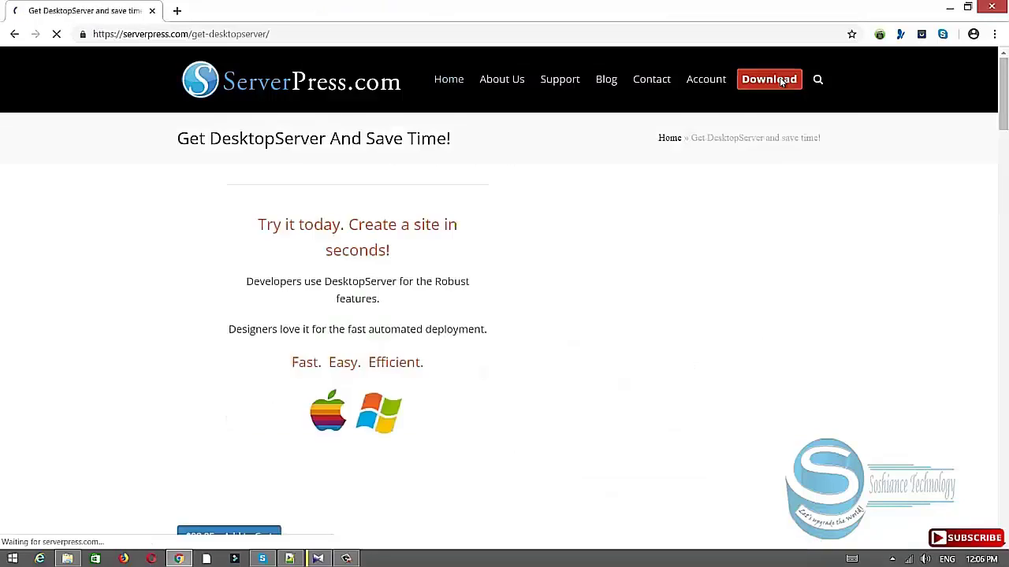
Step: Add the free DesktopServer Limited edition to the cart from the features table
drag(1005, 84, 1005, 198)
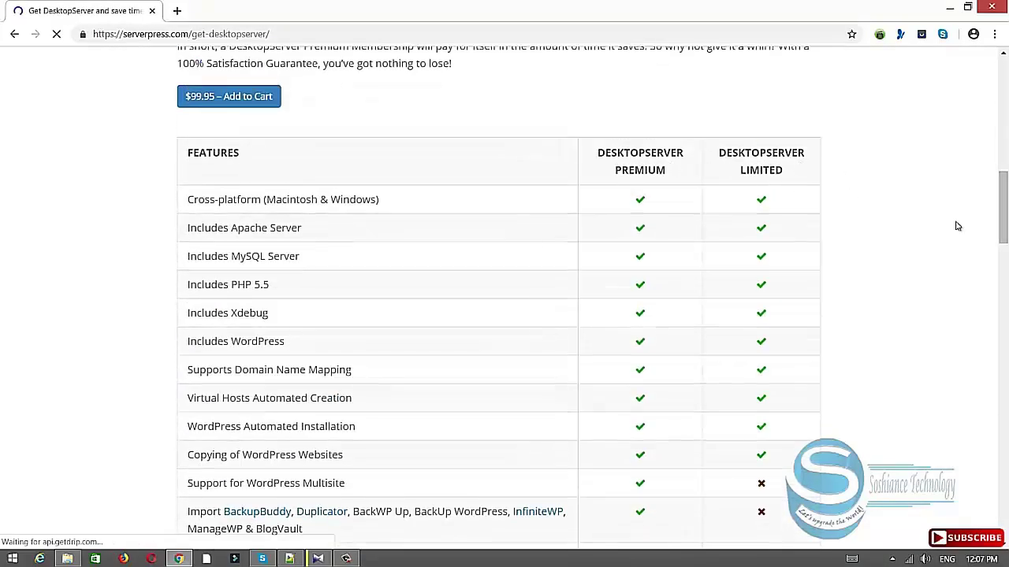
drag(1002, 227, 1003, 310)
click(763, 331)
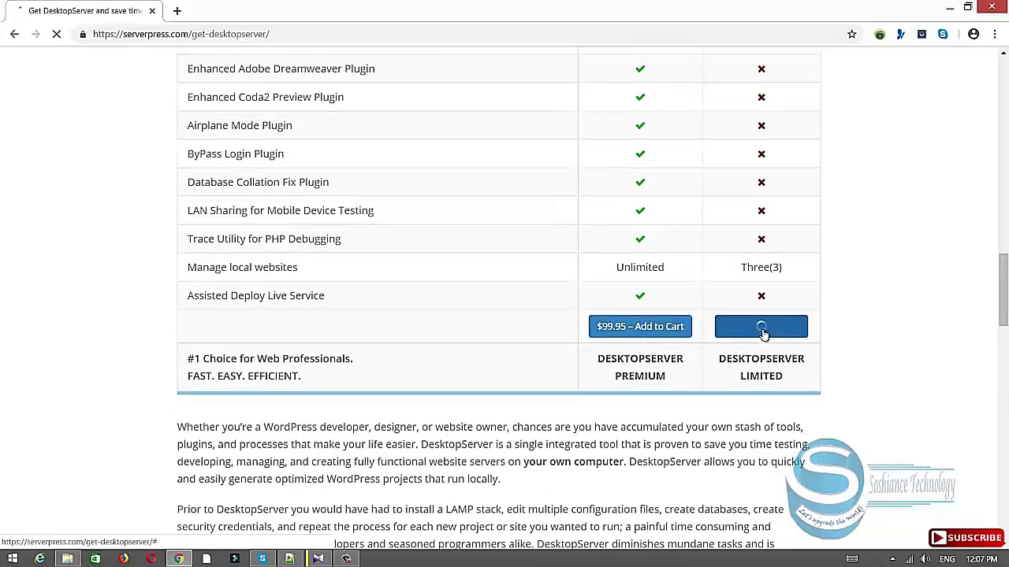
drag(1006, 197, 1006, 288)
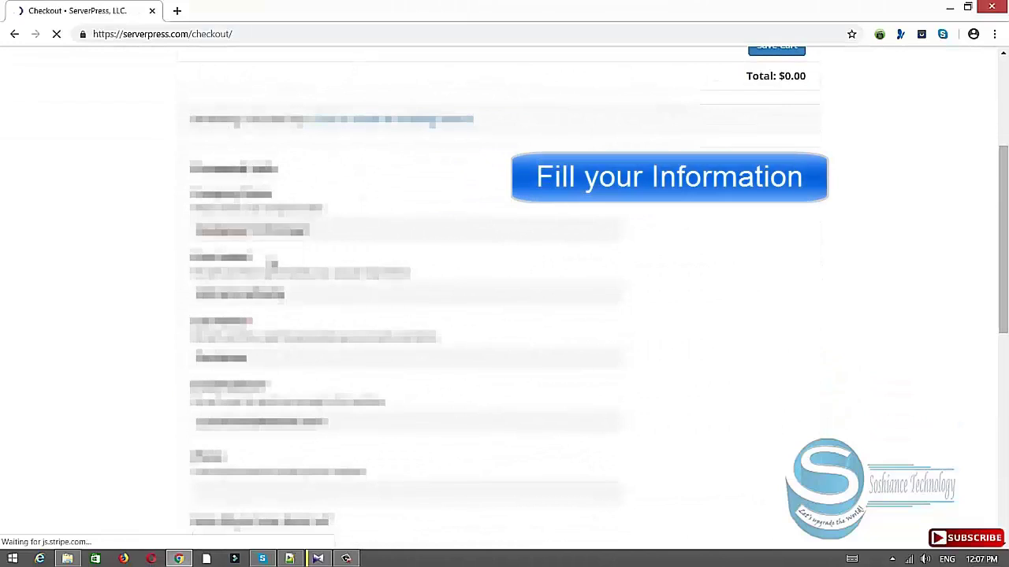
Step: Fill in the checkout form with the city and a dropdown choice, and complete the $0.00 purchase
click(270, 261)
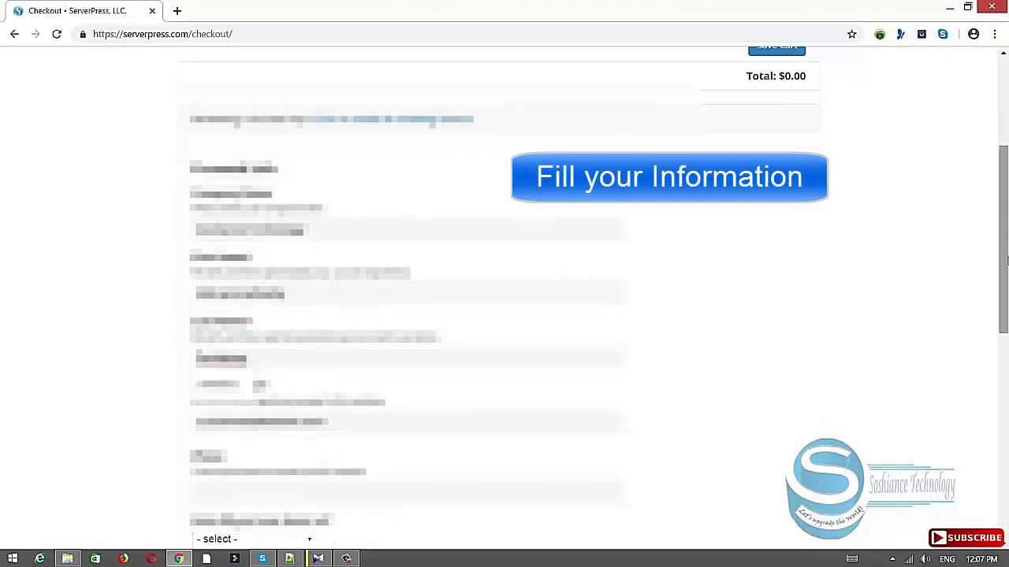
scroll(277, 367, down, 2)
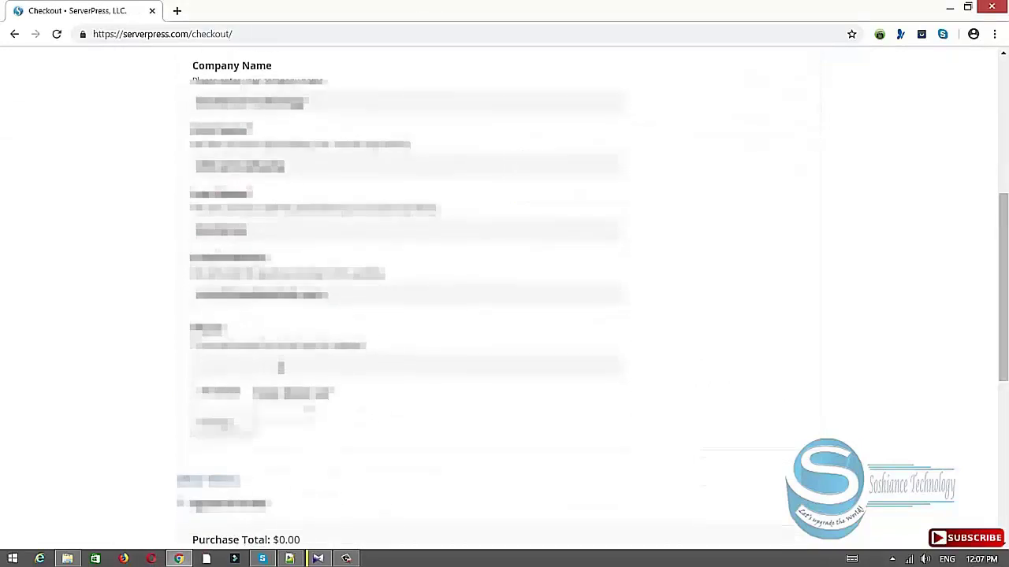
text(Kathmandu)
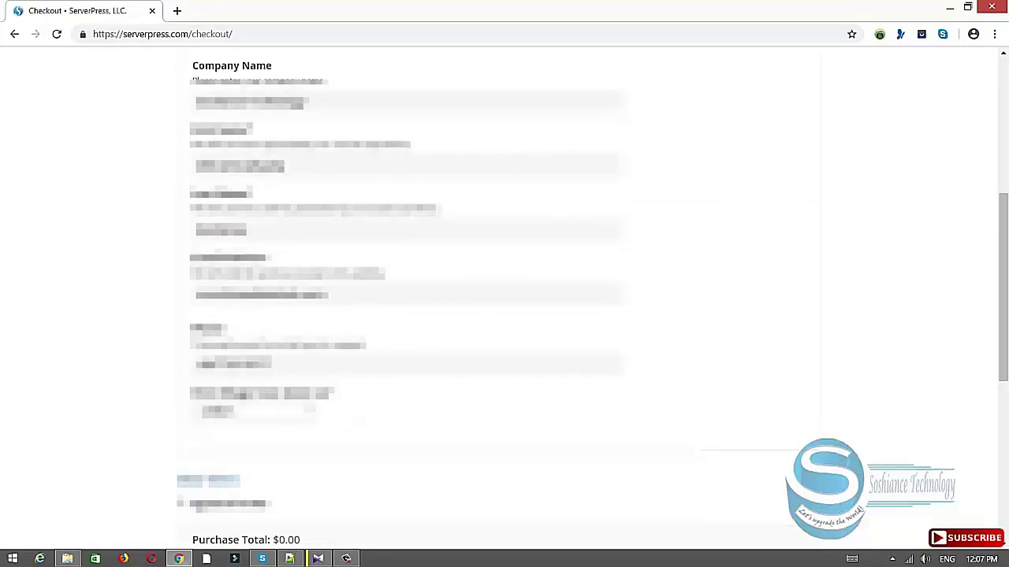
click(287, 414)
click(287, 387)
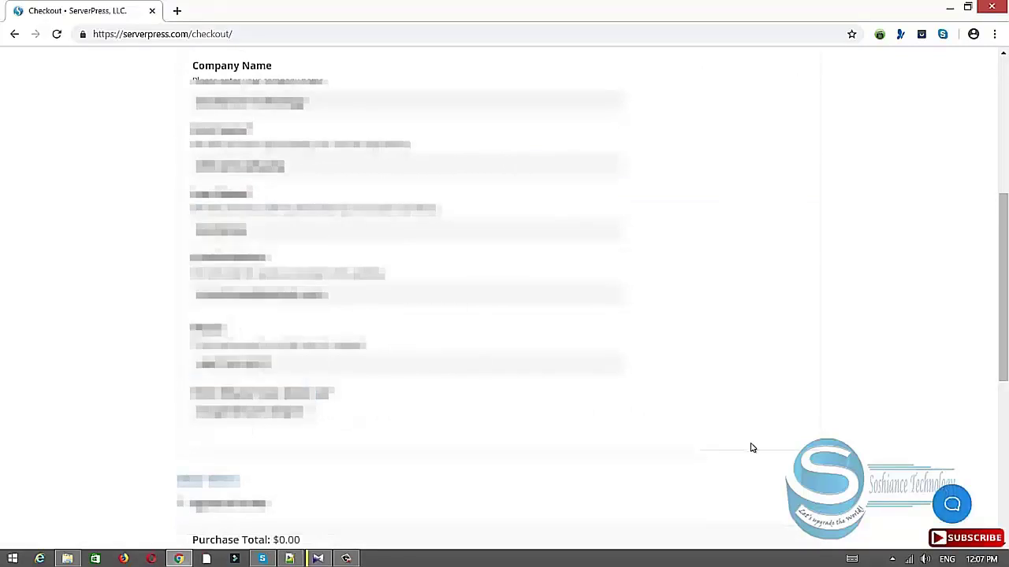
scroll(473, 318, down, 3)
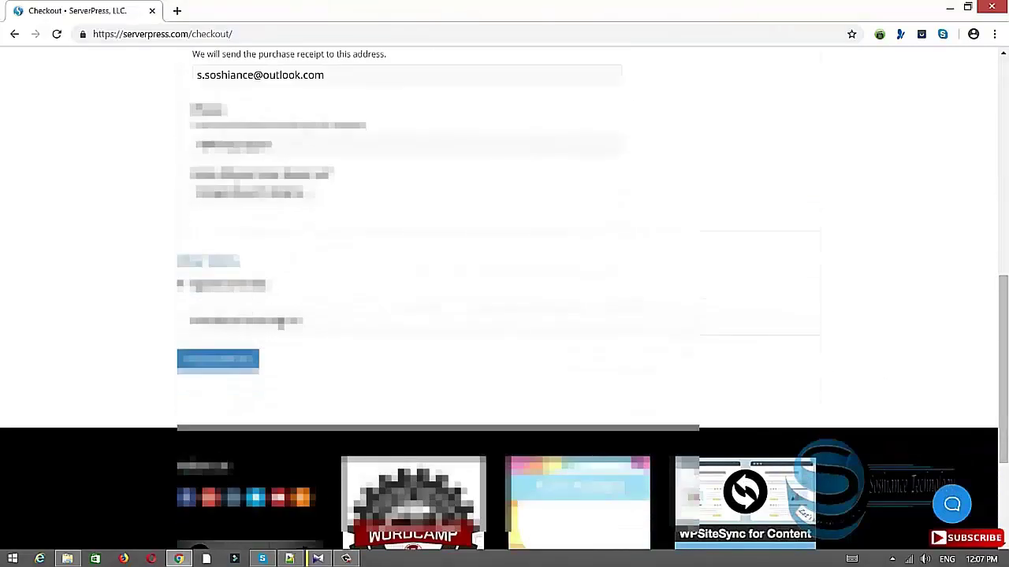
drag(304, 323, 173, 329)
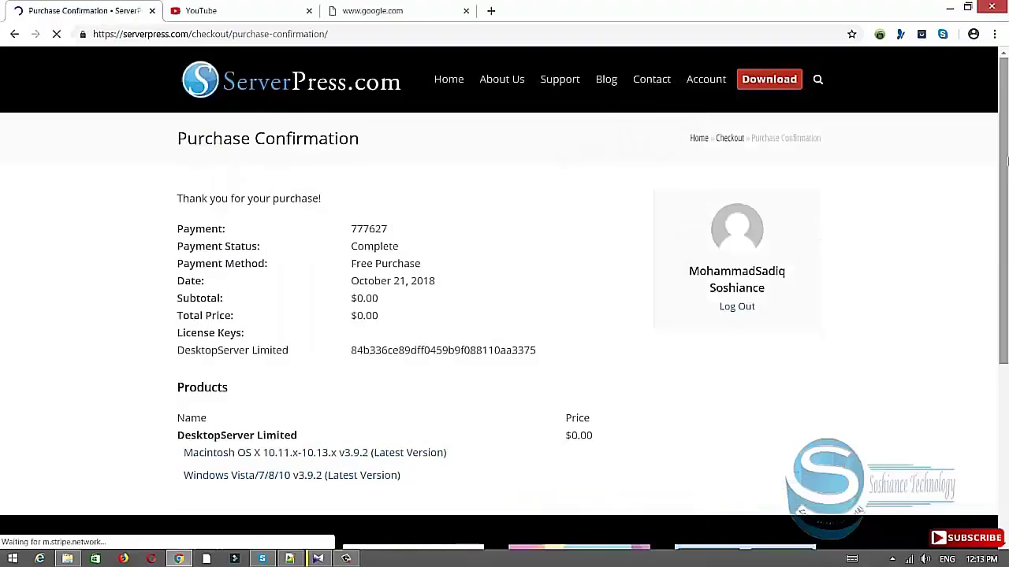
scroll(750, 245, down, 1)
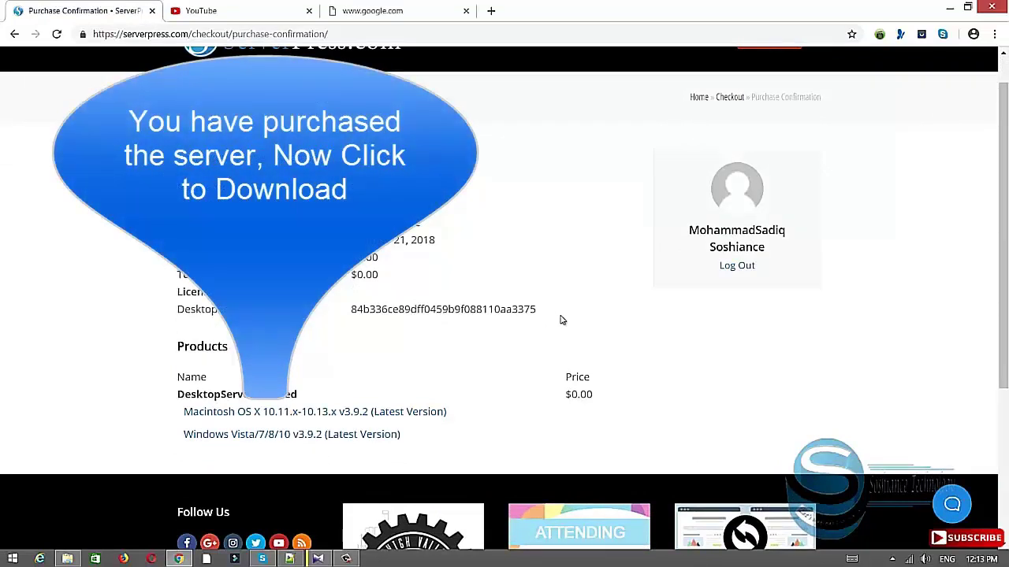
scroll(560, 320, down, 1)
Step: Download the Windows v3.9.2 package and show dsl-win-v392.zip in the Downloads folder
click(299, 414)
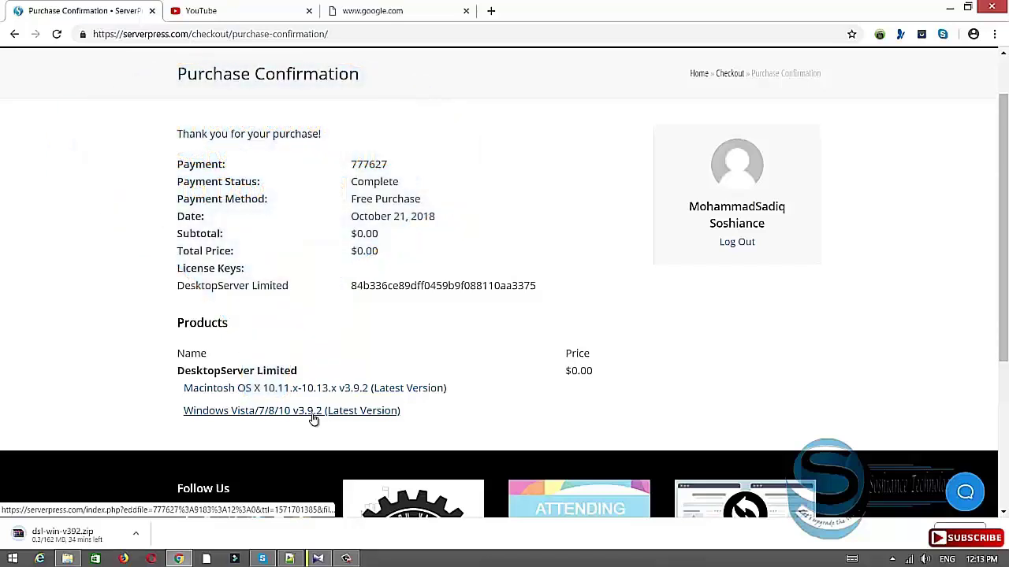
key(ctrl+j)
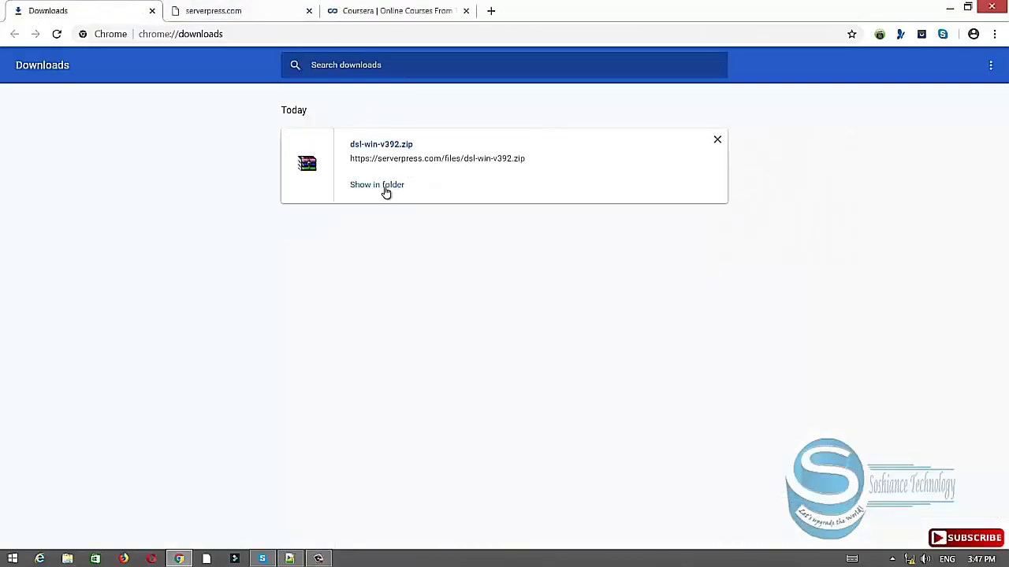
click(385, 189)
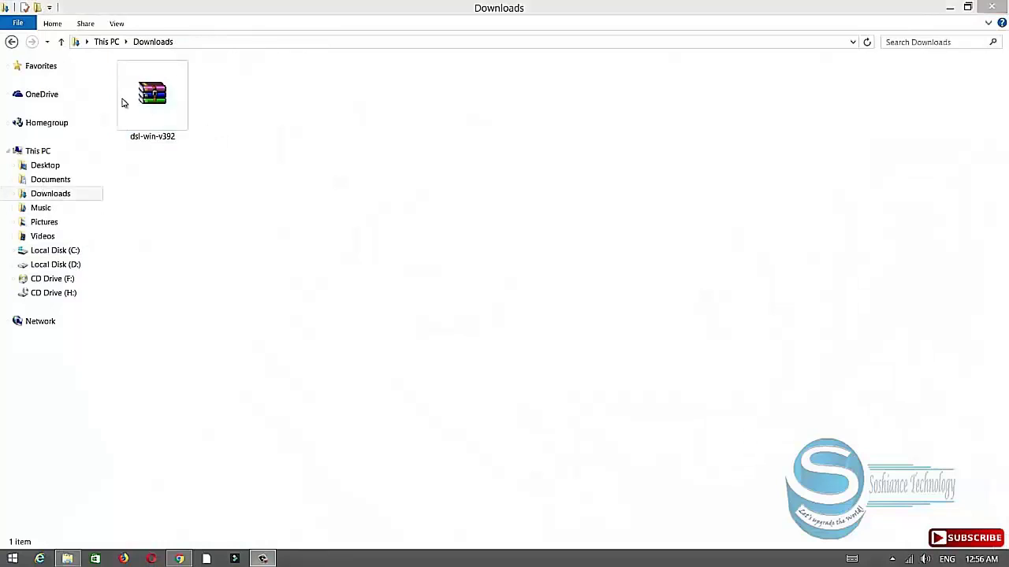
Step: Run Install DSL v392.exe from the dsl-win-v392 archive and install DesktopServer into C:\xampplite
double_click(149, 93)
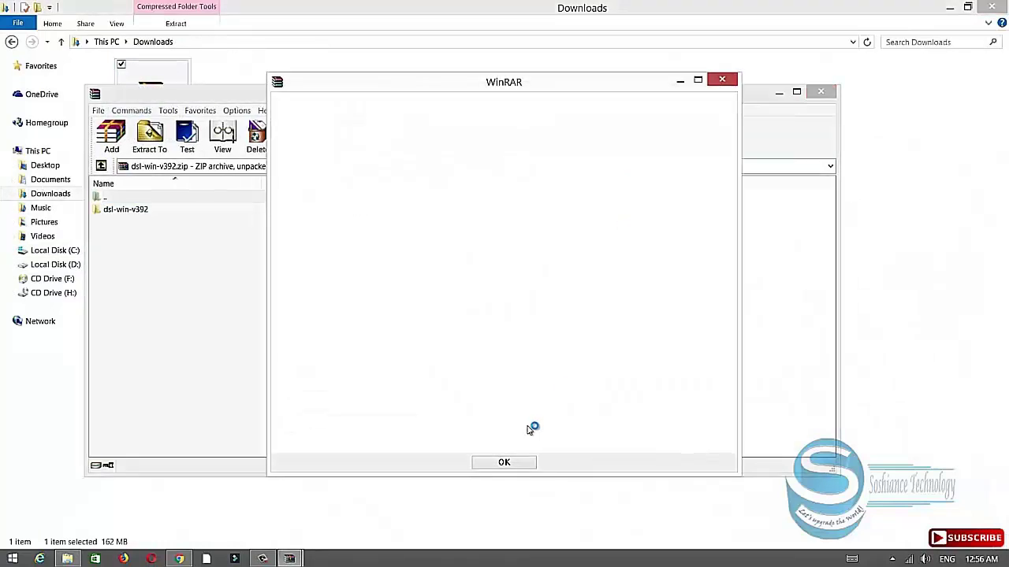
click(504, 463)
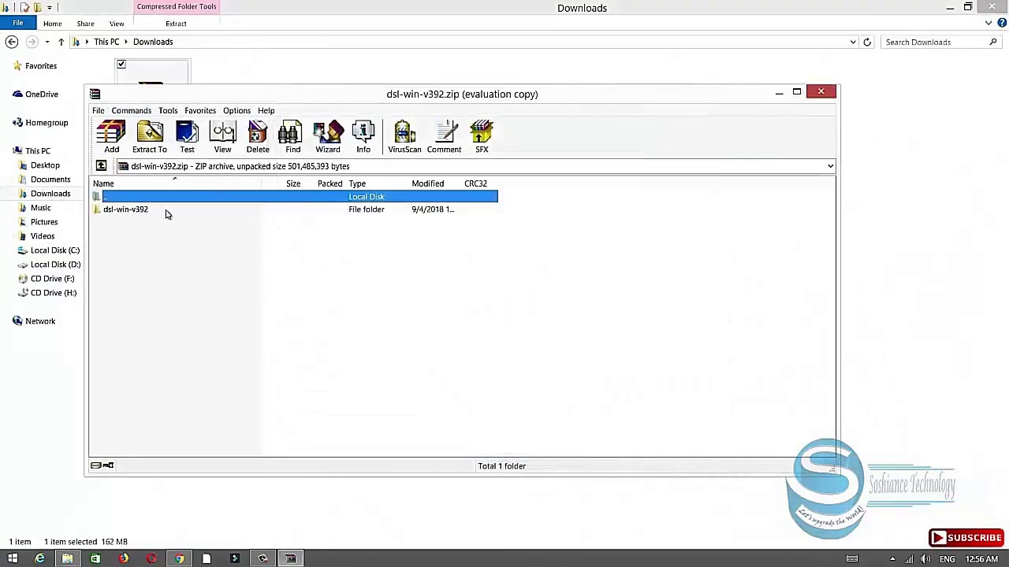
double_click(167, 210)
double_click(222, 223)
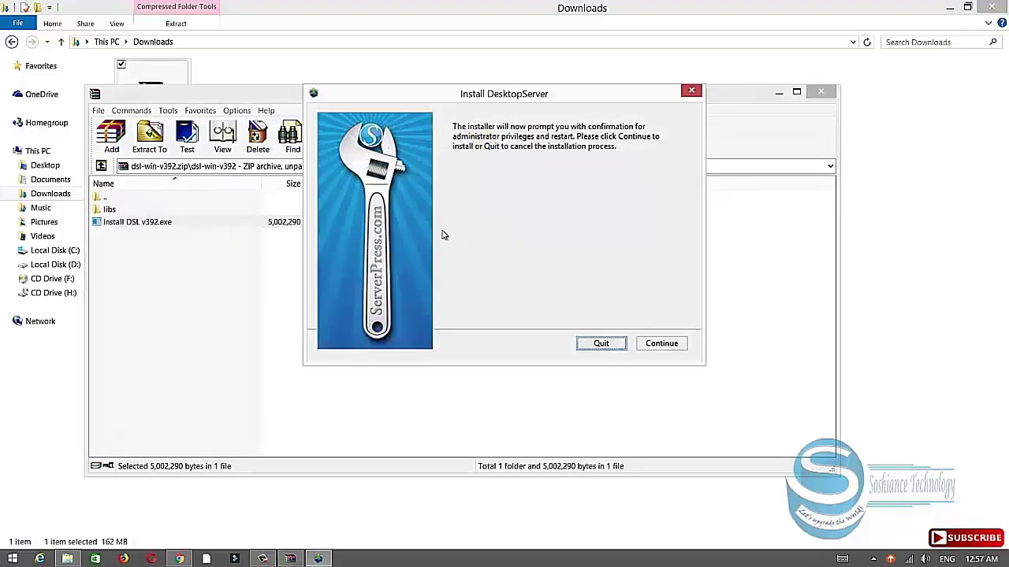
click(662, 342)
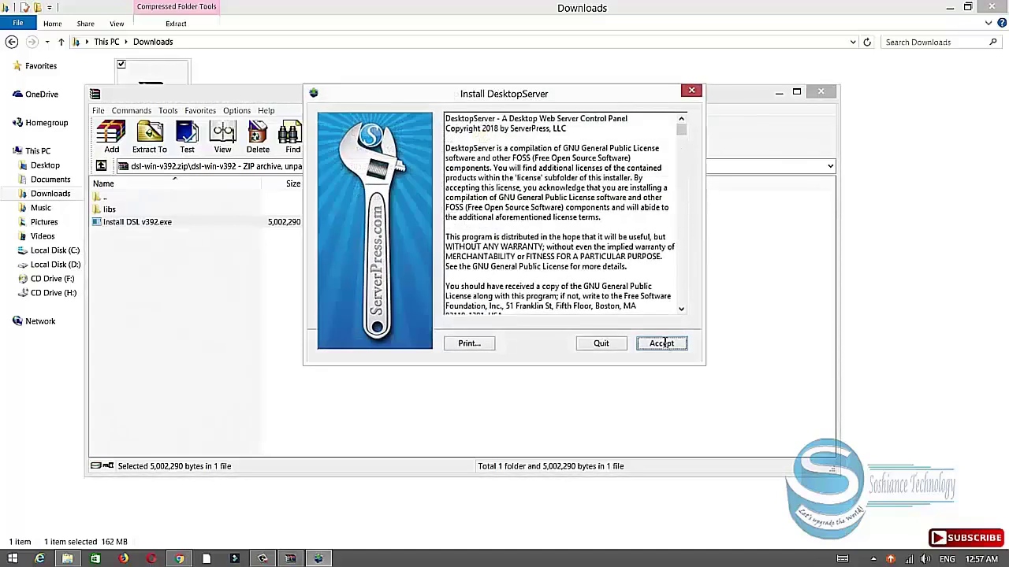
click(662, 343)
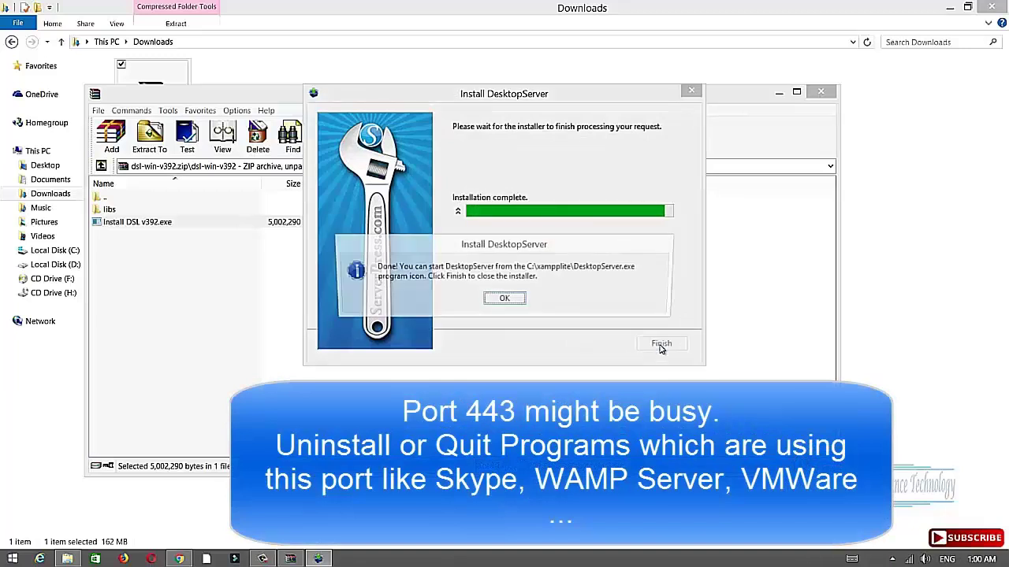
click(502, 301)
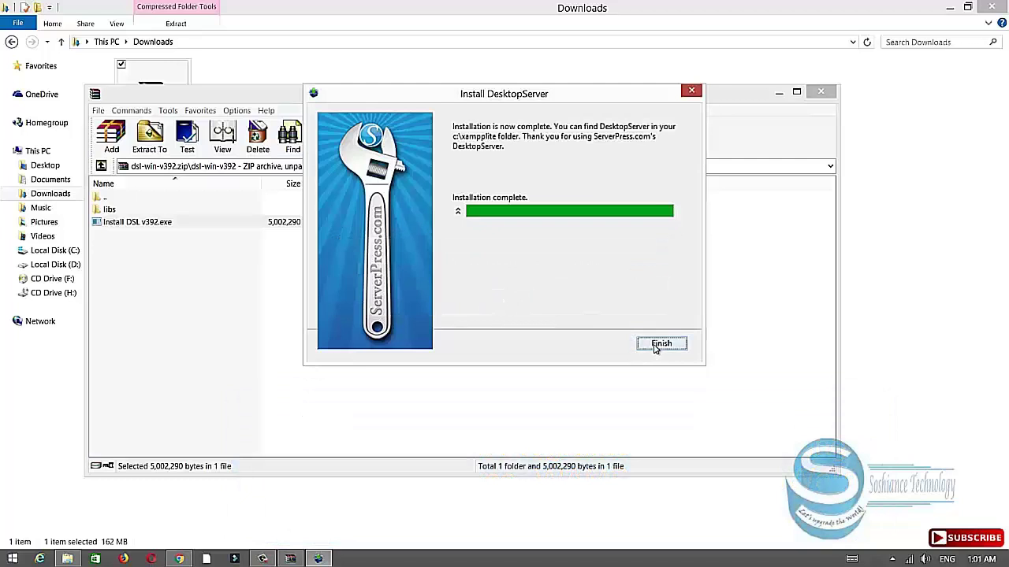
click(655, 347)
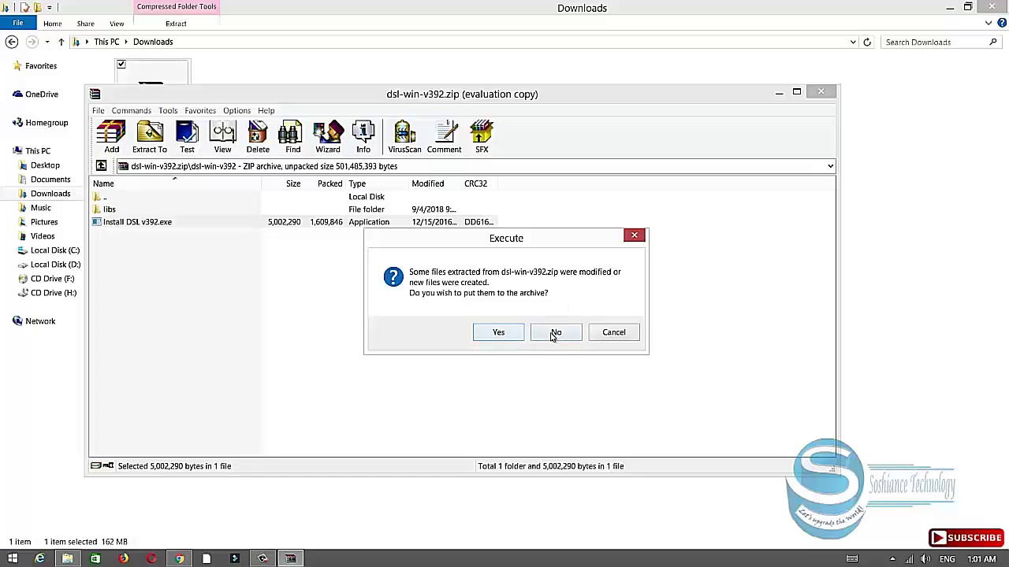
click(499, 333)
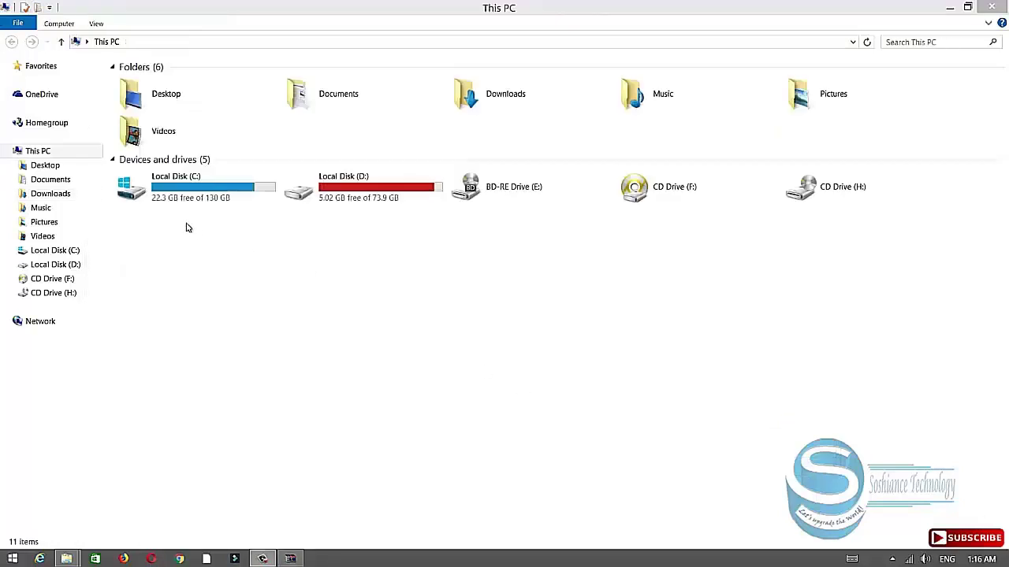
Step: Launch DesktopServer from C:\xampplite with administrator rights
double_click(166, 196)
double_click(172, 228)
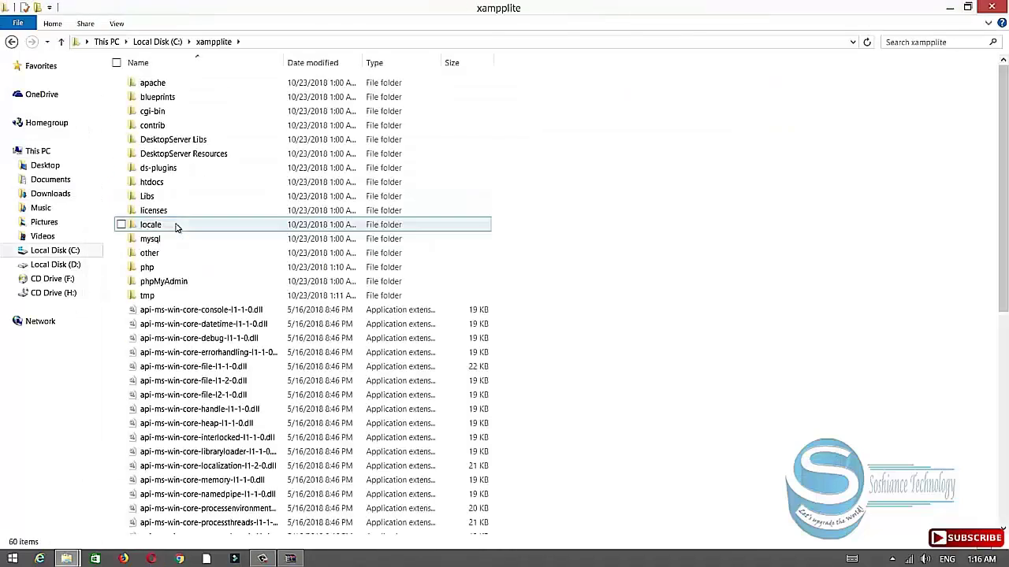
drag(1003, 189, 1003, 400)
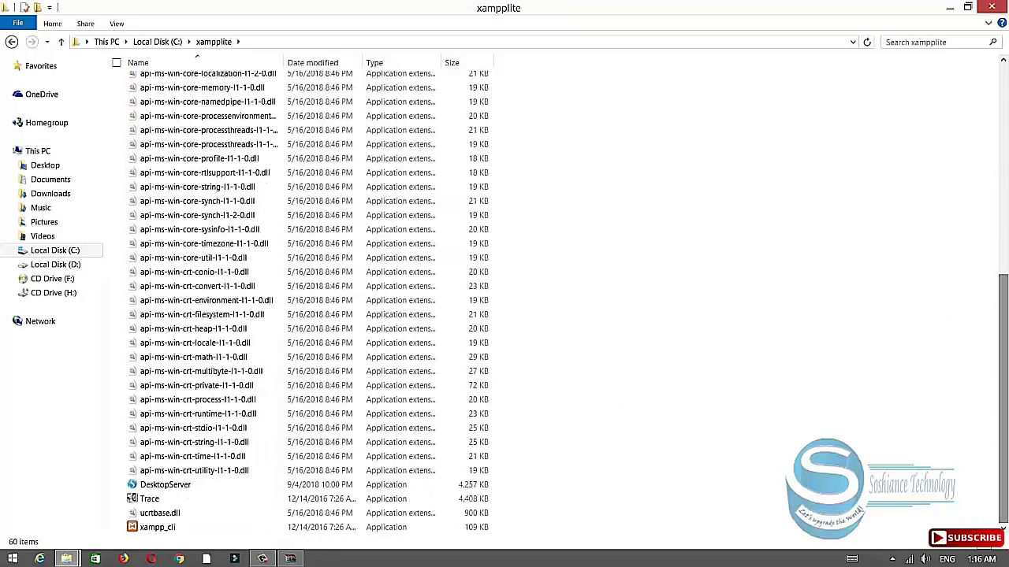
click(158, 485)
right_click(158, 485)
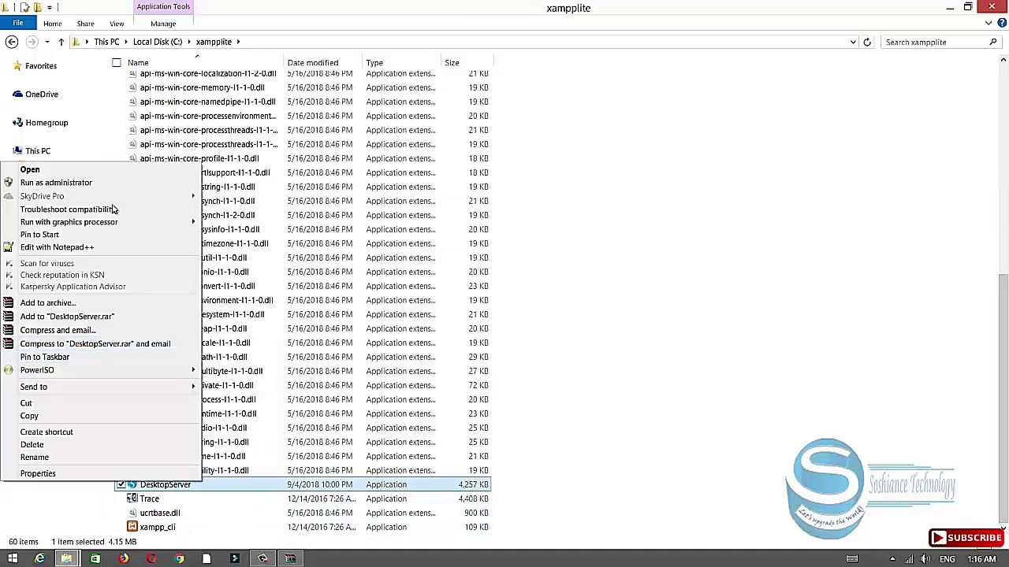
click(56, 183)
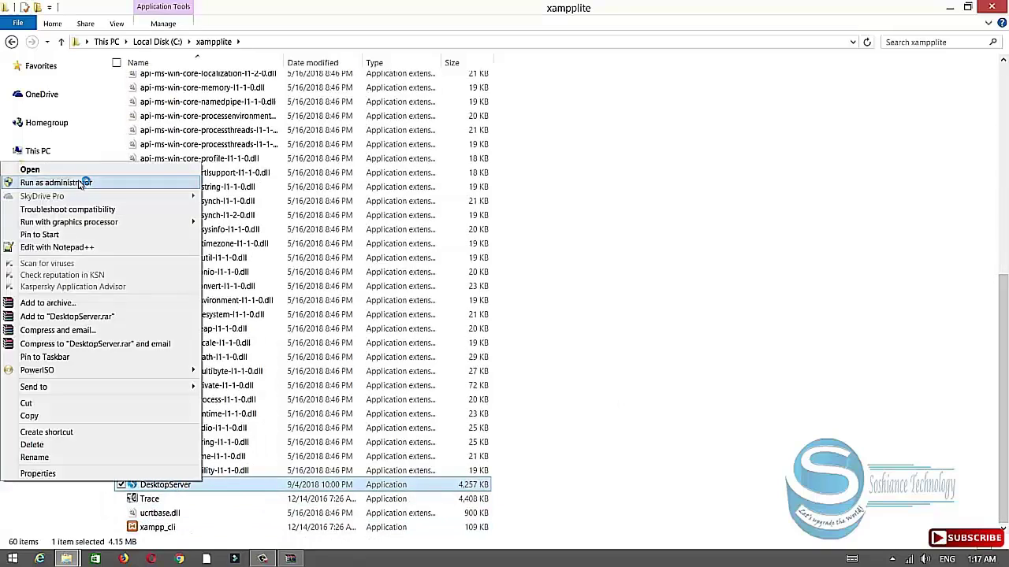
click(79, 183)
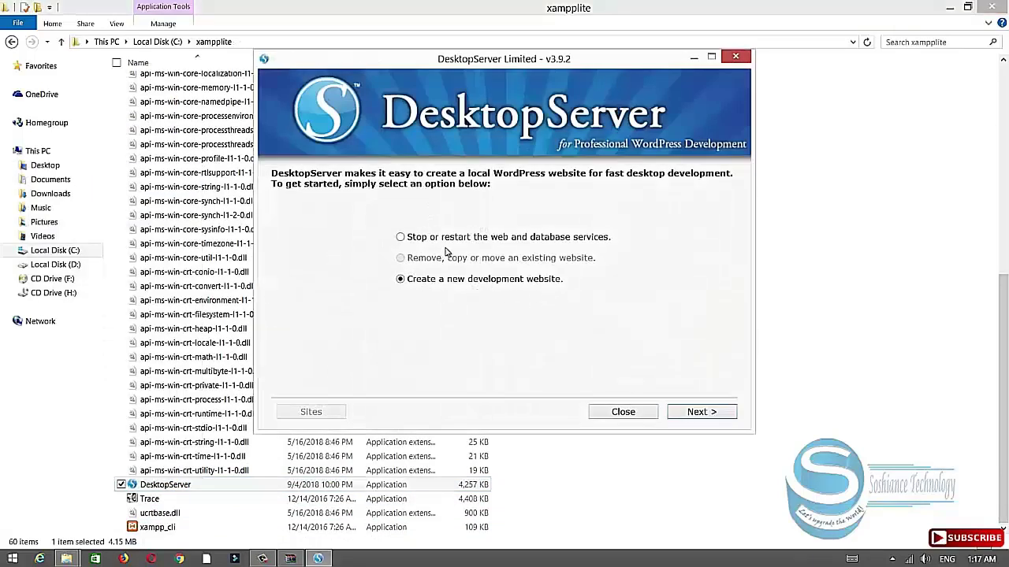
click(698, 412)
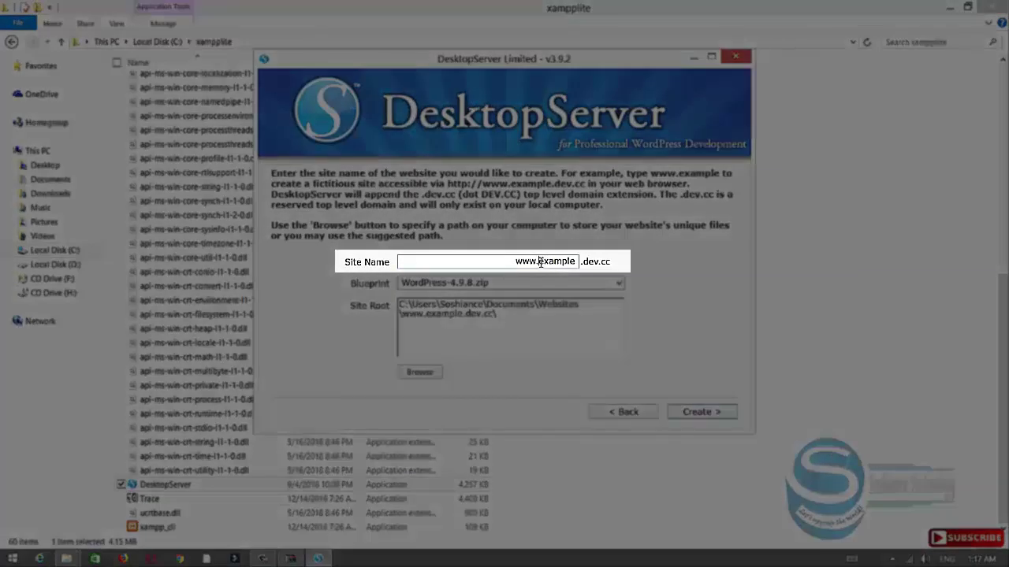
drag(539, 262, 573, 265)
text(soshiancet)
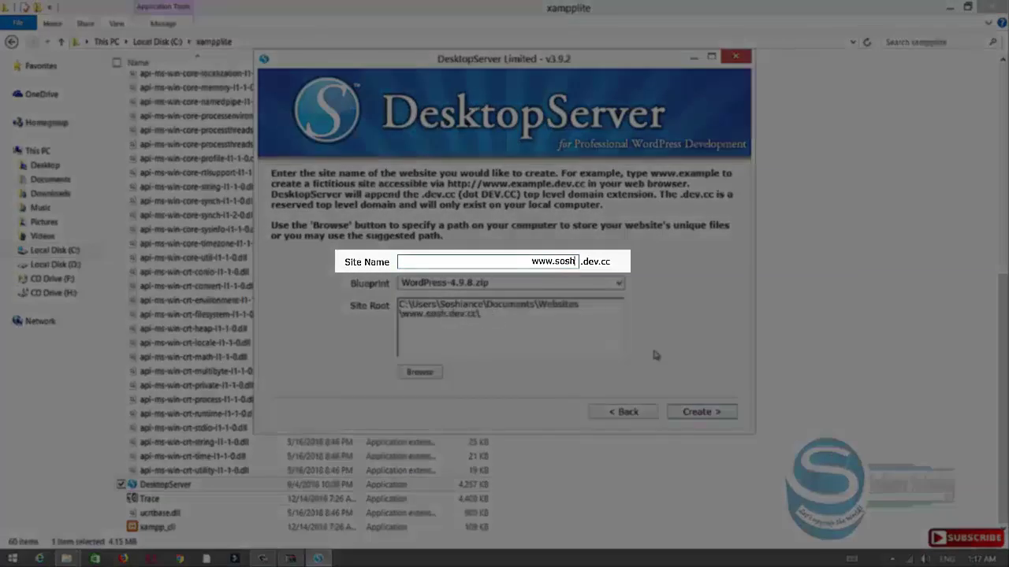
text(ech)
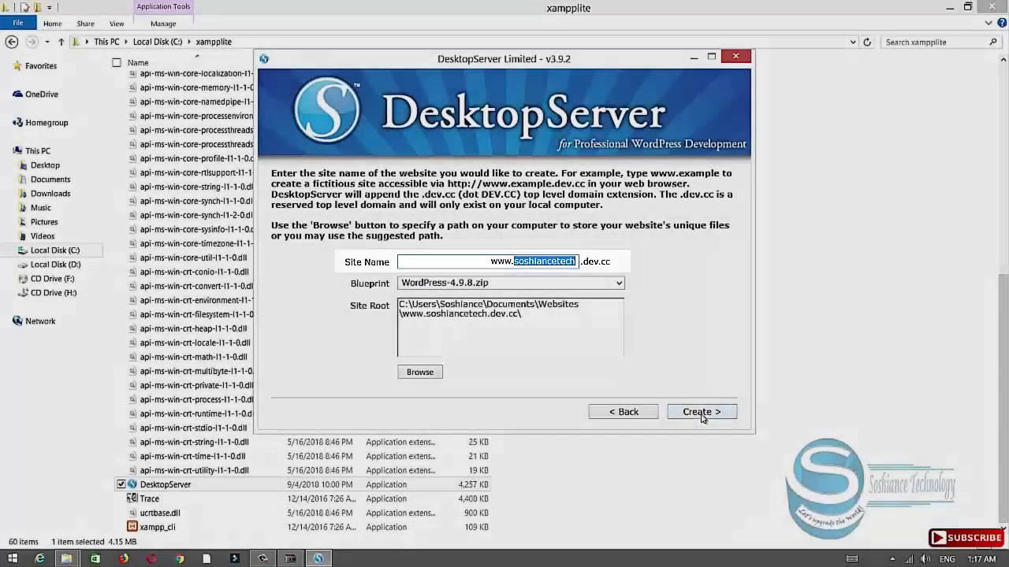
click(698, 413)
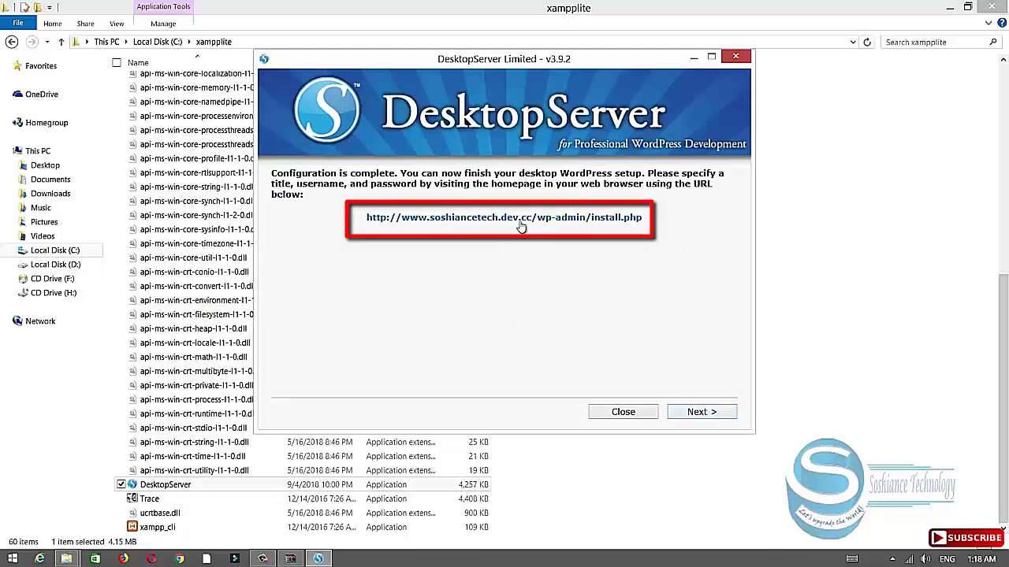
click(713, 412)
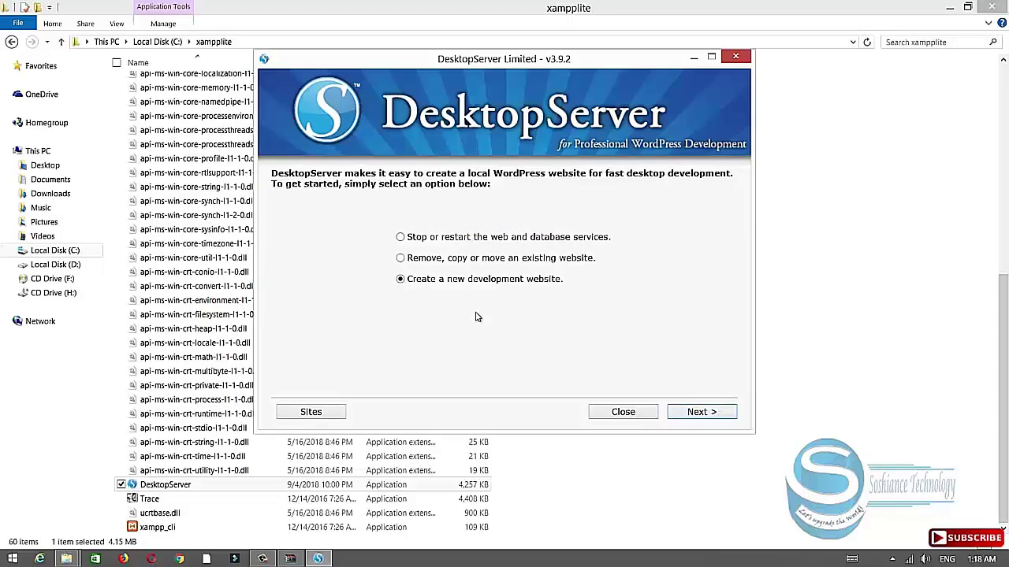
click(311, 413)
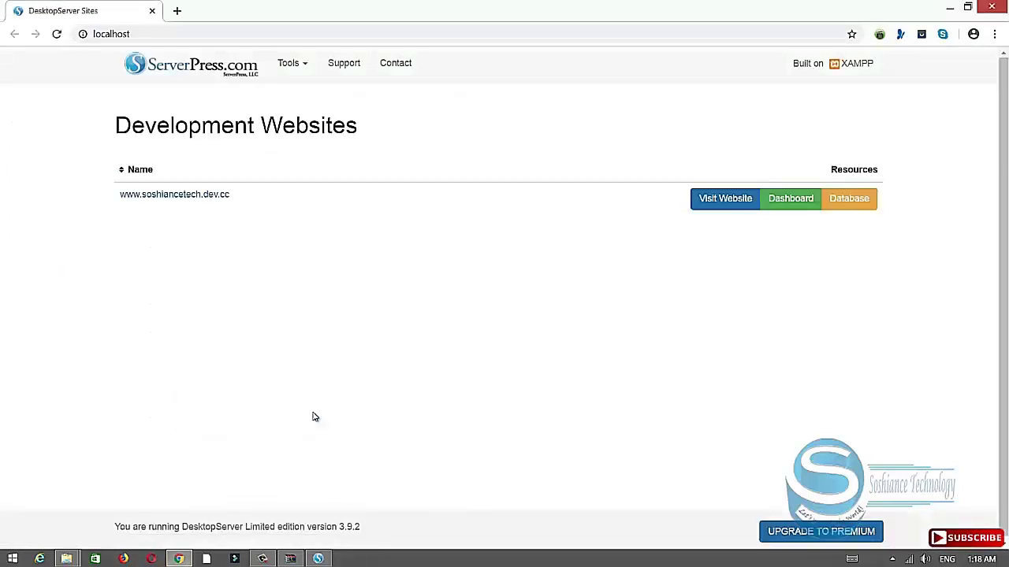
Step: Open the new site, keep English, and enter site title Soshiance Technology and an admin username
click(725, 199)
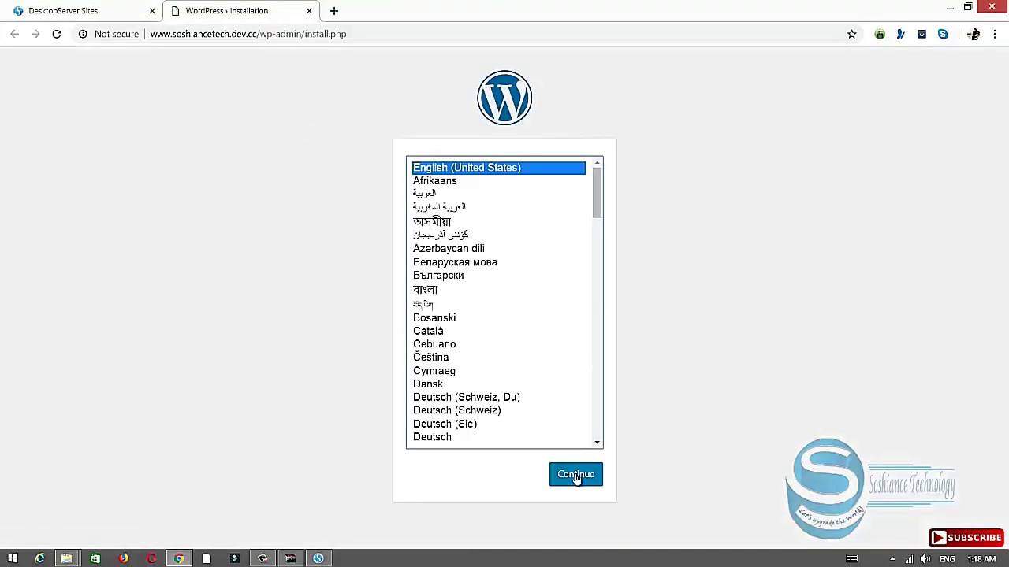
click(576, 476)
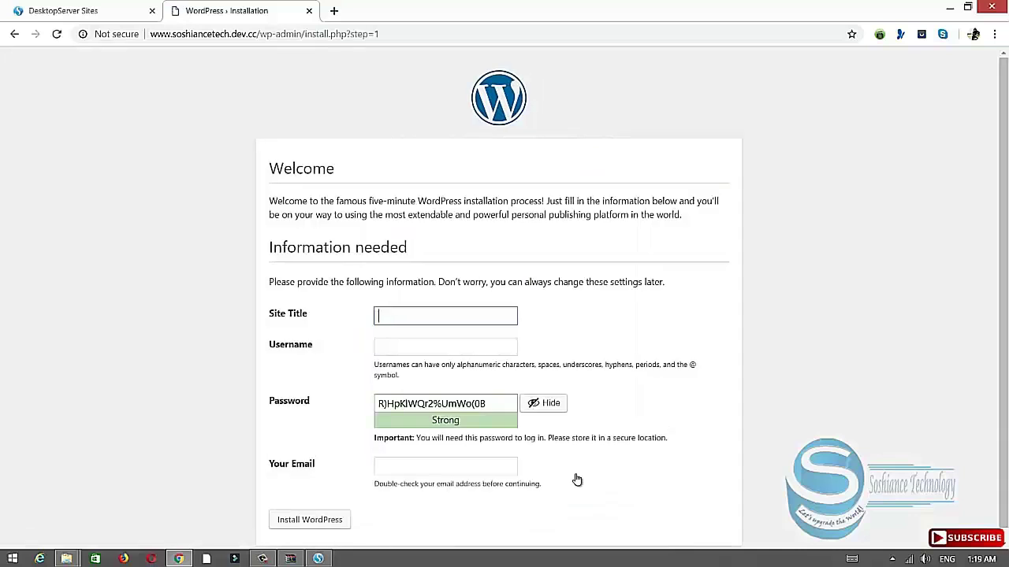
text(Sosh)
click(423, 343)
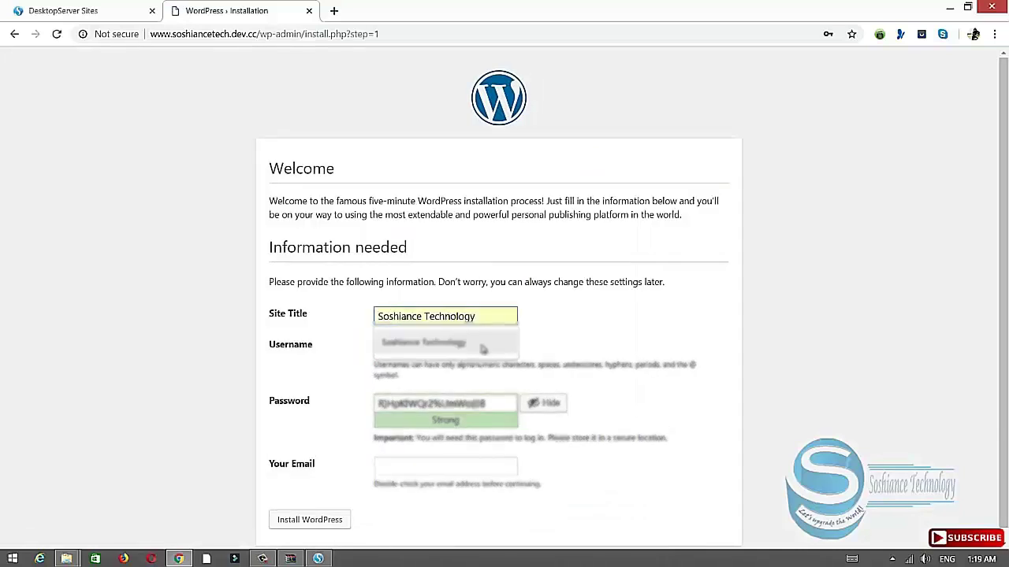
click(458, 350)
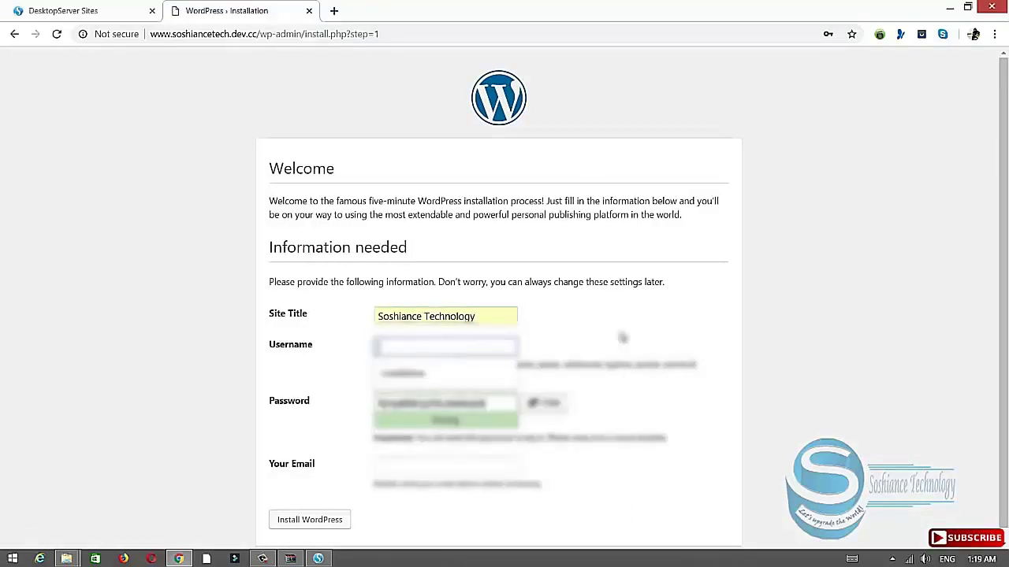
click(429, 373)
Step: Set the admin password and e-mail, adjust the username, and run the WordPress installation
scroll(1007, 344, down, 1)
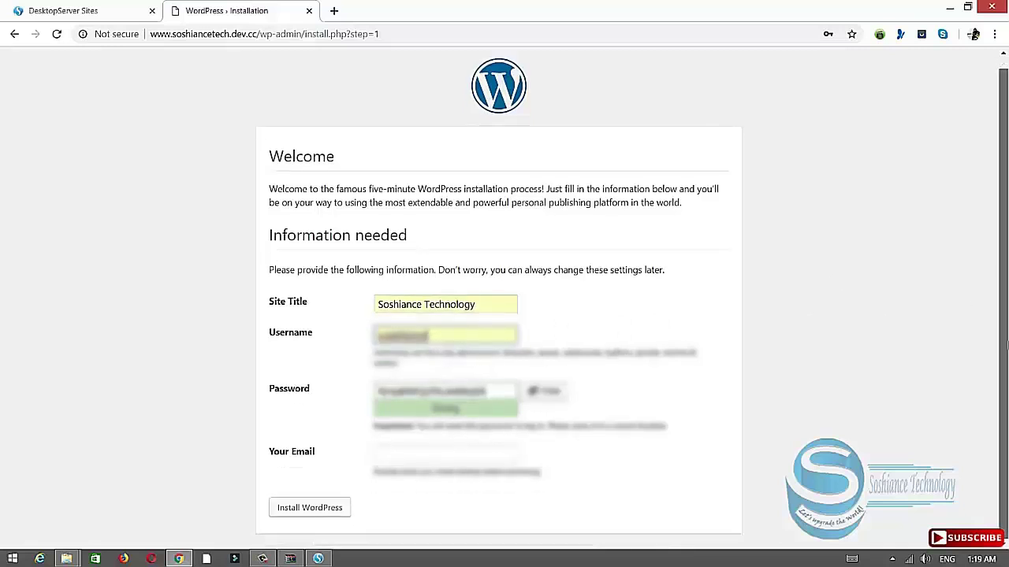
double_click(492, 391)
key(BackSpace)
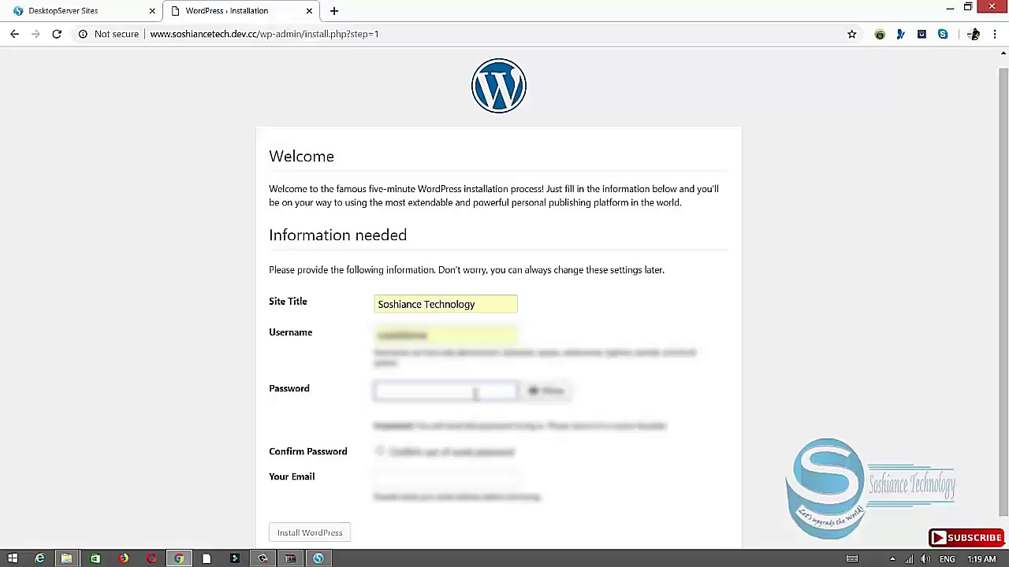
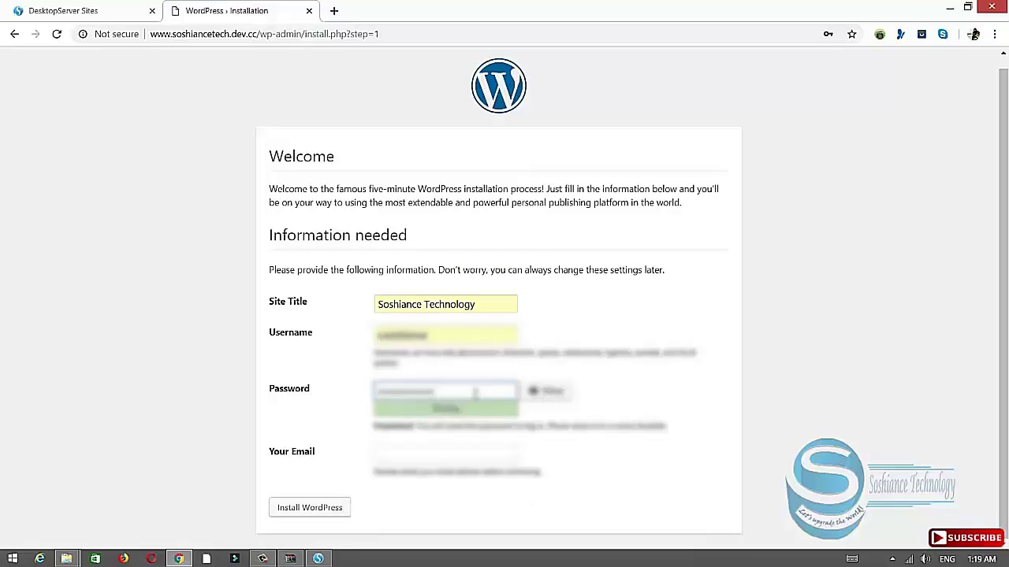
click(461, 455)
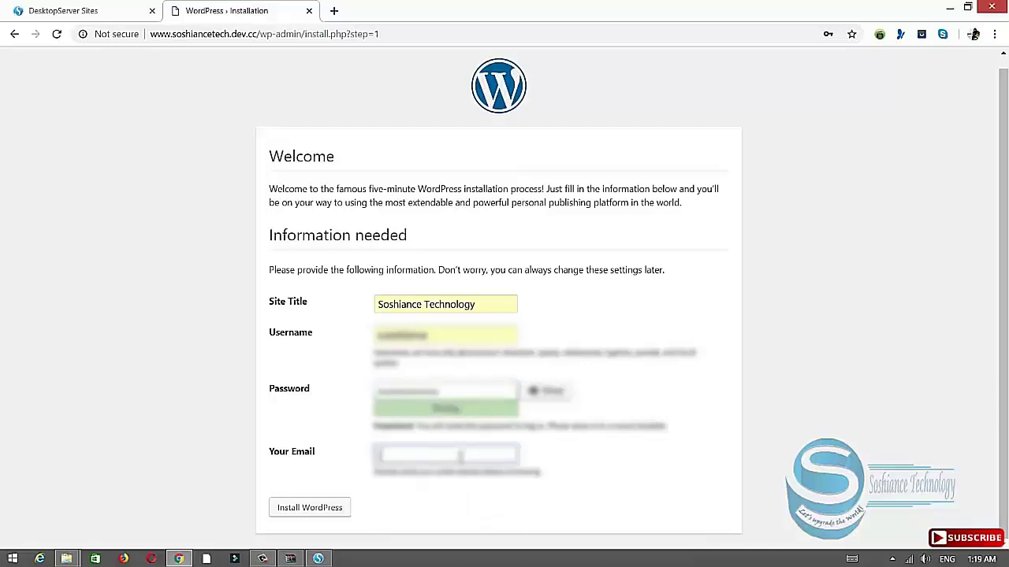
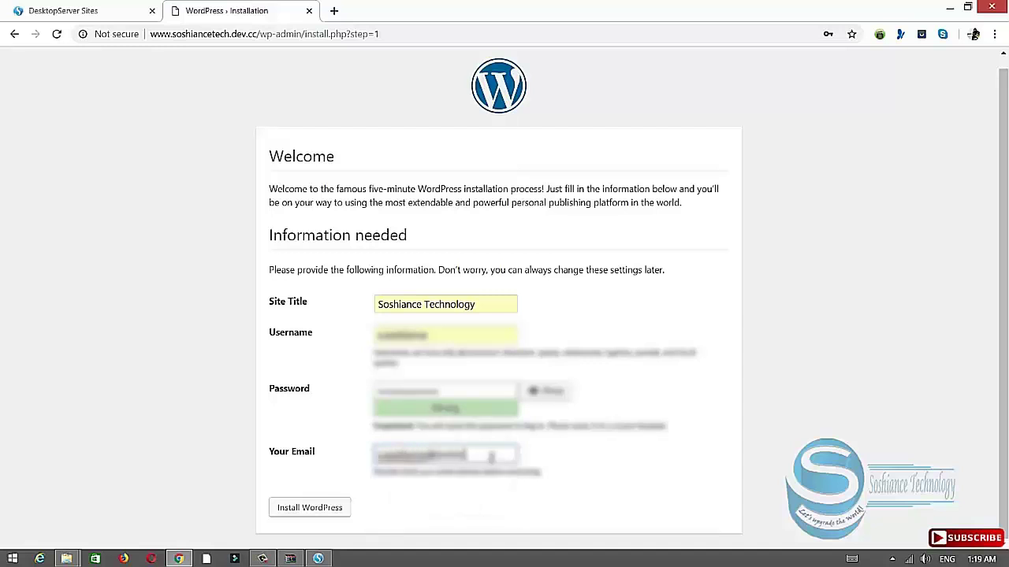
click(429, 335)
key(BackSpace)
key(BackSpace)
key(BackSpace)
key(BackSpace)
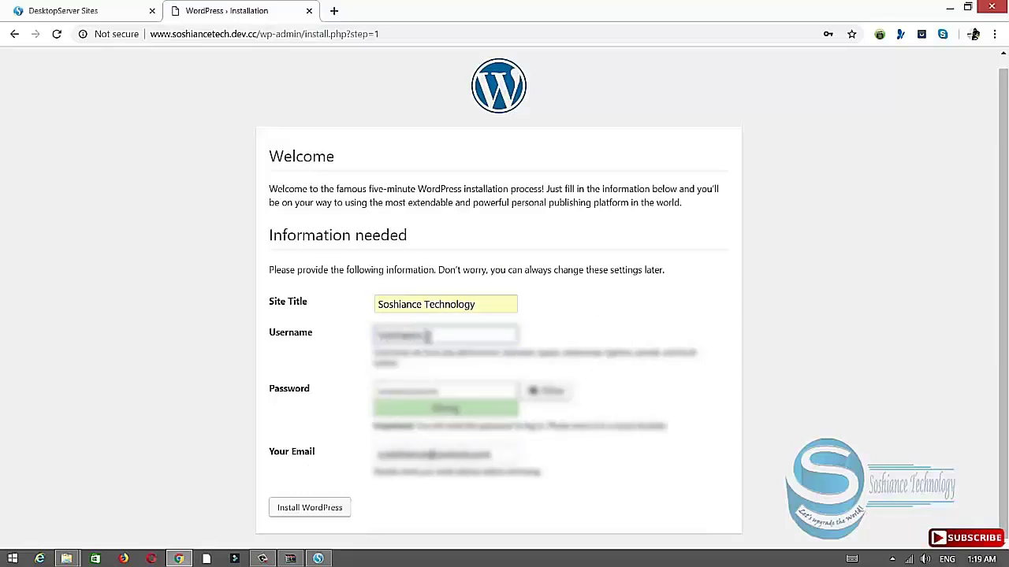
text(_tech)
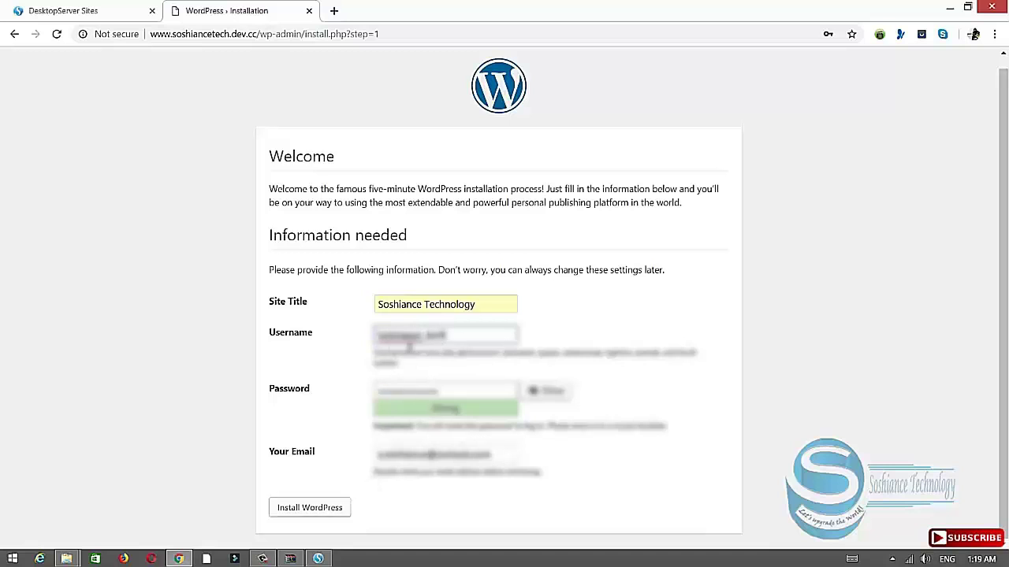
click(320, 510)
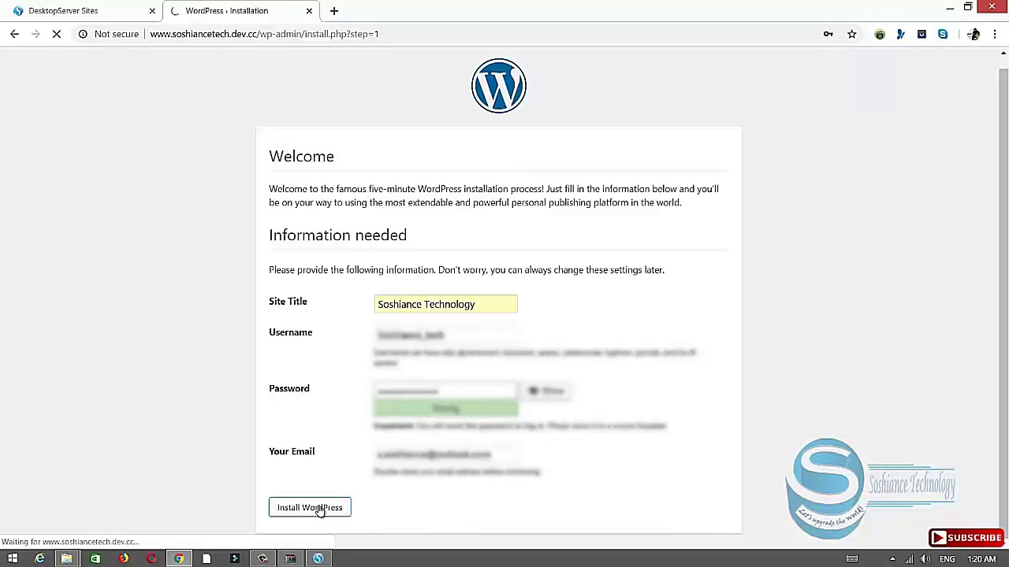
Step: Save the new password in the browser and log in to the Soshiance Technology site
click(766, 143)
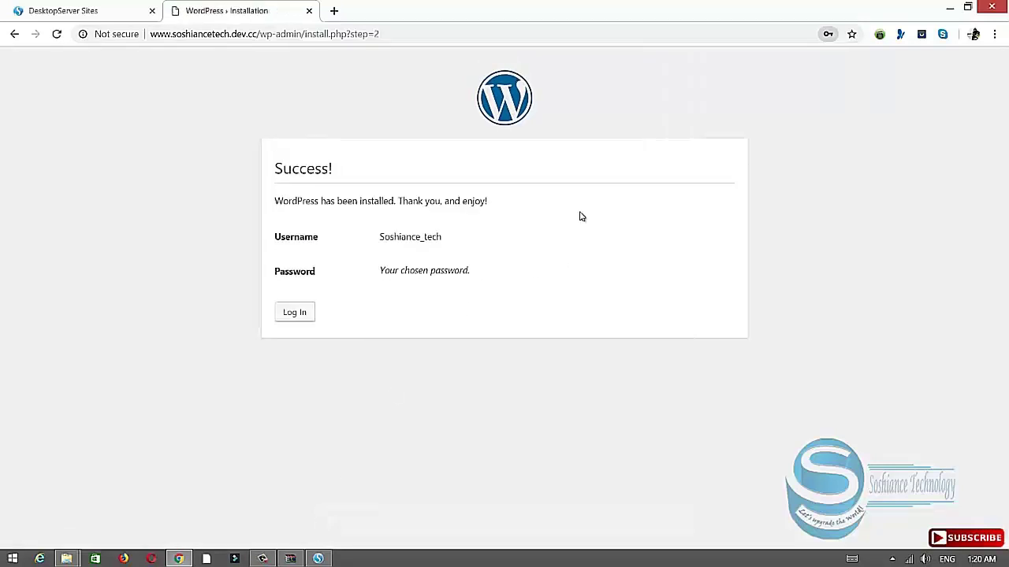
click(297, 316)
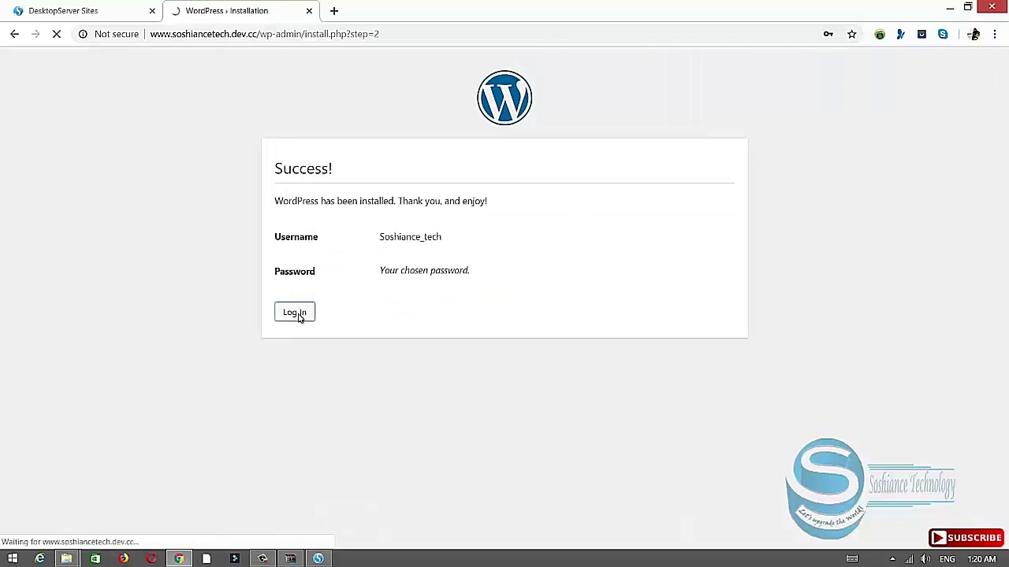
click(587, 333)
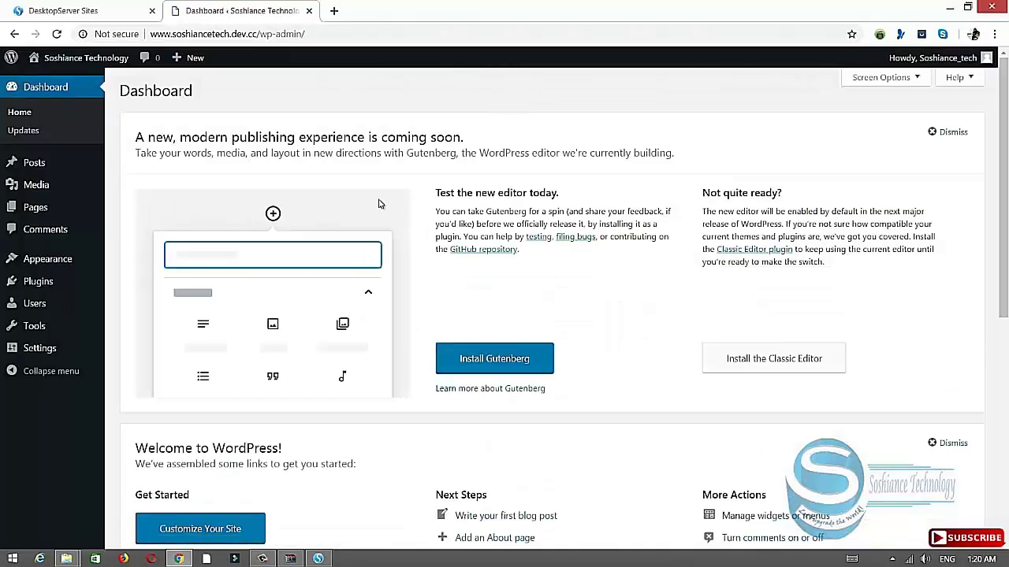
scroll(1004, 189, down, 6)
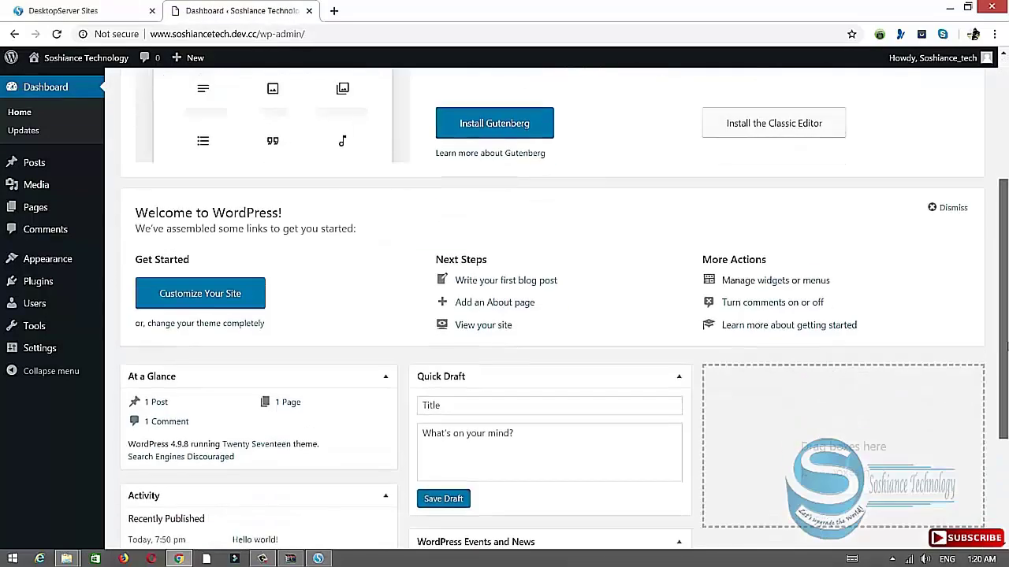
scroll(1003, 189, up, 6)
Step: View the site's default front page, then return to the admin Dashboard
mouse_move(88, 58)
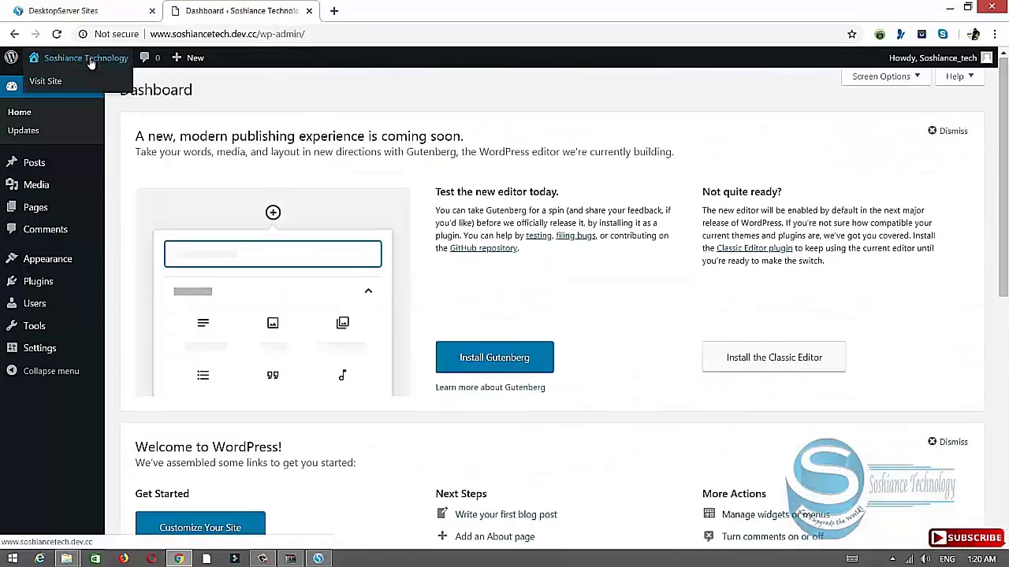
click(43, 83)
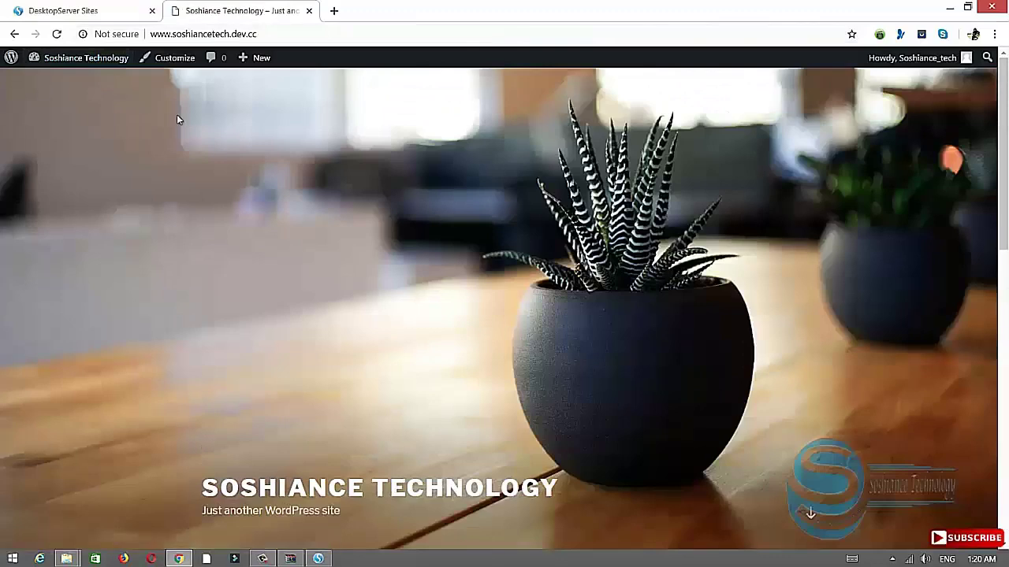
scroll(1002, 141, down, 6)
scroll(1003, 142, up, 6)
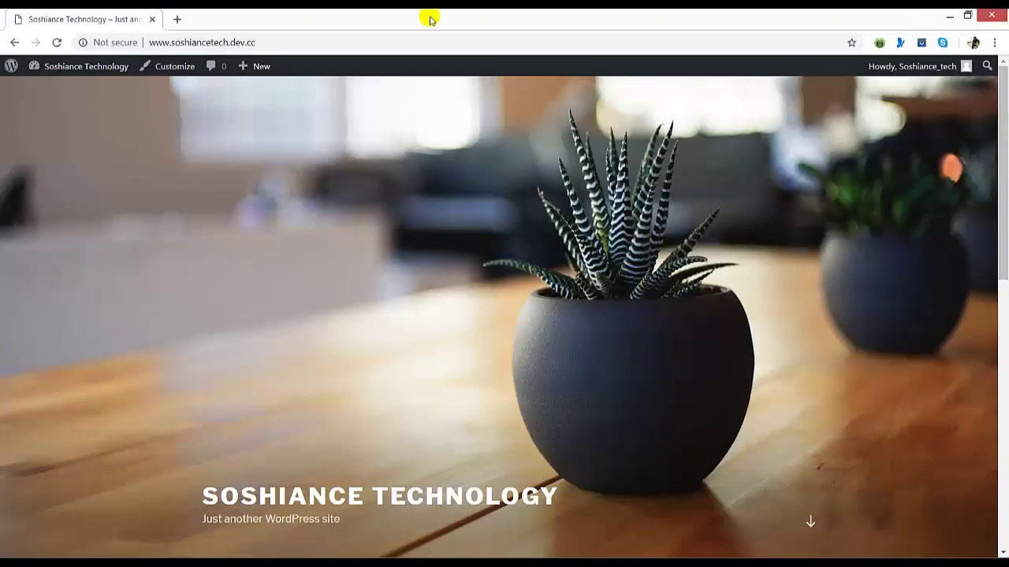
click(85, 65)
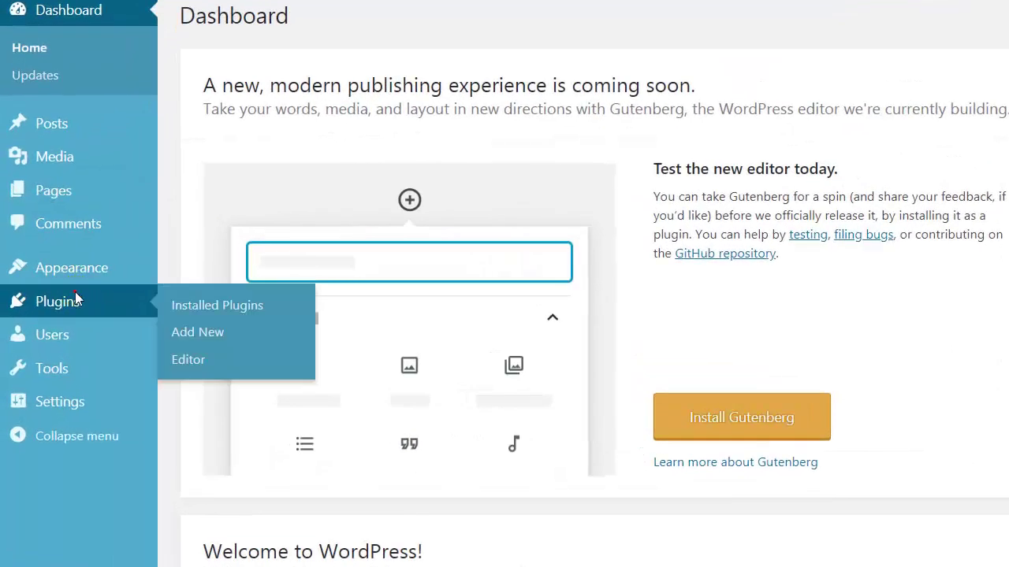
Step: Browse the Plugins, Posts and Pages lists in the admin
click(67, 297)
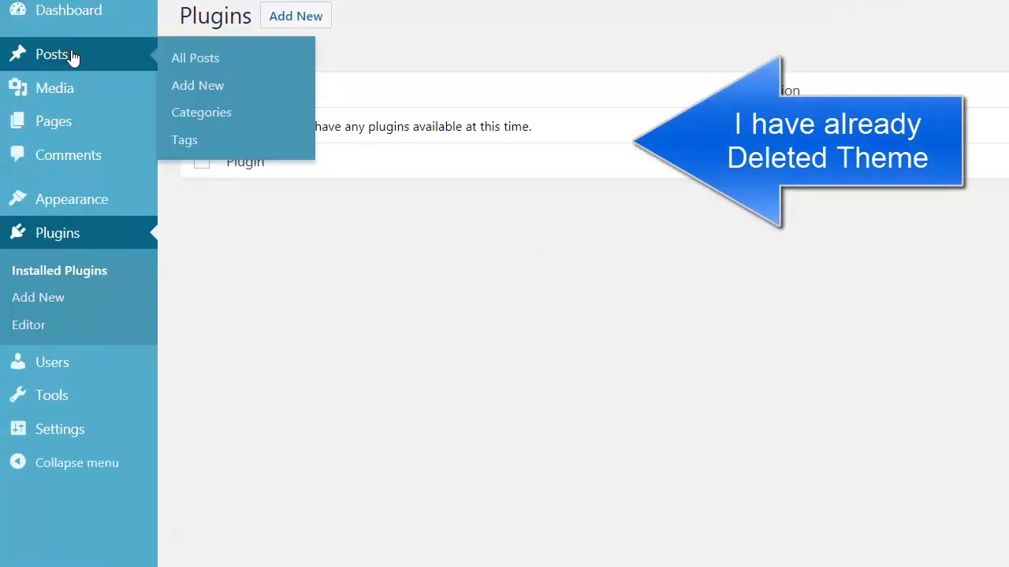
click(70, 58)
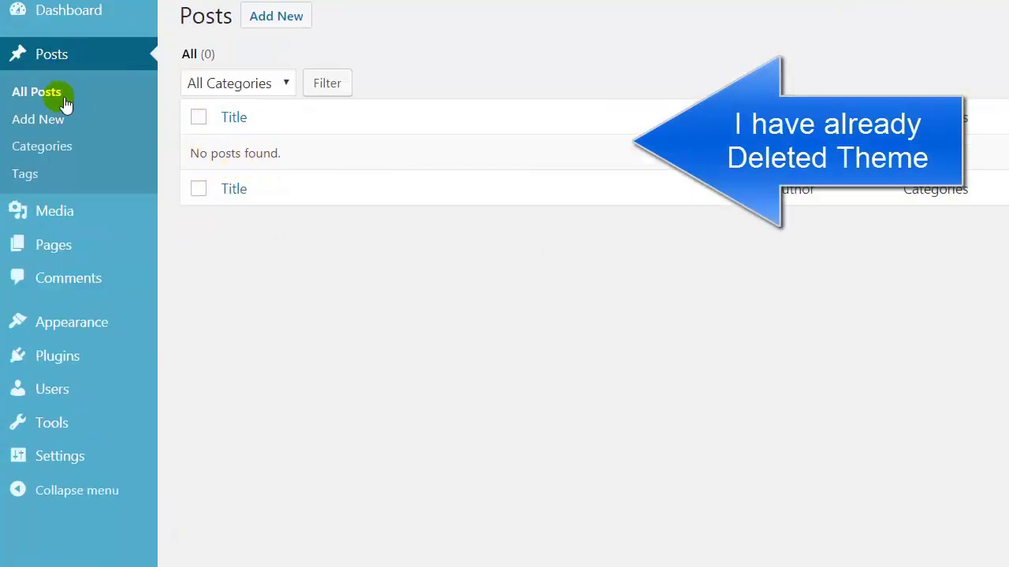
click(55, 245)
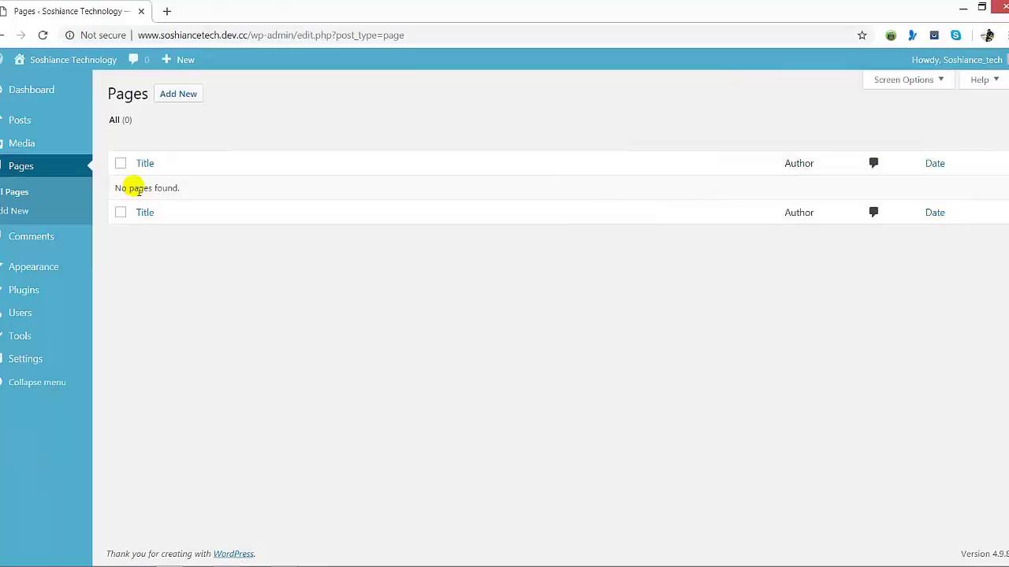
Step: Switch the permalink structure from date-based to Post name and save
mouse_move(73, 69)
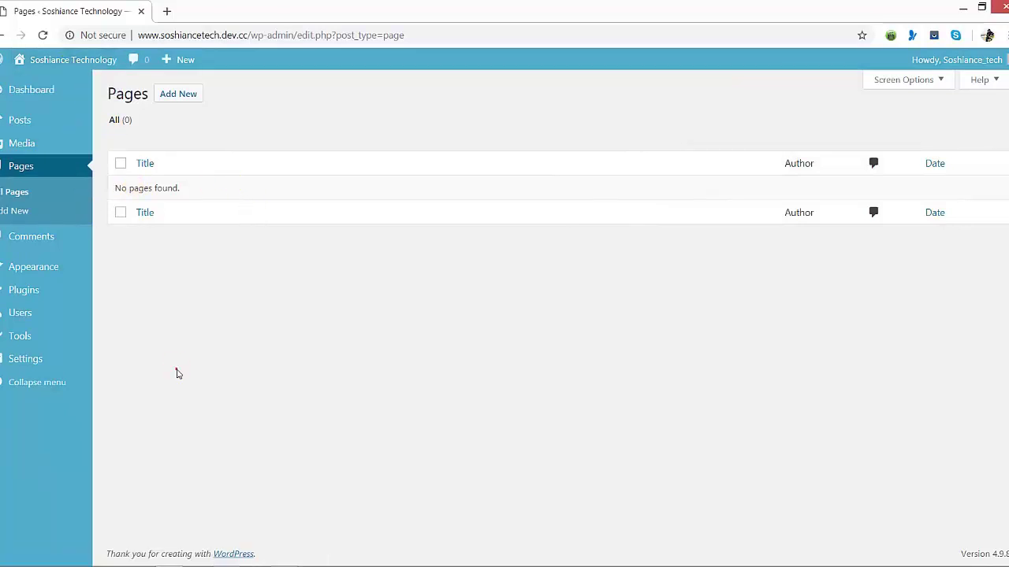
mouse_move(49, 368)
click(118, 460)
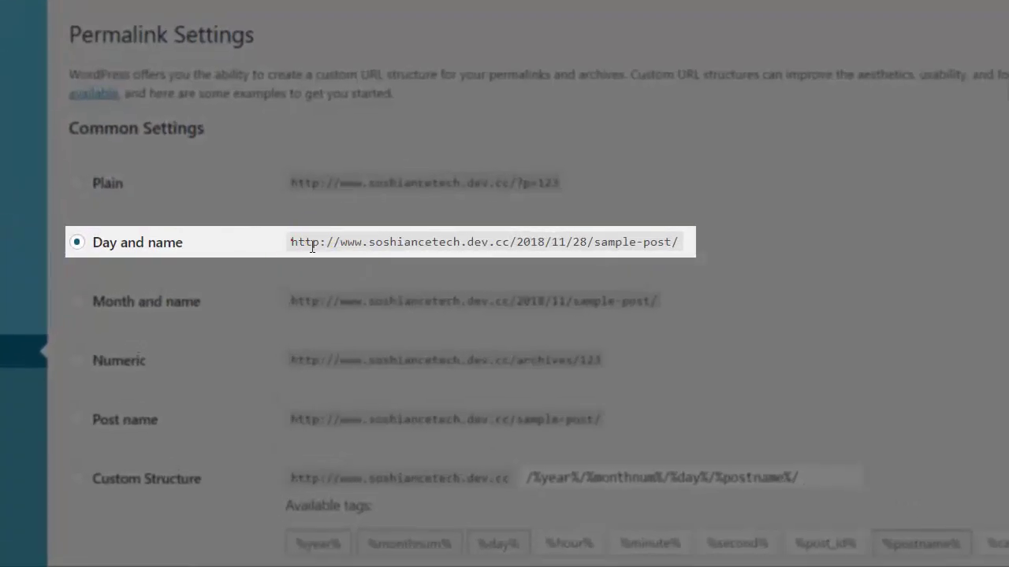
drag(290, 244, 632, 246)
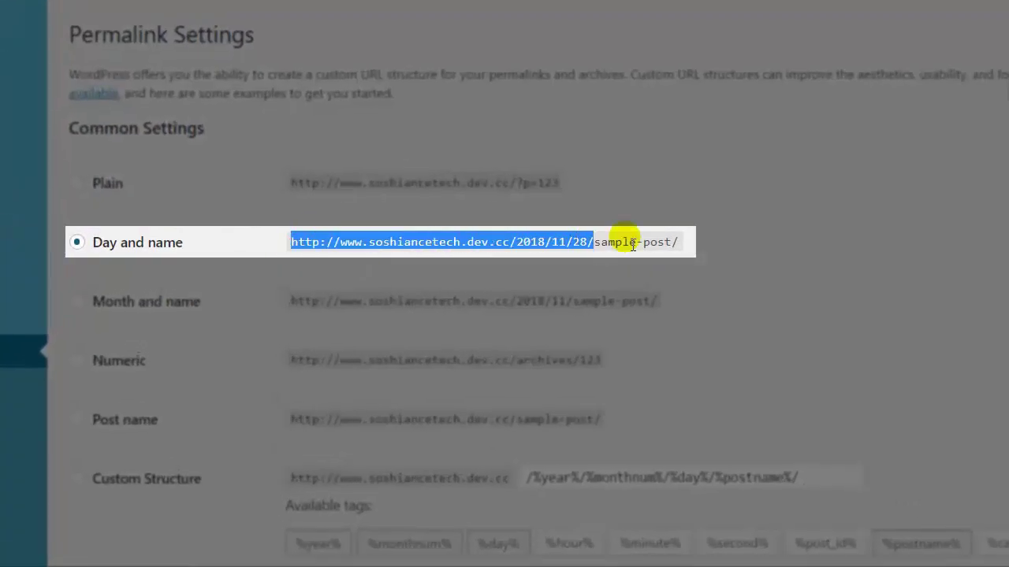
drag(517, 242, 683, 241)
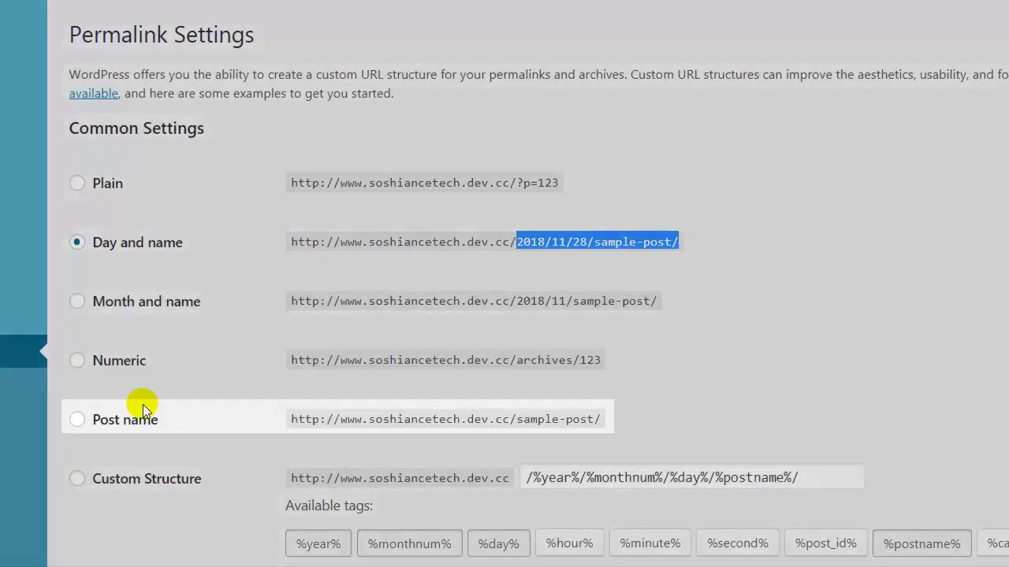
click(146, 419)
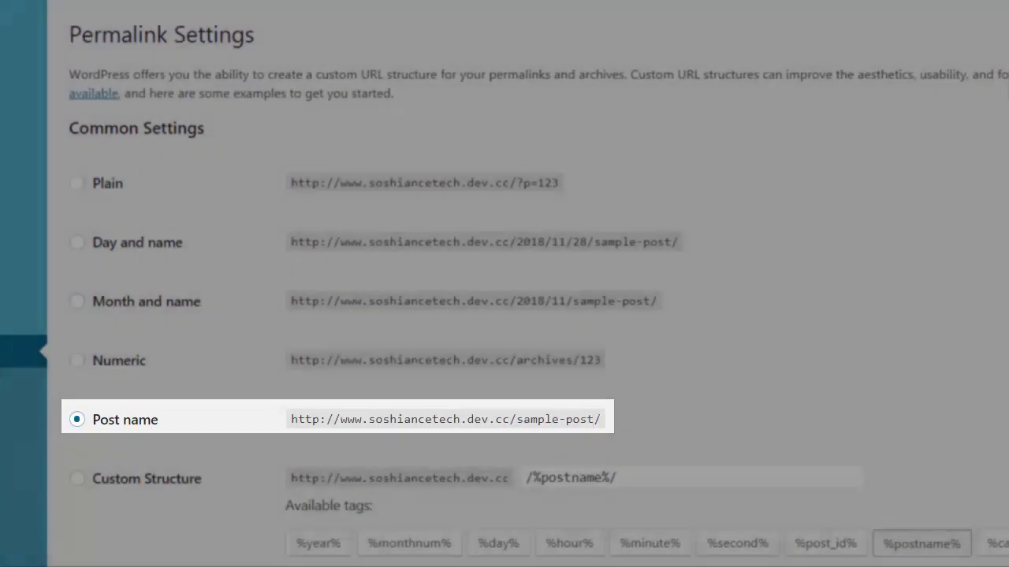
scroll(711, 536, down, 3)
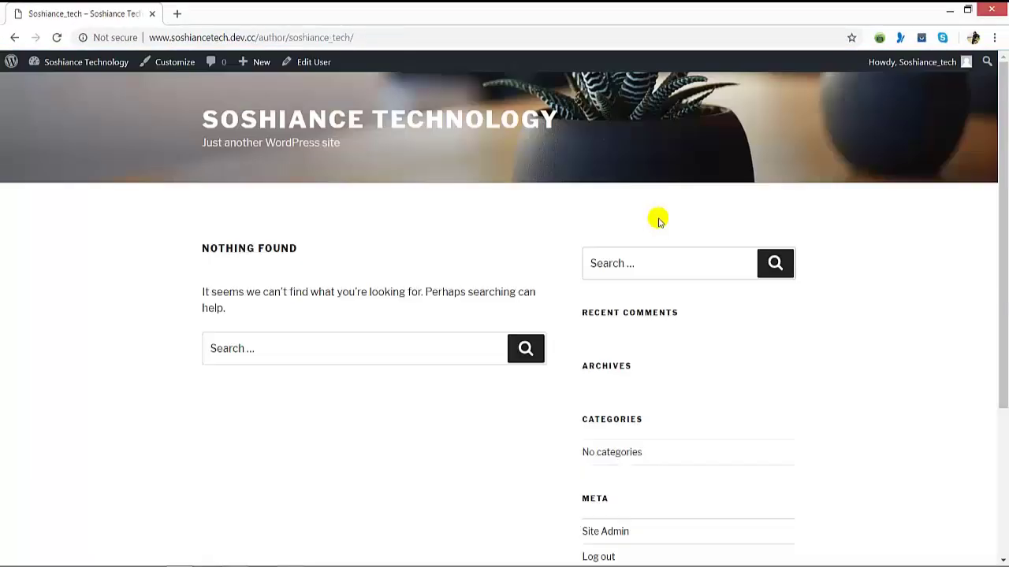
Step: Open the account profile, try the Light admin colour scheme, then revert to Blue
mouse_move(956, 67)
click(910, 114)
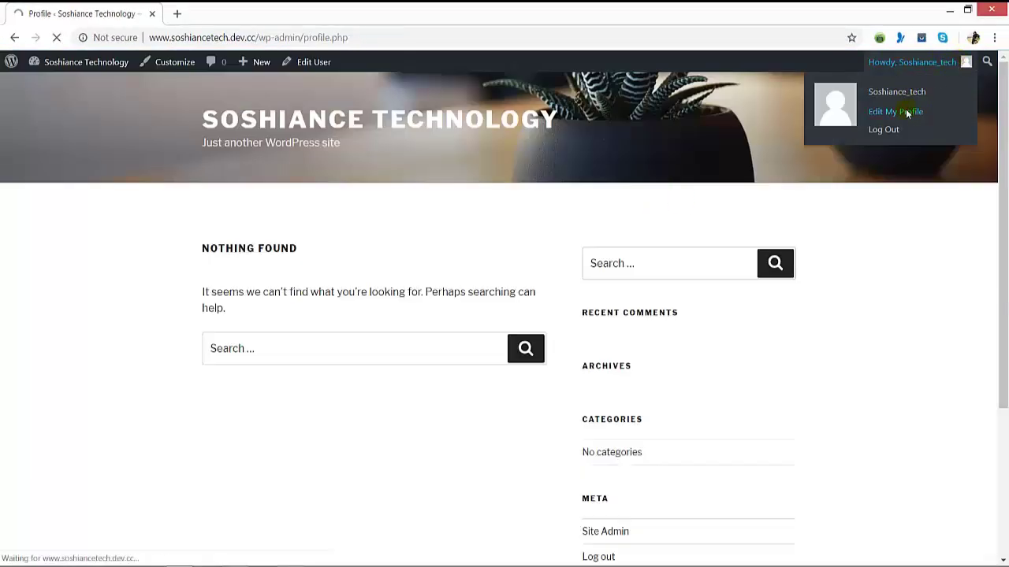
click(459, 257)
click(694, 257)
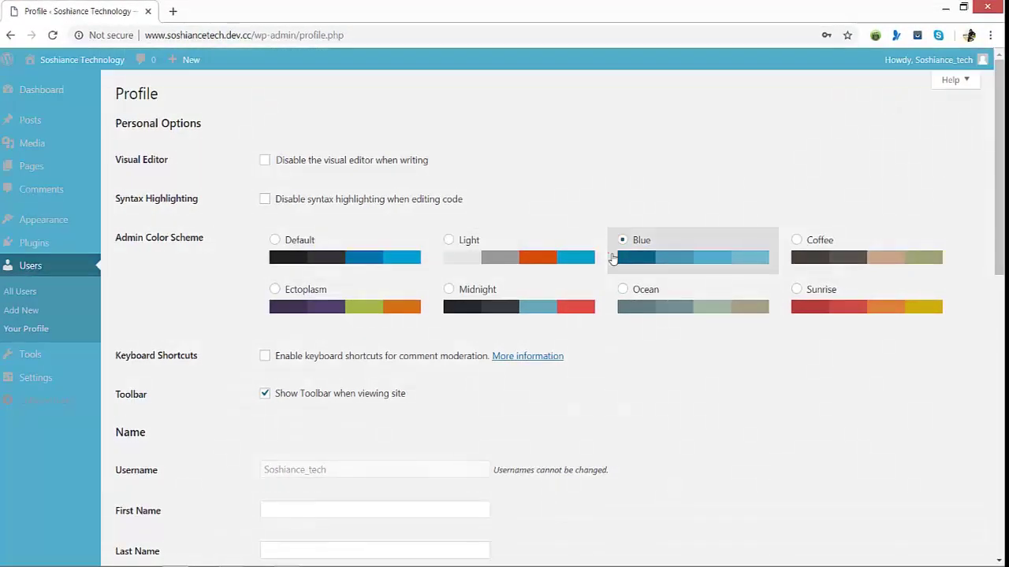
Step: Enter the user's first name and last name in the profile
drag(998, 174, 998, 287)
click(359, 248)
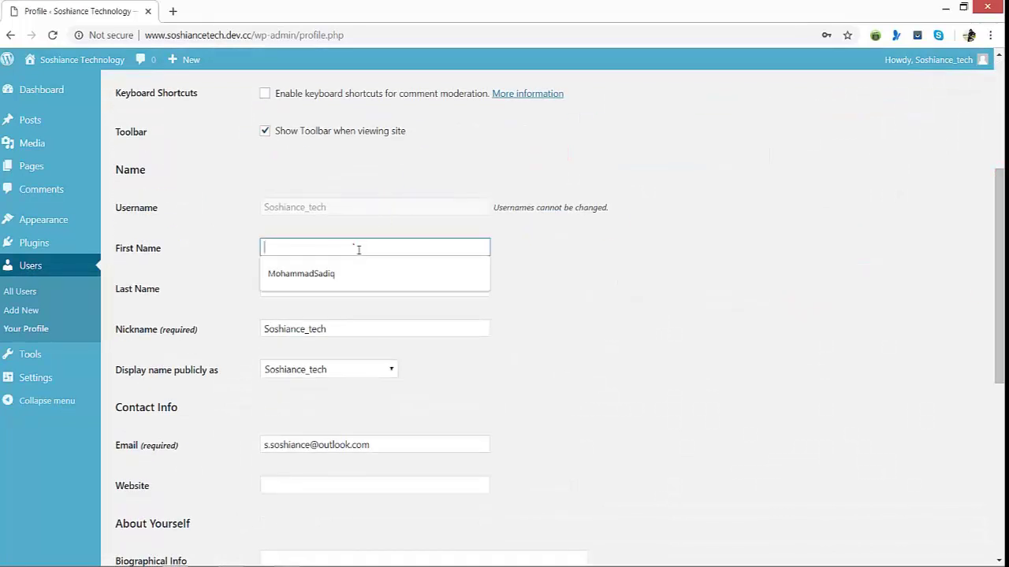
text(Sadiq)
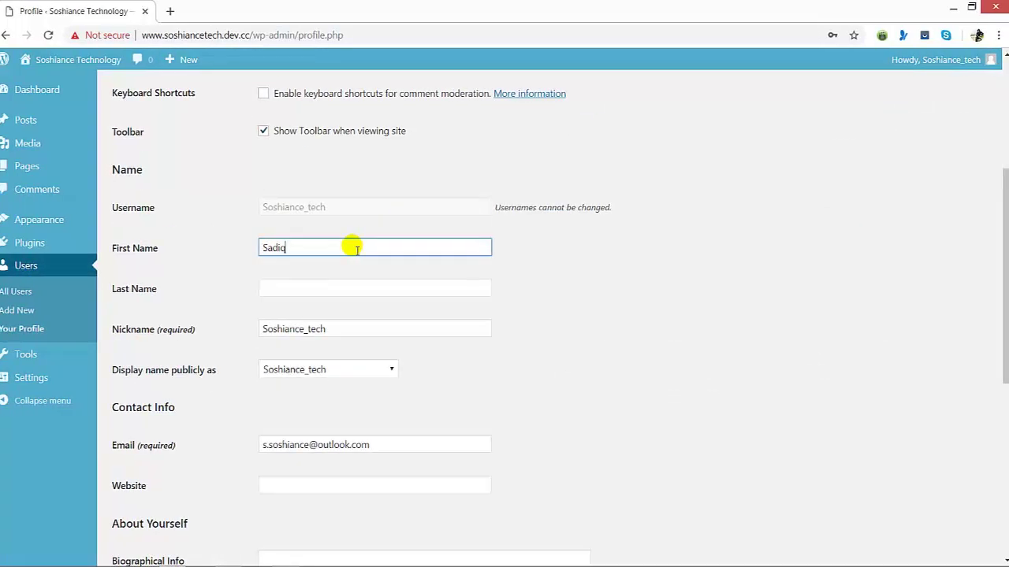
click(331, 289)
text(So)
click(330, 315)
click(348, 331)
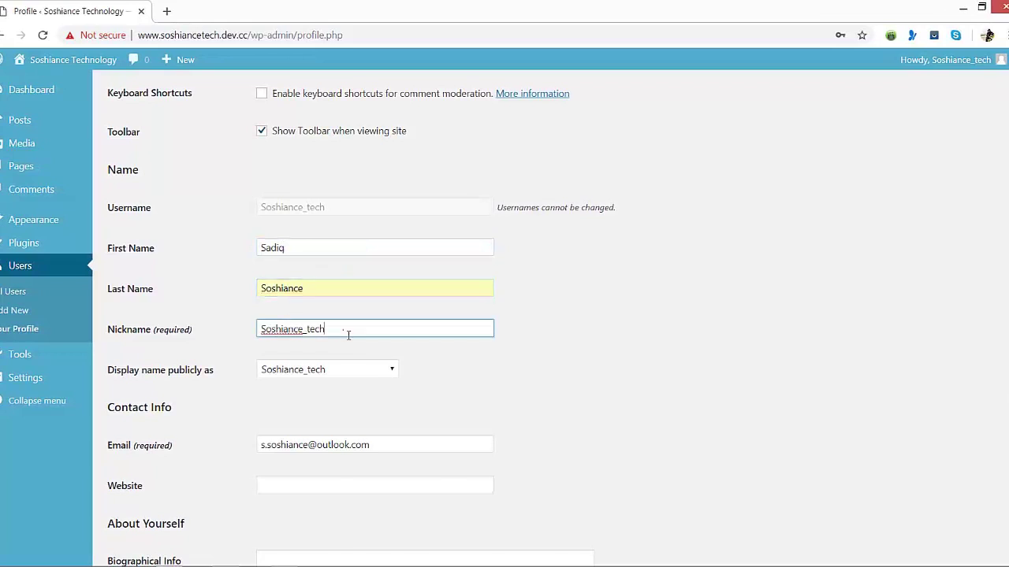
click(324, 369)
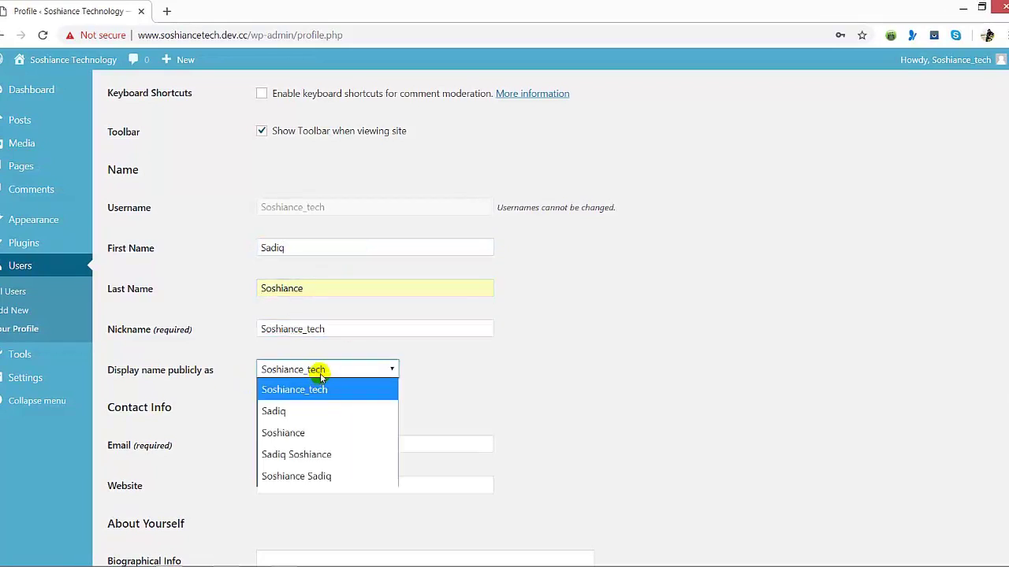
double_click(334, 287)
key(BackSpace)
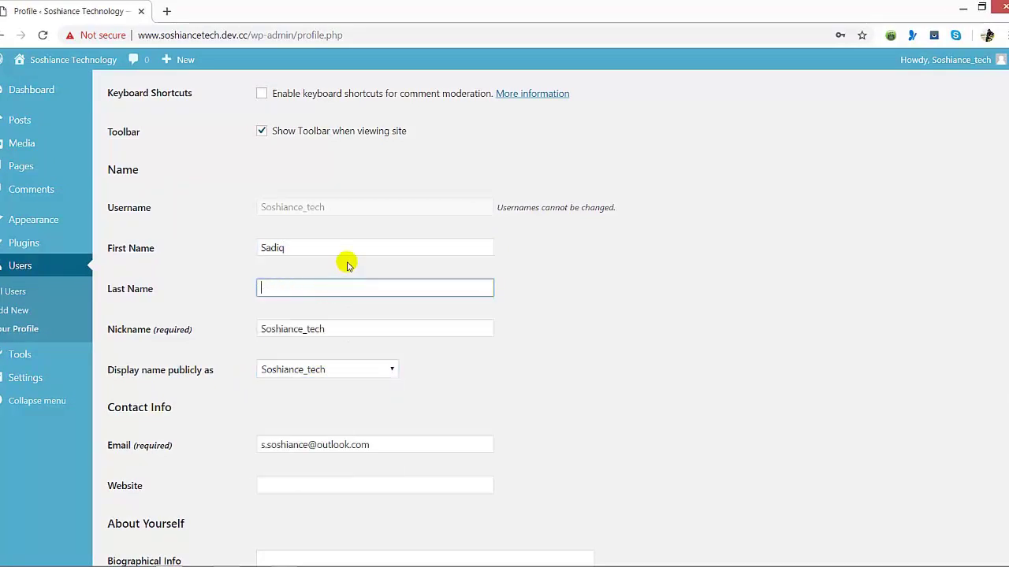
text(Soshiance)
Step: Keep the public display name unchanged and save with Update Profile
click(351, 370)
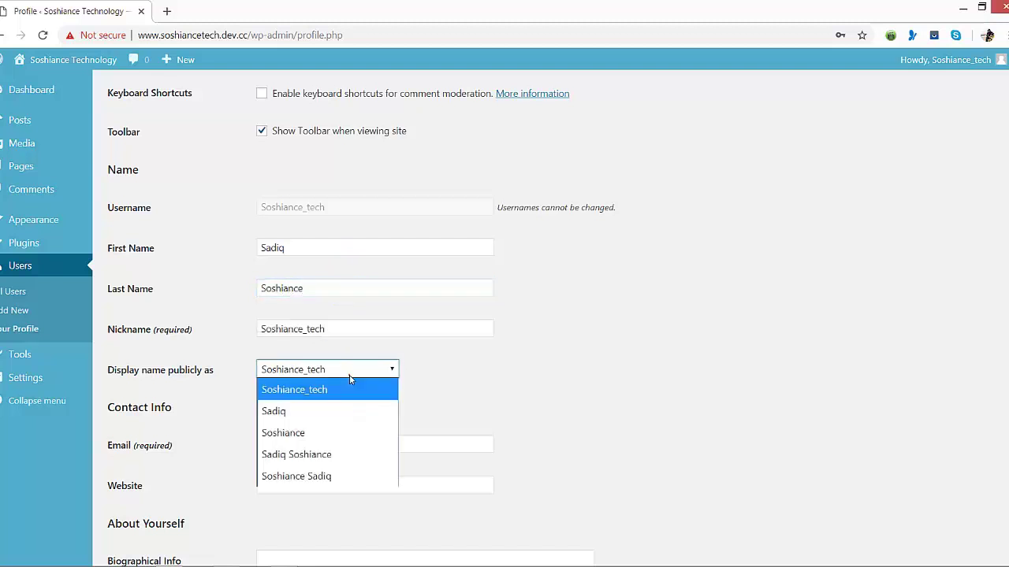
click(349, 374)
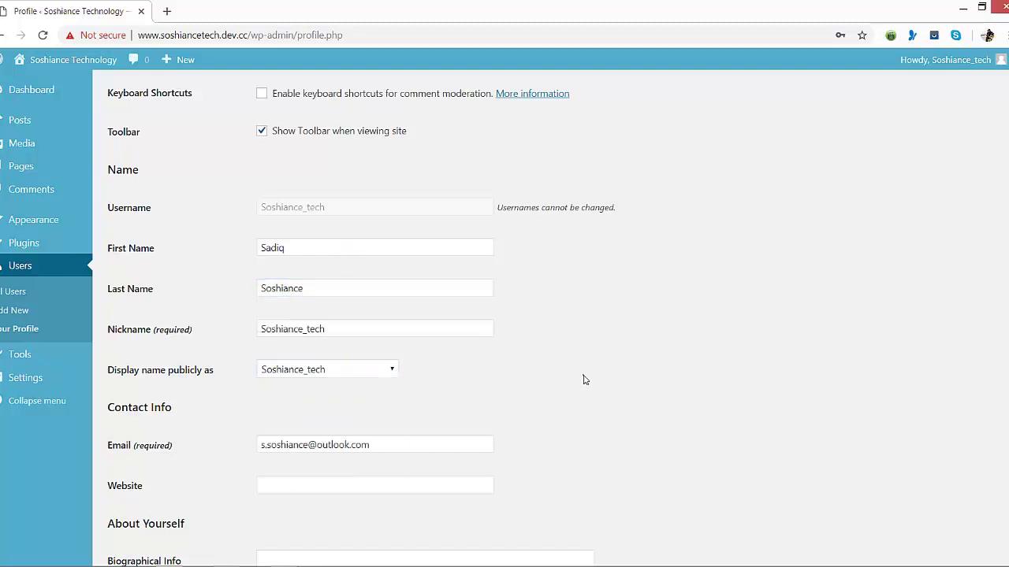
scroll(469, 238, down, 3)
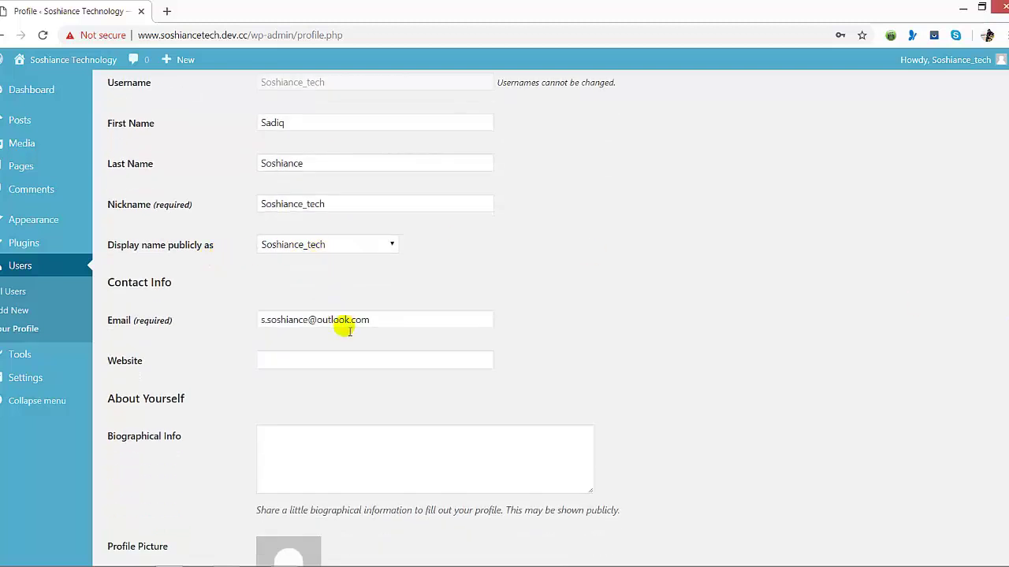
scroll(505, 315, down, 3)
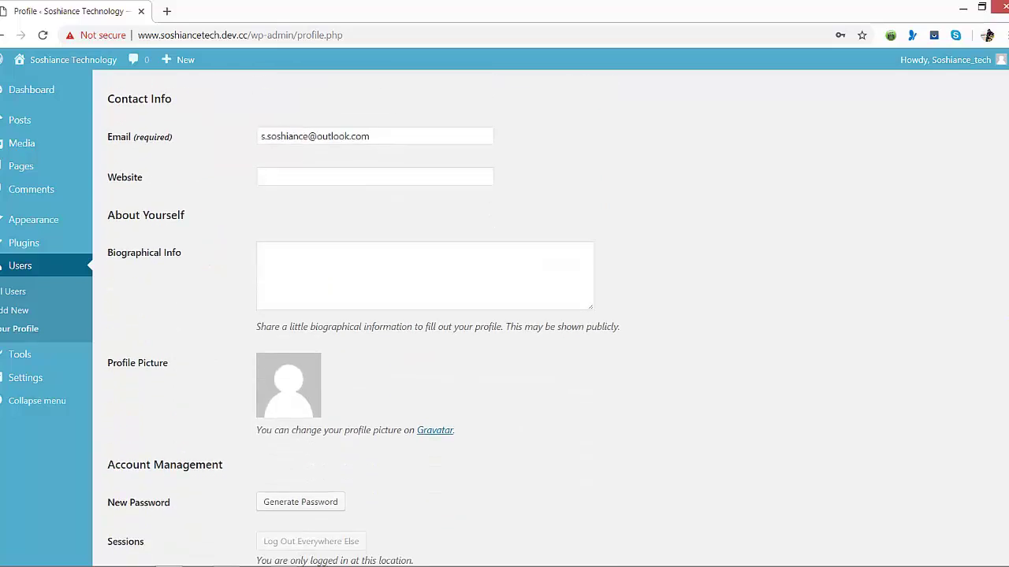
scroll(504, 315, up, 2)
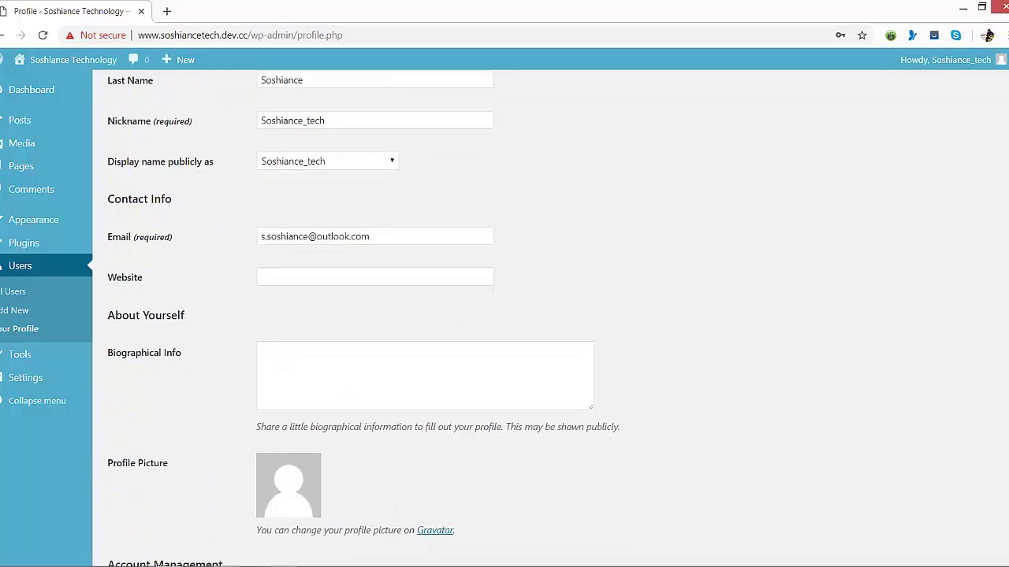
scroll(158, 504, down, 4)
click(157, 498)
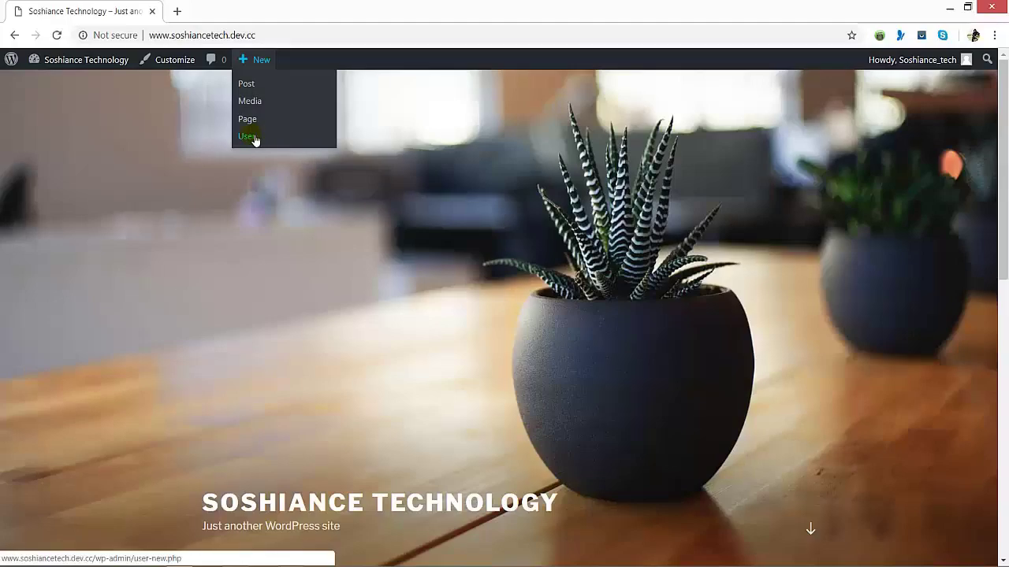
Step: Publish new pages titled HOME, ABOUT, SERVICES and PORTFOLIO
click(251, 121)
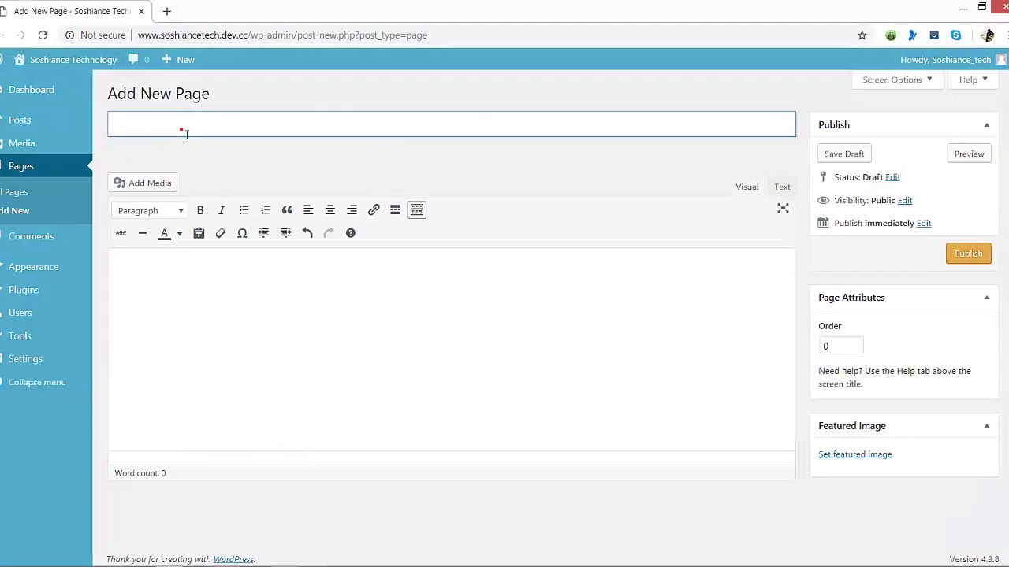
click(969, 254)
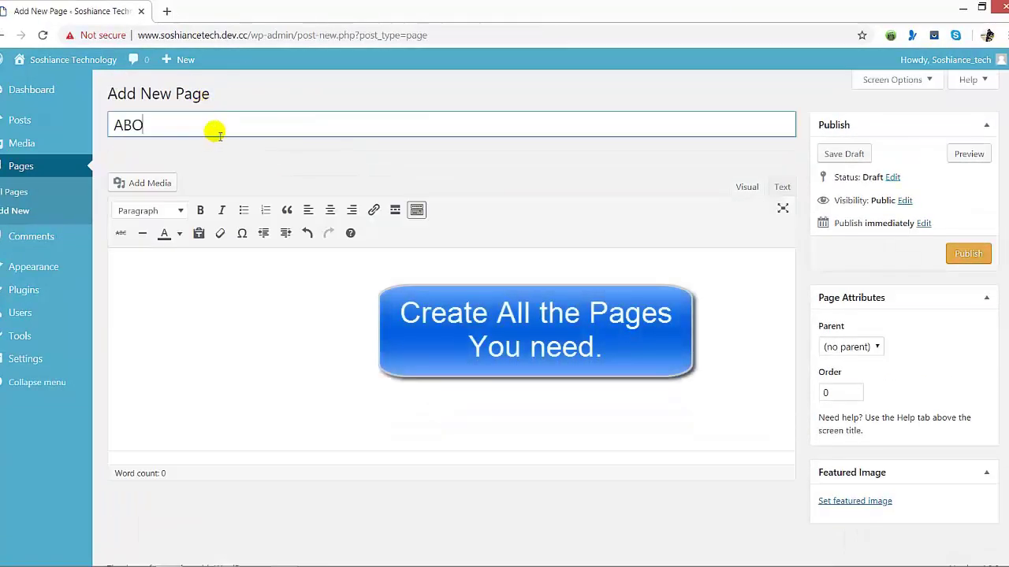
text(UT)
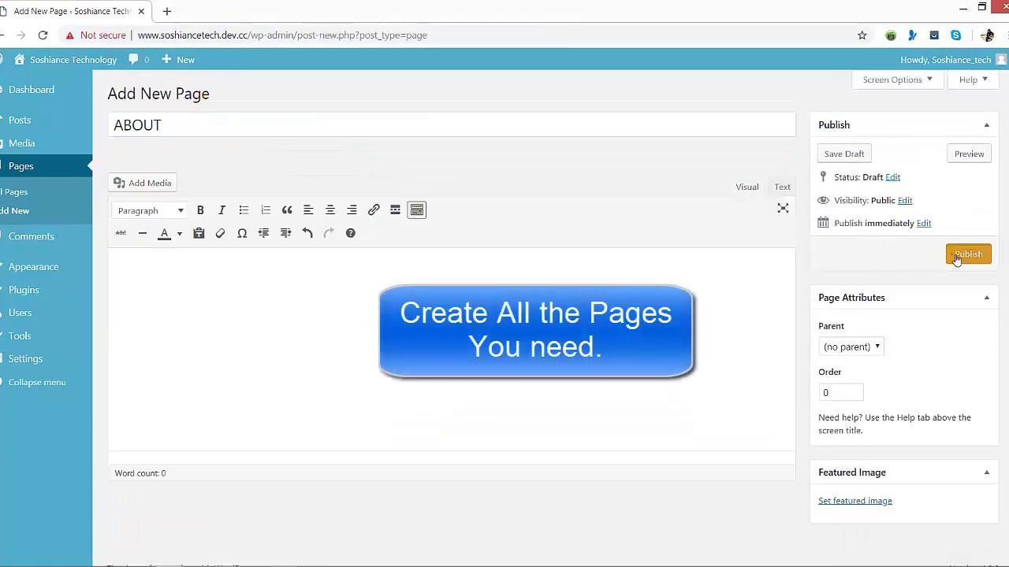
click(954, 254)
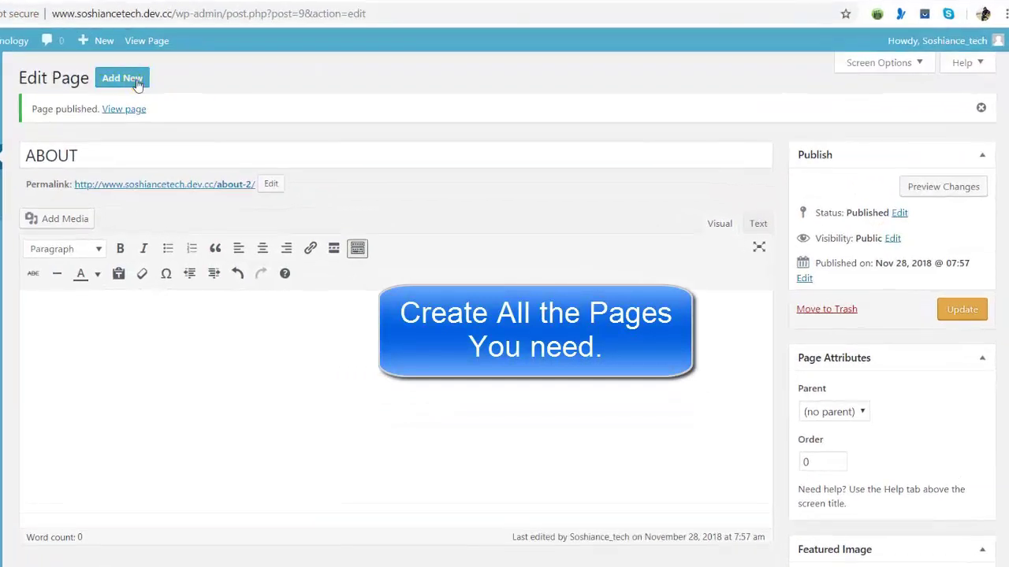
click(202, 94)
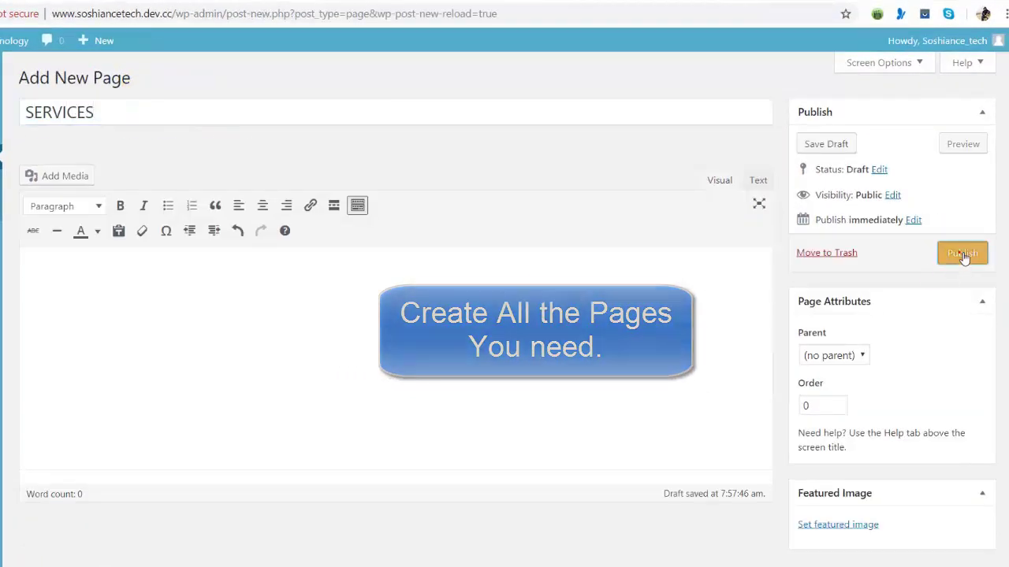
click(963, 253)
click(118, 76)
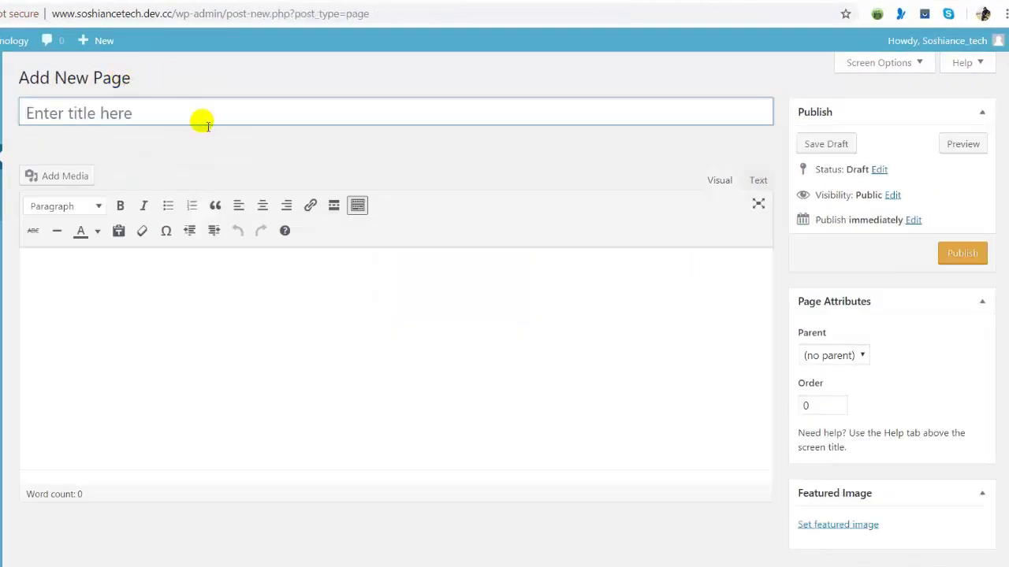
click(203, 120)
text(PORTFOLIO)
click(962, 253)
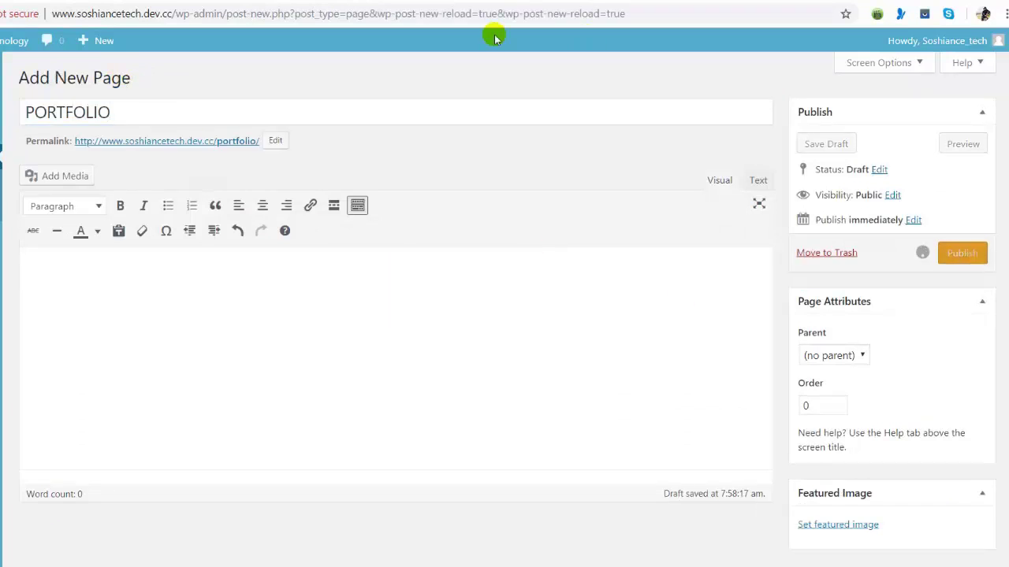
Step: Publish new pages titled BLOG and CONTACT
click(163, 77)
click(135, 118)
text(bLOG)
click(960, 253)
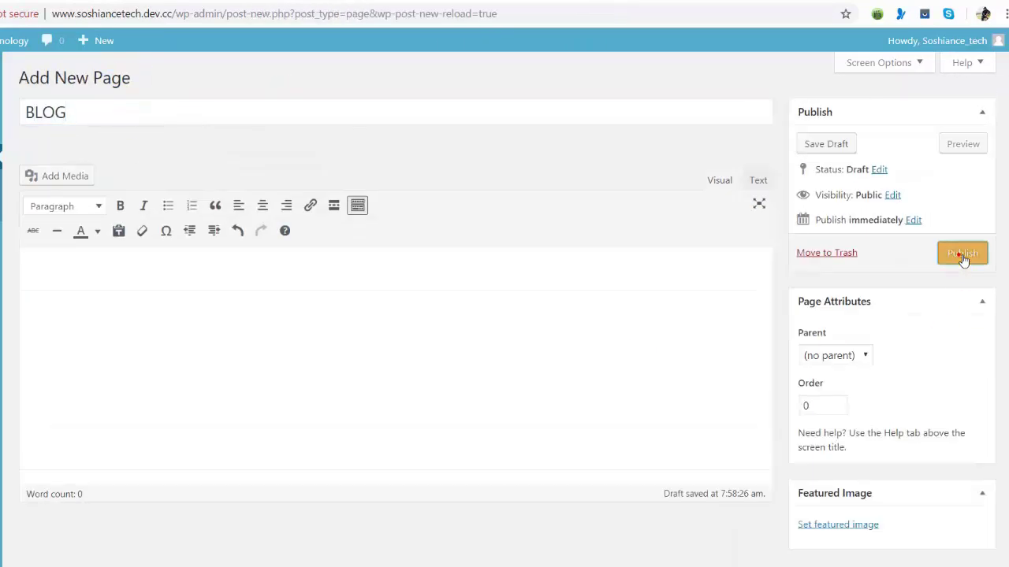
click(122, 78)
click(169, 118)
text(CONT)
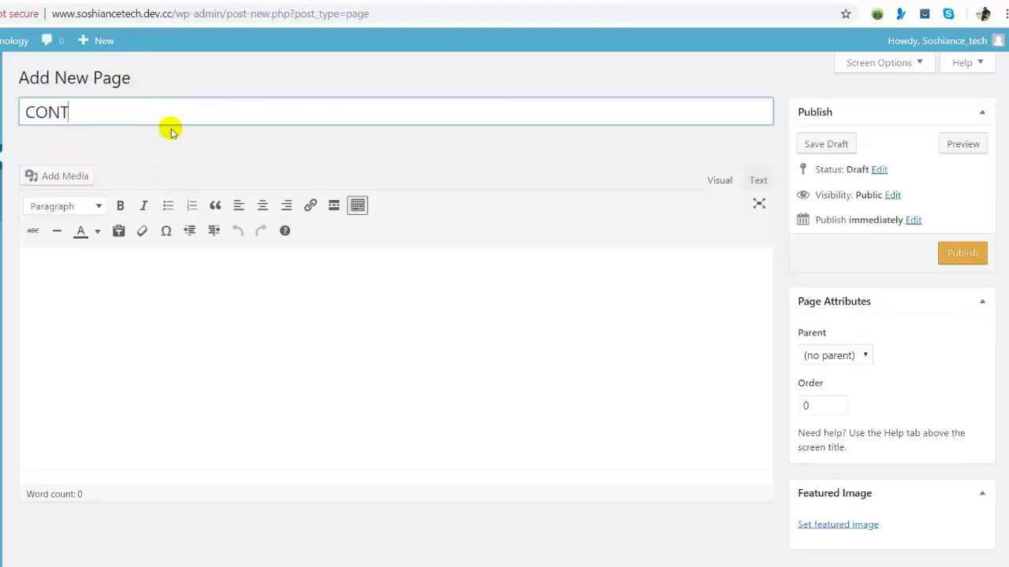
text(ACT)
click(961, 252)
Step: Publish service pages WEB DEVELOPING, DATABASE DESIGNING, IT SERVICES, APP DEVELOPING and OTHER SERVICES
click(122, 78)
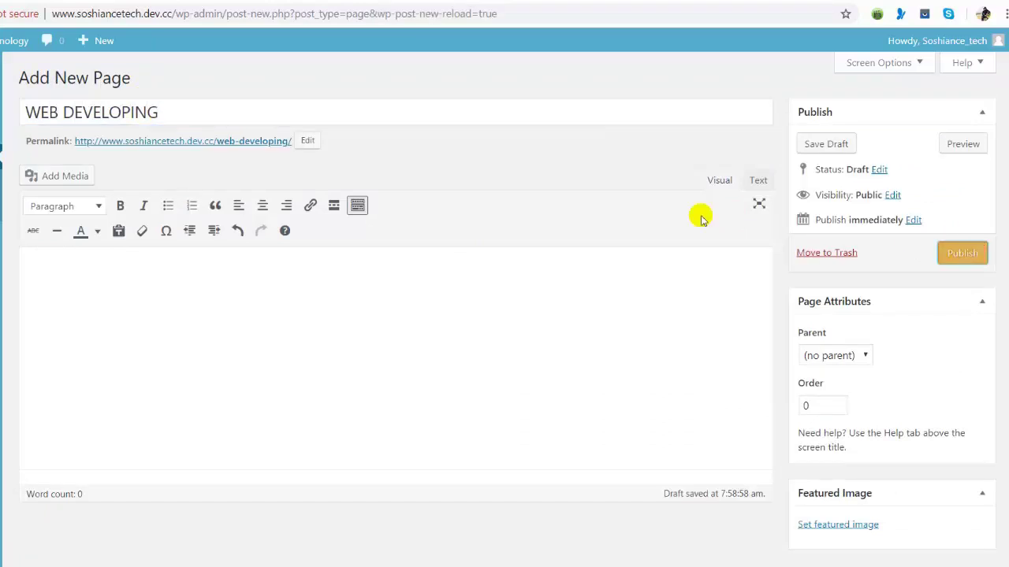
click(962, 253)
click(134, 76)
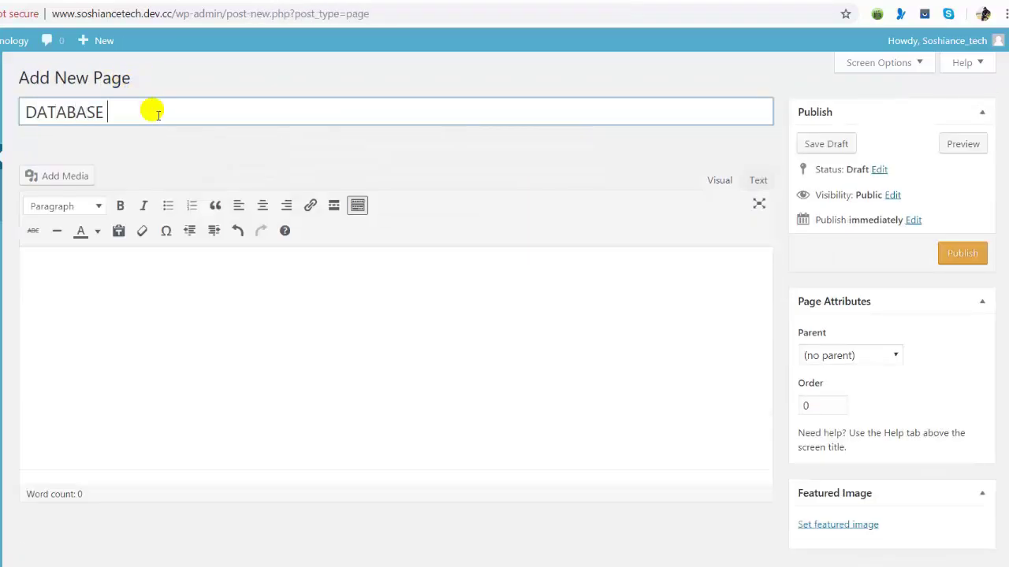
text(DATABASE DESIGNING)
click(962, 253)
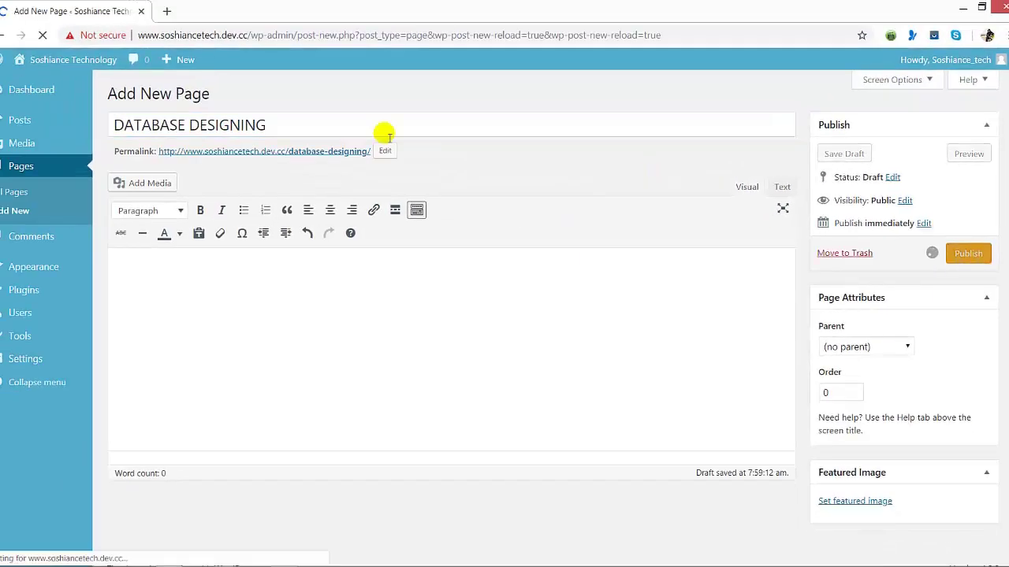
click(203, 93)
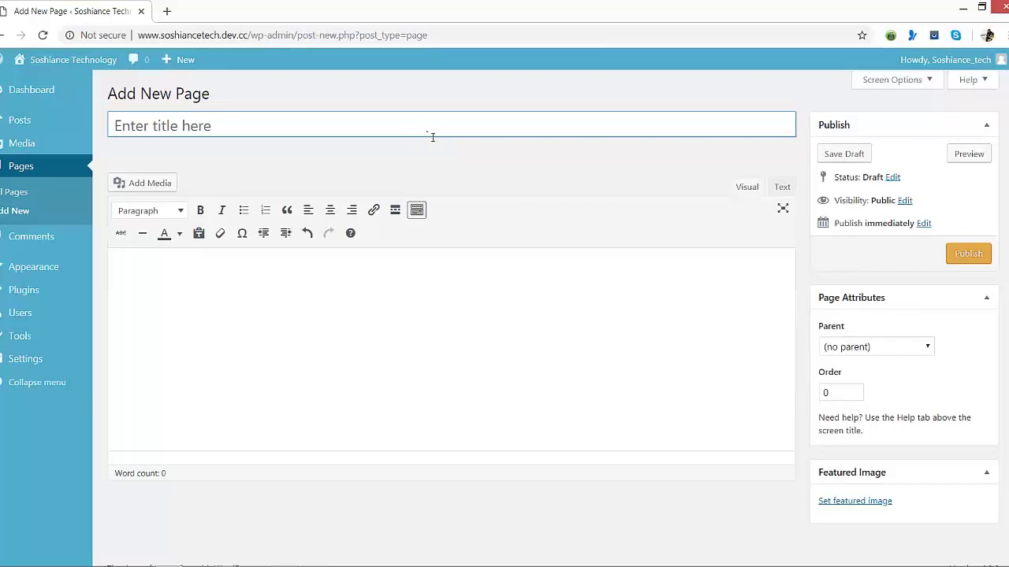
click(968, 254)
click(202, 94)
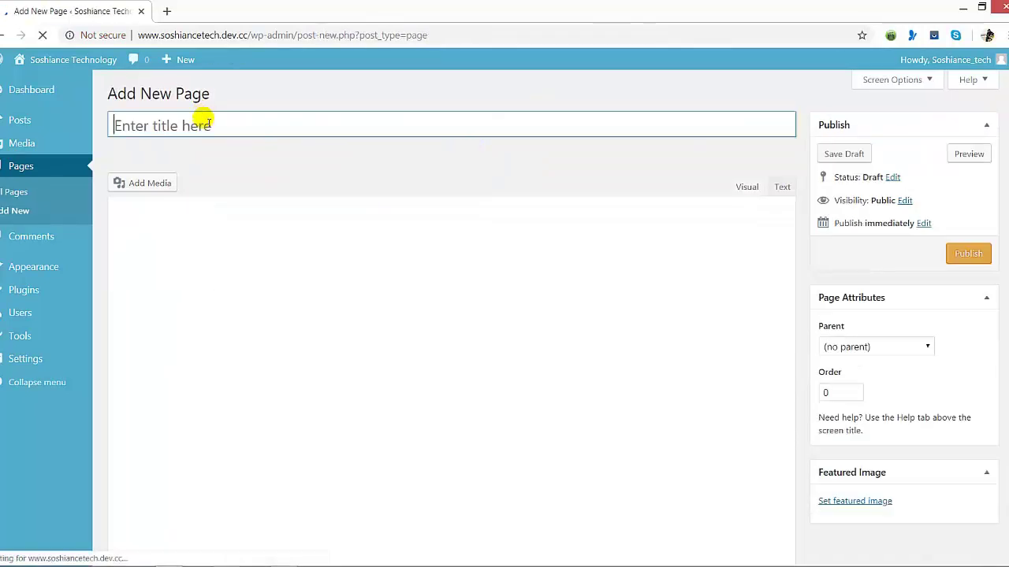
text(APP DEVELOPING)
click(968, 254)
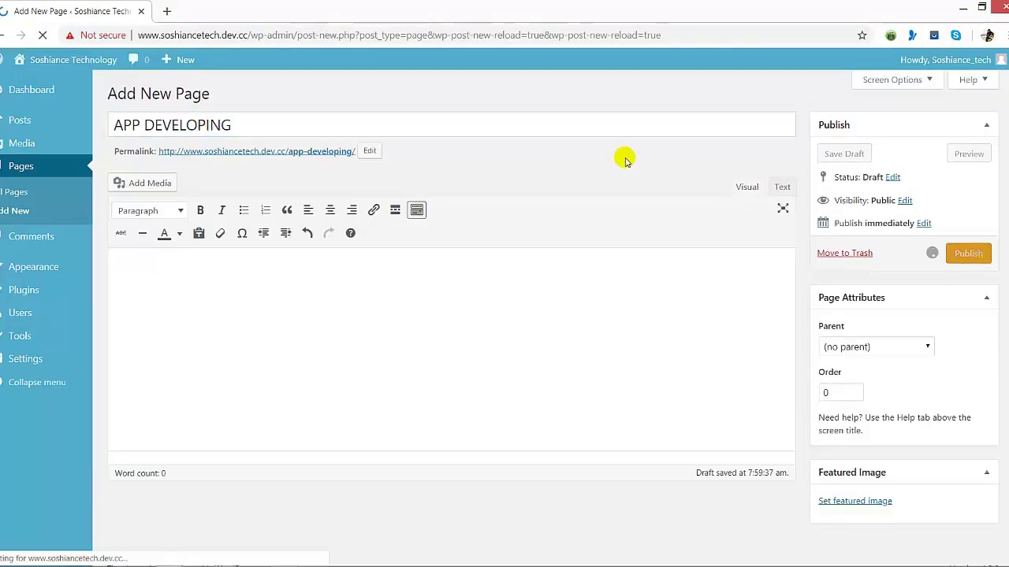
click(202, 94)
text(OTHER SERVICES)
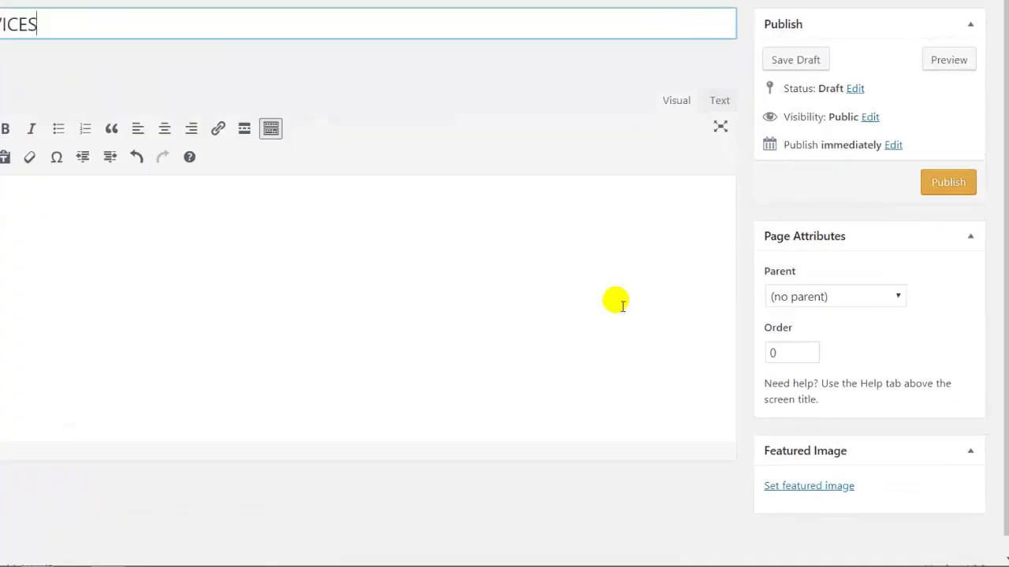
click(967, 254)
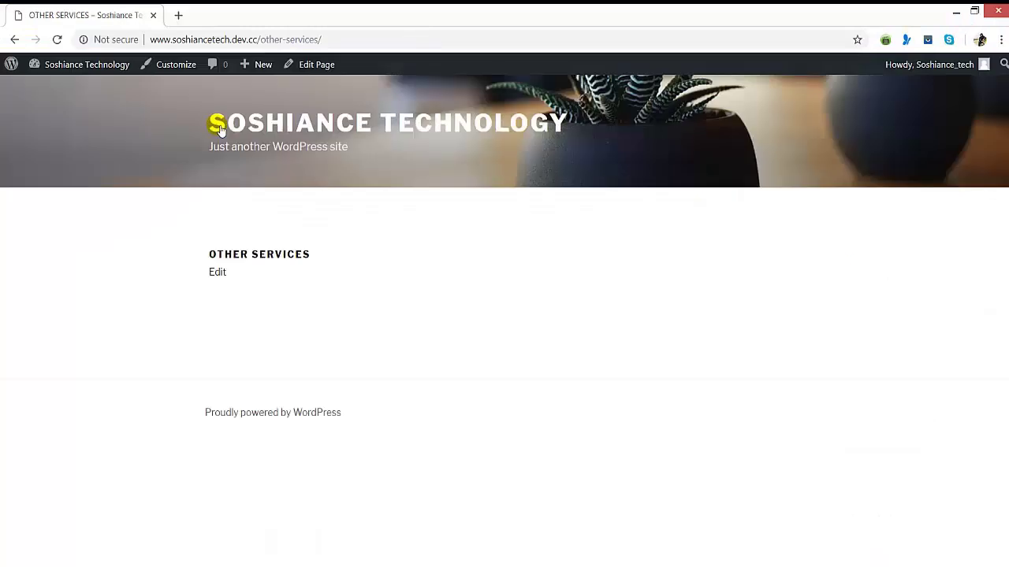
Step: Check the live home page for a menu, then return to the WordPress Dashboard
click(111, 64)
scroll(416, 317, down, 4)
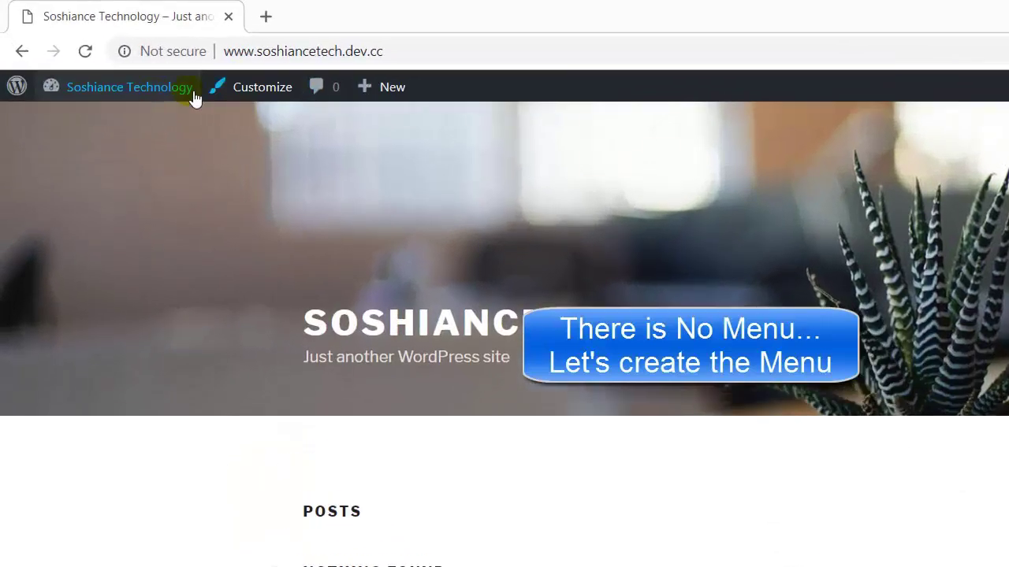
click(155, 92)
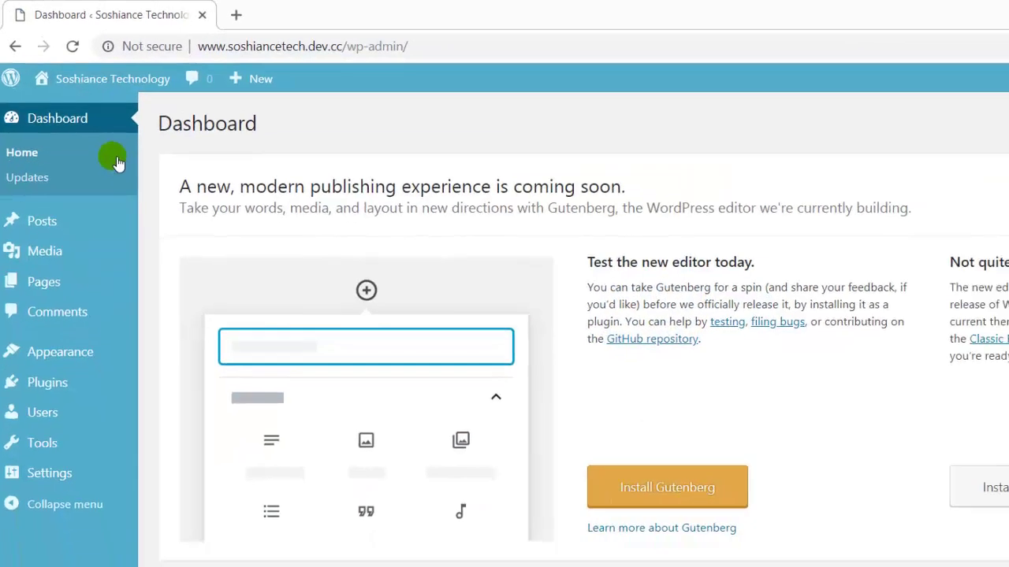
mouse_move(55, 352)
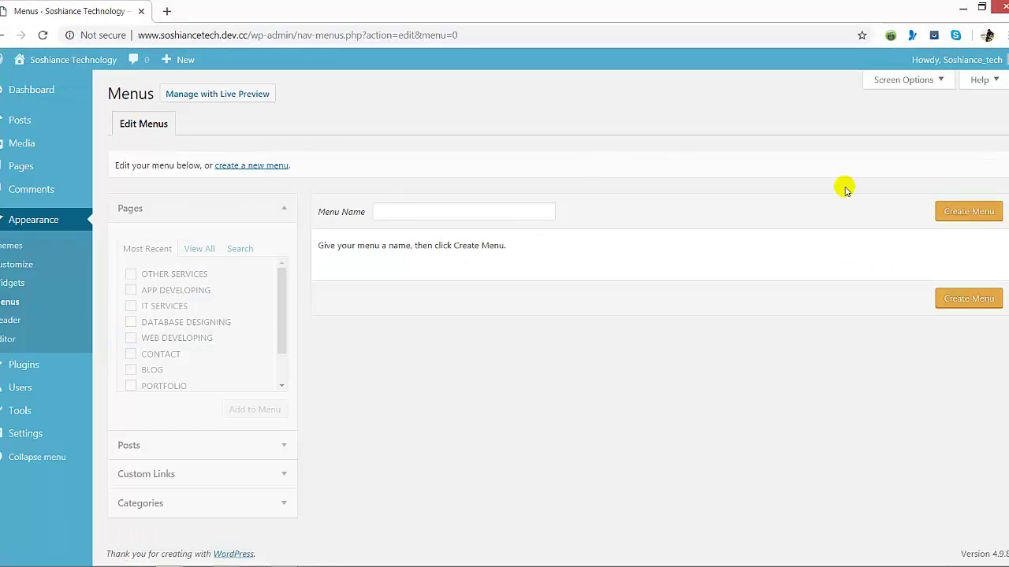
Step: Create a new menu named Main_Menu
click(999, 214)
click(463, 217)
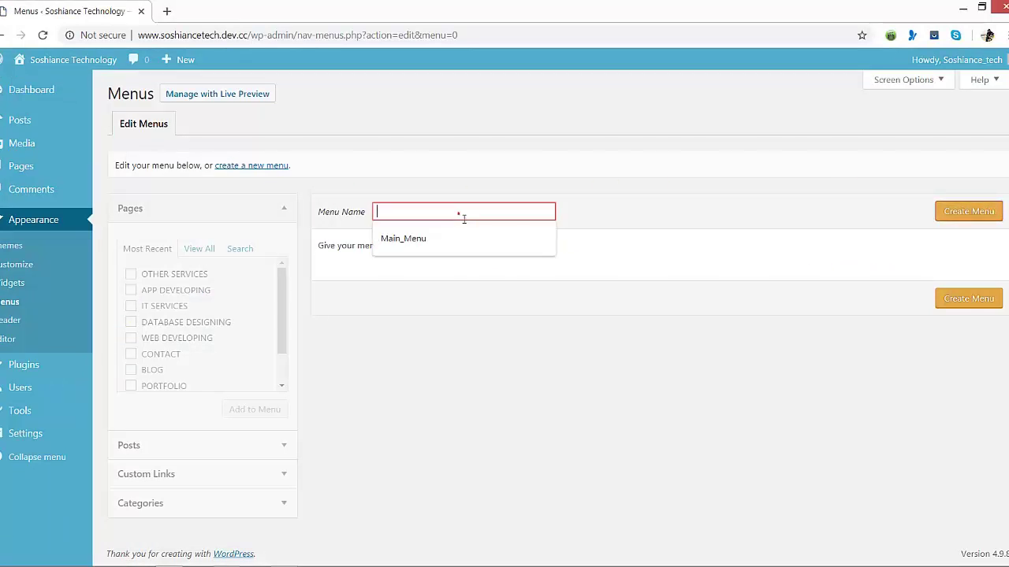
click(430, 240)
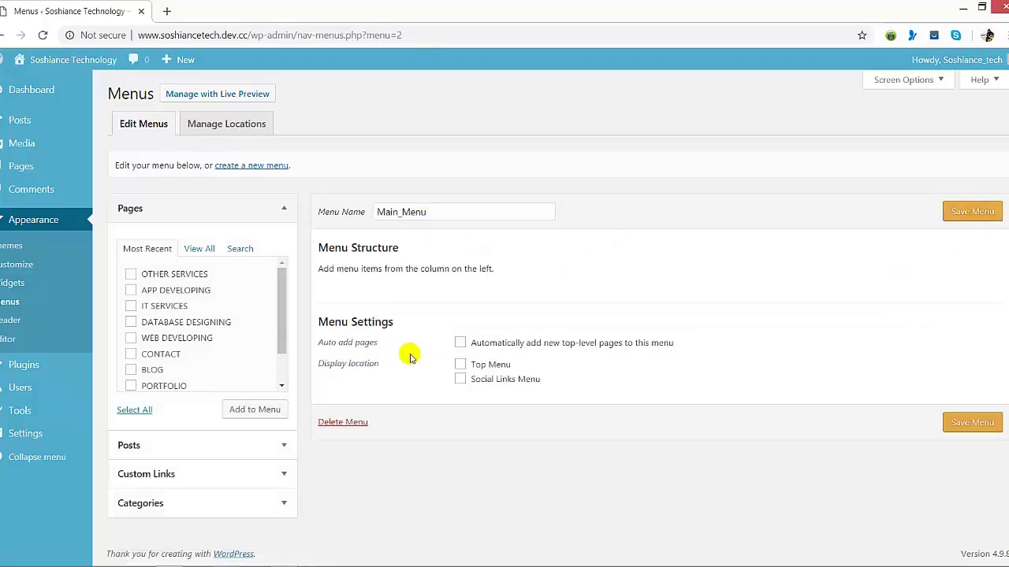
Step: Select all ten site pages and add them to Main_Menu
click(133, 410)
scroll(272, 329, down, 1)
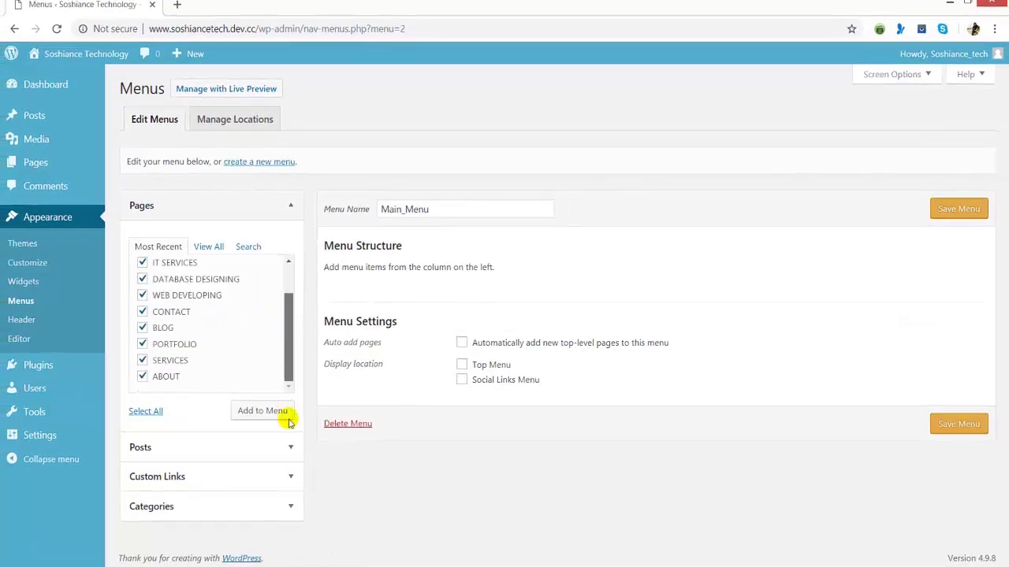
scroll(272, 338, up, 1)
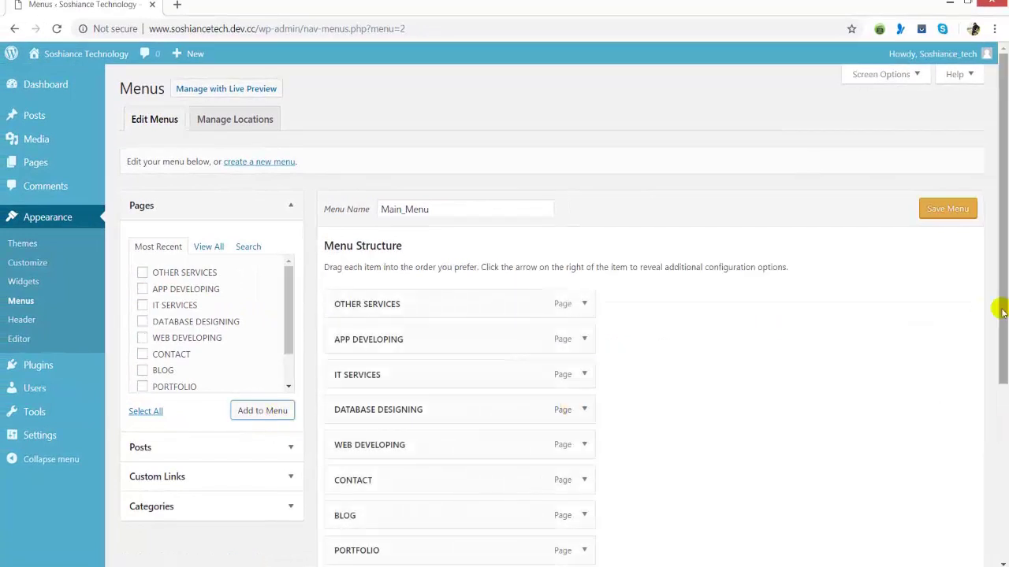
scroll(998, 308, down, 3)
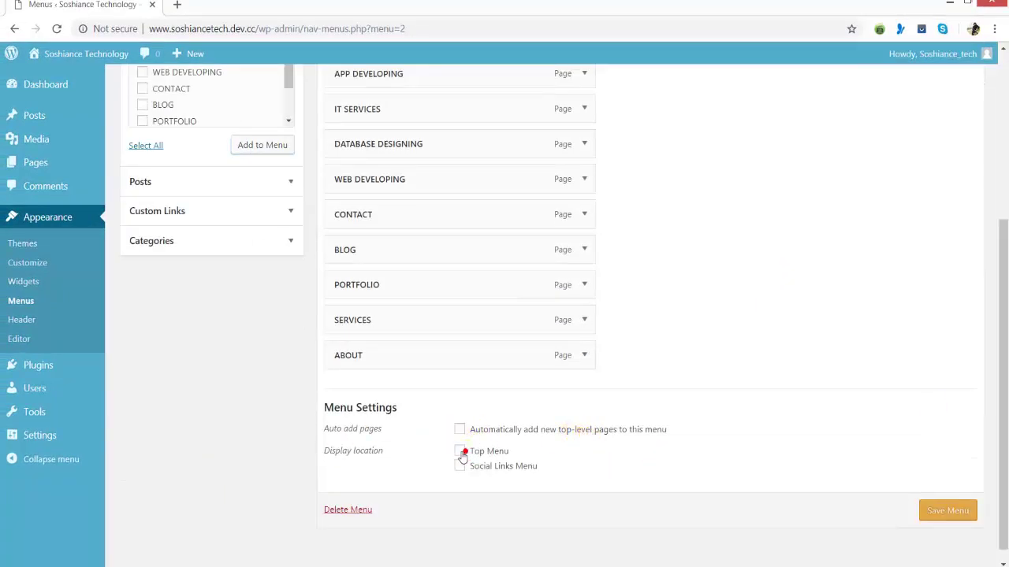
scroll(755, 395, up, 3)
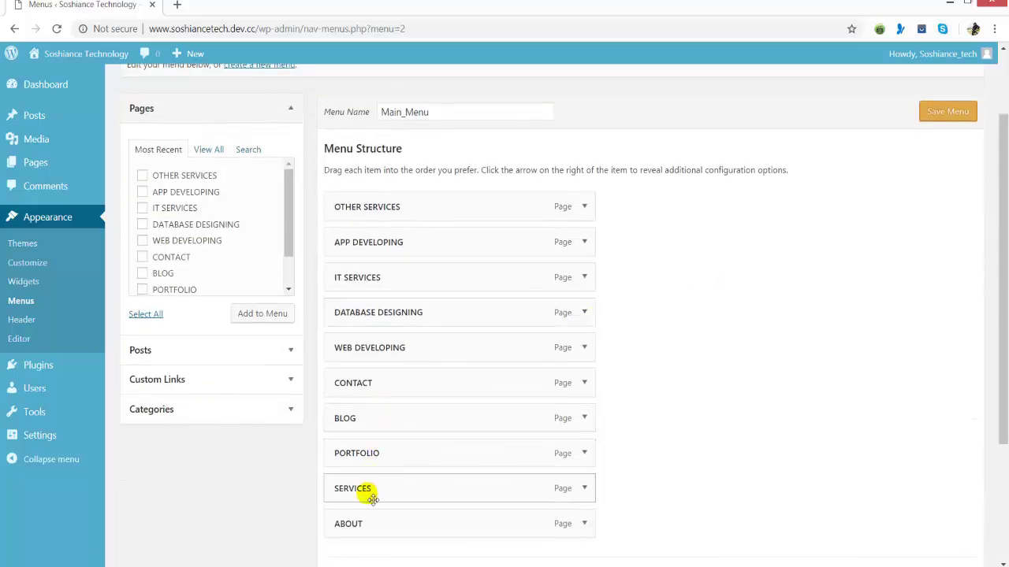
Step: Put ABOUT first and SERVICES below it, with WEB DEVELOPING, IT SERVICES and DATABASE DESIGNING nested under SERVICES
drag(1002, 354, 1003, 397)
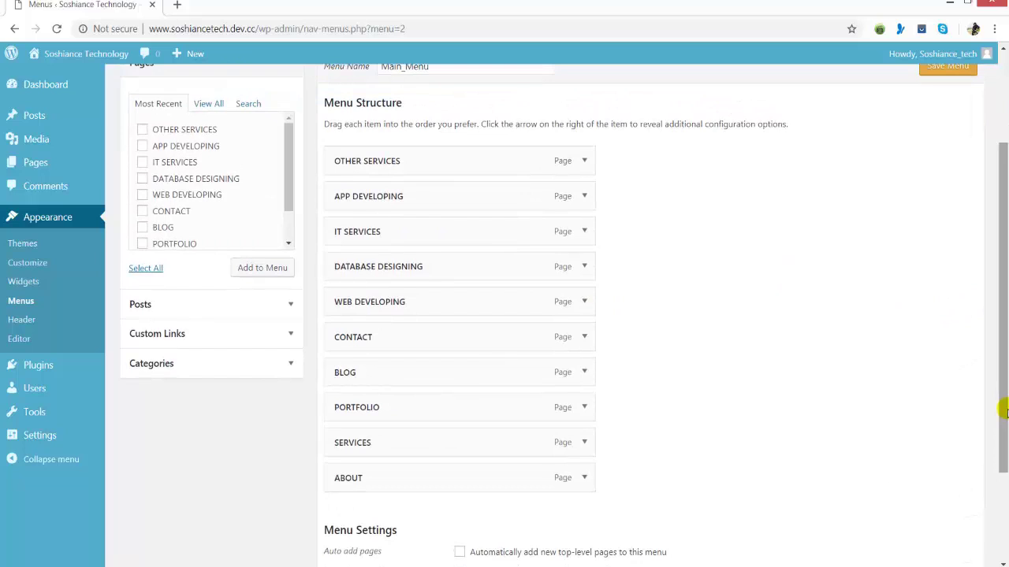
drag(376, 478, 366, 166)
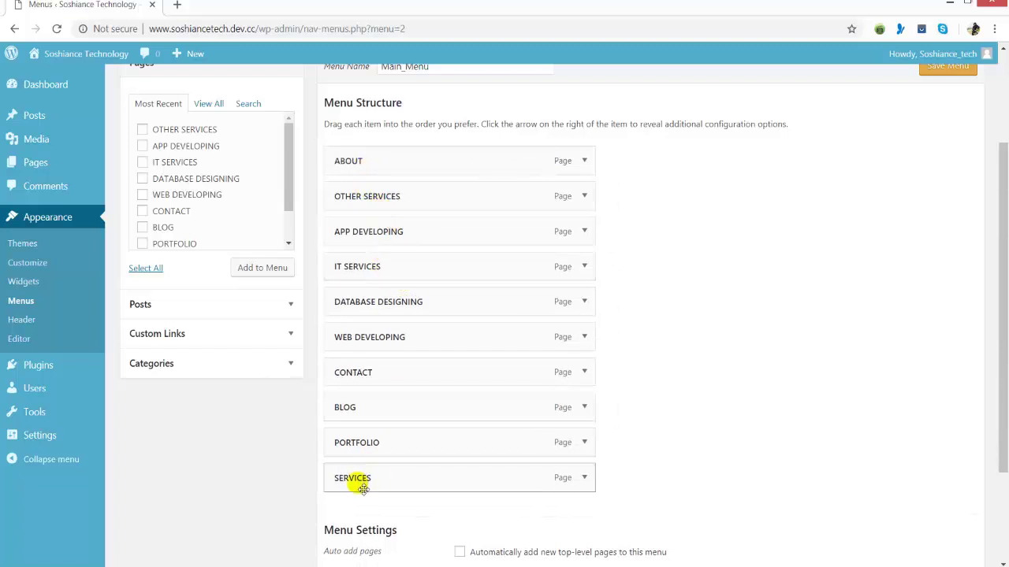
drag(363, 488, 365, 205)
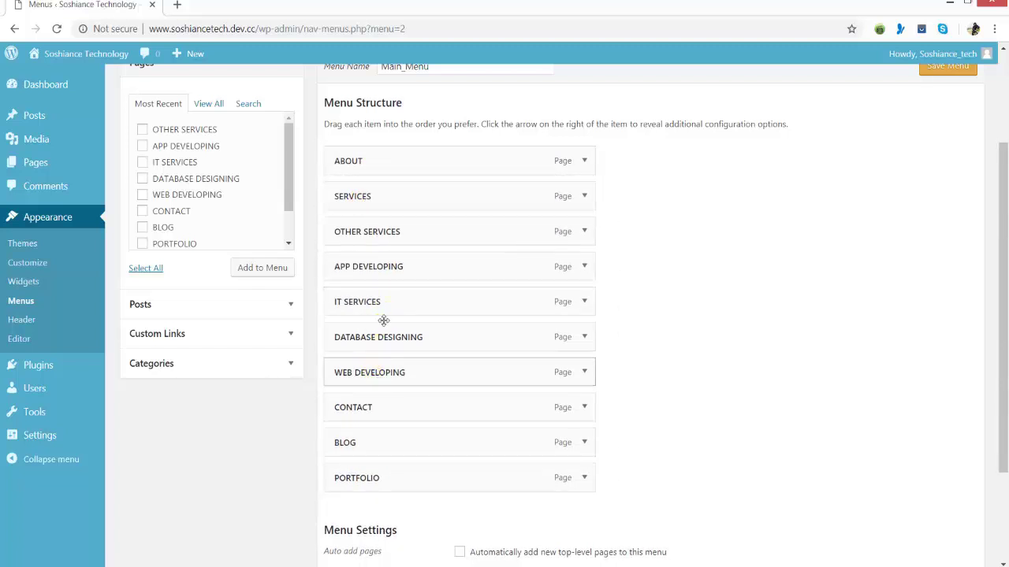
drag(378, 375, 378, 228)
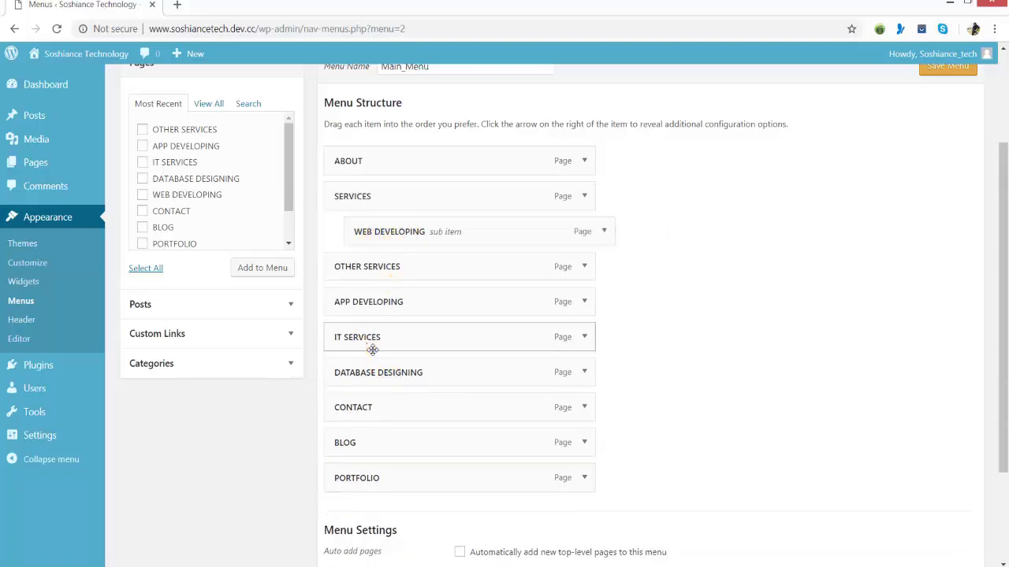
drag(373, 349, 392, 272)
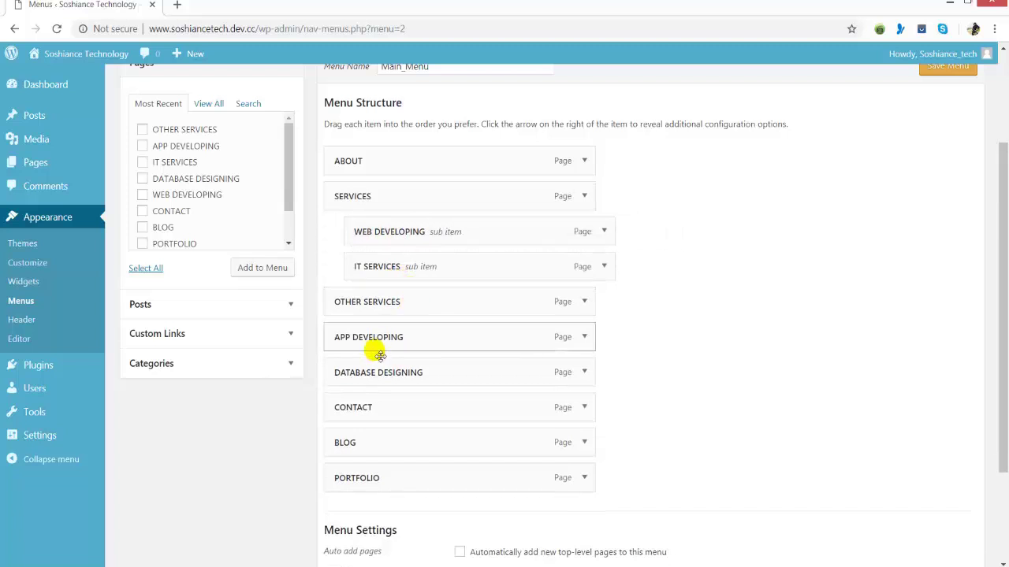
drag(378, 375, 406, 266)
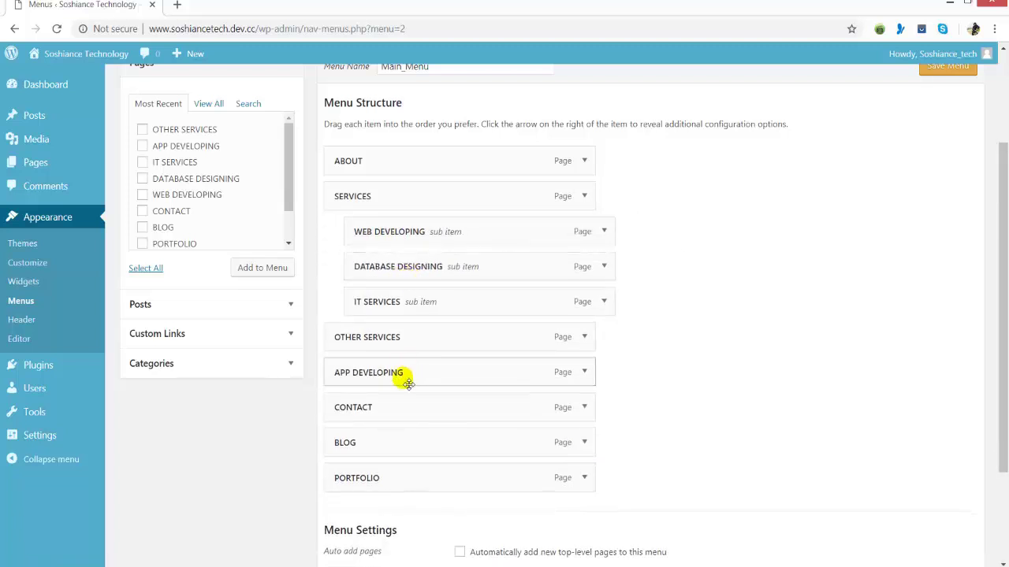
mouse_move(402, 379)
mouse_down()
mouse_move(418, 341)
mouse_move(424, 349)
mouse_move(389, 387)
mouse_up()
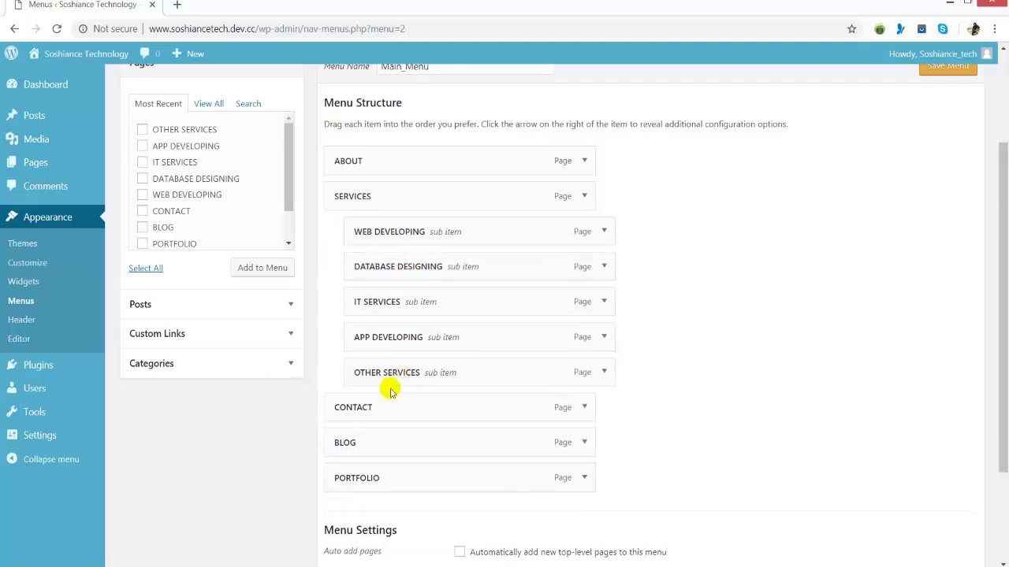
Step: Order BLOG, PORTFOLIO and CONTACT at the end of Main_Menu and save it
drag(391, 448, 382, 412)
drag(382, 441, 372, 480)
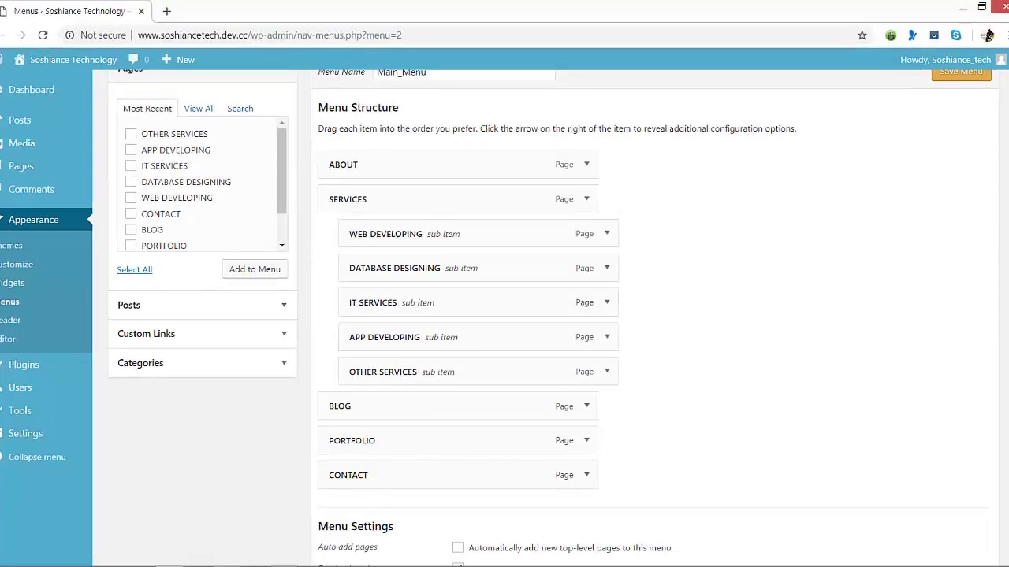
scroll(968, 179, up, 1)
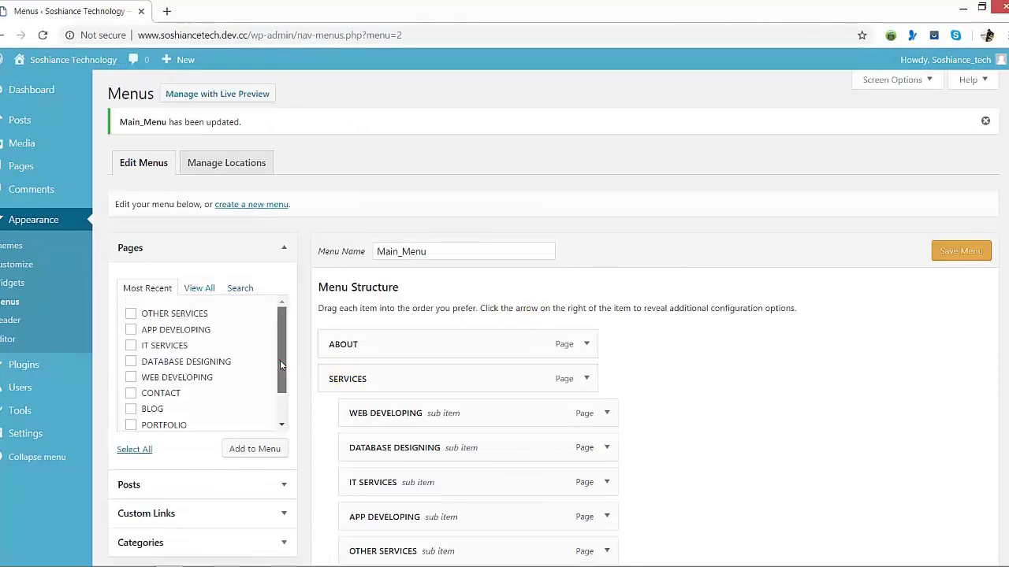
scroll(280, 379, down, 1)
drag(279, 378, 285, 427)
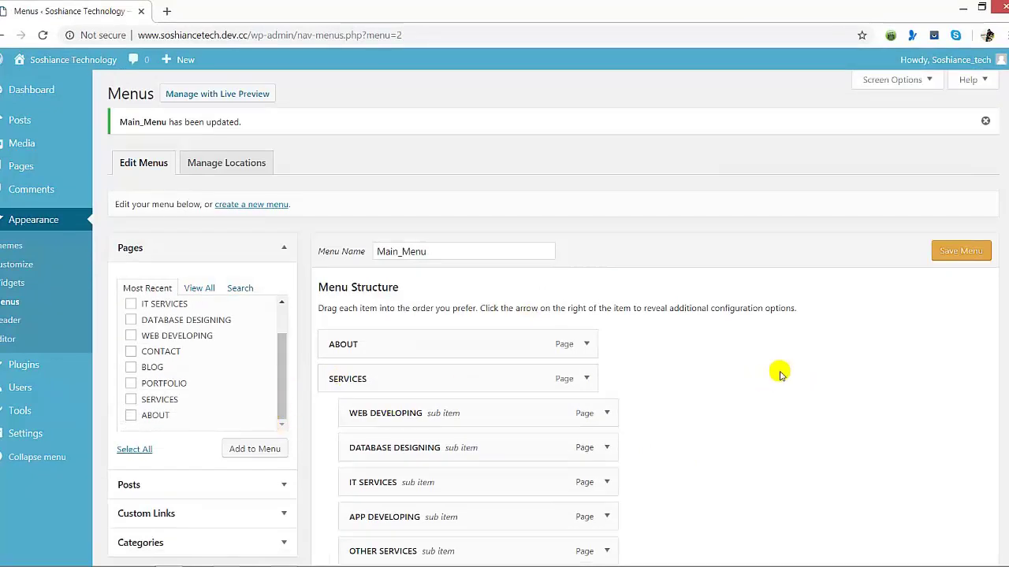
scroll(780, 374, down, 3)
scroll(552, 315, up, 4)
Step: Publish a new page titled HOME, then return to Appearance > Menus
click(38, 170)
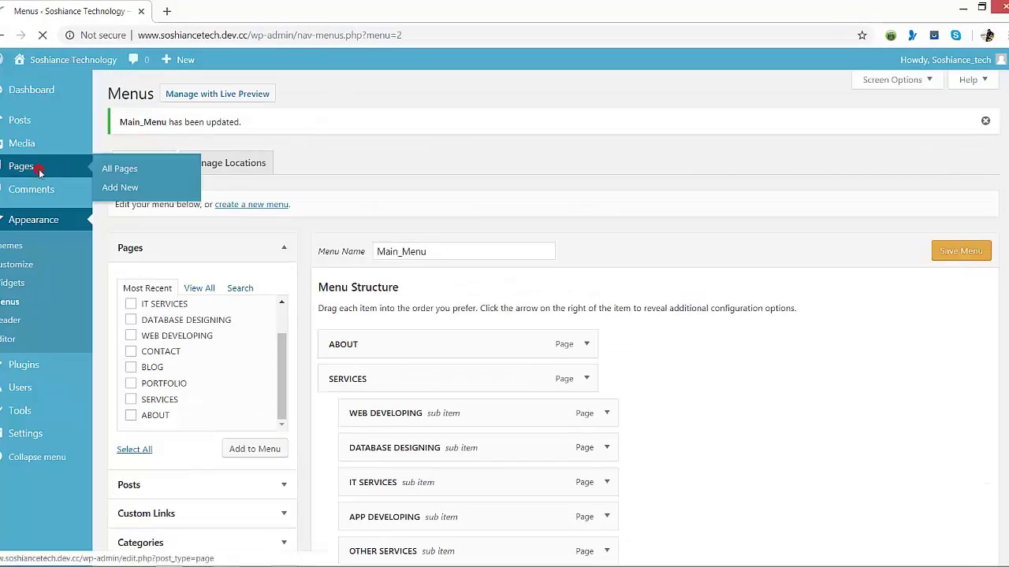
scroll(551, 316, down, 2)
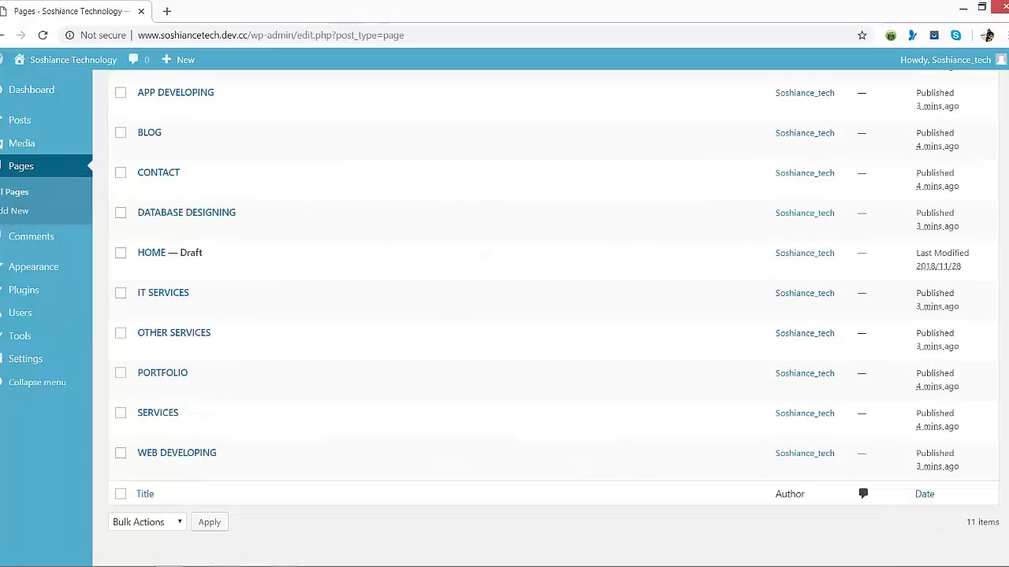
scroll(984, 139, up, 3)
click(181, 95)
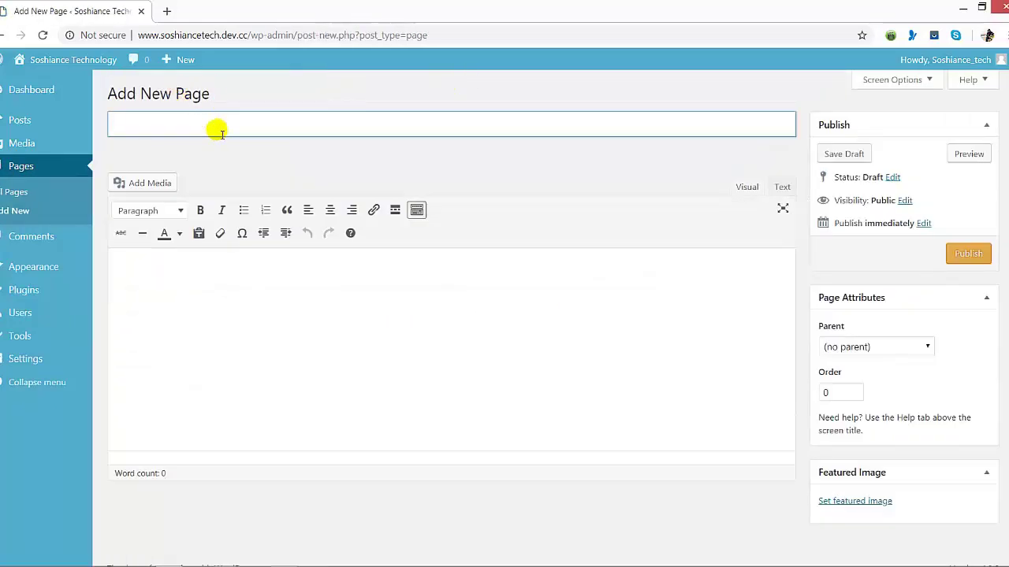
click(940, 251)
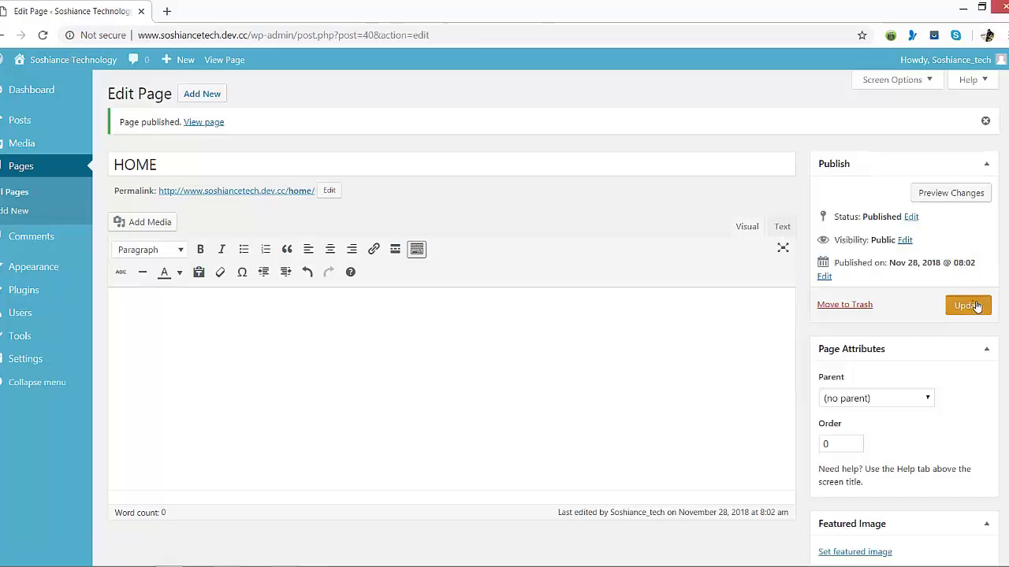
click(969, 306)
mouse_move(98, 281)
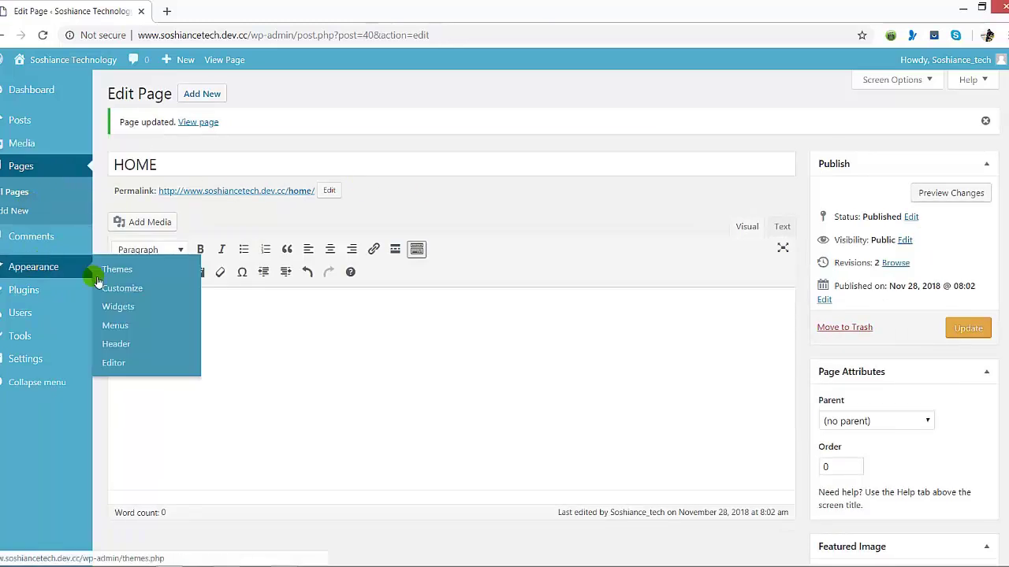
click(116, 326)
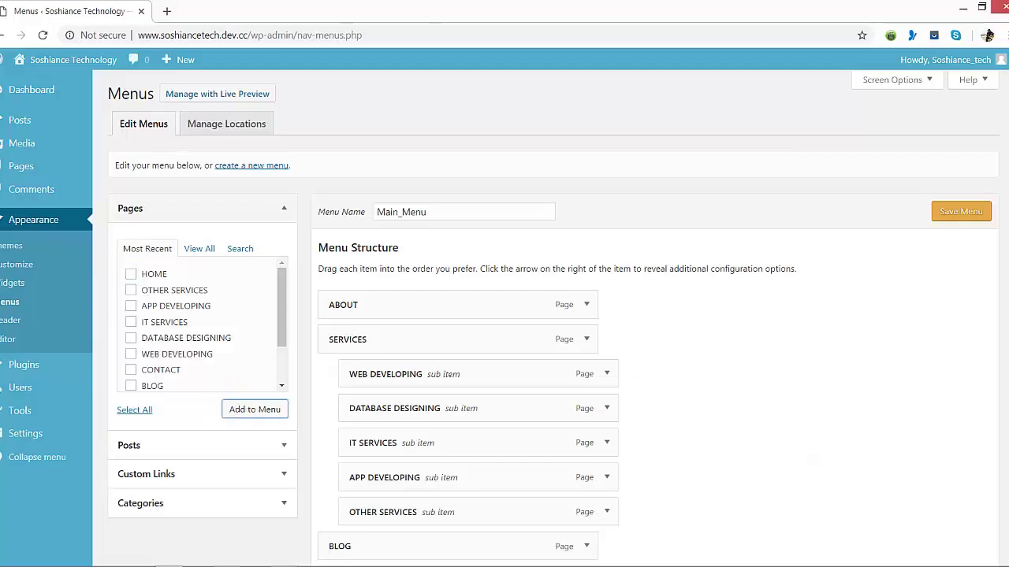
Step: Move HOME above ABOUT at the top of Main_Menu, save, and view the live site
scroll(676, 429, down, 3)
drag(488, 380, 477, 141)
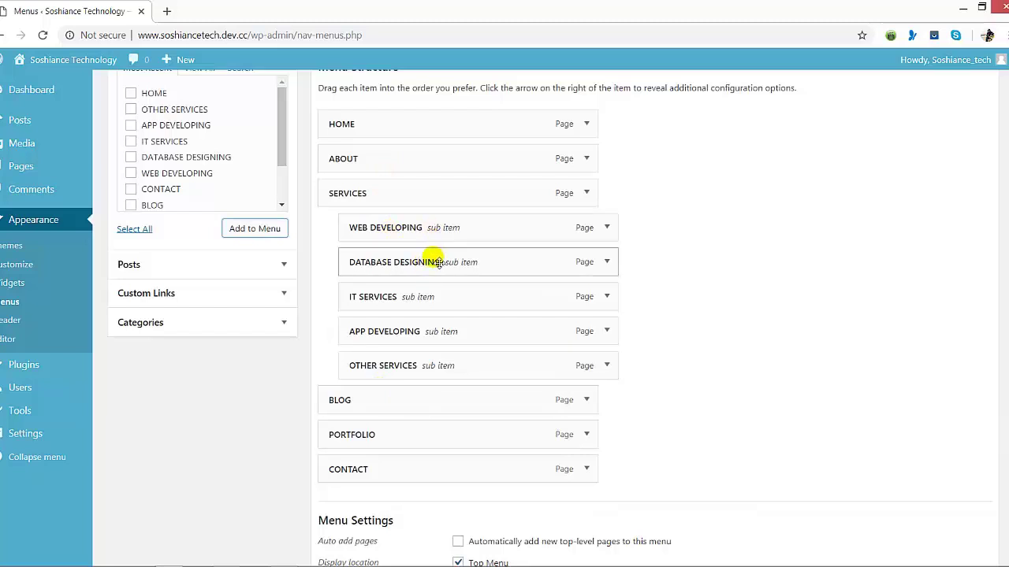
scroll(552, 315, down, 2)
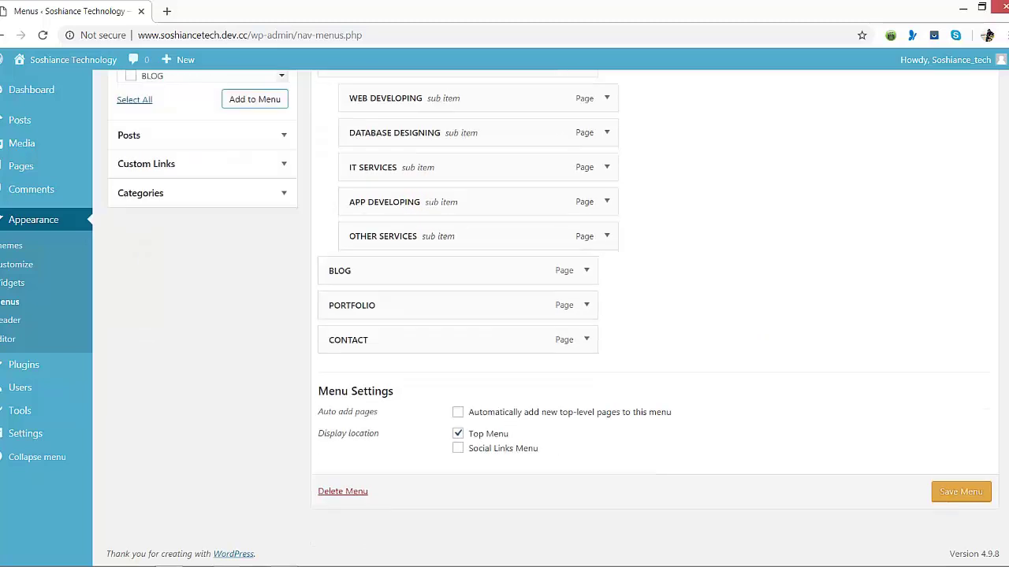
click(970, 493)
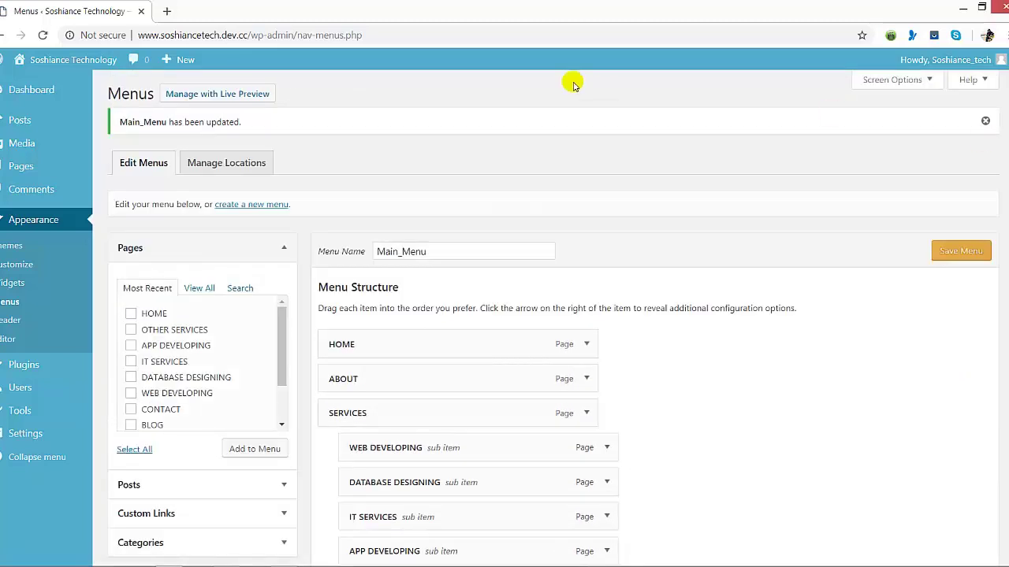
click(98, 60)
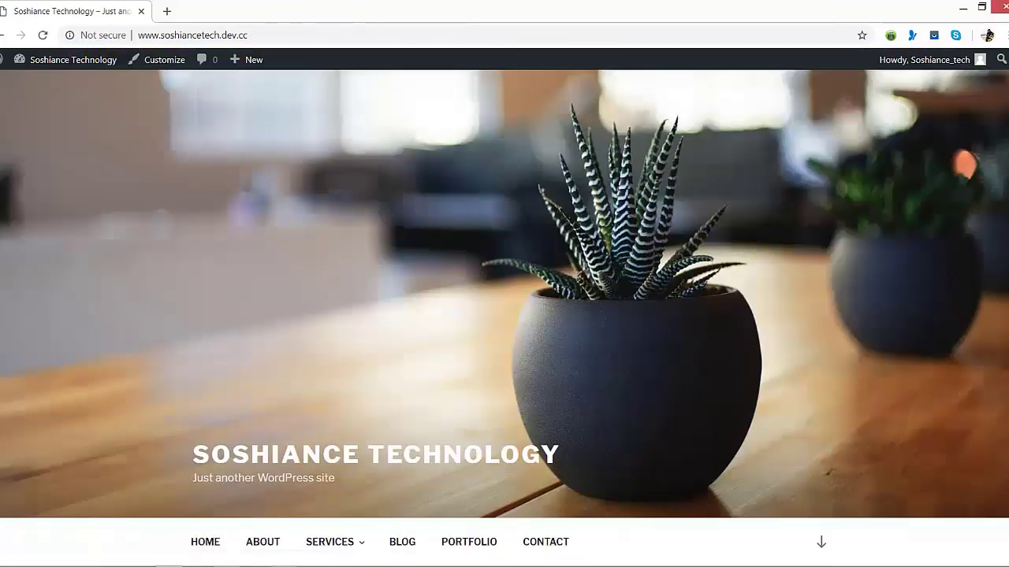
Step: Scroll through the live homepage, then go to the admin Dashboard via the site name
scroll(505, 315, down, 2)
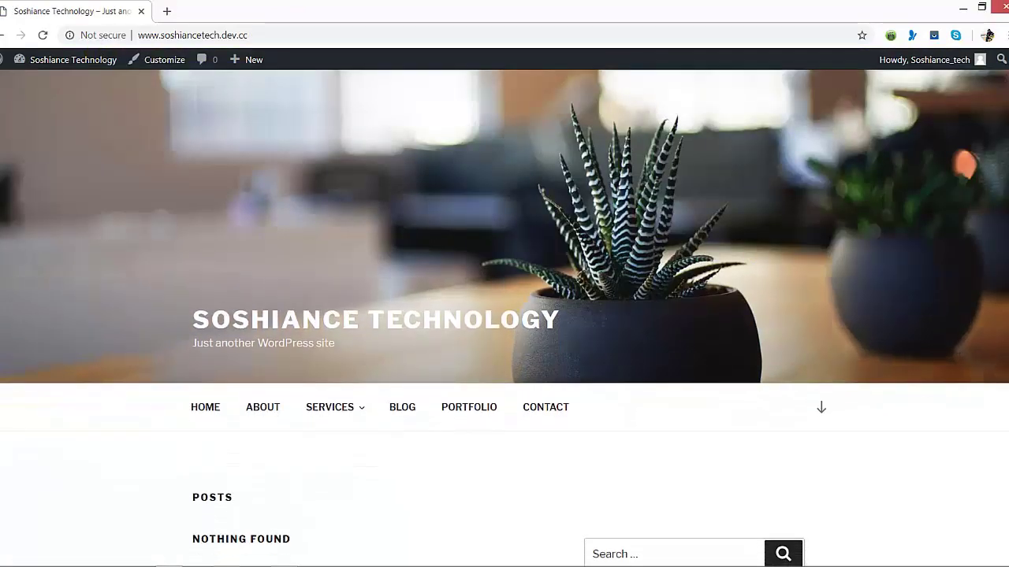
mouse_move(331, 406)
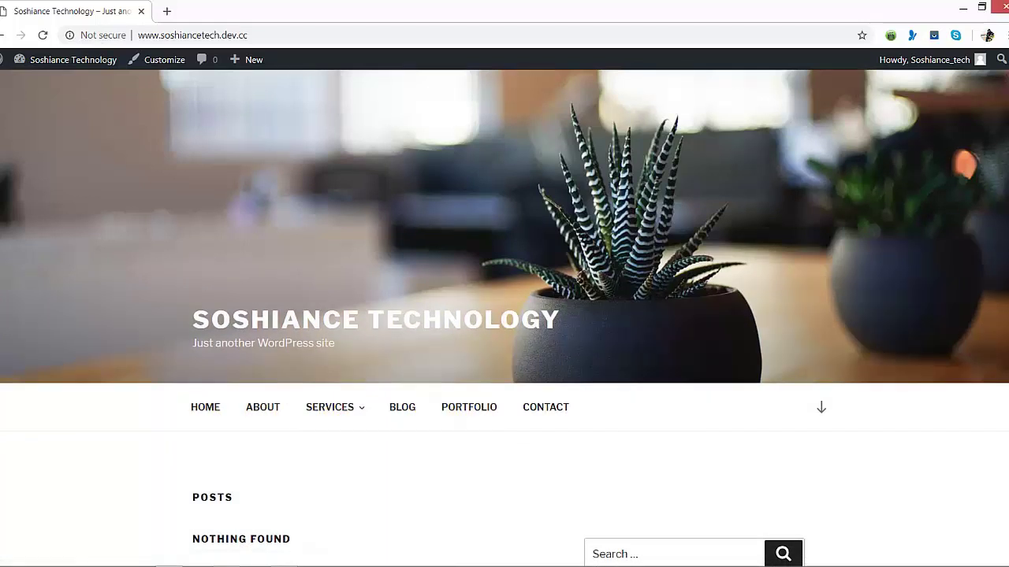
scroll(504, 315, down, 3)
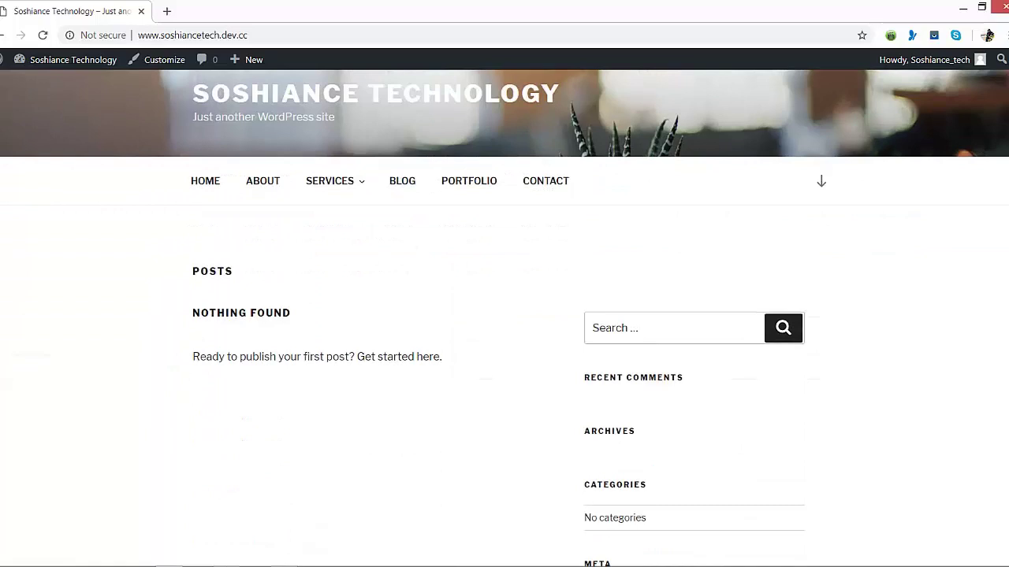
scroll(505, 315, up, 5)
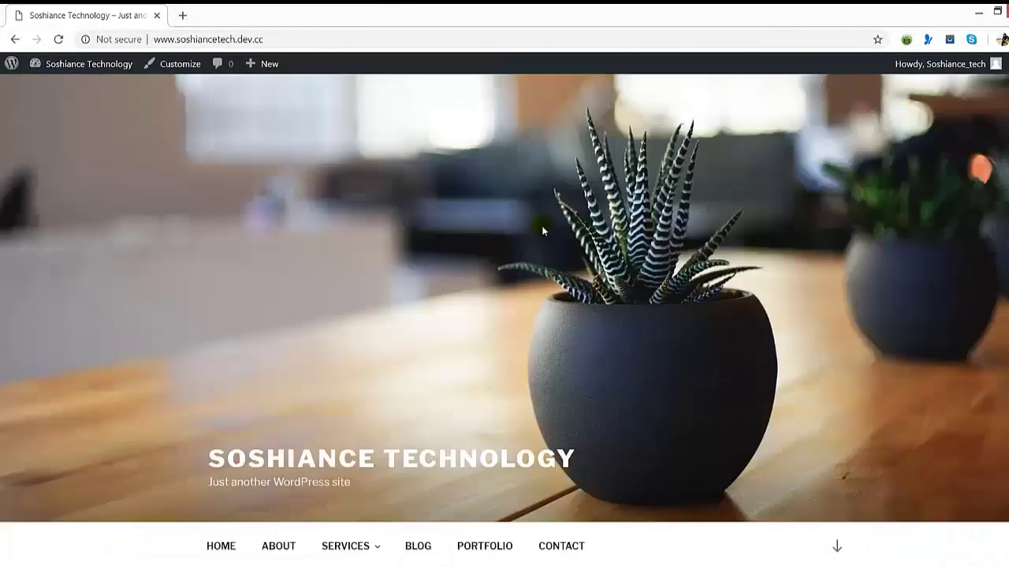
mouse_move(61, 63)
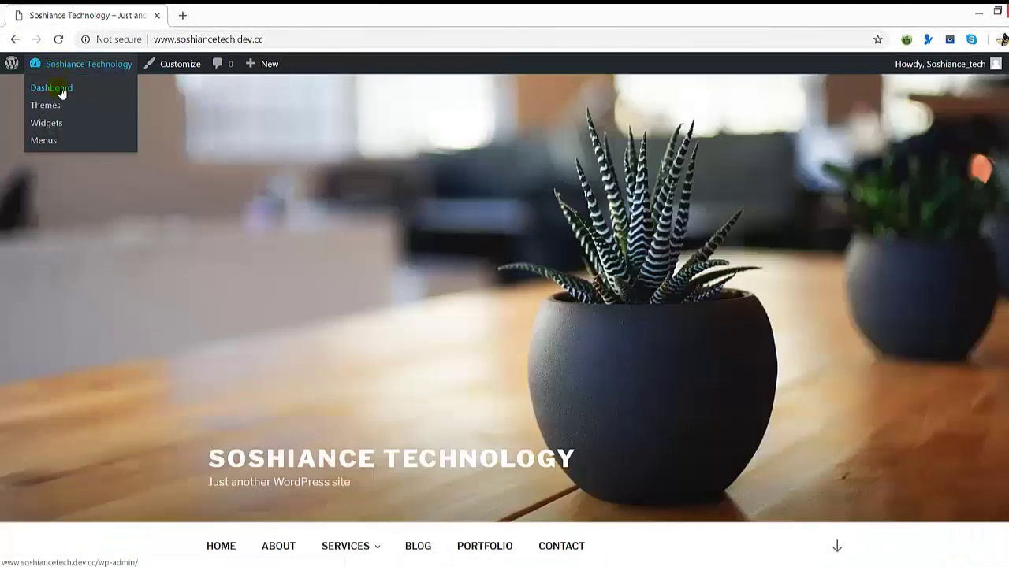
click(57, 87)
Step: Upload sydney.1.41.zip from Downloads as a new theme, install it and activate Sydney
click(70, 292)
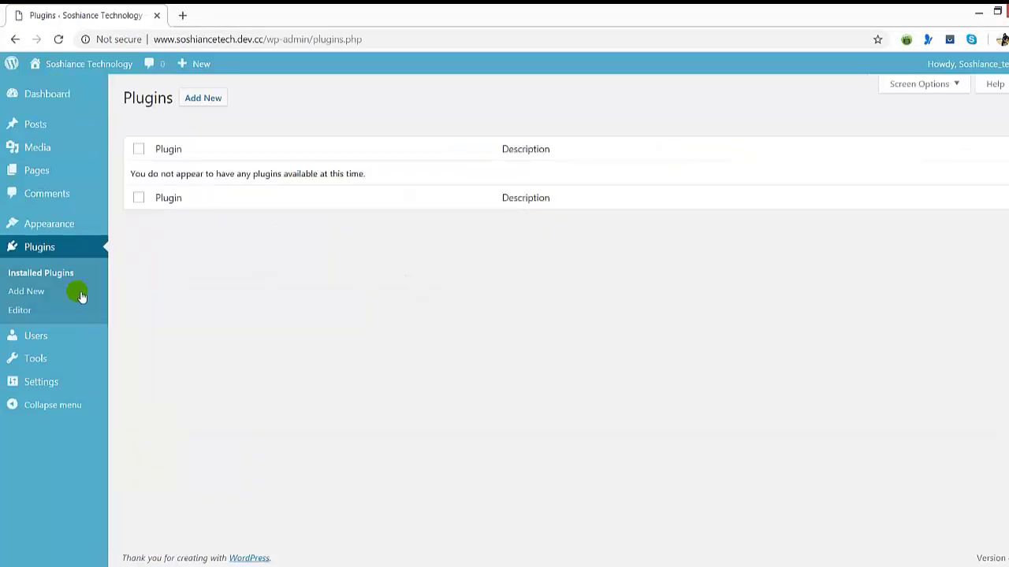
mouse_move(58, 225)
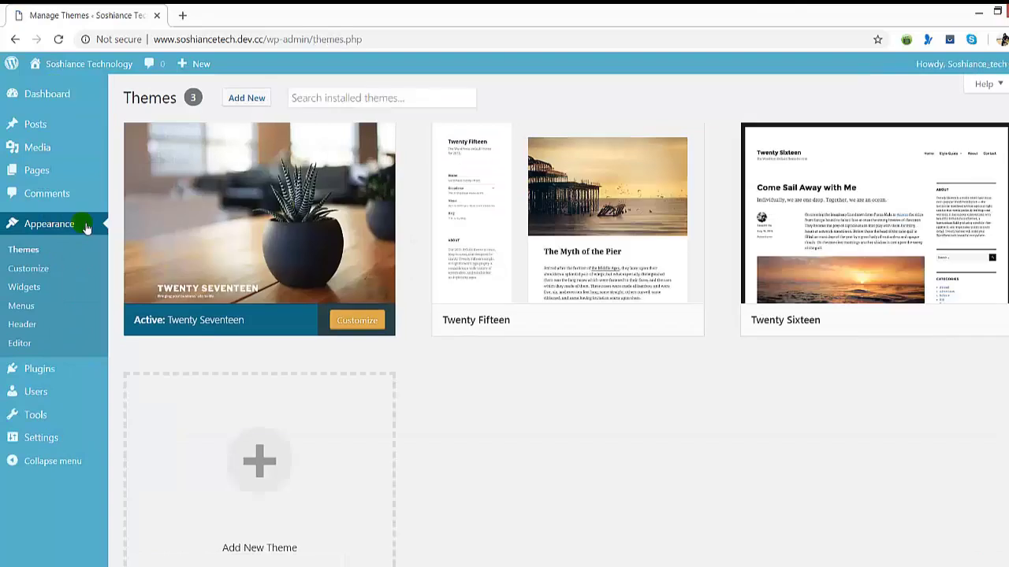
click(235, 108)
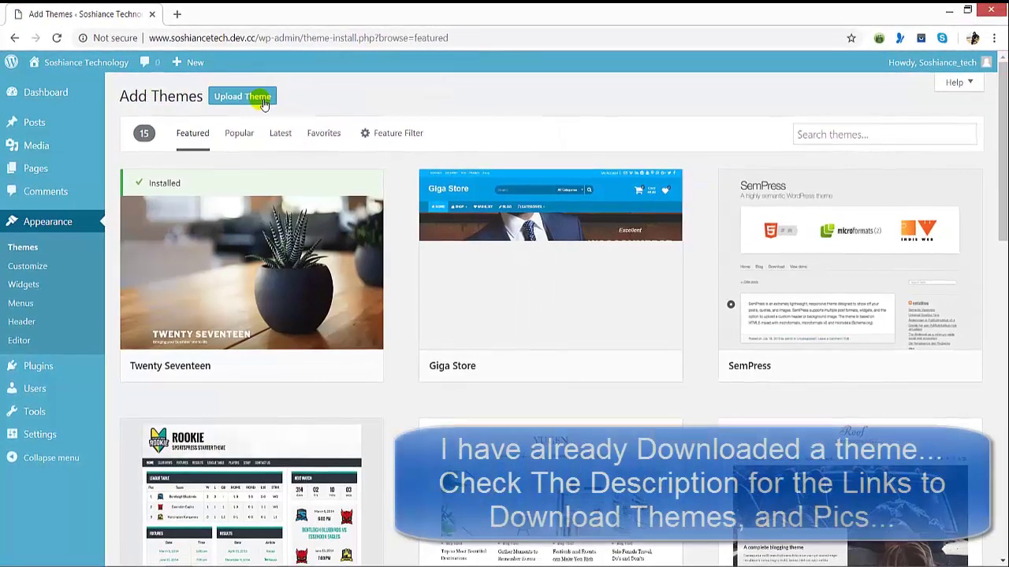
click(242, 96)
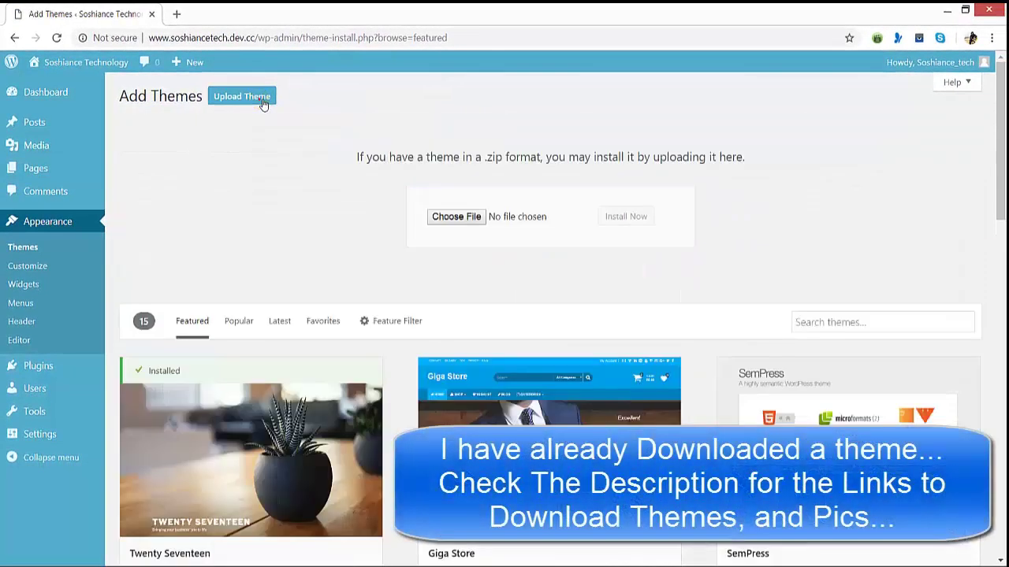
click(456, 216)
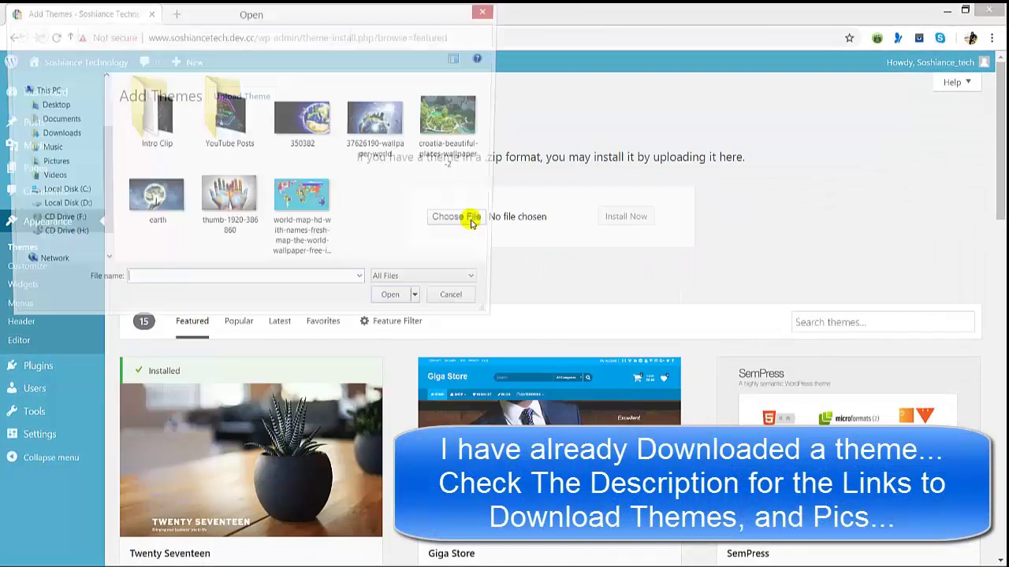
click(55, 166)
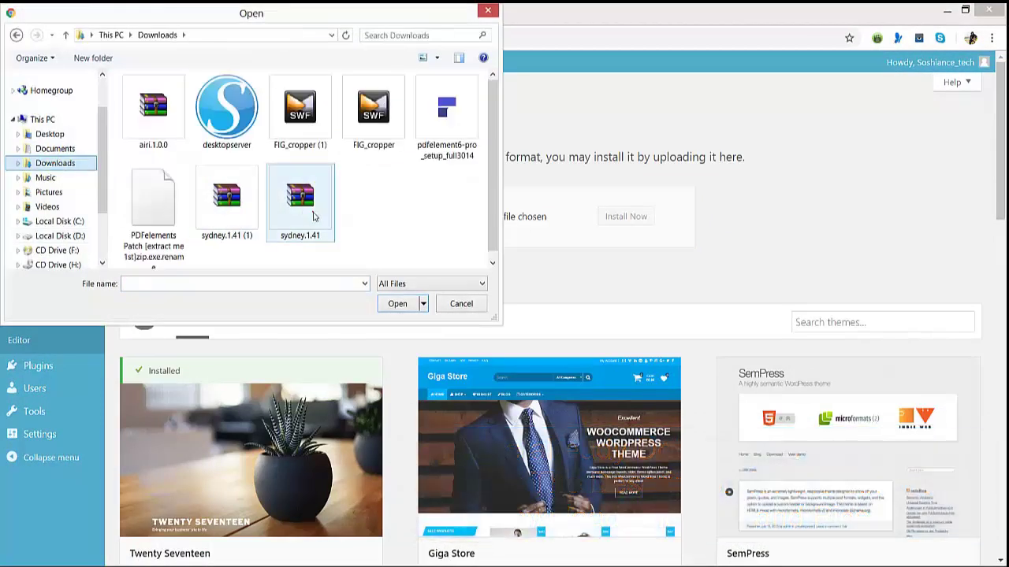
click(314, 210)
click(395, 303)
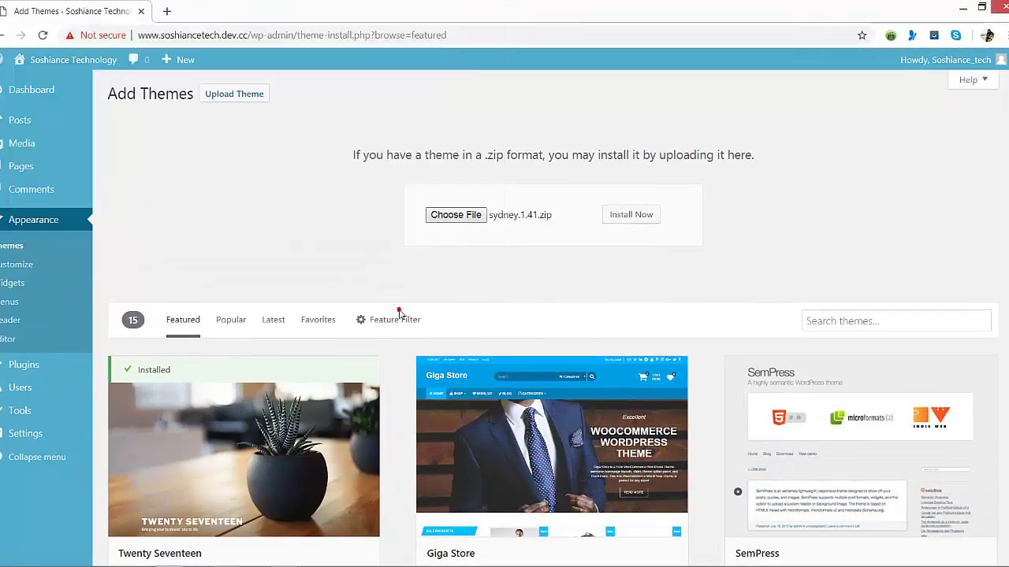
click(635, 219)
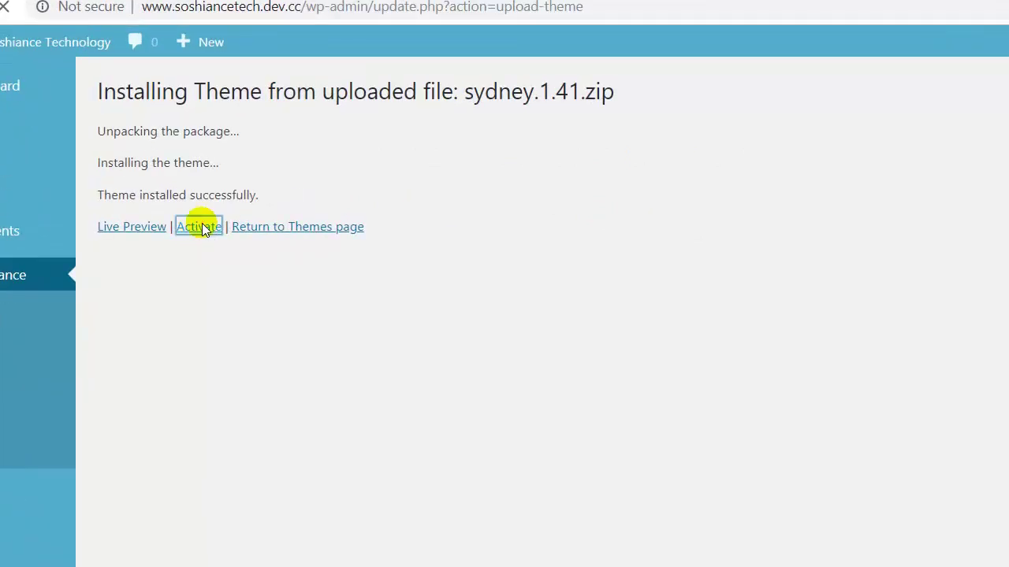
click(200, 227)
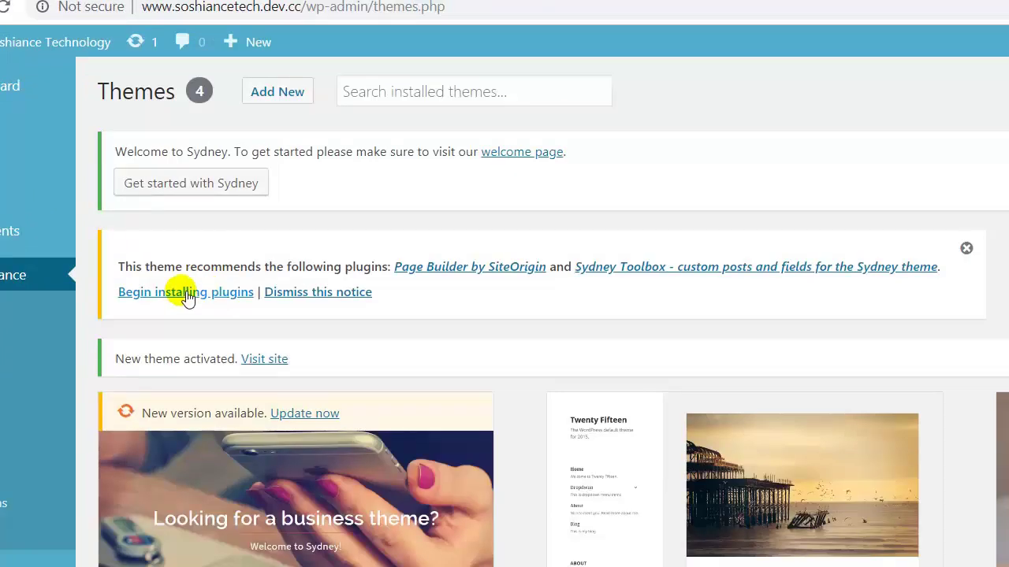
Step: Install and activate Page Builder by SiteOrigin and Sydney Toolbox, then open the Sydney welcome page
click(183, 294)
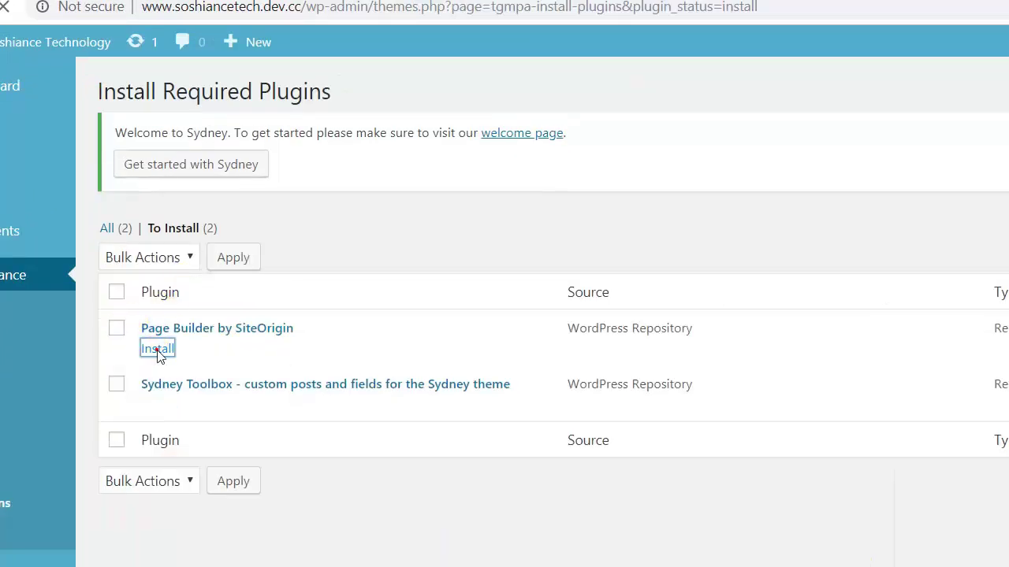
click(157, 350)
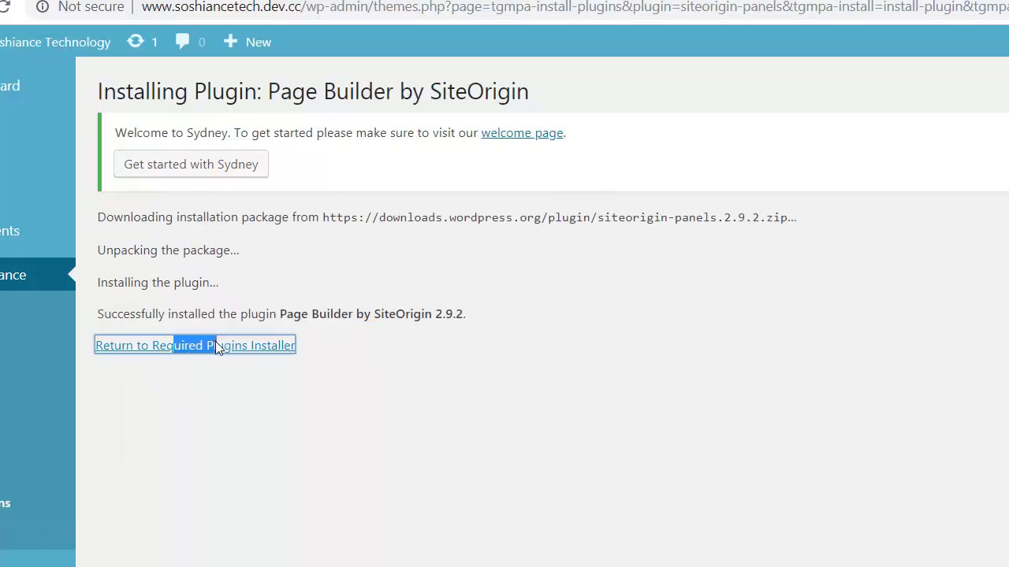
click(216, 347)
click(158, 421)
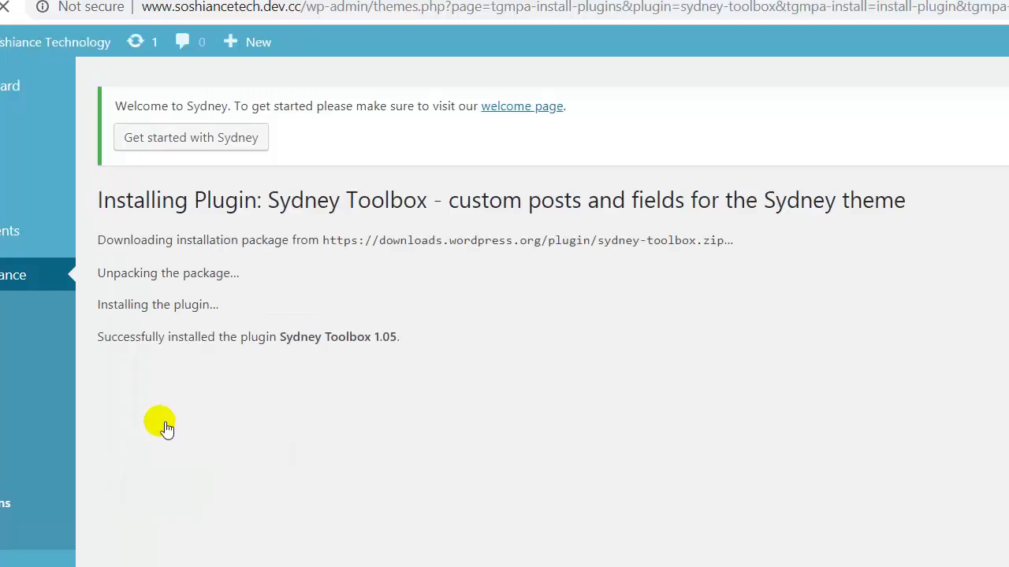
click(189, 347)
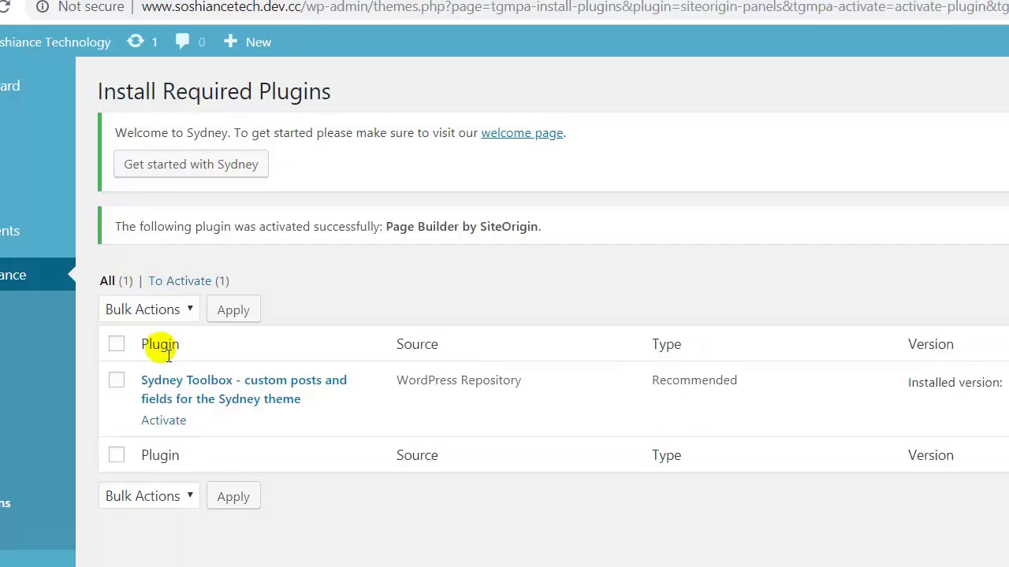
click(163, 419)
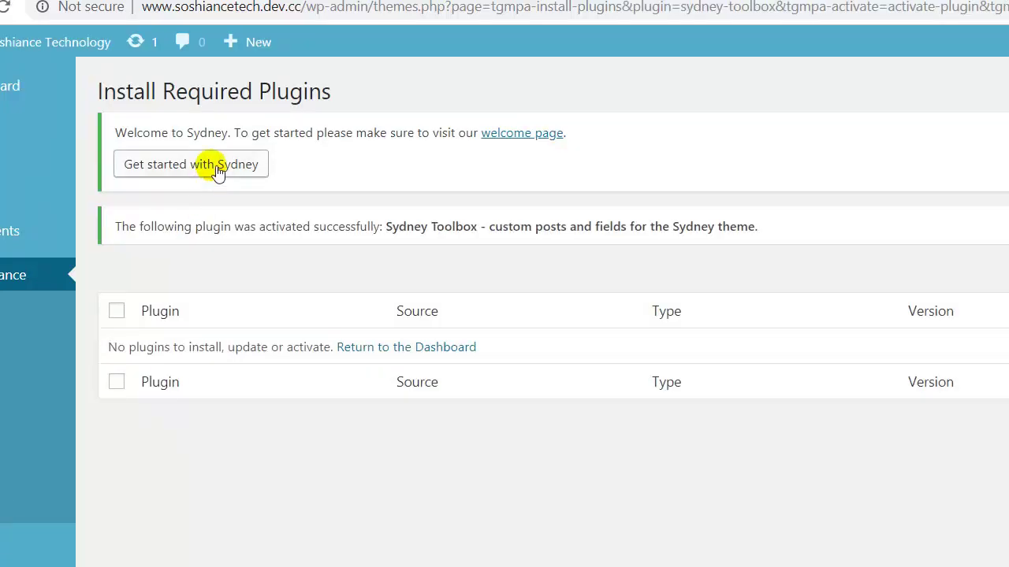
click(213, 166)
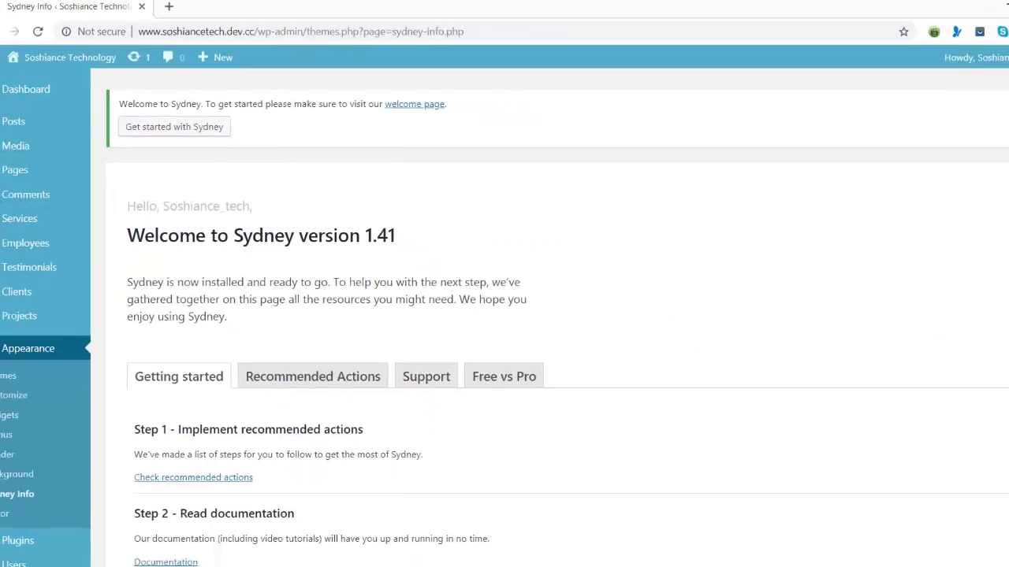
Step: Visit the Sydney-styled homepage, then open the Customizer from the admin bar
scroll(551, 315, down, 2)
scroll(482, 79, up, 3)
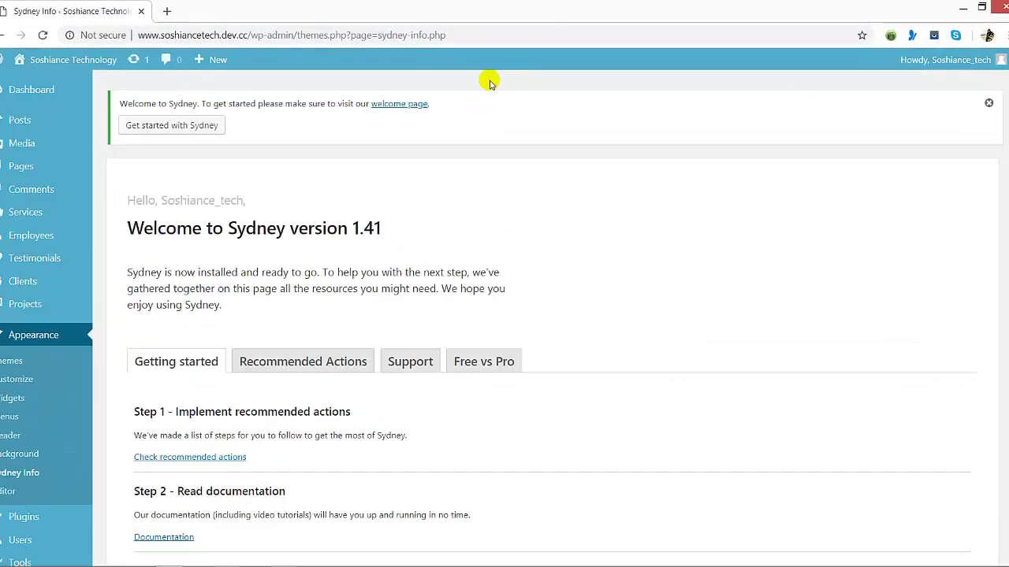
click(70, 60)
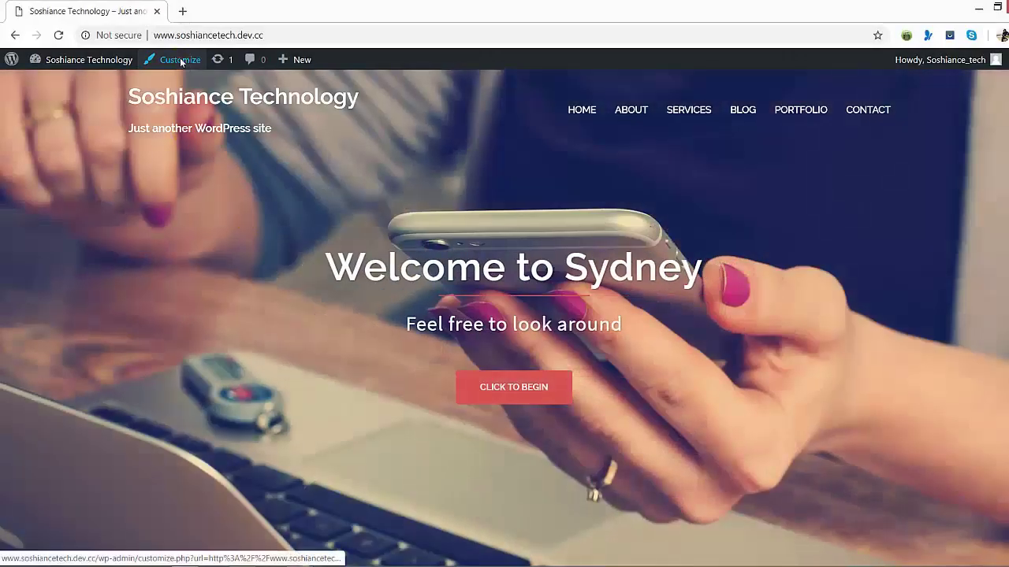
click(181, 62)
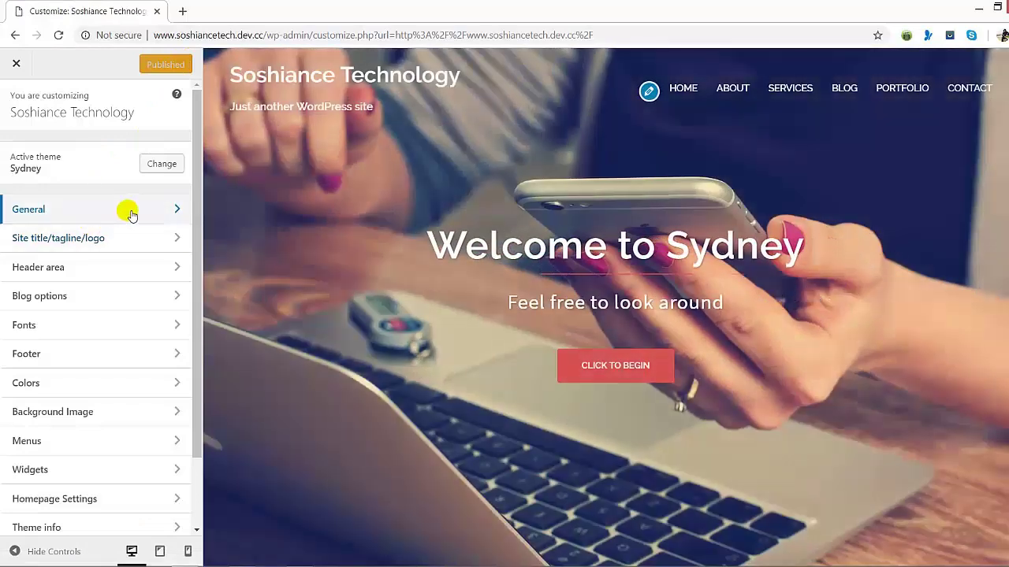
Step: In the Customizer's General section, set page wrapper top and bottom padding to 0 and publish
click(86, 208)
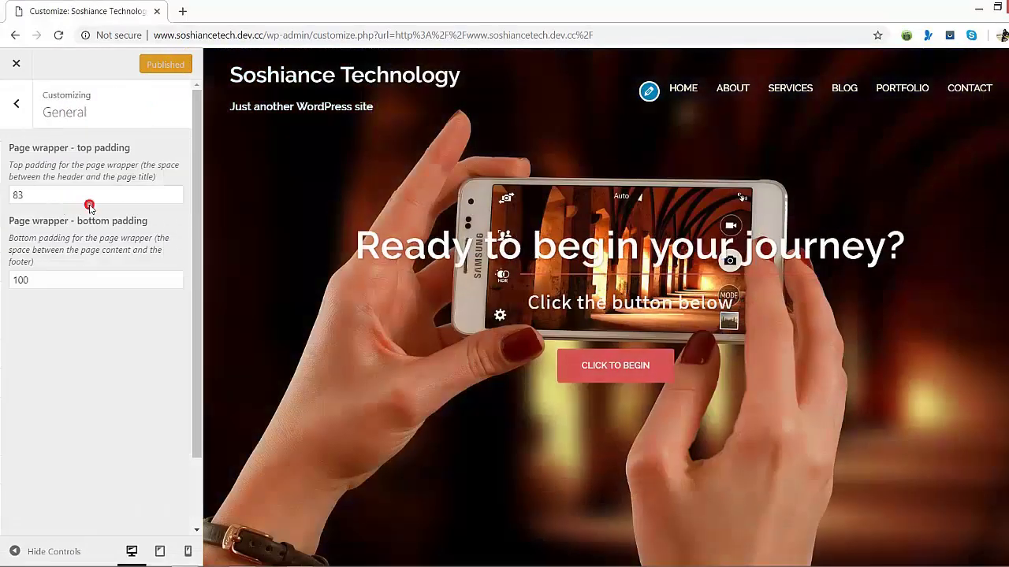
drag(14, 154, 129, 148)
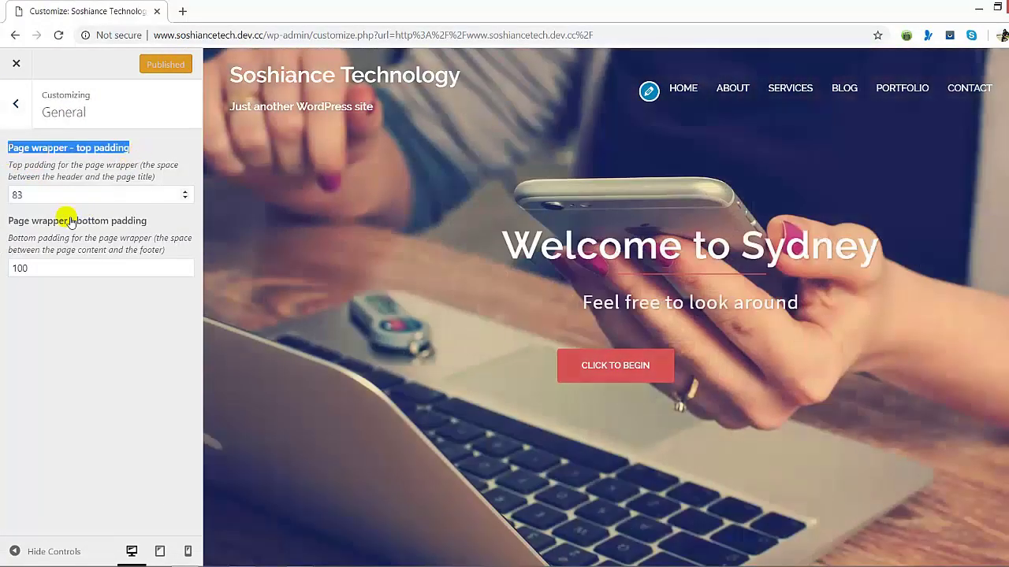
drag(11, 221, 148, 222)
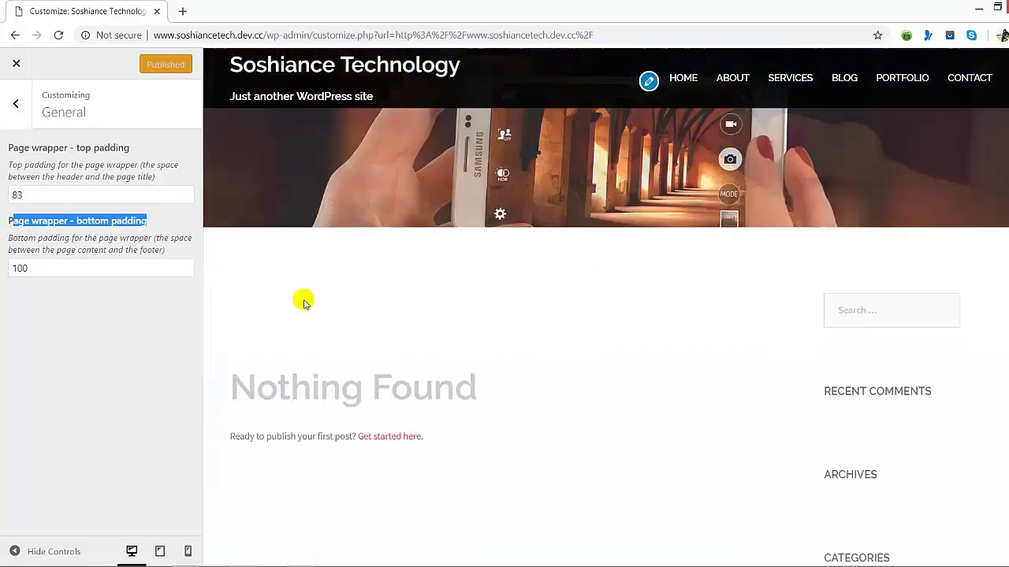
click(127, 384)
click(47, 196)
text(0)
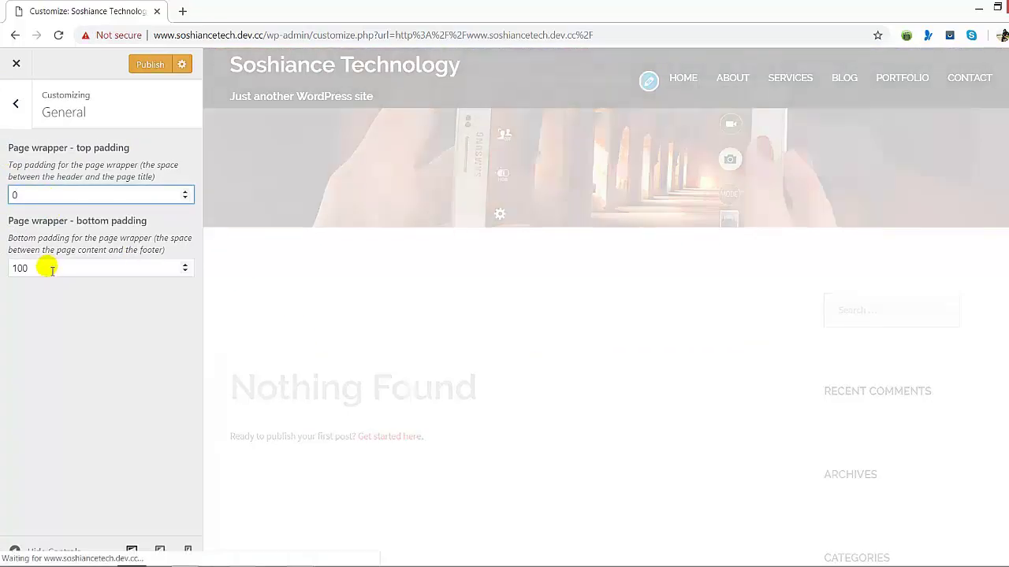
double_click(46, 268)
text(0)
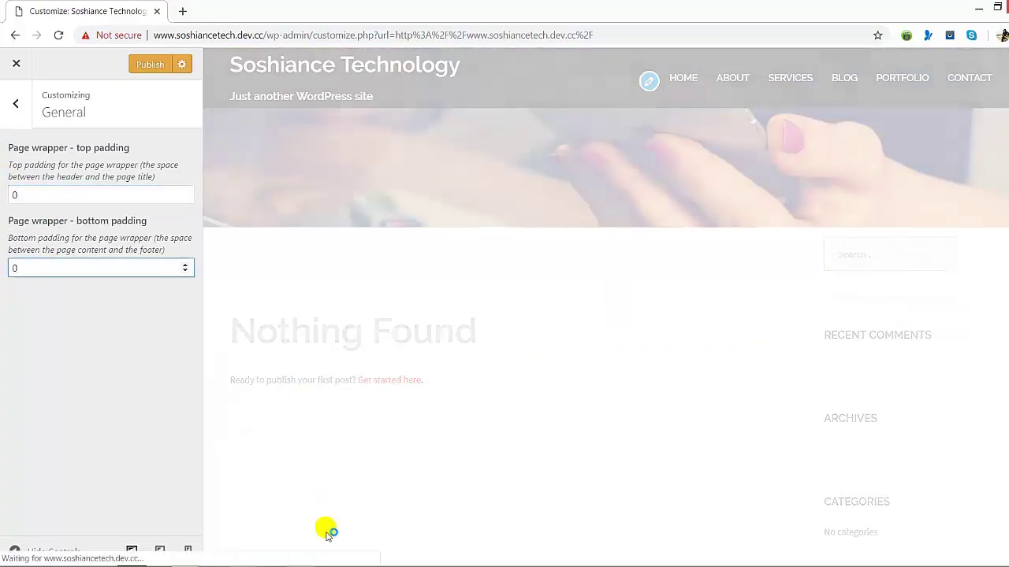
click(147, 67)
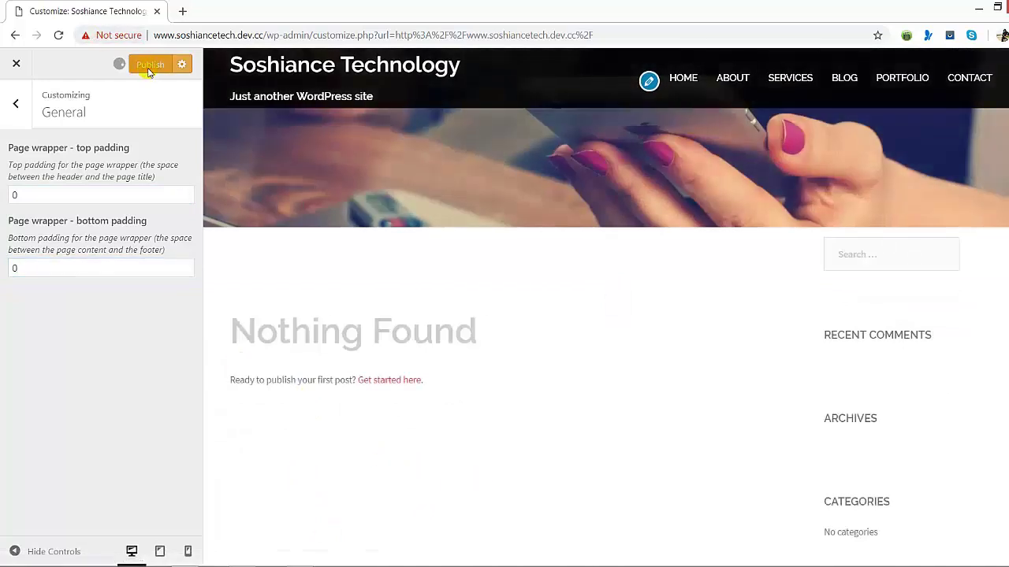
click(16, 104)
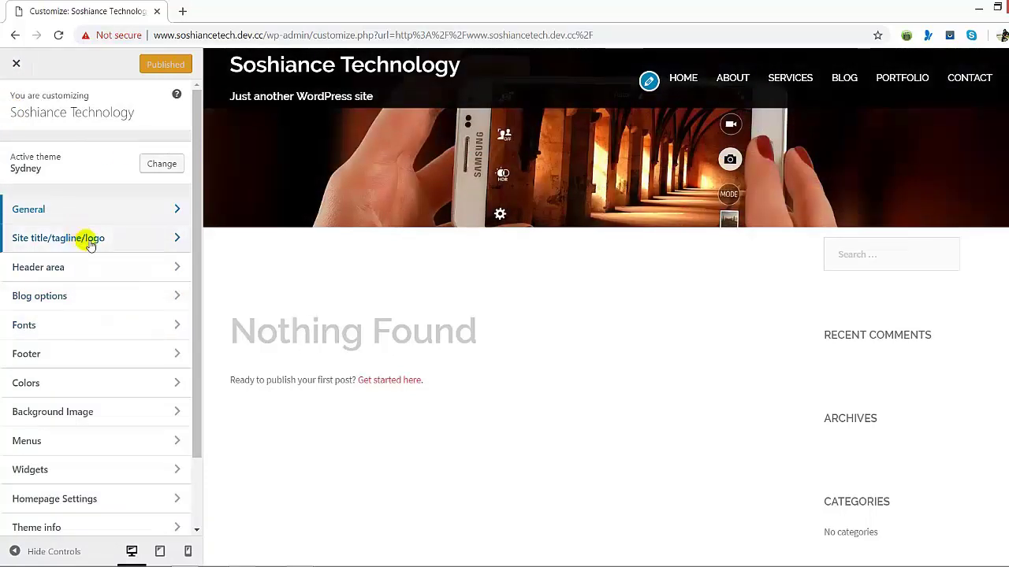
Step: Change the site title to SOSHIANCE TECHNOLOGY
click(89, 243)
click(123, 170)
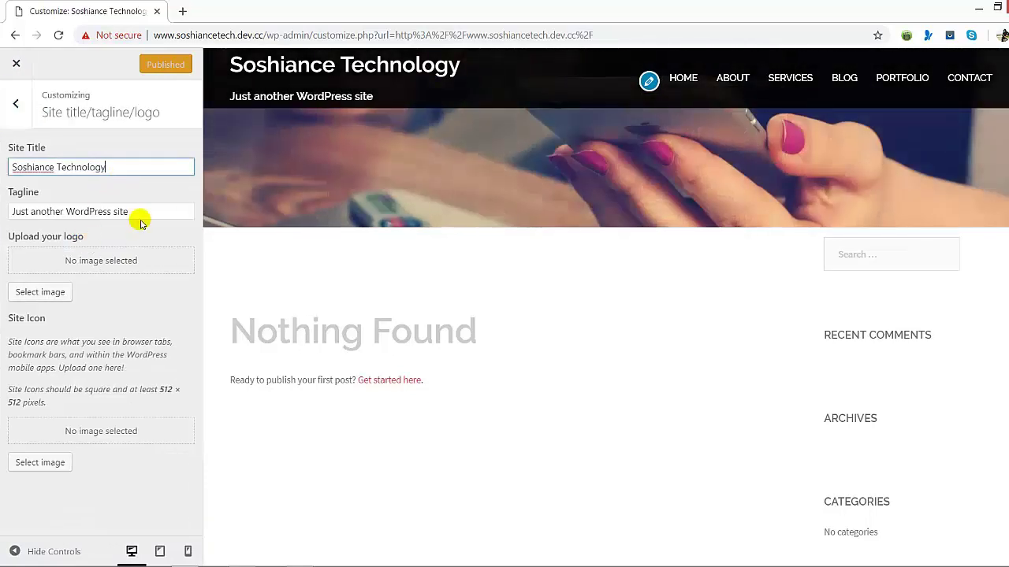
key(BackSpace)
key(BackSpace)
key(BackSpace)
key(BackSpace)
key(BackSpace)
key(BackSpace)
key(BackSpace)
key(BackSpace)
key(BackSpace)
key(BackSpace)
key(BackSpace)
key(BackSpace)
key(BackSpace)
key(BackSpace)
key(BackSpace)
key(BackSpace)
key(BackSpace)
key(BackSpace)
key(BackSpace)
key(BackSpace)
text(SOSHIAN)
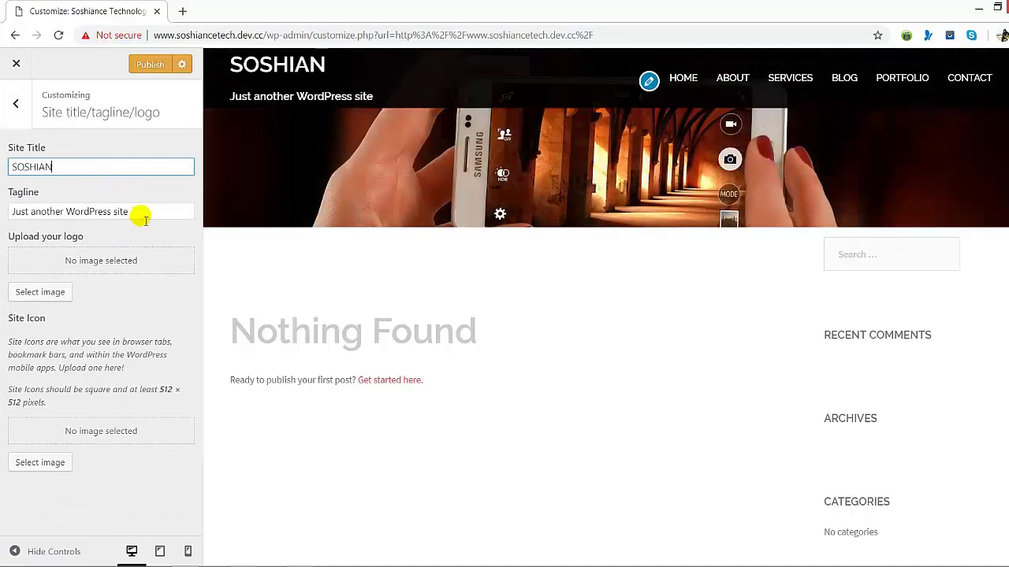
text(CE TECHNOLOGY)
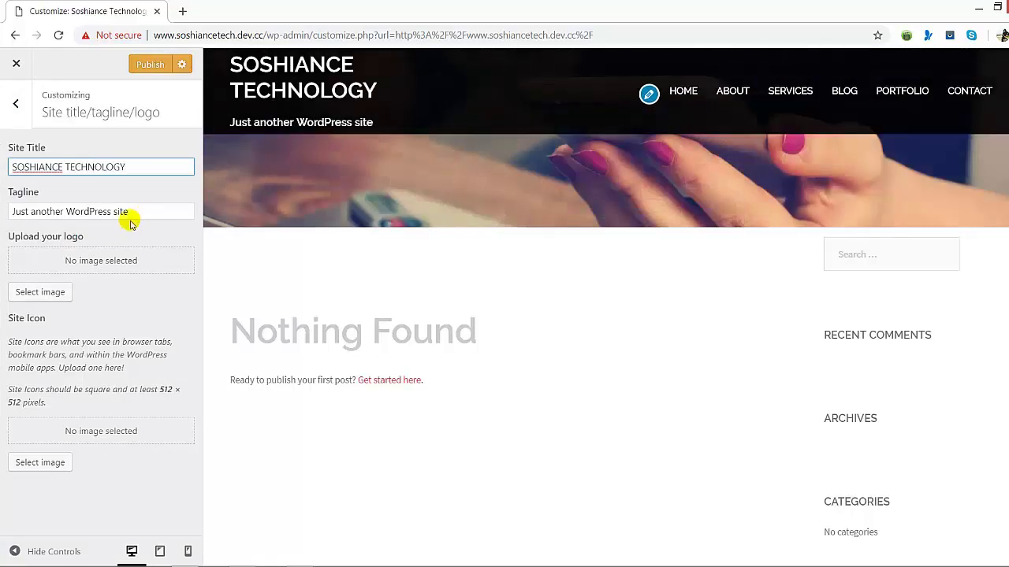
Step: Replace the tagline with "Let's Upgrade the World!"
click(144, 217)
triple_click(142, 215)
text(LET)
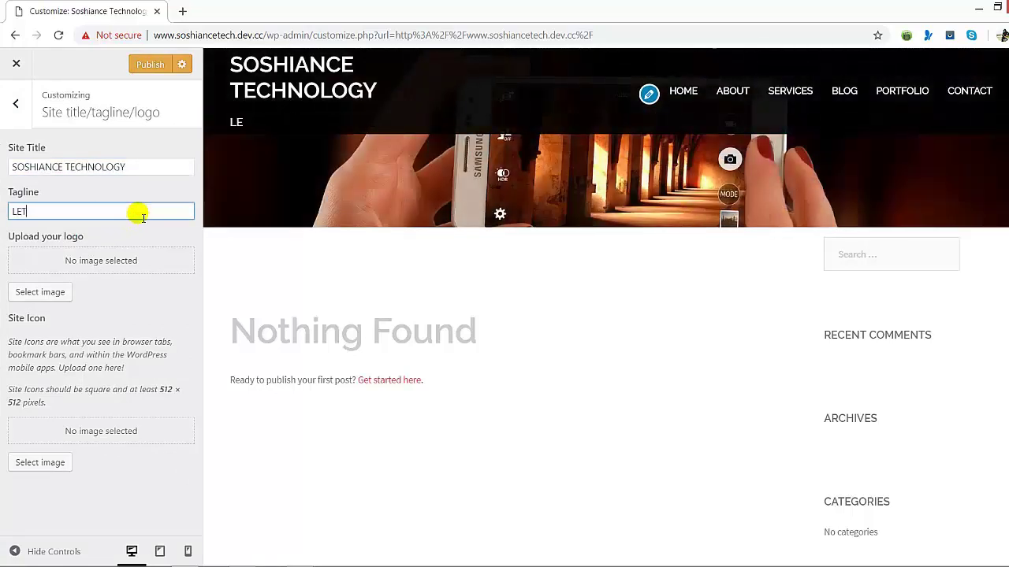
key(BackSpace)
text(e)
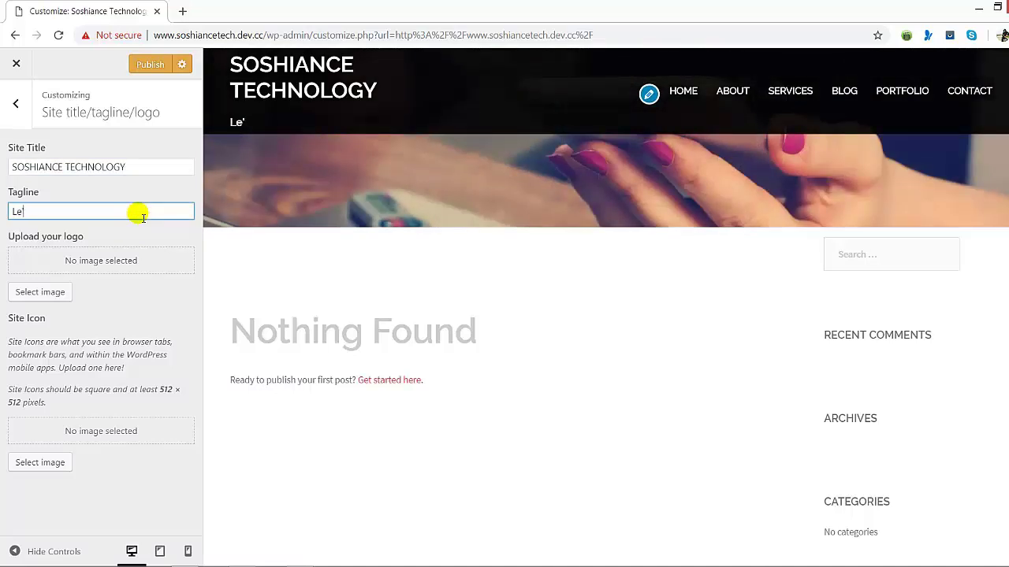
text(t's Upgrade the )
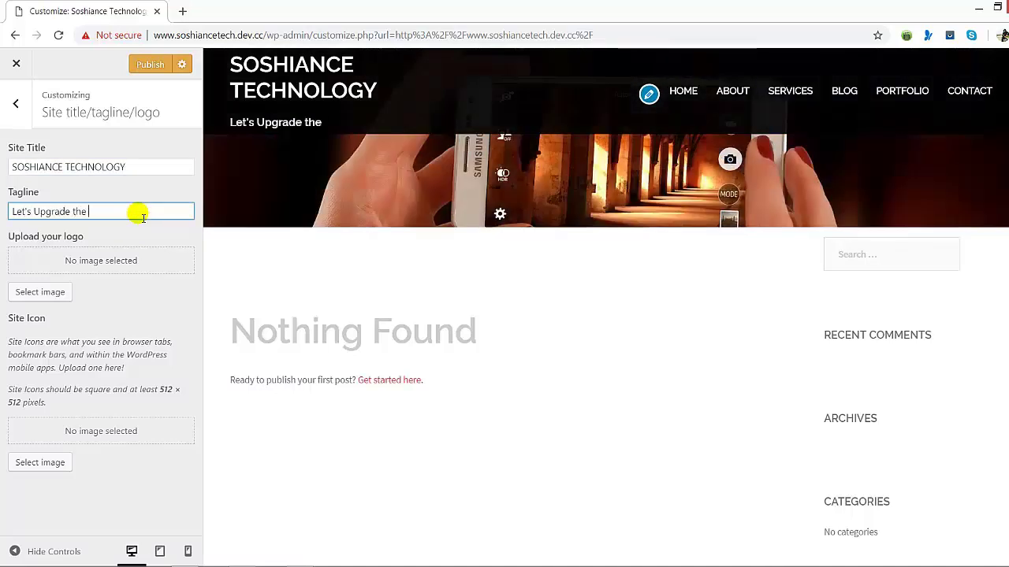
text(World!)
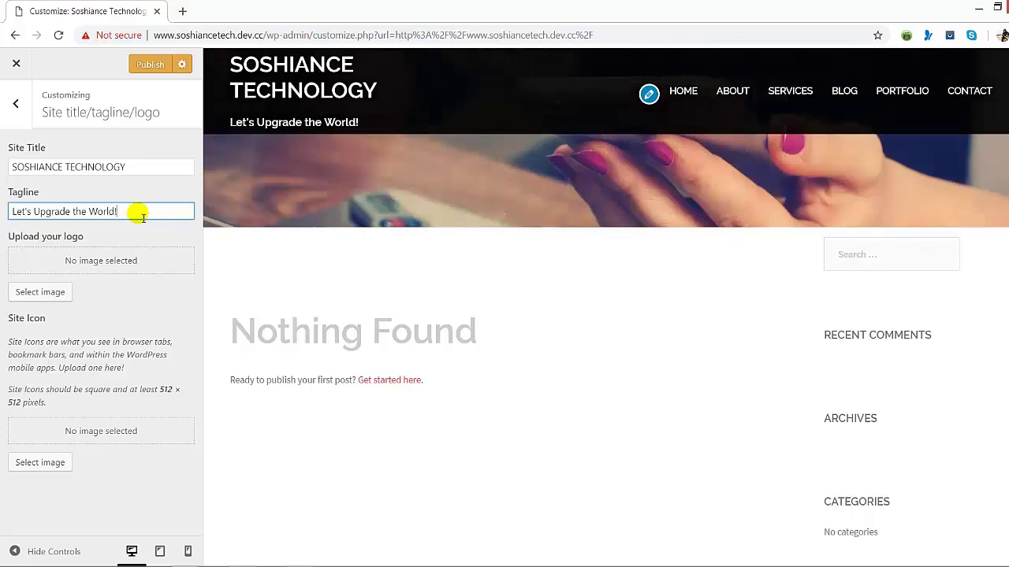
key(BackSpace)
key(BackSpace)
key(BackSpace)
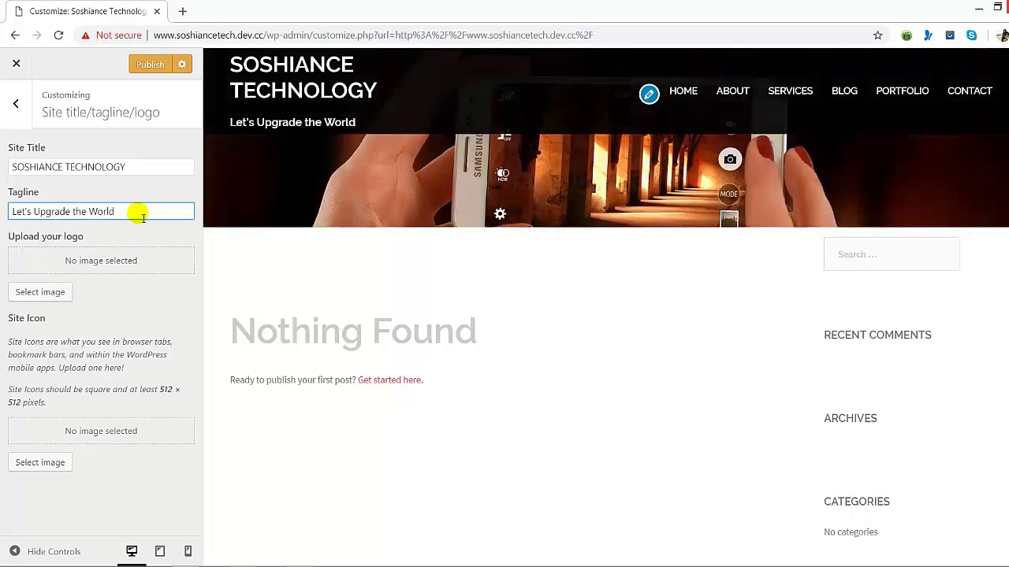
key(BackSpace)
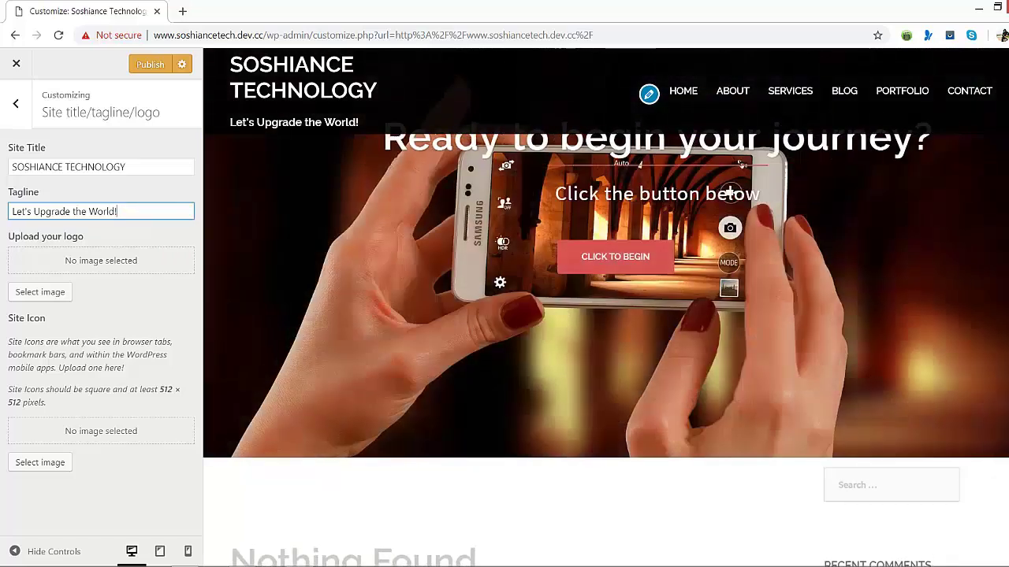
click(87, 244)
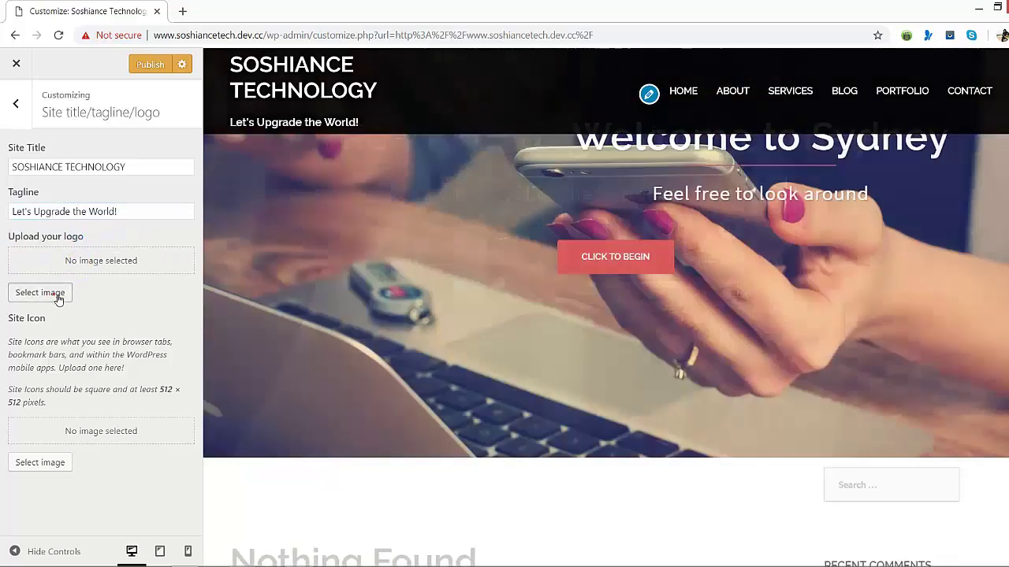
Step: Upload ST Logo PNG3 from the computer as the site logo image
click(29, 292)
click(431, 349)
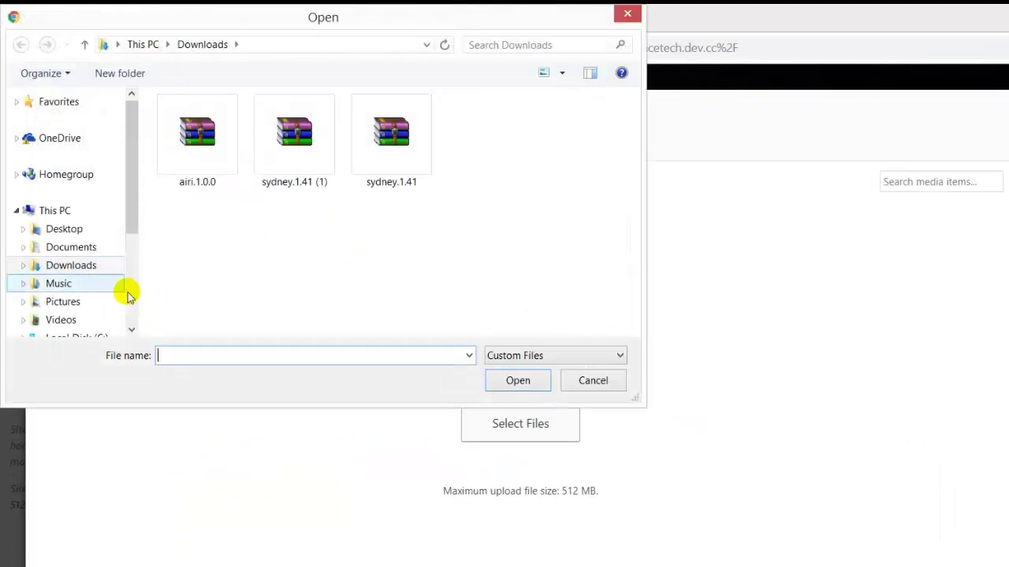
scroll(111, 260, down, 3)
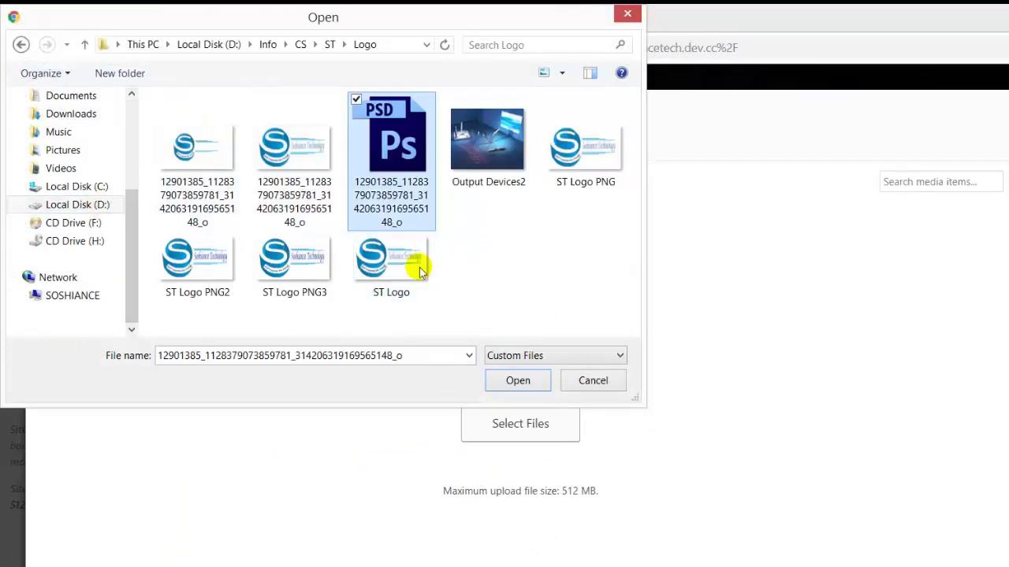
click(401, 268)
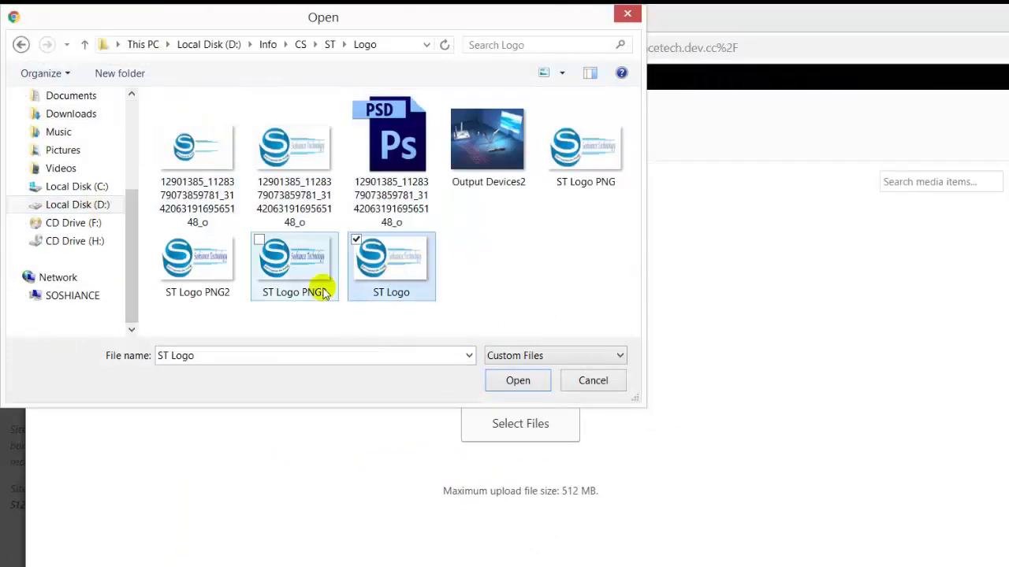
click(298, 266)
click(518, 380)
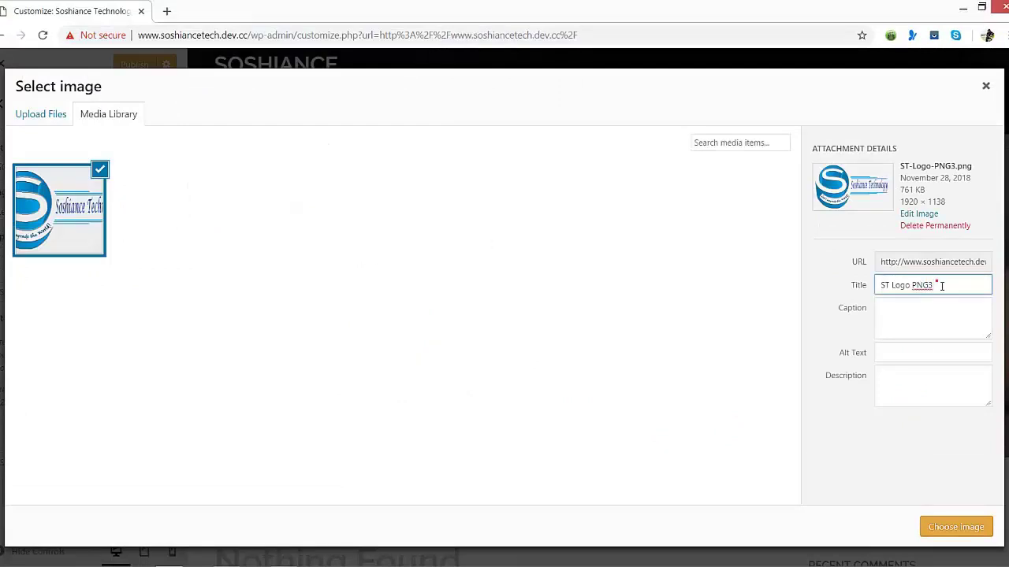
Step: Give the logo the title and alt text 'Soshiance Technology' and use it as the header logo
triple_click(932, 285)
text(Soshiance Technology)
click(914, 353)
text(Soshiance Technology)
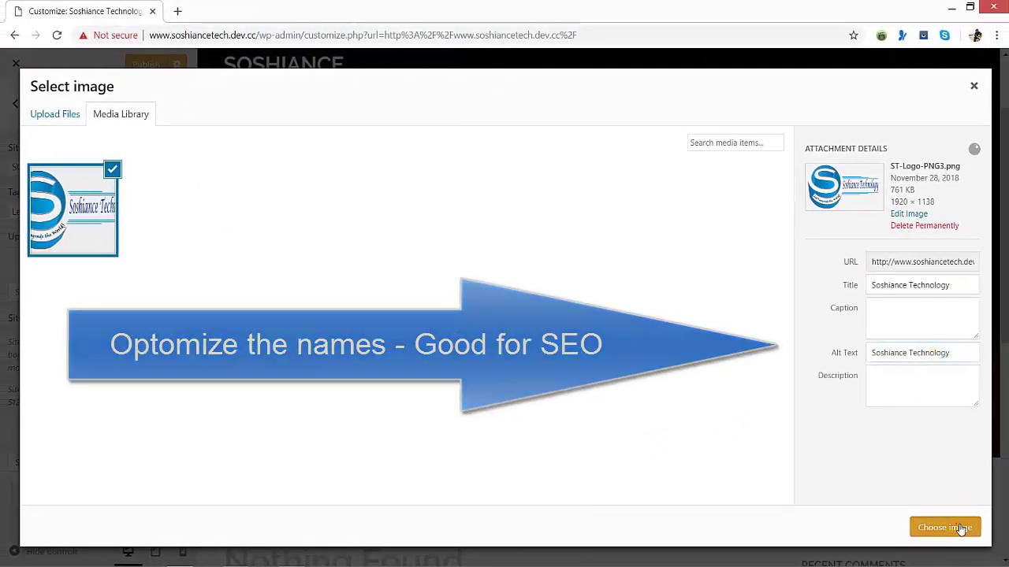
click(962, 530)
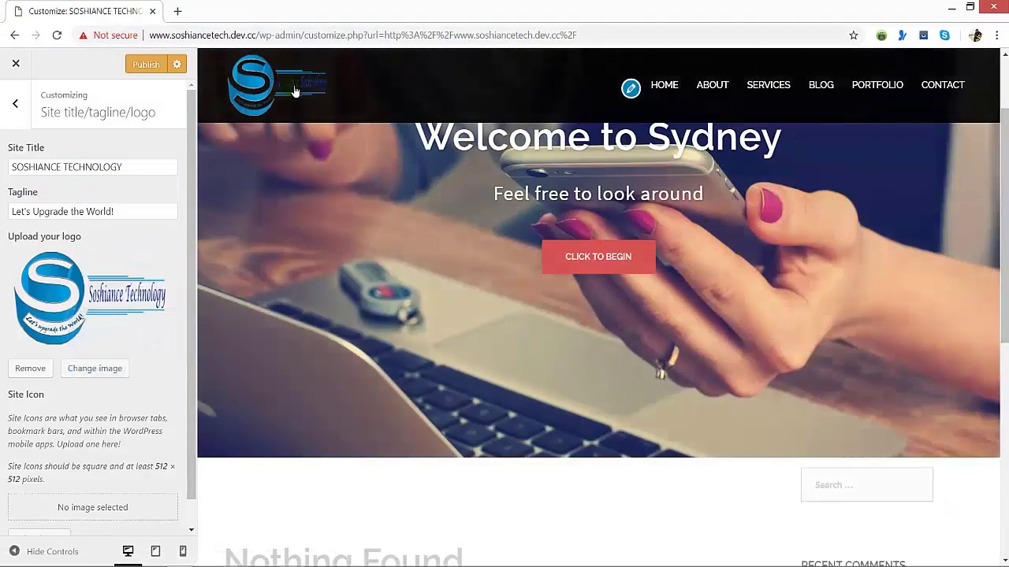
scroll(68, 465, down, 1)
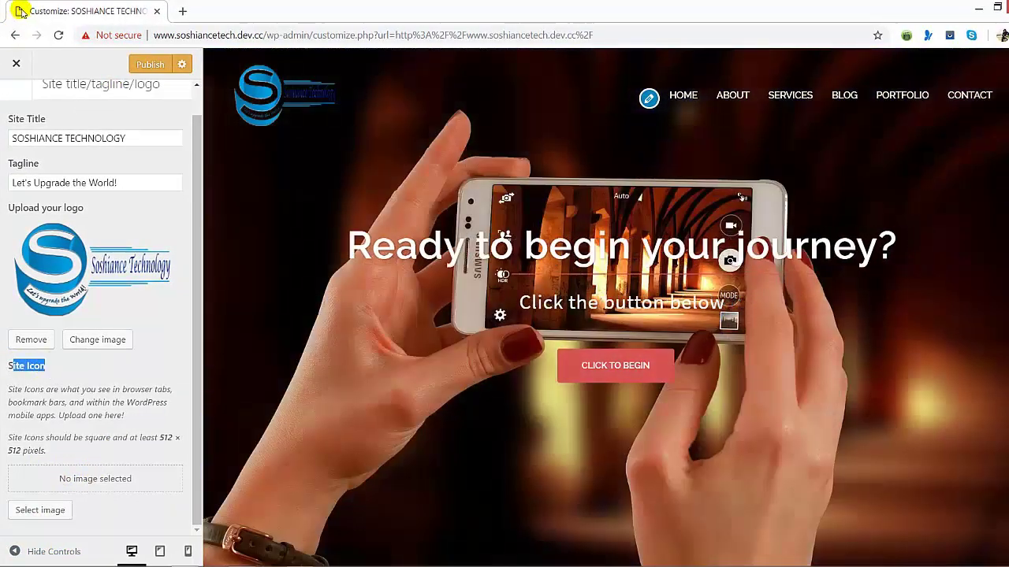
Step: Crop a square around the blue S emblem of the logo for the site icon
click(43, 511)
click(181, 204)
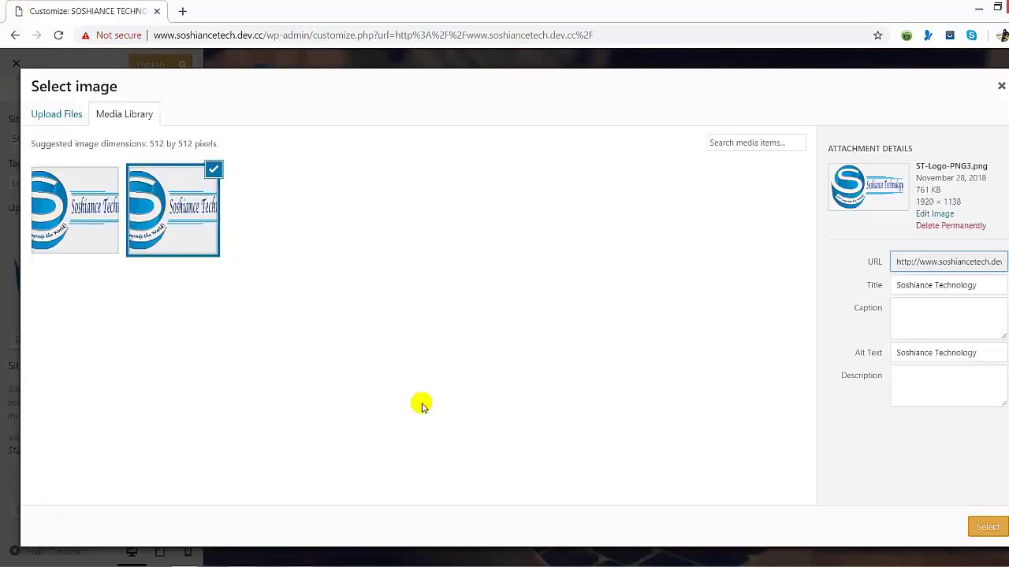
click(989, 527)
drag(557, 350, 357, 369)
drag(466, 425, 473, 420)
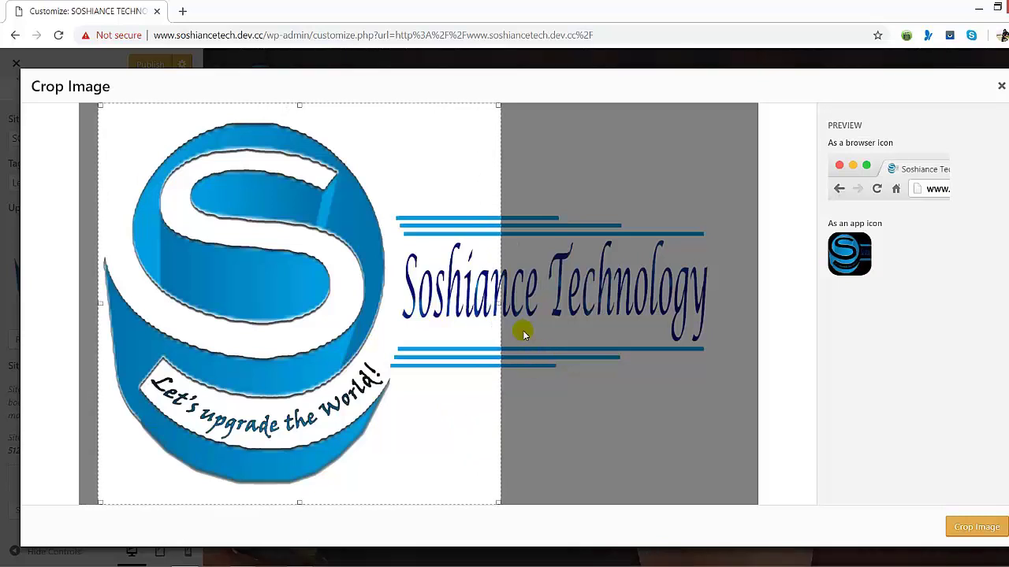
mouse_move(305, 503)
mouse_down()
mouse_move(304, 484)
mouse_move(315, 500)
mouse_move(304, 487)
mouse_up()
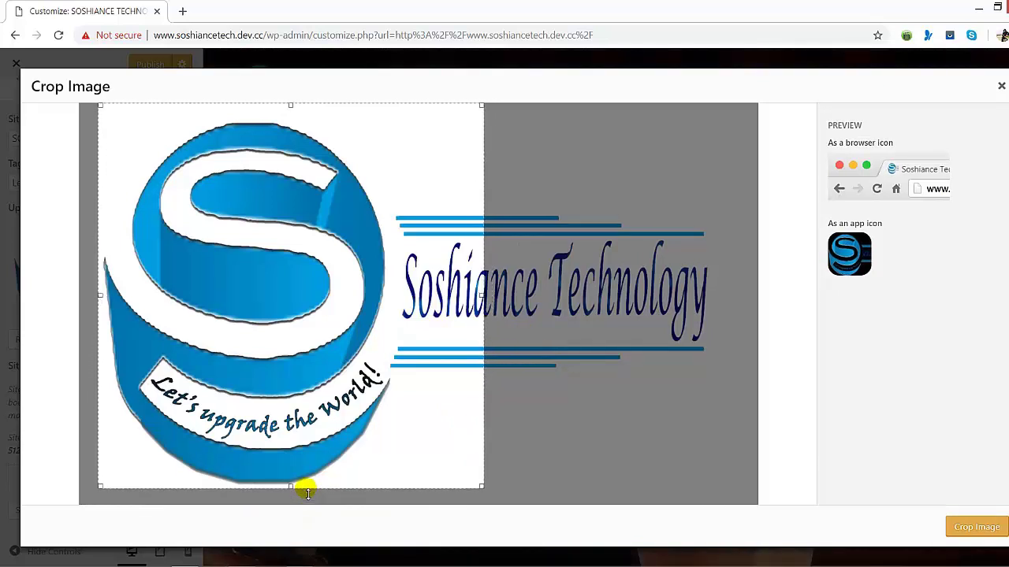
click(995, 532)
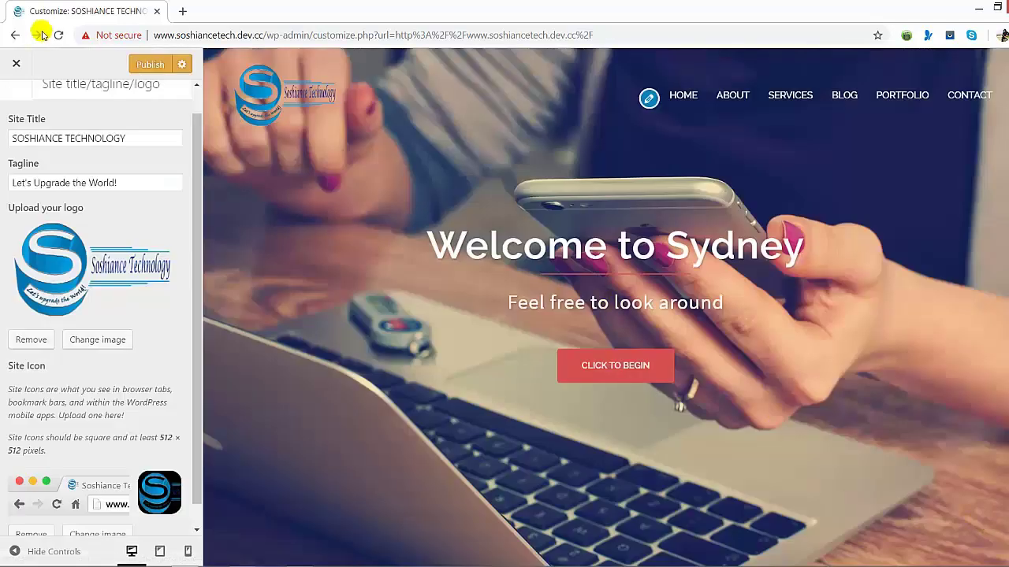
Step: Publish the site identity changes and return to the main Customizer sections
scroll(196, 409, up, 1)
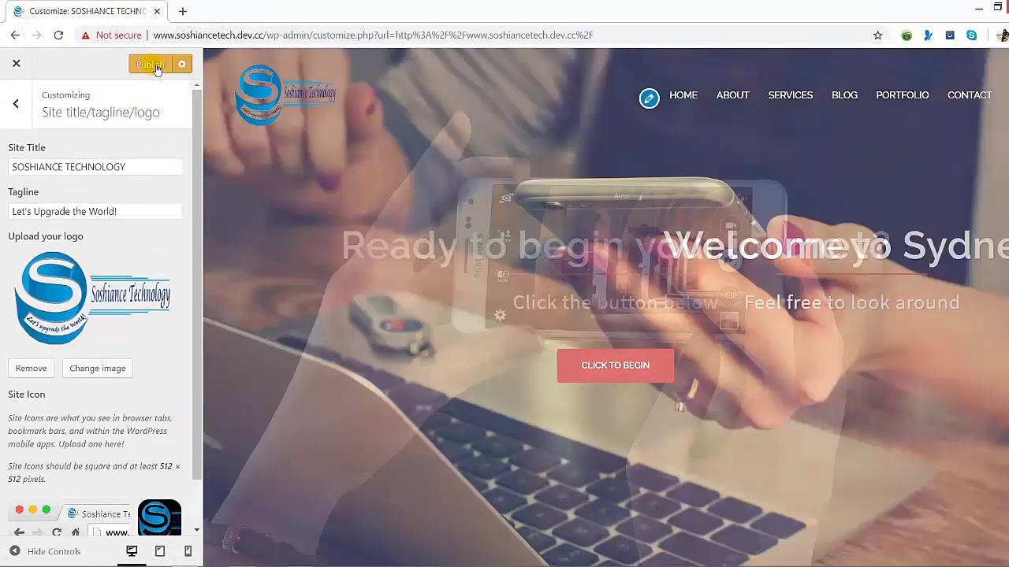
click(154, 67)
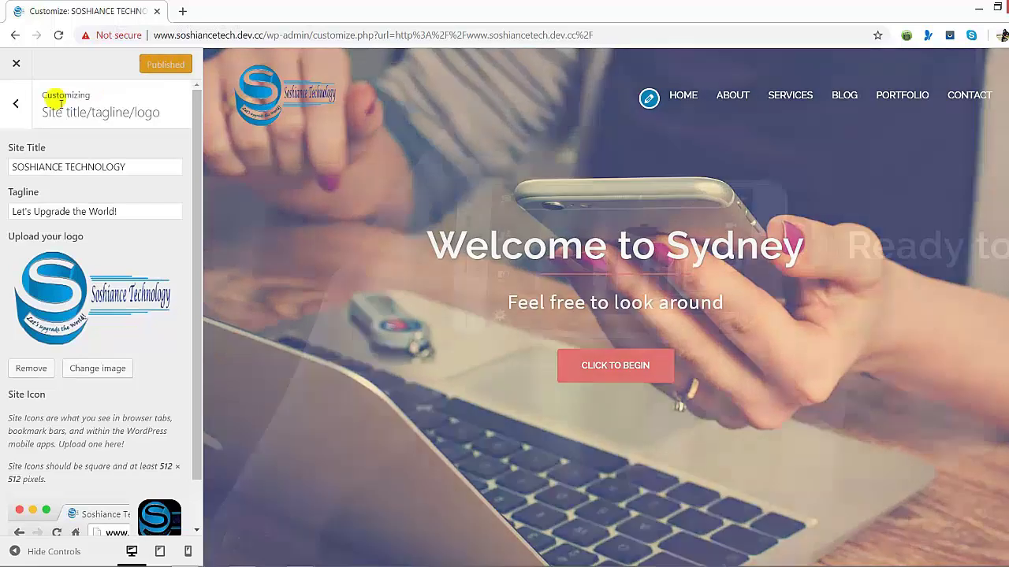
click(16, 104)
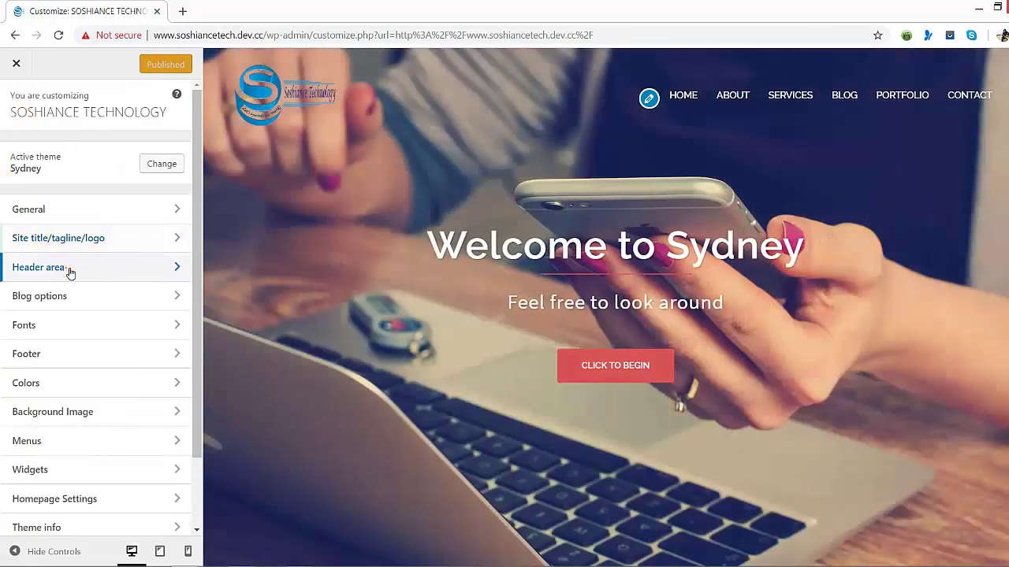
Step: Set header type to Full screen slider on the front page and No header (only menu) elsewhere
click(68, 269)
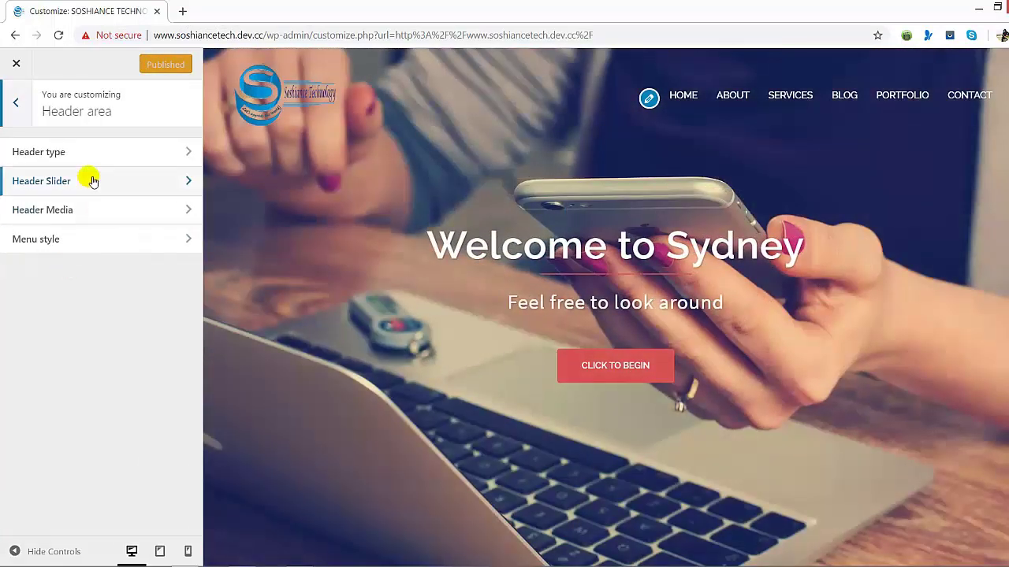
click(92, 153)
click(36, 267)
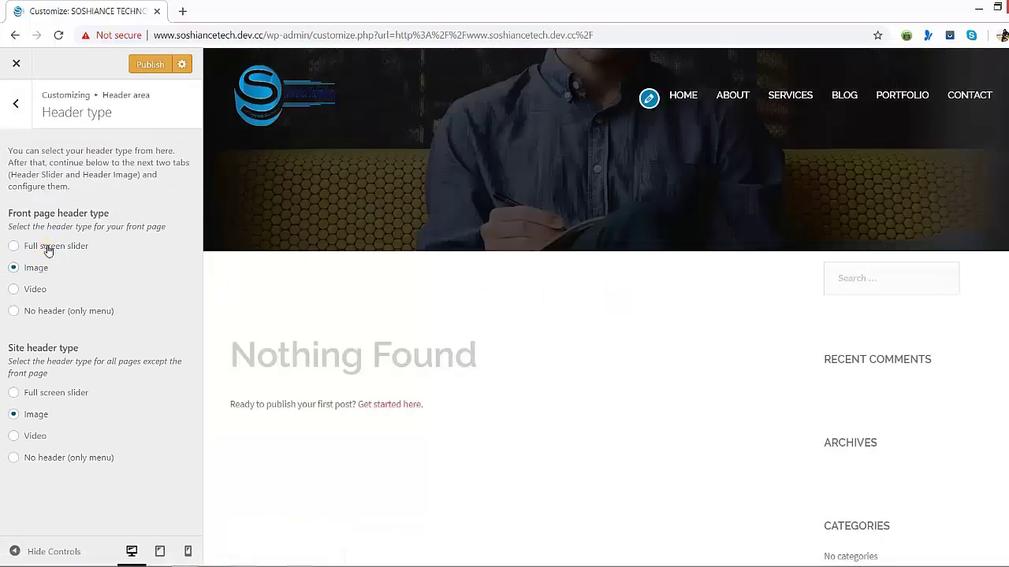
click(48, 250)
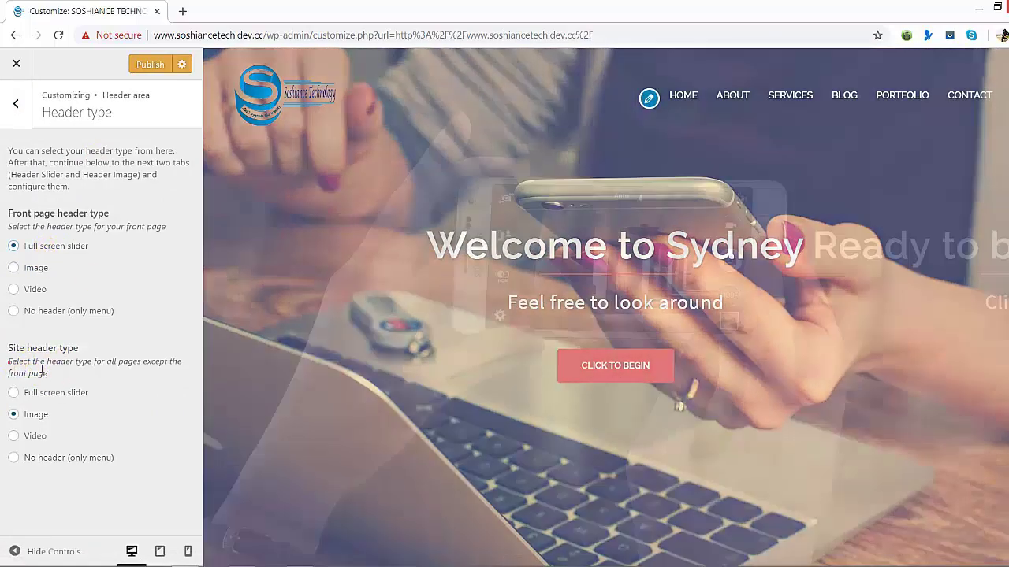
drag(10, 362, 80, 377)
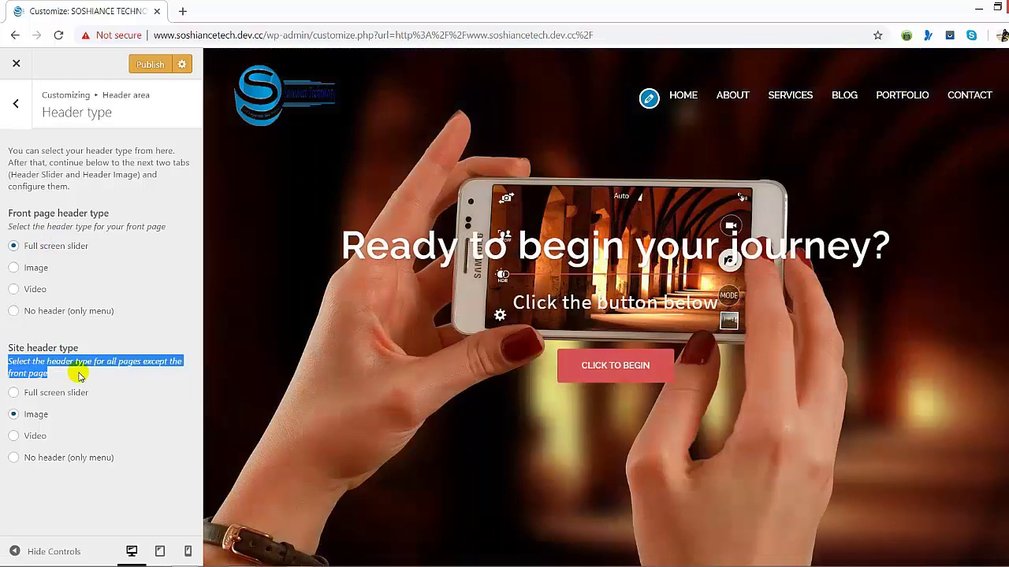
click(41, 457)
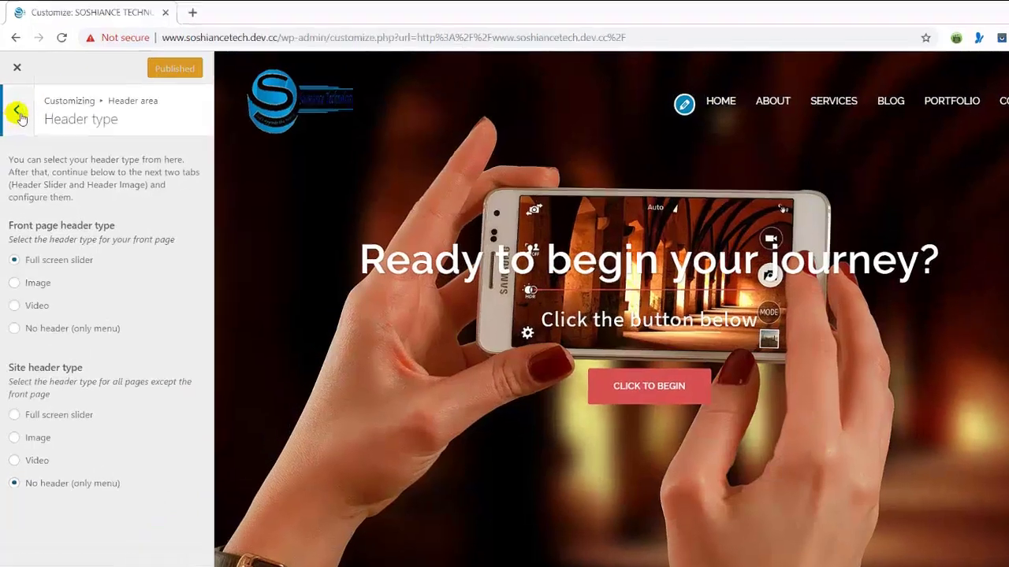
click(15, 103)
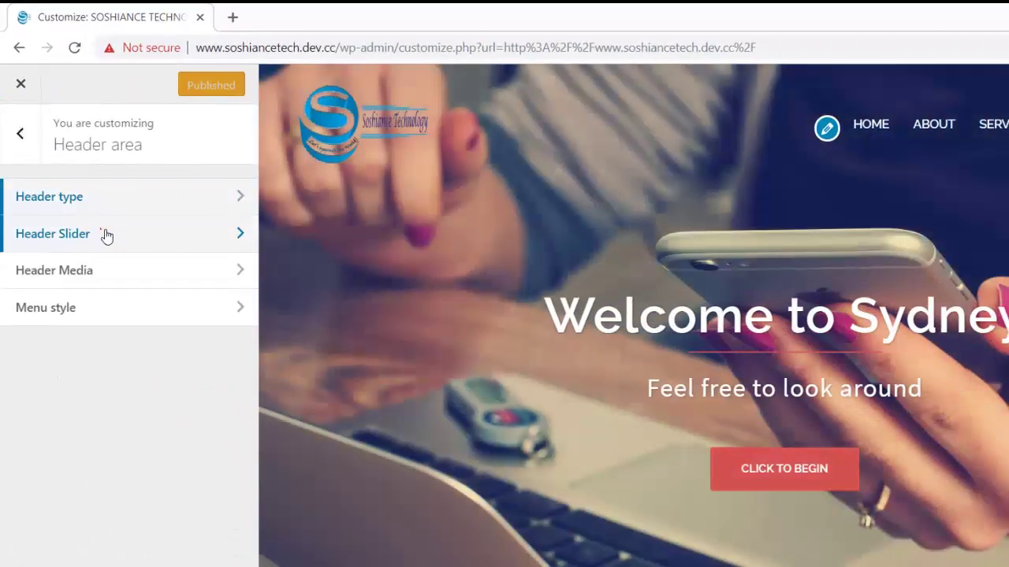
Step: Set the Header Slider speed to 5000 ms and toggle 'Stop the text slider?' on and off
click(82, 181)
double_click(28, 347)
text(2000)
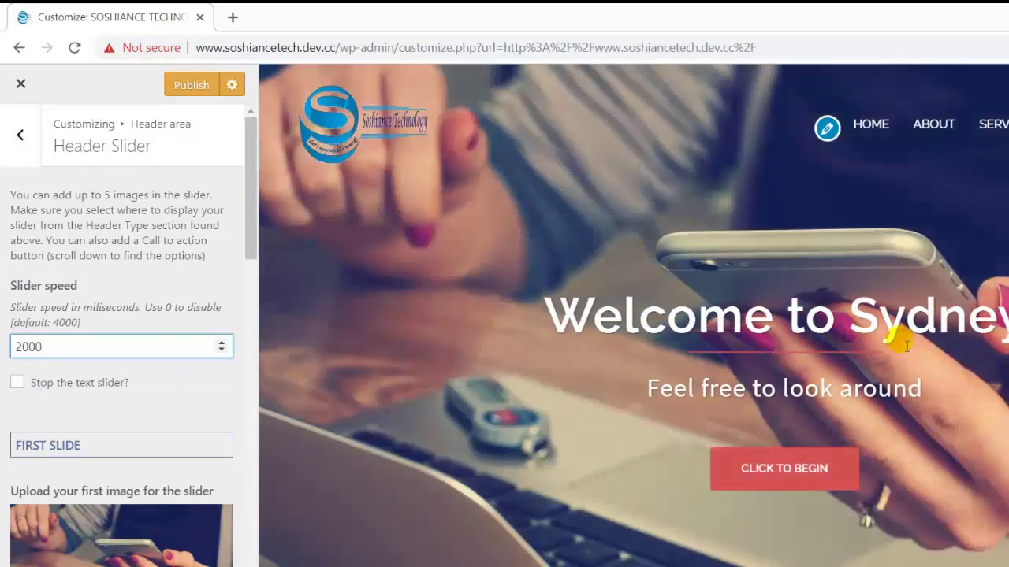
key(BackSpace)
key(BackSpace)
key(BackSpace)
key(BackSpace)
text(1000)
text(5)
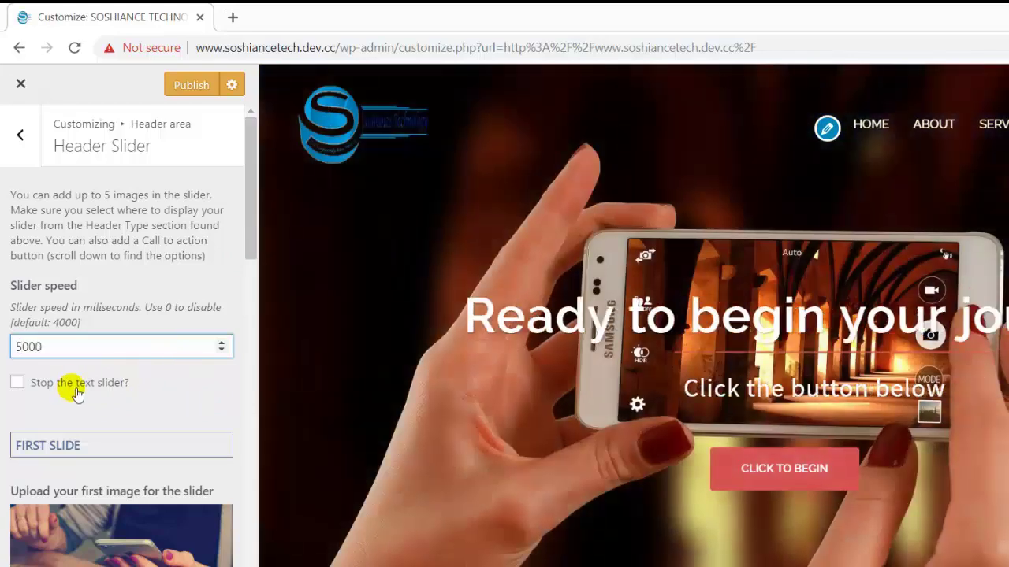
click(75, 383)
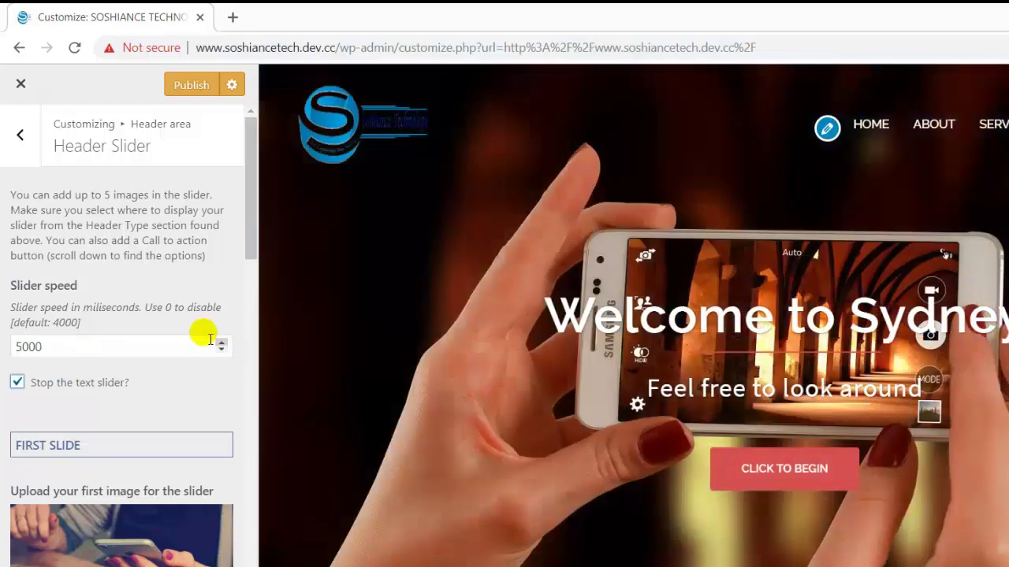
scroll(236, 347, down, 5)
drag(251, 363, 253, 315)
click(47, 363)
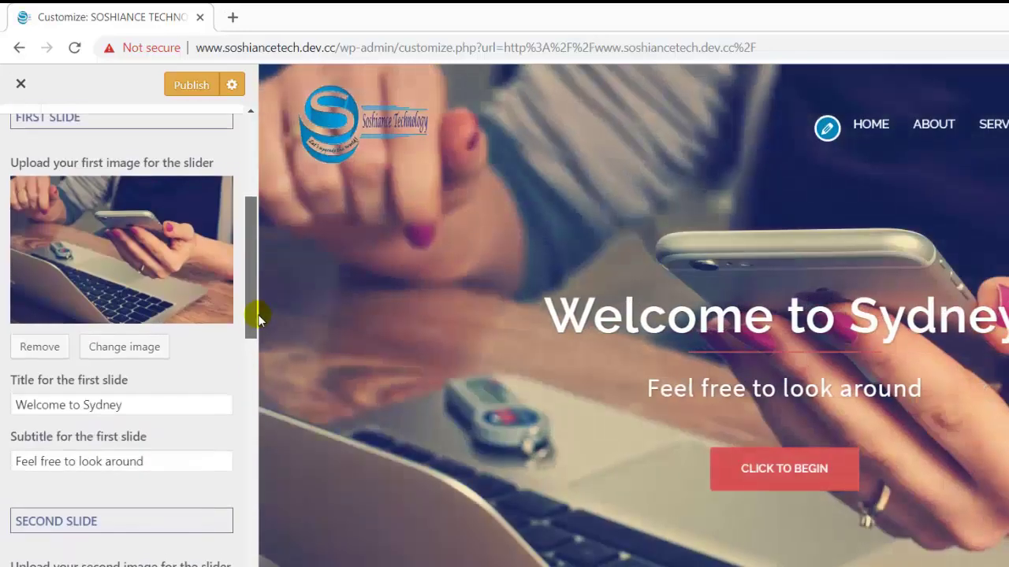
Step: From the first slide's image picker, upload all images in the Pexels New folder at once
click(126, 355)
click(81, 146)
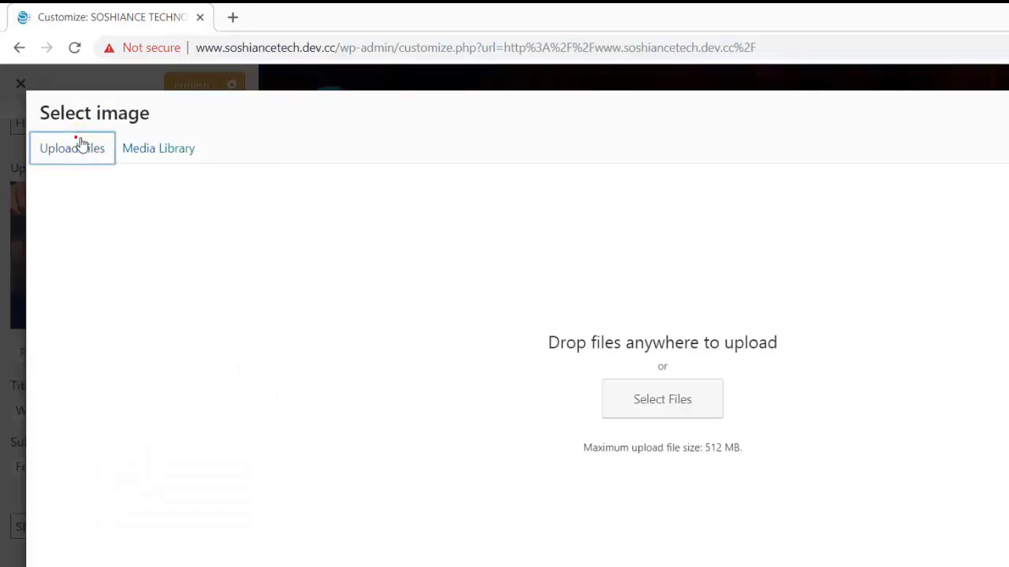
click(666, 406)
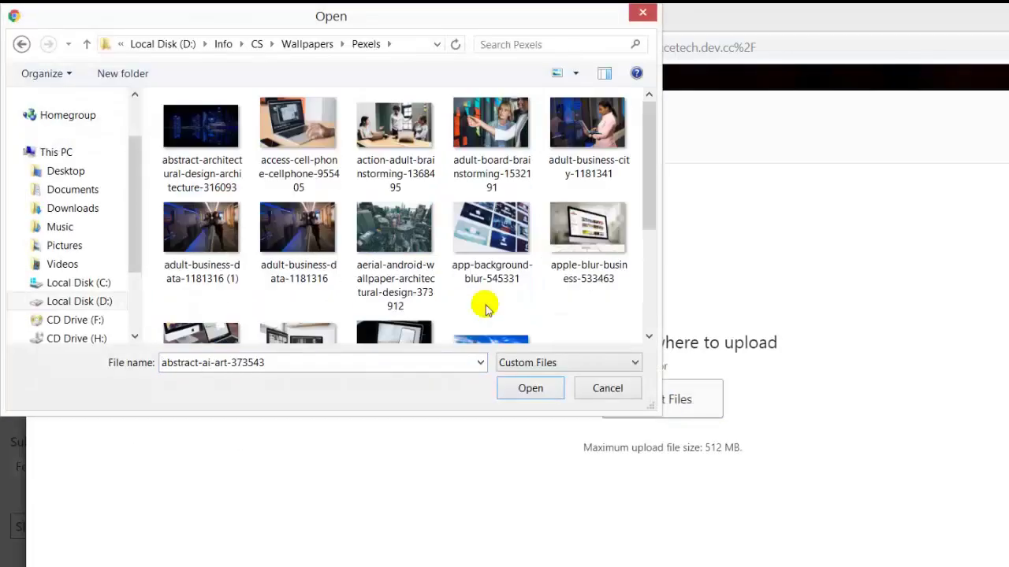
key(ctrl+a)
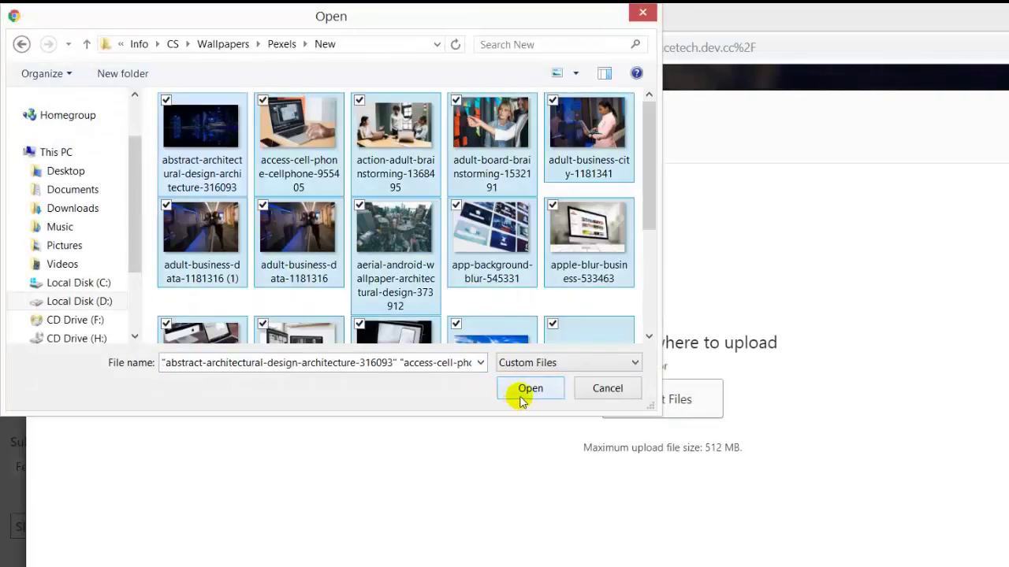
click(526, 389)
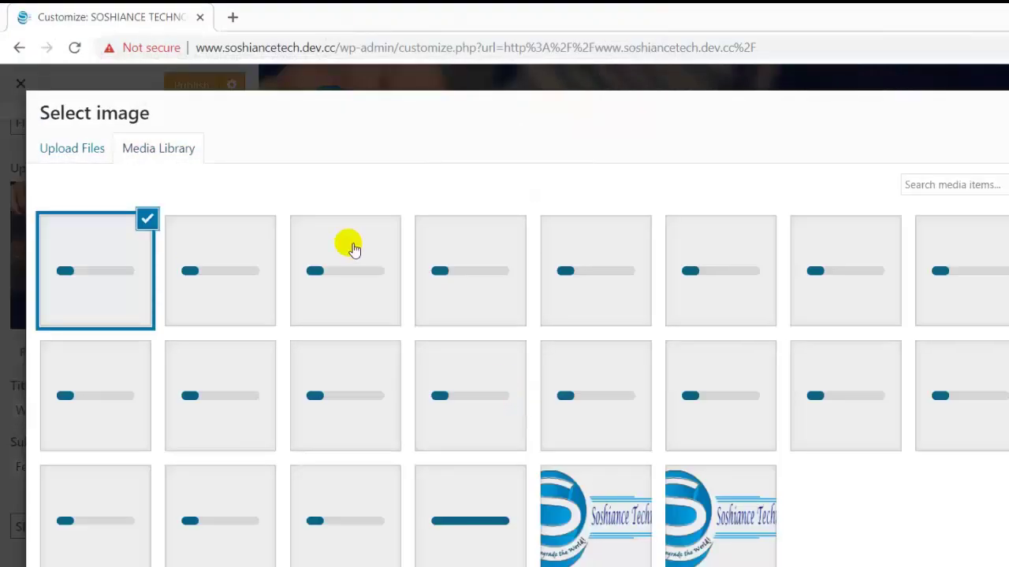
click(75, 148)
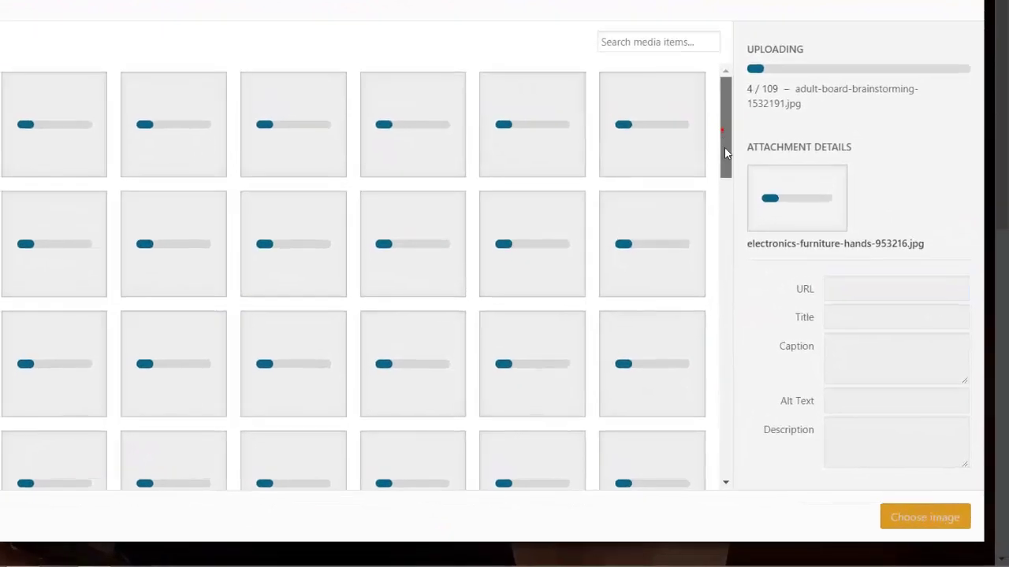
drag(794, 228, 794, 500)
Step: Replace hyphens with spaces in the laptop photo's (955405) title and copy it into alt text
click(293, 424)
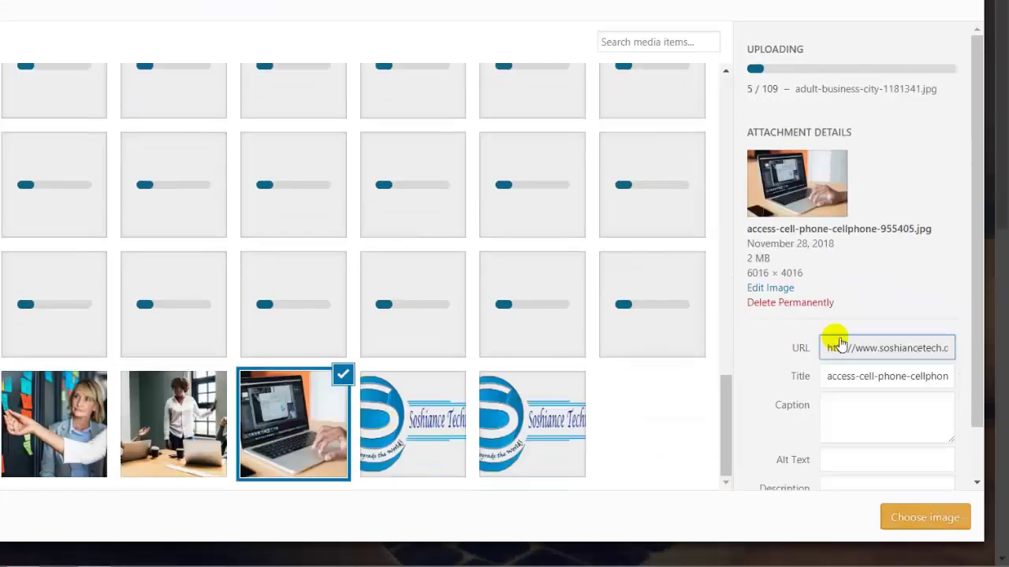
scroll(946, 362, down, 2)
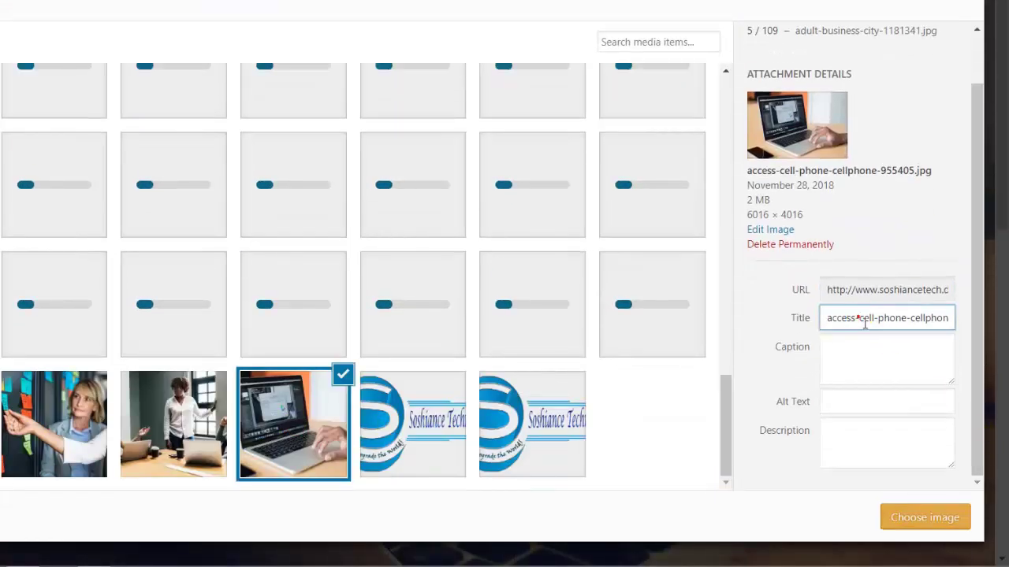
click(867, 319)
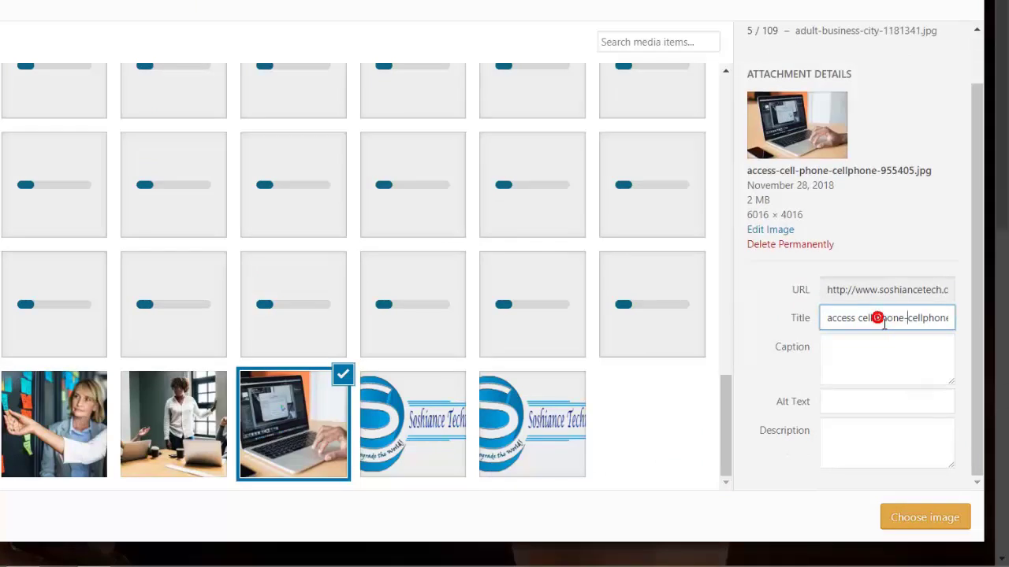
key(Right)
key(Right)
key(Right)
key(Right)
key(Right)
key(Right)
key(Right)
key(Right)
key(BackSpace)
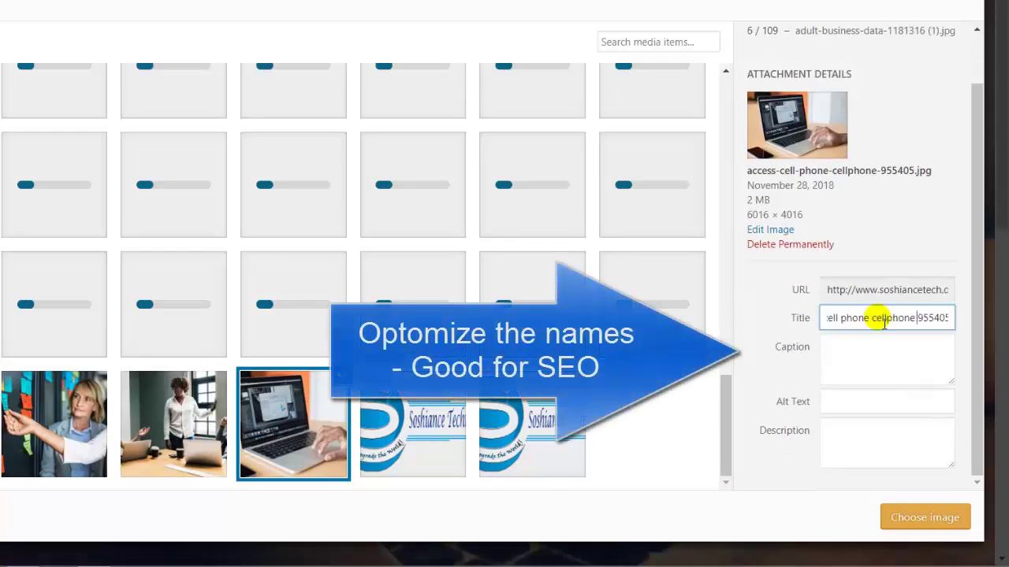
key(ctrl+a)
key(ctrl+c)
click(878, 402)
key(ctrl+v)
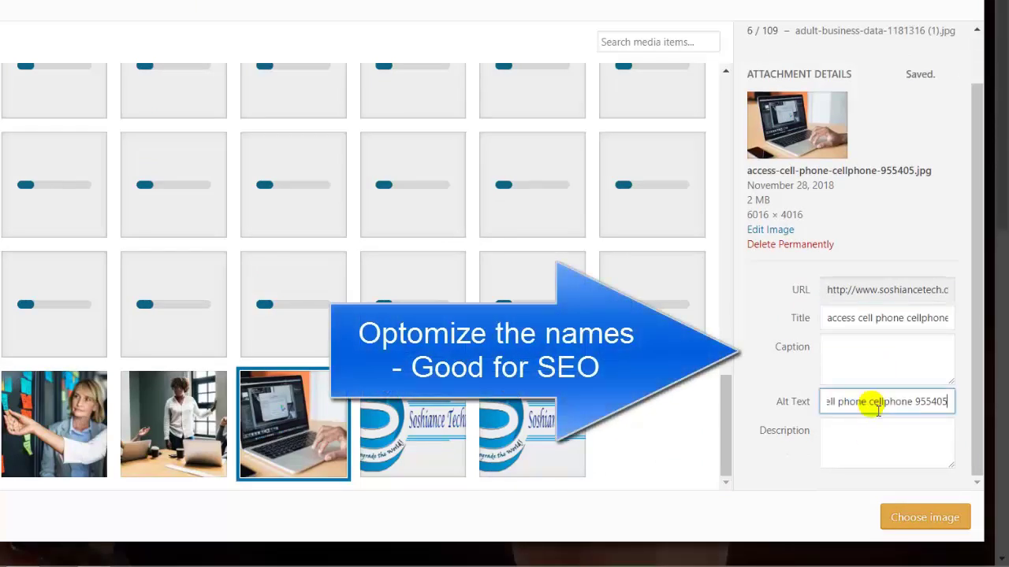
Step: Give the brainstorming photo a space-separated title and matching alt text
click(215, 423)
click(854, 317)
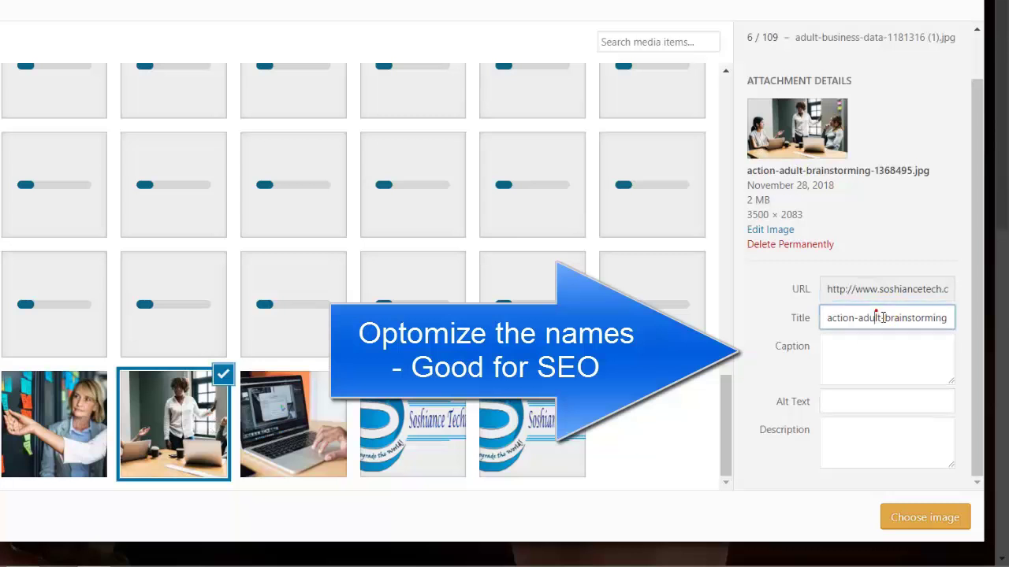
key(BackSpace)
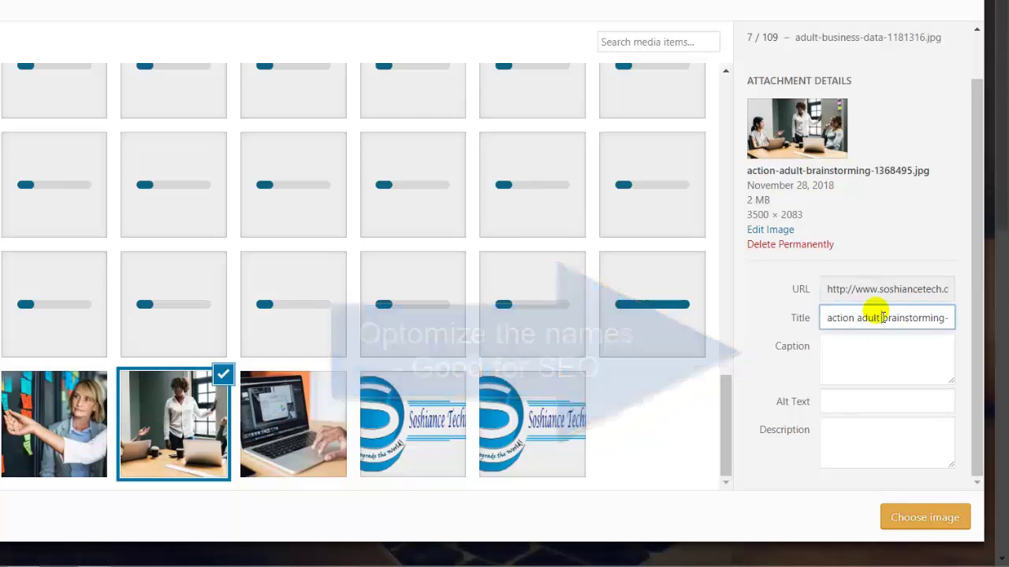
key(Right)
key(Right)
key(Right)
key(Right)
key(Right)
key(Right)
key(Right)
key(Right)
key(Right)
key(Right)
key(Right)
key(Right)
key(Right)
key(Delete)
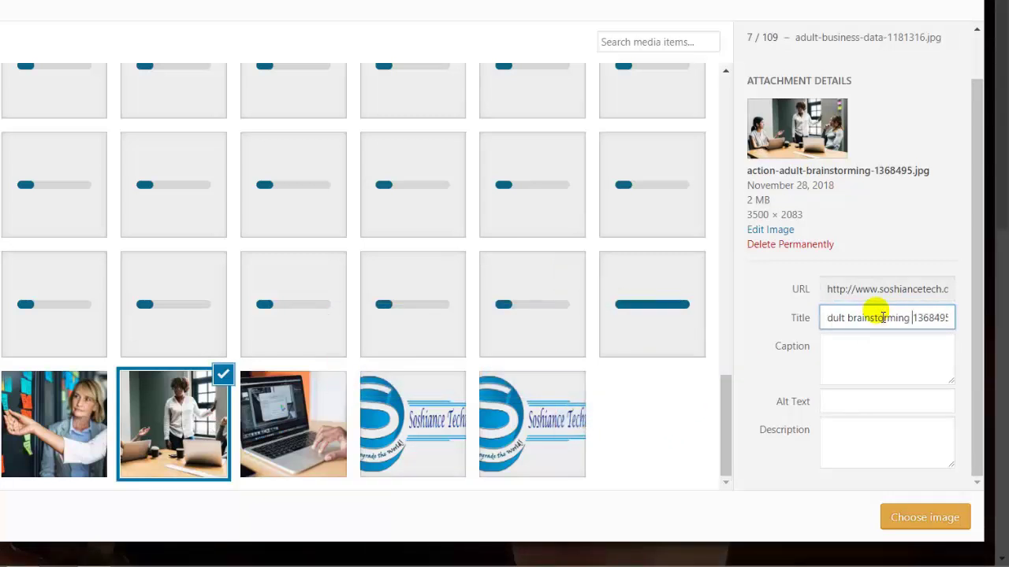
key(ctrl+a)
key(ctrl+c)
click(879, 404)
key(ctrl+v)
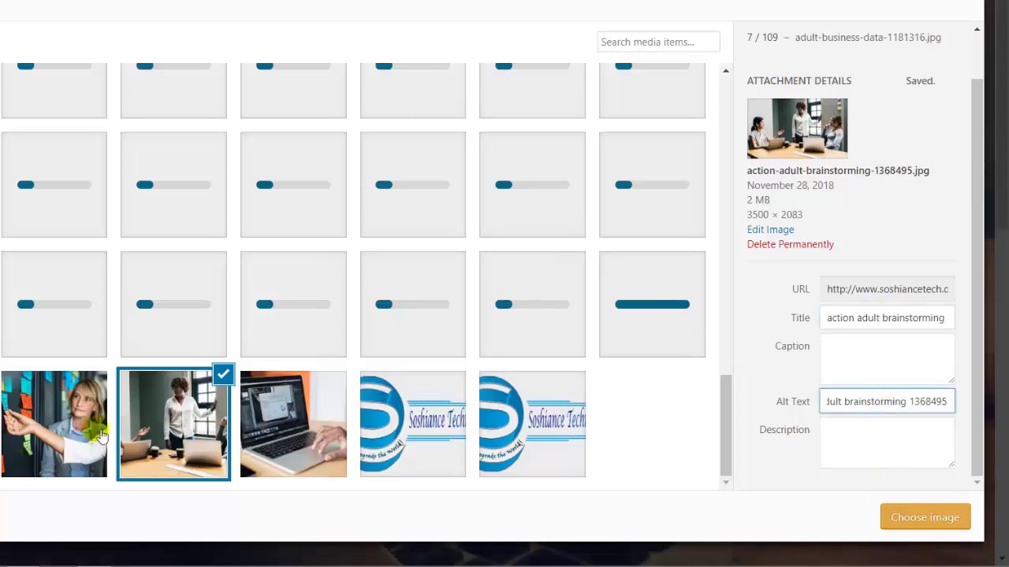
Step: Give the coffee desk cellphone photo a space-separated title and matching alt text
click(101, 436)
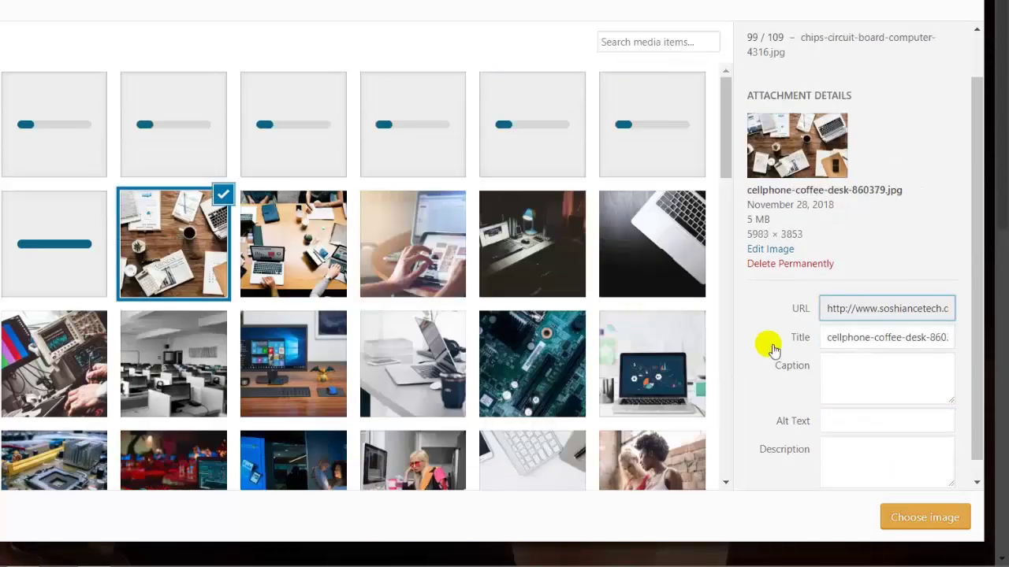
click(853, 330)
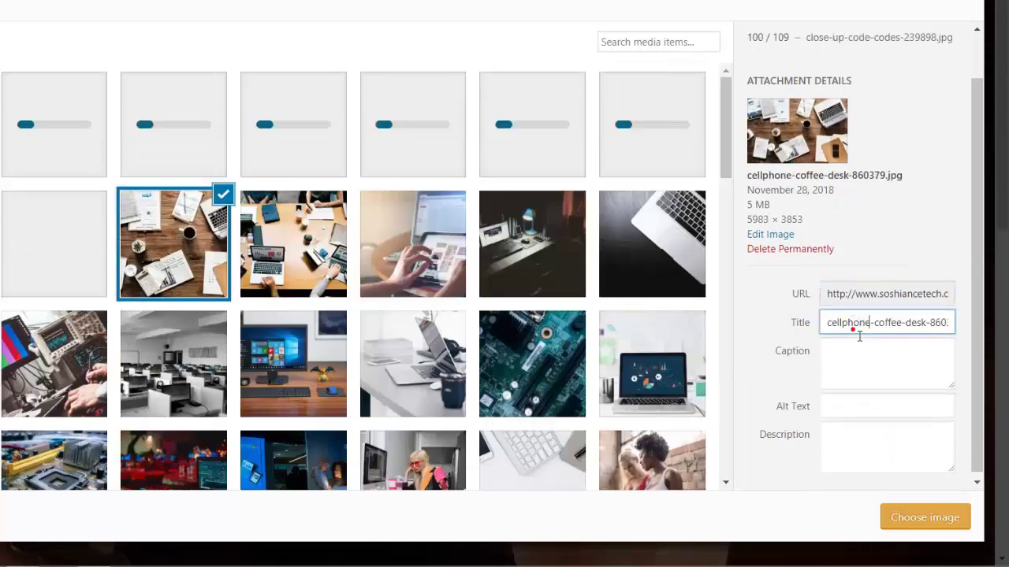
key(Delete)
key(ctrl+Right)
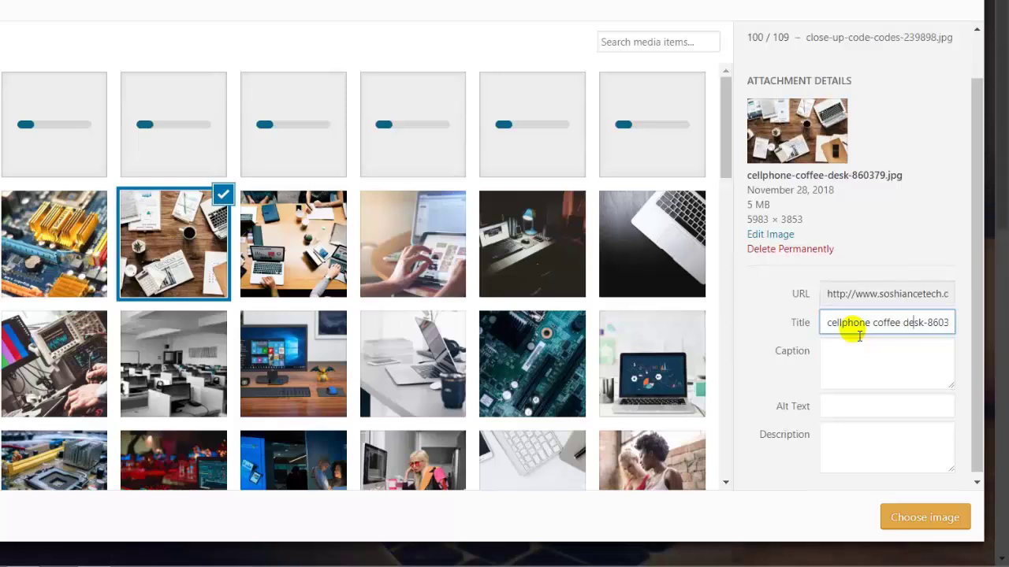
key(ctrl+a)
key(ctrl+c)
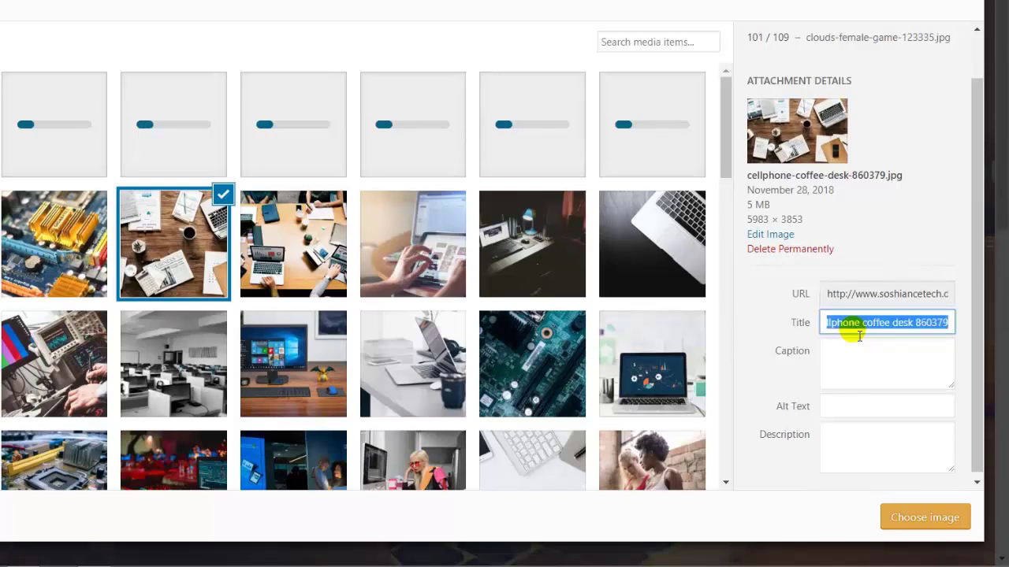
click(873, 407)
key(ctrl+v)
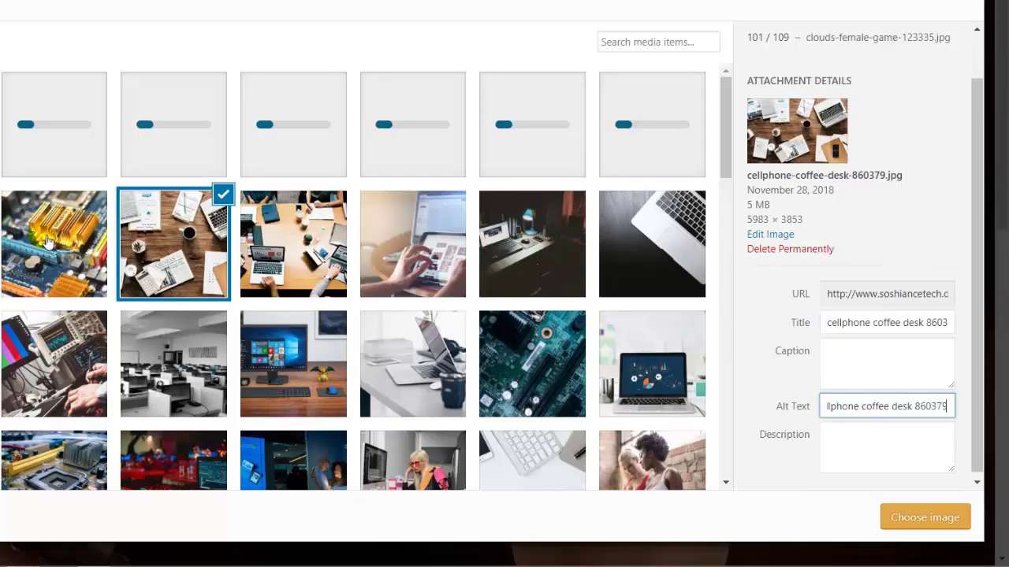
Step: Give the digital nomad eco photo a space-separated title and matching alt text
click(49, 241)
click(886, 323)
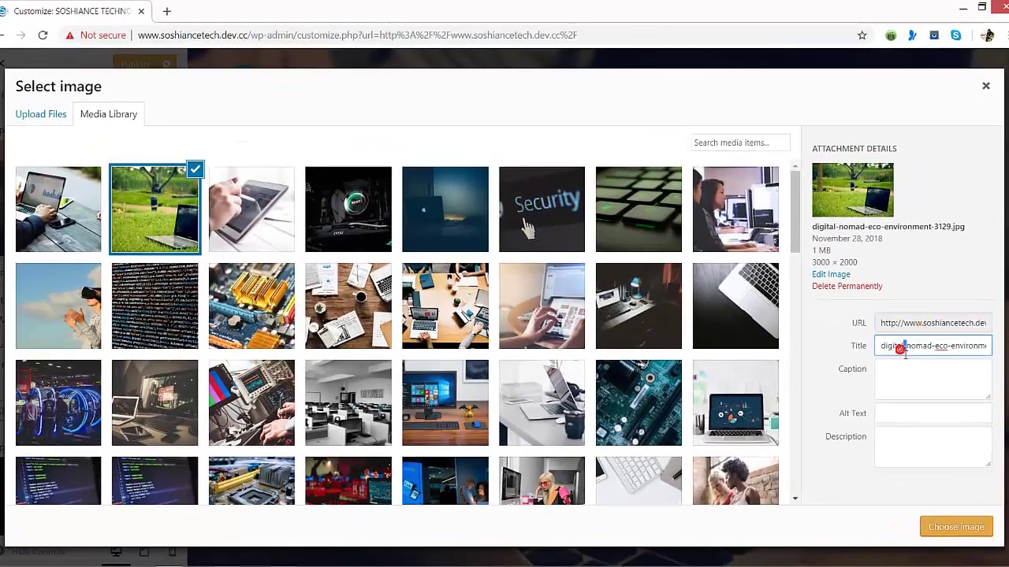
key(BackSpace)
key(ctrl+Right)
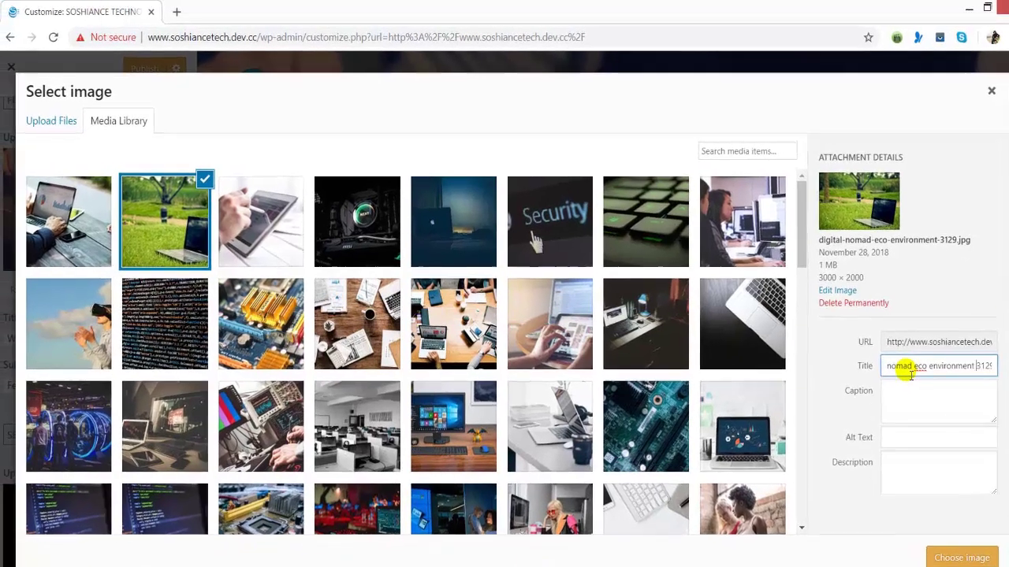
key(ctrl+a)
key(ctrl+c)
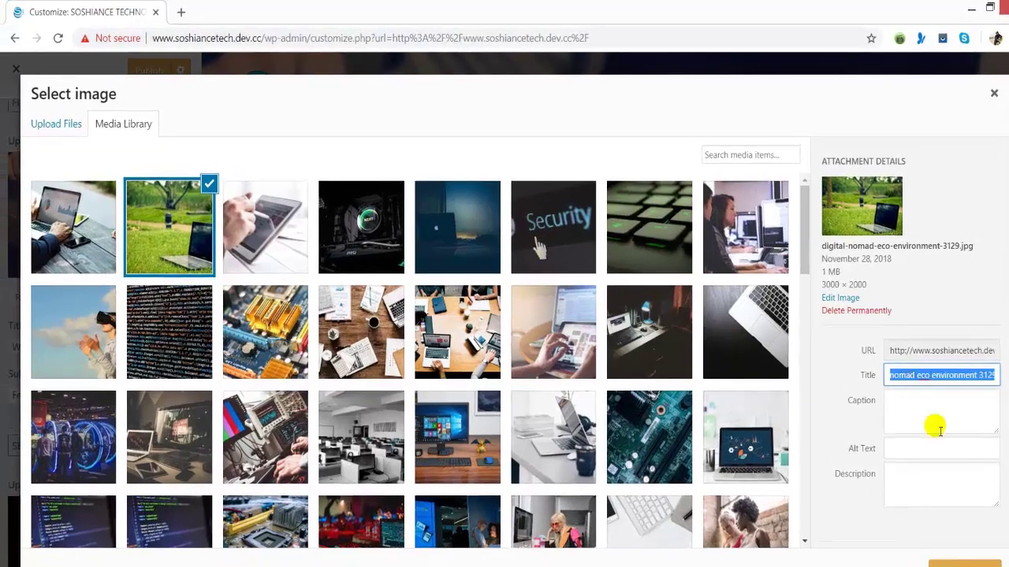
click(927, 414)
key(ctrl+v)
Step: Set the electronics photo's title and alt text to 'electronics furniture hands 953216'
click(95, 252)
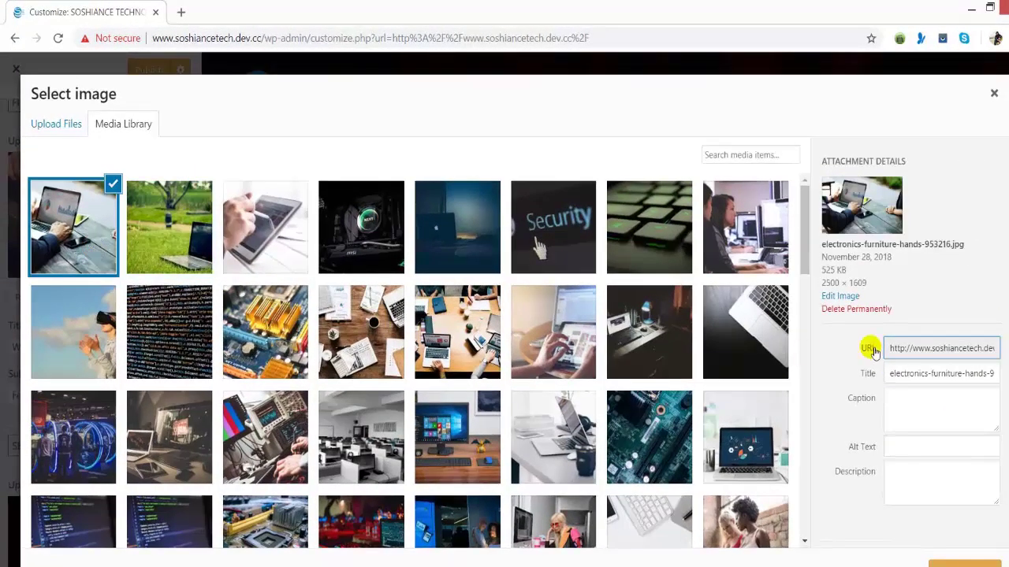
click(911, 373)
key(BackSpace)
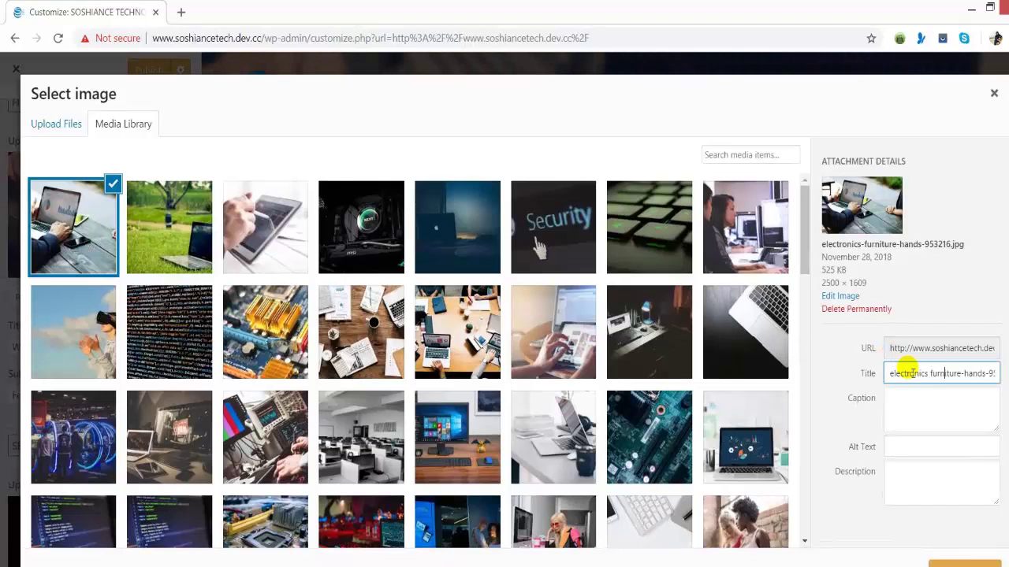
key(ctrl+a)
key(ctrl+c)
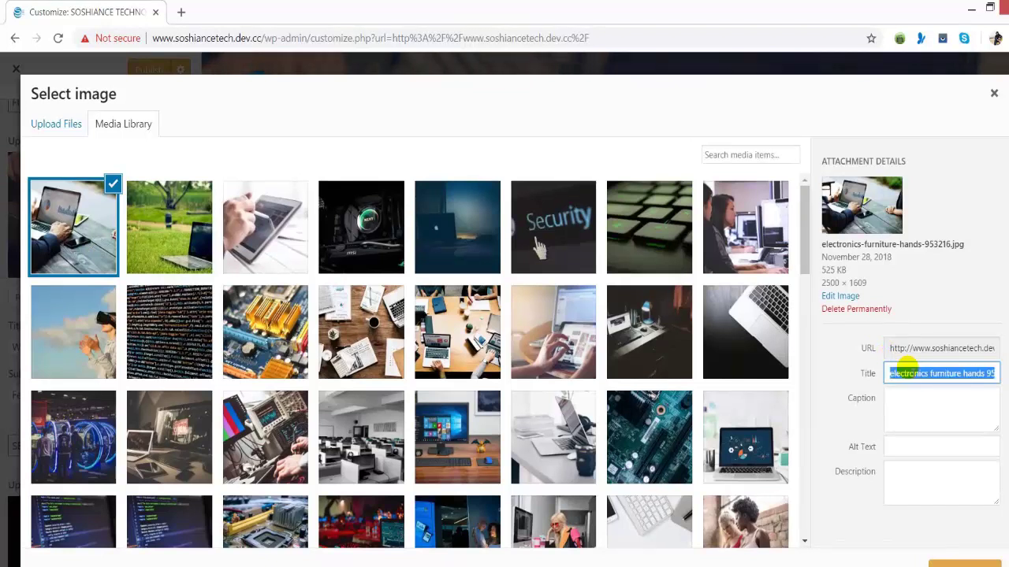
click(946, 446)
key(ctrl+v)
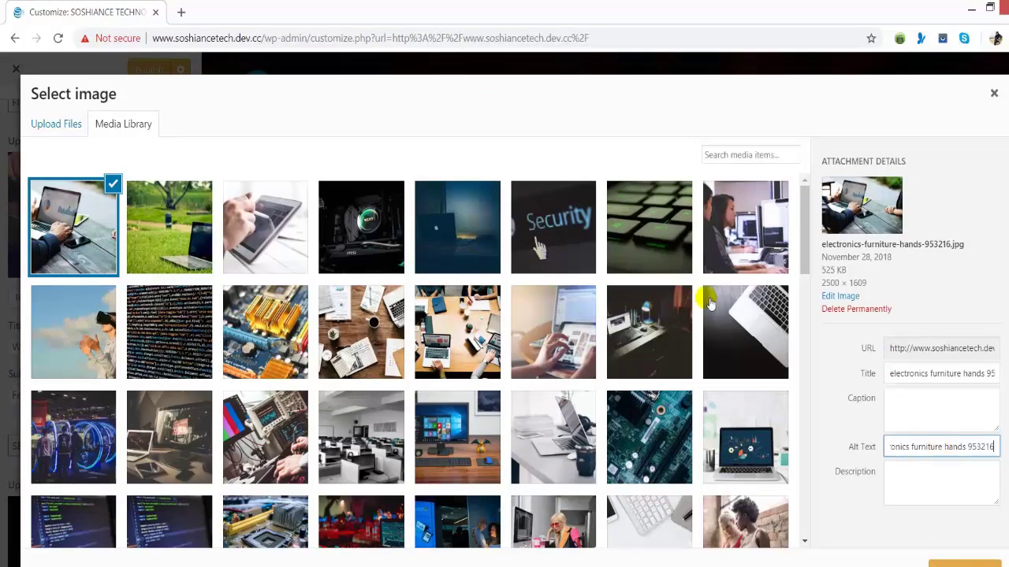
drag(793, 252, 828, 359)
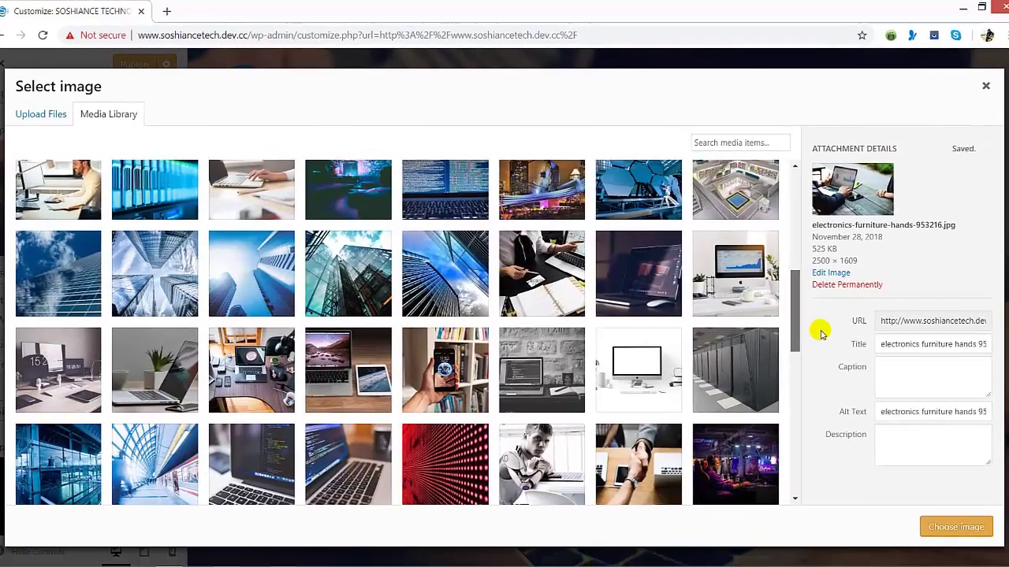
Step: Use the laptop-and-plant photo apple-computer-cup-7974.jpg as the first slide's image
scroll(191, 340, down, 1)
click(192, 341)
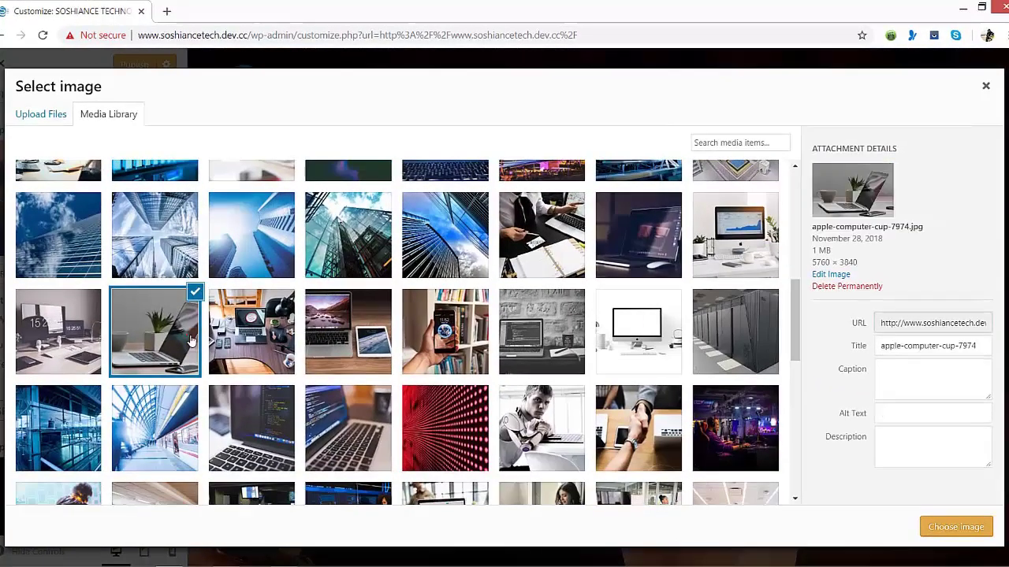
click(938, 527)
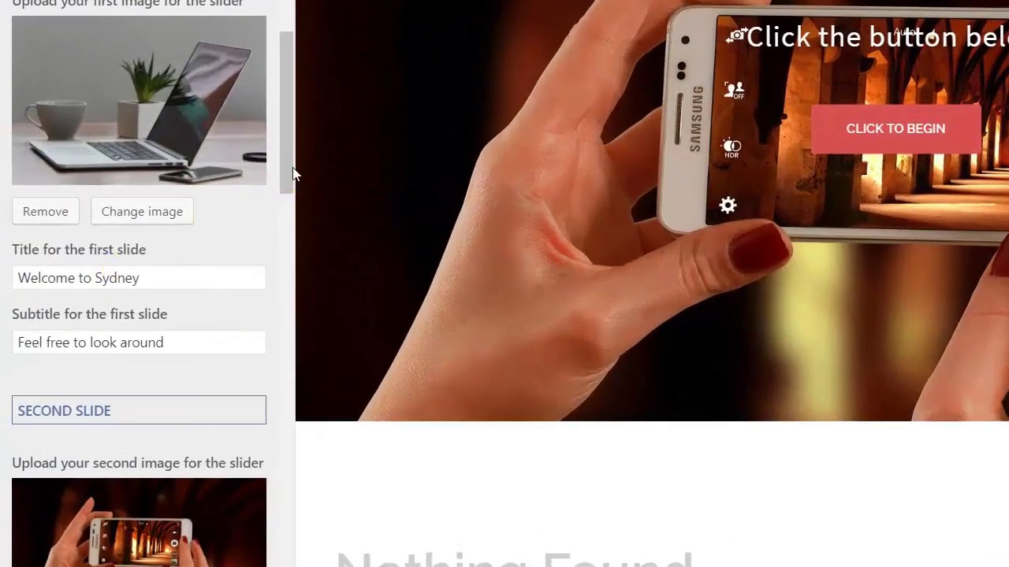
scroll(181, 221, up, 4)
drag(283, 124, 295, 210)
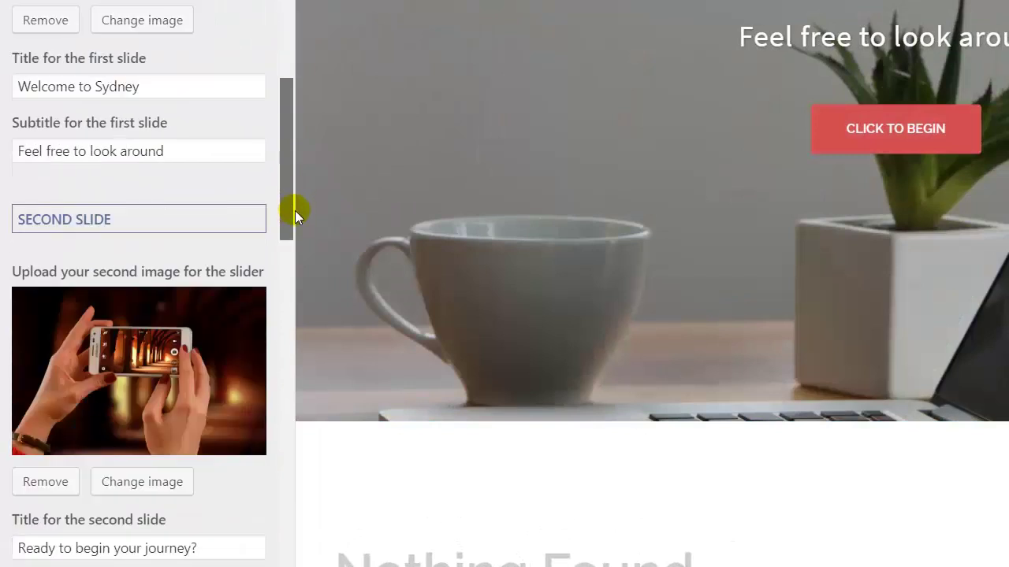
Step: Title the first slide SOSHIANCE TECHNOLOGY with subtitle 'Let us Upgrade the World!'
scroll(295, 210, up, 1)
click(178, 159)
key(BackSpace)
key(BackSpace)
key(BackSpace)
key(BackSpace)
key(BackSpace)
key(BackSpace)
key(BackSpace)
key(BackSpace)
key(BackSpace)
key(BackSpace)
key(BackSpace)
key(BackSpace)
key(BackSpace)
key(BackSpace)
key(BackSpace)
key(BackSpace)
key(BackSpace)
text(SOSH)
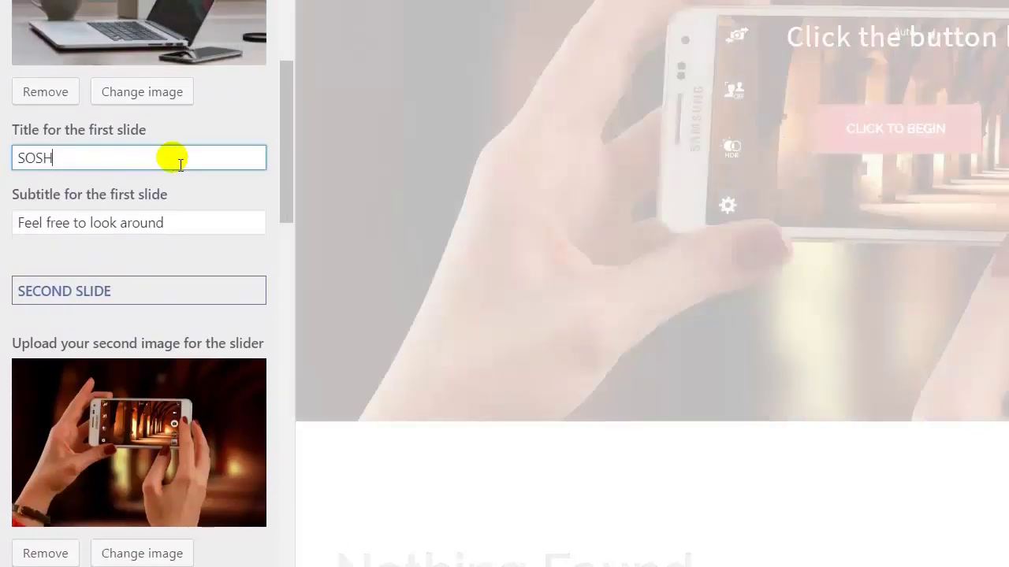
text(IANCE TECHNOLOGY)
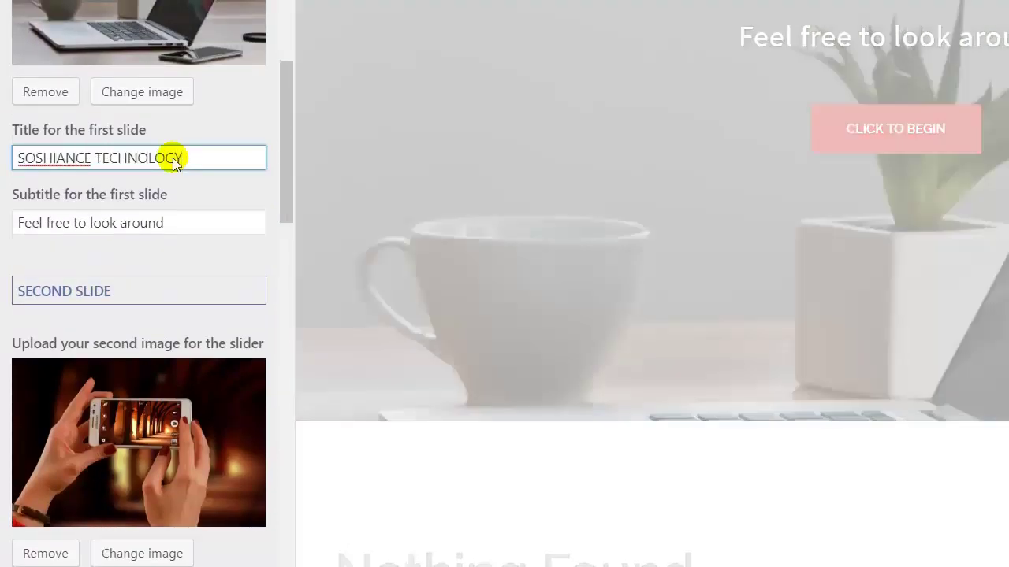
click(183, 225)
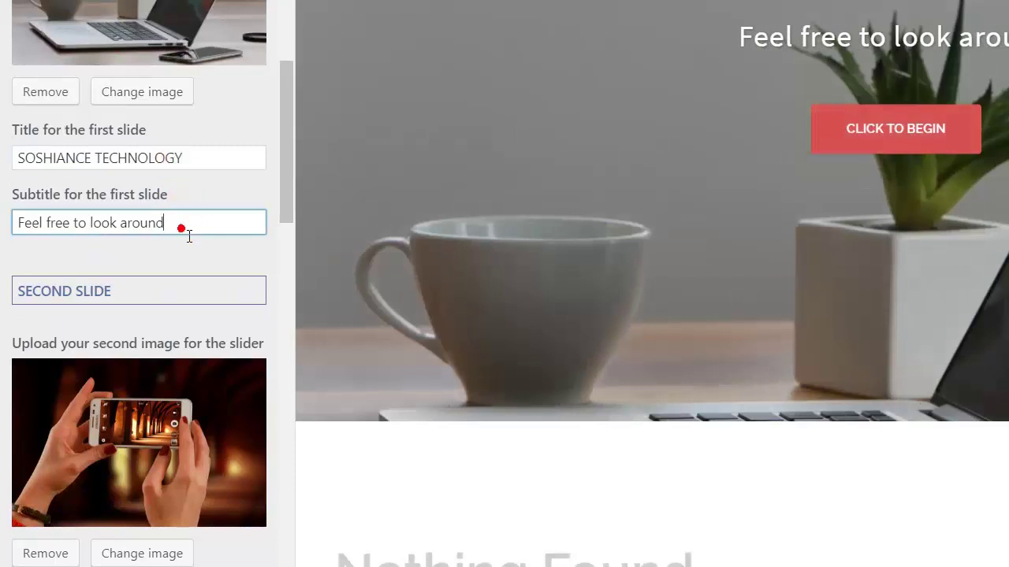
key(BackSpace)
key(BackSpace)
key(BackSpace)
key(BackSpace)
key(BackSpace)
key(BackSpace)
key(BackSpace)
key(BackSpace)
key(BackSpace)
key(BackSpace)
key(BackSpace)
key(BackSpace)
key(BackSpace)
key(BackSpace)
text(Let)
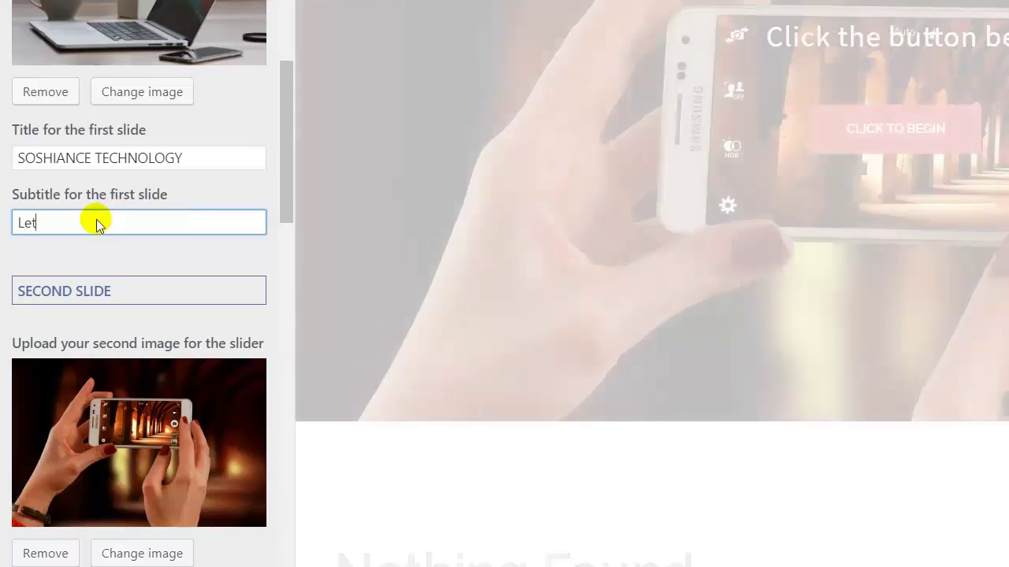
text(s us Upgra)
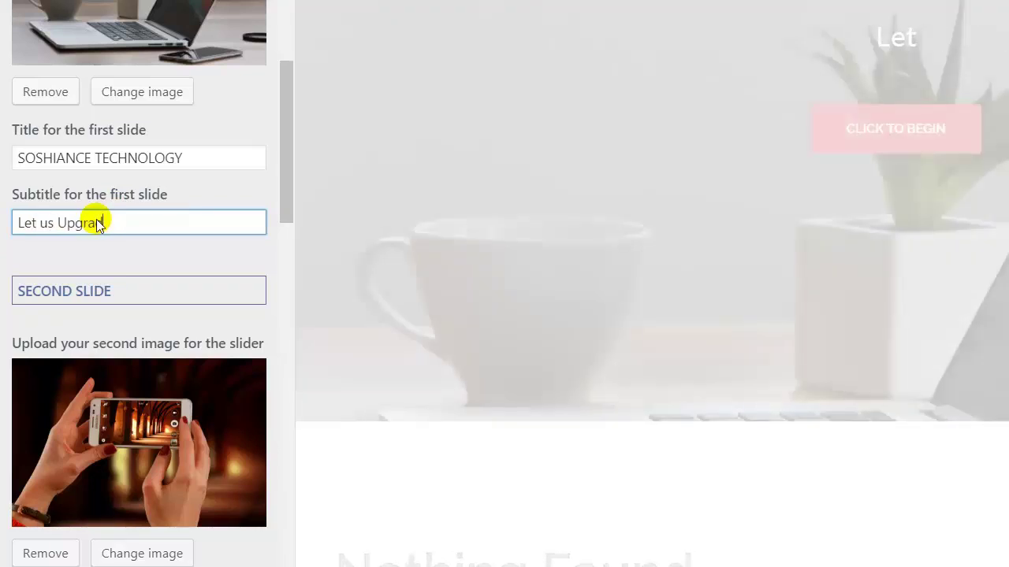
text(de the Wor)
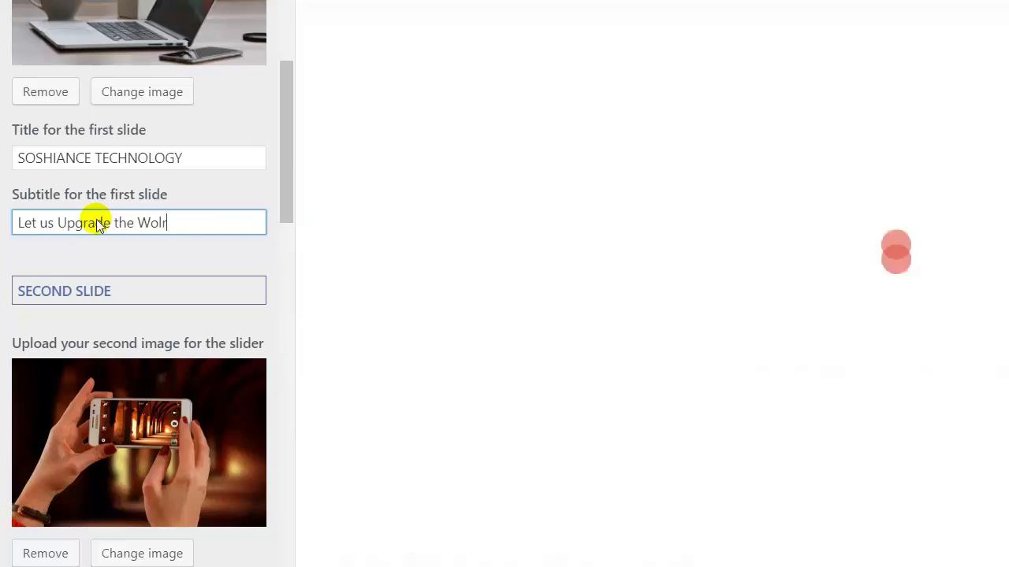
text(ld!)
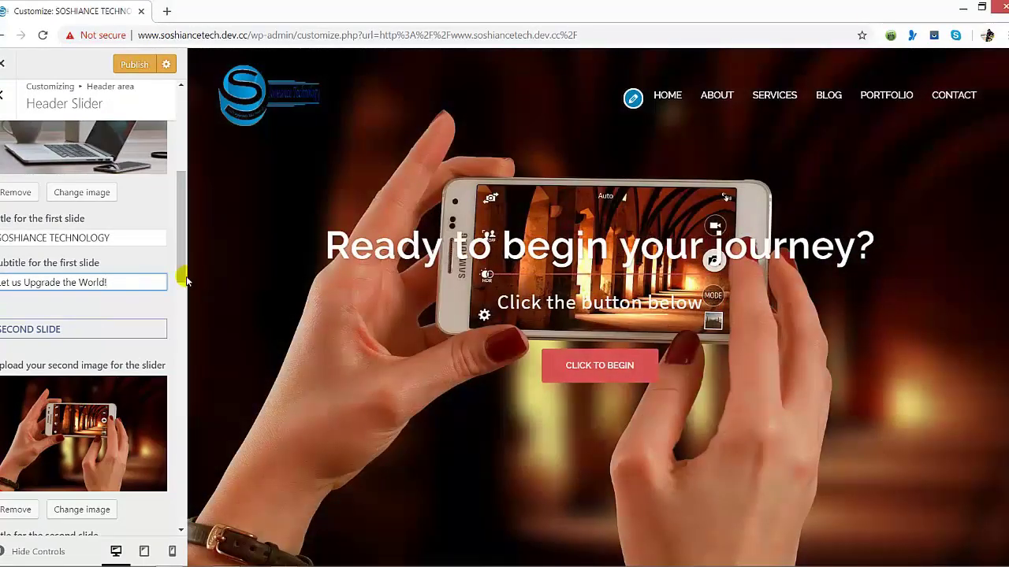
Step: Set the second slide's image to the photo of hands using a tablet beside a laptop
drag(187, 281, 178, 300)
click(158, 393)
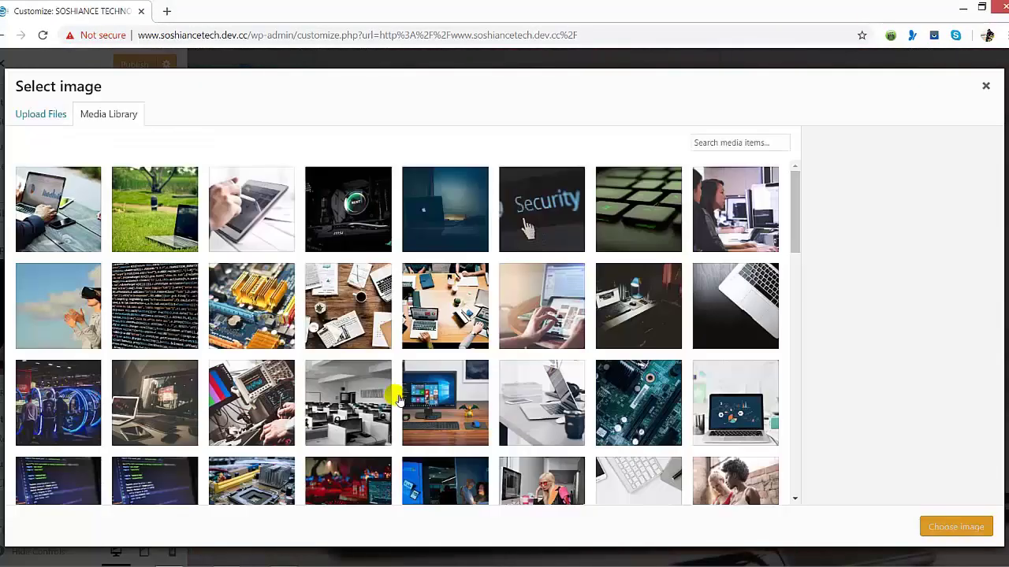
click(543, 296)
click(955, 527)
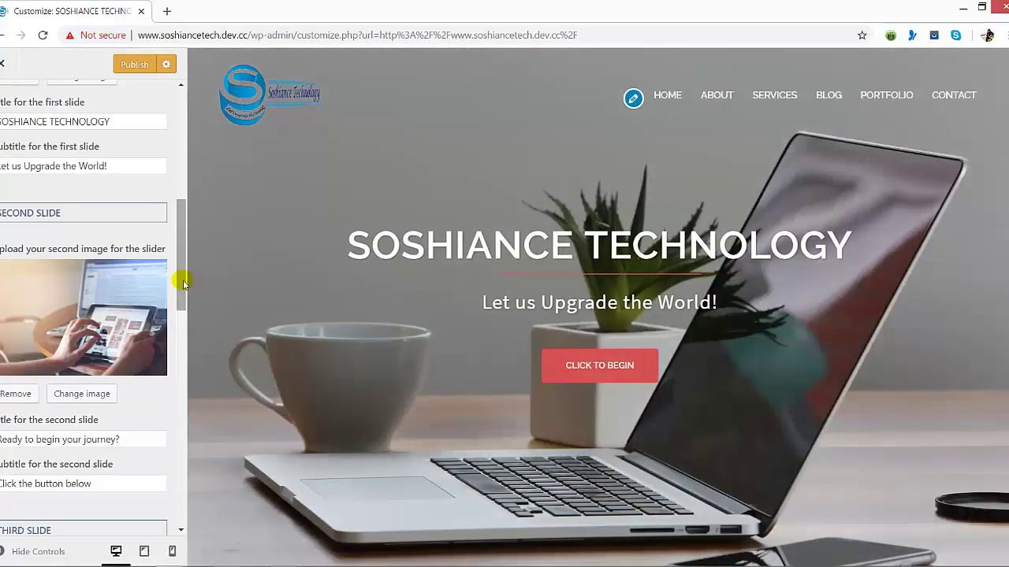
mouse_move(183, 284)
mouse_down()
mouse_move(184, 231)
mouse_move(184, 279)
mouse_up()
click(140, 397)
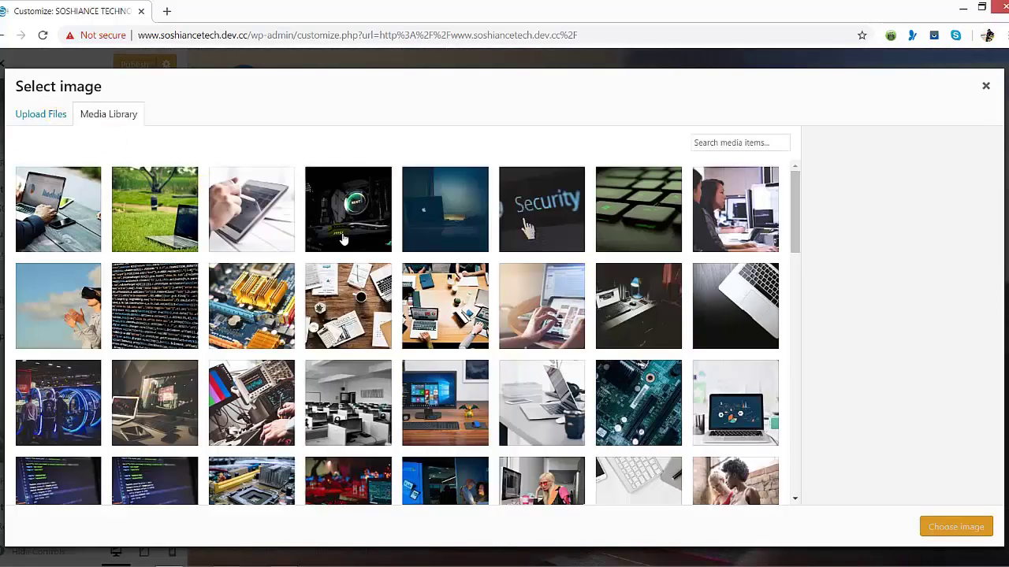
click(987, 86)
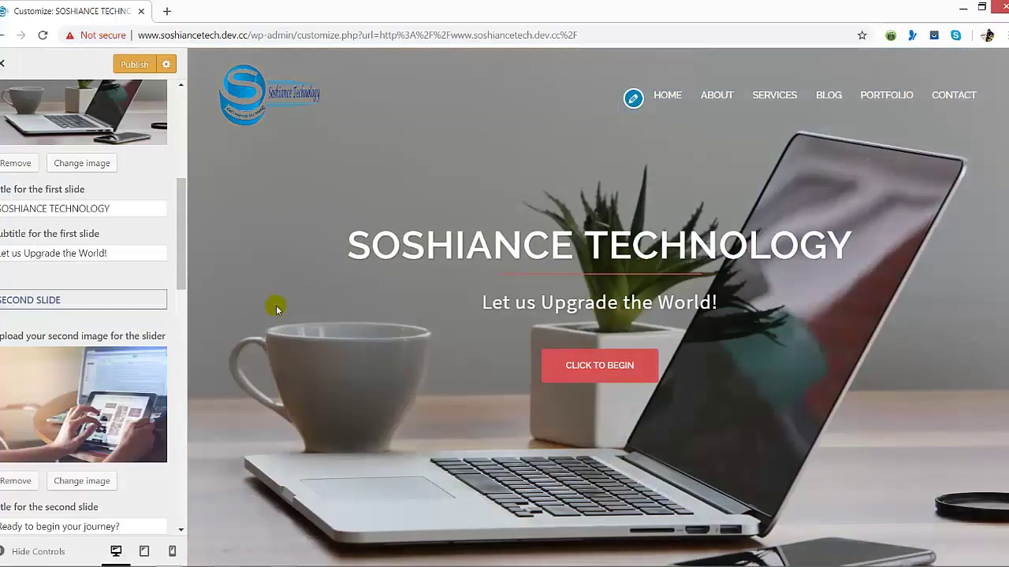
drag(179, 276, 185, 317)
click(139, 361)
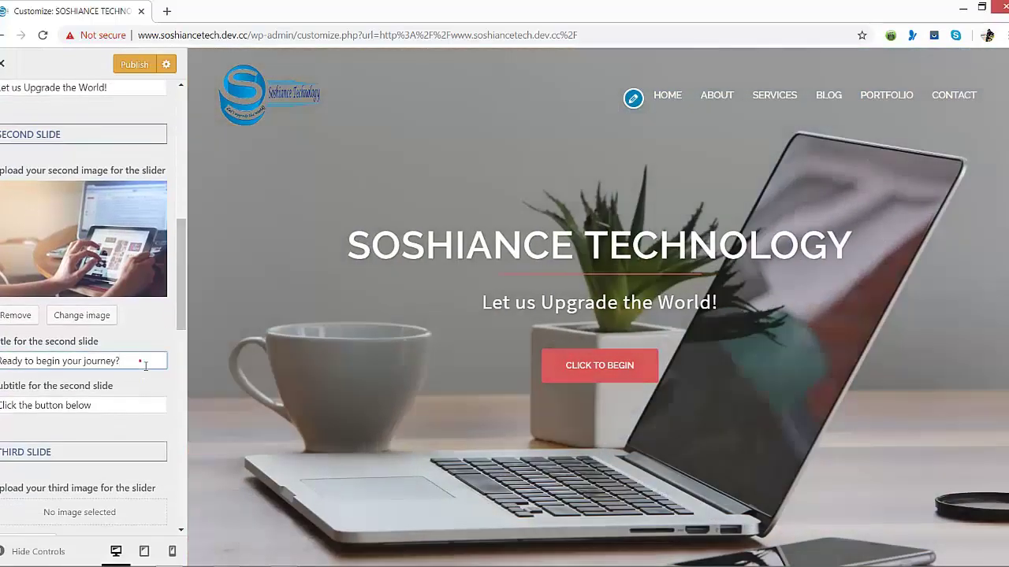
Step: Clear the second slide's old title and type a draft, 'We Trust We are waiting your Slgnal...'
click(118, 396)
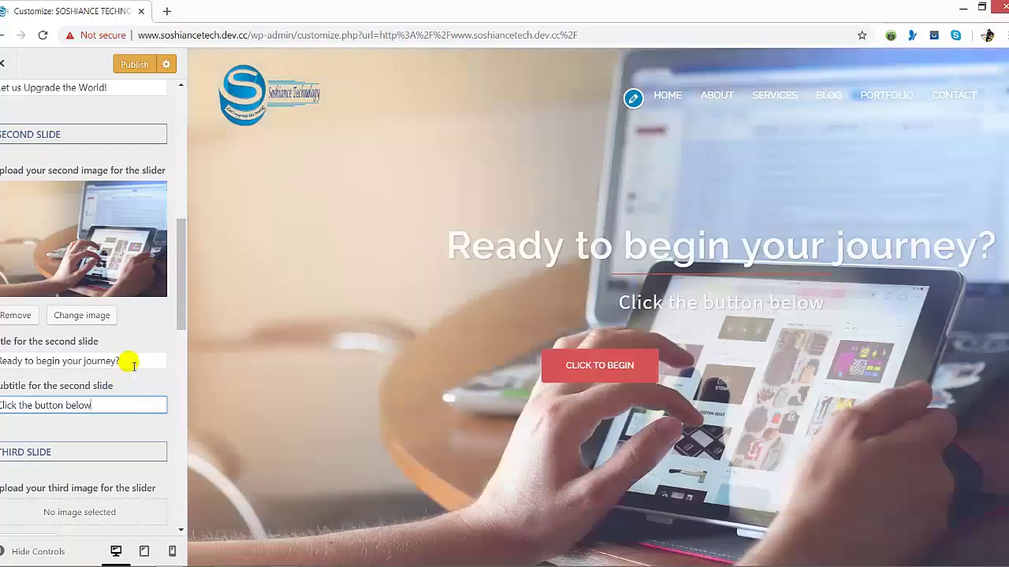
click(129, 360)
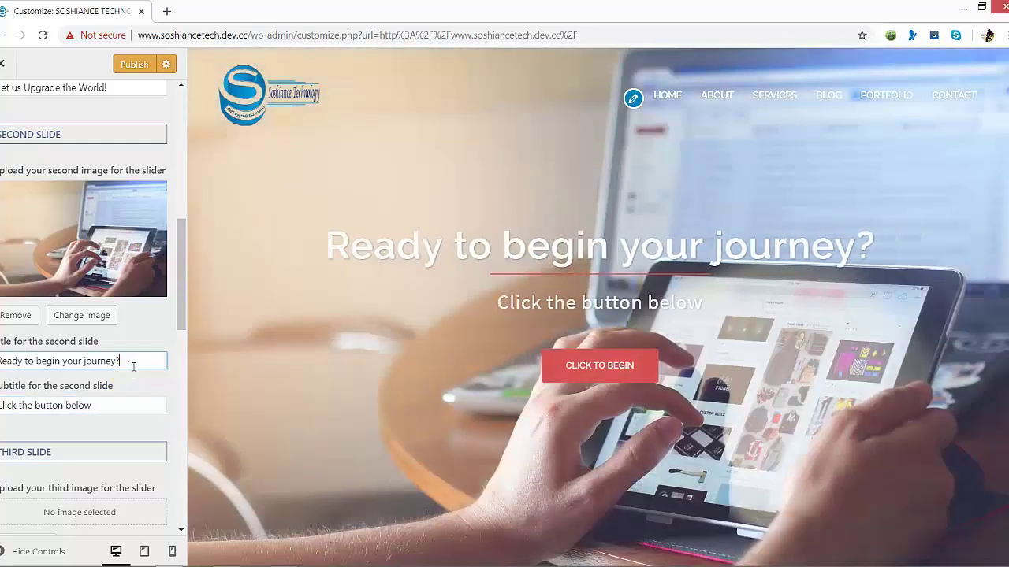
mouse_move(180, 326)
mouse_down()
mouse_move(189, 357)
mouse_move(187, 327)
mouse_up()
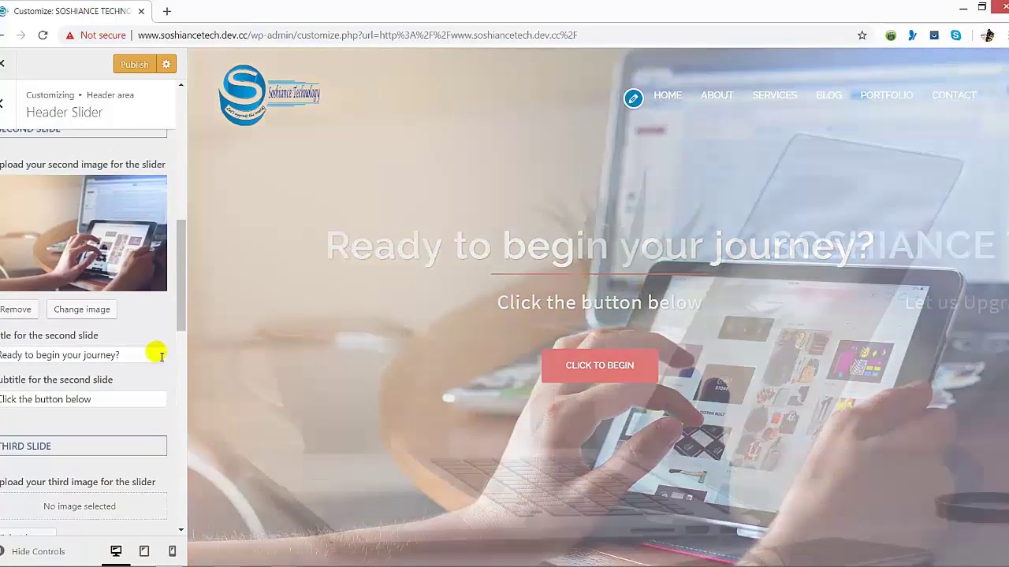
click(147, 357)
key(ctrl+a)
key(BackSpace)
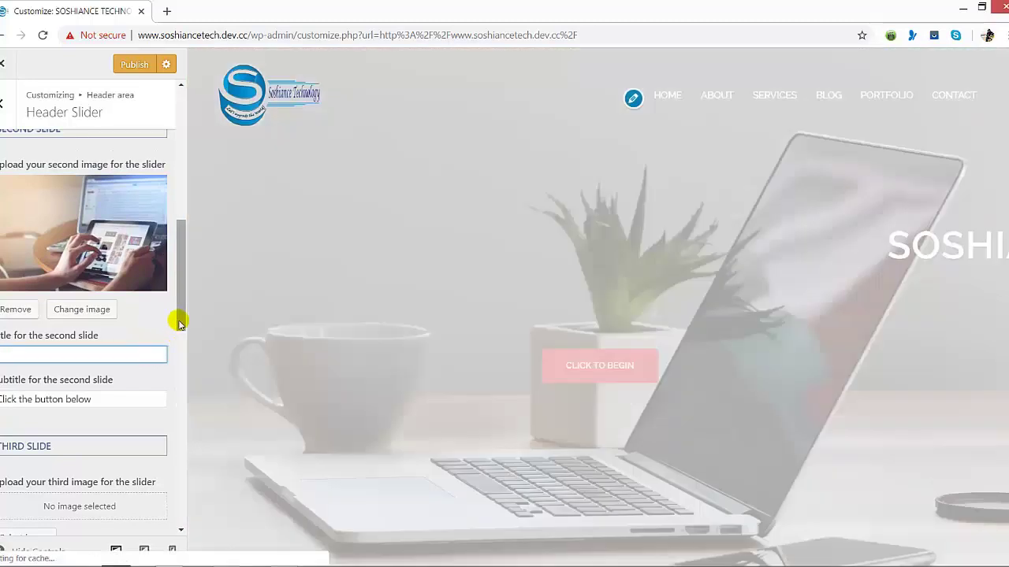
drag(179, 318, 181, 286)
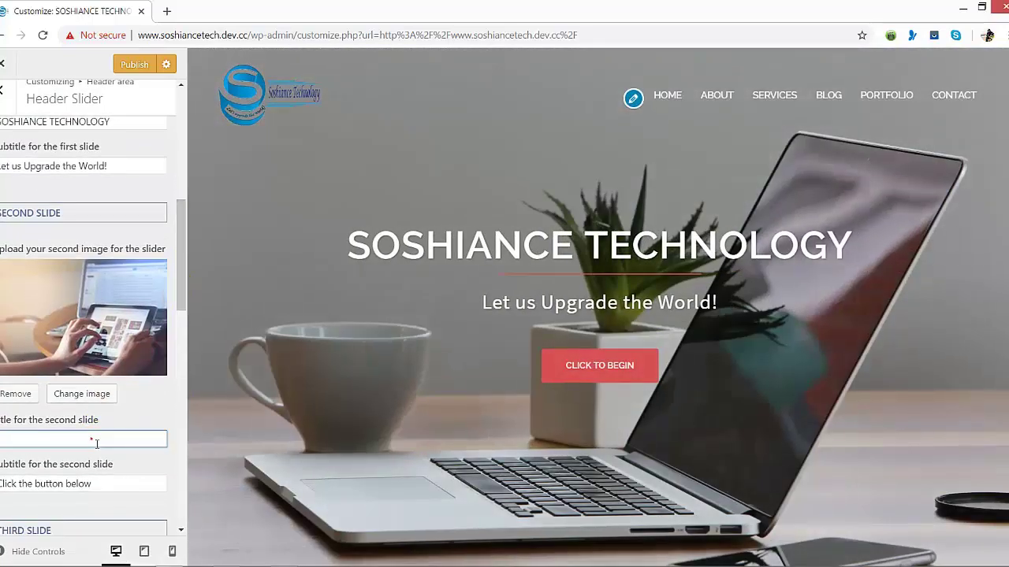
click(96, 444)
key(BackSpace)
key(BackSpace)
key(BackSpace)
key(BackSpace)
text(We)
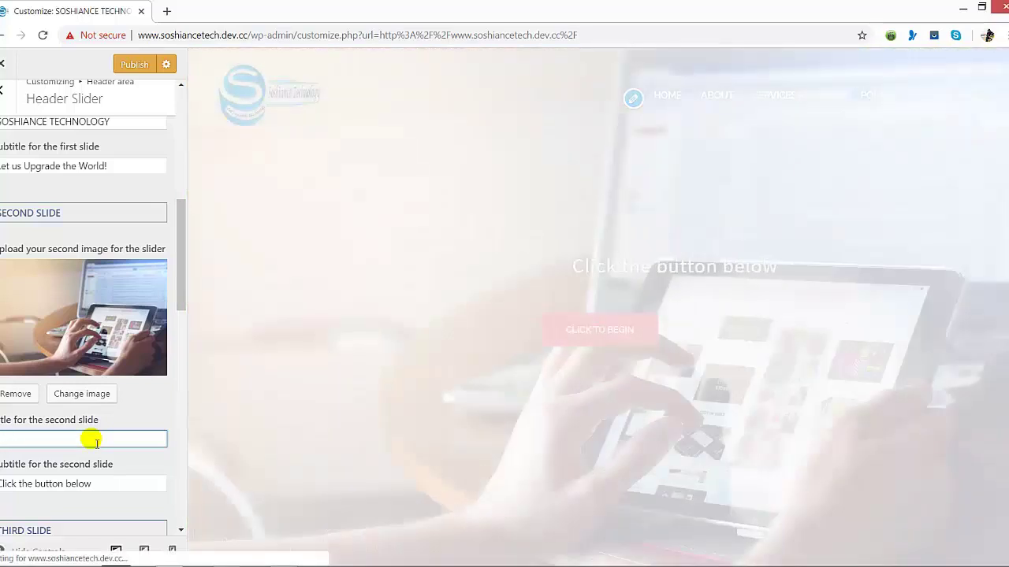
text( Trust )
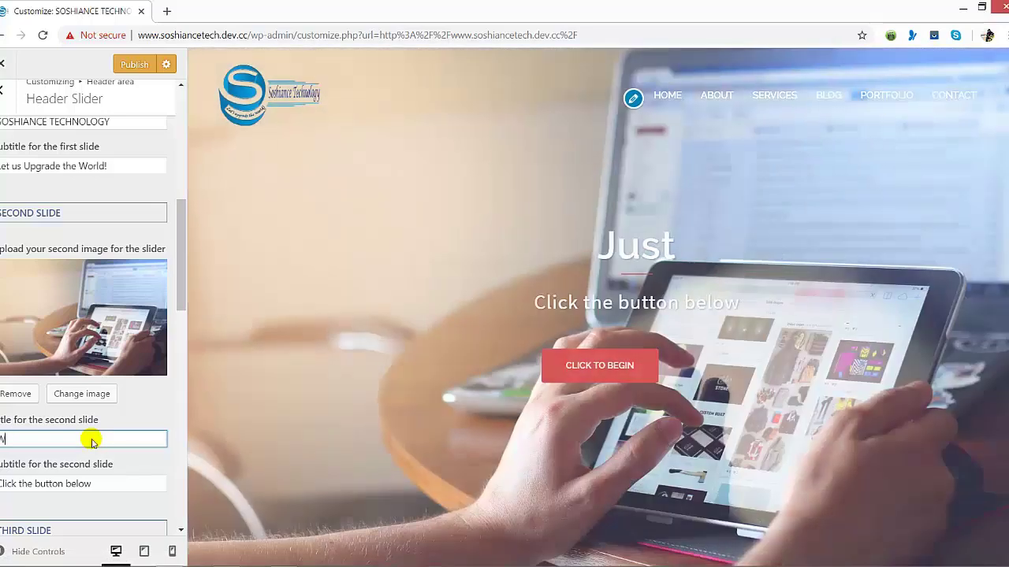
text(We are waiting your)
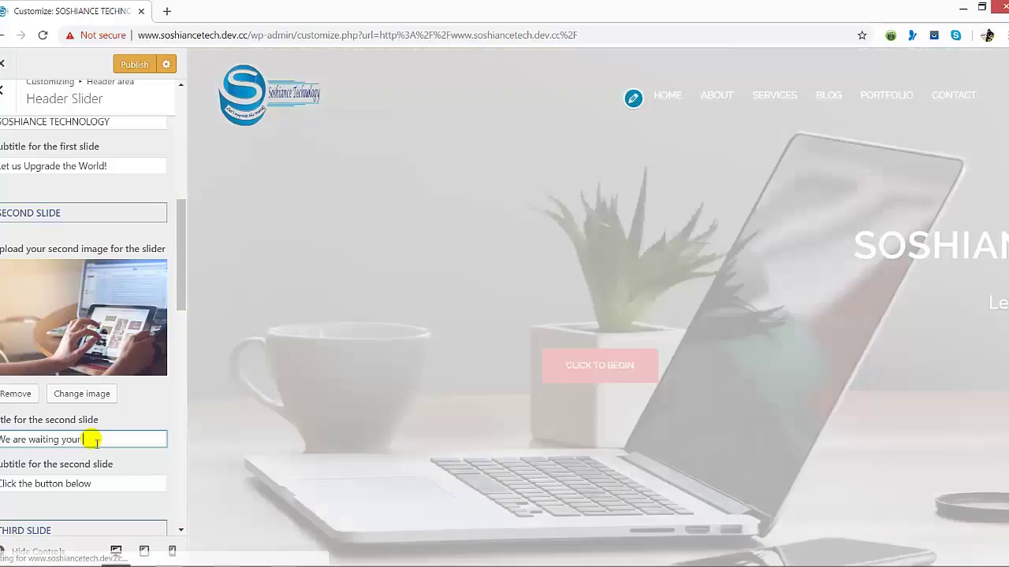
text( Slgnal...)
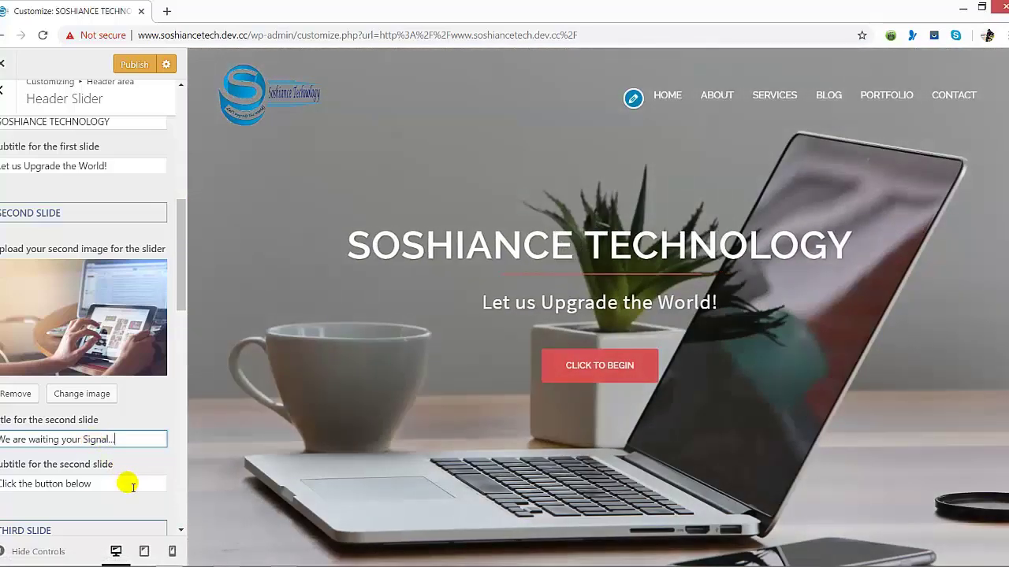
Step: Try draft subtitle wording for the second slide, then erase most of it
click(130, 486)
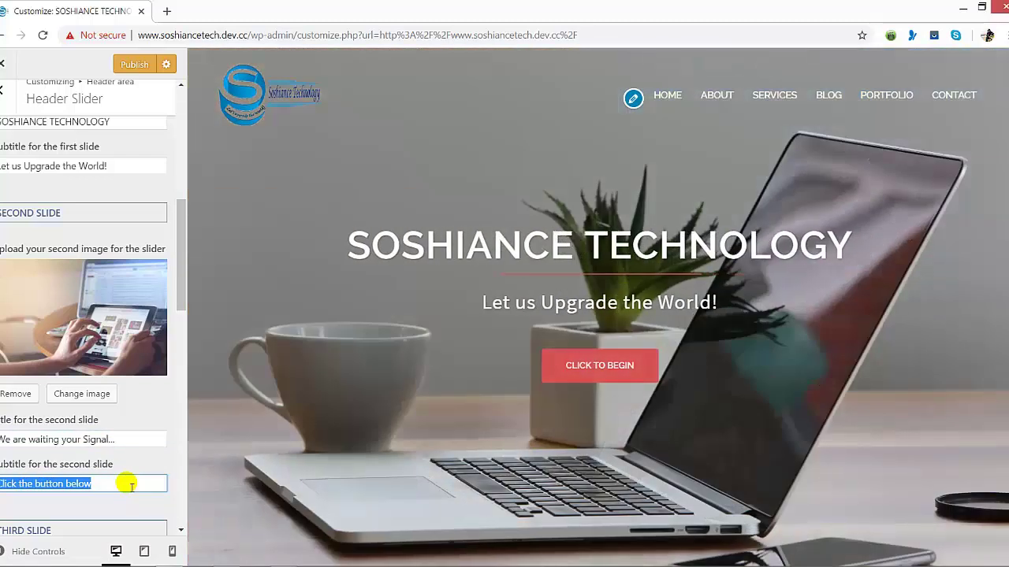
text(What you wa)
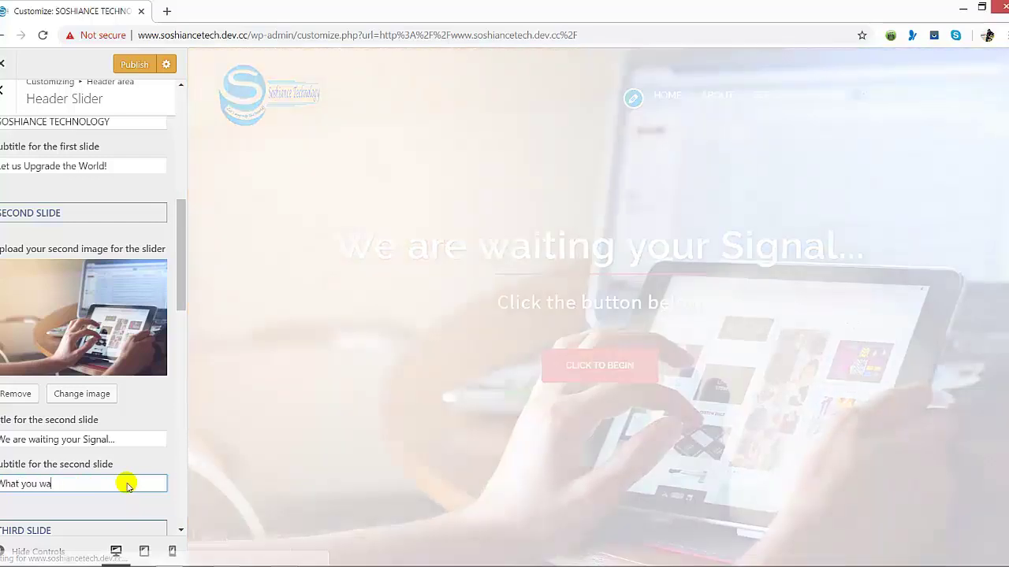
text(nt)
key(BackSpace)
key(BackSpace)
key(BackSpace)
key(BackSpace)
key(BackSpace)
key(BackSpace)
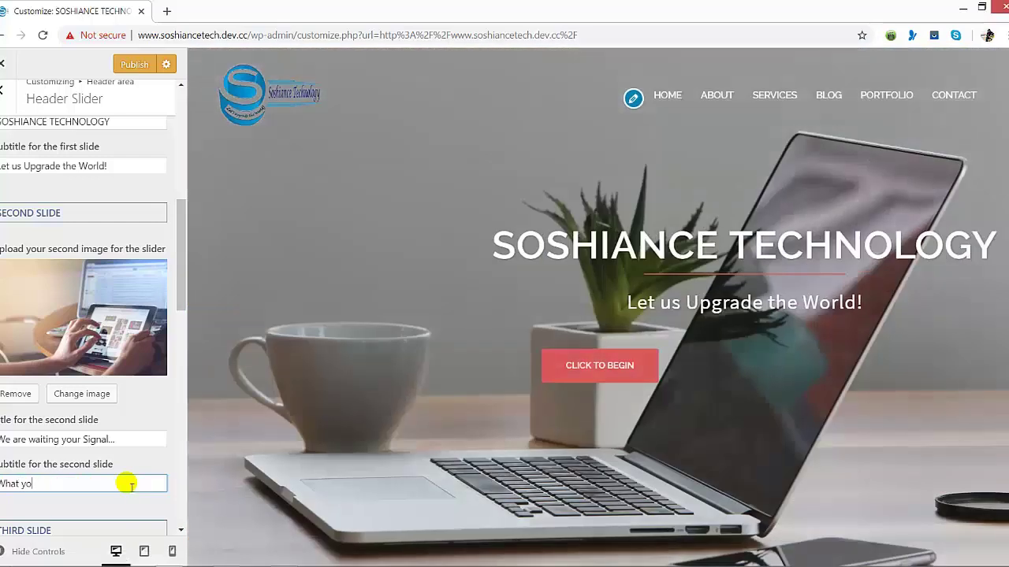
text(u rea)
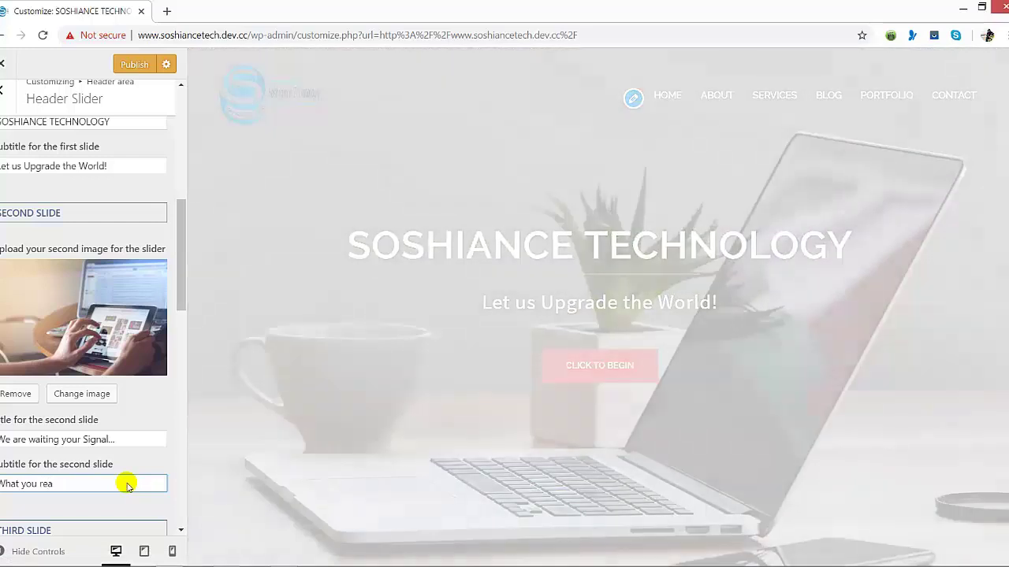
text(l)
key(BackSpace)
key(BackSpace)
key(BackSpace)
key(BackSpace)
Step: Retitle the second slide JUST WAITING FOR YOUR SINGLE SIGNAL
click(126, 439)
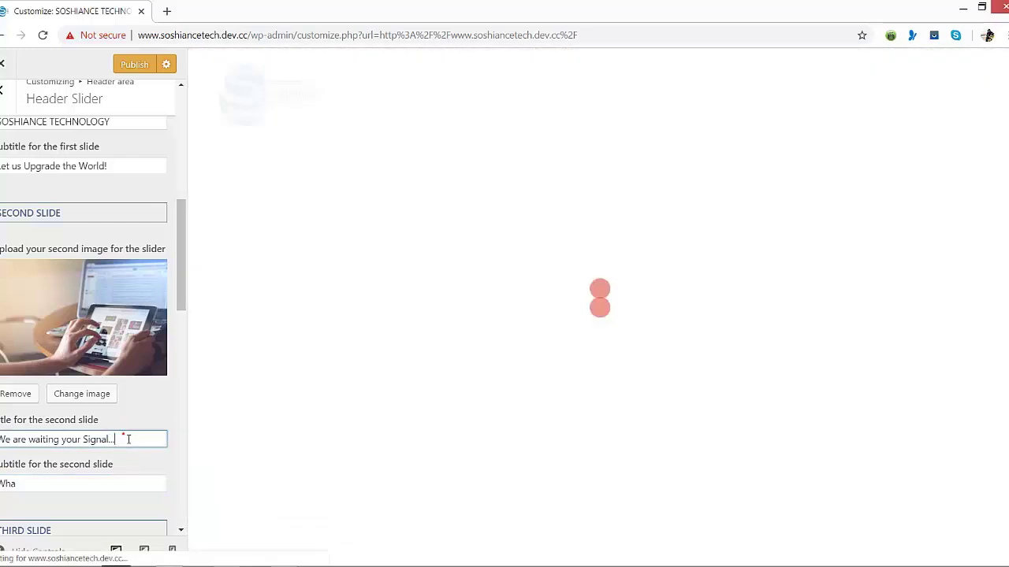
key(ctrl+a)
text(WE ARE JUST WAITING )
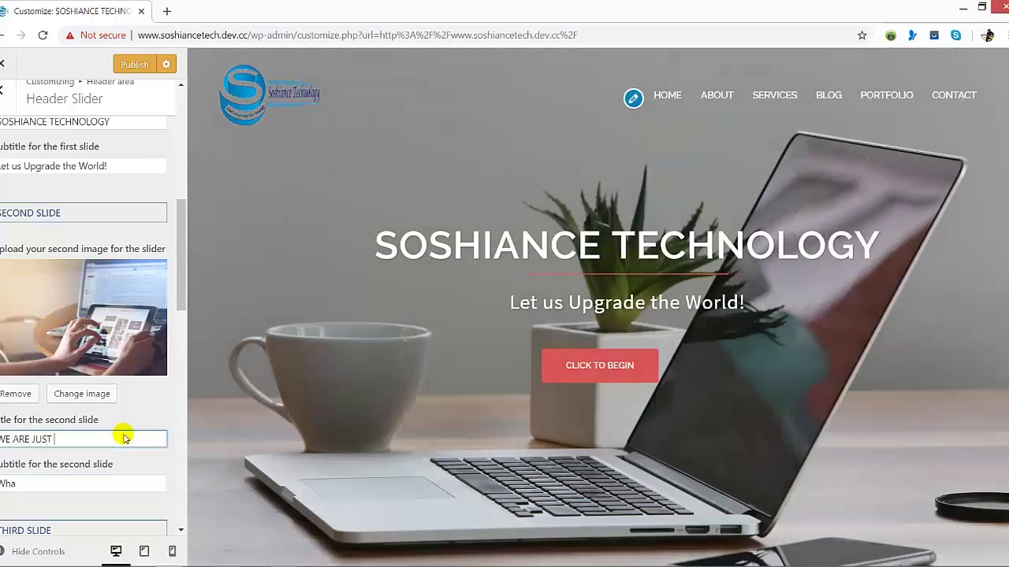
text(FOR YOUR SINGLE SIGNAL)
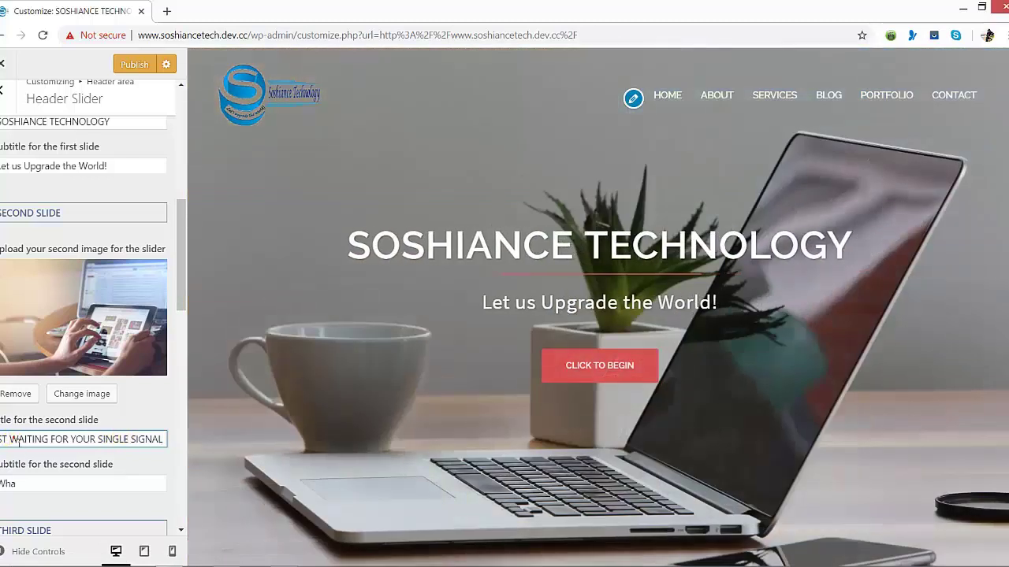
click(10, 442)
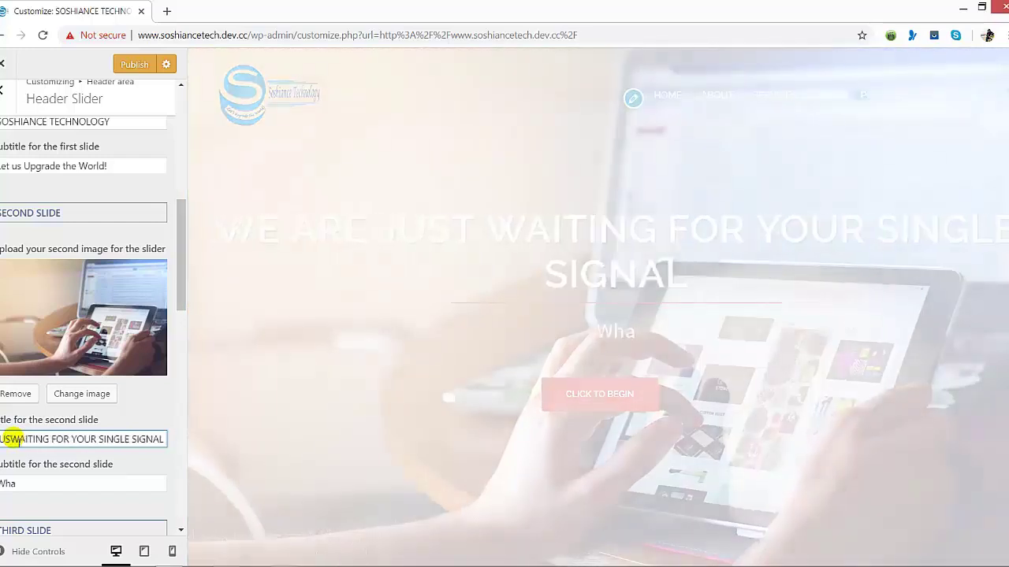
click(12, 441)
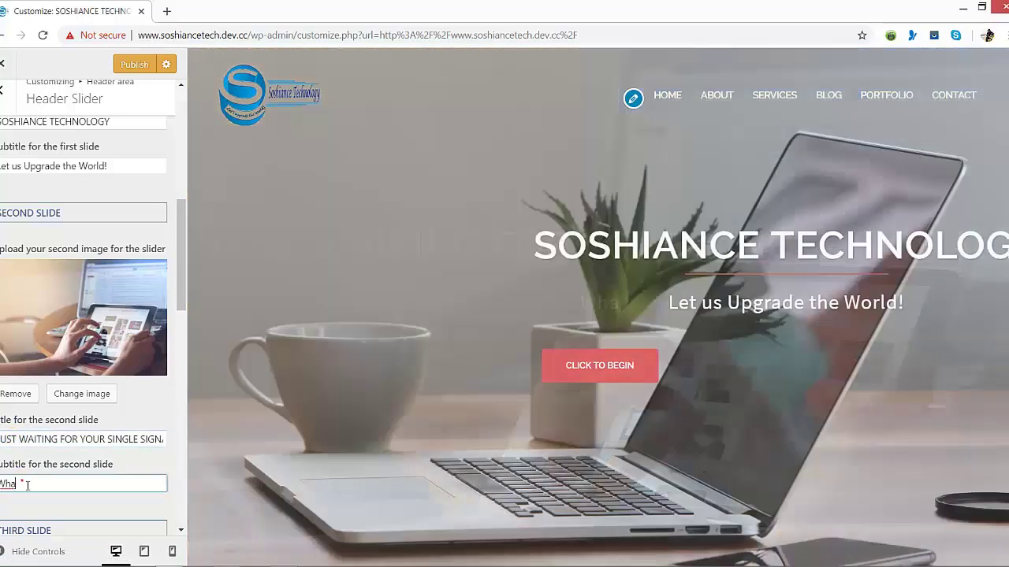
Step: Set the second slide's subtitle to 'Tell Us what you need?' and begin picking the third slide's image
click(27, 485)
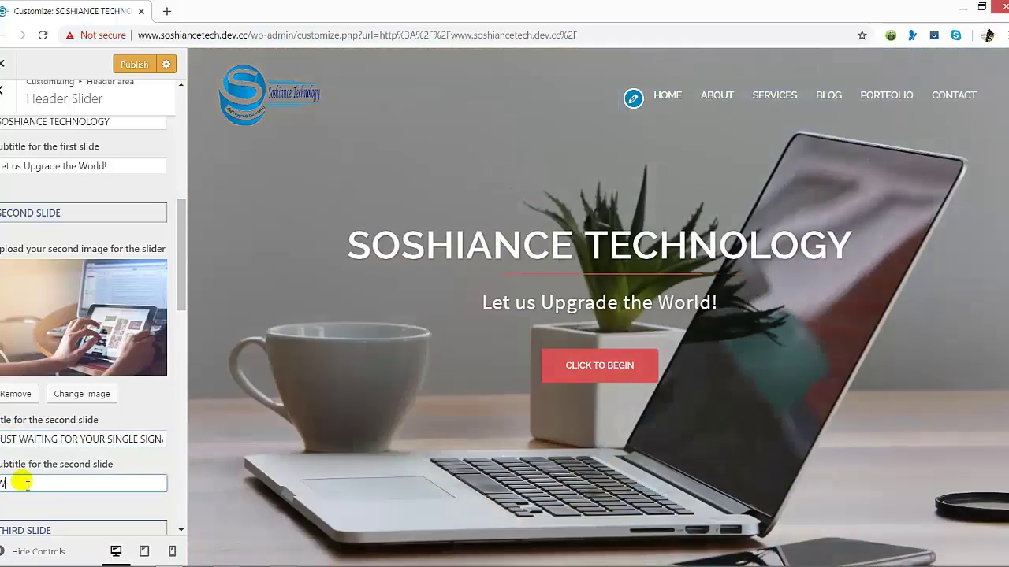
key(BackSpace)
key(BackSpace)
key(BackSpace)
text(T)
scroll(26, 484, down, 4)
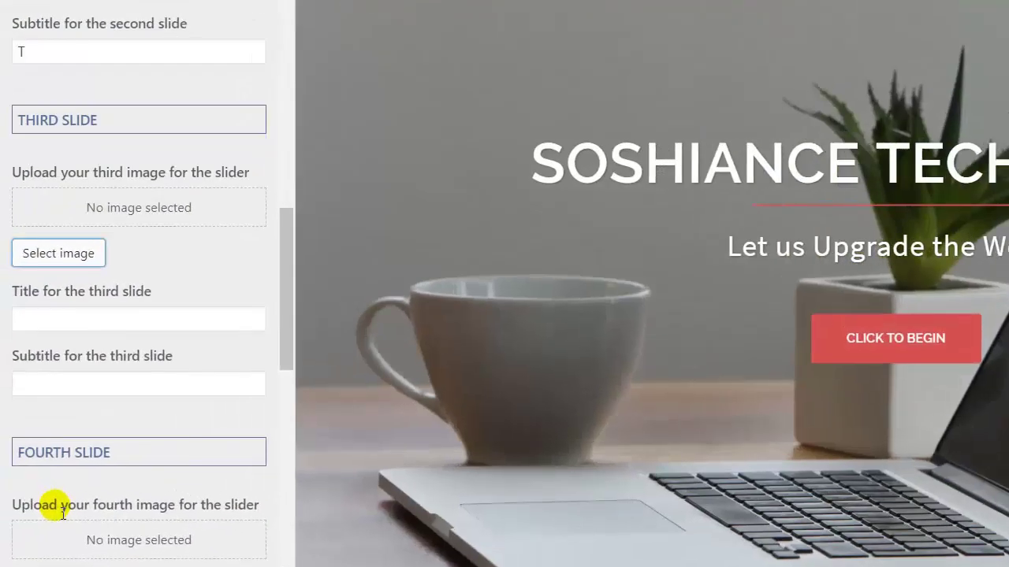
text(ell Us )
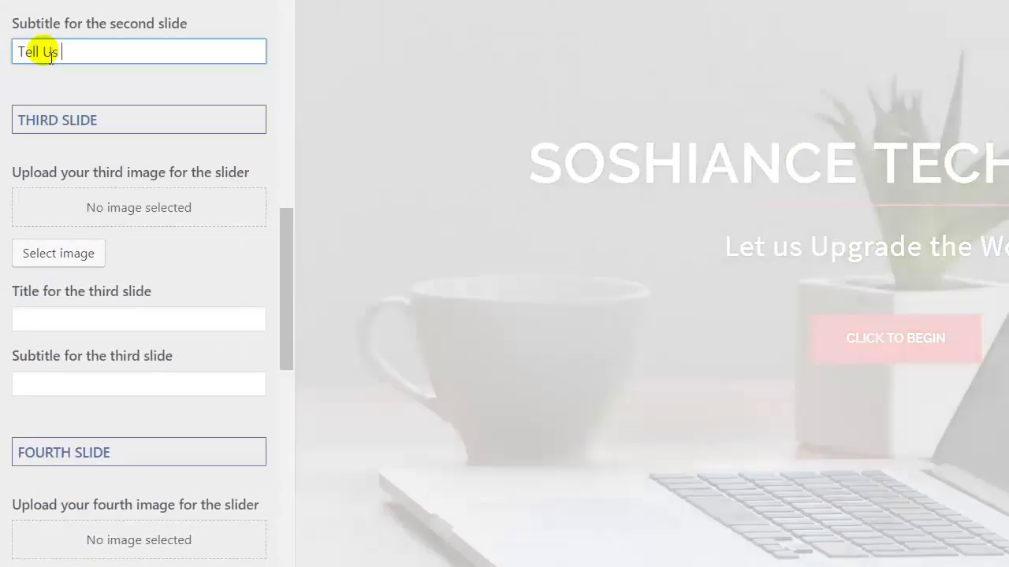
text(what you need?)
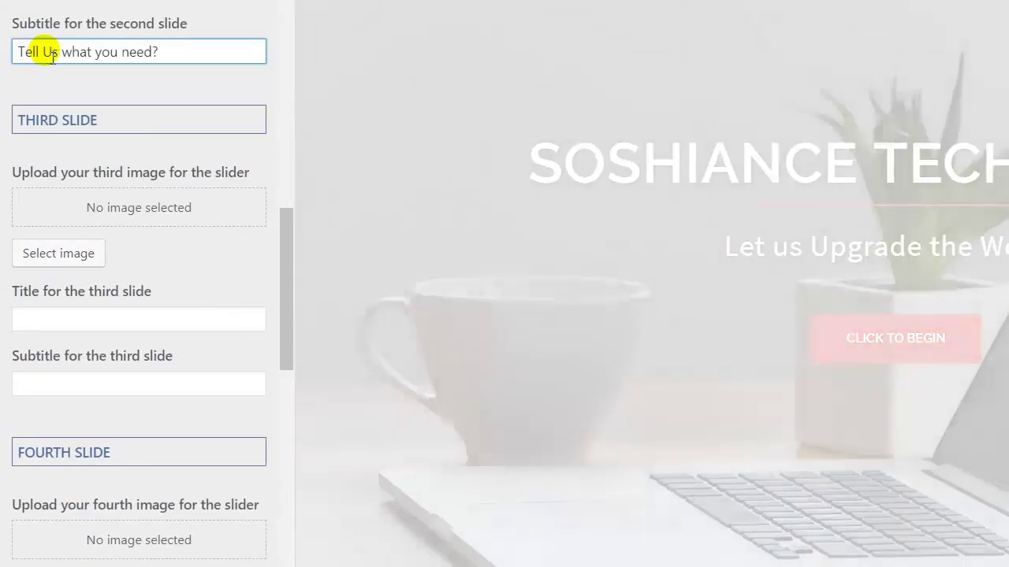
click(89, 257)
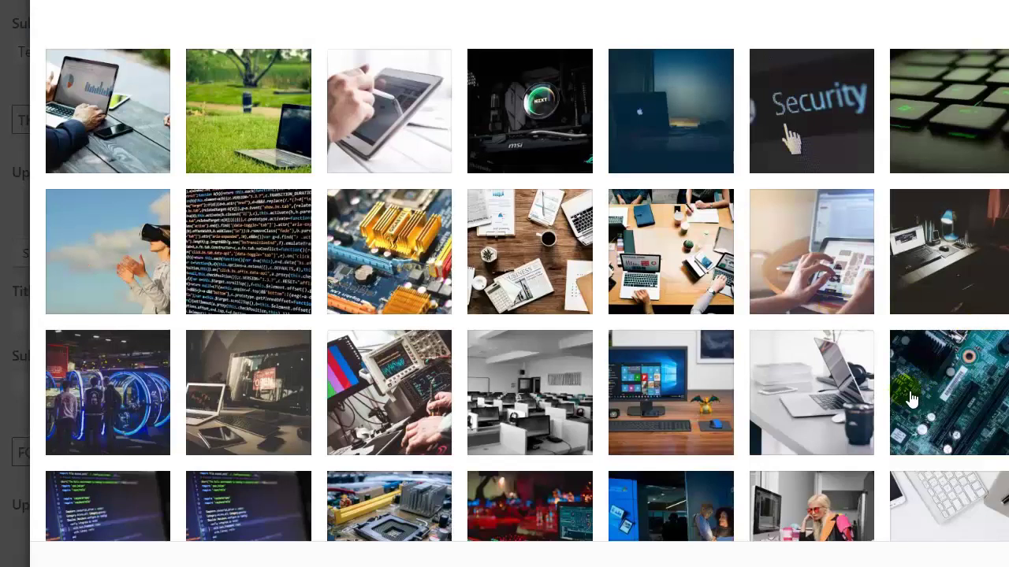
Step: Use the laptop-on-desk photo for the third slide and title it 'WE WILL DO THAT FOR...'
click(836, 402)
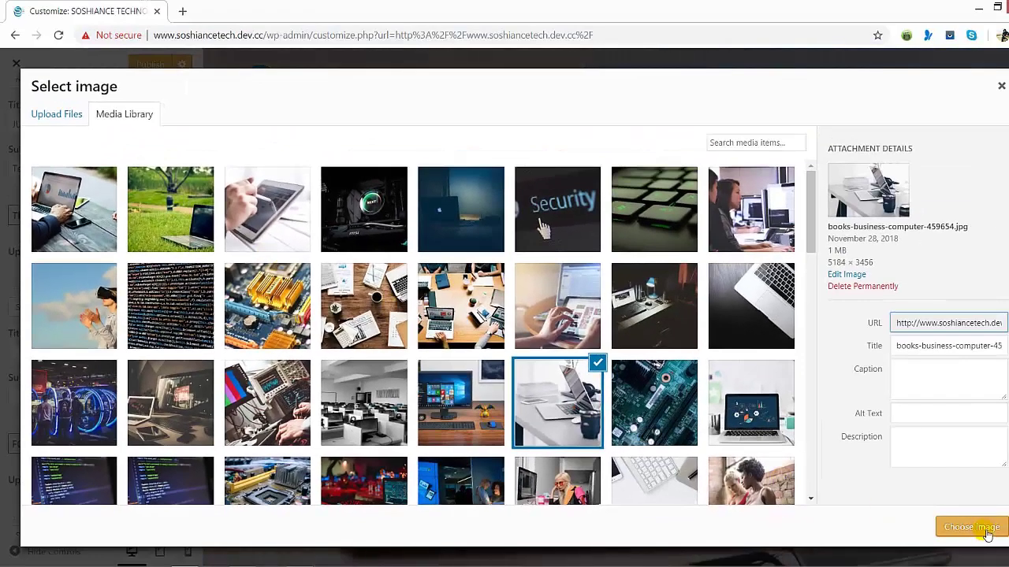
click(987, 535)
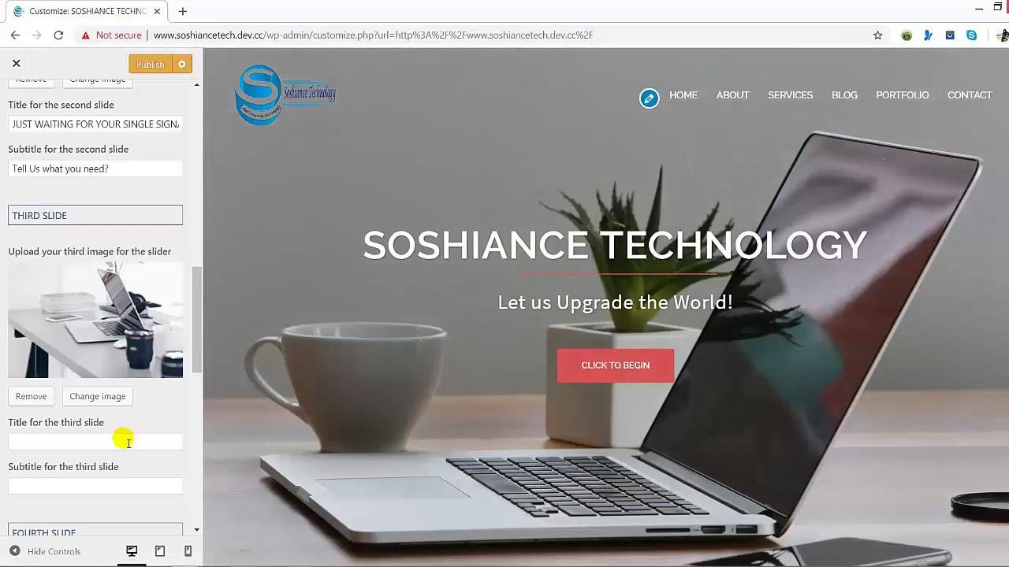
click(126, 441)
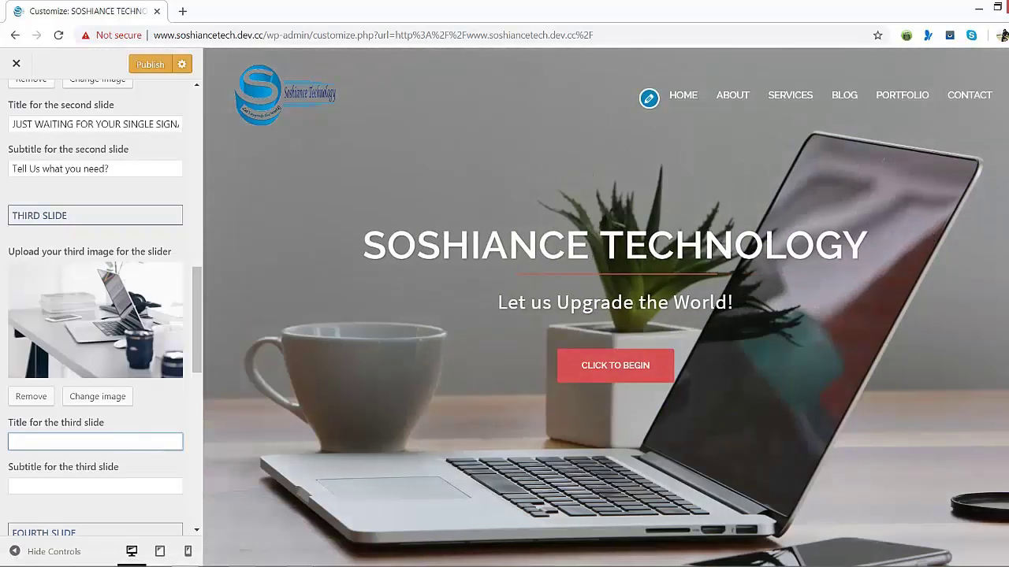
text(WE)
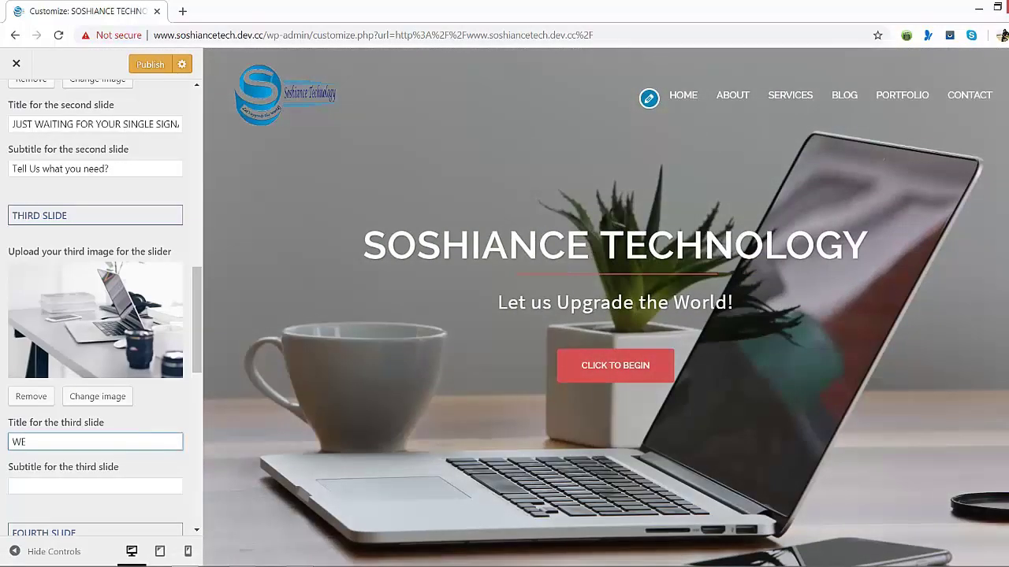
text( WILL DO )
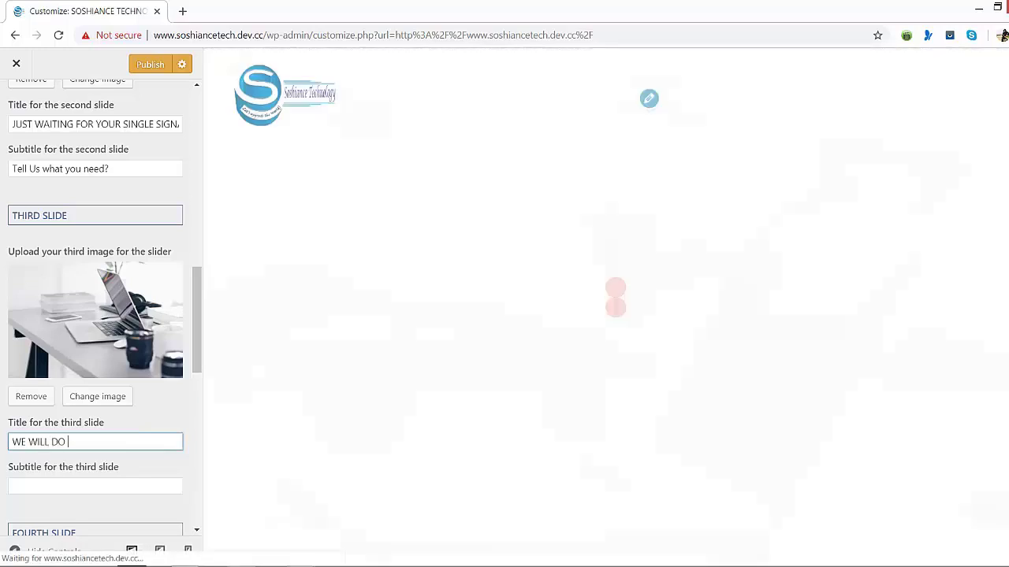
text(THAT FOR...)
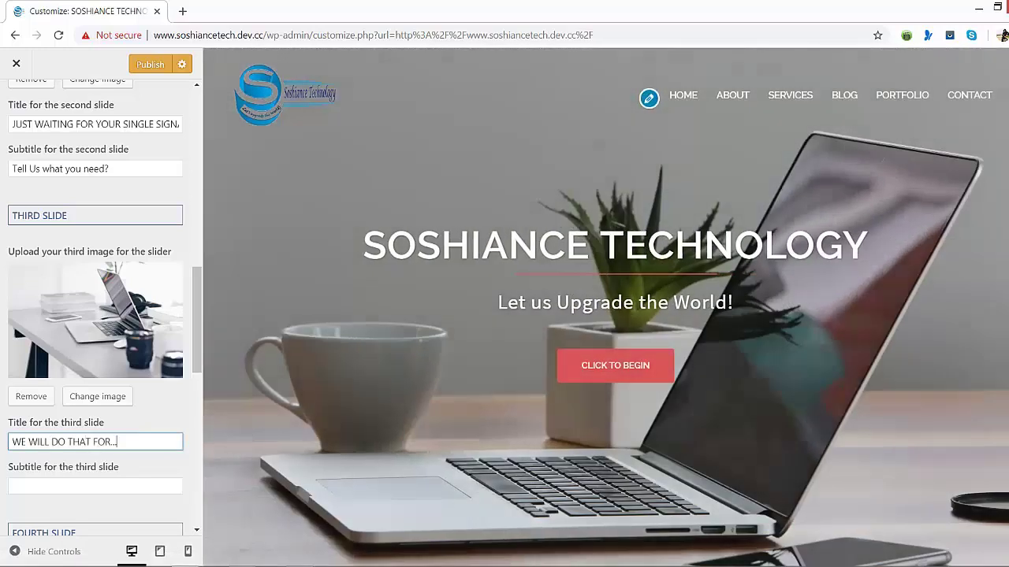
Step: Add the subtitle 'Just in a matter of an Eye blink...' and complete the title as 'WE WILL DO THAT FOR YOU...'
click(102, 487)
click(98, 484)
text(JUST)
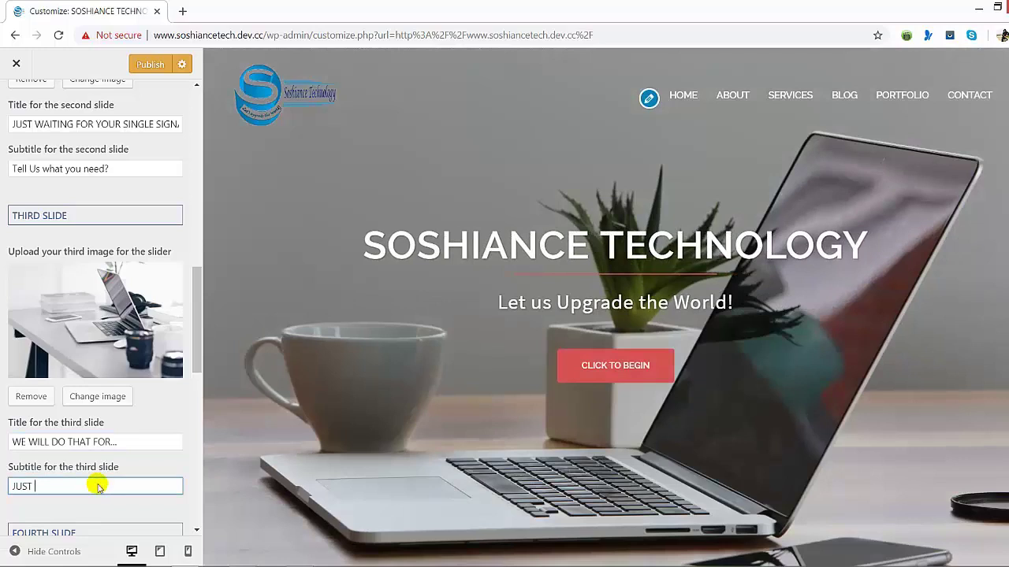
key(BackSpace)
key(BackSpace)
key(BackSpace)
key(BackSpace)
key(BackSpace)
text(Just in a m)
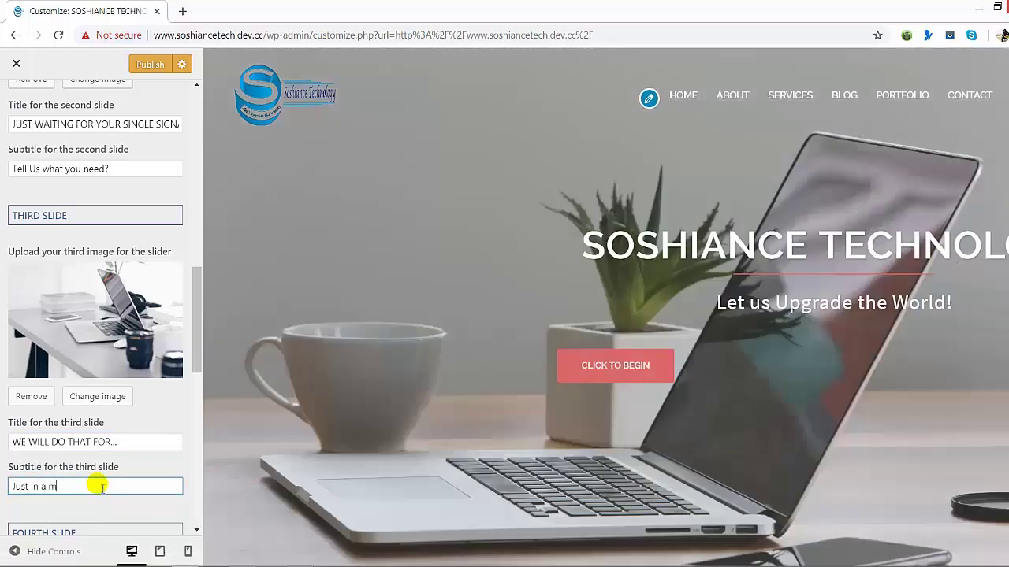
text(atter of an Eye )
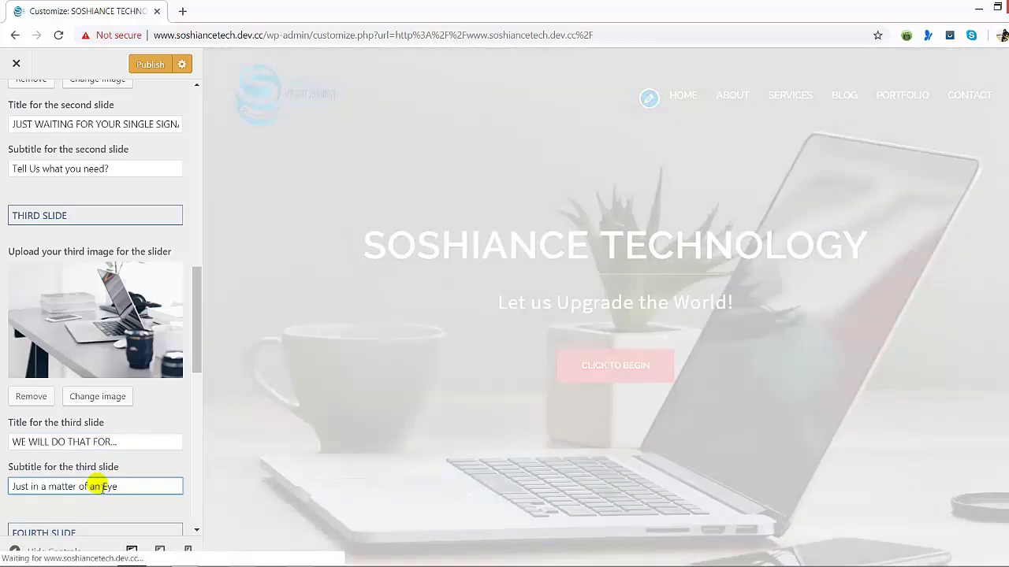
text(blink)
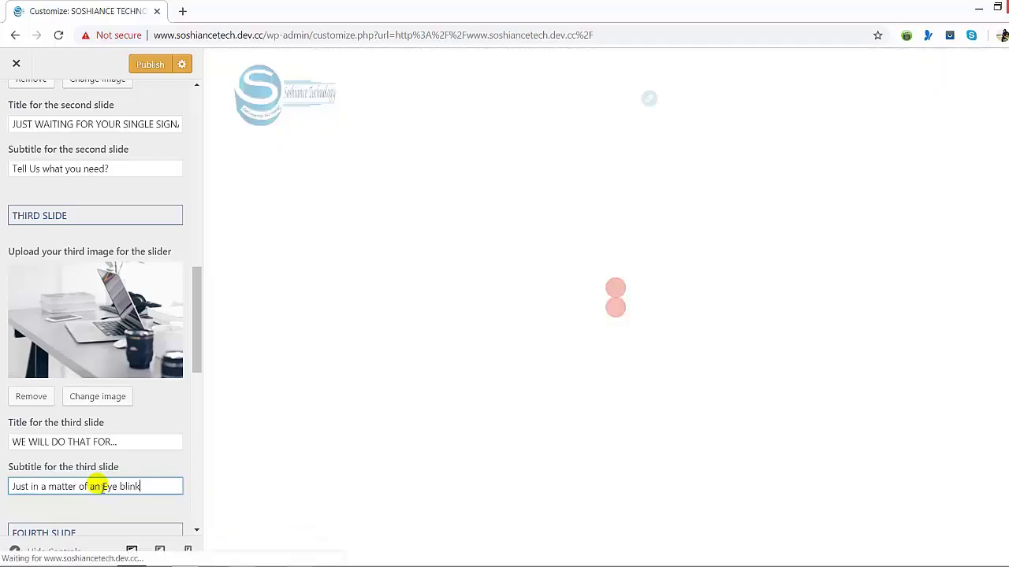
text(...)
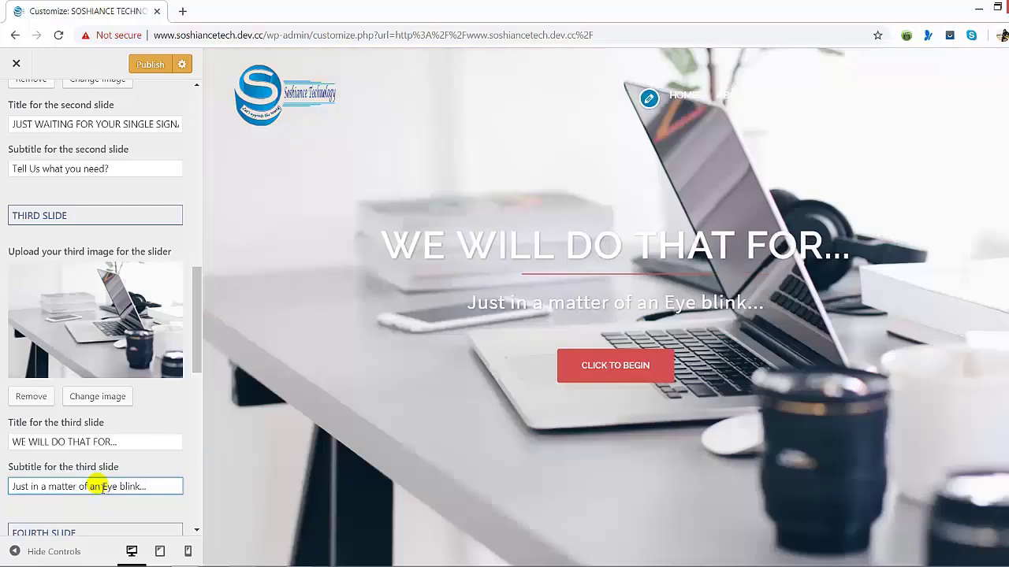
click(115, 446)
text(YOU)
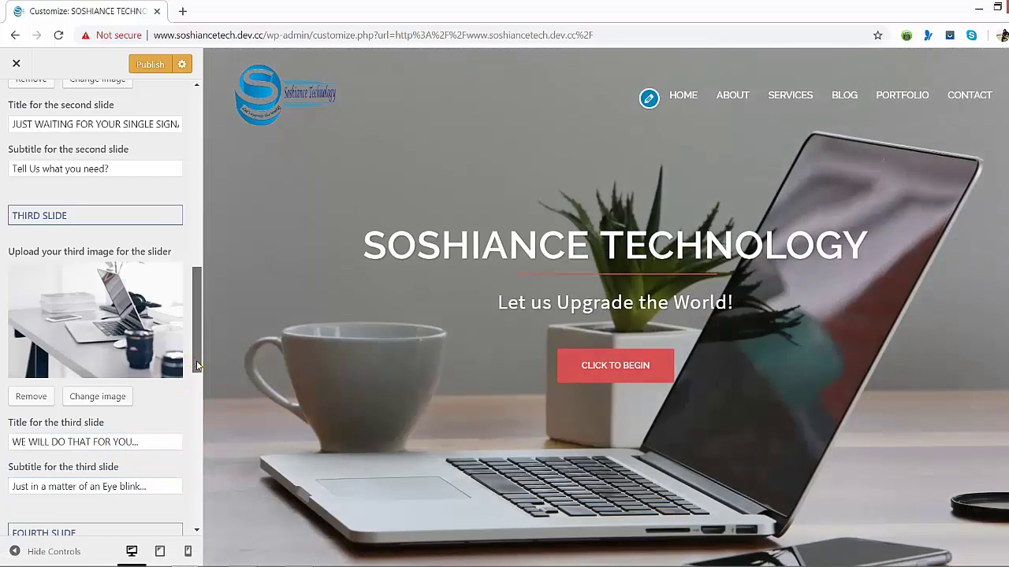
drag(199, 365, 207, 416)
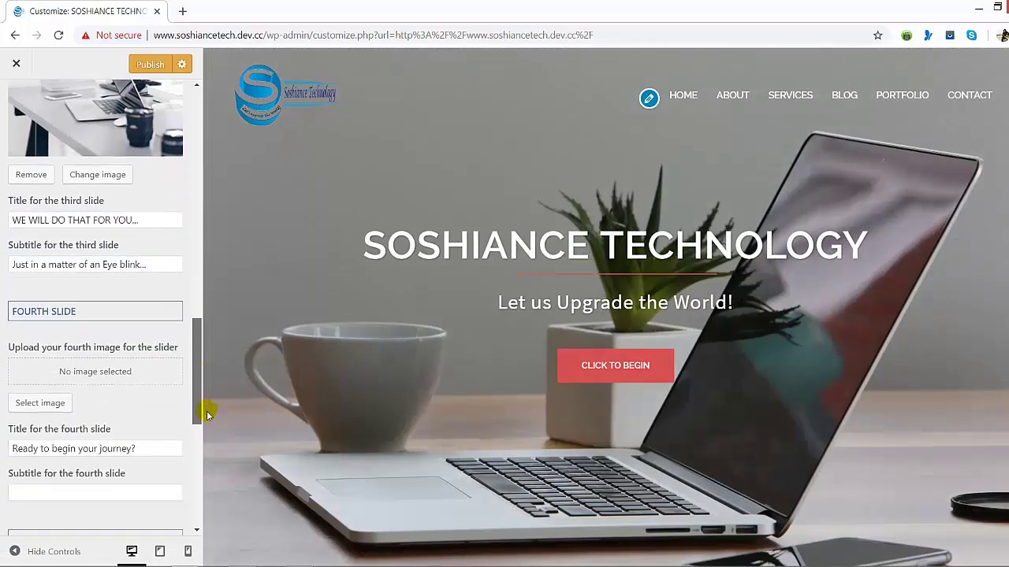
Step: Give the fourth slide the desktop-monitor photo from the media library
click(59, 380)
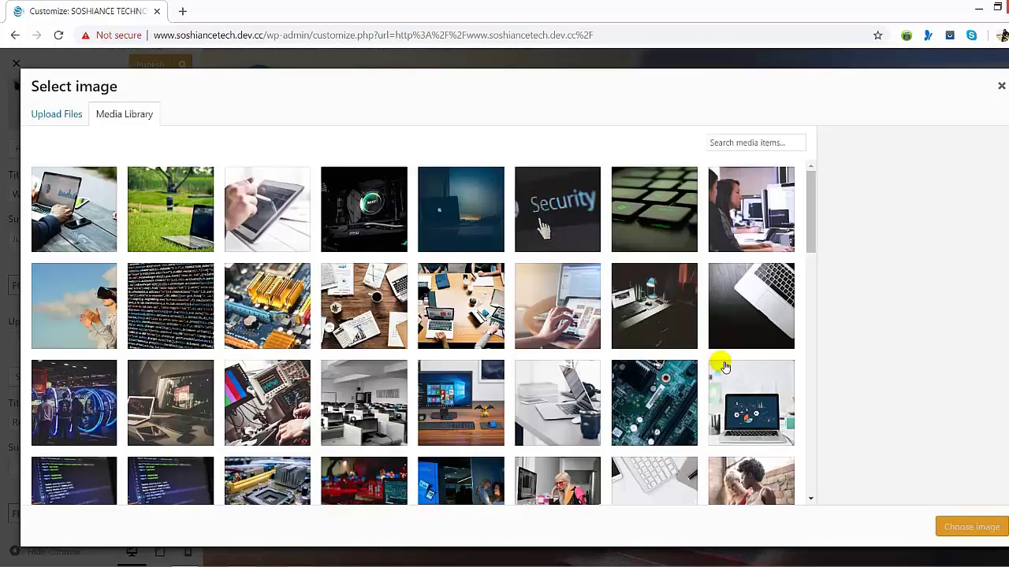
scroll(808, 223, down, 1)
scroll(808, 223, up, 1)
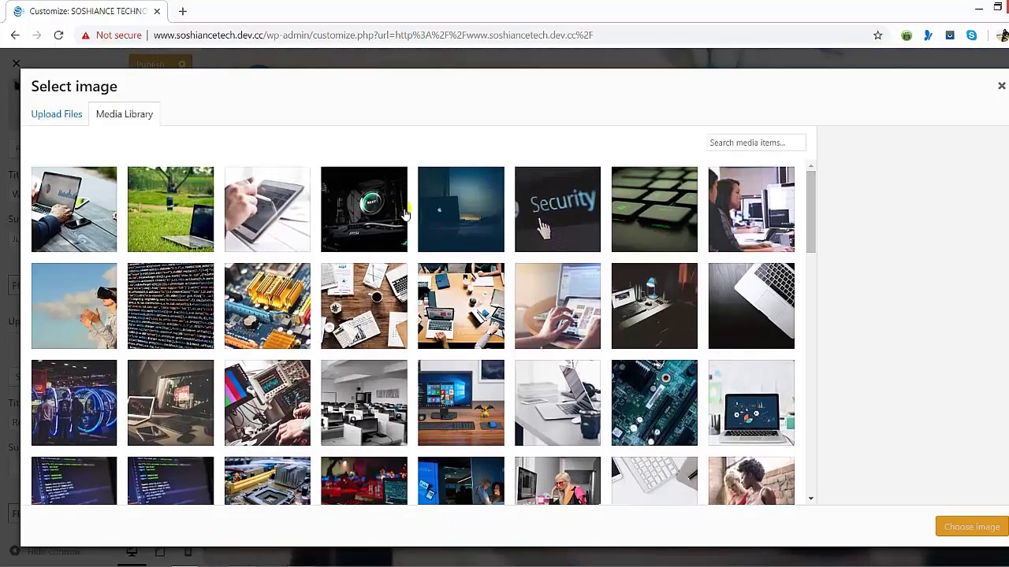
click(286, 214)
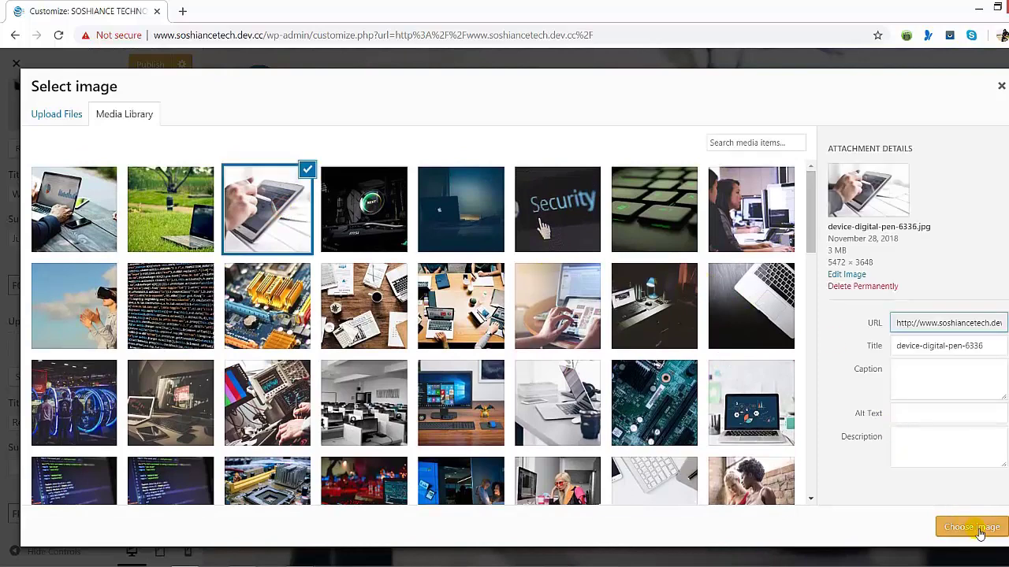
scroll(808, 284, down, 3)
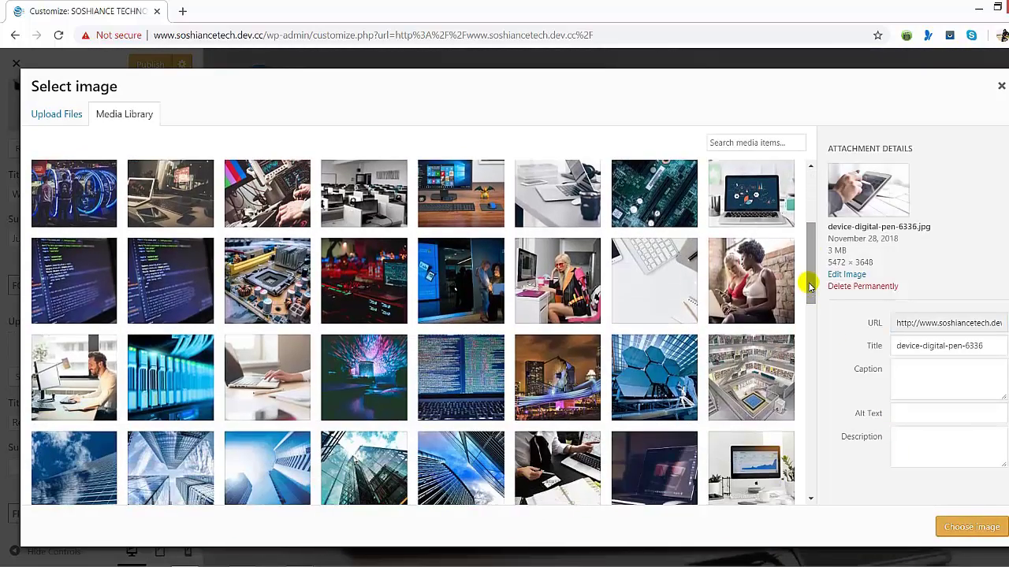
drag(810, 288, 814, 316)
drag(816, 334, 788, 445)
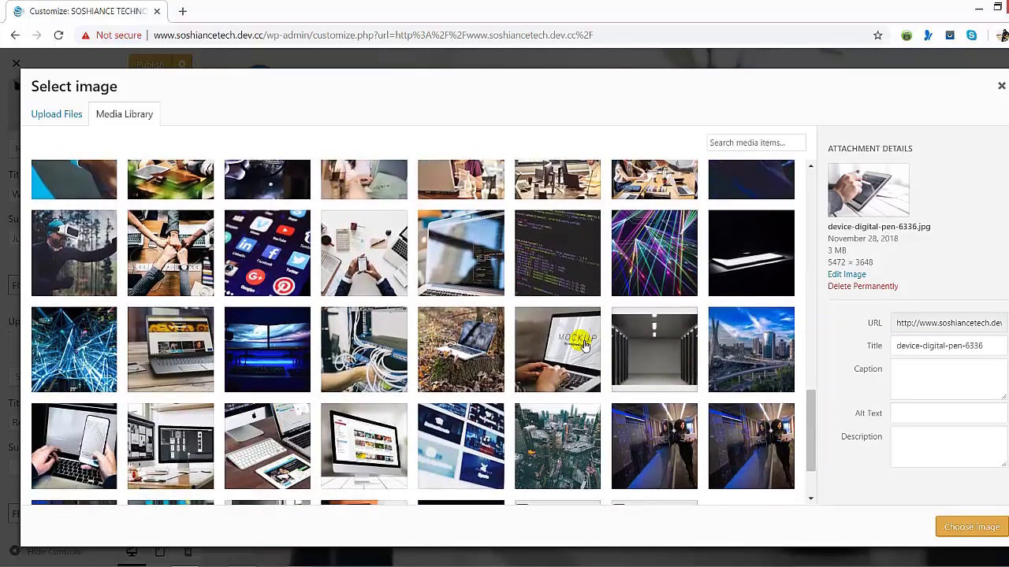
click(401, 436)
click(984, 535)
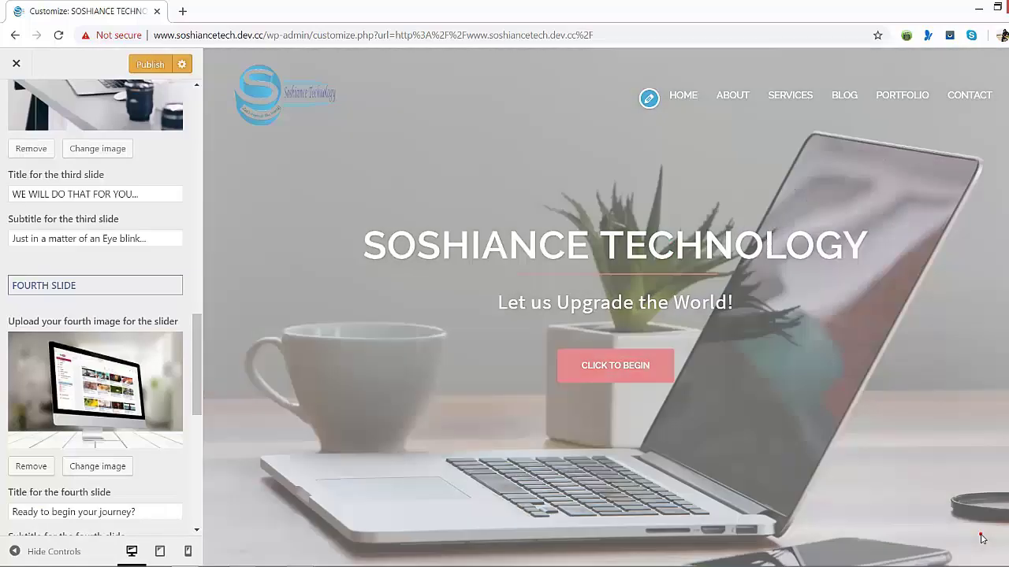
Step: Enter 'Click on below button...' as the fourth slide's subtitle
scroll(137, 398, down, 2)
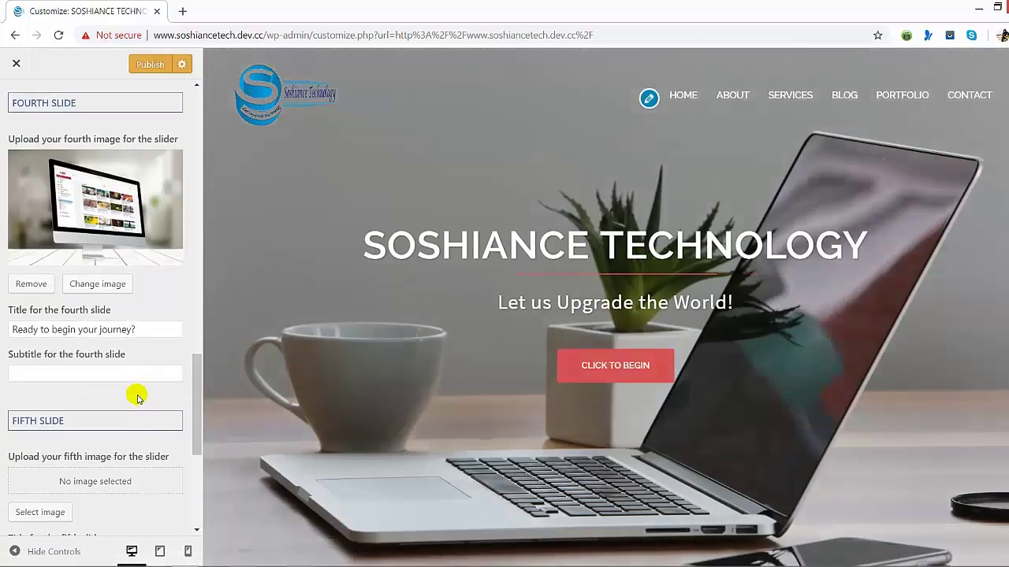
text(Ready to begin your journey?)
key(ctrl+z)
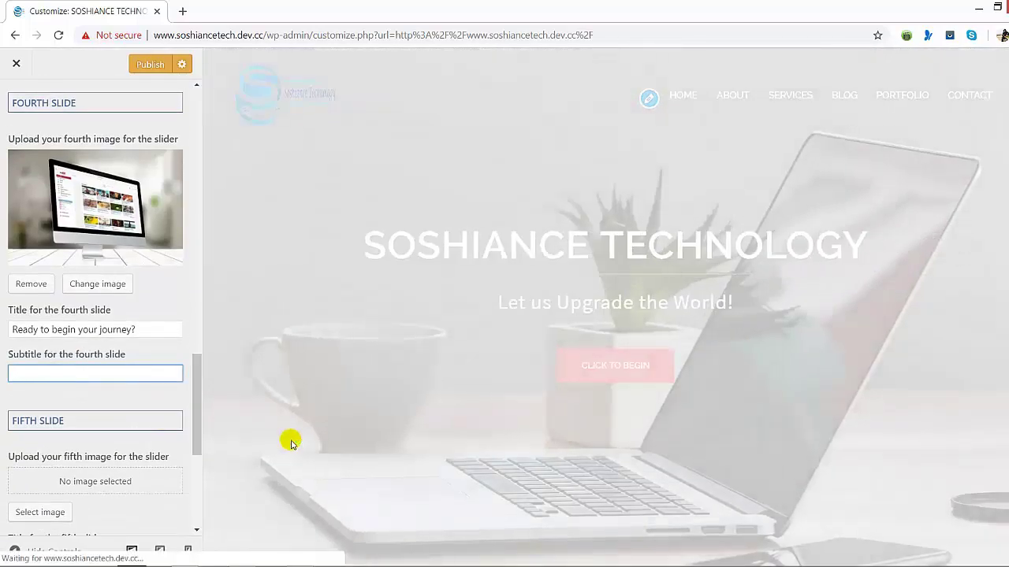
text(cLI)
key(BackSpace)
key(BackSpace)
key(BackSpace)
text(Cl)
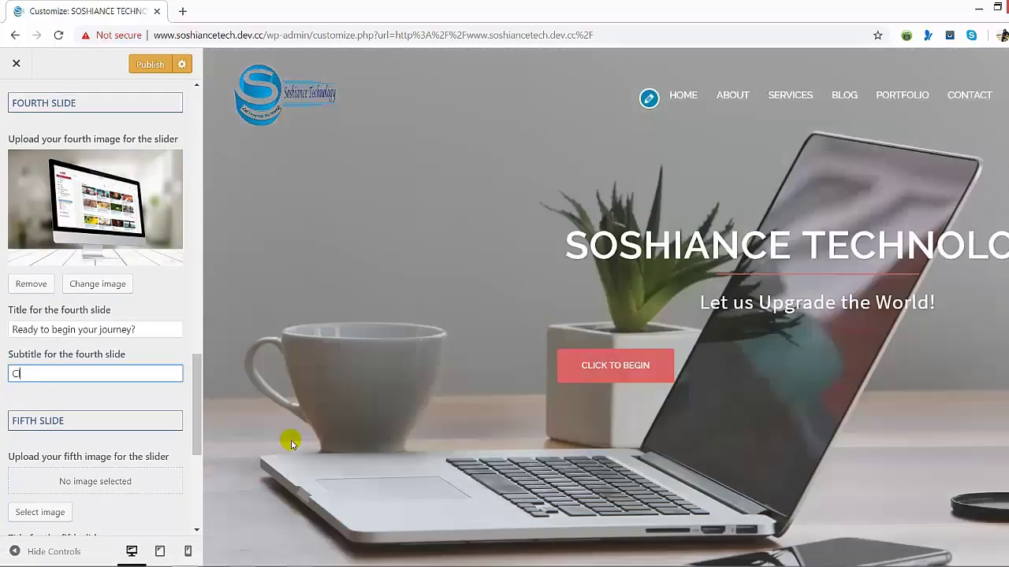
text(ick on bel)
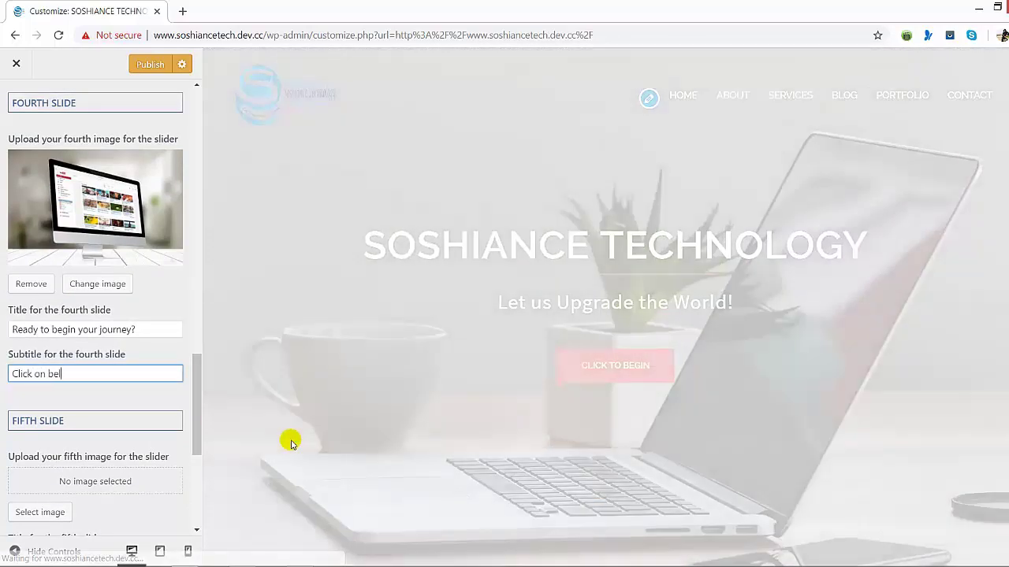
text(ow button)
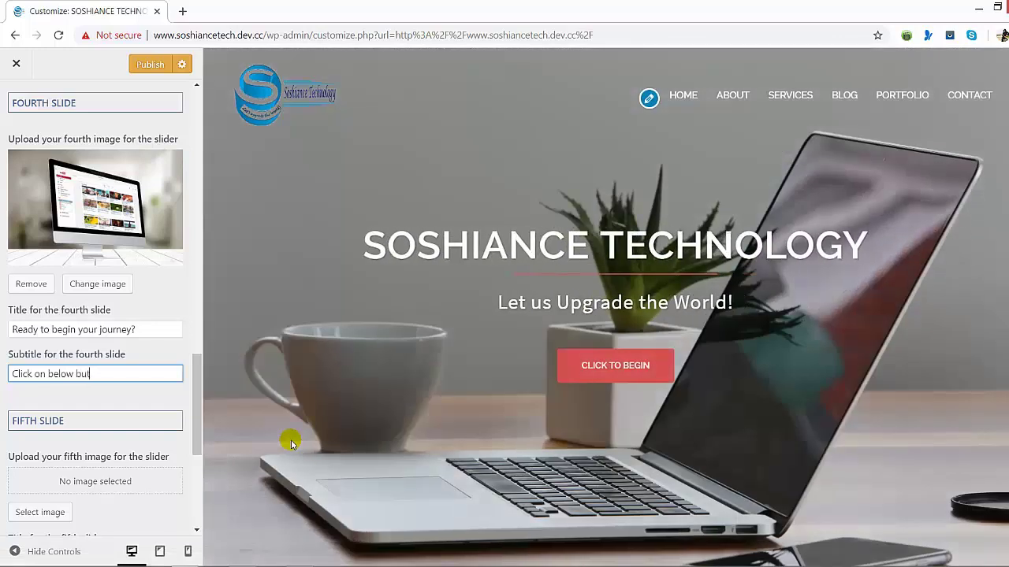
text(...)
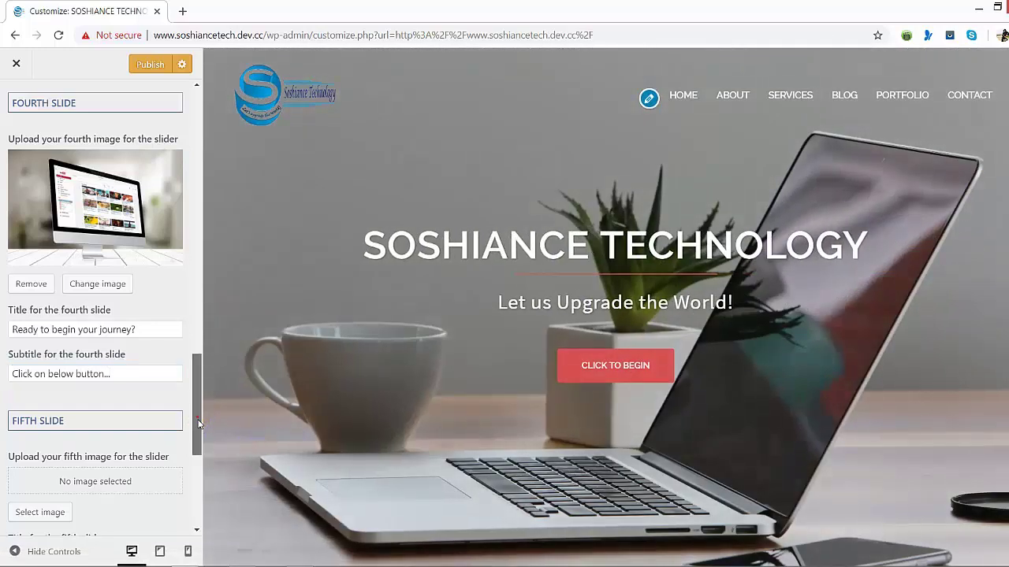
drag(198, 423, 194, 479)
click(89, 395)
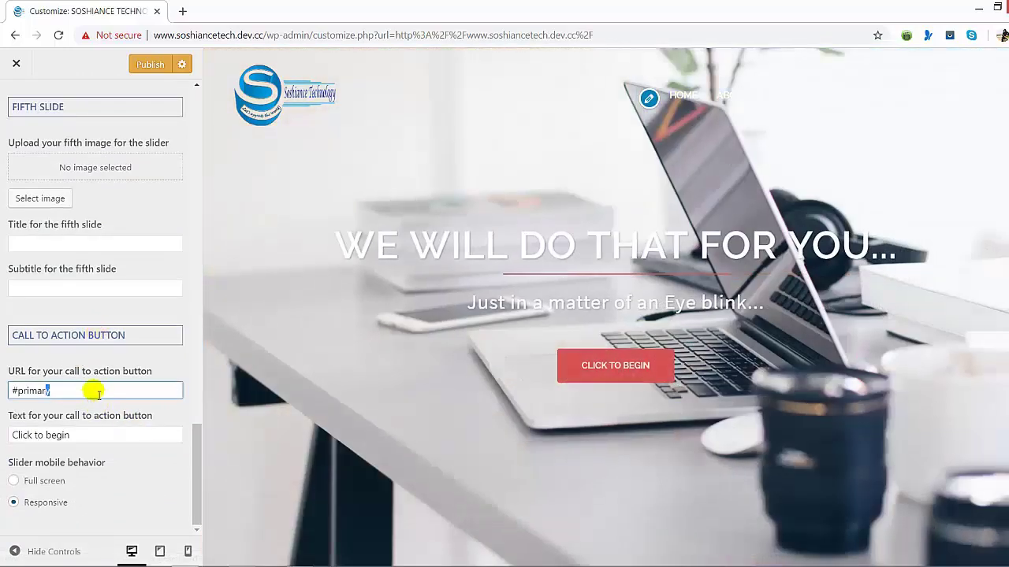
text(www.soshia)
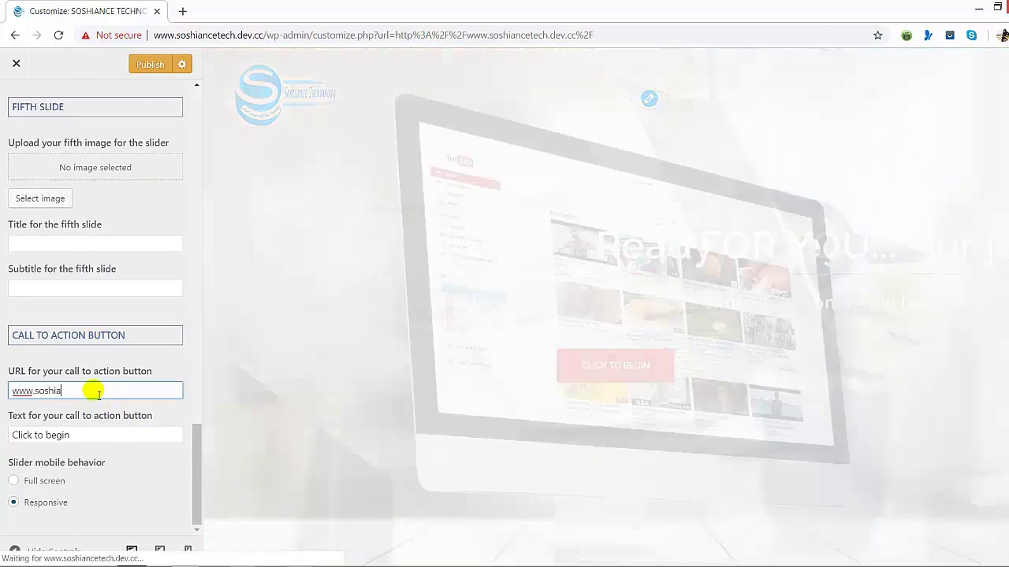
text(ncetech.dev)
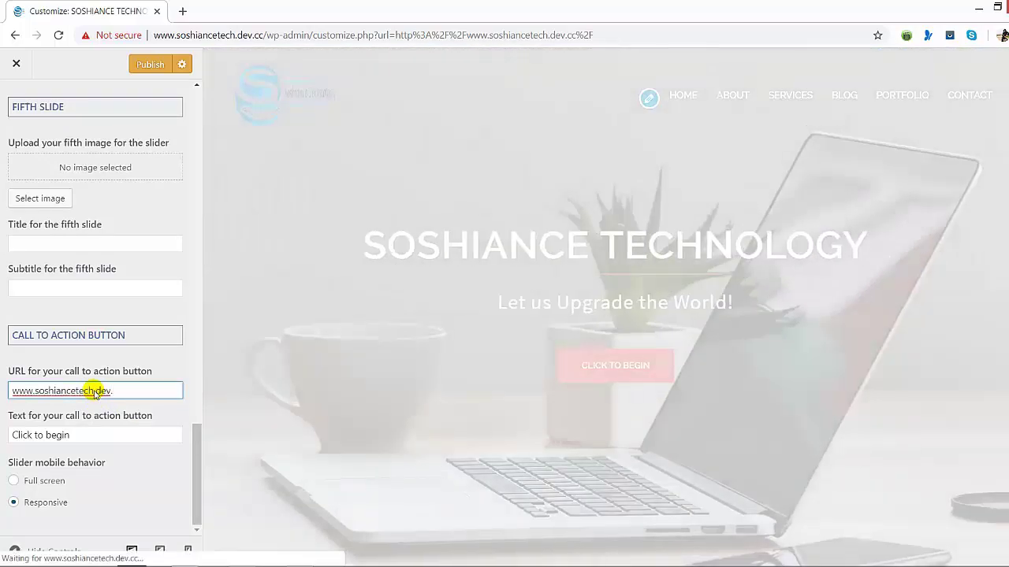
text(.cc/contact)
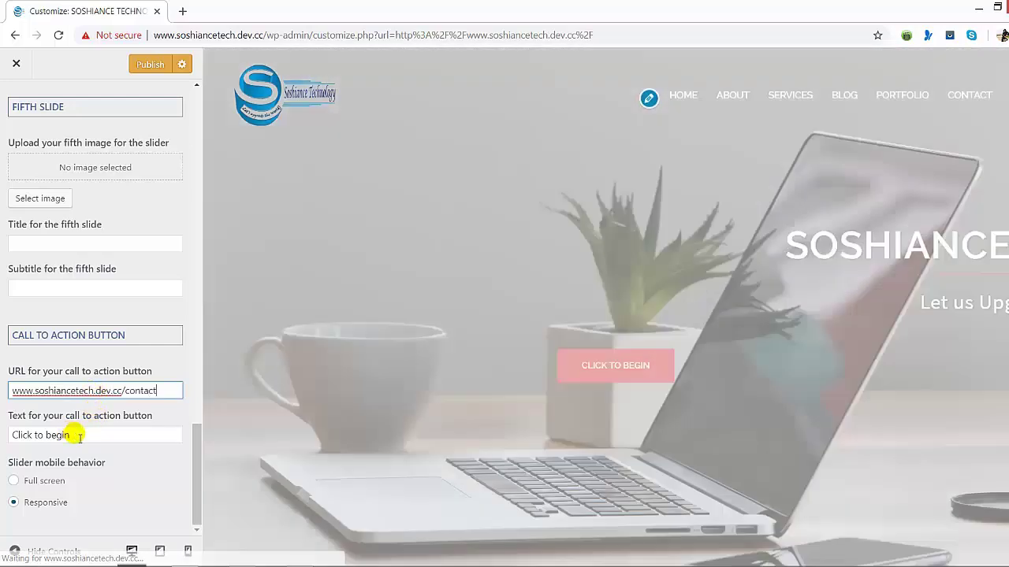
click(82, 439)
key(BackSpace)
key(ctrl+a)
key(BackSpace)
text(C)
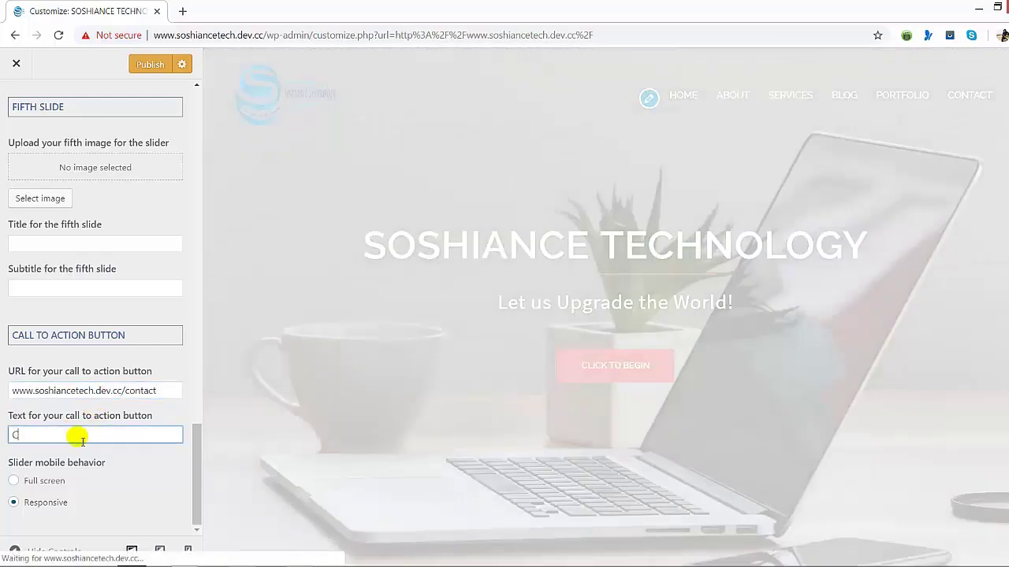
text(lick to B)
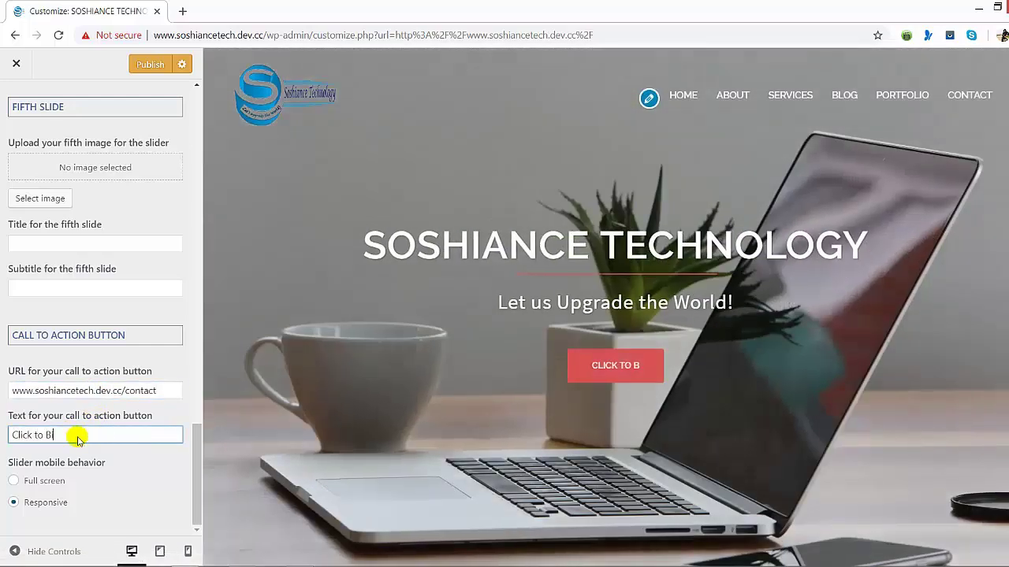
text(egin)
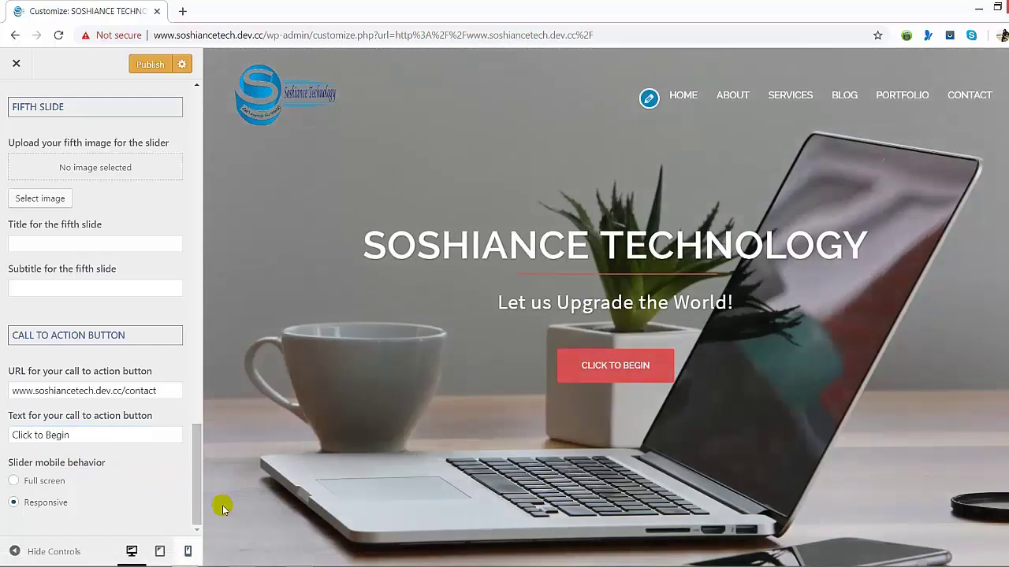
Step: Publish the changes and go to the admin Dashboard
click(160, 66)
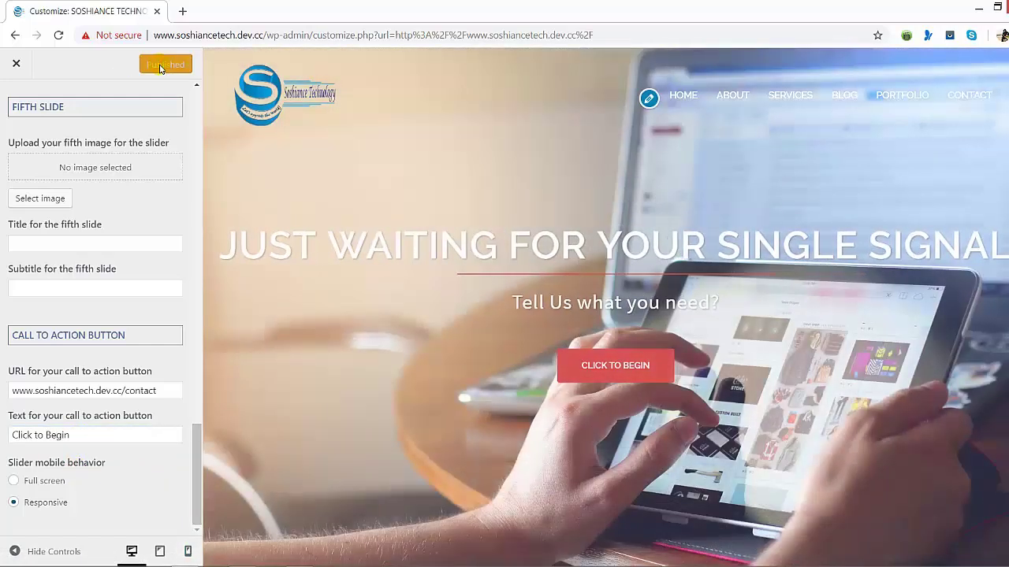
click(17, 64)
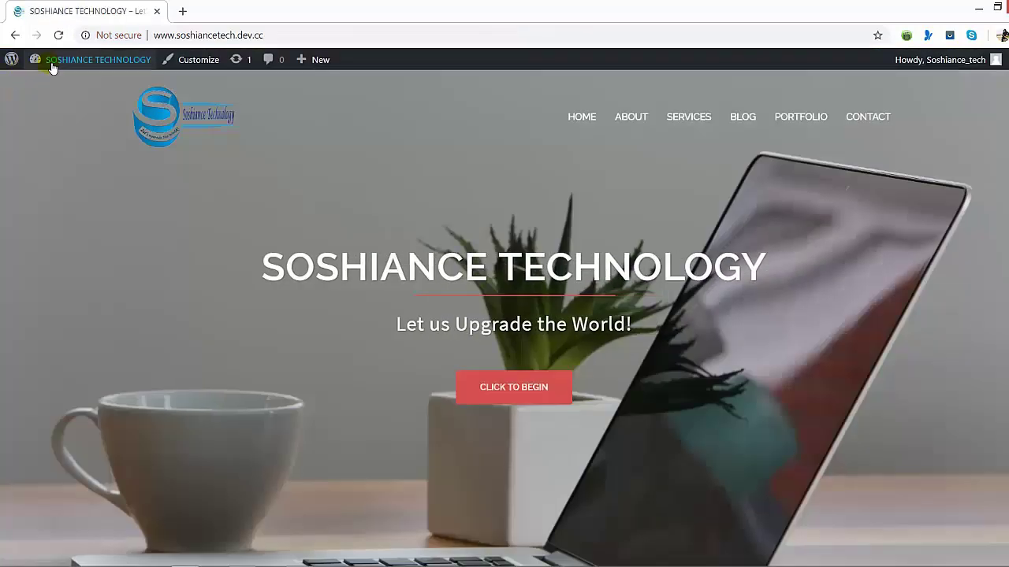
click(76, 59)
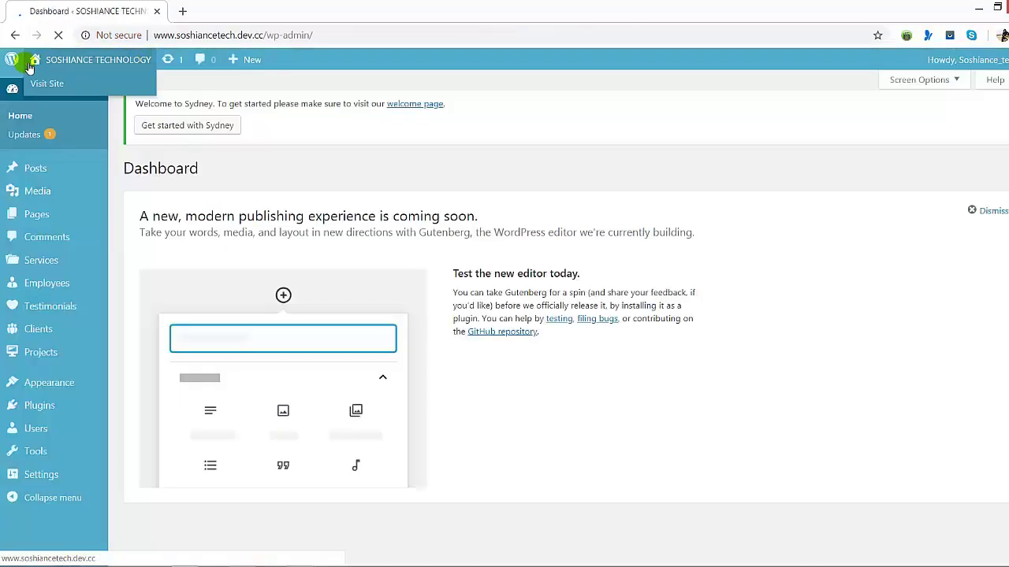
Step: Return to the live site and reopen the Customizer at the header area settings
click(101, 59)
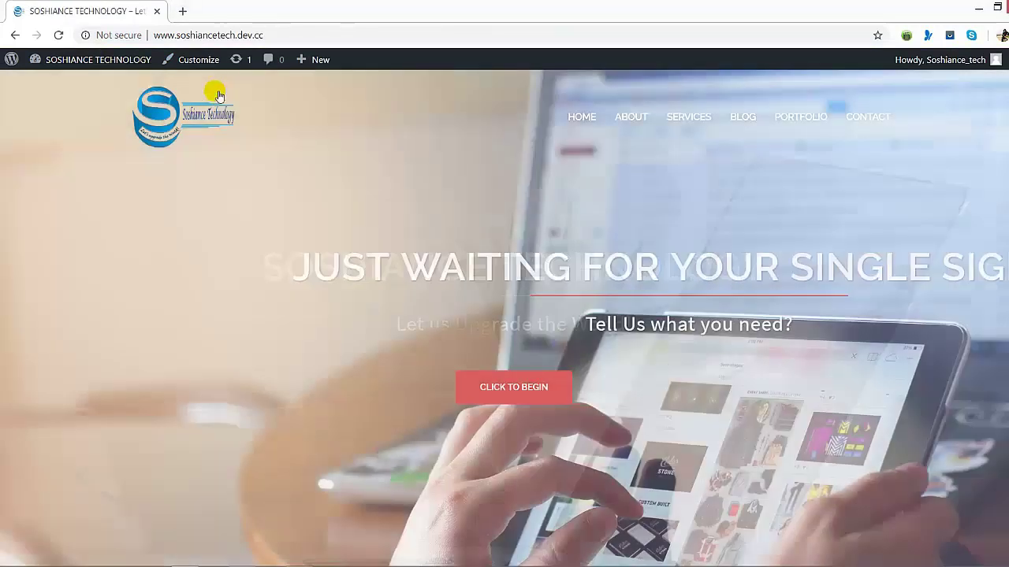
click(199, 59)
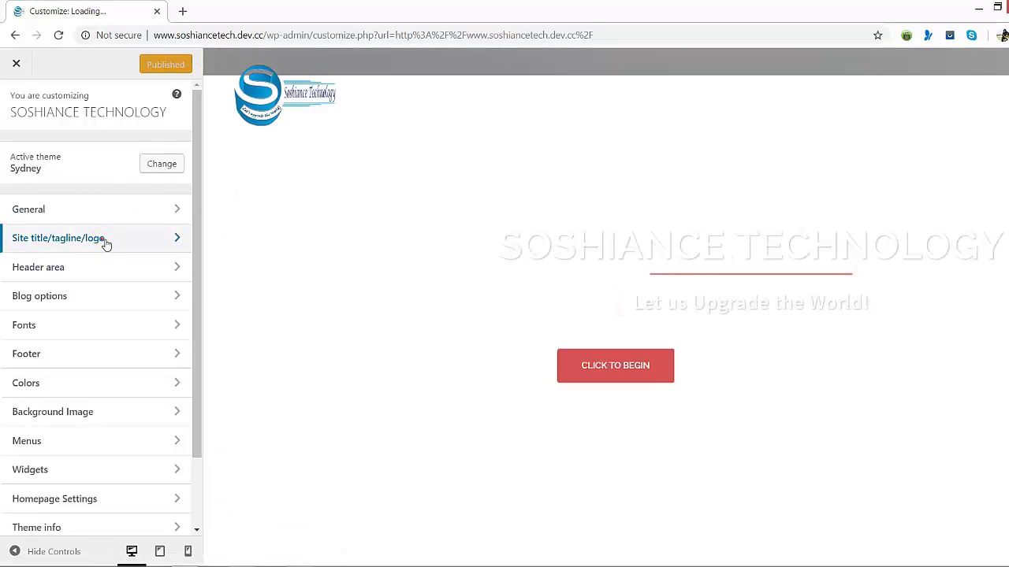
click(104, 240)
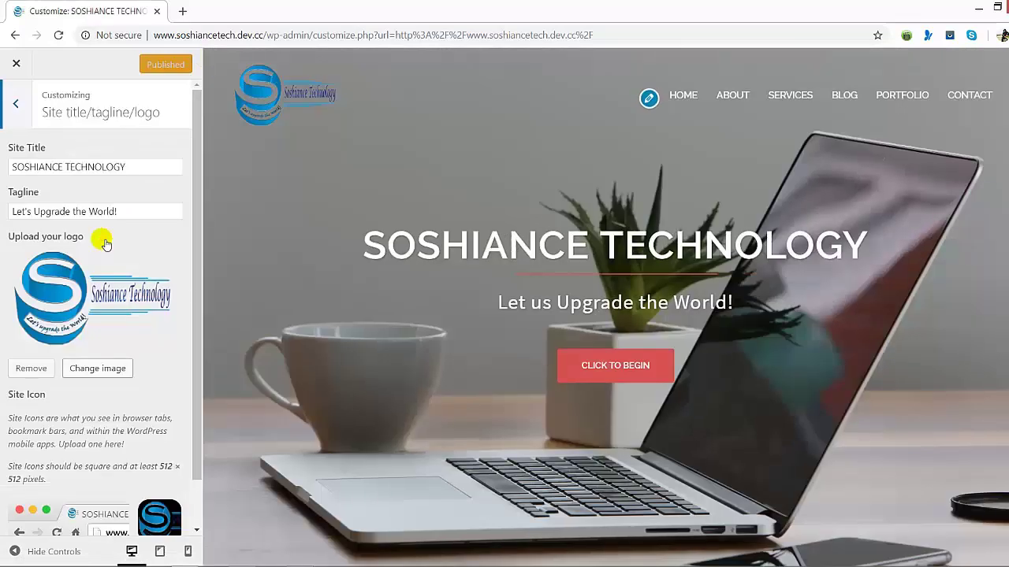
click(26, 105)
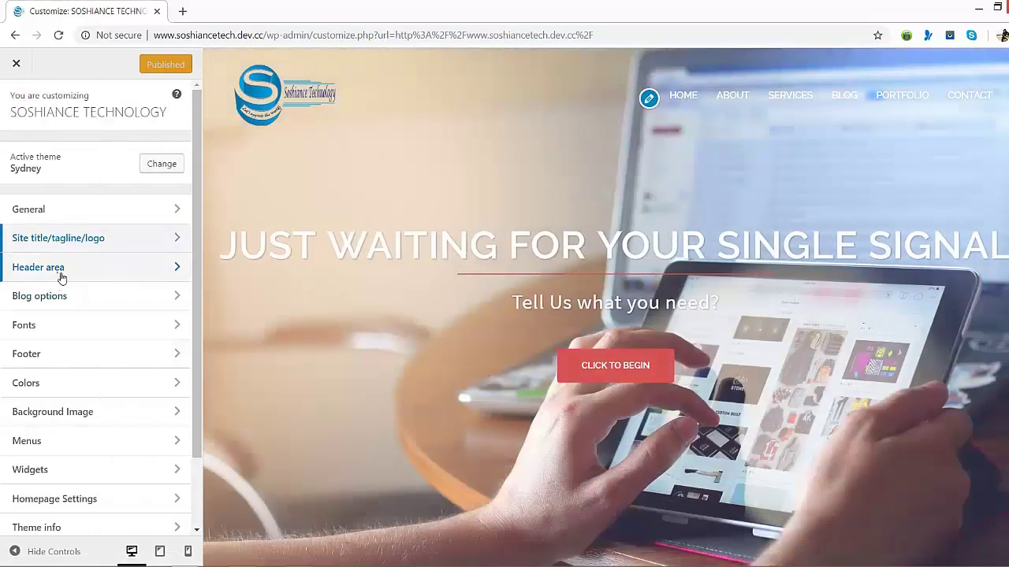
click(60, 270)
click(84, 211)
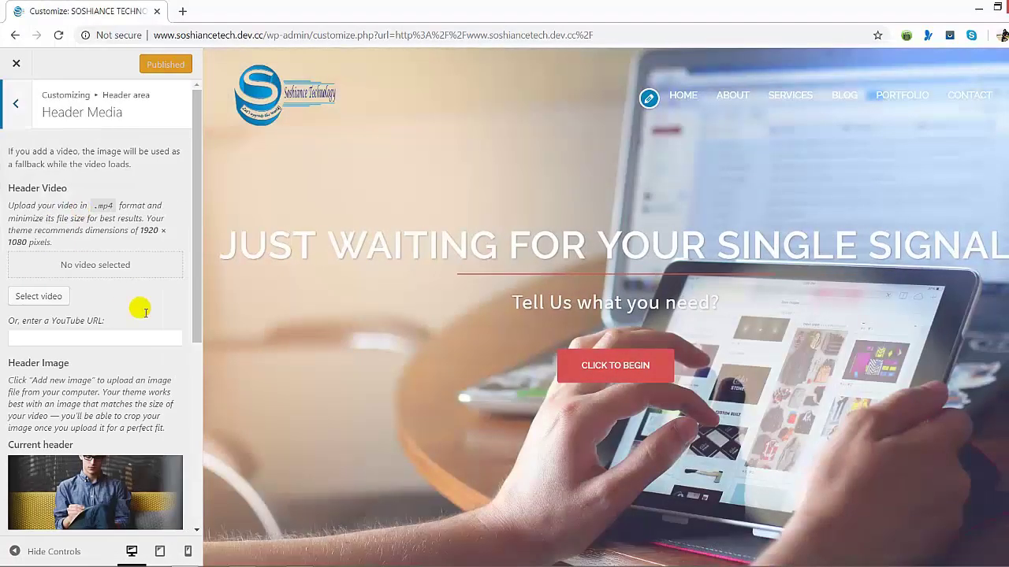
Step: Set the header Menu style to sticky with the centered menu-and-site-logo layout
scroll(143, 276, down, 2)
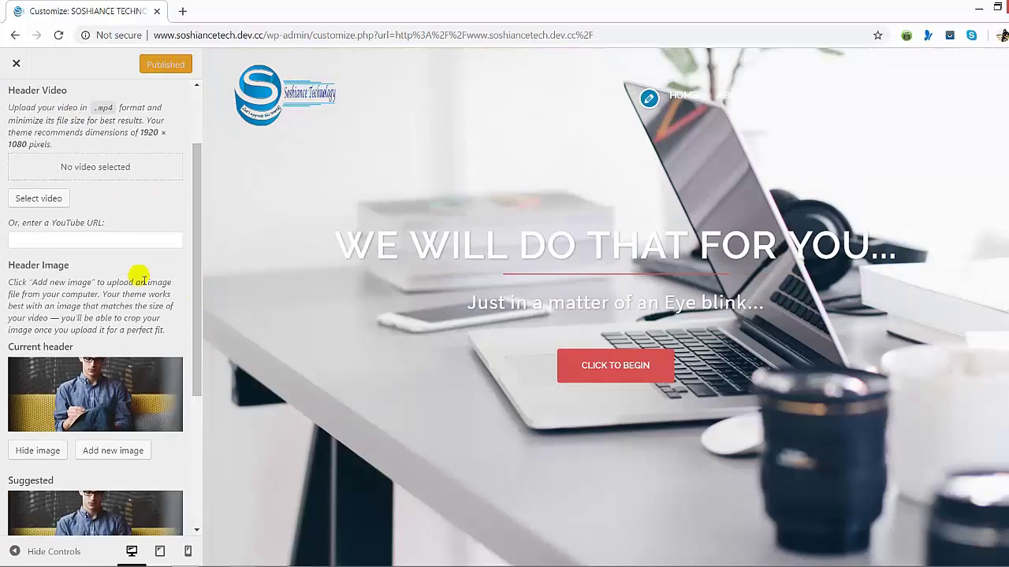
click(108, 247)
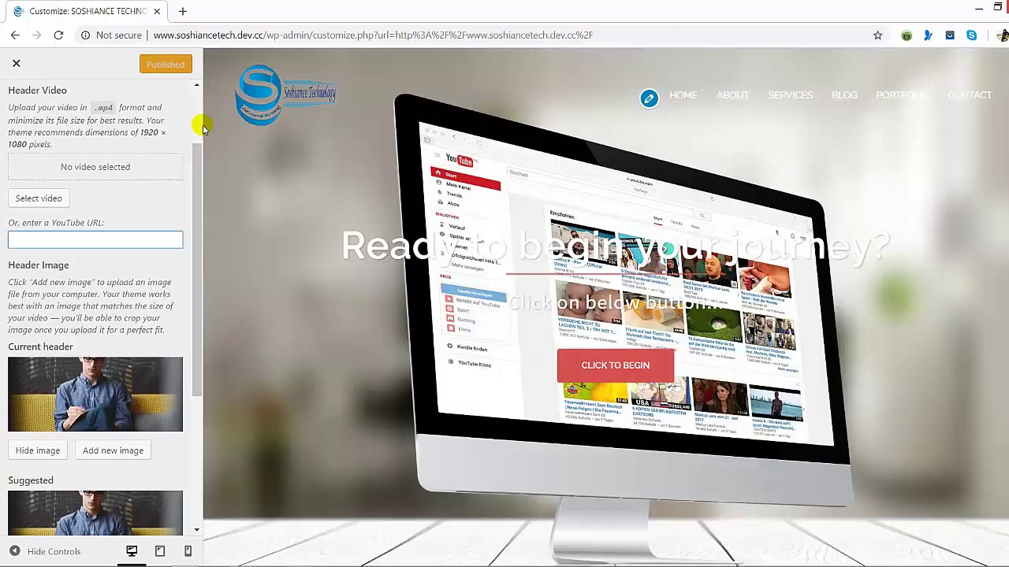
scroll(118, 118, up, 2)
click(15, 104)
click(84, 240)
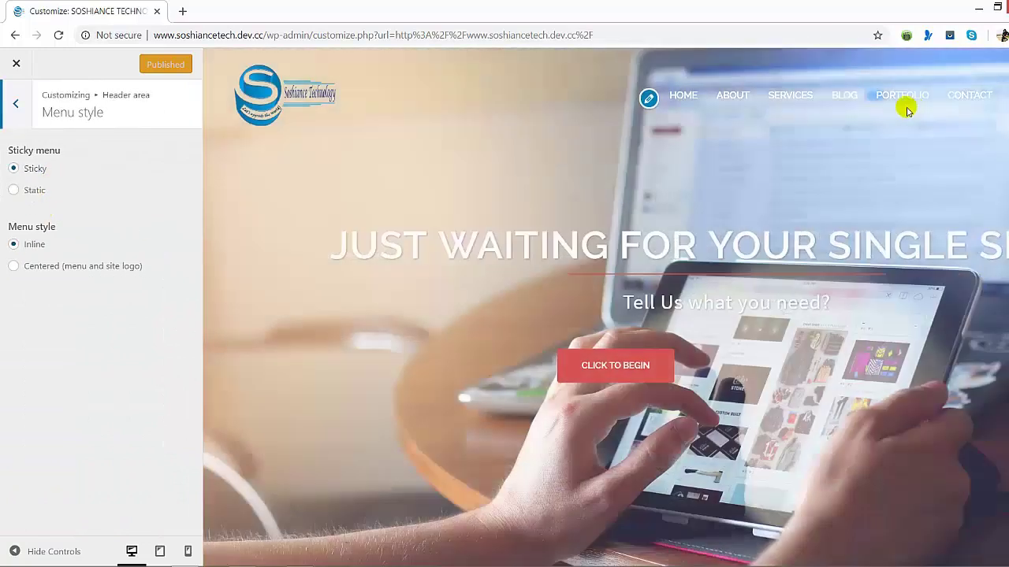
click(39, 192)
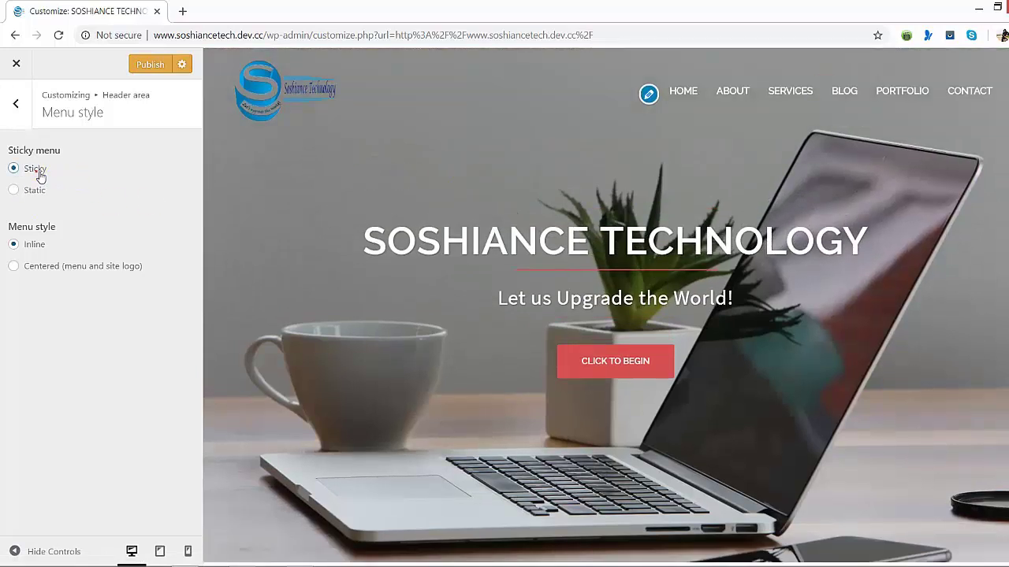
click(34, 267)
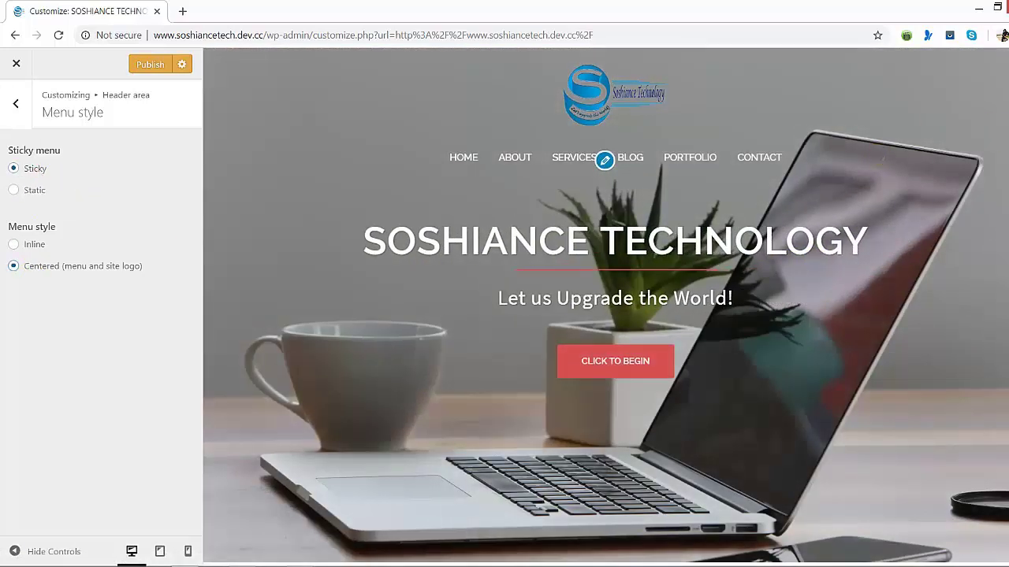
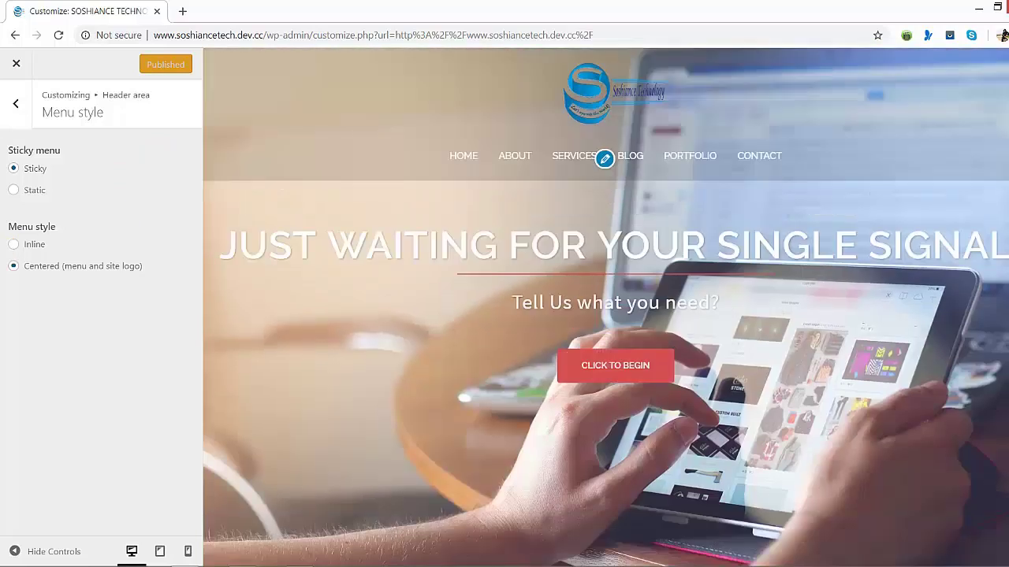
Step: Return to the top Customizer list, open Additional CSS and dismiss its help text
scroll(635, 245, down, 5)
click(16, 103)
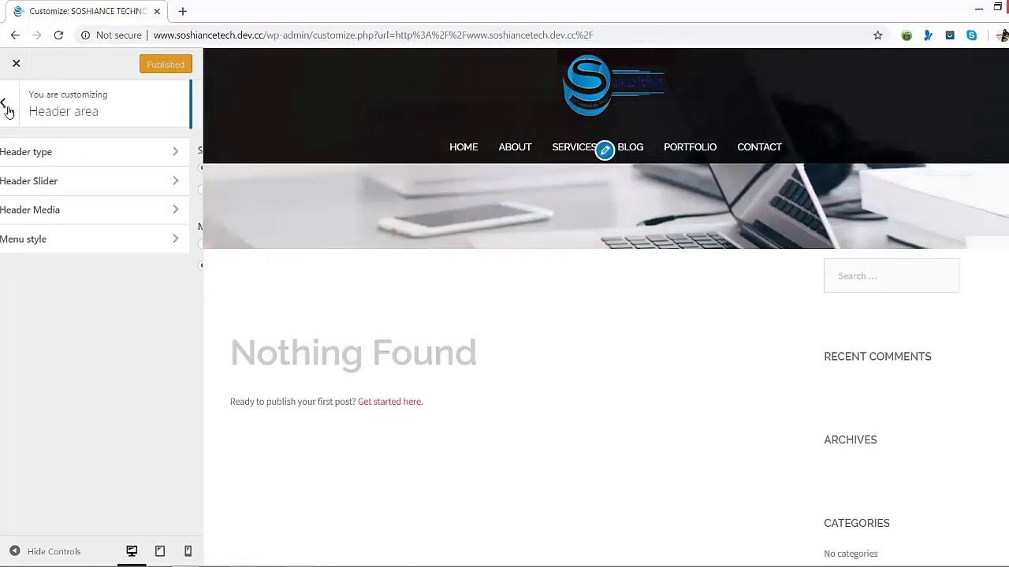
click(16, 103)
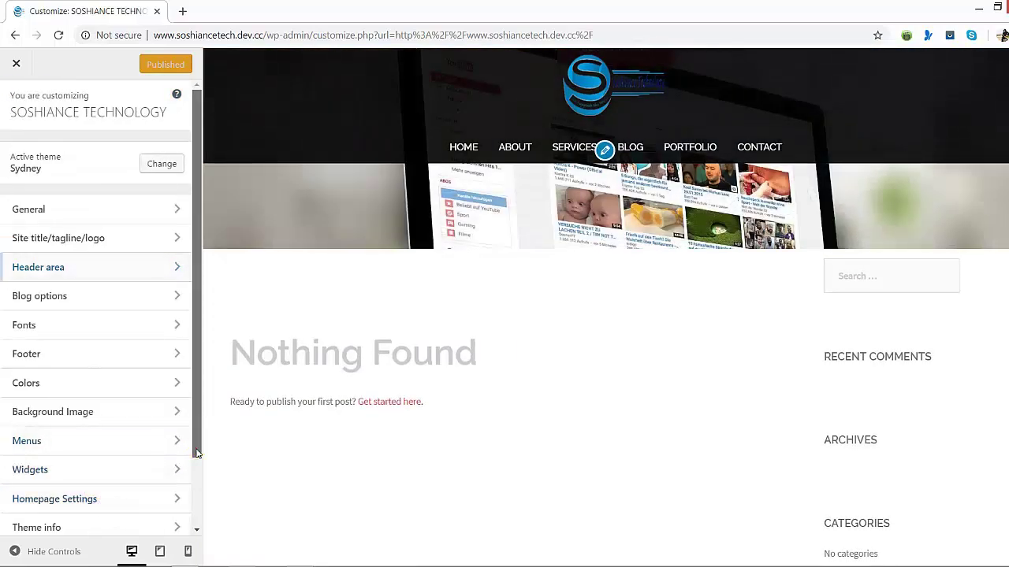
scroll(126, 497, down, 2)
click(126, 473)
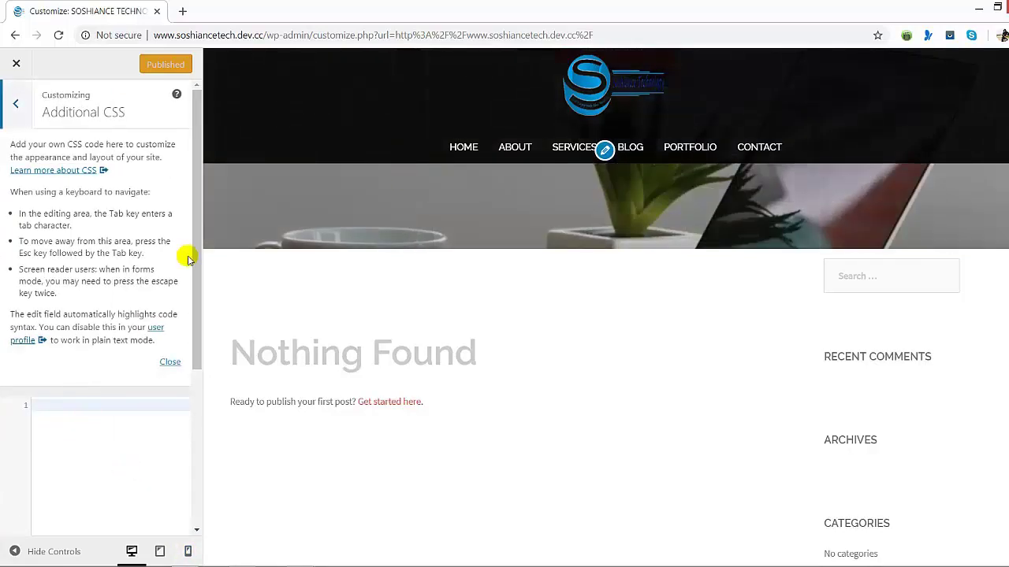
click(171, 363)
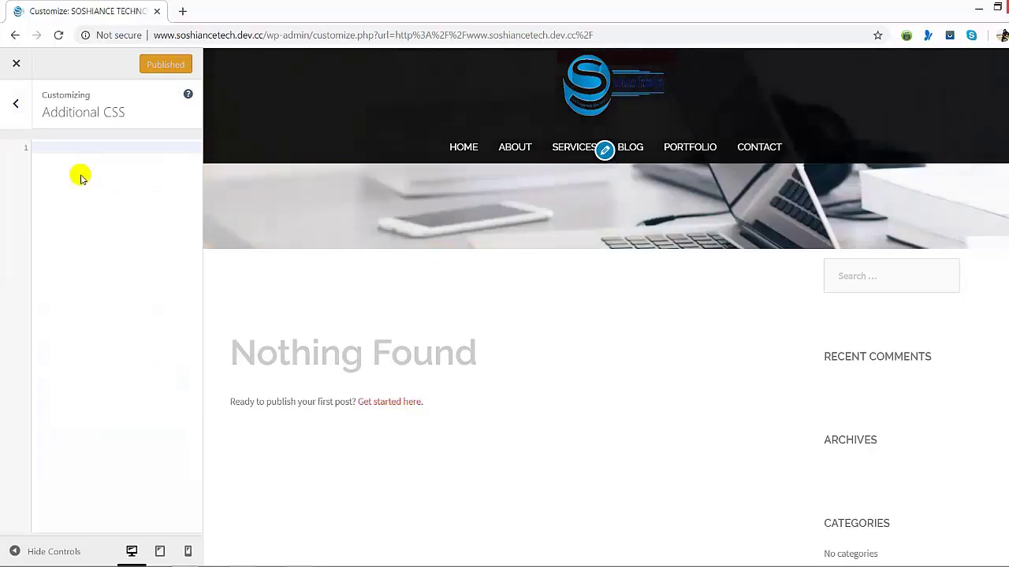
Step: Write a .site-header rule with background-color rgba(255,255,255,0.5) !important
text(.site-)
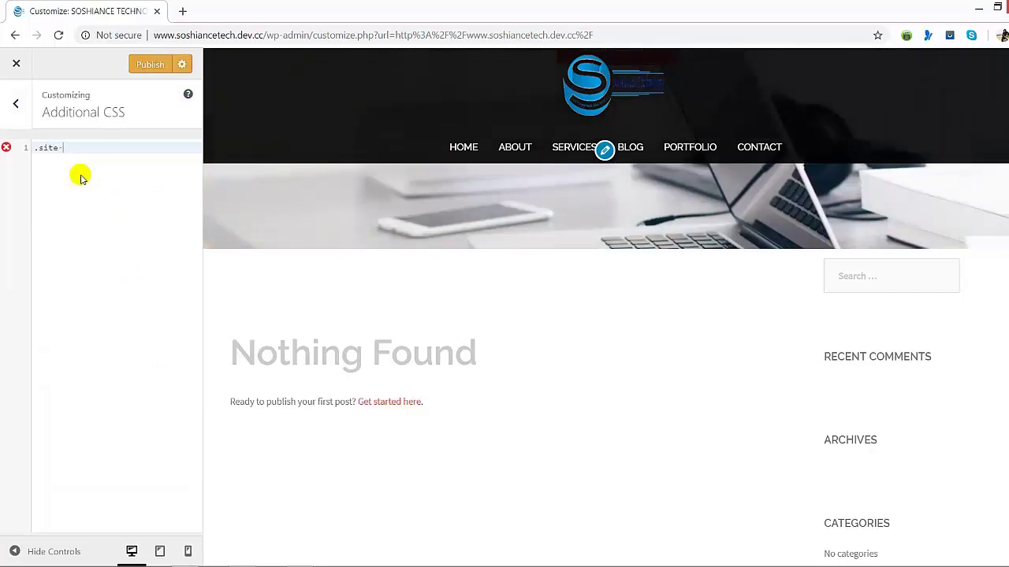
text(header {)
key(Return)
key(Return)
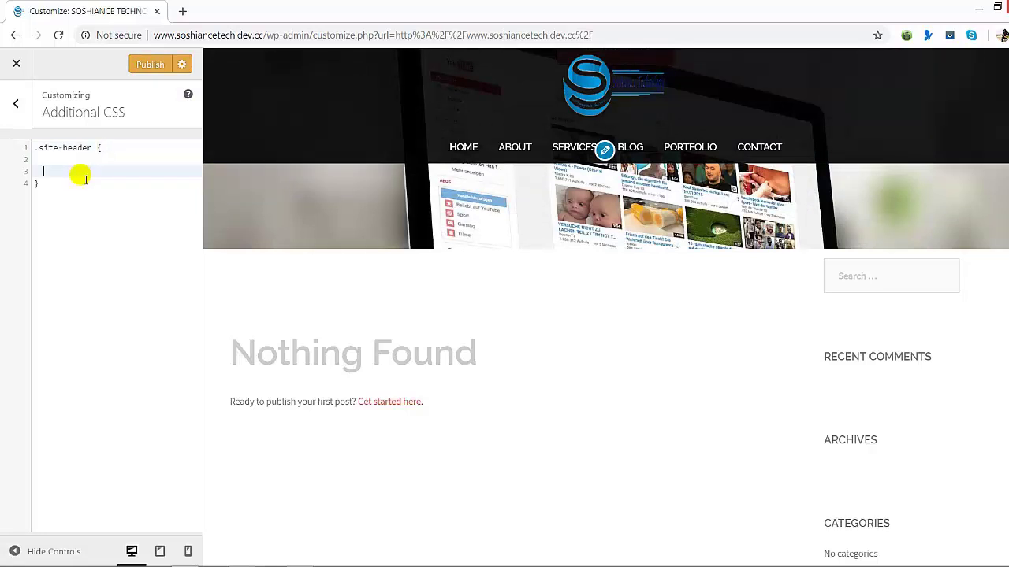
key(Up)
text(b)
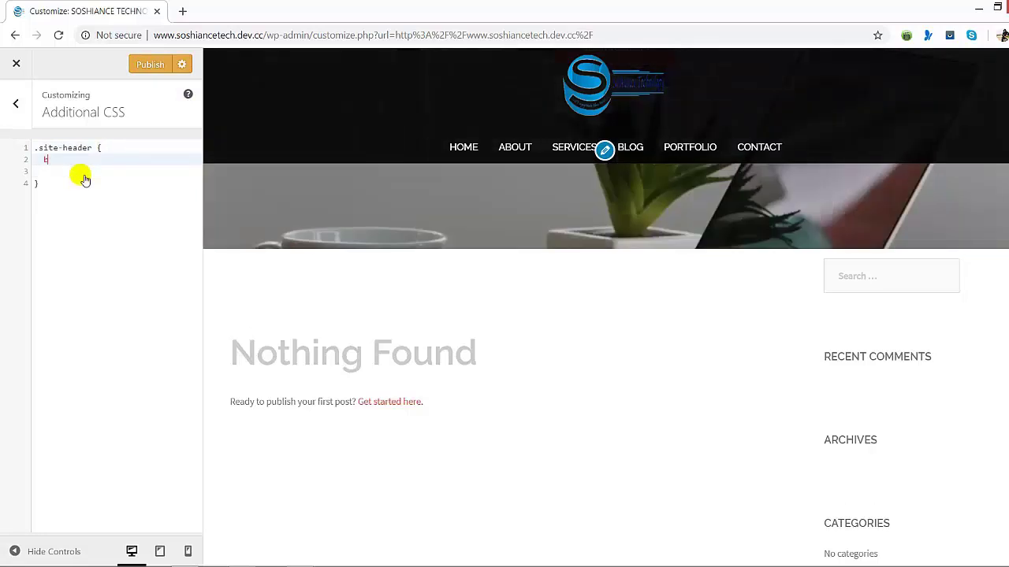
text(ackground-col)
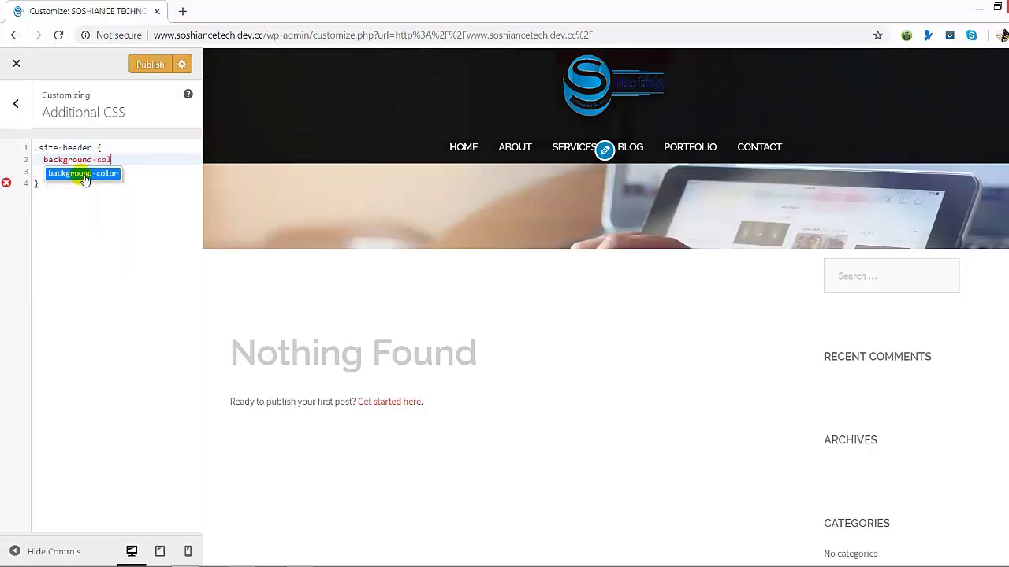
text(or:rg)
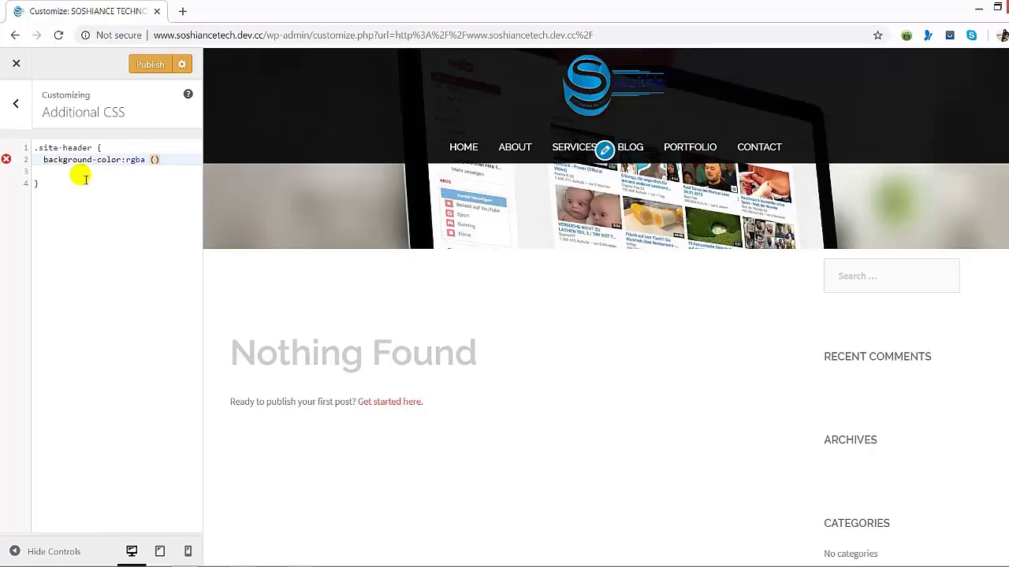
text(ba (255,255,255)
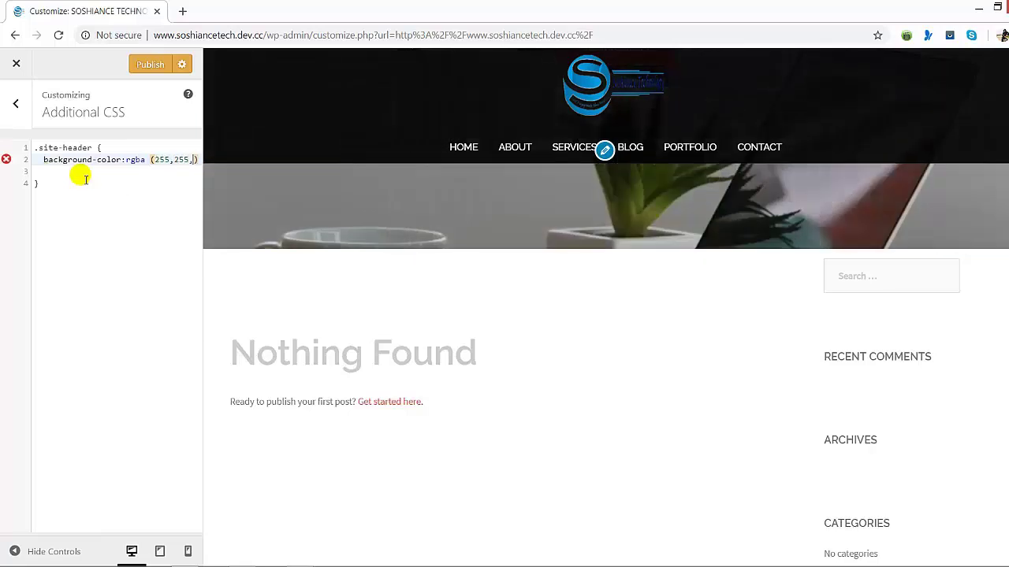
text(,0.)
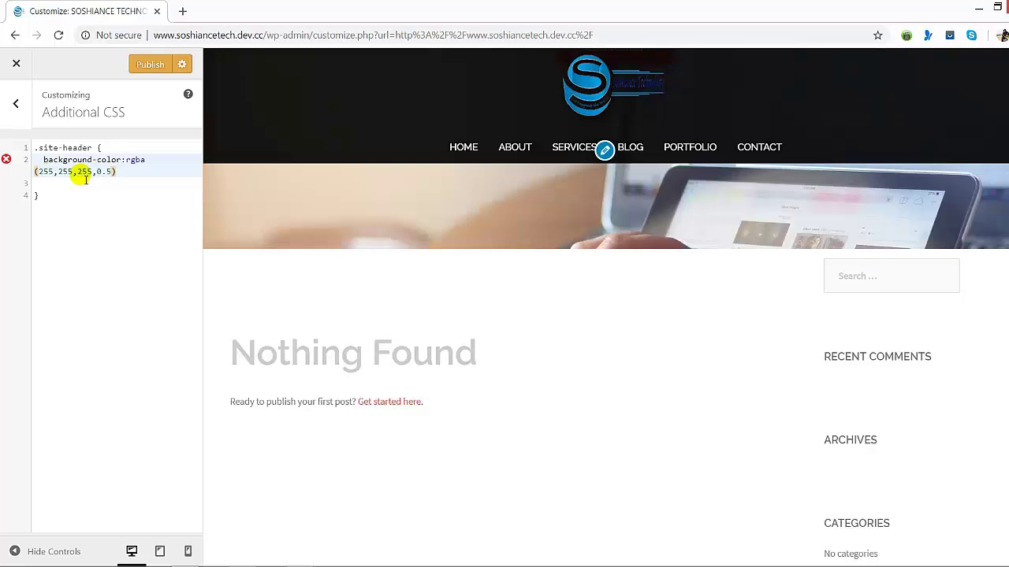
text(5) !)
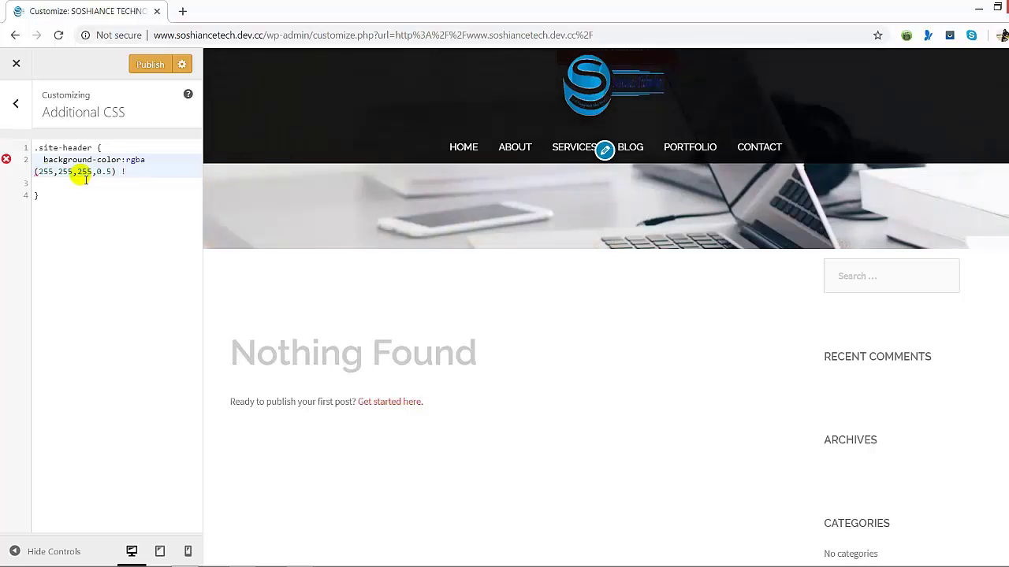
text( important)
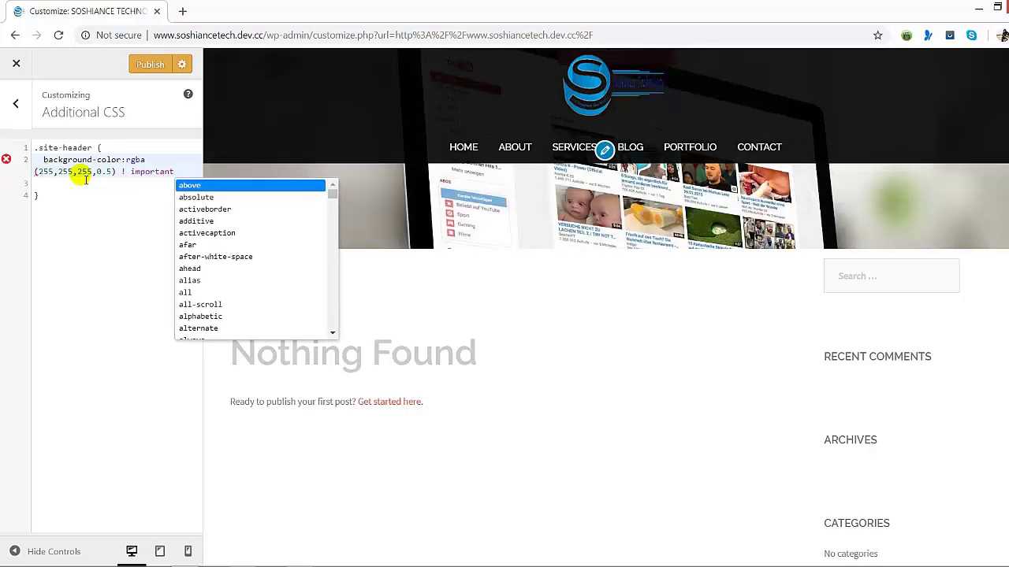
text(;)
Step: Publish the header CSS, clearing the reported CSS error and publishing again
click(147, 65)
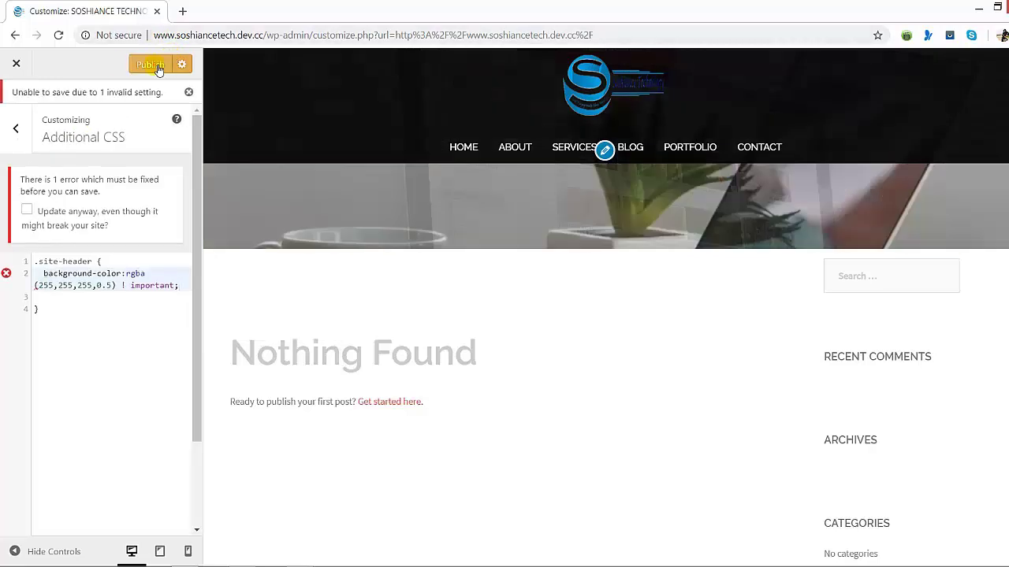
mouse_move(41, 292)
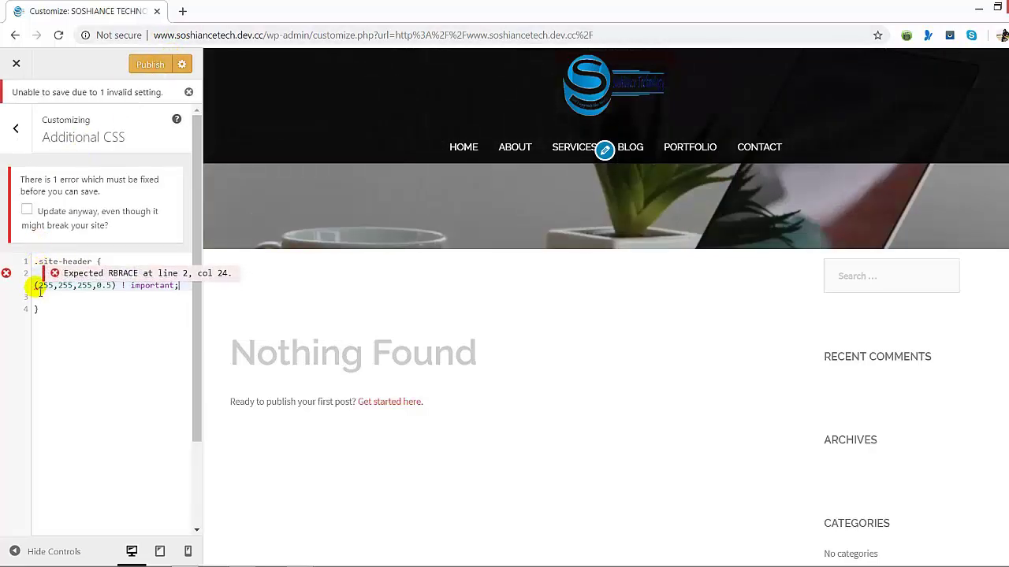
click(119, 355)
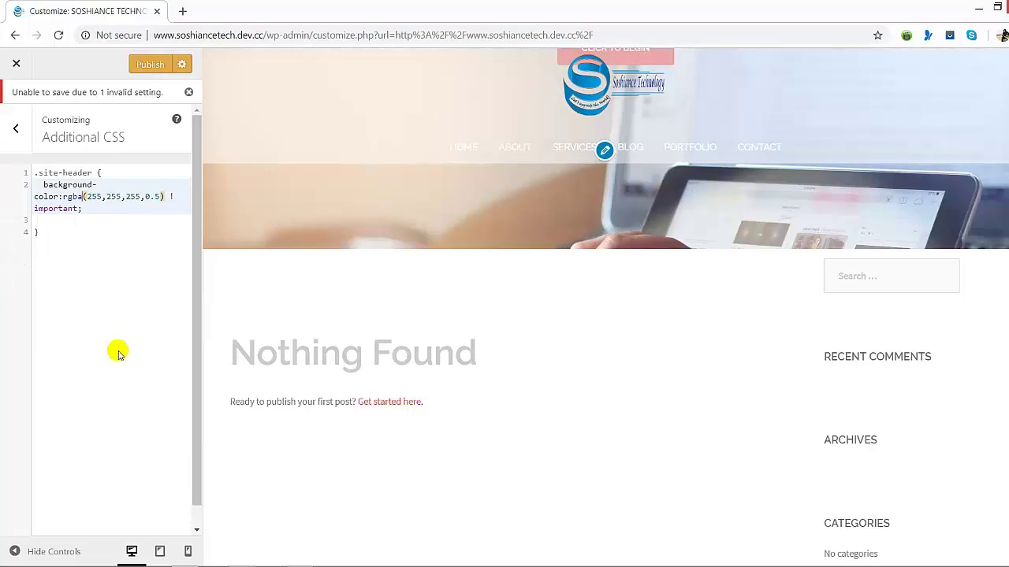
click(149, 66)
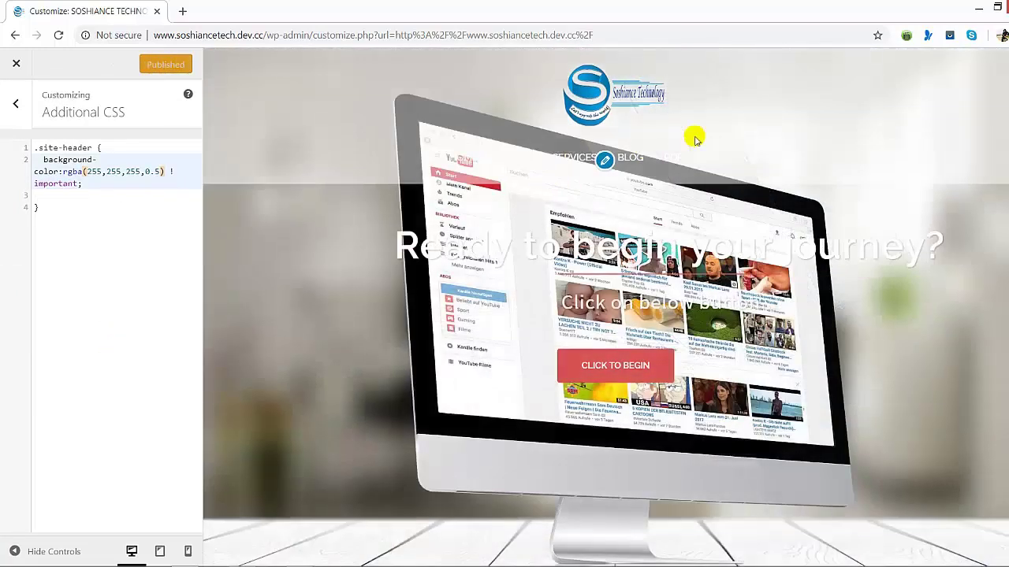
Step: Raise the header background opacity from 0.5 to 0.7 and publish
click(159, 171)
key(BackSpace)
text(9)
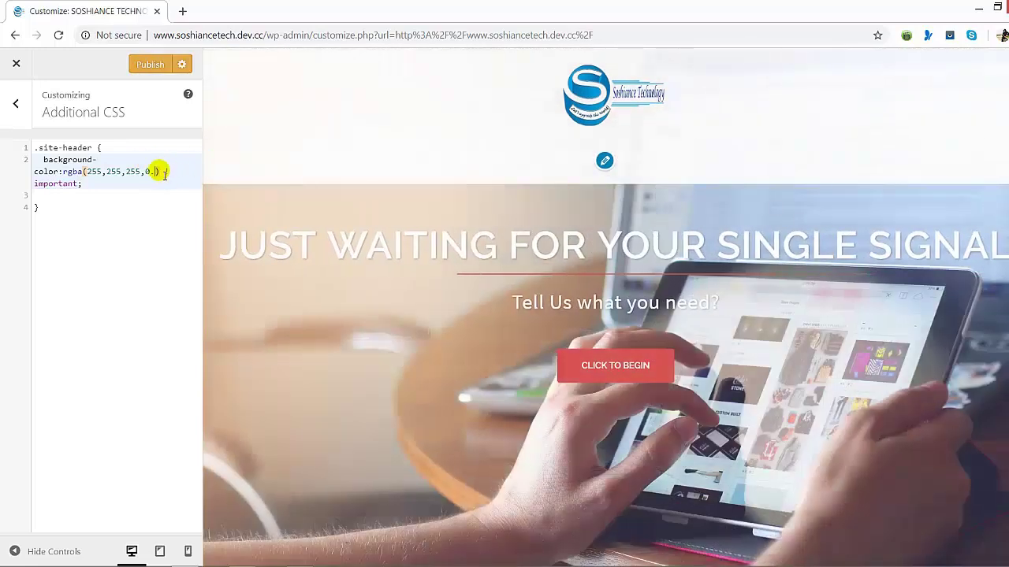
text(7)
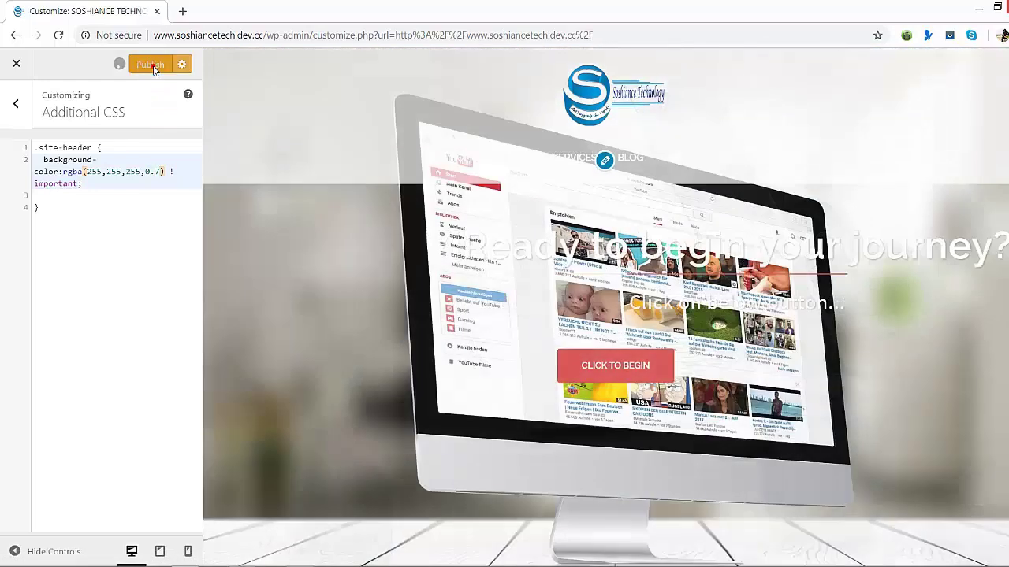
click(155, 70)
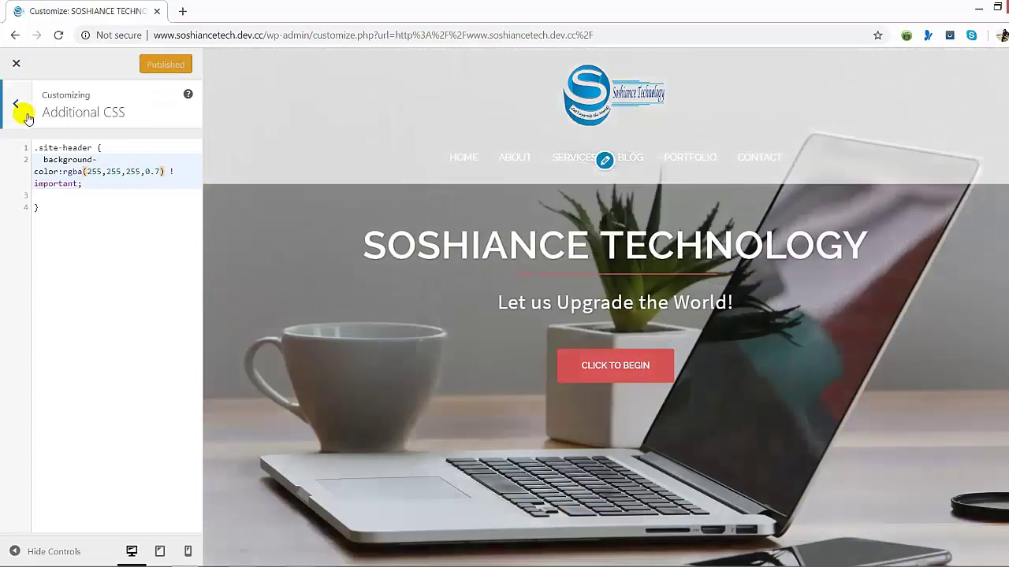
Step: Under Colors > General, change the primary colour from red to light blue #5c95d6
click(18, 106)
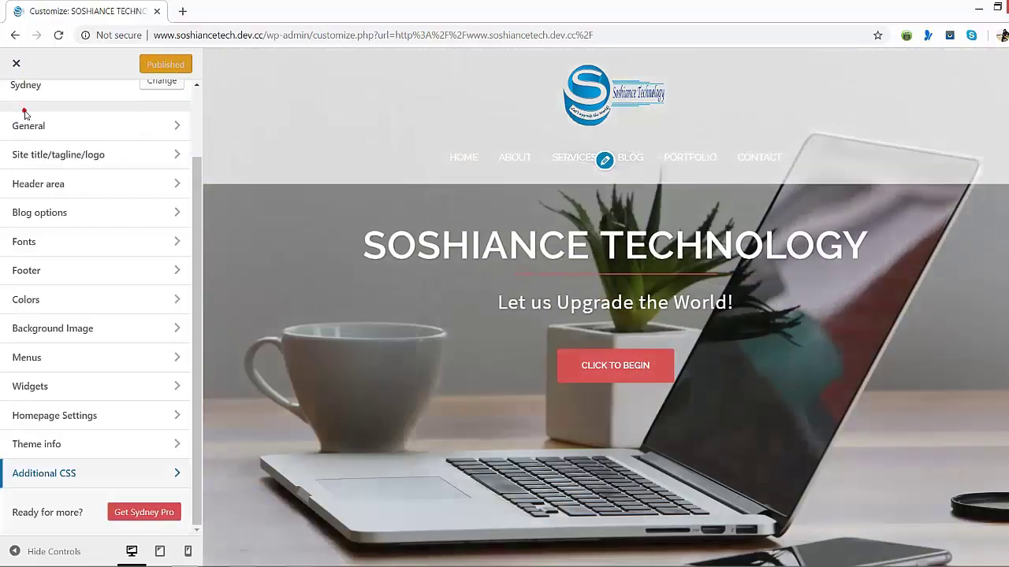
click(65, 304)
click(79, 152)
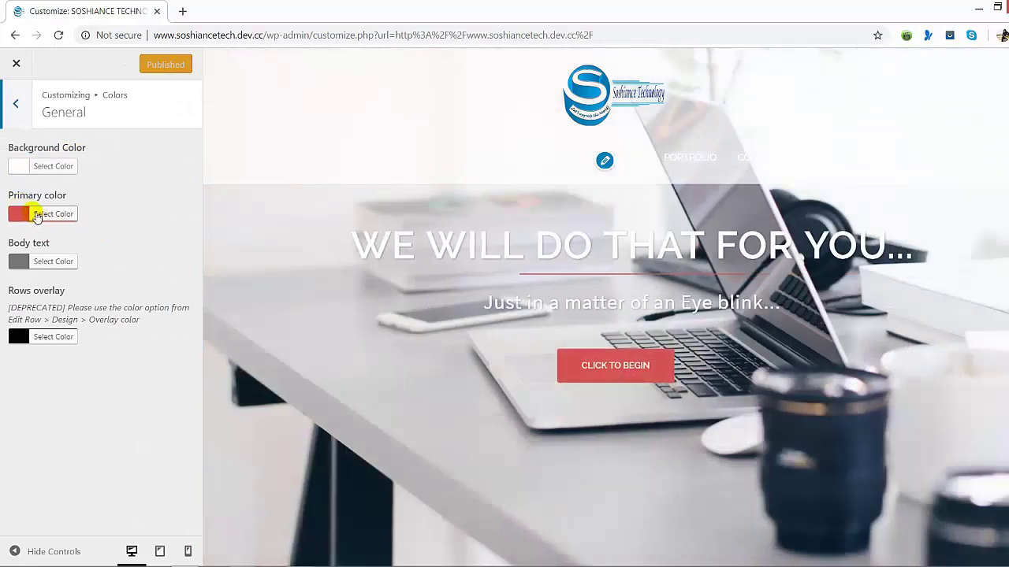
click(36, 214)
drag(95, 281, 94, 268)
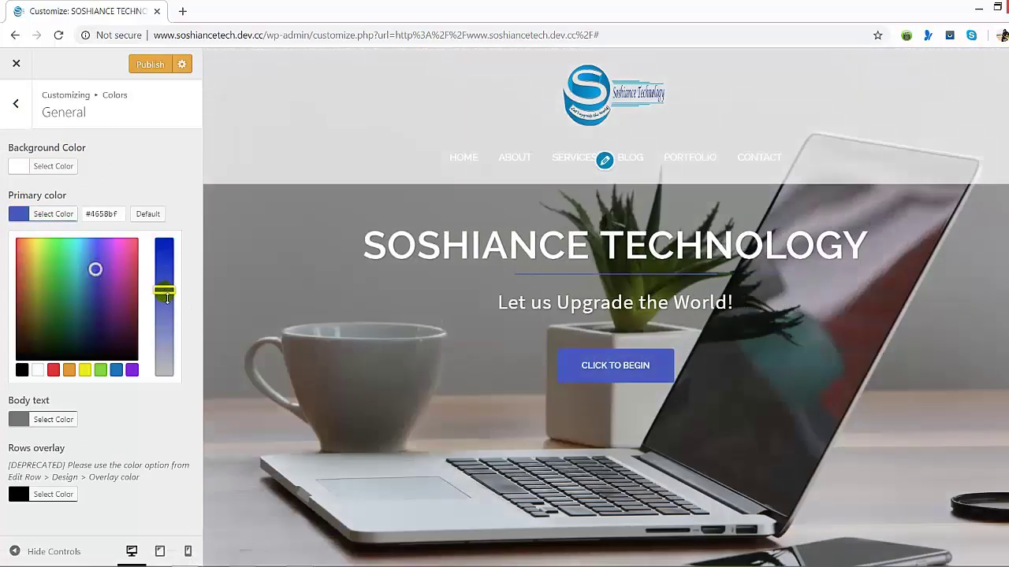
mouse_move(164, 290)
mouse_down()
mouse_move(167, 329)
mouse_move(163, 306)
mouse_up()
click(88, 258)
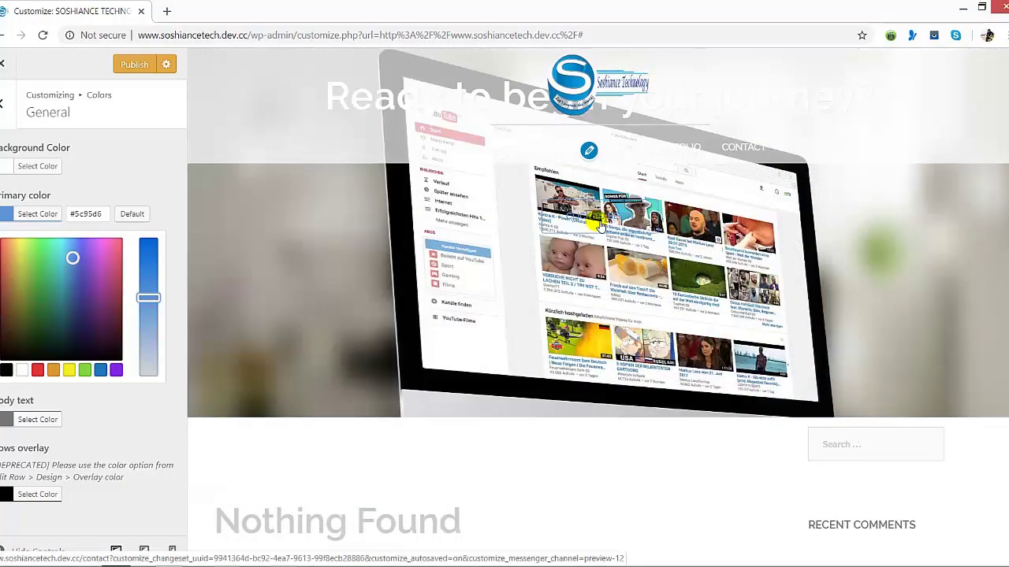
Step: Check the rows overlay and body text colour pickers, then publish the colours
click(23, 495)
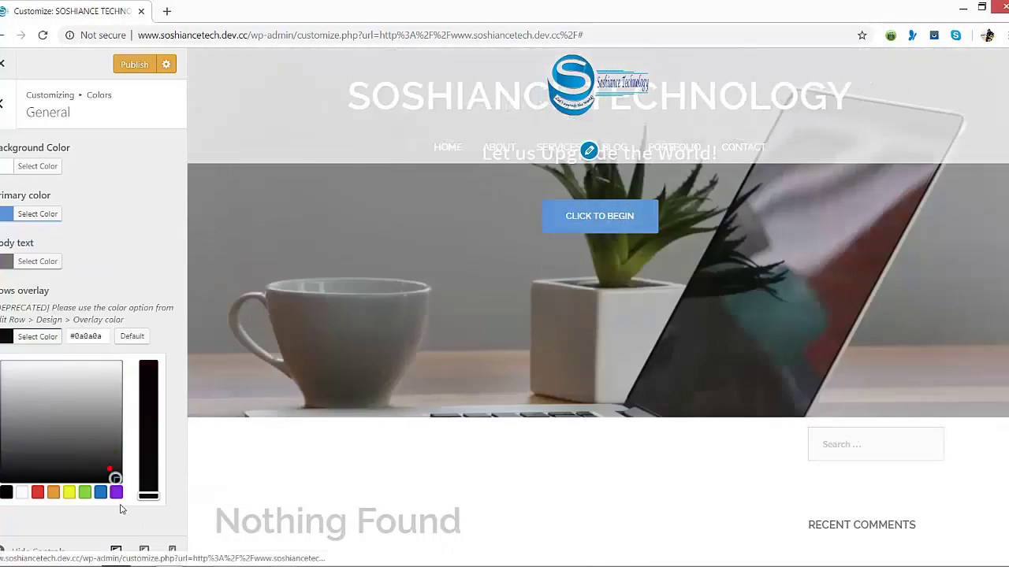
click(484, 282)
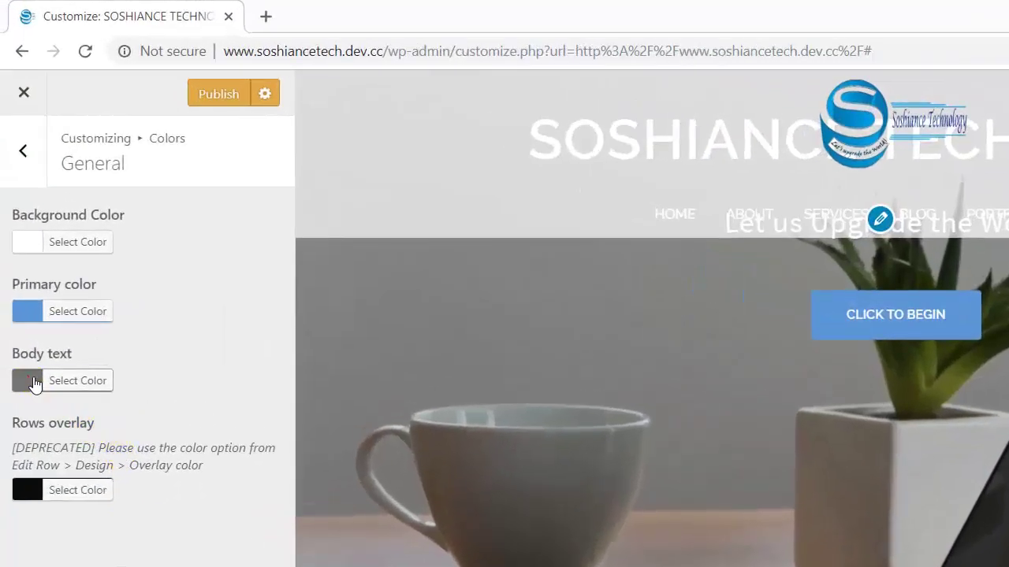
click(31, 381)
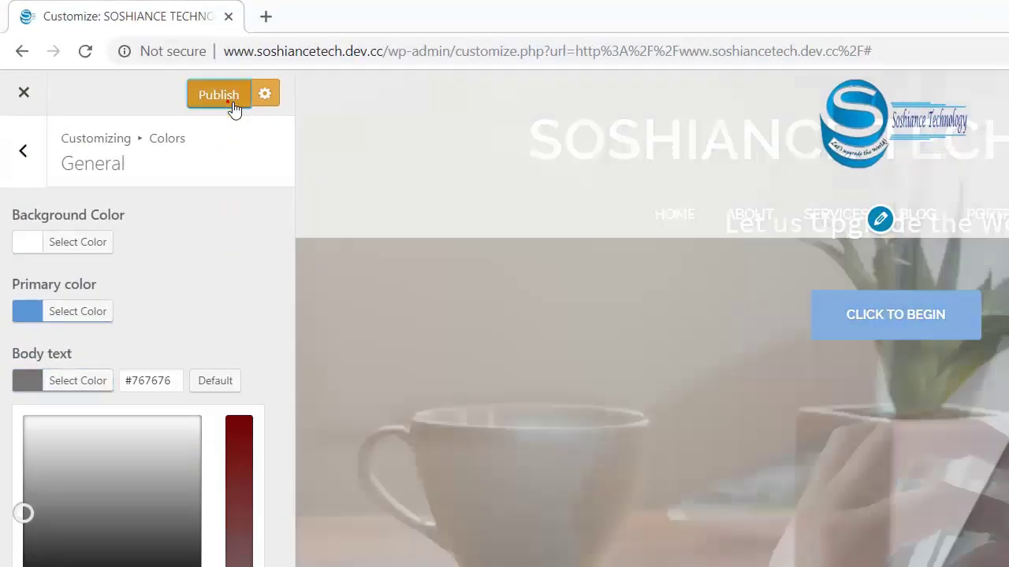
click(229, 97)
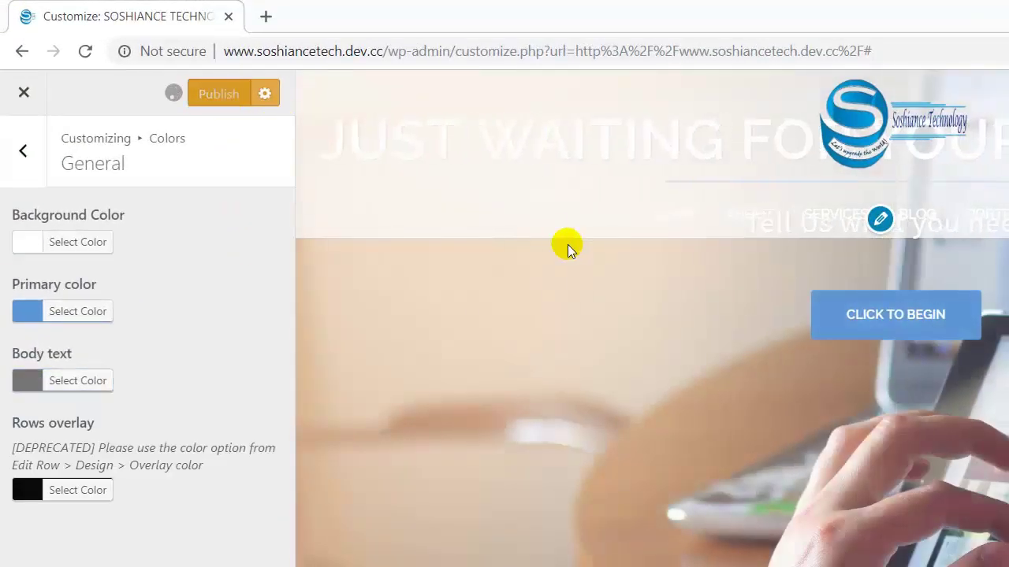
click(26, 155)
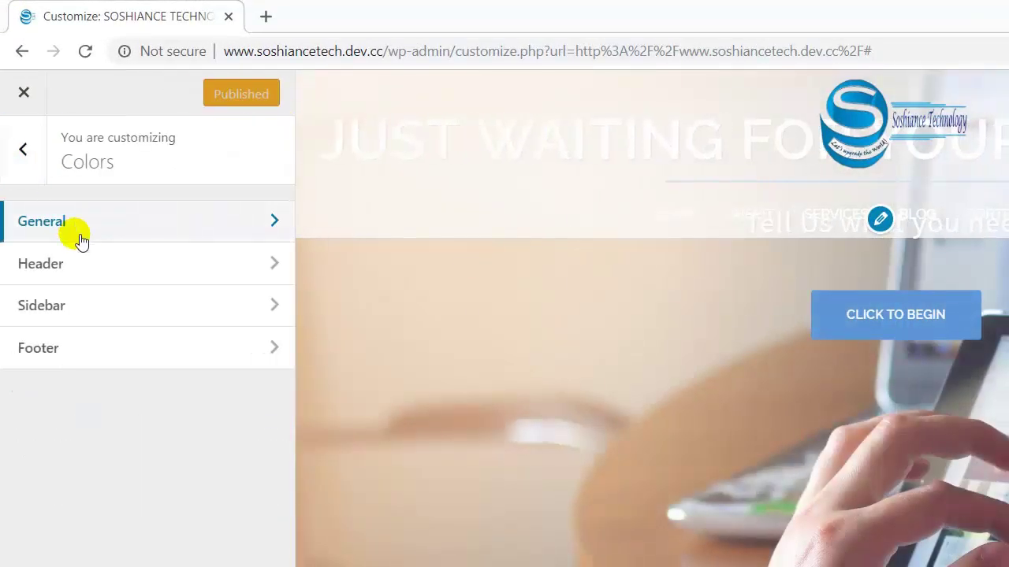
Step: In the header colours, set the top-level menu items colour to black
click(88, 262)
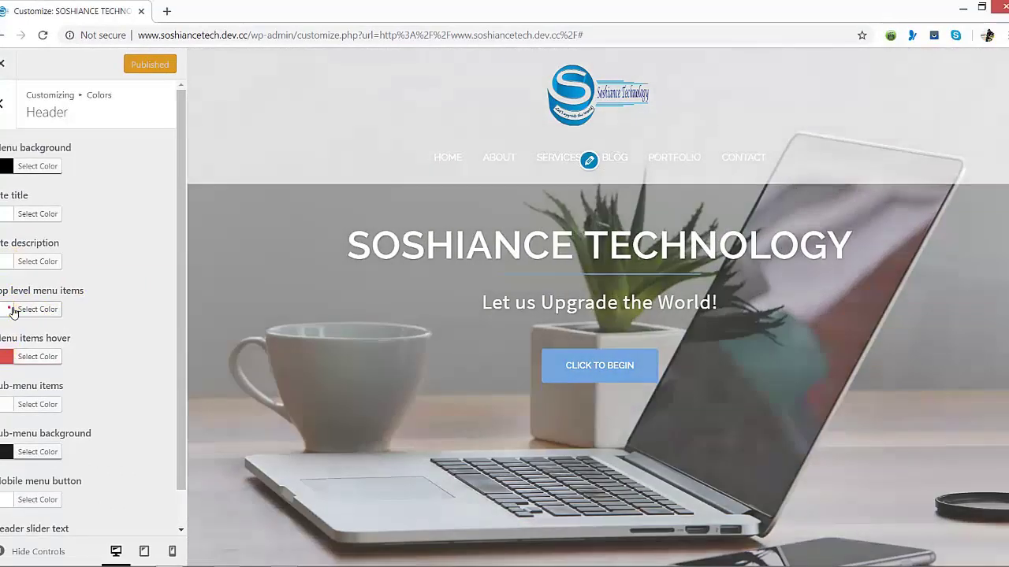
click(18, 308)
click(29, 387)
click(1, 500)
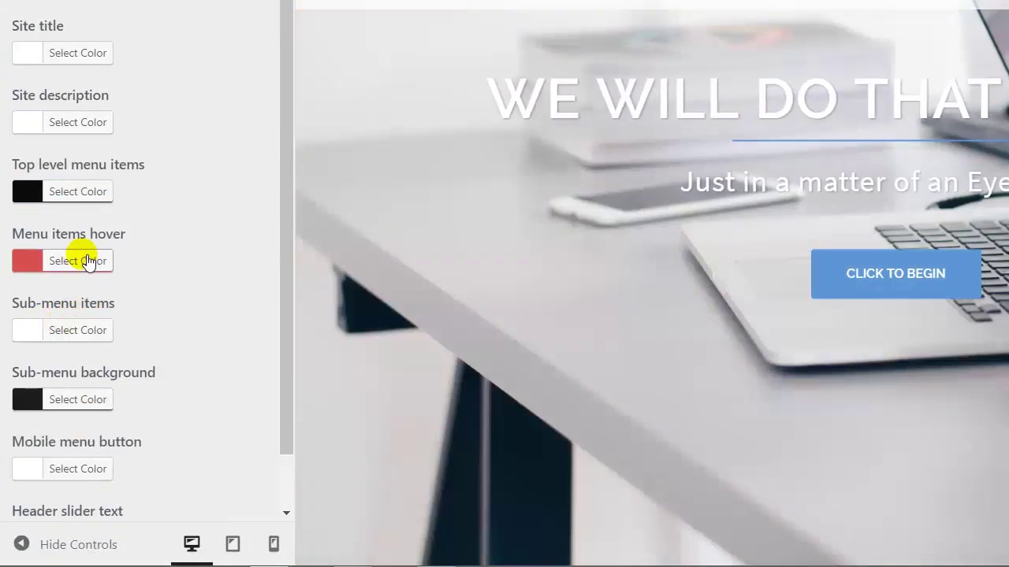
Step: Change the menu items hover colour from red to blue #5383e2
click(35, 268)
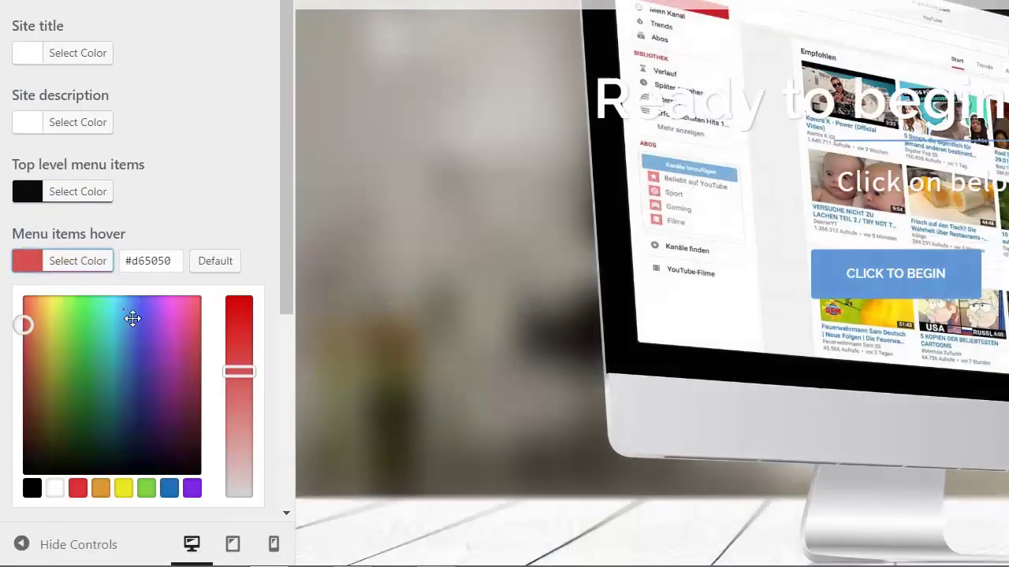
click(128, 313)
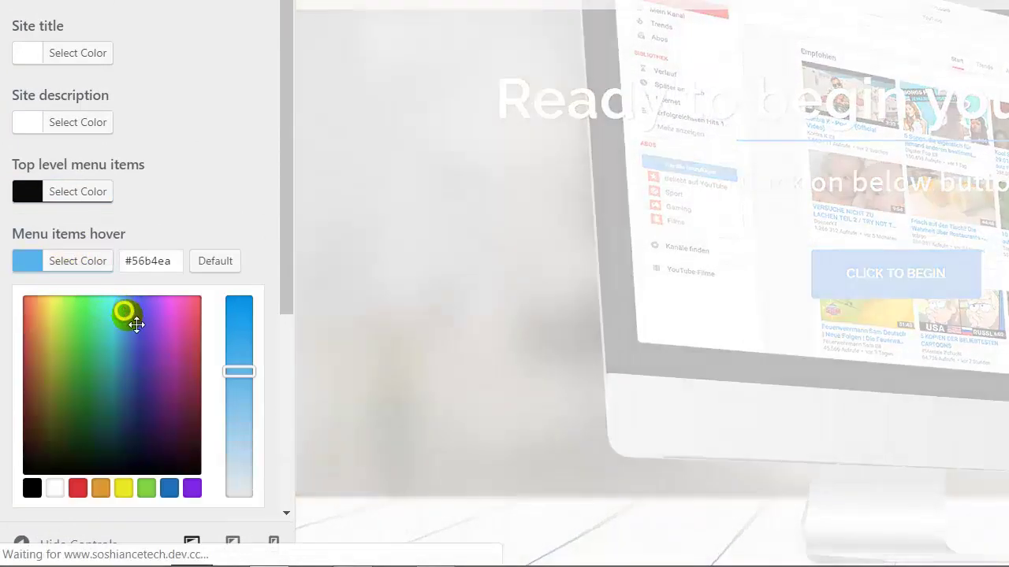
click(5, 475)
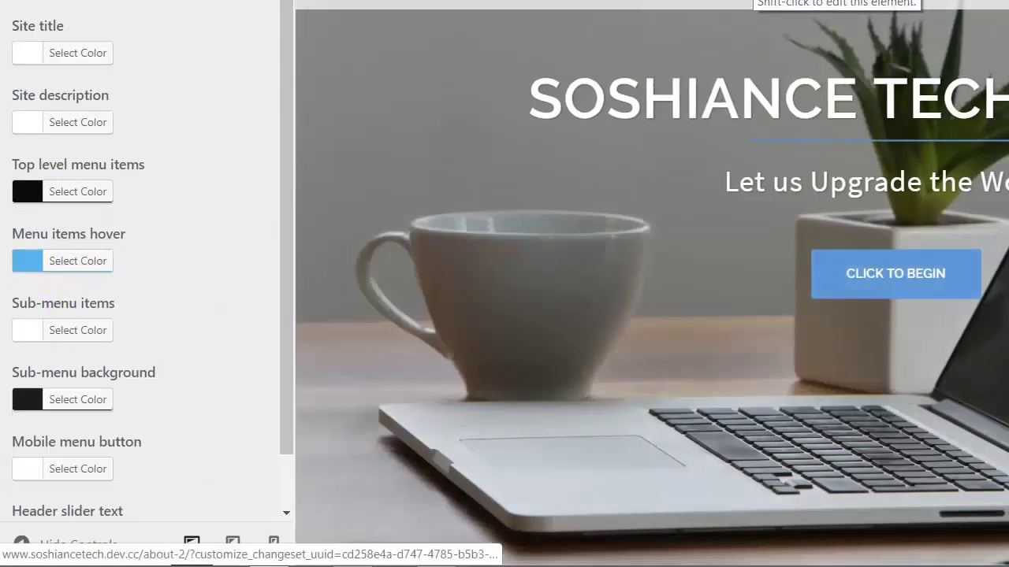
click(27, 263)
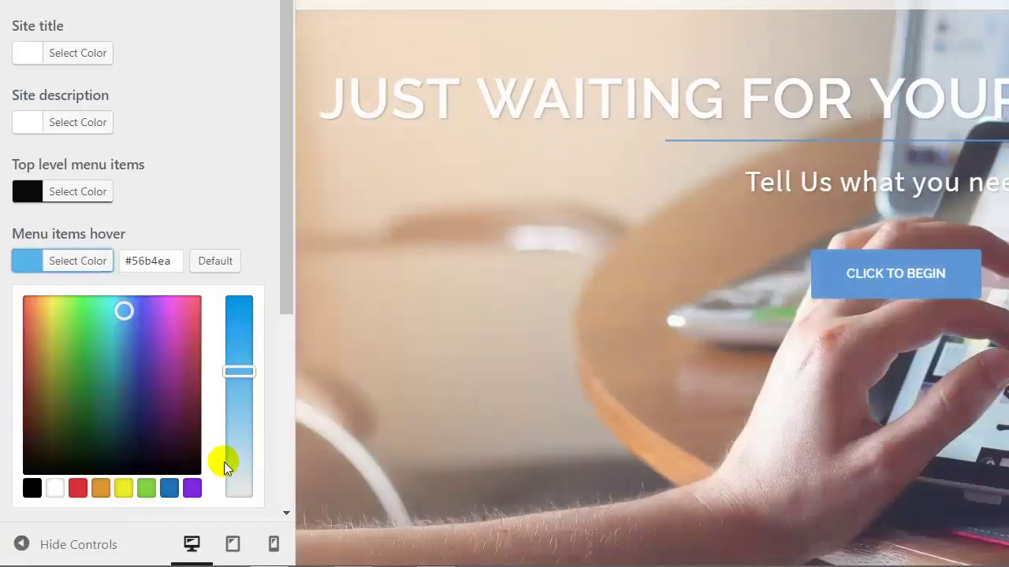
drag(136, 317, 133, 315)
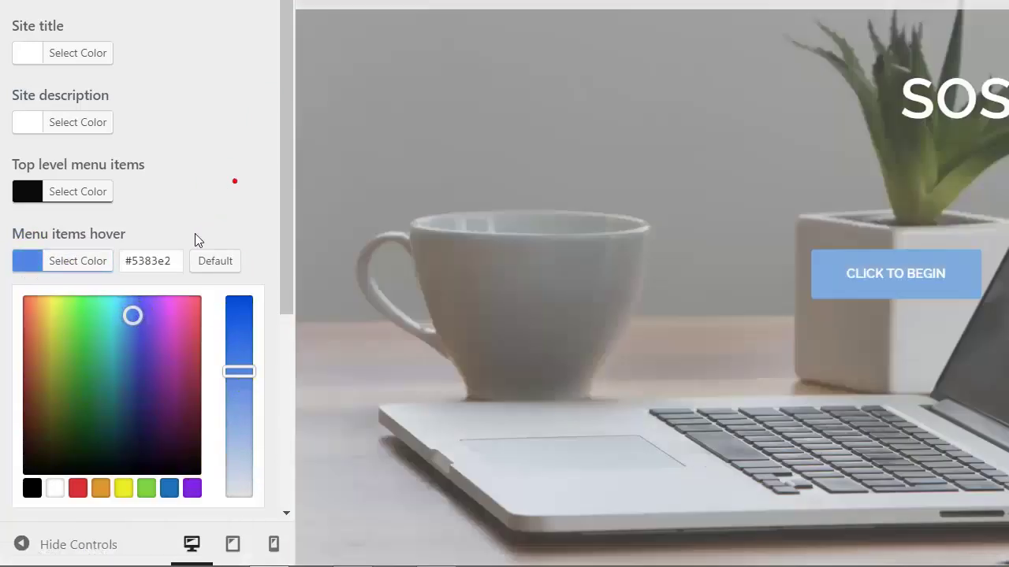
drag(194, 233, 163, 261)
click(162, 263)
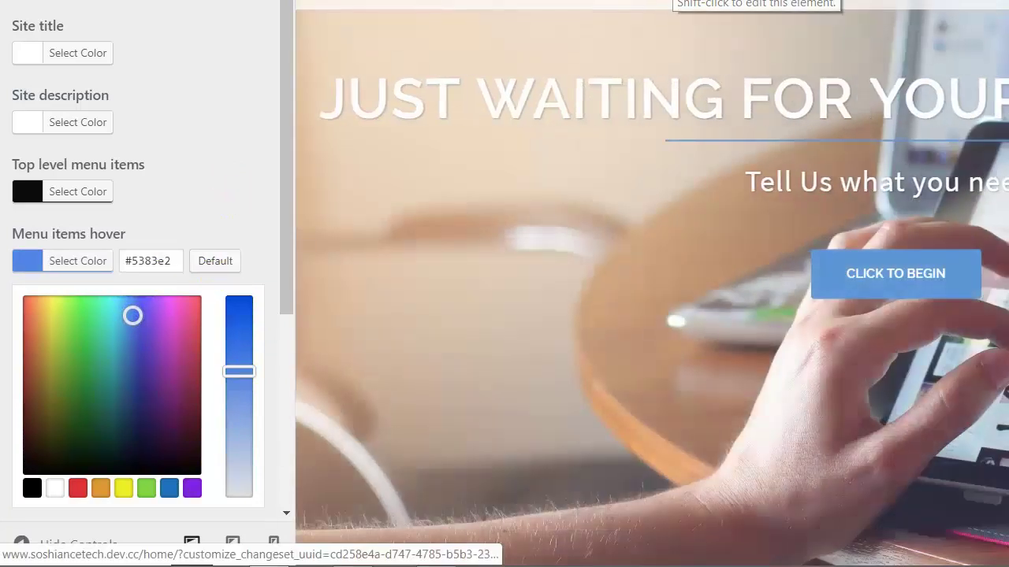
scroll(262, 387, down, 4)
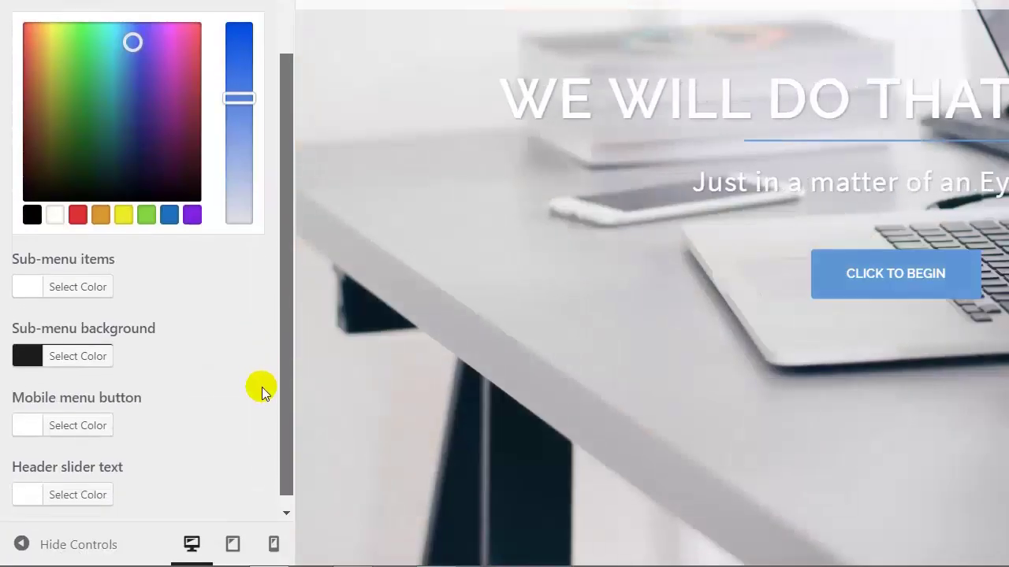
mouse_move(783, 65)
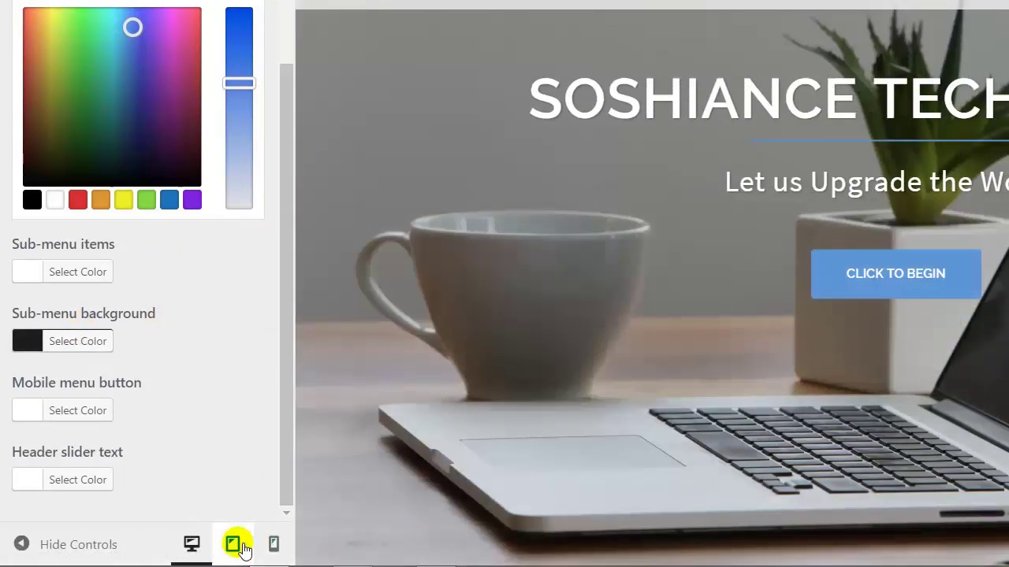
Step: Preview at tablet width and set the mobile menu button colour to black
click(232, 543)
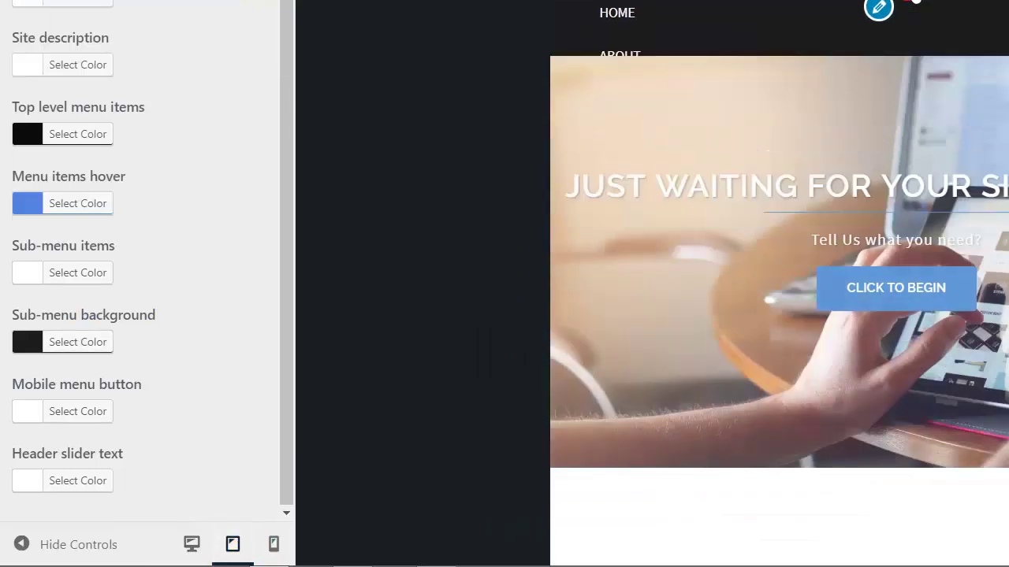
click(48, 412)
scroll(275, 423, down, 3)
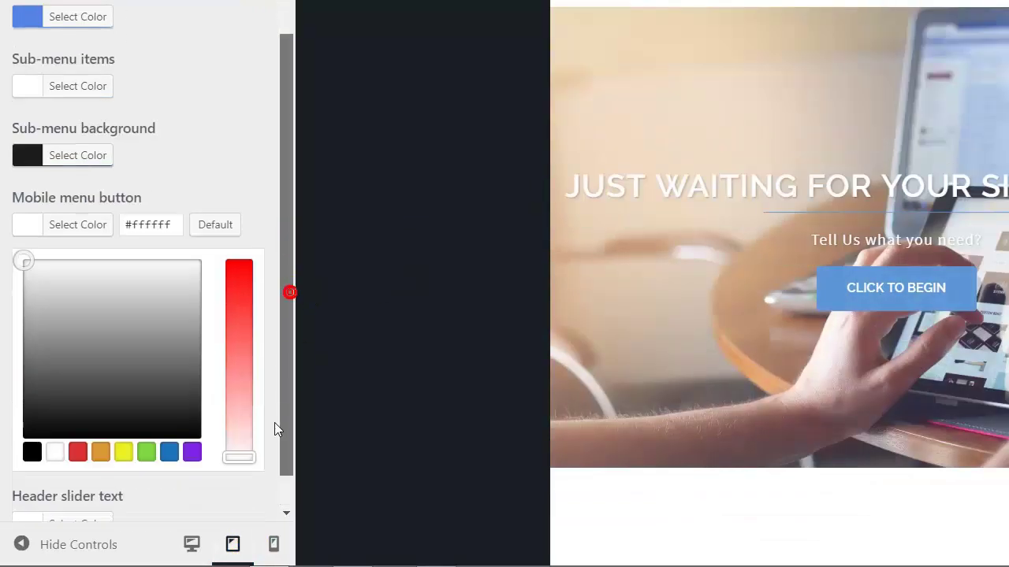
click(173, 367)
click(221, 475)
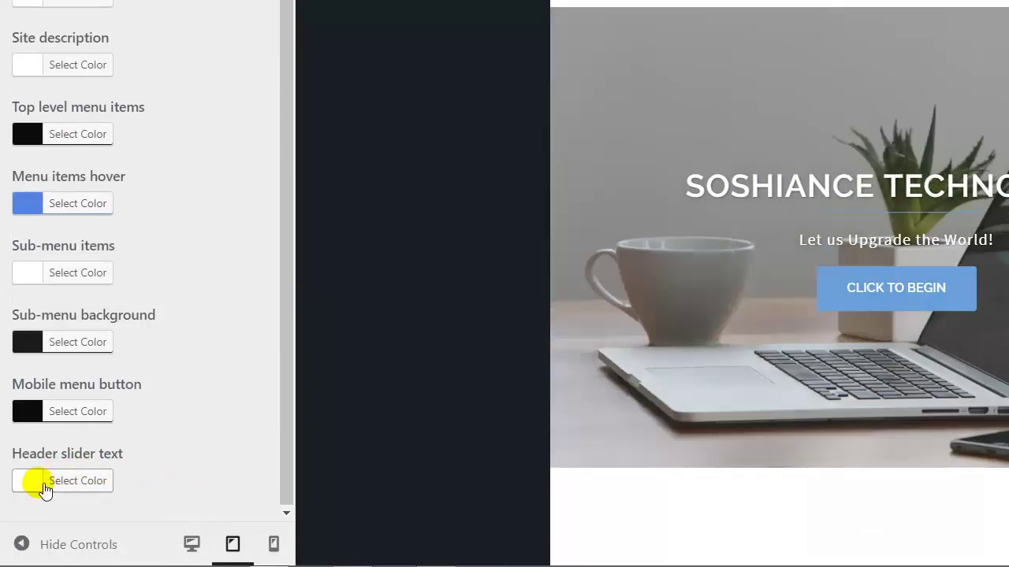
Step: Publish the header colour changes and go back to the colour sections
click(45, 489)
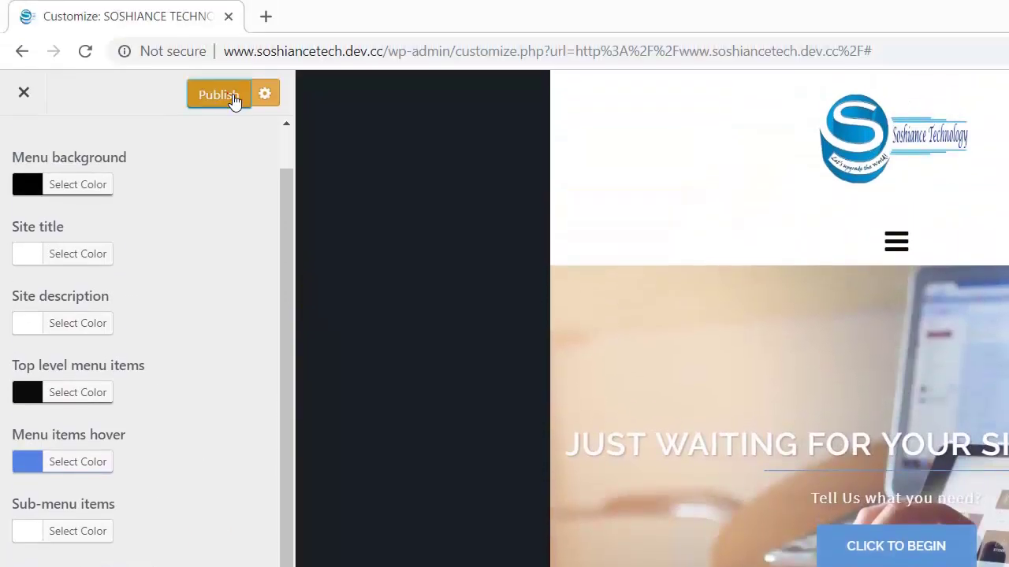
click(232, 96)
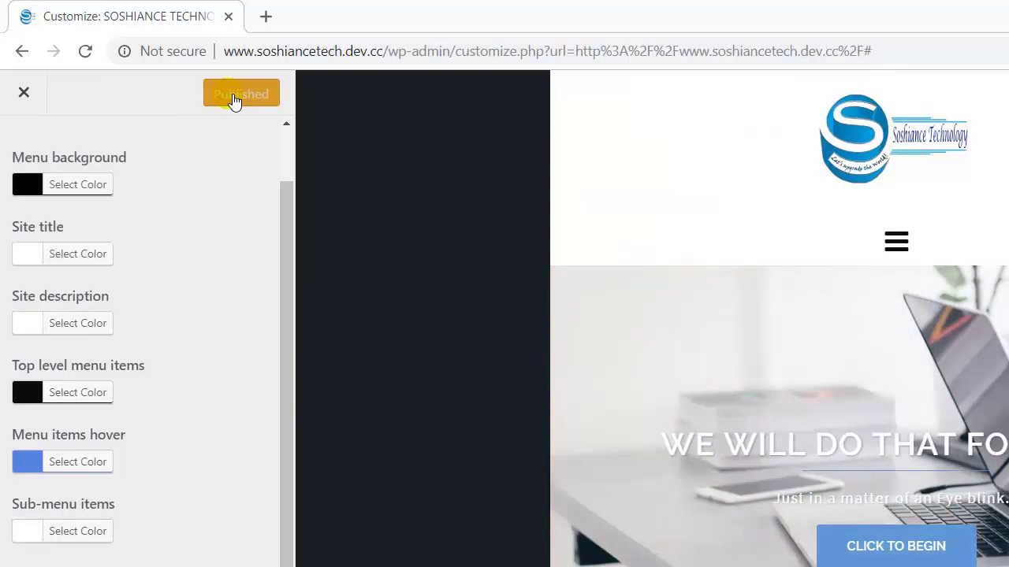
scroll(286, 151, up, 1)
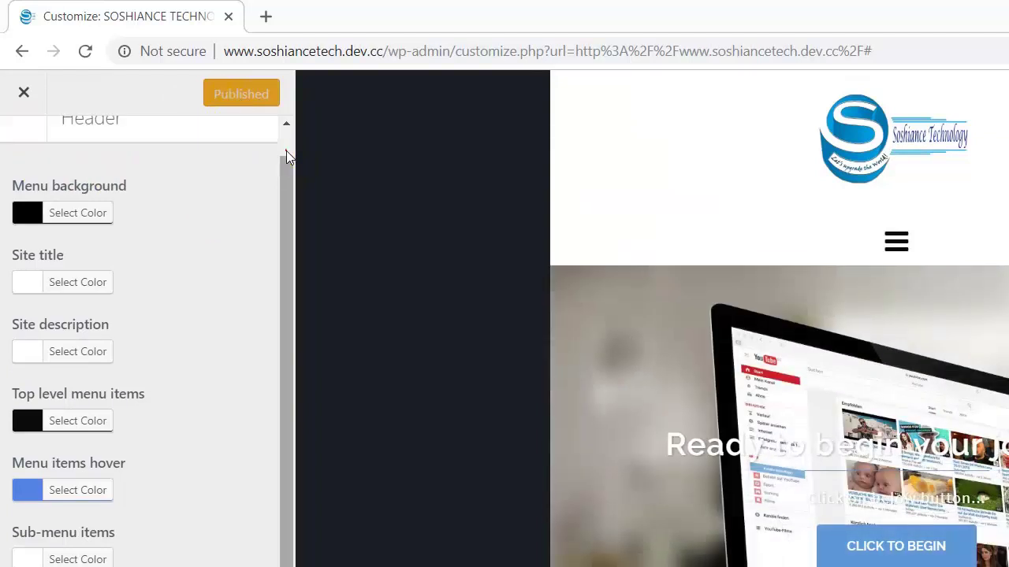
click(34, 179)
Step: In footer colours with desktop preview, set the footer widget area colour to #c6c6c6
click(89, 345)
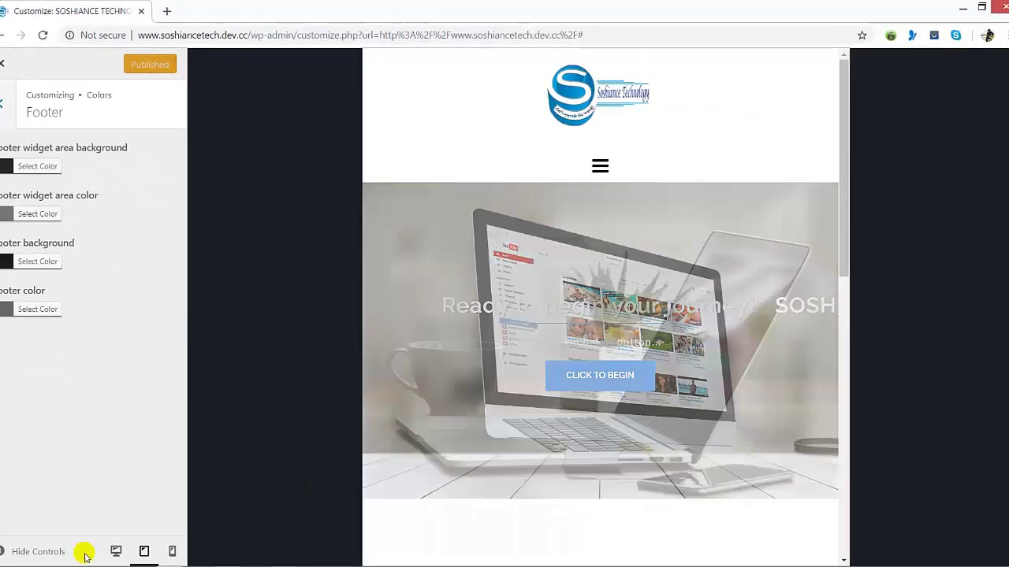
click(192, 566)
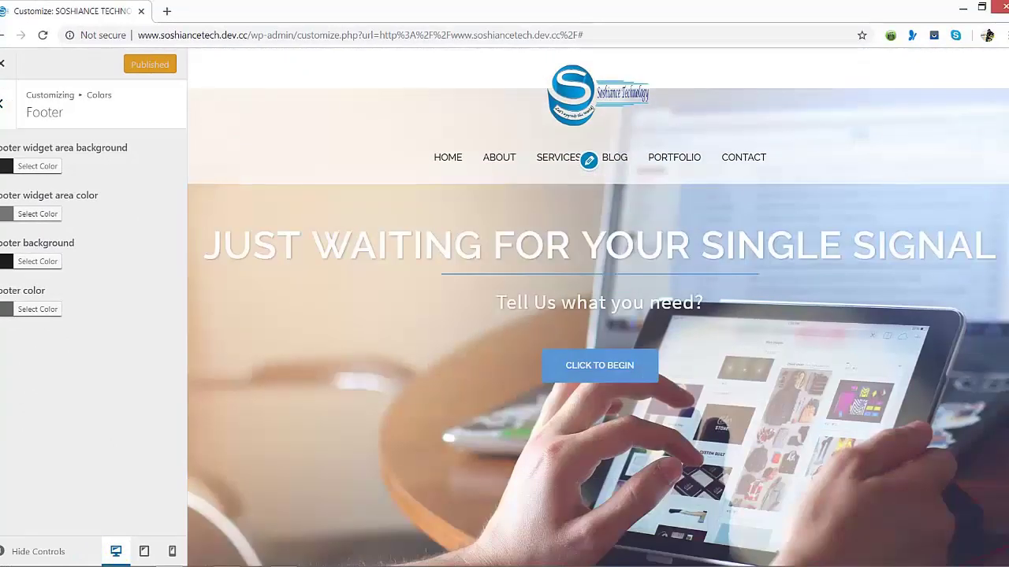
scroll(599, 315, down, 10)
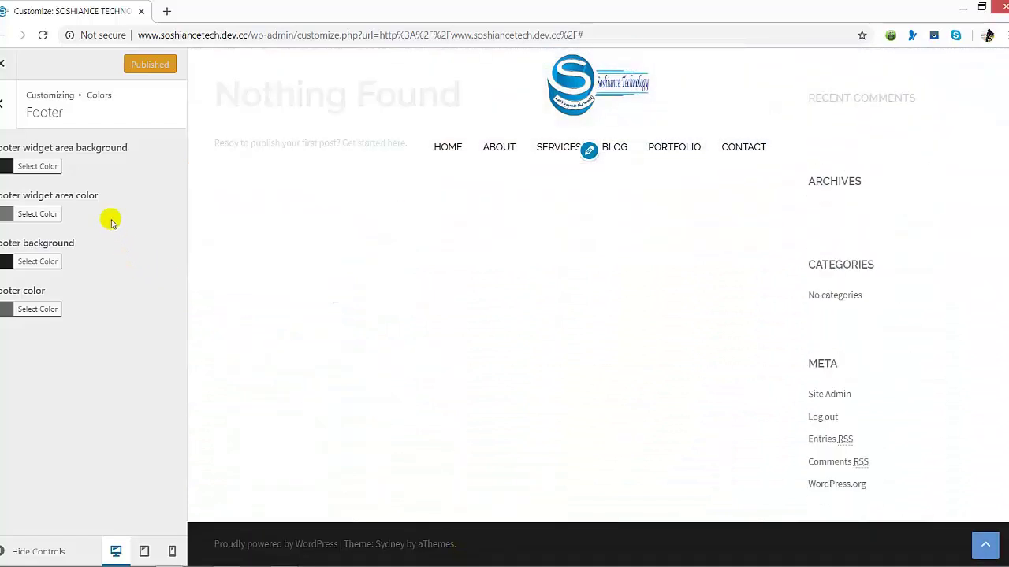
click(37, 216)
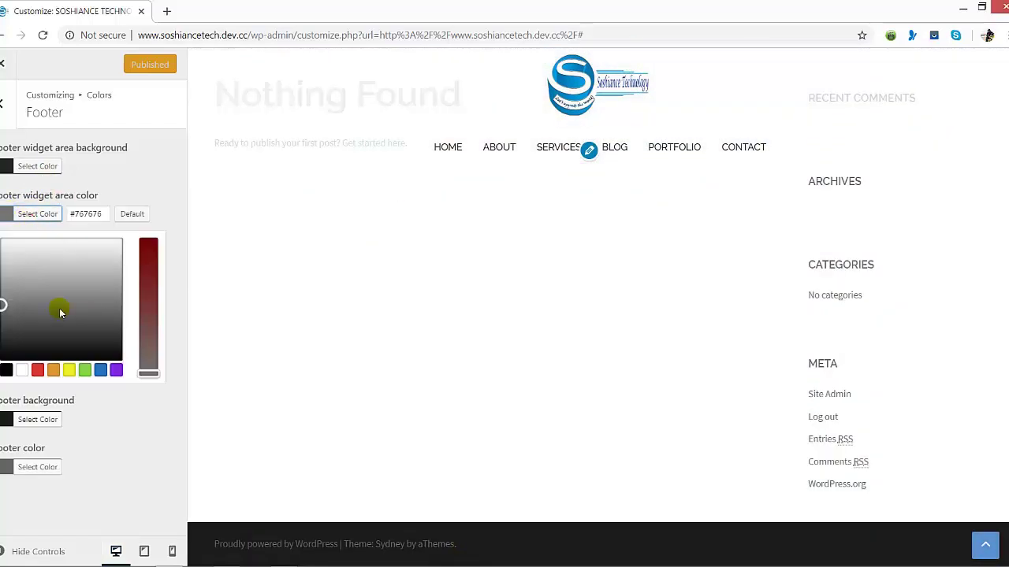
click(22, 249)
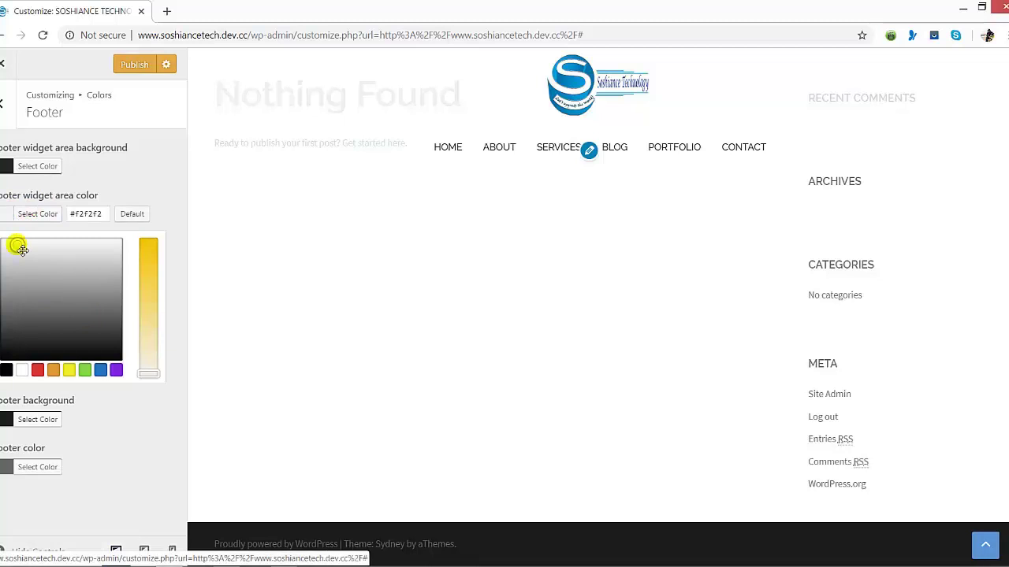
drag(22, 249, 18, 269)
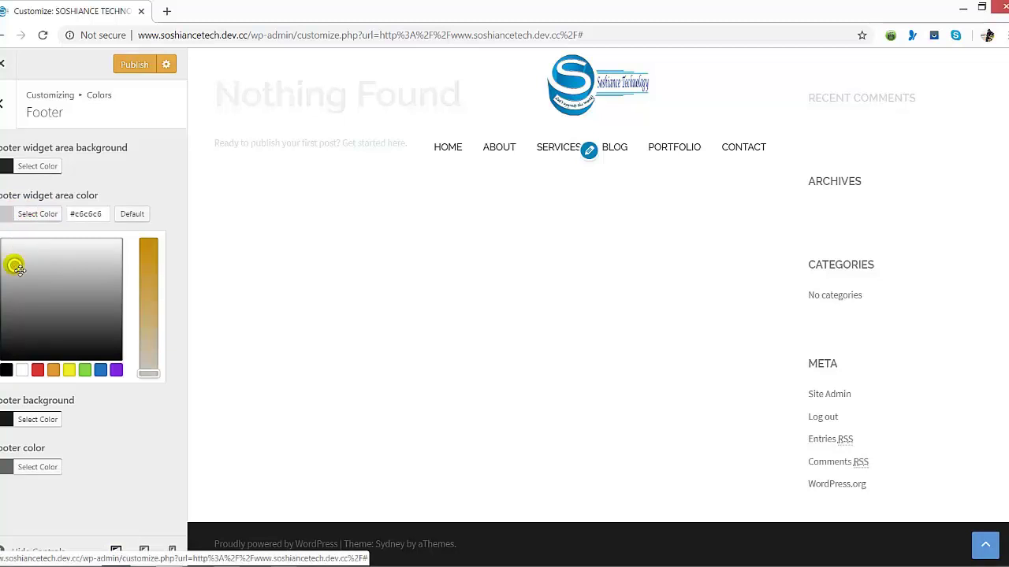
Step: Set the footer background to dark grey #727272 and the footer text to #ededed
click(8, 420)
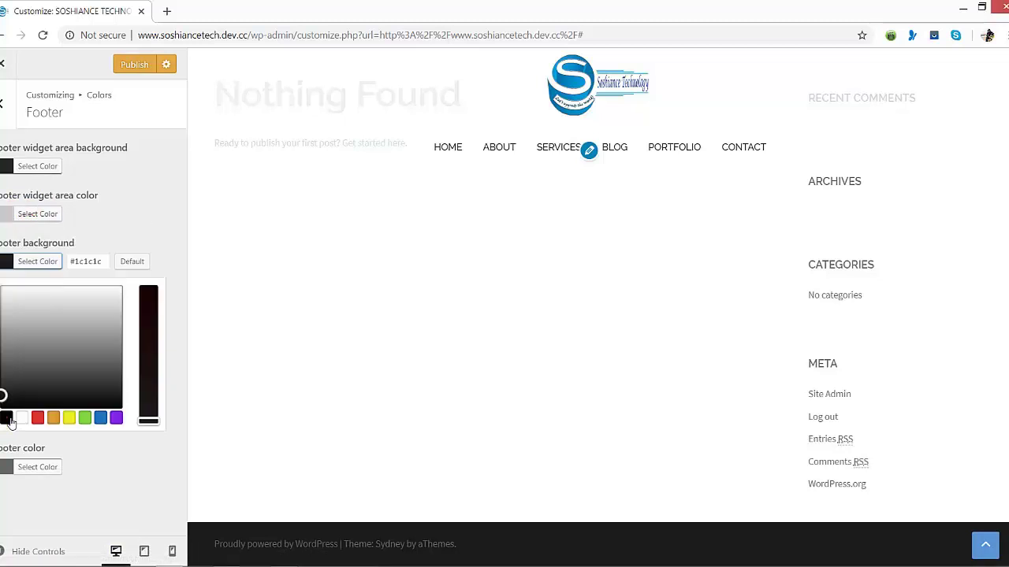
click(20, 306)
mouse_move(20, 337)
mouse_down()
mouse_move(13, 363)
mouse_move(14, 353)
mouse_up()
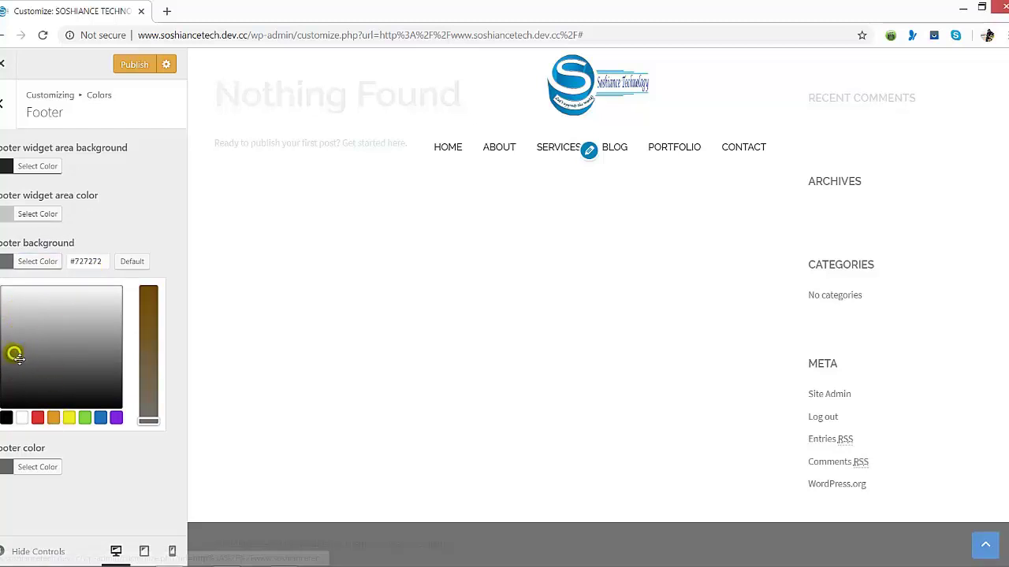
click(34, 467)
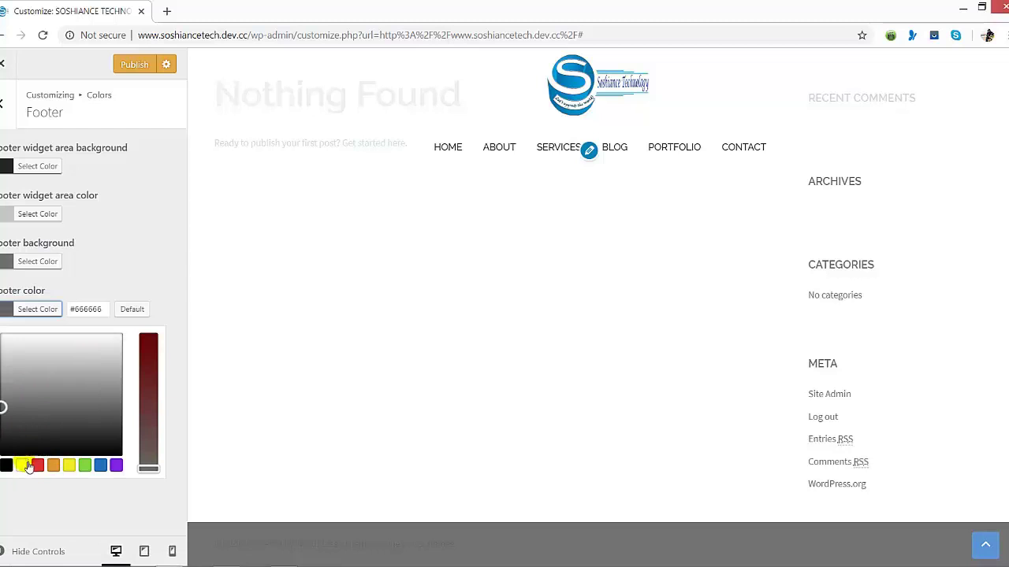
click(26, 466)
click(17, 343)
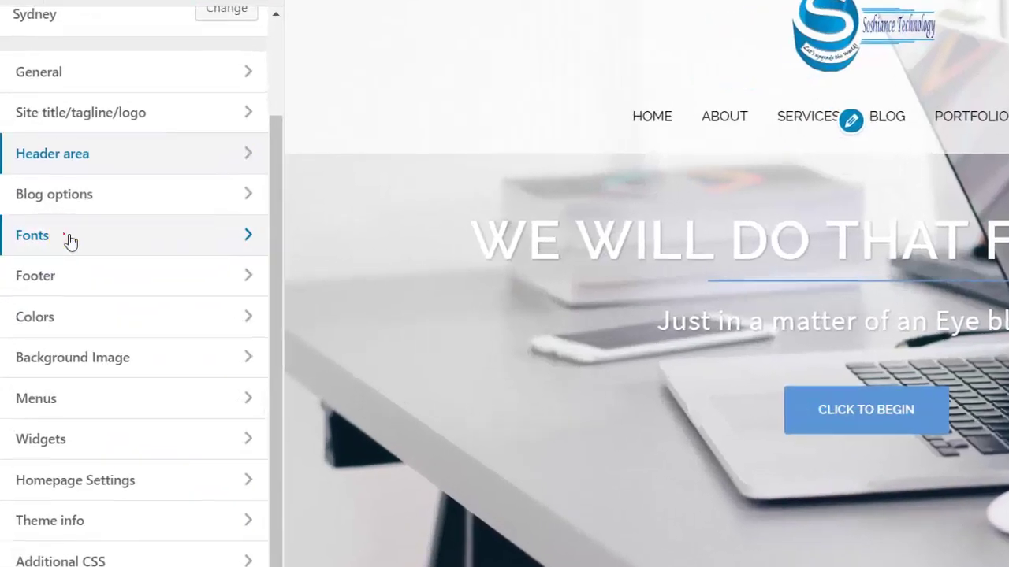
Step: In Typography, change the body and headings font weights to 600 (Raleway:600,600,600)
click(68, 242)
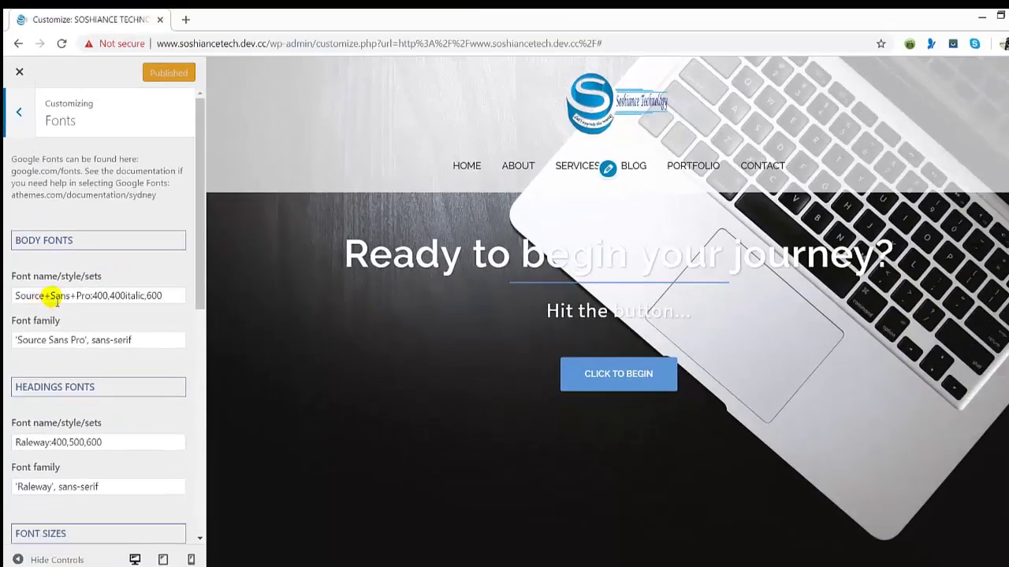
drag(51, 298, 114, 303)
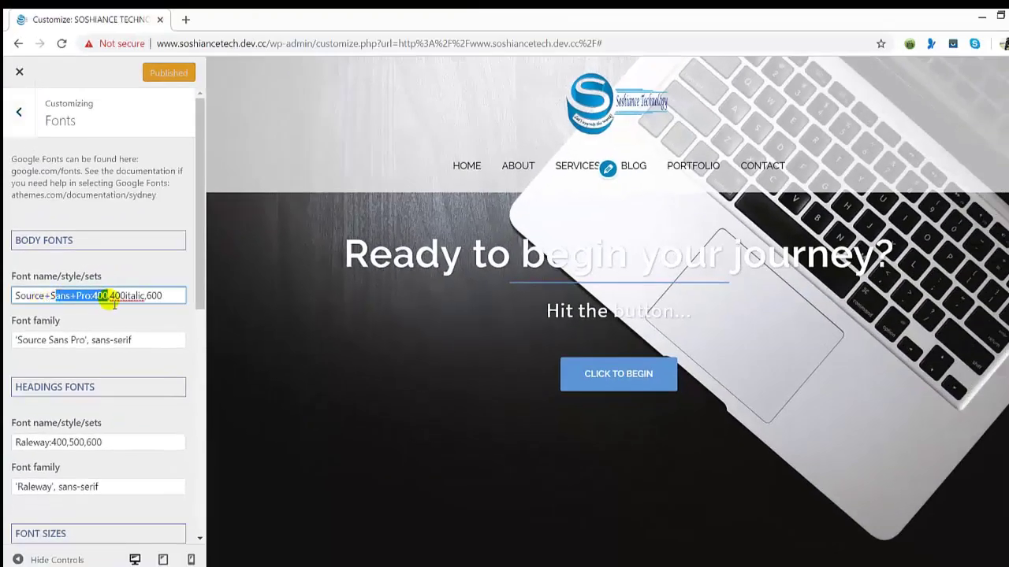
click(131, 306)
click(96, 301)
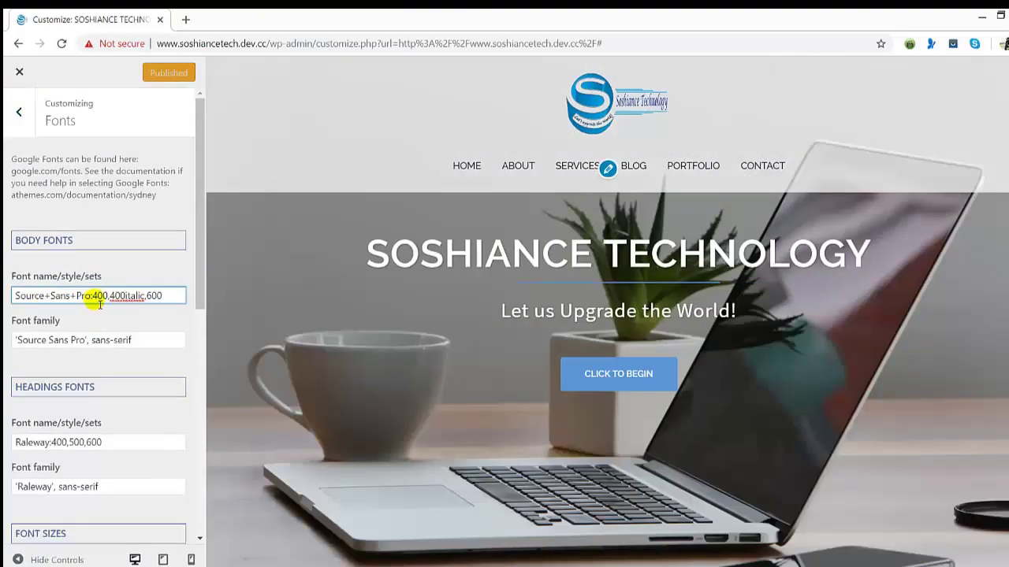
text(600)
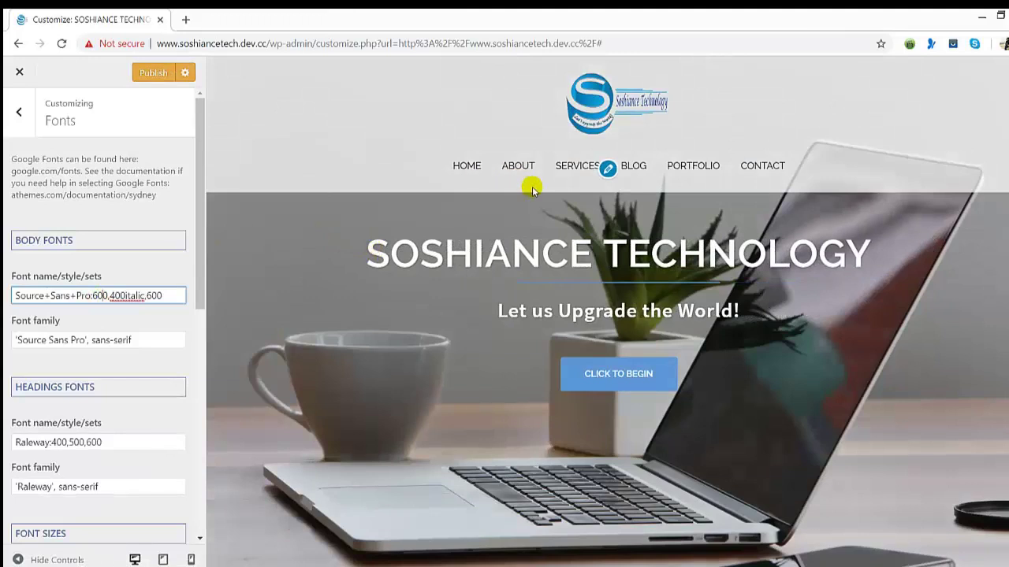
text(7)
text(8)
drag(203, 276, 214, 367)
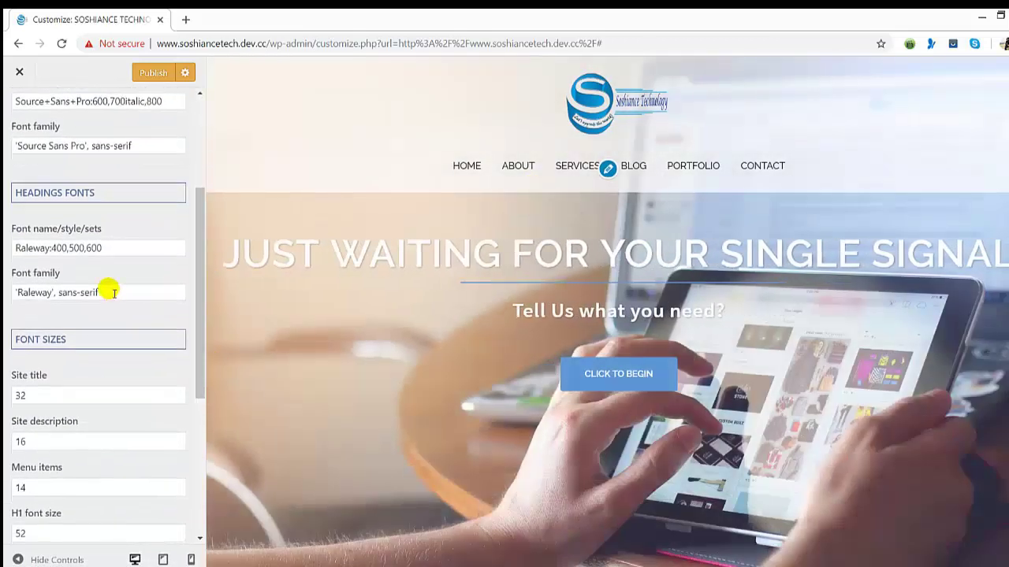
click(60, 249)
shift+click(60, 249)
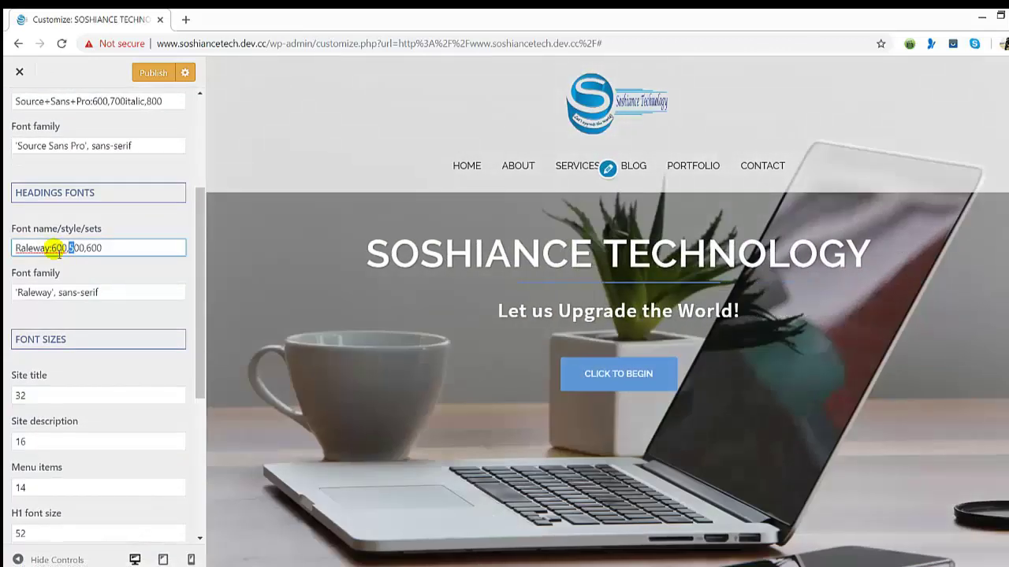
text(6)
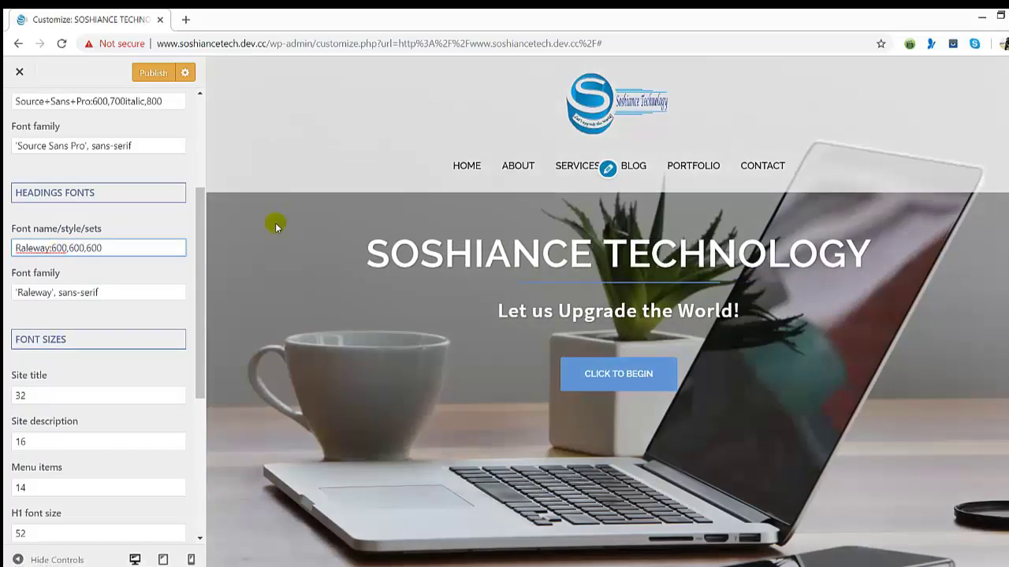
Step: Change the menu items font size from 14 to 17 and publish
click(73, 487)
key(BackSpace)
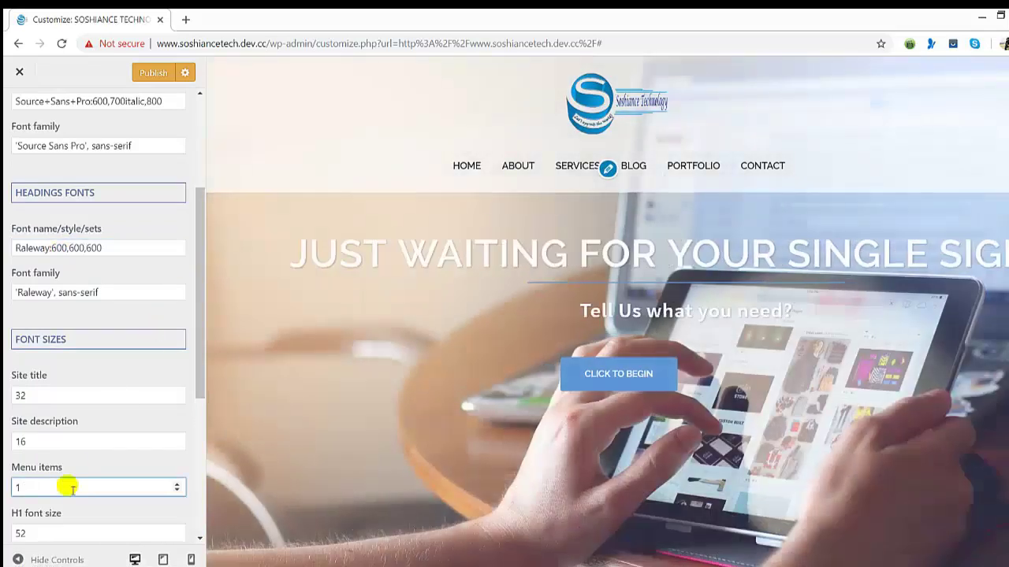
text(4)
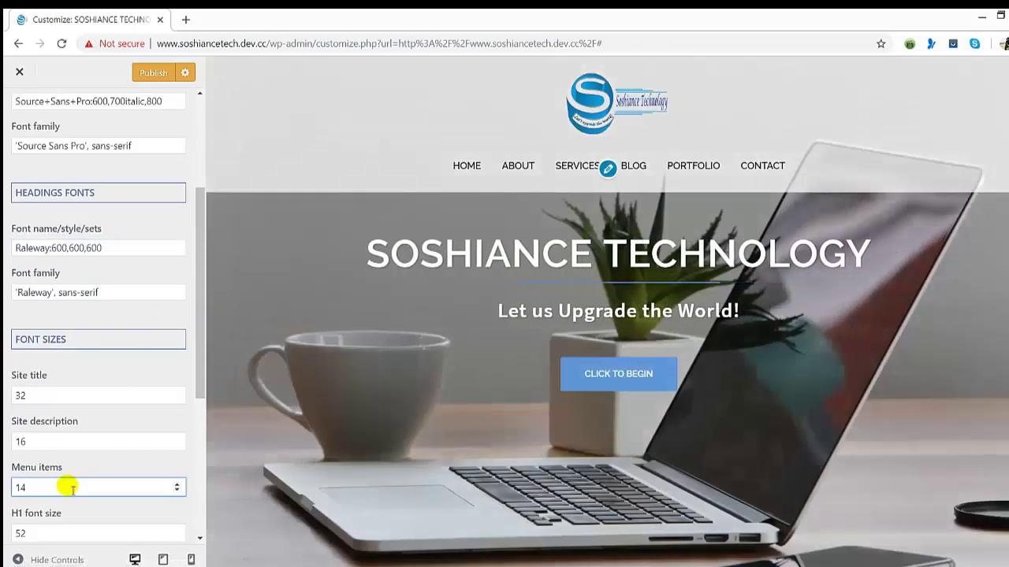
key(BackSpace)
text(6)
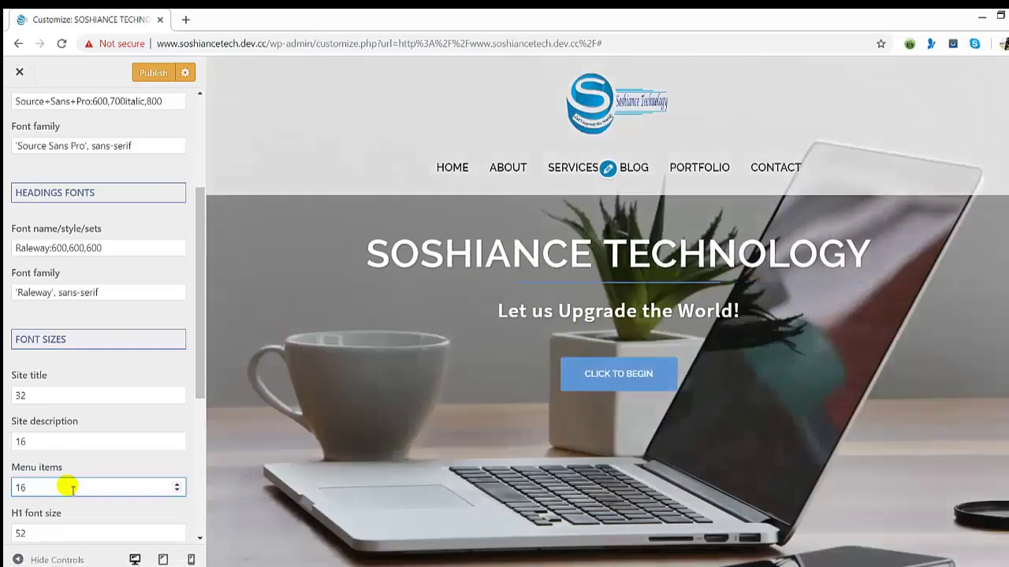
key(BackSpace)
text(7)
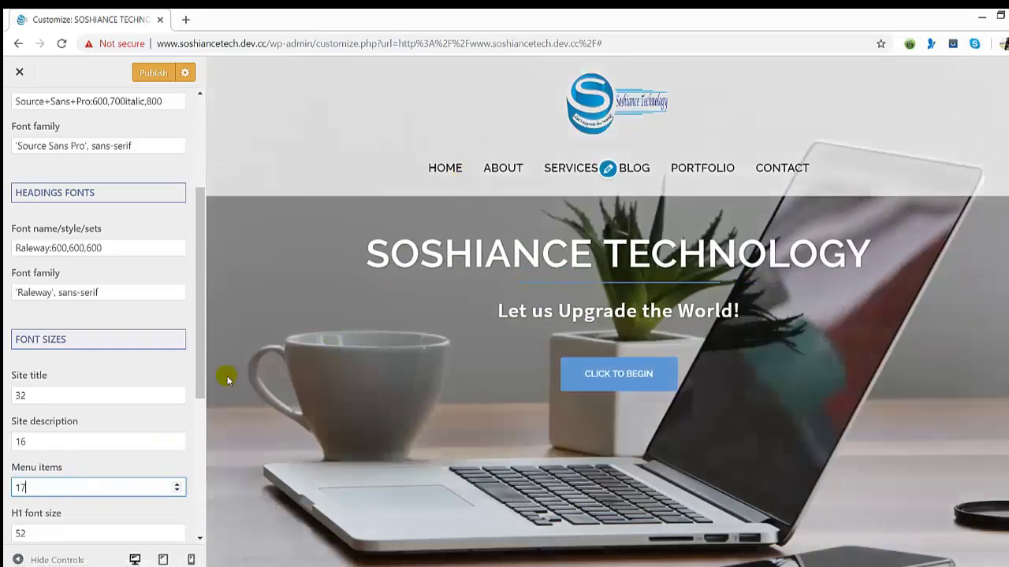
click(162, 79)
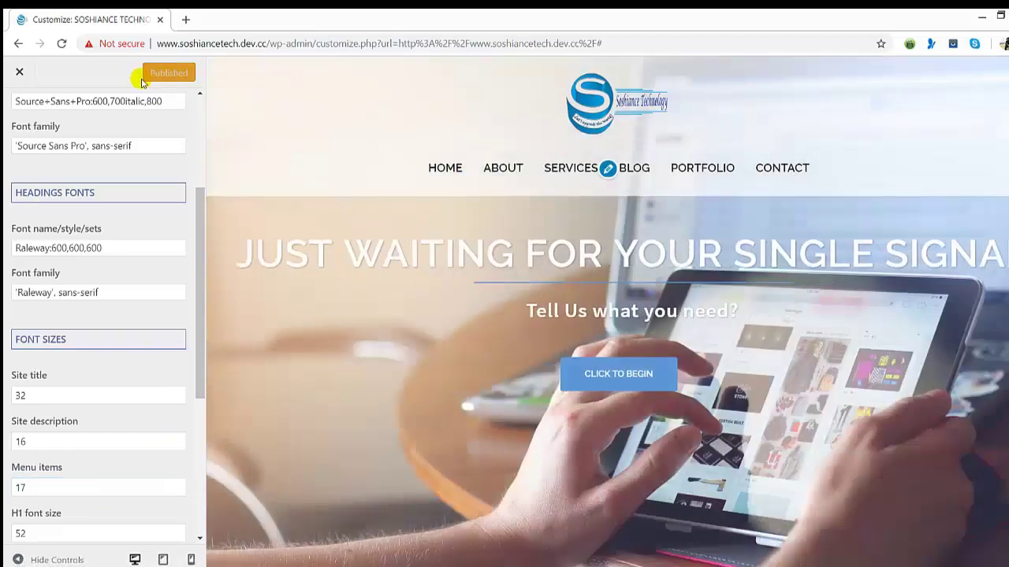
Step: Close the Customizer, go to the Dashboard, and reach Plugins > Add New
click(19, 72)
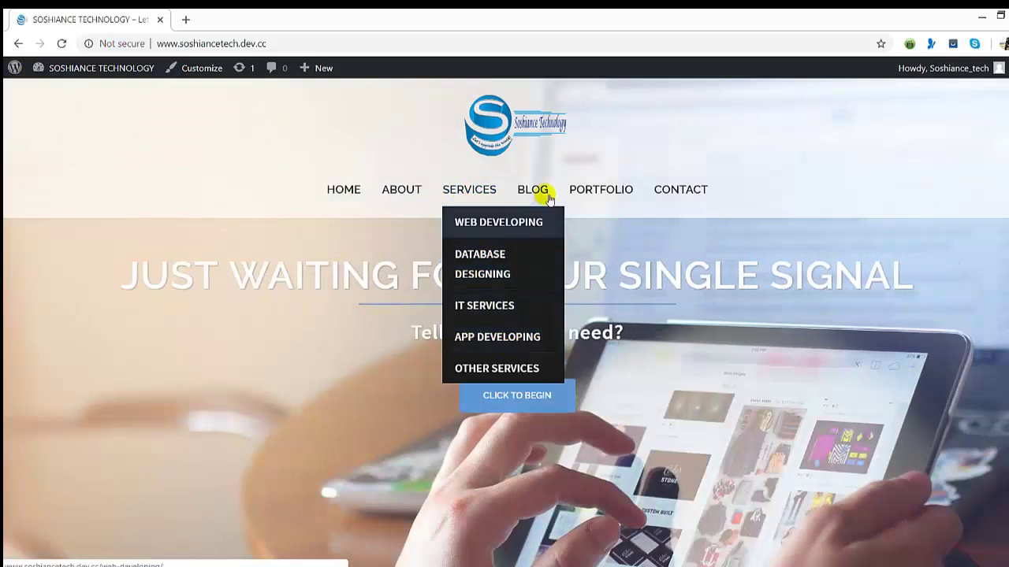
click(667, 193)
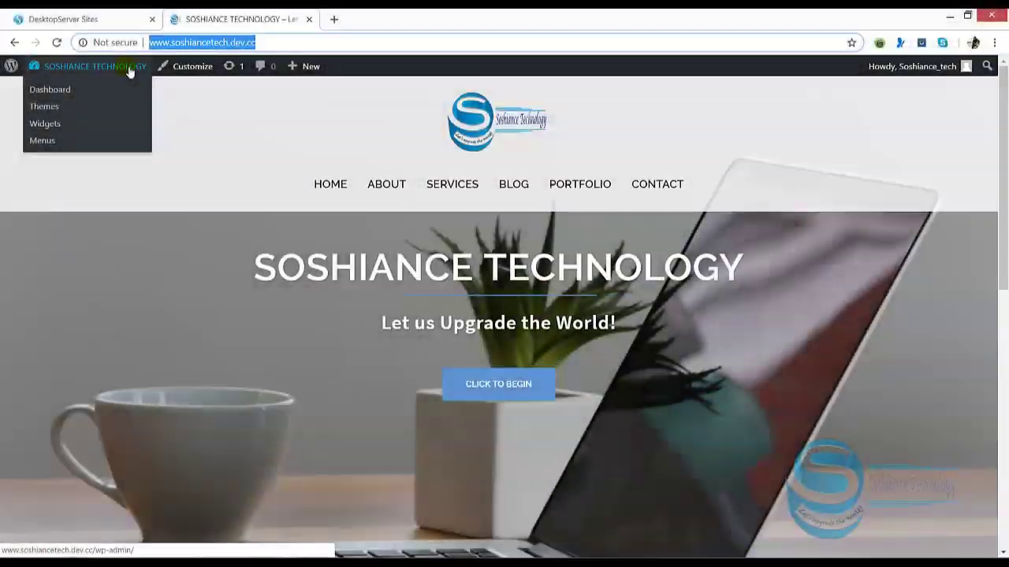
click(125, 67)
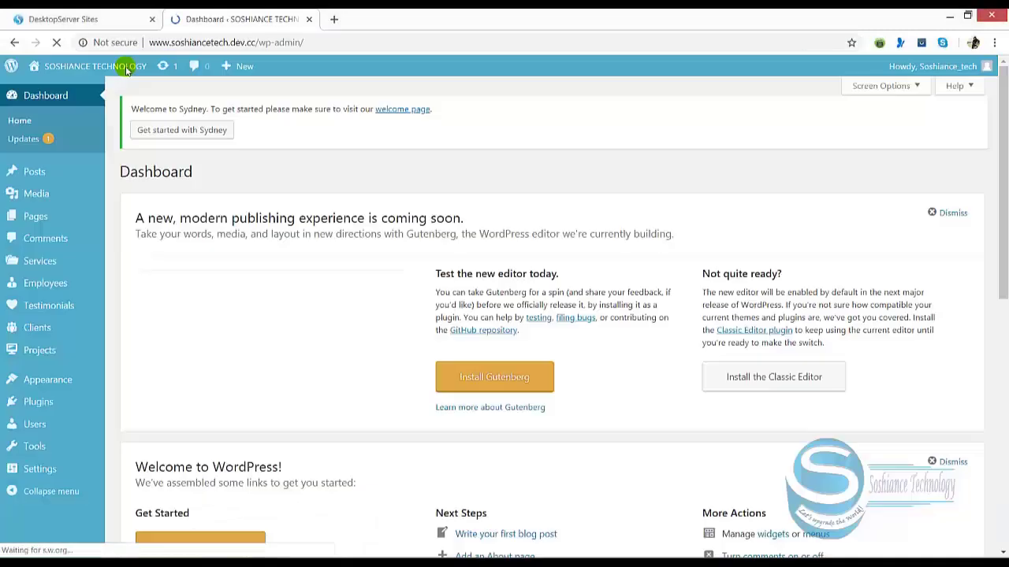
mouse_move(66, 260)
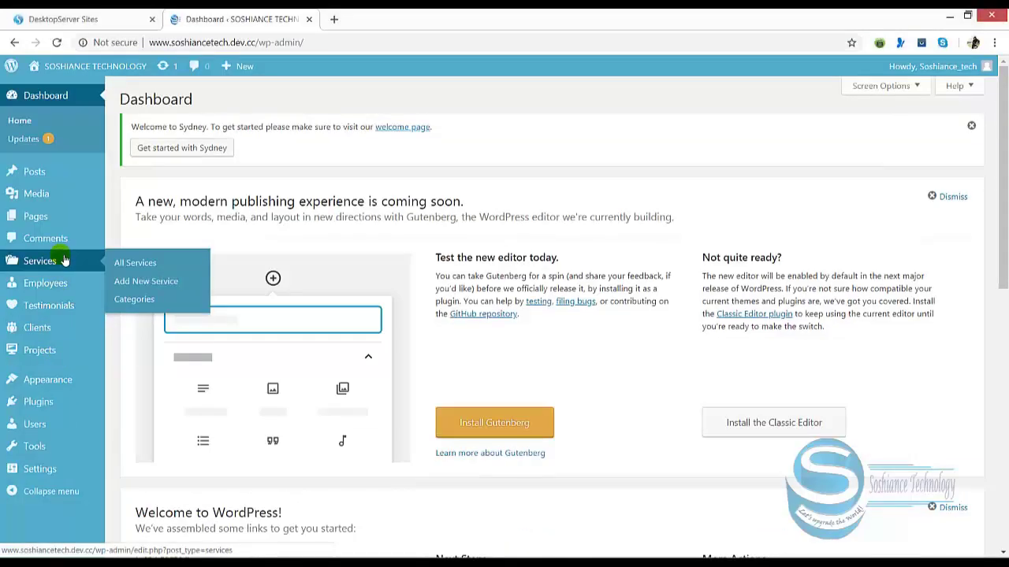
click(43, 402)
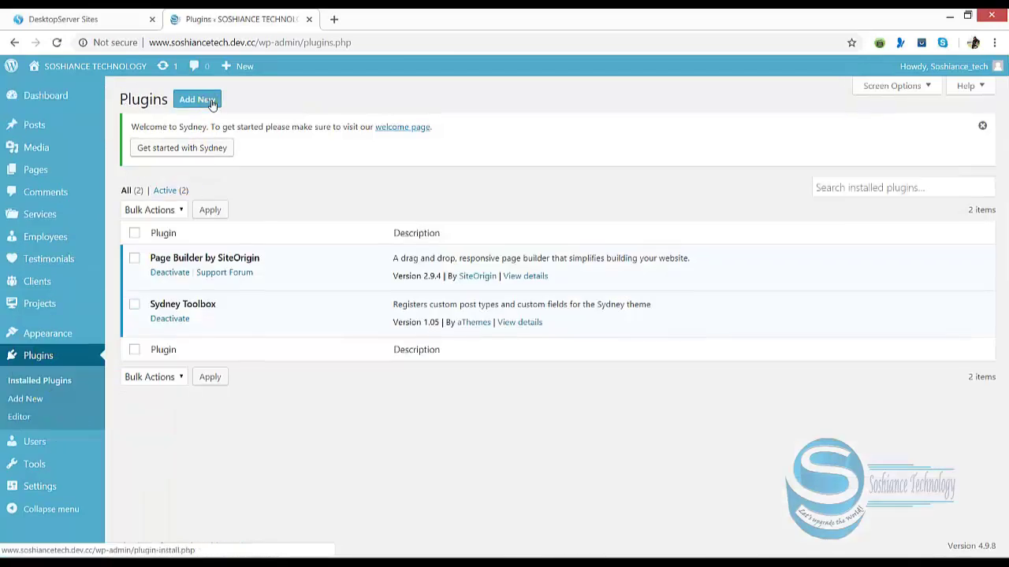
click(206, 101)
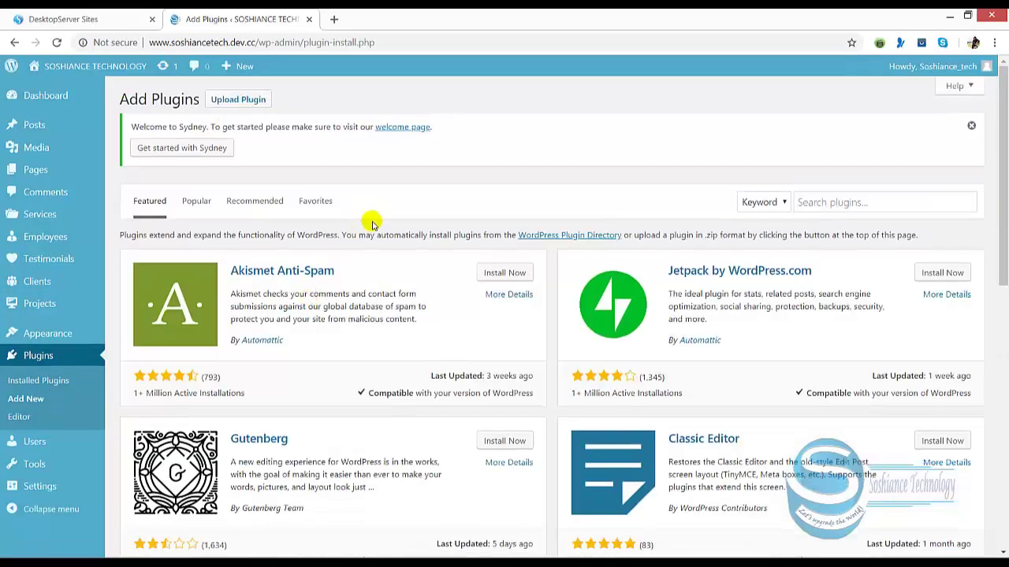
Step: Search for 'Elementor', install and activate Elementor Page Builder, and close its welcome screen
click(830, 203)
click(750, 229)
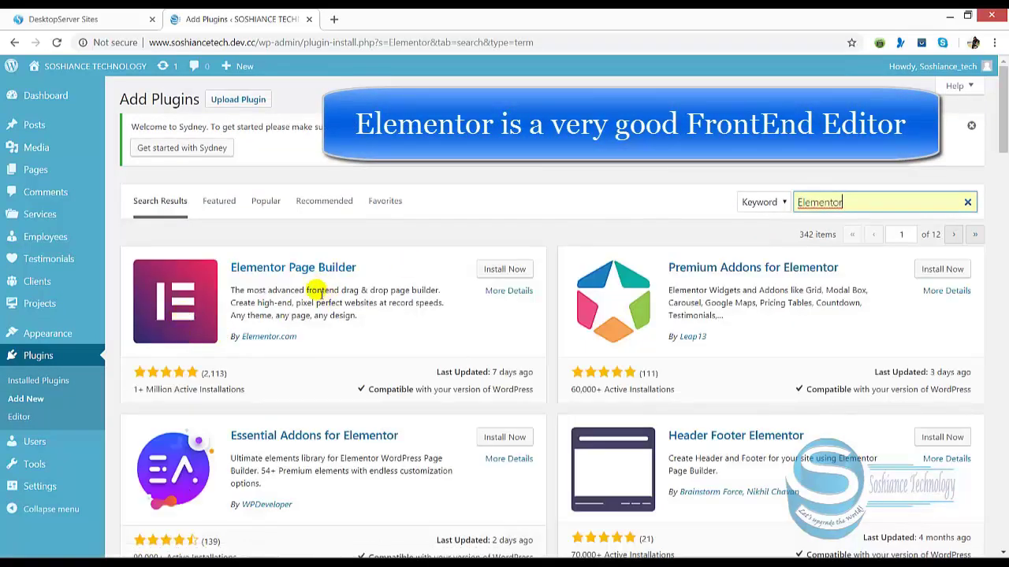
drag(234, 291, 431, 315)
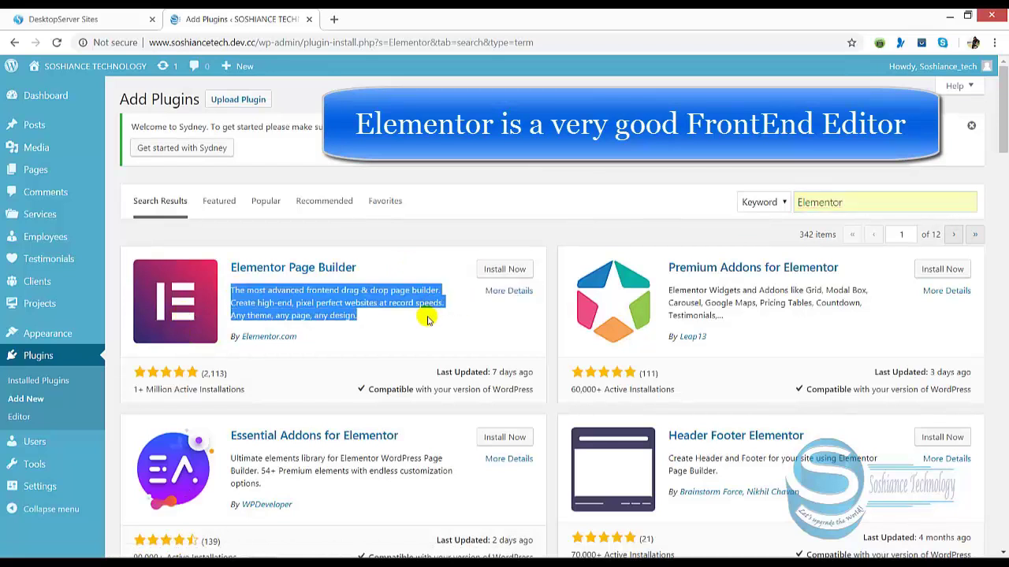
drag(130, 389, 193, 396)
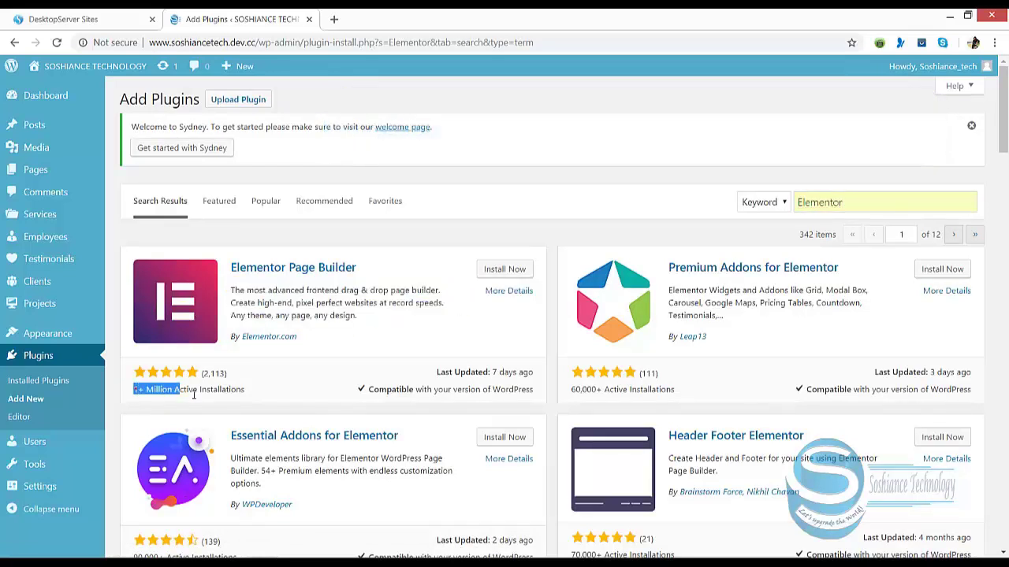
click(498, 275)
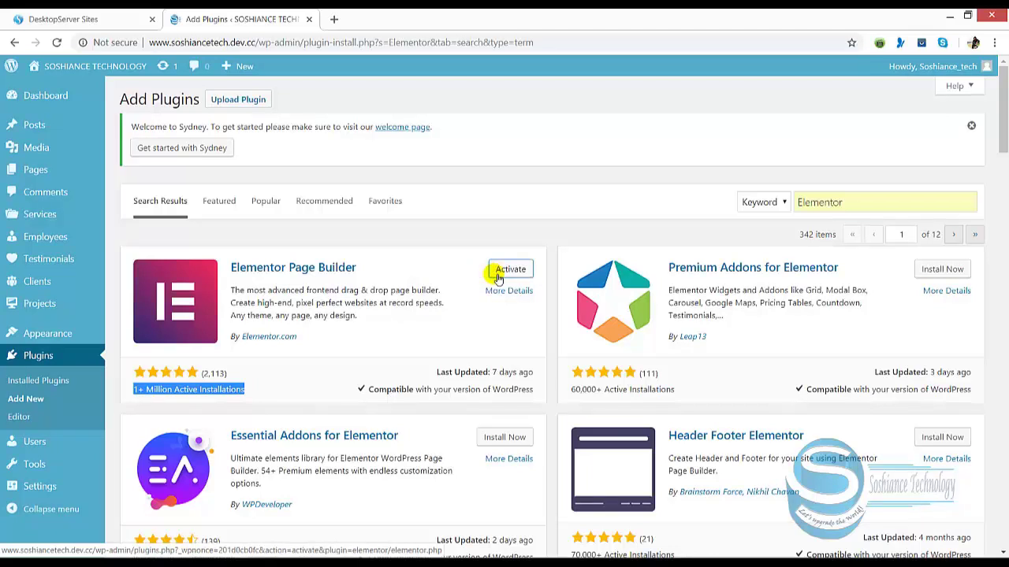
click(498, 276)
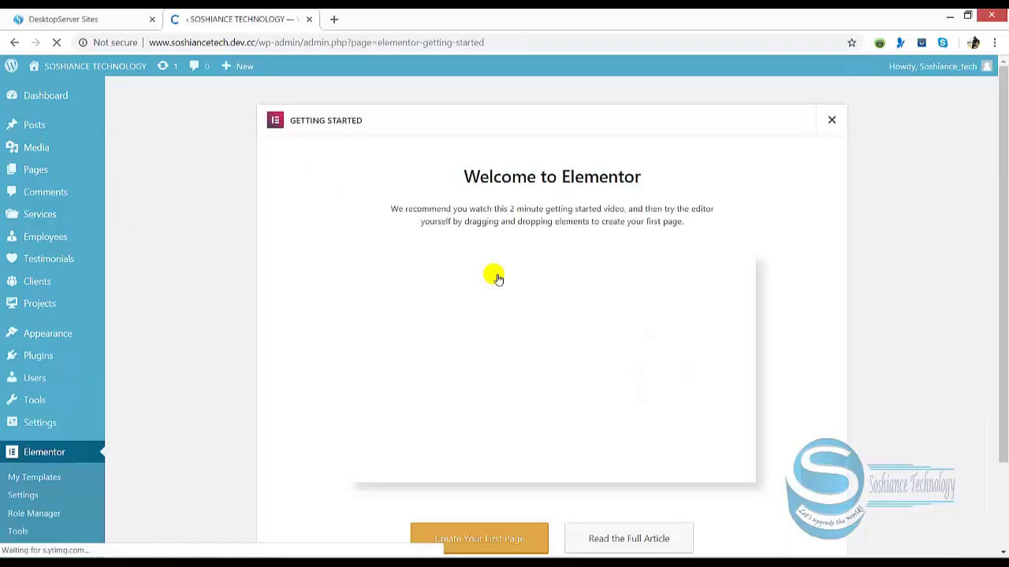
click(833, 122)
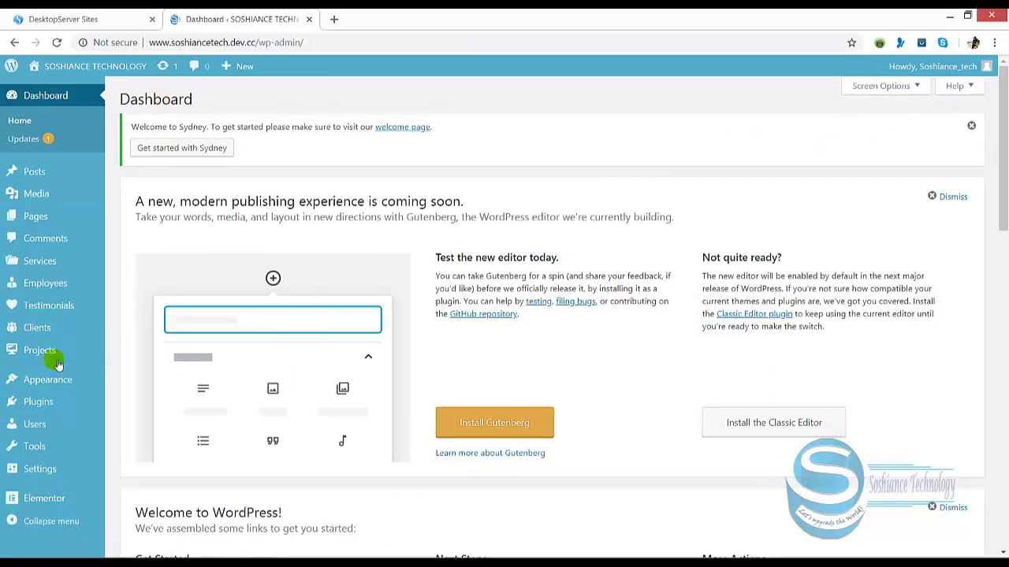
Step: Open the About page from the live site in the page editor
click(49, 400)
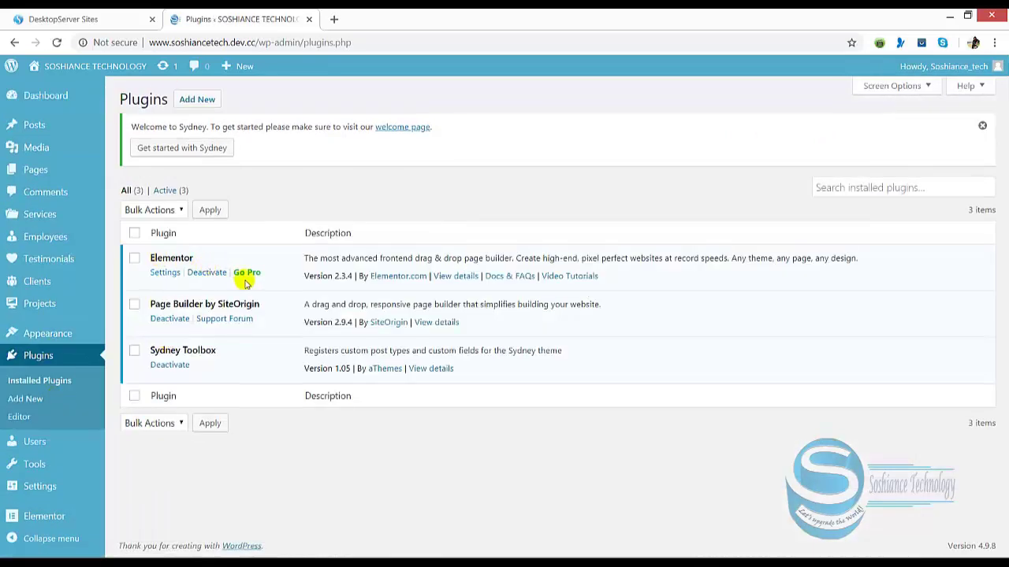
click(94, 66)
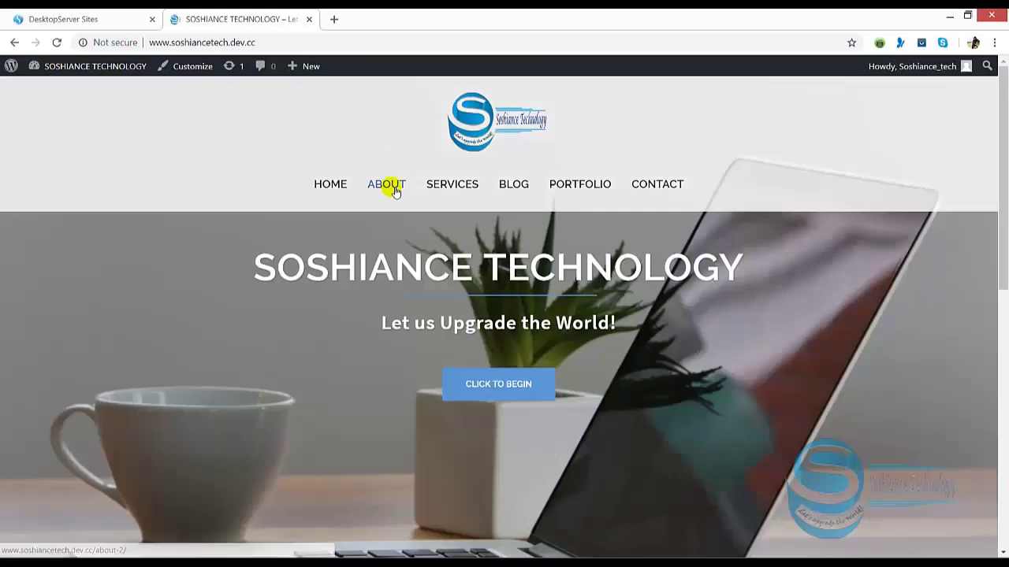
click(388, 185)
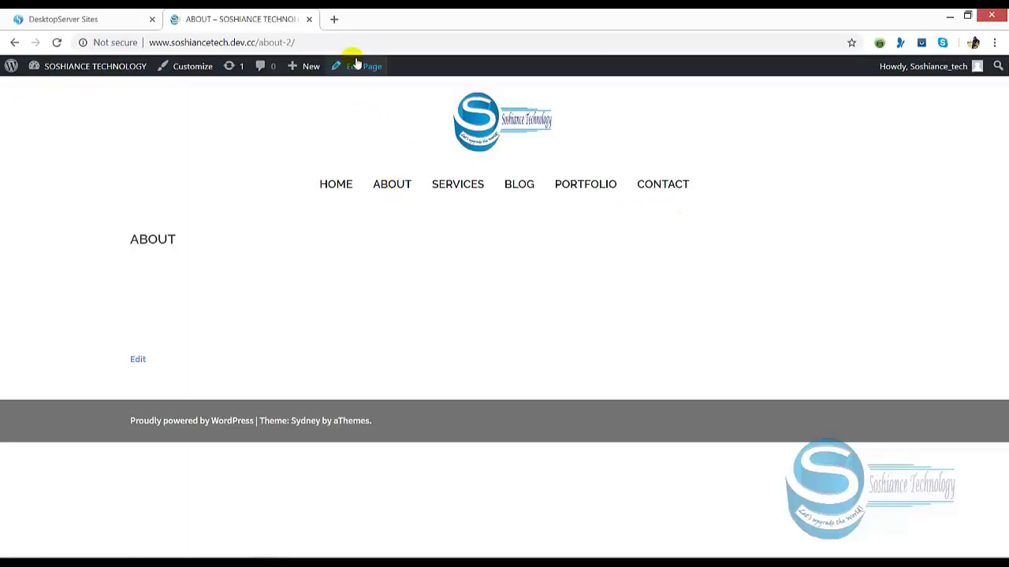
click(356, 65)
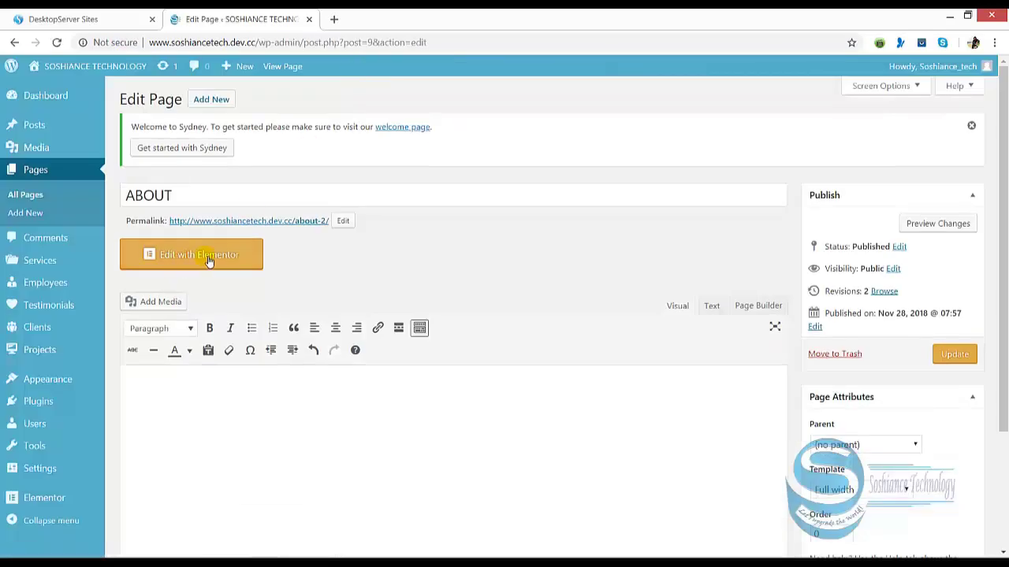
Step: Keep the Full width template, update the About page, and launch Elementor
click(844, 490)
click(850, 469)
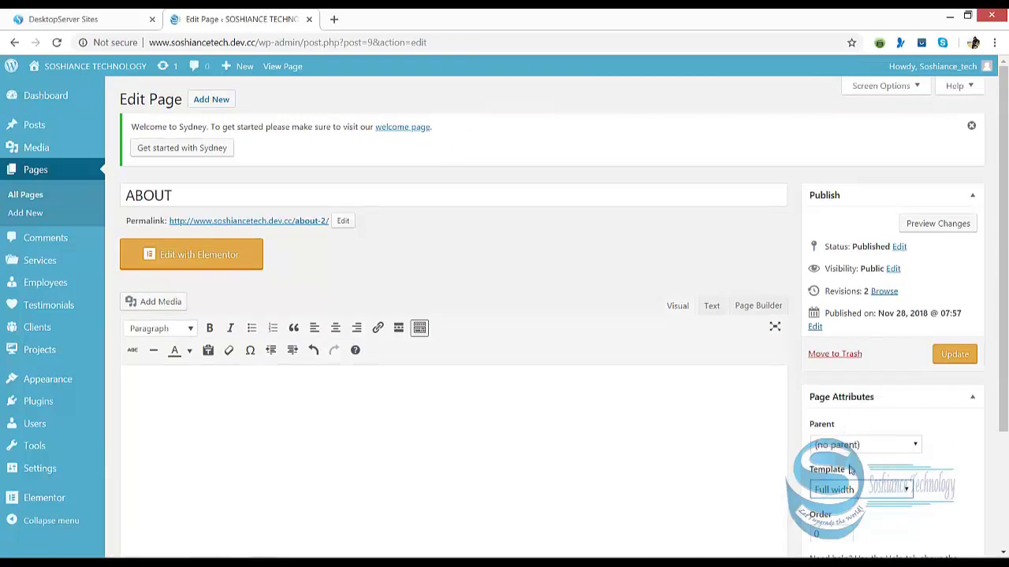
click(955, 354)
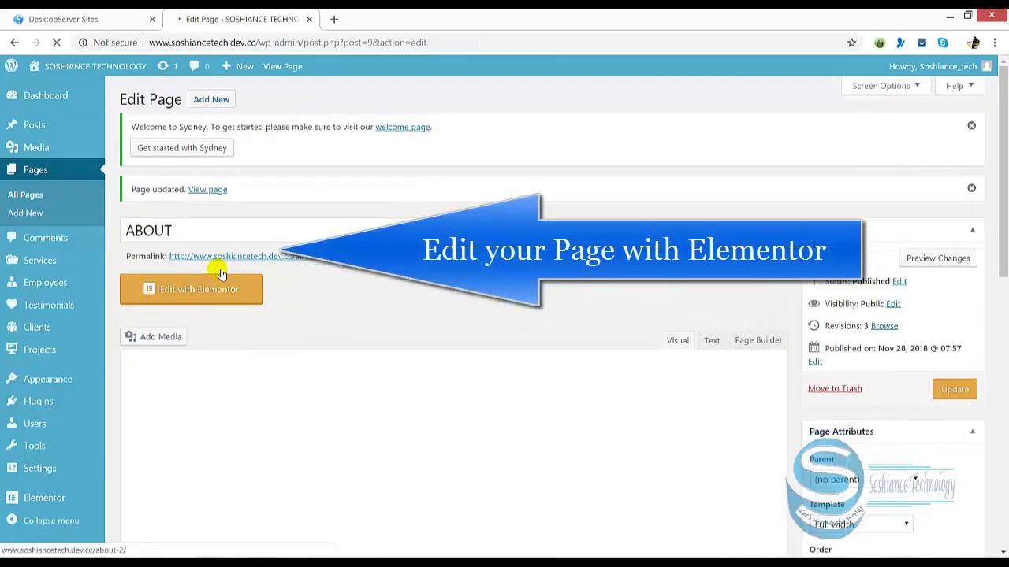
click(220, 285)
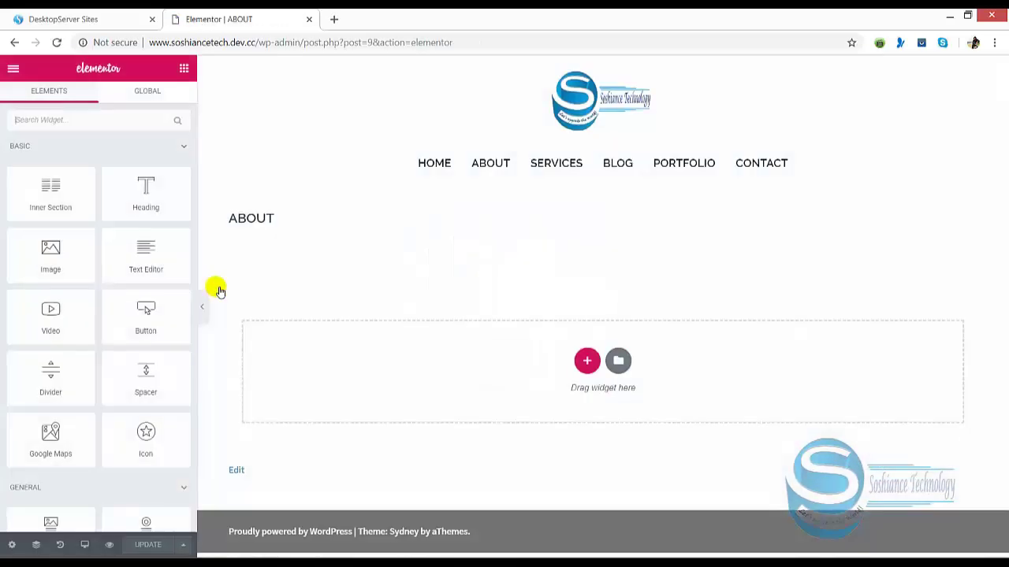
Step: Replace the empty section with a new two-column section under ABOUT
click(620, 246)
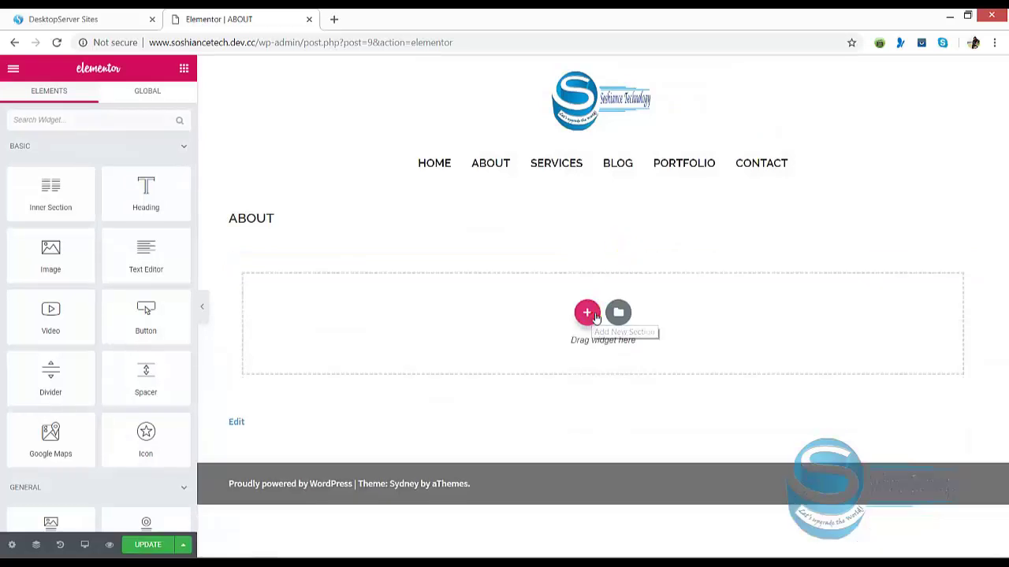
click(587, 313)
click(487, 353)
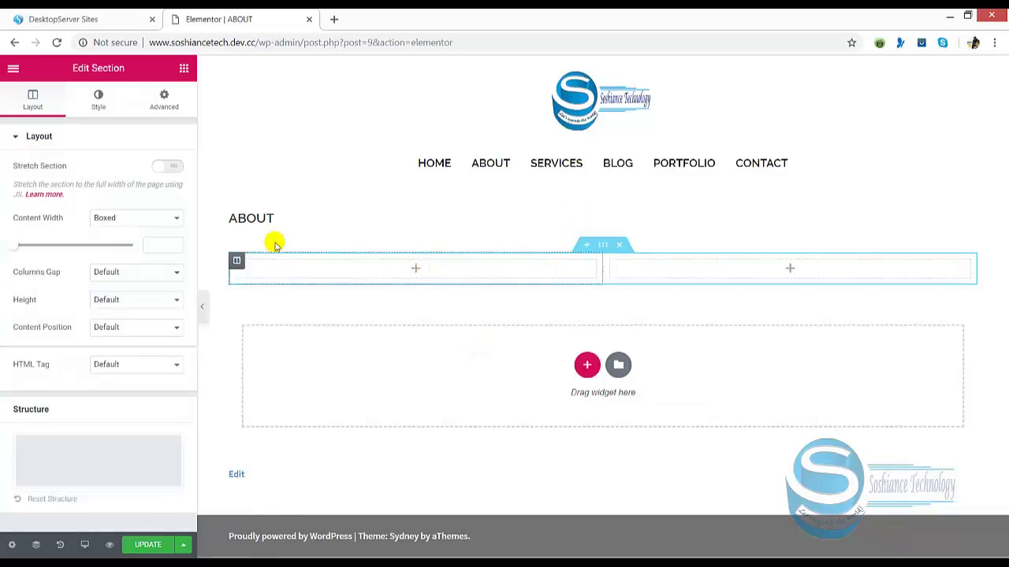
Step: Stretch the section full width with no column gap, fit-to-screen height and Middle content position
click(169, 168)
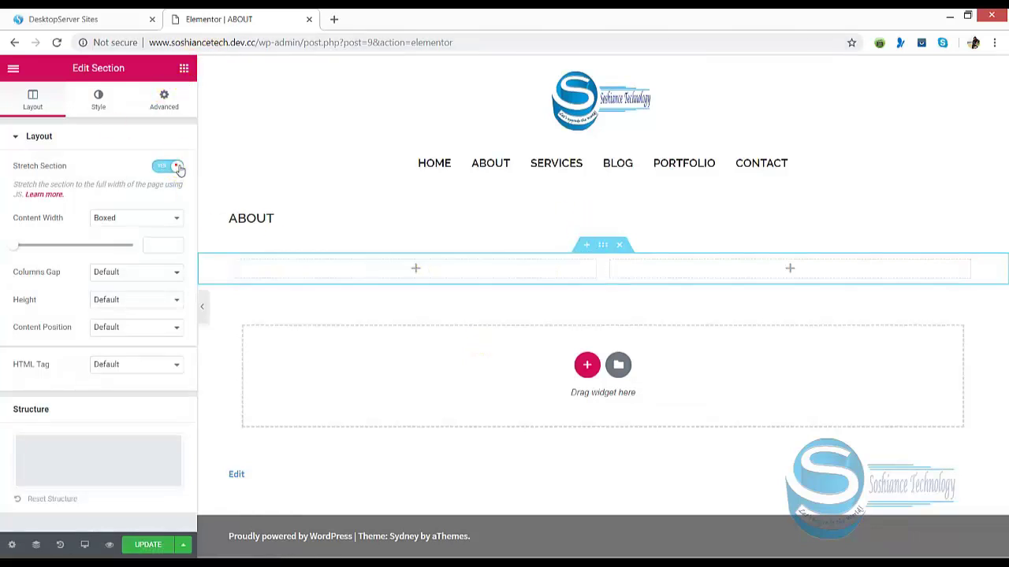
click(142, 283)
click(142, 312)
click(164, 301)
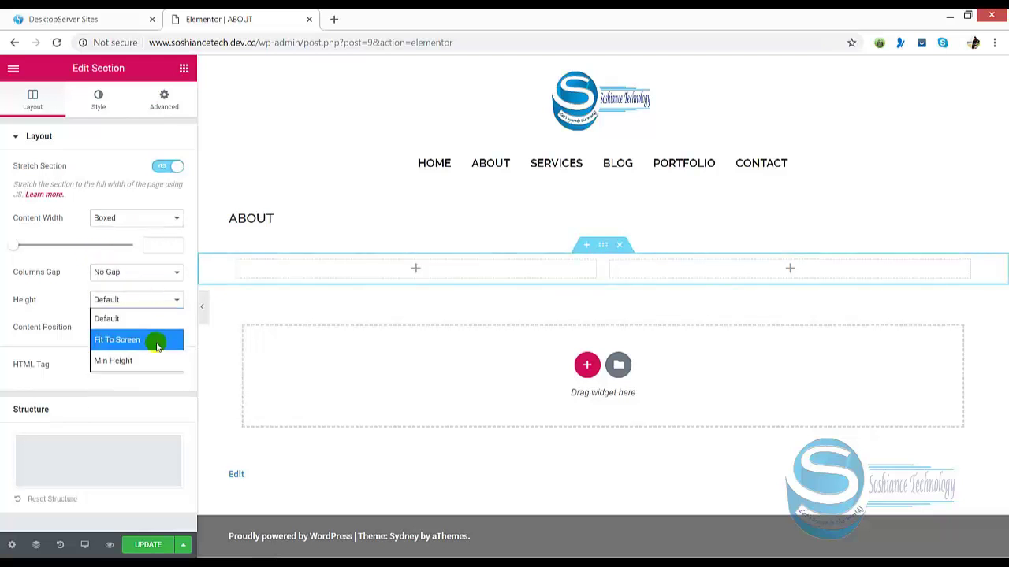
click(156, 345)
click(146, 357)
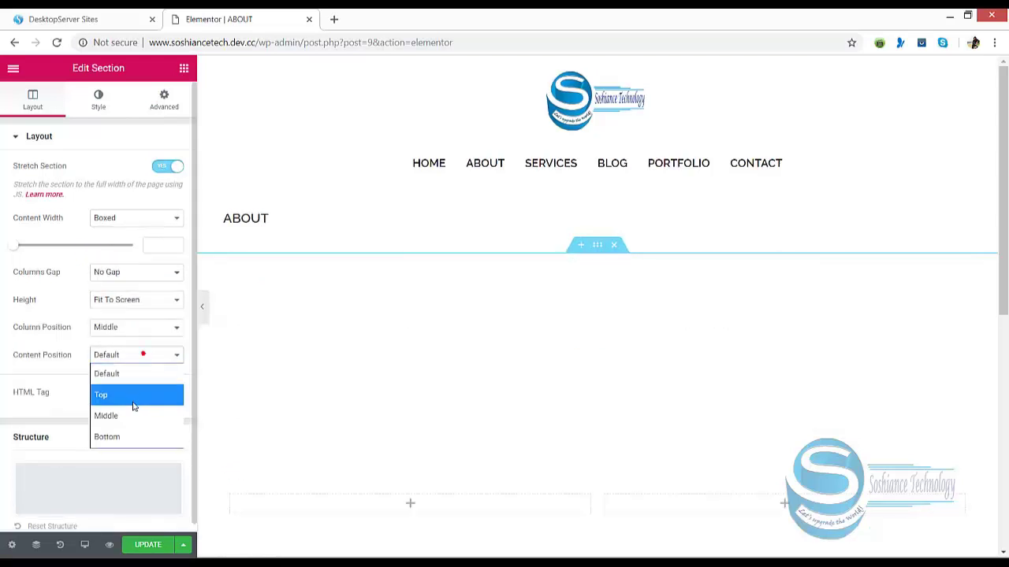
click(133, 415)
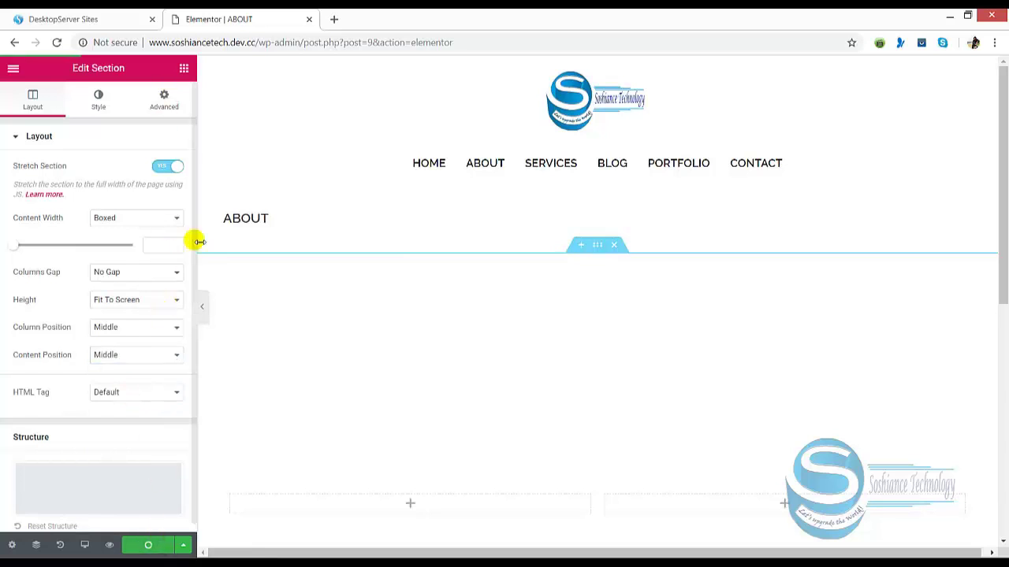
click(185, 69)
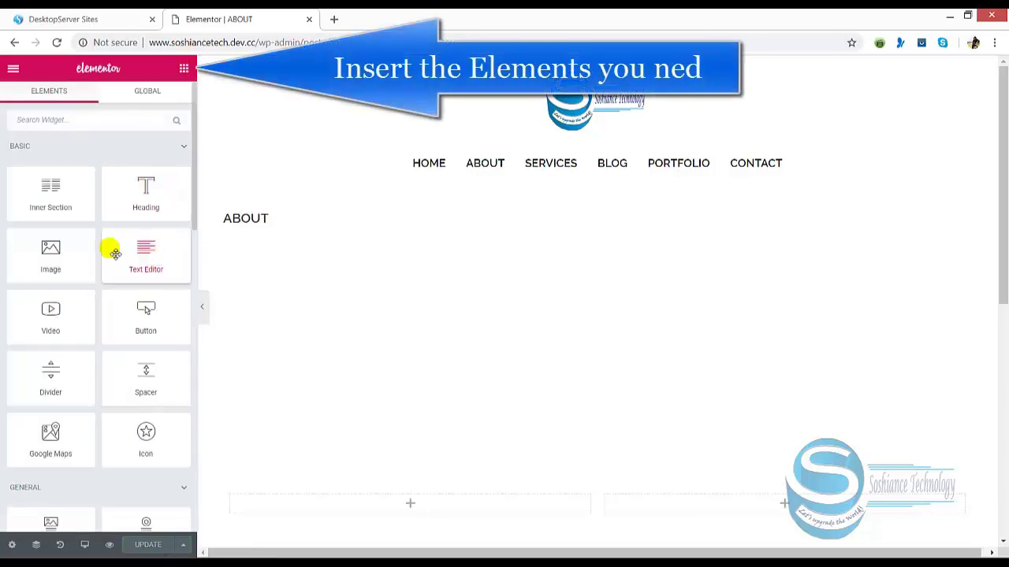
Step: Add an Image widget to the left column showing the ST logo from the Media Library
drag(70, 267, 356, 504)
scroll(628, 309, down, 3)
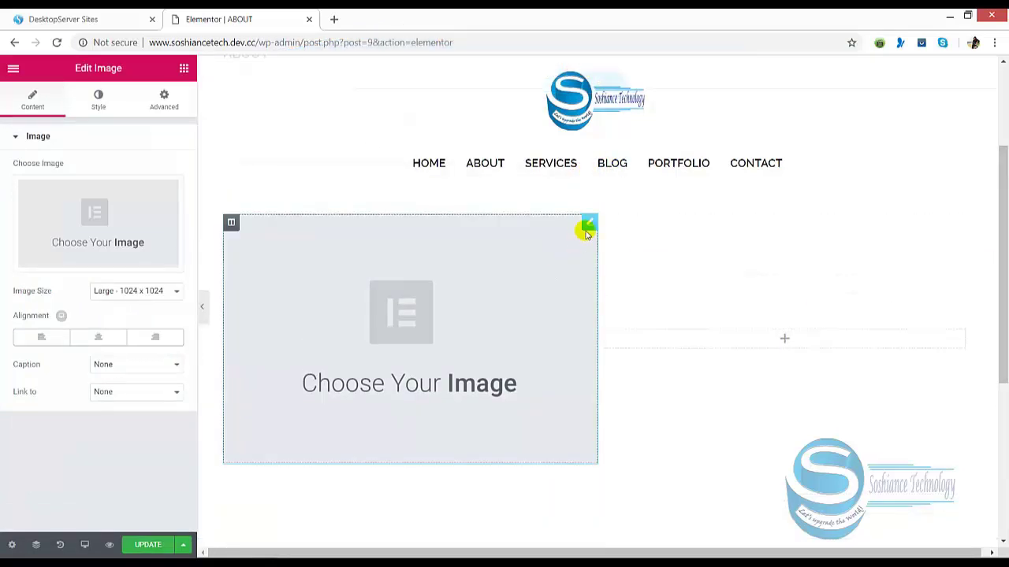
click(115, 212)
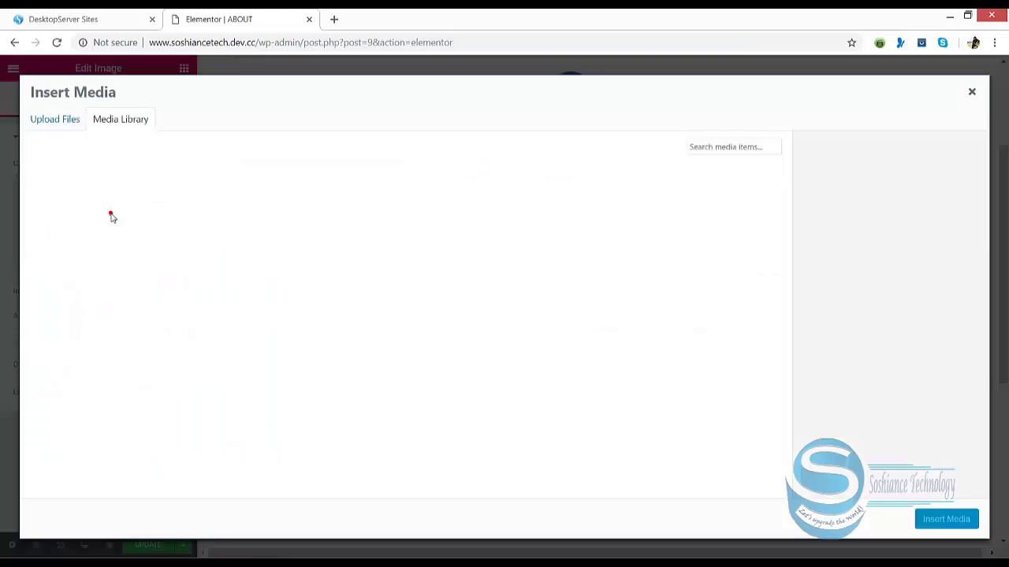
drag(786, 237, 804, 492)
click(562, 463)
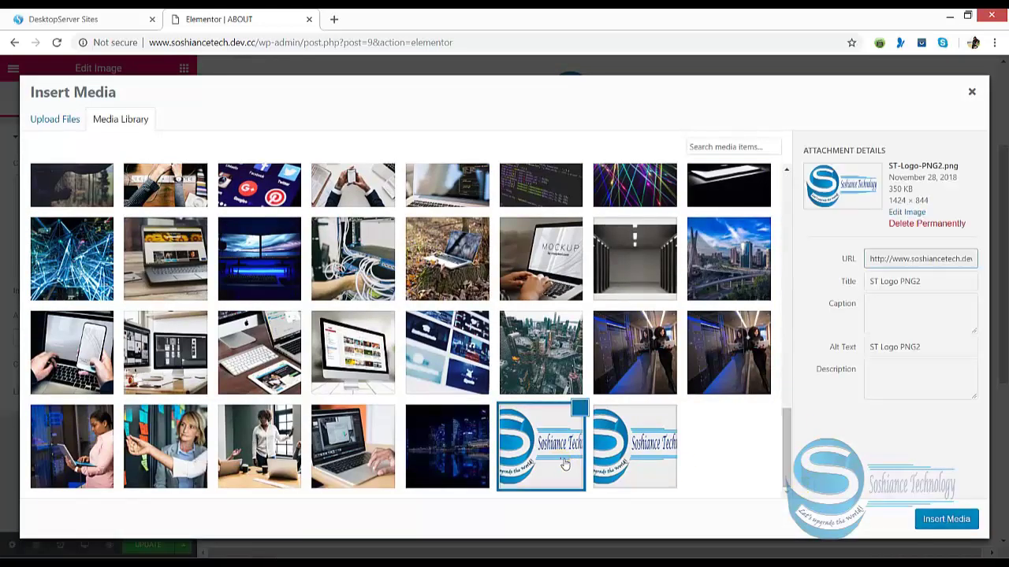
click(950, 519)
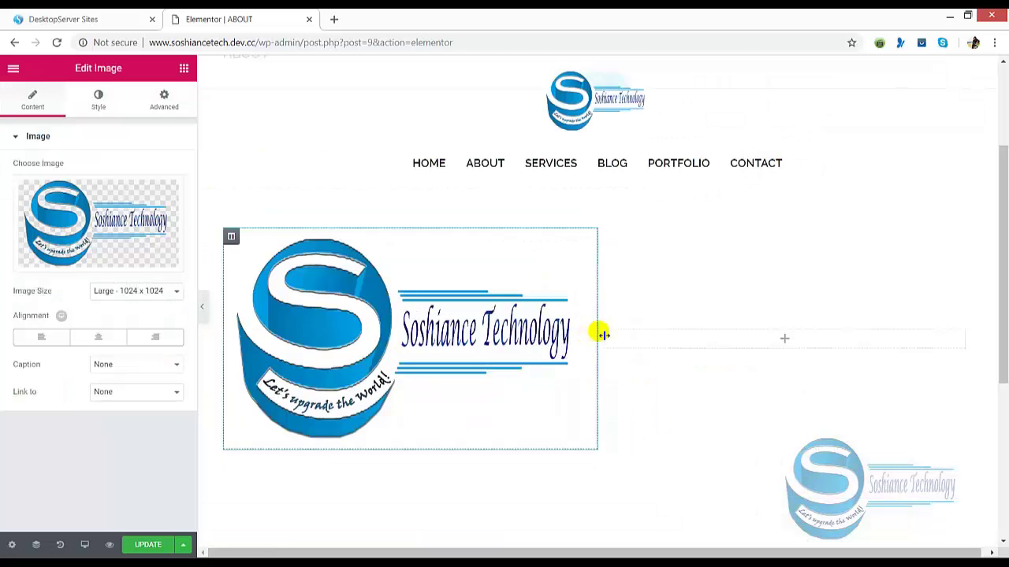
drag(602, 334, 552, 340)
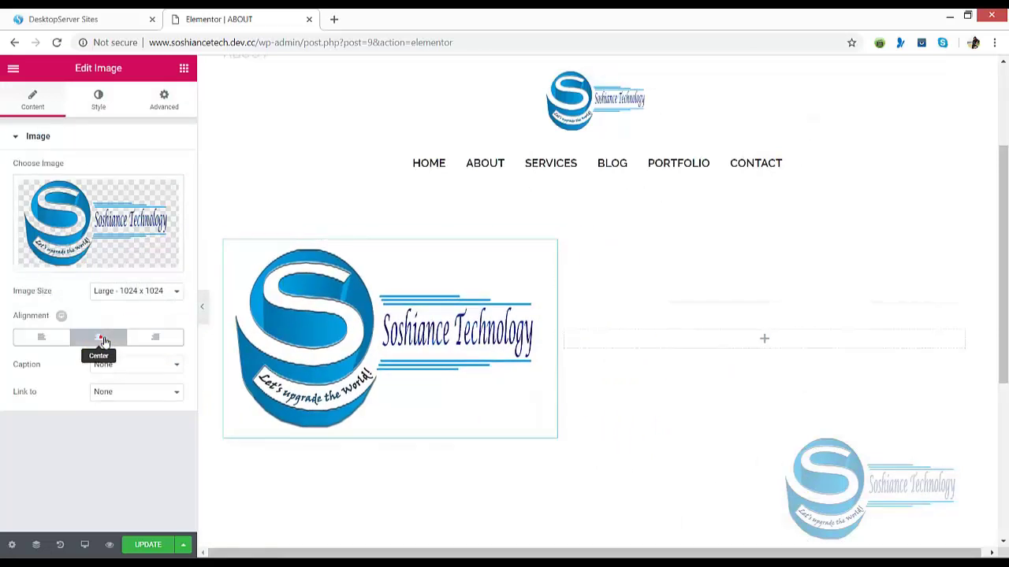
click(21, 338)
click(130, 365)
click(134, 368)
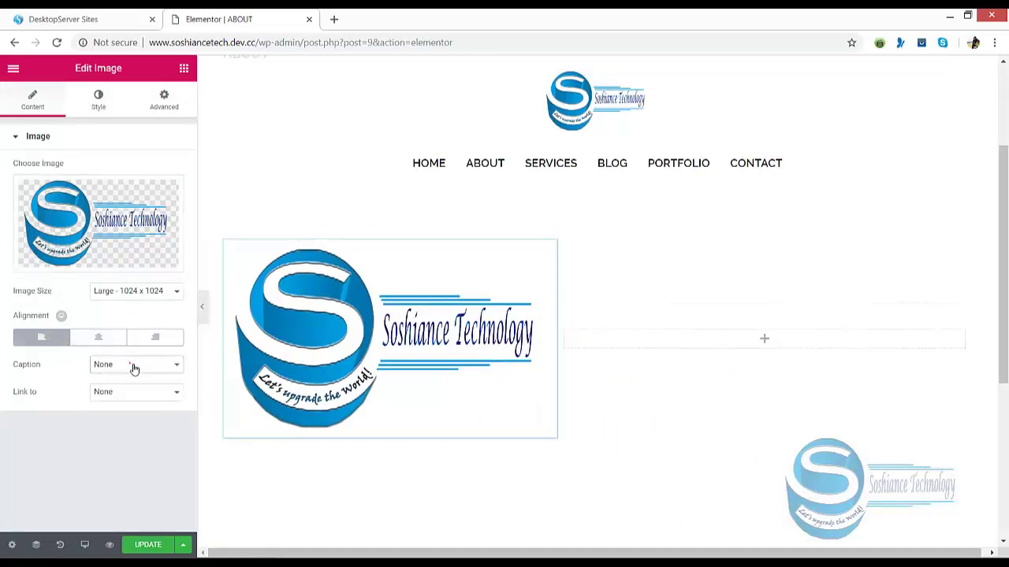
click(142, 393)
click(144, 454)
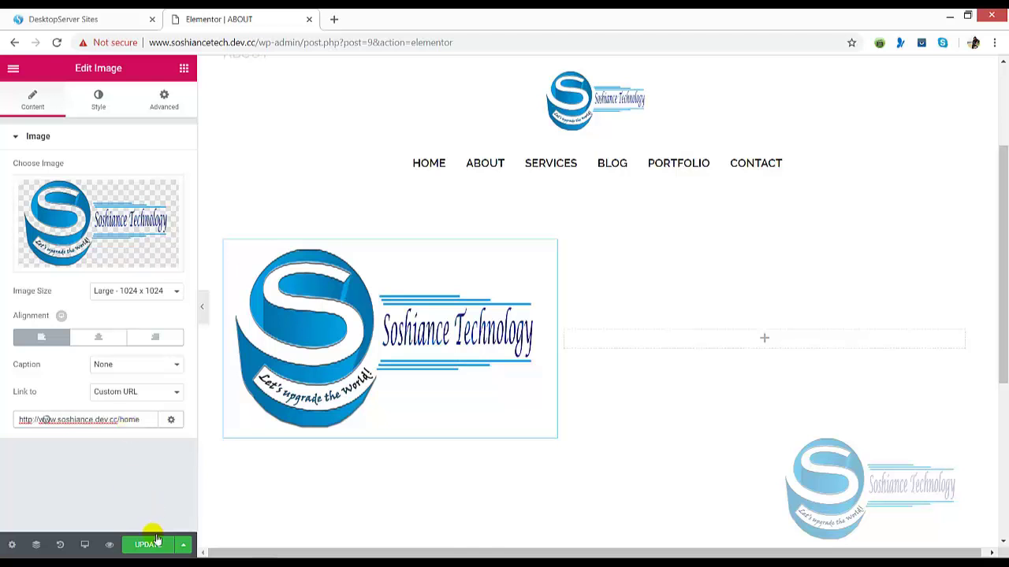
Step: Keep the logo at Large size and add a Text Editor widget to the right column
click(178, 297)
click(173, 293)
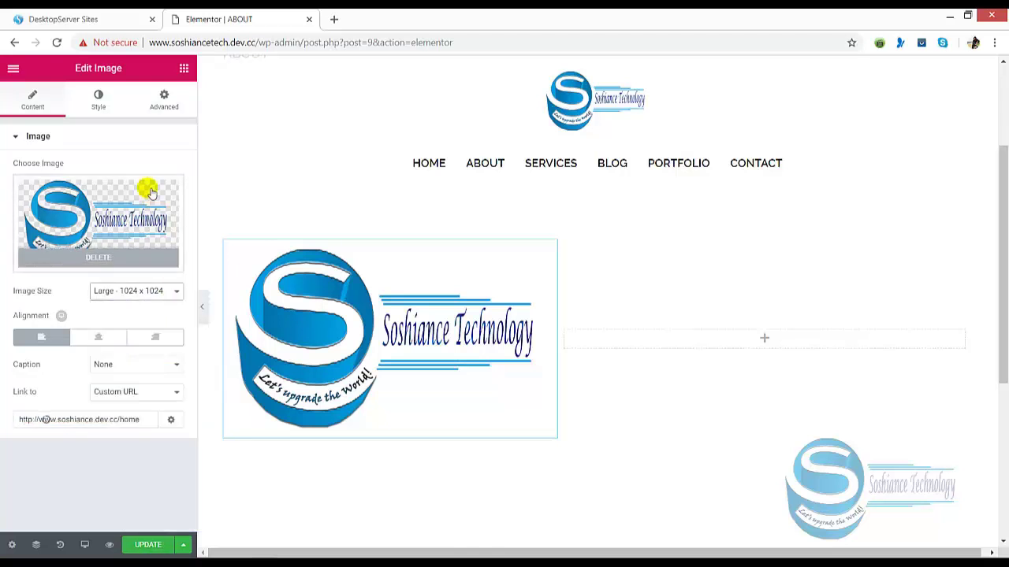
click(820, 326)
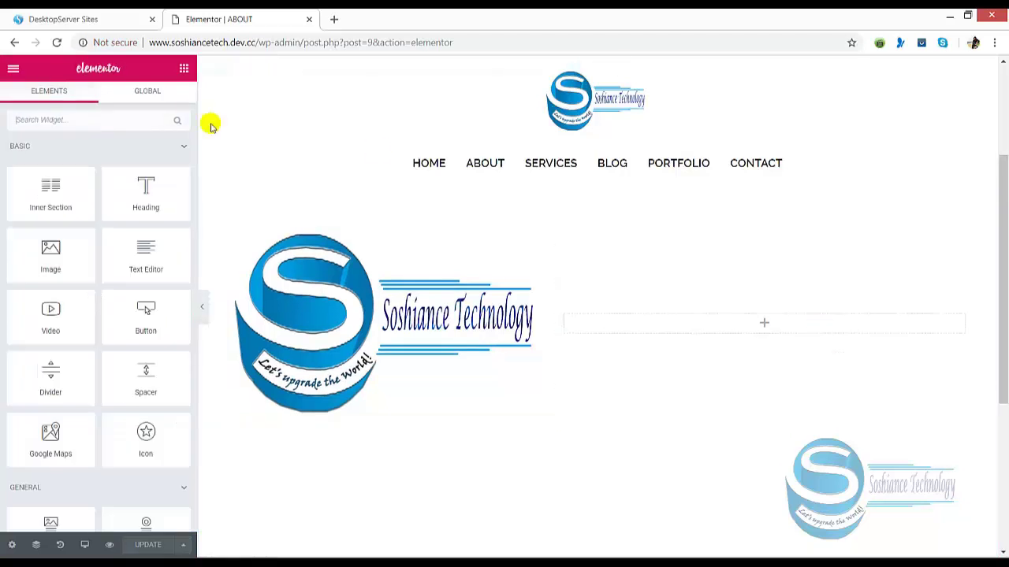
drag(147, 265, 761, 323)
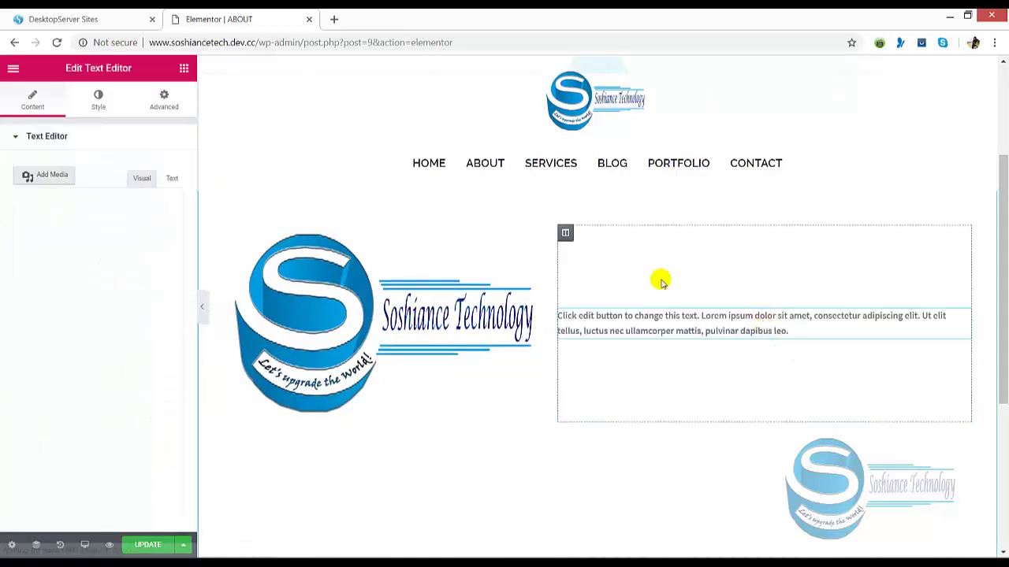
Step: Select the placeholder text, then correct 'softwares' to 'software' in the Word document
key(ctrl+a)
key(alt+Tab)
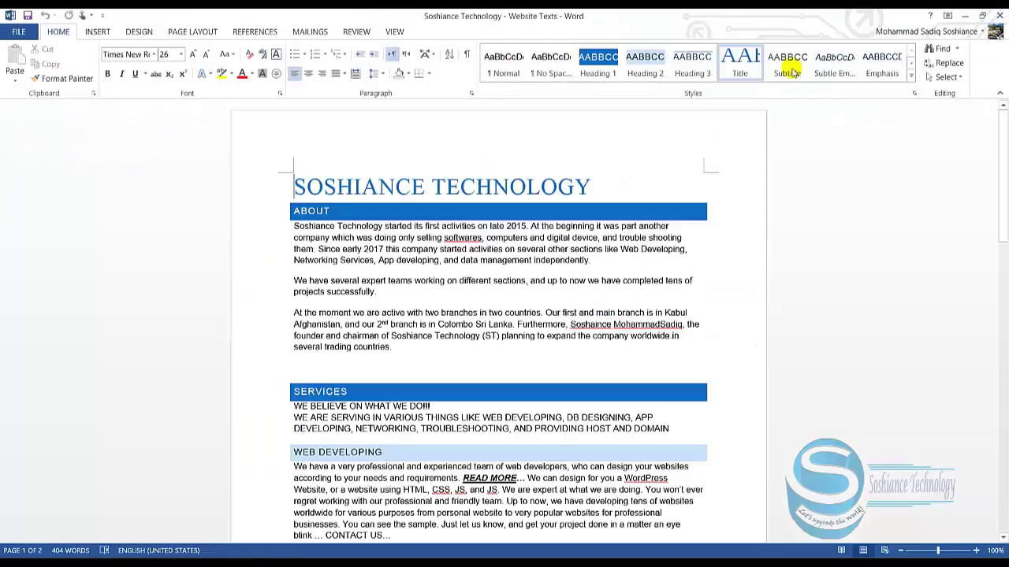
click(300, 228)
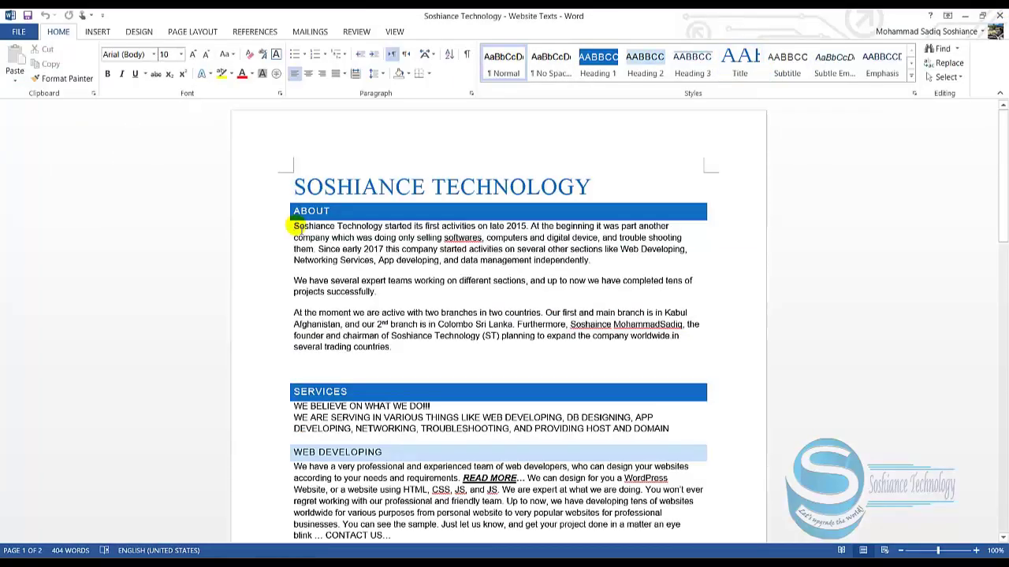
click(481, 238)
key(BackSpace)
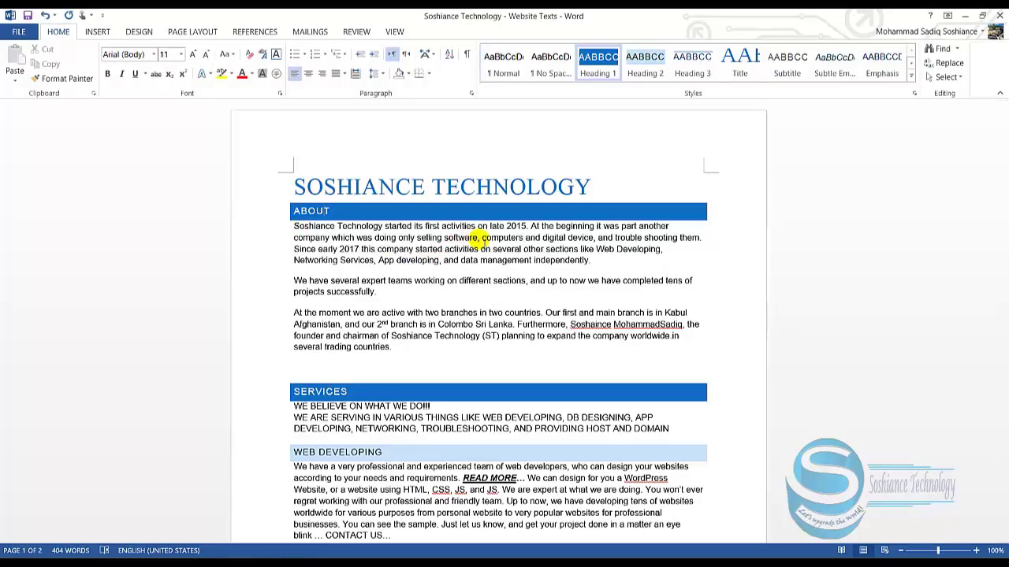
Step: Copy the first About paragraph from Word and paste it over the Elementor placeholder text
key(Home)
key(shift+Up)
key(ctrl+shift+Down)
key(ctrl+c)
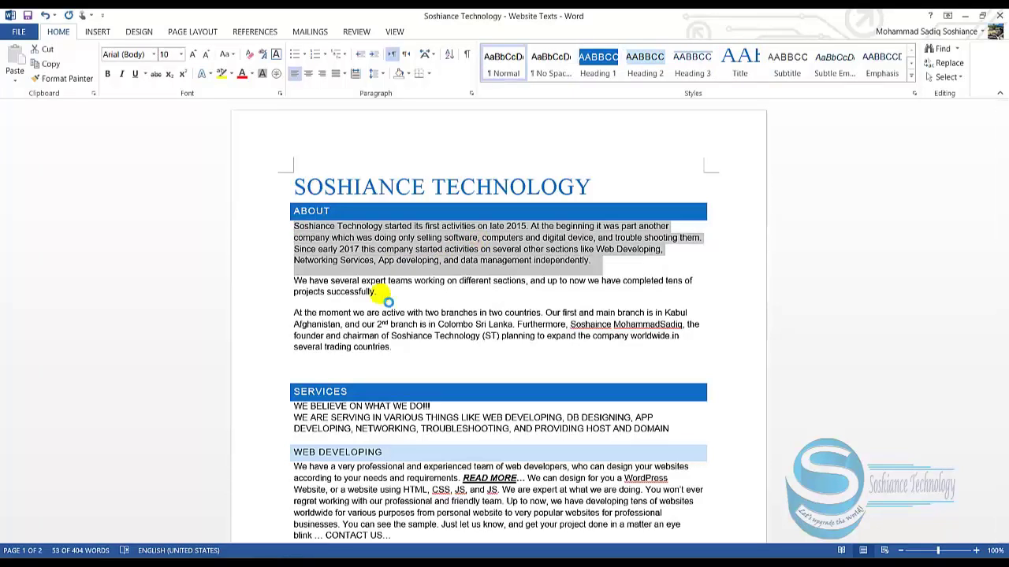
key(alt+Tab)
key(ctrl+v)
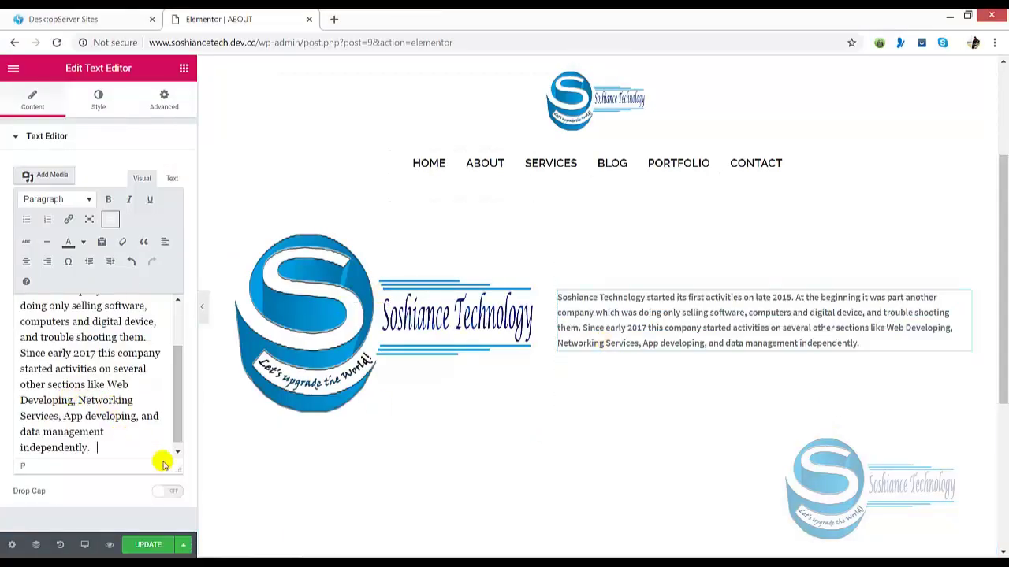
Step: Add a blank line after the paragraph and widen the text column by shrinking the image column
key(Return)
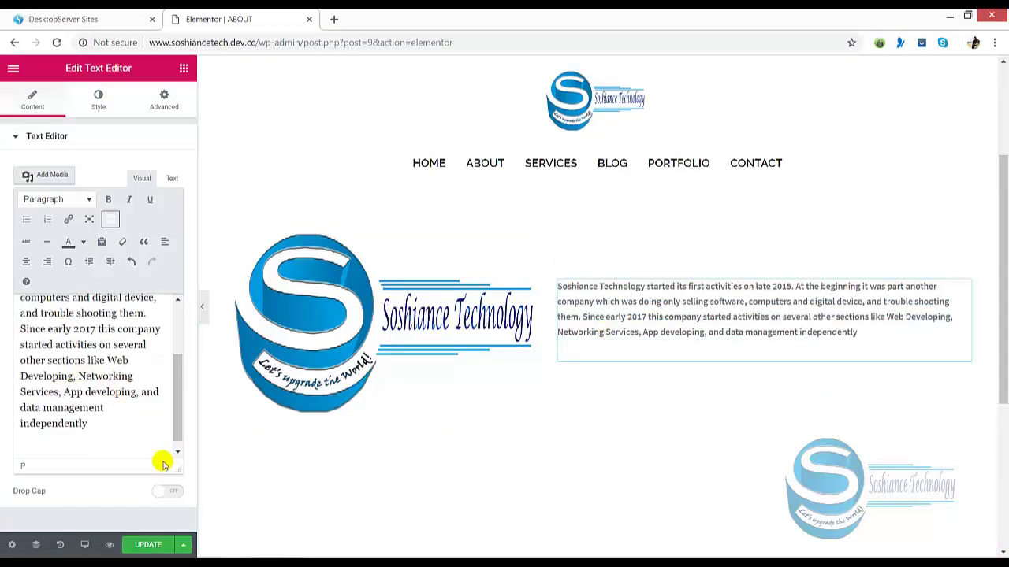
scroll(151, 430, up, 3)
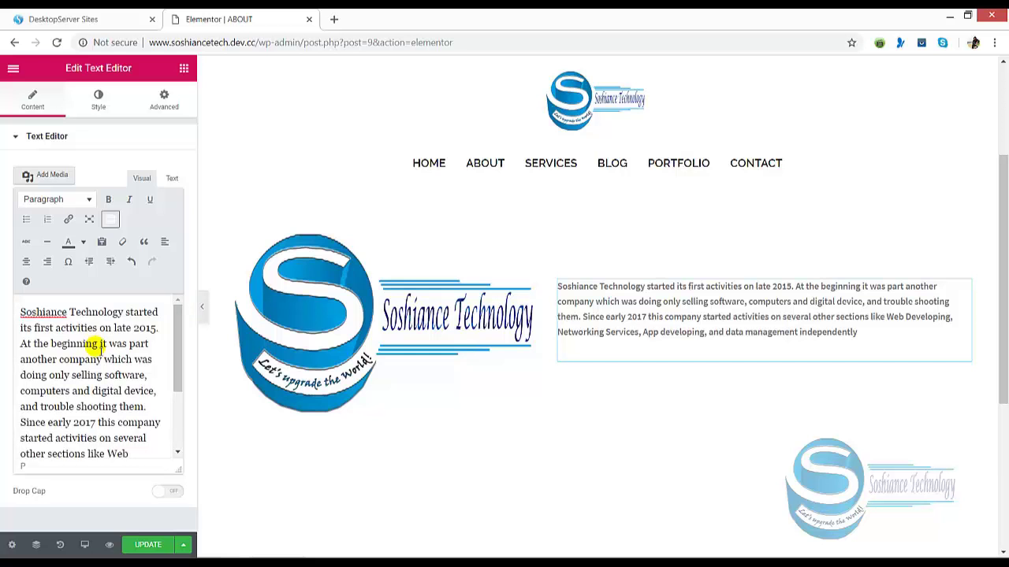
click(523, 282)
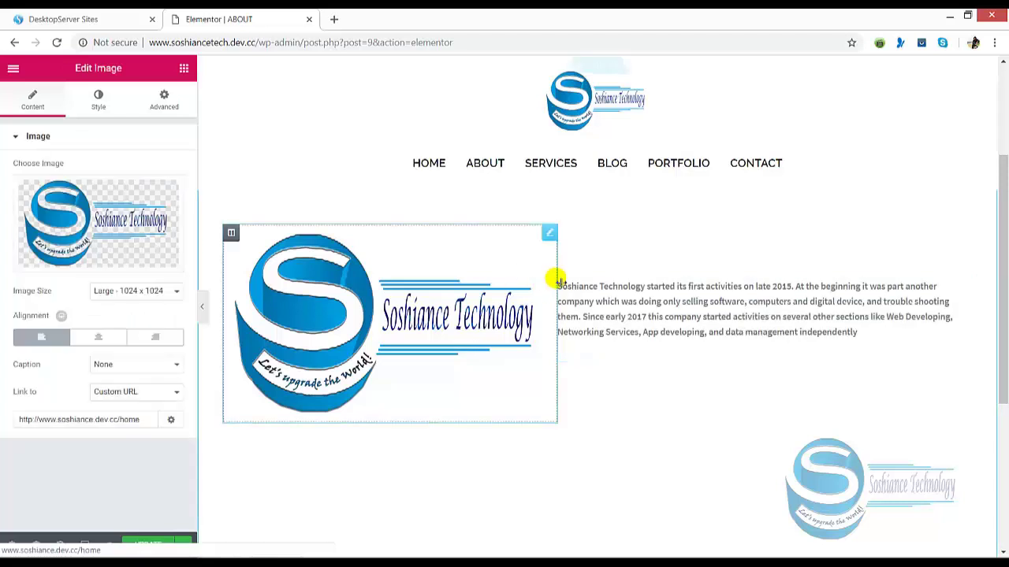
drag(559, 284, 529, 294)
click(530, 293)
key(ctrl+a)
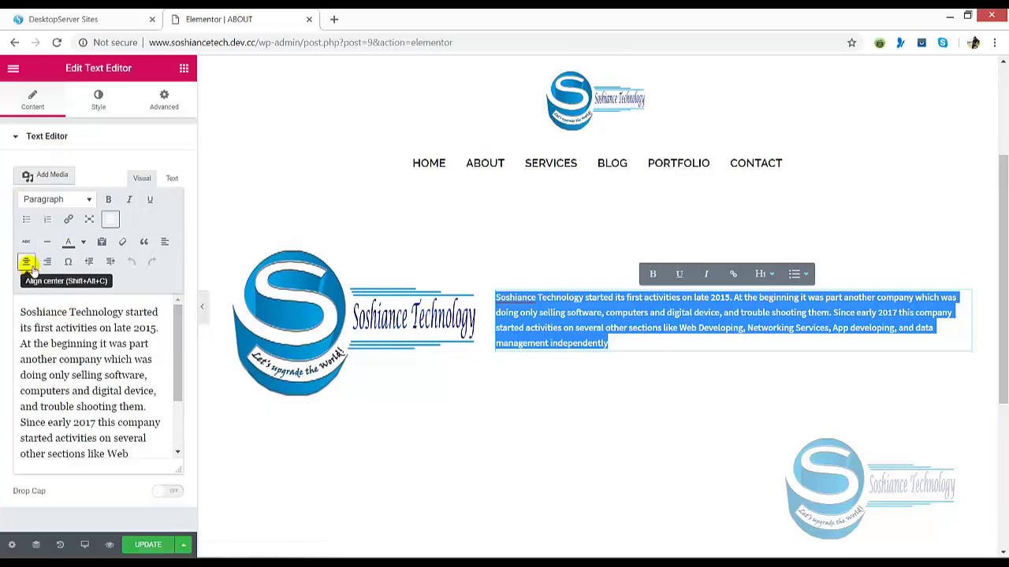
Step: Try centring, bold and italic on the paragraph, leaving it a plain normal paragraph
click(164, 238)
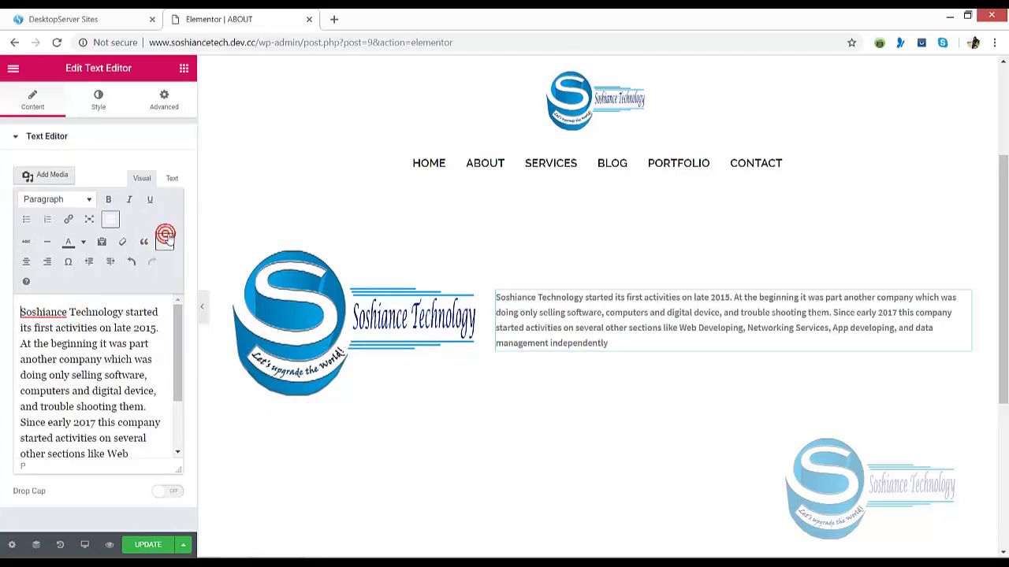
key(ctrl+a)
click(92, 200)
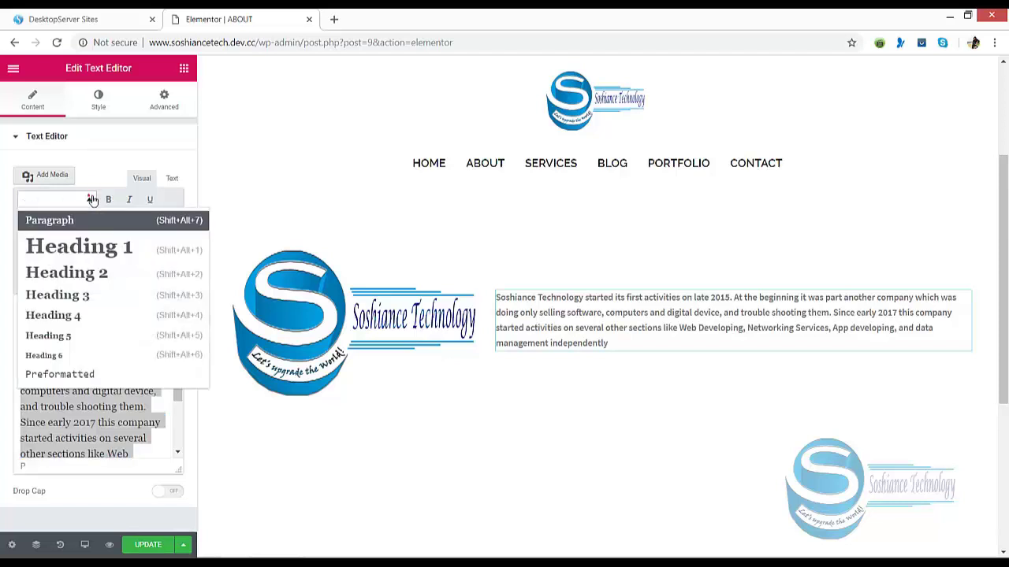
click(92, 199)
click(108, 199)
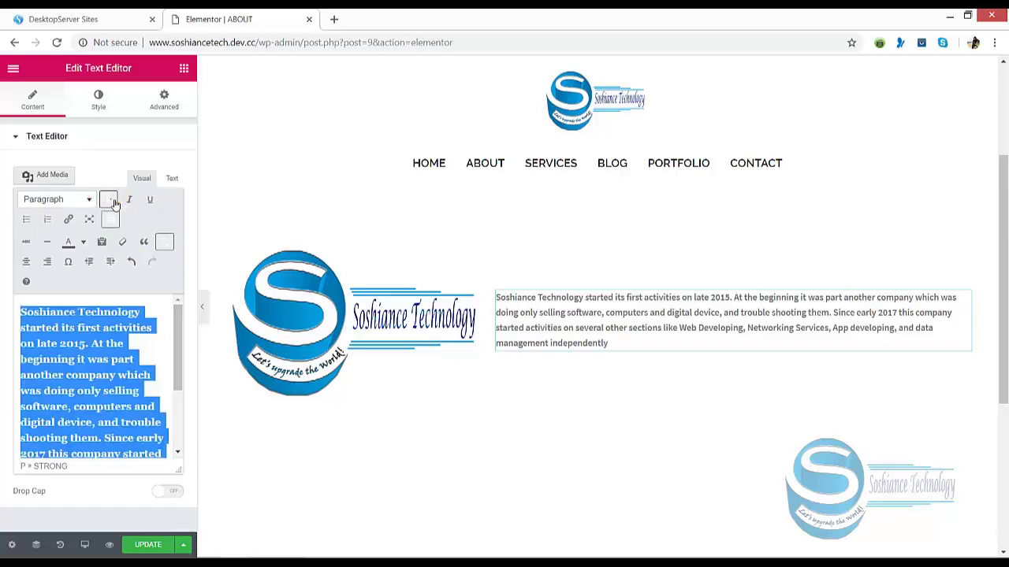
click(112, 201)
click(131, 202)
click(131, 201)
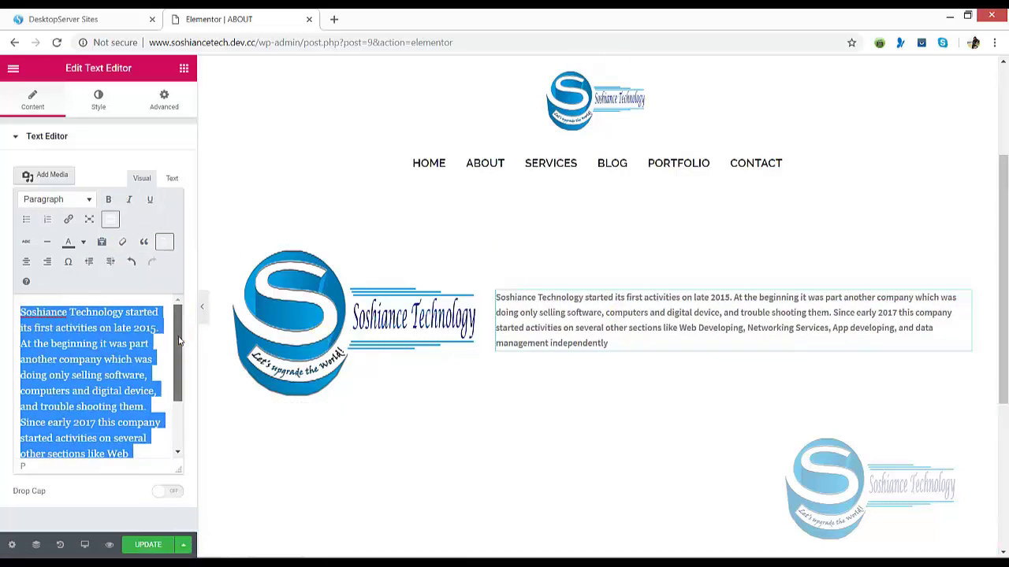
Step: Change the paragraph's text colour to dark grey
drag(181, 323, 84, 288)
click(83, 242)
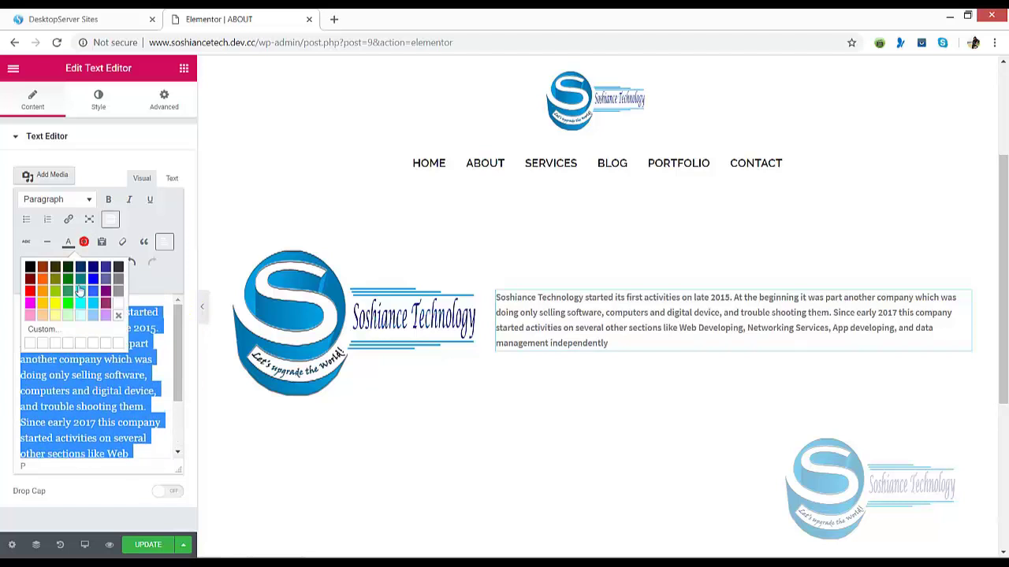
click(67, 293)
click(83, 242)
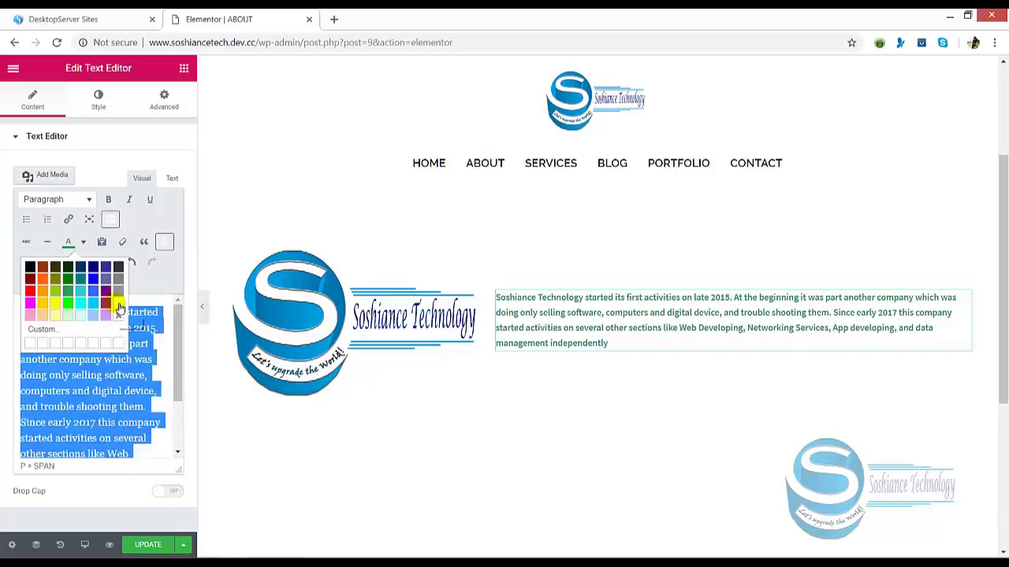
click(118, 306)
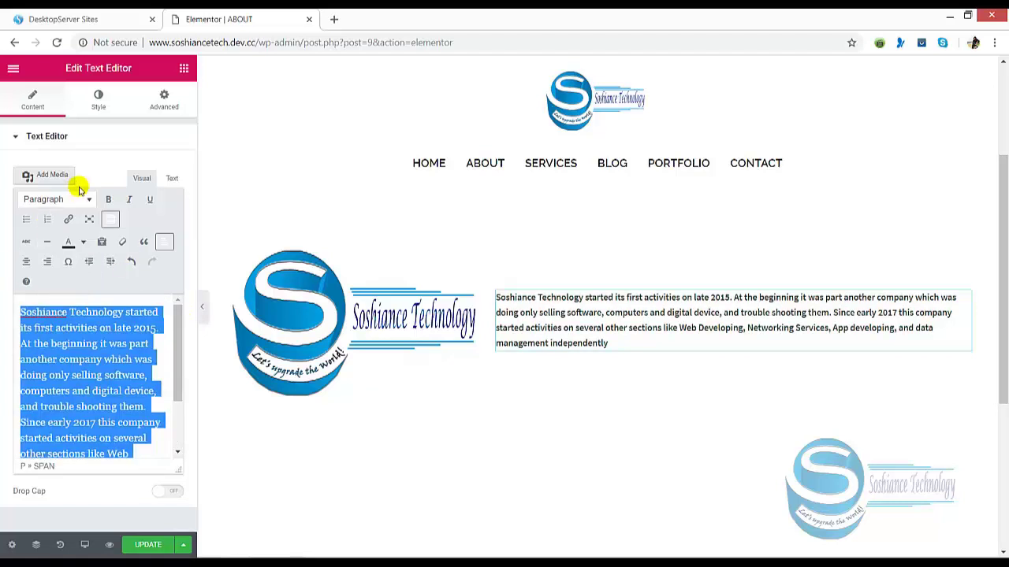
click(144, 180)
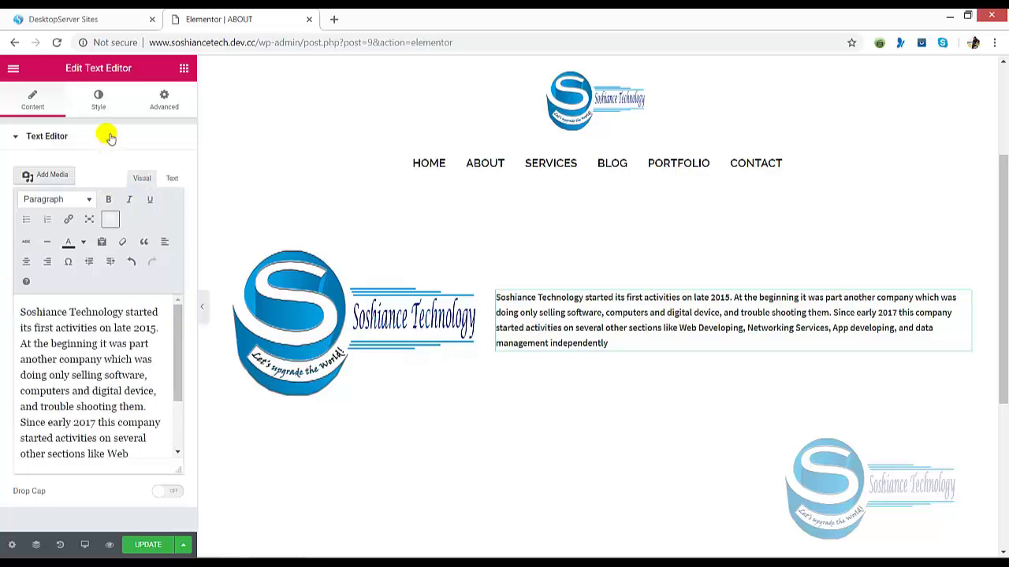
click(165, 102)
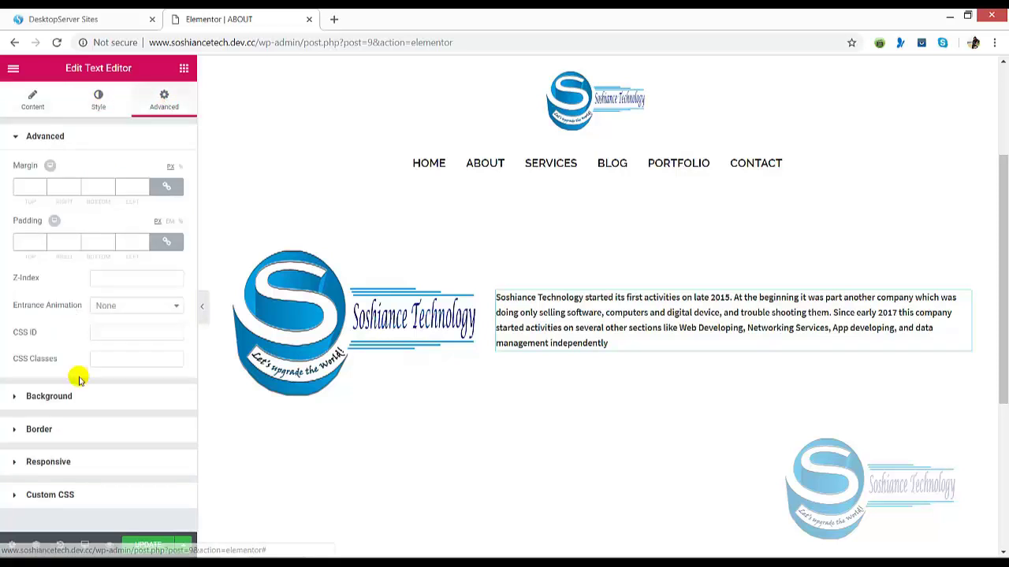
Step: Set the paragraph typography to 20 px font size with weight 300
click(99, 98)
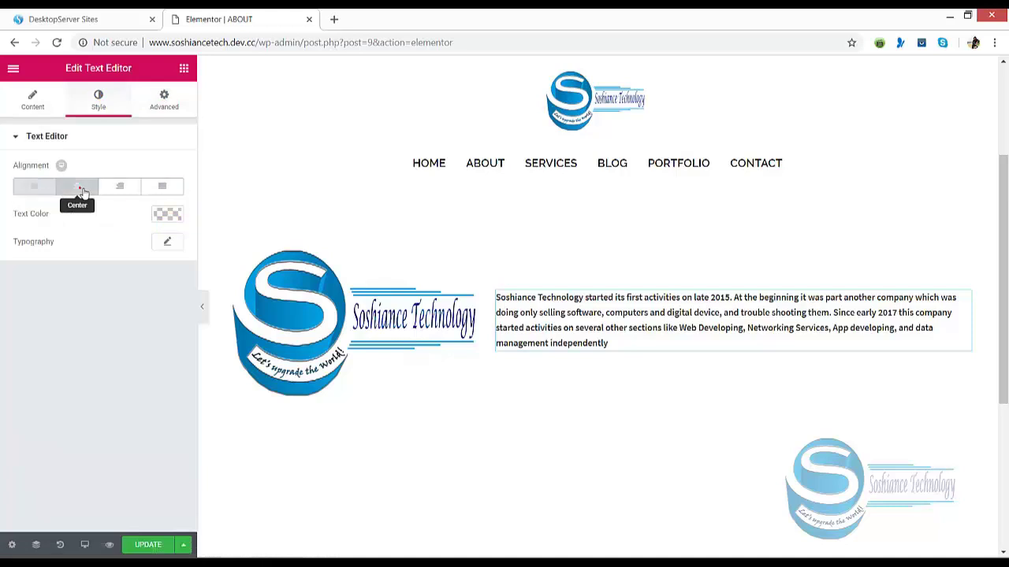
click(32, 186)
click(166, 242)
drag(29, 323, 37, 330)
click(146, 352)
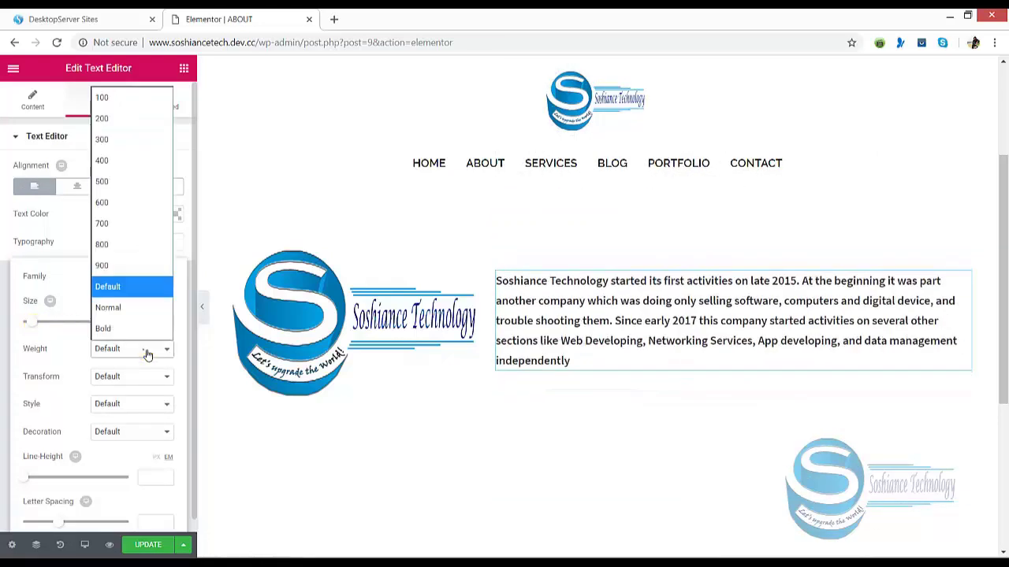
click(110, 139)
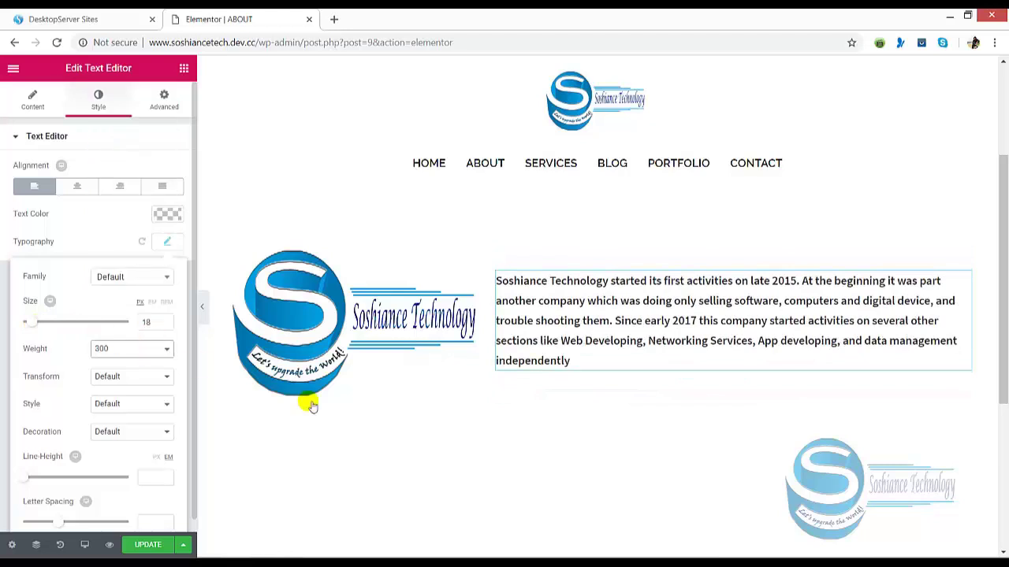
drag(34, 322, 40, 329)
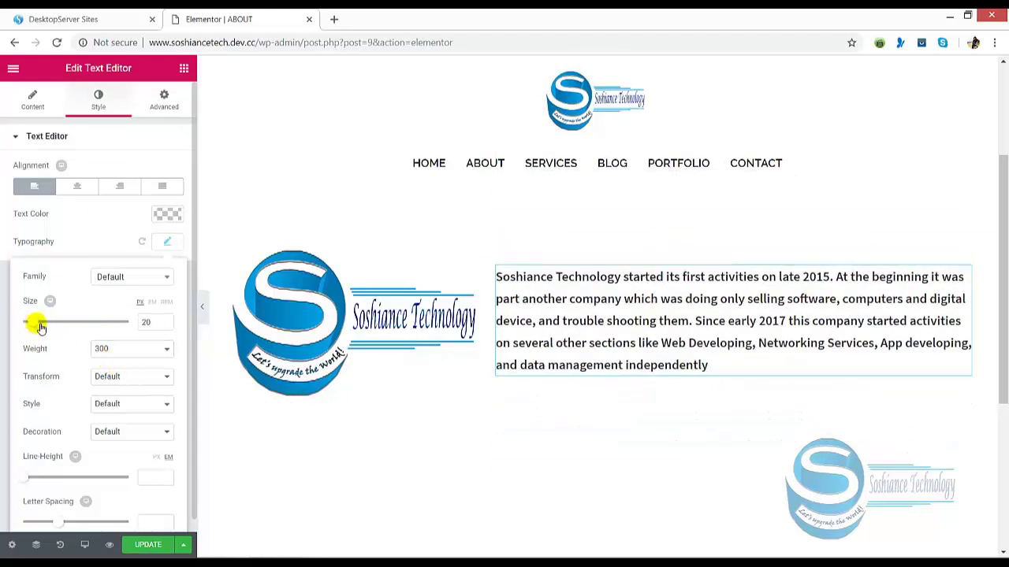
Step: Set Normal font style, line height 1.4 and letter spacing -0.5, then save the page
click(123, 378)
click(124, 383)
click(131, 404)
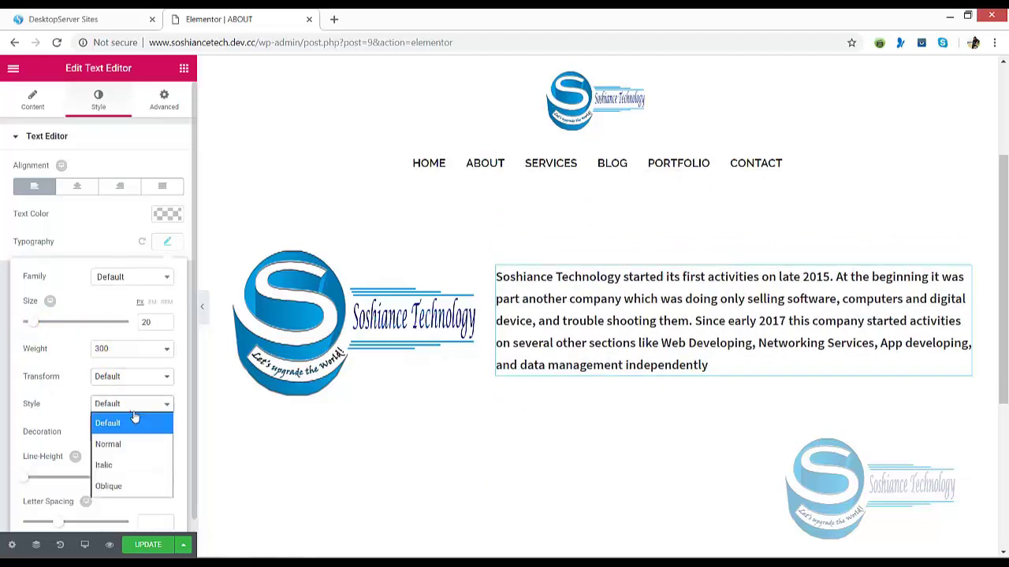
click(134, 447)
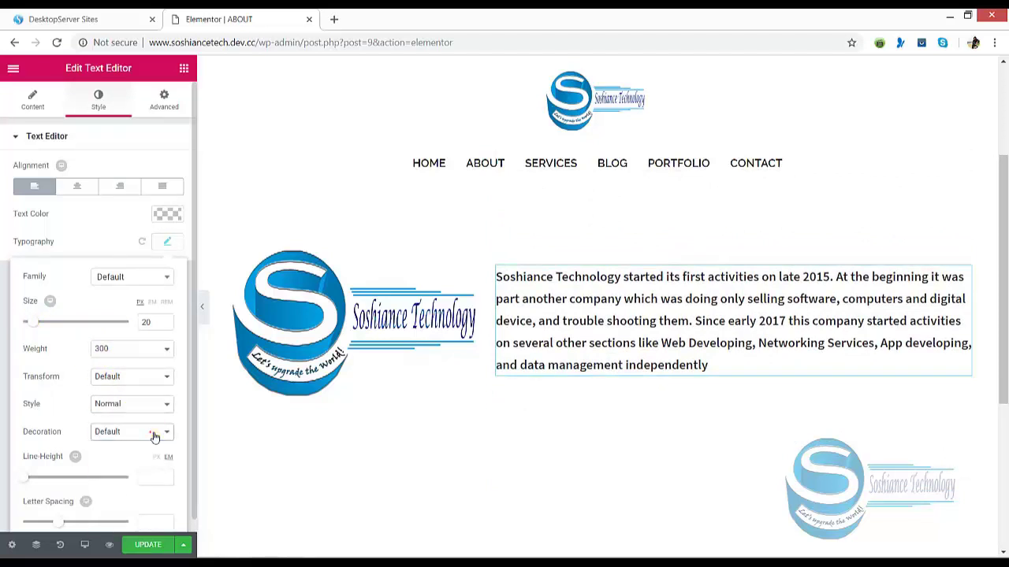
drag(28, 482, 41, 480)
mouse_move(61, 522)
mouse_down()
mouse_move(50, 519)
mouse_move(57, 522)
mouse_up()
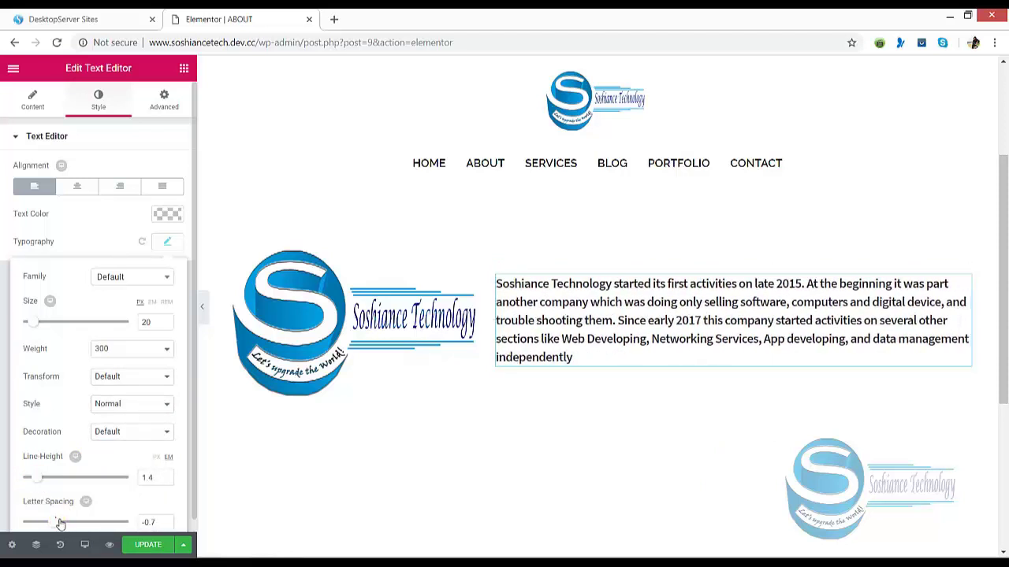
click(61, 524)
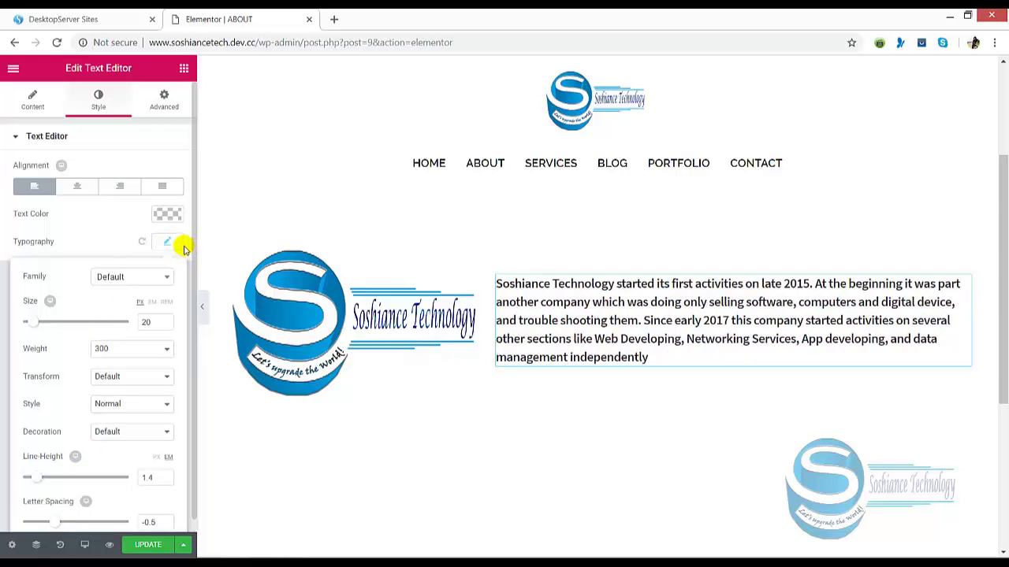
click(145, 546)
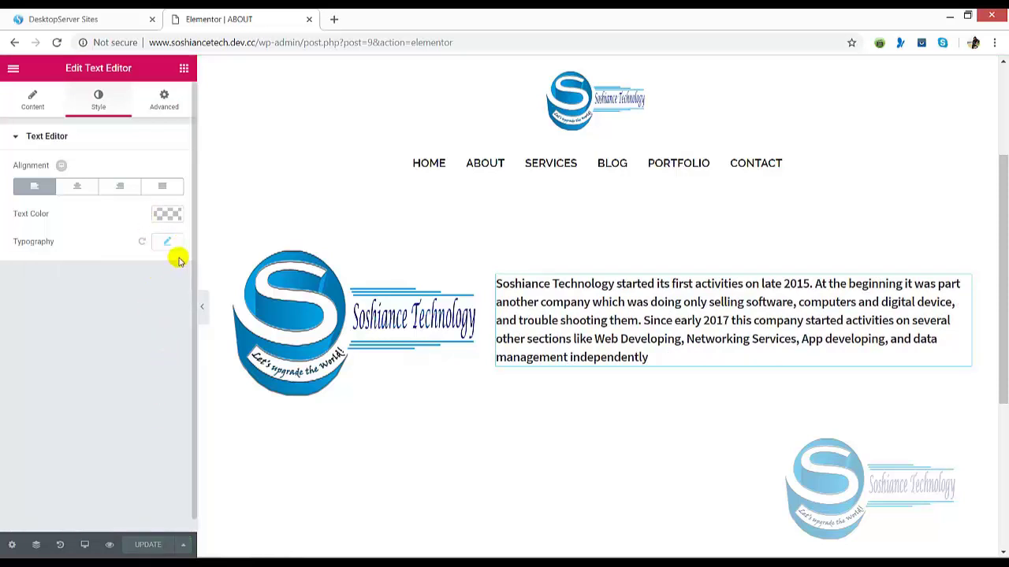
Step: Justify the paragraph text
click(163, 186)
click(648, 357)
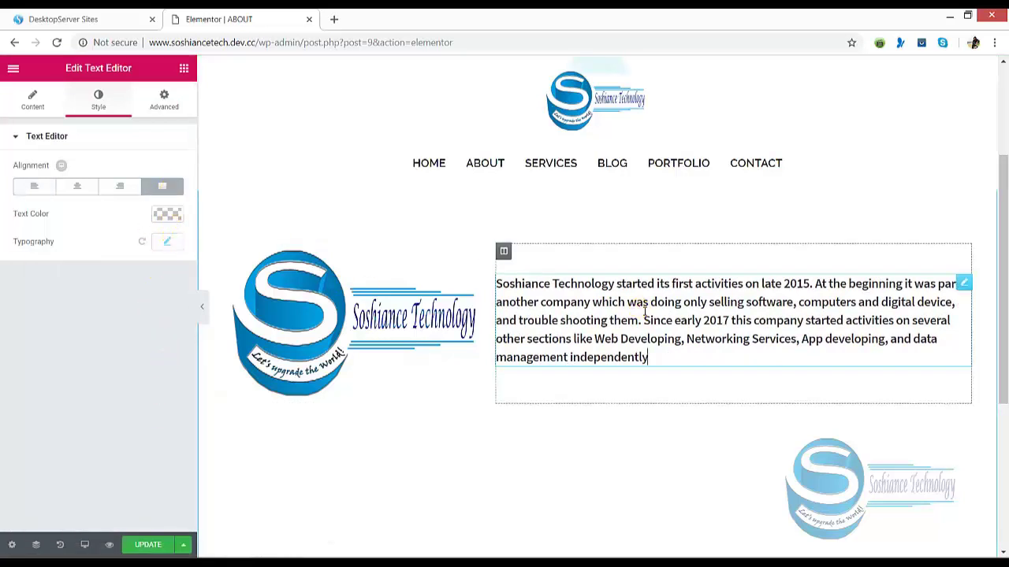
click(162, 100)
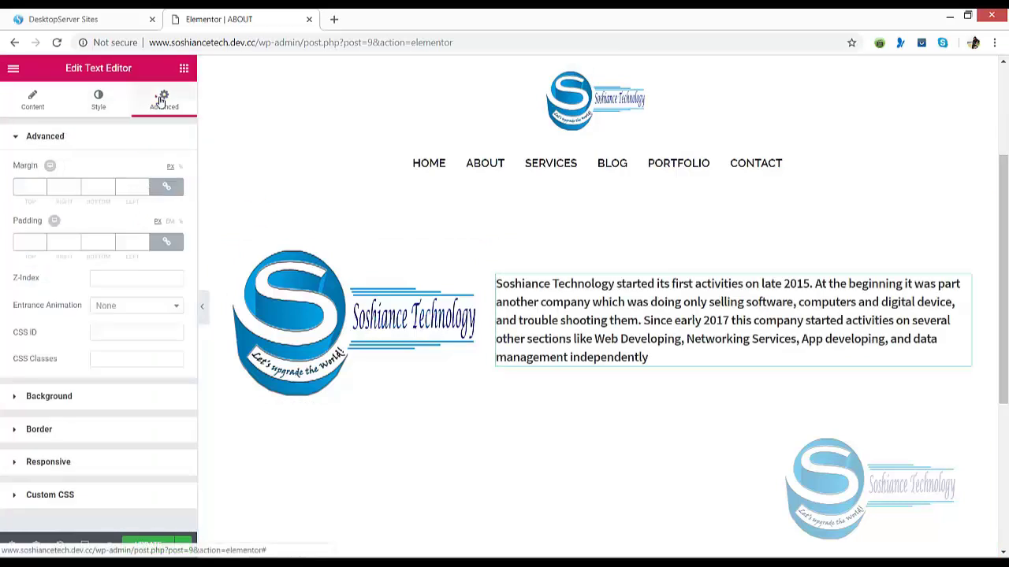
click(184, 71)
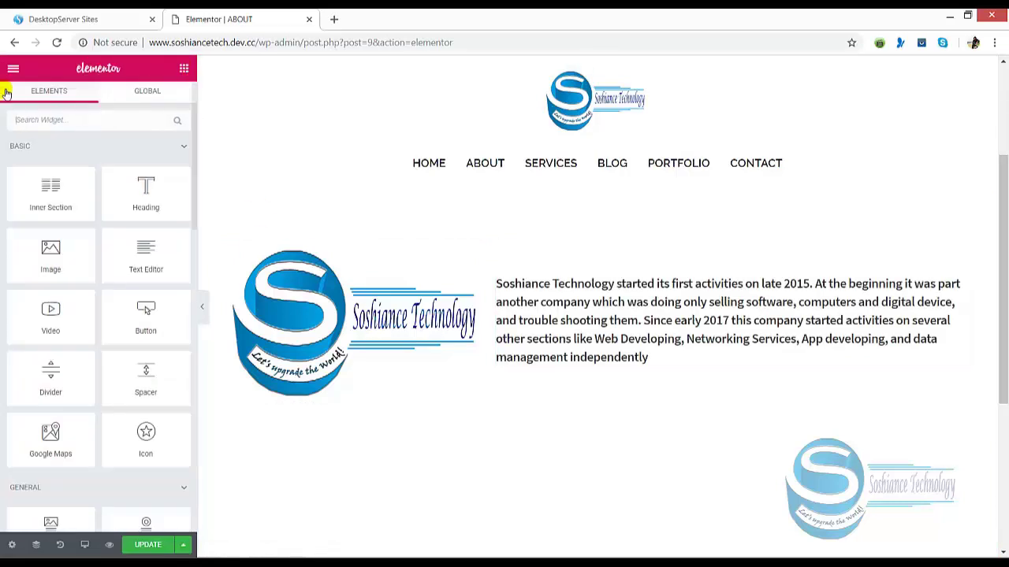
Step: Update the About page and preview it in a new tab
click(612, 320)
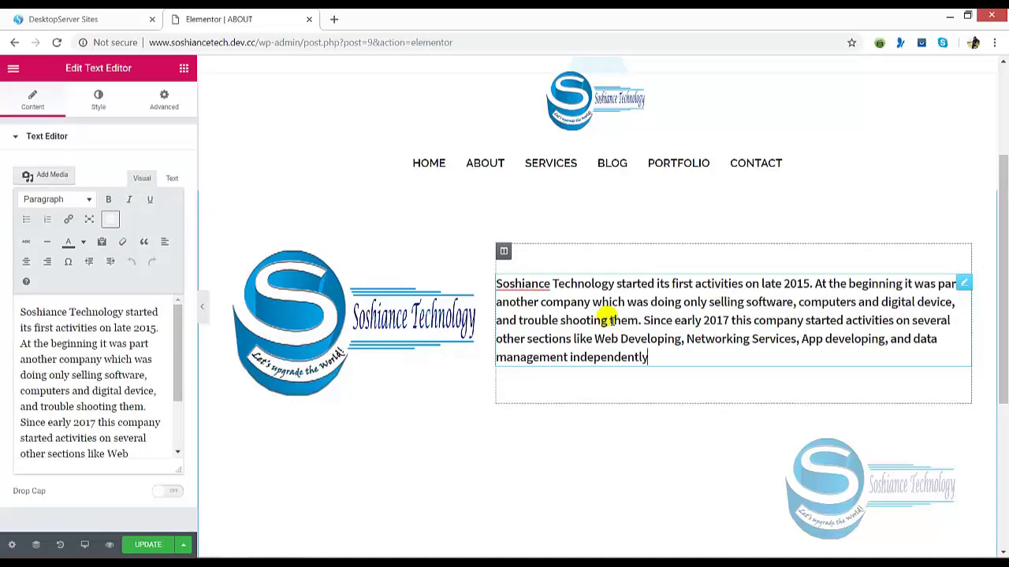
click(148, 544)
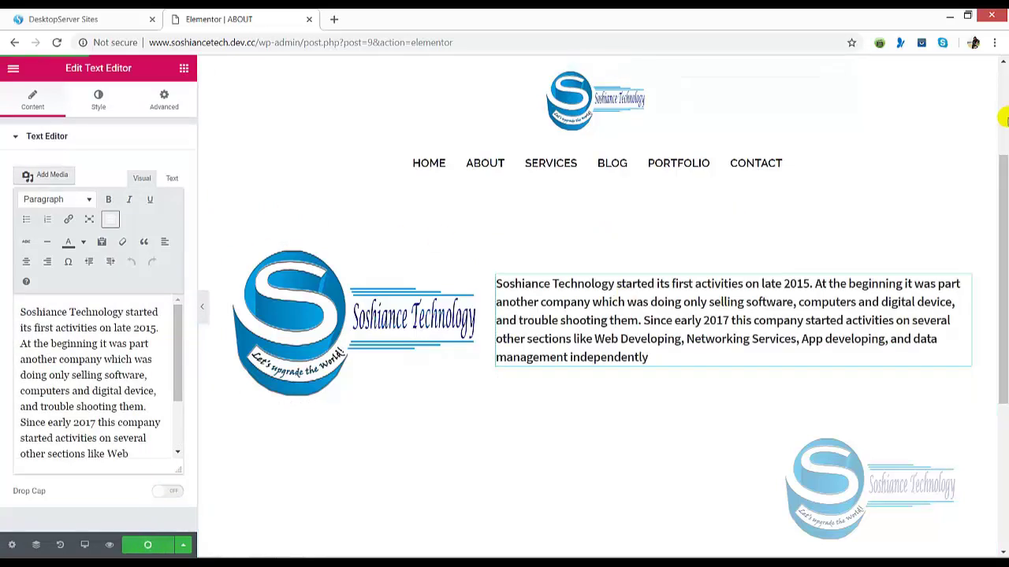
right_click(110, 545)
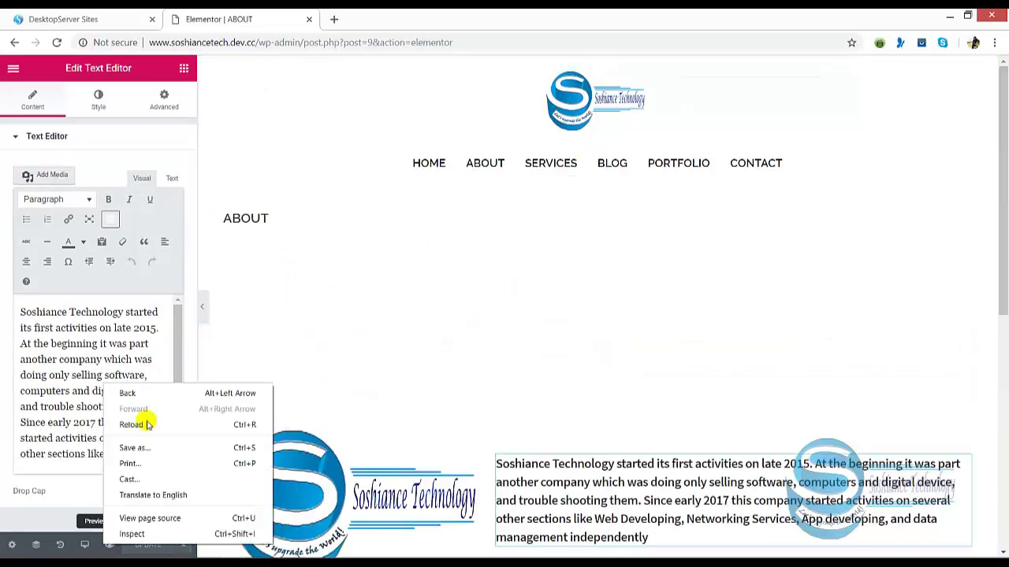
click(109, 545)
click(110, 545)
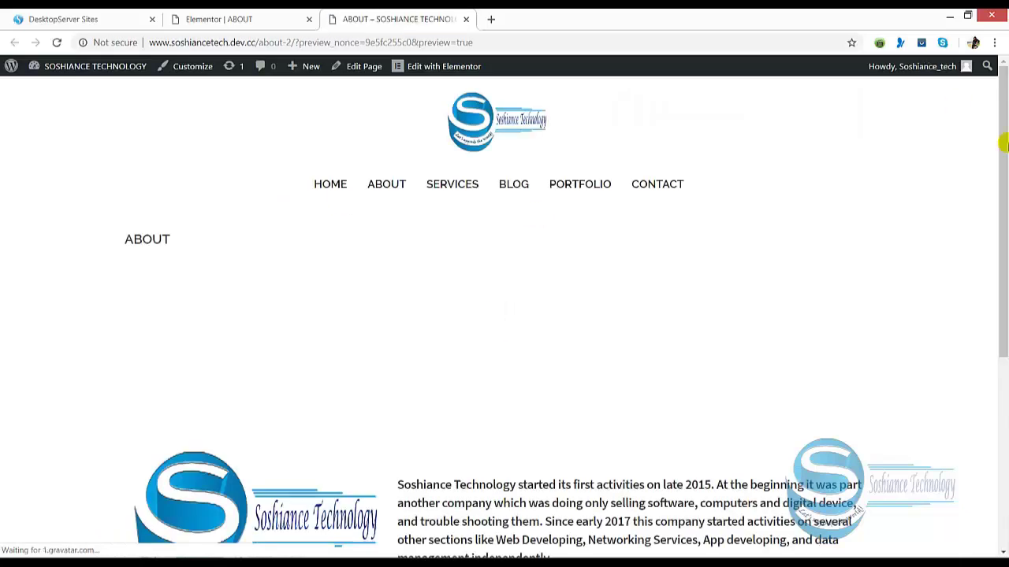
Step: Check the plain ABOUT title in the preview and open the site Customizer
scroll(1003, 143, down, 5)
scroll(1004, 367, up, 5)
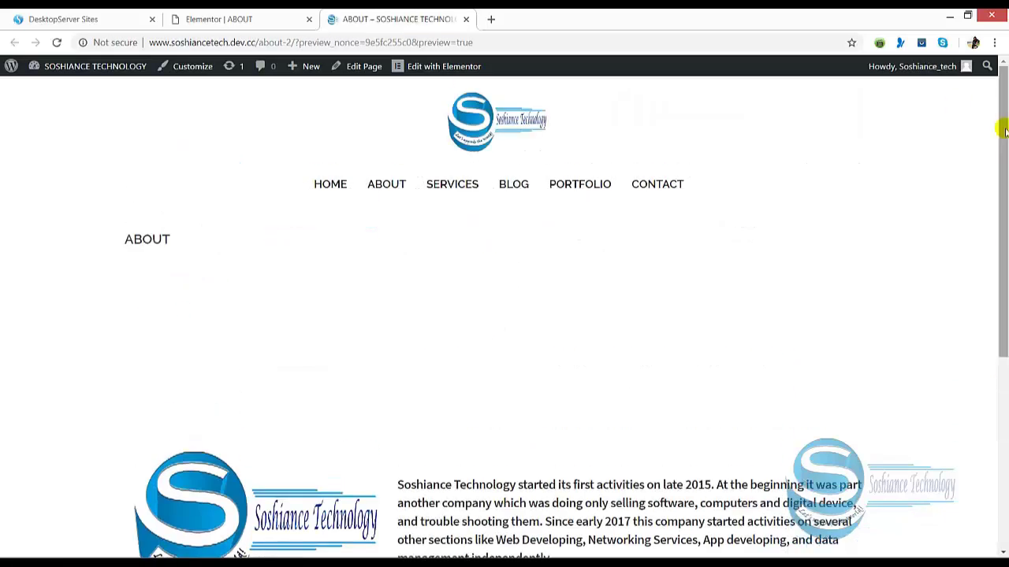
double_click(136, 242)
click(389, 381)
scroll(389, 380, down, 2)
scroll(1005, 277, up, 2)
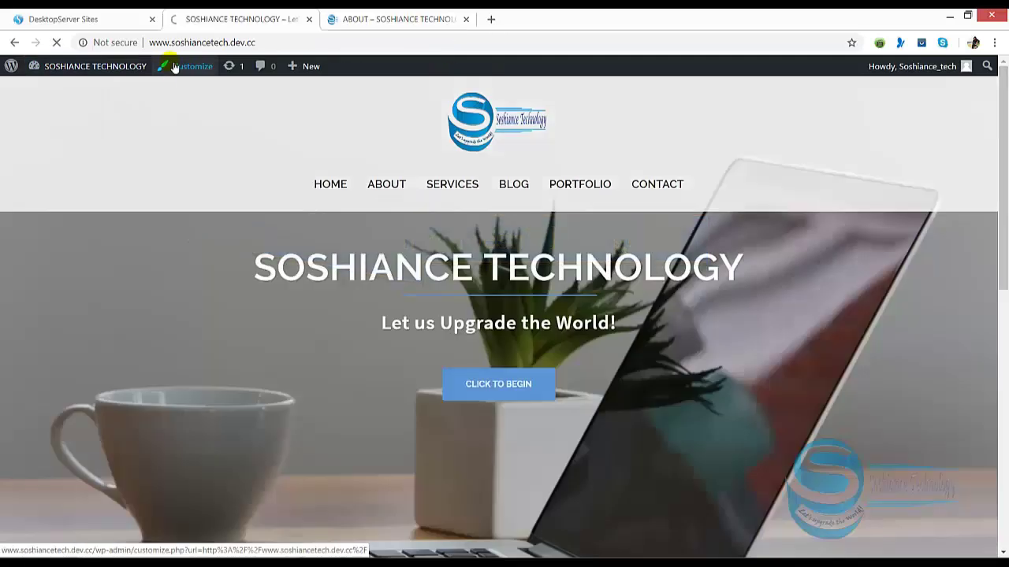
click(175, 68)
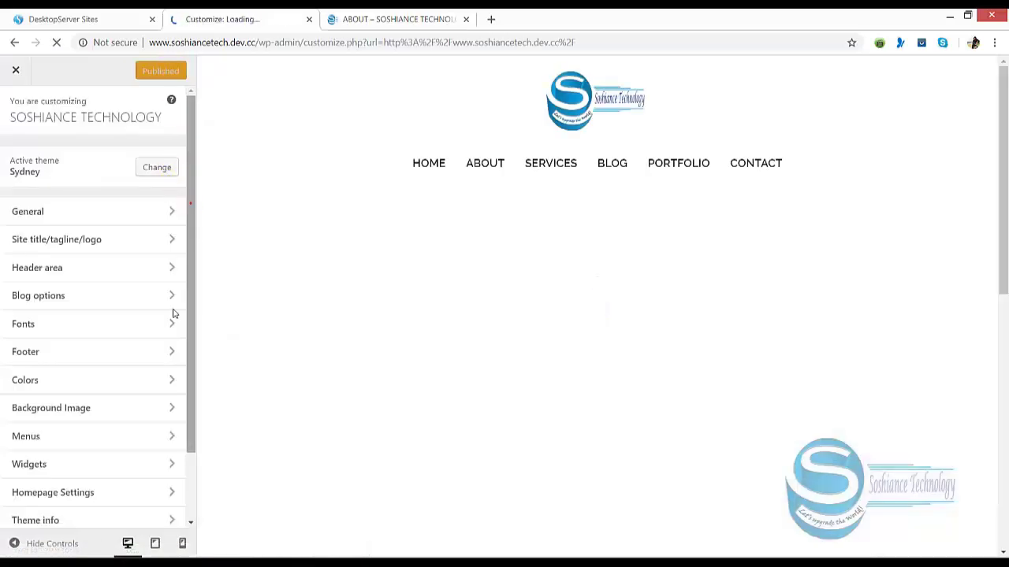
Step: In Additional CSS, write the rule .page header.entry-header {display:none;}
scroll(178, 394, down, 2)
click(44, 468)
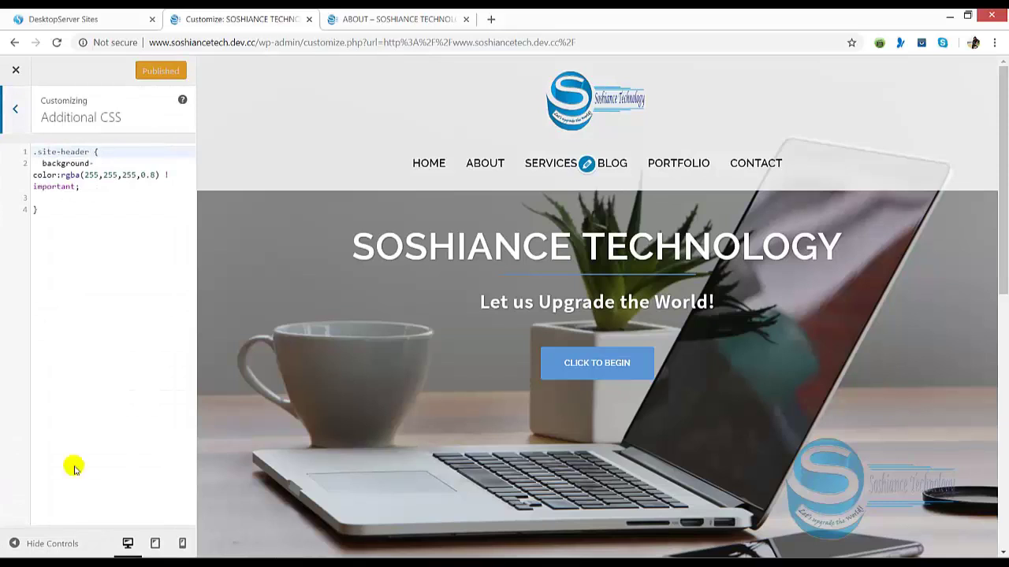
click(52, 199)
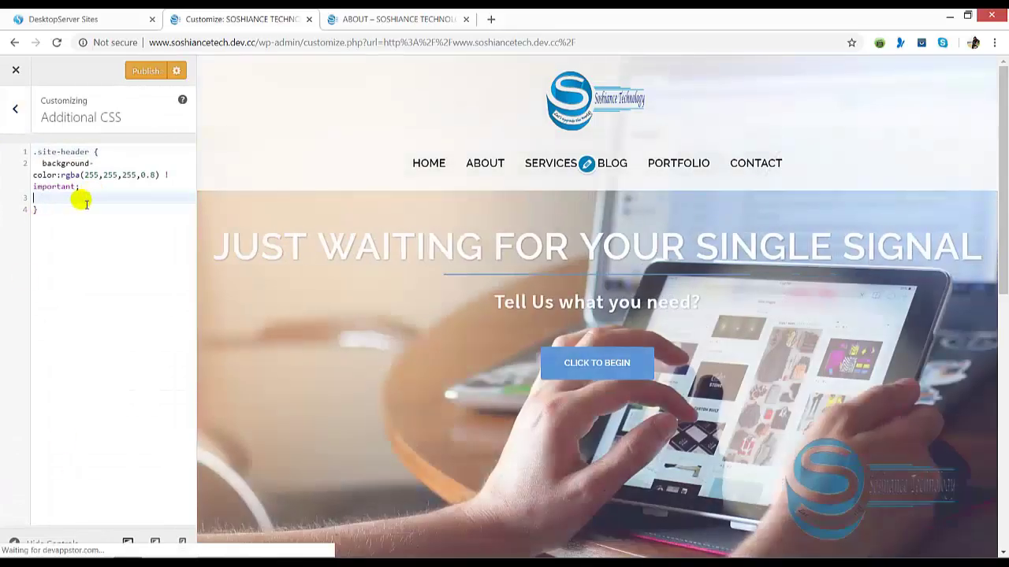
key(Delete)
key(Return)
key(Return)
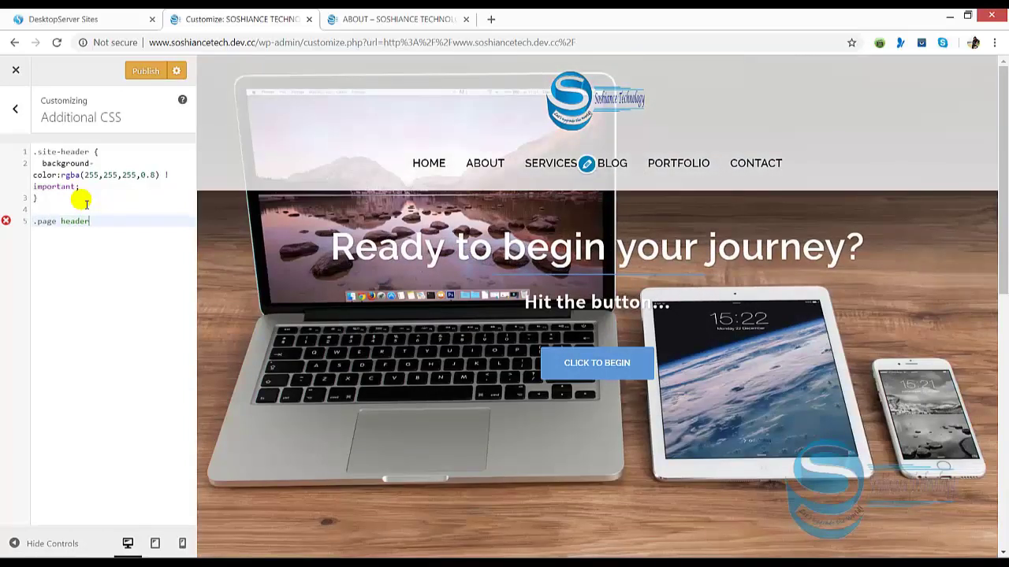
text(.page header.entry)
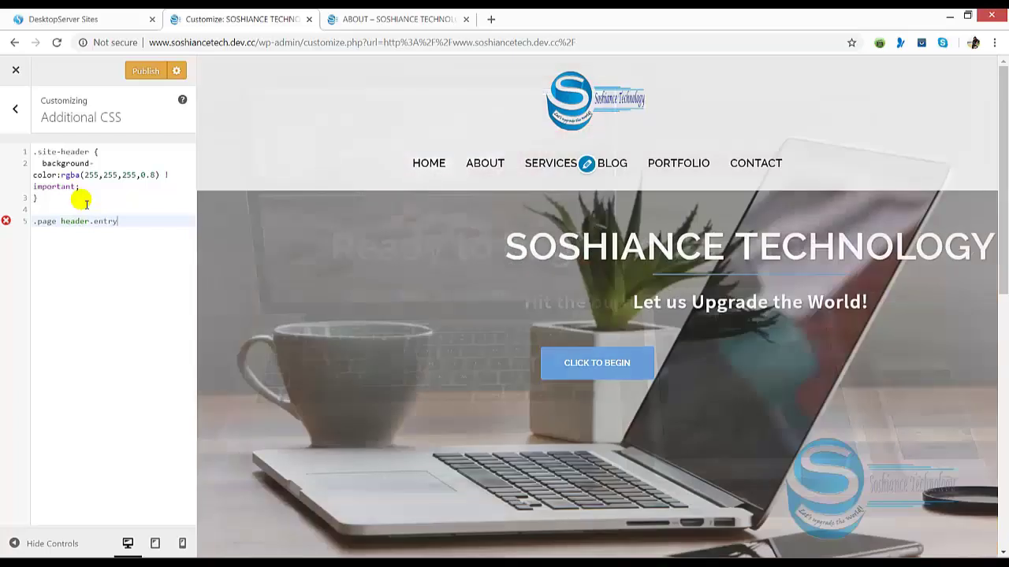
text(-header {)
key(Return)
key(Return)
key(Up)
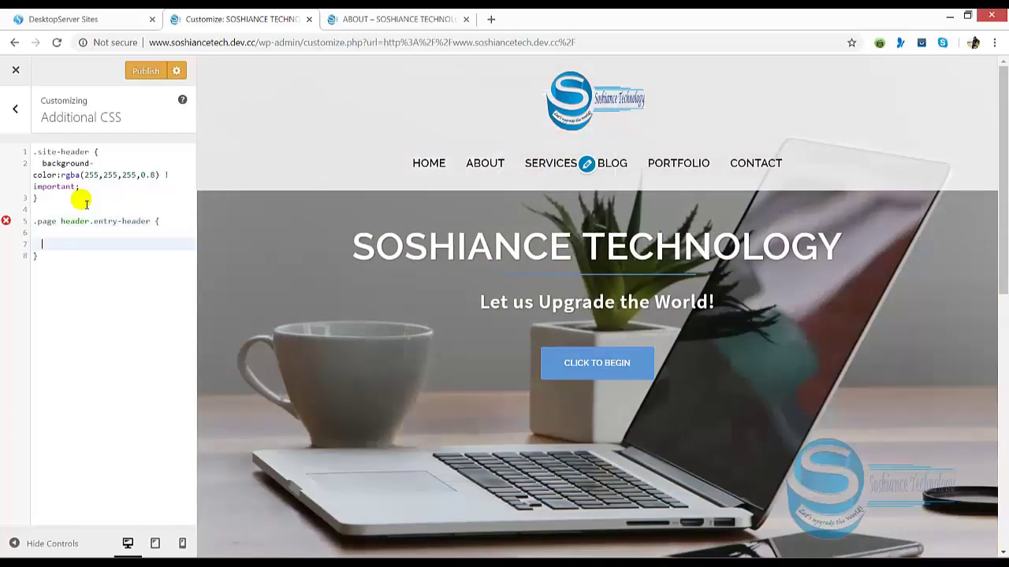
key(Tab)
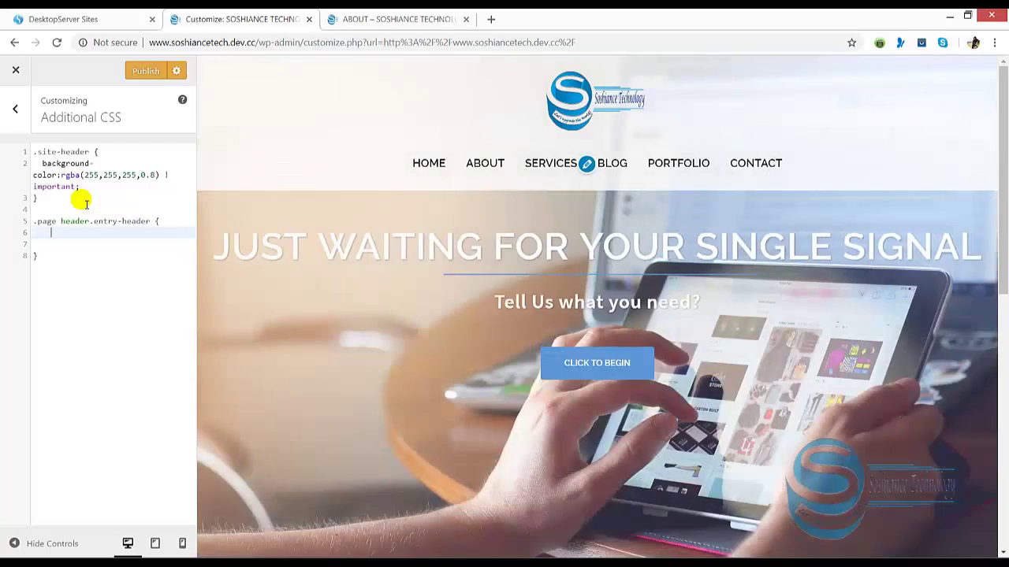
text(display)
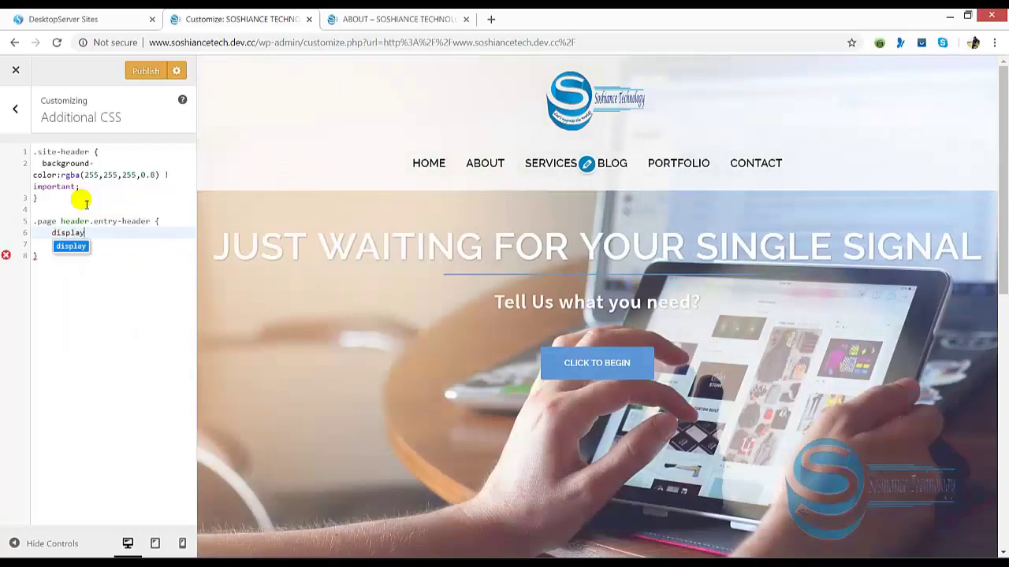
text(:none;)
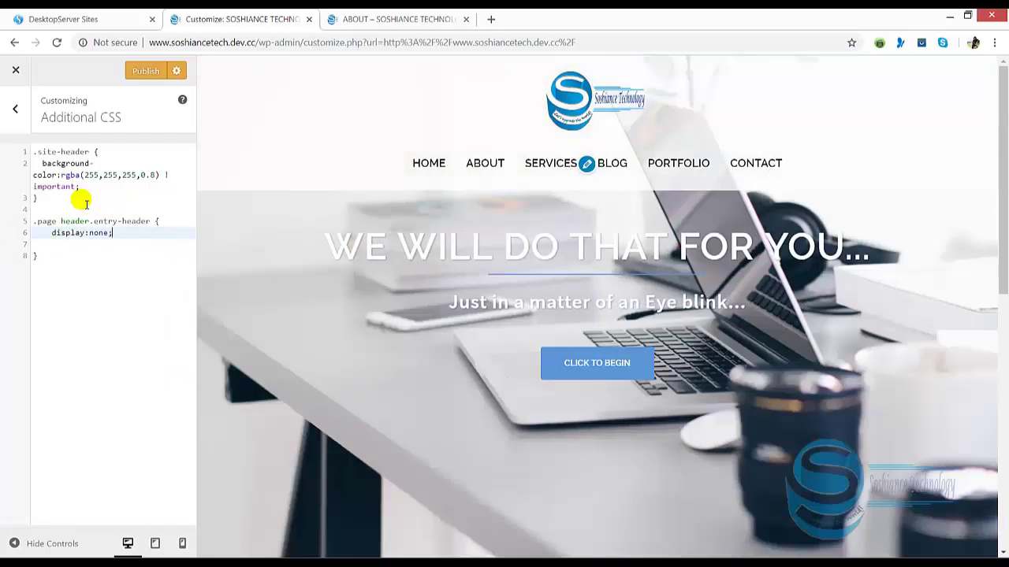
key(Delete)
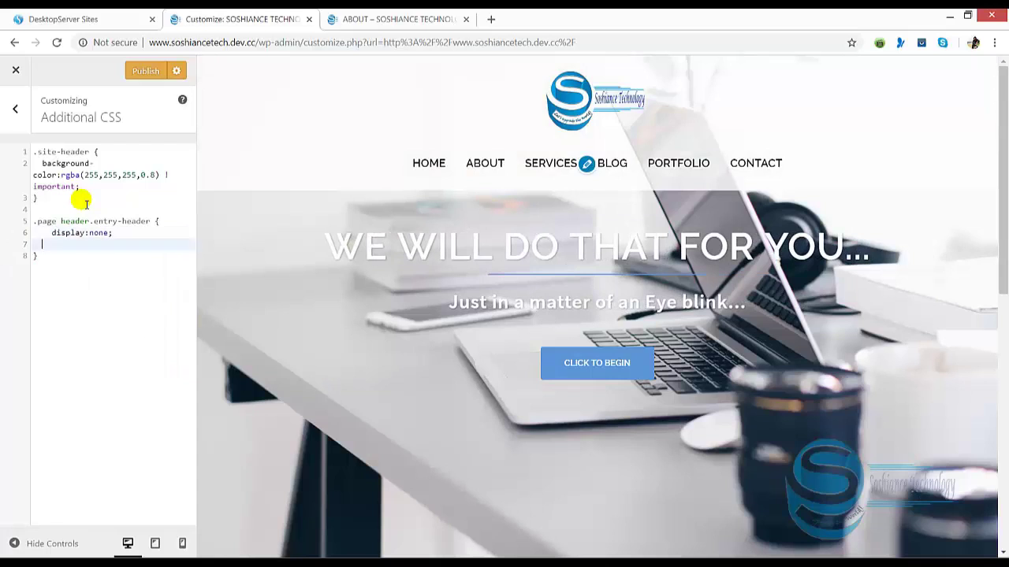
key(BackSpace)
text(;)
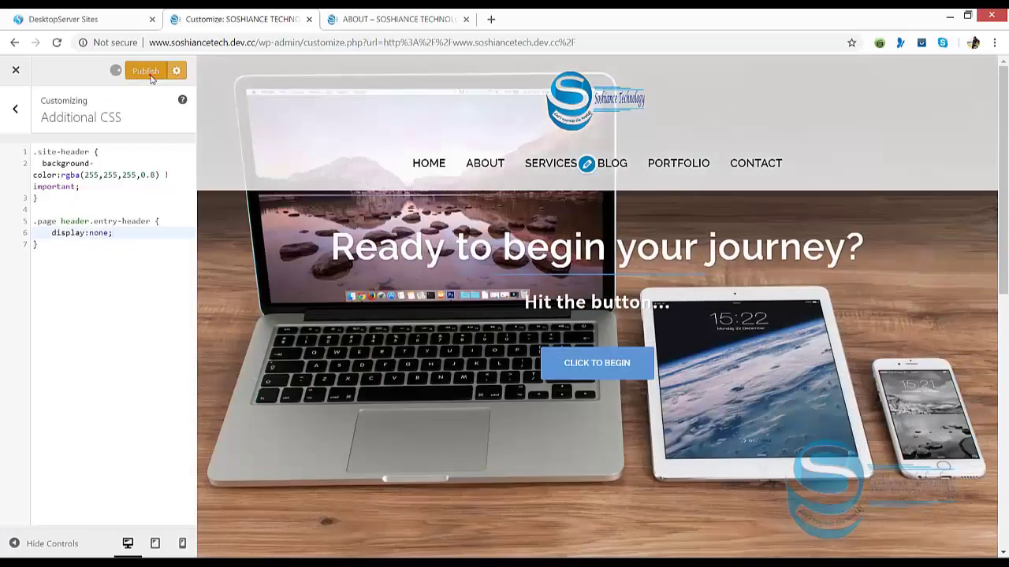
Step: Publish the CSS and reload the ABOUT page to confirm its title is hidden
click(147, 71)
click(412, 21)
key(F5)
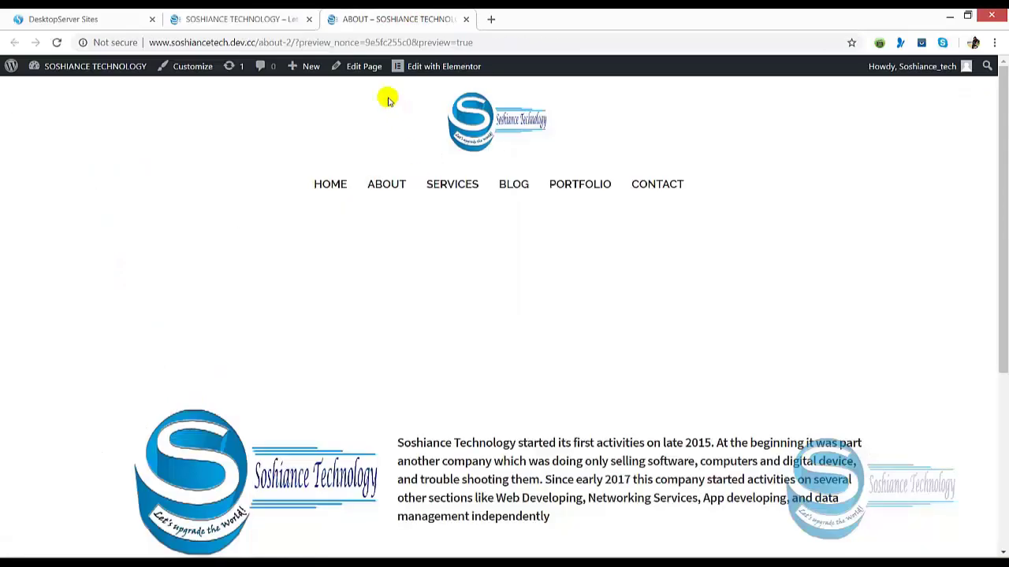
click(361, 66)
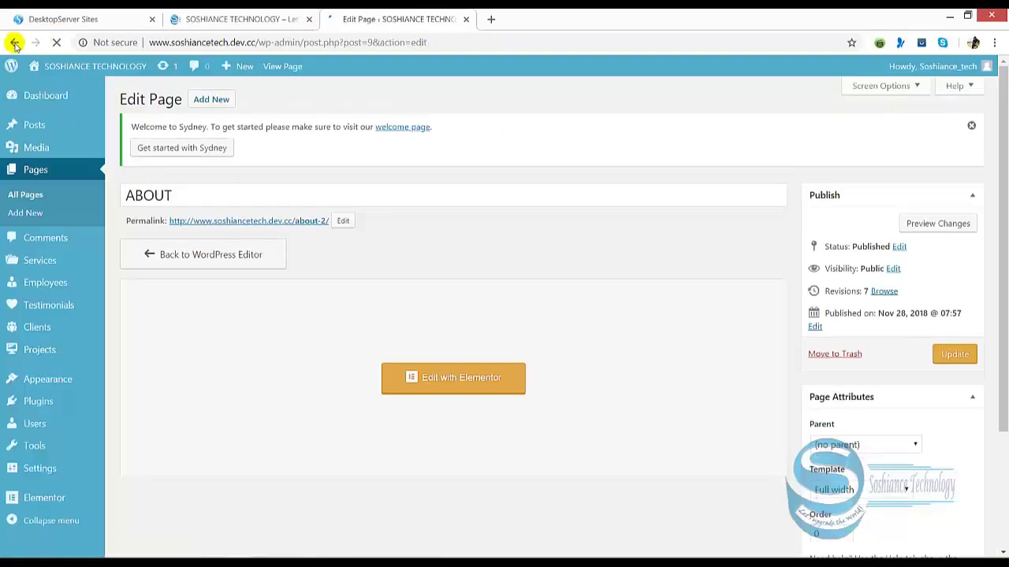
Step: Open the ABOUT page in Elementor and switch the about section's height to Min Height
click(15, 42)
click(450, 66)
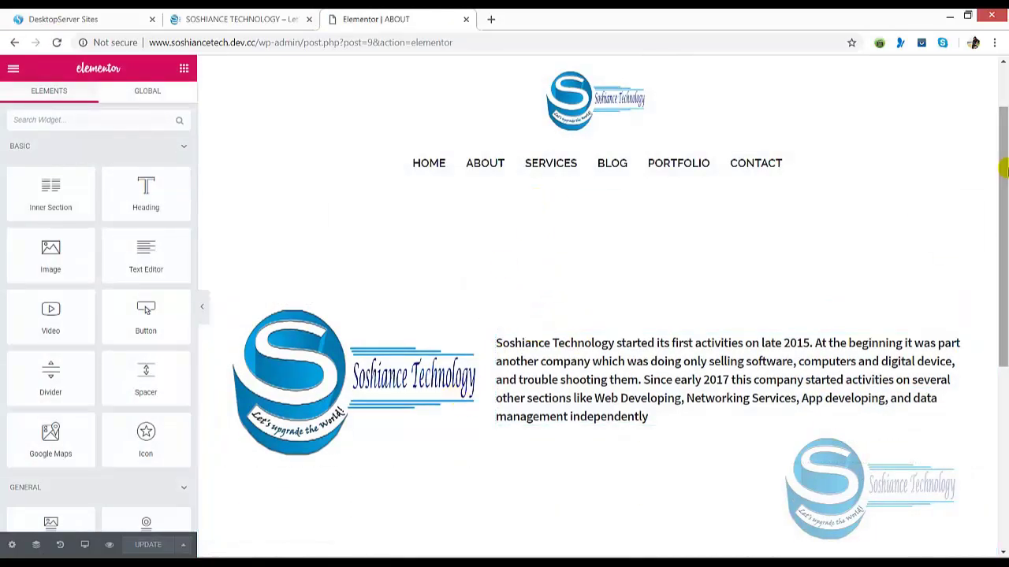
scroll(1005, 167, up, 1)
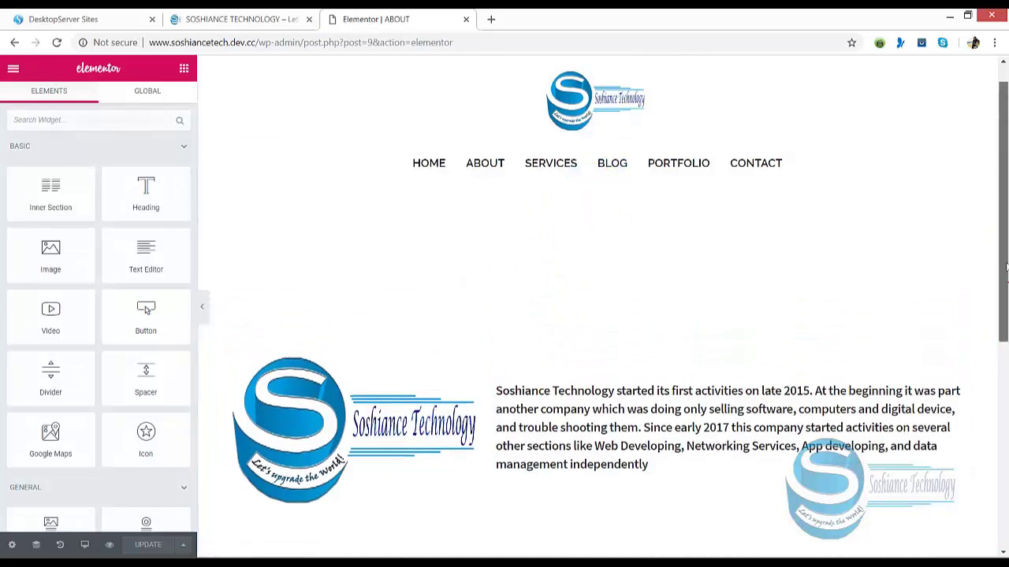
click(597, 202)
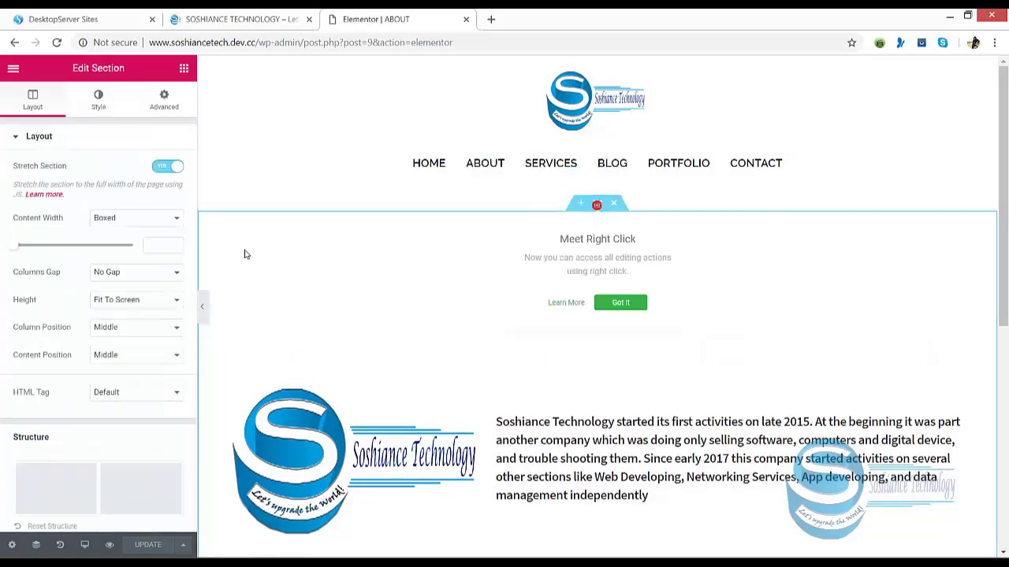
click(150, 301)
click(138, 367)
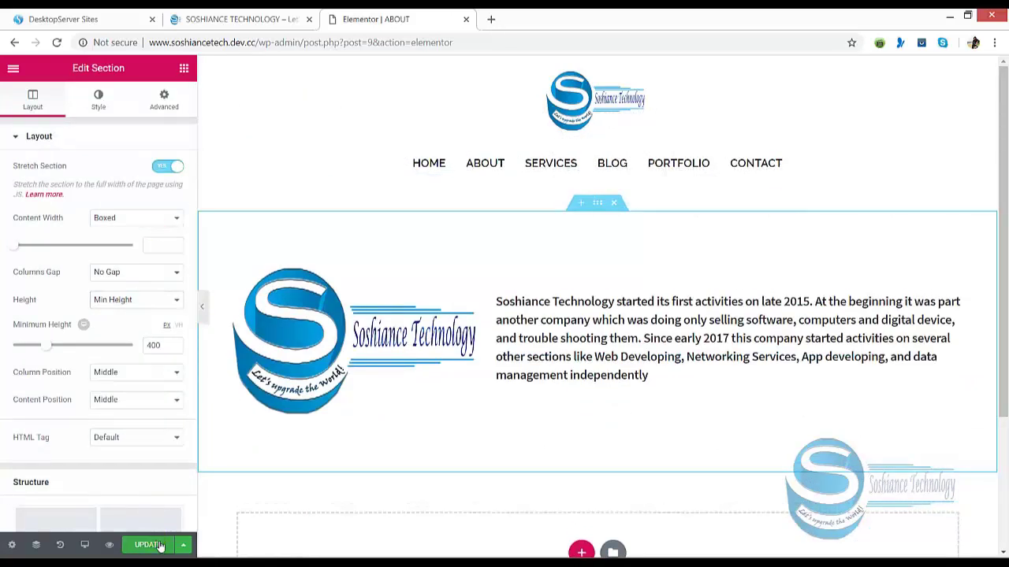
Step: Give the section a classic background using the adult-blur-business-630839.jpg photo
click(109, 115)
click(64, 173)
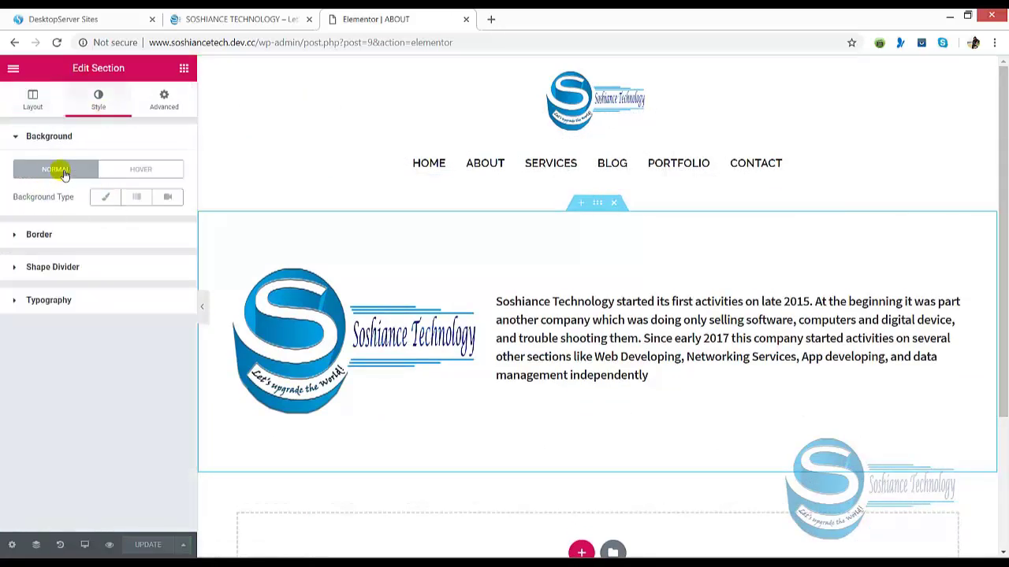
click(99, 197)
click(114, 309)
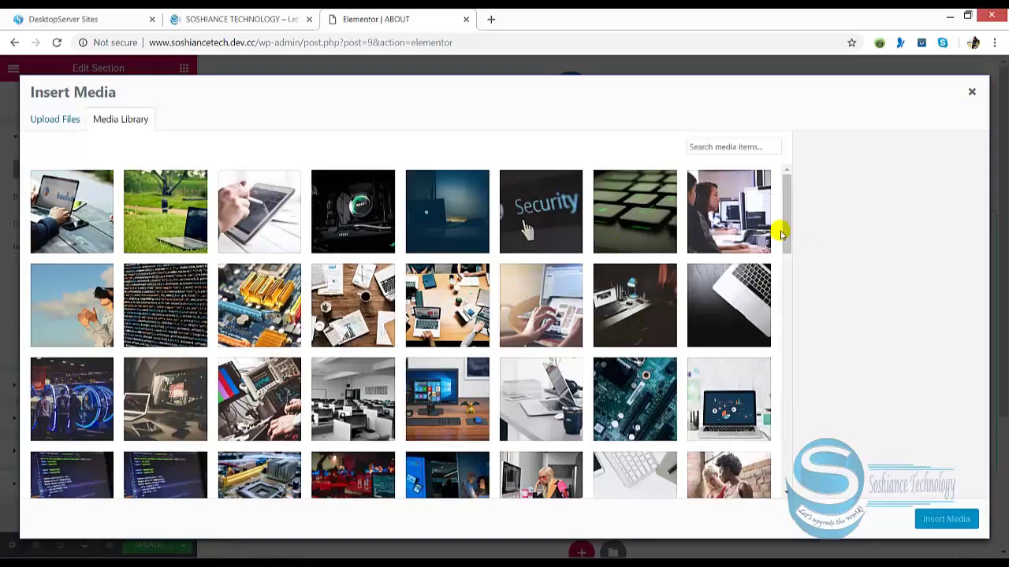
drag(785, 234, 798, 411)
scroll(788, 401, up, 2)
click(169, 266)
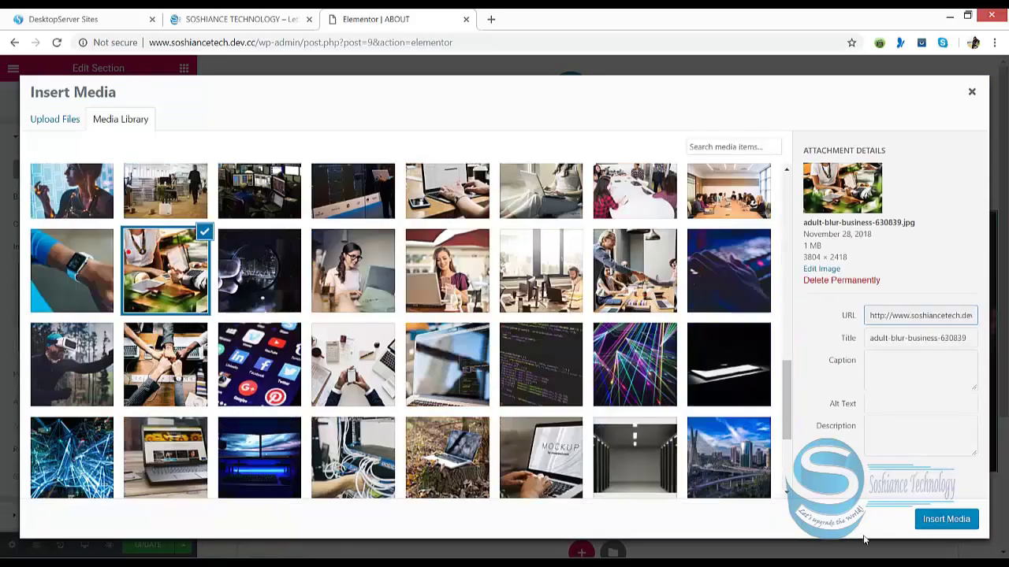
click(939, 524)
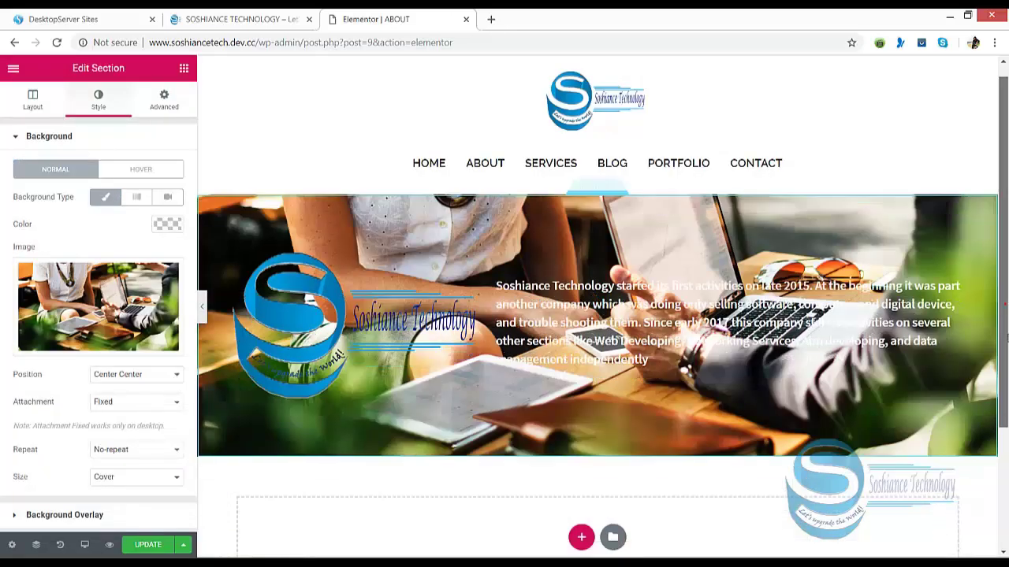
click(824, 339)
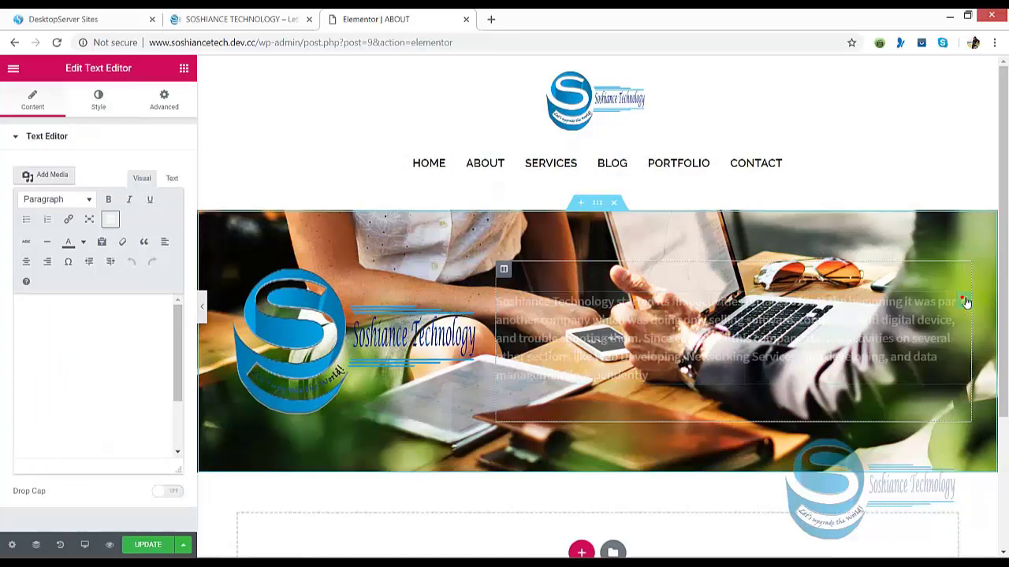
Step: Try blue, cyan and black on the paragraph text before settling on white
click(120, 388)
key(ctrl+a)
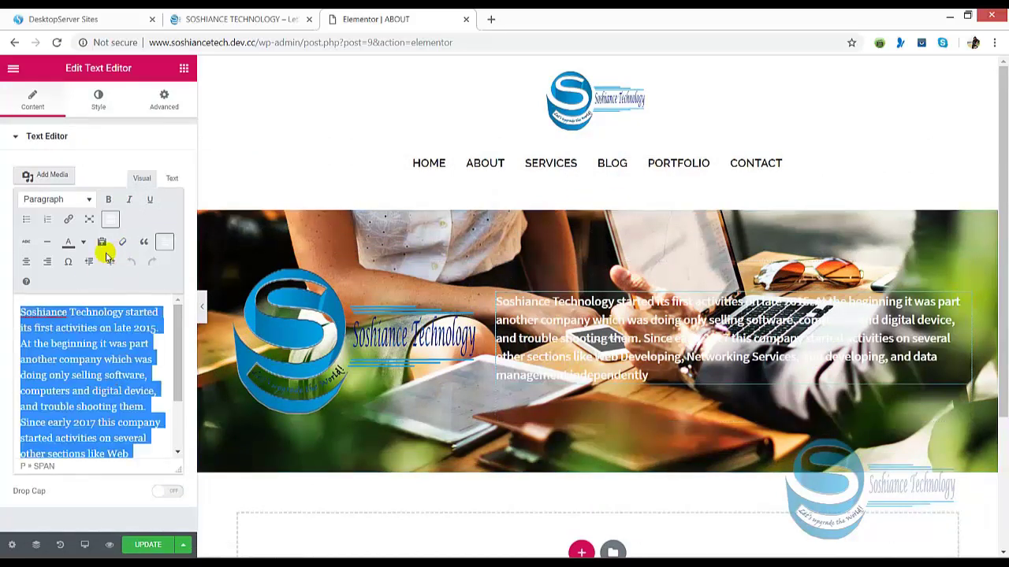
click(83, 242)
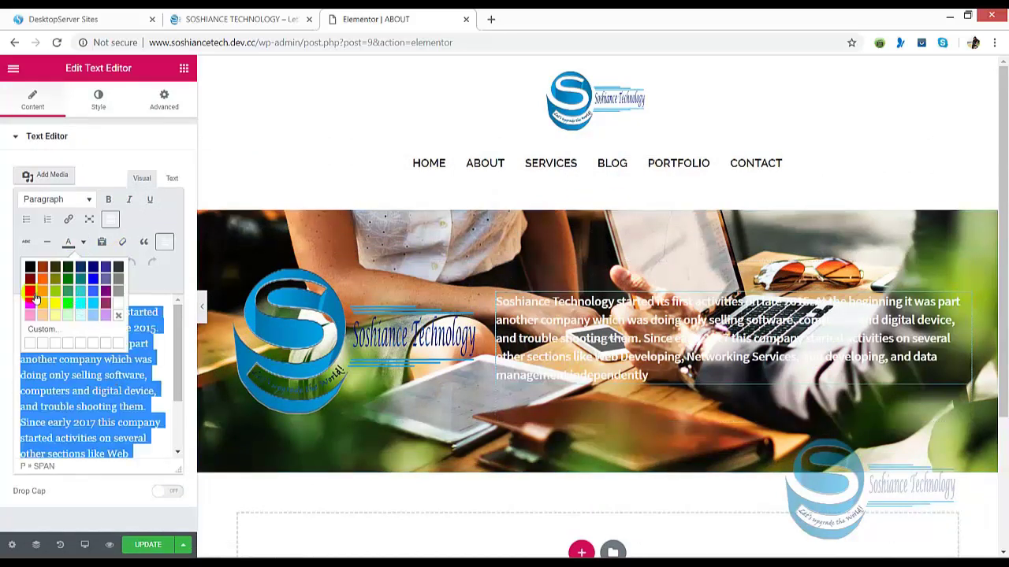
click(93, 281)
click(82, 243)
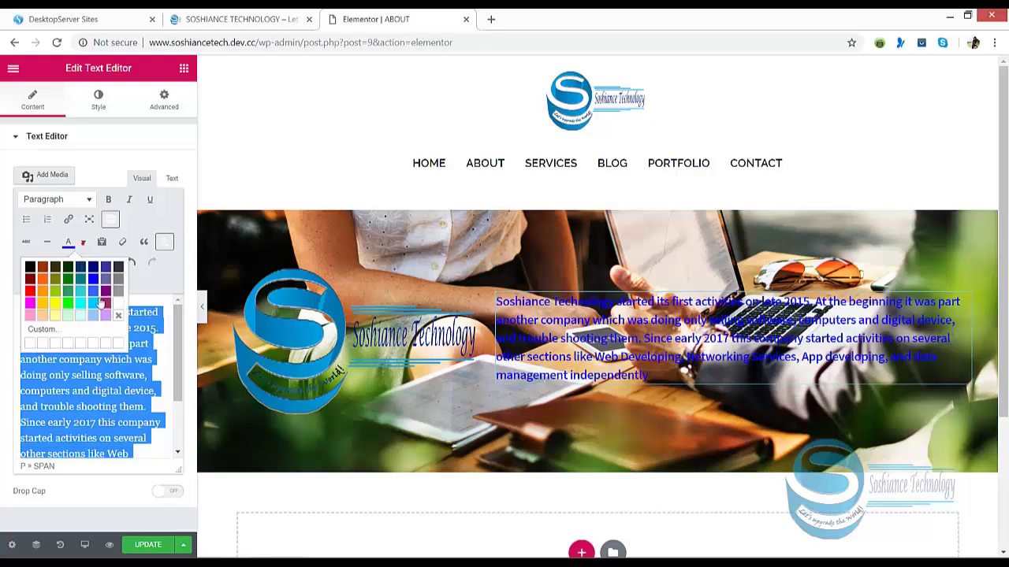
click(88, 306)
click(83, 242)
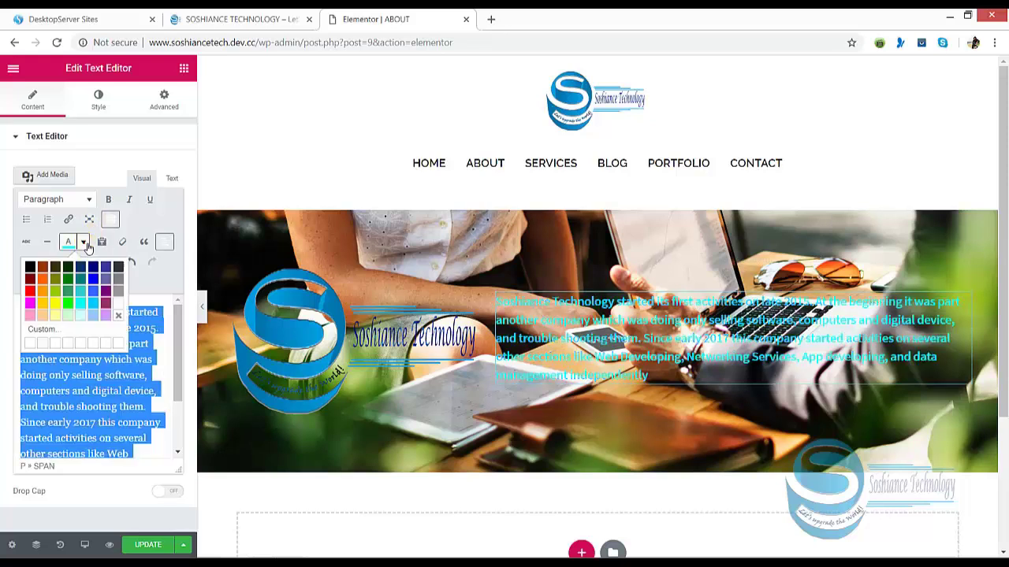
click(119, 268)
click(83, 242)
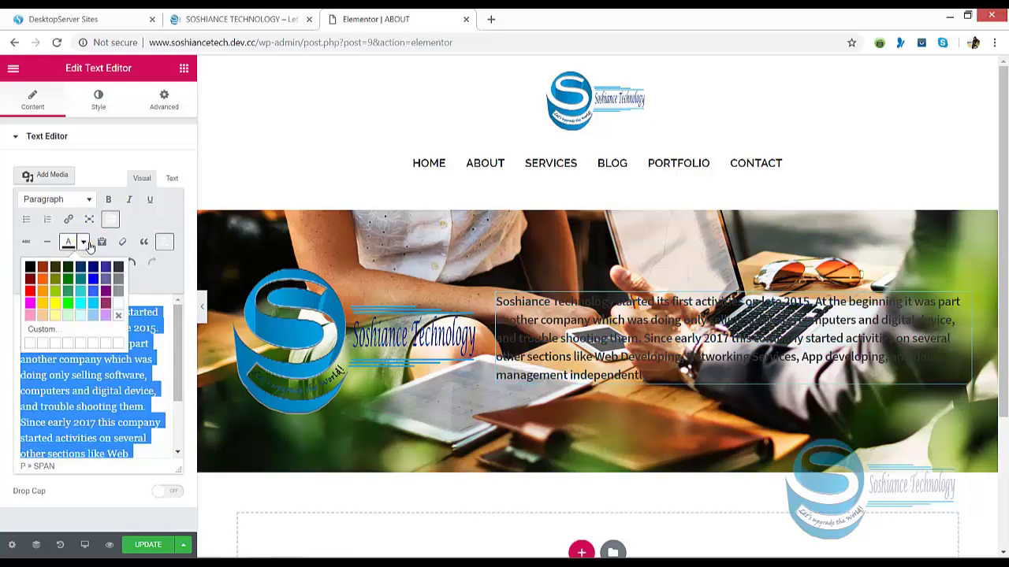
click(120, 293)
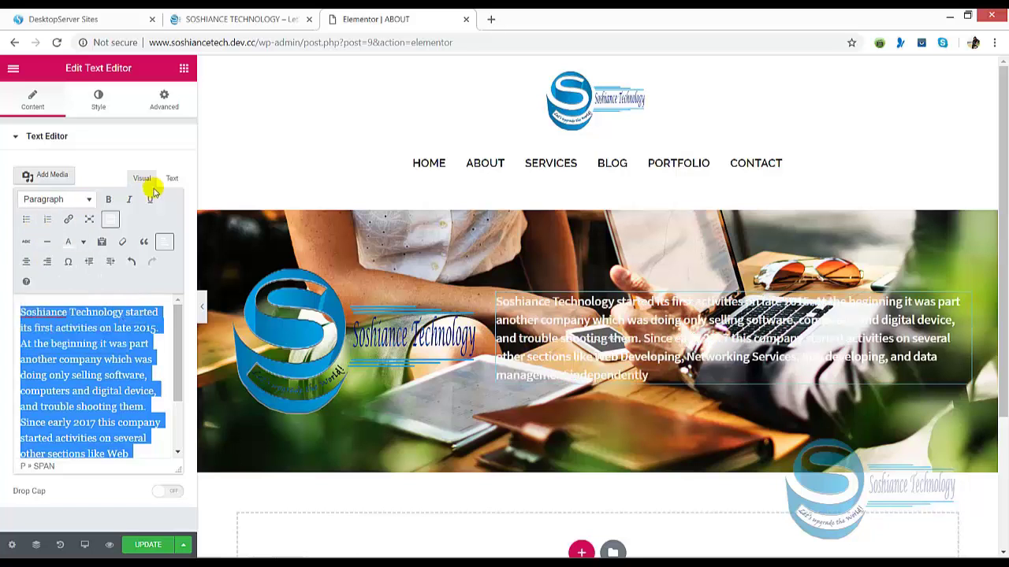
Step: Update the page and reselect the about section
scroll(176, 356, down, 2)
scroll(180, 342, up, 2)
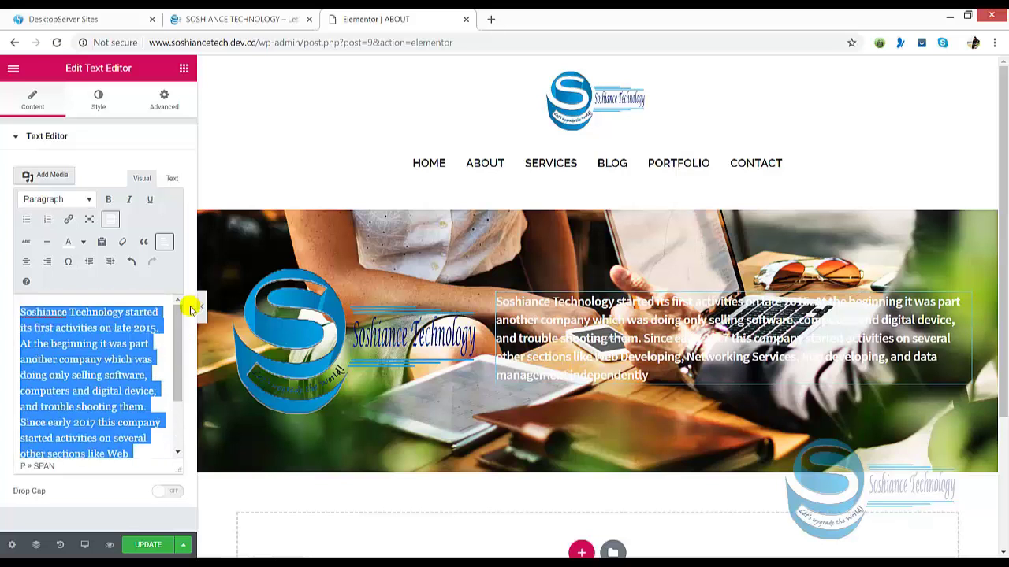
click(178, 492)
click(177, 493)
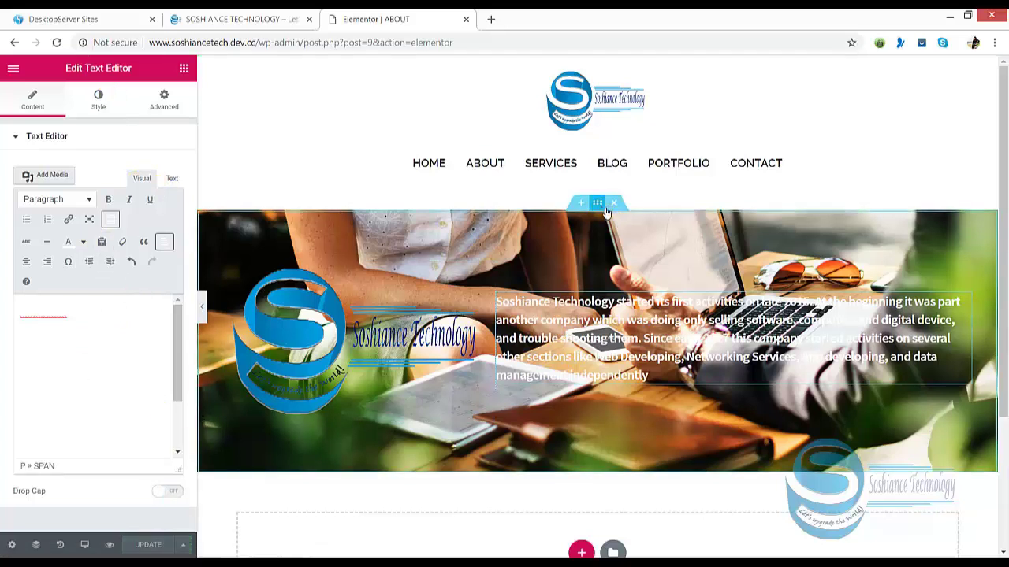
click(240, 247)
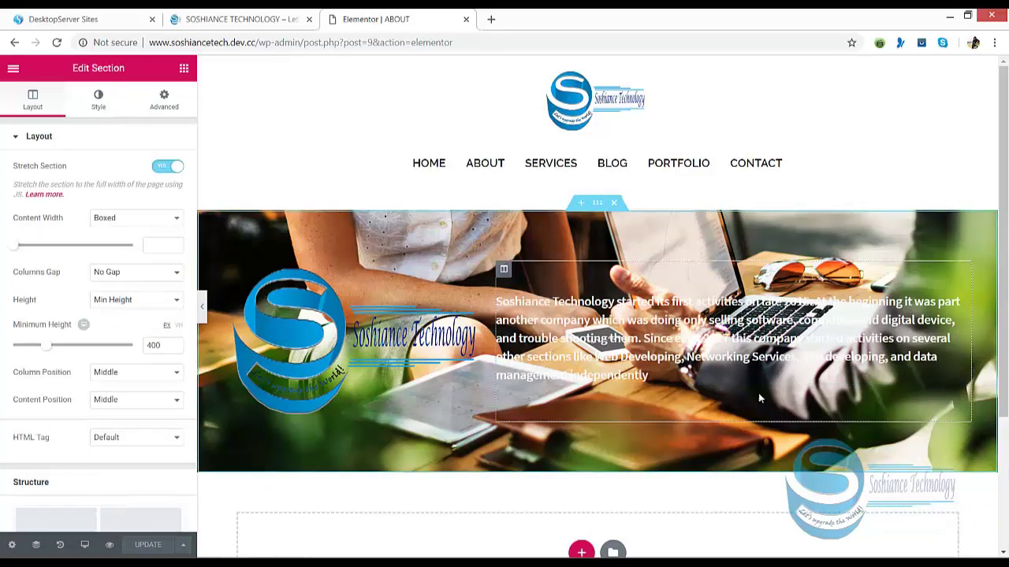
Step: Give the About section a classic black background overlay at 0.5 opacity and save the page
scroll(523, 345, down, 3)
scroll(523, 344, up, 3)
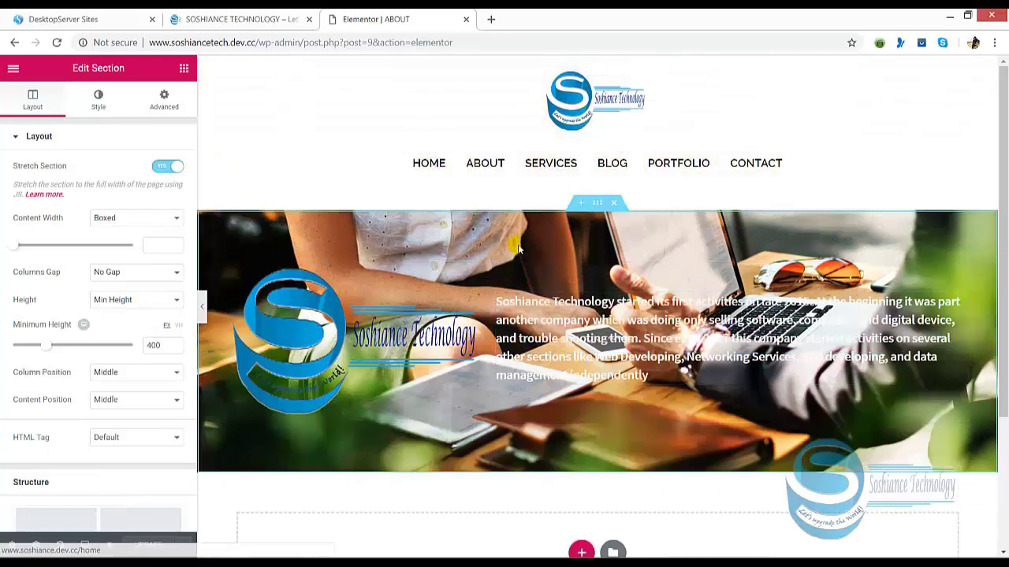
click(97, 101)
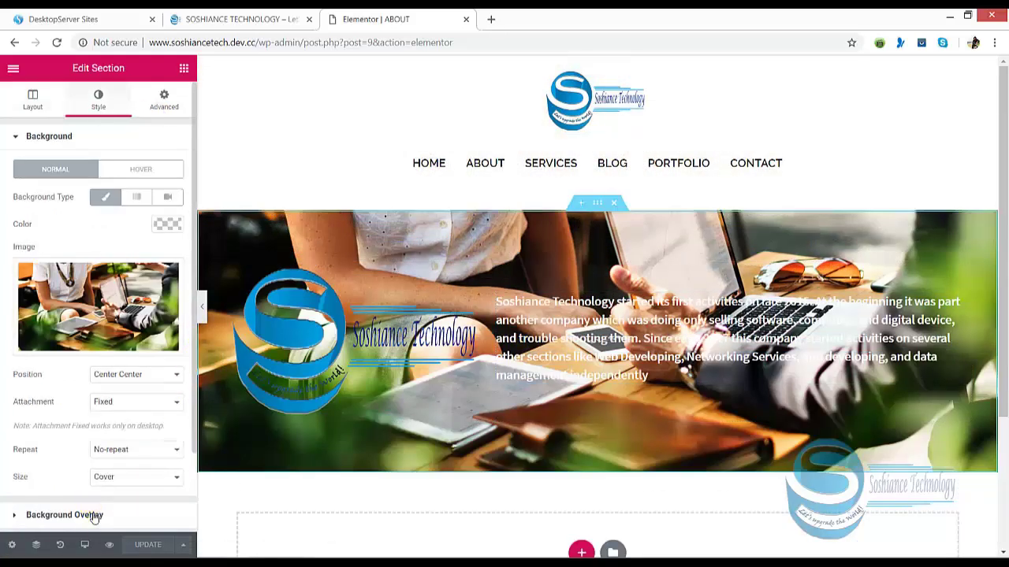
click(93, 516)
click(130, 230)
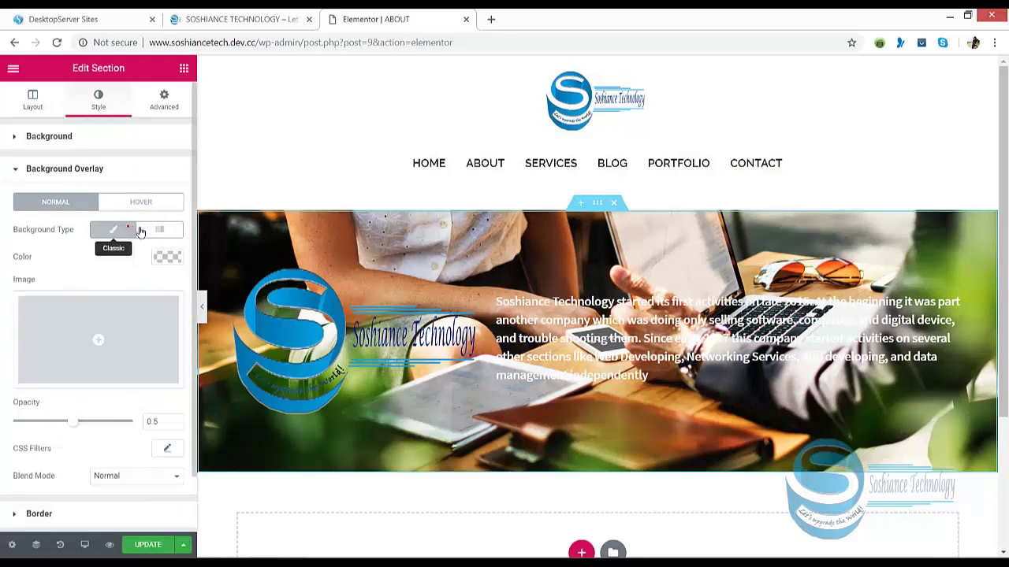
click(177, 261)
click(173, 293)
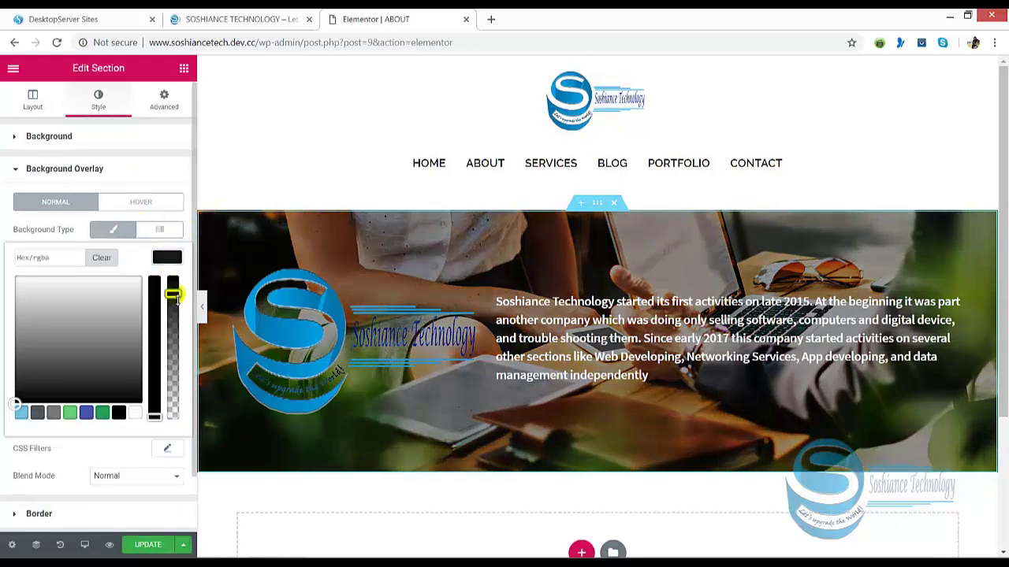
mouse_move(174, 302)
mouse_down()
mouse_move(175, 311)
mouse_move(175, 268)
mouse_move(177, 308)
mouse_up()
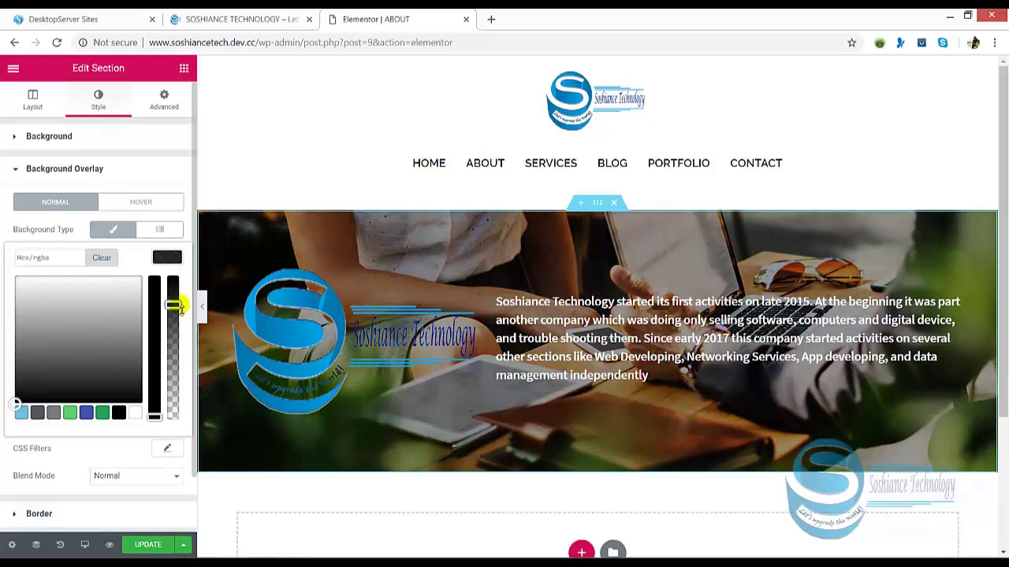
drag(1002, 182, 1002, 207)
click(140, 545)
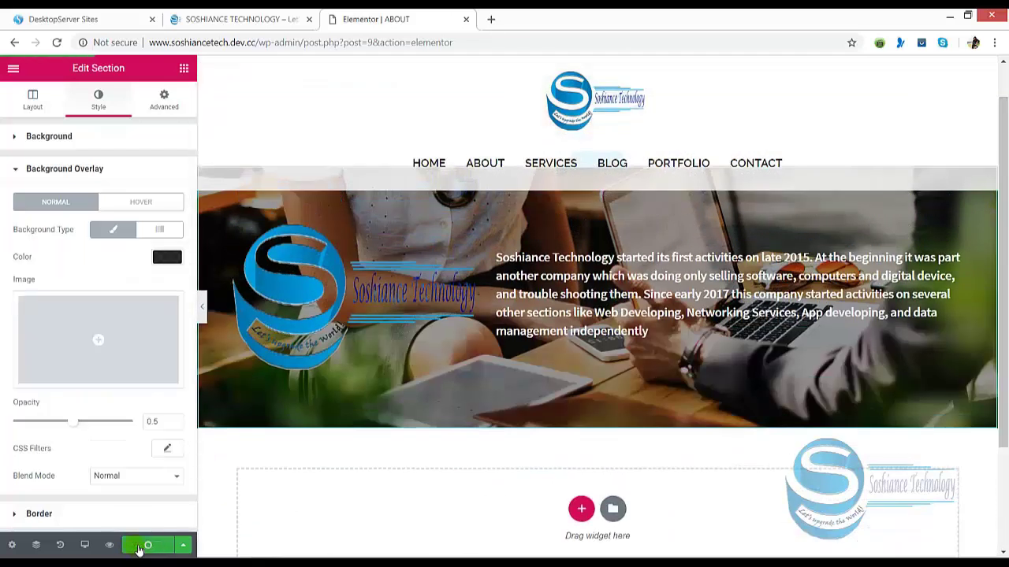
Step: Drop a Button widget under the About text, labelled 'Read More ...', in green Success style
click(825, 293)
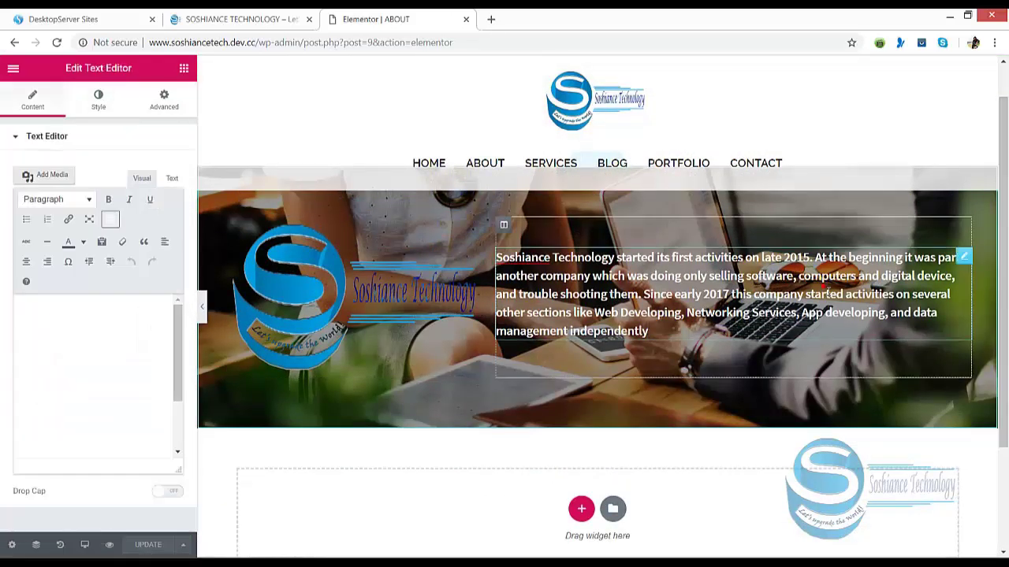
click(184, 68)
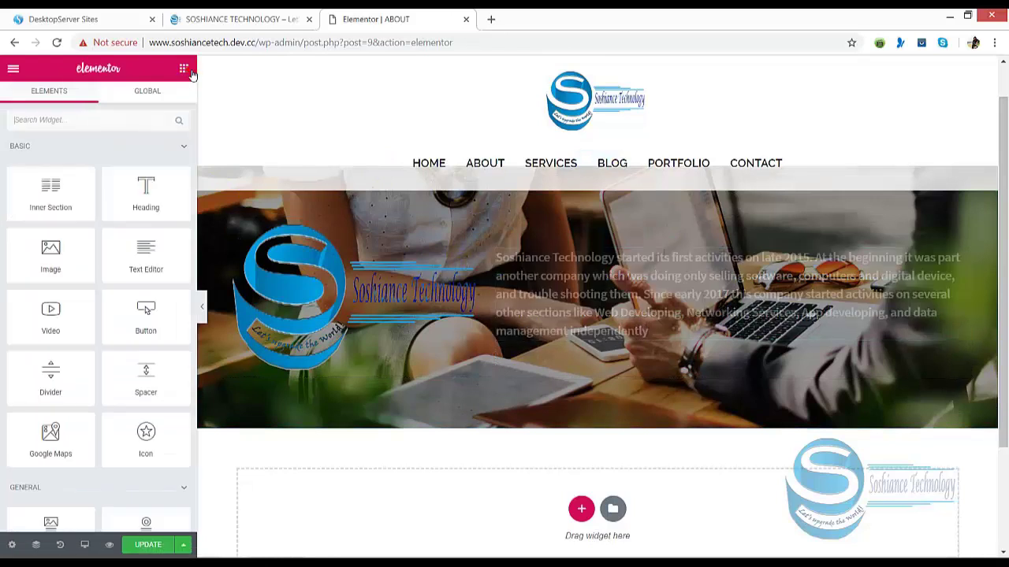
drag(150, 315, 686, 339)
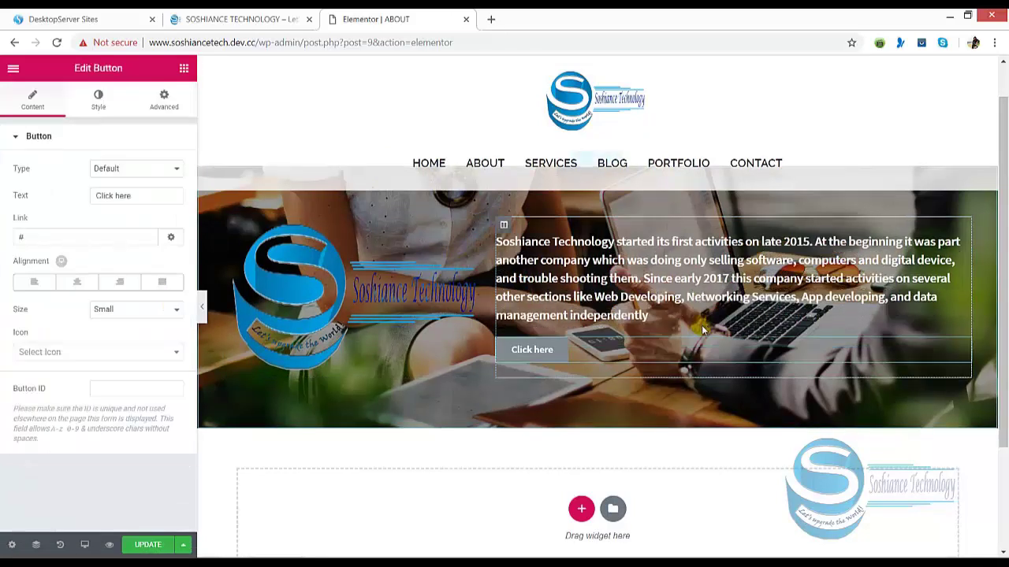
triple_click(149, 197)
text(Read More)
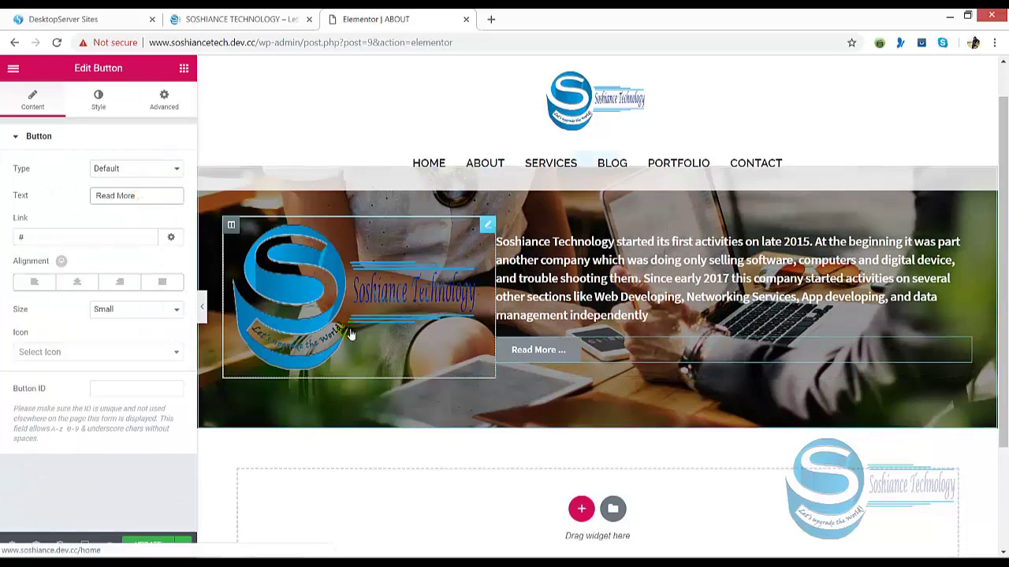
click(153, 168)
click(142, 229)
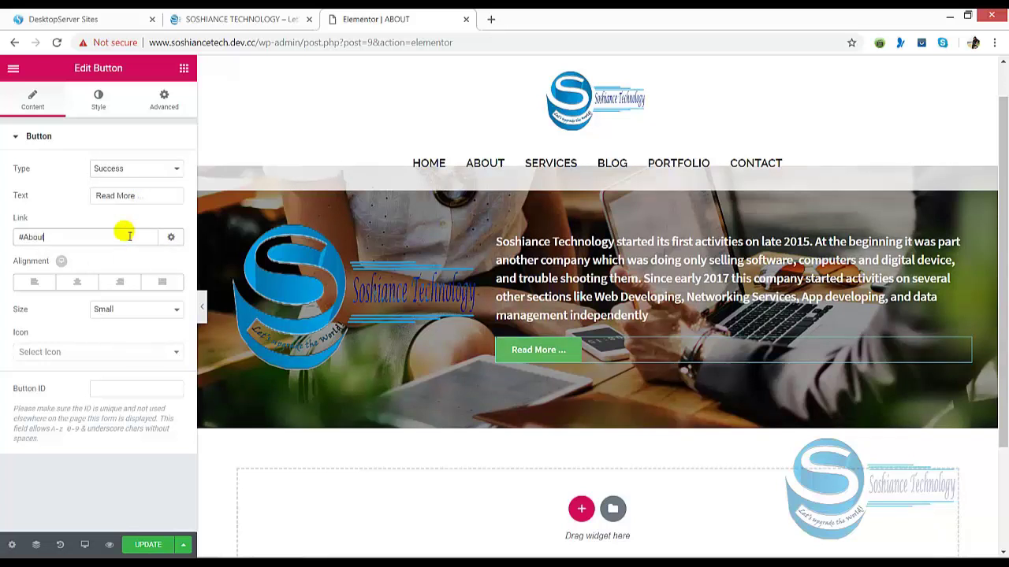
Step: Right-align the button, make it Extra Small, search icons for 'abo', and save the page
click(78, 282)
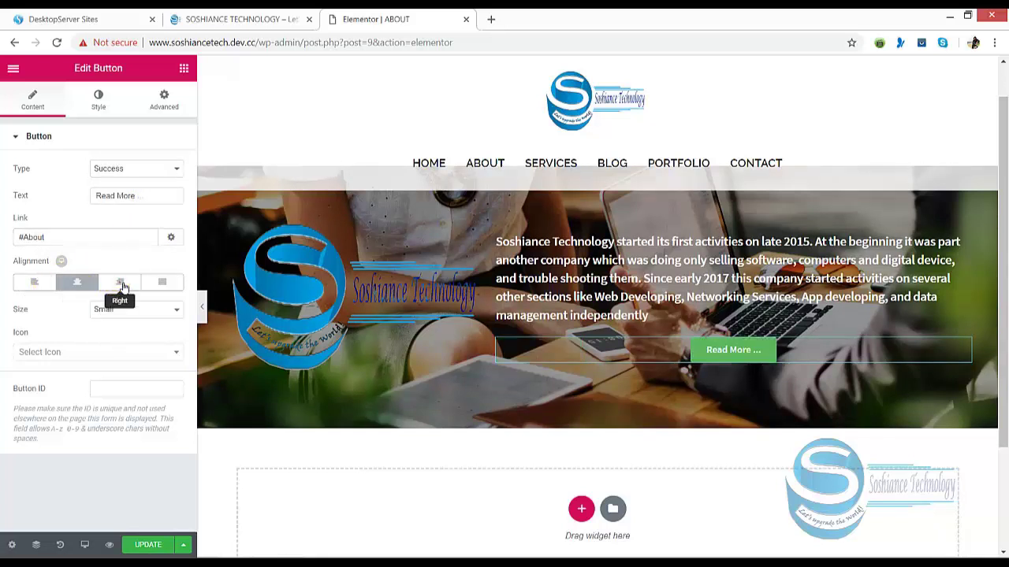
click(122, 284)
click(166, 284)
click(126, 285)
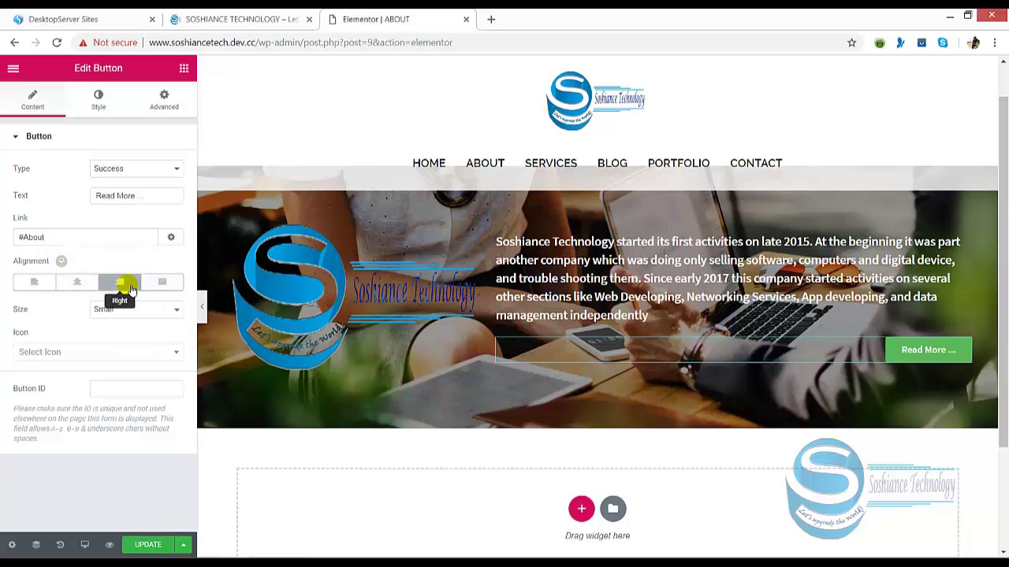
click(150, 318)
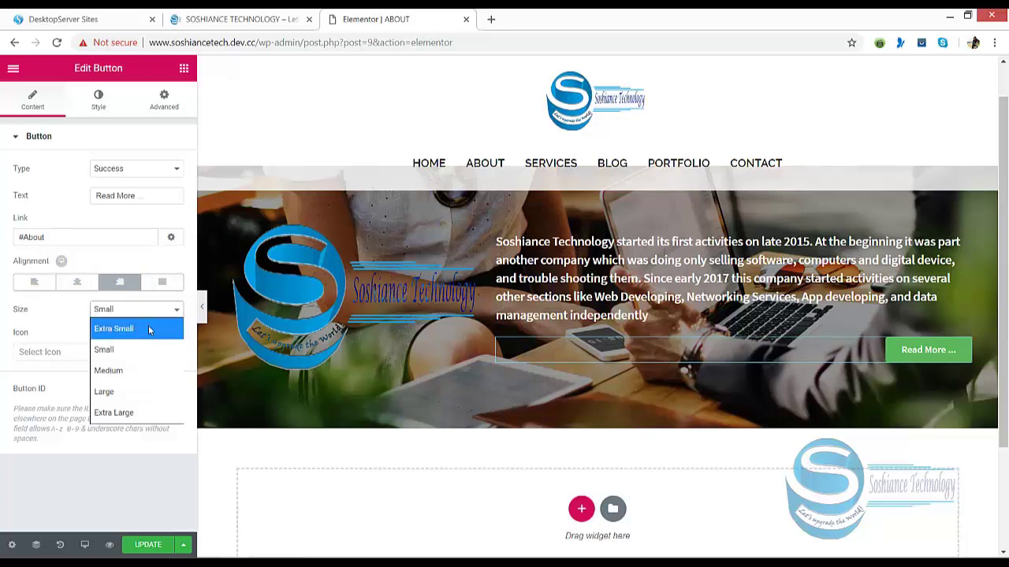
click(149, 329)
click(136, 355)
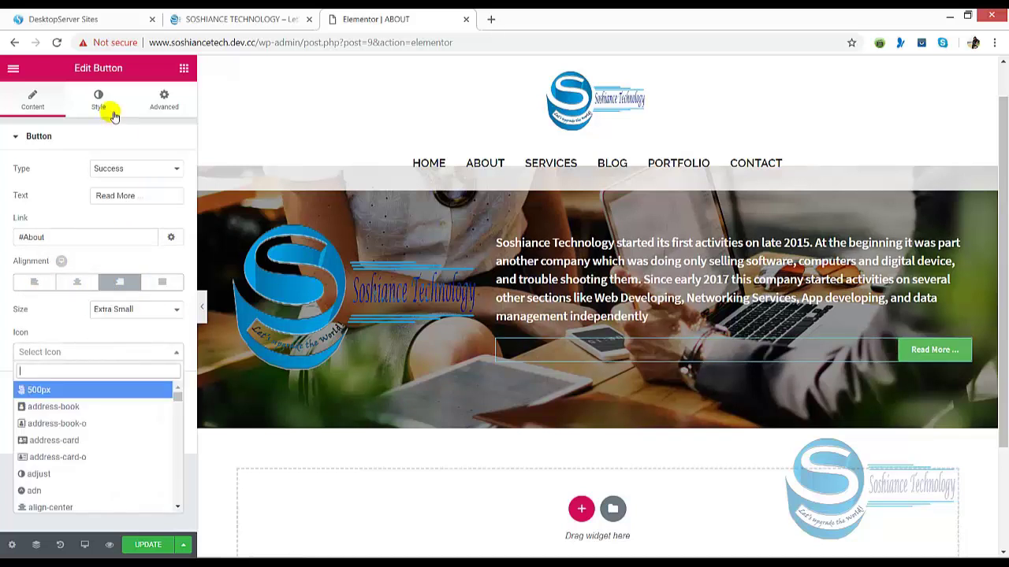
text(abo)
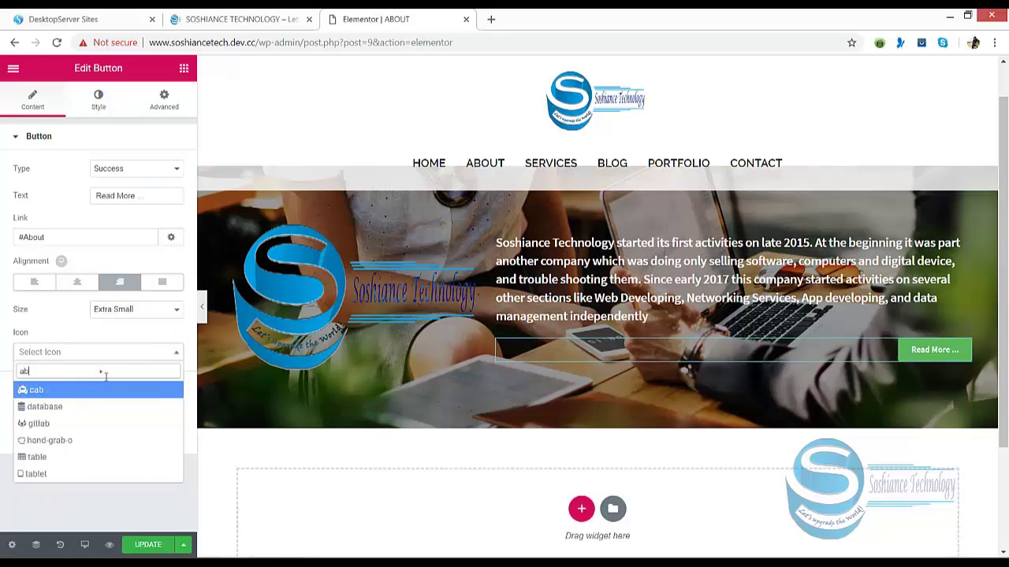
key(BackSpace)
key(BackSpace)
key(BackSpace)
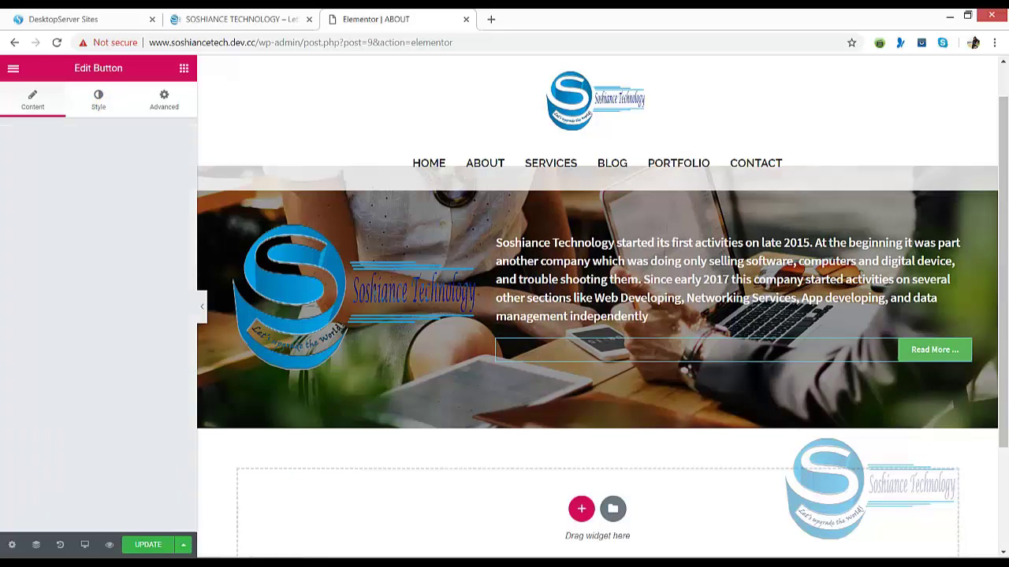
click(149, 545)
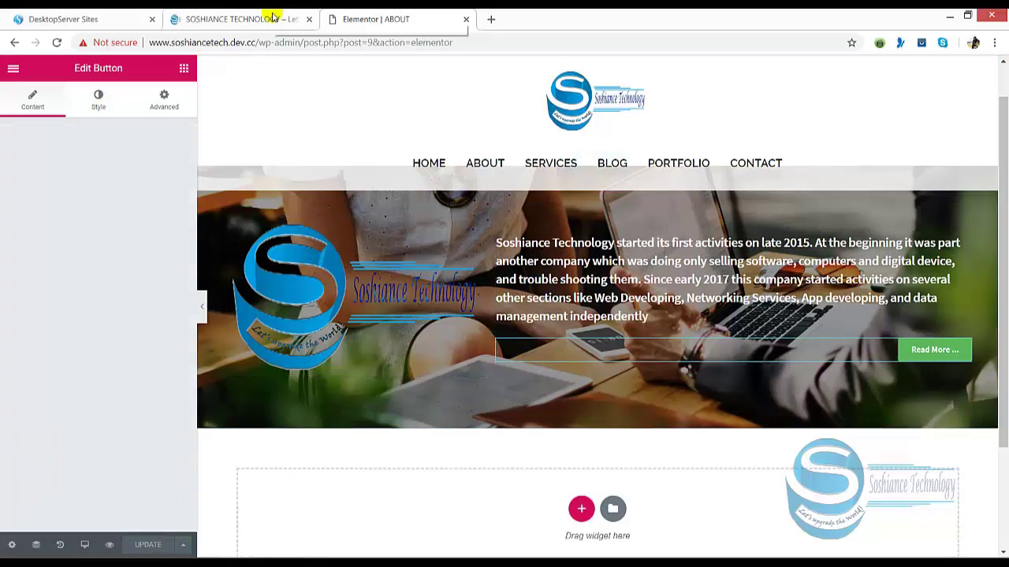
click(270, 17)
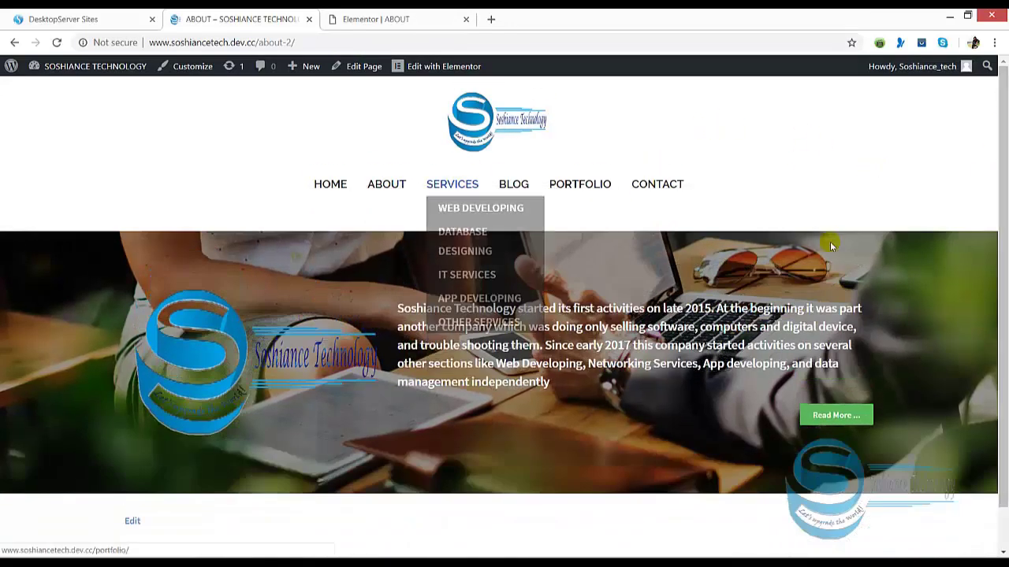
click(378, 19)
Step: Place a heading 'Let's Upgrade the World!' below the About section, sized XXL, tag H1, centred
scroll(1006, 301, down, 2)
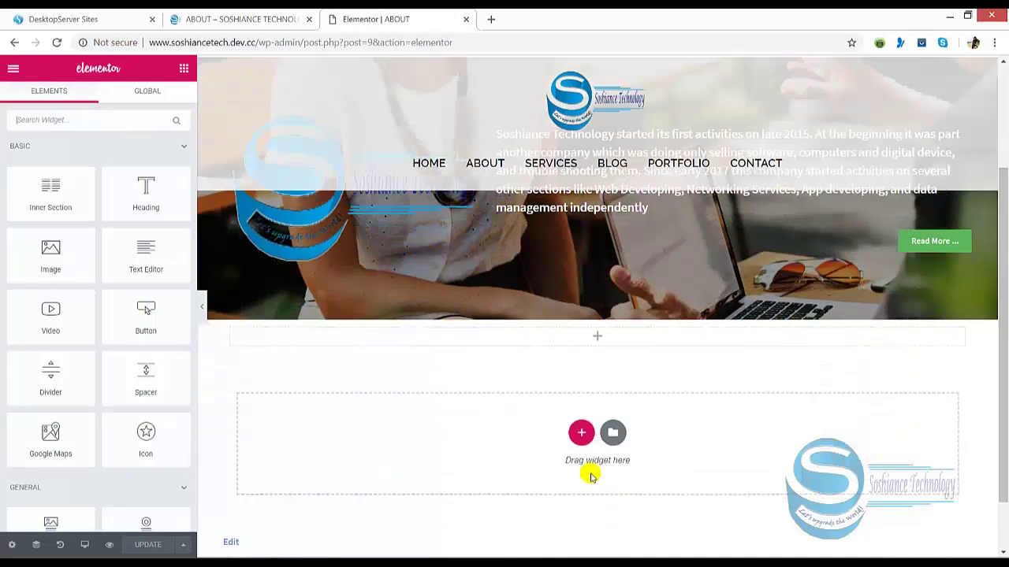
drag(147, 197, 587, 335)
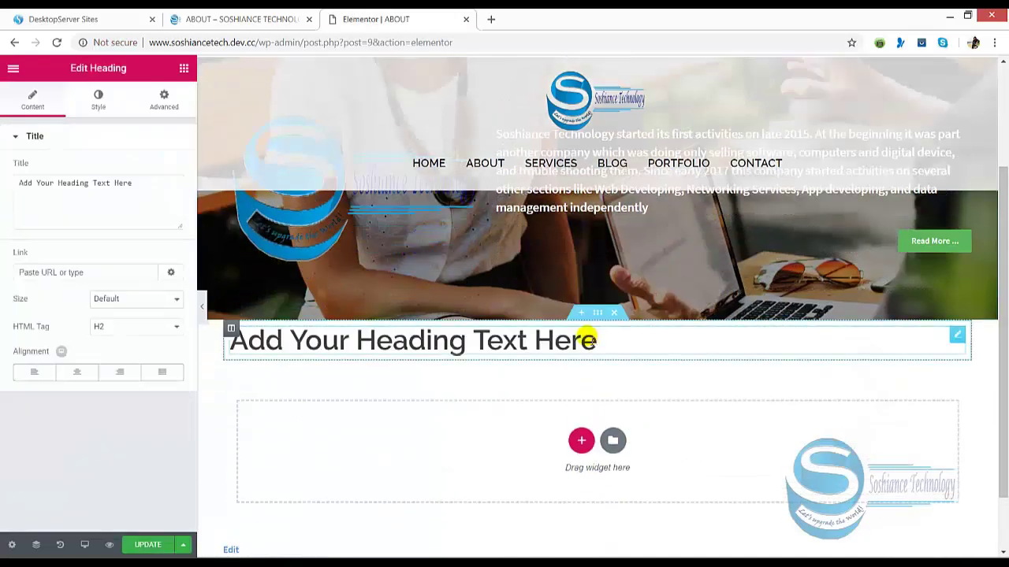
click(58, 199)
text(Let's Upgrade the World!)
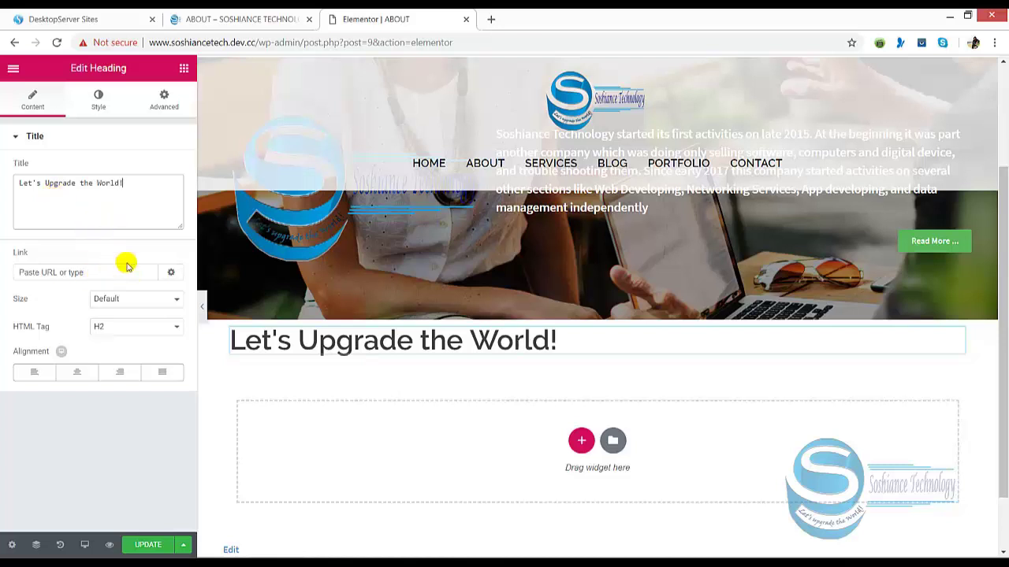
key(ctrl+a)
click(155, 302)
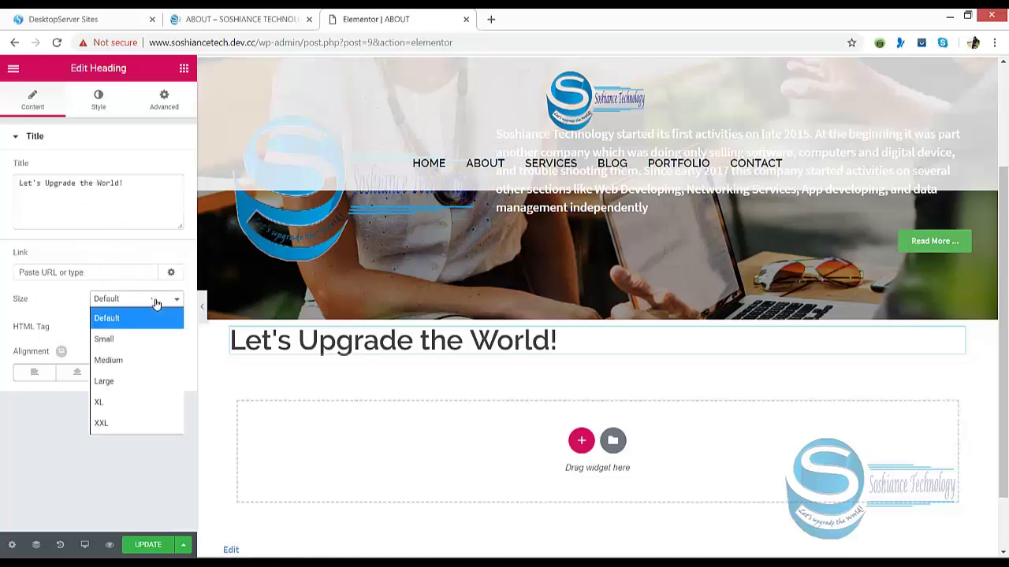
click(146, 420)
click(116, 327)
click(112, 347)
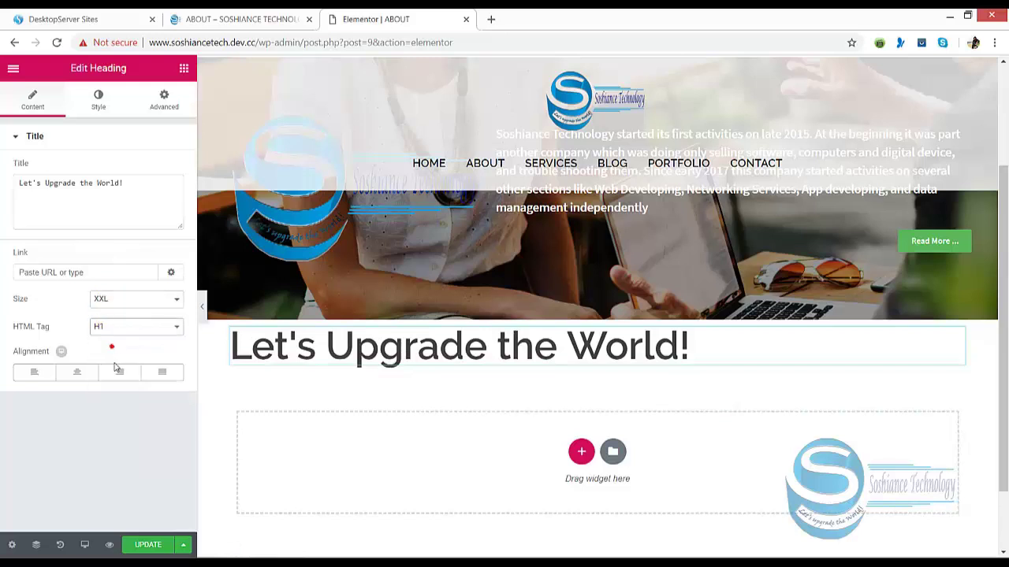
click(96, 377)
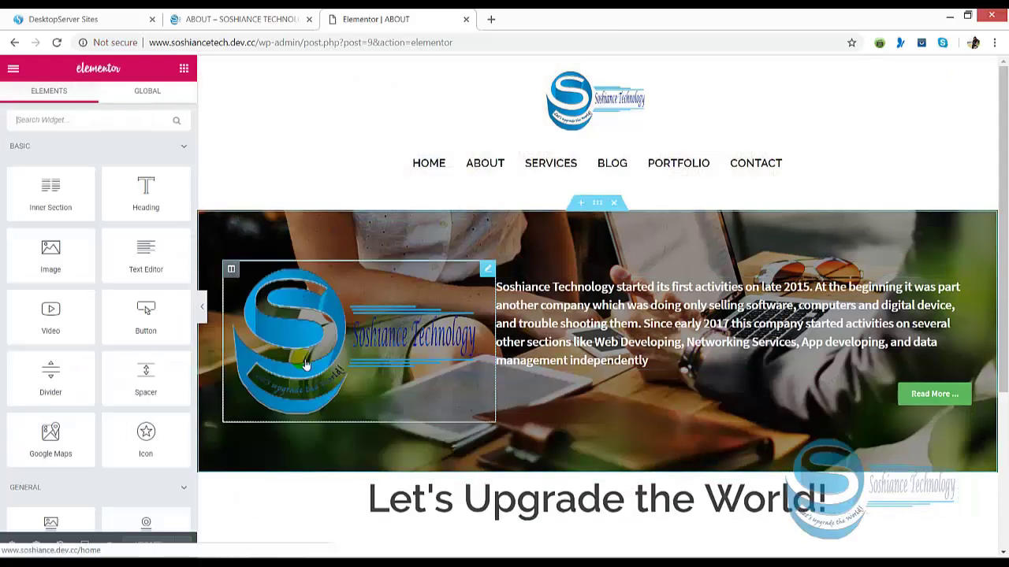
Step: Stretch the heading's section to full width, keep Boxed content width, and set No Gap columns
click(598, 467)
click(175, 168)
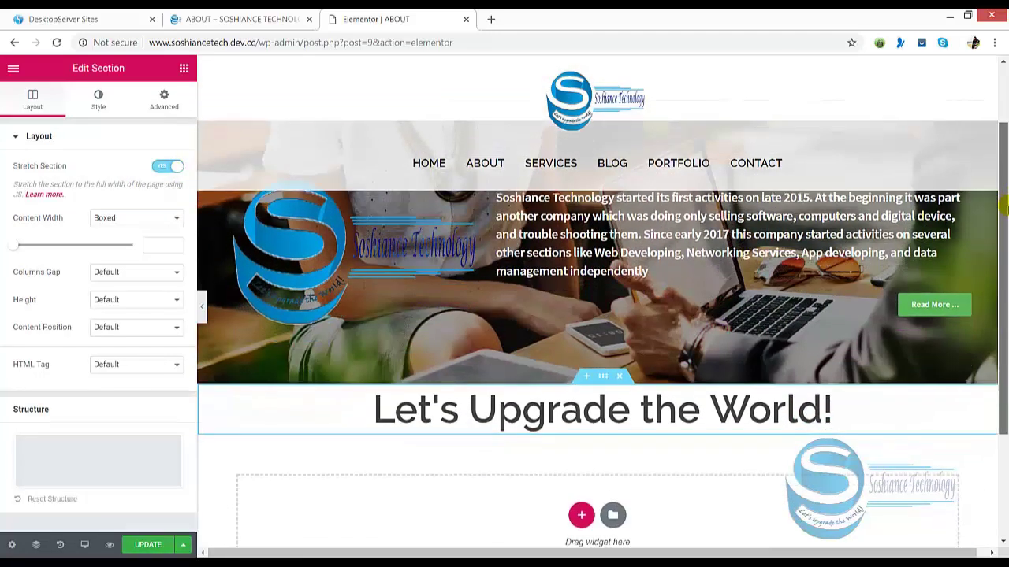
click(174, 219)
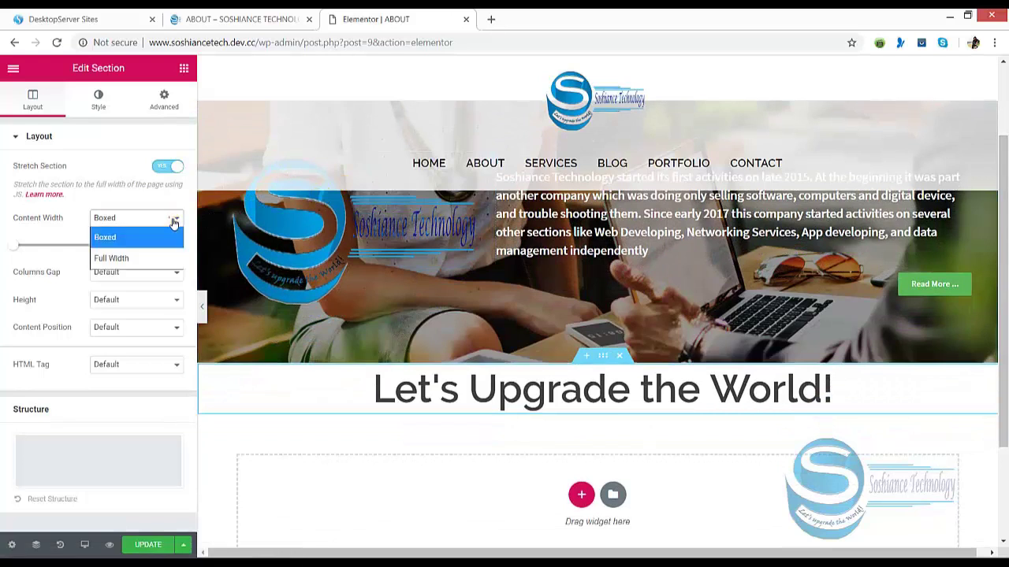
click(162, 245)
click(167, 272)
click(163, 313)
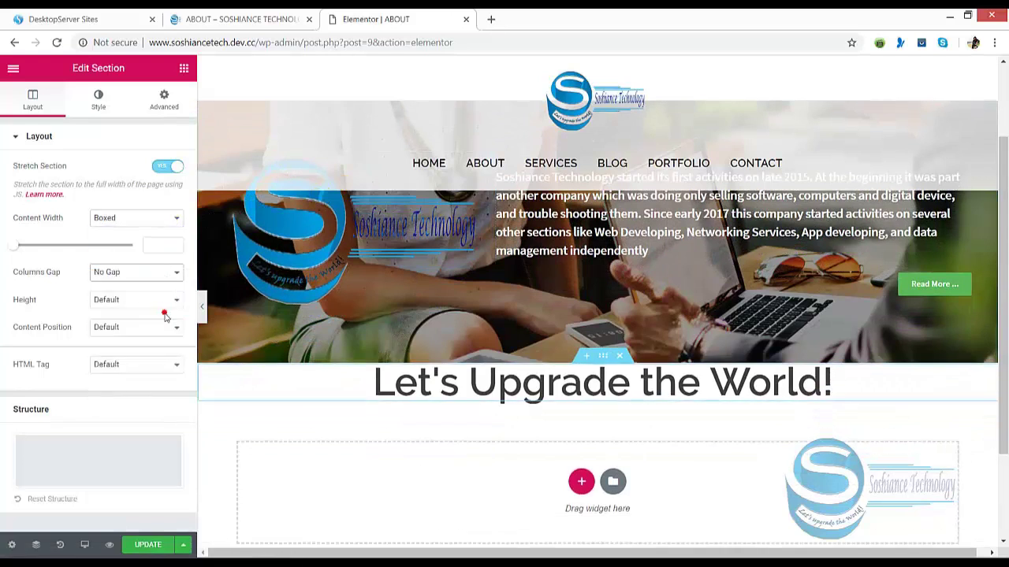
Step: Give the section a 200 minimum height with Middle column and content positions, then save
click(163, 301)
click(158, 360)
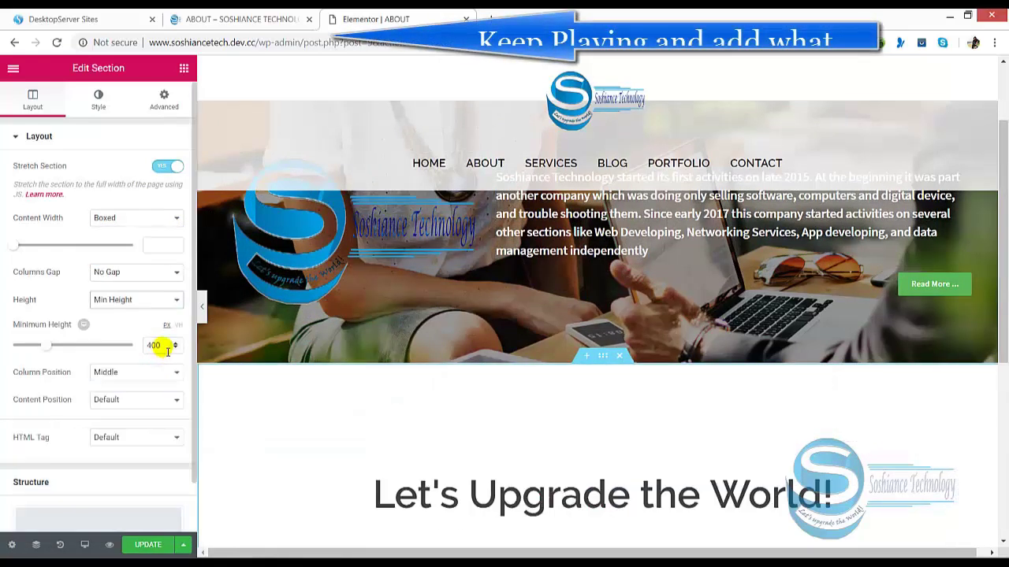
text(200)
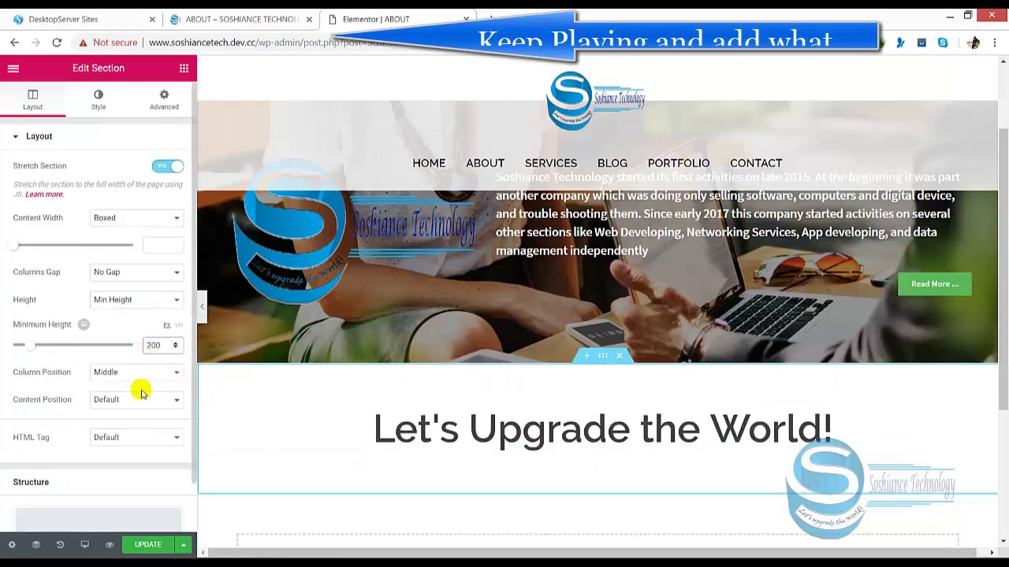
click(142, 375)
click(138, 432)
click(138, 399)
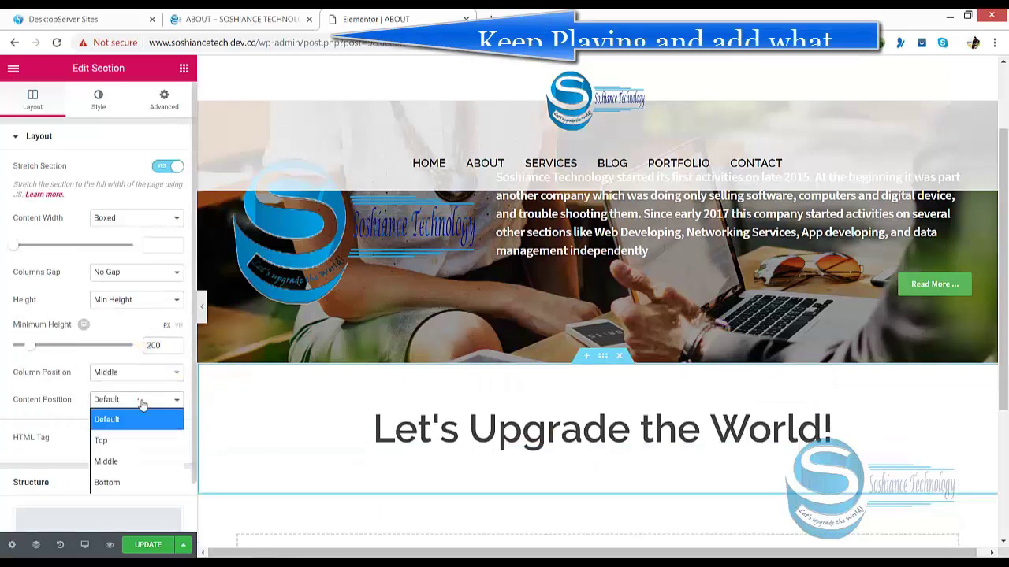
click(139, 463)
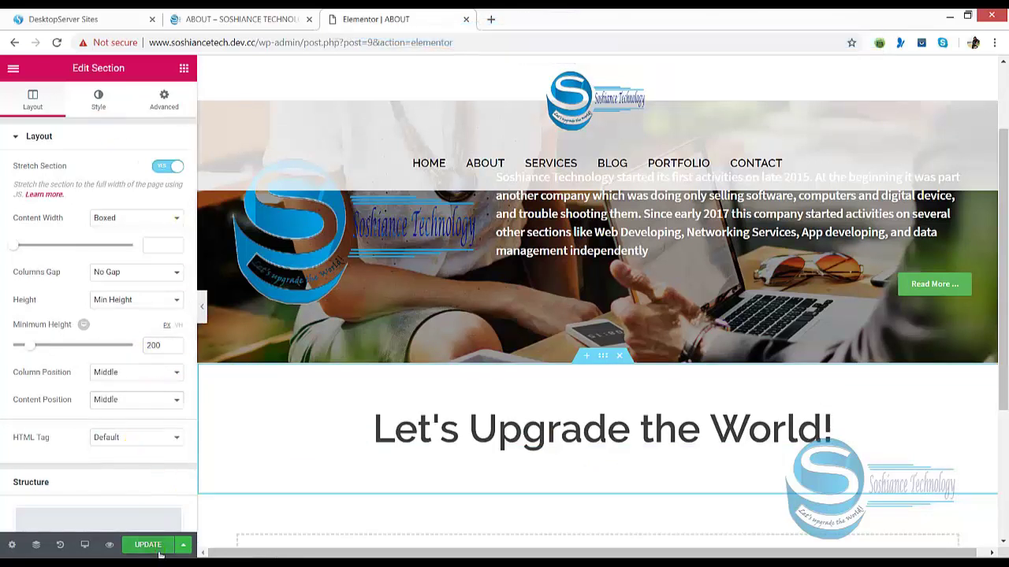
click(101, 110)
click(105, 197)
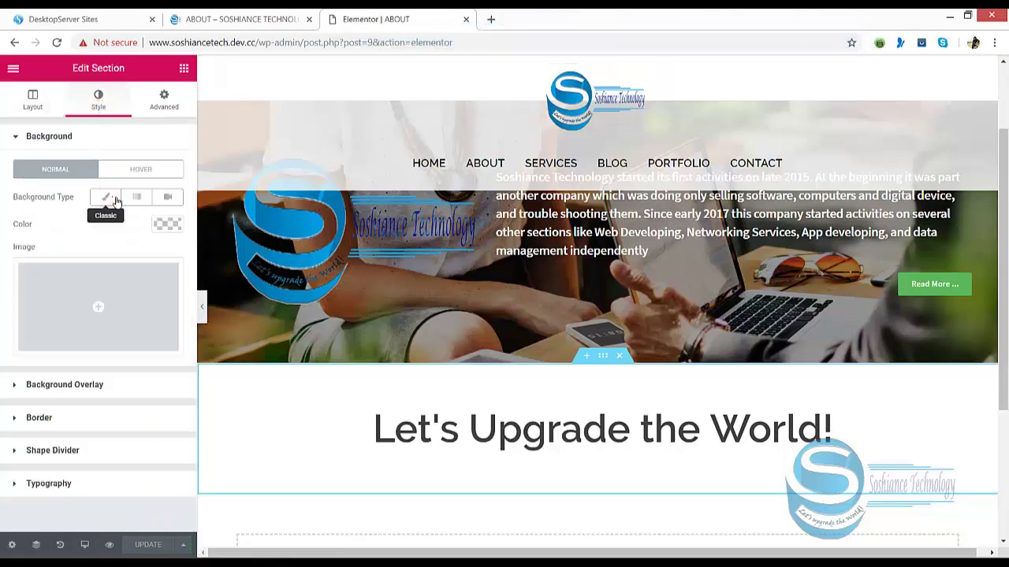
Step: Set the VR-headset photo clouds-female-game-123335.jpg as the section's background image
click(101, 310)
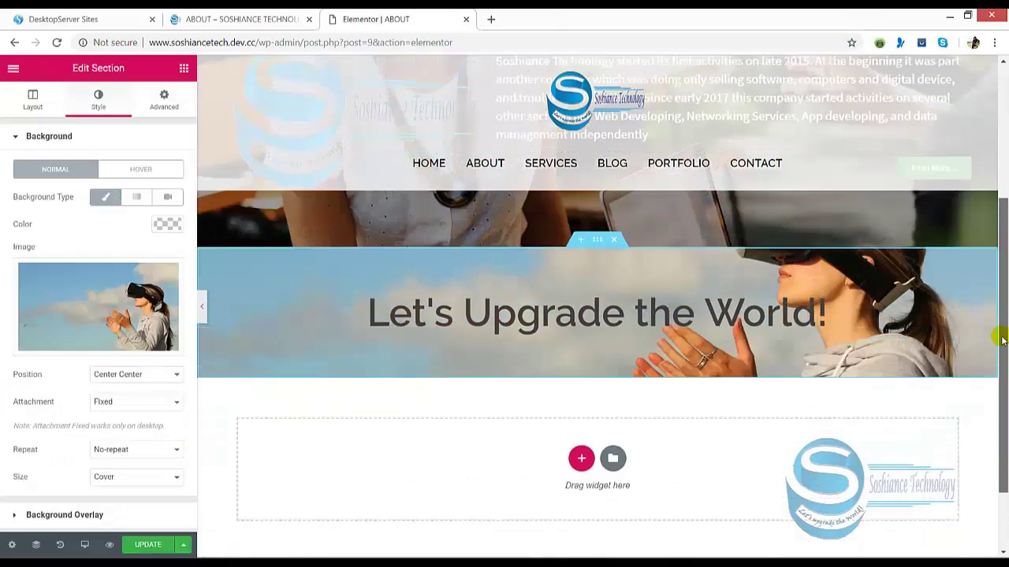
scroll(1001, 339, up, 3)
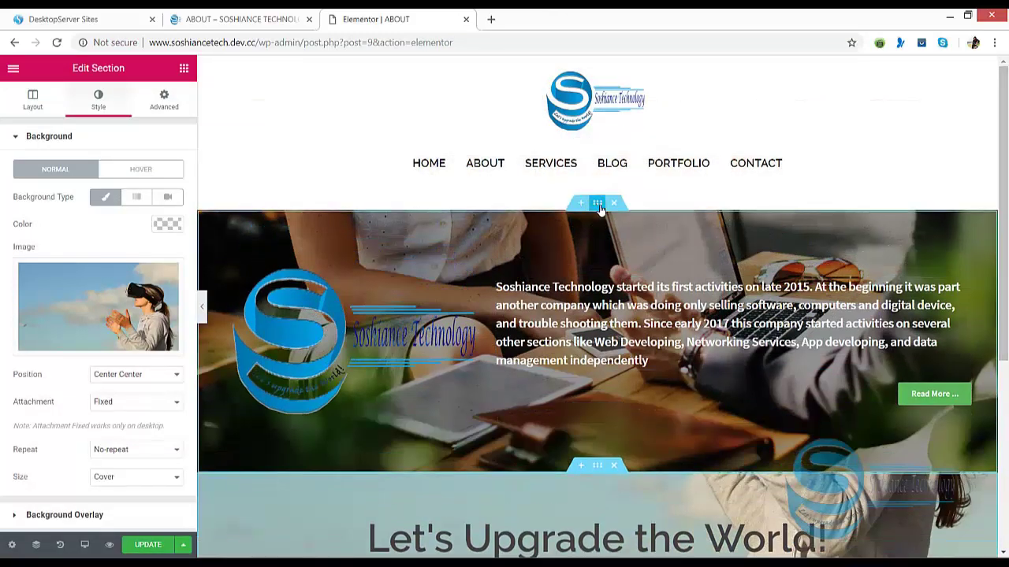
click(597, 204)
click(98, 101)
click(115, 324)
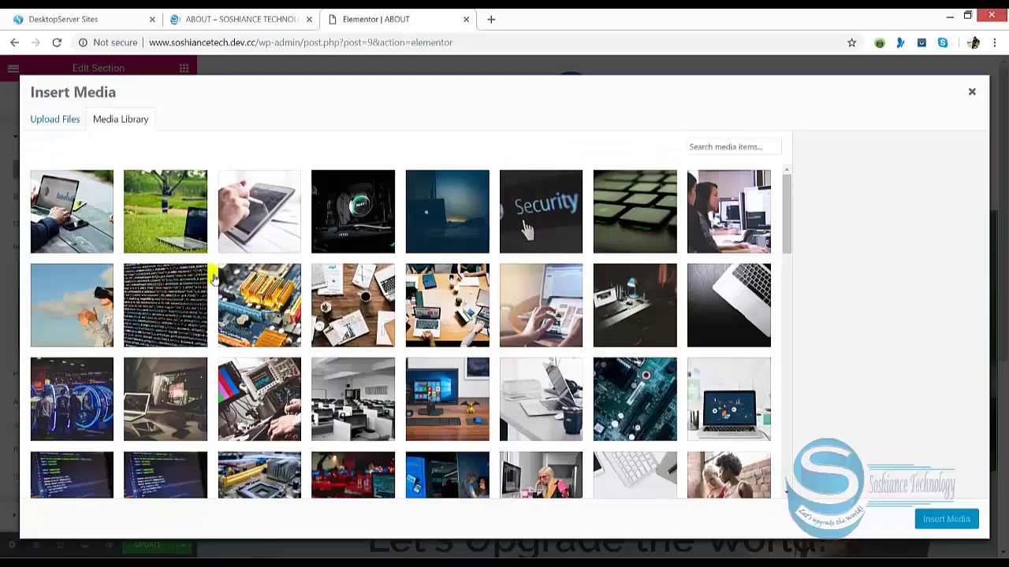
click(78, 295)
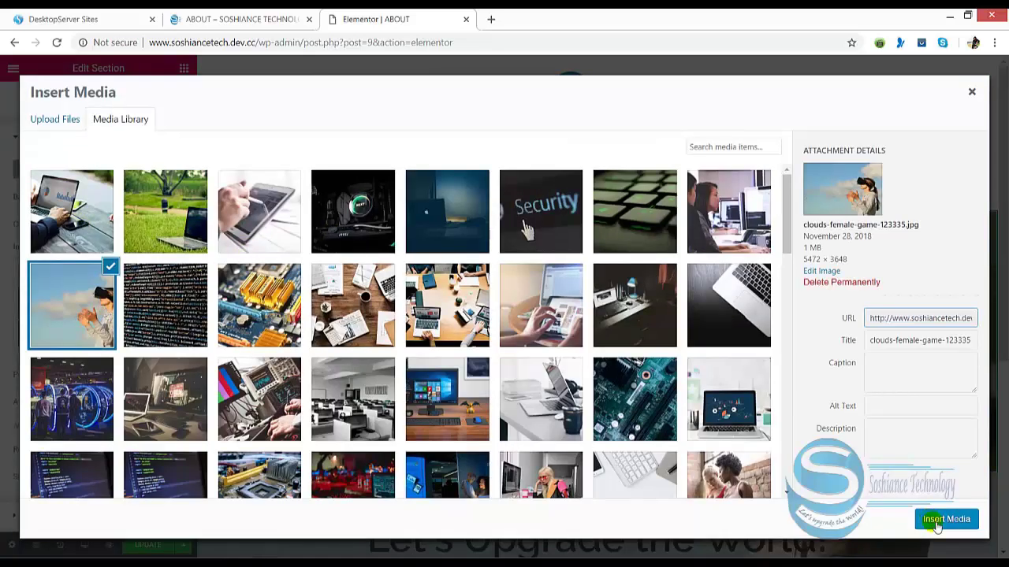
click(946, 519)
drag(1004, 264, 1004, 293)
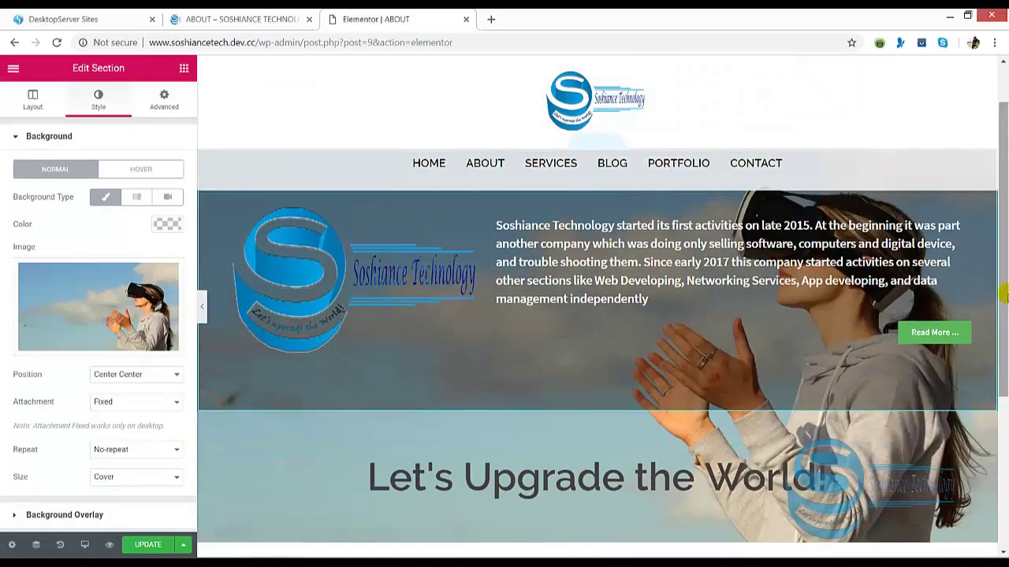
Step: Set the 'Read More ...' button alignment to Center, then reload the live ABOUT page to preview
click(918, 337)
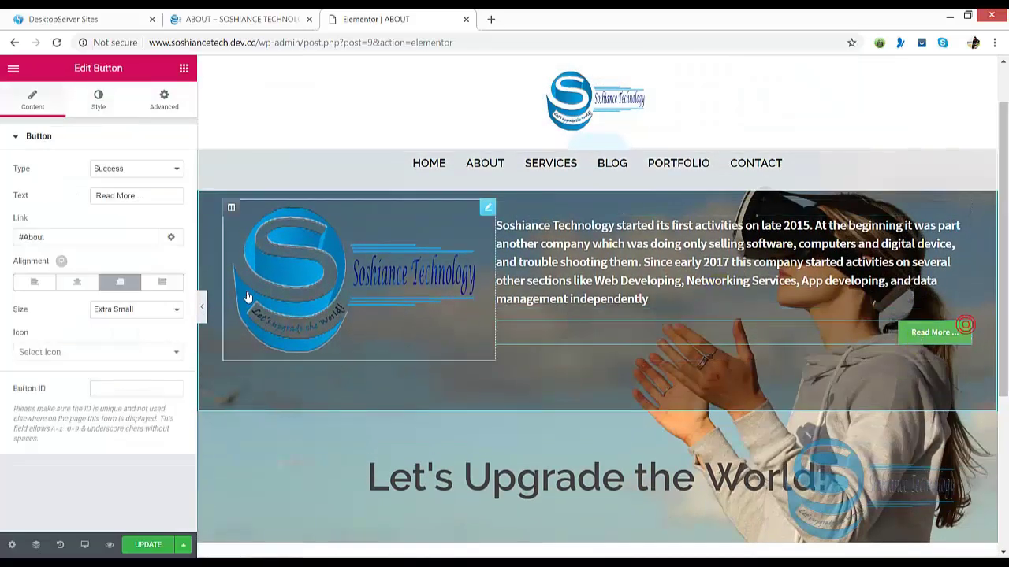
click(37, 283)
drag(568, 332, 614, 329)
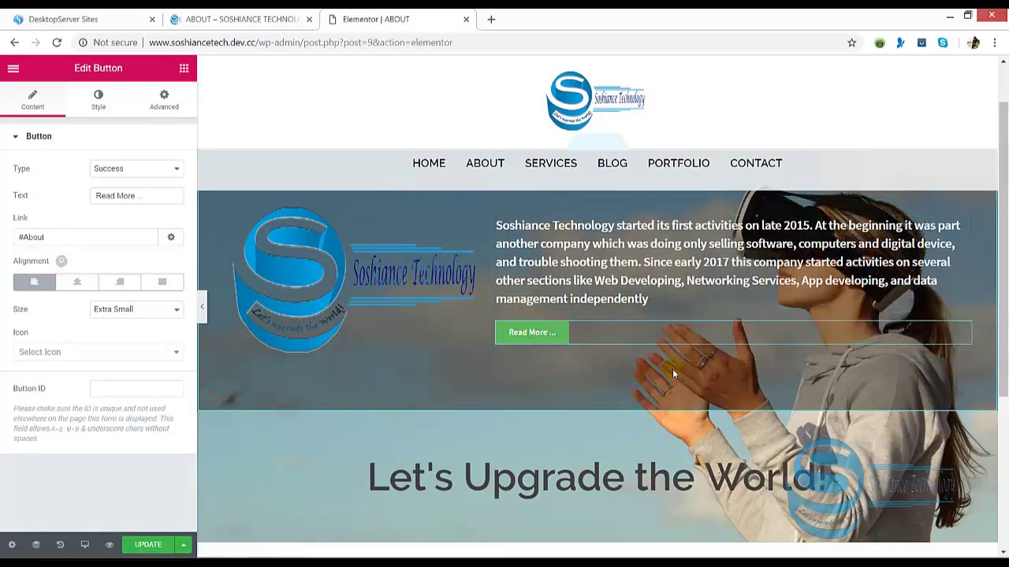
click(79, 283)
click(152, 283)
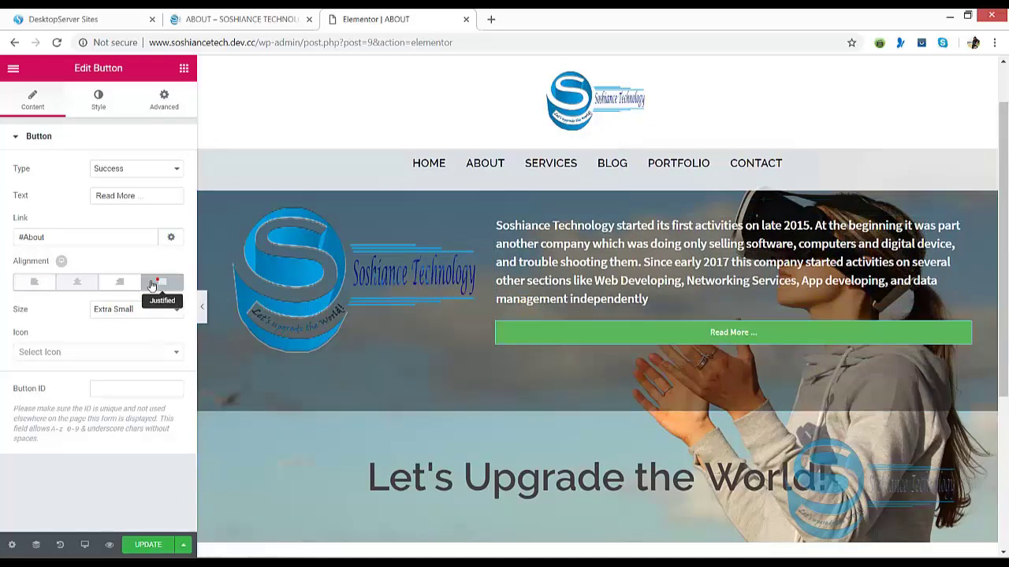
click(81, 281)
scroll(414, 360, down, 1)
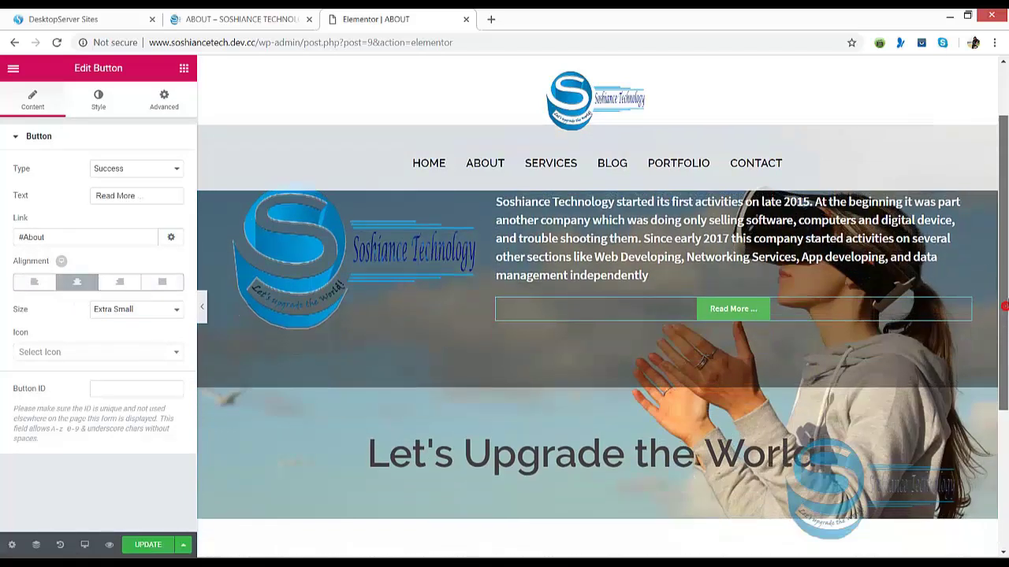
drag(1004, 305, 997, 459)
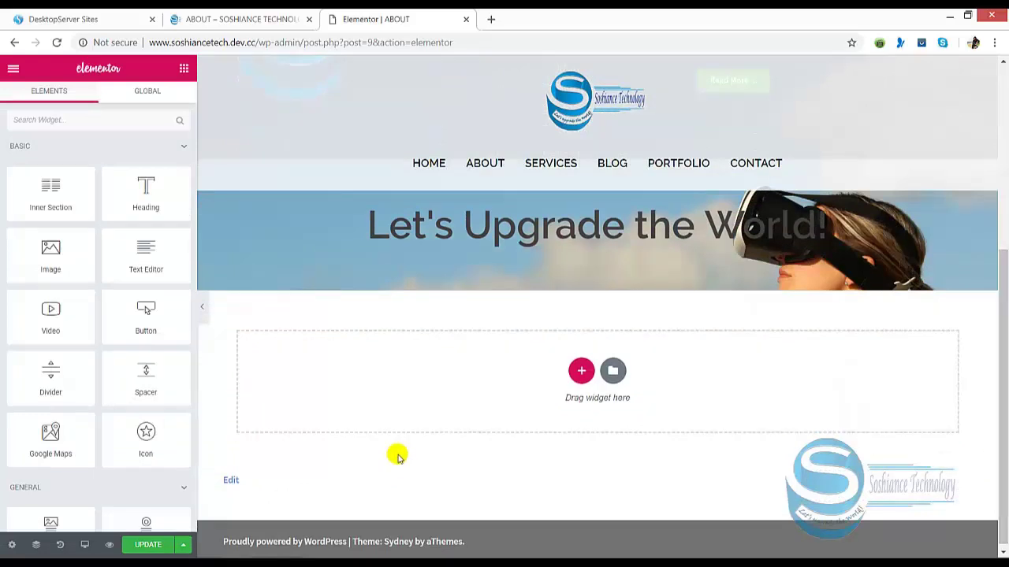
click(283, 19)
key(F5)
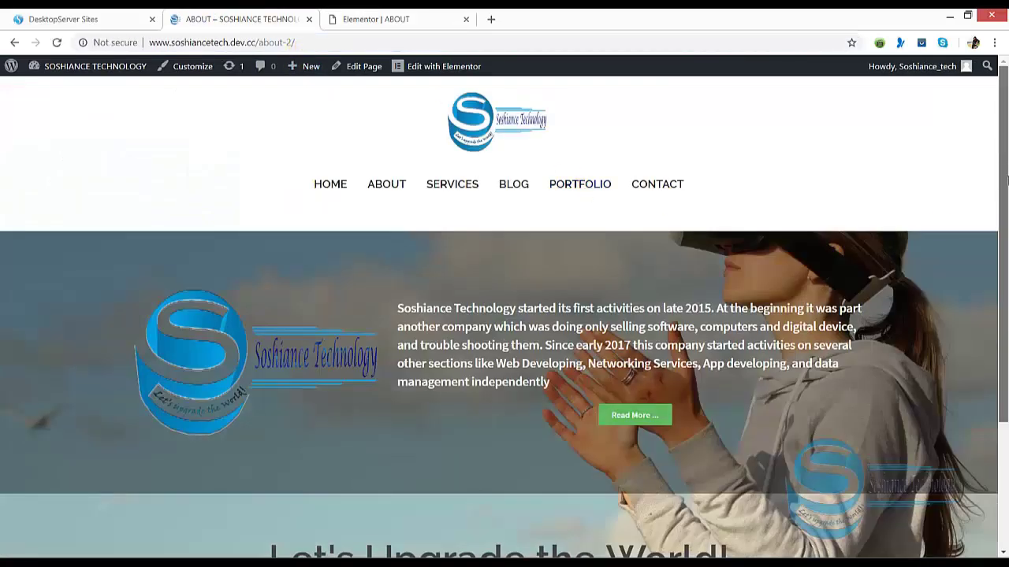
Step: After reviewing the live page, add a single-column section below the 'Let's Upgrade the World!' band
drag(1005, 197, 996, 288)
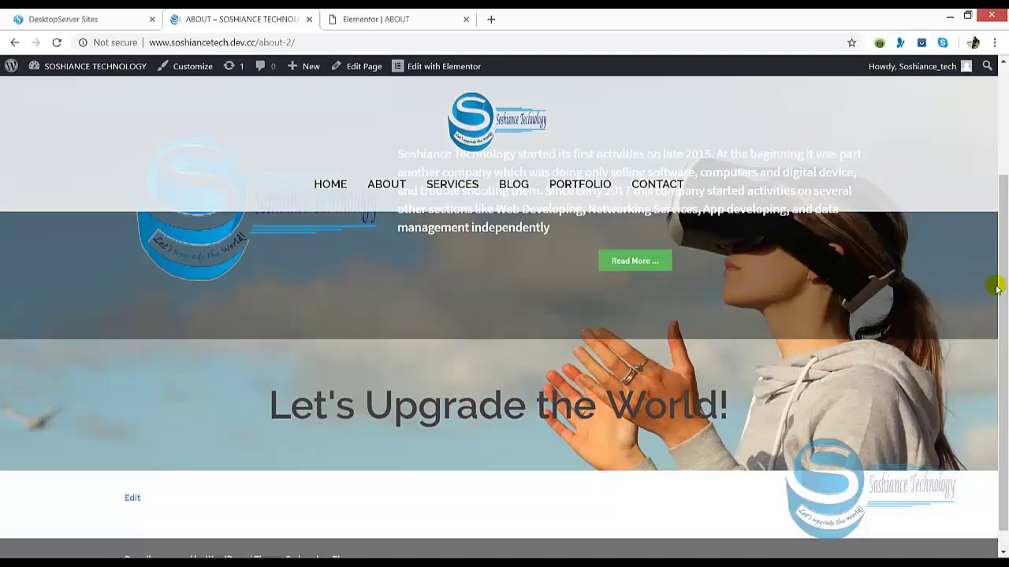
click(426, 22)
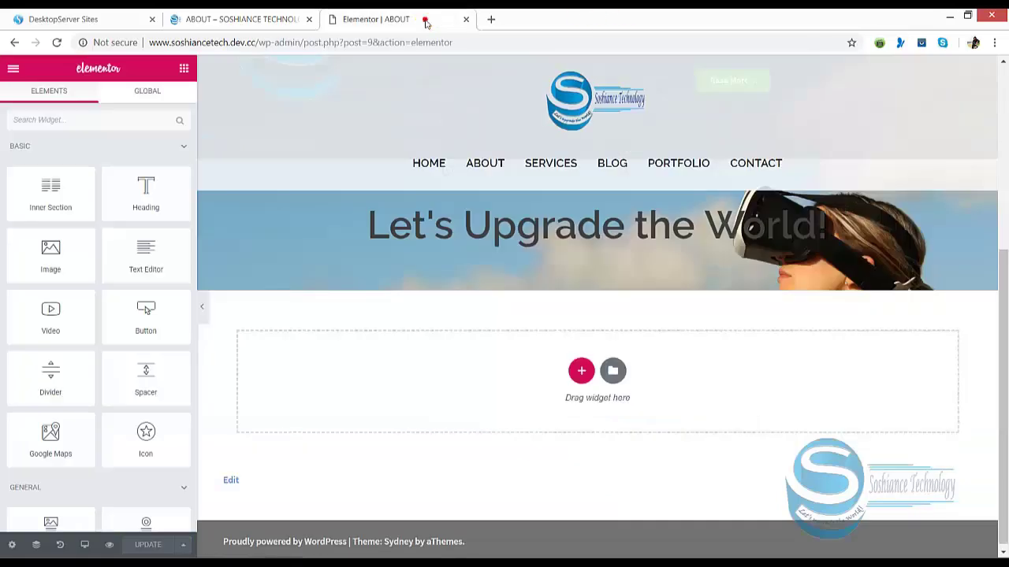
click(581, 371)
click(418, 408)
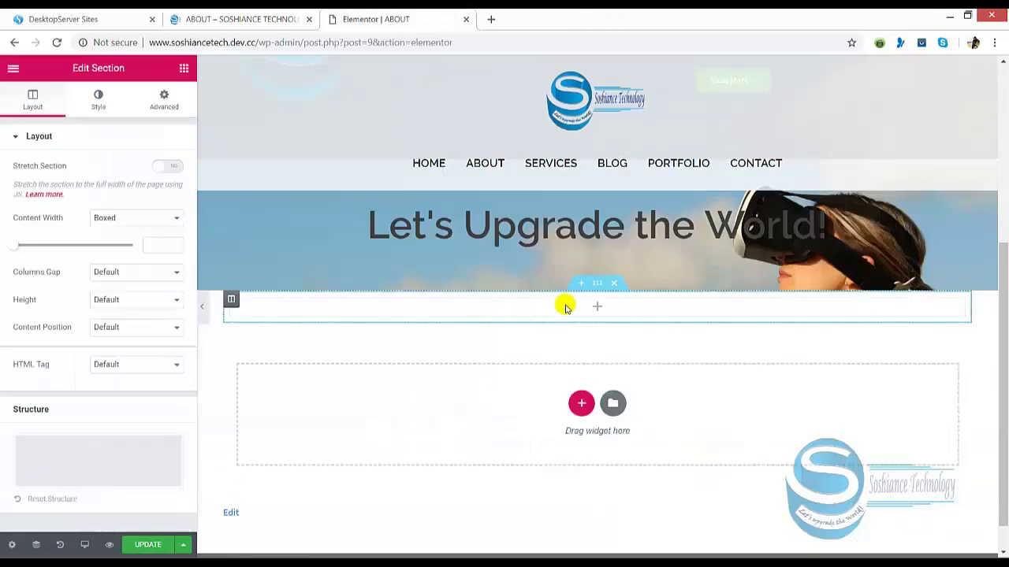
Step: Search widgets for 'tes' and drop a Testimonial widget into the new section
click(184, 68)
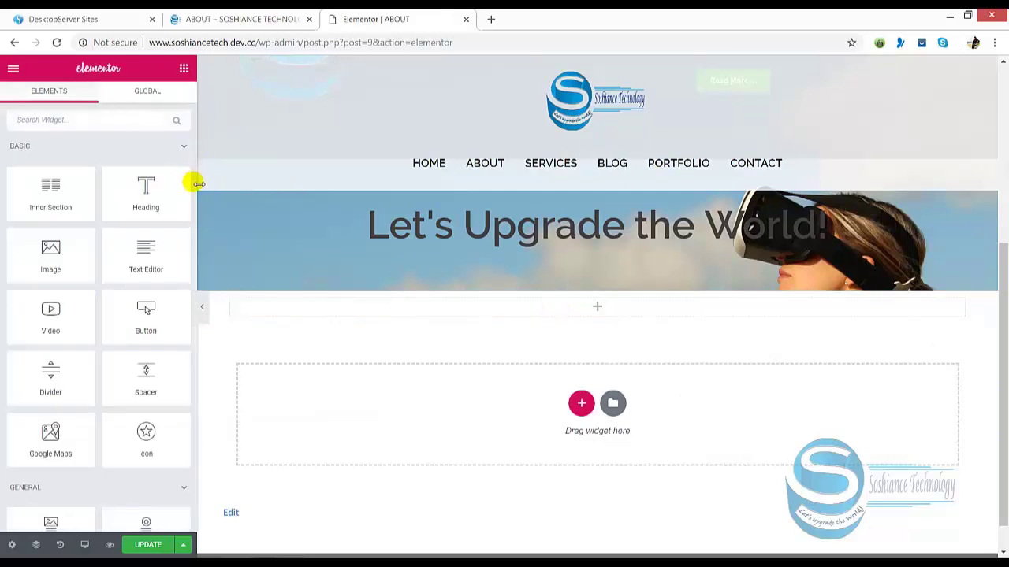
mouse_move(192, 202)
mouse_down()
mouse_move(184, 318)
mouse_move(203, 411)
mouse_move(185, 185)
mouse_up()
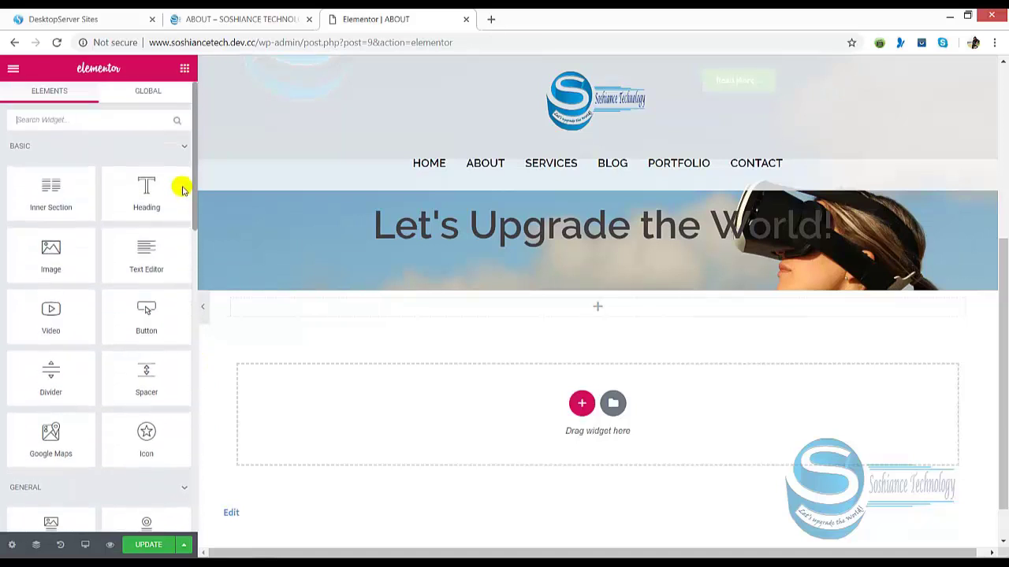
click(128, 123)
text(tes)
drag(50, 161, 595, 309)
Step: Replace the testimonial text with 'Best Services | Best Quality | Best Option' and insert the woman-with-laptop photo
click(653, 334)
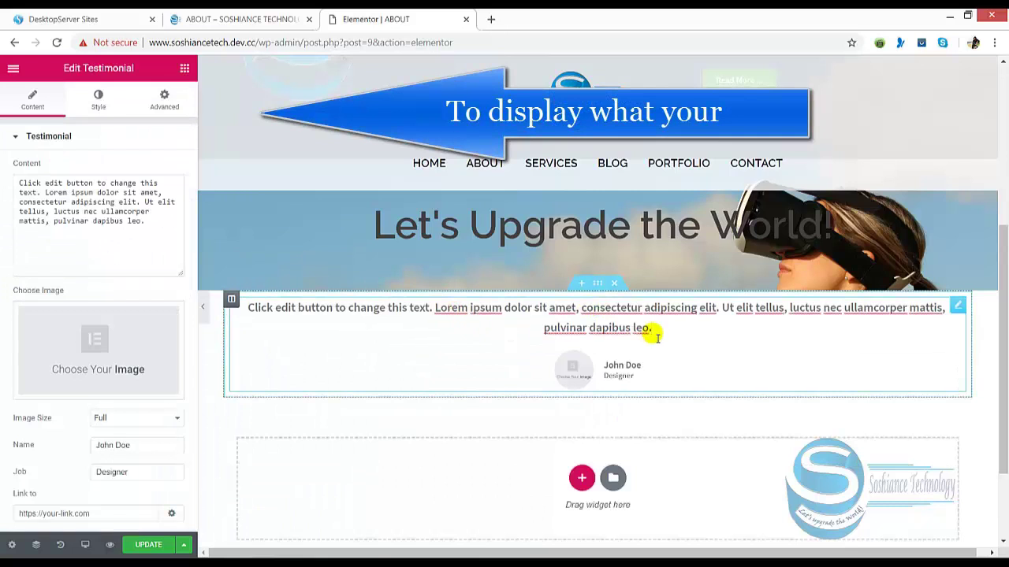
triple_click(654, 334)
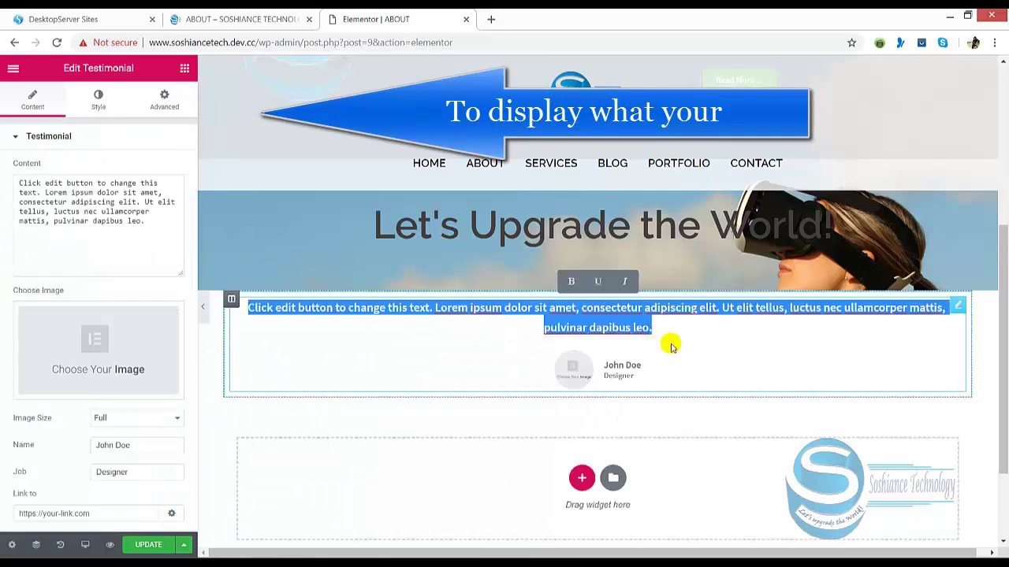
key(BackSpace)
text(Best Sr)
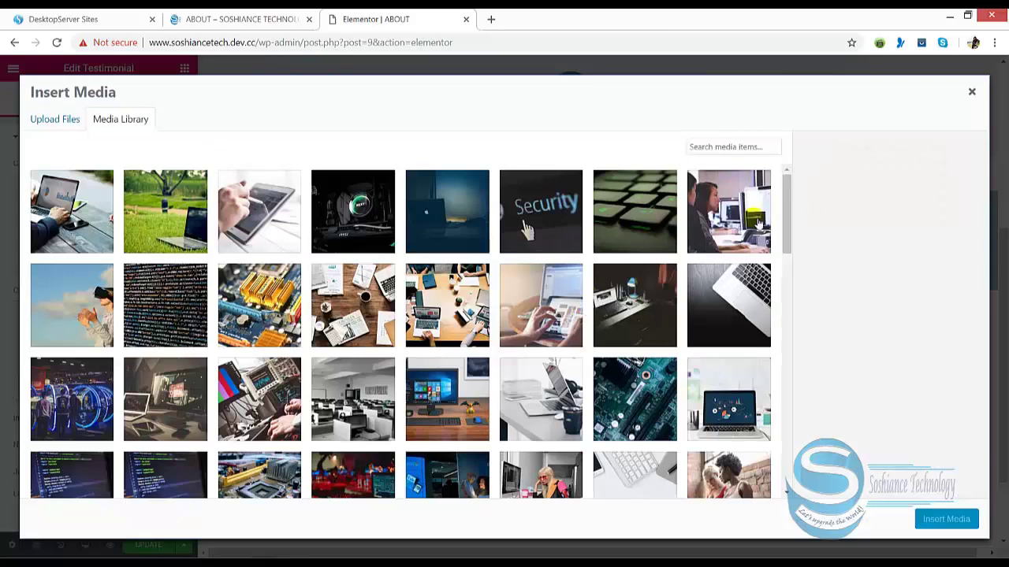
drag(788, 218, 802, 377)
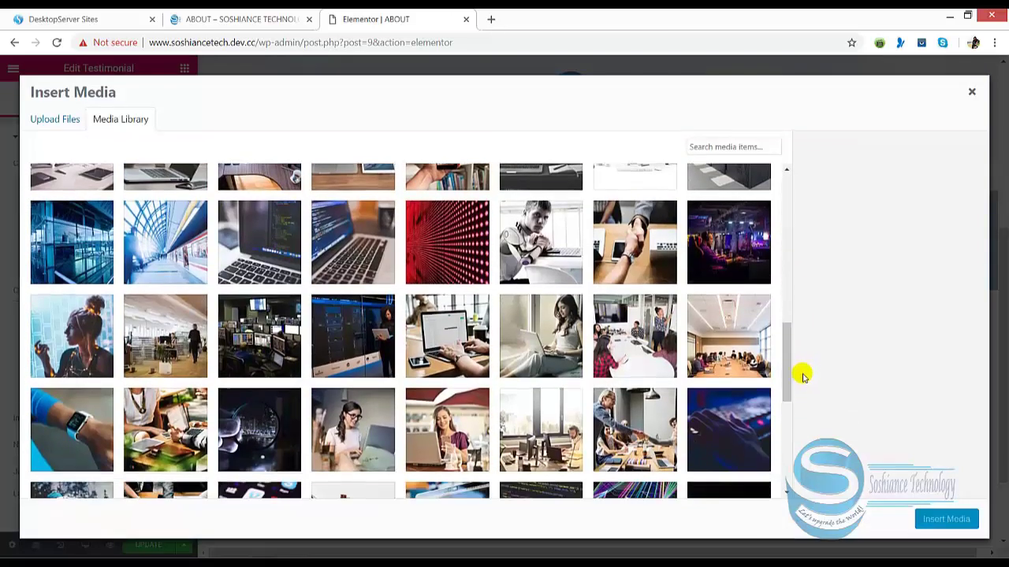
click(577, 322)
click(945, 518)
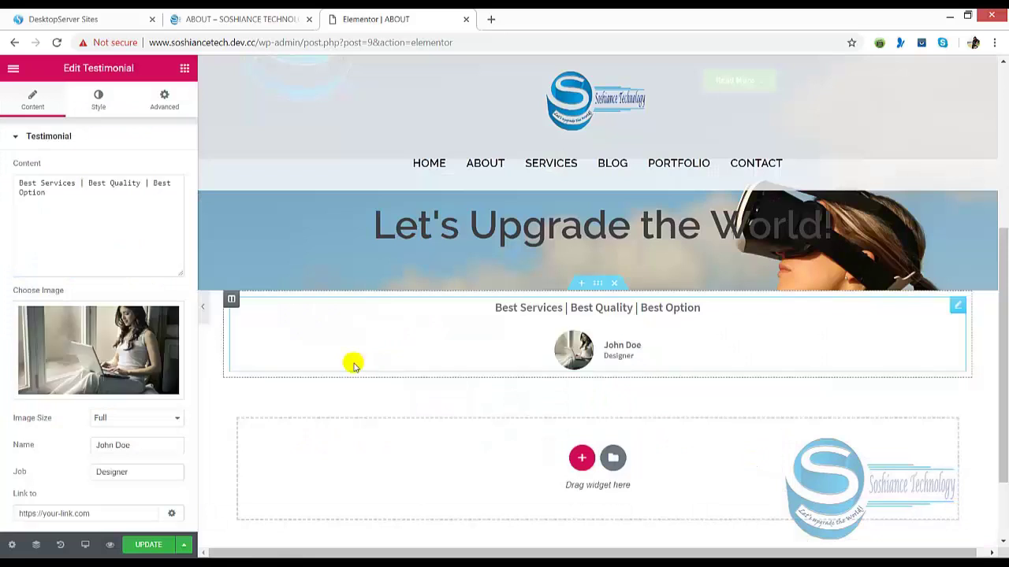
Step: Set the testimonial image to Thumbnail size, enter the reviewer's name, and save the page
click(133, 424)
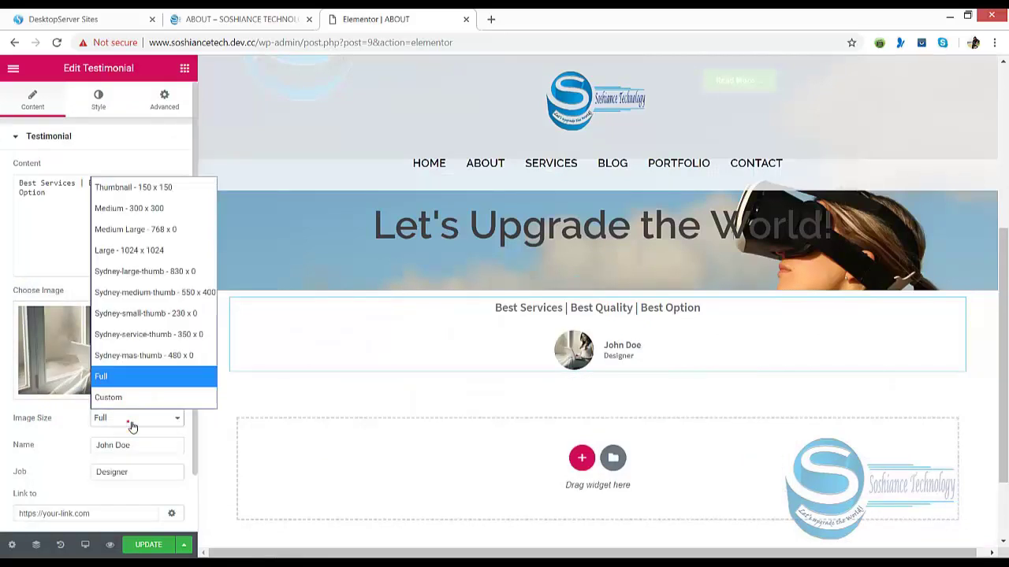
click(182, 192)
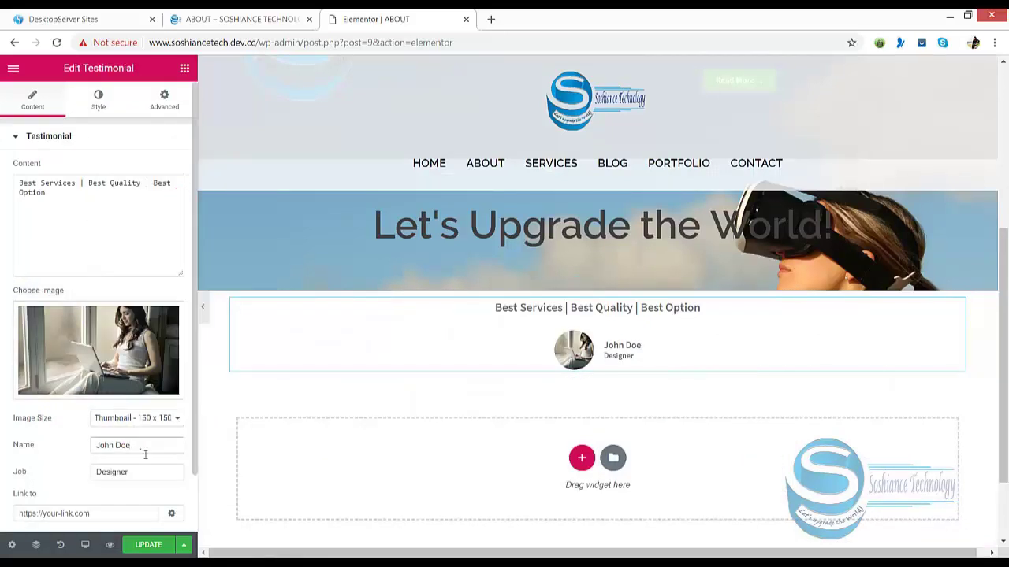
text(L)
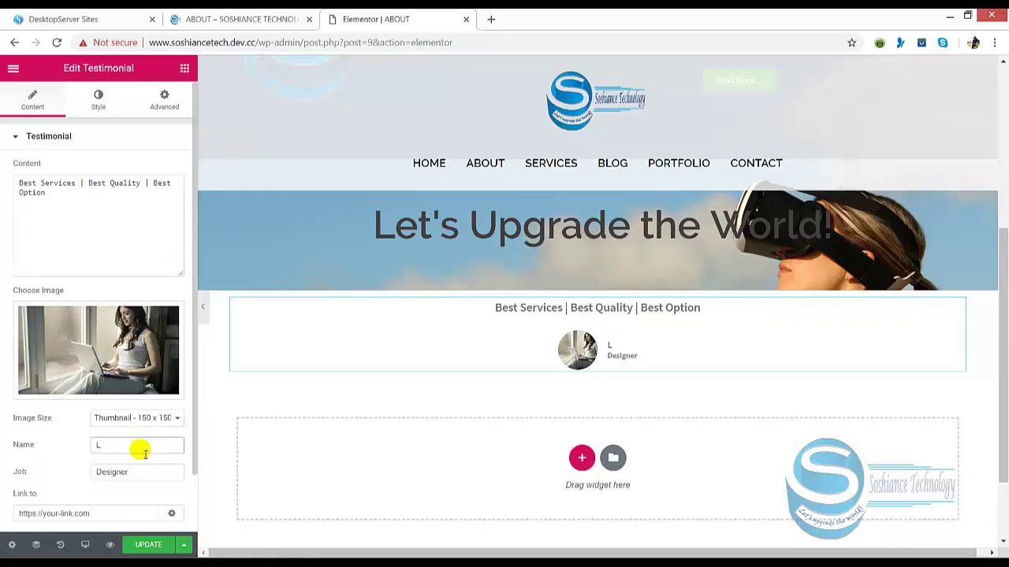
text(ime Doe)
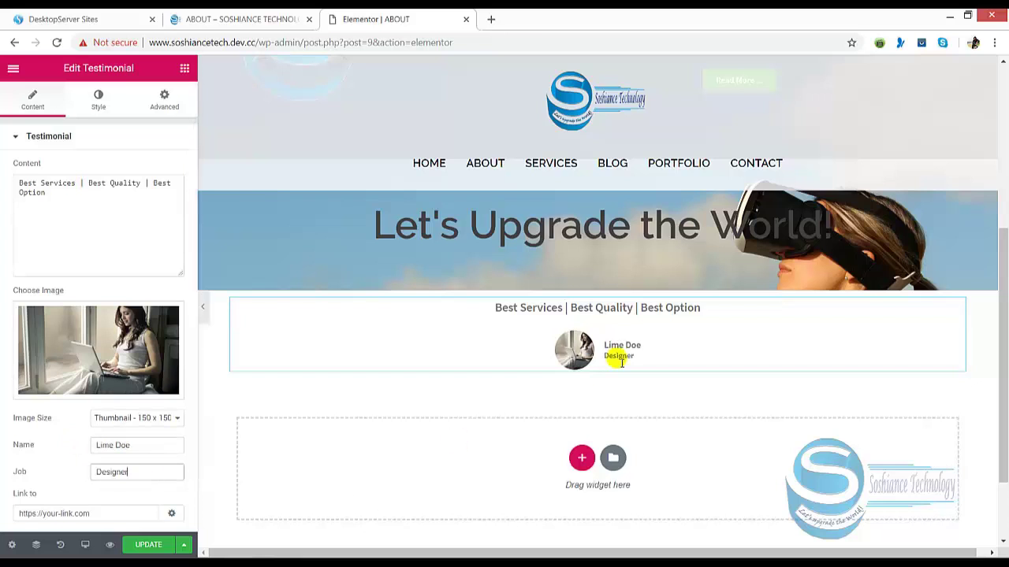
click(598, 285)
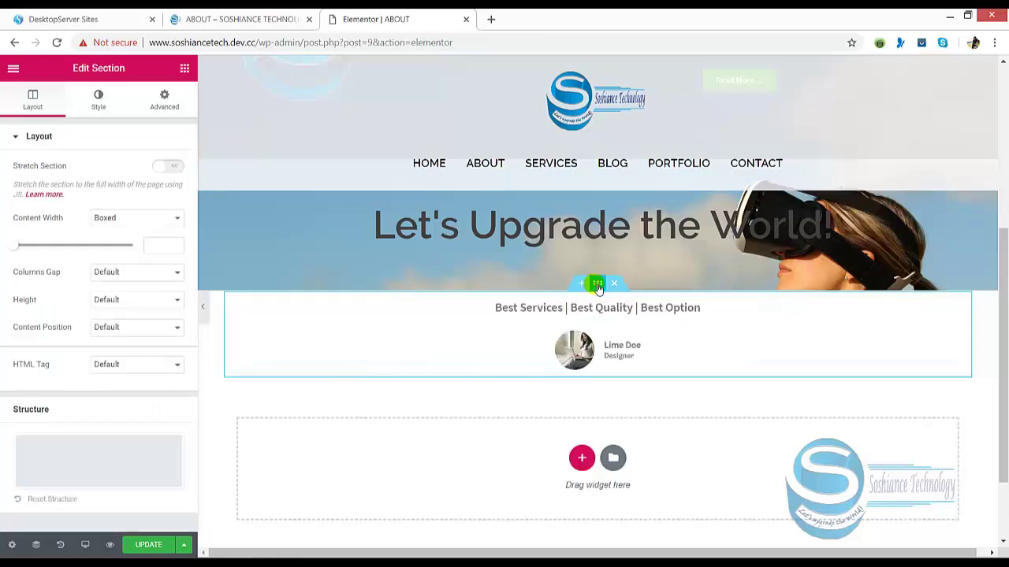
click(633, 337)
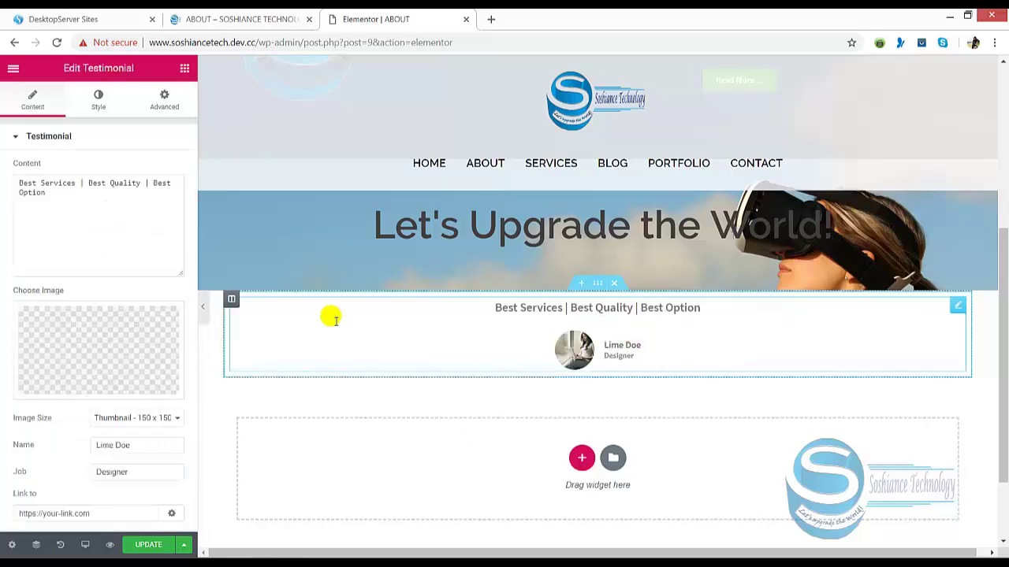
triple_click(110, 218)
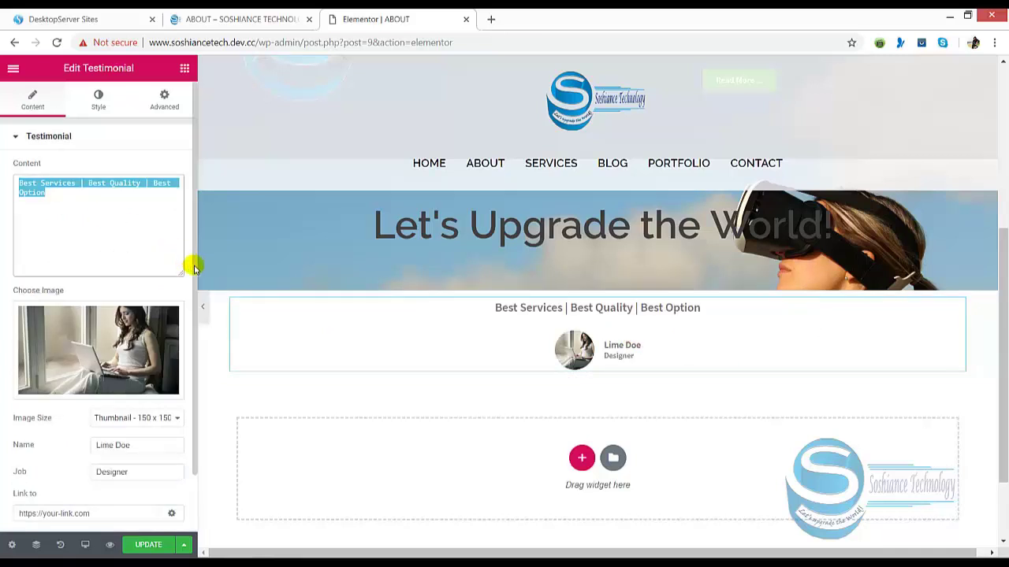
click(148, 545)
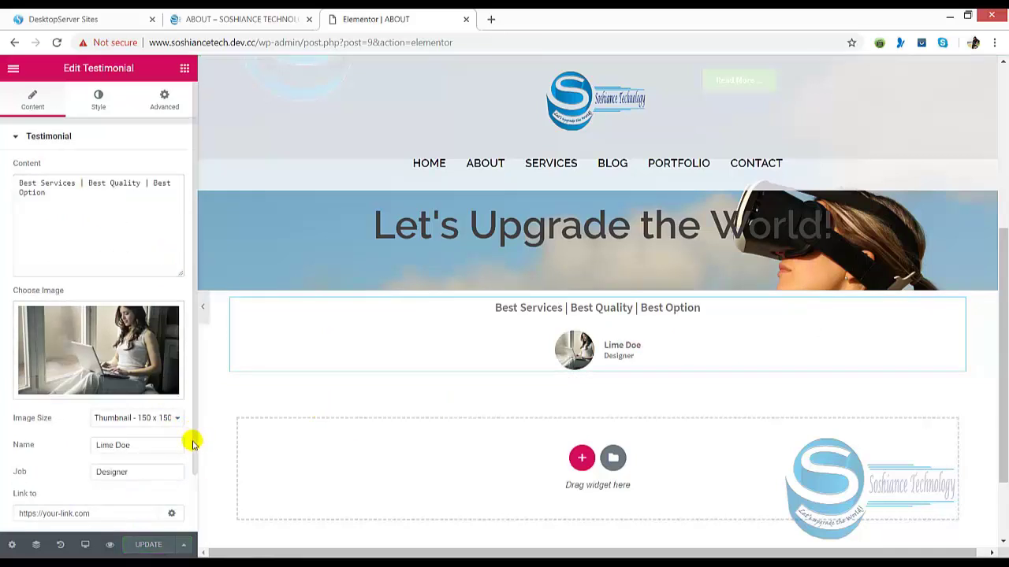
Step: Set the testimonial image position to Top and centre the testimonial content
drag(192, 443, 191, 513)
click(135, 486)
click(134, 504)
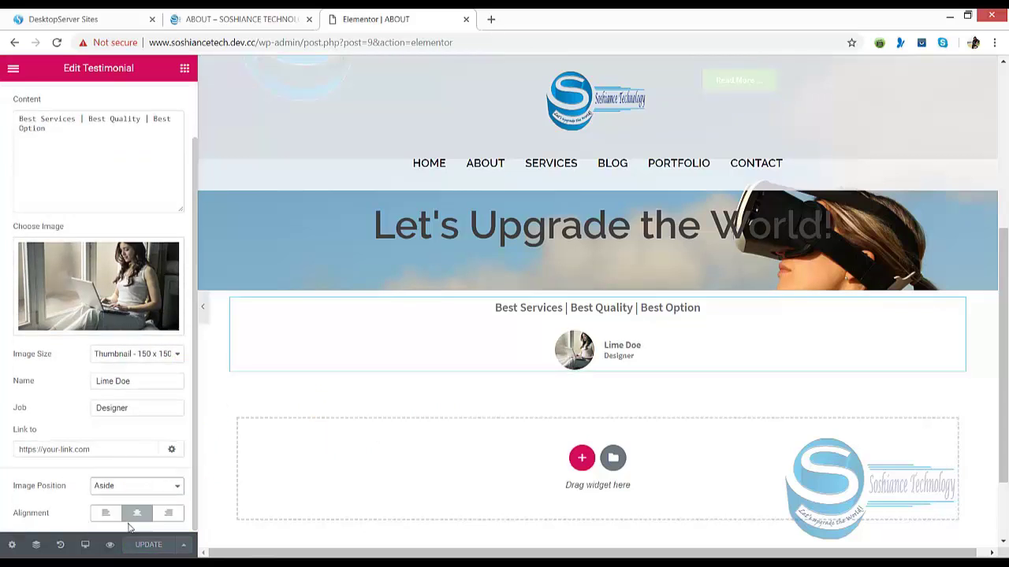
click(113, 513)
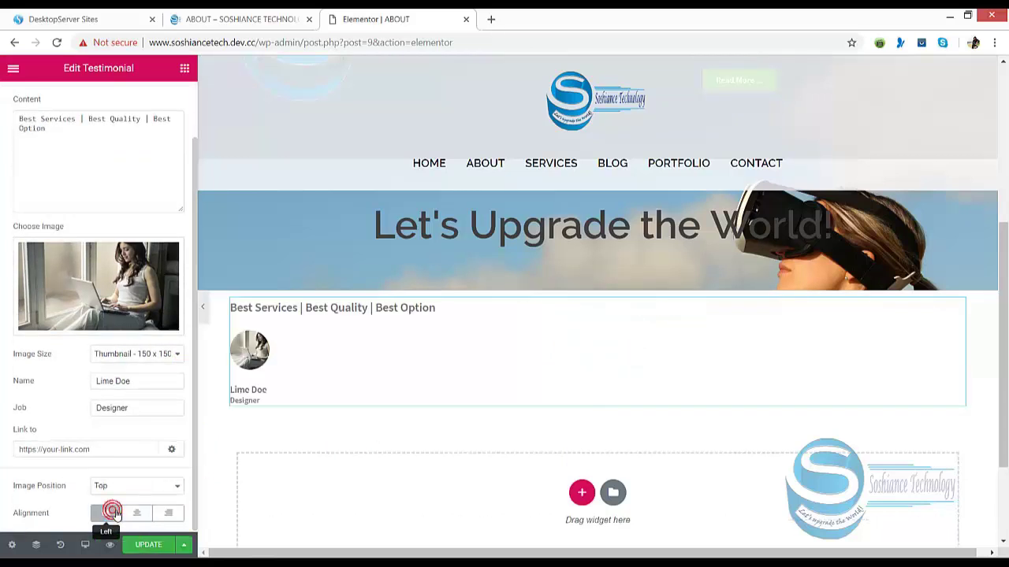
click(136, 513)
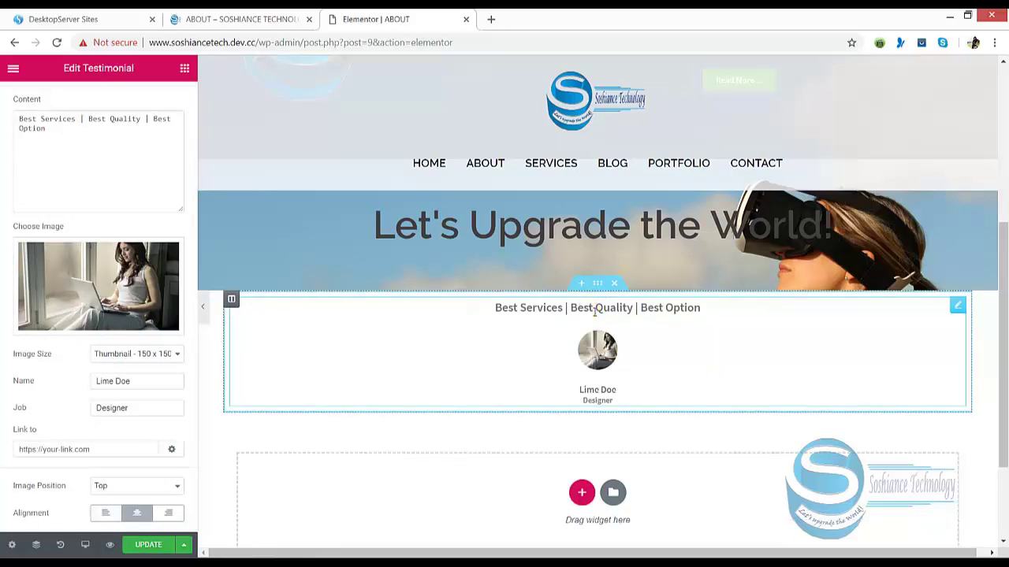
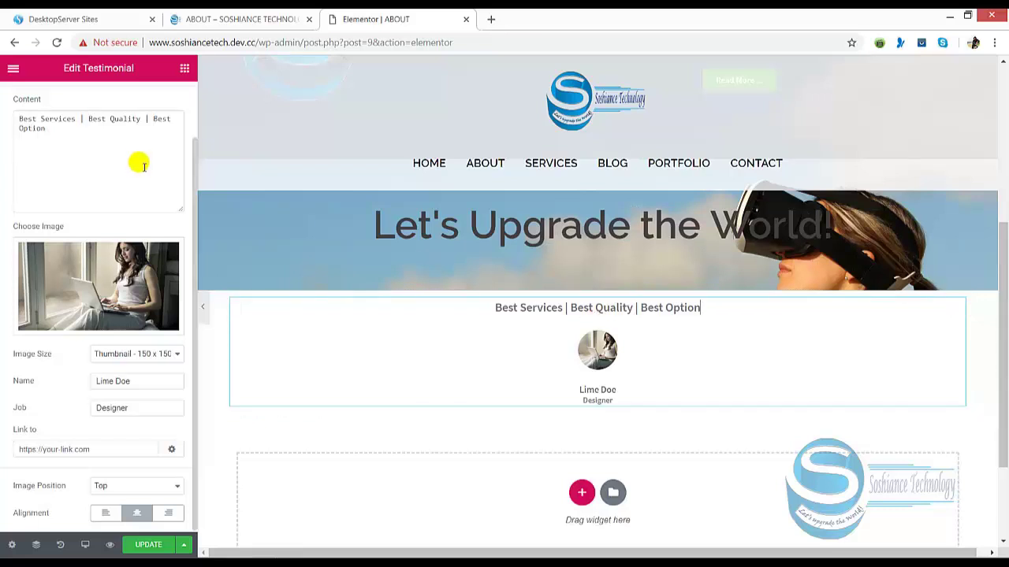
Step: Stretch the testimonial's section to full page width, keeping boxed content about 536 wide
drag(135, 163, 183, 69)
click(184, 68)
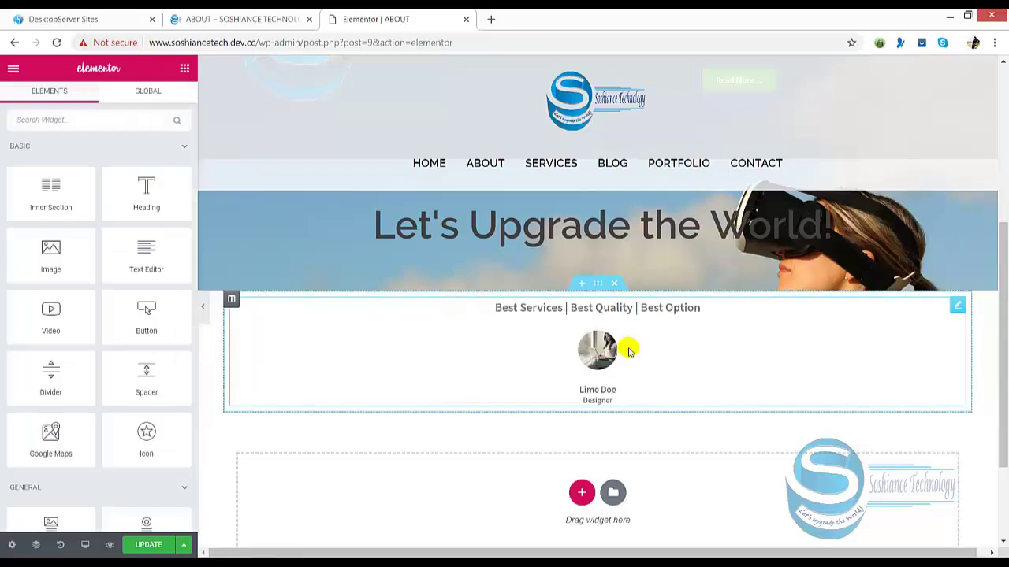
click(597, 284)
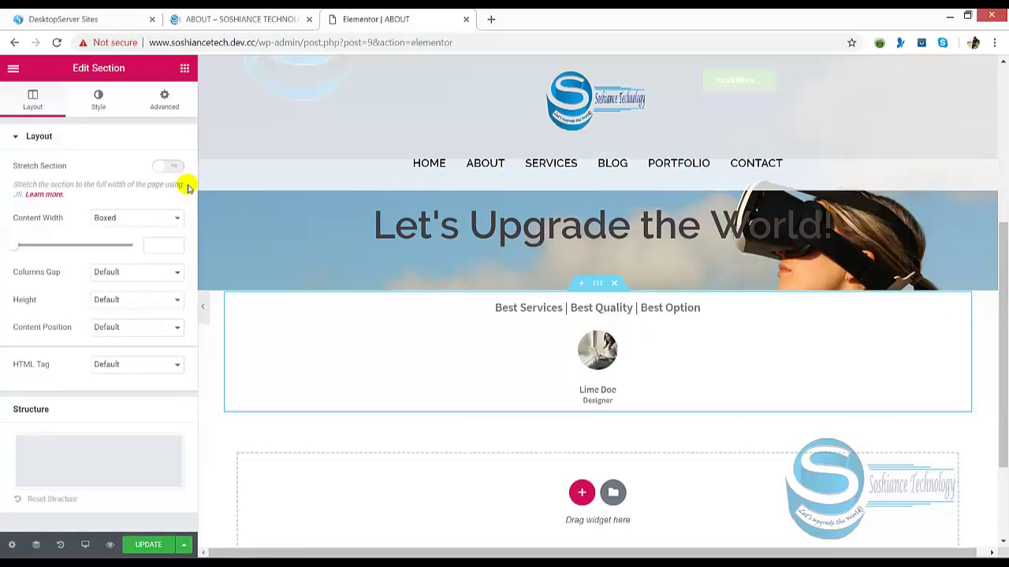
click(174, 166)
click(180, 218)
click(182, 229)
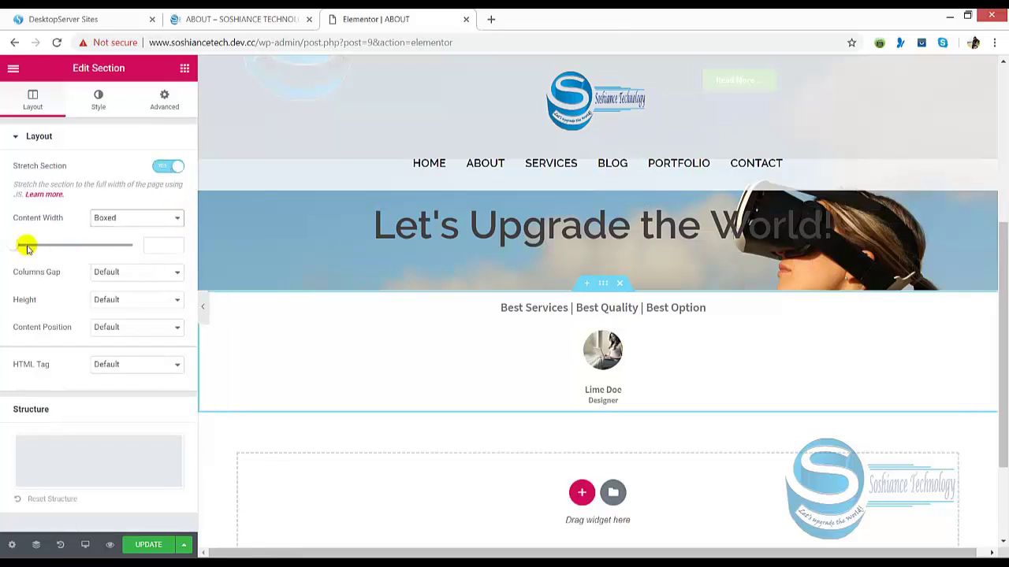
drag(54, 254, 22, 266)
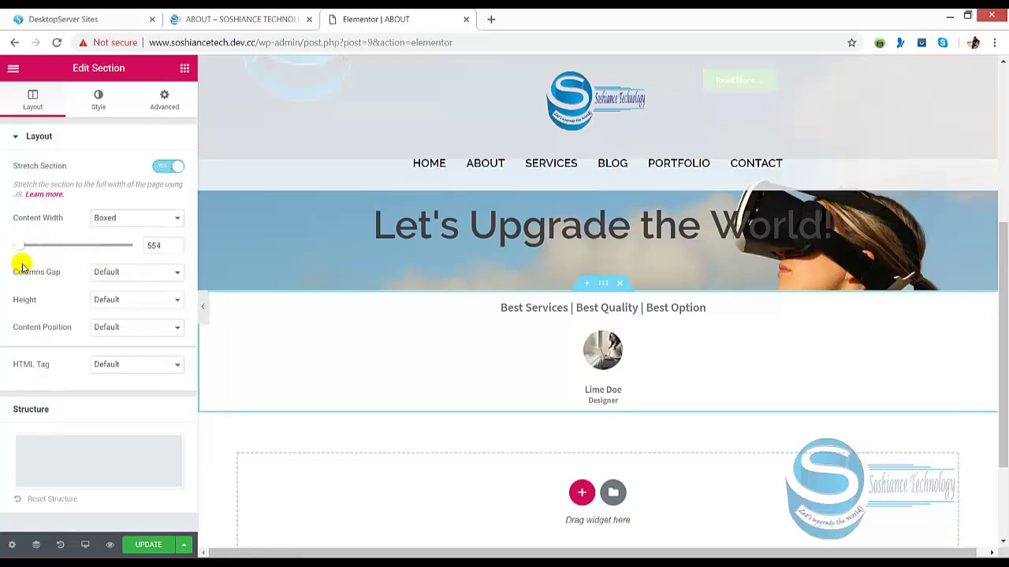
Step: Set the section's column gap to Wide and its content position to Middle
click(104, 280)
click(133, 315)
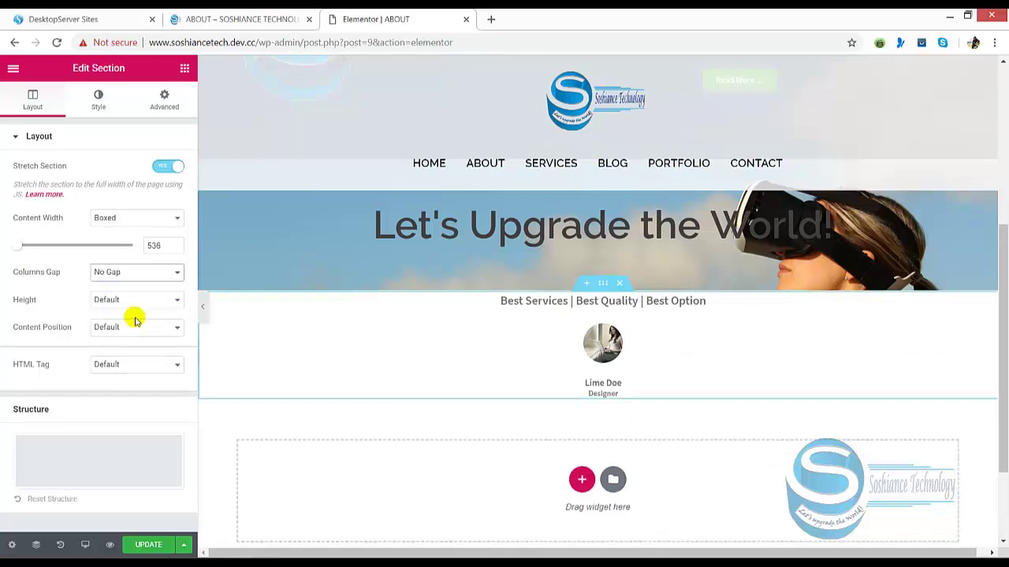
click(149, 274)
key(Escape)
click(146, 377)
click(169, 327)
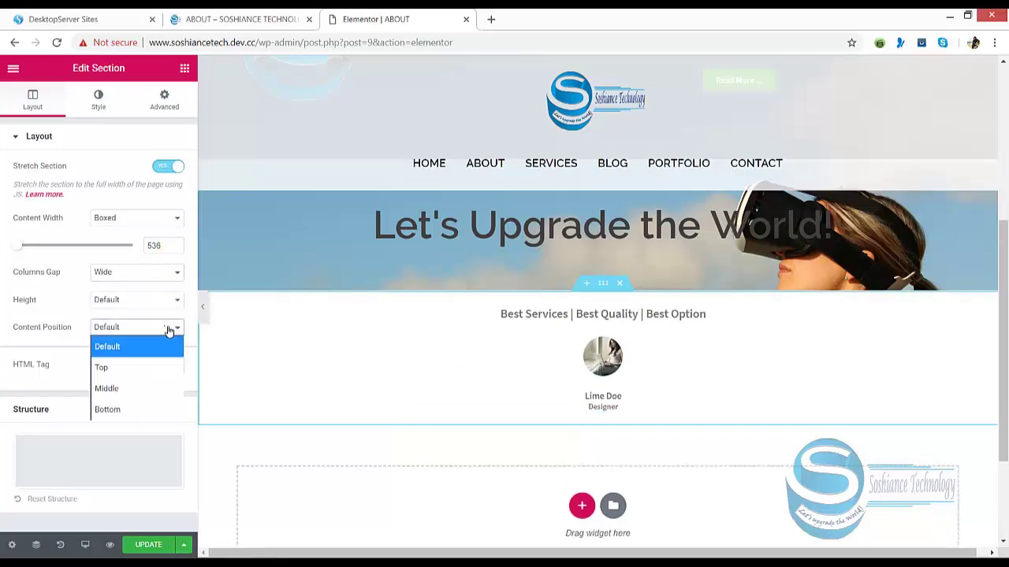
click(152, 384)
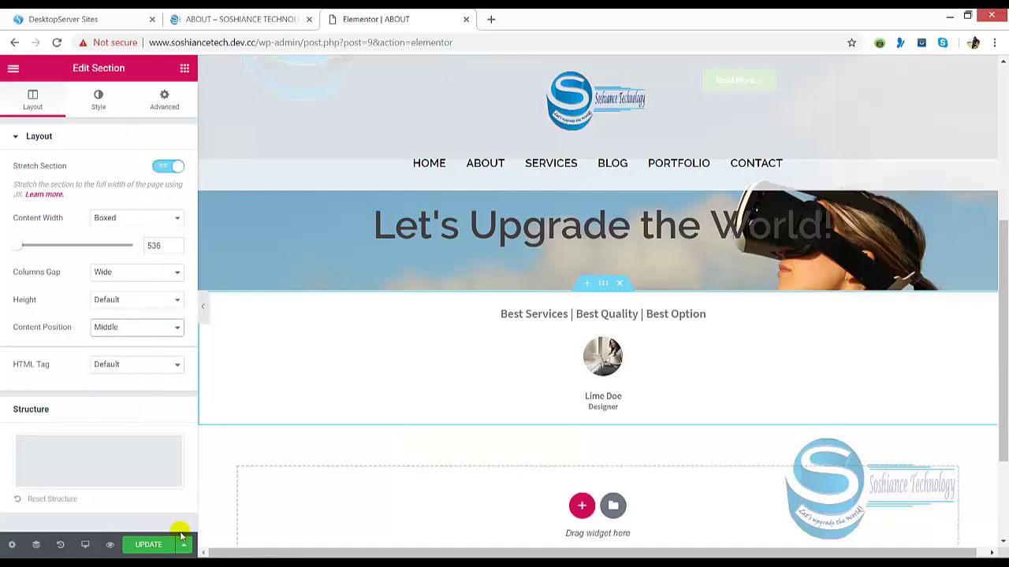
click(98, 95)
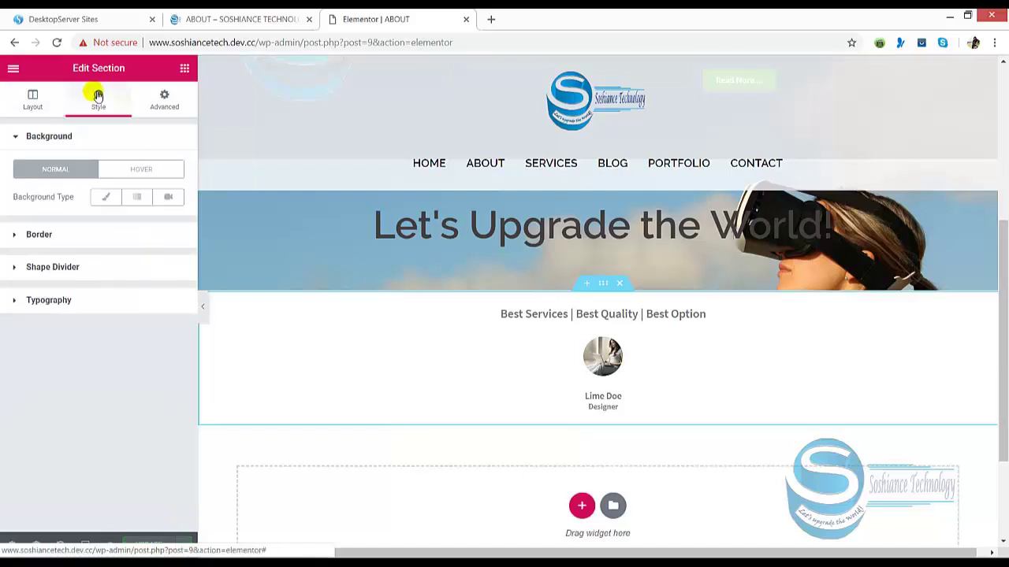
Step: Give the section a classic VR-headset photo background: Center Center, Fixed, No-repeat, Cover
click(106, 197)
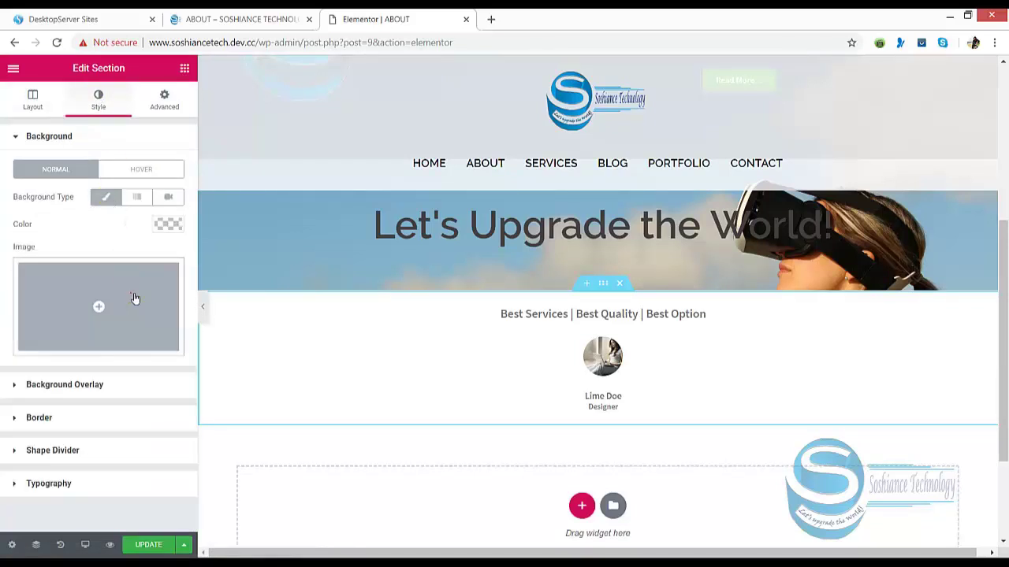
click(135, 295)
click(945, 520)
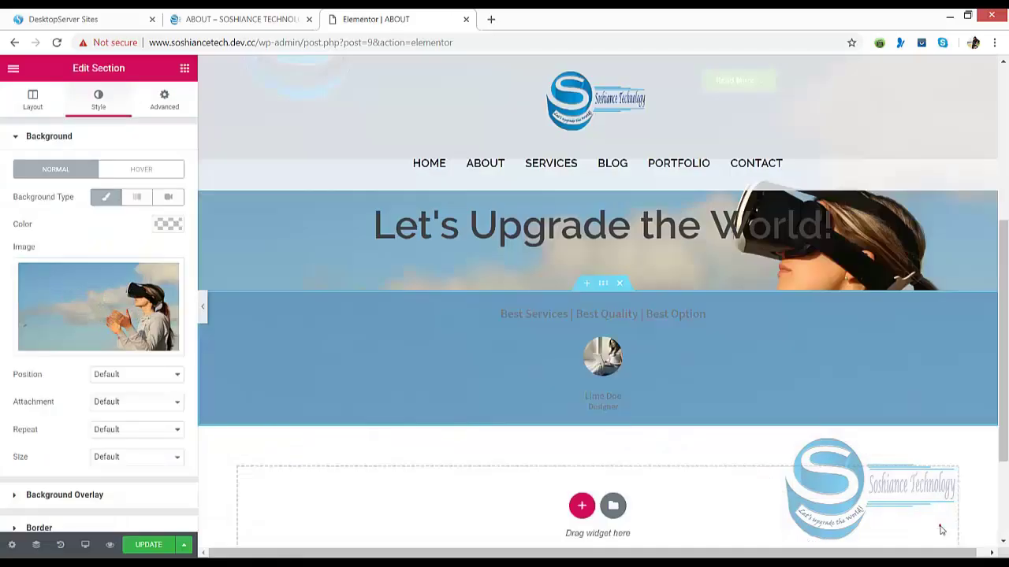
click(180, 374)
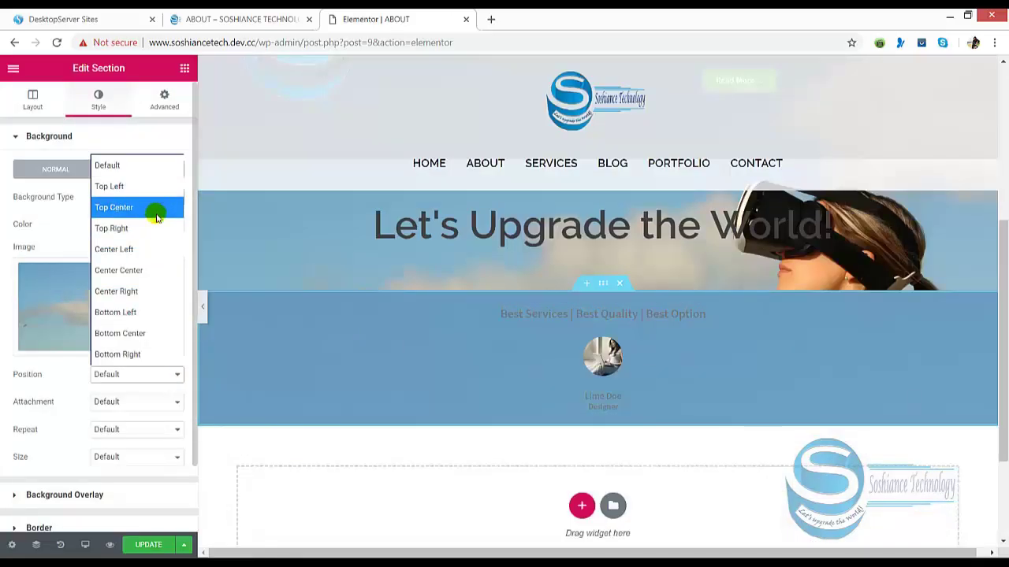
click(157, 271)
click(147, 402)
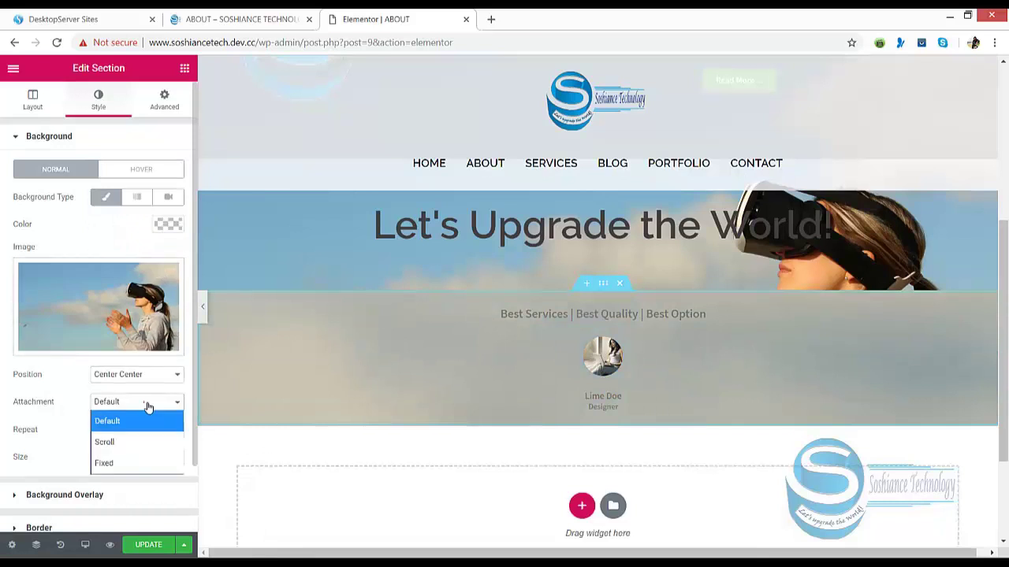
click(138, 463)
click(146, 449)
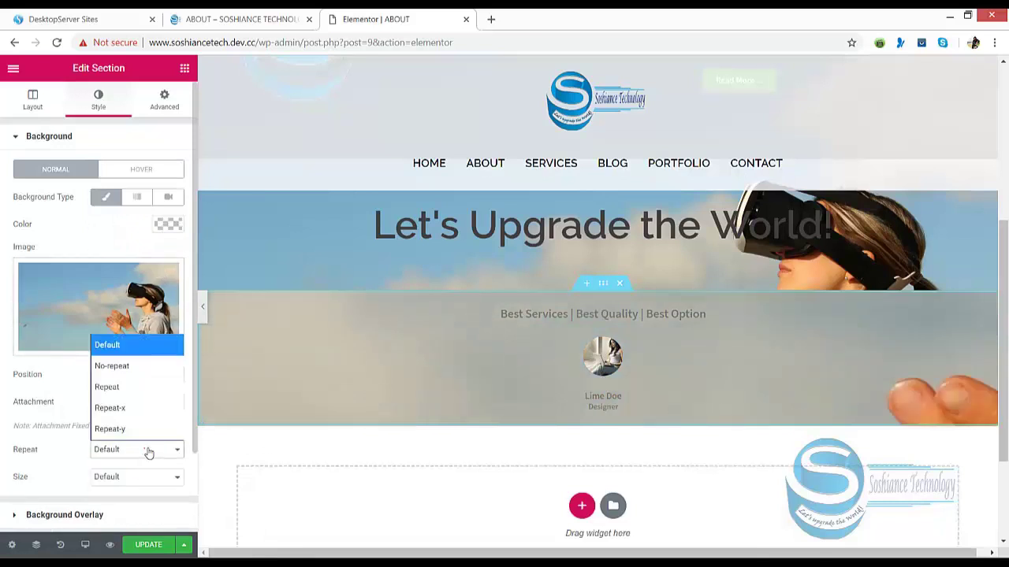
click(146, 367)
click(139, 475)
click(133, 437)
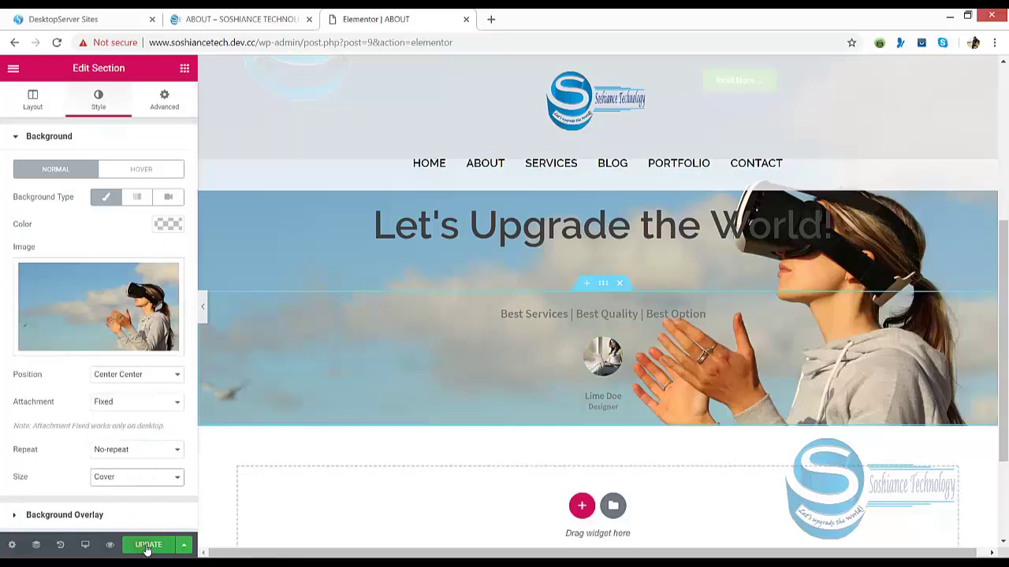
Step: Add a classic semi-transparent dark colour overlay over the background photo
click(96, 514)
click(113, 229)
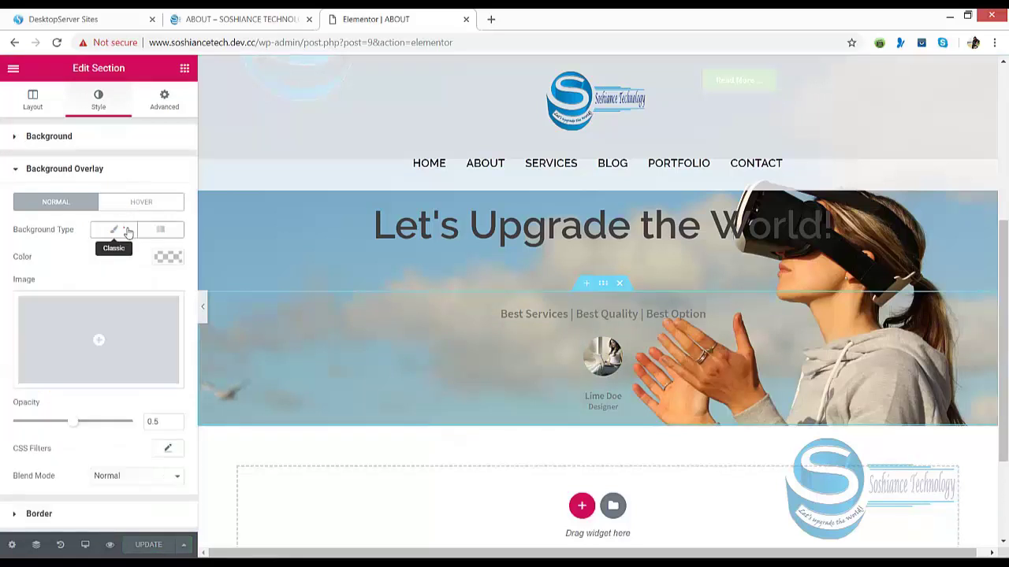
click(178, 258)
drag(174, 281, 174, 340)
mouse_move(1005, 339)
mouse_down()
mouse_move(1004, 245)
mouse_move(1004, 327)
mouse_up()
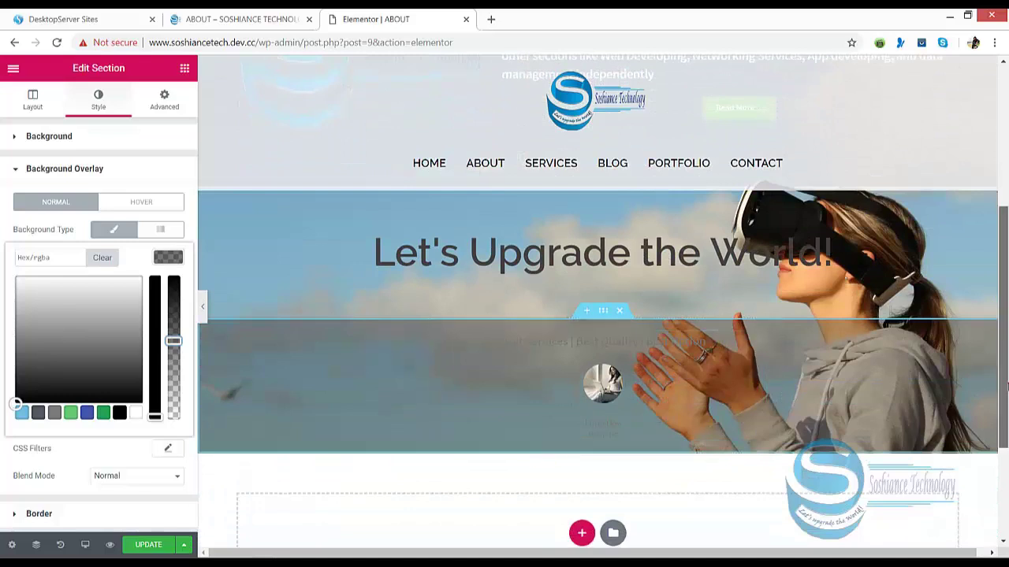
drag(1006, 386, 1000, 325)
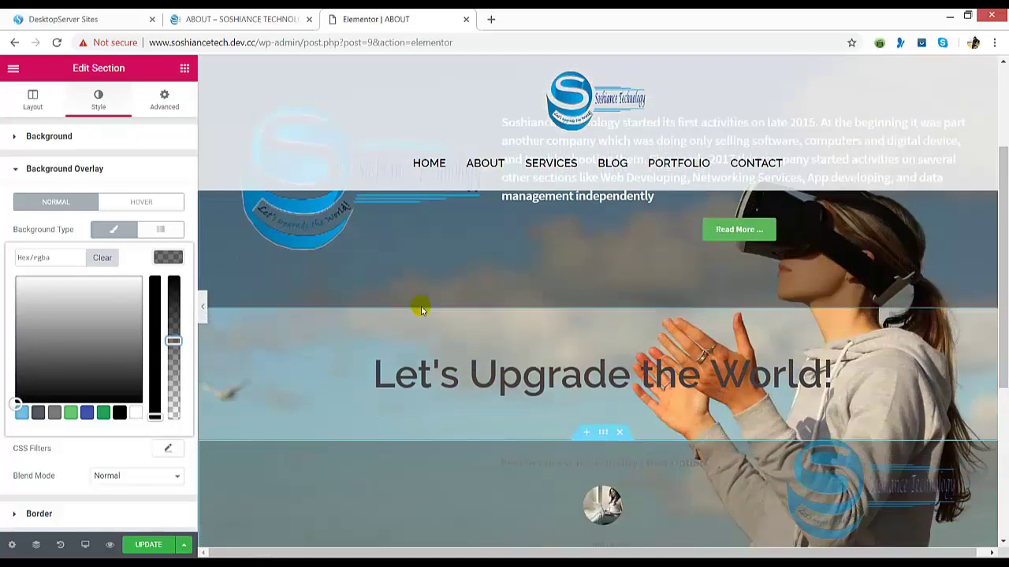
drag(174, 337, 180, 300)
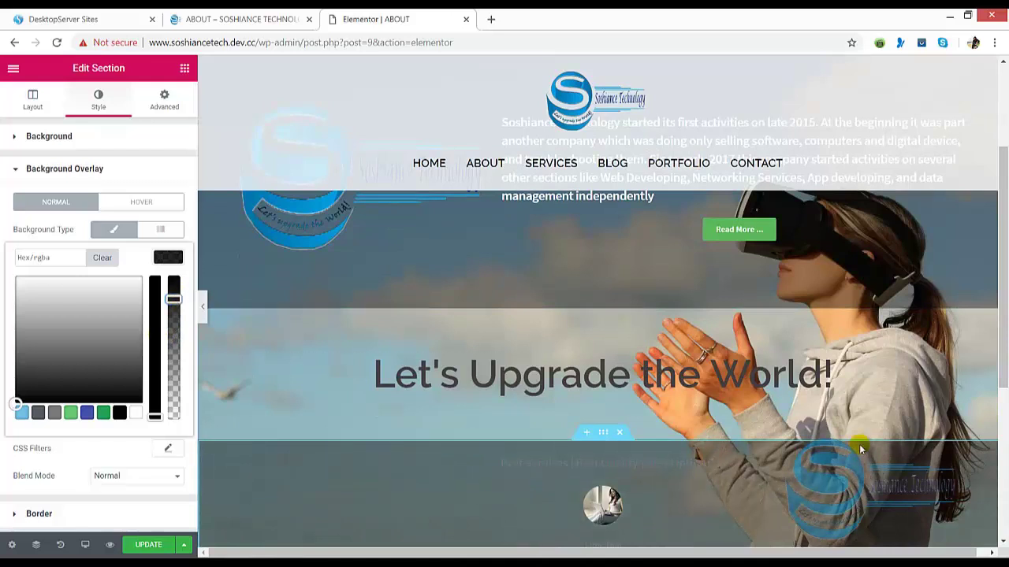
scroll(620, 372, down, 2)
click(758, 318)
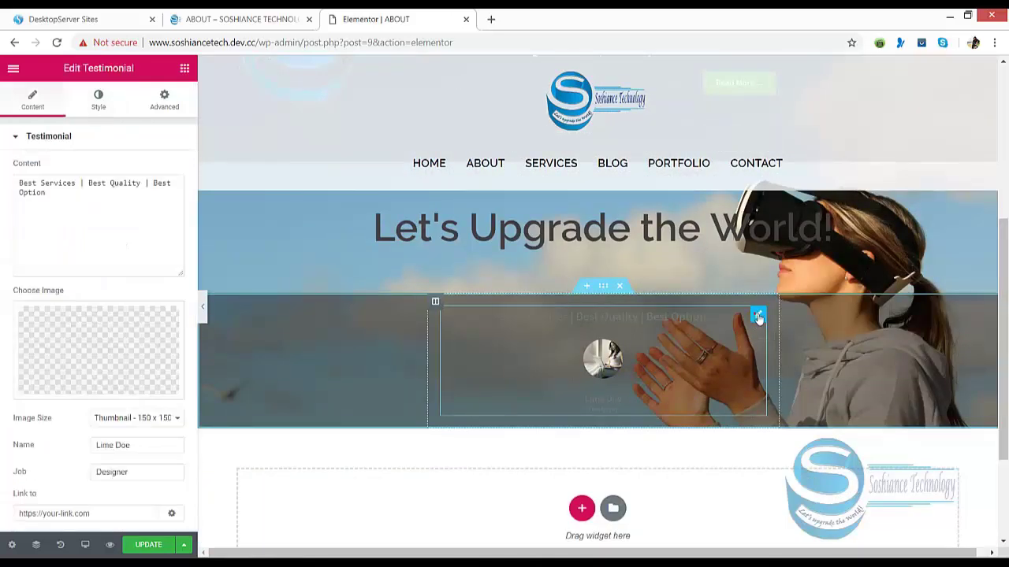
Step: Make the testimonial text white at size 28, line height 1.3, with tighter letter spacing
click(104, 101)
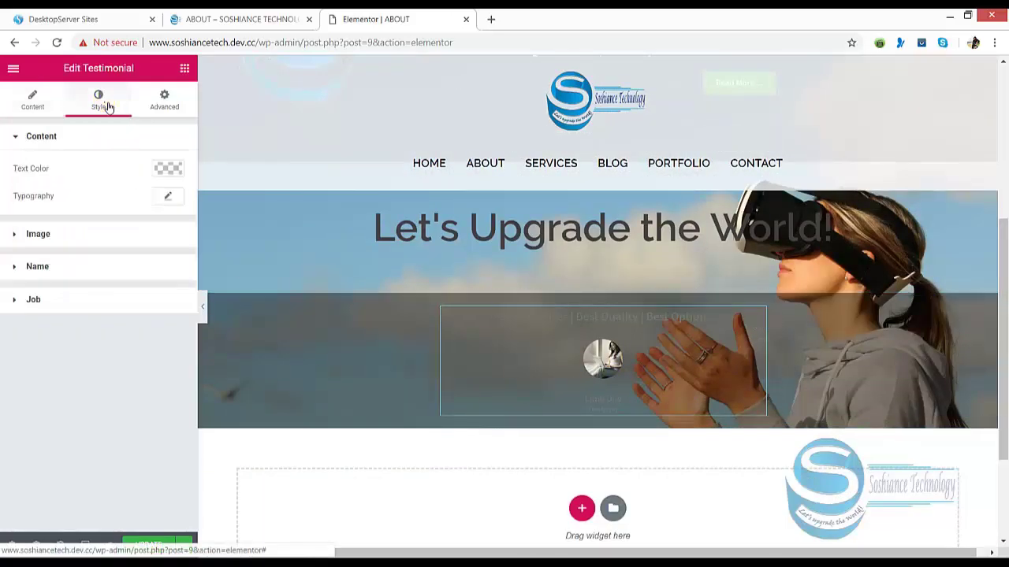
click(170, 169)
click(8, 165)
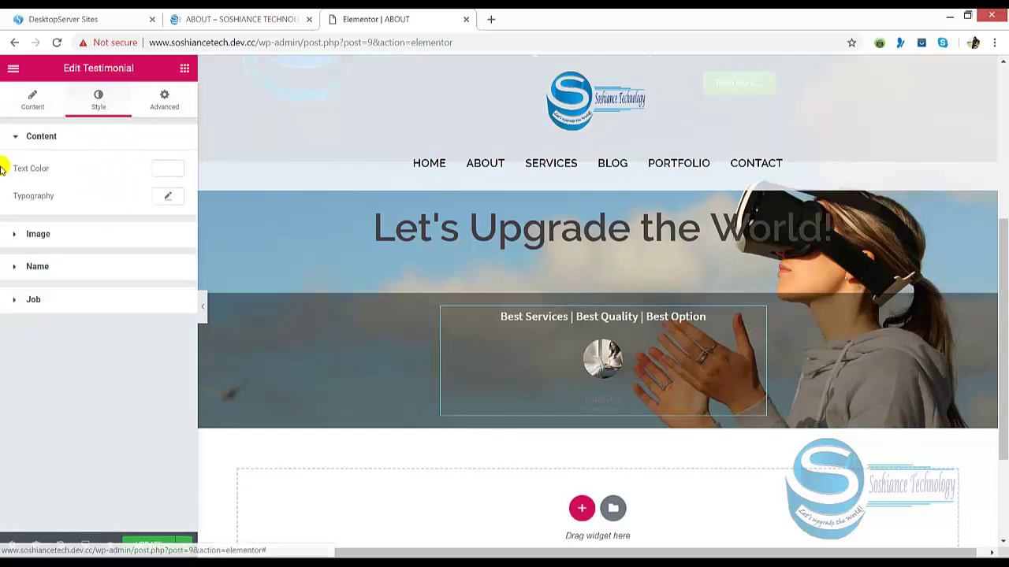
click(167, 201)
drag(23, 282, 46, 276)
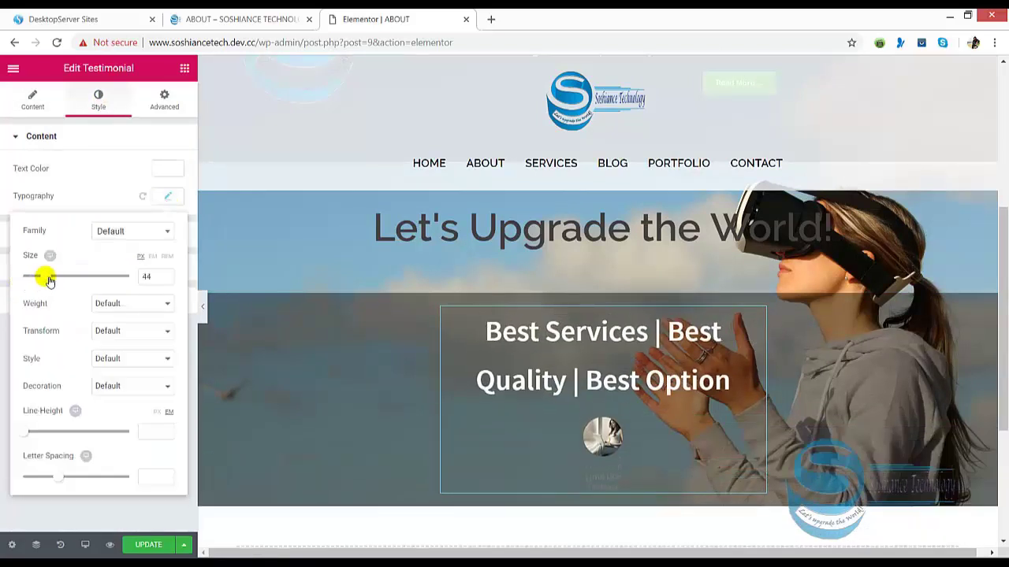
click(439, 413)
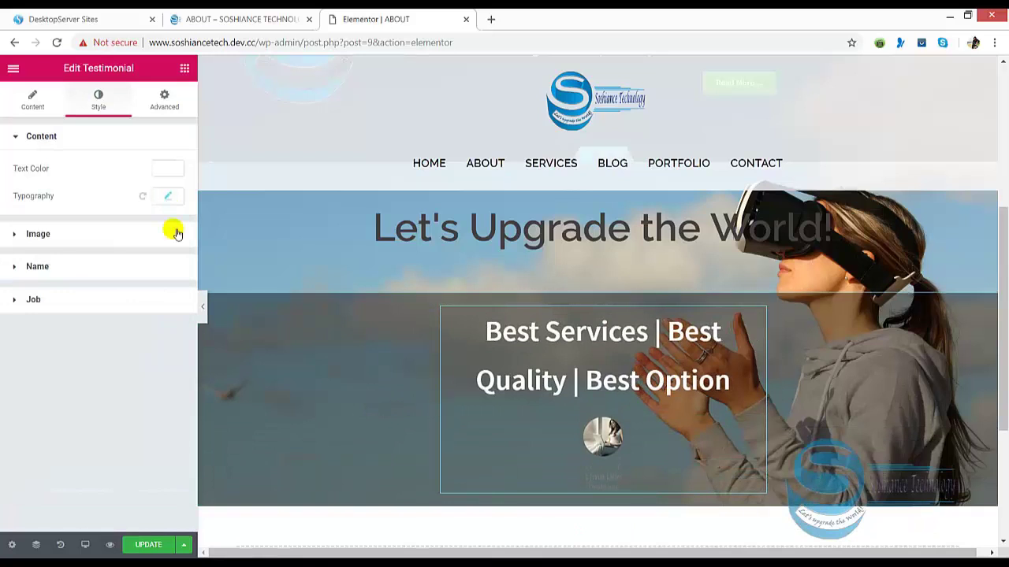
click(178, 199)
mouse_move(53, 266)
mouse_down()
mouse_move(34, 284)
mouse_move(34, 273)
mouse_move(39, 280)
mouse_up()
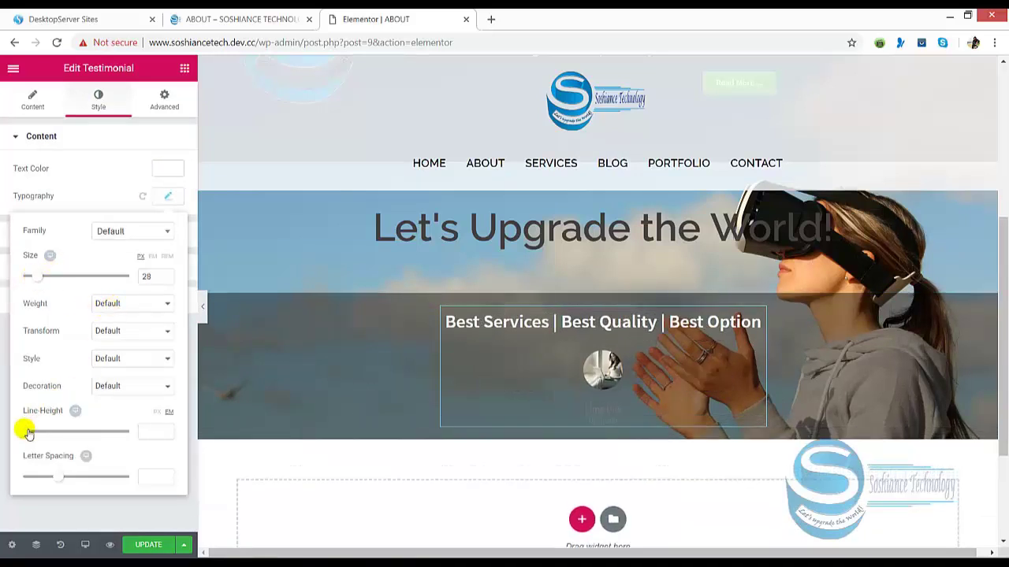
mouse_move(28, 433)
mouse_down()
mouse_move(42, 426)
mouse_move(25, 431)
mouse_move(41, 436)
mouse_up()
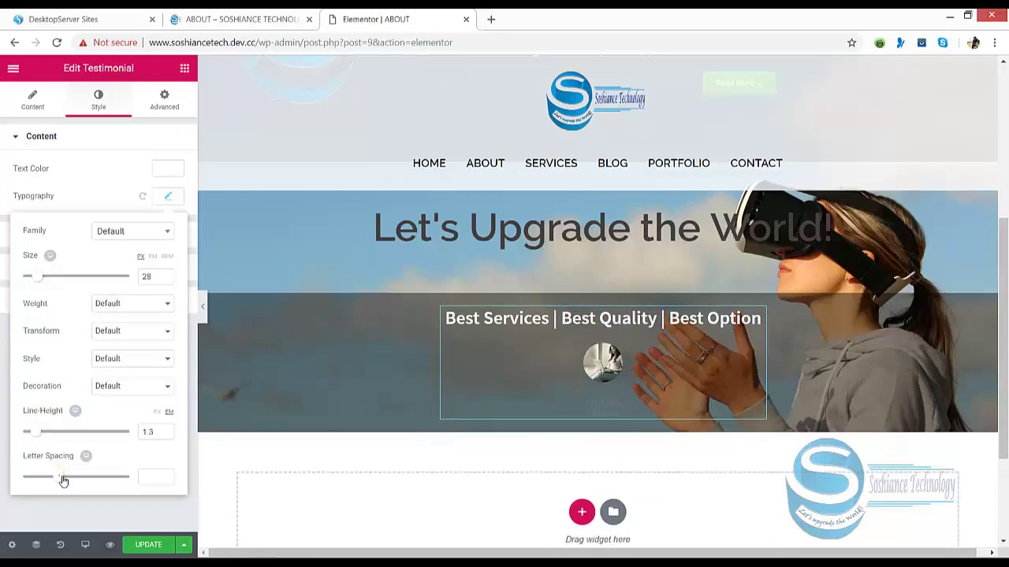
drag(63, 481, 53, 477)
click(168, 198)
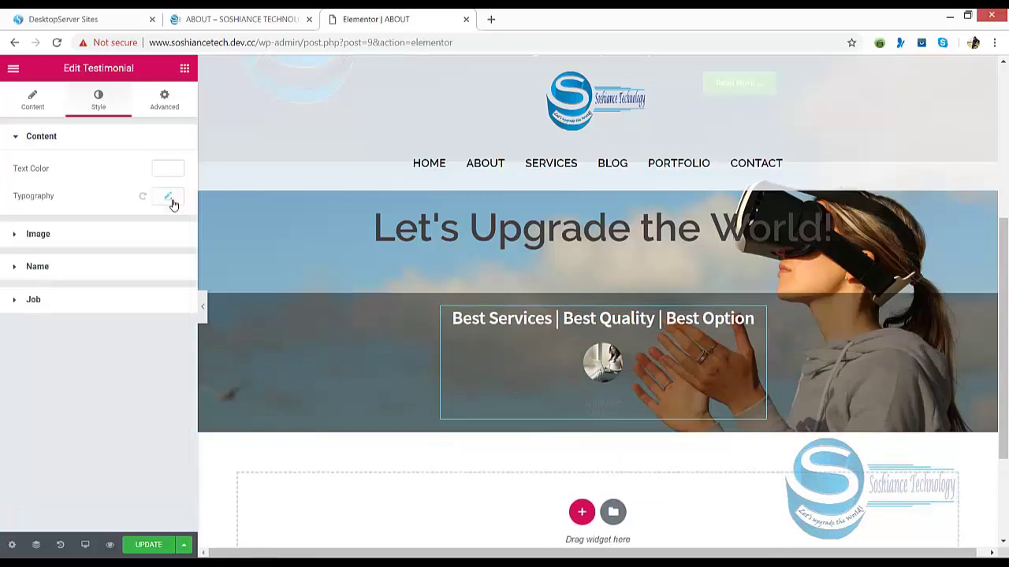
Step: Give the testimonial's round image a solid border
click(38, 235)
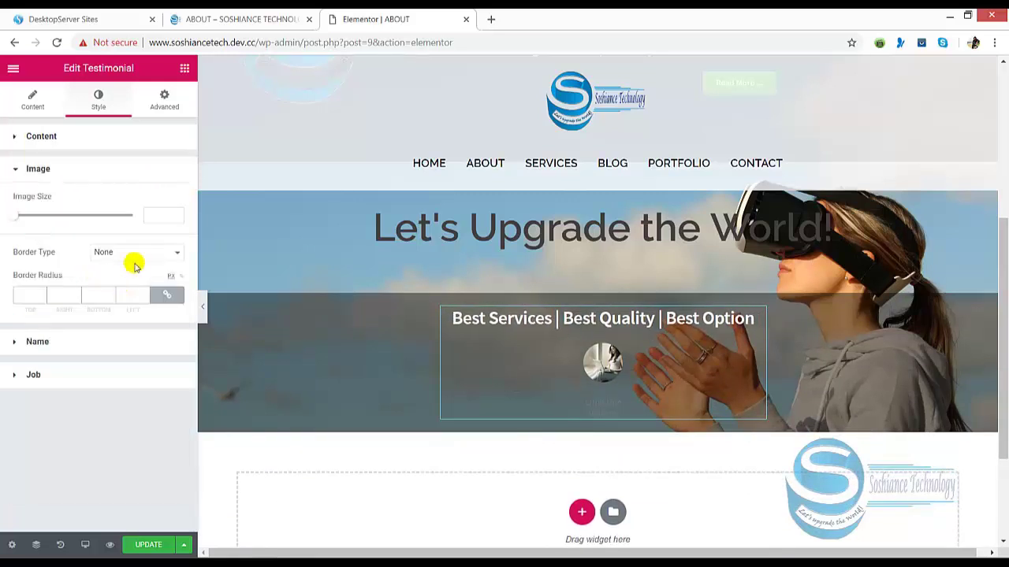
click(135, 253)
click(142, 292)
click(170, 253)
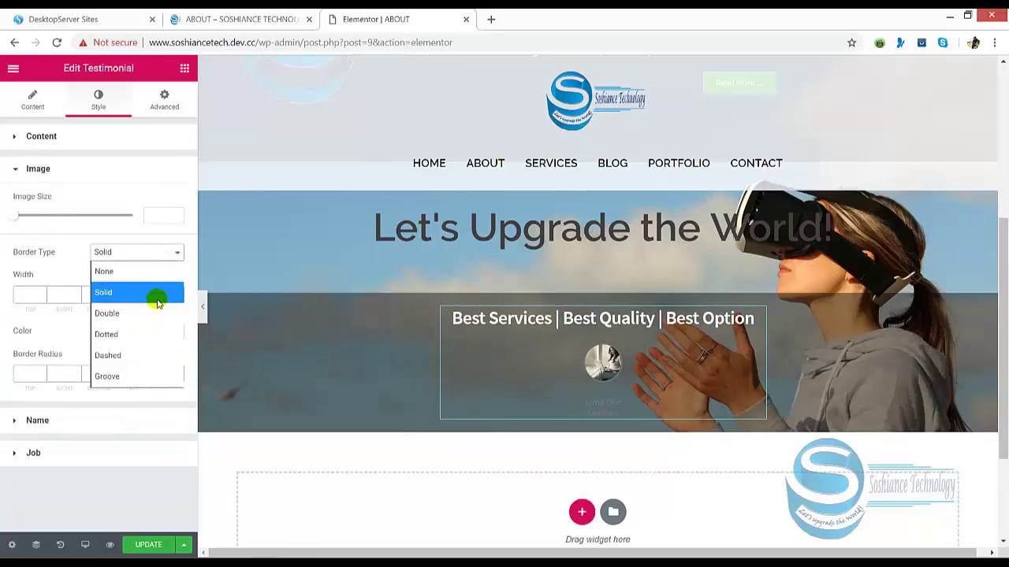
click(157, 313)
click(157, 256)
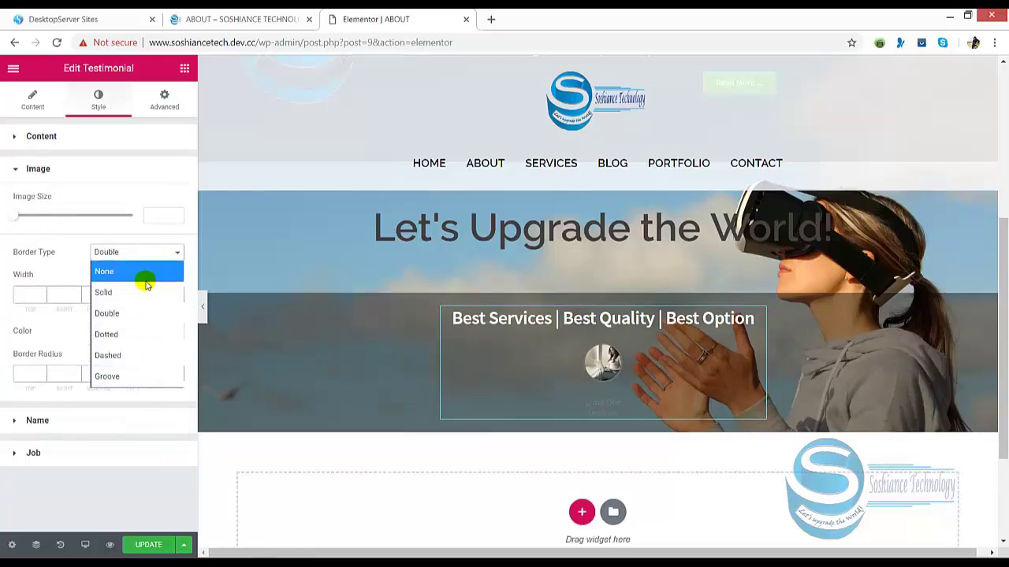
click(145, 292)
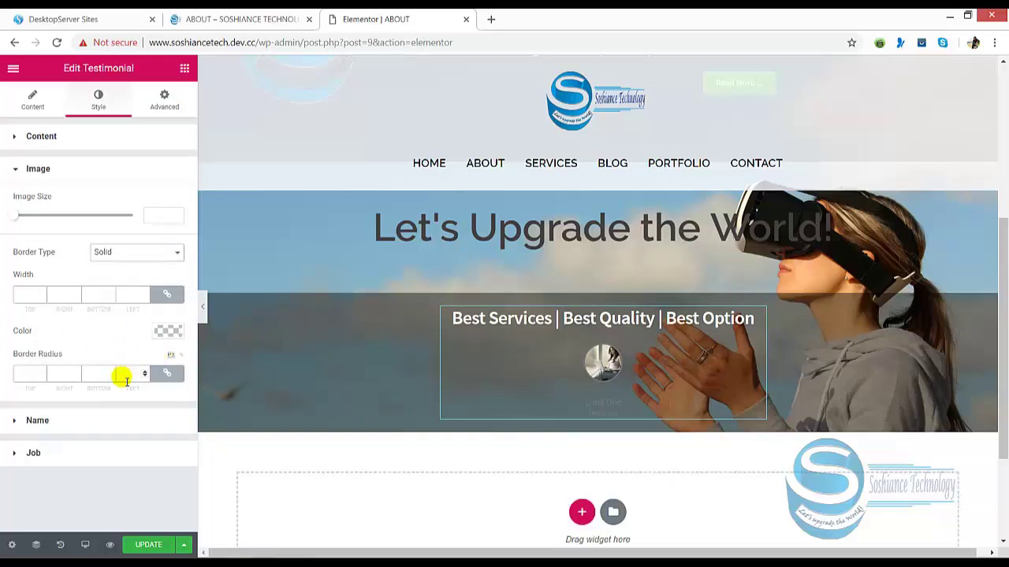
Step: Set the name and job title text colours to light grey (#e0e0e0)
click(50, 420)
click(177, 235)
click(72, 270)
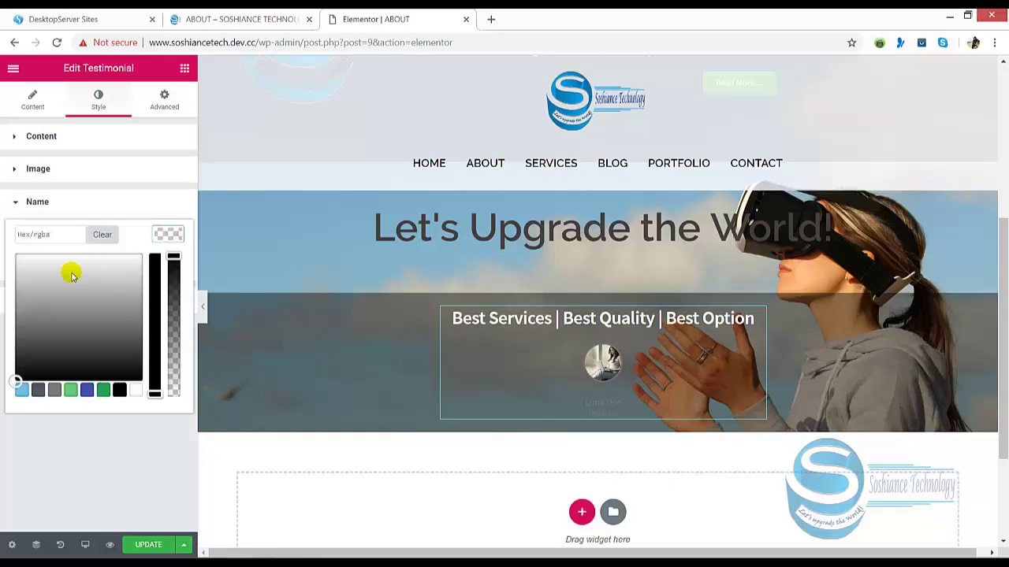
click(7, 254)
click(110, 301)
click(168, 267)
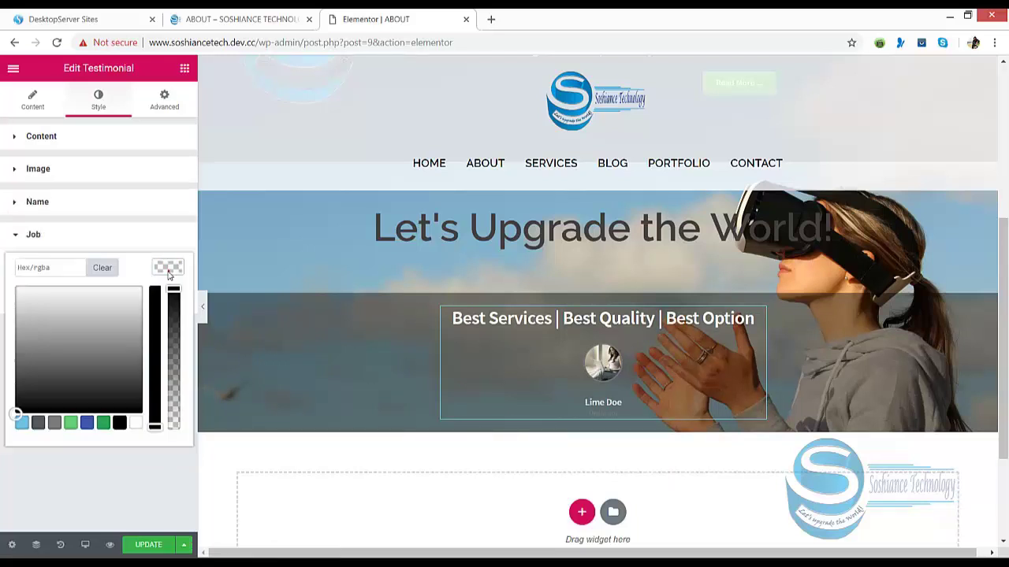
click(123, 303)
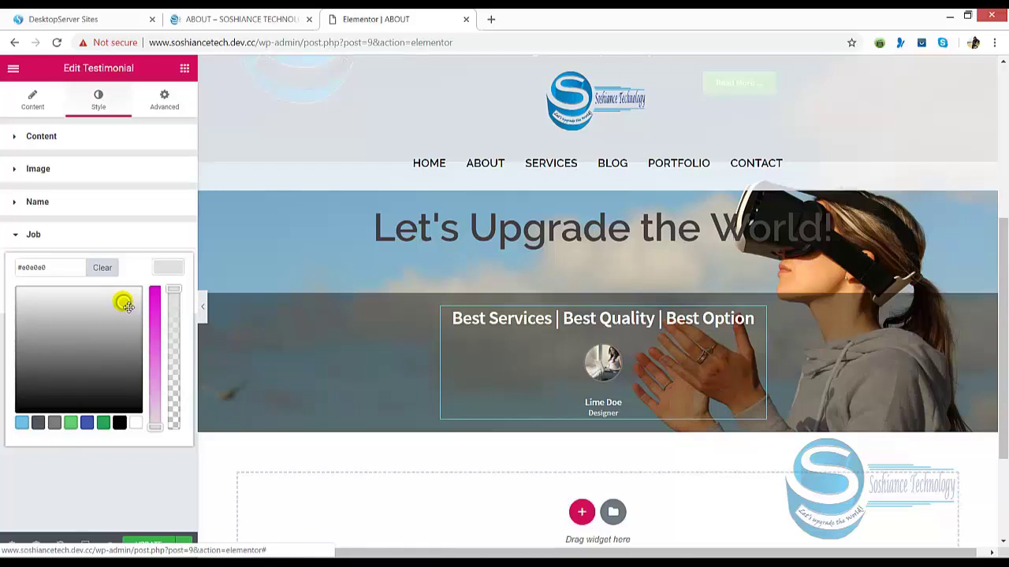
click(51, 178)
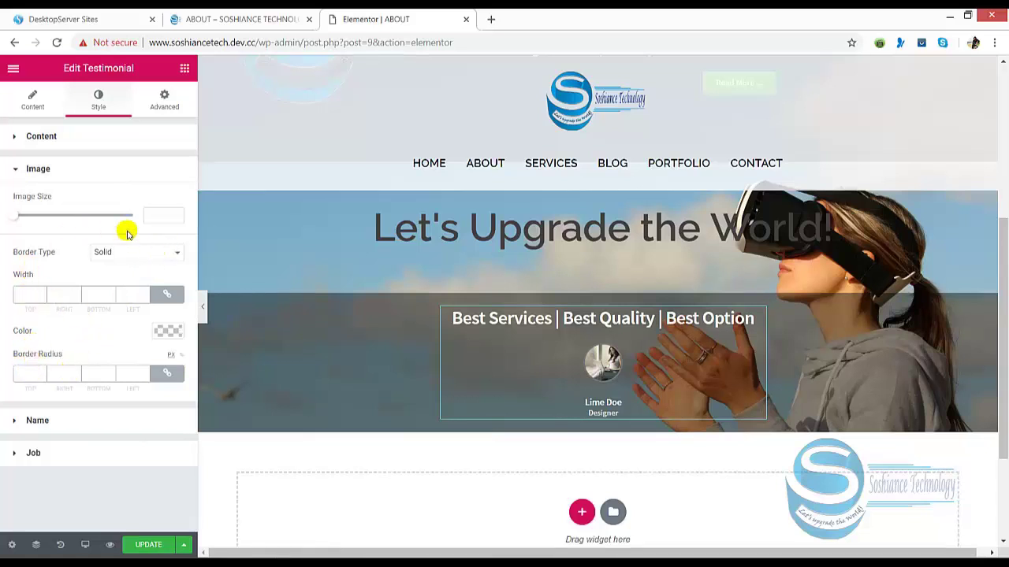
click(23, 170)
click(23, 137)
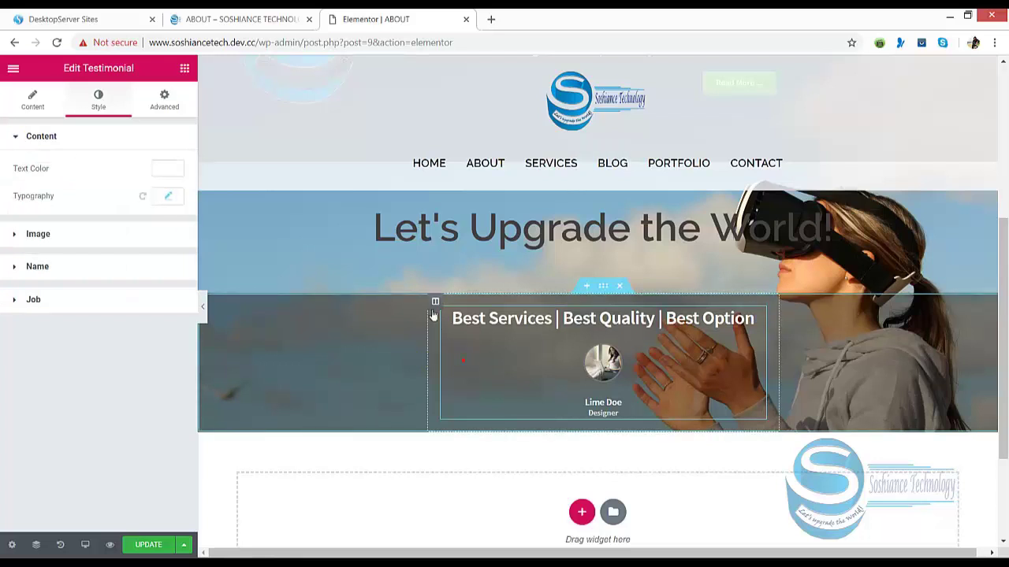
Step: Set the testimonial headline's line height to 1.1 and letter spacing to -0.8
click(435, 302)
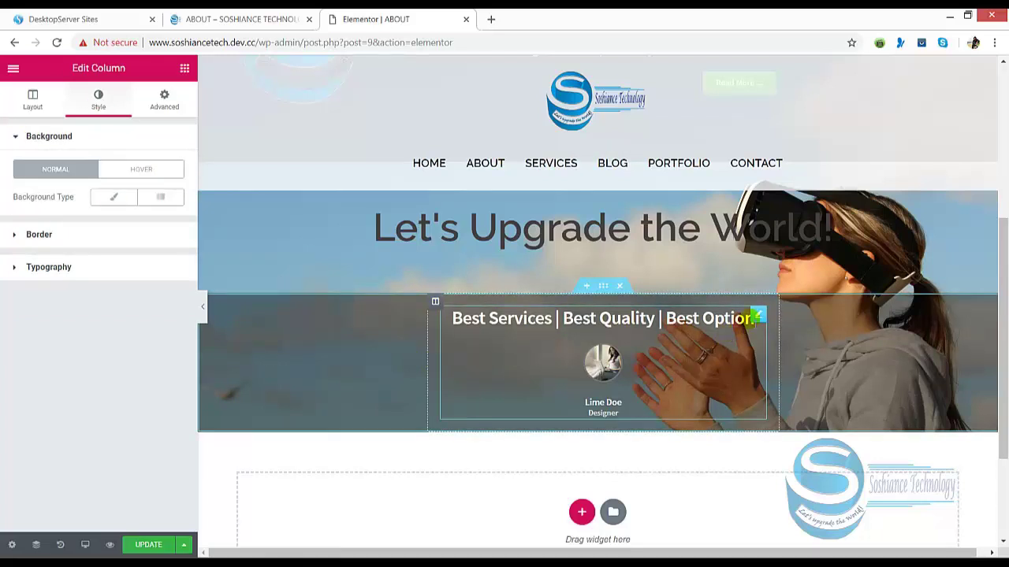
click(758, 317)
click(98, 101)
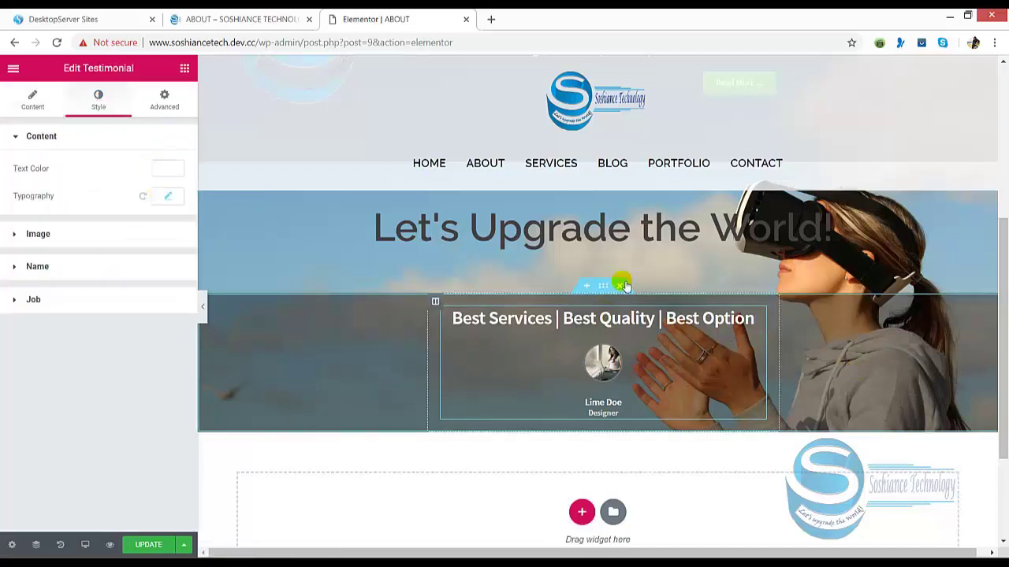
click(604, 287)
click(756, 317)
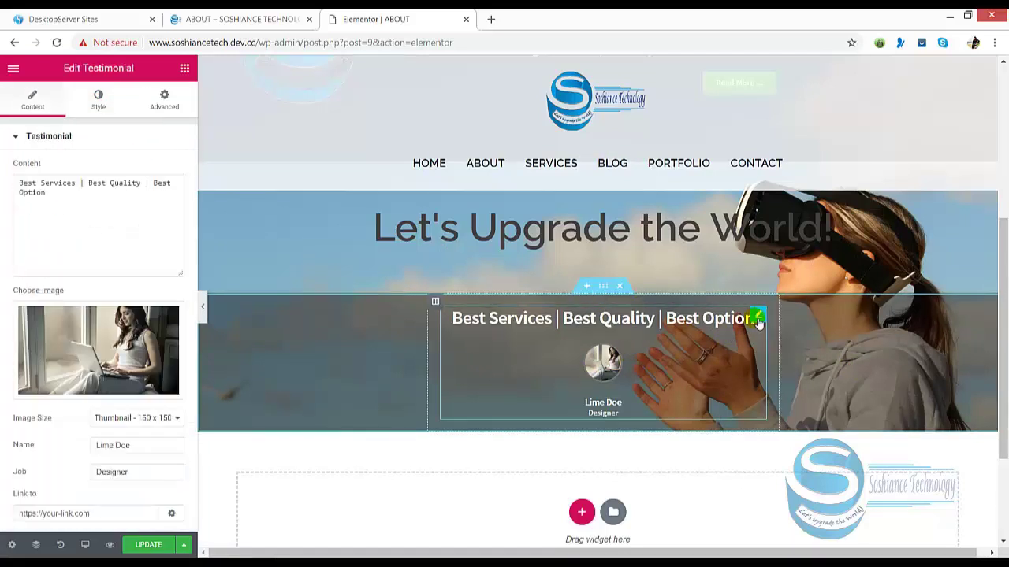
click(98, 101)
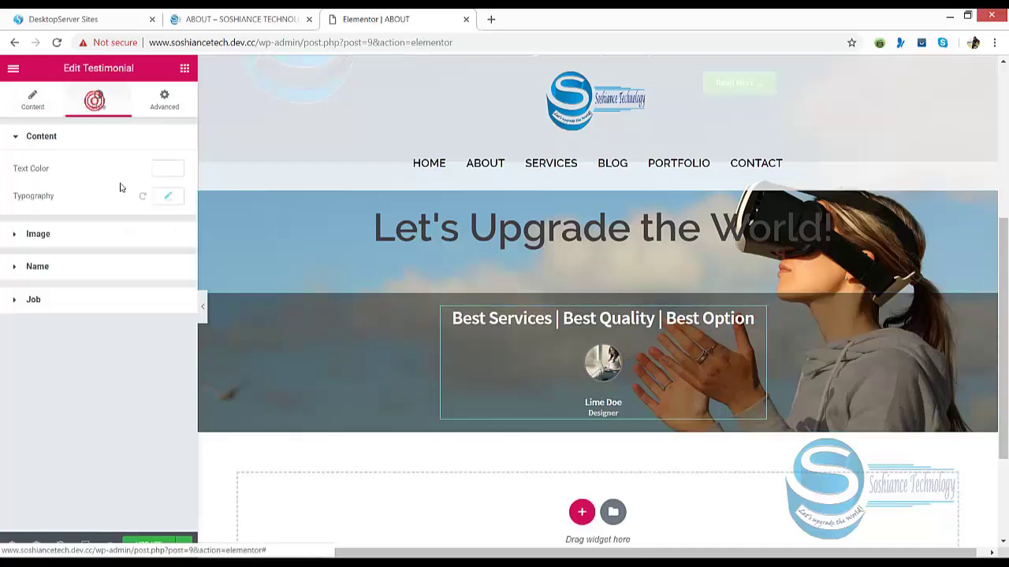
click(167, 198)
drag(37, 436, 36, 433)
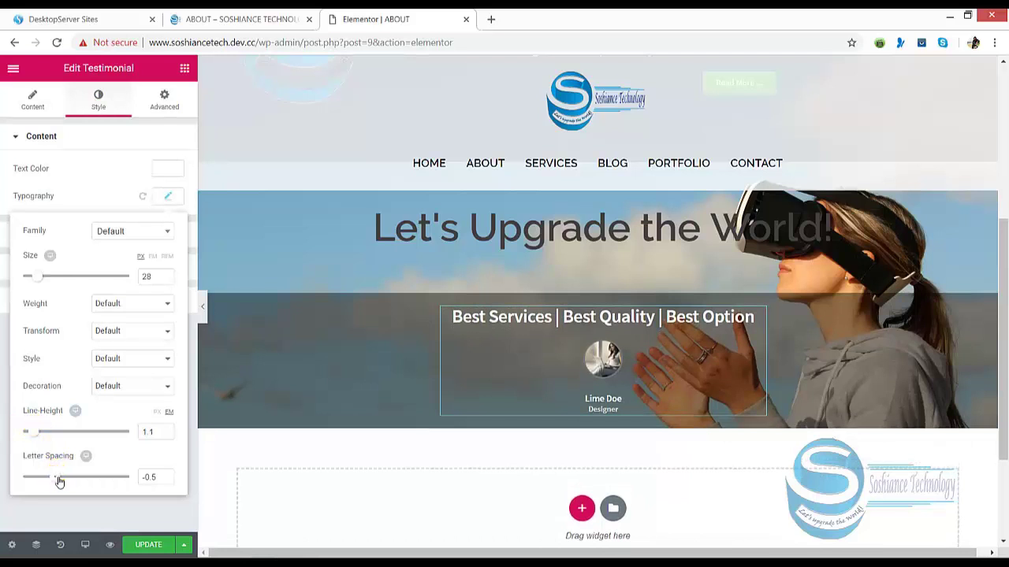
drag(59, 482, 54, 475)
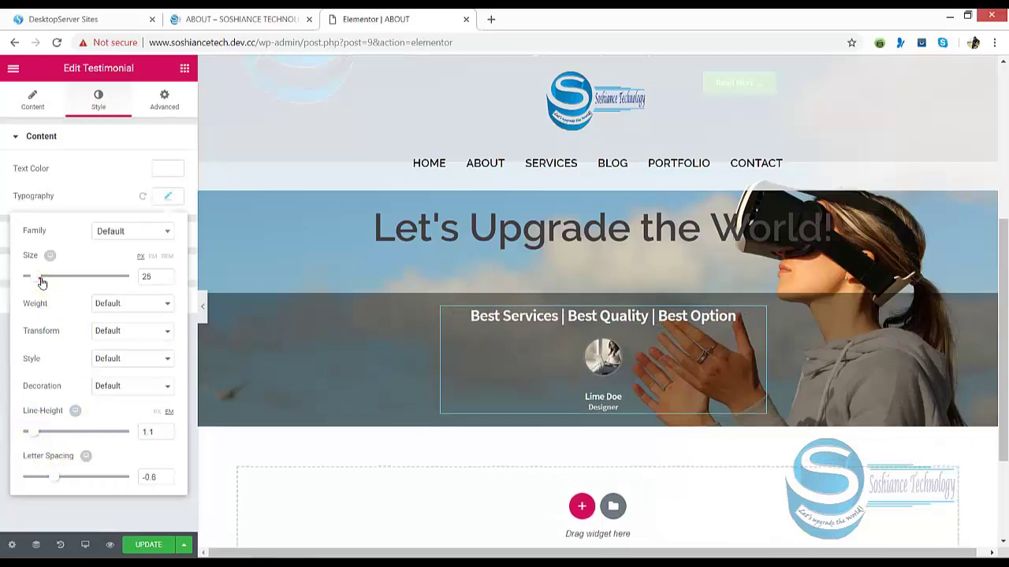
click(165, 199)
Step: Set the name text to size 17 with a tighter line height, then update the page
click(126, 229)
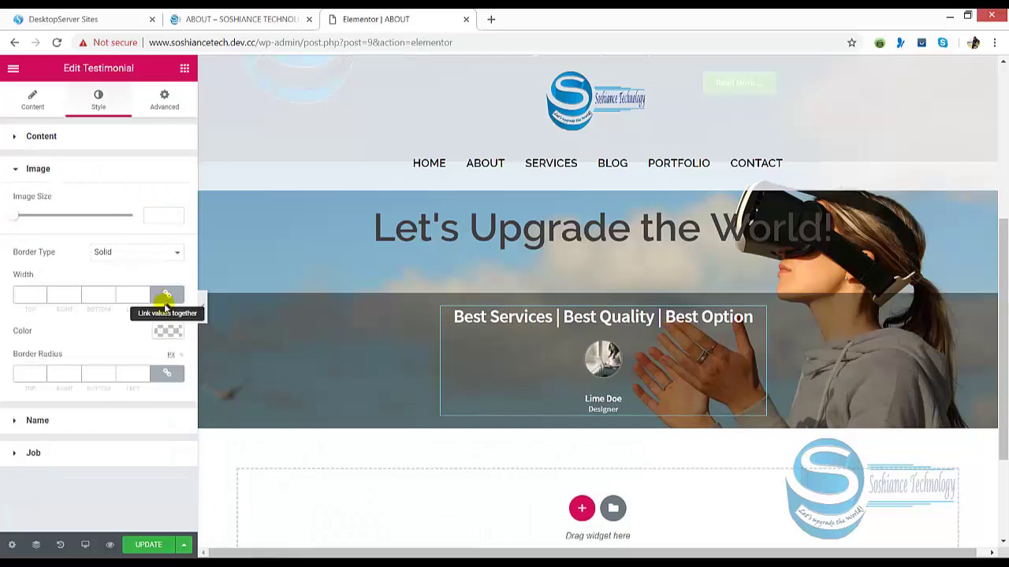
click(22, 422)
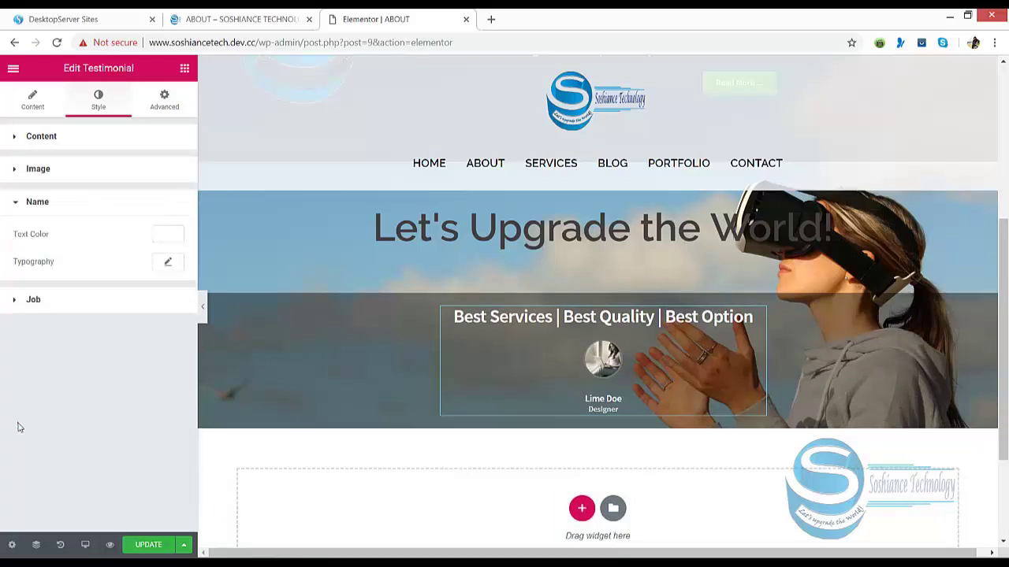
click(167, 263)
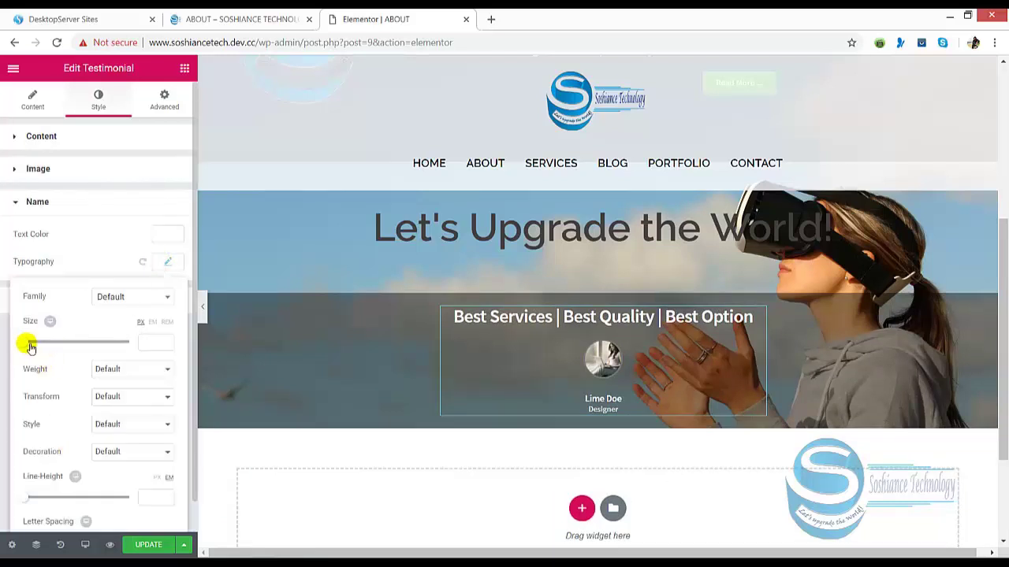
drag(27, 345, 31, 342)
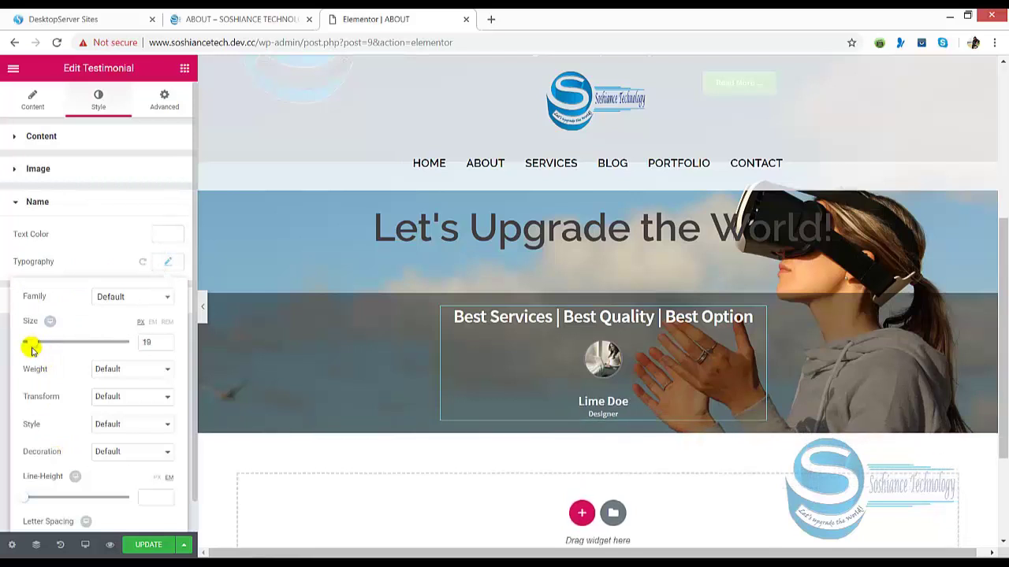
drag(24, 497, 34, 500)
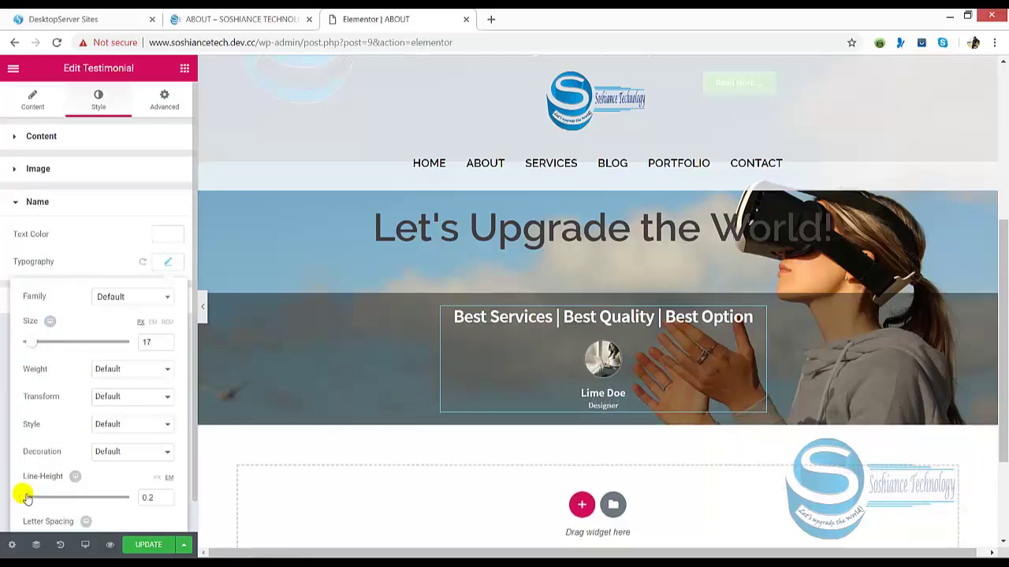
click(157, 545)
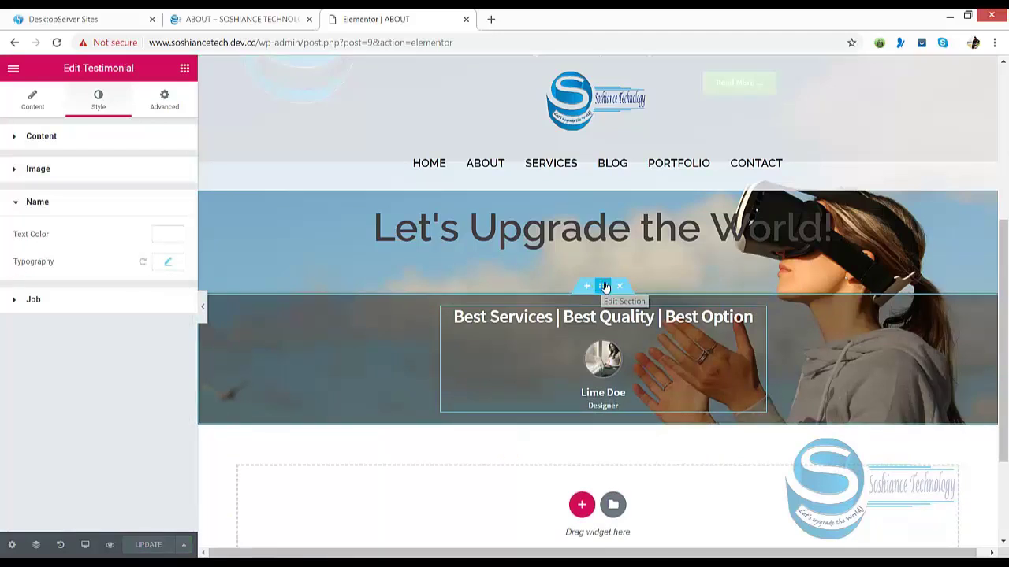
Step: Save the testimonial section as a template named Testimonial
right_click(604, 287)
click(675, 421)
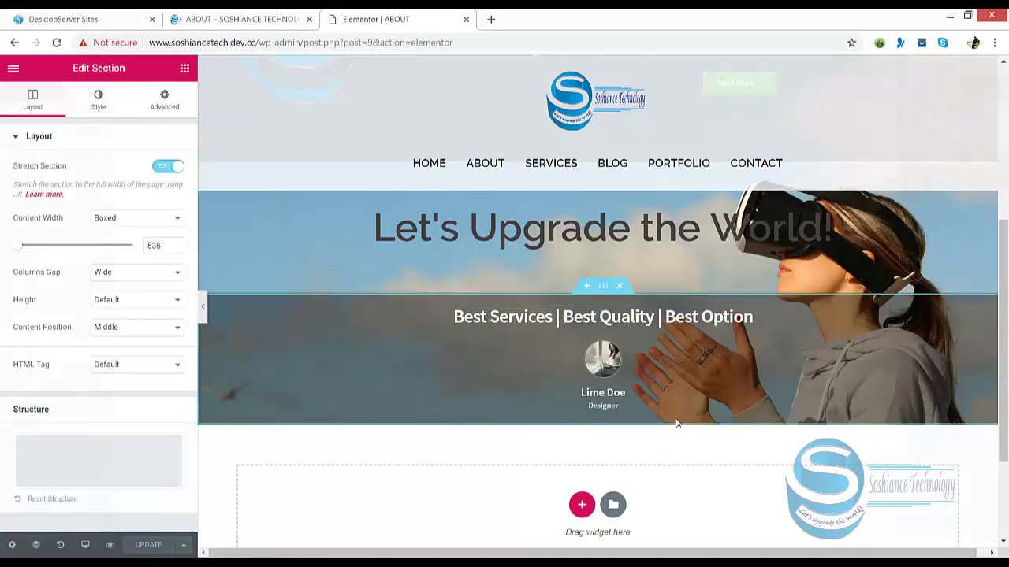
click(521, 338)
click(396, 366)
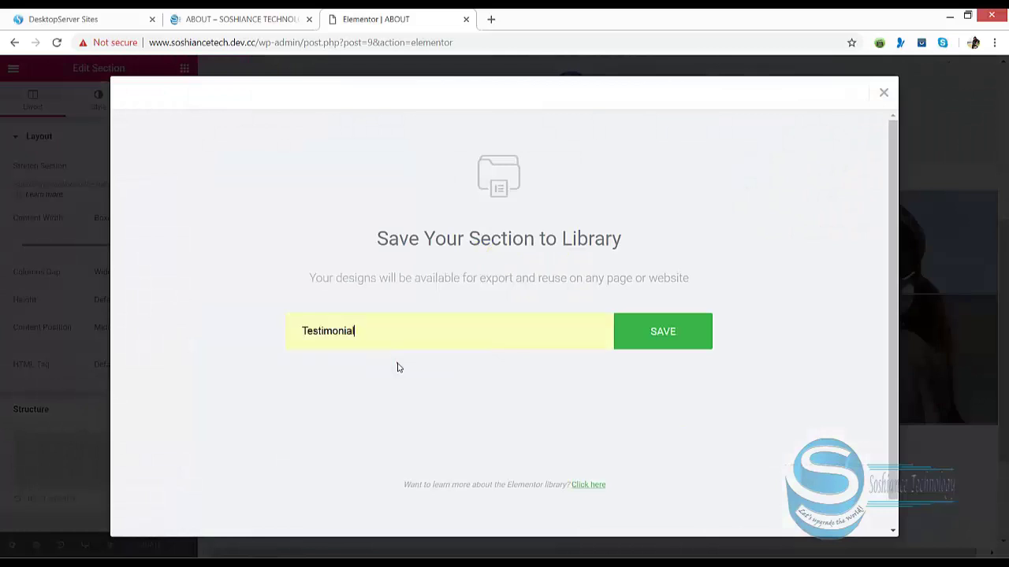
click(672, 334)
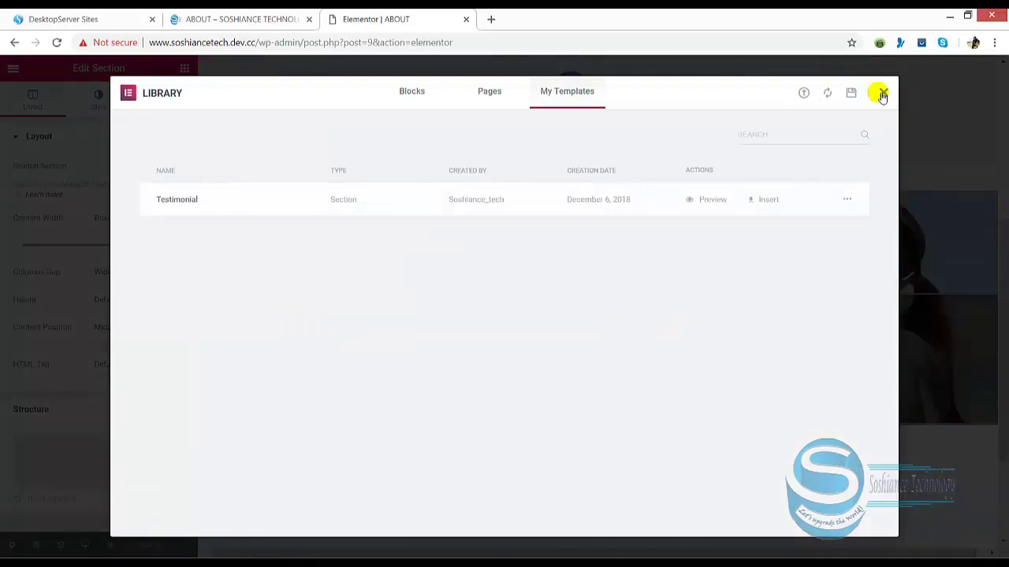
click(880, 92)
Step: Insert the saved Testimonial template as a new section below the original
click(581, 454)
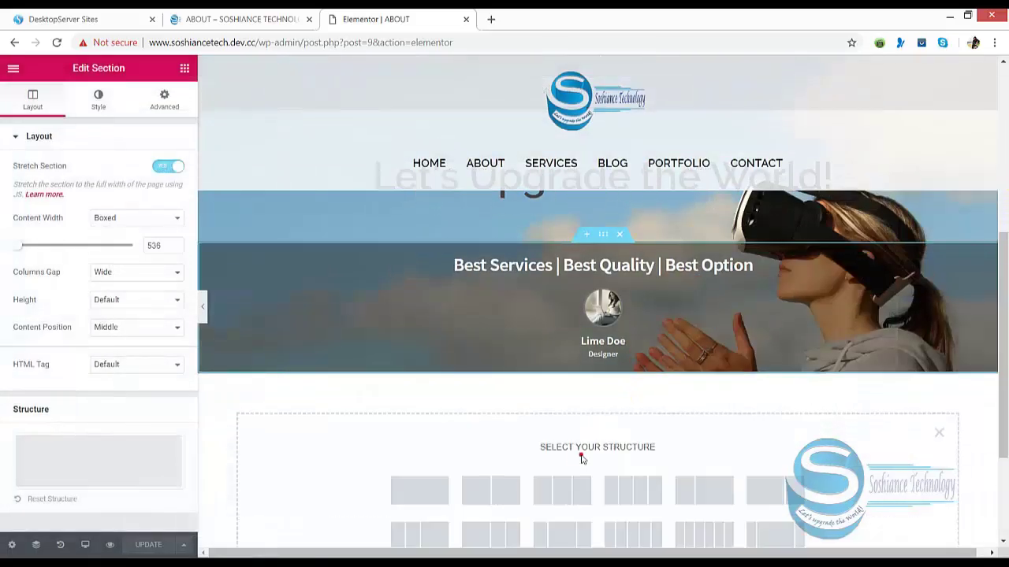
click(420, 490)
click(614, 487)
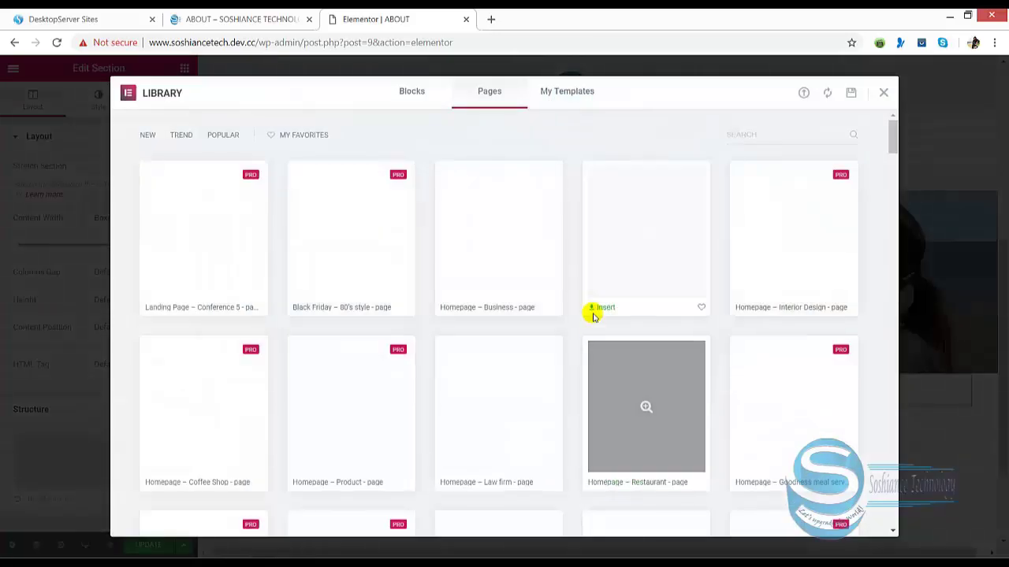
click(564, 95)
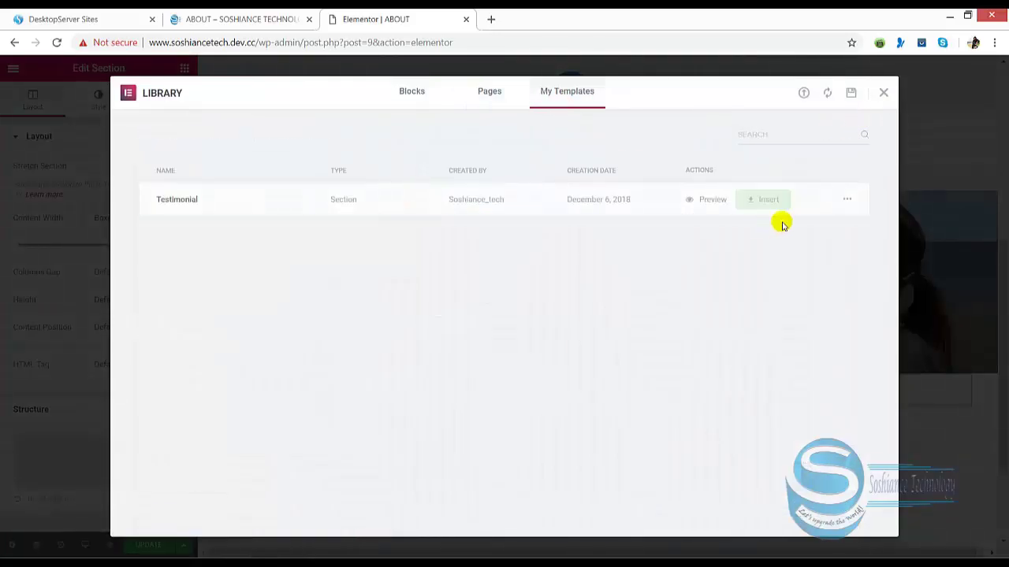
click(769, 200)
click(572, 349)
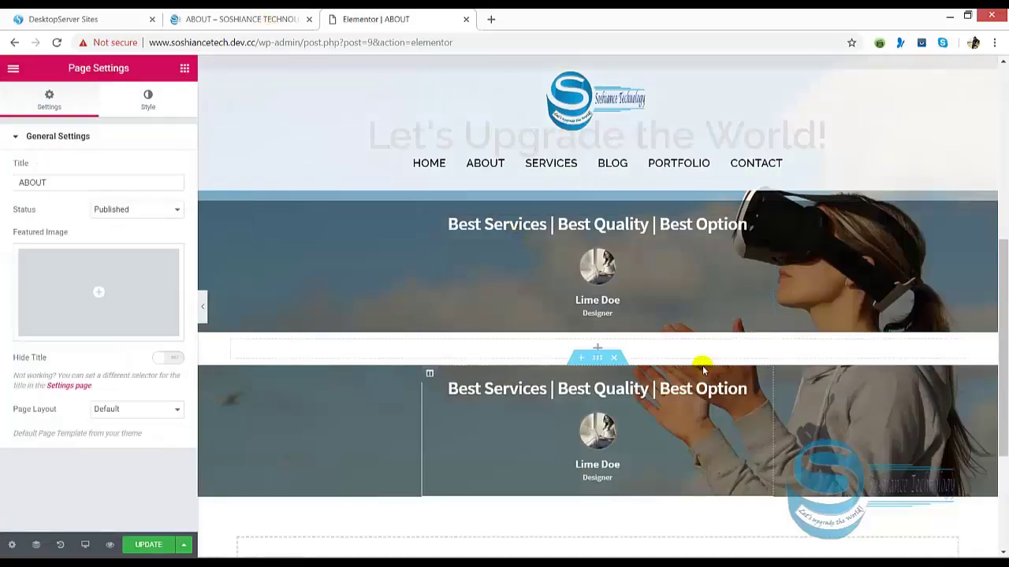
click(612, 326)
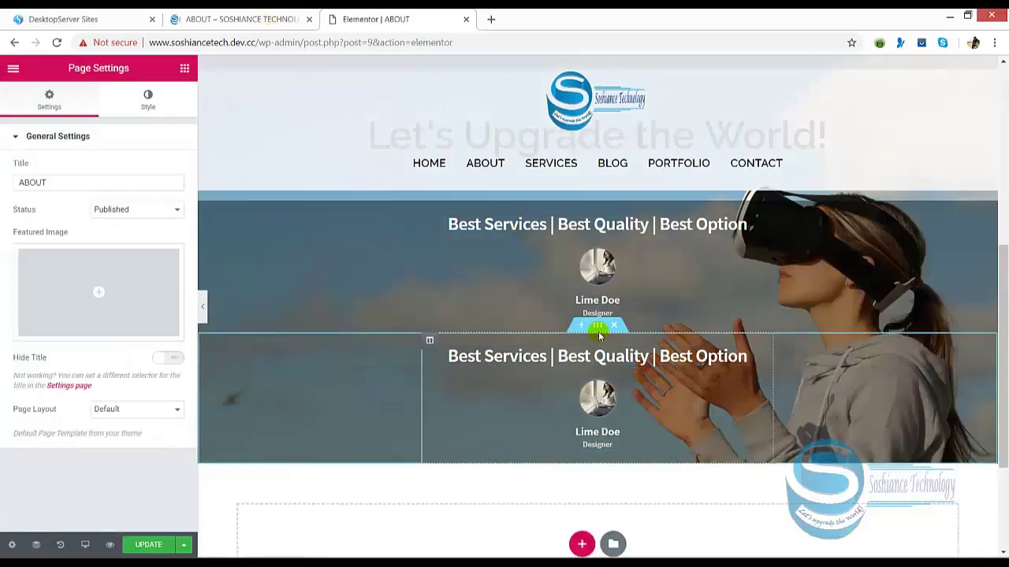
Step: Set the copied section's background overlay colour alpha to 0, making it transparent
click(597, 324)
click(99, 99)
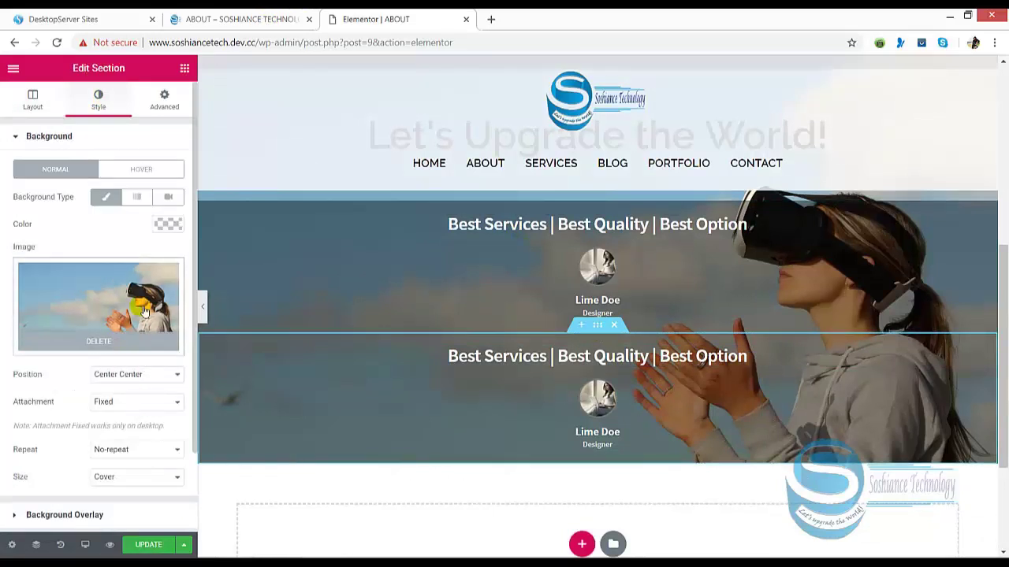
click(86, 515)
click(171, 261)
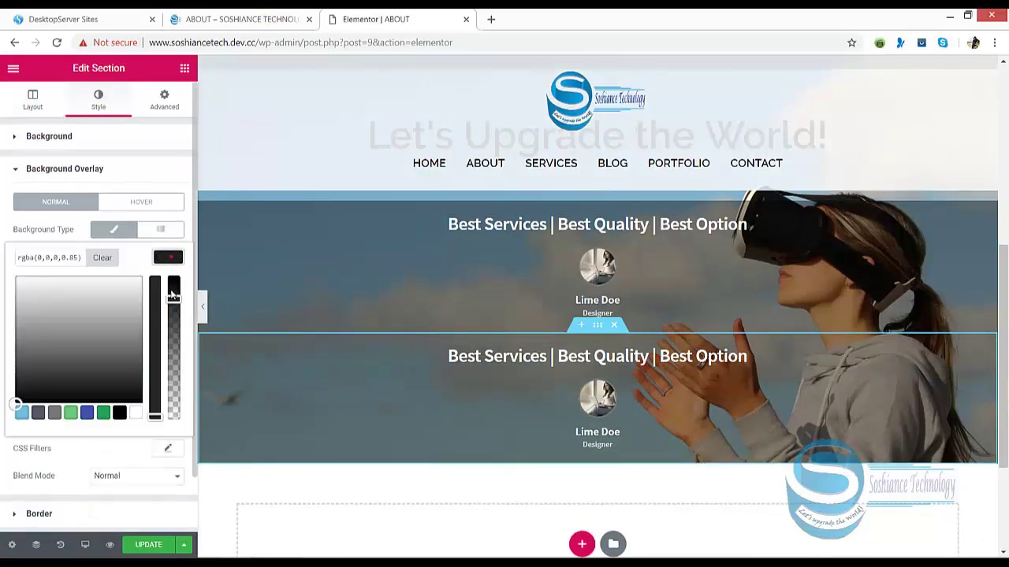
drag(168, 293, 172, 432)
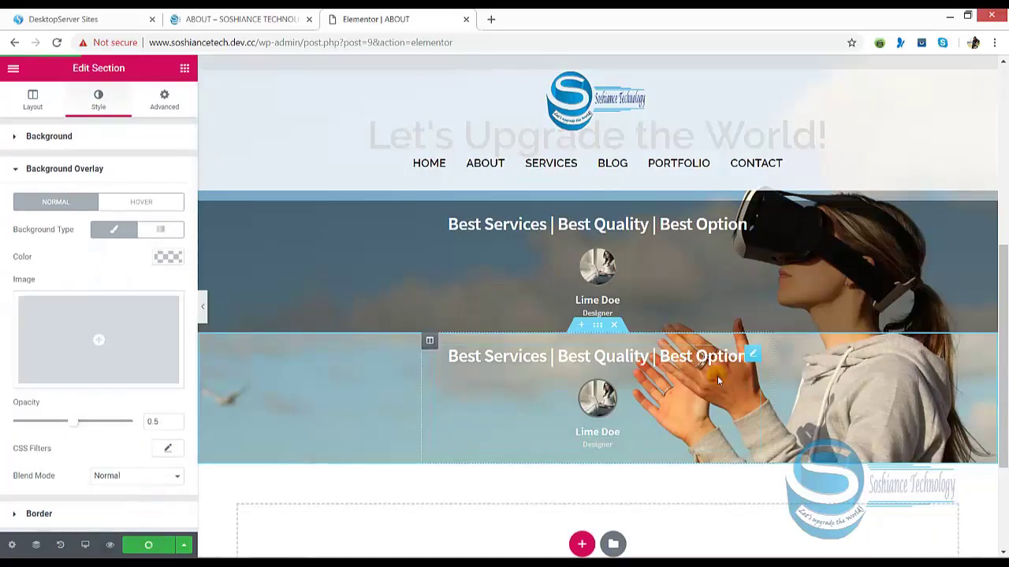
click(754, 355)
Step: Change the headline to 'They are Expert at what they are doing.' and use the woman-at-laptop photo
triple_click(104, 186)
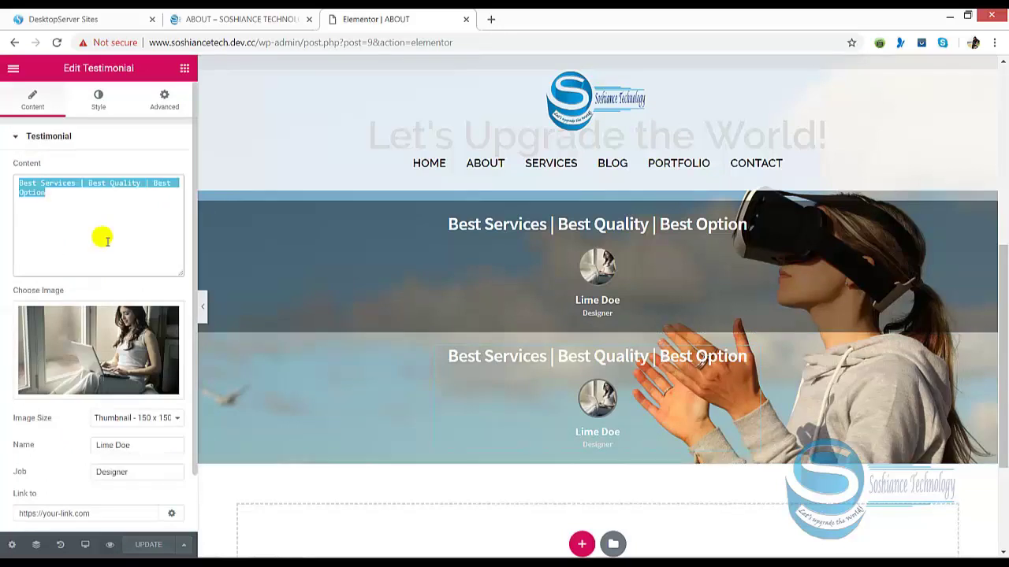
text(They ar)
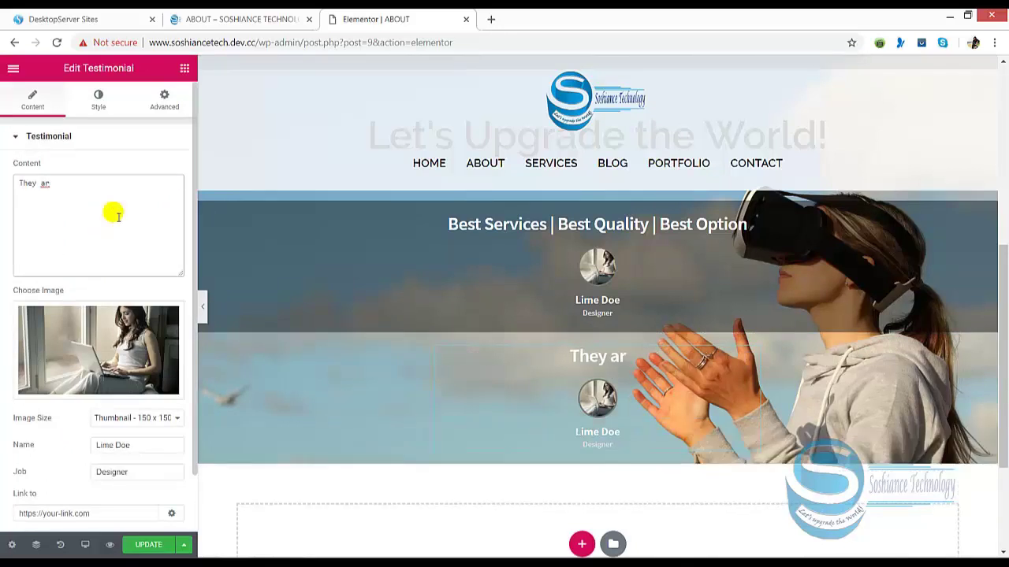
text(e Expert at wha)
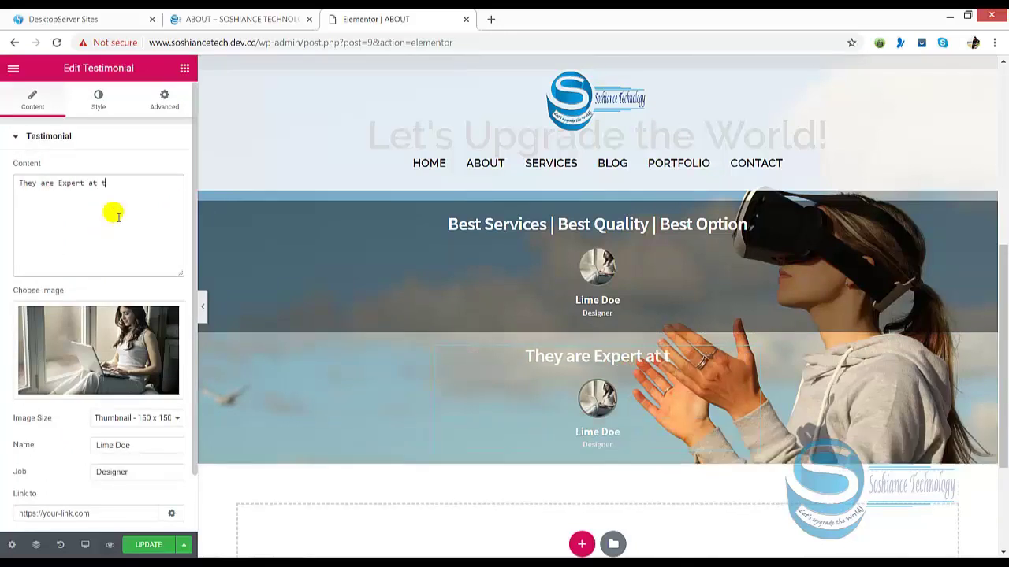
text(t they are doin)
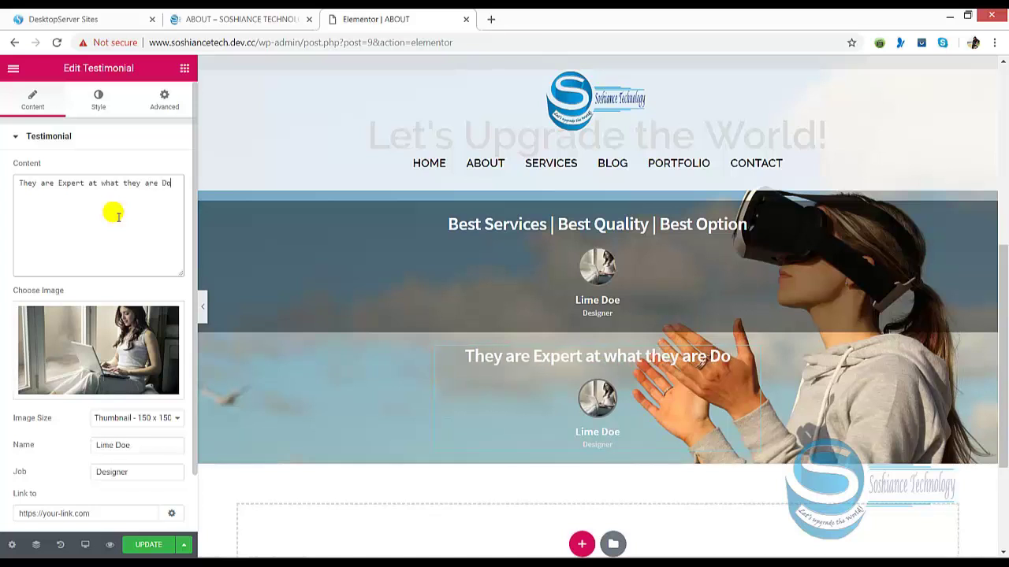
text(g...)
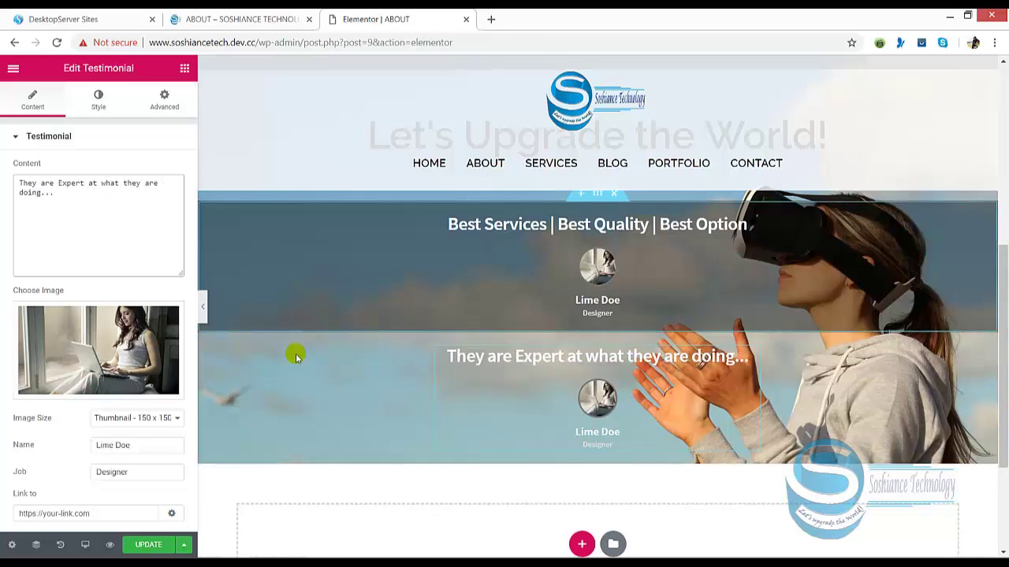
click(139, 348)
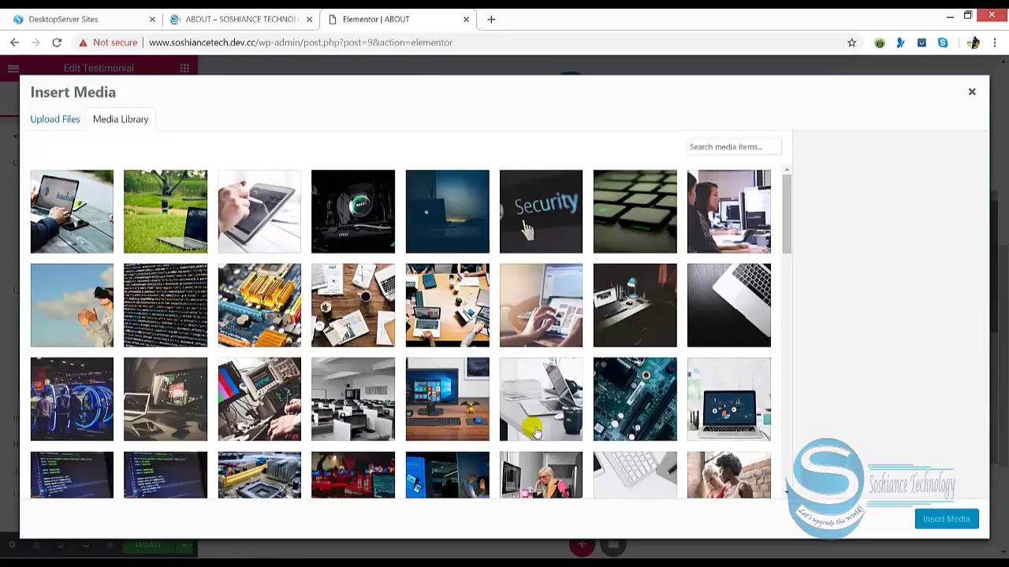
drag(787, 228, 798, 408)
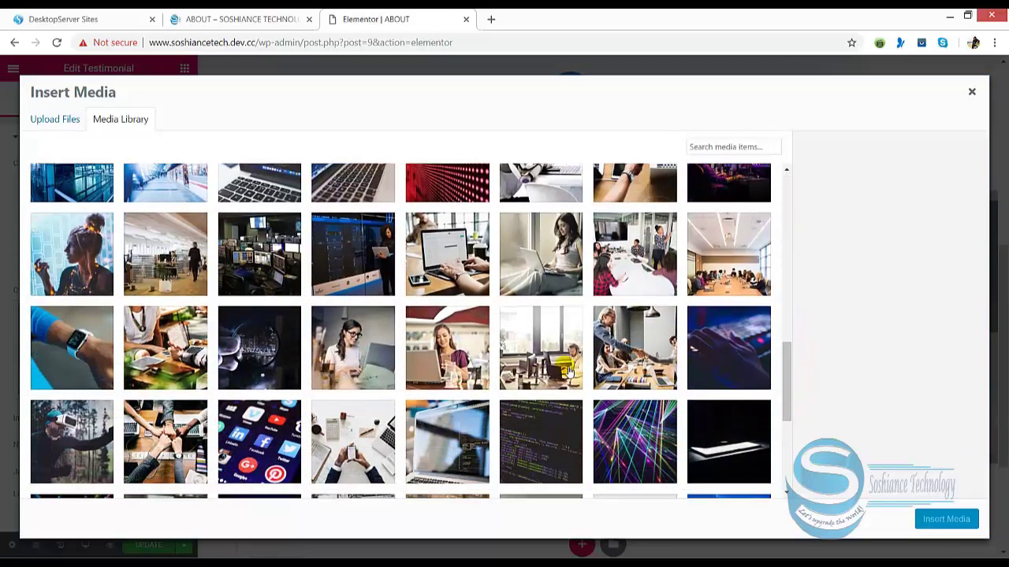
click(471, 360)
click(946, 520)
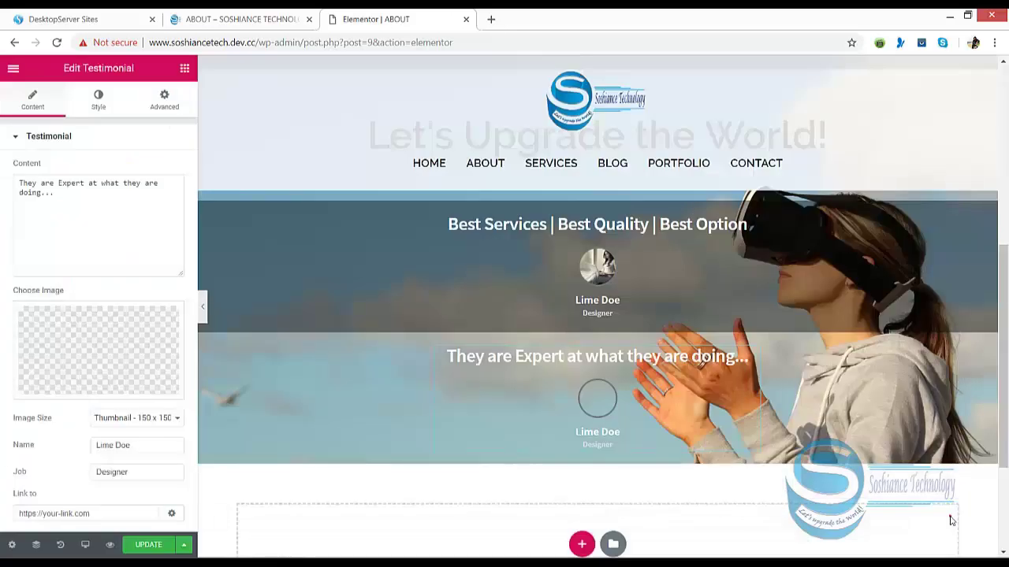
Step: Replace the person's name with a new full name and set the job title to Analyzer
click(135, 447)
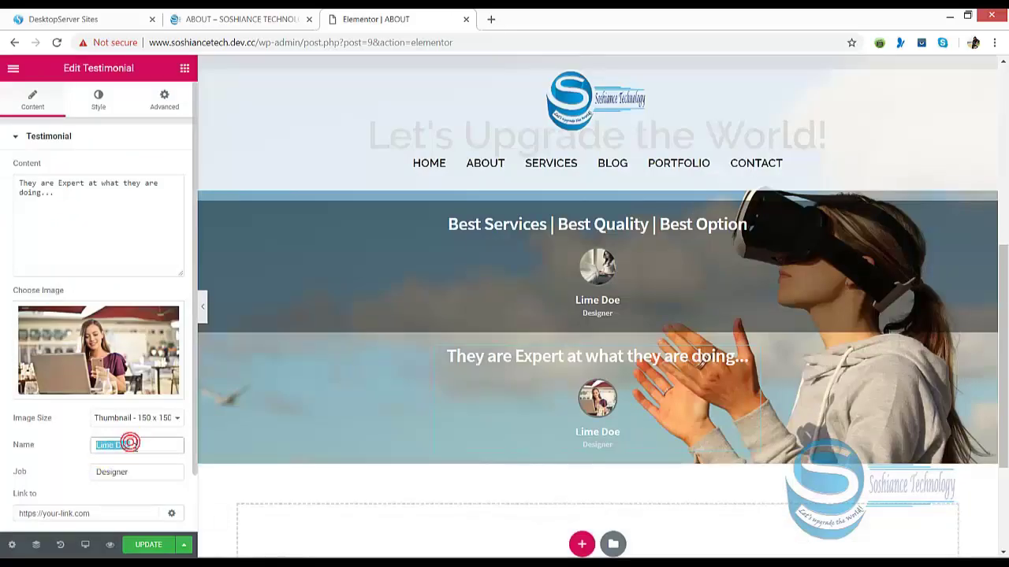
key(BackSpace)
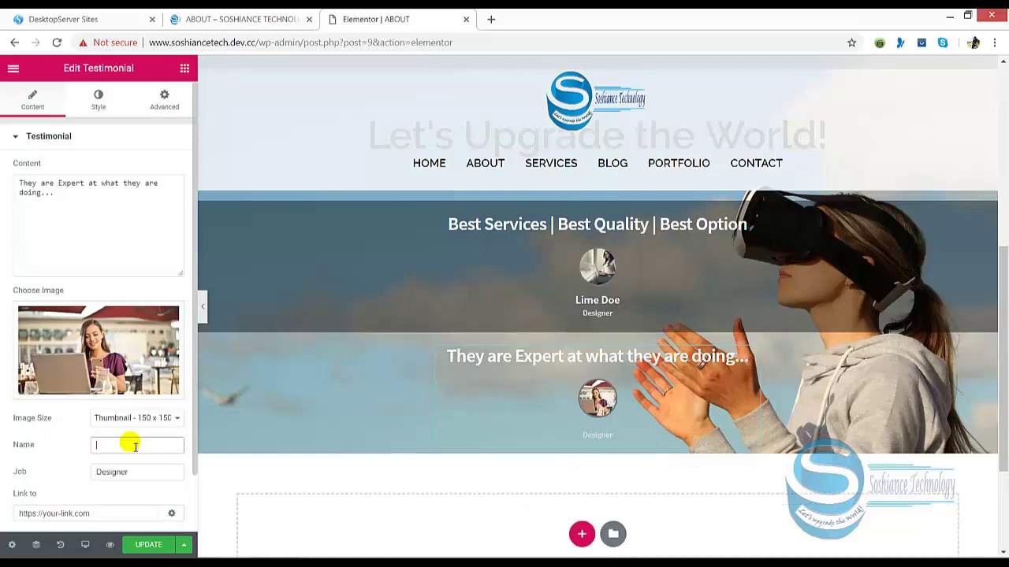
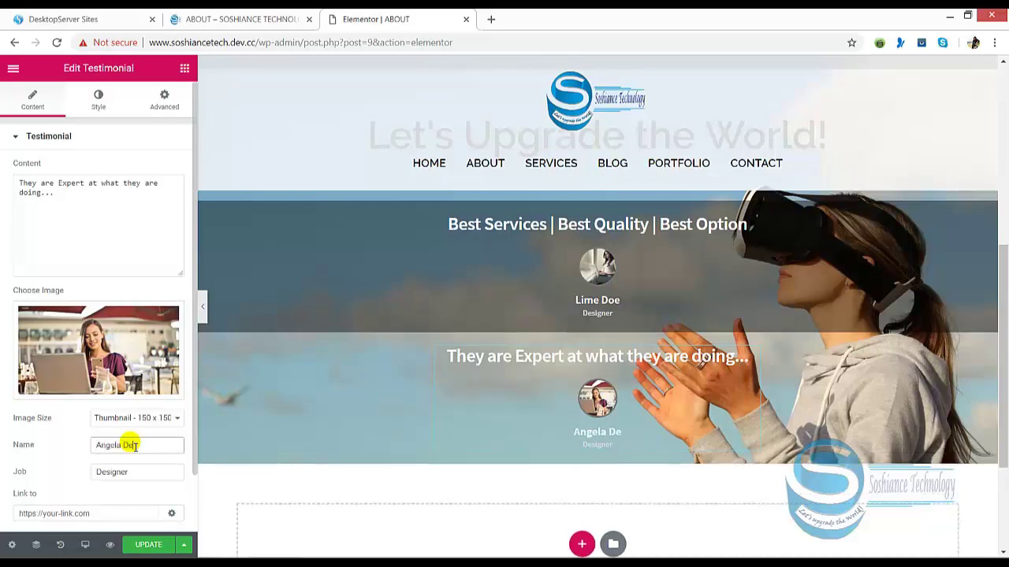
click(152, 477)
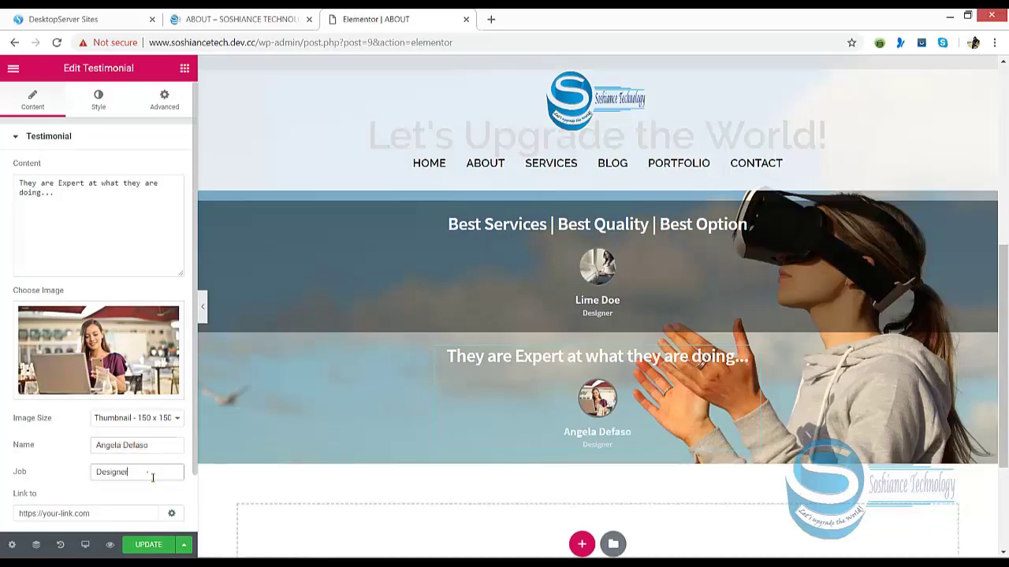
key(BackSpace)
text(Ar)
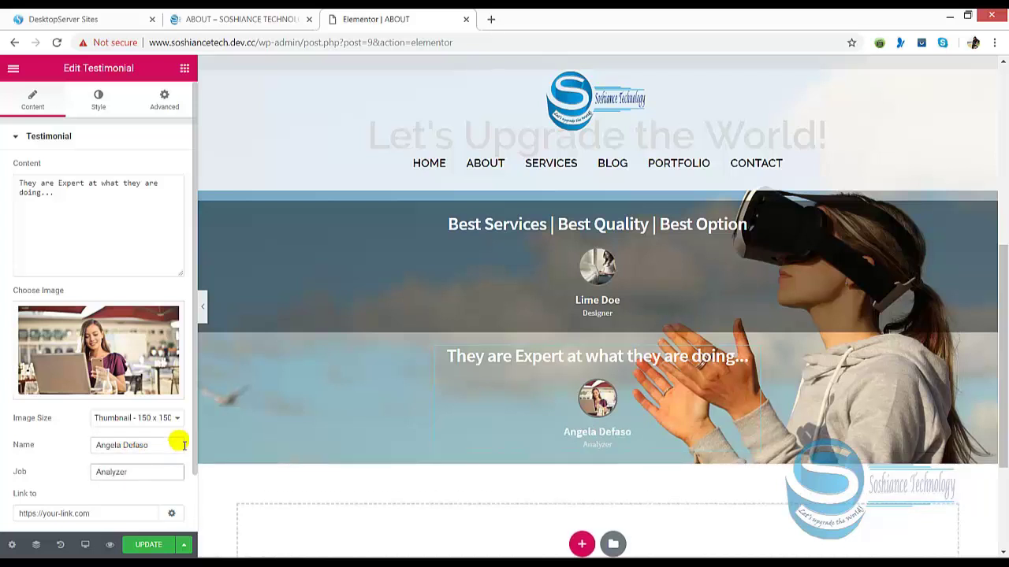
click(149, 545)
Step: Set the second testimonial's Job text colour to the white preset and update the page
click(100, 107)
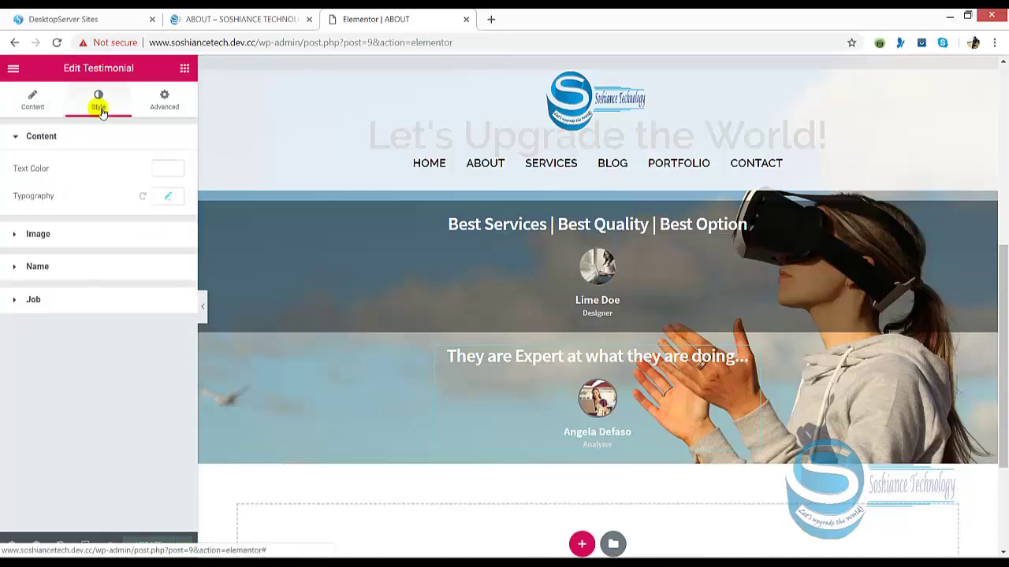
click(52, 299)
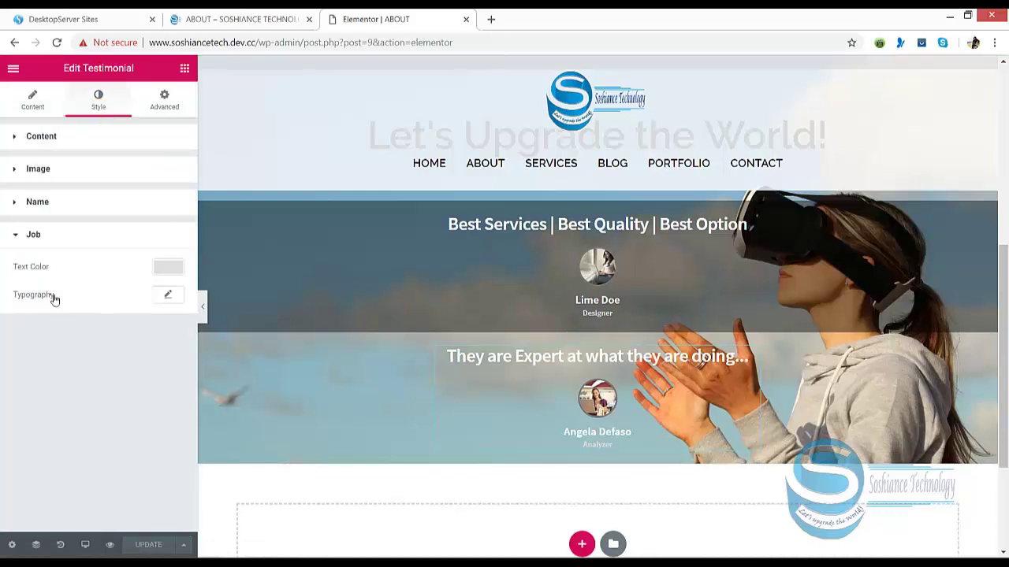
click(167, 267)
click(45, 304)
click(7, 265)
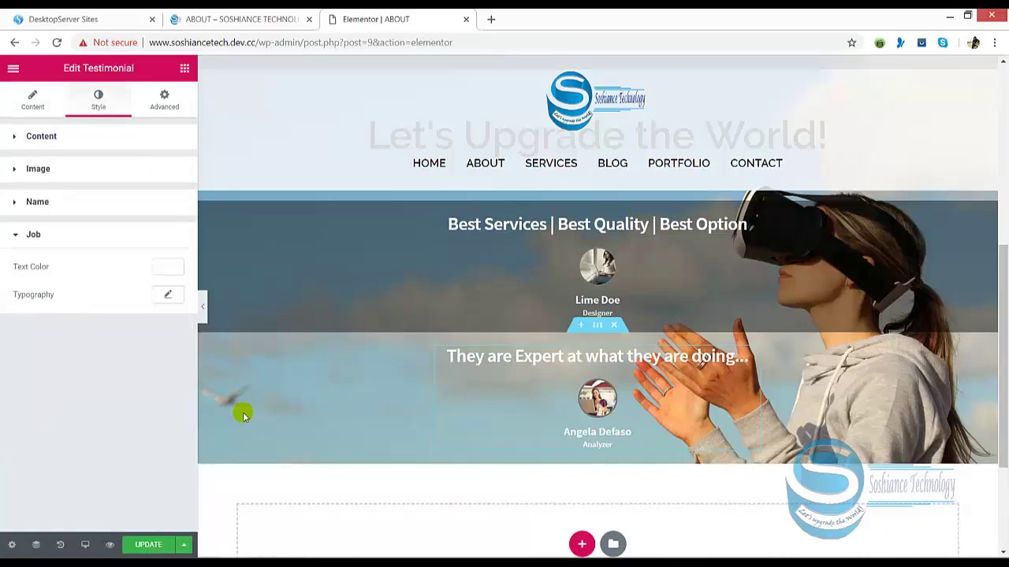
click(167, 295)
click(167, 295)
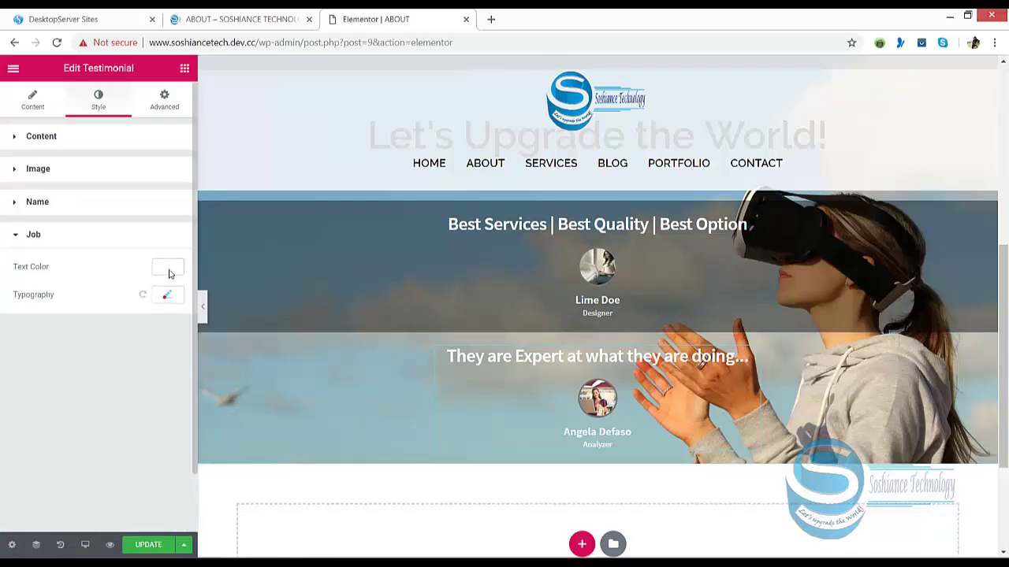
click(168, 269)
drag(139, 304, 138, 407)
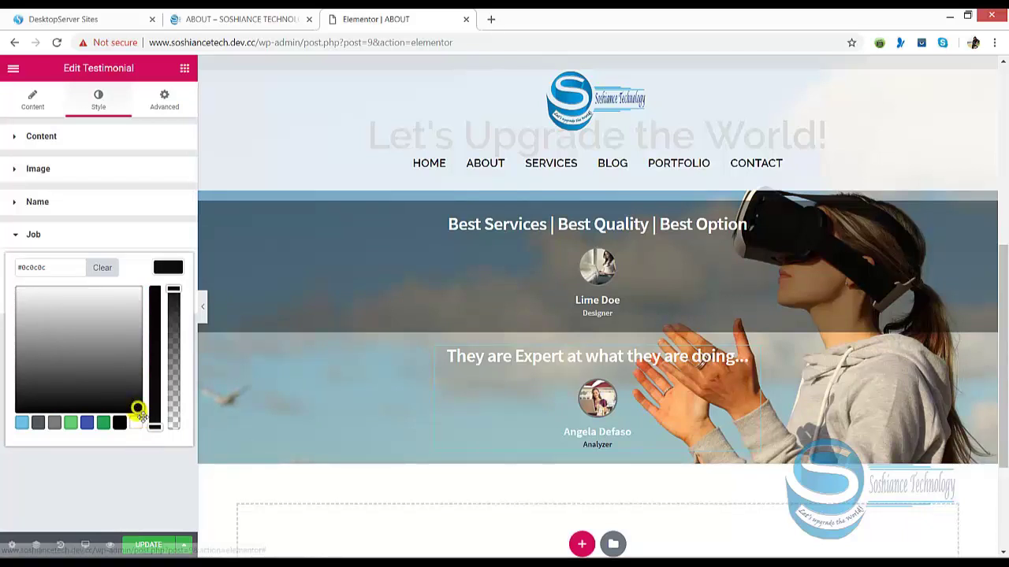
click(137, 424)
click(162, 551)
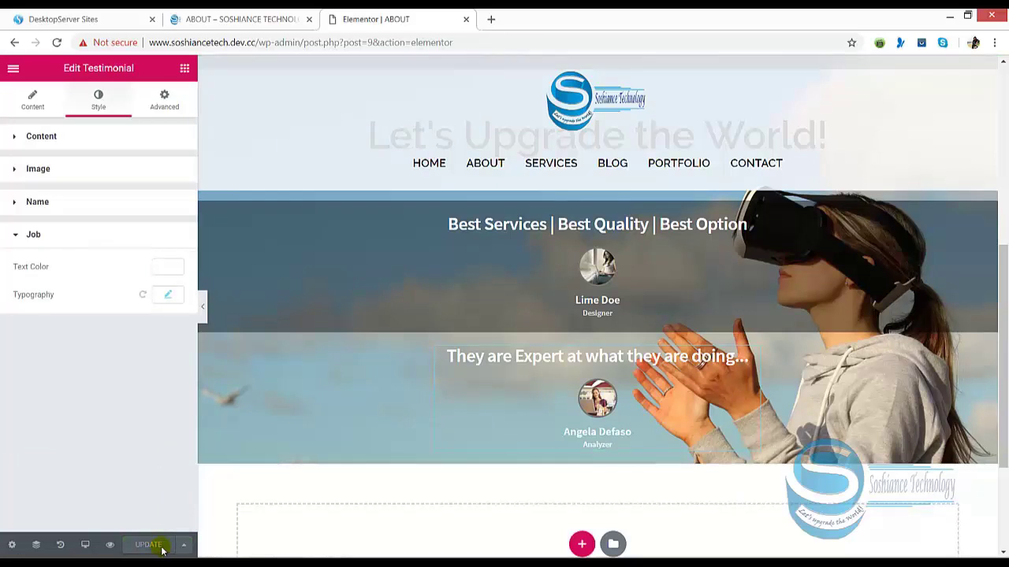
mouse_move(1001, 331)
mouse_down()
mouse_move(1001, 442)
mouse_move(995, 180)
mouse_move(999, 276)
mouse_move(1004, 170)
mouse_move(1004, 341)
mouse_up()
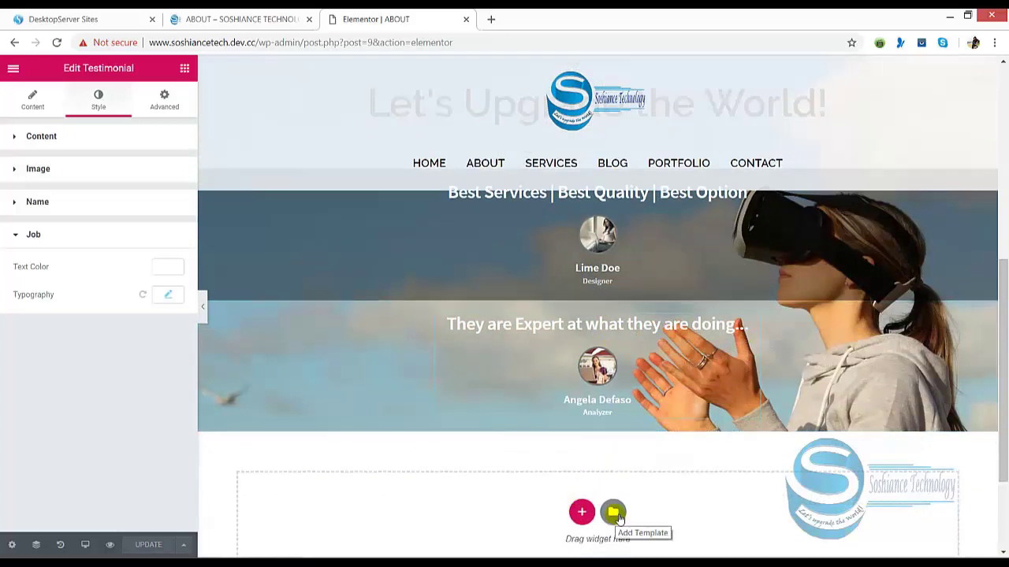
Step: Set the ABOUT page's template to Full width in WordPress and update it
click(201, 26)
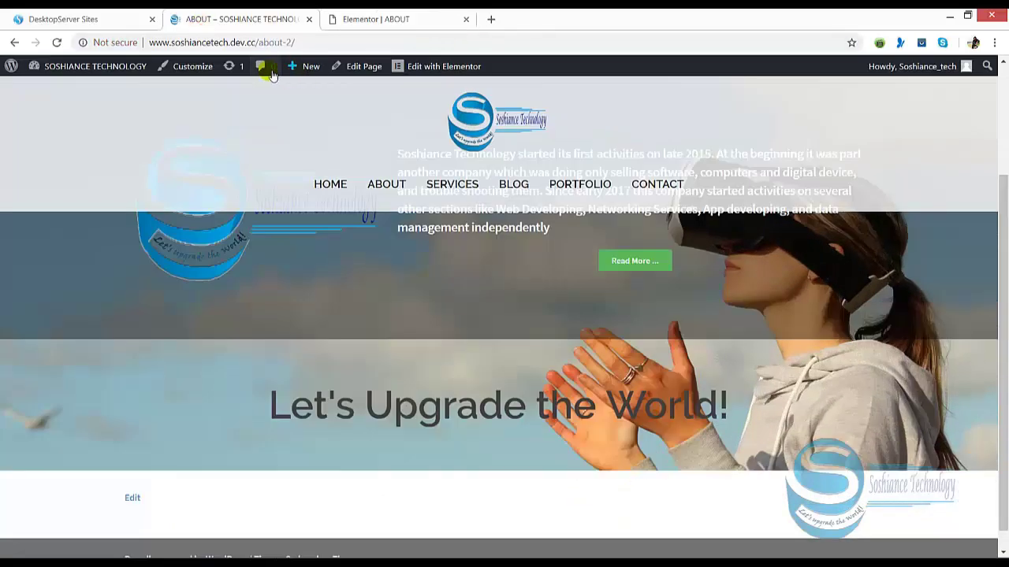
click(267, 41)
key(Return)
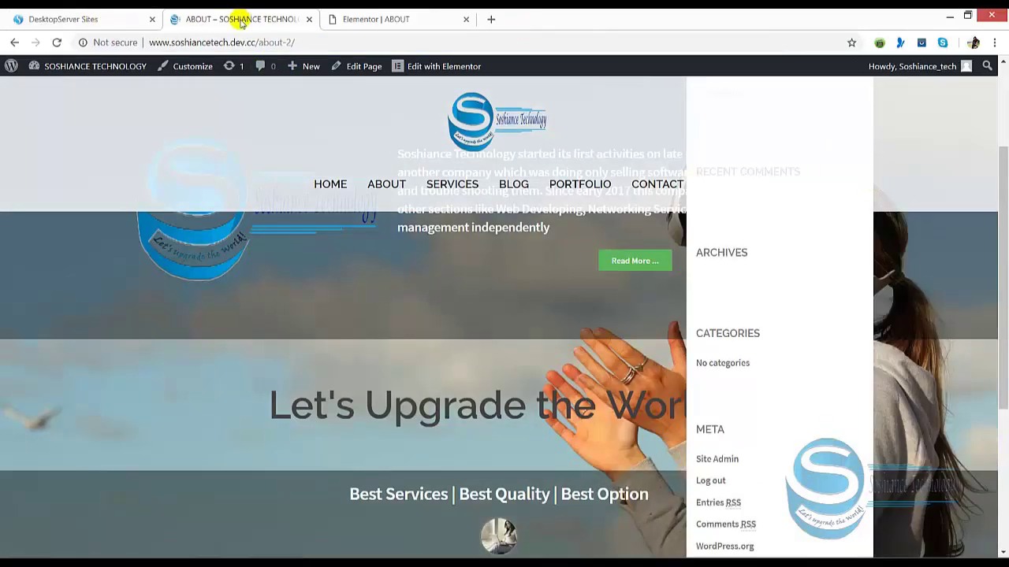
click(359, 66)
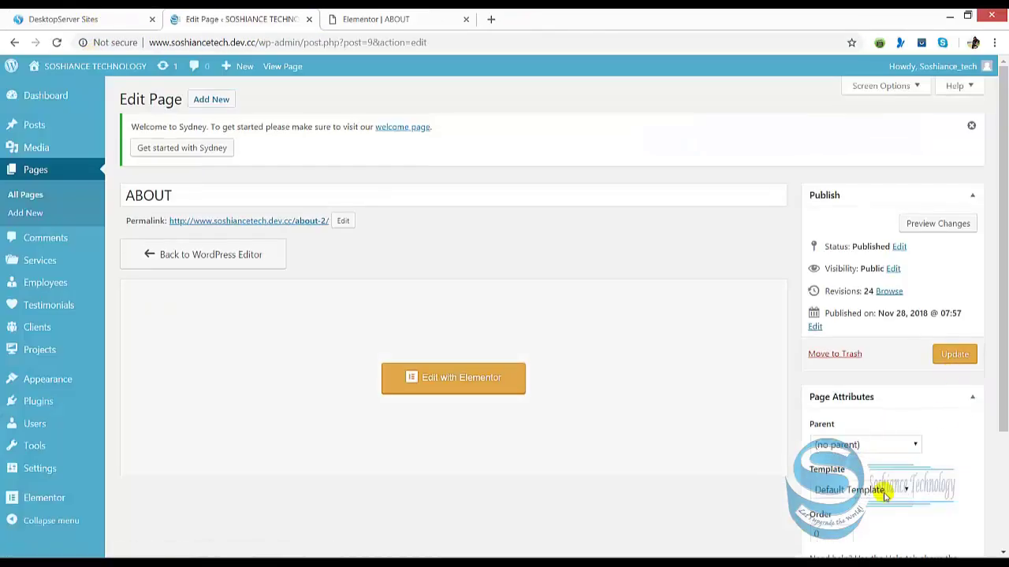
click(884, 495)
click(881, 472)
click(954, 355)
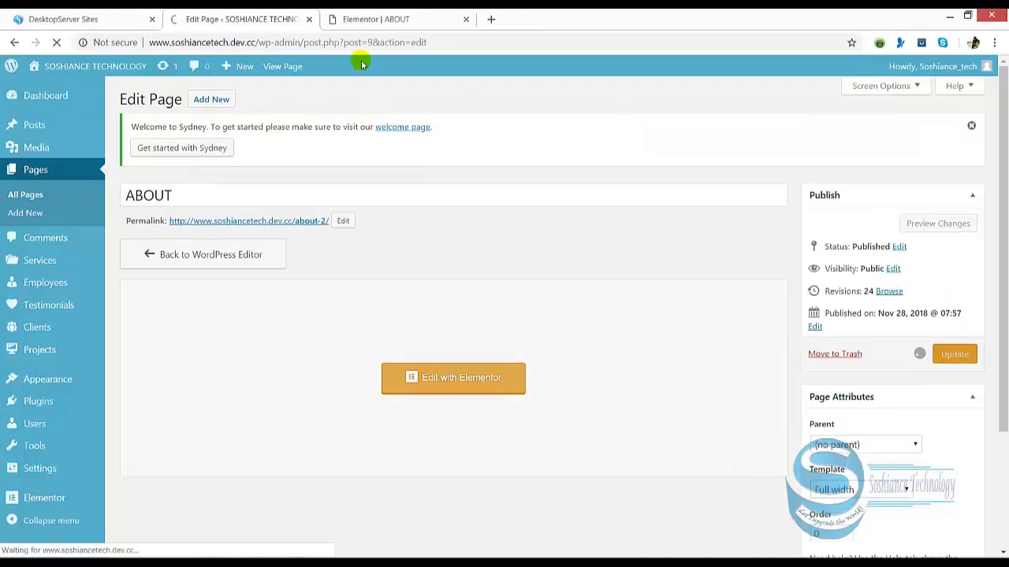
Step: View the live ABOUT page to check both testimonial bands, then return to Elementor
click(275, 68)
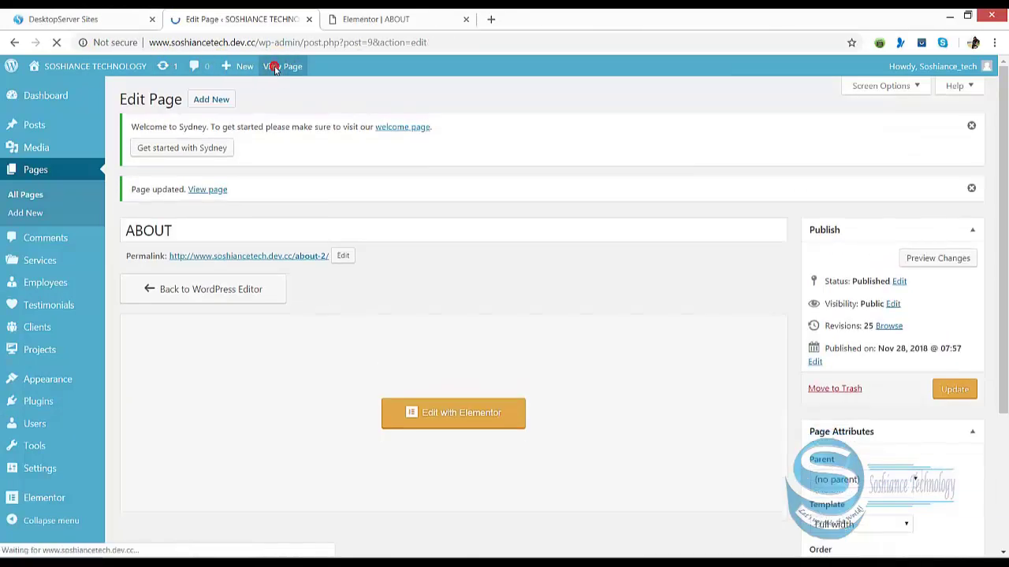
scroll(968, 149, down, 3)
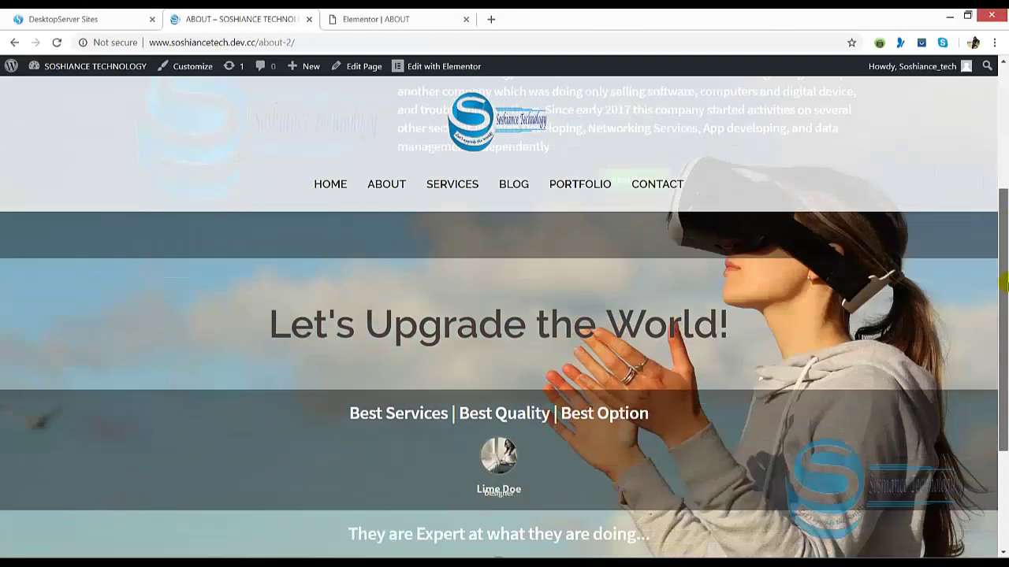
drag(1005, 286, 1002, 259)
scroll(592, 372, down, 3)
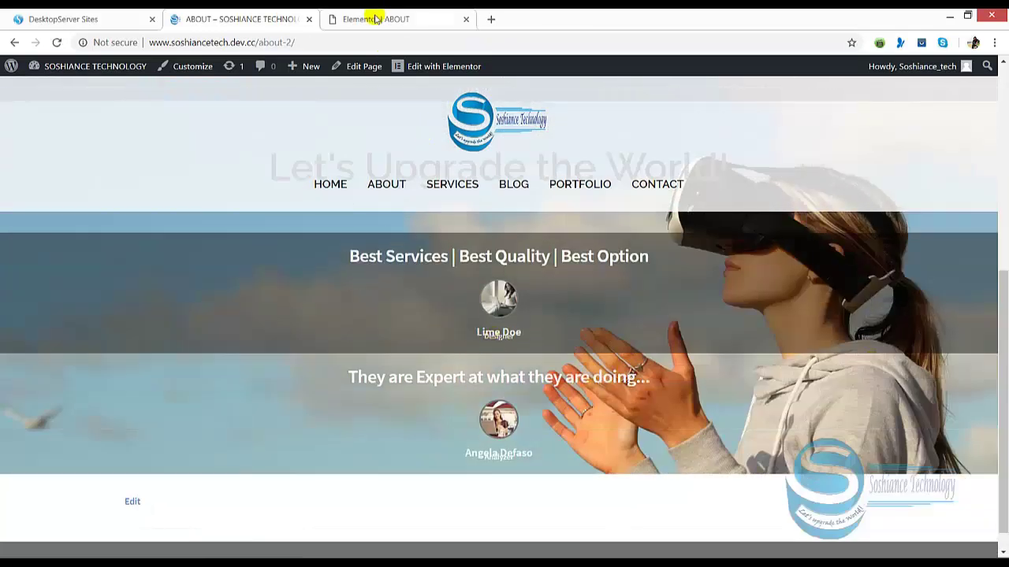
click(371, 18)
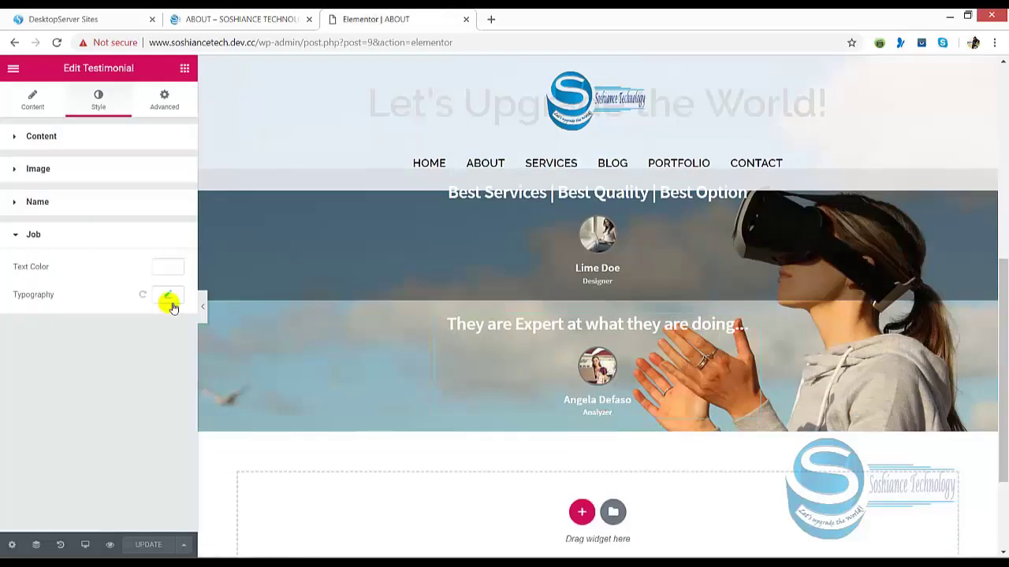
Step: Set the second testimonial's name size to 21 and its job title line height to 3.8, then save
click(14, 204)
click(178, 266)
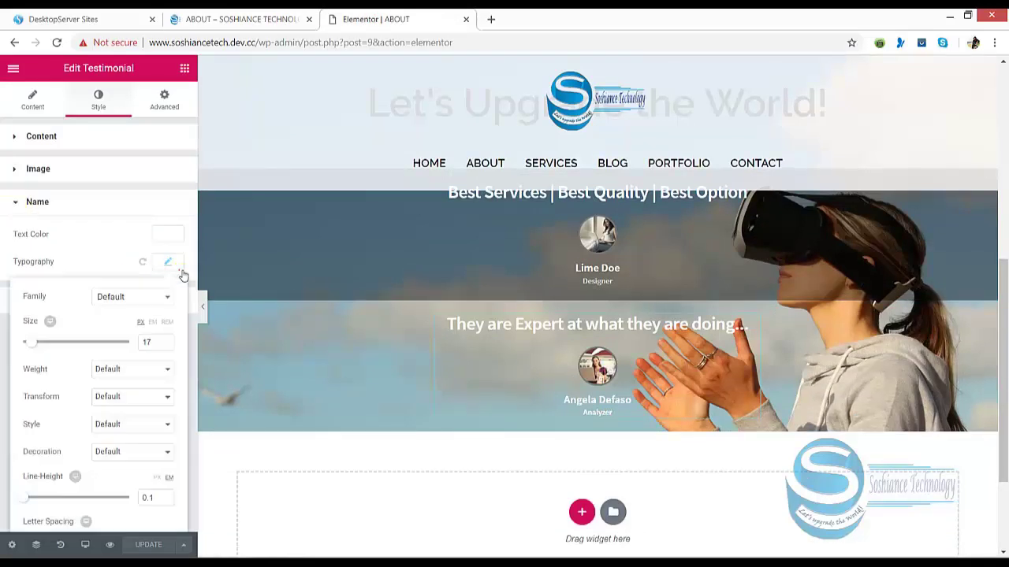
mouse_move(29, 342)
mouse_down()
mouse_move(42, 345)
mouse_move(34, 346)
mouse_up()
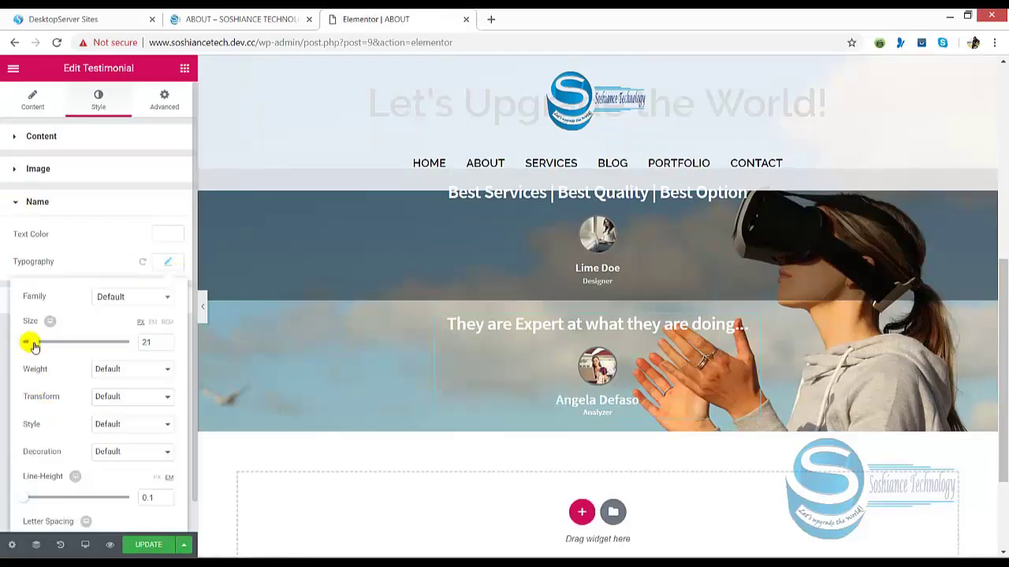
click(165, 263)
click(118, 299)
click(161, 298)
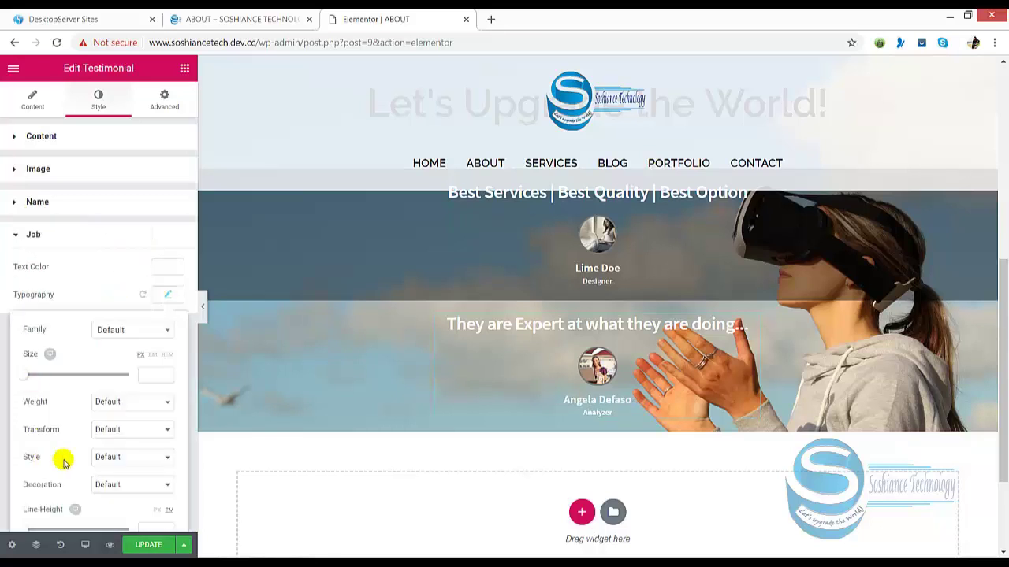
drag(34, 526, 70, 531)
click(146, 544)
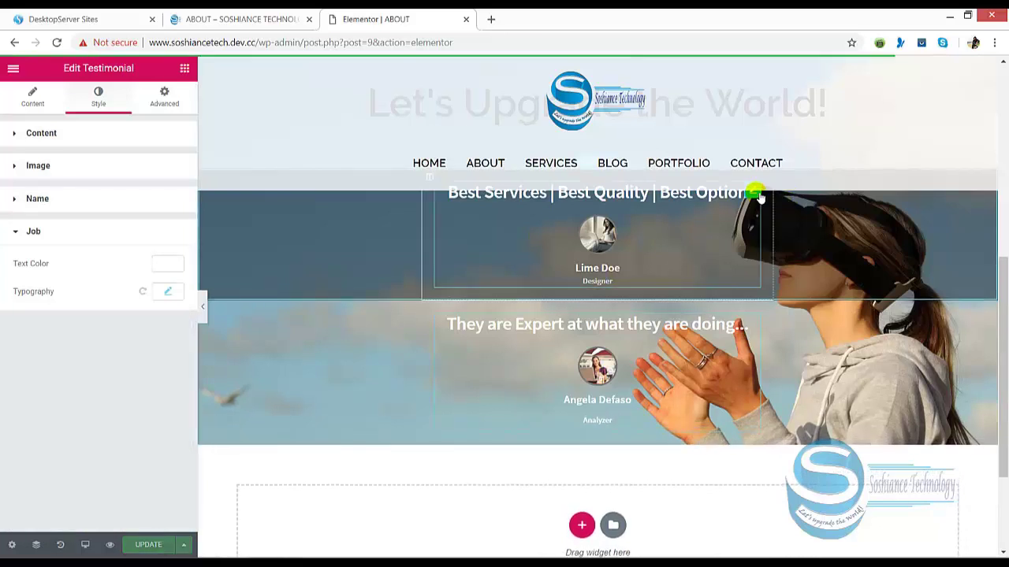
Step: Raise the first testimonial's job title line height to 2.9
click(759, 196)
click(99, 104)
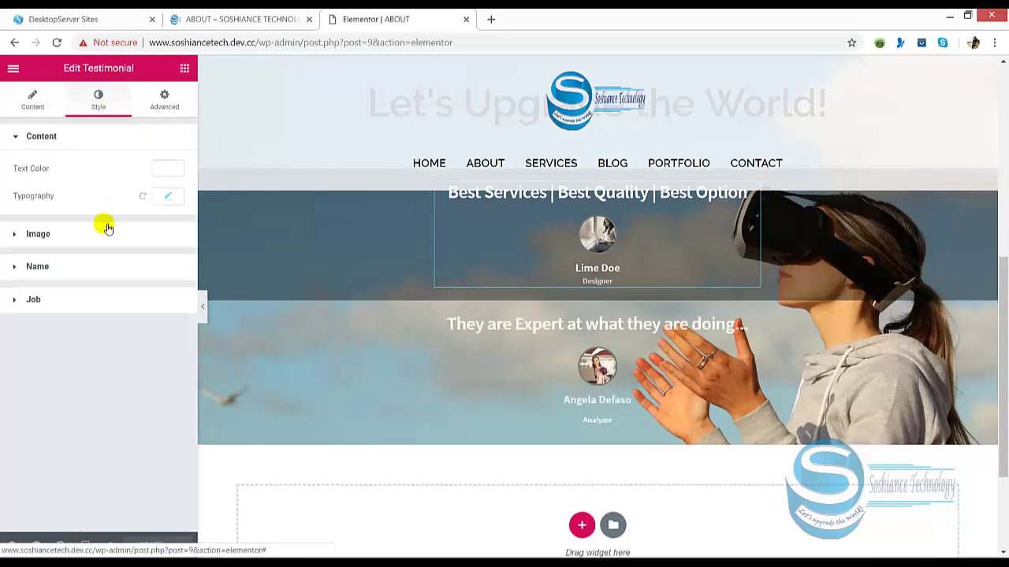
click(59, 296)
click(166, 294)
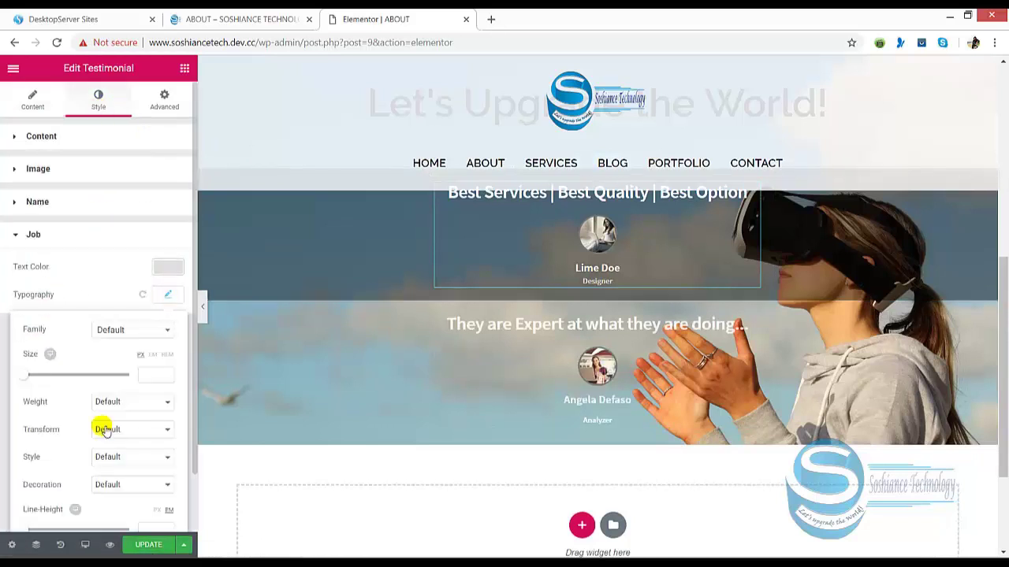
drag(26, 530, 58, 528)
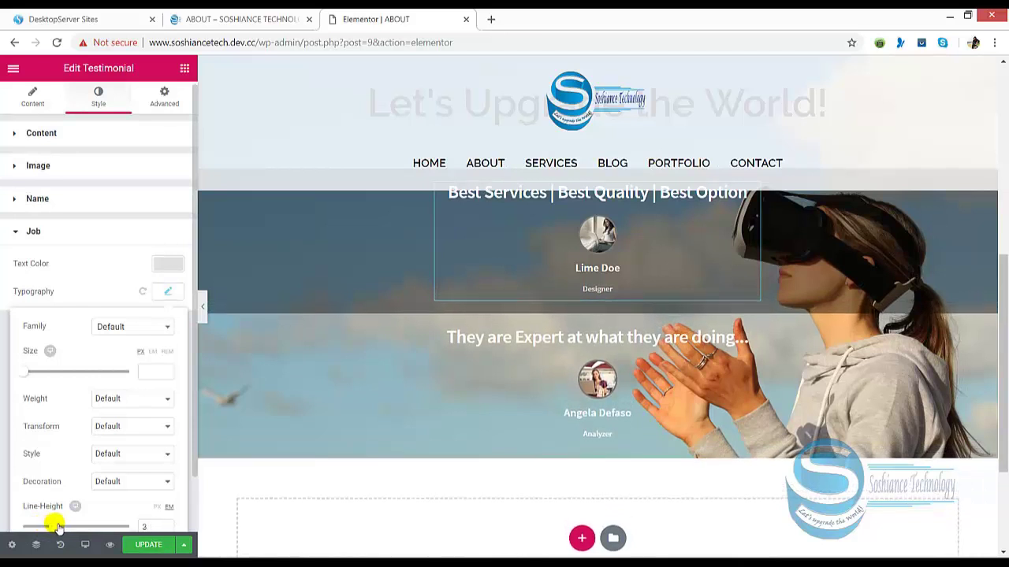
Step: Save the page and reload the live About page to check it
click(149, 543)
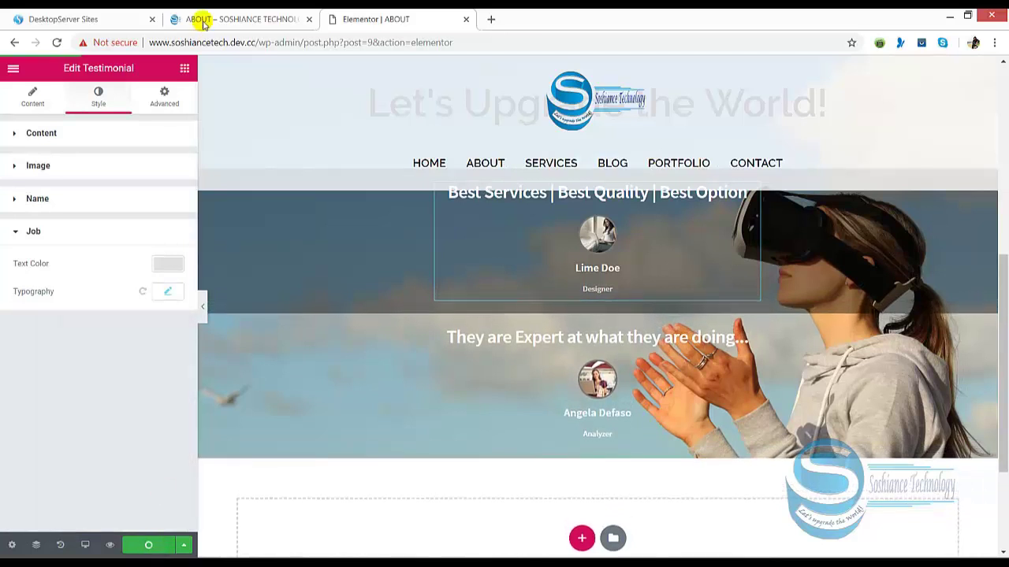
click(213, 19)
key(F5)
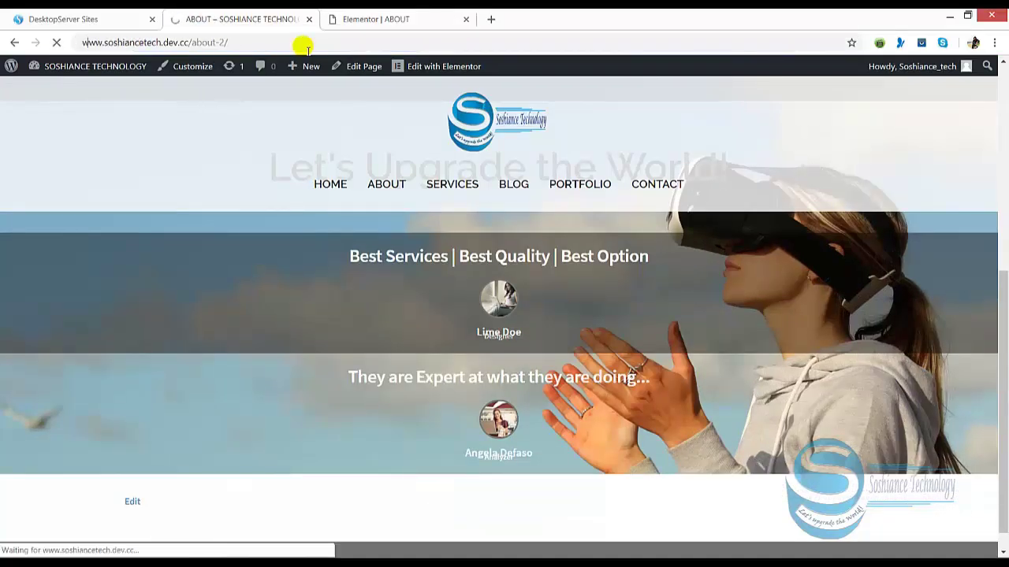
click(398, 19)
Step: Insert the saved Testimonial template from My Templates, importing its document settings
scroll(1005, 250, down, 2)
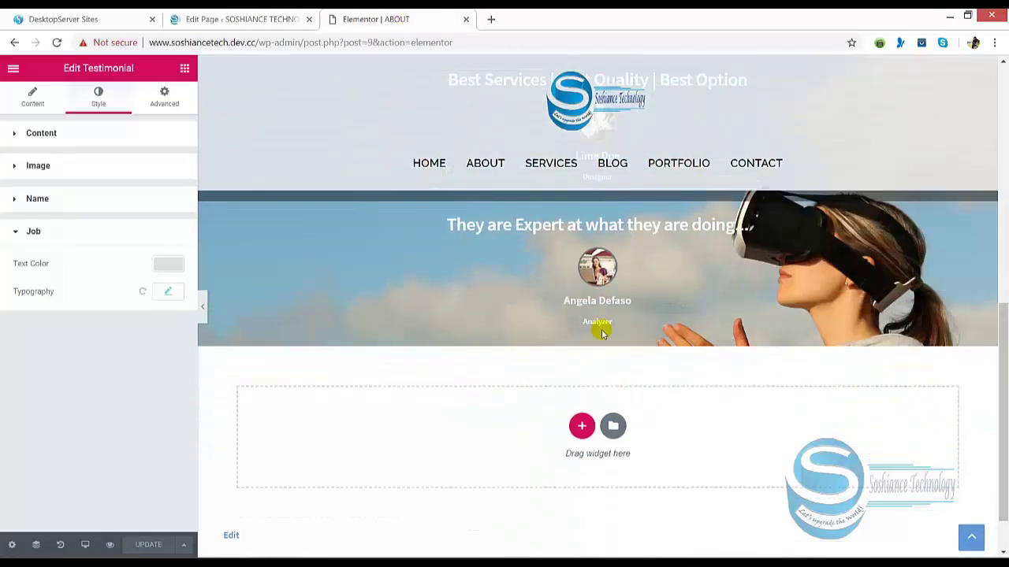
click(612, 426)
click(764, 200)
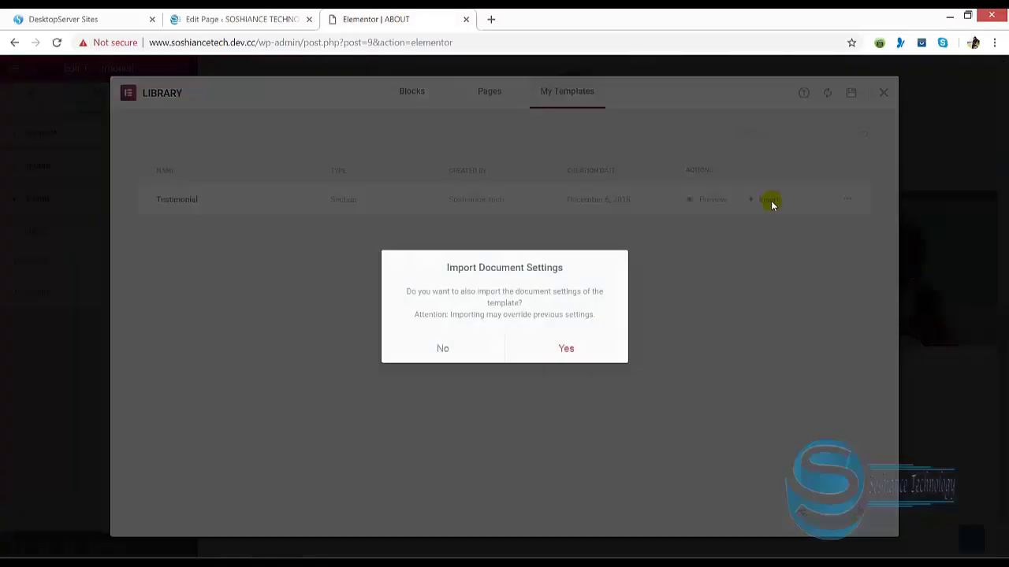
click(578, 350)
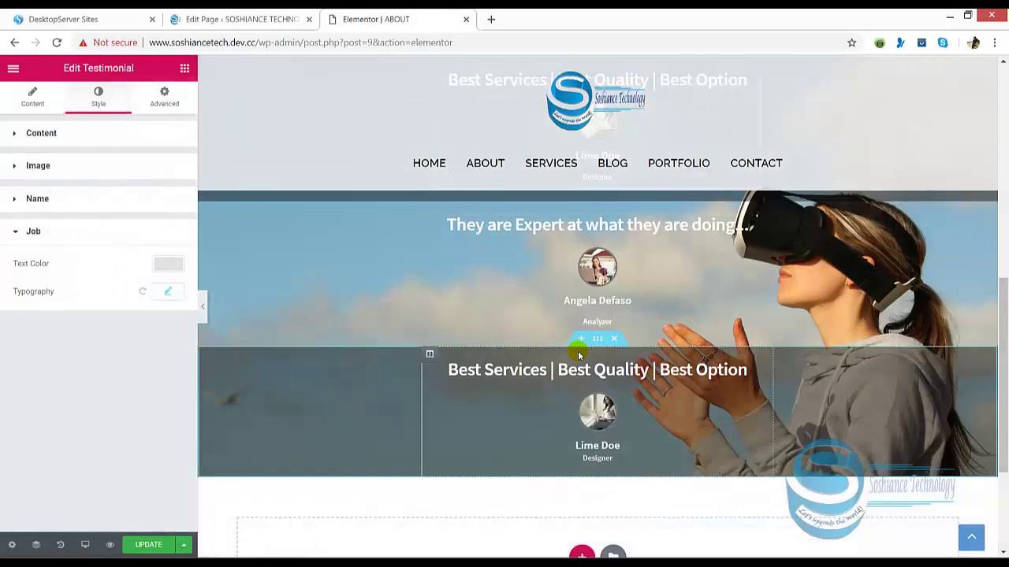
Step: Replace the testimonial quote with 'Most friendly Staff members...'
click(607, 378)
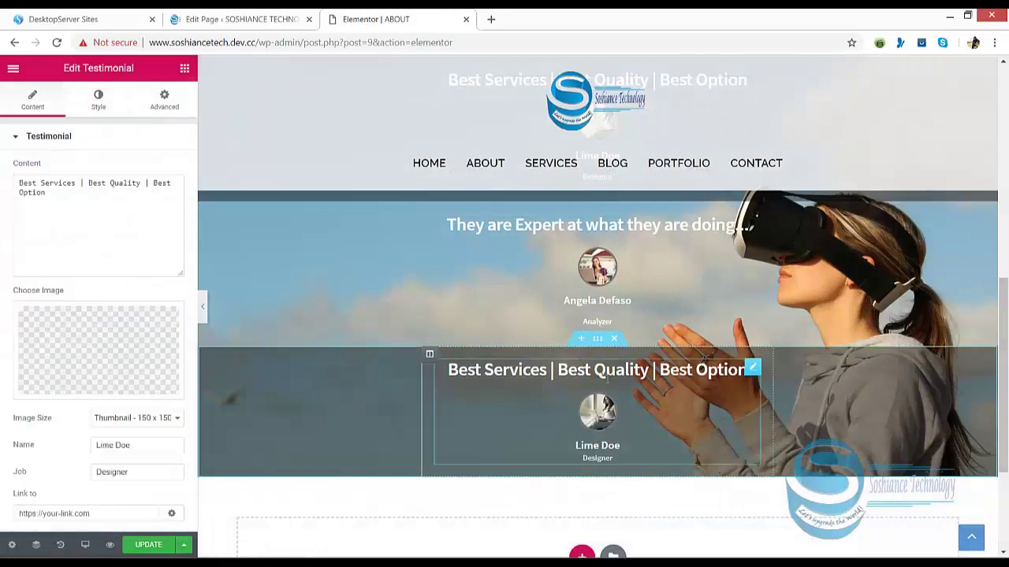
triple_click(77, 210)
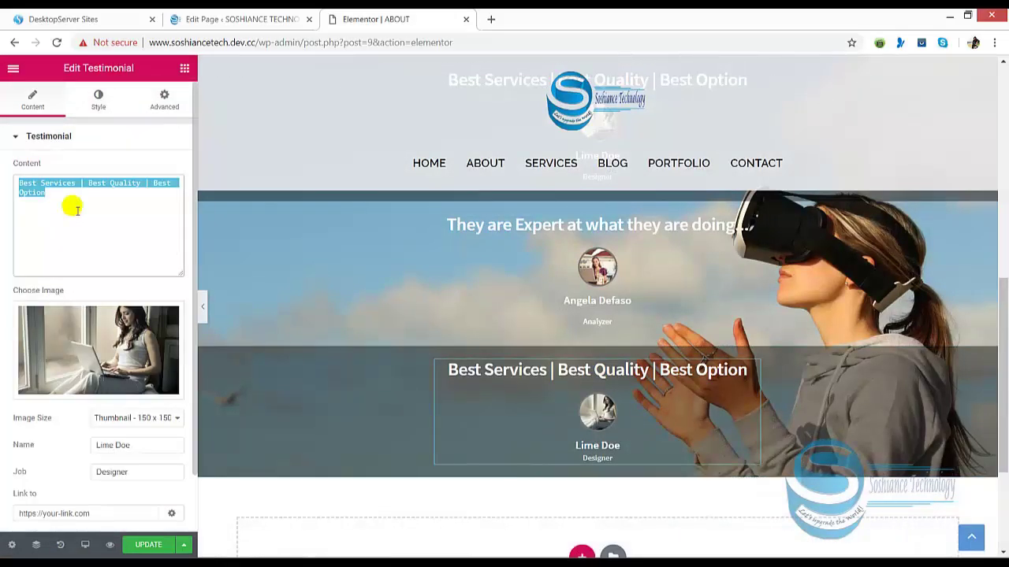
text(Mos)
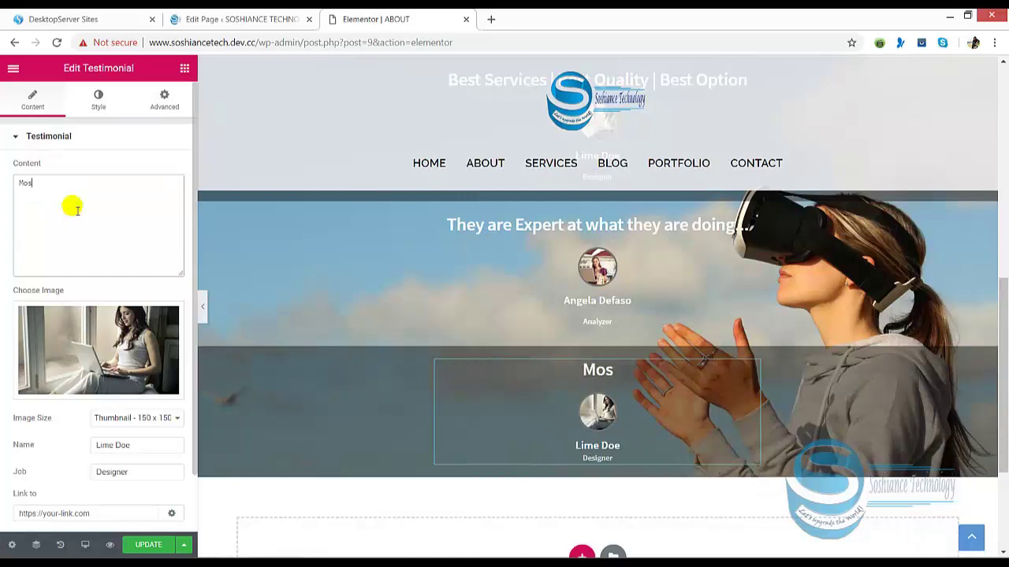
text(t friendly )
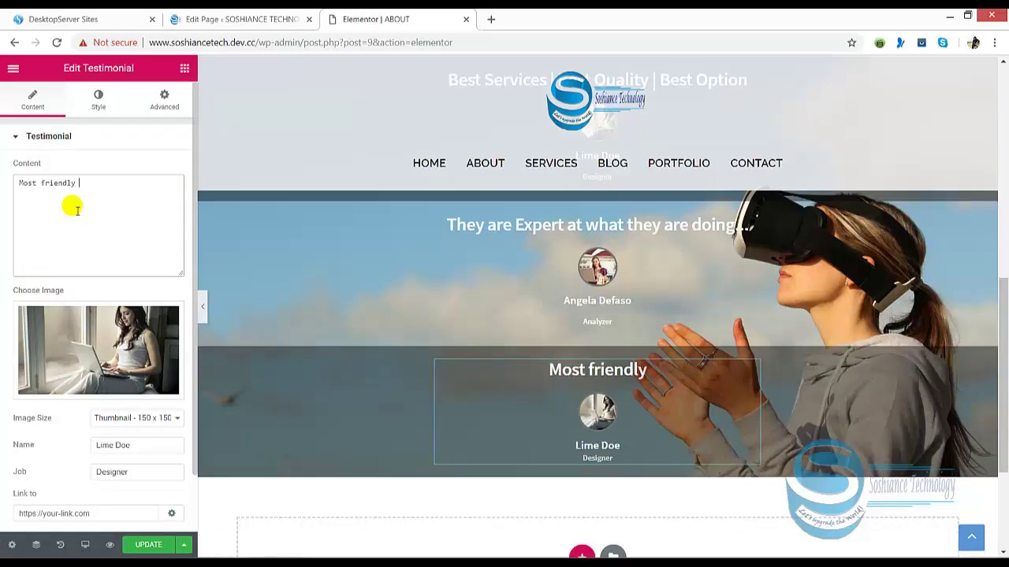
text(Saffs)
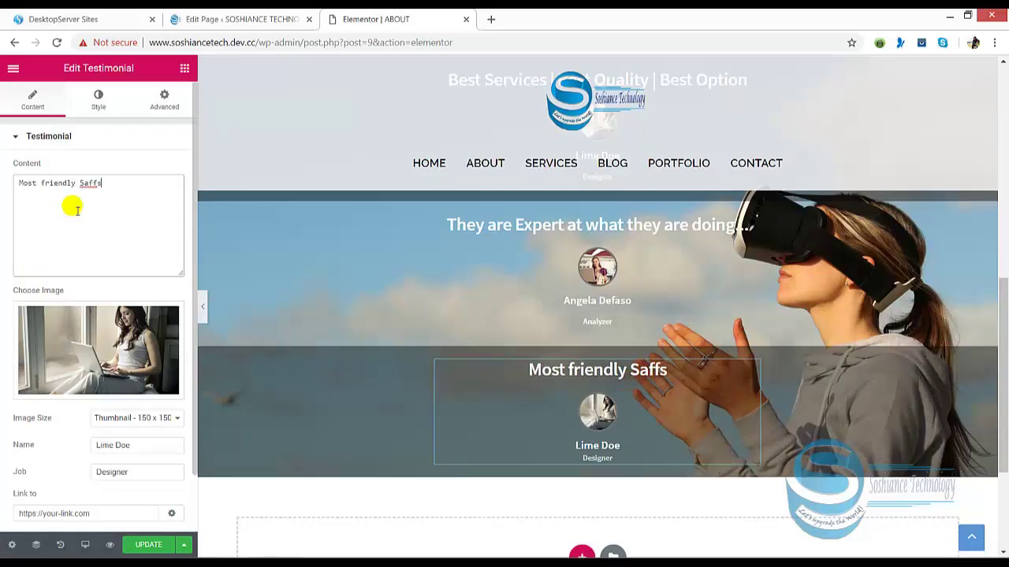
key(BackSpace)
key(BackSpace)
key(BackSpace)
key(BackSpace)
key(BackSpace)
text(taff )
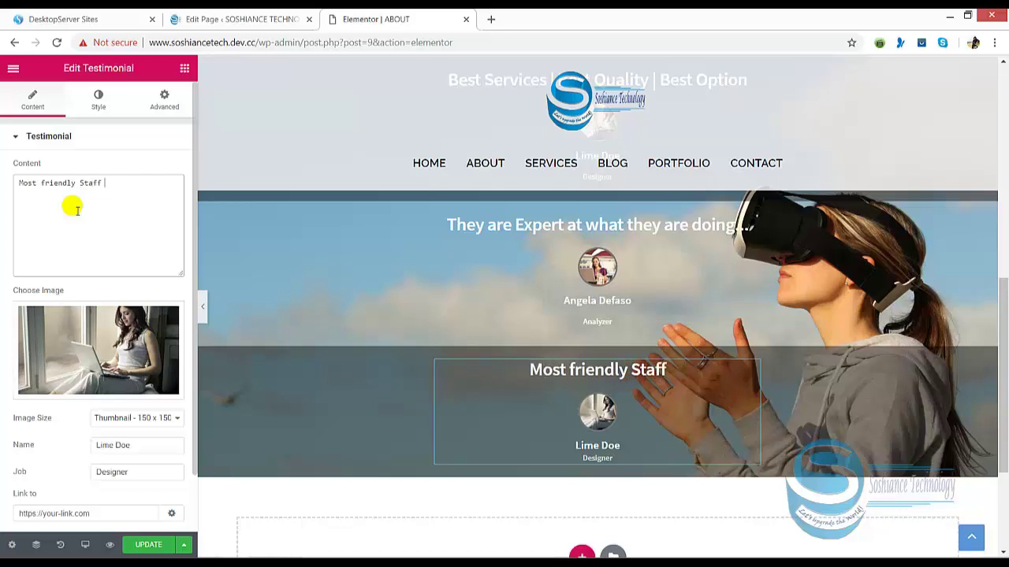
text(members...)
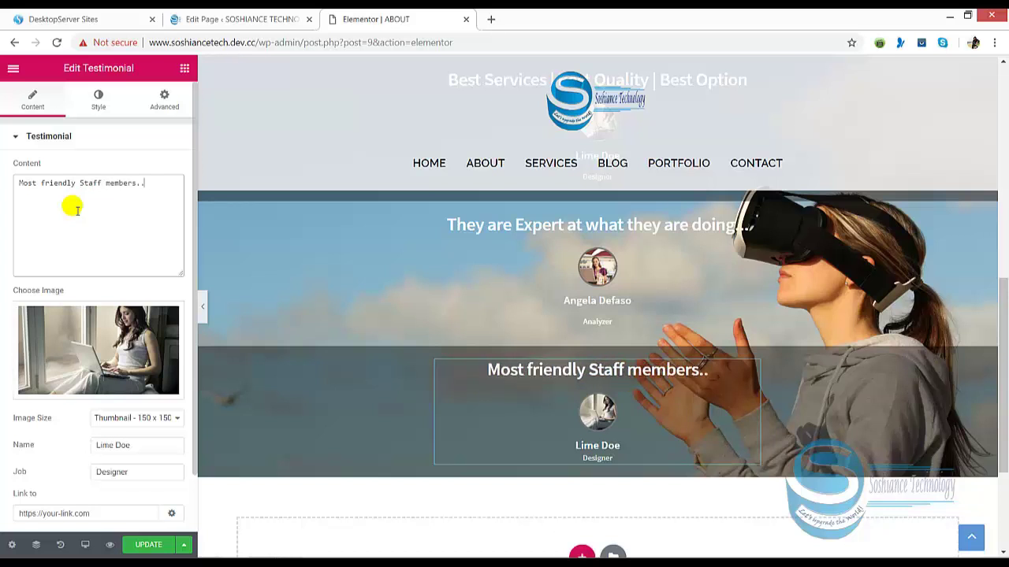
Step: Set the testimonial photo to the man-at-computer image from the Media Library
click(49, 343)
drag(787, 233, 798, 312)
click(95, 284)
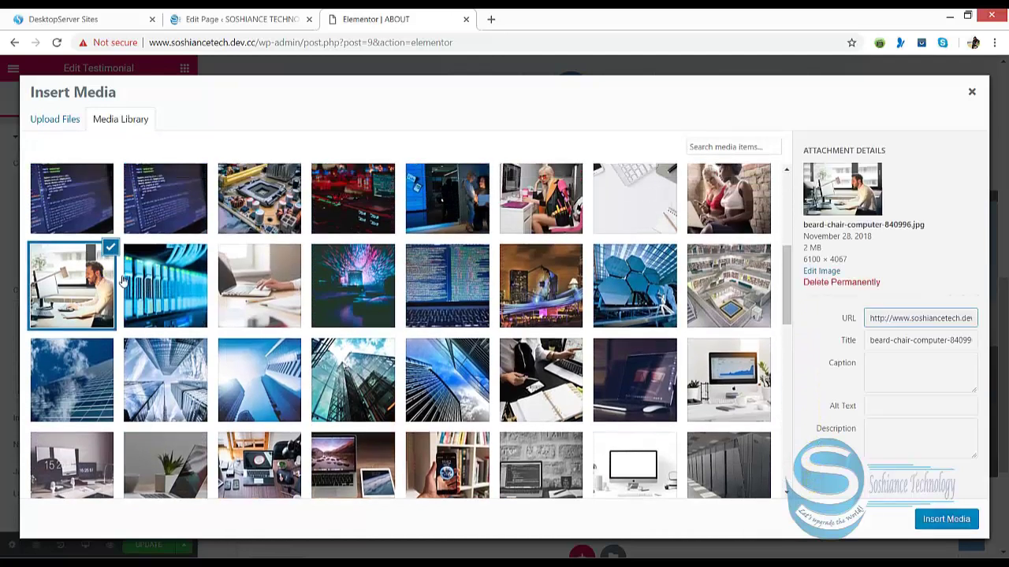
click(947, 520)
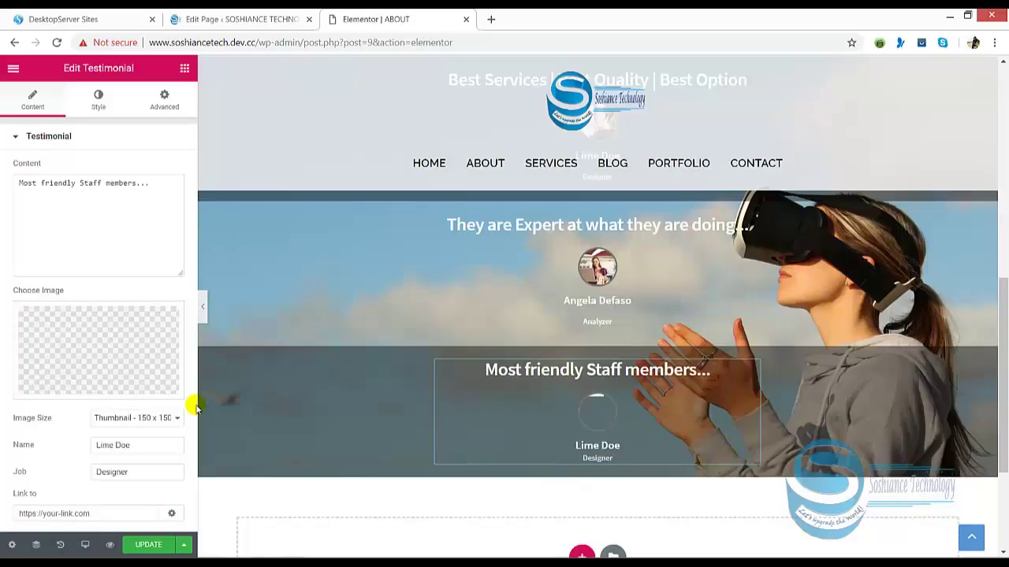
Step: Enter the new person's name and change the job title to Manager
click(146, 450)
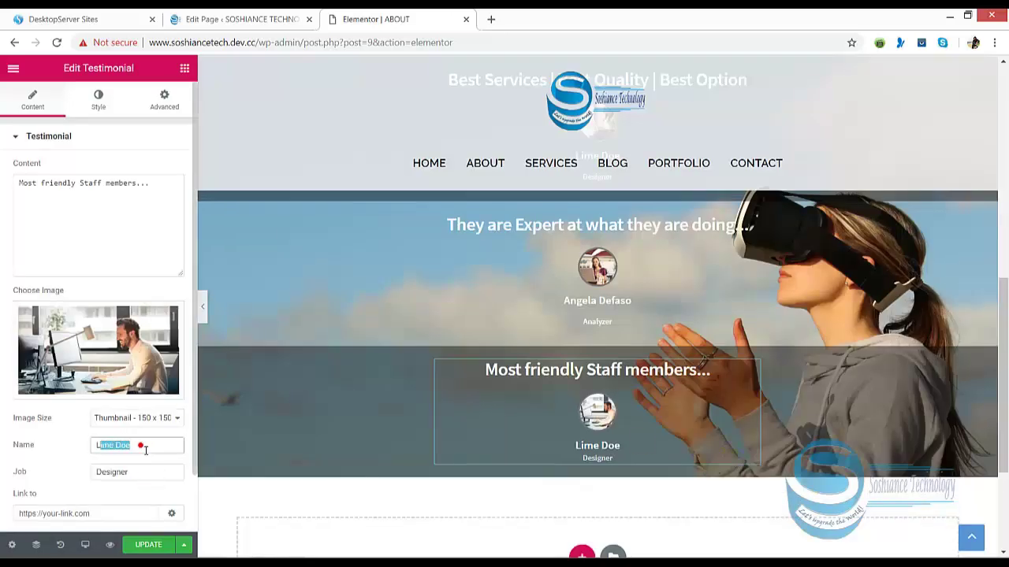
text(Mike J)
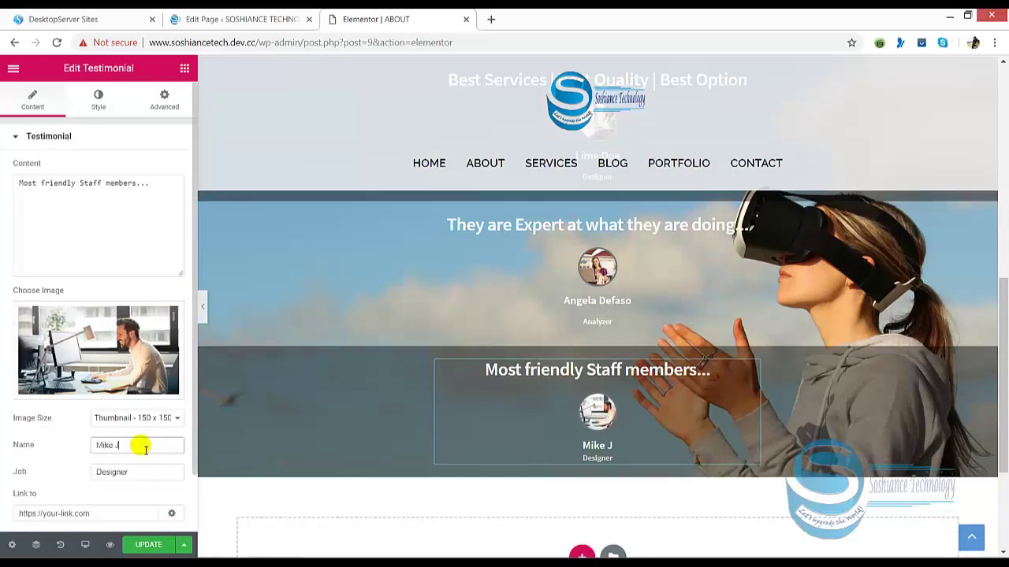
text(oe)
click(151, 472)
key(BackSpace)
key(BackSpace)
key(BackSpace)
key(BackSpace)
key(BackSpace)
key(BackSpace)
key(BackSpace)
key(BackSpace)
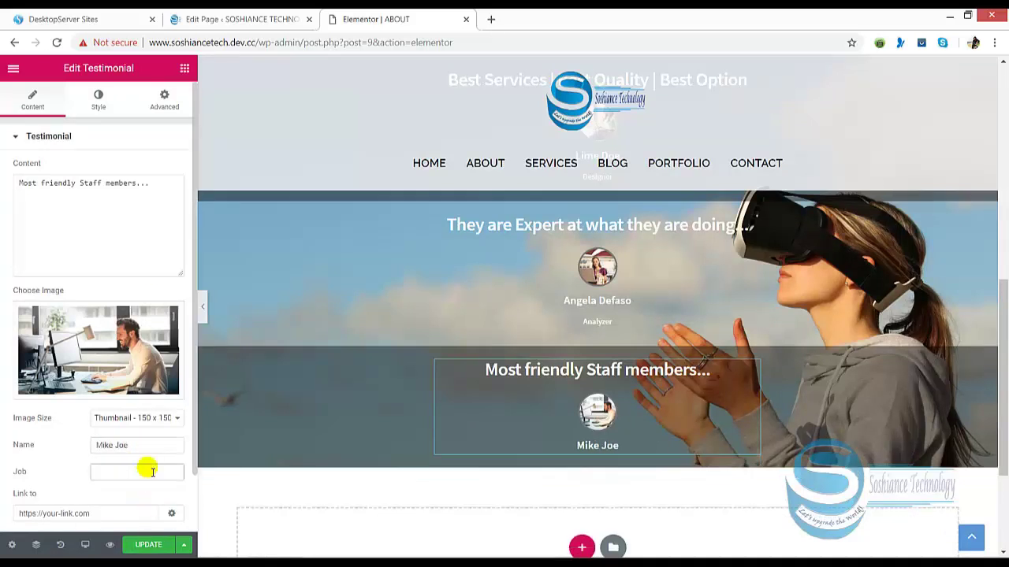
text(P)
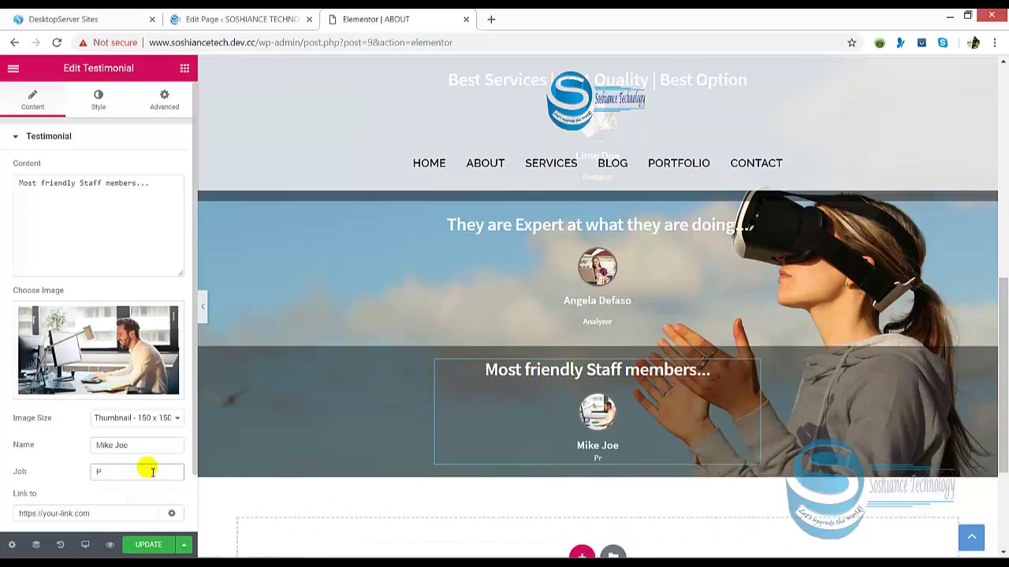
key(BackSpace)
text(Manager)
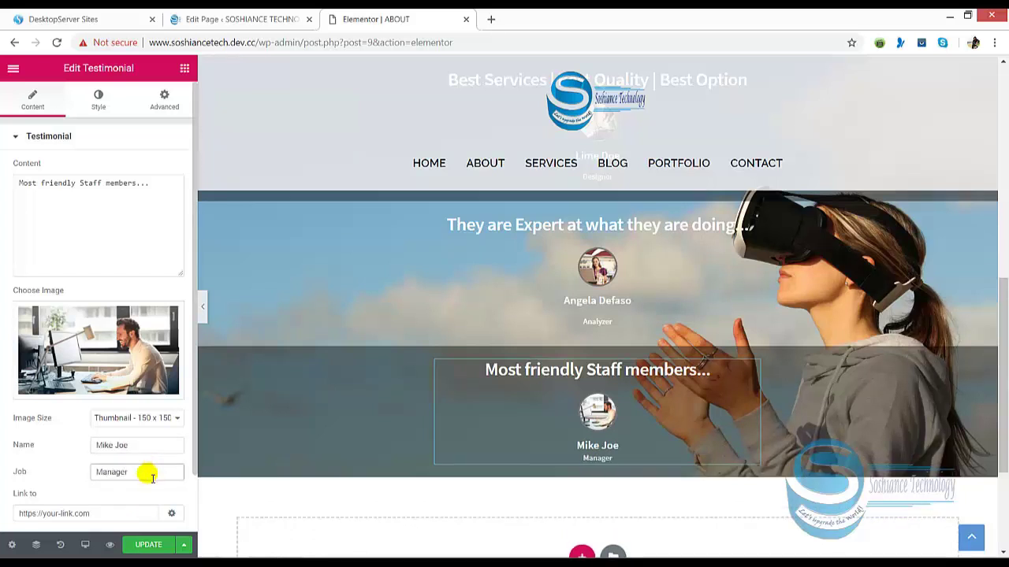
Step: Set the job title line height to 3 and save the page
click(100, 106)
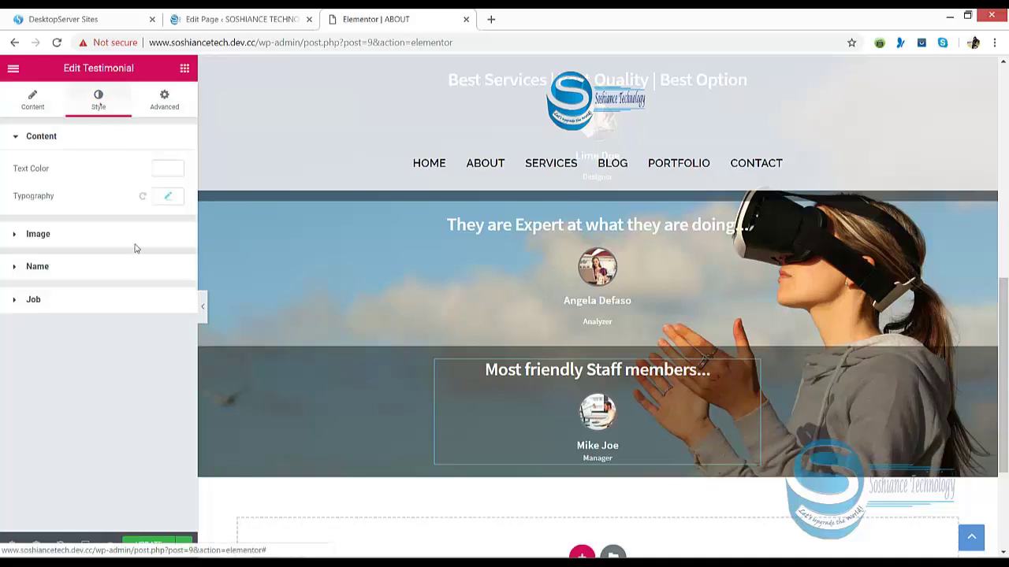
click(29, 299)
click(169, 296)
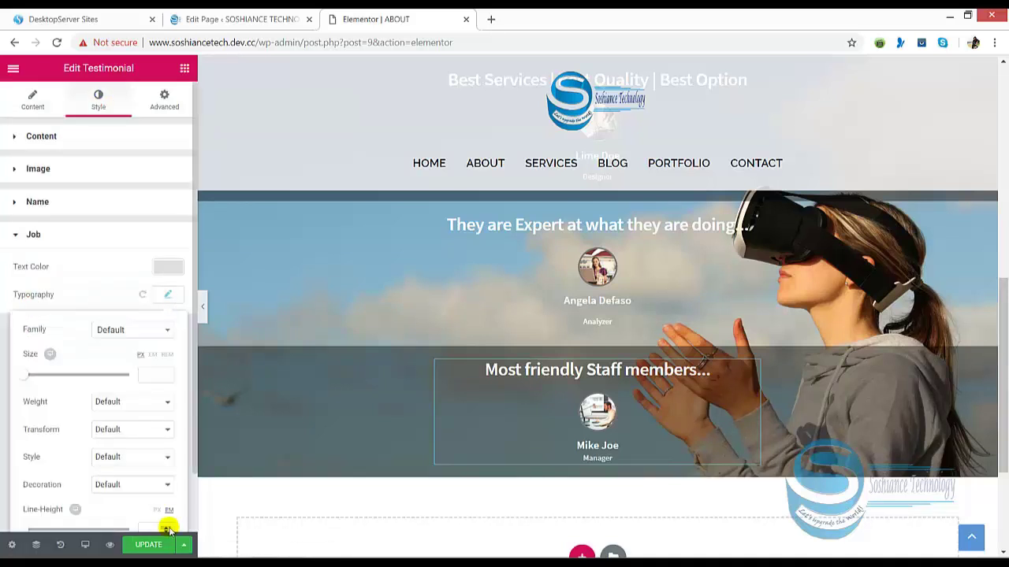
scroll(27, 531, down, 1)
drag(36, 528, 56, 527)
click(149, 545)
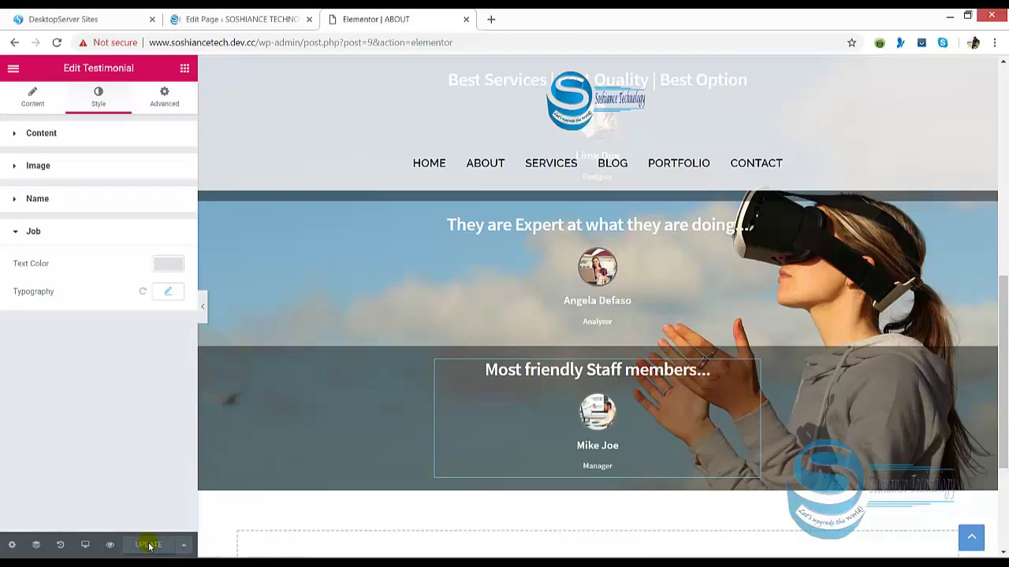
scroll(665, 383, down, 2)
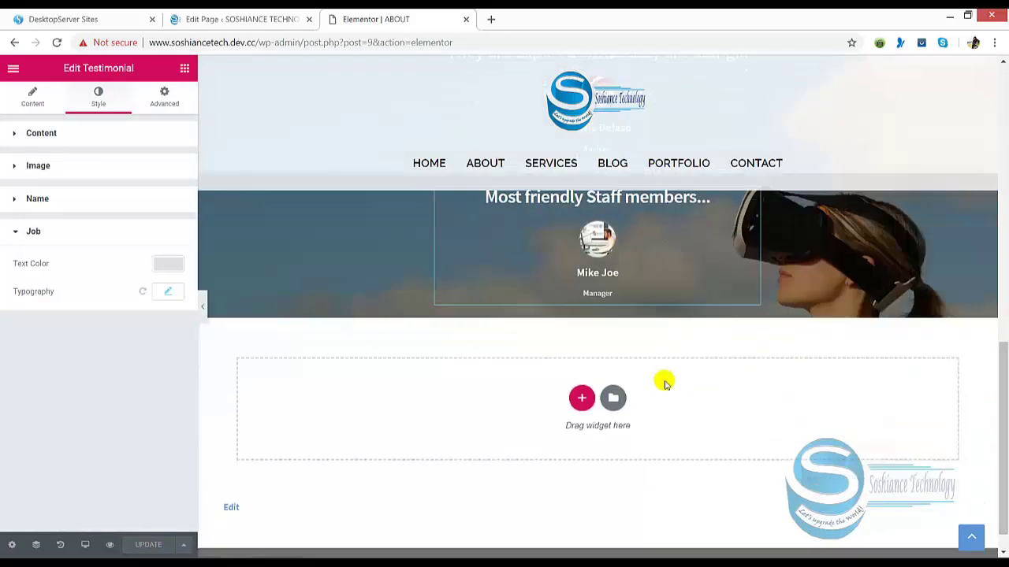
Step: Add a single-column section below the testimonial containing a Social Icons widget
click(581, 399)
click(420, 435)
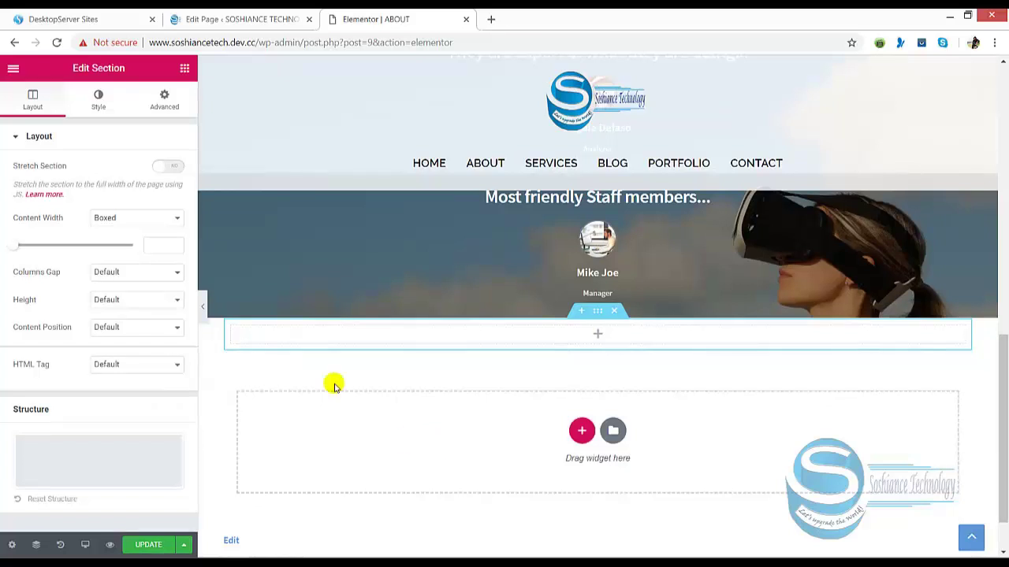
click(184, 70)
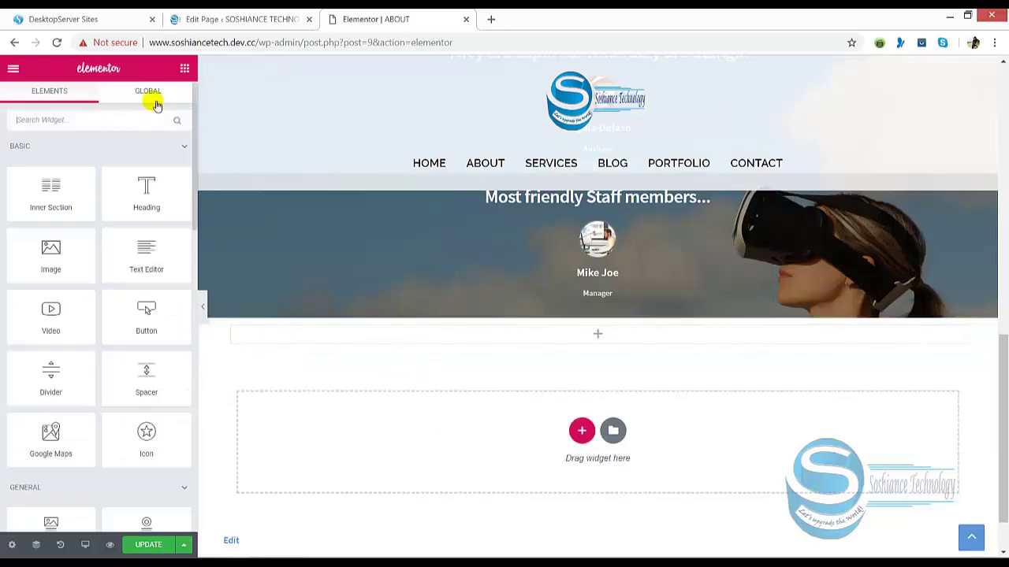
text(soc)
drag(60, 170, 599, 335)
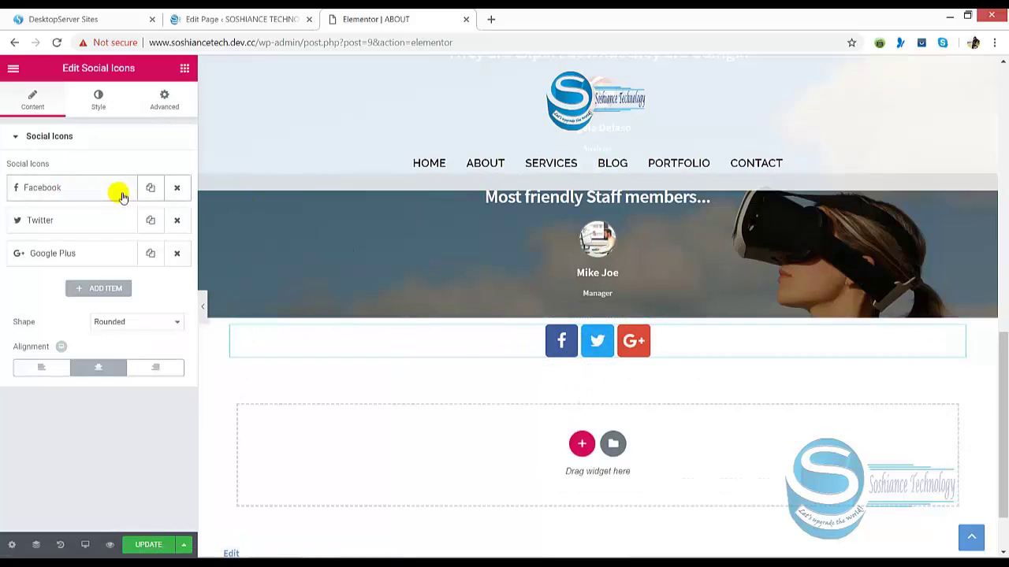
Step: Add a WordPress icon item and make the social icons circular
click(105, 289)
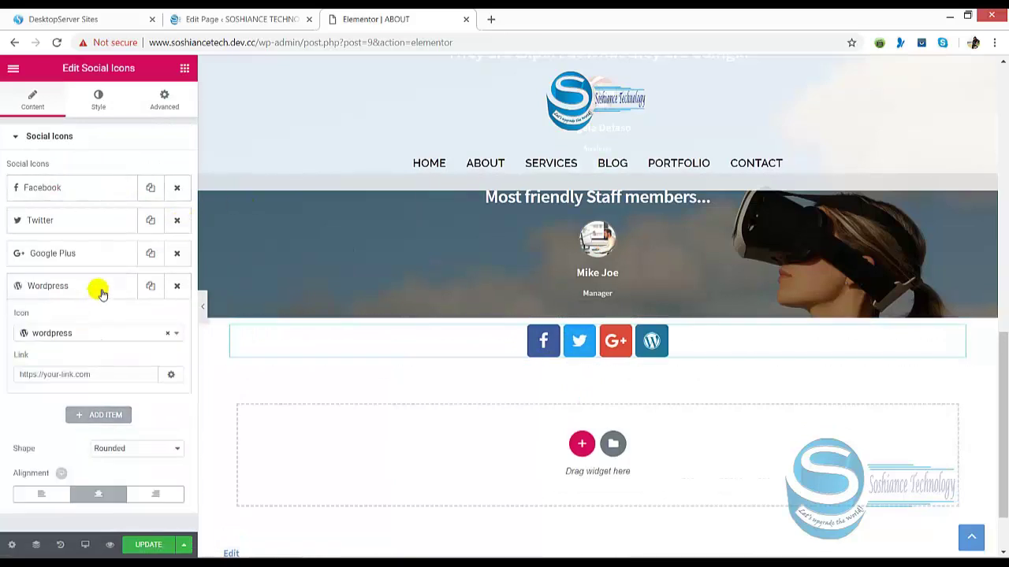
click(101, 290)
click(152, 289)
click(177, 317)
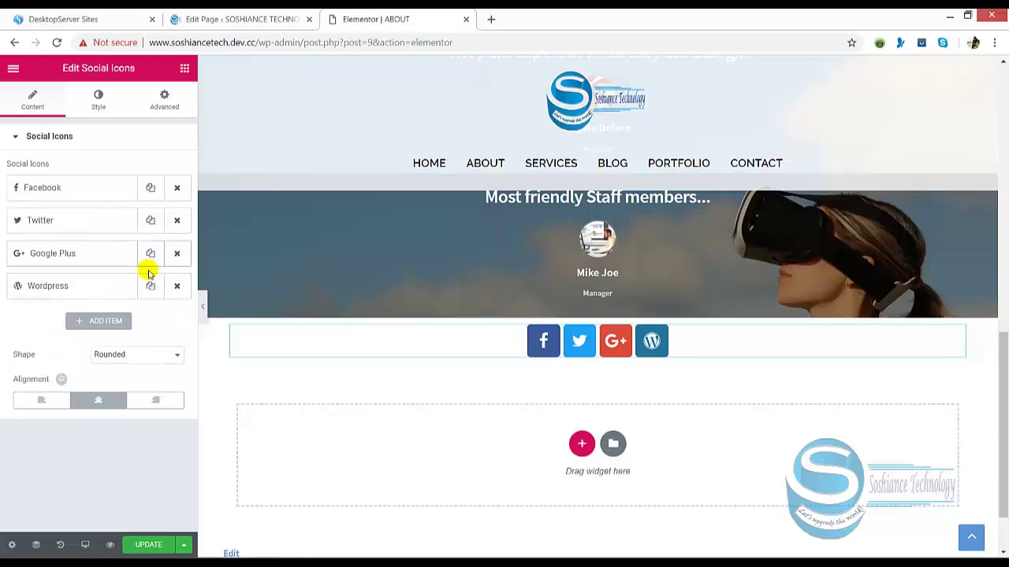
click(147, 355)
click(124, 414)
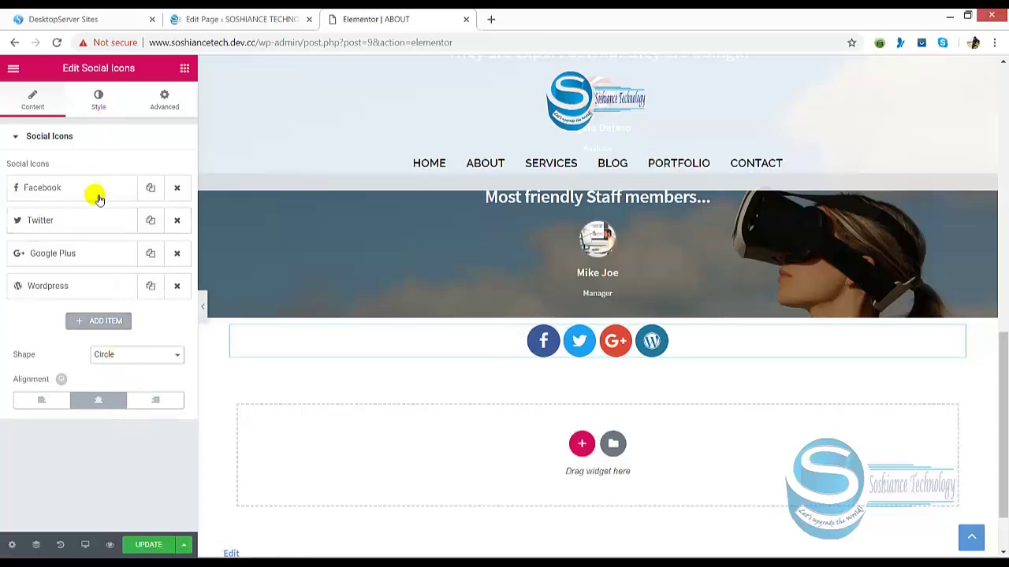
Step: Keep Facebook as the first icon, add 'tech' to its link, and save
click(24, 193)
click(24, 193)
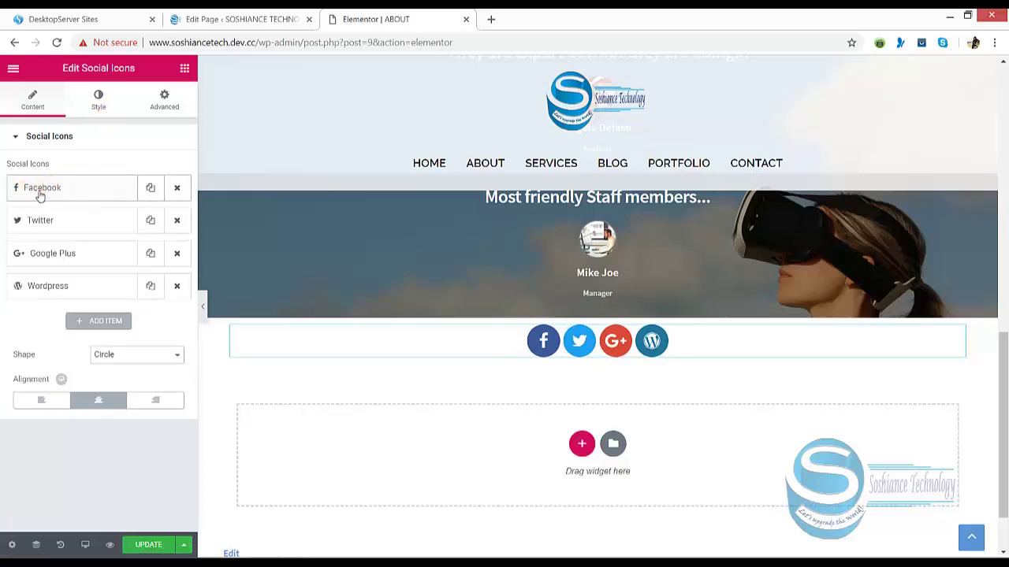
click(36, 193)
click(84, 234)
click(84, 234)
click(101, 278)
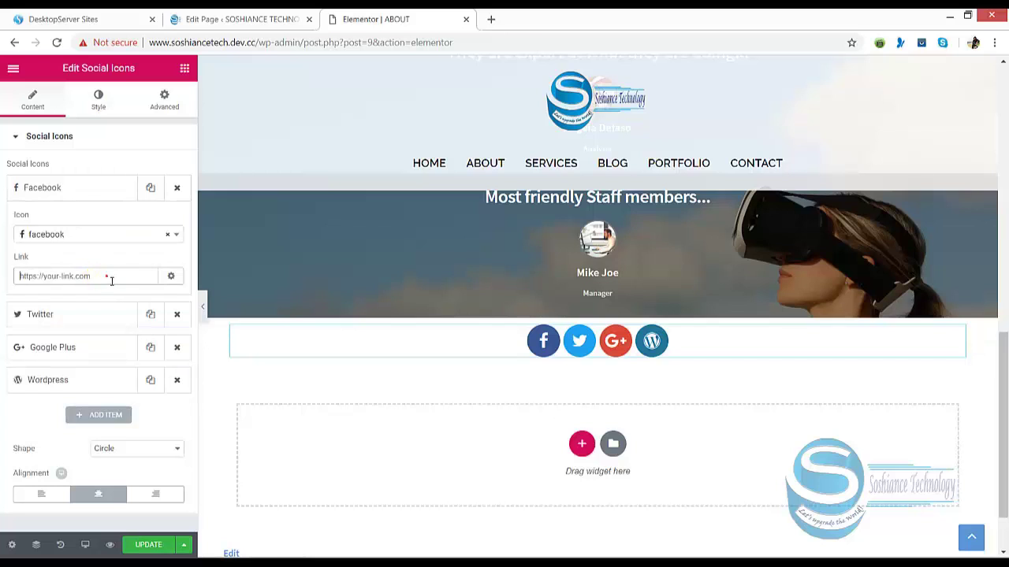
click(111, 281)
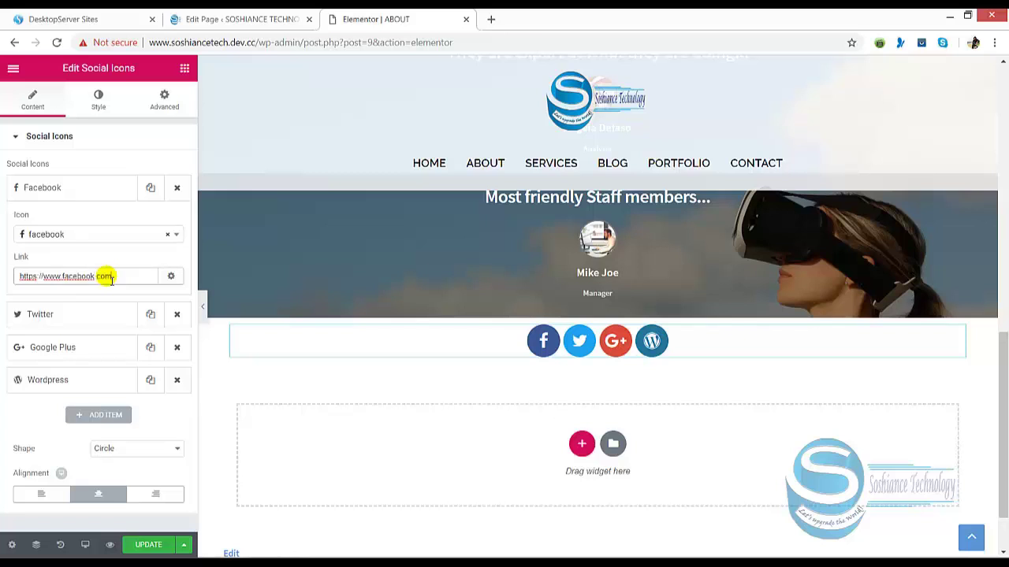
text(tech)
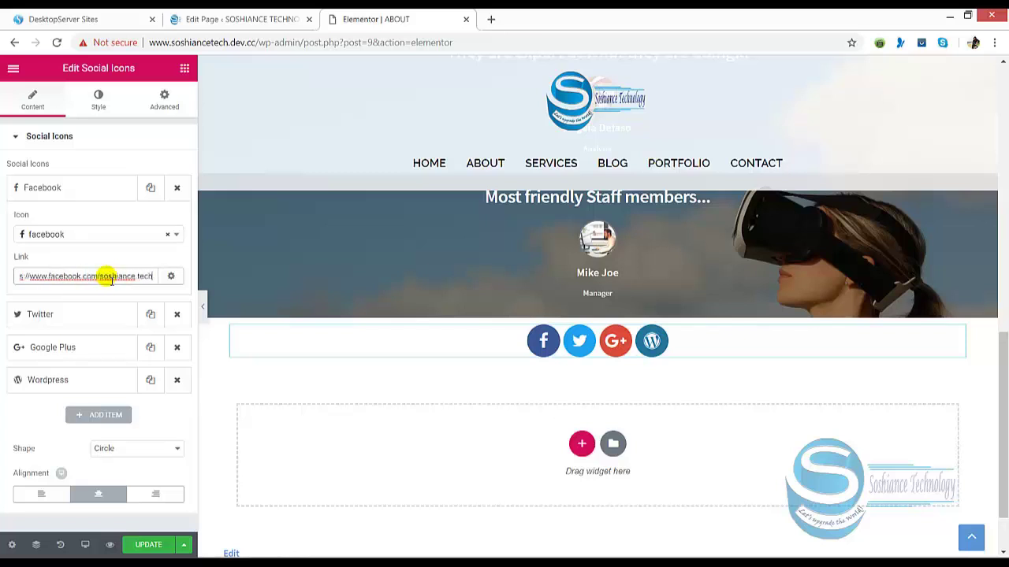
click(150, 544)
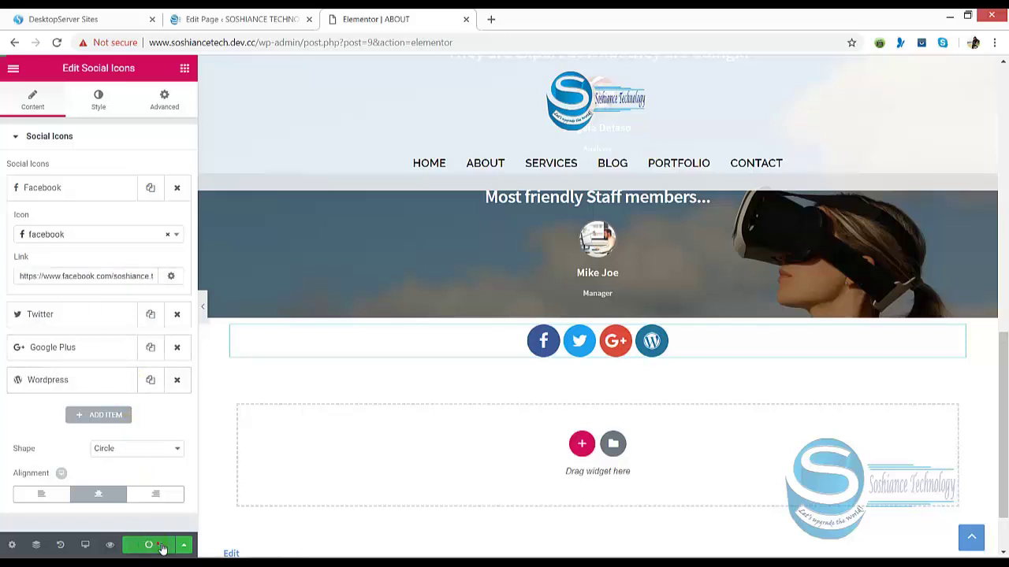
Step: Clear the icon from the WordPress item
click(101, 381)
click(98, 337)
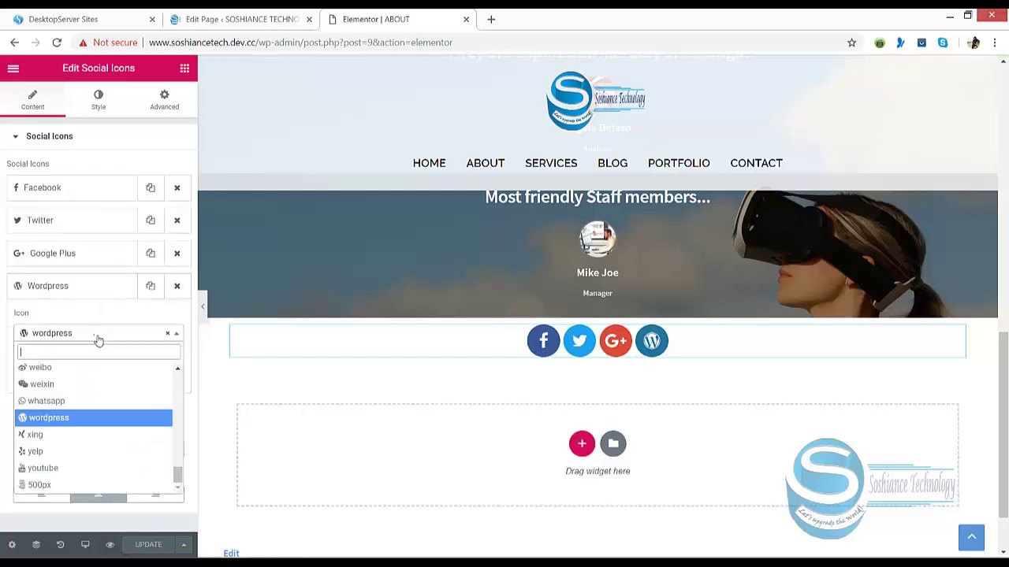
click(96, 337)
click(45, 331)
click(45, 331)
click(45, 331)
click(47, 331)
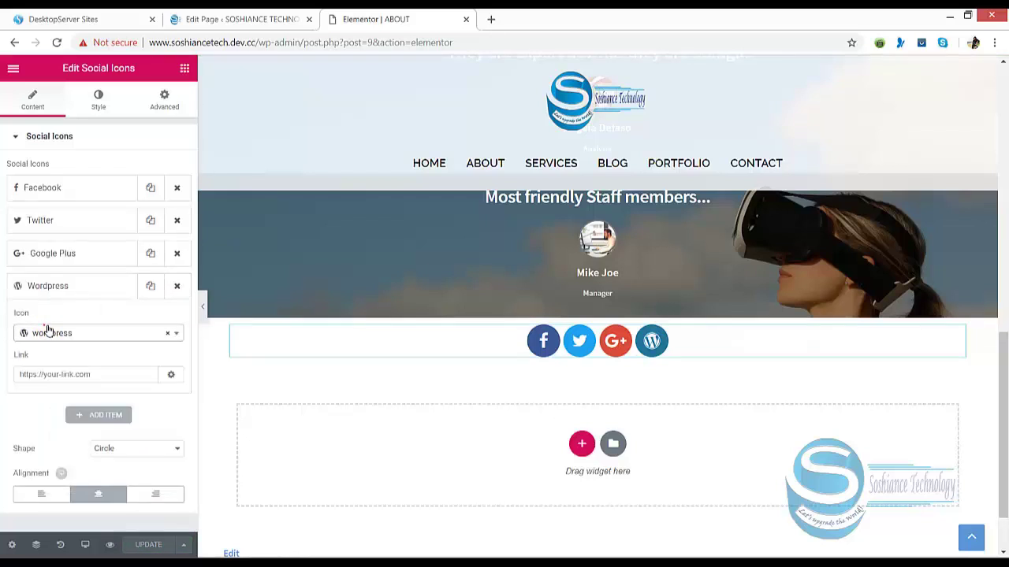
click(167, 334)
Step: Change the Twitter item's icon to YouTube
click(79, 221)
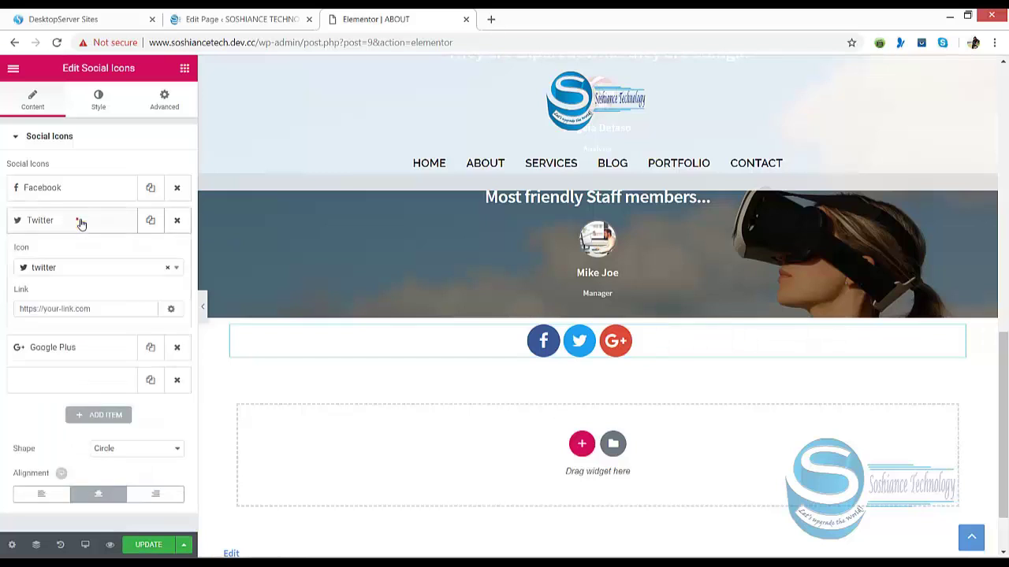
click(45, 268)
text(you)
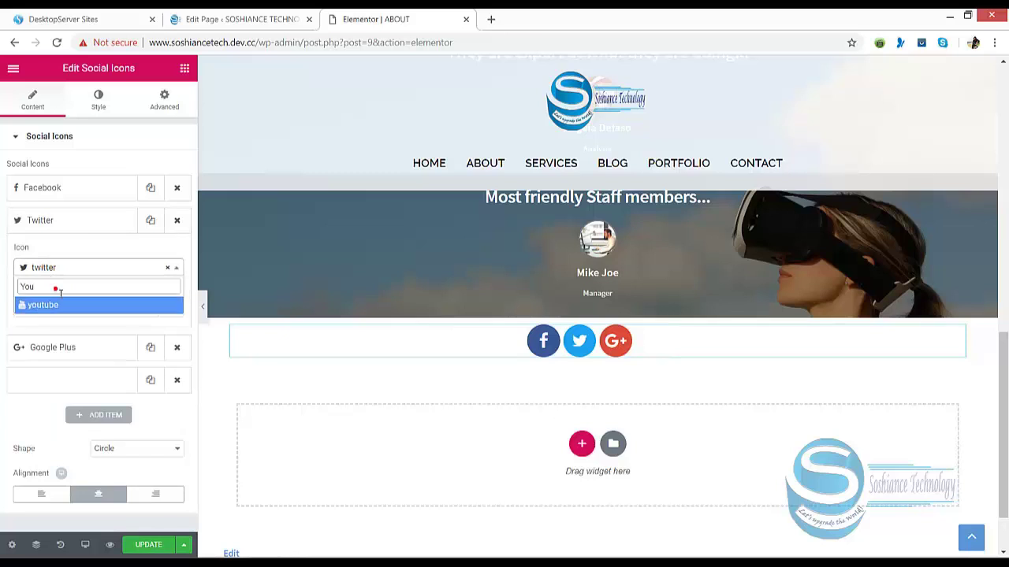
click(55, 303)
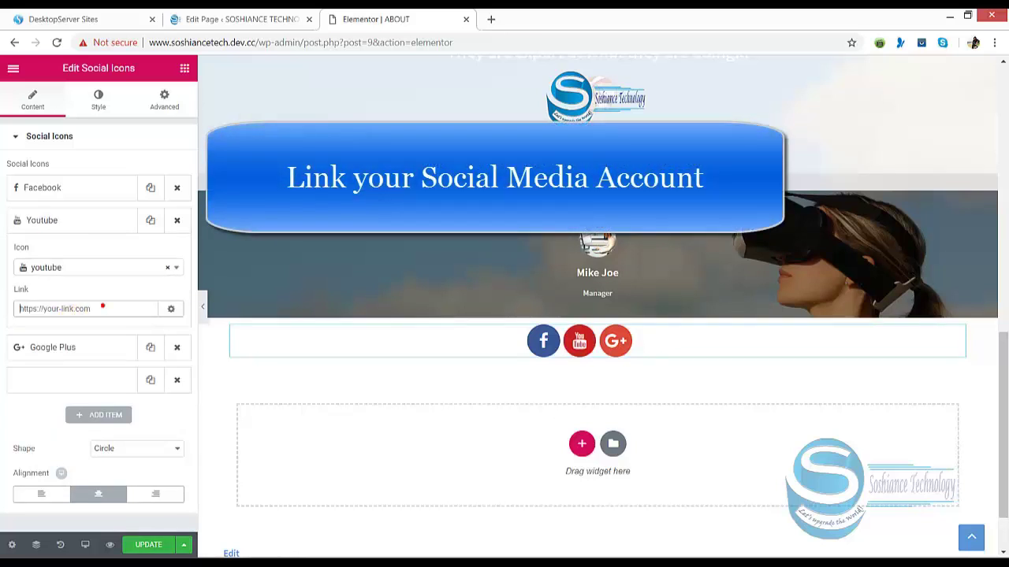
click(493, 19)
Step: On youtube.com, find the Soshiance Technology channel and copy its page address
text(youtube.com)
key(Return)
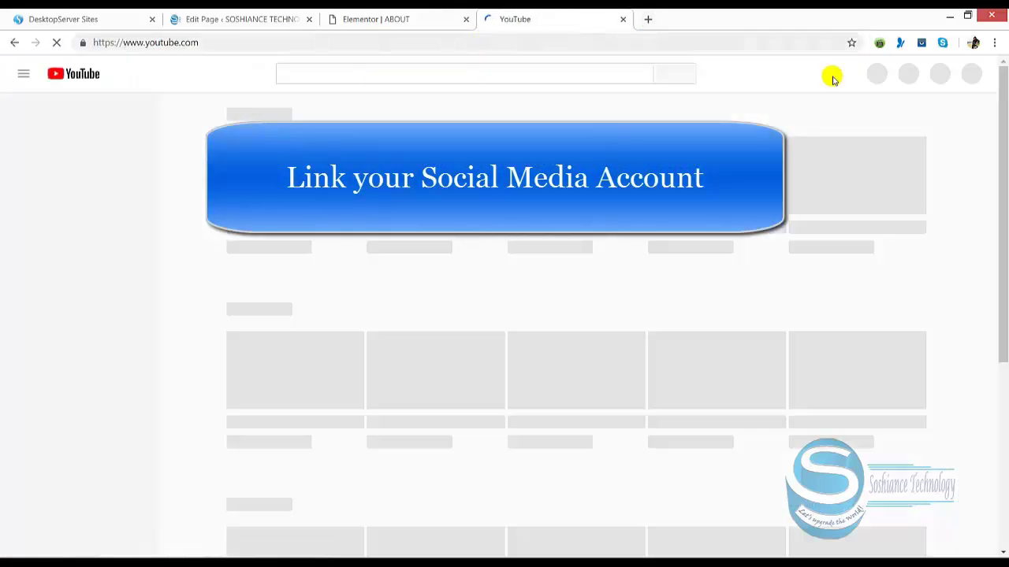
click(616, 75)
click(450, 113)
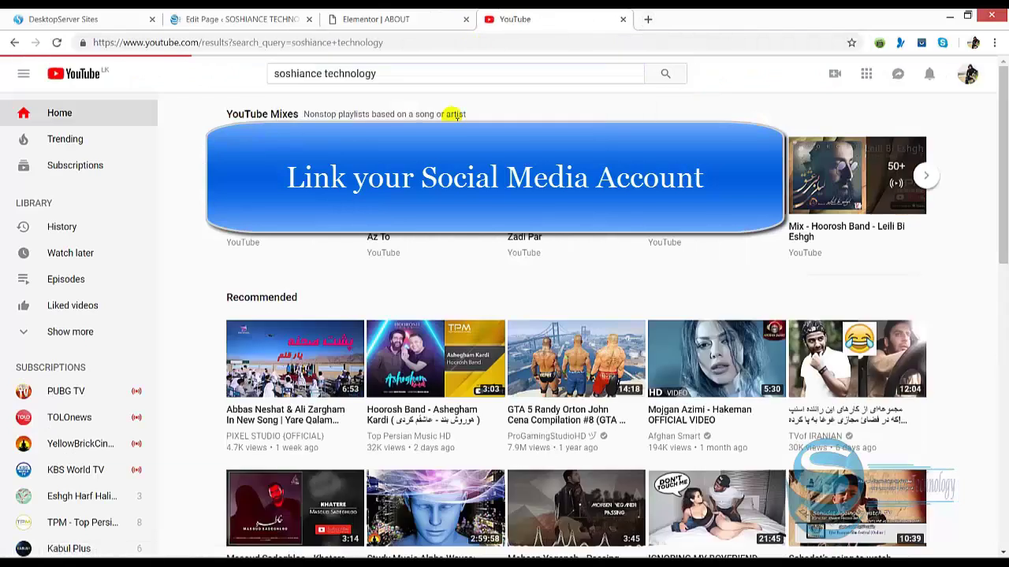
click(404, 274)
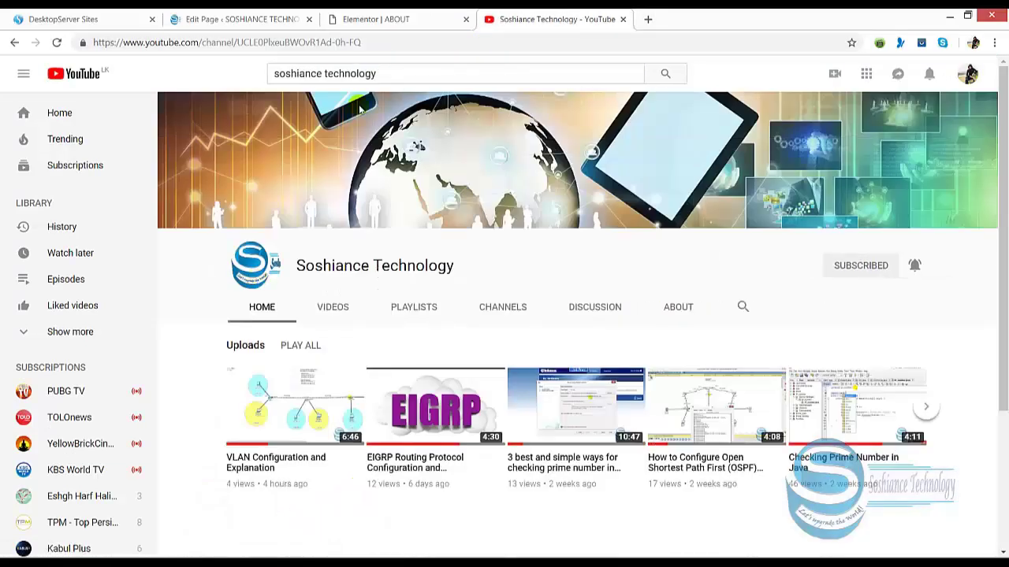
click(410, 42)
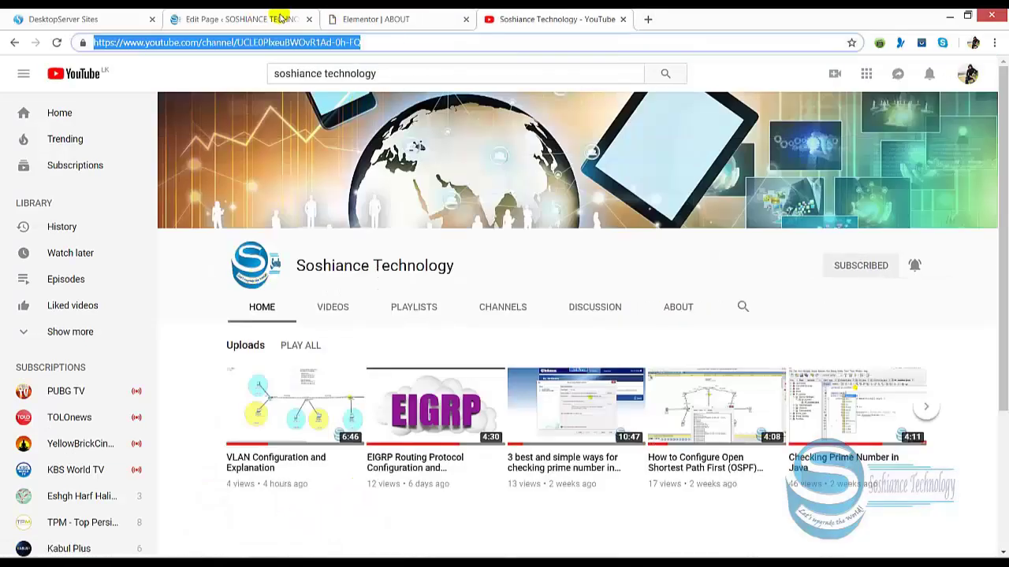
click(376, 19)
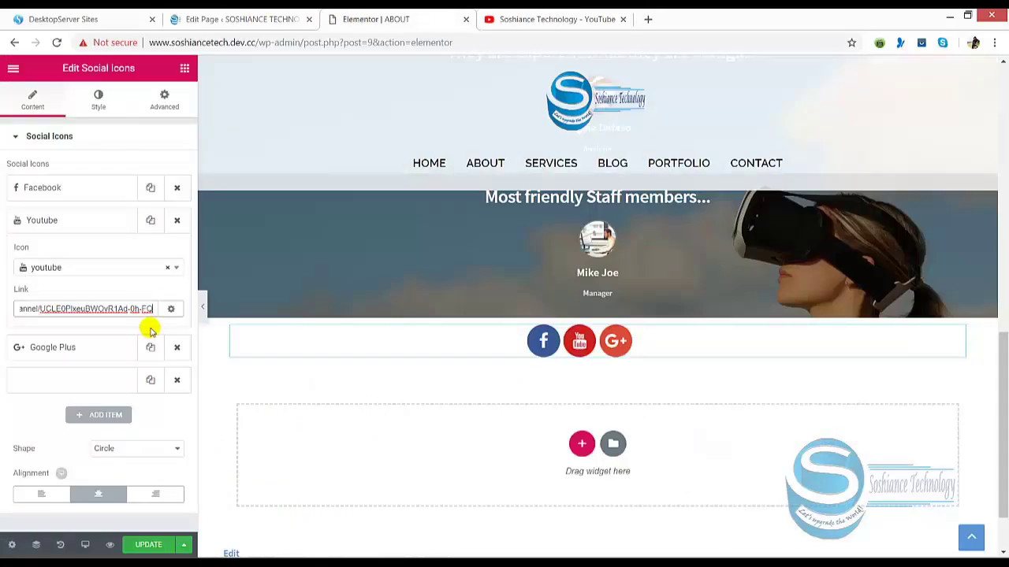
Step: Save, swap the Google Plus icon for Instagram, and set the icon size to 24
click(164, 541)
click(103, 346)
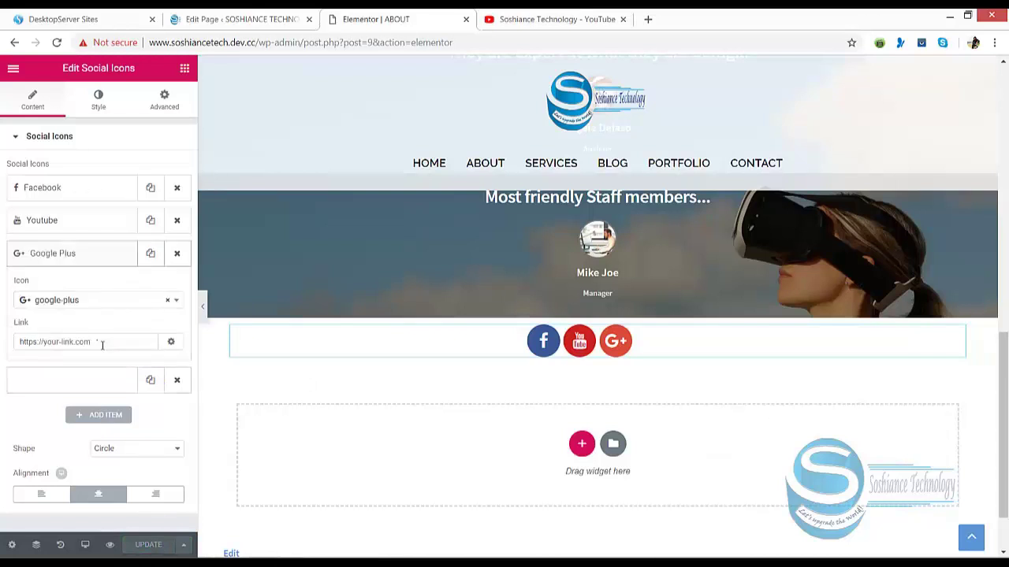
click(95, 307)
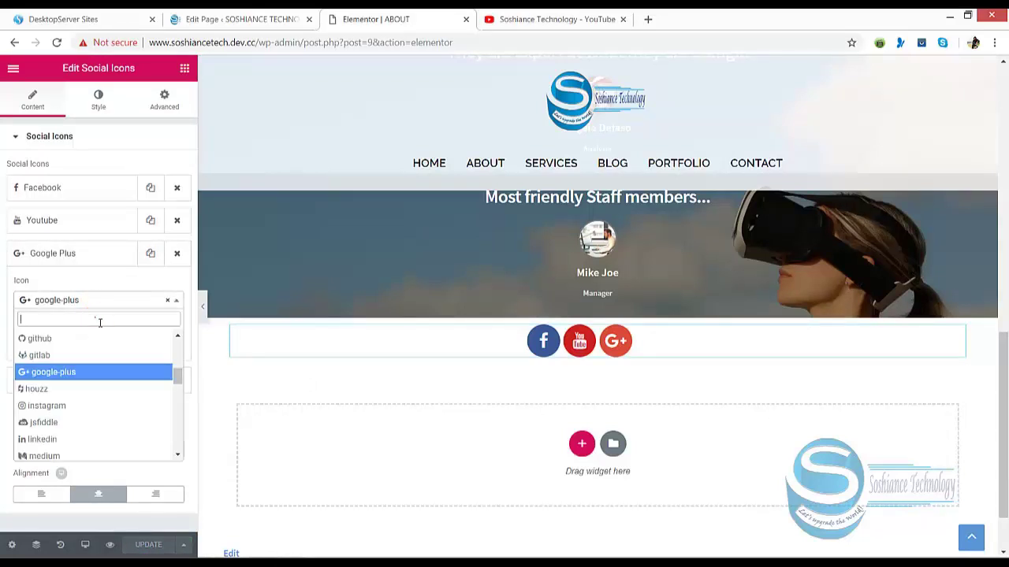
text(F)
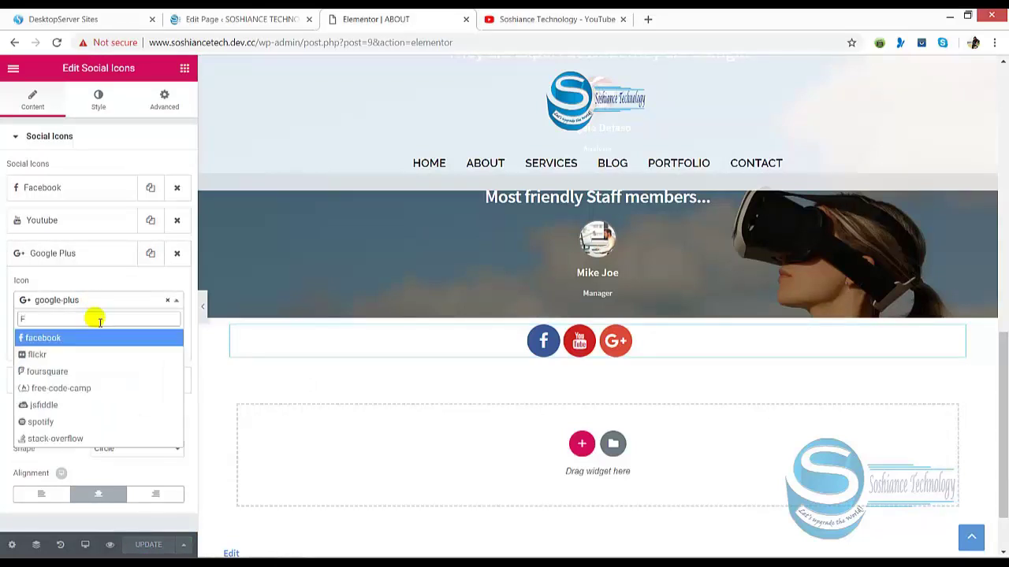
key(BackSpace)
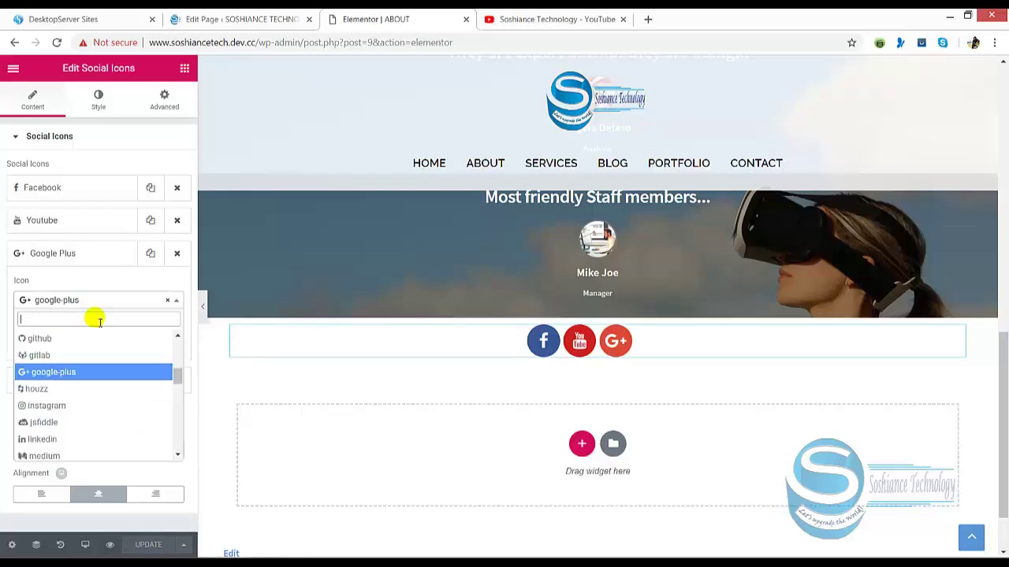
text(inst)
click(43, 337)
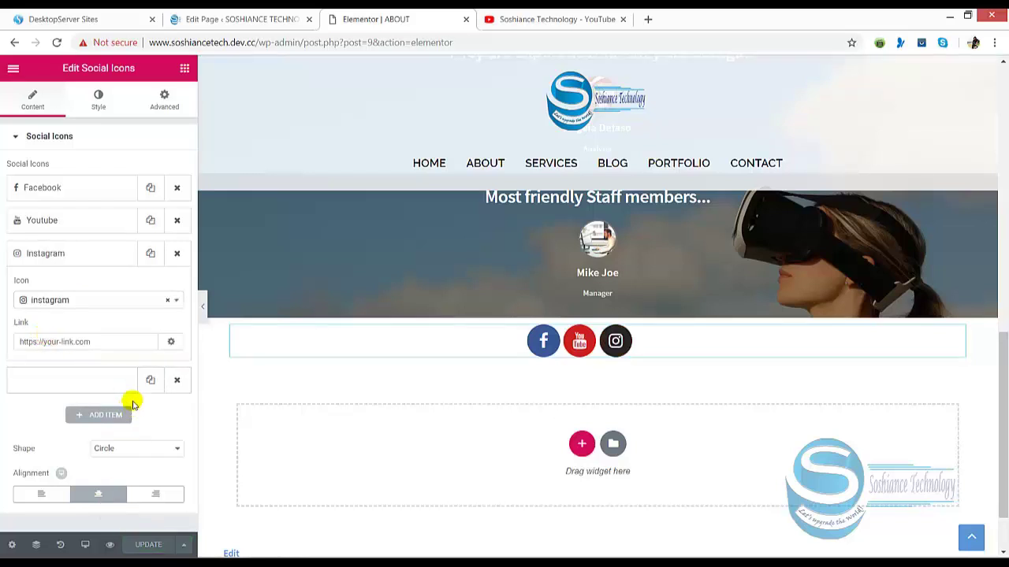
click(97, 100)
mouse_move(15, 211)
mouse_down()
mouse_move(46, 219)
mouse_move(22, 214)
mouse_up()
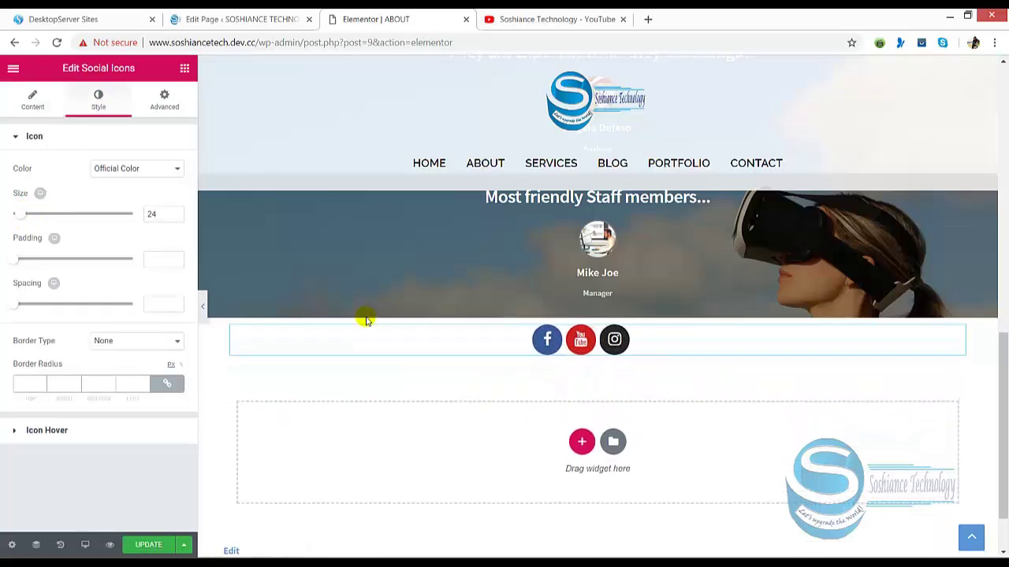
Step: Give the section an Extended columns gap and a 150 minimum height
click(598, 312)
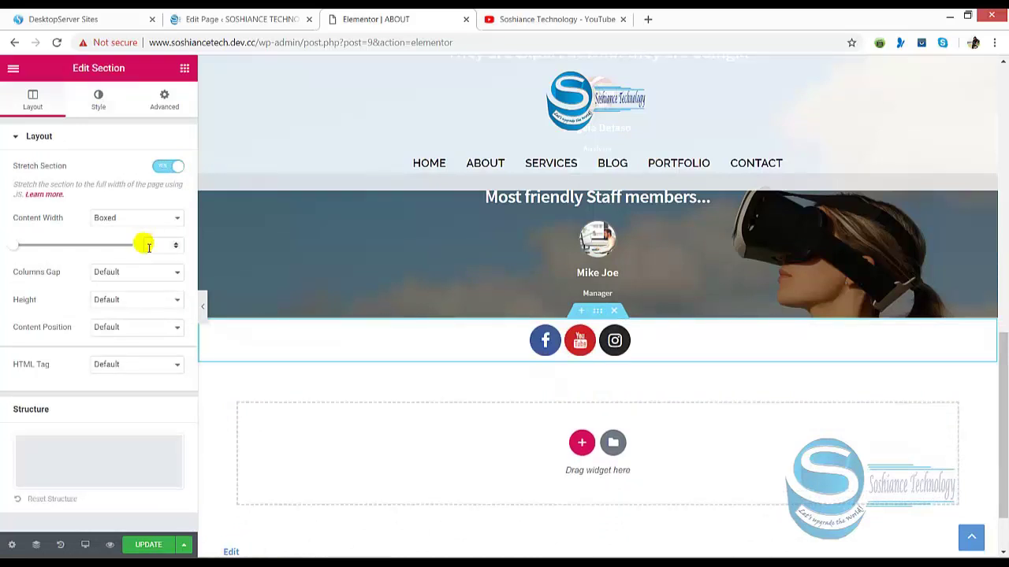
click(131, 224)
click(131, 233)
click(137, 276)
click(139, 312)
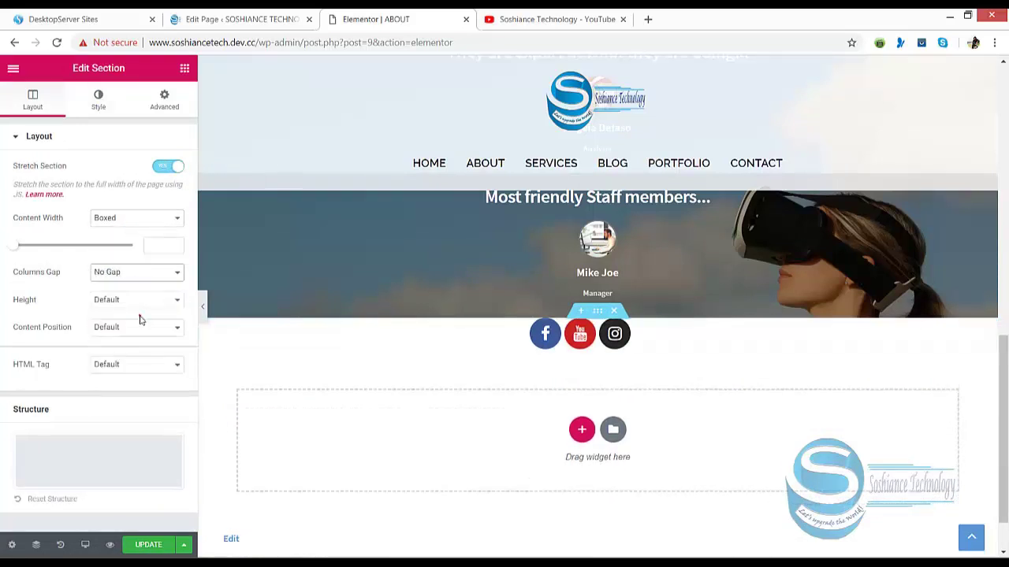
click(157, 302)
click(153, 273)
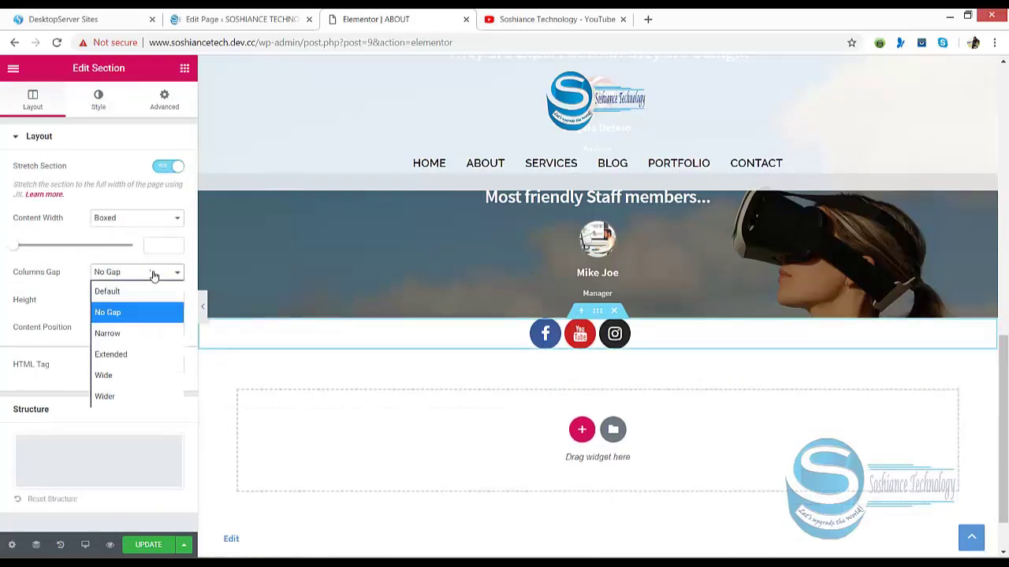
click(148, 354)
click(148, 304)
click(151, 357)
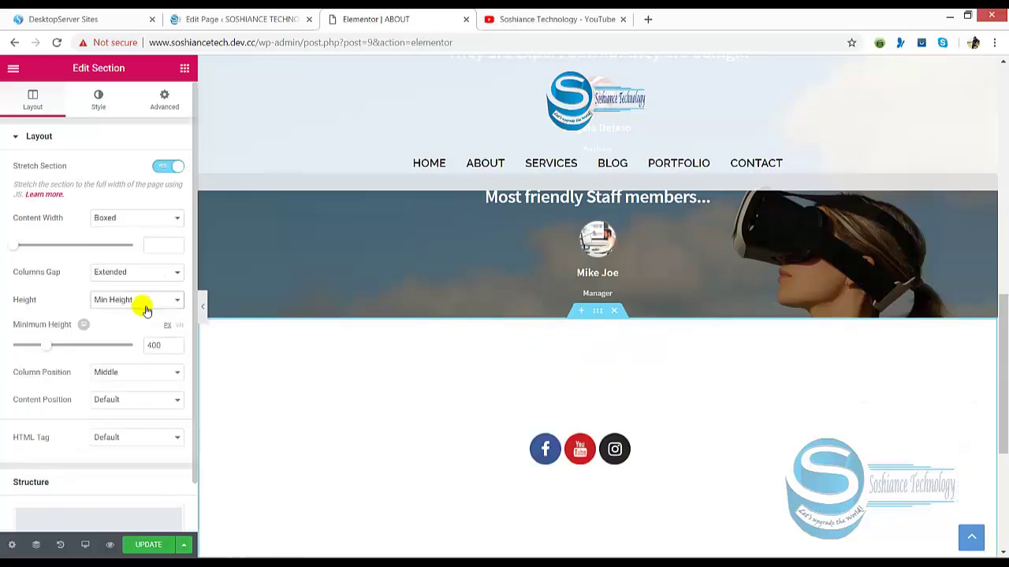
double_click(165, 346)
text(150)
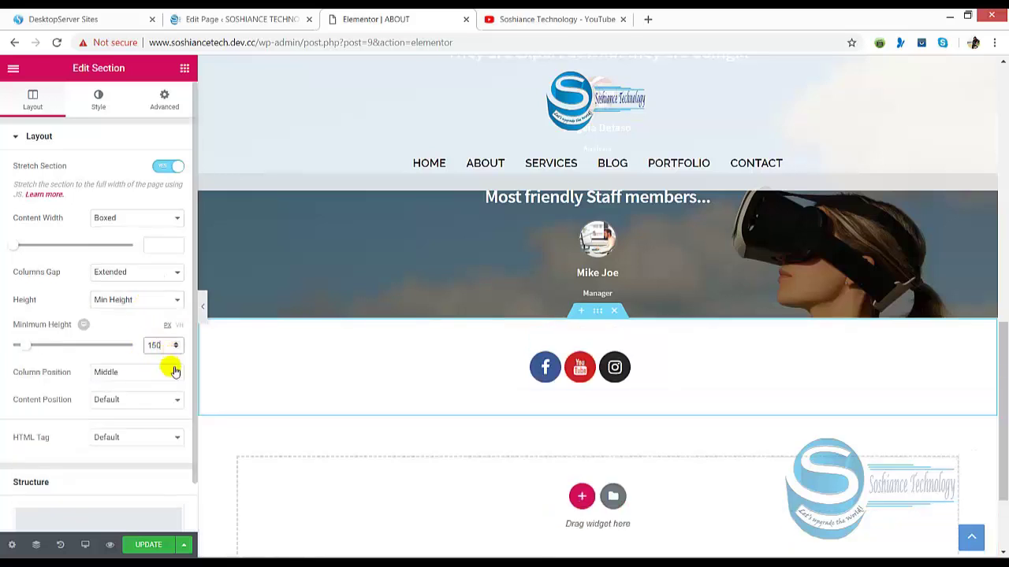
Step: Set column and content position to Middle and save the page
click(175, 371)
click(149, 433)
click(140, 402)
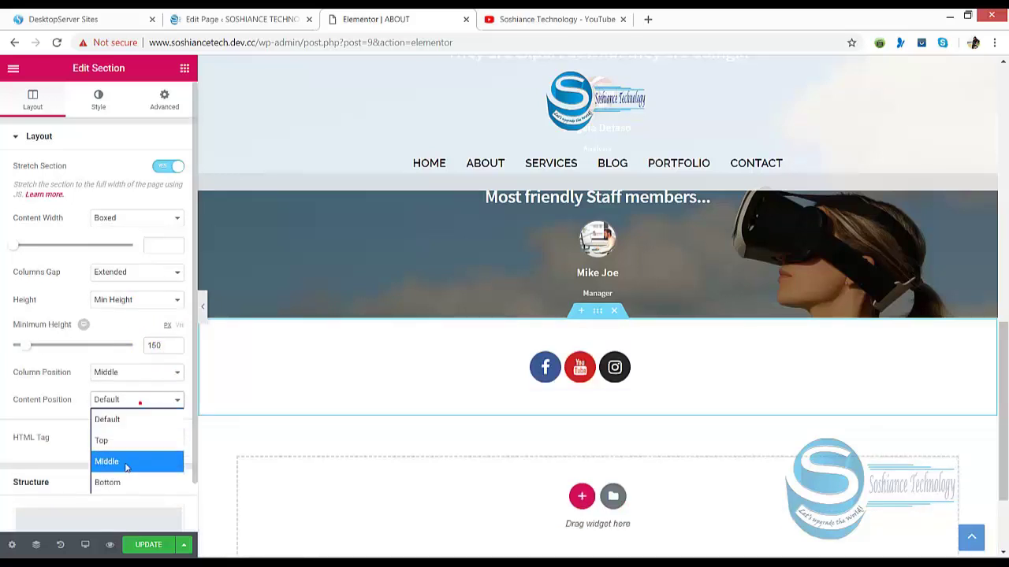
click(126, 463)
click(157, 545)
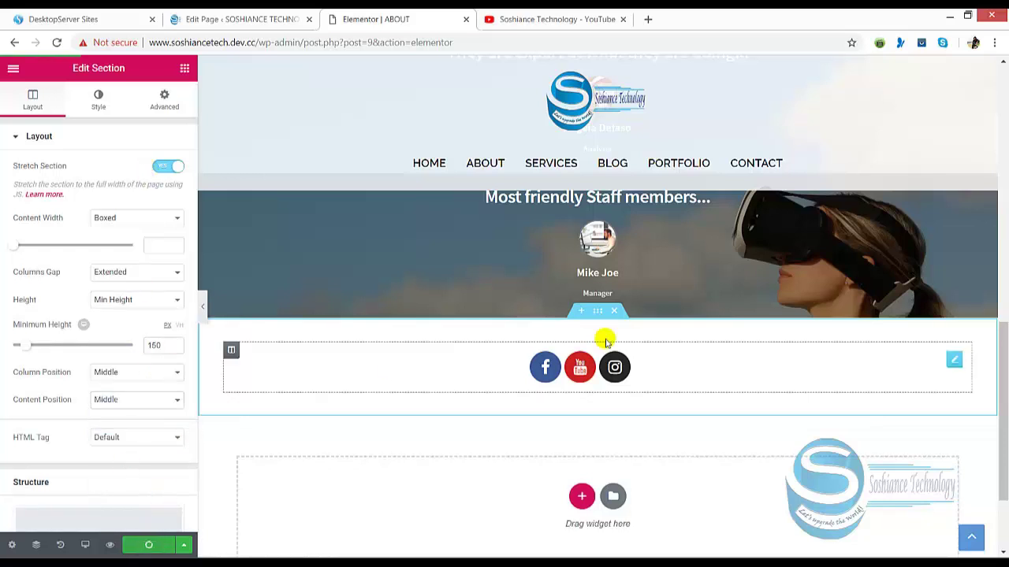
click(584, 364)
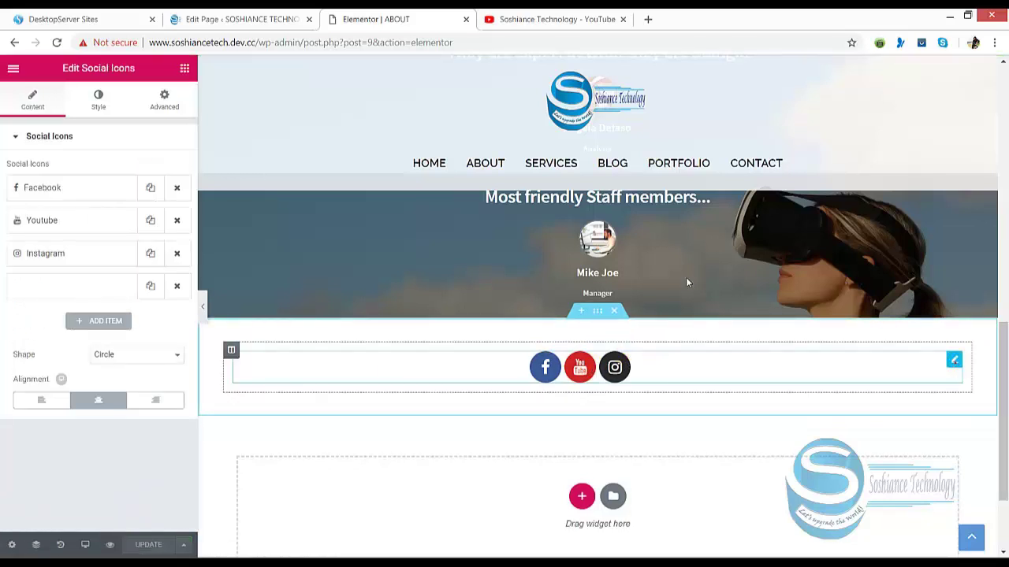
Step: Increase the social icons' padding and spacing
click(99, 102)
drag(14, 259, 18, 298)
click(11, 427)
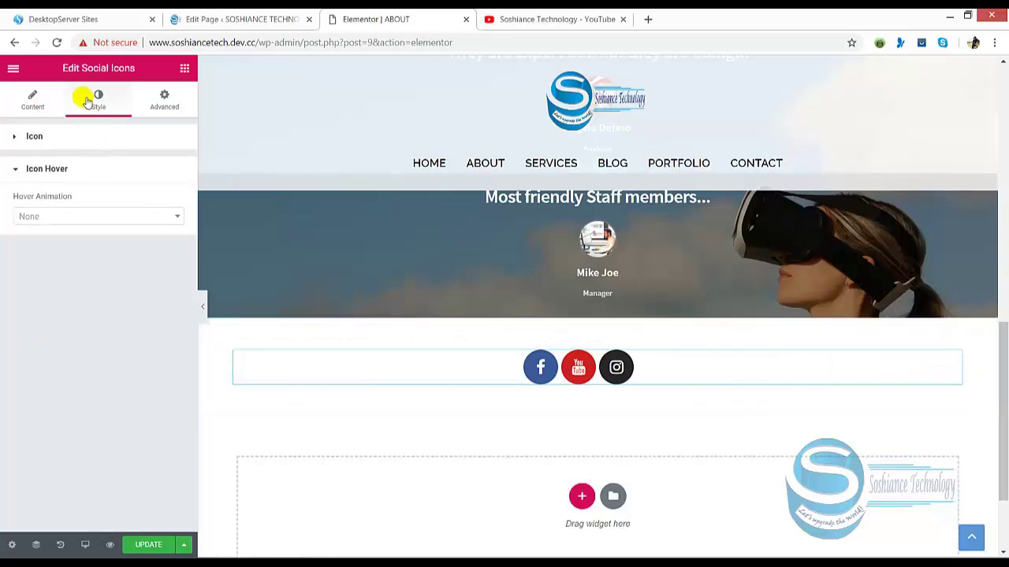
click(30, 139)
drag(17, 311, 34, 312)
Step: Set the icons' hover animation to Bounce In after trying Shrink and Pop
click(41, 432)
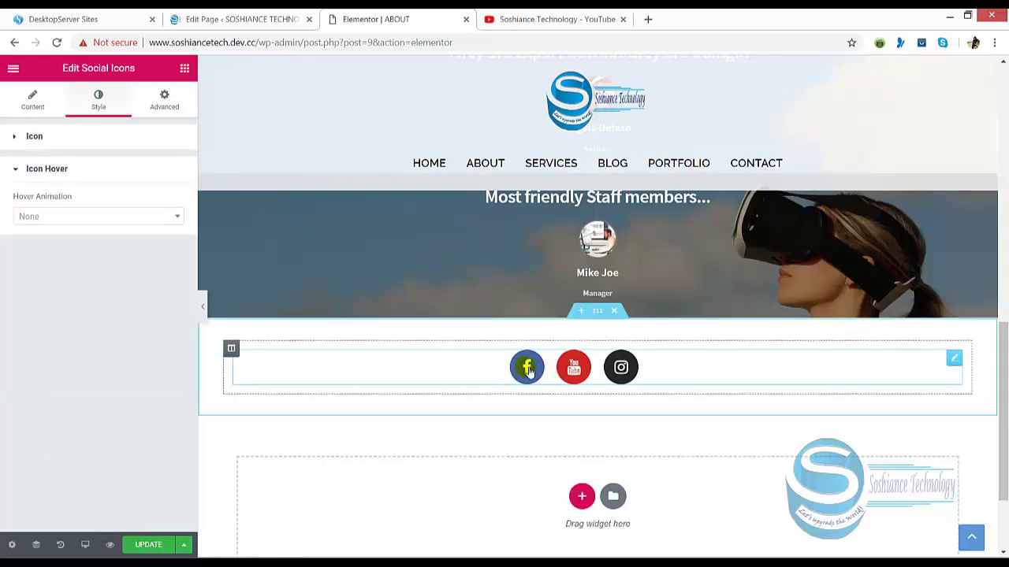
click(68, 216)
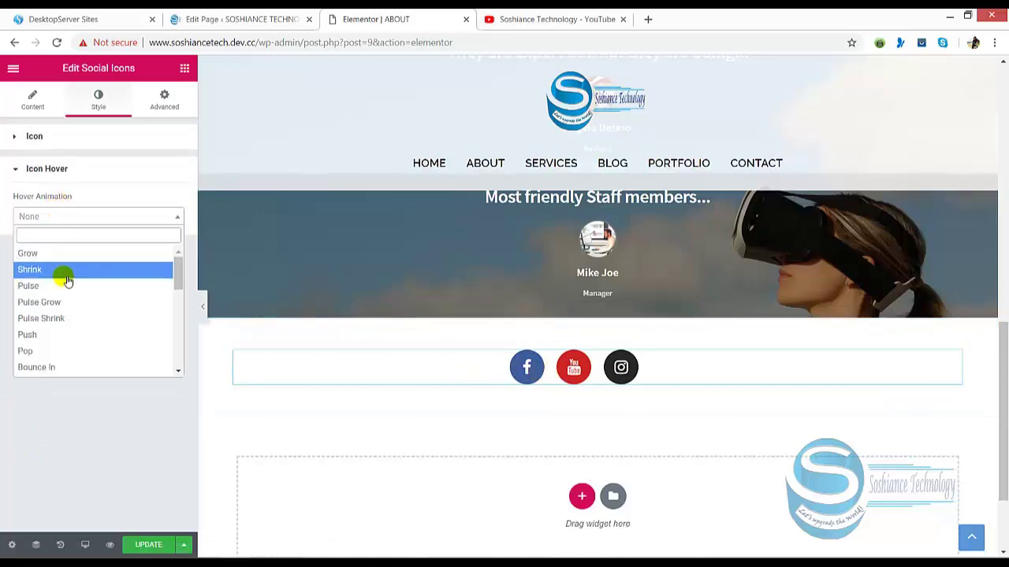
click(66, 274)
click(152, 219)
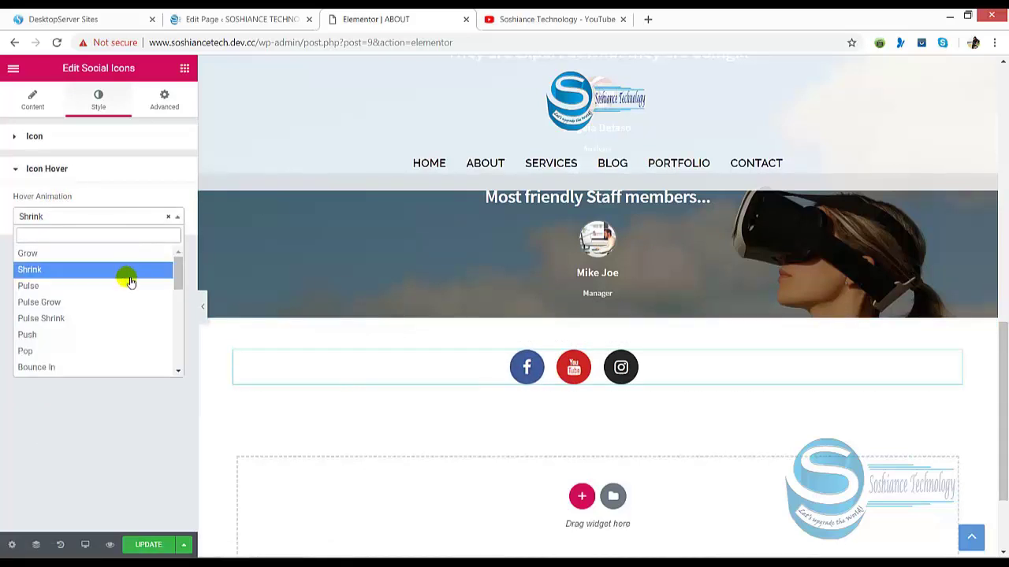
click(108, 352)
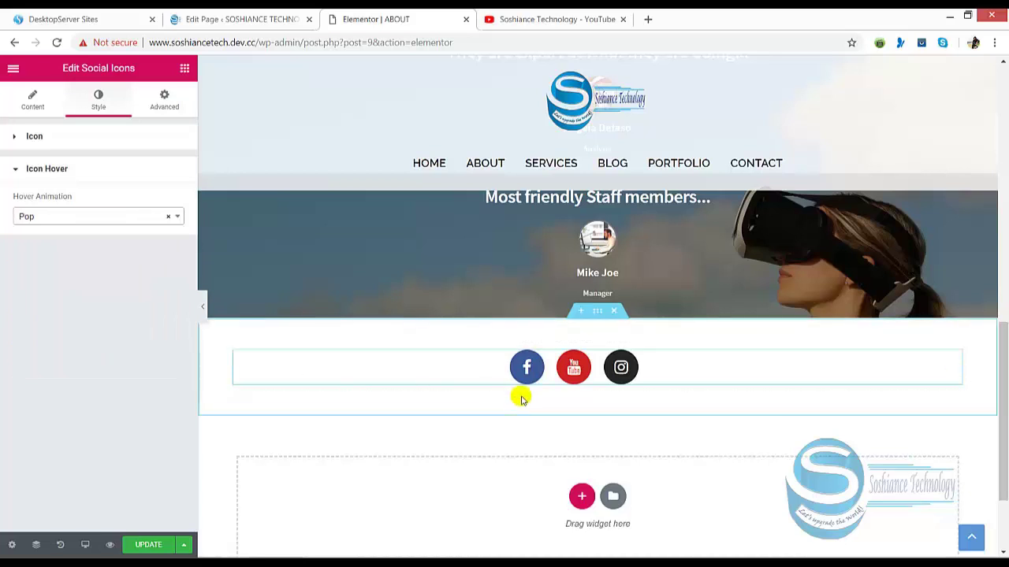
click(173, 217)
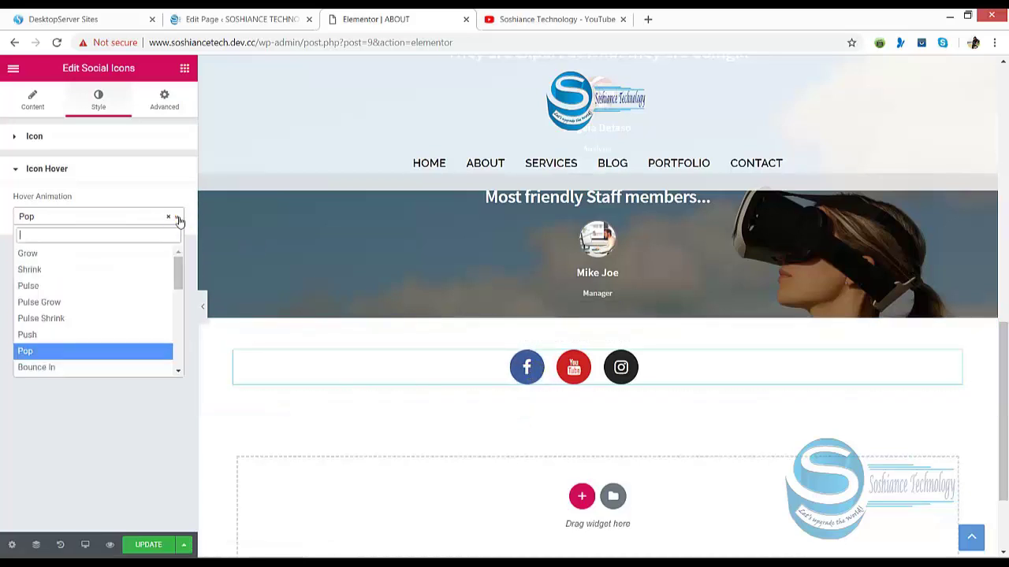
click(83, 367)
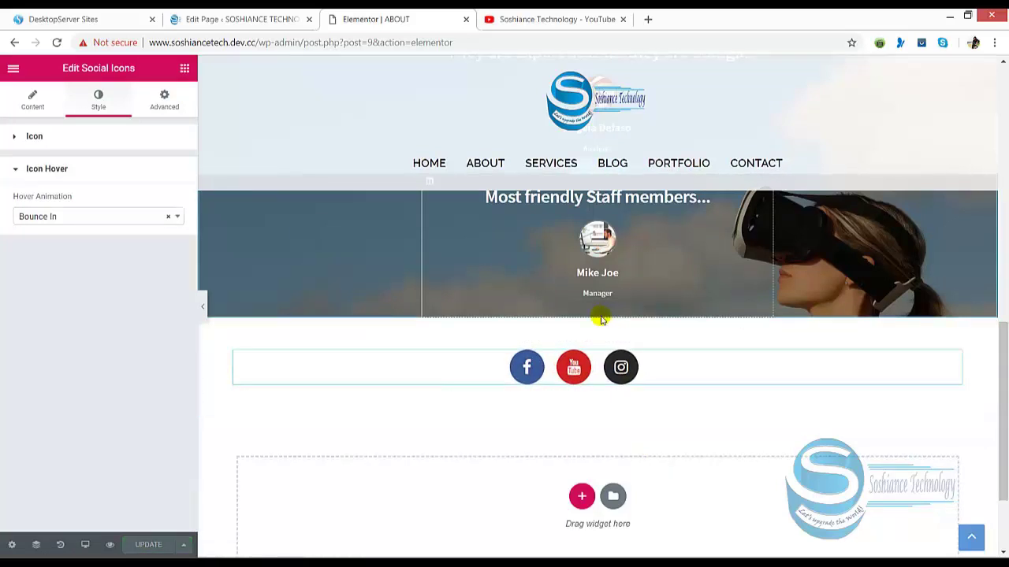
click(166, 104)
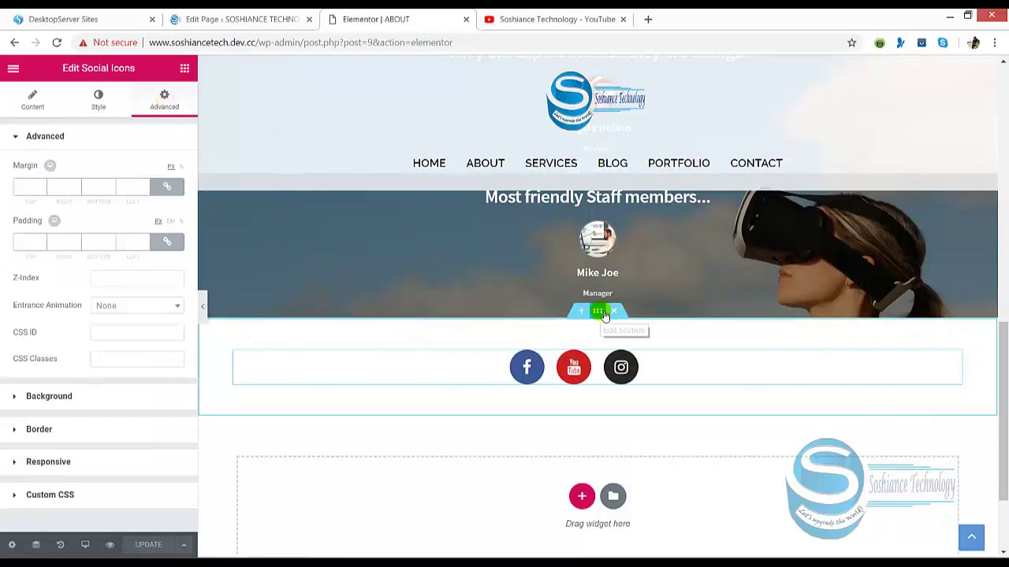
Step: Set the VR headset photo as the section's classic background image
click(601, 313)
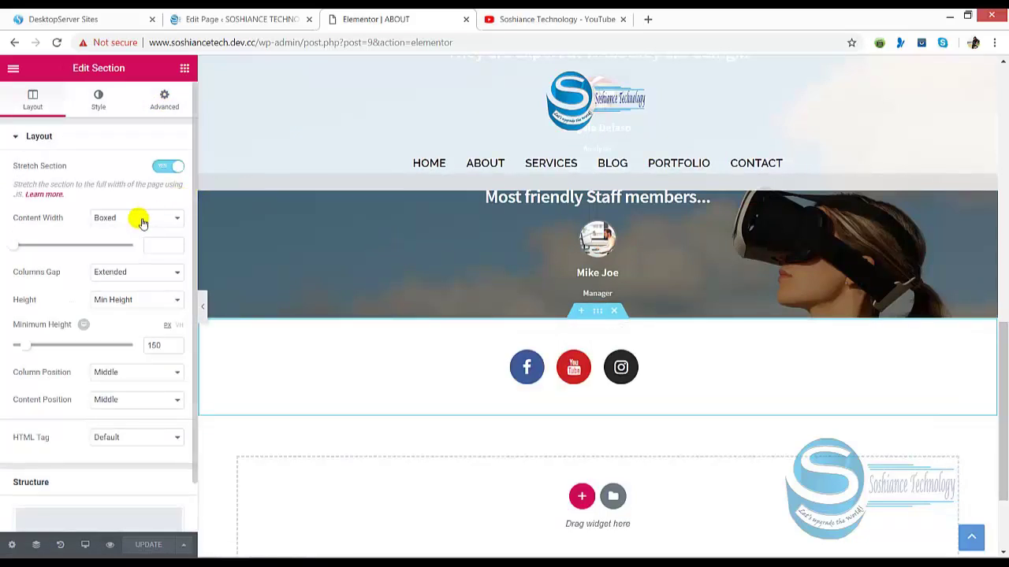
click(98, 100)
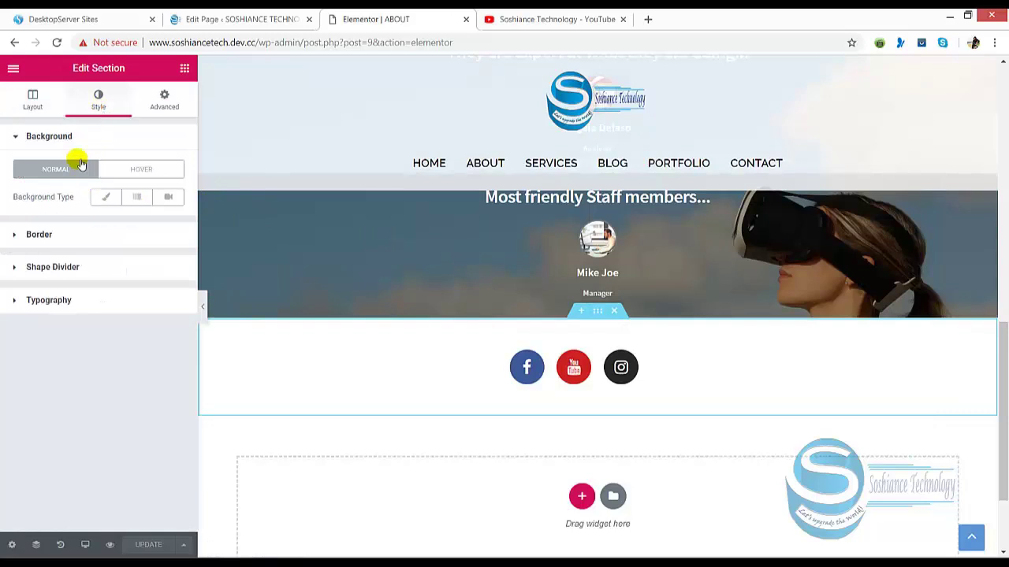
click(114, 201)
click(132, 301)
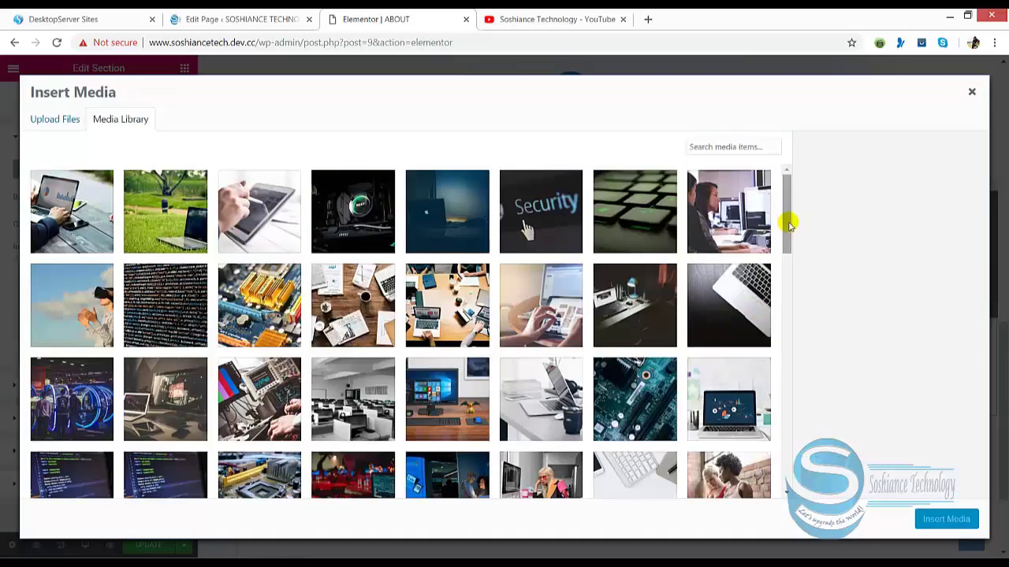
click(93, 310)
click(947, 521)
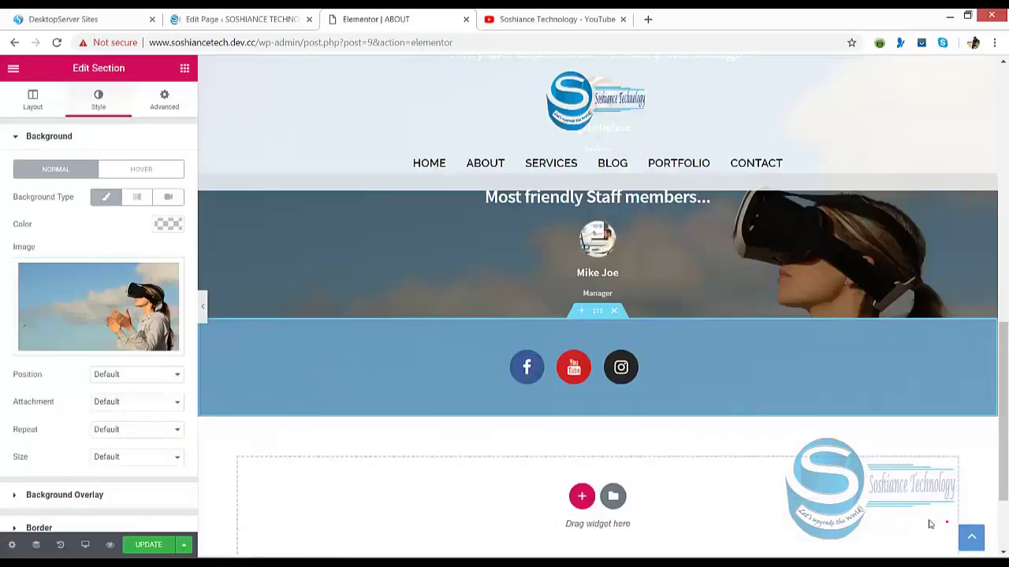
Step: Set the background to Center Center, Fixed, No-repeat and Cover
click(142, 375)
click(145, 275)
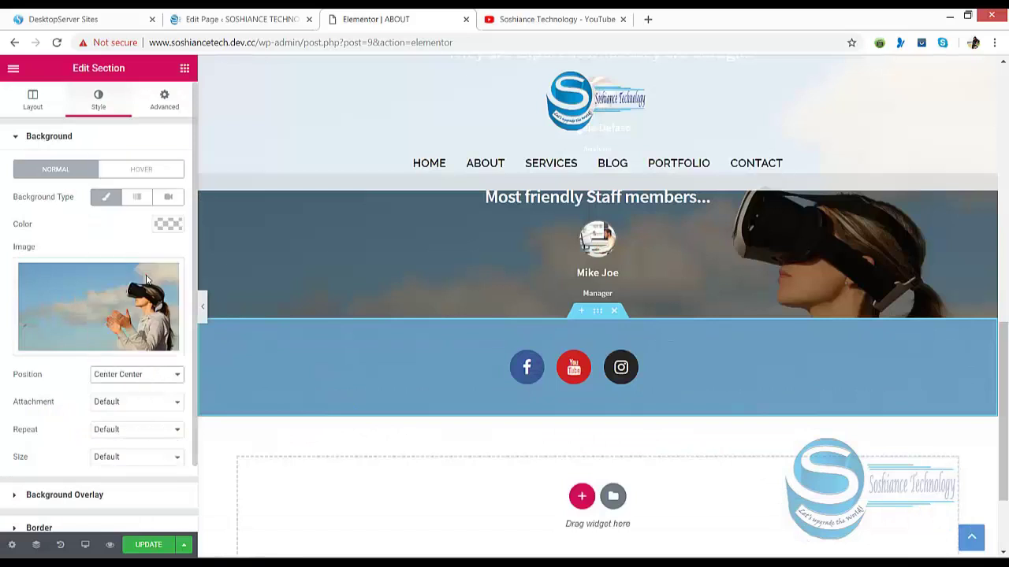
click(138, 402)
click(141, 462)
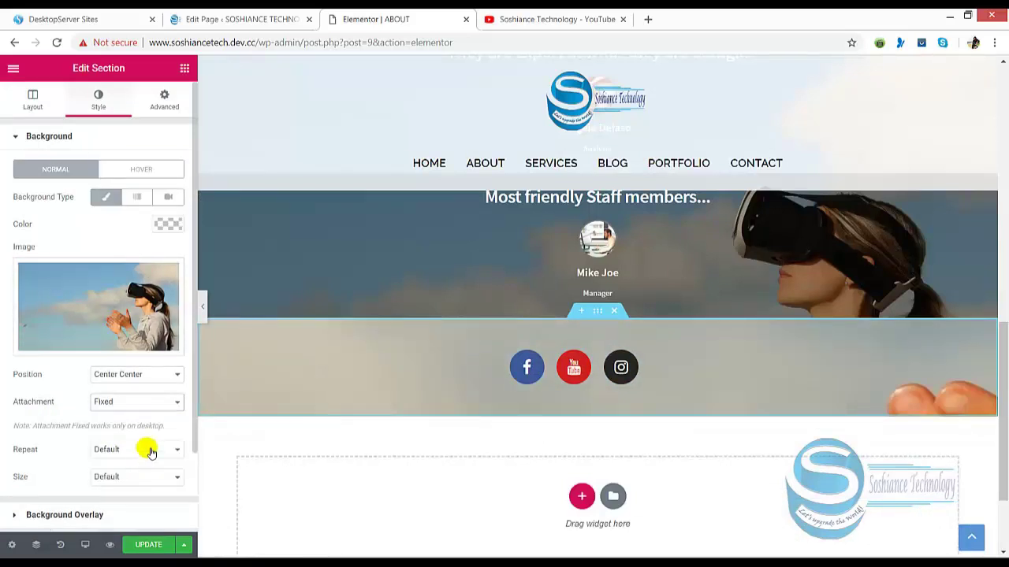
click(151, 451)
click(138, 365)
click(137, 477)
click(140, 434)
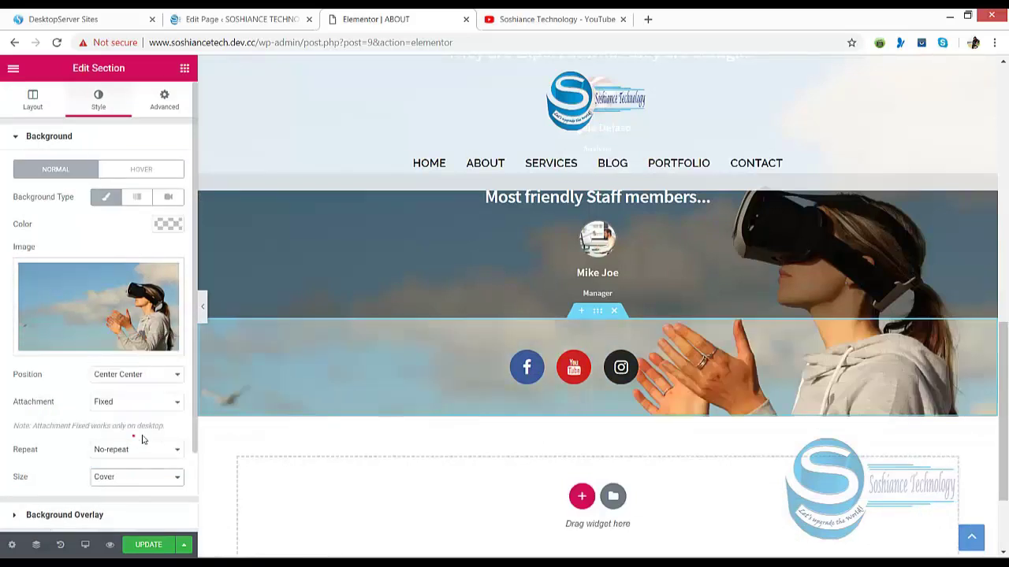
scroll(1000, 339, up, 3)
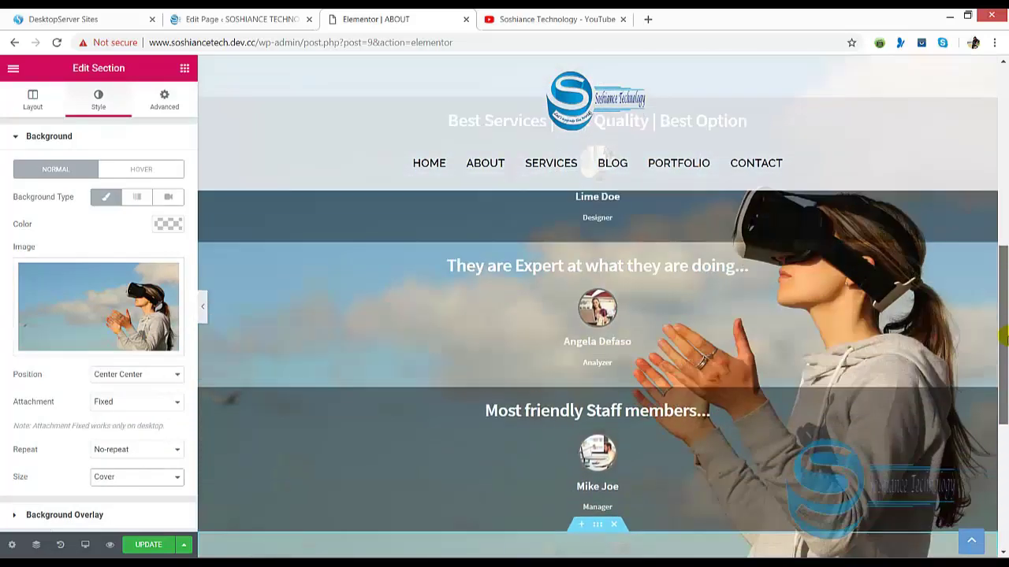
drag(1003, 338, 1004, 455)
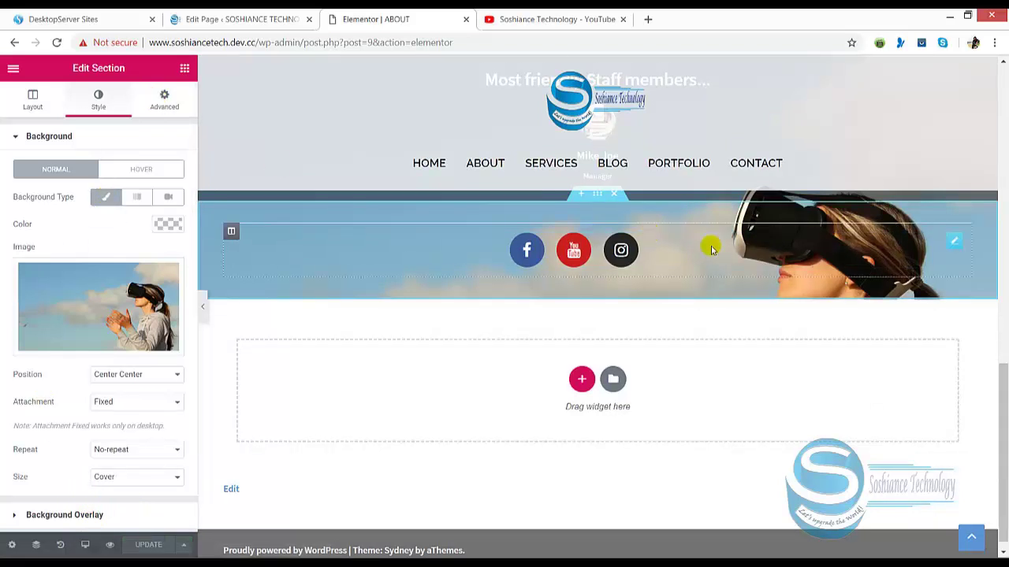
Step: Add a Twitter icon item to the Social Icons widget
click(955, 241)
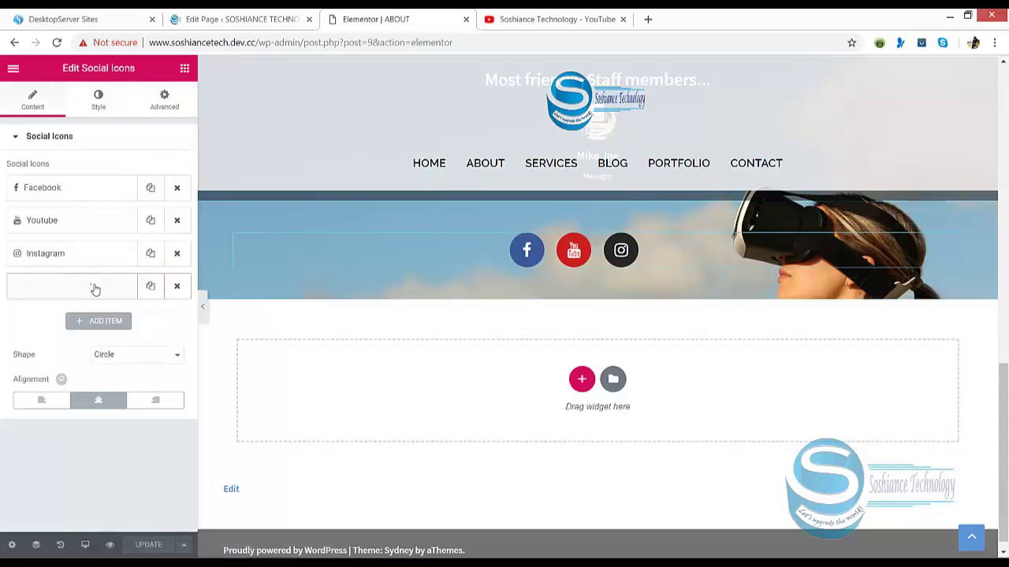
click(94, 287)
click(75, 334)
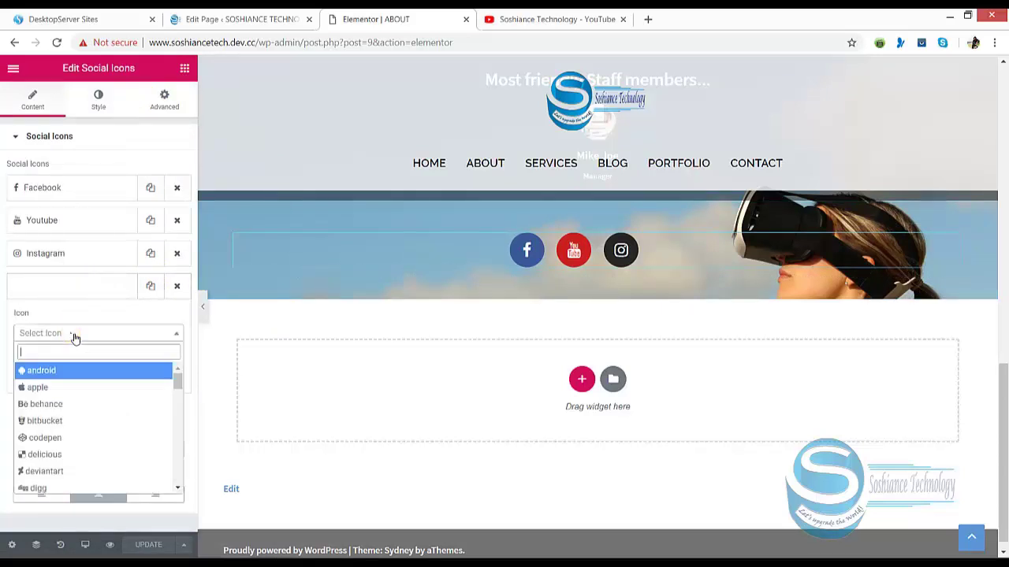
text(fre)
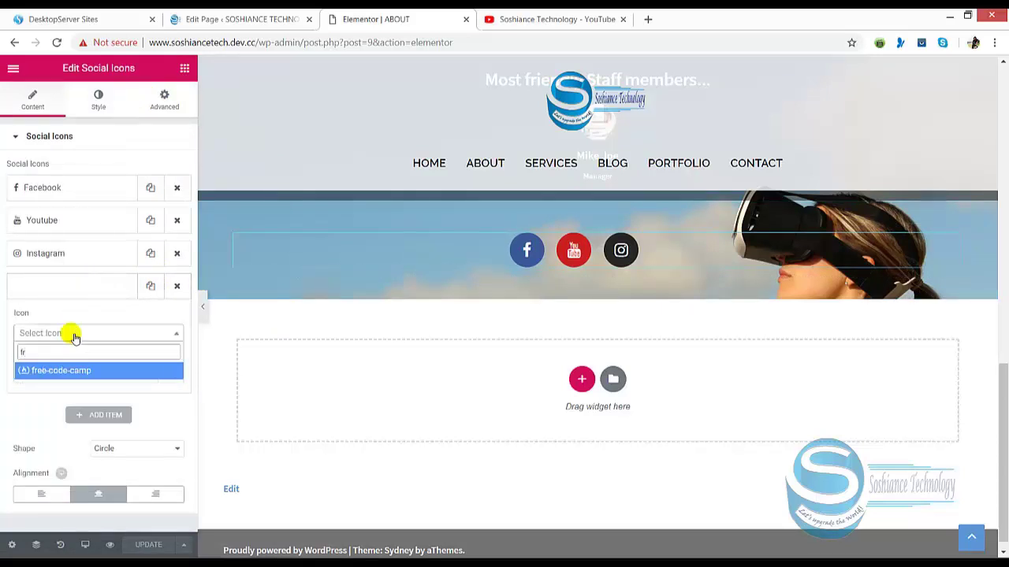
key(BackSpace)
key(BackSpace)
key(BackSpace)
text(tw)
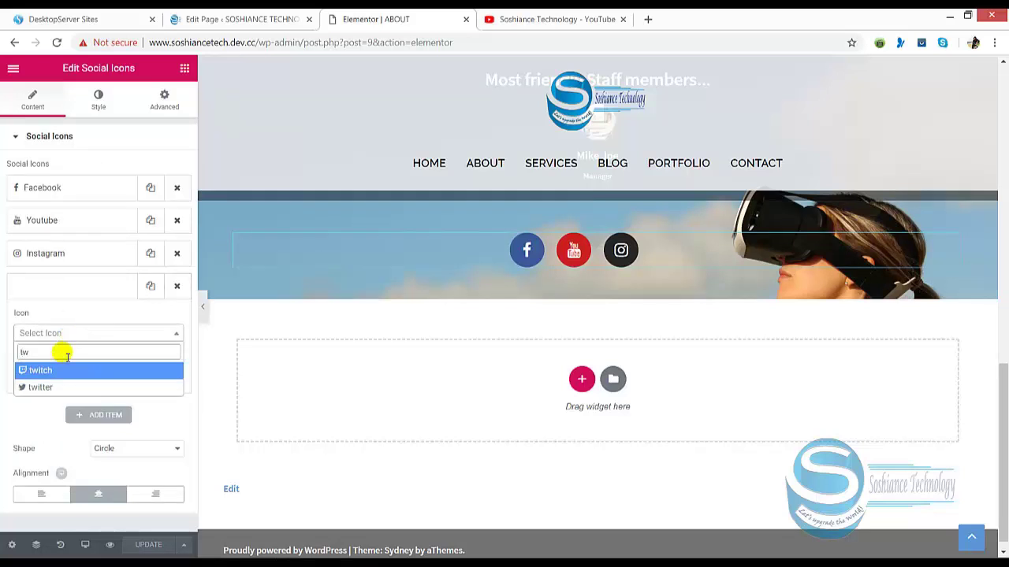
click(79, 366)
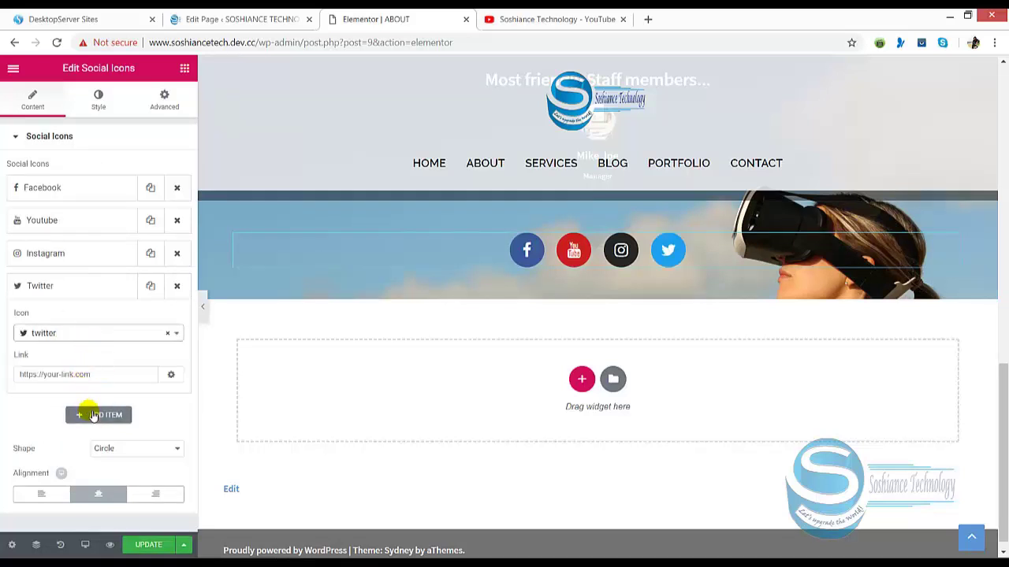
Step: Add a WordPress icon item linked to the site's address and save the page
click(90, 413)
click(94, 369)
click(93, 369)
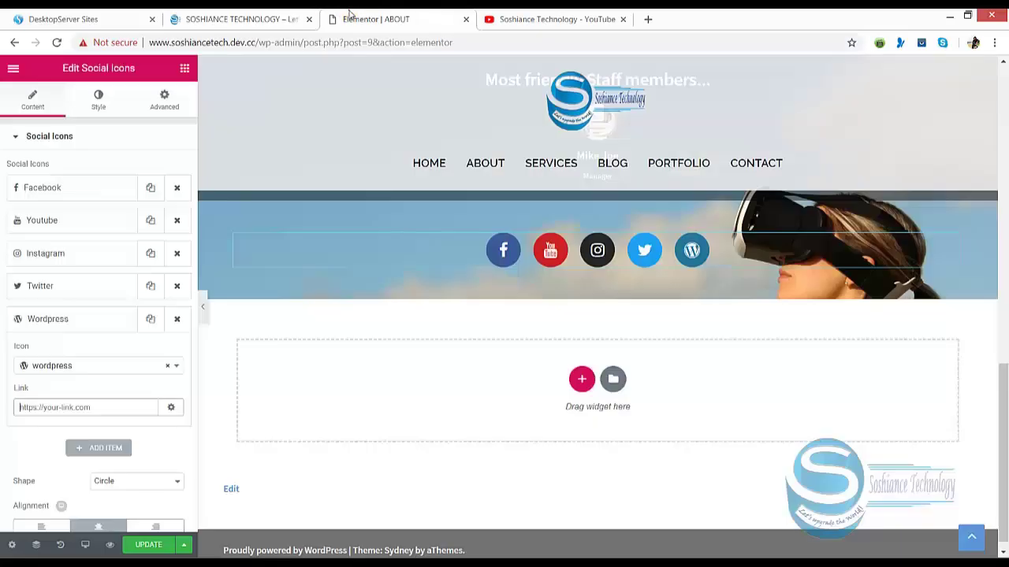
click(82, 408)
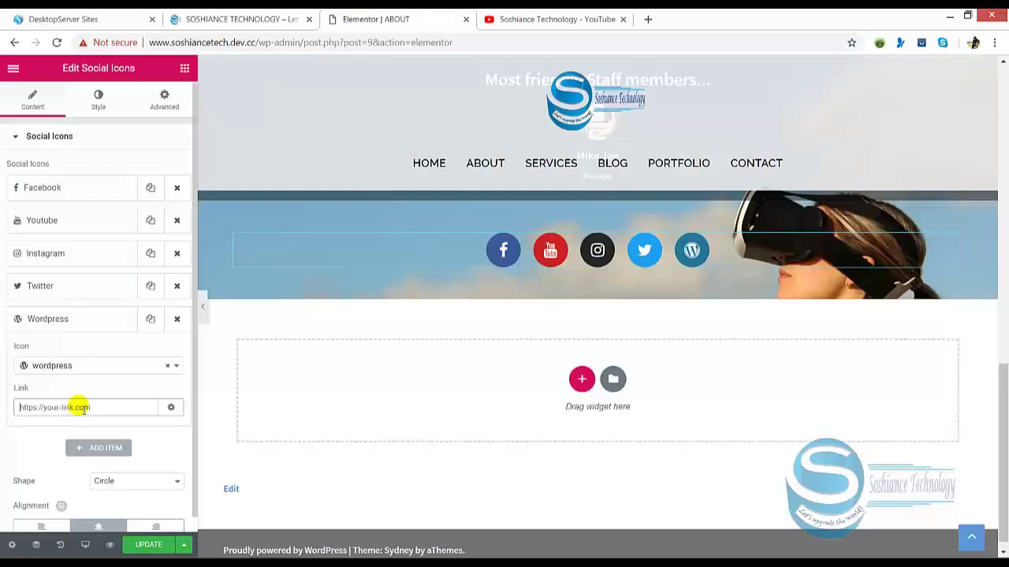
click(166, 544)
drag(1005, 428, 1005, 400)
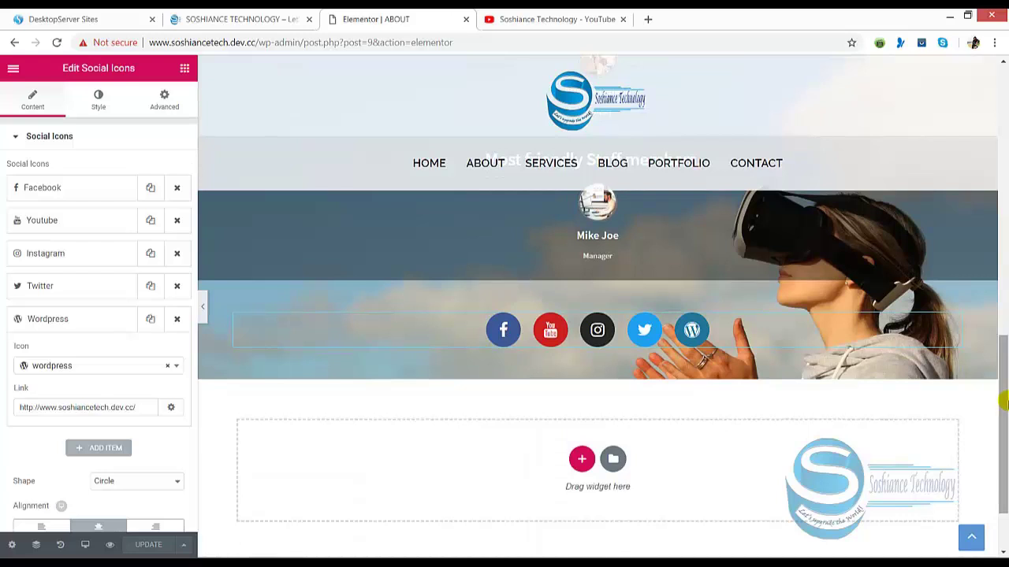
drag(1005, 402, 997, 263)
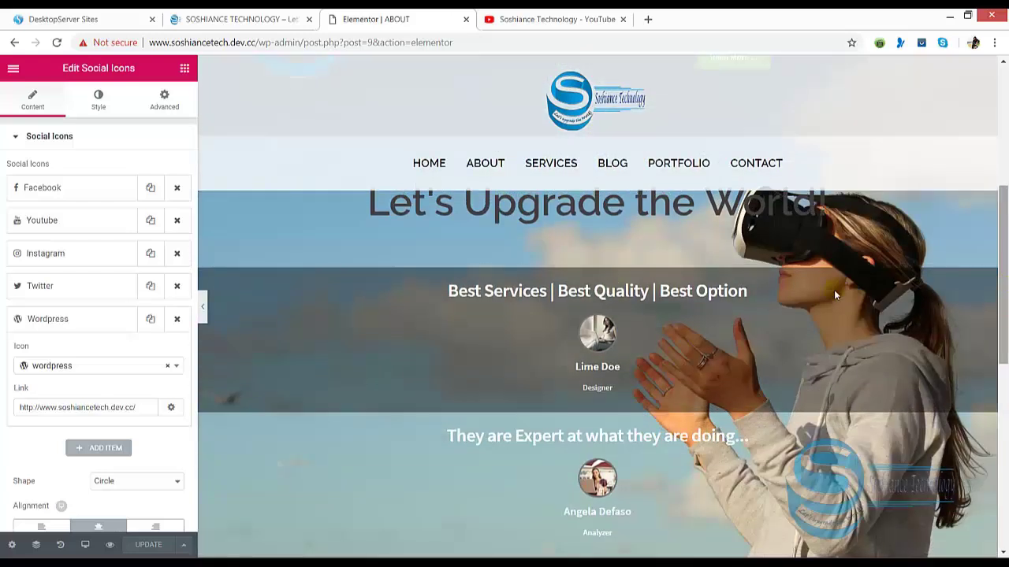
Step: Place a Menu Anchor widget above the Best Services section
click(184, 68)
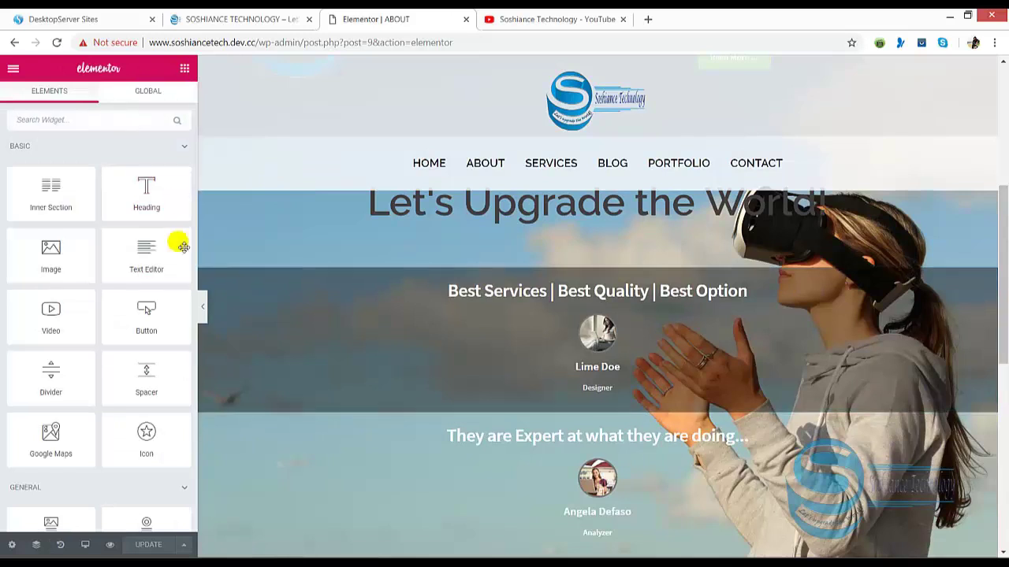
click(139, 122)
text(anc)
drag(50, 162, 592, 290)
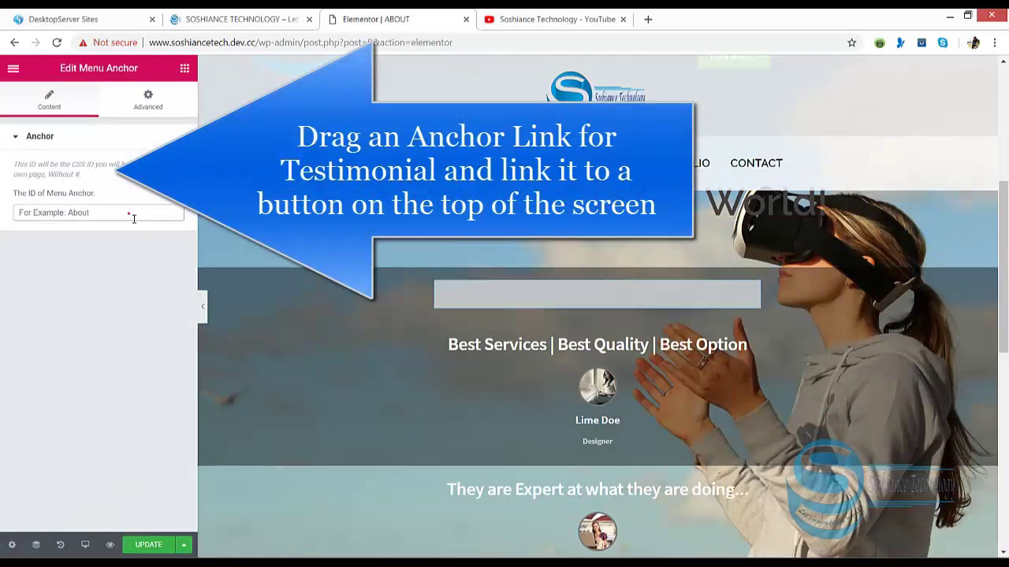
Step: Set the anchor ID to #Testimonial and save the page
text(Testim)
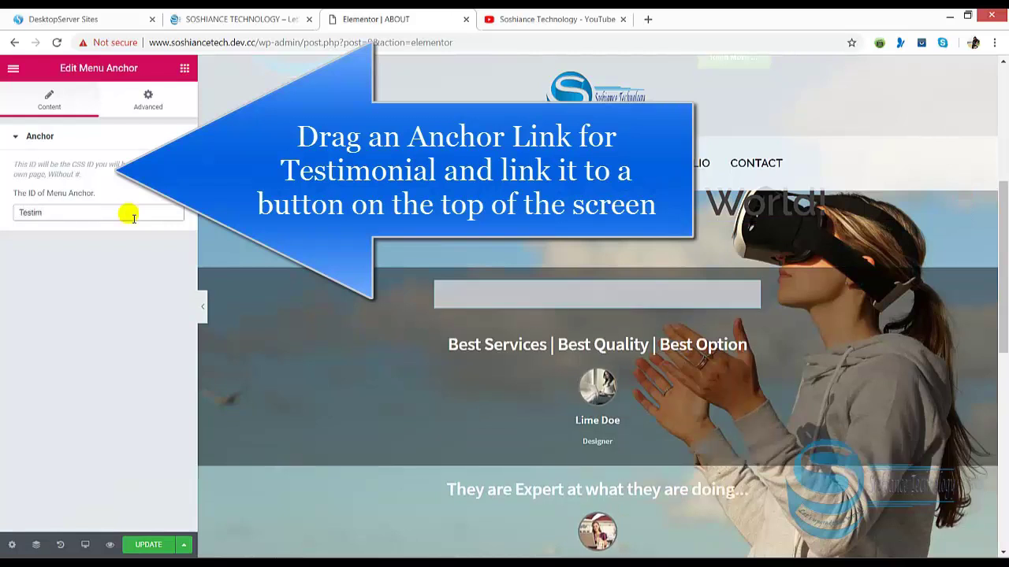
text(onial)
double_click(130, 213)
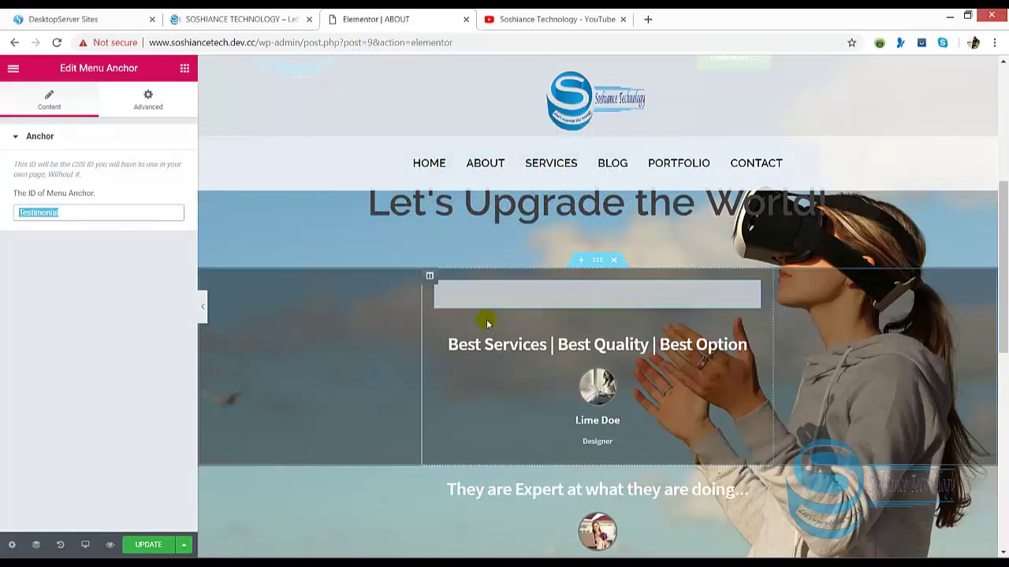
click(23, 214)
text(#)
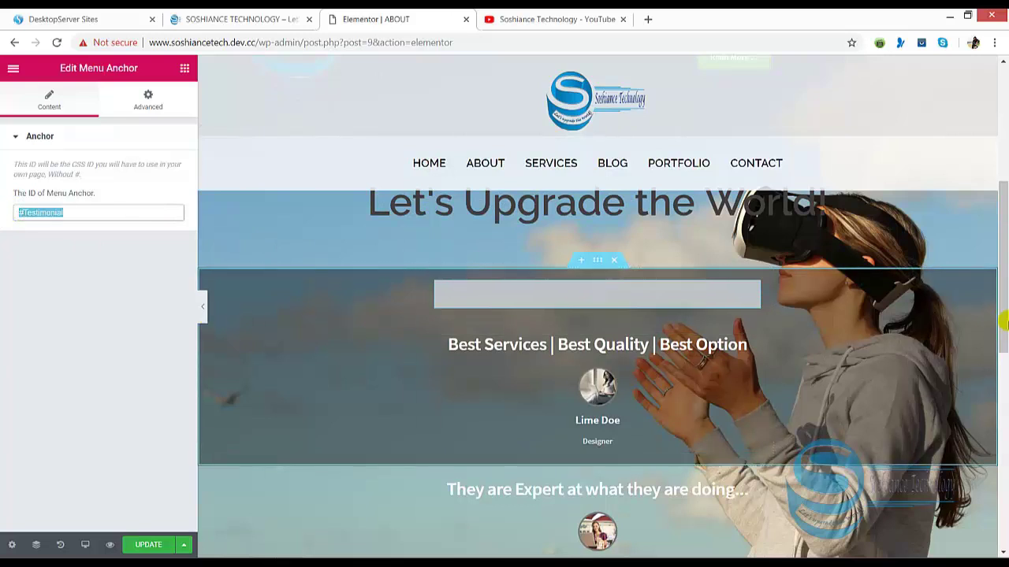
drag(1004, 321, 1001, 149)
click(166, 550)
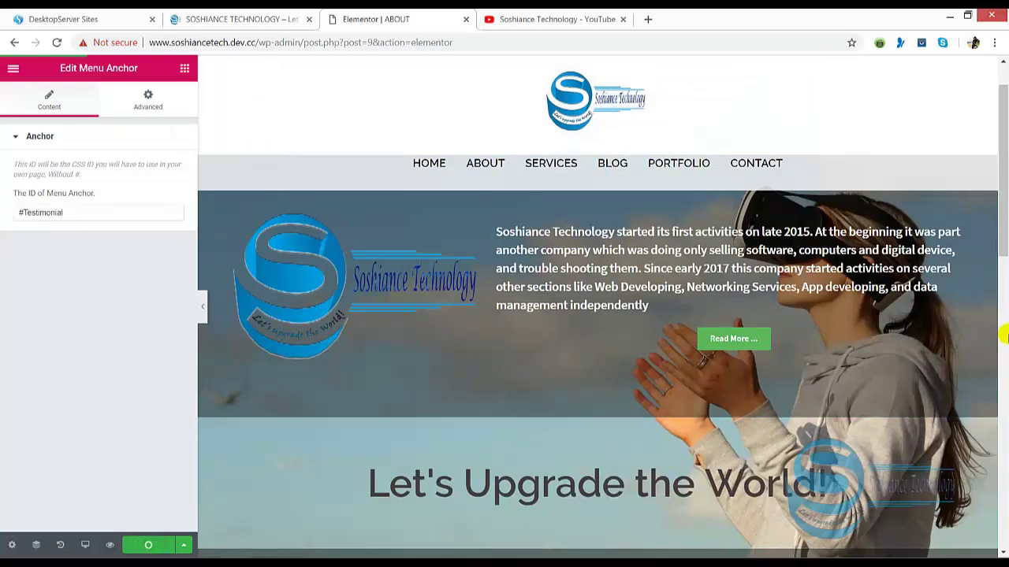
Step: Link the Read More button to #Testimonial and retype its label as 'See our Client View...'
scroll(852, 174, up, 1)
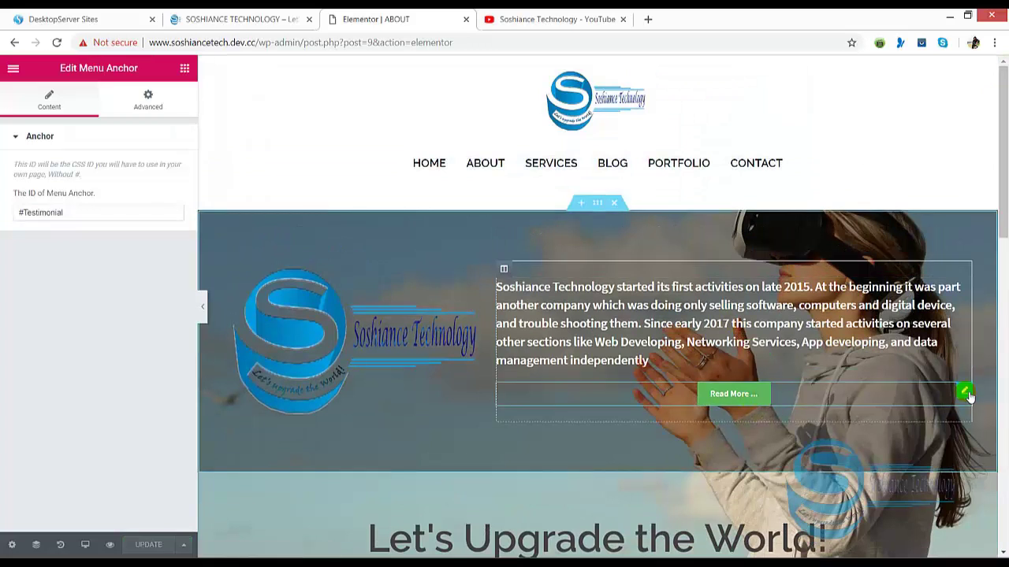
click(963, 390)
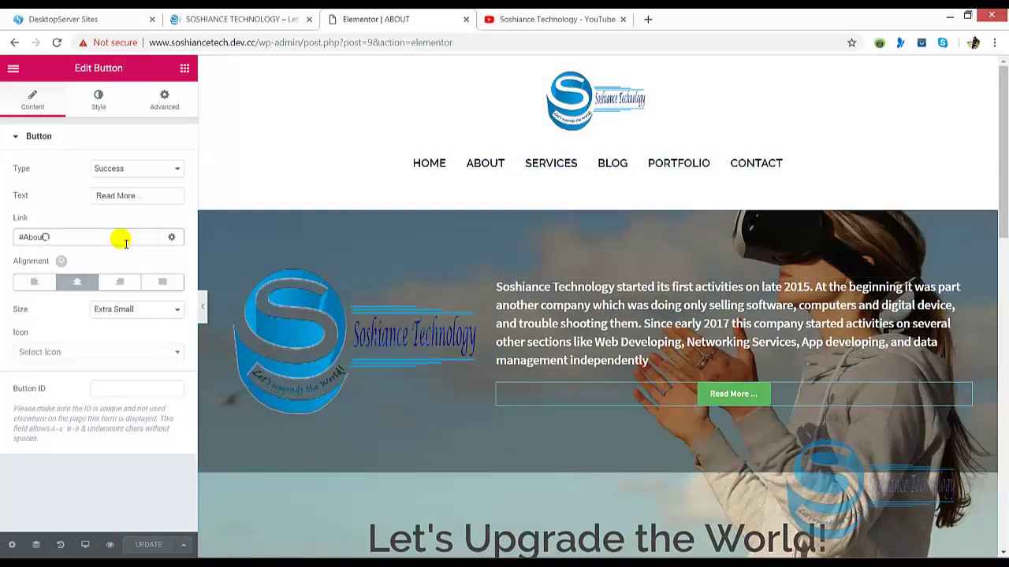
text(#Testimonial)
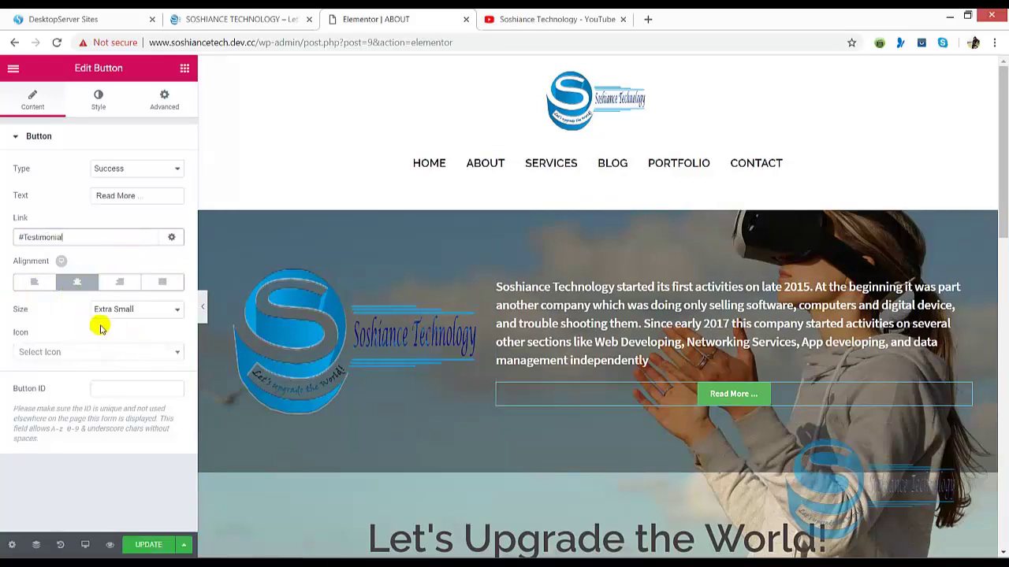
click(139, 201)
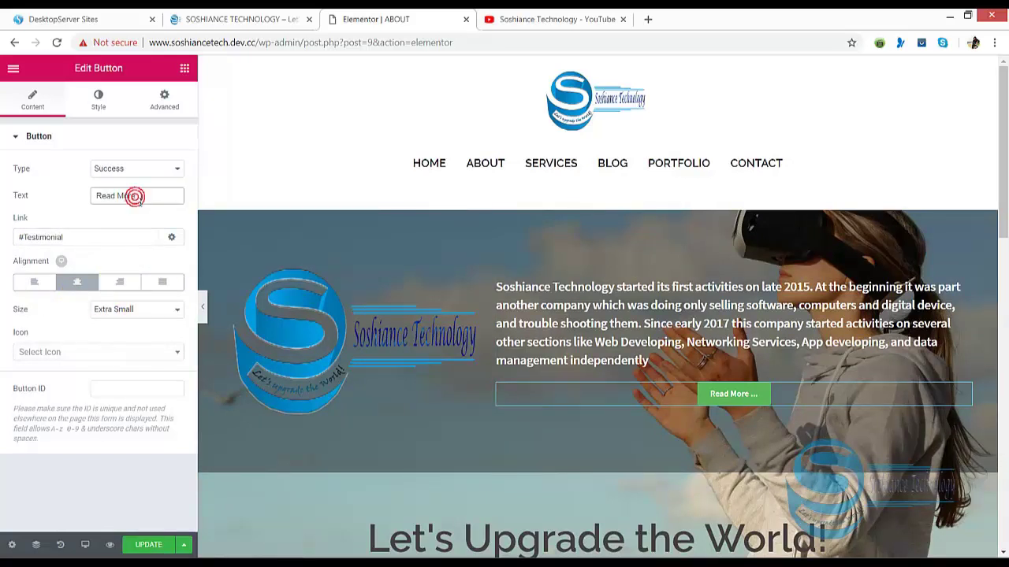
click(91, 244)
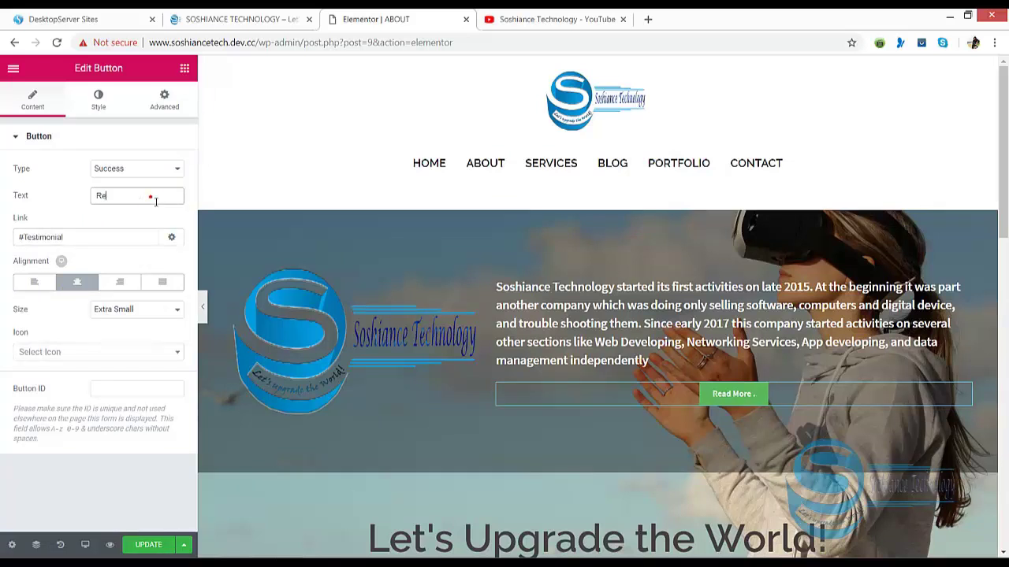
key(BackSpace)
key(BackSpace)
text(T)
key(BackSpace)
text(What)
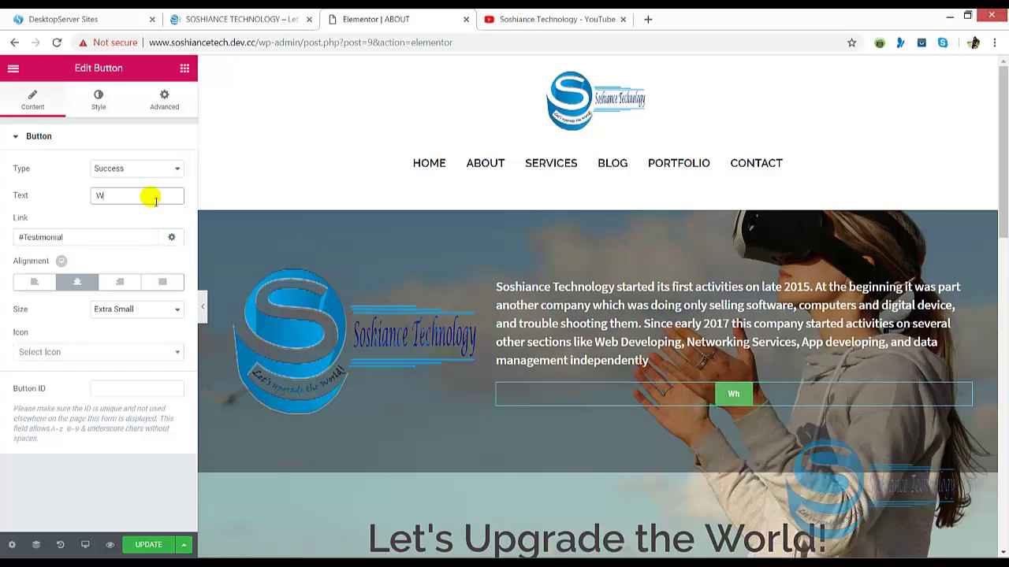
key(BackSpace)
text(See our Client View...)
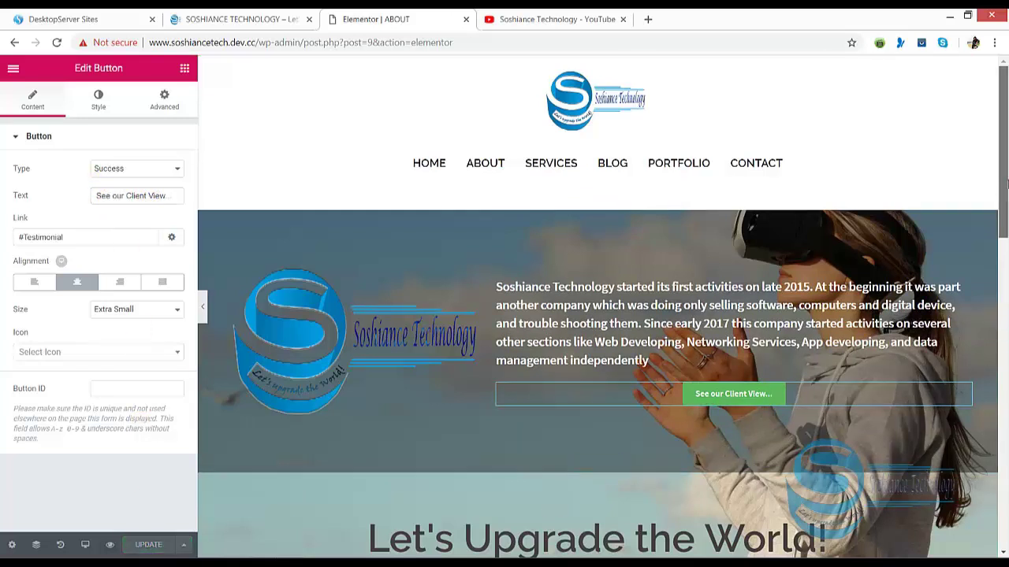
Step: Reselect the menu anchor's settings, then switch to the live homepage
drag(1003, 180, 1004, 312)
click(502, 259)
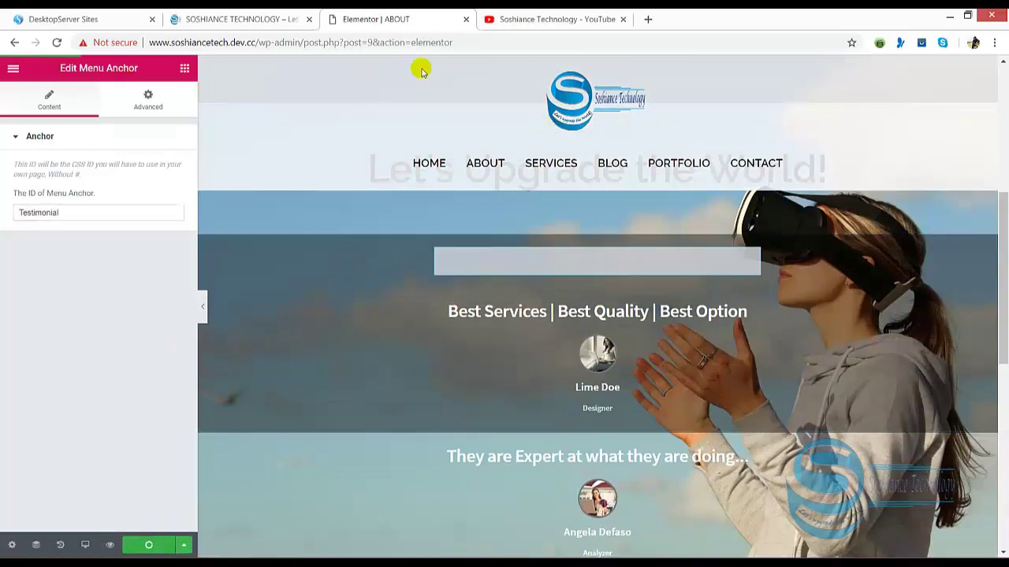
click(254, 11)
click(388, 188)
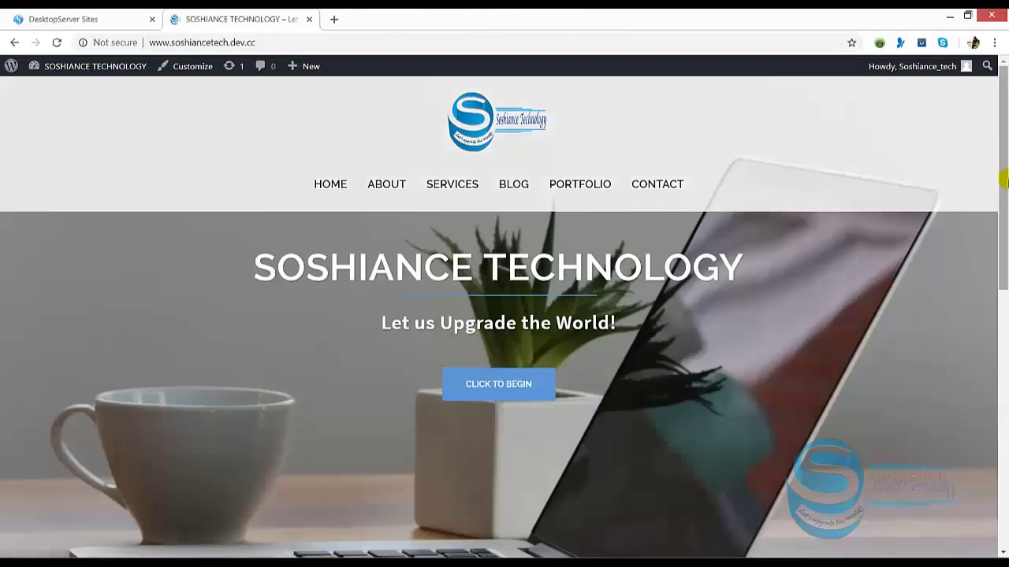
click(386, 185)
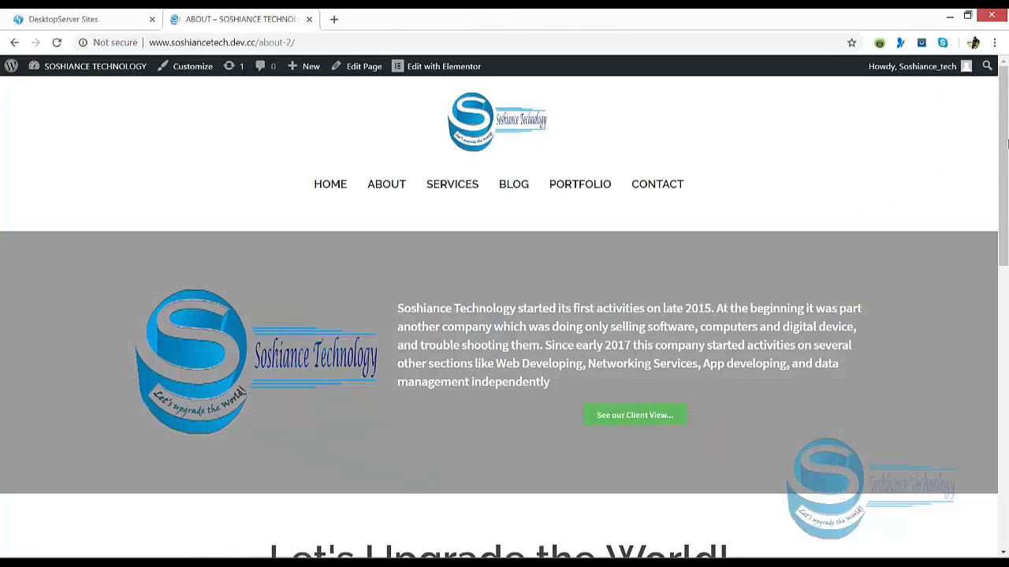
scroll(906, 268, down, 1)
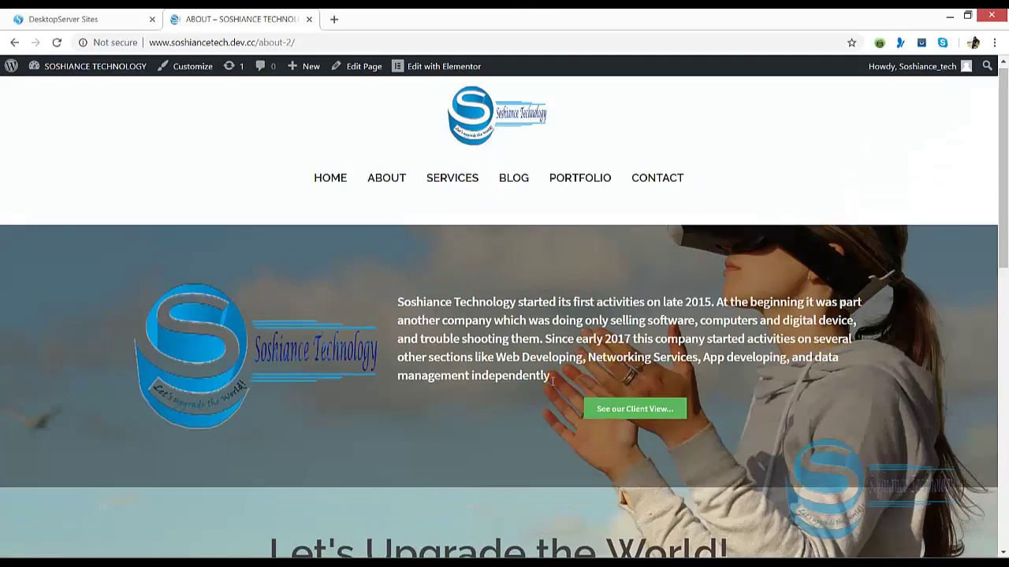
scroll(1004, 258, down, 4)
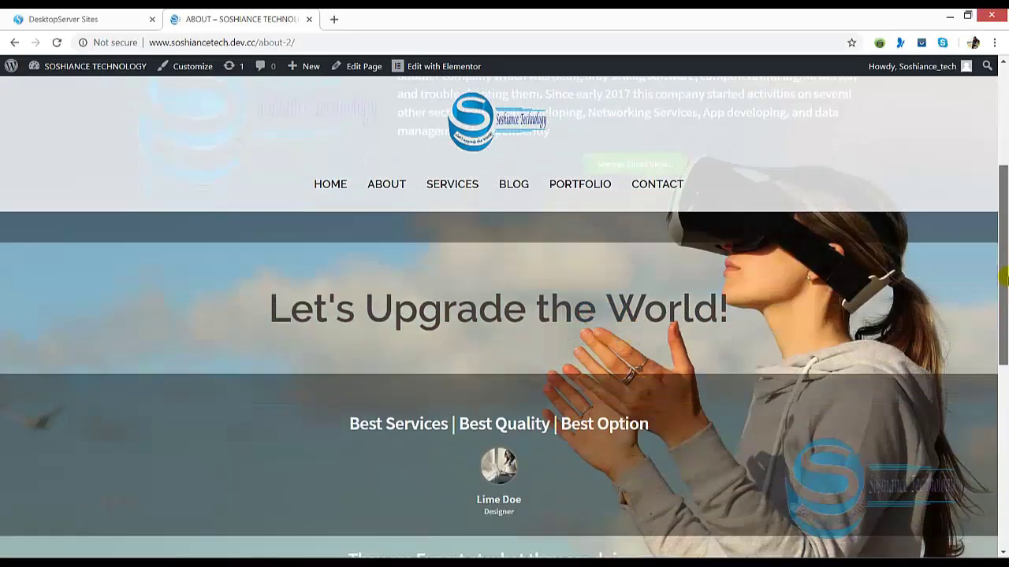
drag(1004, 307, 998, 162)
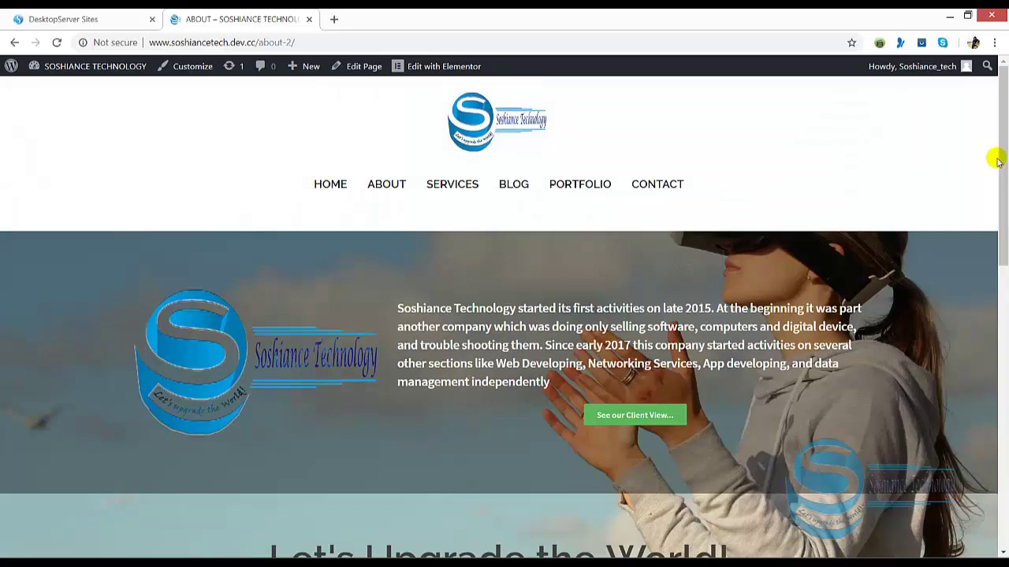
drag(1004, 292, 1002, 181)
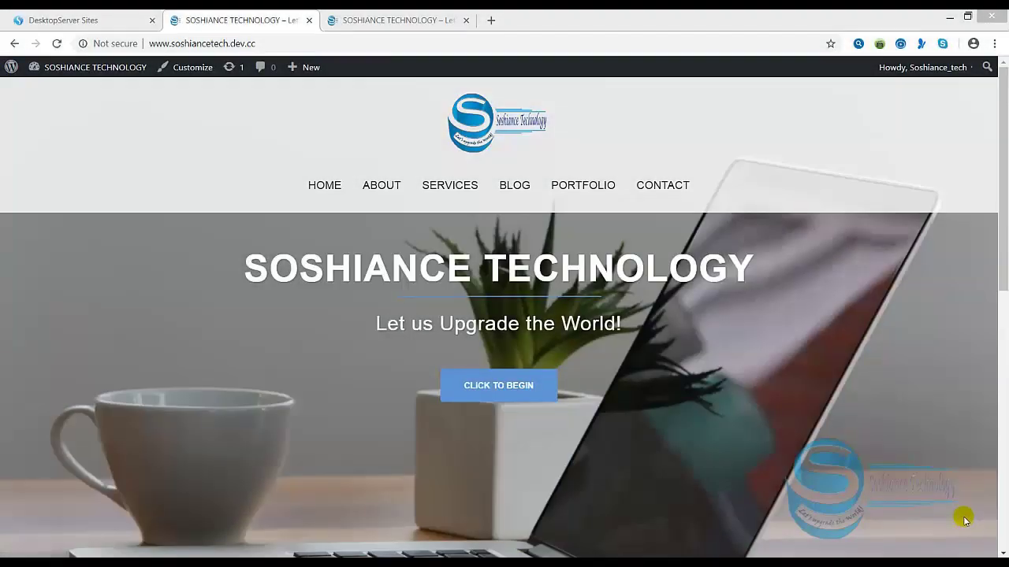
Step: Open Appearance > Editor from the dashboard and accept the warning to view Sydney's style.css
scroll(1004, 355, down, 10)
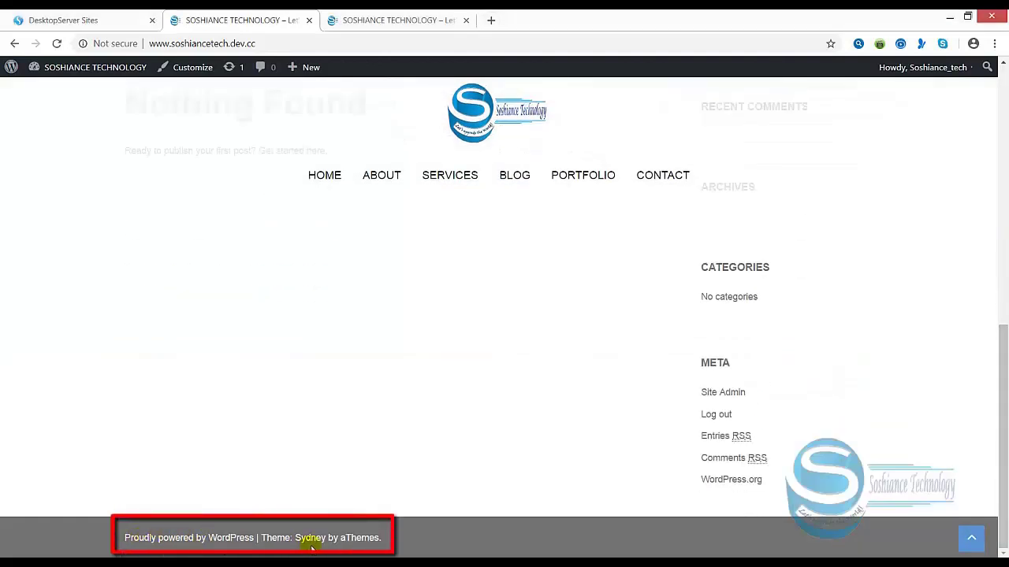
drag(1004, 441, 1003, 183)
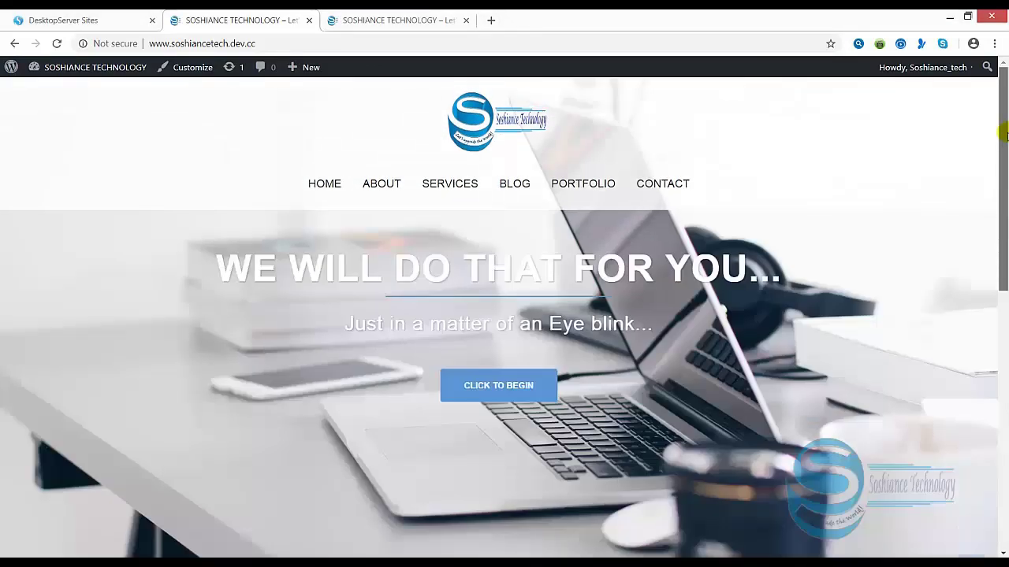
click(96, 70)
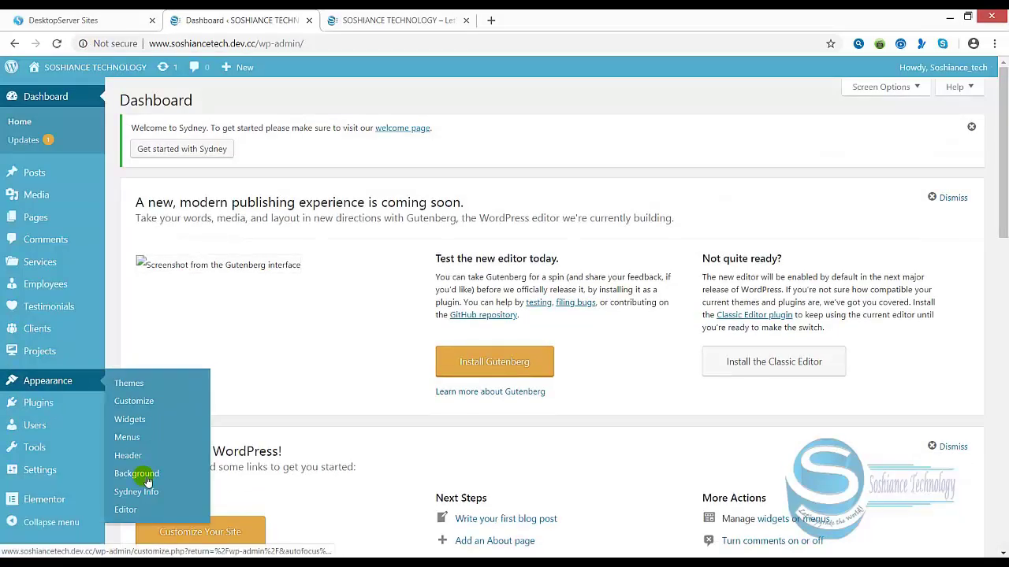
click(123, 510)
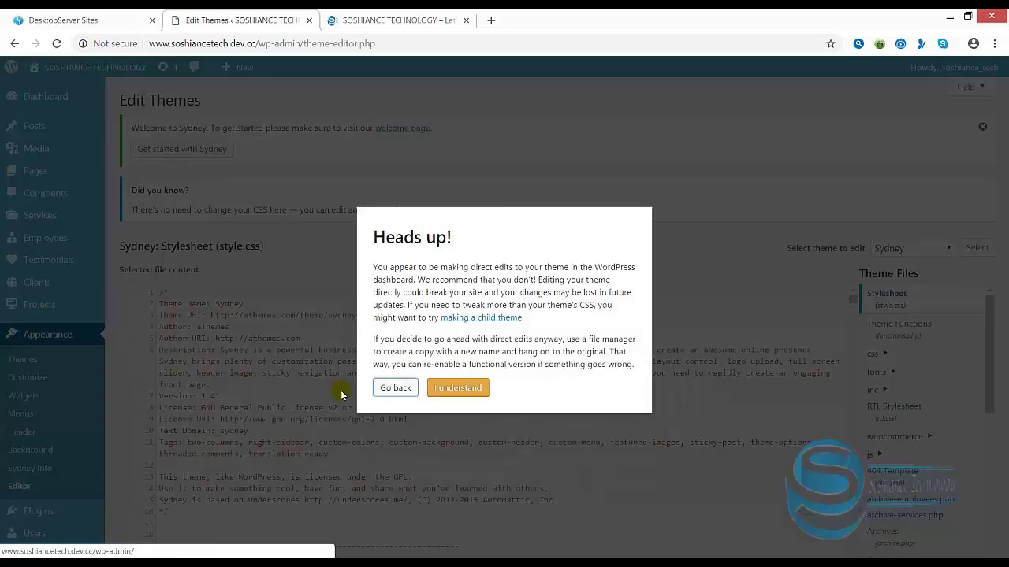
click(438, 388)
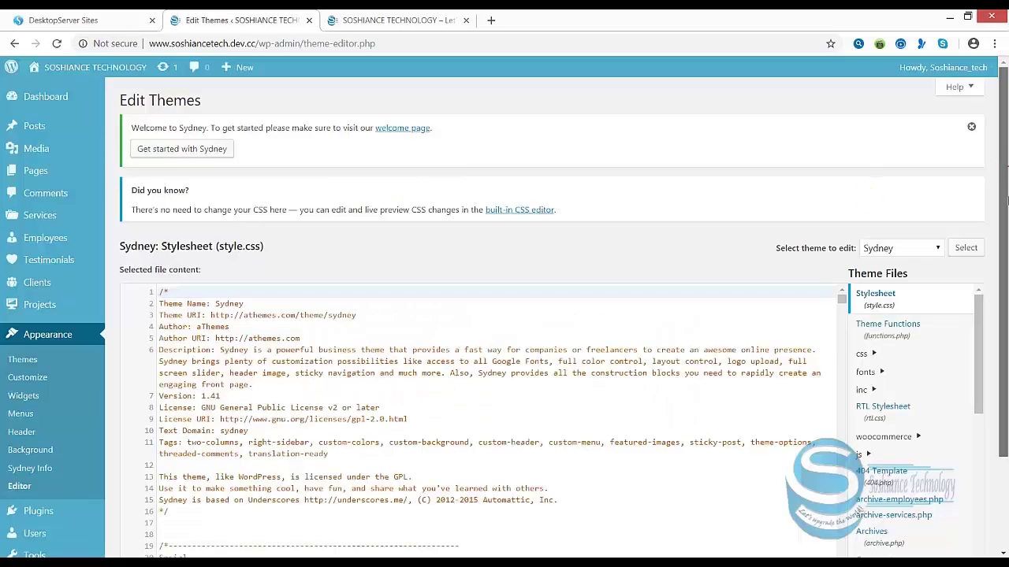
scroll(450, 387, down, 2)
click(876, 442)
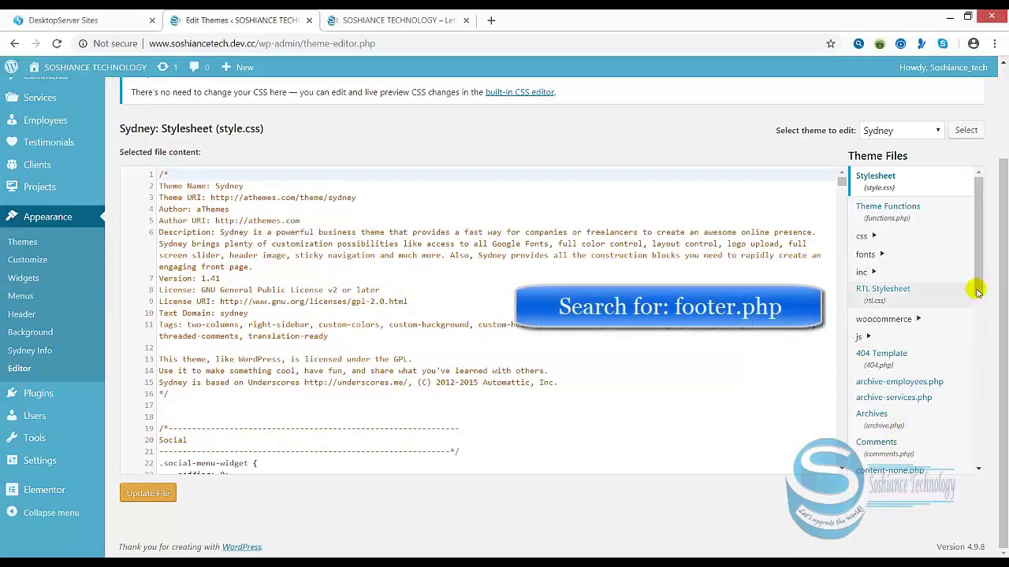
scroll(972, 288, down, 1)
Step: Open footer.php, find 'proudly', and select the WordPress and theme credit code
click(893, 285)
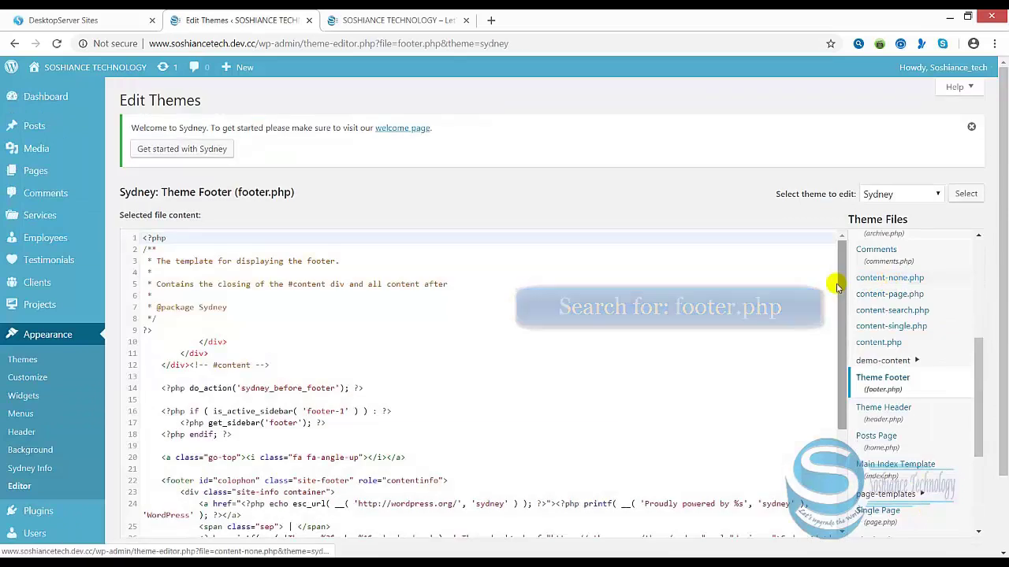
scroll(615, 335, down, 3)
click(196, 323)
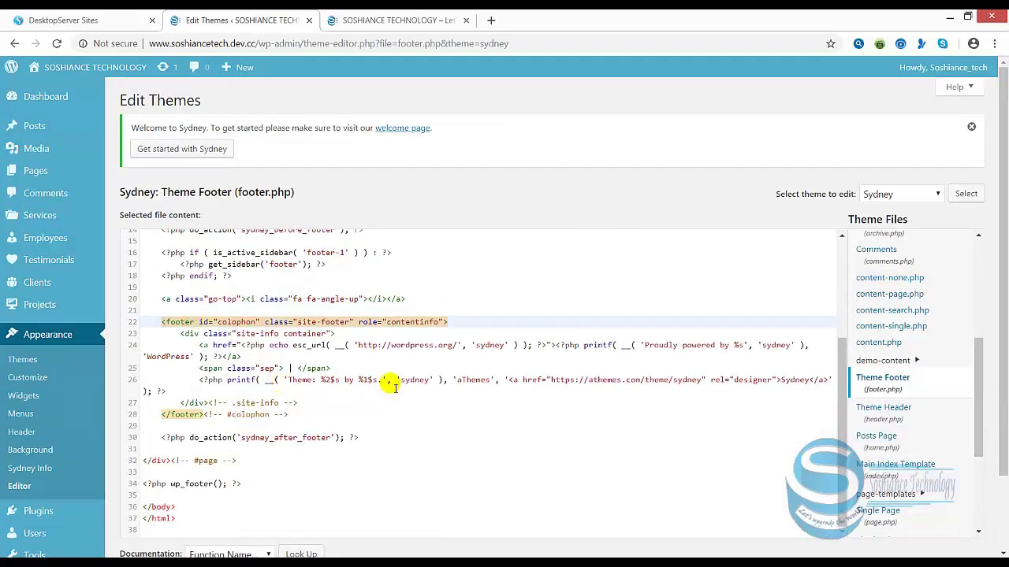
key(ctrl+f)
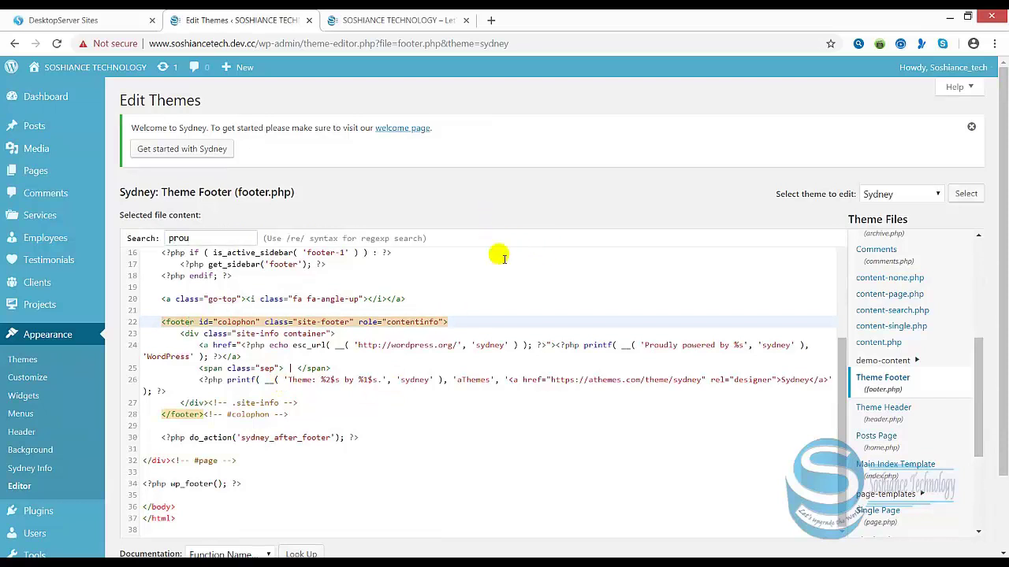
text(proudly)
key(Return)
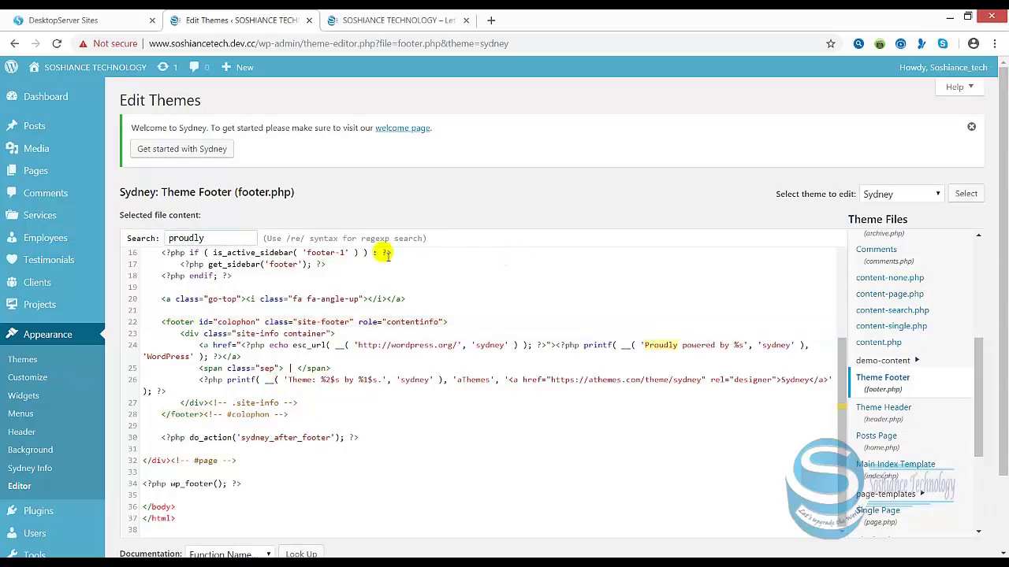
drag(641, 345, 741, 347)
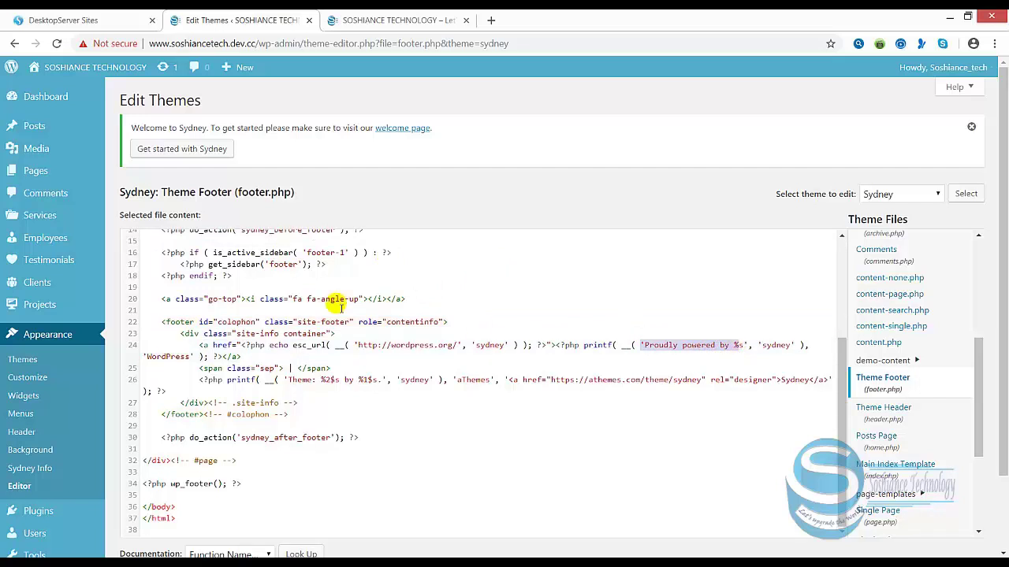
drag(201, 347, 828, 383)
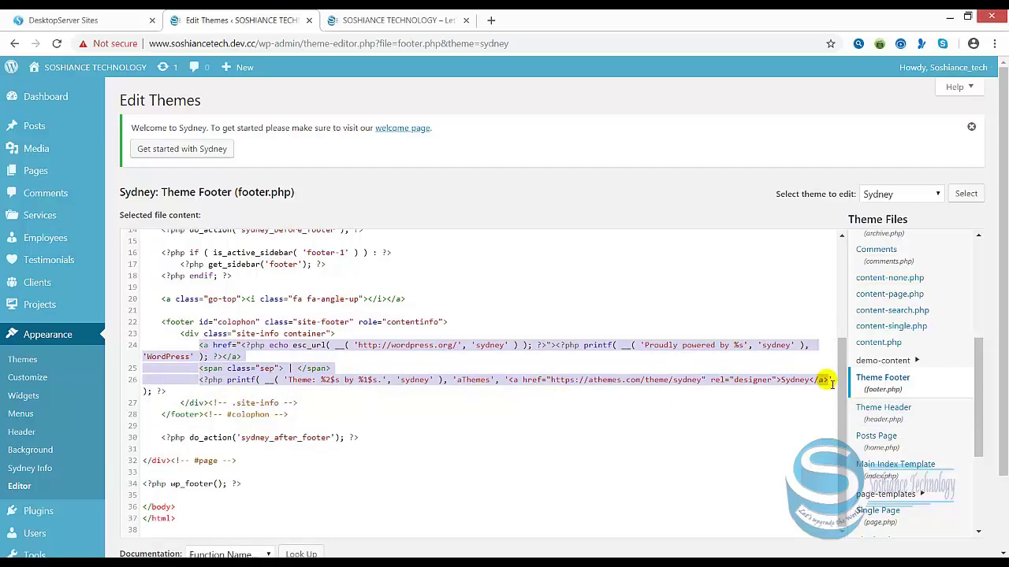
Step: Replace the credits with '@ 2018 | SOSHIANCE TECHNOLOGY' and save footer.php
key(BackSpace)
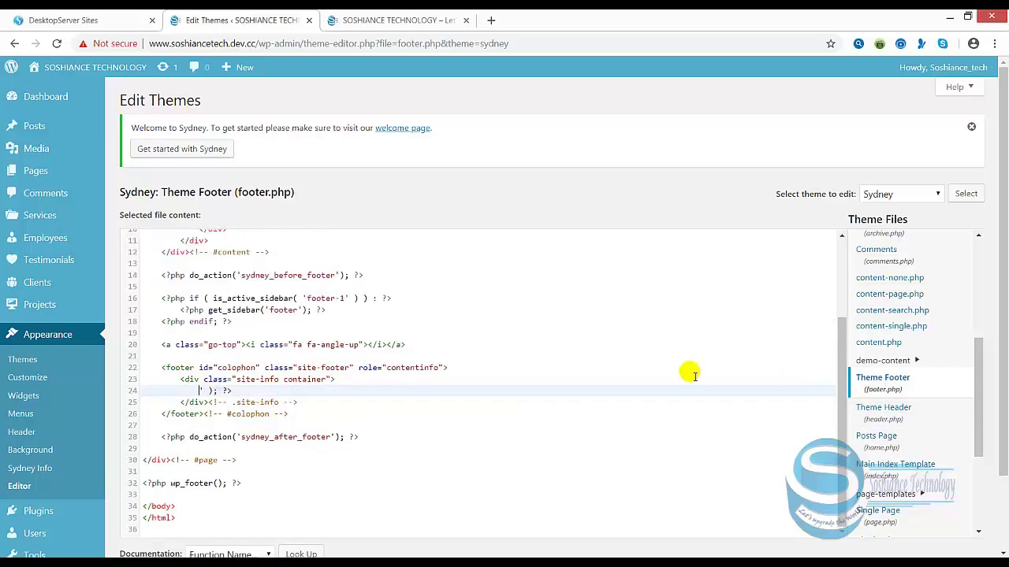
key(Delete)
key(Delete)
key(Delete)
key(Delete)
key(Delete)
key(Delete)
key(Delete)
text(@)
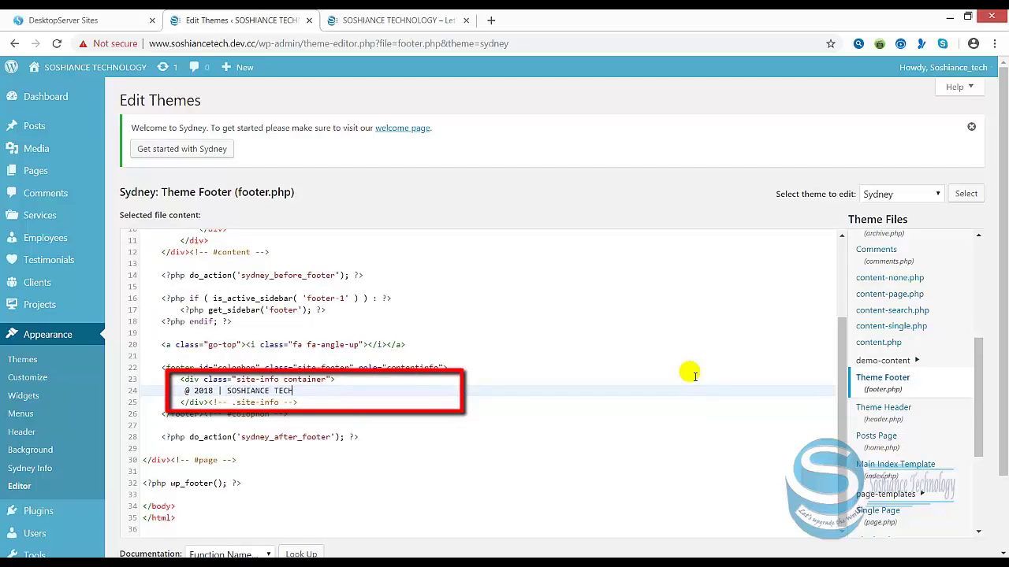
text(2018 | SOSHIANCE TECHNOLOGY | ALL RIGHTS RESERVED)
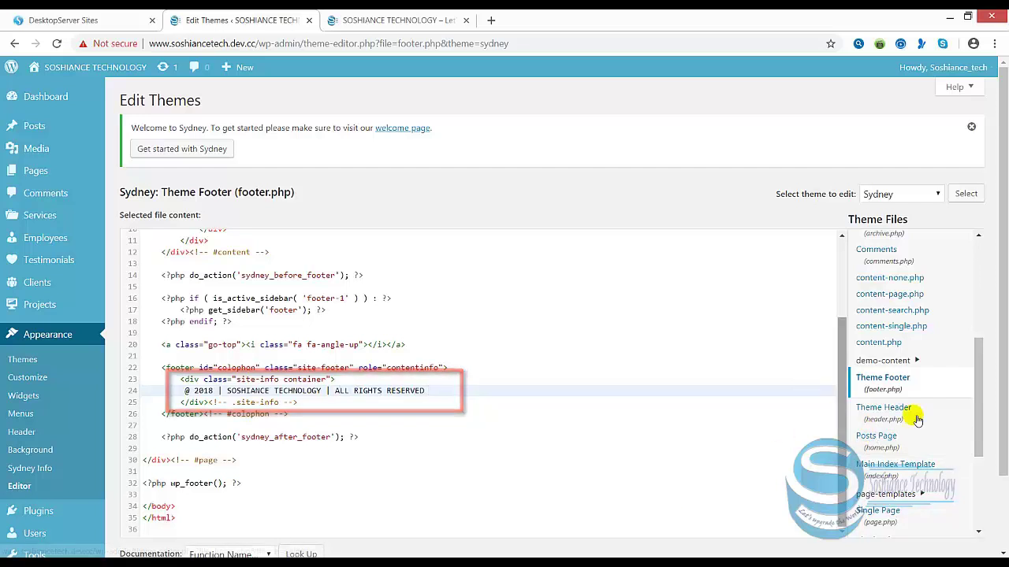
scroll(846, 402, up, 1)
scroll(846, 402, up, 3)
scroll(360, 518, down, 1)
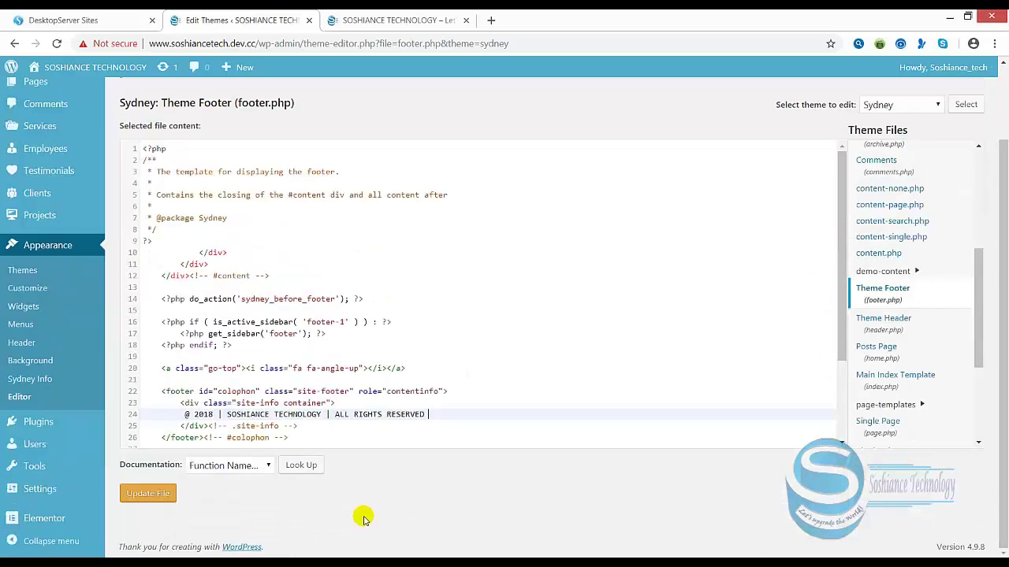
click(149, 494)
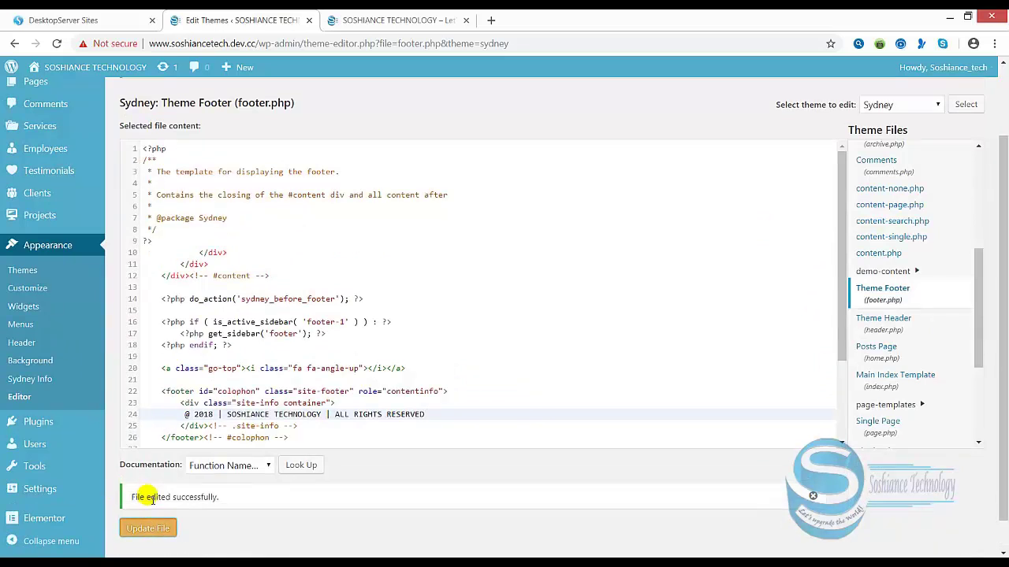
Step: Visit the live site and check the 2018 SOSHIANCE TECHNOLOGY footer line, then return to the top
click(49, 90)
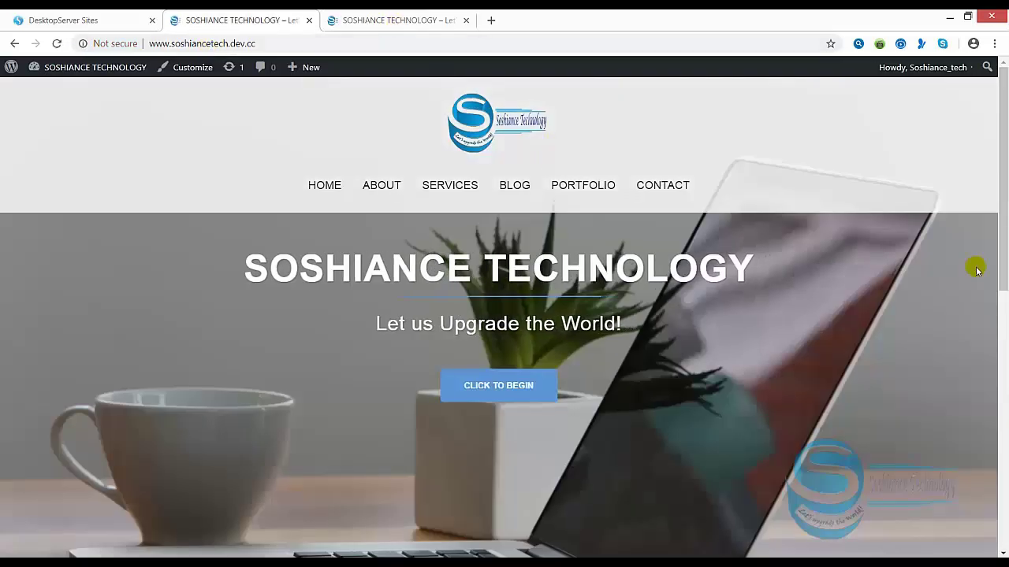
drag(1002, 272, 1005, 505)
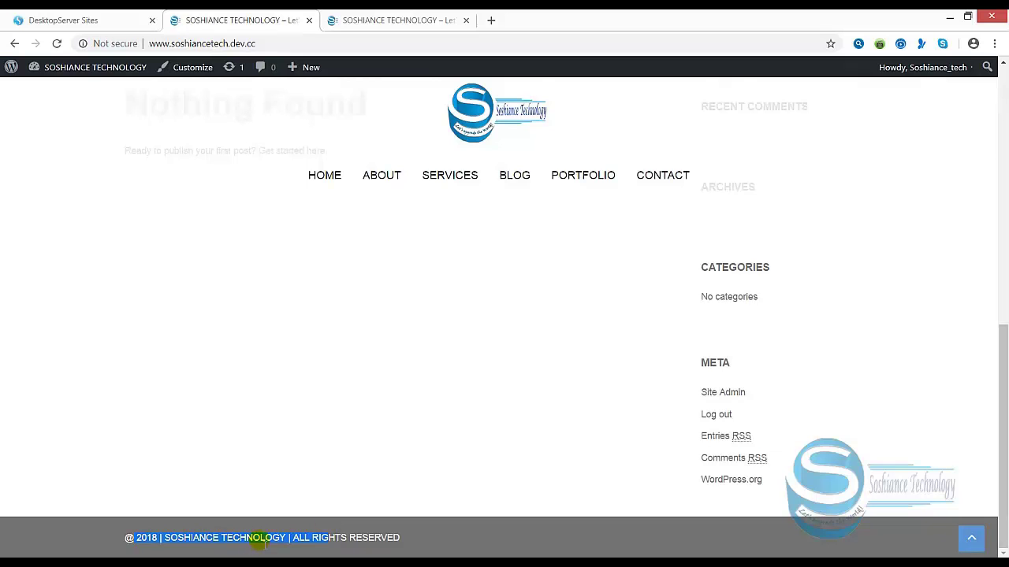
click(260, 538)
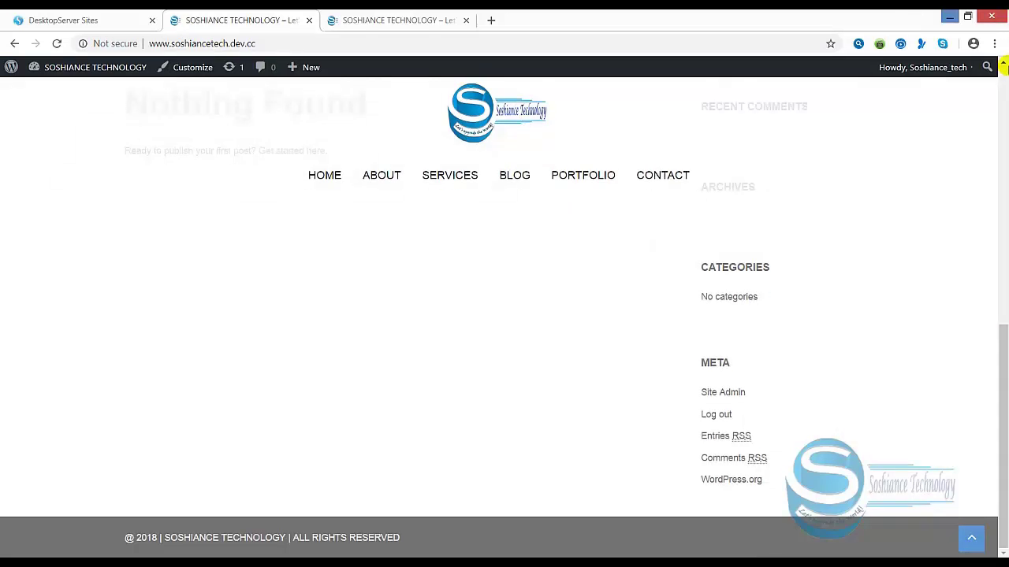
drag(1003, 473, 1004, 183)
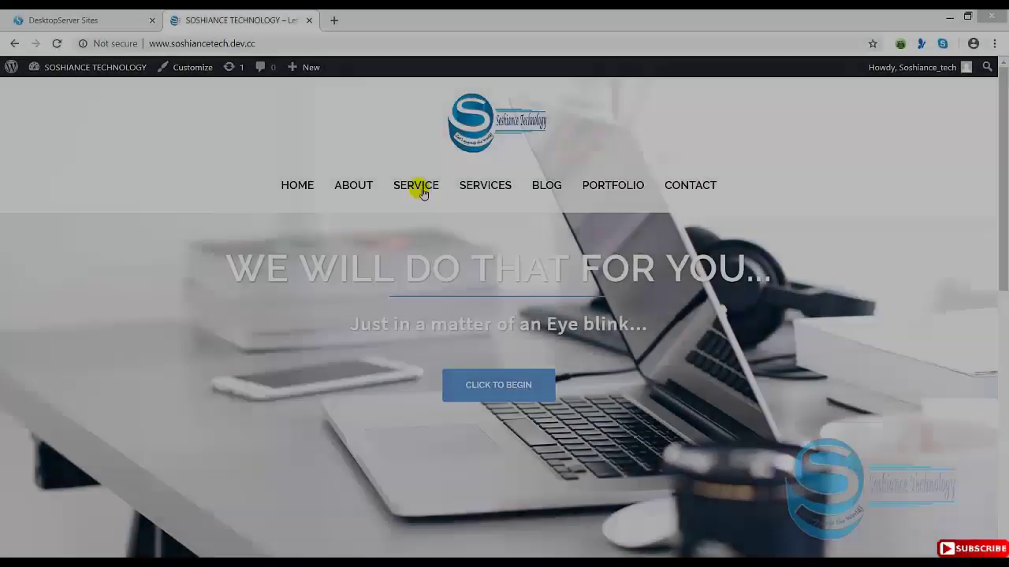
Step: Switch the SERVICE page to the Full width template, update it, and edit it with Elementor
click(419, 188)
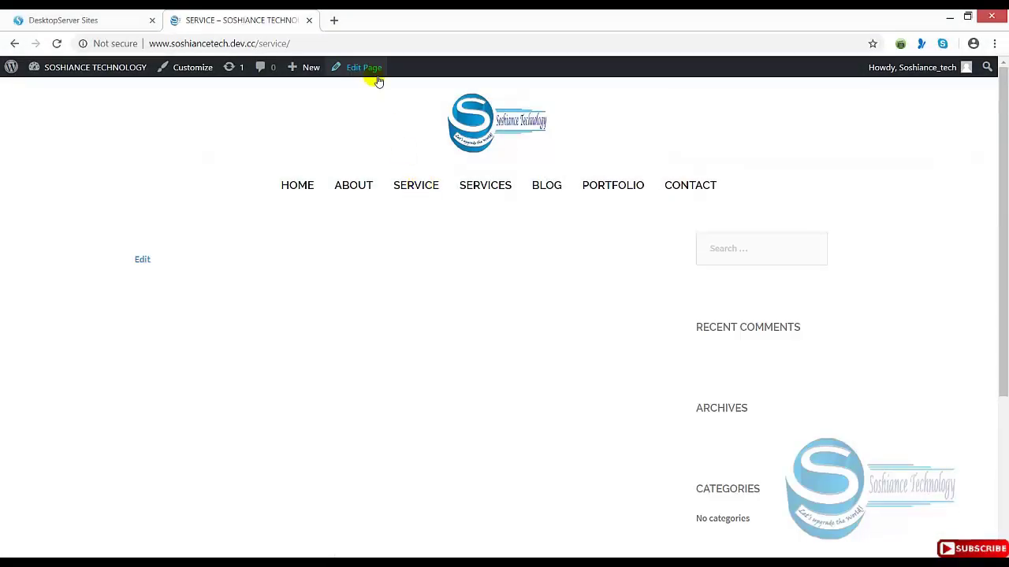
click(363, 68)
click(897, 455)
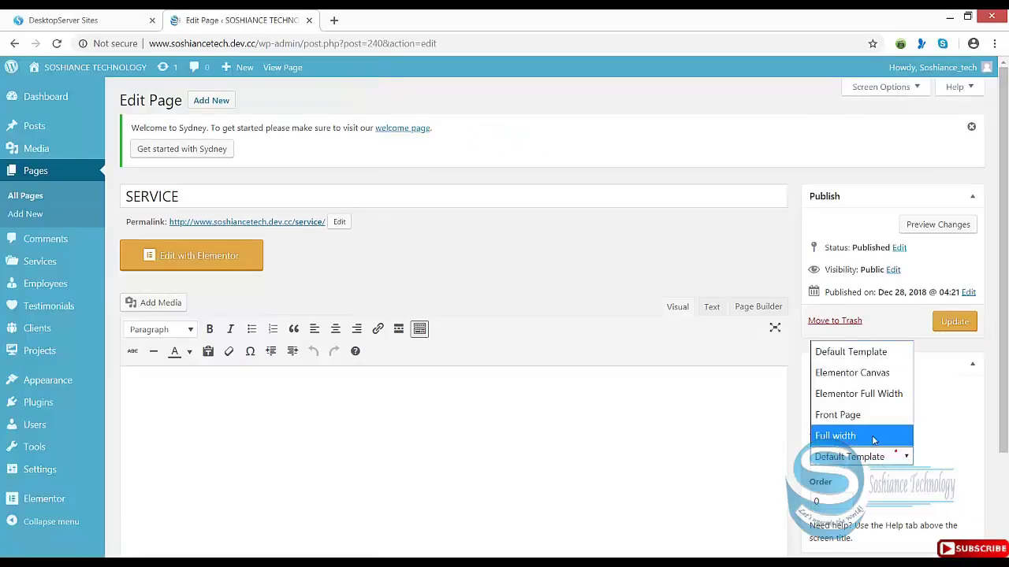
click(860, 434)
click(962, 320)
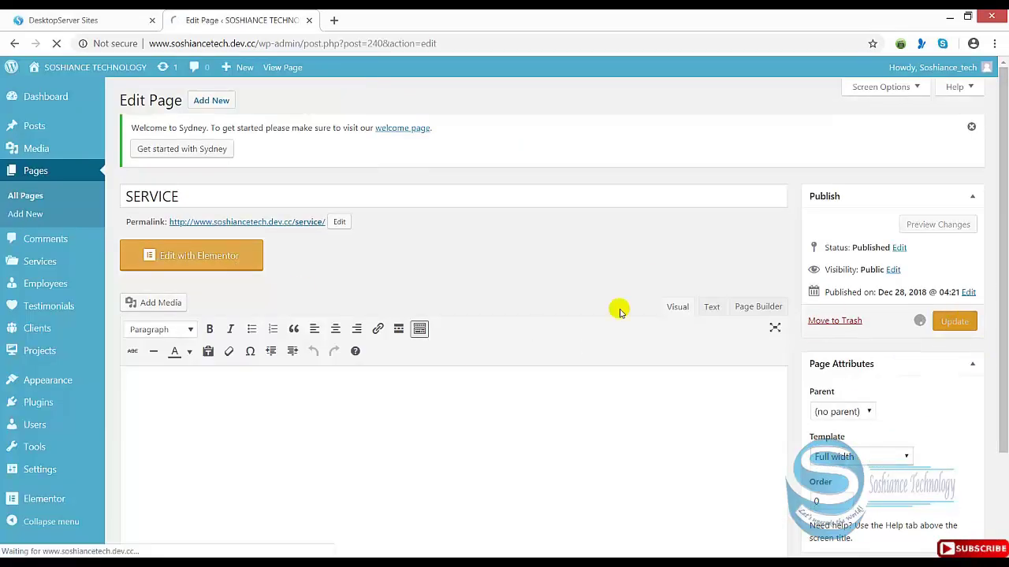
click(210, 300)
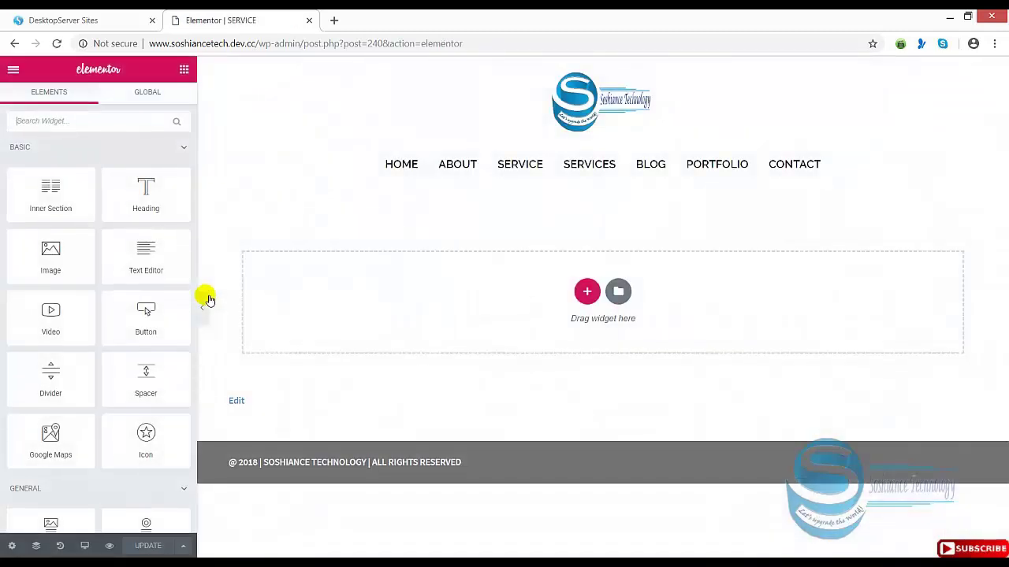
Step: Add a single-column section, stretched full width with boxed content and no column gap
click(588, 292)
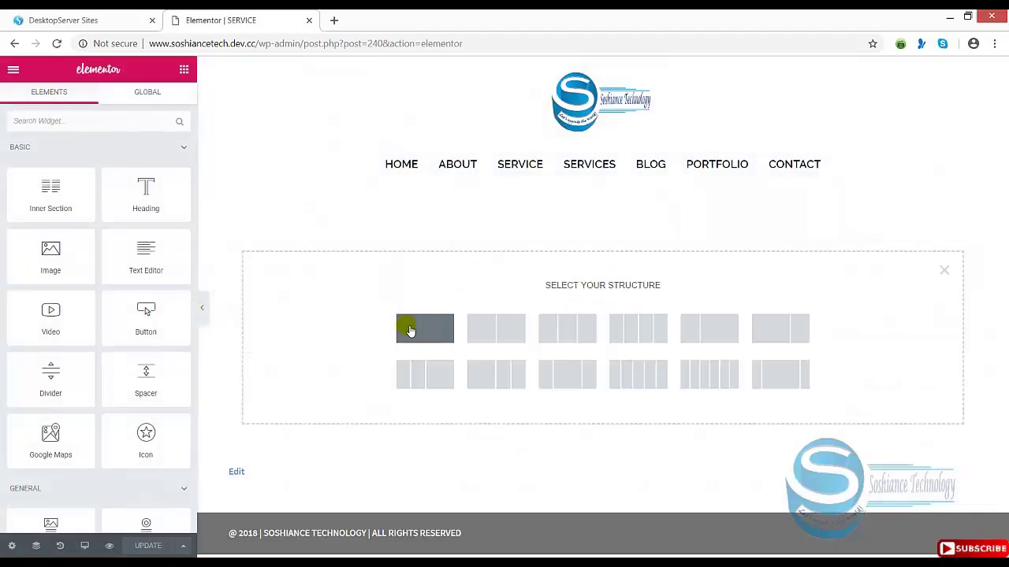
click(409, 328)
click(168, 167)
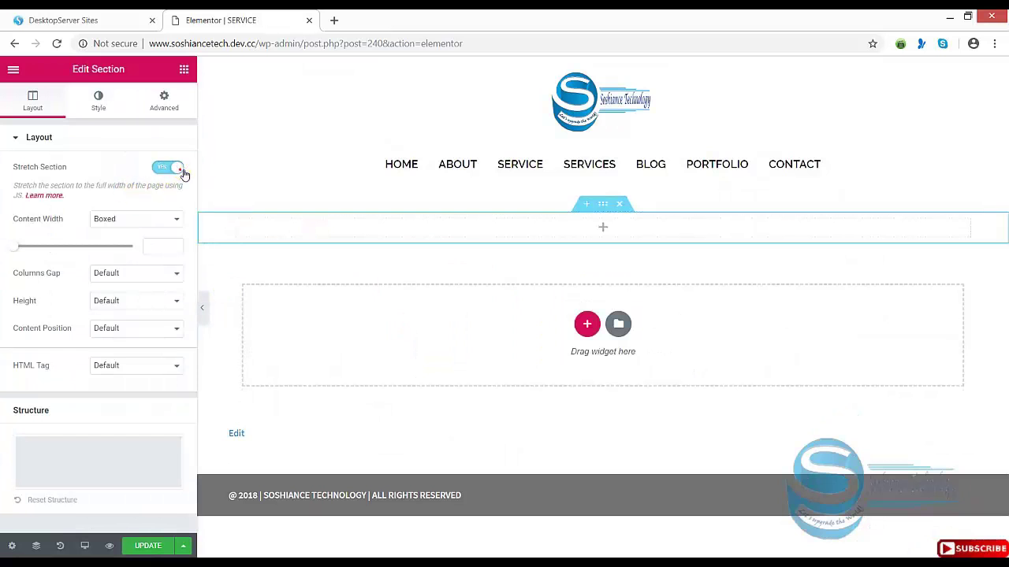
click(135, 219)
click(118, 234)
click(136, 274)
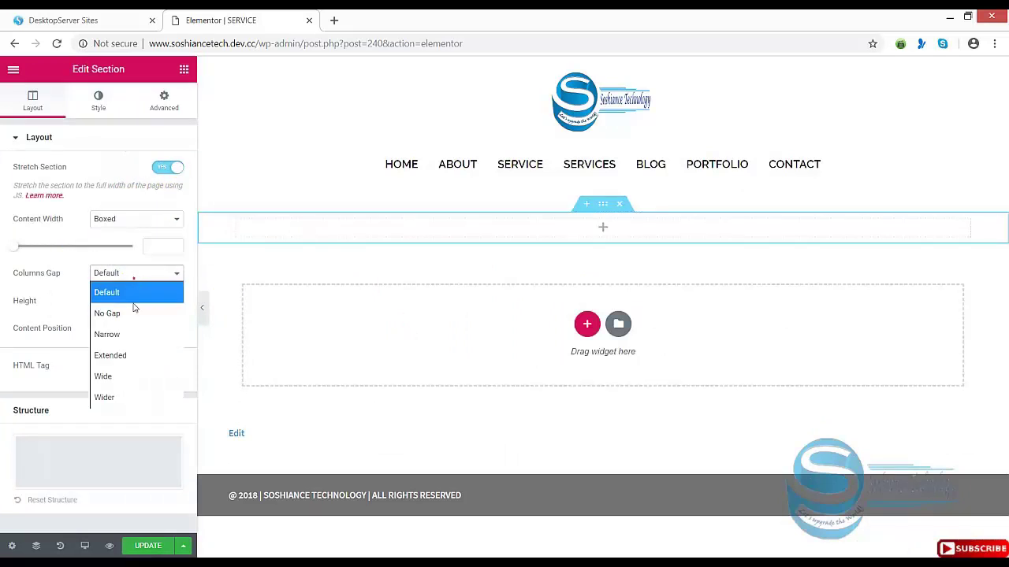
click(130, 311)
Step: Give the section a 300 px minimum height with column and content positions set to Middle
click(131, 305)
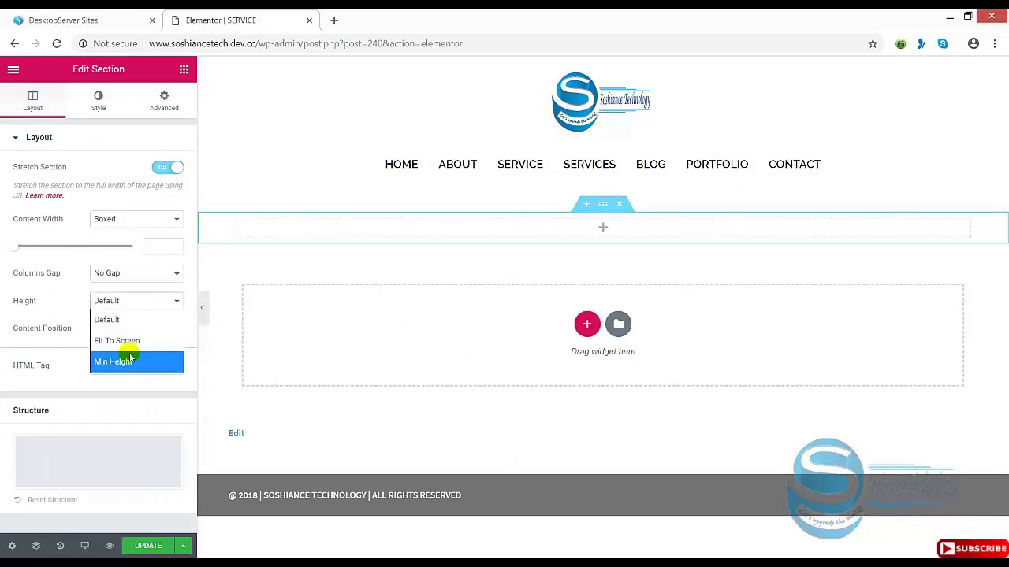
click(130, 360)
drag(169, 347, 158, 342)
text(300)
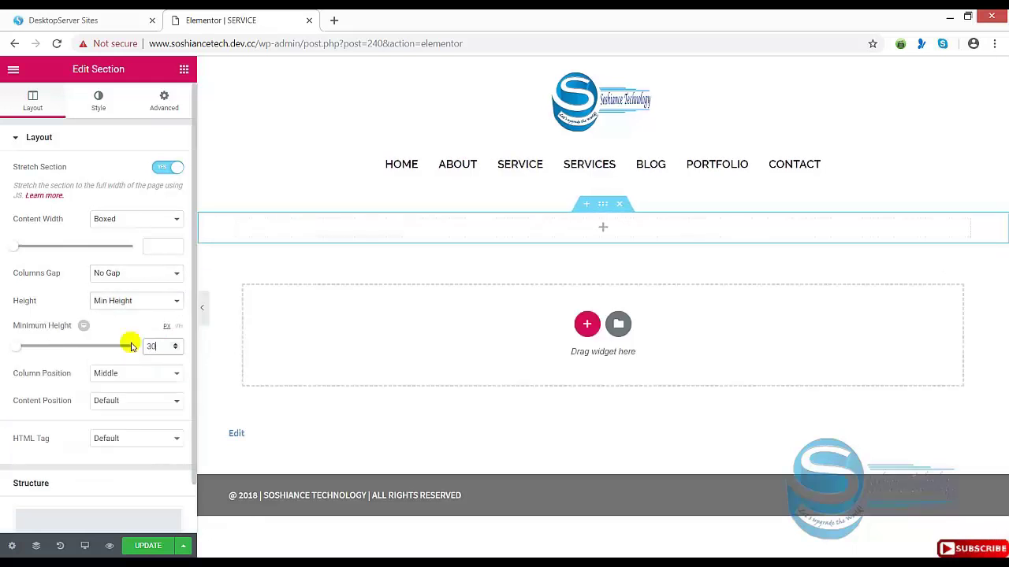
click(155, 378)
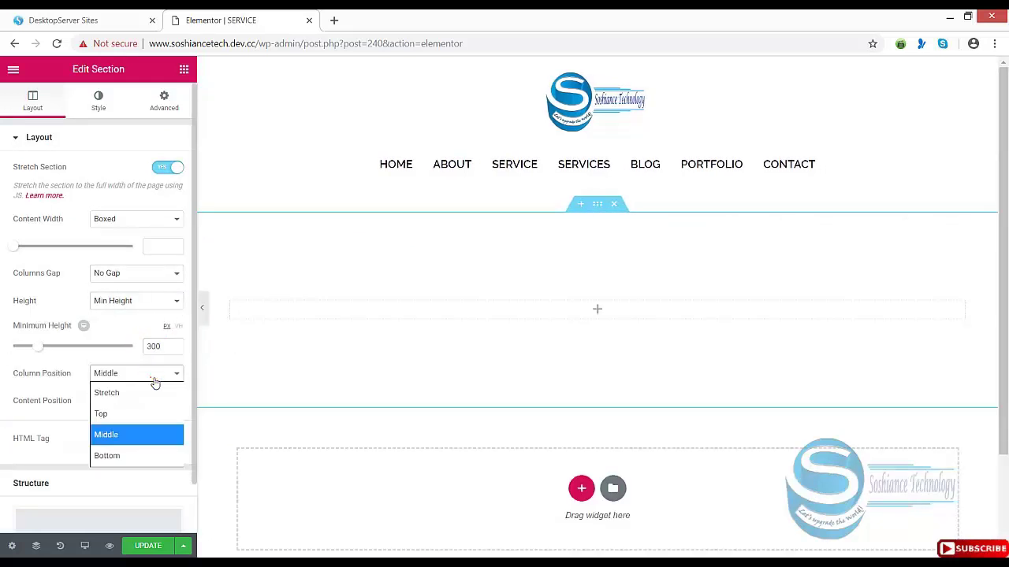
click(137, 433)
click(154, 403)
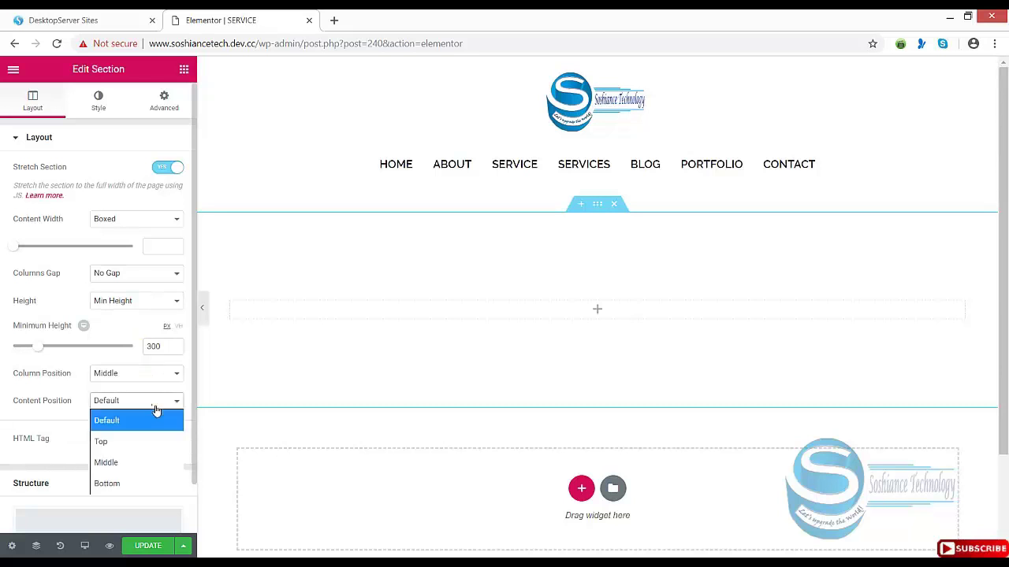
click(139, 462)
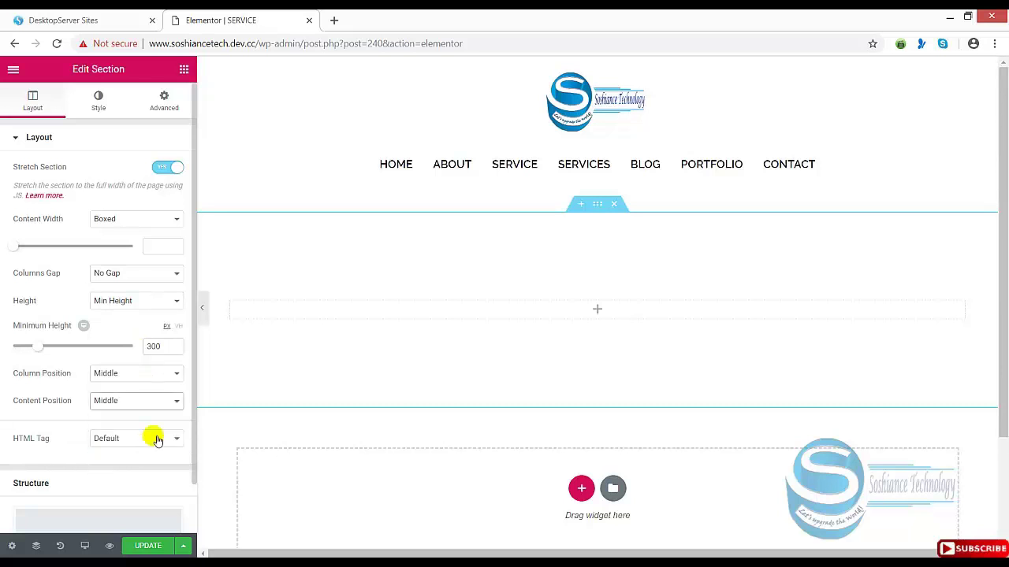
Step: Add a Heading widget and paste the two SERVICES paragraphs from the website text document as its title
click(99, 102)
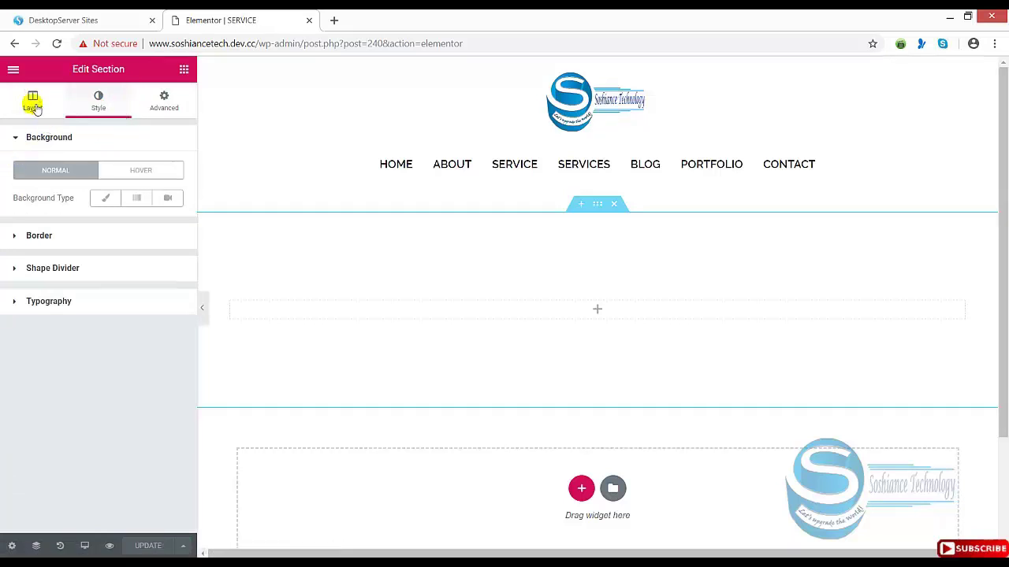
click(183, 70)
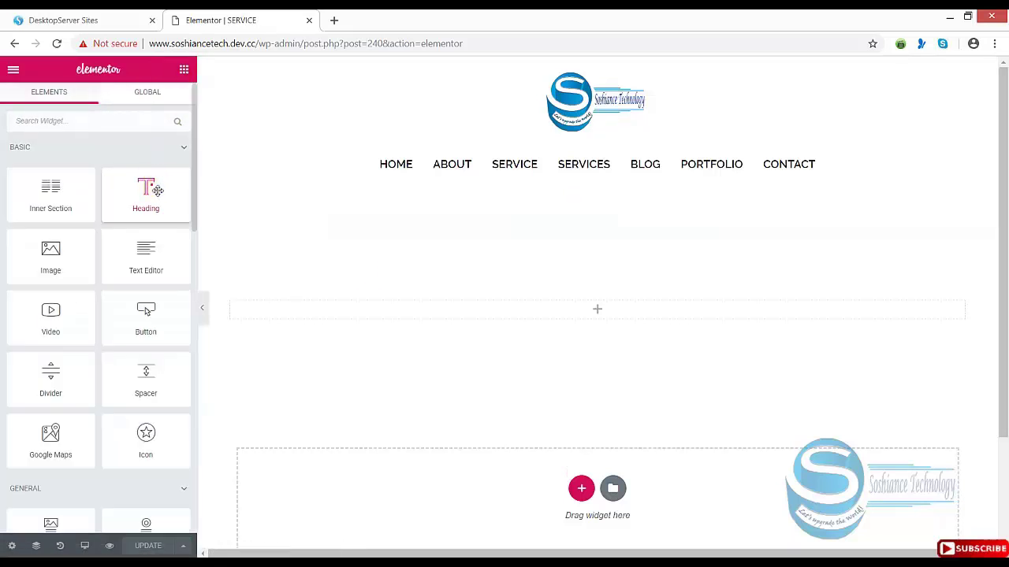
drag(158, 190, 573, 309)
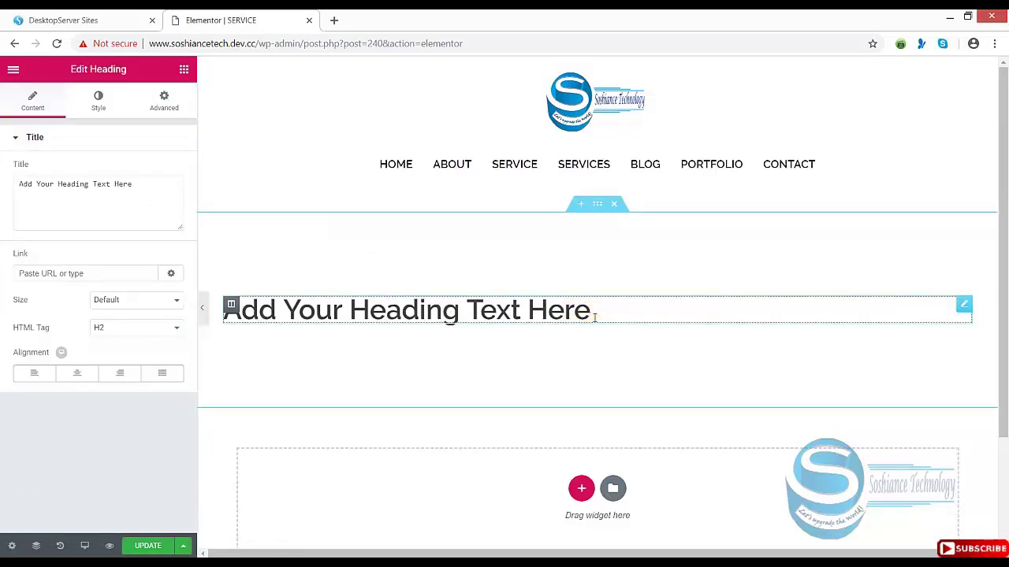
triple_click(110, 222)
text(W)
key(BackSpace)
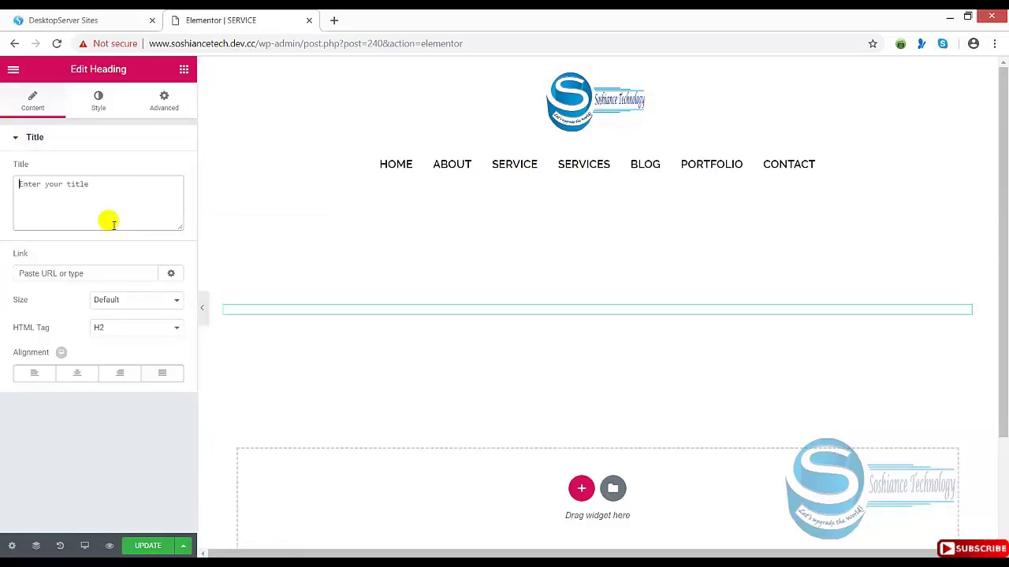
key(alt+Tab)
drag(294, 151, 670, 175)
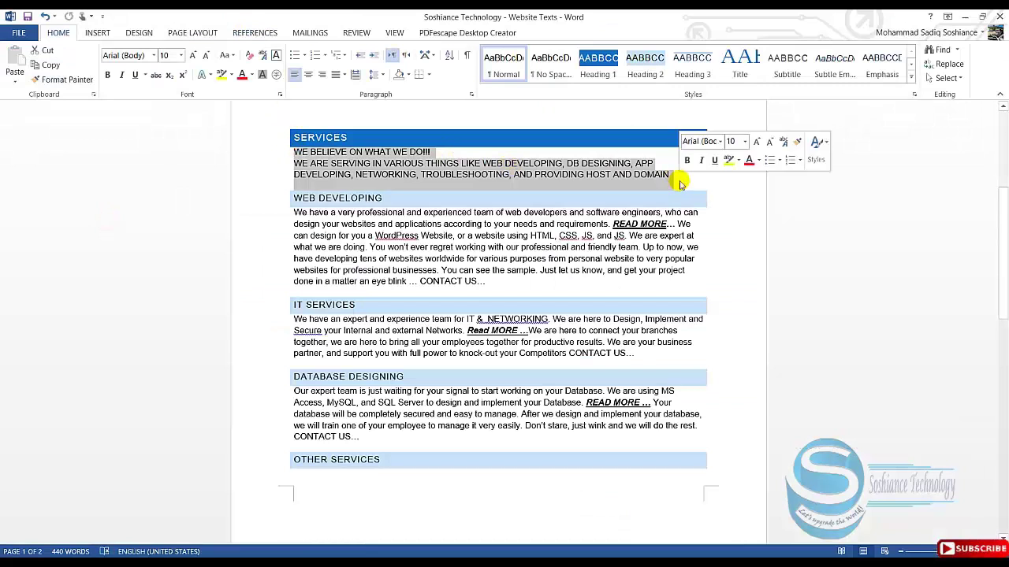
key(ctrl+c)
key(alt+Tab)
click(69, 199)
key(ctrl+v)
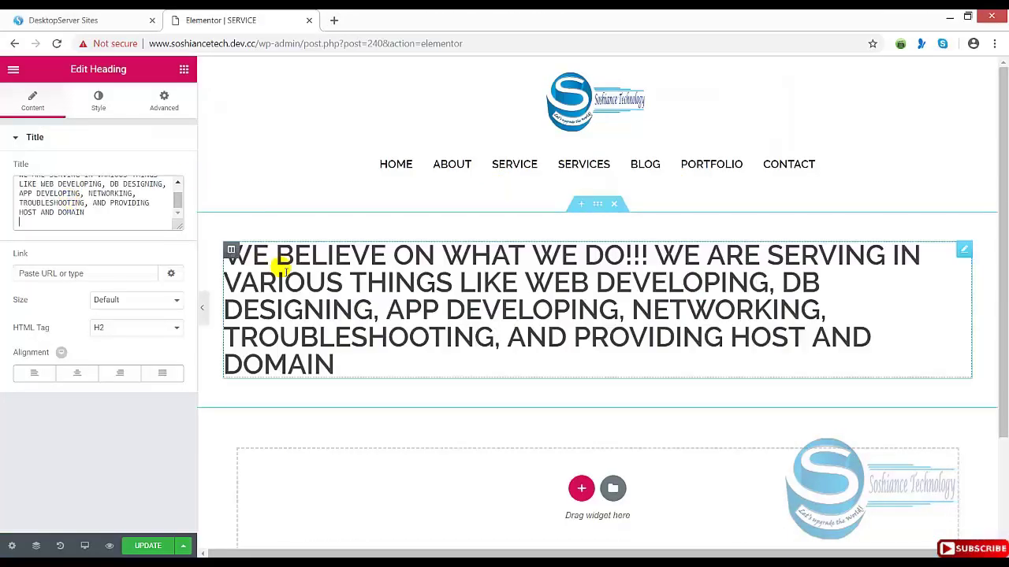
Step: Add a period to the heading text and center-align it
click(507, 361)
text(...)
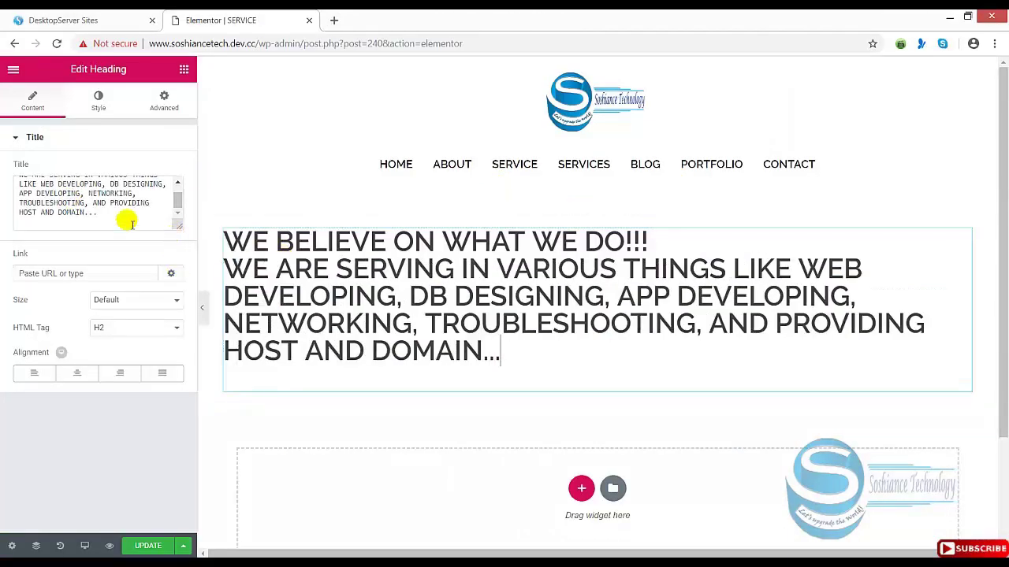
click(131, 225)
key(ctrl+a)
click(77, 373)
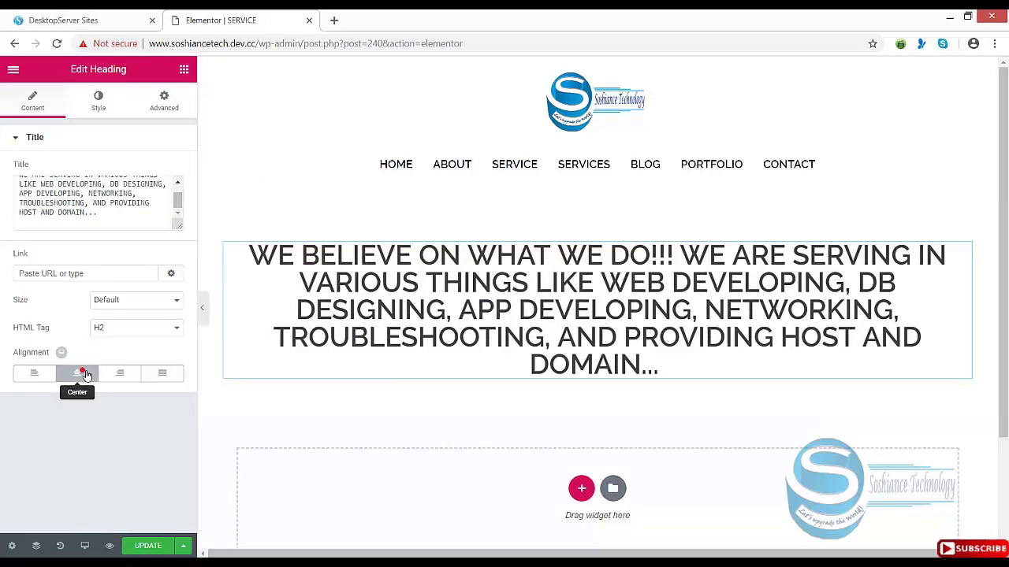
click(157, 374)
click(79, 373)
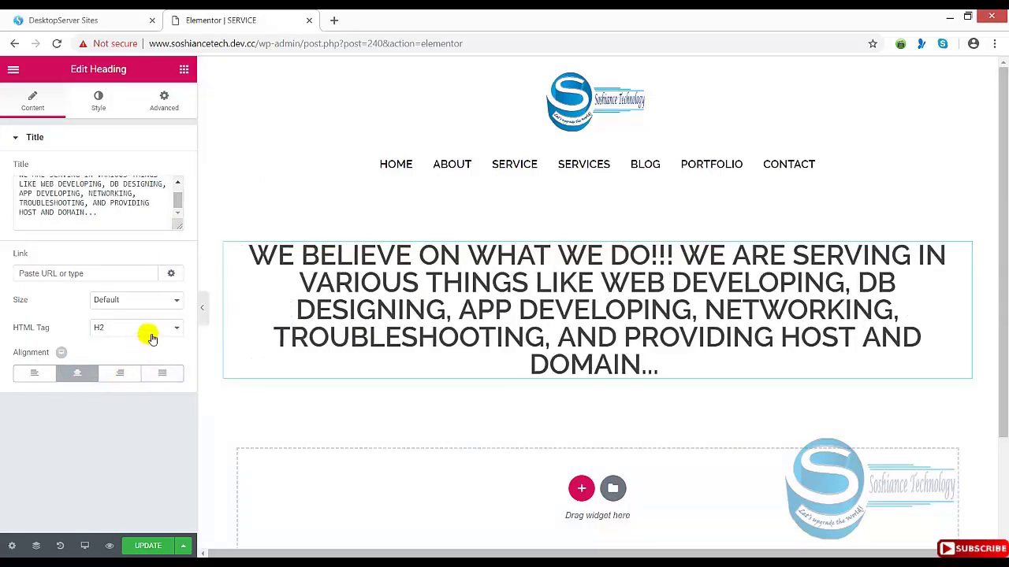
Step: Set the heading size to Large and its link to #
click(150, 301)
click(154, 383)
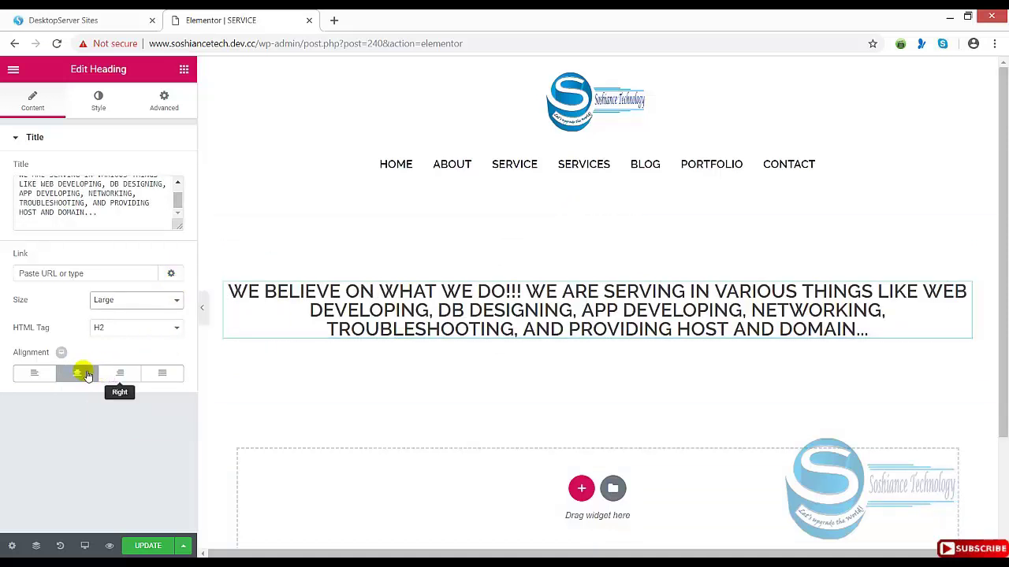
click(170, 274)
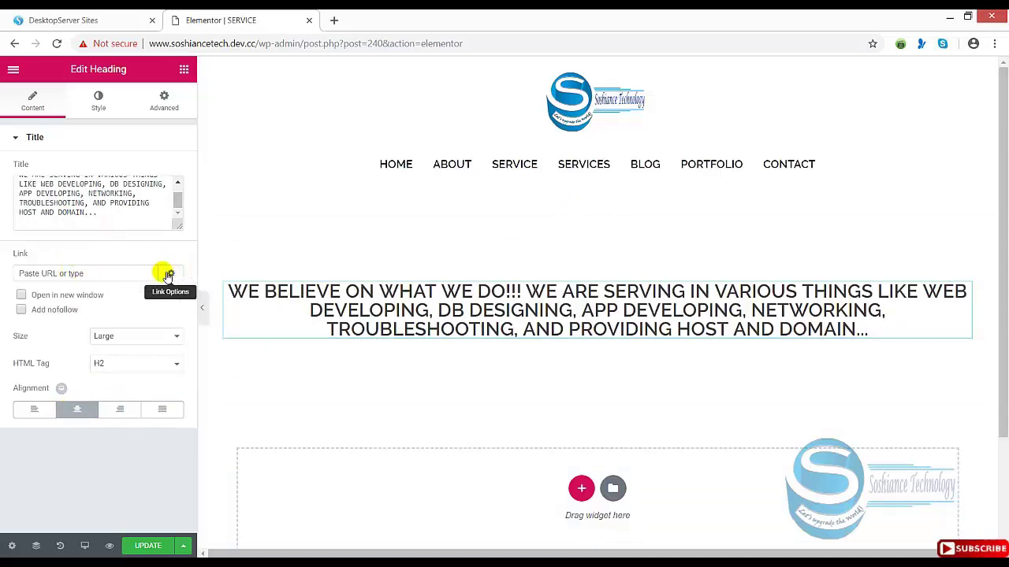
click(175, 275)
click(90, 273)
text(#)
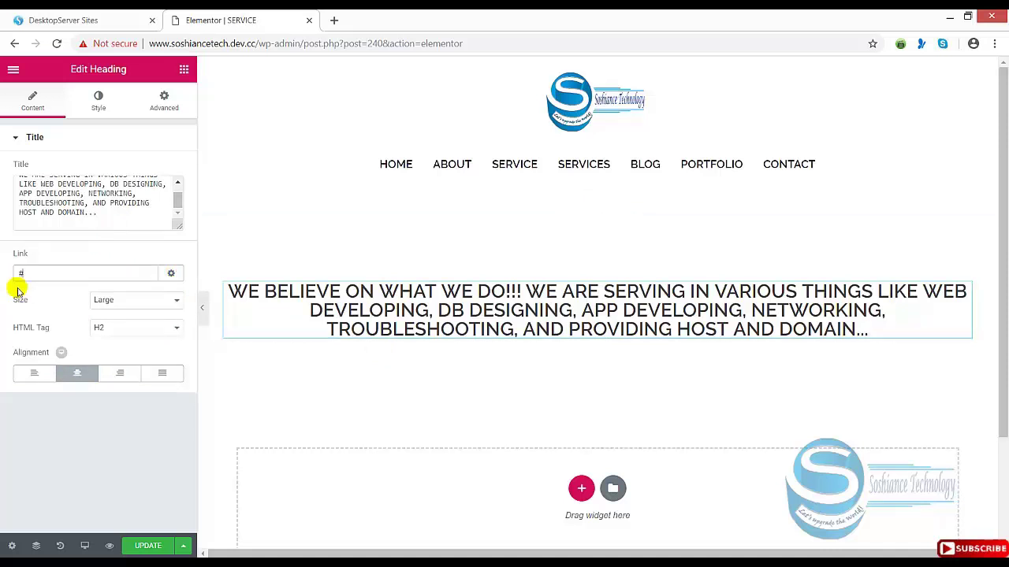
click(98, 99)
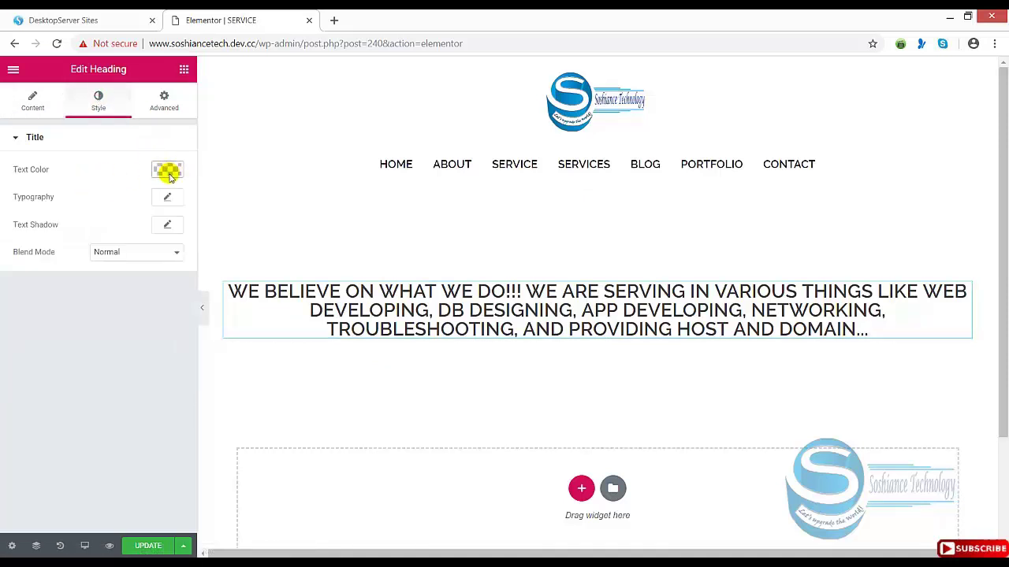
Step: Give the heading typography a 30 px size and 1.5 em line height
click(169, 201)
drag(24, 282, 36, 298)
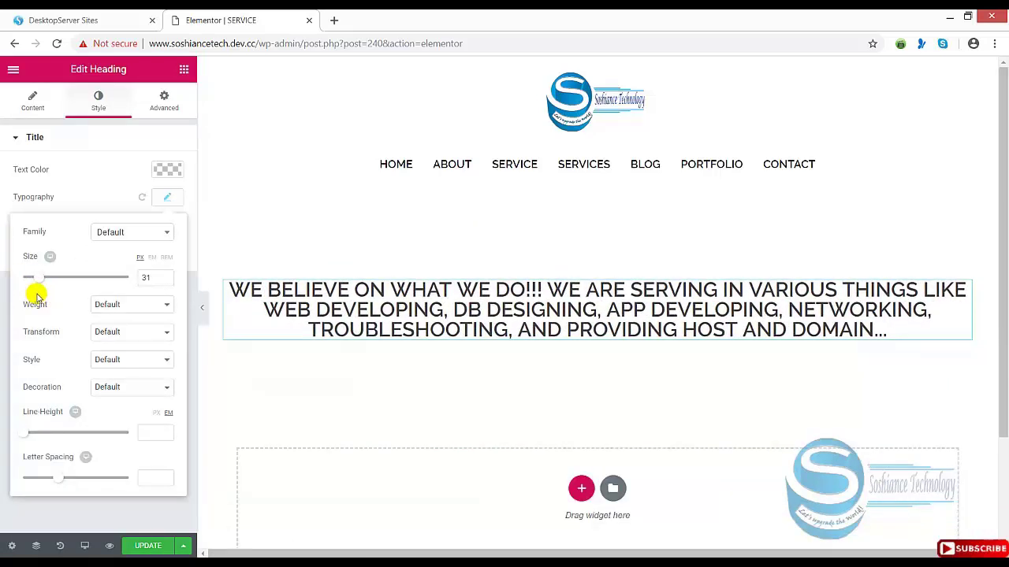
click(163, 286)
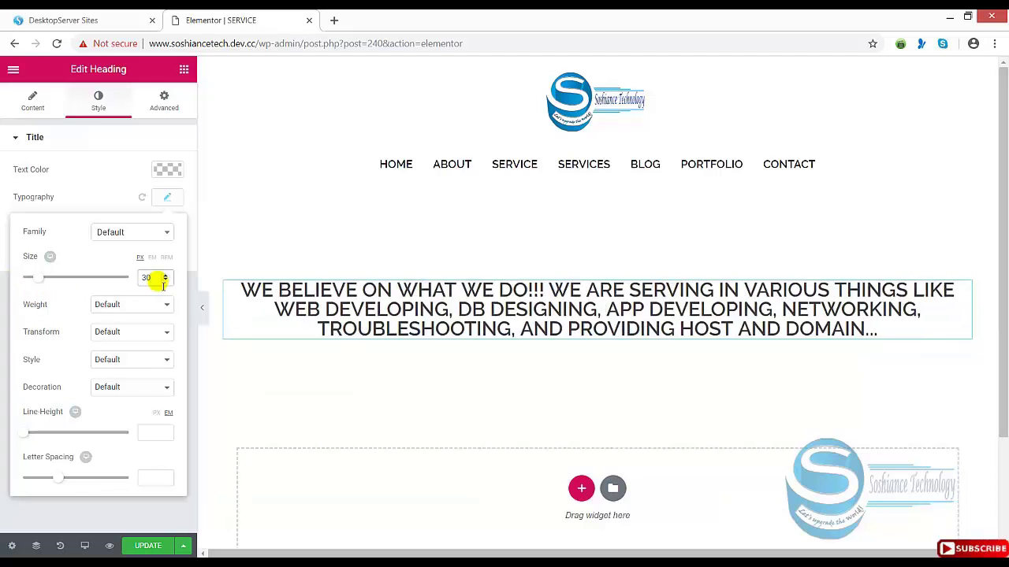
click(158, 313)
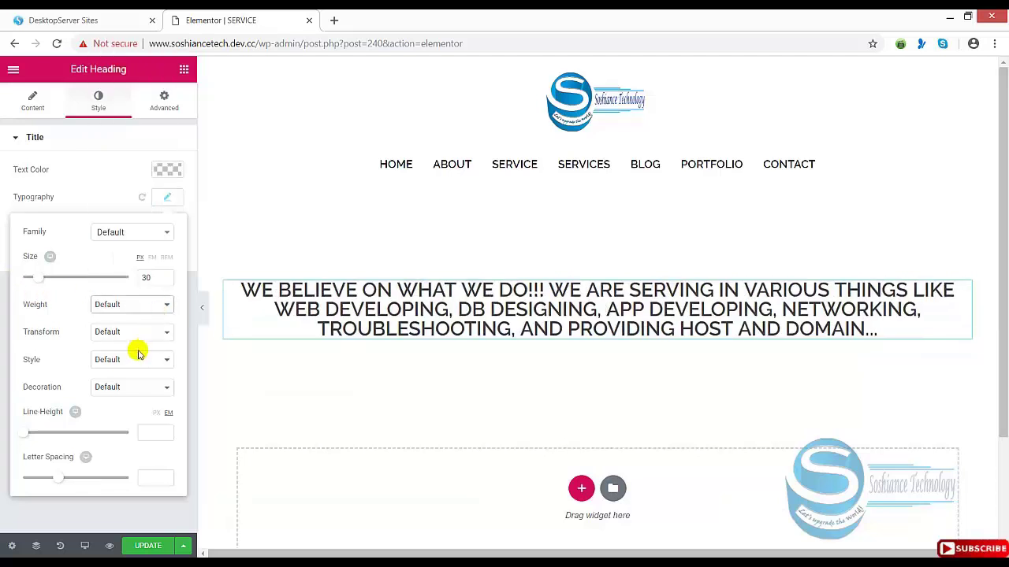
drag(22, 438, 37, 443)
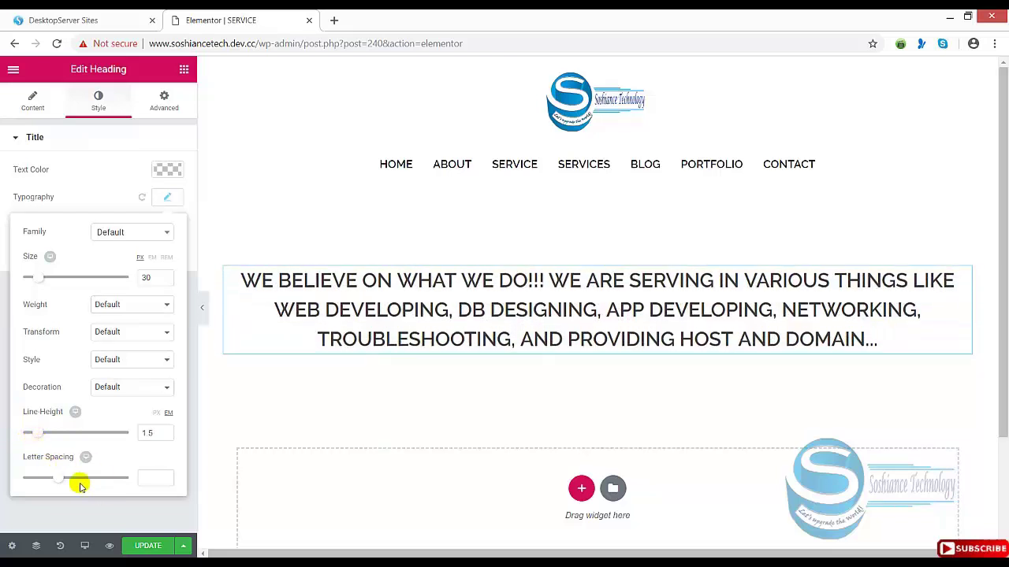
click(175, 96)
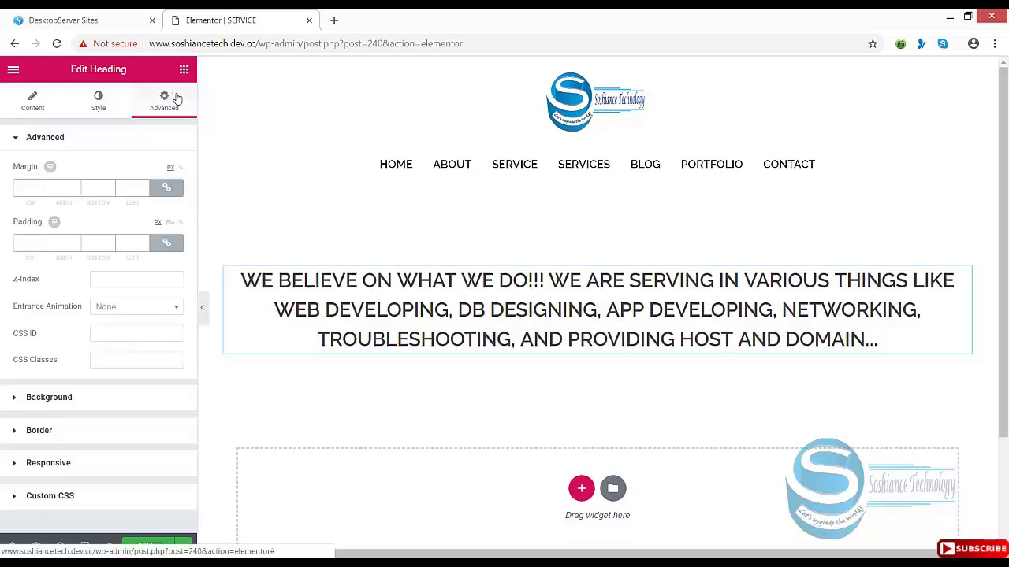
click(30, 98)
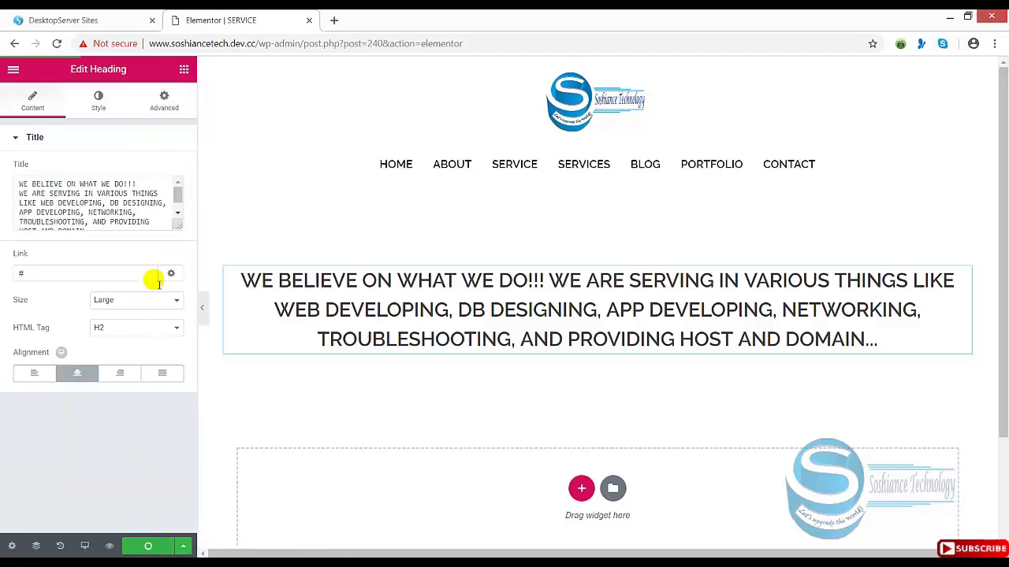
click(602, 206)
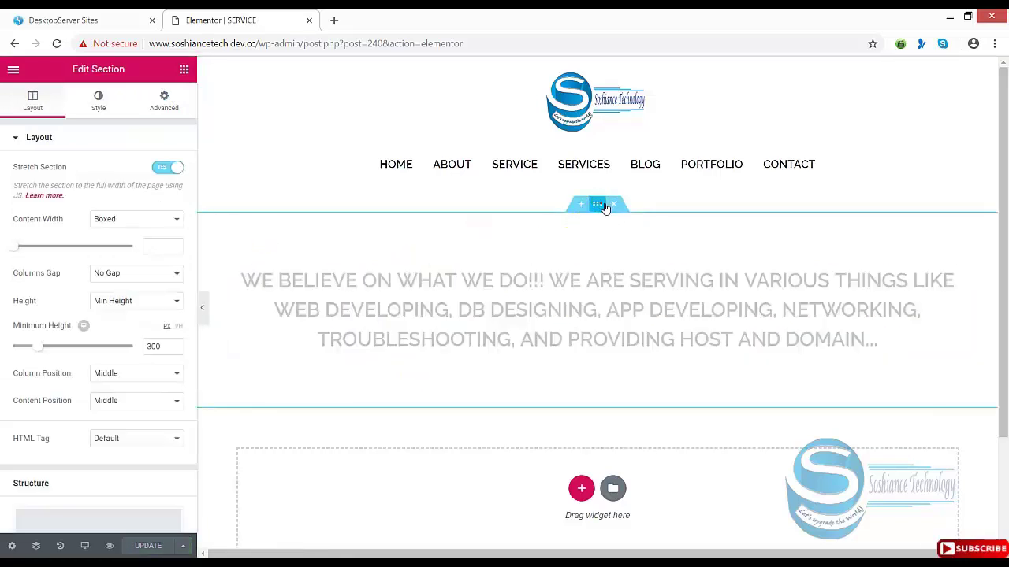
Step: Set a classic section background using the dark laptop photo from the media library
click(103, 103)
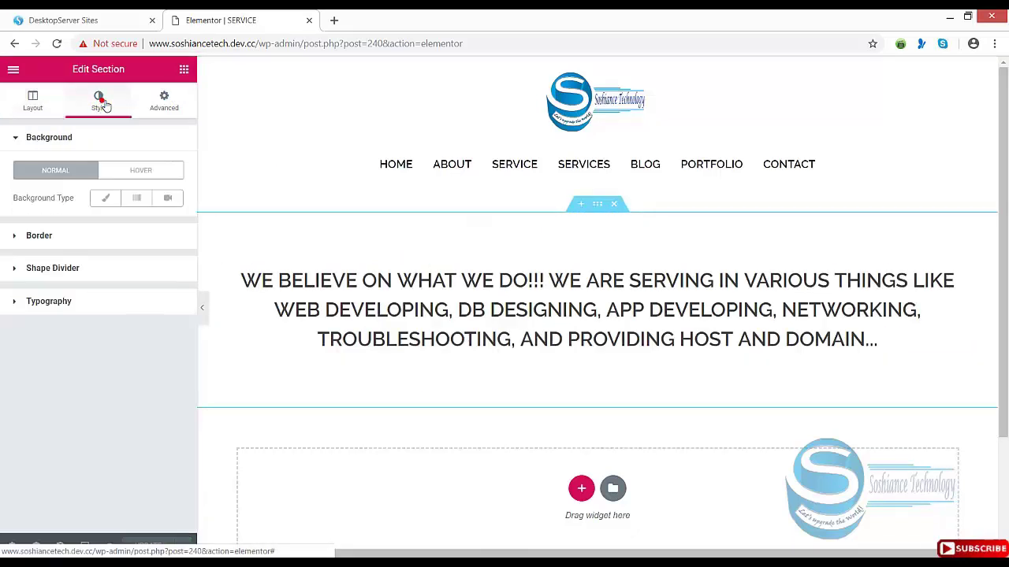
click(105, 198)
click(131, 299)
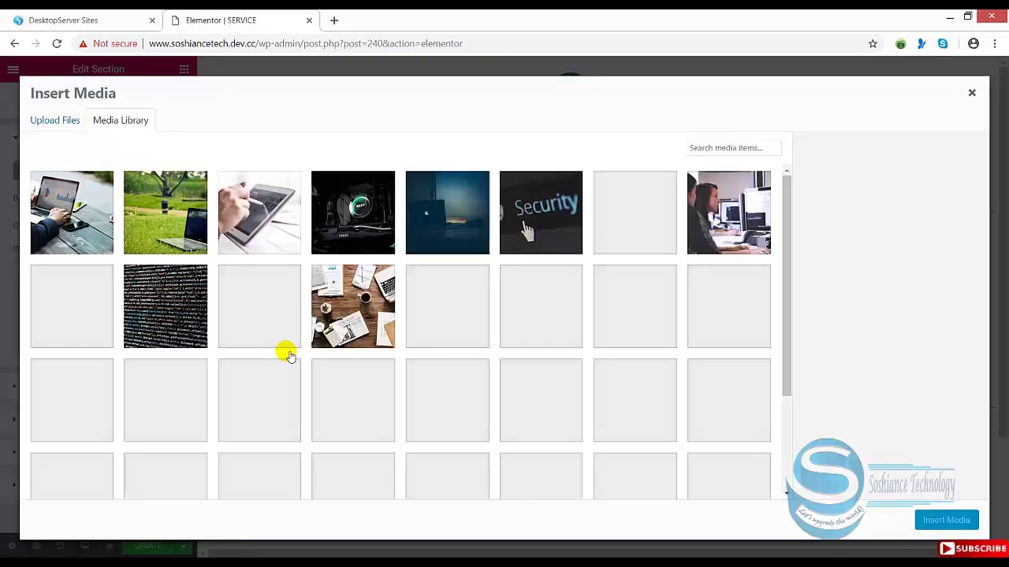
drag(787, 218, 807, 312)
click(635, 276)
click(946, 520)
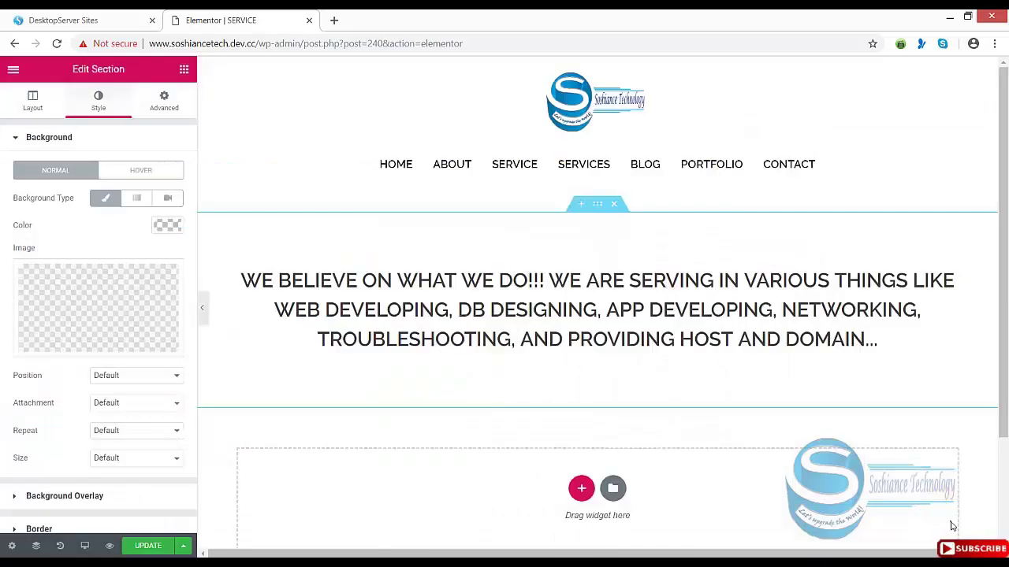
Step: Set the background to center position, fixed attachment, no-repeat and Cover size
click(160, 376)
click(148, 274)
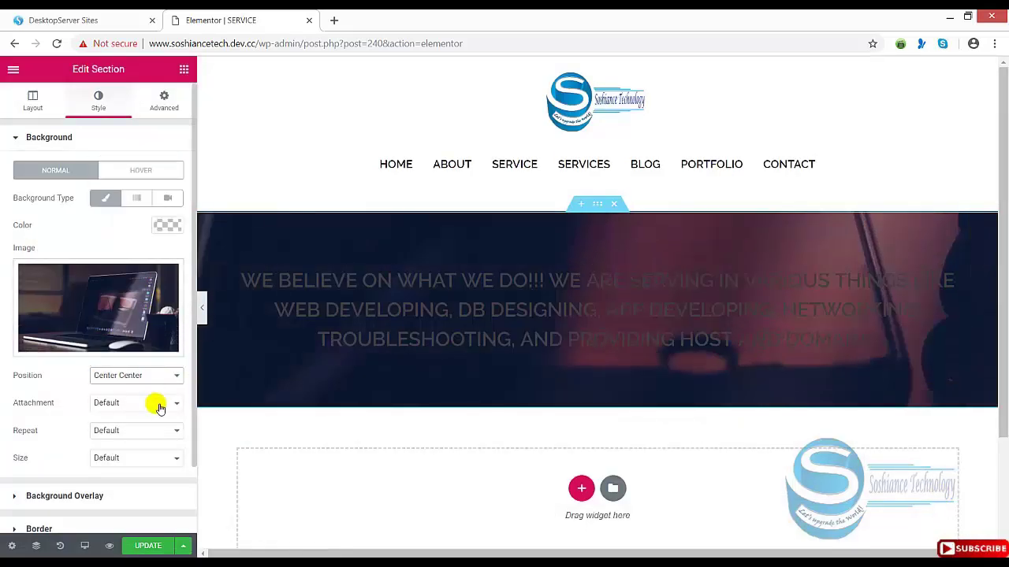
click(157, 403)
click(146, 464)
click(150, 450)
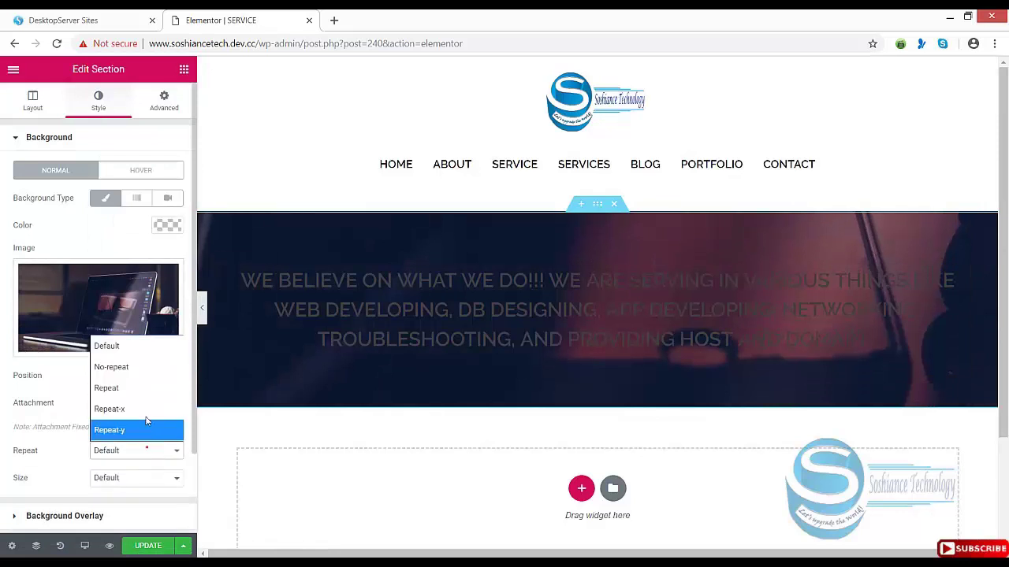
click(139, 368)
click(142, 479)
click(138, 437)
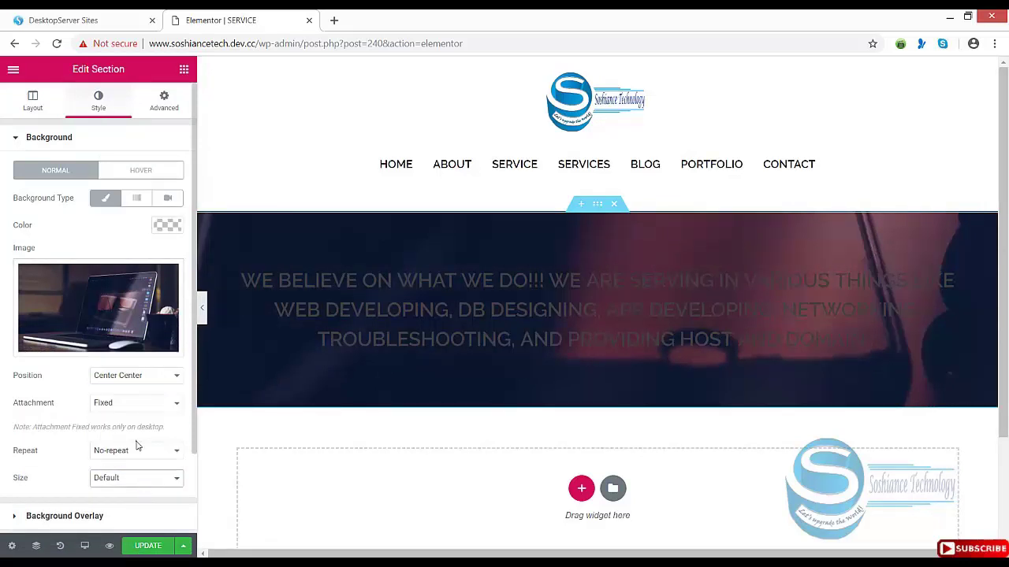
click(172, 482)
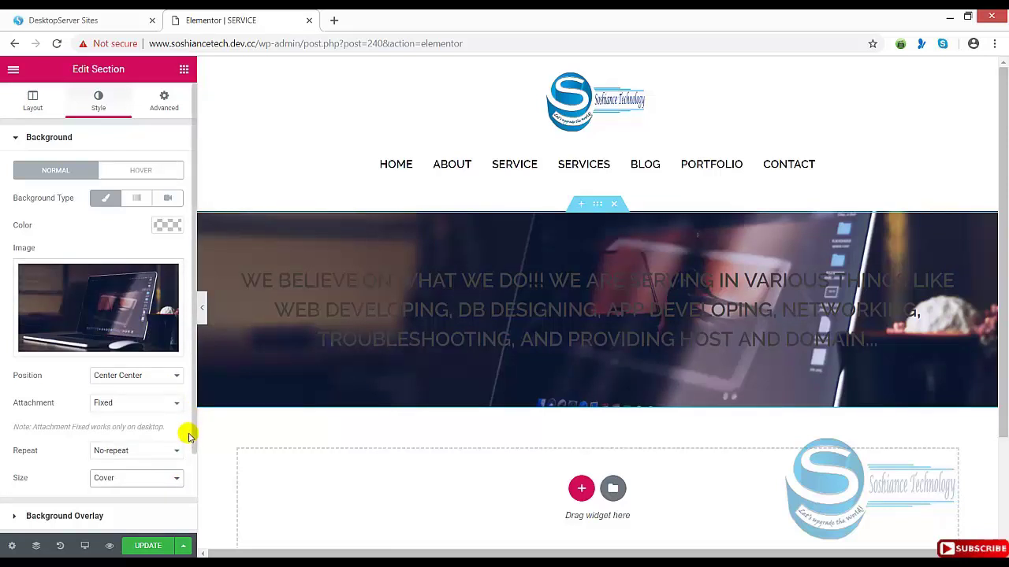
click(17, 139)
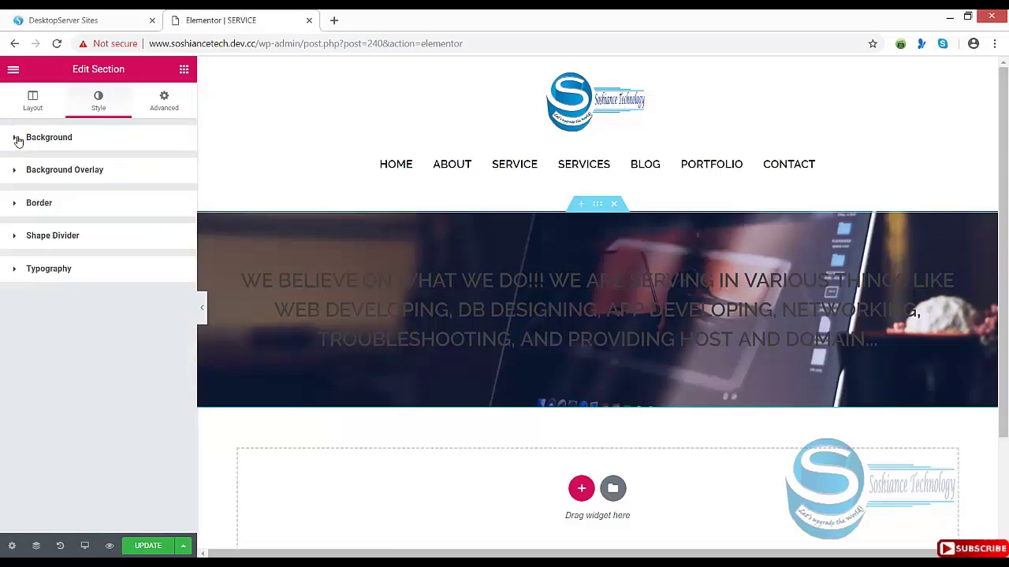
Step: Try a classic overlay colour on the hero, revert it to transparent, and save the page
click(69, 171)
click(114, 230)
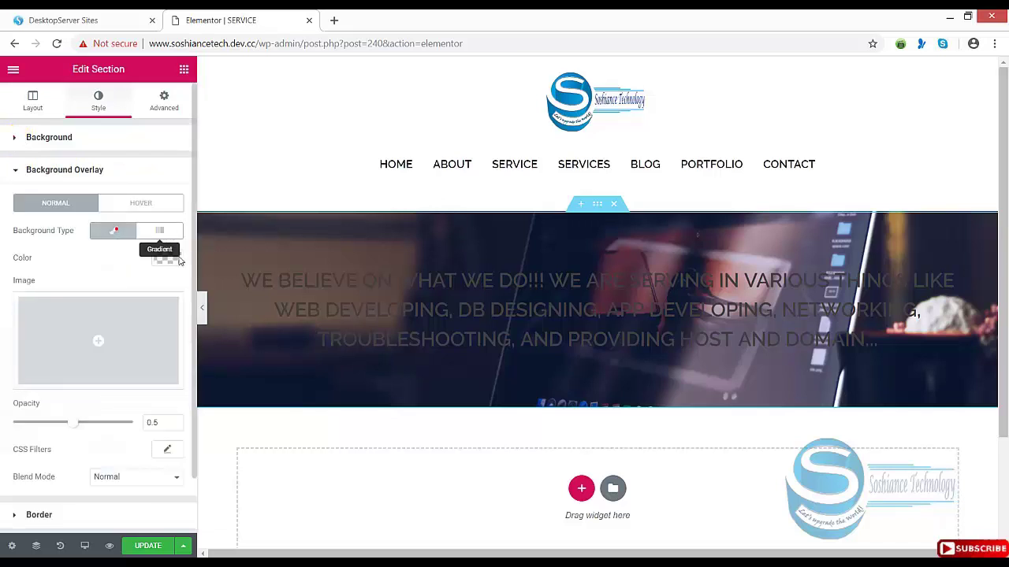
click(167, 258)
mouse_move(174, 288)
mouse_down()
mouse_move(174, 314)
mouse_move(179, 276)
mouse_up()
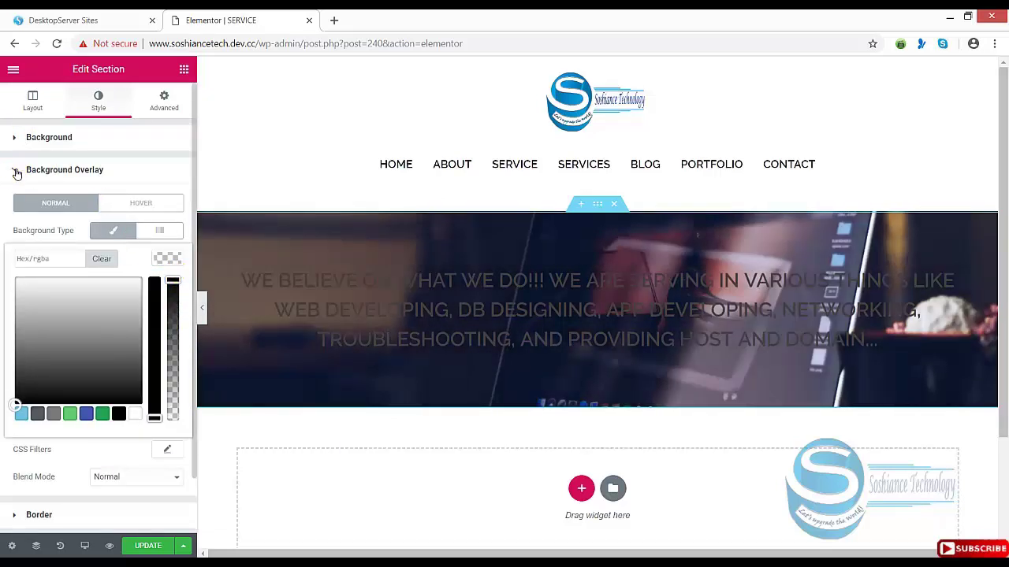
click(19, 168)
click(167, 545)
Step: Make the SERVICE hero heading text white
click(418, 315)
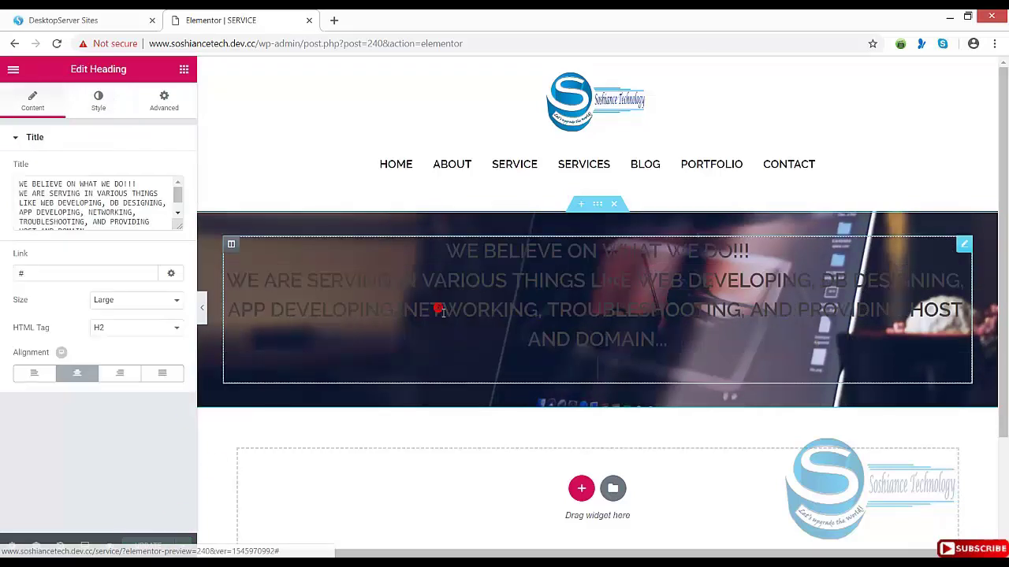
click(101, 96)
click(160, 170)
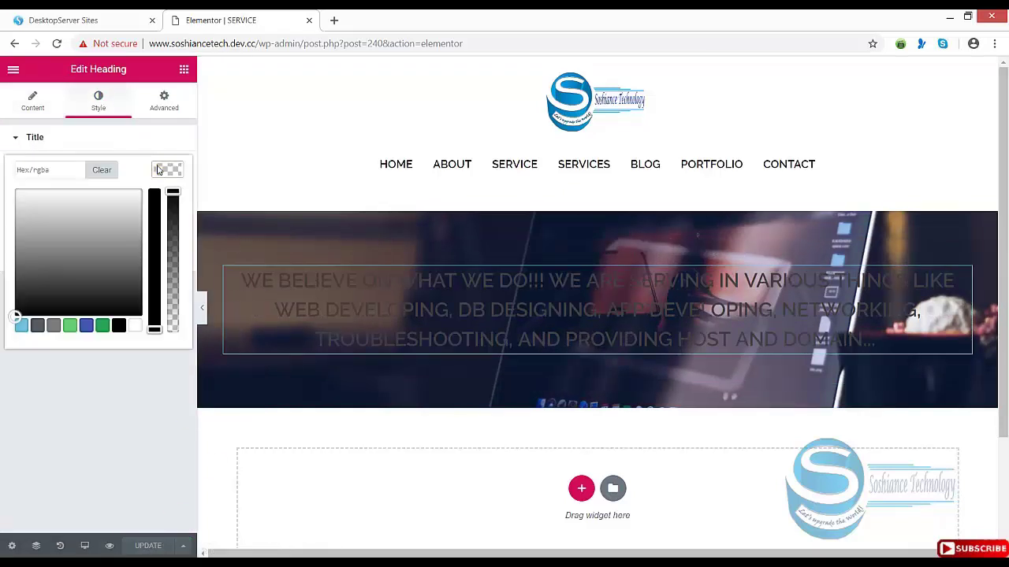
click(135, 325)
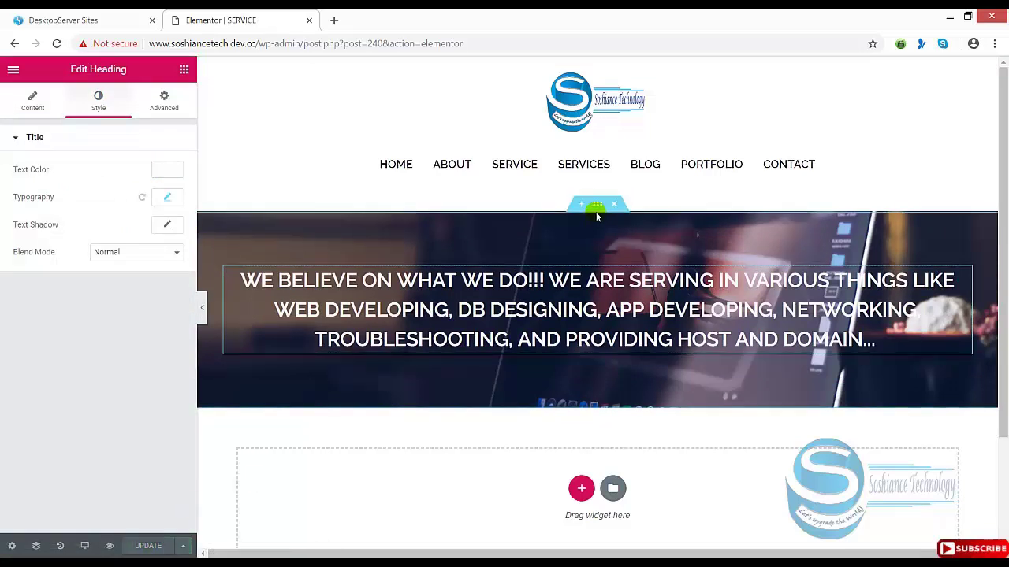
Step: Open the media library for the hero section's background image
click(597, 206)
click(98, 102)
click(97, 293)
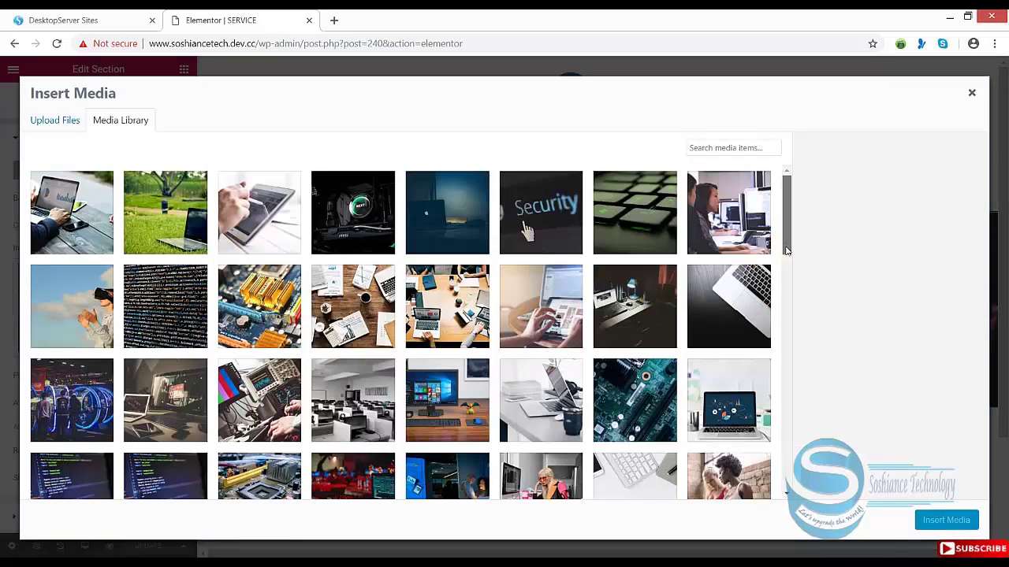
Step: Insert the blue-child-glass-wall photo as the hero background
scroll(792, 294, down, 3)
click(446, 247)
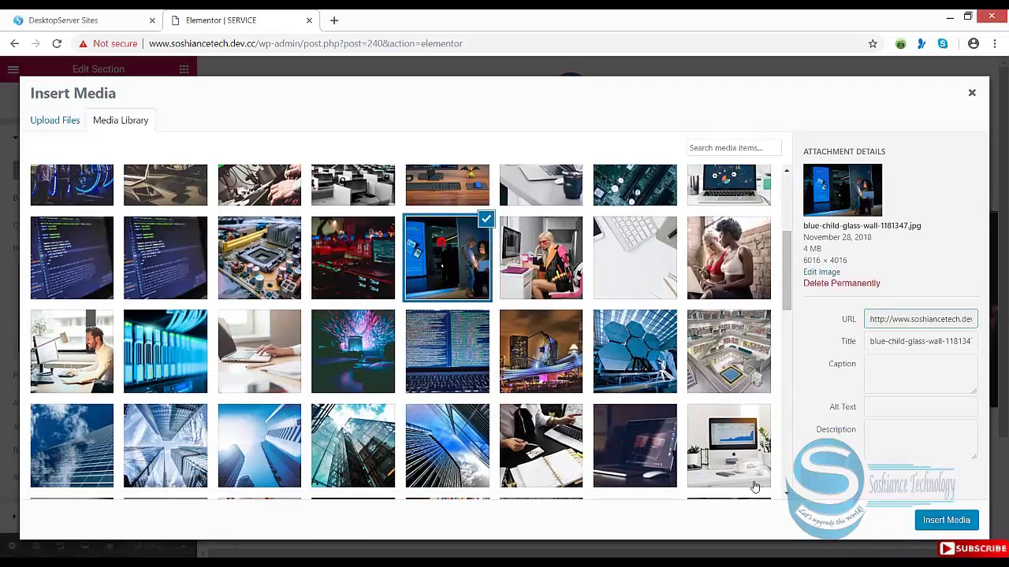
click(933, 517)
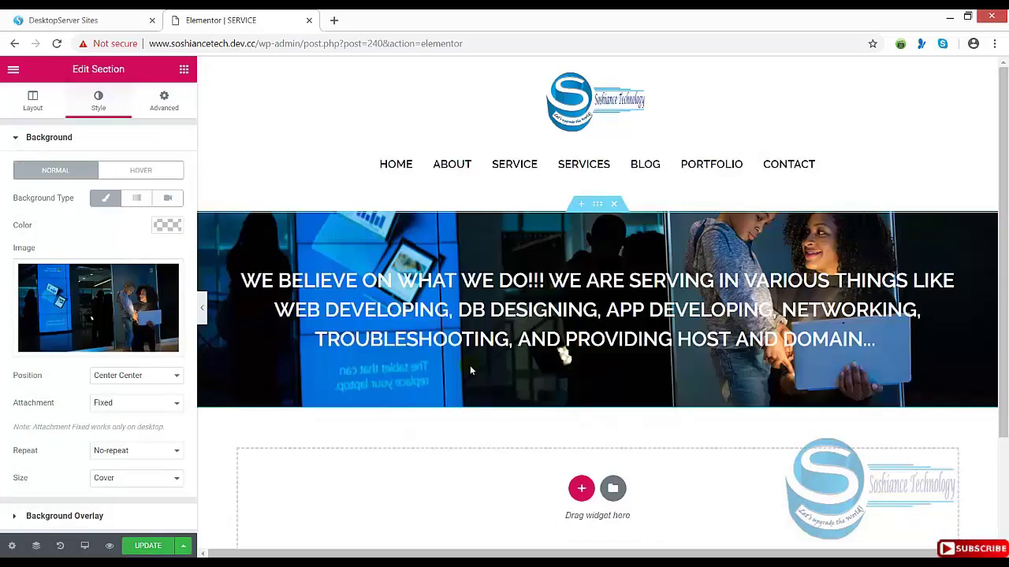
Step: Add a classic semi-transparent black overlay (about 0.5 opacity) to the hero and update the page
click(23, 138)
click(124, 181)
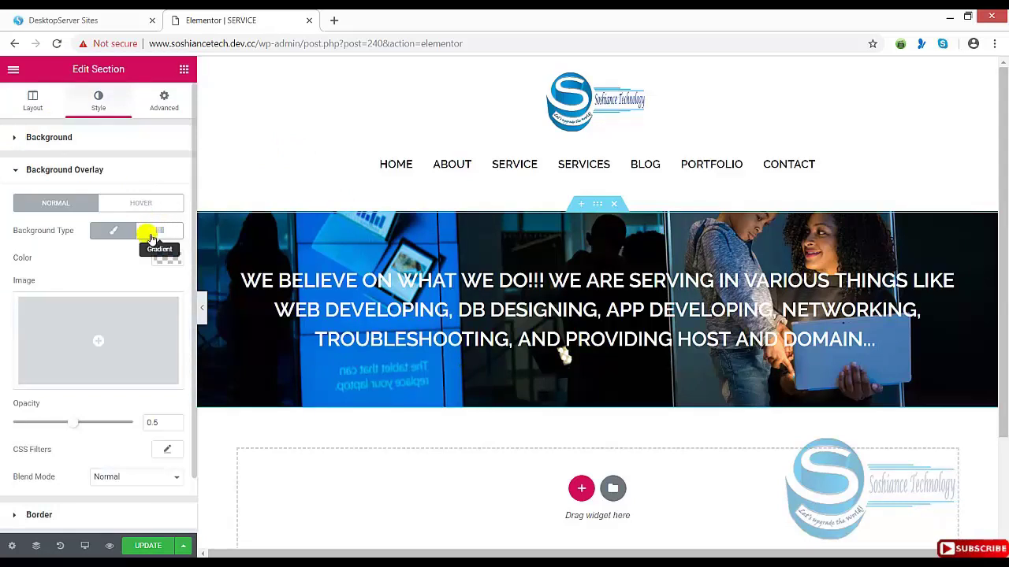
click(119, 230)
click(175, 259)
click(174, 289)
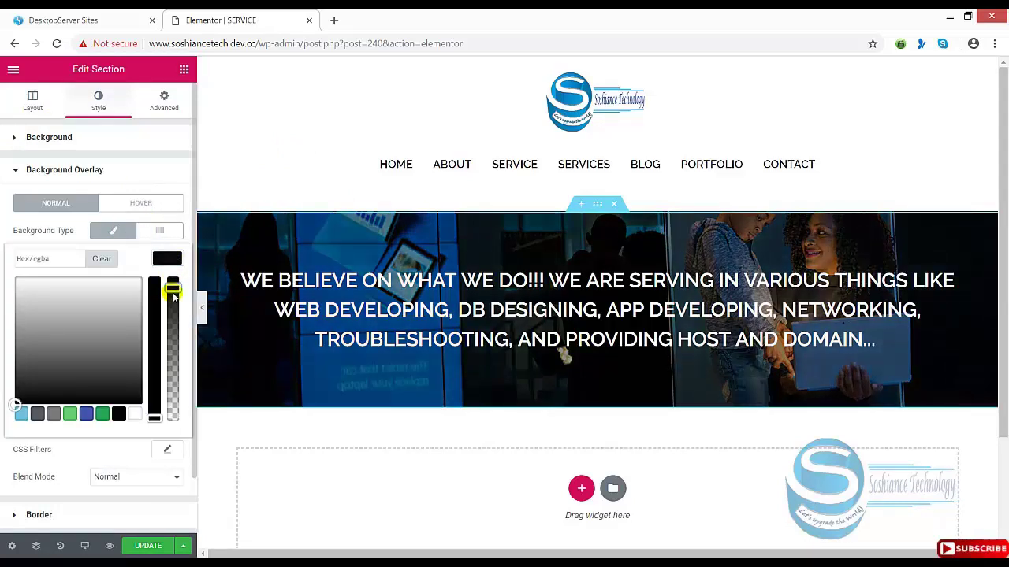
click(175, 290)
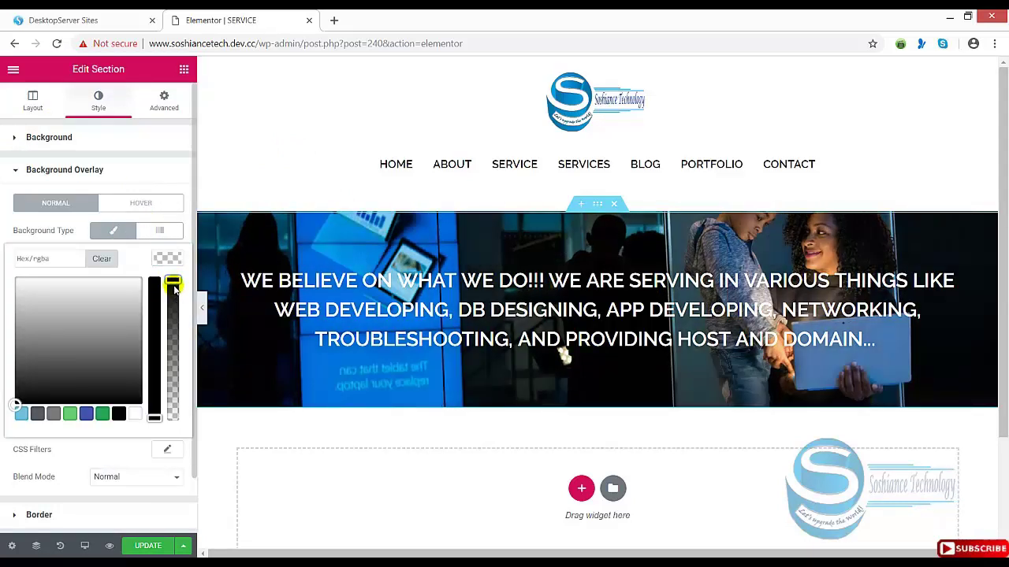
click(174, 289)
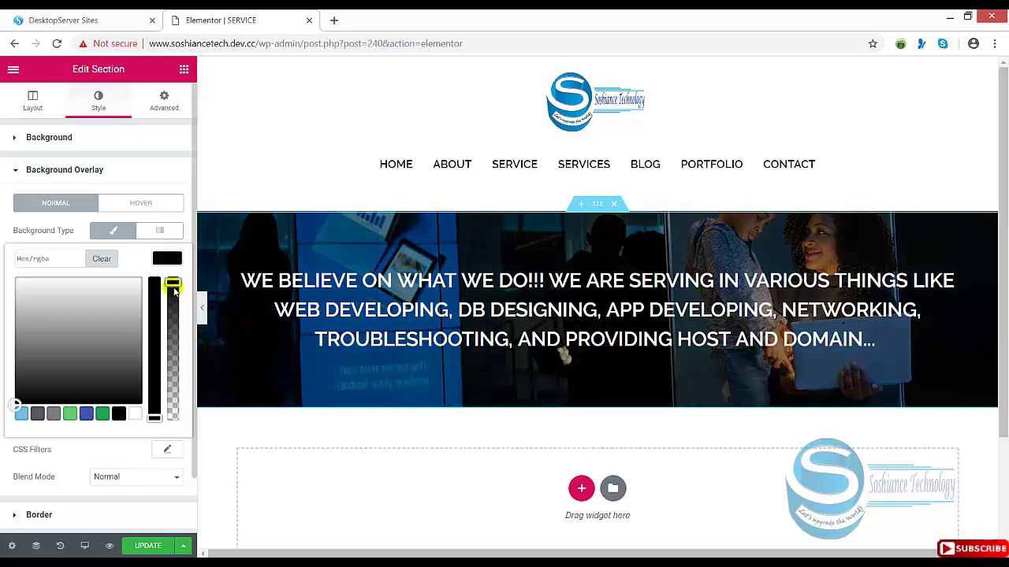
click(175, 289)
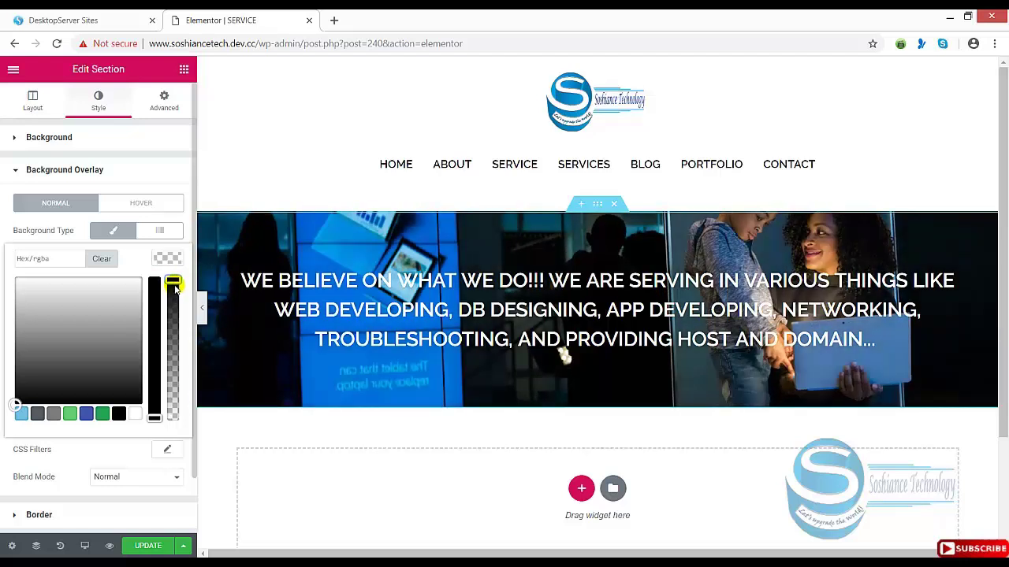
click(174, 290)
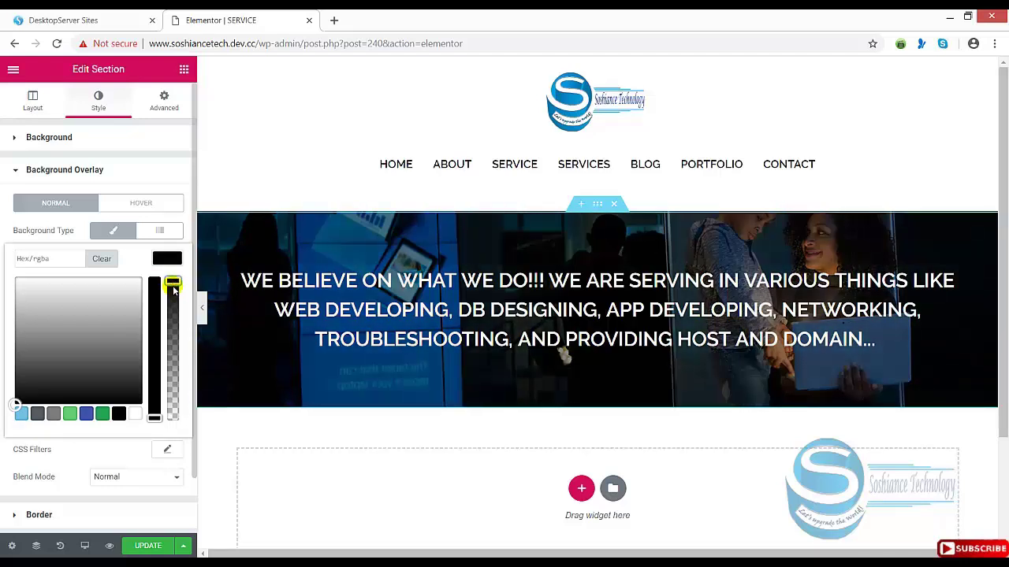
click(150, 547)
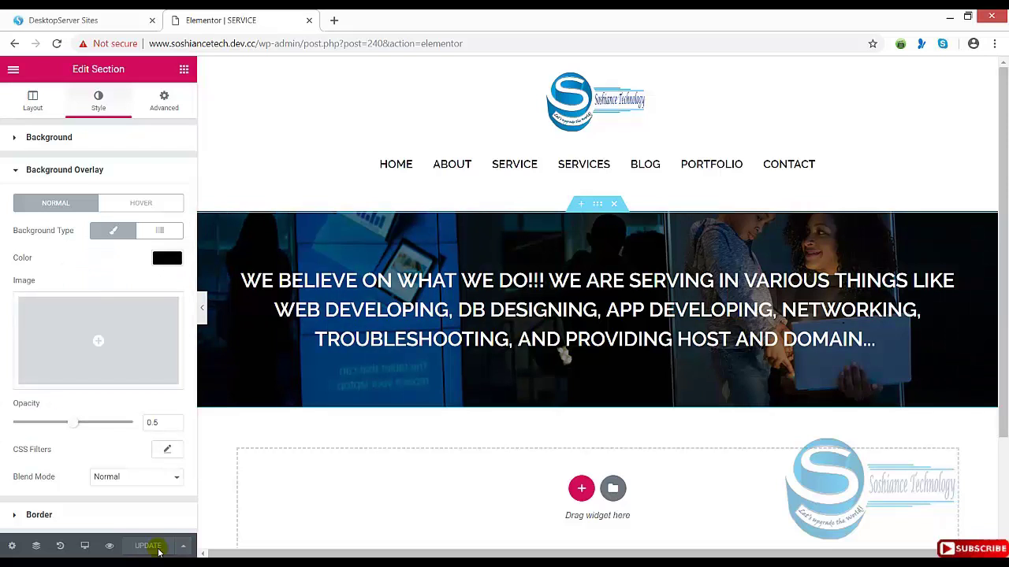
click(339, 338)
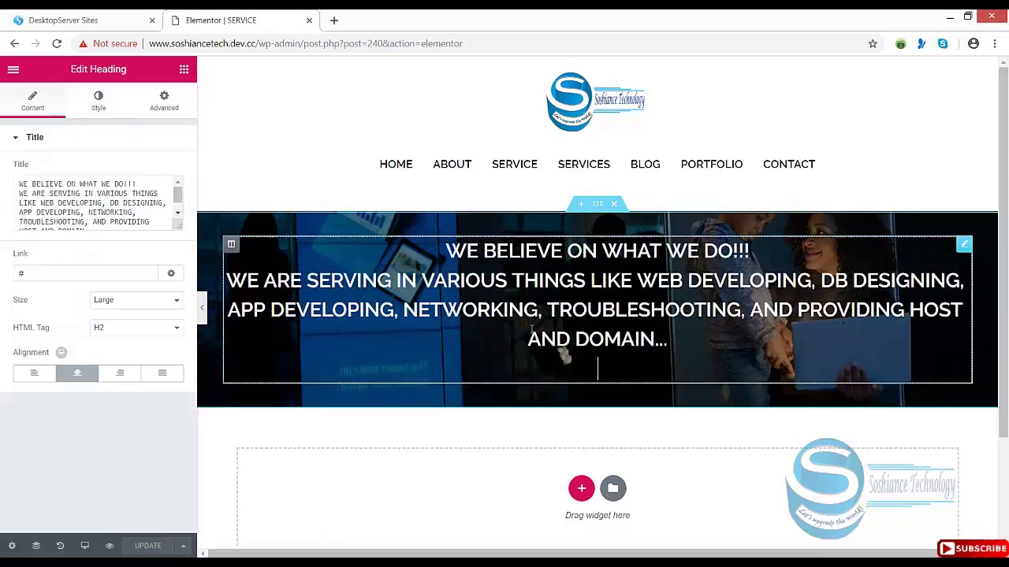
Step: Give the hero heading the Open Sans font family, save, and add a three-column section below the hero
click(101, 102)
click(166, 198)
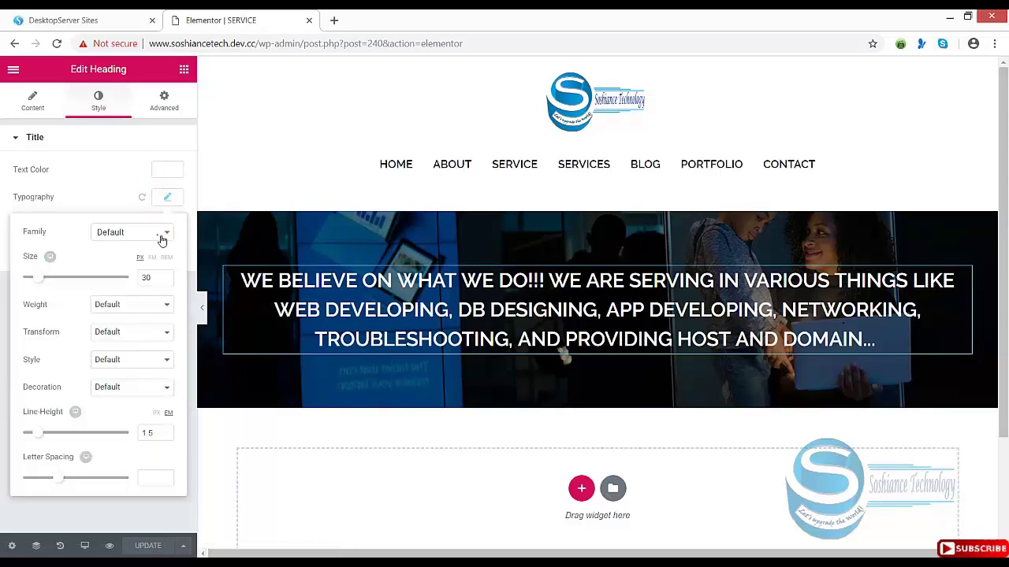
click(161, 234)
text(open)
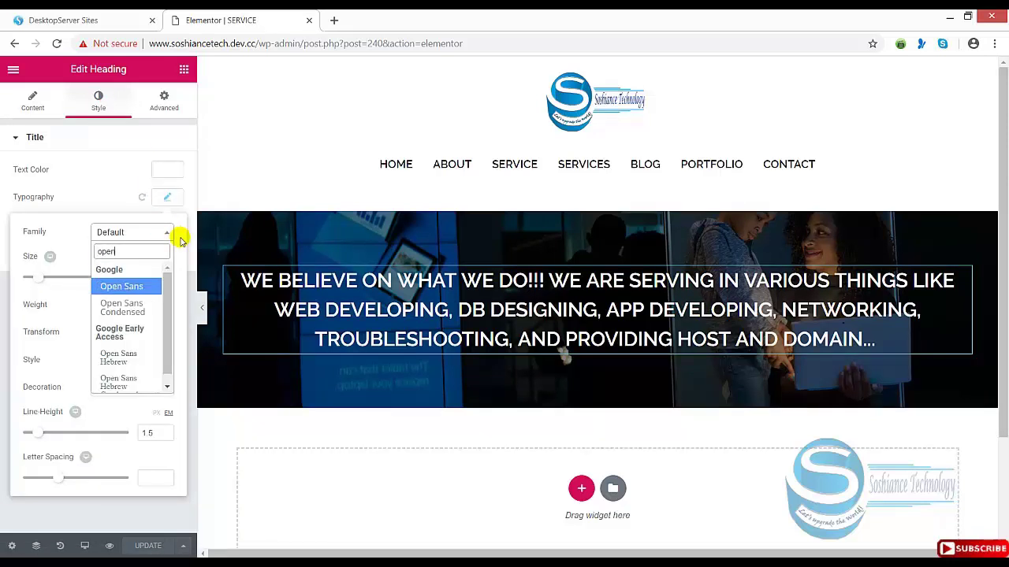
key(Return)
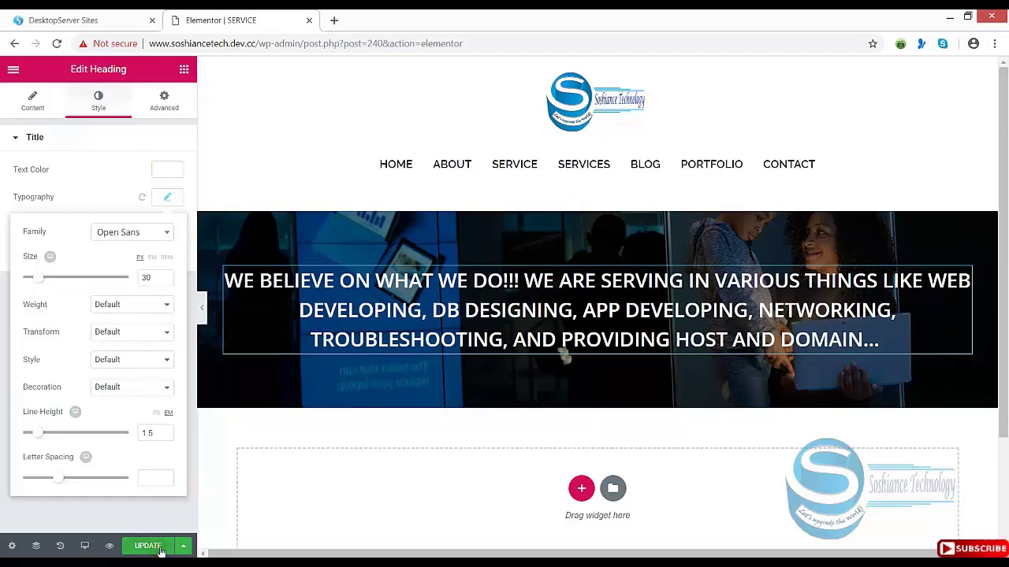
click(148, 545)
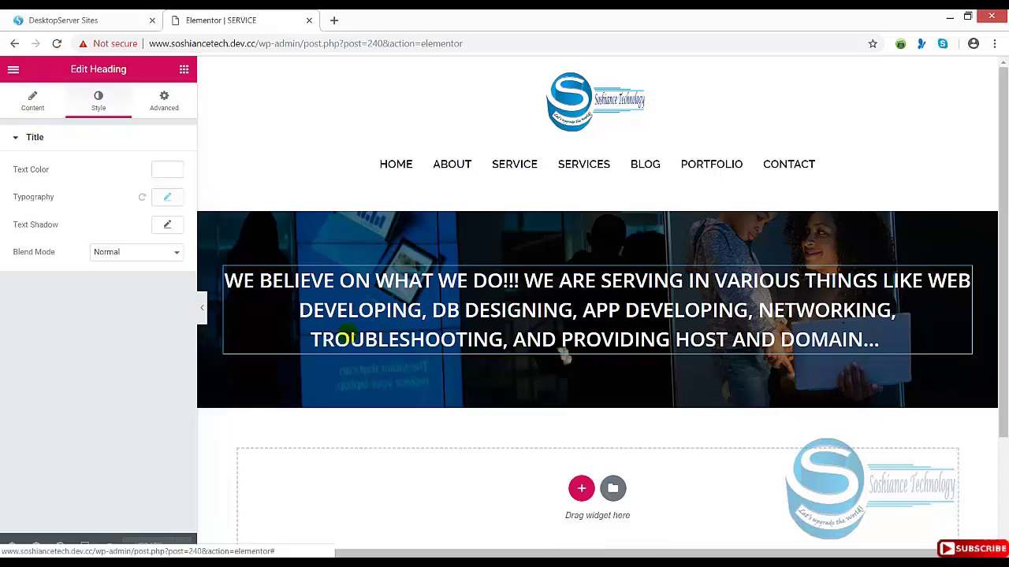
click(581, 487)
click(561, 526)
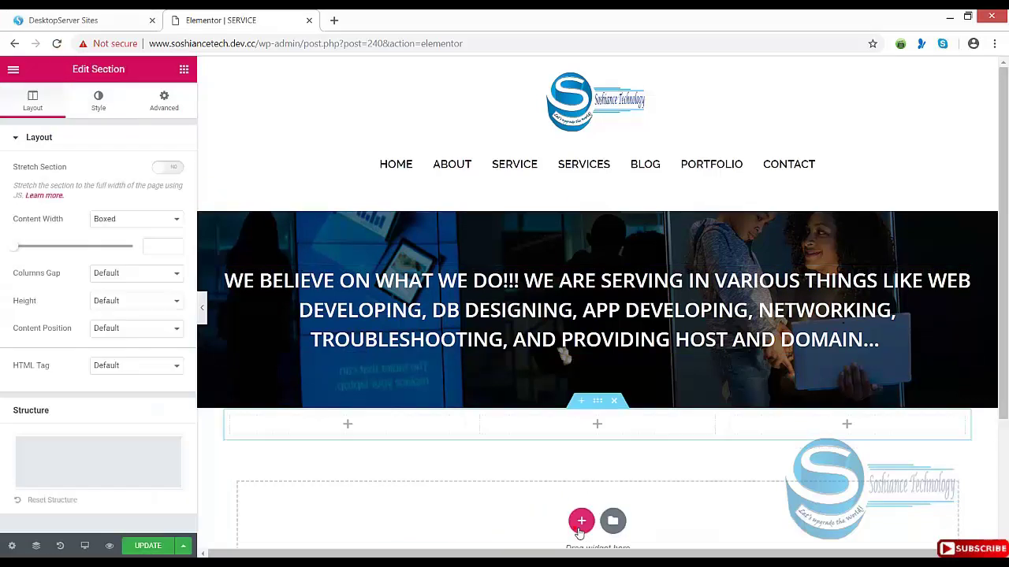
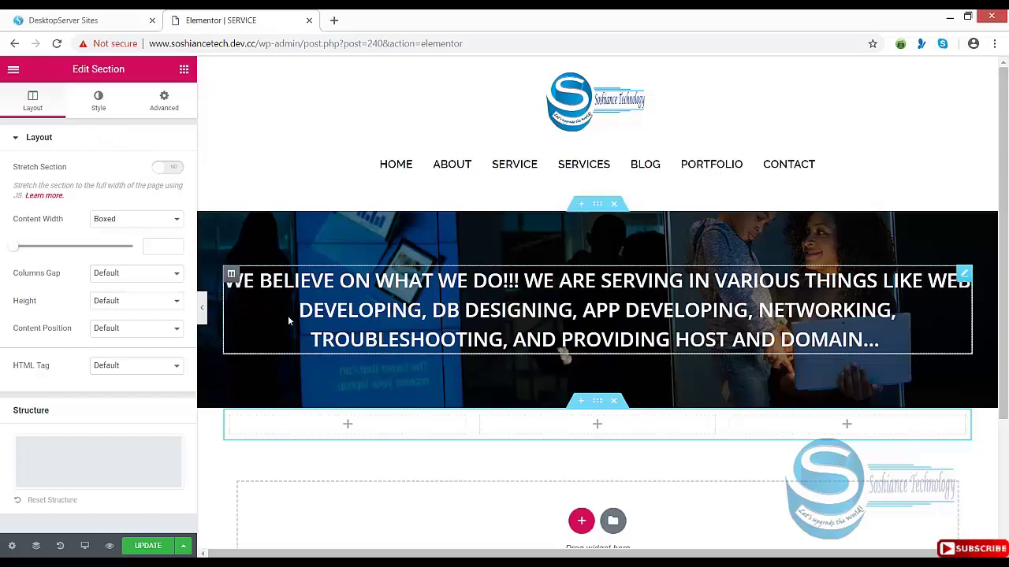
Step: Drag an Icon Box widget into the first empty column
click(189, 72)
scroll(193, 249, down, 2)
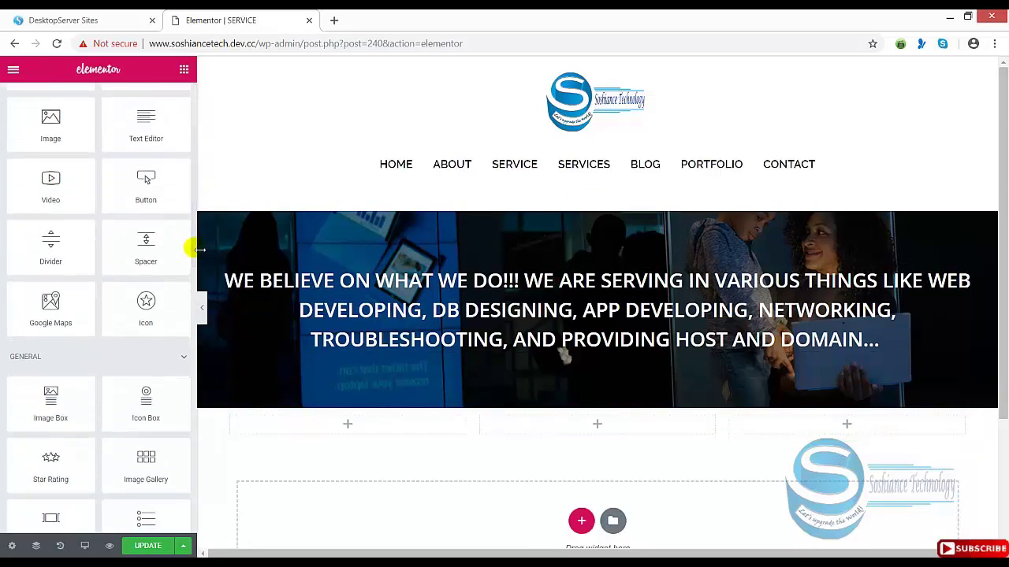
drag(146, 402, 331, 422)
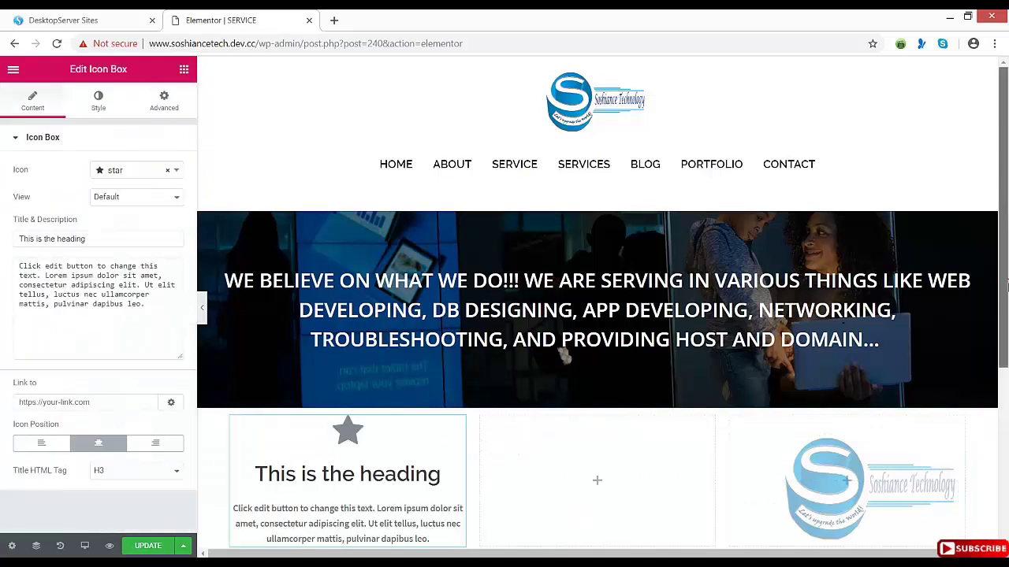
drag(1006, 288, 1004, 368)
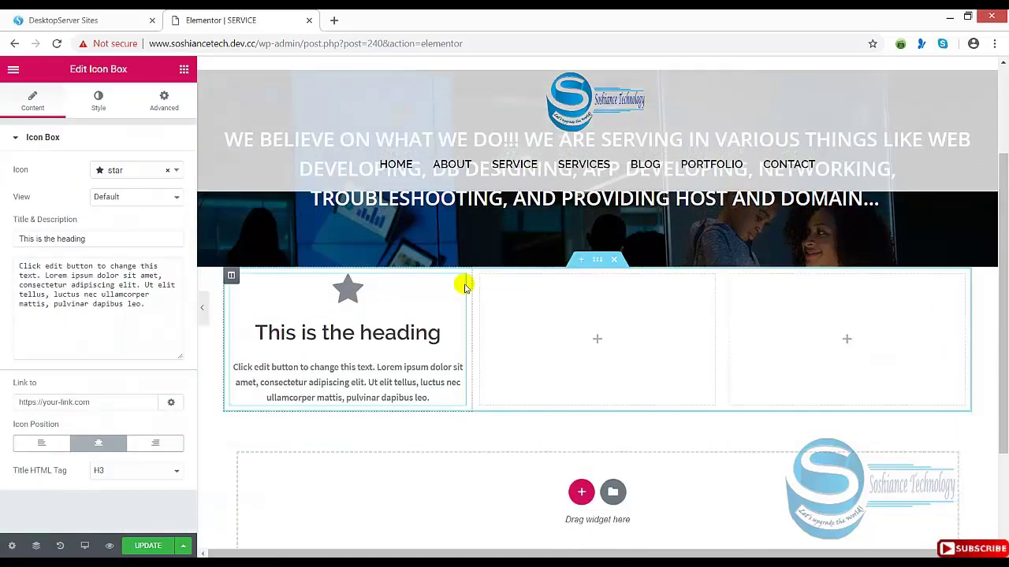
Step: Replace the icon box's placeholder title with 'SE'
click(135, 242)
key(shift+Home)
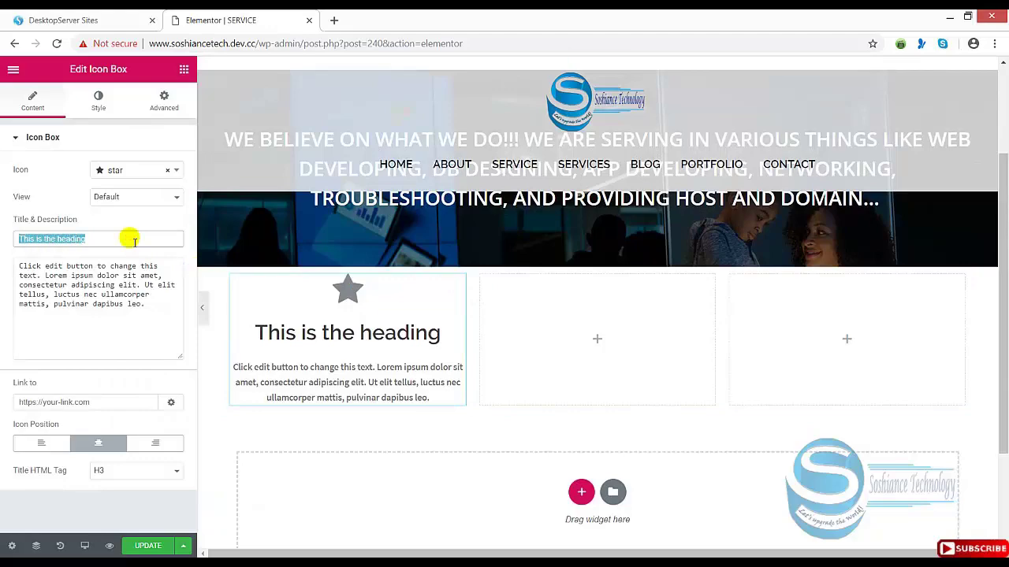
key(alt+Tab)
drag(389, 201, 292, 198)
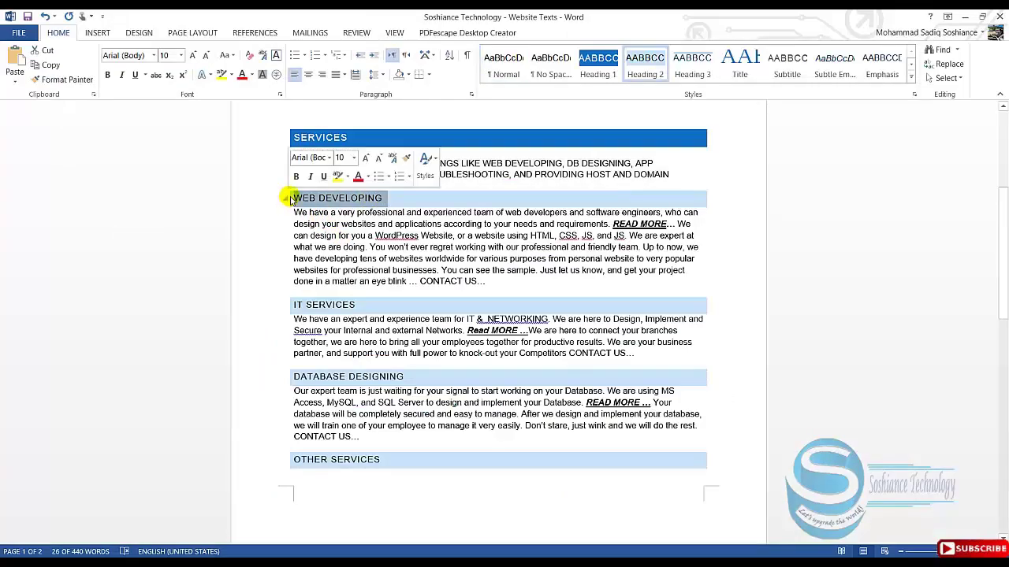
text(SE)
key(alt+Tab)
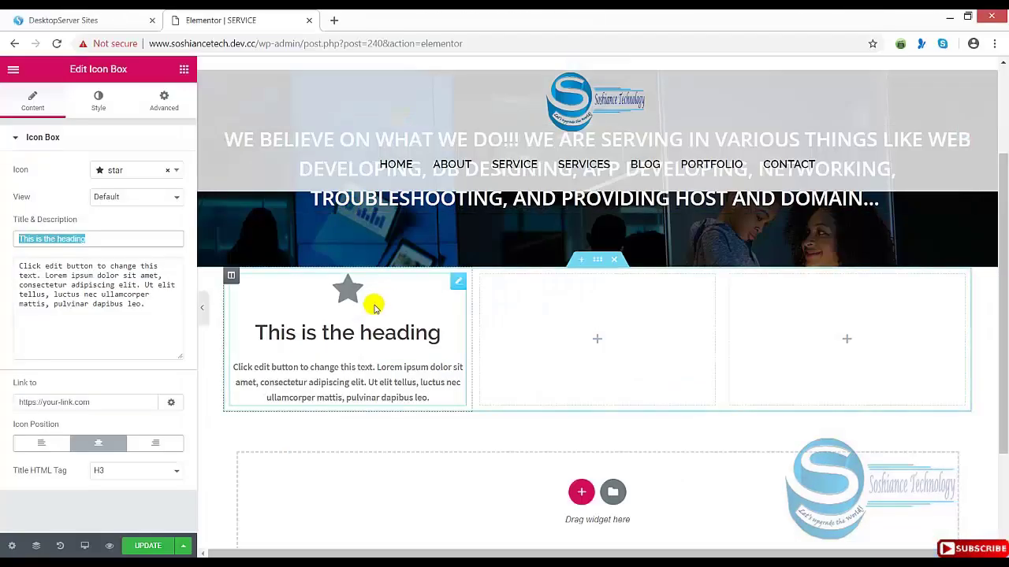
text(Se)
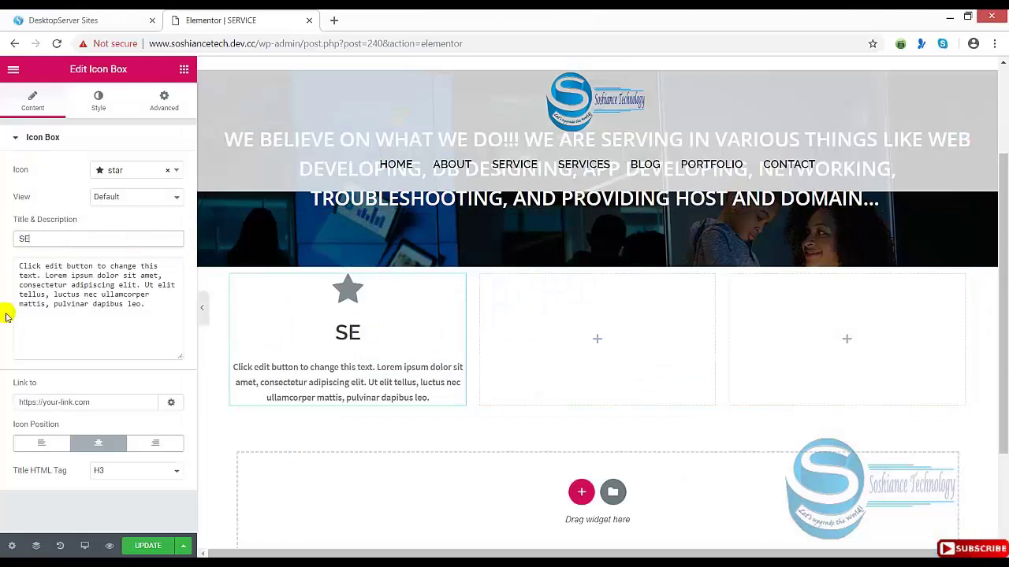
Step: Replace the placeholder description with the web-developers sentence copied from the Word document
drag(164, 321, 11, 257)
key(alt+Tab)
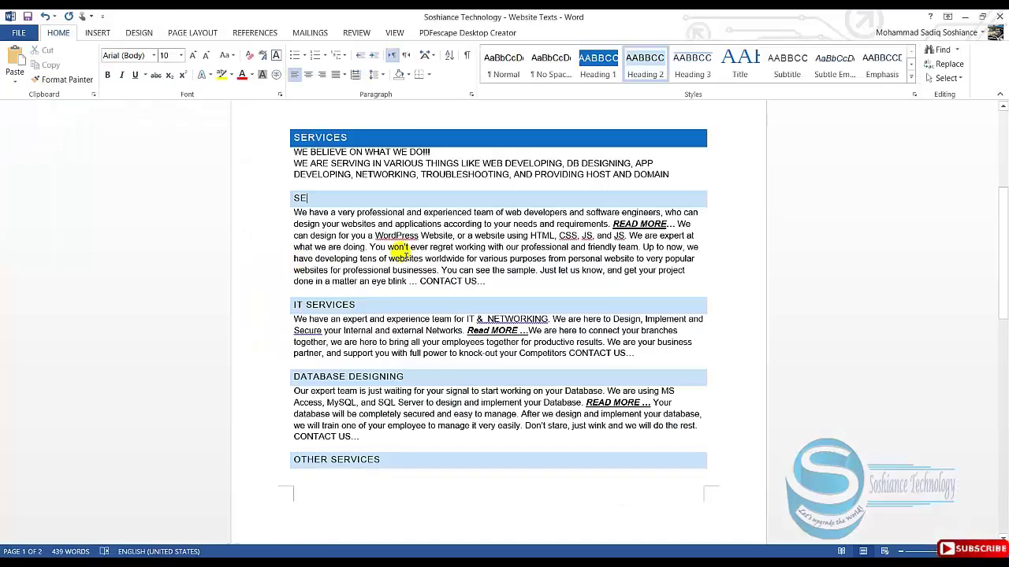
drag(299, 214, 610, 225)
key(ctrl+c)
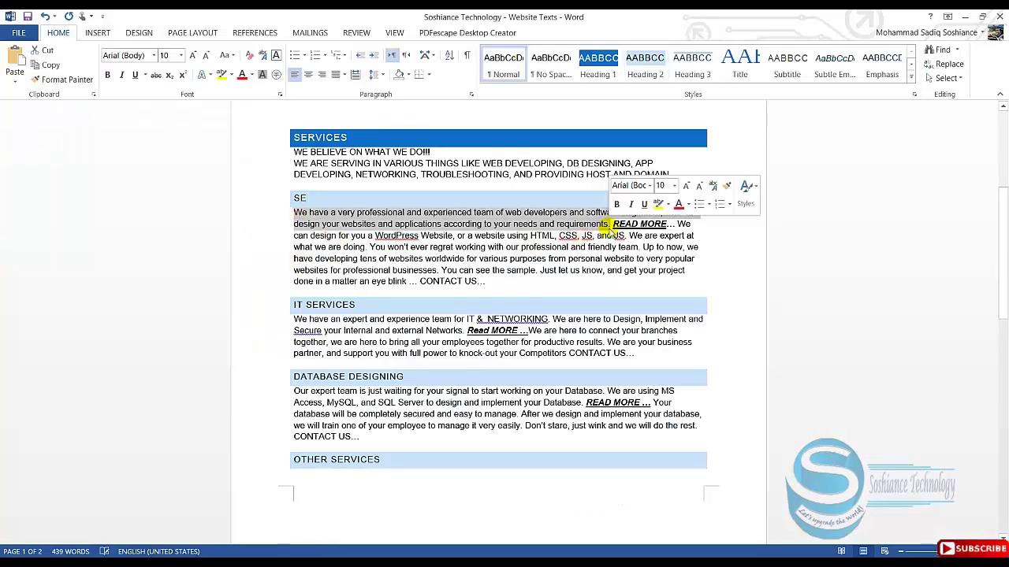
key(alt+Tab)
drag(232, 367, 306, 386)
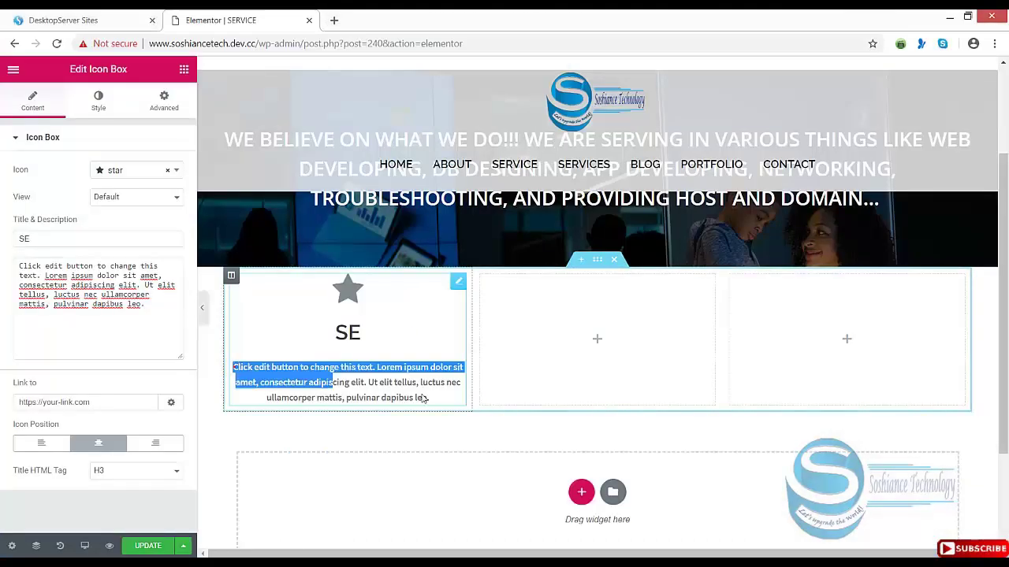
drag(19, 266, 117, 326)
key(ctrl+v)
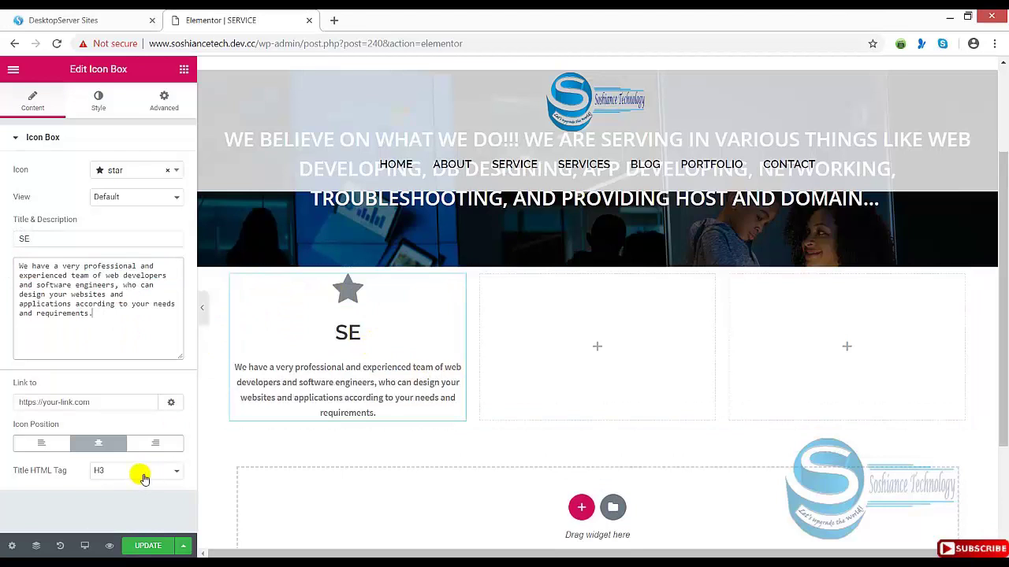
Step: Choose the 'code' icon for the SE icon box
click(176, 171)
text(code)
click(113, 268)
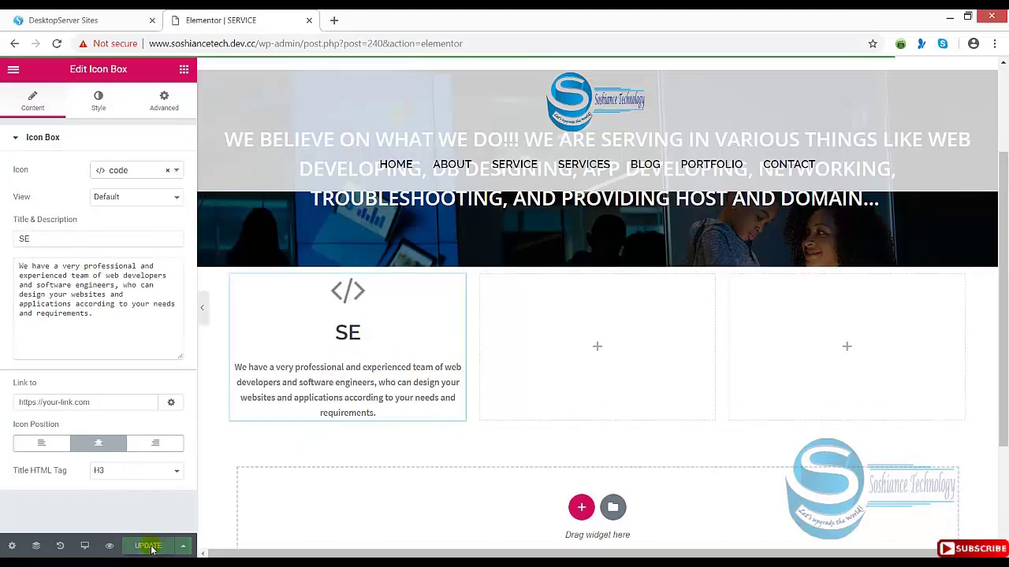
click(177, 170)
click(180, 174)
Step: Give the icon a Stacked view with a Circle shape and save the page
click(179, 196)
click(155, 237)
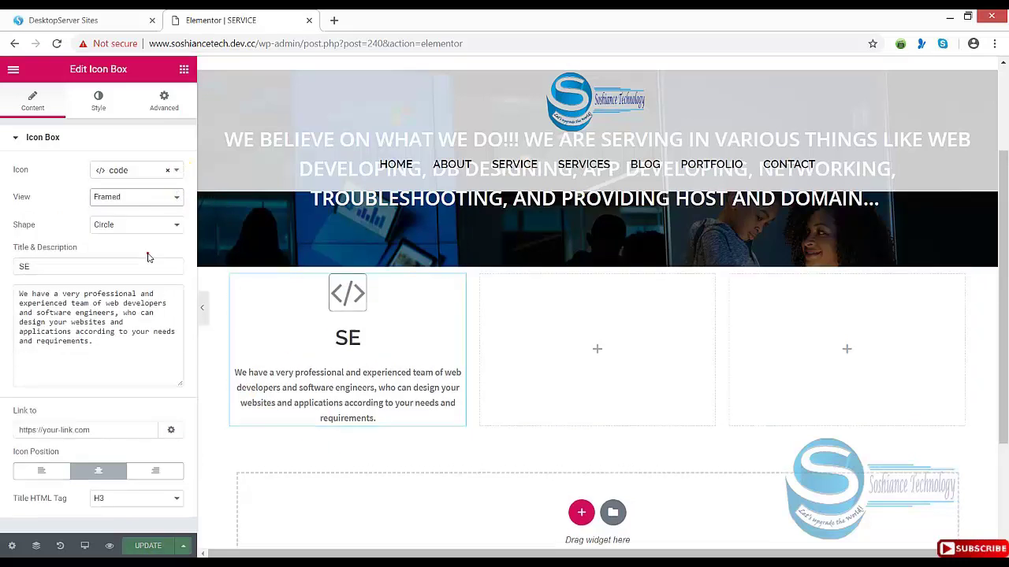
click(165, 198)
click(160, 236)
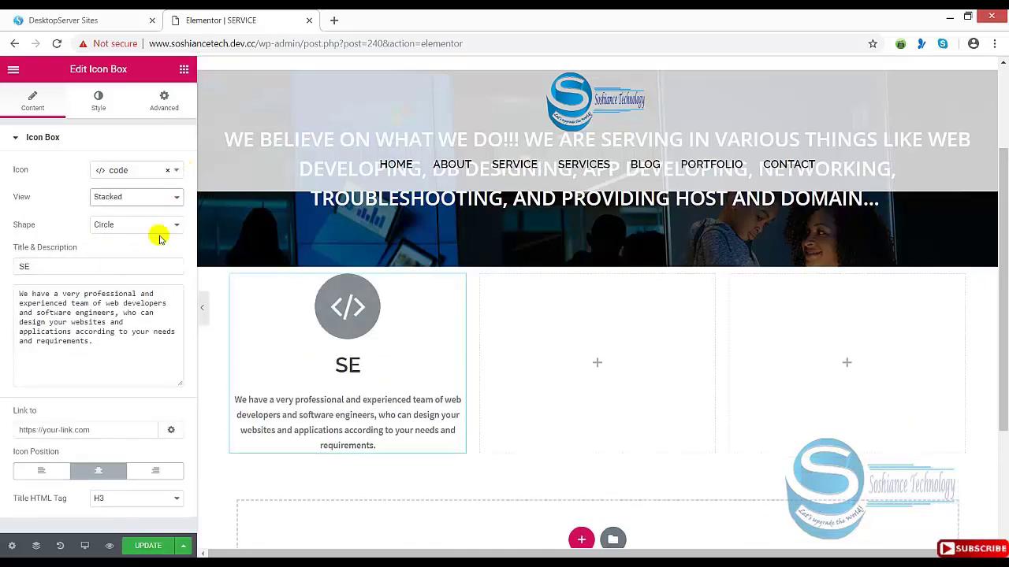
click(144, 228)
click(138, 265)
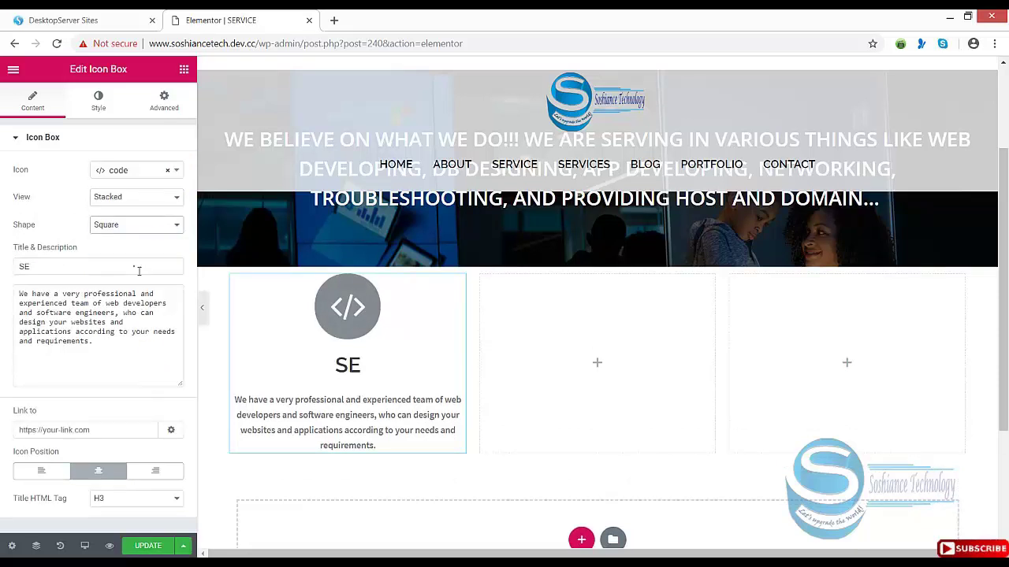
click(147, 228)
click(144, 245)
click(145, 546)
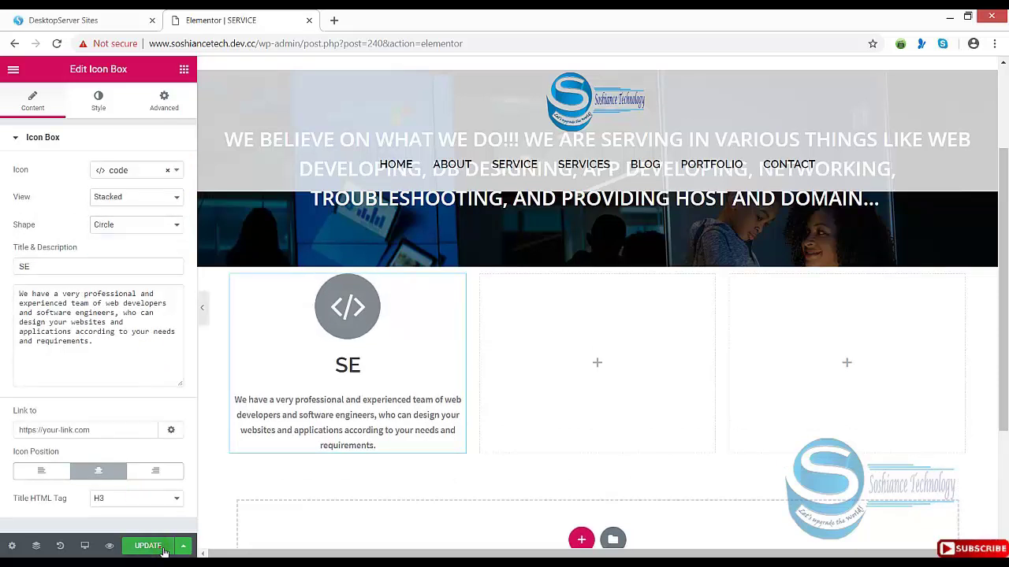
Step: Keep the title HTML tag at H3 and save the page again
triple_click(160, 373)
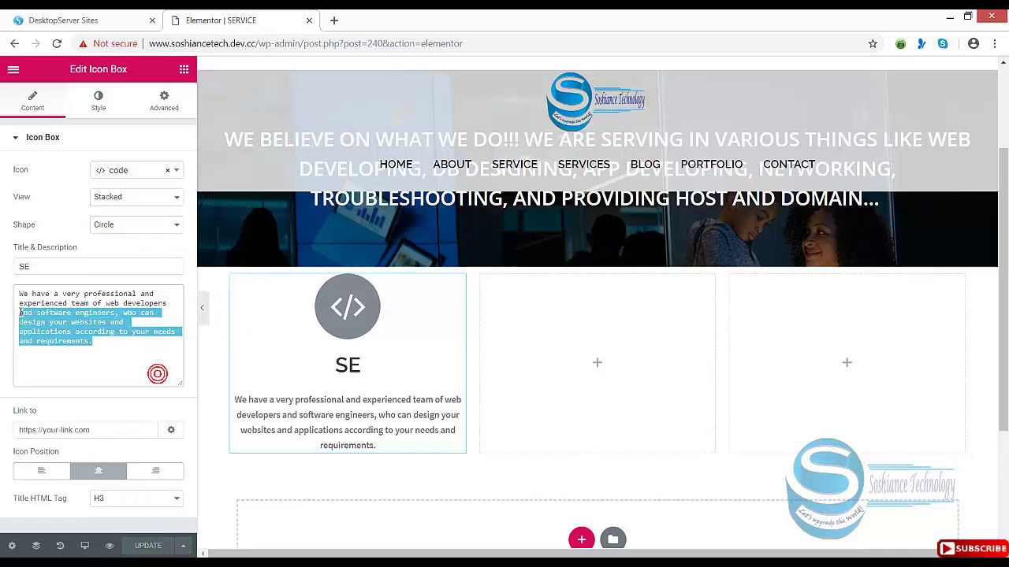
click(167, 498)
click(152, 331)
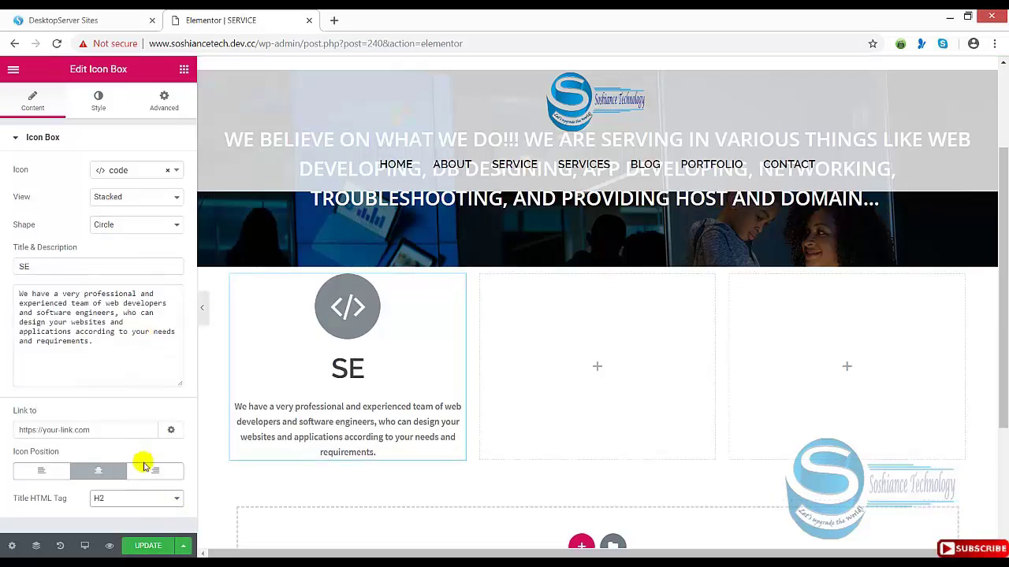
click(146, 499)
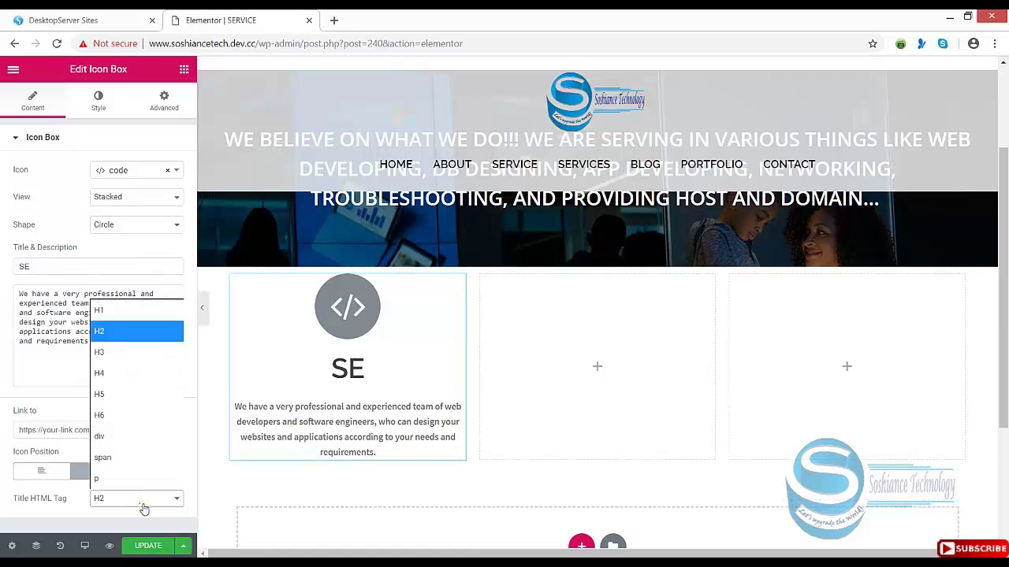
click(131, 351)
click(154, 547)
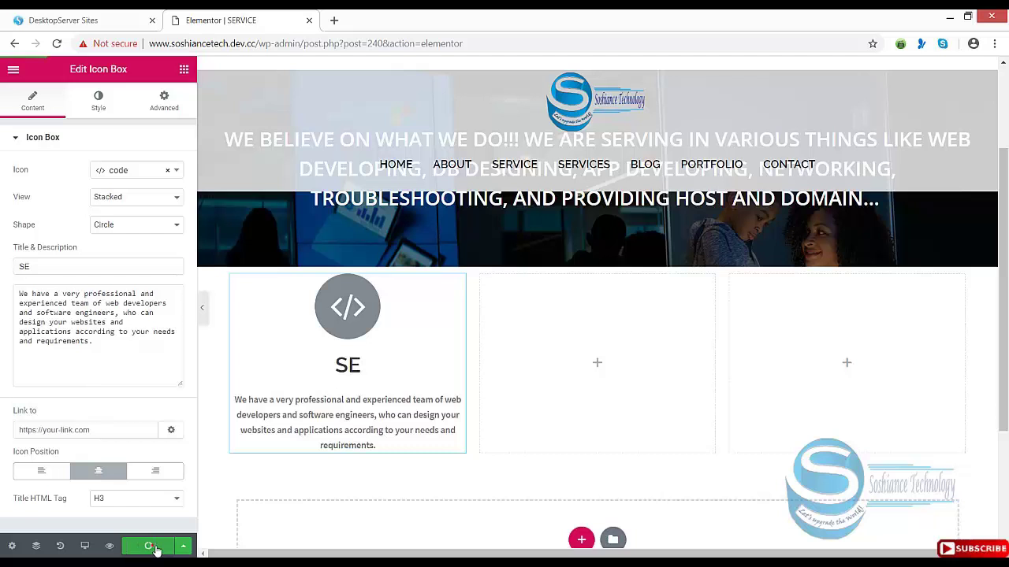
Step: Set the icon colour to light blue #51b2e2 and note the code in Word
click(98, 101)
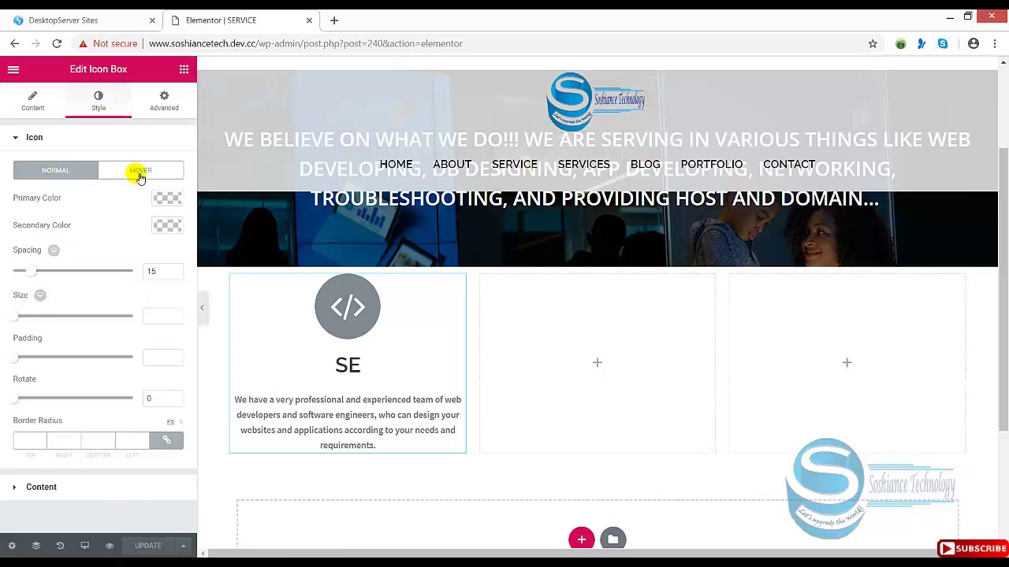
click(167, 198)
drag(97, 260, 93, 235)
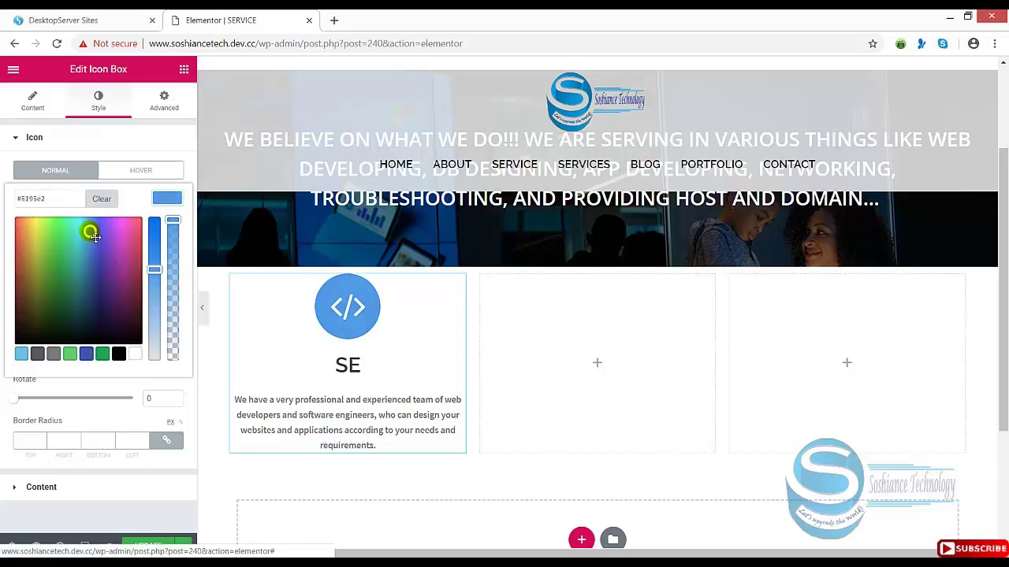
click(56, 201)
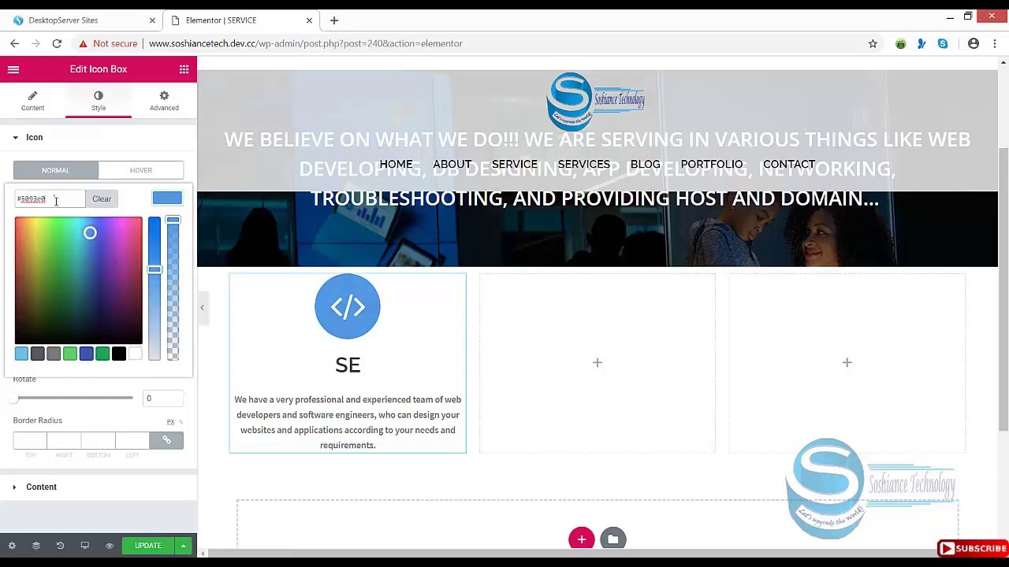
click(92, 236)
double_click(67, 206)
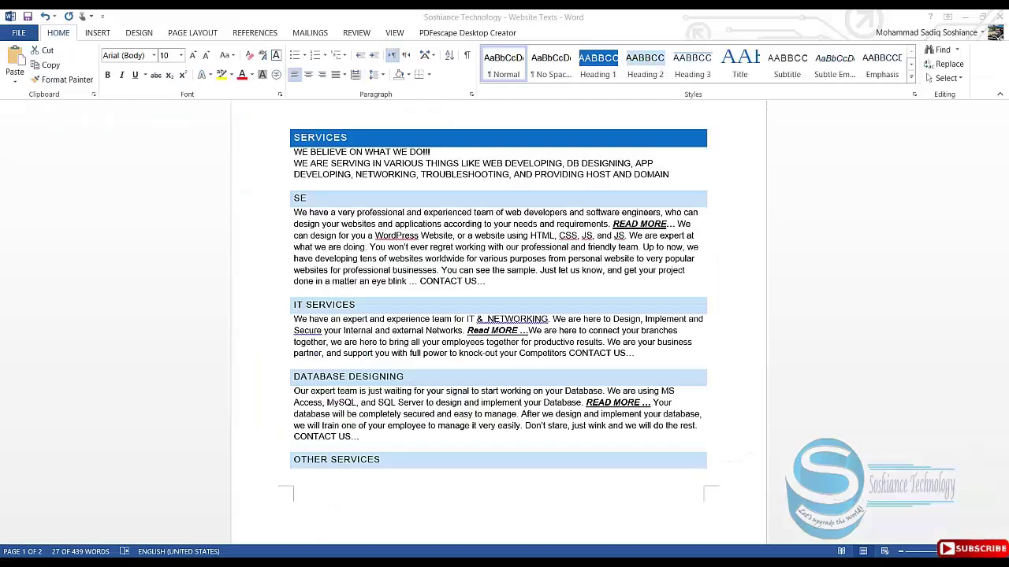
key(alt+Tab)
click(387, 495)
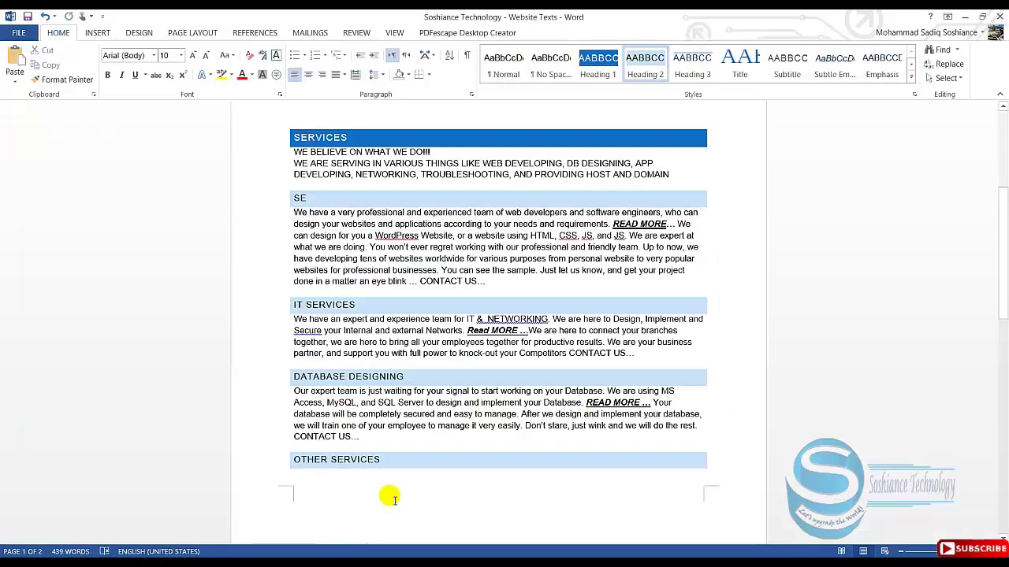
drag(1003, 300, 1003, 442)
click(354, 289)
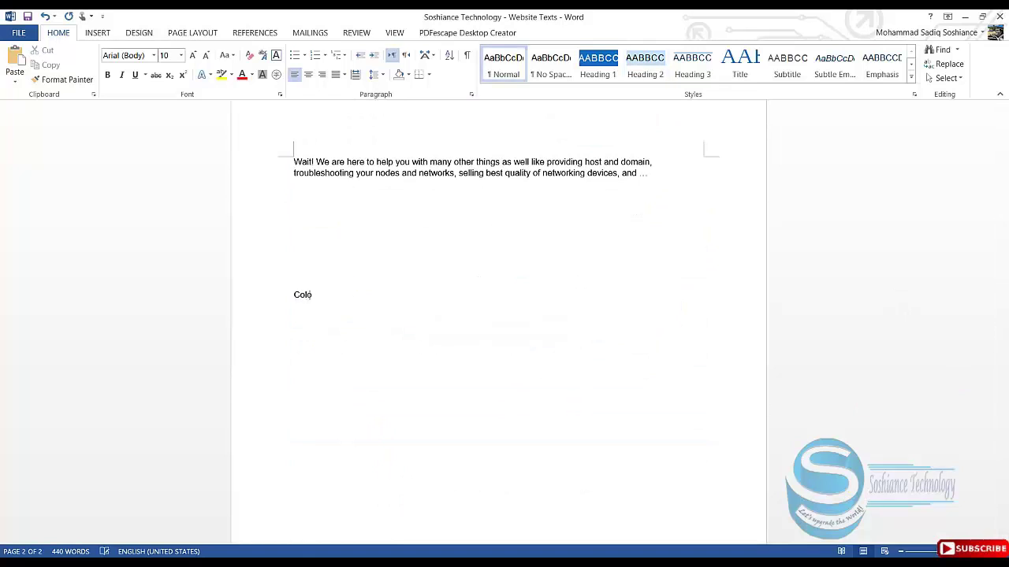
key(alt+Tab)
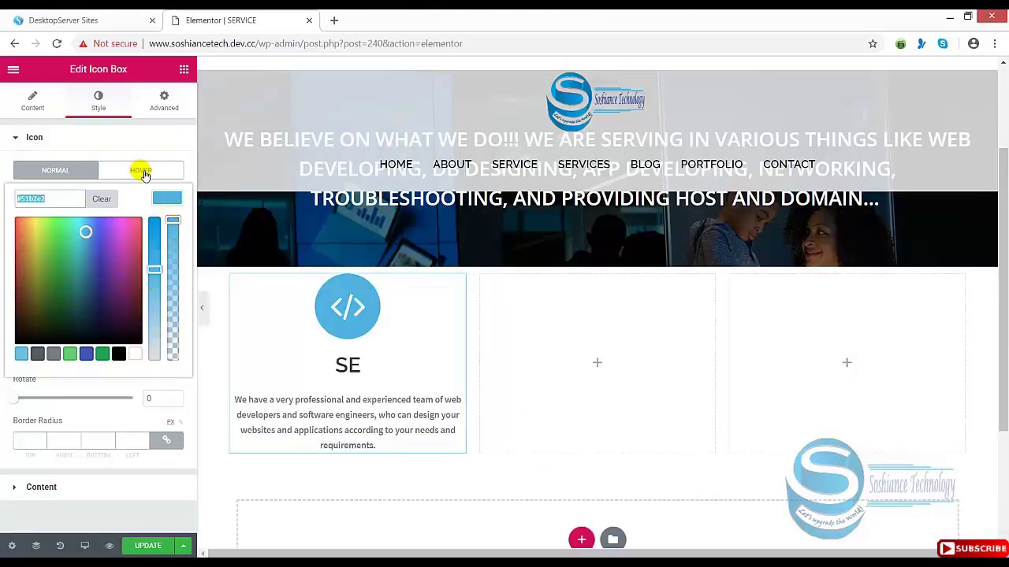
Step: Give the icon a dark blue #2b507c hover colour and a Shrink hover animation, then save
click(161, 169)
click(166, 196)
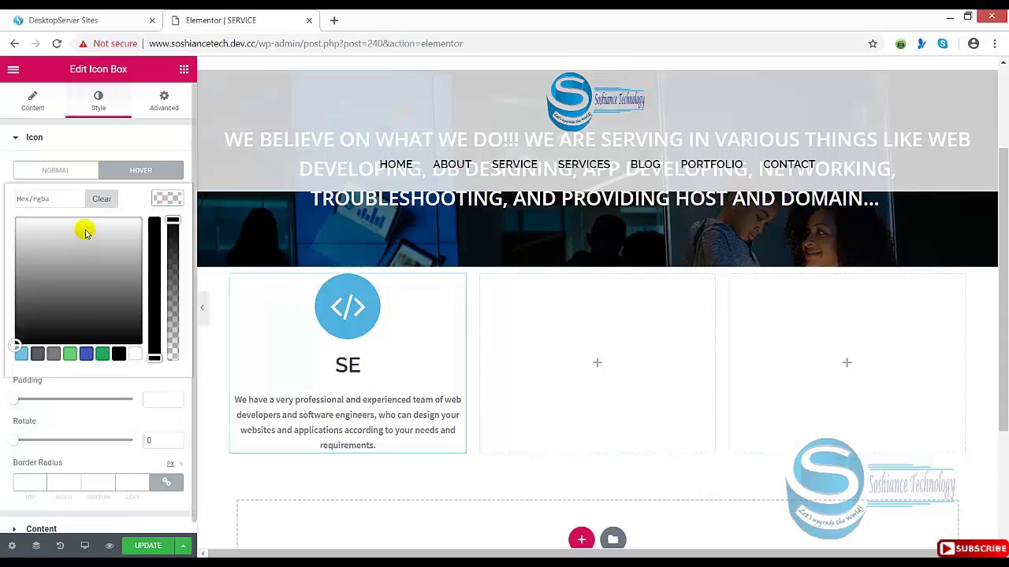
click(87, 356)
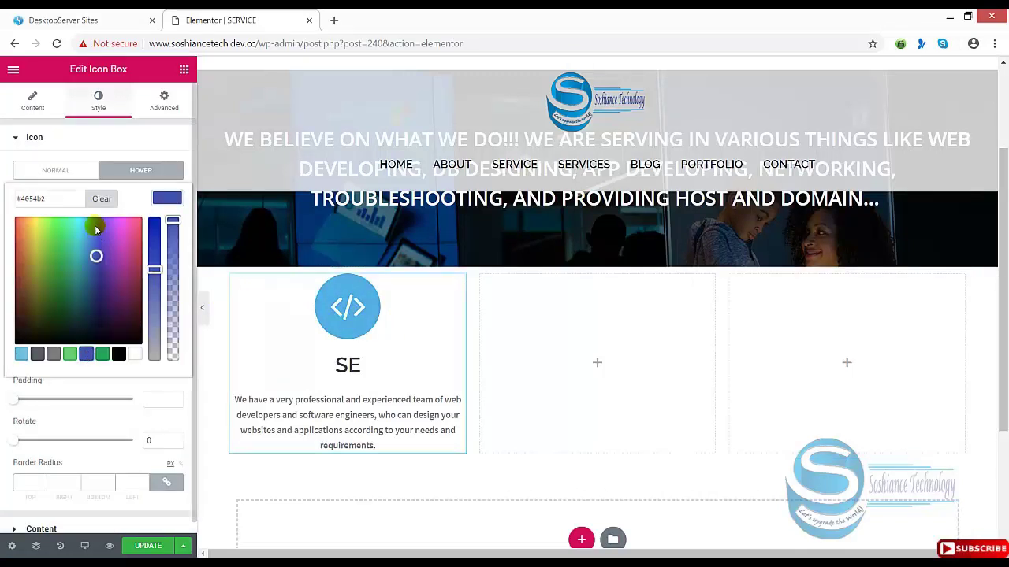
click(93, 281)
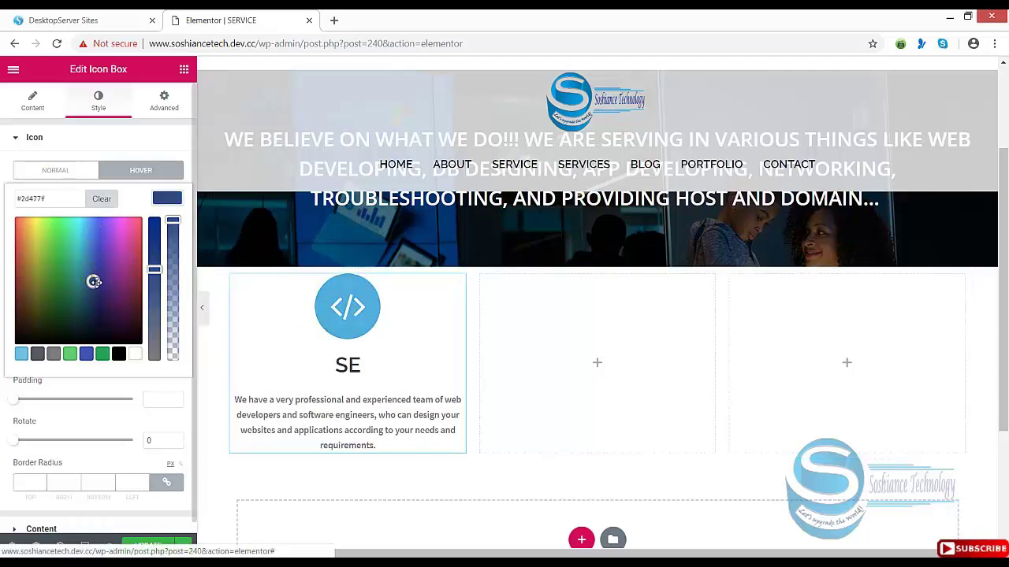
click(91, 281)
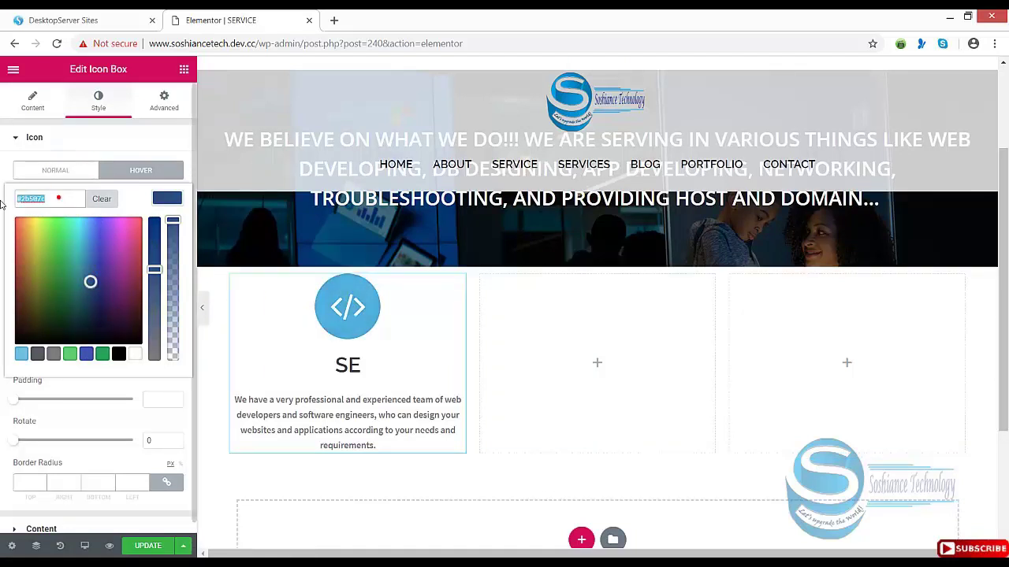
key(alt+Tab)
key(alt+Tab)
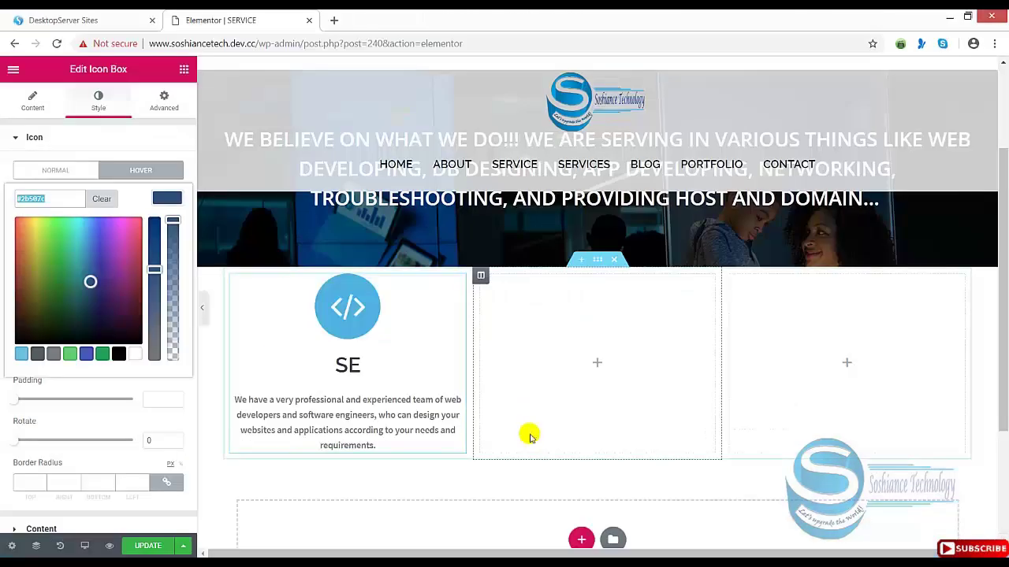
click(136, 546)
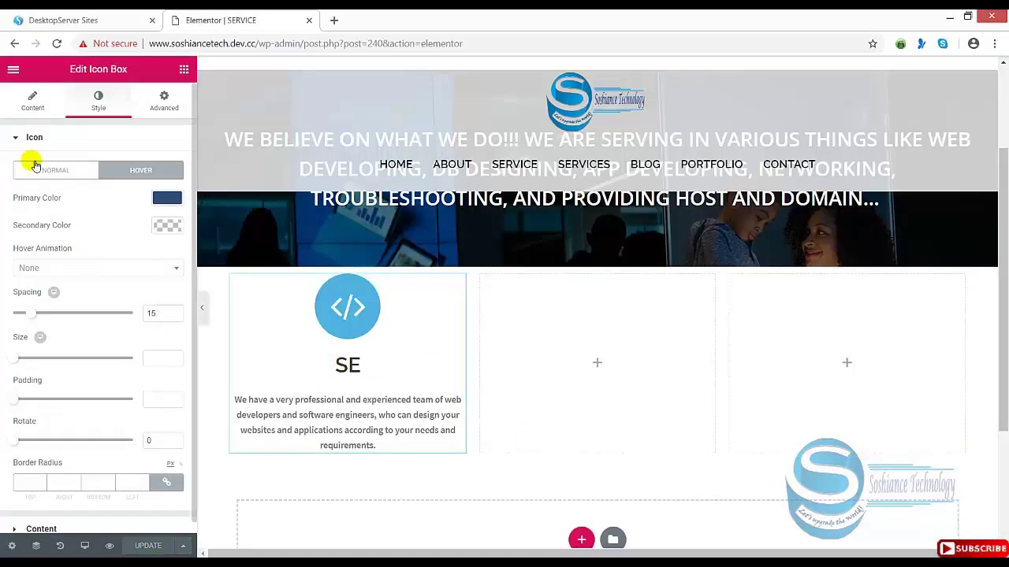
click(154, 270)
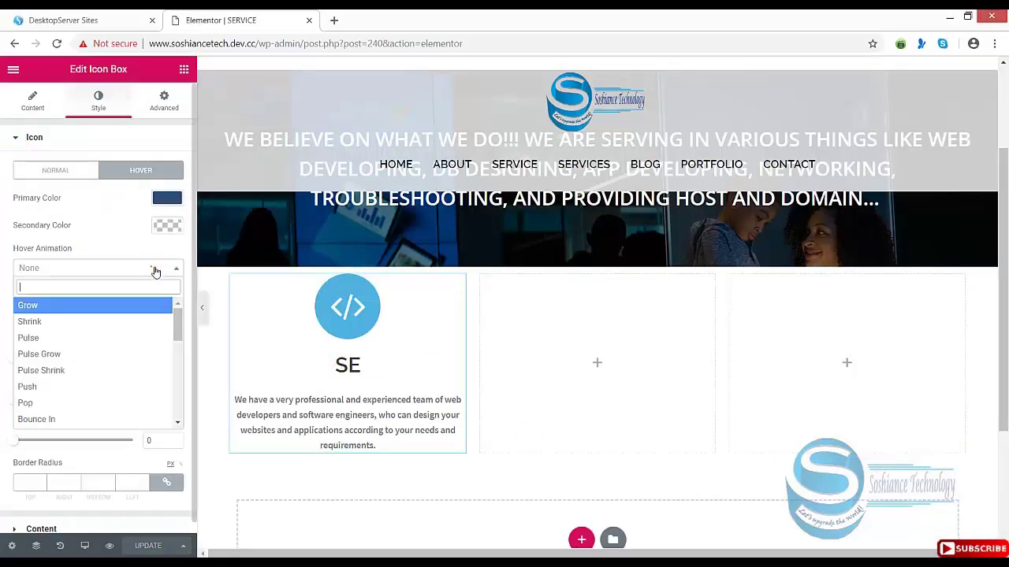
click(135, 320)
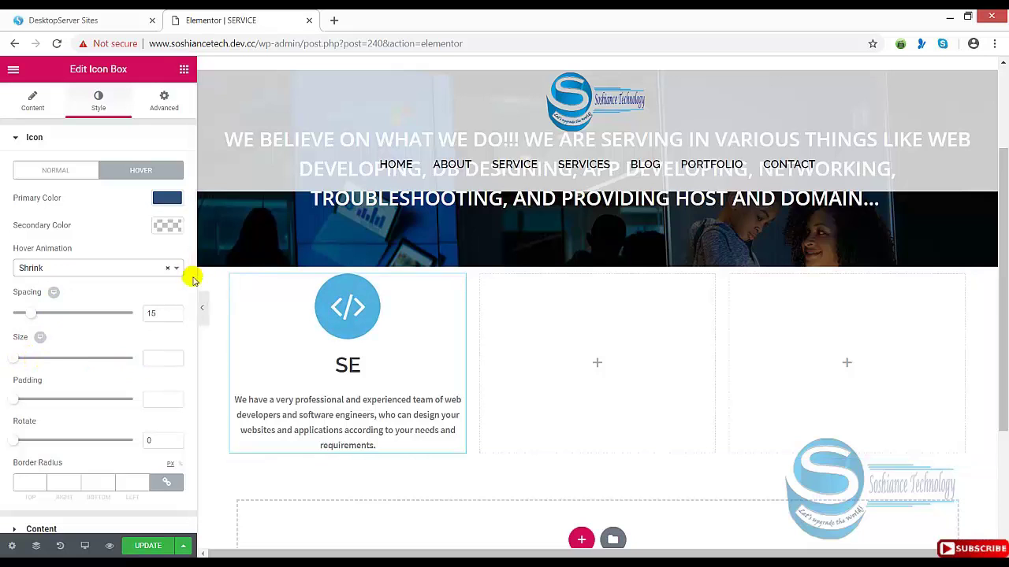
key(ctrl+s)
Step: Centre the icon box content, set title spacing to 3 and keep vertical alignment at Top
click(21, 138)
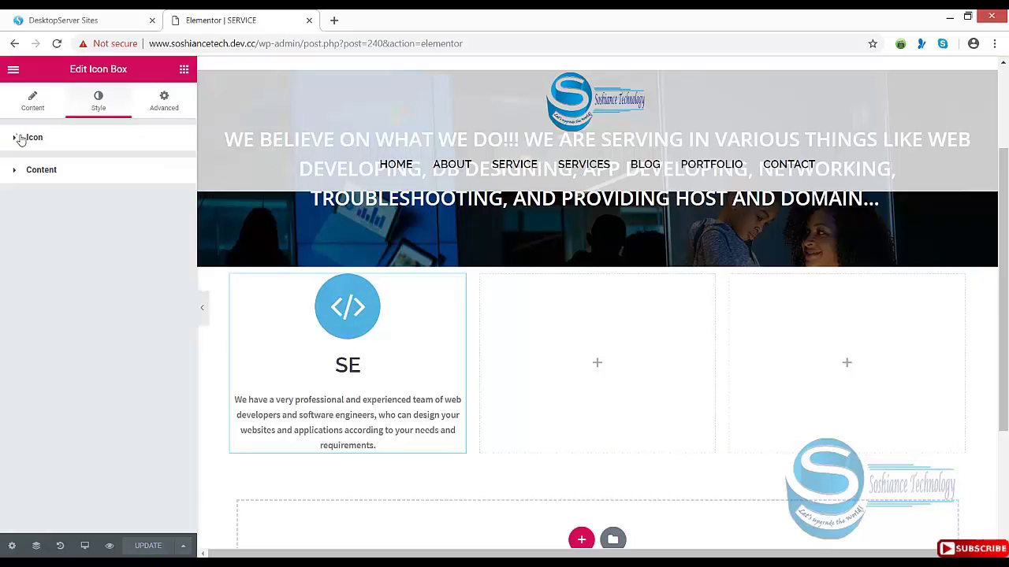
click(55, 171)
click(76, 220)
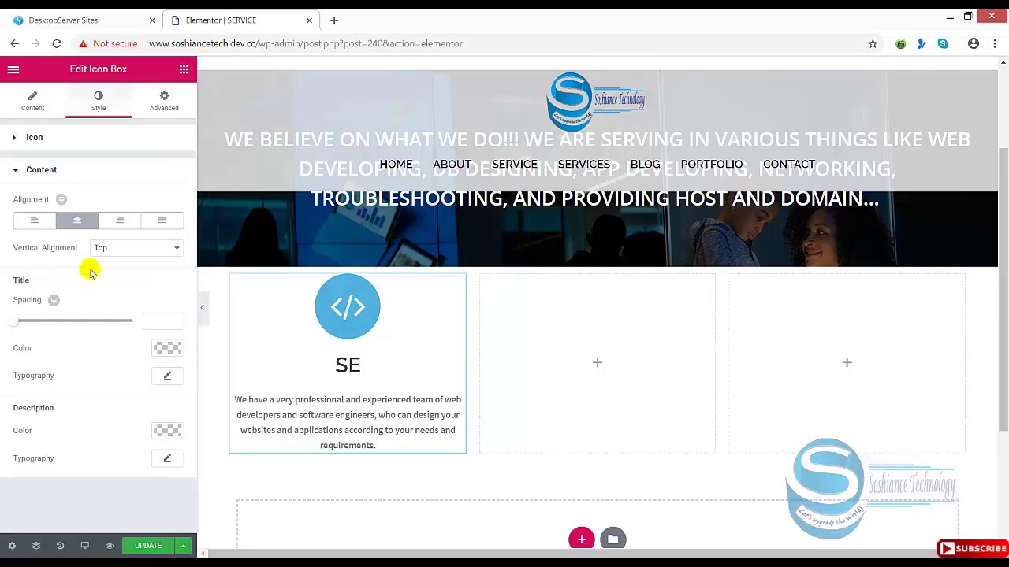
click(14, 323)
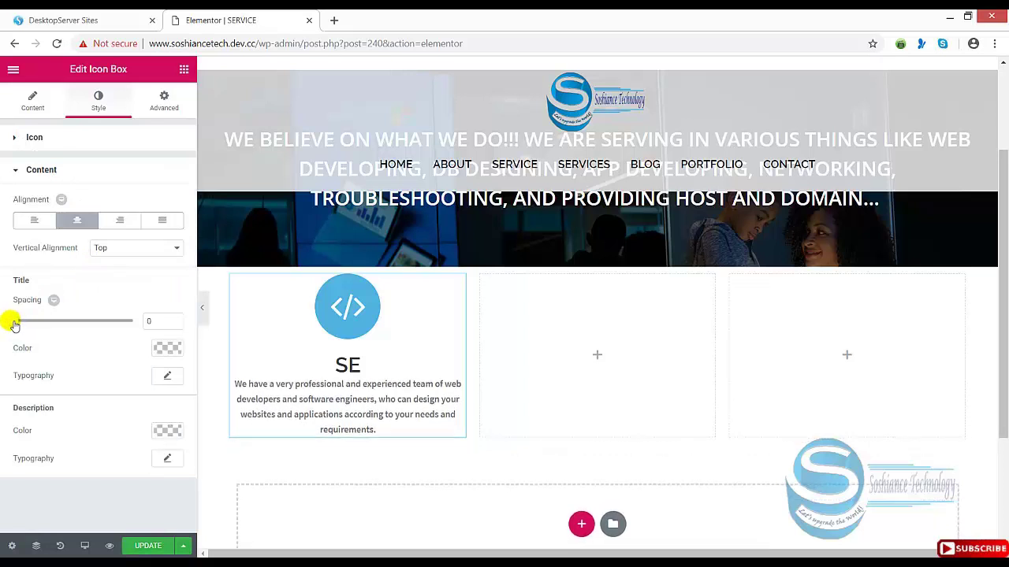
drag(16, 325, 19, 325)
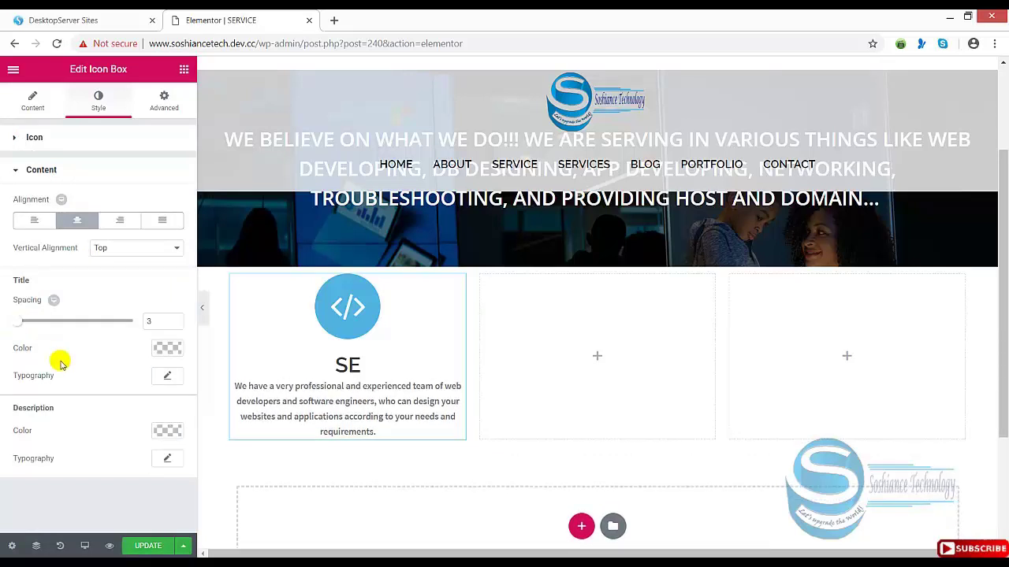
click(140, 254)
click(138, 287)
click(142, 247)
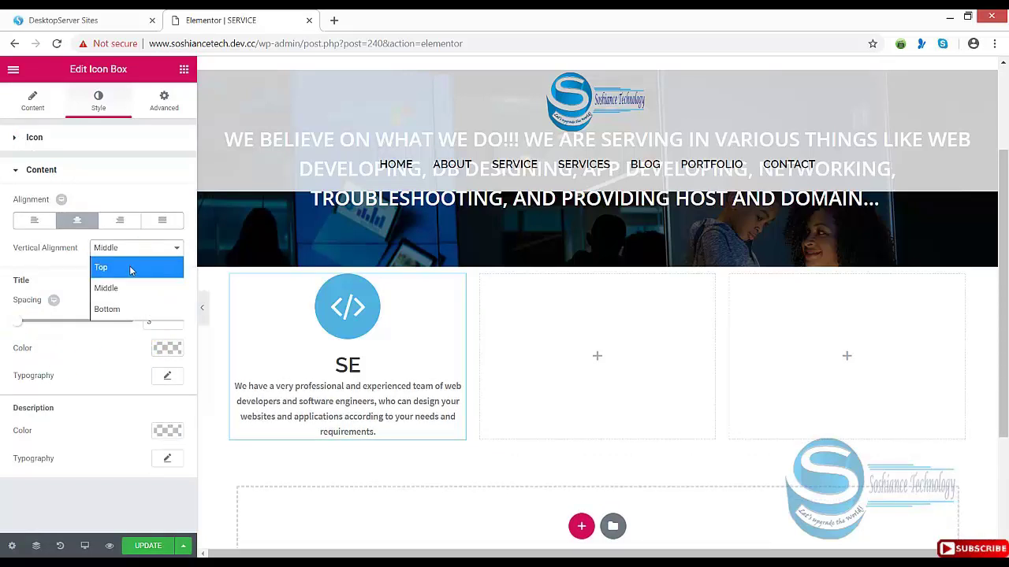
click(130, 267)
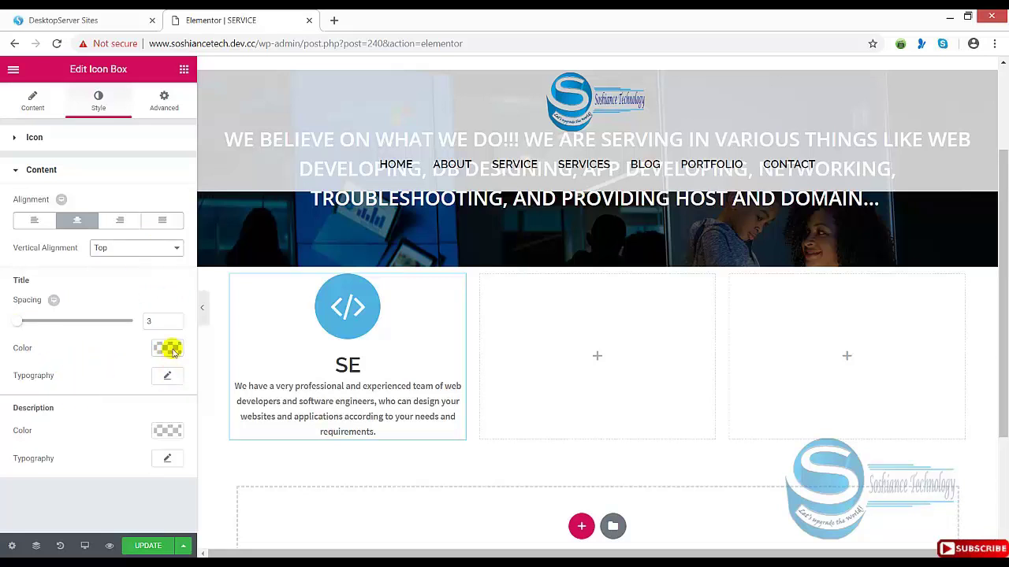
Step: Tone the SE title colour to grey
click(171, 349)
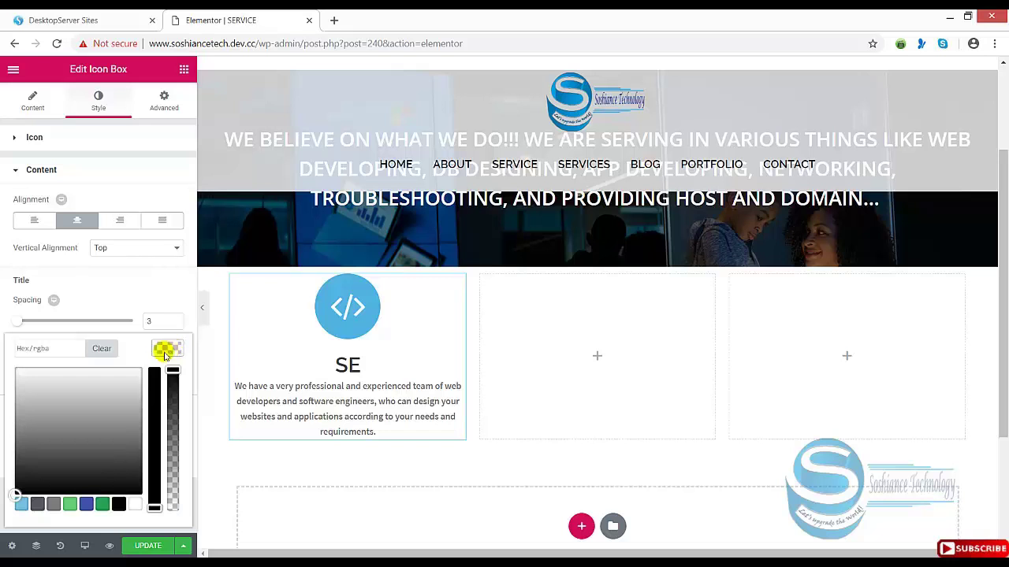
mouse_move(134, 388)
mouse_down()
mouse_move(8, 368)
mouse_move(135, 373)
mouse_up()
click(218, 367)
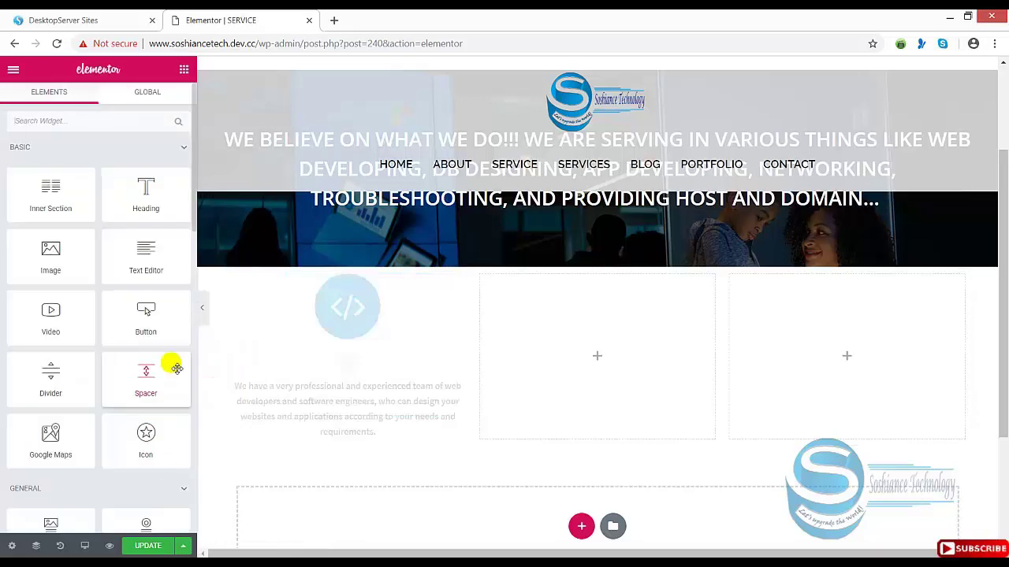
click(323, 361)
Step: Stretch the services section to full width with No Gap columns and Fit To Screen height
click(586, 268)
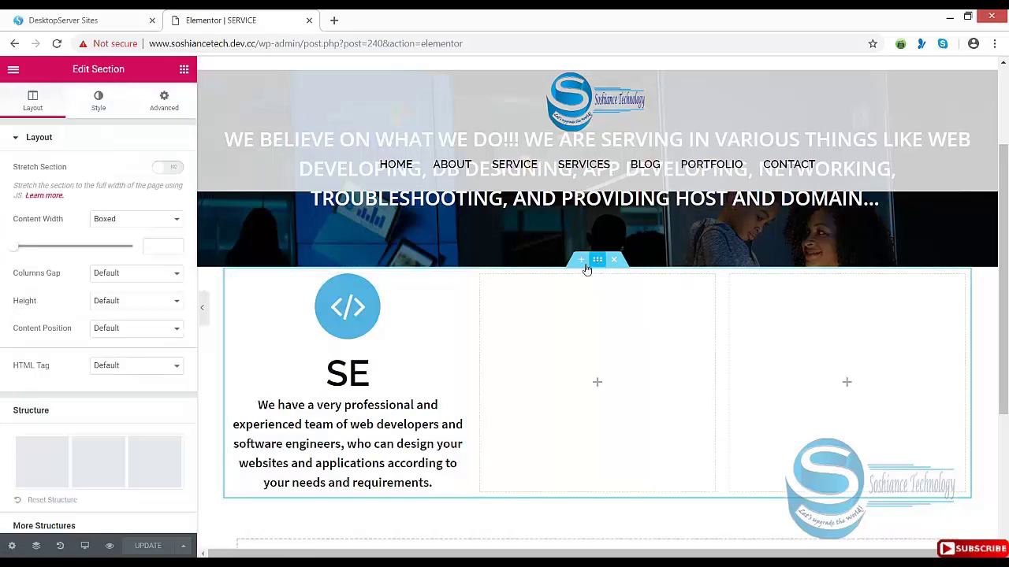
click(177, 169)
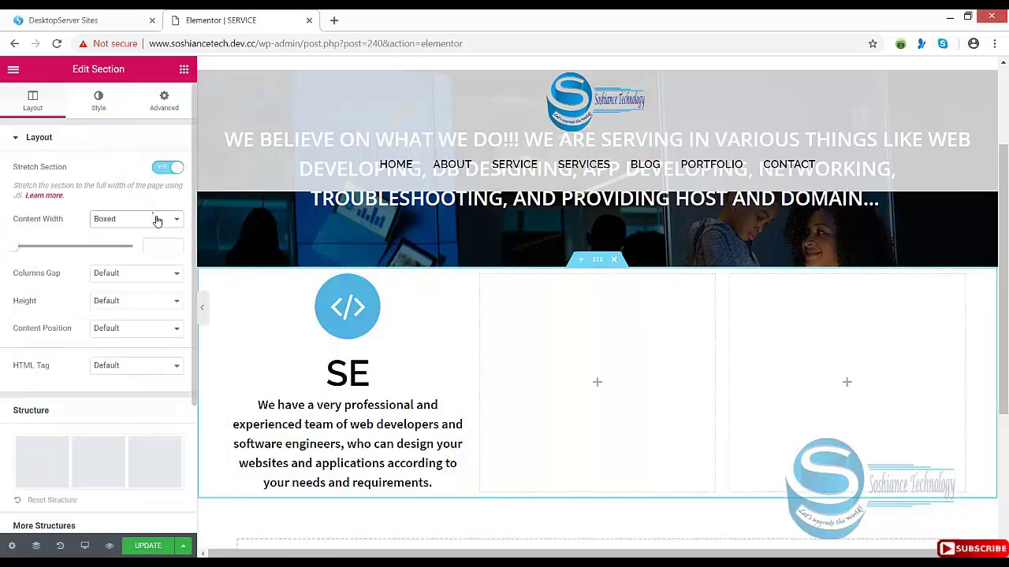
click(157, 272)
click(144, 315)
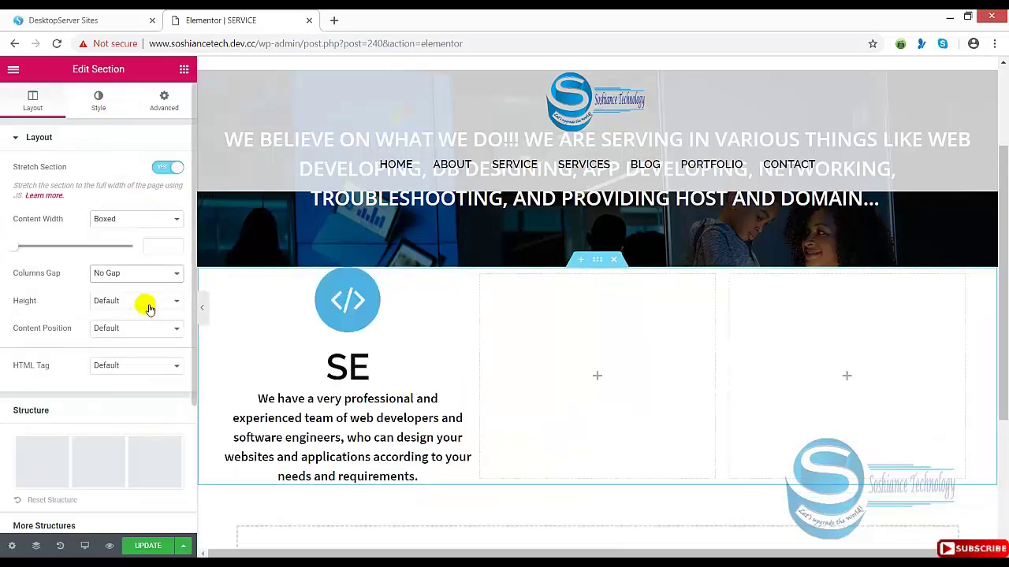
click(148, 304)
click(118, 340)
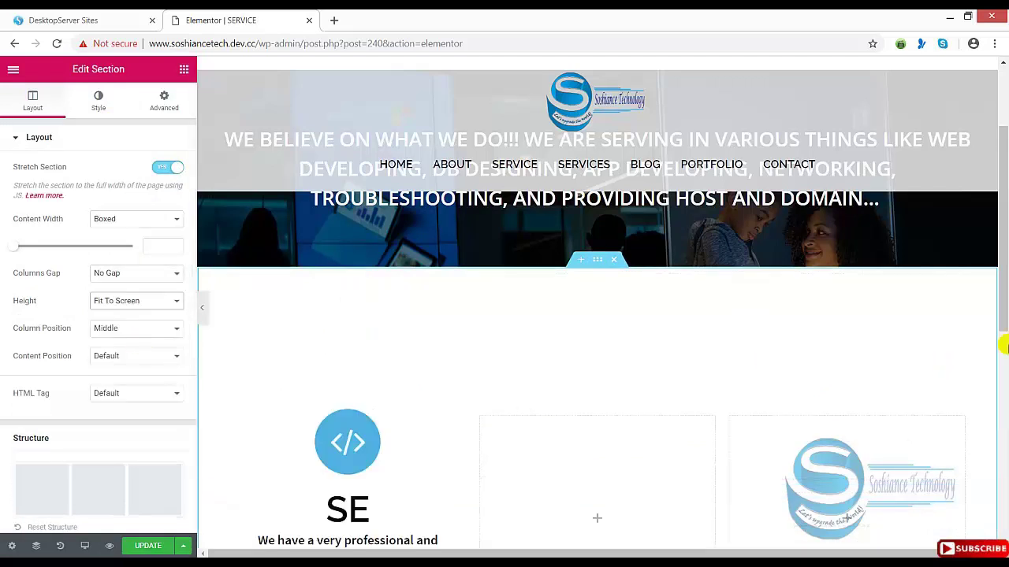
Step: Set the column and content position to Middle and save the page
scroll(1003, 342, down, 1)
scroll(999, 323, down, 3)
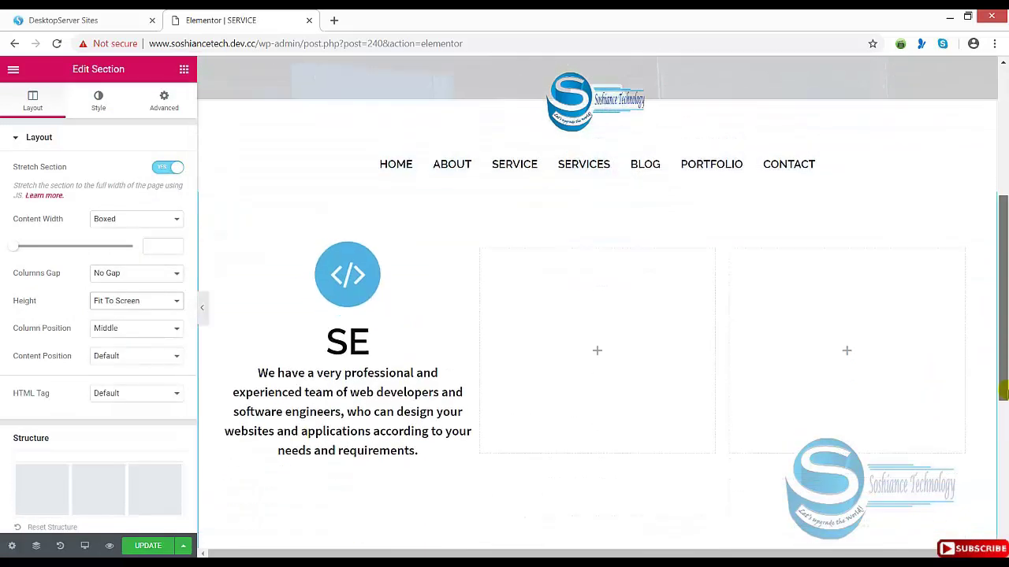
click(141, 281)
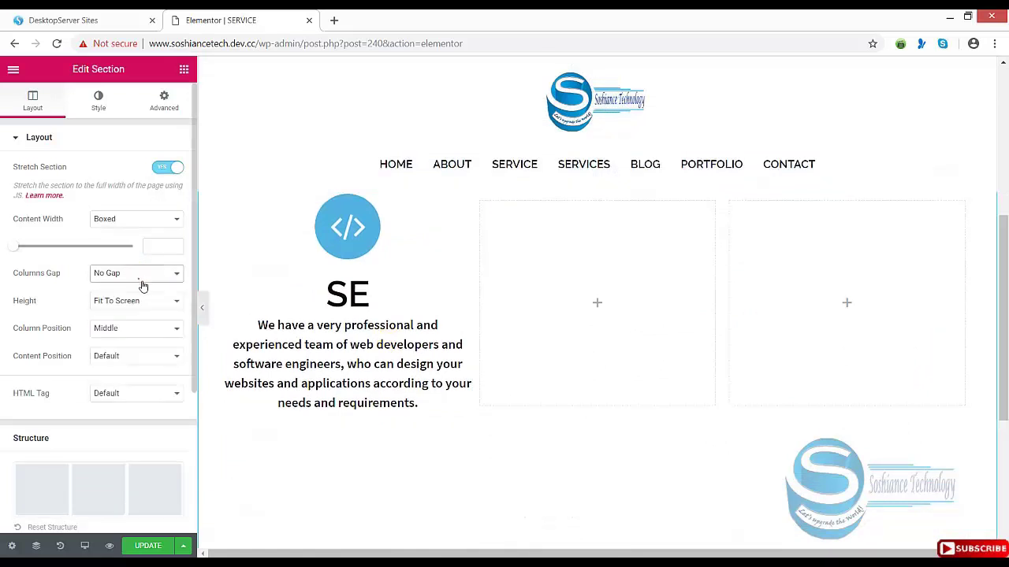
click(140, 360)
click(136, 419)
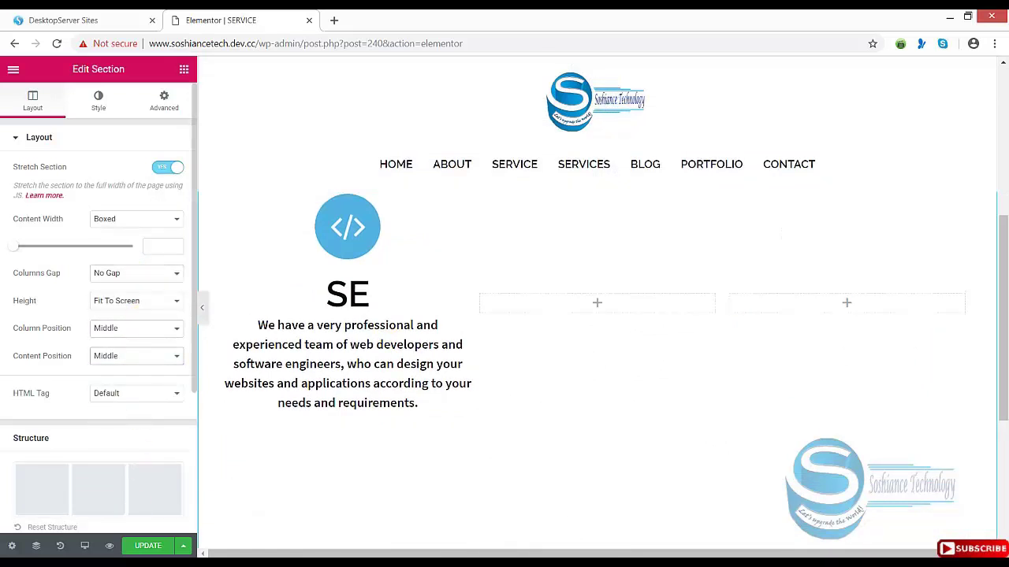
click(149, 546)
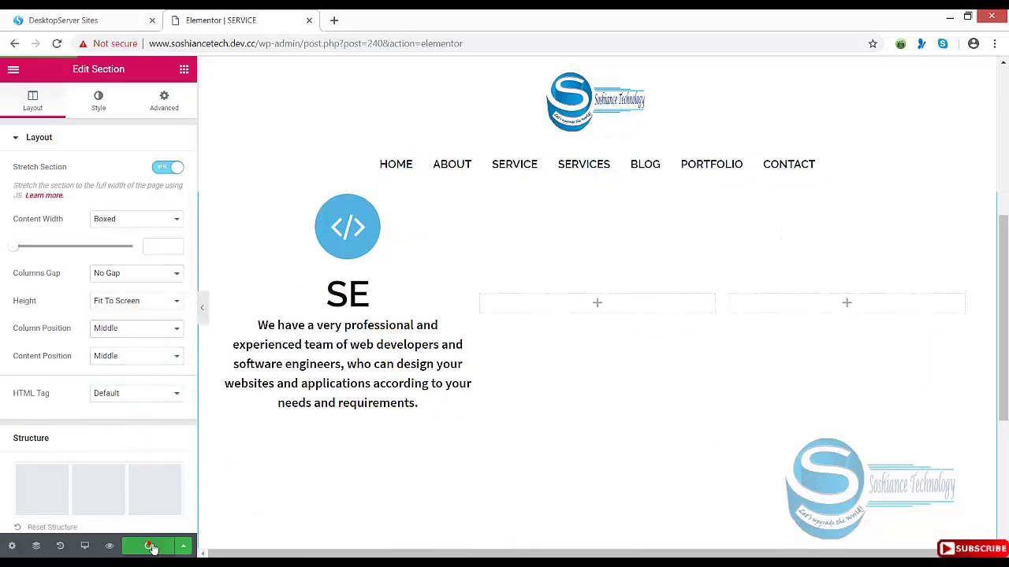
Step: Insert the server-room photo from the Media Library as the section's background image
click(103, 102)
click(137, 321)
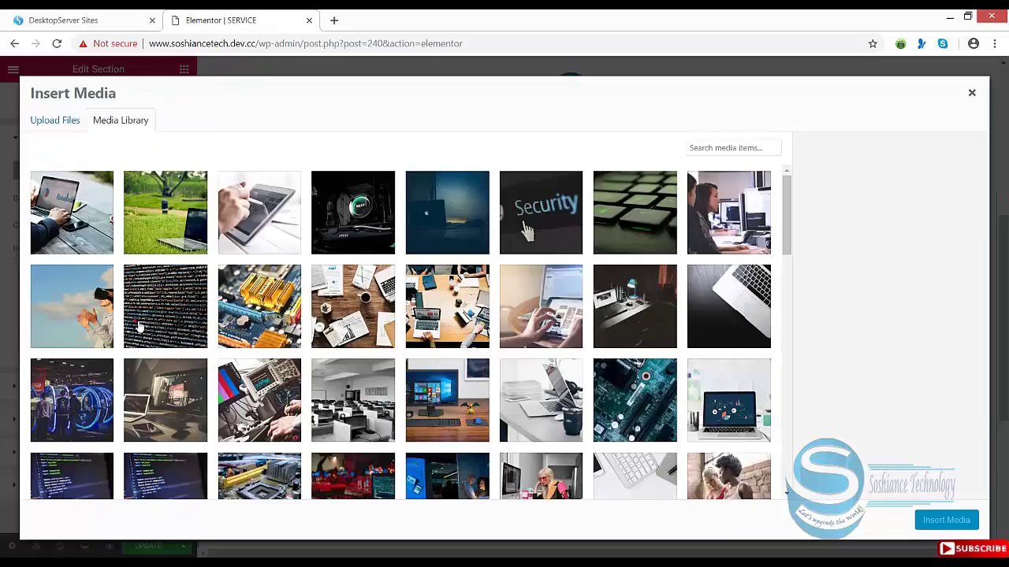
drag(787, 236, 820, 400)
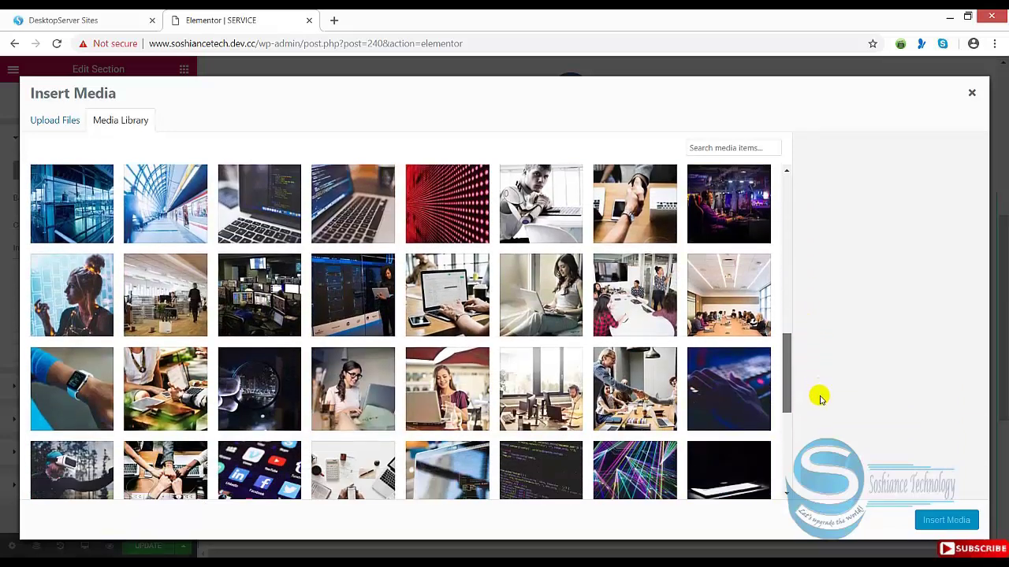
click(326, 315)
click(946, 522)
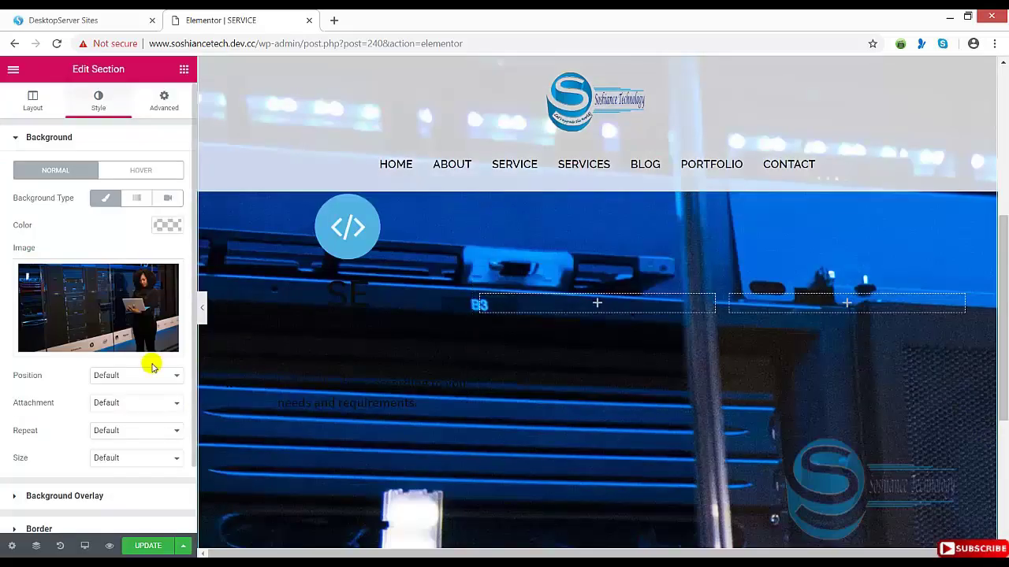
Step: Set the background to Center Center position, Fixed attachment, No-repeat and Cover size
click(149, 374)
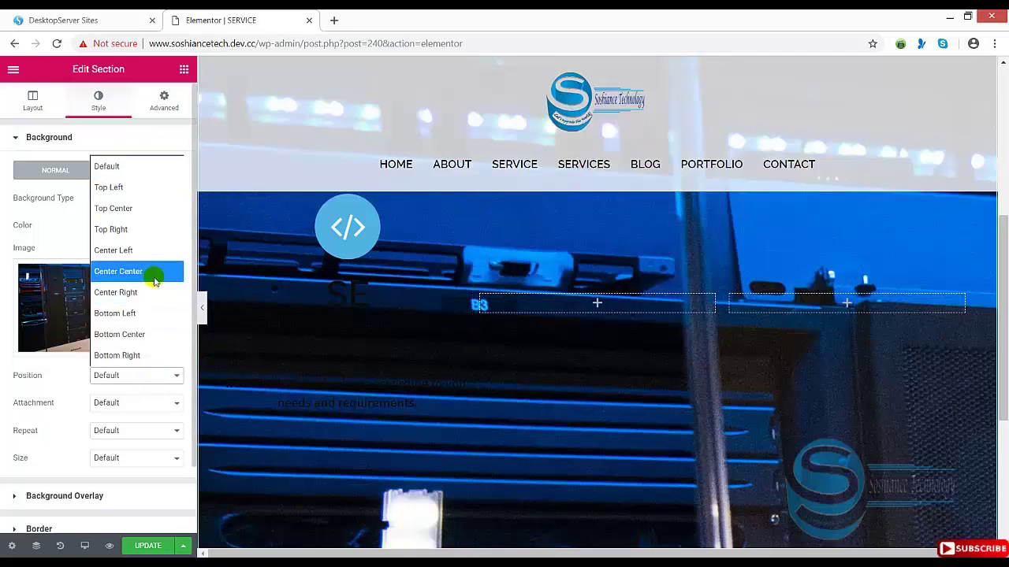
click(154, 276)
click(139, 405)
click(137, 463)
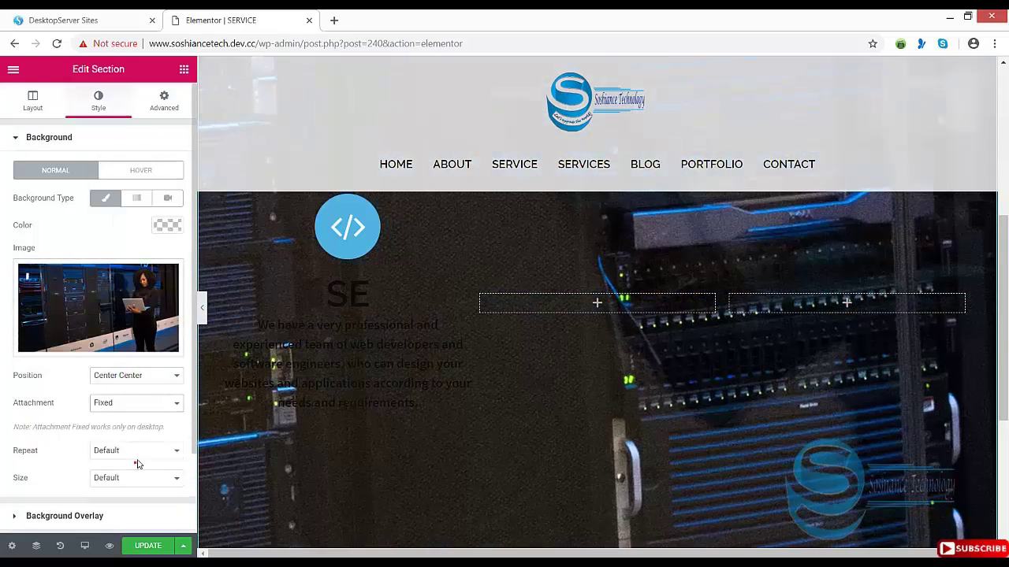
click(137, 452)
click(144, 365)
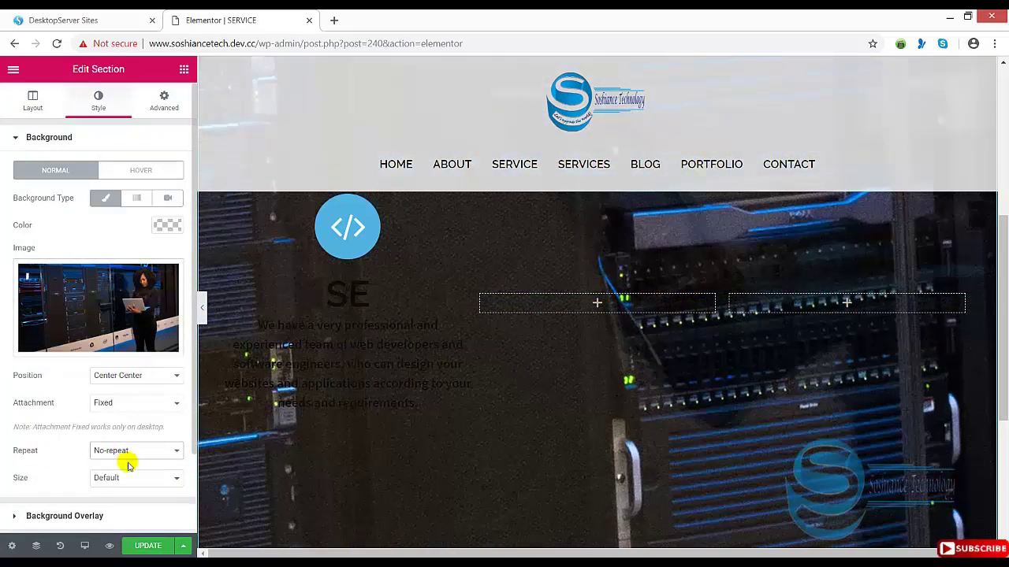
click(131, 475)
click(134, 436)
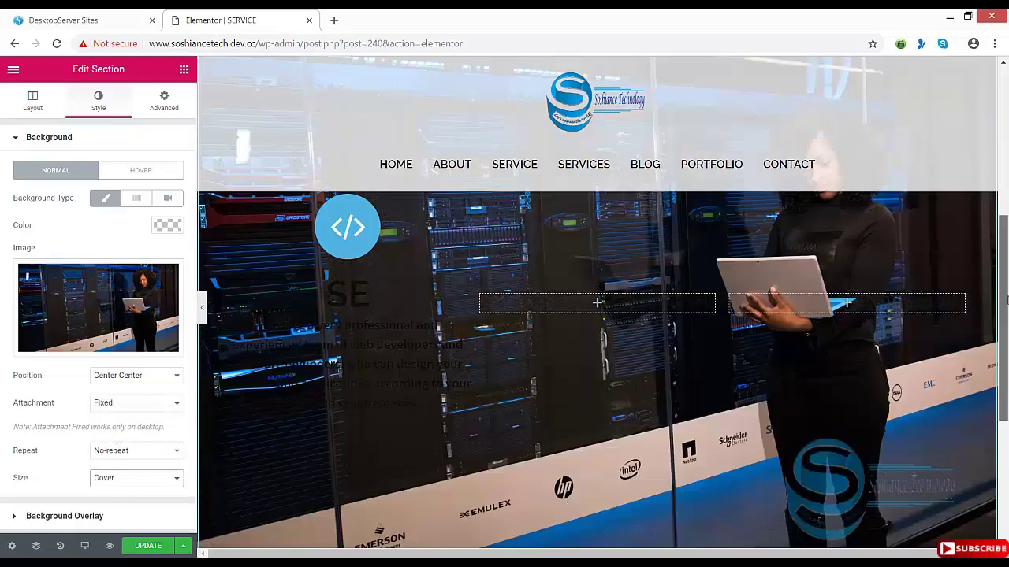
mouse_move(1005, 300)
mouse_down()
mouse_move(1006, 163)
mouse_move(1006, 339)
mouse_move(1005, 181)
mouse_move(1005, 331)
mouse_move(1003, 307)
mouse_up()
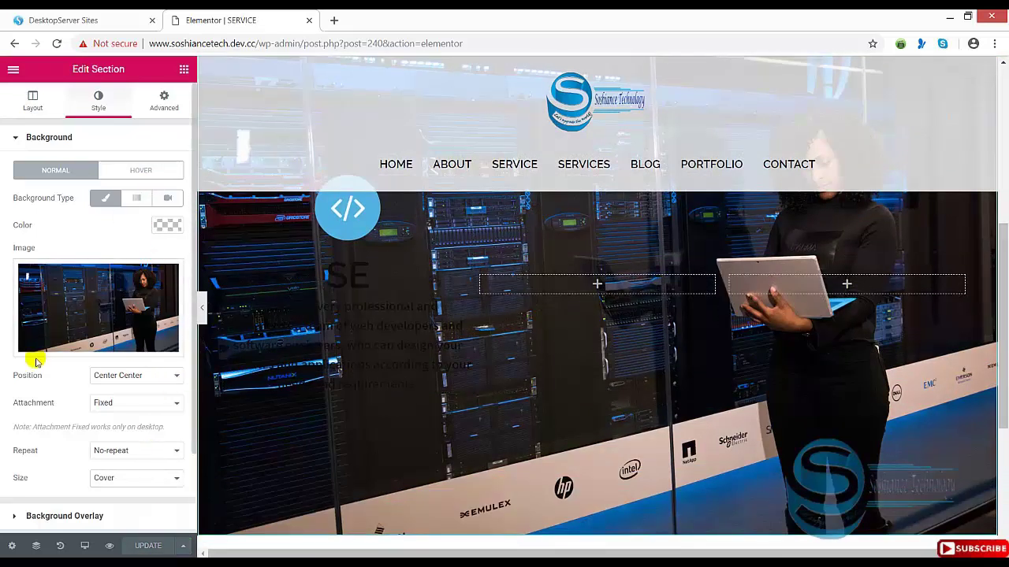
click(20, 139)
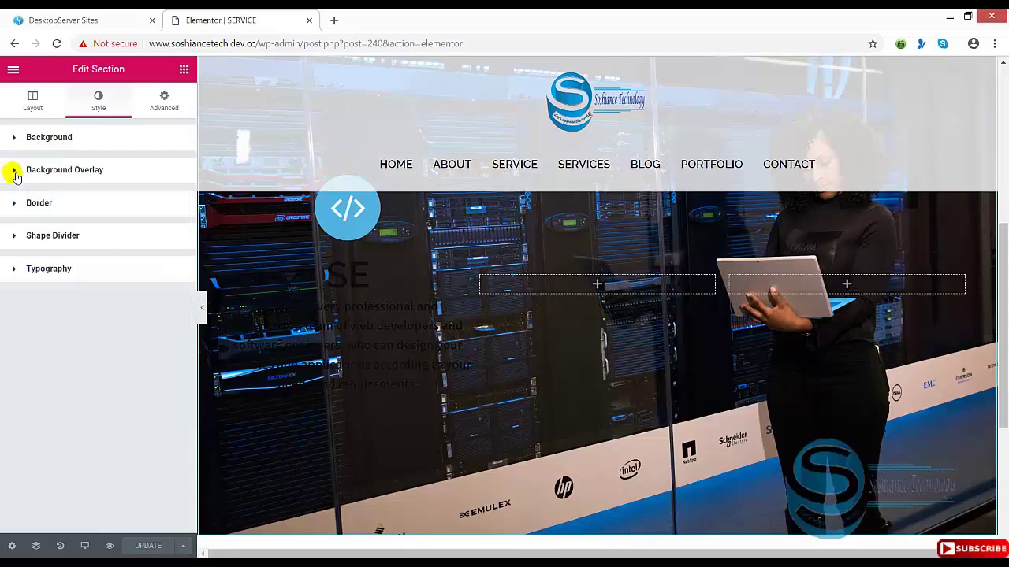
Step: Set the section's background overlay to Classic and save the page
click(15, 173)
click(130, 238)
click(164, 260)
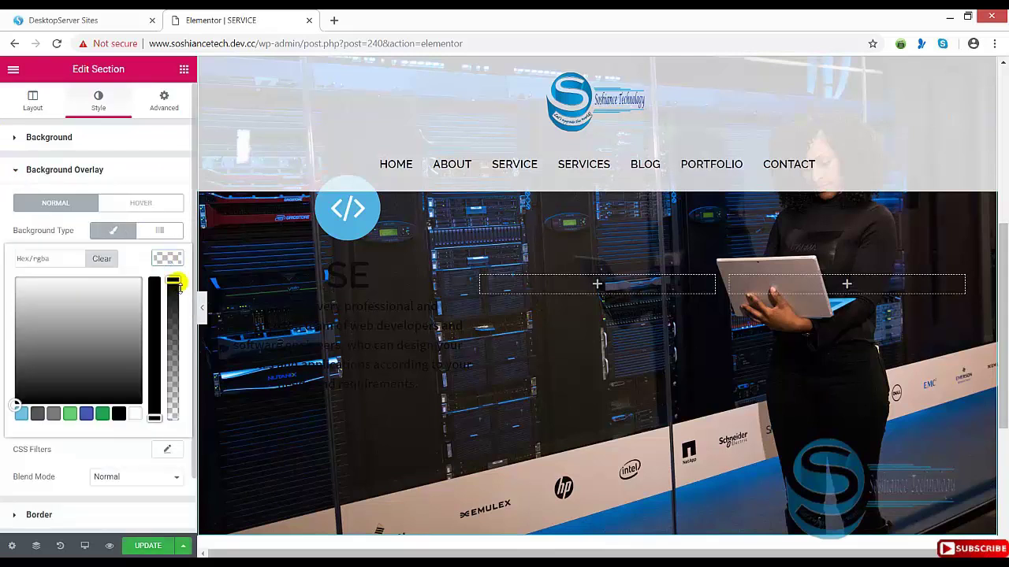
click(173, 284)
scroll(1004, 185, up, 2)
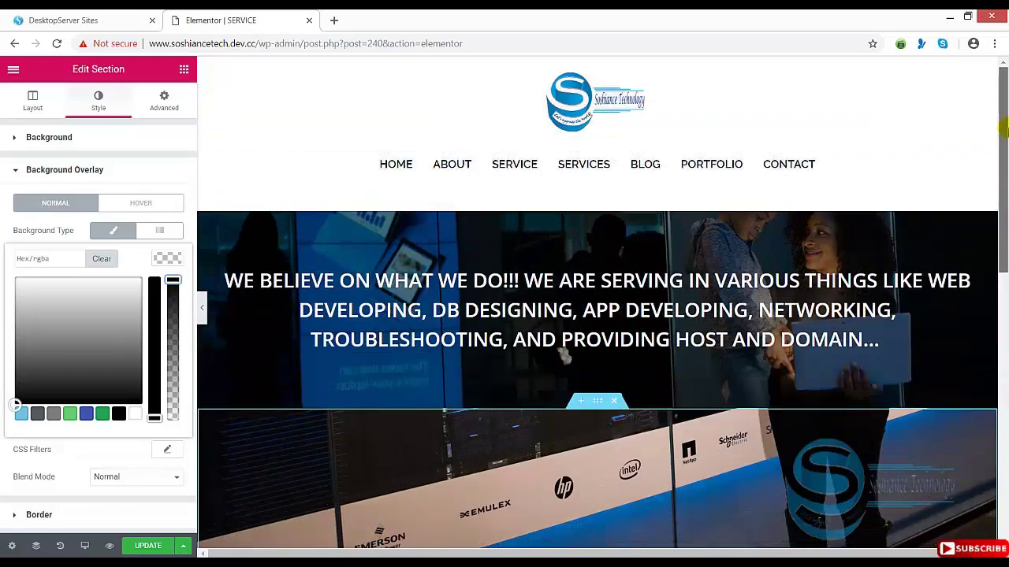
drag(1004, 187, 1003, 157)
click(163, 551)
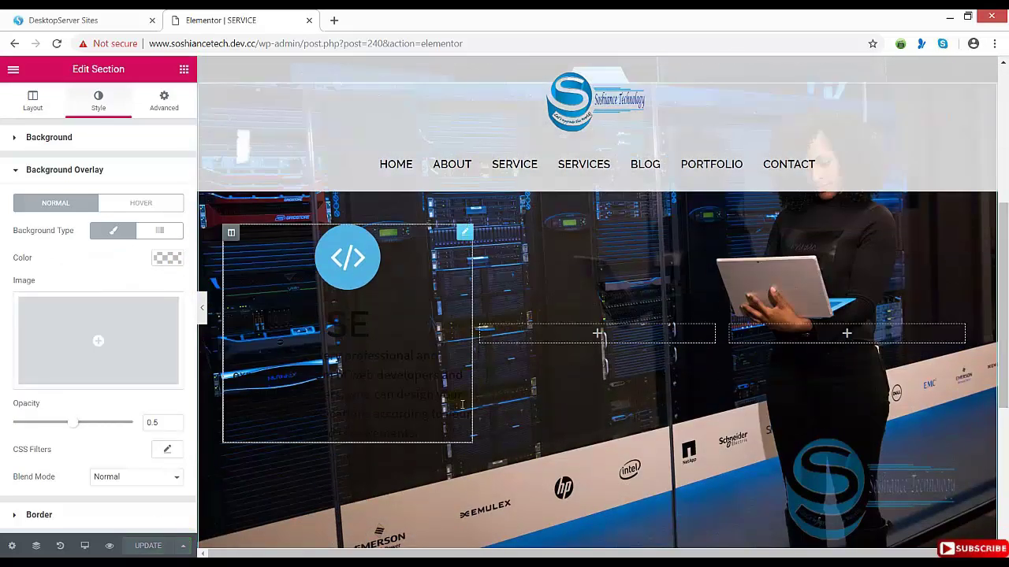
Step: Give the SE icon box's column a Classic #ffffff background
click(340, 387)
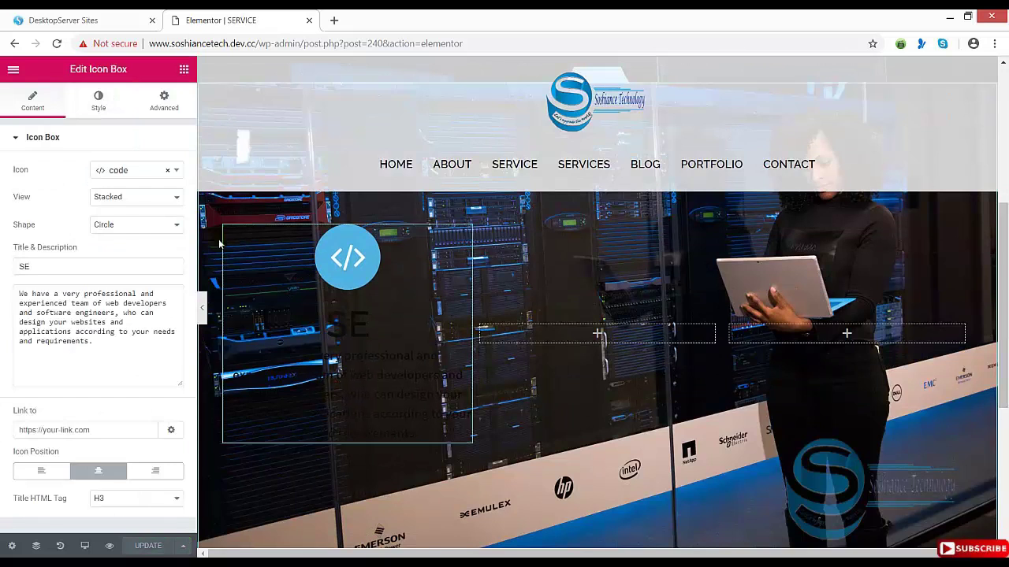
click(231, 232)
click(98, 101)
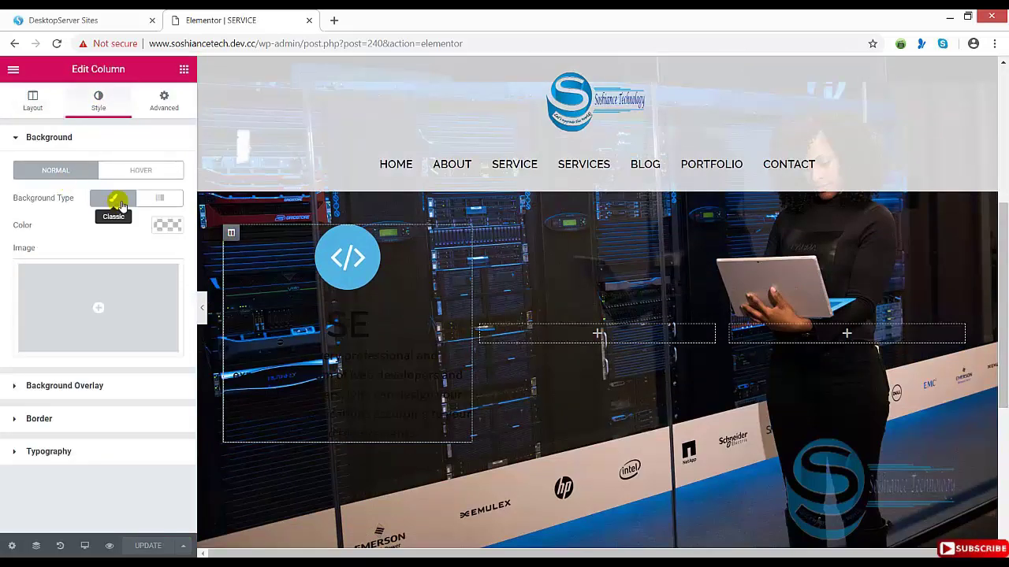
click(113, 198)
click(112, 198)
click(167, 225)
click(12, 241)
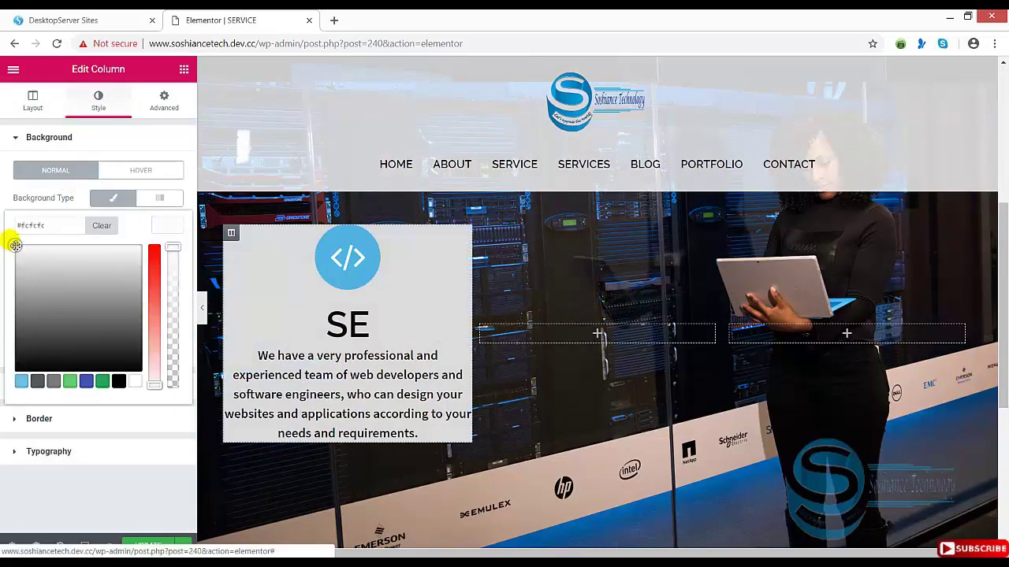
key(Escape)
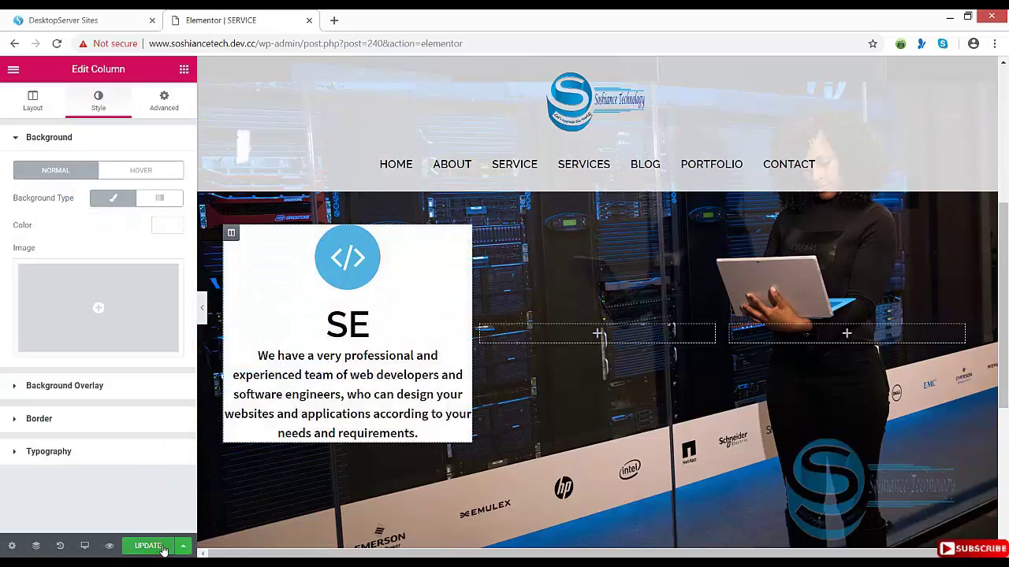
Step: Set adult-business-computer-1181354.jpg as the background of the 'We believe on what we do' section
scroll(599, 315, up, 5)
click(599, 253)
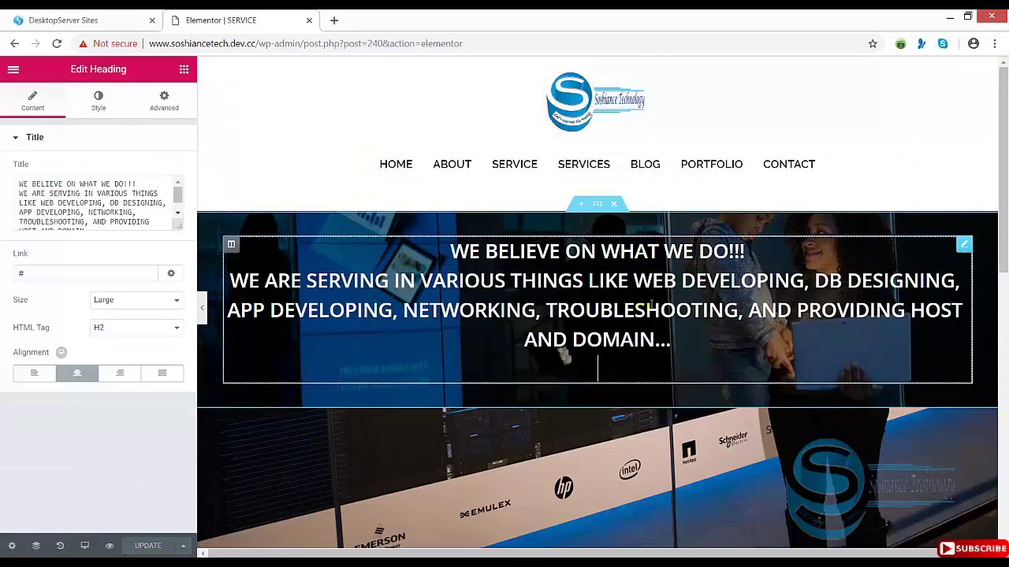
click(597, 205)
click(98, 101)
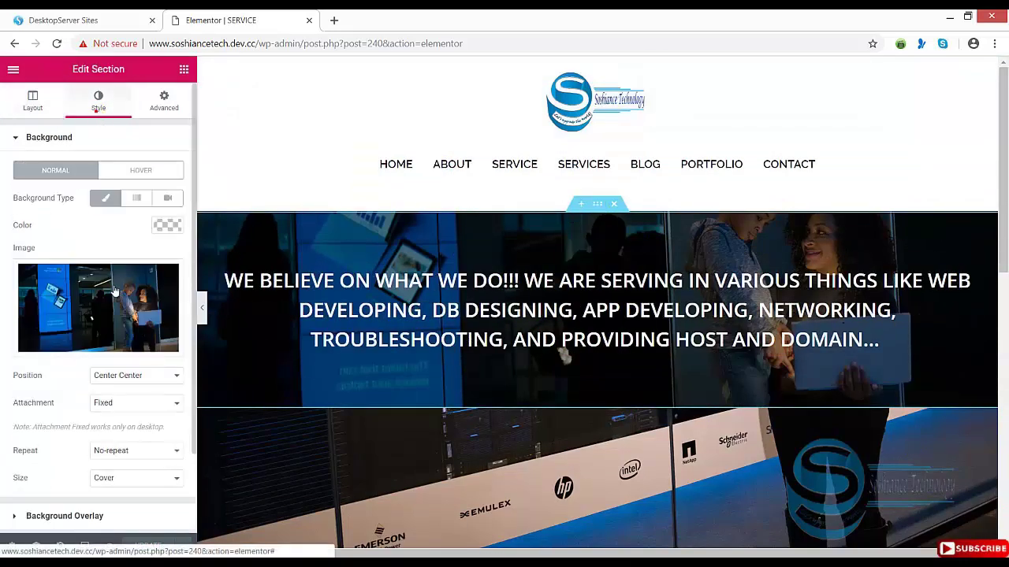
click(124, 301)
scroll(804, 329, down, 10)
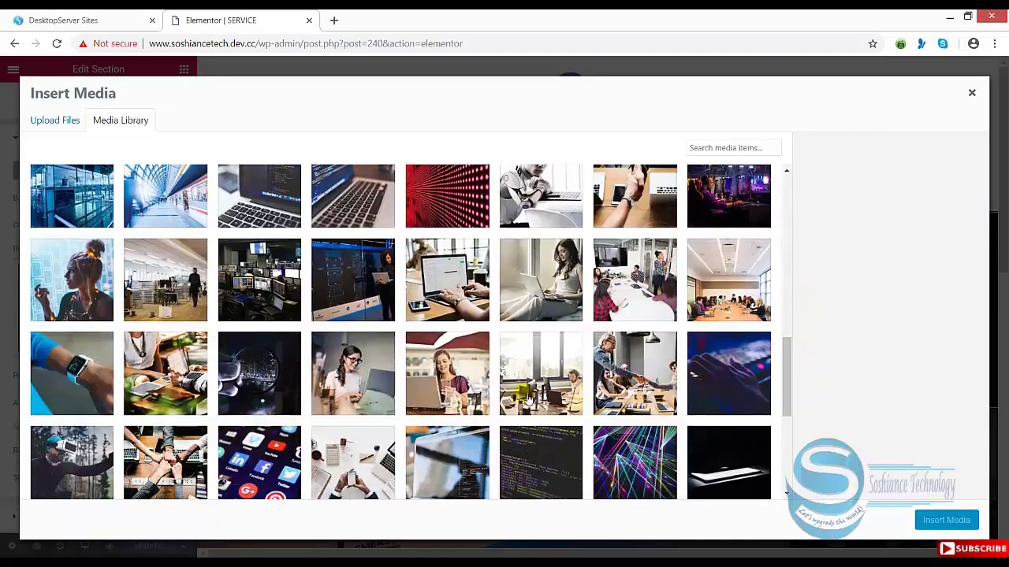
click(377, 303)
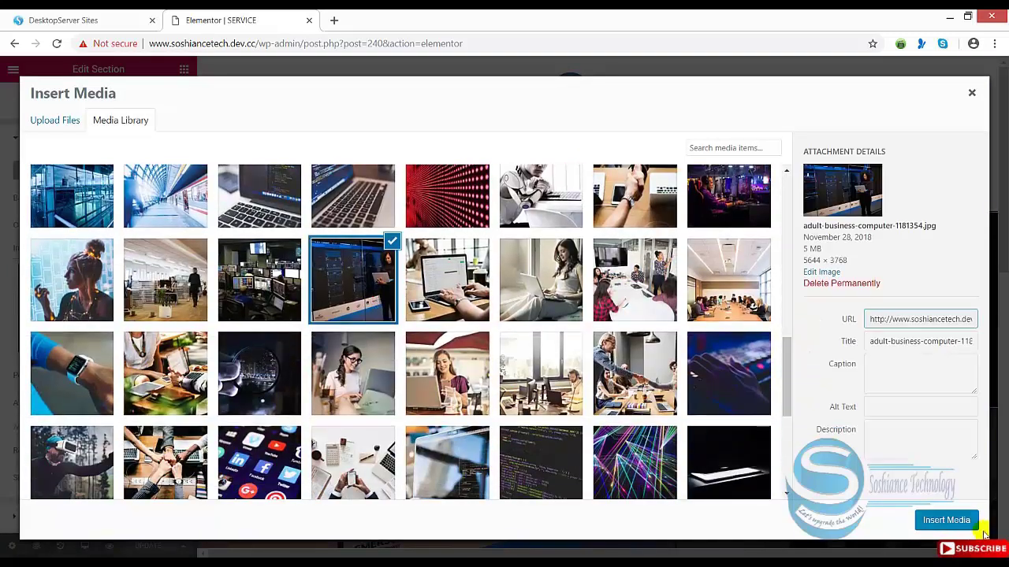
click(946, 521)
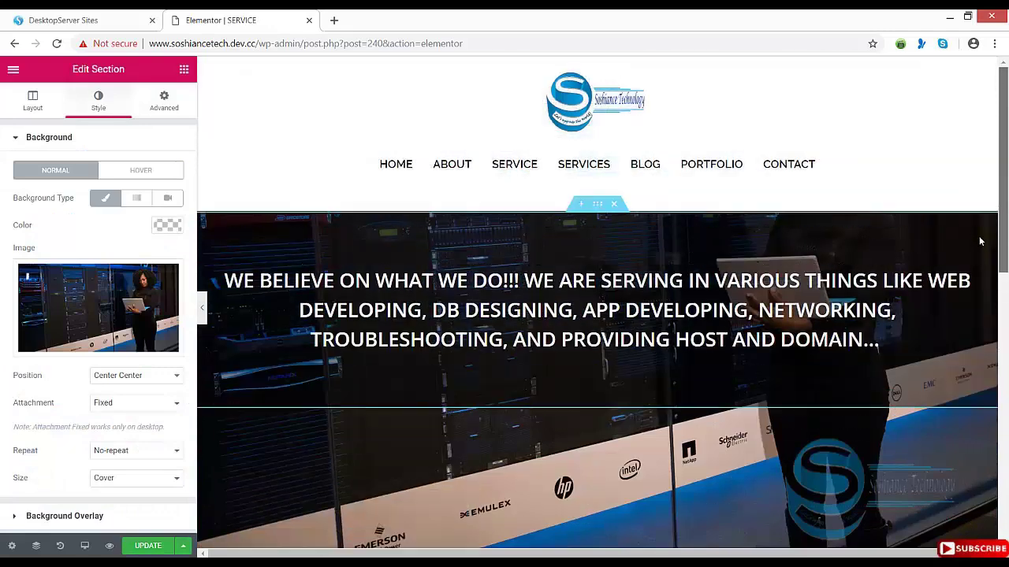
drag(1003, 242, 992, 268)
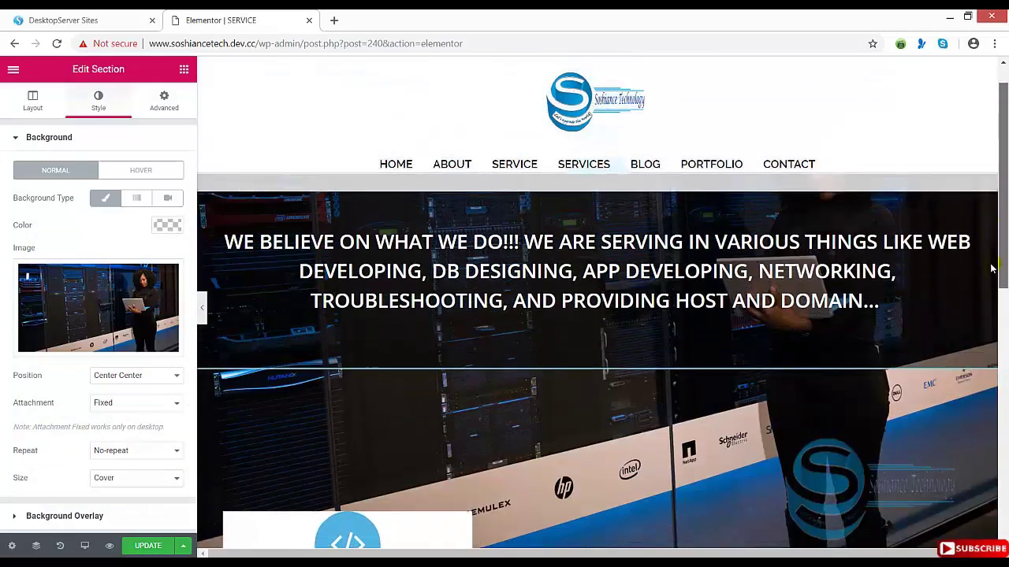
scroll(993, 268, down, 3)
Step: Set the SE column's content position to Middle
click(343, 397)
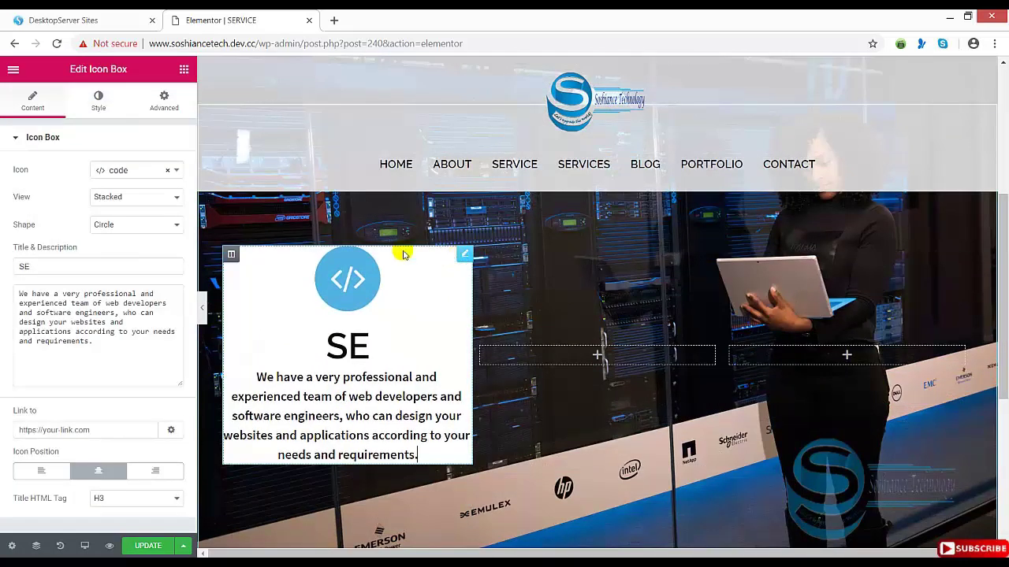
click(232, 256)
click(144, 172)
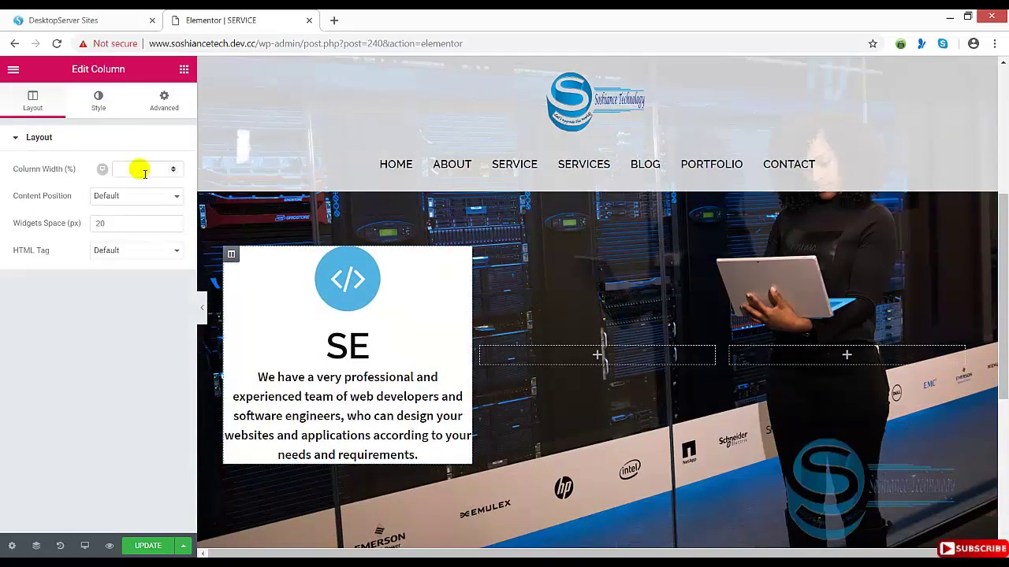
click(101, 100)
click(35, 104)
click(146, 197)
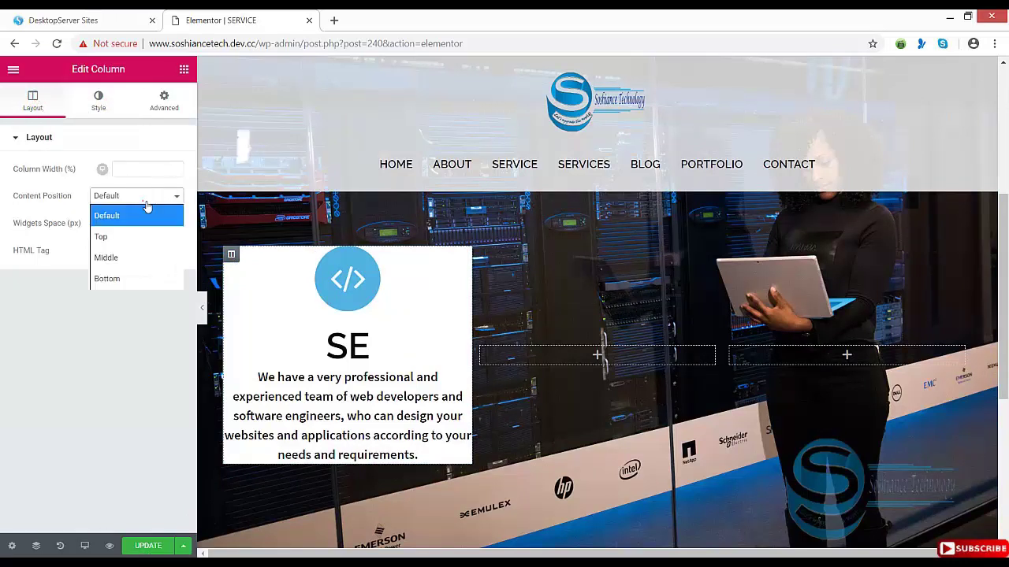
click(138, 258)
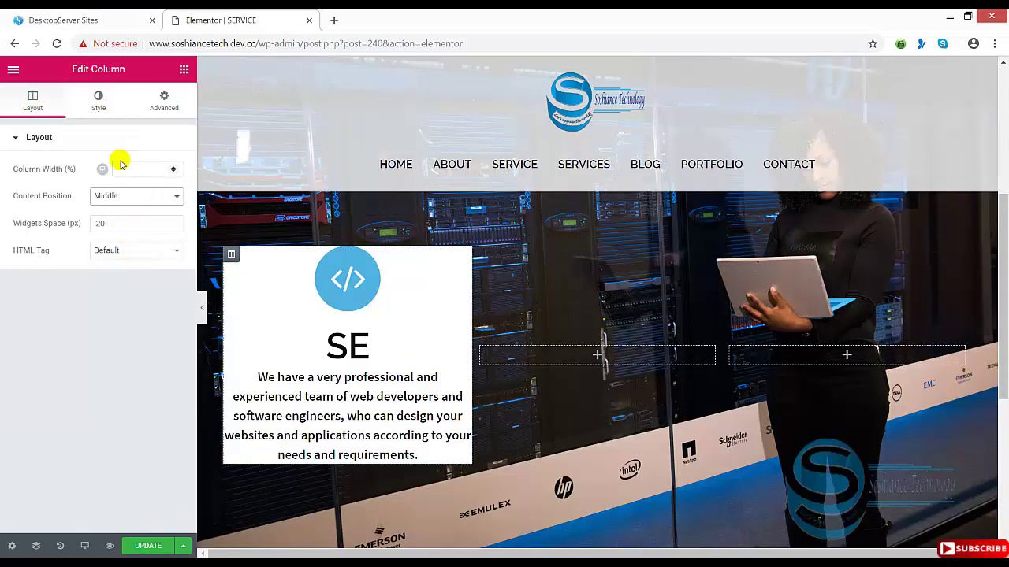
Step: Center-align the column's text under Style > Typography
click(98, 100)
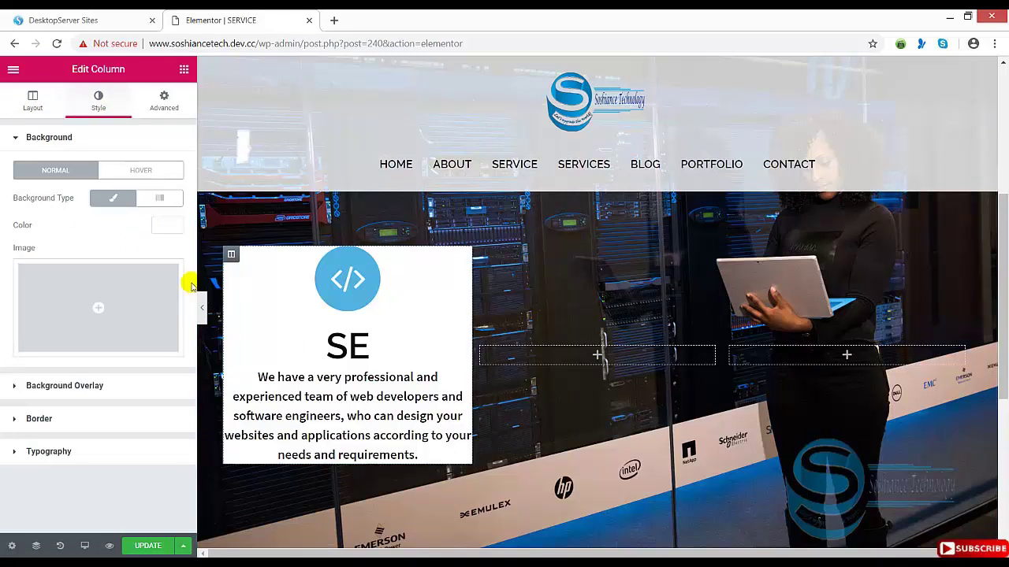
click(31, 419)
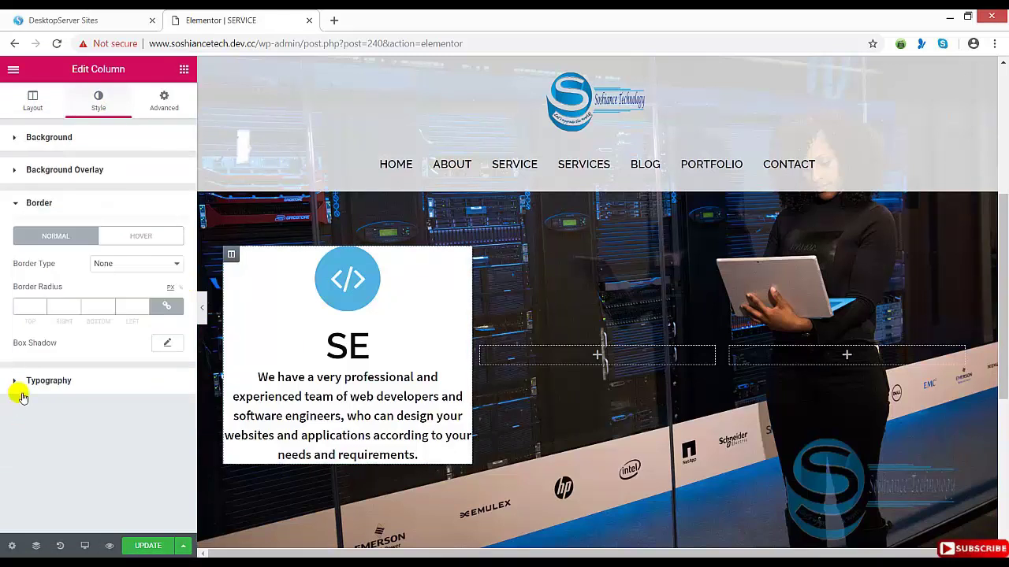
click(21, 386)
click(94, 396)
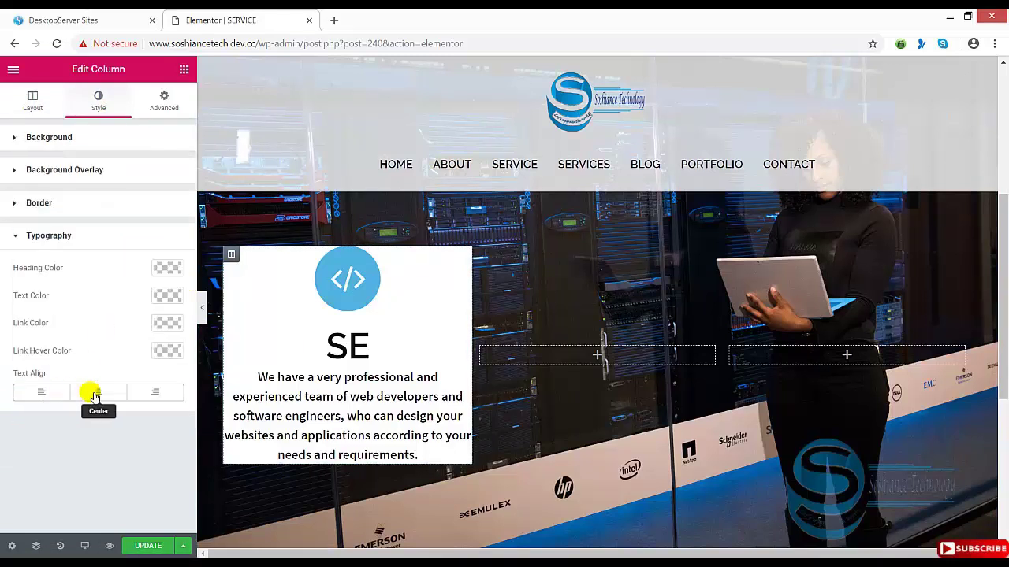
Step: Set the column's padding to 25 on all sides
click(163, 106)
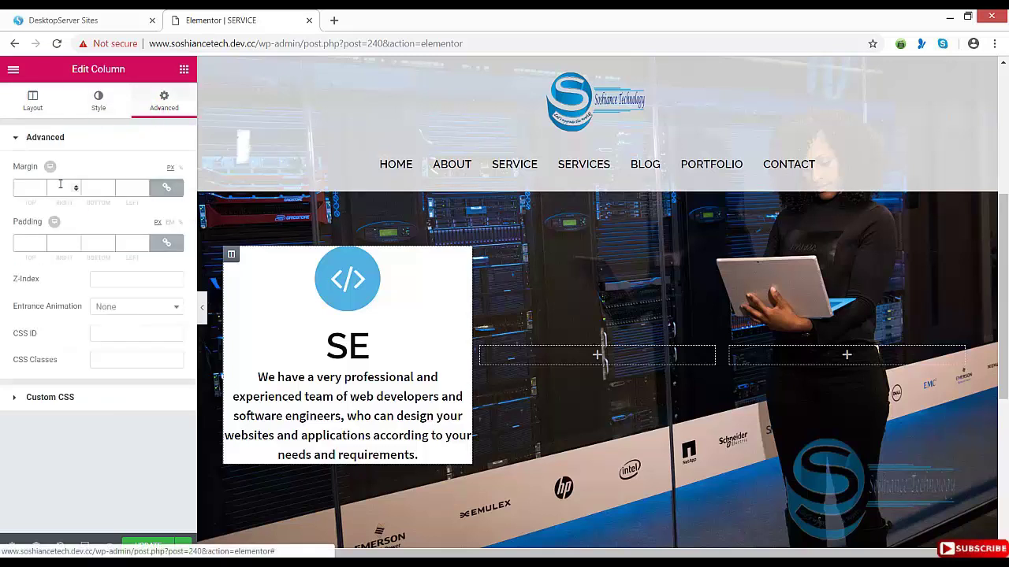
text(20)
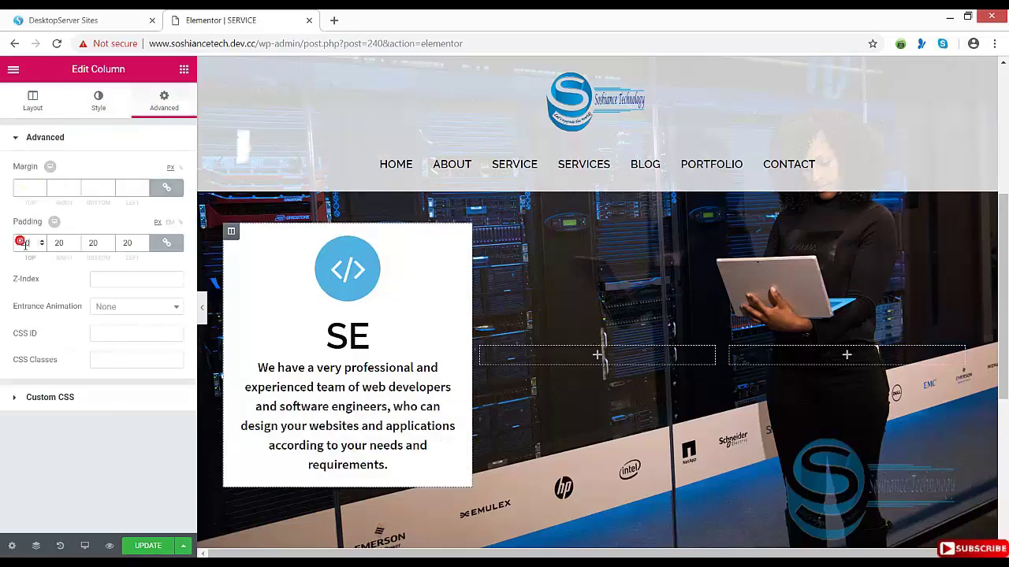
key(BackSpace)
text(5)
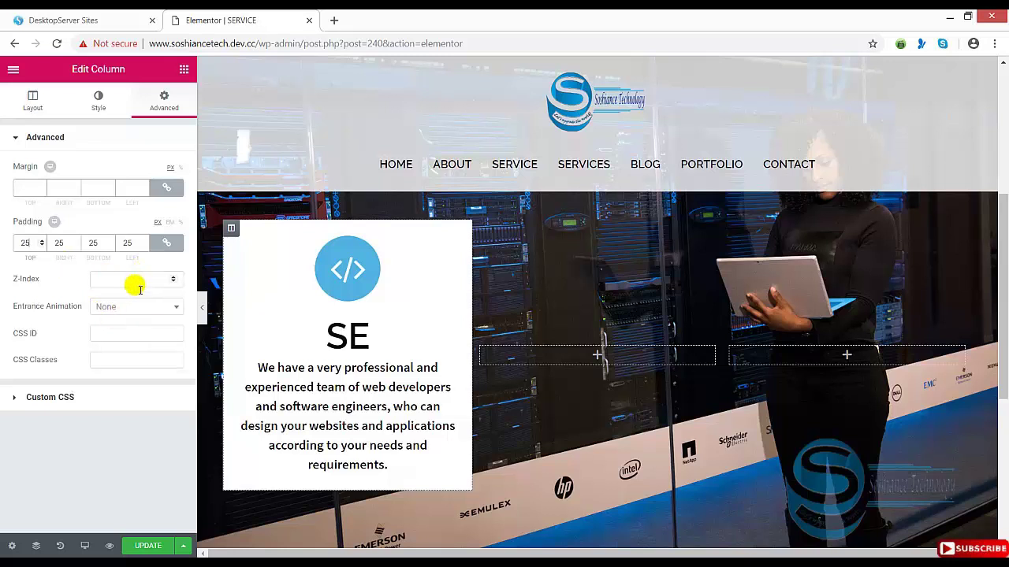
Step: Open the SE column's Style background settings and add a classic colour overlay
click(98, 100)
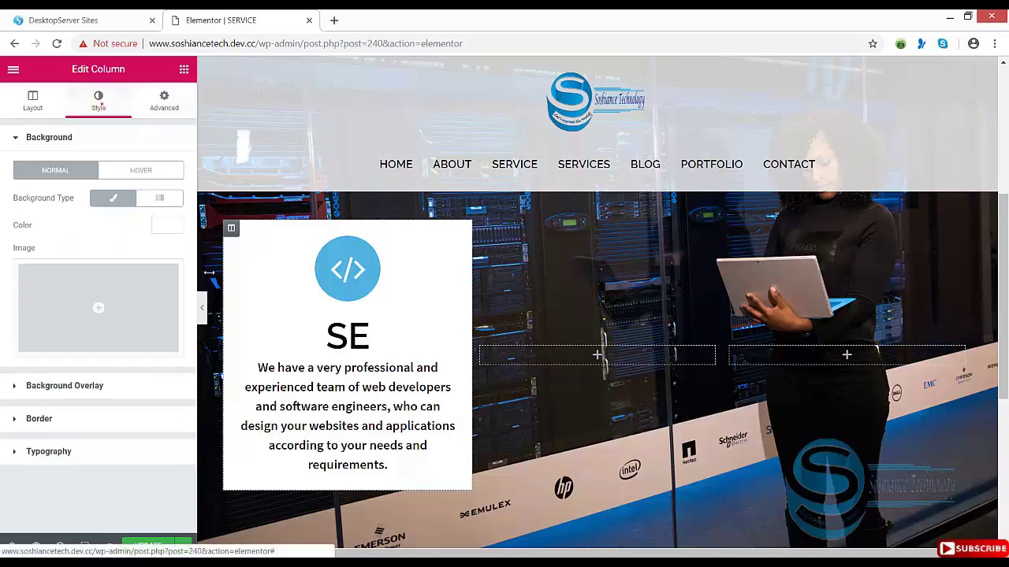
click(160, 227)
click(161, 231)
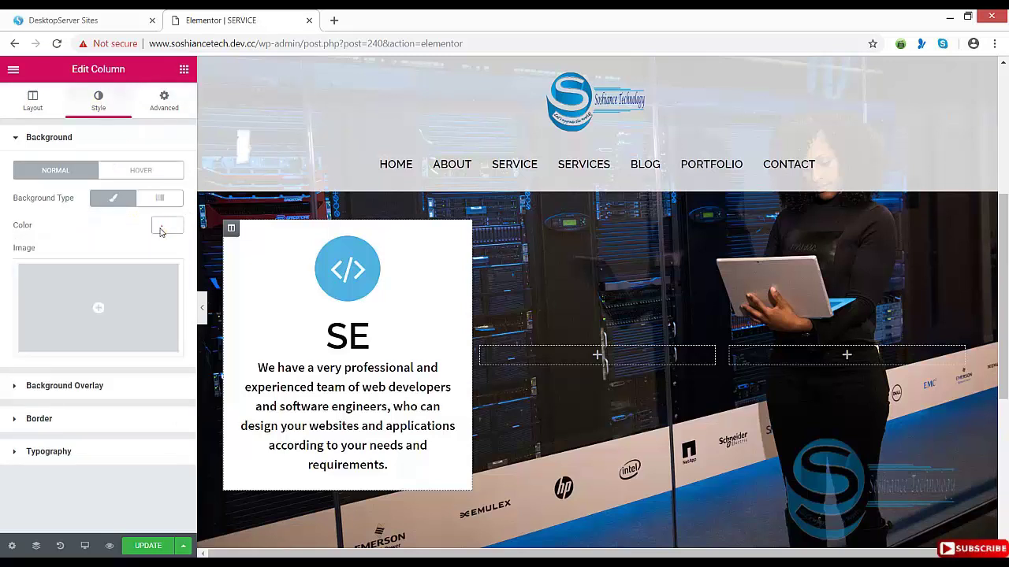
click(83, 399)
click(115, 231)
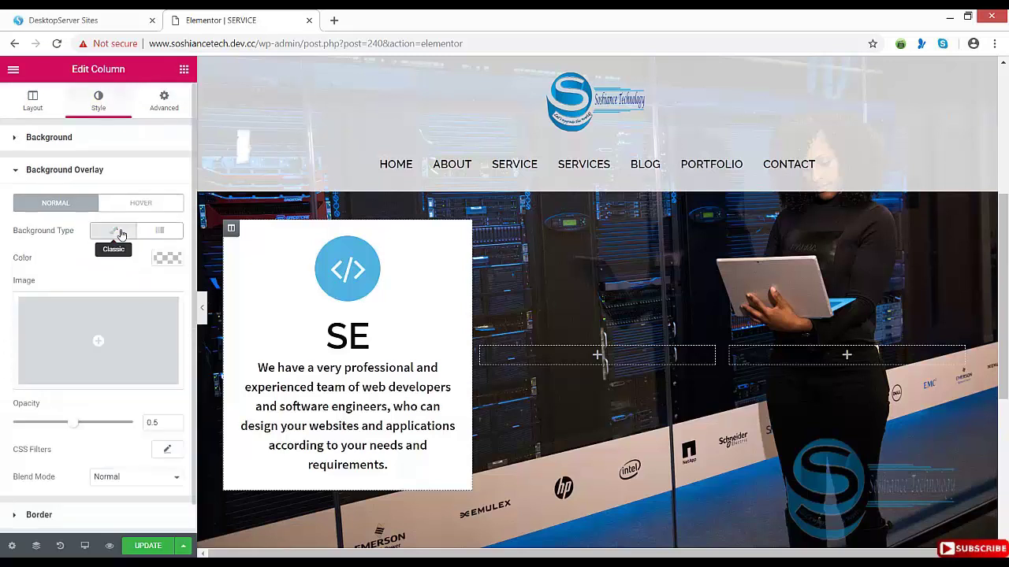
Step: Try grey, white and transparent overlay colours, then remove the overlay, leaving the column plain white
click(167, 258)
drag(173, 280, 174, 418)
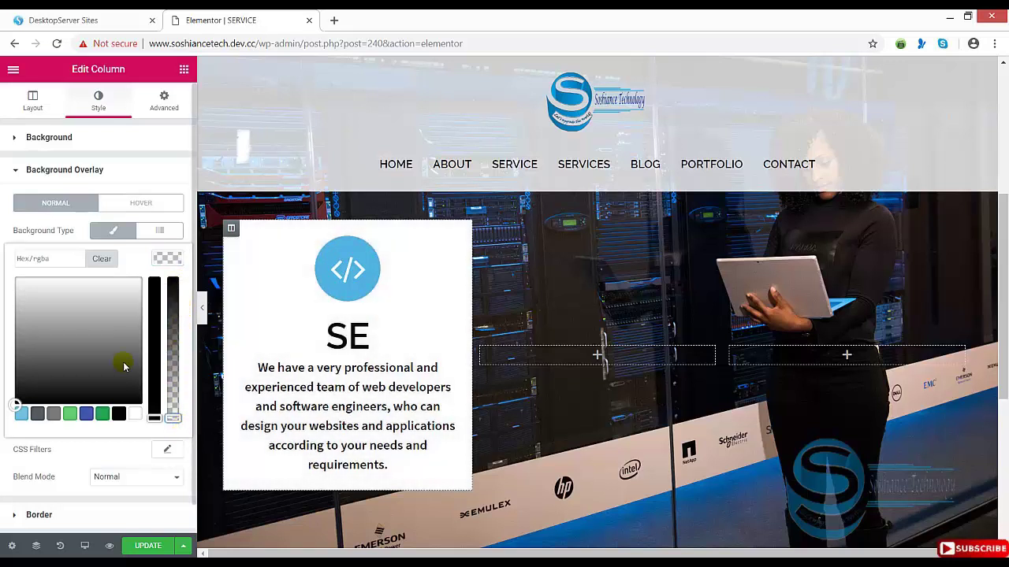
click(15, 277)
click(163, 254)
click(163, 257)
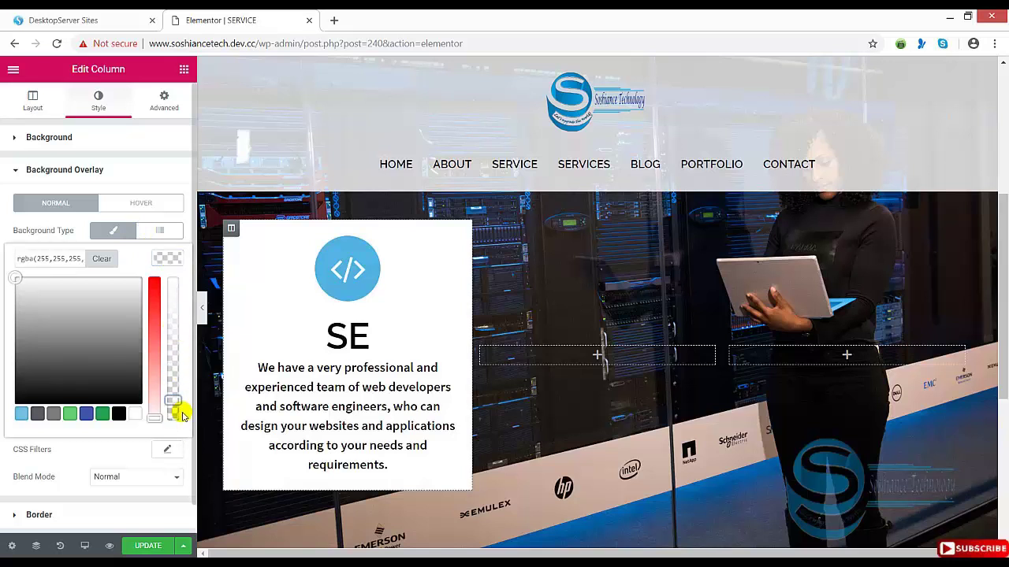
drag(34, 279, 177, 244)
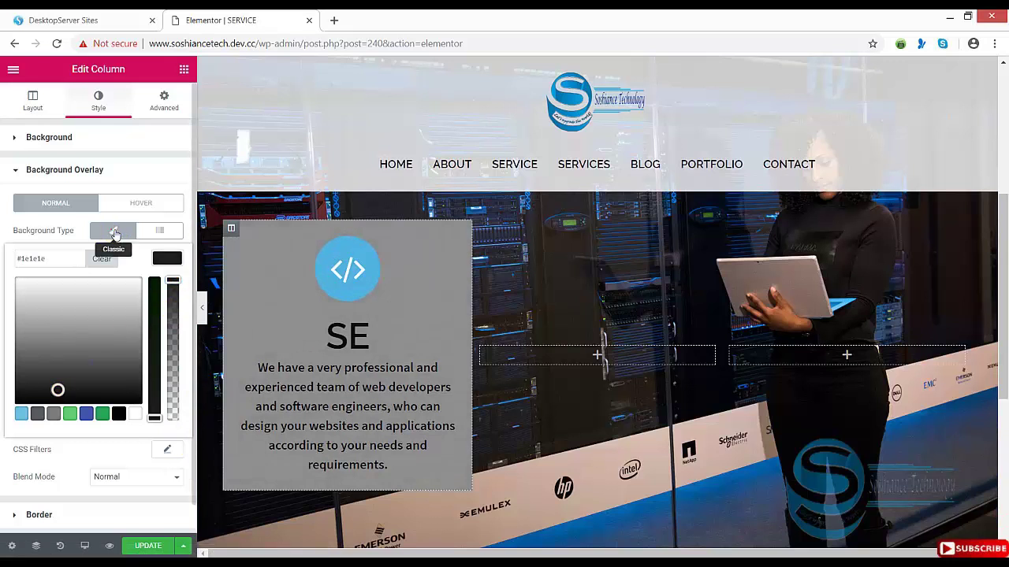
click(114, 235)
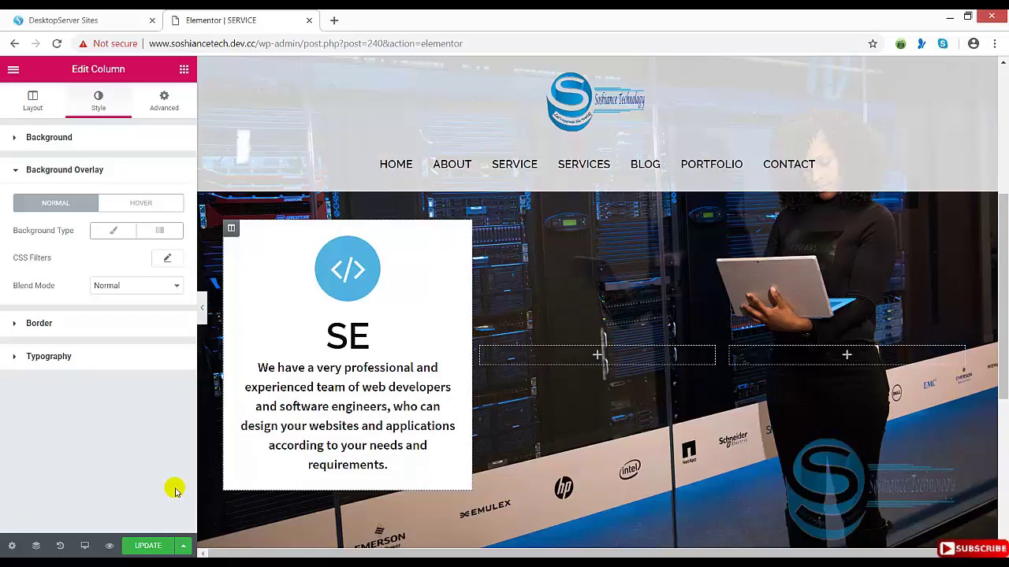
click(184, 71)
Step: Drop a centred Button below the SE description labelled 'Read More...'
drag(155, 331, 376, 477)
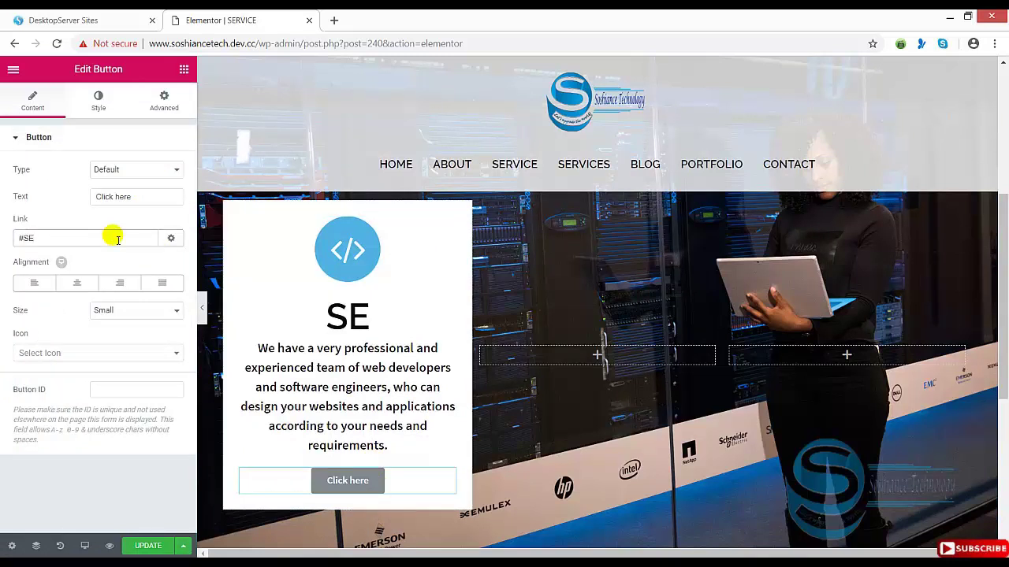
click(79, 282)
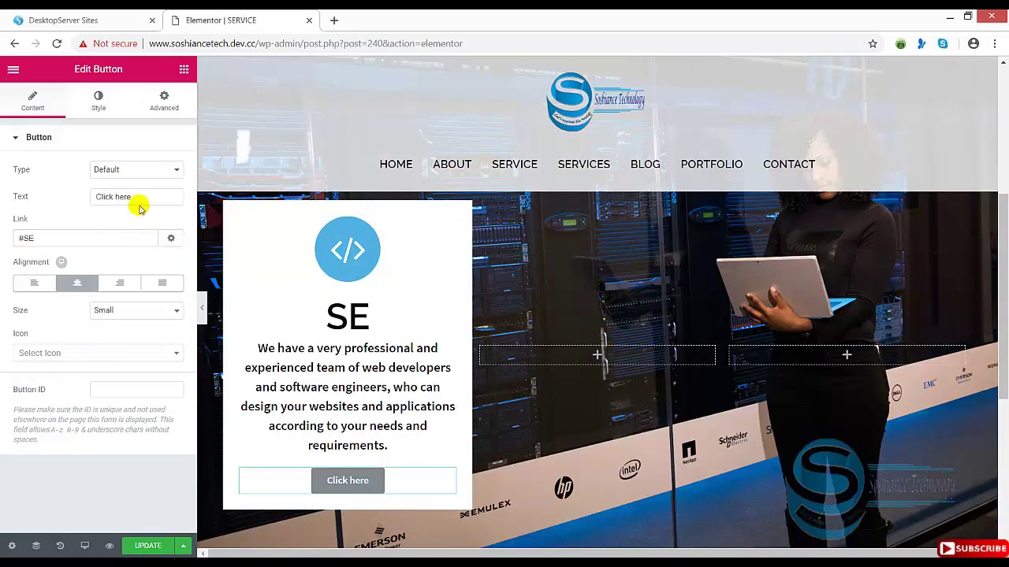
key(BackSpace)
key(BackSpace)
key(BackSpace)
key(BackSpace)
key(BackSpace)
key(BackSpace)
key(BackSpace)
key(BackSpace)
text(Read More...)
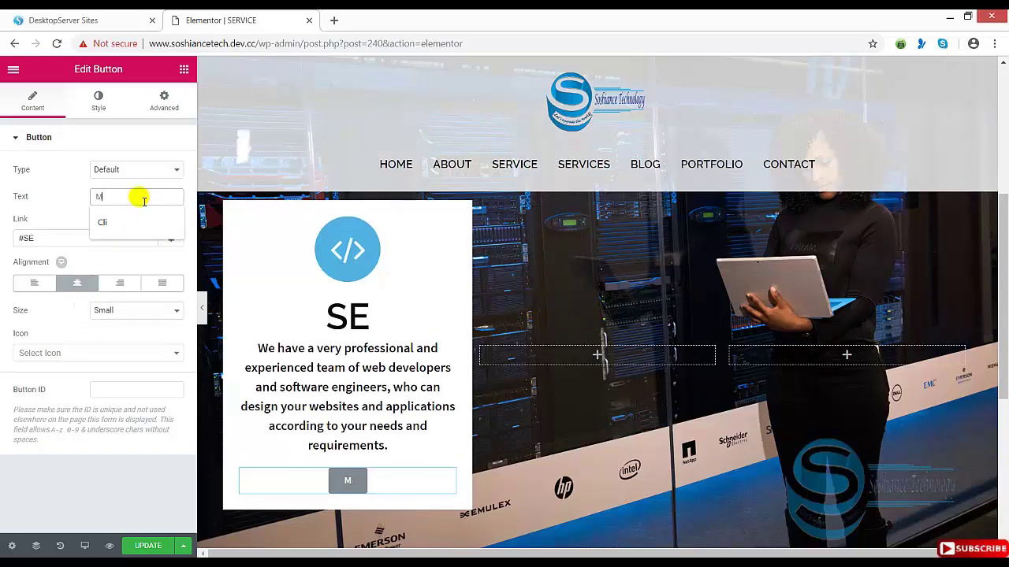
Step: Make the button Medium size with the code icon
click(132, 318)
click(133, 391)
click(138, 320)
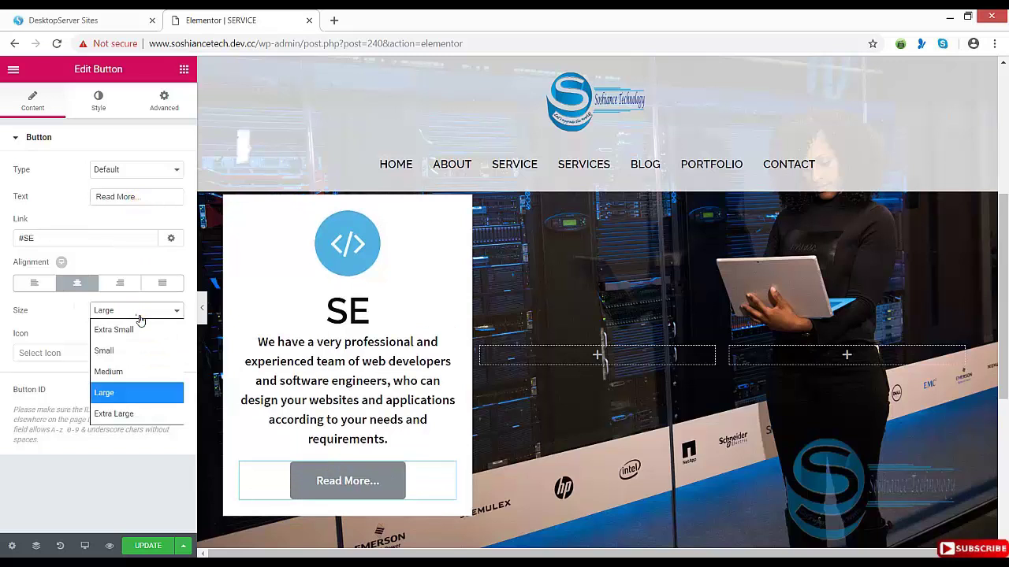
click(134, 371)
click(114, 357)
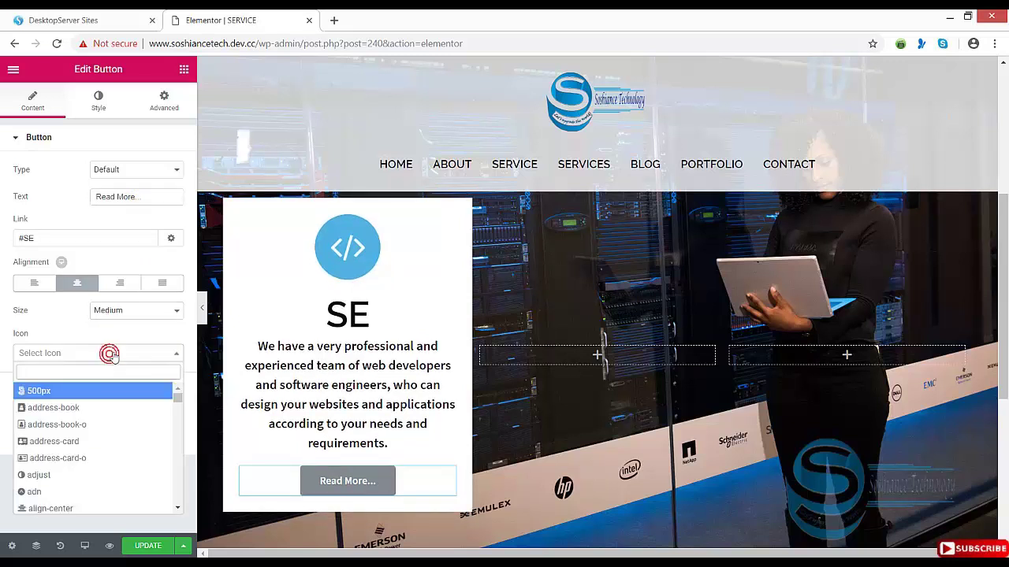
text(code)
click(50, 411)
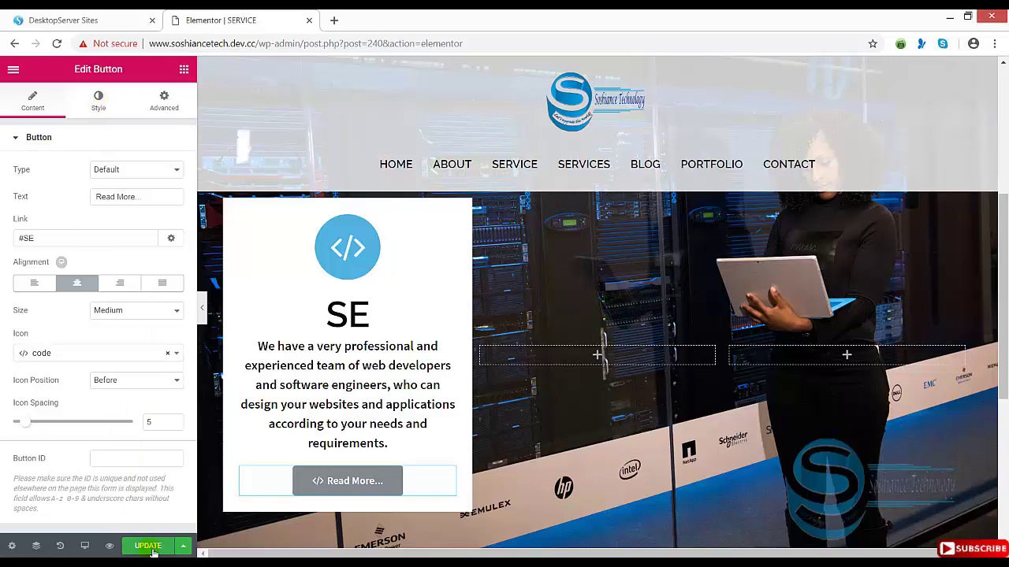
Step: Set the button type to the light-blue Info style
click(145, 171)
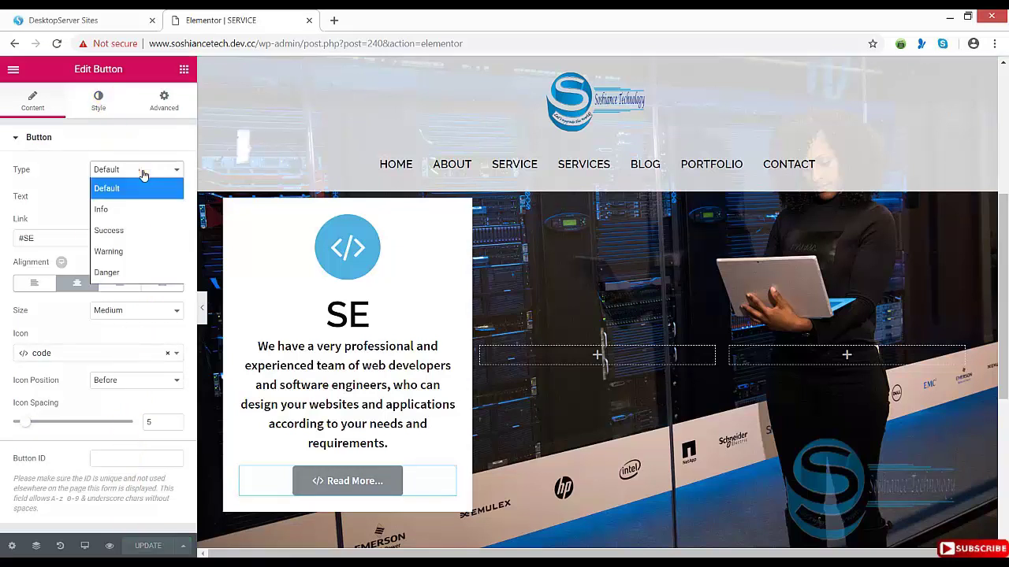
click(142, 227)
click(158, 173)
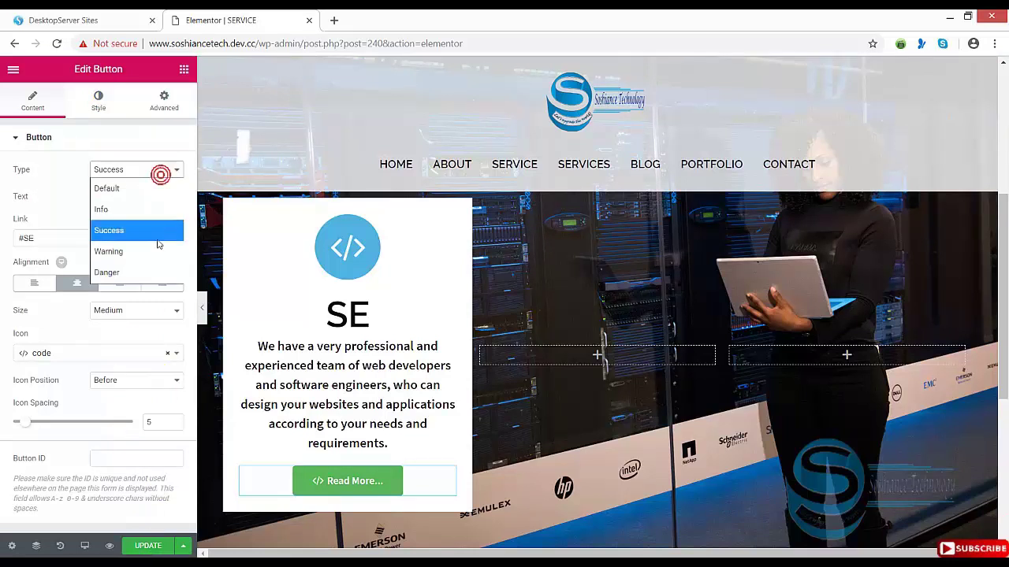
click(145, 211)
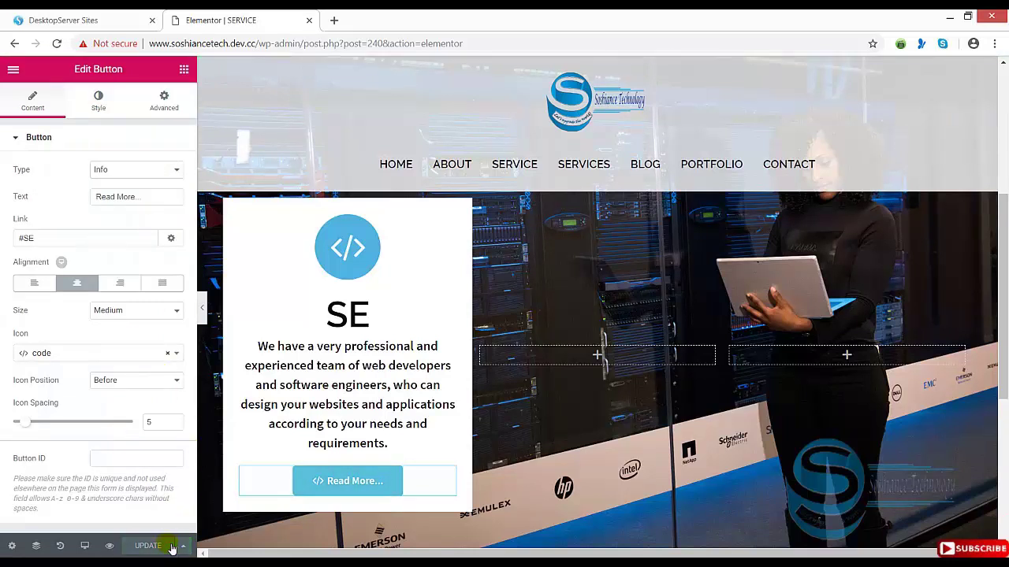
click(164, 100)
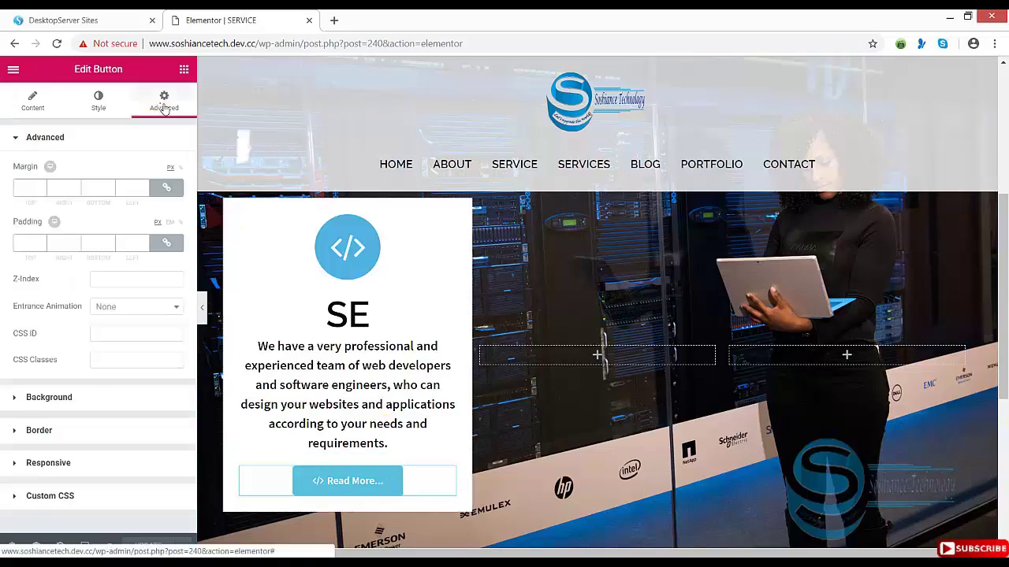
click(184, 70)
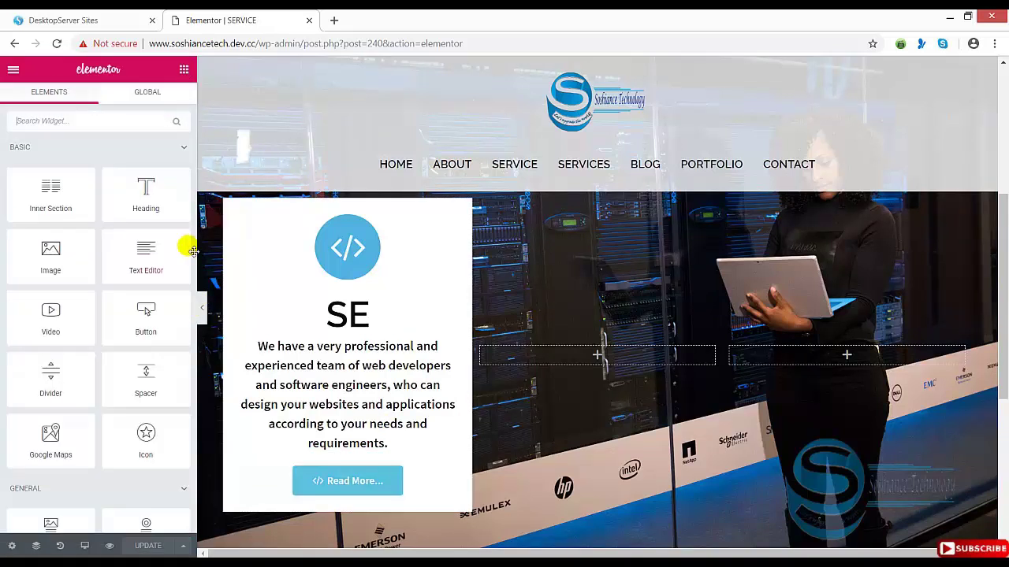
Step: Place an Image Carousel widget above the Read More... button and start adding images
drag(193, 230, 207, 307)
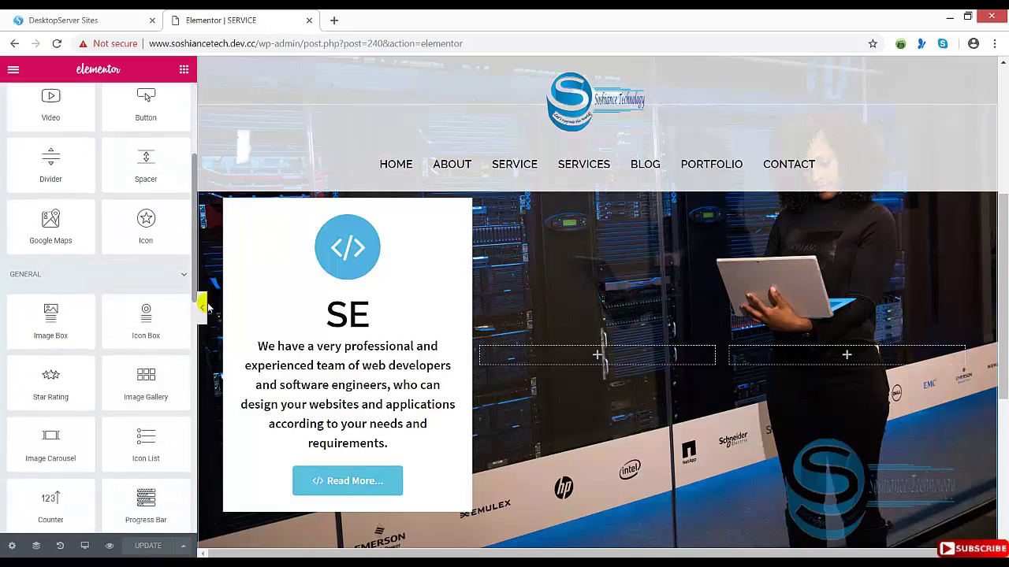
scroll(95, 389, down, 4)
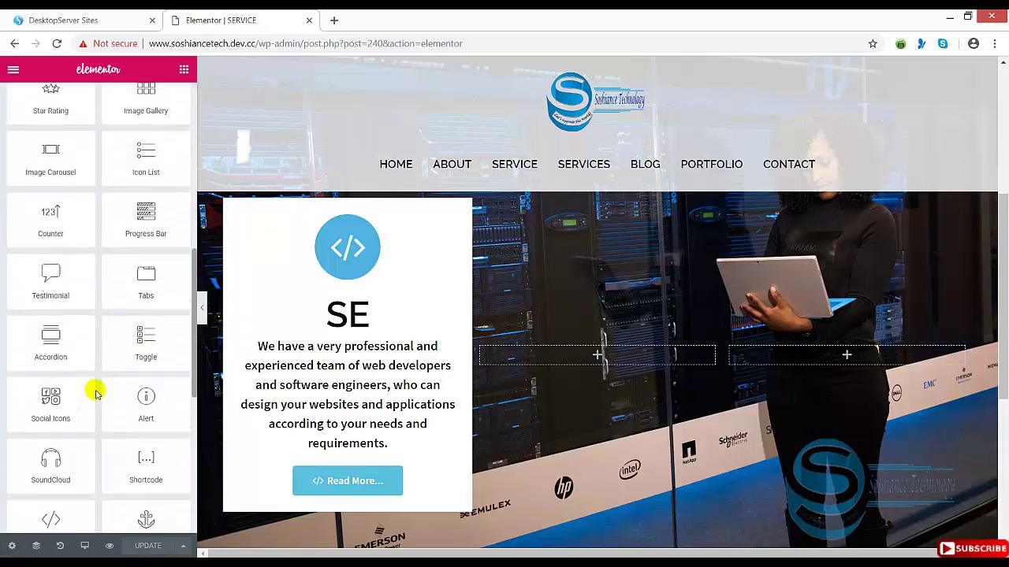
scroll(118, 371, up, 1)
scroll(118, 371, up, 1)
drag(68, 319, 357, 468)
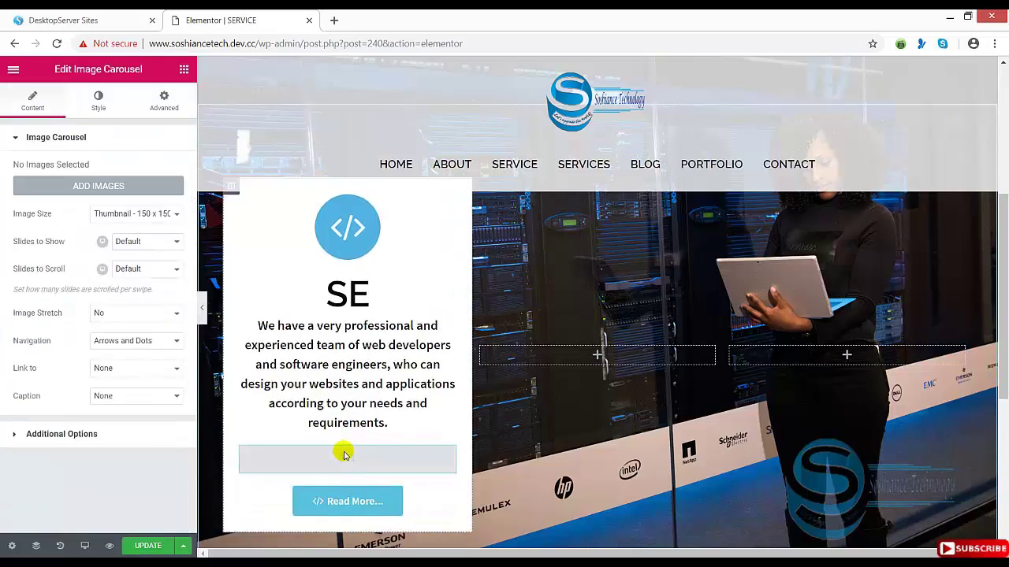
click(125, 189)
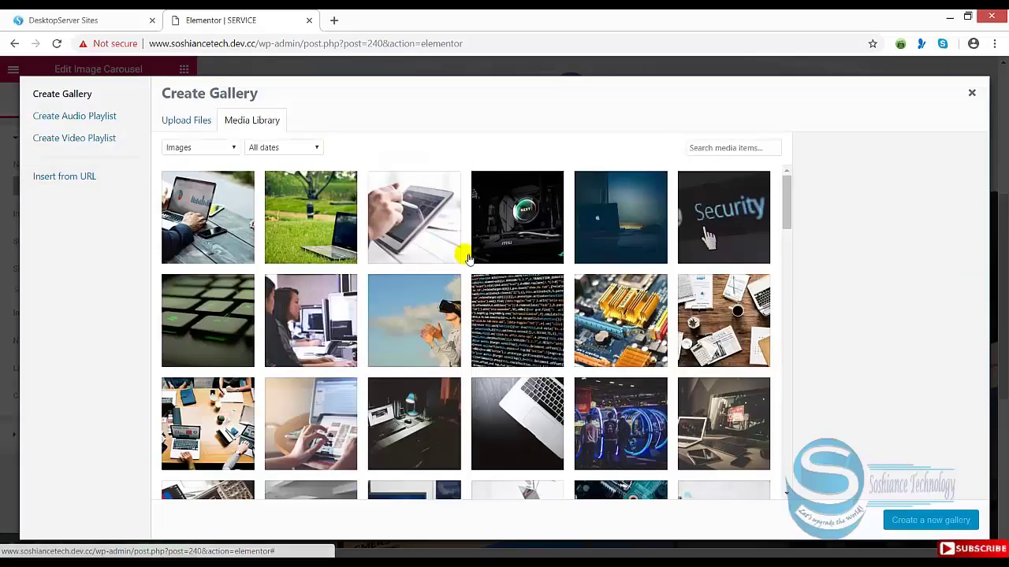
click(974, 92)
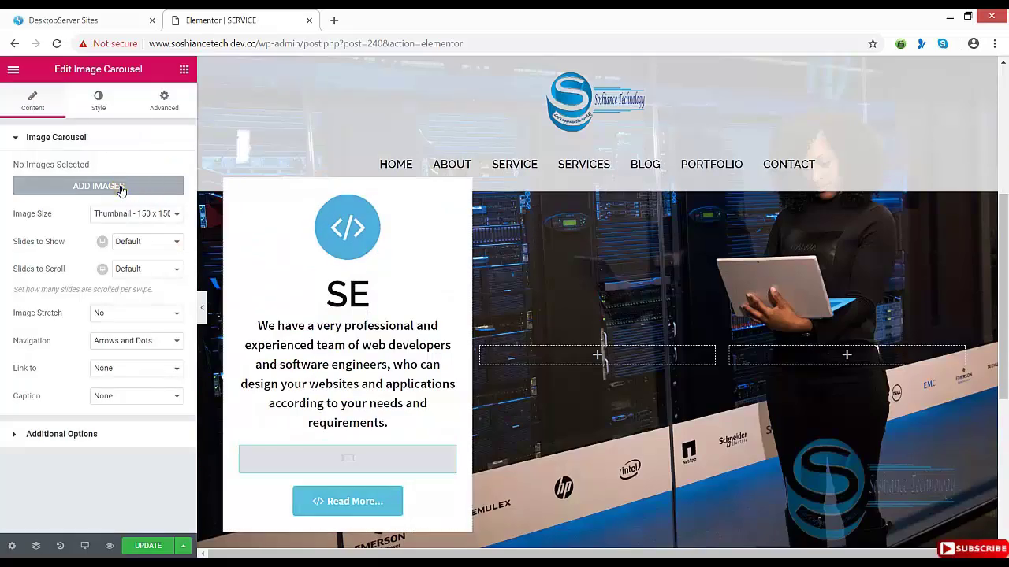
click(120, 189)
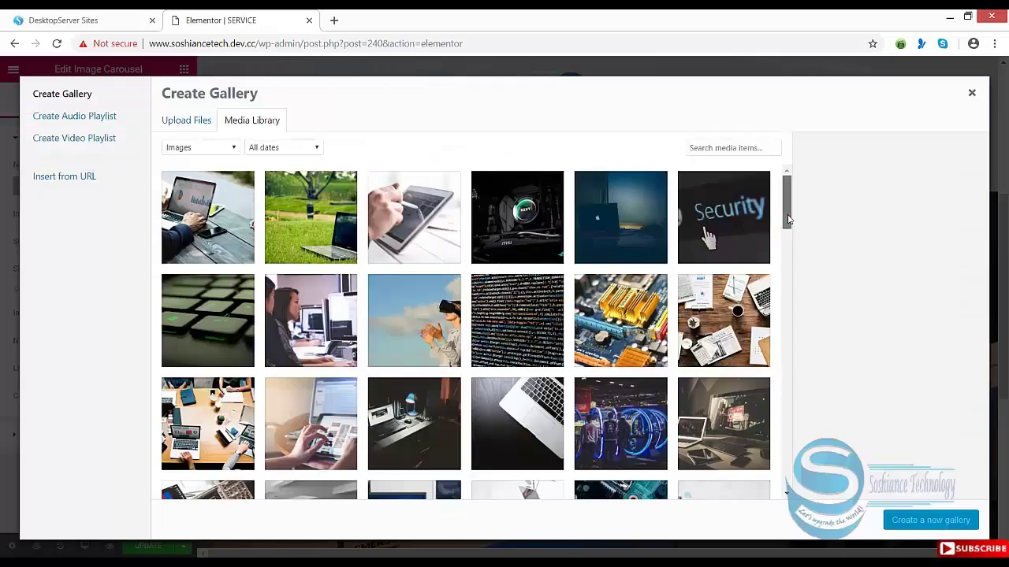
drag(788, 219, 791, 272)
Step: Select five laptop and code photos, create a reversed-order gallery and insert it
click(335, 249)
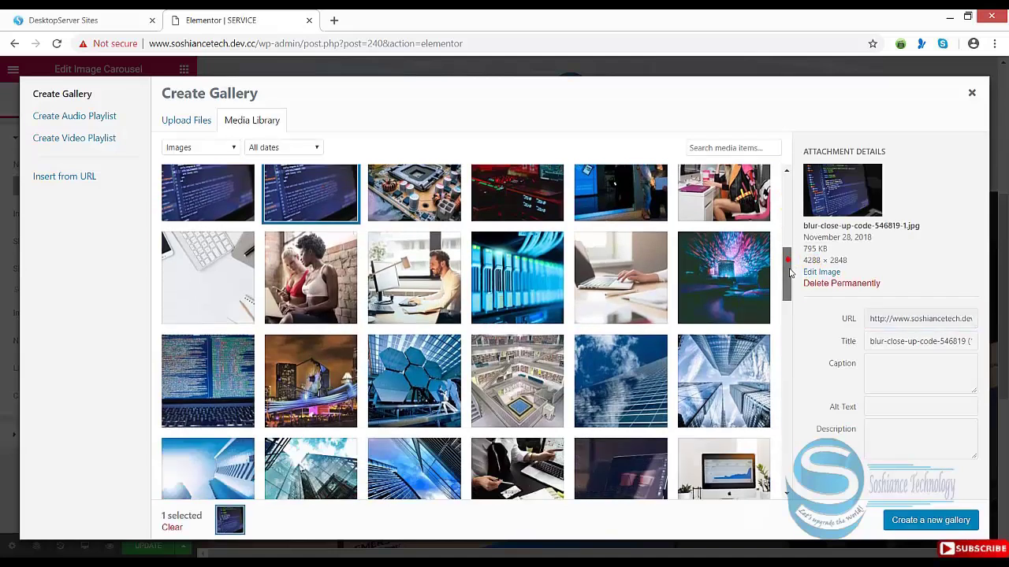
scroll(790, 270, down, 5)
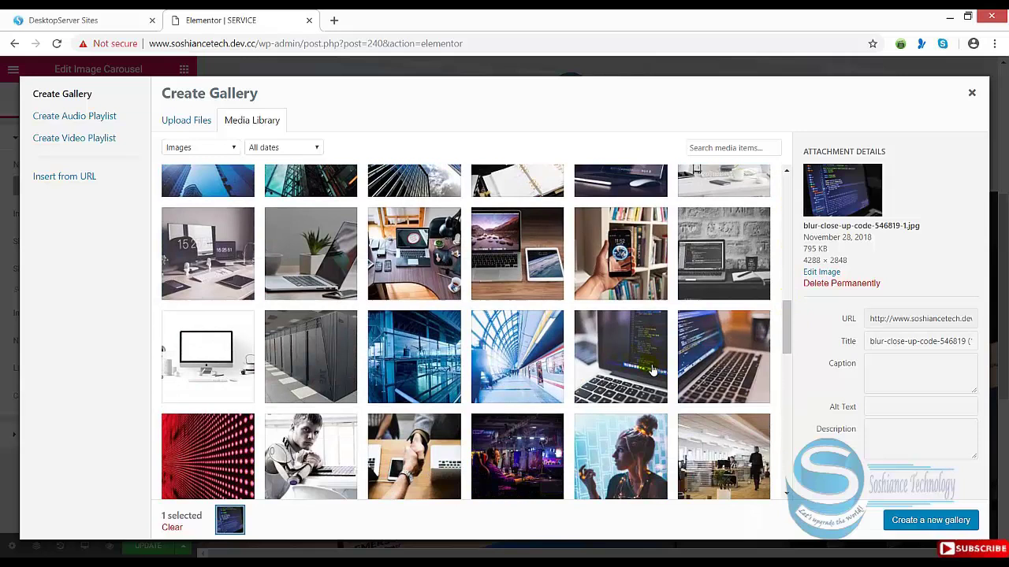
click(652, 369)
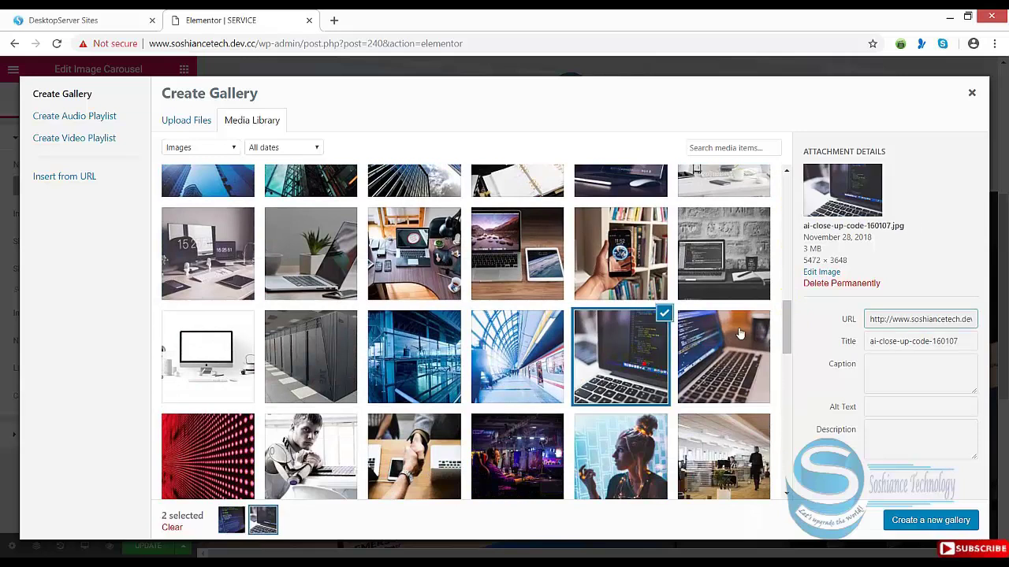
drag(789, 328, 789, 214)
click(406, 353)
click(738, 364)
click(347, 268)
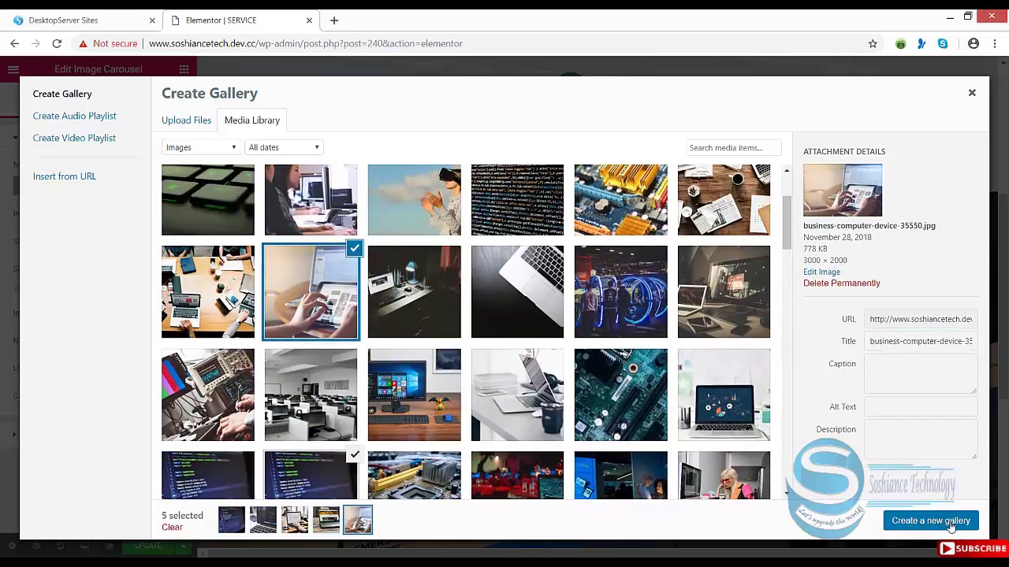
click(941, 520)
click(739, 130)
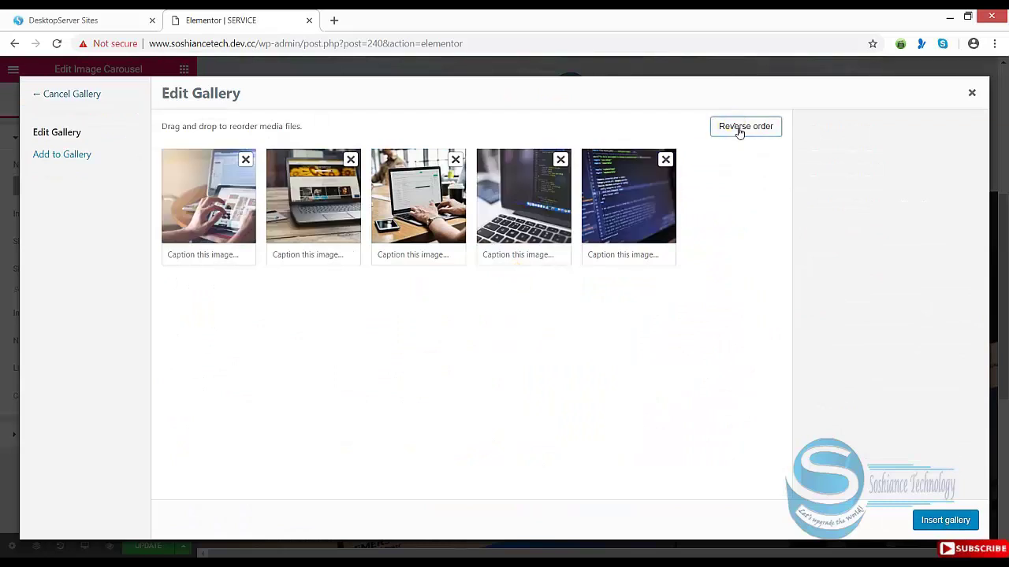
click(938, 521)
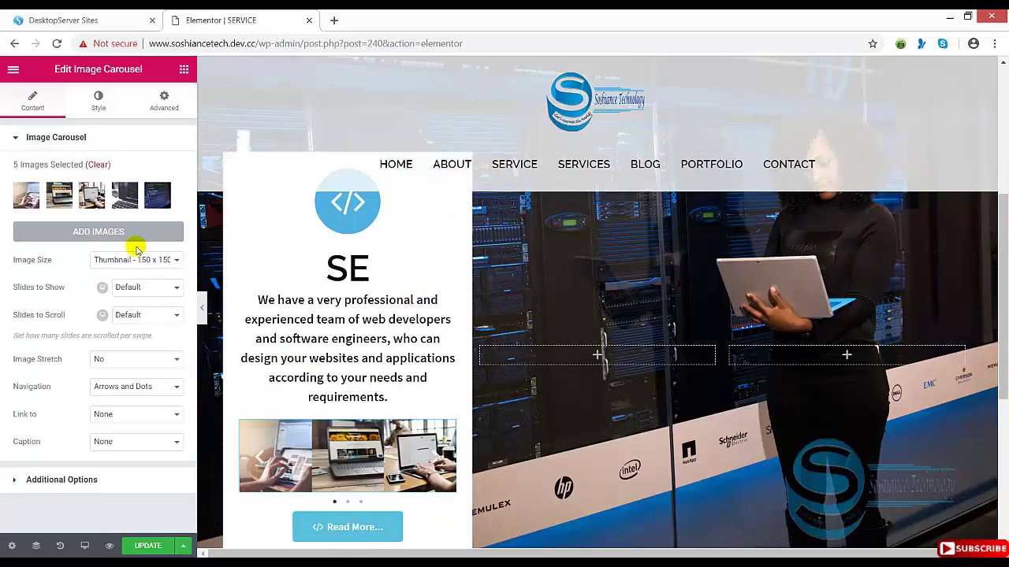
Step: Show one slide at a time with large 1024 x 1024 images stretched to full width
click(167, 287)
click(151, 306)
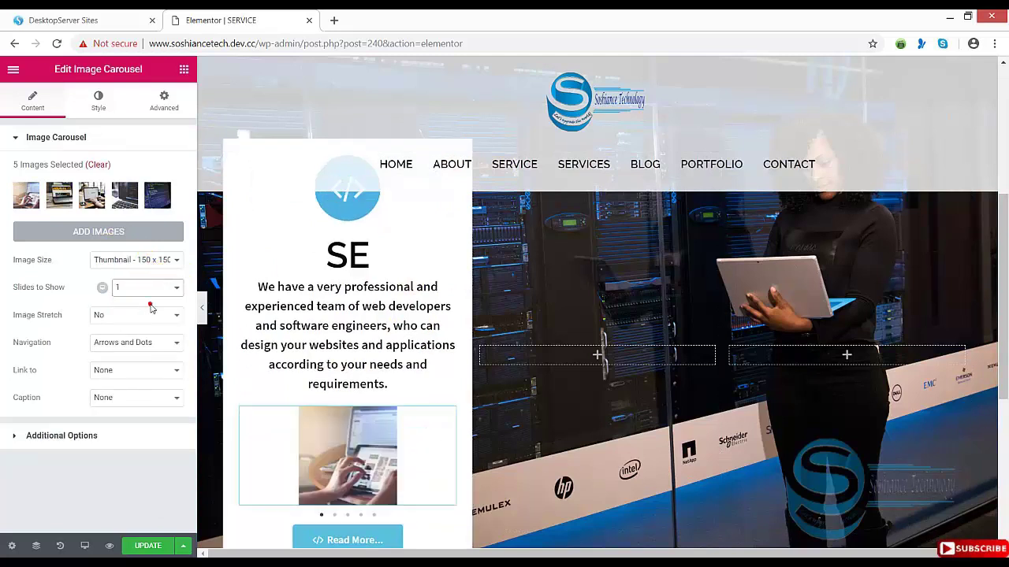
click(151, 261)
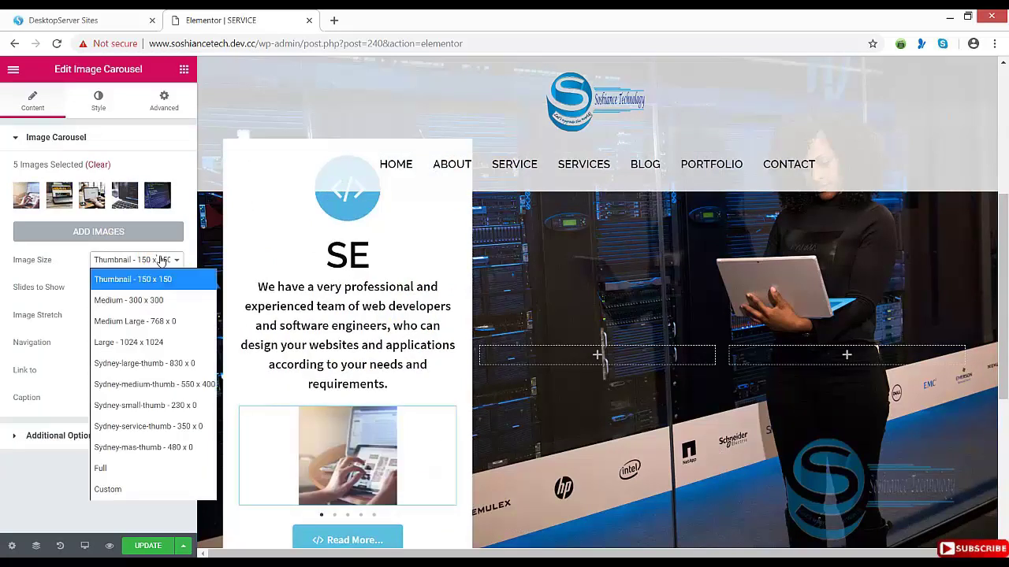
click(154, 342)
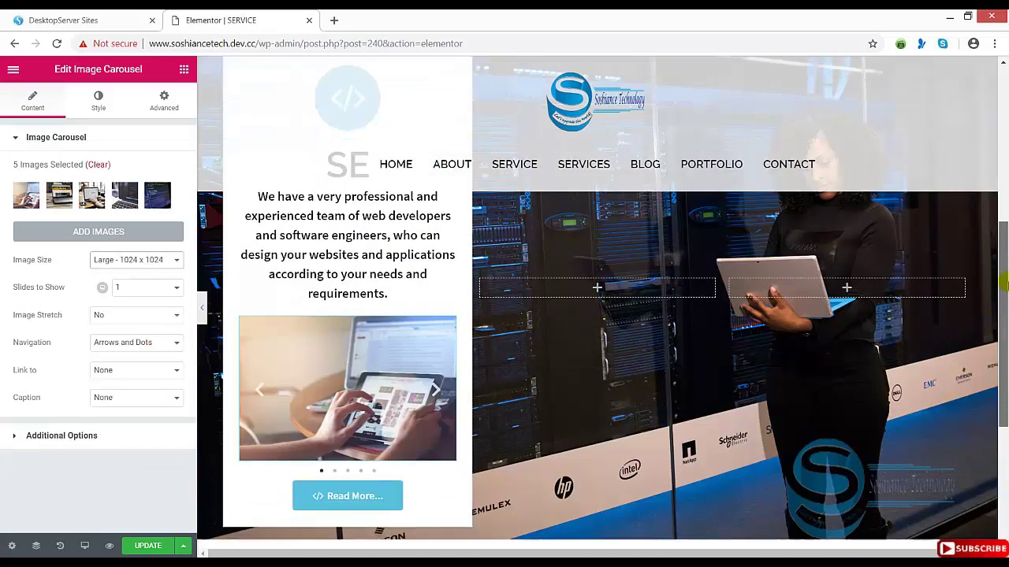
click(128, 316)
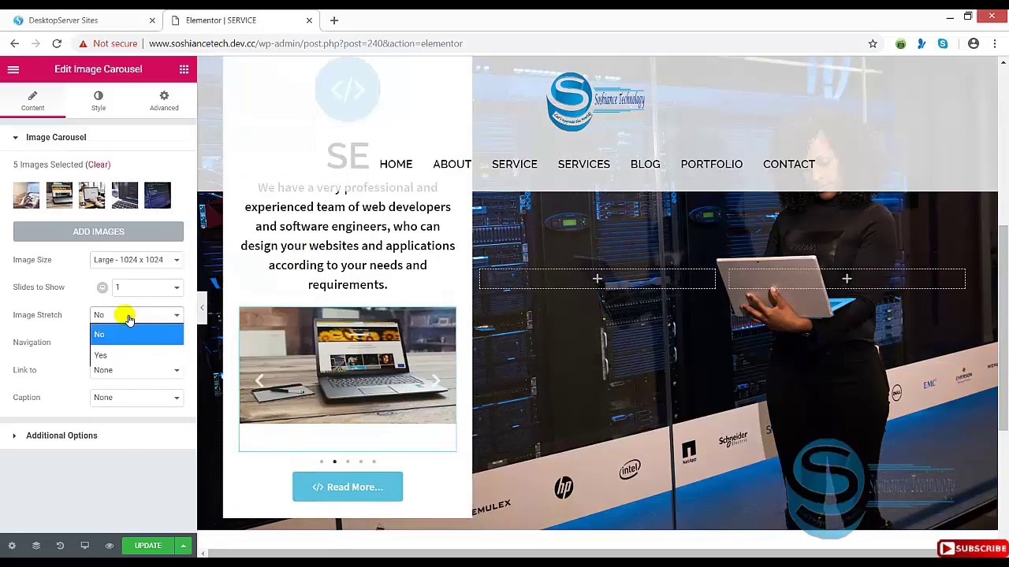
click(129, 357)
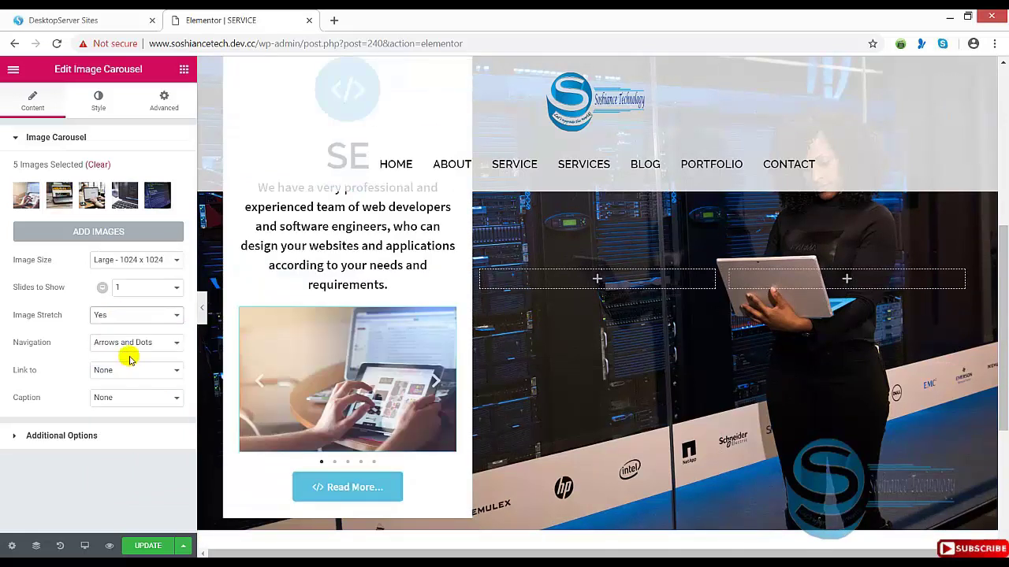
click(130, 316)
click(144, 347)
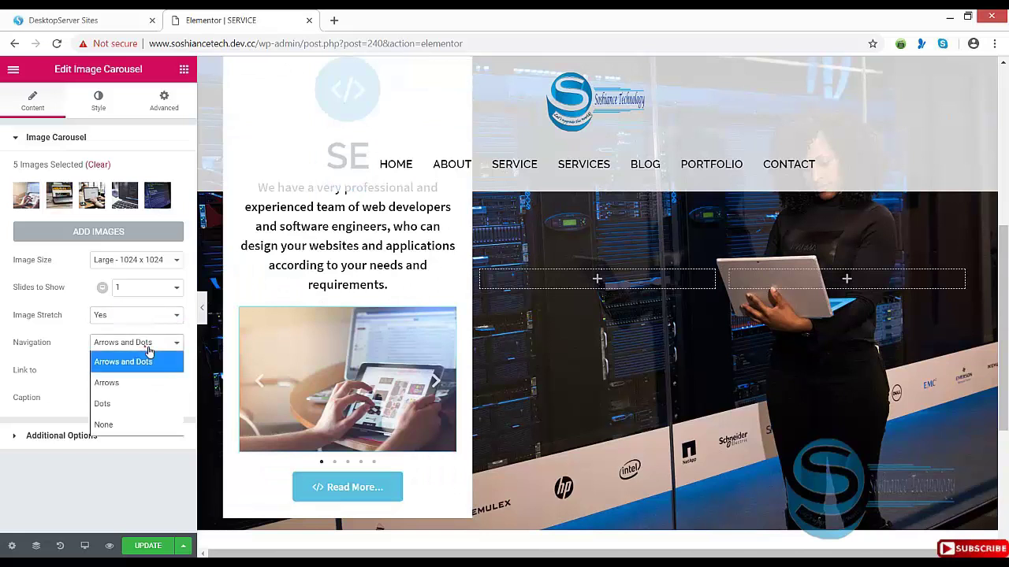
Step: Set carousel navigation to arrows only, with image links and captions left at None
click(138, 384)
click(138, 386)
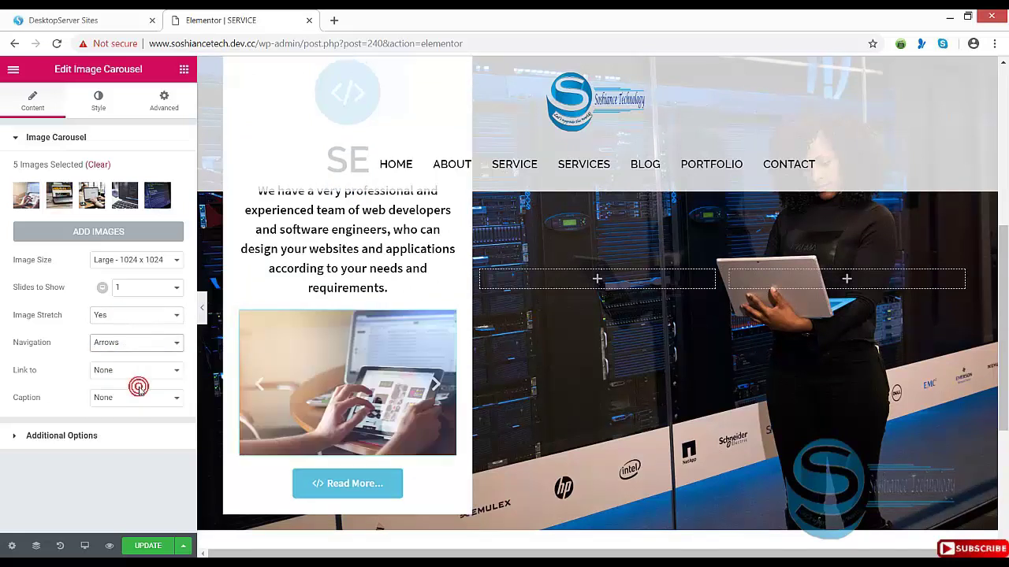
click(139, 376)
click(140, 376)
click(148, 396)
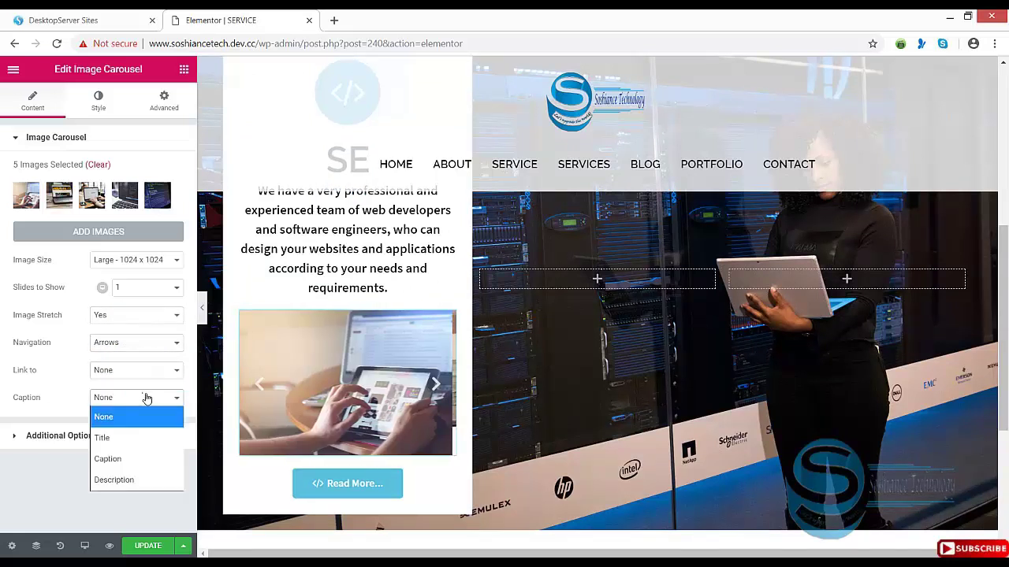
click(146, 398)
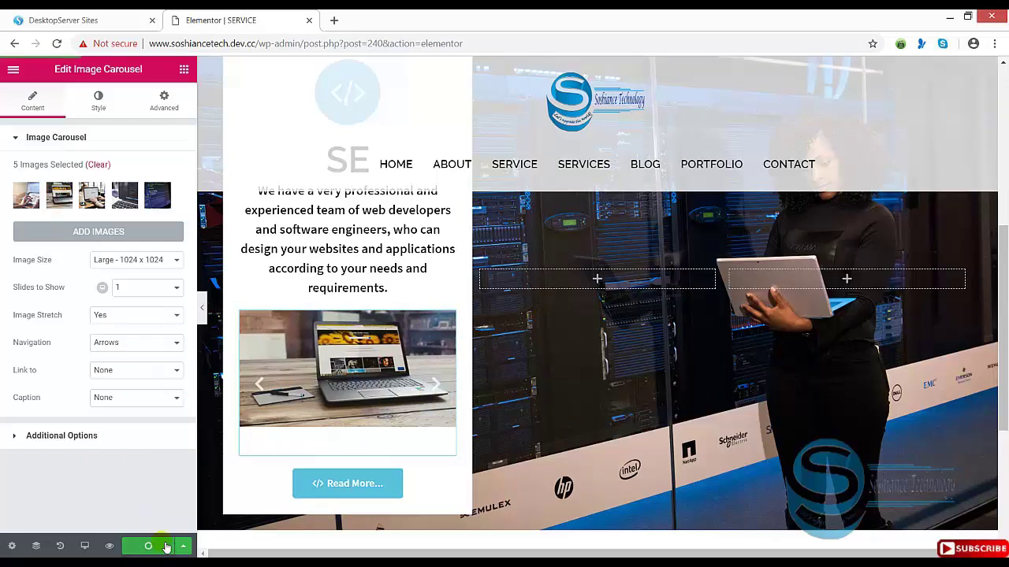
Step: Set the carousel's arrows position to Inside the image
click(98, 100)
click(121, 196)
click(118, 233)
drag(125, 238, 128, 241)
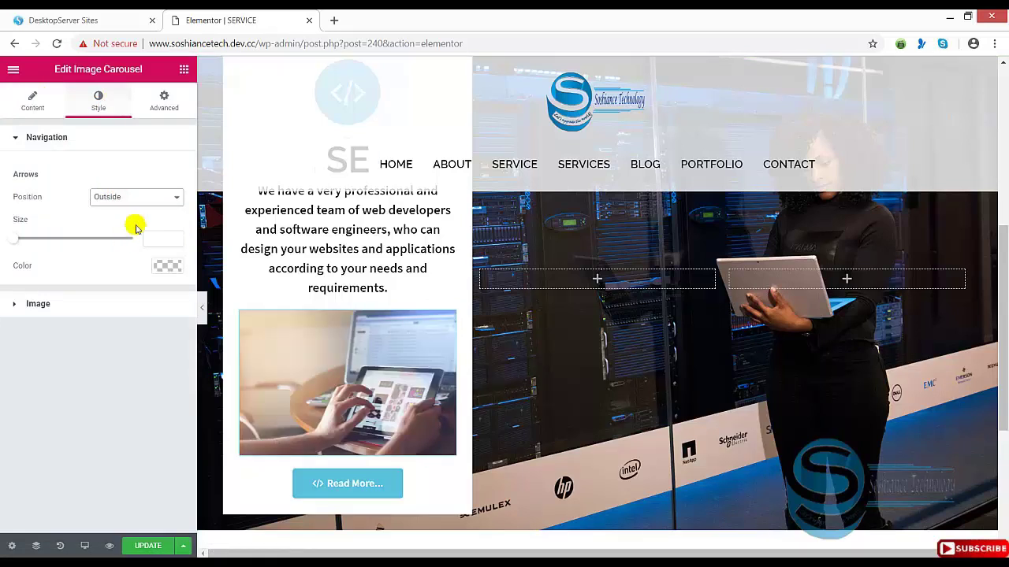
click(135, 197)
click(118, 218)
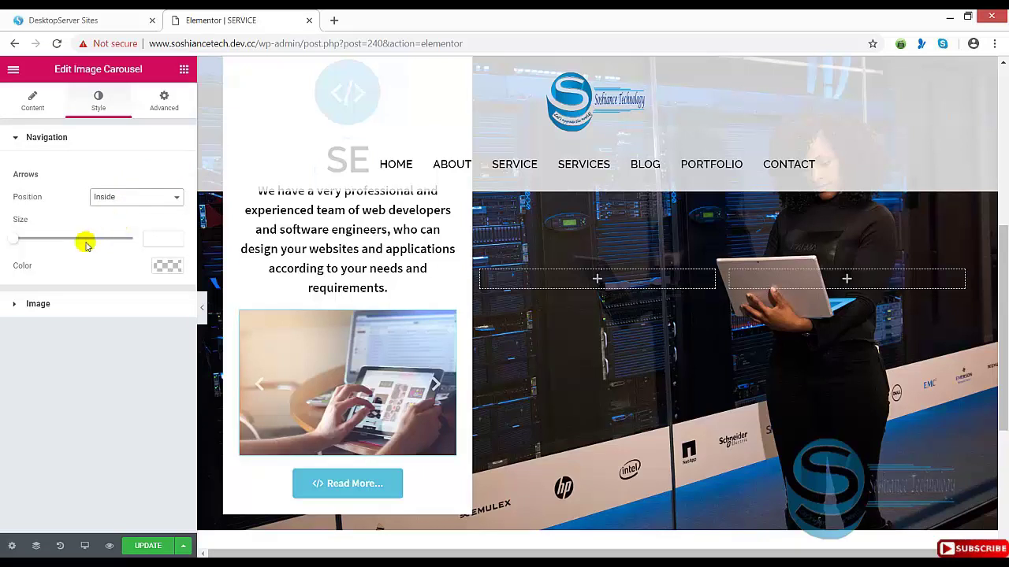
click(56, 306)
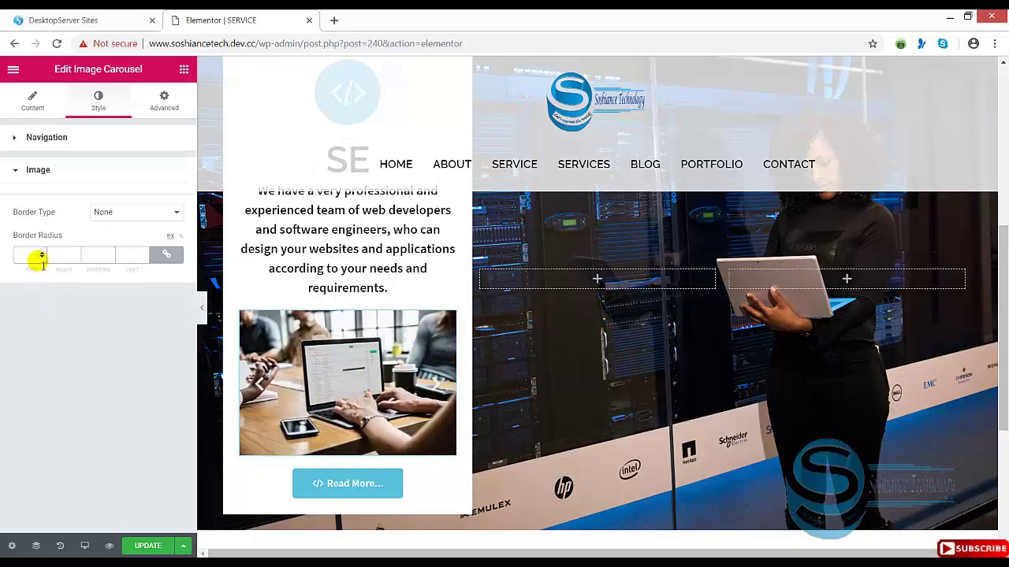
click(17, 173)
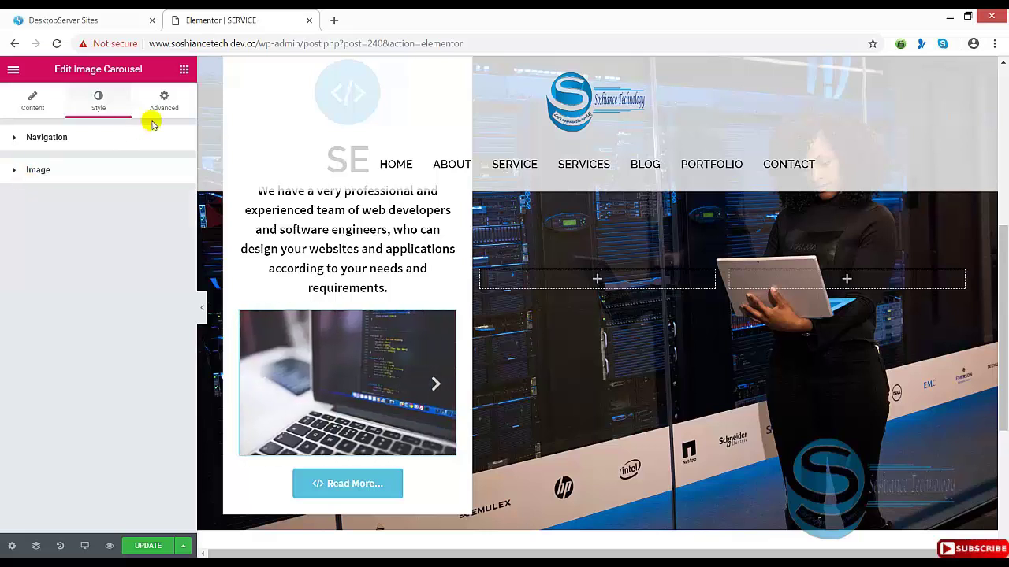
Step: Remove the second image from the carousel gallery, leaving four, and save the page
click(172, 98)
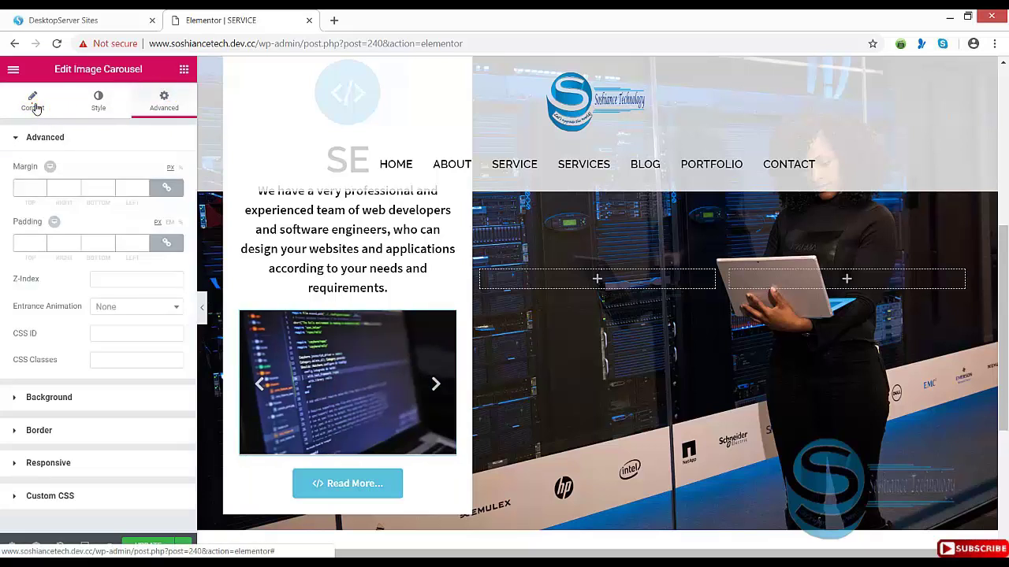
click(161, 546)
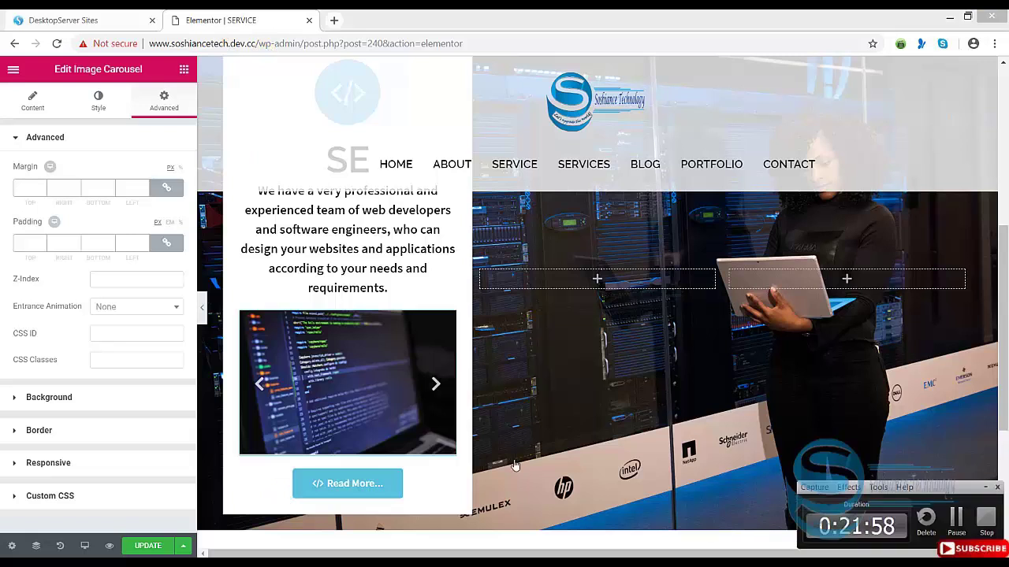
click(955, 532)
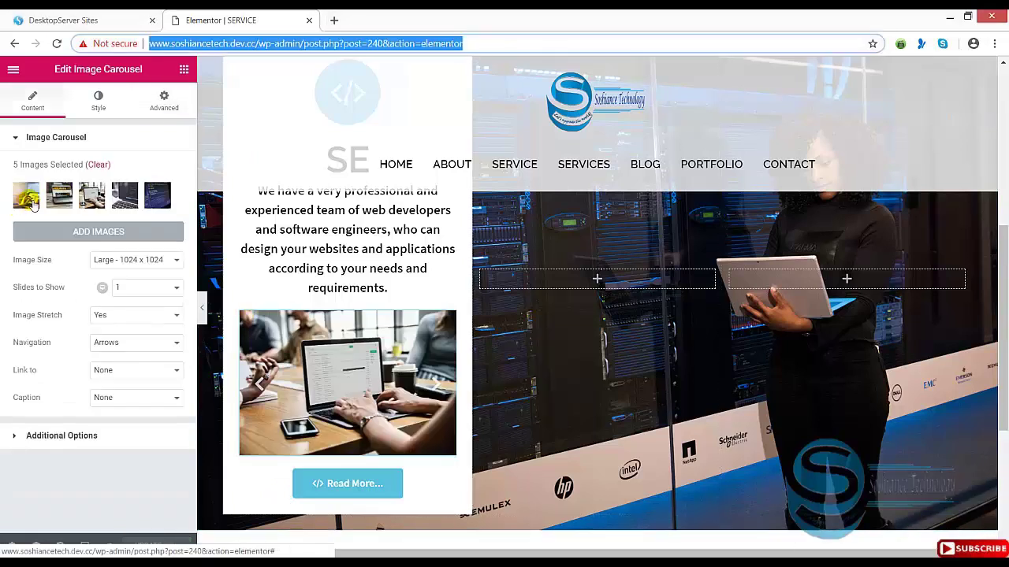
click(28, 204)
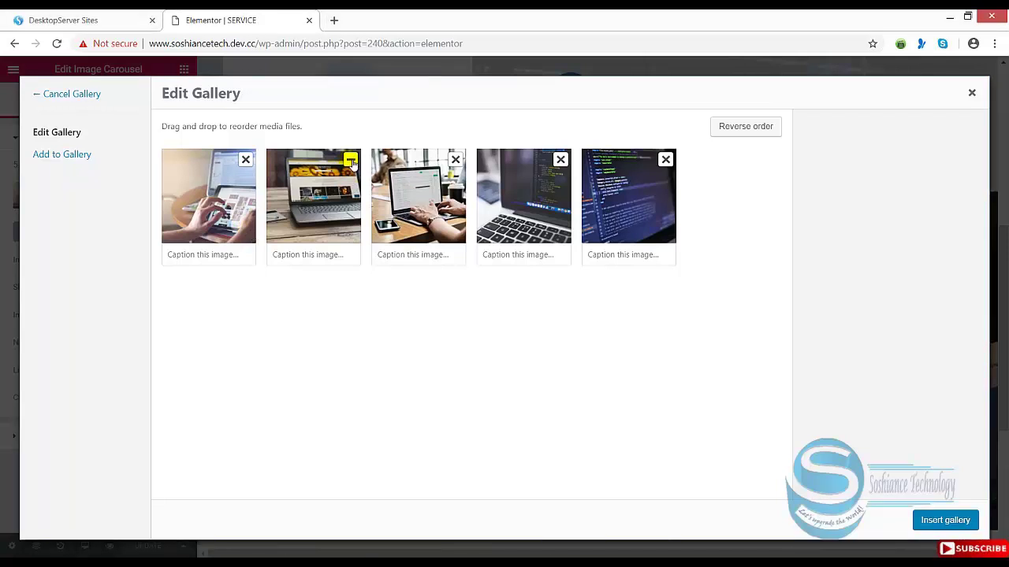
click(351, 161)
click(945, 521)
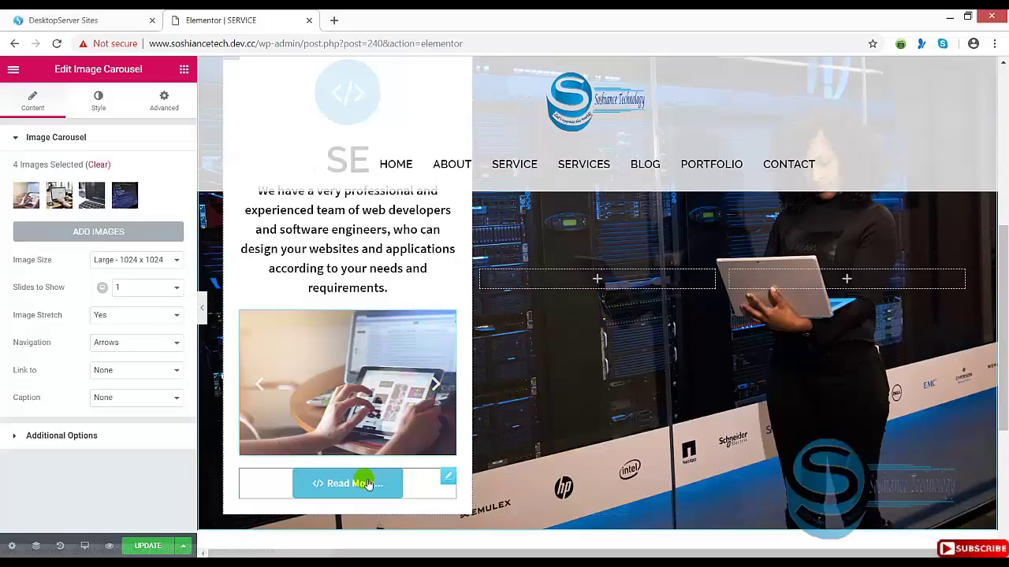
click(164, 547)
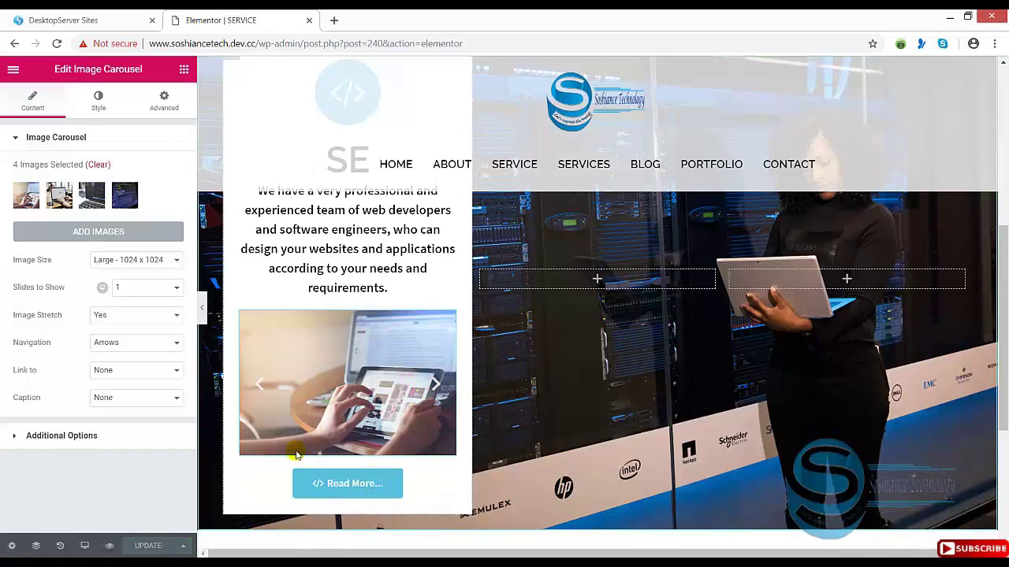
Step: Keep Autoplay and Infinite Loop at Yes, set Effect to Fade and Animation Speed 1000
click(99, 436)
click(139, 233)
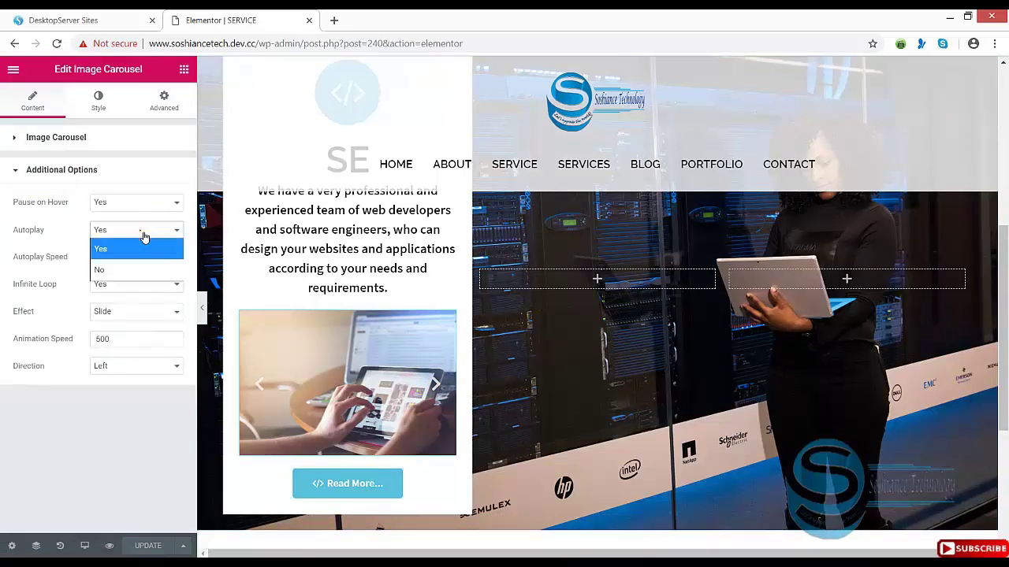
click(131, 251)
click(110, 283)
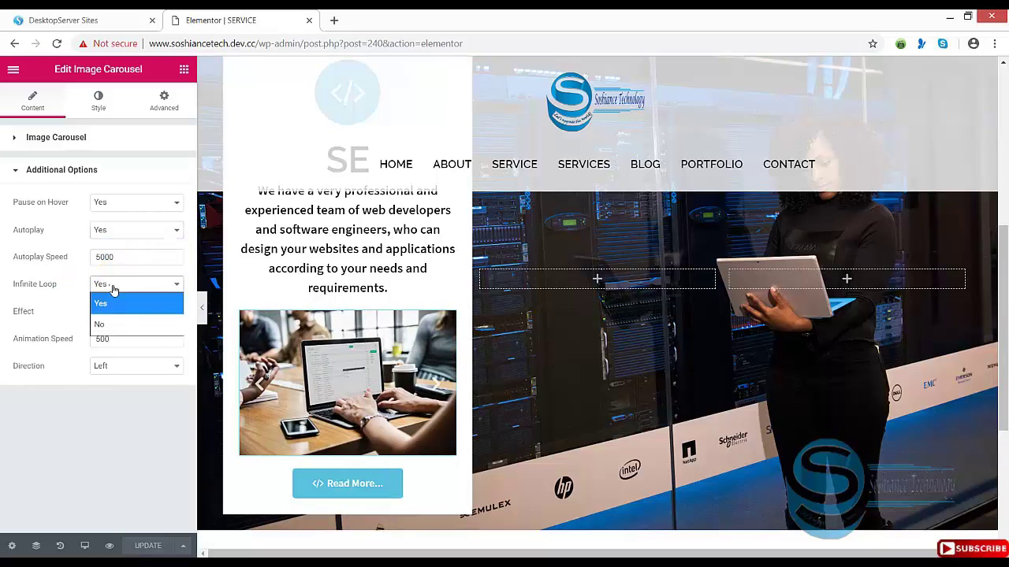
click(112, 292)
click(122, 312)
click(124, 328)
click(125, 354)
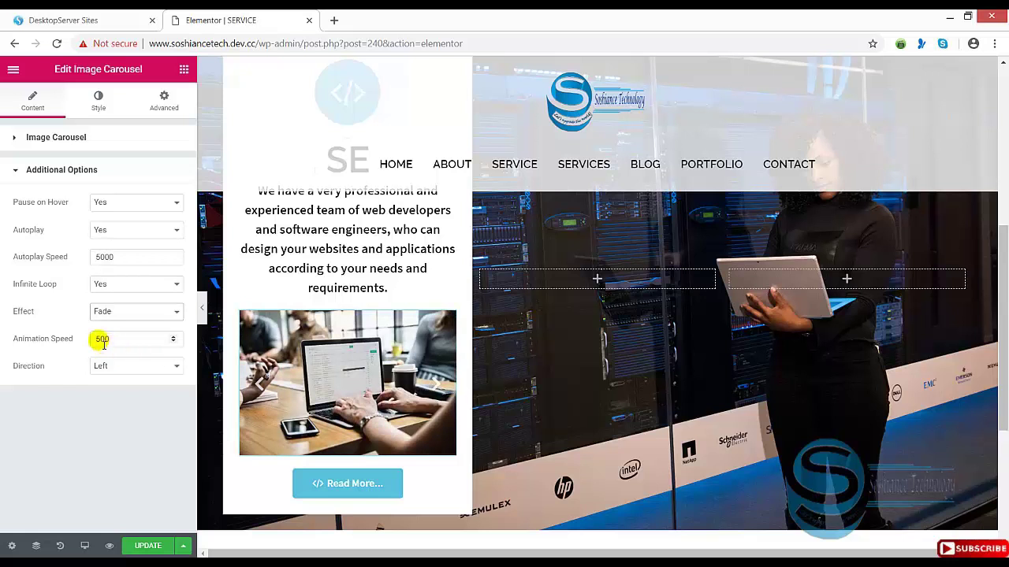
double_click(103, 340)
text(1000)
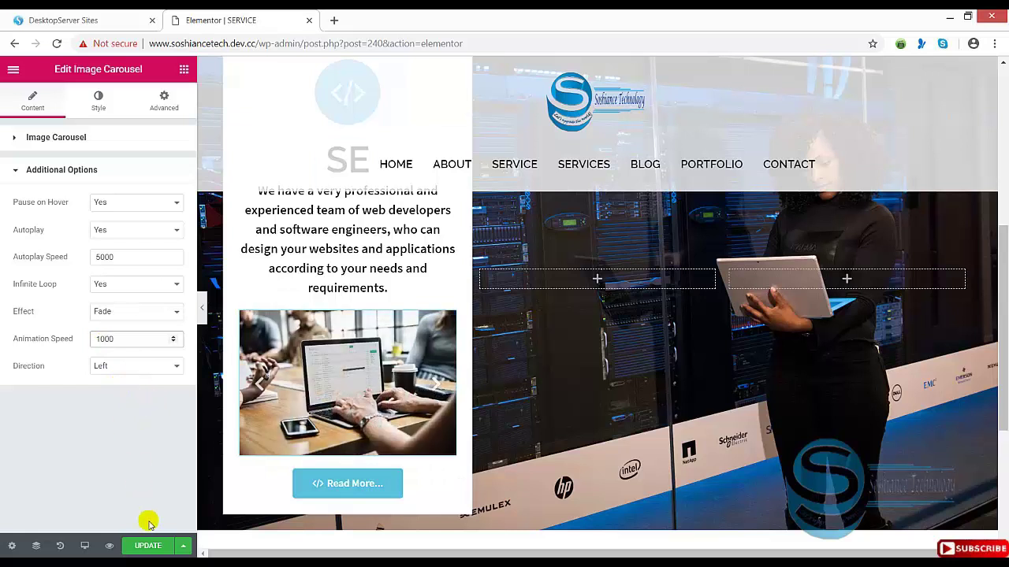
Step: Look over the carousel's Style and Advanced tabs, returning to its Content settings
click(99, 98)
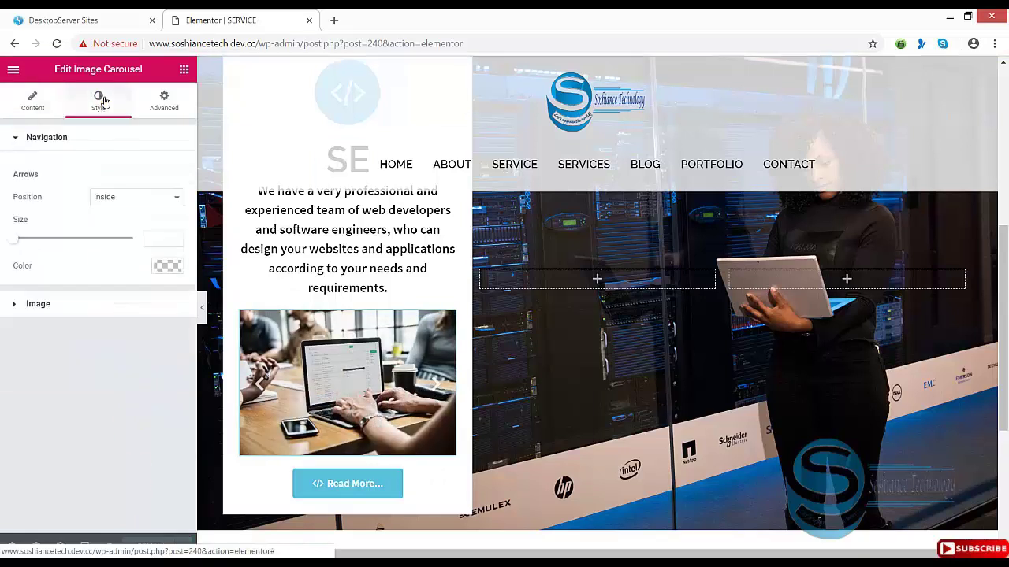
click(165, 108)
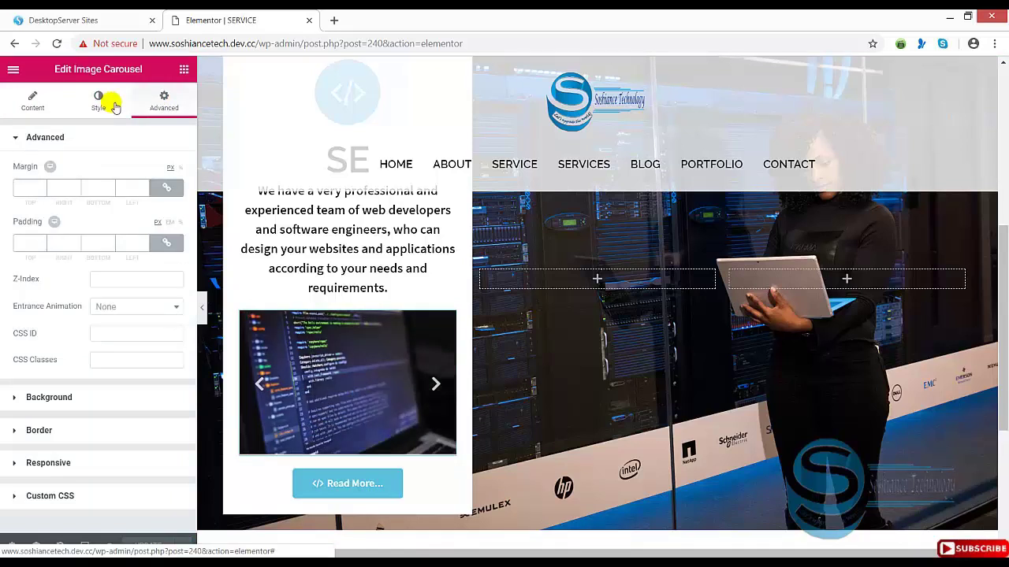
click(114, 106)
click(36, 117)
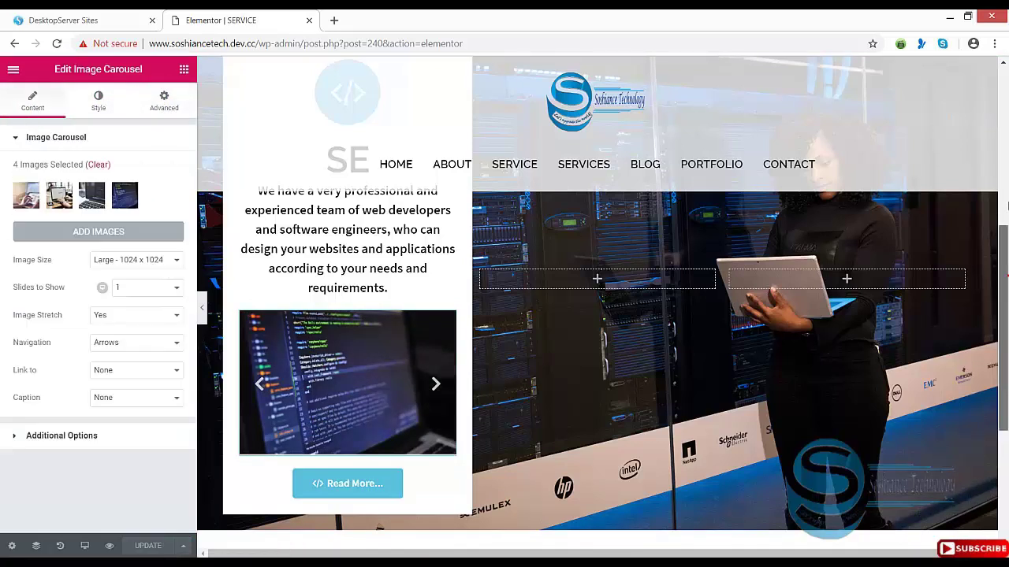
scroll(242, 470, up, 3)
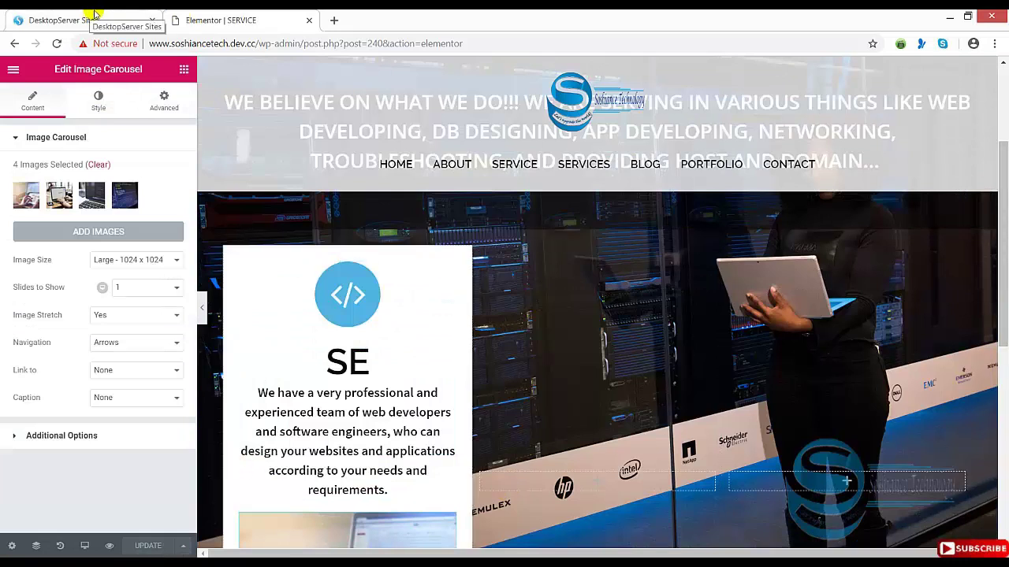
Step: Duplicate the SE service column, creating an identical second column with icon box, carousel and button
drag(1005, 163, 1005, 90)
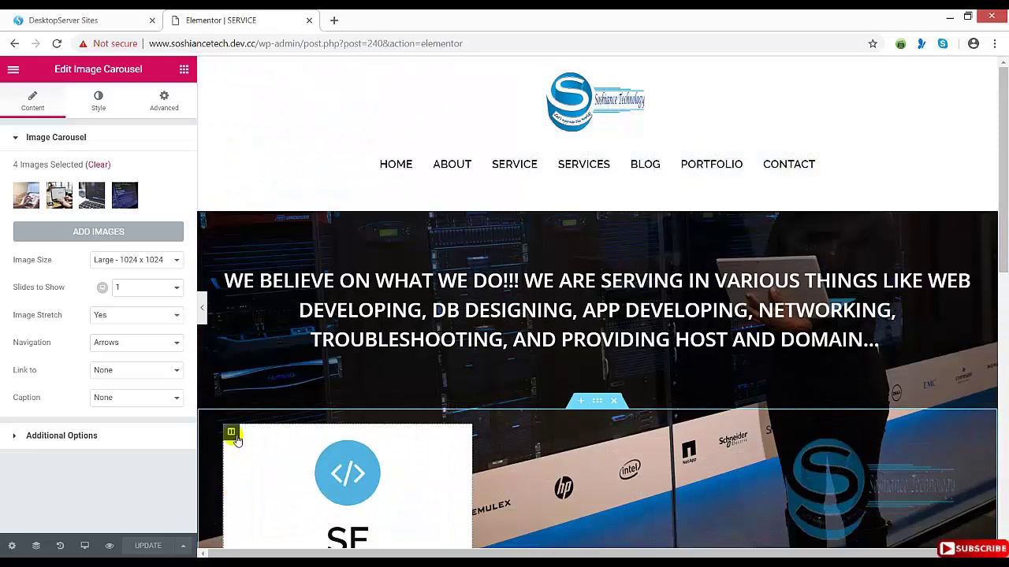
click(232, 434)
click(300, 444)
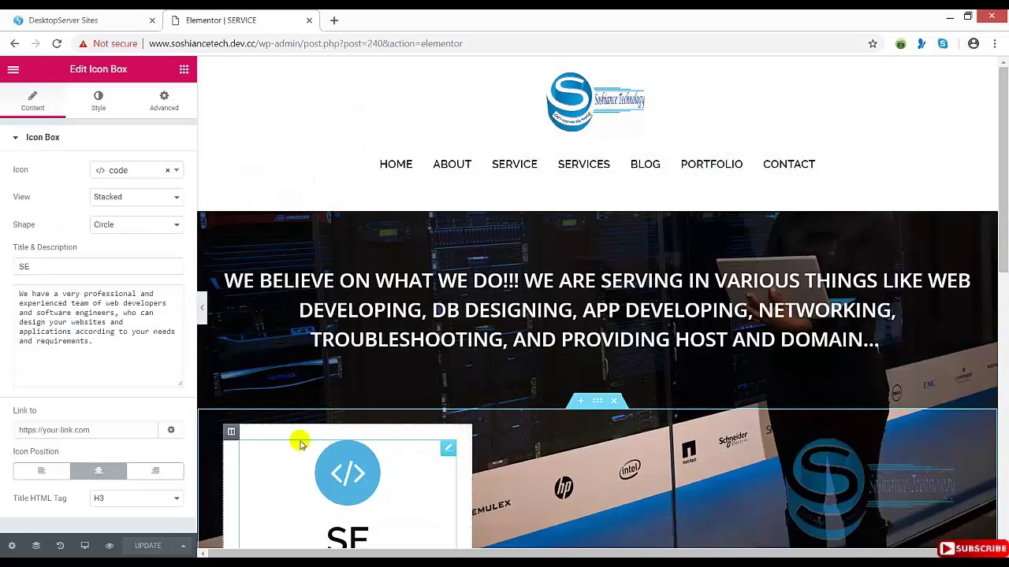
right_click(232, 434)
click(264, 391)
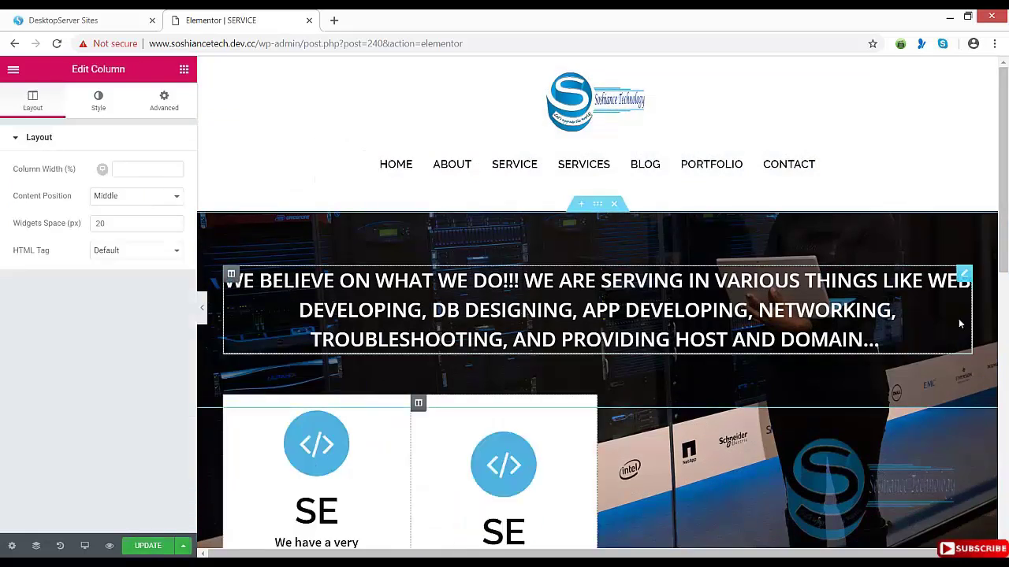
scroll(959, 319, down, 2)
drag(1005, 317, 995, 406)
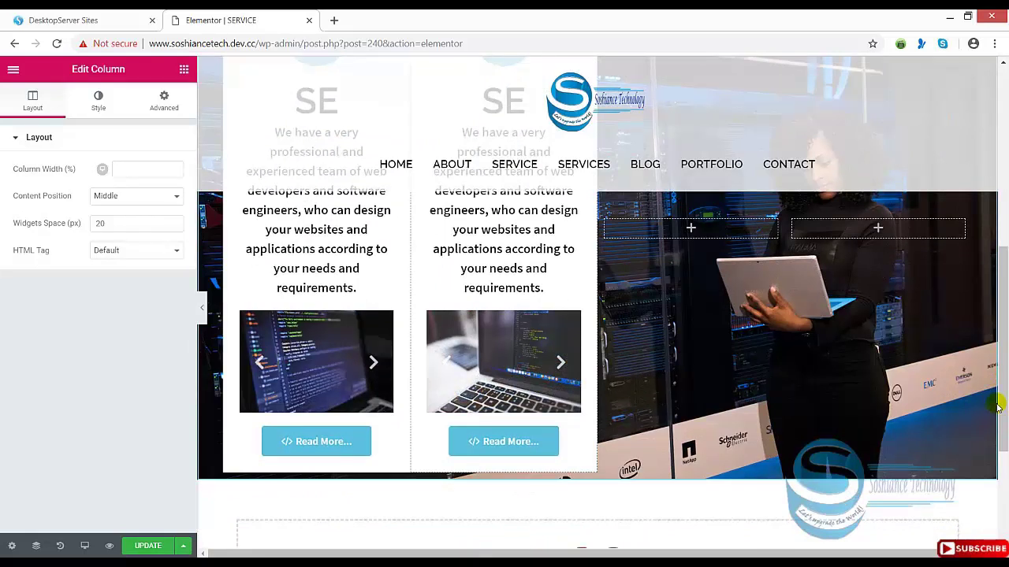
scroll(631, 286, up, 3)
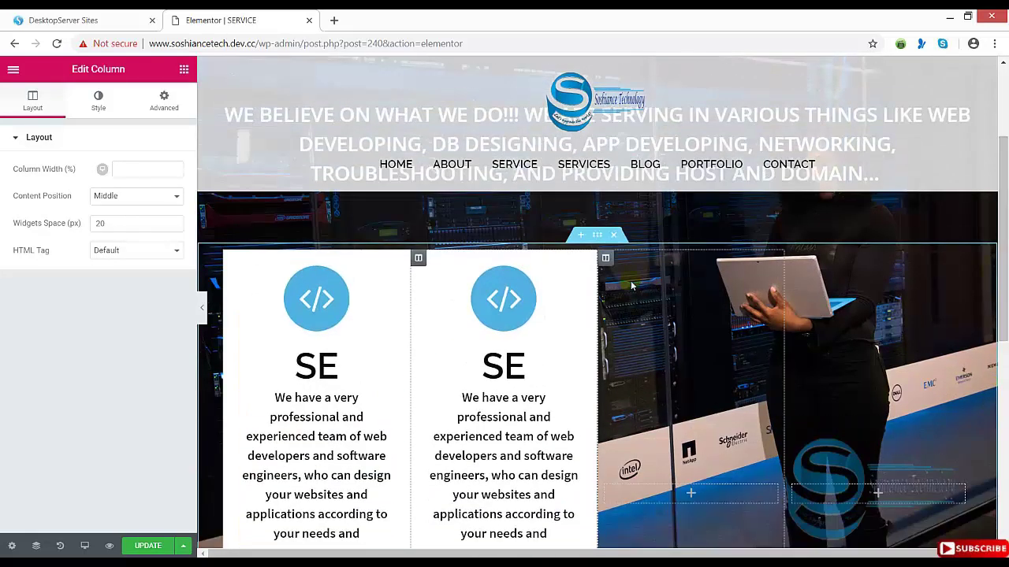
Step: Delete the two empty columns and duplicate the service column into a third
right_click(605, 259)
click(666, 448)
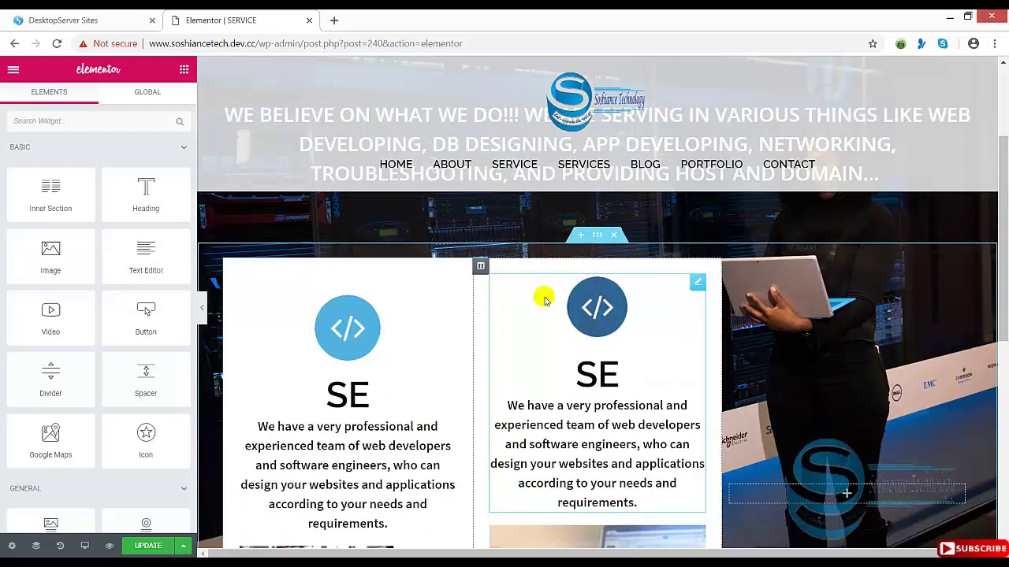
right_click(480, 267)
right_click(732, 269)
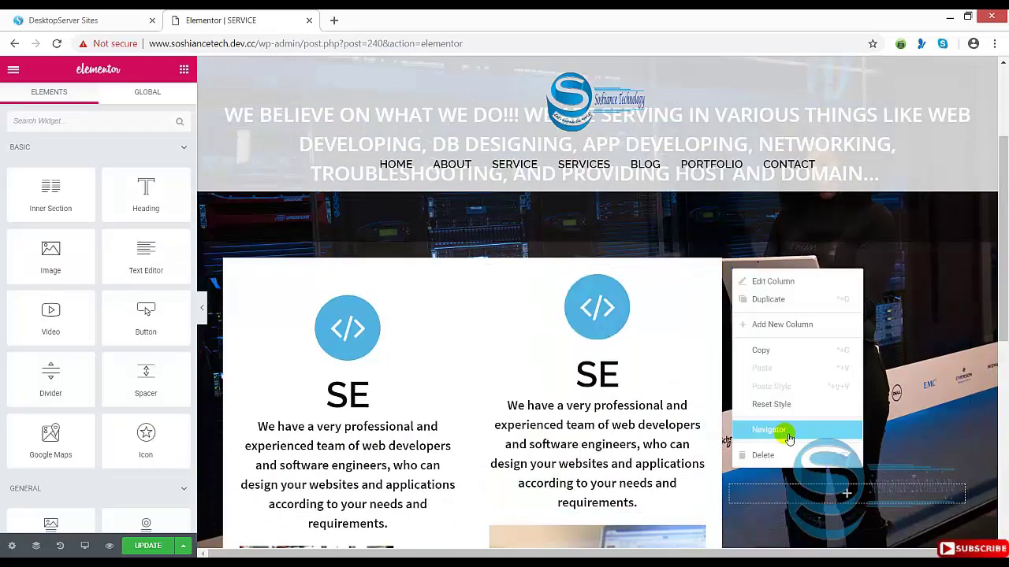
click(788, 454)
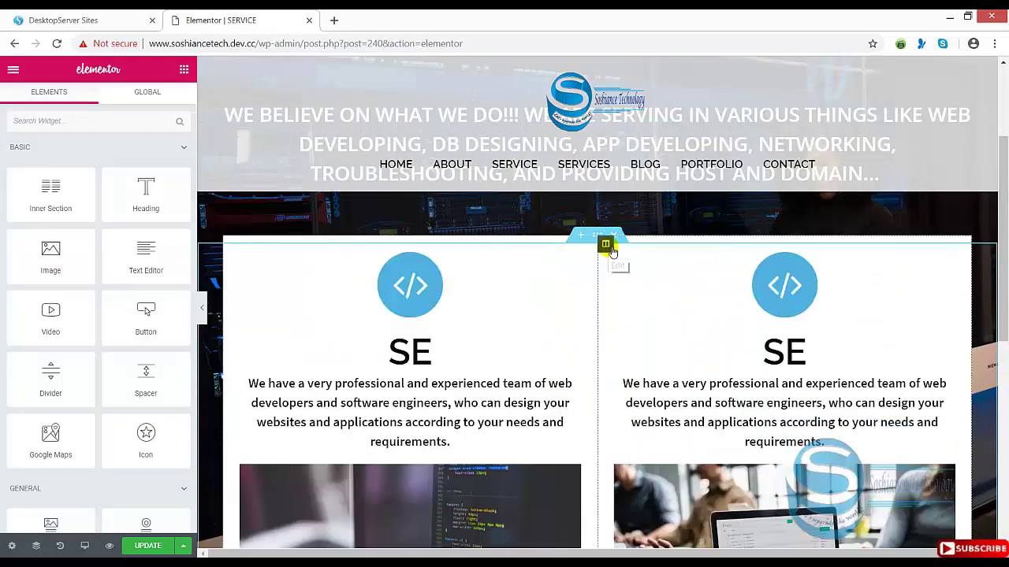
right_click(605, 244)
click(654, 275)
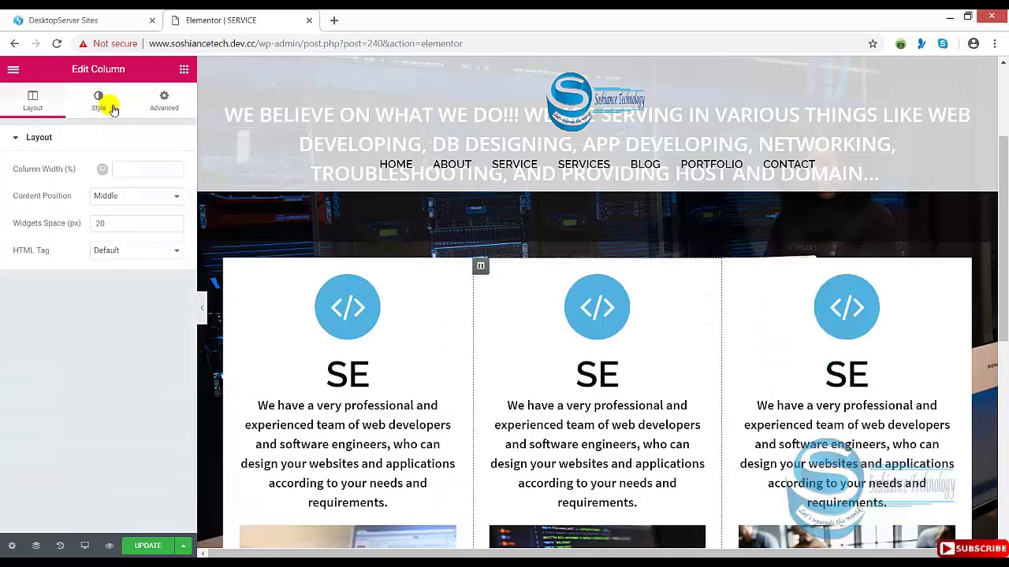
Step: Try side margins of 20 on the third column, then link margins so all sides reset to 0
click(160, 101)
click(162, 188)
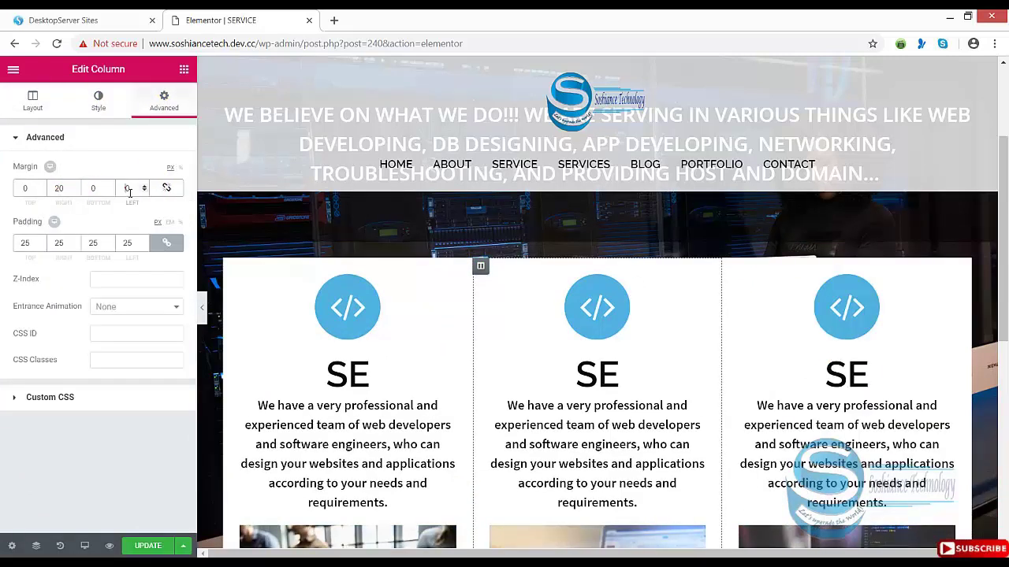
click(797, 356)
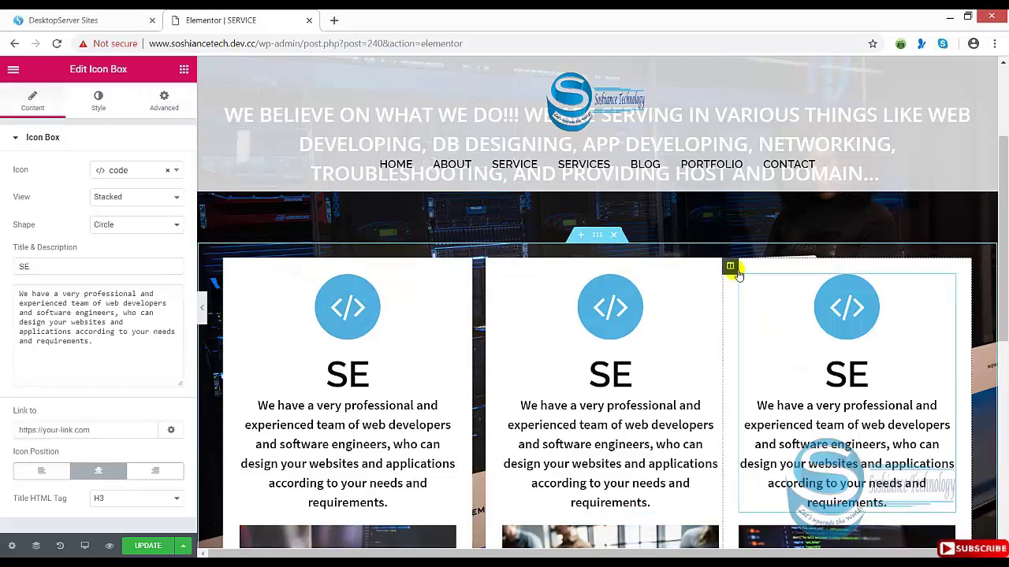
click(731, 267)
click(164, 96)
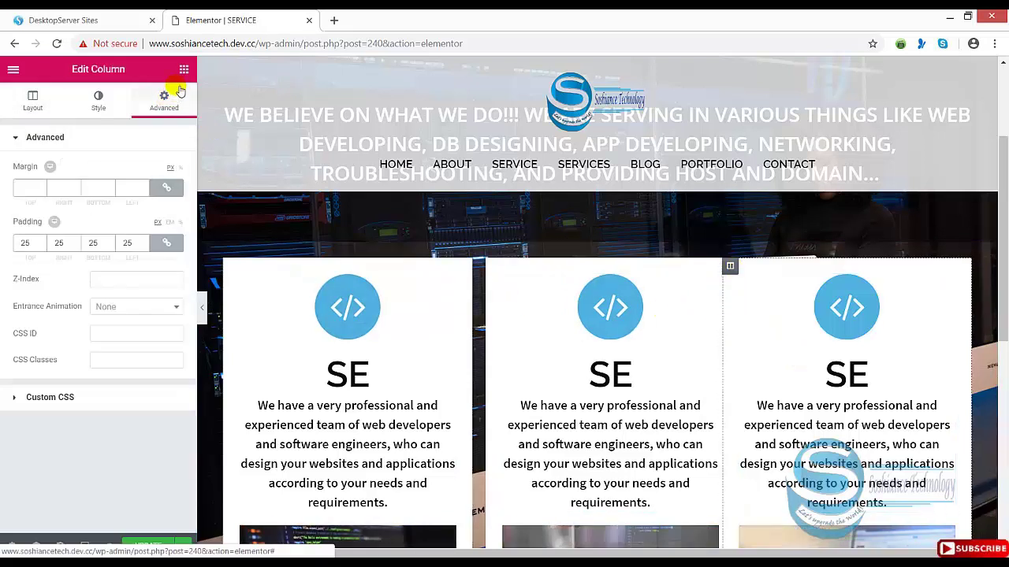
click(127, 188)
text(20)
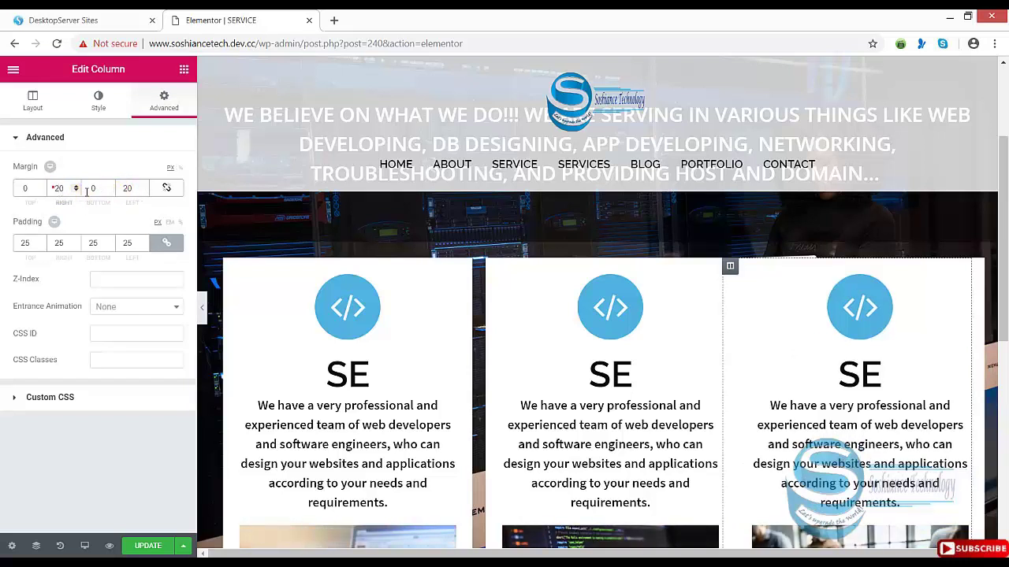
text(20)
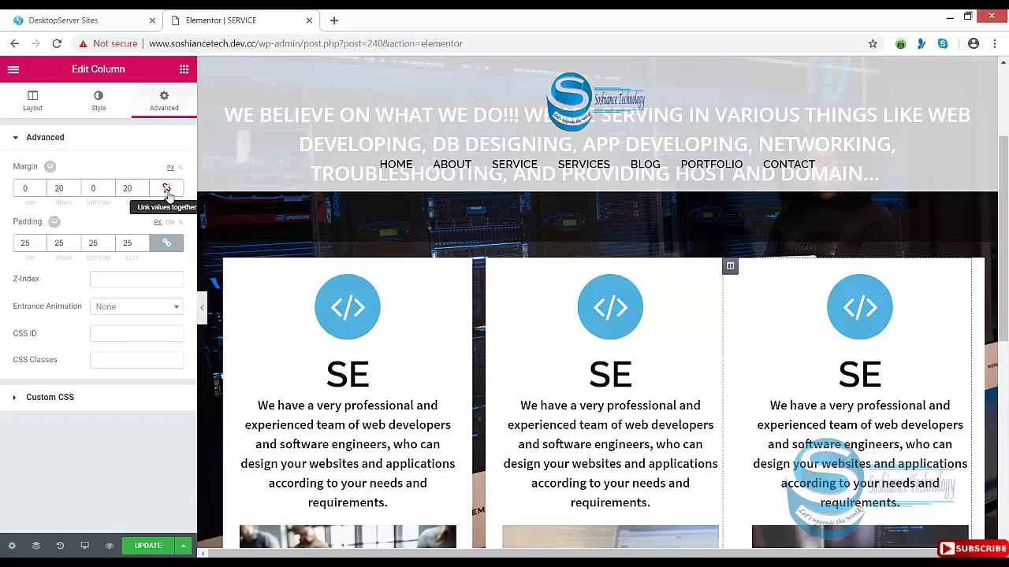
click(166, 189)
Step: Check the middle column's Advanced spacing settings
click(508, 360)
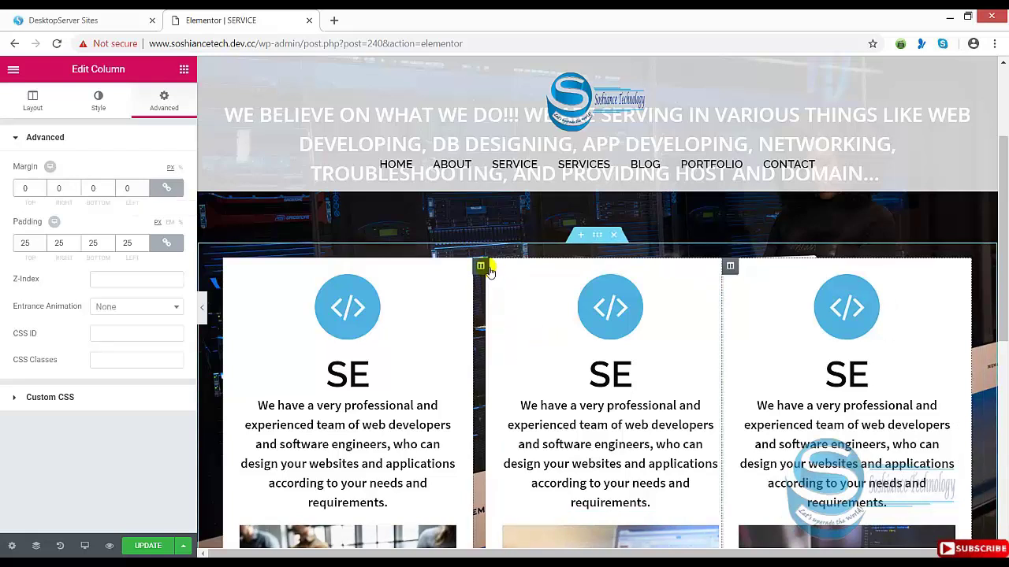
click(163, 101)
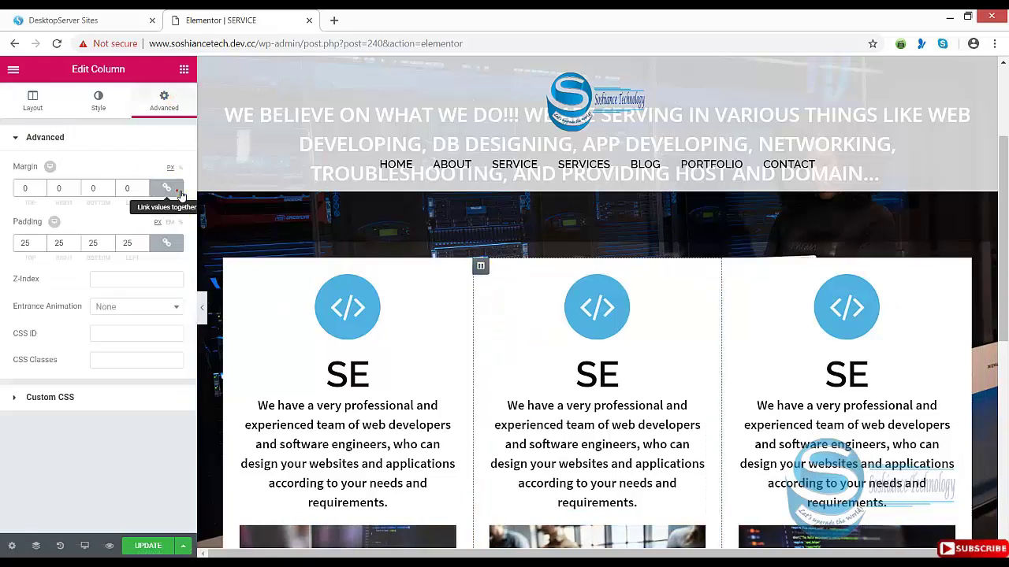
drag(1004, 244, 1005, 345)
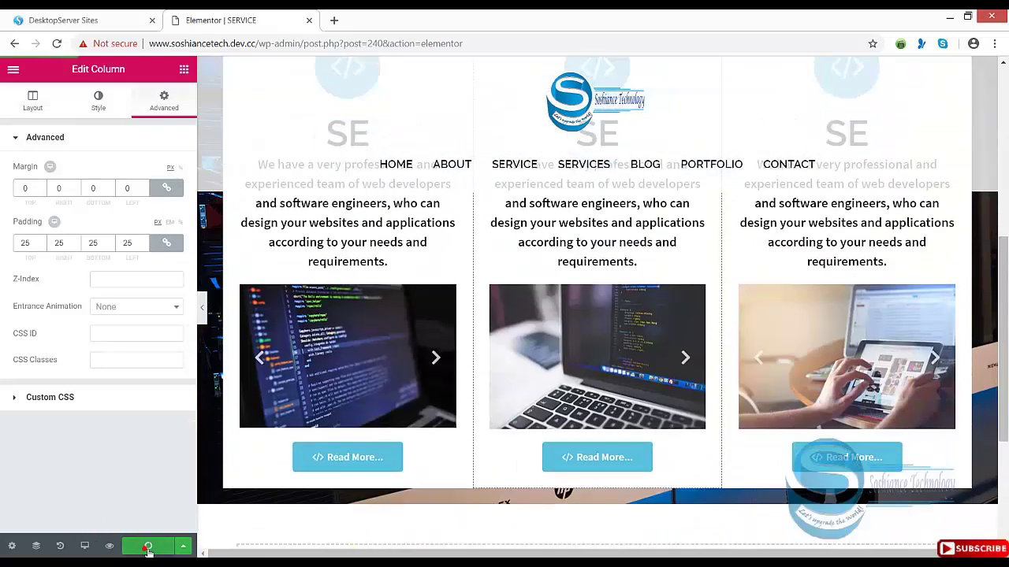
drag(1004, 431, 1005, 352)
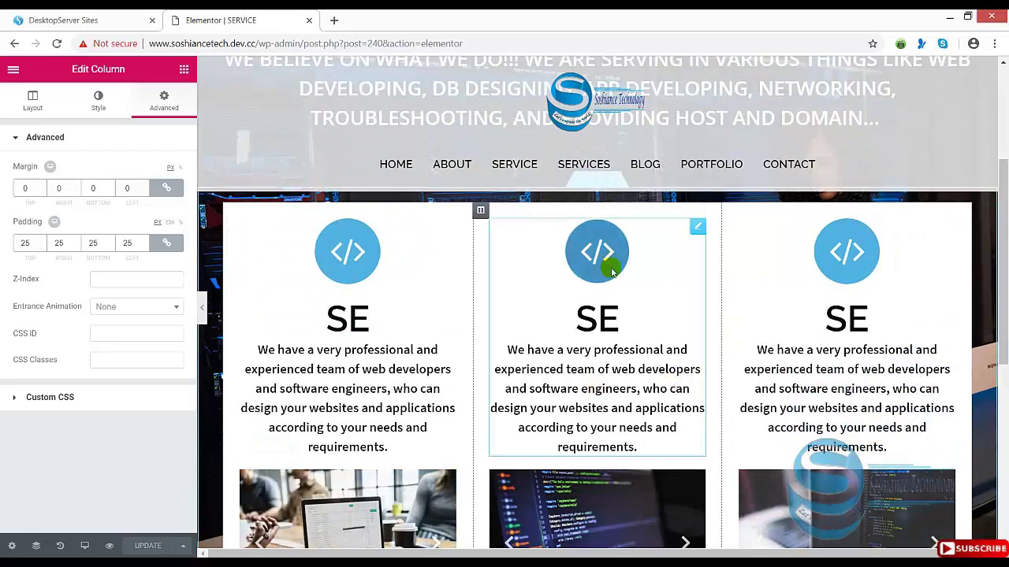
Step: Duplicate the third service column to create a fourth matching SE column
click(699, 228)
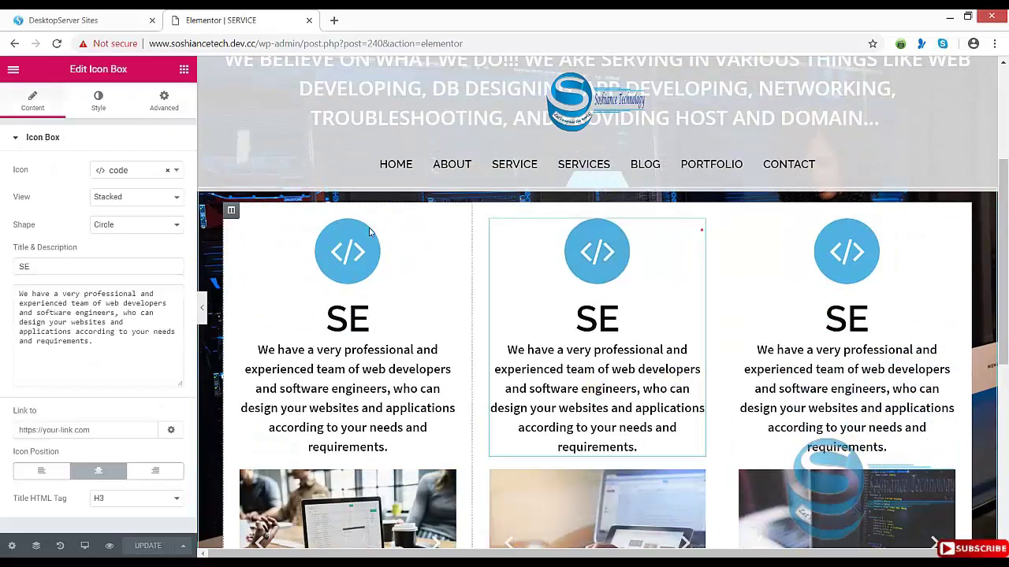
click(147, 170)
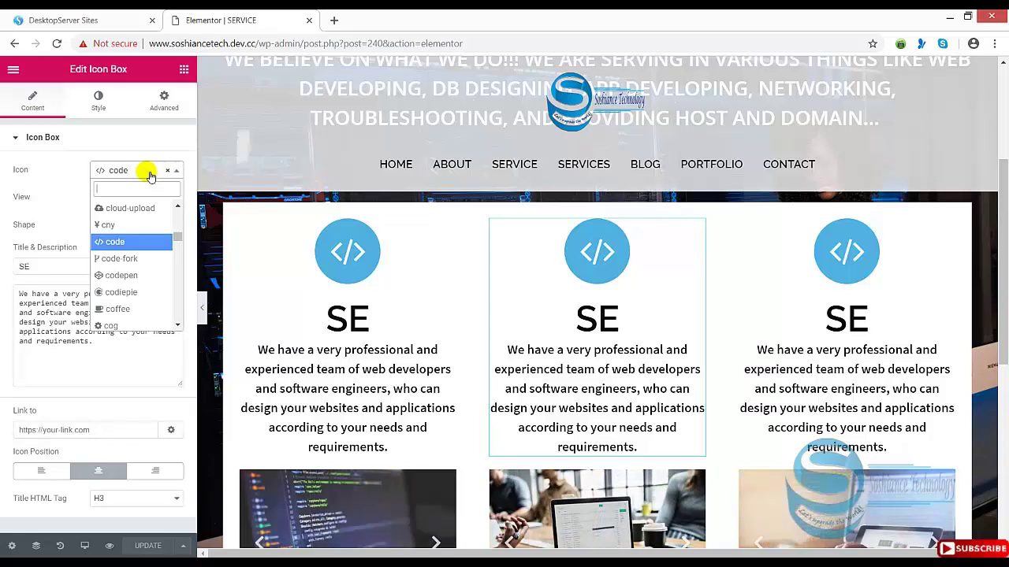
click(732, 213)
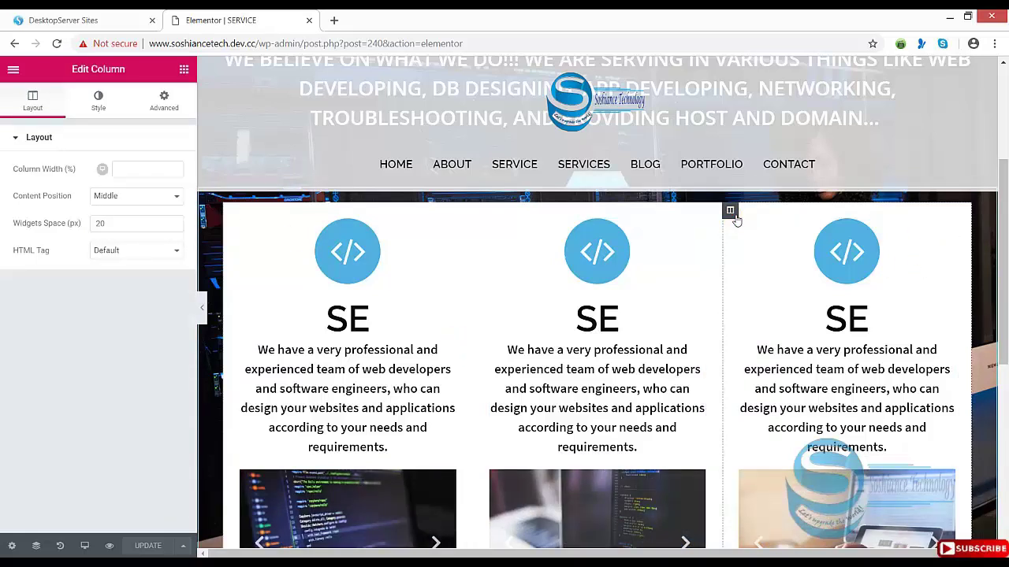
right_click(733, 217)
click(760, 244)
scroll(1007, 302, down, 1)
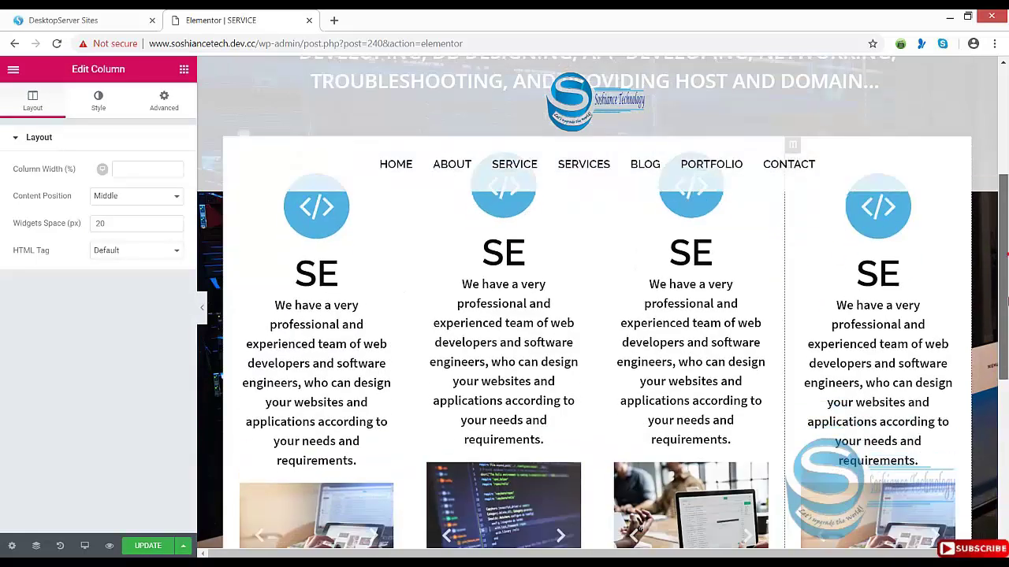
drag(1007, 302, 1005, 347)
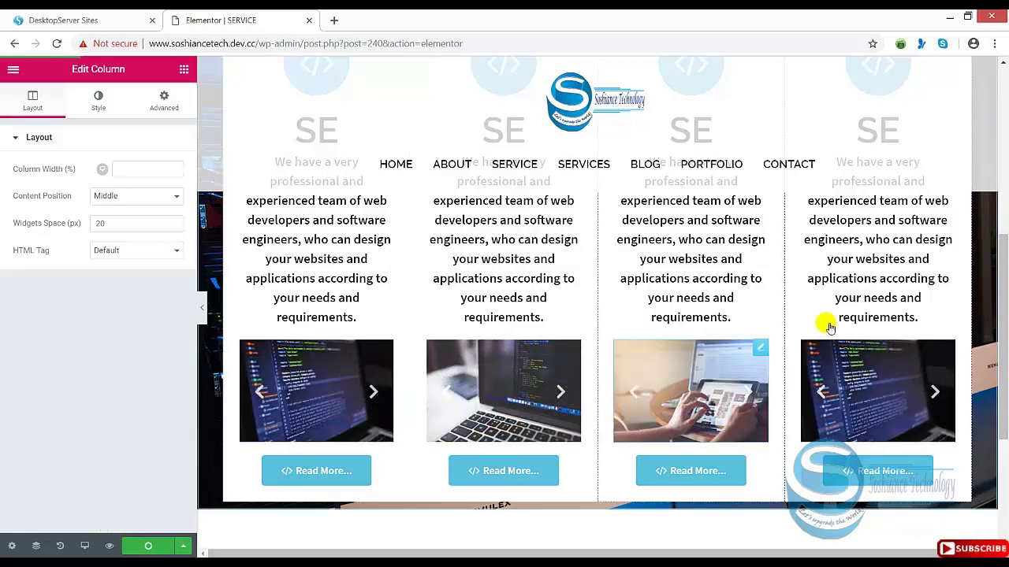
scroll(1005, 298, up, 2)
scroll(1005, 298, up, 1)
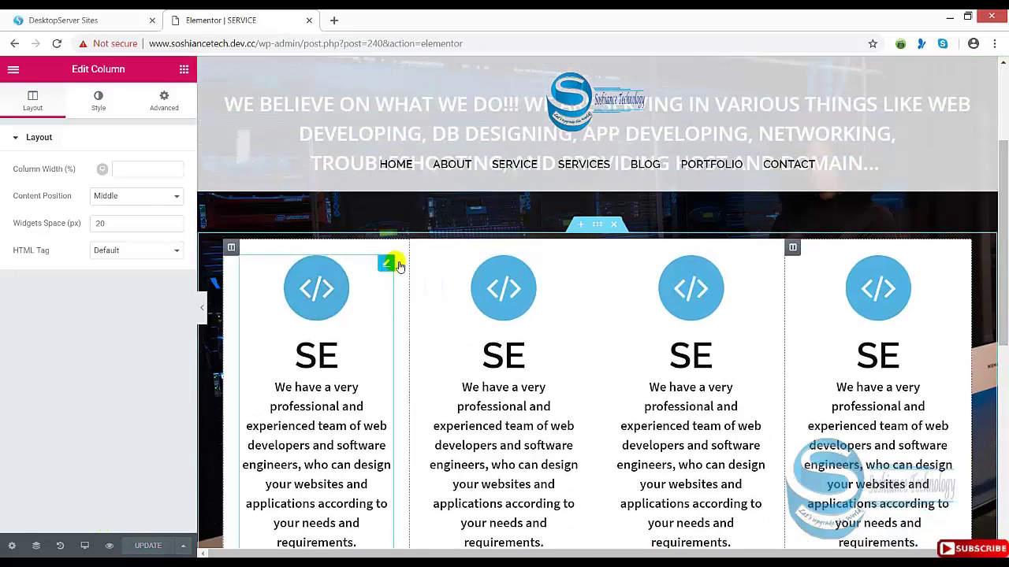
Step: Select the second column's icon box and retitle it IT
click(572, 266)
click(122, 178)
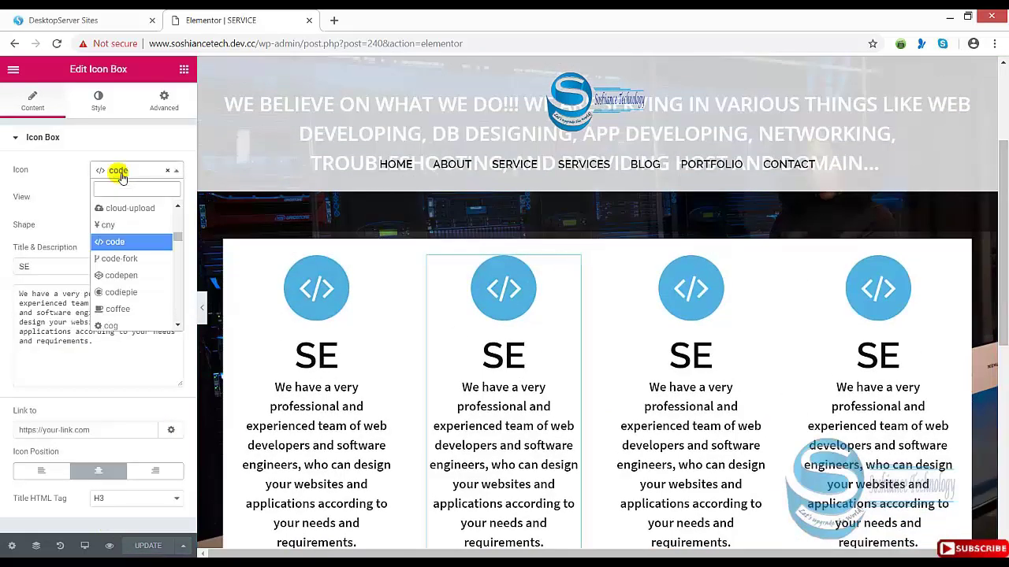
click(147, 260)
key(ctrl+a)
text(I)
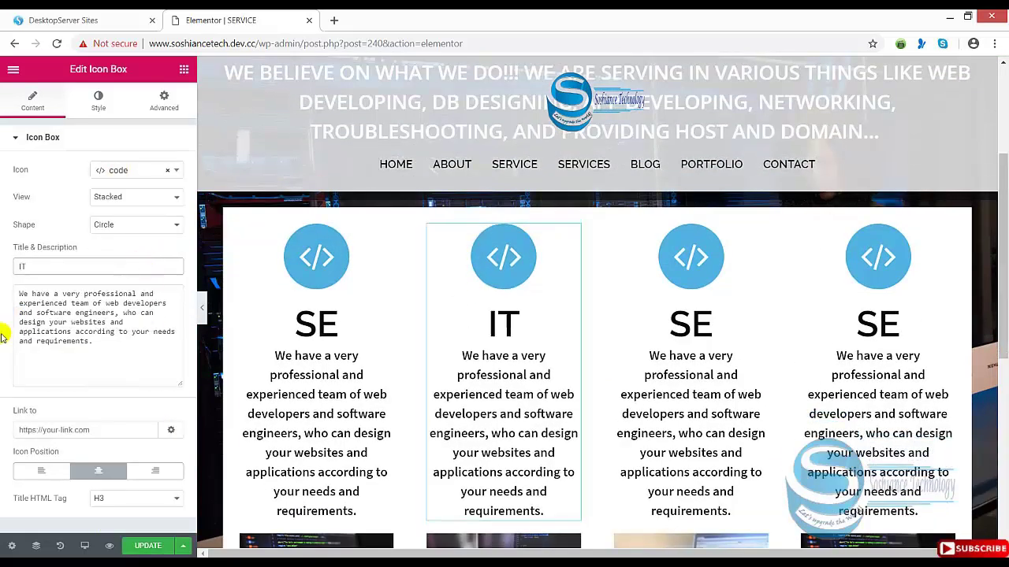
Step: Replace the box's description with the IT SERVICES text copied from the Word document
key(alt+Tab)
drag(1003, 331, 1003, 215)
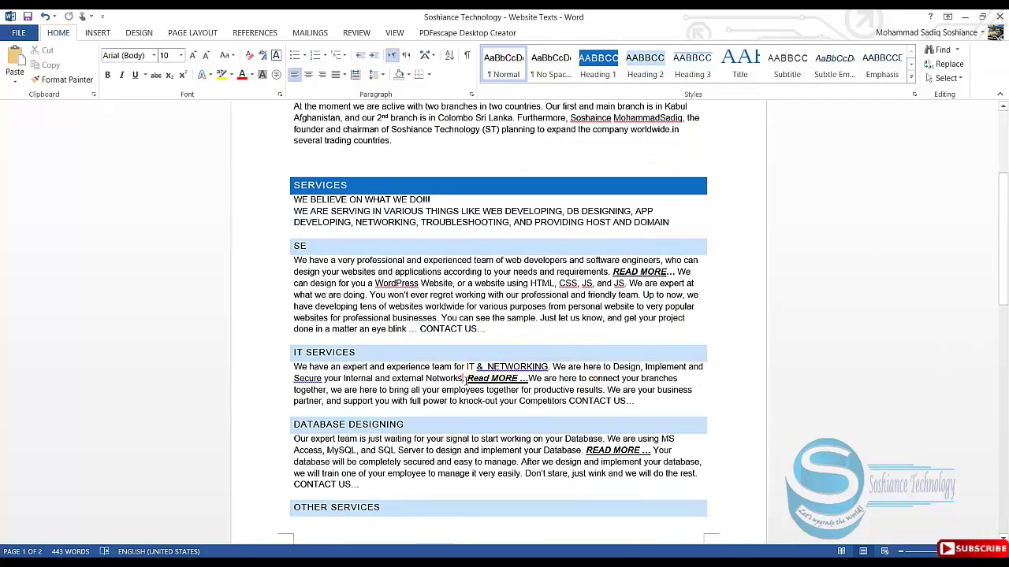
drag(465, 379, 255, 376)
drag(321, 374, 286, 365)
key(ctrl+c)
key(alt+Tab)
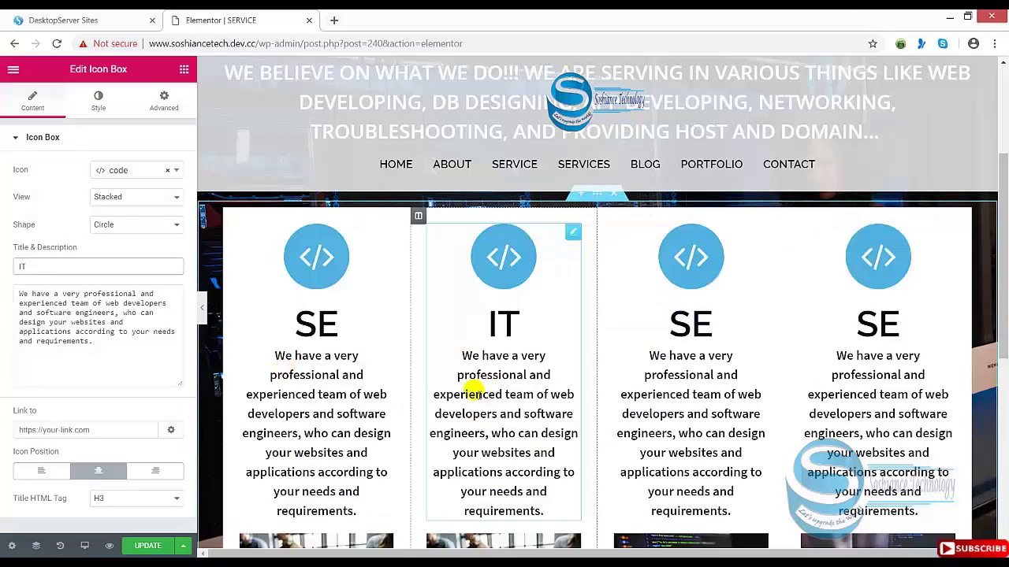
click(138, 355)
key(ctrl+a)
key(ctrl+v)
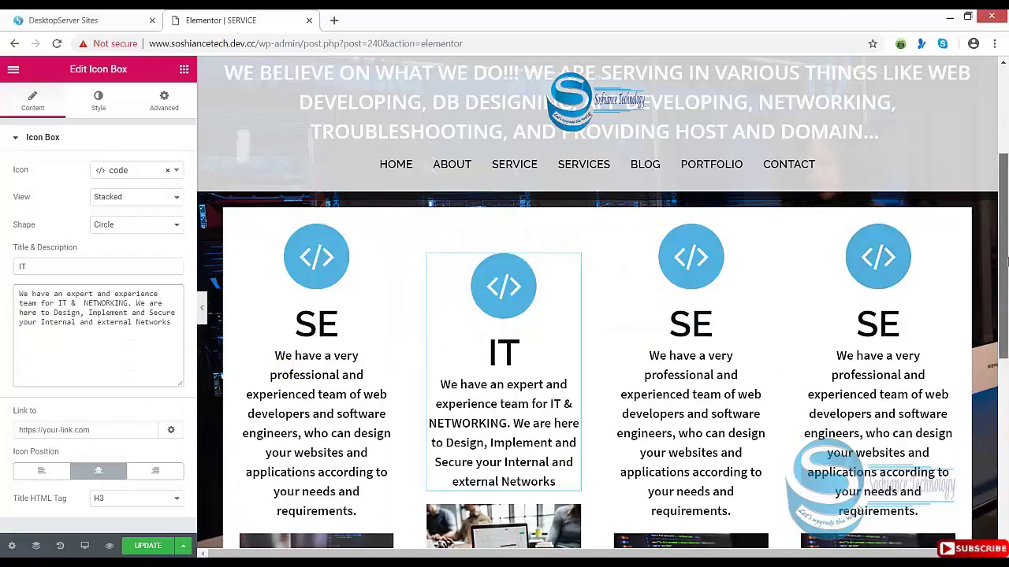
Step: Add a period after 'external Networks' and start a new line in the description
scroll(1005, 335, down, 3)
scroll(1005, 335, up, 1)
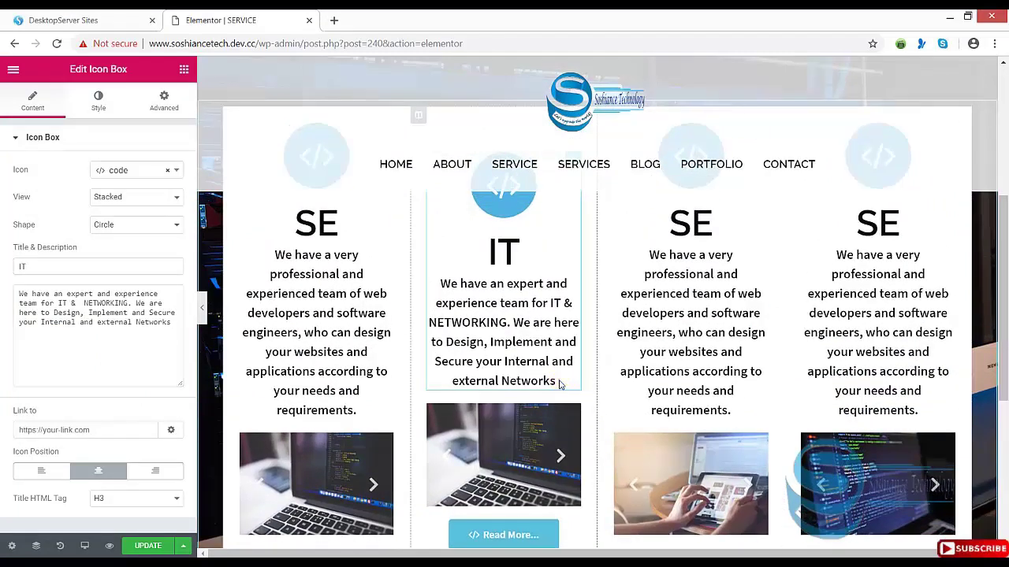
click(558, 382)
text(.)
key(Return)
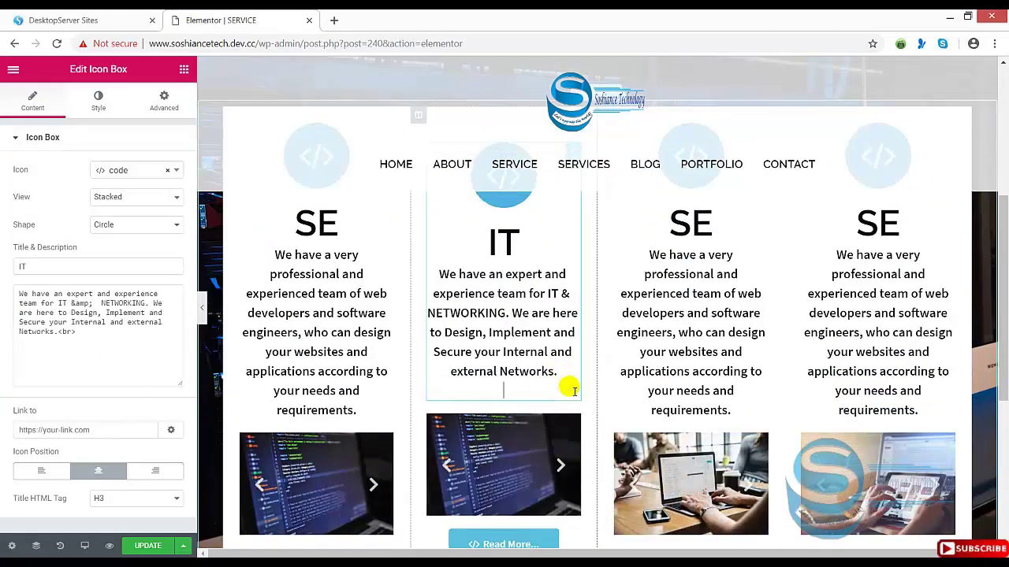
Step: Paste the connect-branches sentence from Word into the description, then undo it
key(alt+Tab)
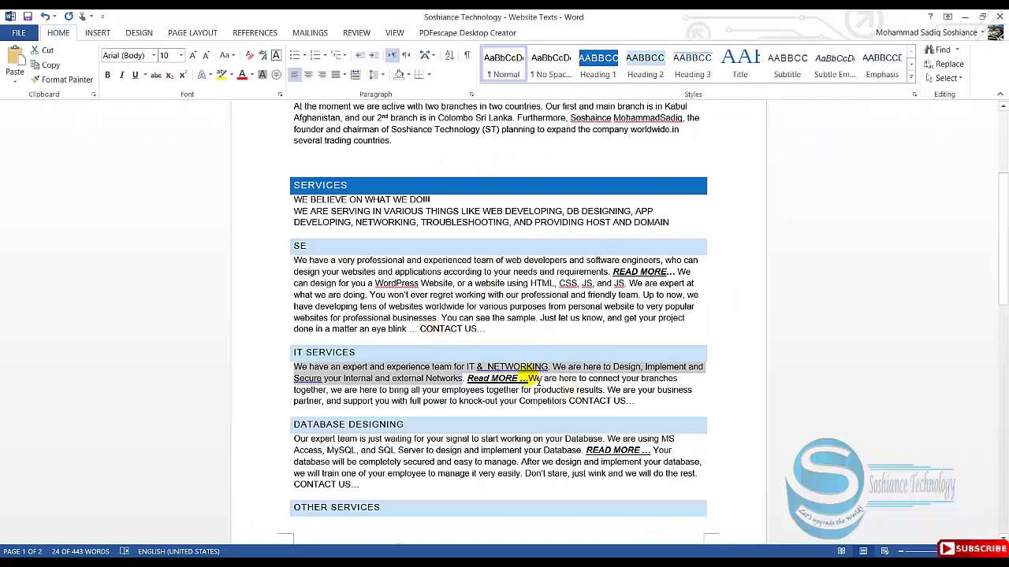
drag(536, 379, 465, 391)
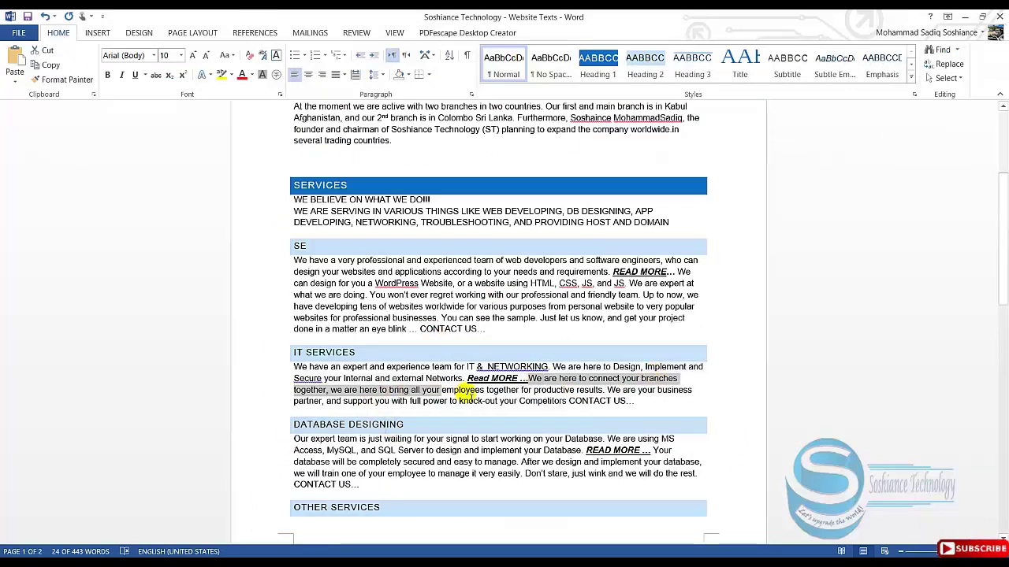
drag(313, 399, 326, 401)
key(ctrl+c)
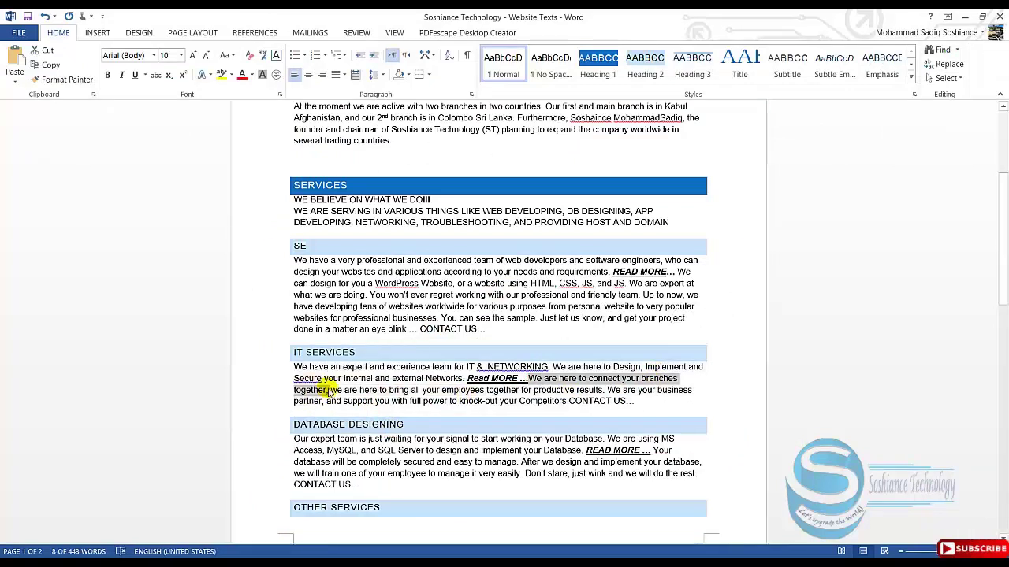
key(alt+Tab)
click(513, 386)
key(ctrl+v)
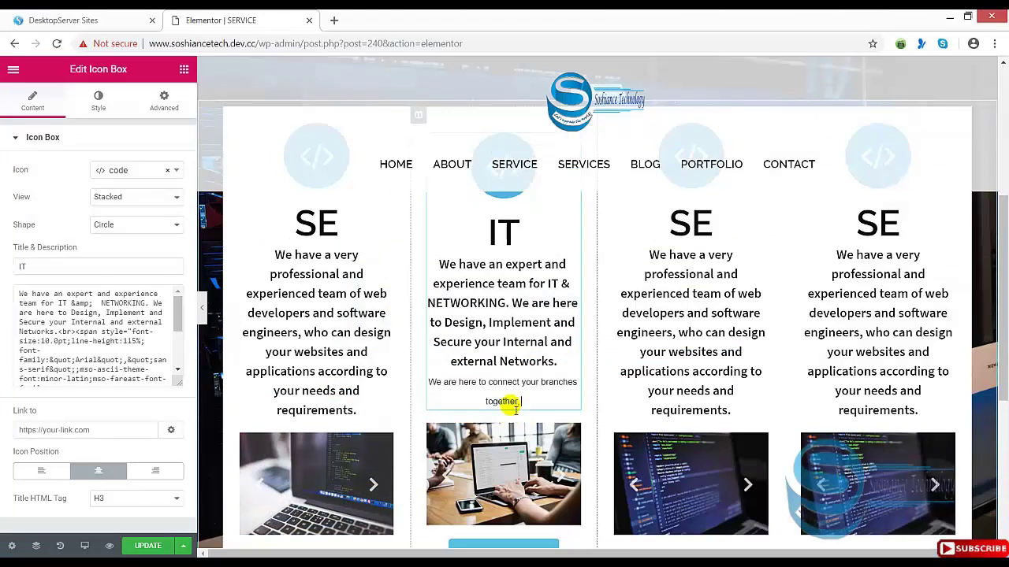
drag(541, 406, 424, 383)
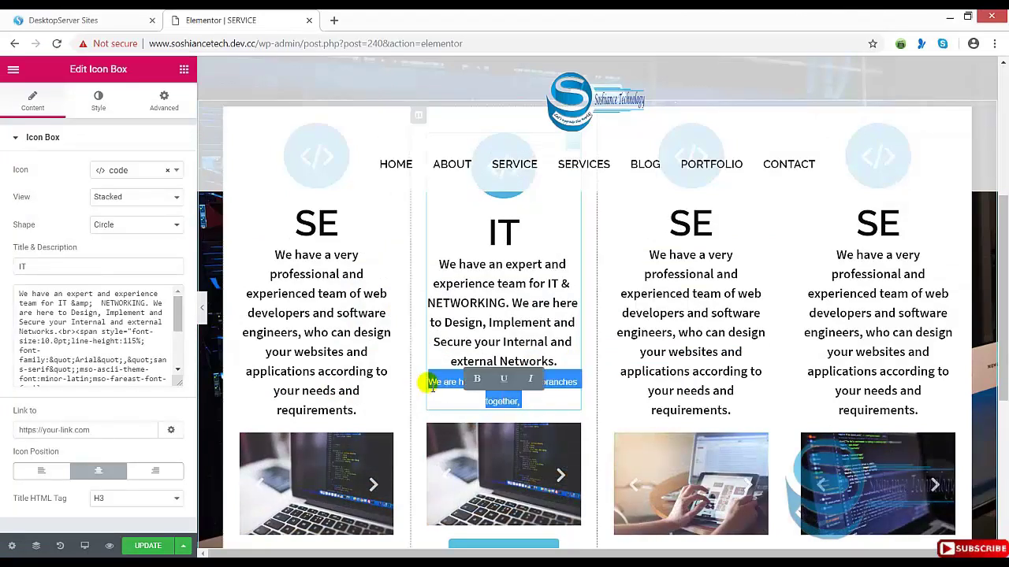
click(514, 375)
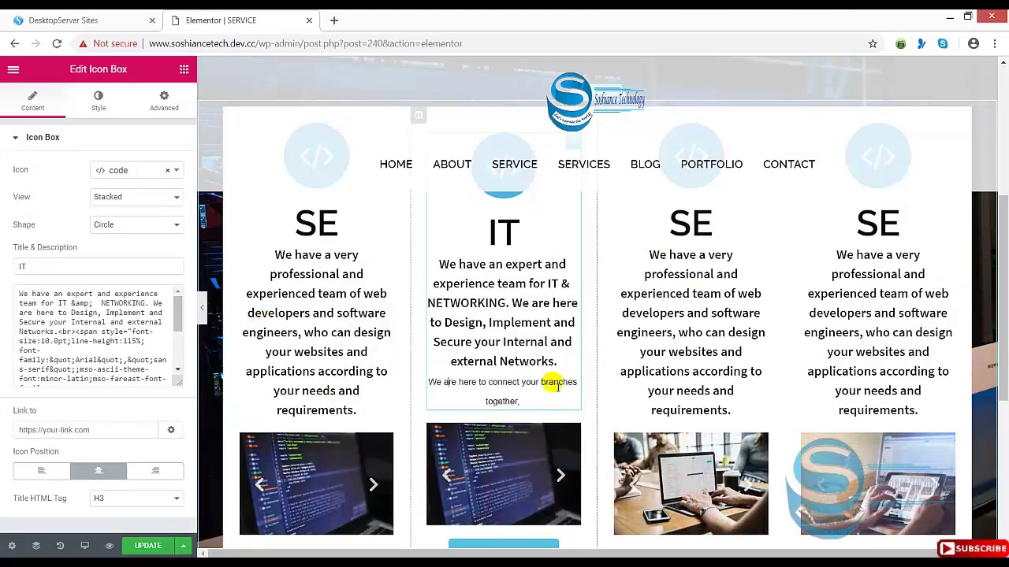
key(ctrl+z)
Step: Replace the description with the IT services paragraph, changing the trailing comma after 'together' to '...'
key(ctrl+a)
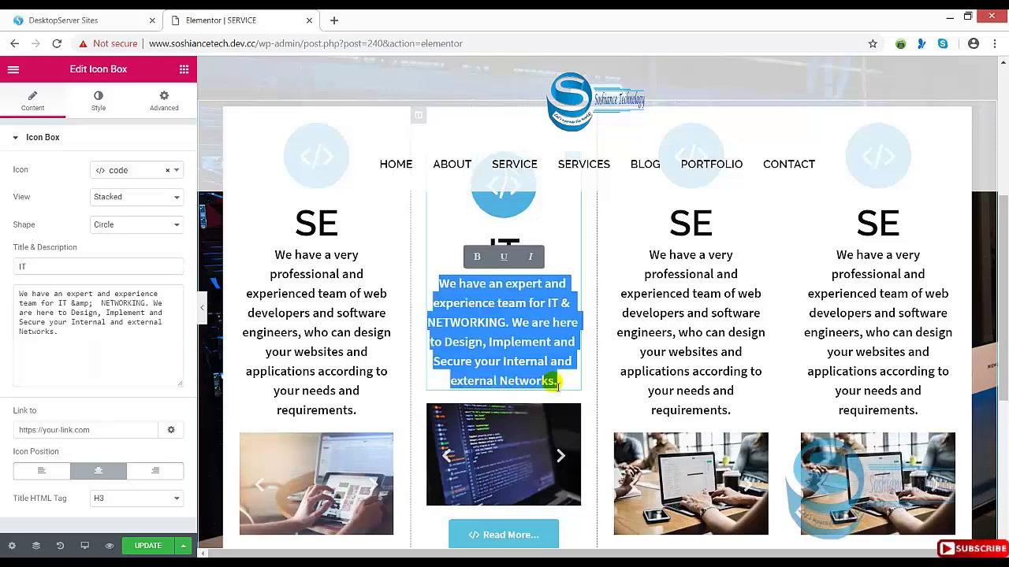
key(alt+Tab)
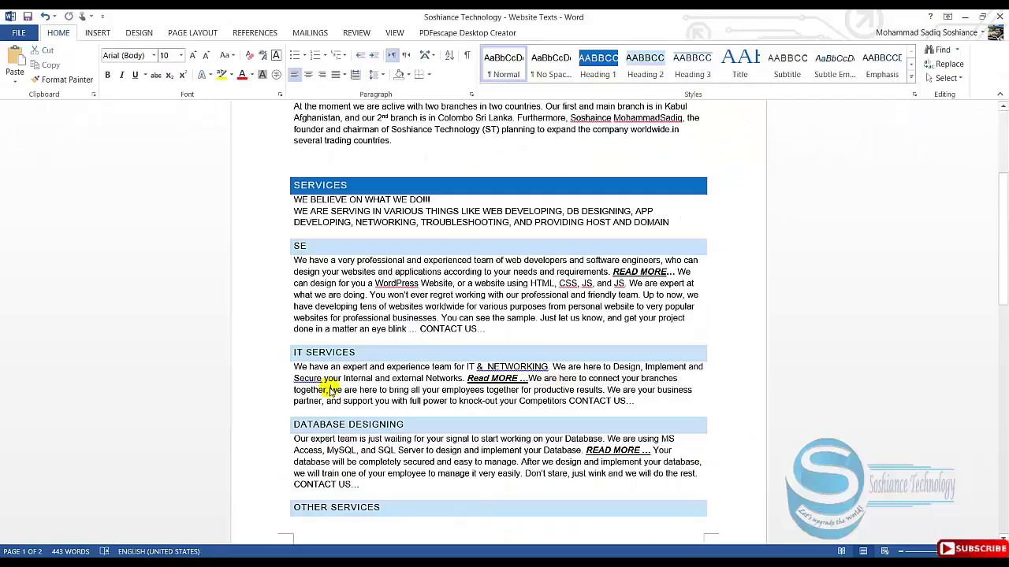
shift+click(293, 367)
key(alt+Tab)
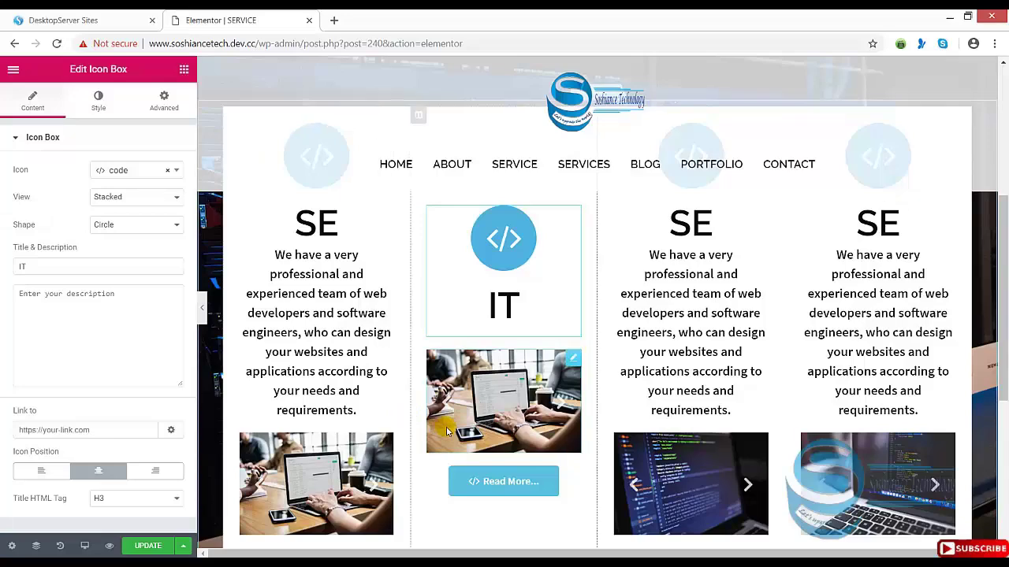
click(27, 342)
key(ctrl+v)
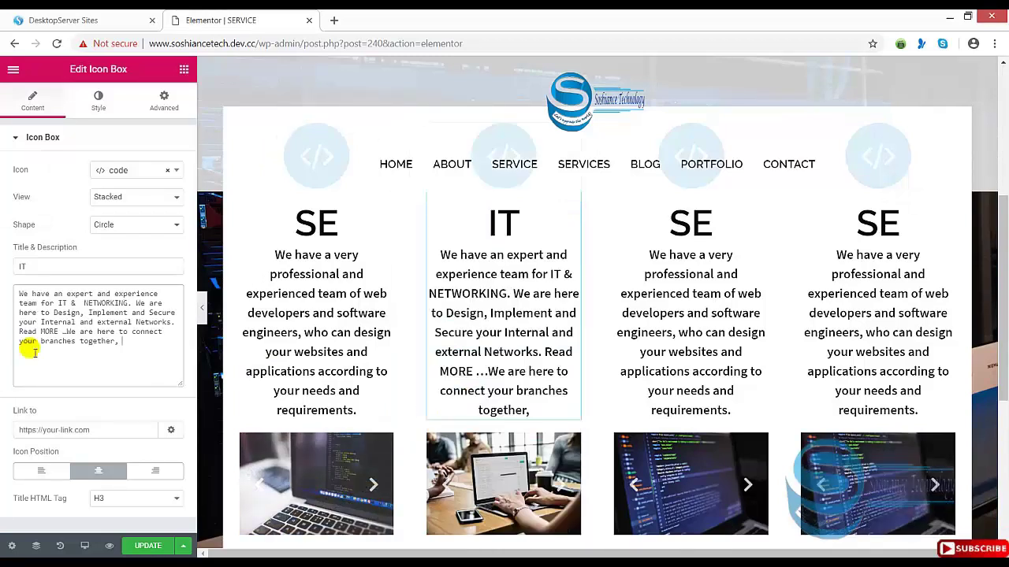
click(551, 417)
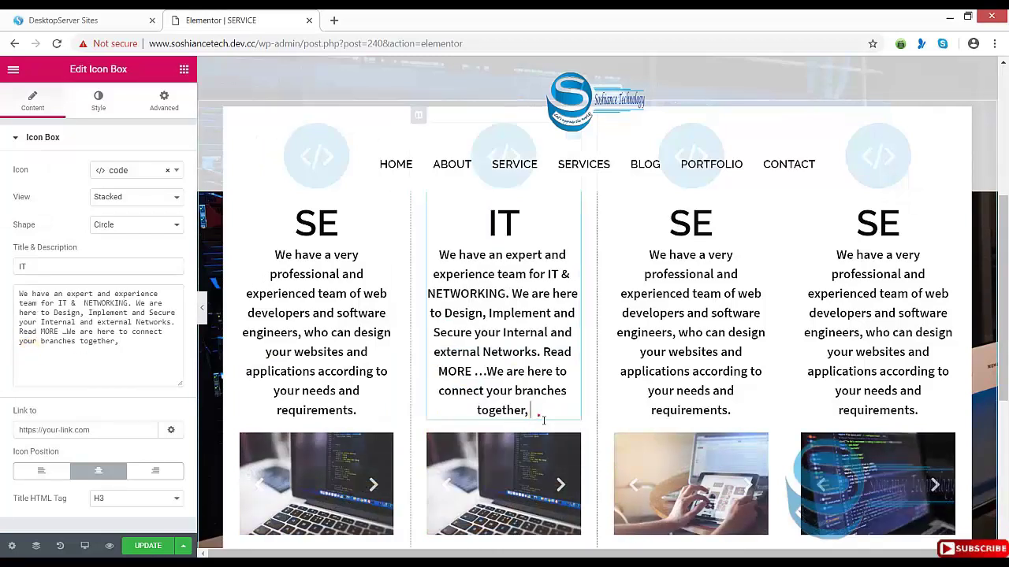
key(BackSpace)
text(...)
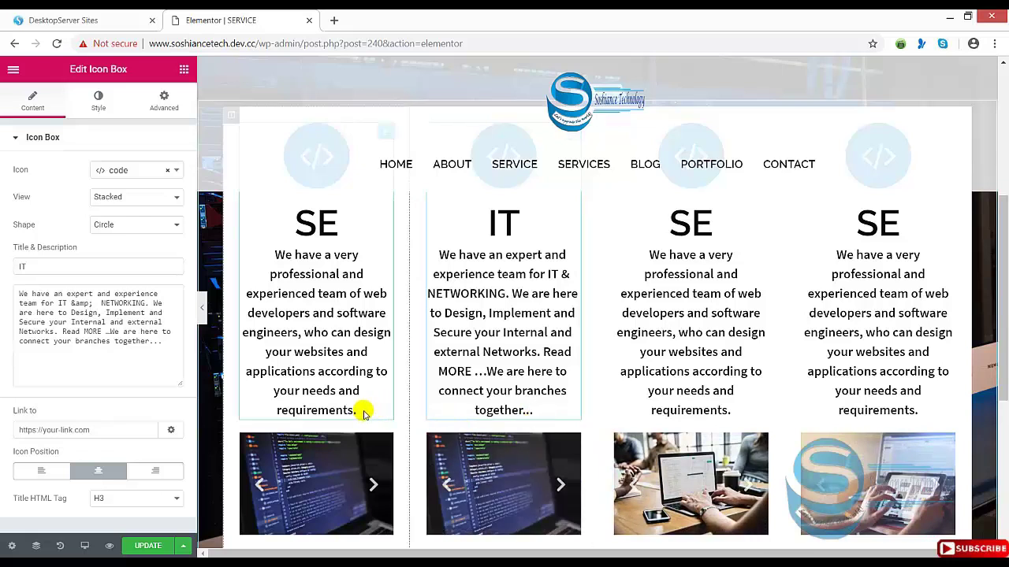
Step: Append '..' to the first SE box's text and retitle the third box DB
click(358, 411)
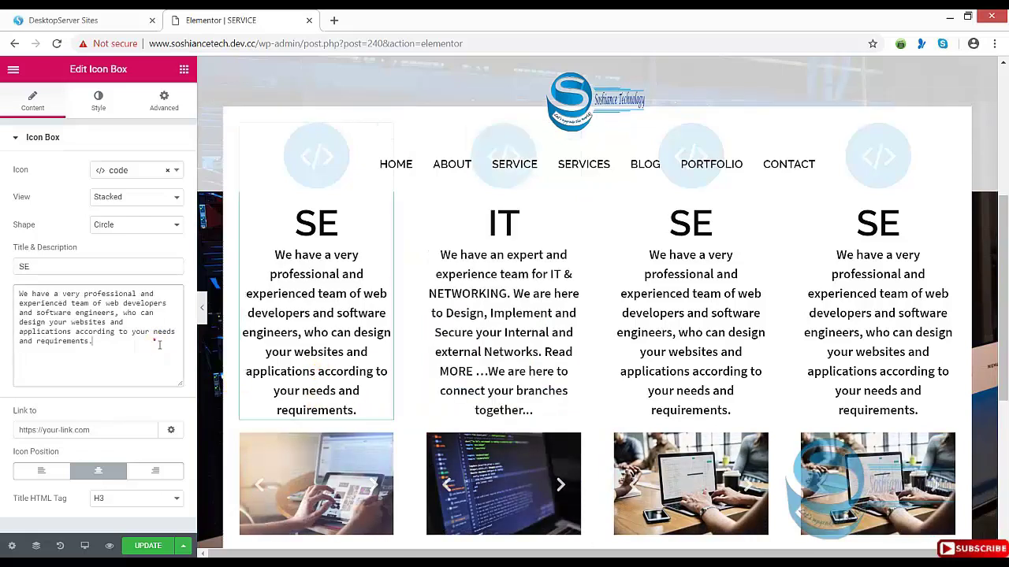
text(..)
click(713, 288)
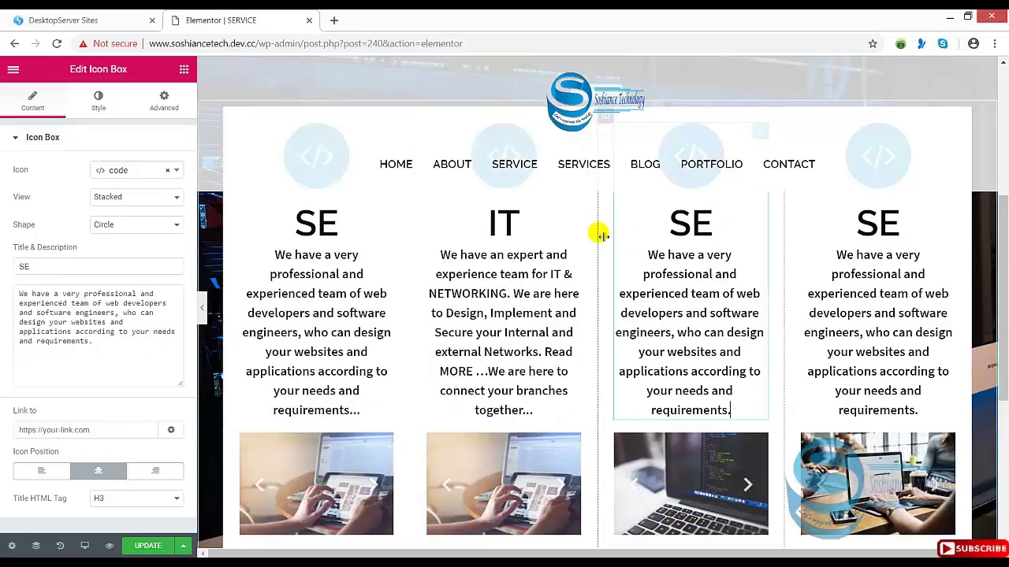
text(DB)
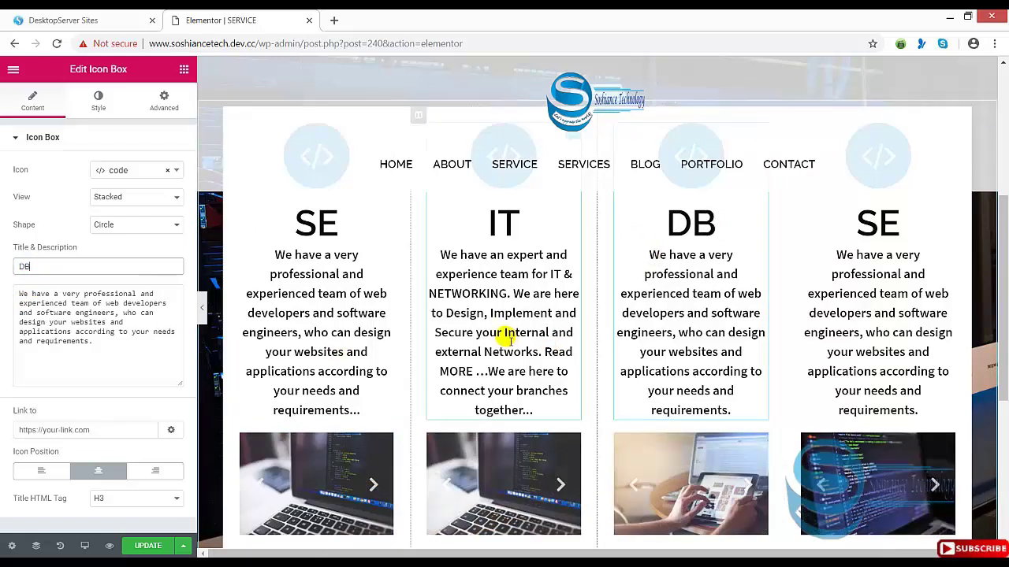
Step: Replace the DB box's description with the full database paragraph from Word
key(alt+Tab)
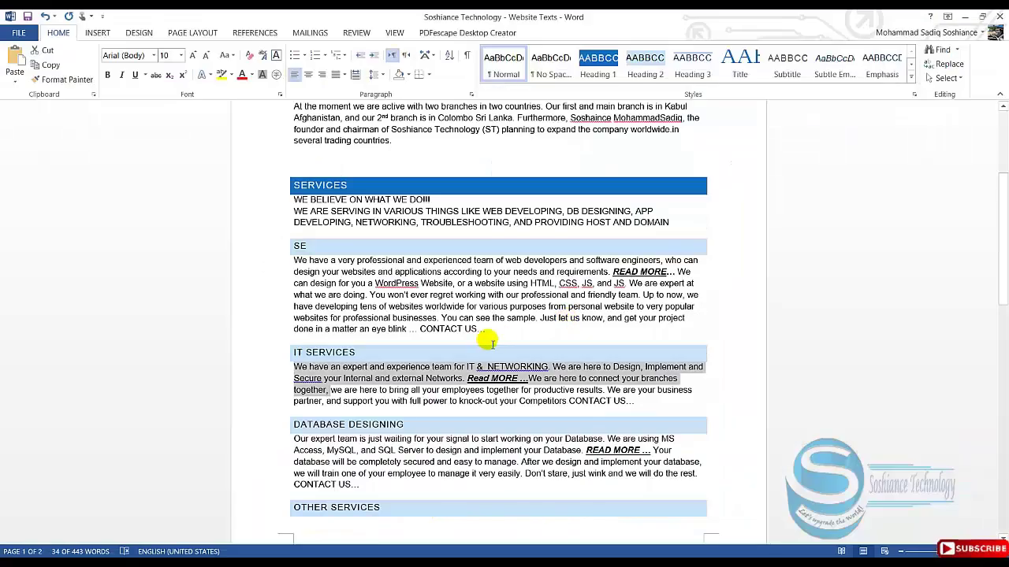
drag(293, 434, 598, 453)
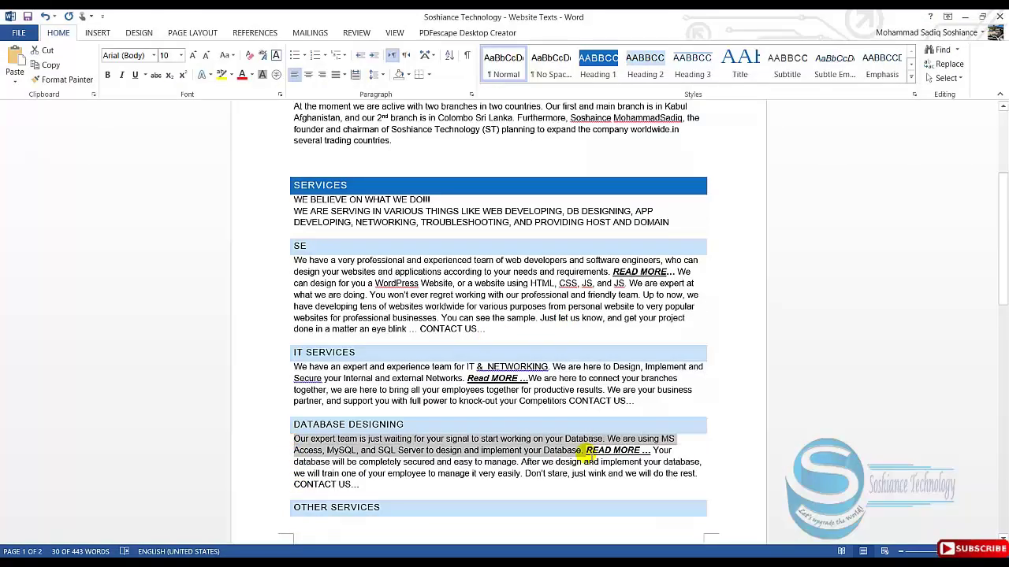
key(alt+Tab)
drag(118, 371, 2, 309)
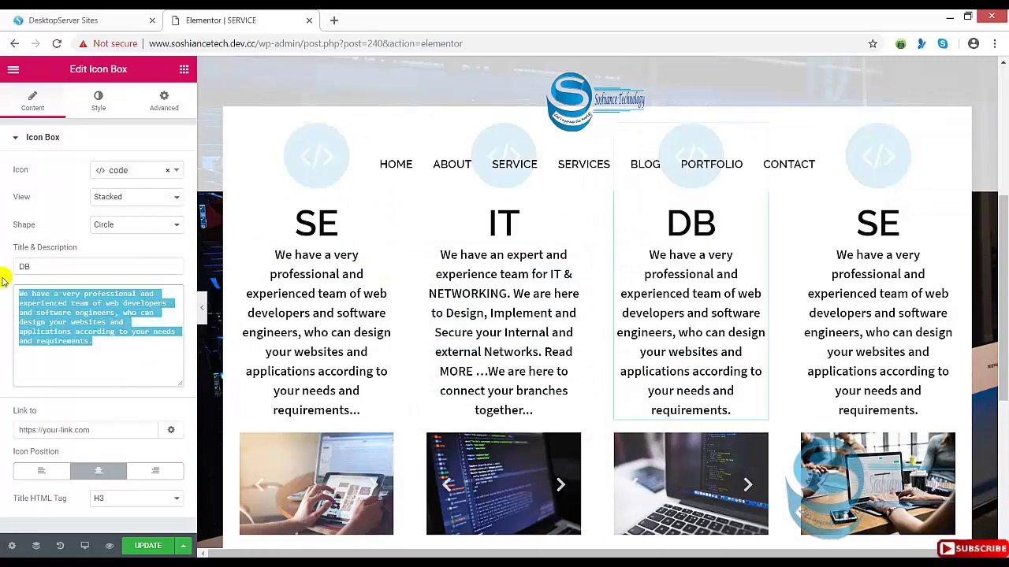
key(ctrl+v)
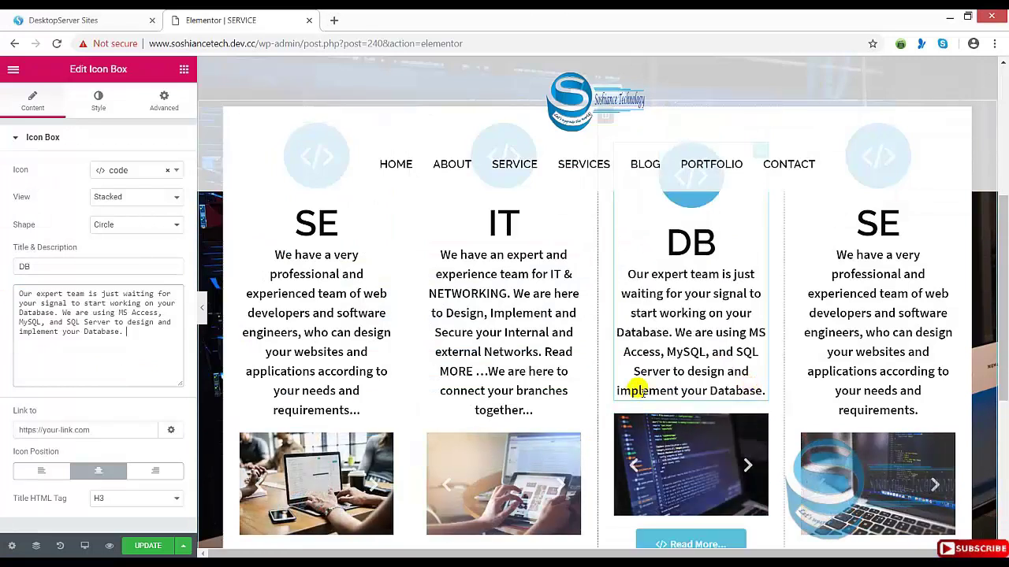
key(alt+Tab)
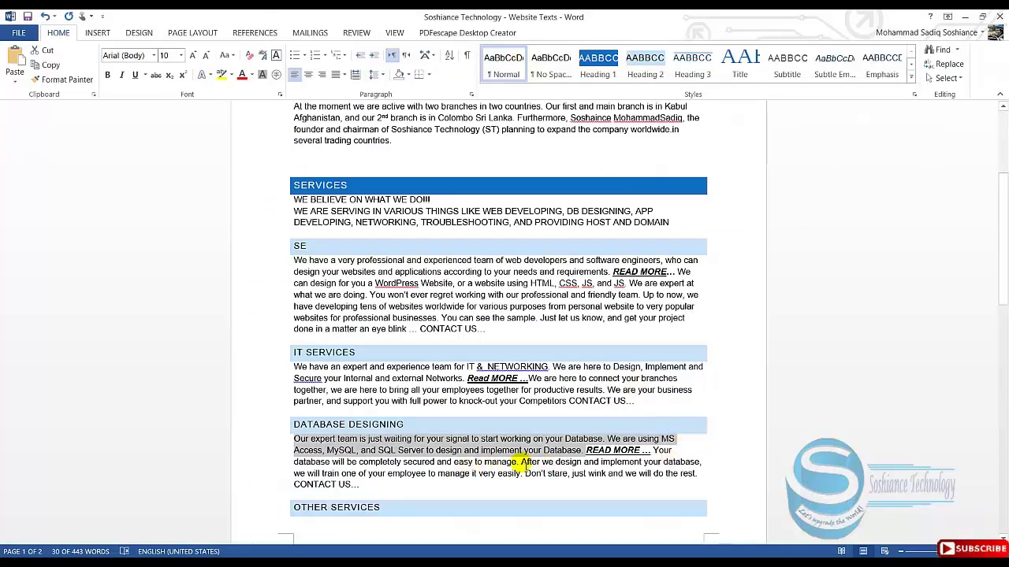
drag(521, 464, 301, 439)
key(ctrl+c)
key(alt+Tab)
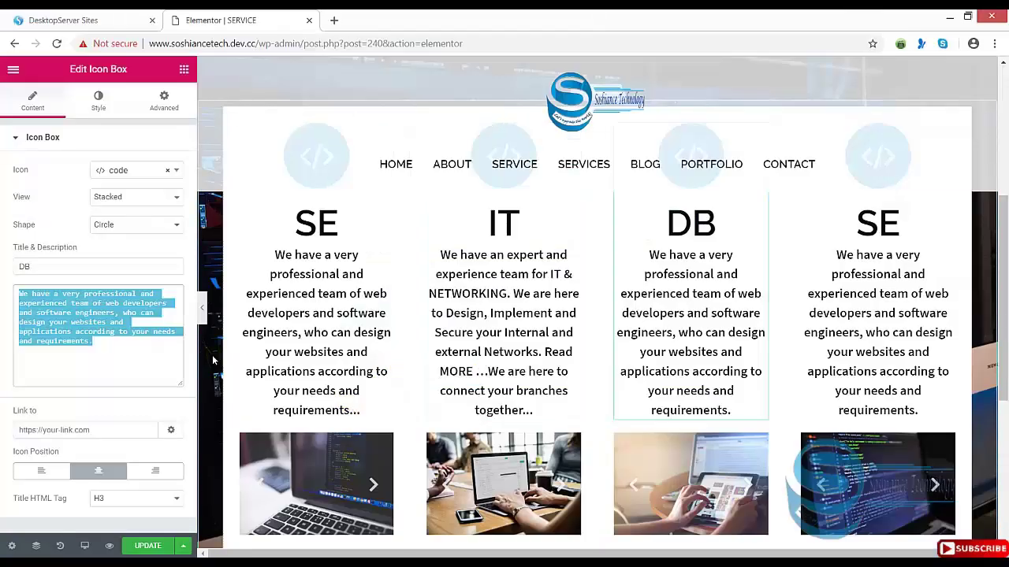
key(ctrl+v)
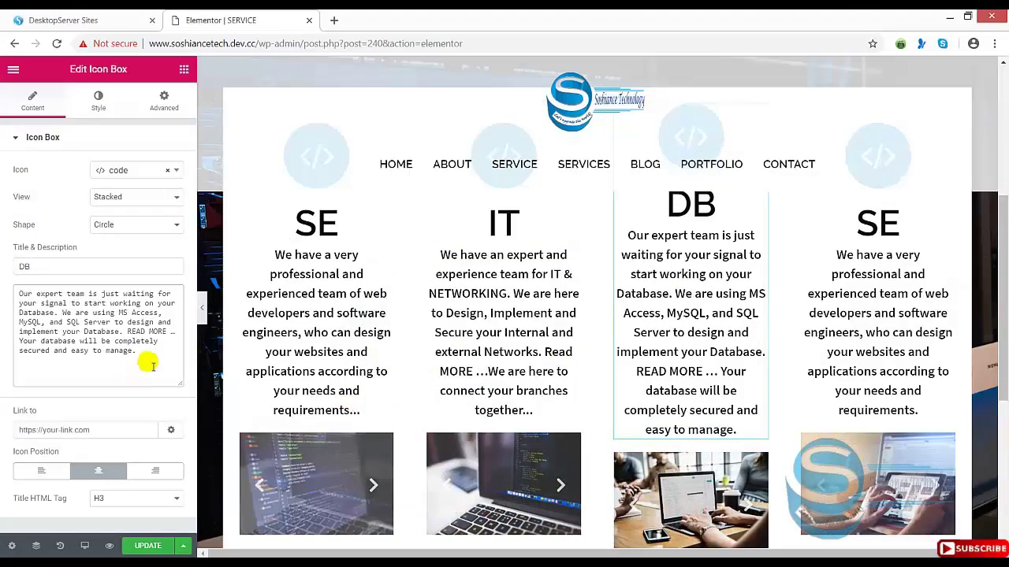
Step: Trim the database text, removing READ MORE and 'and easy to manage', so it ends 'secured ...'
key(shift+End)
key(BackSpace)
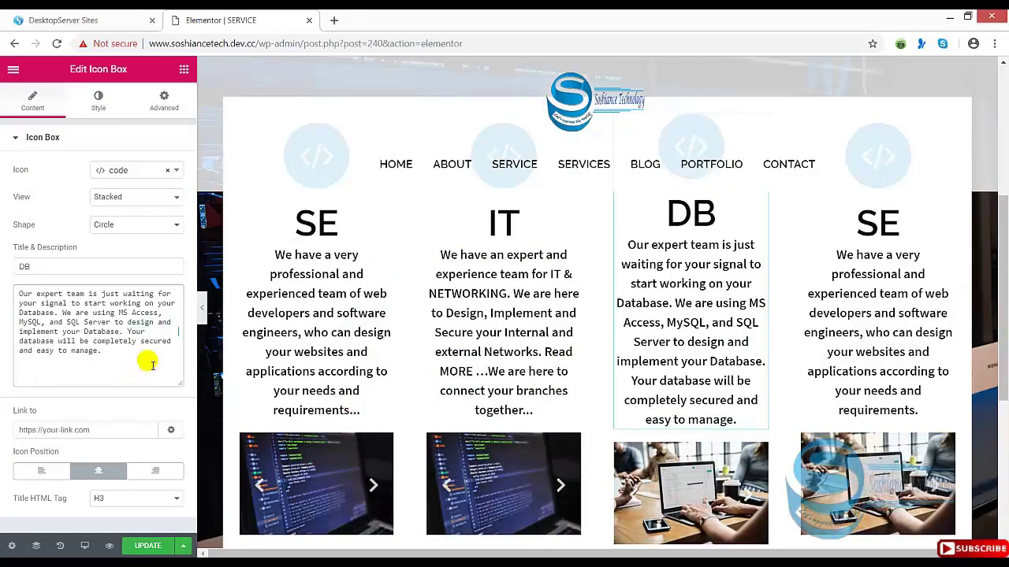
key(BackSpace)
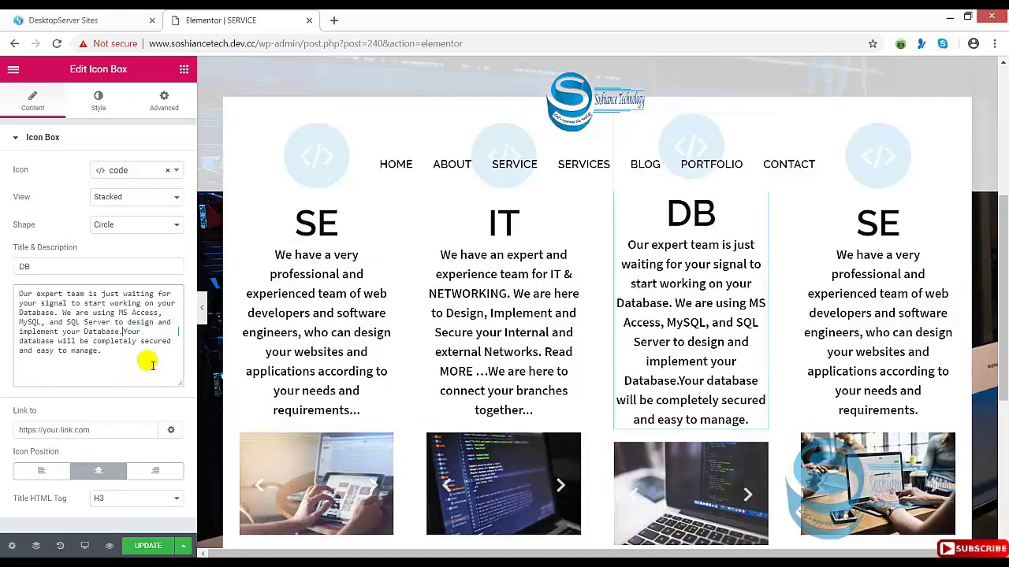
click(115, 359)
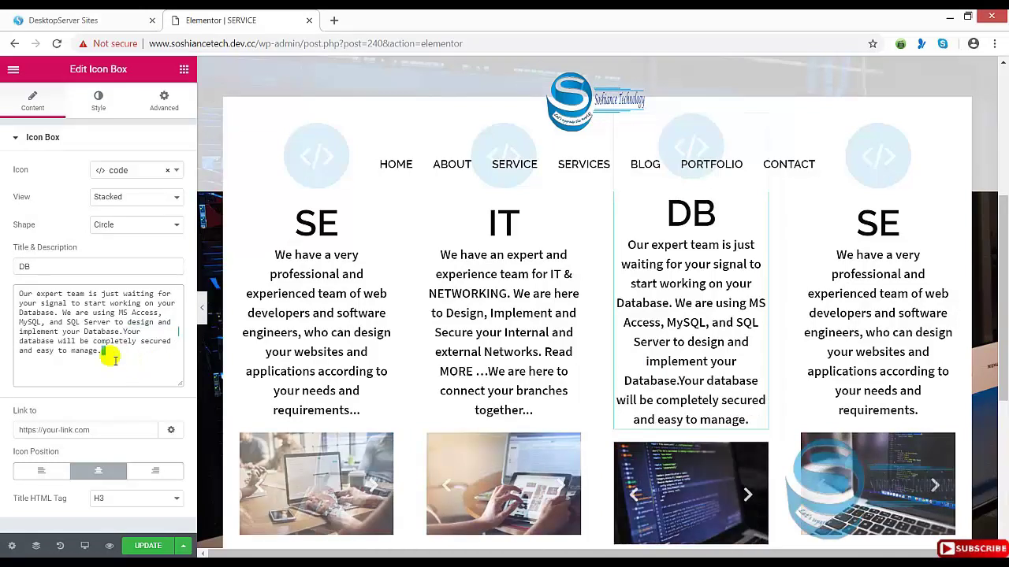
key(ctrl+shift+Left)
key(ctrl+shift+Left)
key(ctrl+shift+Left)
key(ctrl+shift+Left)
key(BackSpace)
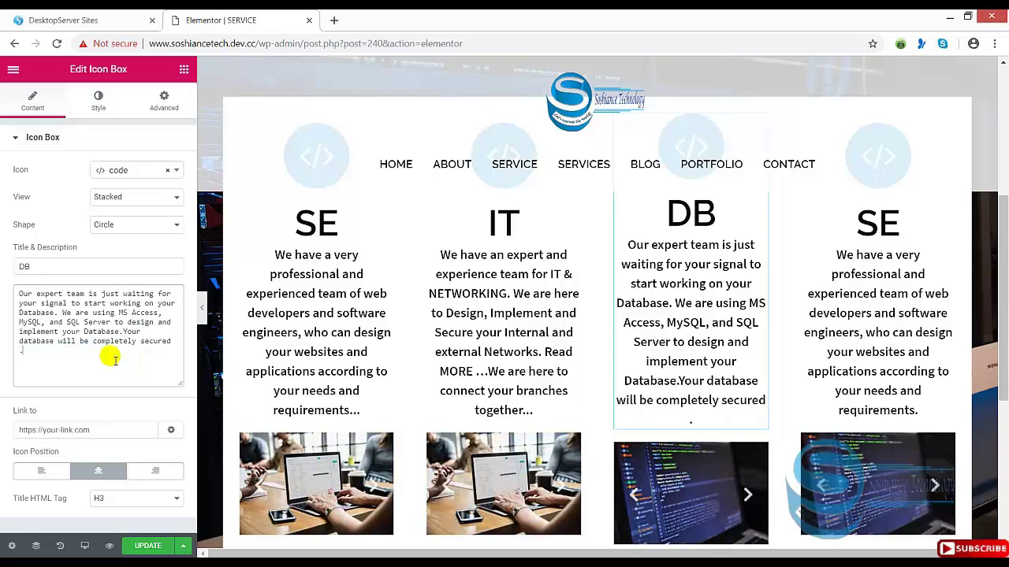
text(...)
click(173, 342)
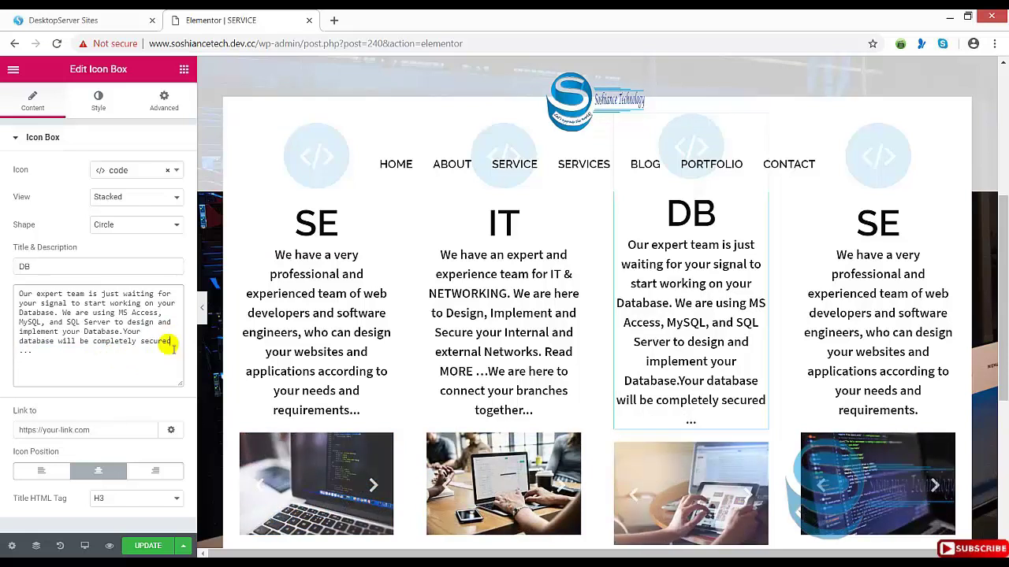
key(shift+Left)
key(shift+Left)
key(shift+Left)
key(shift+Left)
key(shift+Left)
key(shift+Left)
key(shift+Left)
key(shift+Left)
key(shift+Left)
key(shift+Left)
click(173, 342)
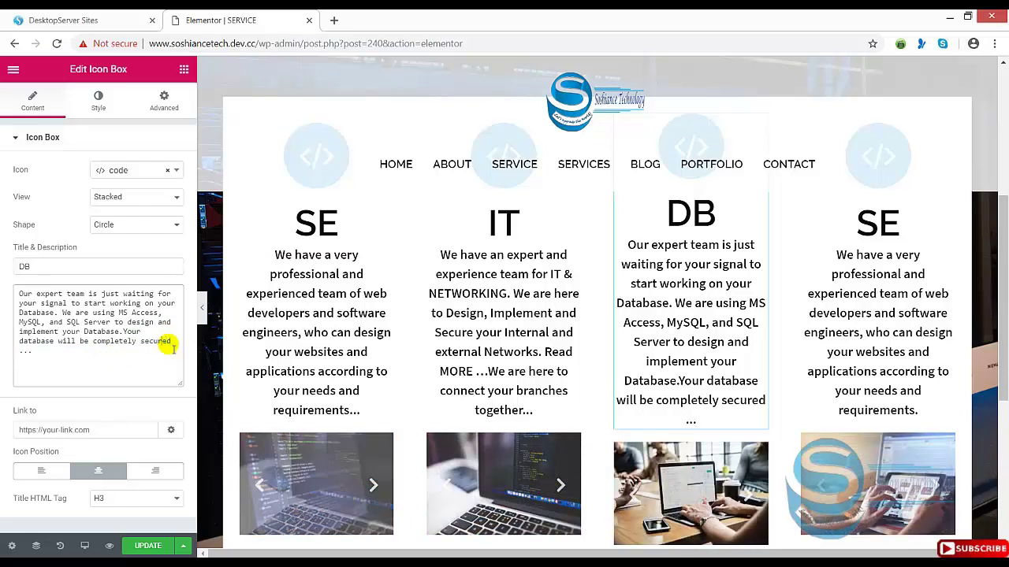
key(ctrl+Left)
key(BackSpace)
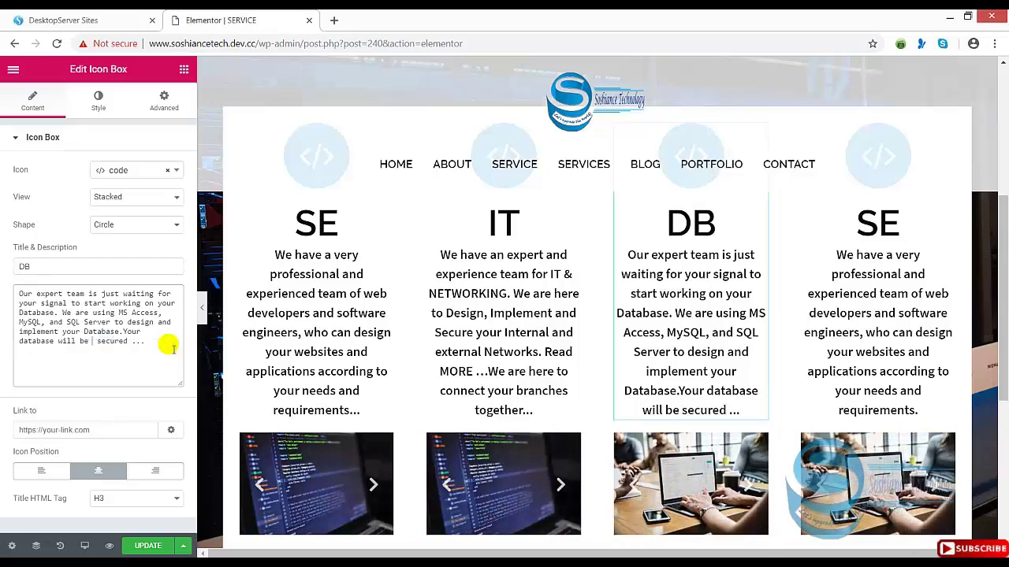
Step: Change the fourth icon box's title from SE to Other
click(844, 253)
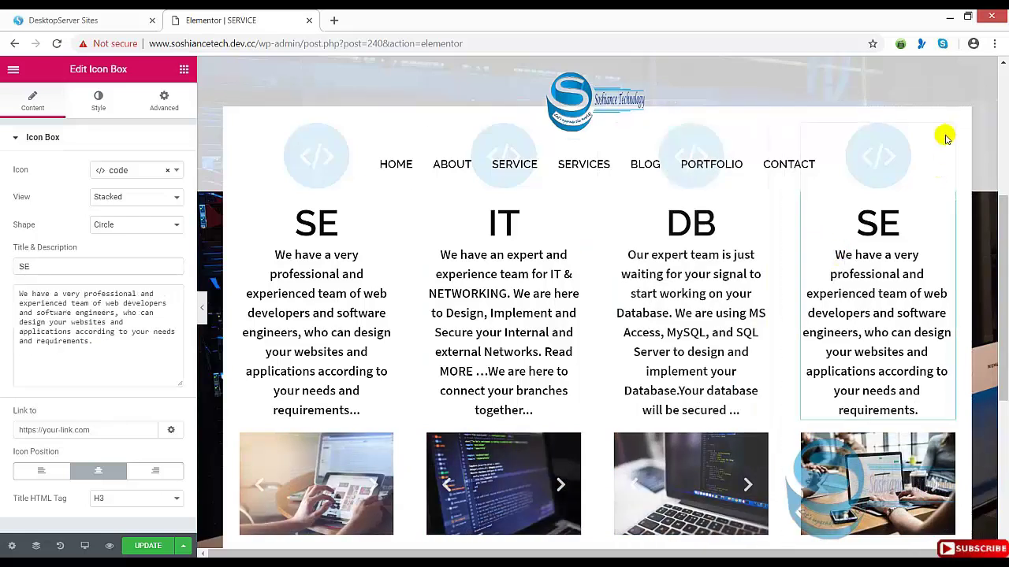
click(73, 266)
key(ctrl+a)
key(BackSpace)
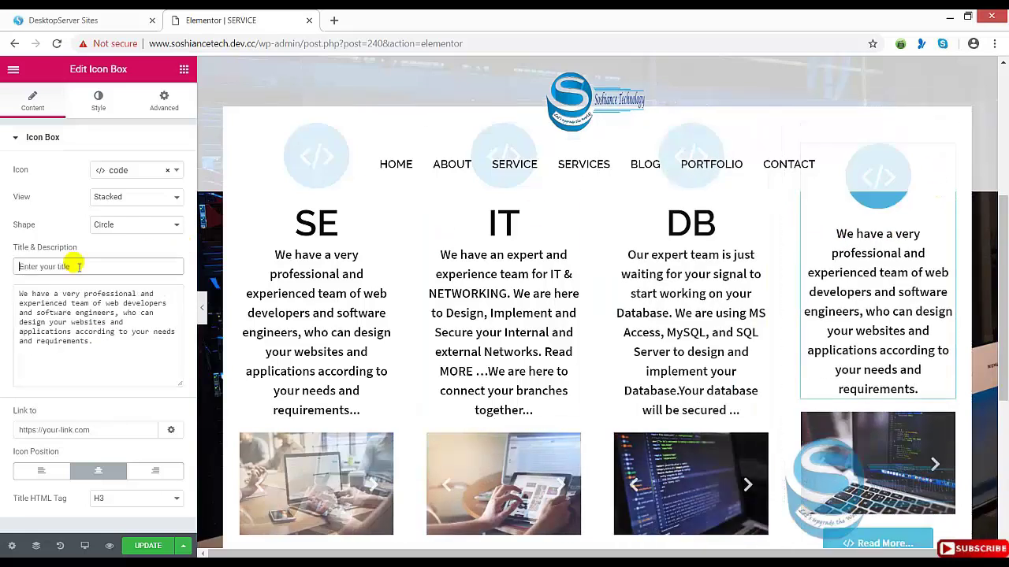
text(Others)
key(BackSpace)
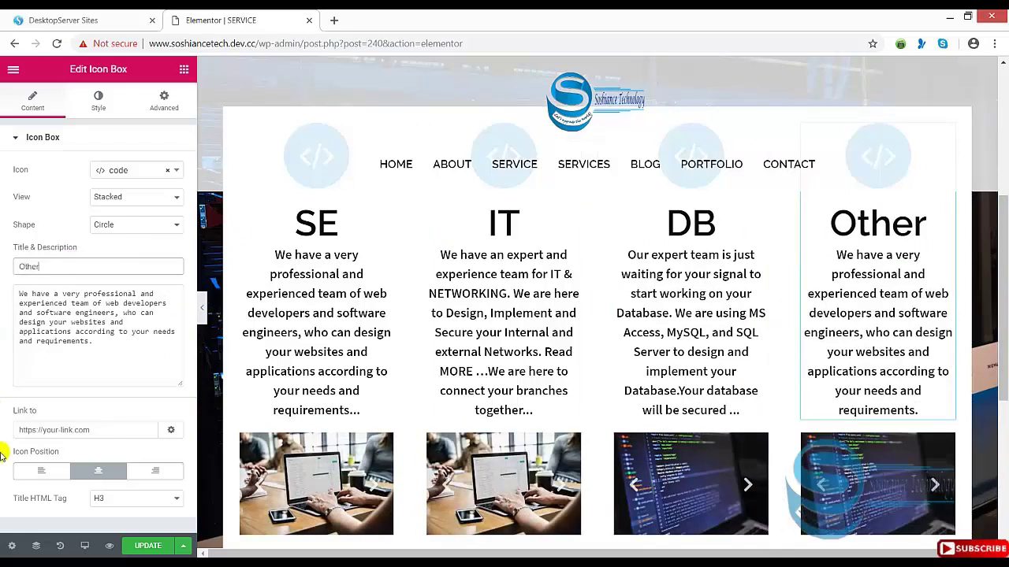
Step: Select the Other Services paragraph in the Word document
key(alt+Tab)
drag(1002, 260, 1002, 367)
drag(653, 341, 285, 326)
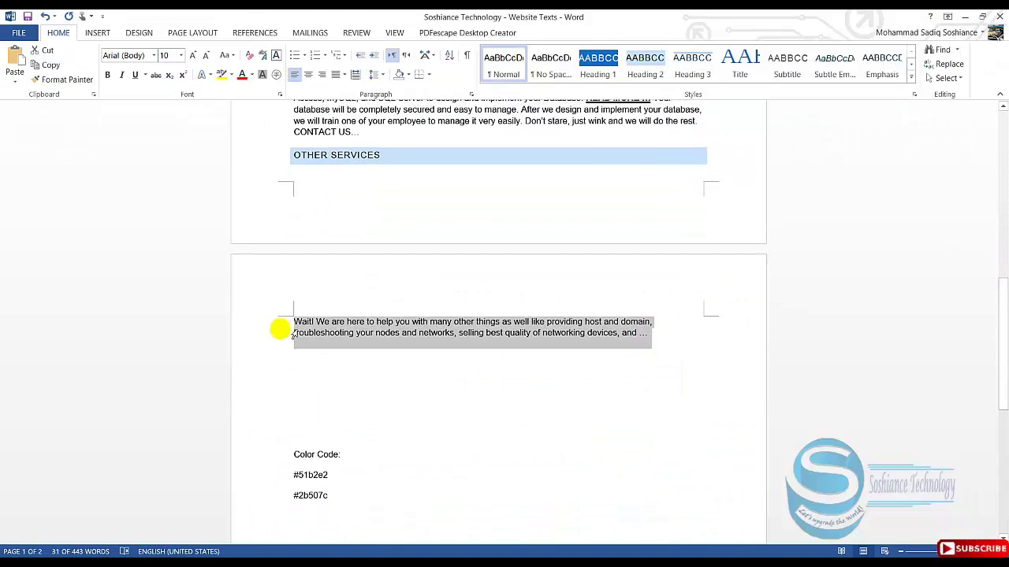
drag(1005, 331, 1005, 220)
key(alt+Tab)
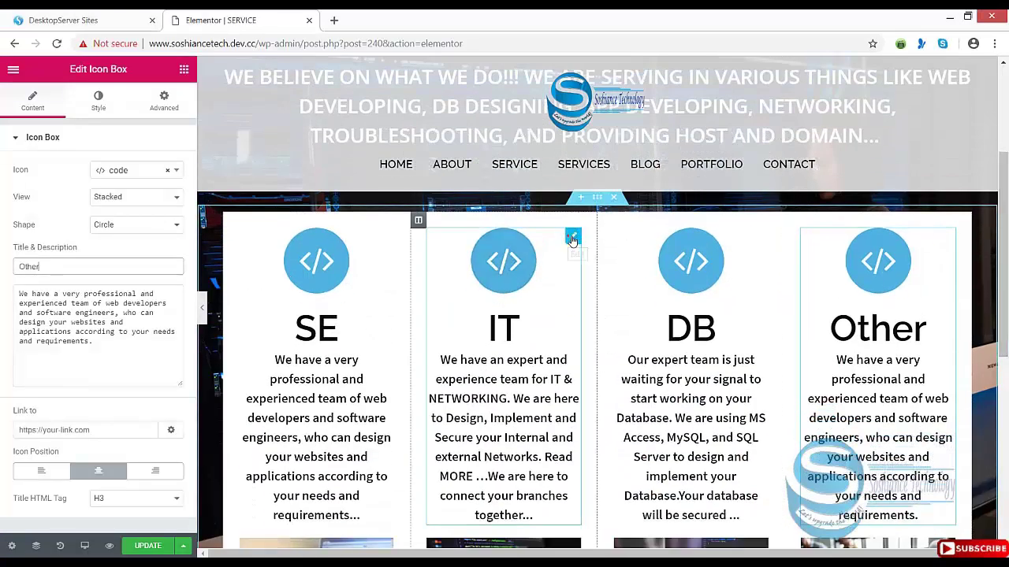
Step: Give the IT box a cloud-upload icon and the DB box a database icon
click(572, 239)
click(148, 176)
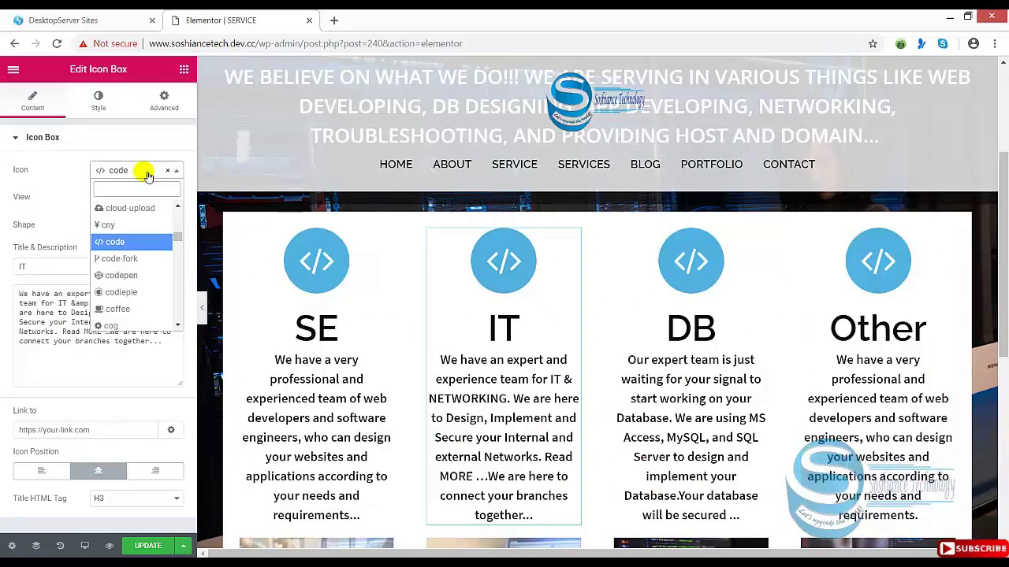
text(co)
click(132, 208)
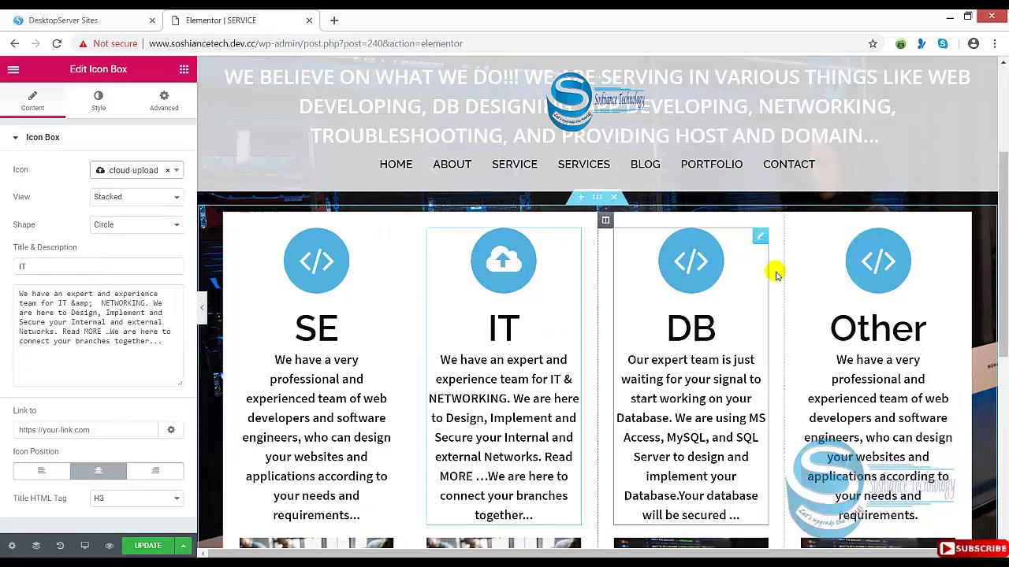
click(760, 238)
click(149, 171)
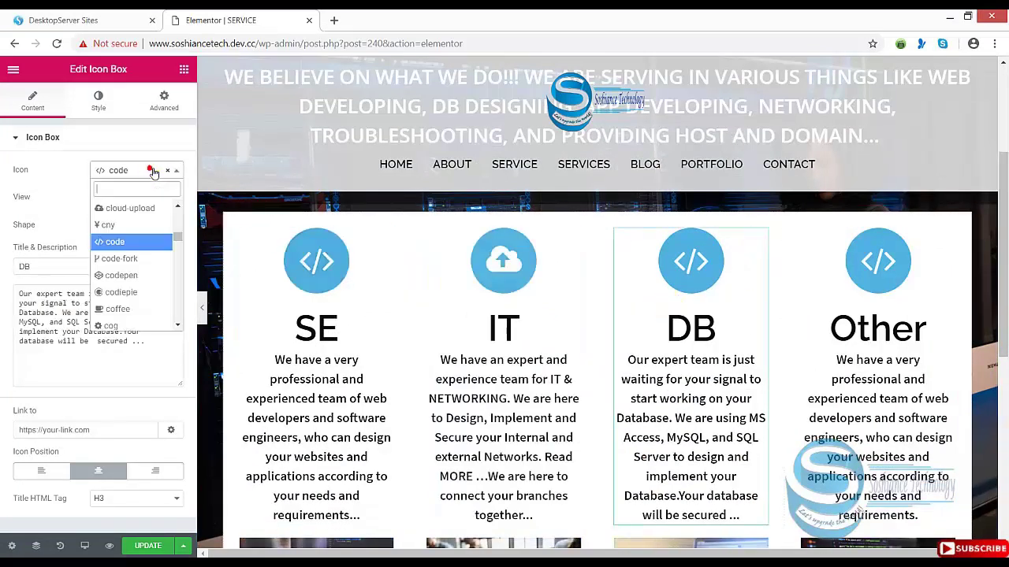
text(dat)
click(120, 208)
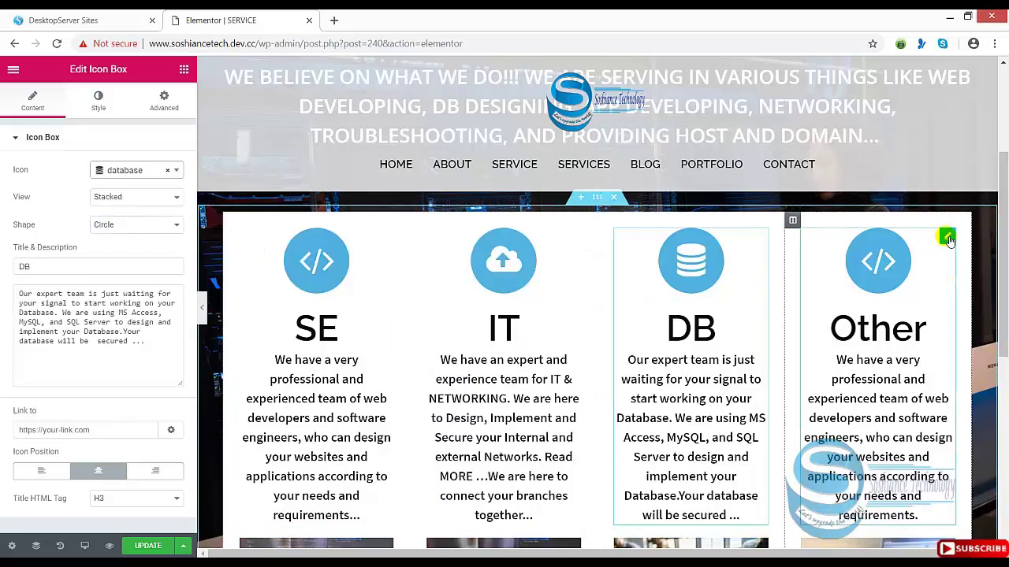
Step: Give the Other box a cogs icon, save the page, and select the IT image carousel
click(946, 238)
click(179, 173)
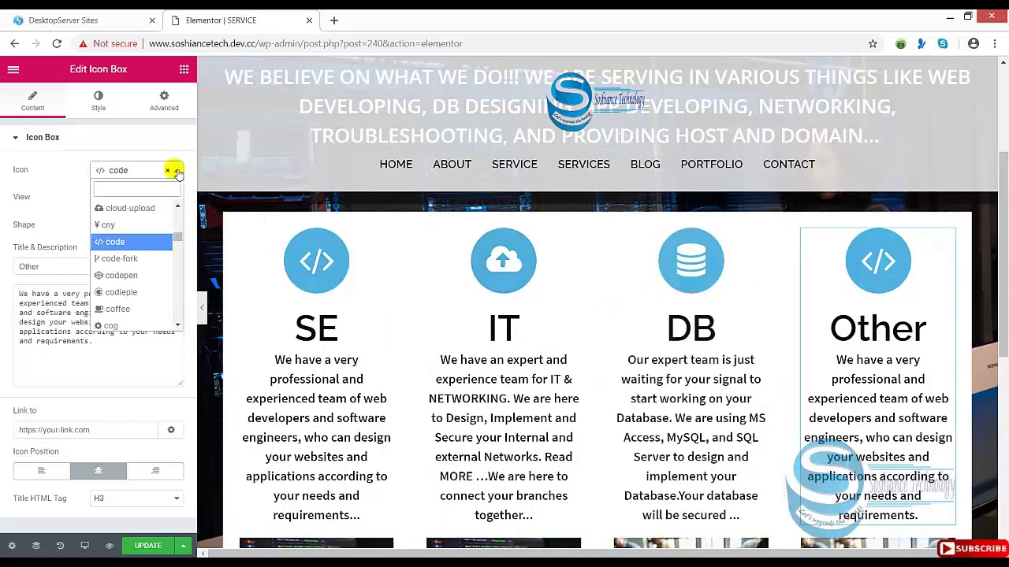
key(Down)
key(Down)
key(Down)
key(Down)
key(Down)
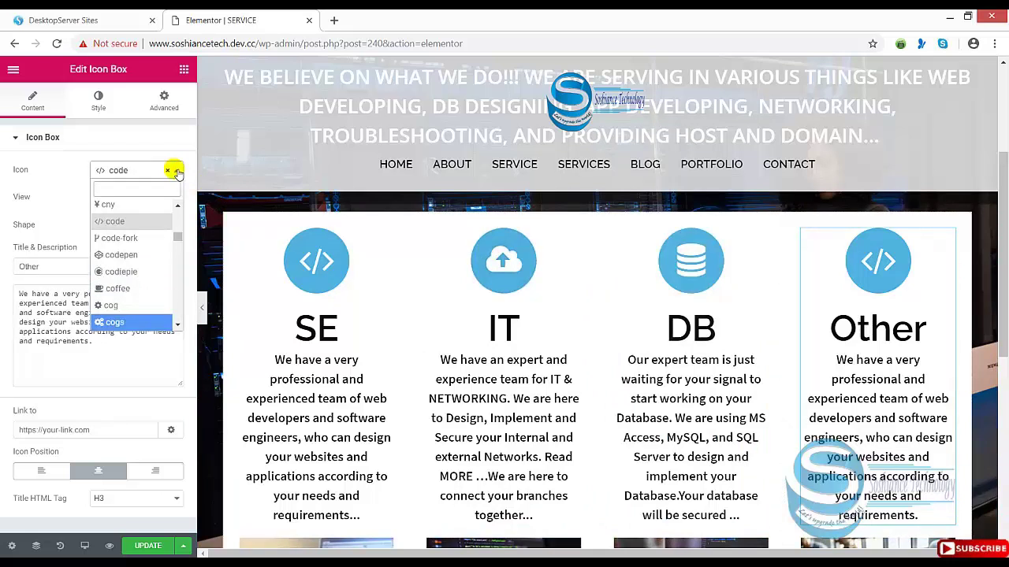
key(Return)
drag(1005, 189, 1005, 246)
click(163, 549)
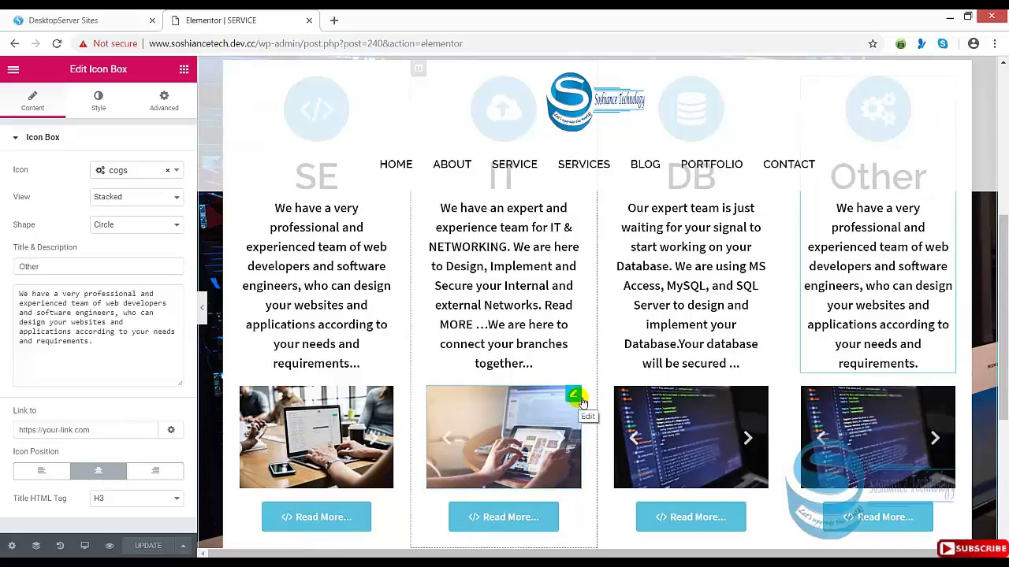
click(575, 396)
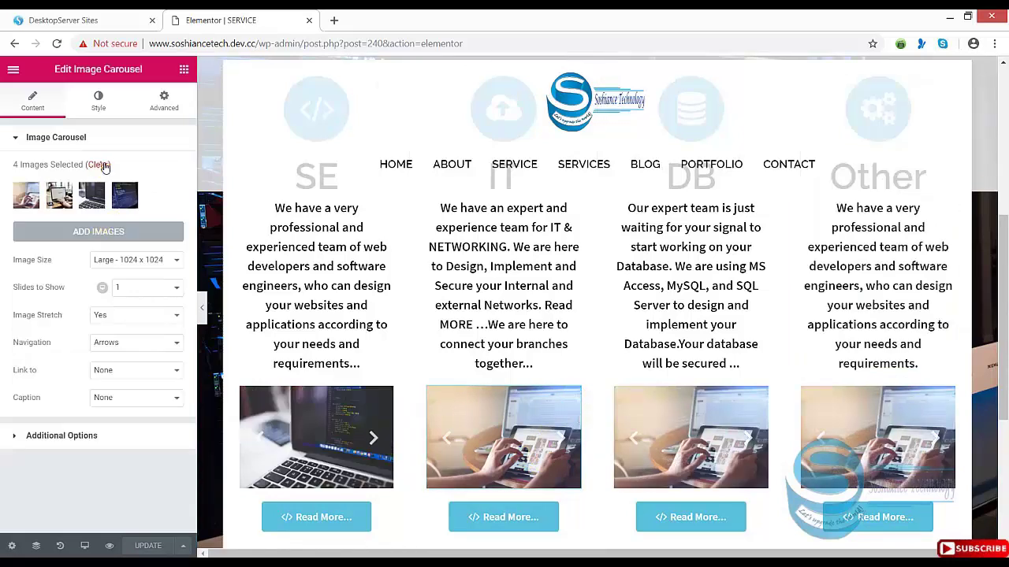
Step: Clear the IT carousel and insert a reversed gallery of bandwidth cables, hexagon architecture, control-room and server-room photos
click(104, 165)
click(587, 346)
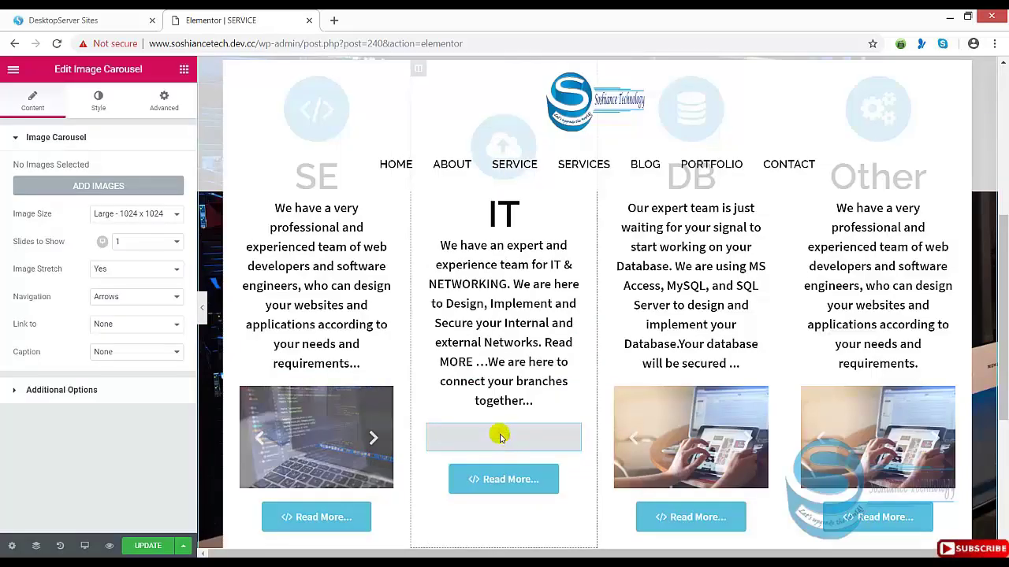
click(120, 189)
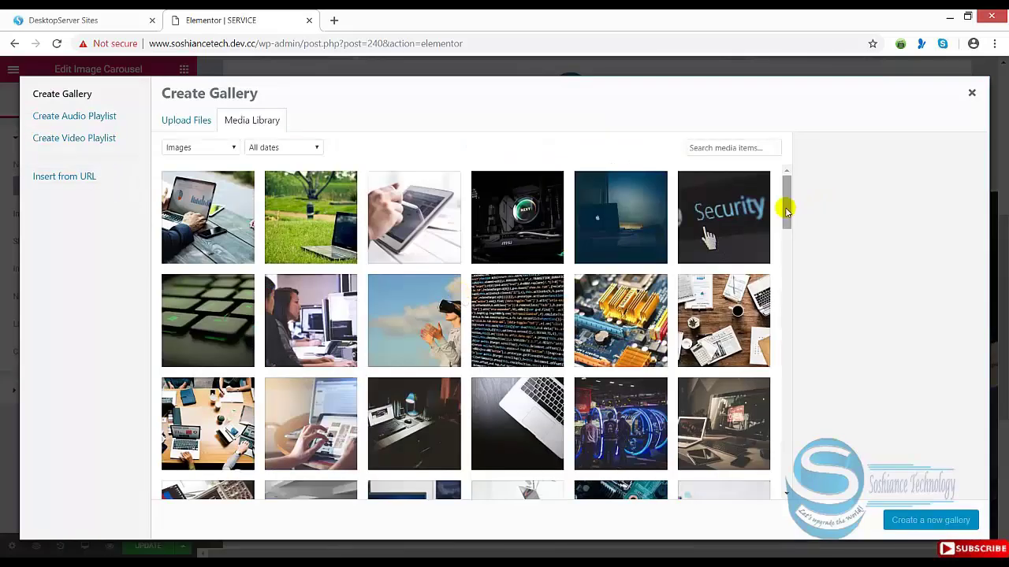
drag(786, 209, 793, 280)
click(526, 320)
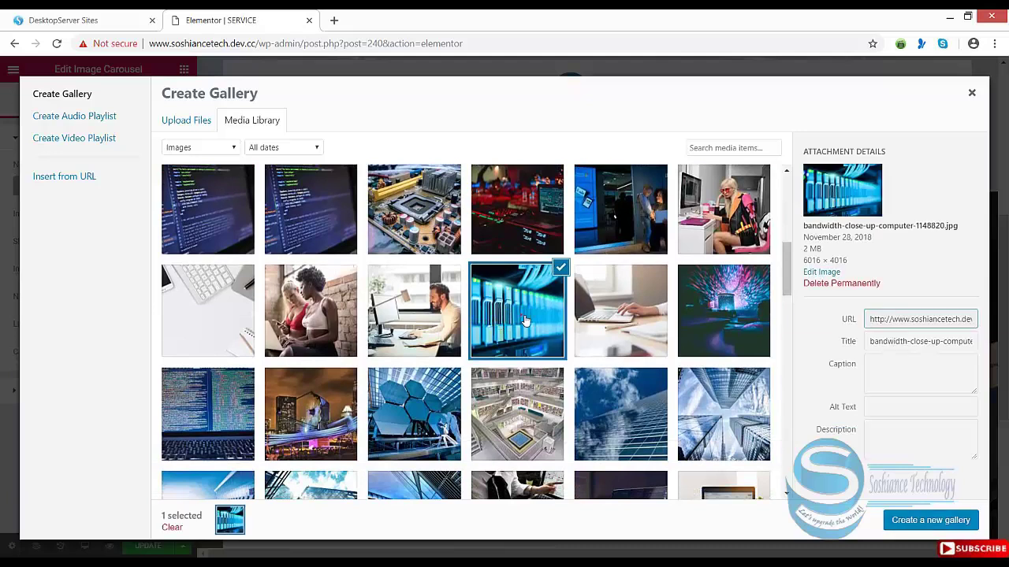
click(459, 414)
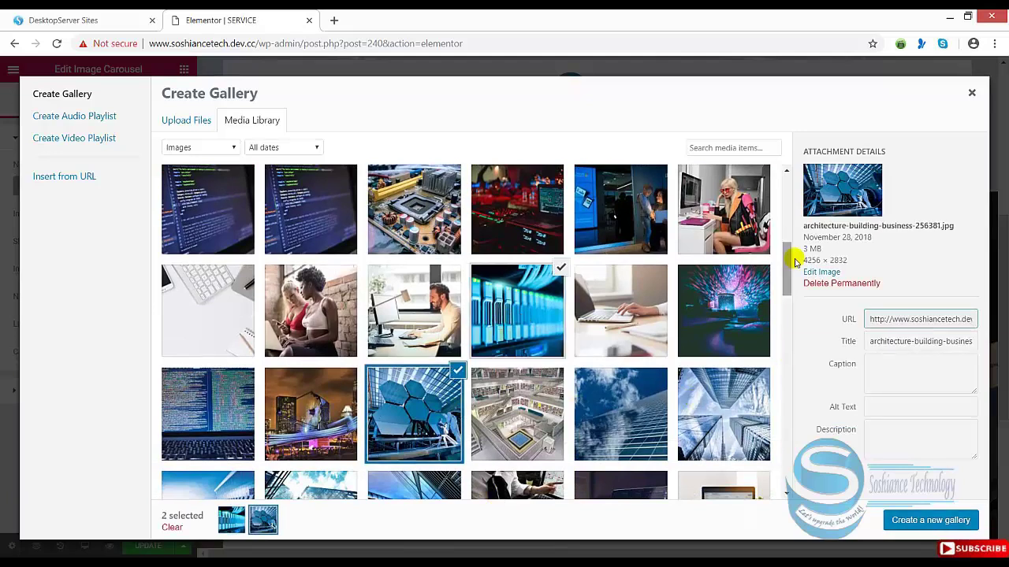
drag(787, 254, 804, 370)
click(195, 288)
click(307, 290)
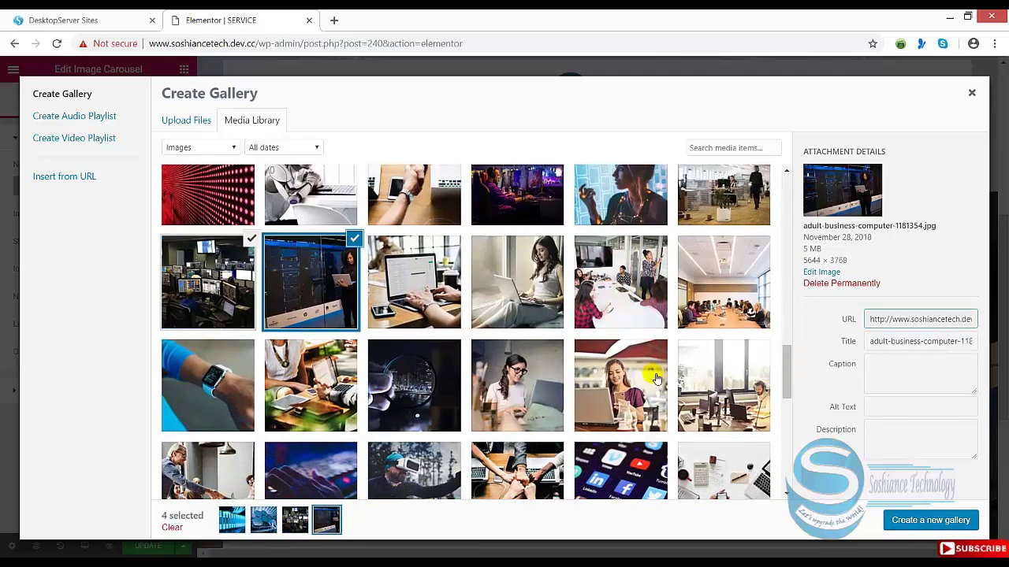
click(941, 524)
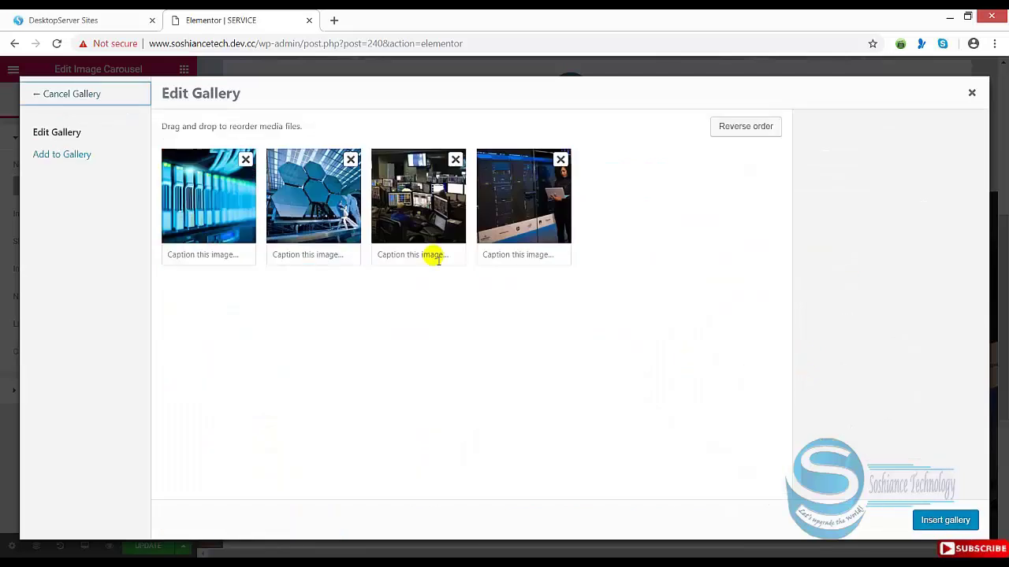
click(736, 133)
click(930, 520)
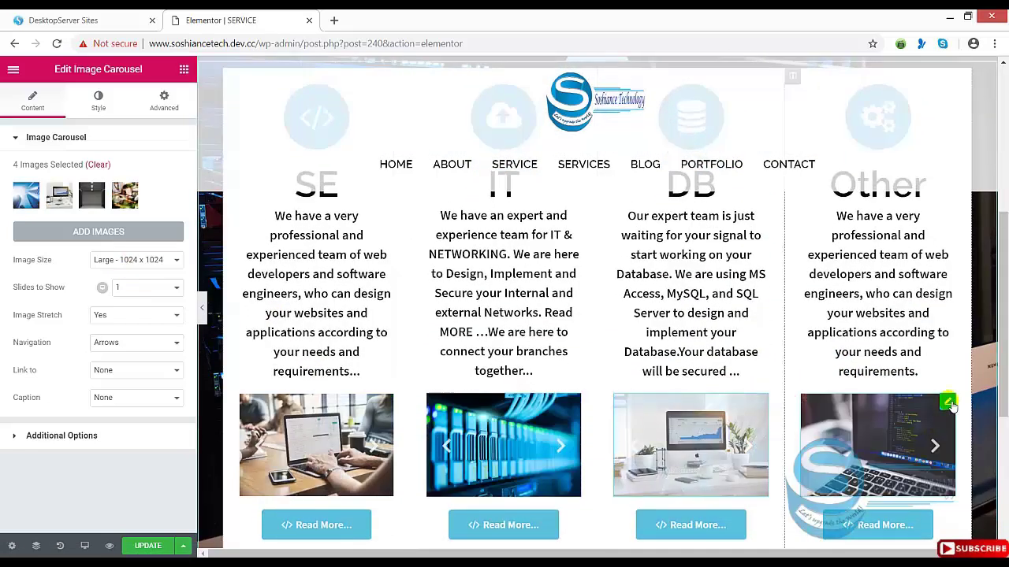
Step: Clear the Other carousel and select the VR headset, circuit-board, Security, robot and wristwatch photos
click(98, 165)
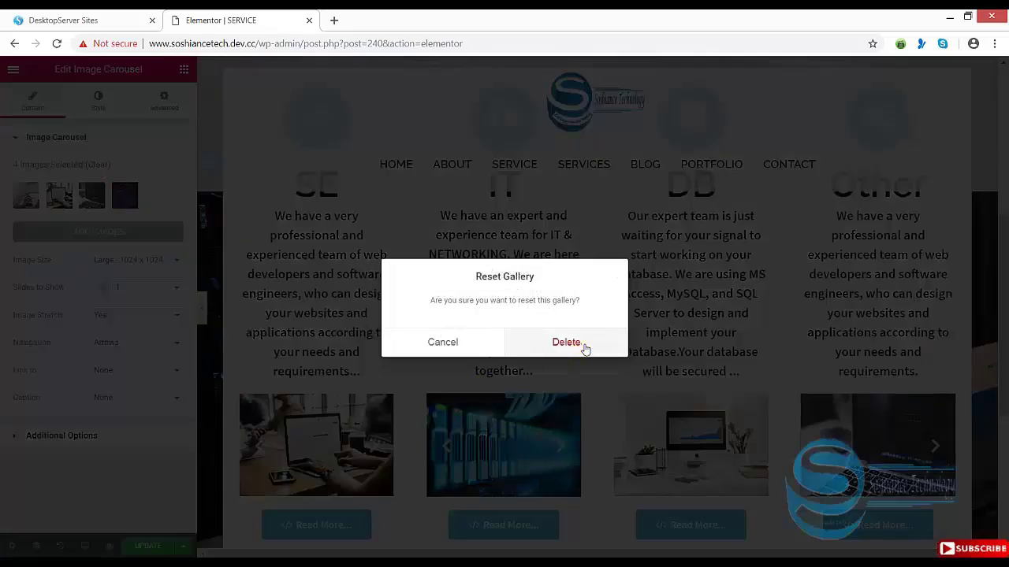
click(584, 349)
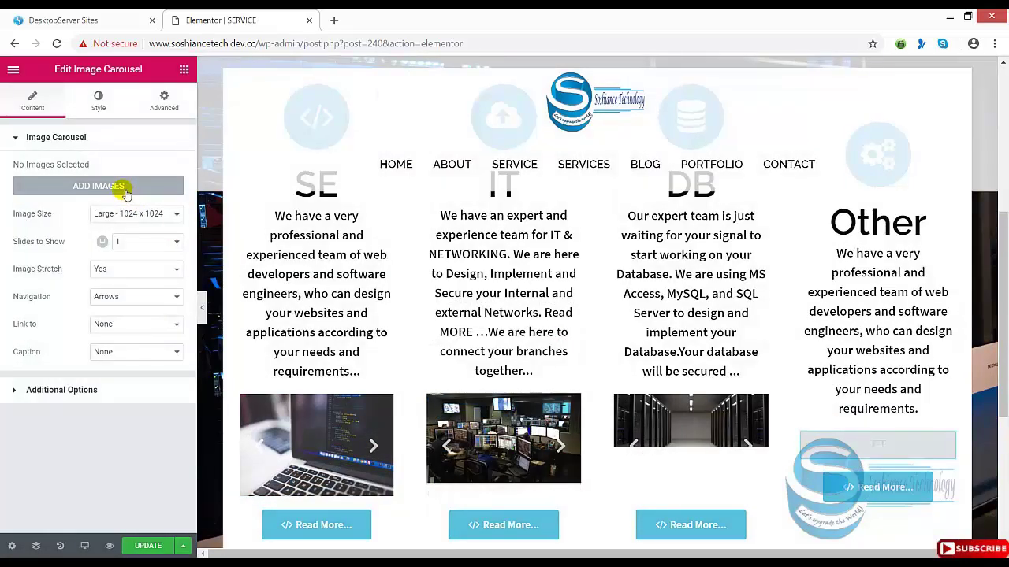
click(99, 186)
click(534, 294)
click(405, 338)
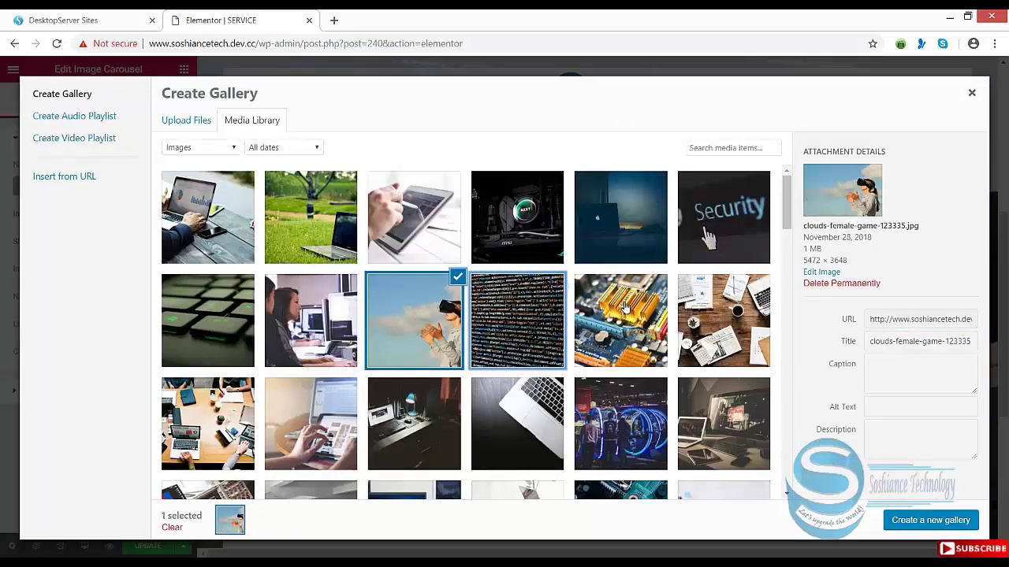
click(625, 307)
click(727, 226)
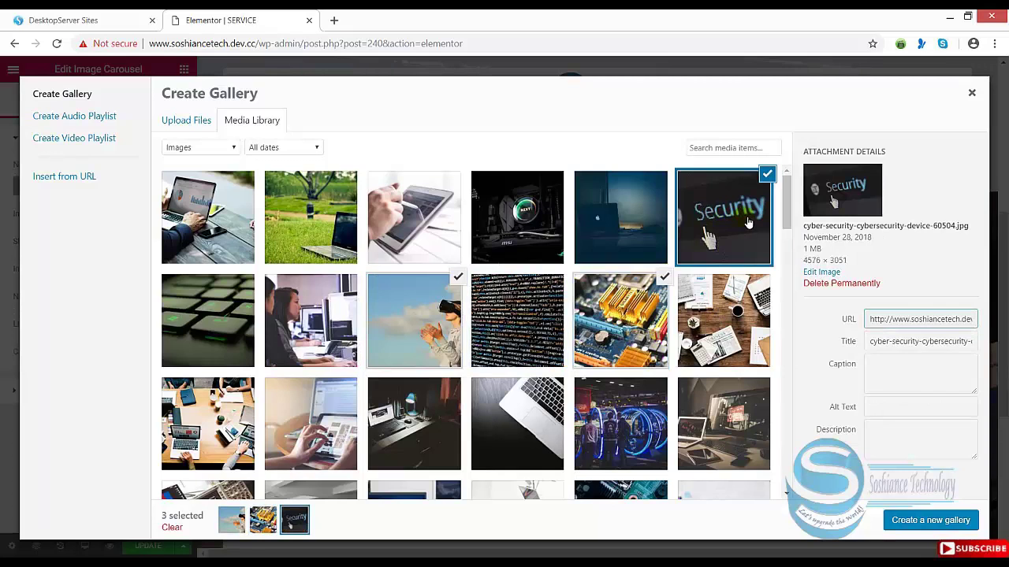
drag(788, 203, 822, 364)
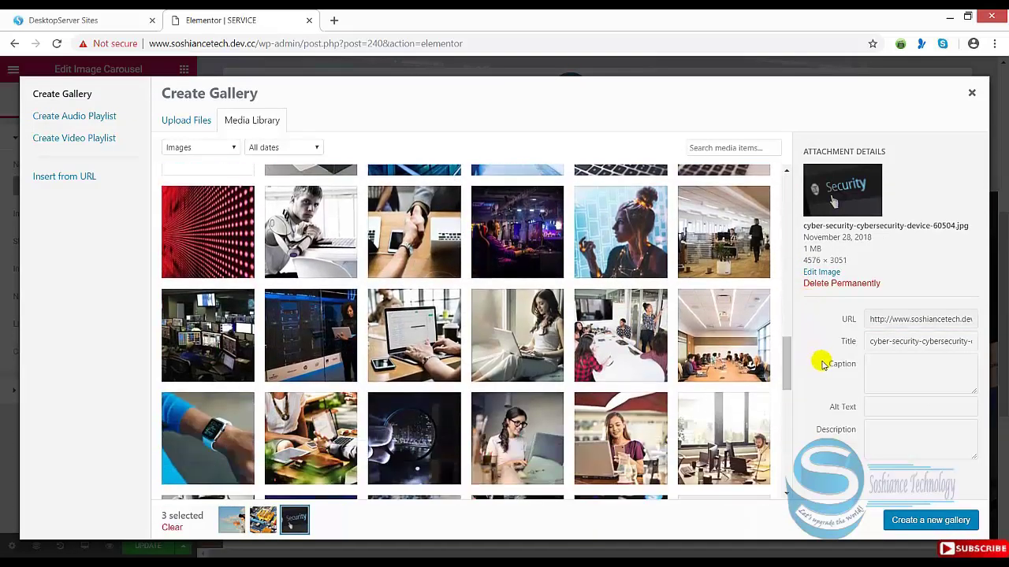
click(321, 246)
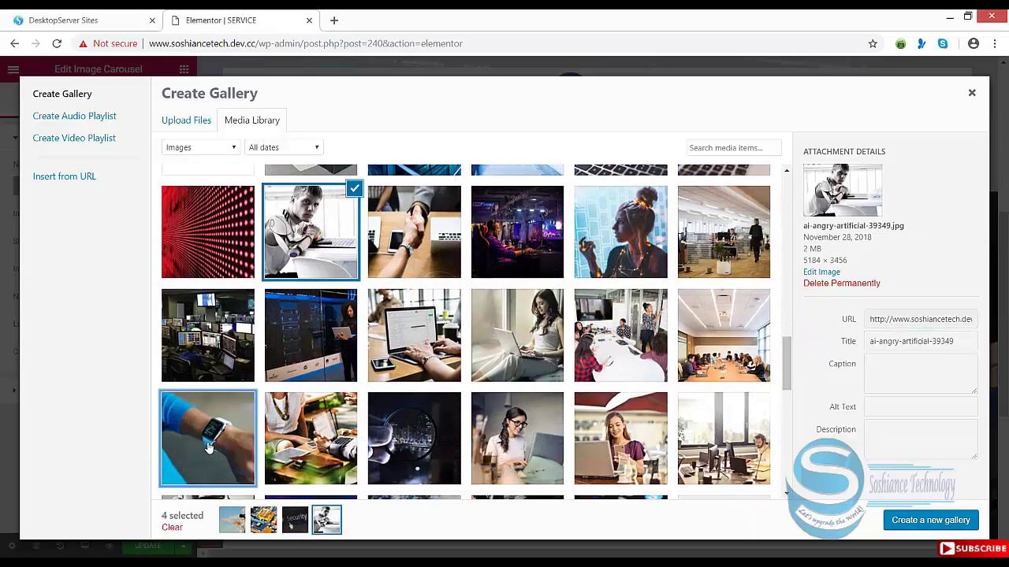
click(203, 439)
Step: Build the five-photo gallery with wristwatch first and circuit board second, and insert it
click(965, 524)
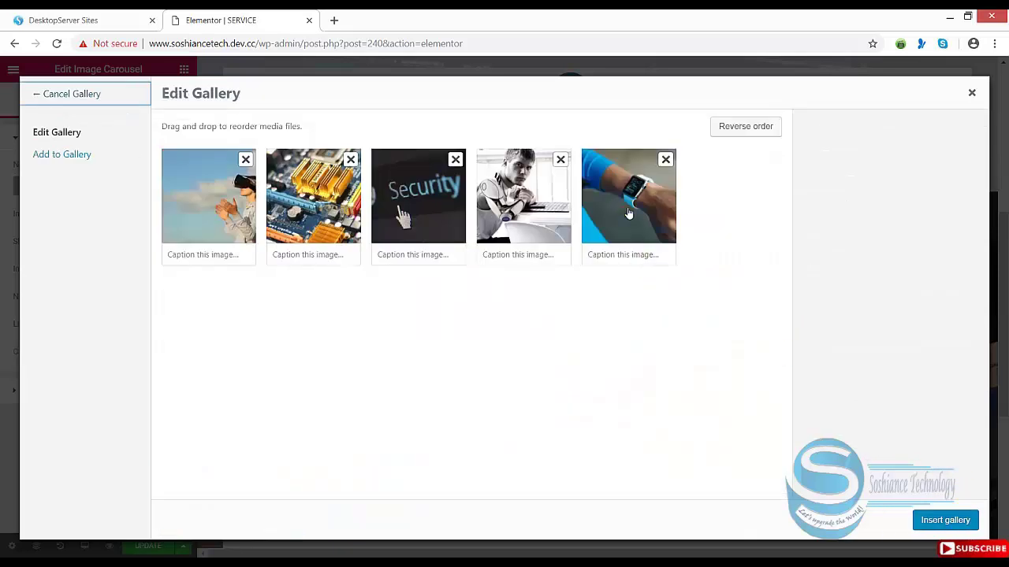
drag(629, 212, 226, 195)
drag(418, 203, 314, 197)
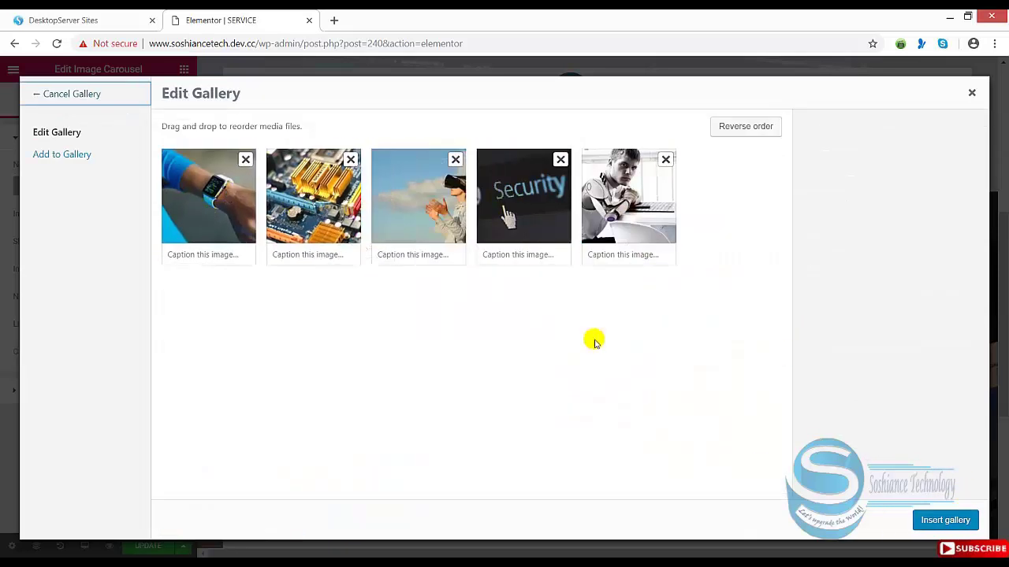
click(949, 520)
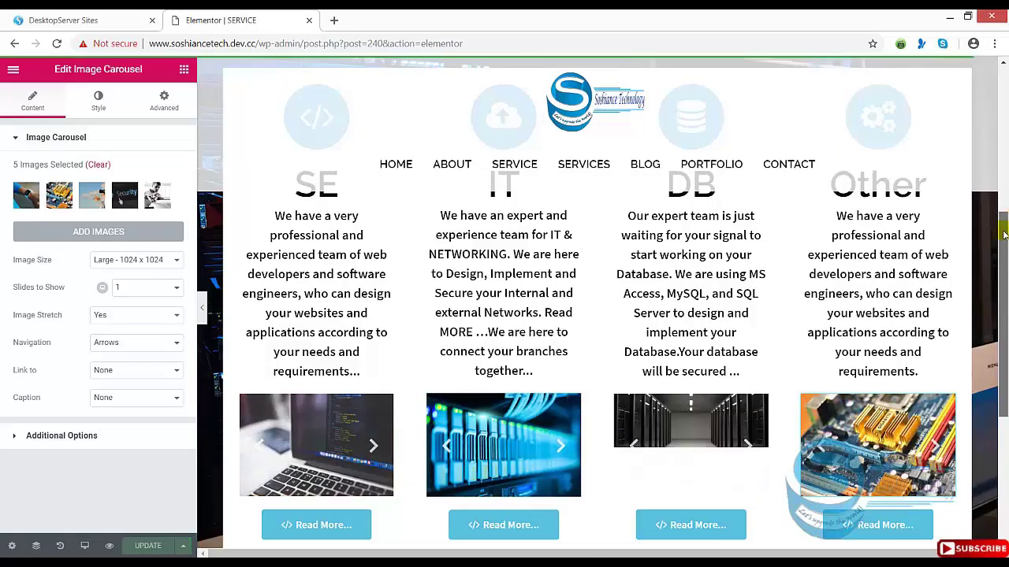
scroll(1004, 234, up, 2)
Step: Set a margin of 10 on the SE and IT service columns
click(231, 195)
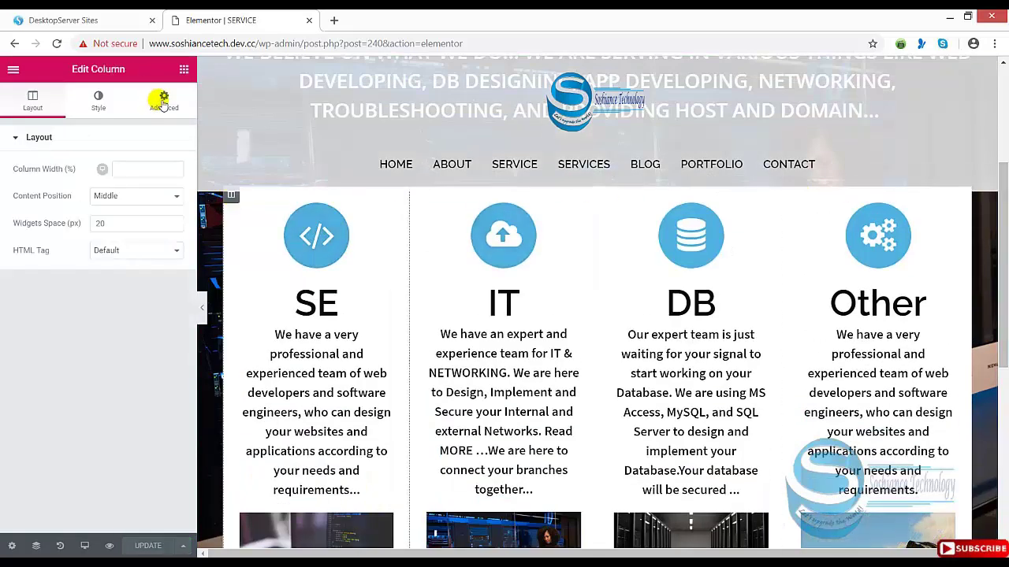
click(99, 102)
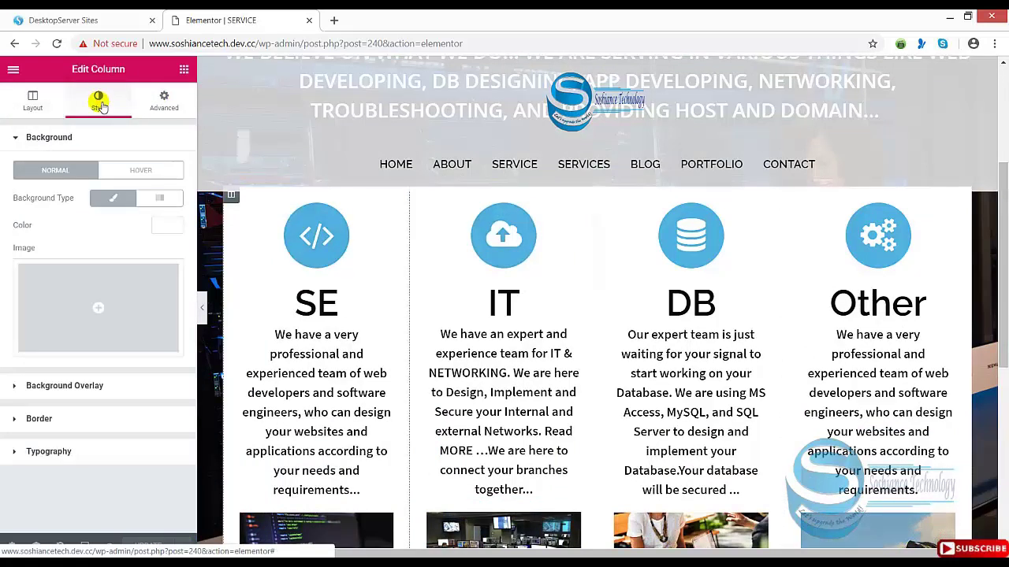
click(166, 110)
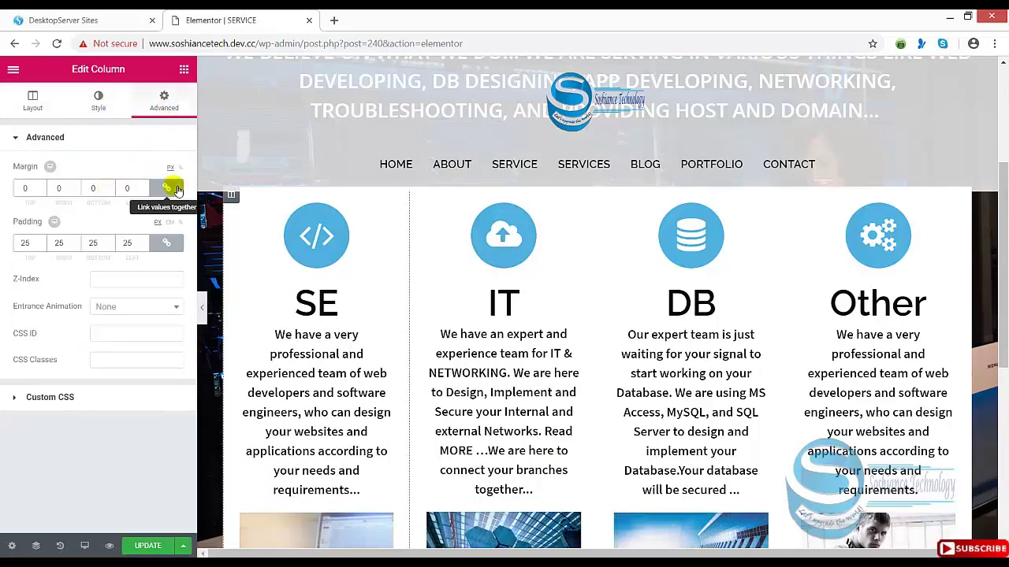
click(32, 189)
text(10)
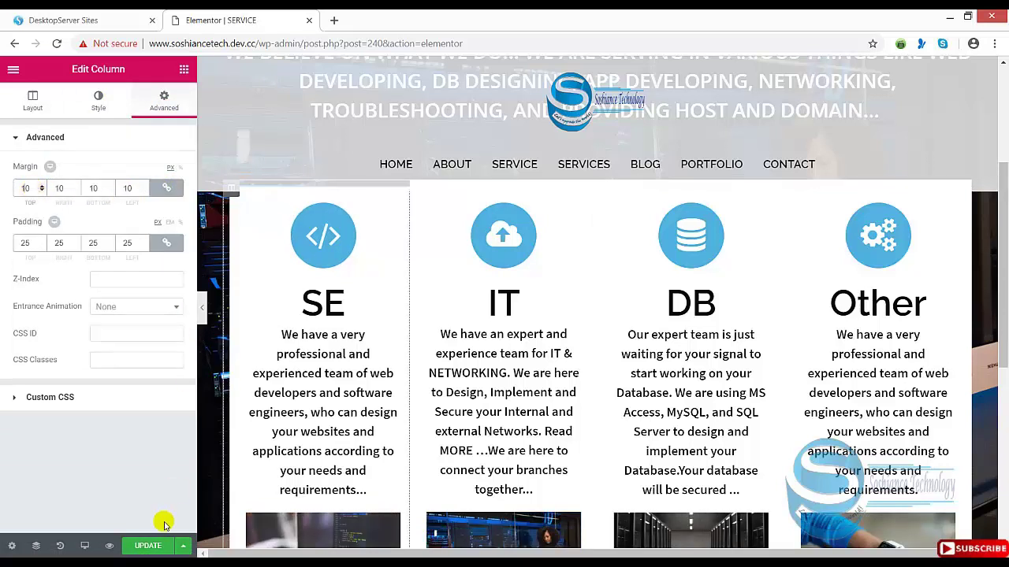
click(421, 191)
click(418, 193)
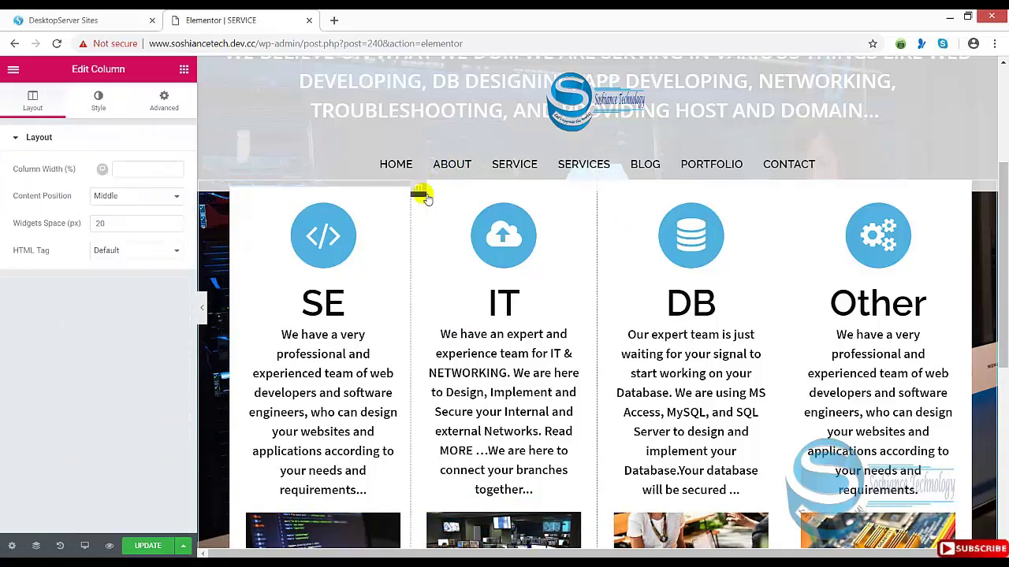
click(164, 101)
click(24, 189)
text(10)
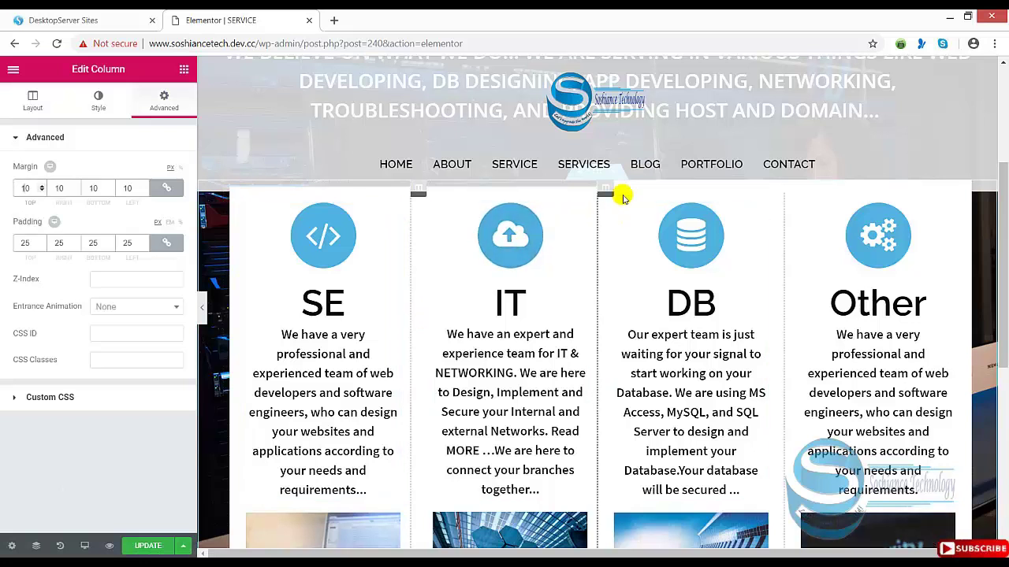
Step: Give the DB column a margin of 10 and the Other column a margin of 30
click(606, 193)
click(163, 101)
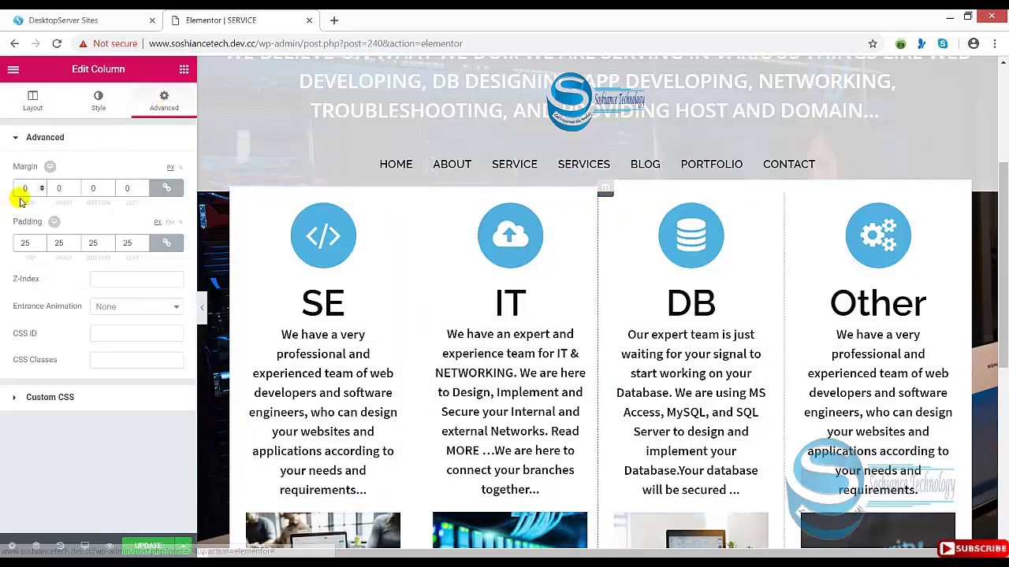
click(25, 189)
text(10)
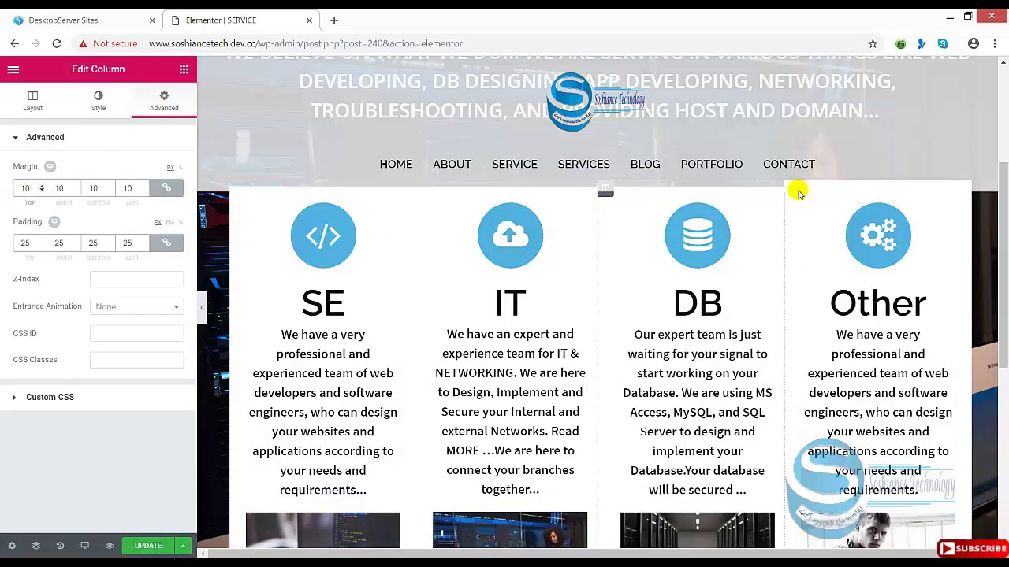
click(796, 193)
click(164, 101)
click(24, 189)
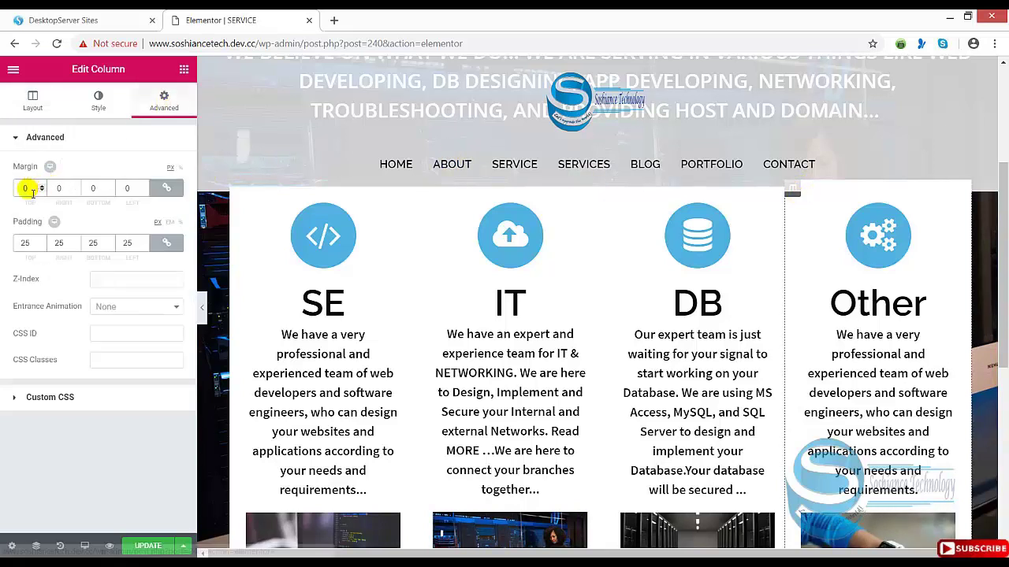
text(10)
double_click(26, 190)
text(30)
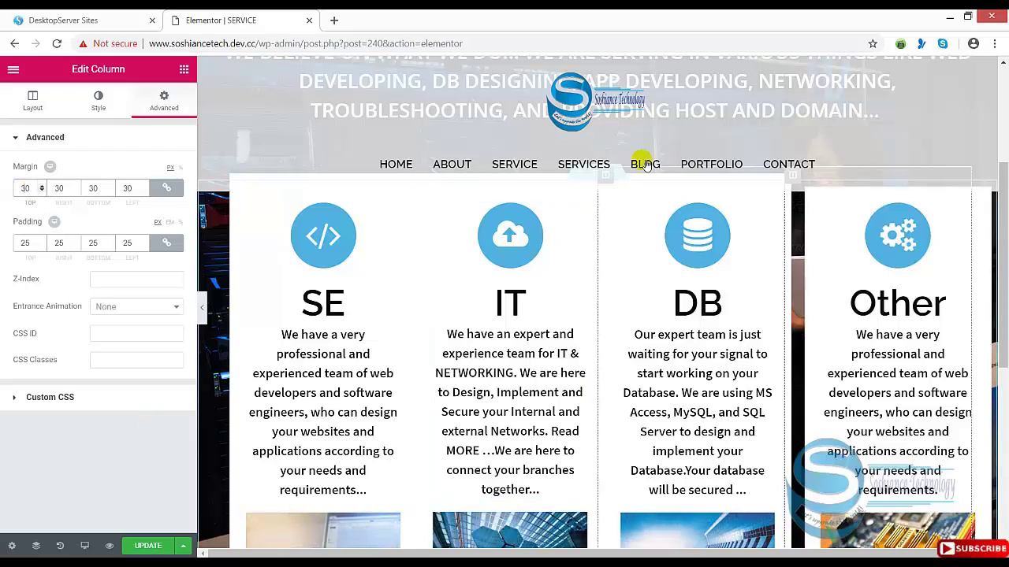
Step: Change the DB column's margin from 30 to 0 on all sides
scroll(901, 293, up, 1)
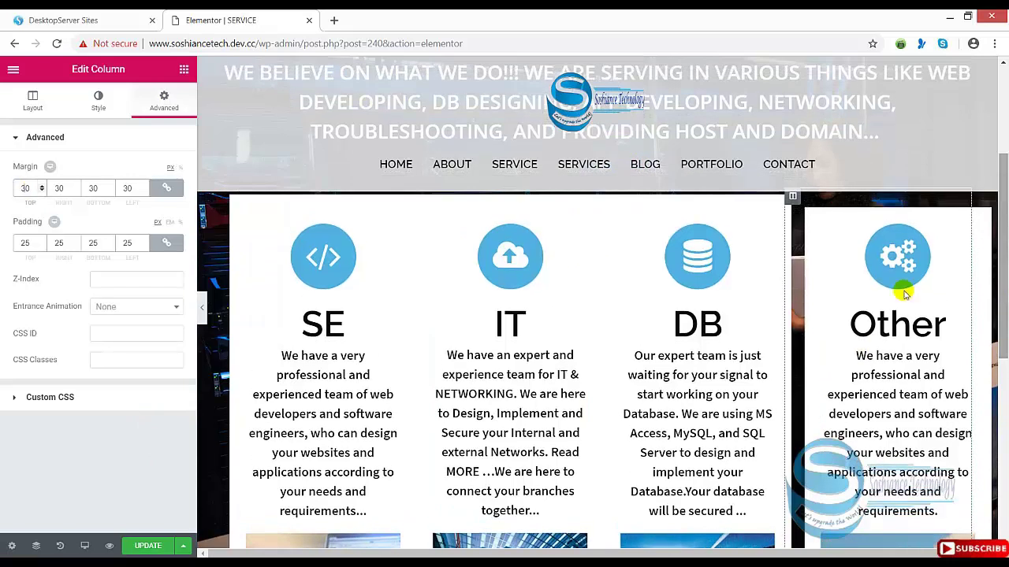
click(268, 234)
click(164, 100)
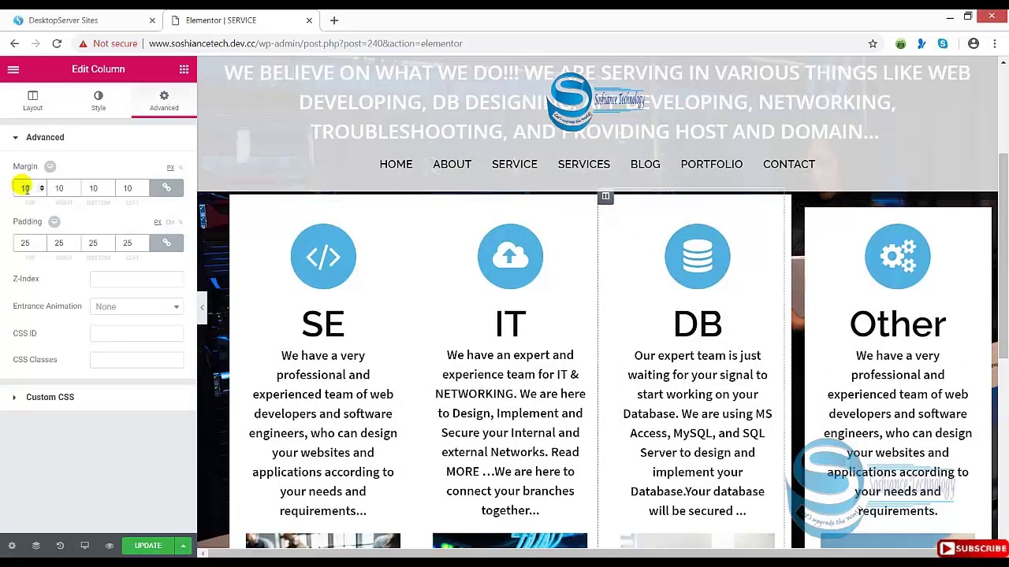
text(30)
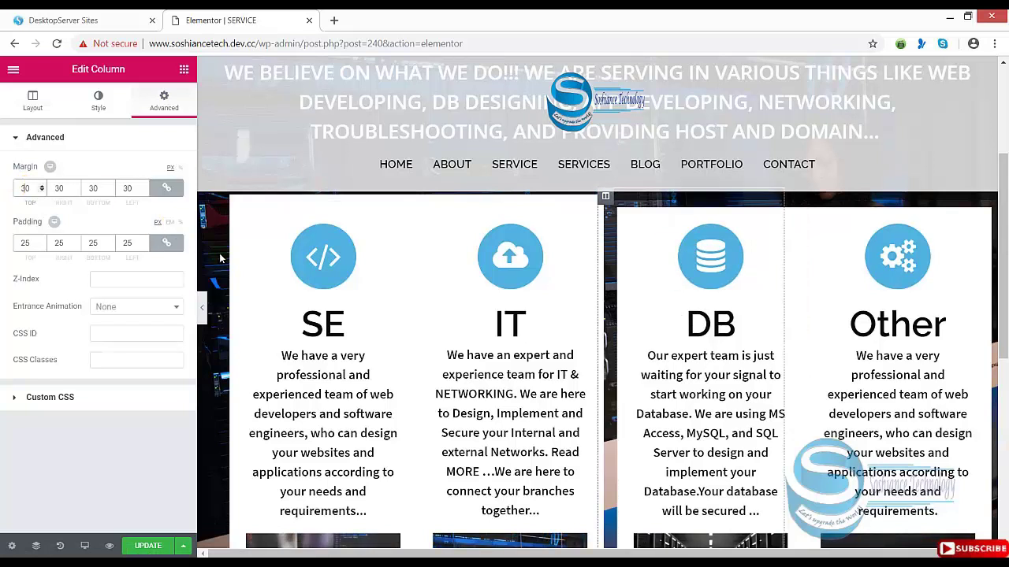
click(764, 308)
text(0)
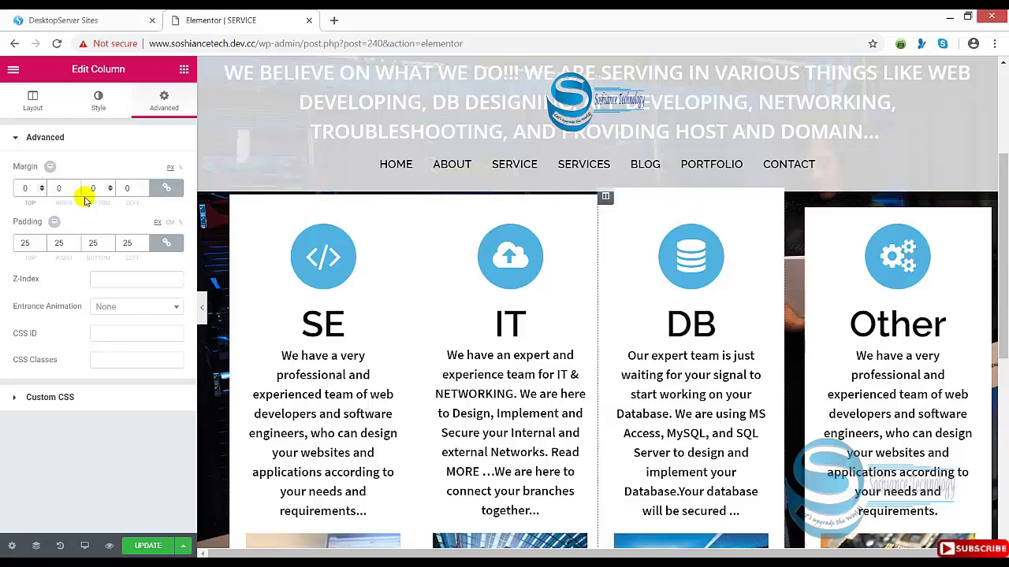
key(ctrl+z)
key(ctrl+shift+z)
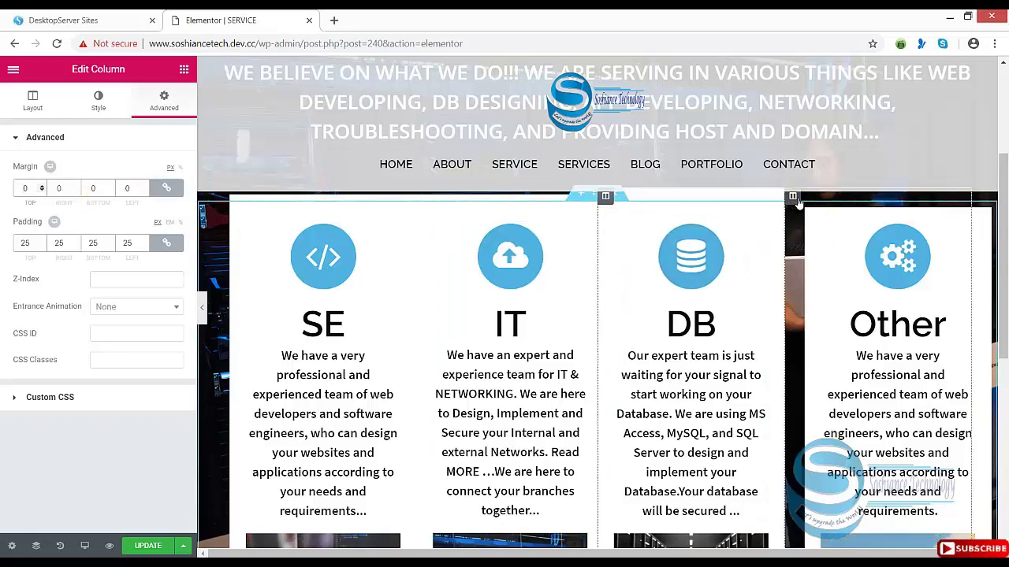
click(404, 425)
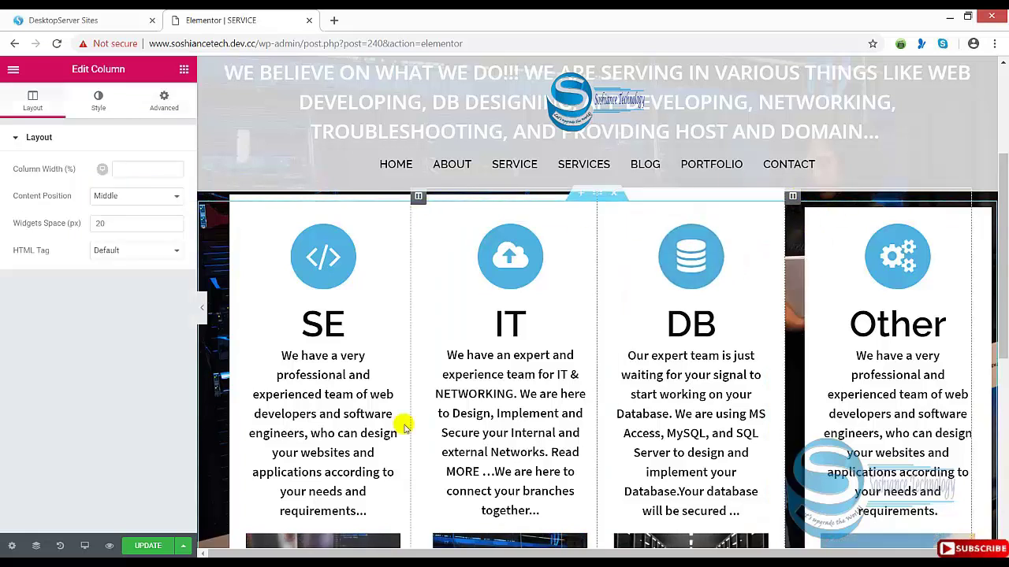
click(142, 112)
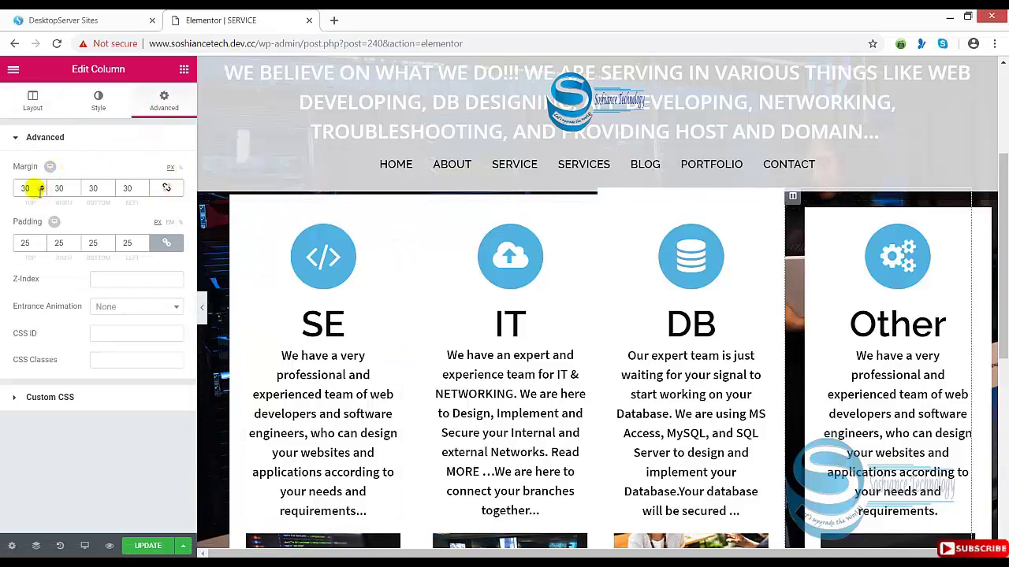
Step: Zero the Other and SE column margins, then give SE an unlinked left margin of 30
click(32, 188)
text(0)
click(167, 189)
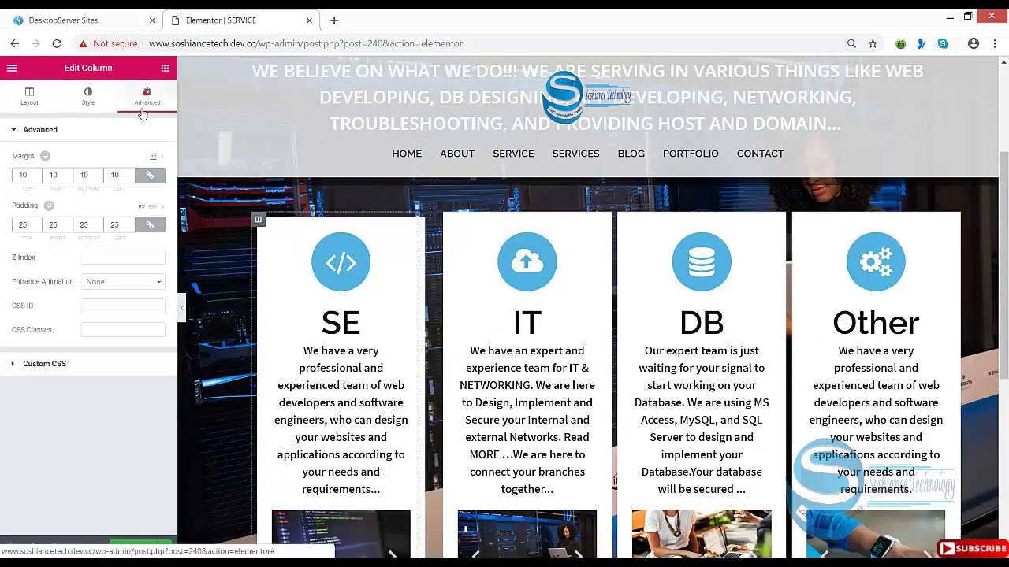
double_click(116, 174)
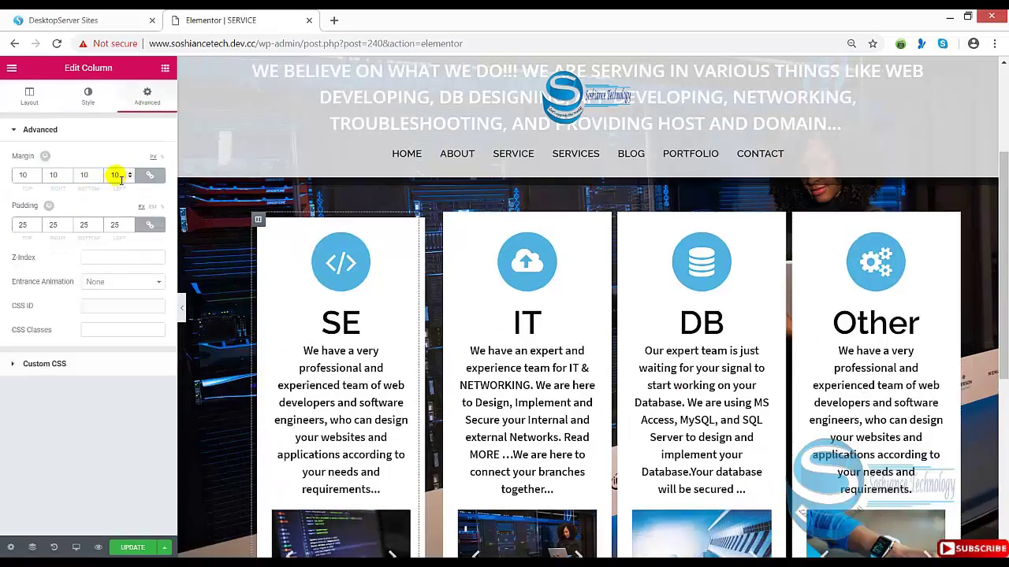
text(0)
click(165, 176)
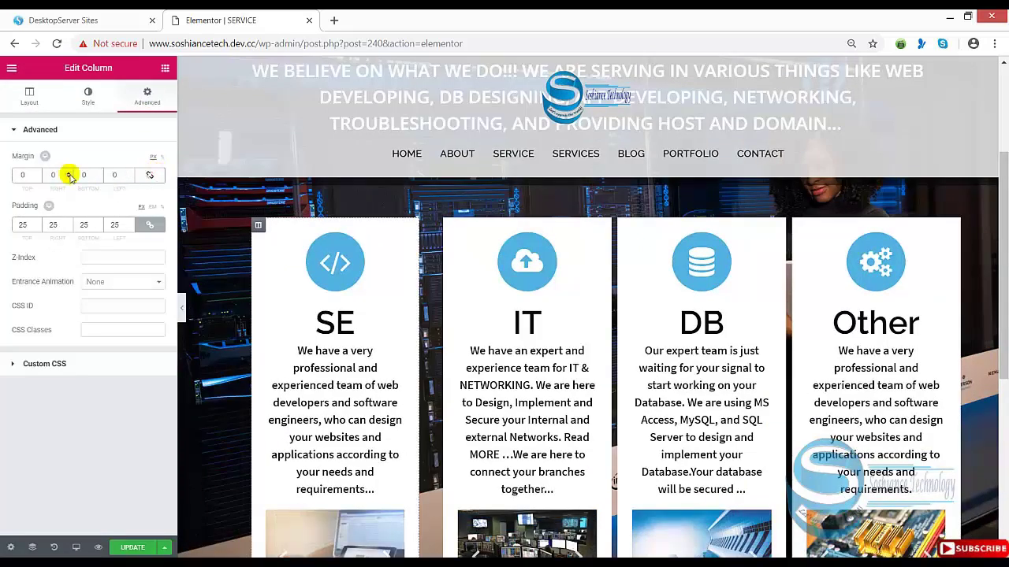
click(125, 181)
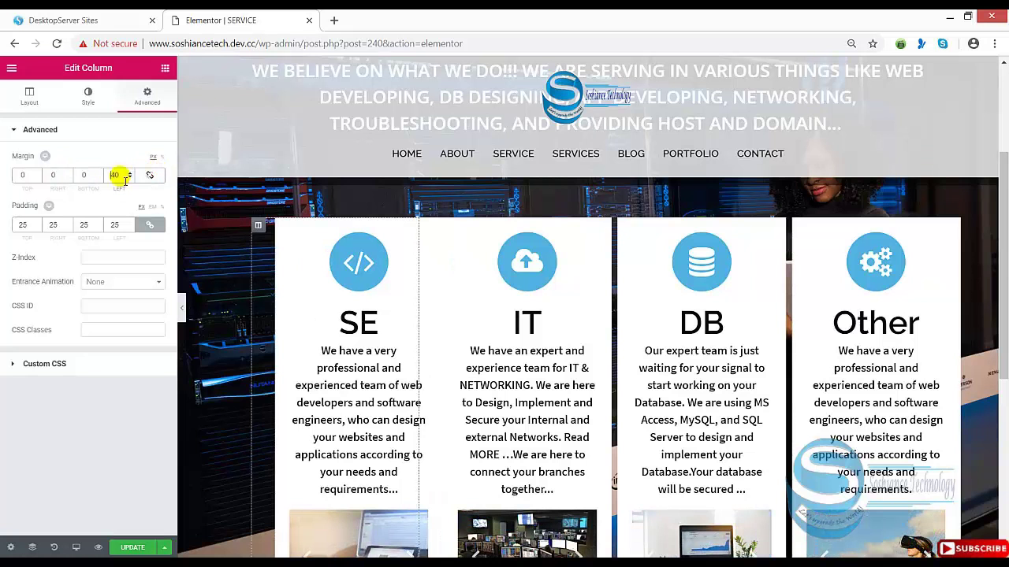
click(125, 181)
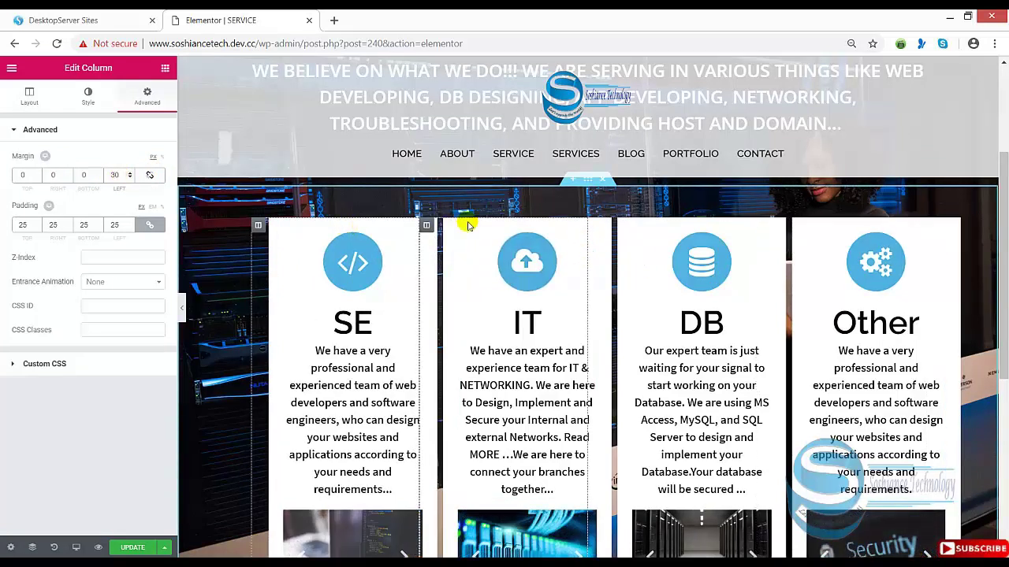
Step: Save the page and reduce the DB column's left margin to 40
click(426, 227)
click(147, 96)
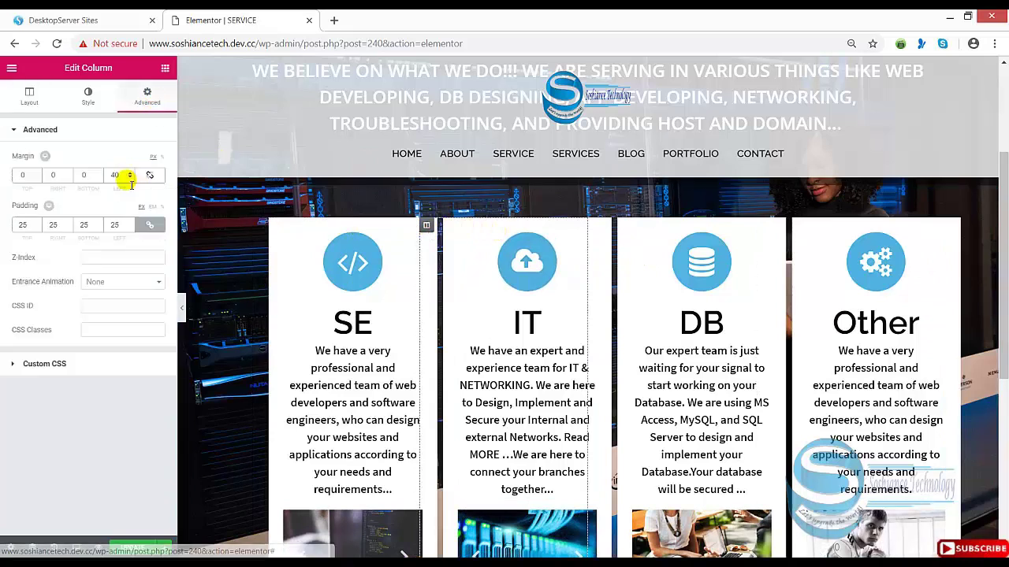
click(595, 226)
click(147, 96)
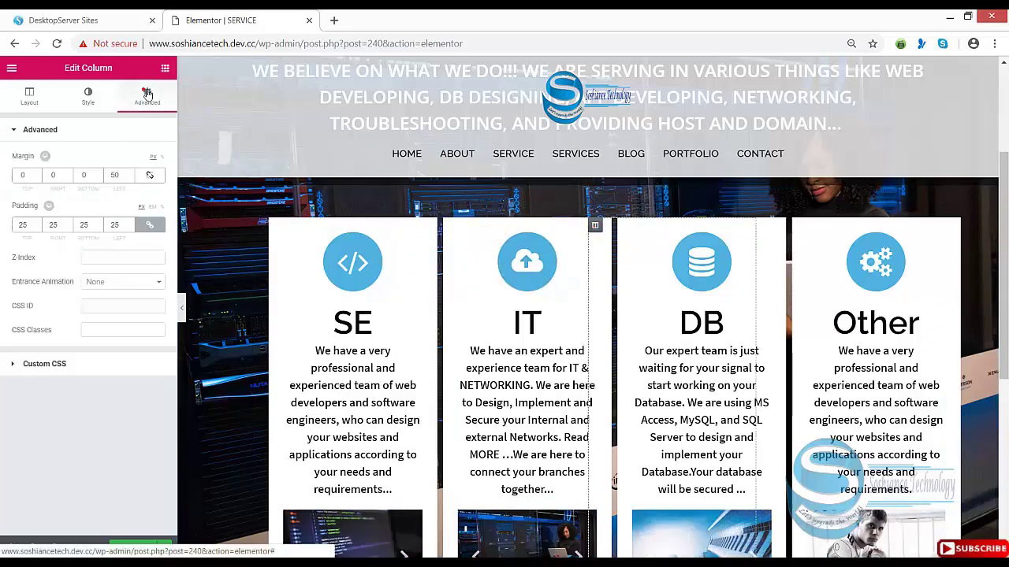
mouse_move(1003, 236)
mouse_down()
mouse_move(1002, 362)
mouse_move(1003, 224)
mouse_up()
click(142, 548)
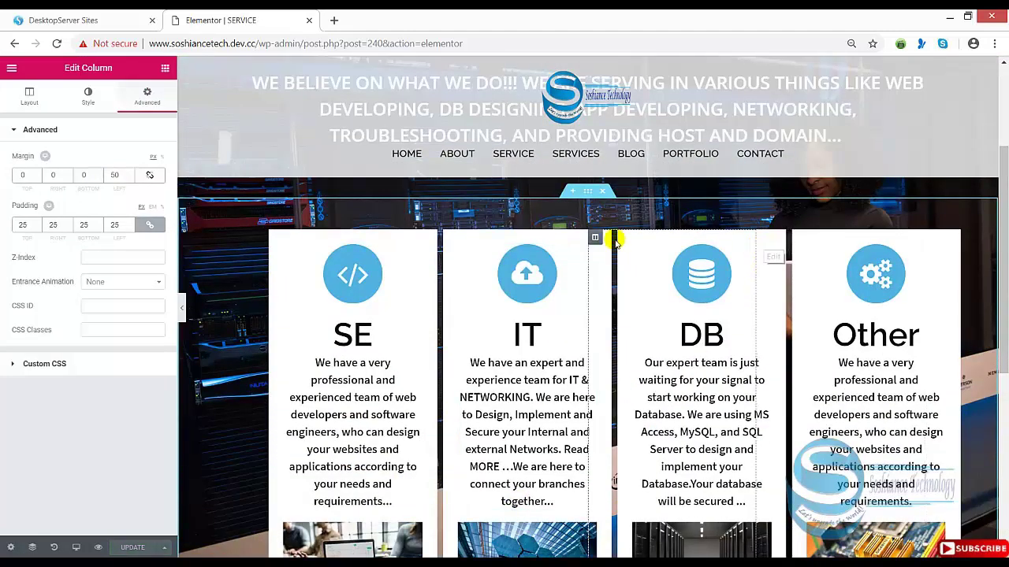
click(114, 173)
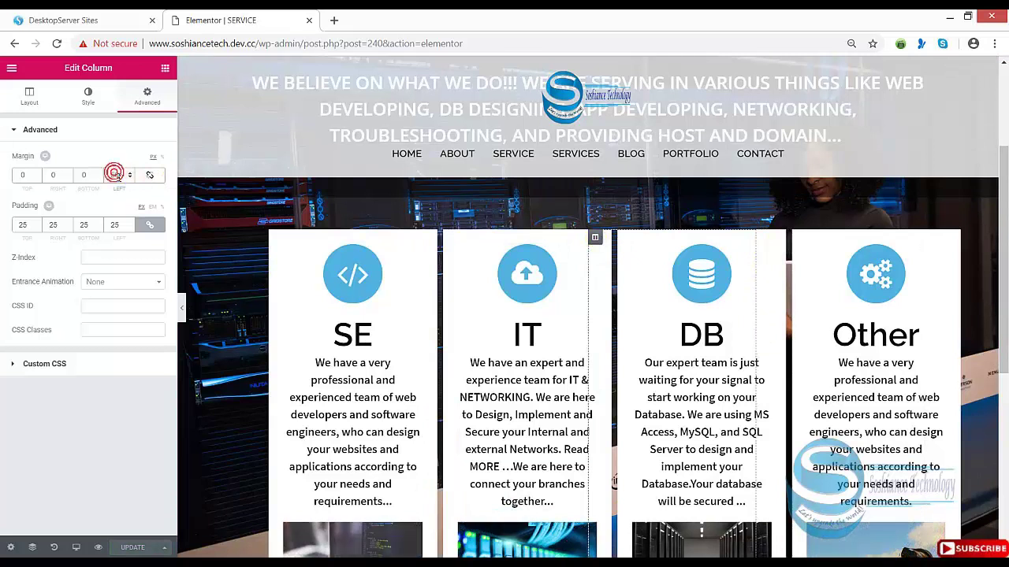
scroll(114, 172, down, 10)
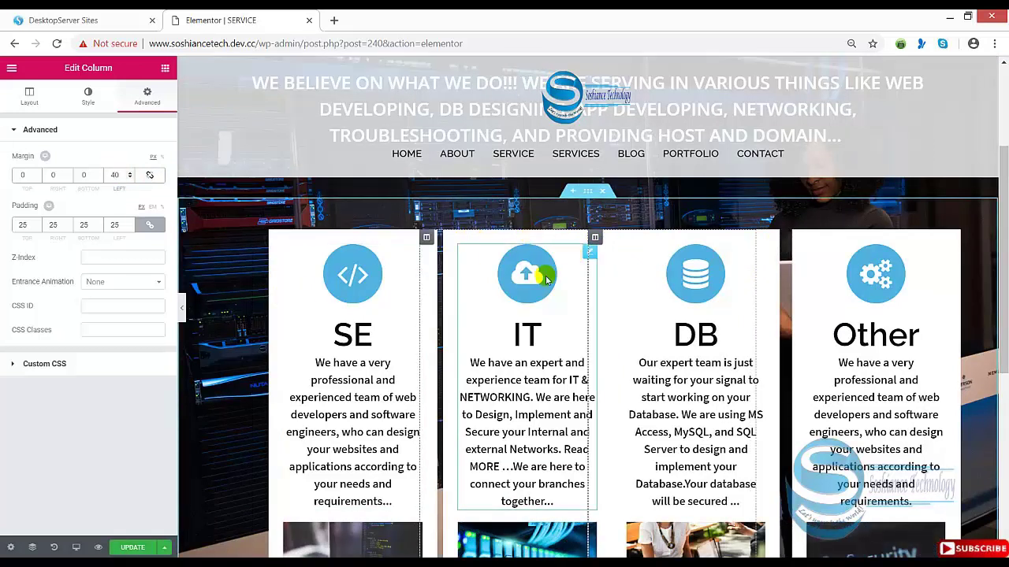
Step: Set the IT column's left margin to 20 and the SE column's to 0, then save
click(30, 95)
click(147, 96)
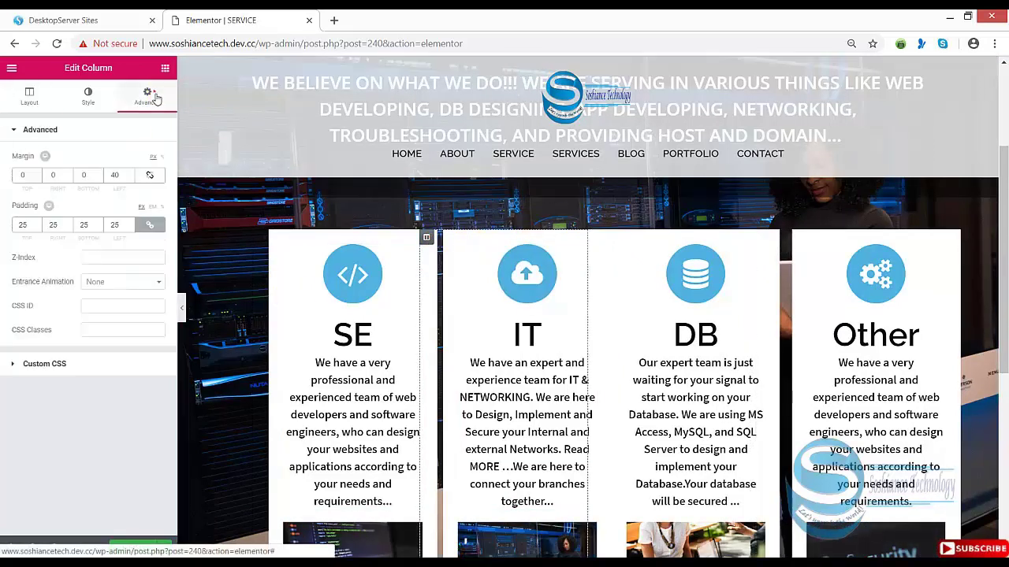
click(114, 175)
scroll(114, 175, down, 20)
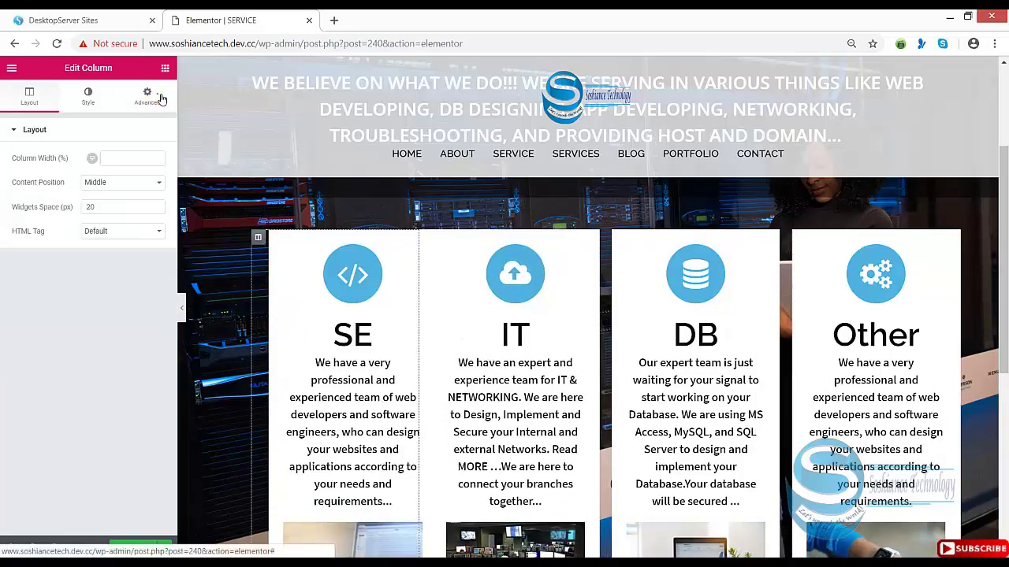
click(147, 96)
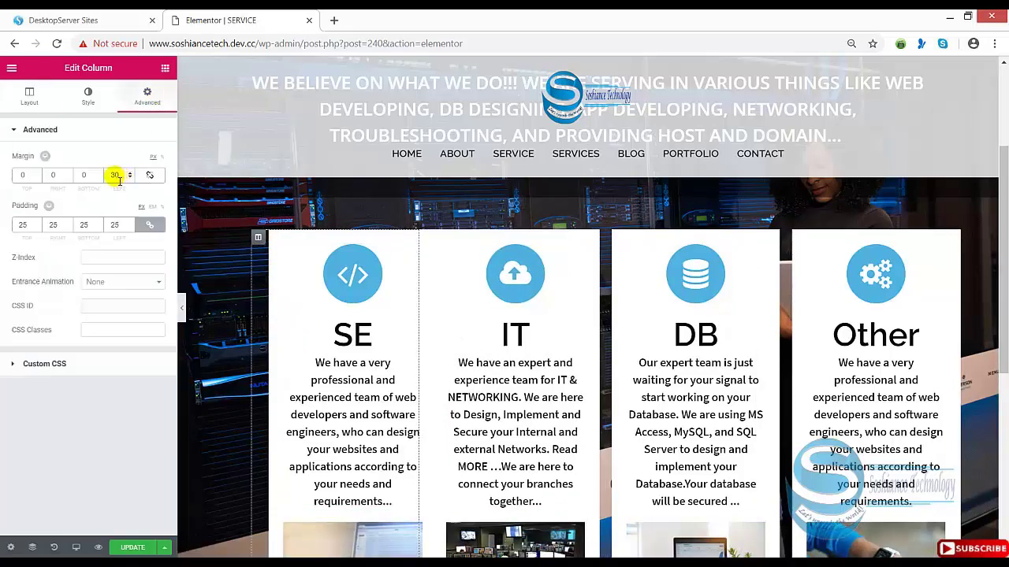
text(130)
key(BackSpace)
key(BackSpace)
key(BackSpace)
text(0)
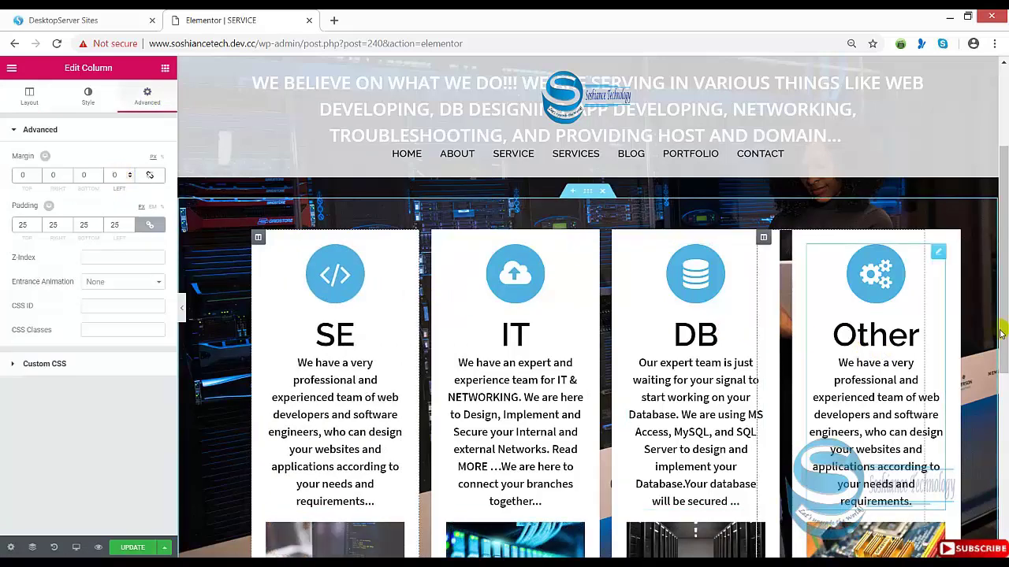
mouse_move(1005, 295)
mouse_down()
mouse_move(1005, 394)
mouse_move(1005, 313)
mouse_up()
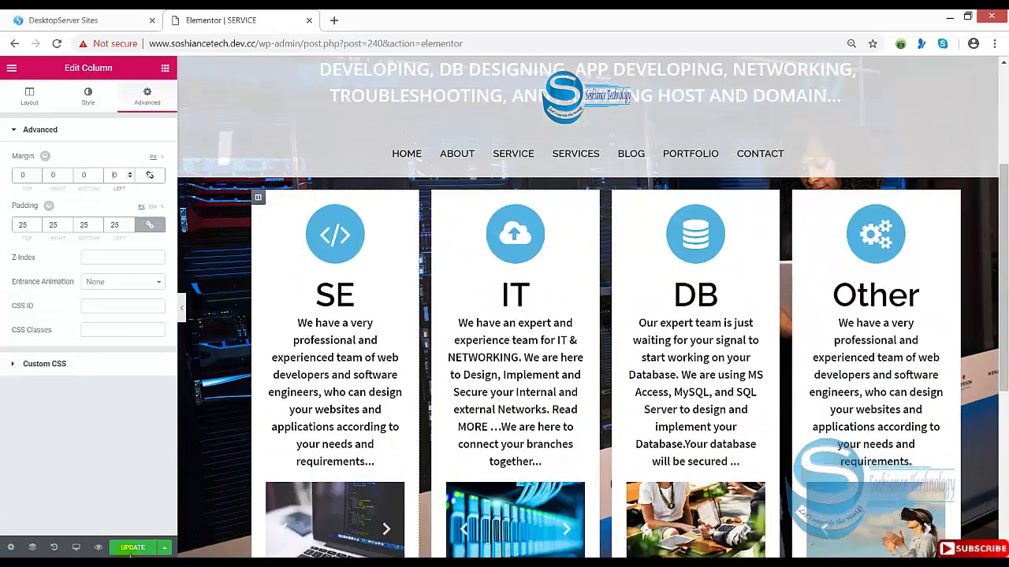
click(133, 547)
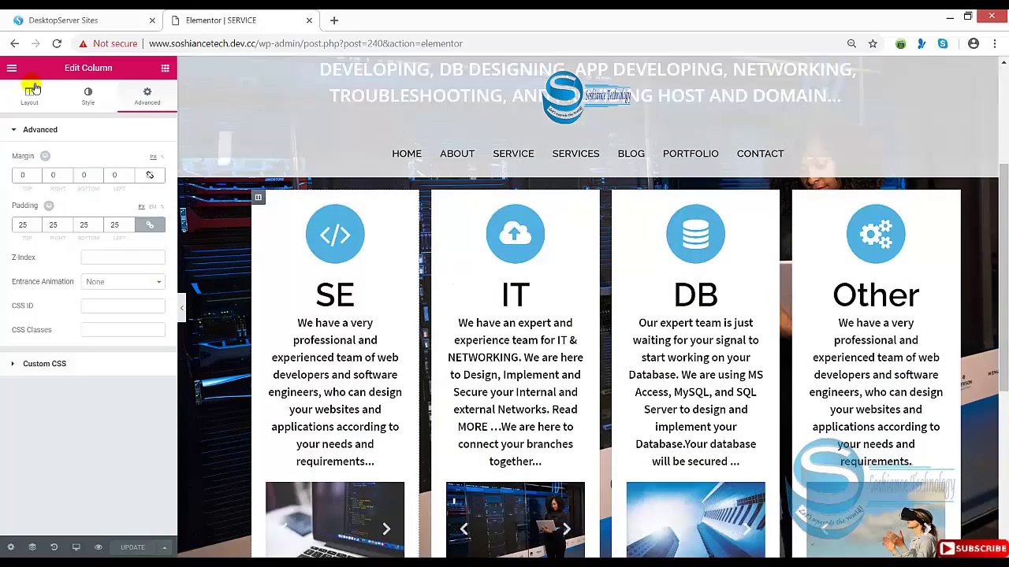
Step: Give the SE column a classic, translucent white background
click(88, 96)
click(104, 185)
click(103, 184)
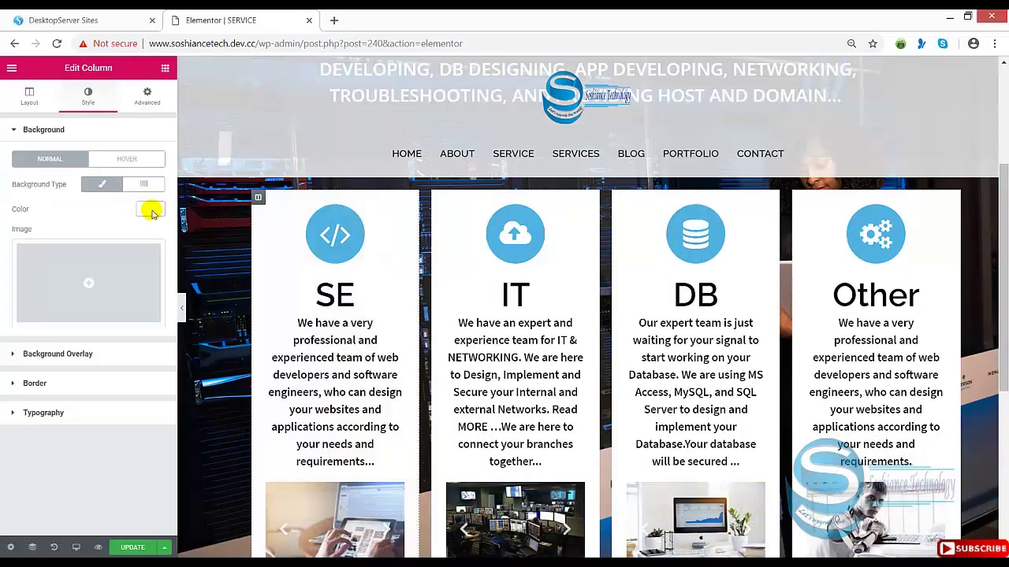
click(150, 209)
drag(155, 244, 155, 275)
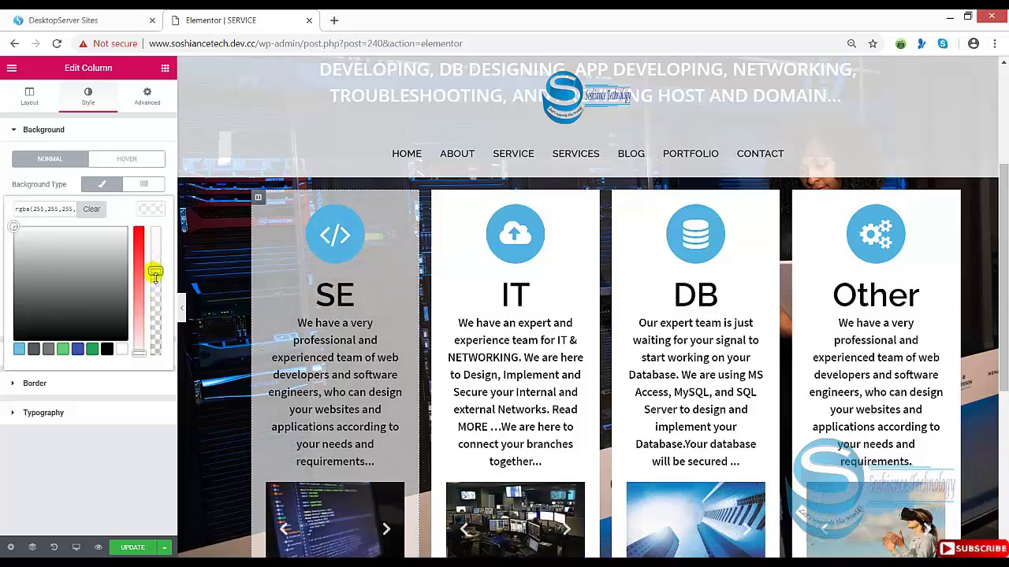
Step: Give the DB column a classic, semi-transparent white background
click(595, 197)
click(88, 96)
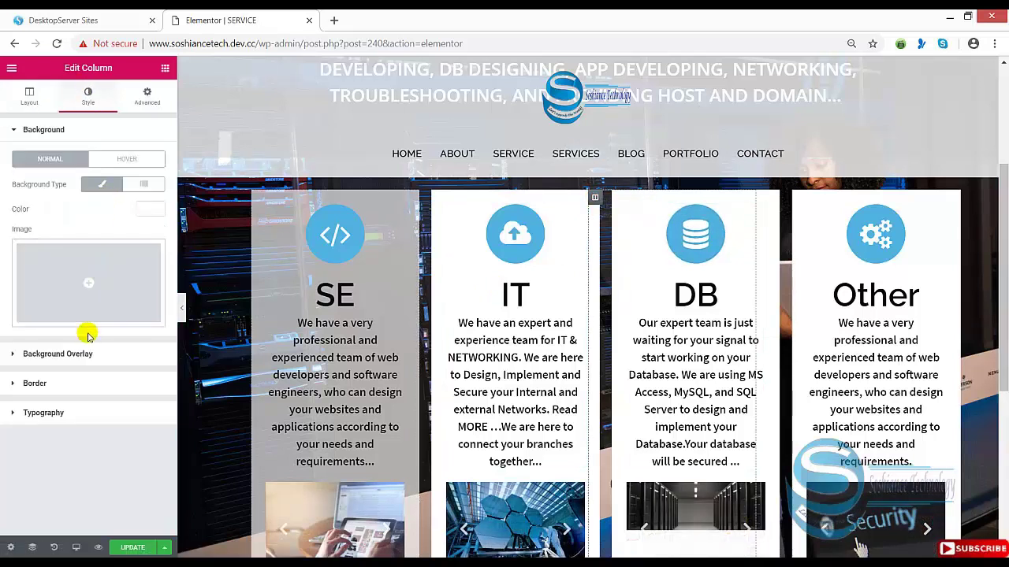
click(58, 354)
click(595, 197)
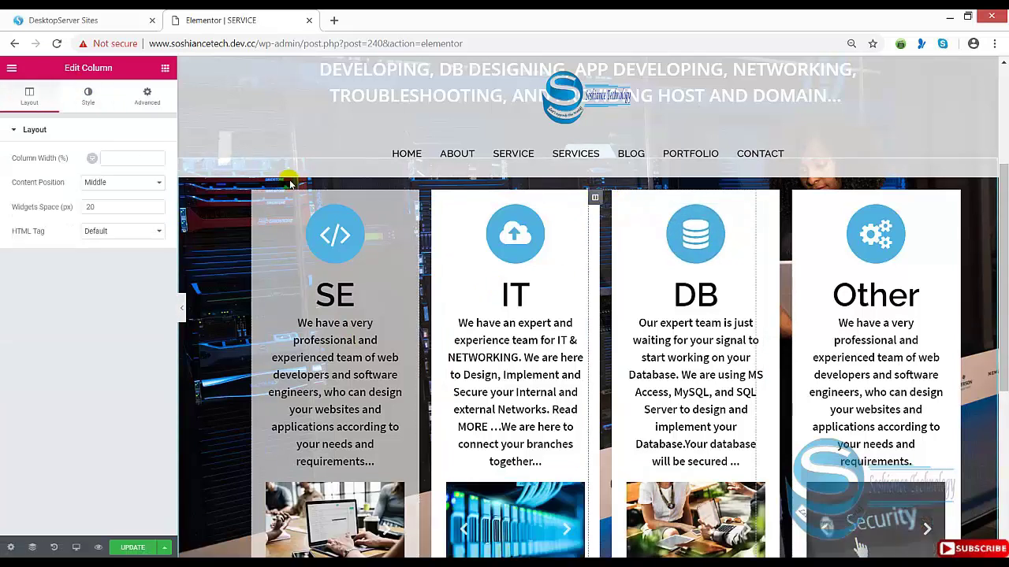
click(87, 96)
click(114, 185)
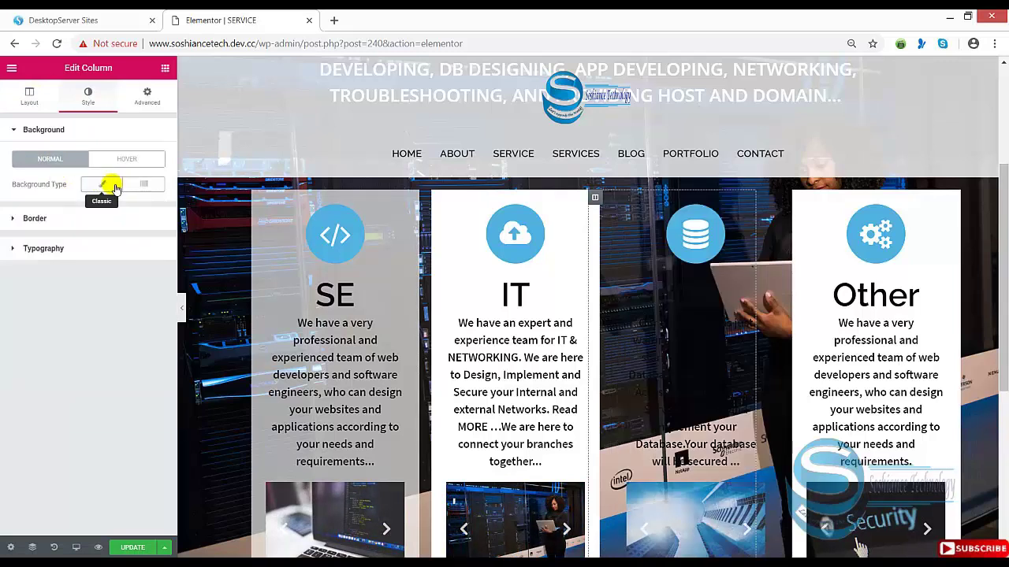
click(114, 185)
click(114, 185)
click(112, 184)
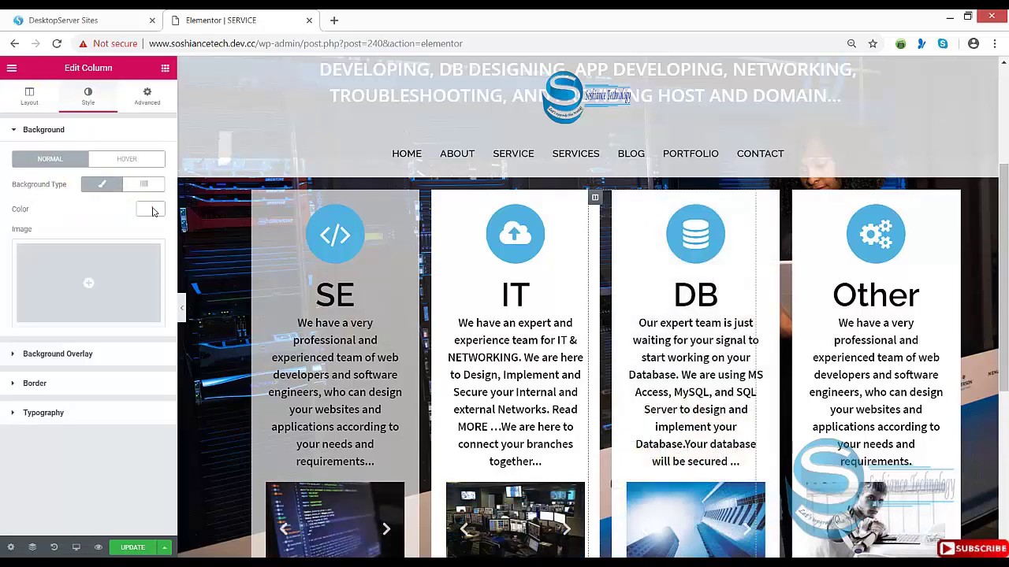
click(150, 208)
drag(155, 230, 164, 269)
Step: Save the page and open the DB column's image carousel settings
scroll(1003, 358, down, 2)
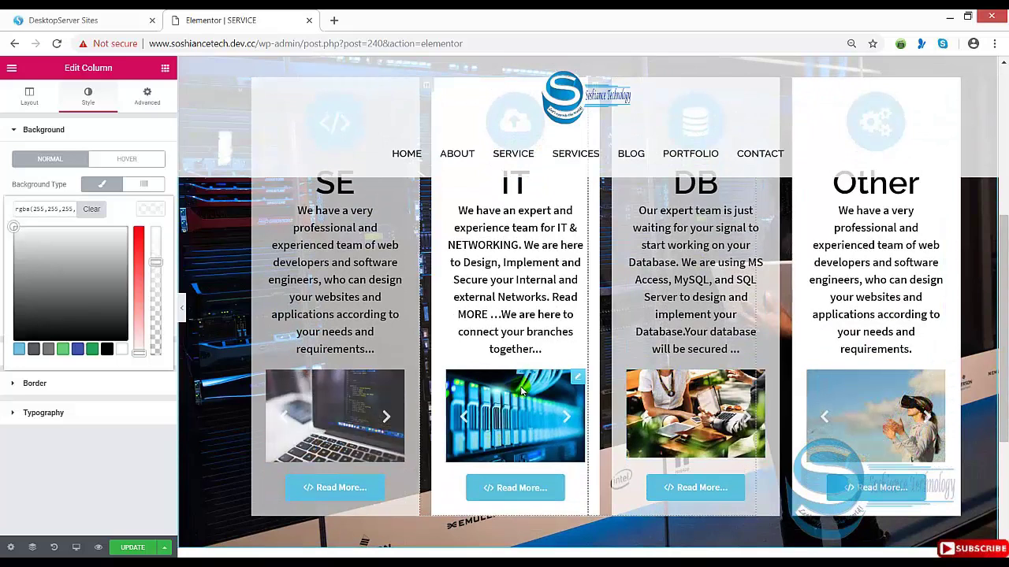
click(153, 547)
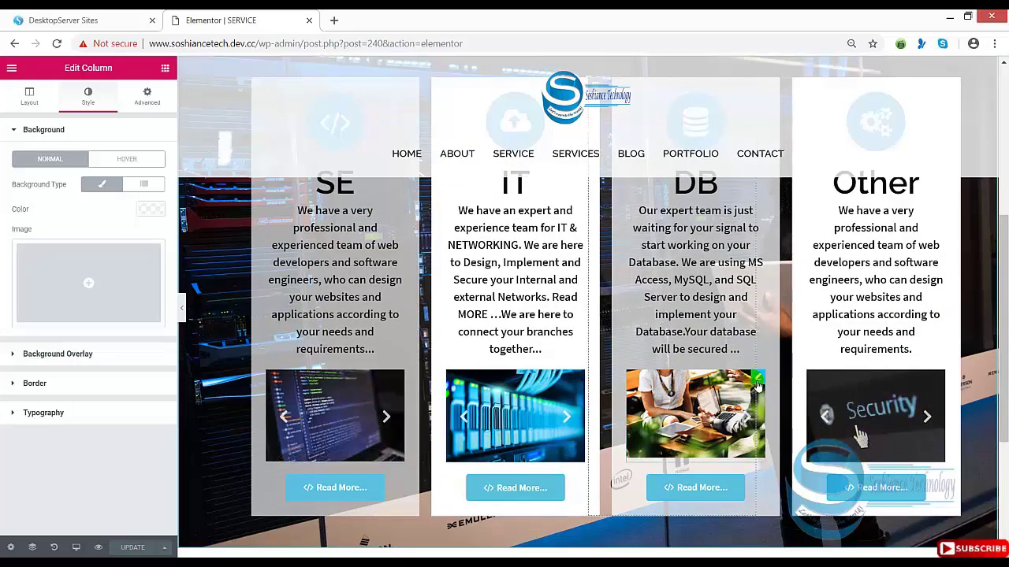
click(757, 383)
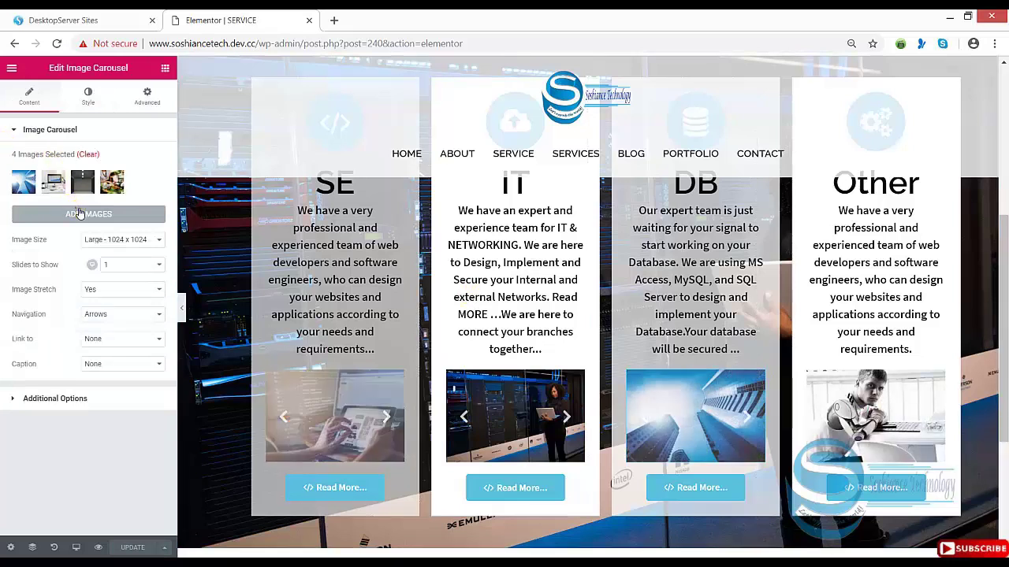
Step: Swap the server-room photo for another Media Library image in the DB carousel gallery
click(91, 213)
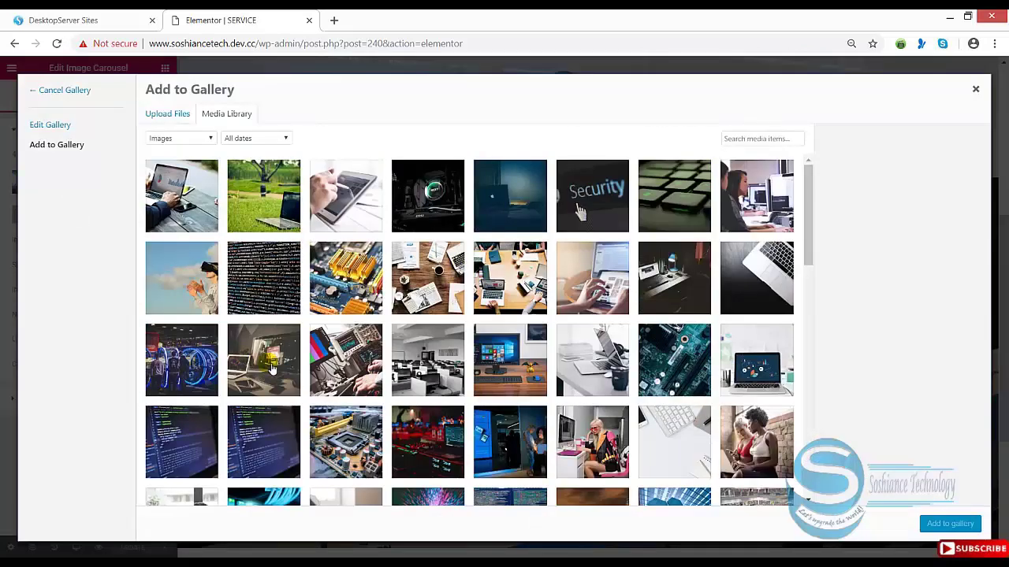
click(272, 368)
click(948, 524)
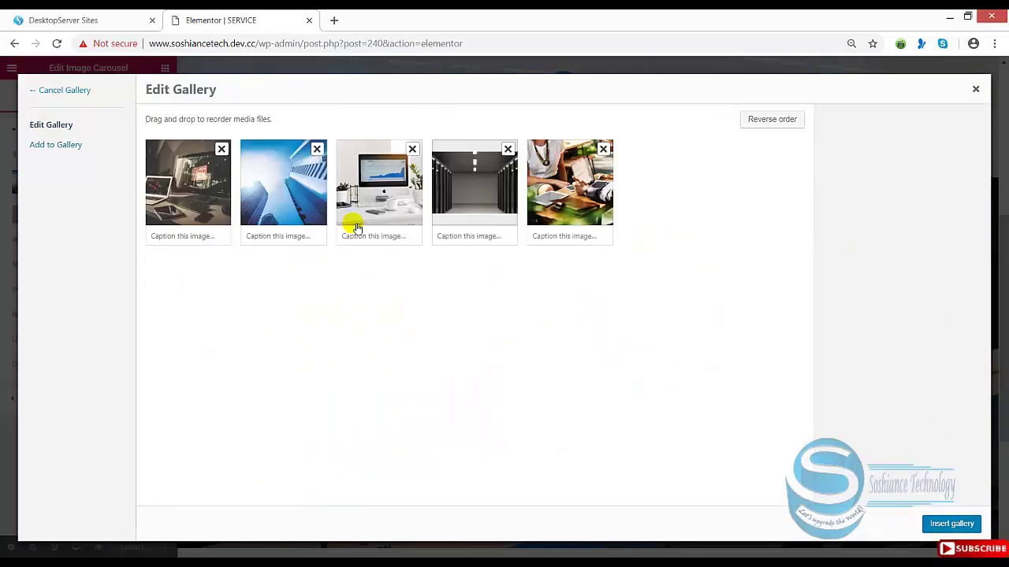
click(509, 151)
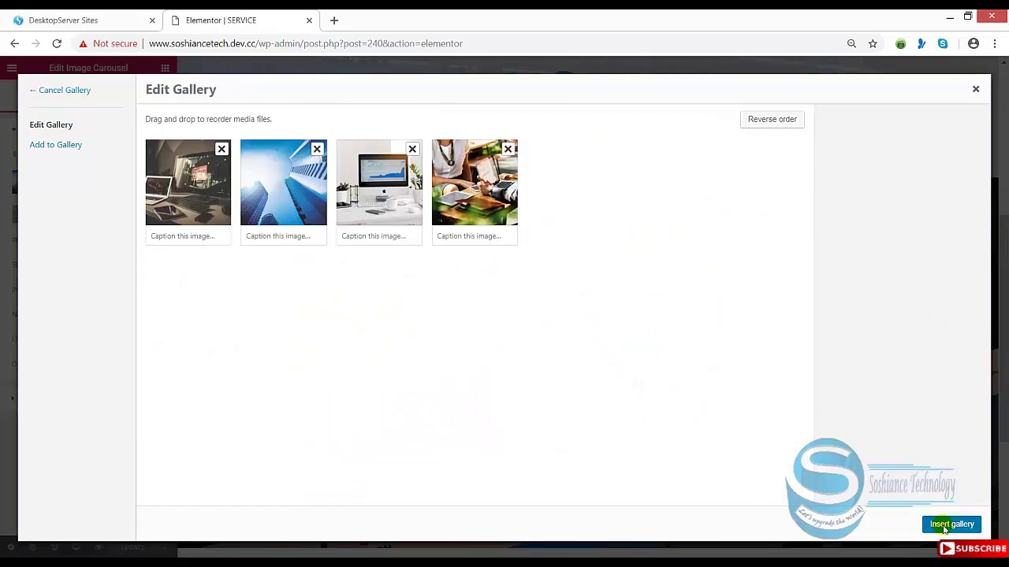
click(945, 525)
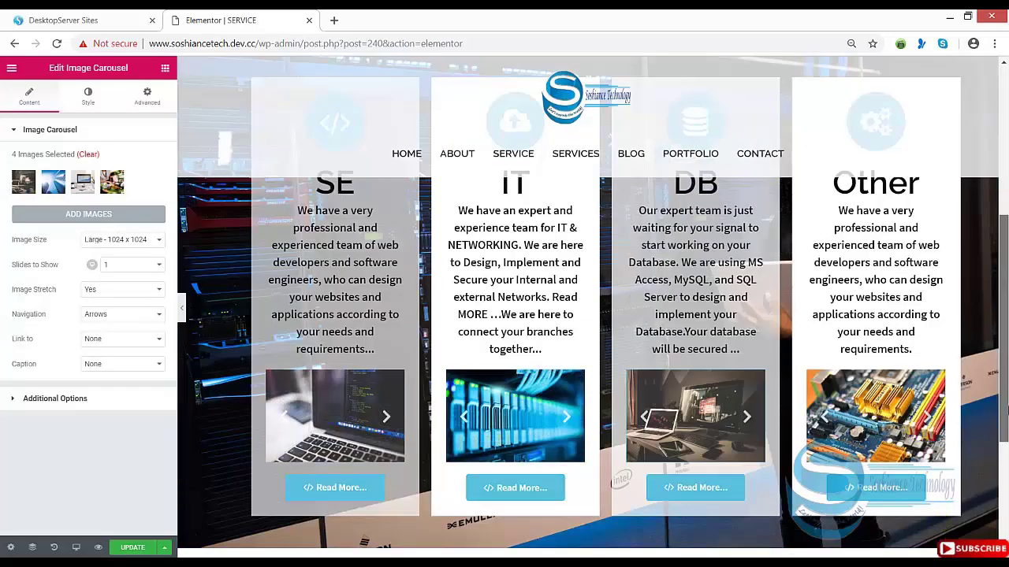
scroll(1004, 327, up, 5)
scroll(1005, 347, down, 3)
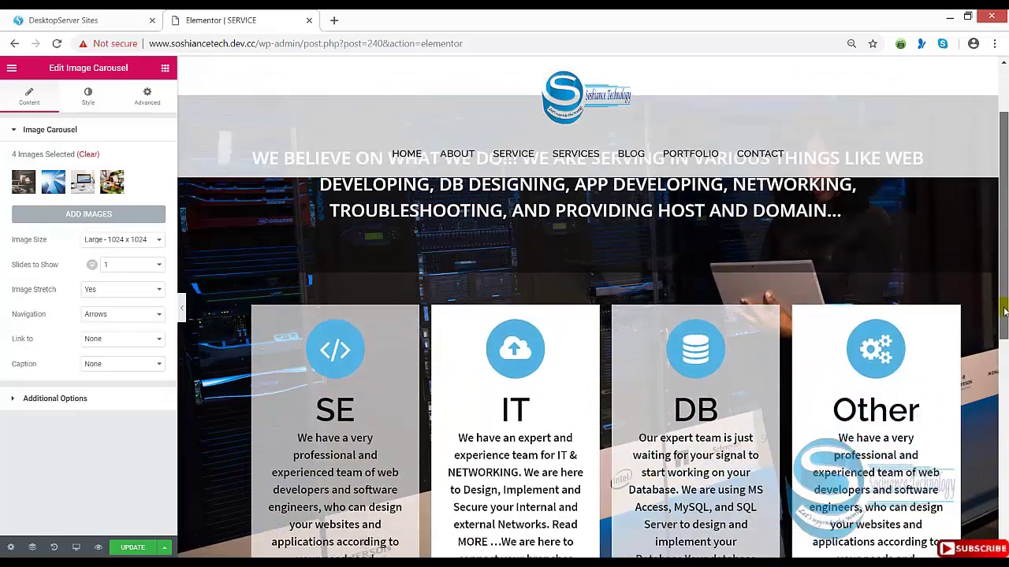
drag(1004, 347, 1004, 432)
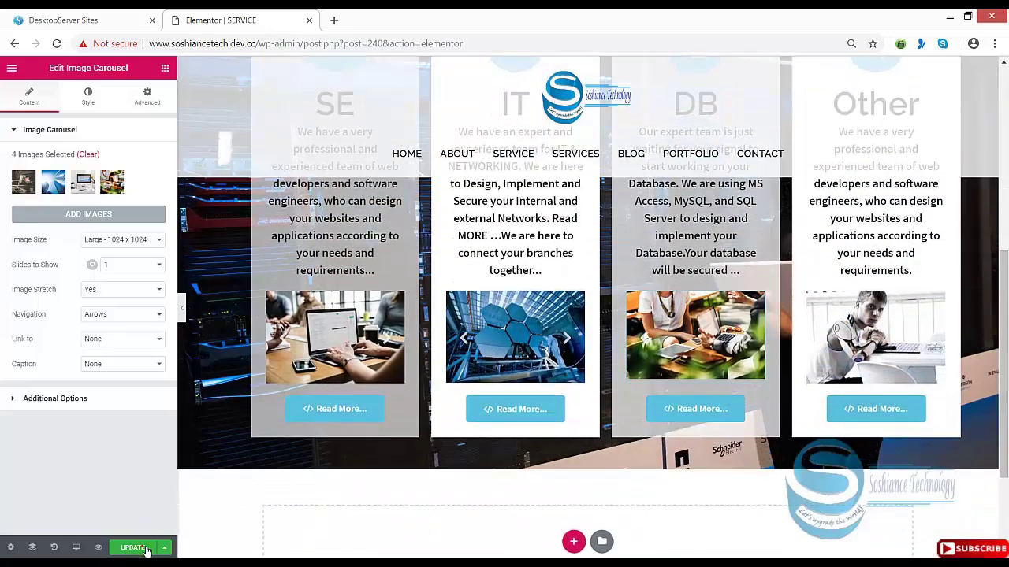
Step: Preview the SERVICE page in a new tab, scroll through it, and return to the editor
click(164, 547)
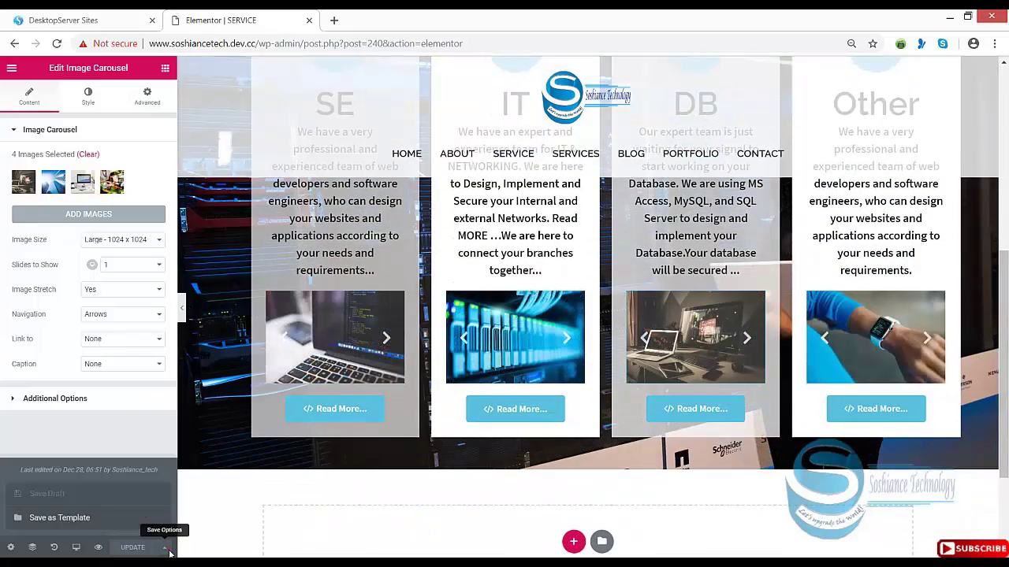
click(99, 549)
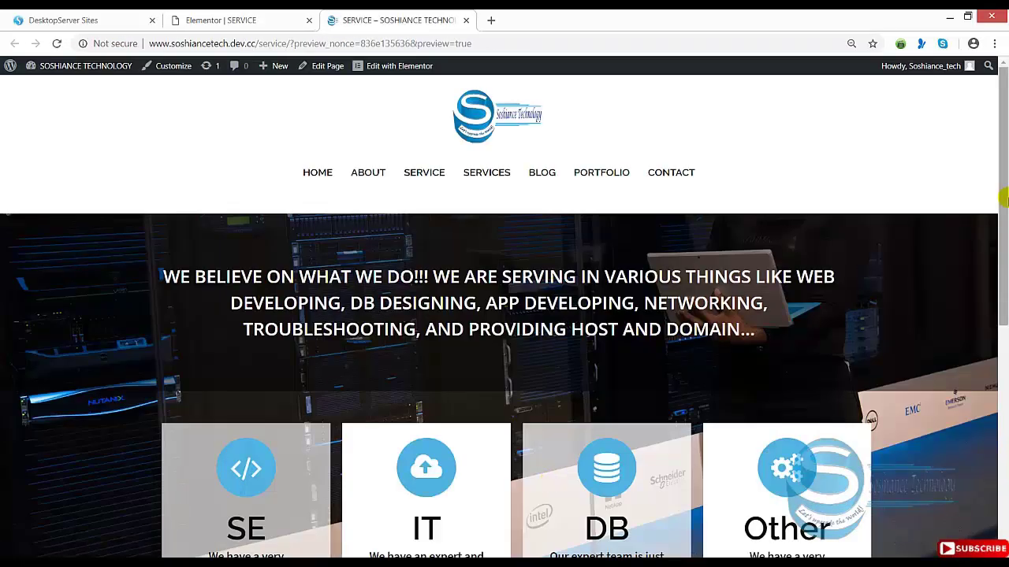
drag(1005, 200, 1005, 378)
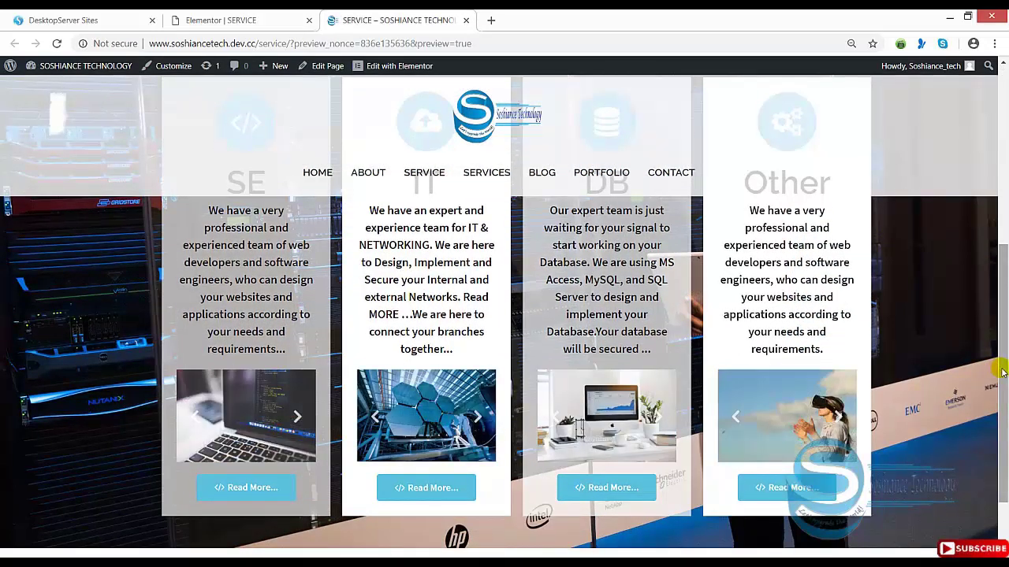
drag(1004, 372, 1002, 74)
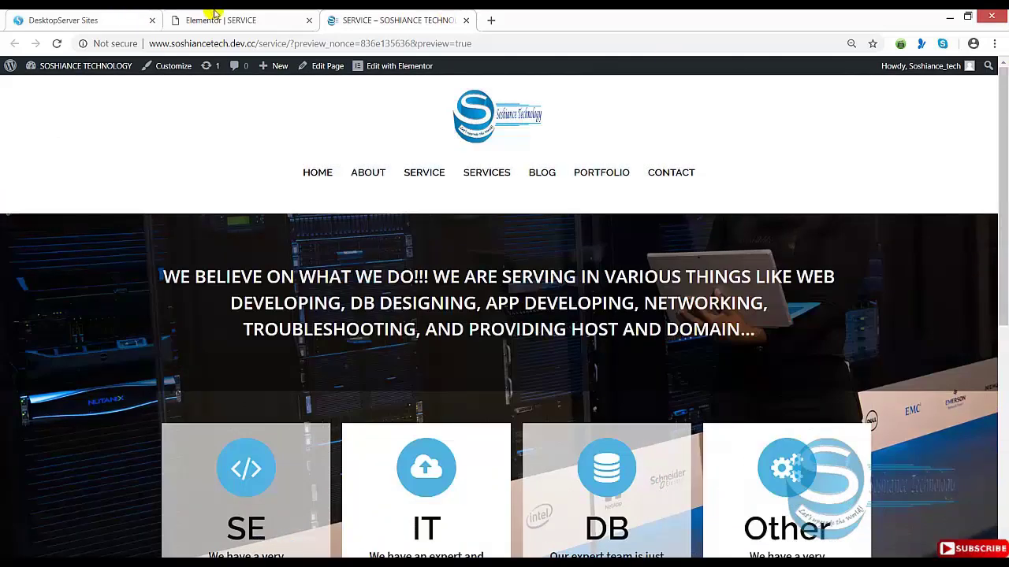
click(214, 16)
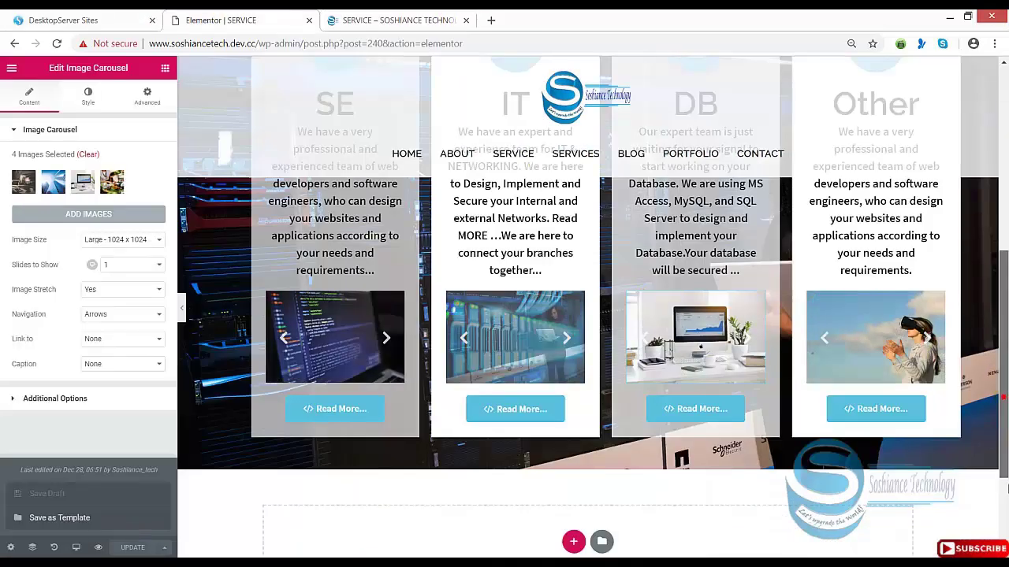
scroll(877, 436, down, 2)
Step: Add a wide-plus-narrow two-column section below the services and stretch it full width
click(571, 391)
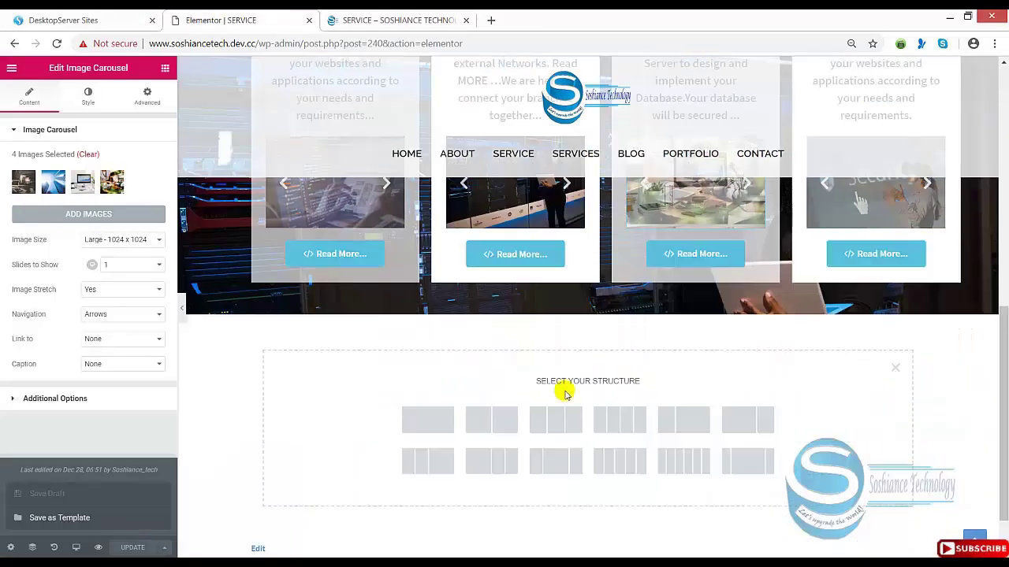
click(765, 428)
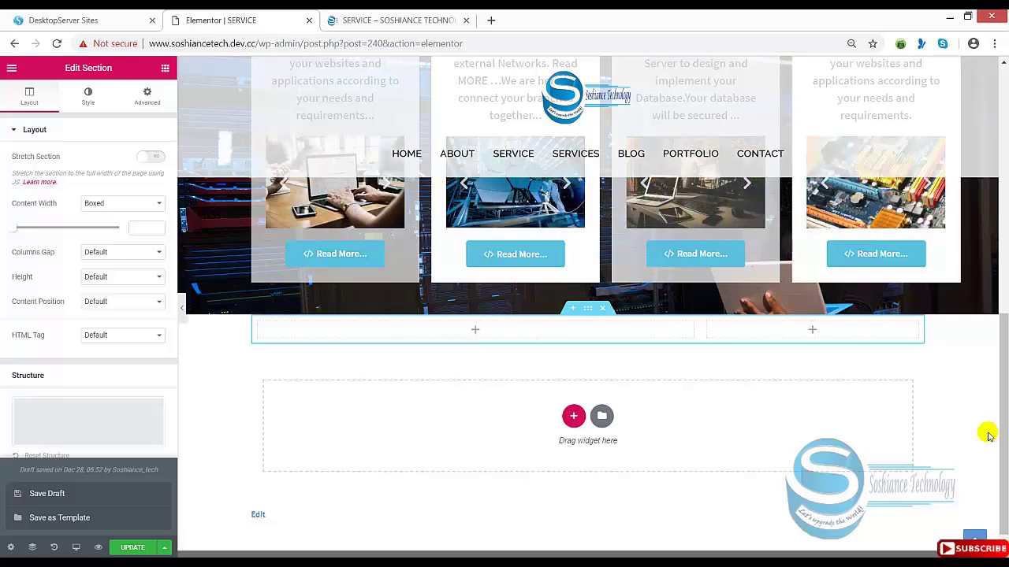
click(152, 157)
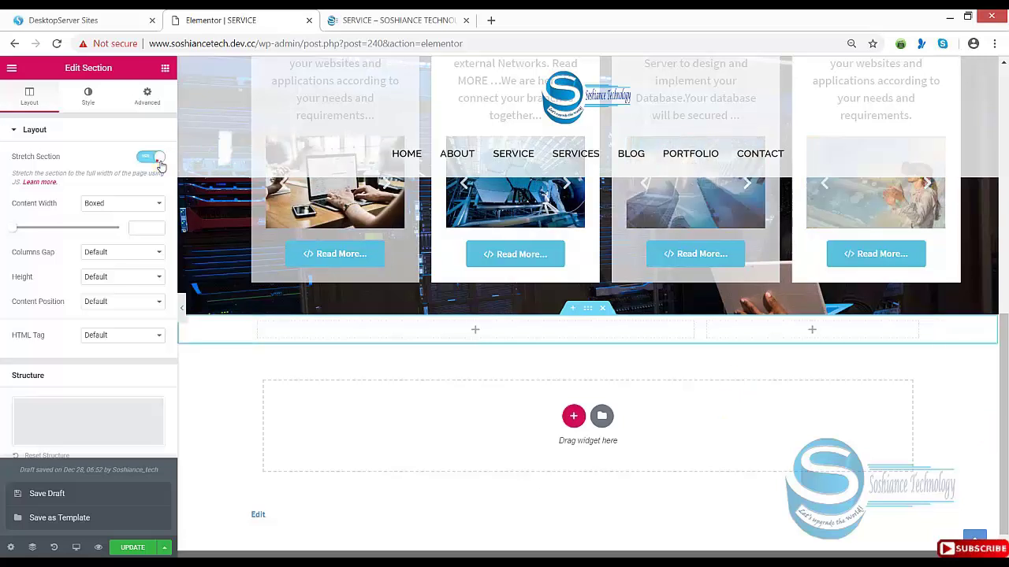
click(138, 204)
Step: Set No Gap between columns, Fit To Screen height, and Middle column and content position
click(138, 254)
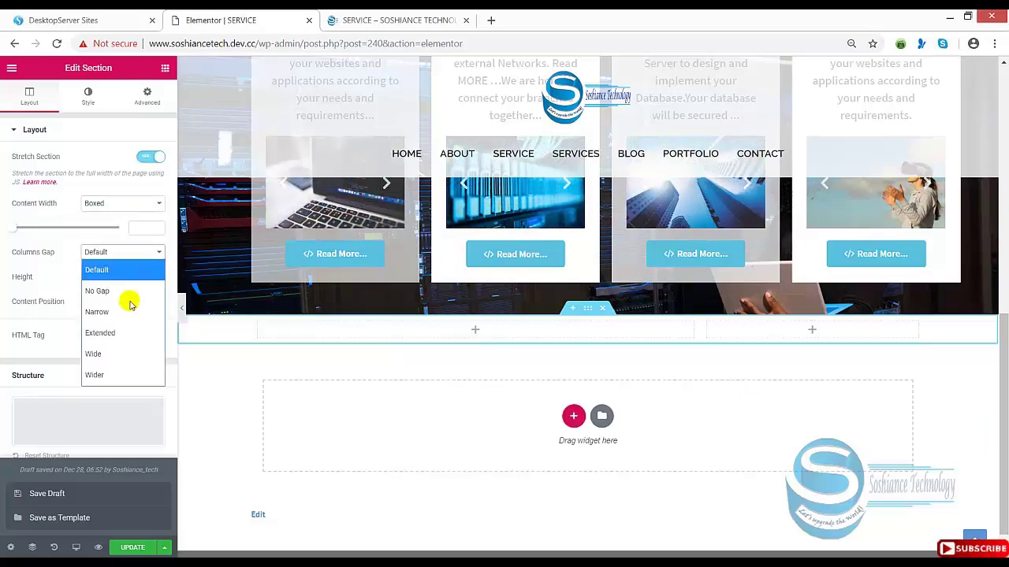
click(131, 292)
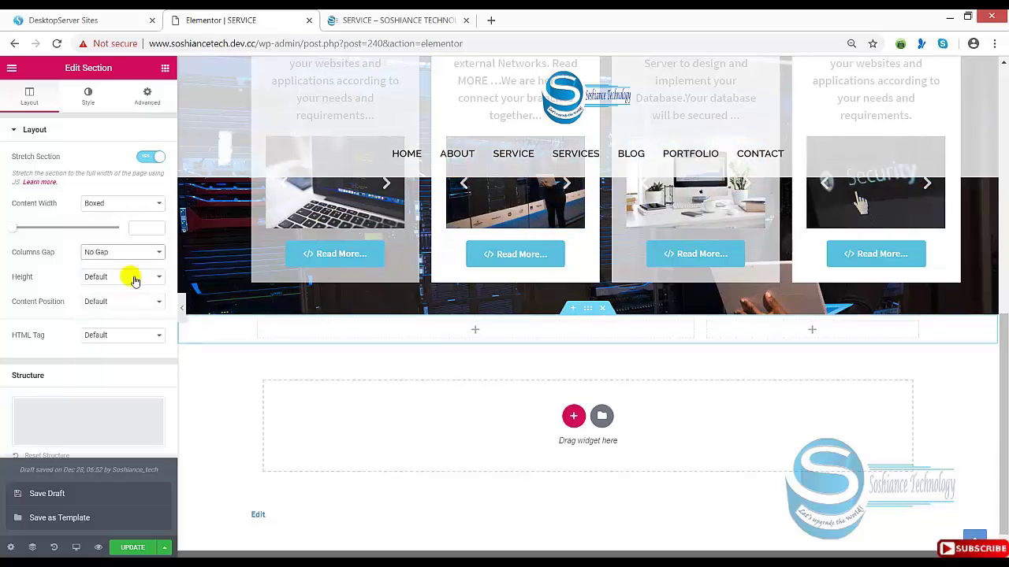
click(127, 319)
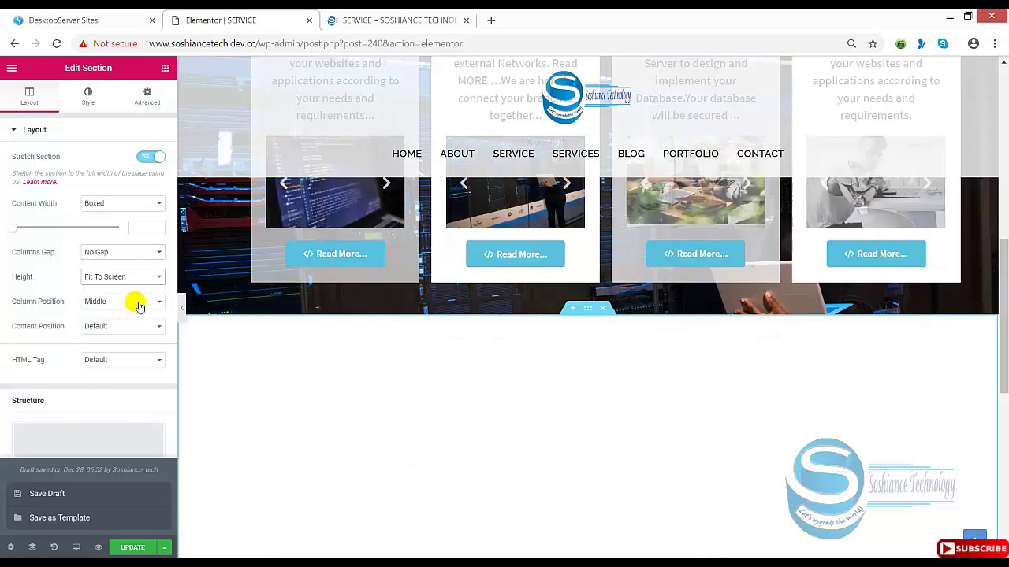
click(138, 305)
click(115, 365)
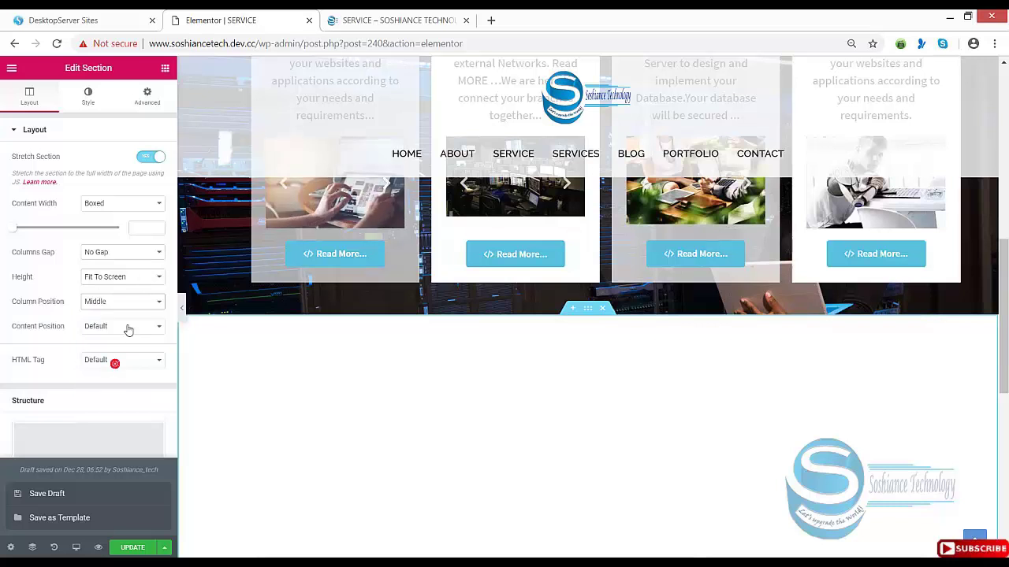
click(118, 387)
drag(1003, 264, 1005, 361)
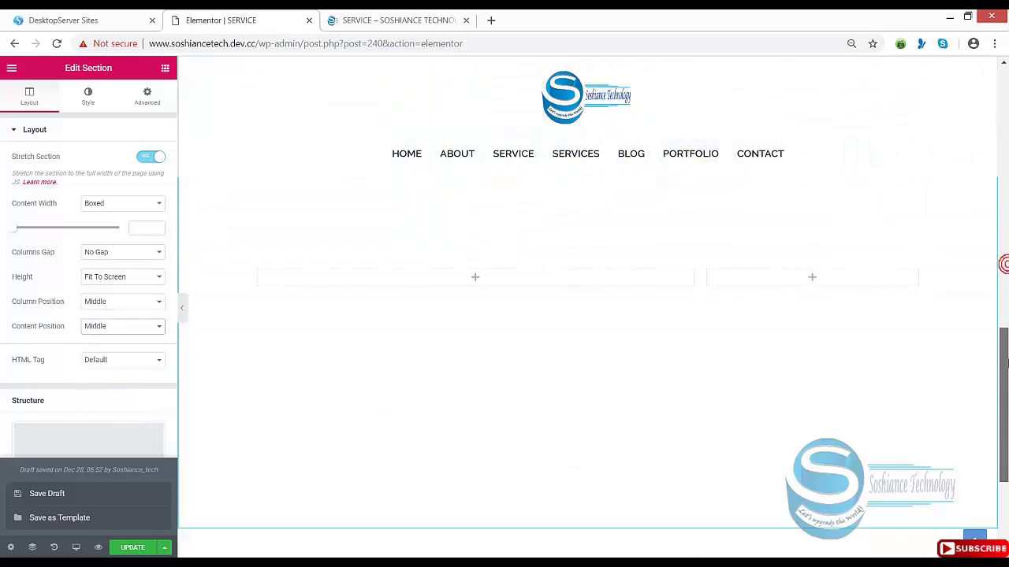
Step: Drag a Heading widget into the new section's wide left column
click(165, 69)
drag(1006, 394, 1004, 368)
drag(353, 332, 346, 316)
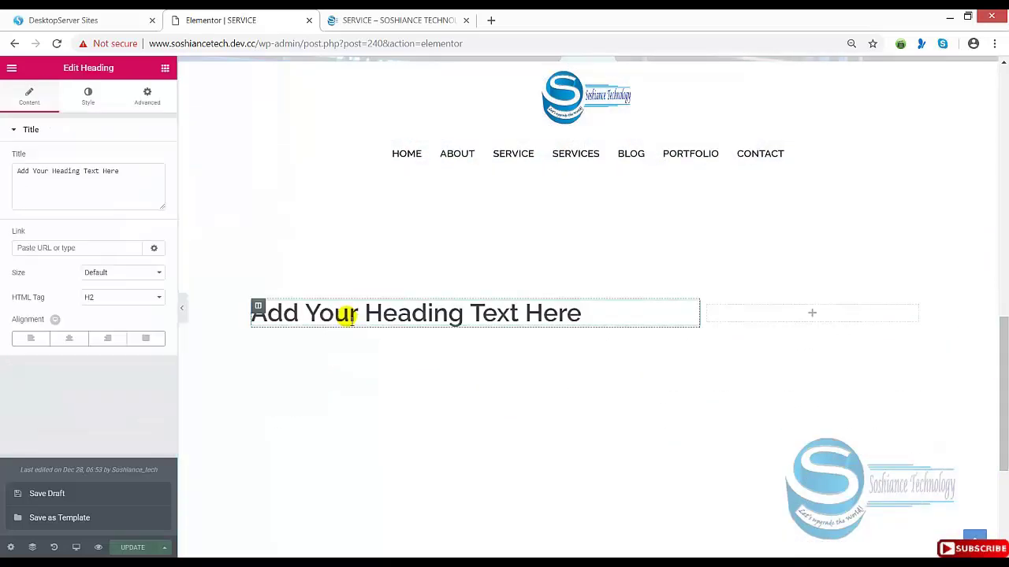
mouse_move(1004, 370)
mouse_down()
mouse_move(1003, 197)
mouse_move(998, 394)
mouse_move(998, 382)
mouse_up()
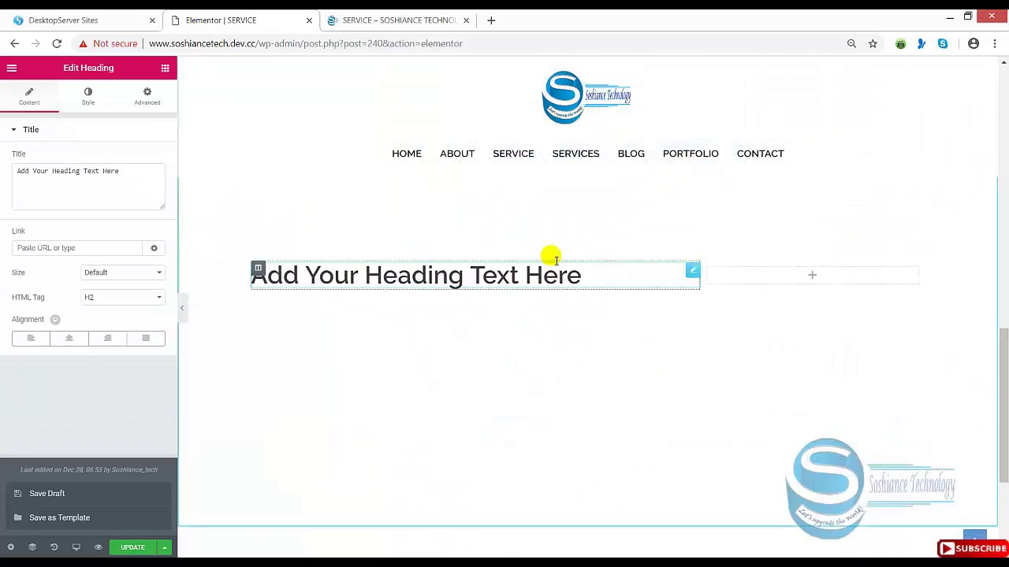
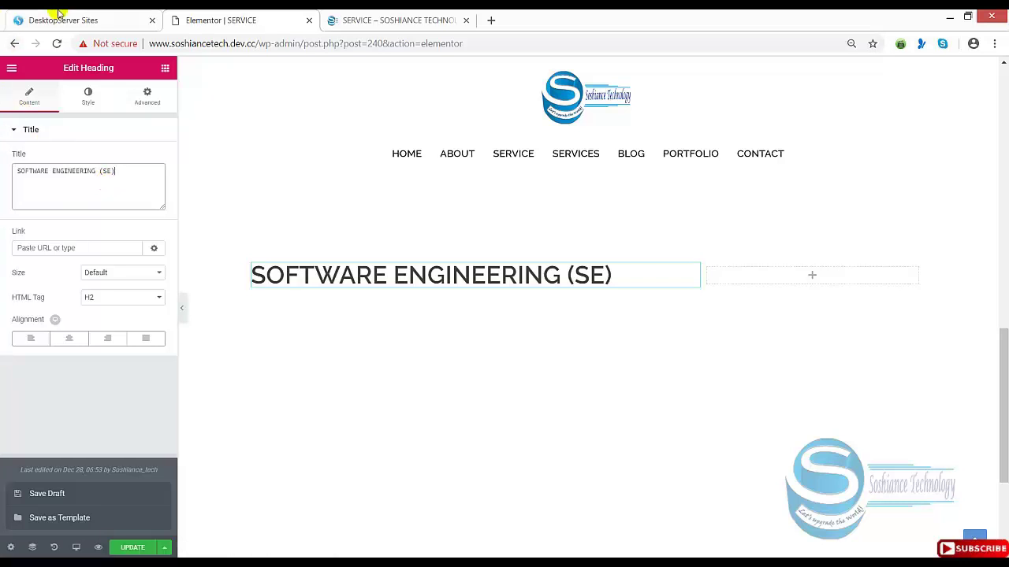
Step: Add a Text Editor widget below the SOFTWARE ENGINEERING (SE) heading
click(166, 69)
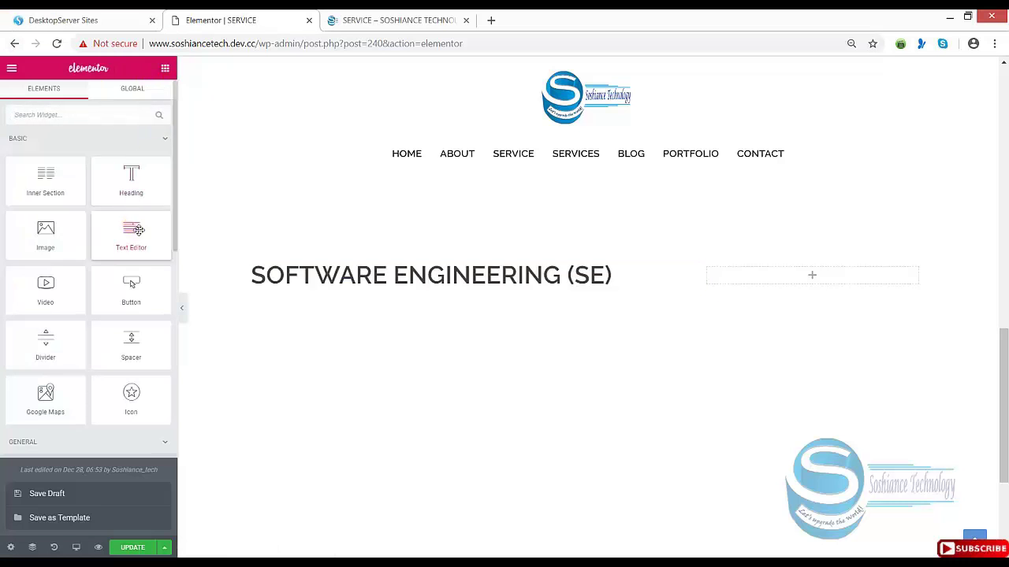
drag(131, 237, 289, 309)
drag(372, 295, 334, 374)
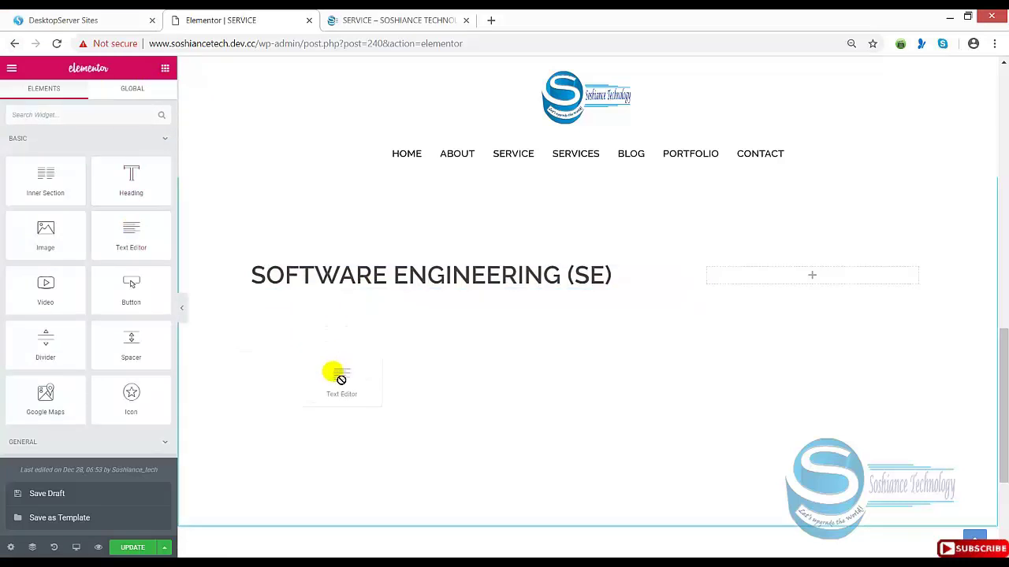
drag(329, 429, 121, 196)
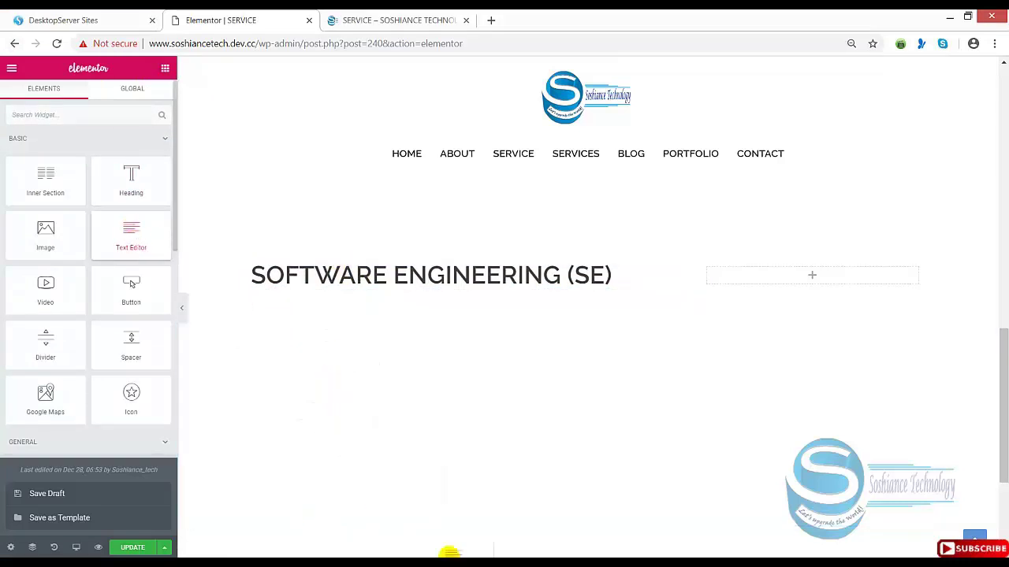
drag(415, 312, 394, 277)
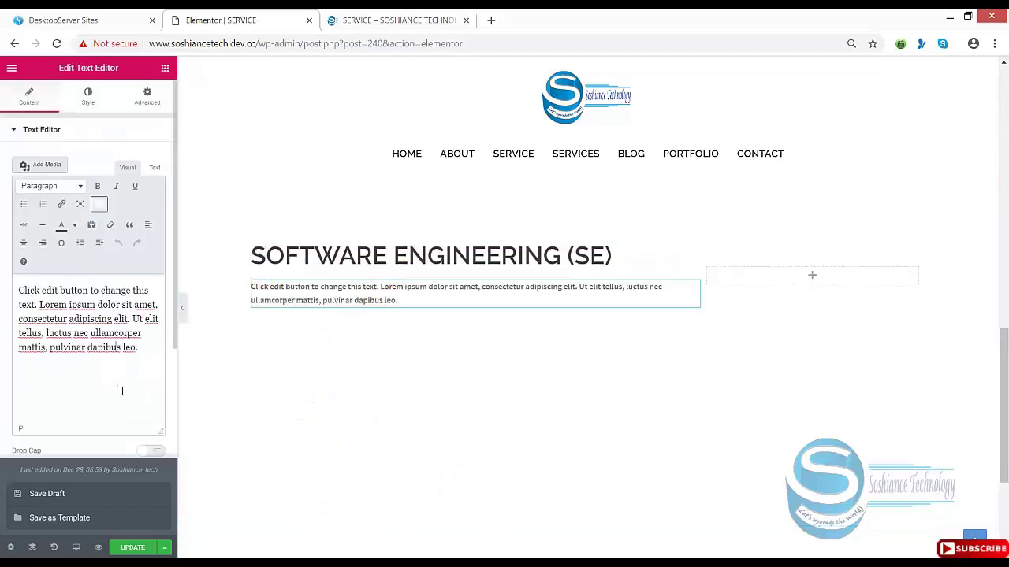
drag(123, 388, 27, 310)
Step: Paste the SE services paragraph from Word and delete its trailing CONTACT US text
key(alt+Tab)
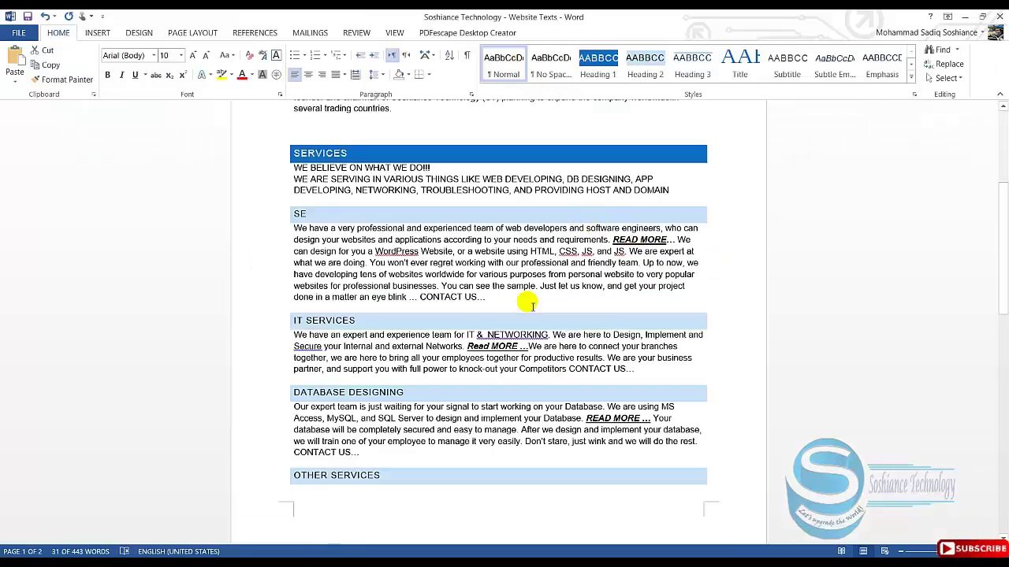
drag(527, 305, 236, 228)
key(ctrl+c)
key(alt+Tab)
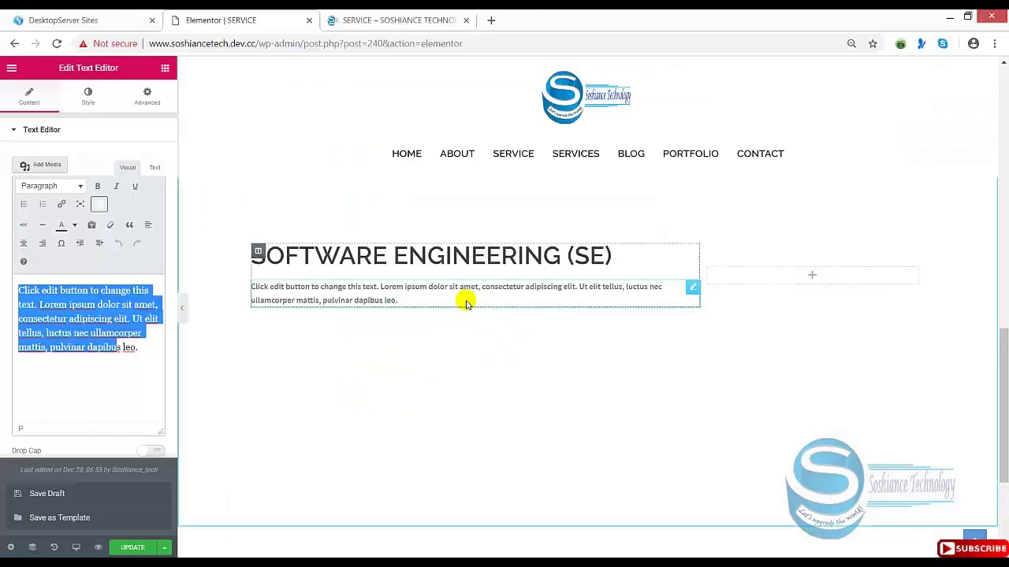
key(ctrl+v)
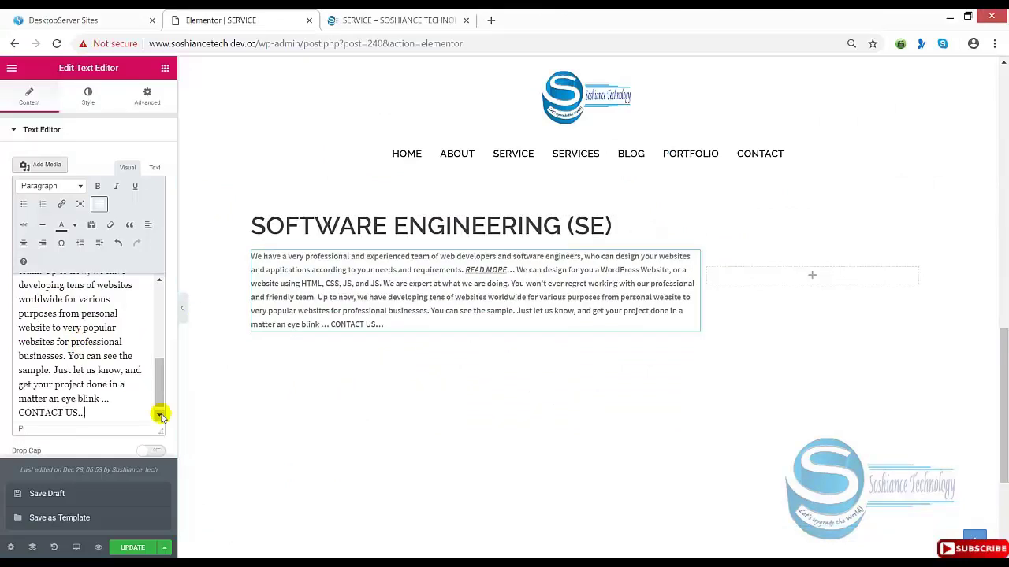
key(BackSpace)
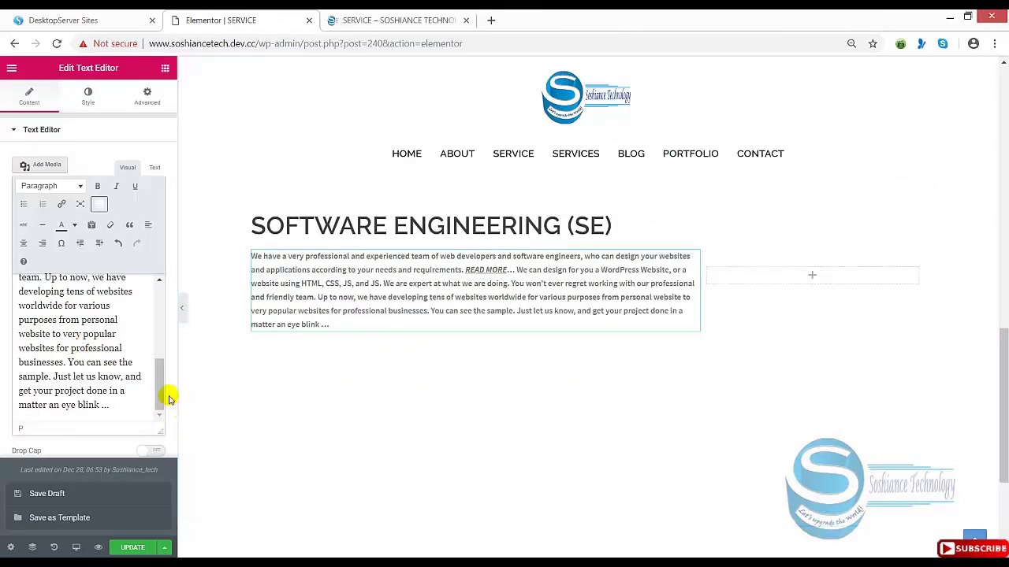
Step: Centre the SE heading and make it an H1
click(313, 225)
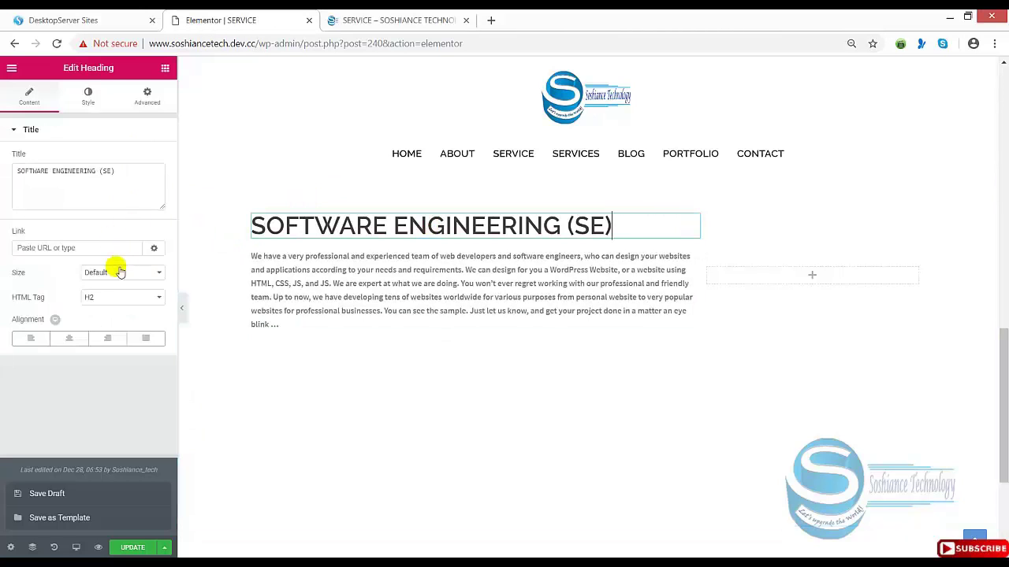
click(69, 340)
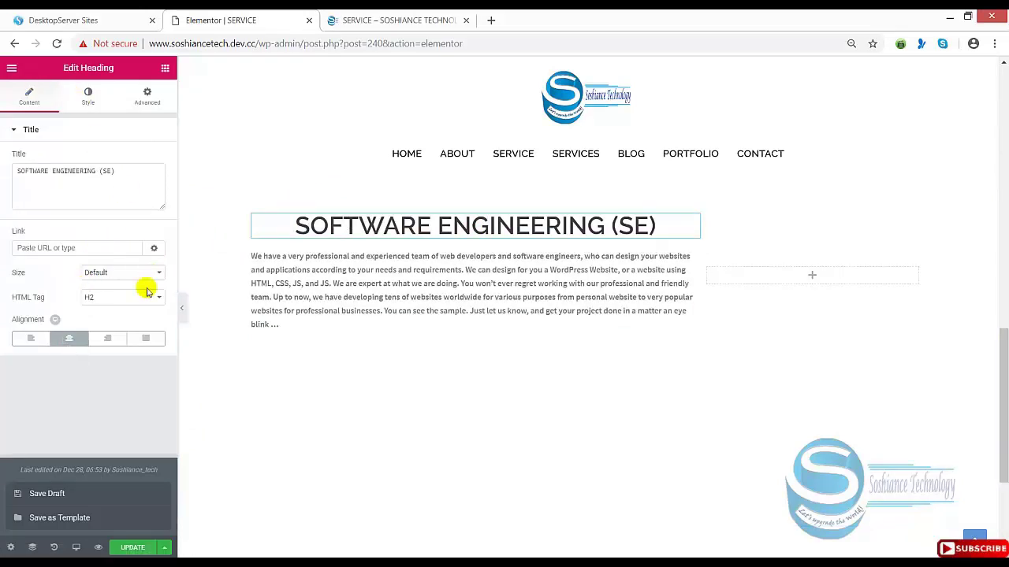
click(146, 293)
click(126, 469)
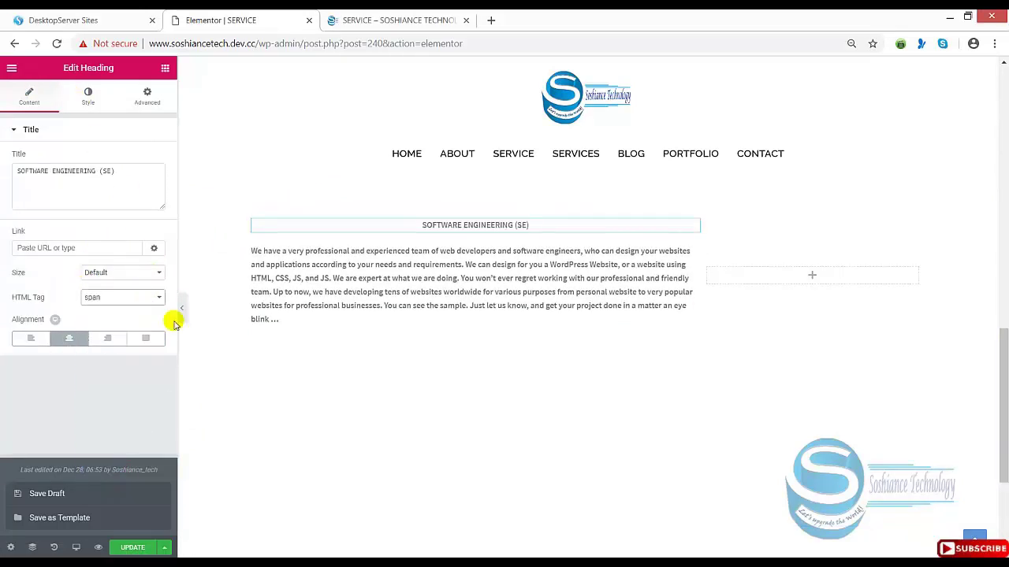
click(149, 298)
click(130, 317)
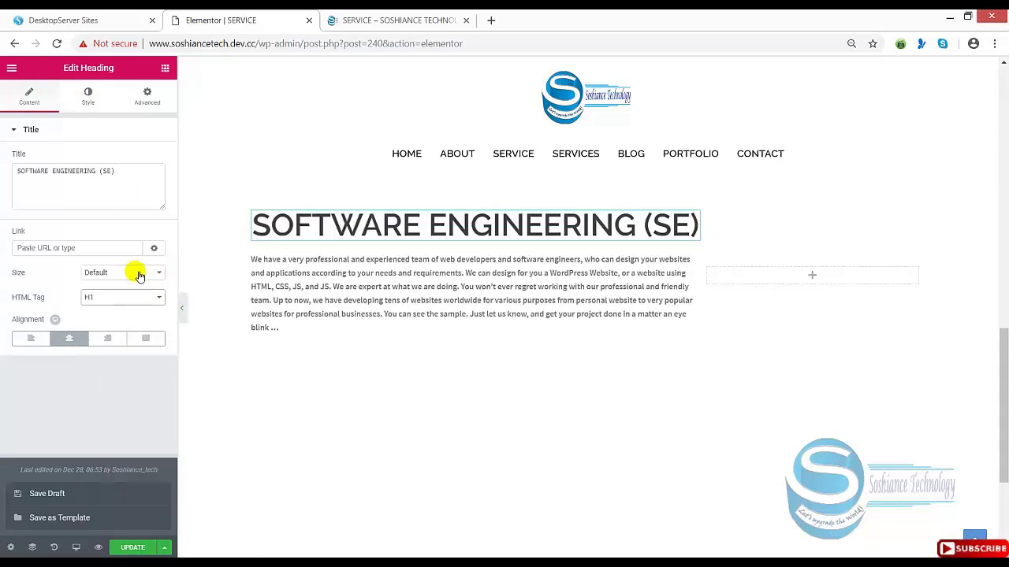
Step: Set the SE heading's size to XL
click(138, 274)
click(122, 354)
click(130, 274)
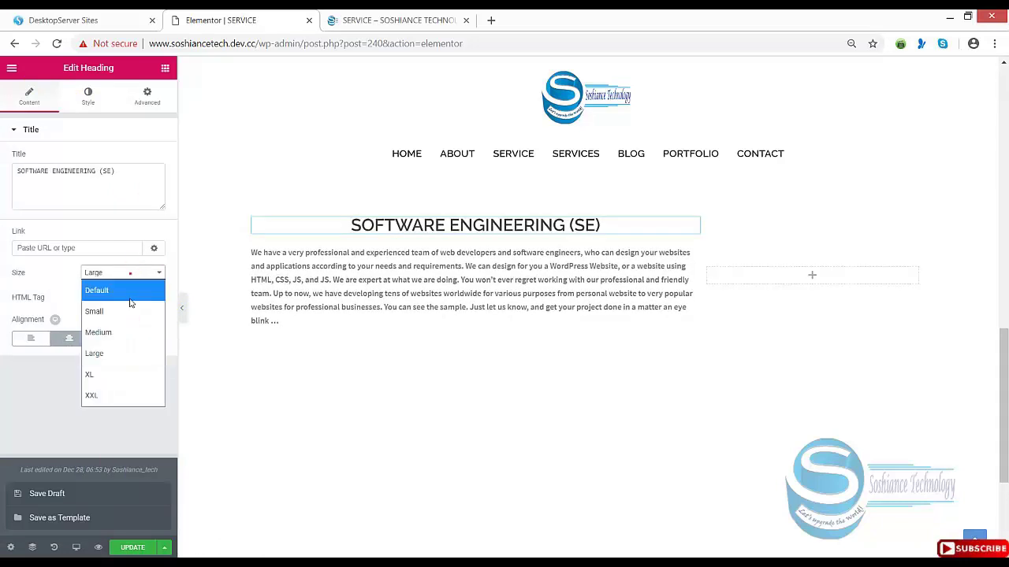
click(119, 374)
click(151, 275)
click(118, 395)
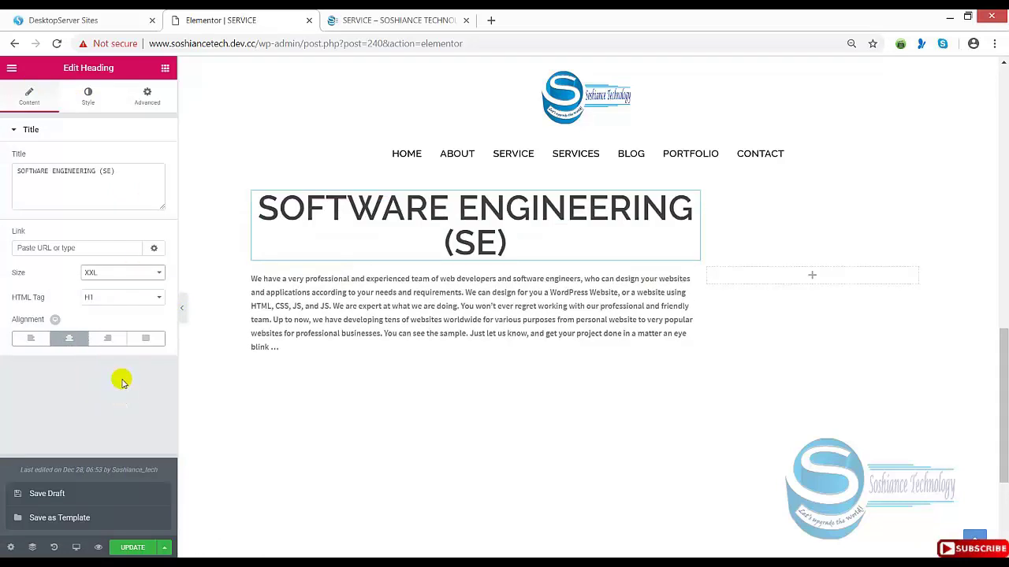
click(139, 274)
click(122, 356)
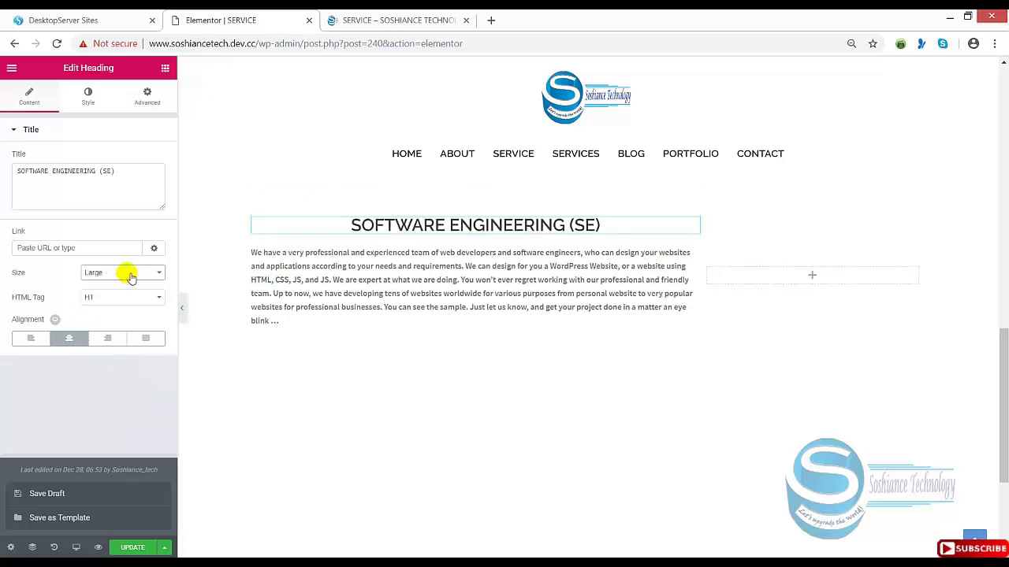
click(130, 274)
click(130, 375)
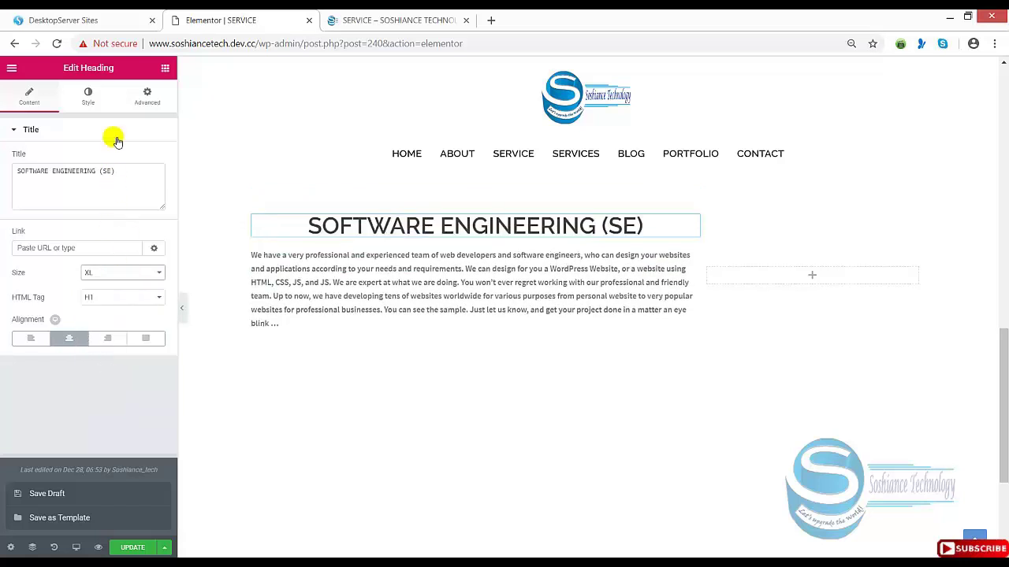
click(89, 96)
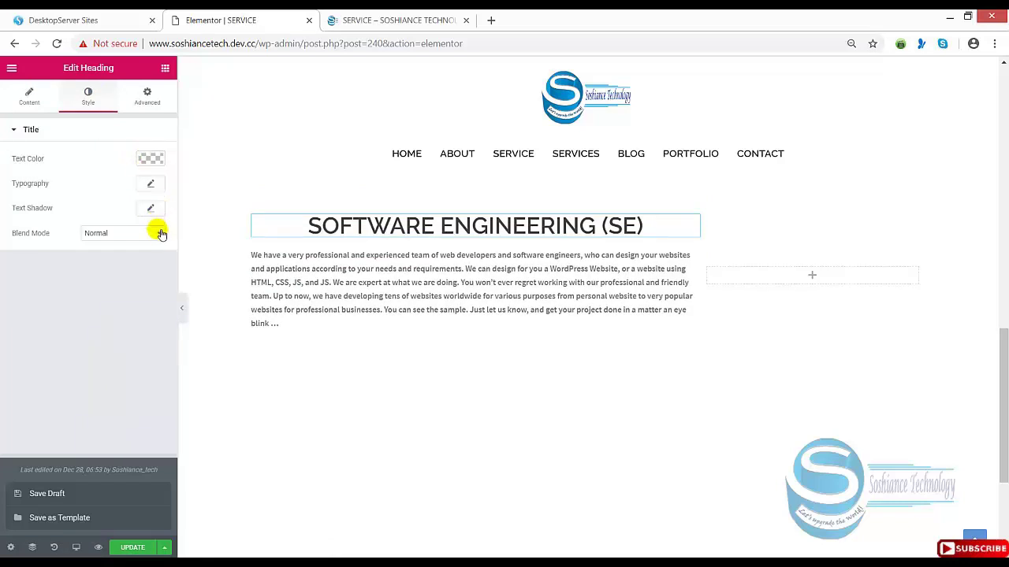
click(266, 295)
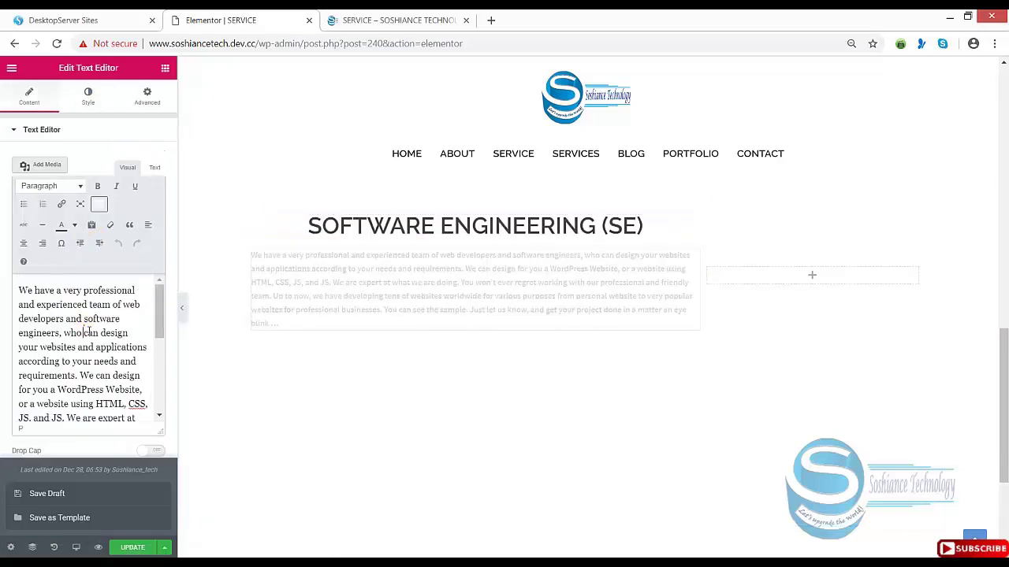
Step: Centre the SE paragraph and set its line height to 1.5
key(ctrl+a)
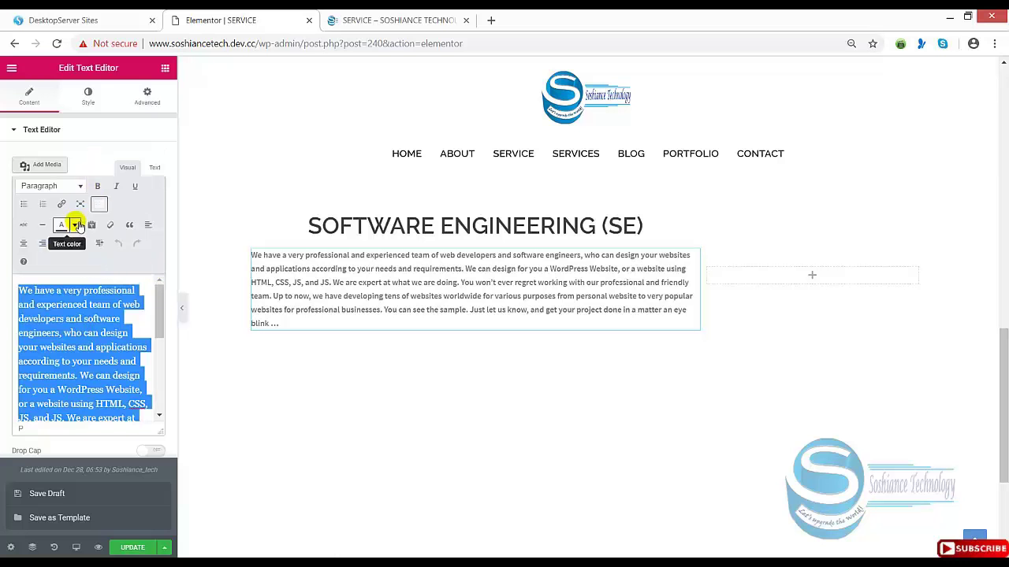
click(93, 112)
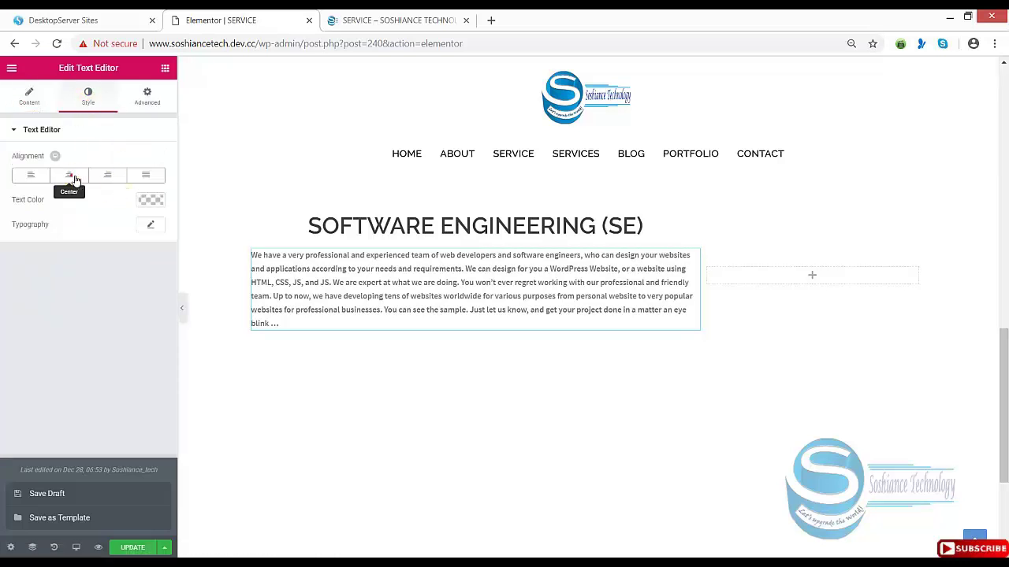
click(70, 177)
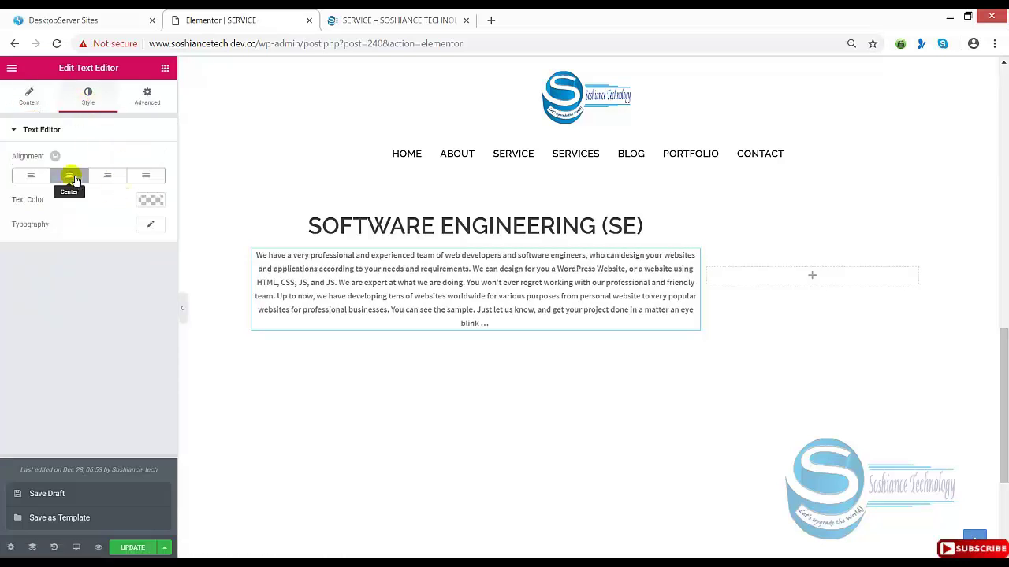
click(151, 224)
mouse_move(24, 297)
mouse_down()
mouse_move(34, 308)
mouse_move(60, 300)
mouse_up()
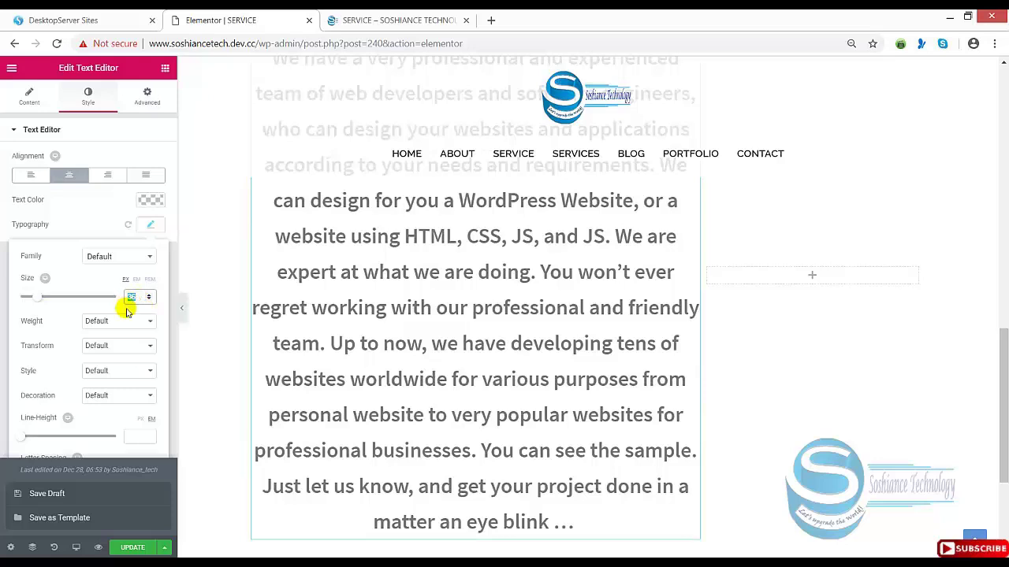
text(30)
scroll(1006, 309, up, 5)
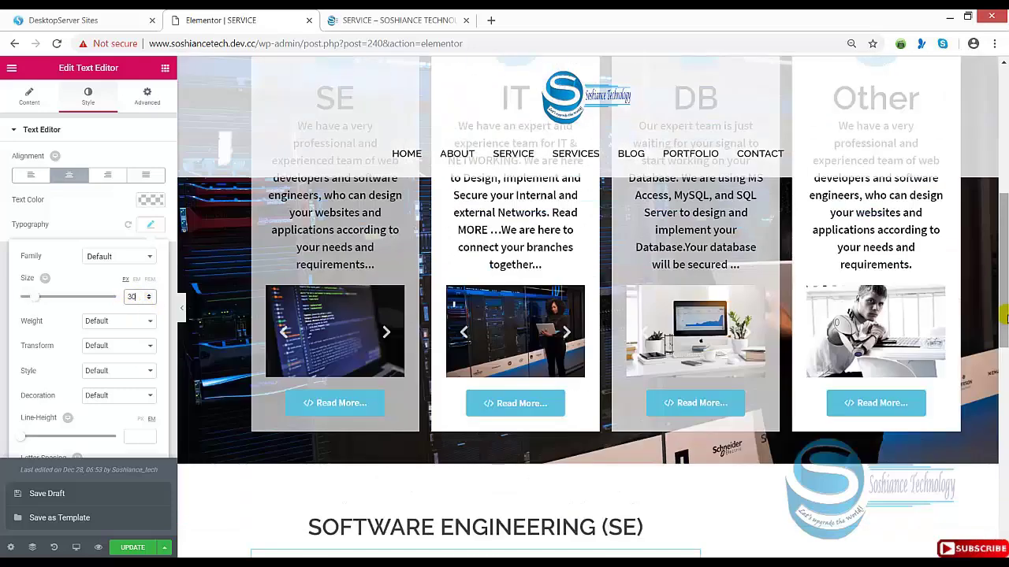
scroll(1006, 308, down, 3)
key(Down)
key(Down)
key(Down)
key(Down)
key(Down)
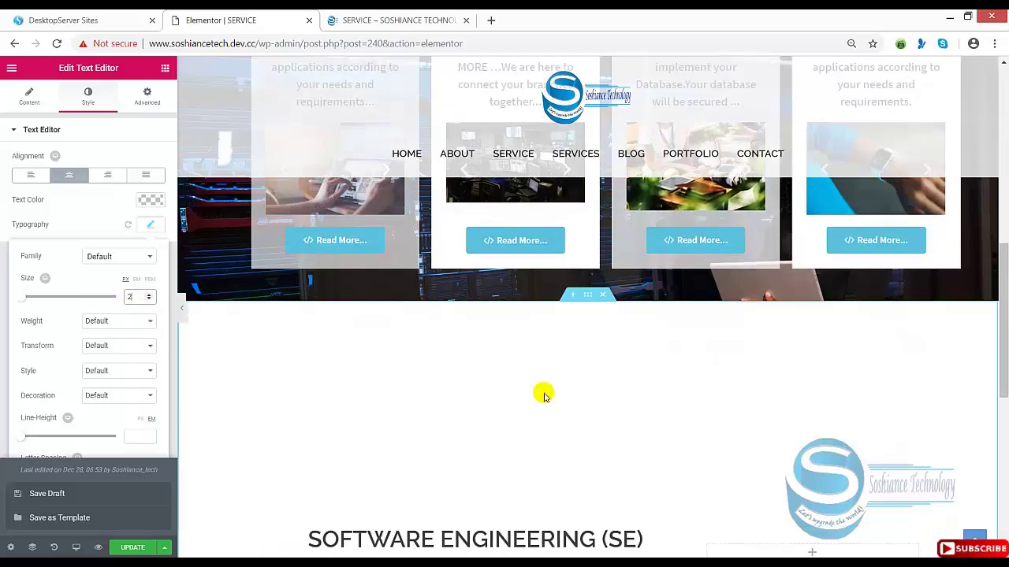
scroll(1007, 308, down, 4)
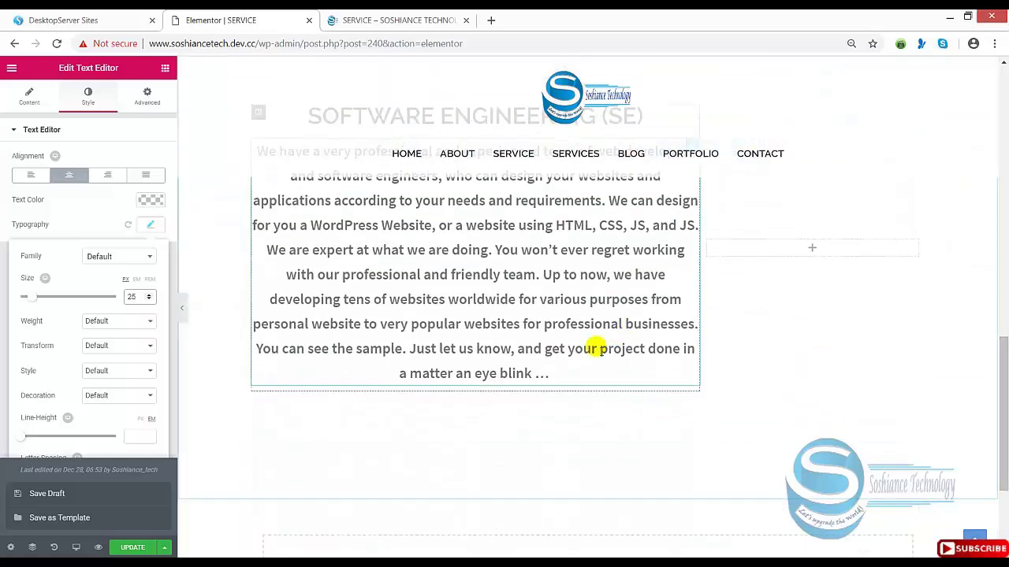
drag(22, 434, 38, 440)
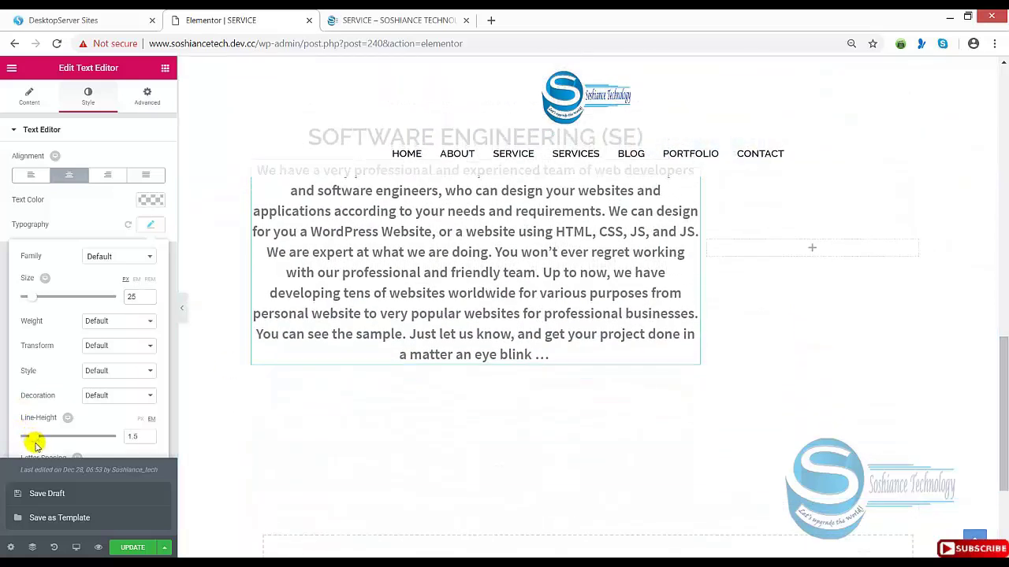
click(669, 472)
Step: Switch off the SE paragraph's drop cap
key(ctrl+a)
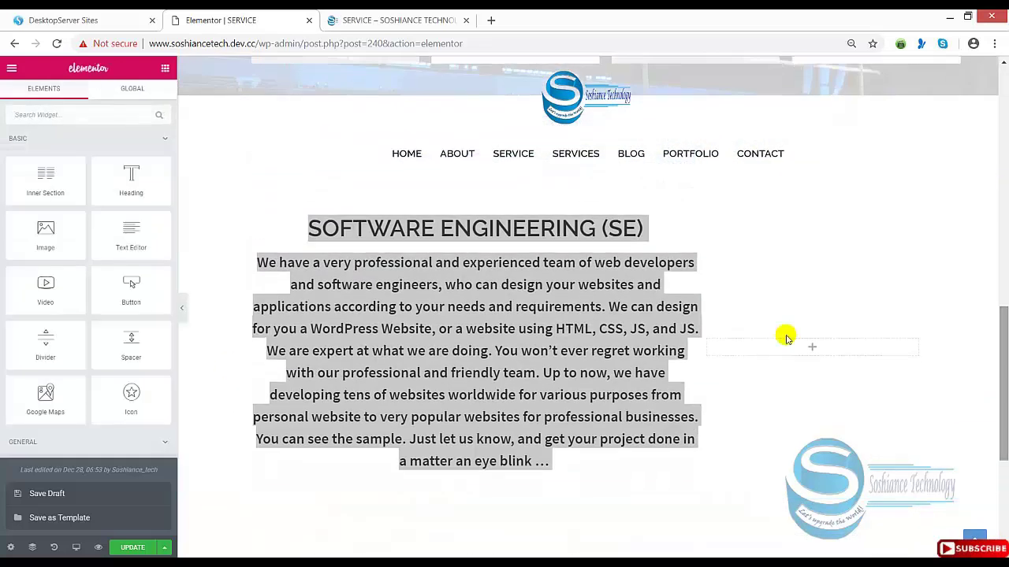
click(554, 380)
click(152, 452)
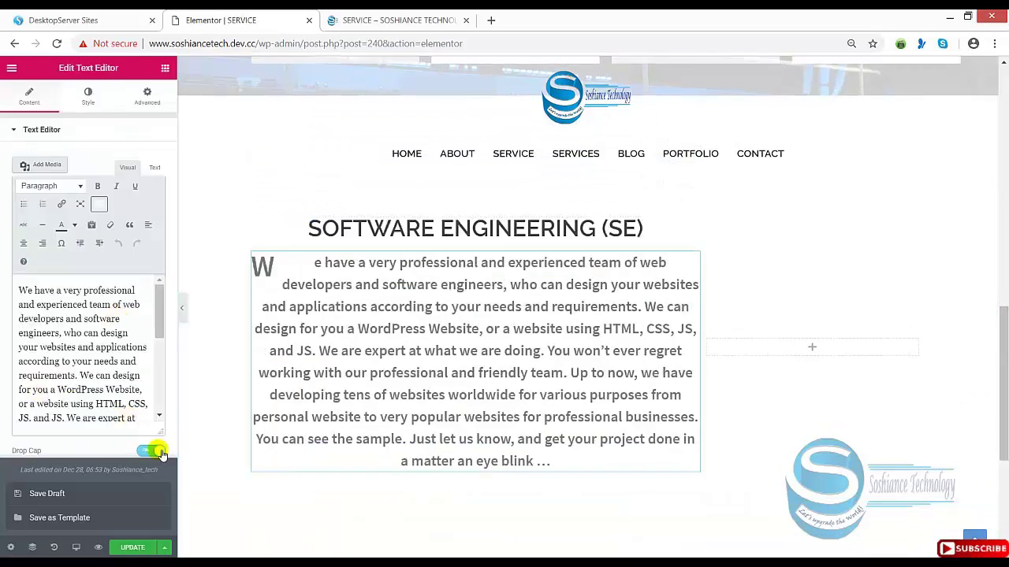
click(158, 452)
click(156, 451)
triple_click(126, 347)
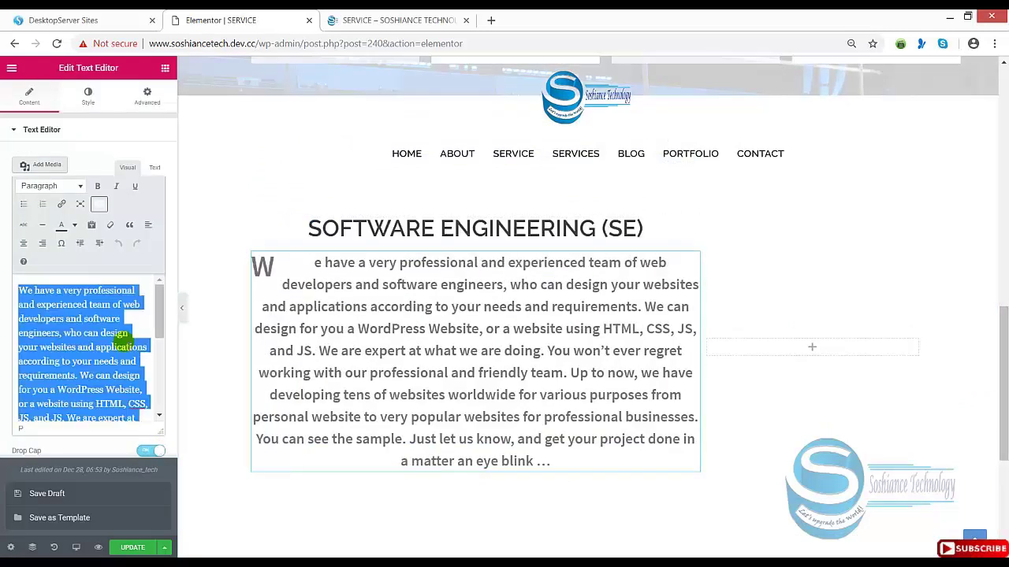
click(146, 452)
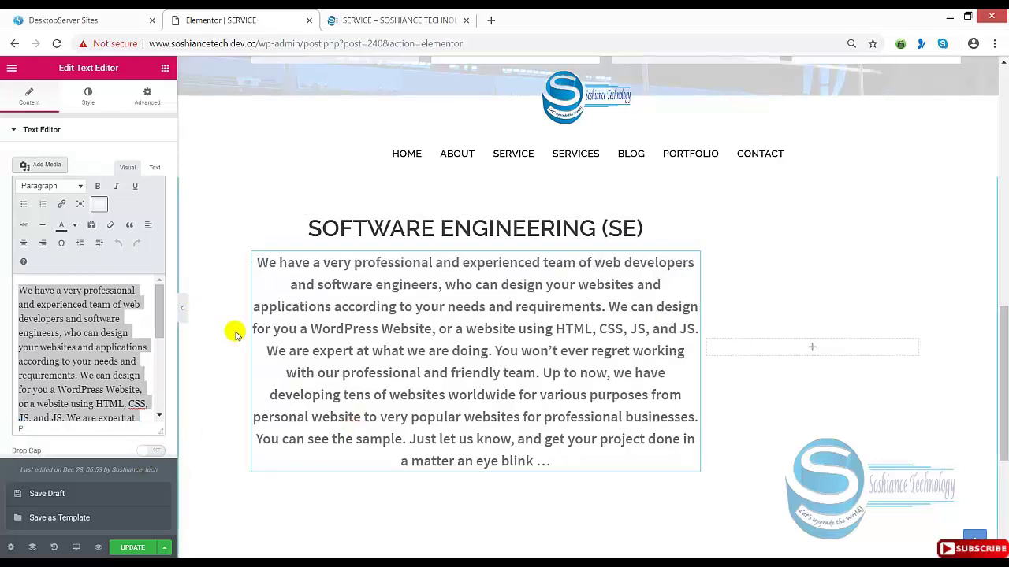
drag(998, 380, 999, 412)
Step: Set the paragraph's font size to 20 and save the page
triple_click(473, 333)
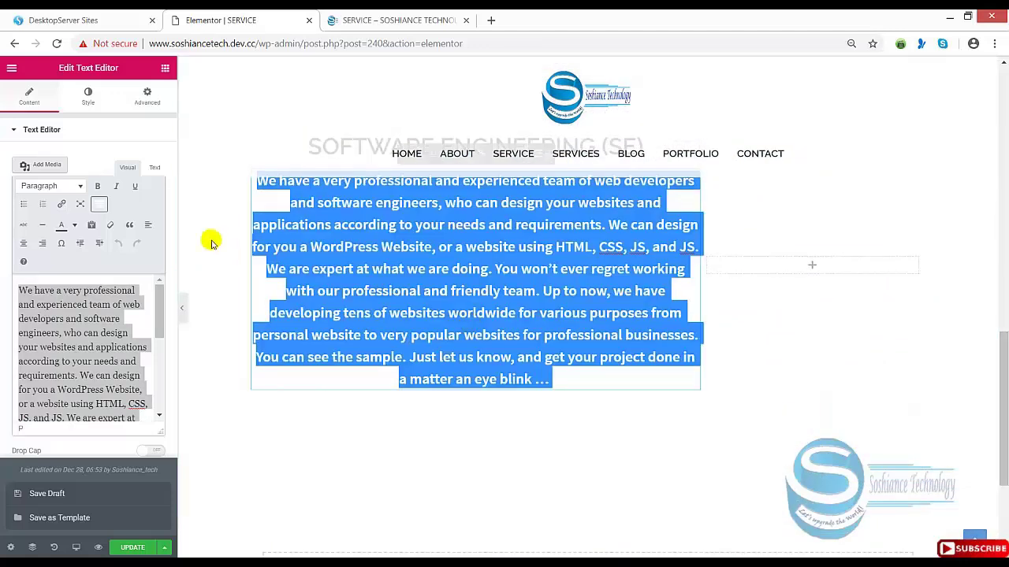
click(88, 96)
click(151, 225)
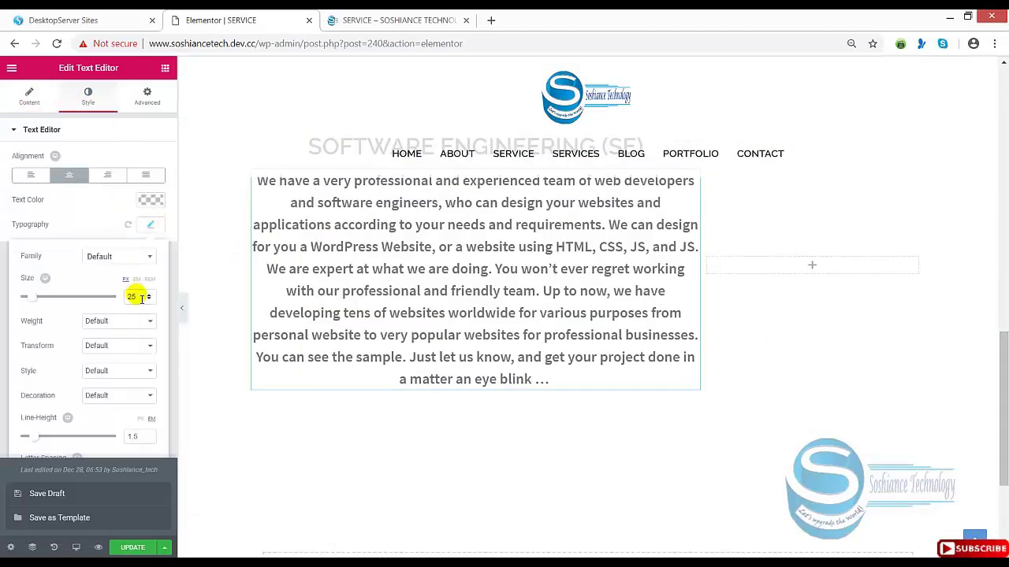
text(20)
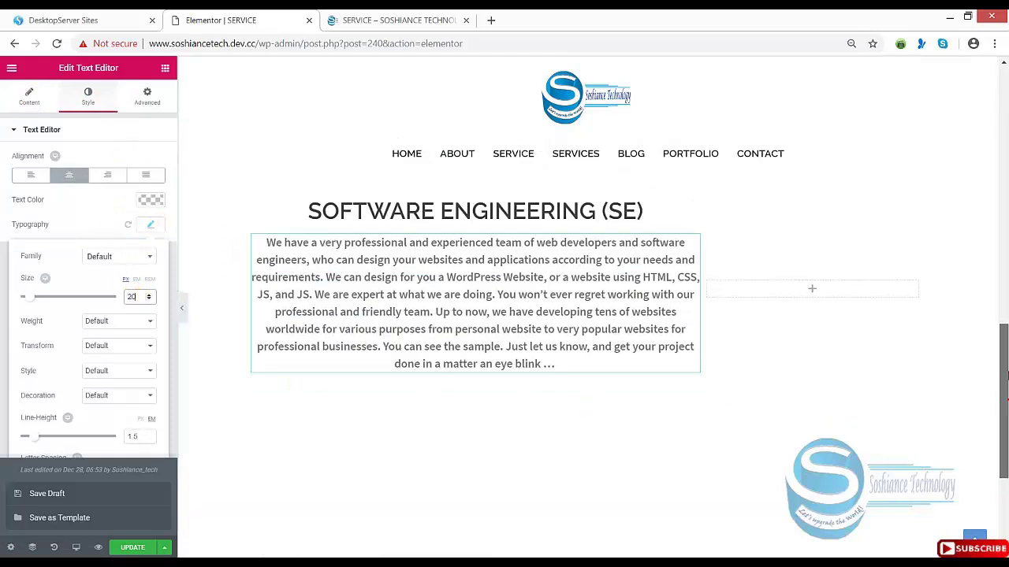
mouse_move(1004, 380)
mouse_down()
mouse_move(1001, 331)
mouse_move(998, 390)
mouse_move(993, 379)
mouse_up()
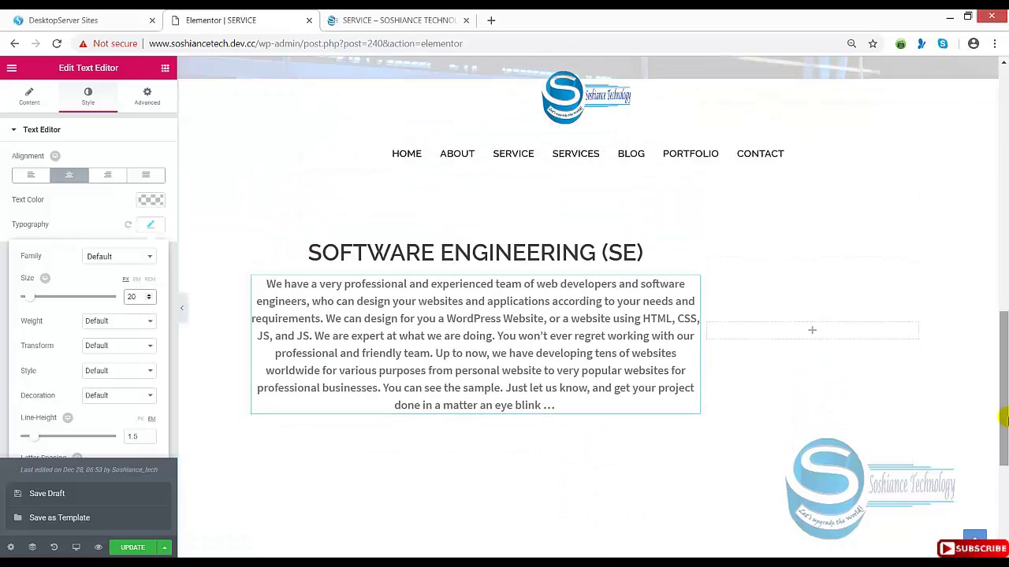
click(133, 549)
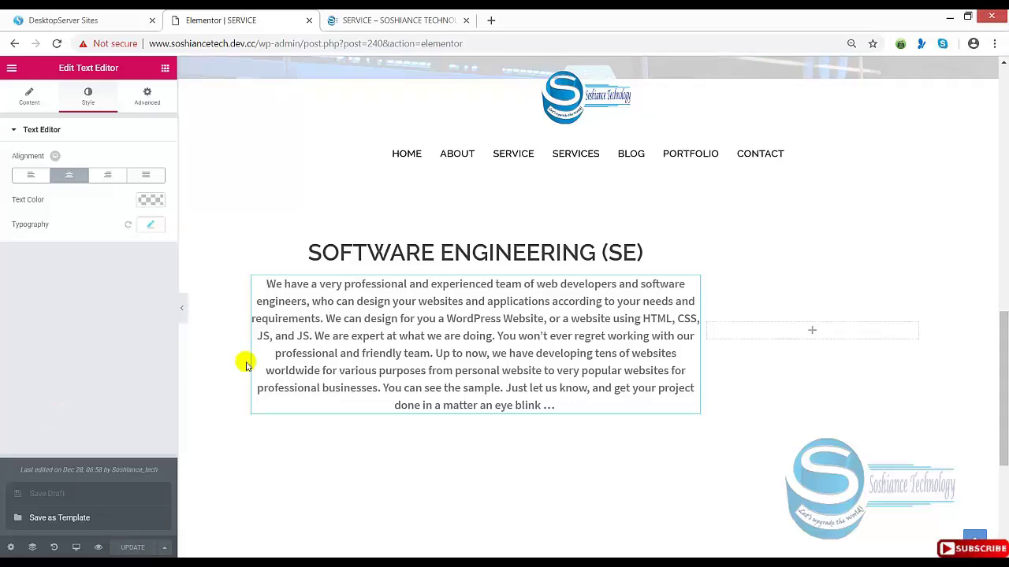
click(165, 69)
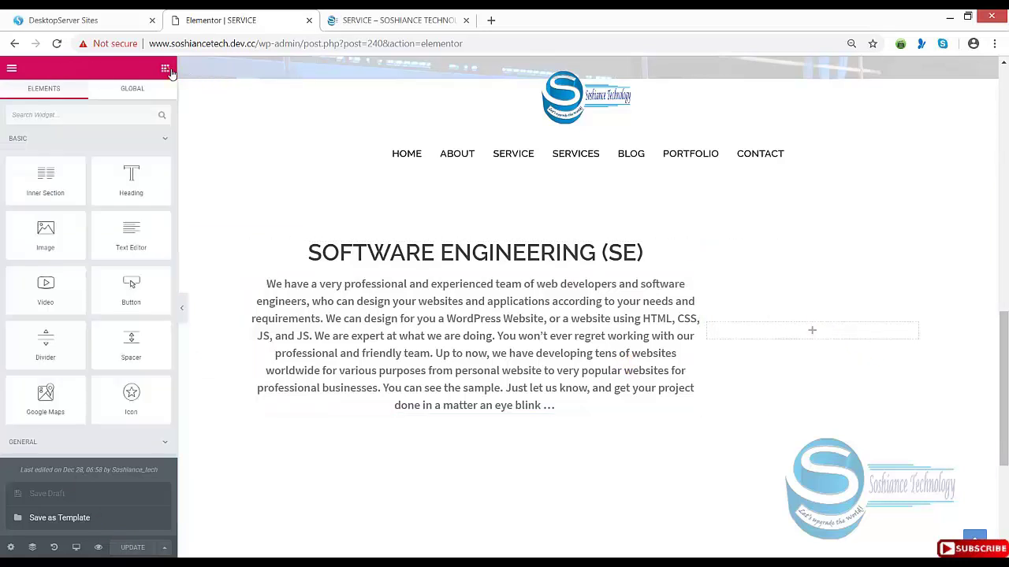
Step: Add an Info-type button labelled 'GET IN CONTACT...' below the SE paragraph
drag(130, 293, 427, 410)
click(142, 160)
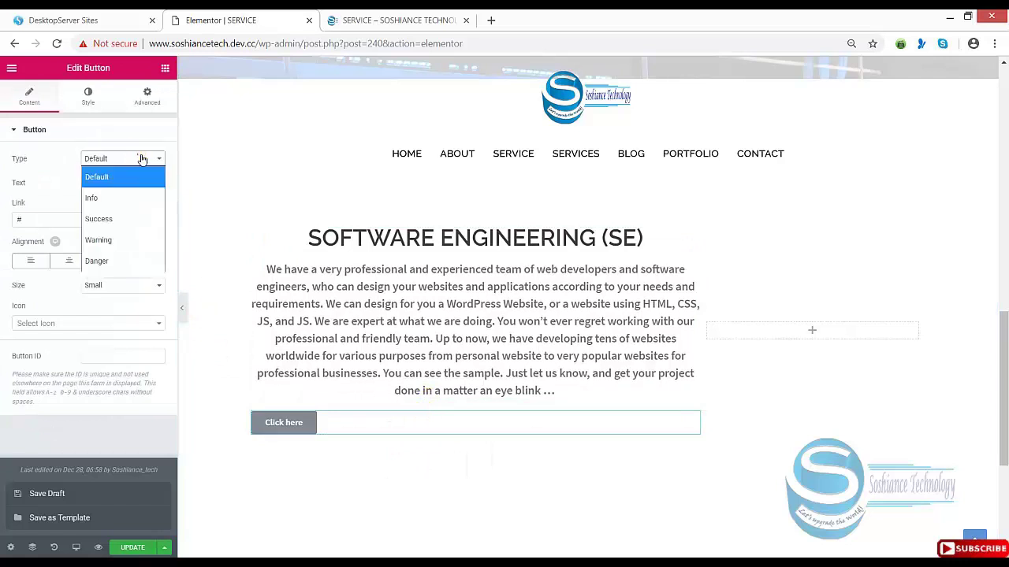
click(126, 197)
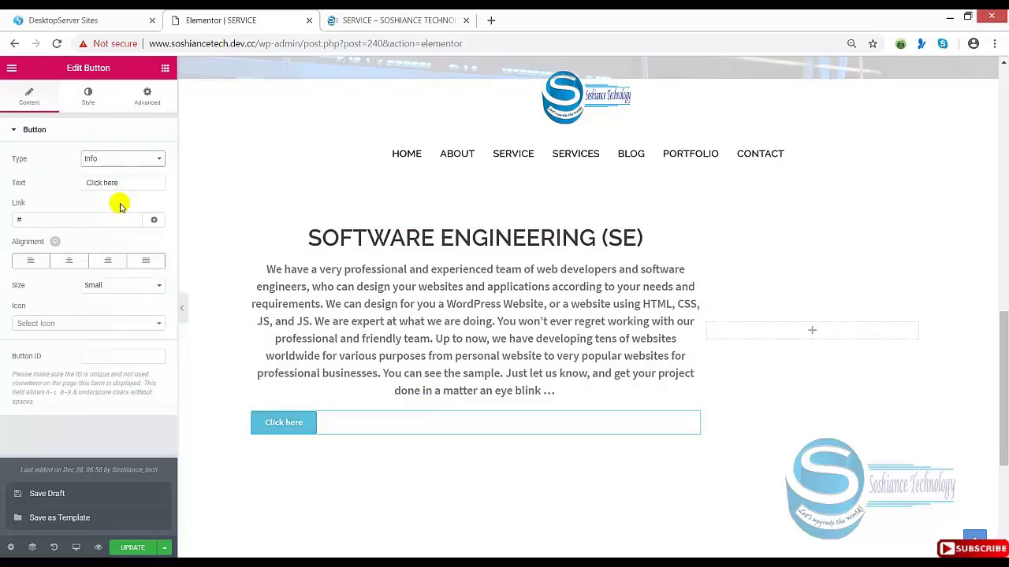
click(130, 184)
key(BackSpace)
key(BackSpace)
key(BackSpace)
key(BackSpace)
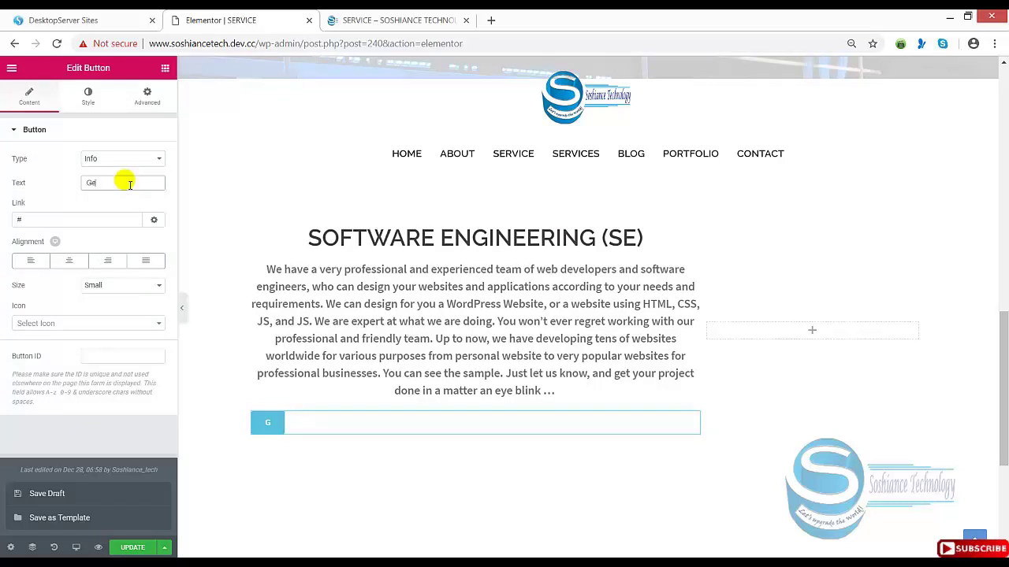
text(GET IN)
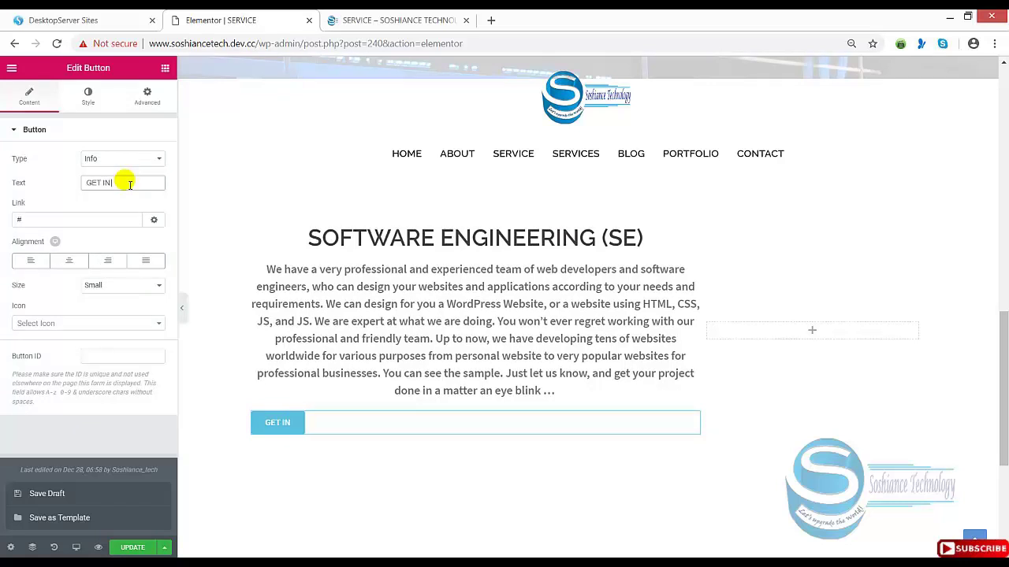
text( CONTACT...)
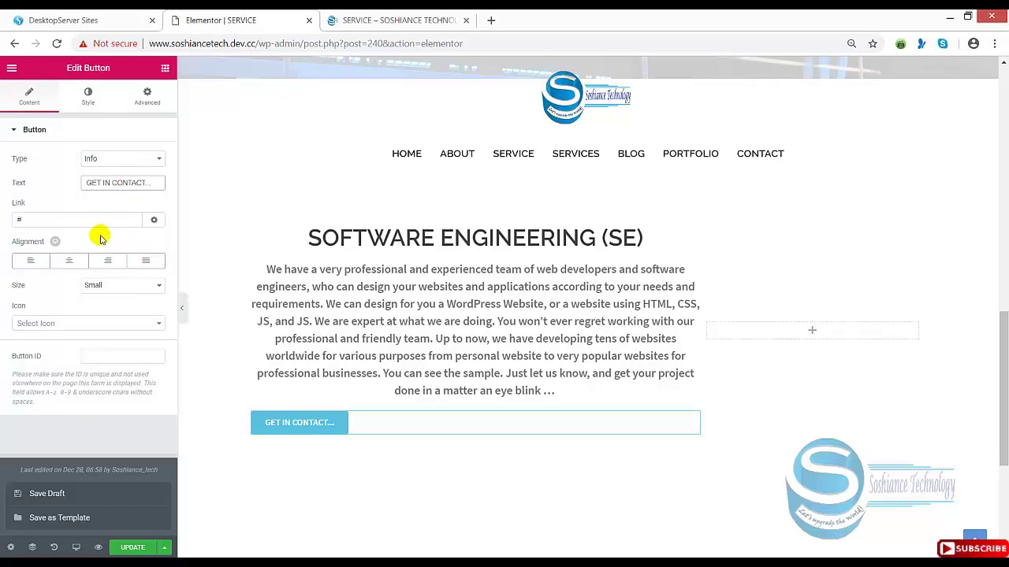
click(63, 220)
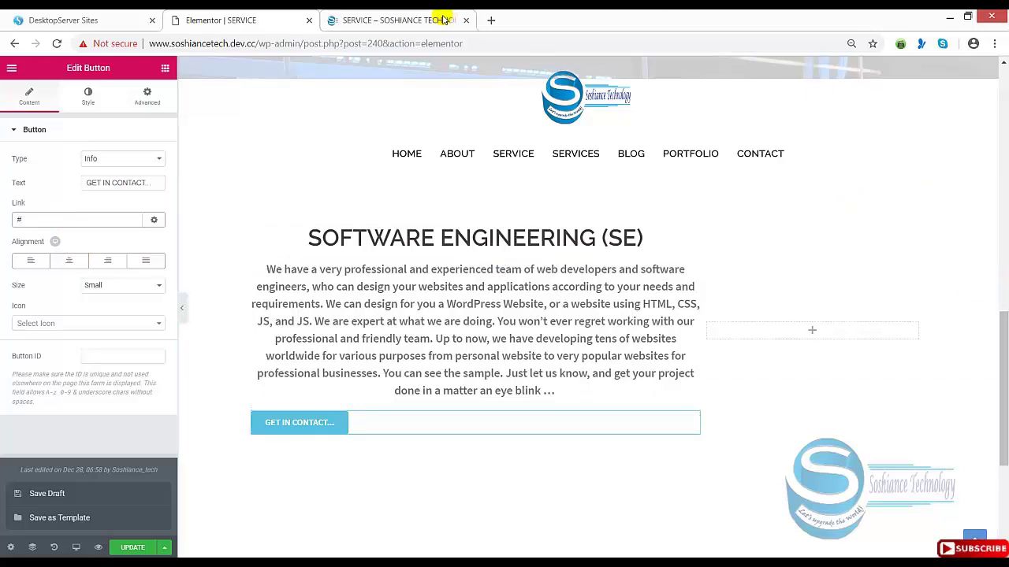
Step: Link the button to the About page URL copied from the live site
click(443, 19)
click(367, 173)
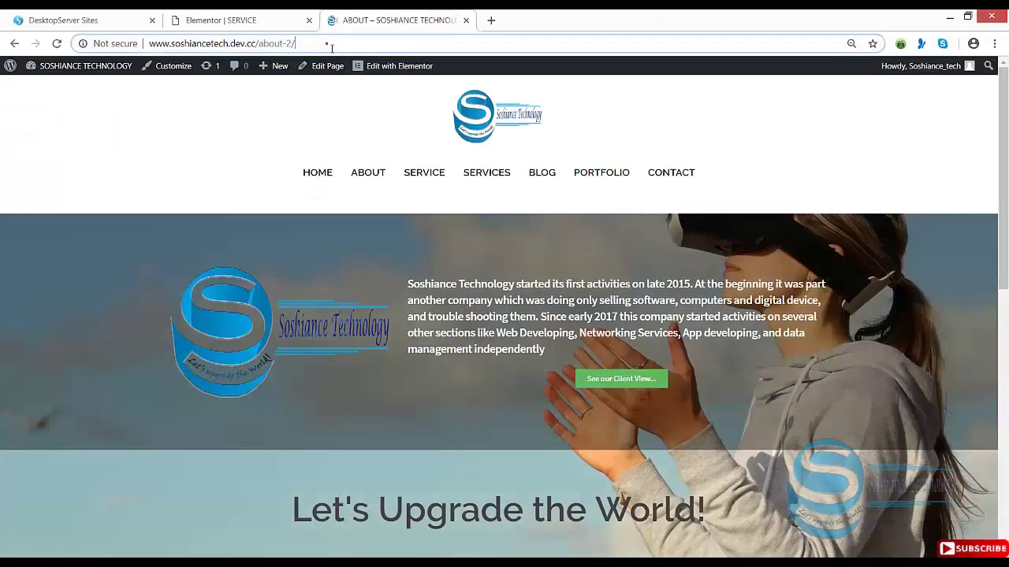
click(319, 43)
key(ctrl+c)
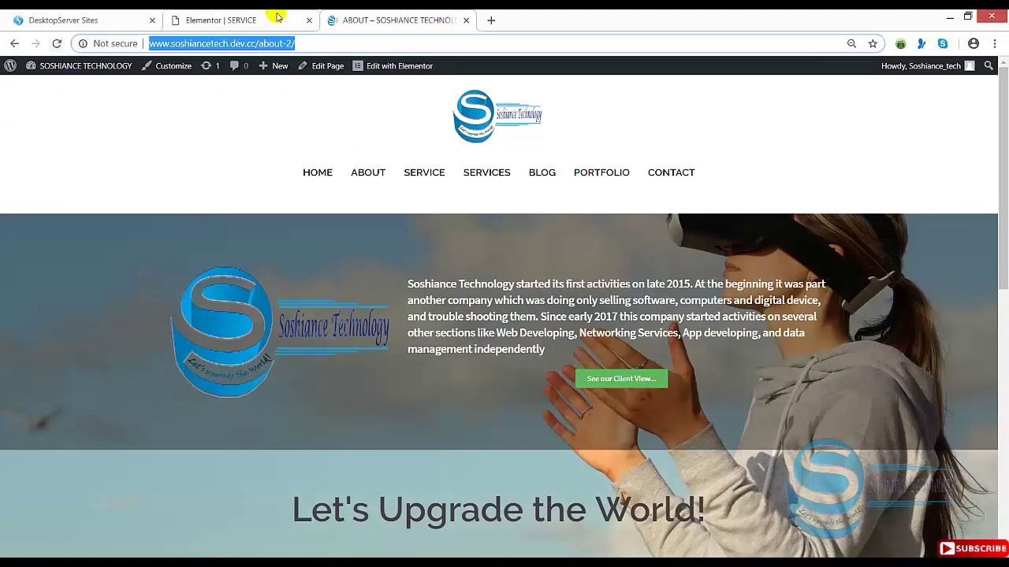
click(276, 17)
click(113, 221)
key(ctrl+v)
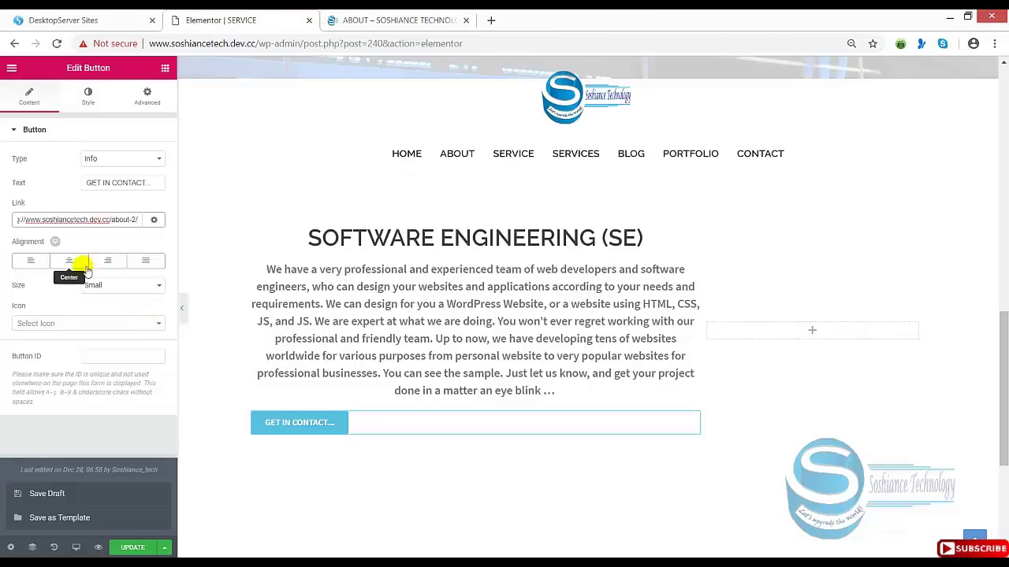
Step: Align the button to the right
click(108, 262)
click(73, 263)
click(149, 264)
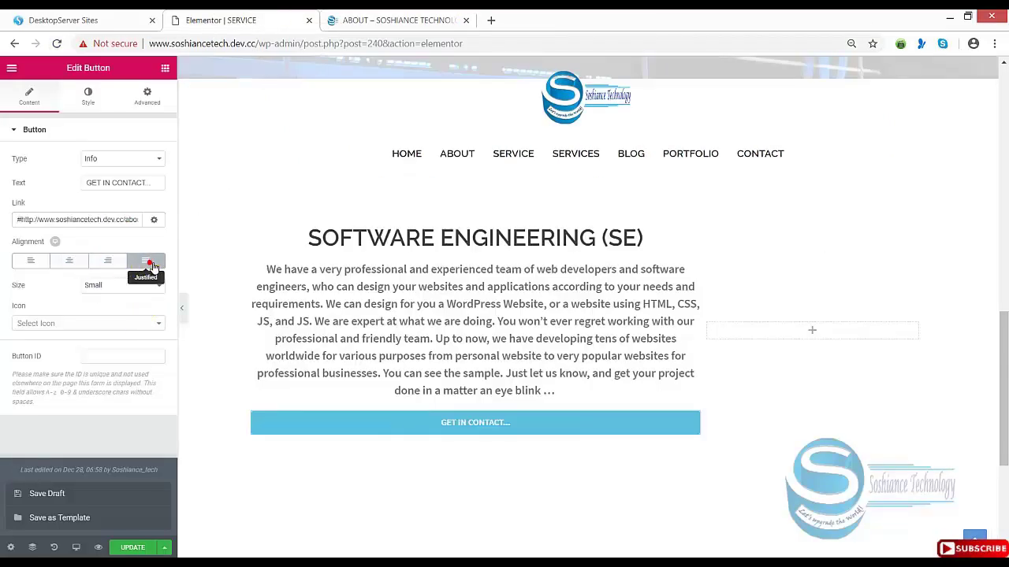
click(69, 261)
click(31, 261)
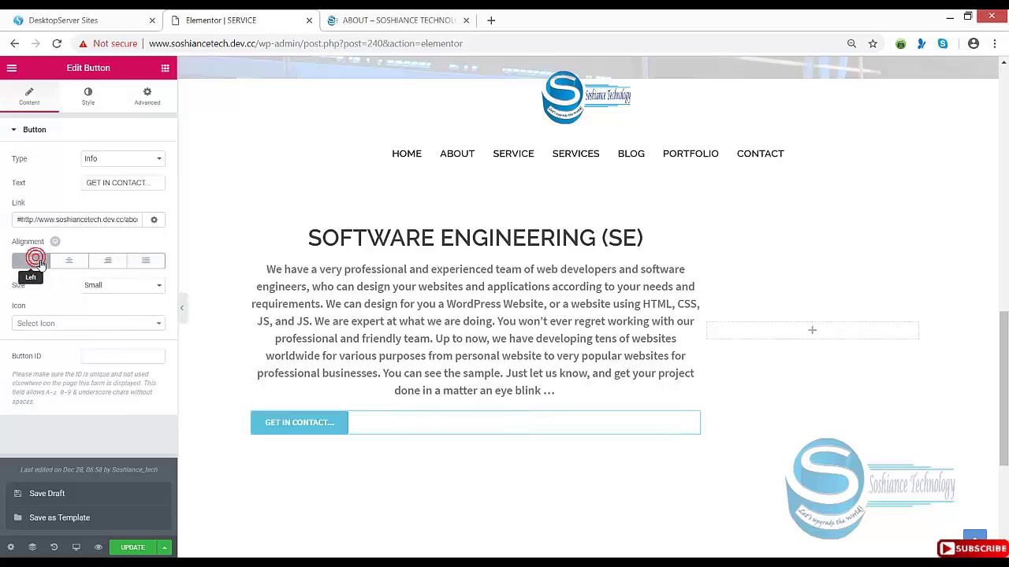
click(110, 264)
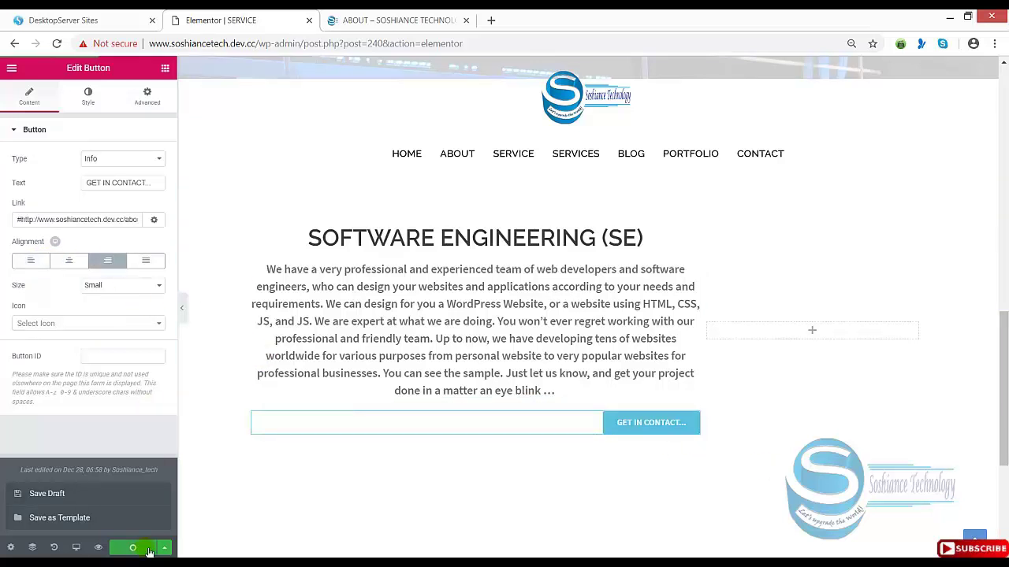
Step: Give the button a code icon placed before its label
click(139, 324)
text(COD)
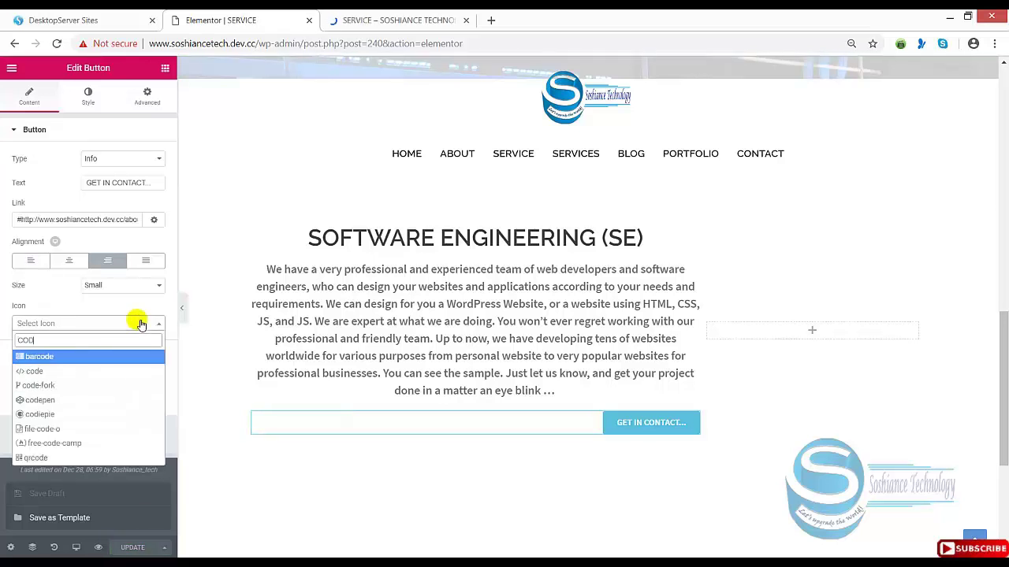
click(47, 371)
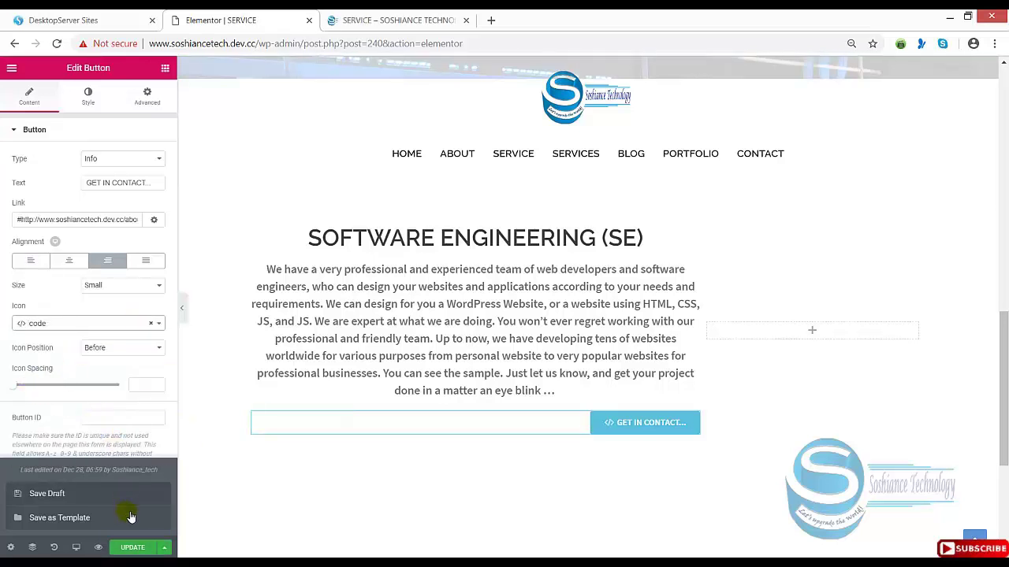
click(142, 351)
click(133, 384)
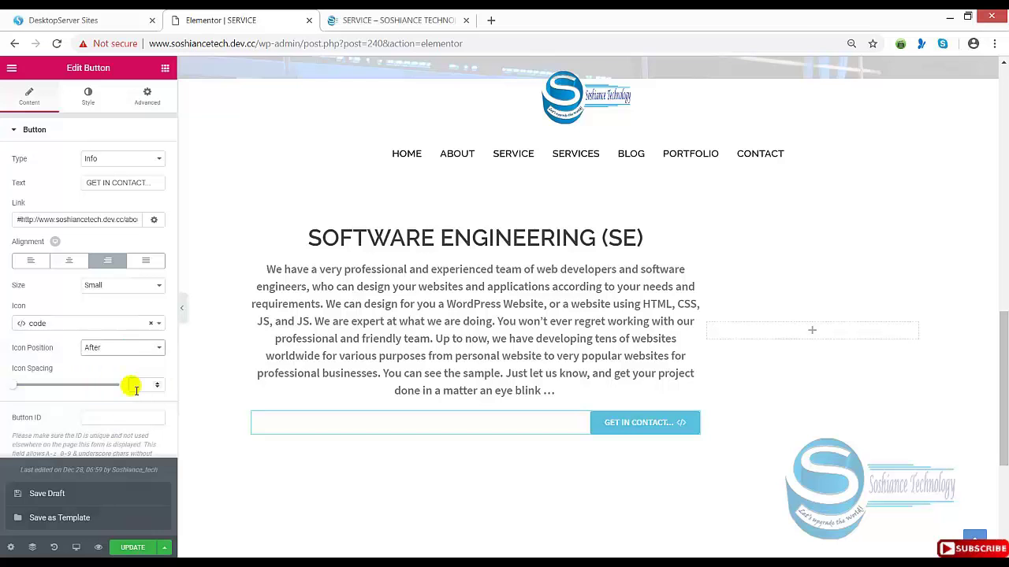
click(126, 348)
click(114, 364)
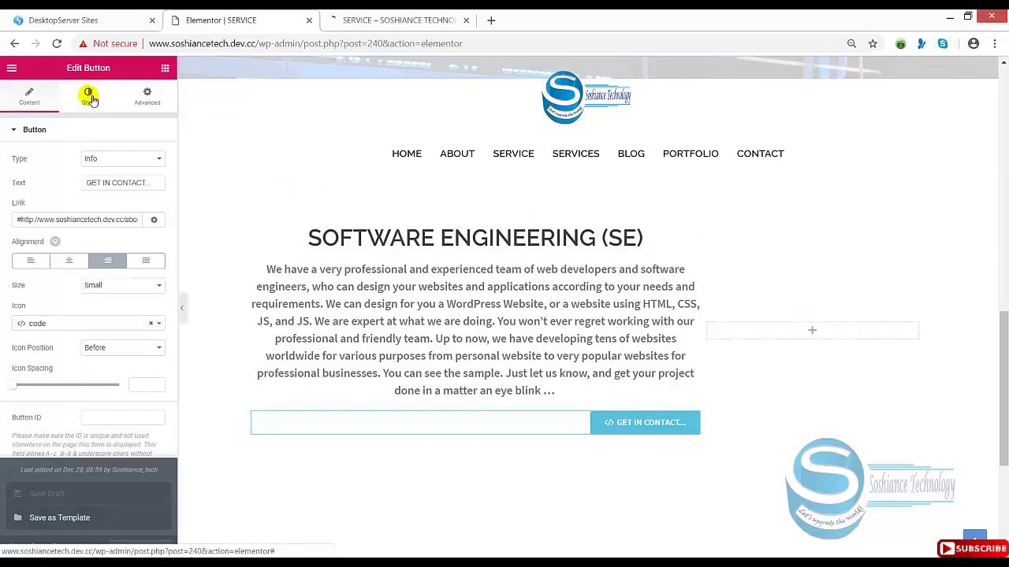
click(165, 68)
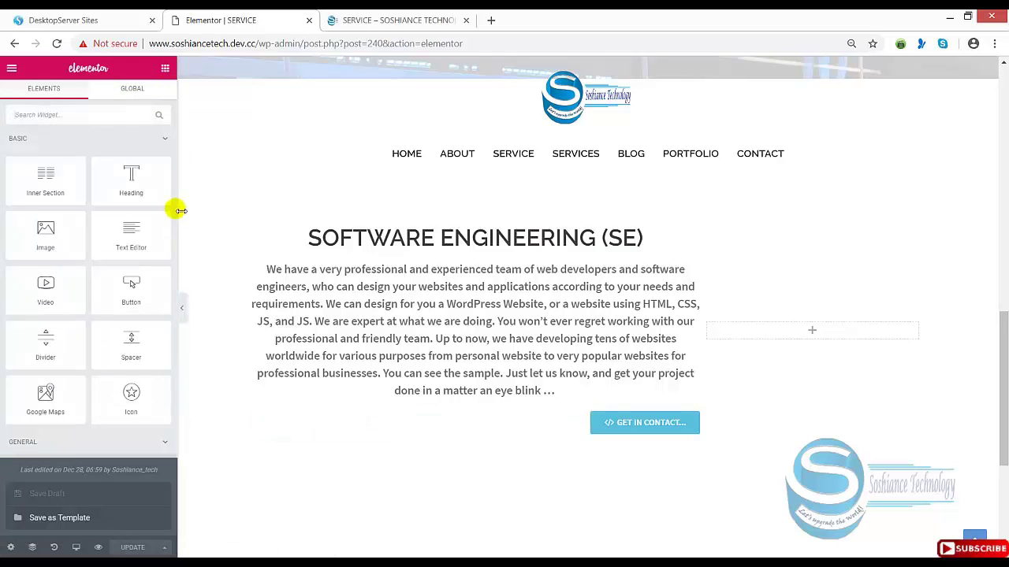
Step: Add an Image Gallery widget to the empty right column
scroll(172, 217, down, 2)
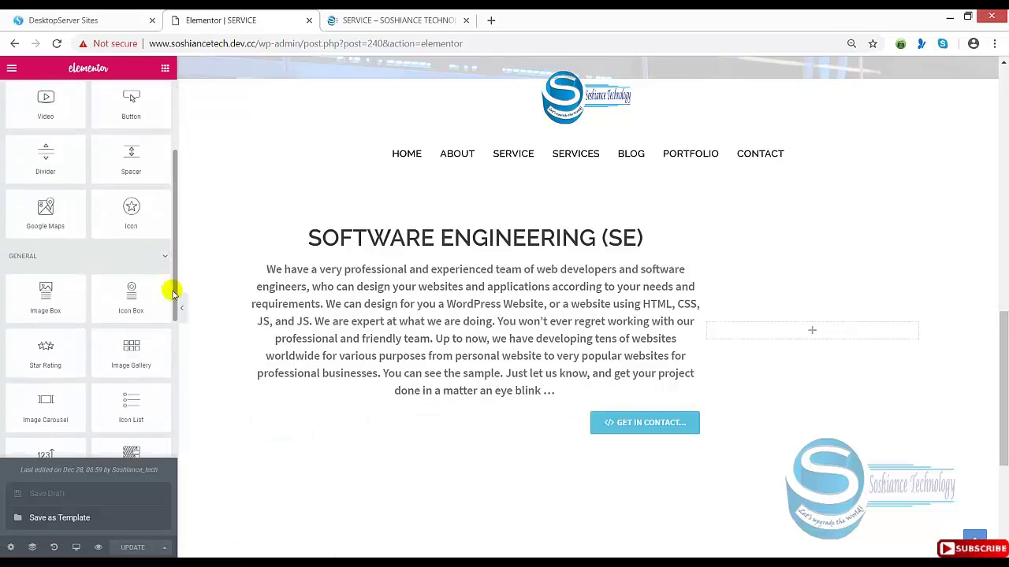
drag(173, 293, 179, 349)
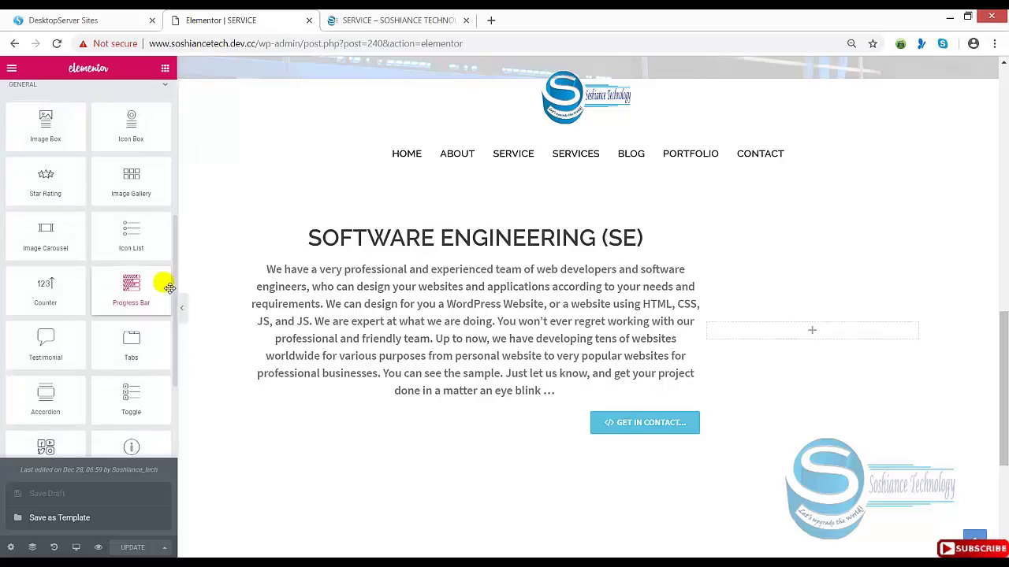
drag(141, 198, 811, 330)
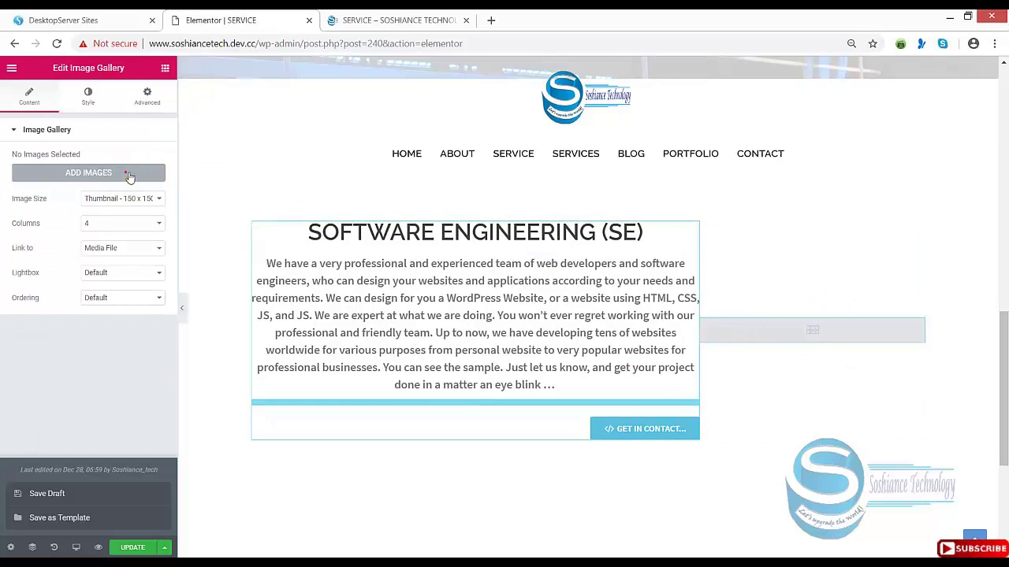
click(128, 174)
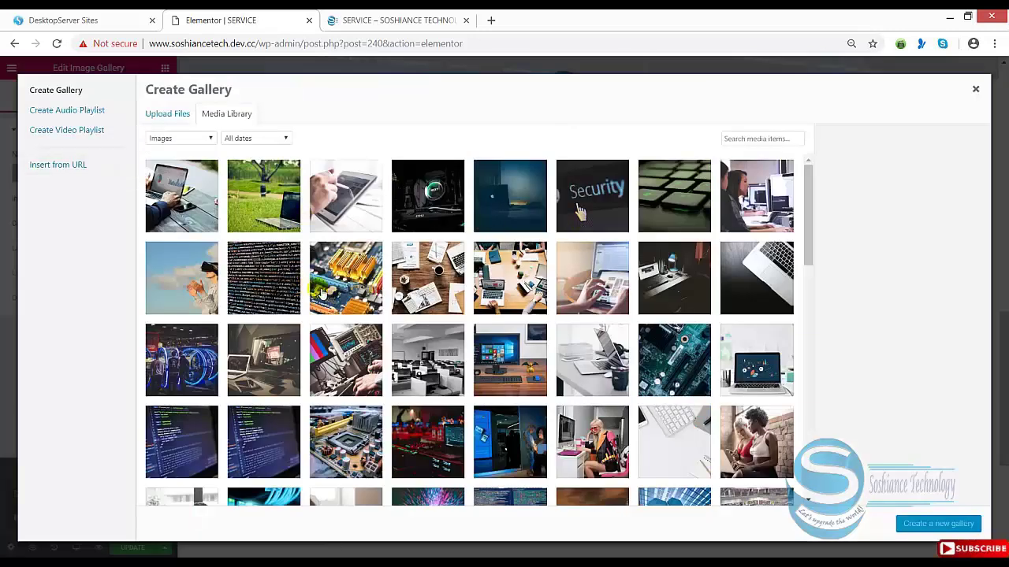
Step: Create a gallery from six photos: code screen, bokeh electronics, keyboard, oscilloscope, laptop and more
click(322, 293)
click(380, 247)
click(268, 279)
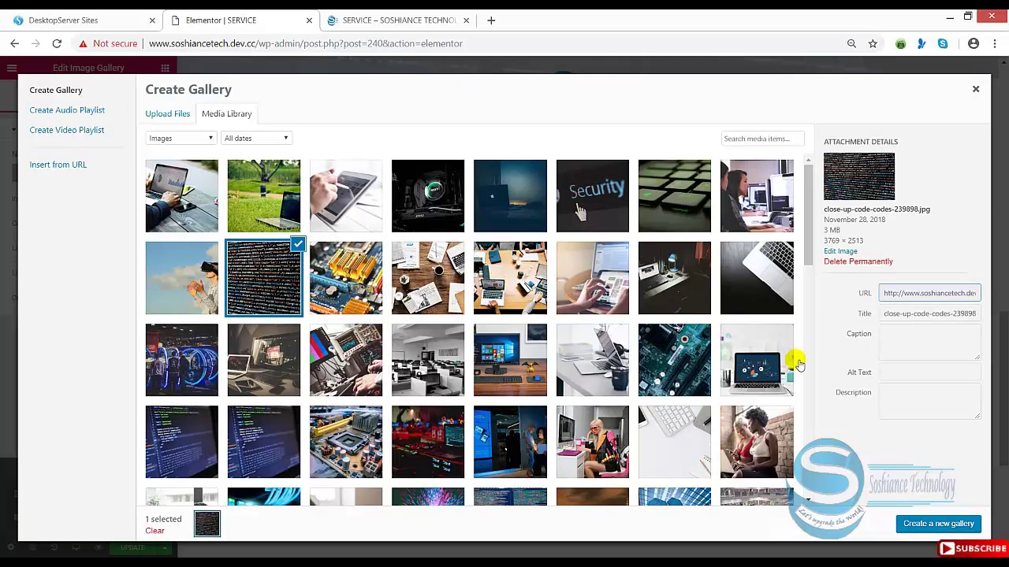
click(277, 426)
click(441, 475)
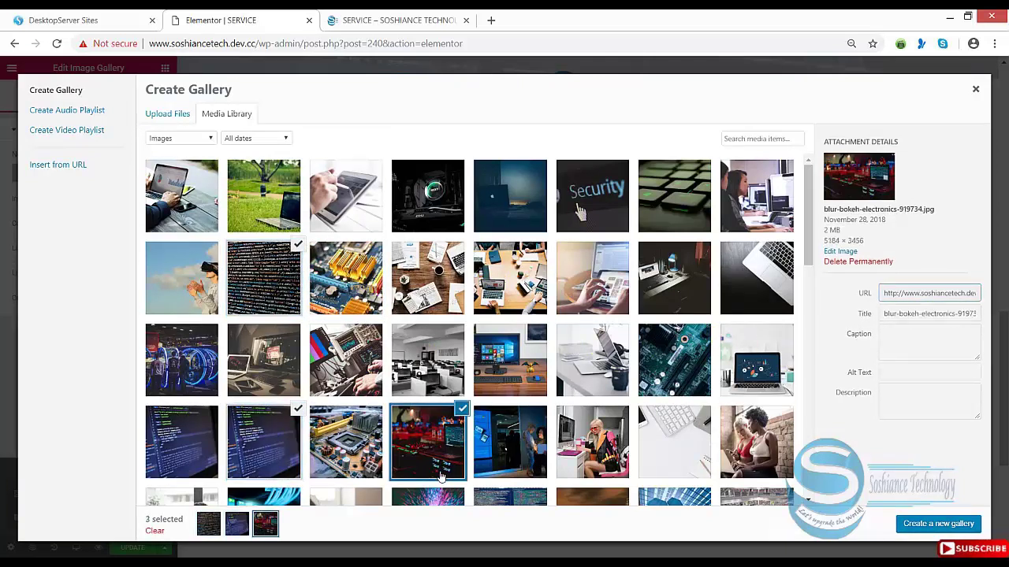
drag(812, 245, 828, 366)
scroll(763, 359, down, 1)
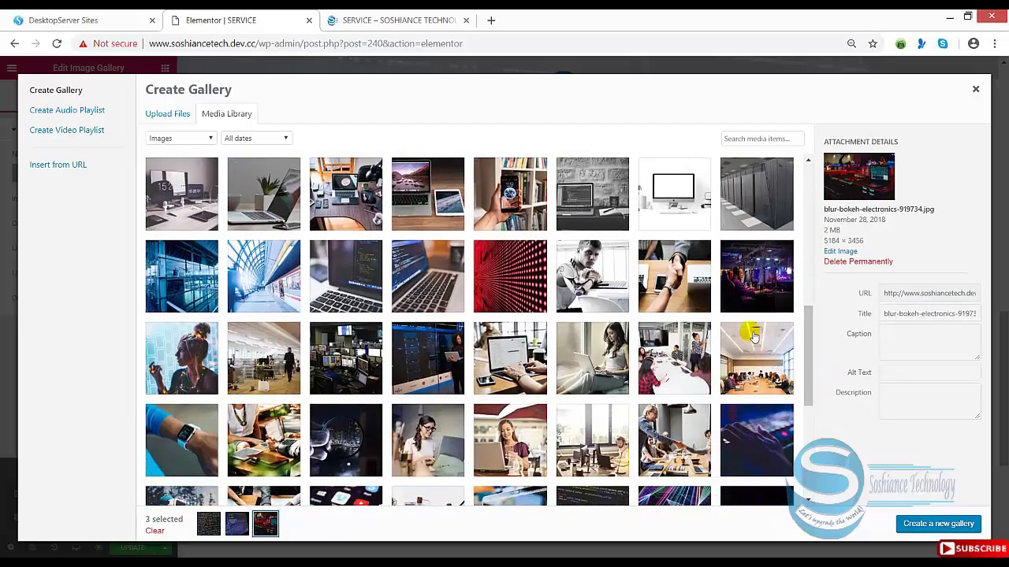
click(769, 402)
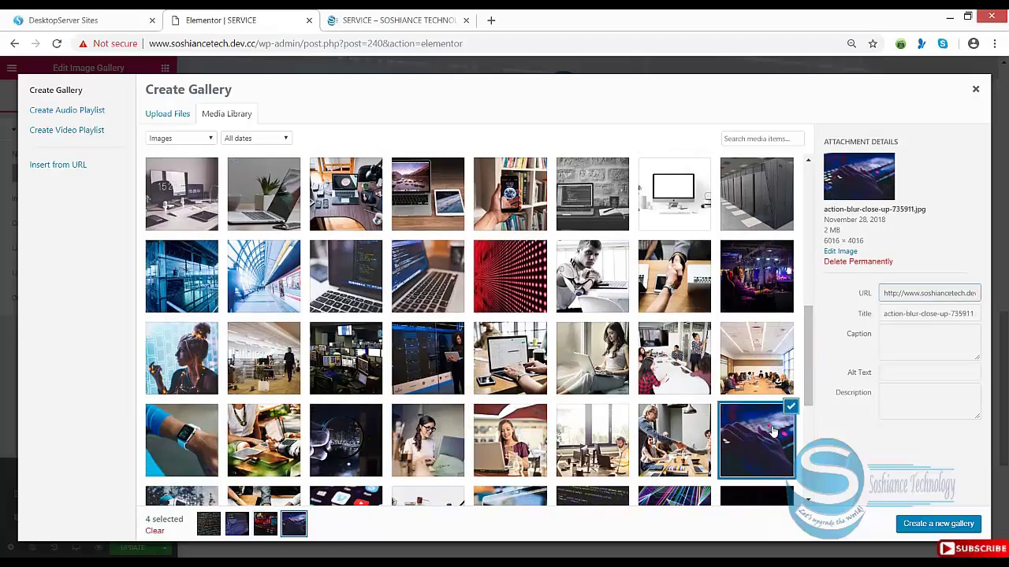
drag(811, 386, 851, 259)
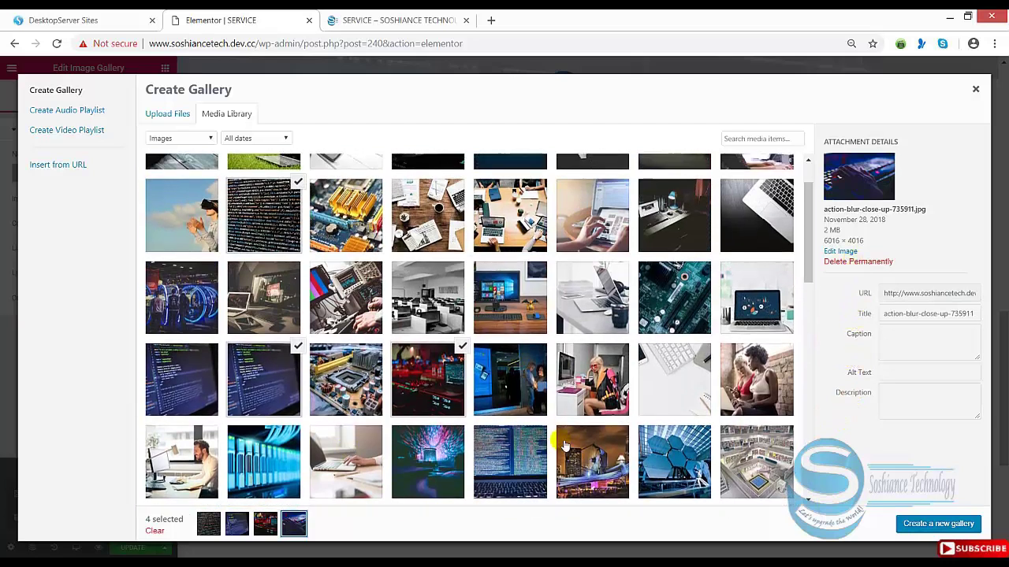
click(360, 299)
click(260, 303)
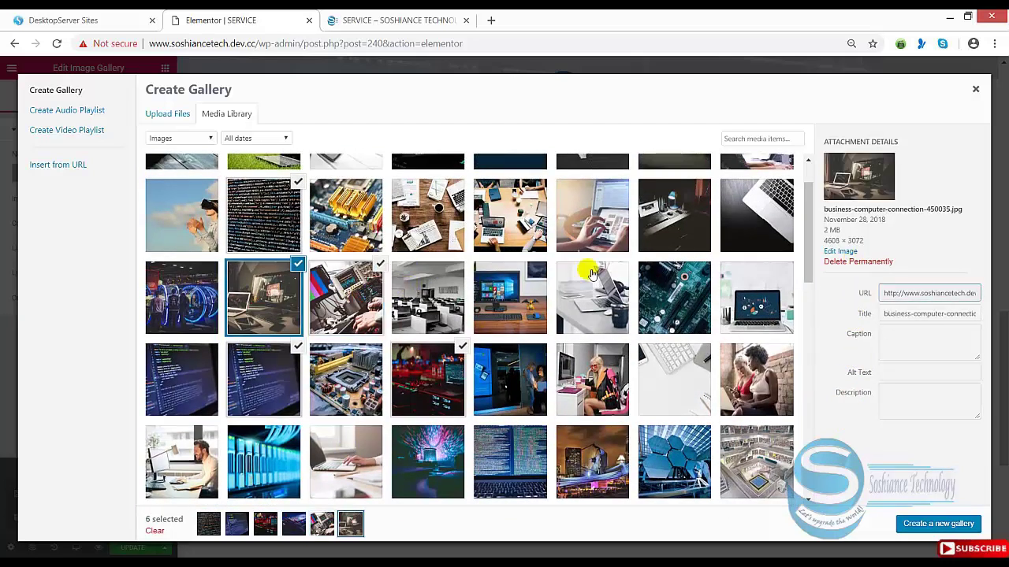
drag(807, 260, 808, 228)
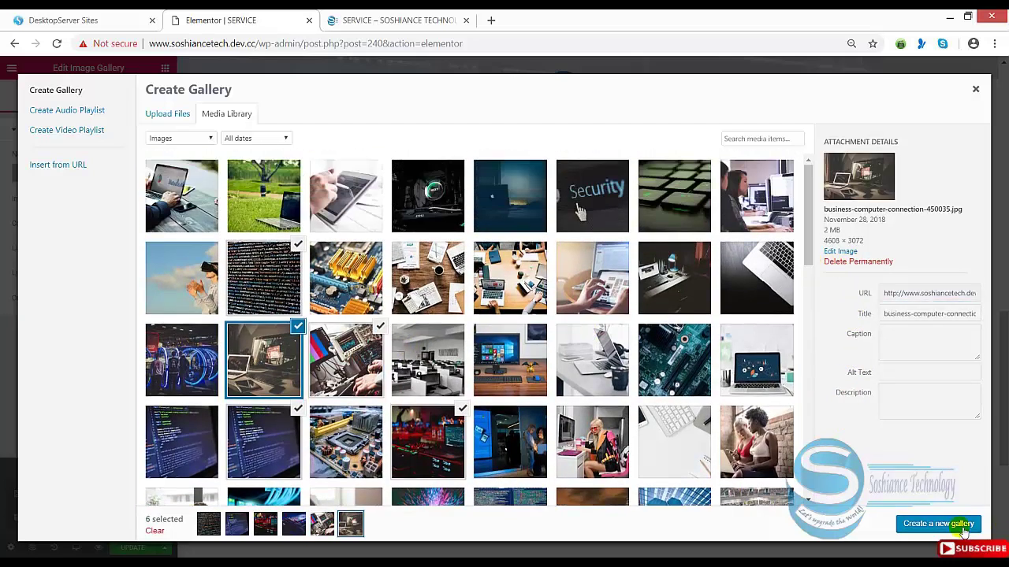
click(961, 526)
Step: Reorder the gallery photos, with the red-lit laptop first, then insert the gallery
drag(389, 215, 567, 197)
drag(481, 201, 303, 193)
drag(392, 190, 686, 212)
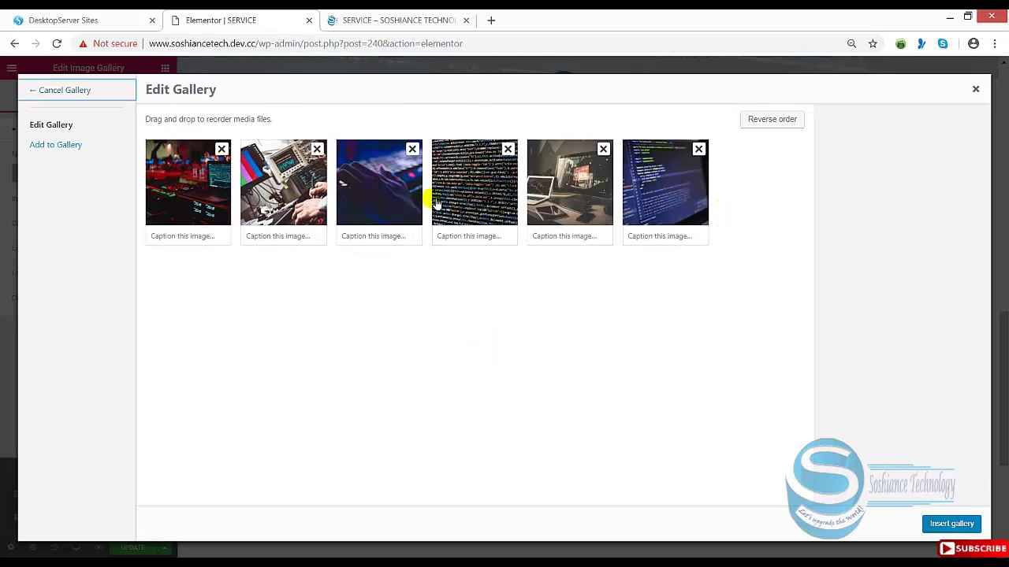
drag(299, 193, 486, 216)
click(946, 524)
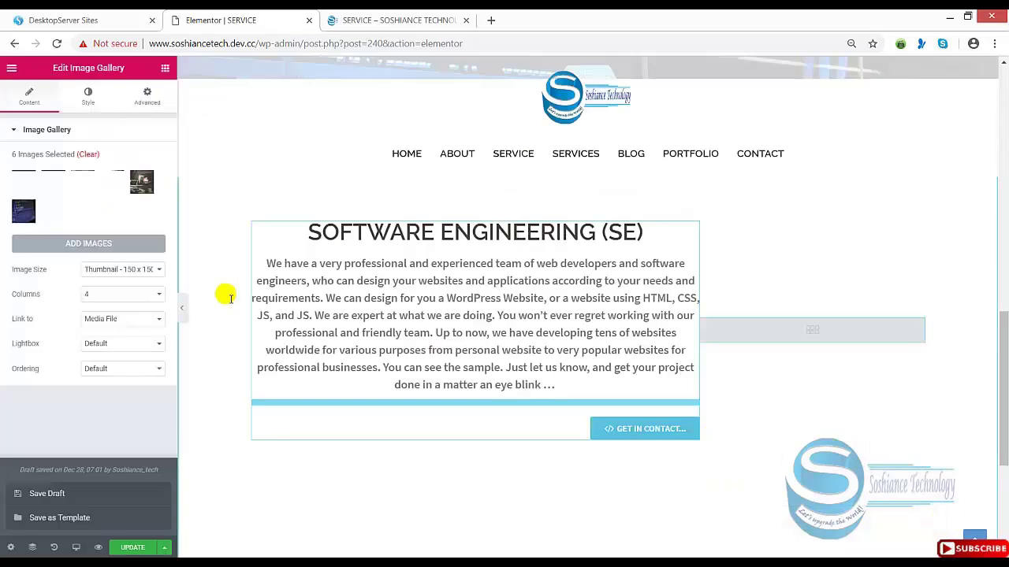
Step: Show the gallery images at Full size in 2 columns
click(162, 270)
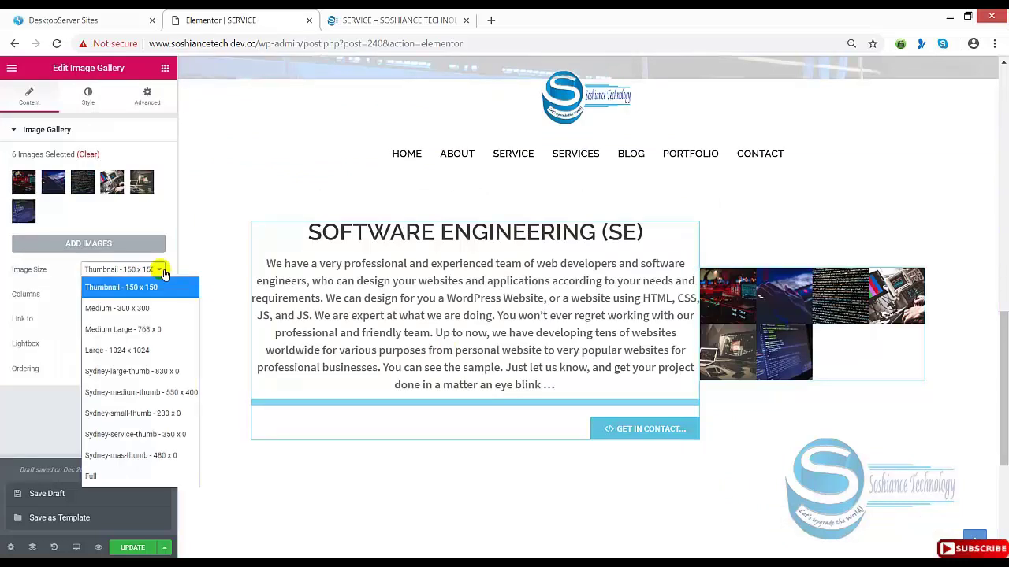
click(123, 476)
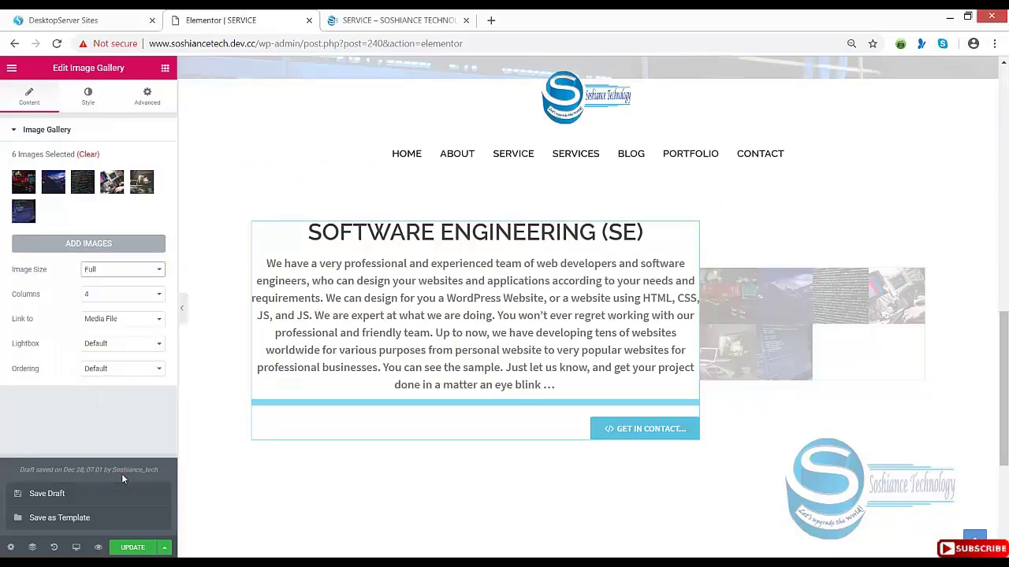
click(120, 294)
click(98, 336)
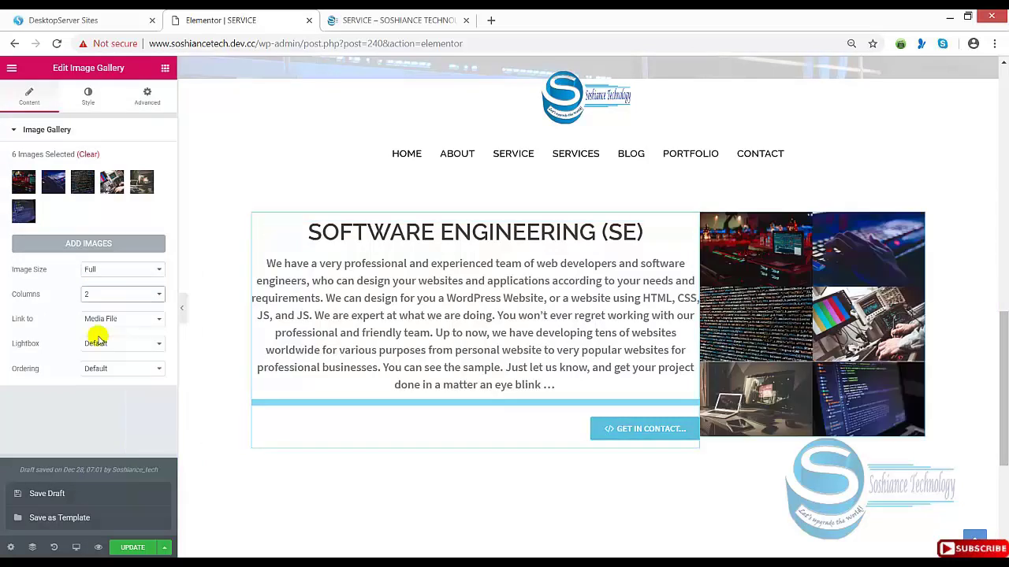
click(108, 294)
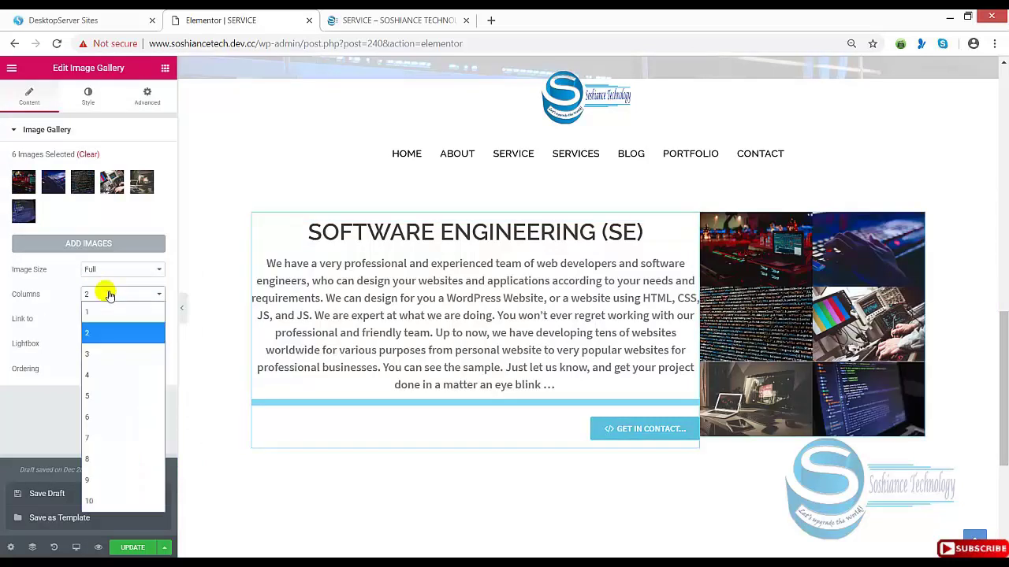
click(107, 294)
Step: Set the gallery links to None and ordering to Random, then save the page
click(124, 319)
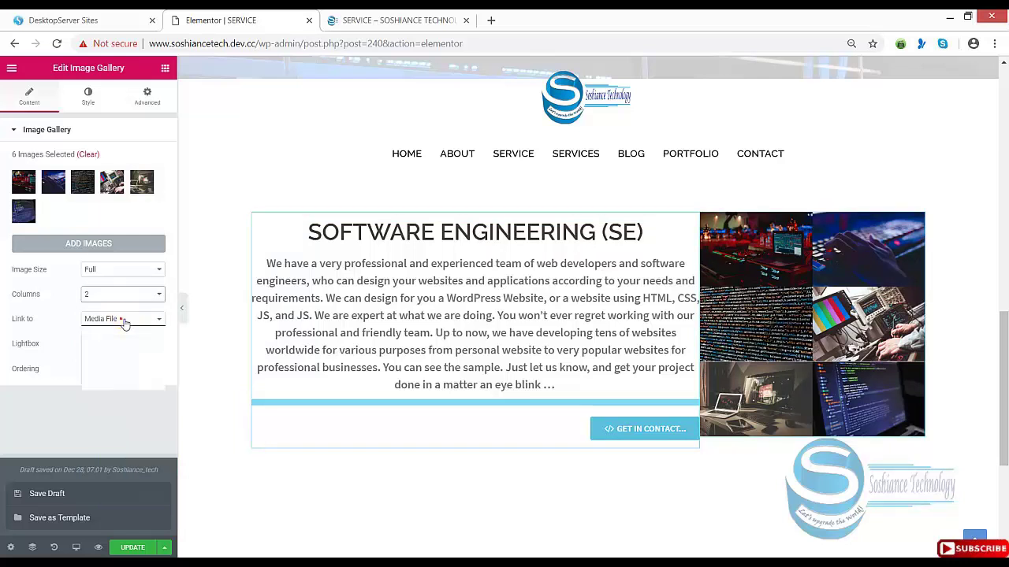
click(113, 378)
click(126, 344)
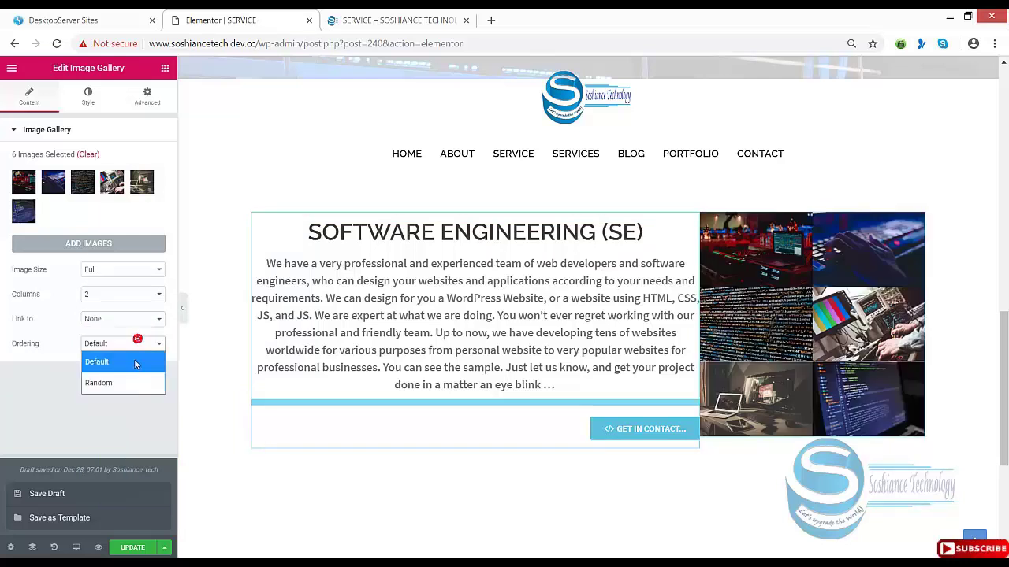
click(135, 364)
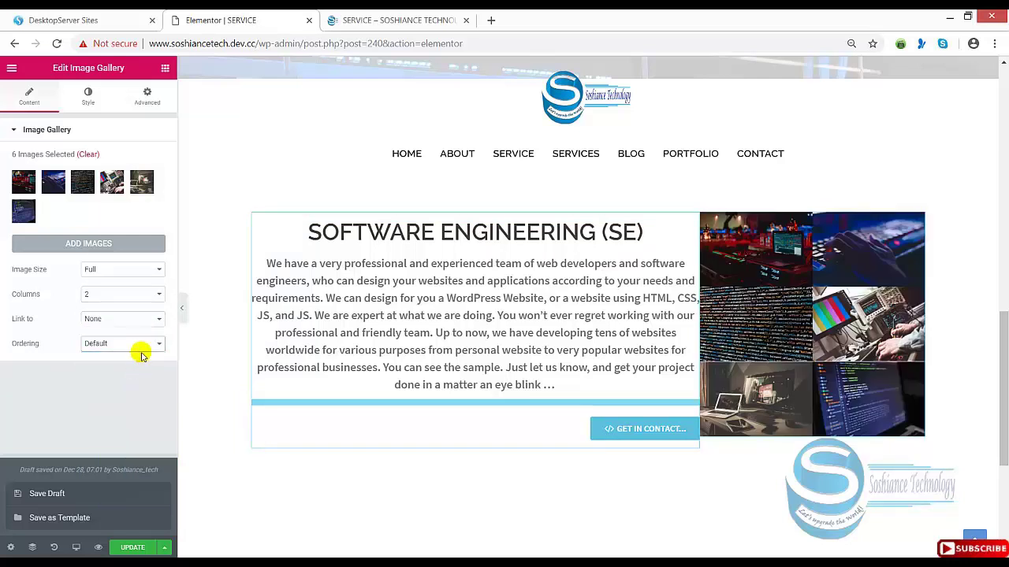
click(140, 346)
click(130, 384)
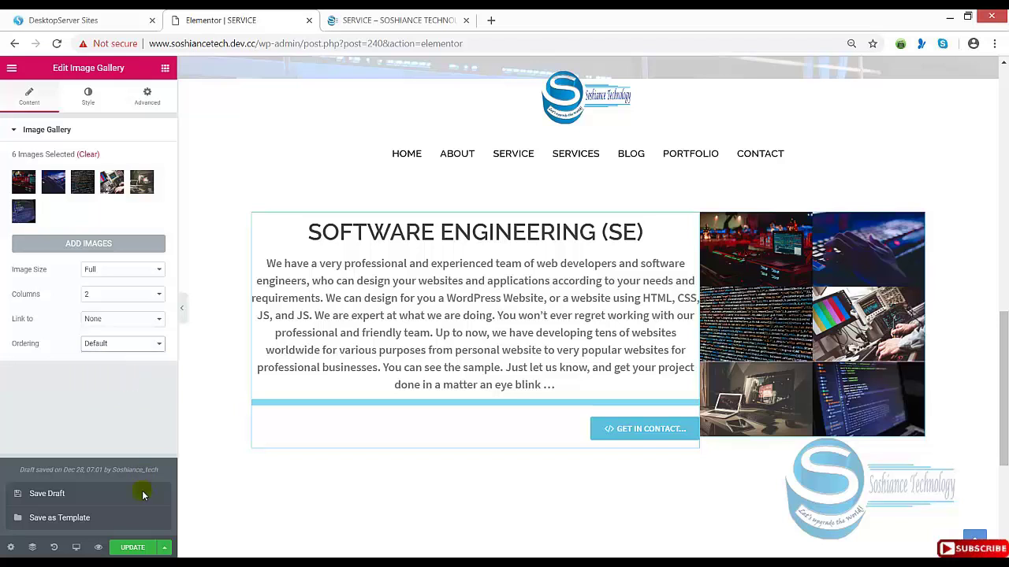
click(145, 548)
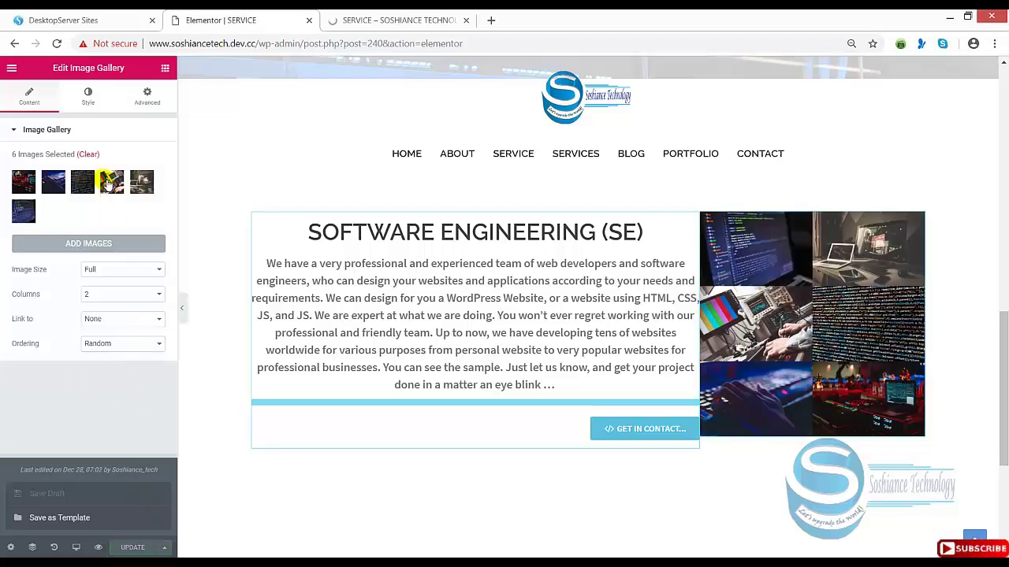
Step: Set the gallery image spacing to Custom with a value of 5
click(89, 93)
click(106, 159)
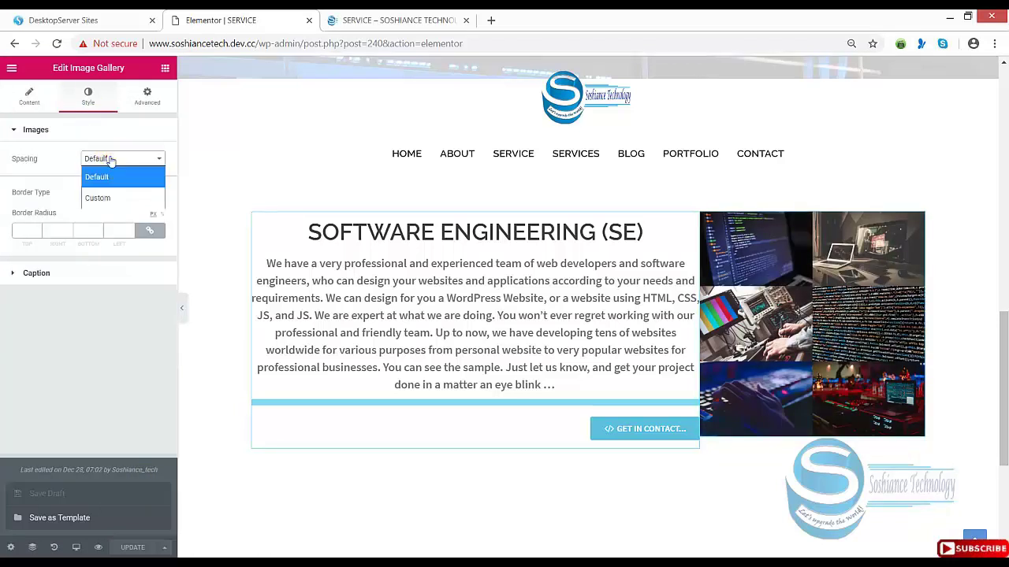
click(105, 158)
click(105, 158)
click(120, 162)
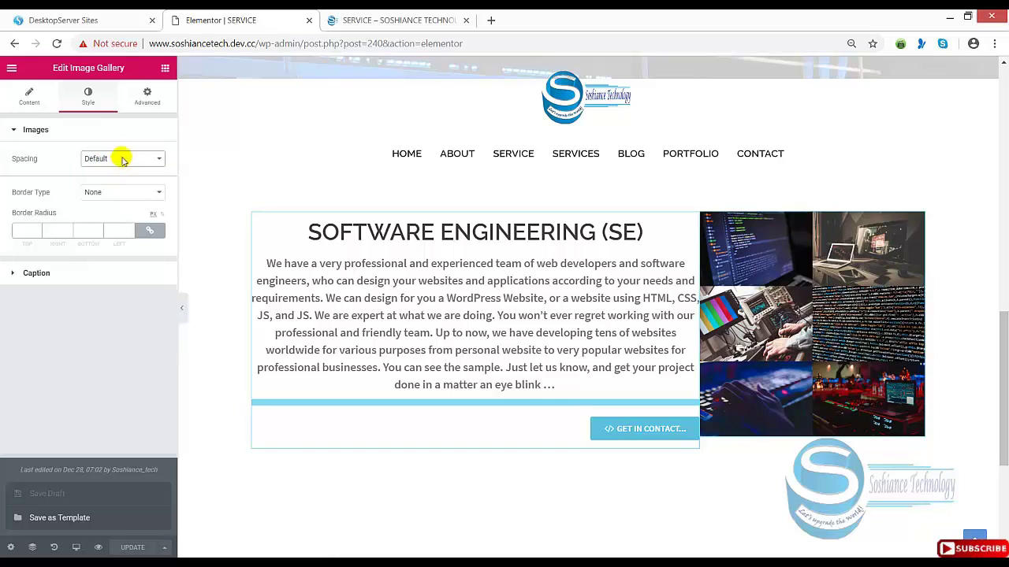
click(121, 196)
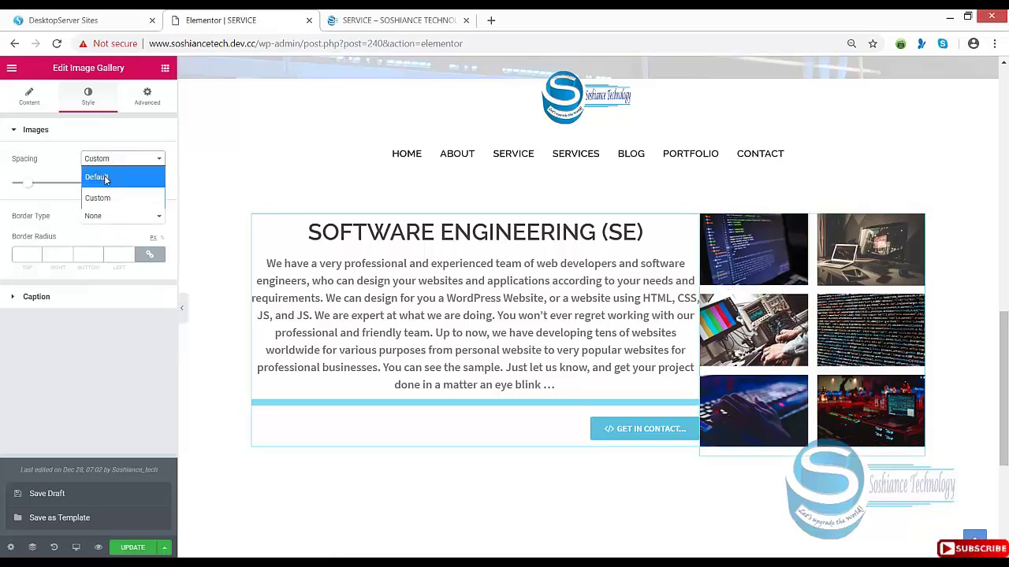
click(98, 176)
click(123, 160)
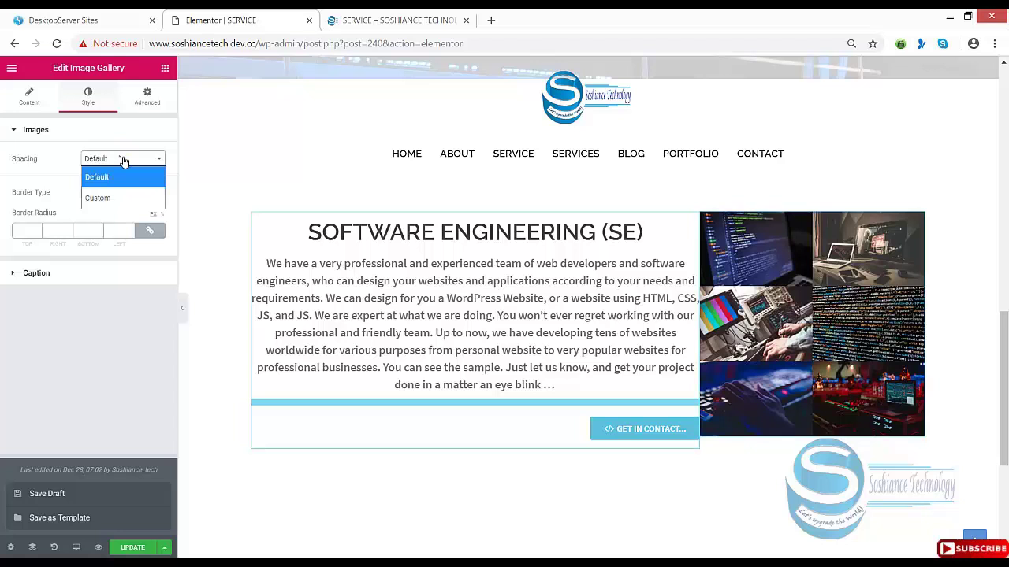
click(105, 197)
click(153, 188)
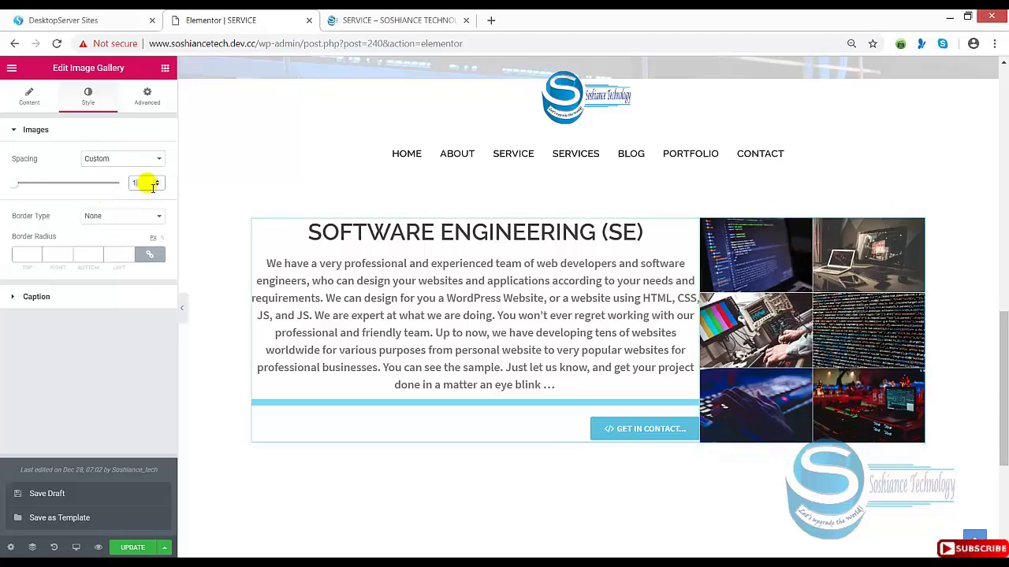
click(153, 187)
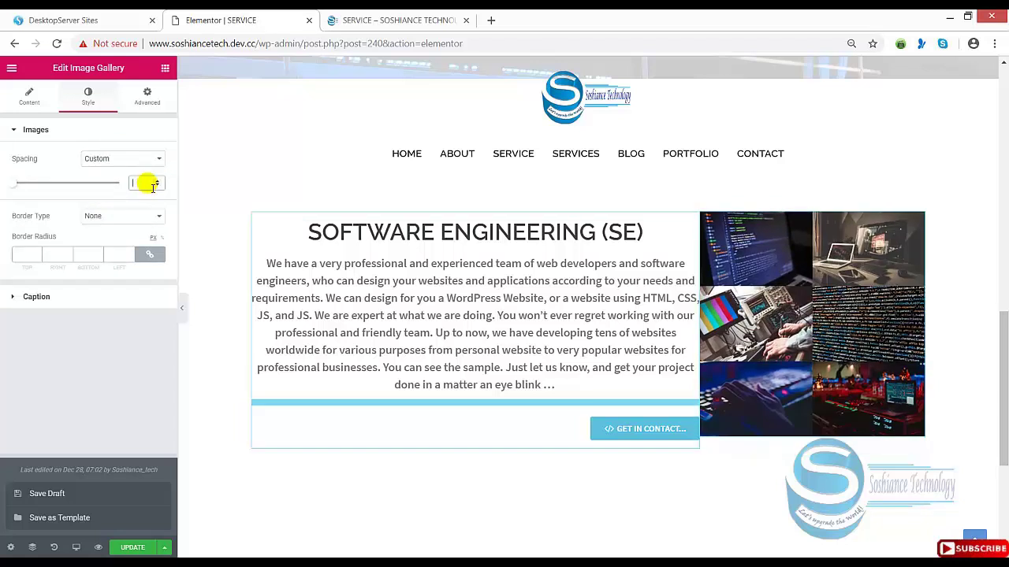
click(153, 187)
text(5)
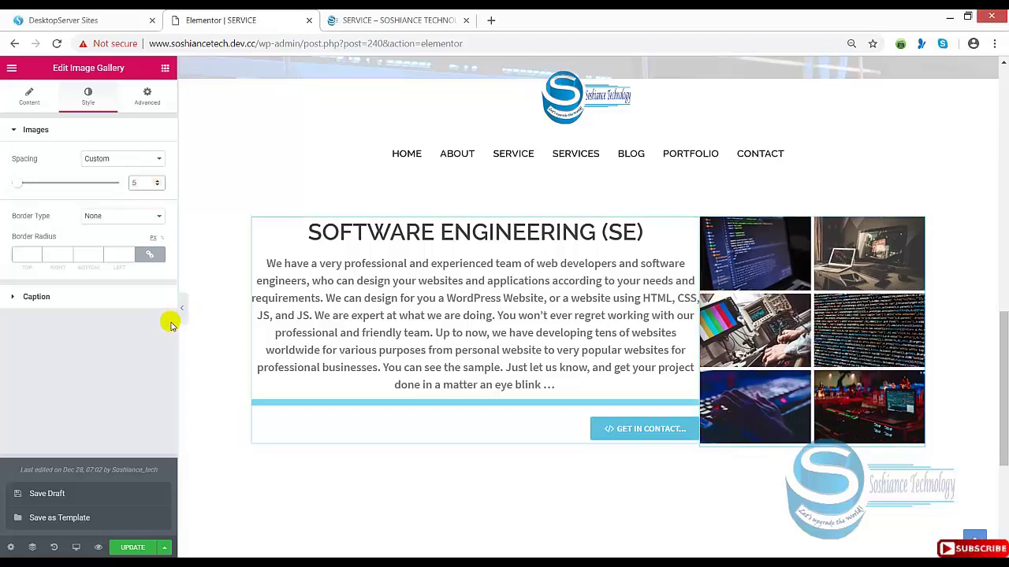
click(147, 99)
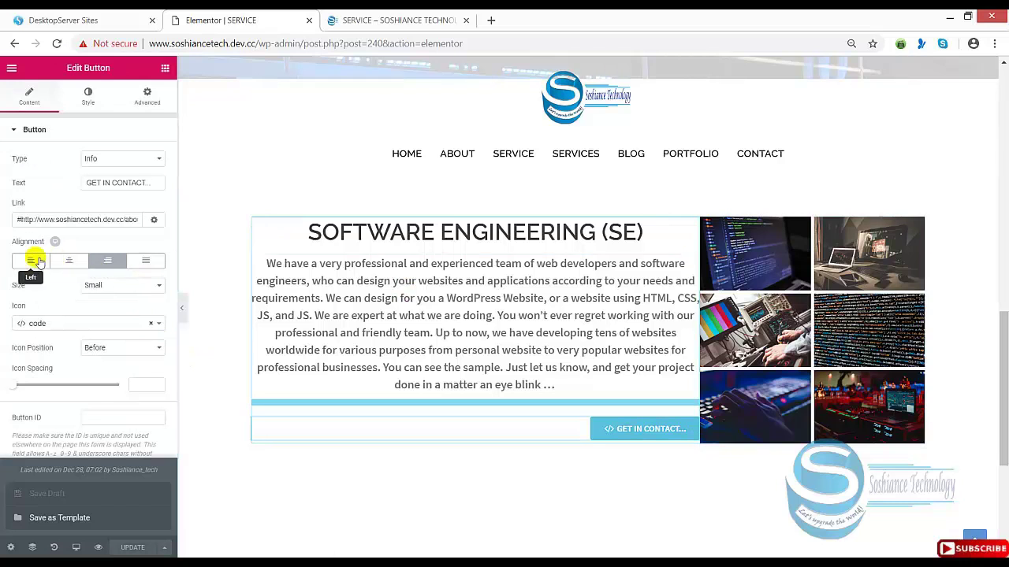
Step: Centre the GET IN CONTACT... button and check it in the reloaded live preview
click(38, 261)
click(68, 261)
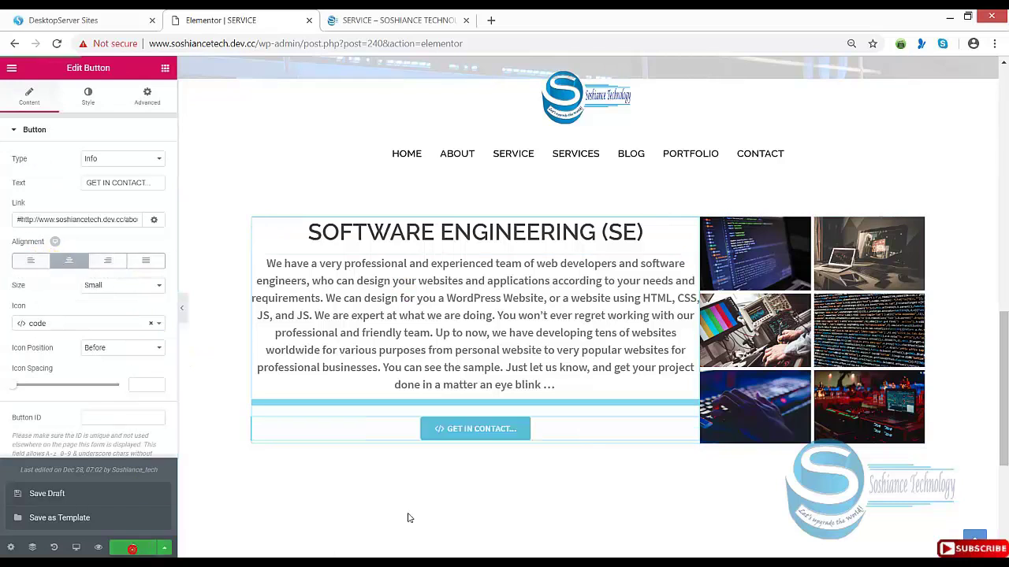
click(351, 19)
key(F5)
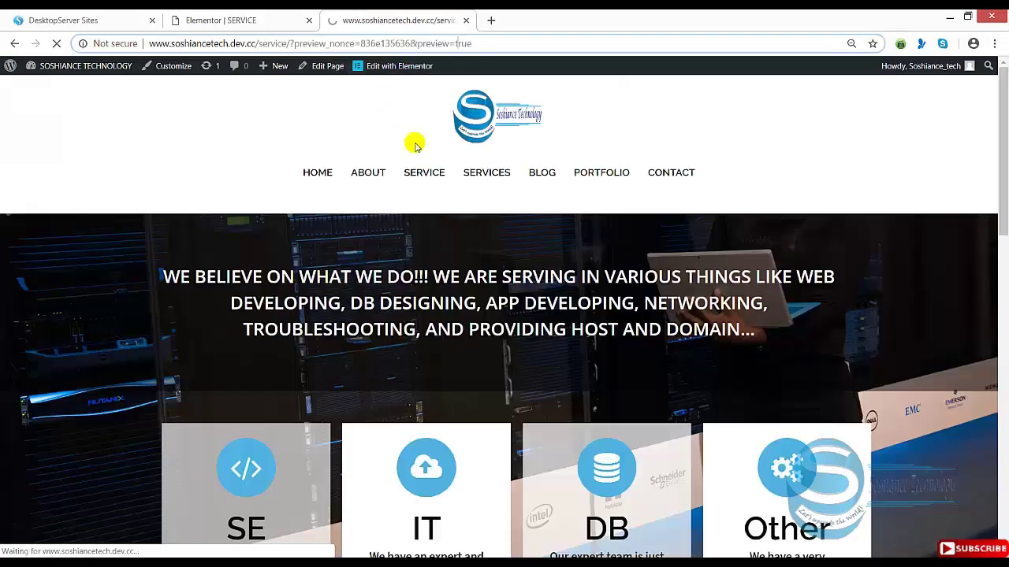
scroll(861, 290, down, 10)
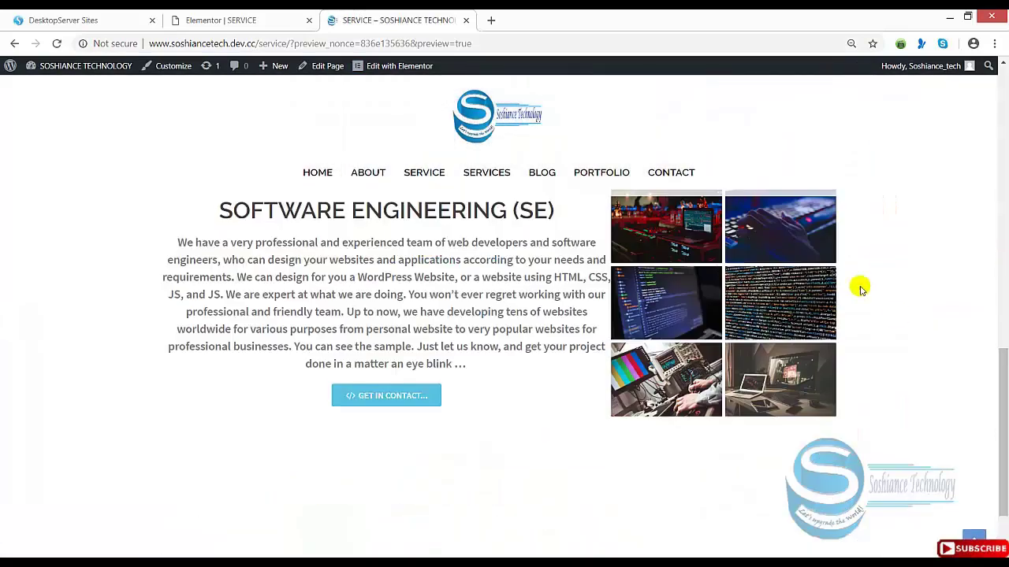
scroll(846, 240, up, 2)
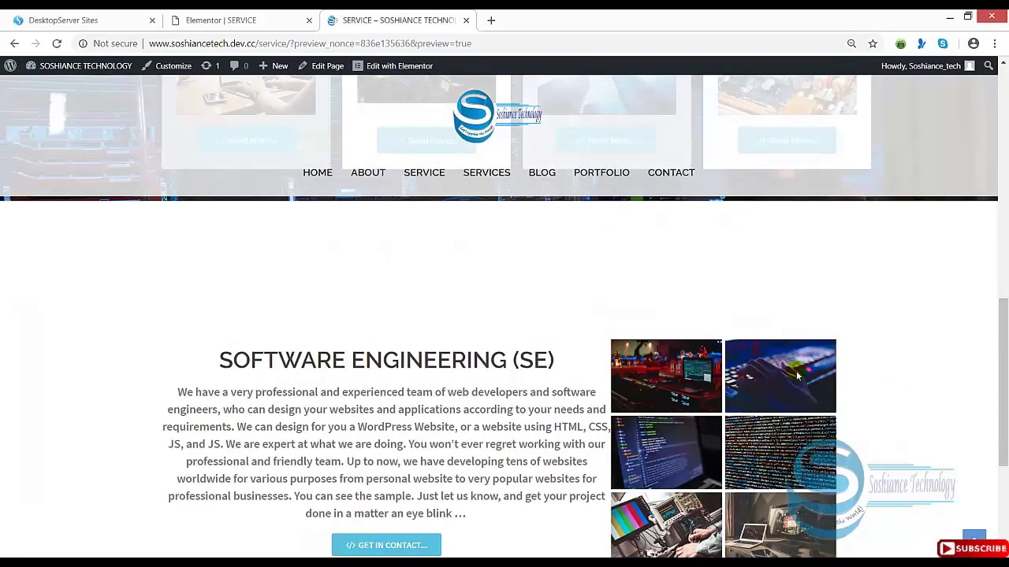
click(241, 13)
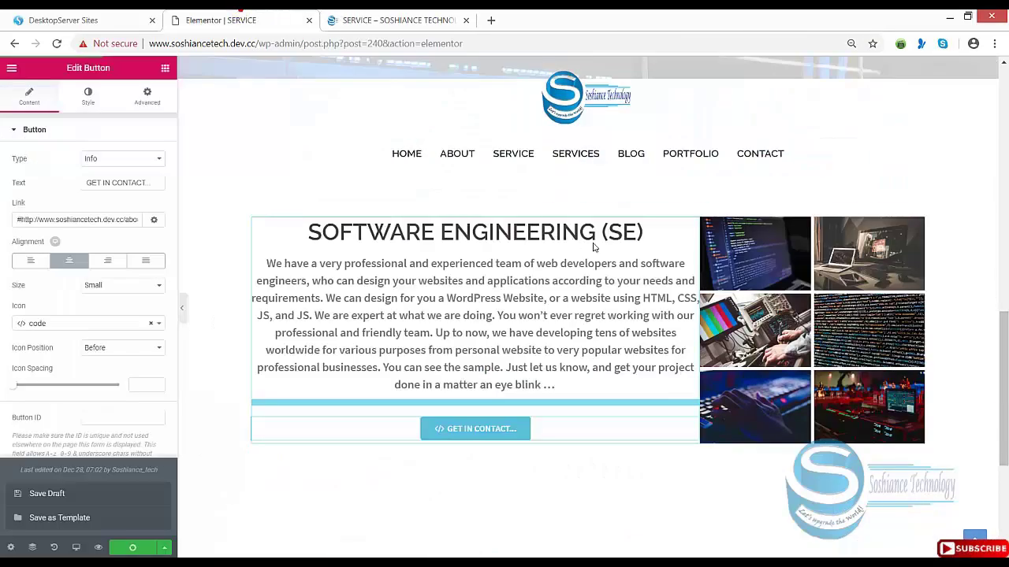
Step: Set the SE Image Gallery's Link to Media File and update the page
click(867, 331)
click(427, 13)
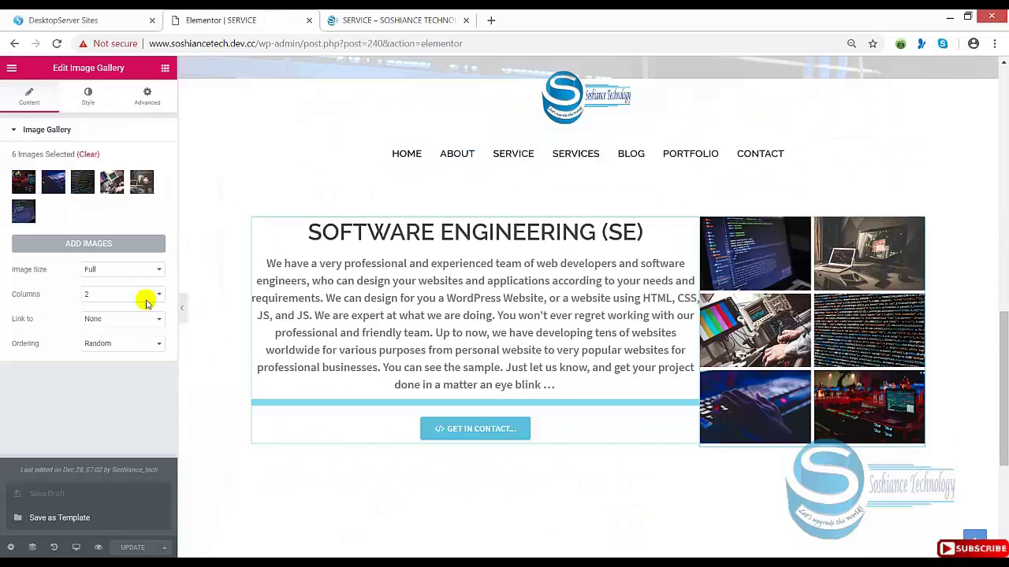
click(160, 320)
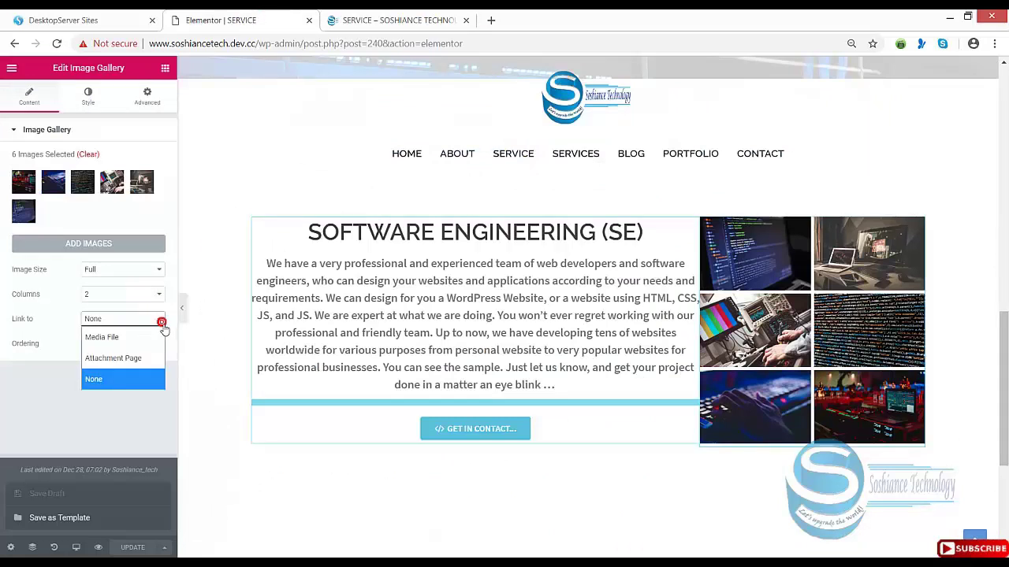
click(157, 323)
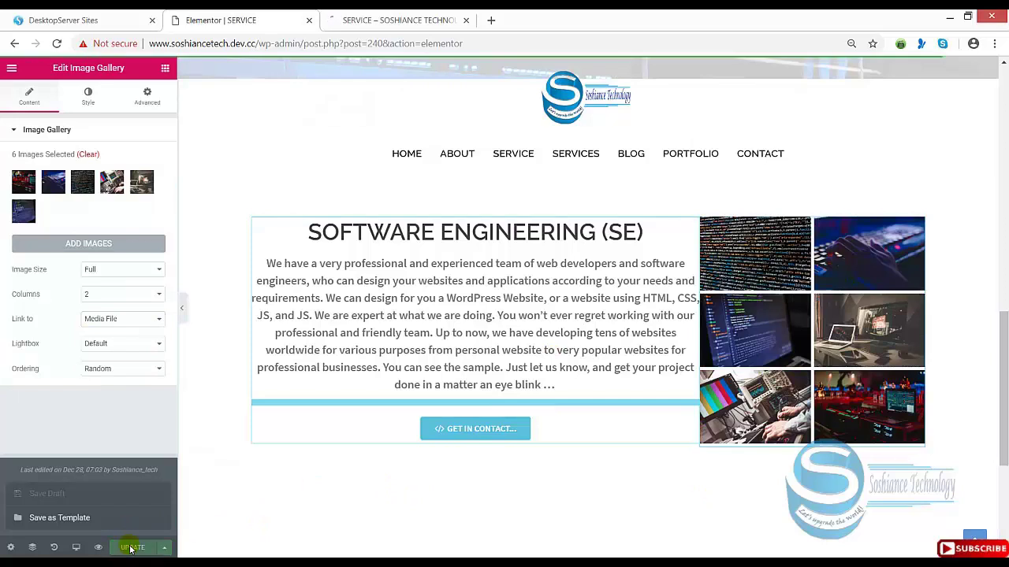
click(755, 252)
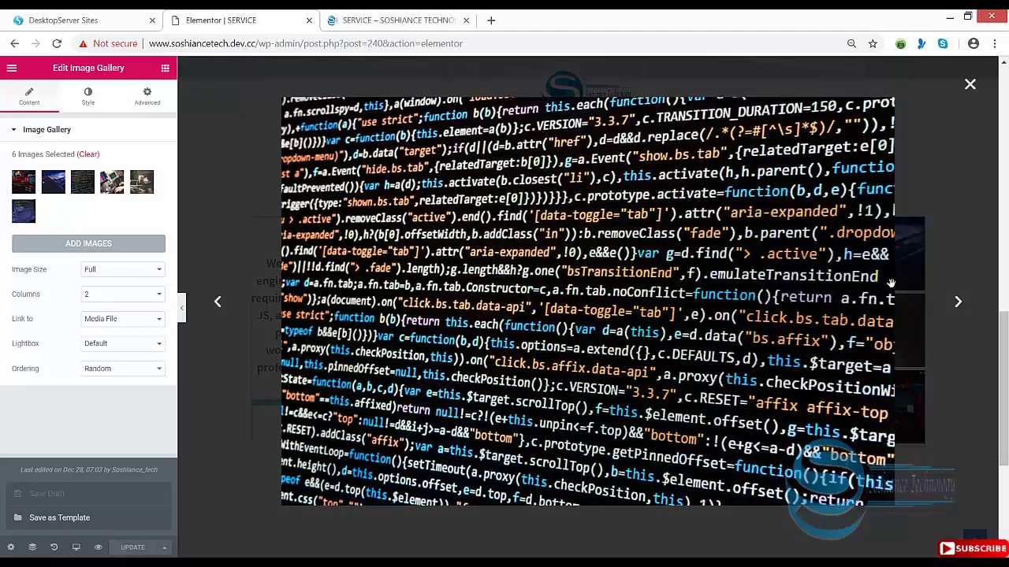
Step: Test the lightbox by enlarging the gallery images and closing them again
click(970, 84)
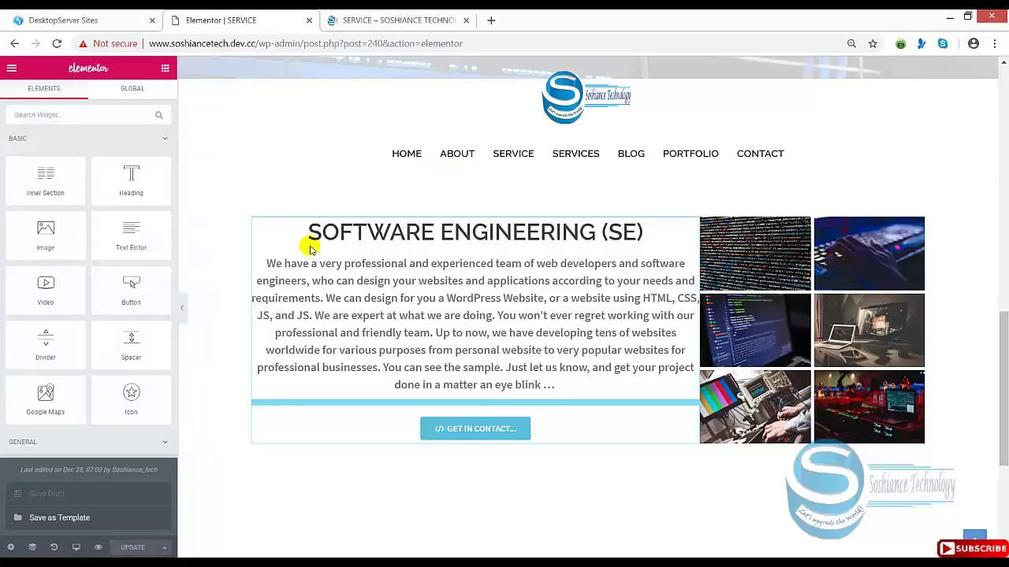
click(12, 68)
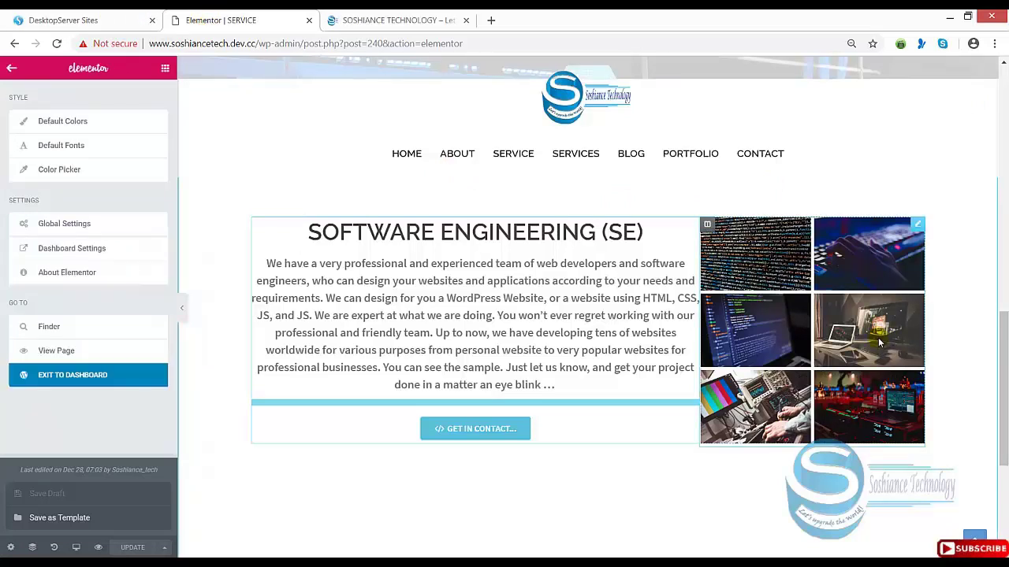
click(880, 341)
click(970, 85)
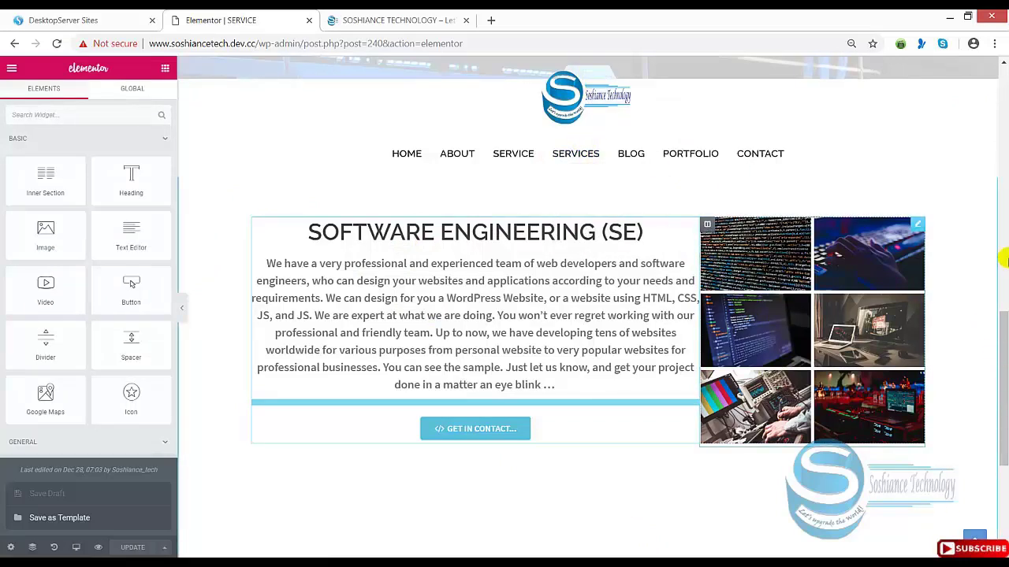
scroll(1005, 260, up, 4)
scroll(586, 265, down, 2)
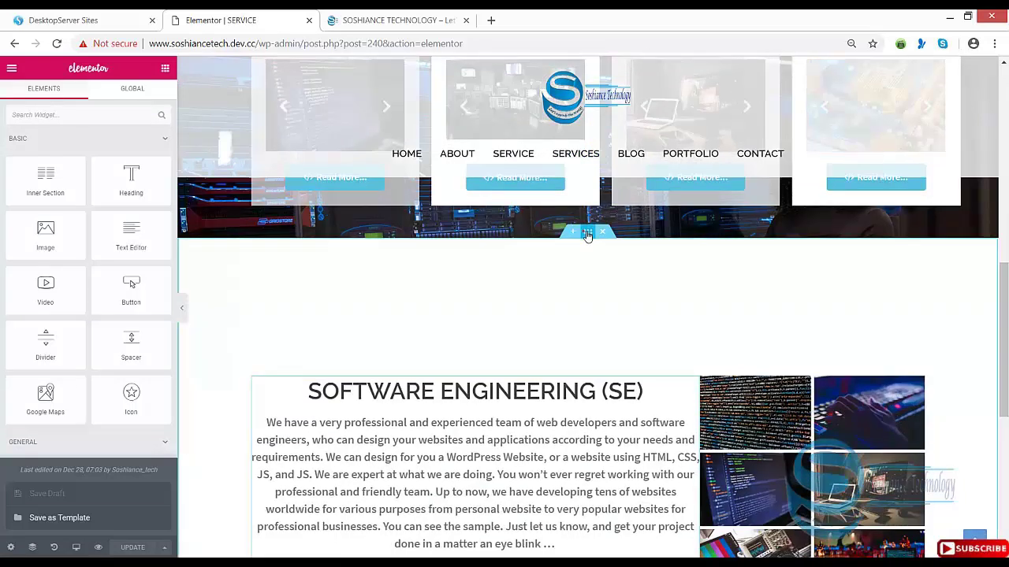
Step: Switch the SE section's Height to Min Height and enter 600 as the minimum
click(588, 235)
click(150, 277)
key(Escape)
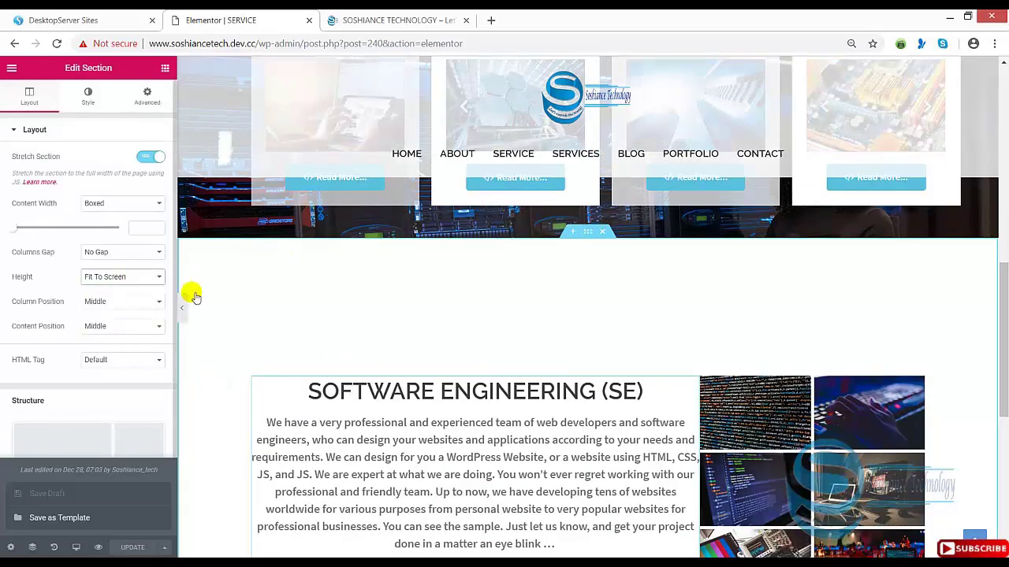
scroll(146, 276, down, 1)
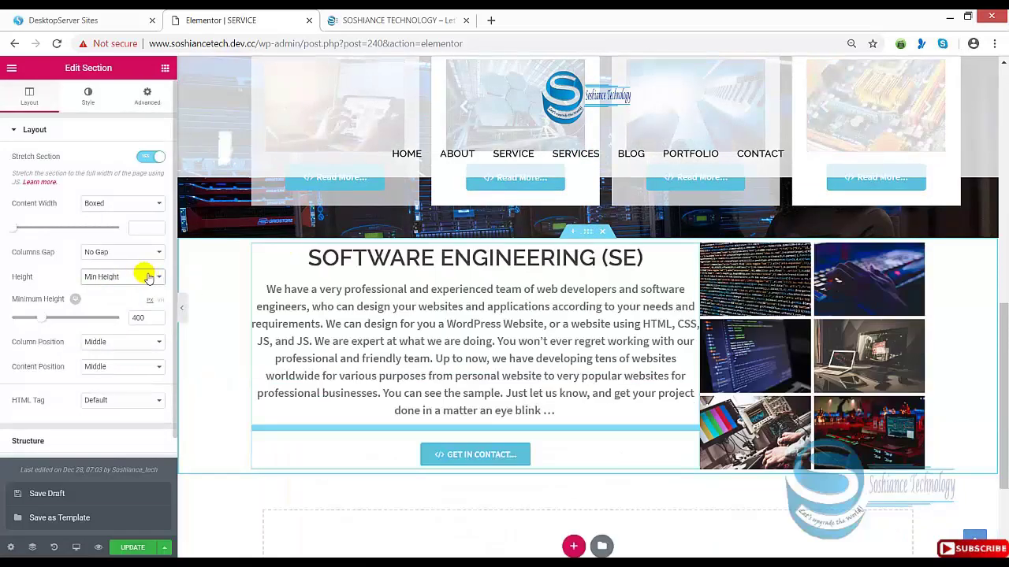
double_click(146, 320)
text(600)
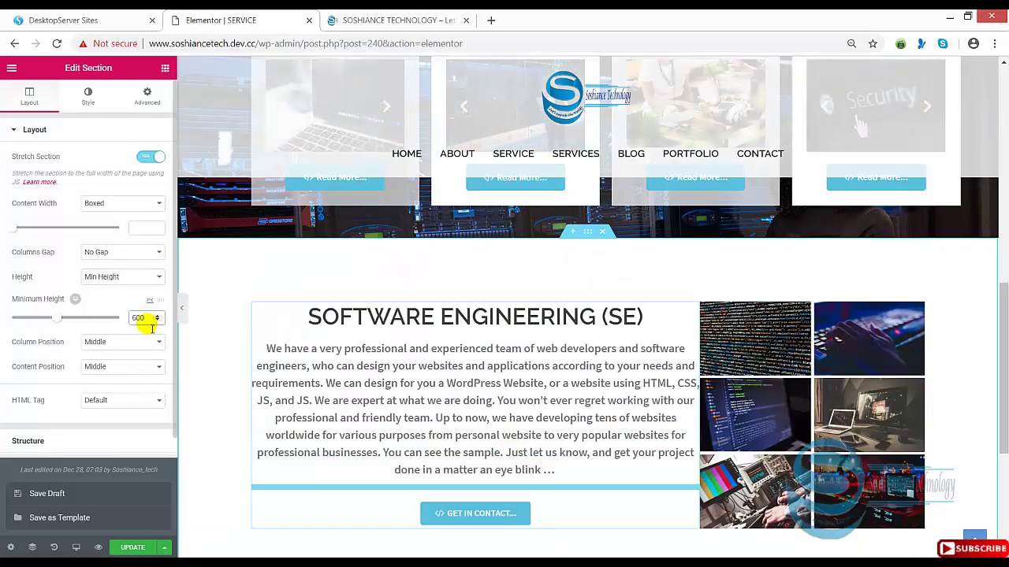
Step: Reselect Min Height for the section's Height, then select the SE text column
click(142, 280)
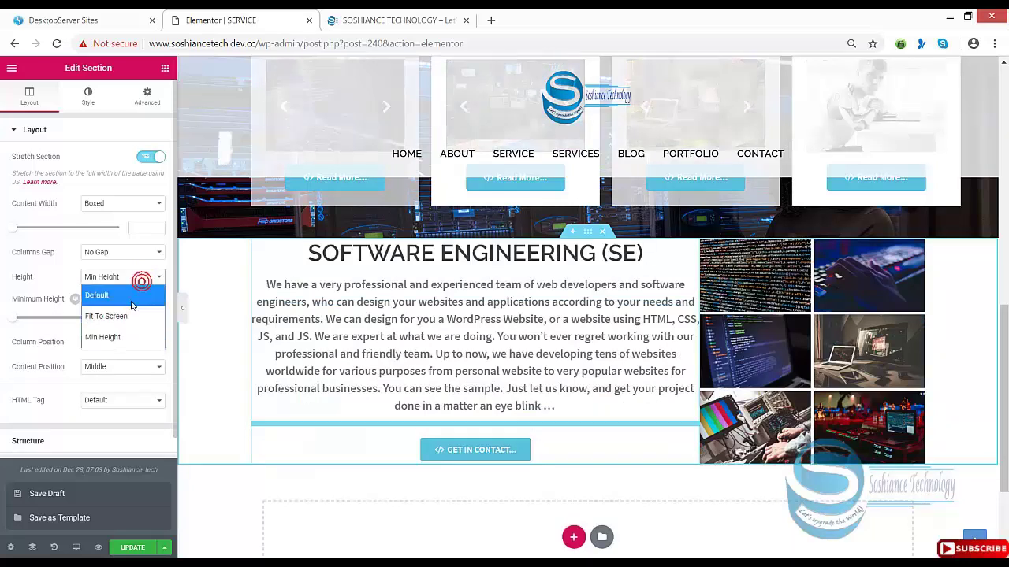
click(128, 316)
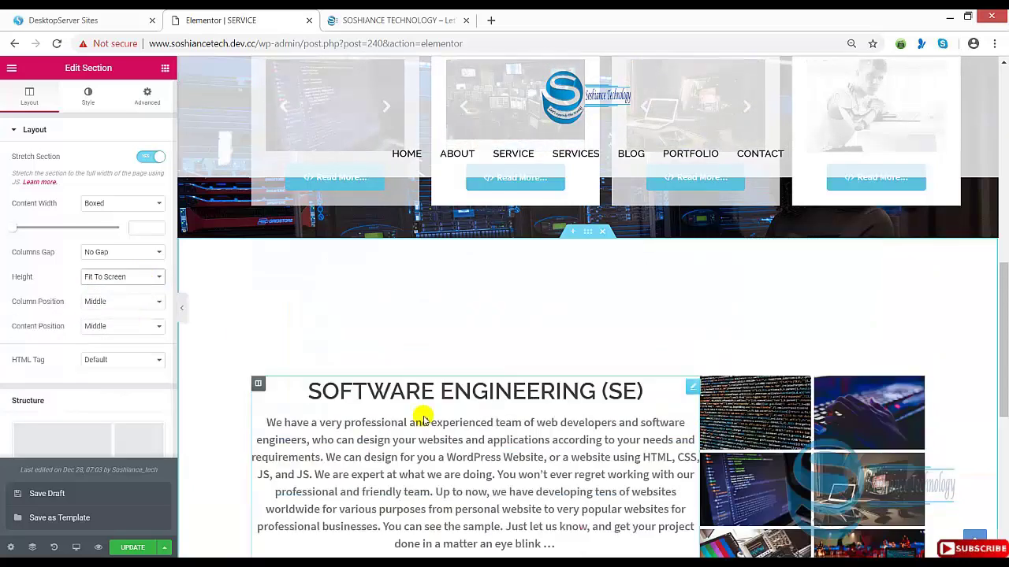
drag(1004, 339, 1004, 398)
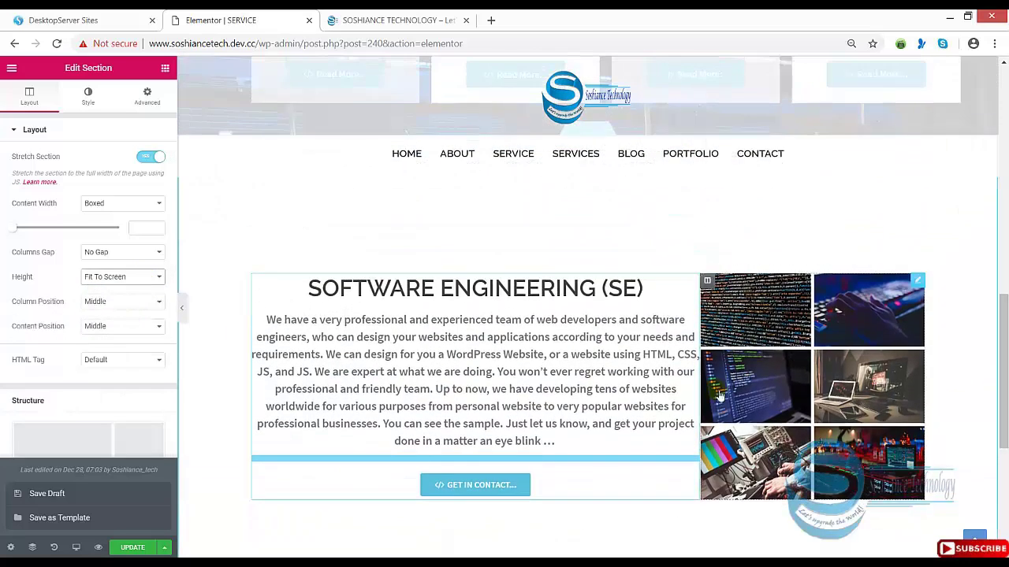
click(150, 277)
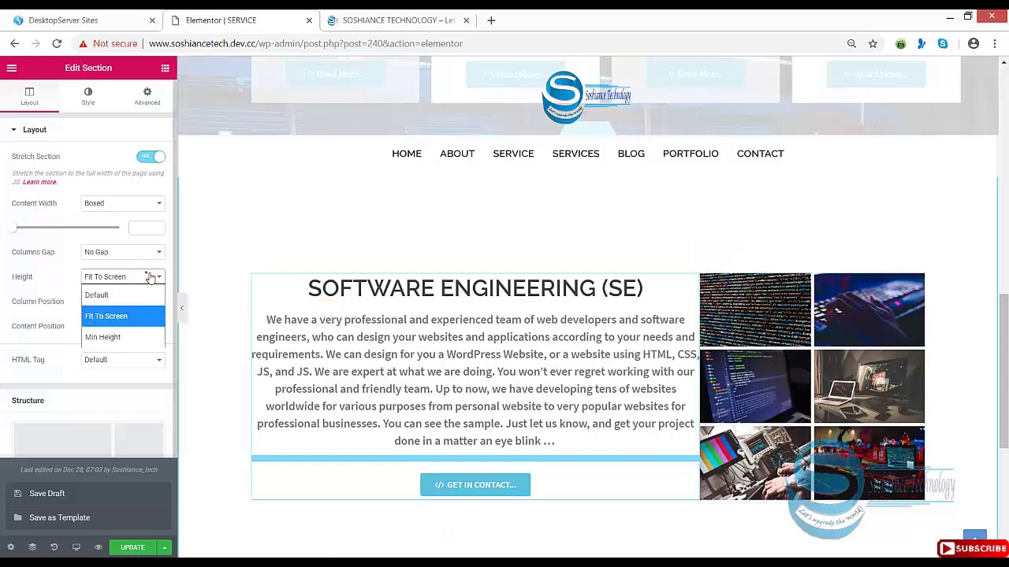
click(126, 339)
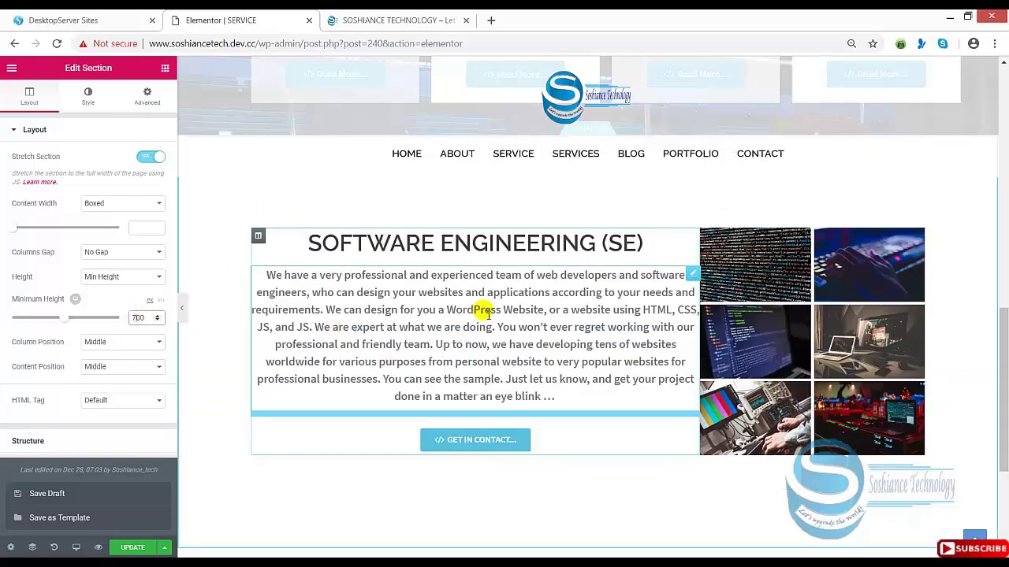
click(261, 245)
click(259, 240)
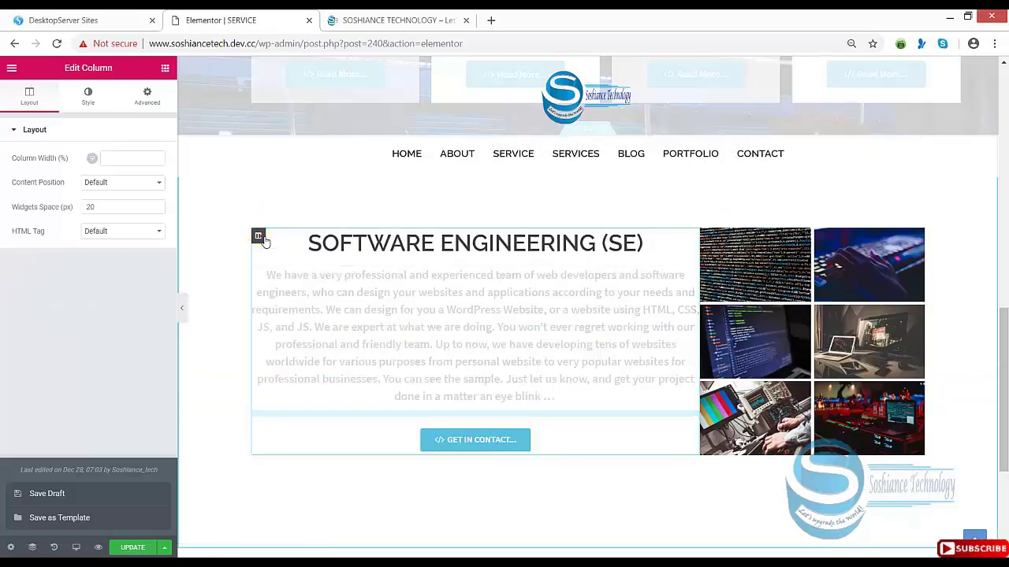
Step: Unlink the SE text column's margins, set the Right margin to 30, and update the page
click(95, 107)
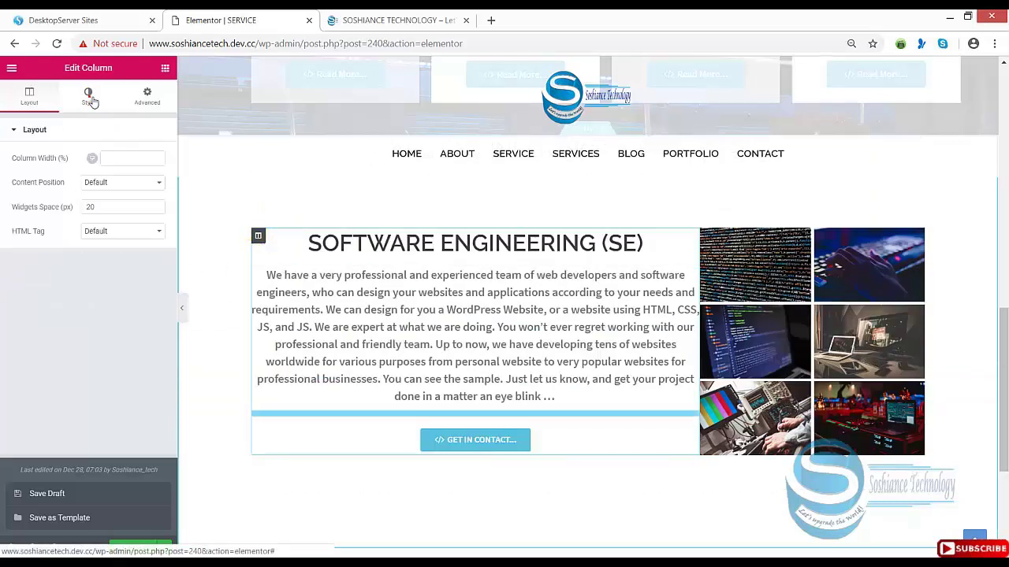
click(147, 100)
click(149, 175)
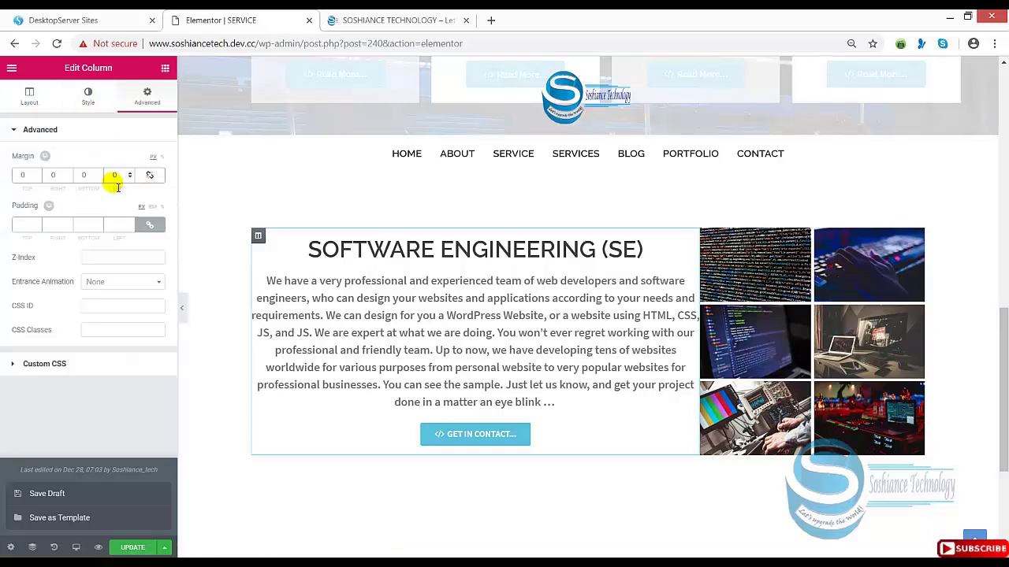
click(53, 175)
text(20)
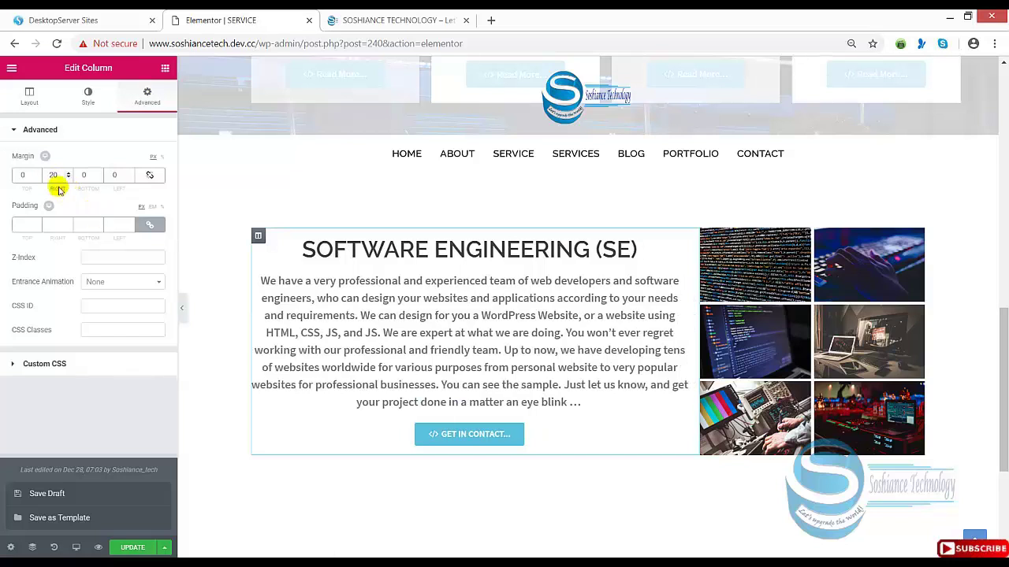
key(BackSpace)
key(BackSpace)
text(30)
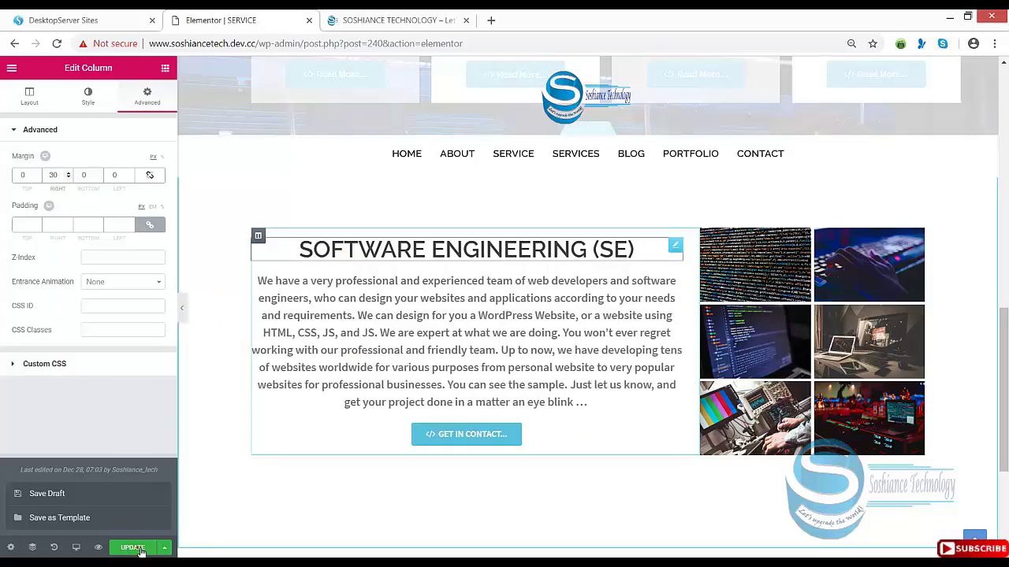
click(139, 549)
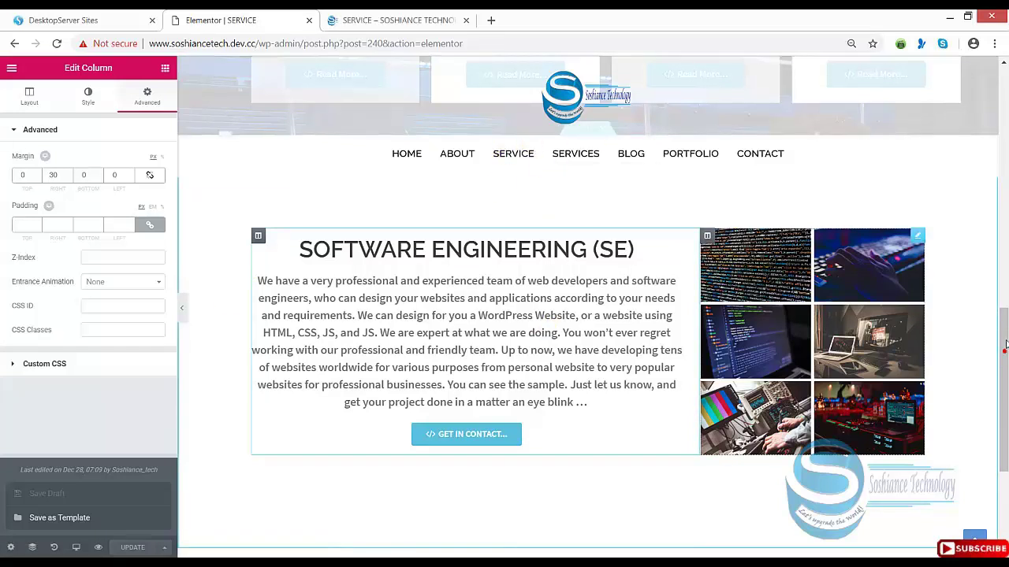
scroll(1005, 267, up, 2)
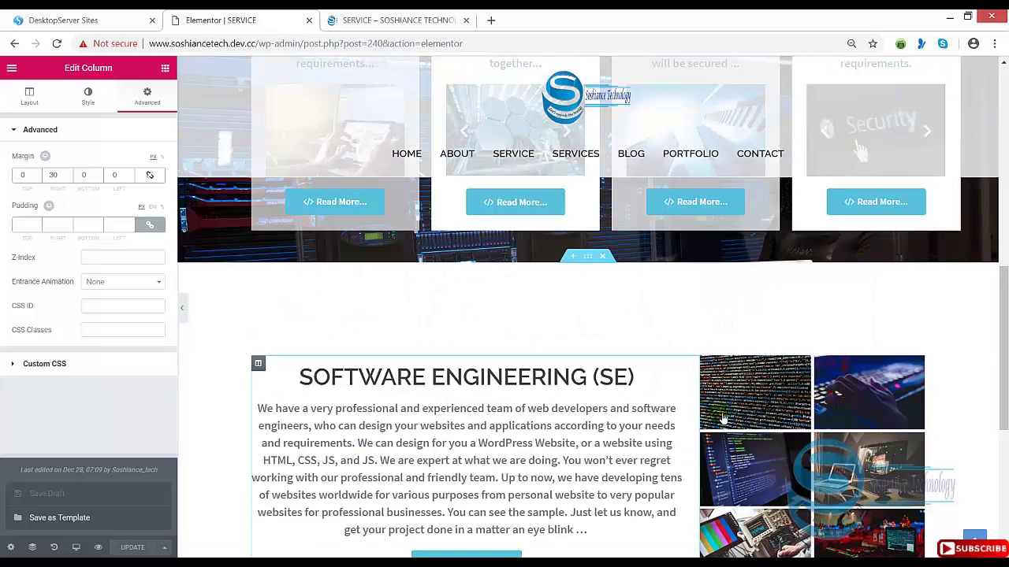
click(587, 257)
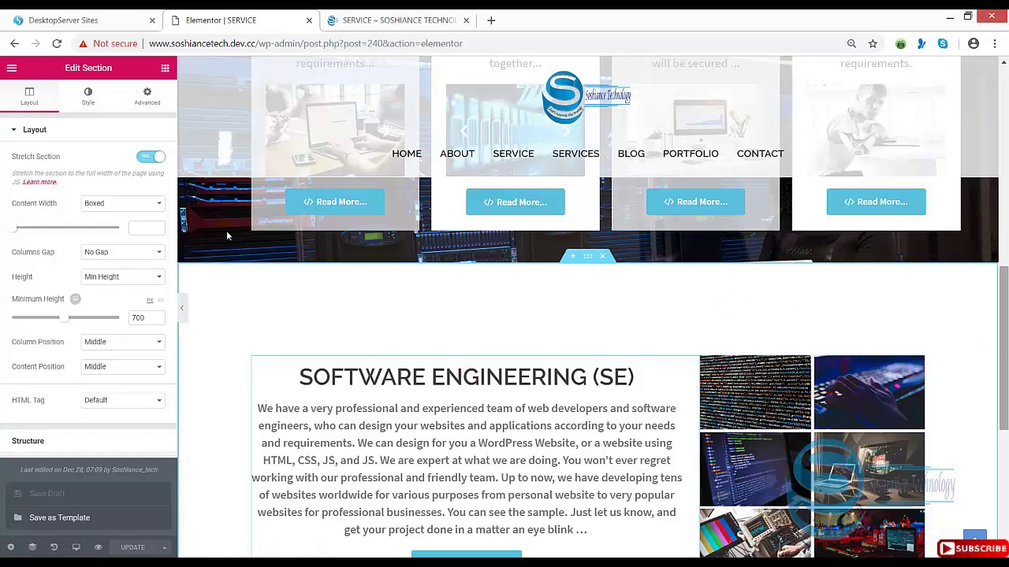
Step: Find the Menu Anchor widget by searching 'an' and place it above the SE heading
click(165, 68)
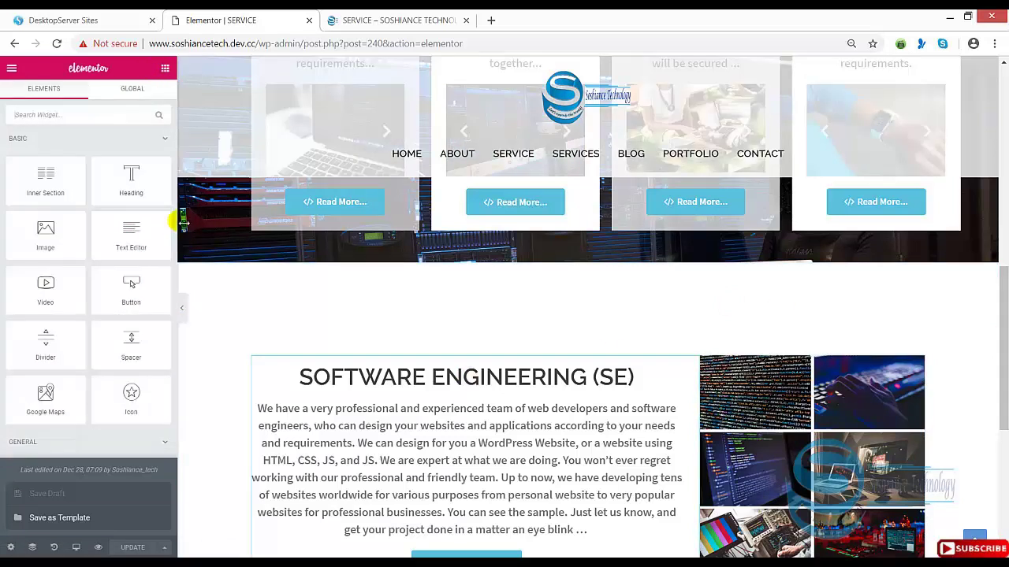
click(171, 246)
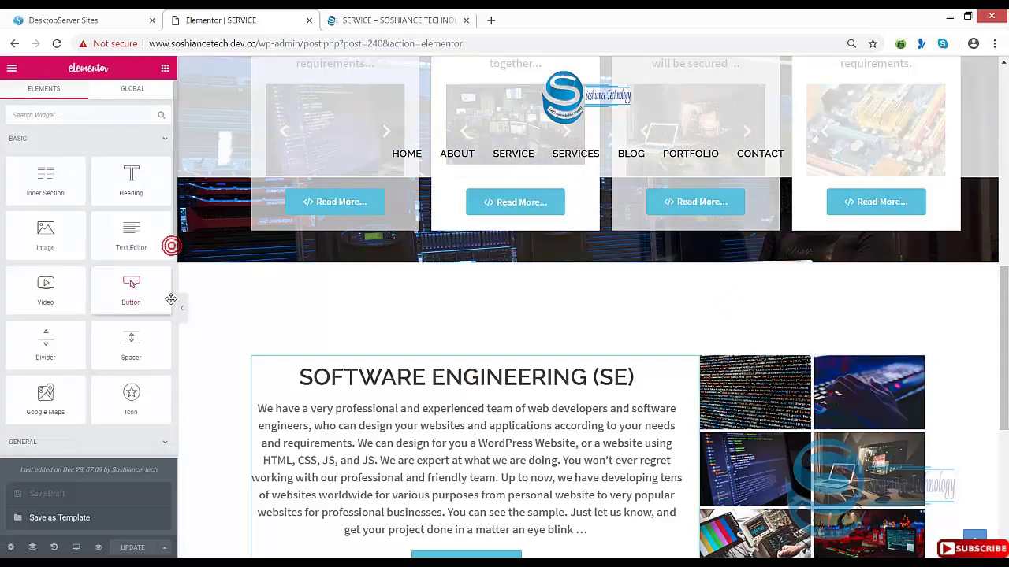
drag(172, 246, 183, 213)
scroll(174, 272, down, 1)
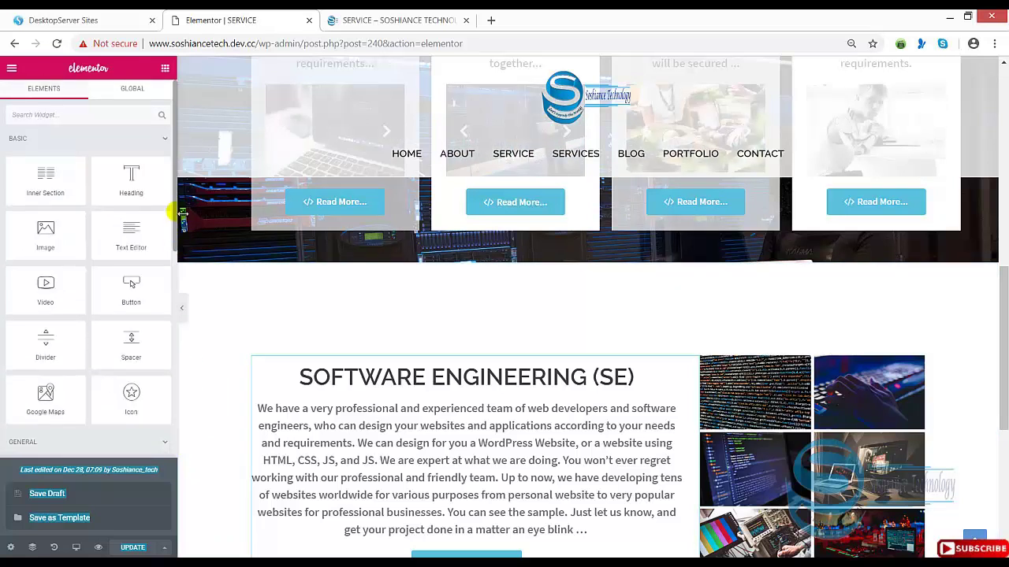
click(77, 114)
text(an)
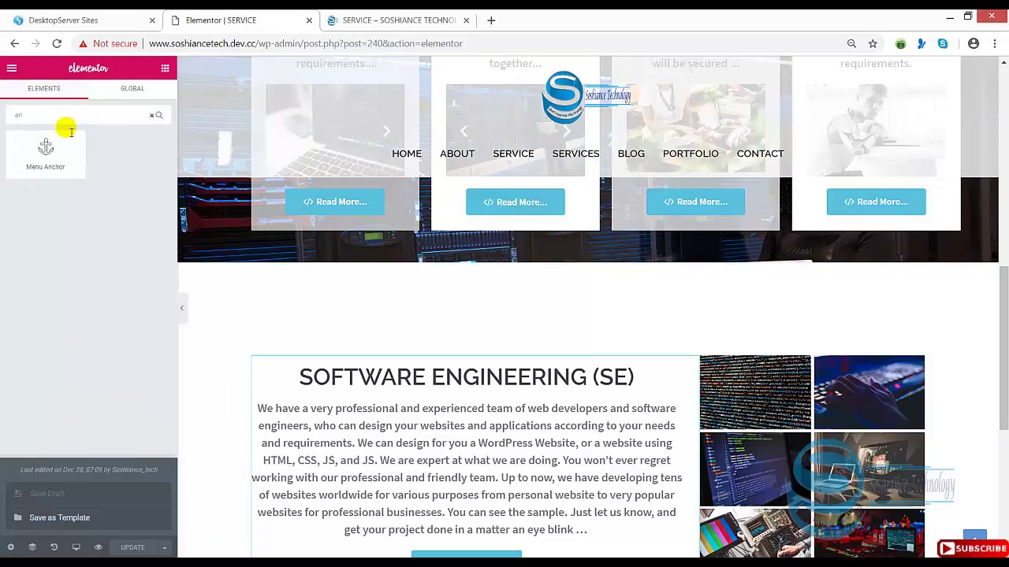
drag(67, 138, 366, 382)
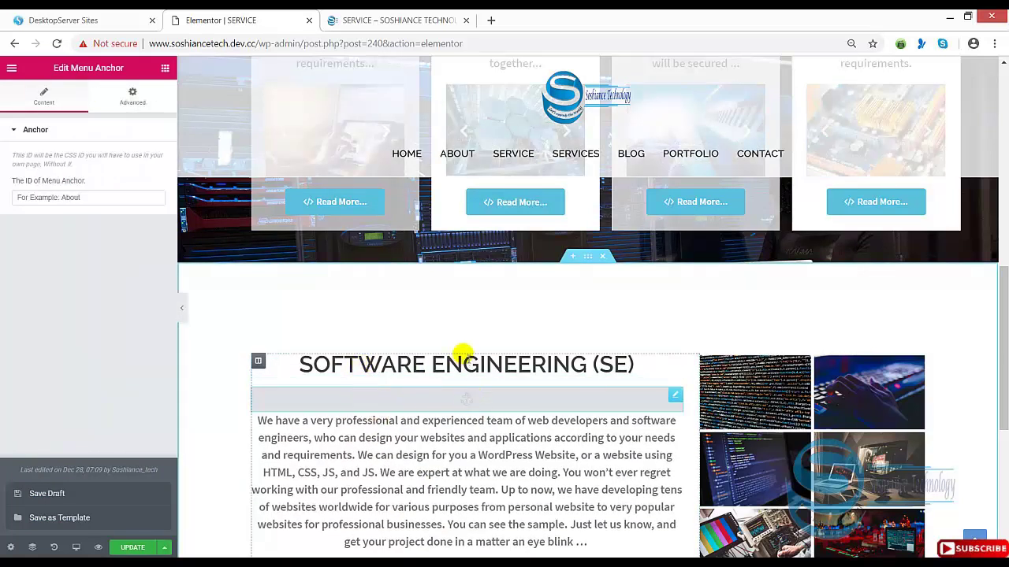
drag(356, 372, 292, 372)
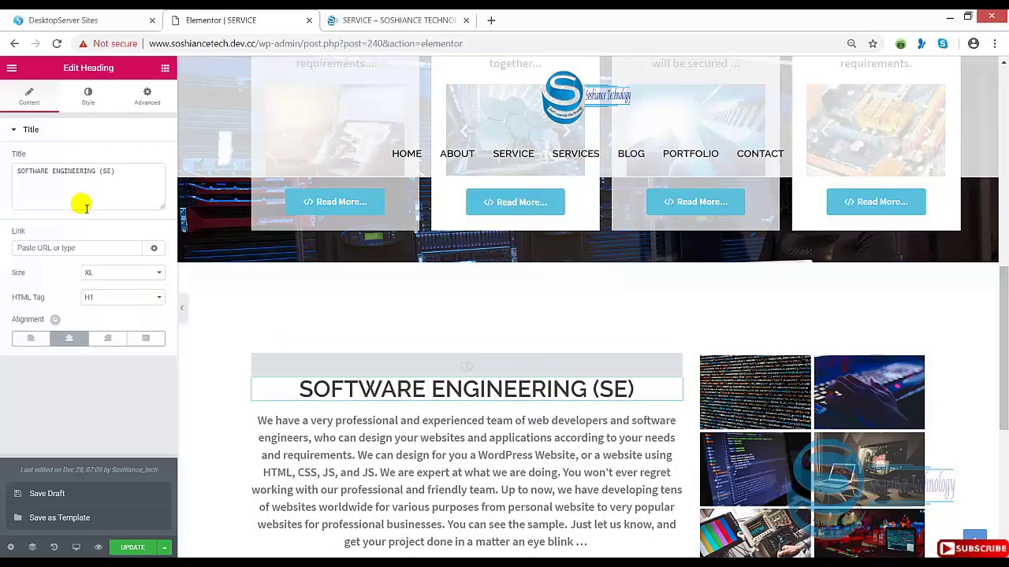
click(79, 247)
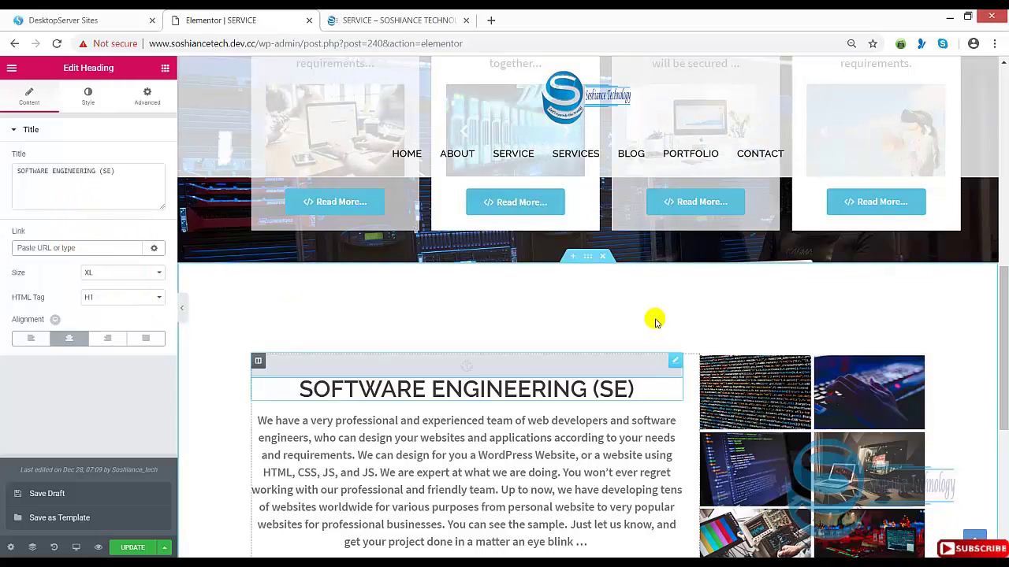
Step: Select the menu anchor and set its ID to SE
click(258, 362)
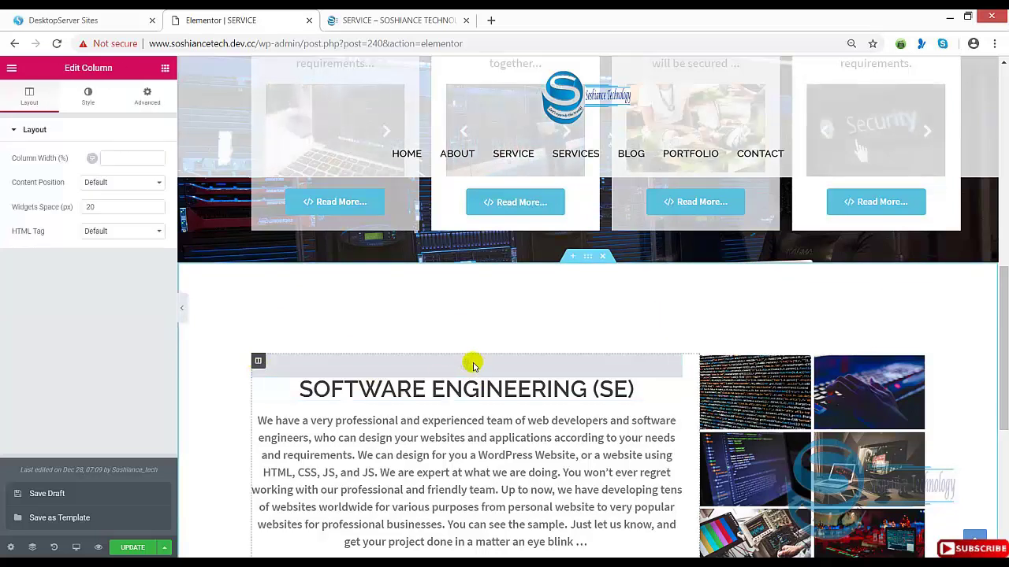
click(557, 370)
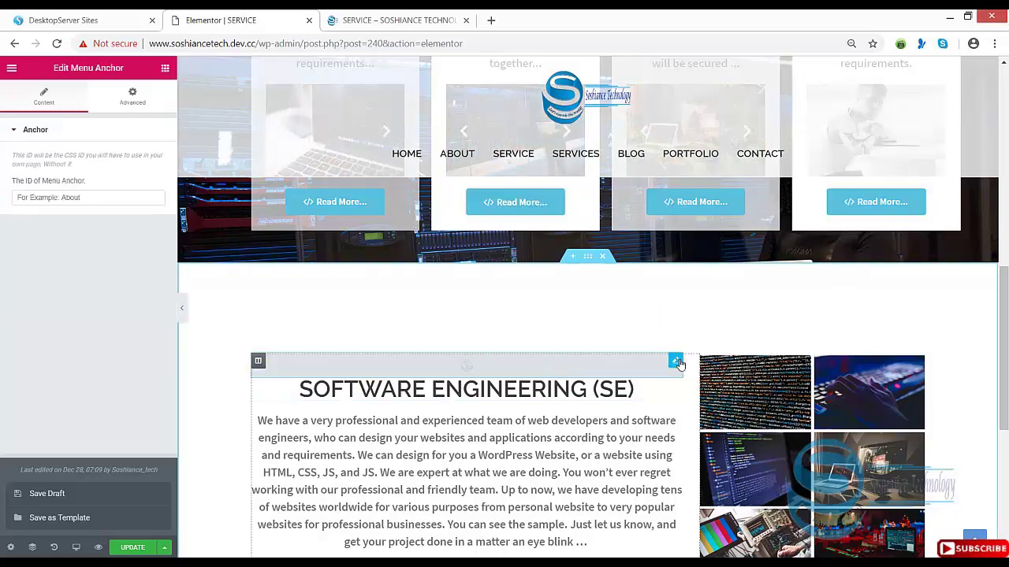
click(95, 198)
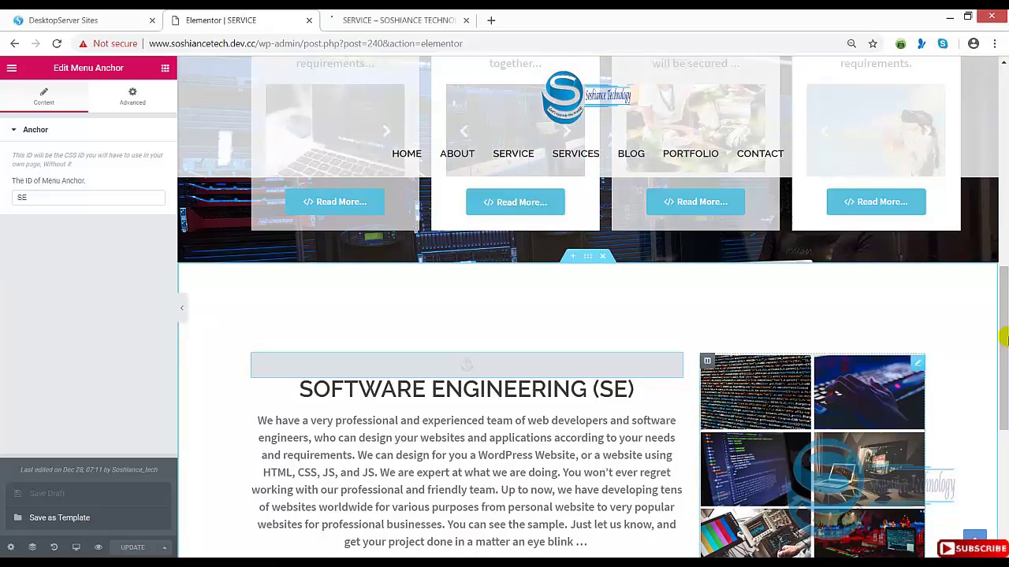
click(1004, 337)
drag(1004, 337, 1004, 250)
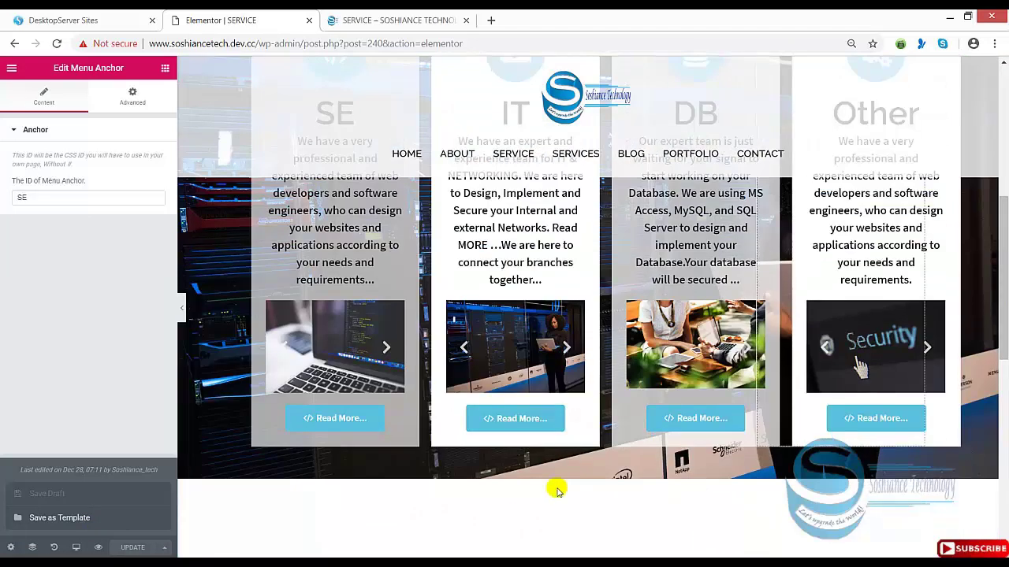
Step: Confirm the SE card's Read More button links to #SE, then select the Software Engineering section
click(344, 418)
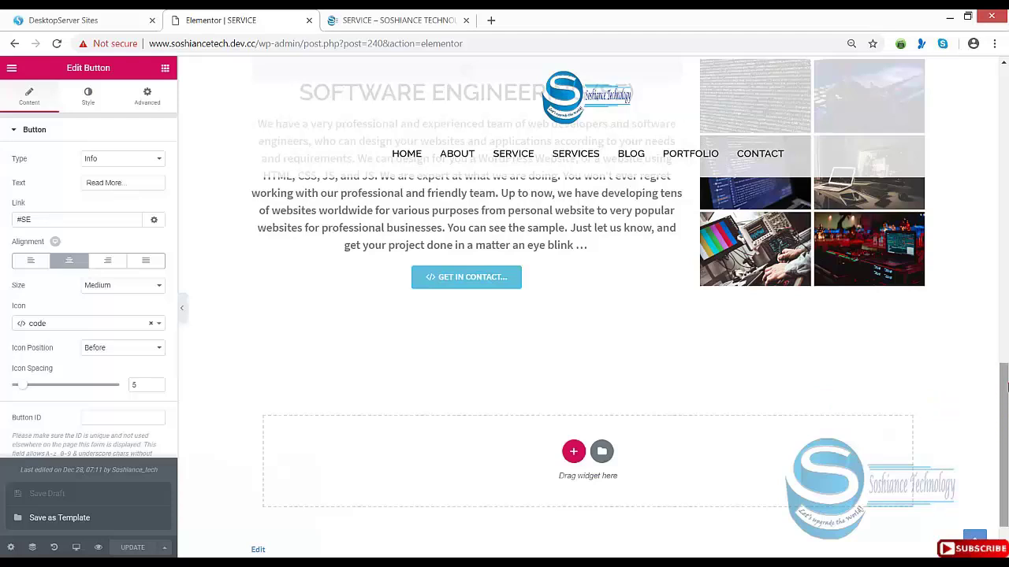
drag(1005, 386, 1005, 201)
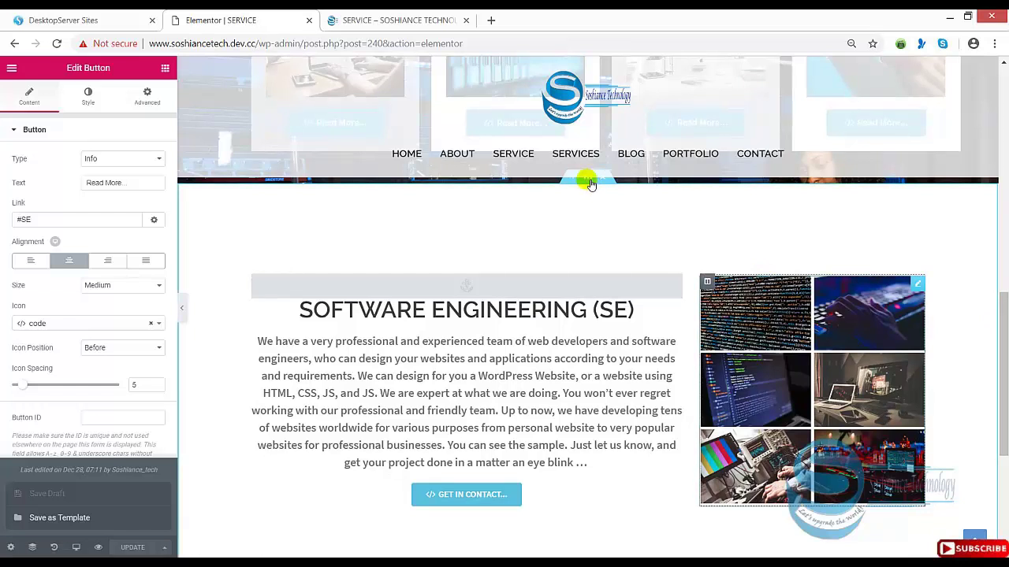
click(297, 543)
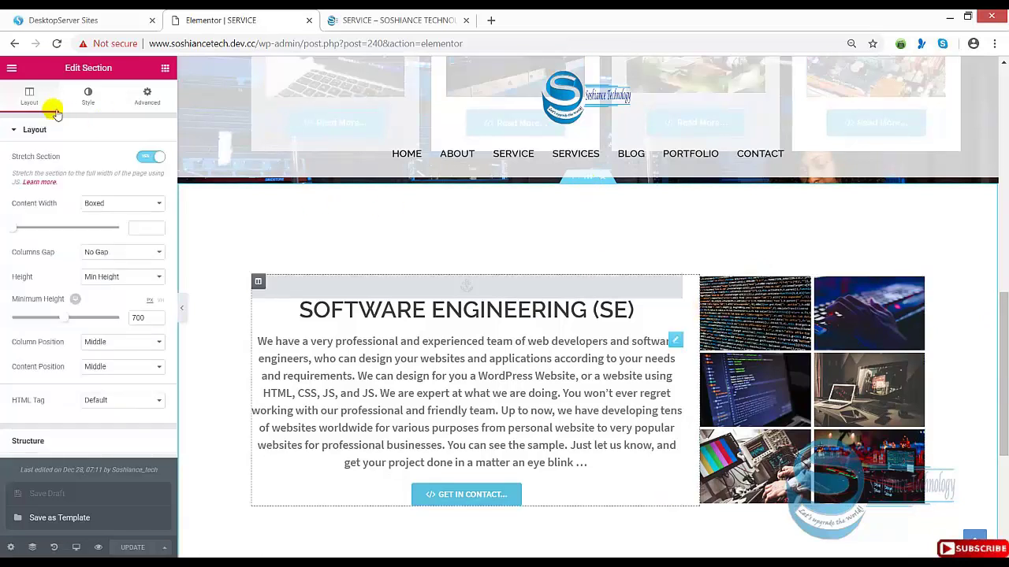
Step: Give the SE section a Classic background using the server-room photo
click(87, 96)
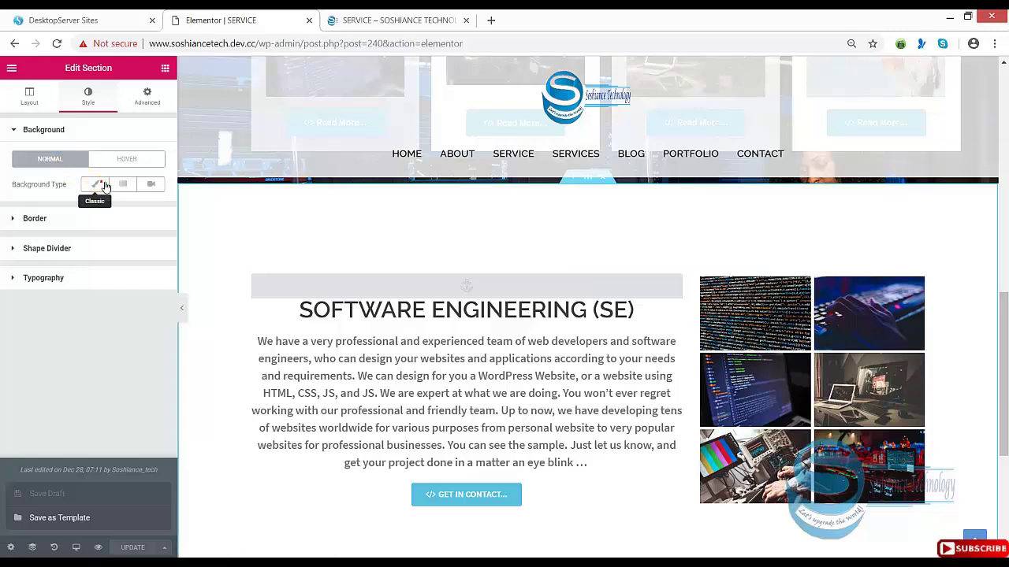
click(95, 183)
click(135, 279)
drag(808, 198, 816, 377)
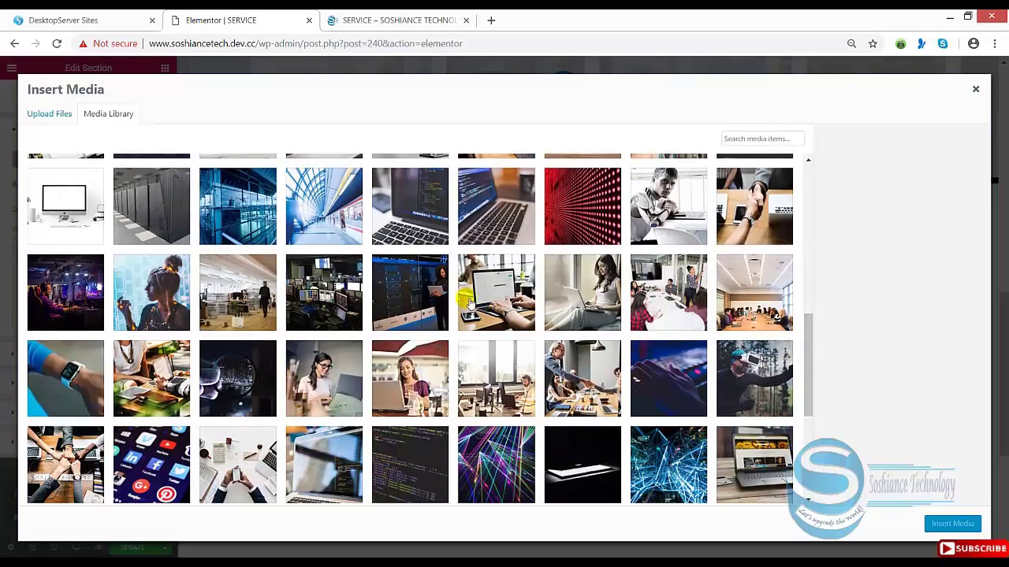
click(410, 292)
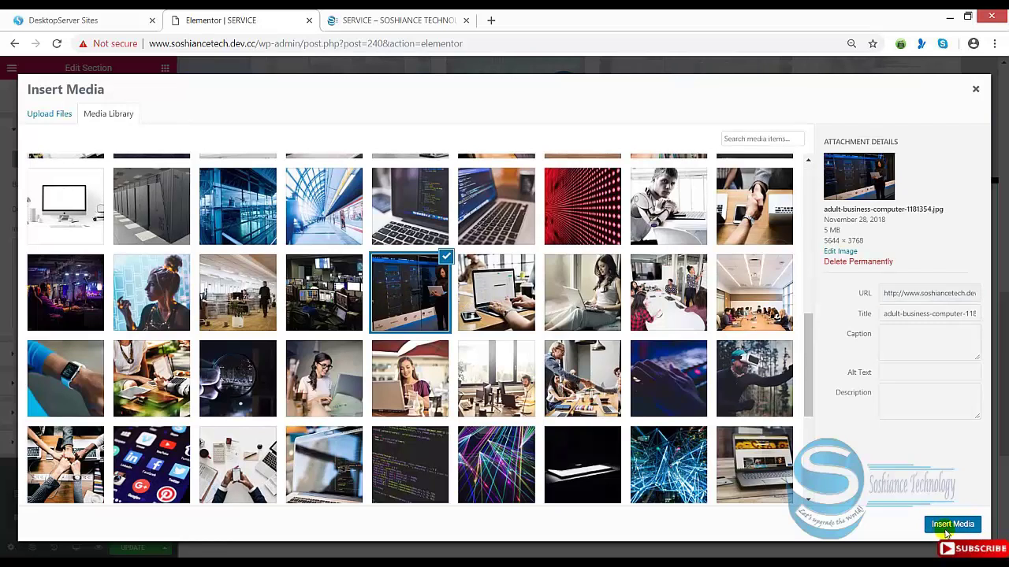
click(947, 527)
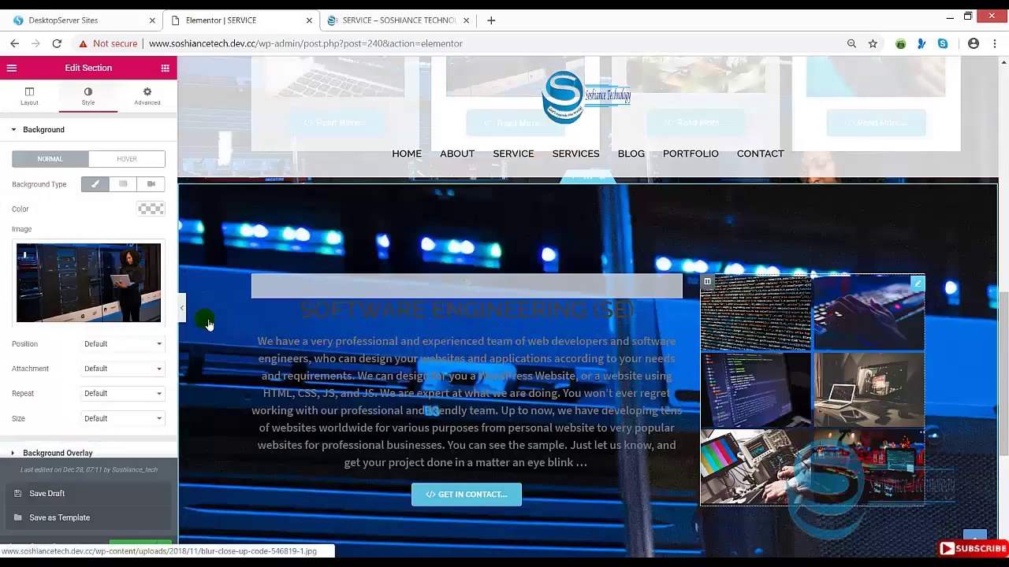
Step: Set the background to Center Left position, Fixed attachment, No-repeat and Cover size
click(150, 343)
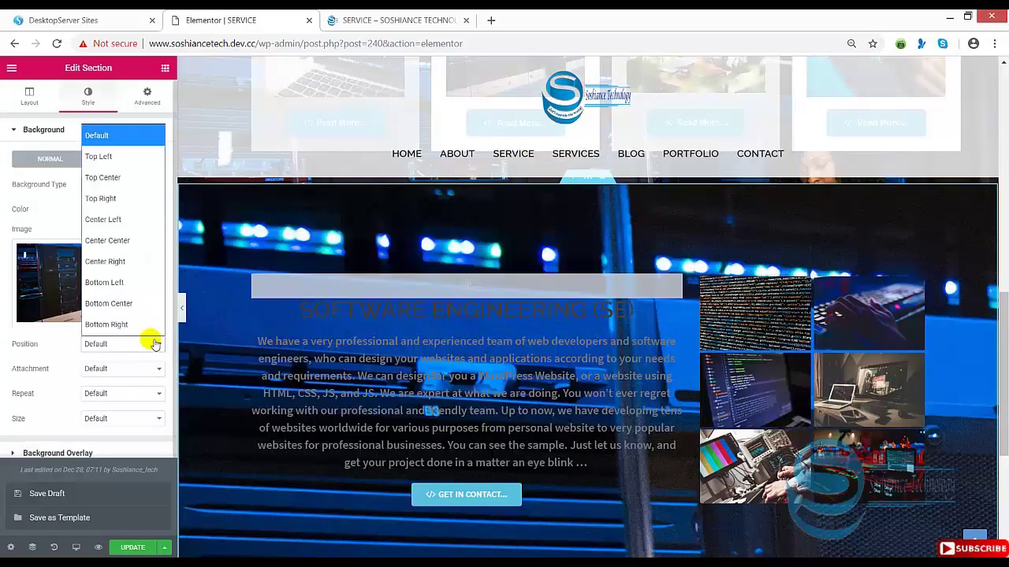
click(135, 219)
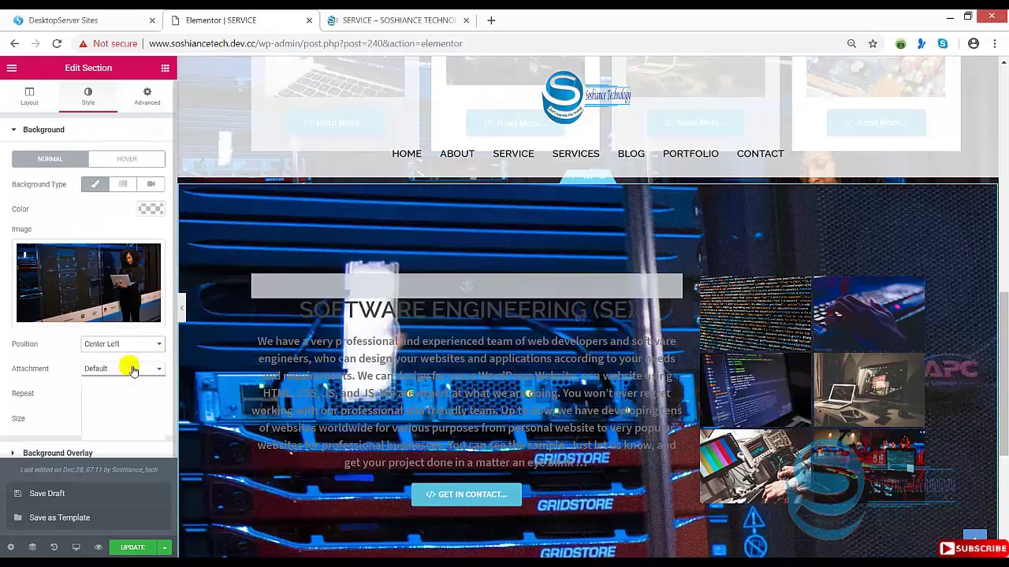
click(127, 368)
key(Escape)
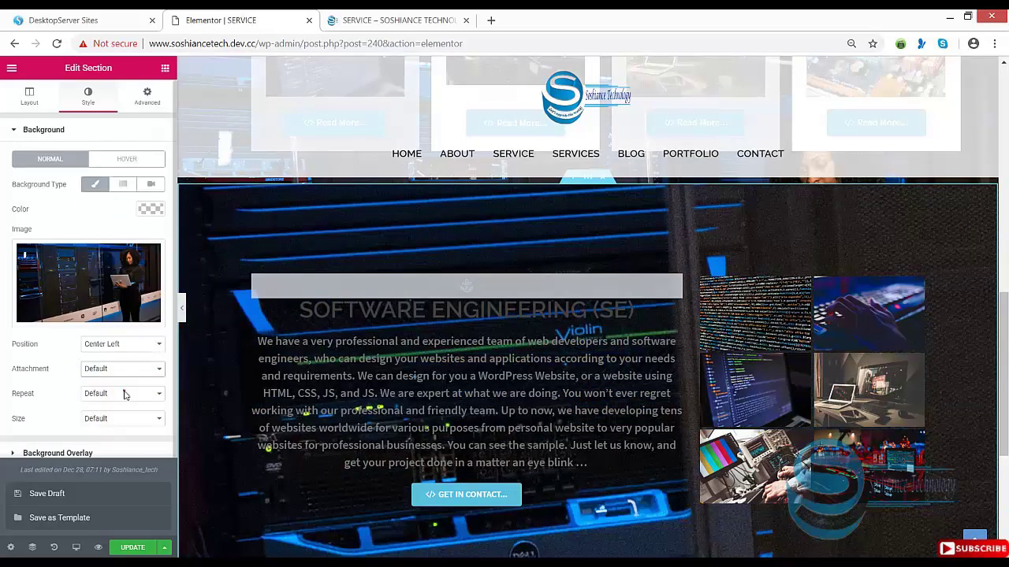
click(150, 411)
click(129, 446)
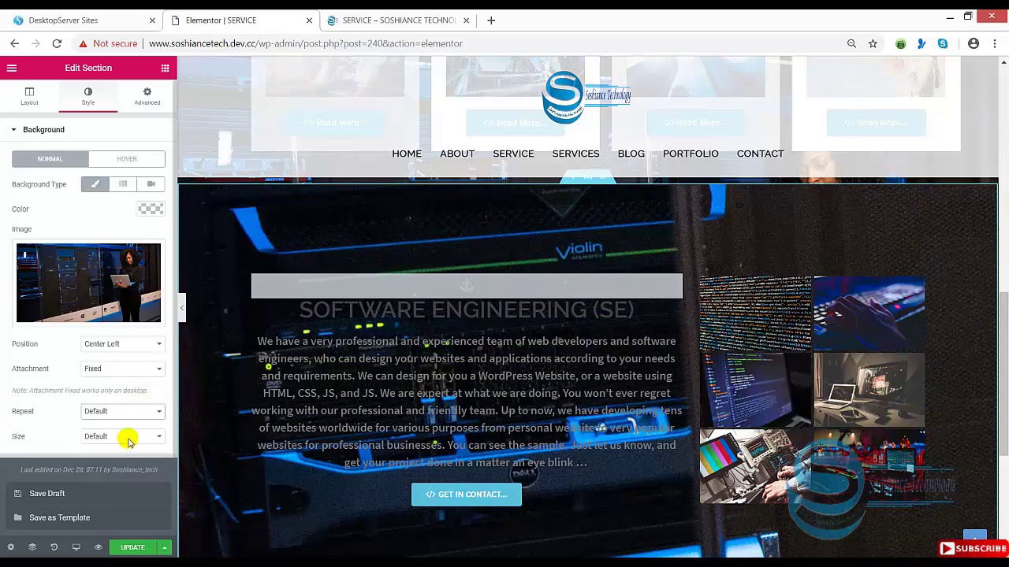
click(134, 436)
key(Escape)
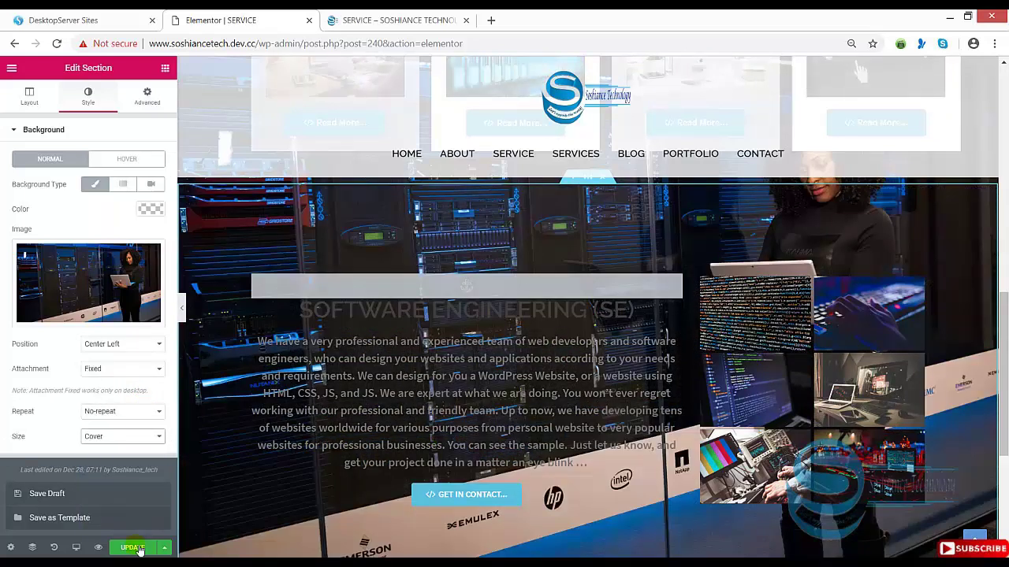
click(138, 548)
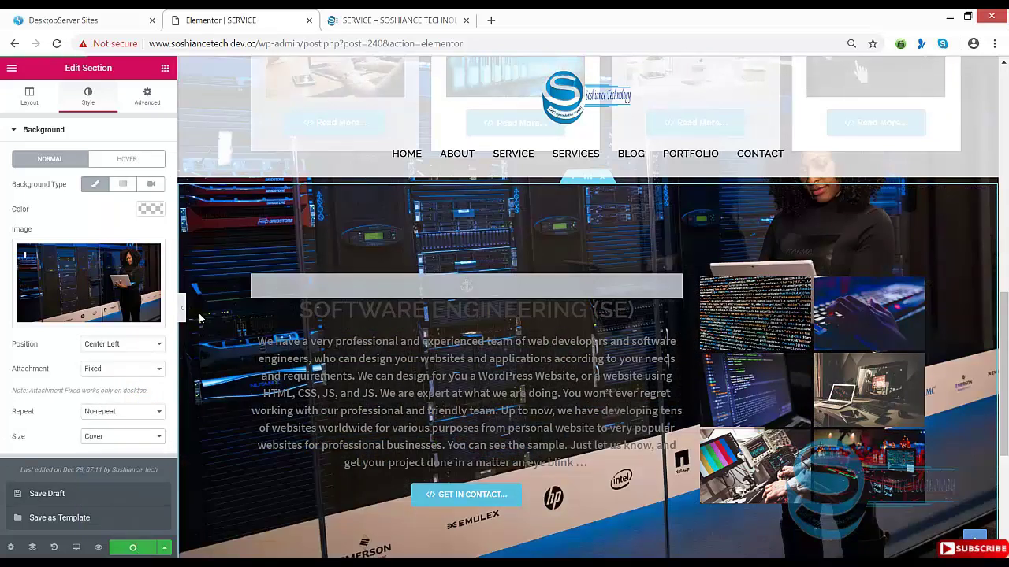
Step: Set the section's background colour to solid black and update the page
click(151, 209)
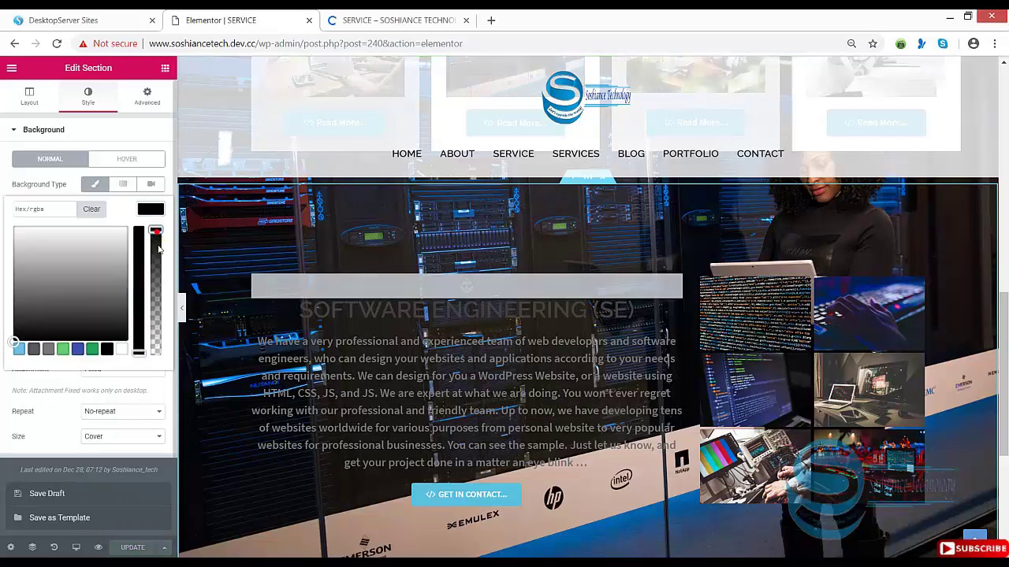
click(159, 285)
drag(156, 234, 156, 277)
drag(1004, 333, 1005, 241)
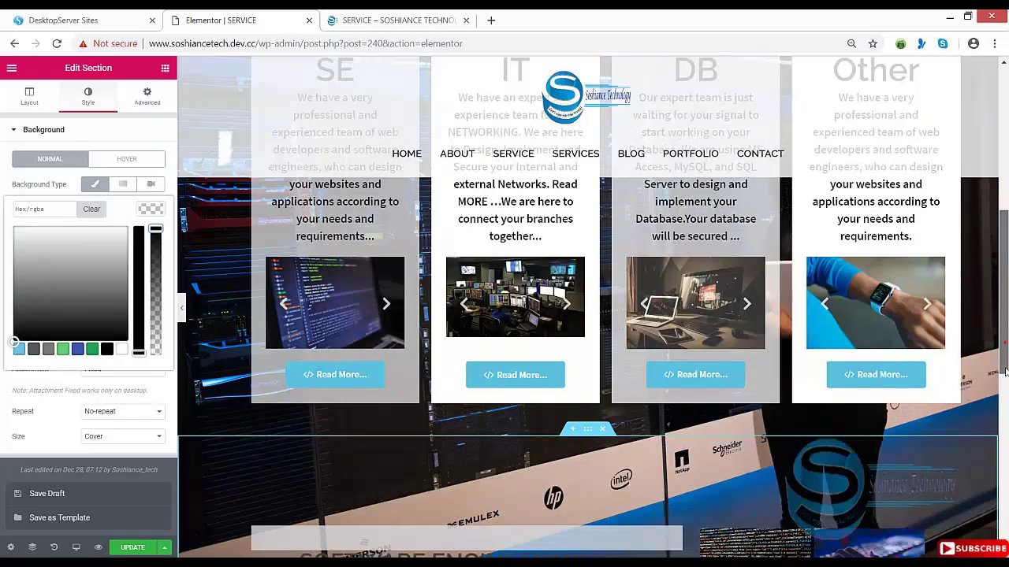
scroll(1004, 415, down, 5)
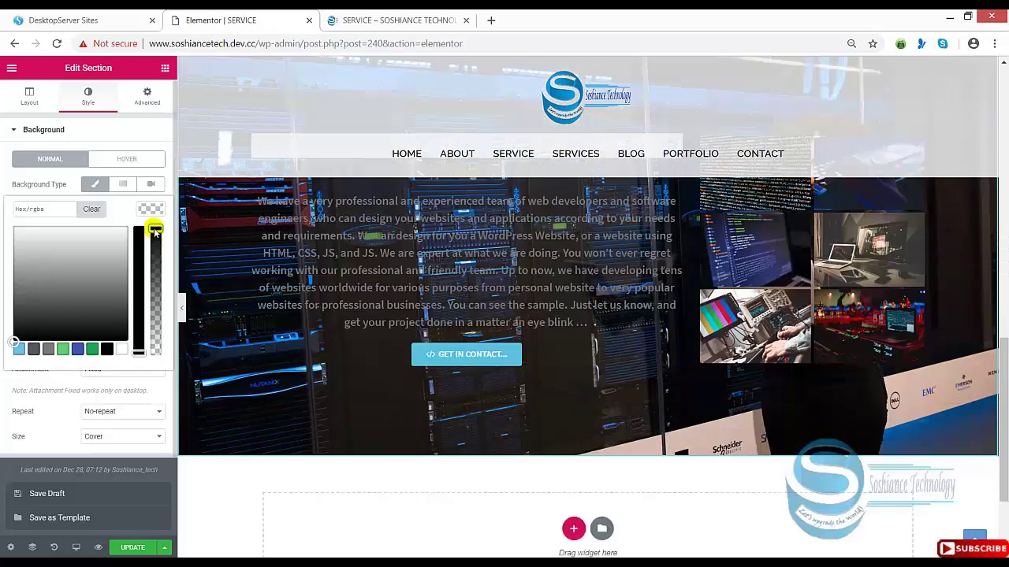
click(156, 232)
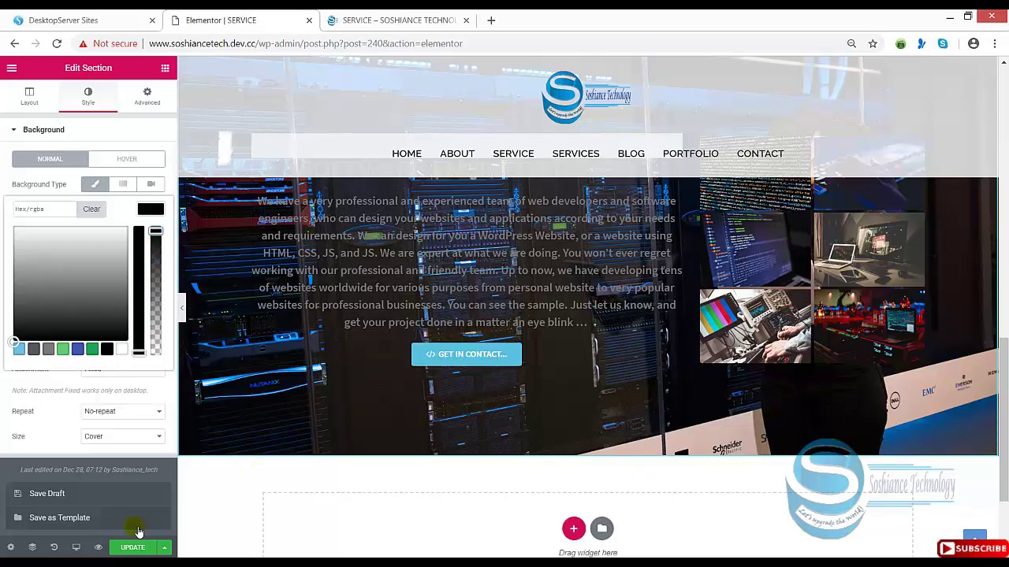
click(135, 549)
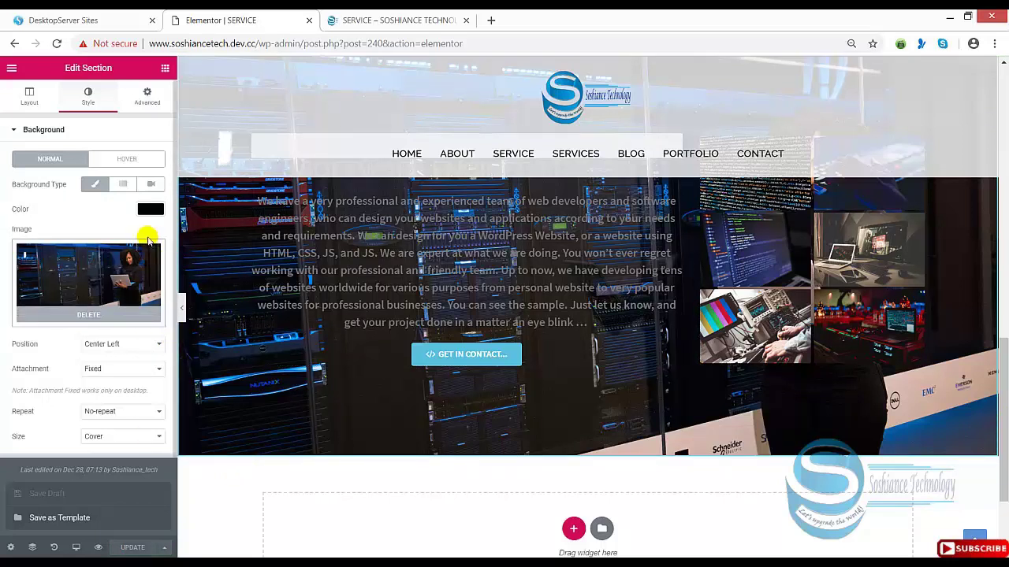
Step: Make the background colour fully transparent again and collapse the Background settings
click(151, 210)
drag(157, 234, 157, 228)
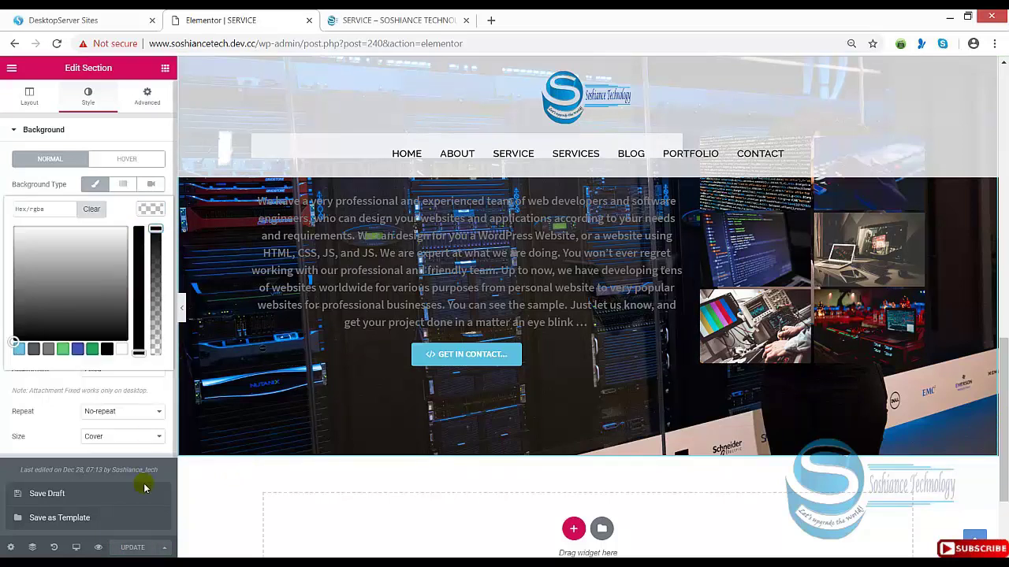
click(15, 131)
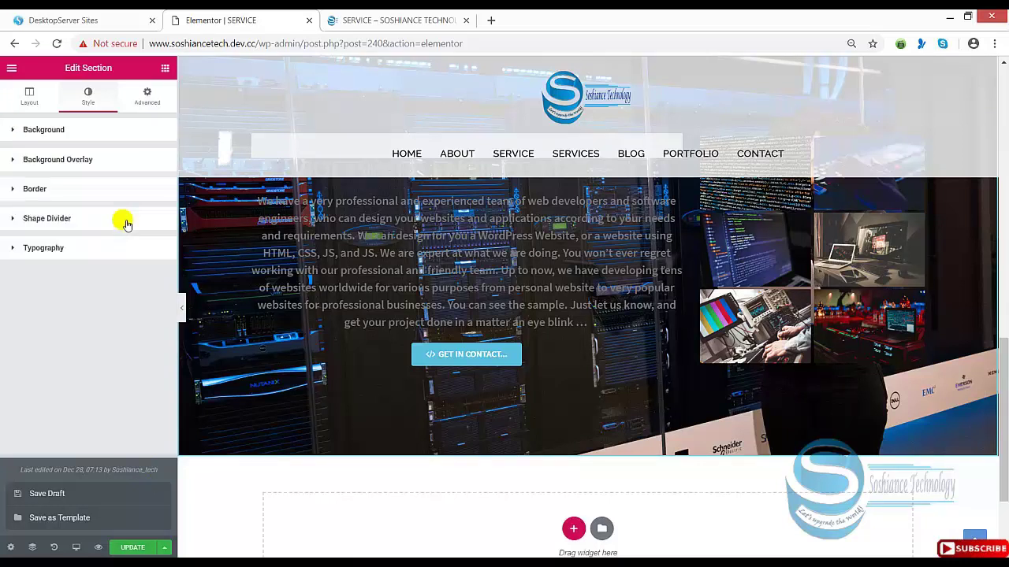
Step: Add a Classic background overlay in translucent black over the SE section's photo
click(106, 162)
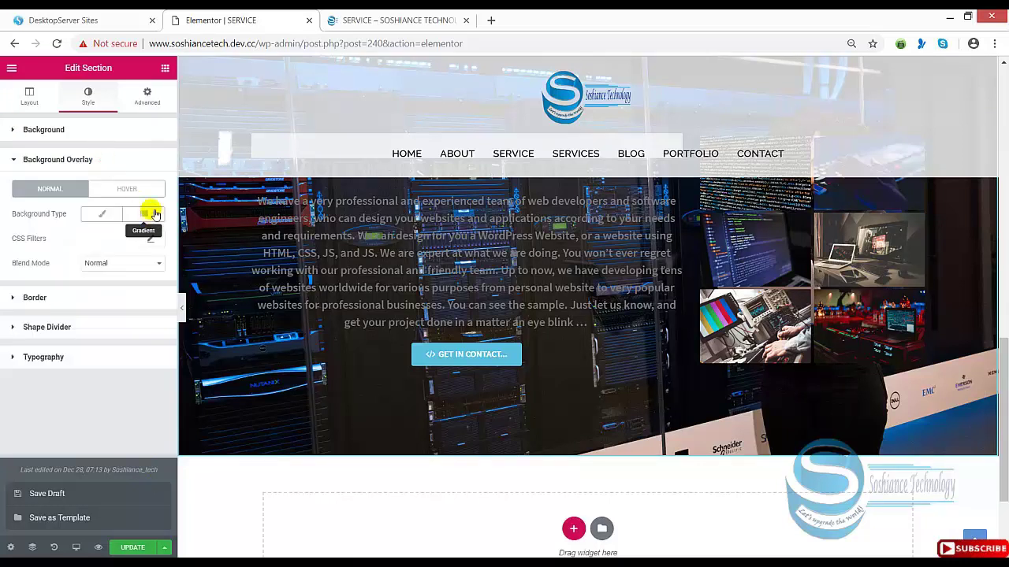
click(107, 217)
click(106, 215)
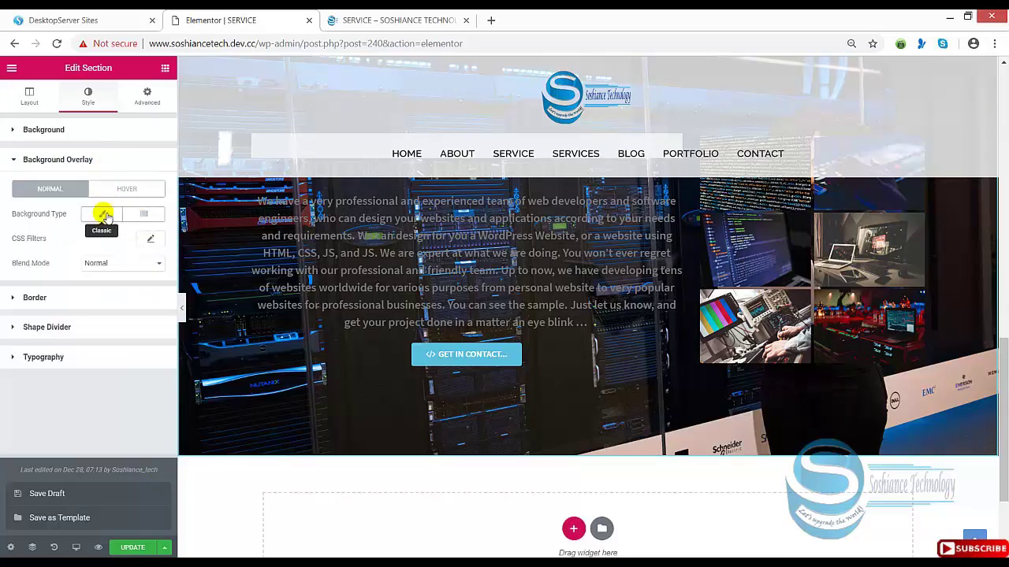
click(108, 217)
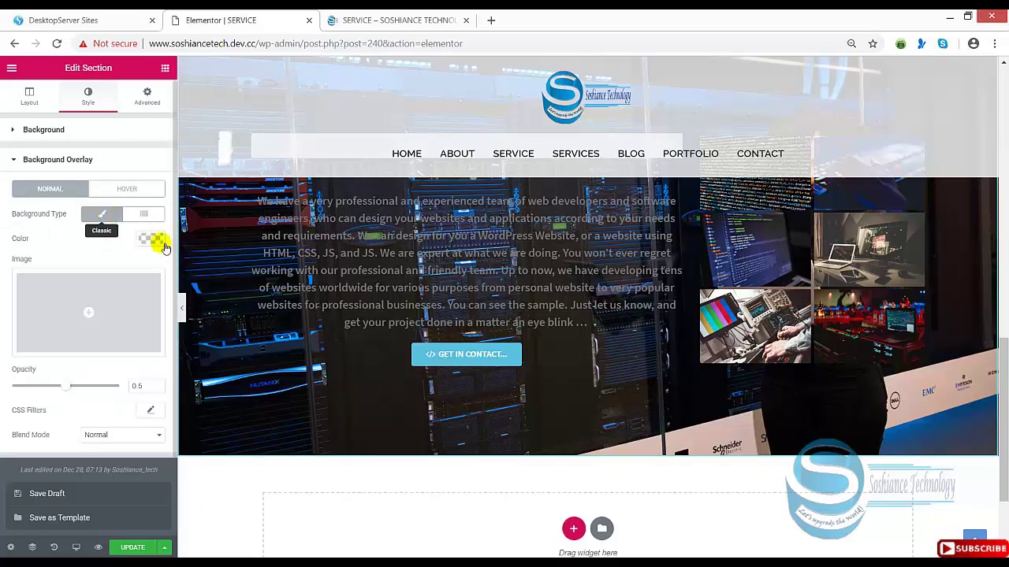
click(161, 244)
click(155, 271)
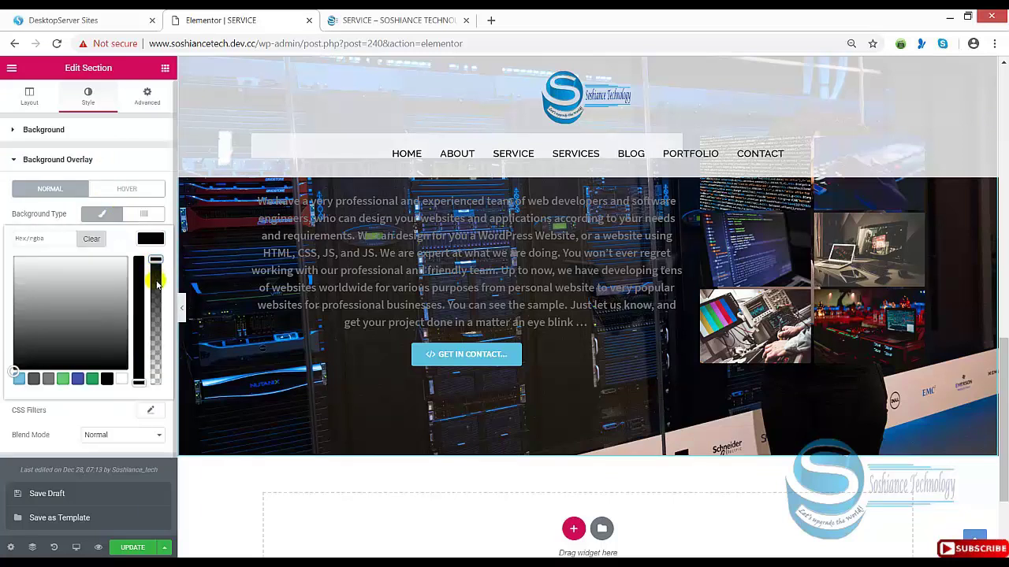
click(156, 280)
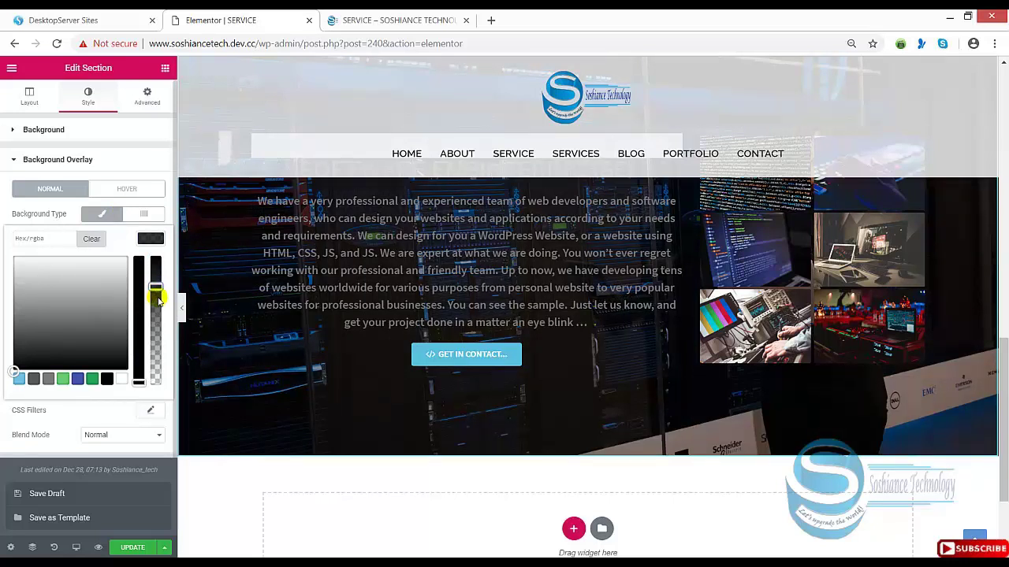
click(677, 203)
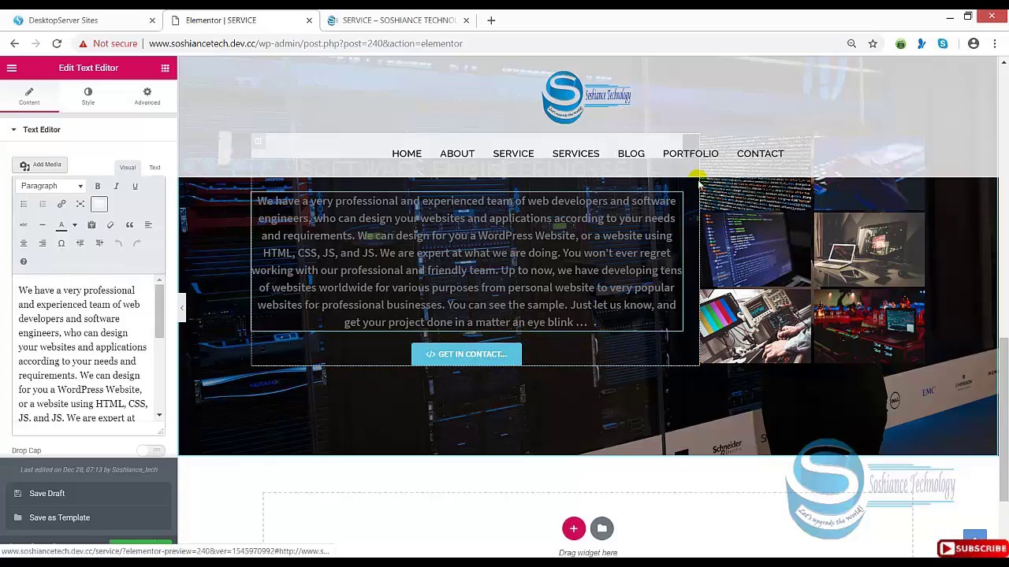
Step: Select all of the SE paragraph text in the Text Editor and colour it white
click(60, 333)
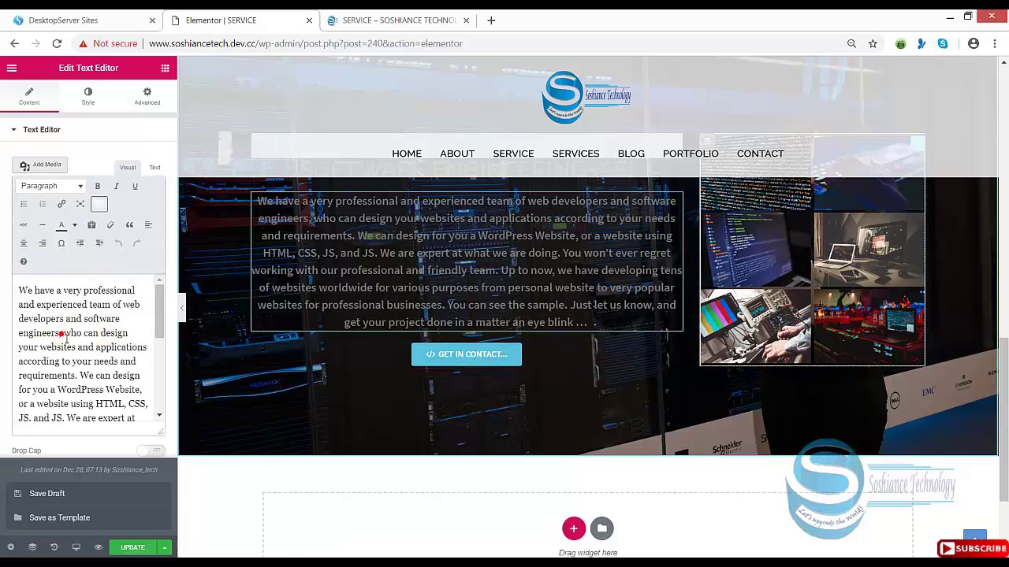
key(ctrl+a)
click(74, 225)
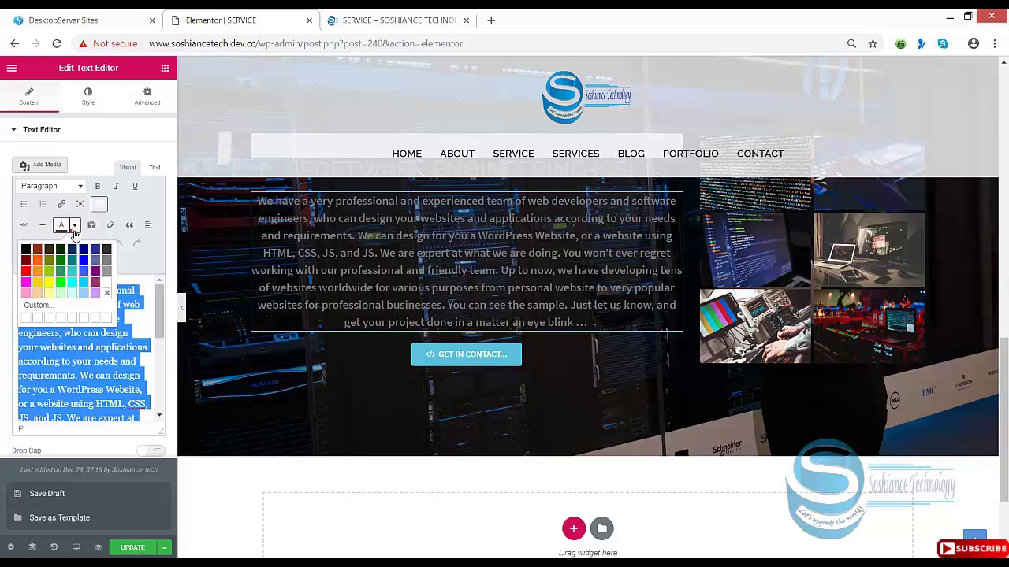
click(108, 282)
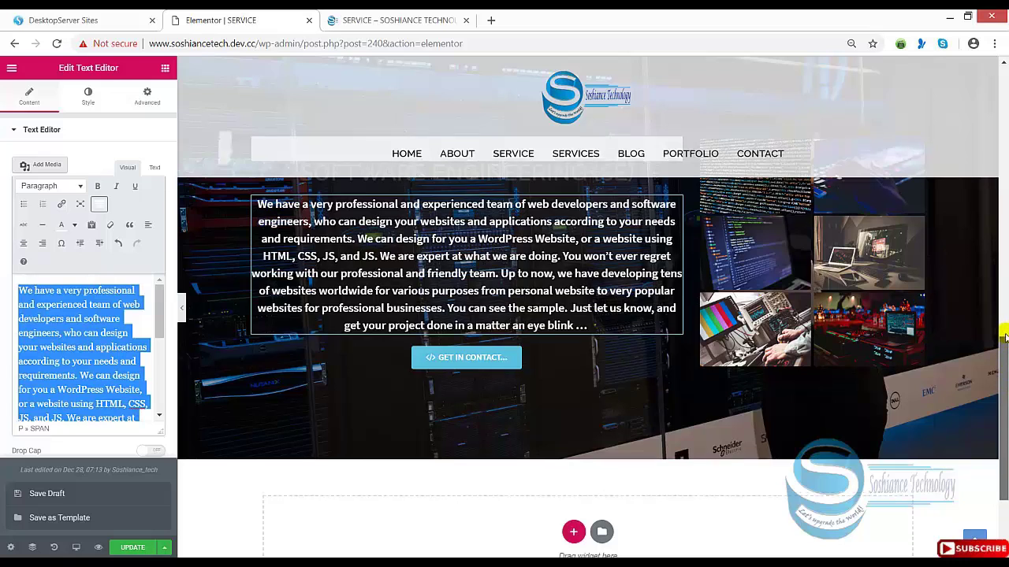
scroll(488, 334, up, 2)
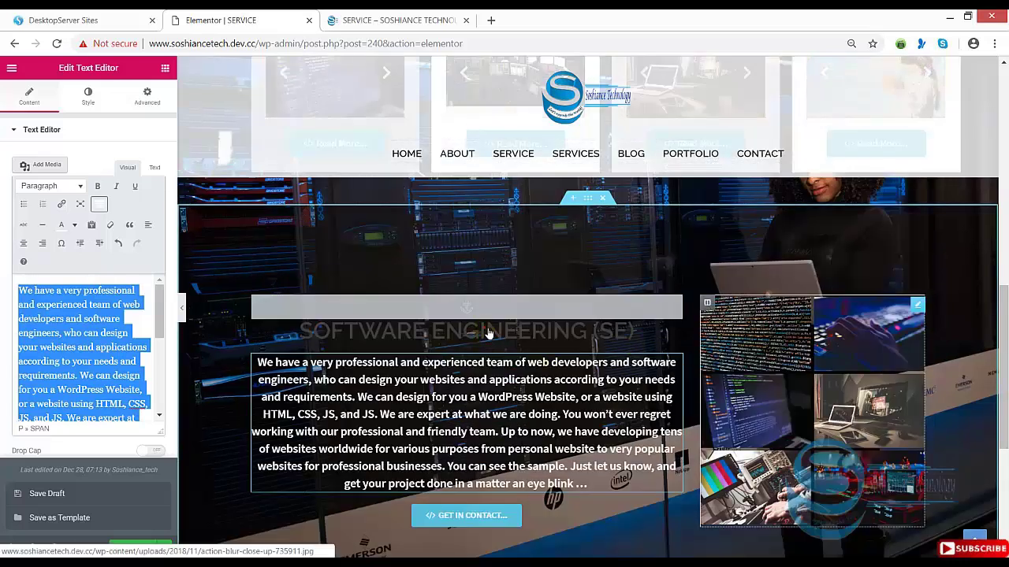
click(134, 548)
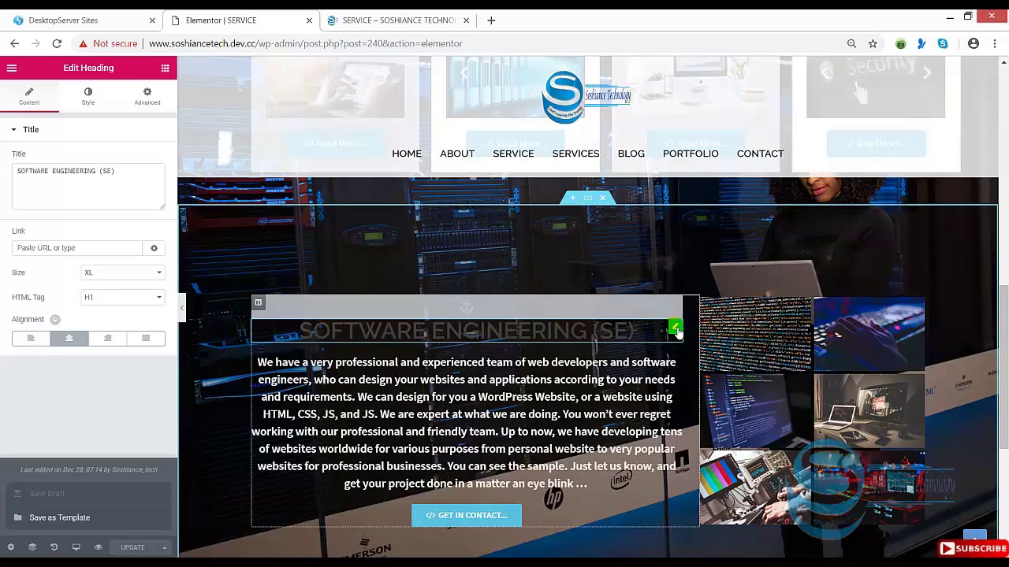
Step: Set the SOFTWARE ENGINEERING (SE) heading's text colour to white and update the page
click(88, 96)
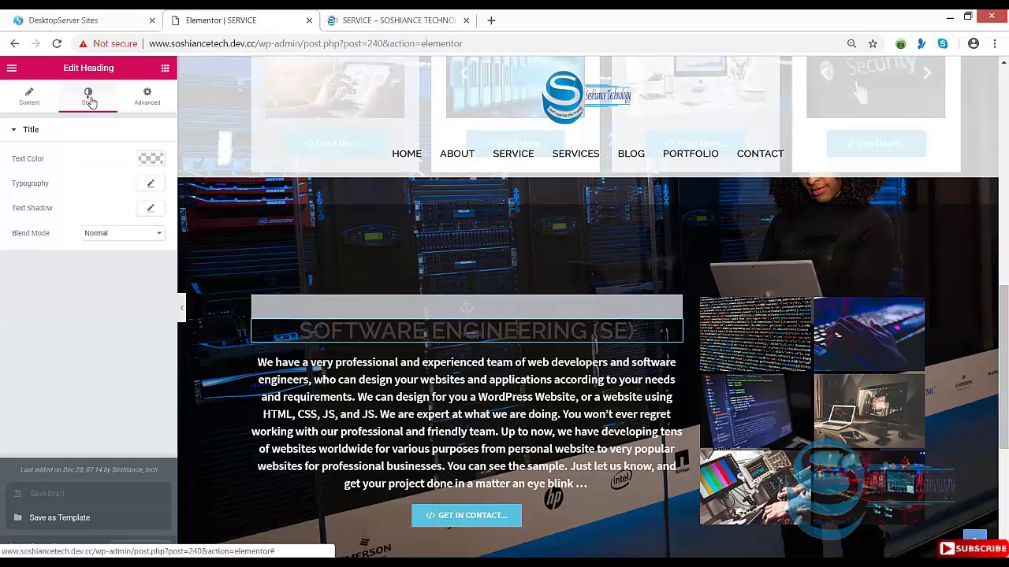
click(153, 160)
click(114, 209)
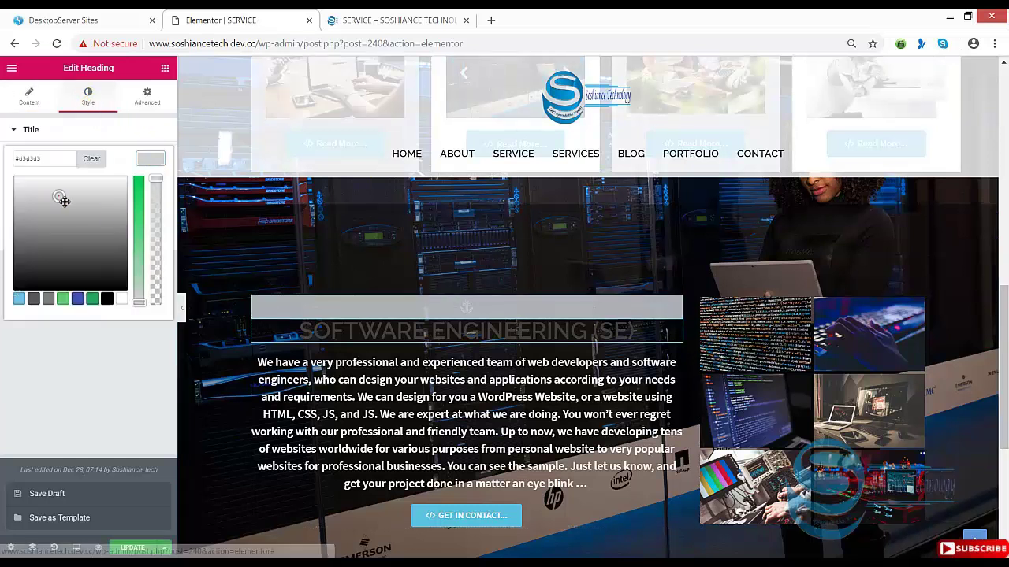
click(17, 178)
click(654, 312)
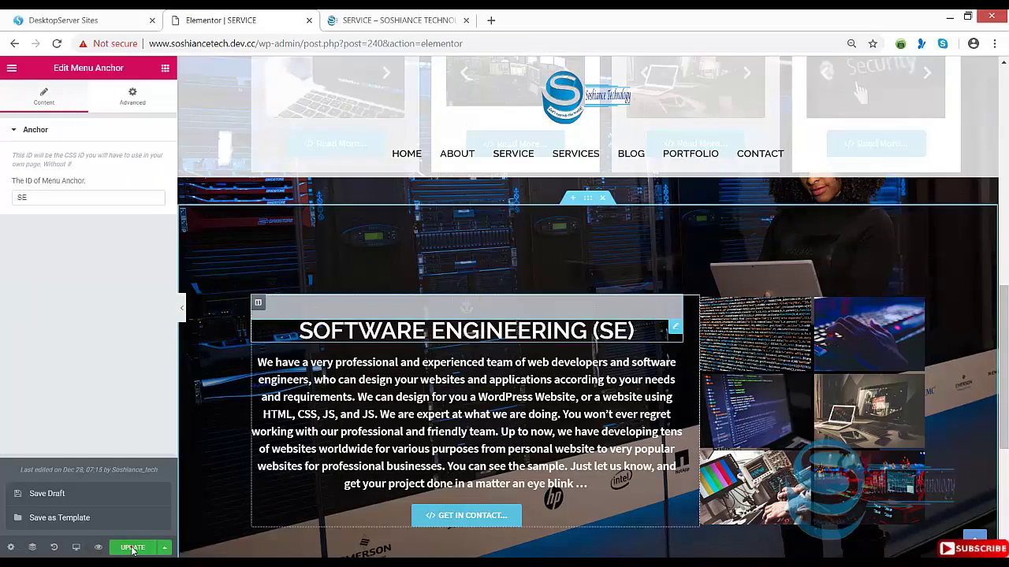
click(133, 549)
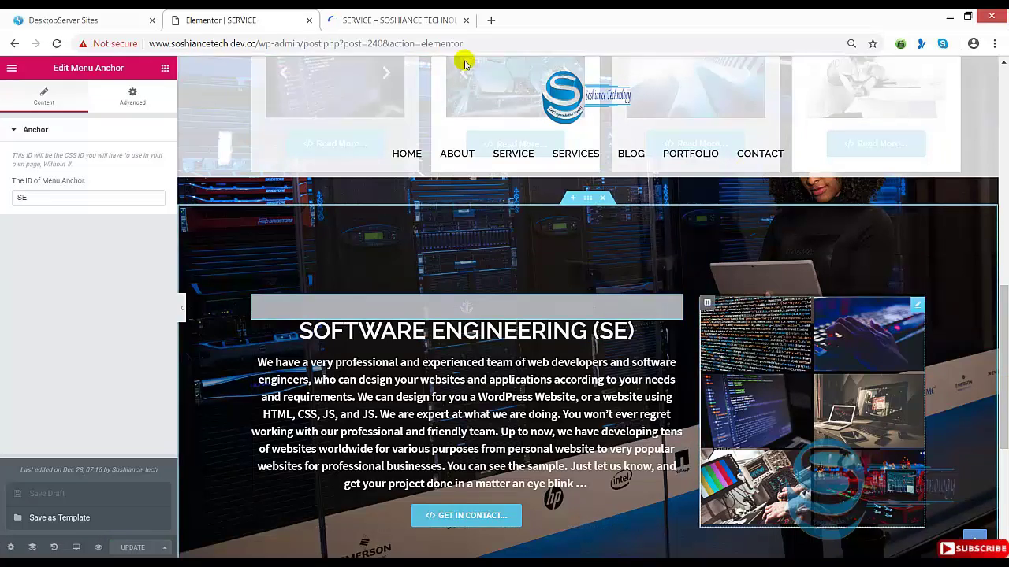
Step: Review the SE section in the live preview, then reopen the section's style settings
click(427, 19)
drag(1002, 177, 1002, 405)
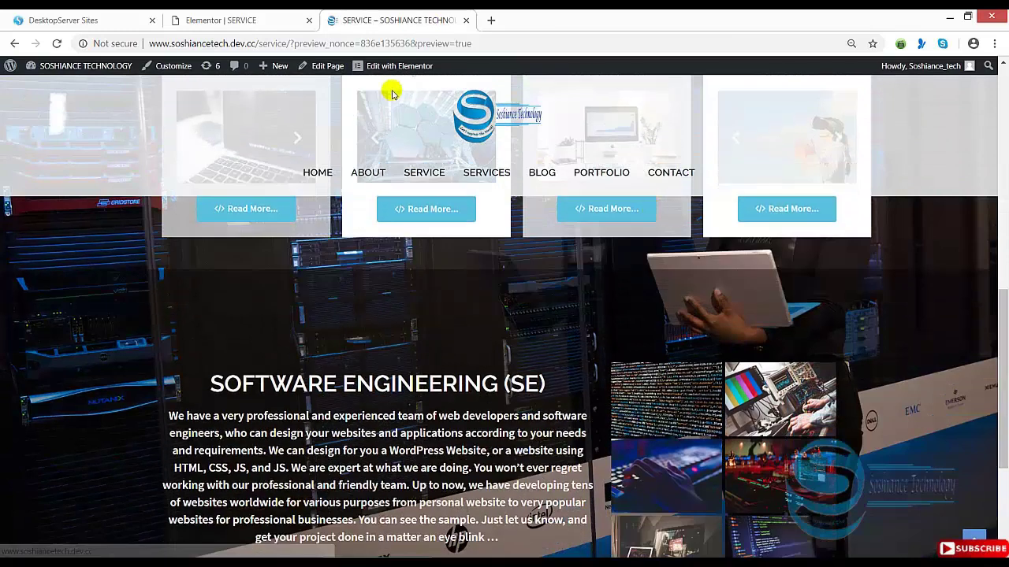
click(279, 26)
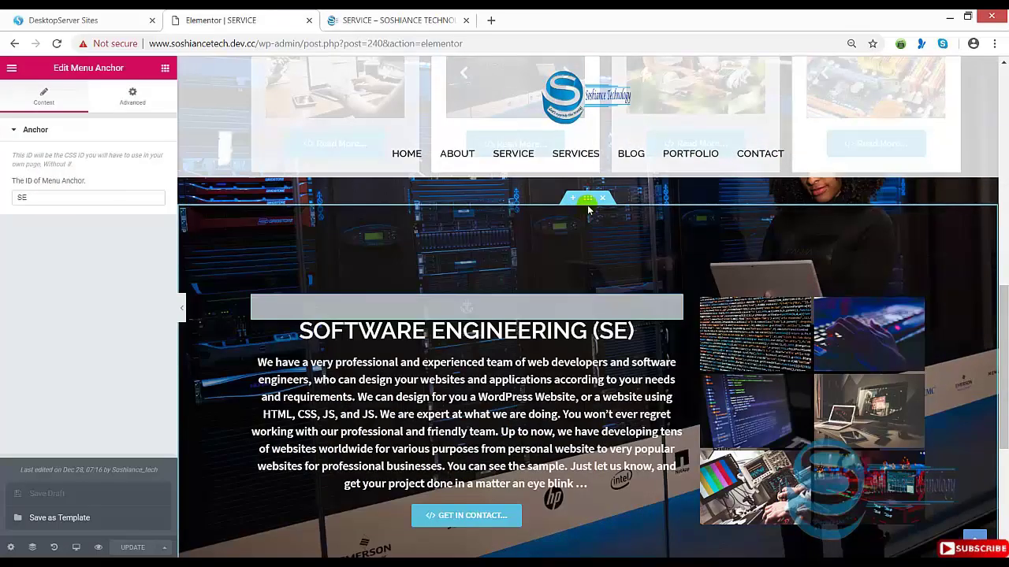
click(589, 202)
click(87, 96)
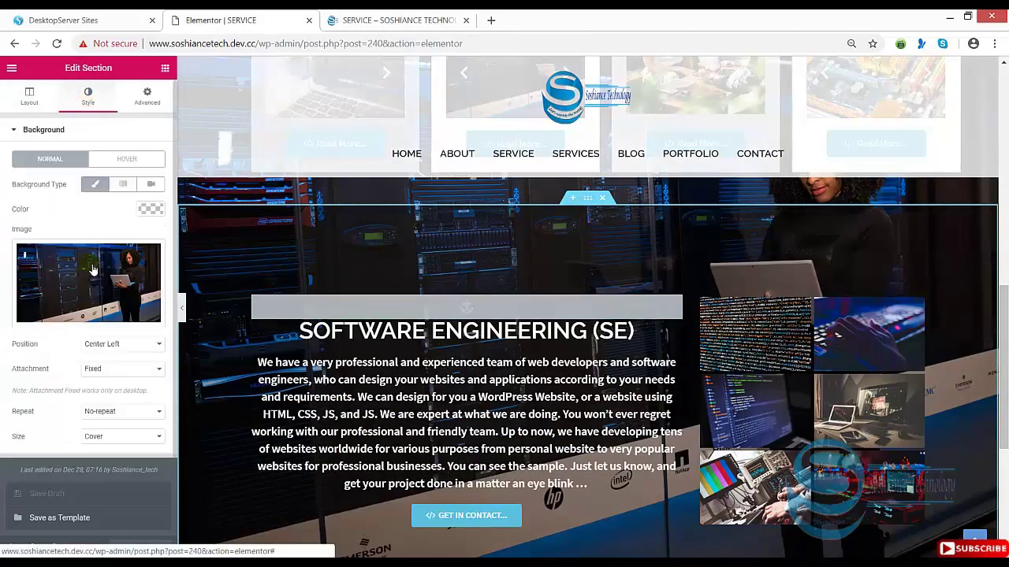
Step: Raise the SE section's black overlay colour to alpha 0.87 and update the page
click(30, 132)
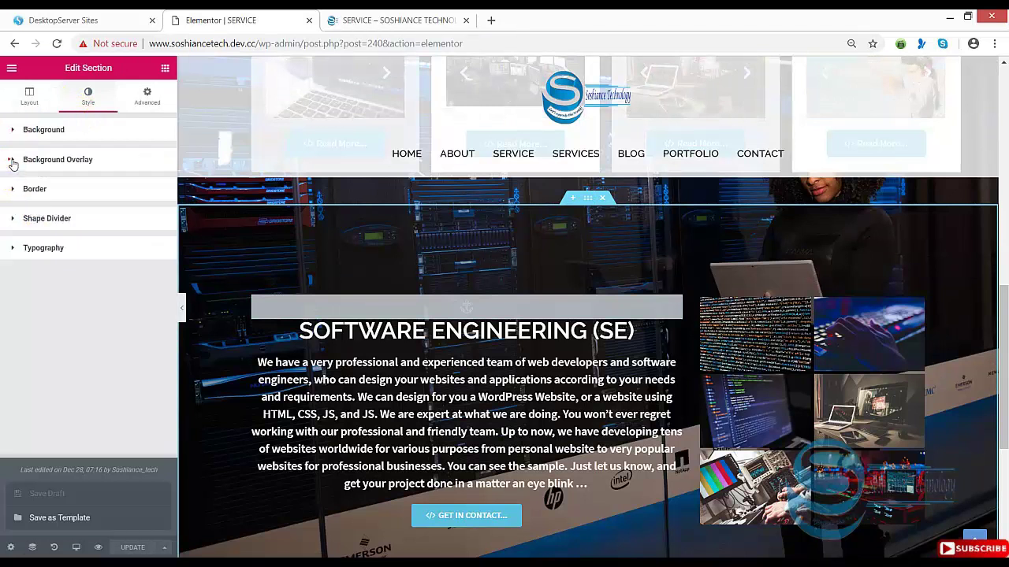
click(12, 162)
click(150, 238)
click(157, 282)
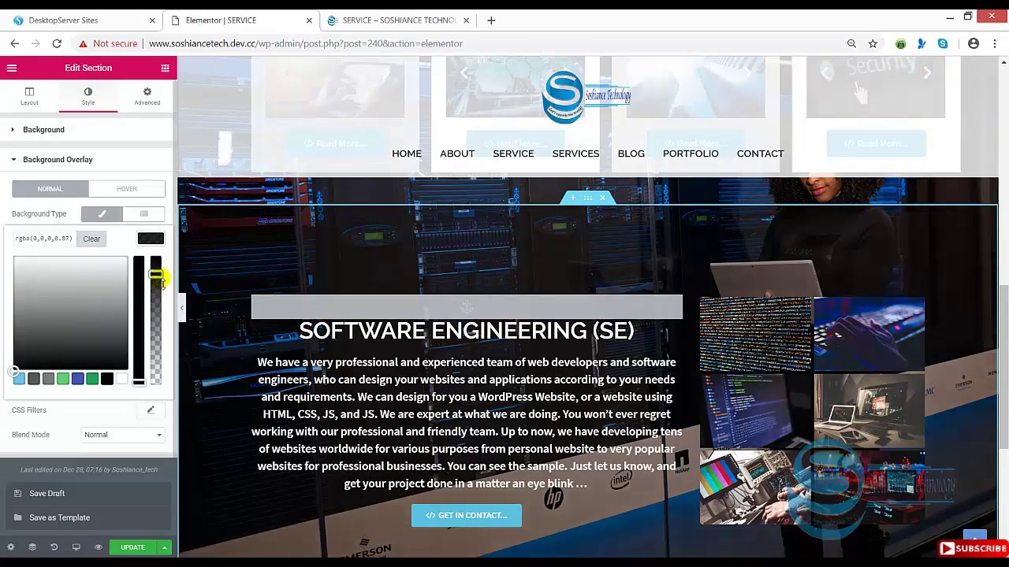
click(145, 550)
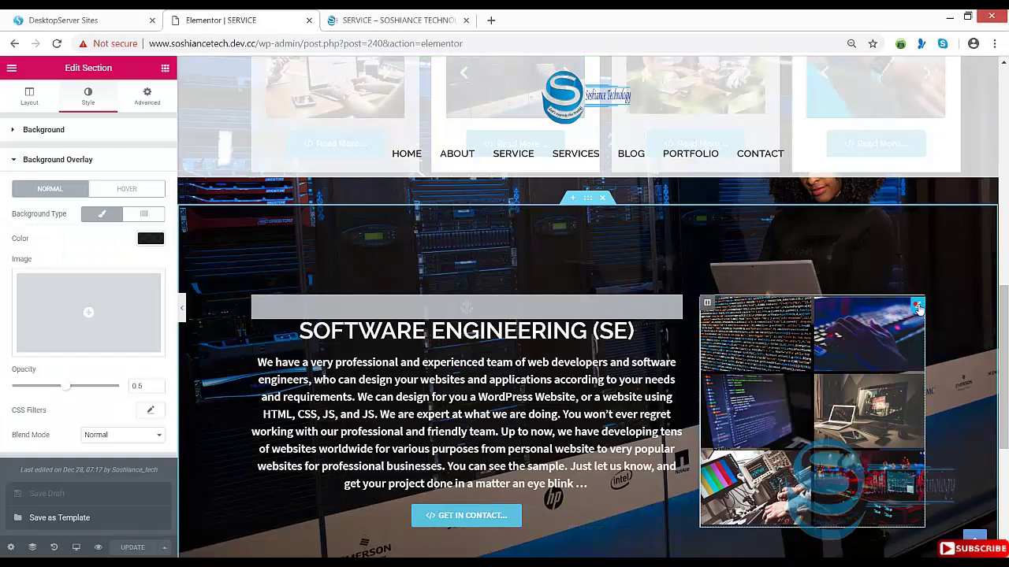
click(918, 307)
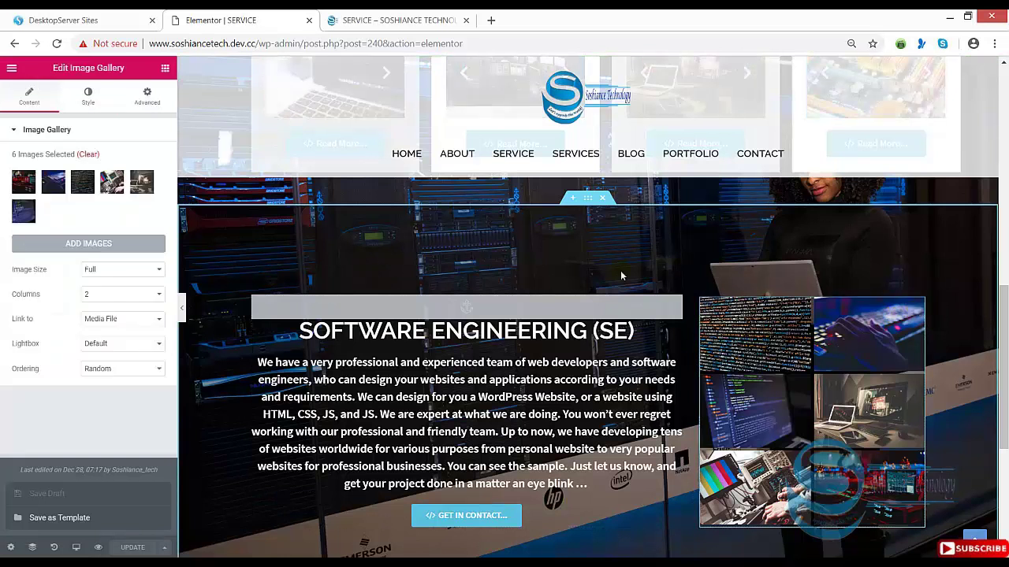
Step: Give the image gallery a Classic white background colour under Advanced > Background
click(89, 95)
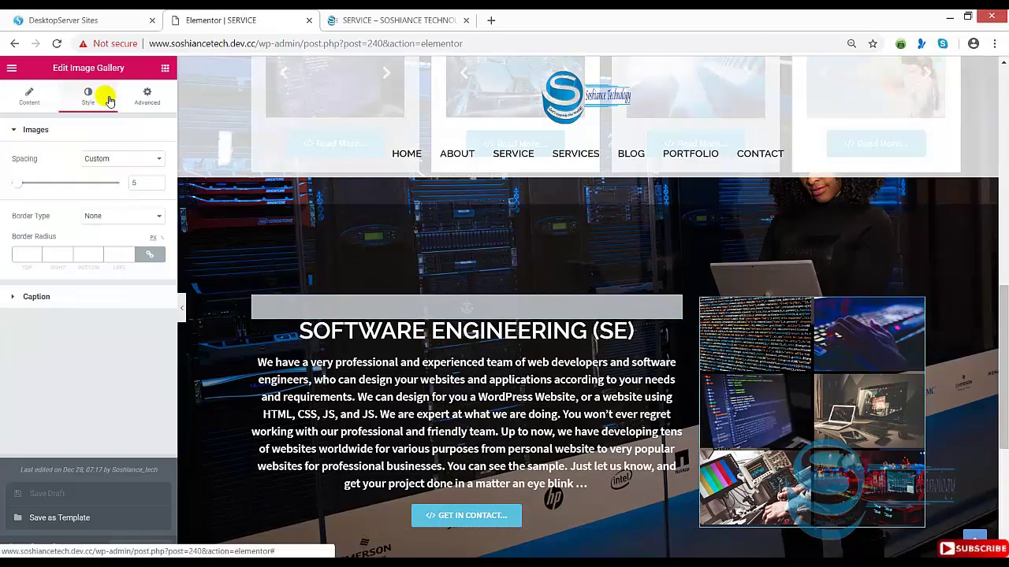
click(149, 101)
click(101, 101)
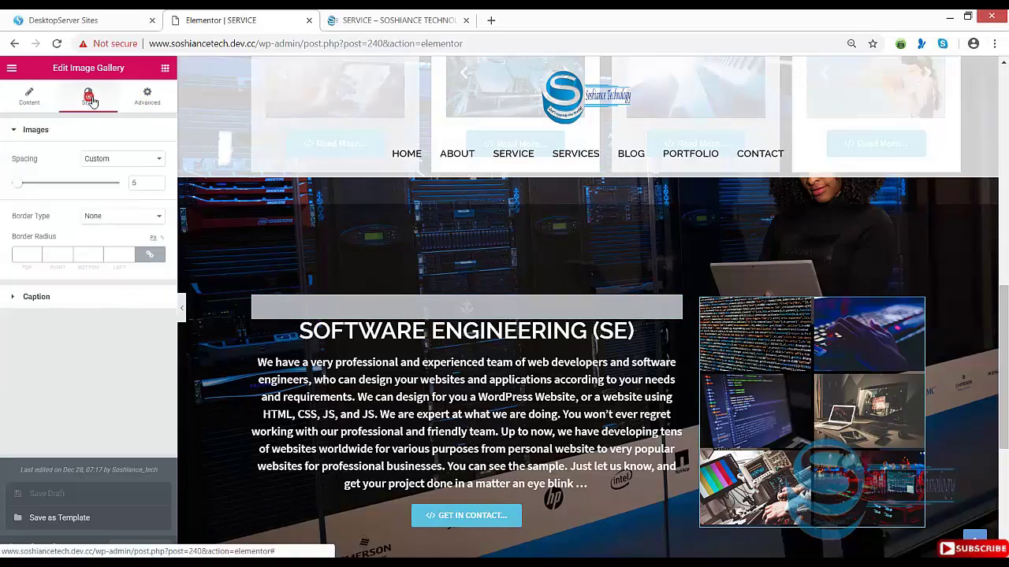
click(147, 97)
click(13, 364)
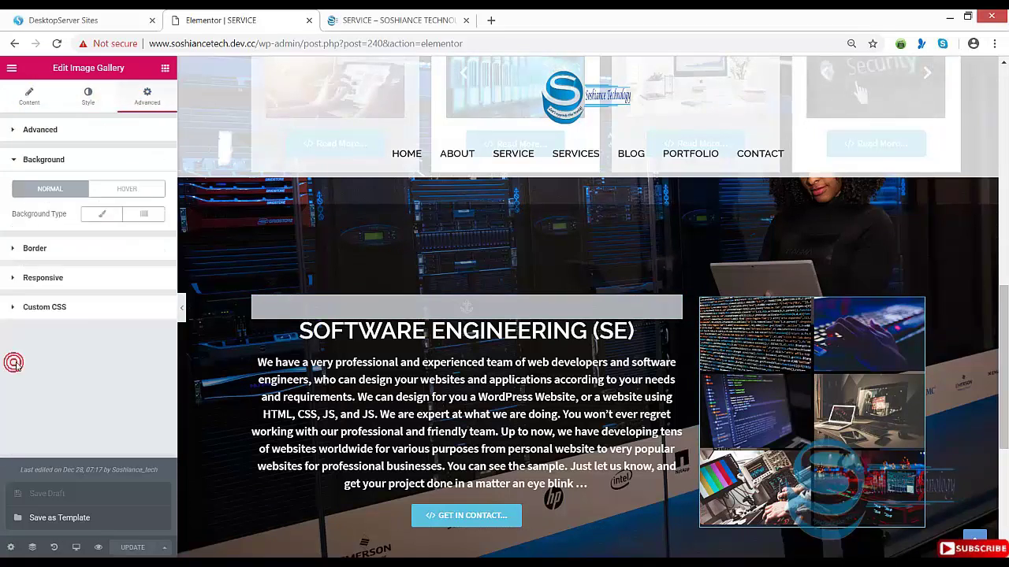
click(103, 214)
click(148, 240)
click(156, 265)
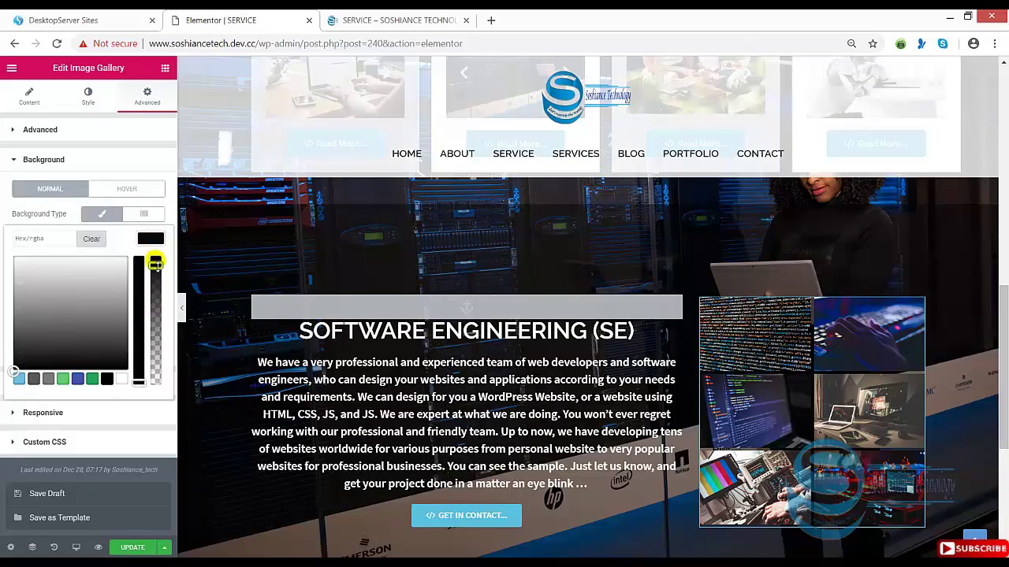
drag(156, 264, 153, 272)
click(123, 380)
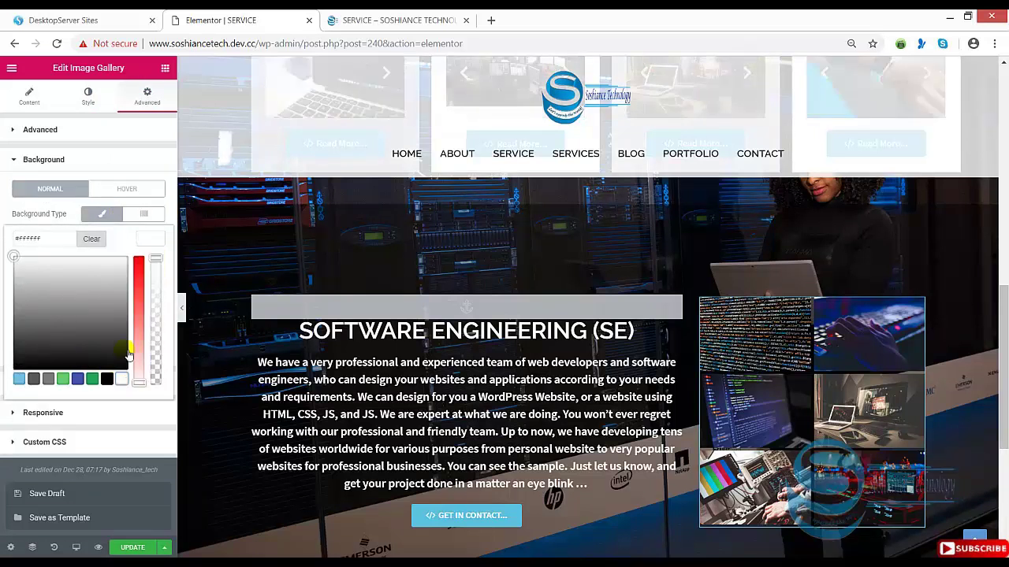
click(112, 213)
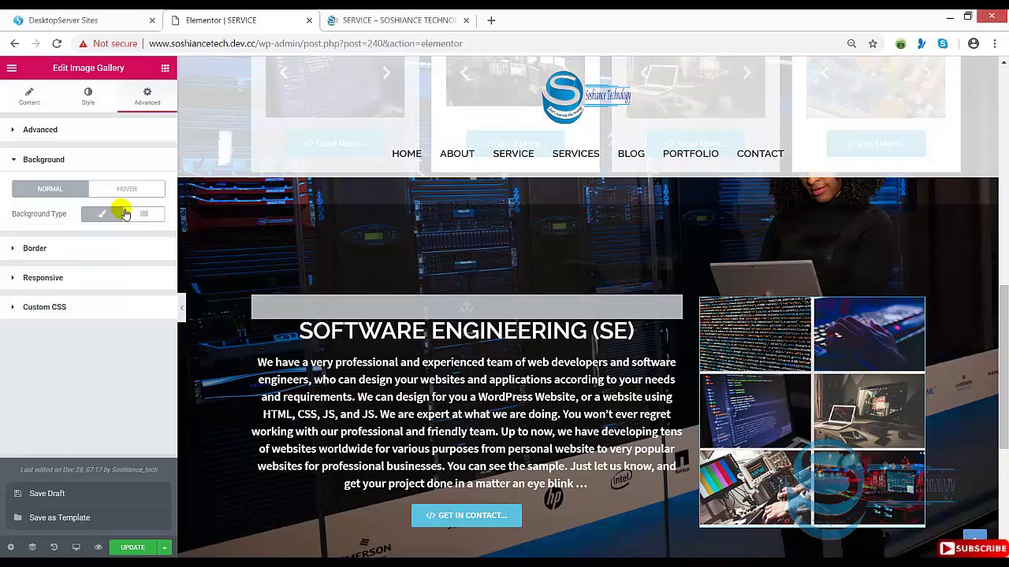
Step: Lower the white background's alpha so it is translucent, and update the page
click(113, 216)
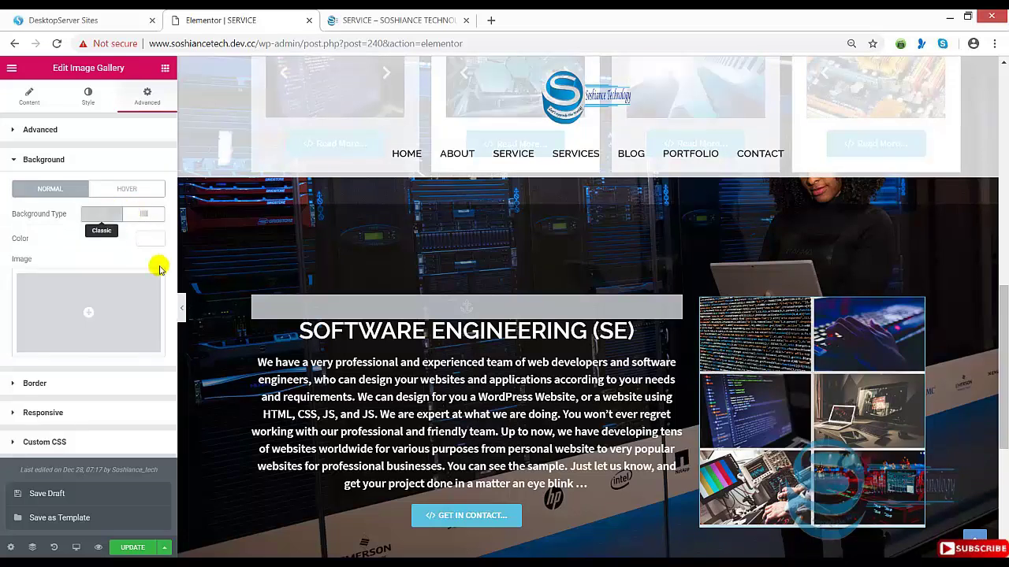
click(155, 238)
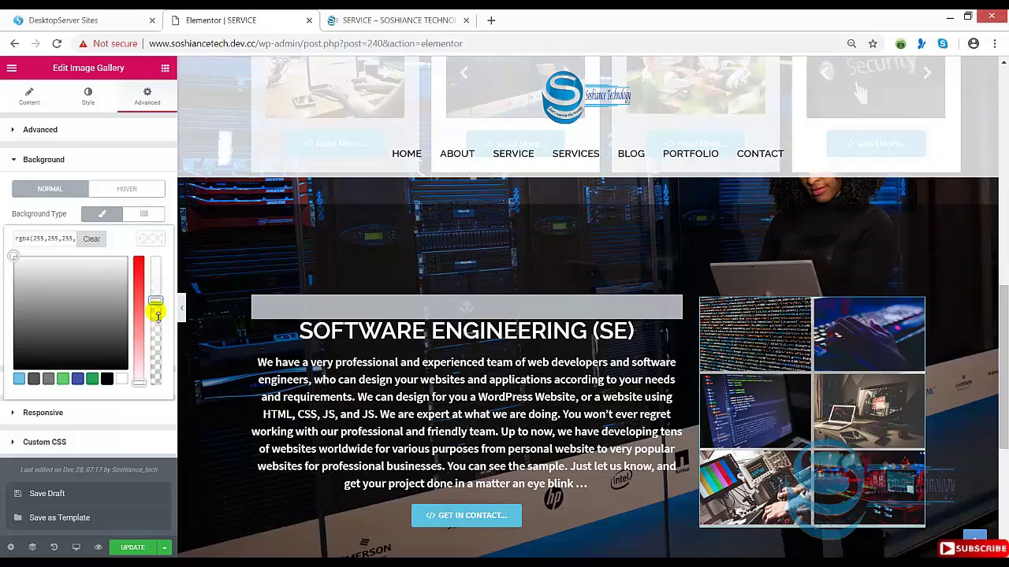
drag(157, 316, 157, 322)
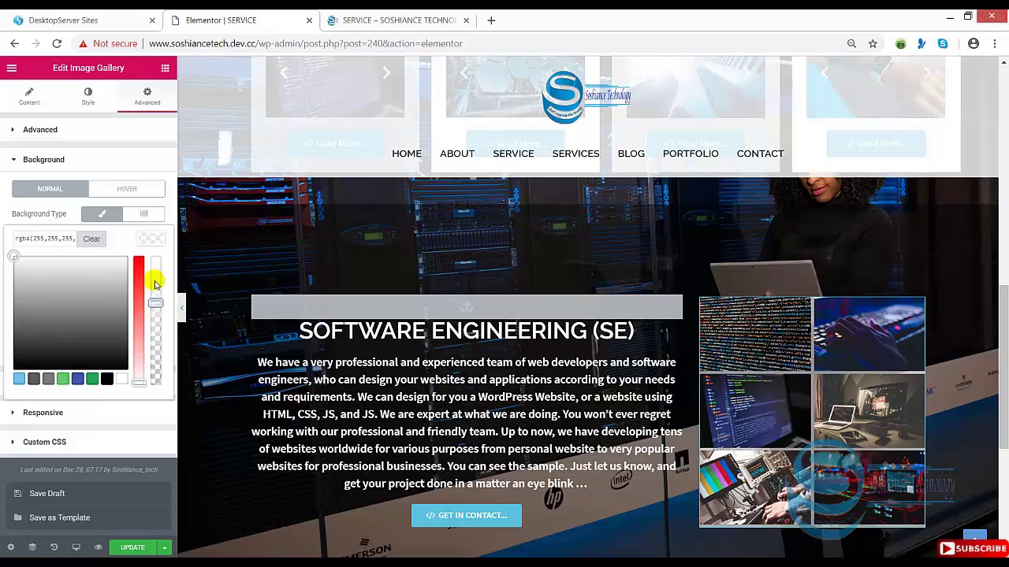
click(156, 282)
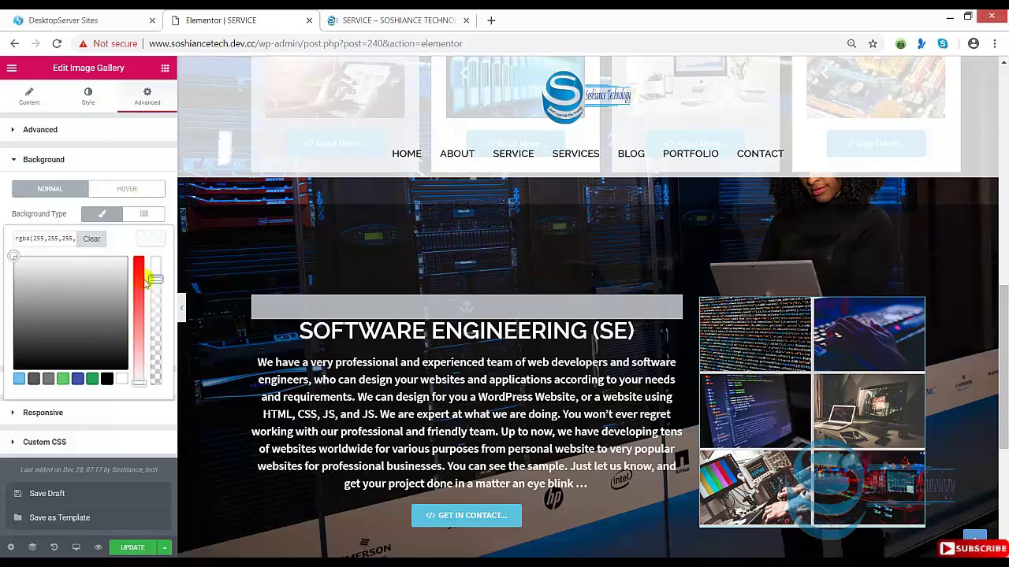
click(149, 552)
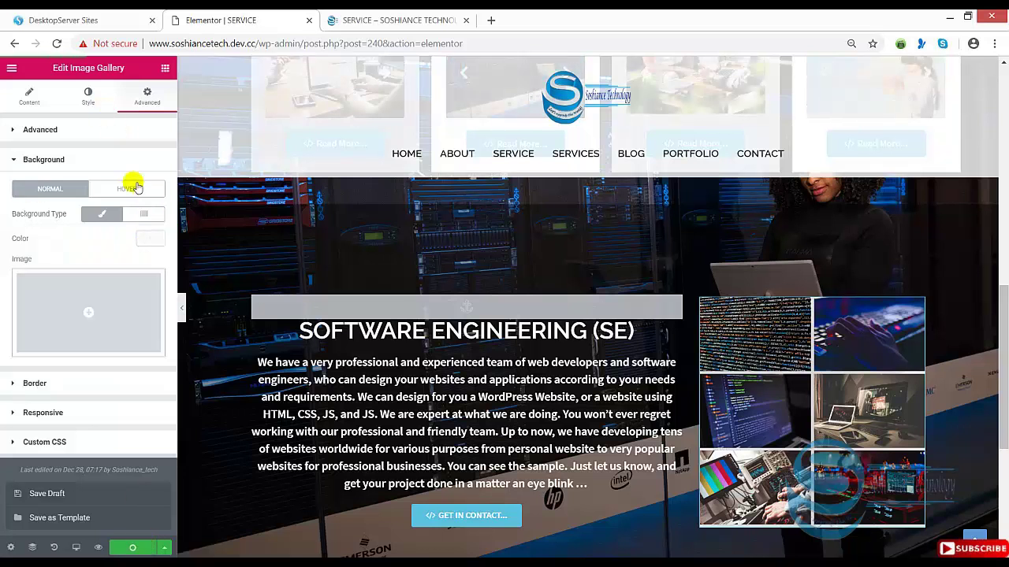
click(18, 161)
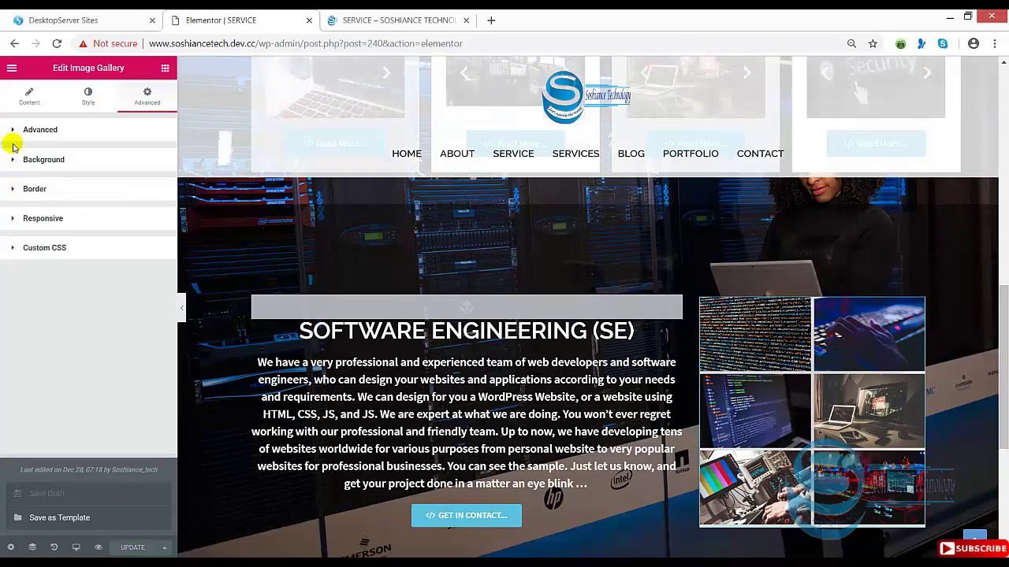
Step: Set the gallery's linked margin to 10 px on all sides
click(14, 131)
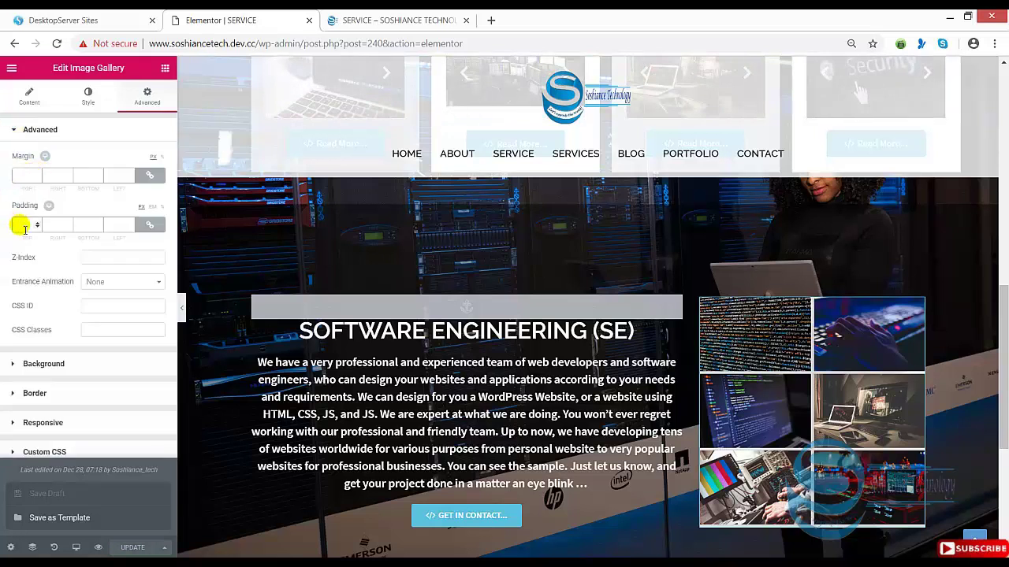
click(24, 175)
text(10)
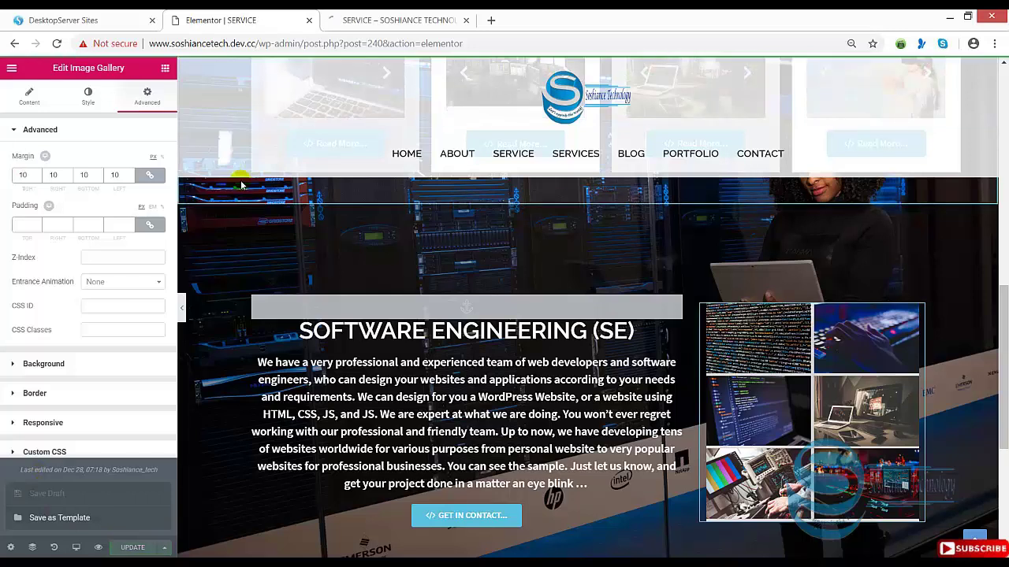
Step: Check the gallery's spacing in the live page preview, then return to the editor
click(407, 22)
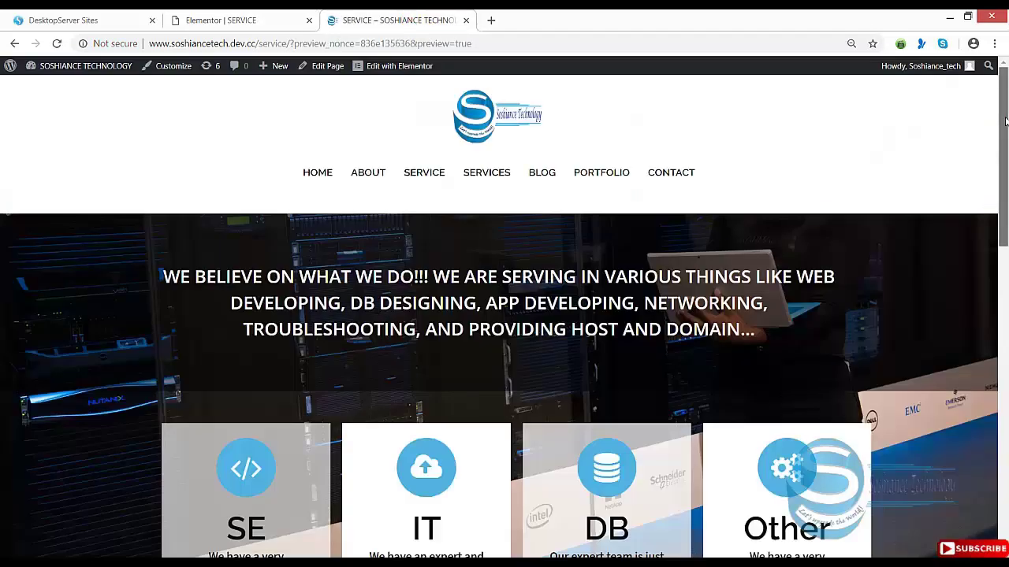
drag(1005, 120, 1004, 358)
click(237, 21)
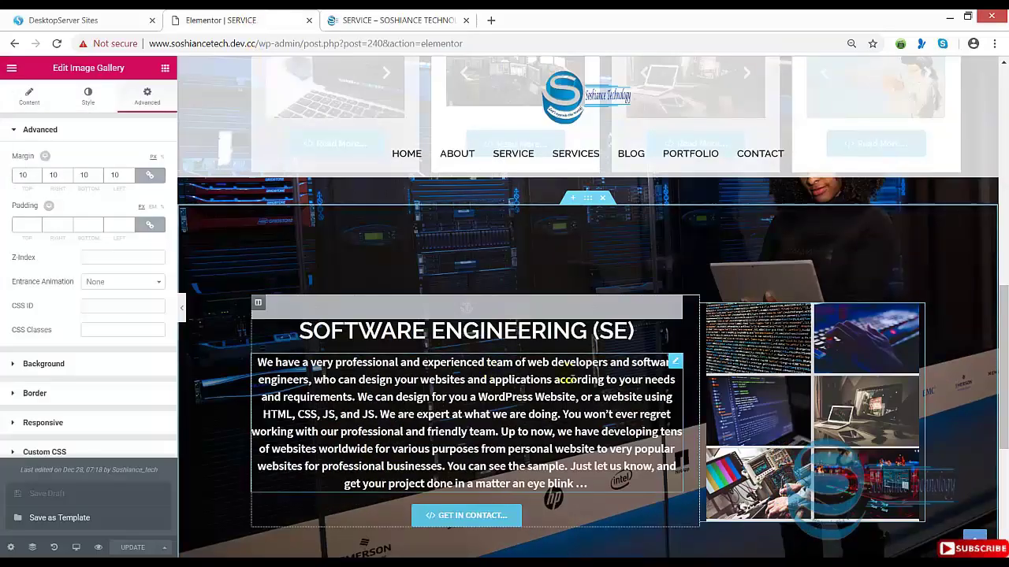
Step: Give the Software Engineering column a Classic white background with lowered alpha, and update the page
click(259, 304)
click(88, 95)
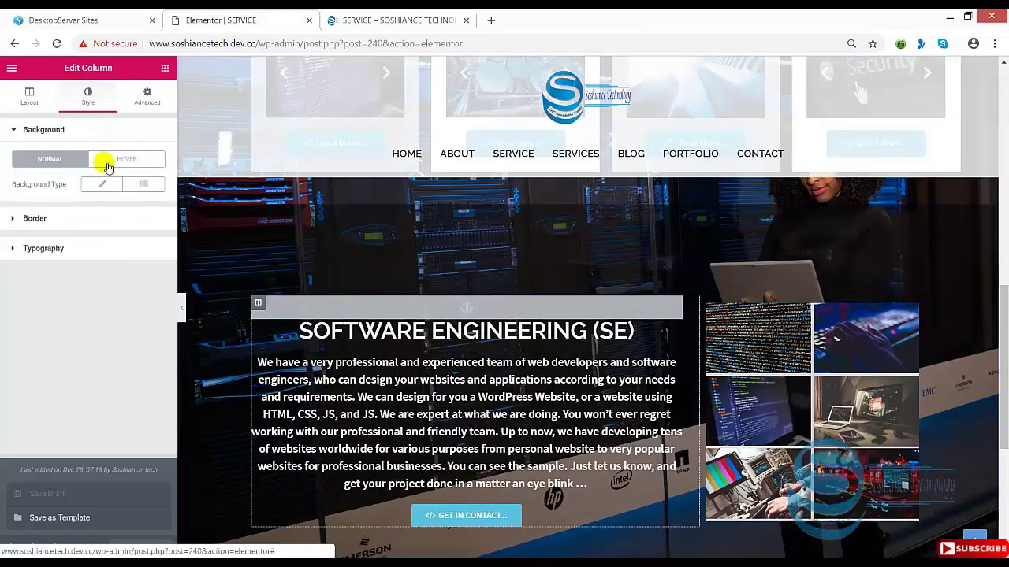
click(101, 183)
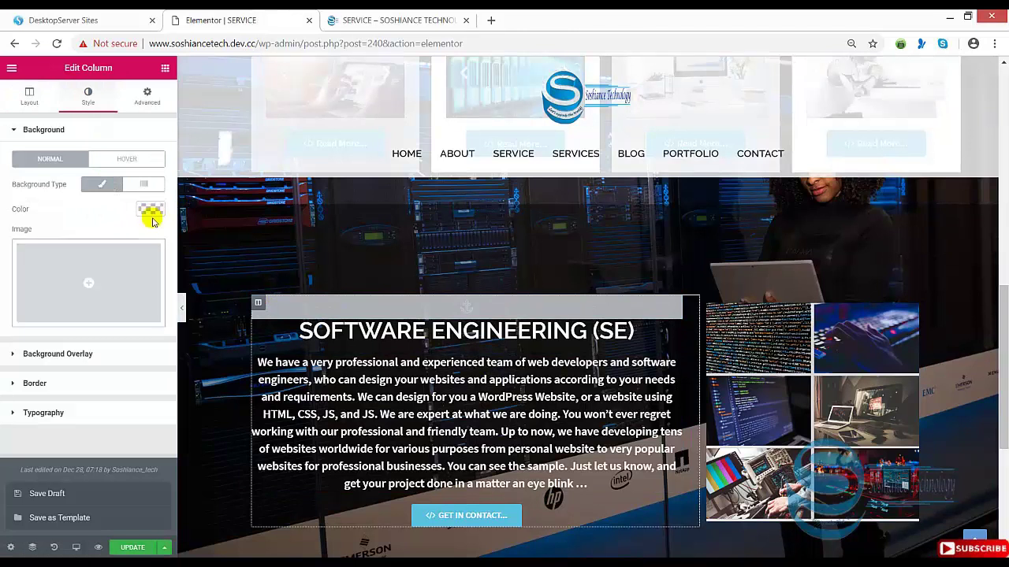
click(106, 186)
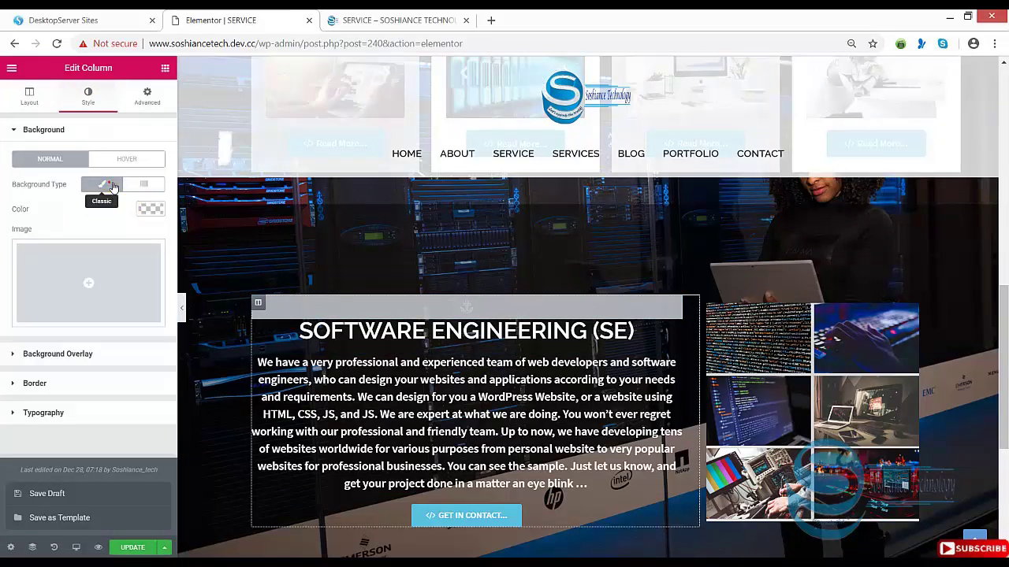
click(111, 190)
click(149, 203)
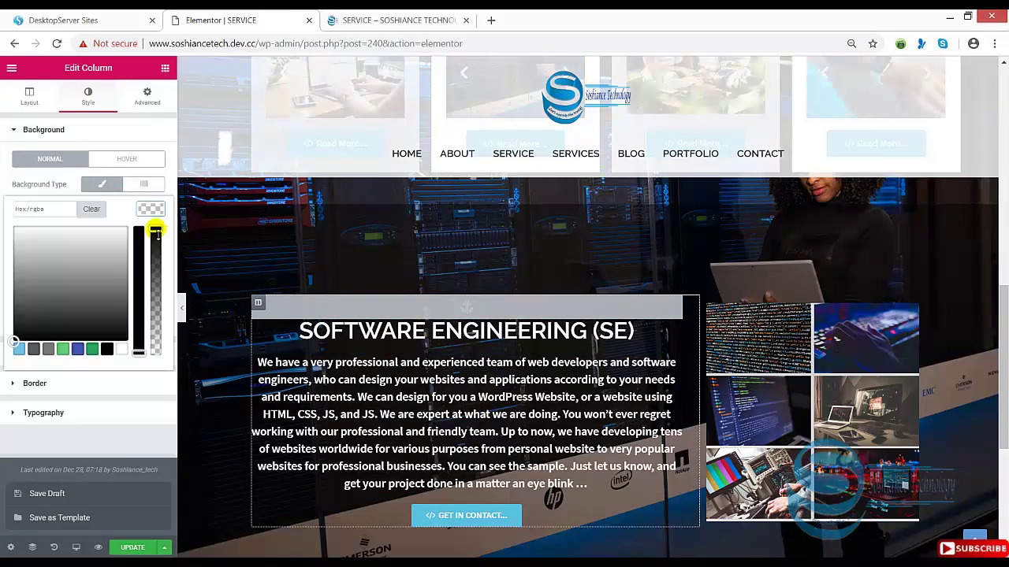
drag(156, 220, 158, 294)
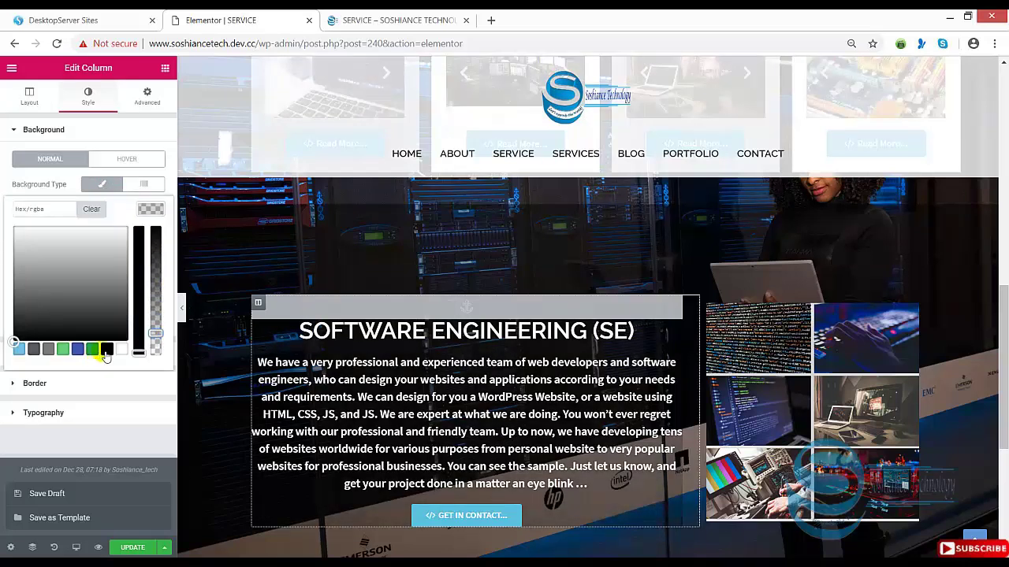
click(122, 350)
mouse_move(157, 337)
mouse_down()
mouse_move(162, 275)
mouse_move(170, 331)
mouse_up()
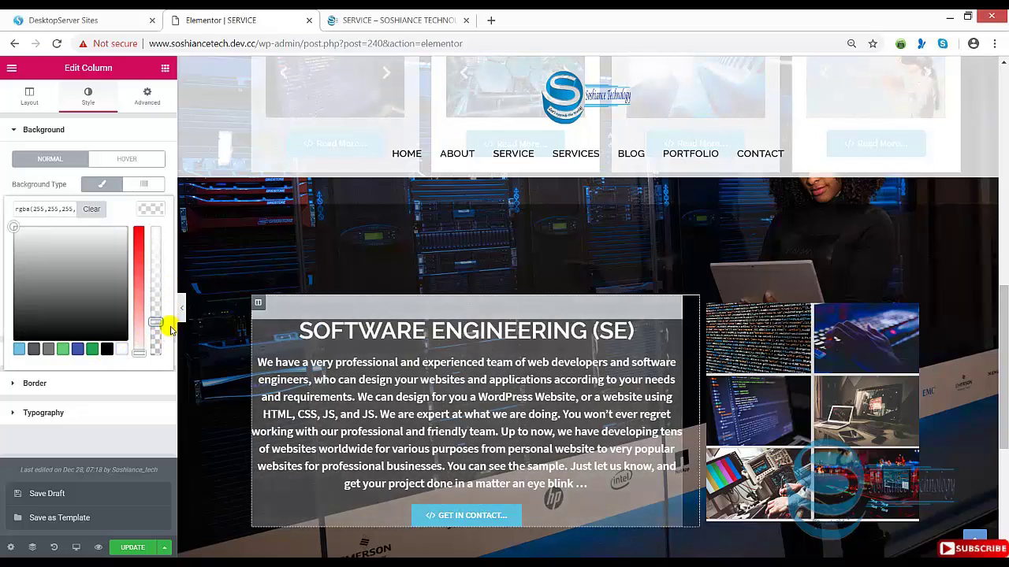
click(146, 547)
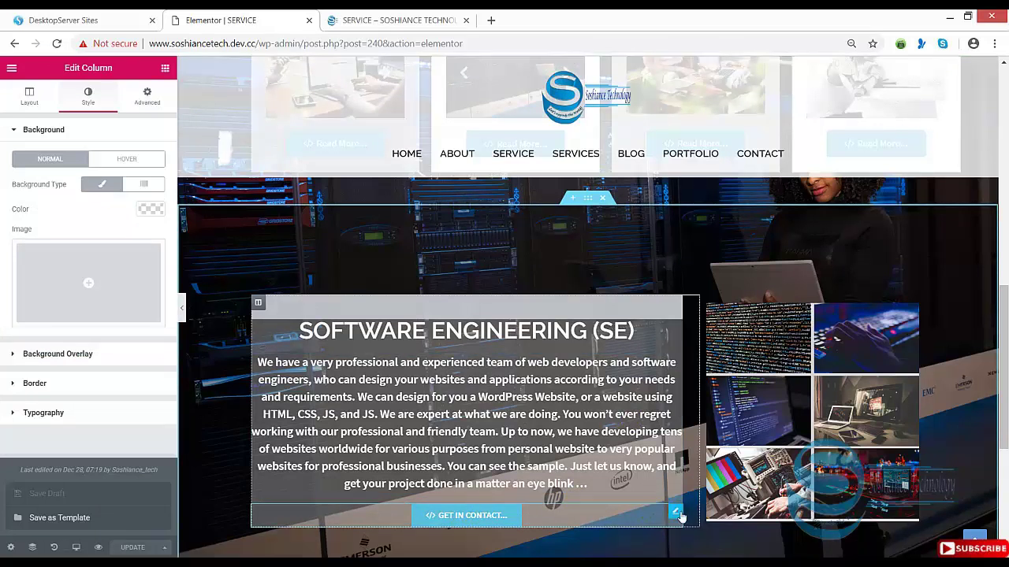
Step: Clear the code icon from the GET IN CONTACT button's Icon field and update the page
click(483, 515)
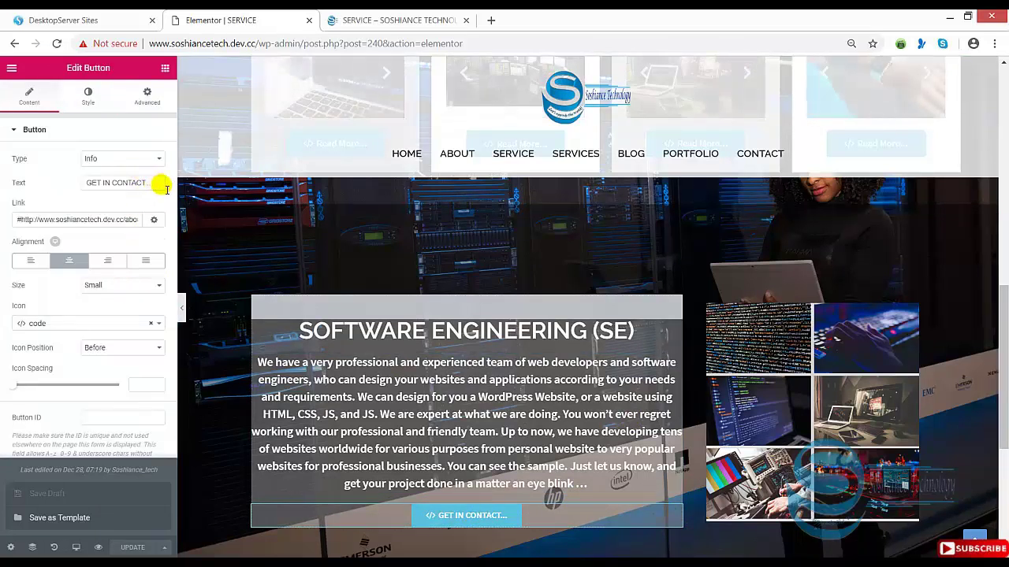
click(161, 326)
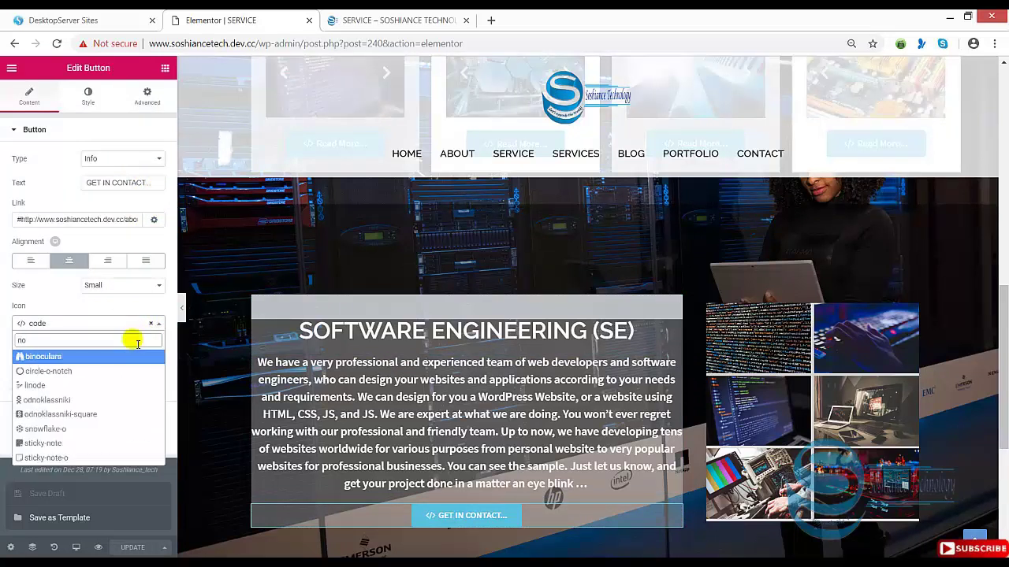
key(Escape)
click(12, 69)
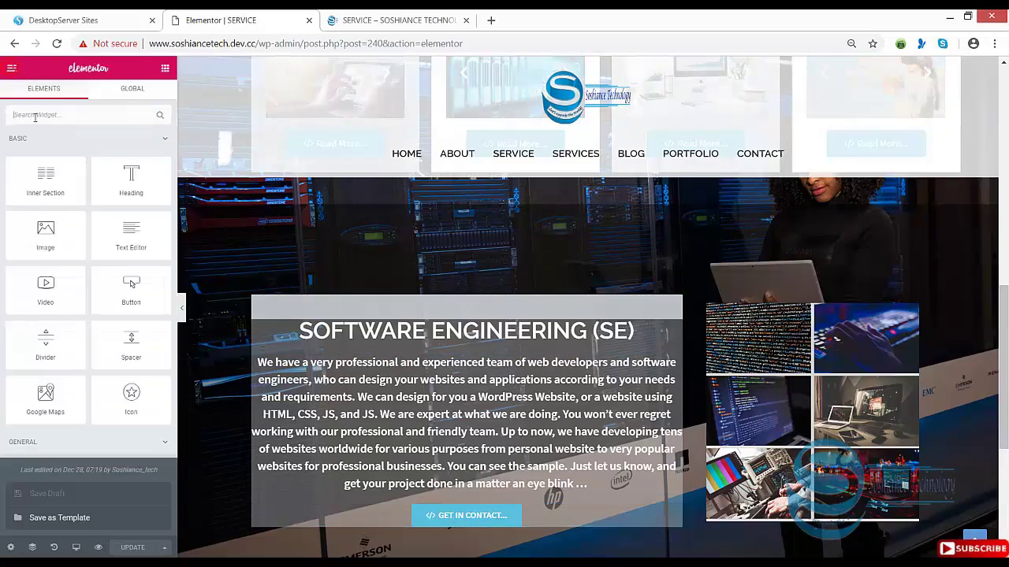
click(673, 513)
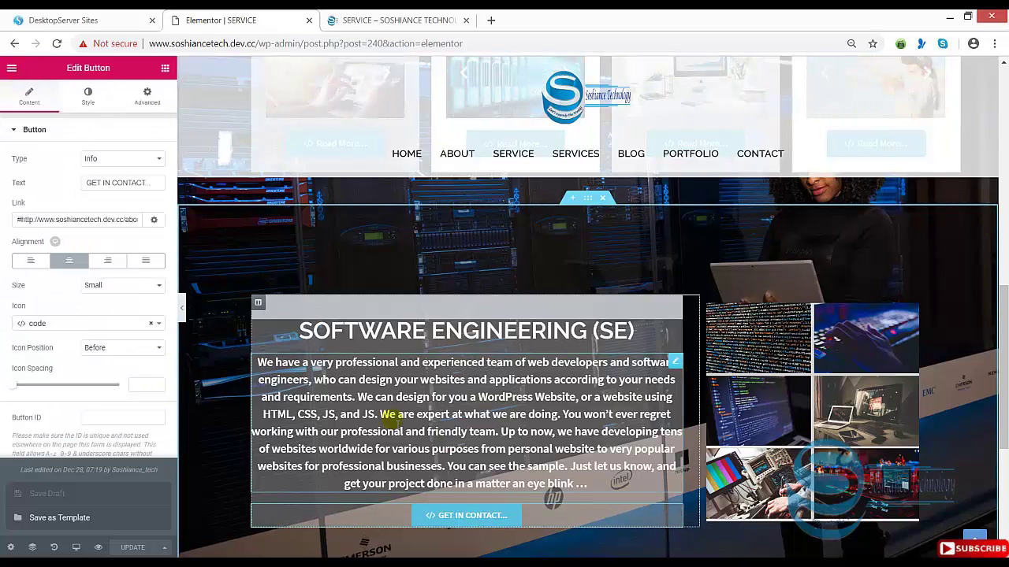
click(150, 323)
click(134, 548)
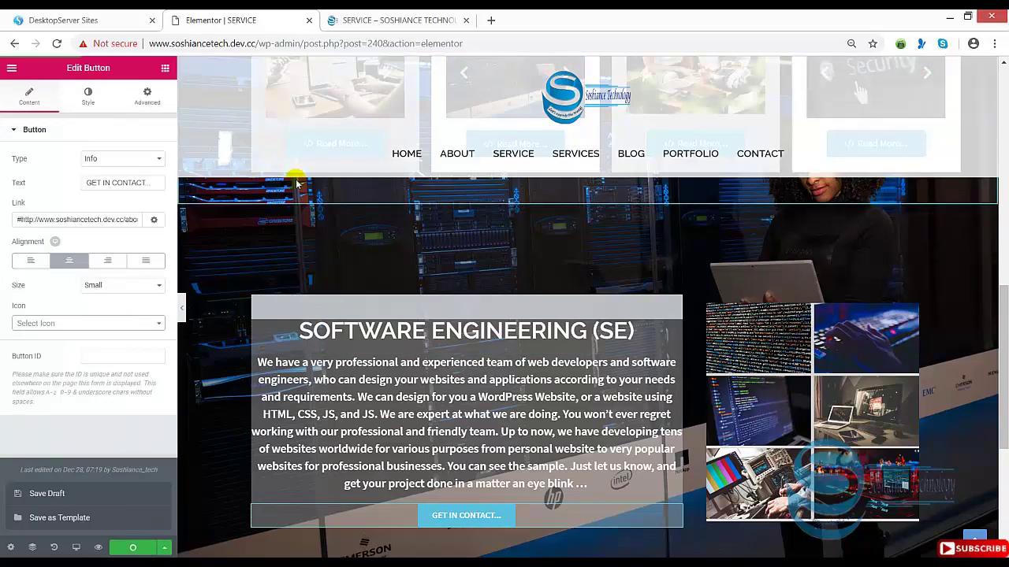
click(388, 22)
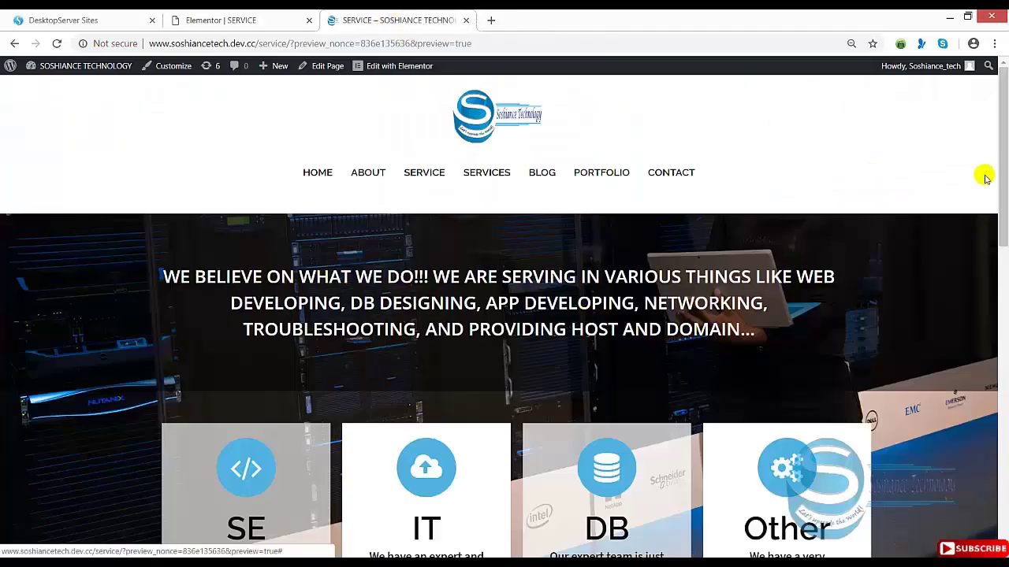
drag(1004, 175, 650, 470)
key(ctrl+shift+Tab)
scroll(582, 269, up, 3)
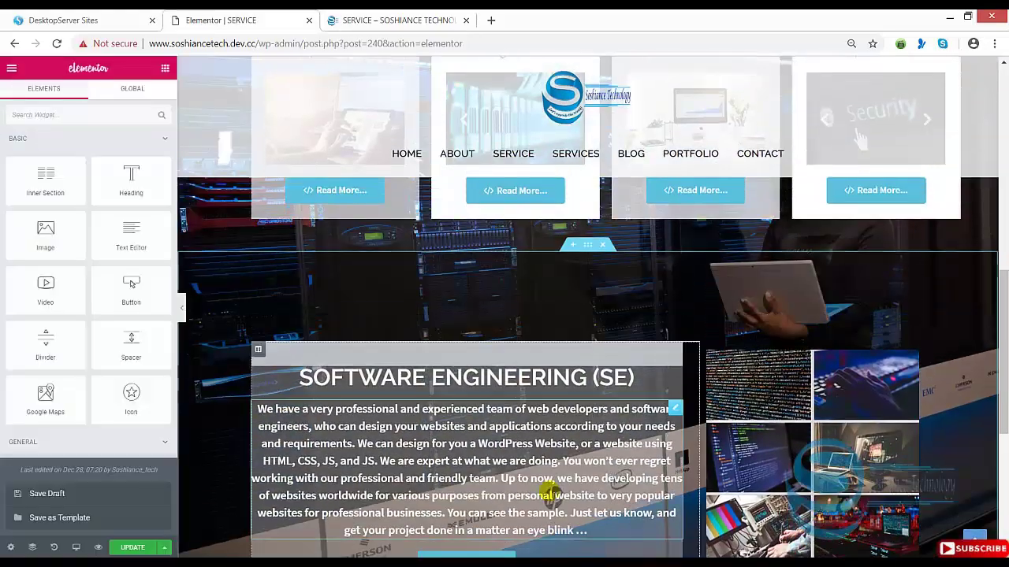
Step: Duplicate the Software Engineering section below the original
right_click(585, 254)
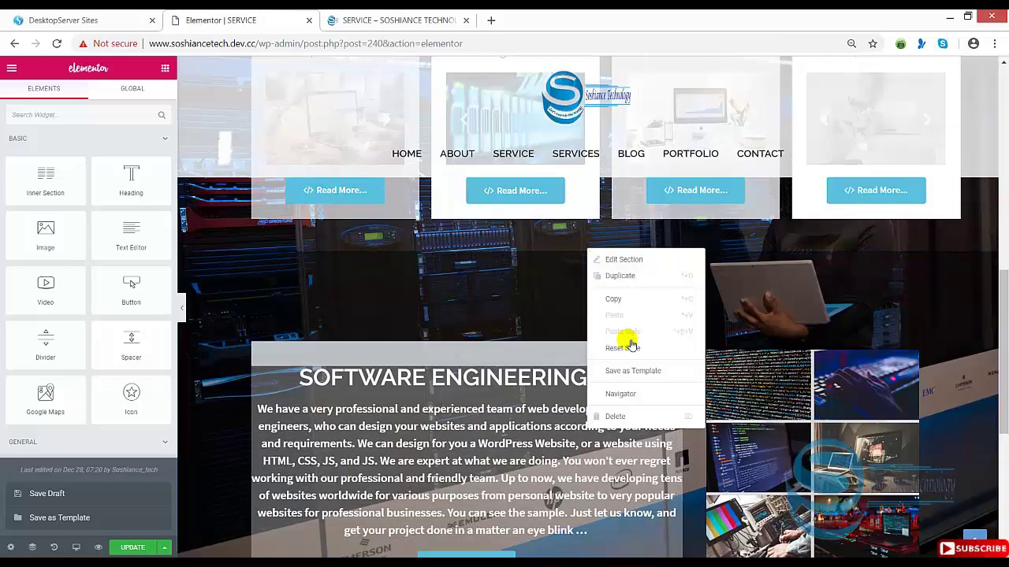
click(619, 277)
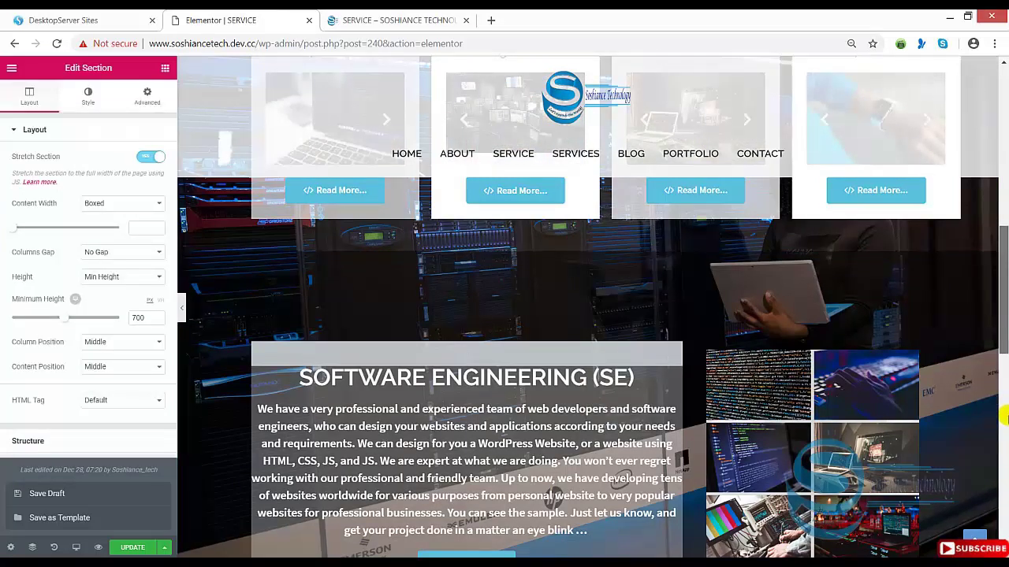
scroll(1004, 370, down, 1)
scroll(1004, 317, down, 7)
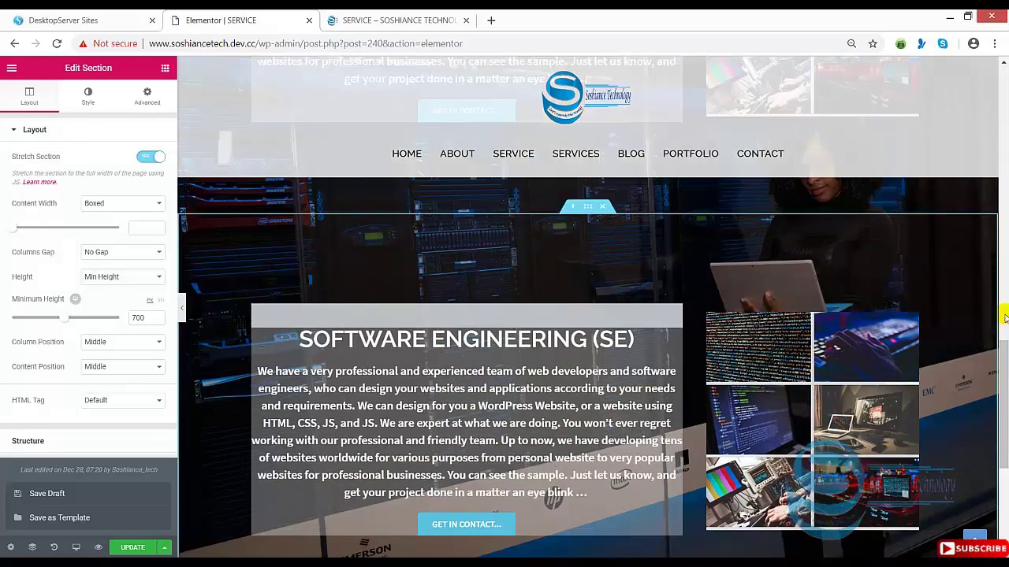
Step: Move the copy's gallery column to the left of its text column
drag(708, 313, 306, 351)
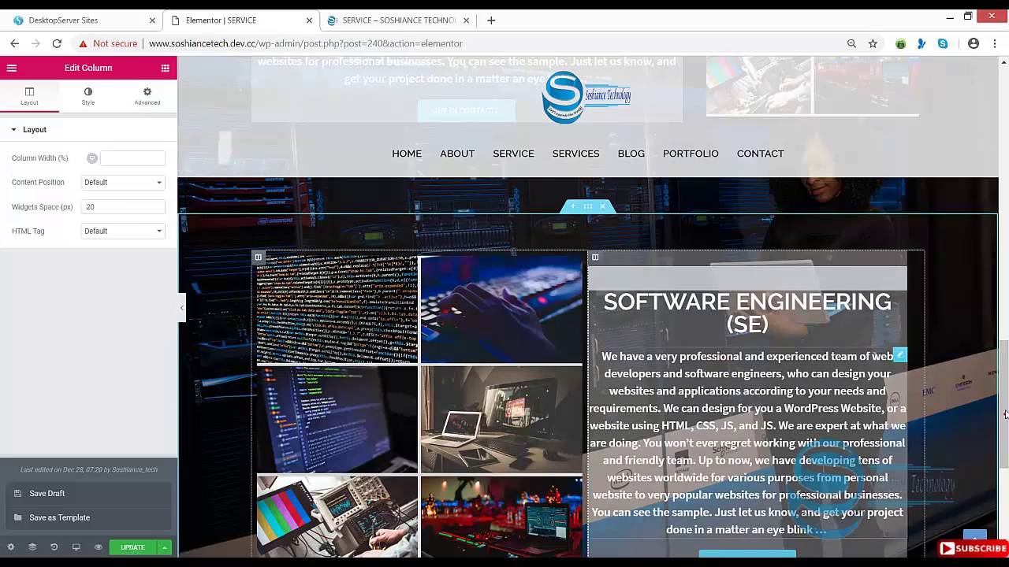
scroll(1004, 402, up, 3)
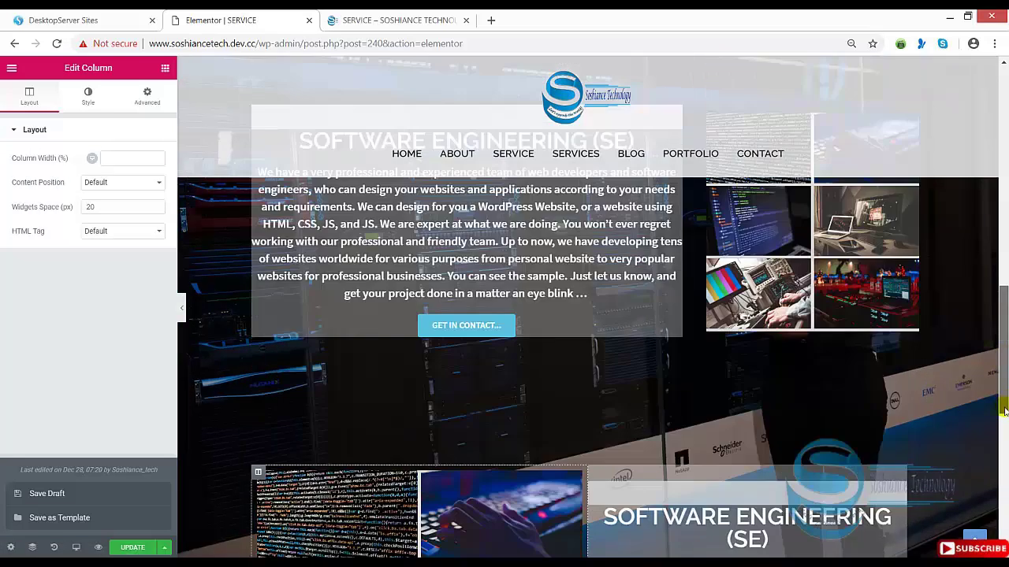
scroll(1006, 355, up, 1)
scroll(1006, 364, down, 4)
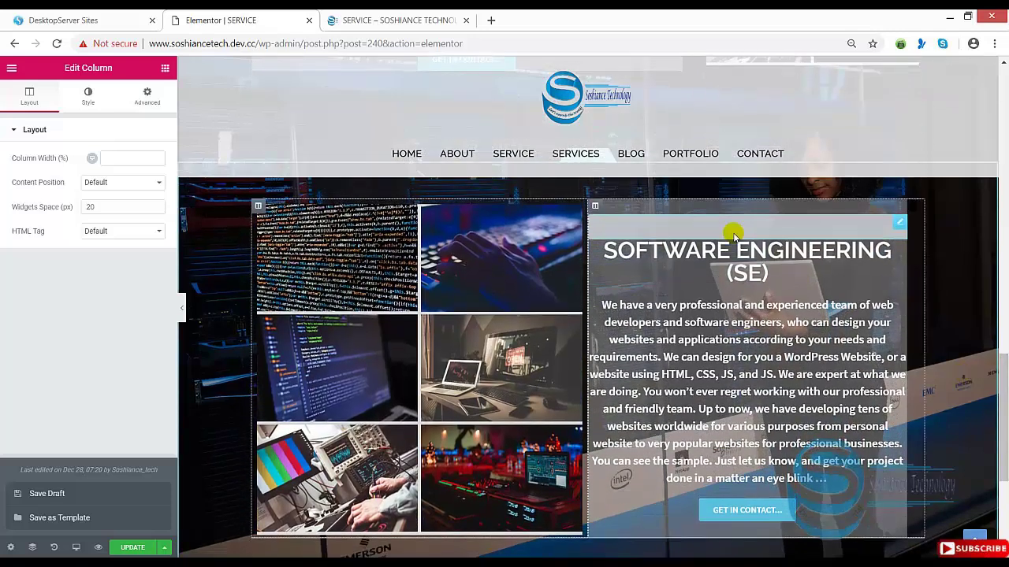
Step: Change the copied section's menu anchor ID to 'IT'
click(900, 225)
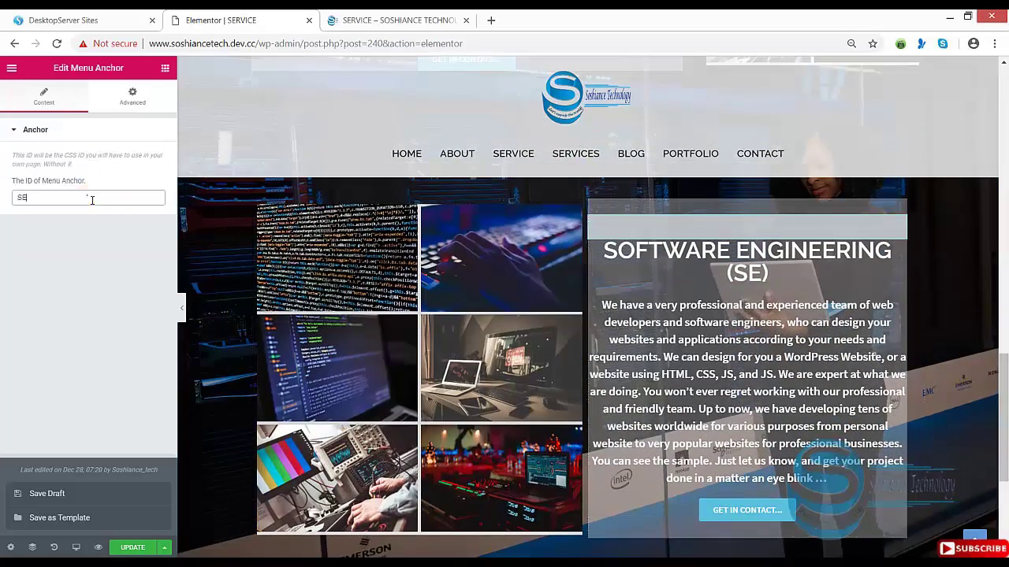
key(BackSpace)
text(IT)
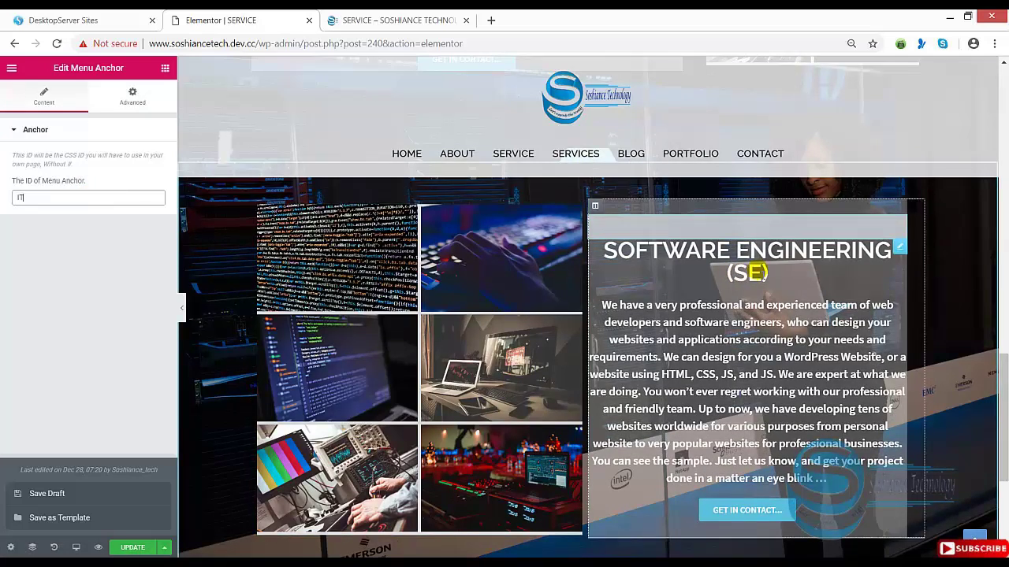
Step: Replace the copied heading's title with 'IT SERVICES'
click(755, 272)
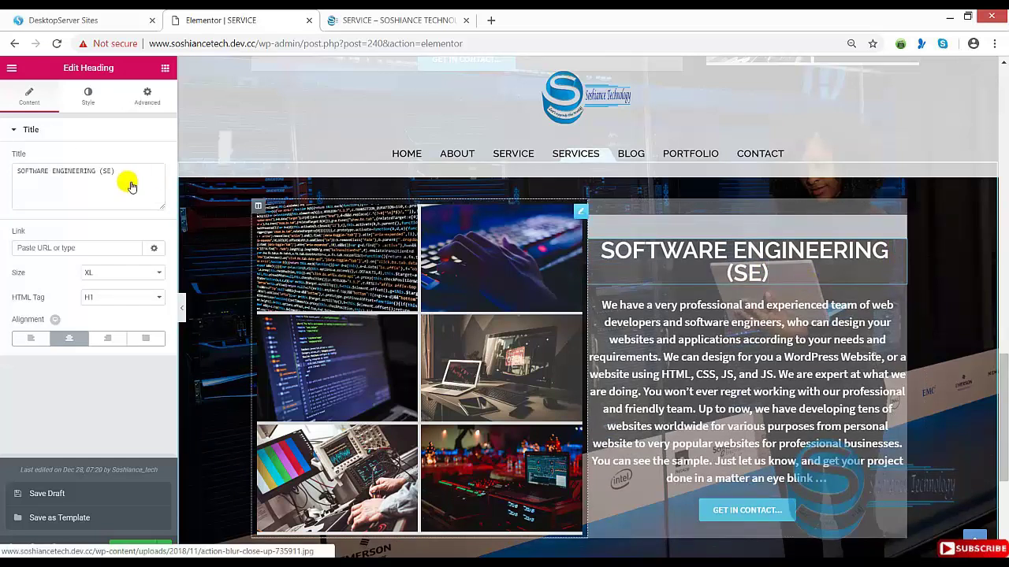
drag(126, 183, 4, 167)
text(IT )
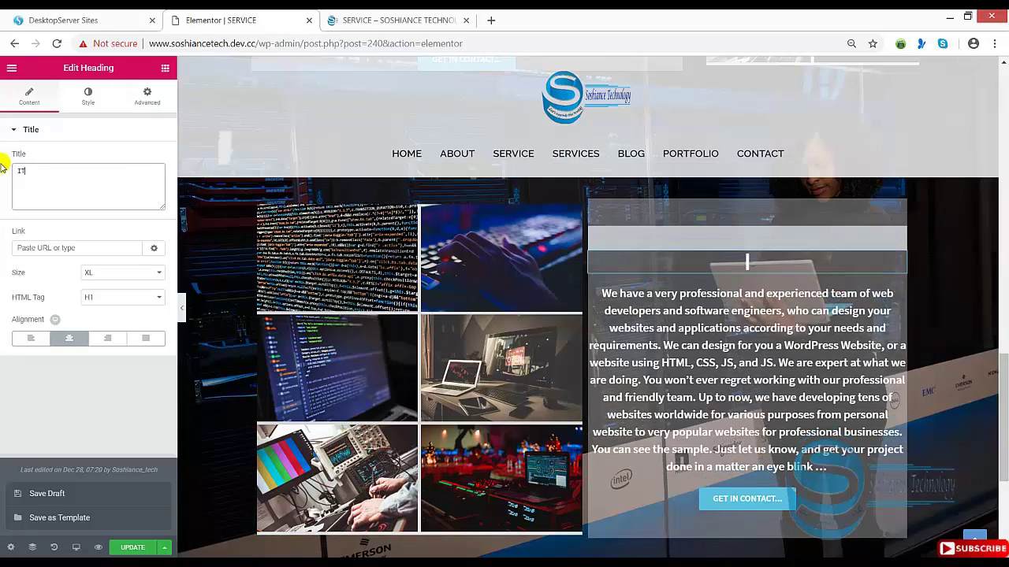
text(SERVICES)
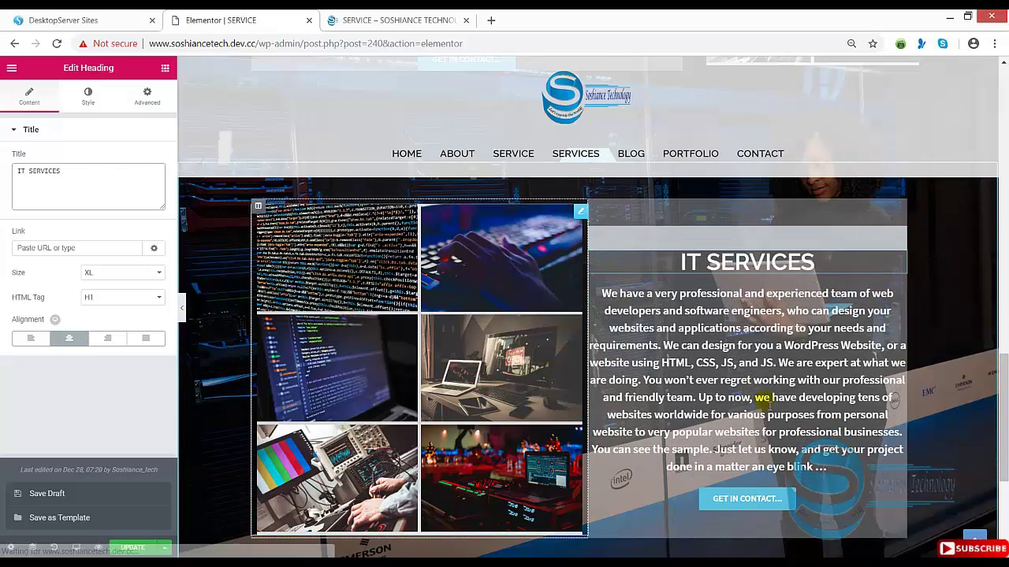
click(763, 401)
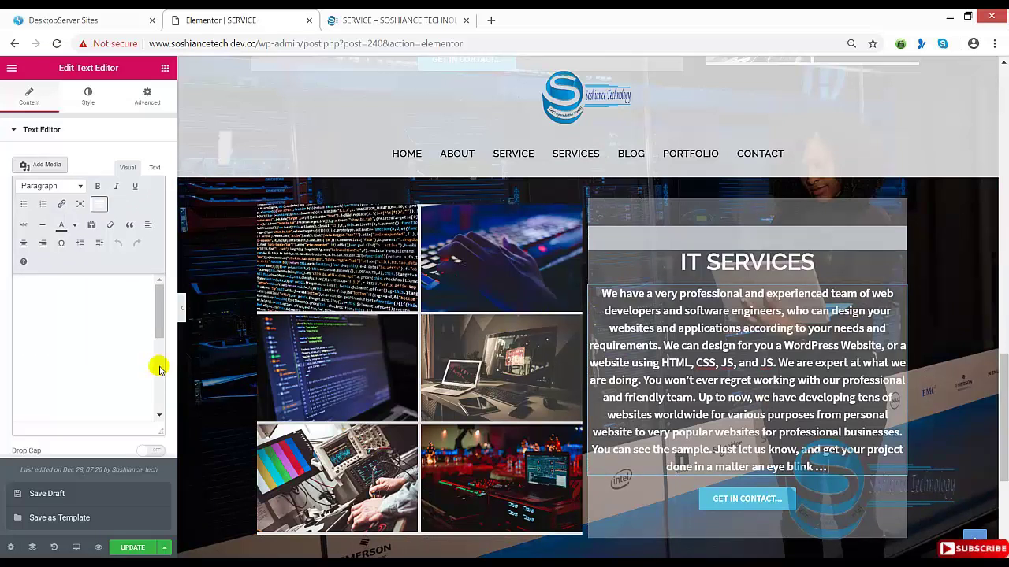
Step: Copy the IT SERVICES description paragraph from the website texts Word document
click(143, 329)
key(alt+Tab)
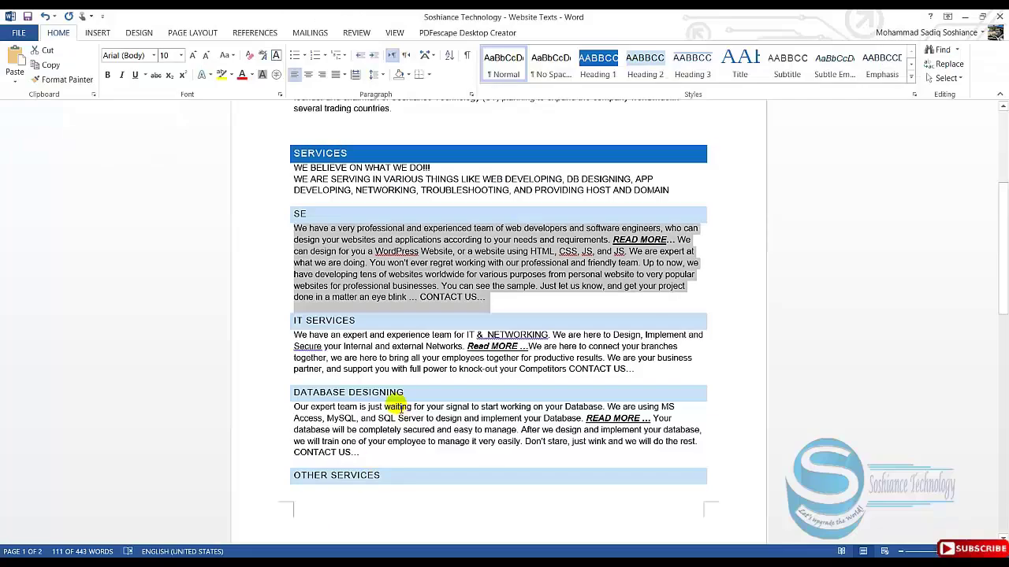
drag(286, 334, 564, 370)
key(alt+Tab)
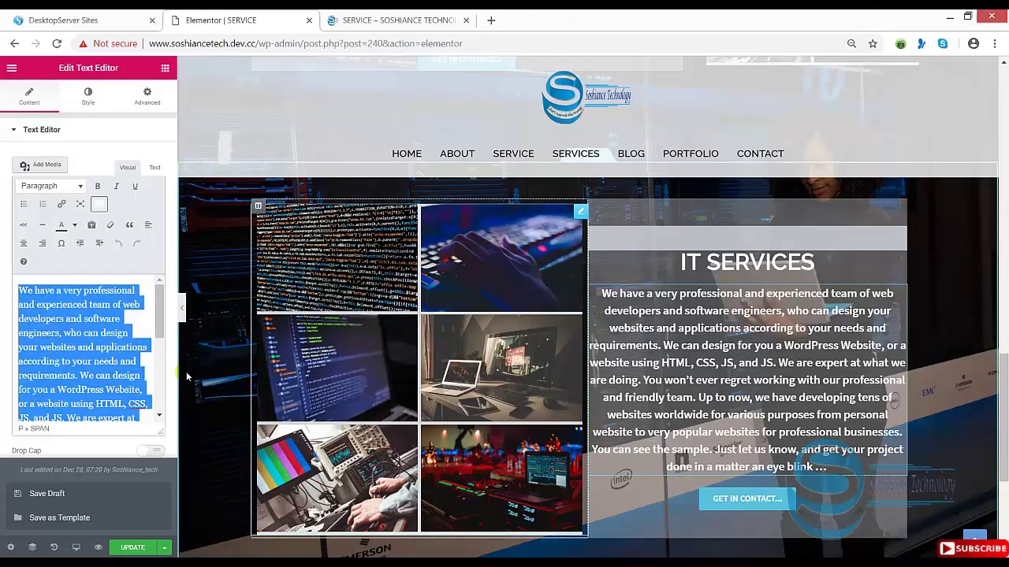
Step: Paste the IT SERVICES text into the paragraph and delete its 'Read MORE ...' link
text(We have an expert and experience team in IT & NETWORKING. We are here to Design, Implement and Secure your Internal and external Networks. Read MORE ...We are here to connect your branches together, we are here to bring all your employees together for productive results. We are your business partner, and support you with full power to knock-out your Competitors)
click(63, 314)
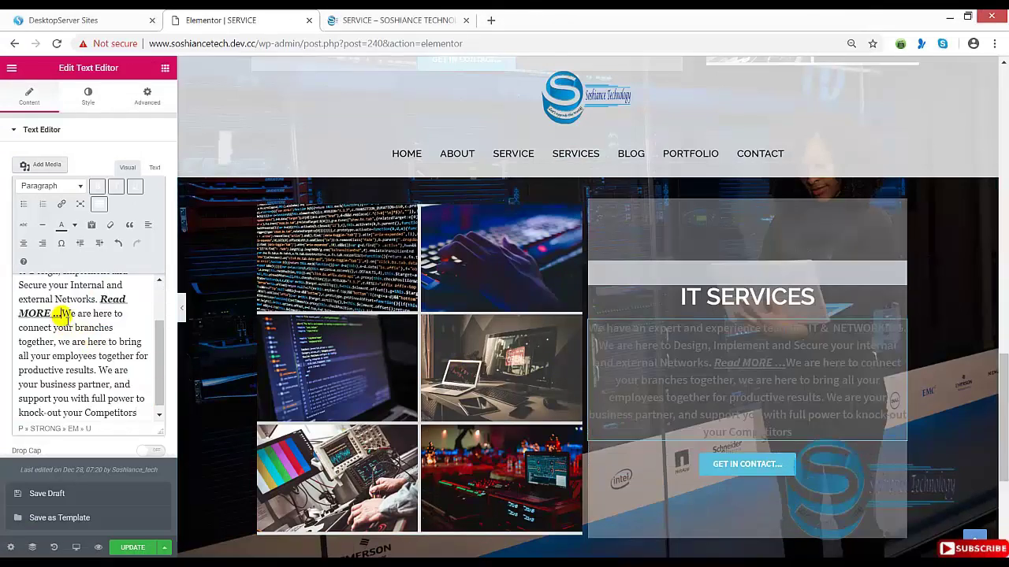
drag(61, 313, 100, 301)
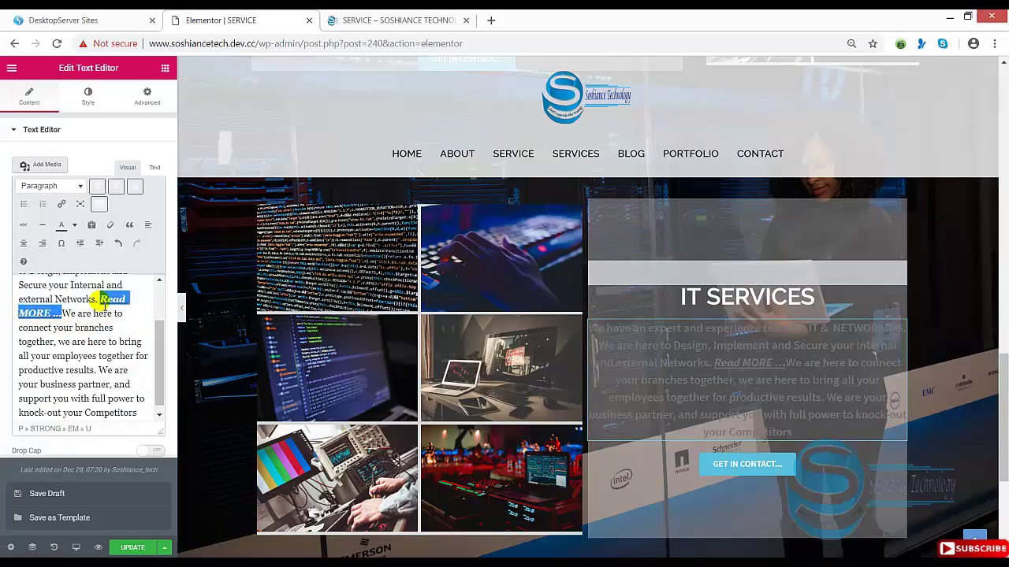
key(BackSpace)
Step: Make all of the paragraph text white
key(ctrl+a)
click(74, 225)
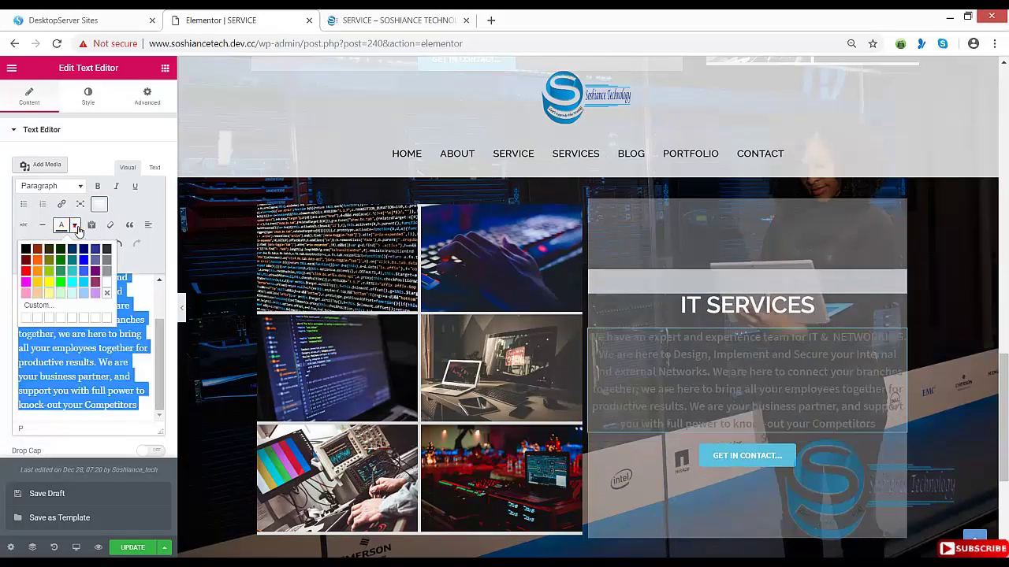
click(106, 282)
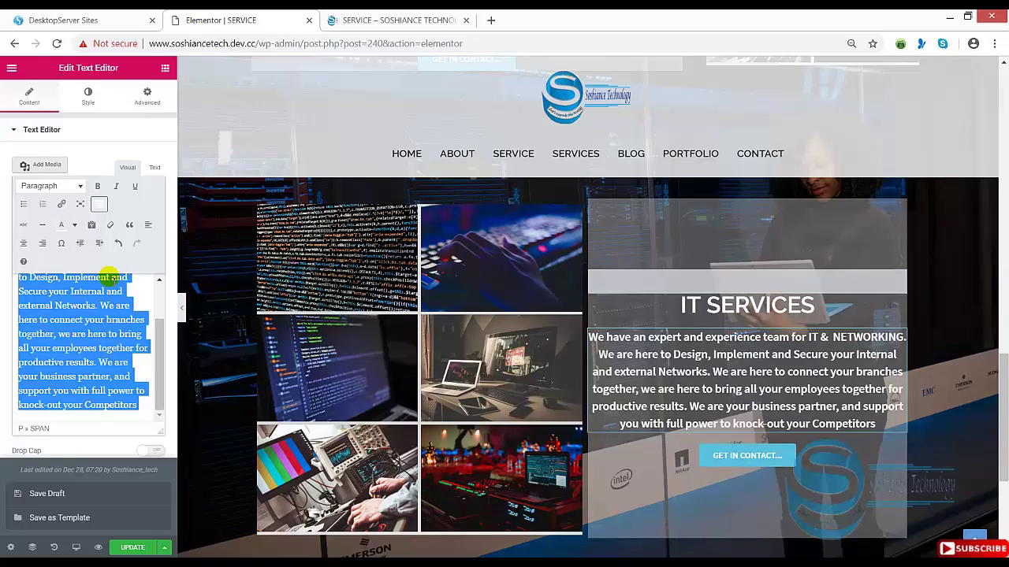
key(alt+Tab)
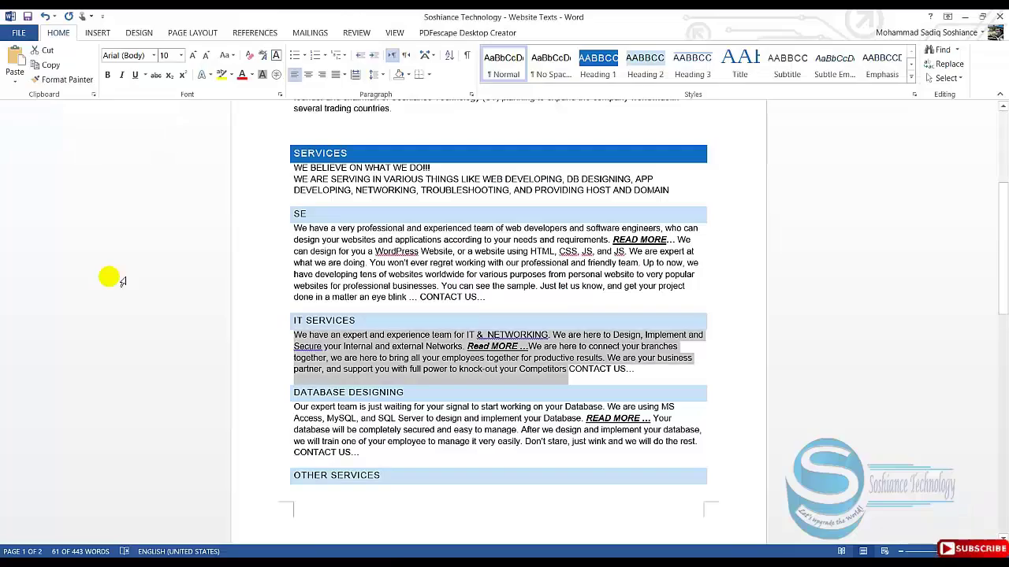
key(alt+Tab)
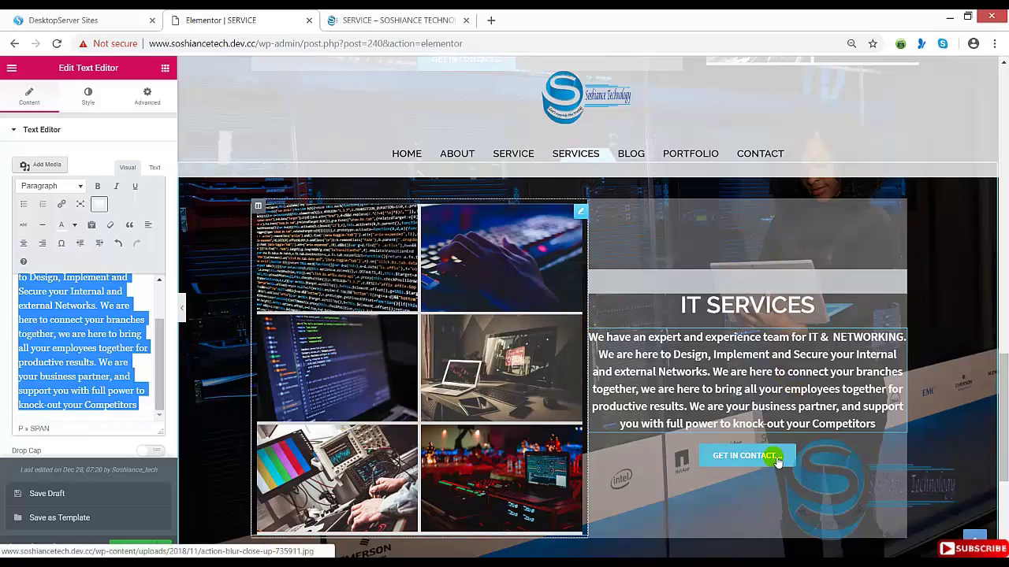
click(803, 358)
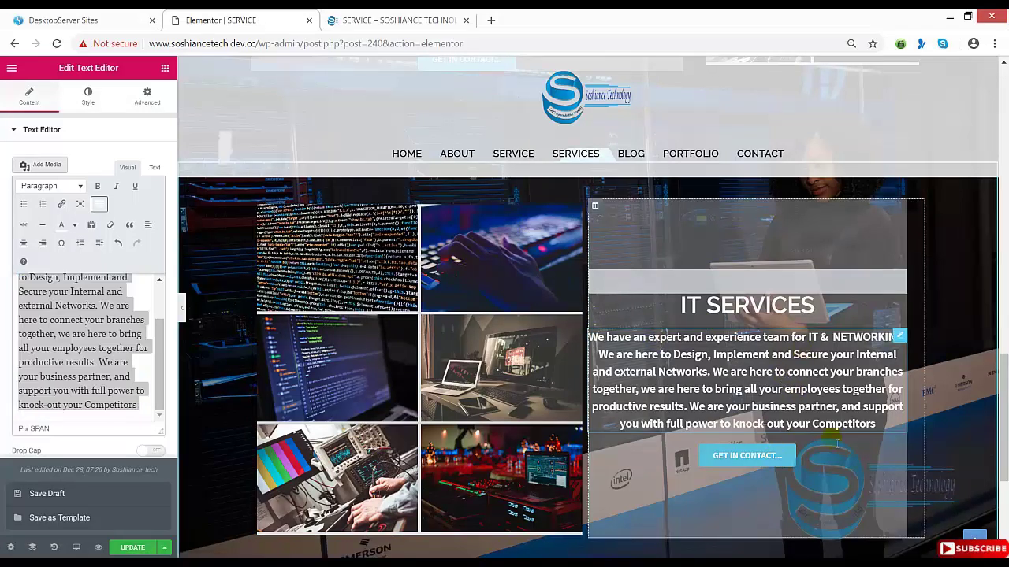
click(596, 207)
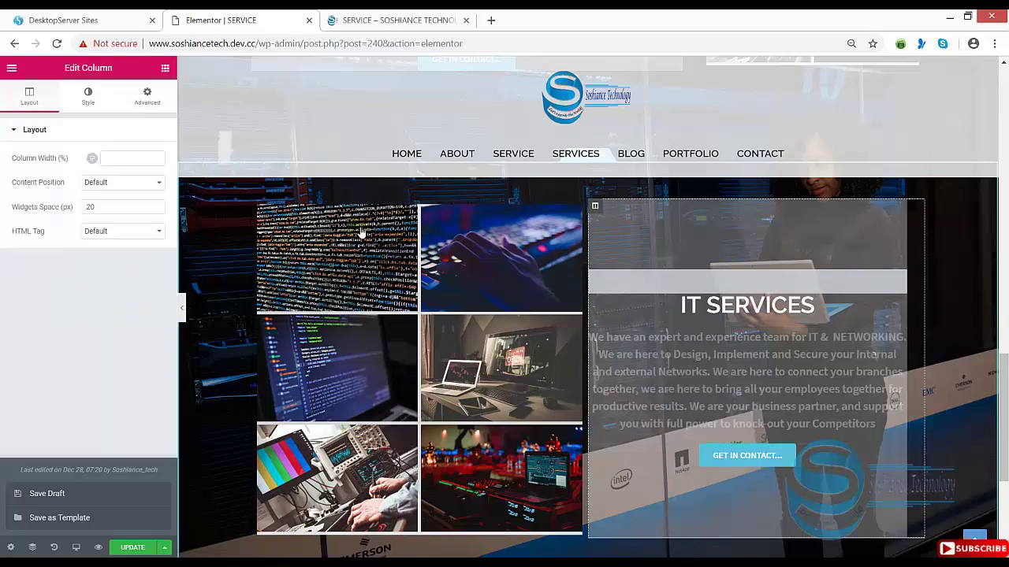
Step: Set the text column's Content Position to Top and open the image gallery widget's settings
click(139, 184)
click(129, 221)
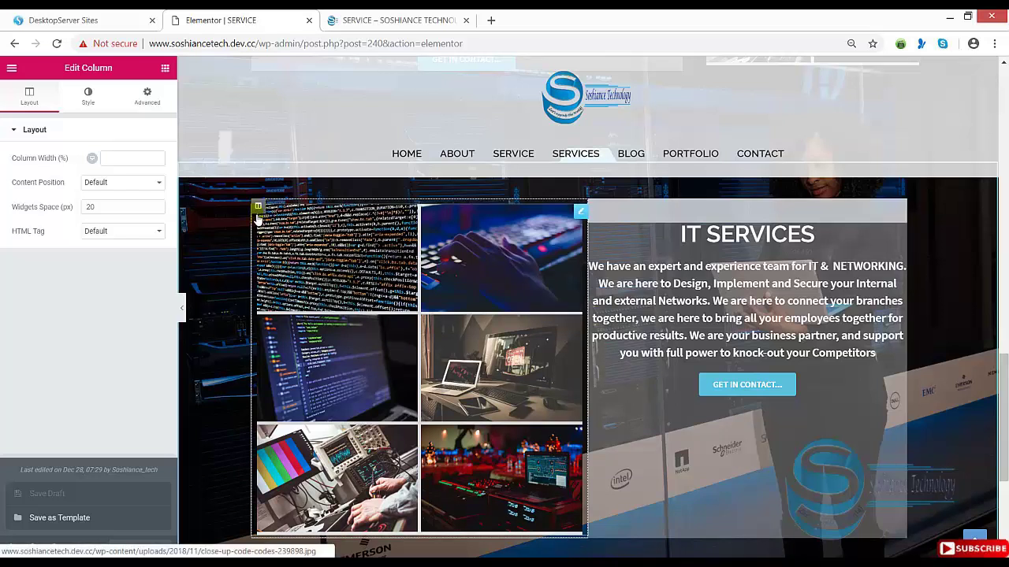
click(89, 101)
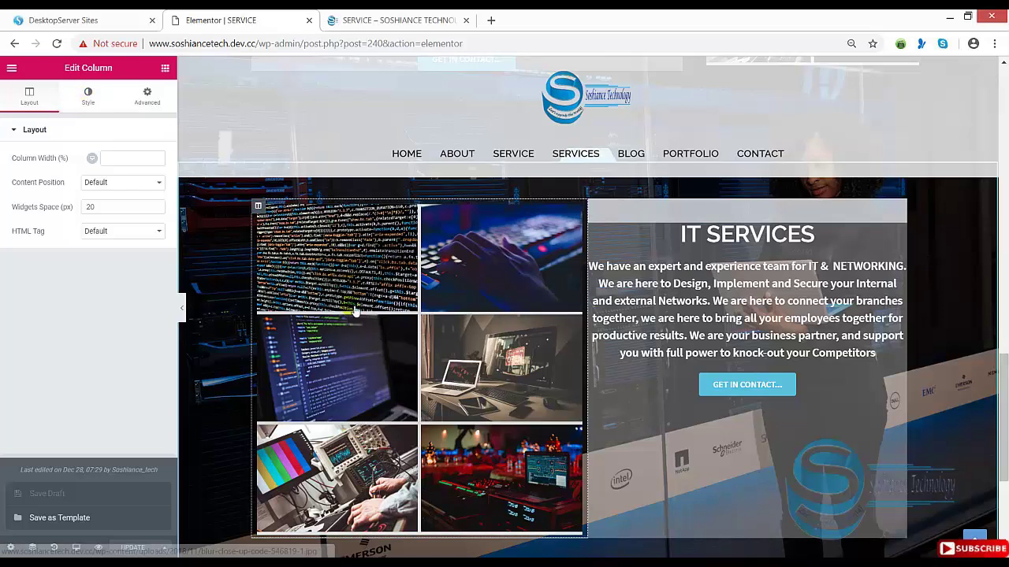
click(258, 205)
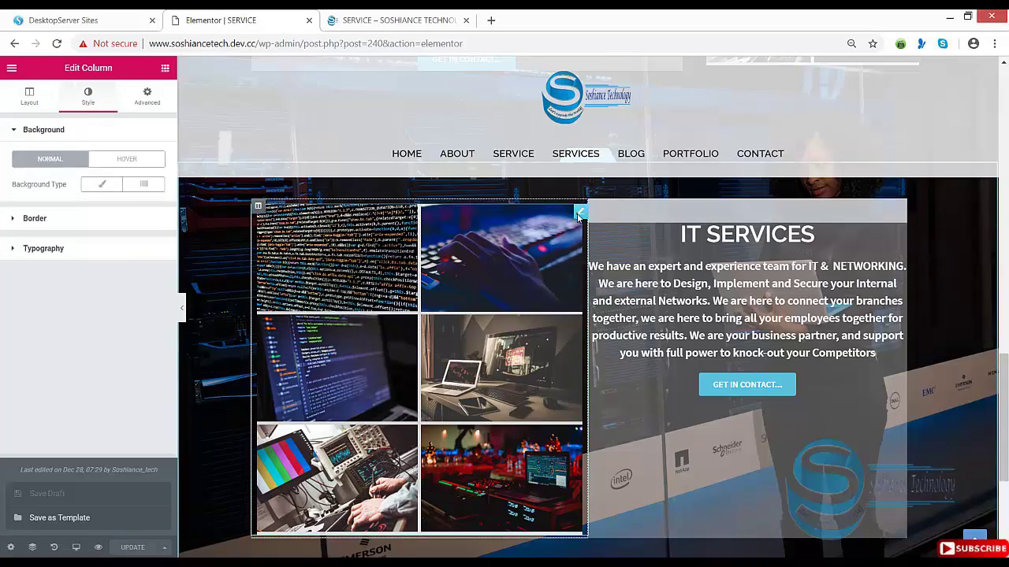
click(579, 216)
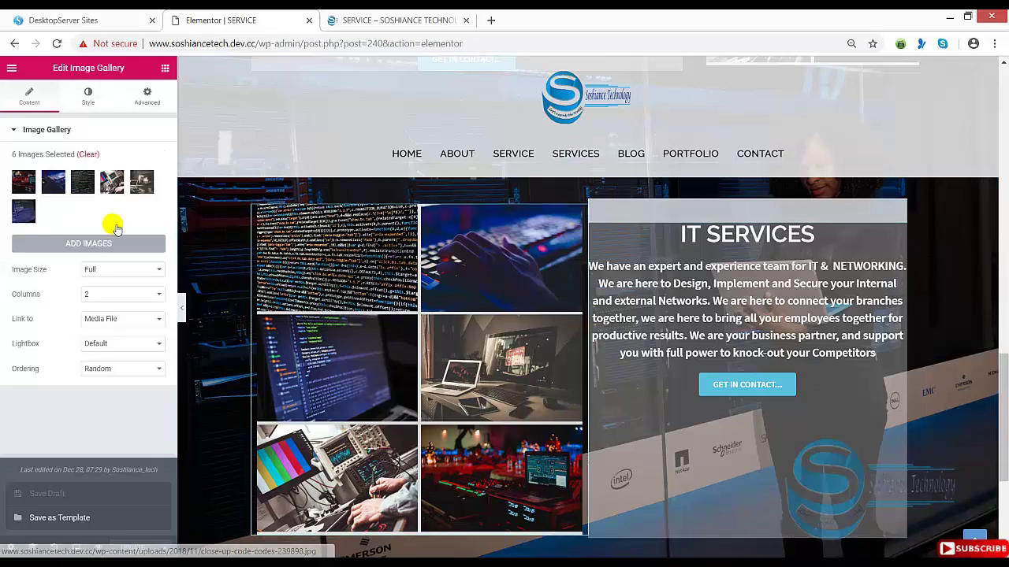
Step: Clear the six old images and select the office worker, blue glass wall, skyscraper and cables photos
click(87, 154)
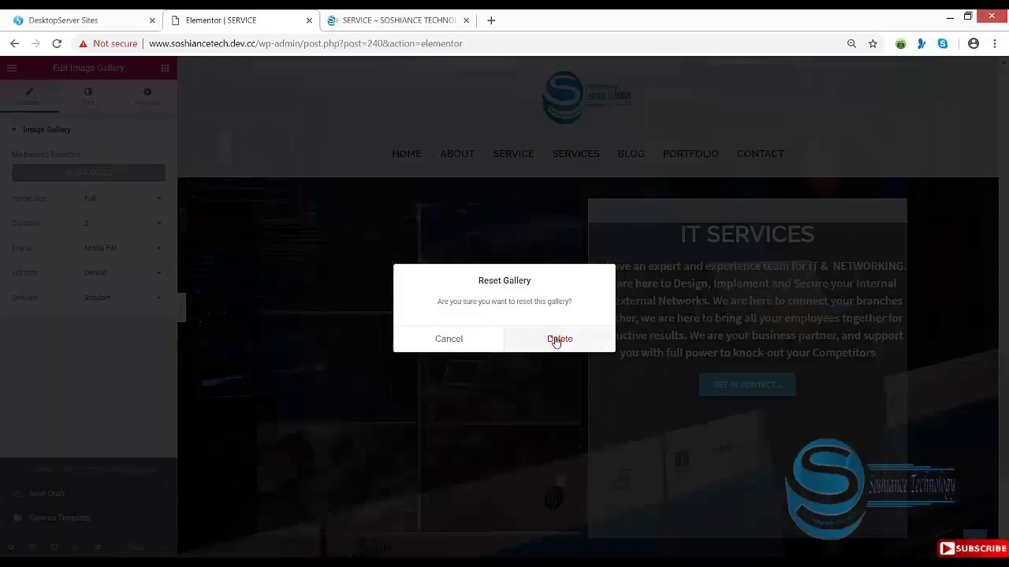
click(556, 339)
click(115, 172)
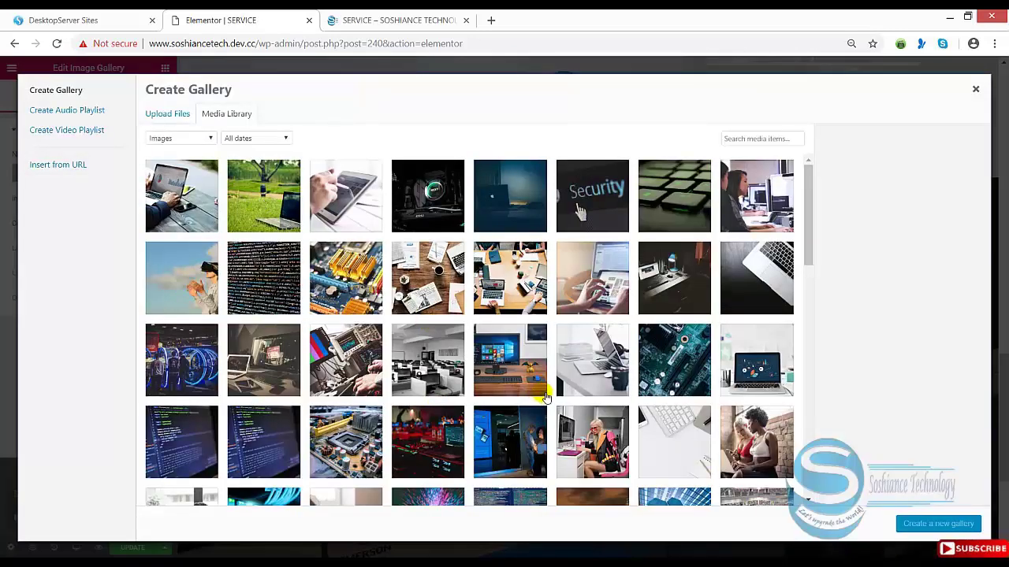
click(772, 204)
click(536, 446)
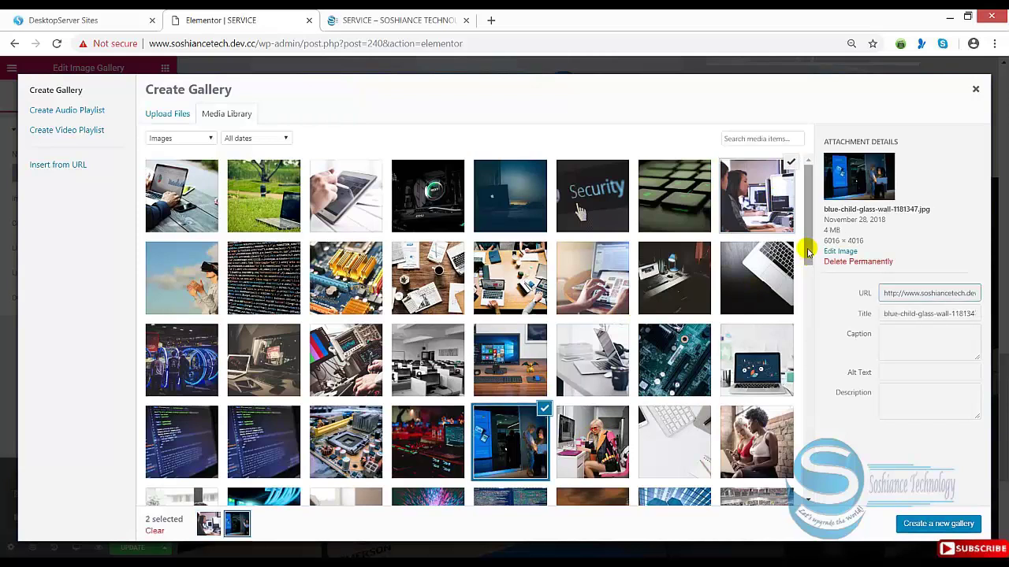
drag(807, 250, 824, 357)
click(433, 239)
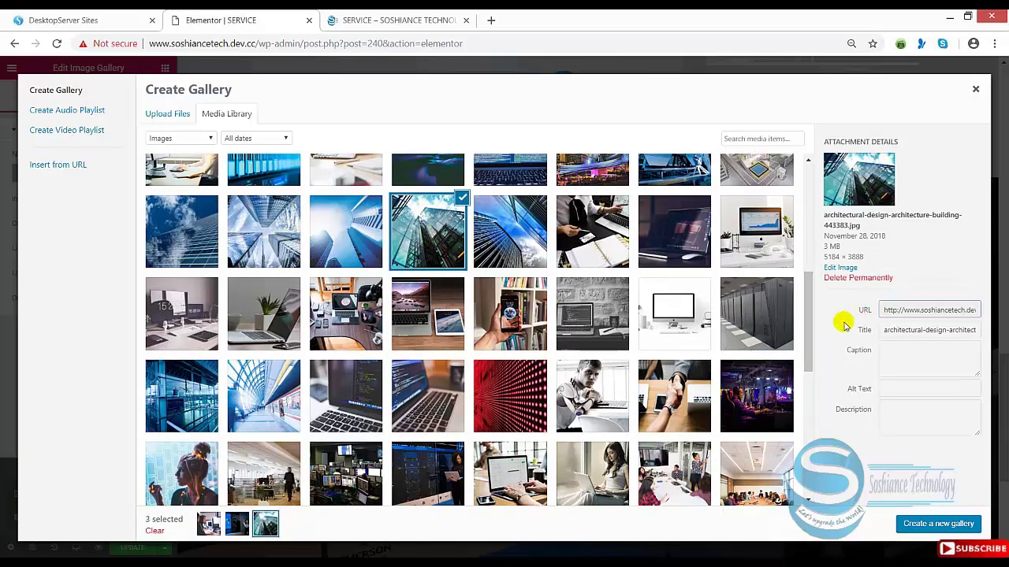
drag(808, 331, 822, 455)
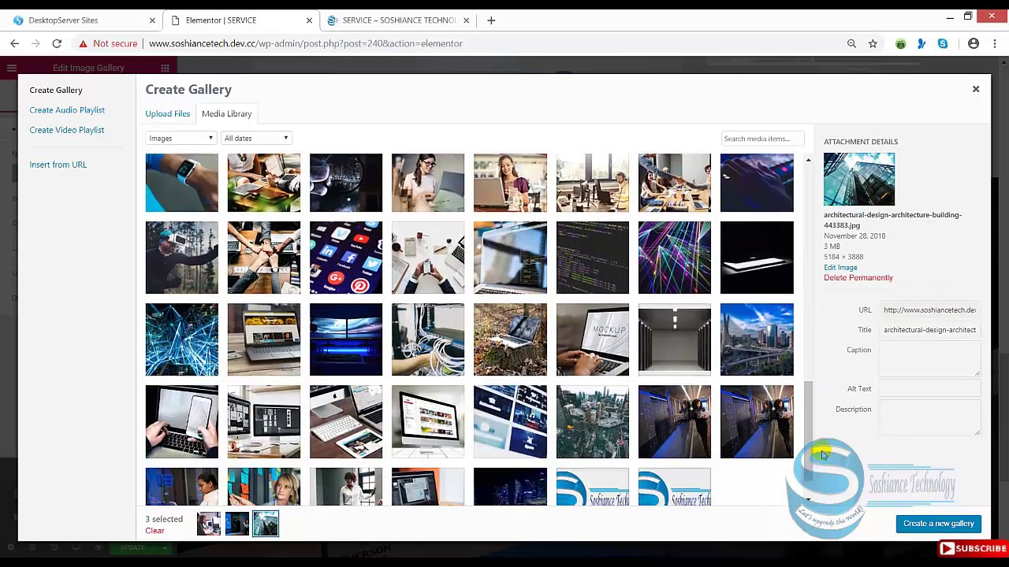
click(446, 359)
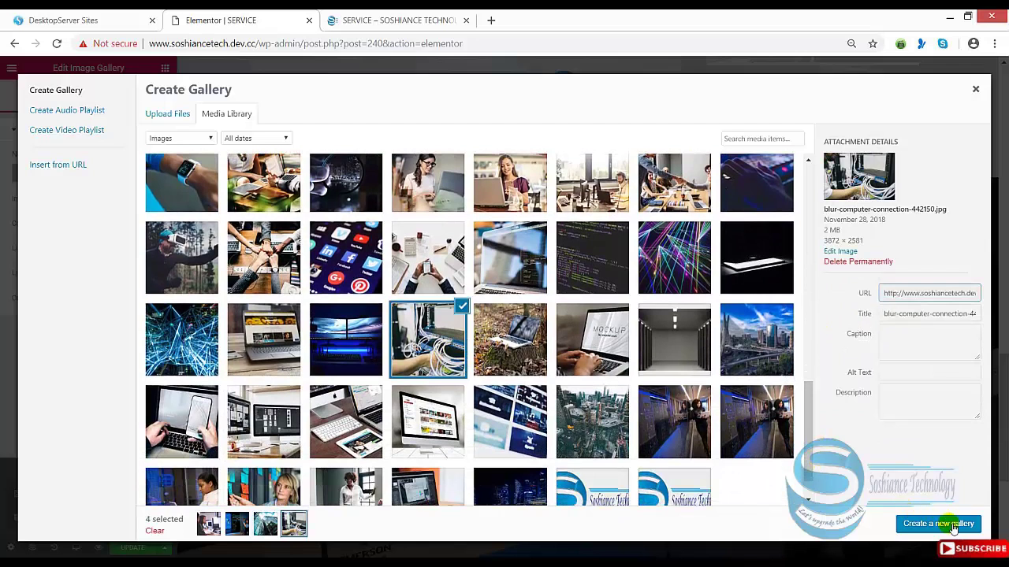
Step: Create the gallery with cables first and blue glass wall last, and insert it
click(957, 523)
drag(482, 206, 209, 203)
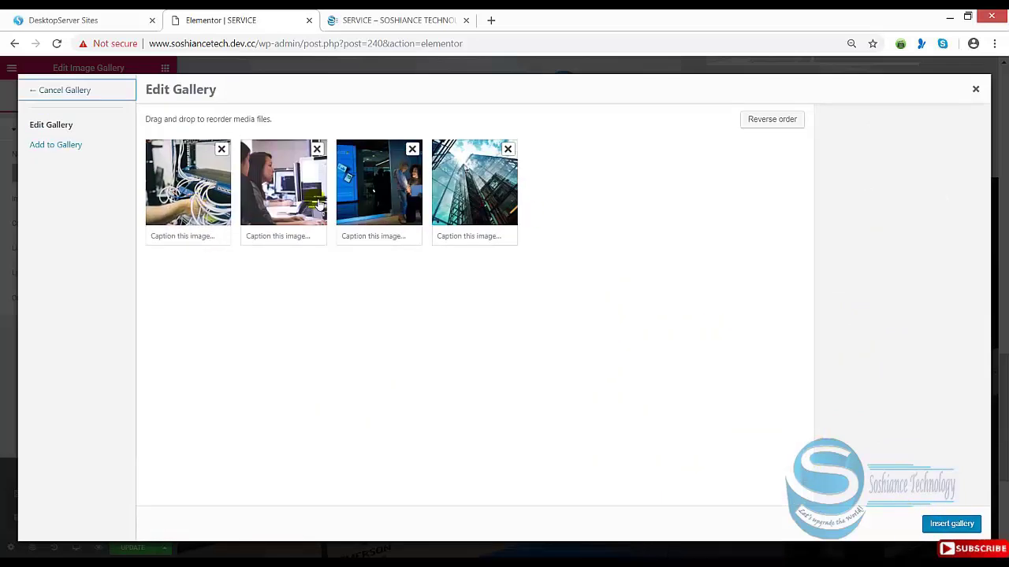
drag(366, 206, 482, 197)
click(954, 525)
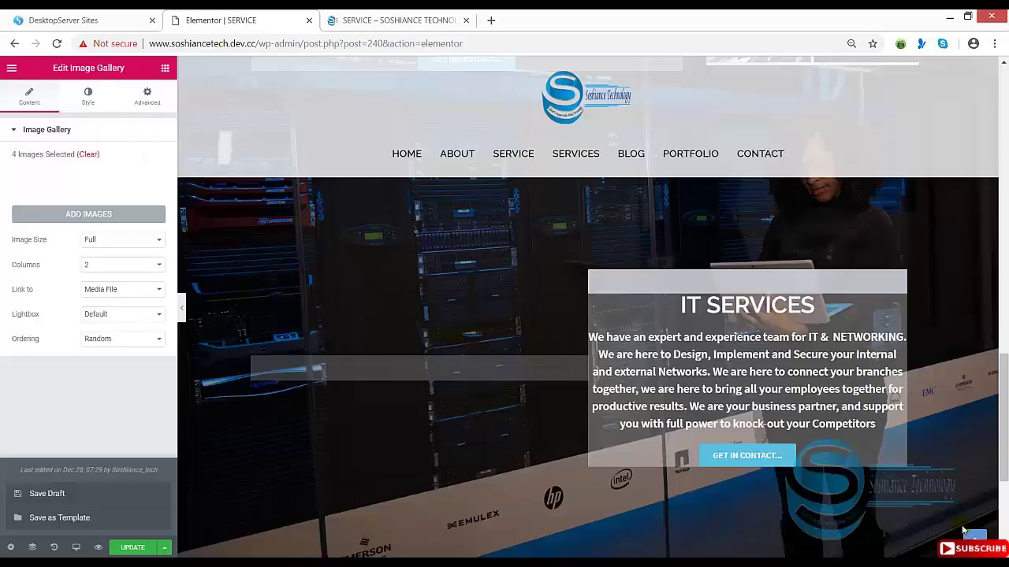
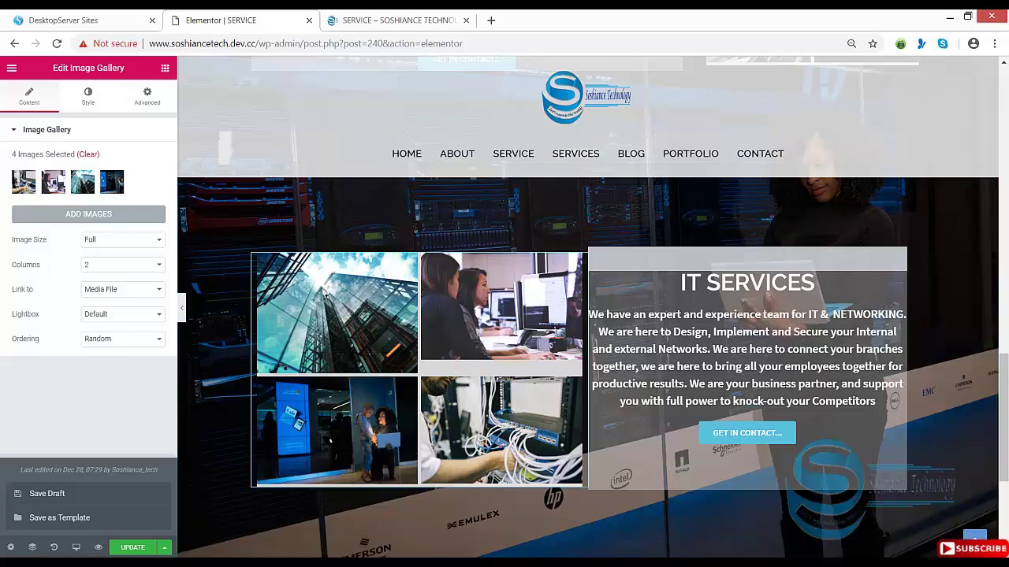
Step: Change the image gallery's Ordering from Random to Default
click(160, 340)
click(110, 355)
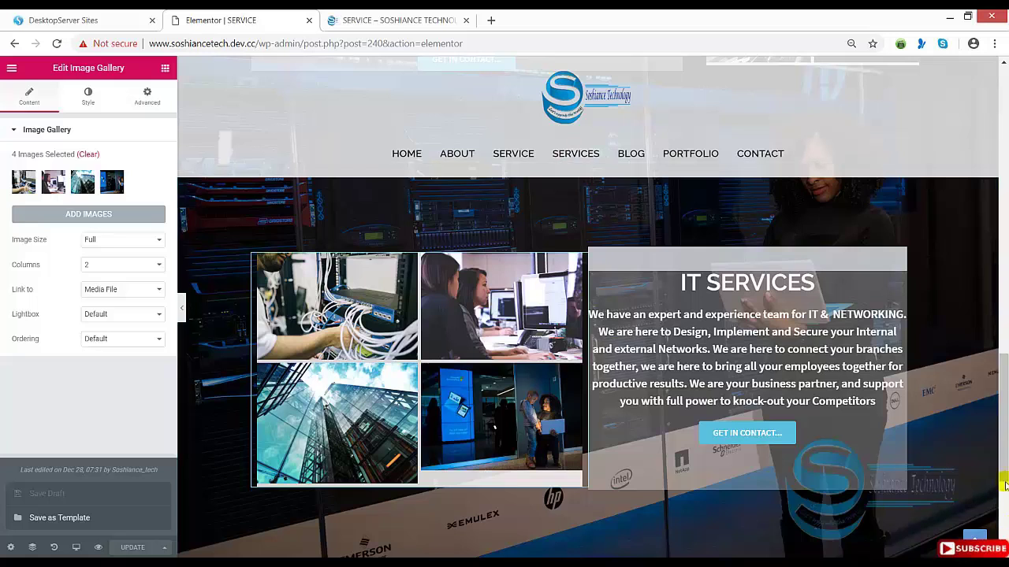
drag(1003, 380, 1004, 346)
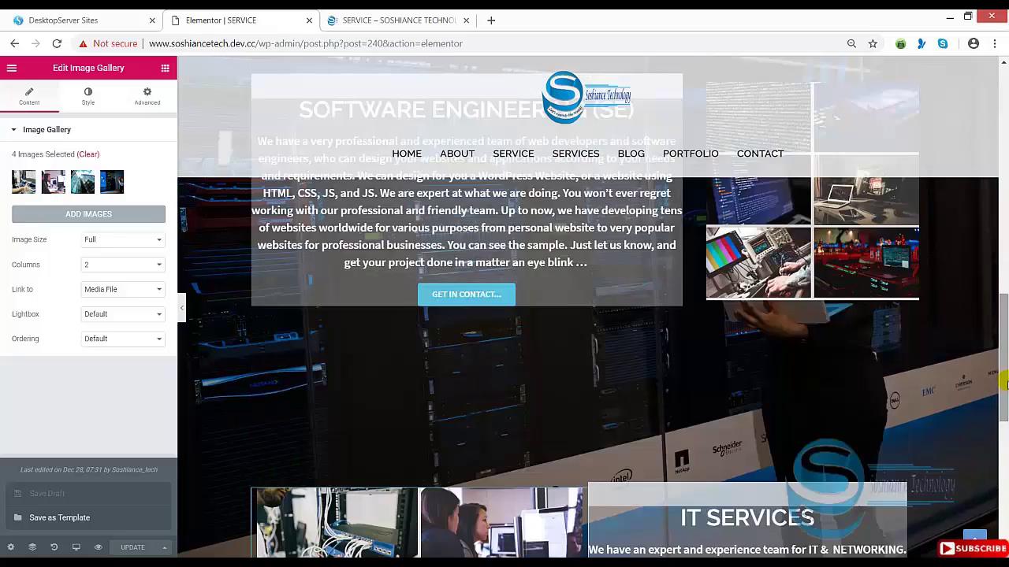
Step: Check the SERVICE page preview in the browser tab, then return to the editor
click(371, 20)
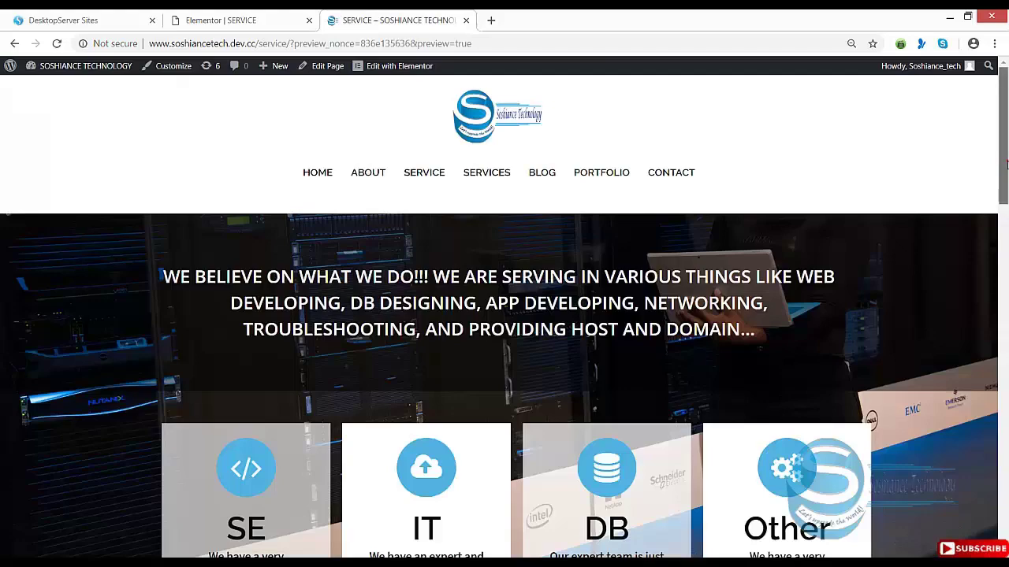
drag(1000, 237, 1004, 528)
click(124, 18)
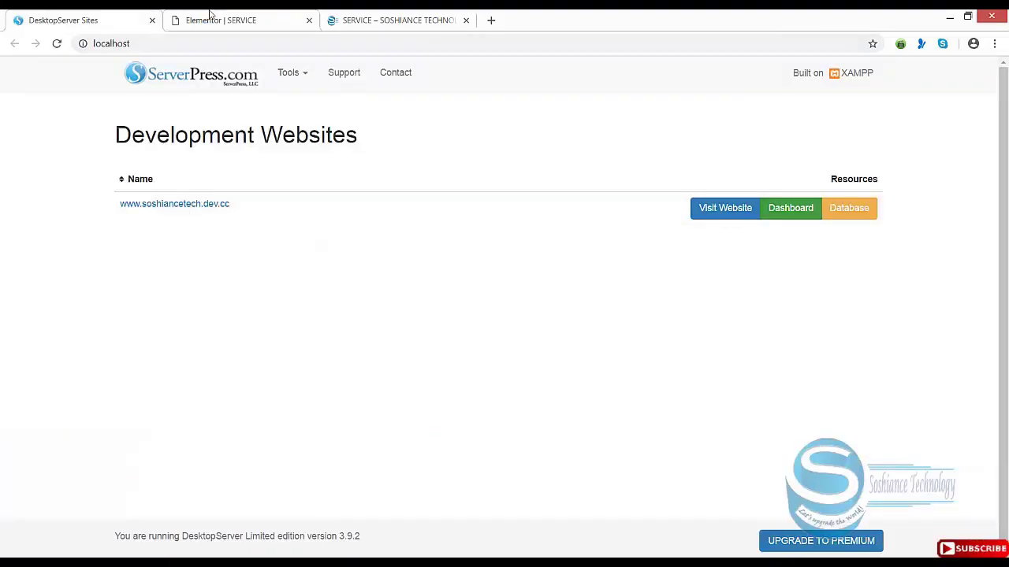
click(210, 17)
drag(1004, 366, 1004, 470)
Step: Insert the saved Service template from My Templates, importing its document settings too
click(602, 480)
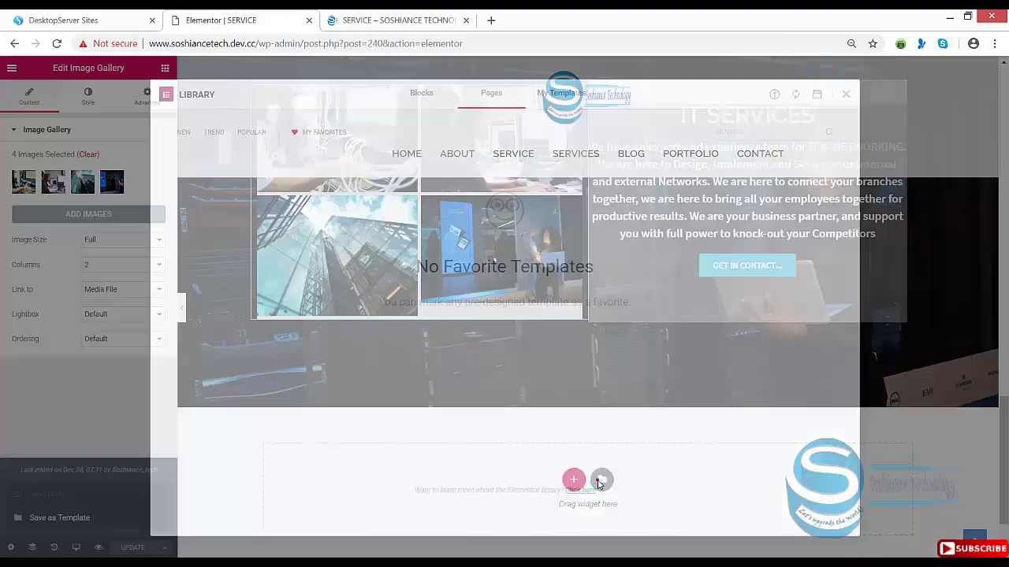
click(336, 134)
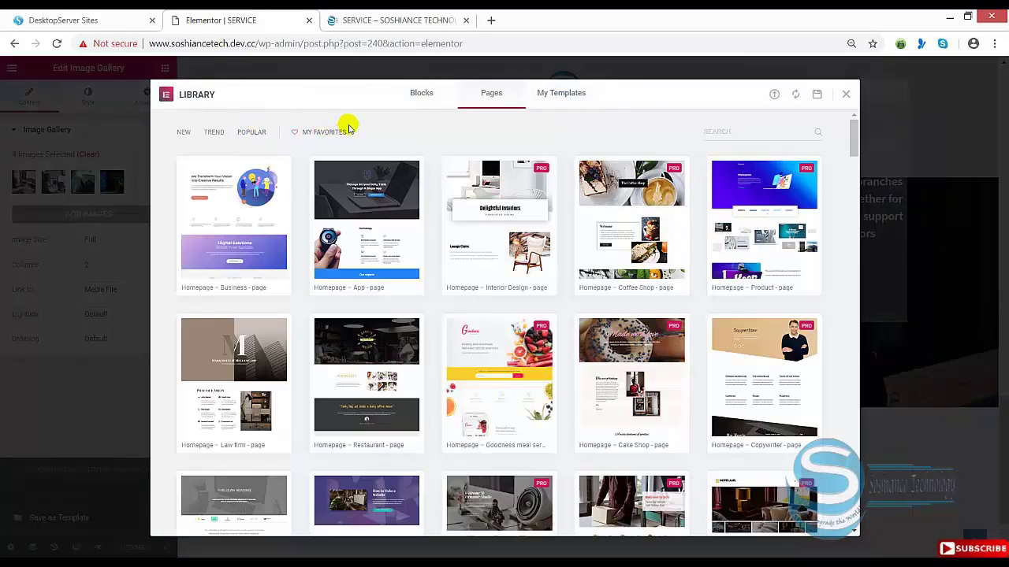
click(555, 93)
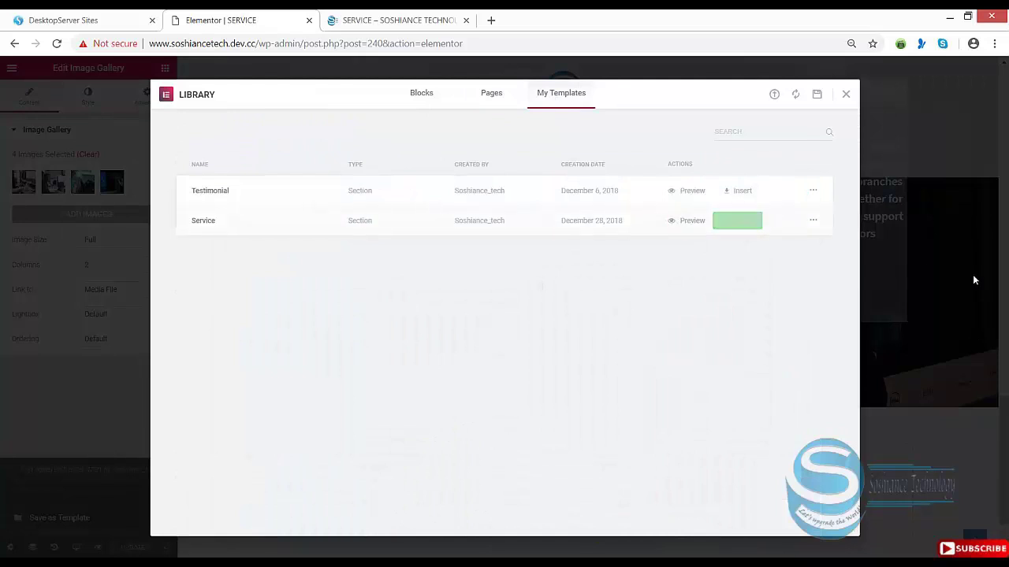
click(748, 224)
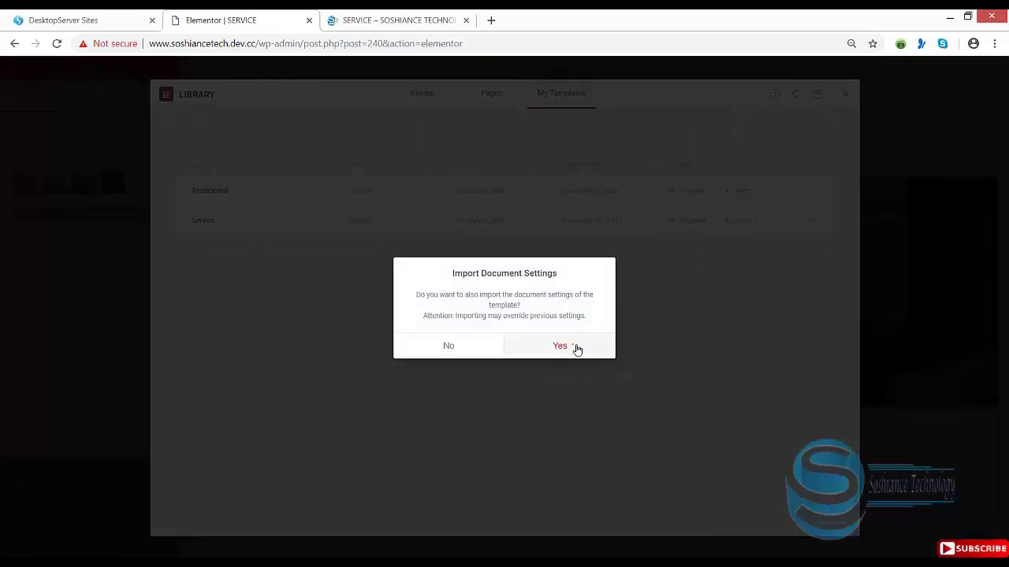
click(573, 348)
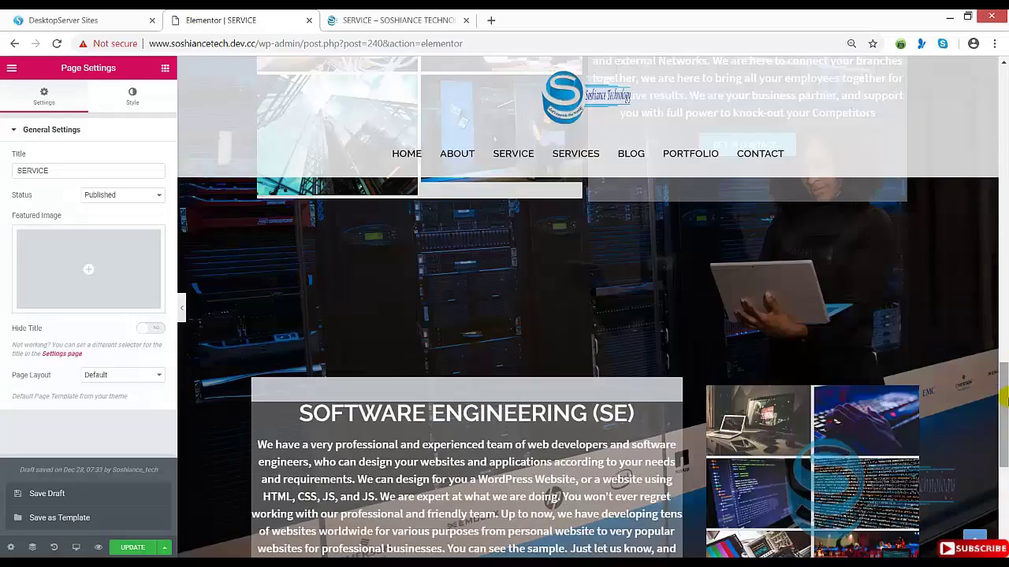
drag(1006, 400, 1003, 327)
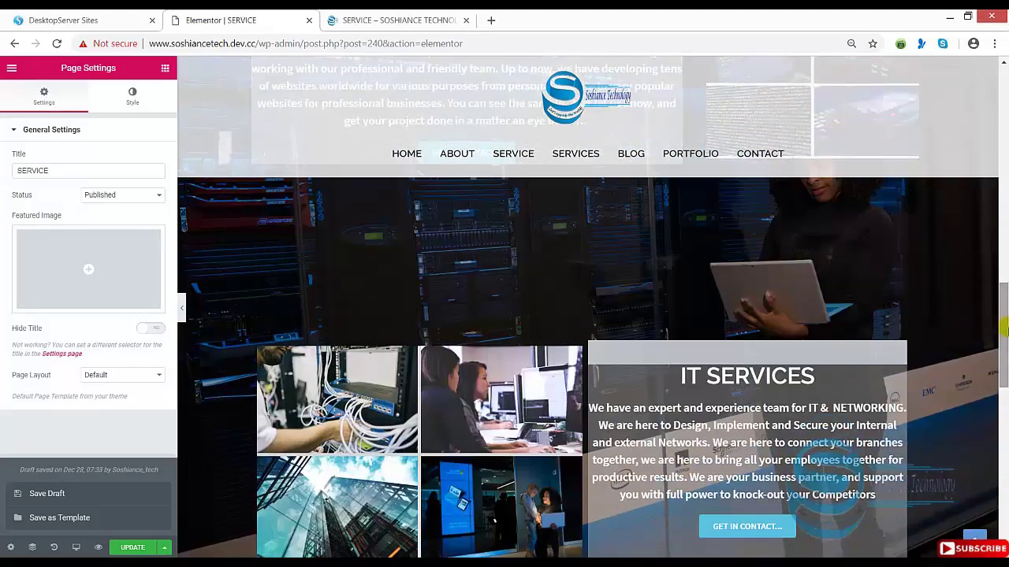
click(587, 248)
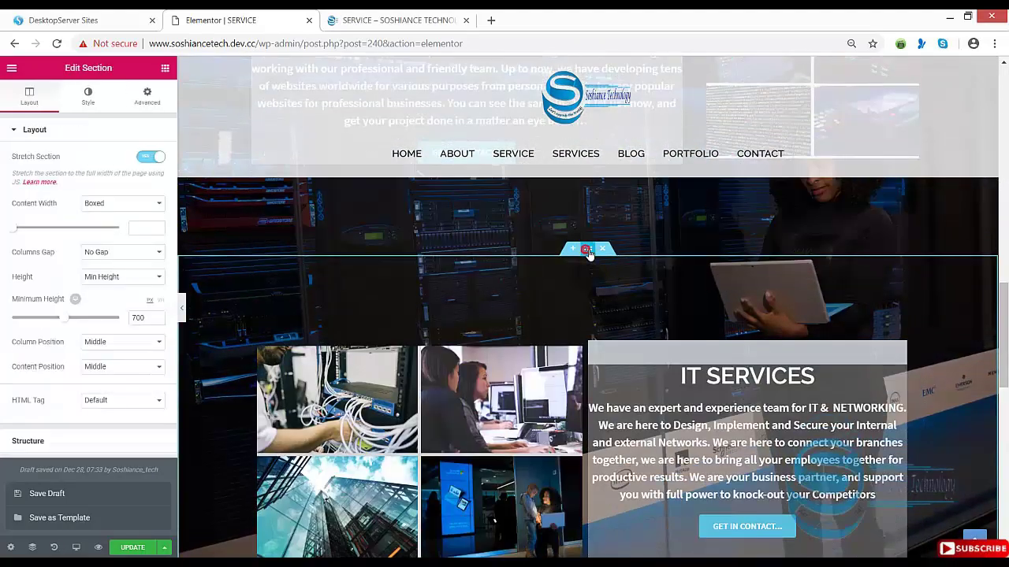
Step: Try white and semi-transparent background colours on the IT Services section, then revert them
click(88, 99)
click(95, 186)
click(95, 188)
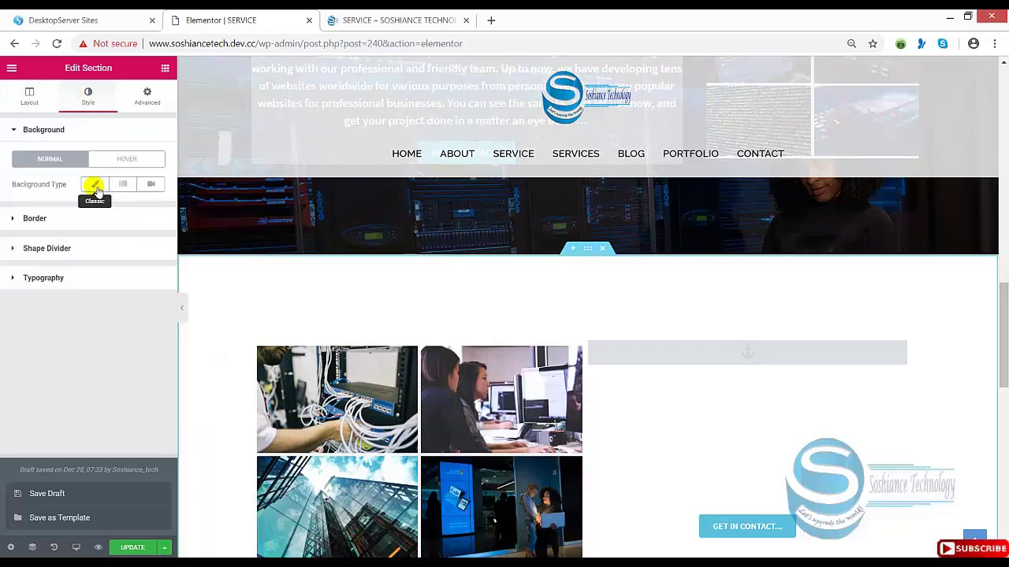
click(96, 186)
click(151, 209)
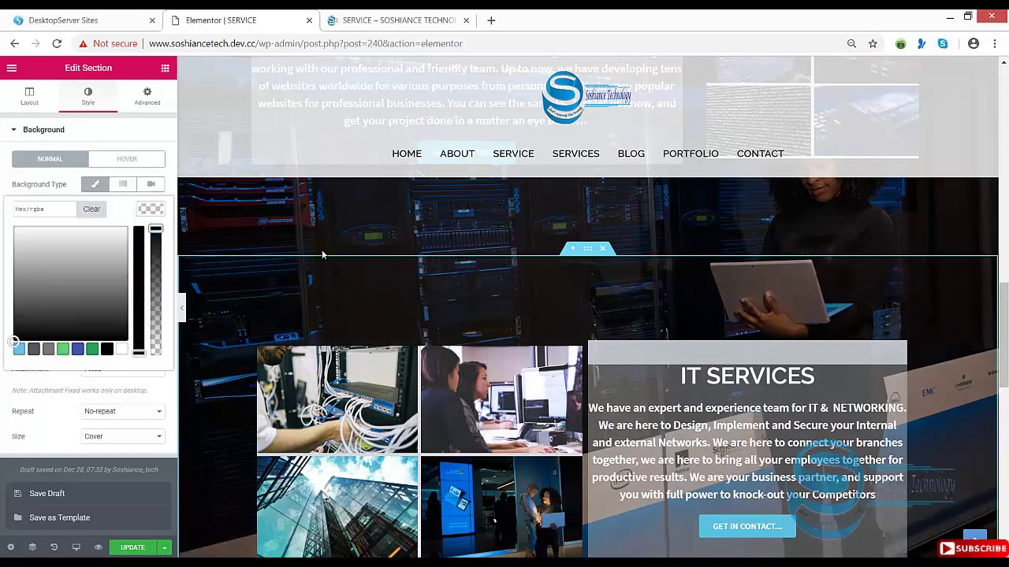
click(121, 349)
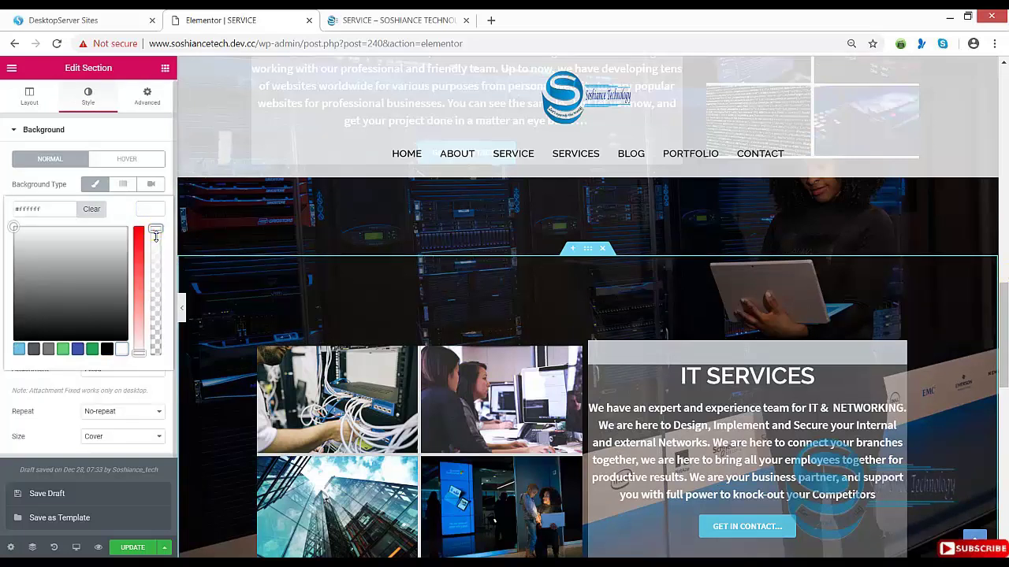
drag(155, 237, 159, 331)
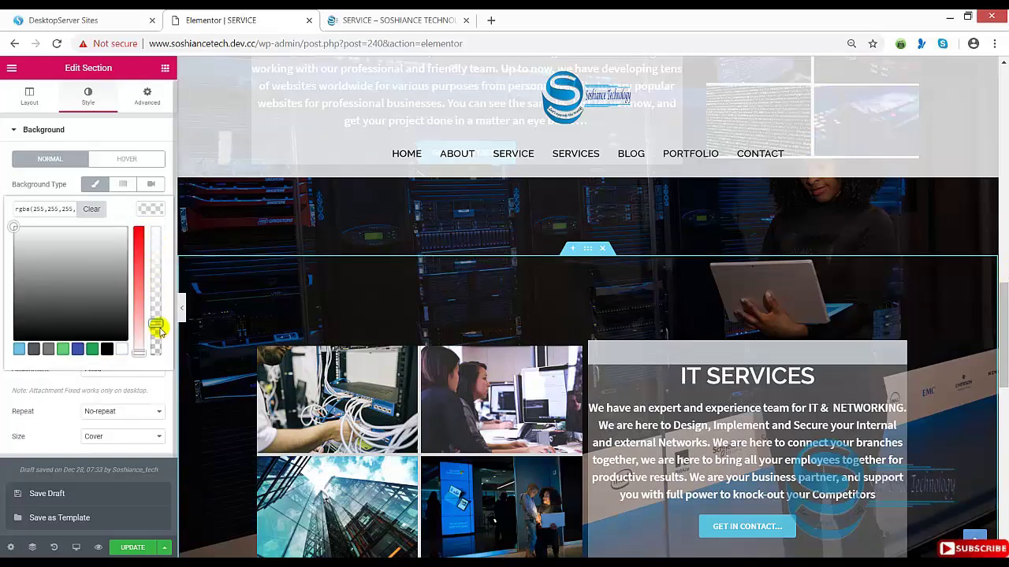
drag(1003, 334, 1004, 309)
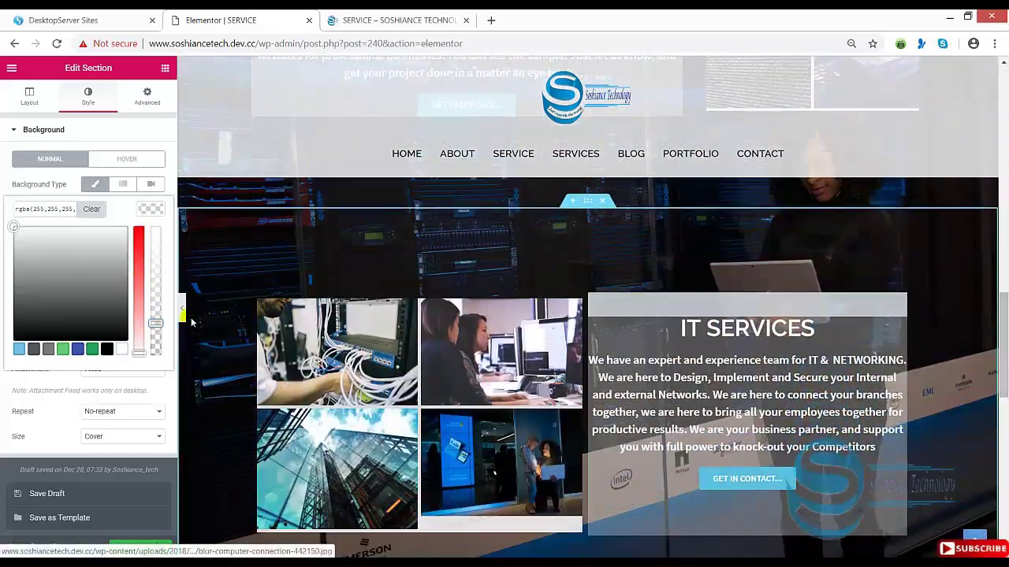
drag(155, 323, 155, 229)
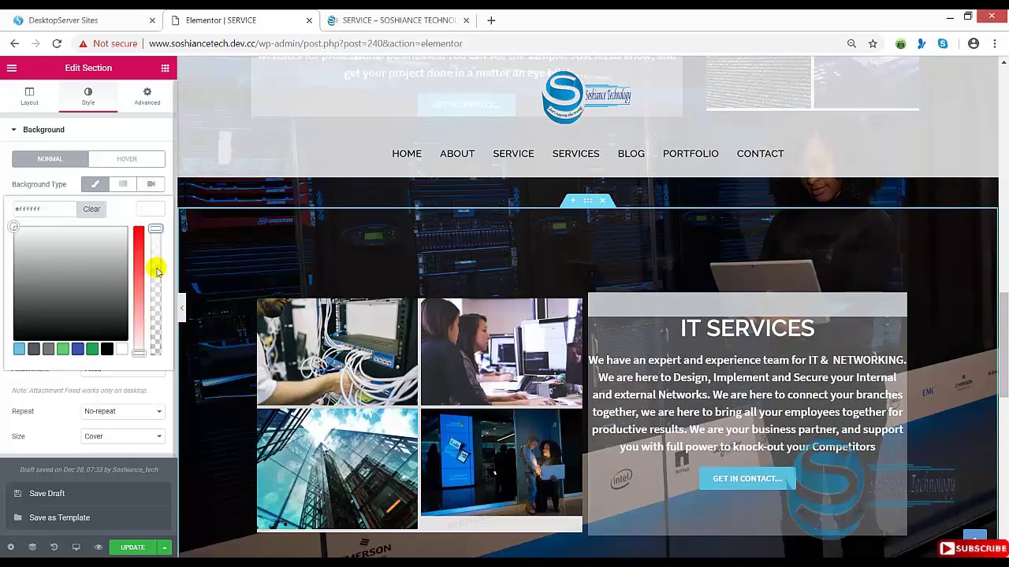
click(140, 341)
click(140, 421)
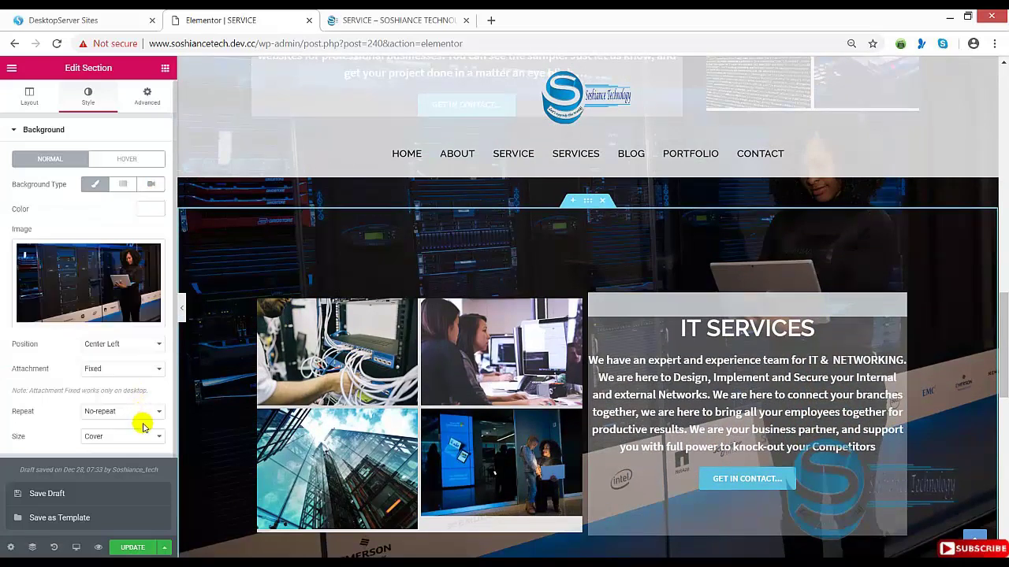
click(90, 184)
click(90, 185)
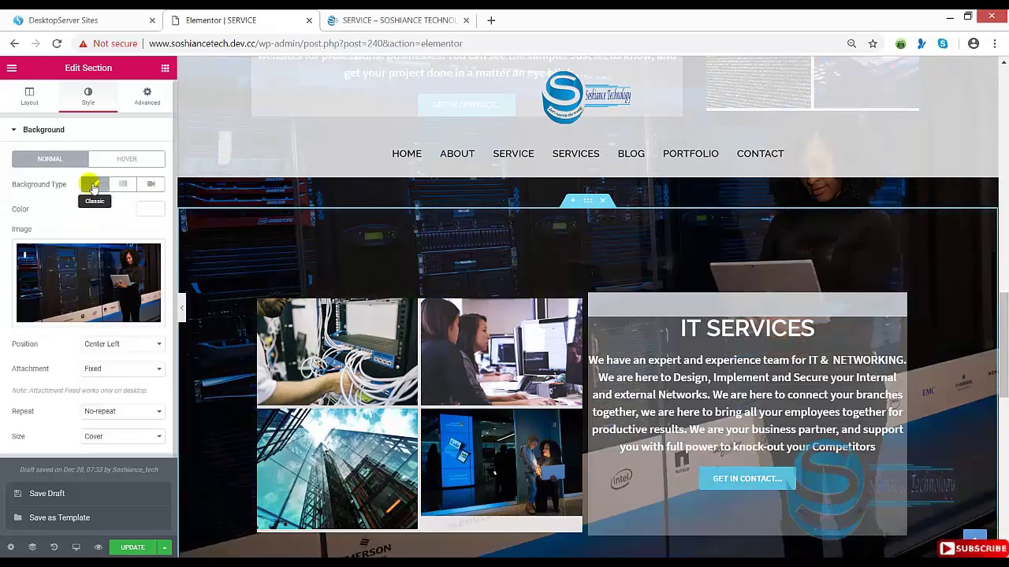
click(13, 130)
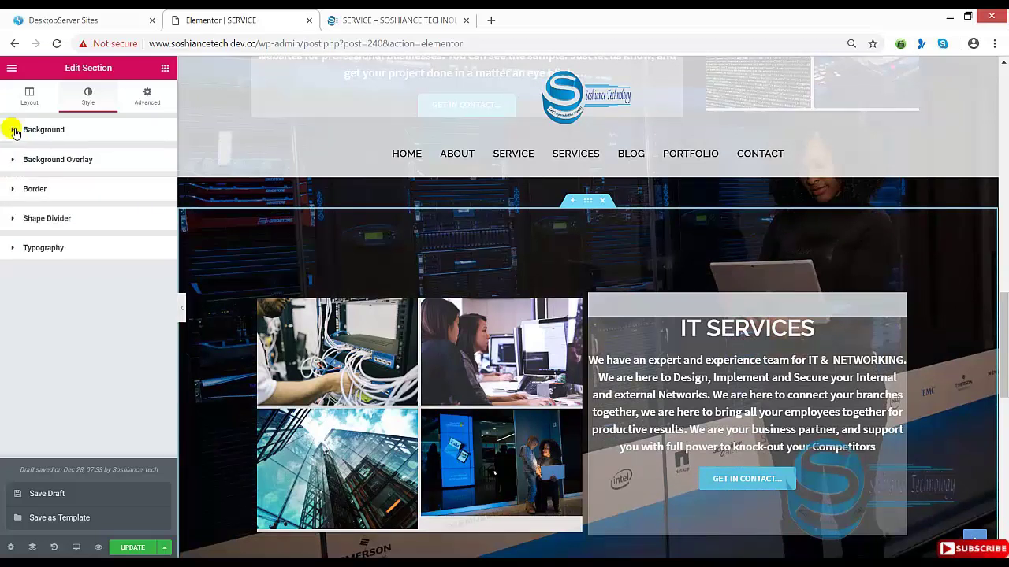
Step: Clear the section's Classic background overlay and update the SERVICE page
click(63, 160)
click(150, 230)
click(161, 188)
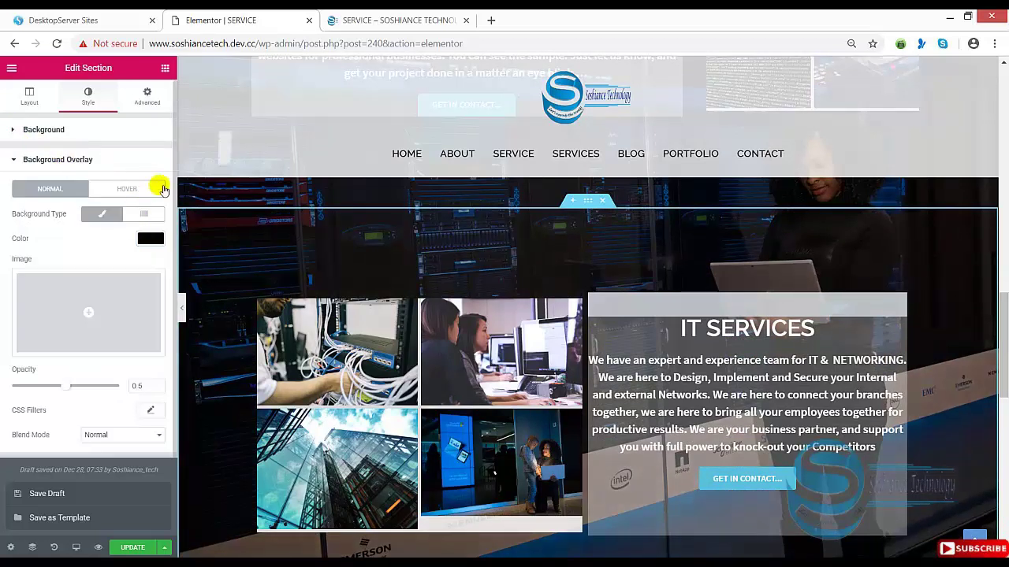
click(151, 238)
click(109, 218)
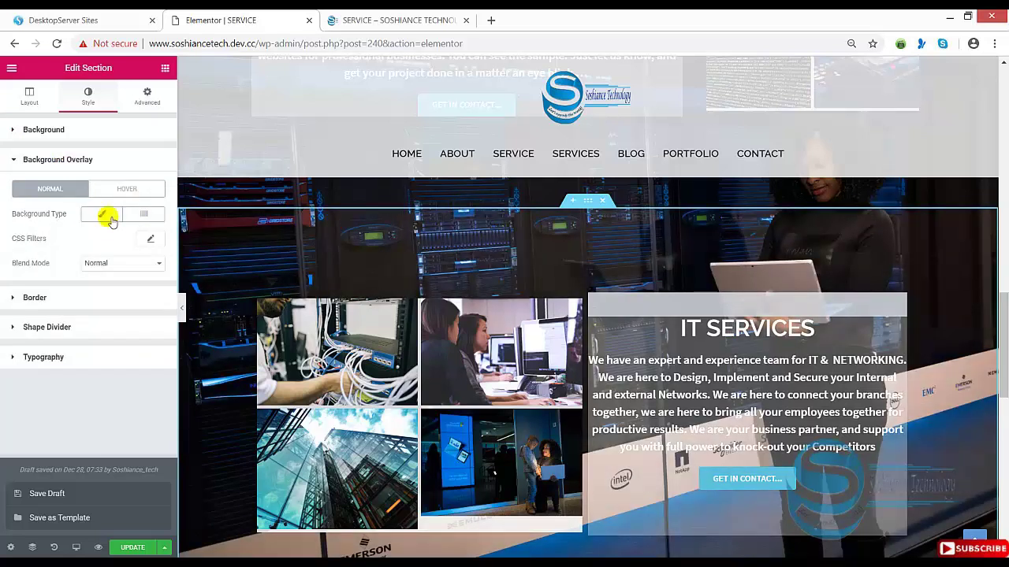
click(132, 547)
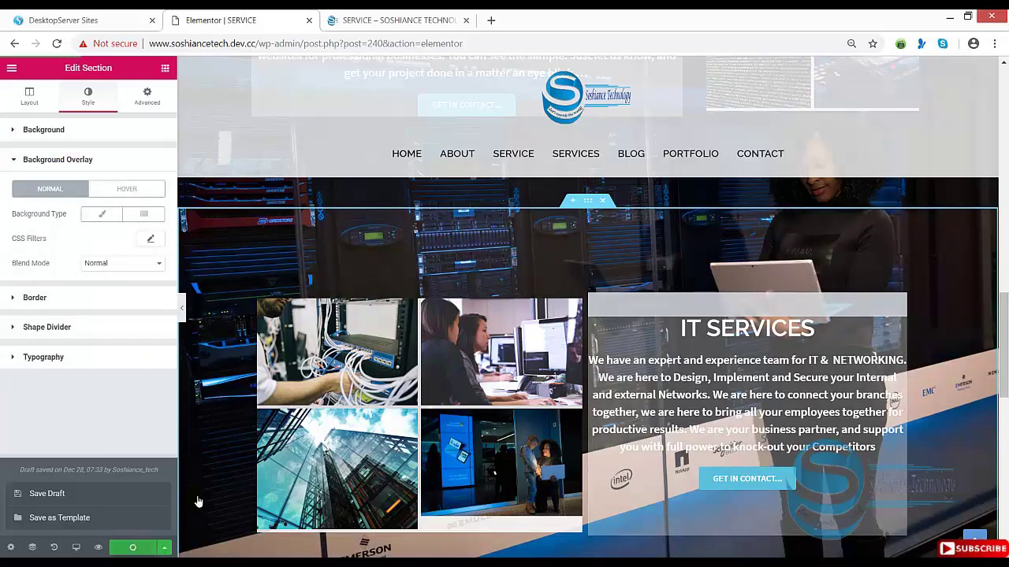
click(901, 304)
Step: Give the IT card's Read More button a cloud-upload icon
scroll(867, 331, up, 10)
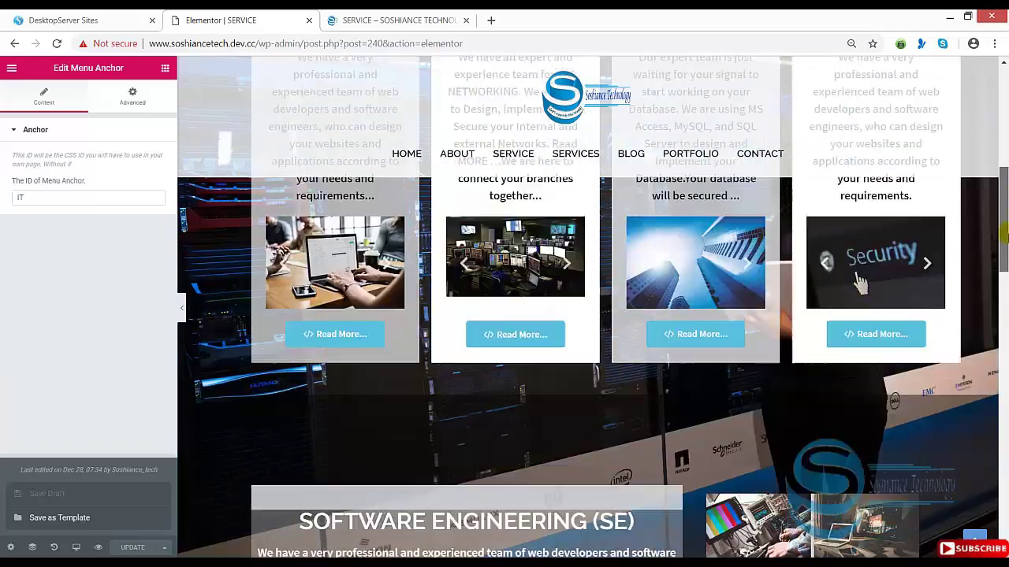
scroll(554, 498, down, 1)
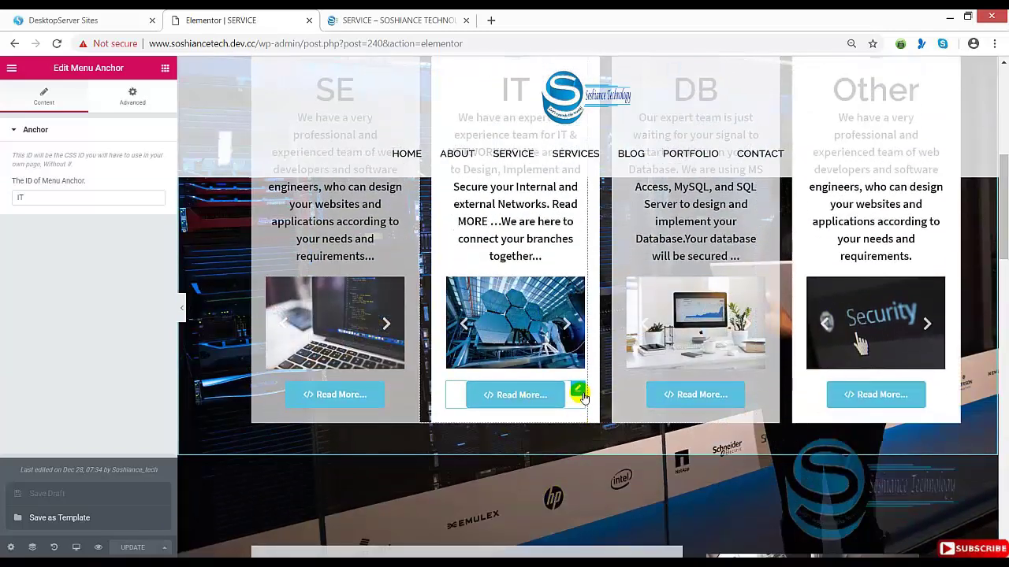
click(578, 390)
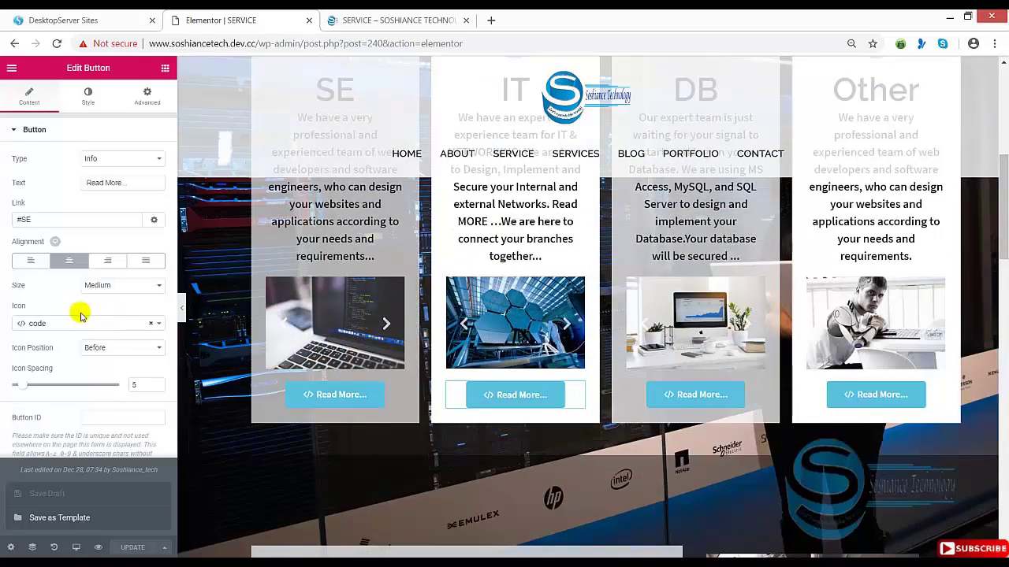
click(108, 325)
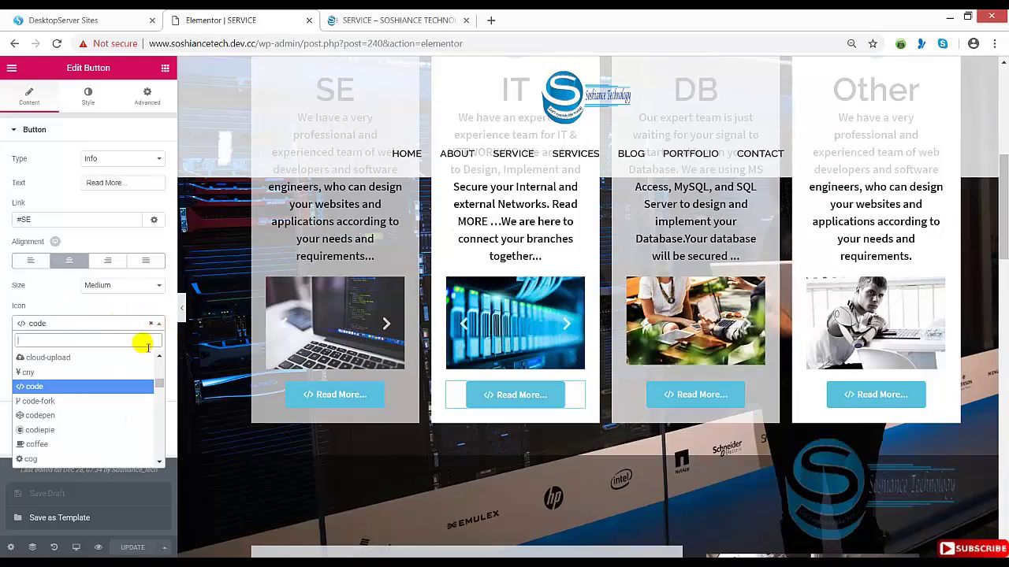
scroll(997, 249, up, 1)
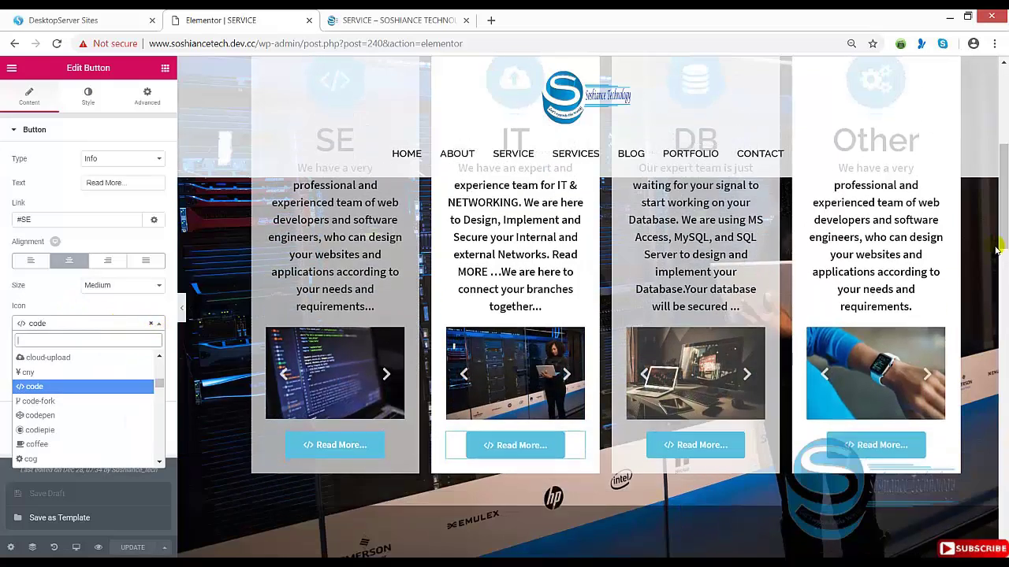
click(108, 359)
Step: Change the button's link from #SE to #IT, save, and view the page preview
click(70, 220)
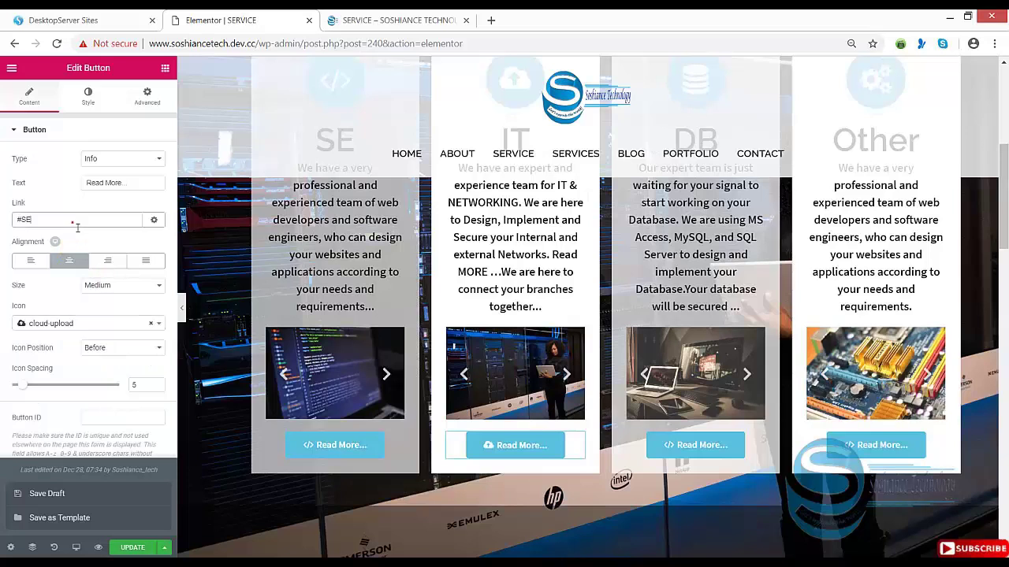
key(BackSpace)
key(BackSpace)
text(I)
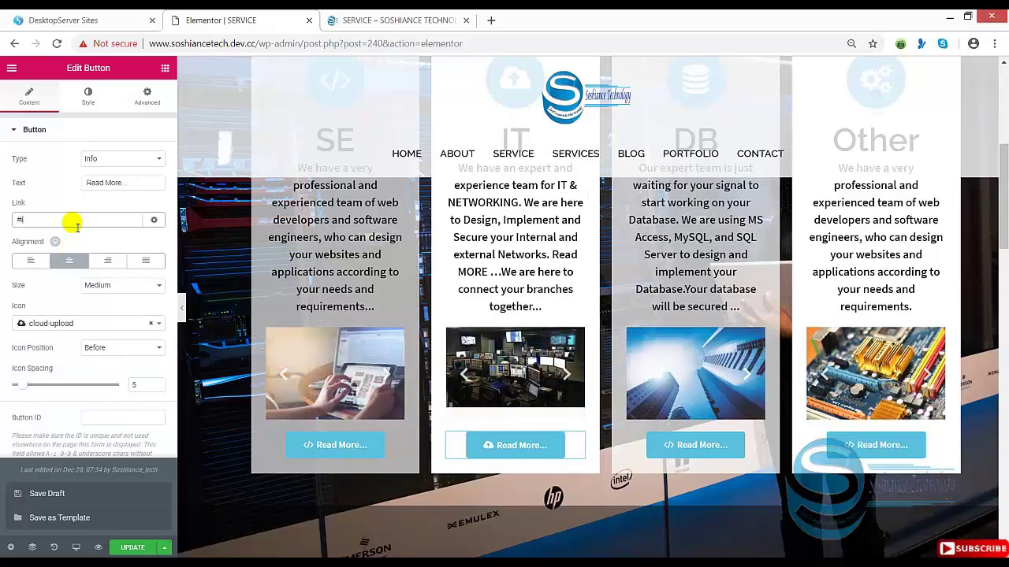
text(T)
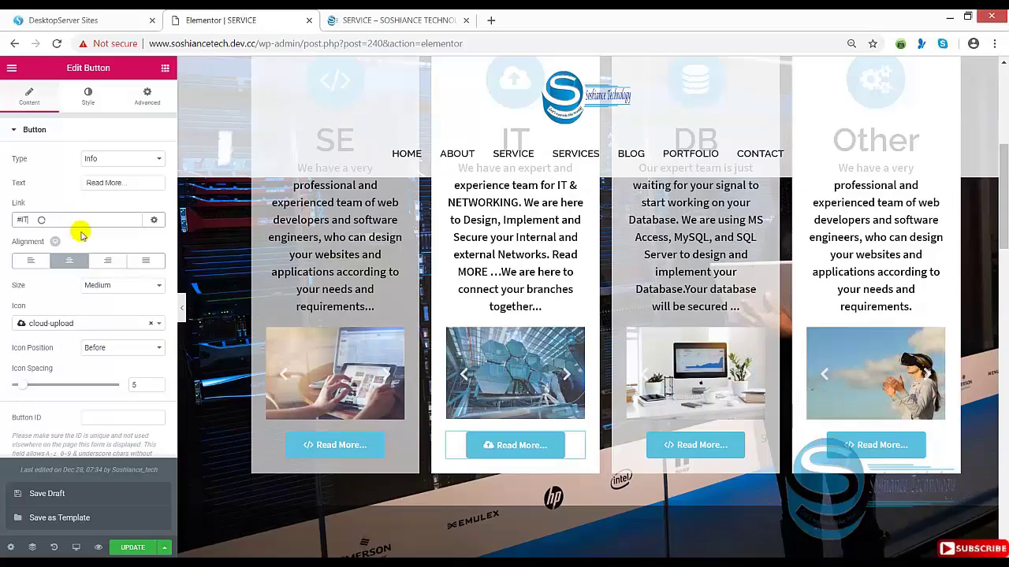
click(134, 548)
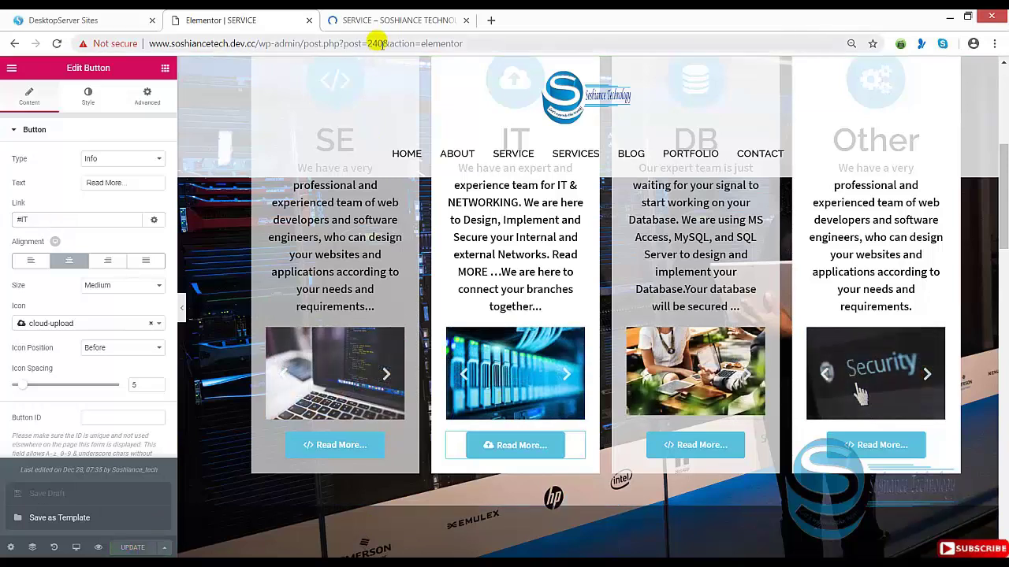
click(385, 17)
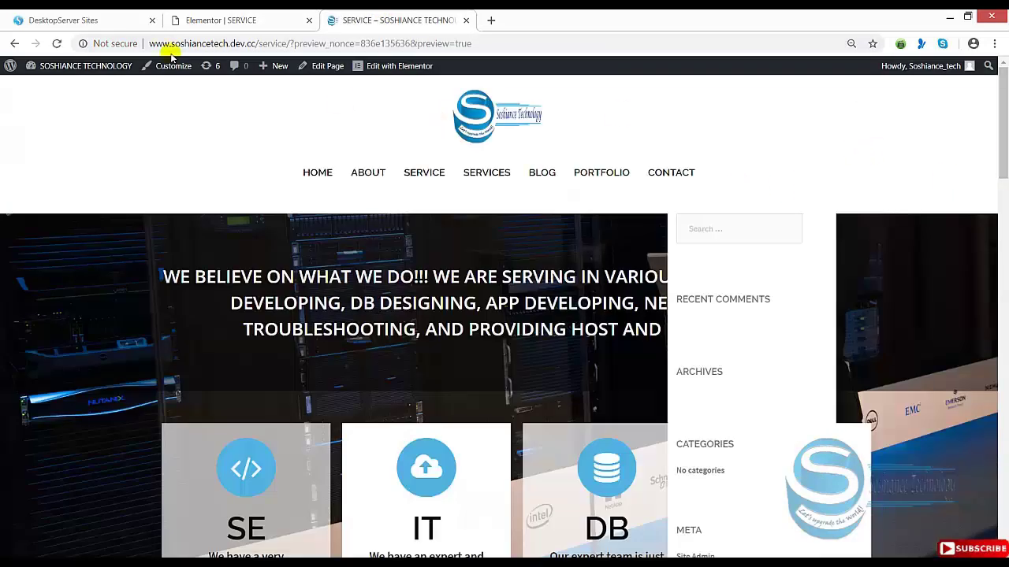
Step: Set the SERVICE page template to Full width and update the page
click(327, 67)
click(871, 539)
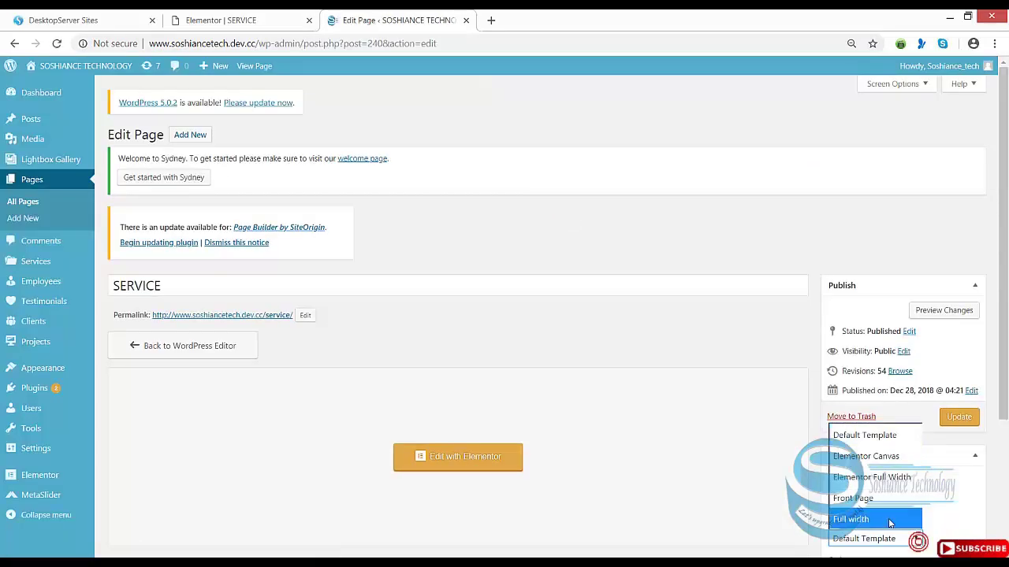
click(857, 519)
click(960, 418)
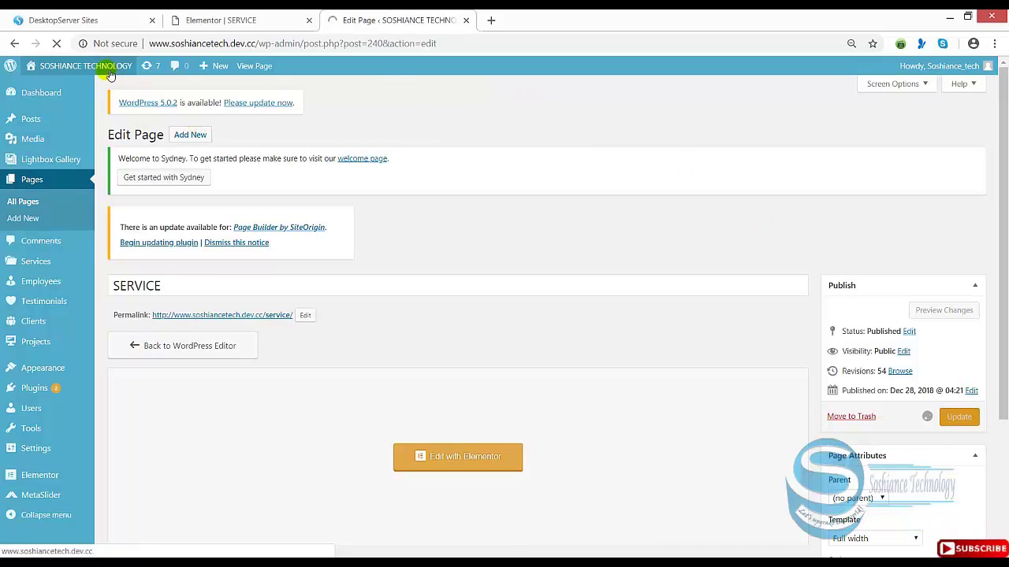
Step: Open SERVICE from the live site's menu and jump to the IT services details
click(101, 66)
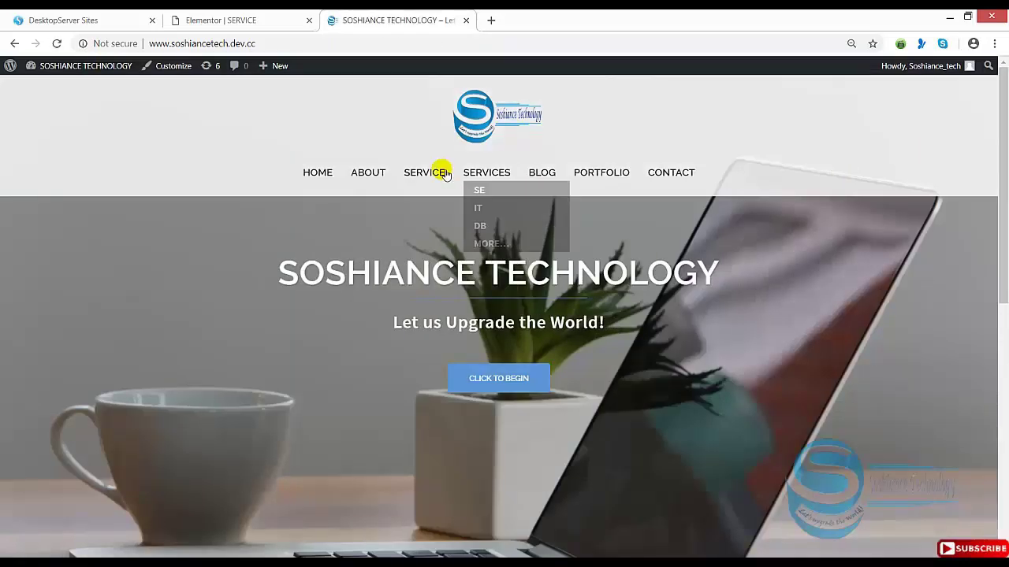
click(418, 170)
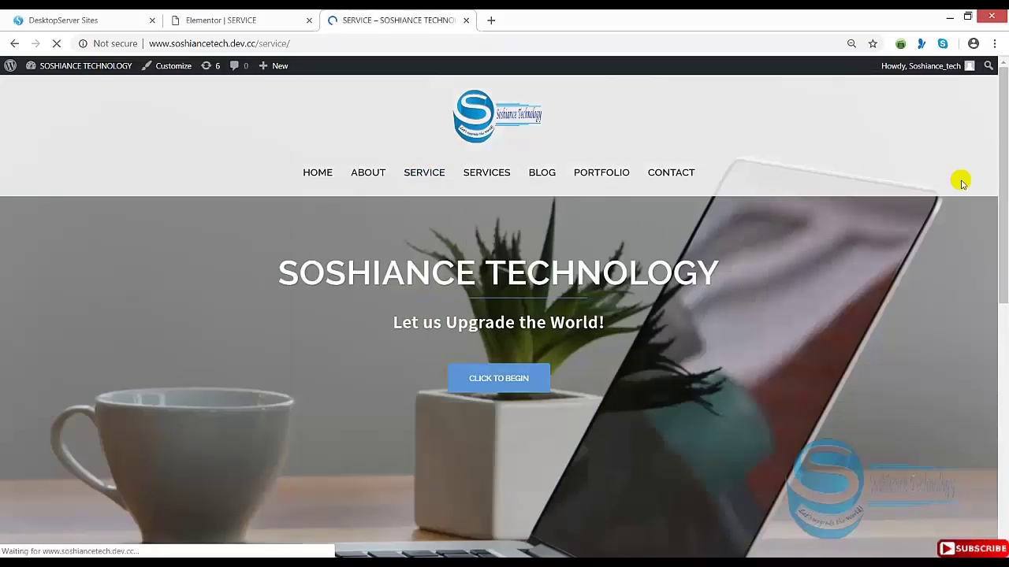
scroll(962, 183, down, 6)
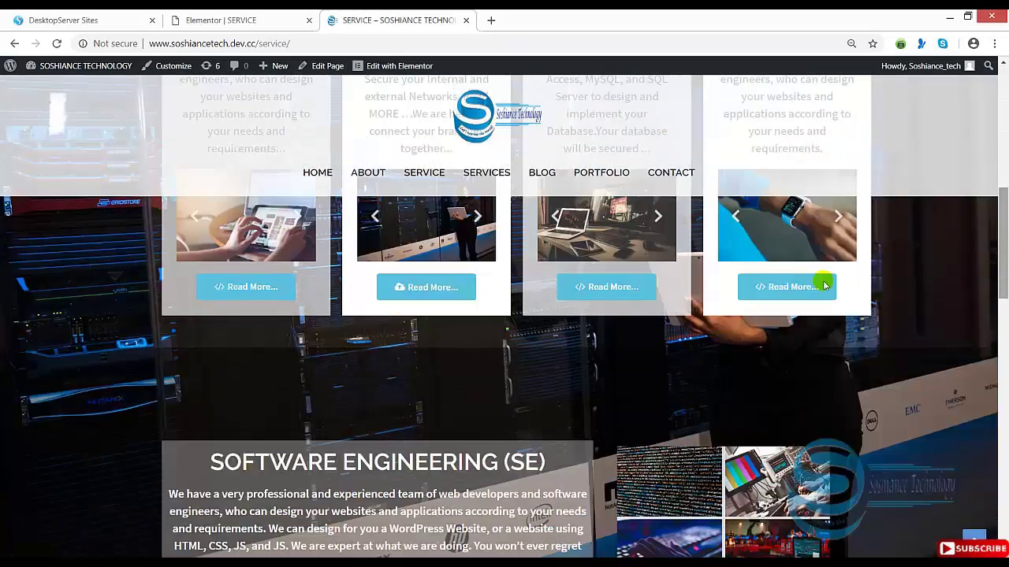
click(412, 286)
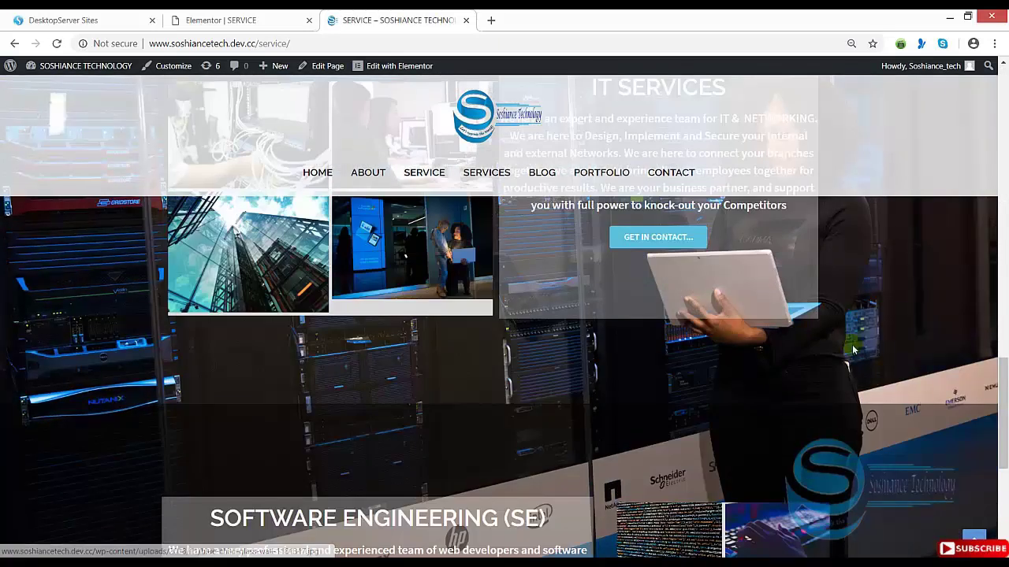
drag(1003, 374, 1003, 223)
click(229, 20)
Step: Reduce the Software Engineering section's Minimum Height from 700 to 500
scroll(595, 333, down, 2)
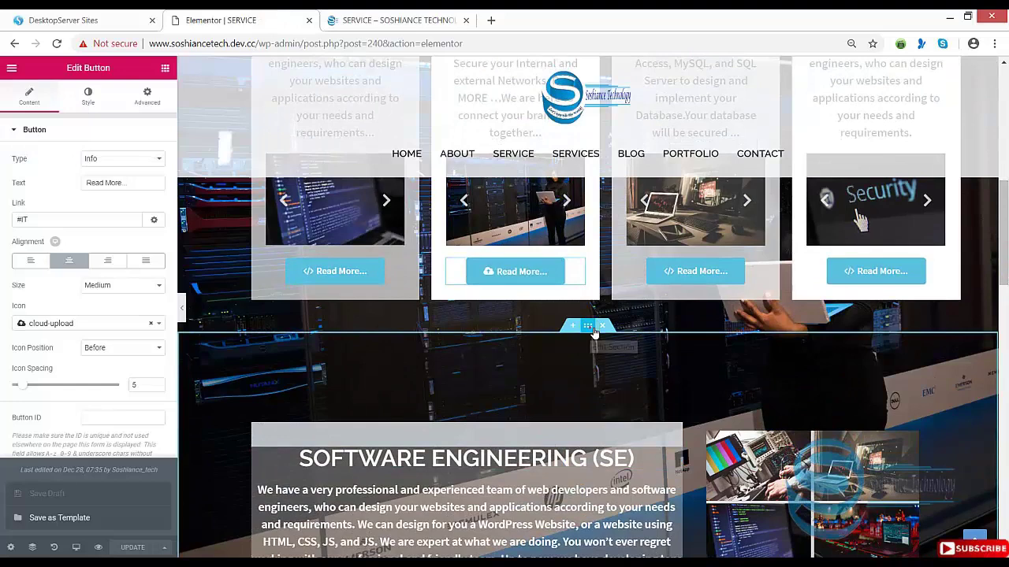
click(594, 329)
scroll(623, 362, down, 6)
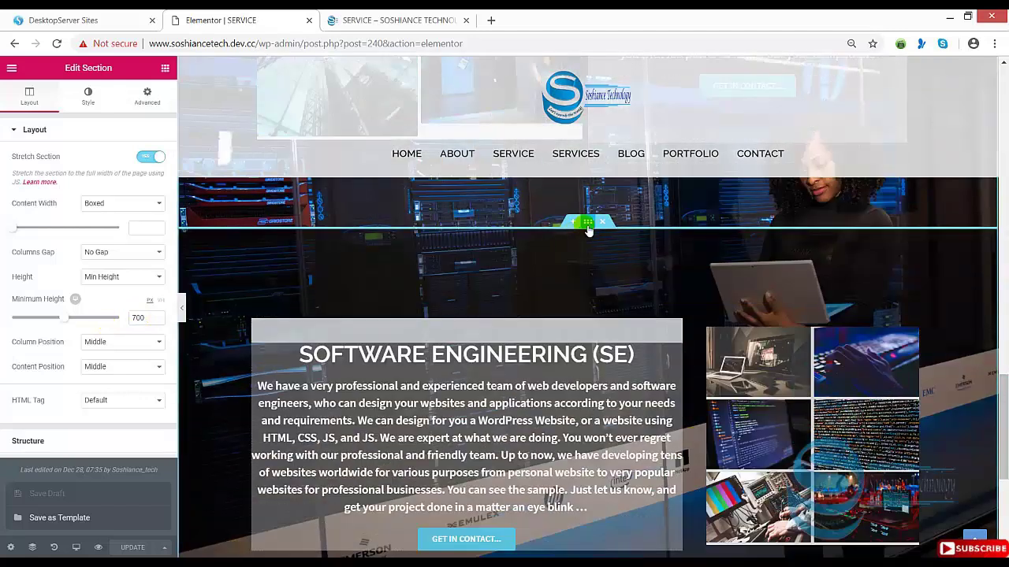
click(139, 319)
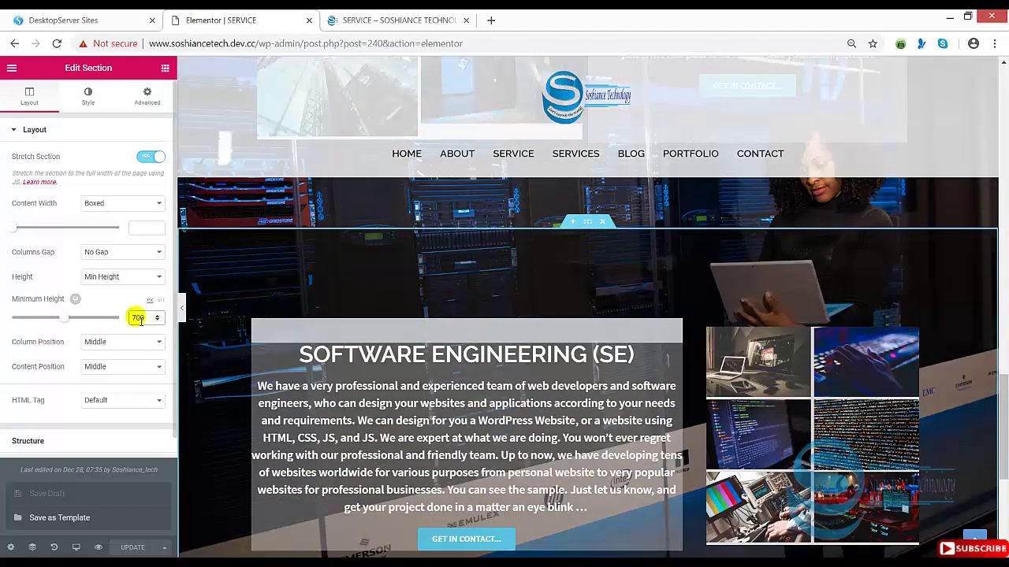
text(500)
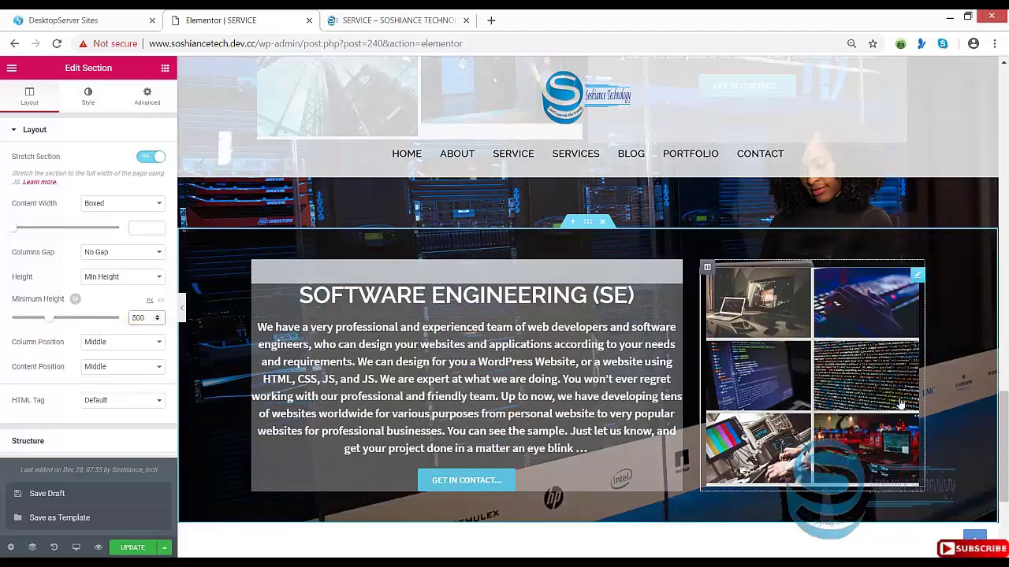
scroll(900, 403, down, 5)
scroll(588, 324, up, 2)
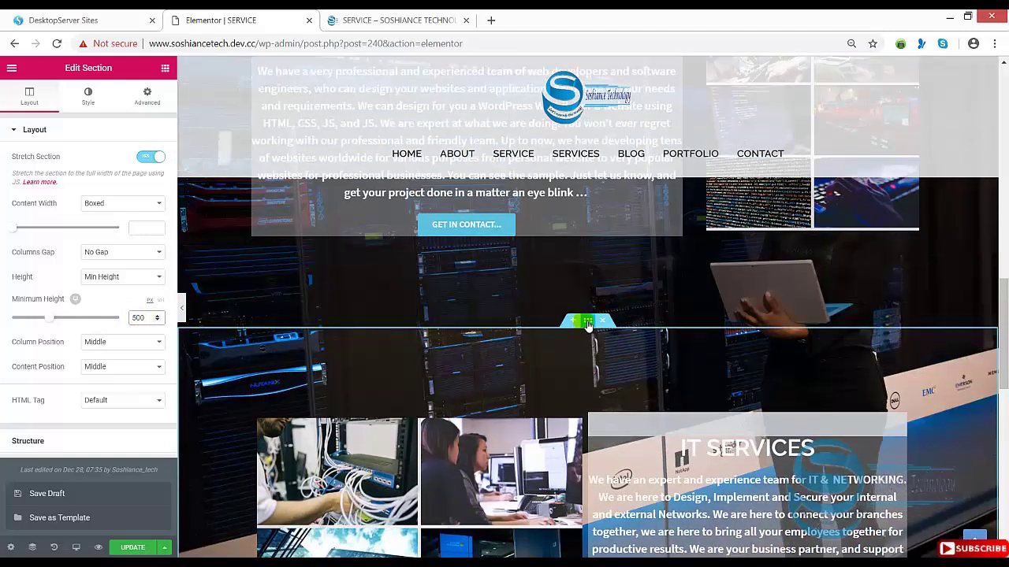
double_click(137, 319)
text(700)
text(500)
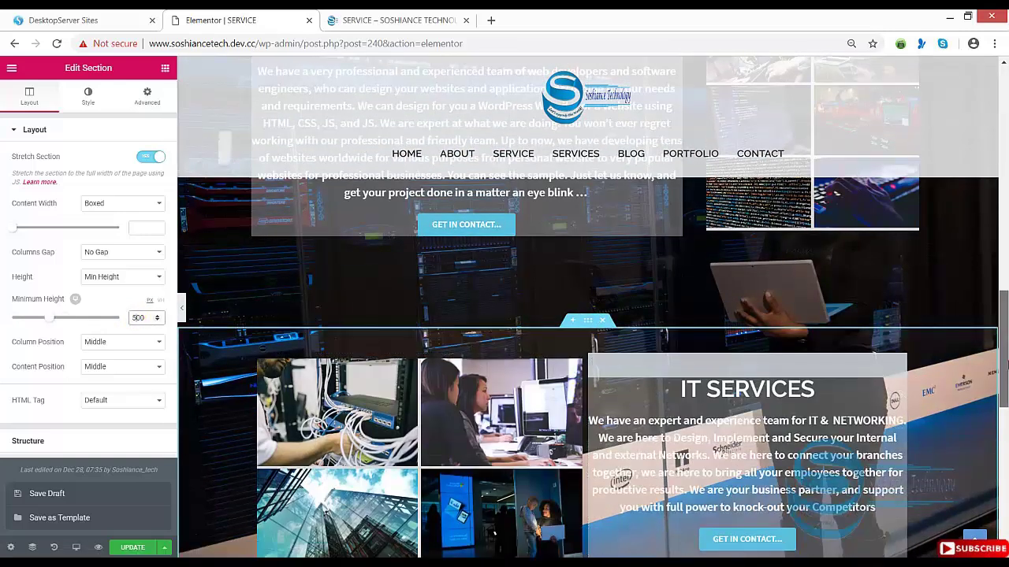
scroll(584, 377, up, 5)
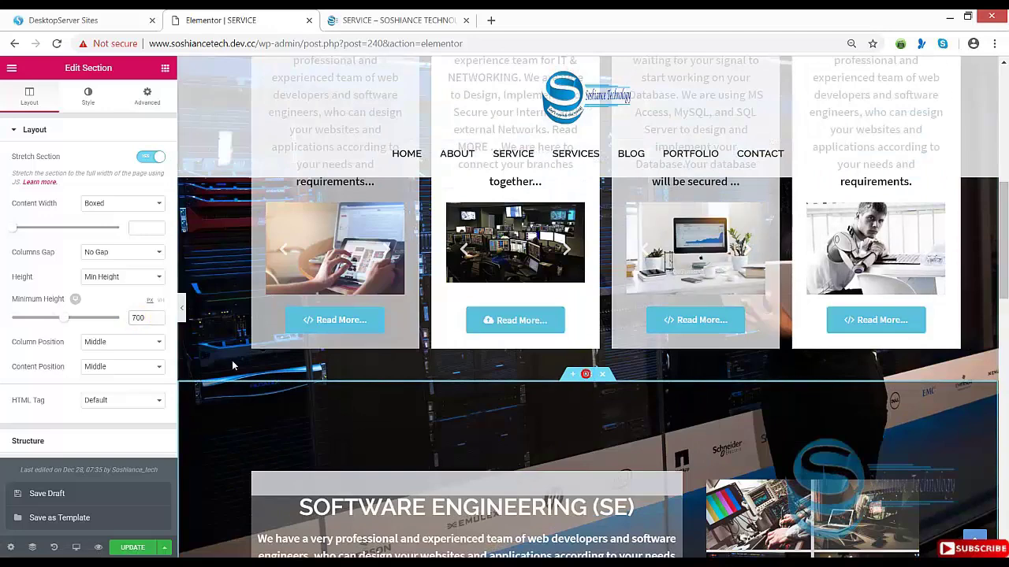
click(138, 318)
scroll(857, 443, down, 5)
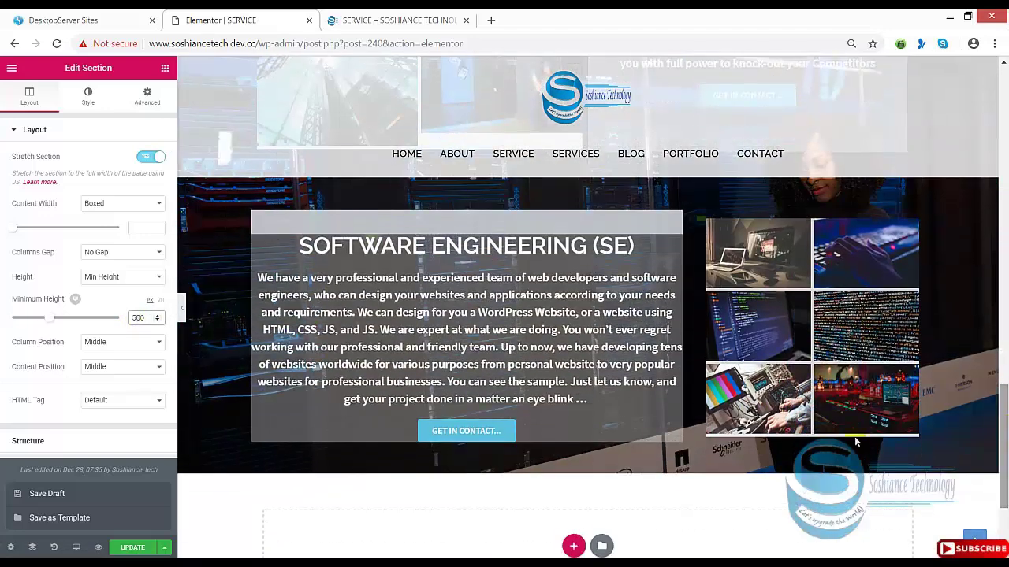
Step: Update the page and retitle the repeated SE heading to DATABASE DESIGNING
click(193, 524)
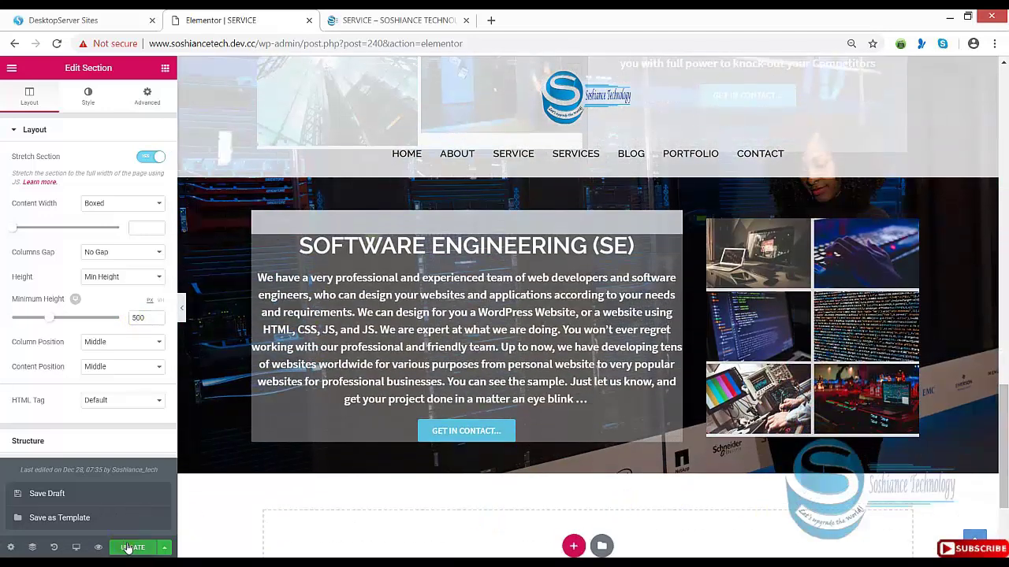
click(130, 548)
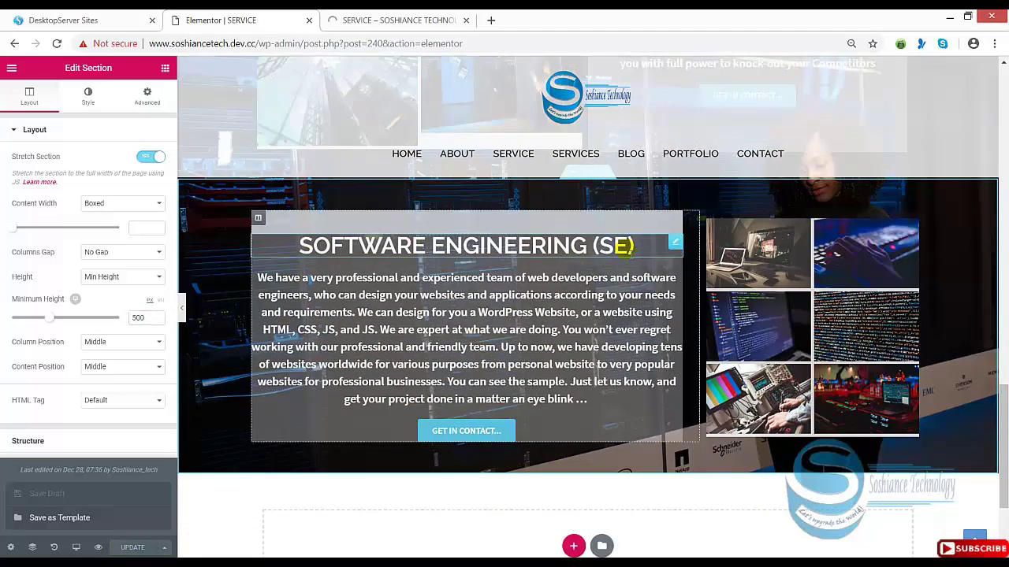
click(676, 243)
click(113, 189)
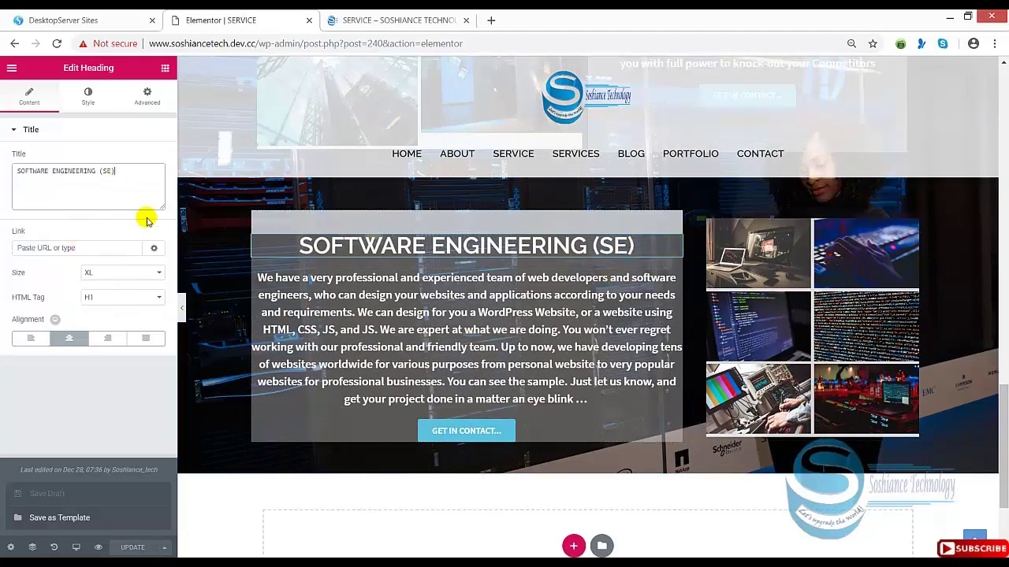
text(Da)
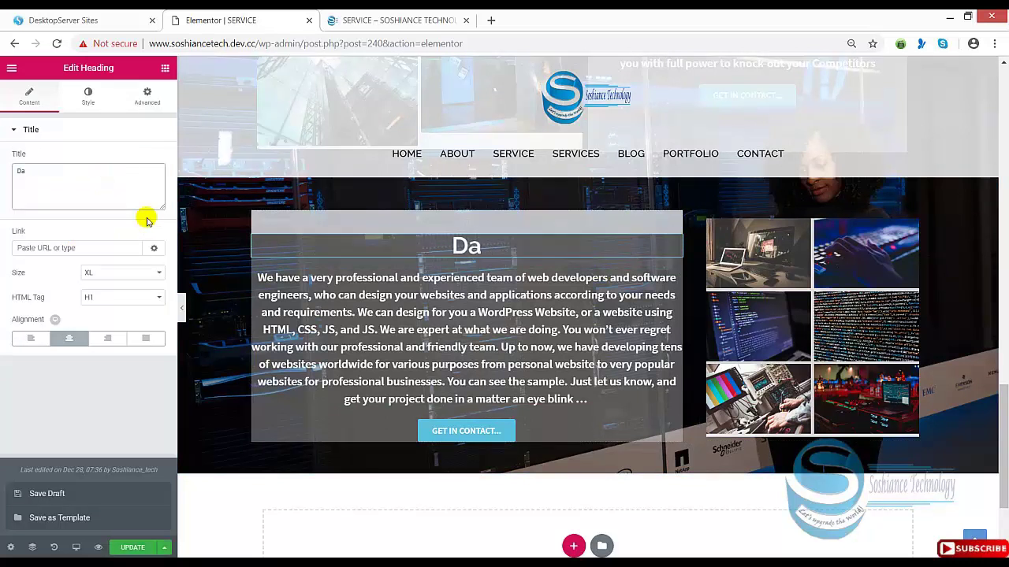
text(TABAES)
key(BackSpace)
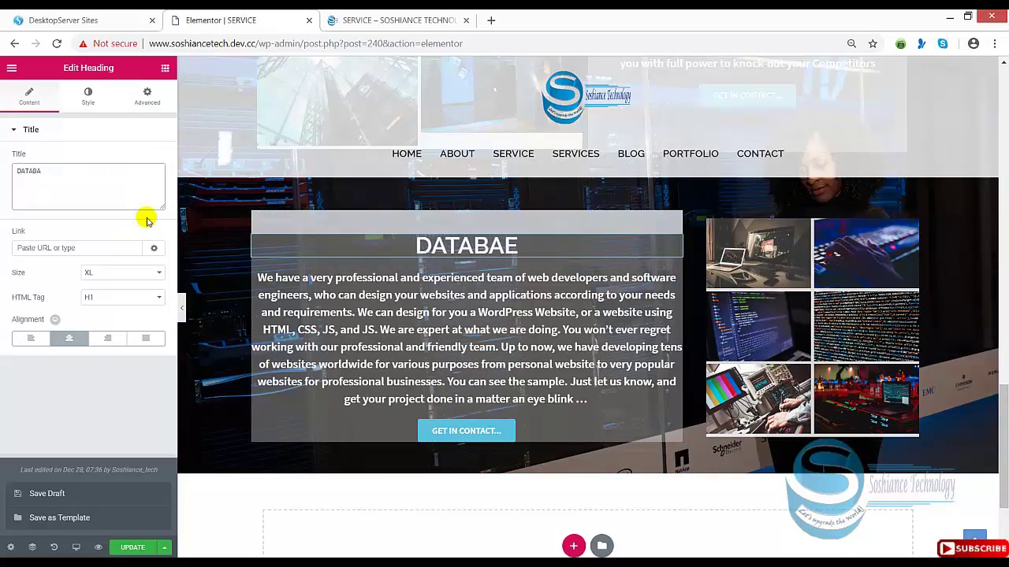
key(BackSpace)
text(SE DESIGNING)
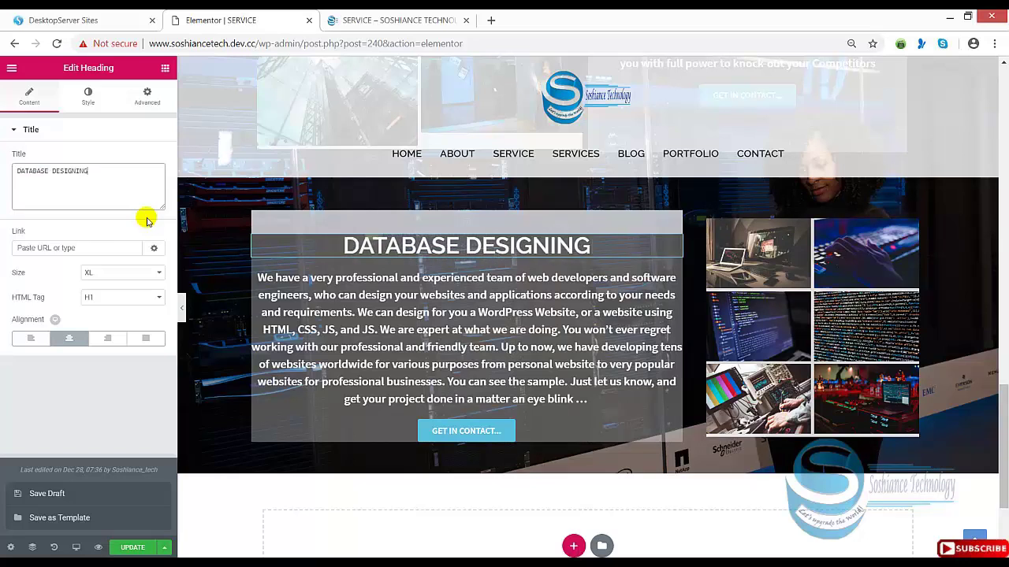
click(423, 321)
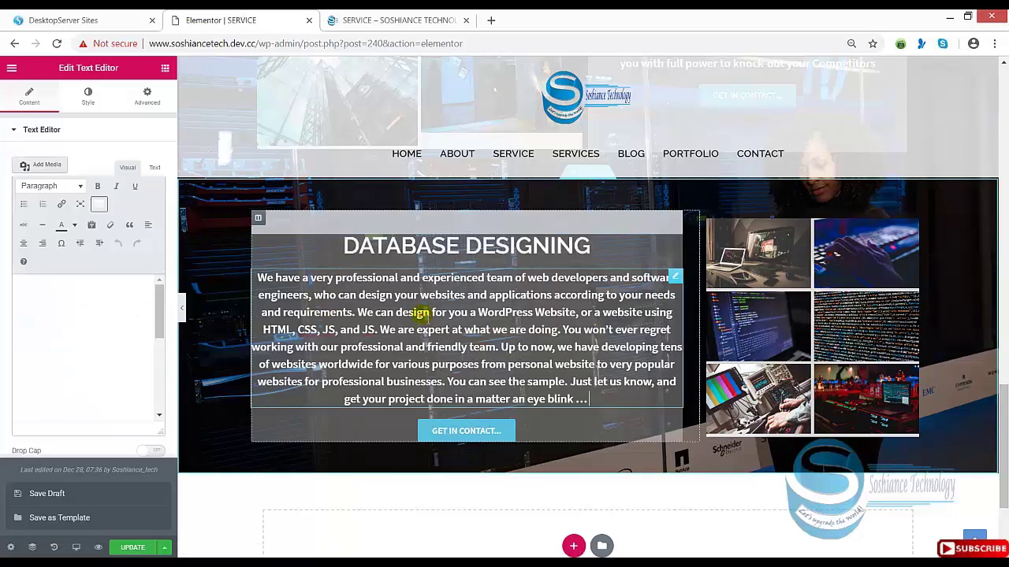
key(ctrl+a)
Step: Paste the DATABASE DESIGNING paragraph from Word over the old Text Editor paragraph
key(alt+Tab)
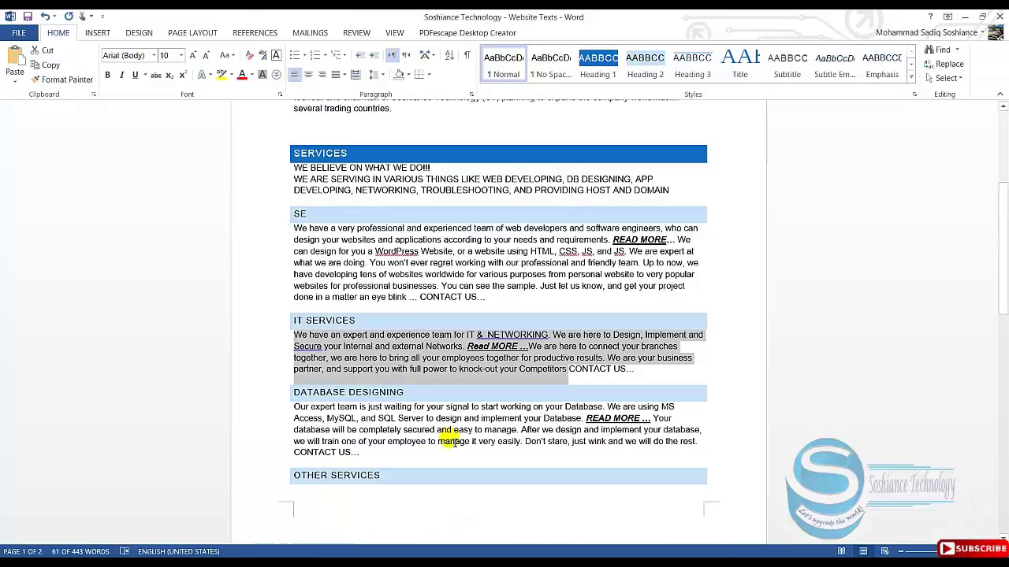
drag(298, 410, 471, 474)
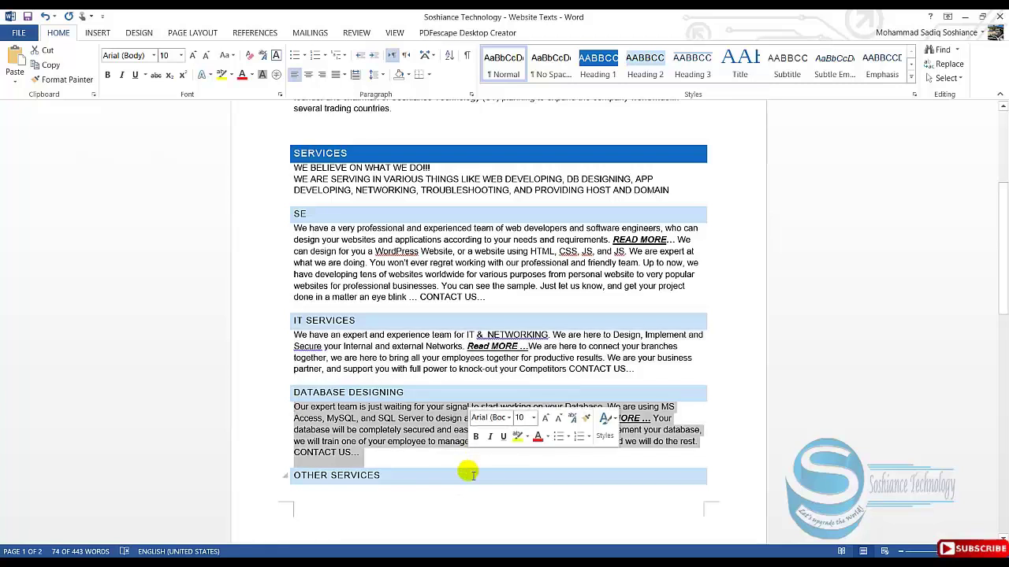
click(622, 442)
drag(704, 443, 286, 408)
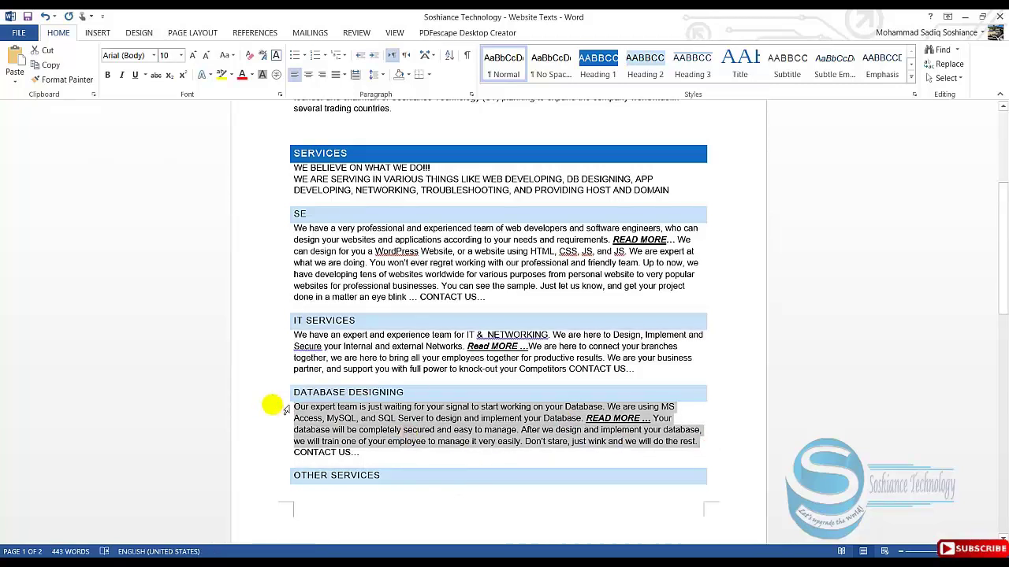
key(ctrl+c)
key(alt+Tab)
click(93, 359)
key(ctrl+a)
key(ctrl+v)
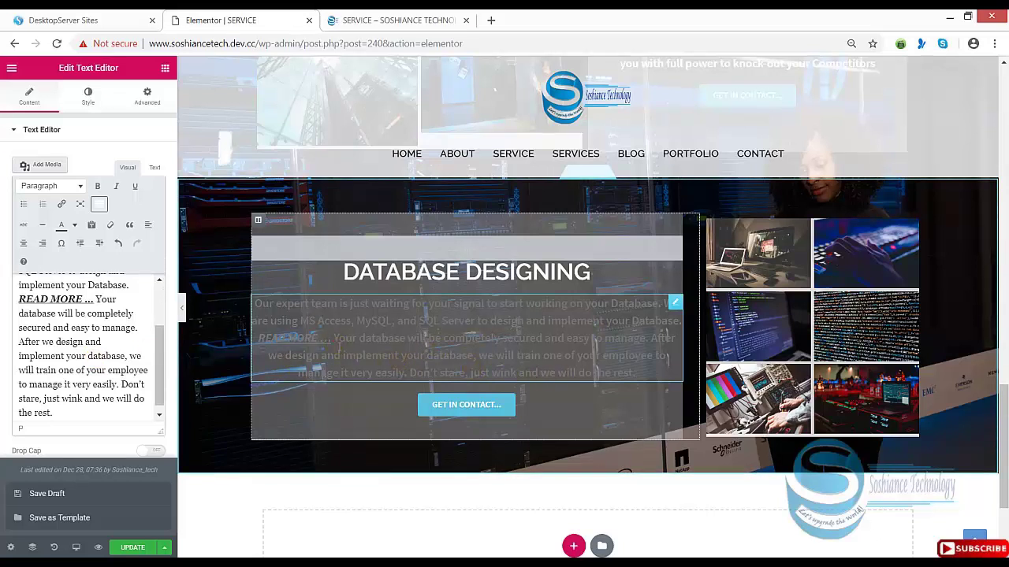
Step: Delete the 'READ MORE ...' phrase and colour the paragraph text white
drag(95, 302, 18, 299)
key(BackSpace)
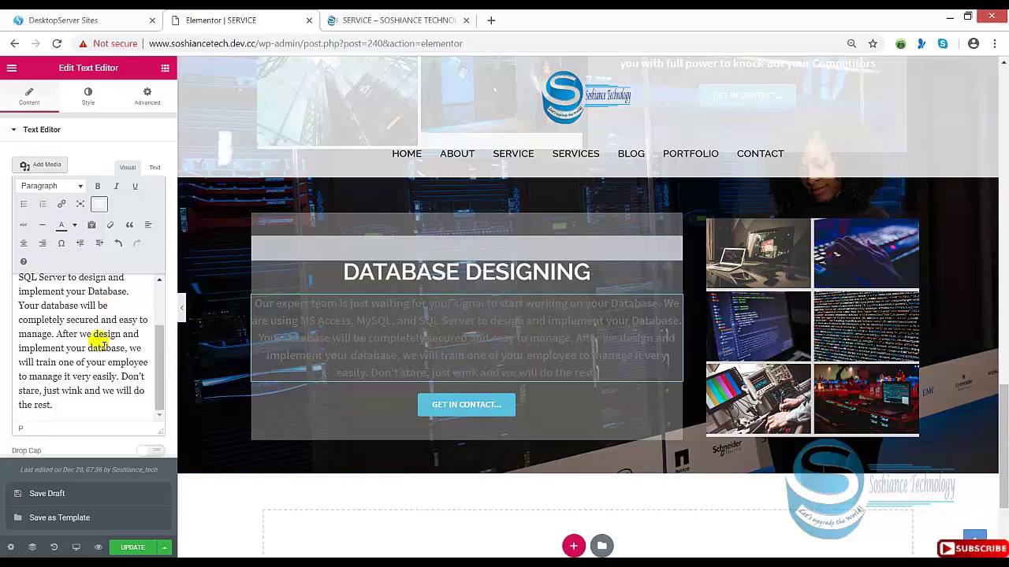
key(ctrl+a)
click(74, 225)
click(105, 282)
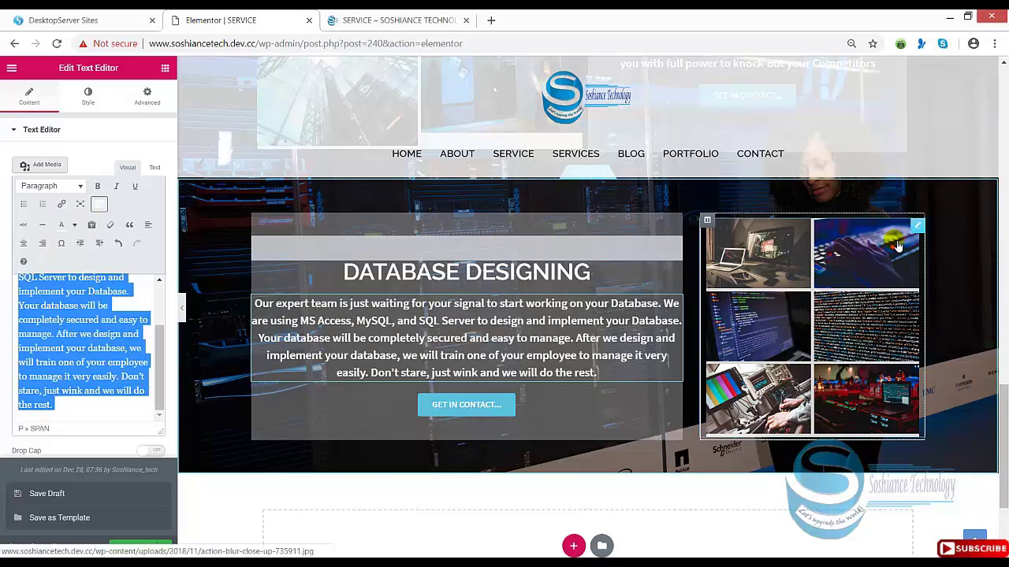
click(707, 221)
Step: Replace the image gallery in the right column with an Image Carousel widget
right_click(914, 228)
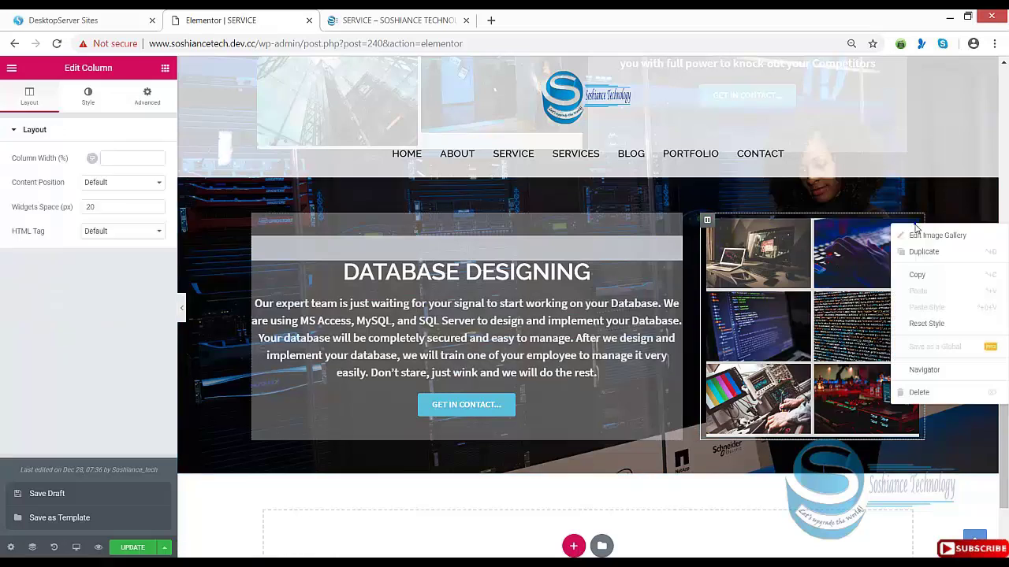
click(919, 391)
click(165, 68)
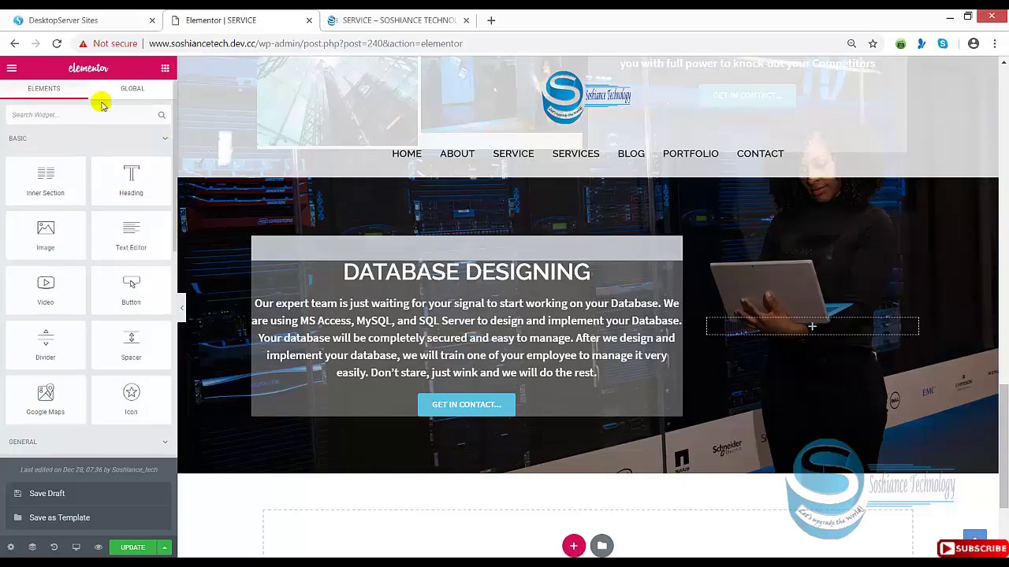
text(imag)
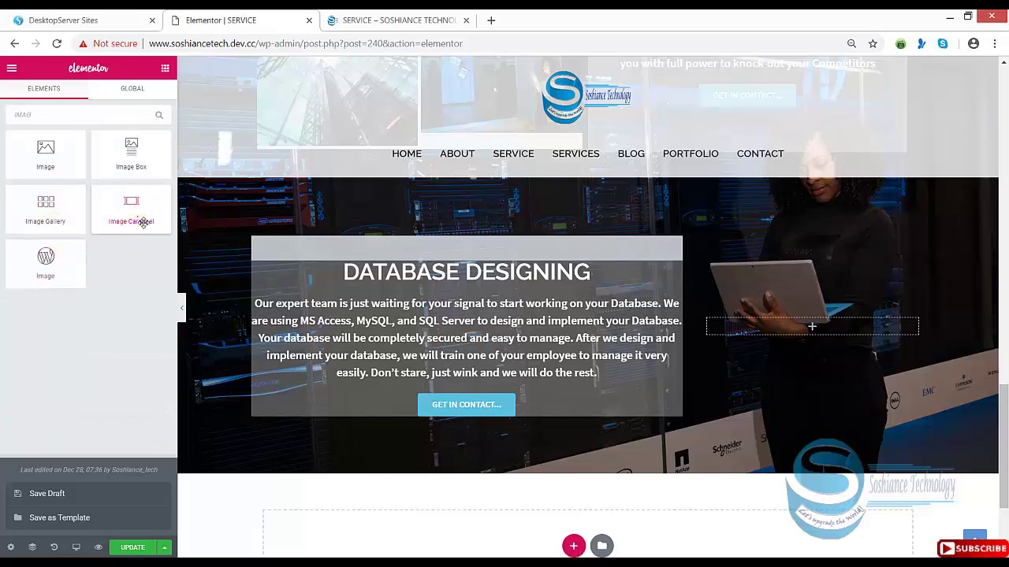
drag(143, 223, 812, 326)
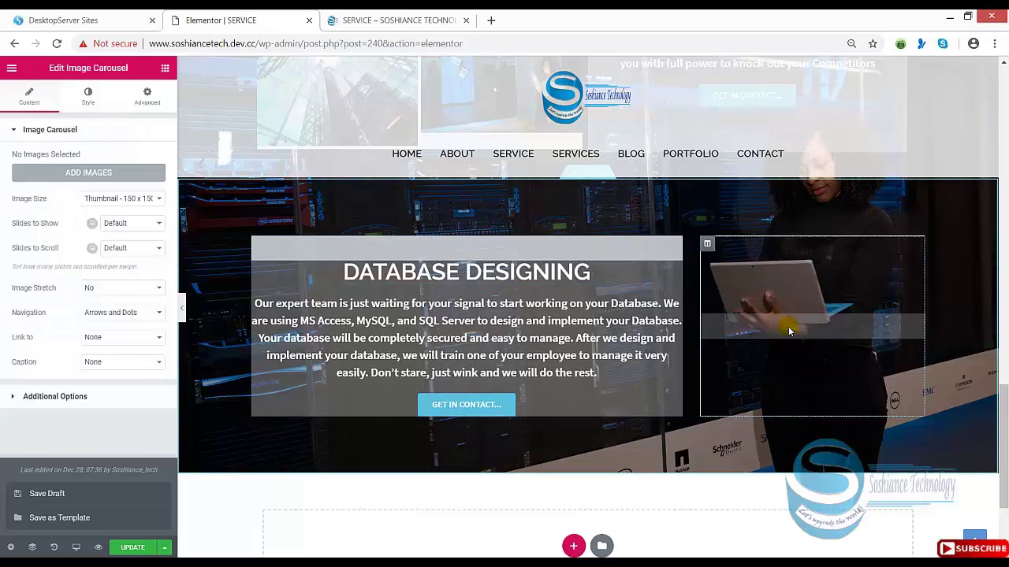
Step: Set the carousel to Full image size, Default slides to show, and Image Stretch Yes
click(160, 199)
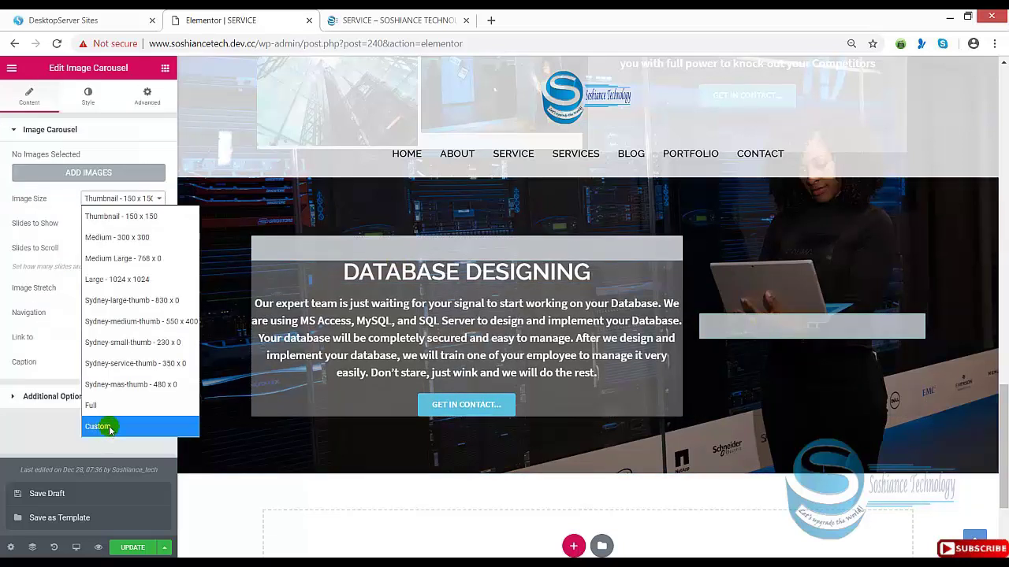
click(110, 423)
click(144, 227)
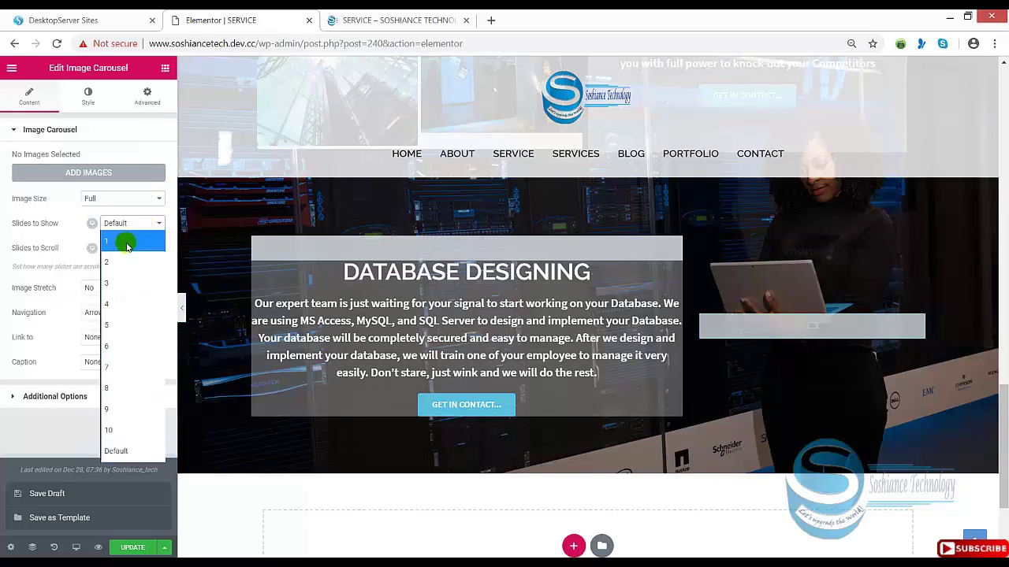
click(129, 241)
click(133, 223)
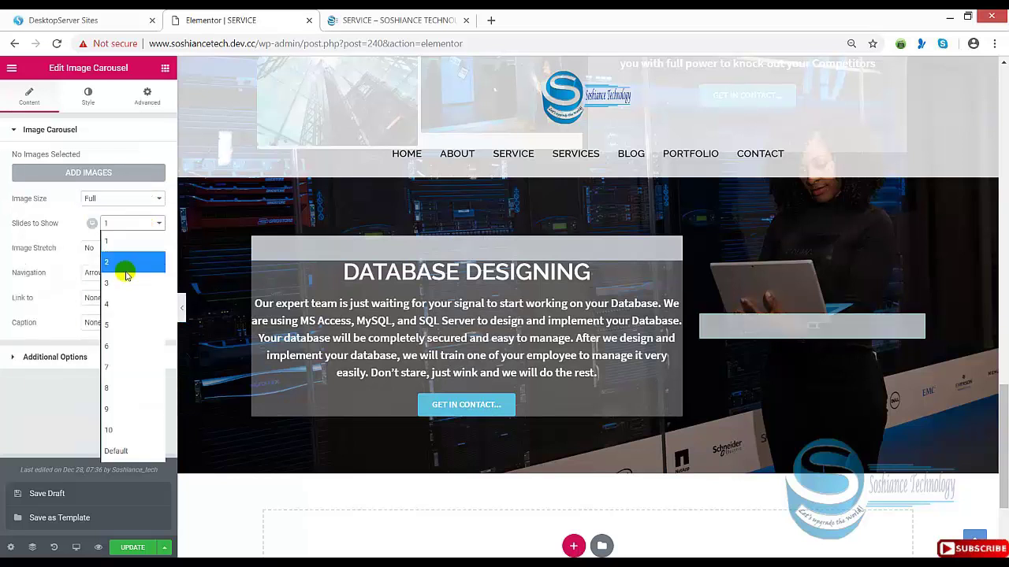
click(126, 451)
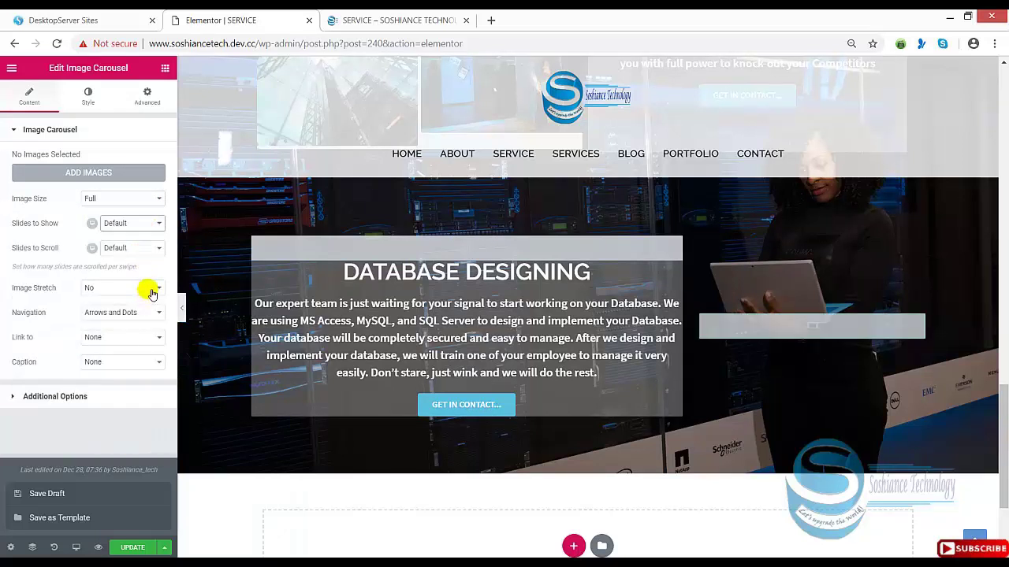
click(156, 289)
click(138, 326)
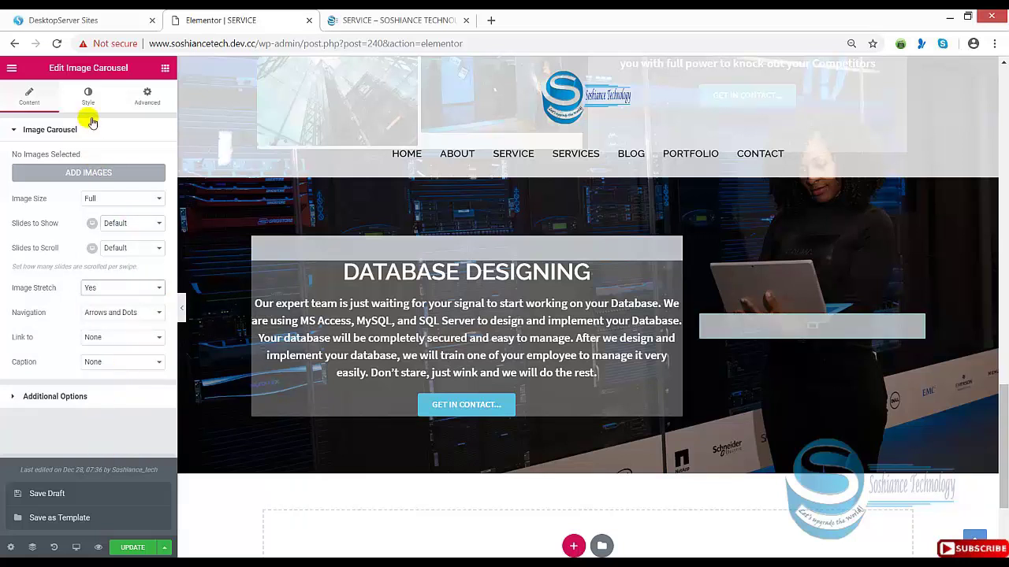
click(89, 173)
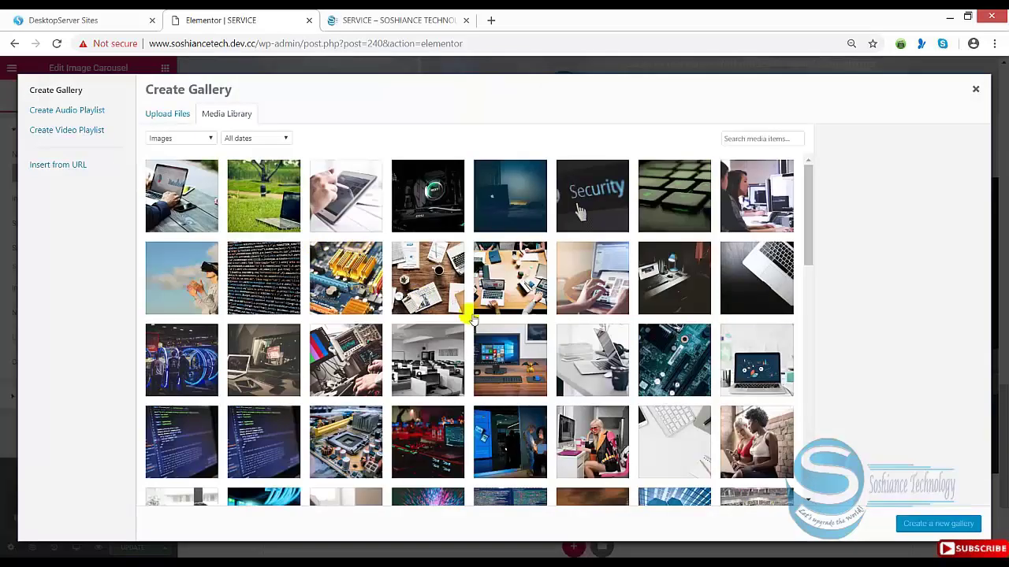
Step: Pick five photos: hands on tablet, desk with laptops, laptop with coffee, neon laptop, hexagon building
scroll(808, 236, down, 1)
click(593, 203)
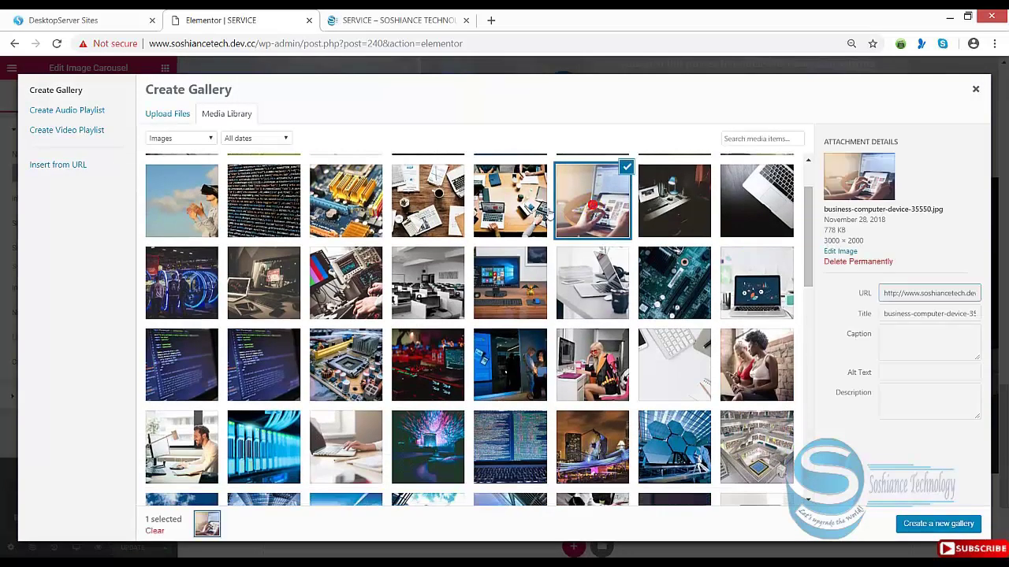
click(536, 214)
drag(806, 248, 806, 279)
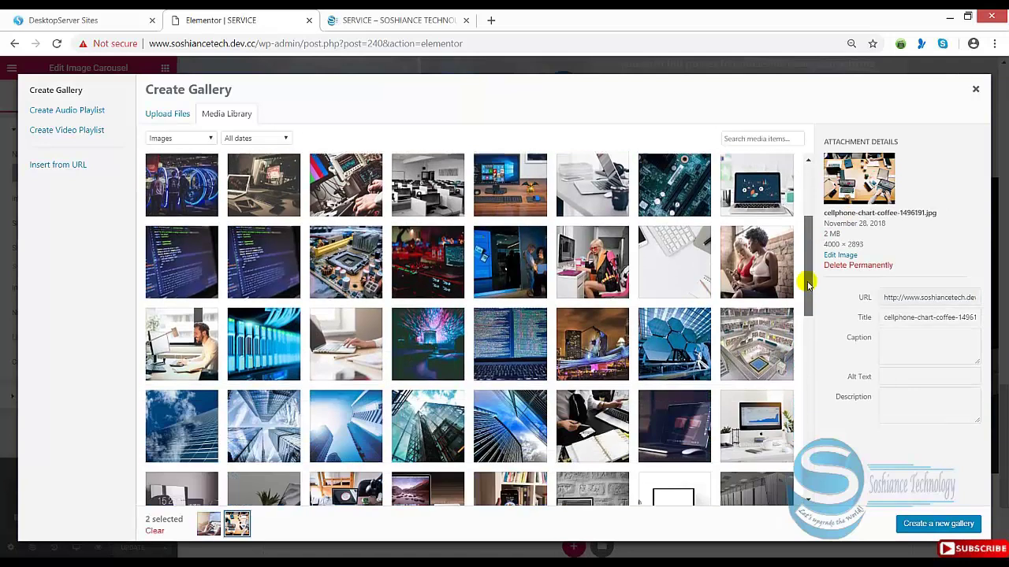
click(765, 177)
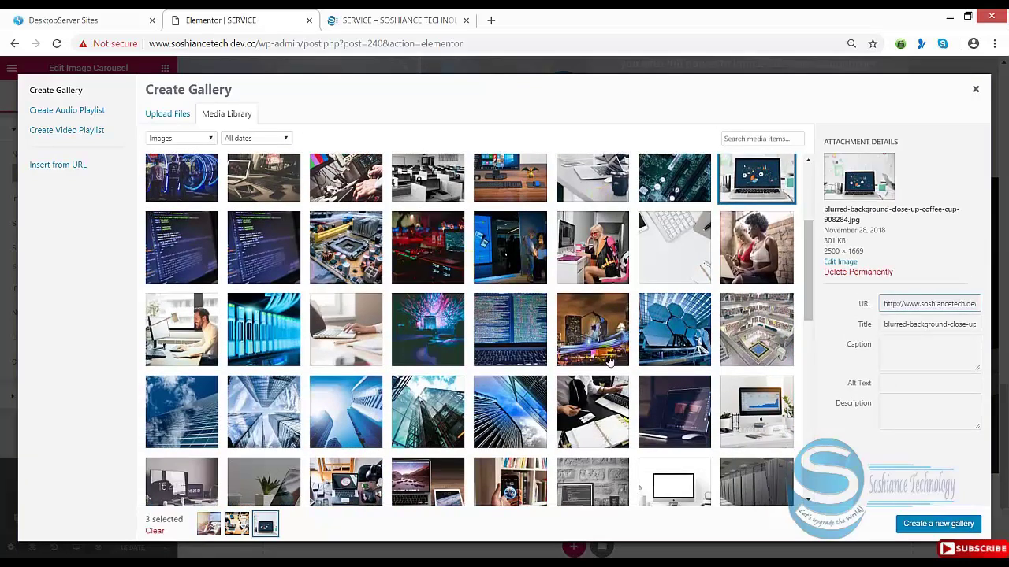
click(451, 347)
click(682, 331)
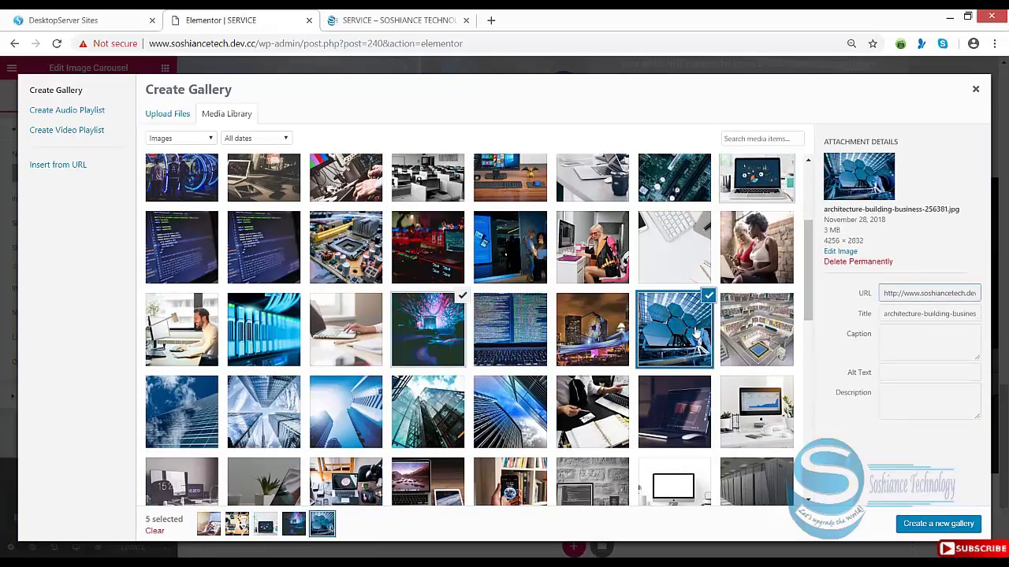
Step: Add the blue glass building and control-room photos, then create and insert the seven-image gallery
drag(808, 282, 808, 332)
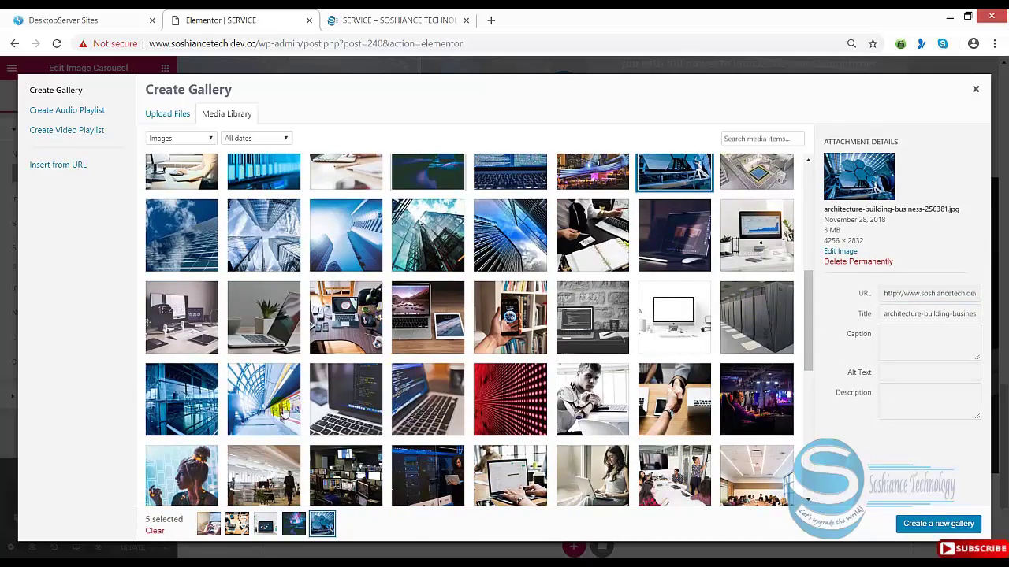
click(191, 410)
click(384, 490)
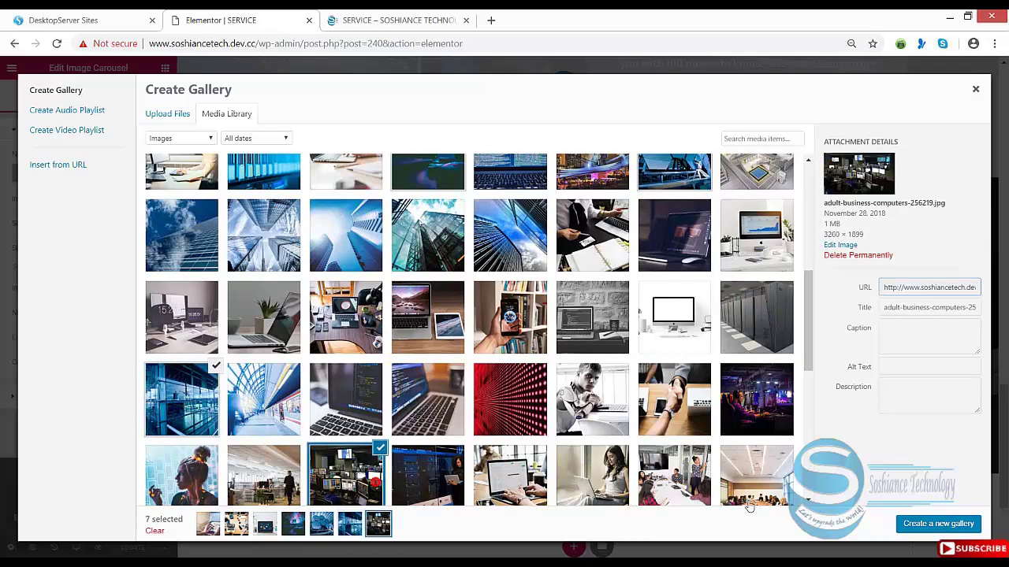
click(934, 525)
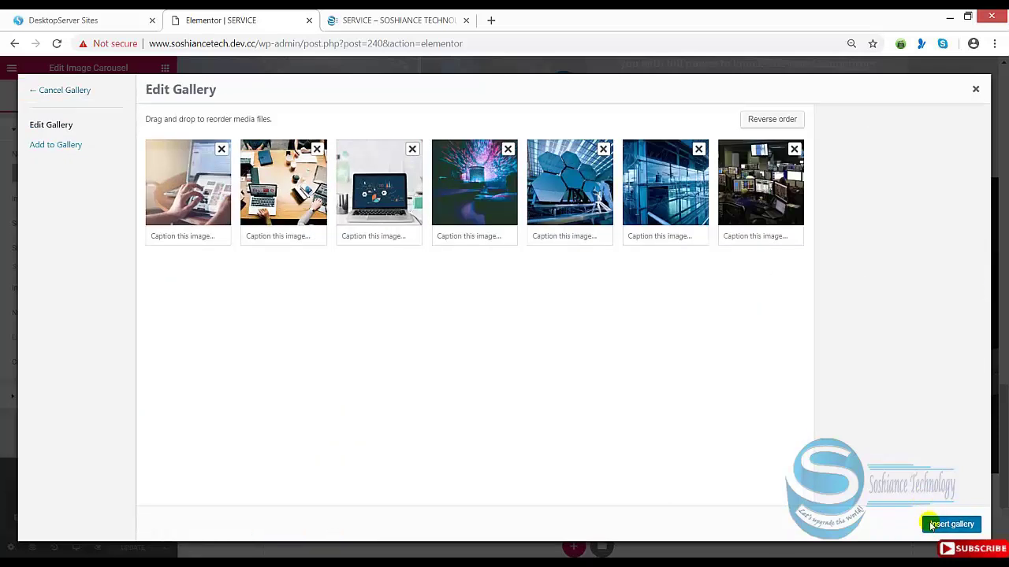
click(951, 524)
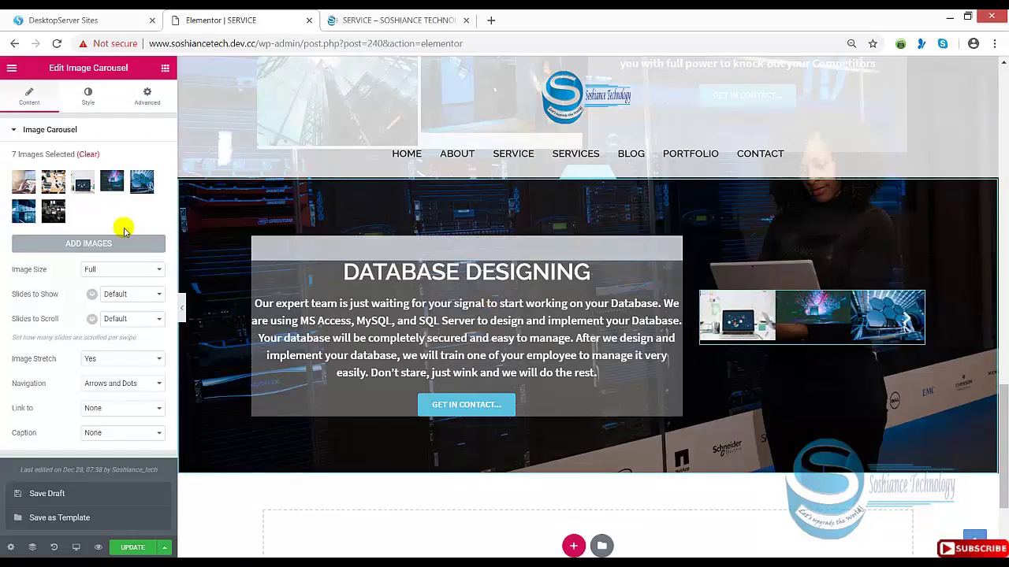
Step: Set the carousel to show one slide at a time with Large 1024 x 1024 images
click(158, 272)
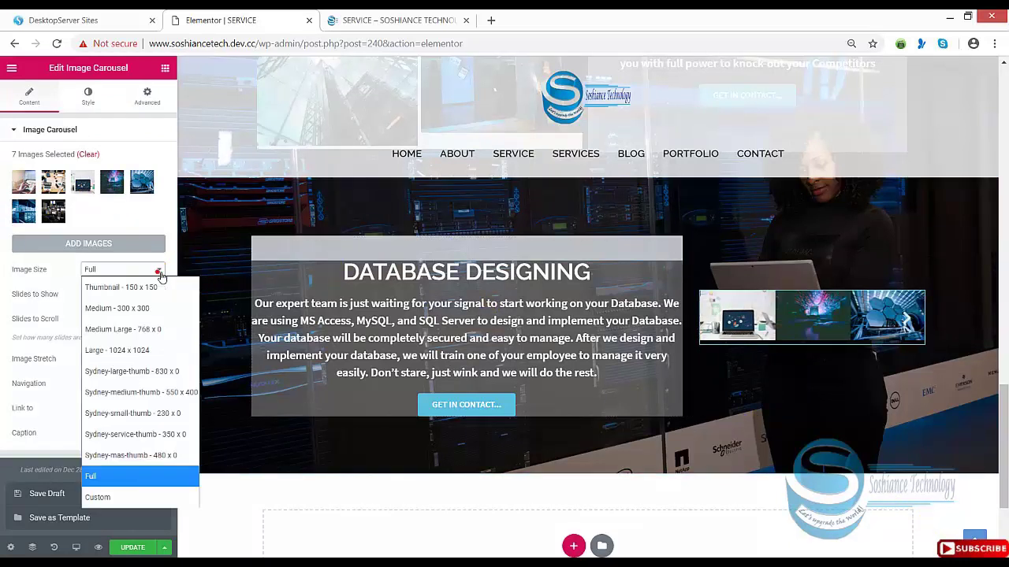
click(115, 476)
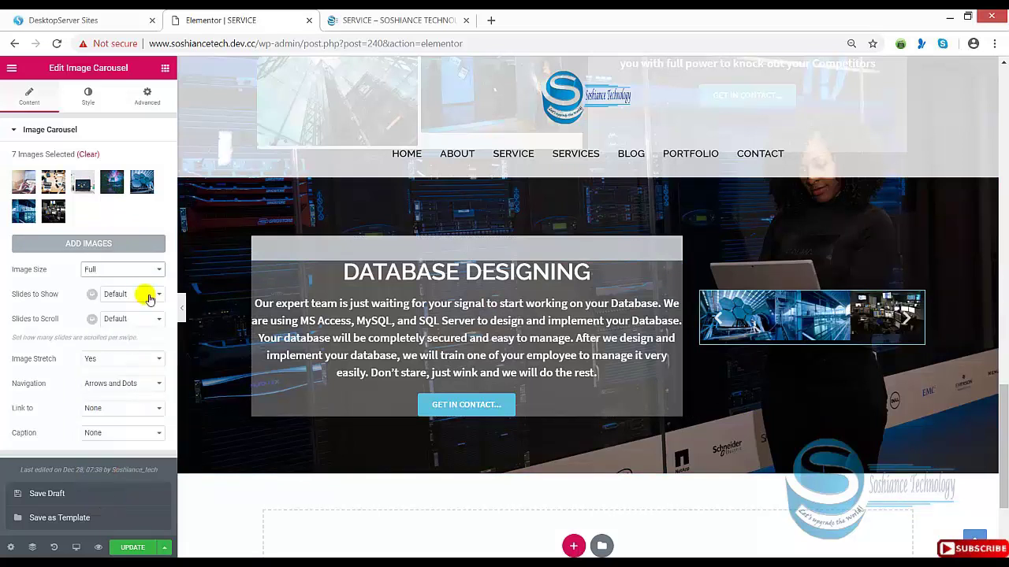
click(144, 294)
click(135, 315)
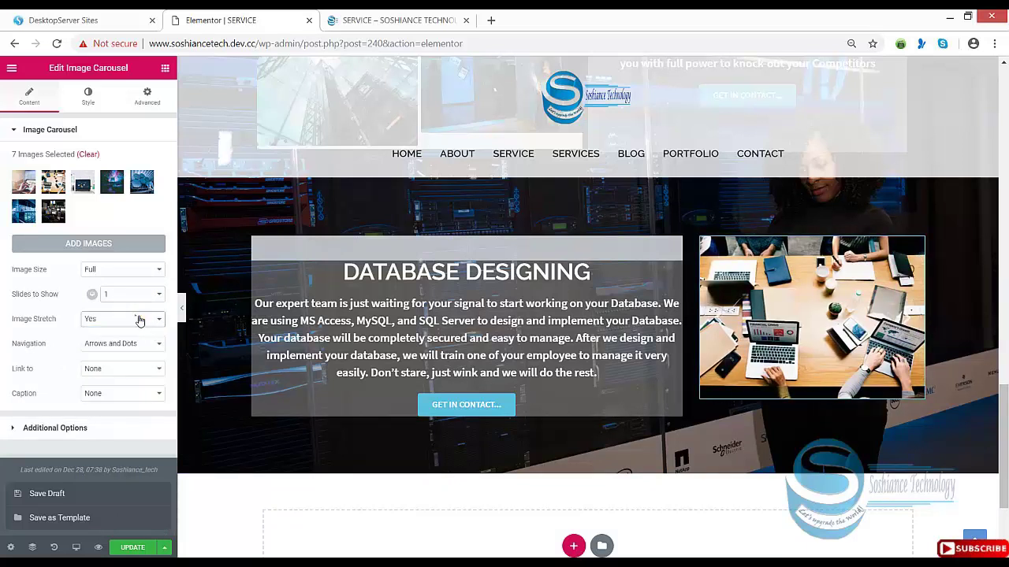
click(152, 270)
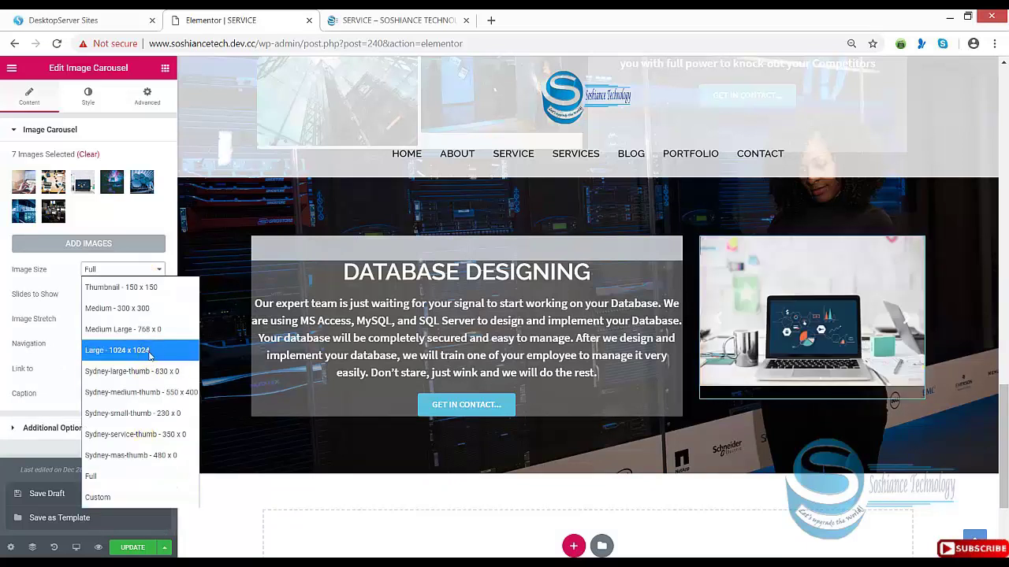
click(150, 350)
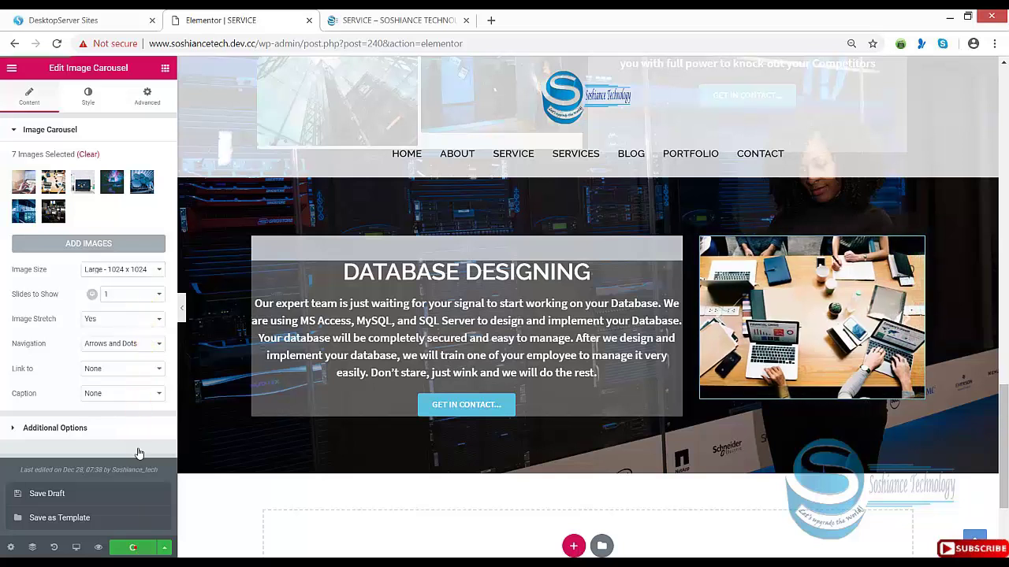
Step: Review the carousel style and advanced settings, then set navigation to dots only
click(92, 101)
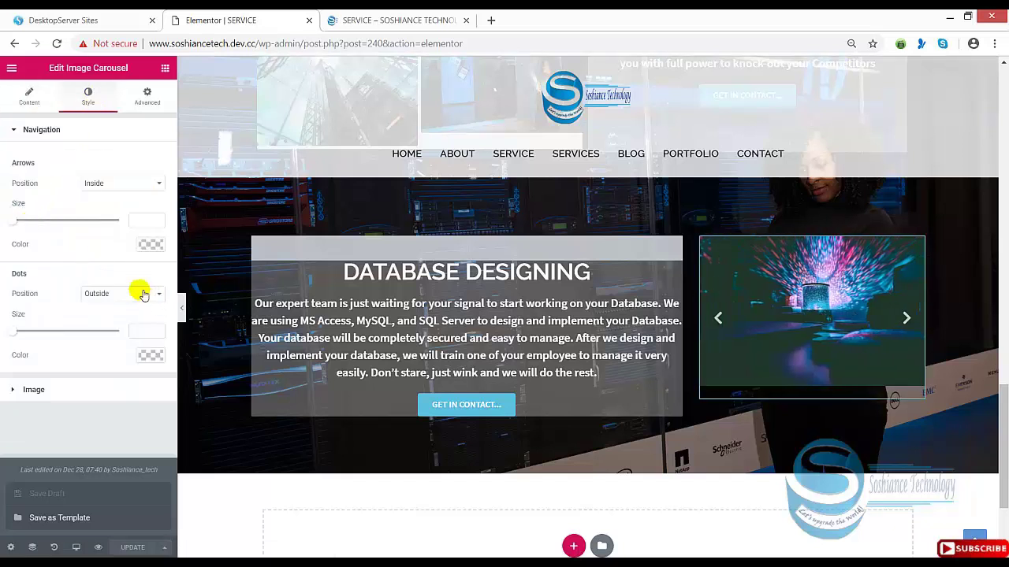
click(142, 103)
click(92, 101)
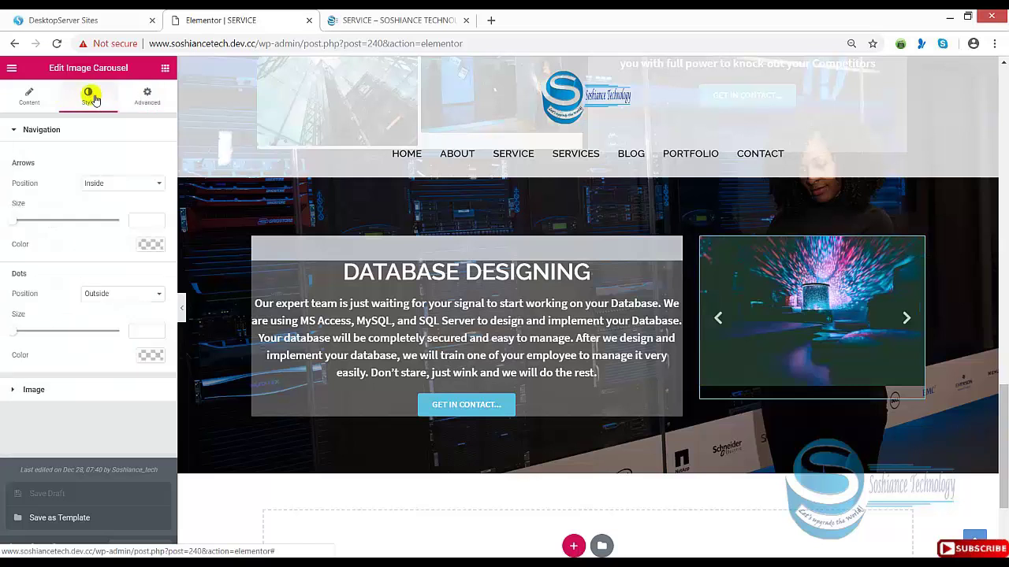
click(130, 296)
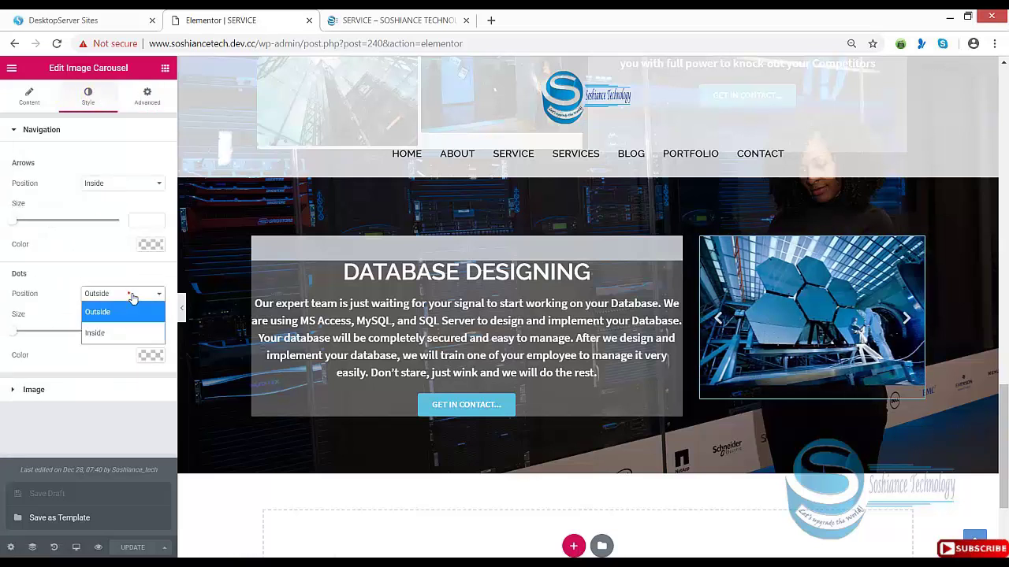
click(120, 314)
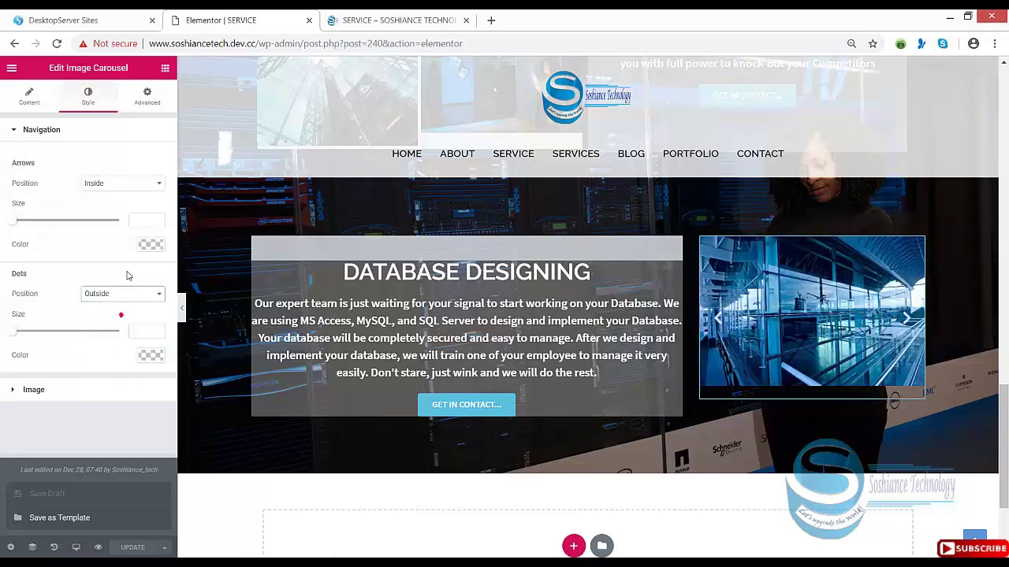
click(29, 99)
click(134, 344)
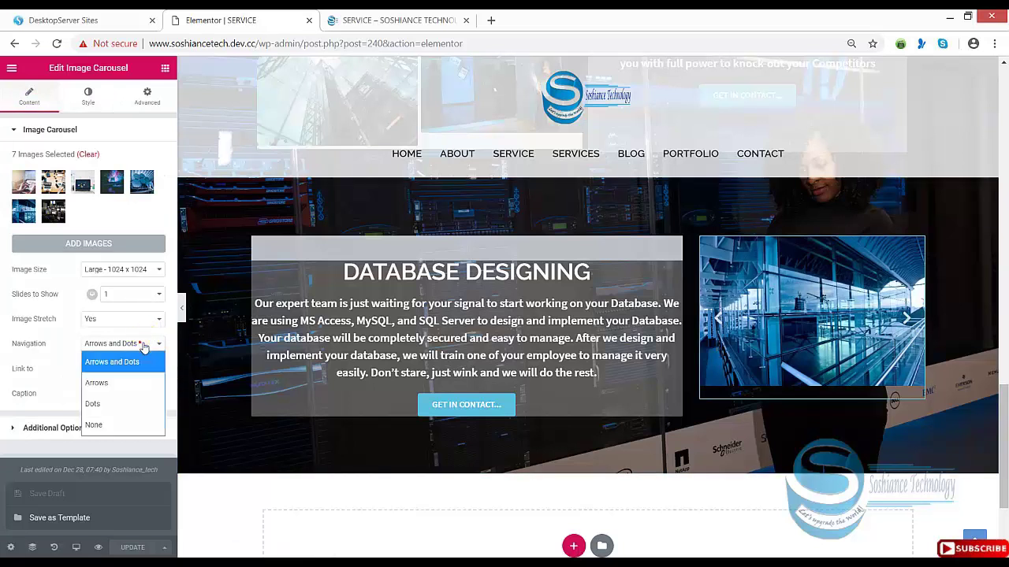
click(120, 404)
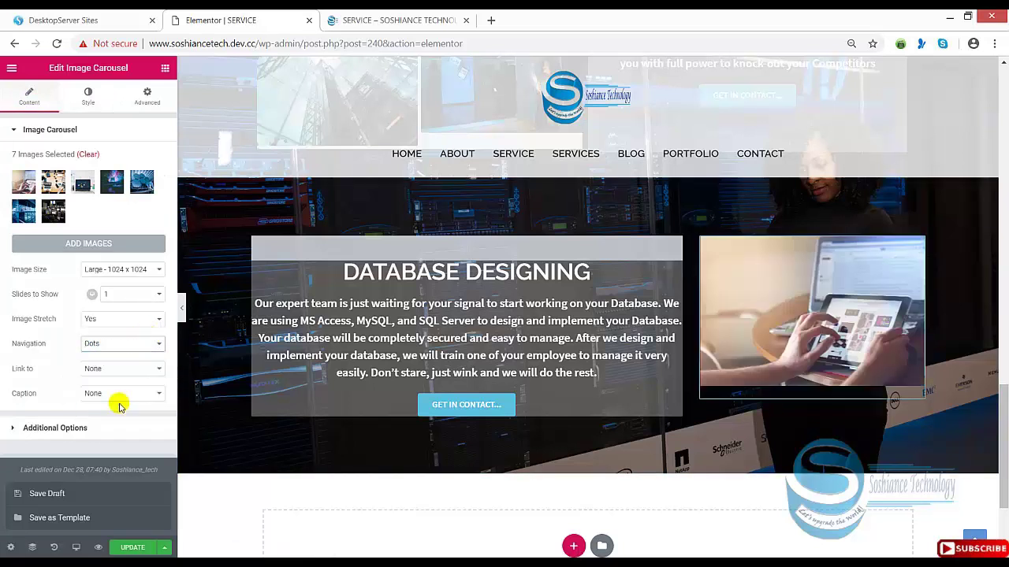
Step: Place the carousel's navigation dots inside the slide and check the image border settings
click(89, 97)
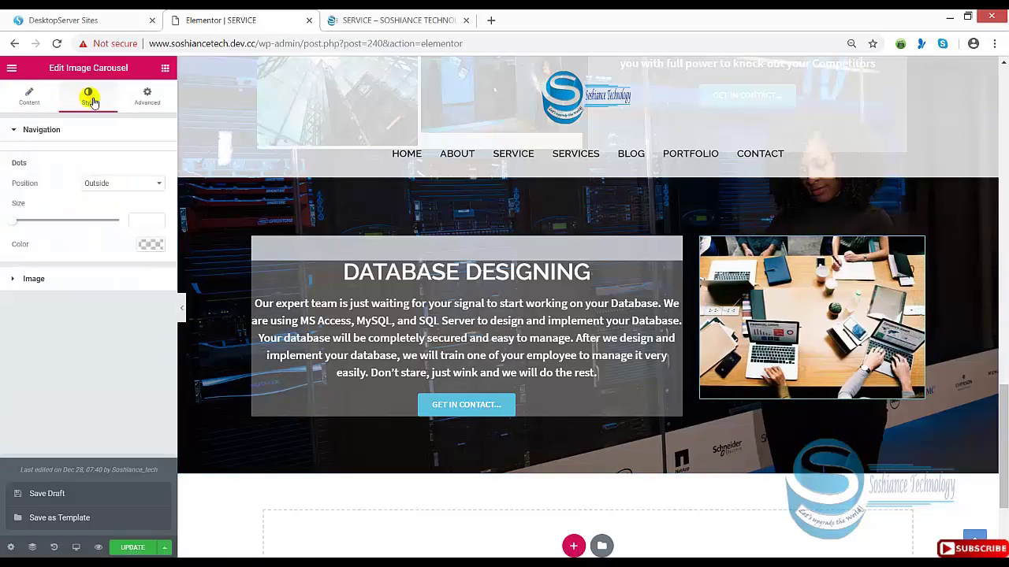
click(94, 186)
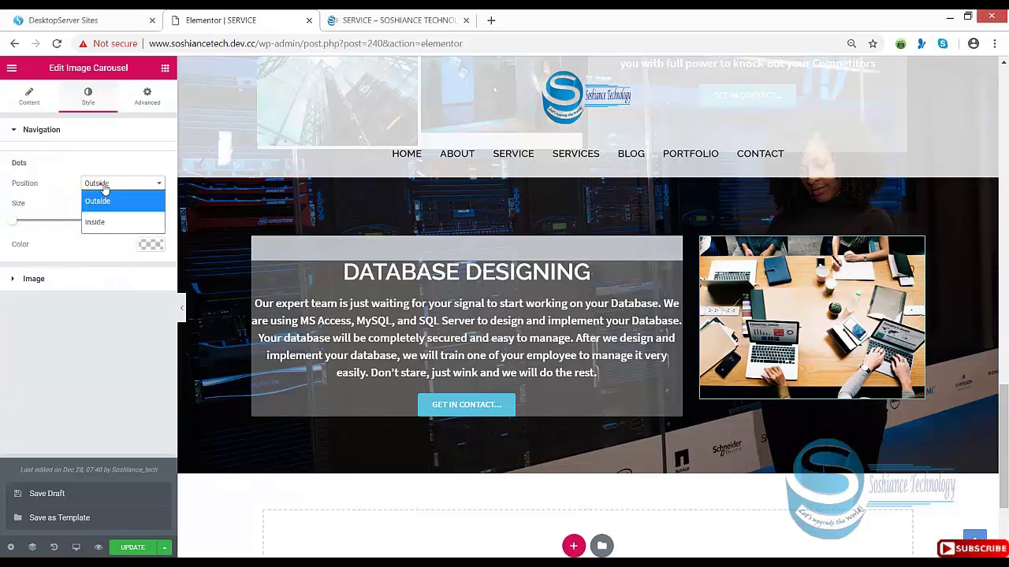
click(101, 218)
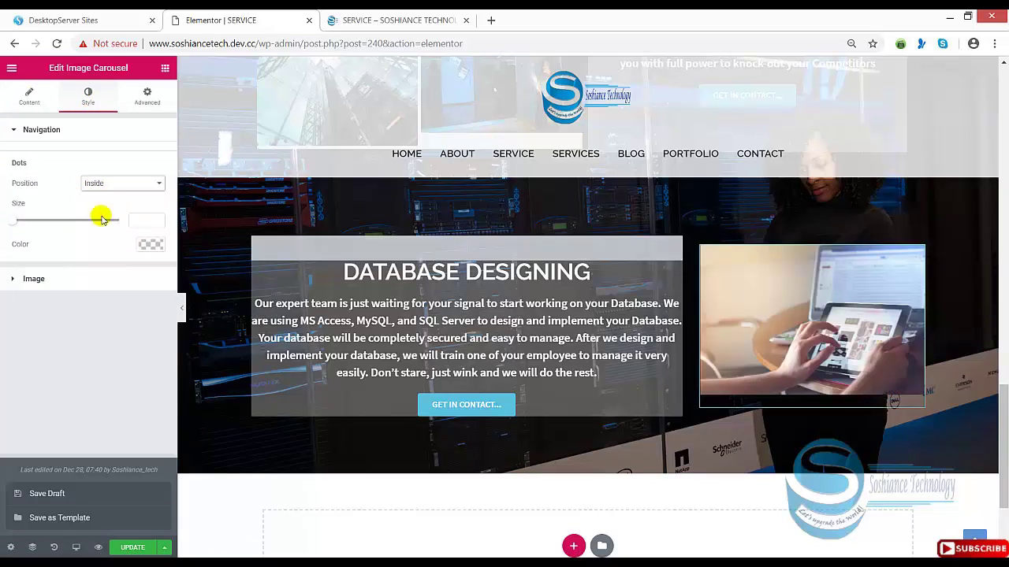
click(148, 98)
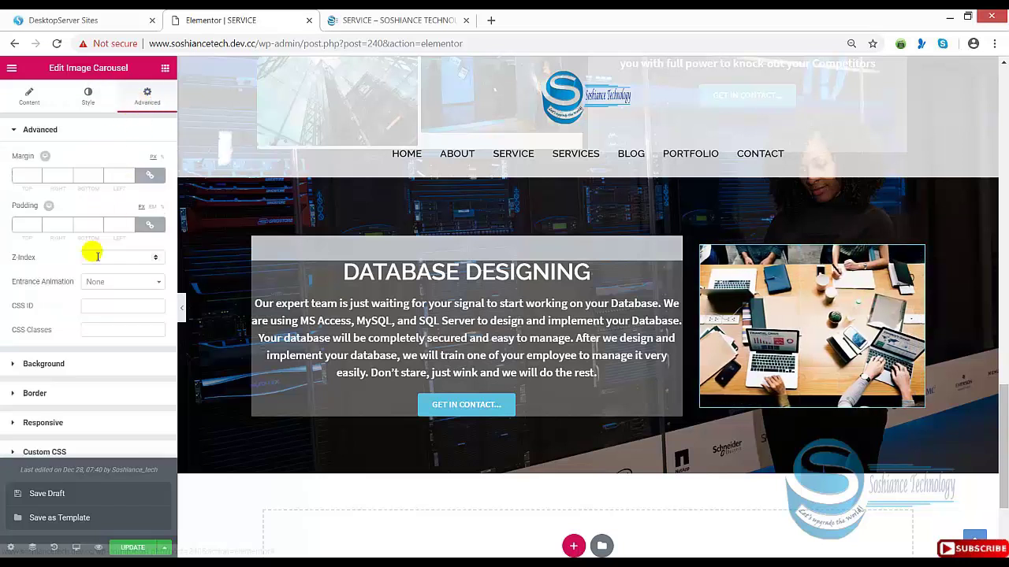
click(87, 96)
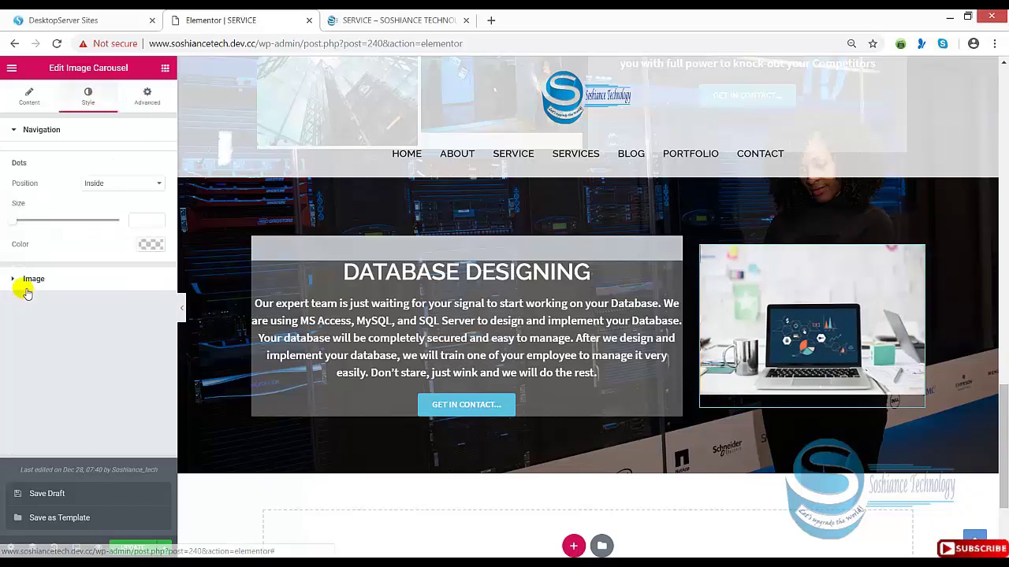
click(10, 287)
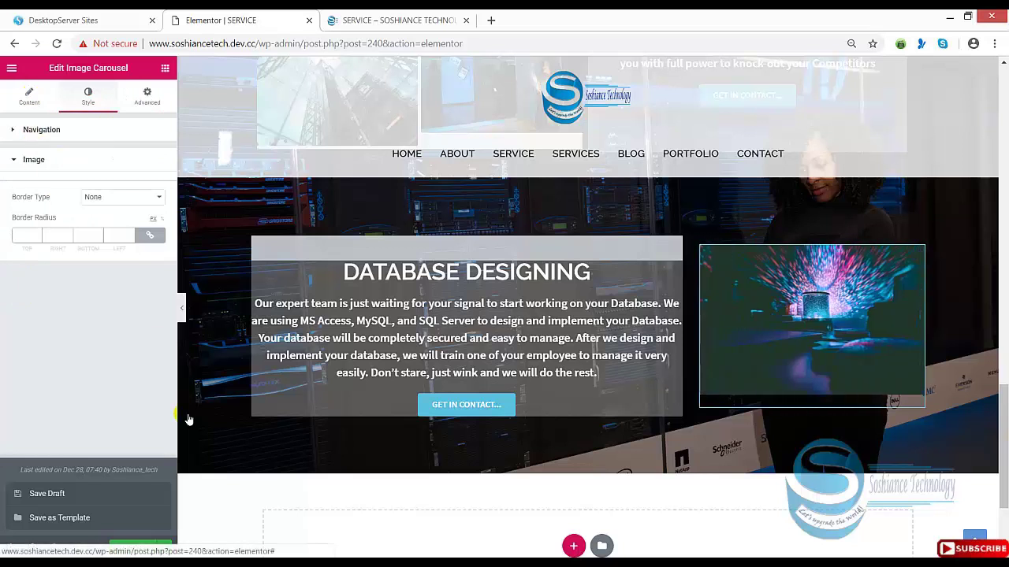
click(29, 96)
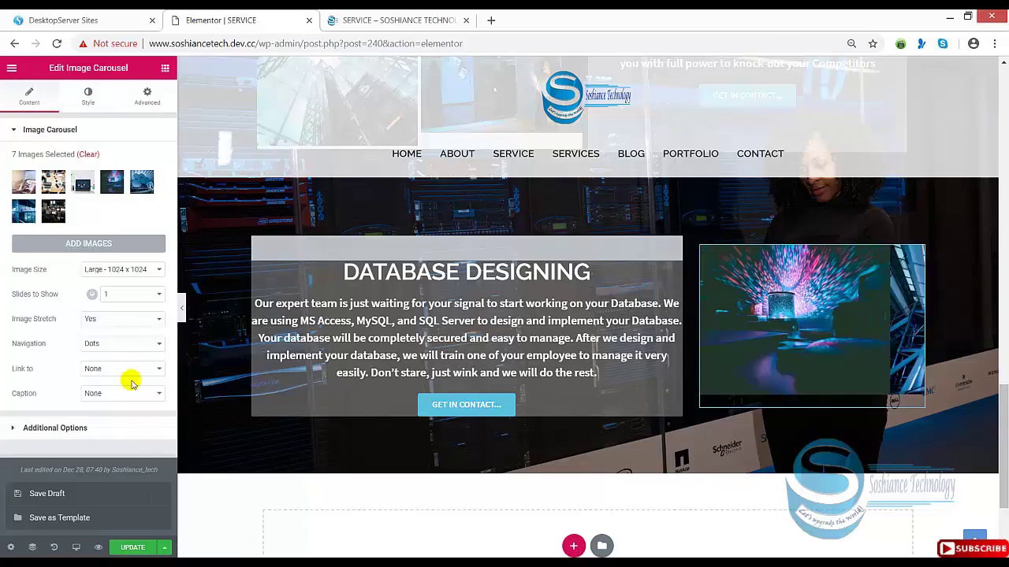
Step: Set the carousel image link to Media File and update the page
click(126, 369)
key(Escape)
click(147, 548)
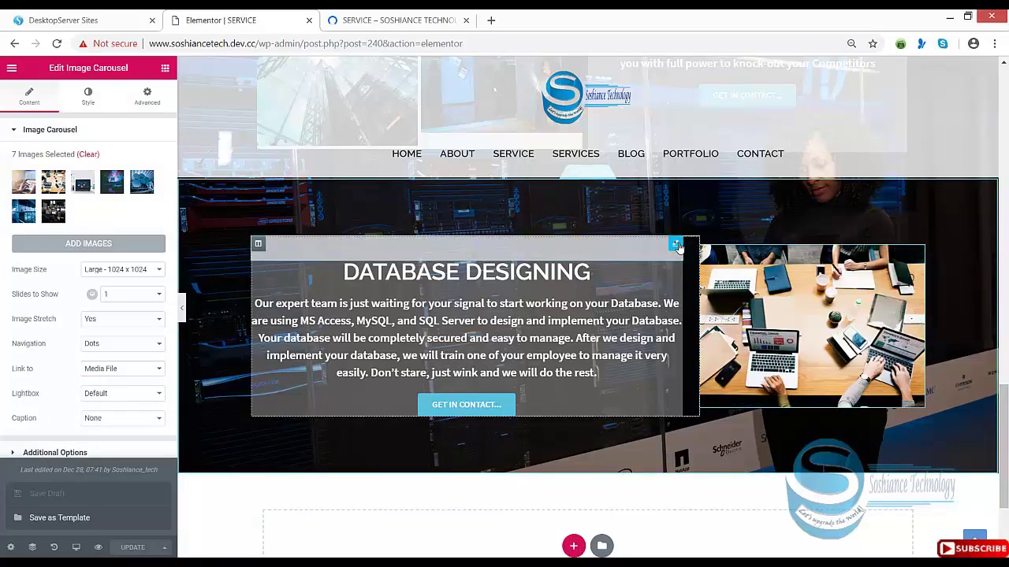
Step: Change the Database Designing menu anchor ID to DB
click(676, 245)
click(49, 198)
key(BackSpace)
key(BackSpace)
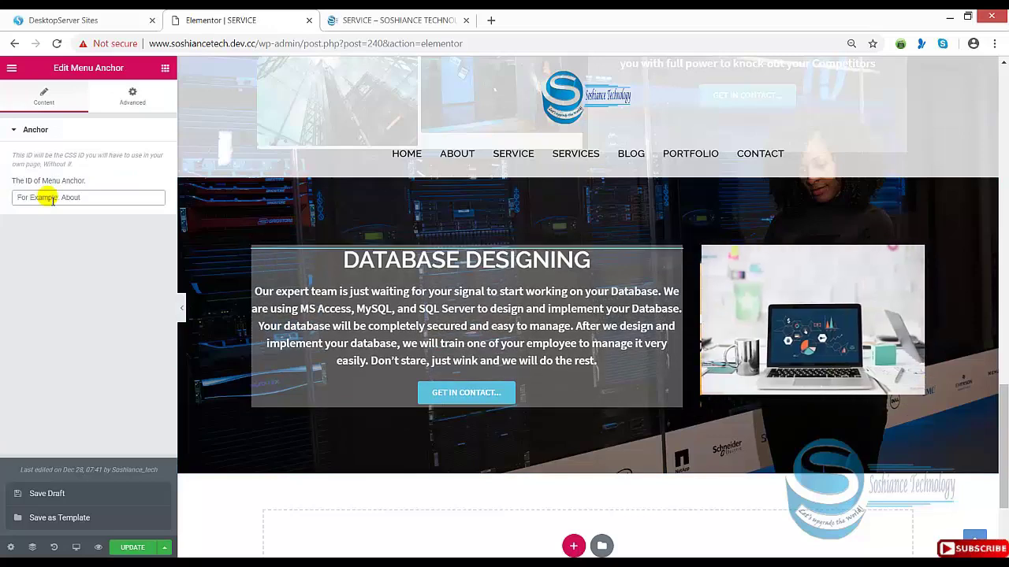
text(DB)
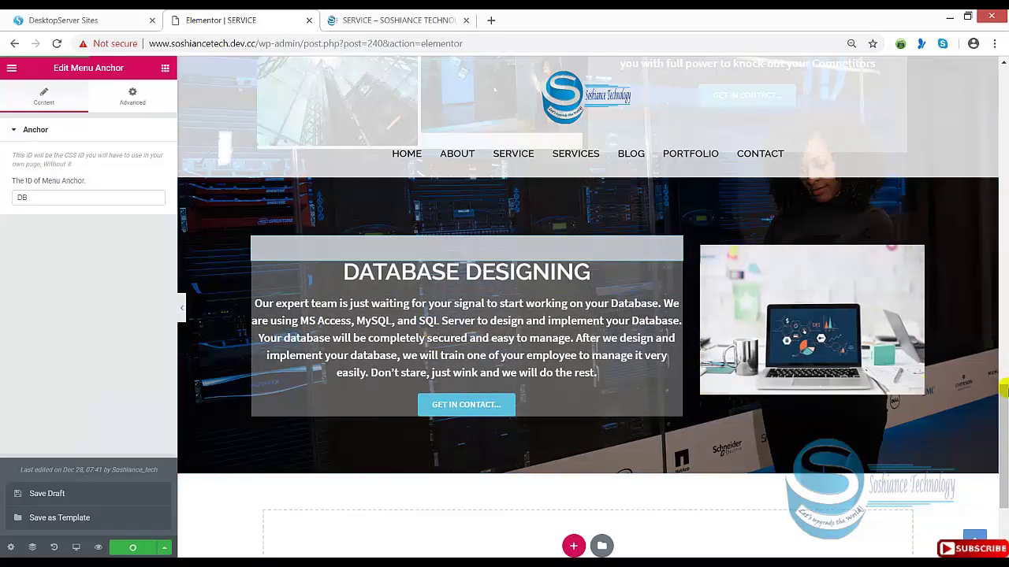
scroll(590, 489, up, 3)
drag(1005, 378, 1005, 216)
Step: Give the DB card's Read More button the database icon
click(686, 432)
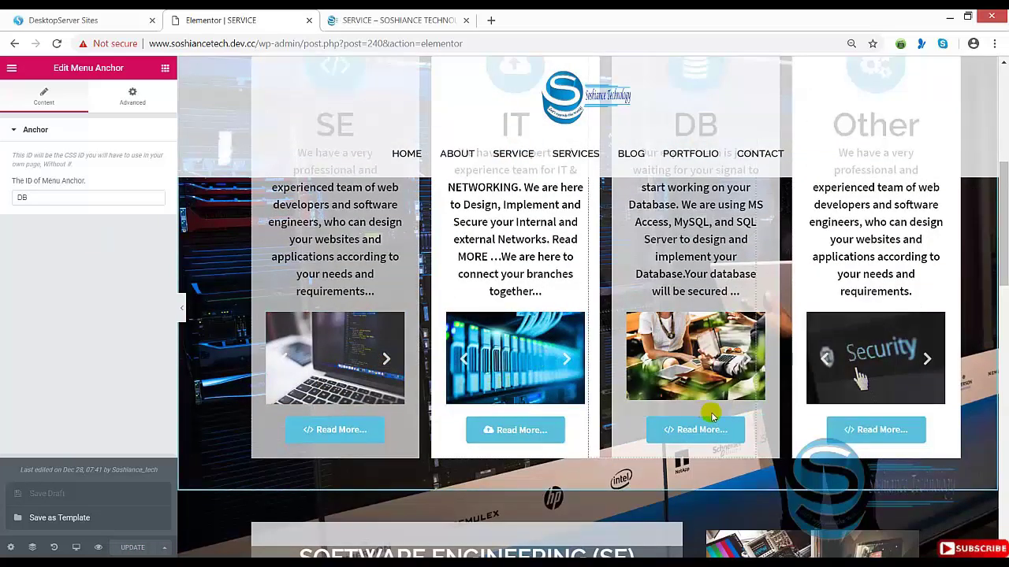
click(755, 427)
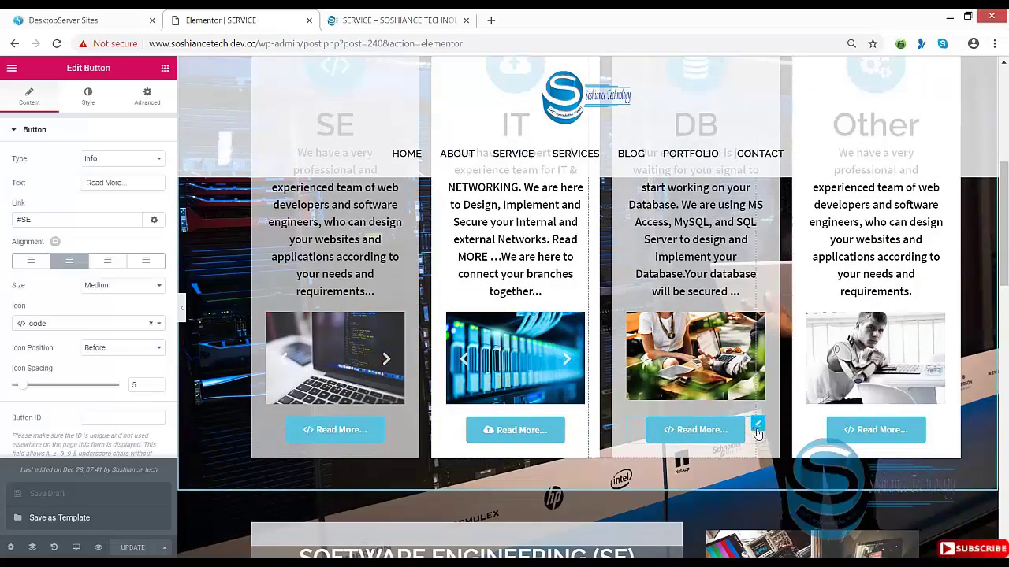
click(160, 326)
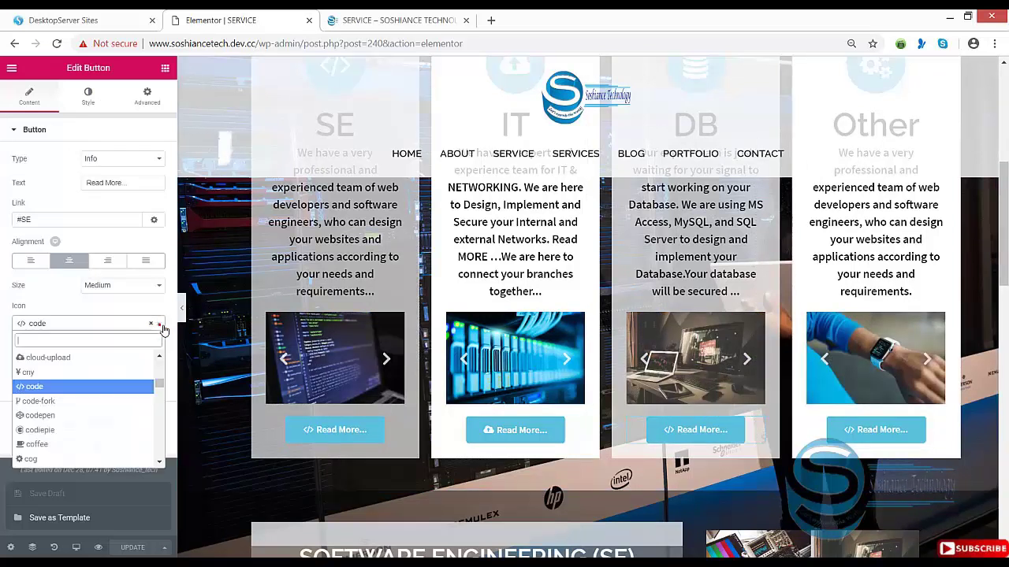
text(data)
key(Return)
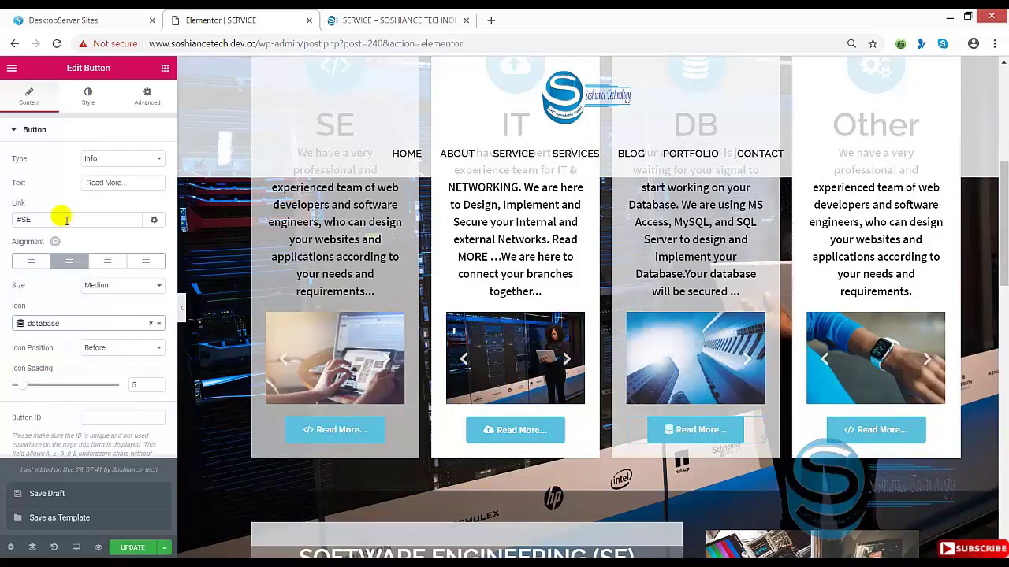
Step: Change the Read More button link from #SE to #DB and update the page
click(51, 223)
click(51, 224)
key(BackSpace)
key(BackSpace)
text(DB)
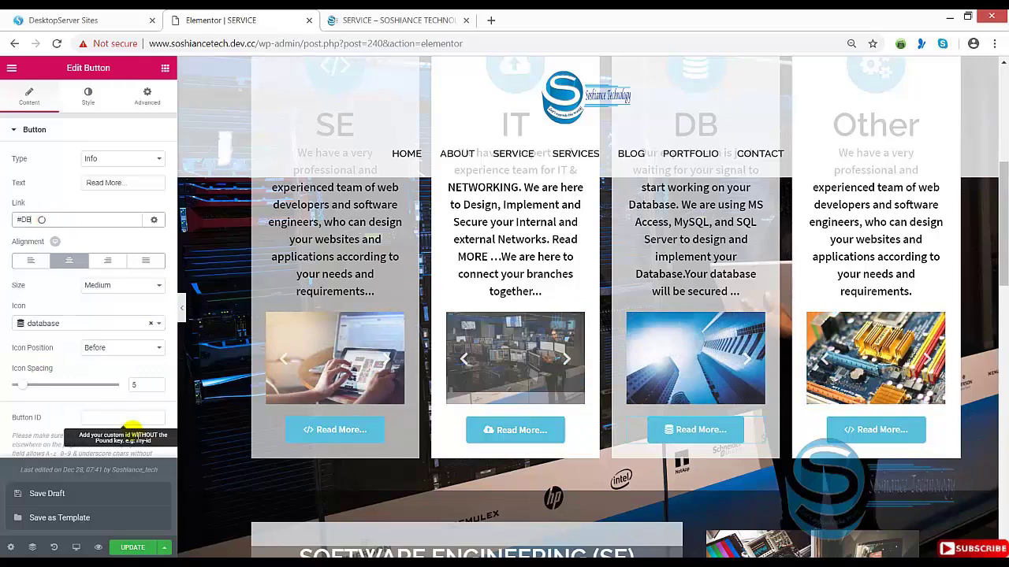
click(139, 549)
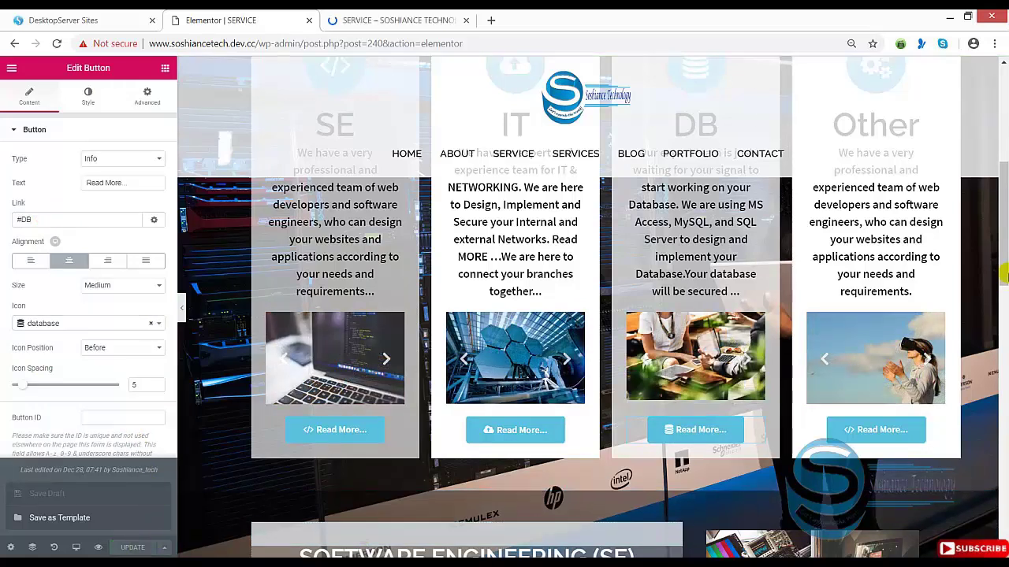
drag(1004, 274, 1004, 316)
Step: Save the Software Engineering section as a template named Services2
right_click(591, 248)
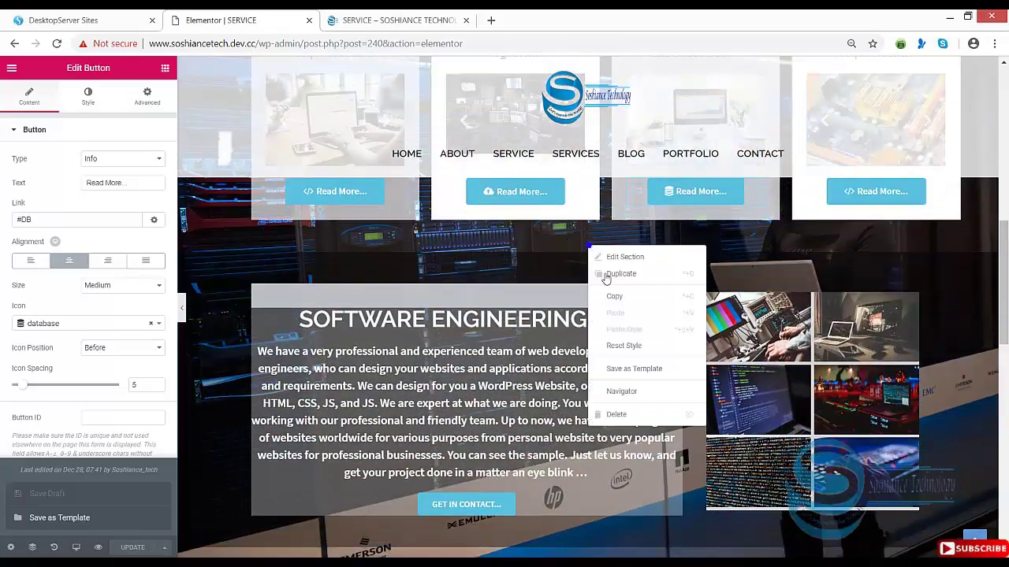
click(641, 376)
click(466, 311)
text(s)
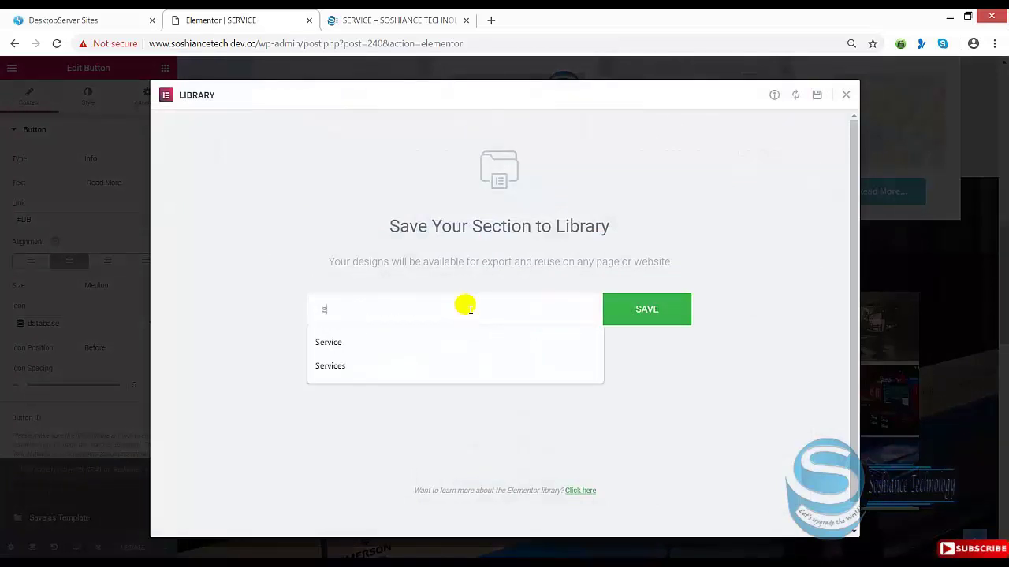
text(ER)
key(BackSpace)
key(BackSpace)
key(BackSpace)
text(Se)
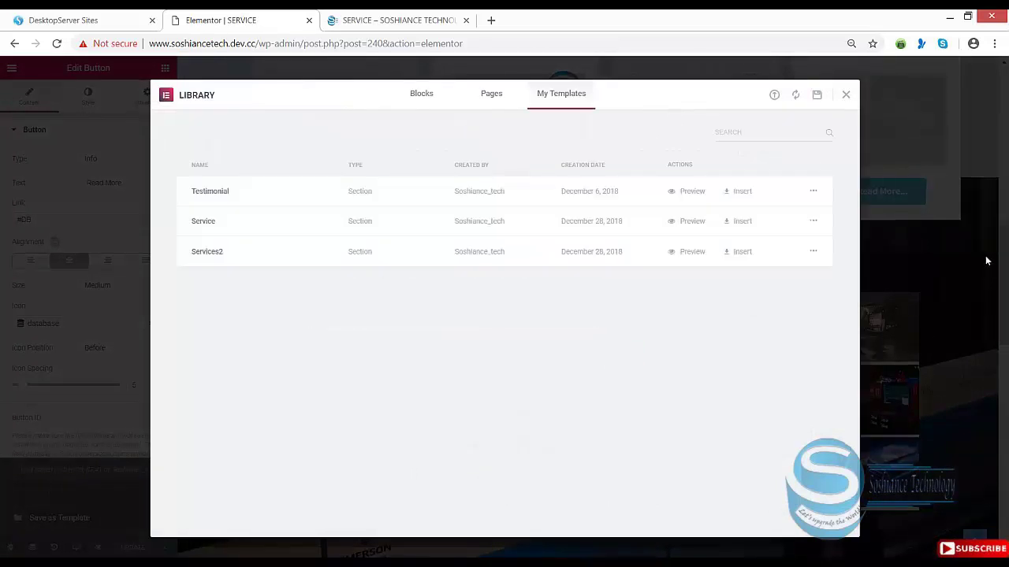
click(845, 95)
Step: Insert the Services2 template at the page bottom to check it, then delete the copy
scroll(859, 140, down, 10)
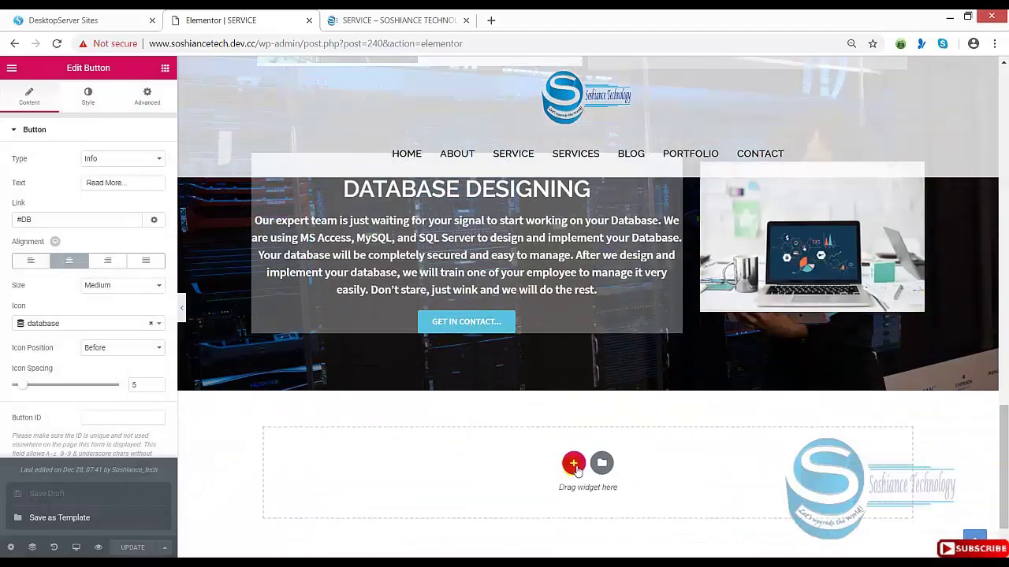
click(574, 465)
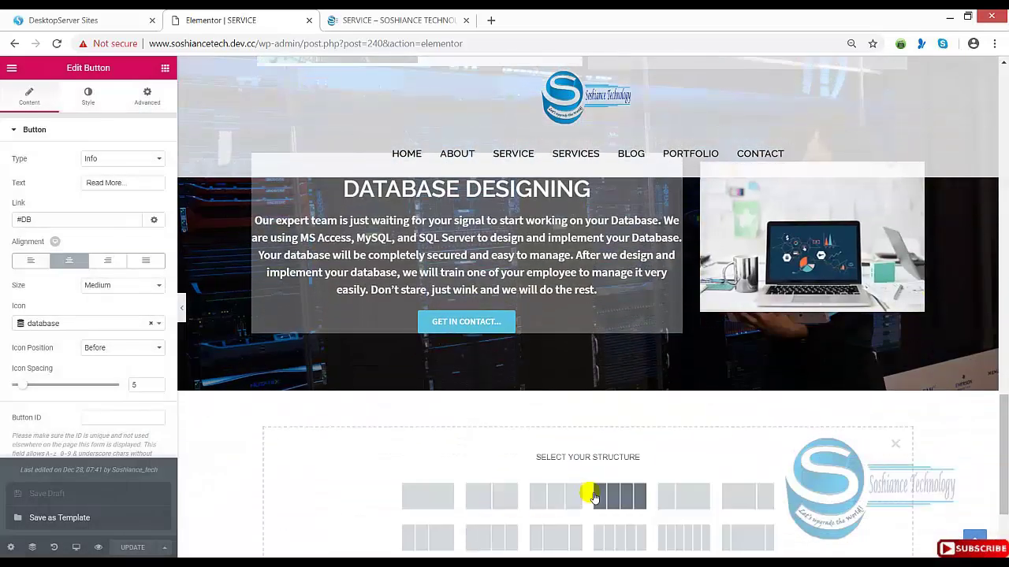
click(899, 443)
click(602, 462)
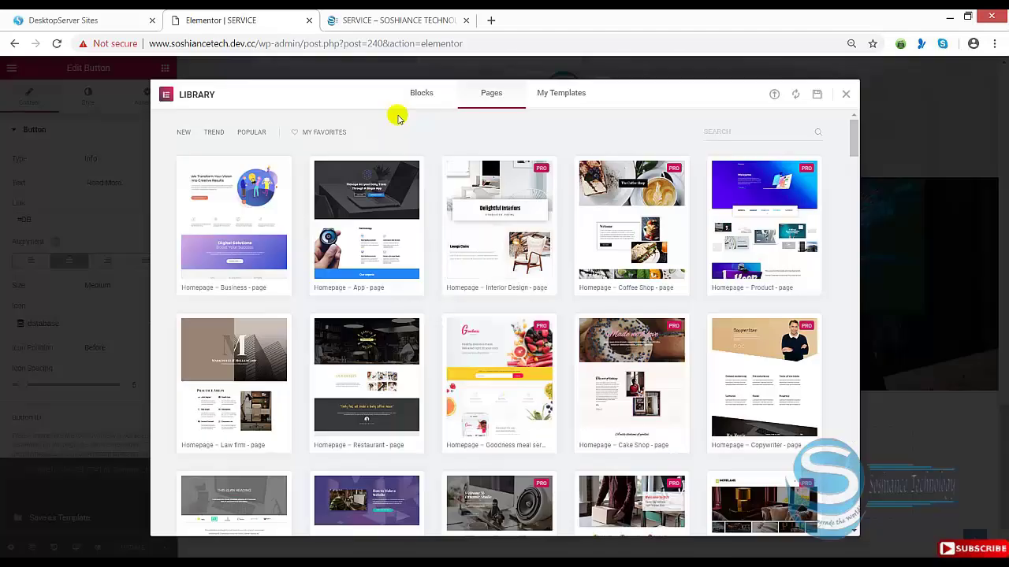
click(578, 98)
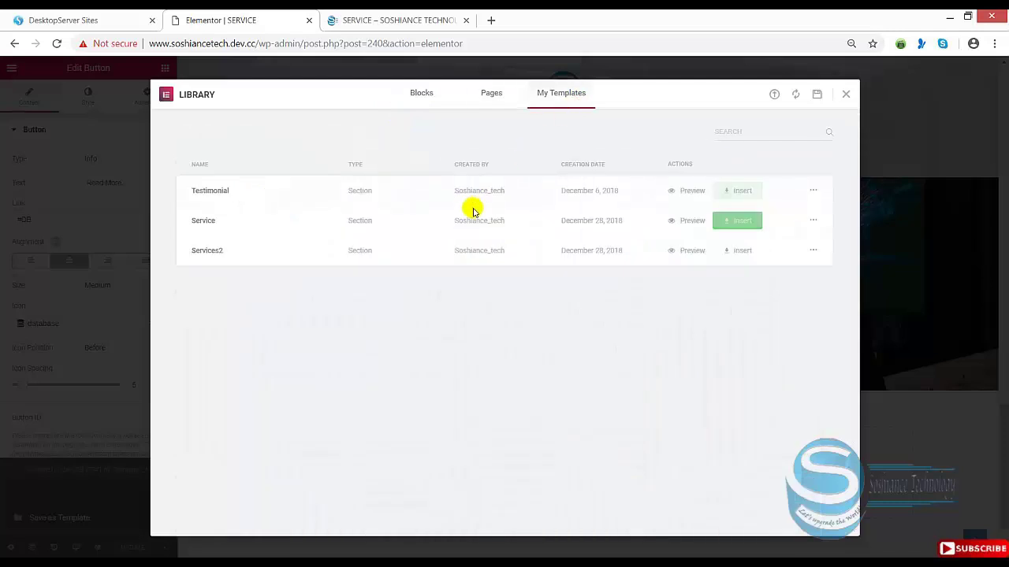
click(735, 254)
click(585, 346)
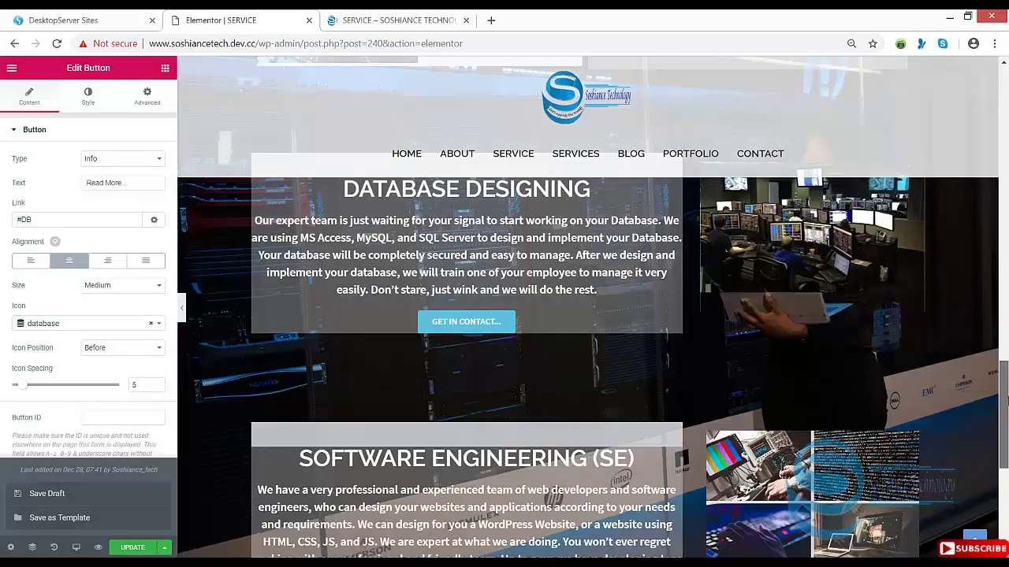
drag(1005, 400, 1003, 427)
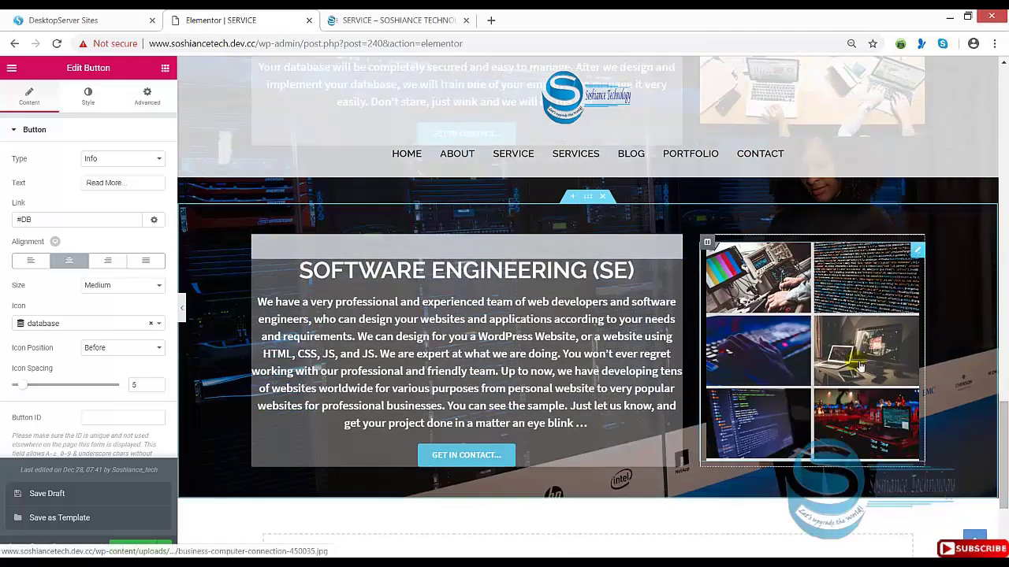
click(604, 197)
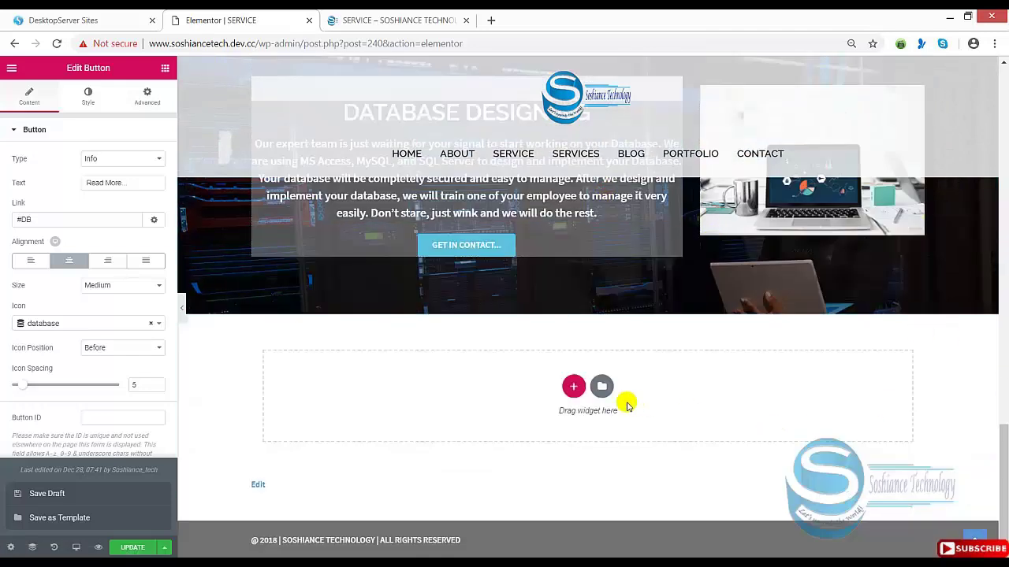
Step: Preview the Services2 template from the library, then return to the editor
click(602, 387)
click(692, 252)
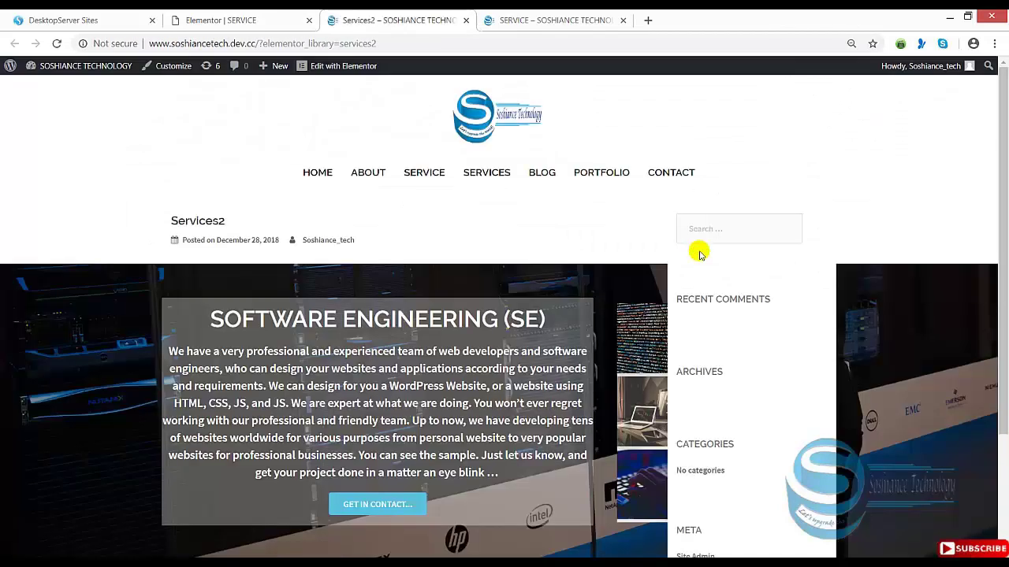
click(466, 21)
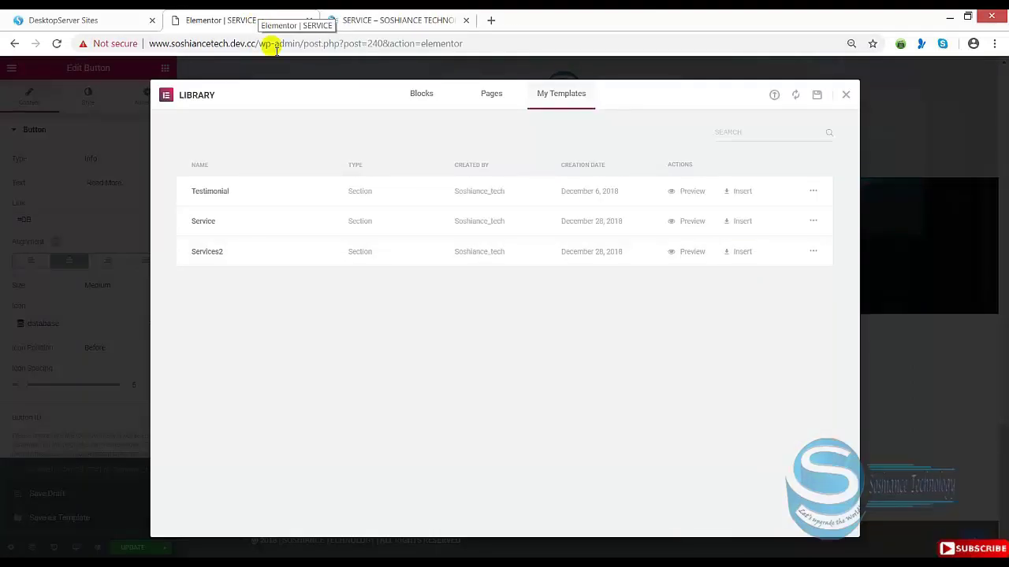
click(846, 96)
drag(1003, 446, 1003, 336)
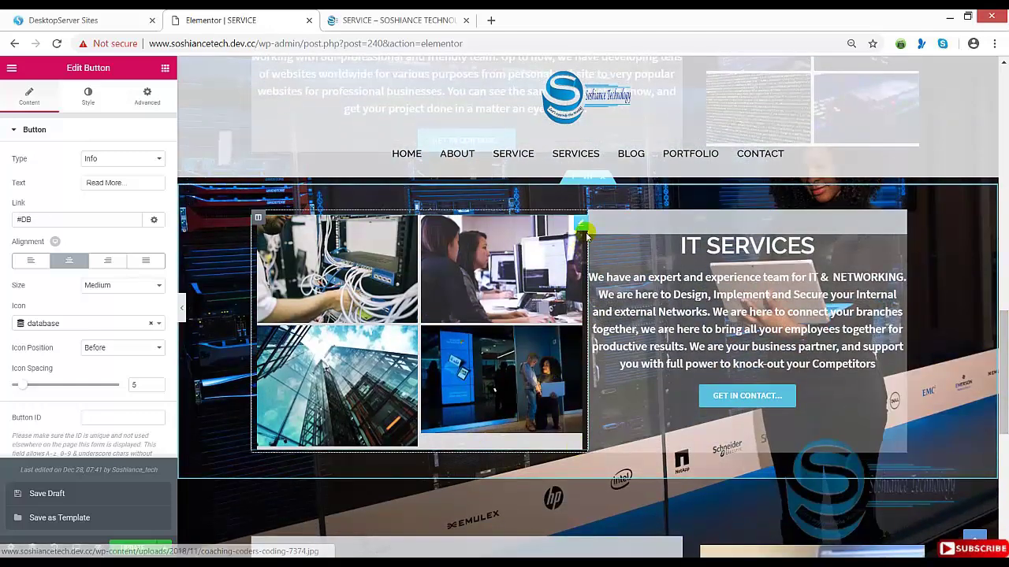
Step: Save the IT Services section as a Services2 template and preview it
right_click(591, 183)
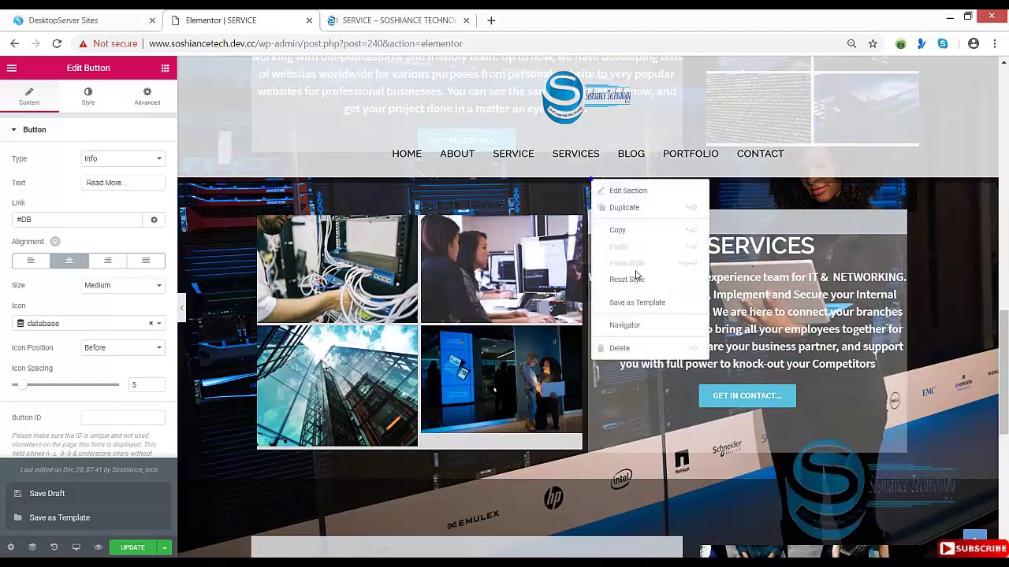
click(651, 310)
click(536, 314)
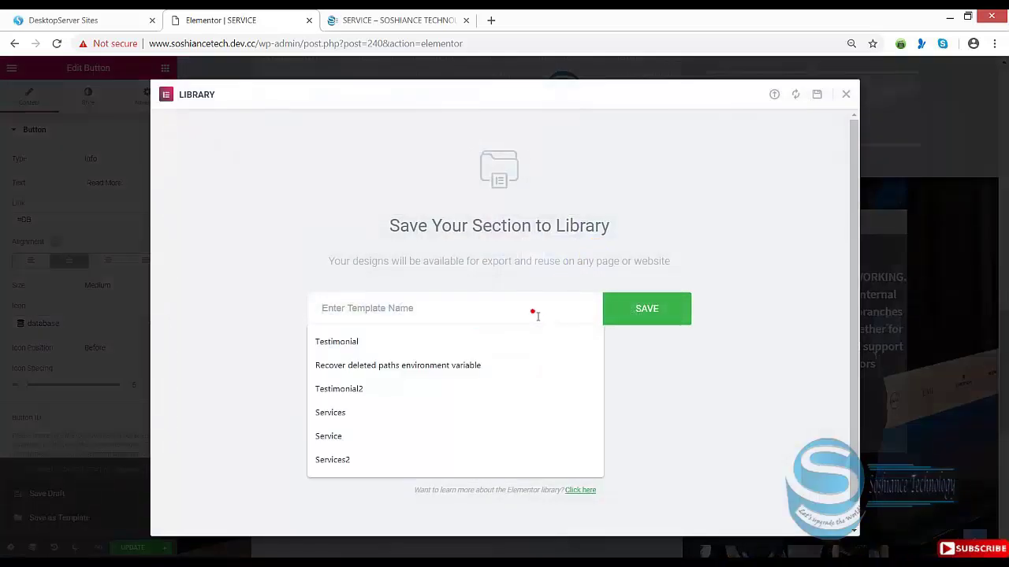
text(Services2)
click(446, 389)
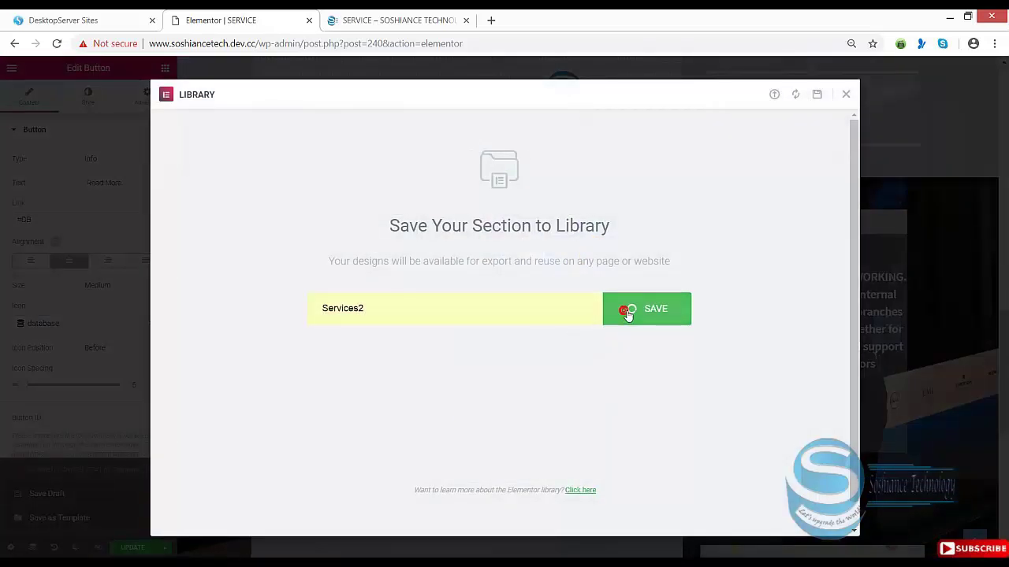
click(629, 311)
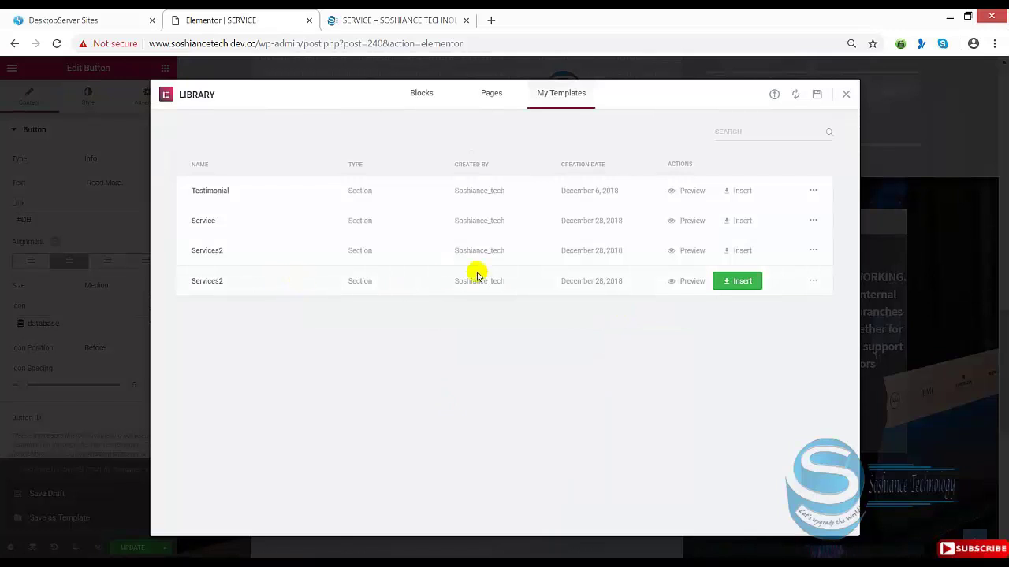
click(688, 281)
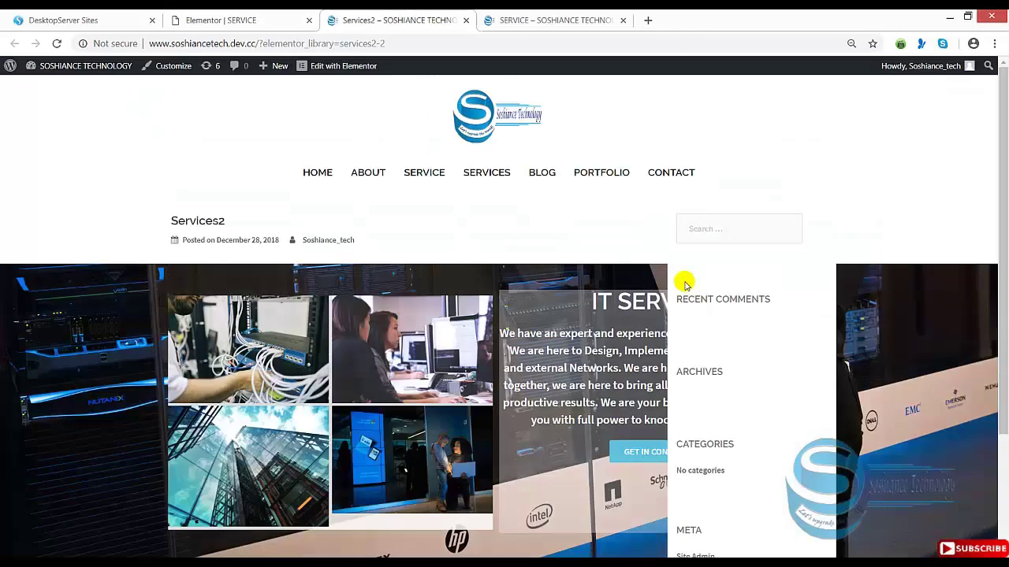
click(467, 21)
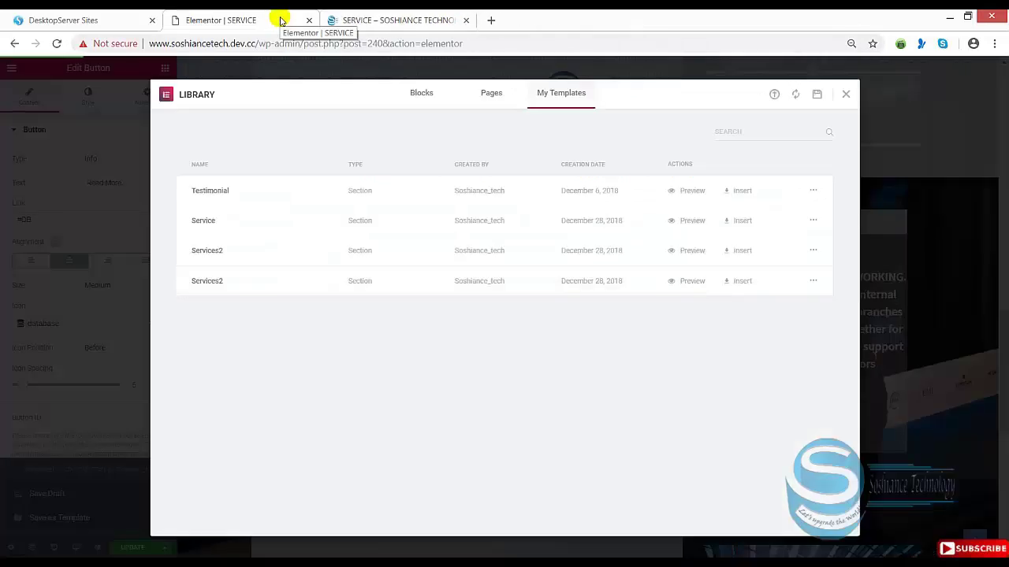
click(848, 97)
Step: Insert the newest Services2 template below Database Designing, importing its settings
drag(1004, 379, 1003, 473)
click(603, 474)
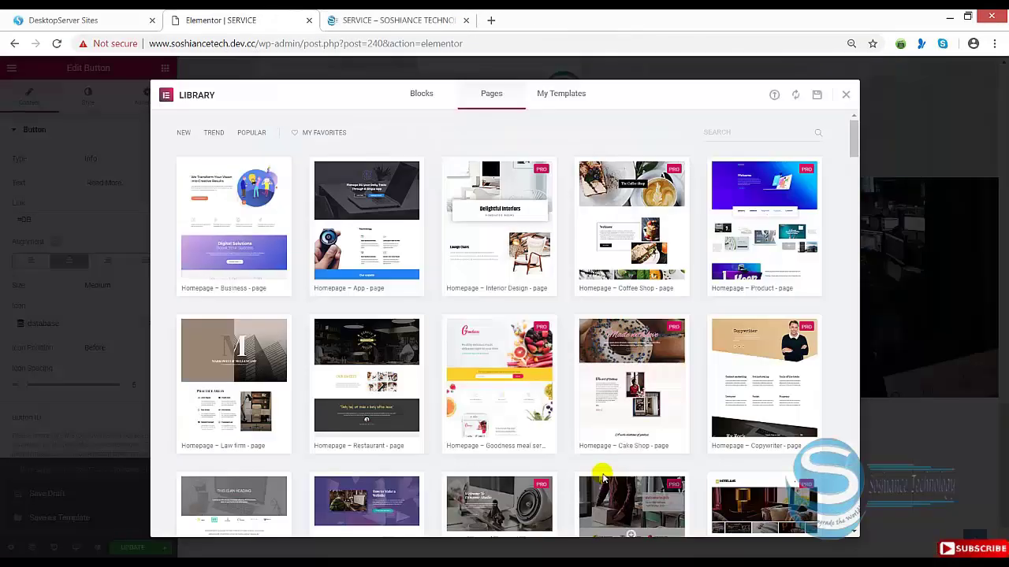
click(557, 101)
click(739, 282)
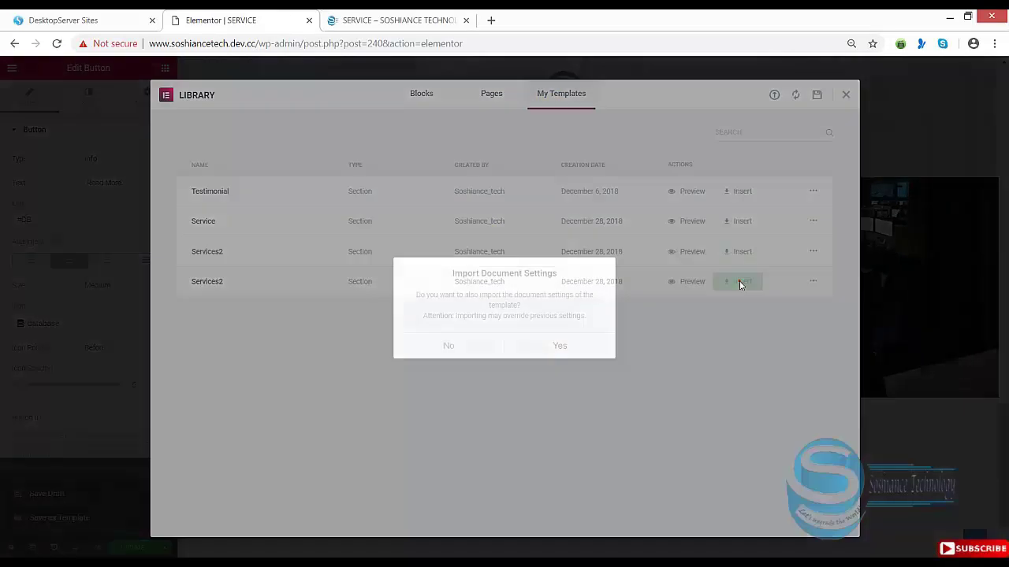
click(556, 356)
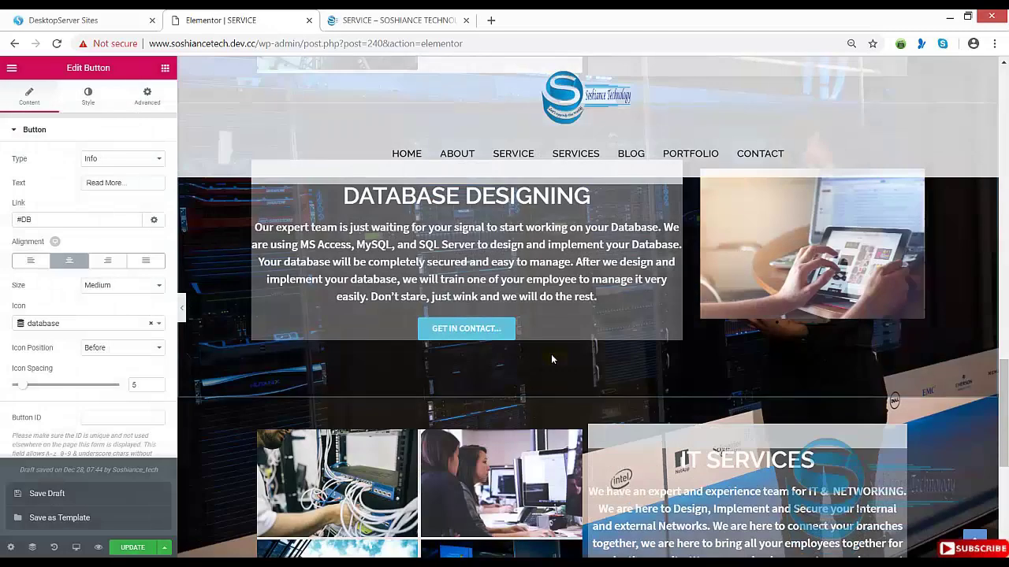
Step: Retitle the IT SERVICES heading to 'OTHER SERVICES'
scroll(1004, 391, down, 3)
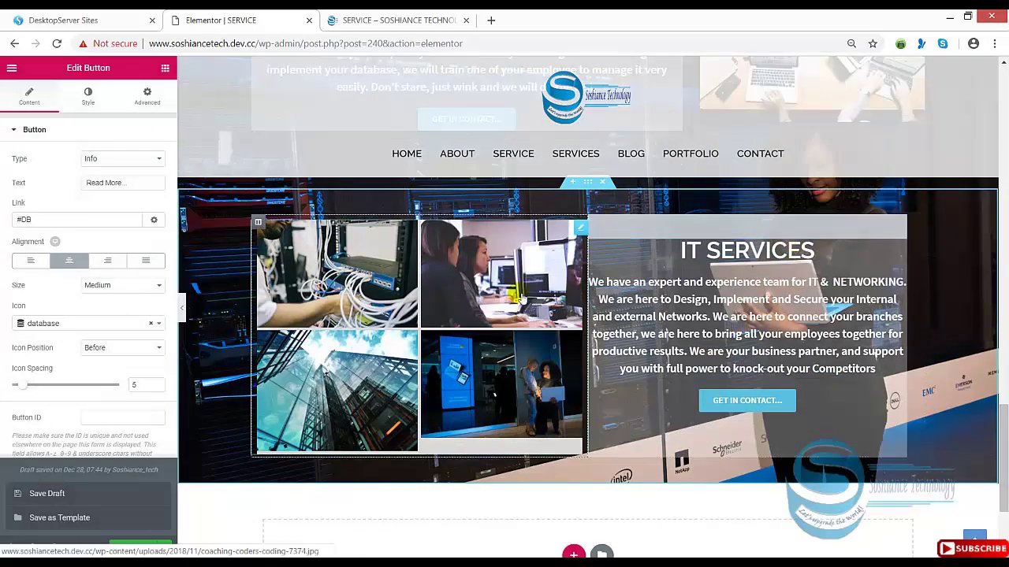
click(899, 248)
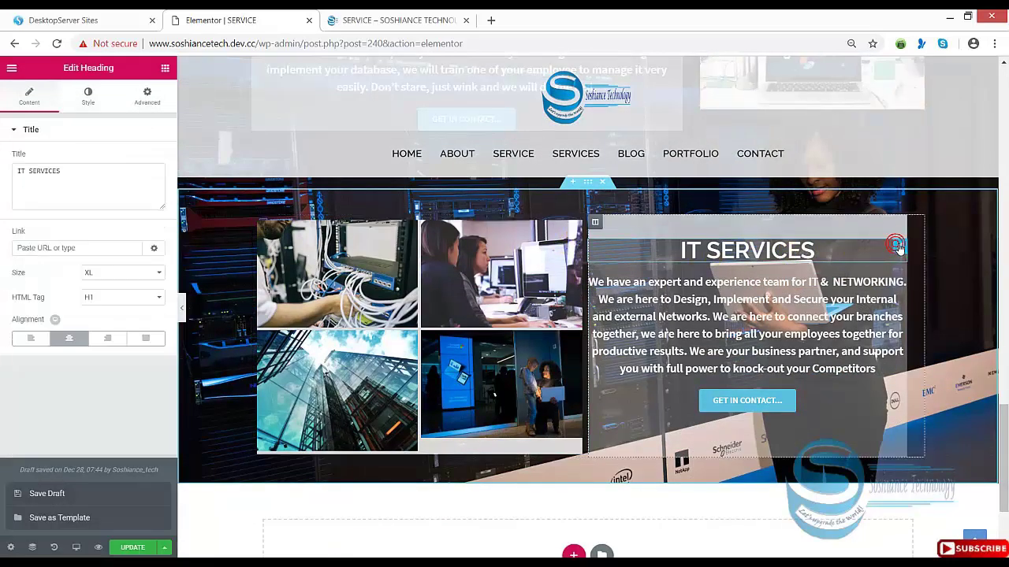
click(126, 175)
key(BackSpace)
key(ctrl+a)
key(BackSpace)
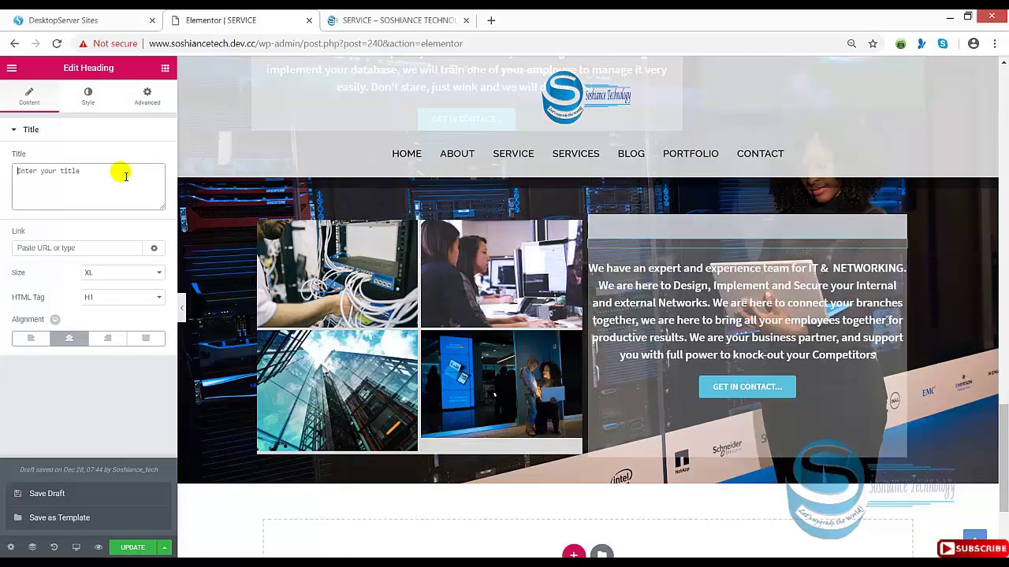
text(OTHER SERV)
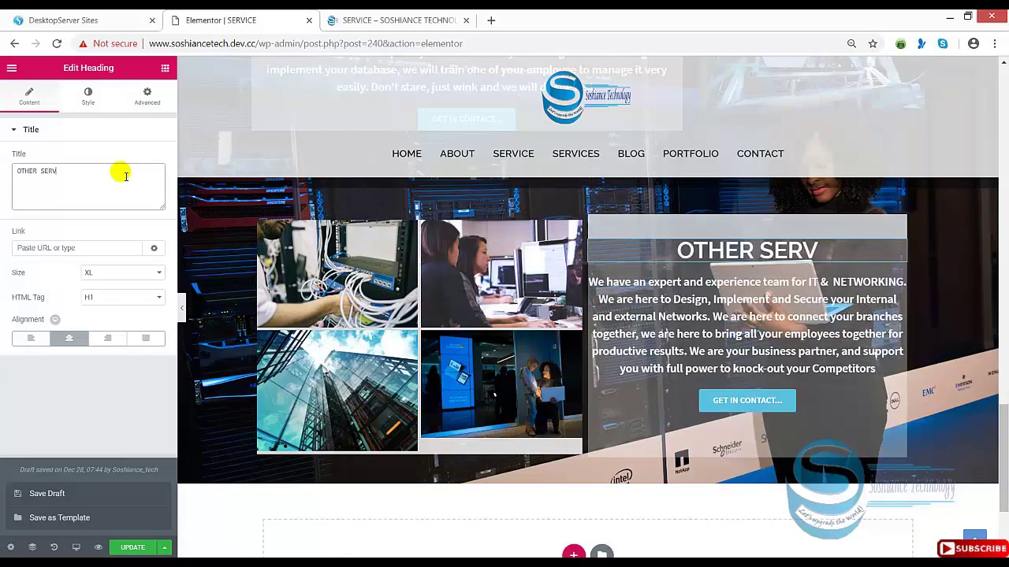
text(ICES)
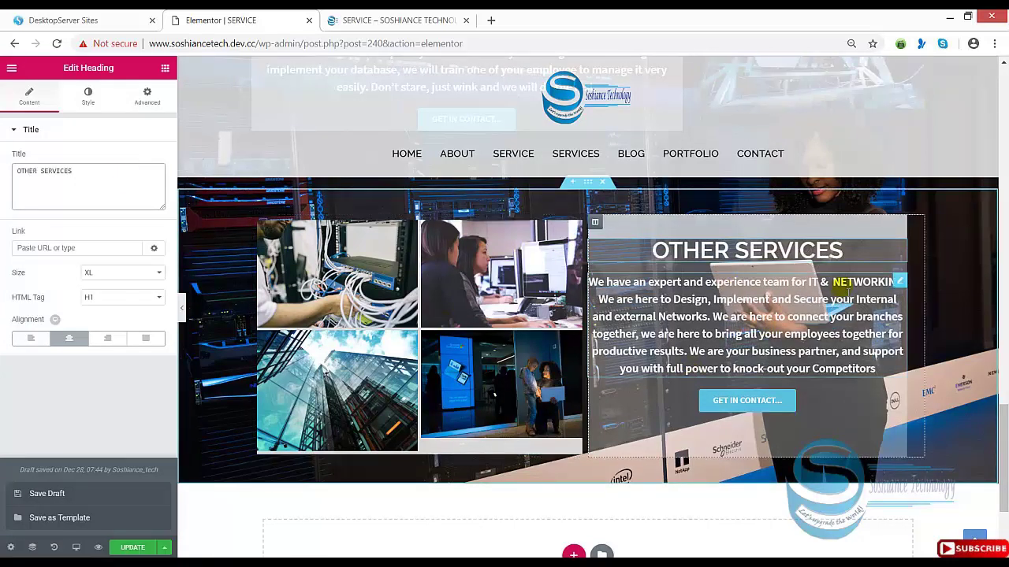
Step: Copy the 'Wait! We are here to help…' paragraph from the Word document
click(900, 282)
click(87, 364)
key(ctrl+a)
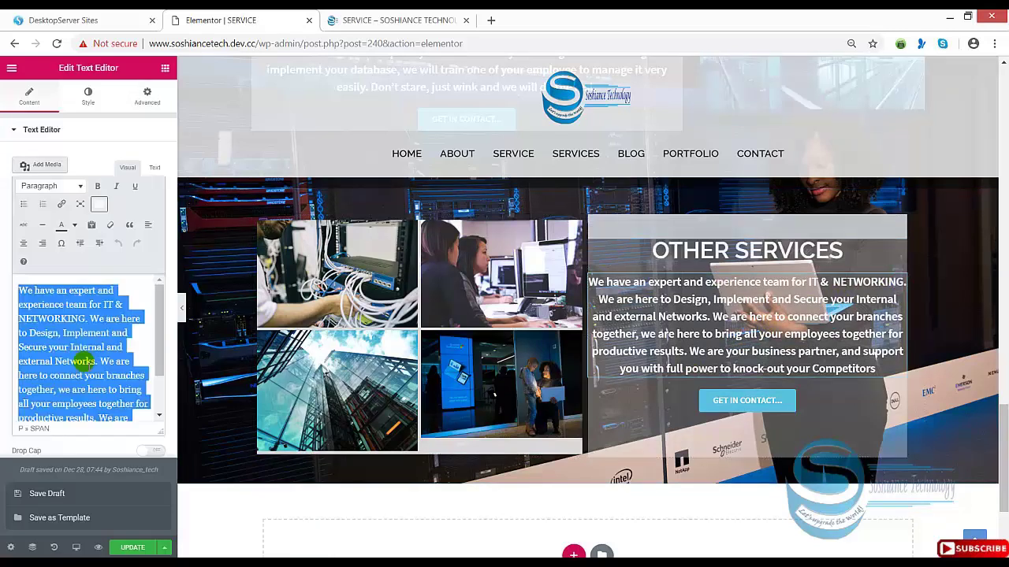
key(alt+Tab)
drag(1003, 260, 1002, 295)
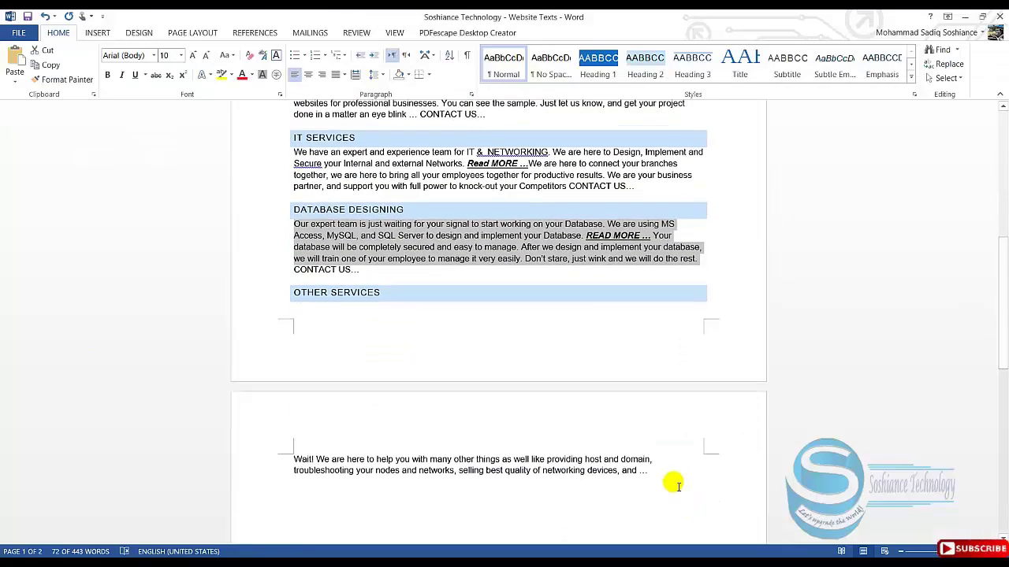
drag(673, 482, 207, 455)
key(ctrl+c)
Step: Paste the Wait! paragraph over the old text and remove the blank line
key(alt+Tab)
key(ctrl+a)
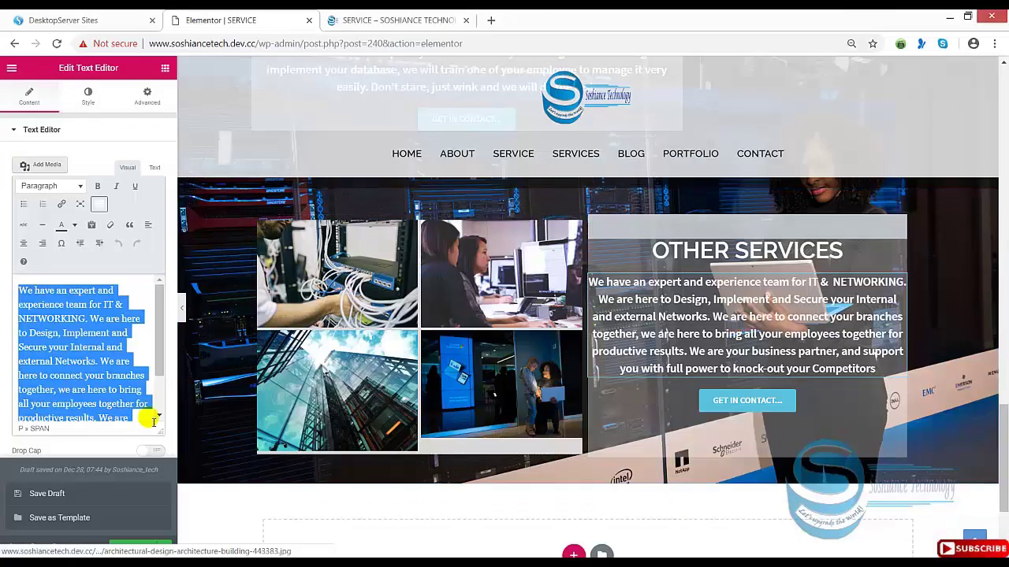
key(ctrl+v)
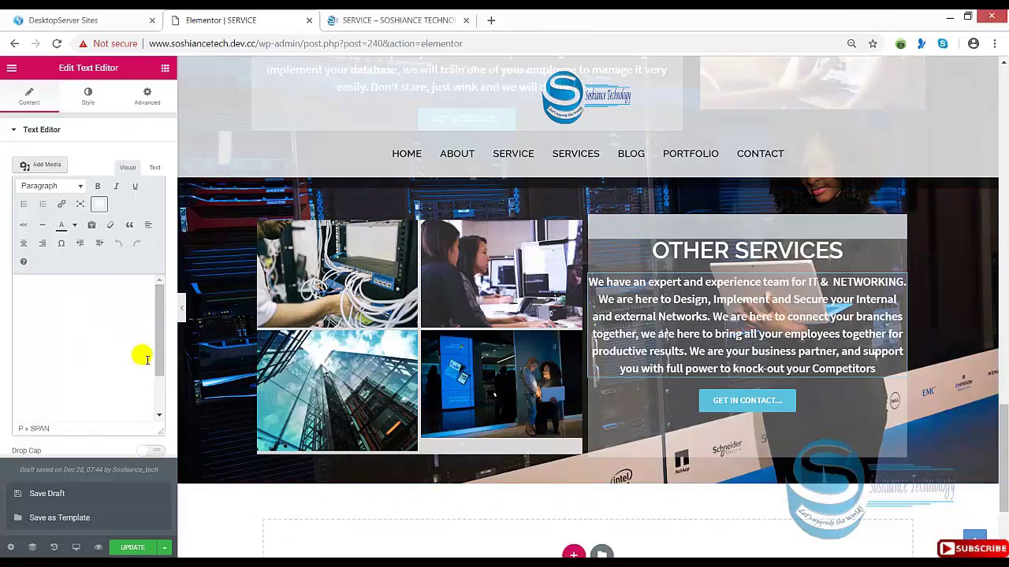
key(ctrl+a)
key(ctrl+v)
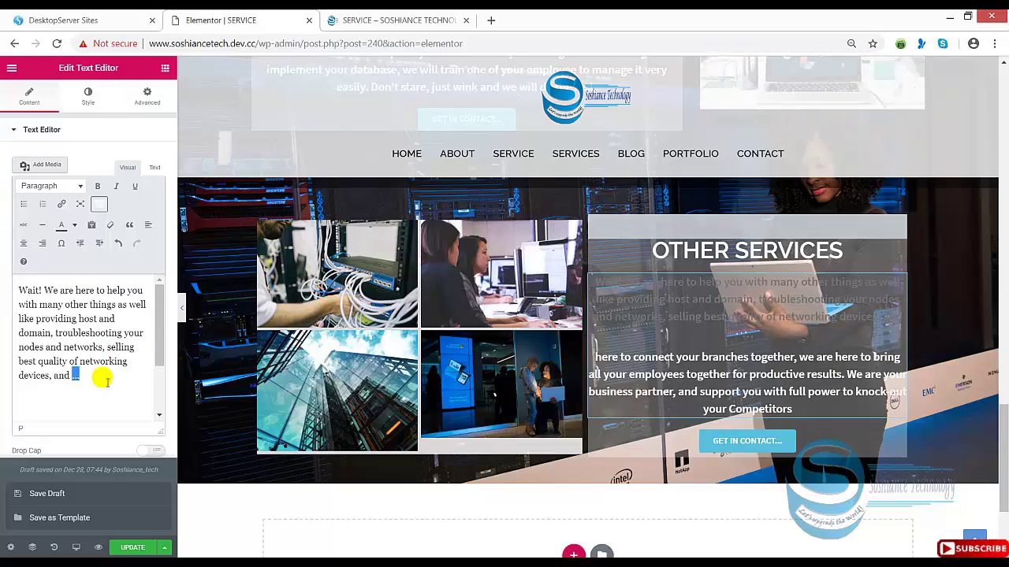
key(BackSpace)
Step: Make the paragraph text white and merge its second line into the first
key(ctrl+a)
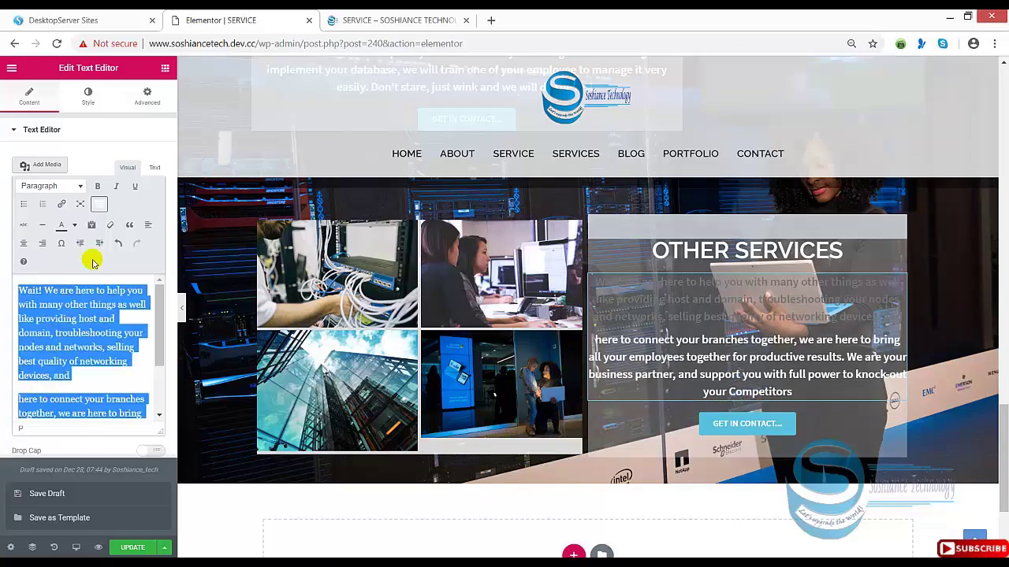
click(79, 226)
click(110, 277)
click(91, 360)
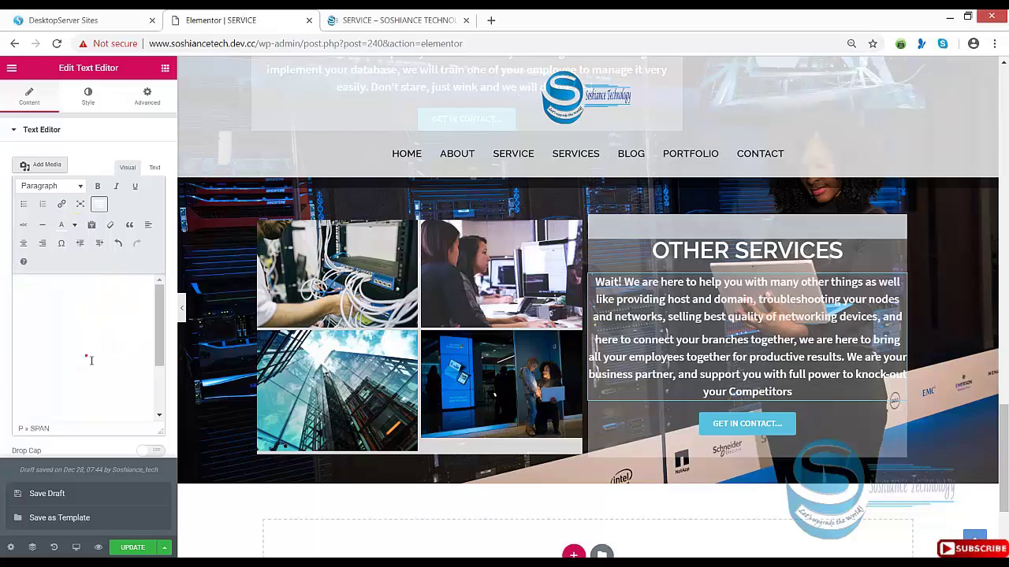
key(ctrl+a)
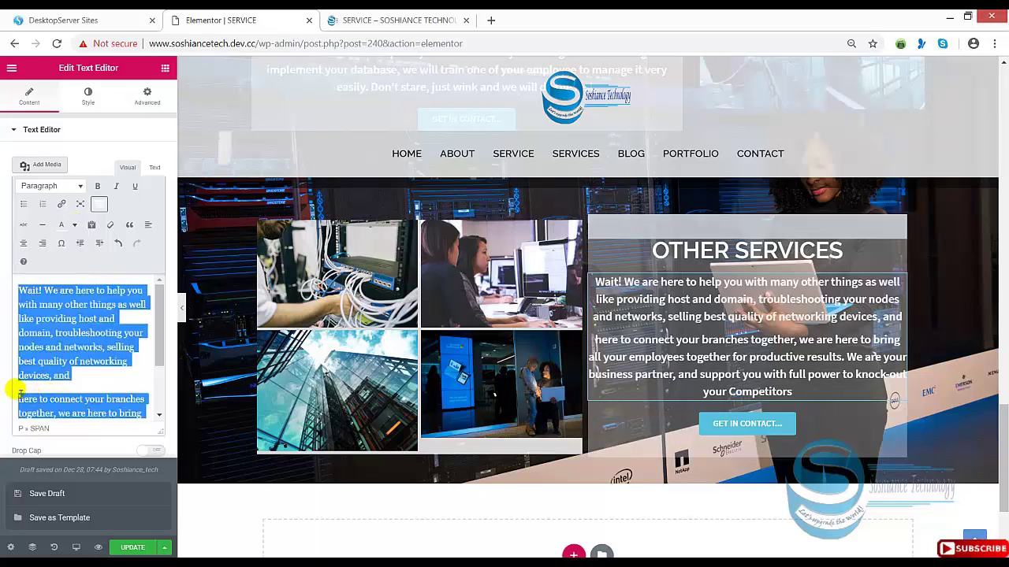
click(16, 389)
key(BackSpace)
Step: Delete the image gallery in the left column, then undo the deletion
click(301, 431)
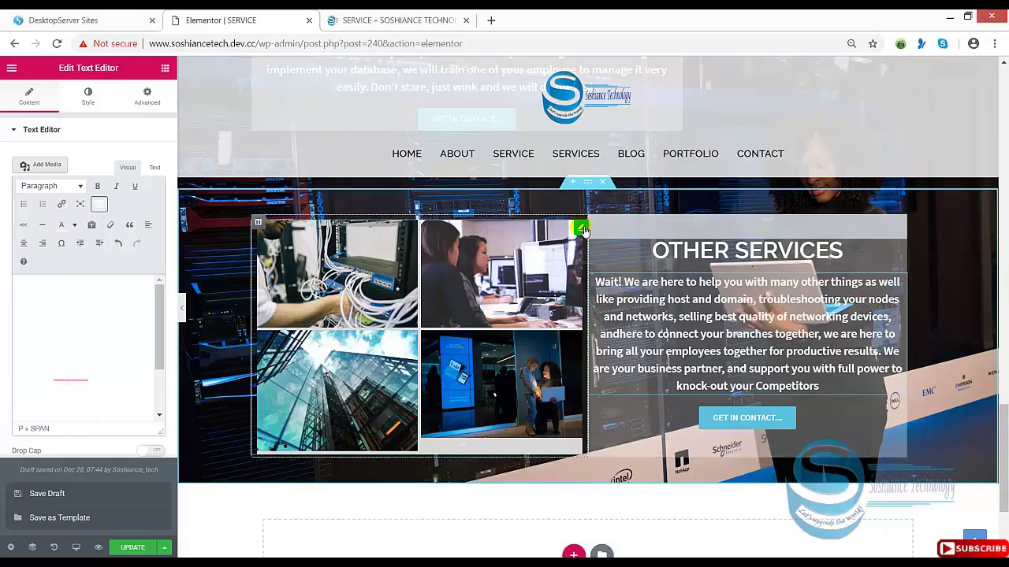
click(582, 229)
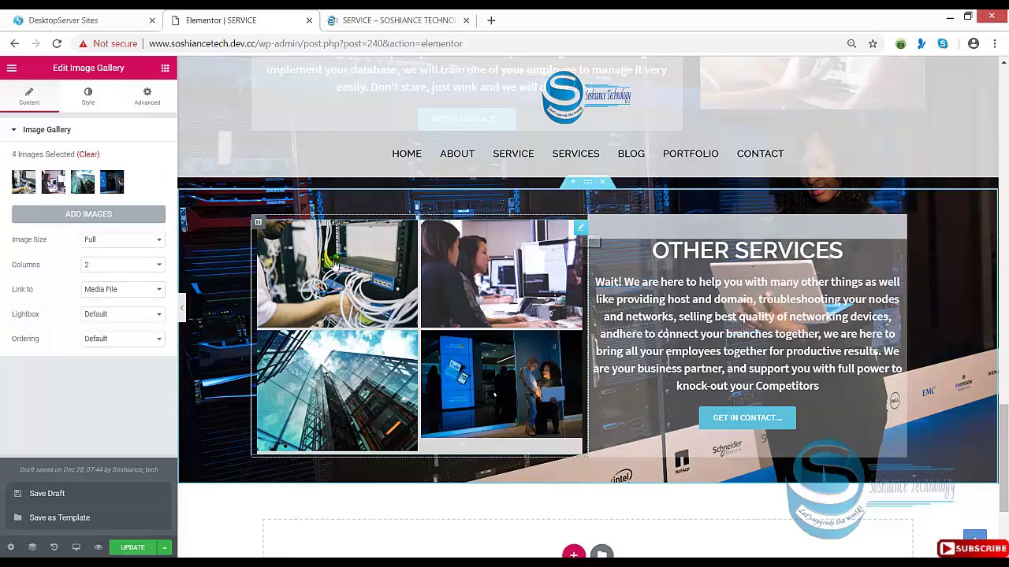
right_click(260, 222)
click(311, 386)
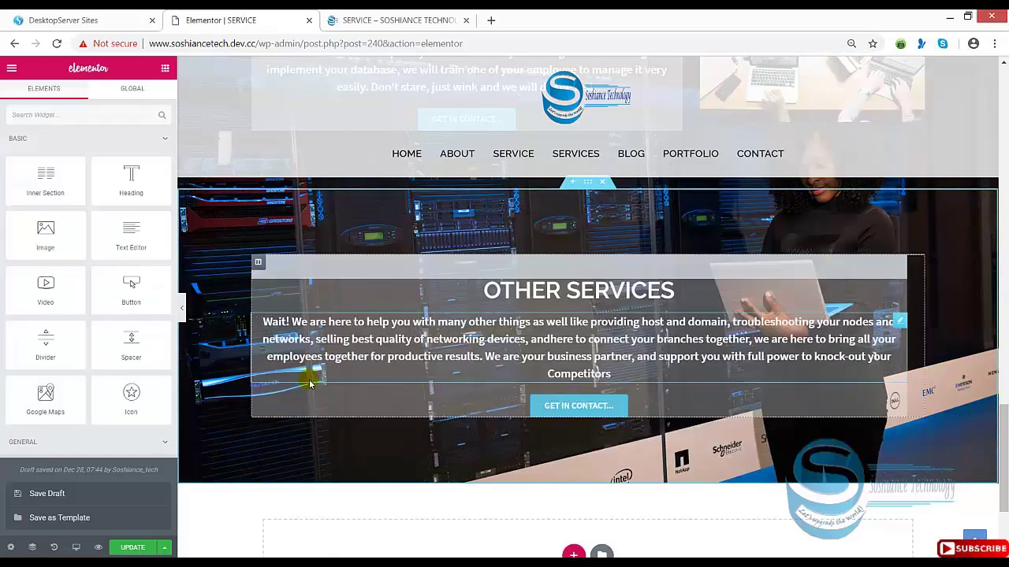
key(ctrl+z)
Step: Replace the image gallery with a Video widget and open a new browser tab for YouTube
right_click(582, 230)
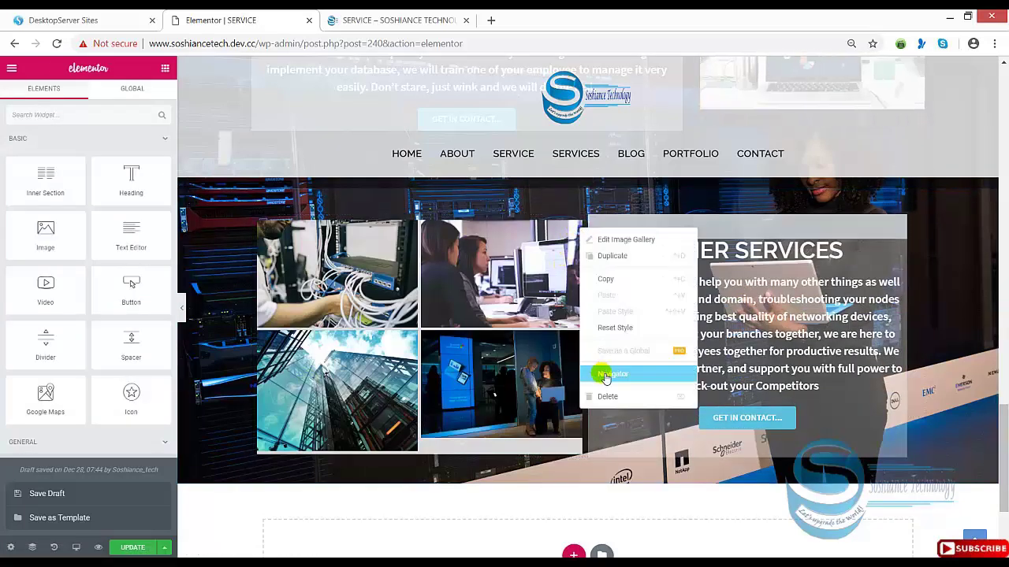
click(651, 404)
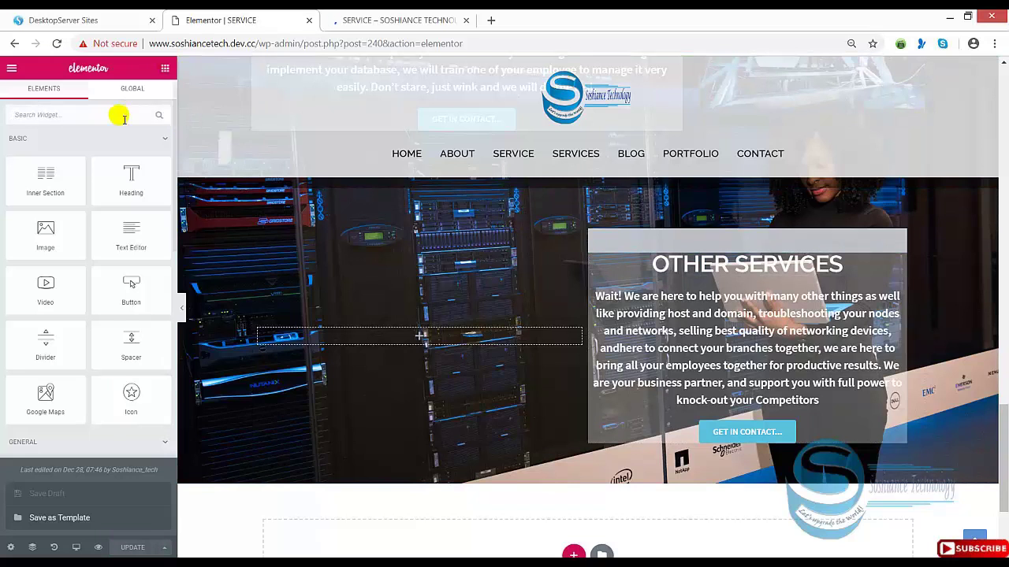
drag(33, 319, 416, 341)
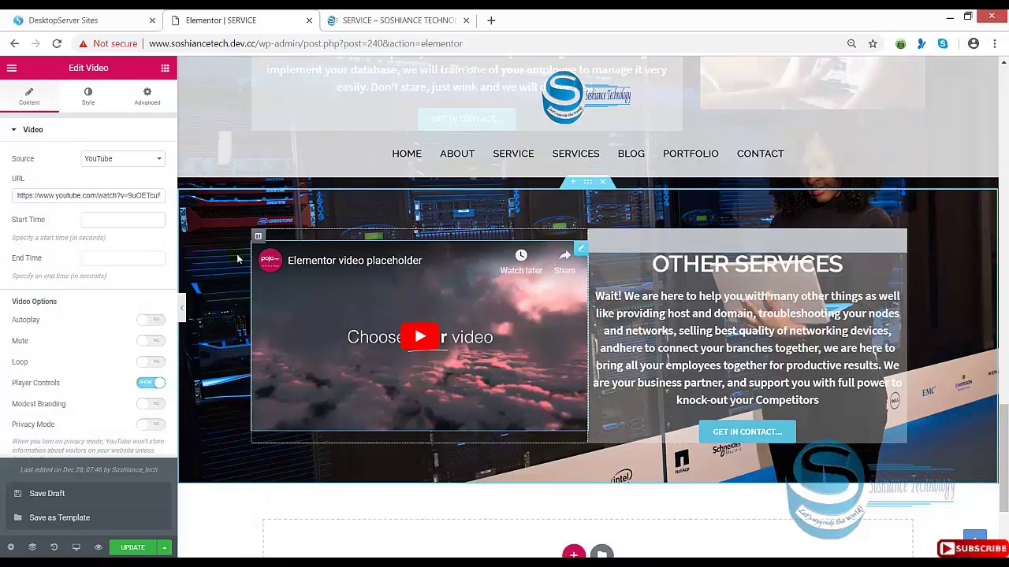
click(132, 197)
click(490, 20)
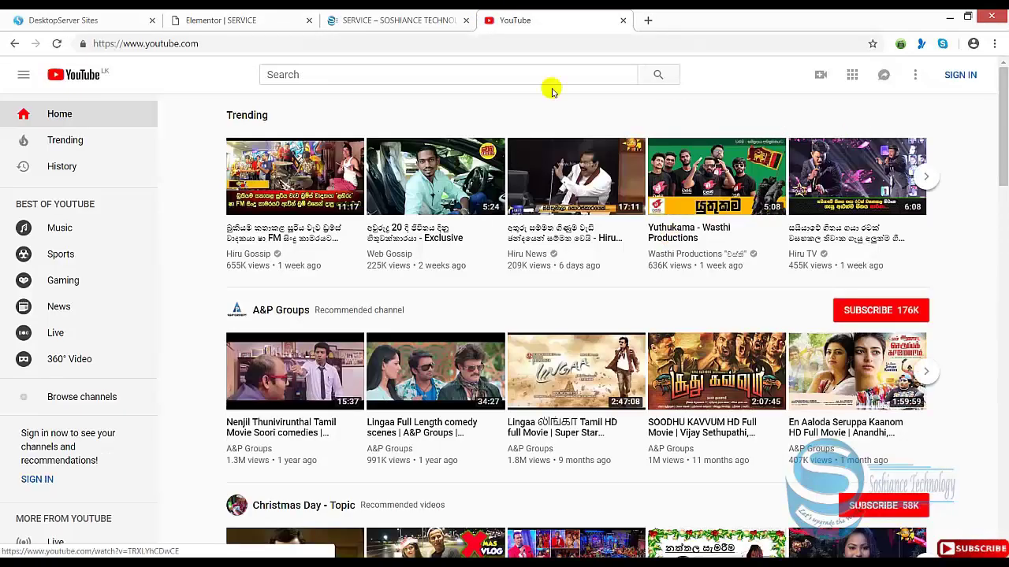
Step: Search 'soshiance technology', play its 'Why you should SUBSCRIBE?' video, and select the URL
click(533, 74)
text(Soshiance)
key(Down)
key(Return)
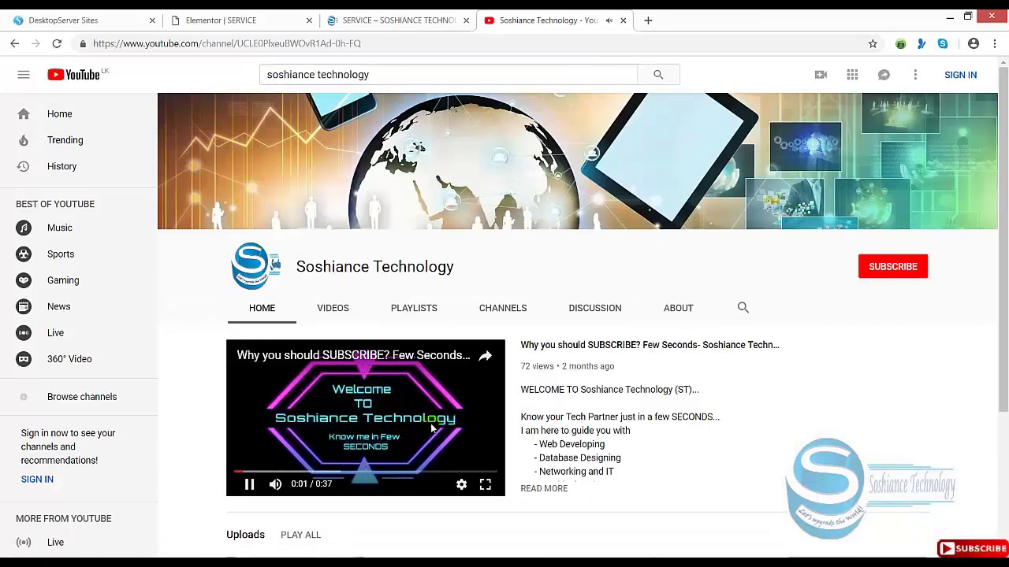
click(332, 308)
scroll(551, 315, down, 5)
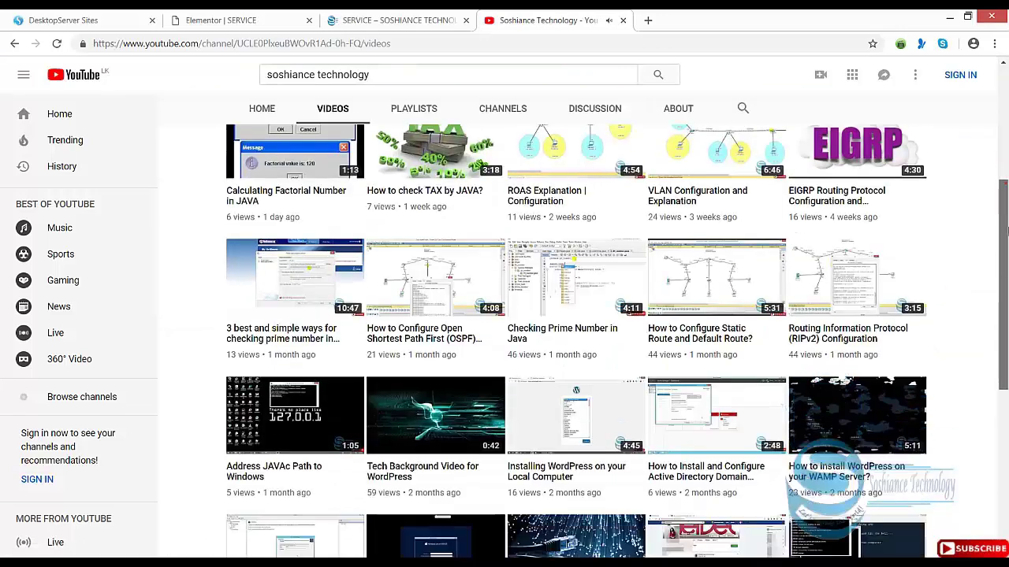
scroll(1006, 230, down, 4)
click(574, 237)
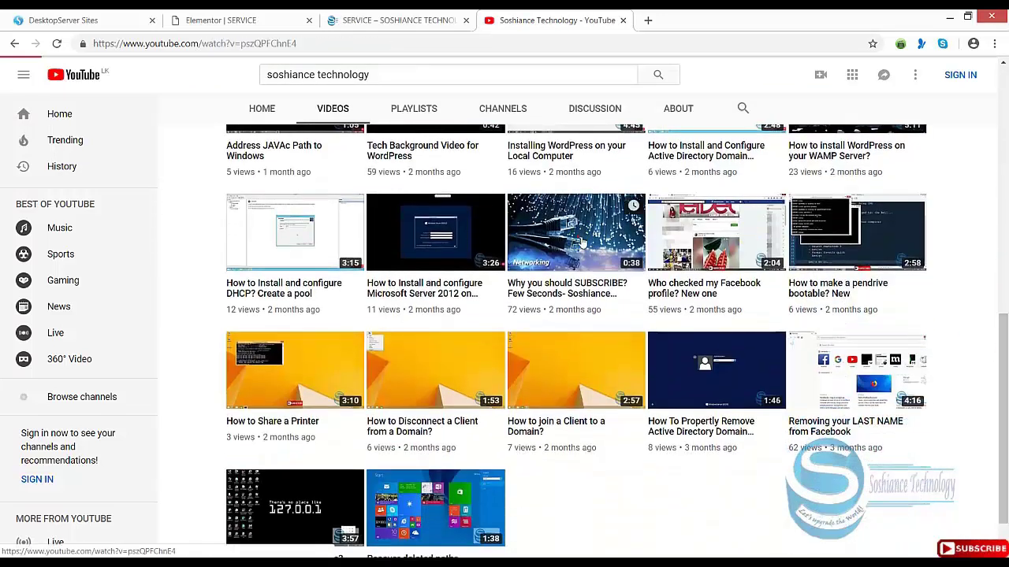
click(445, 45)
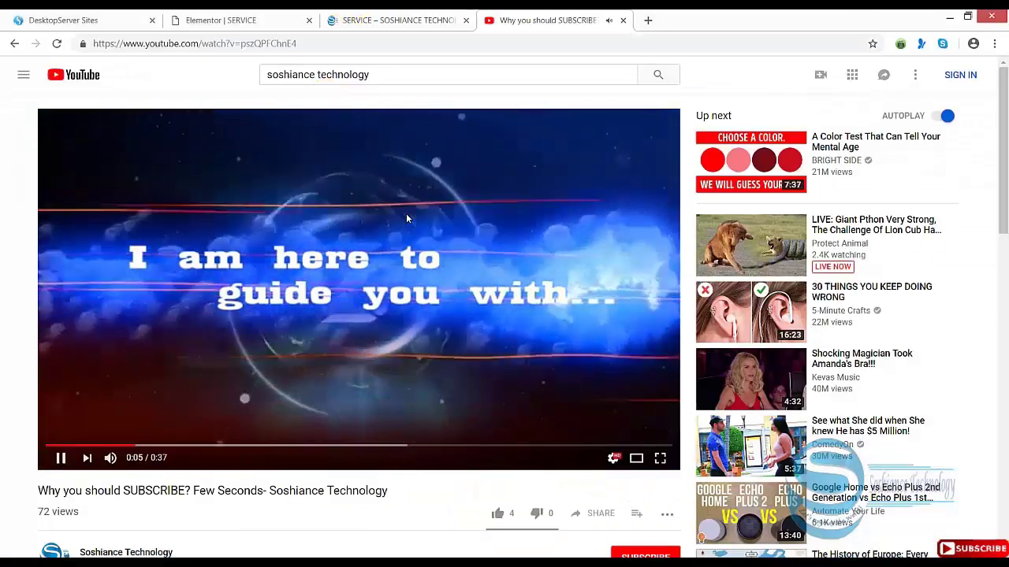
Step: Paste the YouTube link into the video and turn on autoplay, loop and mute, with player controls off
click(260, 17)
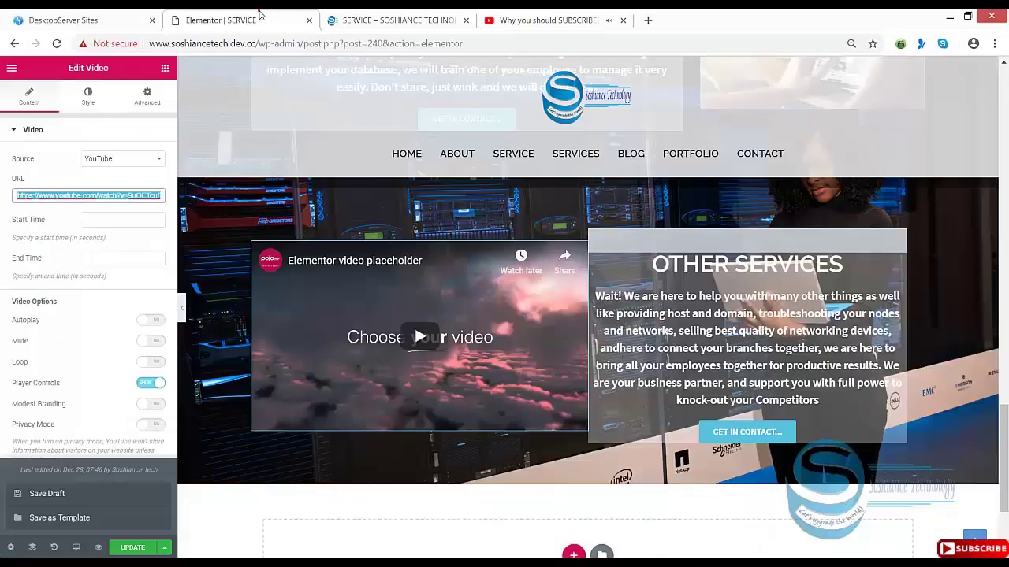
key(ctrl+v)
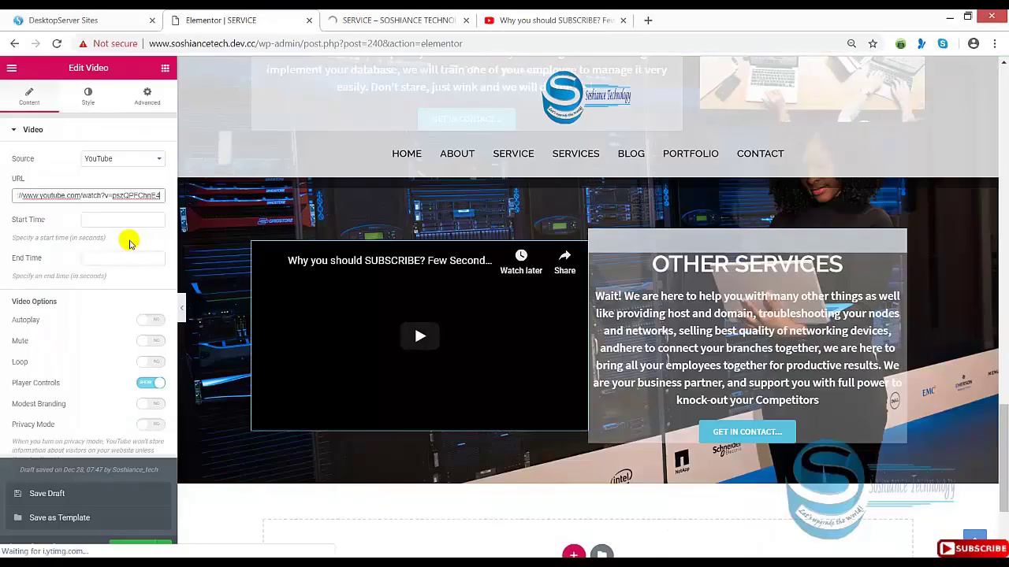
click(153, 319)
click(153, 361)
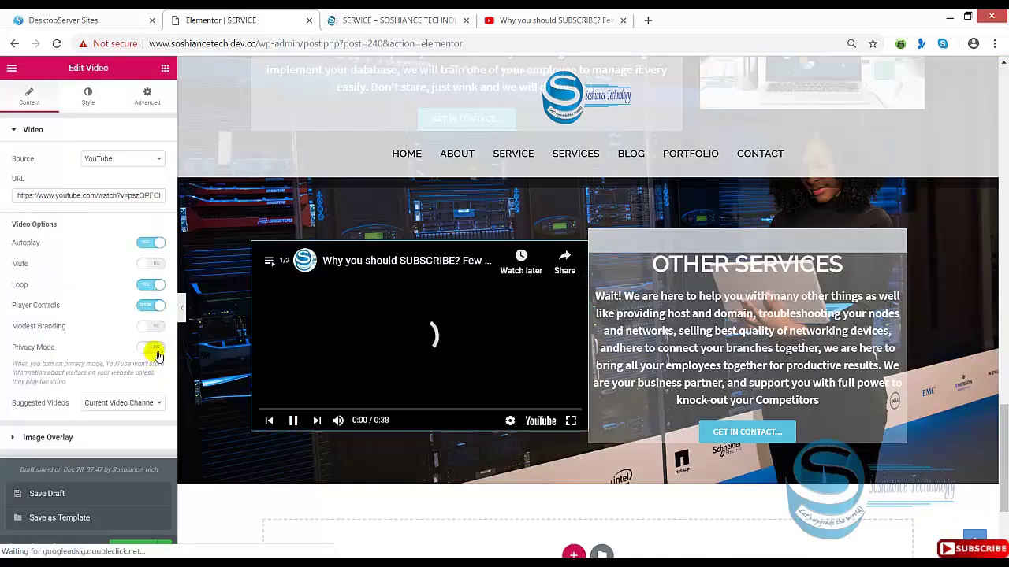
click(151, 307)
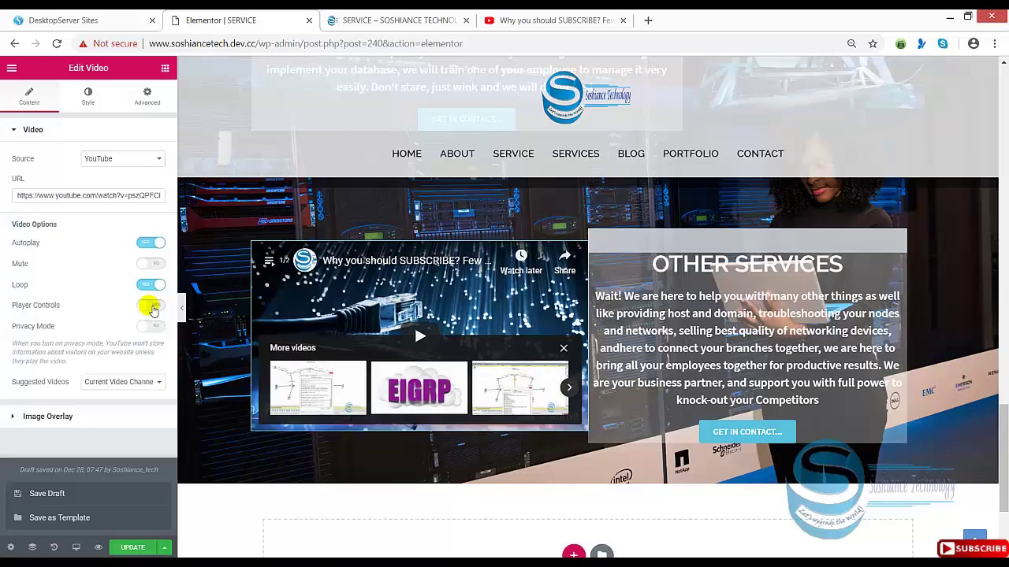
click(152, 265)
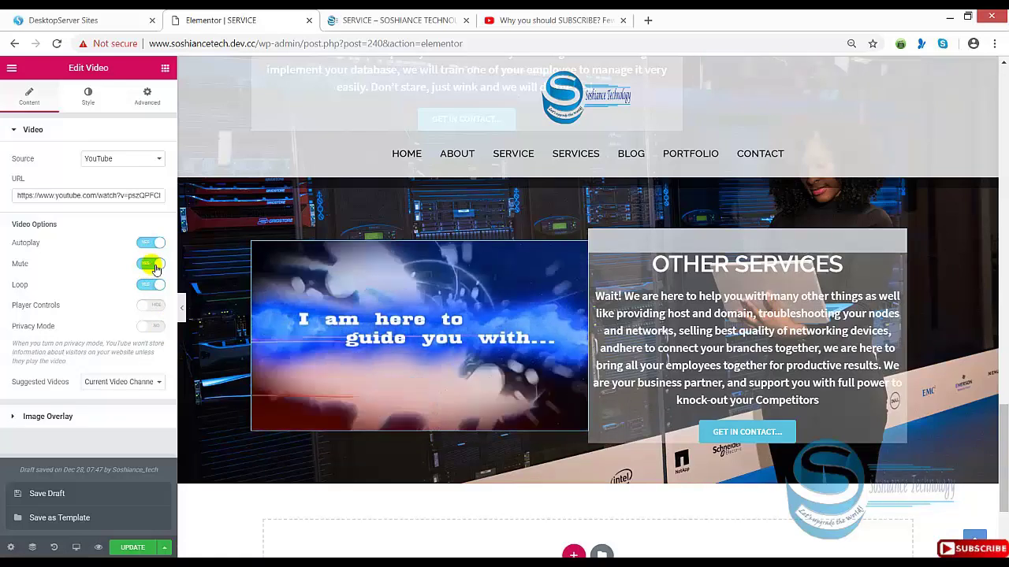
Step: Keep suggested videos limited to the current channel and save the page
click(158, 383)
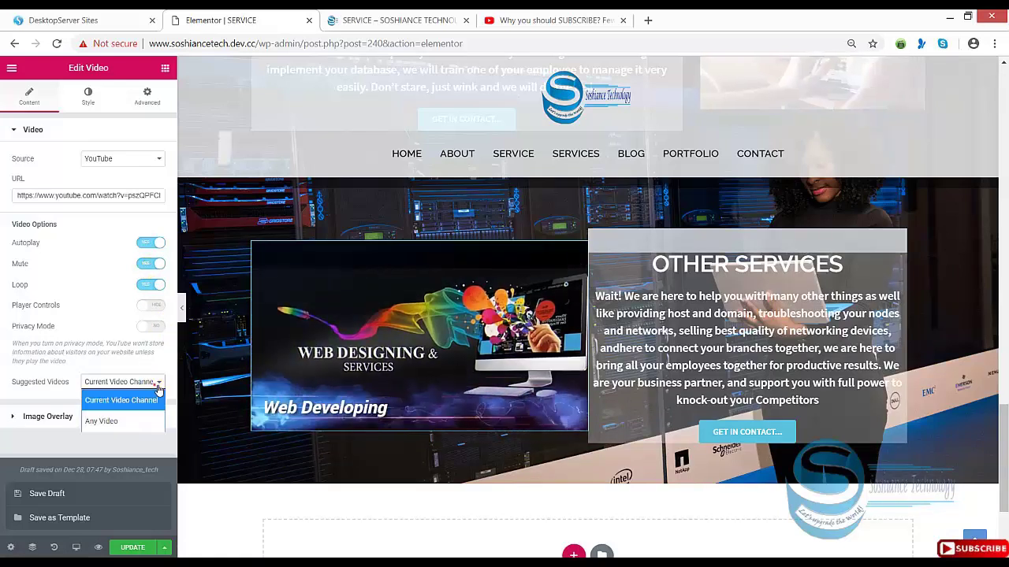
click(158, 383)
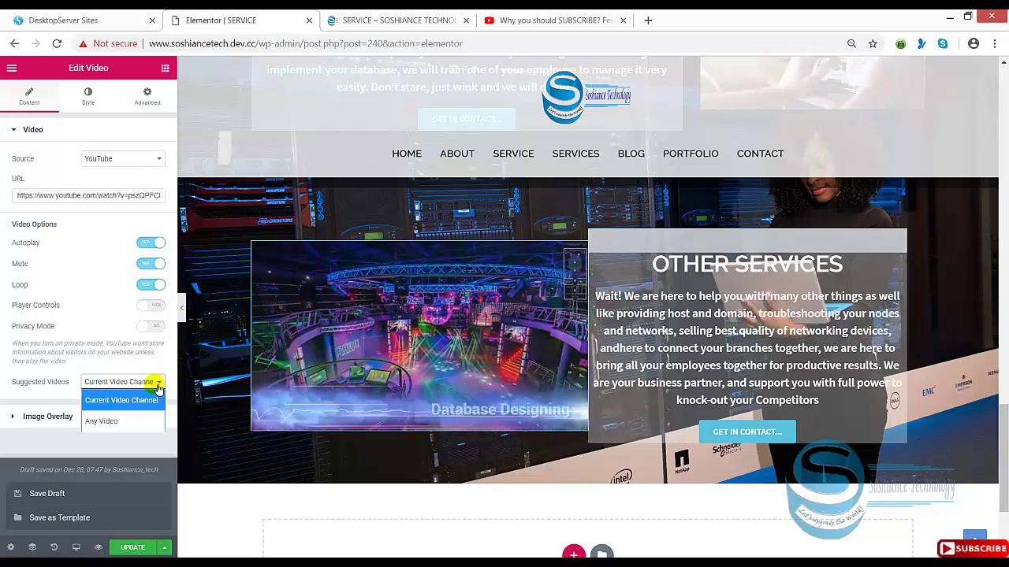
click(157, 385)
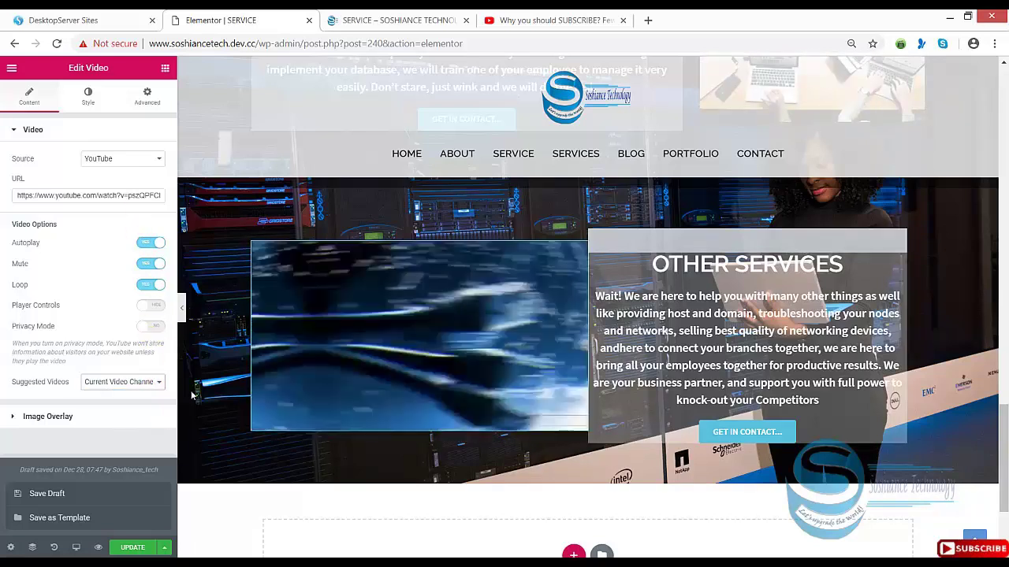
click(144, 548)
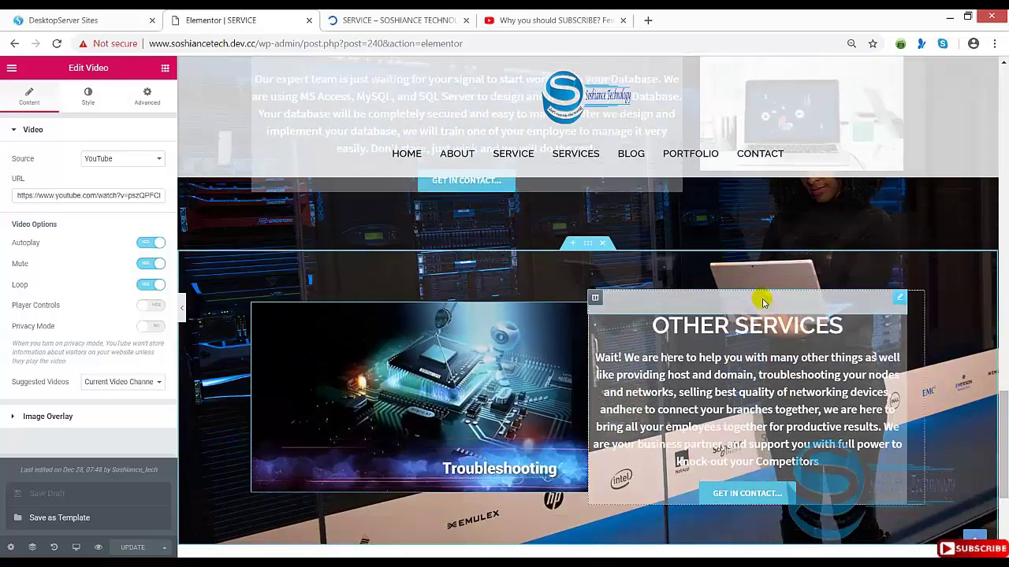
click(901, 298)
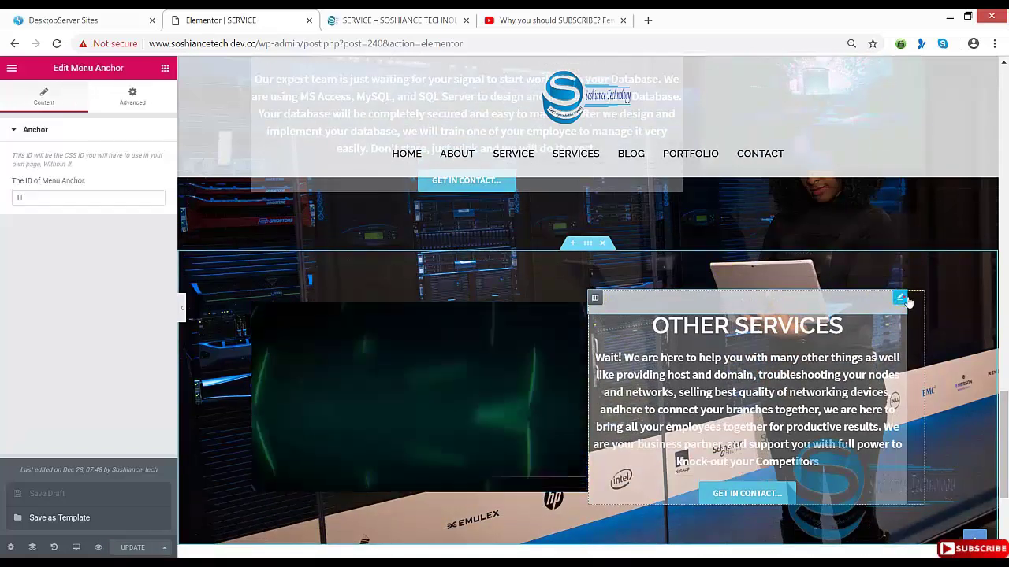
Step: Change the section's menu anchor ID from IT to 'Other'
double_click(123, 198)
text(Other)
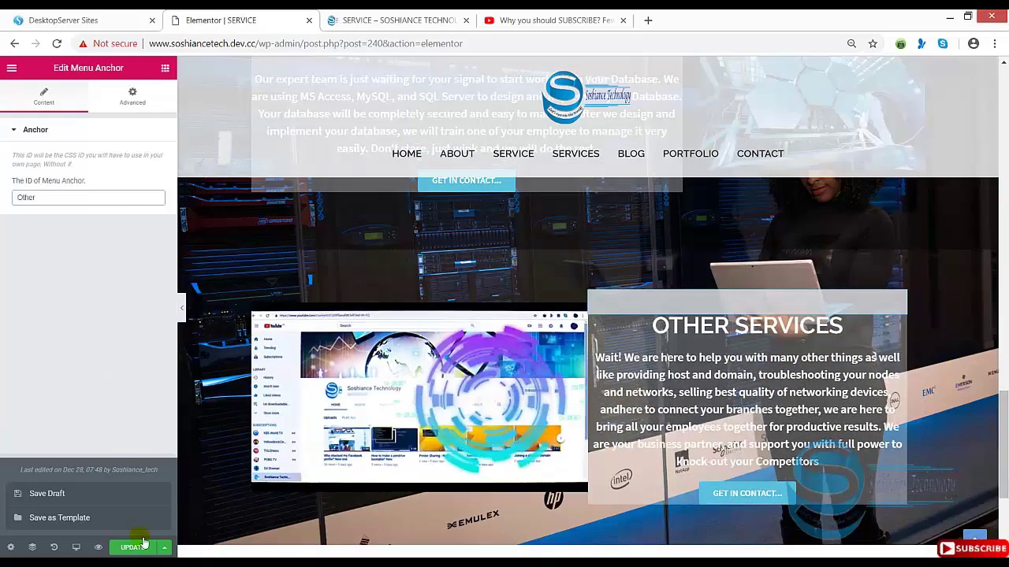
double_click(101, 198)
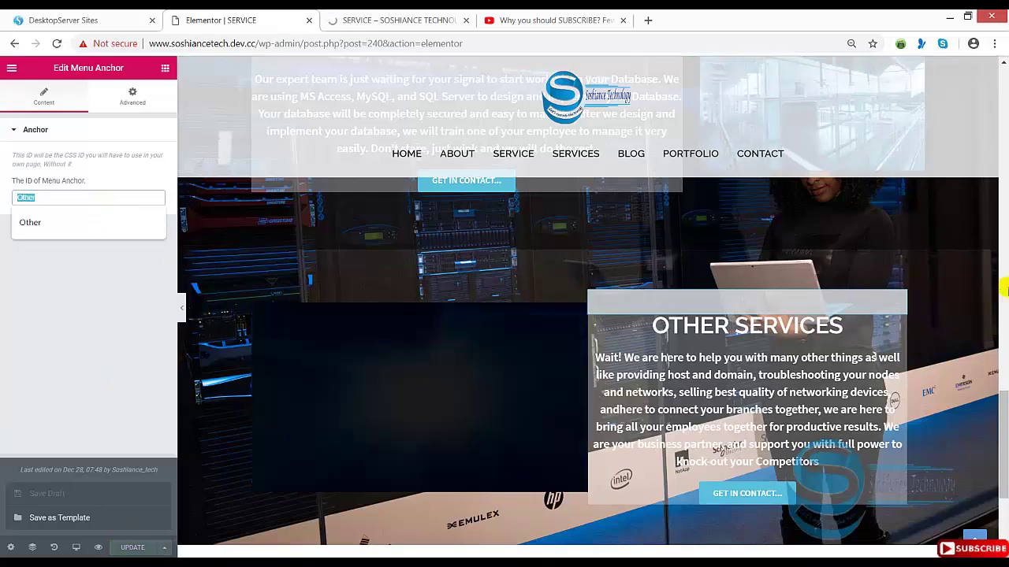
scroll(1003, 375, up, 3)
scroll(1003, 374, up, 10)
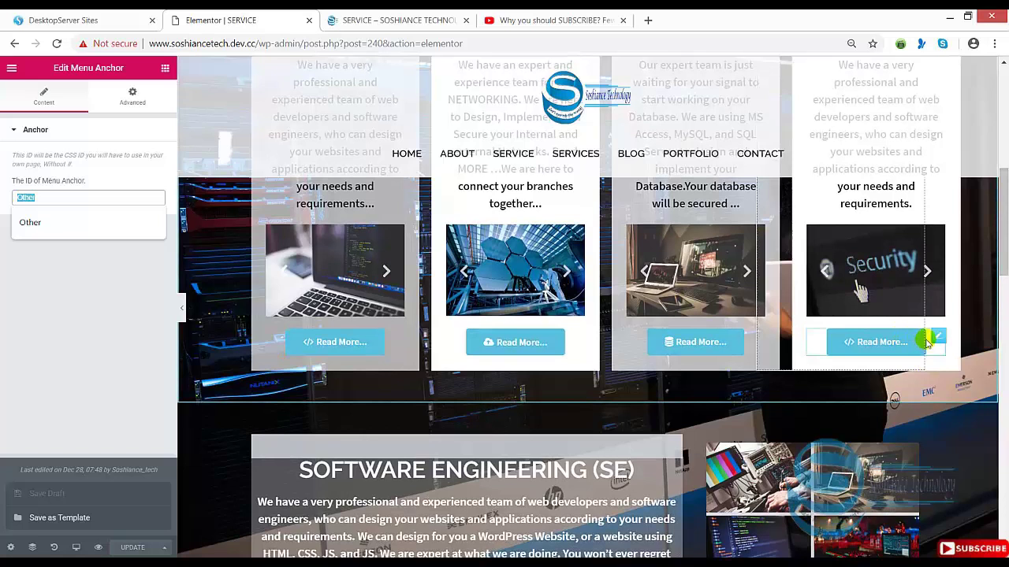
Step: Link the Other card's Read More button to #Other with a laptop icon and save
click(927, 341)
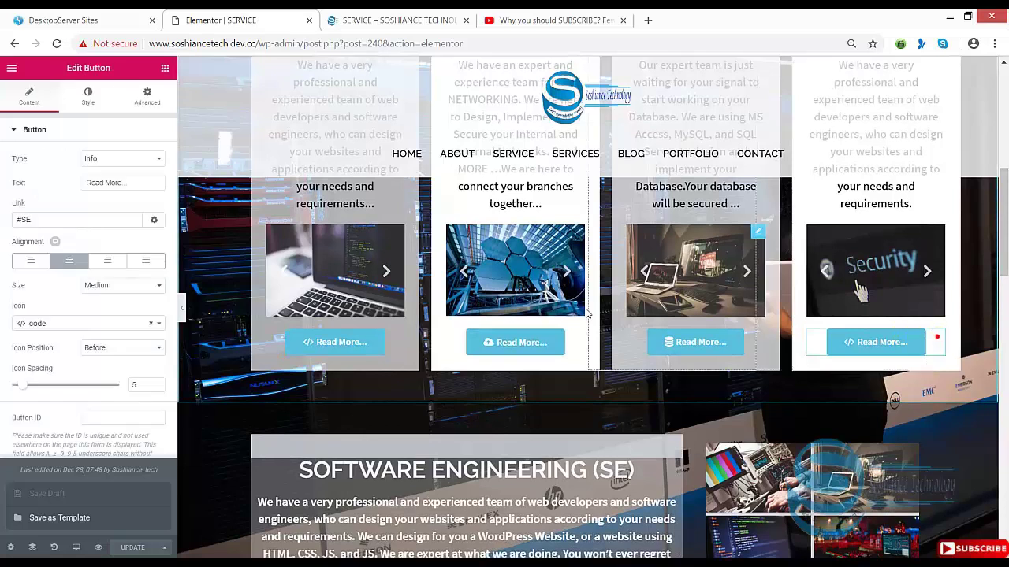
text(Other)
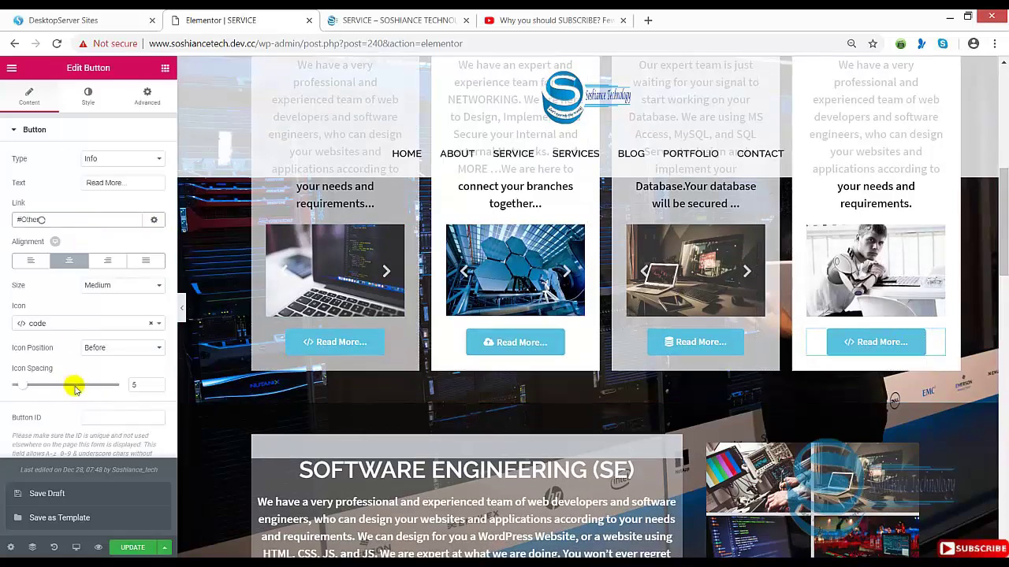
click(141, 325)
scroll(168, 415, down, 5)
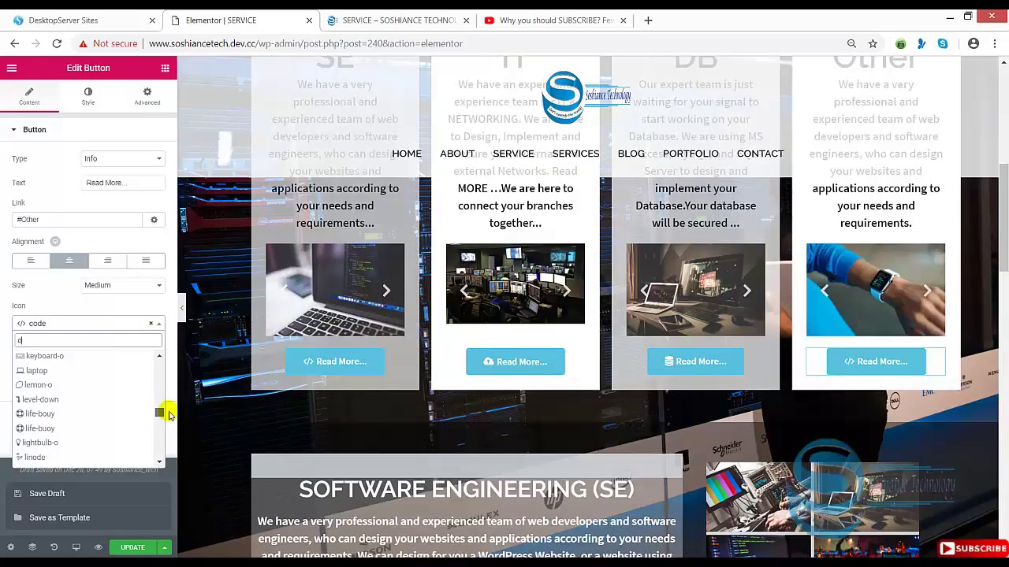
click(104, 368)
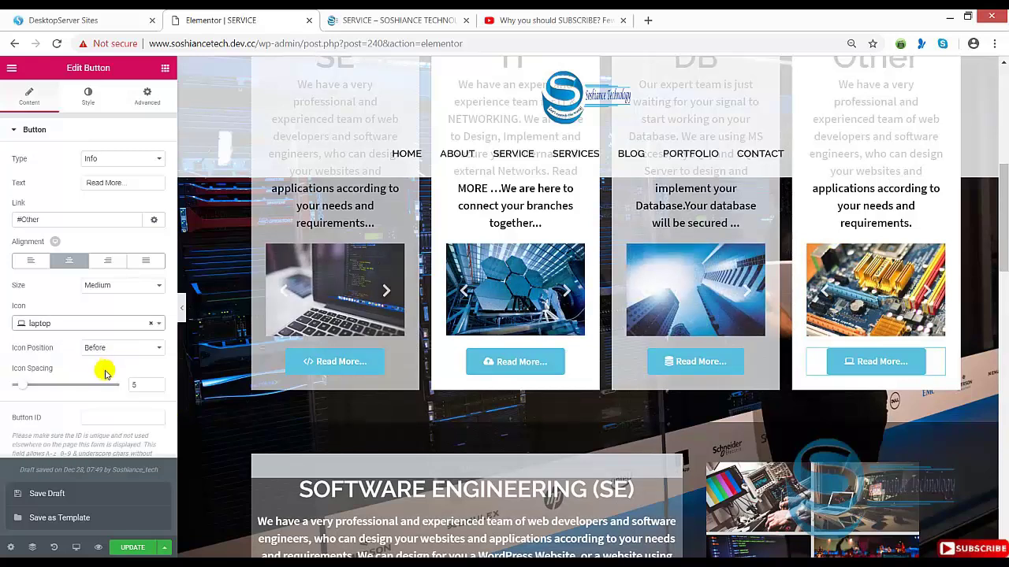
click(138, 548)
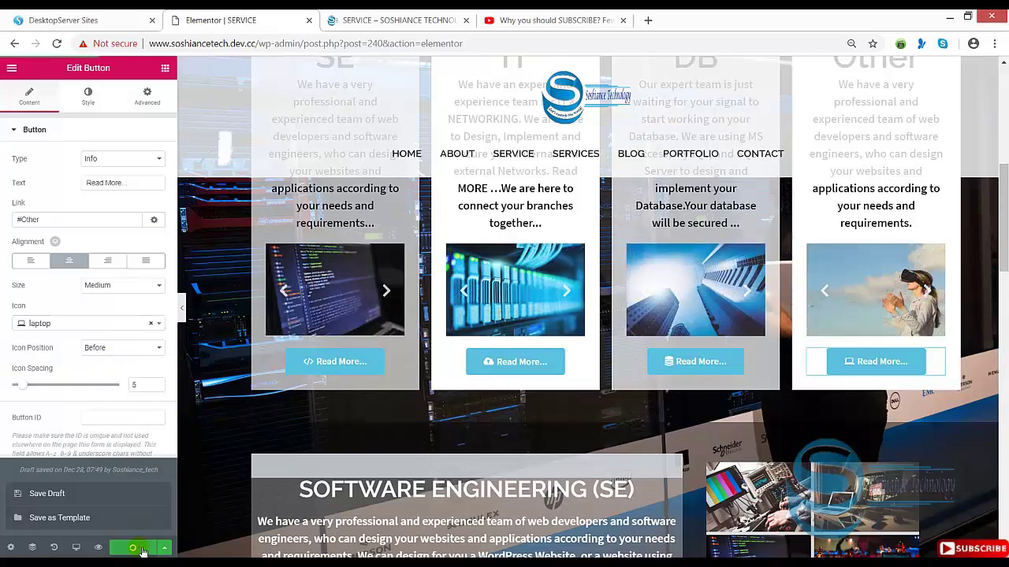
scroll(587, 315, down, 10)
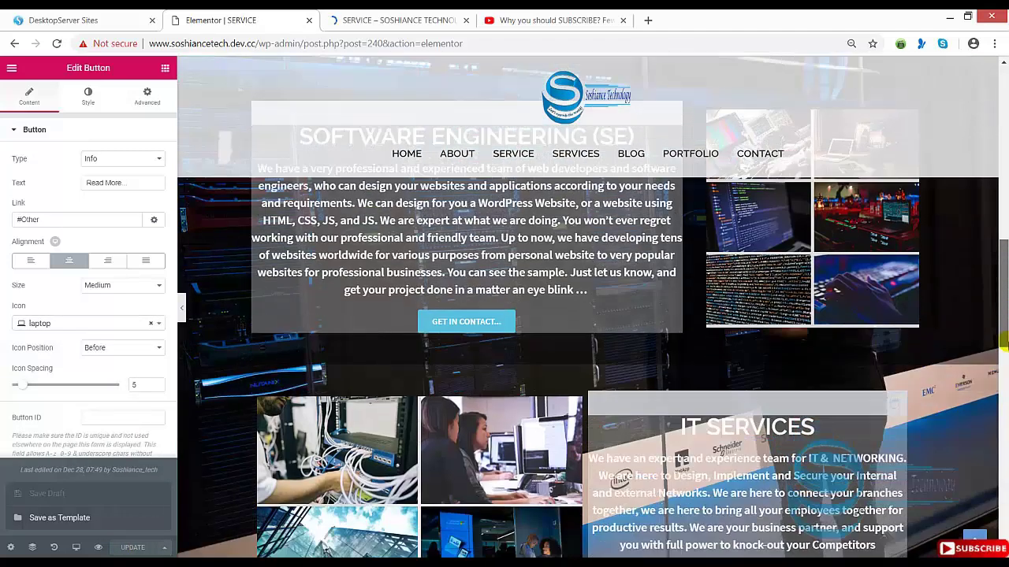
Step: Scroll through the live SERVICE page to review its sections
click(409, 21)
drag(1004, 140, 1004, 490)
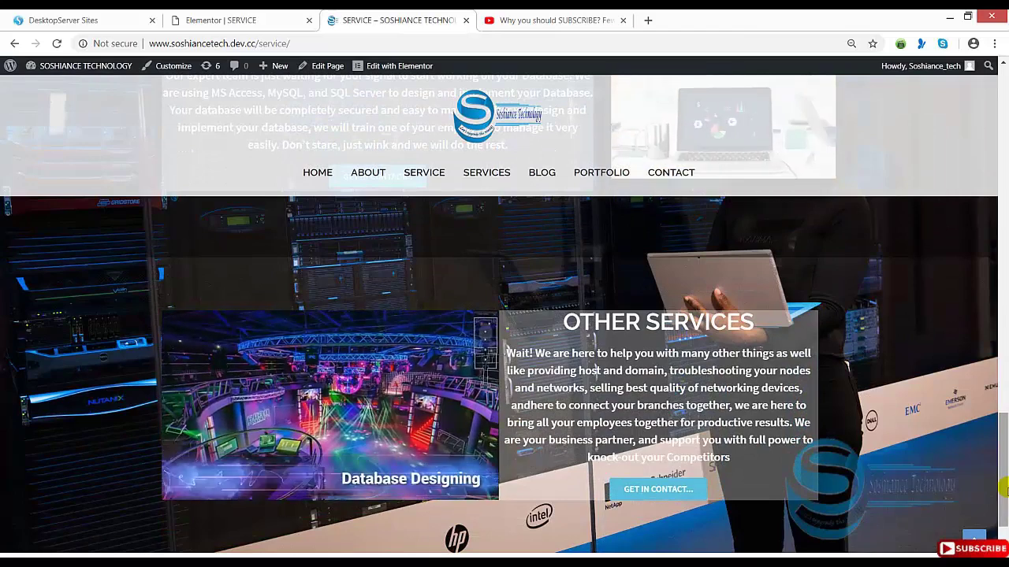
drag(1004, 465, 1004, 315)
click(197, 20)
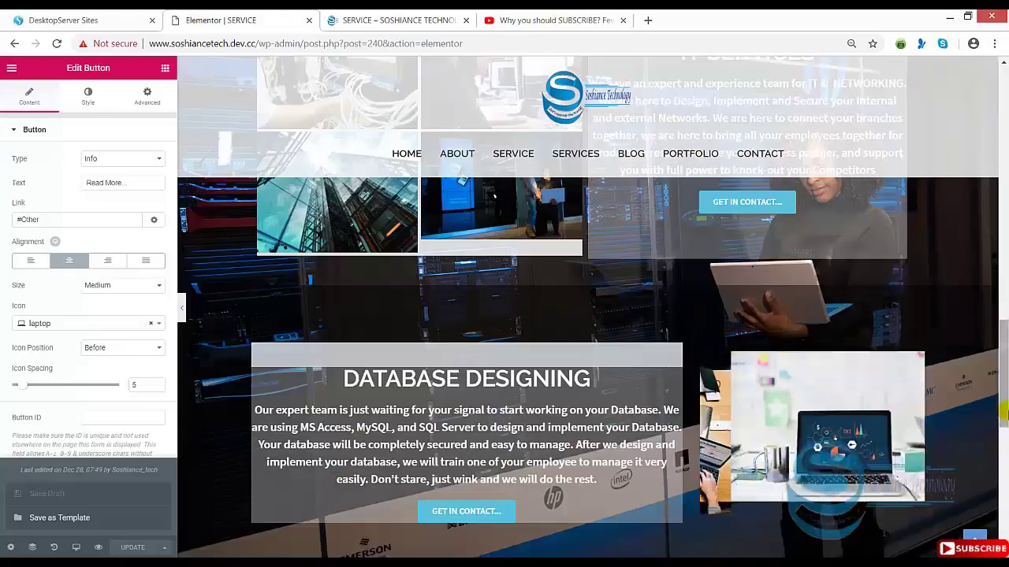
Step: Try moving IT Services above Software Engineering, then undo to restore the original order
drag(1004, 410, 1004, 347)
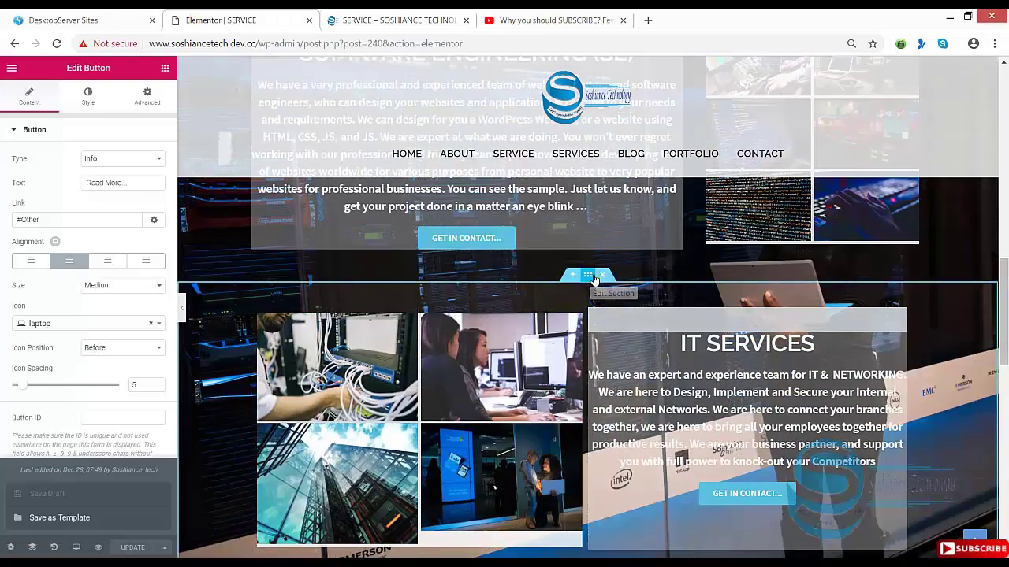
drag(588, 276, 580, 136)
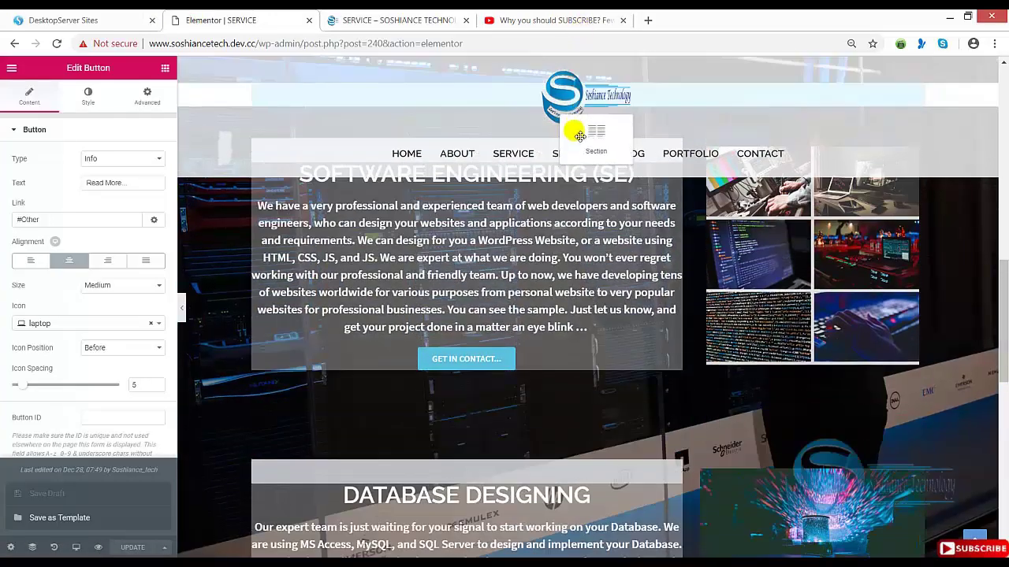
drag(580, 98, 581, 103)
drag(1003, 315, 1004, 292)
key(ctrl+z)
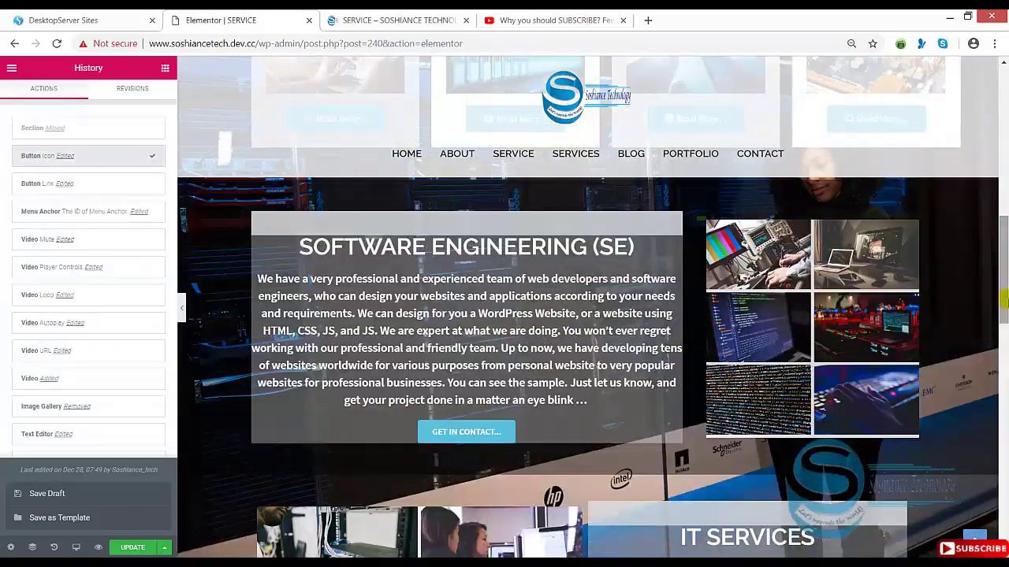
scroll(588, 315, up, 2)
drag(1004, 244, 1005, 91)
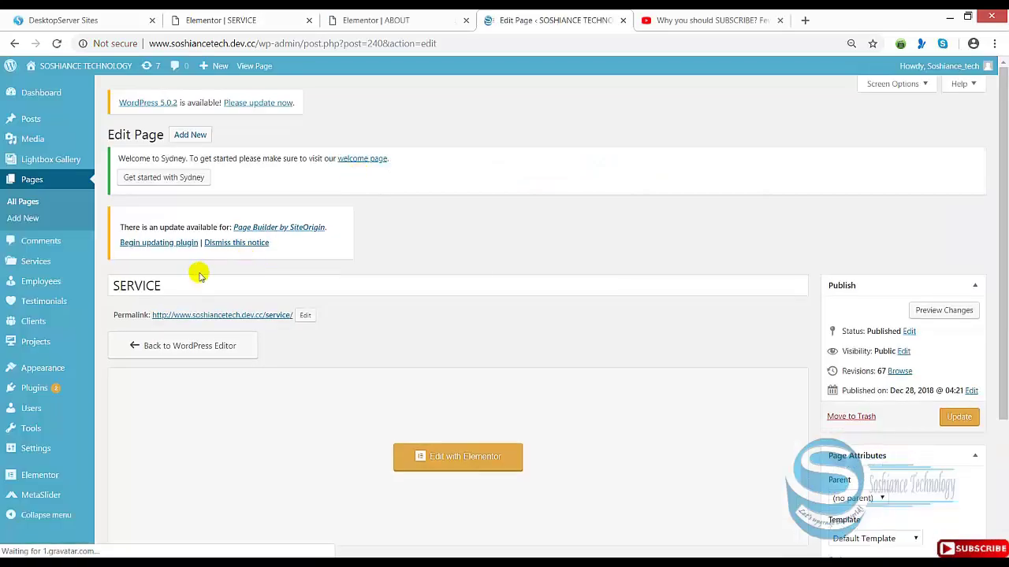
Step: Choose the Full width template for the SERVICE page
click(876, 540)
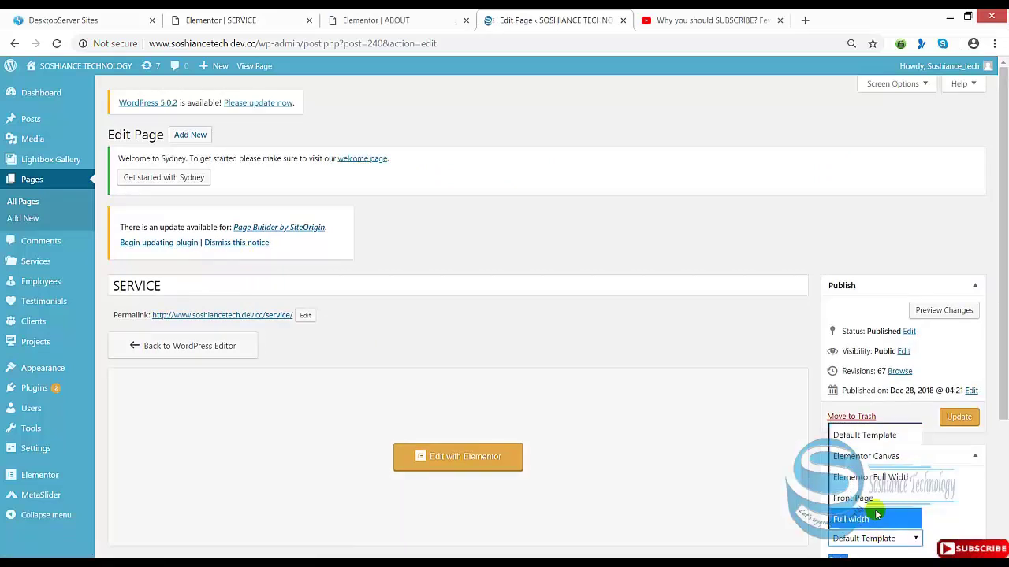
click(876, 520)
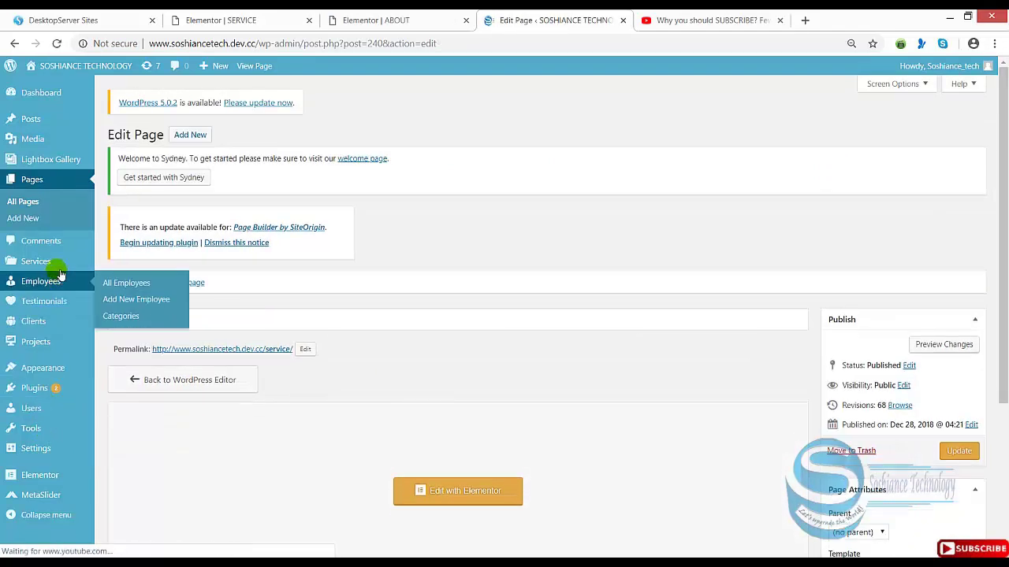
mouse_move(63, 366)
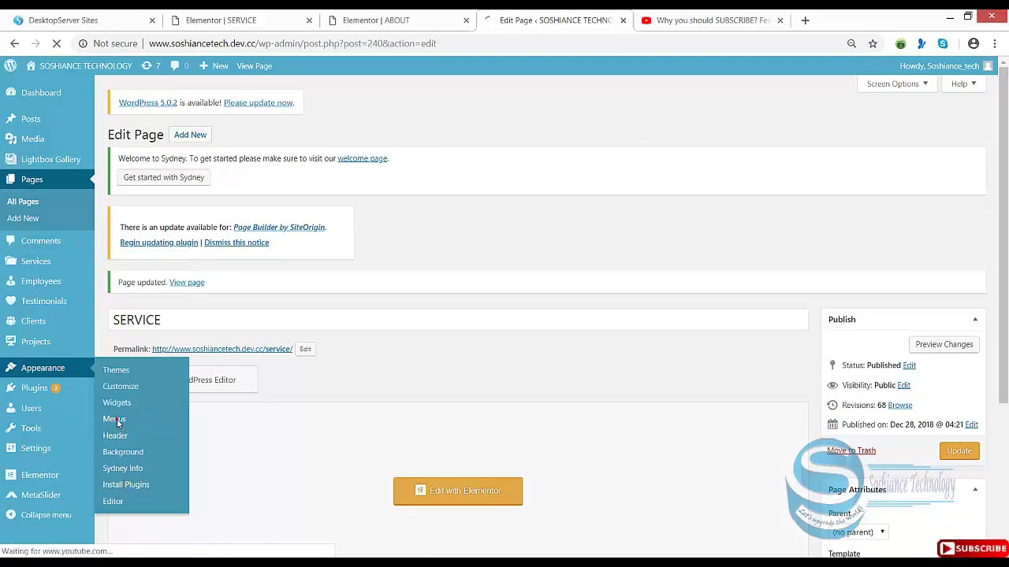
click(114, 419)
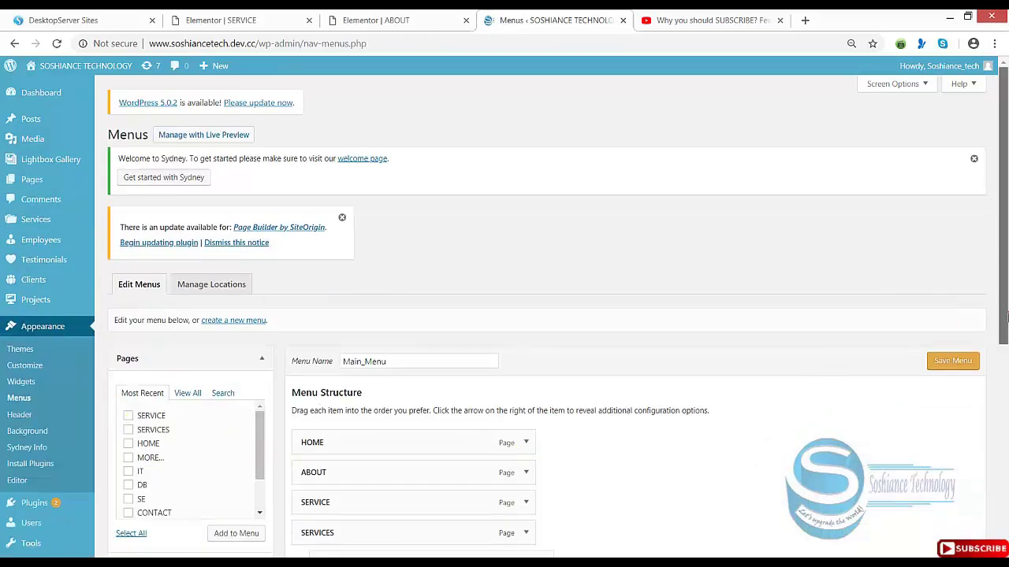
Step: Nest SE, IT and DB under SERVICE in Main_Menu and remove the SERVICES item
scroll(710, 370, down, 3)
scroll(747, 495, down, 3)
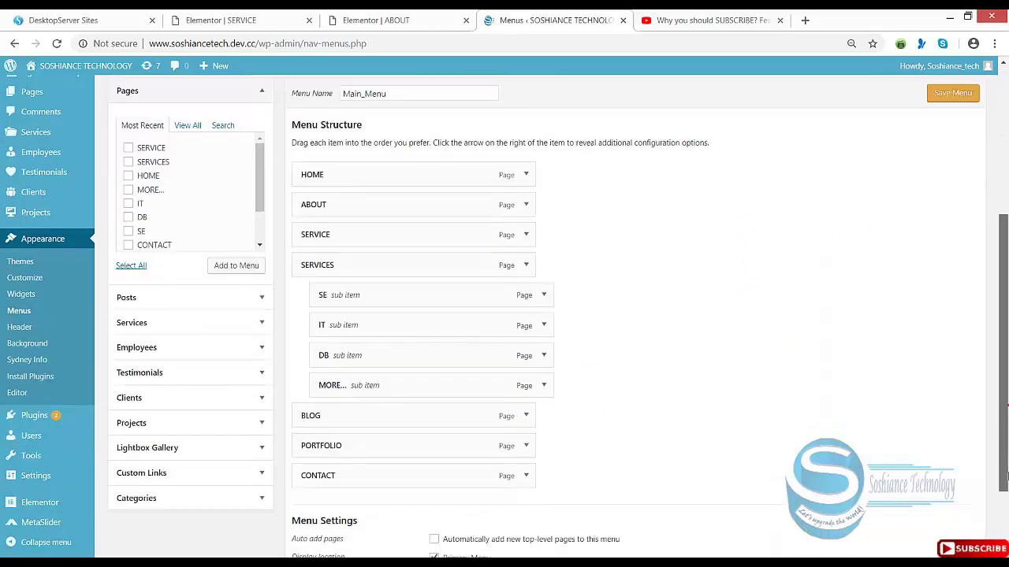
scroll(919, 399, up, 3)
scroll(610, 378, down, 1)
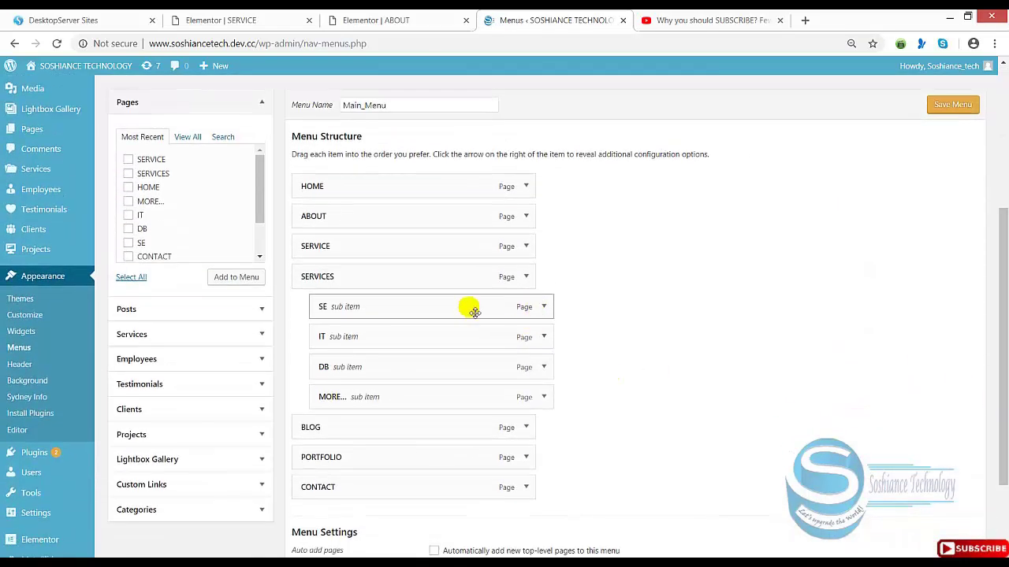
drag(398, 310, 393, 285)
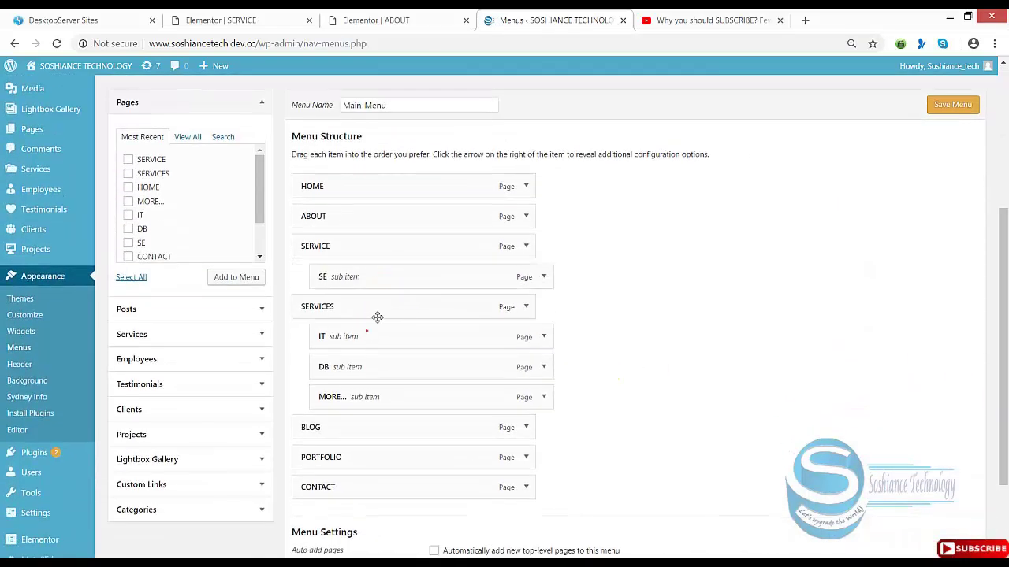
drag(367, 331, 368, 305)
drag(355, 367, 357, 345)
drag(356, 394, 420, 368)
click(527, 399)
click(312, 503)
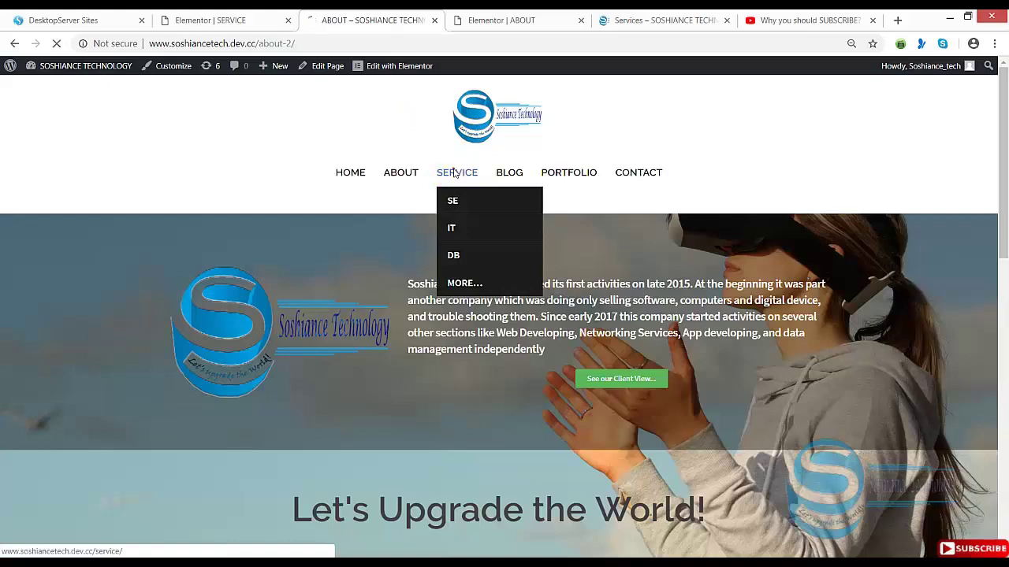
Step: View the live SERVICE page down to Other Services, then go to the /blog/ address
click(454, 174)
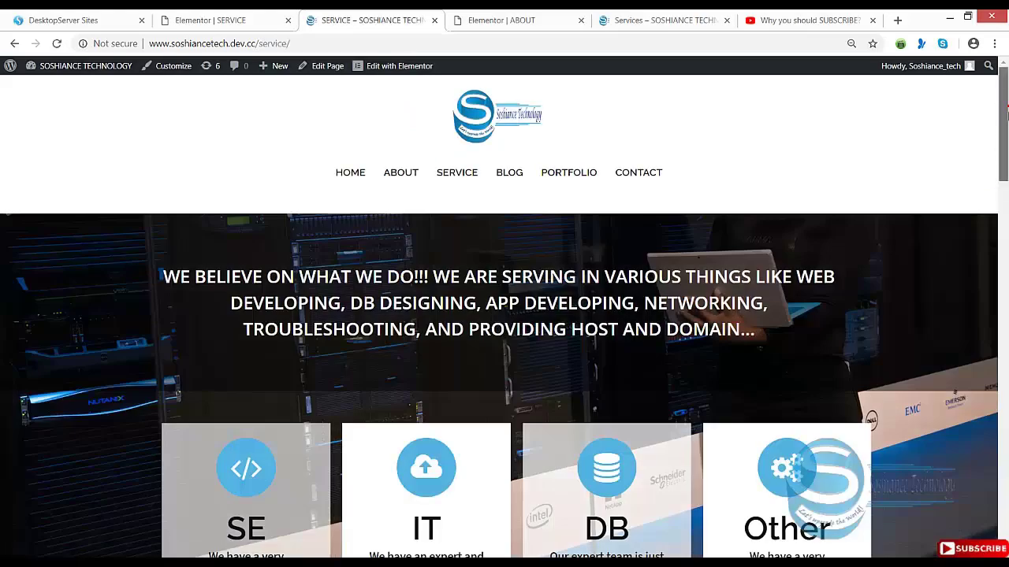
drag(1006, 114, 1003, 61)
click(300, 44)
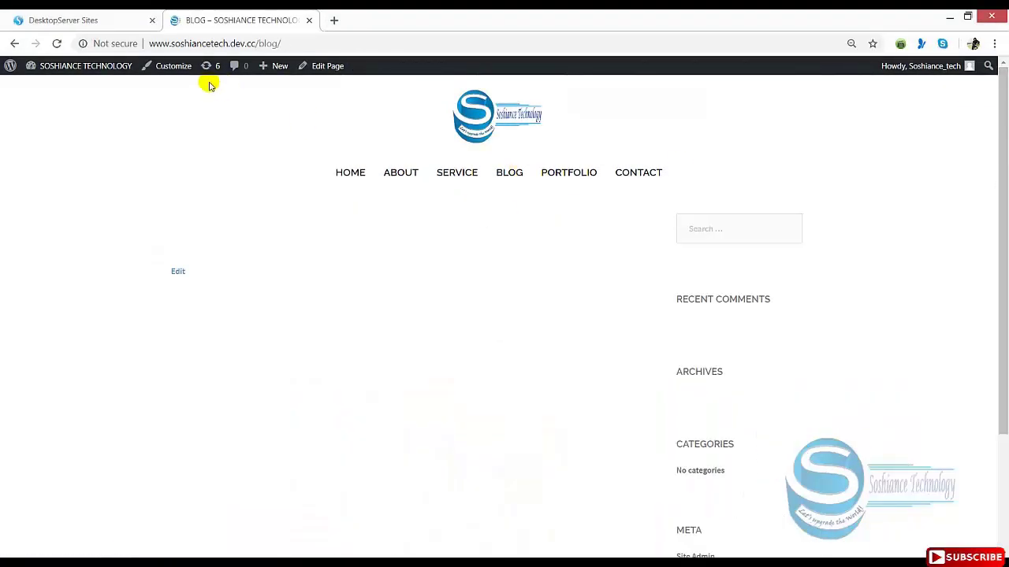
Step: Start the new NETWORK post by entering its title
mouse_move(275, 73)
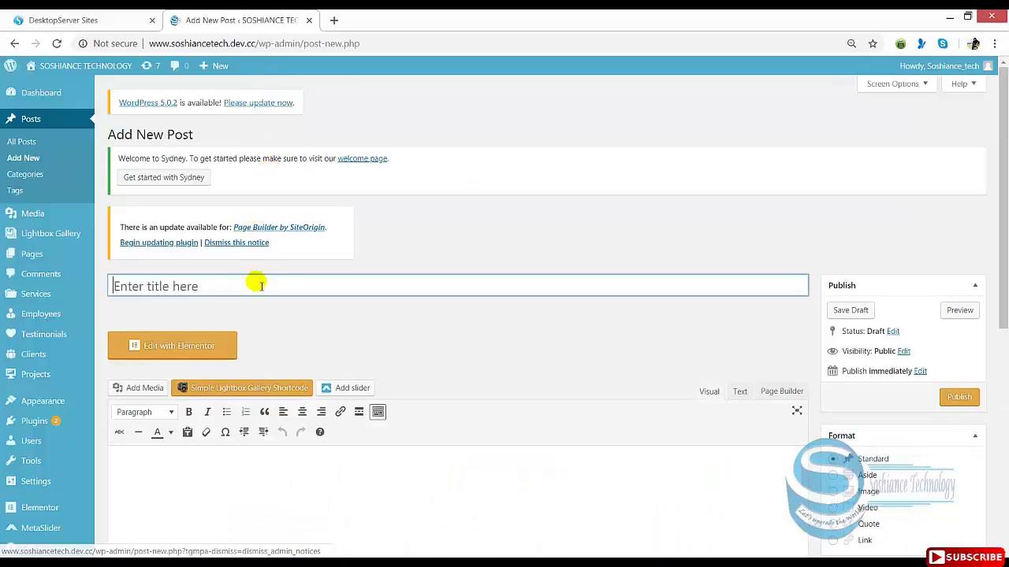
click(262, 286)
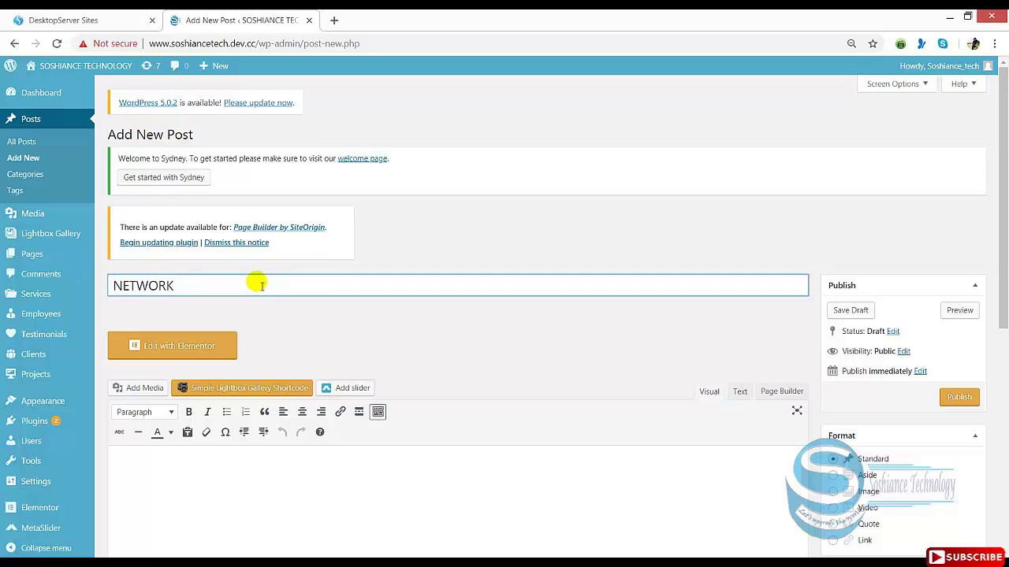
scroll(1002, 316, down, 2)
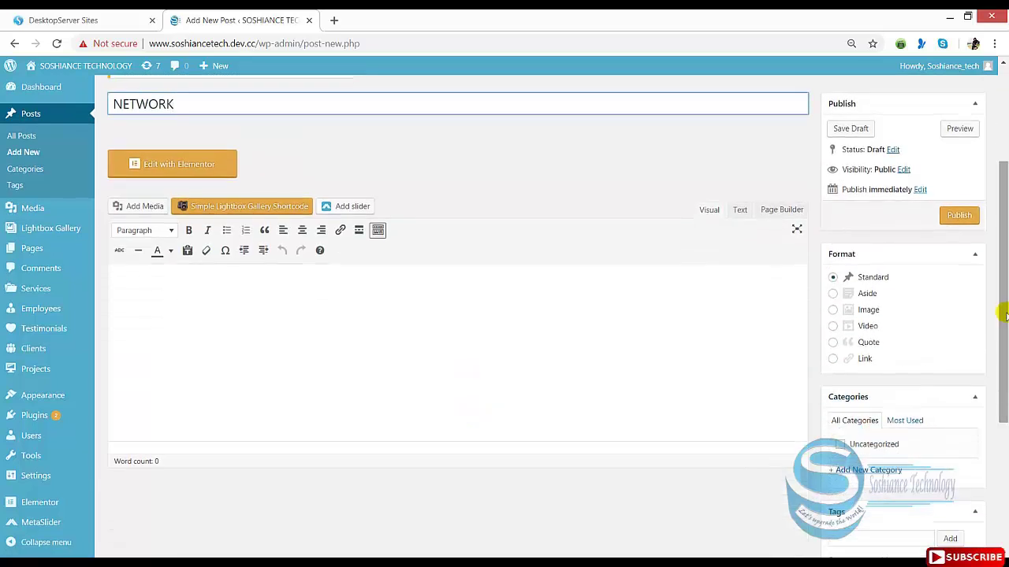
scroll(1003, 361, down, 2)
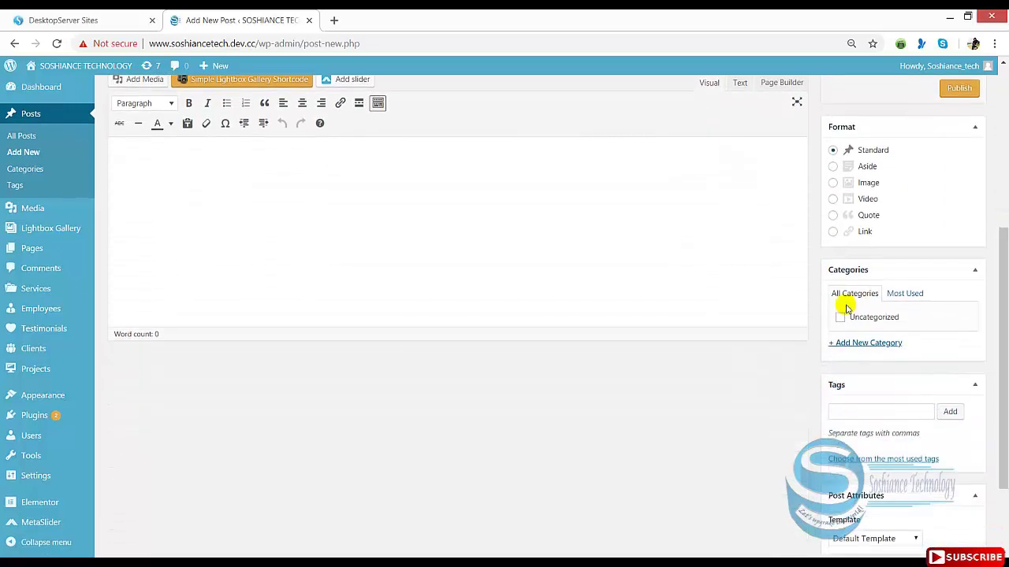
Step: Create a BASIC NETWORKING category with IT as its parent
click(865, 344)
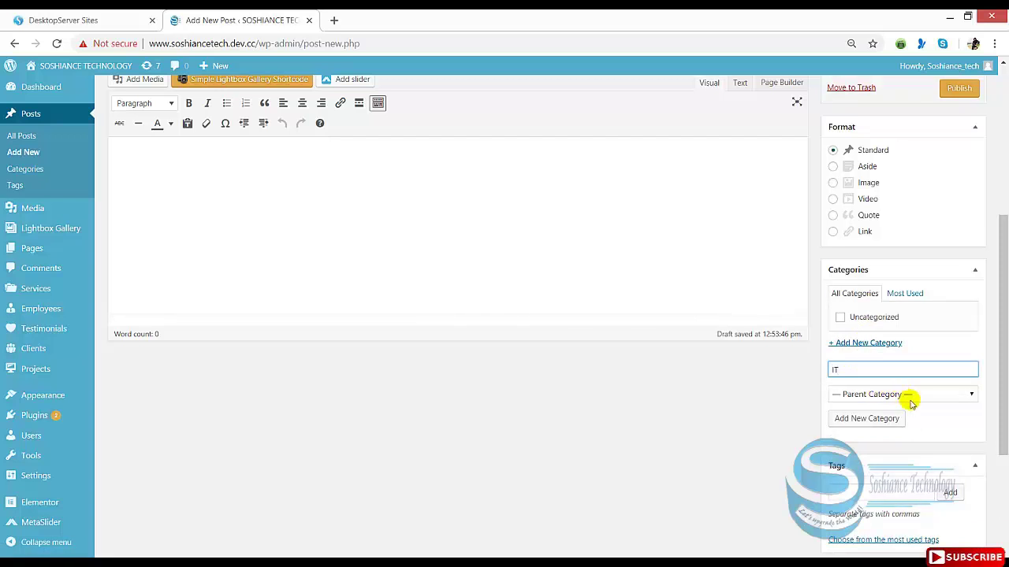
click(895, 426)
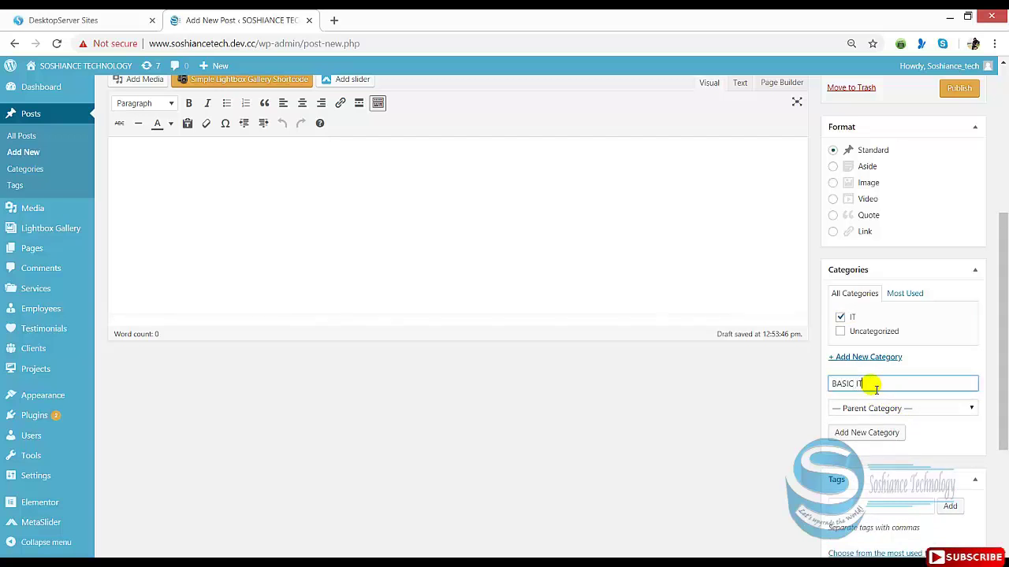
click(914, 408)
click(898, 443)
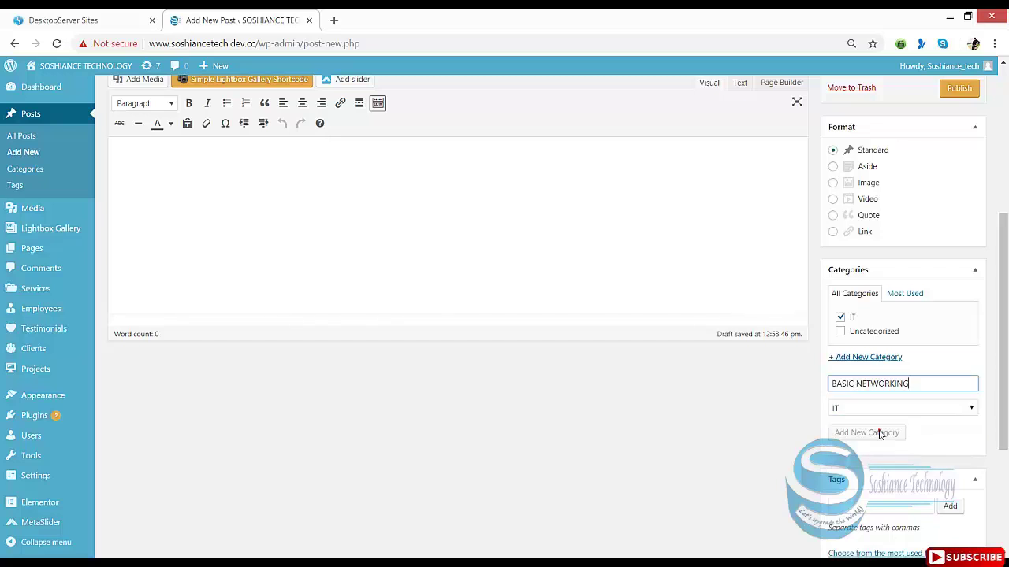
click(881, 433)
Step: Tag the post IT, NETWORKING and BASIC NETWORKING and keep the Default Template
drag(1004, 360, 1004, 292)
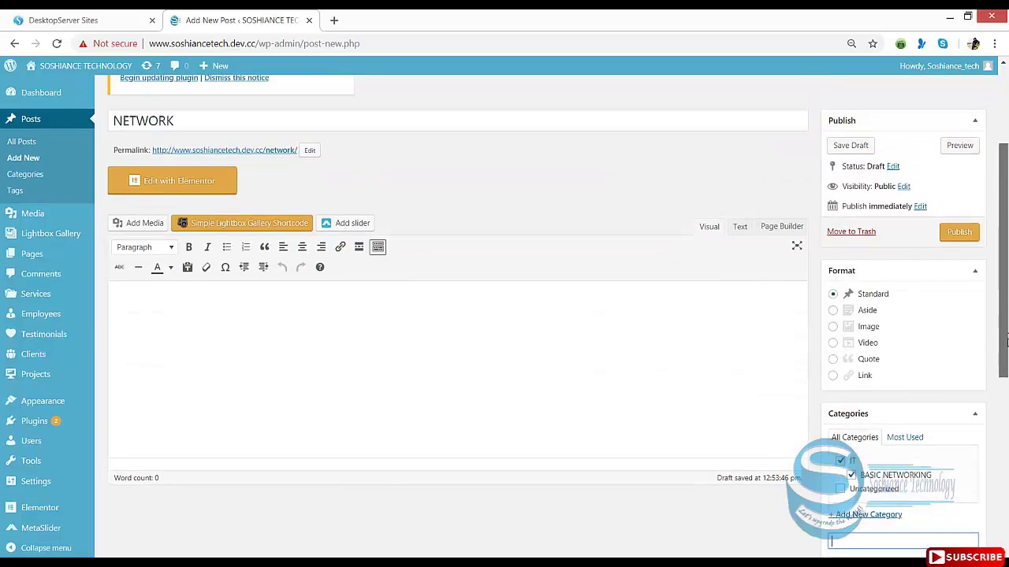
drag(1005, 341, 1004, 498)
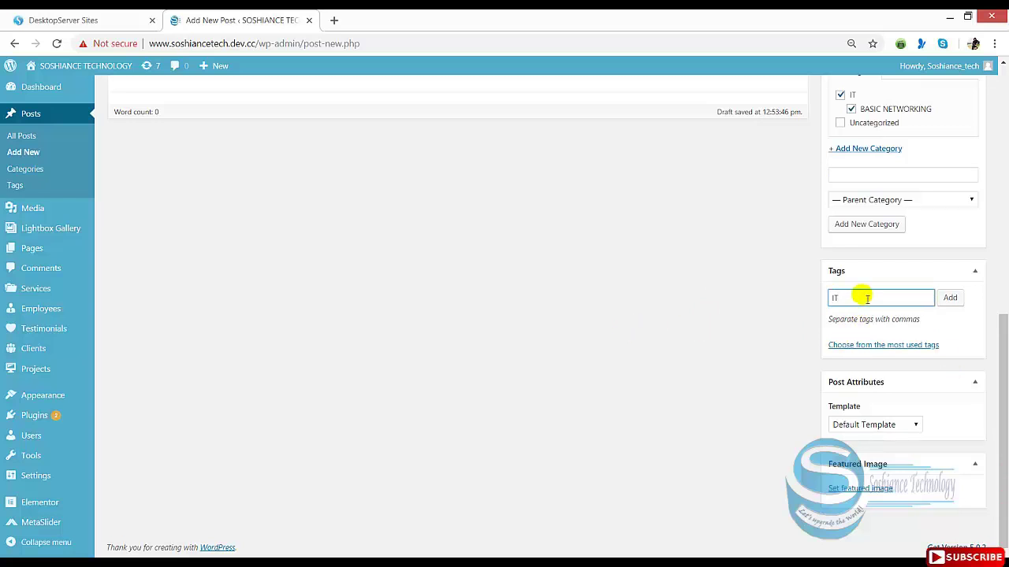
click(953, 300)
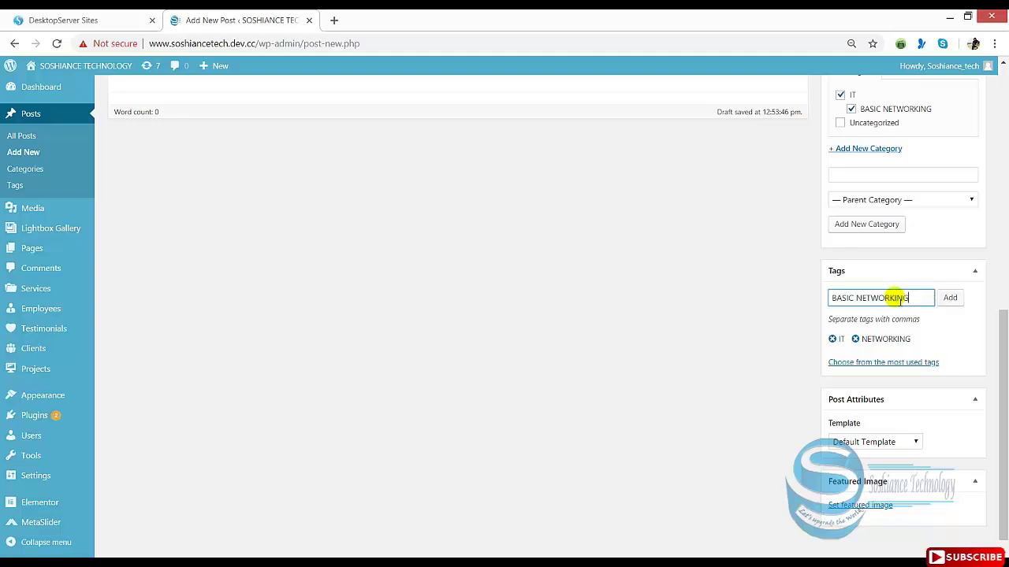
click(948, 299)
scroll(912, 421, down, 1)
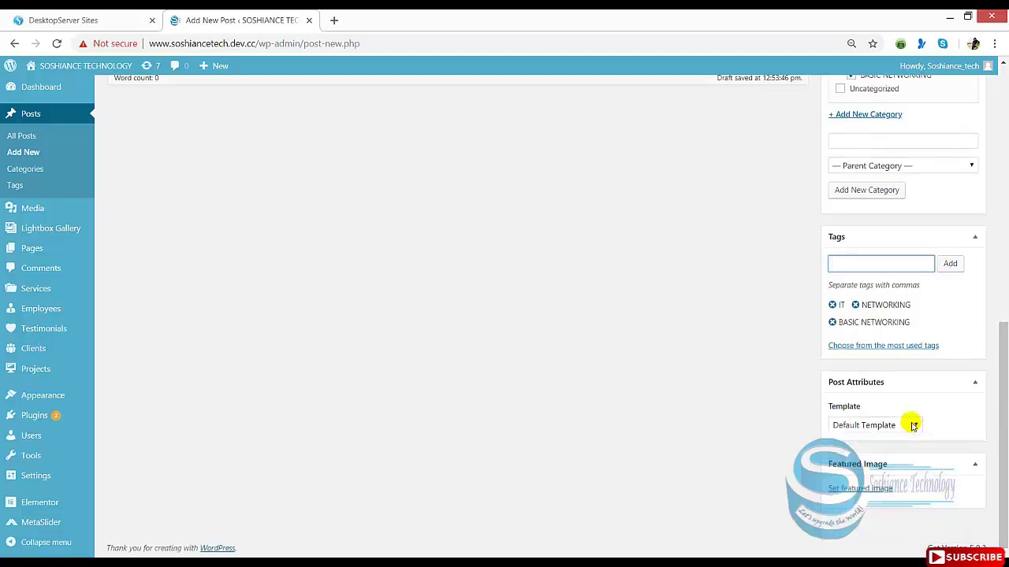
click(913, 425)
click(912, 444)
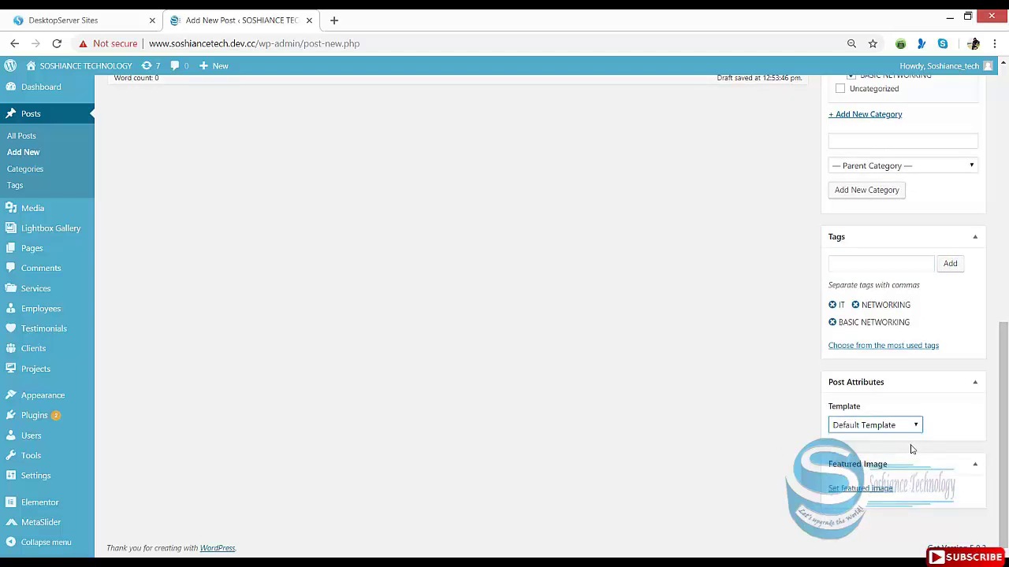
click(860, 489)
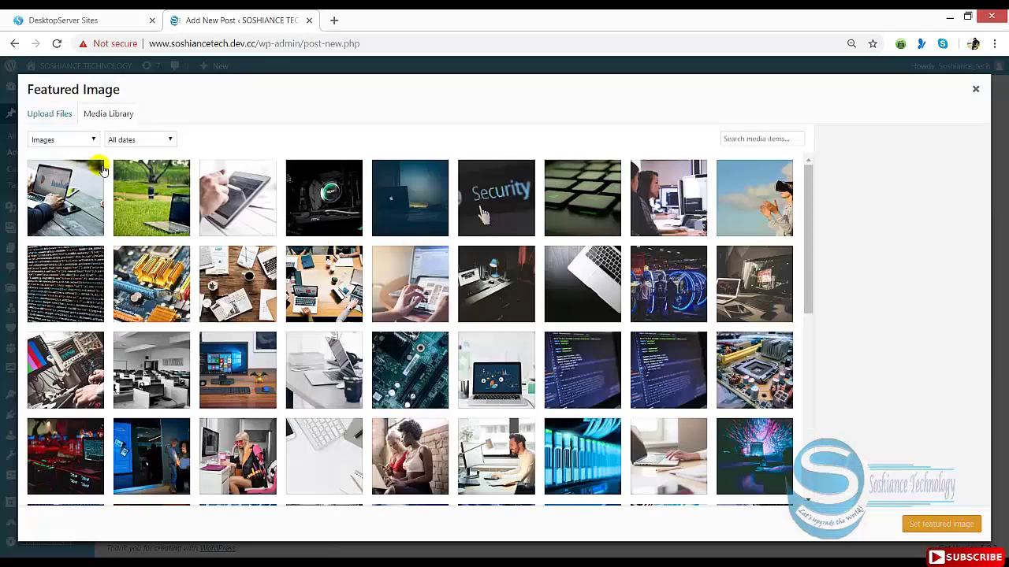
Step: Set the woman-with-laptop photo as featured image and publish the NETWORK post
drag(811, 225, 814, 439)
click(438, 436)
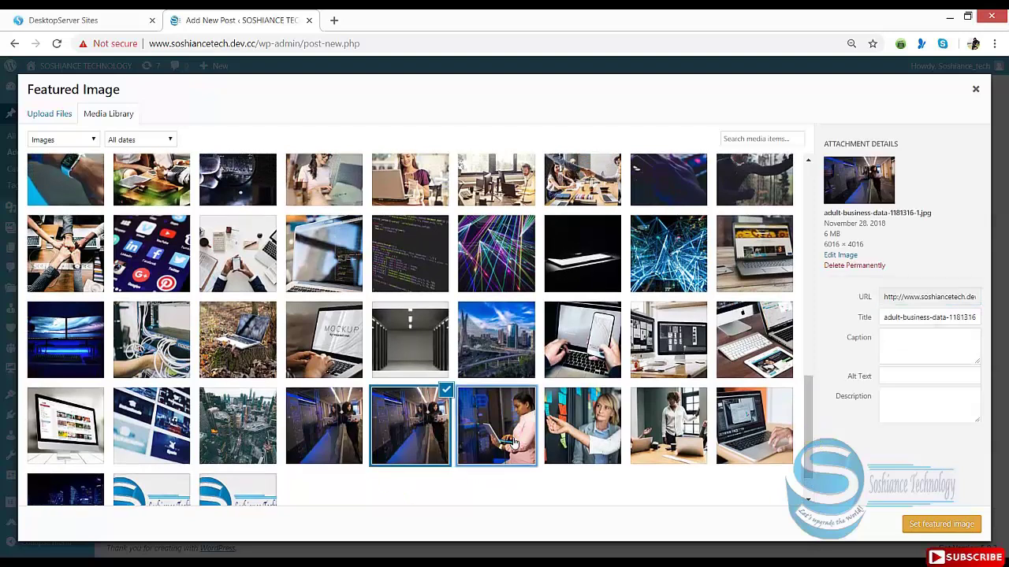
click(513, 441)
click(953, 525)
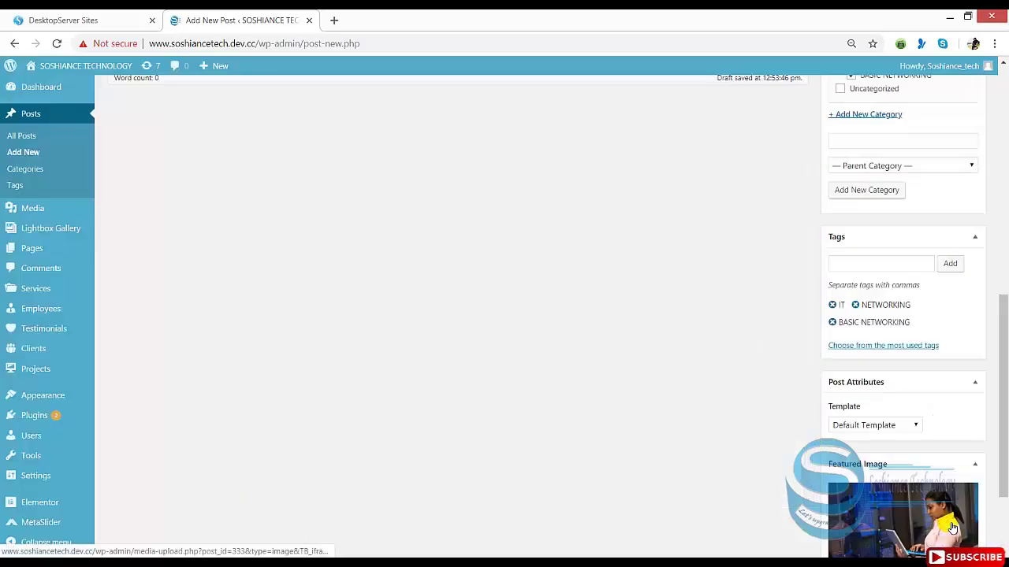
drag(1006, 445, 1006, 264)
click(969, 290)
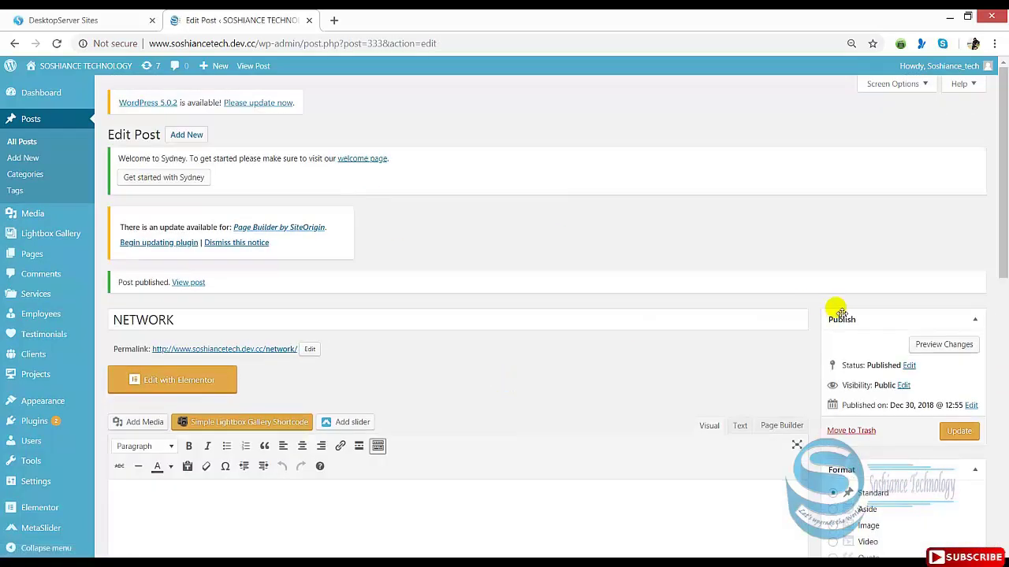
drag(1005, 205, 1006, 258)
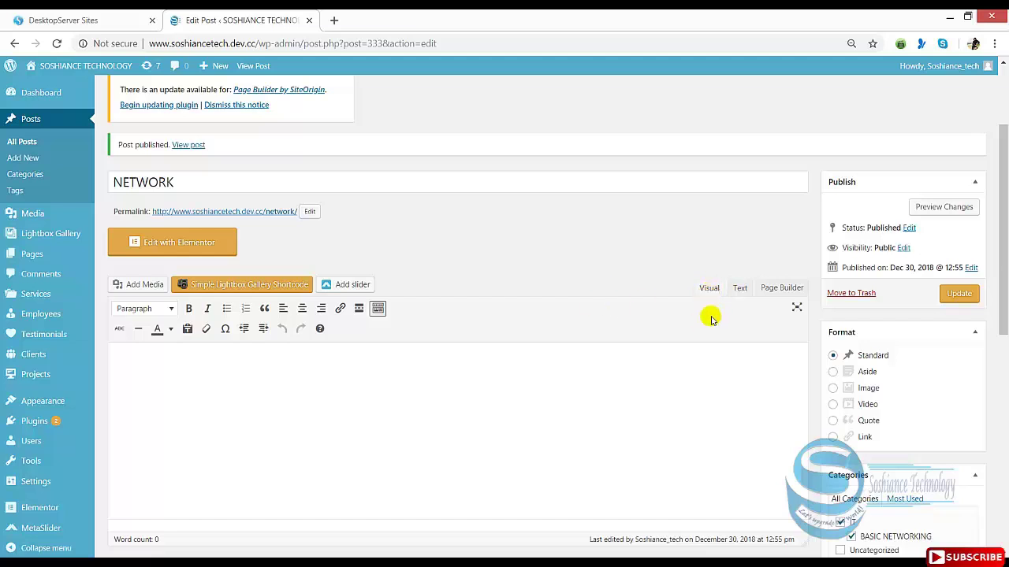
Step: Paste the report's INTRODUCTION heading and paragraph into the post body
key(alt+Tab)
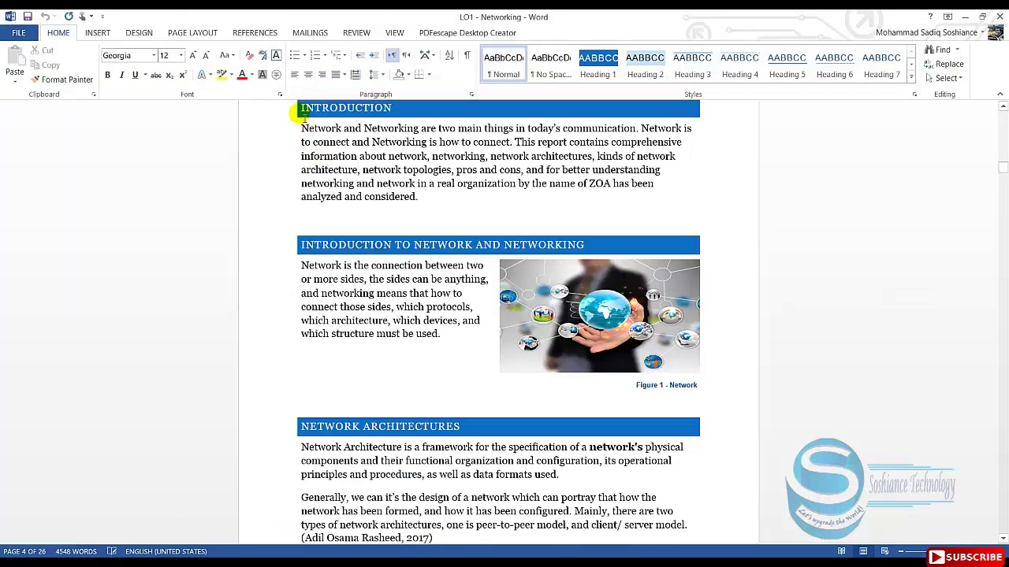
drag(304, 109, 463, 191)
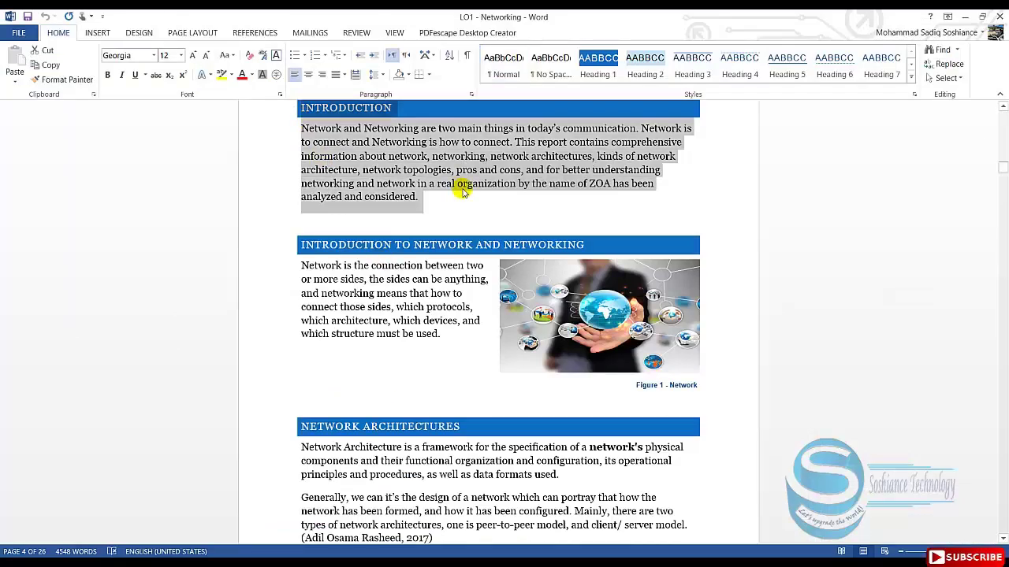
key(alt+Tab)
text(Introduction Network and Networking are two main things in today's communication. Network is to connect and Networking is how to connect. This report contains comprehensive information about network, networking, network architectures, kinds of network architecture, network topologies, pros and cons, and for better understanding networking and network in a real organization by the name of ZOA has been analyzed and considered.)
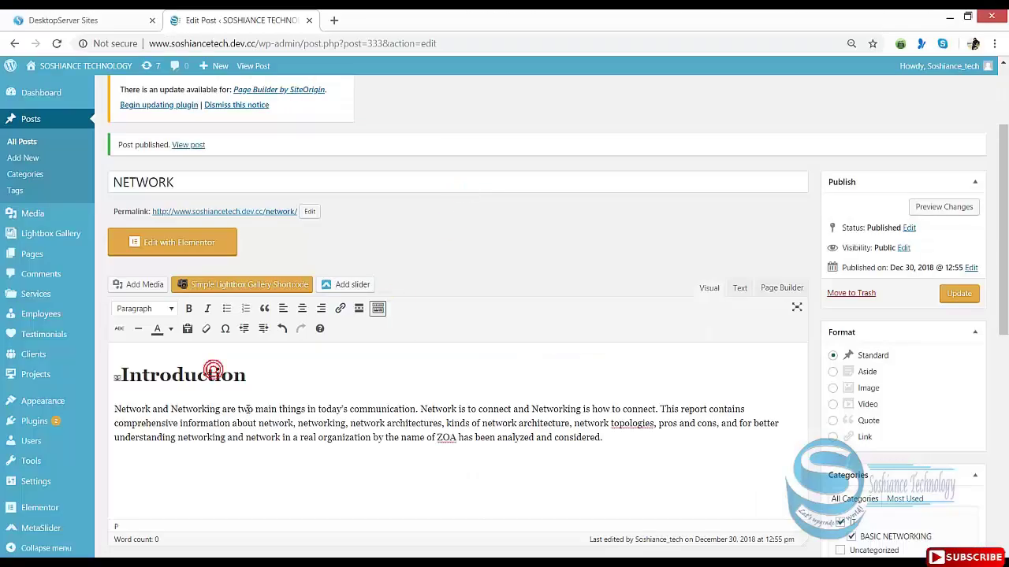
Step: Copy the NETWORK ARCHITECTURES heading and both paragraphs below the Introduction
key(alt+Tab)
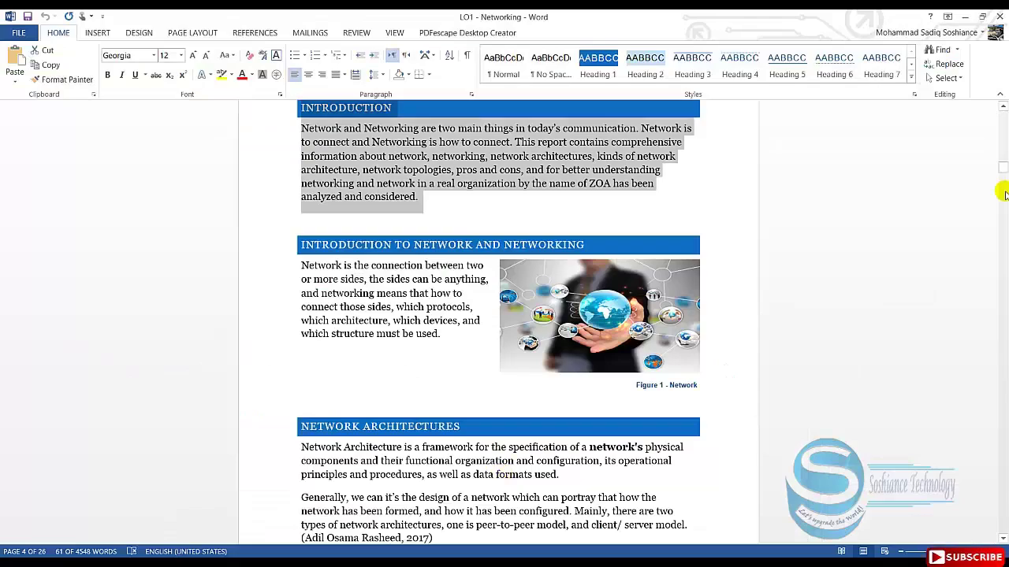
drag(1003, 172, 726, 172)
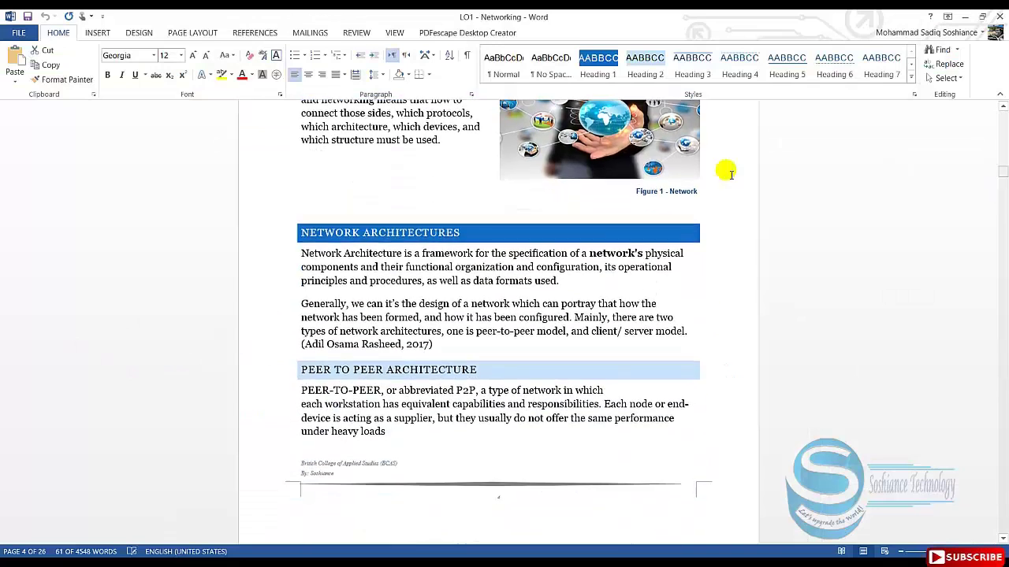
drag(302, 236, 689, 335)
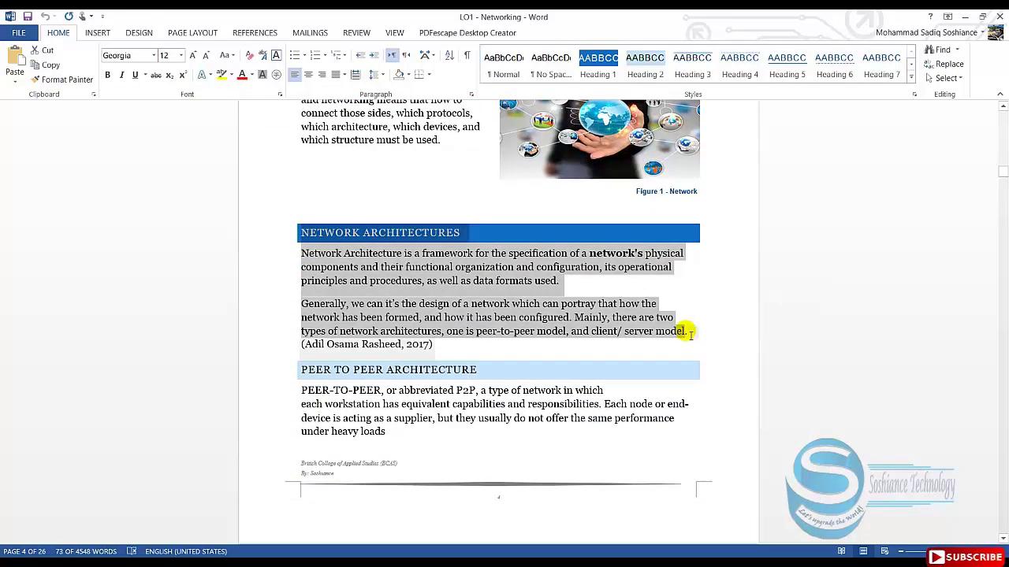
key(ctrl+c)
key(alt+Tab)
click(163, 483)
key(ctrl+v)
scroll(511, 527, down, 1)
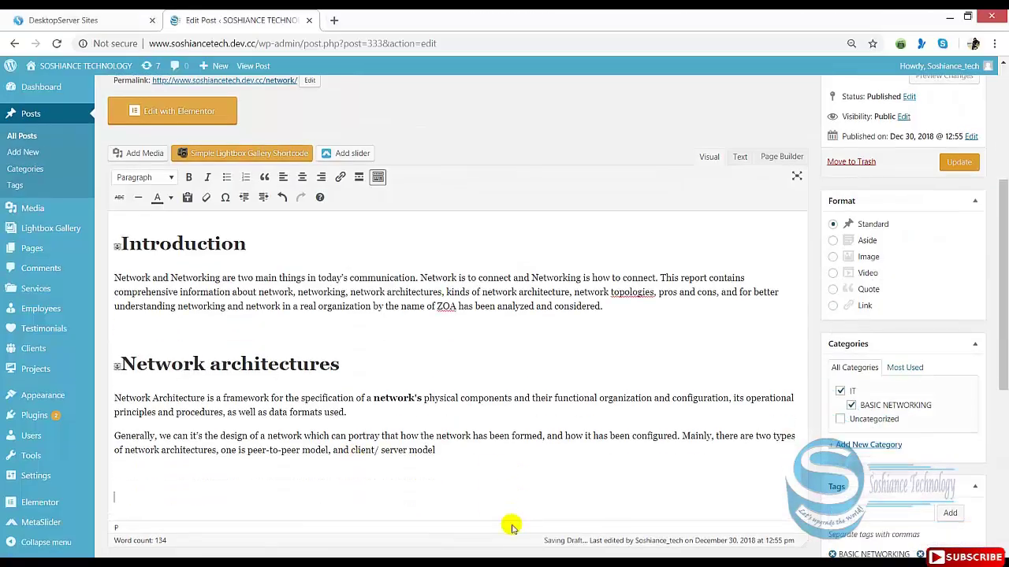
Step: Select the PEER TO PEER ARCHITECTURE heading and paragraph in the Word report
key(alt+Tab)
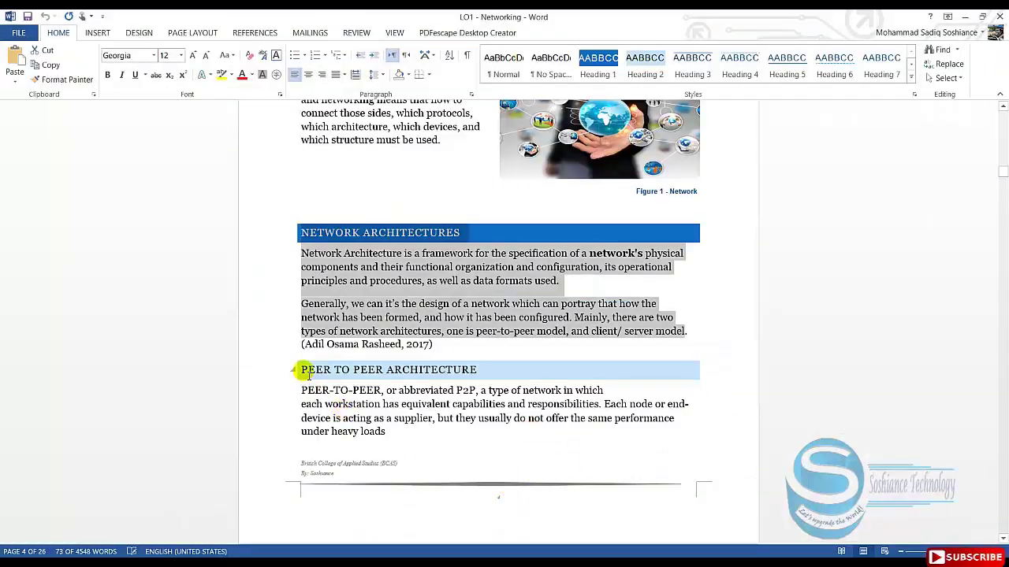
click(306, 372)
mouse_move(1002, 172)
mouse_down()
mouse_move(1003, 189)
mouse_move(1002, 175)
mouse_up()
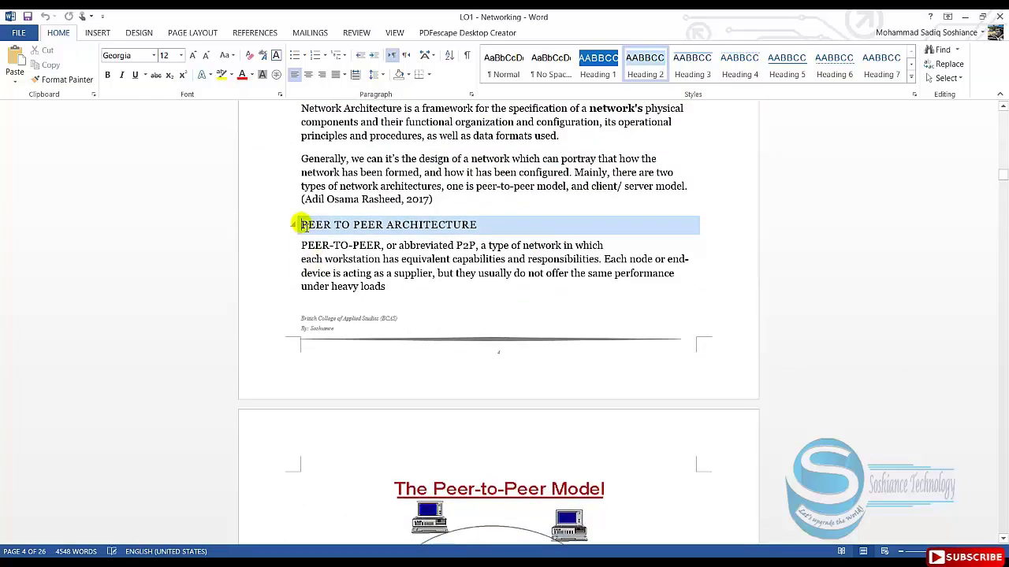
drag(305, 227, 397, 286)
key(alt+Tab)
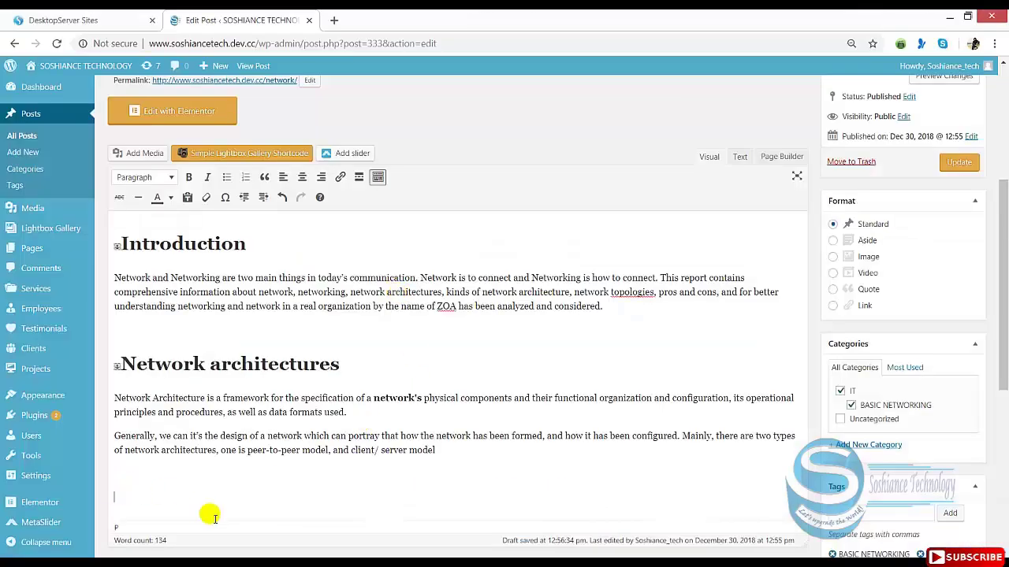
Step: Paste the Peer to peer section, then the two Client/Server paragraphs without the diagram
key(ctrl+v)
key(Return)
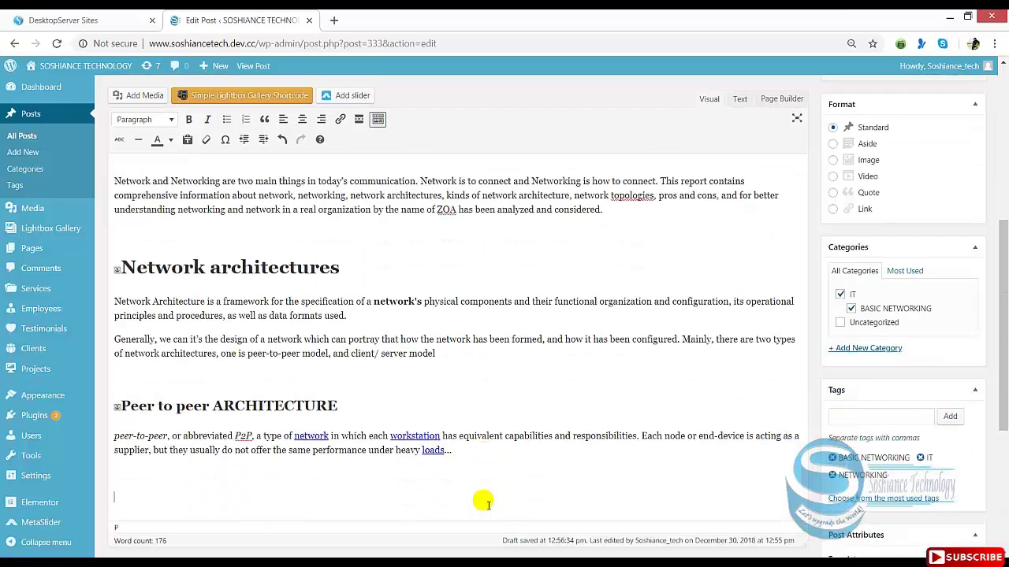
key(alt+Tab)
drag(1002, 173, 1003, 192)
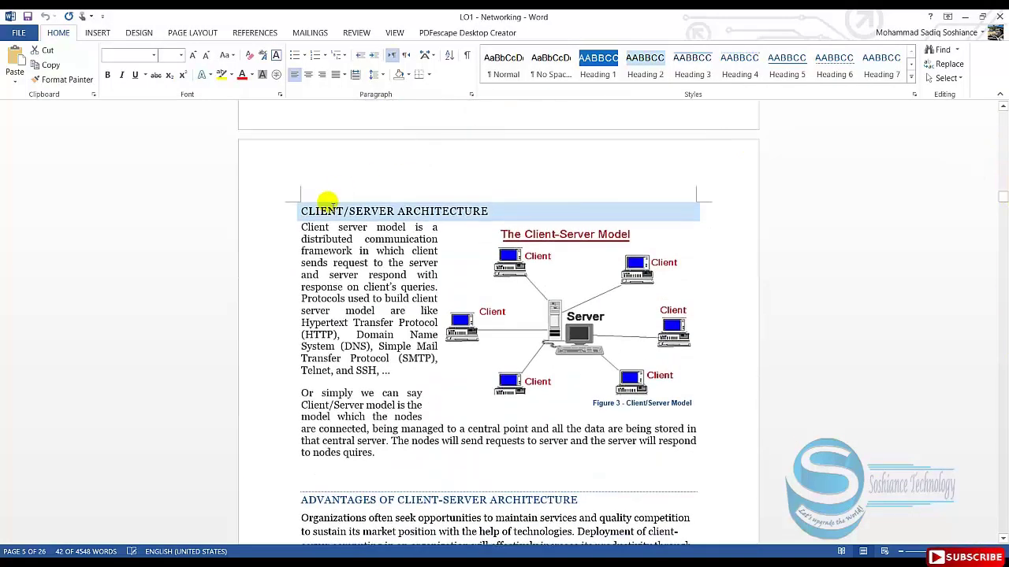
click(665, 309)
key(Delete)
triple_click(670, 308)
shift+click(302, 227)
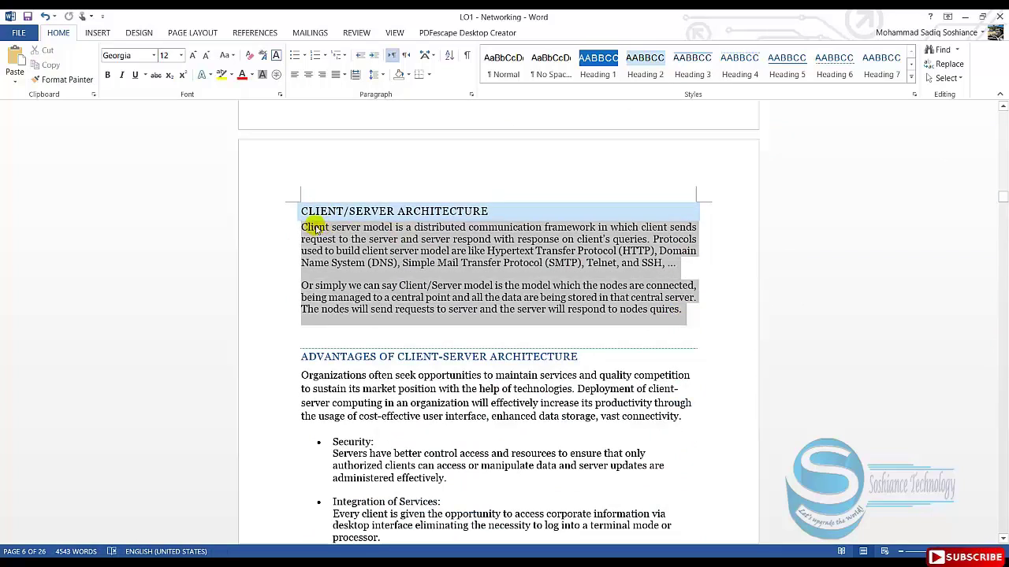
key(ctrl+c)
key(alt+Tab)
key(ctrl+v)
Step: Add the CLIENT/SERVER ARCHITECTURE heading above its paragraph and update the post
click(146, 214)
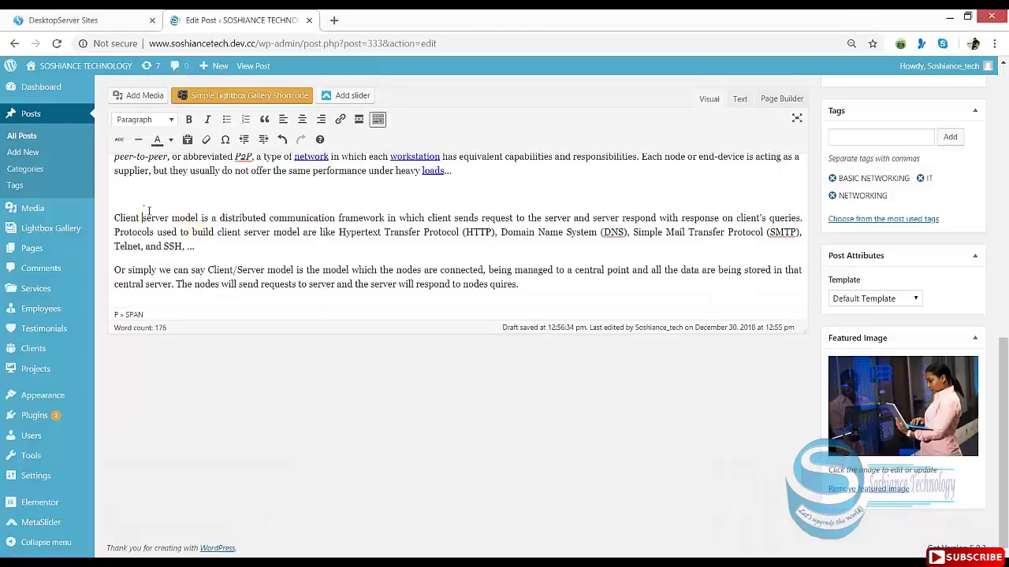
key(alt+Tab)
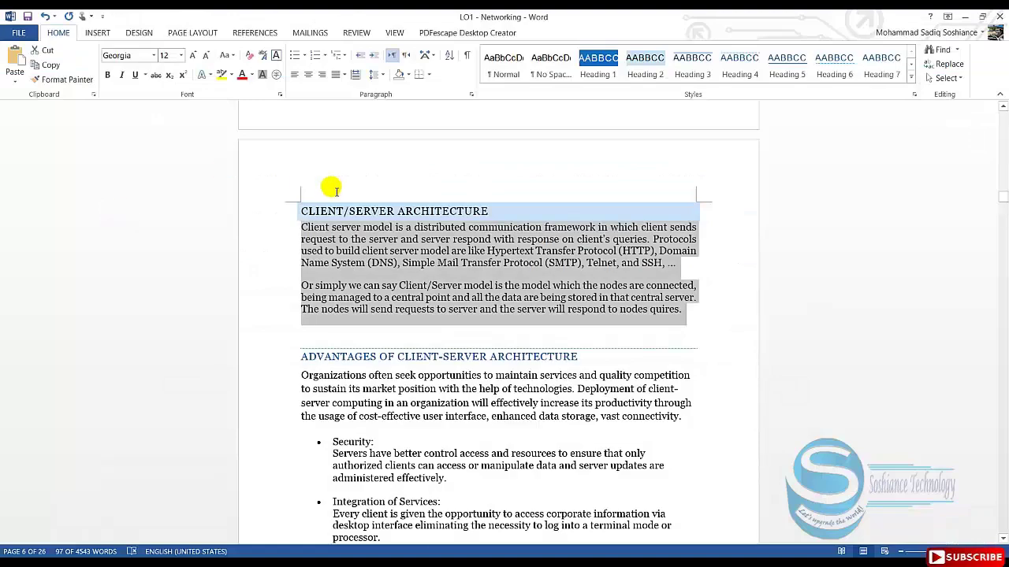
drag(491, 210, 295, 217)
key(ctrl+c)
key(alt+Tab)
key(ctrl+v)
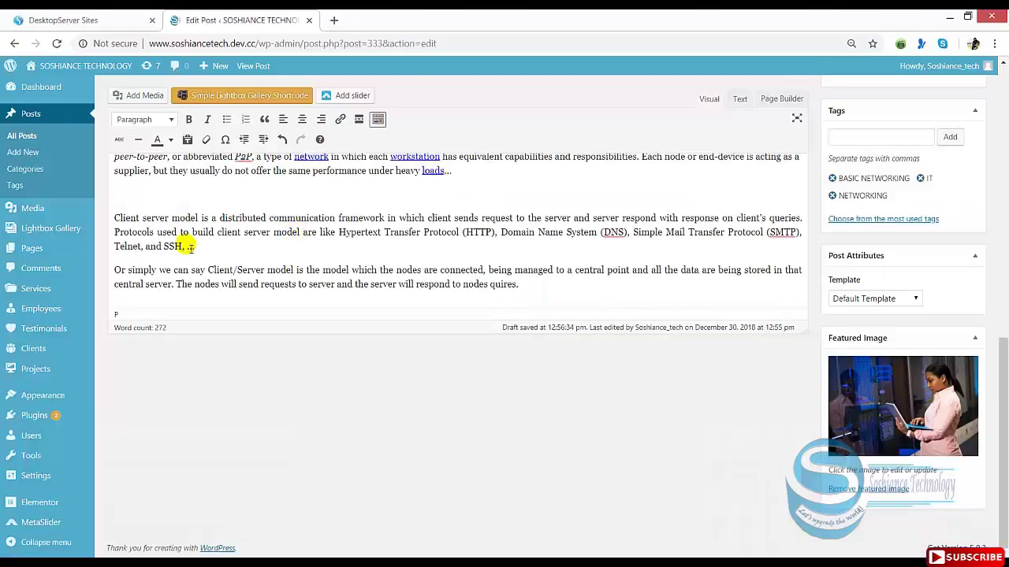
scroll(338, 252, up, 10)
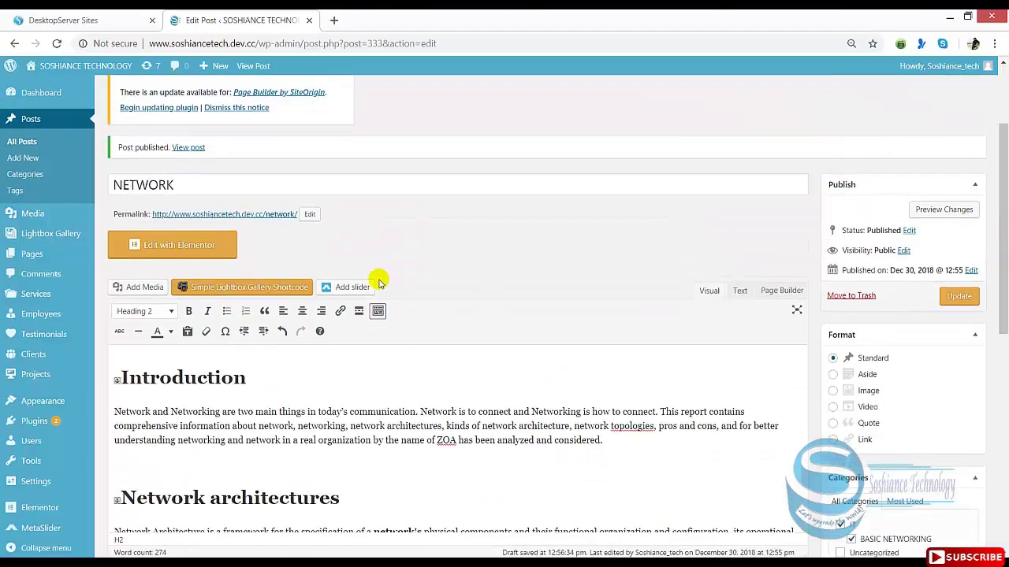
click(955, 301)
Step: Check the NETWORK post on the live BLOG page, then go back to the admin Dashboard
scroll(999, 296, down, 8)
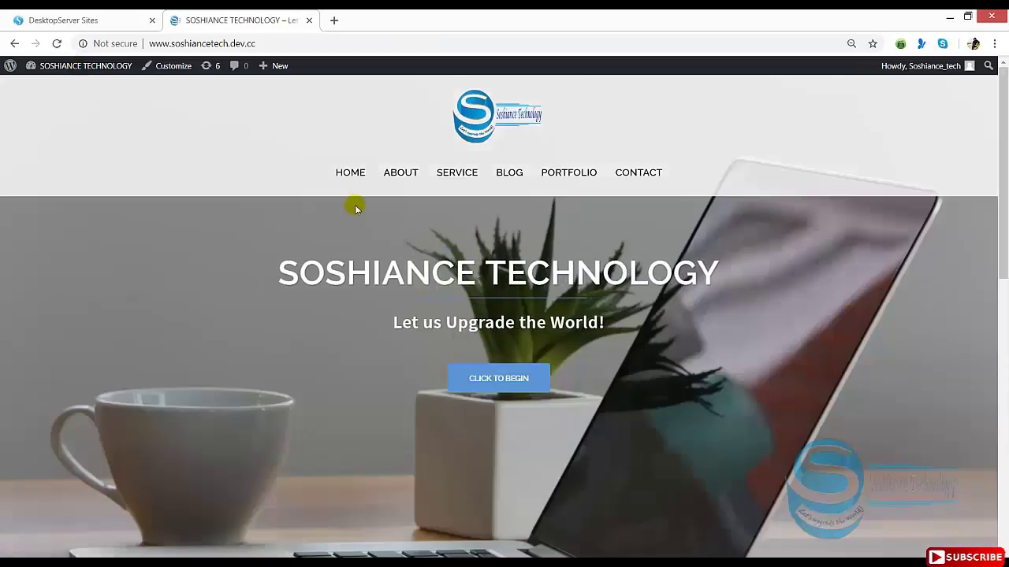
click(507, 174)
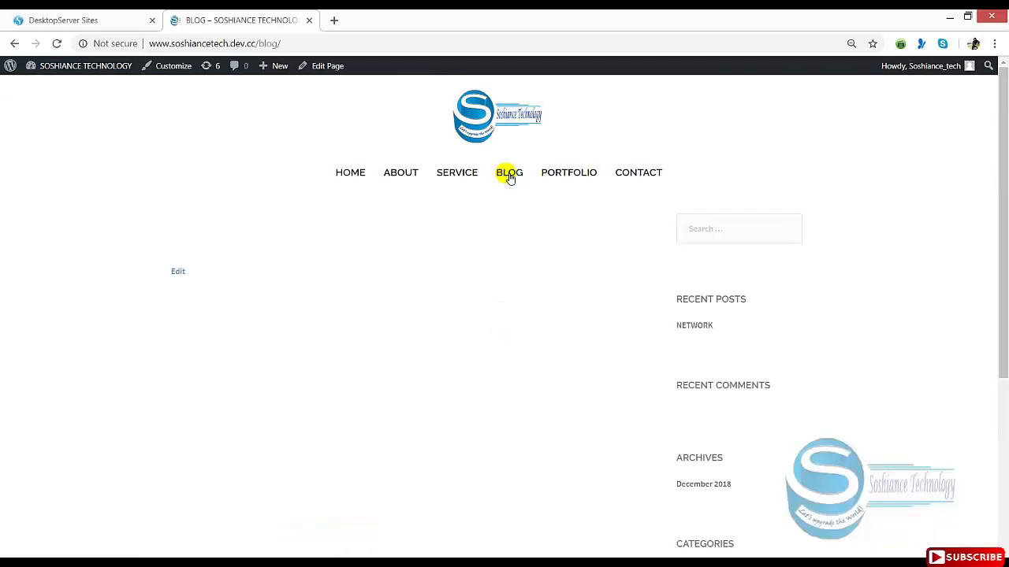
mouse_move(106, 67)
click(43, 87)
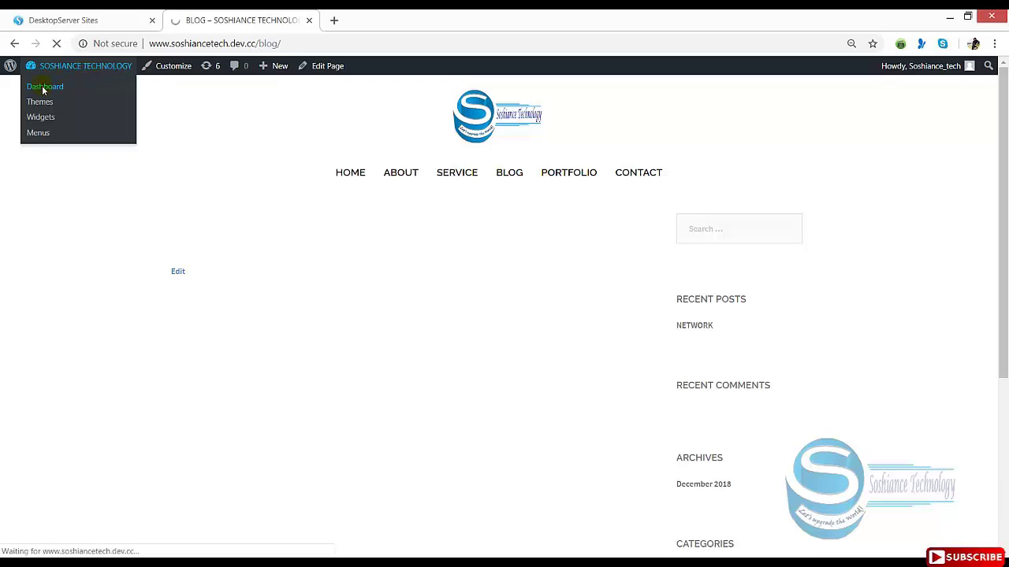
Step: In Reading settings, set the homepage to HOME and the posts page to BLOG, and save
mouse_move(53, 449)
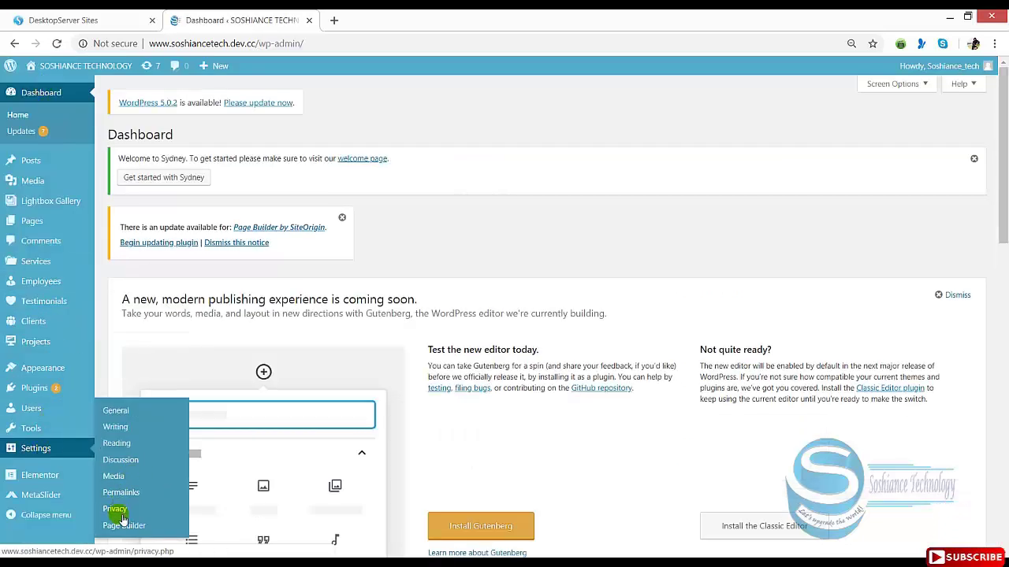
click(117, 444)
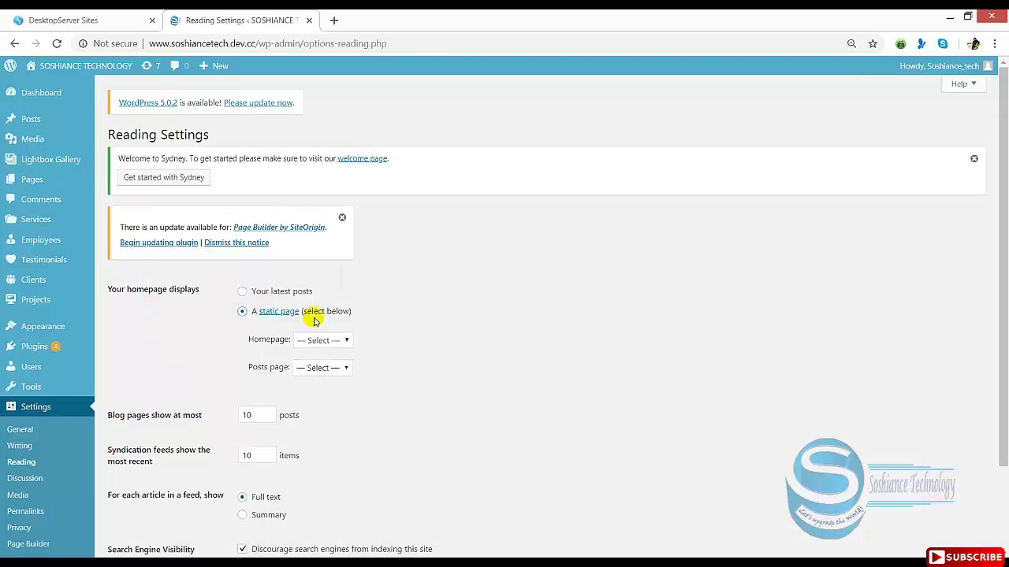
click(325, 341)
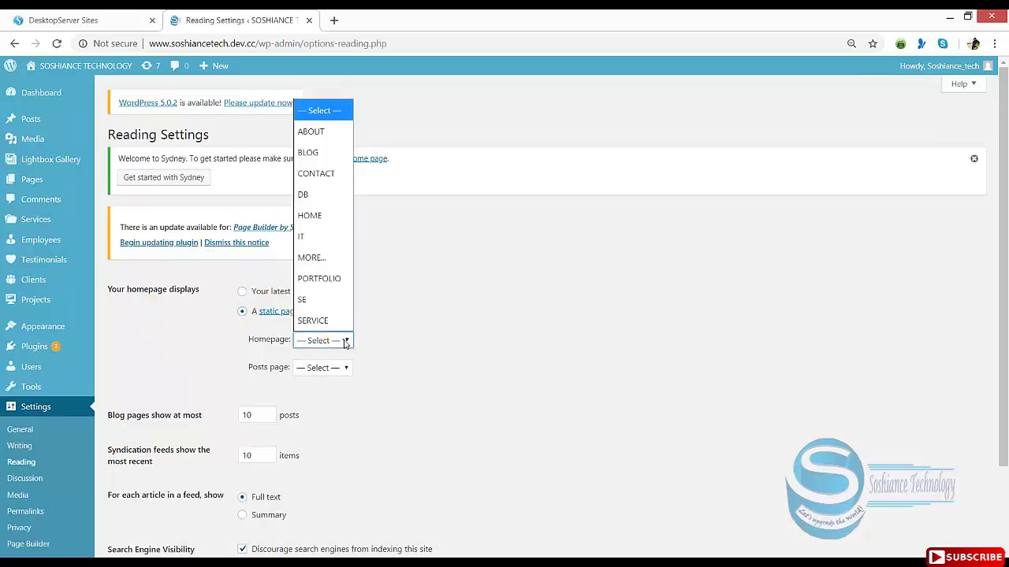
click(329, 216)
click(342, 369)
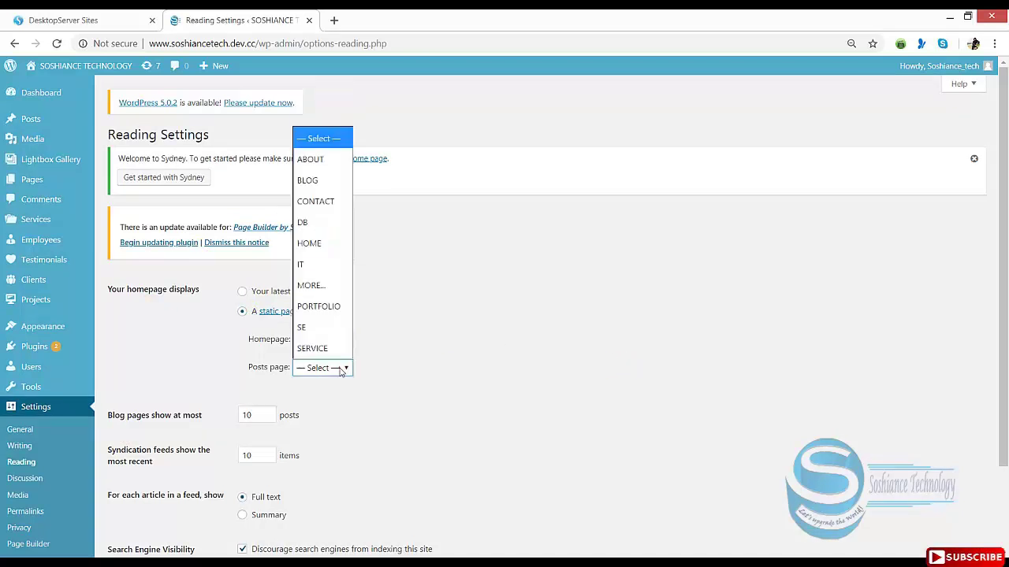
click(325, 181)
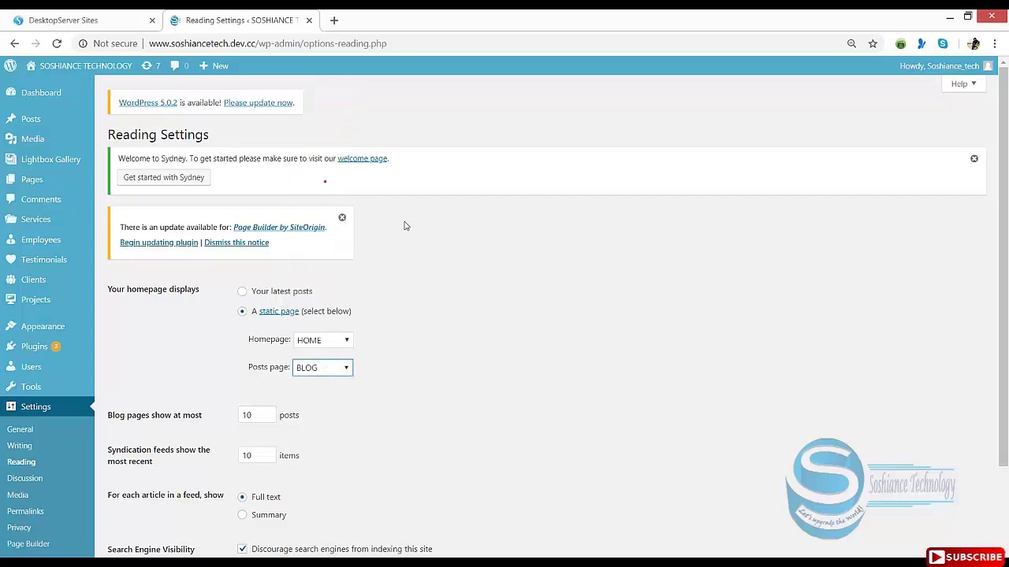
drag(1006, 299, 1004, 408)
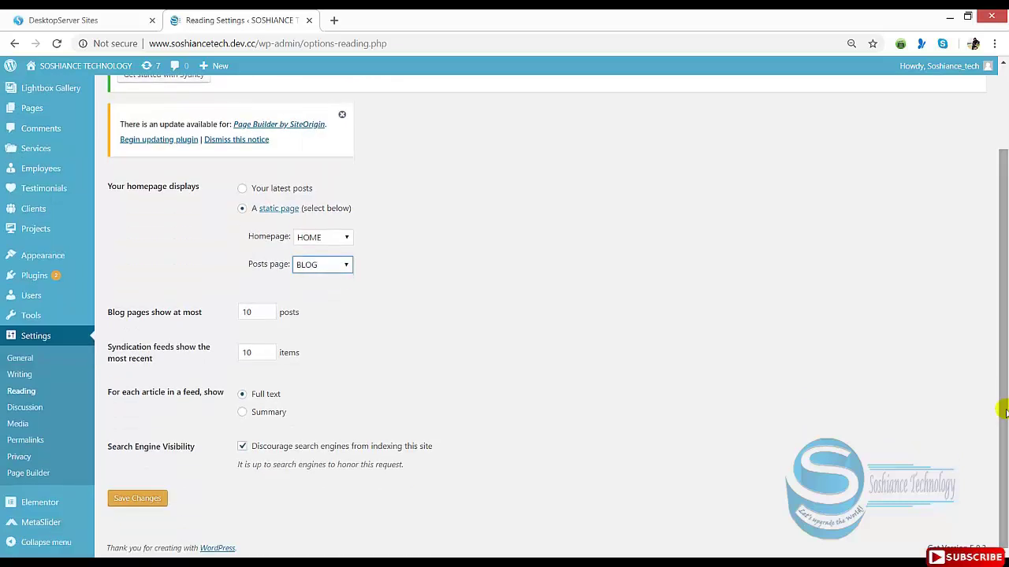
click(130, 498)
Step: Confirm the NETWORK post on the live BLOG page, then return to the Dashboard
click(96, 66)
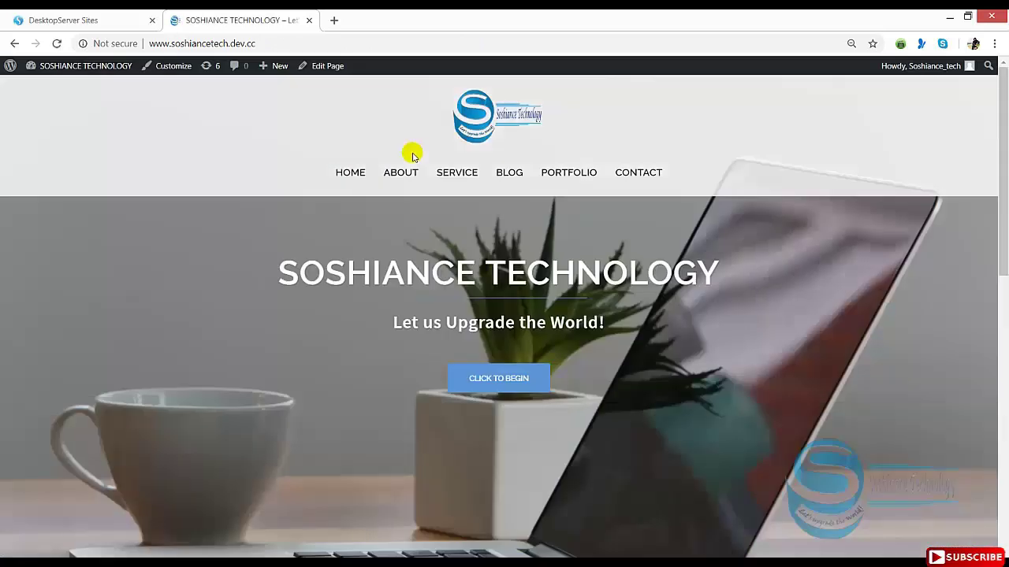
click(508, 172)
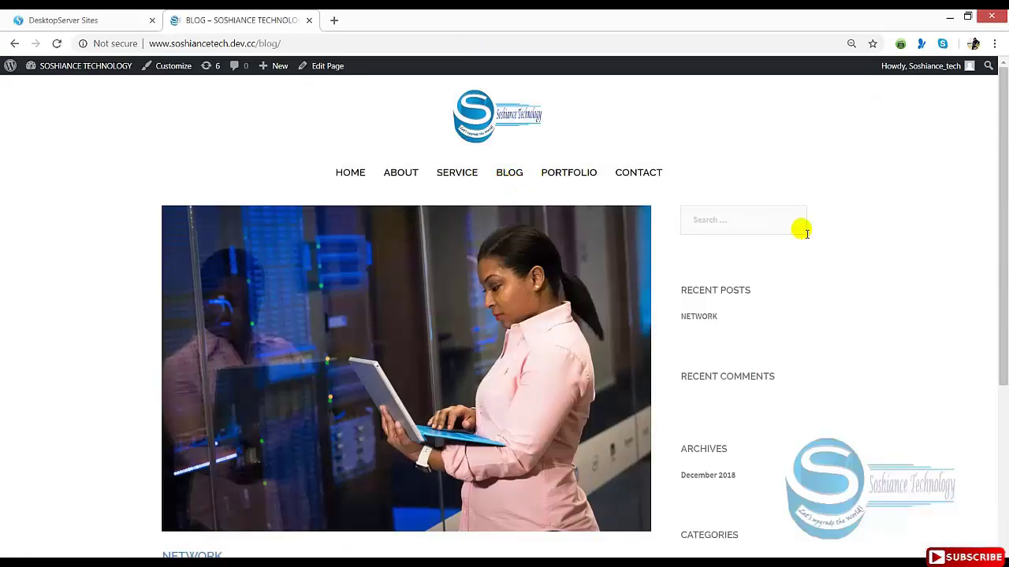
scroll(1007, 242, down, 2)
scroll(1006, 243, down, 2)
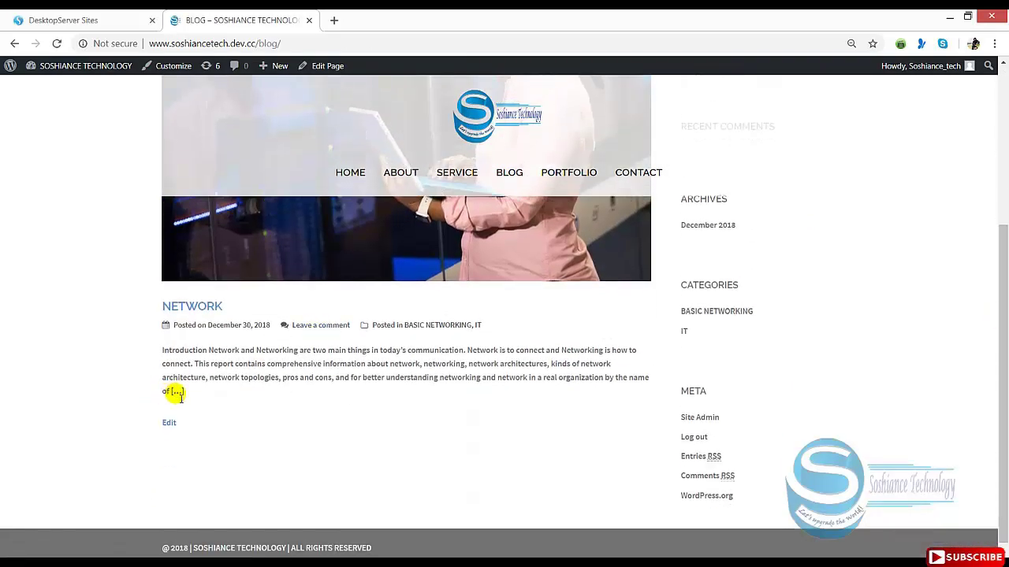
scroll(379, 316, up, 5)
mouse_move(78, 66)
click(40, 85)
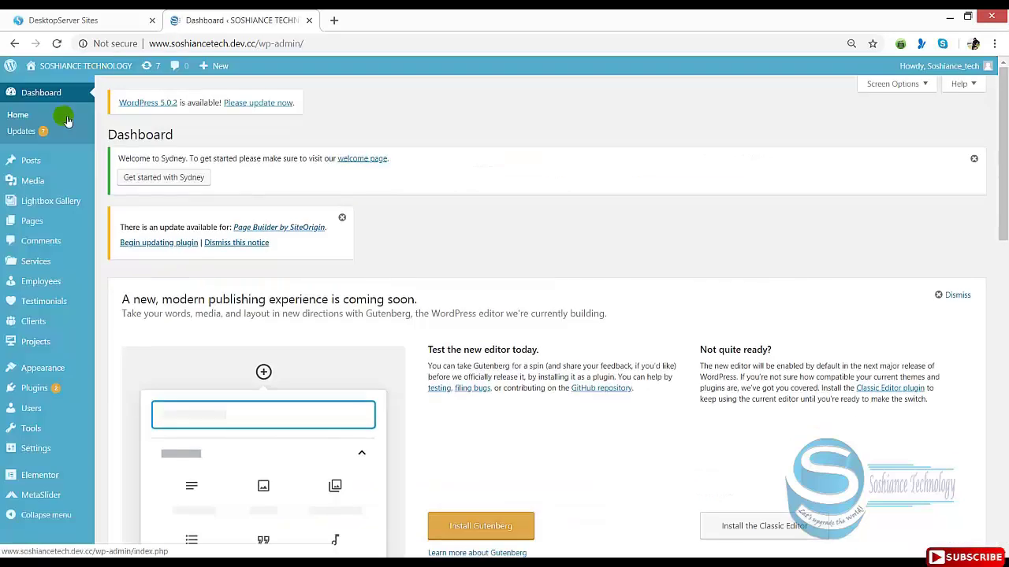
Step: Remove the blank lines above the Network architectures and Peer to peer ARCHITECTURE headings
click(49, 163)
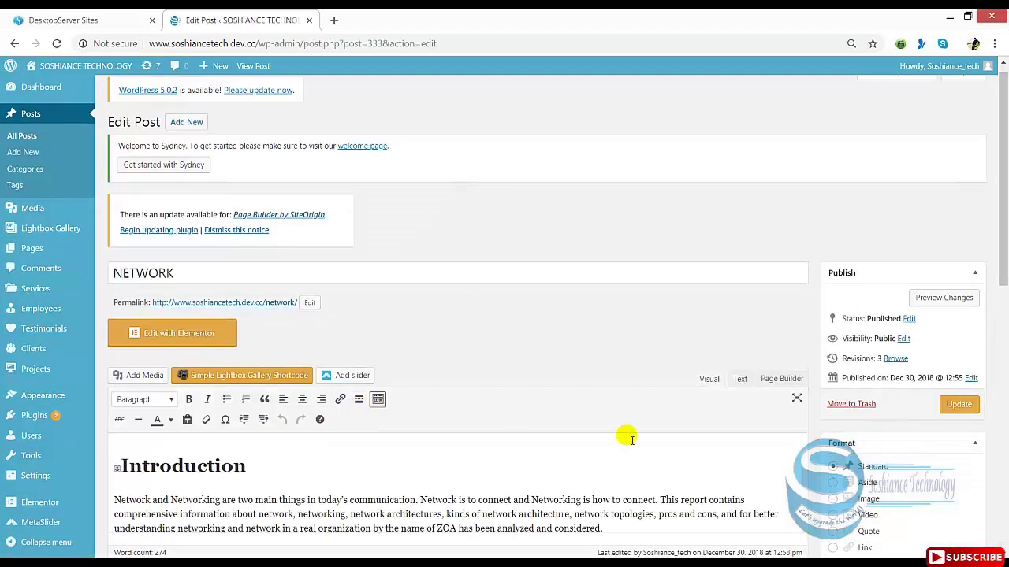
scroll(625, 435, down, 3)
click(117, 375)
key(BackSpace)
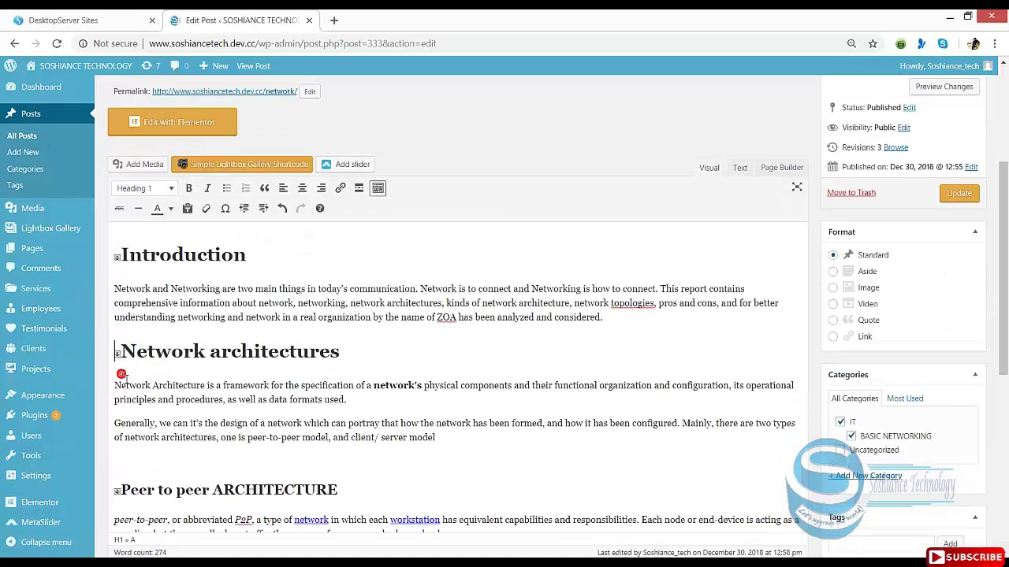
click(119, 489)
key(BackSpace)
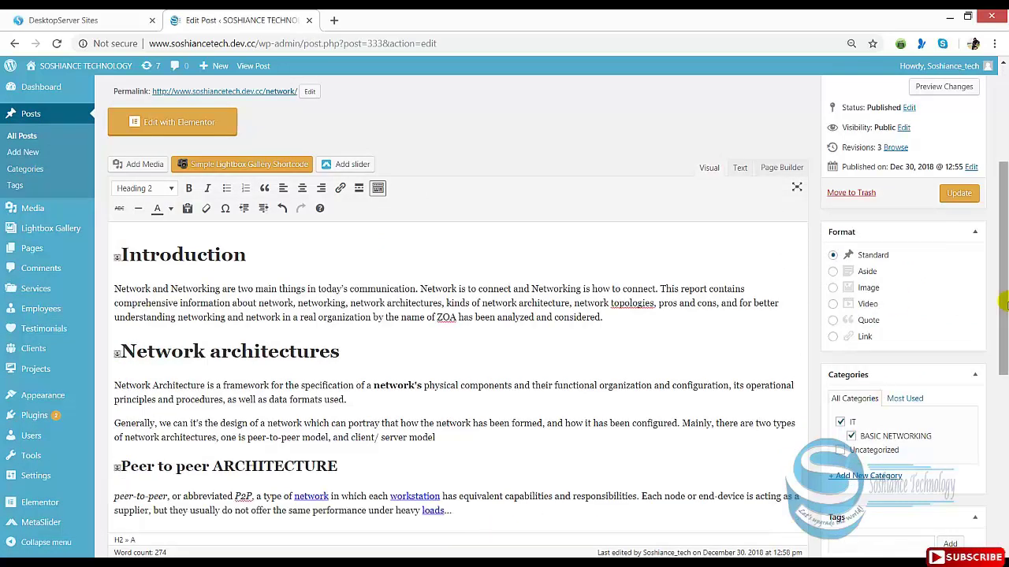
scroll(471, 533, down, 2)
click(118, 371)
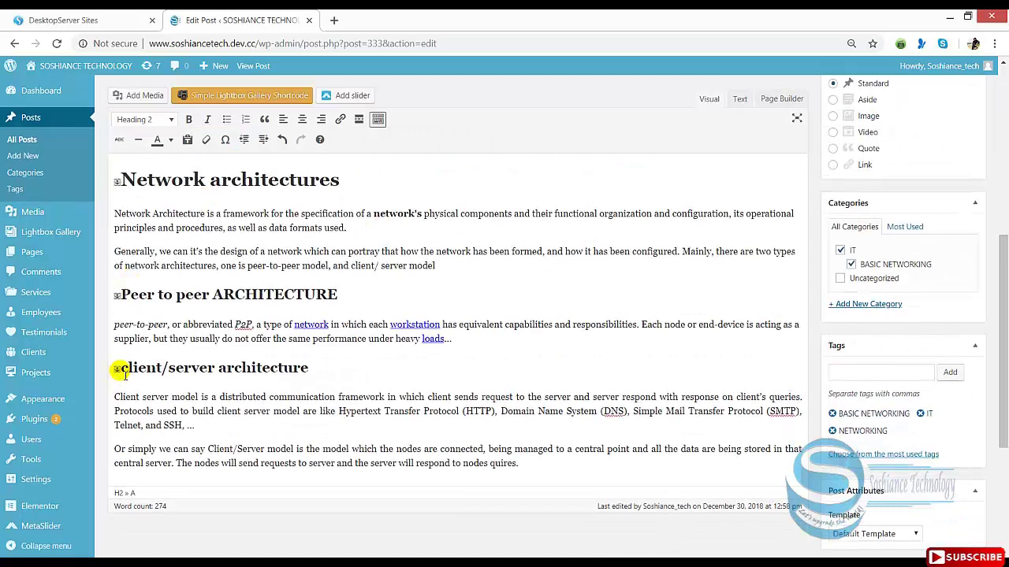
click(118, 450)
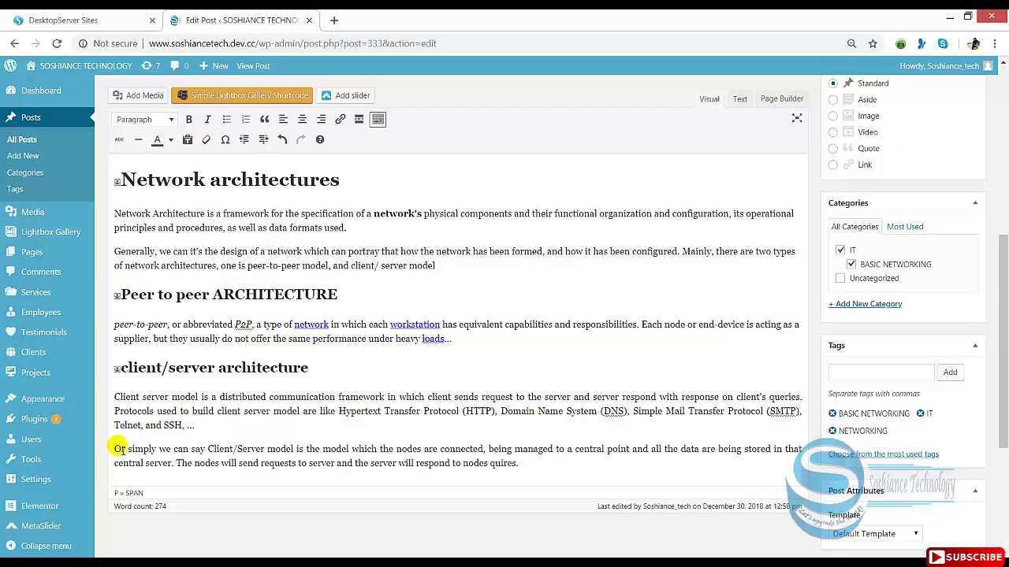
Step: Check the heading levels of the Introduction, Network architectures and Peer to peer ARCHITECTURE headings
scroll(796, 472, up, 2)
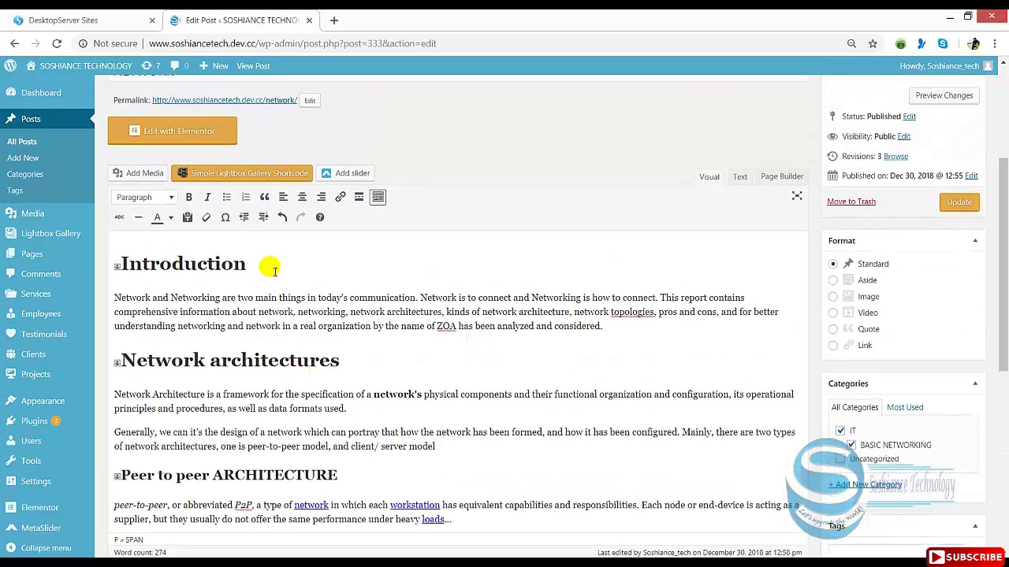
drag(274, 271, 118, 265)
click(173, 198)
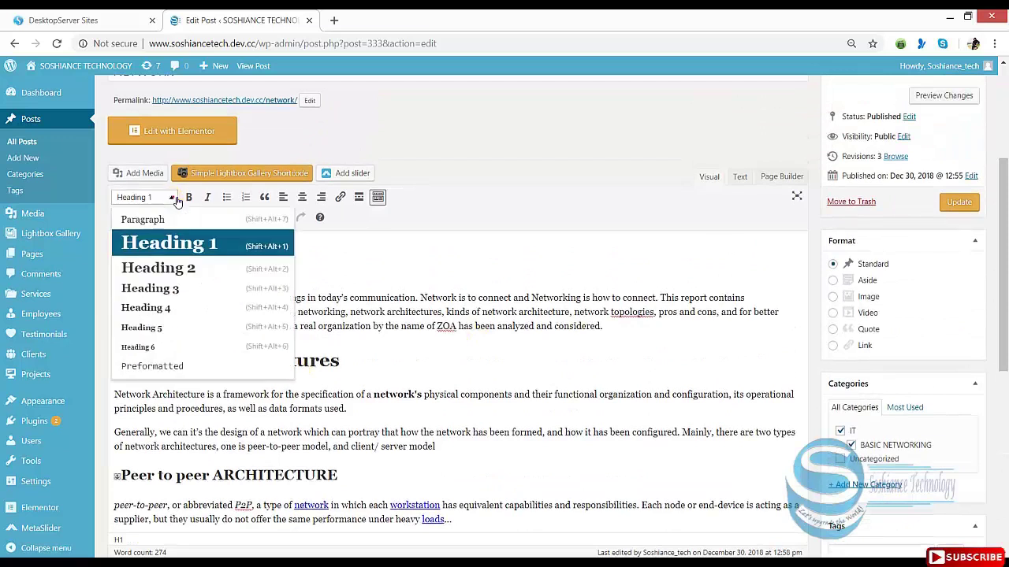
click(169, 243)
drag(339, 360, 117, 360)
click(346, 482)
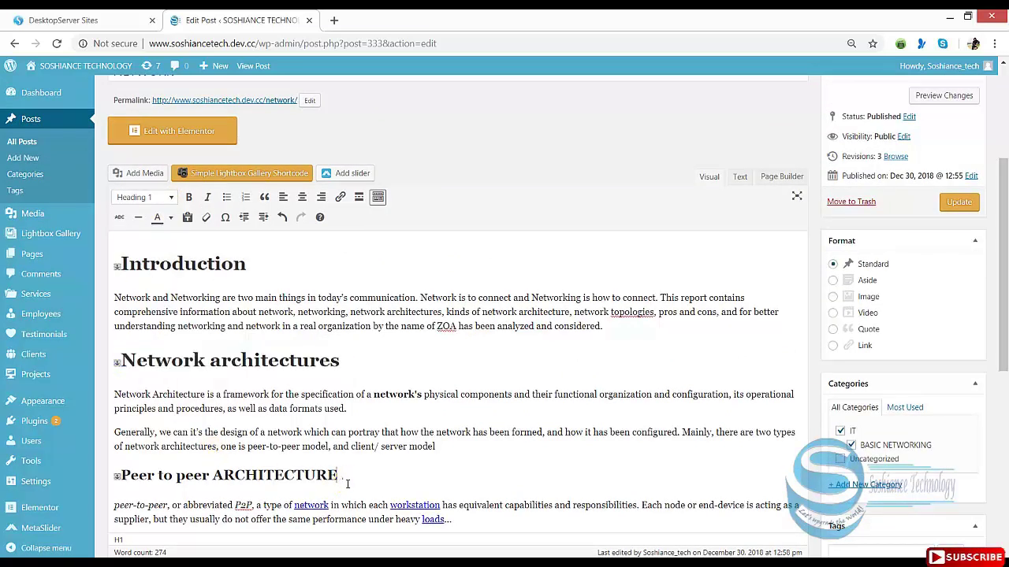
drag(347, 483, 115, 475)
scroll(516, 418, down, 3)
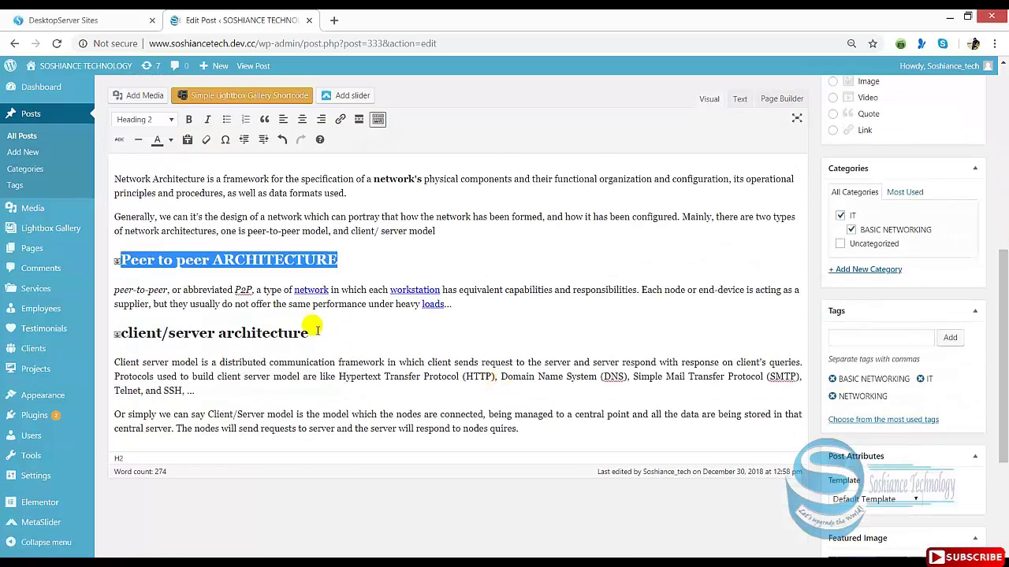
Step: Capitalise the headings to read 'Client/Server architecture' and 'Peer To Peer ARCHITECTURE'
drag(311, 331, 118, 337)
click(130, 335)
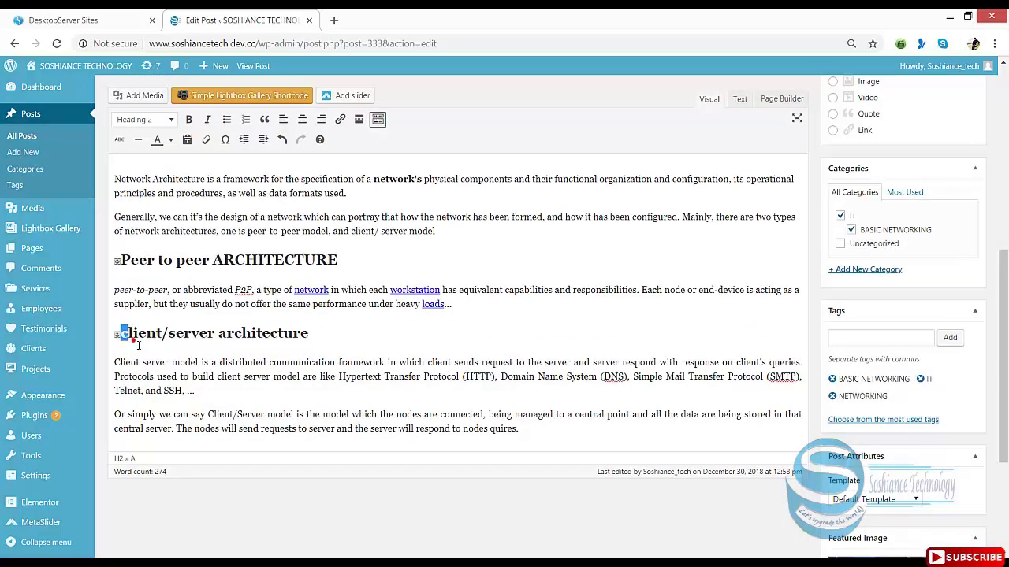
click(137, 344)
text(C)
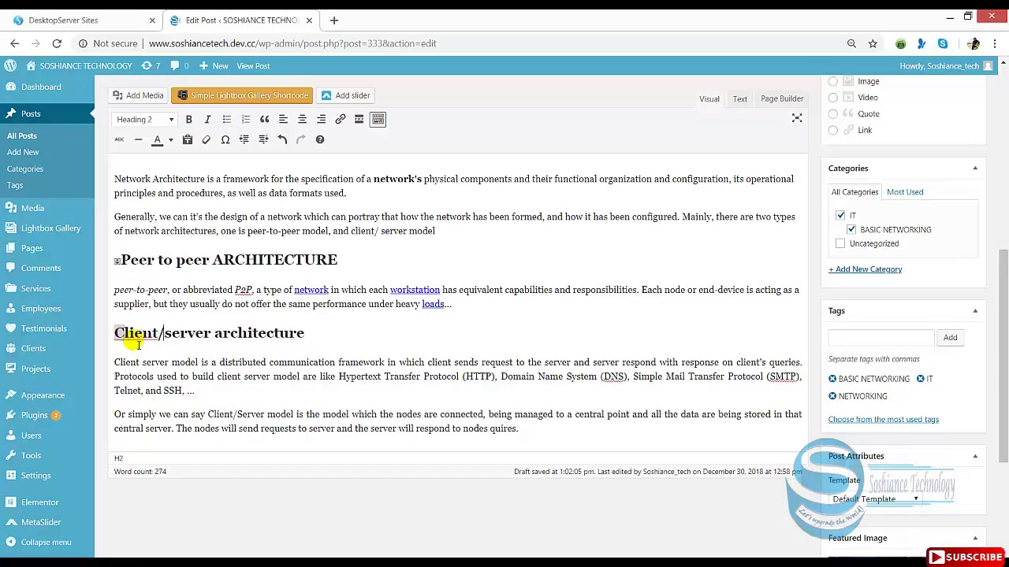
text(S)
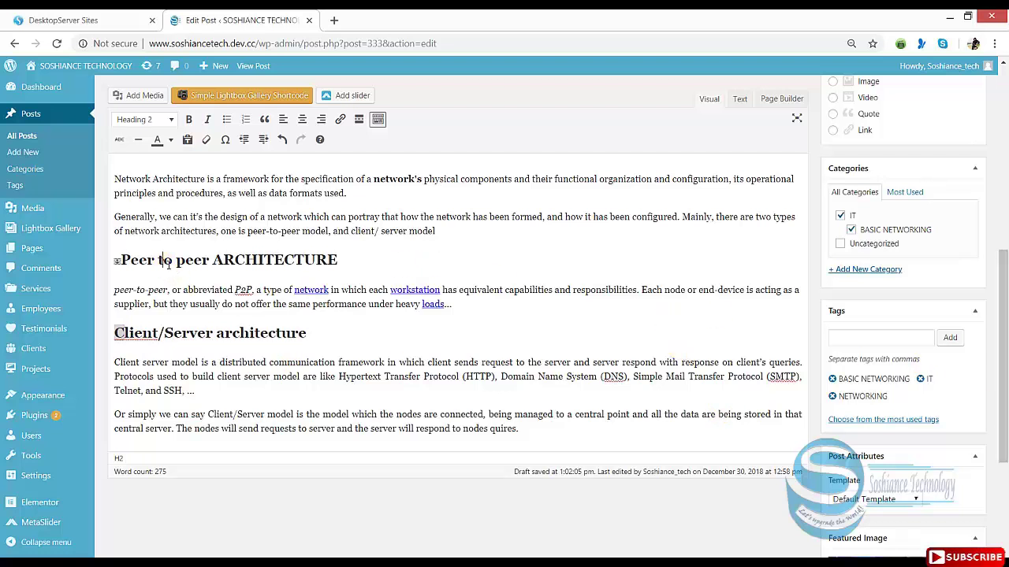
key(BackSpace)
text(T)
key(Right)
key(Right)
key(Delete)
text(P)
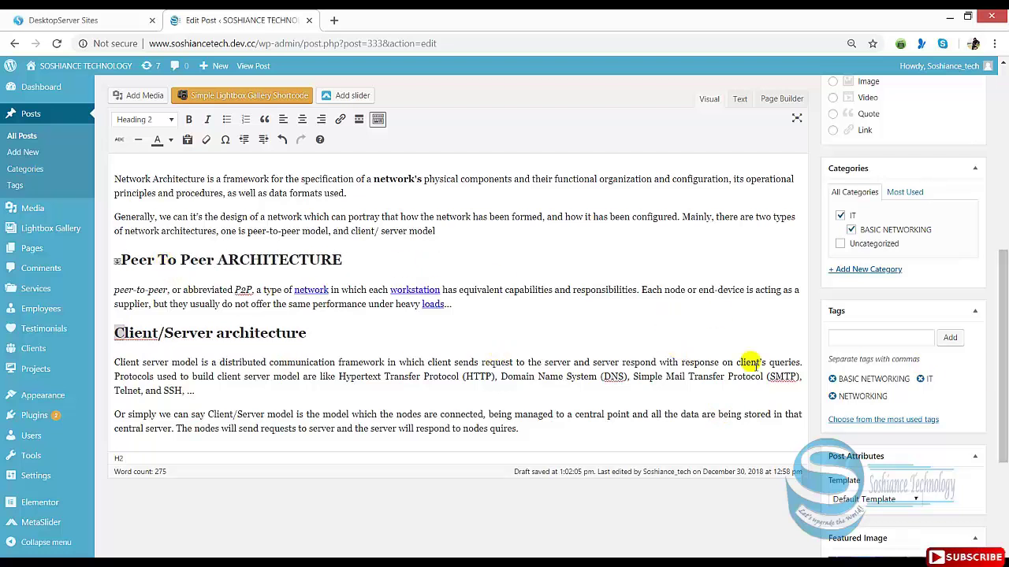
drag(1003, 323, 1001, 262)
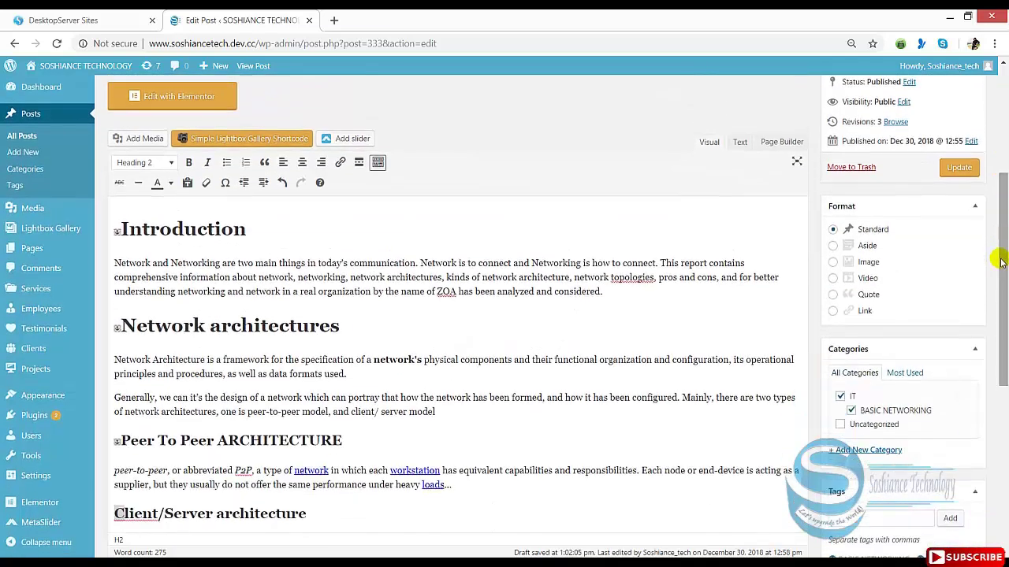
Step: Make the first sentence of the Introduction bold
click(159, 269)
drag(115, 263, 419, 263)
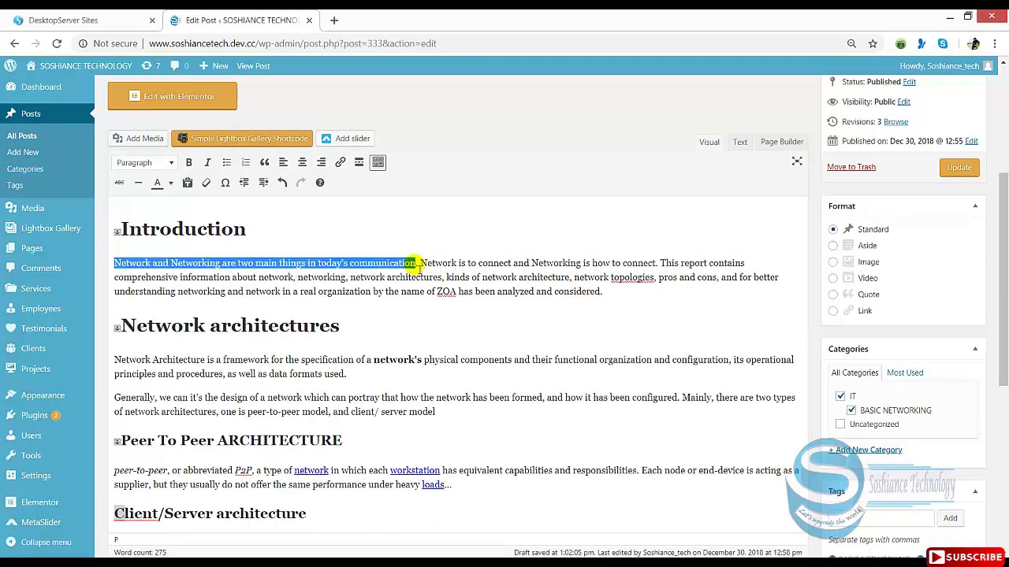
click(189, 162)
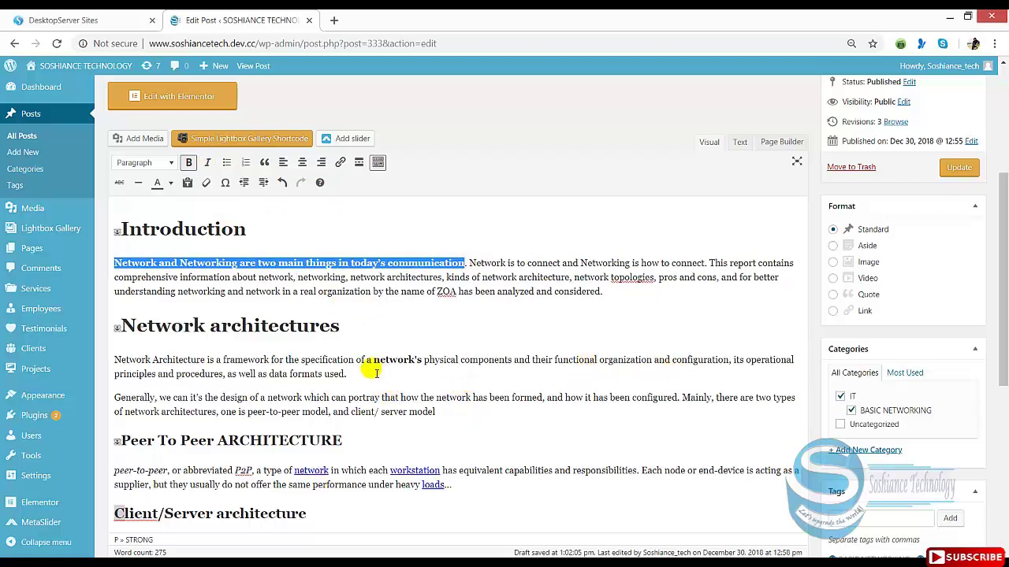
click(105, 402)
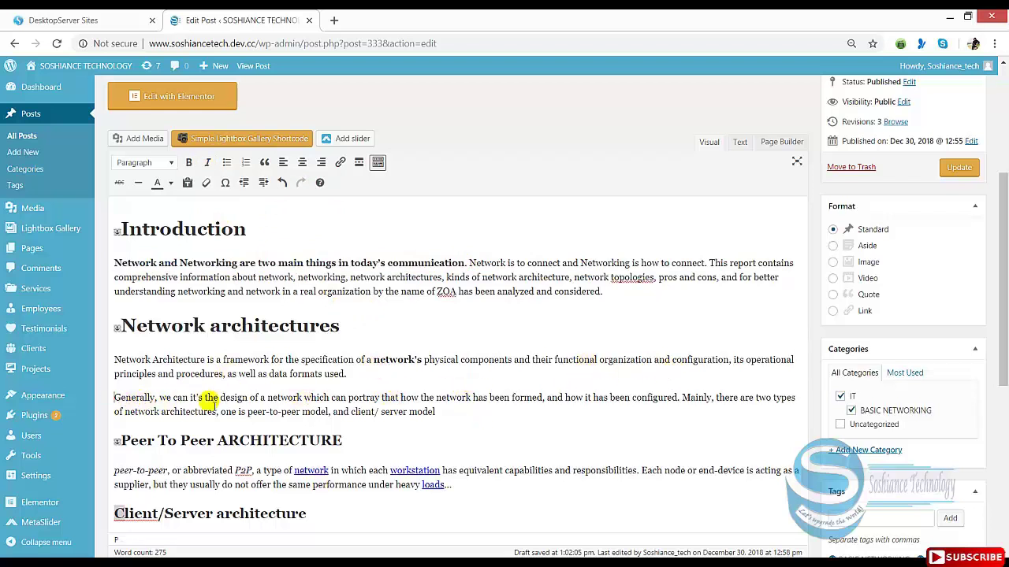
Step: Format the sentence beginning 'Generally' as bold, italic and red
drag(114, 398, 686, 403)
click(188, 162)
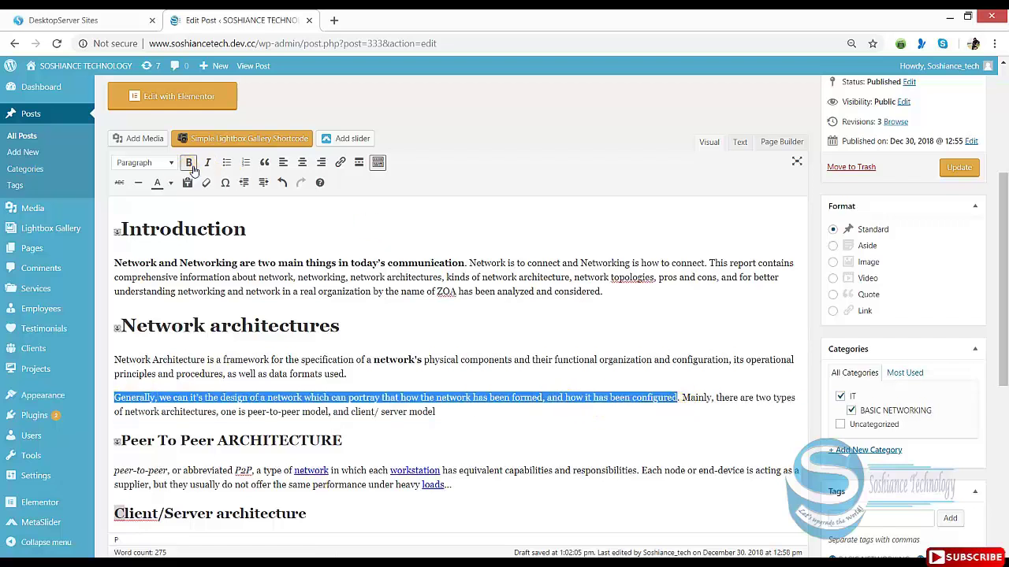
click(207, 163)
click(171, 183)
click(139, 227)
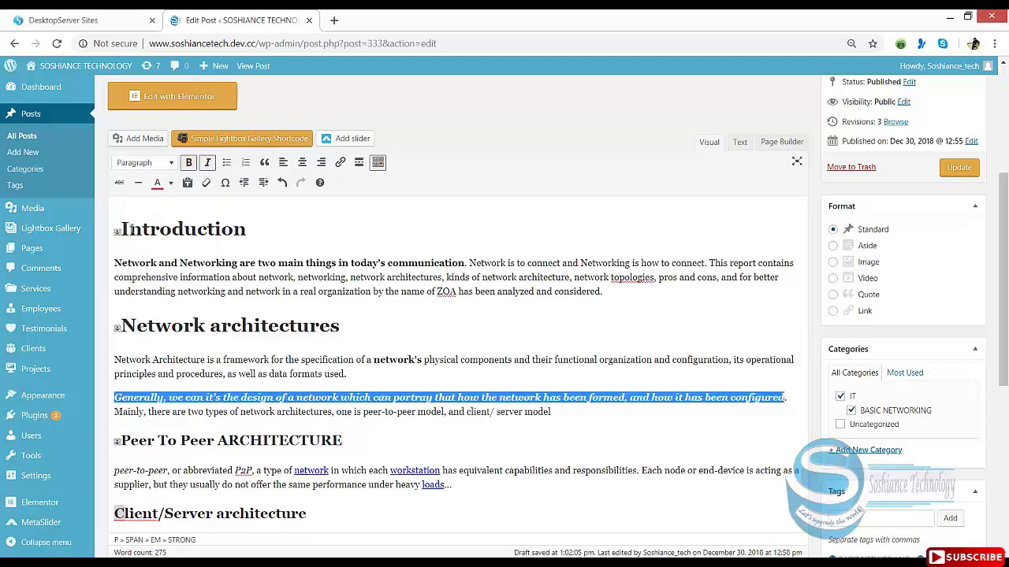
click(498, 377)
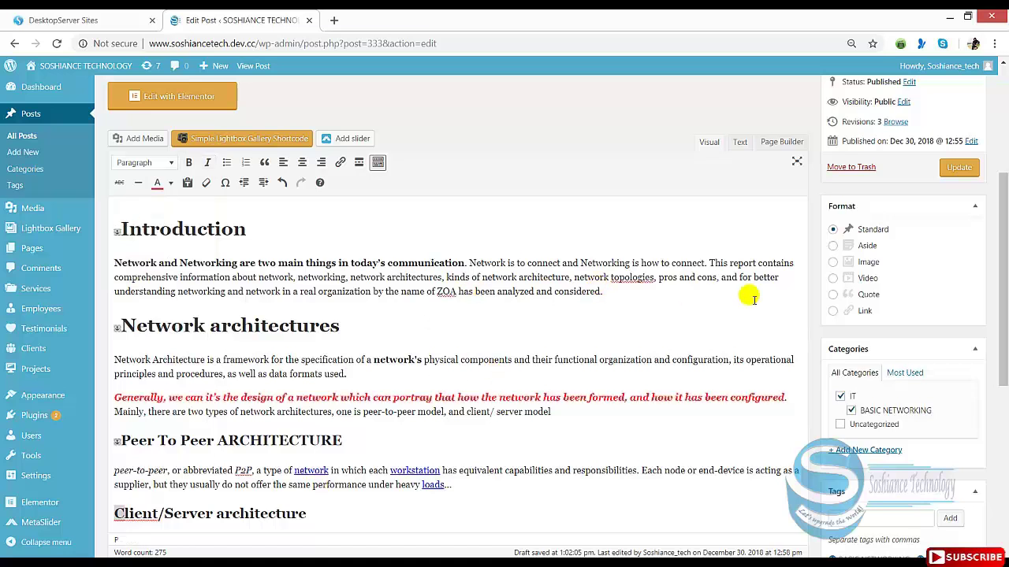
Step: Make the protocol list from Hypertext to SSH bold italic, then open the Customizer
scroll(693, 315, down, 2)
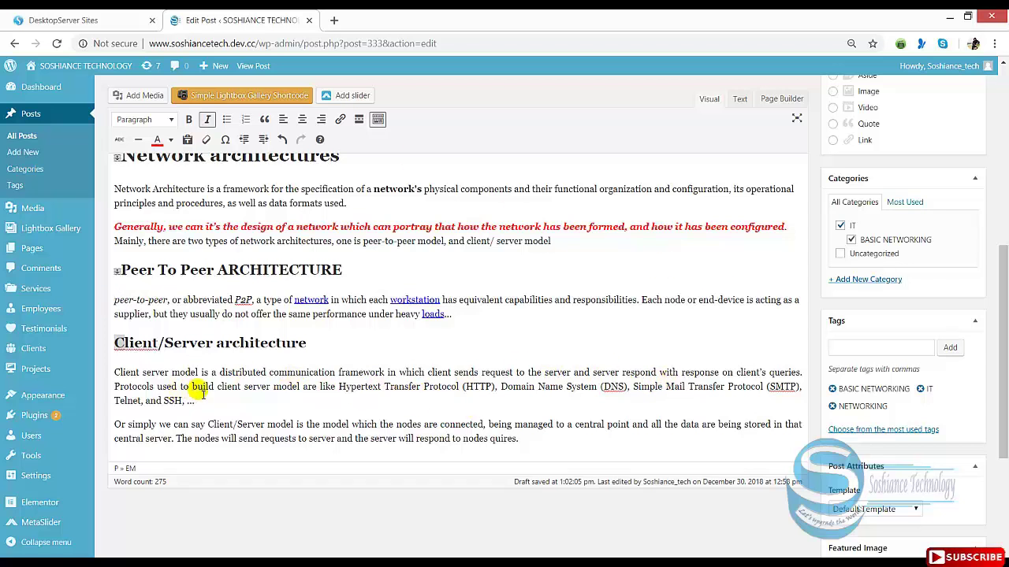
drag(340, 386, 308, 406)
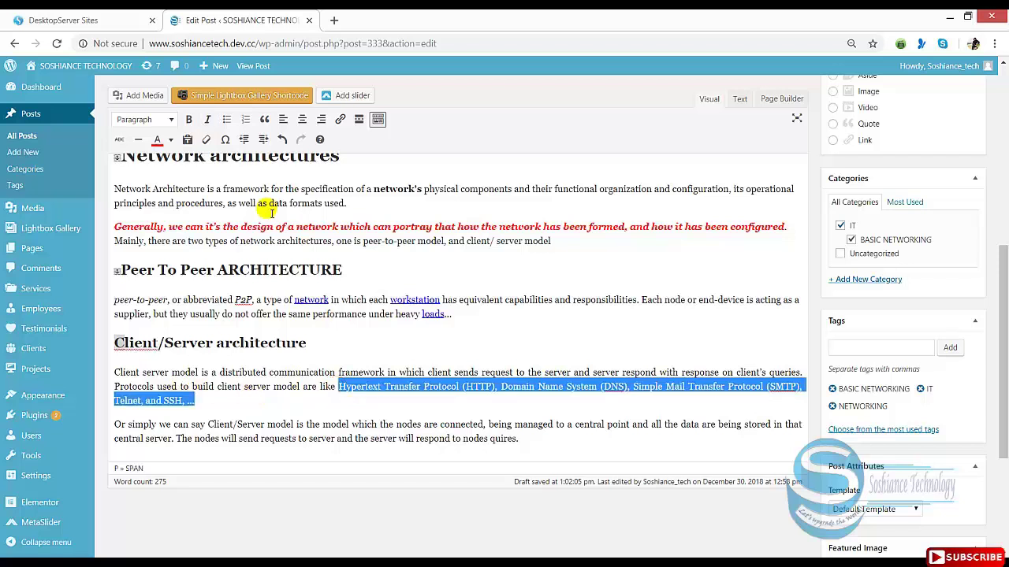
click(189, 119)
click(207, 120)
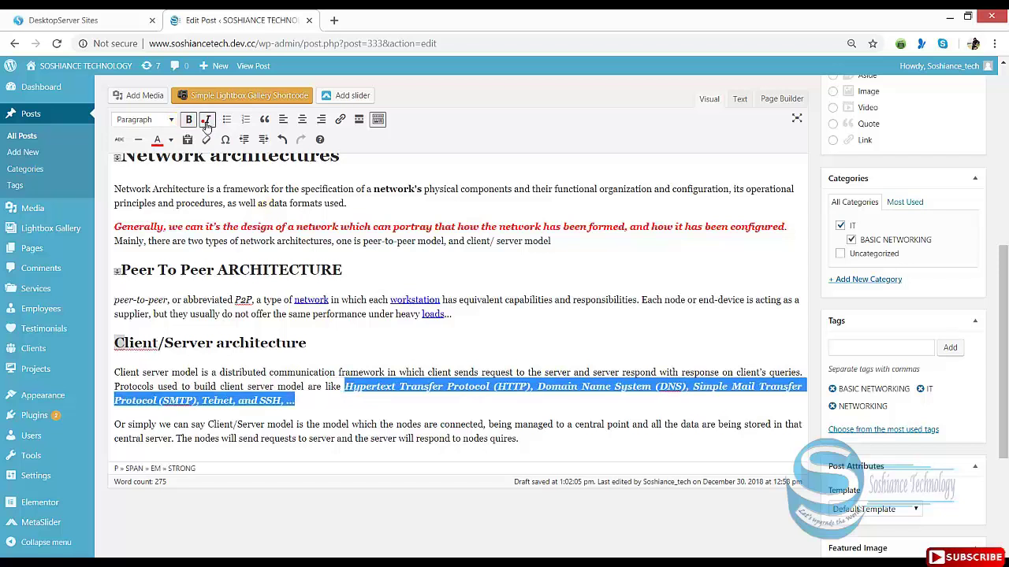
click(487, 406)
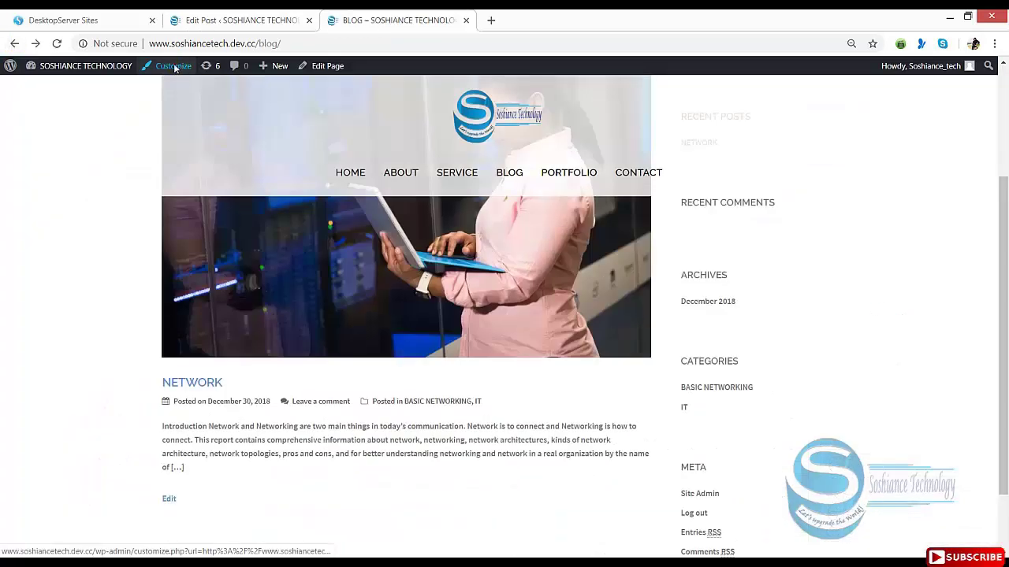
click(174, 67)
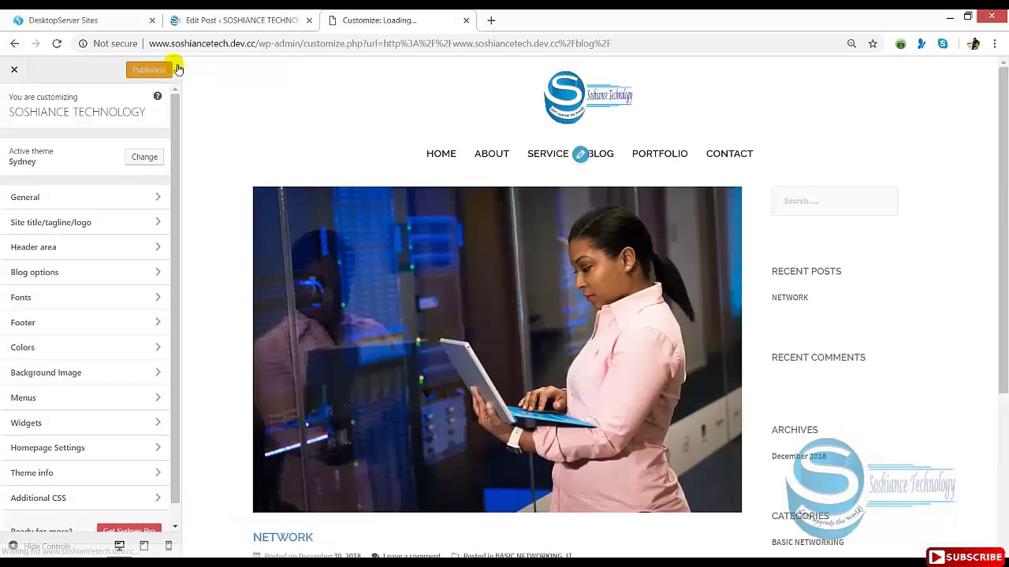
Step: Change the body font sets to Source+Sans+Pro:600,700italic,700 and publish
click(59, 297)
click(141, 268)
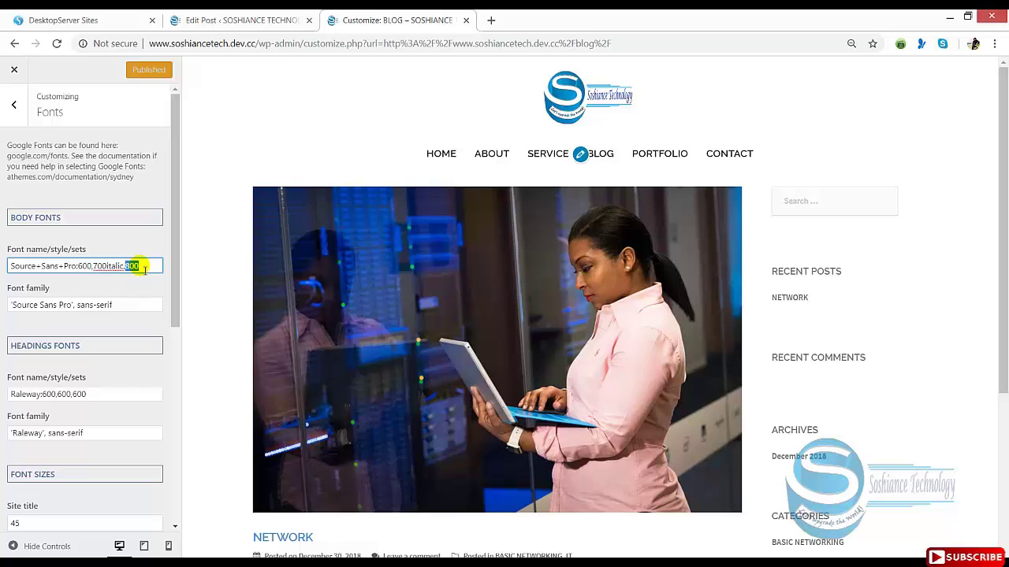
text(600)
drag(1006, 192, 1007, 282)
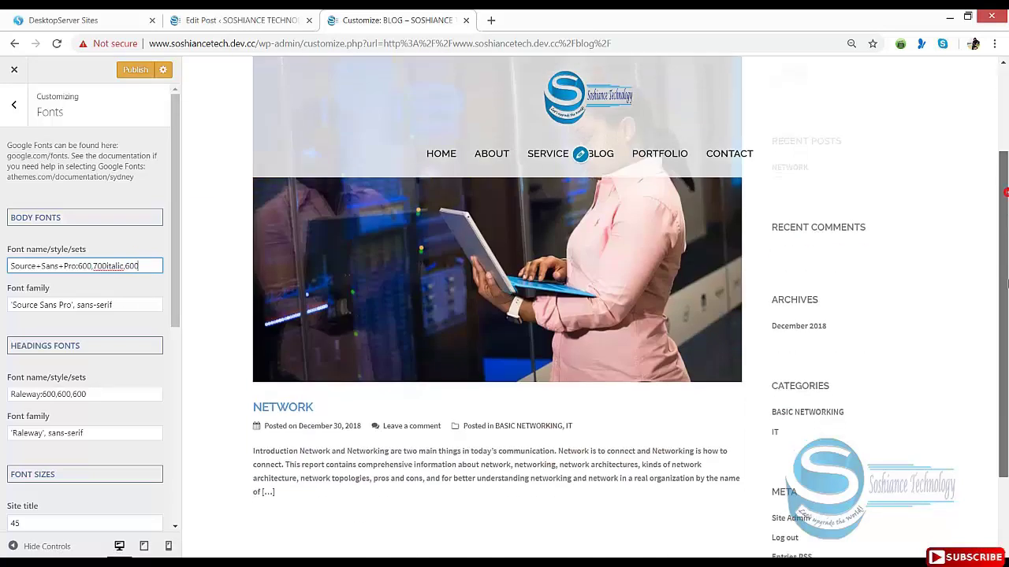
click(158, 266)
key(BackSpace)
key(BackSpace)
key(BackSpace)
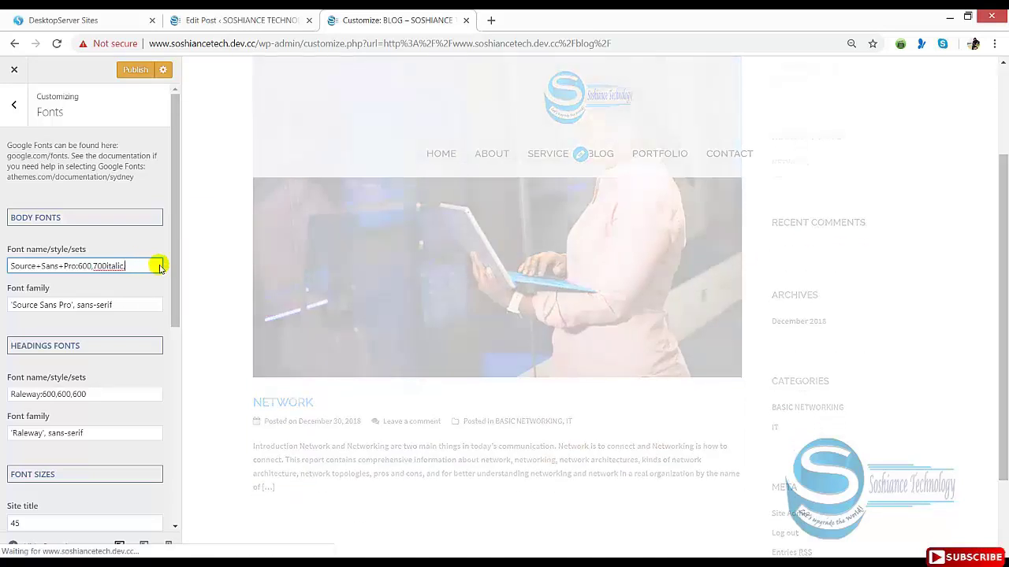
text(700)
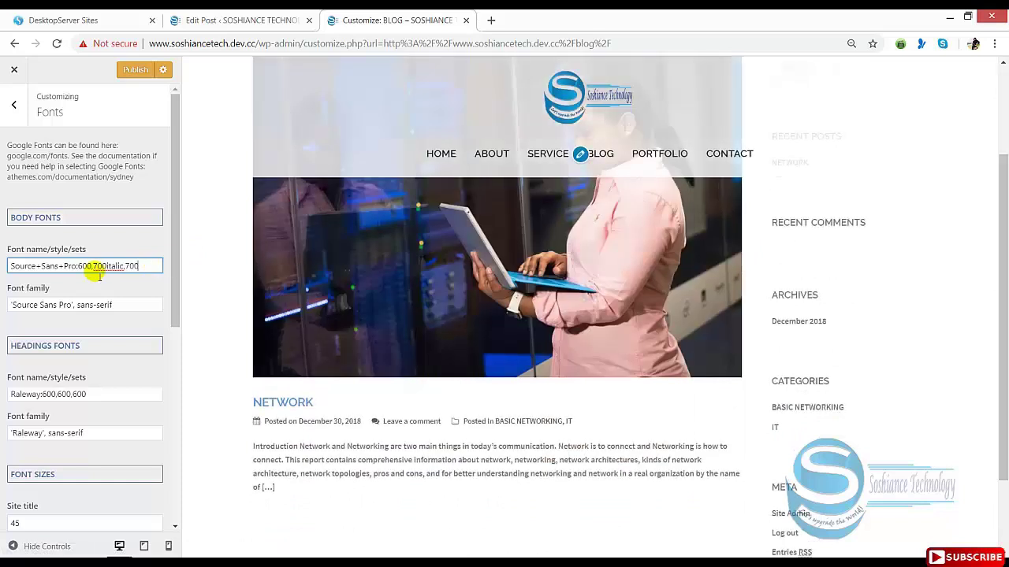
click(132, 310)
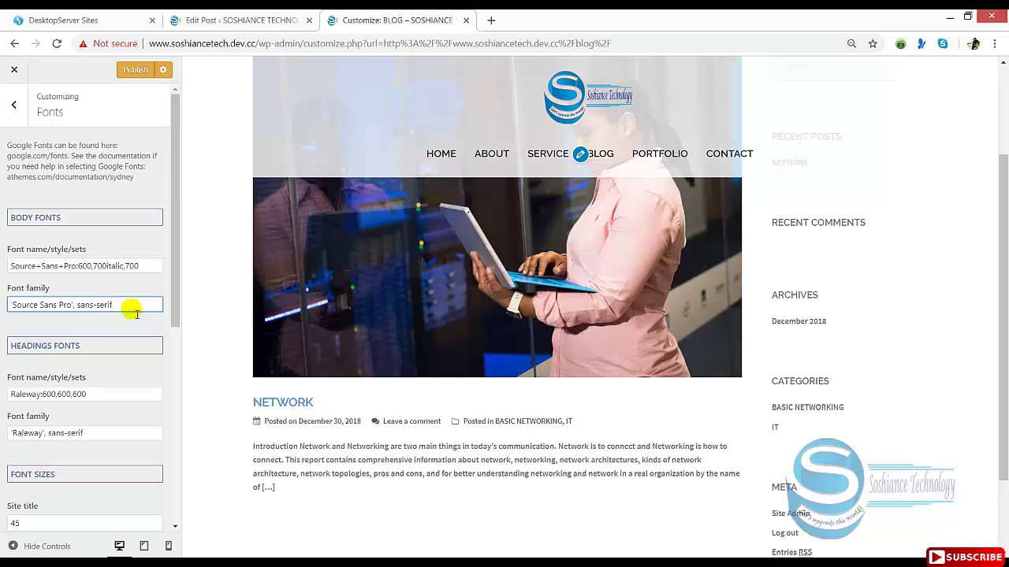
click(134, 70)
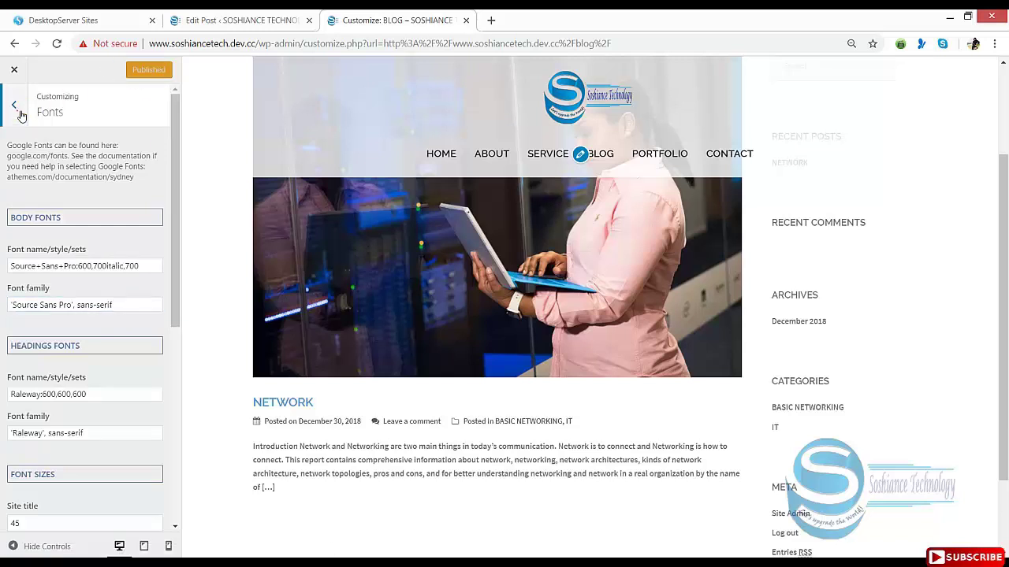
Step: Go back to the main Customizer sections and open Additional CSS
click(13, 104)
scroll(153, 252, down, 1)
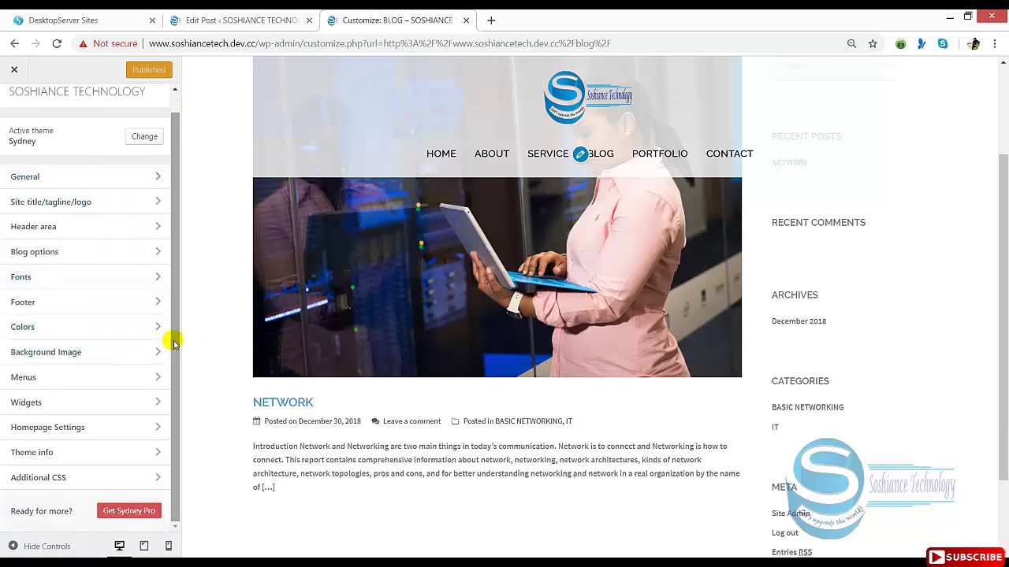
click(85, 478)
Step: Write an H2 CSS rule with margin 25px 0px 5px 0px
click(79, 232)
key(Return)
key(Return)
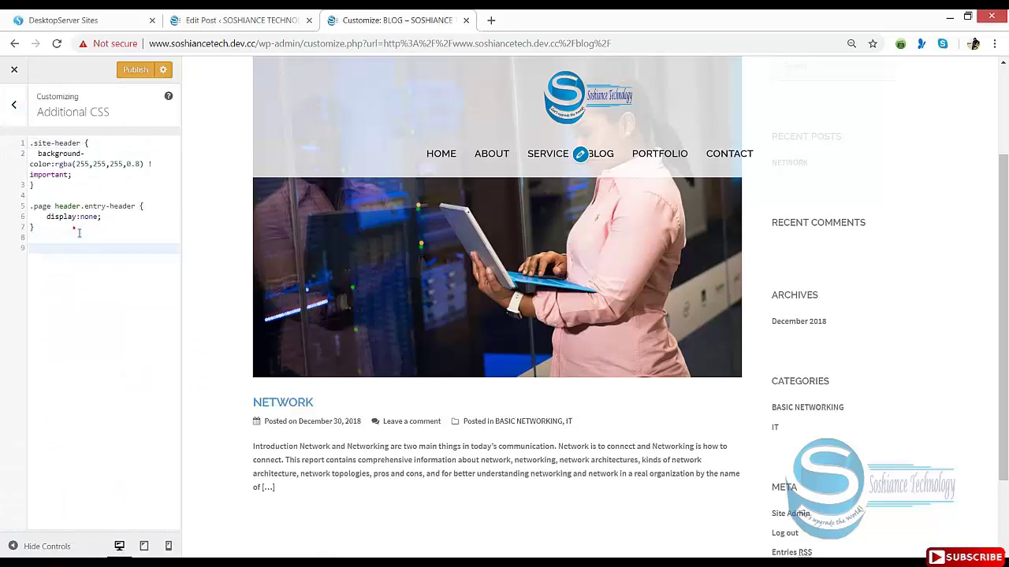
text(H2 {)
key(Return)
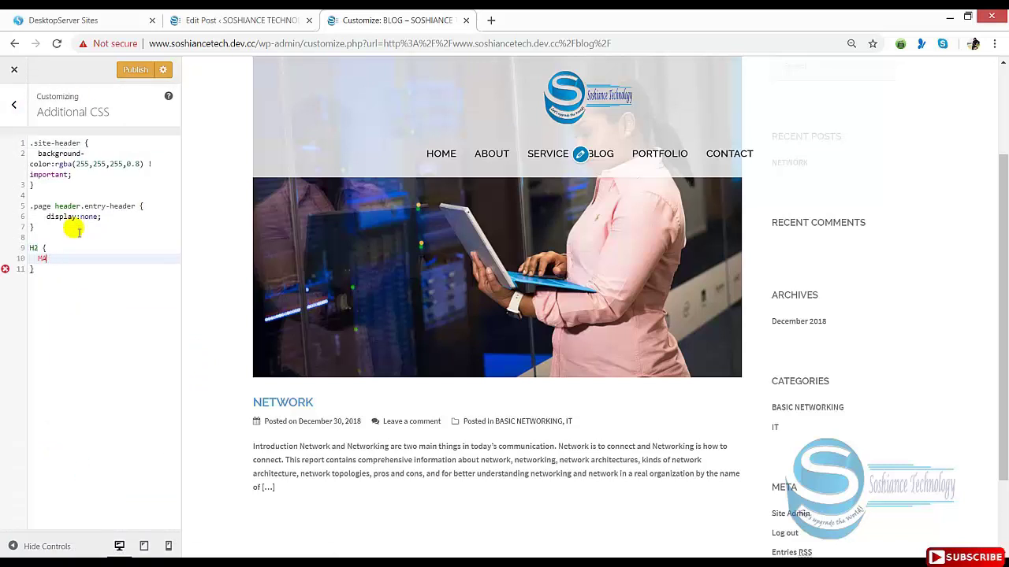
text(margin)
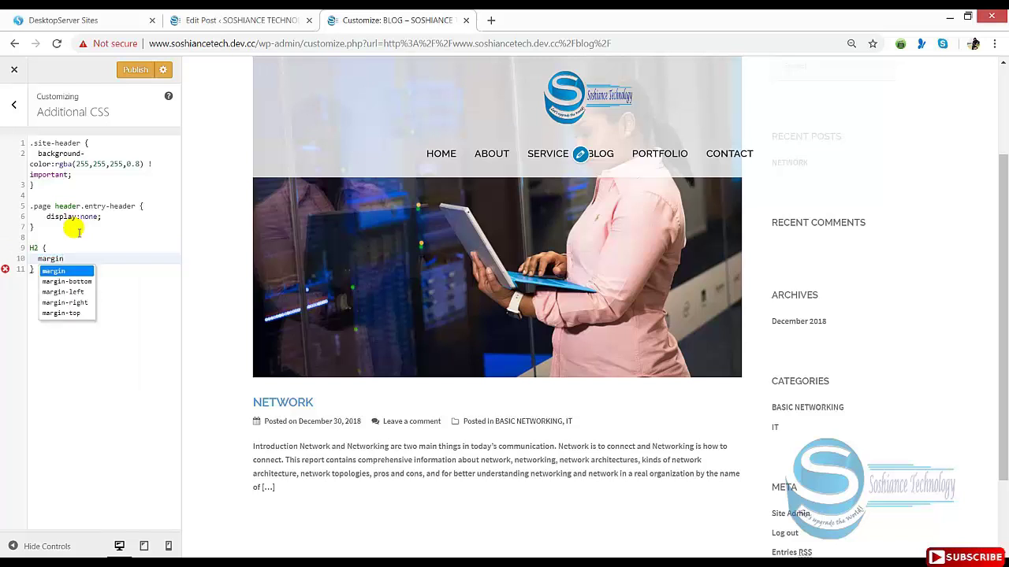
text(: )
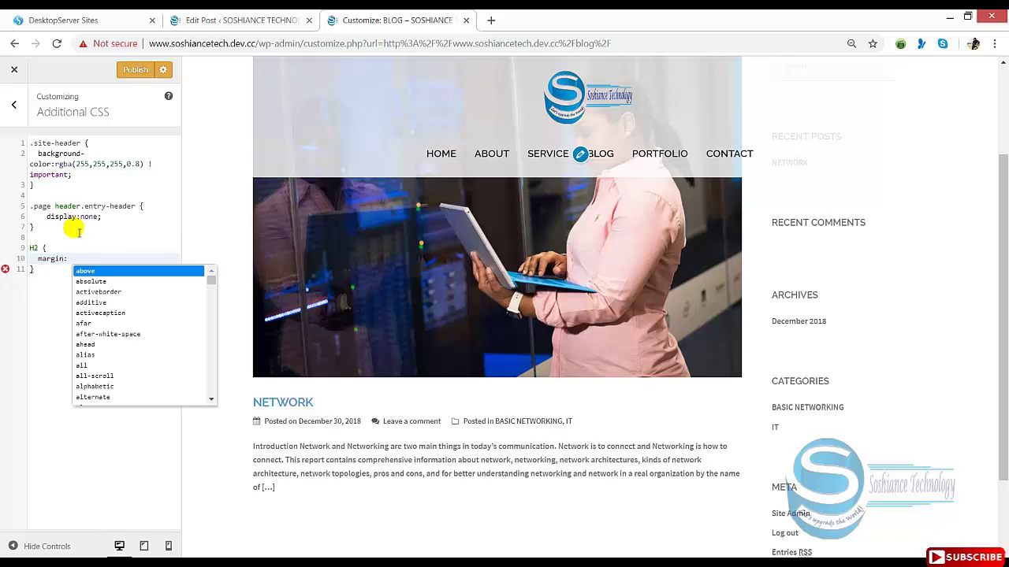
text(0px 5px 0px;)
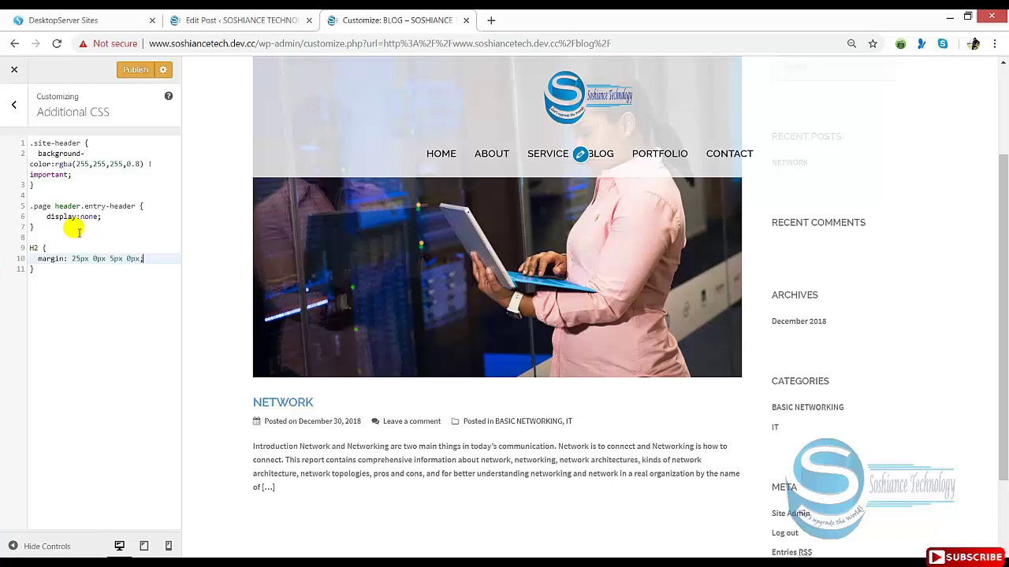
key(Return)
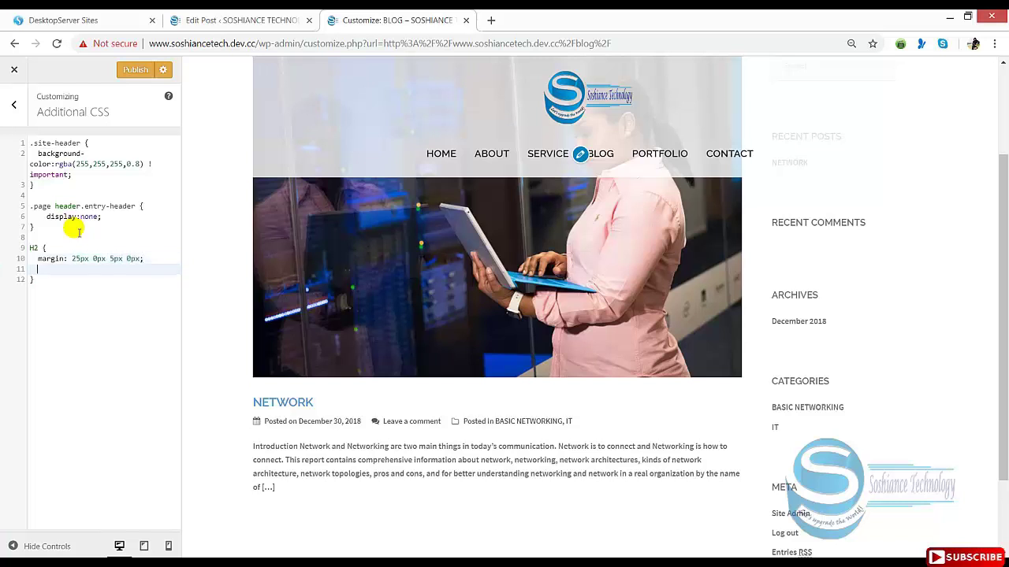
text(color:)
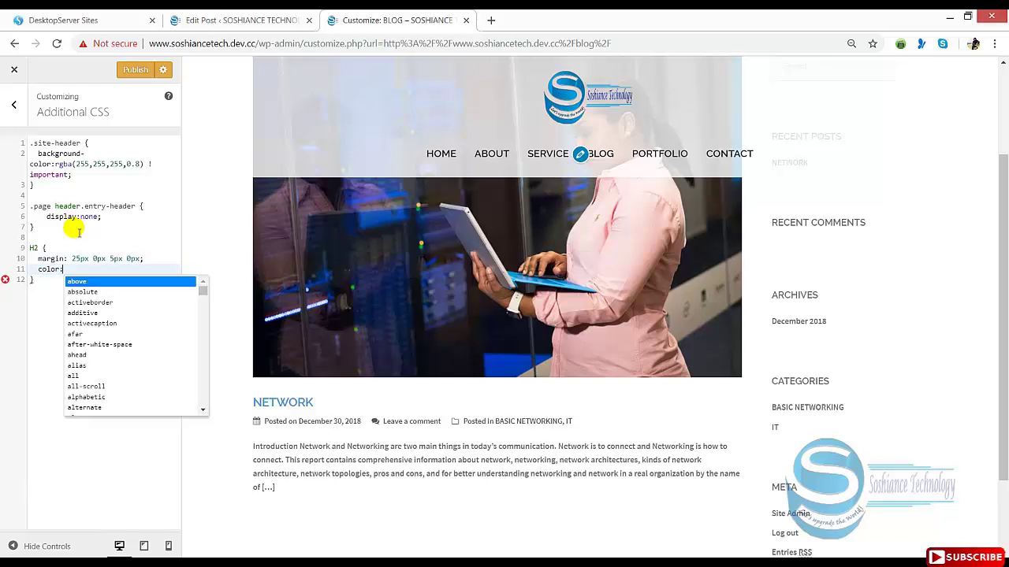
text( #)
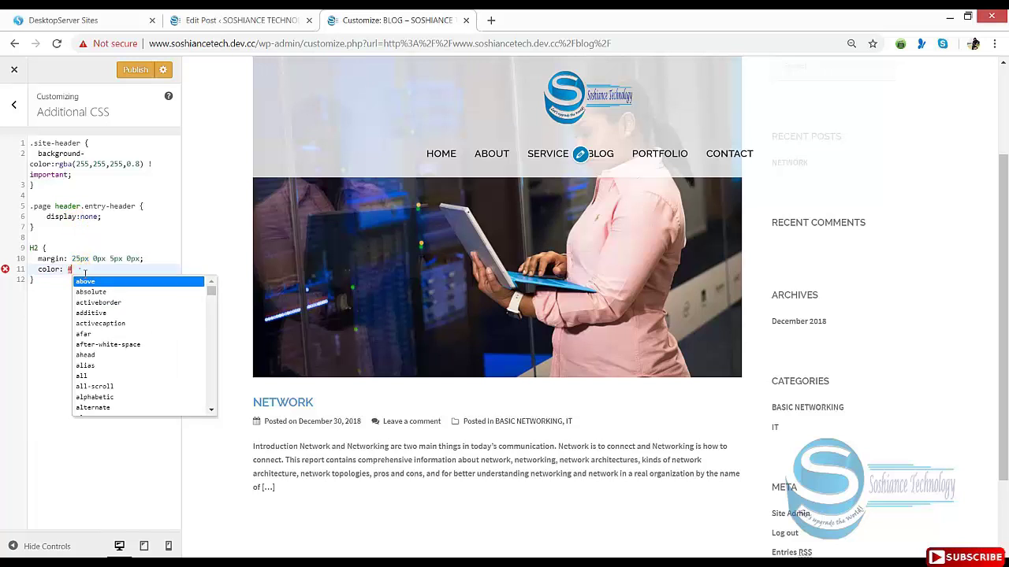
key(BackSpace)
key(BackSpace)
key(BackSpace)
key(BackSpace)
key(BackSpace)
key(BackSpace)
key(BackSpace)
key(BackSpace)
key(BackSpace)
key(BackSpace)
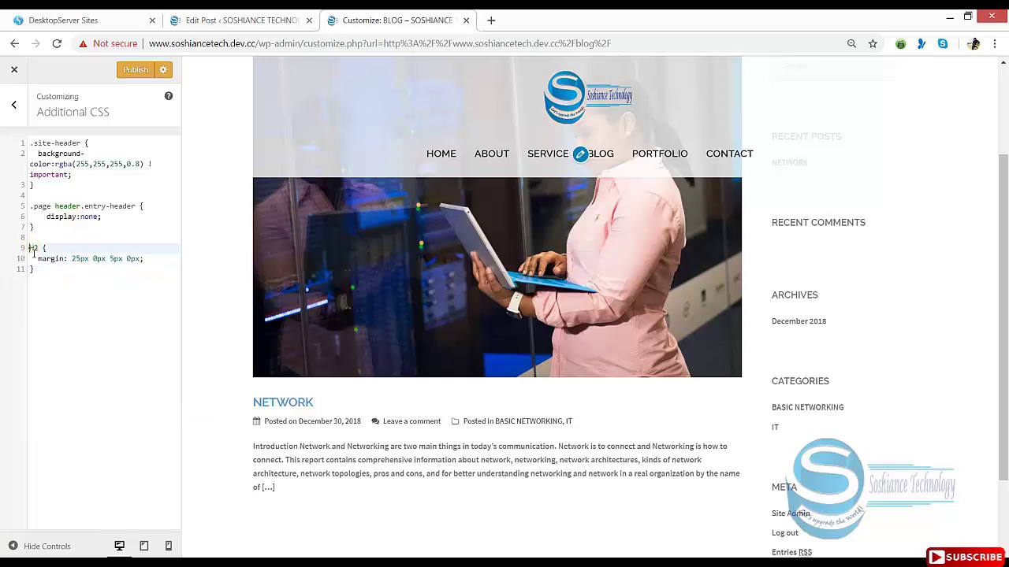
Step: Duplicate the margin rule for H1 and publish the CSS
drag(29, 248, 49, 282)
key(ctrl+c)
click(48, 274)
key(Return)
key(ctrl+v)
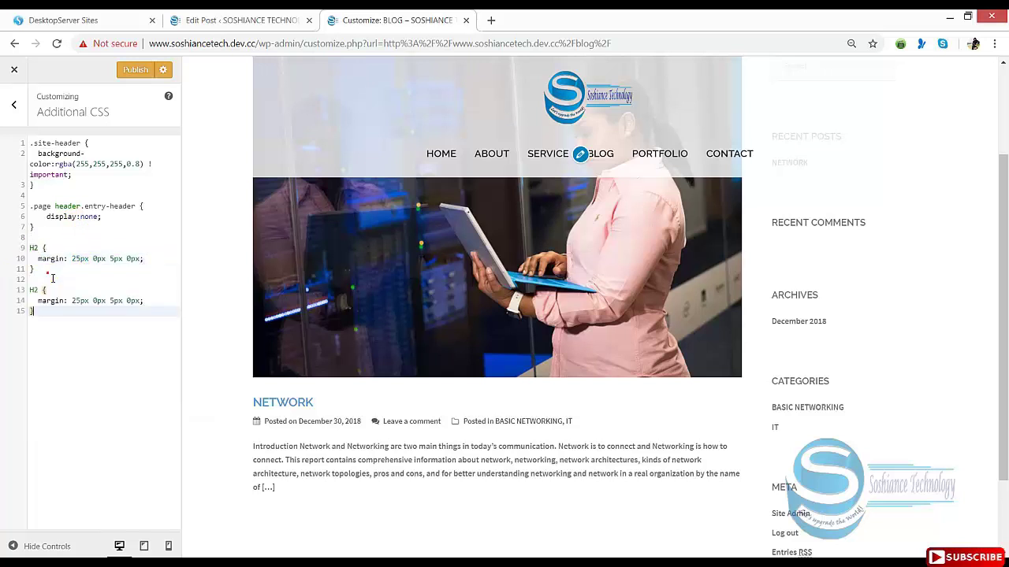
click(78, 378)
click(135, 69)
Step: View the updated NETWORK post on the live BLOG page
click(245, 19)
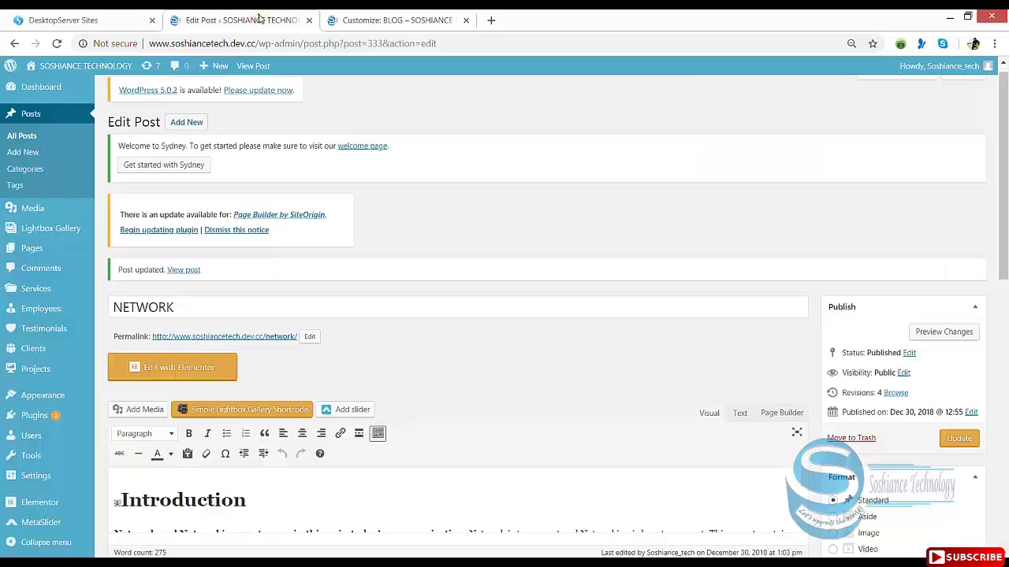
click(104, 67)
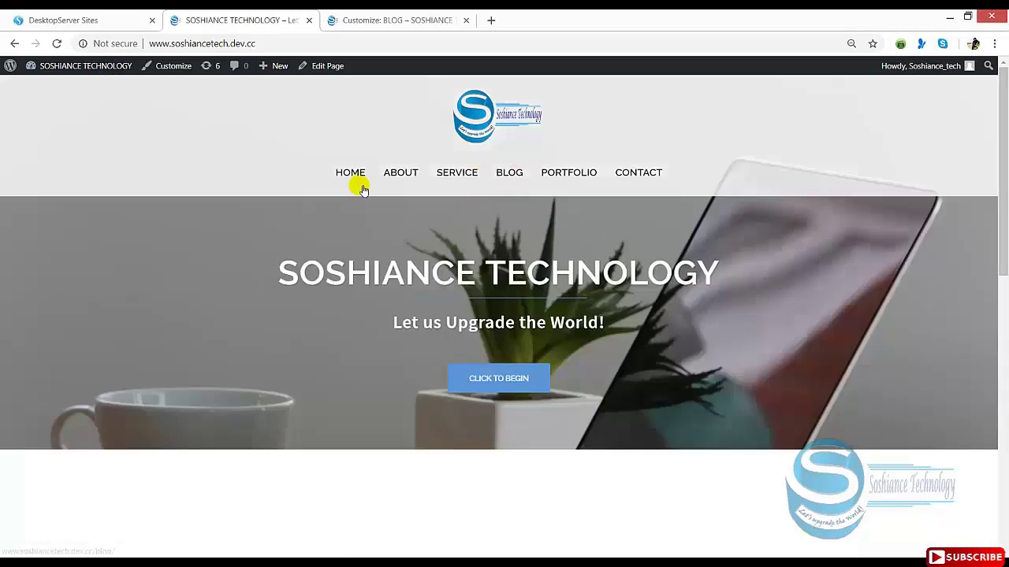
click(353, 178)
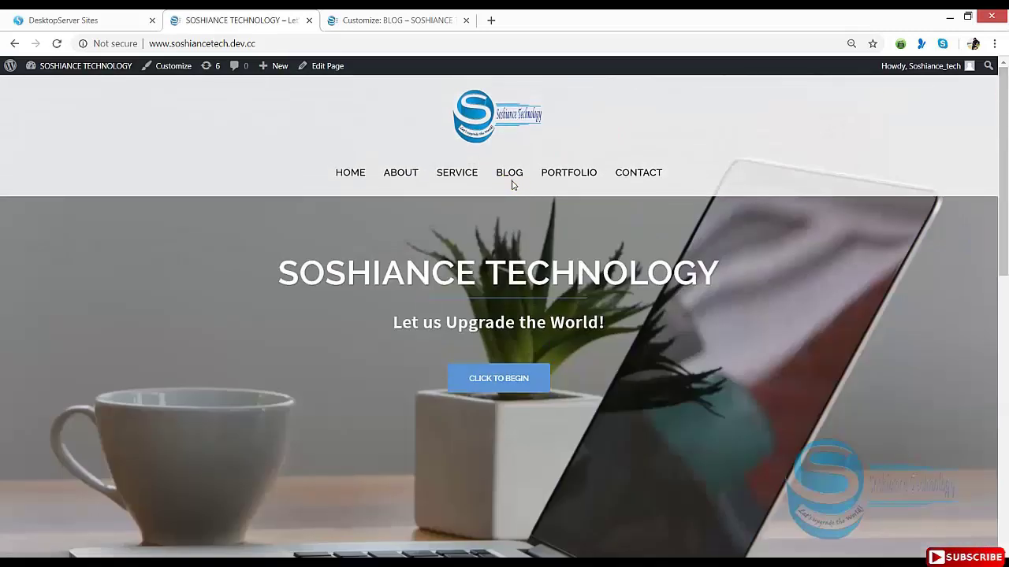
click(511, 173)
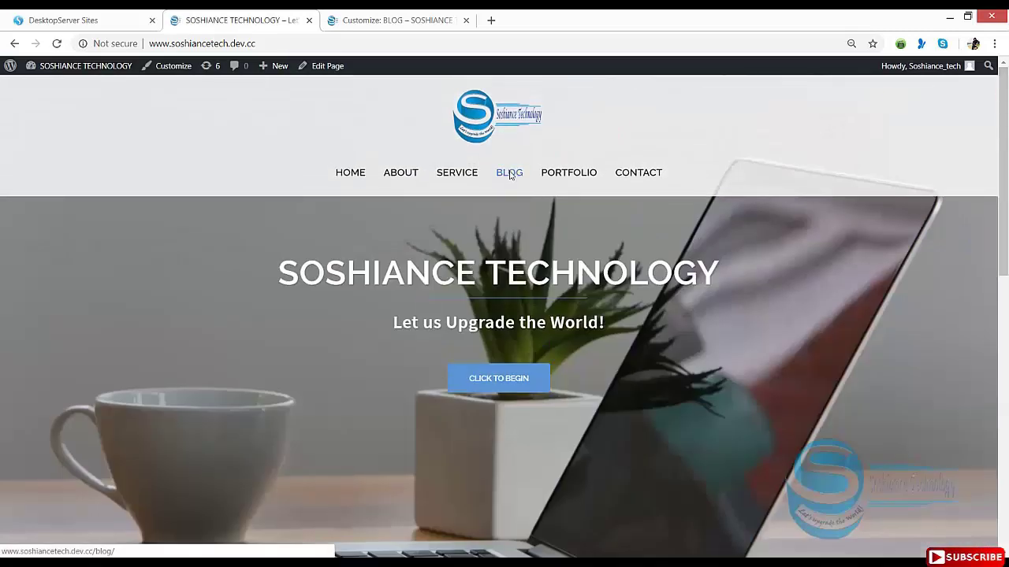
scroll(999, 147, down, 3)
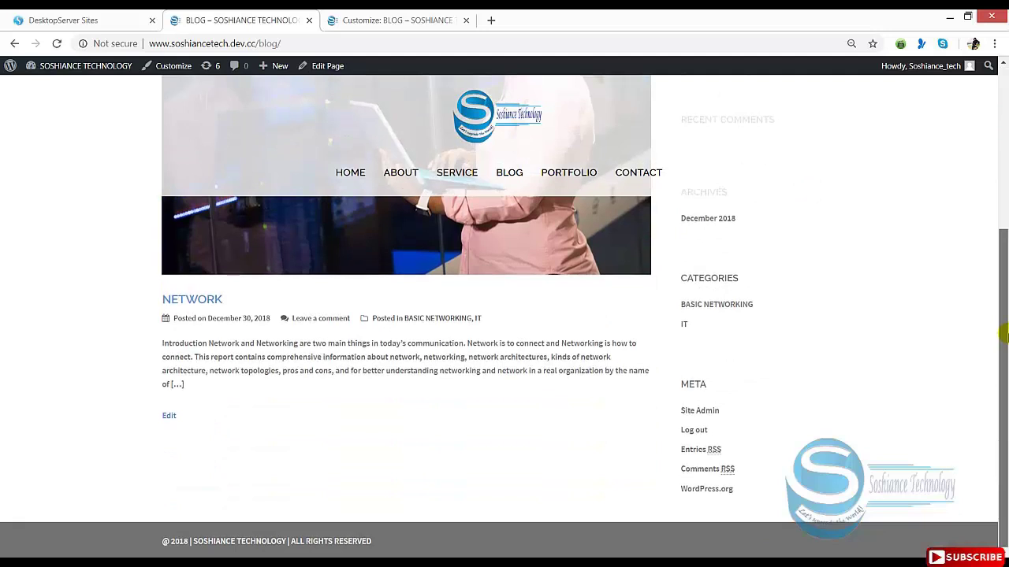
scroll(999, 148, up, 3)
Step: Compare the BLOG page with the Customizer, then edit the NETWORK post from it
click(379, 17)
click(288, 19)
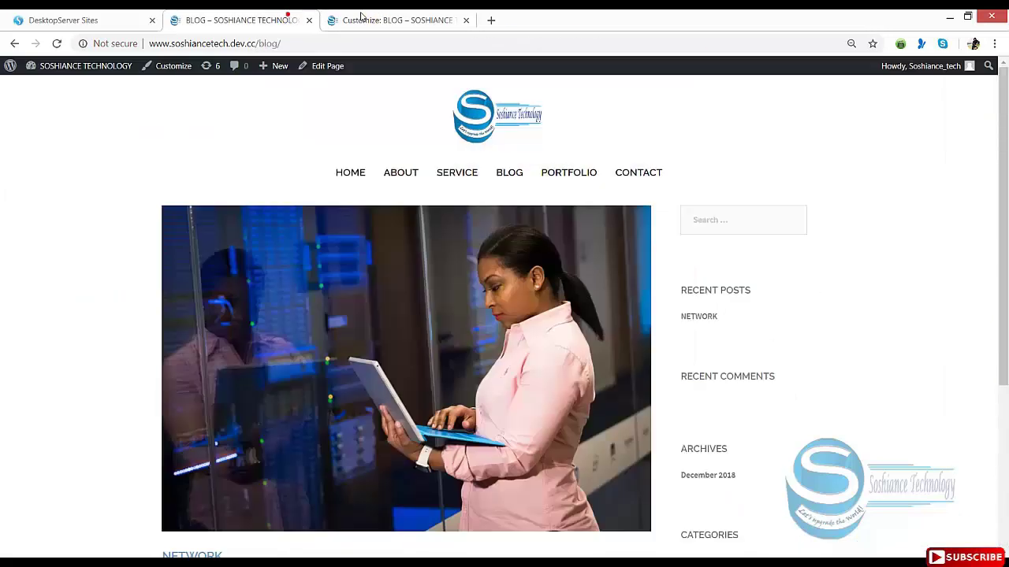
click(371, 18)
click(268, 20)
scroll(1003, 197, down, 3)
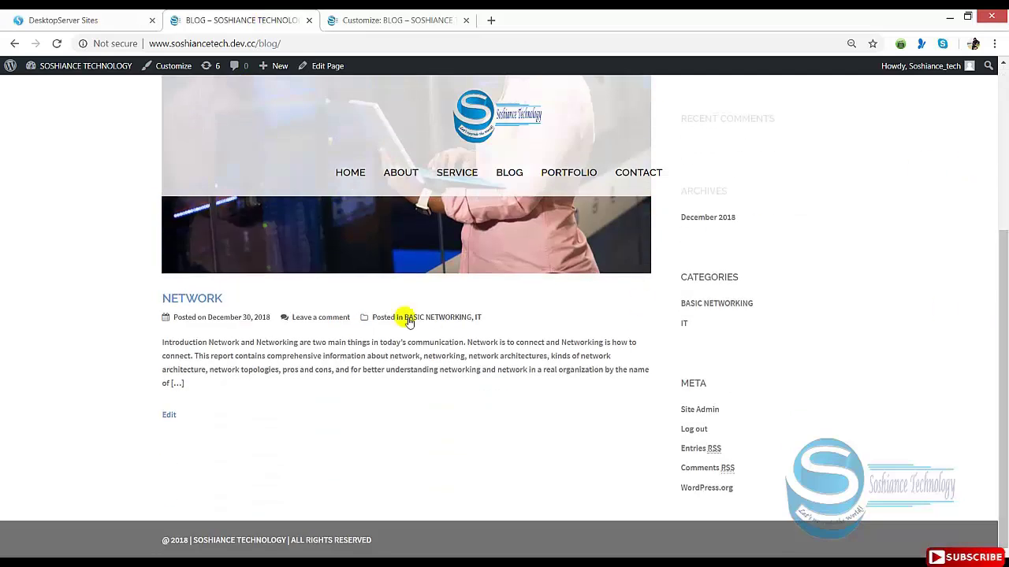
click(170, 415)
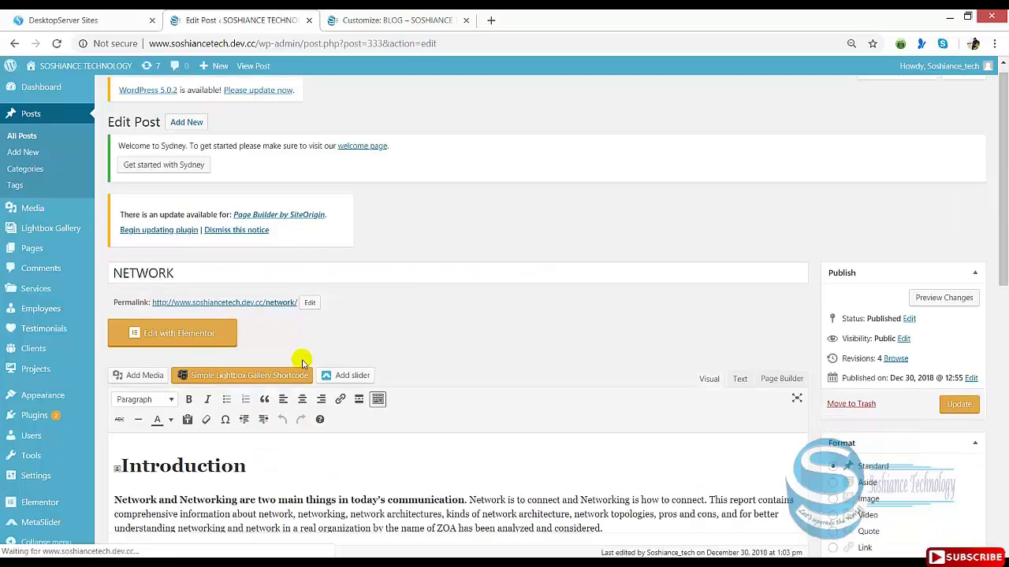
scroll(757, 458, down, 2)
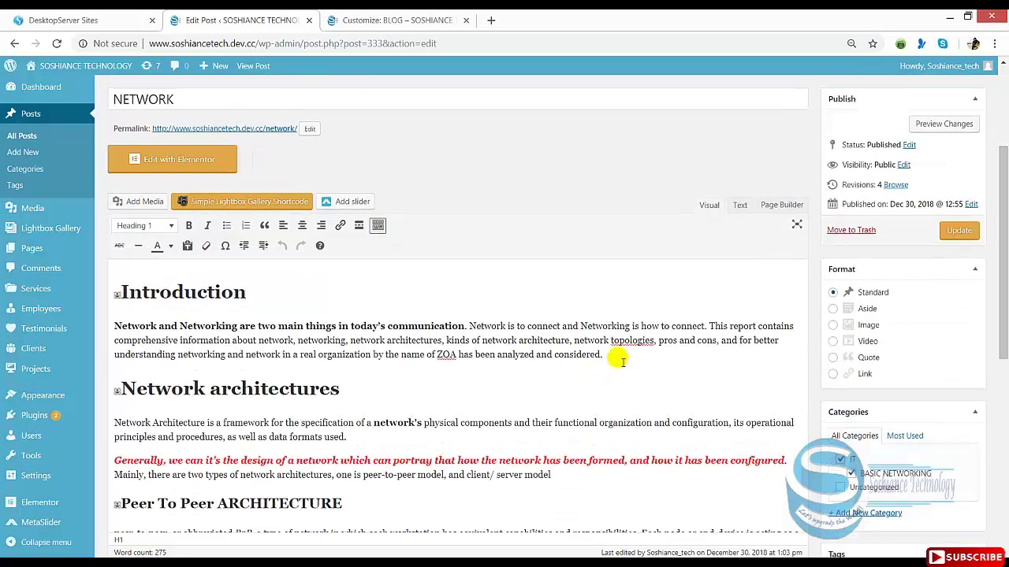
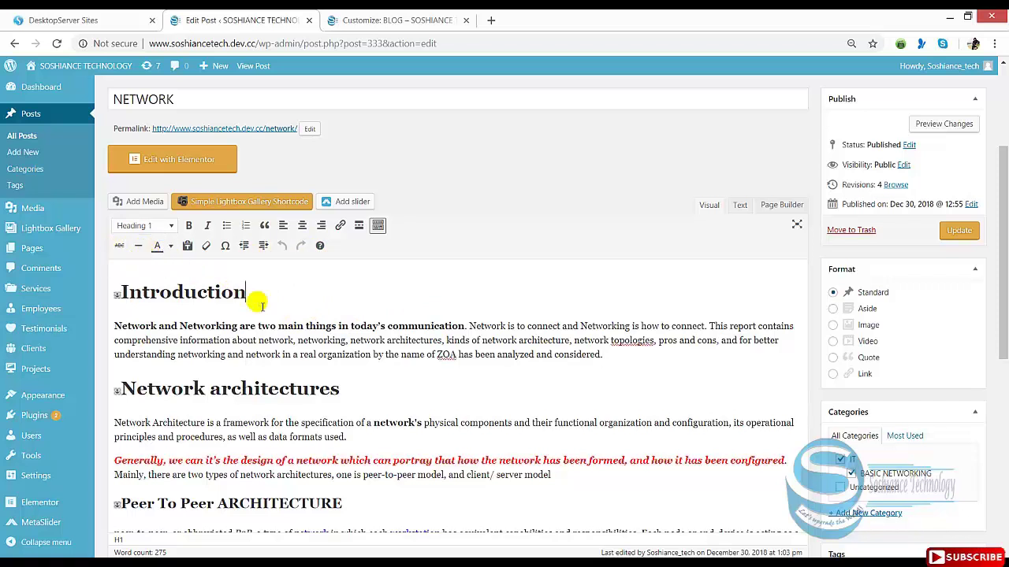
Step: Insert the city-lights image from the media library into the NETWORK post
click(147, 200)
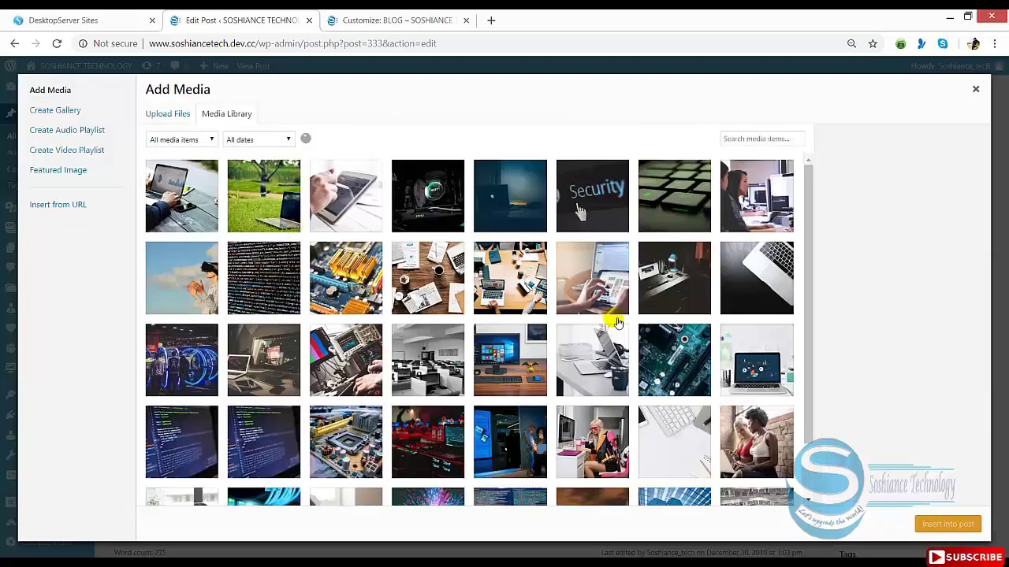
scroll(808, 311, down, 2)
scroll(808, 311, down, 2)
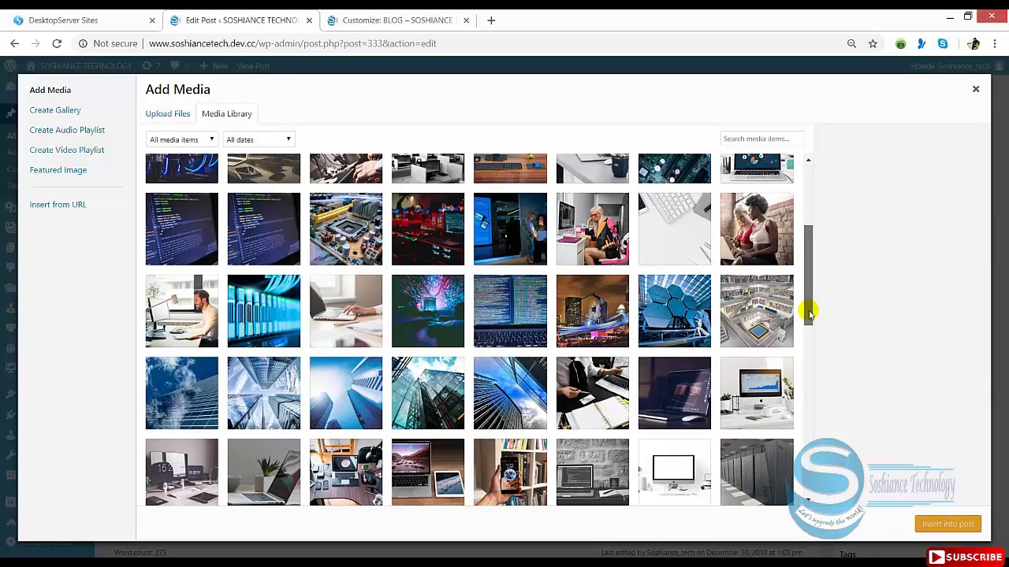
scroll(810, 313, down, 1)
click(607, 287)
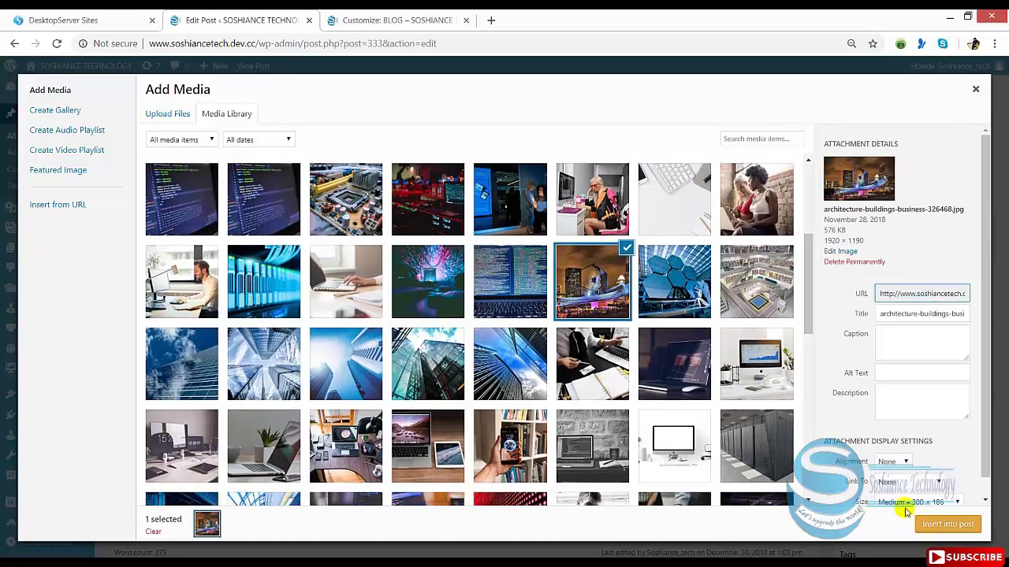
click(945, 524)
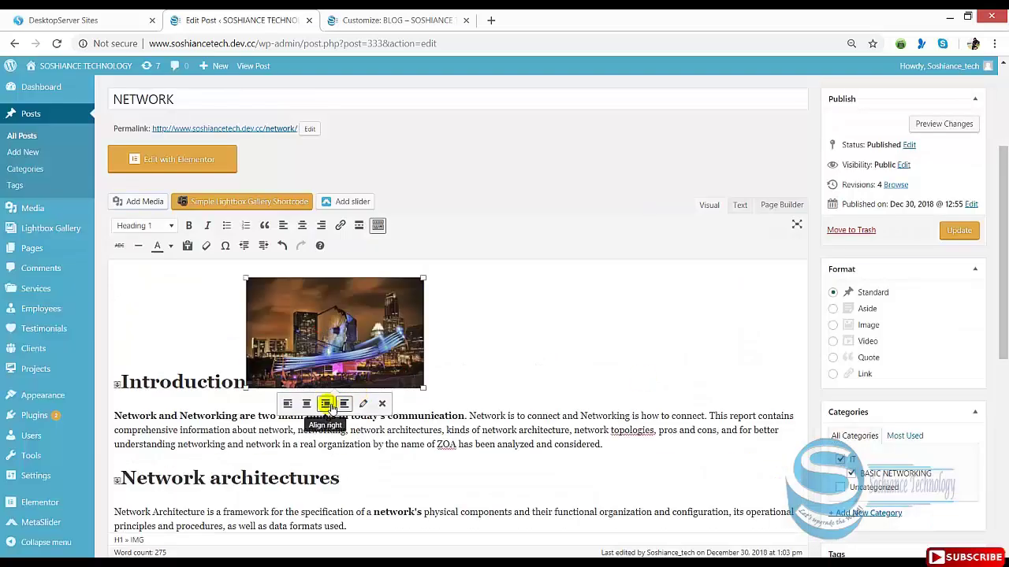
Step: Align the city-lights image right beside the Introduction paragraph and resize it
click(344, 403)
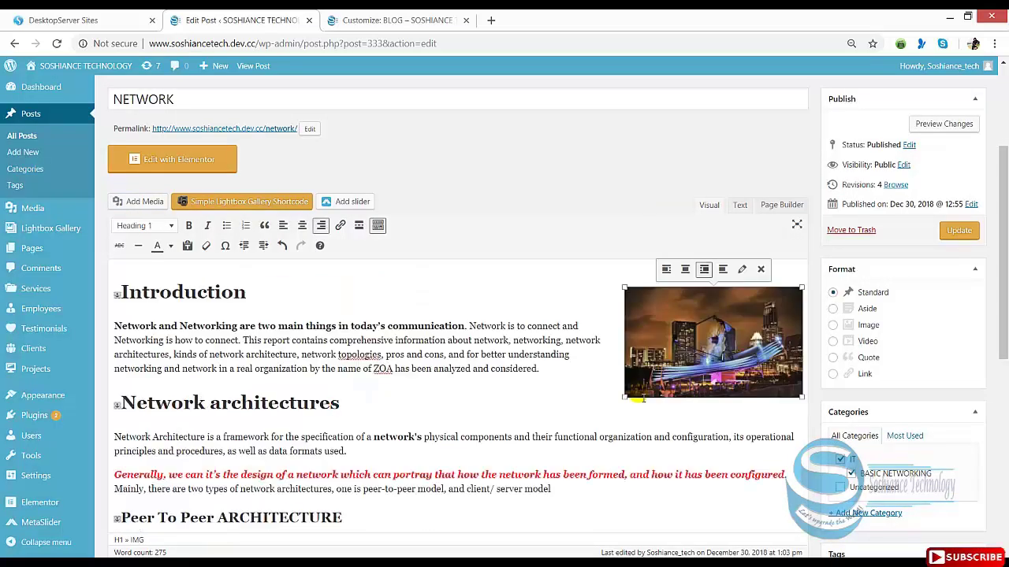
mouse_move(626, 401)
mouse_down()
mouse_move(574, 399)
mouse_move(581, 413)
mouse_move(596, 371)
mouse_move(587, 357)
mouse_up()
click(655, 344)
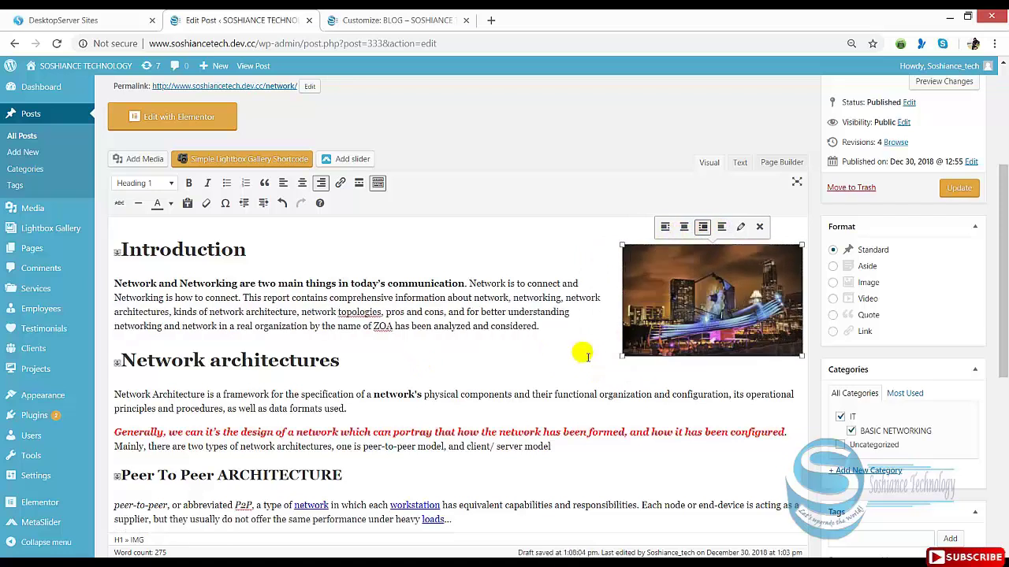
Step: Insert the blue glass-wall image after the client/server model sentence
click(569, 450)
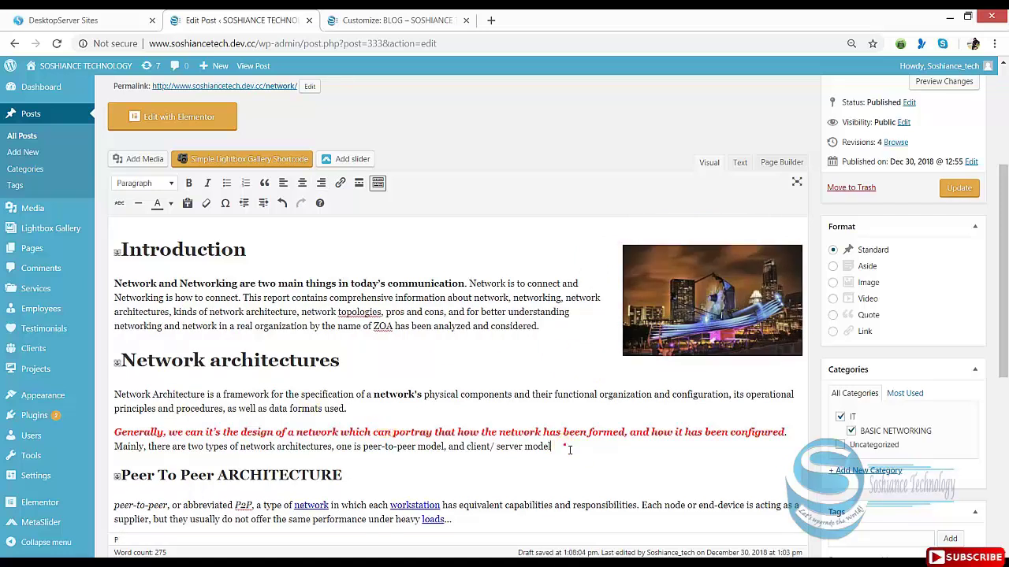
click(147, 160)
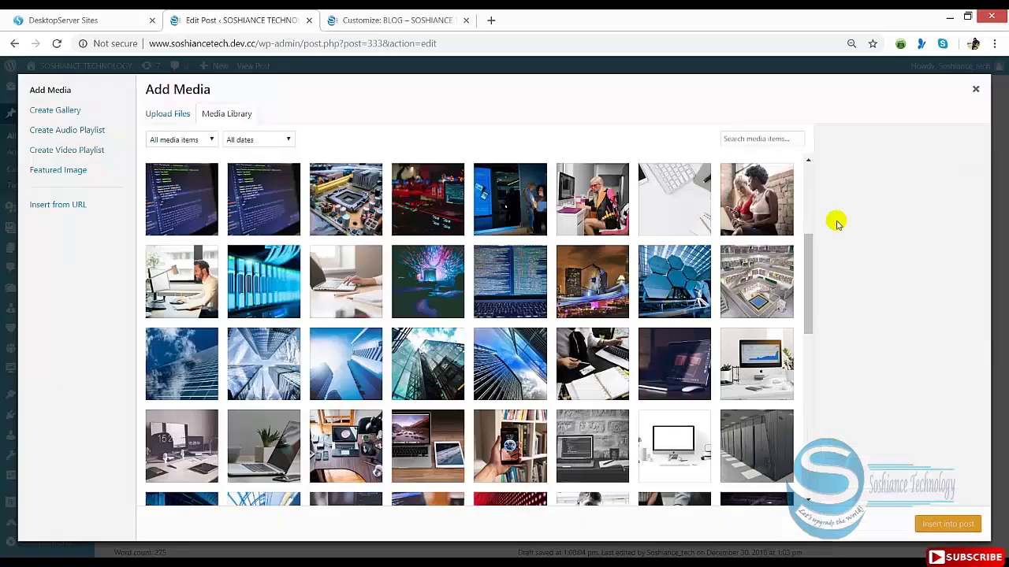
mouse_move(808, 252)
mouse_down()
mouse_move(806, 281)
mouse_move(806, 266)
mouse_up()
click(542, 198)
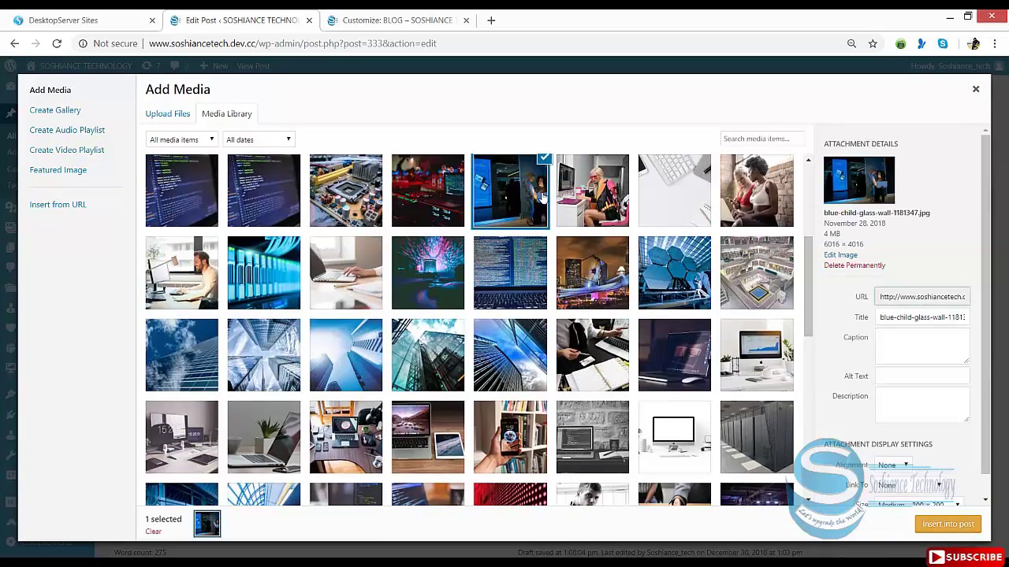
click(940, 524)
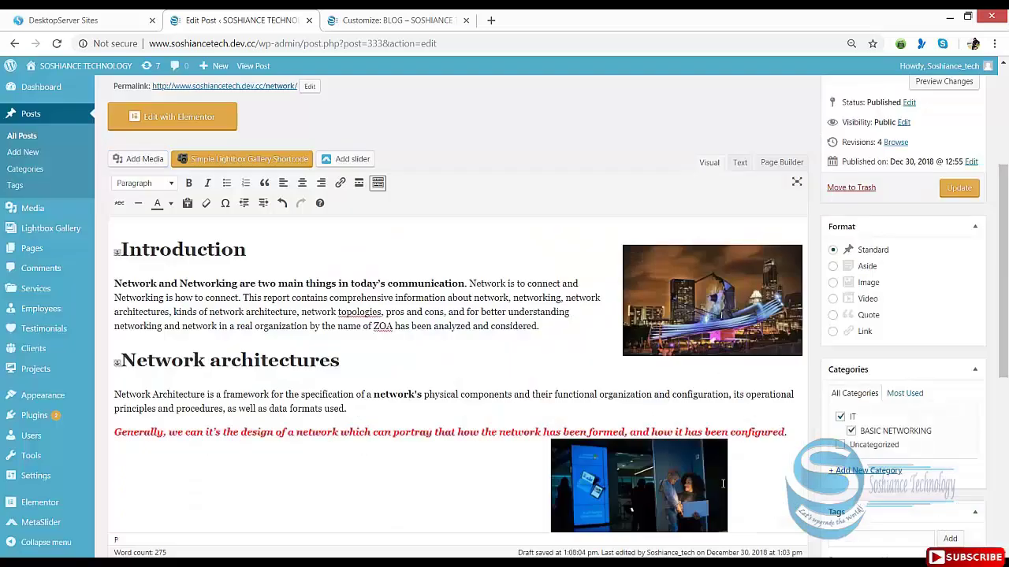
Step: Centre the glass-wall image and enlarge it above the Peer To Peer heading
click(713, 478)
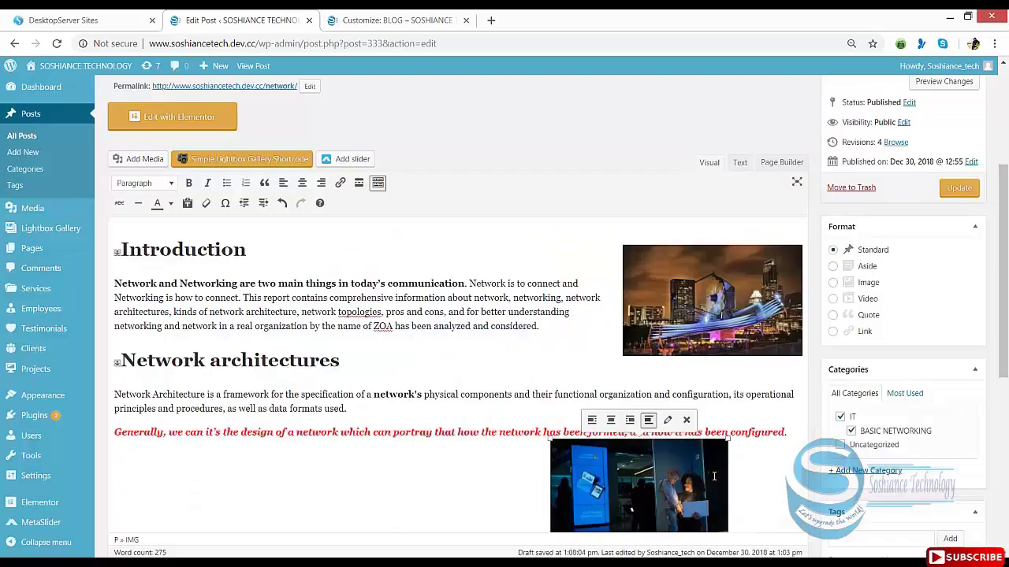
click(611, 421)
scroll(610, 421, down, 2)
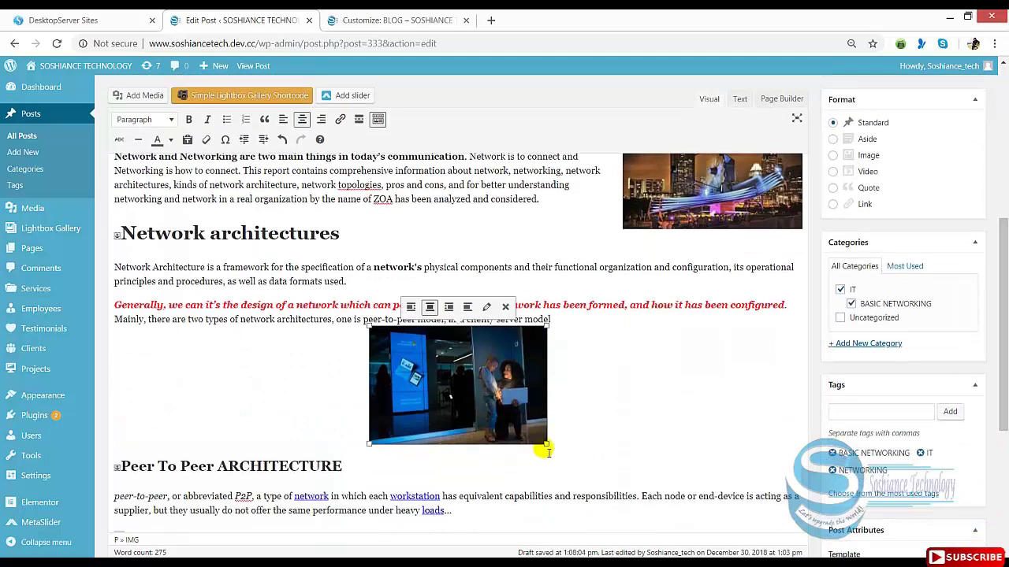
drag(546, 445, 702, 498)
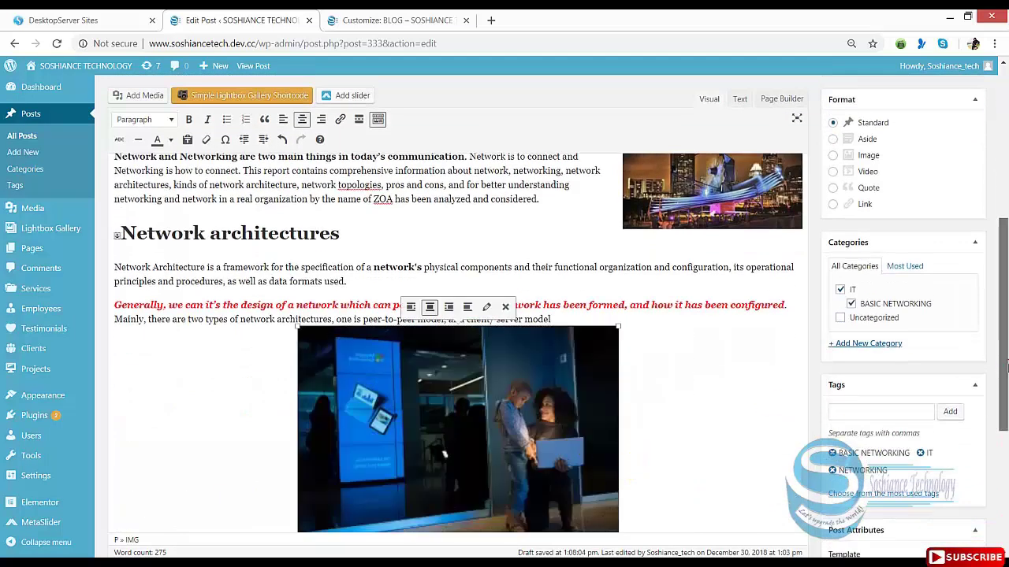
scroll(633, 473, down, 2)
drag(619, 422, 658, 430)
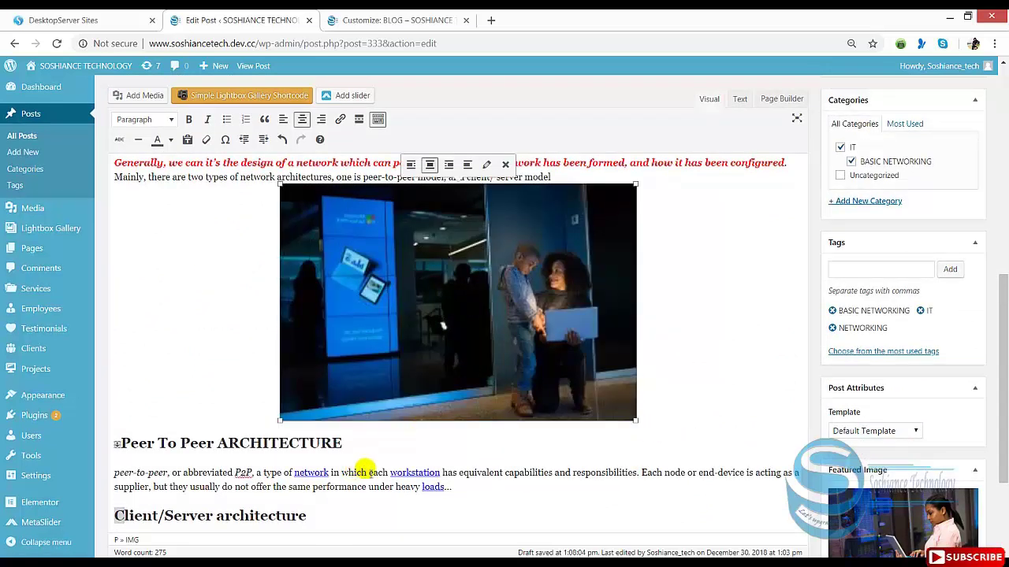
scroll(424, 426, down, 1)
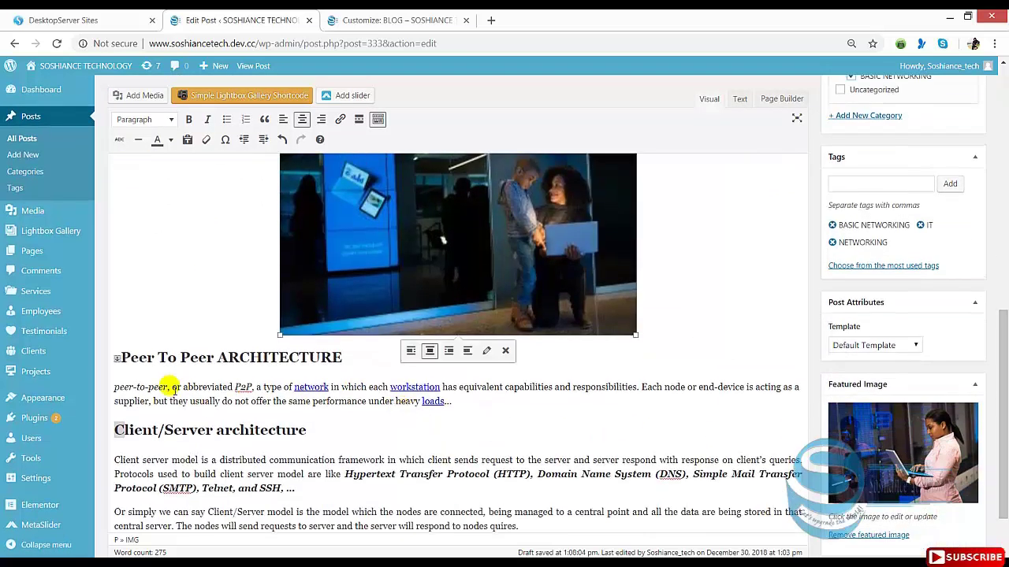
click(119, 359)
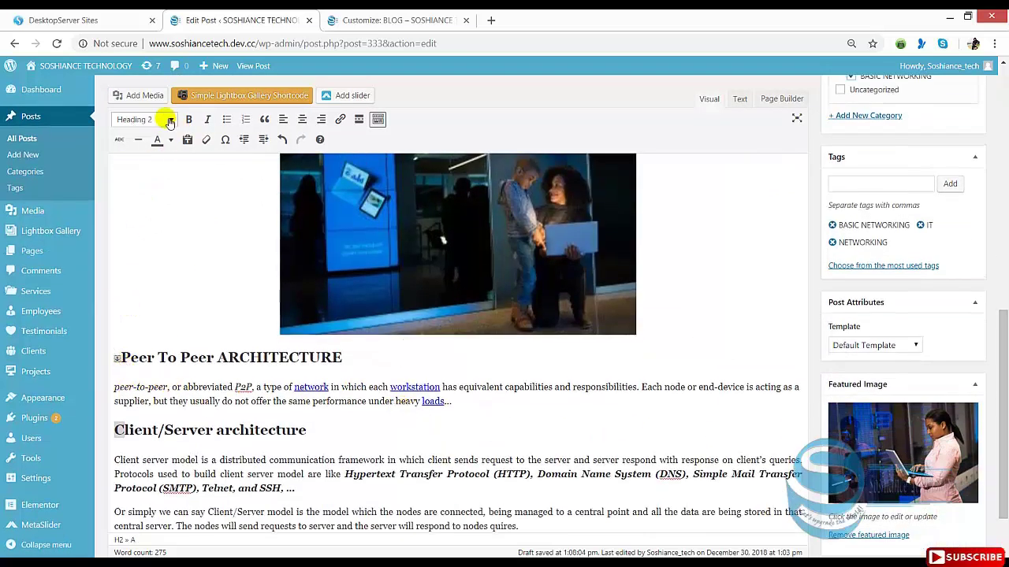
click(142, 95)
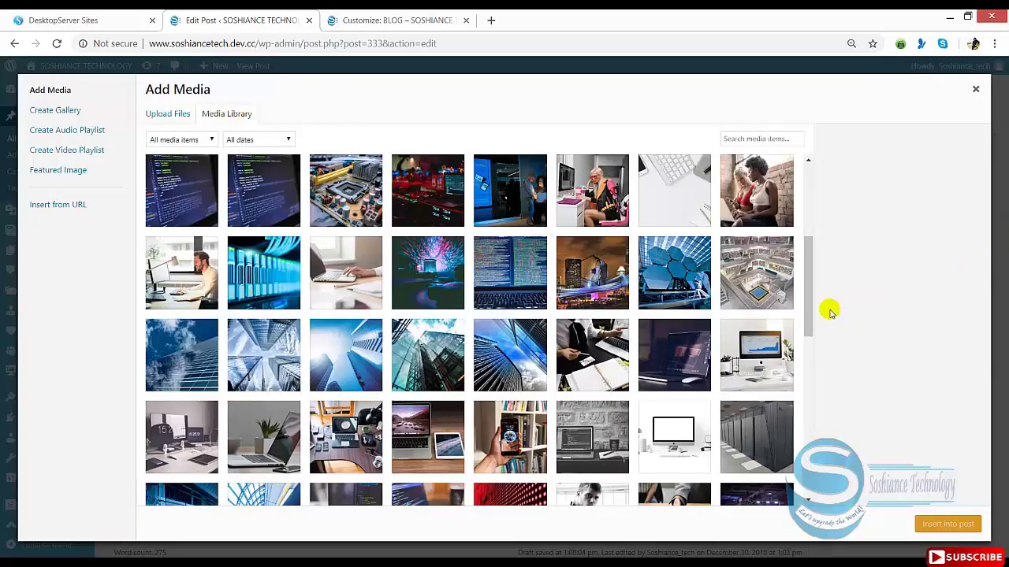
Step: Upload the Peer-to-Peer-Relationship image file to the media library
drag(808, 309, 841, 471)
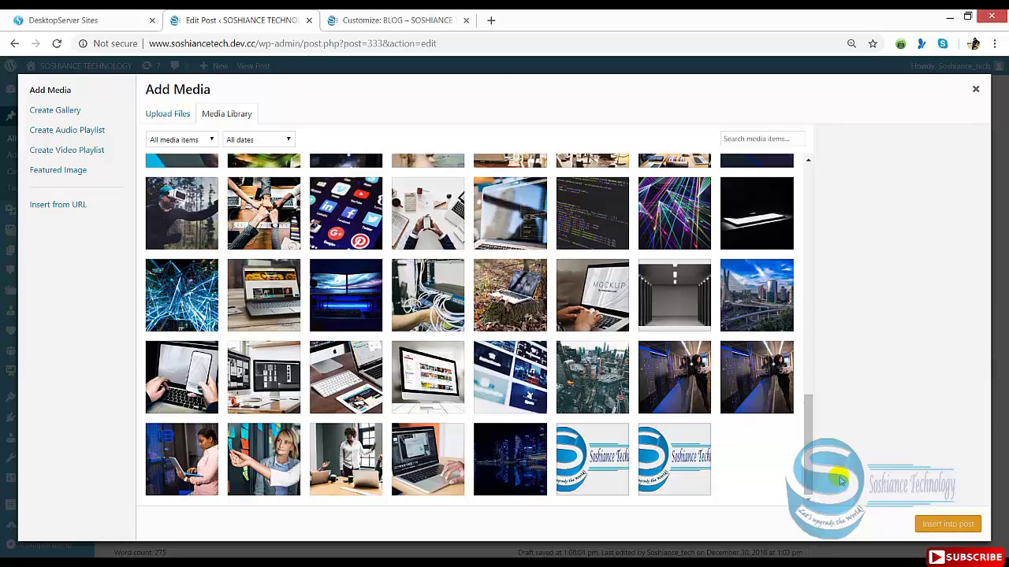
drag(810, 472, 836, 208)
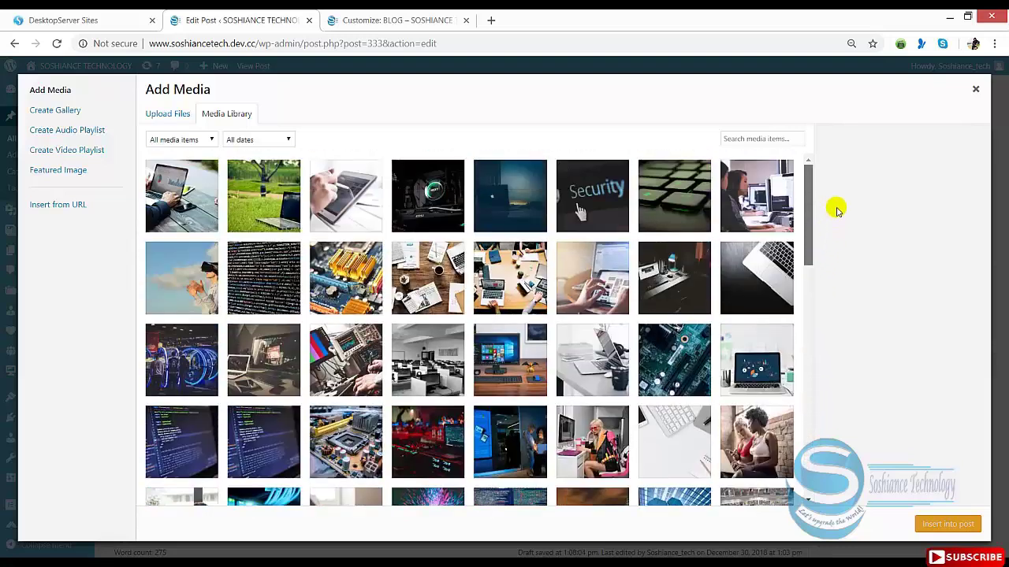
click(168, 115)
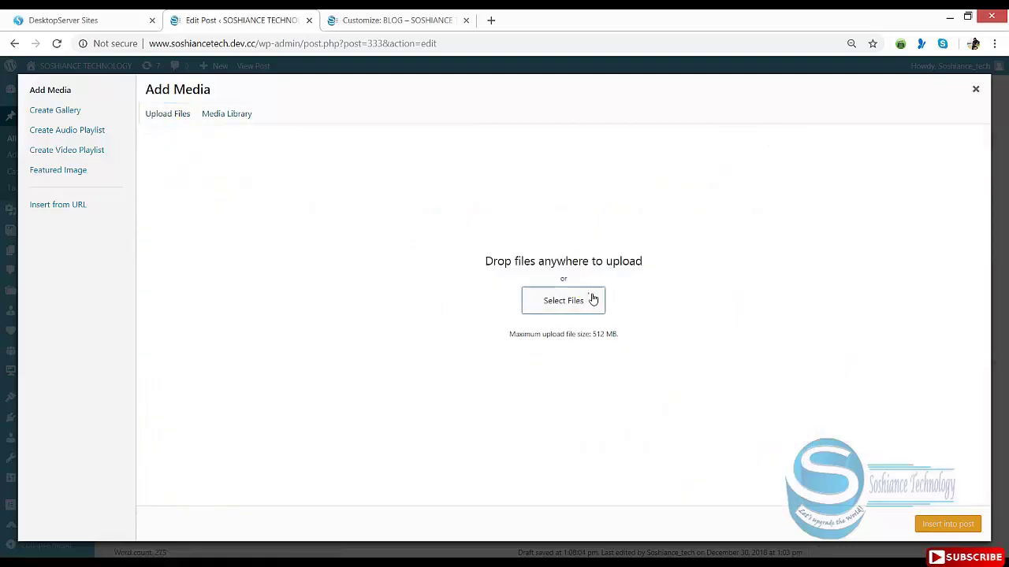
click(592, 298)
click(232, 123)
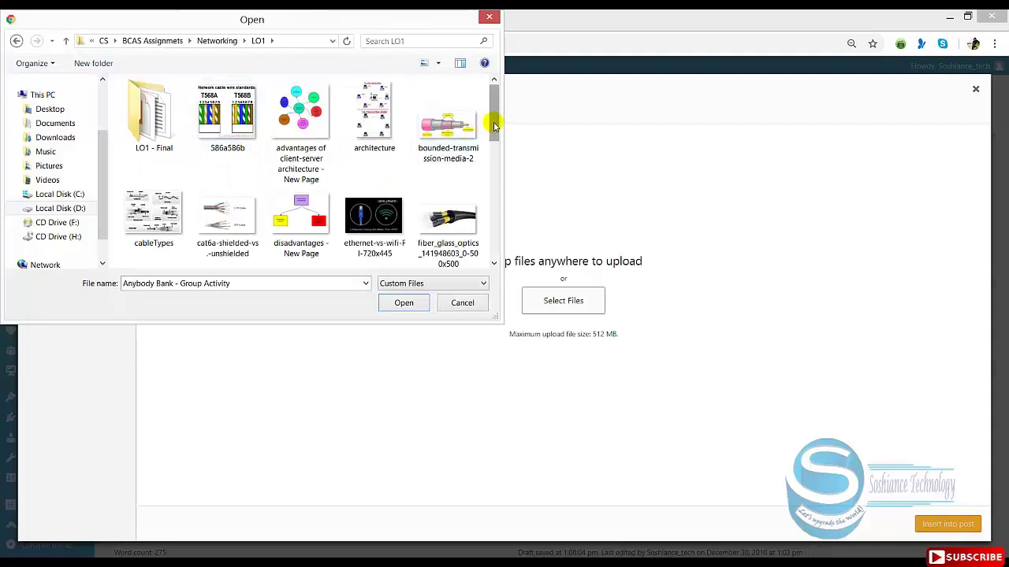
drag(491, 124, 500, 176)
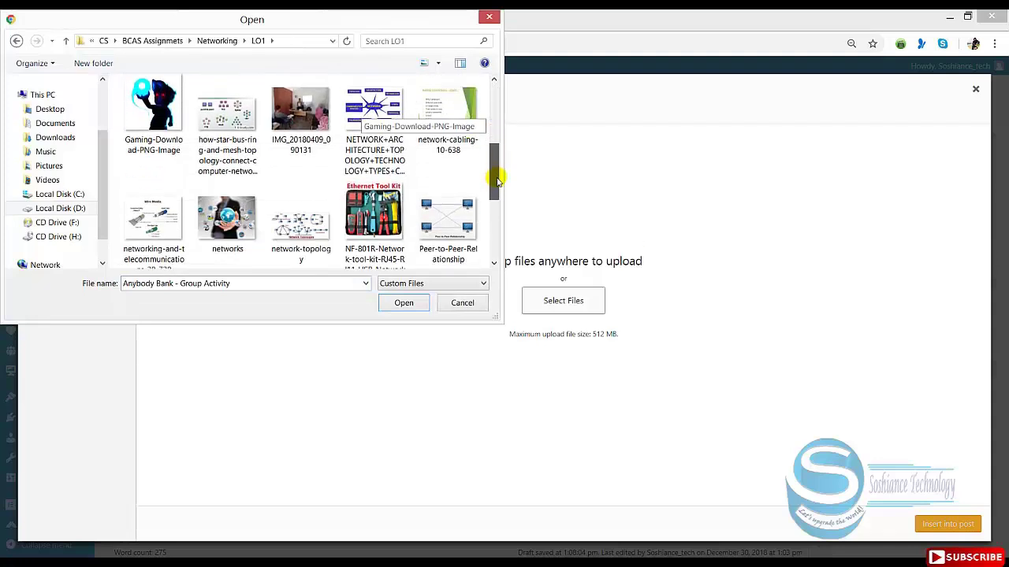
click(448, 201)
click(404, 302)
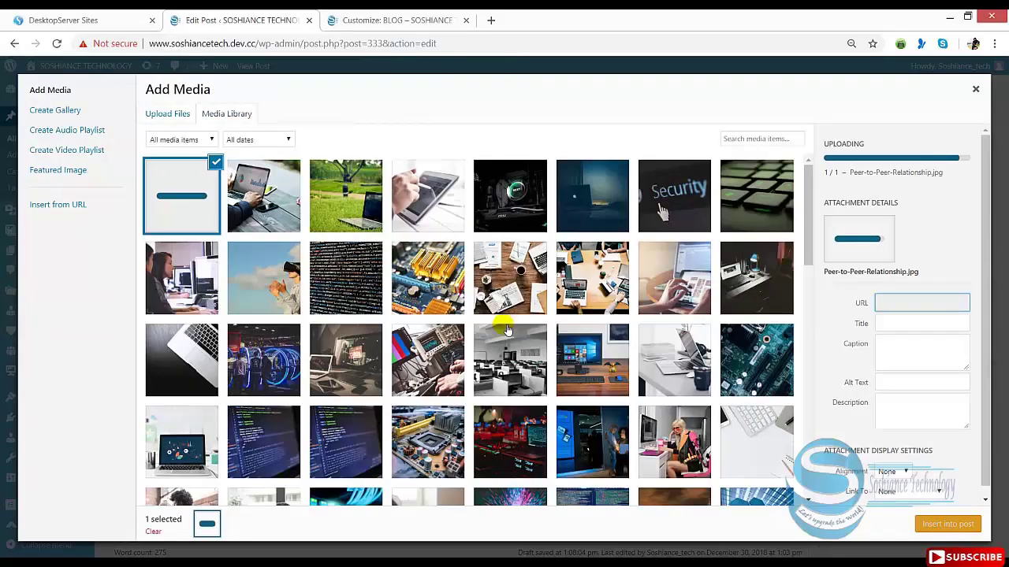
click(948, 524)
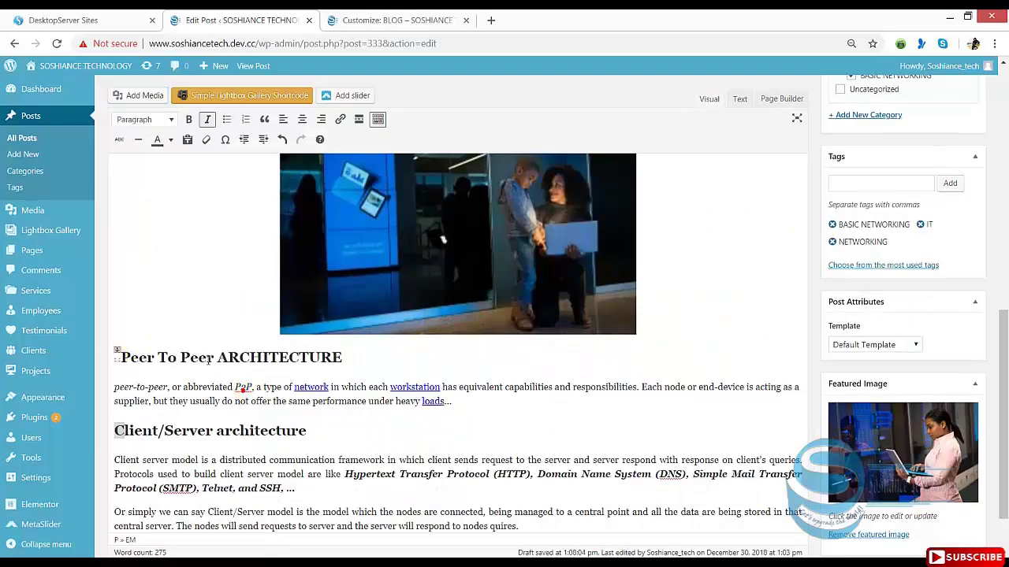
Step: Insert the Peer-to-Peer-Relationship diagram and align it left of the Peer To Peer section
scroll(202, 399, down, 2)
scroll(202, 399, up, 1)
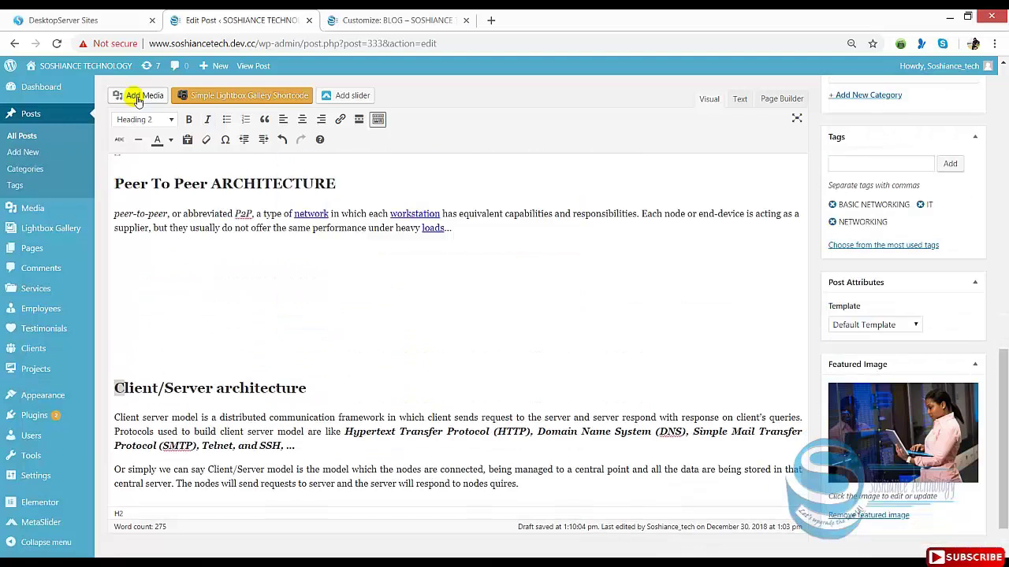
click(136, 96)
click(181, 200)
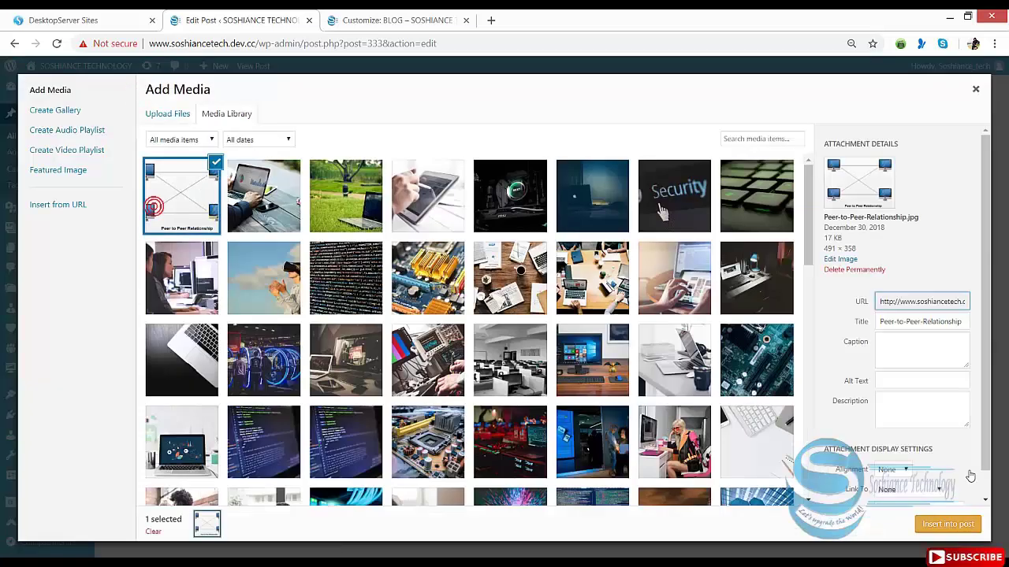
click(948, 524)
click(166, 284)
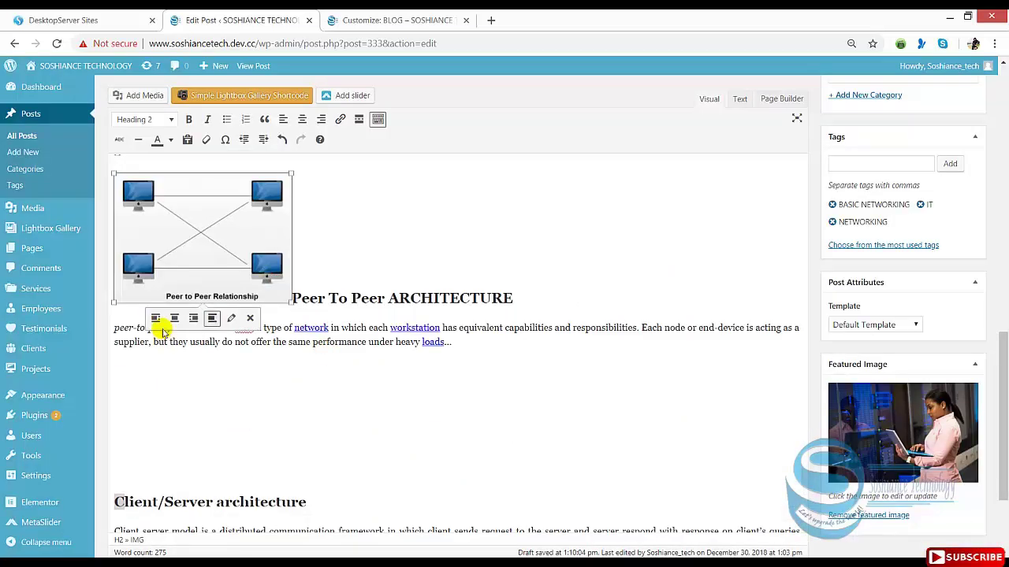
click(155, 319)
Step: Delete the empty line above the Client/Server heading
drag(1006, 388, 444, 390)
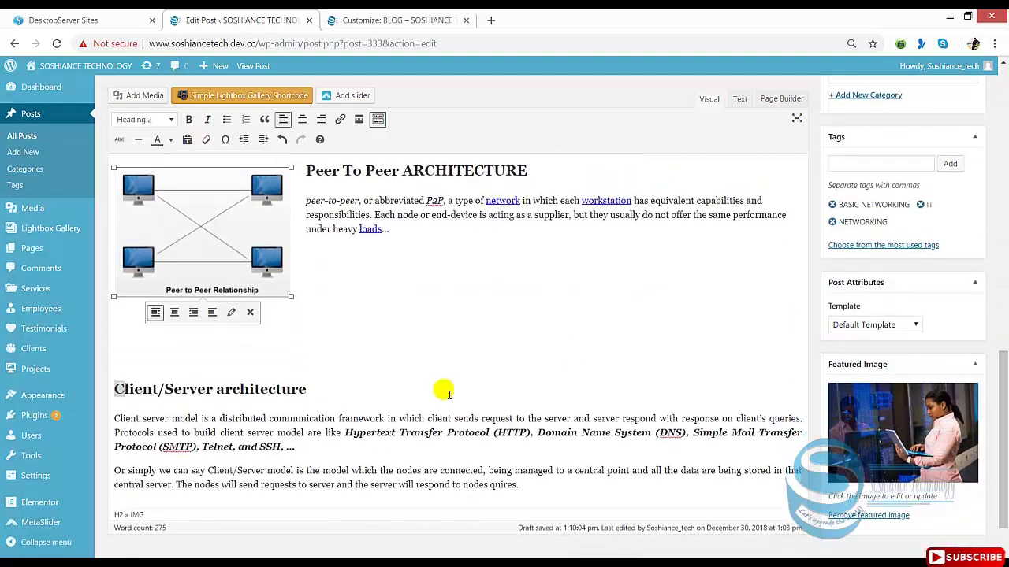
click(116, 377)
key(BackSpace)
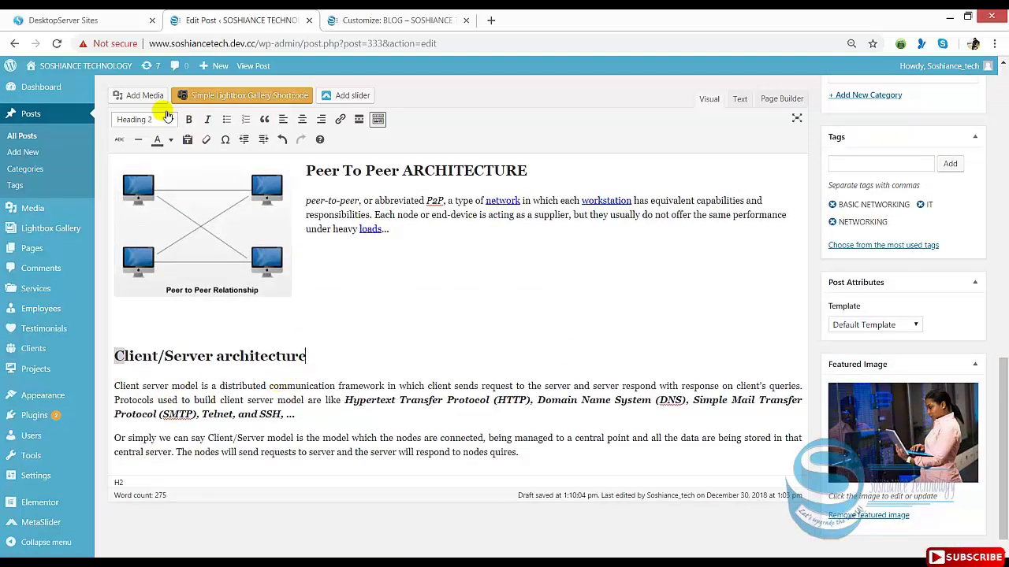
Step: Upload the advantages-of-client-server-architecture diagram to the media library
click(141, 95)
click(187, 113)
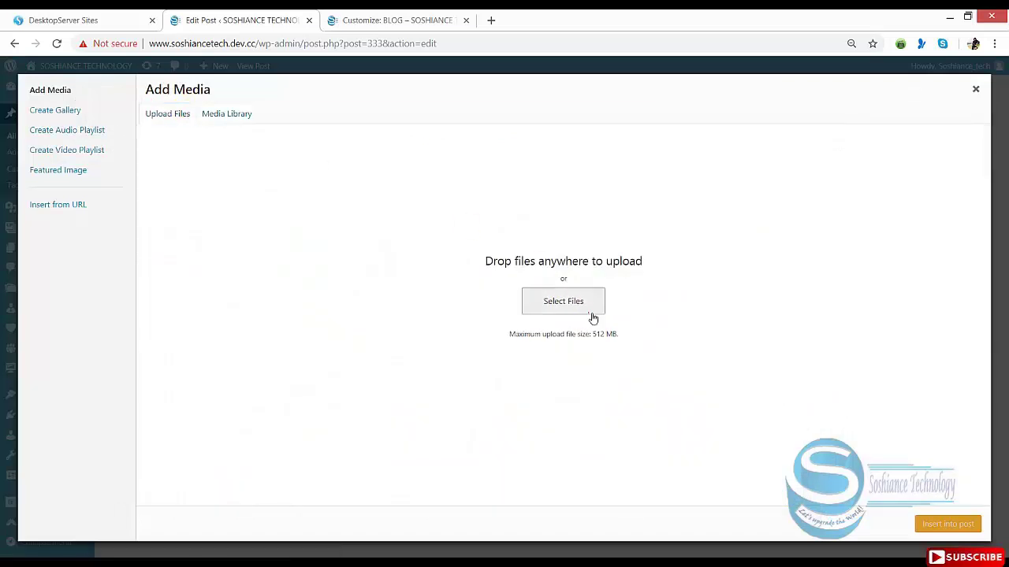
click(589, 309)
drag(494, 129, 495, 87)
click(300, 110)
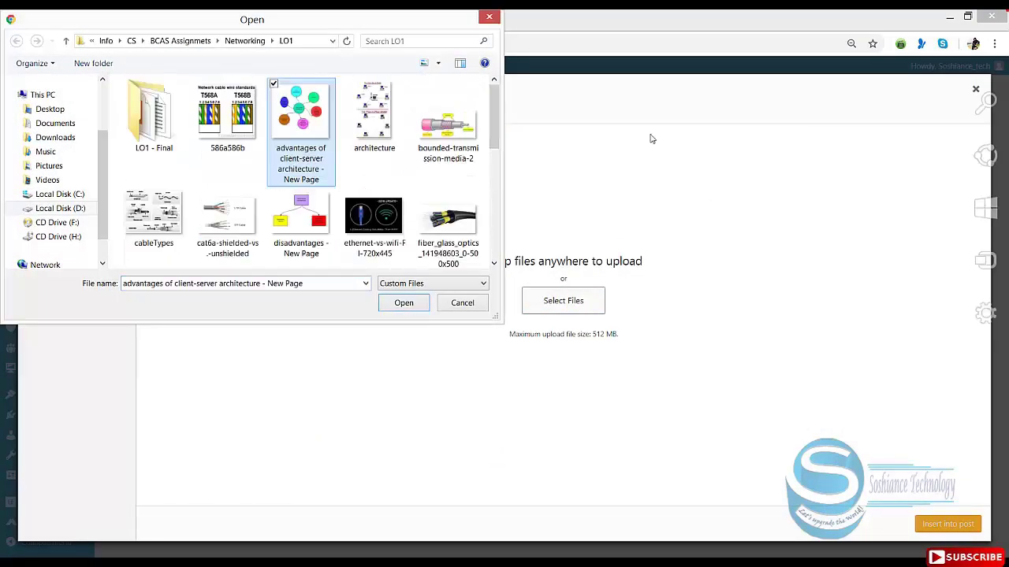
click(403, 303)
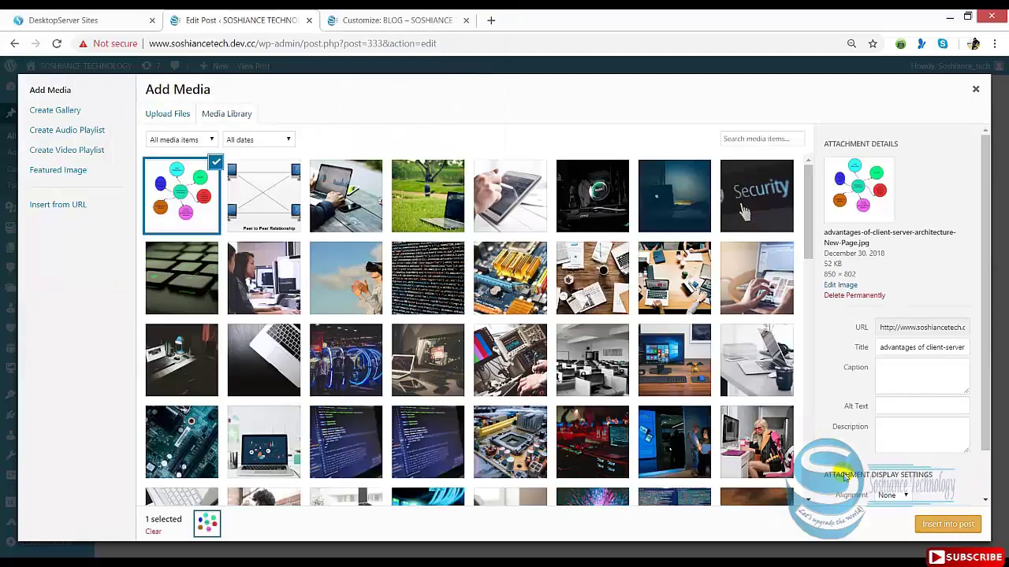
Step: Insert the client-server advantages diagram into the post and align it right
click(972, 533)
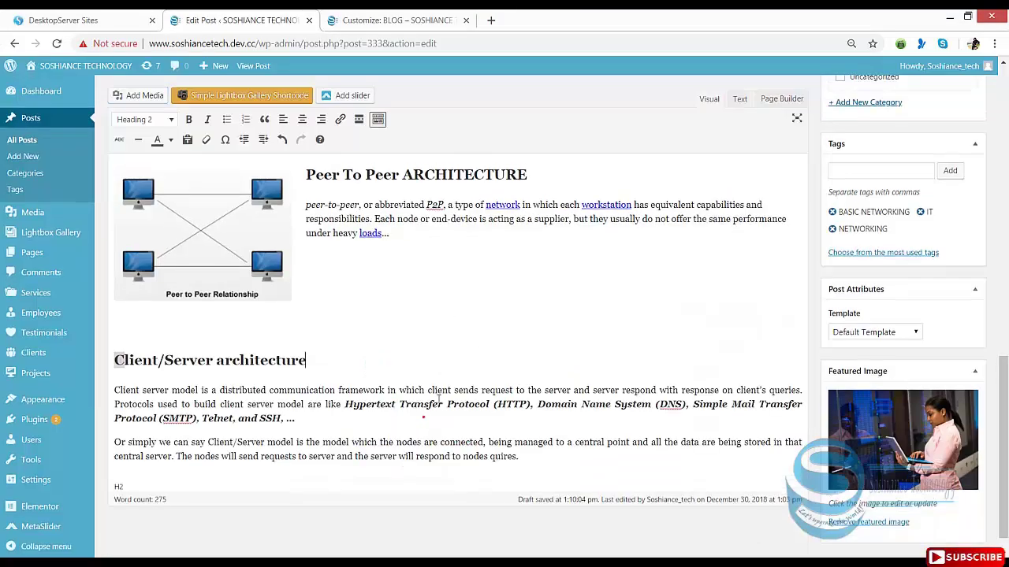
click(370, 413)
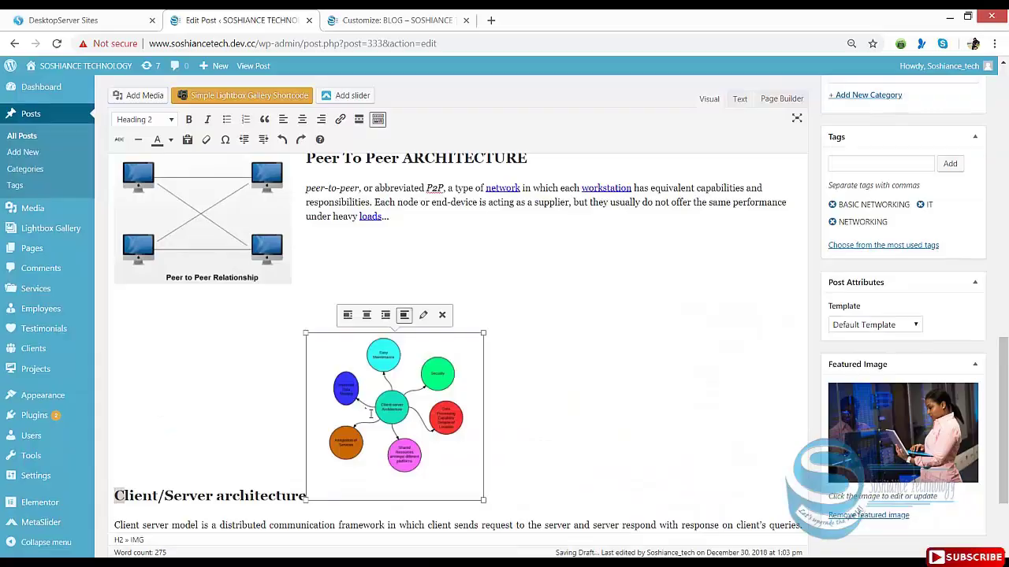
click(390, 317)
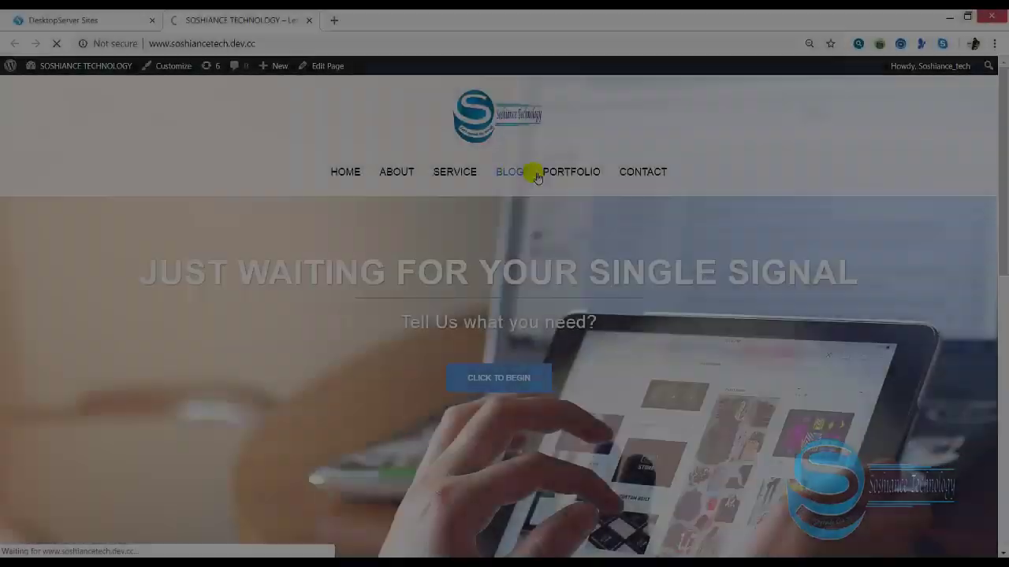
Step: In the Customizer's Blog options, choose the Full width (no sidebar) layout
scroll(505, 315, down, 10)
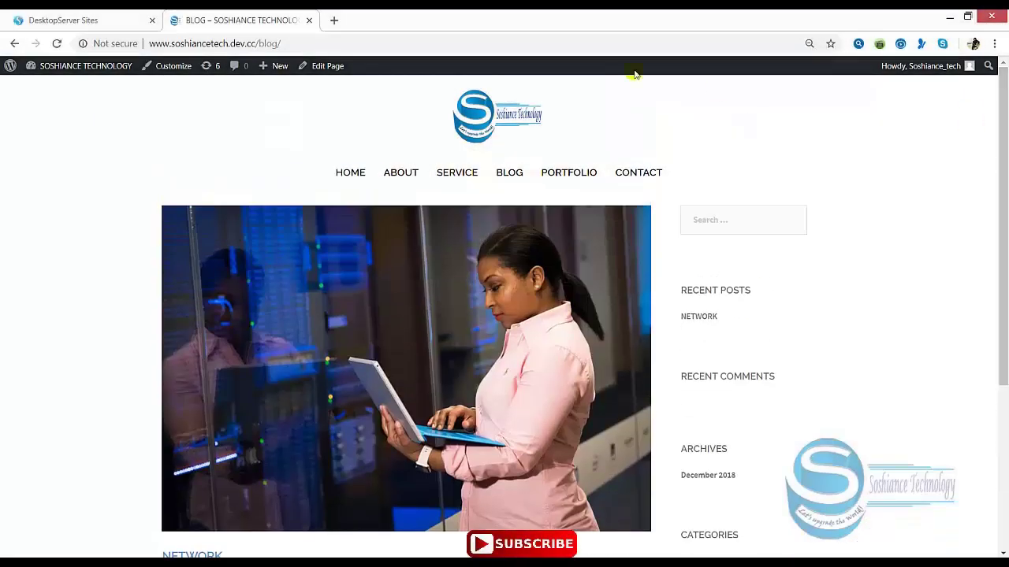
click(173, 67)
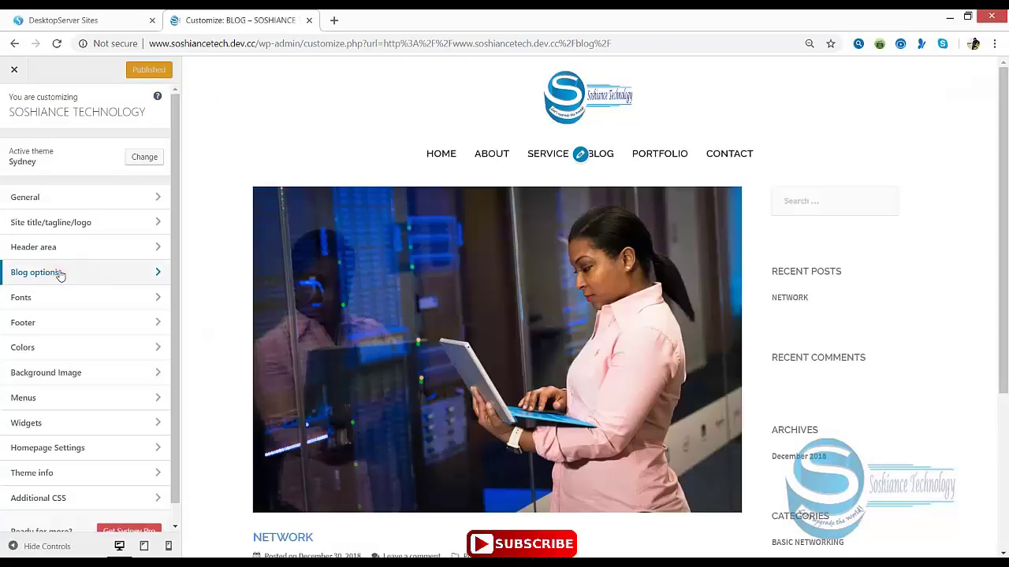
click(56, 273)
click(49, 232)
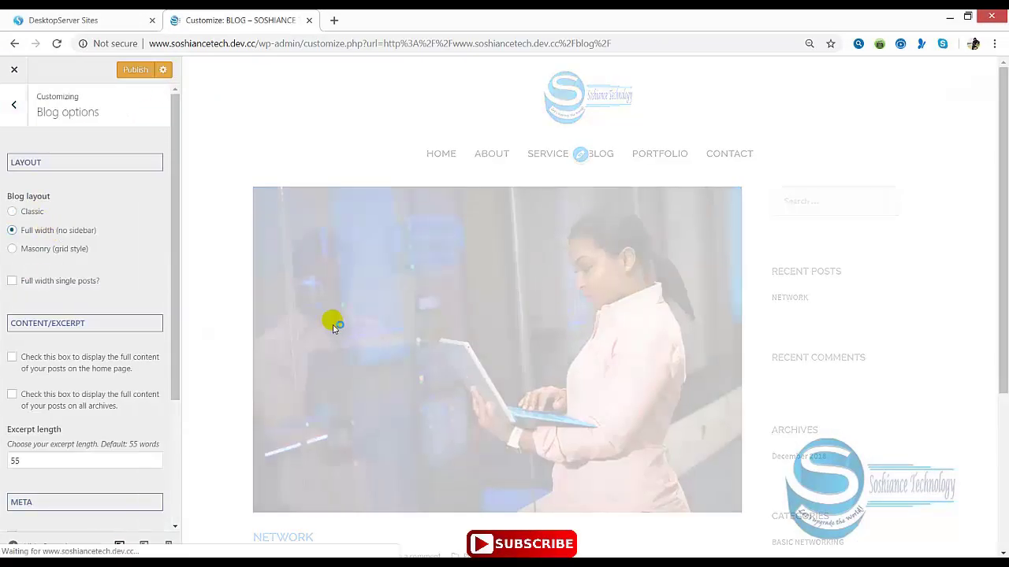
Step: Try the Masonry blog layout, then switch back to Full width (no sidebar)
scroll(978, 355, down, 3)
scroll(1006, 434, up, 5)
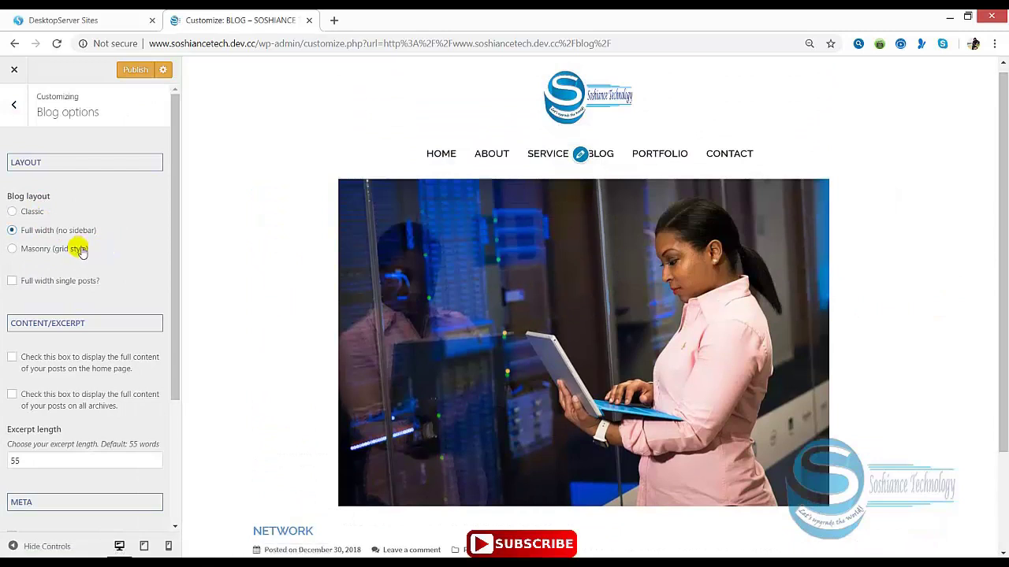
click(77, 248)
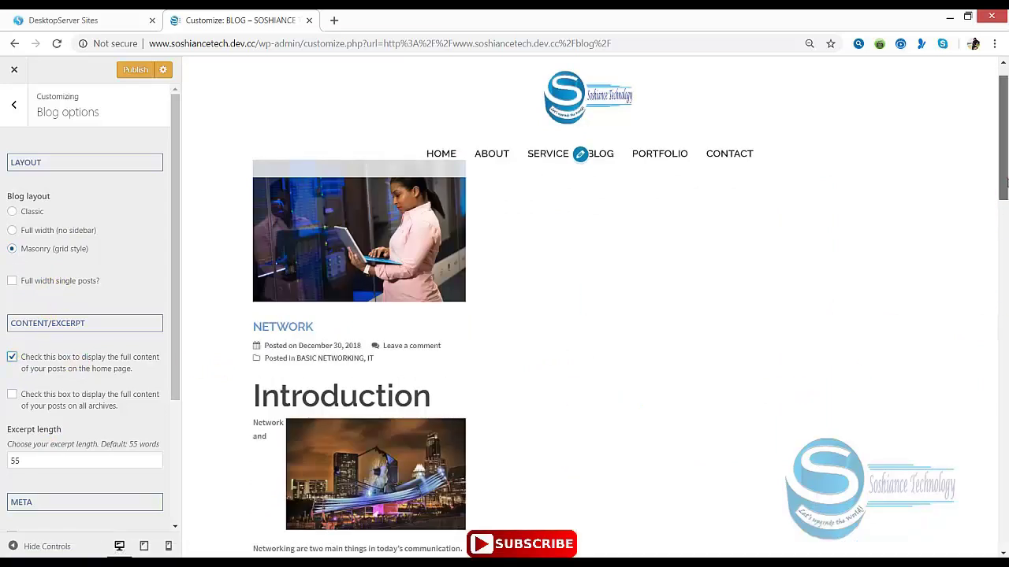
scroll(1003, 268, down, 4)
drag(1005, 250, 958, 177)
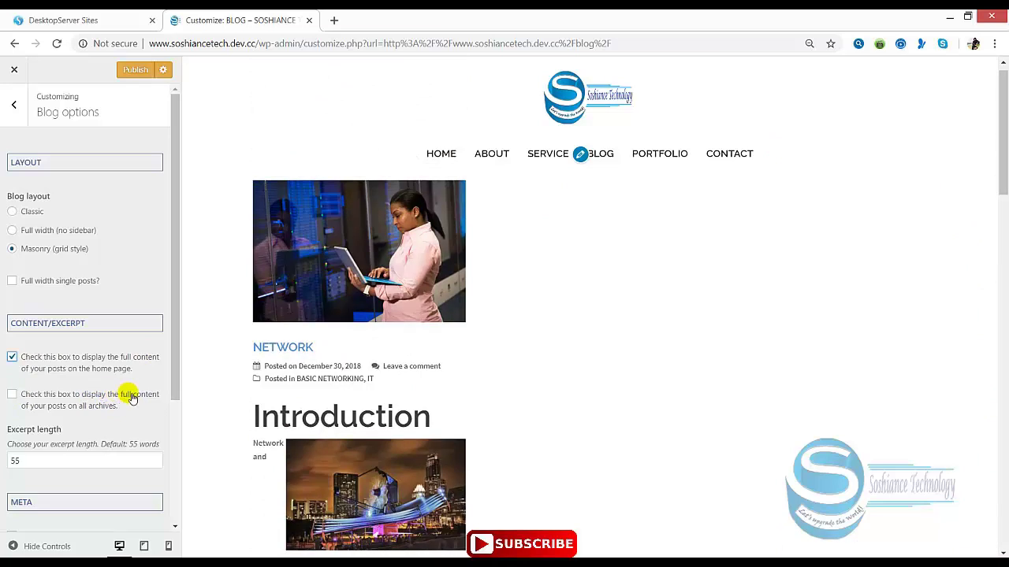
click(45, 230)
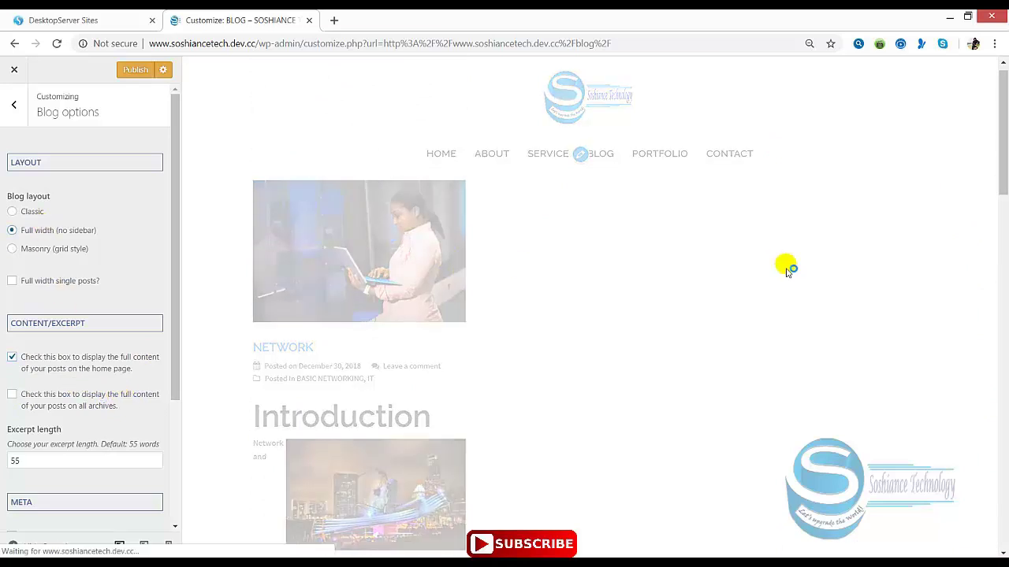
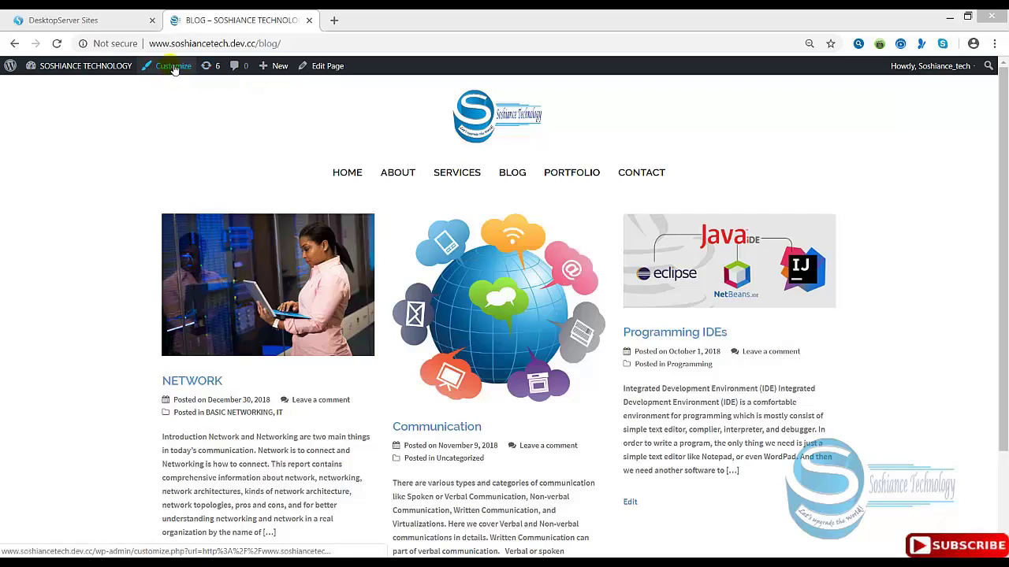
Step: In the Customizer's blog options, turn off full-width posts and full content, and choose the Classic layout
click(181, 69)
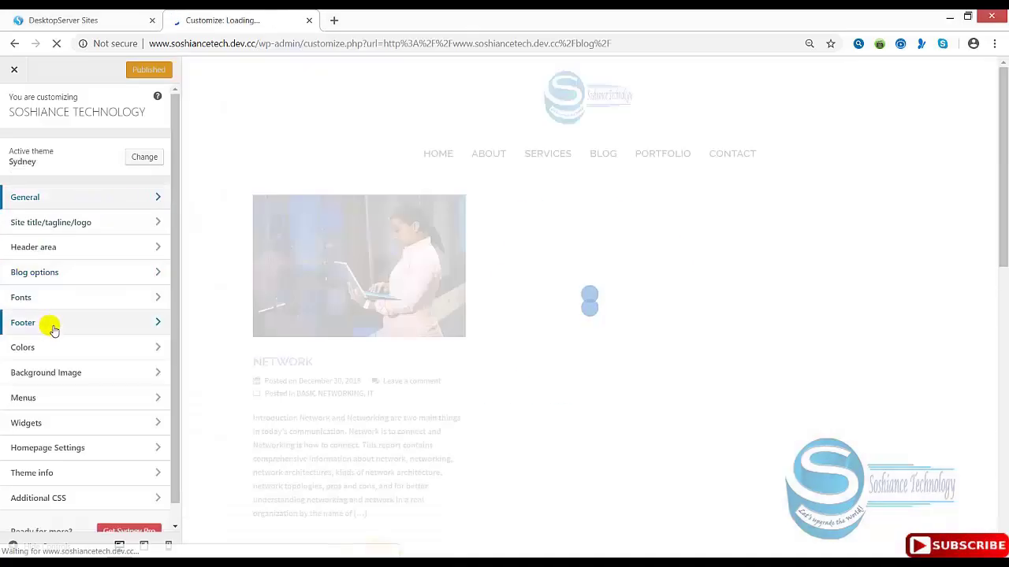
click(61, 276)
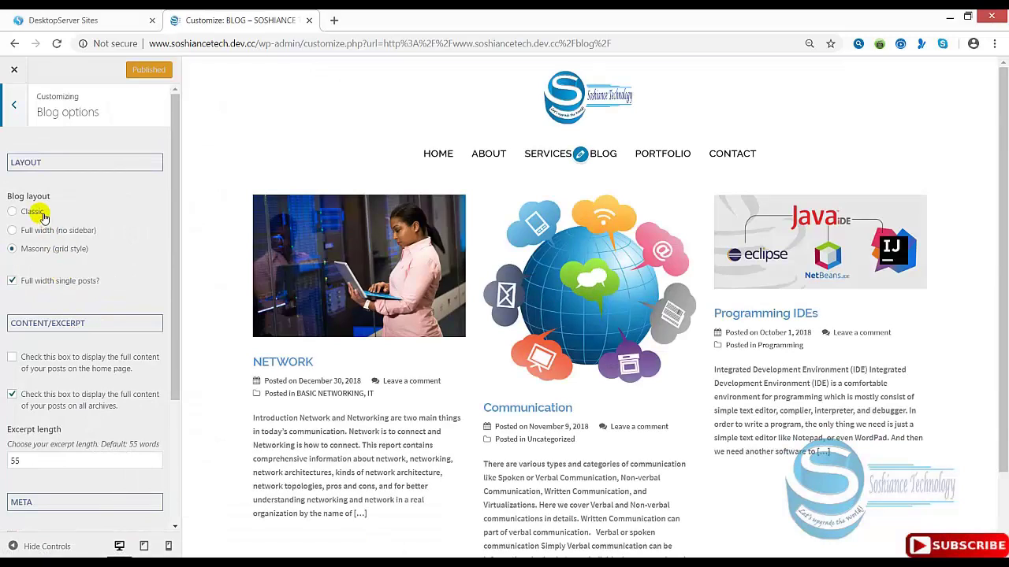
click(56, 287)
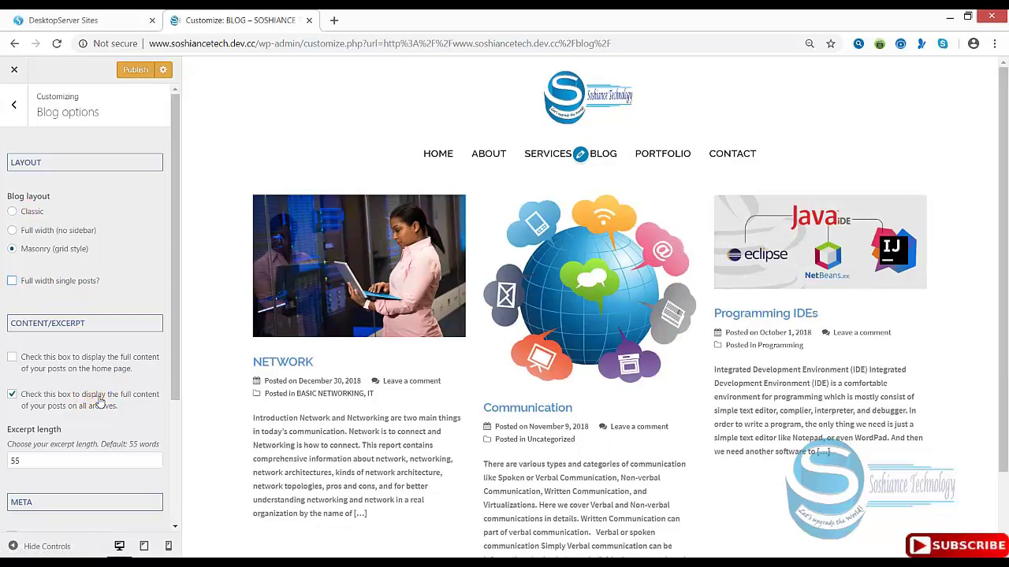
click(100, 402)
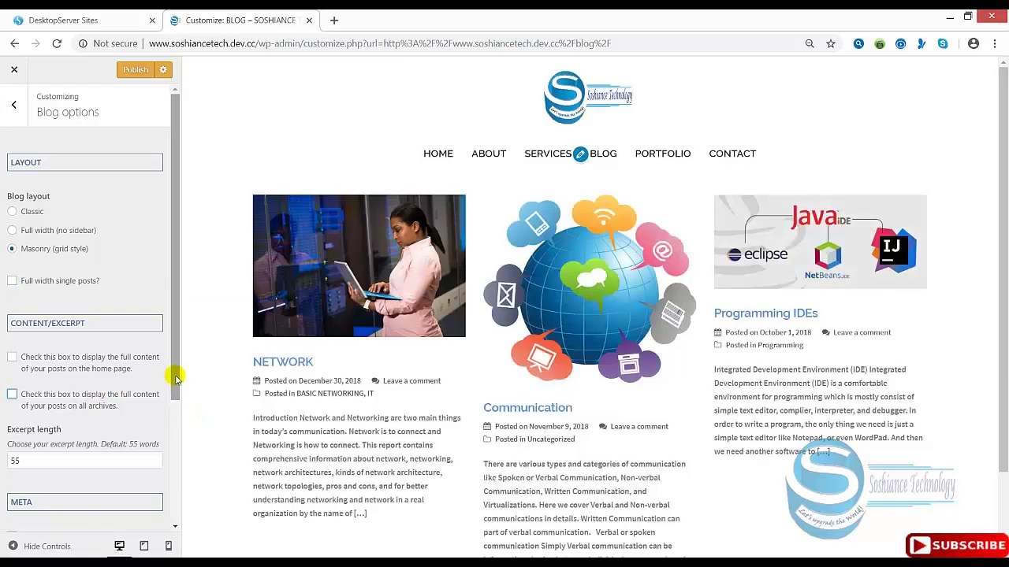
click(47, 215)
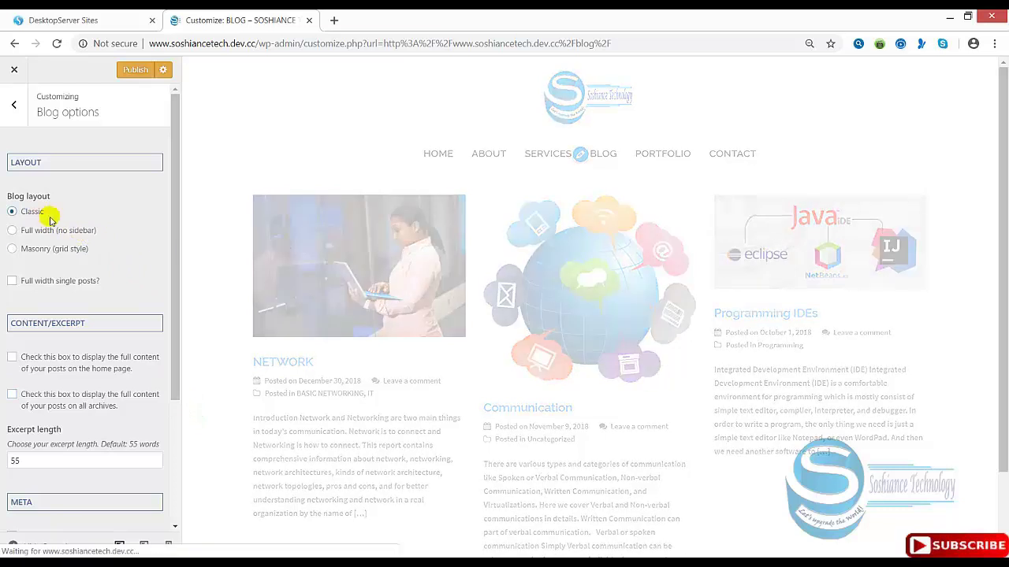
scroll(749, 339, down, 5)
drag(1003, 237, 1005, 93)
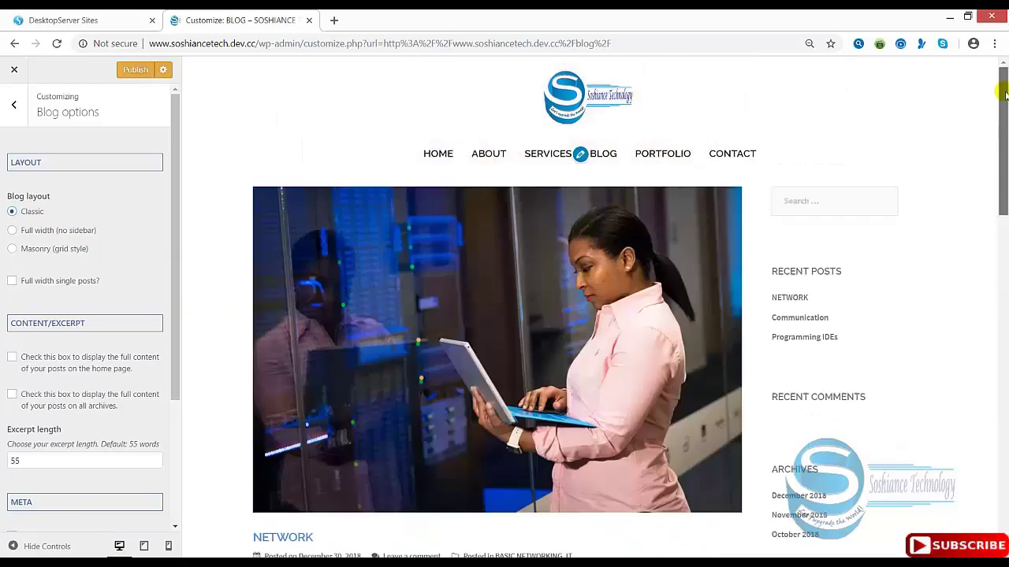
drag(177, 351, 214, 281)
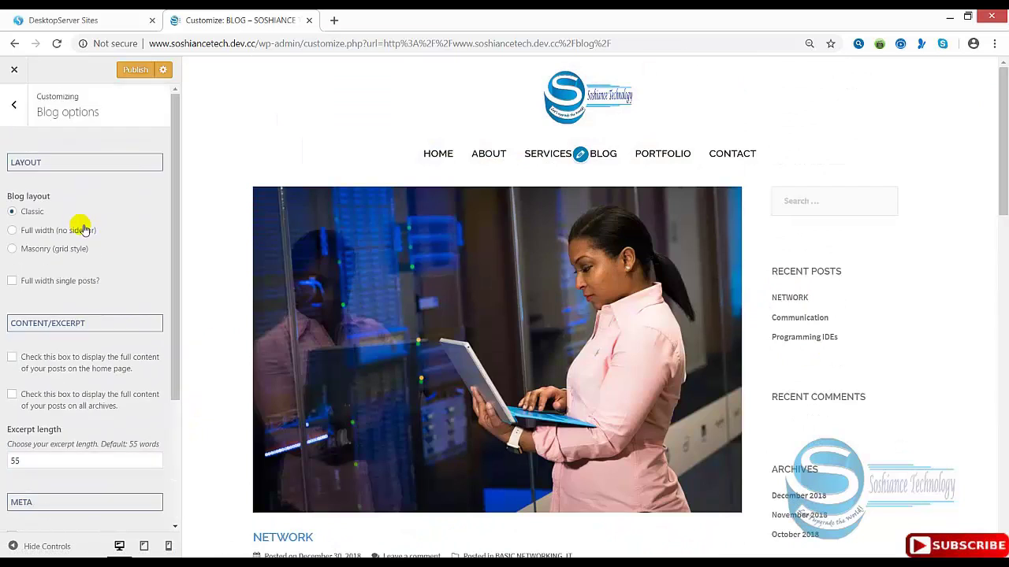
click(84, 252)
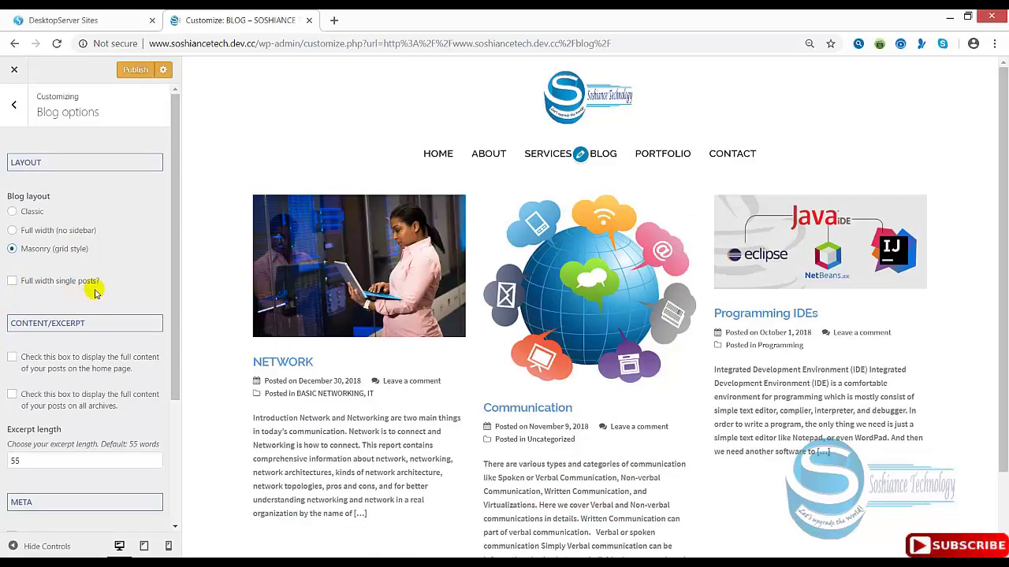
click(35, 215)
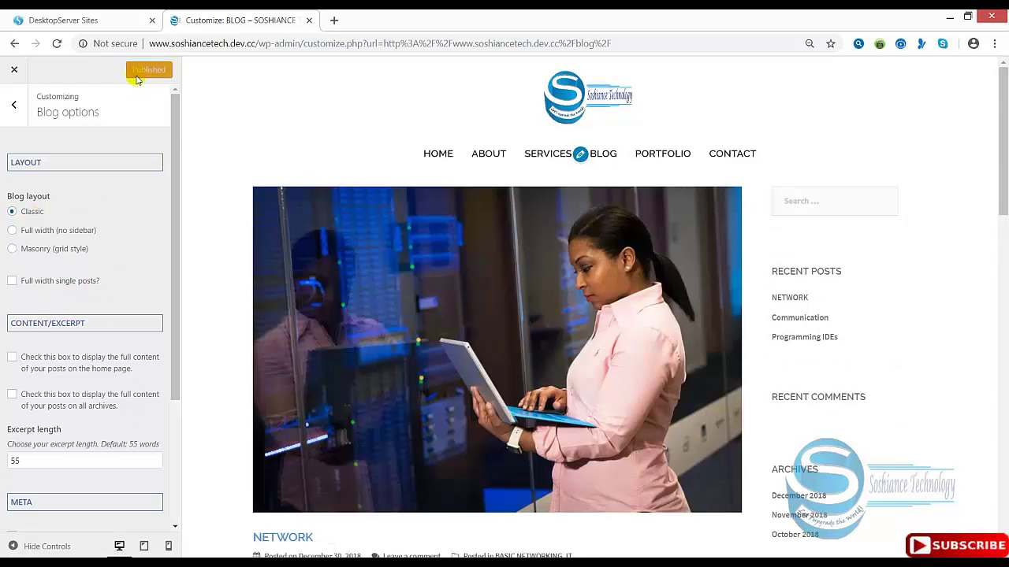
Step: Close the customizer and open the Communication post on the live blog
click(14, 70)
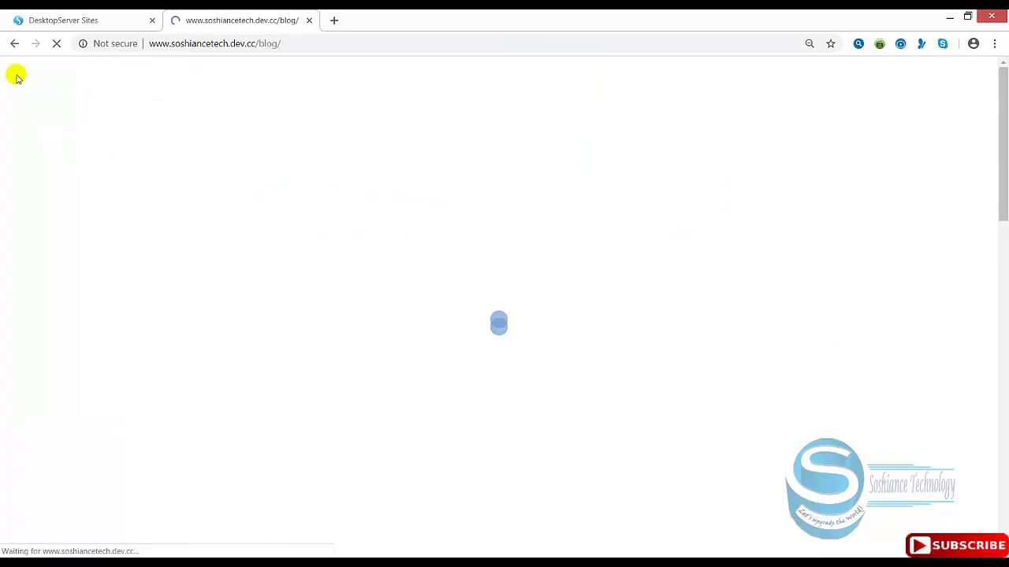
drag(1004, 217, 1005, 429)
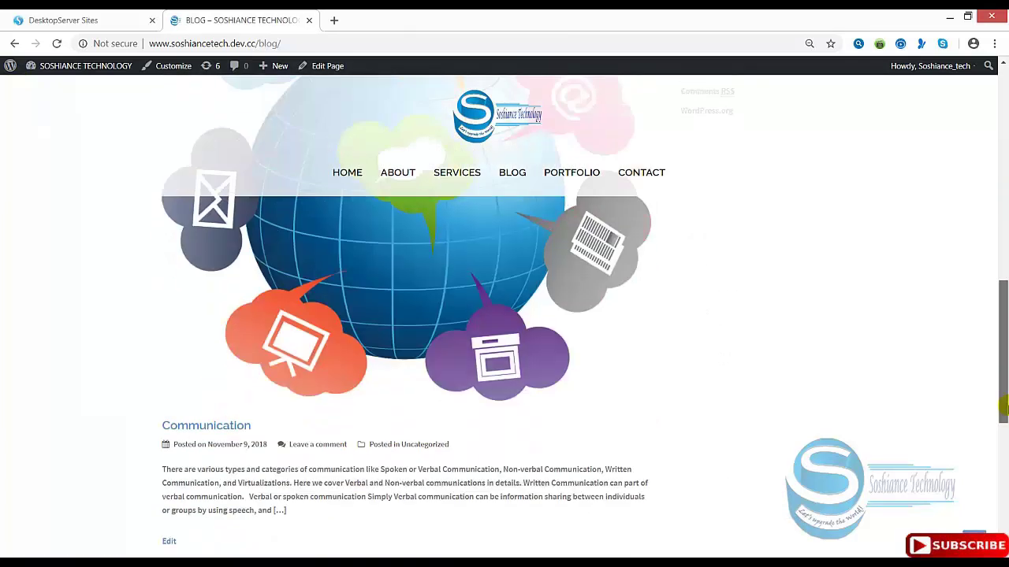
click(441, 279)
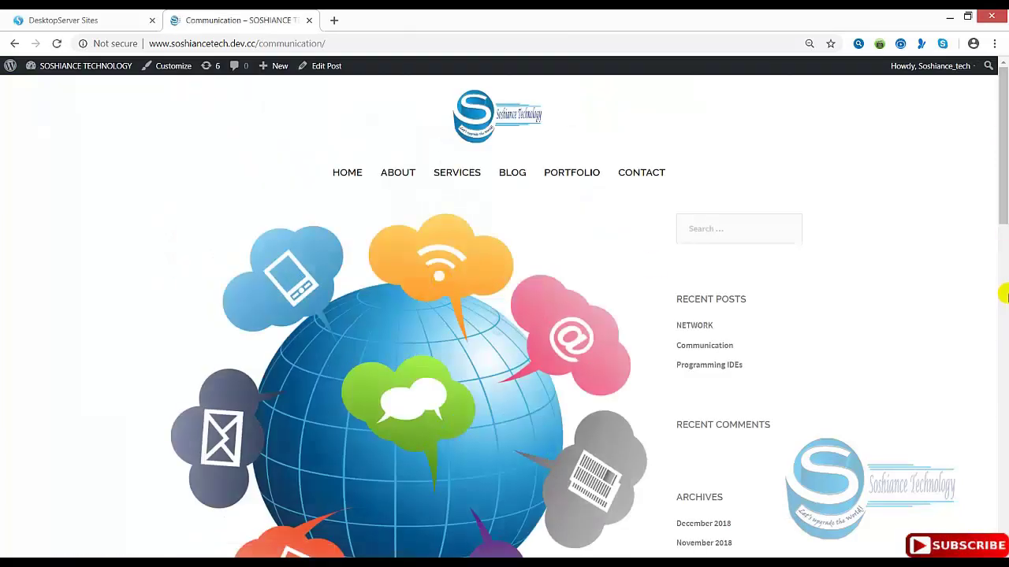
mouse_move(1005, 204)
mouse_down()
mouse_move(999, 339)
mouse_move(992, 203)
mouse_up()
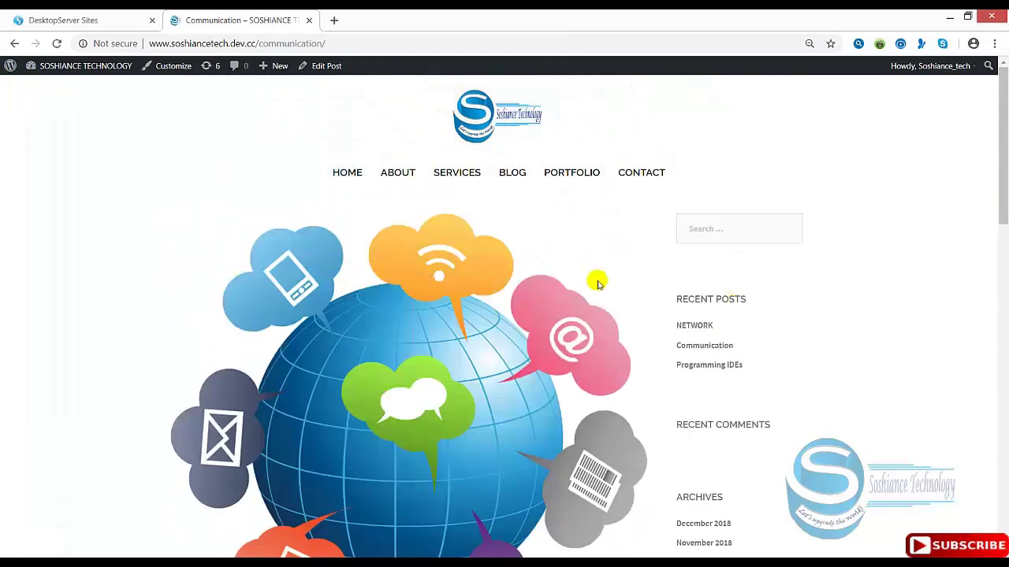
Step: Go to the Widgets page and delete the Meta and Categories widgets from the Sidebar
click(97, 65)
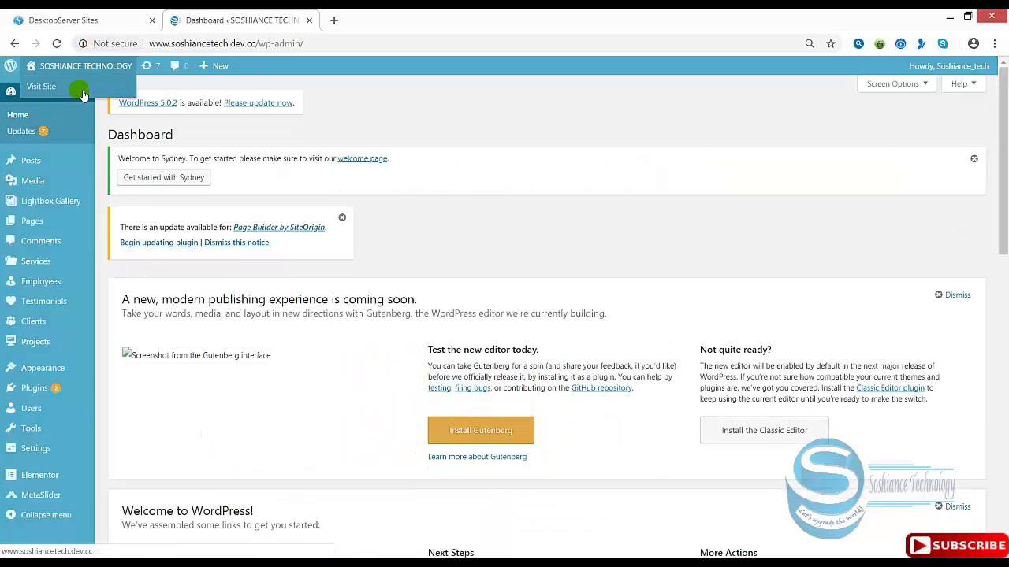
mouse_move(42, 368)
click(127, 405)
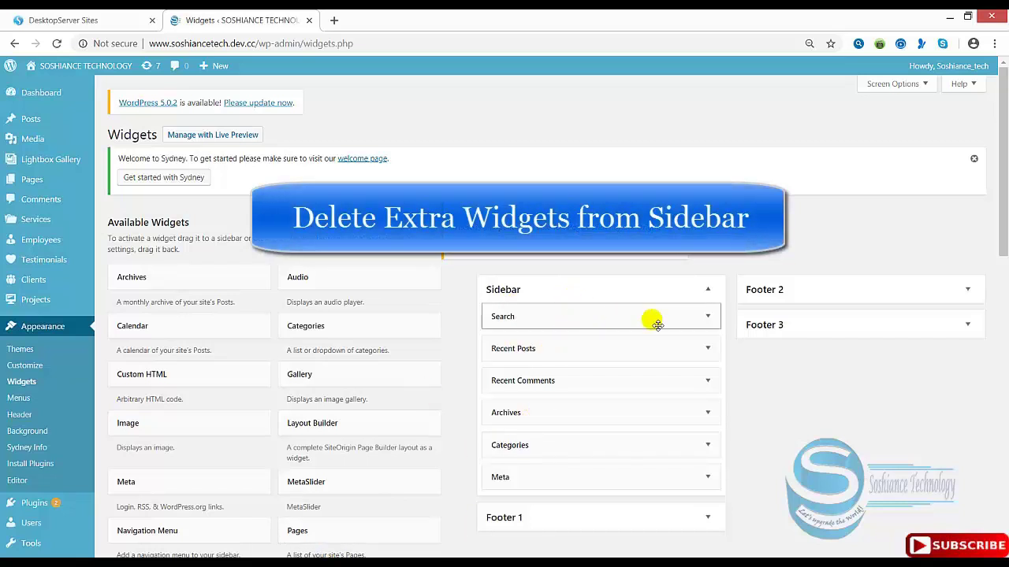
click(708, 317)
click(707, 317)
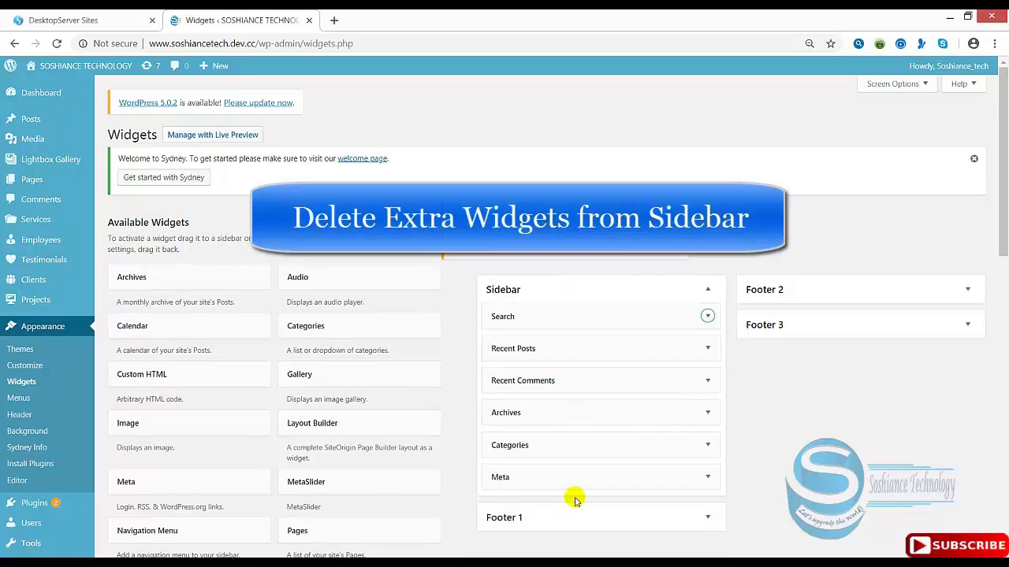
click(587, 477)
click(502, 541)
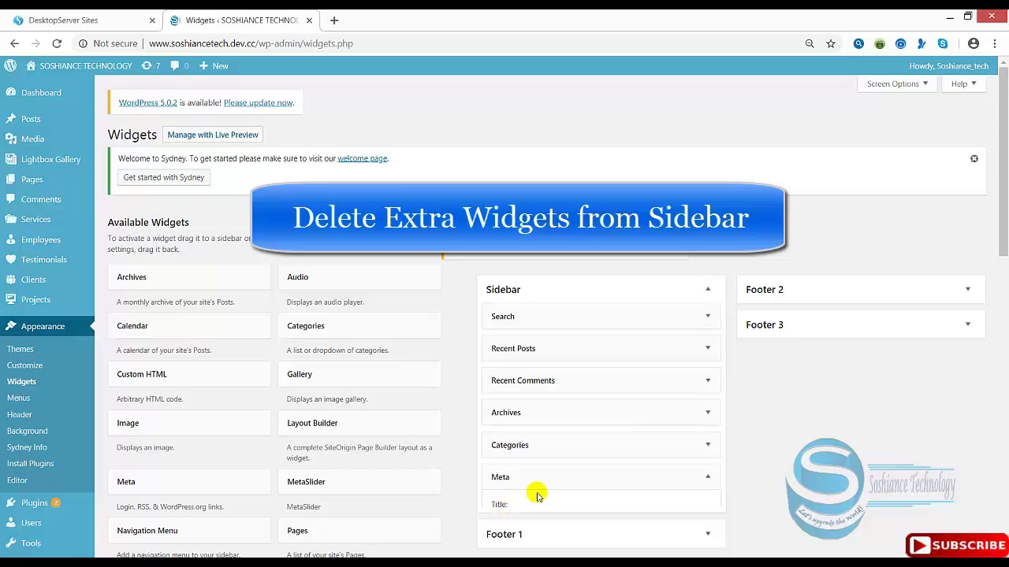
click(561, 448)
click(502, 551)
Step: Delete the Archives, Recent Comments and Recent Posts widgets, leaving only Search in the Sidebar
click(554, 416)
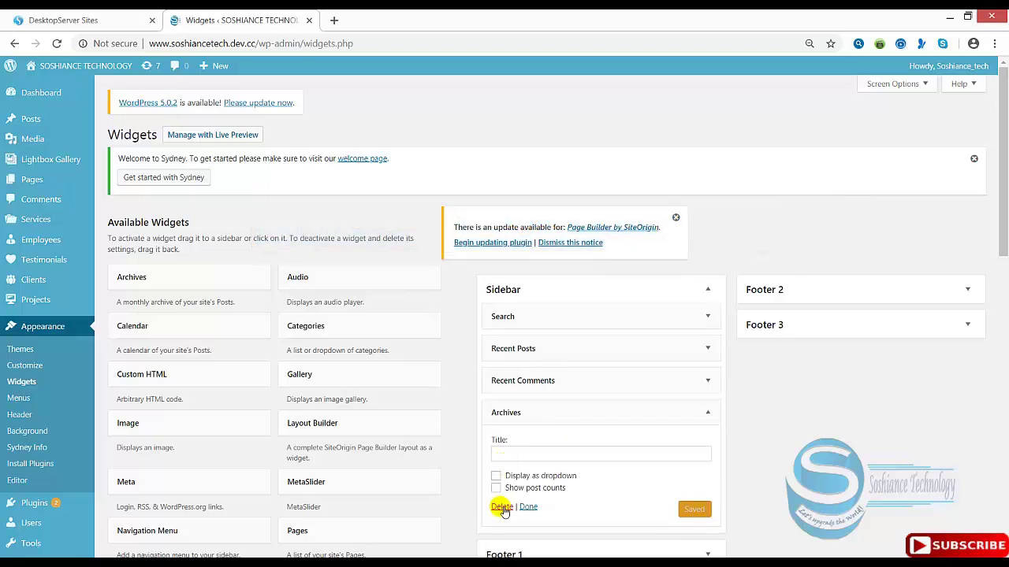
click(502, 507)
click(543, 382)
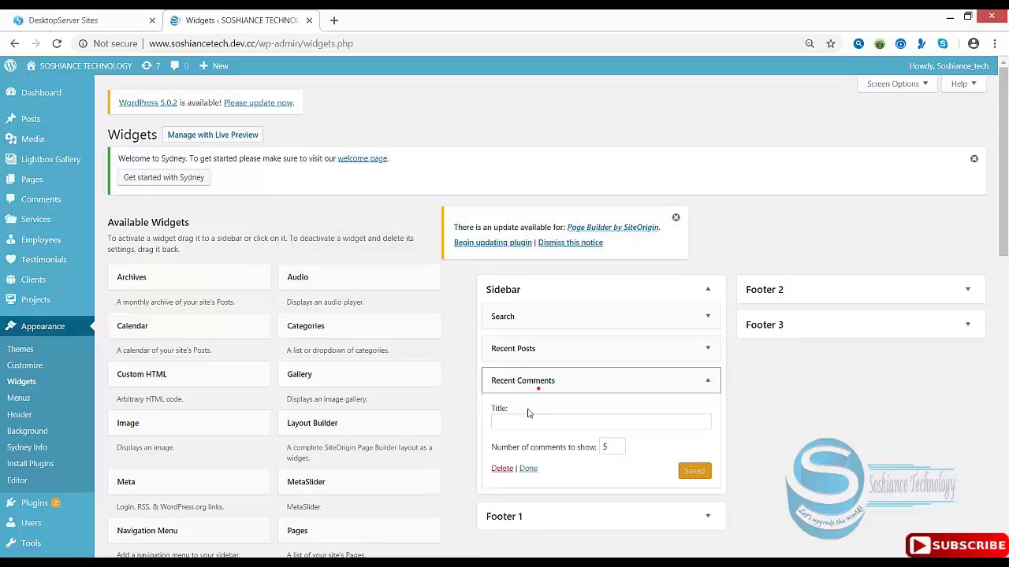
click(501, 470)
click(567, 354)
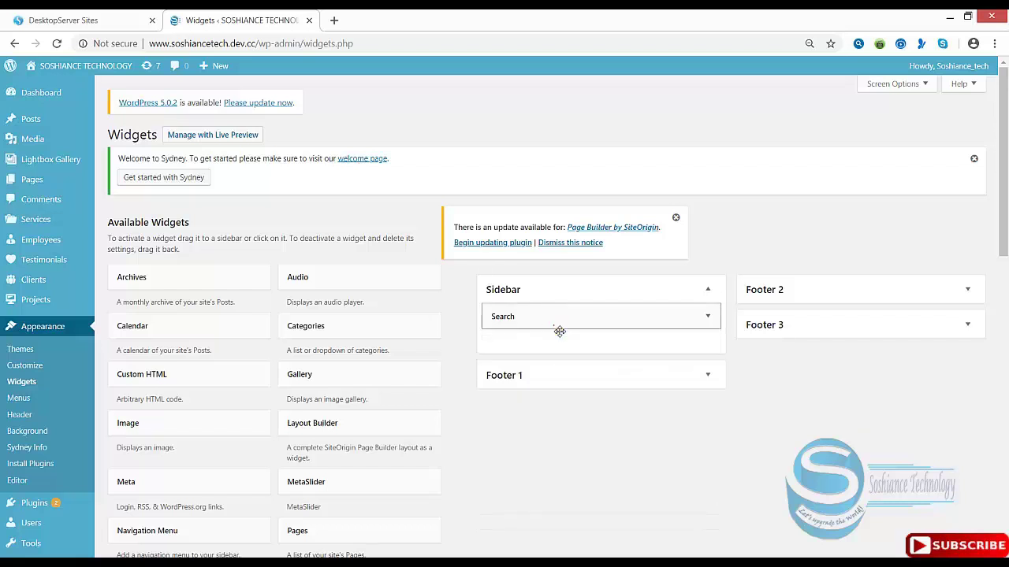
click(599, 317)
click(708, 428)
click(707, 428)
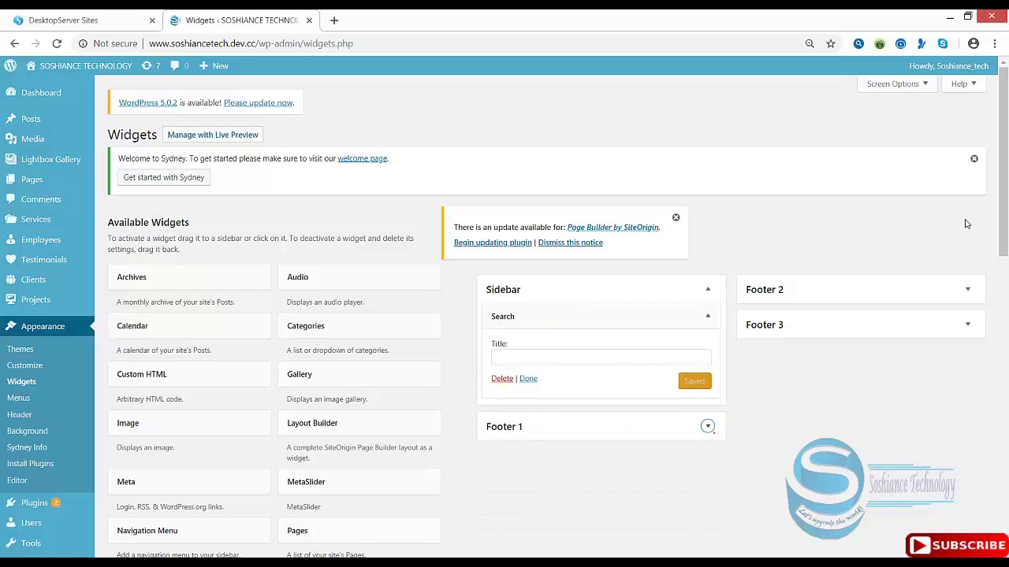
drag(1003, 229, 991, 259)
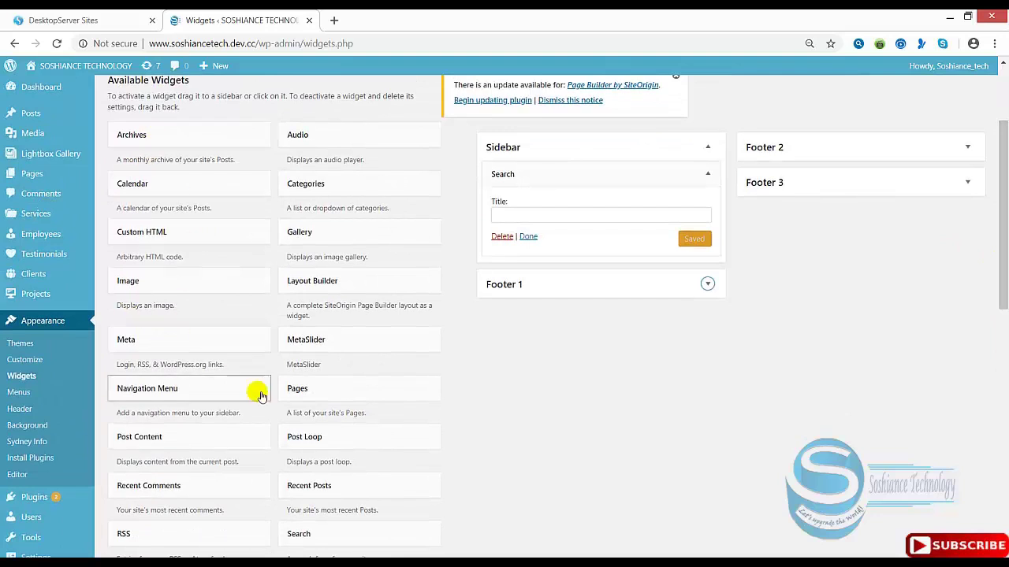
drag(1000, 355, 1001, 205)
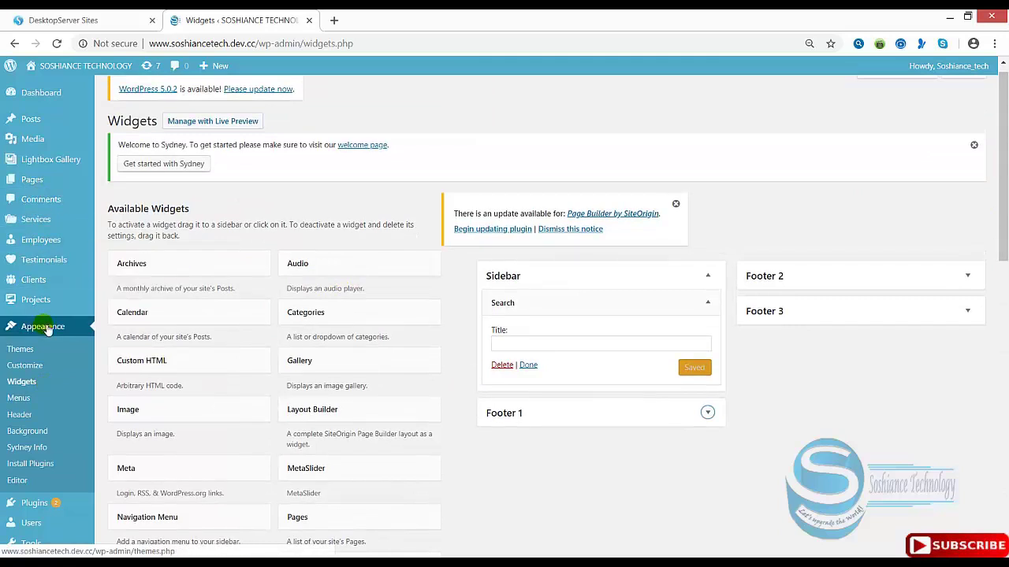
Step: Search the plugin directory for 'Recent po' to find recent-posts widget plugins
mouse_move(40, 502)
click(126, 508)
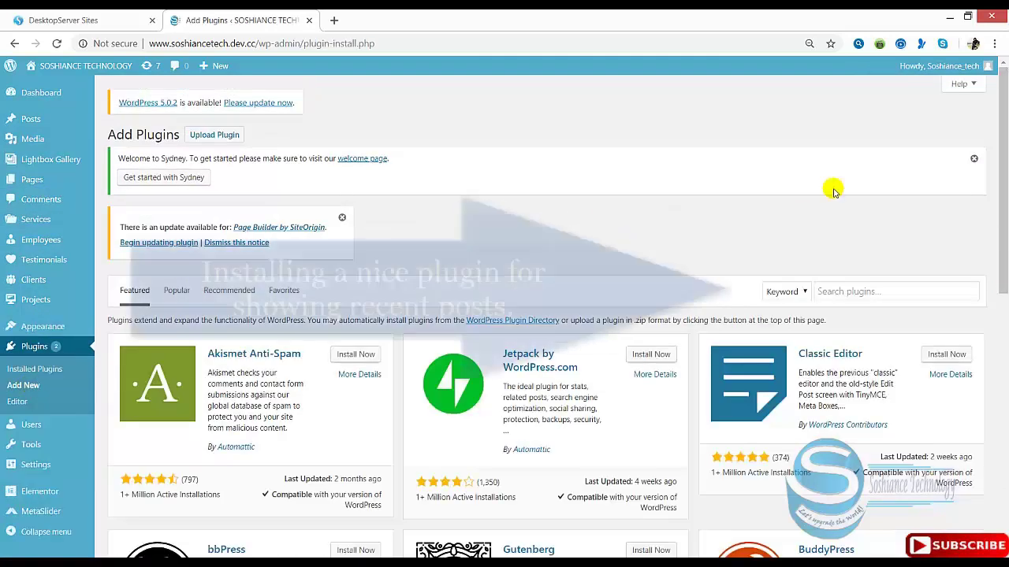
click(835, 293)
text(Recent)
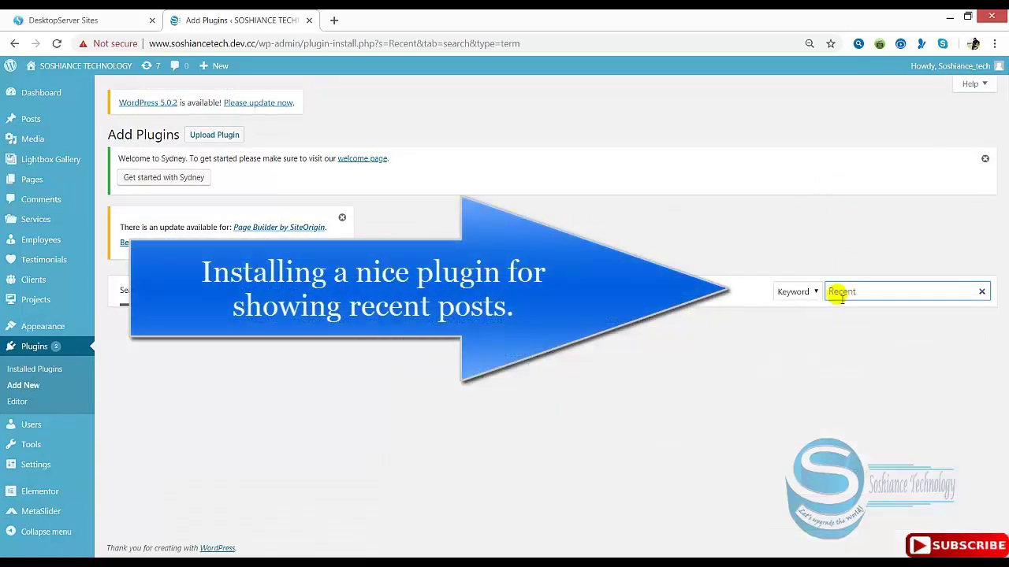
text( p)
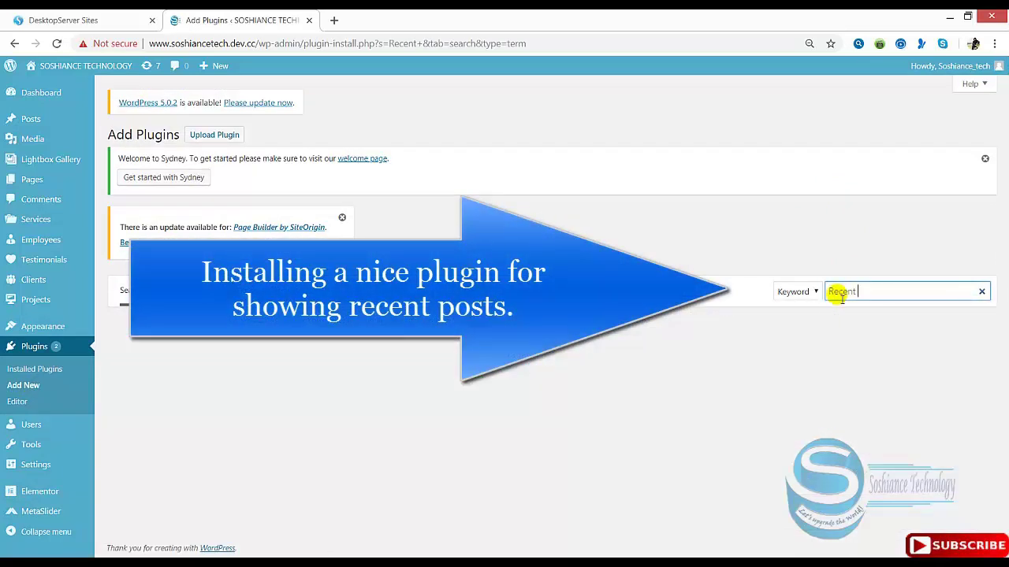
text(osts widget with thumbnails)
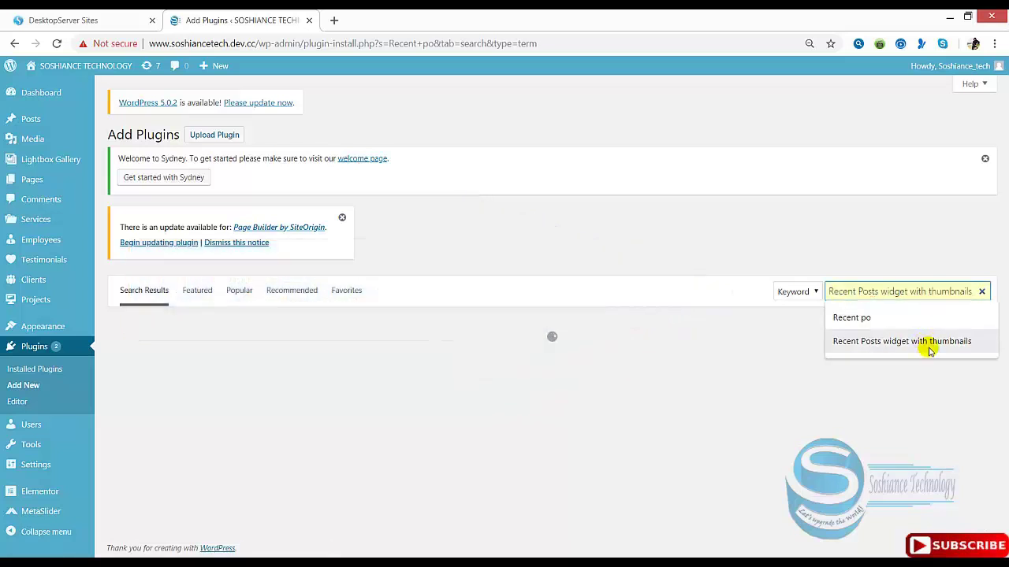
click(928, 342)
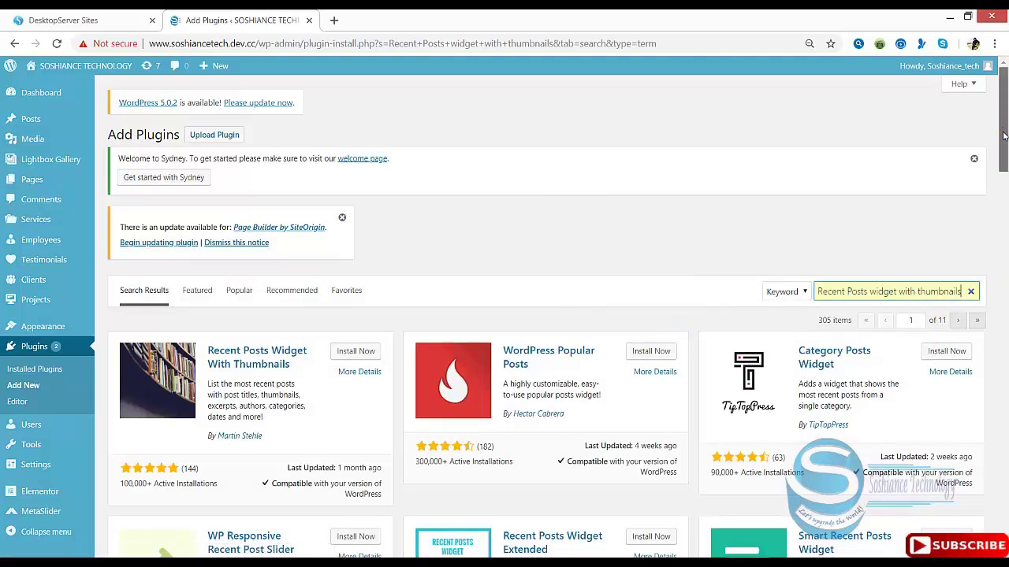
Step: Install Recent Posts Widget With Thumbnails and Recent Posts Widget Extended, then activate Extended
drag(1003, 135, 1002, 167)
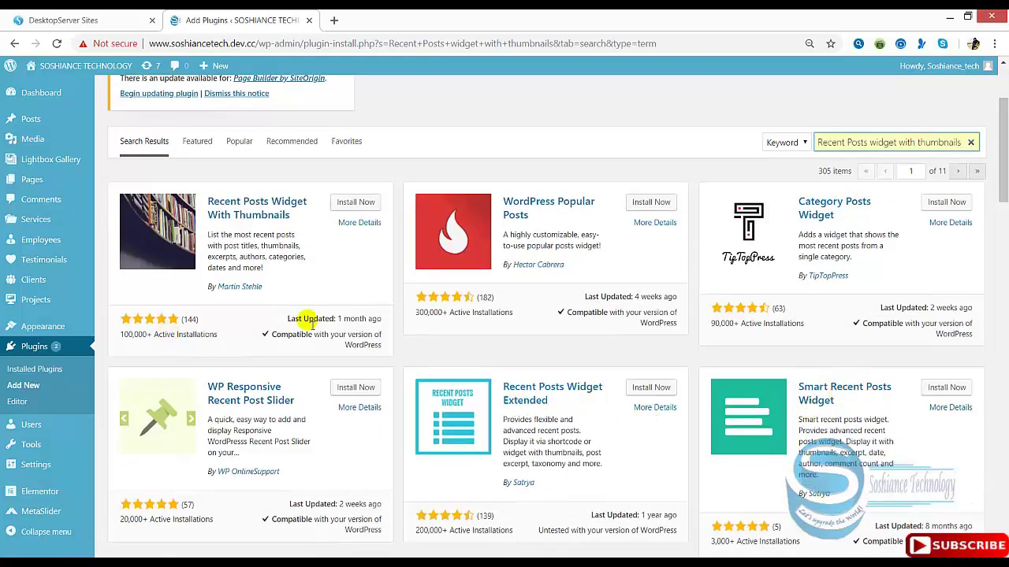
click(356, 203)
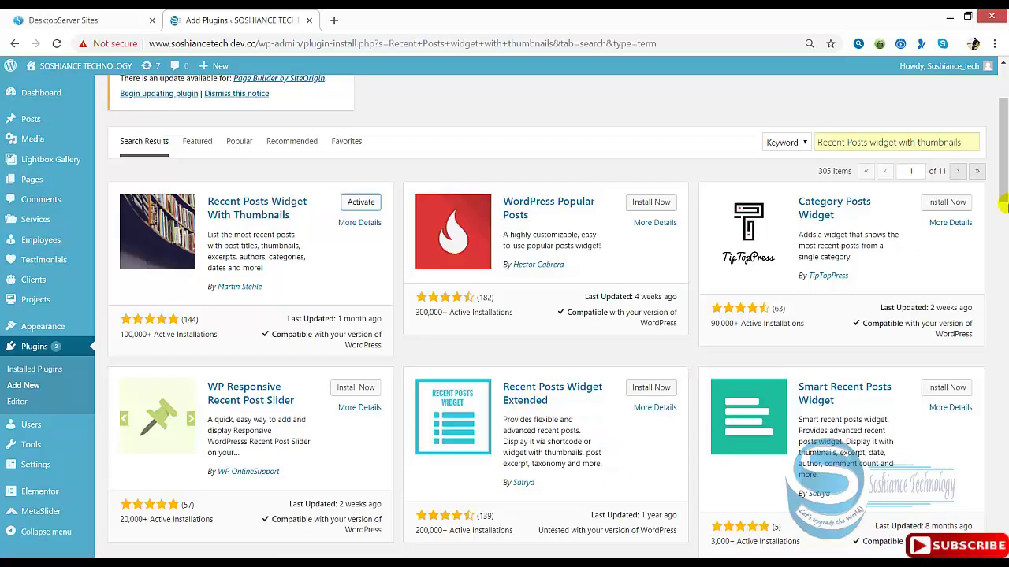
scroll(560, 437, down, 1)
click(651, 320)
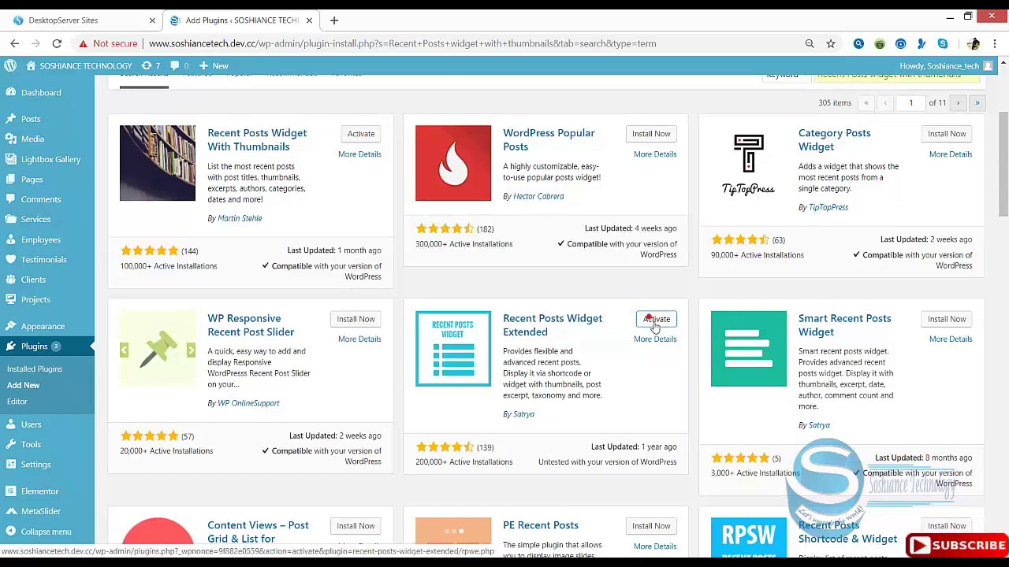
click(653, 320)
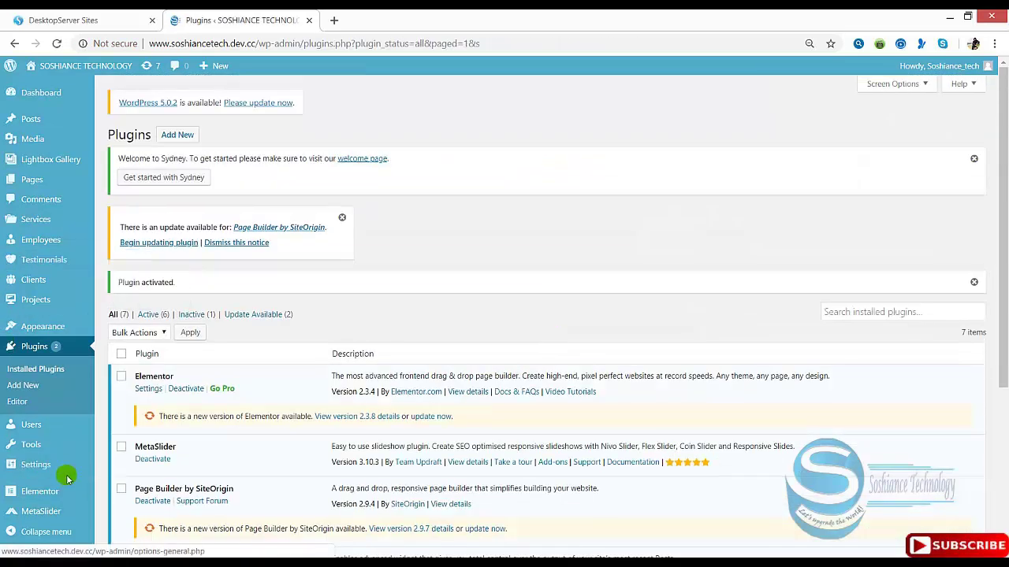
Step: Add a Recent Posts Extended widget to the Sidebar
mouse_move(67, 327)
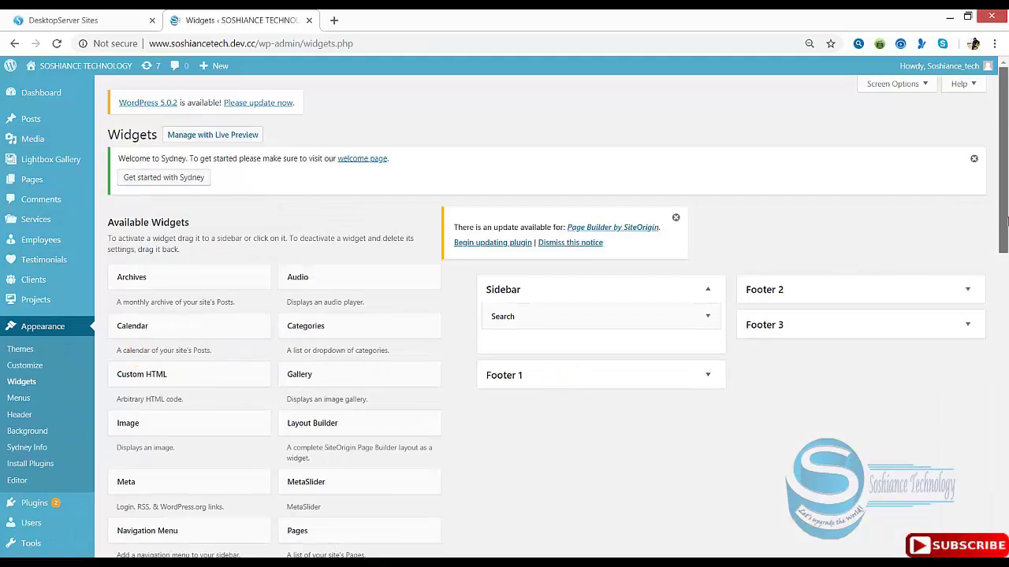
click(1004, 358)
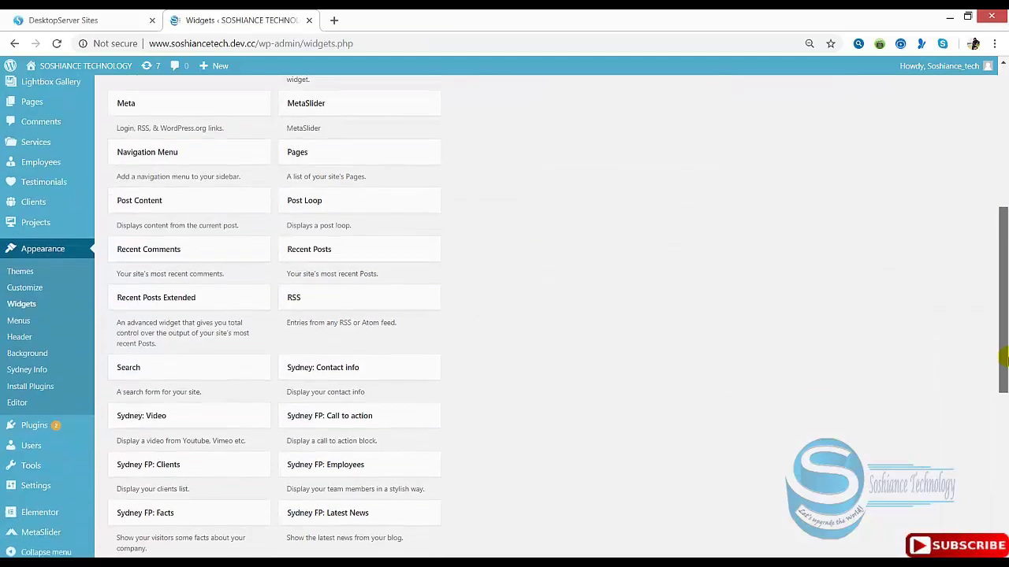
click(158, 306)
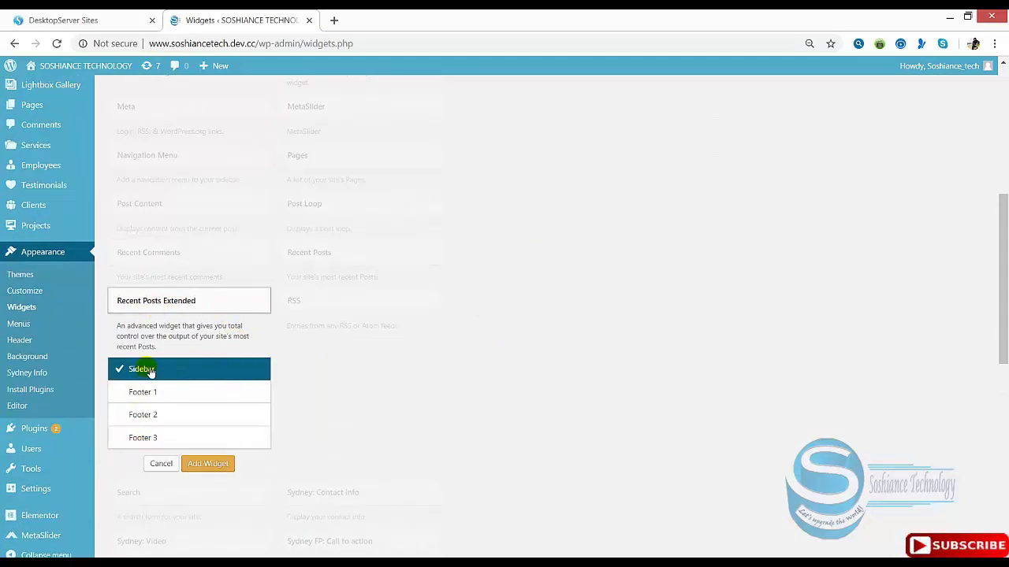
click(207, 465)
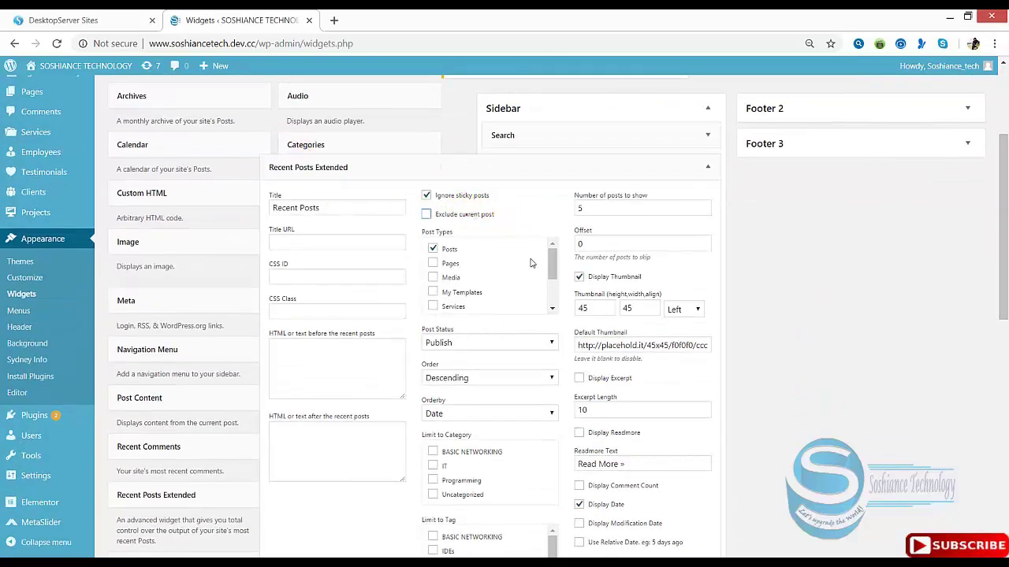
Step: Include Services posts in the widget, keeping 45×45 thumbnails aligned Left, and save it
click(597, 245)
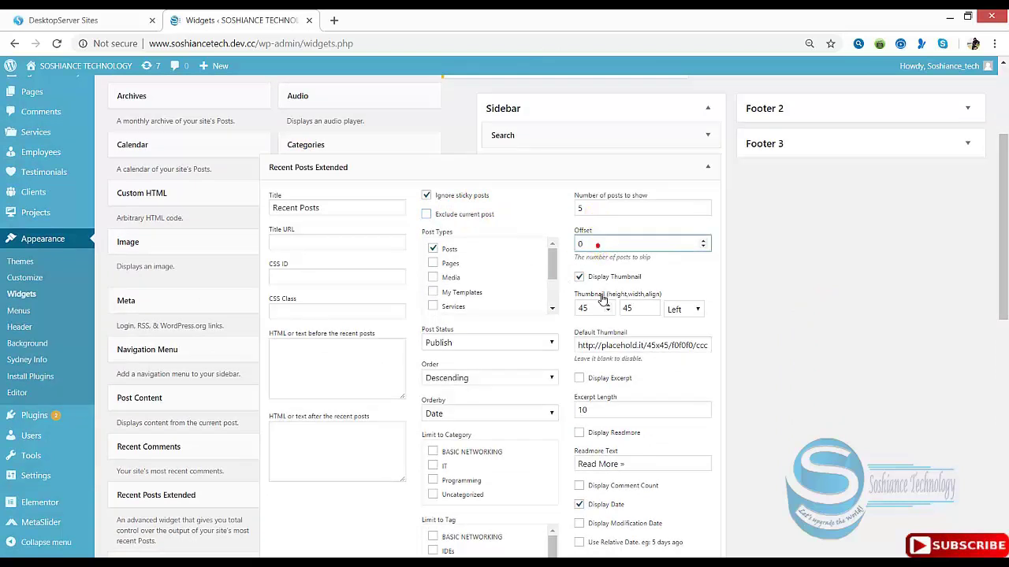
drag(646, 286, 583, 306)
click(594, 309)
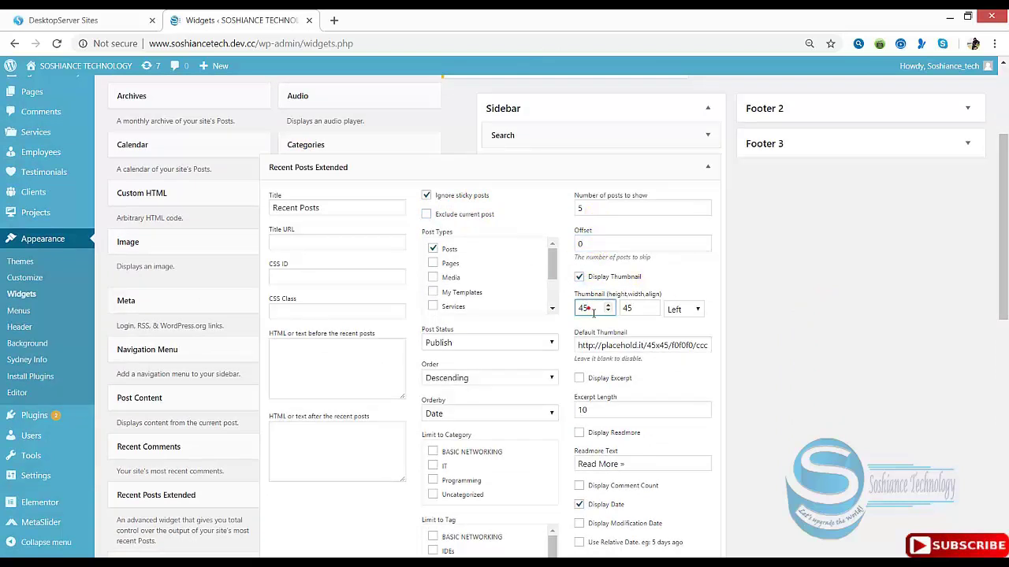
click(700, 310)
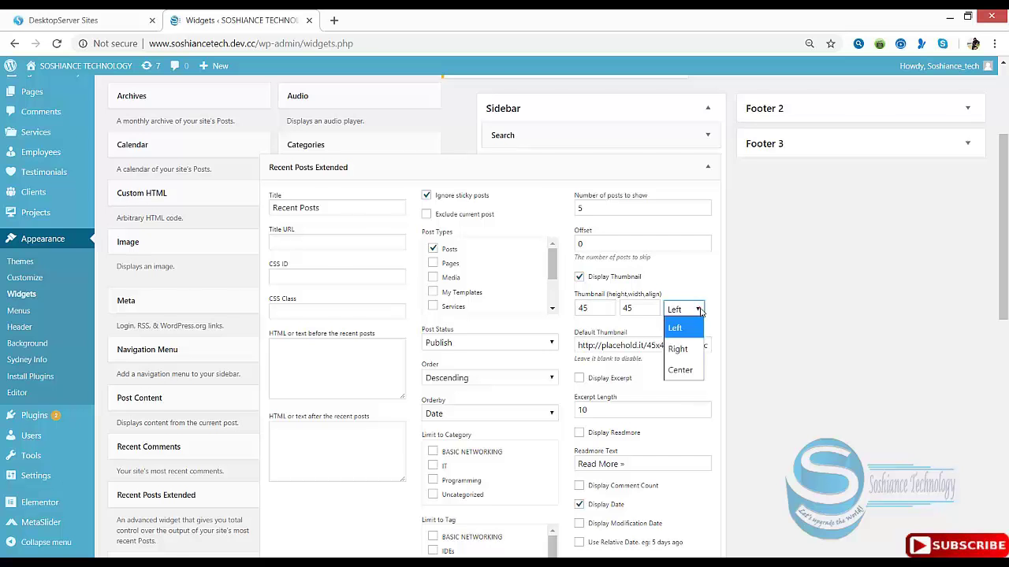
click(552, 276)
drag(554, 272, 551, 249)
click(432, 278)
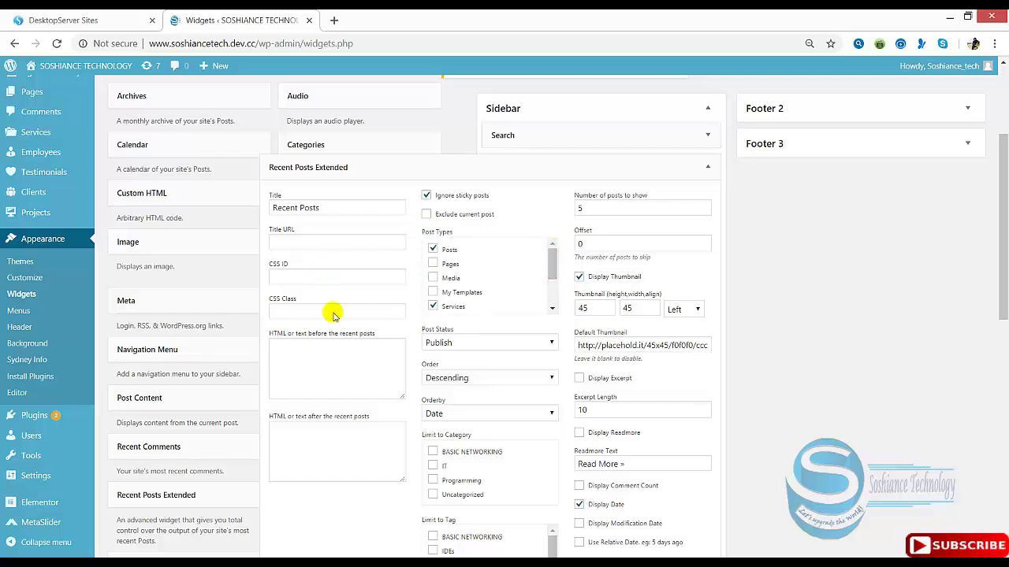
drag(1006, 237, 1005, 305)
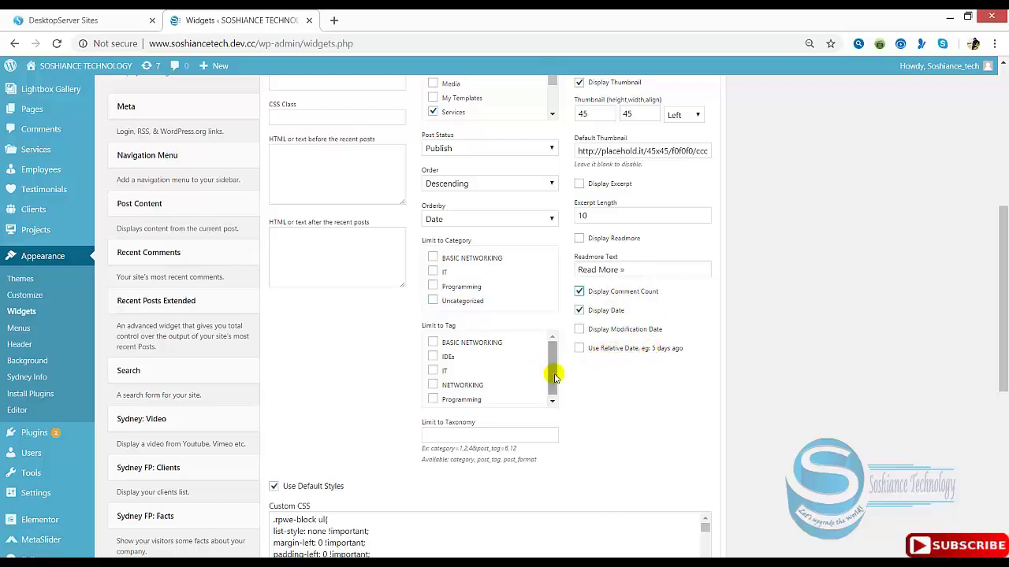
scroll(1004, 407, down, 1)
drag(1004, 407, 1004, 319)
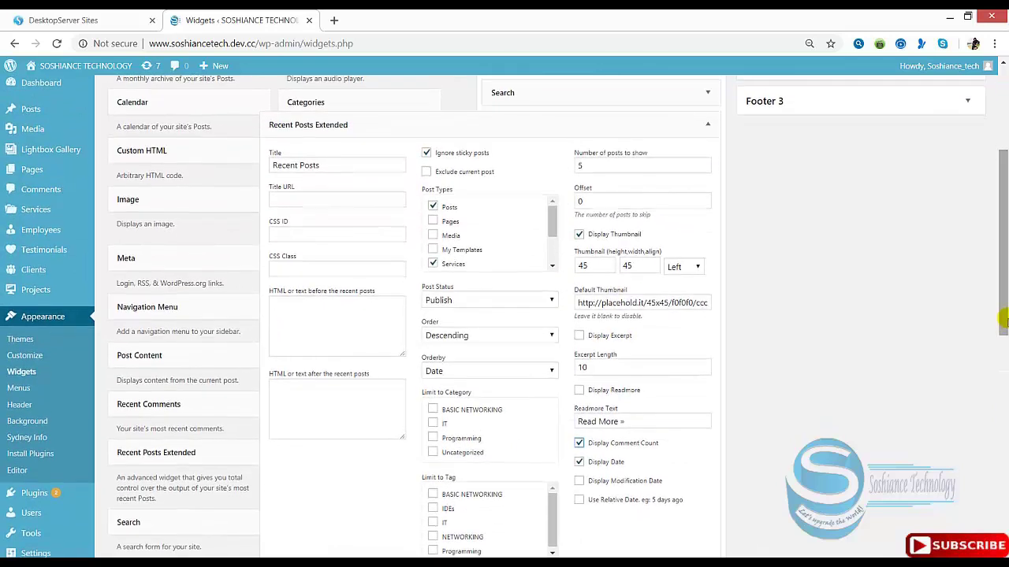
scroll(649, 335, down, 5)
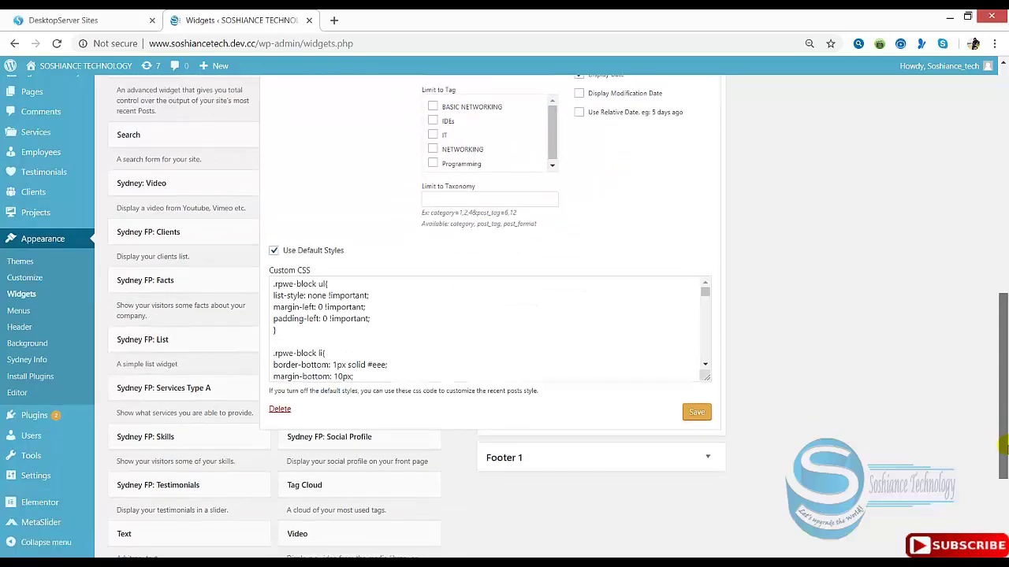
click(697, 414)
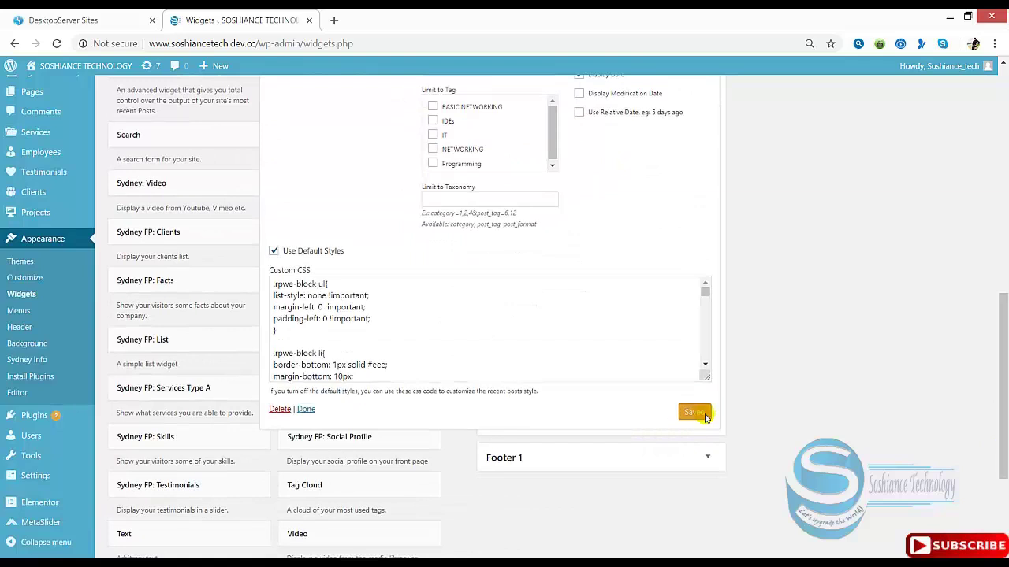
drag(1003, 429, 997, 186)
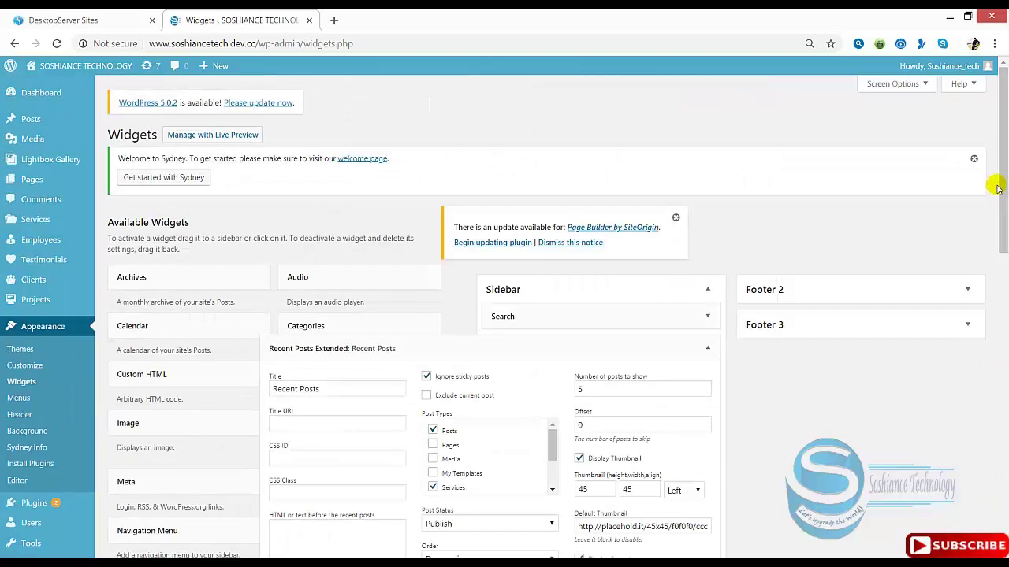
click(708, 349)
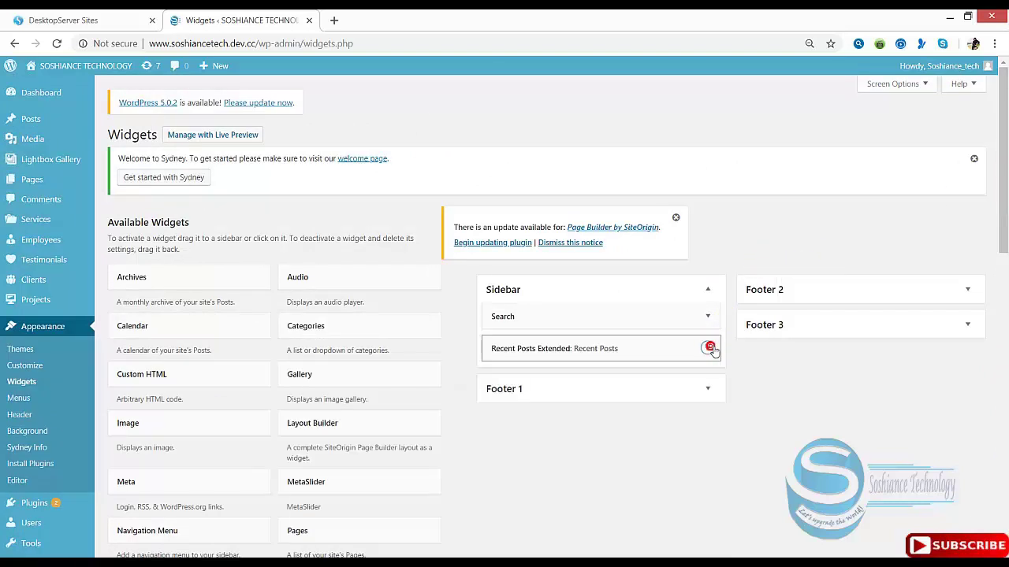
click(87, 67)
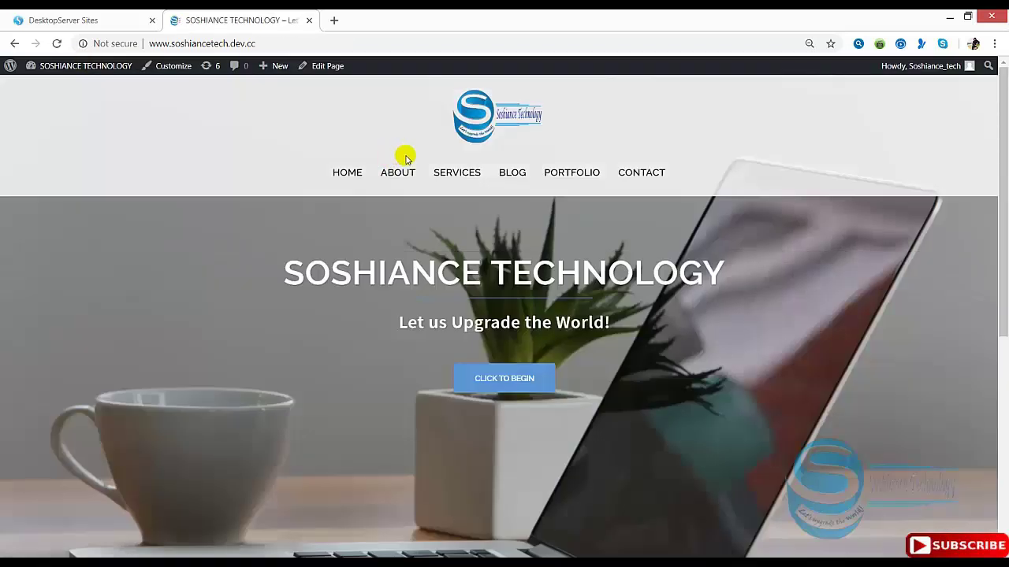
mouse_move(426, 177)
click(519, 172)
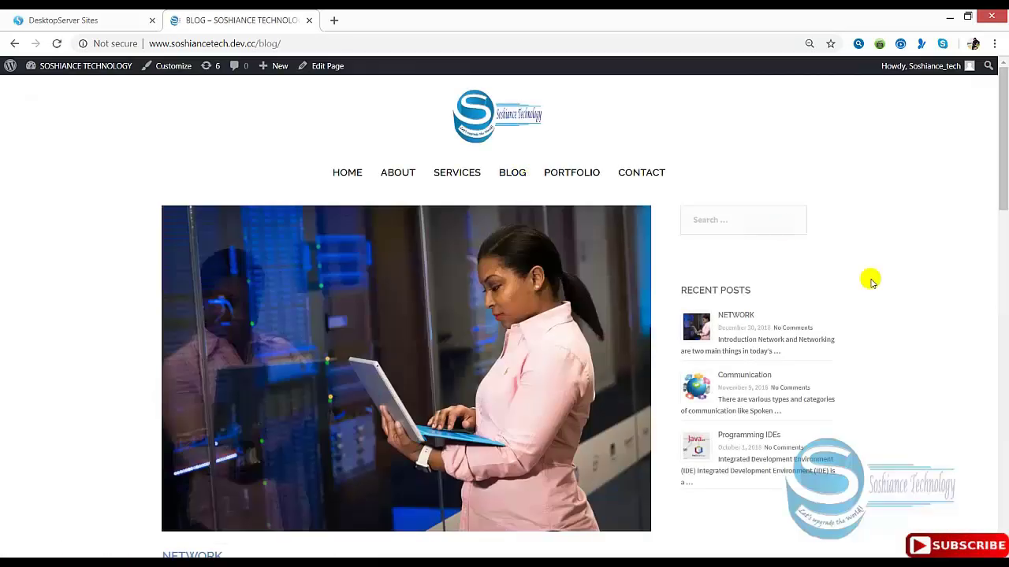
scroll(1000, 190, down, 2)
scroll(999, 198, up, 2)
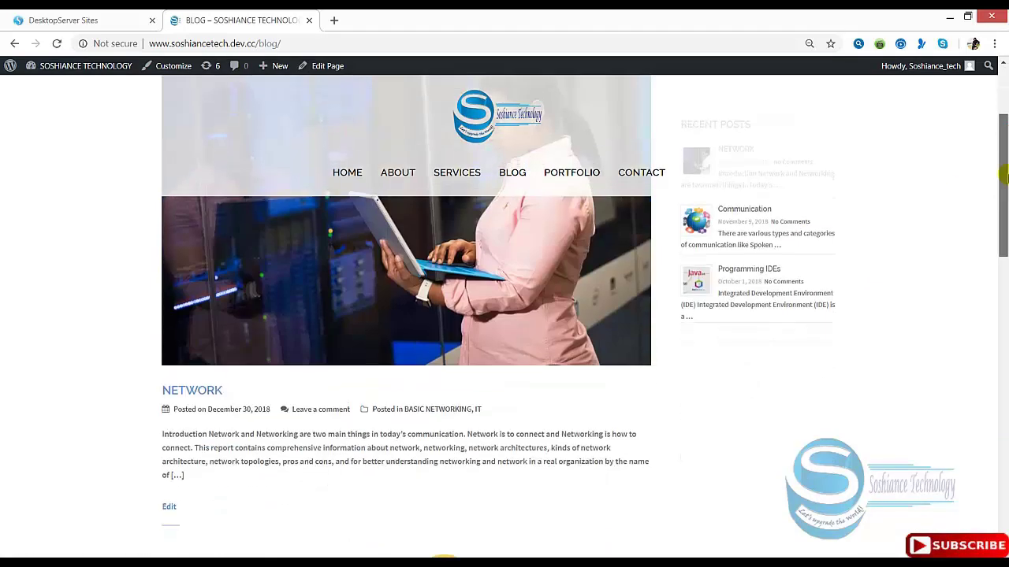
scroll(725, 430, down, 2)
scroll(725, 353, up, 2)
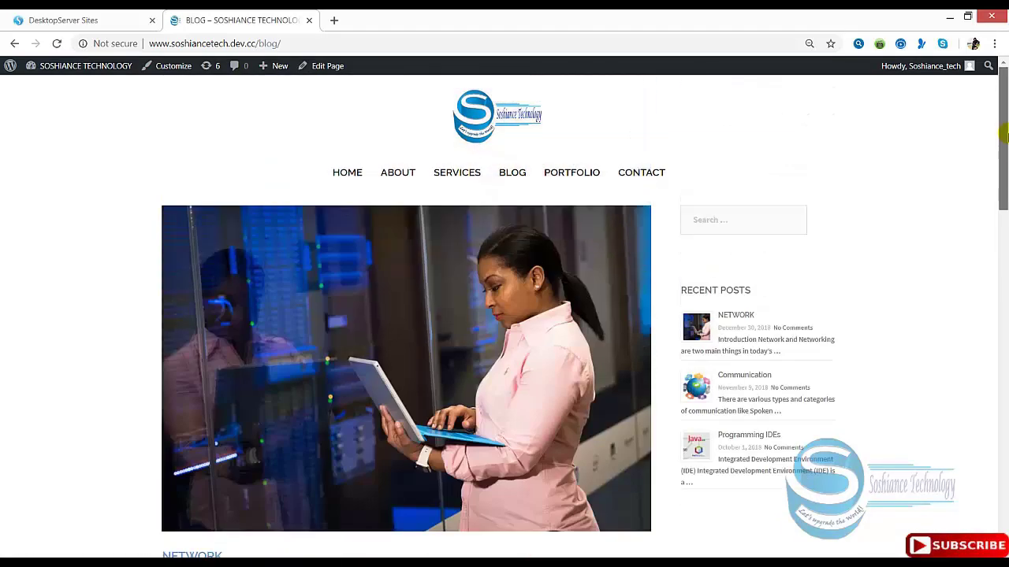
scroll(726, 359, down, 2)
scroll(725, 363, up, 2)
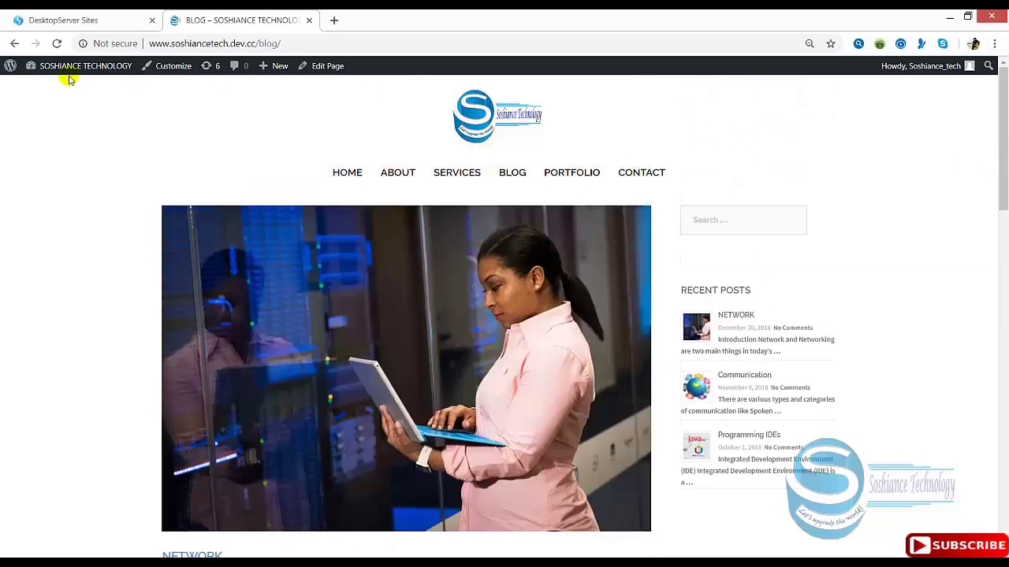
mouse_move(68, 66)
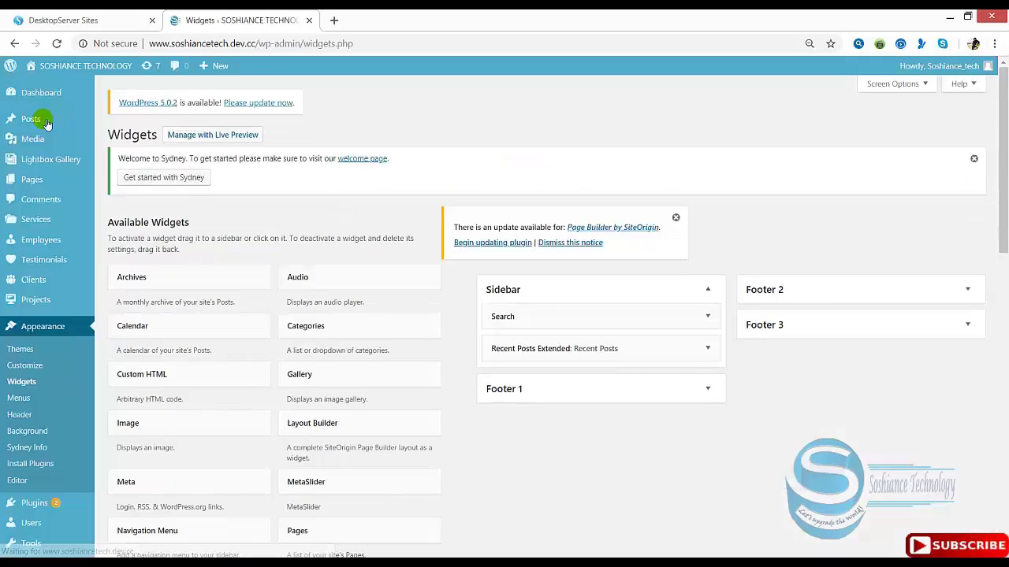
Step: Add a Video widget to the Sidebar below Recent Posts Extended
drag(1006, 171, 1006, 279)
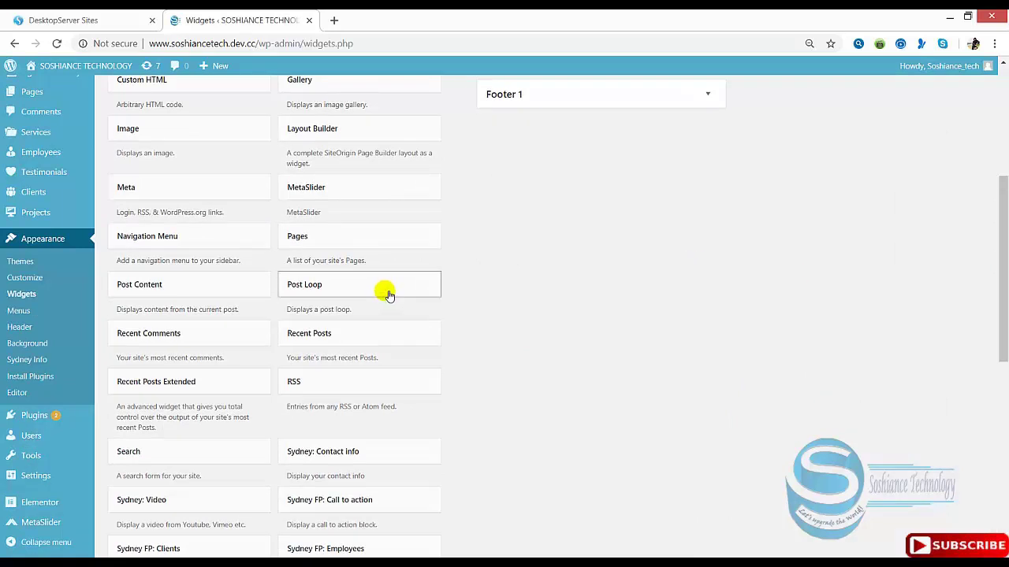
mouse_move(1004, 322)
mouse_down()
mouse_move(1003, 361)
mouse_move(1003, 335)
mouse_up()
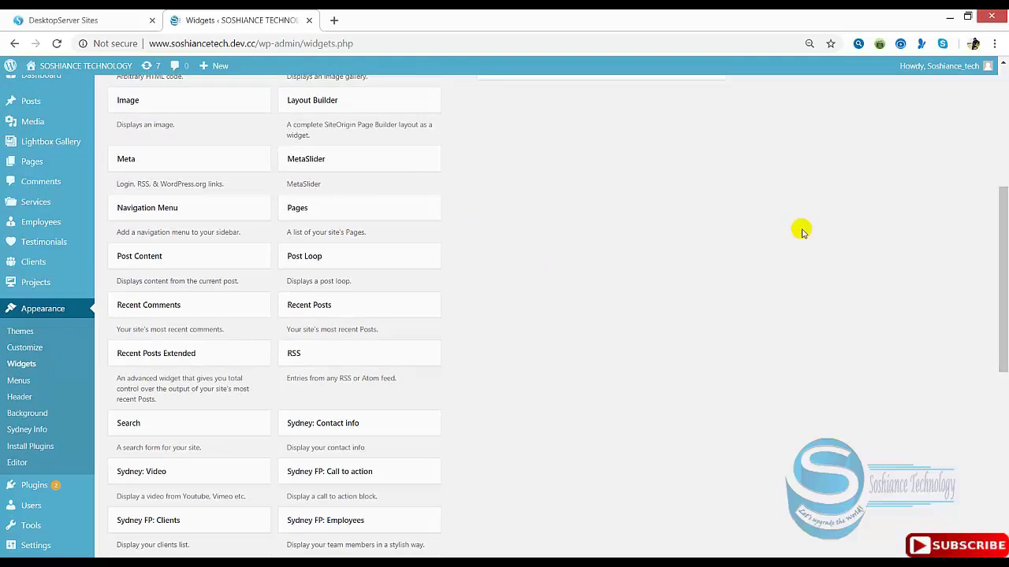
drag(1004, 276, 1005, 434)
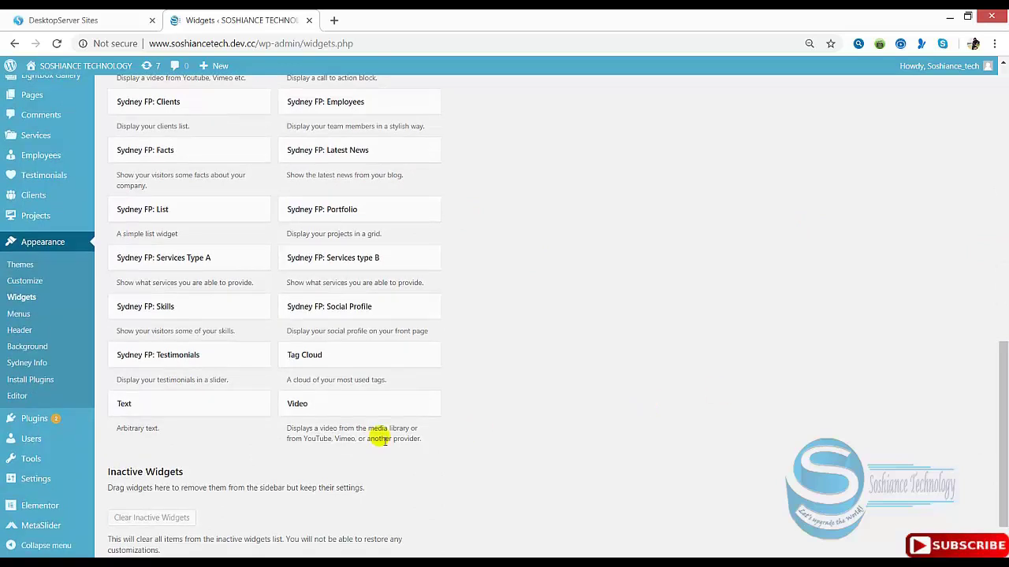
click(350, 410)
click(378, 554)
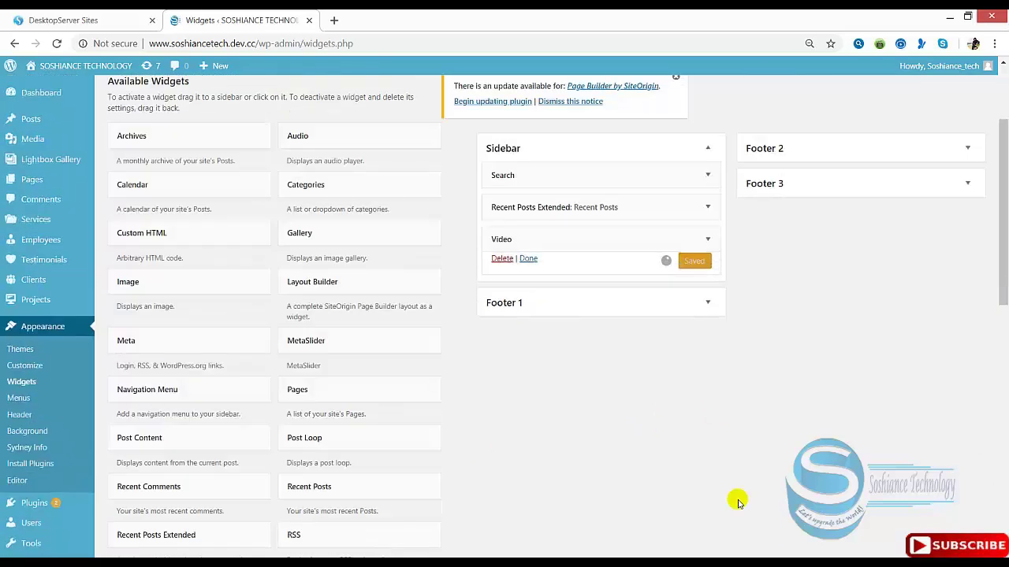
Step: Open the widget's video picker on Insert from URL
click(622, 288)
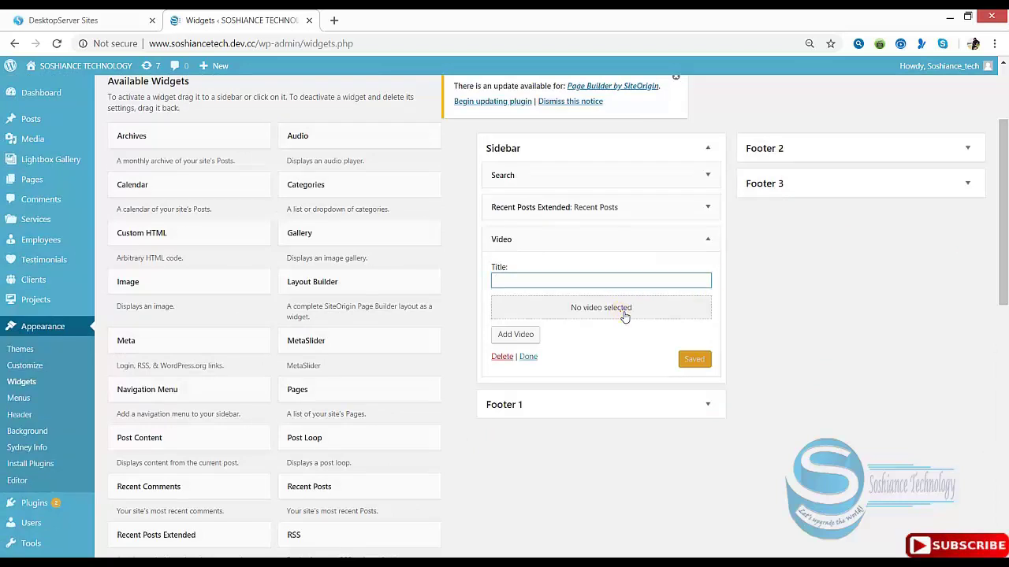
click(623, 311)
click(59, 126)
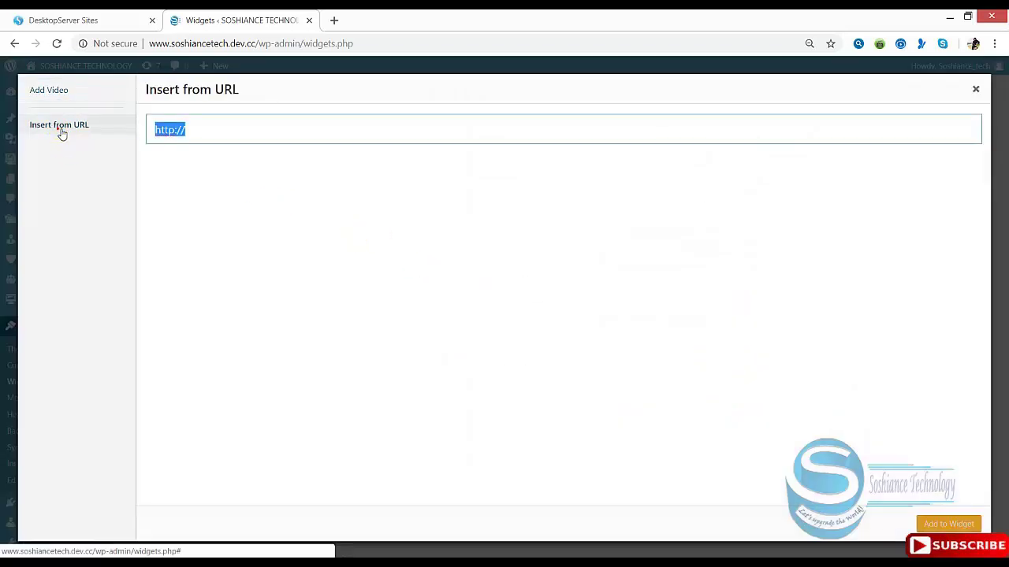
Step: On YouTube, open the 'Tech Background Video for WordPress Websites' from the channel's uploads
click(336, 19)
text(youtube.com)
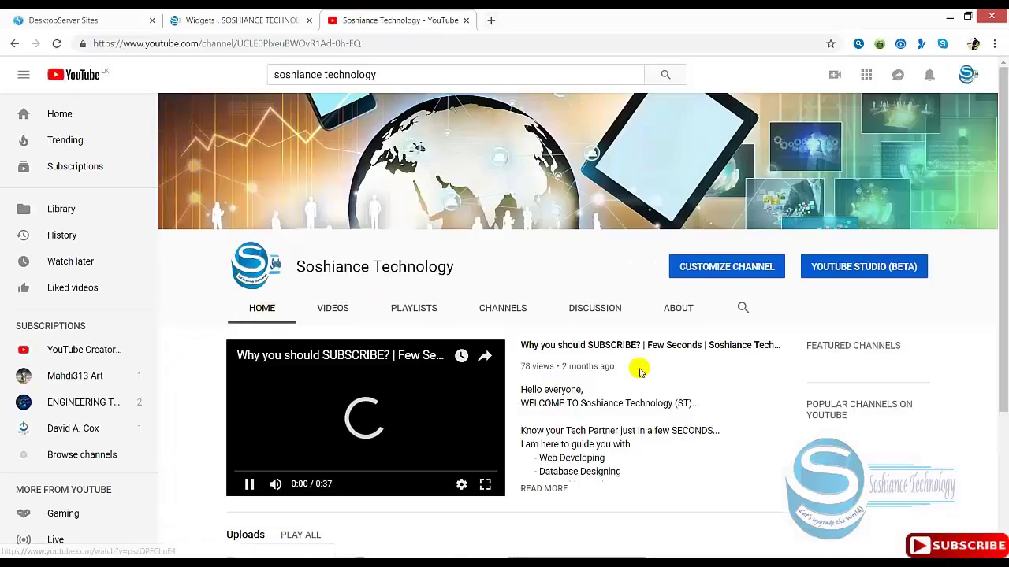
click(339, 308)
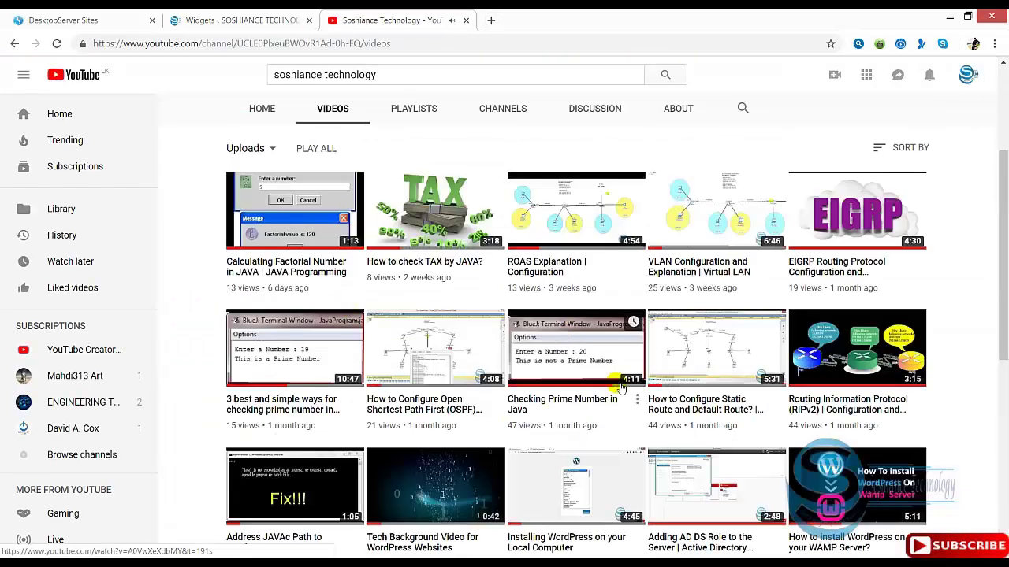
click(414, 493)
Step: Paste the video's YouTube address into Insert from URL and add it to the widget
click(322, 45)
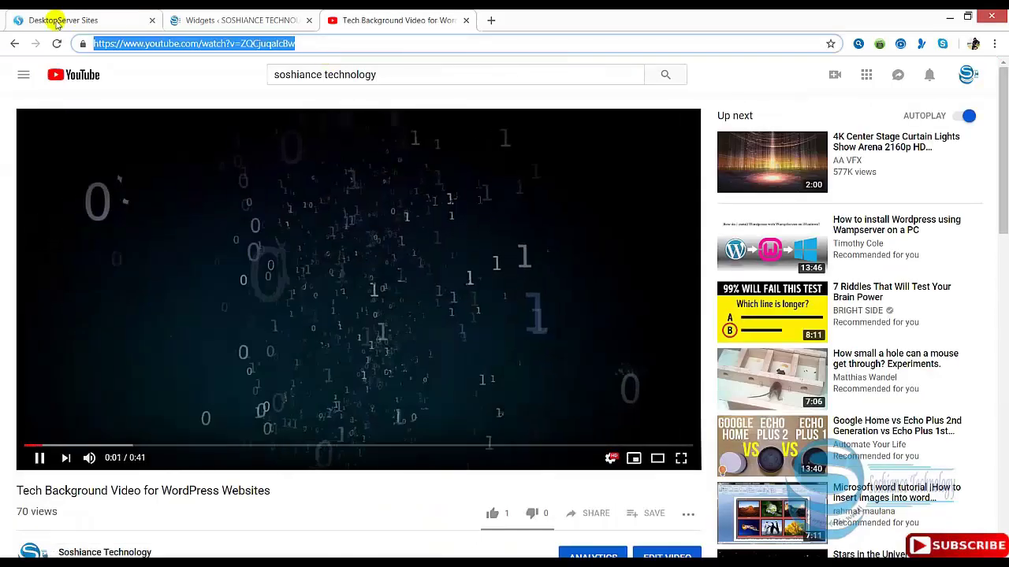
click(63, 20)
click(228, 20)
text(https://www.youtube.com/watch?v=ZQCqquk9w)
click(949, 524)
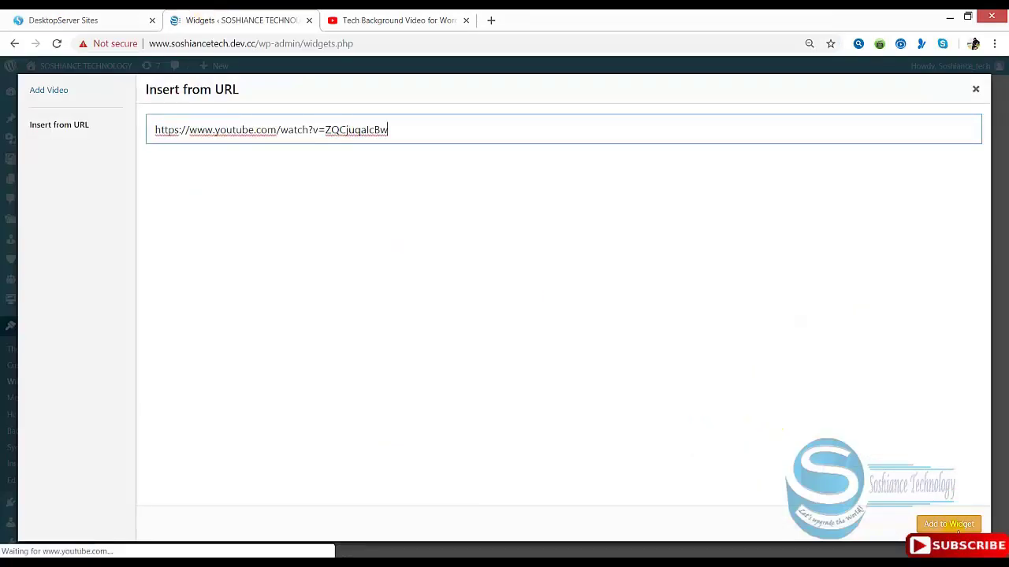
Step: Update the video's detail settings and save the Video widget
scroll(694, 473, down, 3)
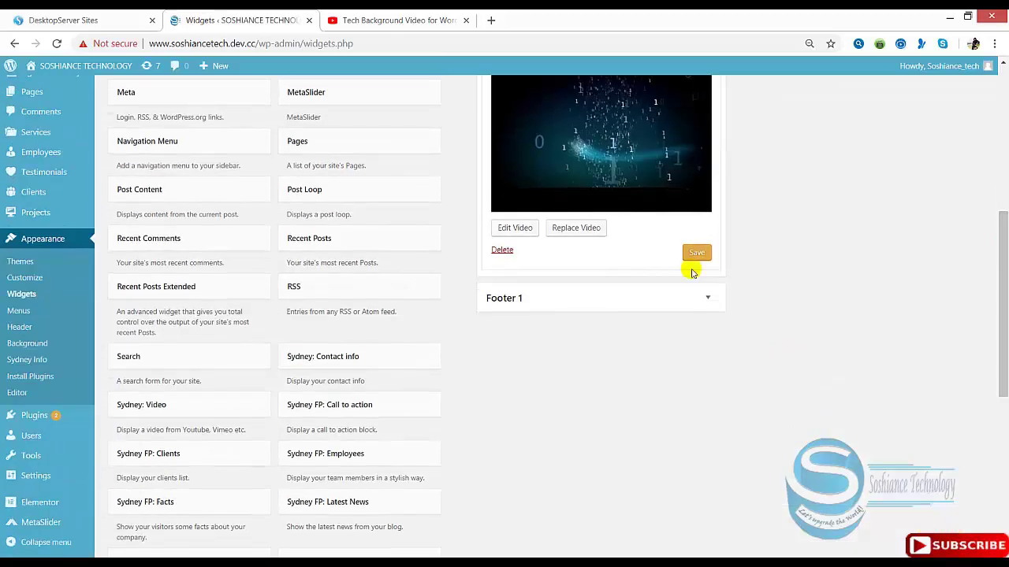
click(513, 228)
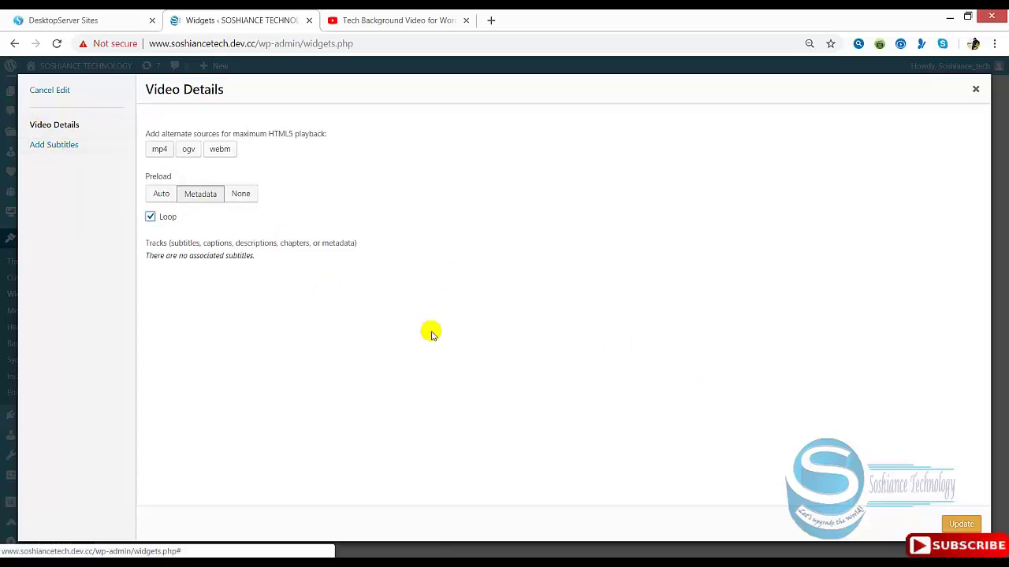
click(952, 527)
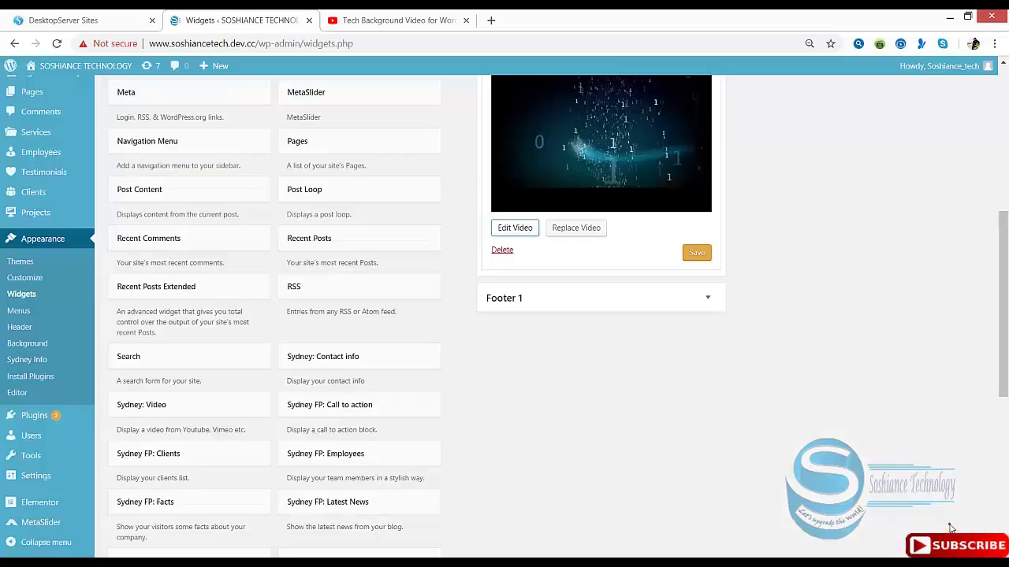
click(697, 252)
drag(1002, 322, 1002, 237)
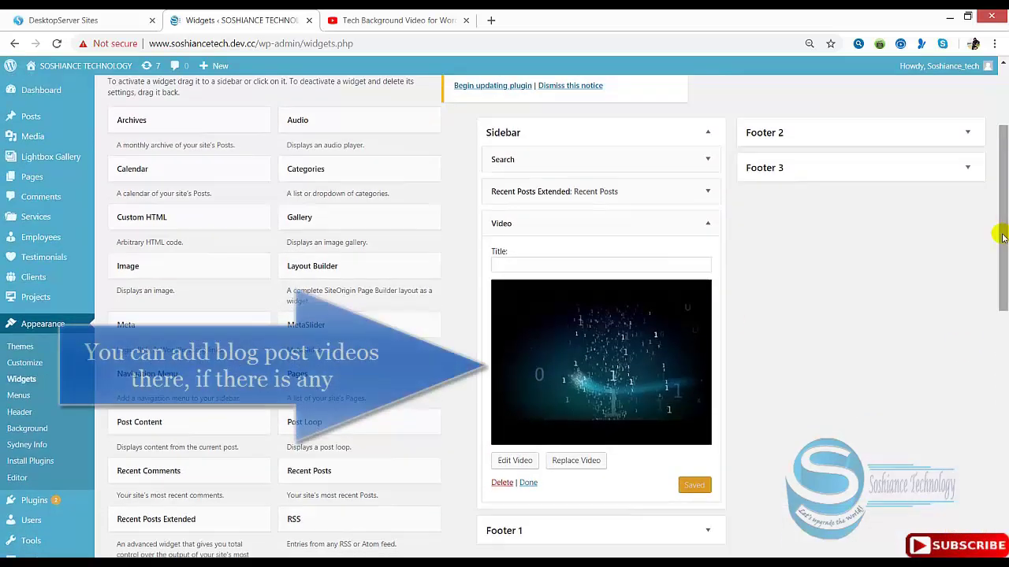
Step: Title the video widget 'Blog Posts Video' and save it
click(581, 267)
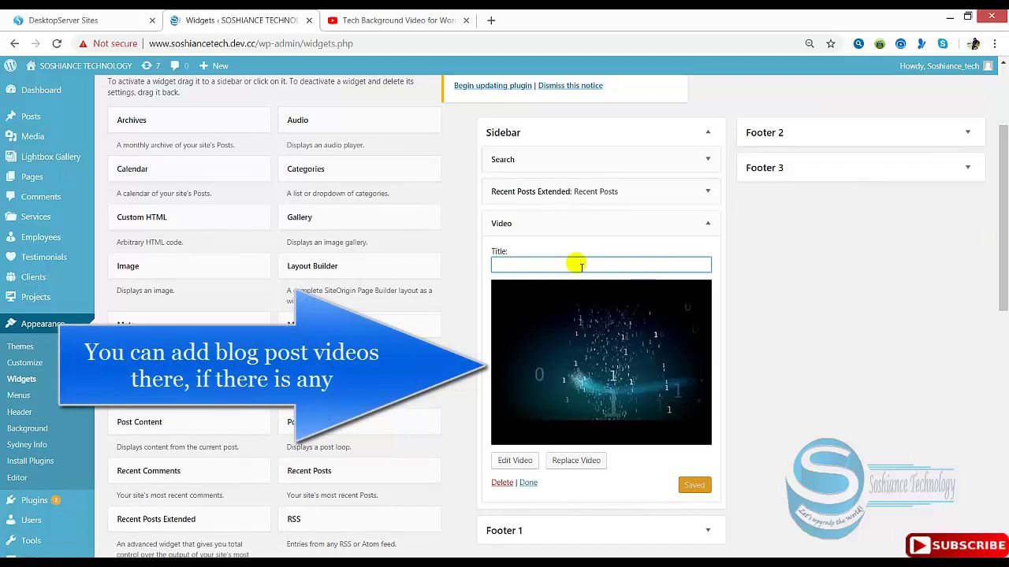
text(Posts Video)
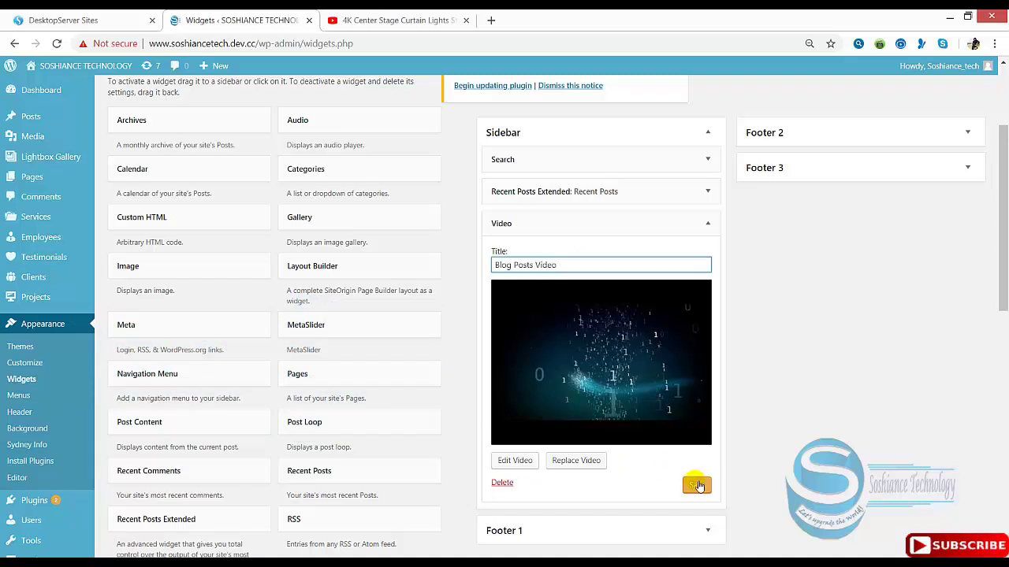
click(696, 485)
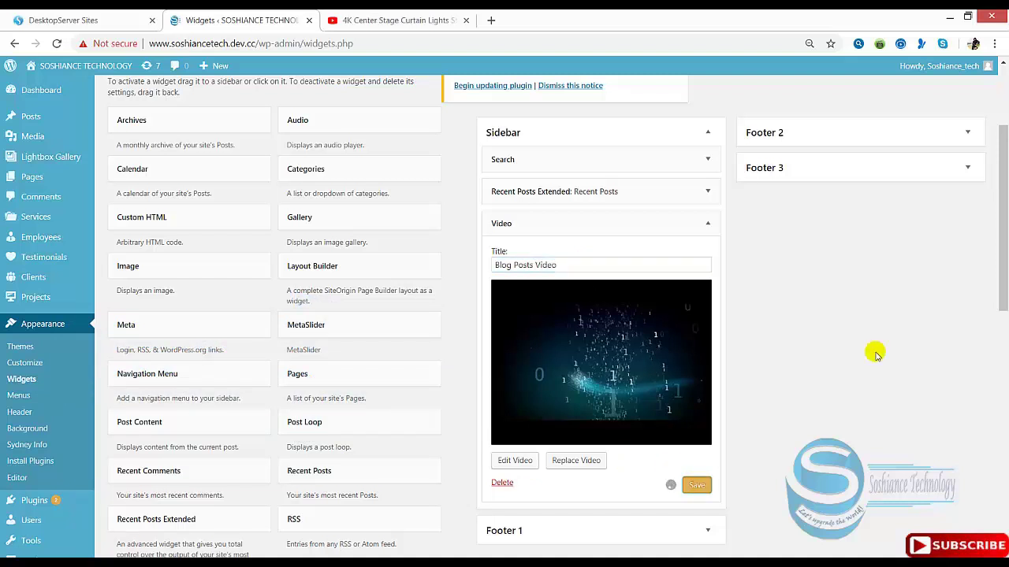
drag(1002, 221, 1005, 118)
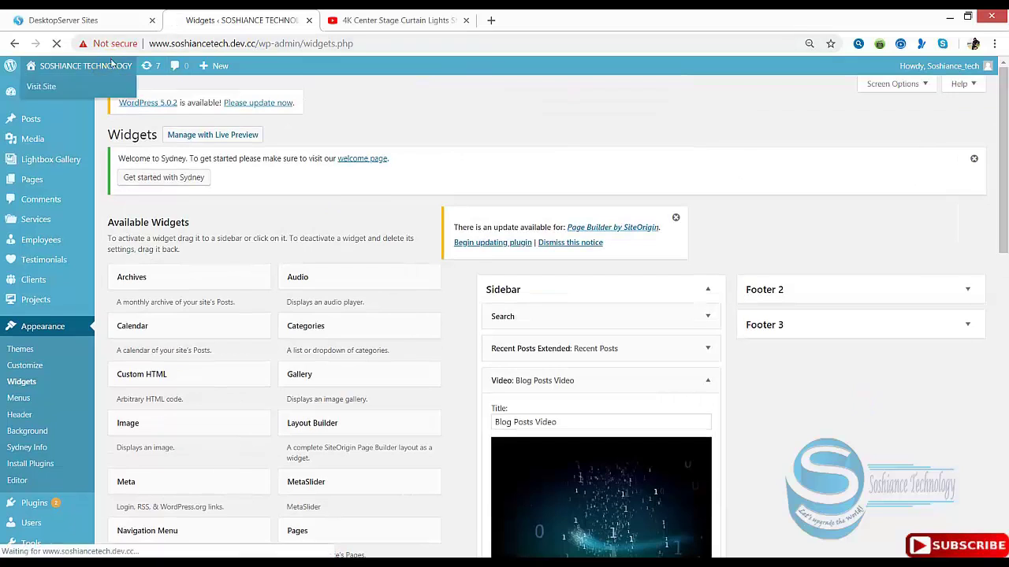
Step: Open the live blog page and play the sidebar Blog Posts Video
click(110, 66)
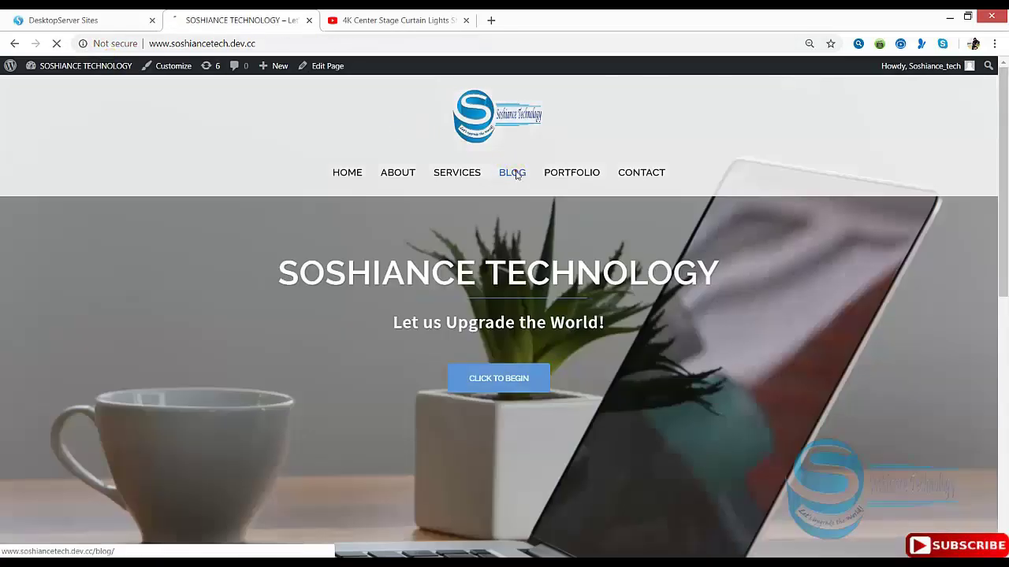
click(512, 171)
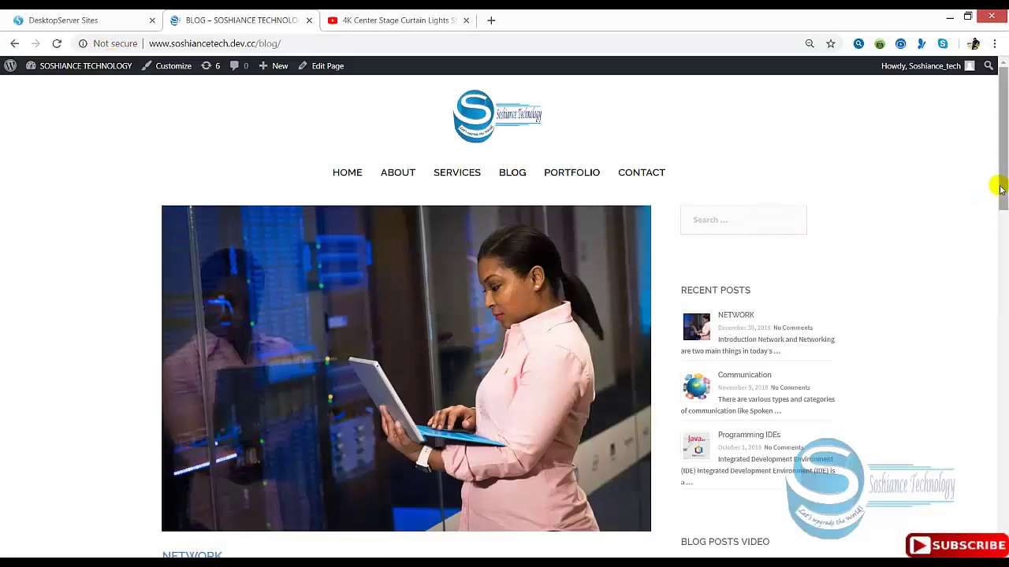
drag(999, 197, 998, 235)
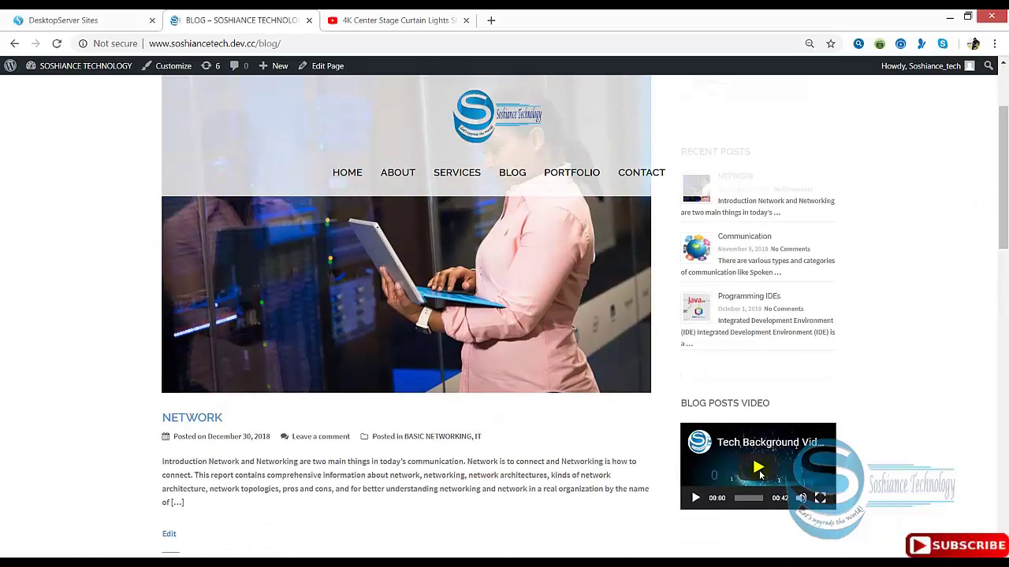
click(759, 470)
drag(1001, 218, 1003, 260)
Step: View the NETWORK post, then return to the site's home page
scroll(518, 342, up, 3)
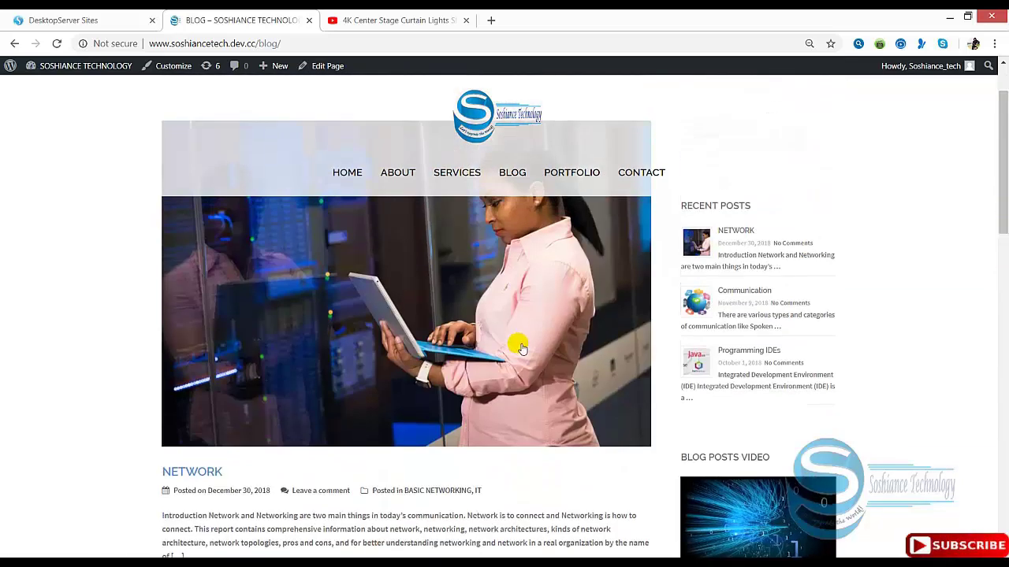
click(518, 342)
drag(1004, 139, 1004, 118)
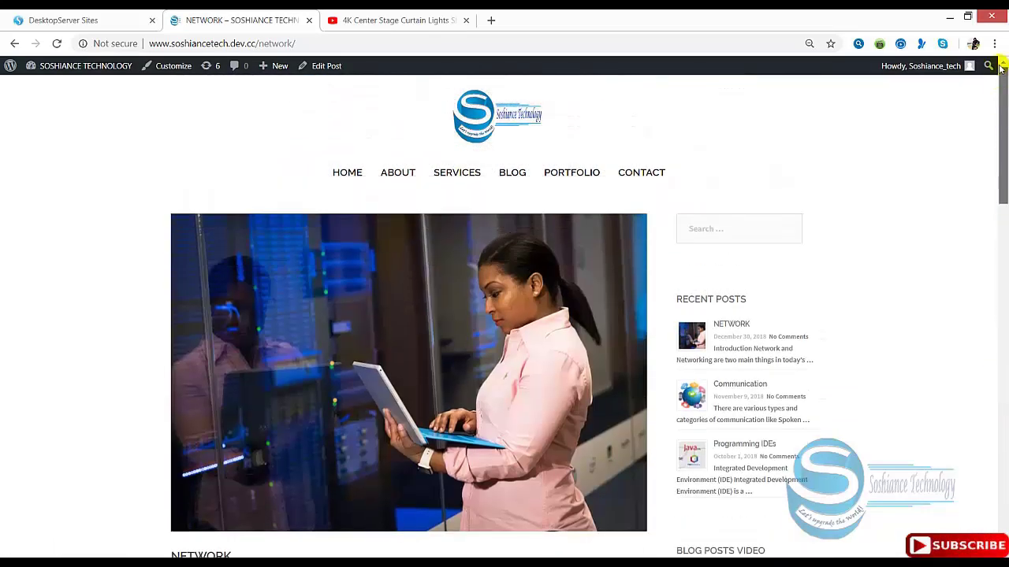
click(353, 178)
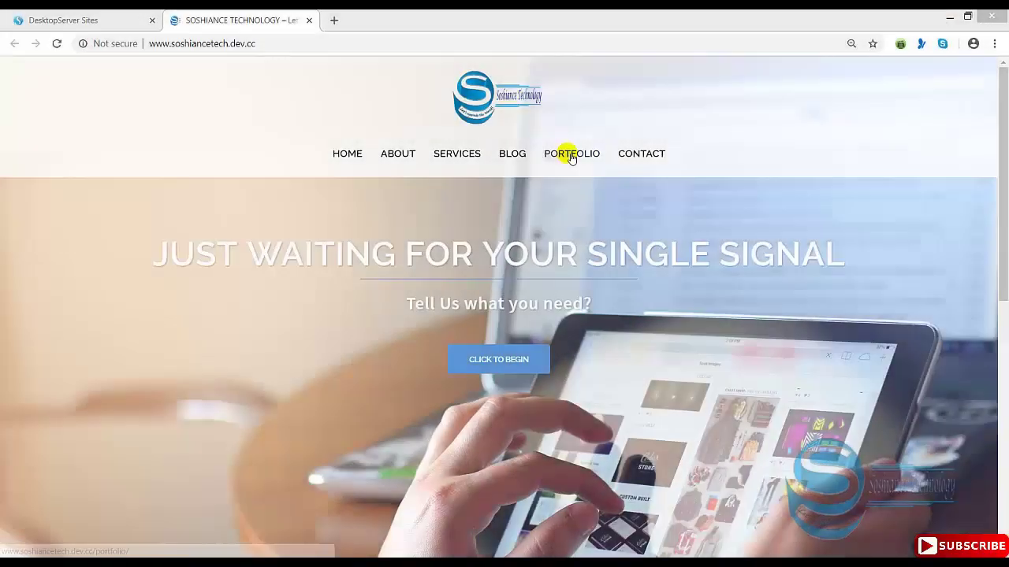
Step: Open the Portfolio page on the live site and then in the page editor
click(569, 155)
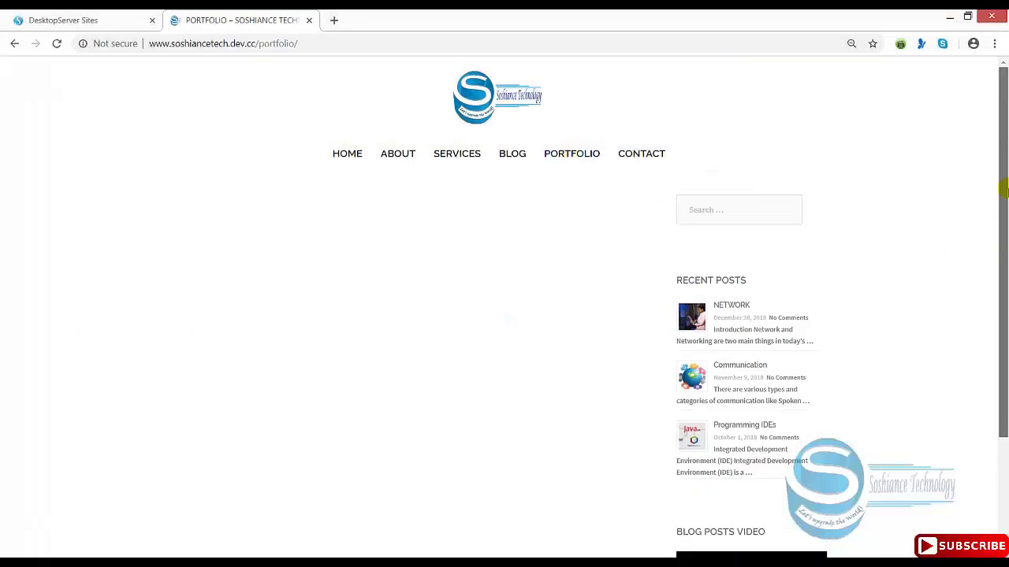
drag(1005, 248, 1001, 140)
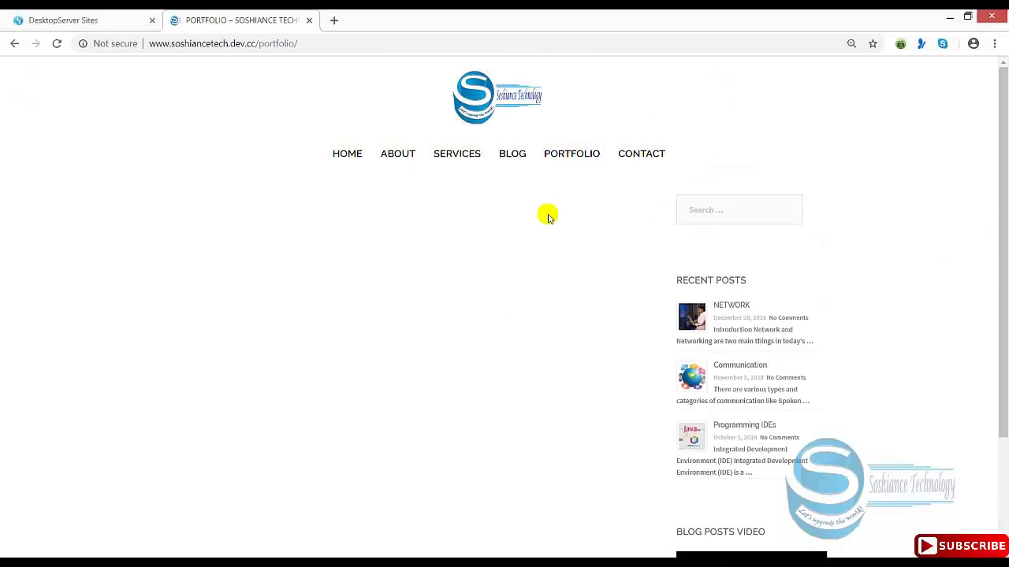
key(F5)
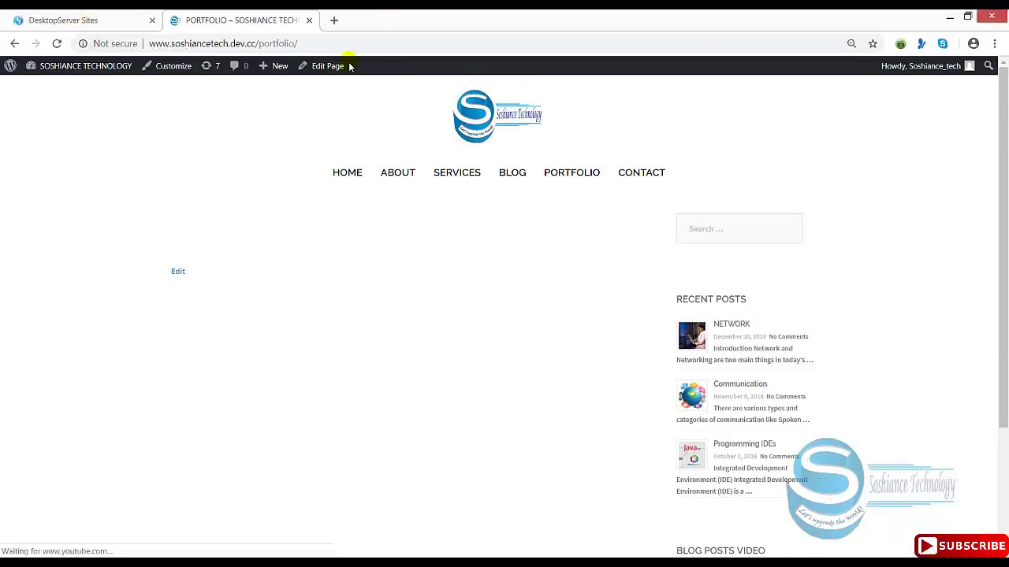
click(331, 66)
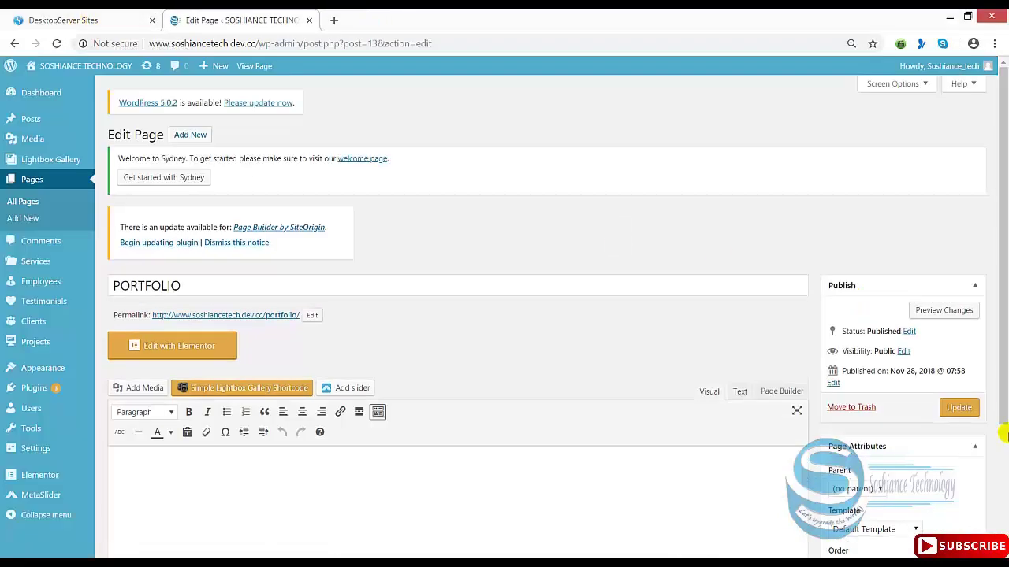
drag(1004, 434, 1003, 522)
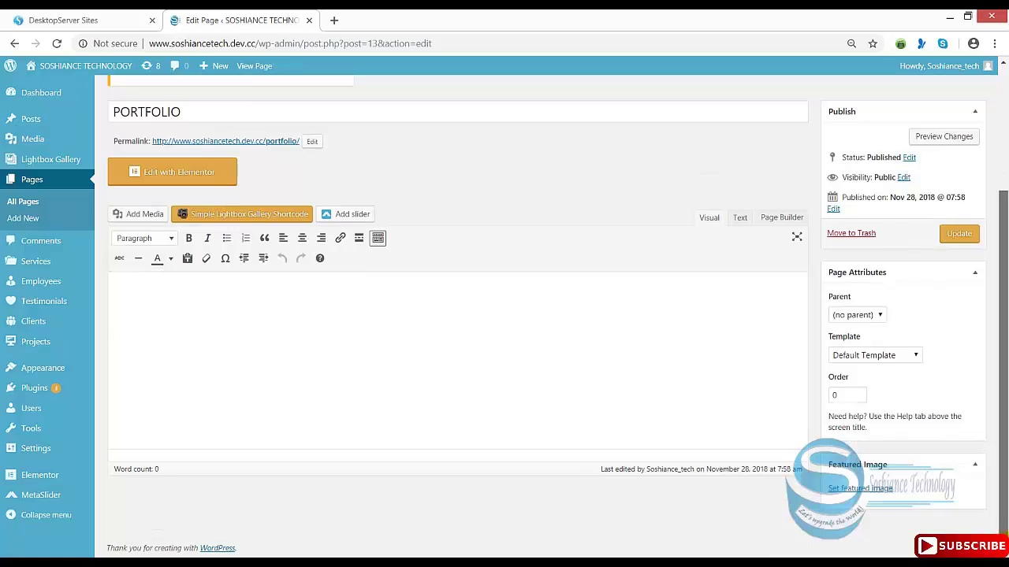
Step: Set the Portfolio page template to Full width and update the page
click(899, 356)
click(898, 356)
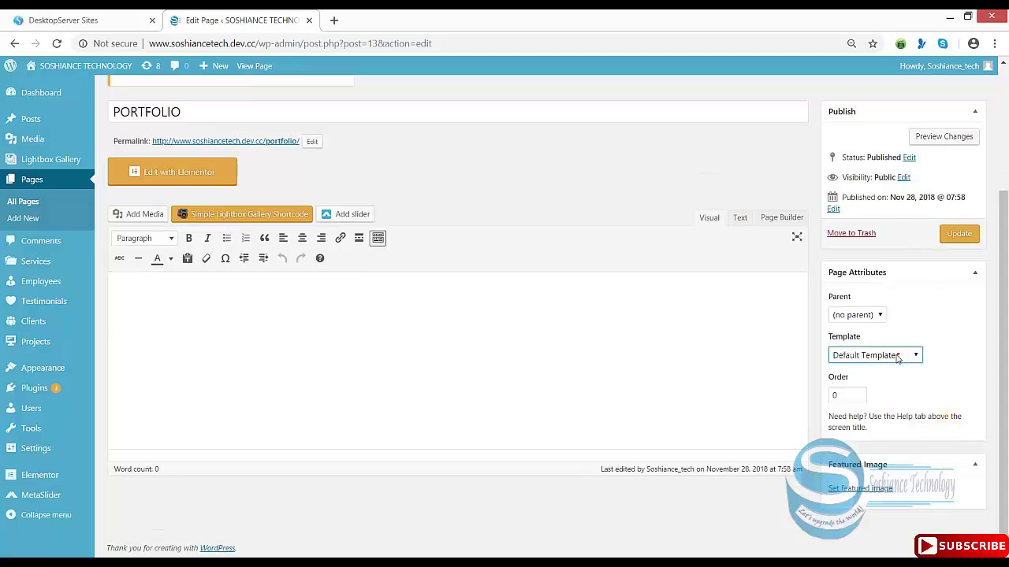
click(899, 355)
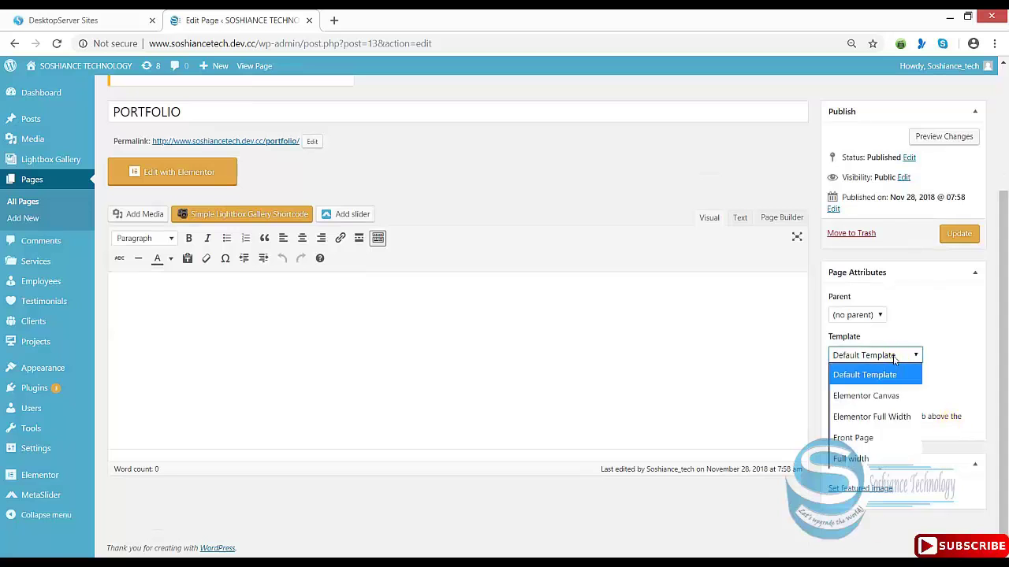
click(876, 459)
click(968, 238)
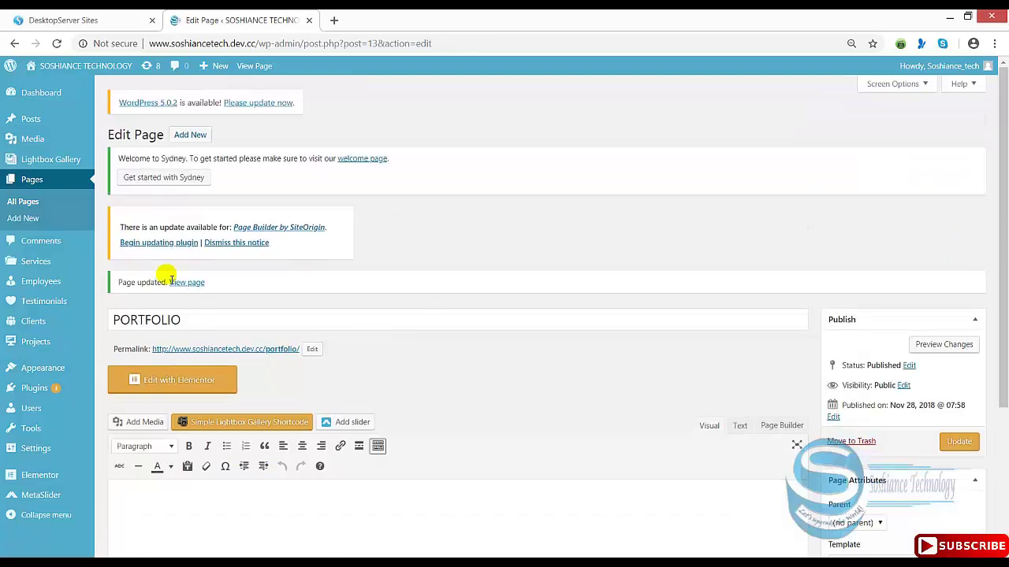
click(33, 388)
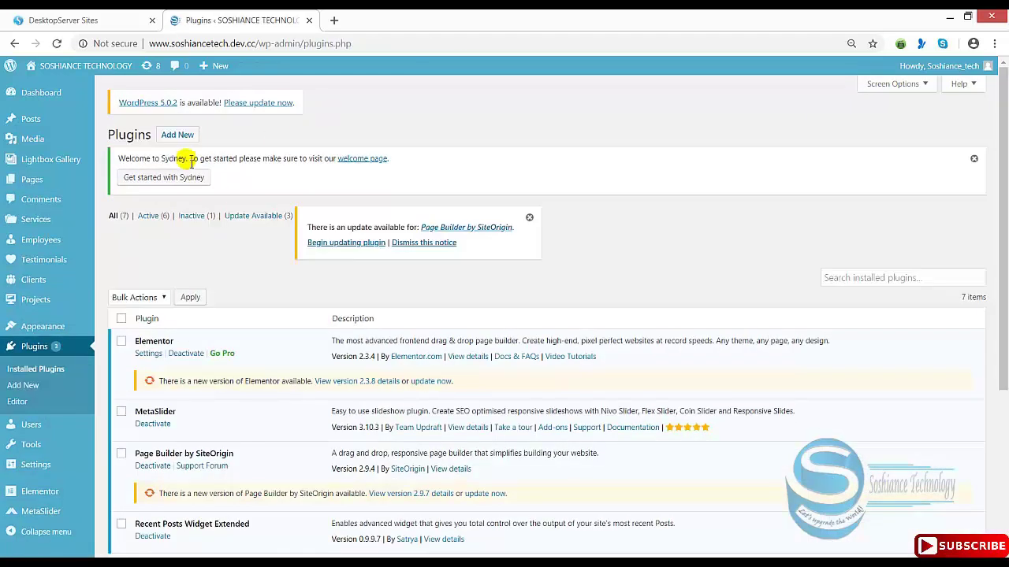
Step: Search the Add Plugins directory for 'Sydney Portfolio'
click(50, 351)
click(30, 388)
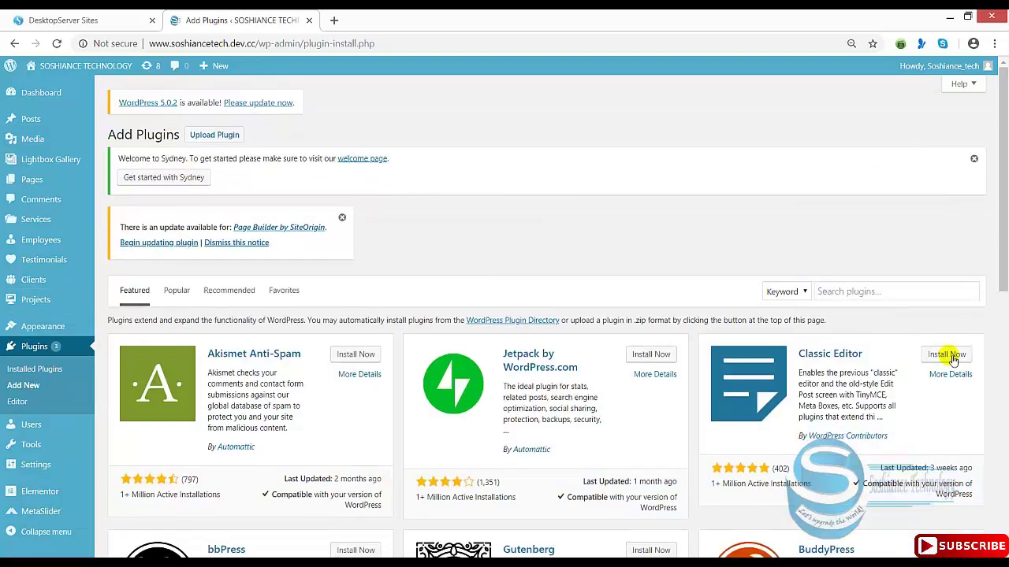
click(967, 294)
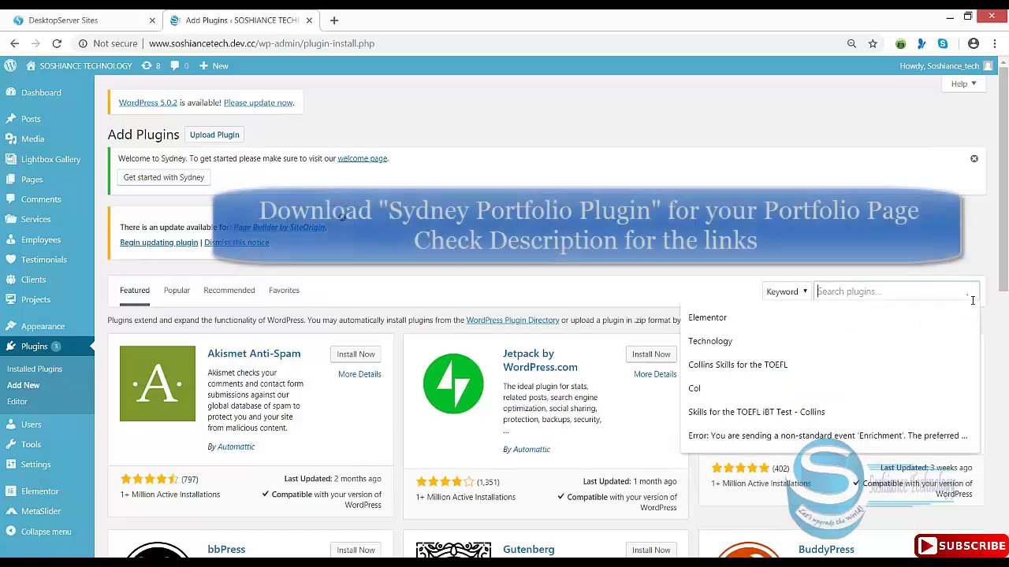
text(Portfolio)
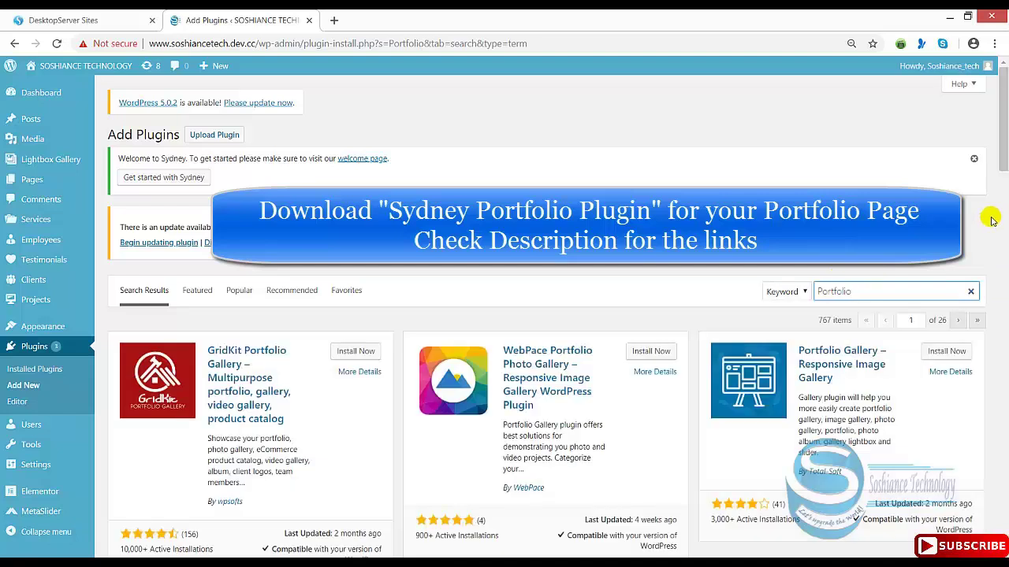
mouse_move(1004, 158)
mouse_down()
mouse_move(1004, 281)
mouse_move(1004, 157)
mouse_up()
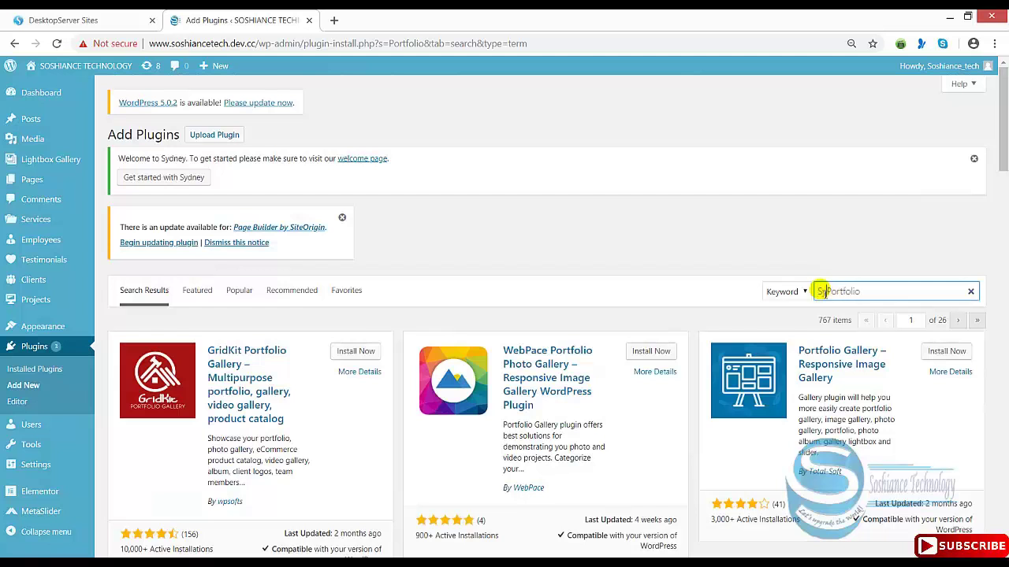
text(dney)
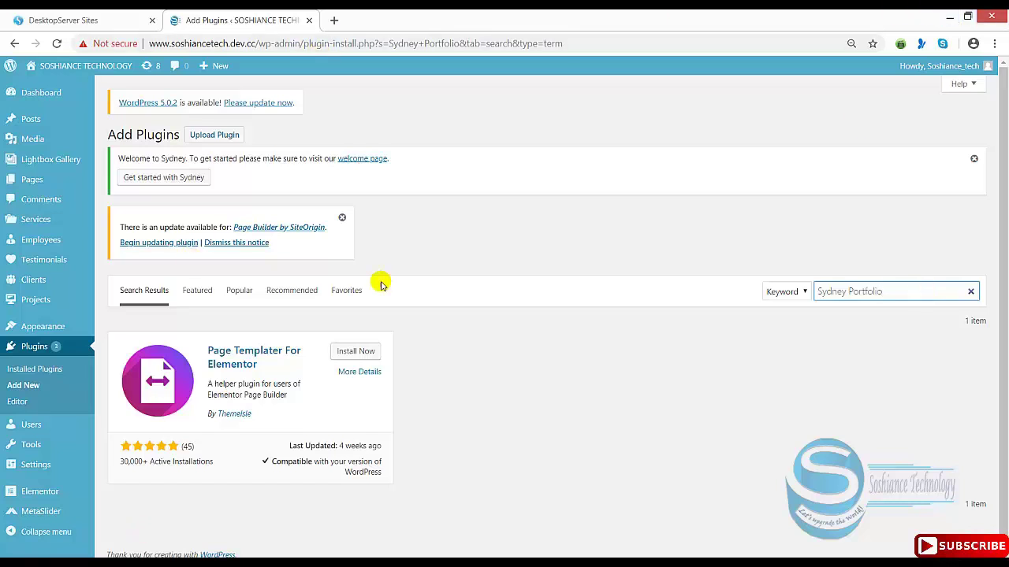
click(334, 20)
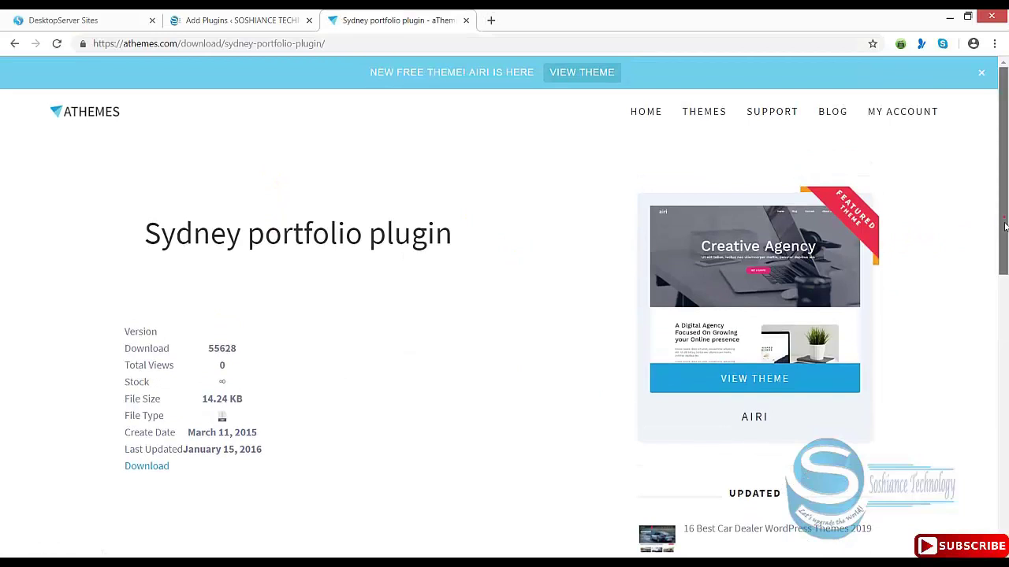
Step: Download sydney-portfolio.zip (14.24 KB) from the aThemes Sydney portfolio page, then return to Add Plugins
drag(1004, 226, 1004, 204)
click(151, 467)
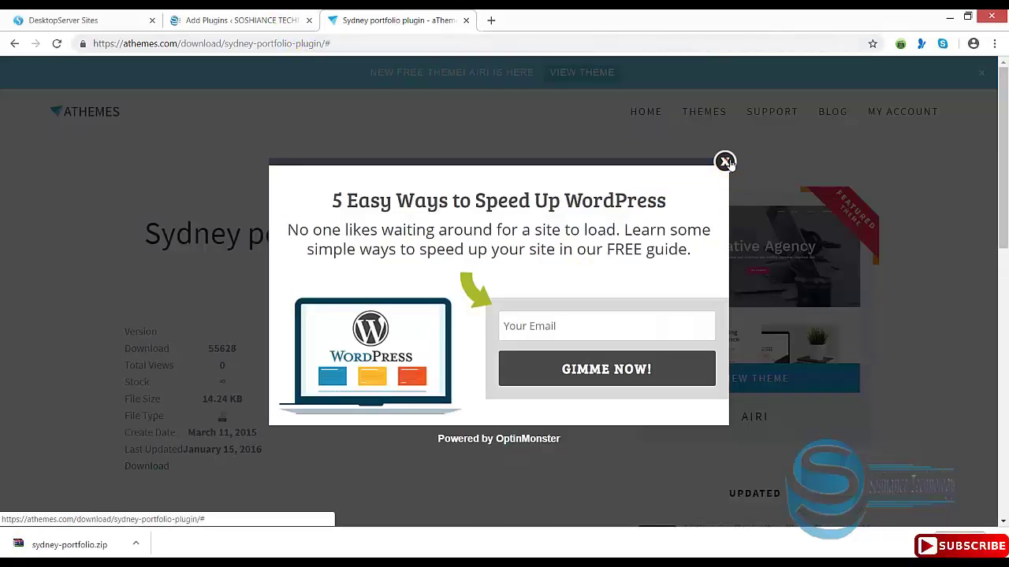
click(725, 163)
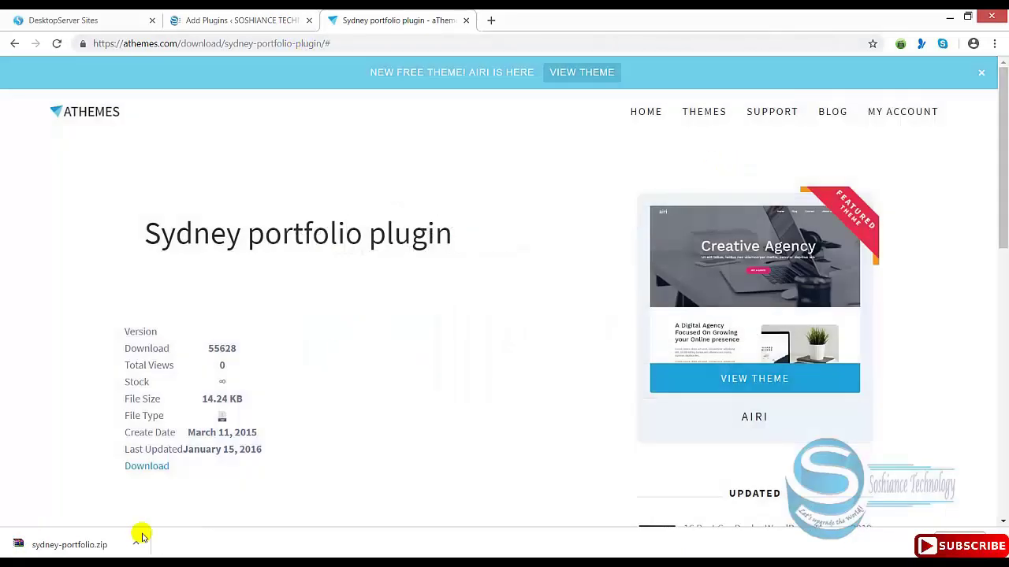
click(969, 544)
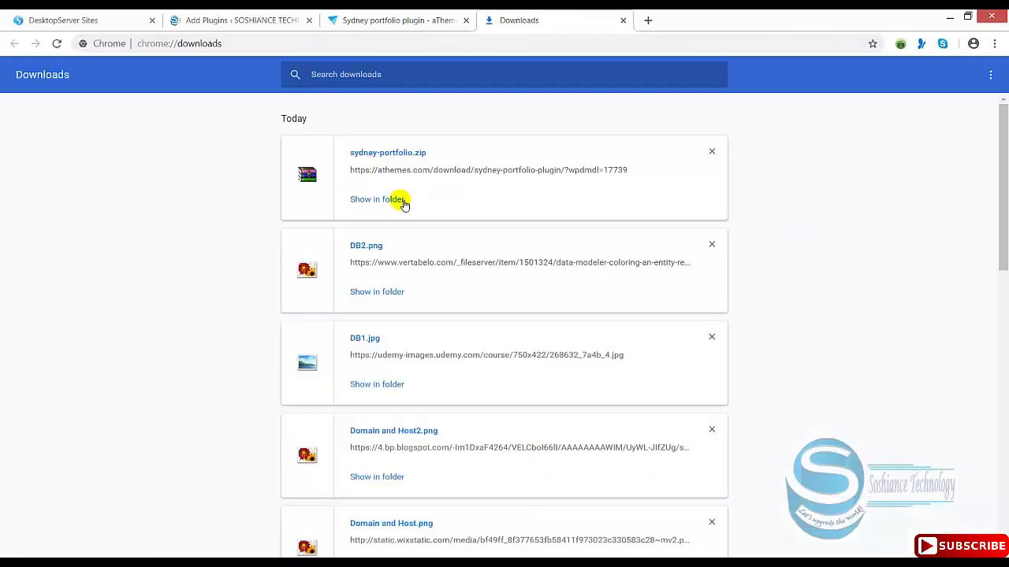
click(268, 20)
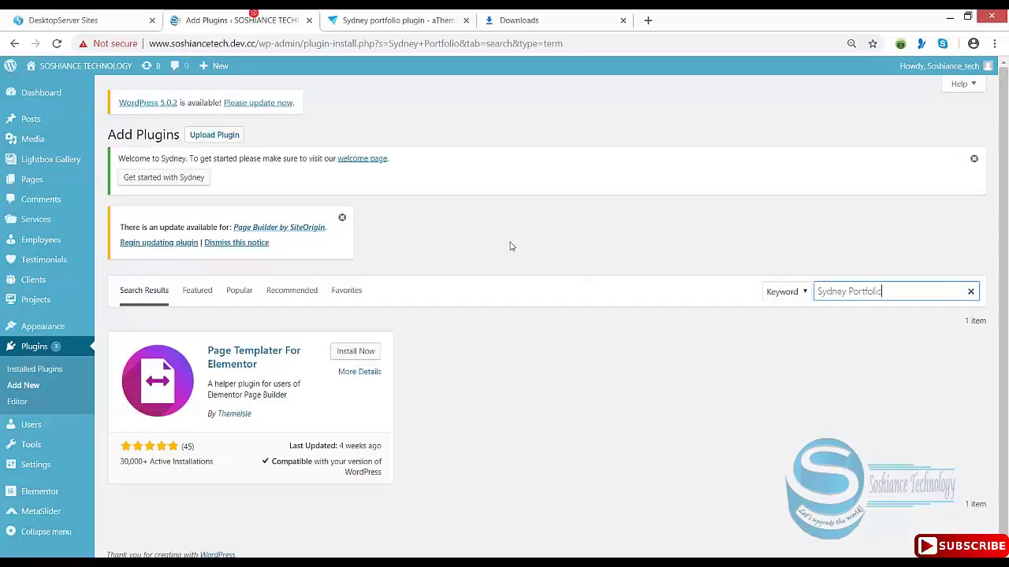
Step: Upload sydney-portfolio.zip via Upload Plugin and install the Sydney portfolio plugin
click(220, 135)
click(465, 359)
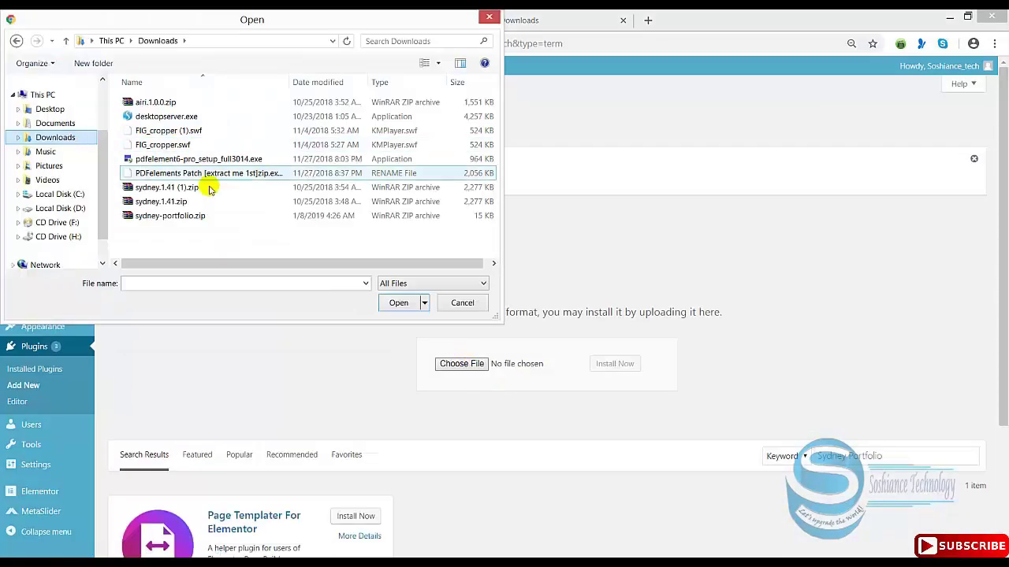
click(232, 216)
click(399, 303)
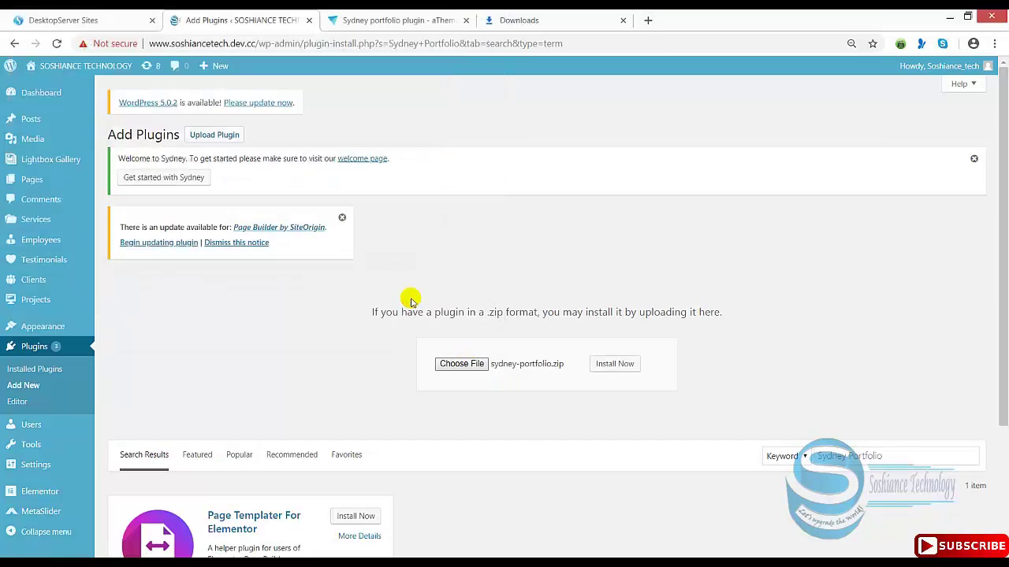
click(628, 367)
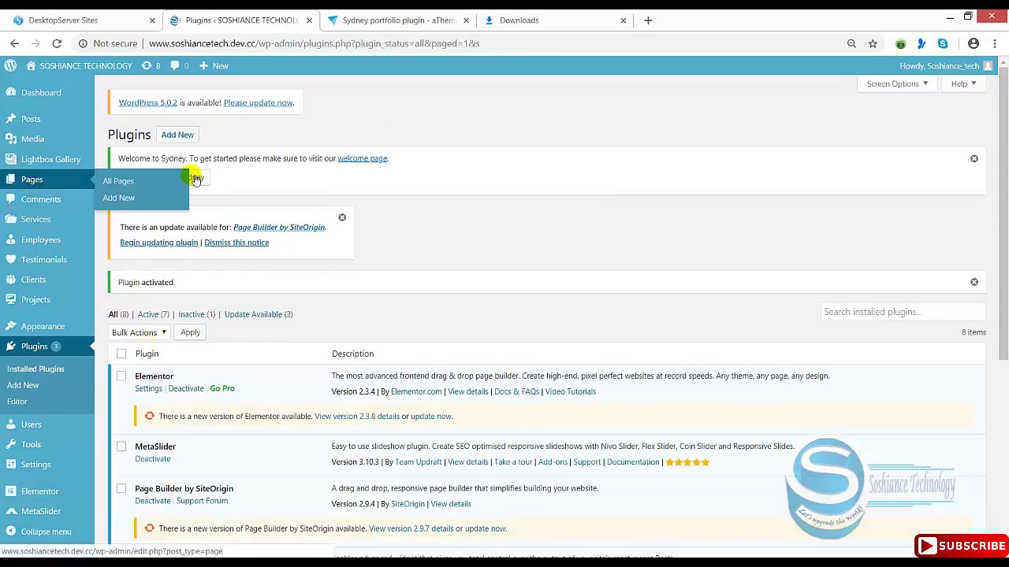
Step: Open the PORTFOLIO page for editing and switch it to Page Builder, copying existing content
click(83, 65)
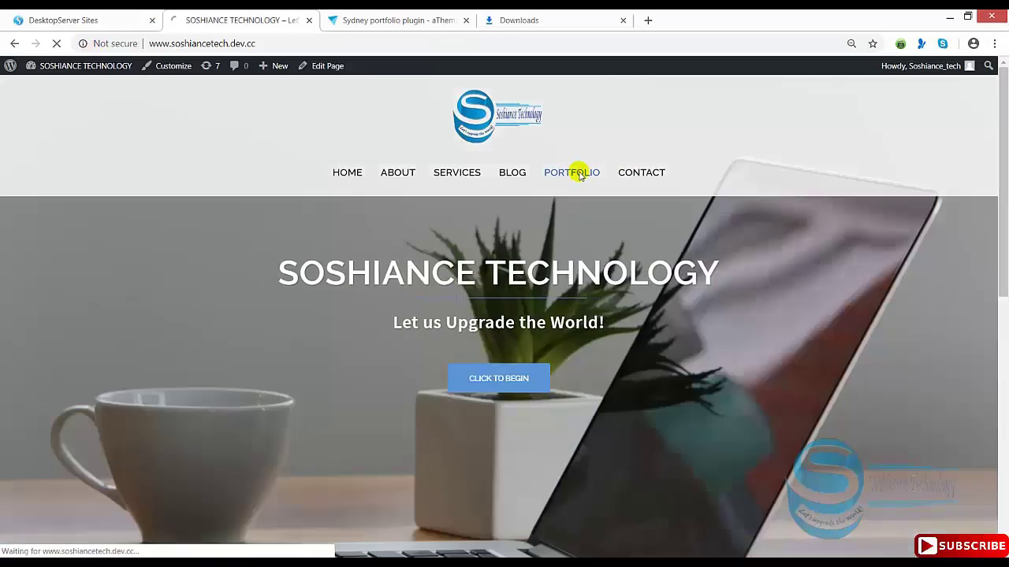
click(579, 171)
click(174, 272)
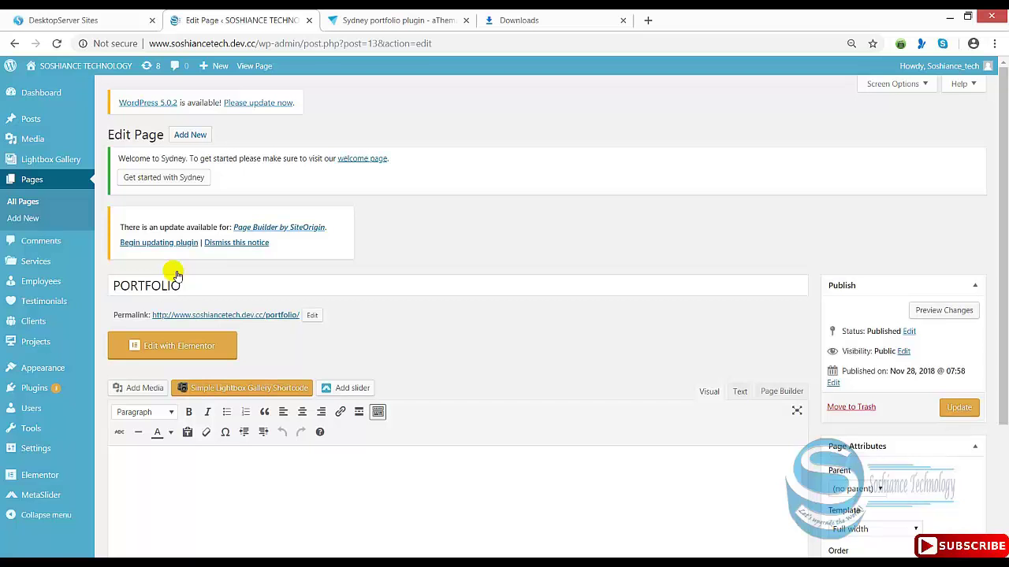
click(782, 391)
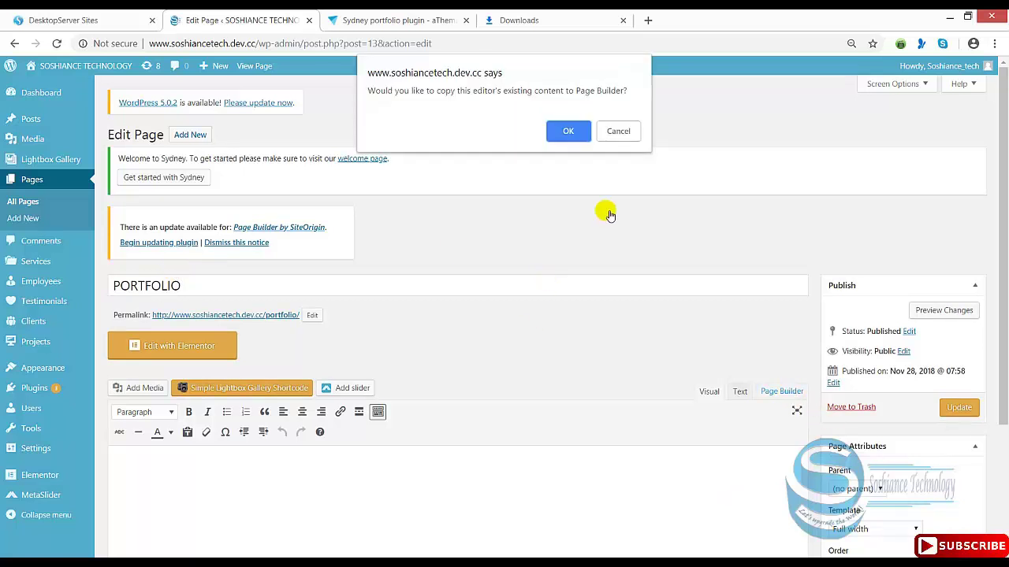
click(569, 131)
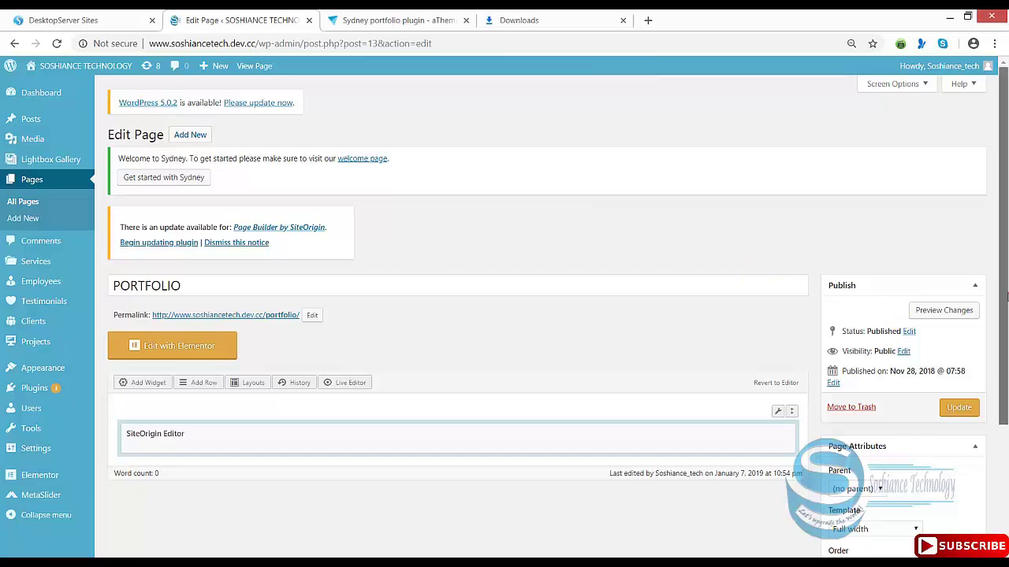
Step: Add a Sydney FP: Portfolio widget to the layout and update the page
scroll(971, 394, down, 2)
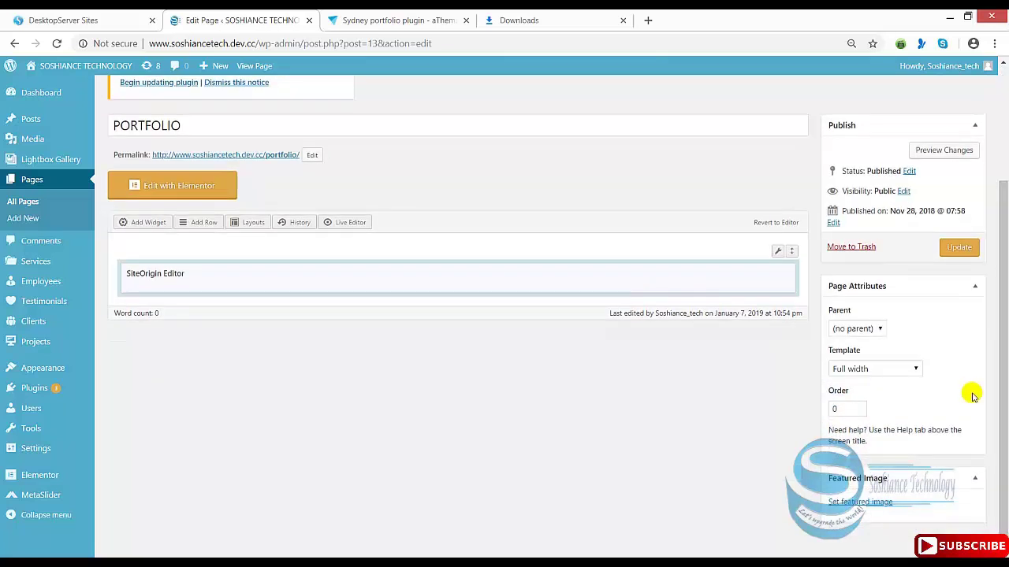
drag(1004, 398, 1005, 295)
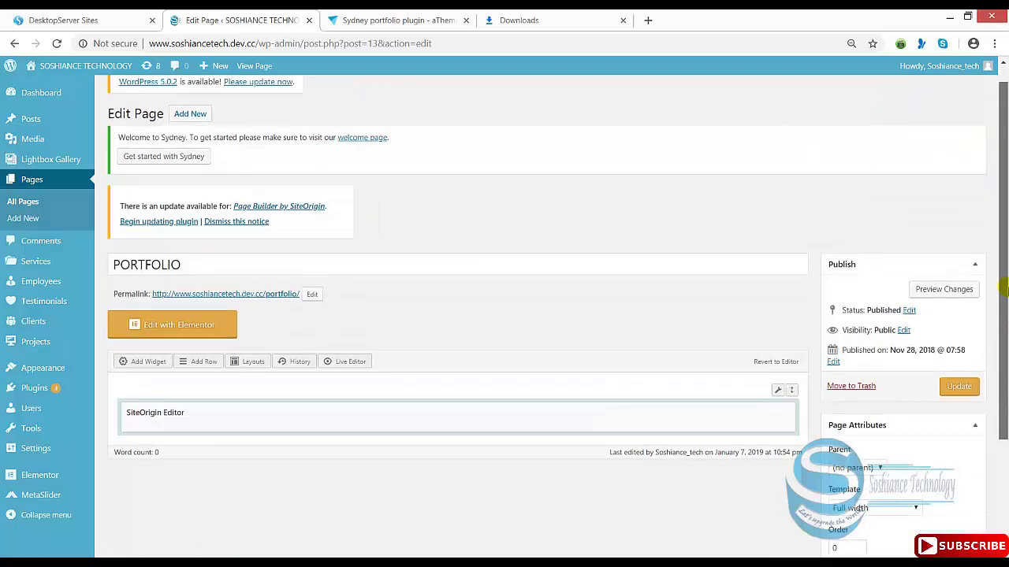
scroll(993, 315, down, 1)
mouse_move(783, 318)
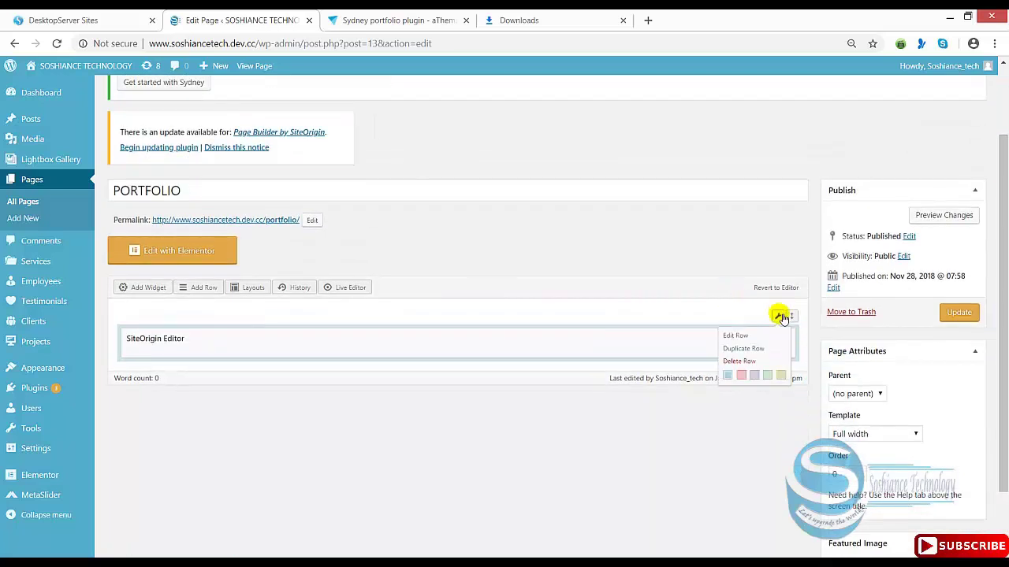
click(515, 478)
click(139, 286)
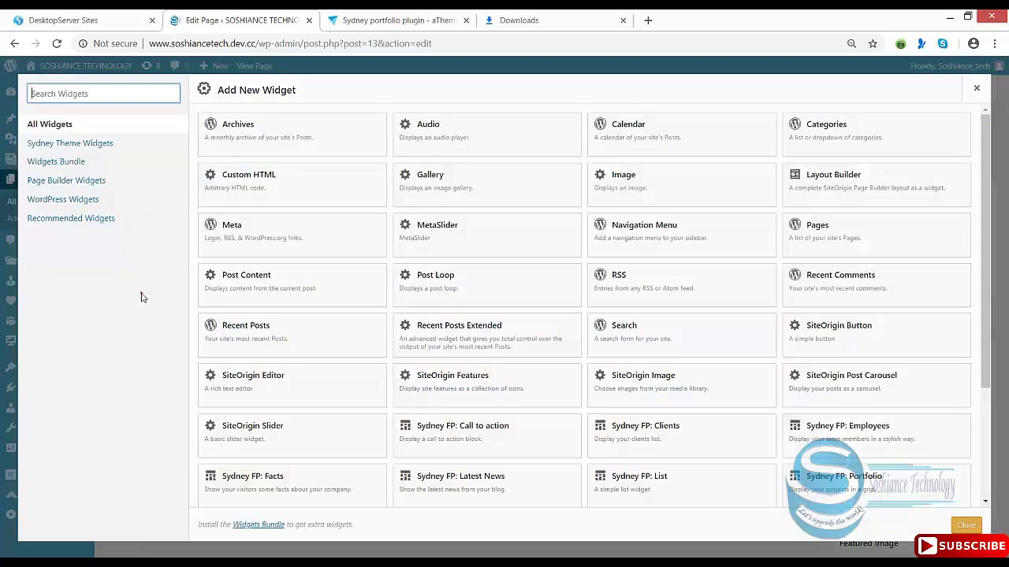
drag(990, 331, 992, 443)
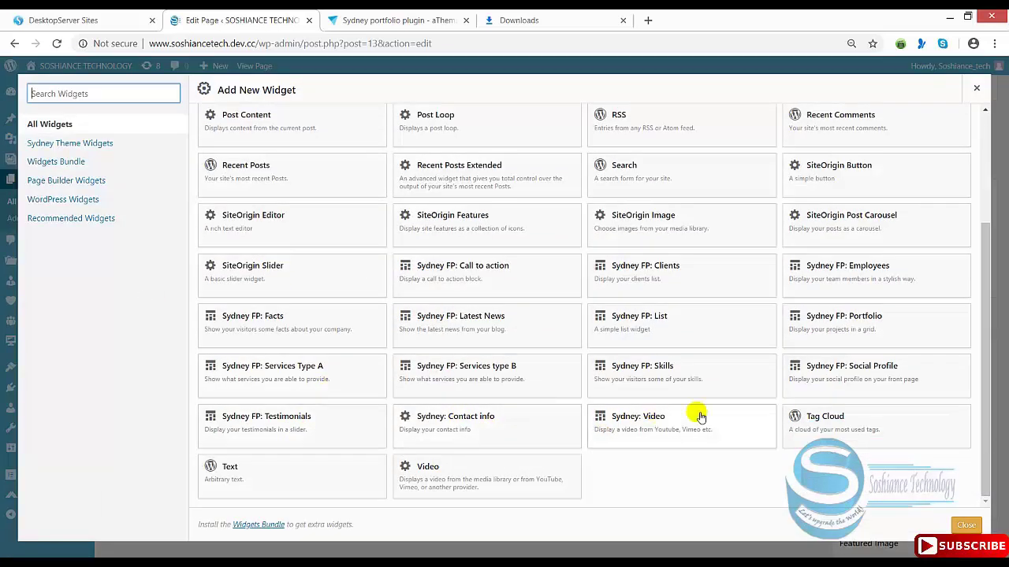
click(842, 319)
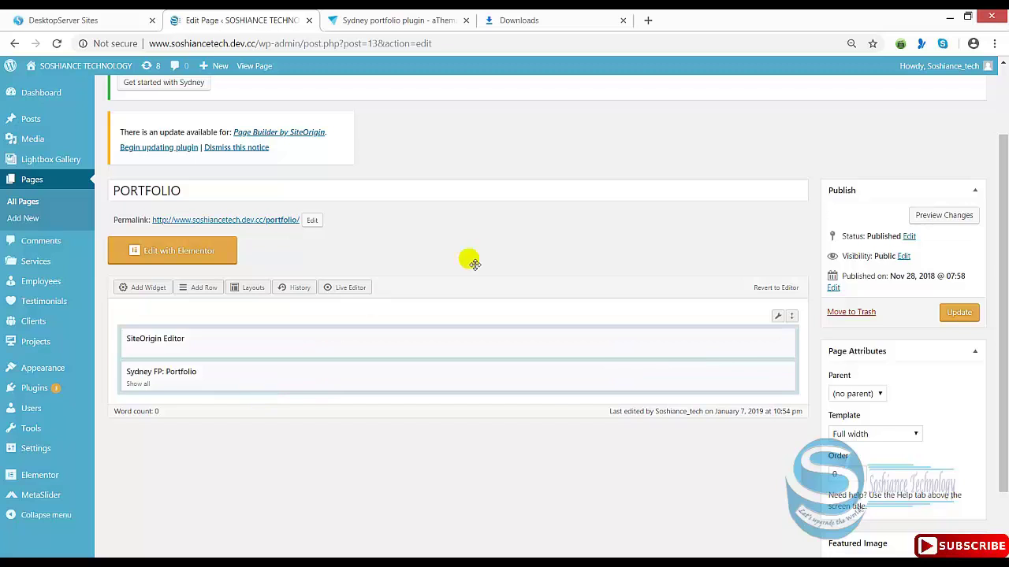
click(969, 314)
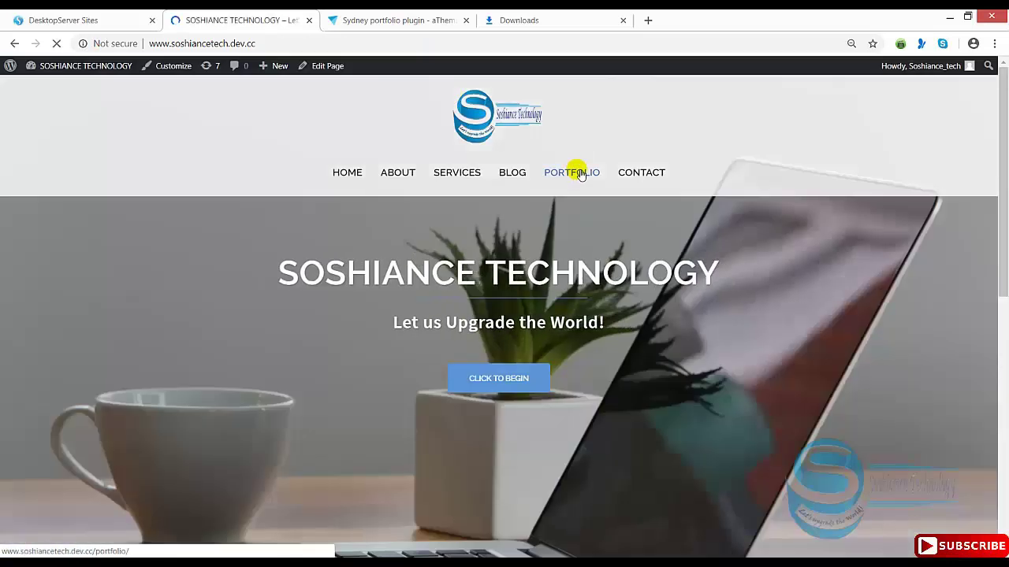
Step: Create a new project from the admin bar and edit its title to 'Website'
click(578, 171)
mouse_move(285, 72)
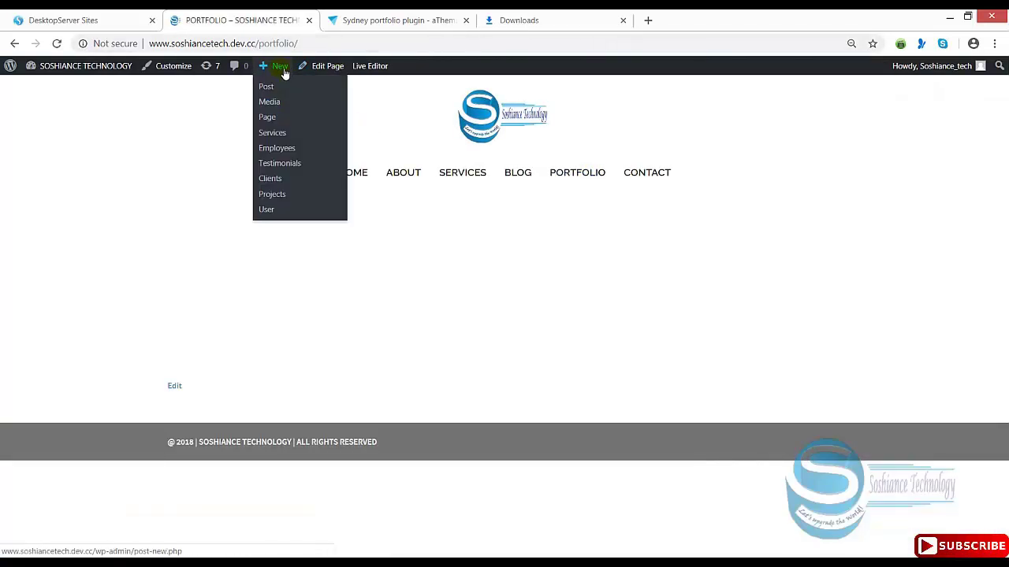
click(279, 196)
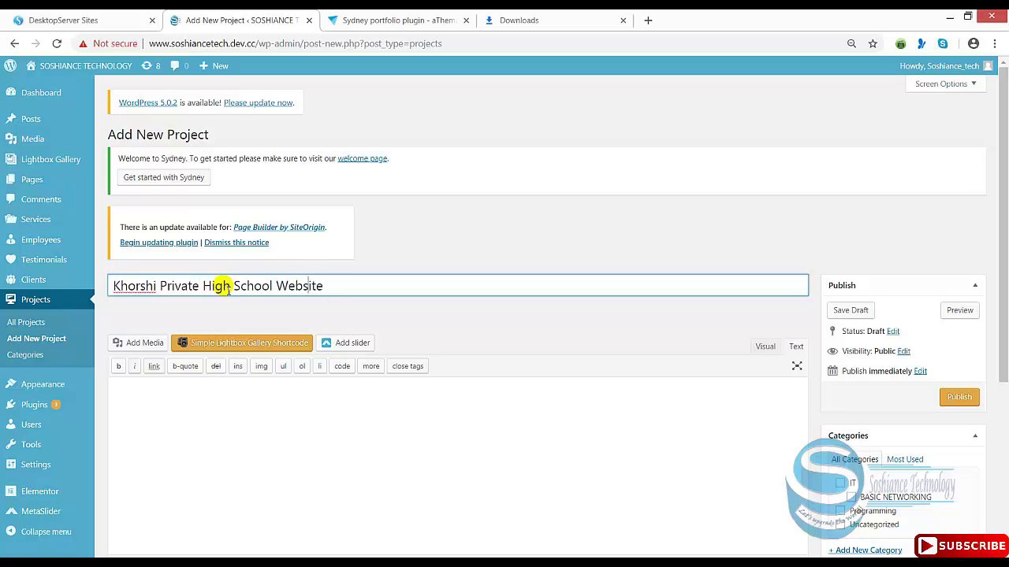
key(shift+Left)
key(shift+Left)
key(shift+Left)
key(shift+Left)
key(shift+Left)
key(shift+Left)
key(shift+Left)
key(shift+Left)
key(shift+Left)
key(shift+Left)
key(shift+Left)
key(shift+Left)
key(shift+Left)
key(shift+Left)
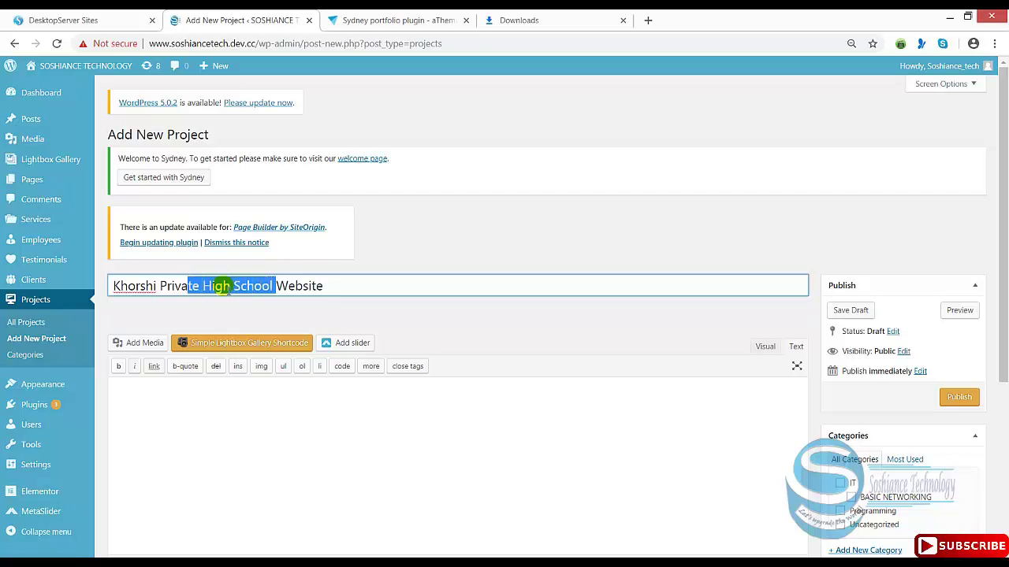
key(BackSpace)
text(d ScWebsite)
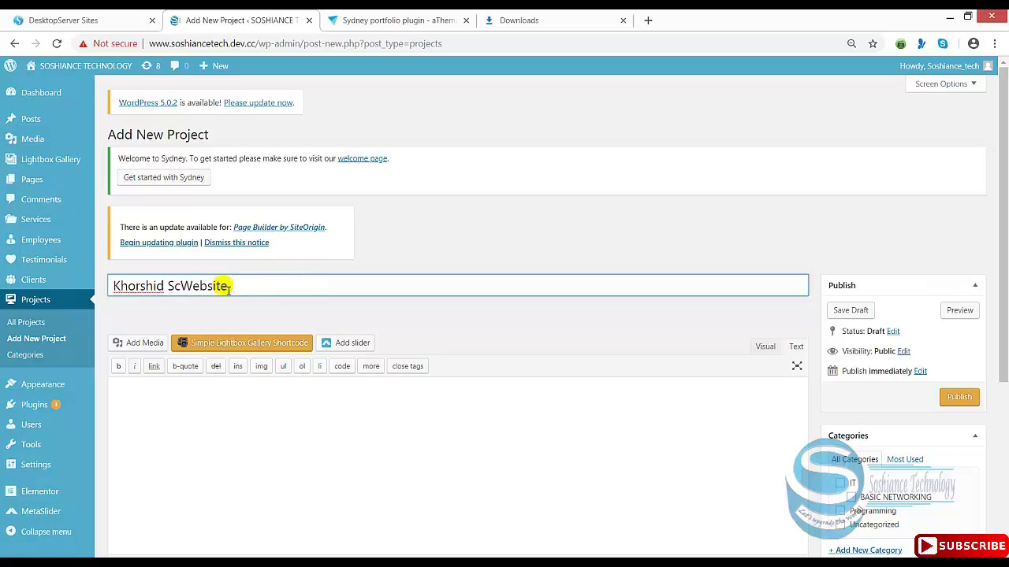
key(BackSpace)
key(BackSpace)
key(BackSpace)
key(BackSpace)
key(BackSpace)
key(BackSpace)
key(BackSpace)
key(BackSpace)
key(BackSpace)
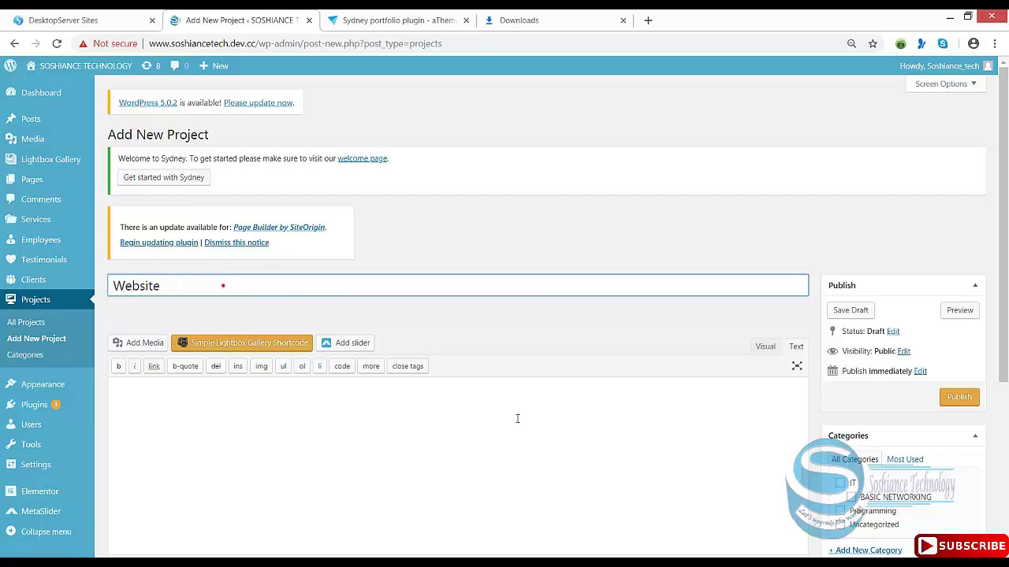
click(973, 404)
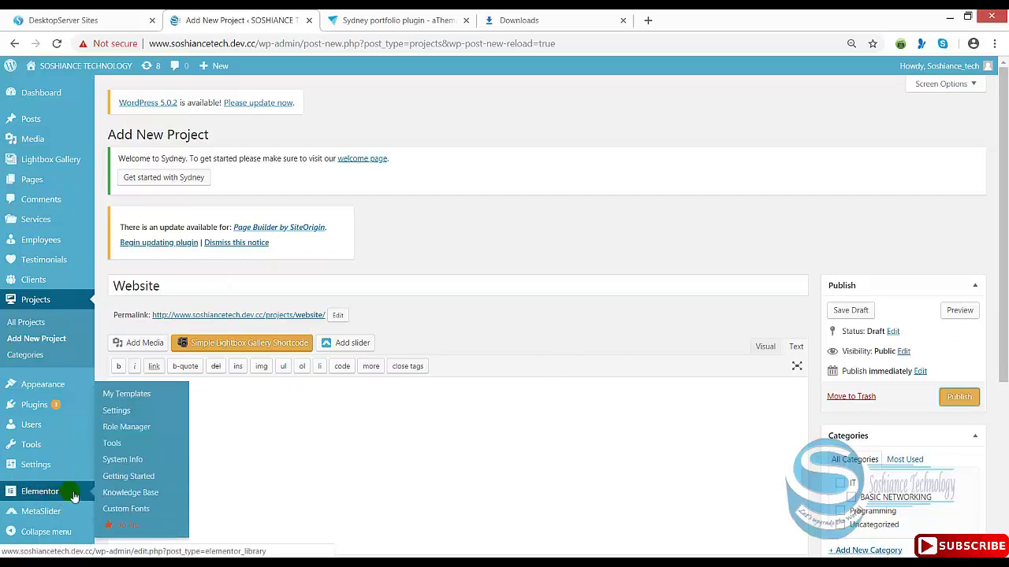
Step: Stay on the unsaved project page and publish the Website project
mouse_move(40, 491)
click(136, 413)
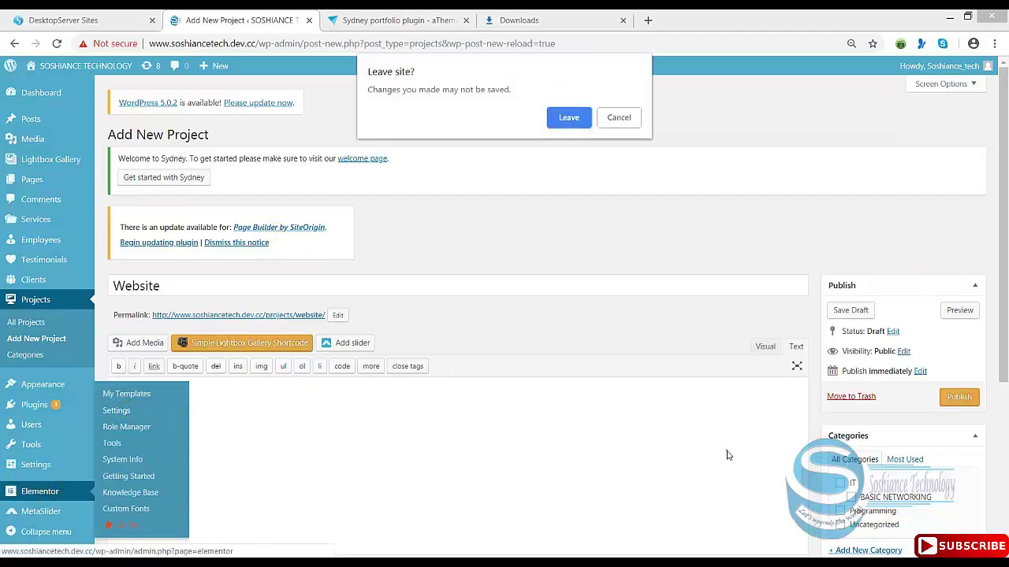
click(618, 120)
click(957, 398)
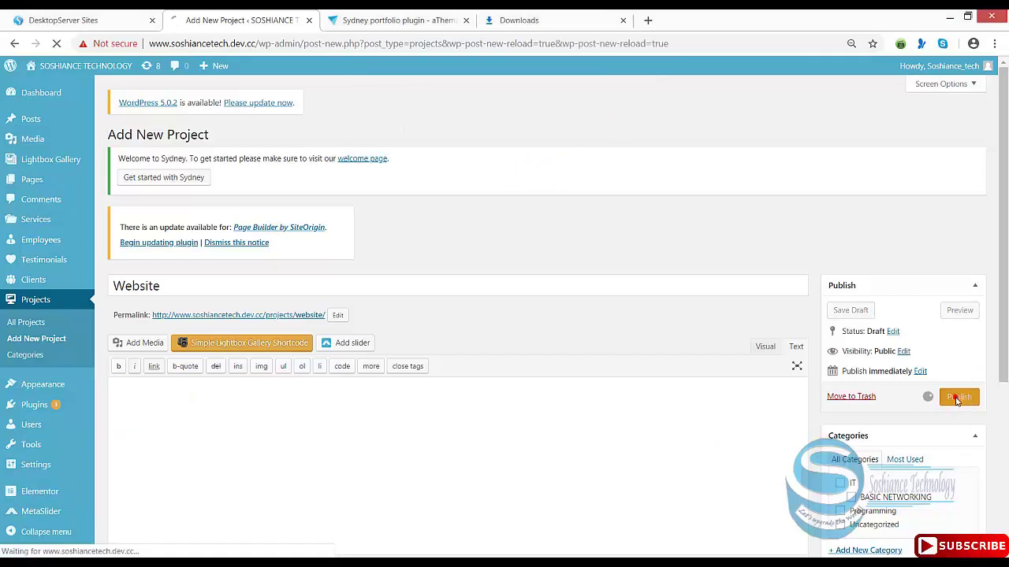
Step: Enable Projects under Elementor Settings post types, save, then edit Website from All Projects
mouse_move(40, 491)
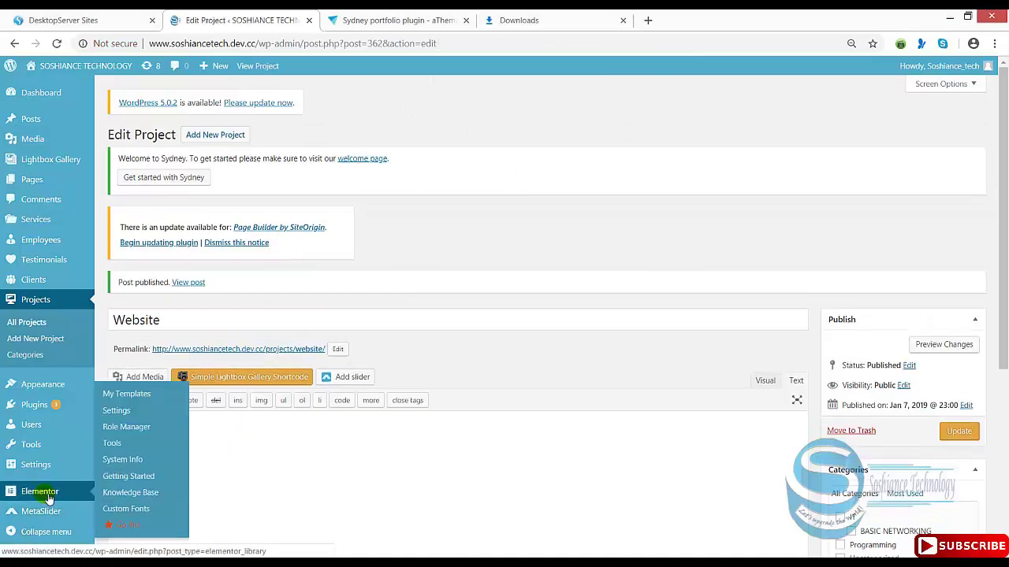
click(123, 413)
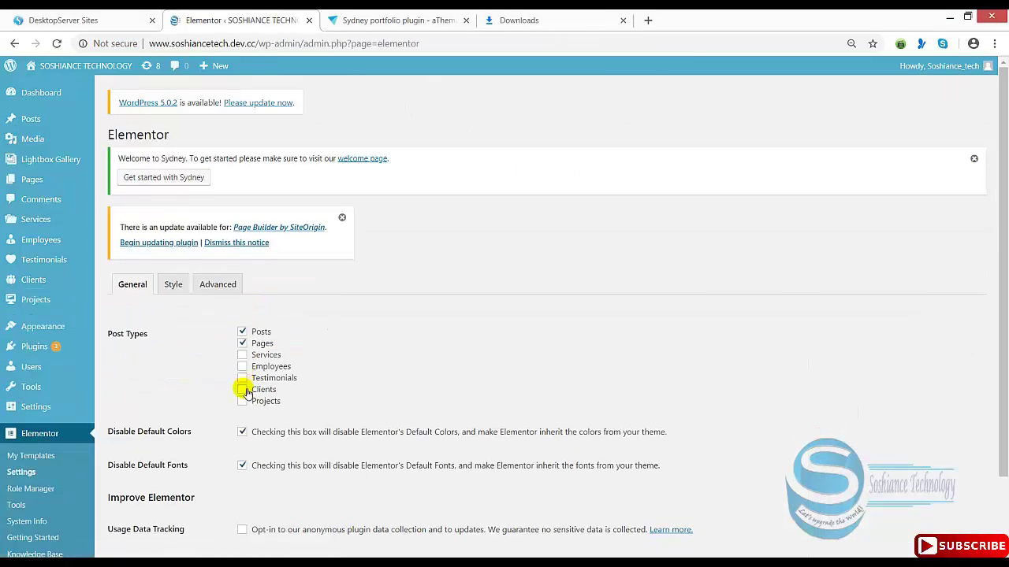
scroll(987, 380, down, 3)
click(142, 488)
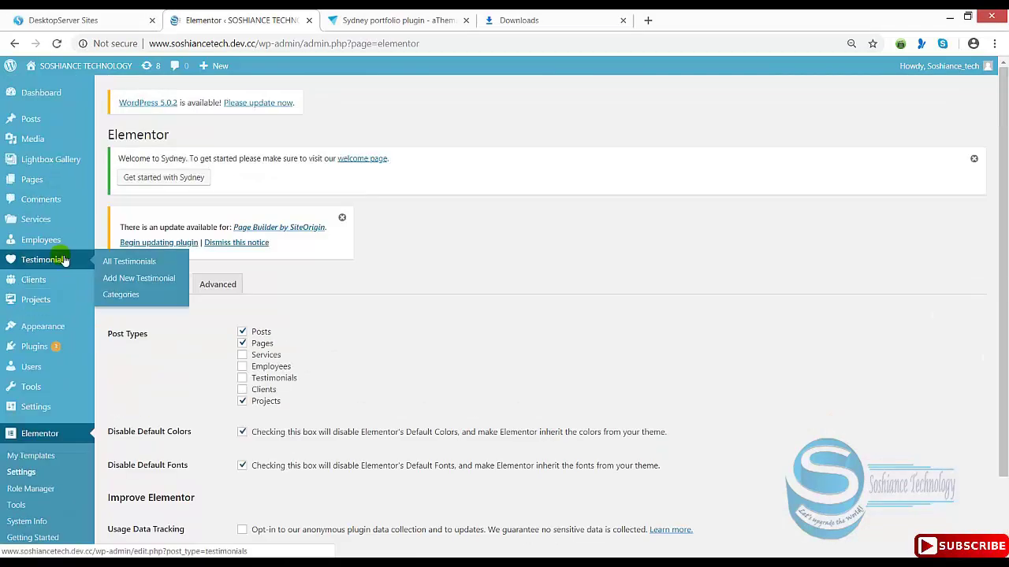
click(114, 297)
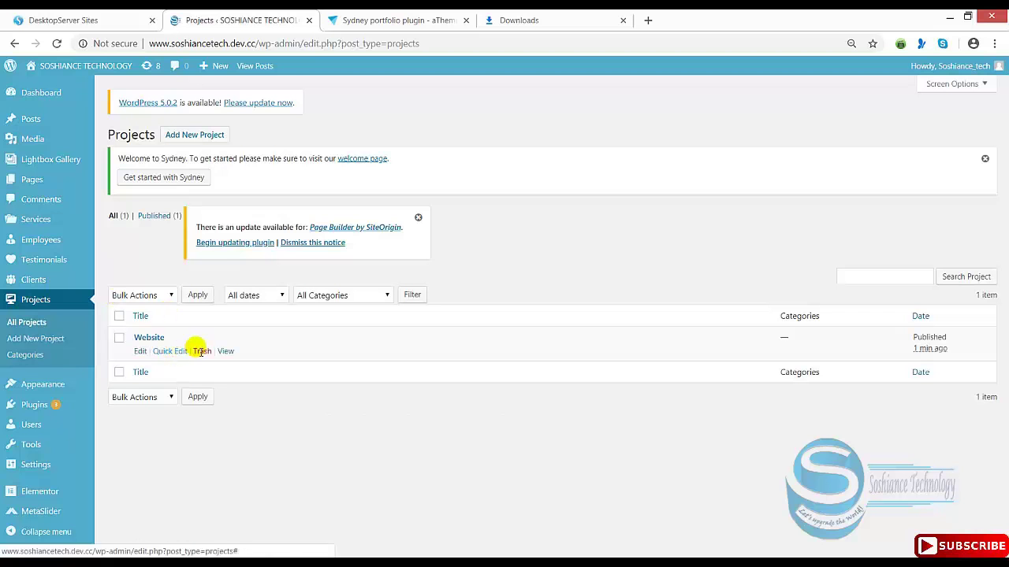
click(140, 349)
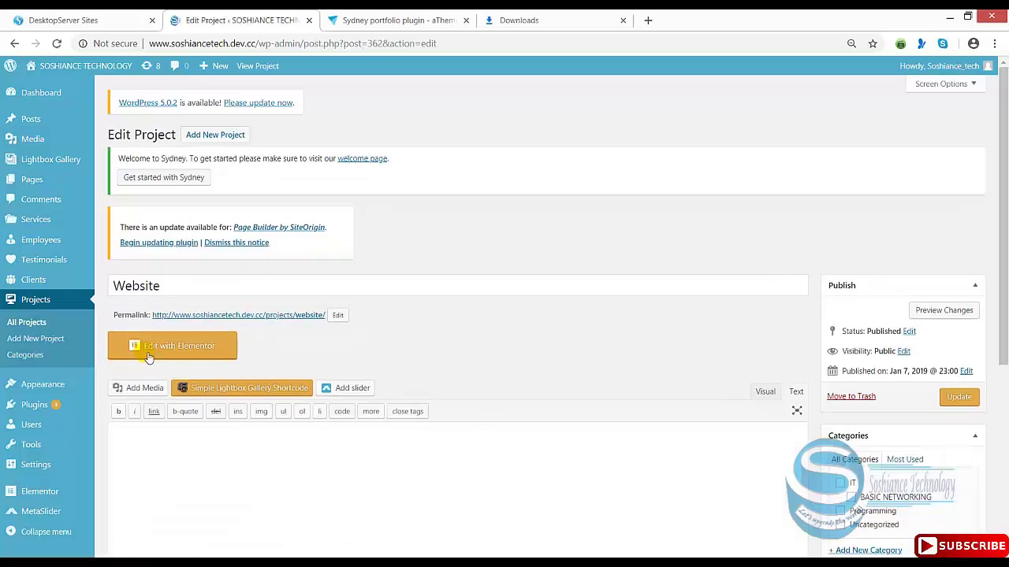
Step: Add a single-column section to Website in Elementor, keeping it boxed and unstretched
click(203, 349)
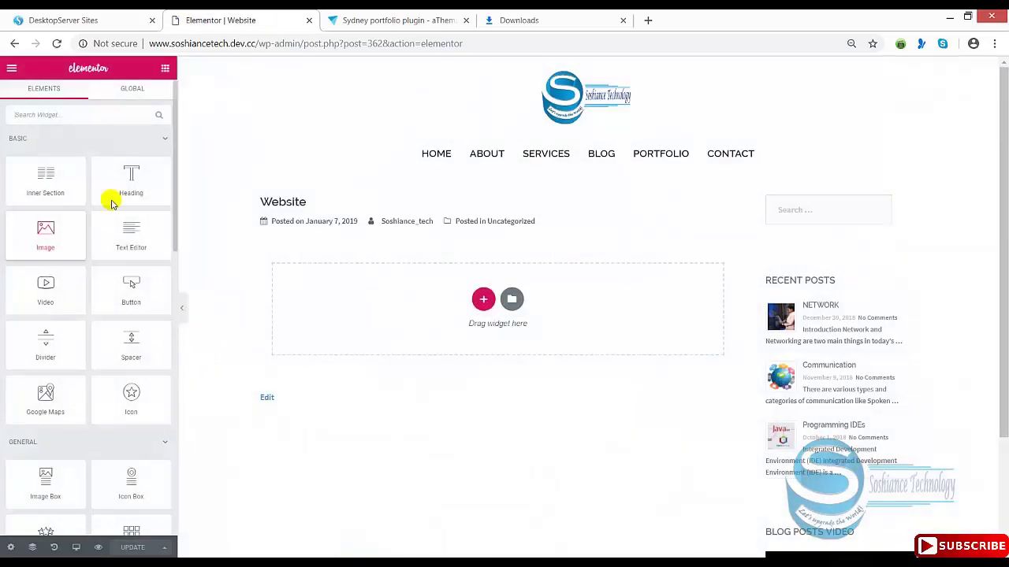
click(483, 299)
click(352, 337)
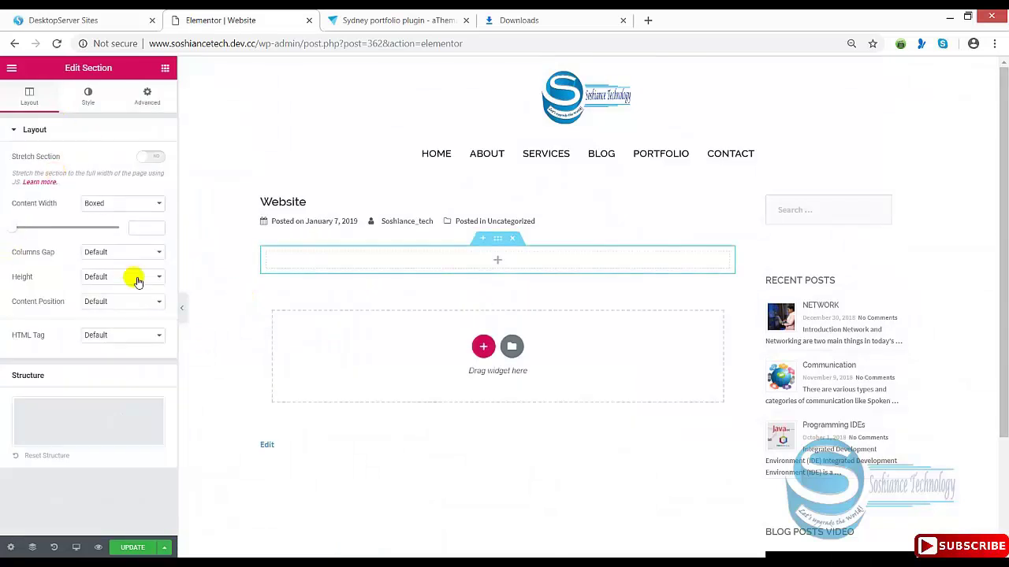
click(126, 203)
click(127, 240)
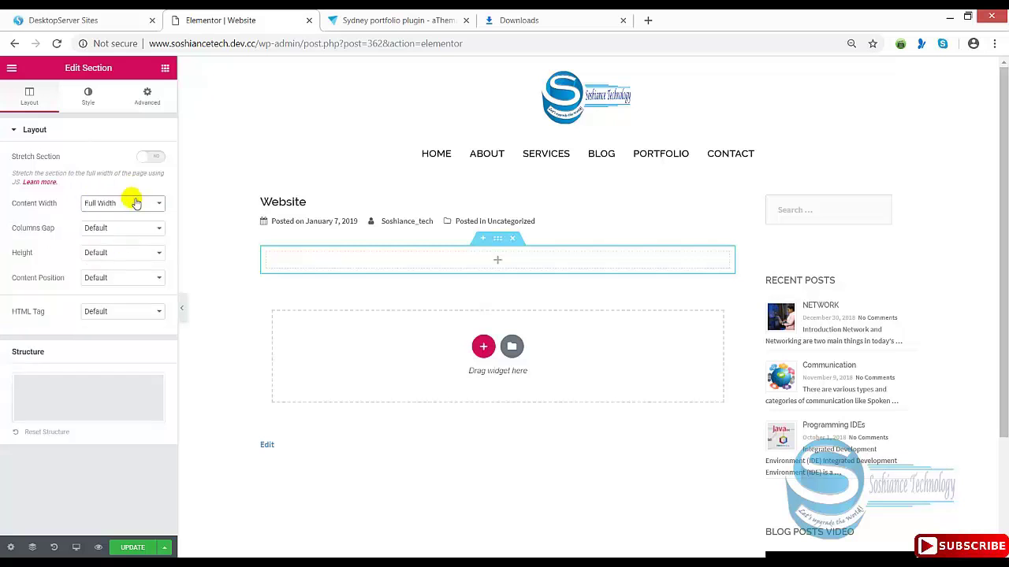
click(126, 202)
click(120, 223)
click(157, 157)
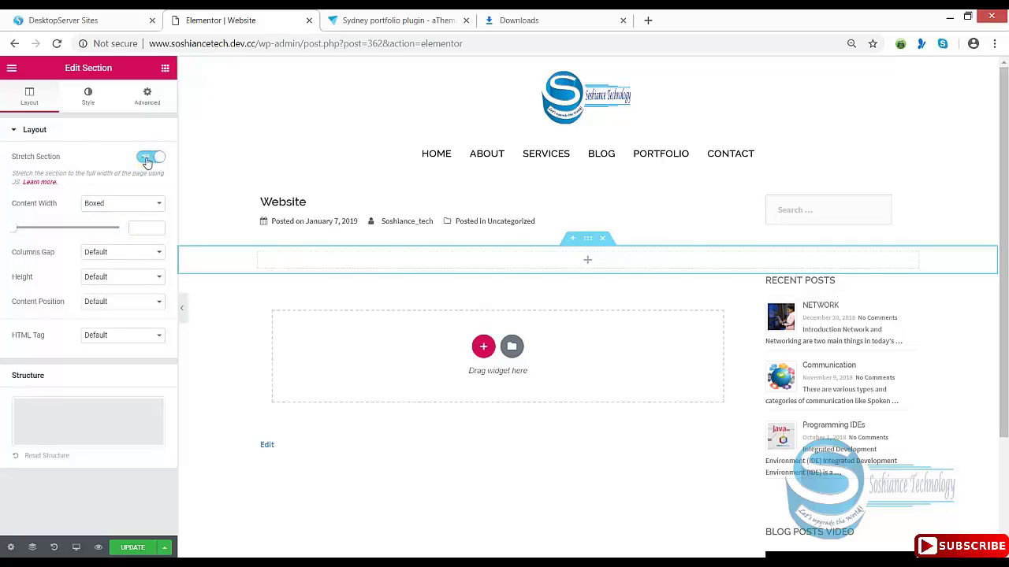
click(146, 158)
Step: Set the section to No Gap columns, Min Height 400, and Middle content position
click(144, 252)
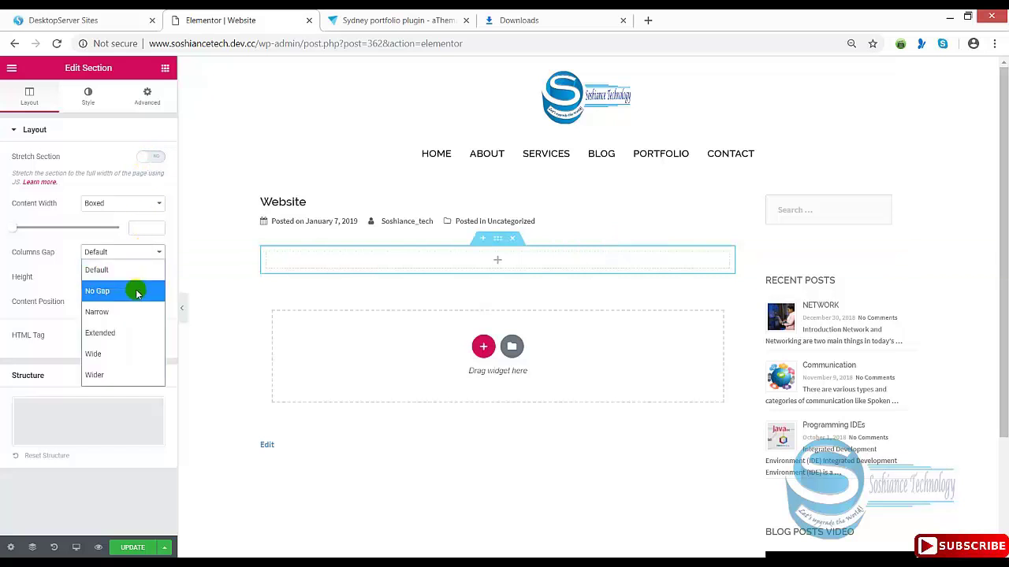
click(134, 289)
click(134, 279)
click(119, 336)
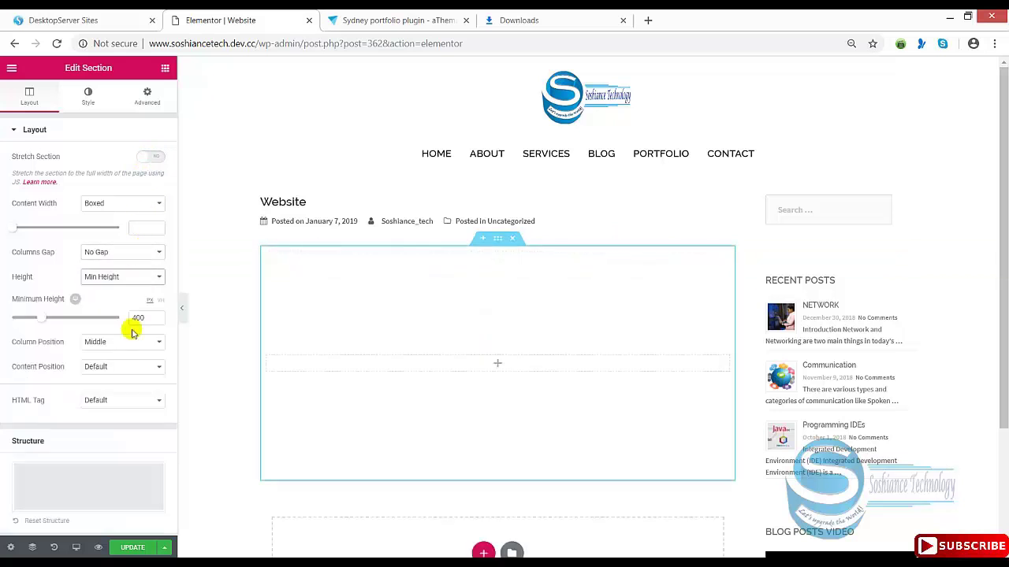
click(130, 368)
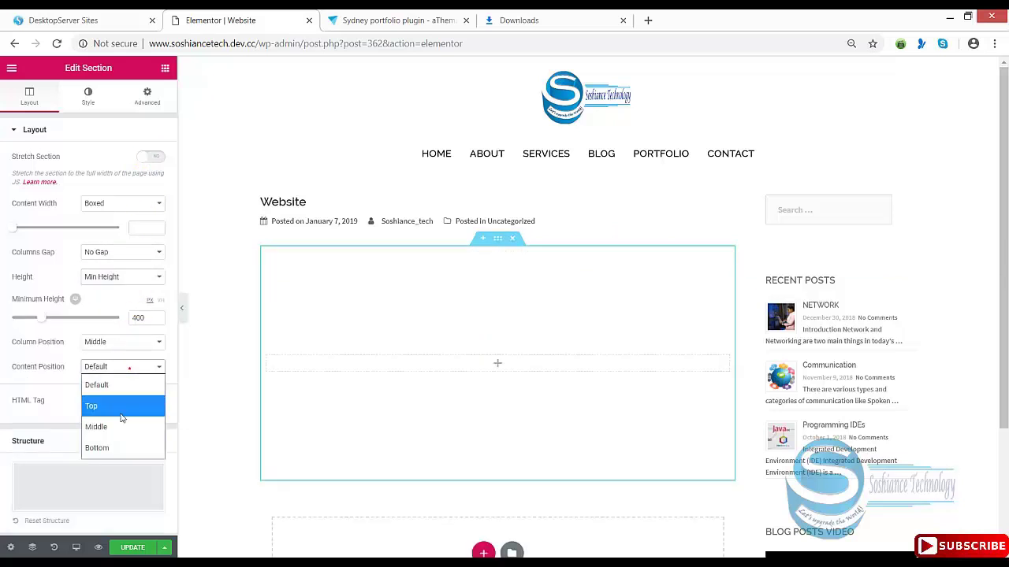
click(118, 423)
click(121, 350)
click(123, 354)
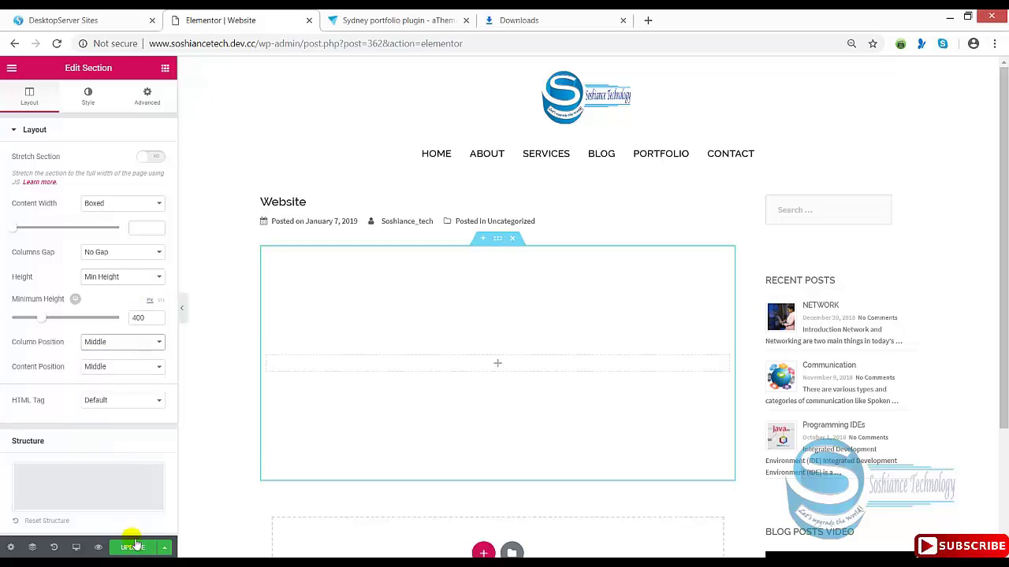
click(165, 68)
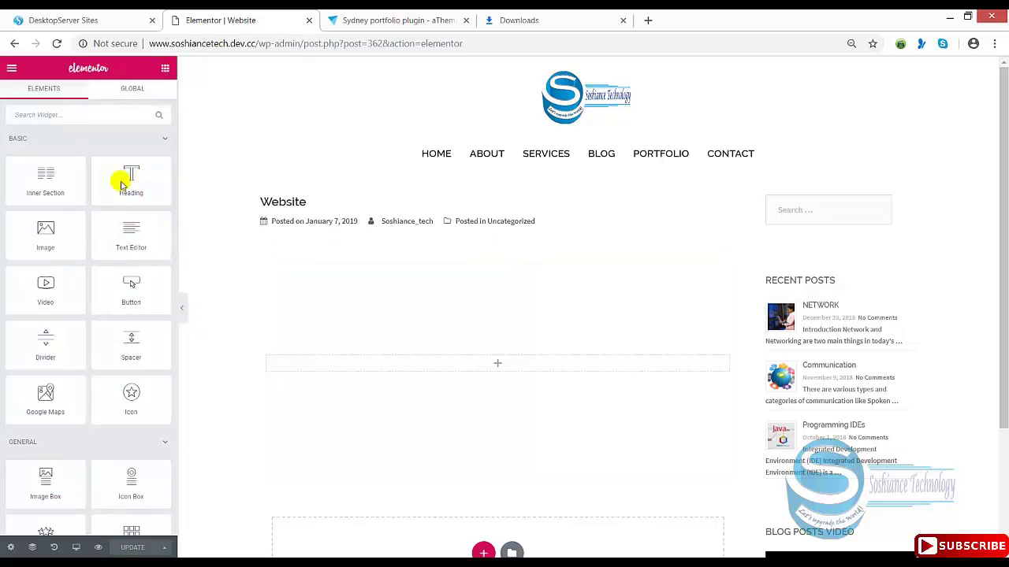
Step: Place an Image Gallery widget in the section with Image Size set to Full
click(83, 116)
text(gal)
drag(45, 161, 473, 358)
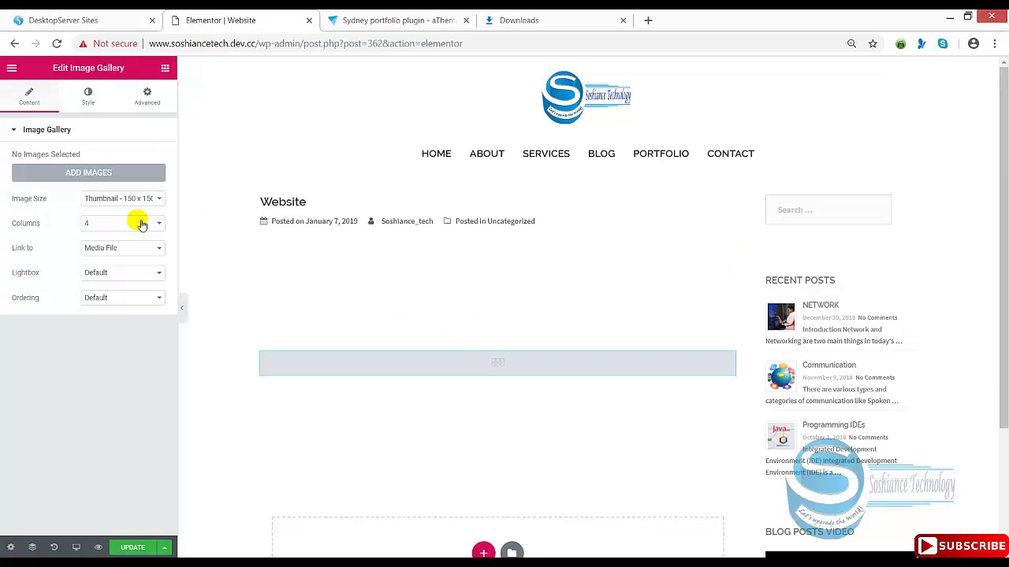
click(141, 223)
click(142, 198)
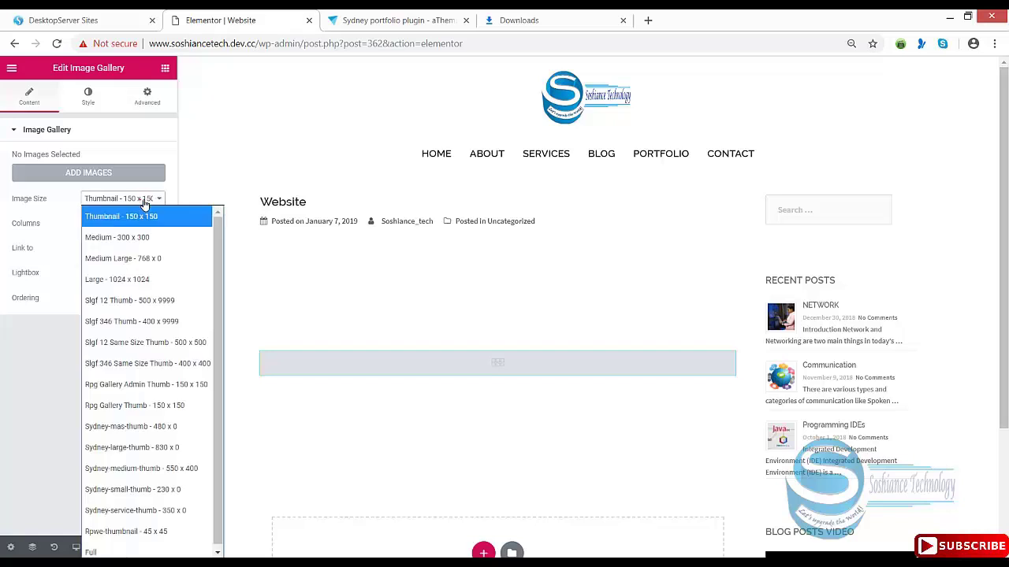
click(130, 548)
Step: Upload all images from the Portfolio Pics folder, starting with DB1.jpg, to the media library
click(92, 175)
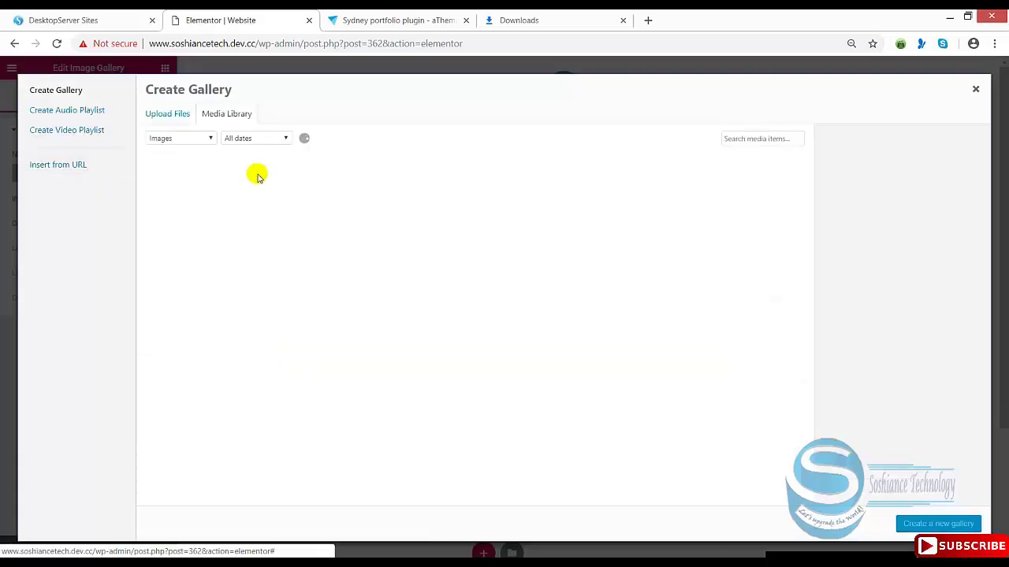
scroll(822, 490, down, 2)
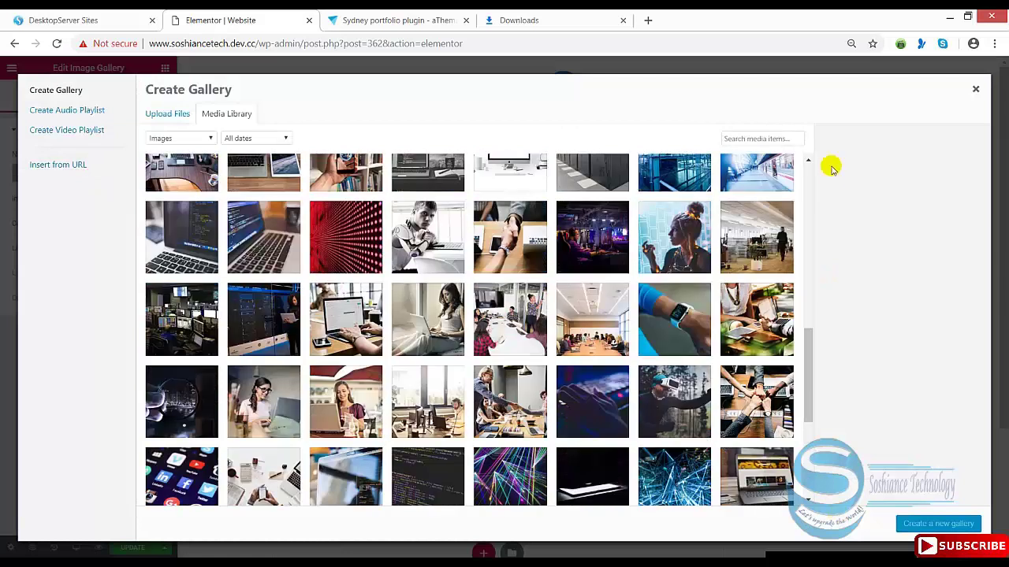
drag(806, 304, 819, 158)
click(165, 115)
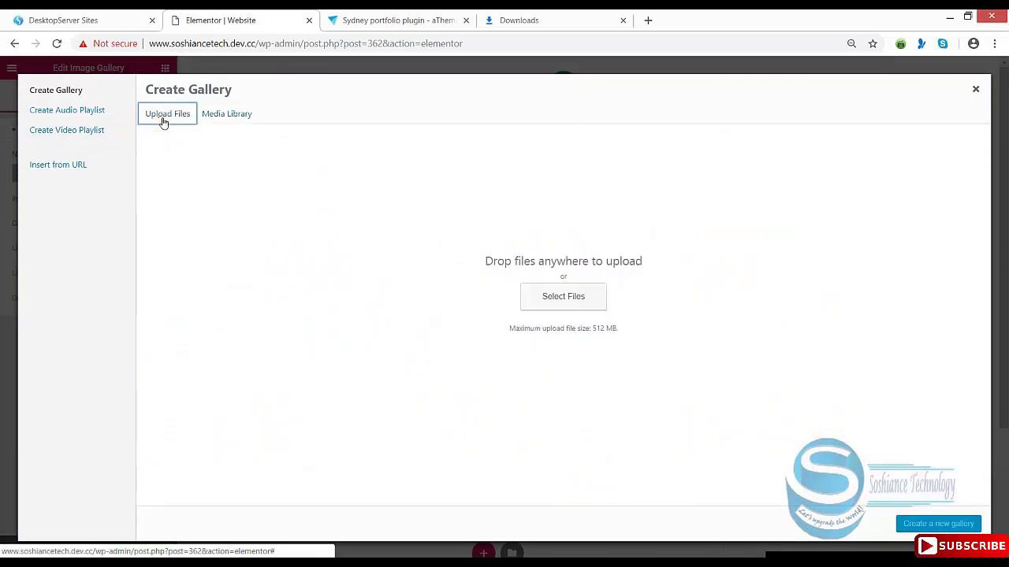
click(562, 301)
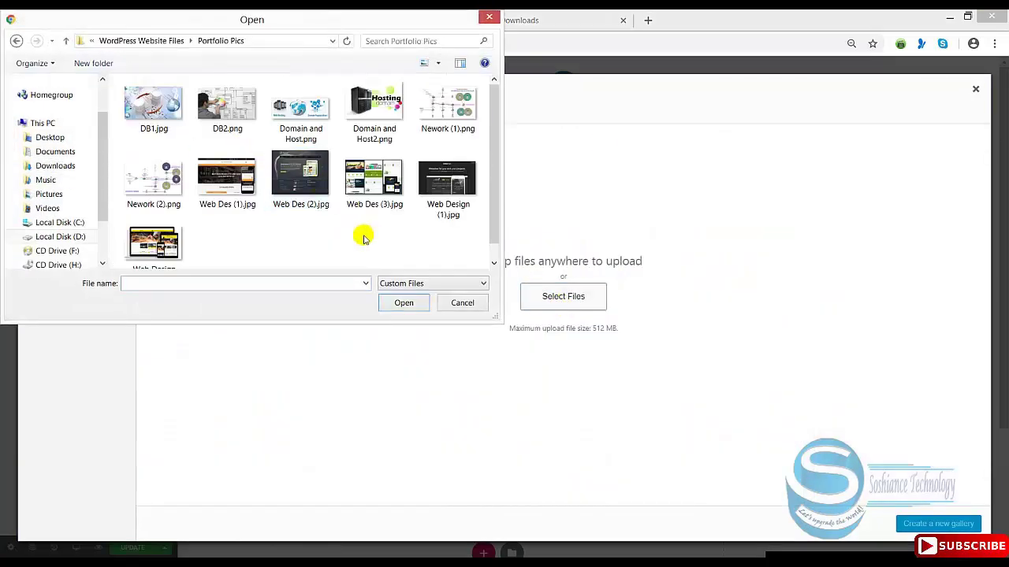
drag(493, 206, 500, 149)
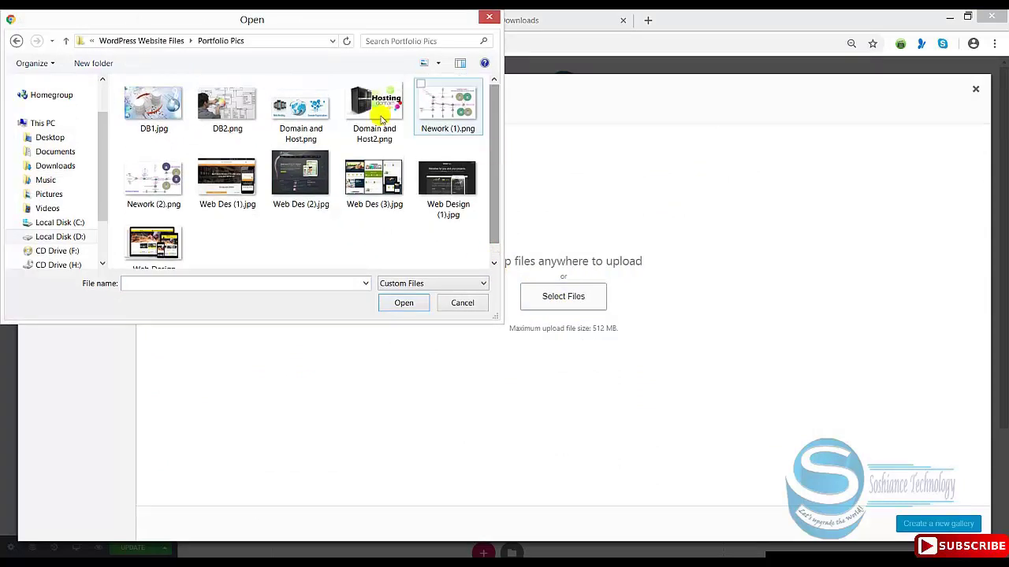
click(154, 111)
key(ctrl+a)
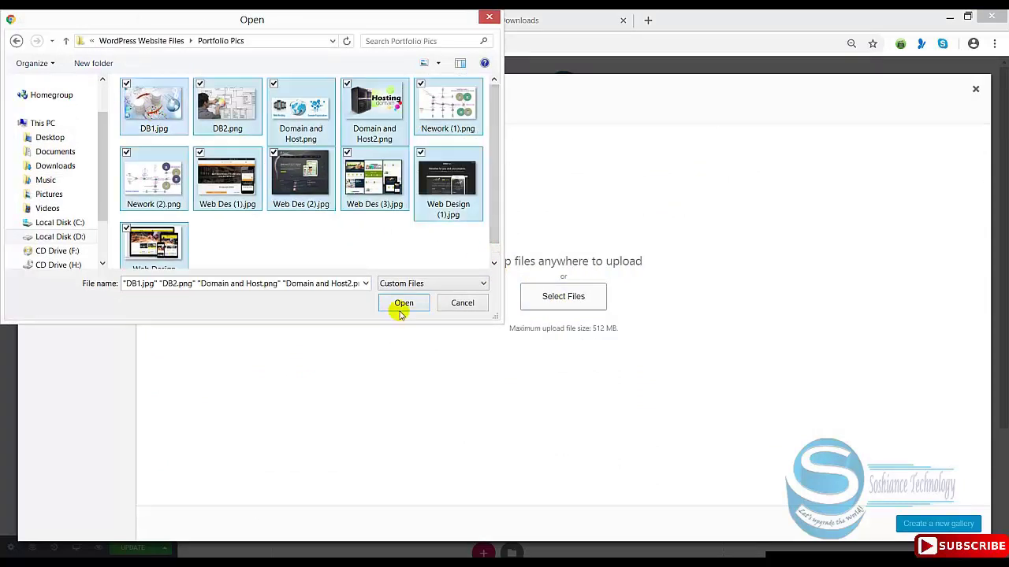
click(404, 303)
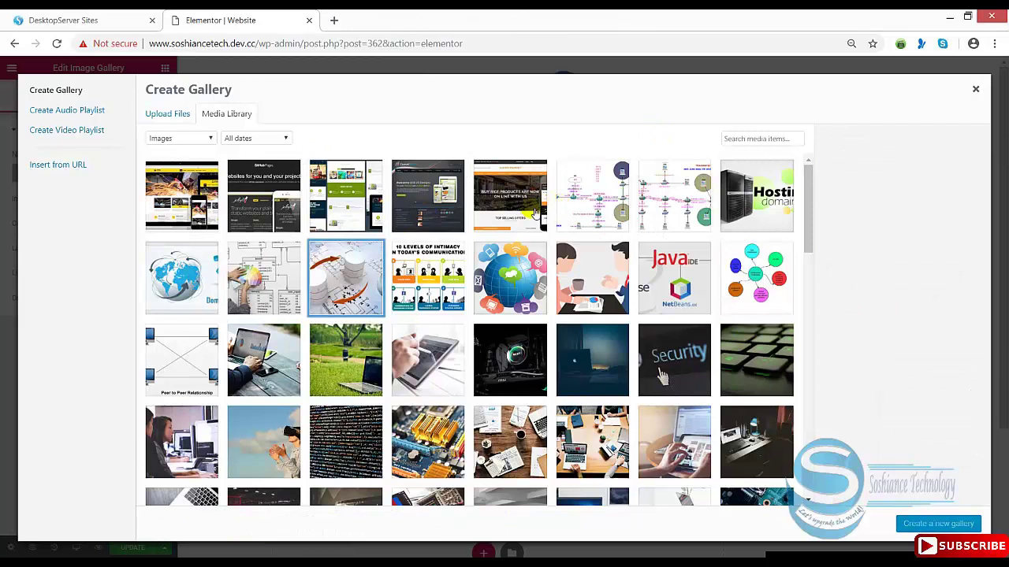
Step: Select five website-design screenshots, create a new gallery, and insert it
click(528, 209)
click(442, 209)
click(355, 209)
click(268, 209)
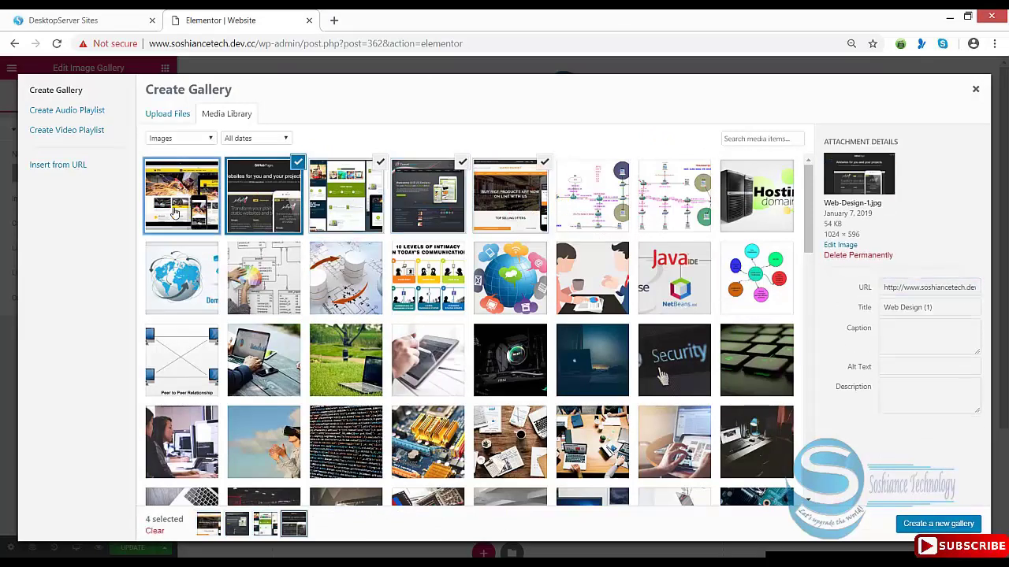
click(175, 213)
click(937, 524)
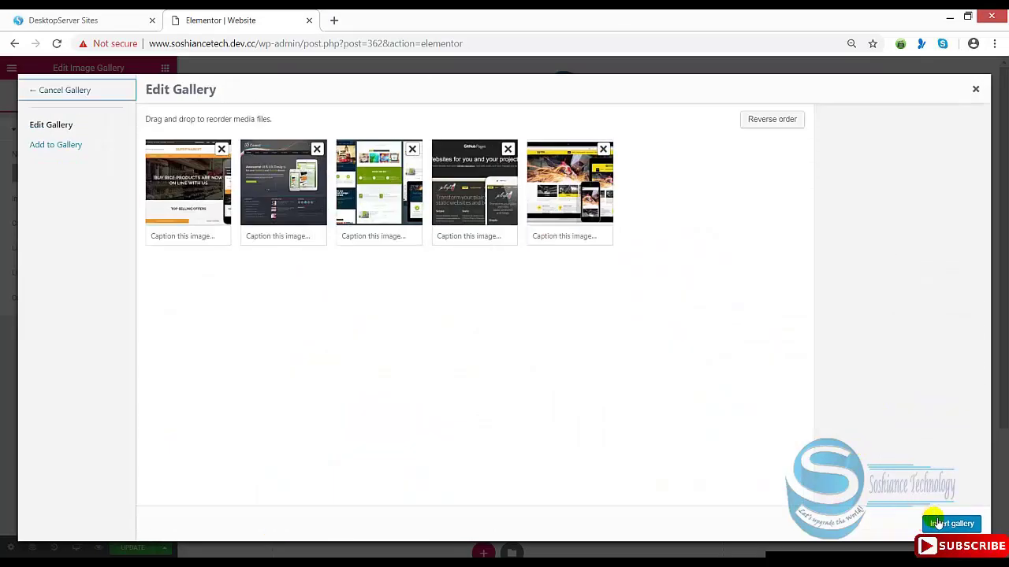
click(942, 524)
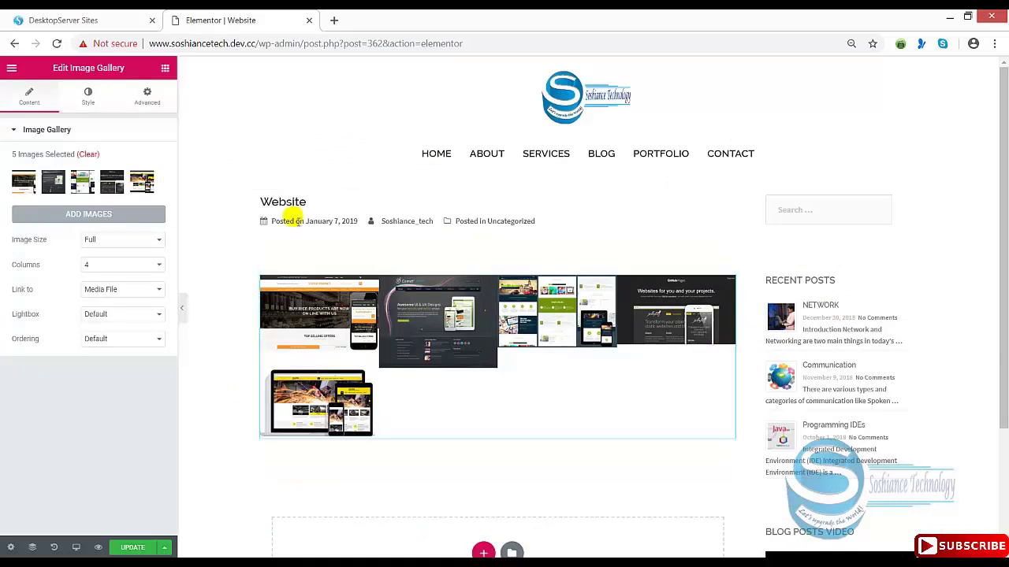
Step: Switch the gallery layout to one column, then to two columns
click(124, 265)
click(127, 272)
click(126, 268)
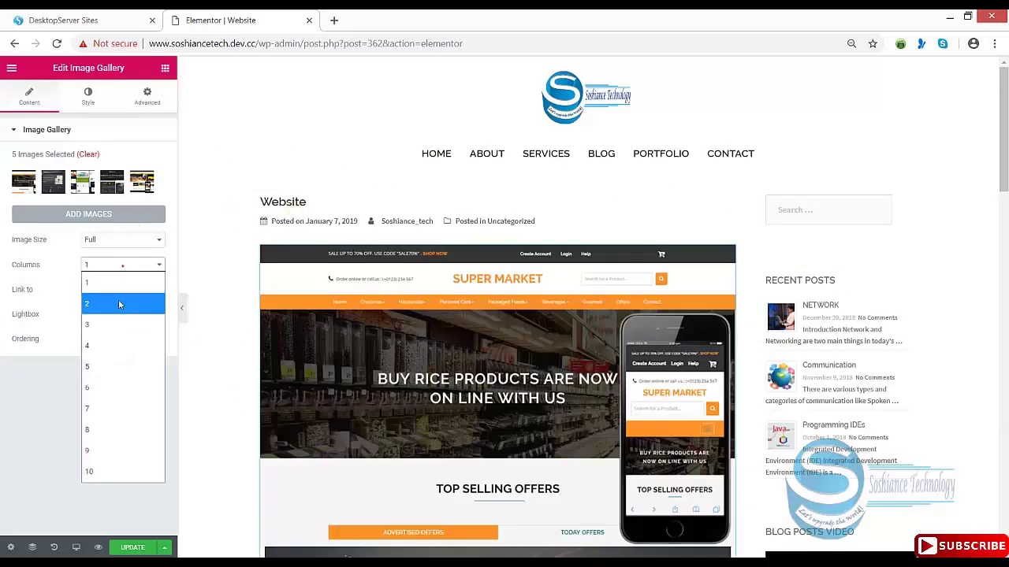
click(118, 297)
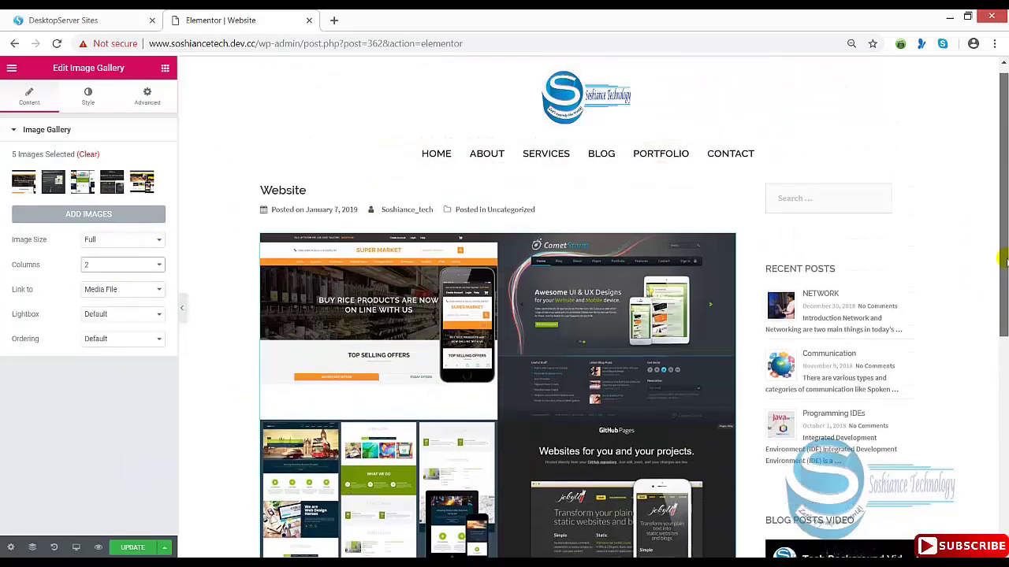
Step: Add the people-at-a-desk and laptop photos to the gallery, making seven images
click(123, 214)
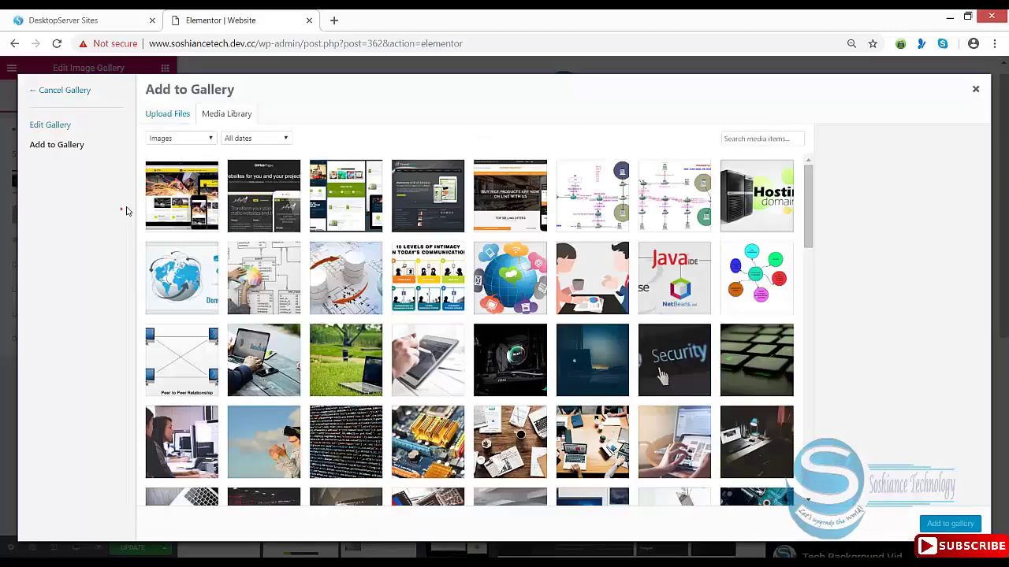
click(75, 145)
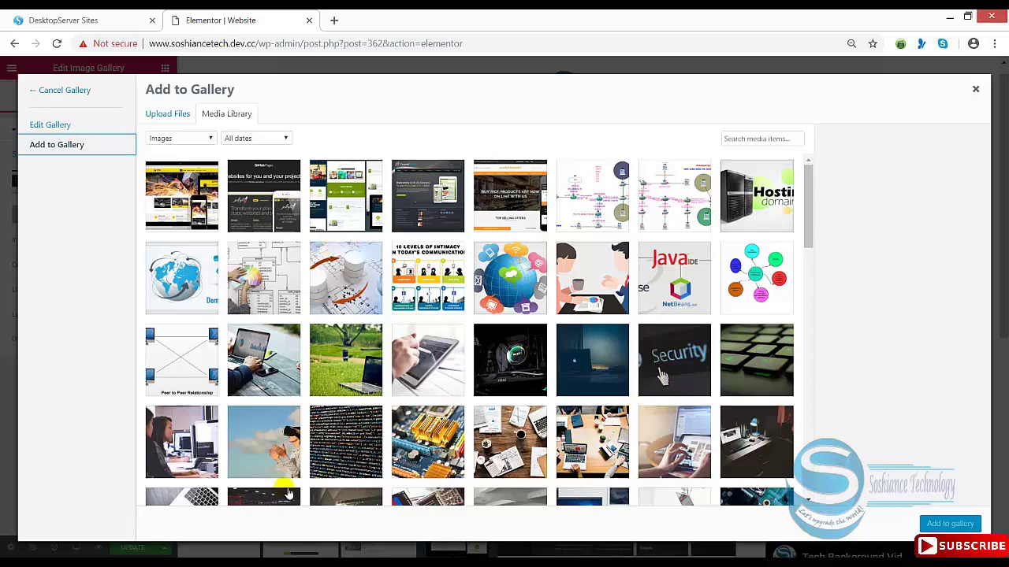
click(207, 449)
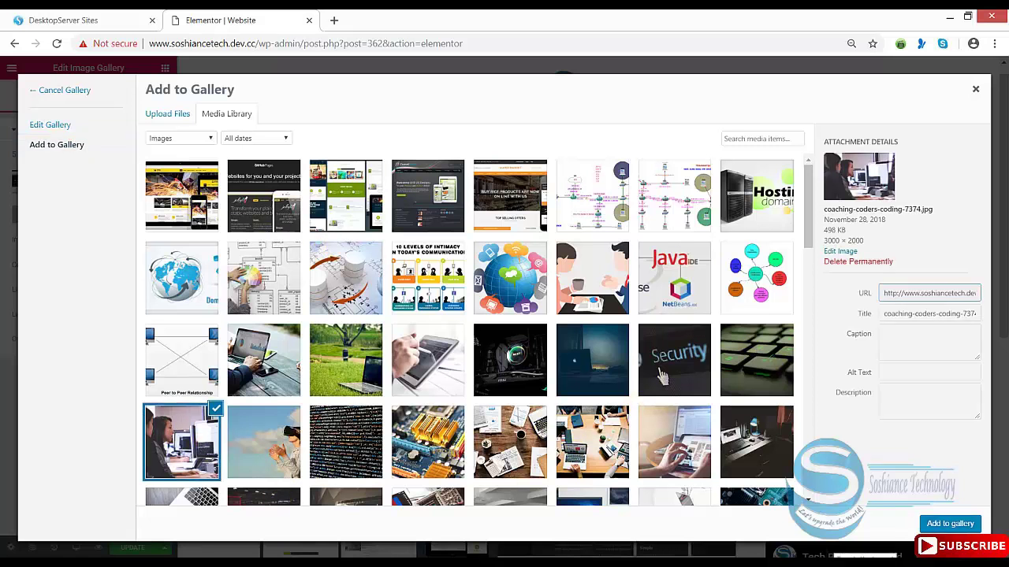
drag(807, 182, 807, 350)
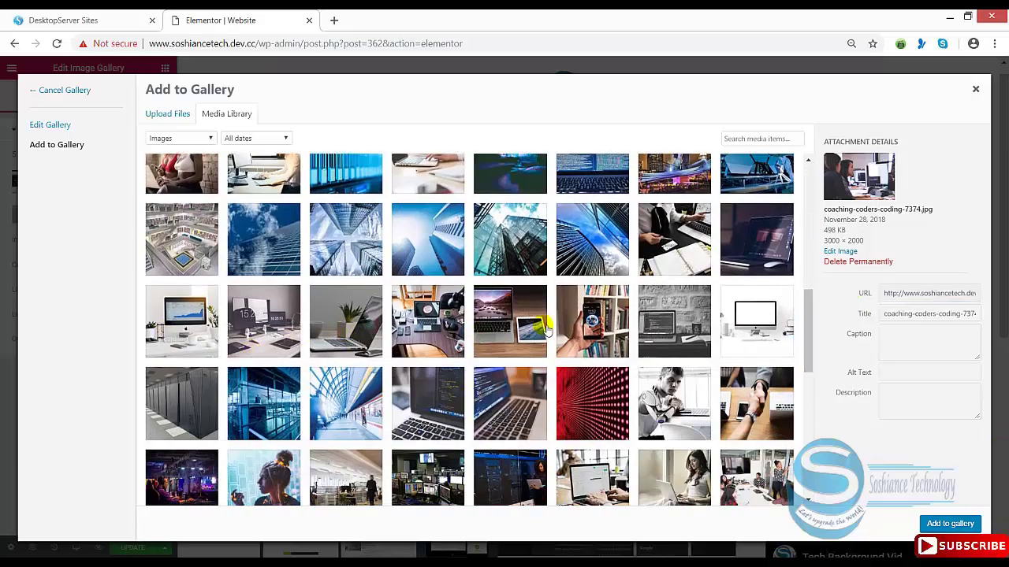
click(510, 322)
click(950, 523)
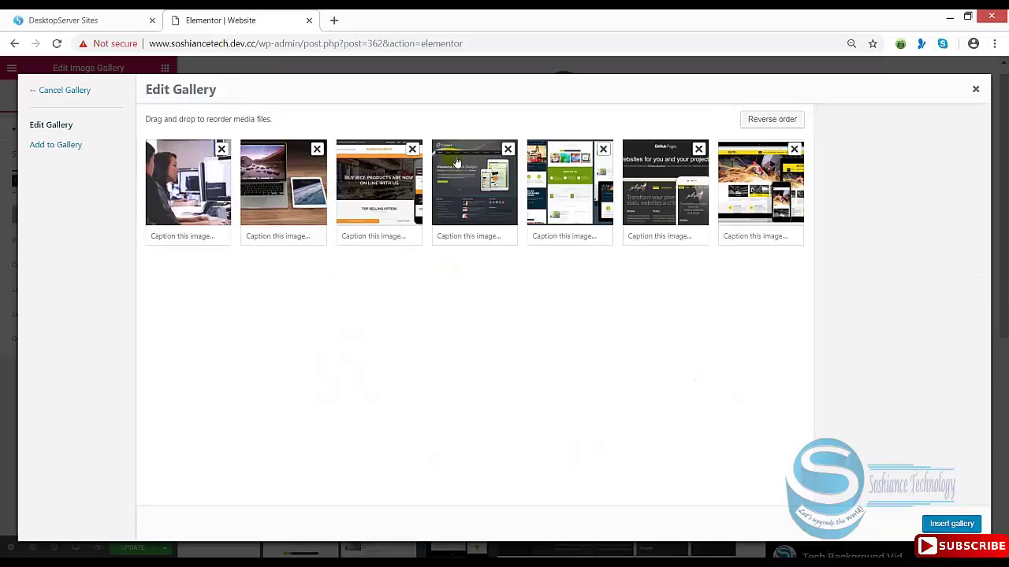
click(956, 524)
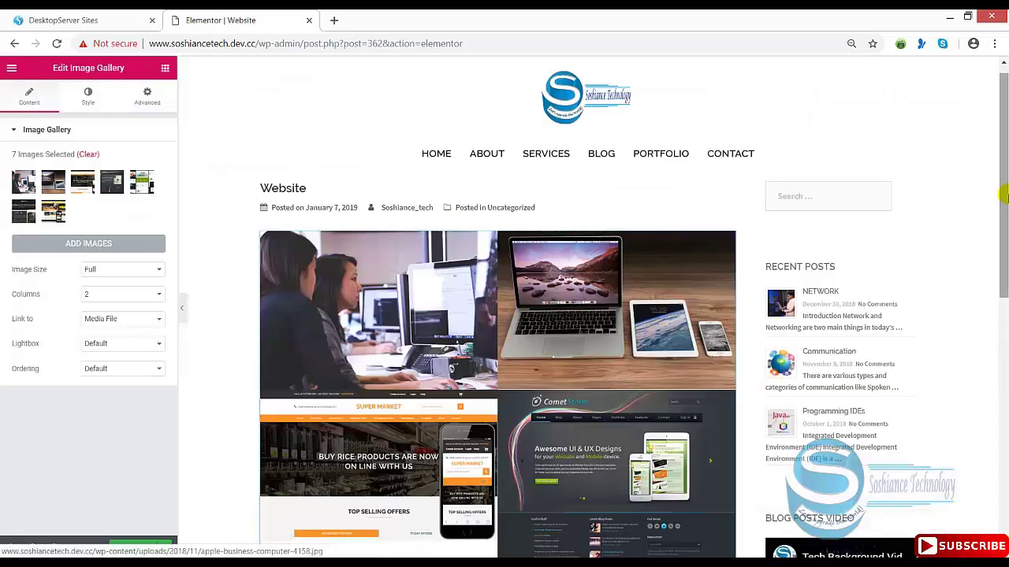
Step: Remove the people-at-a-desk image, set the gallery to 3 columns, and save with Ctrl+S
drag(1005, 193, 1004, 342)
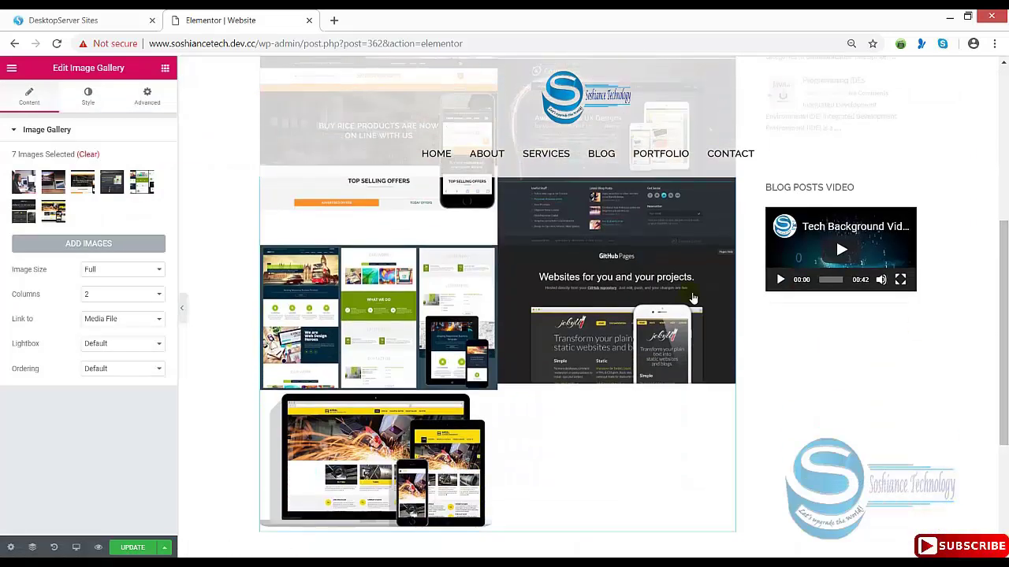
click(82, 208)
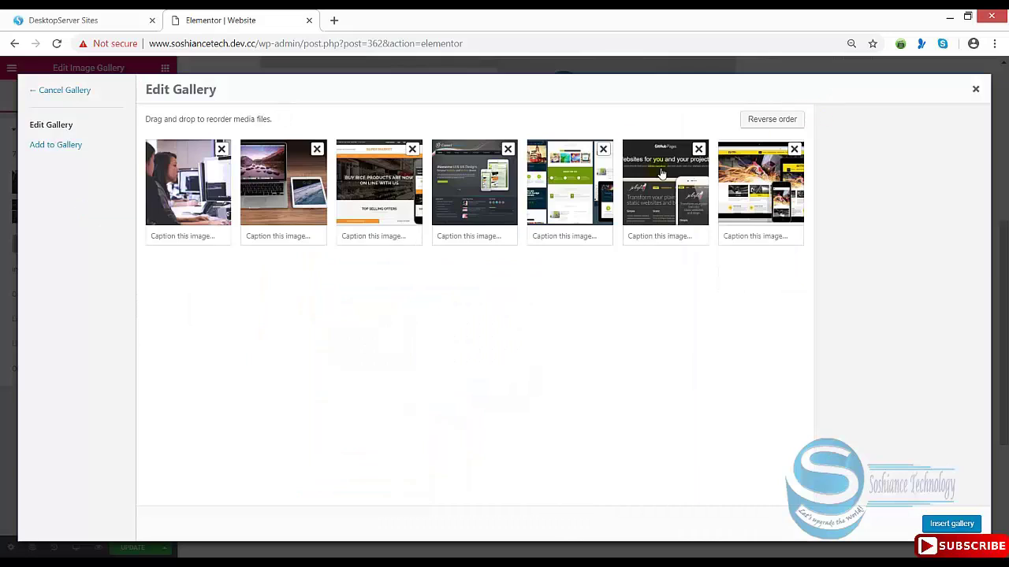
click(223, 150)
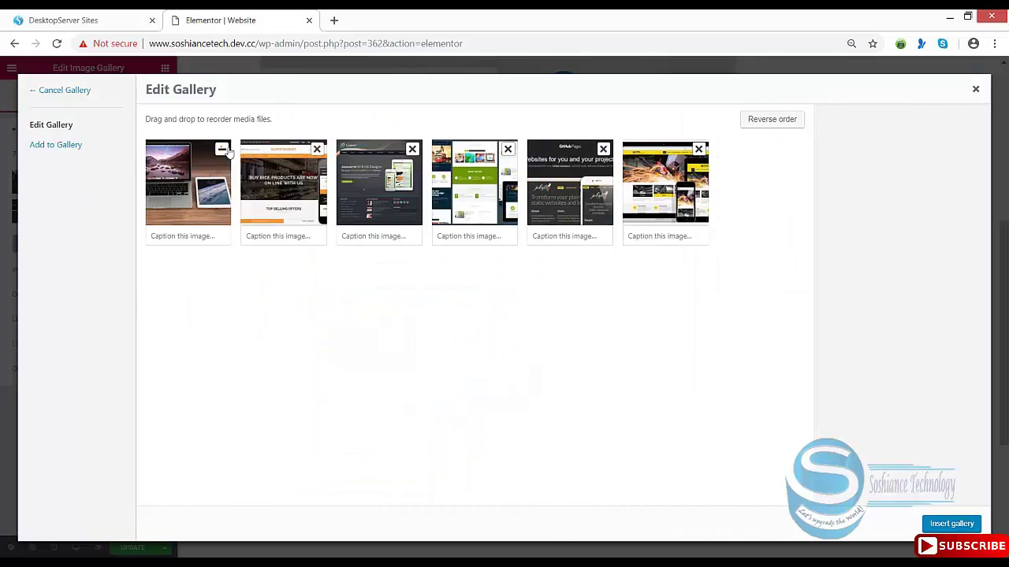
click(951, 523)
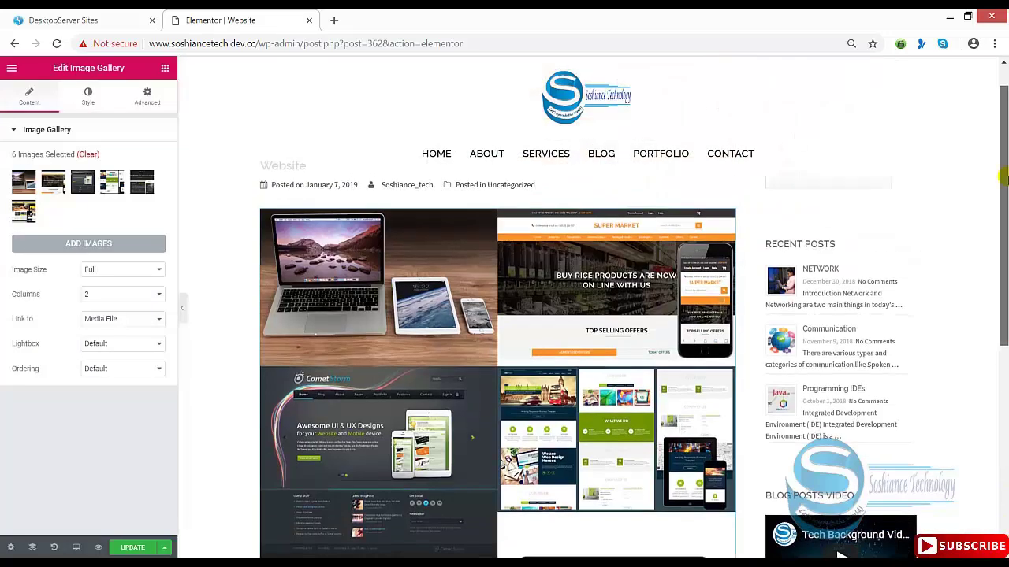
drag(1005, 326, 984, 171)
click(127, 293)
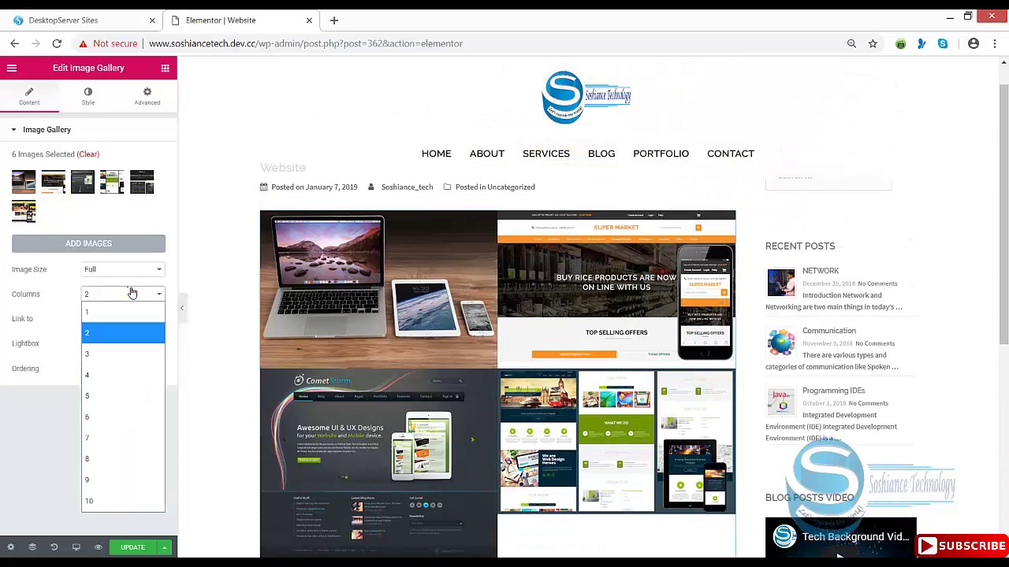
click(96, 356)
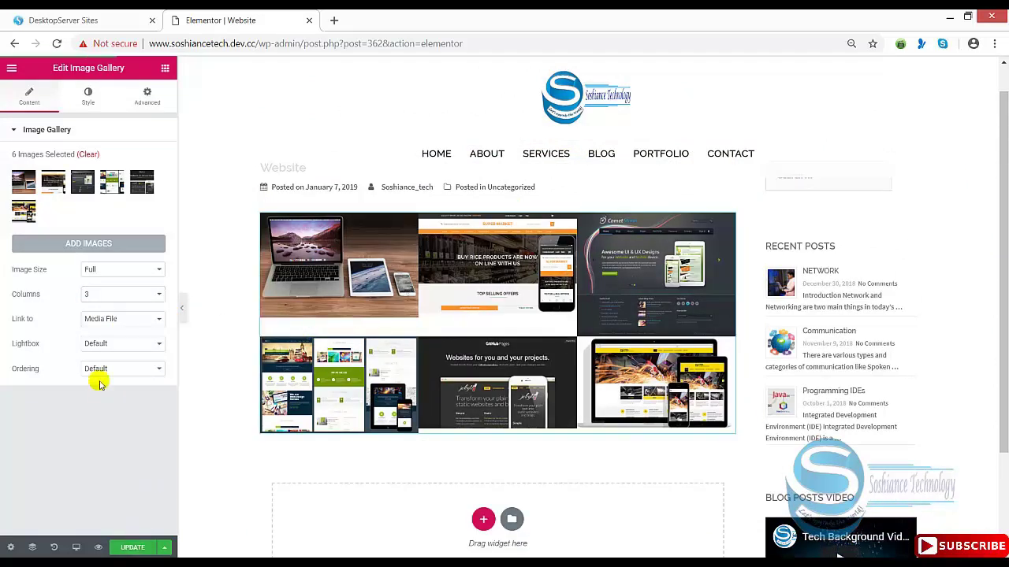
key(ctrl+s)
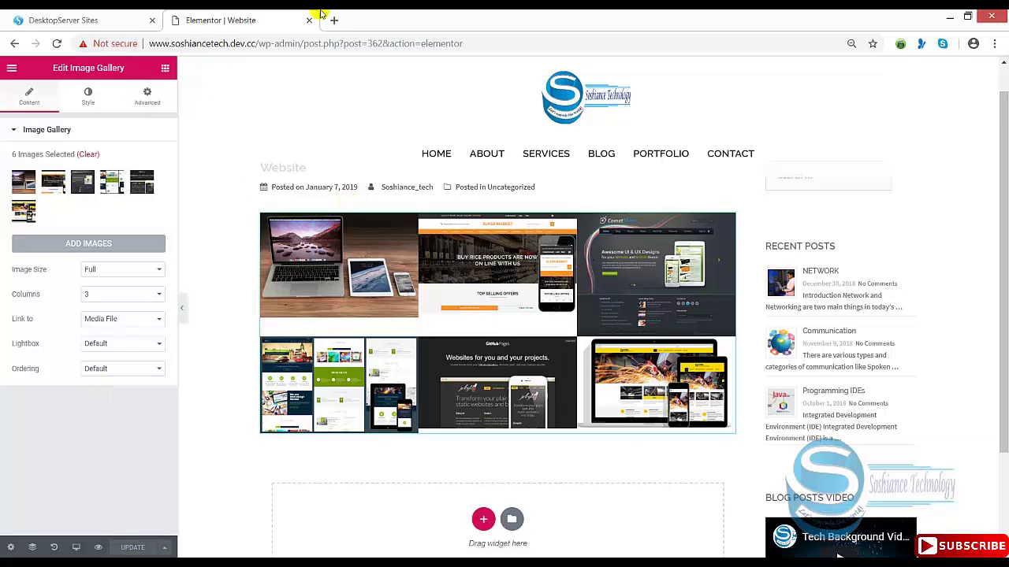
Step: Preview the post and the Portfolio page, then edit the Website project from the Projects list
click(98, 546)
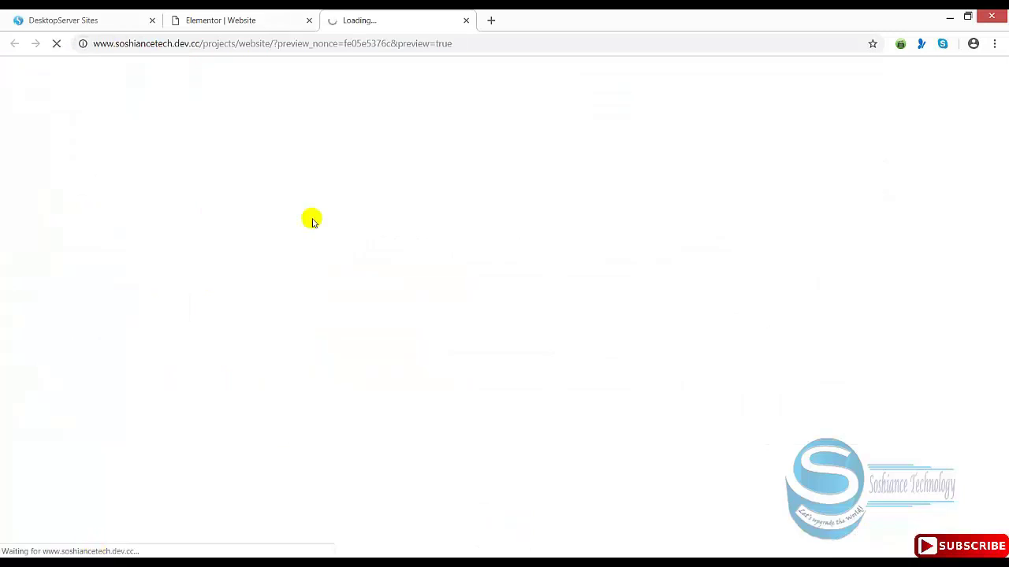
click(575, 173)
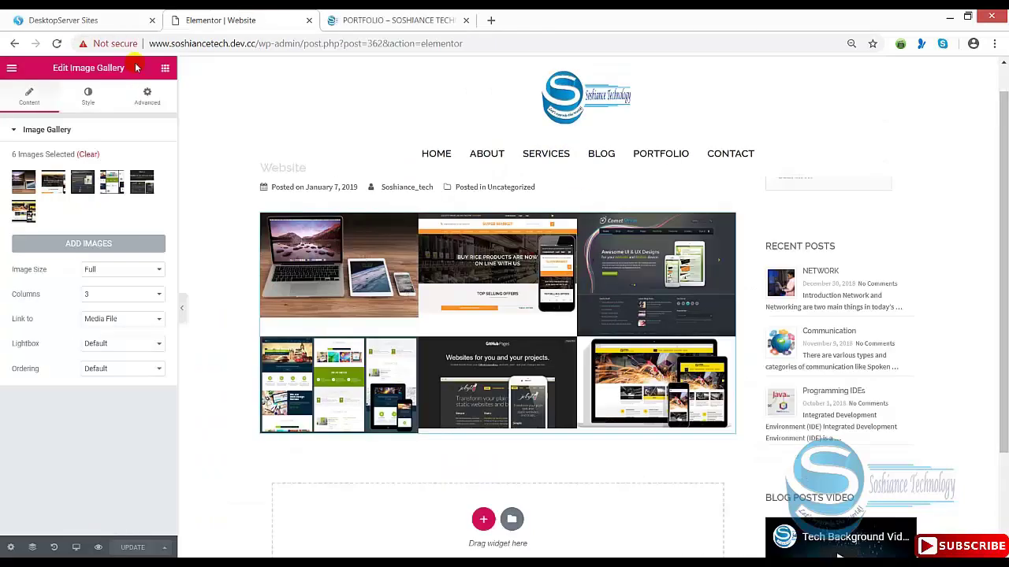
mouse_move(111, 69)
click(43, 87)
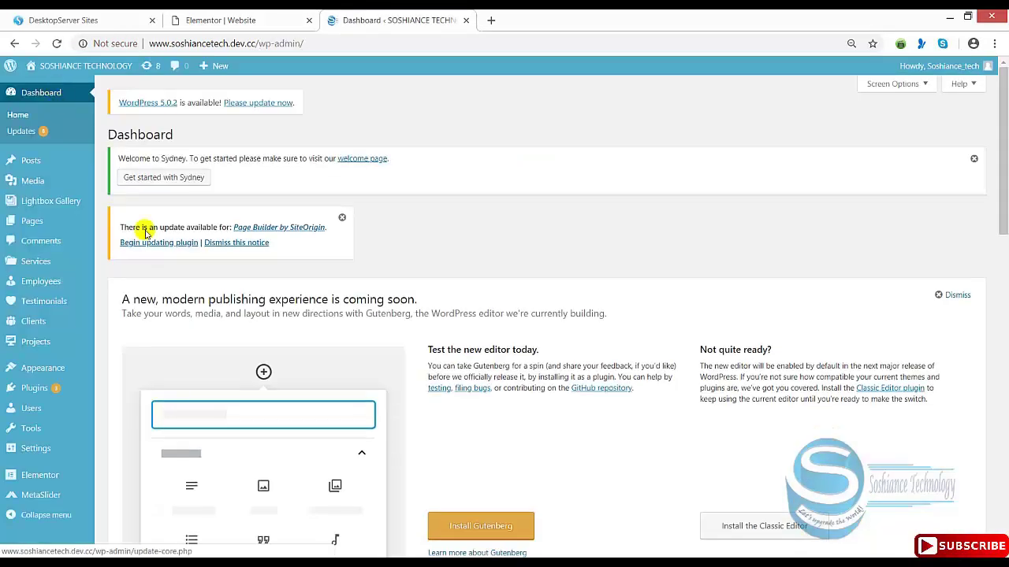
click(65, 341)
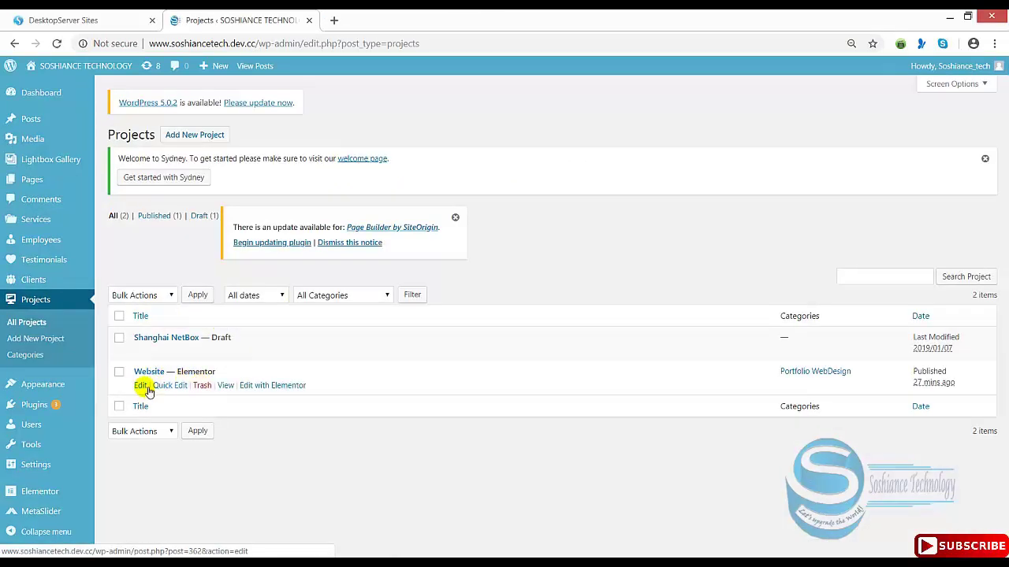
click(139, 384)
Step: Keep the default template, set Web-Design-2.jpg as featured image, and update the project
drag(1006, 268, 1006, 460)
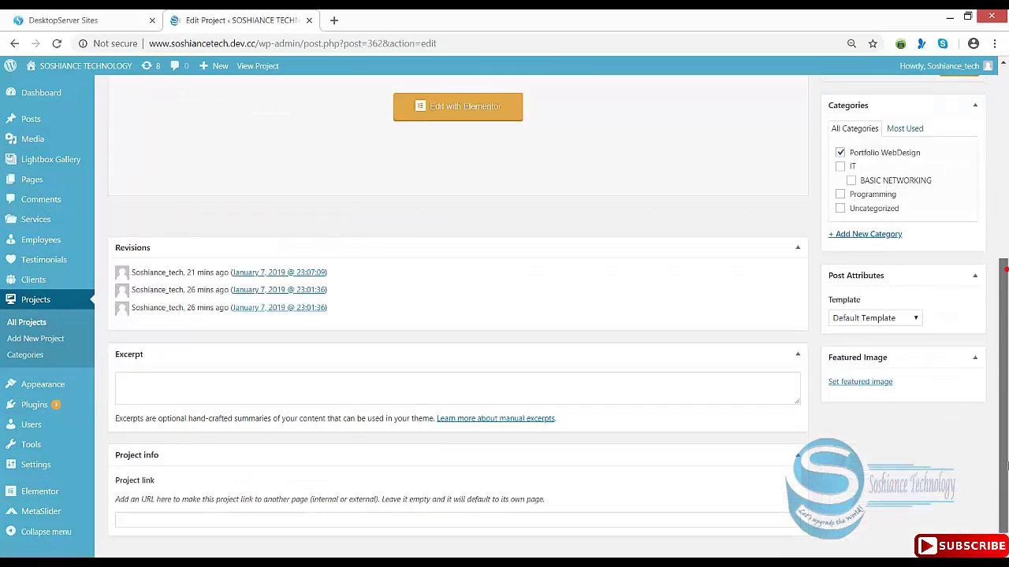
click(881, 316)
click(865, 336)
click(862, 378)
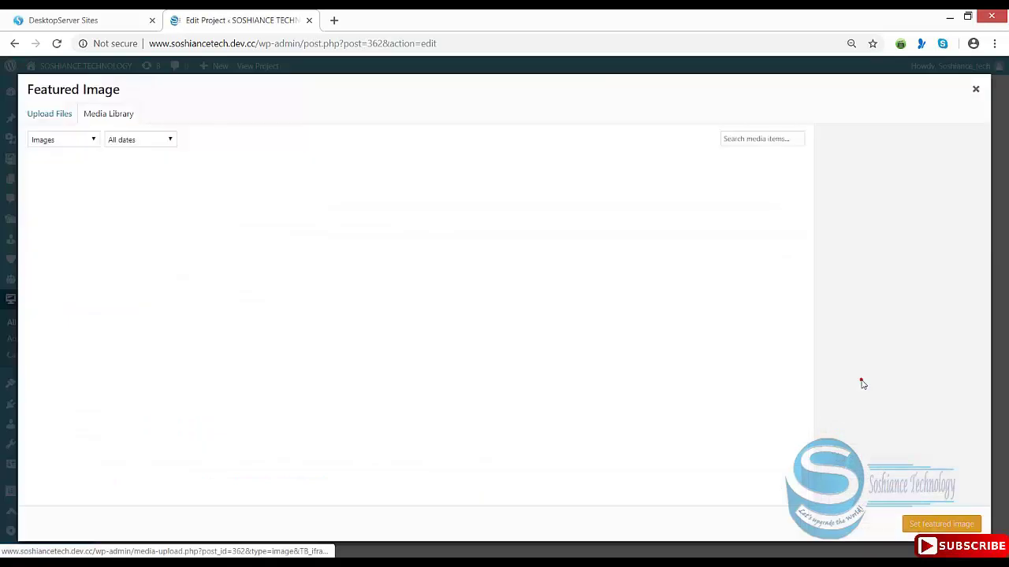
click(69, 216)
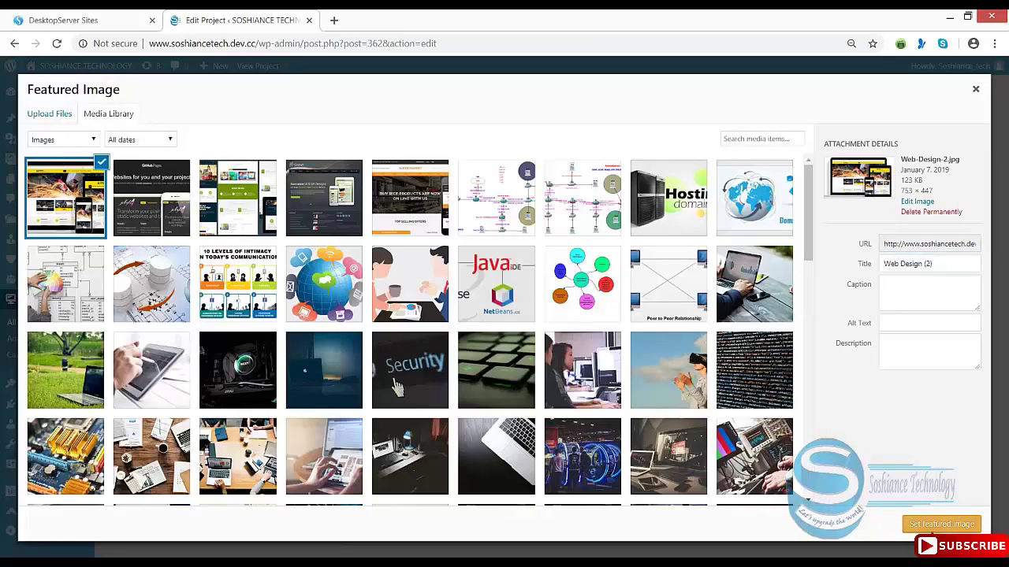
click(942, 524)
drag(1006, 260, 1005, 87)
click(958, 225)
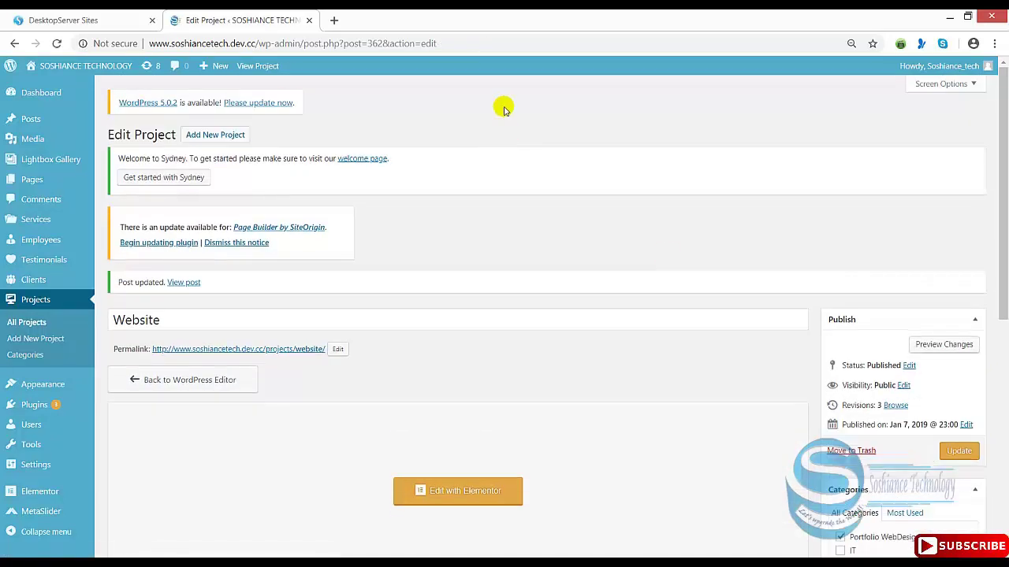
Step: Visit the live Portfolio page and open it for editing
mouse_move(47, 66)
click(40, 83)
click(583, 180)
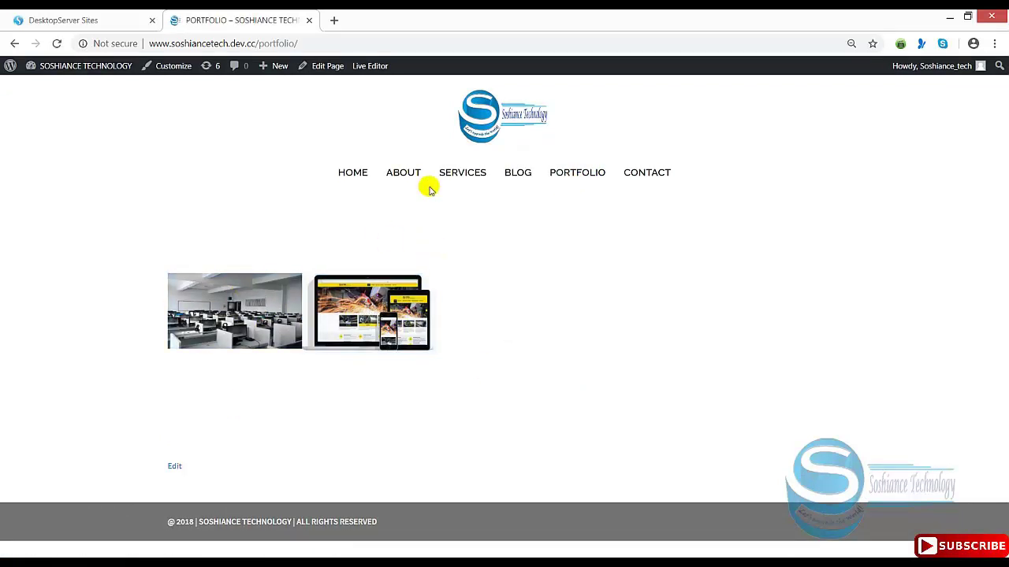
click(175, 466)
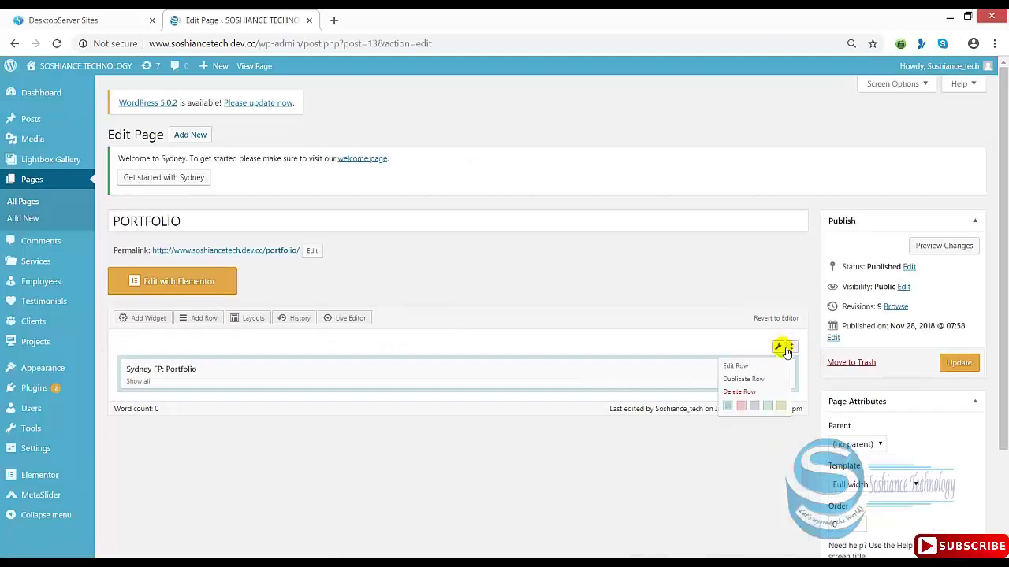
Step: Move Shanghai NetBox from Portfolio Networ_Ser to the IT category and update it
click(58, 346)
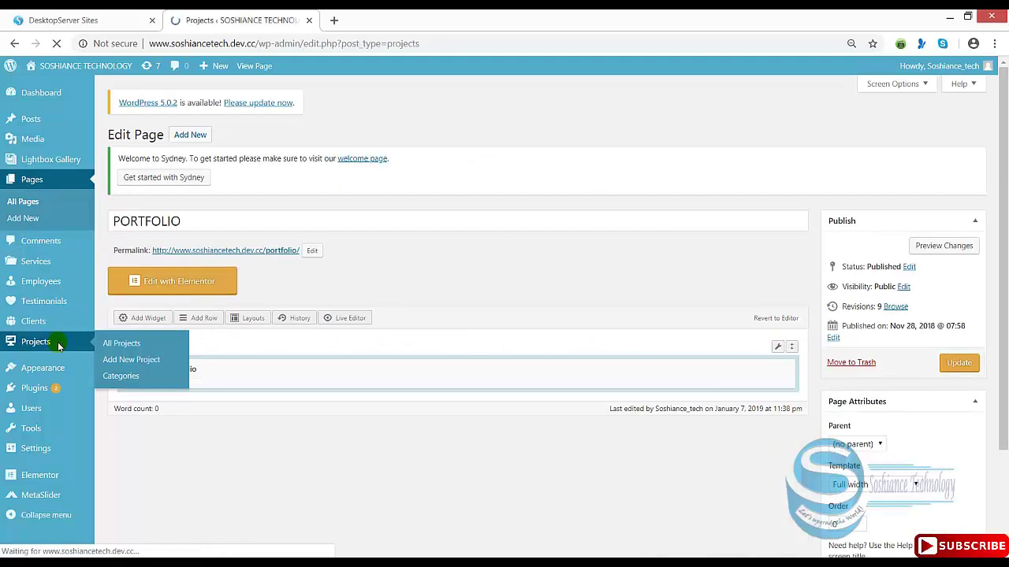
click(139, 289)
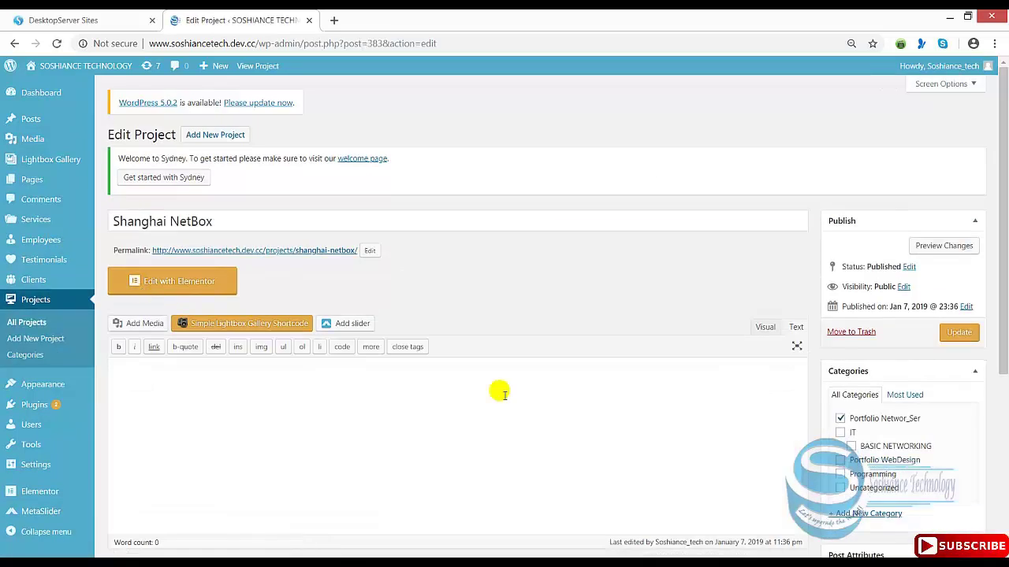
scroll(499, 391, down, 2)
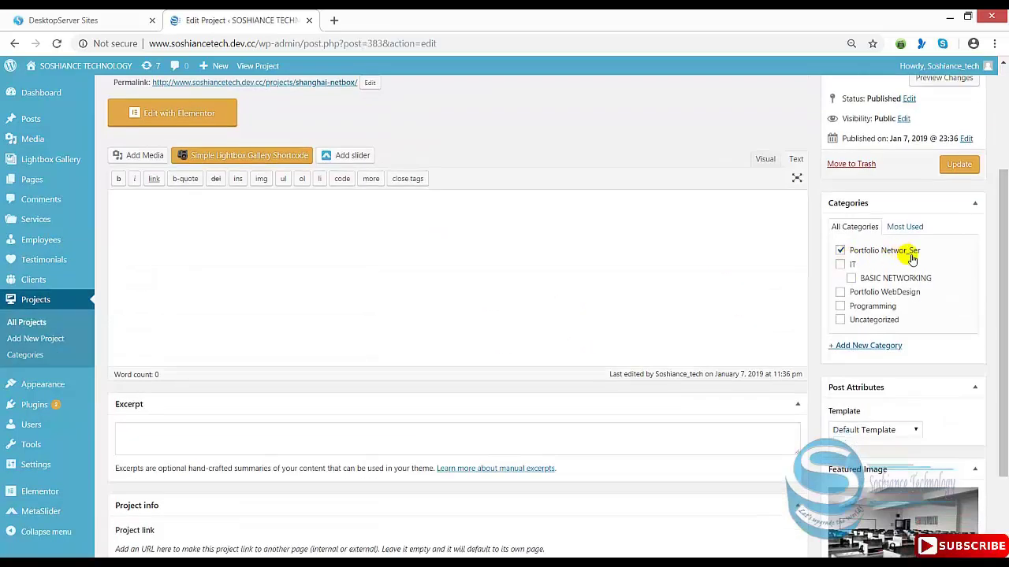
right_click(863, 251)
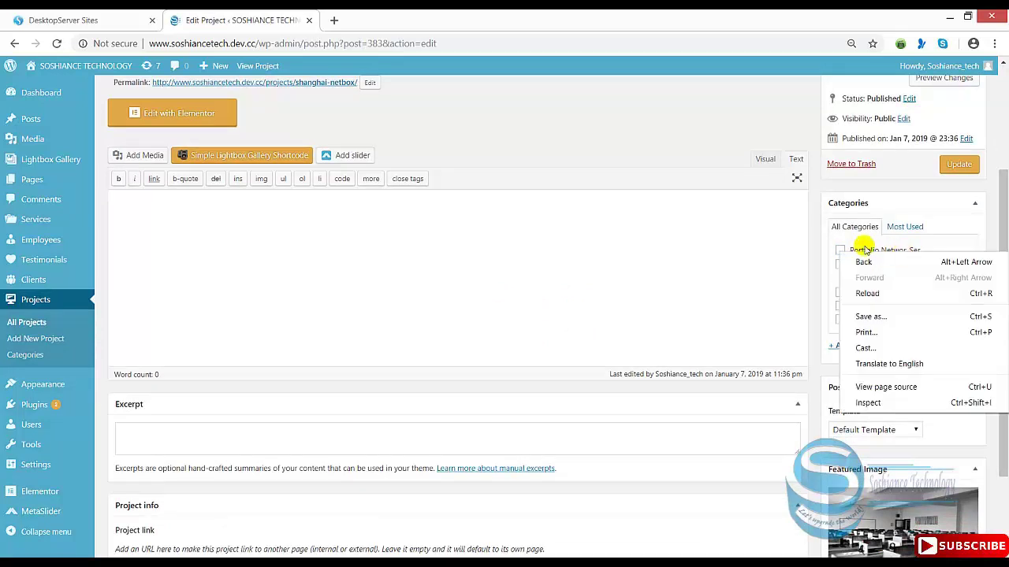
click(869, 251)
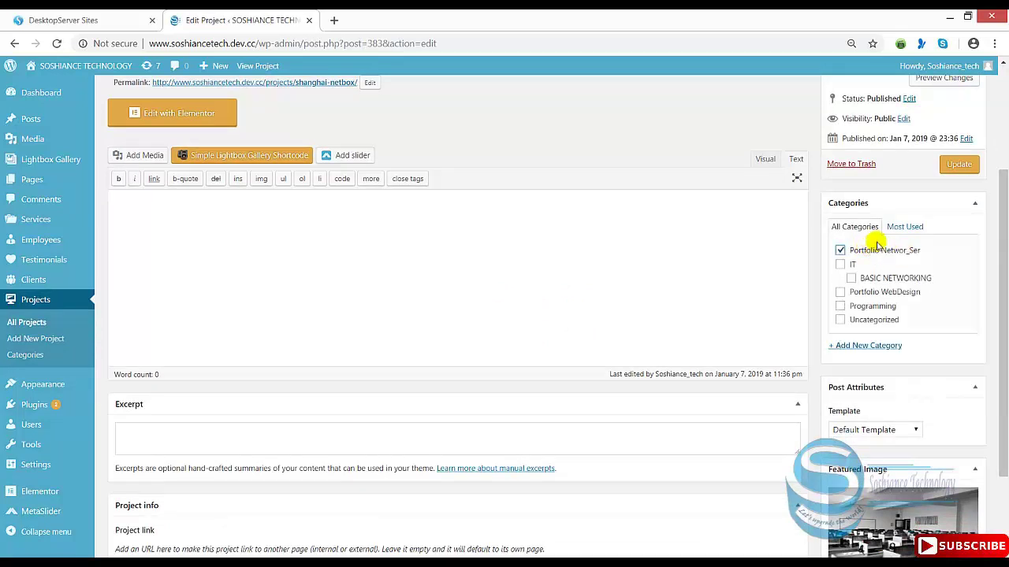
click(840, 265)
scroll(907, 268, up, 3)
click(960, 264)
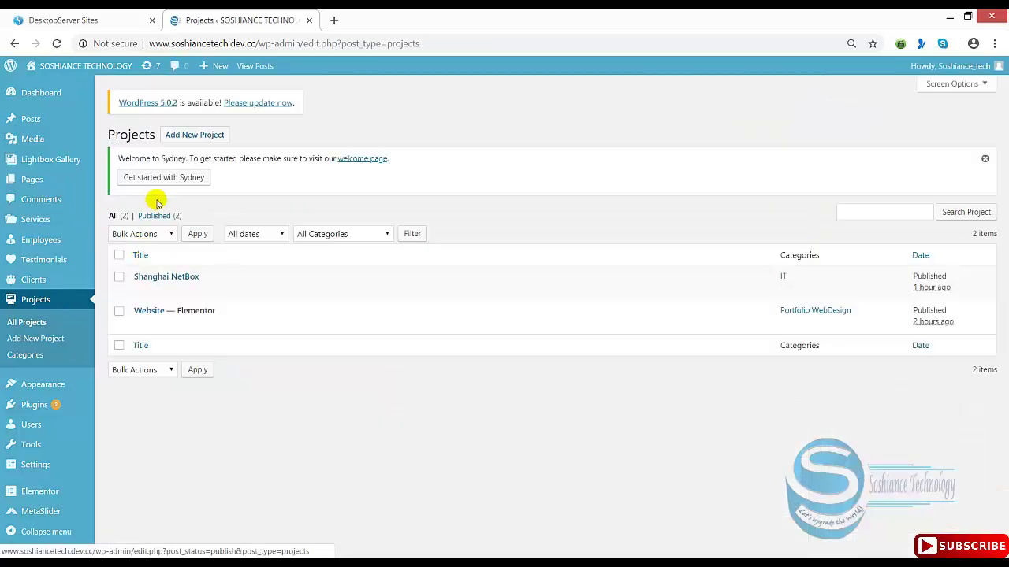
Step: Edit the Website project, create a Web Designing category with no parent, and update the project
mouse_move(197, 317)
click(142, 324)
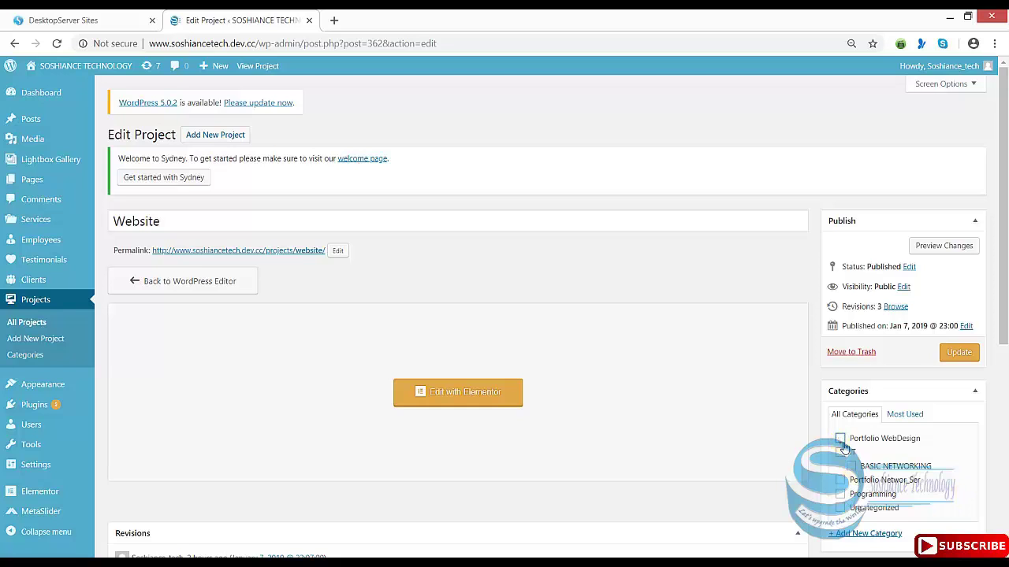
scroll(867, 449, down, 3)
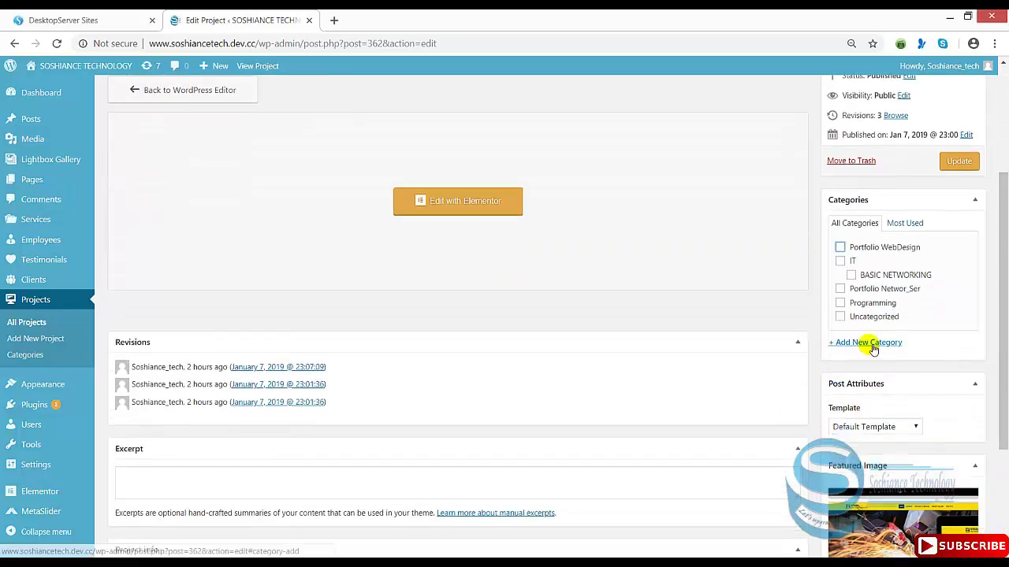
click(871, 344)
click(908, 396)
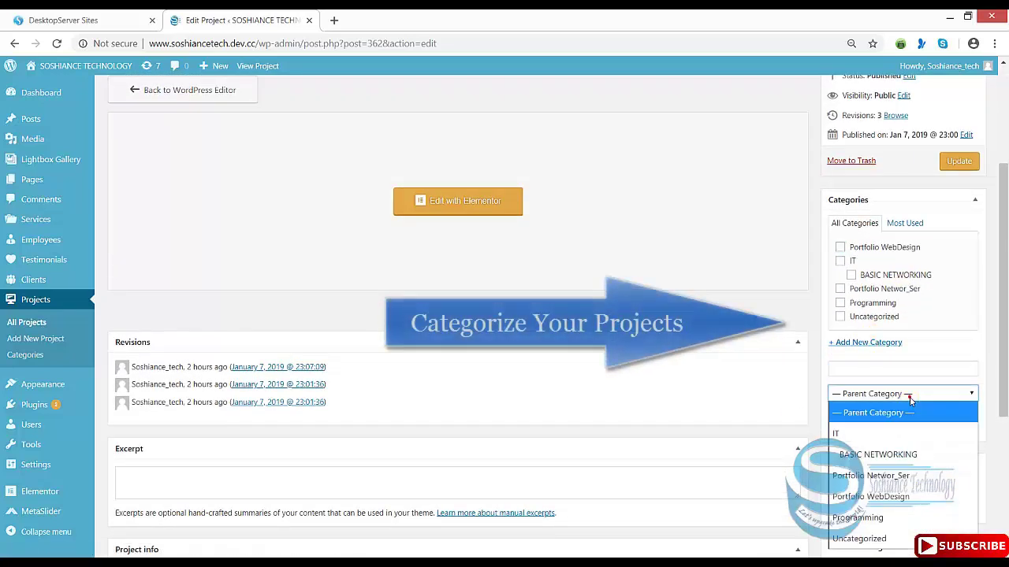
click(909, 396)
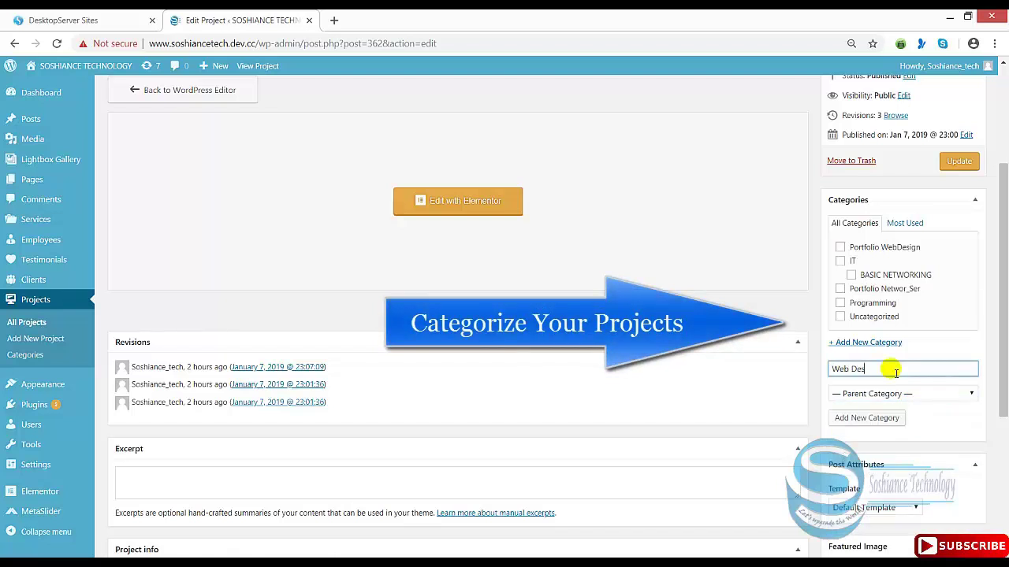
click(885, 443)
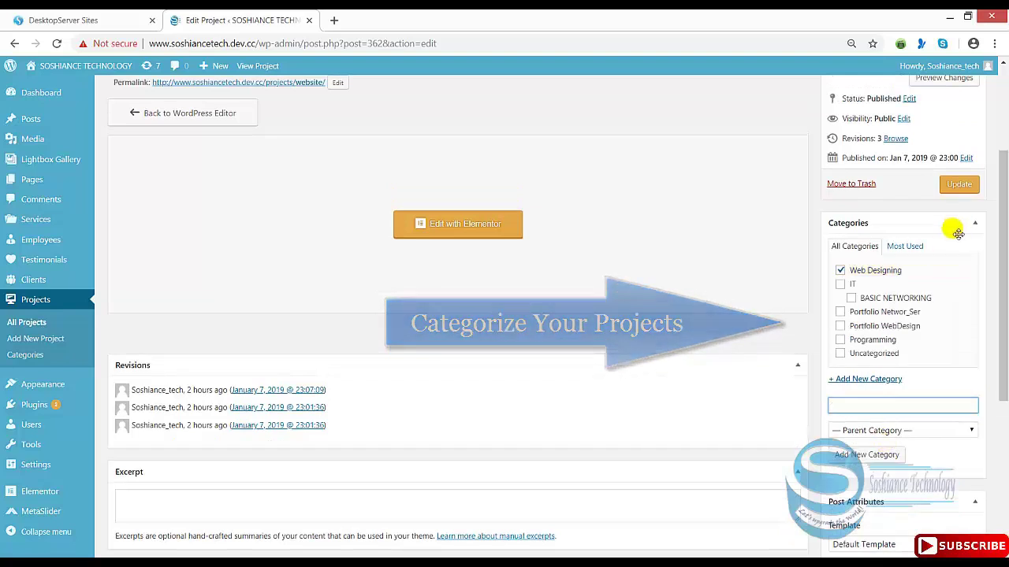
click(963, 187)
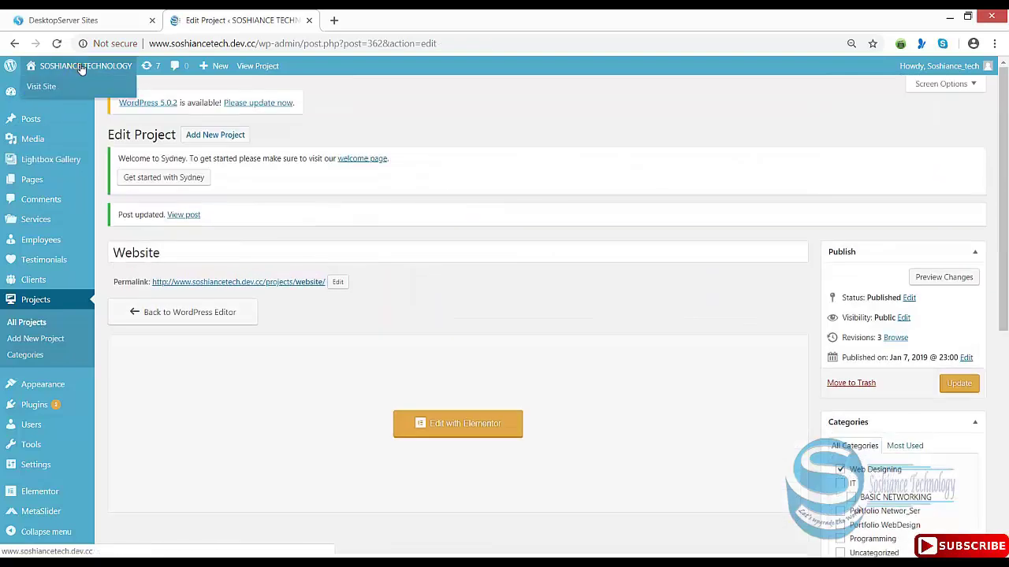
Step: Check the live site's Portfolio page
click(75, 65)
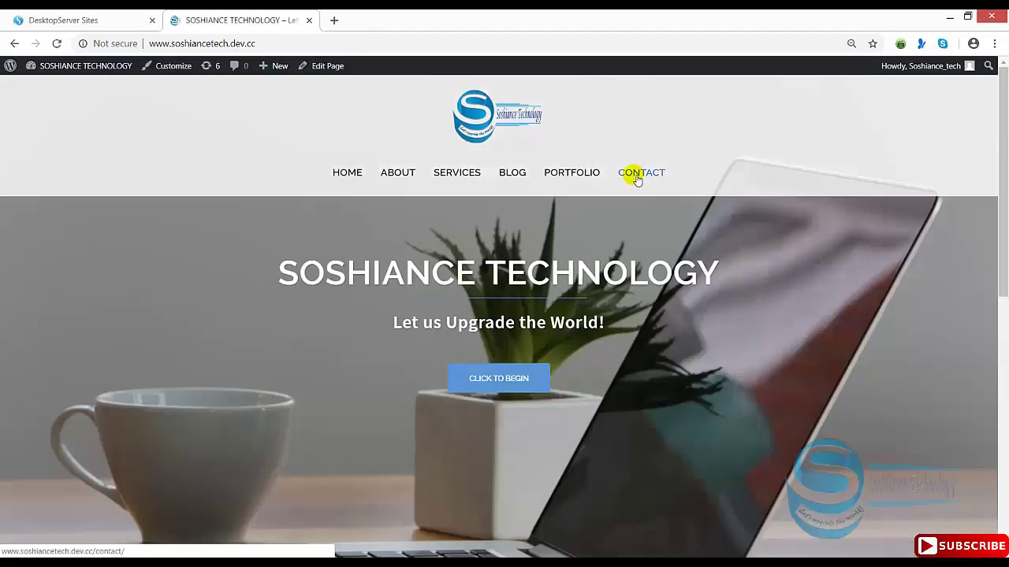
click(584, 175)
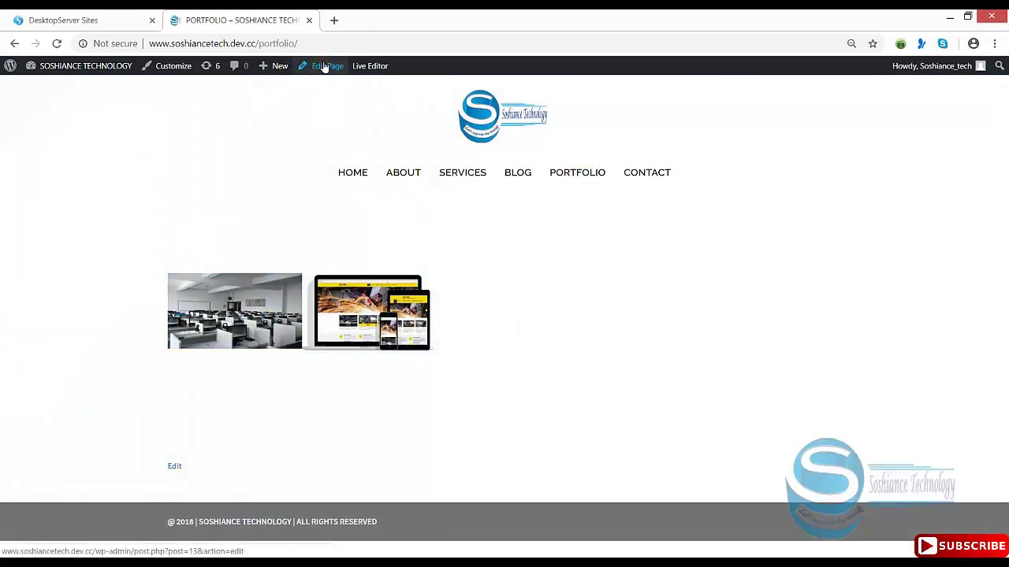
mouse_move(275, 65)
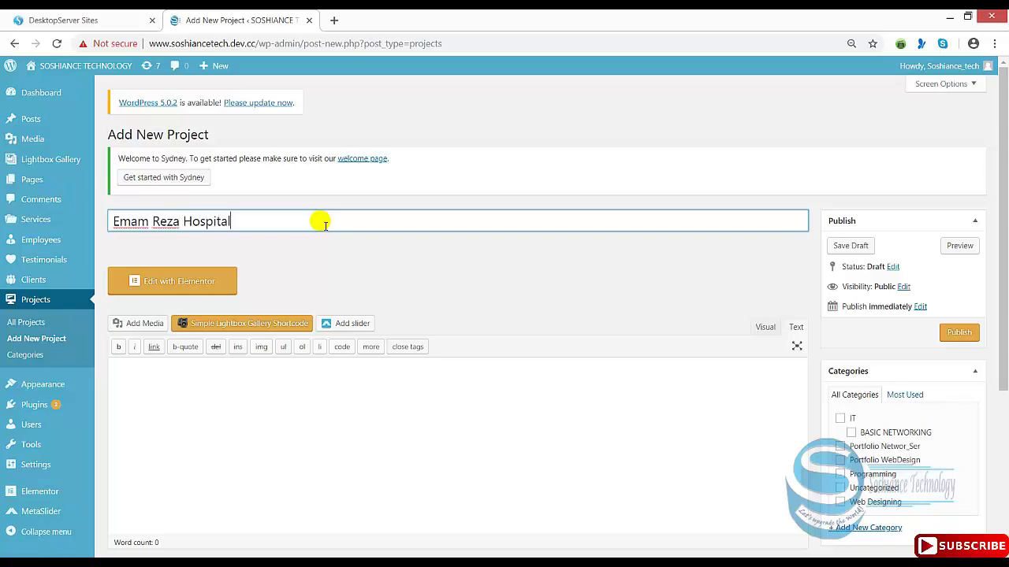
scroll(1005, 364, down, 2)
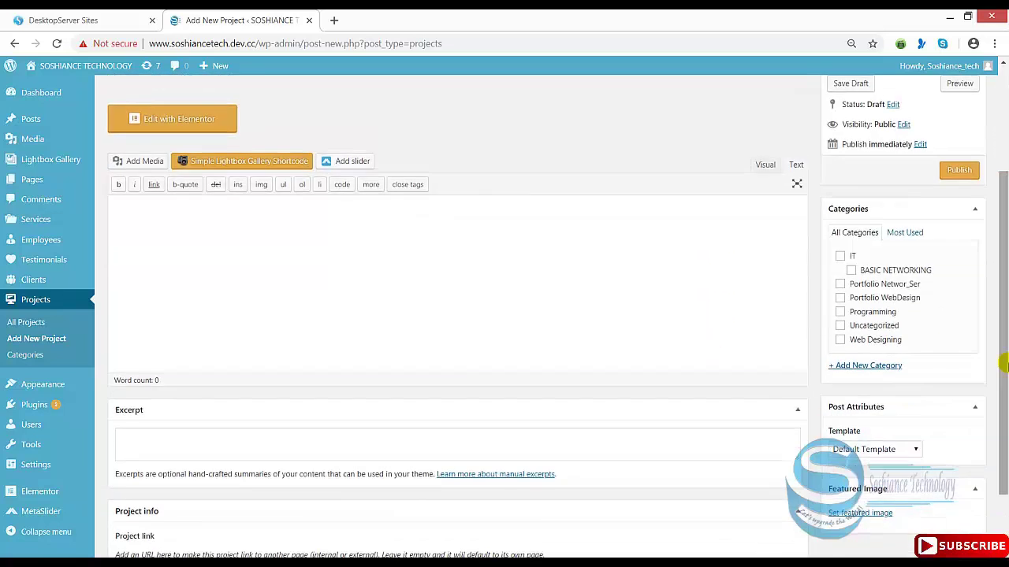
scroll(1005, 364, up, 1)
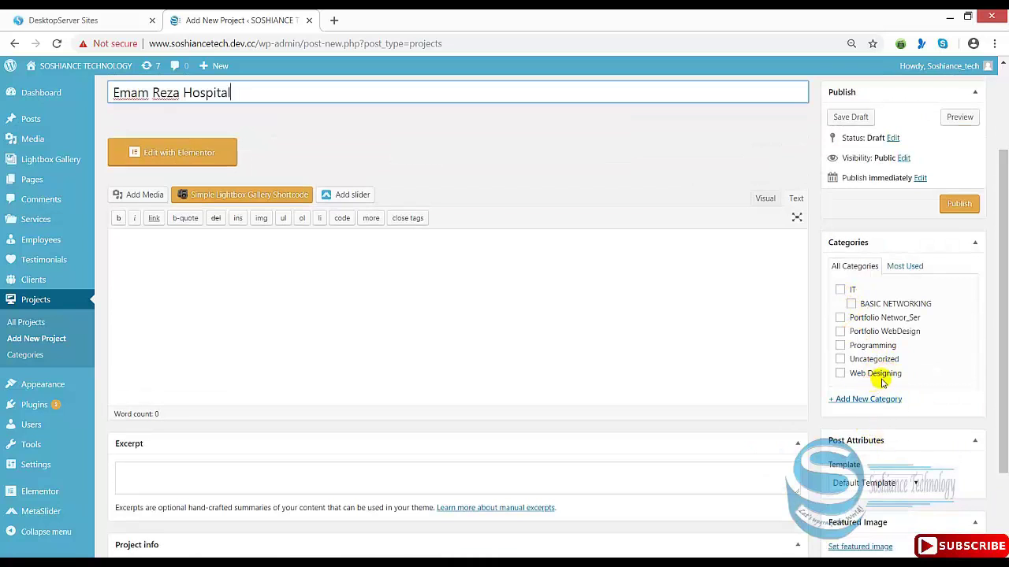
Step: Save the Emam Reza Hospital draft, add a DB Designing category, and open the media library
click(959, 203)
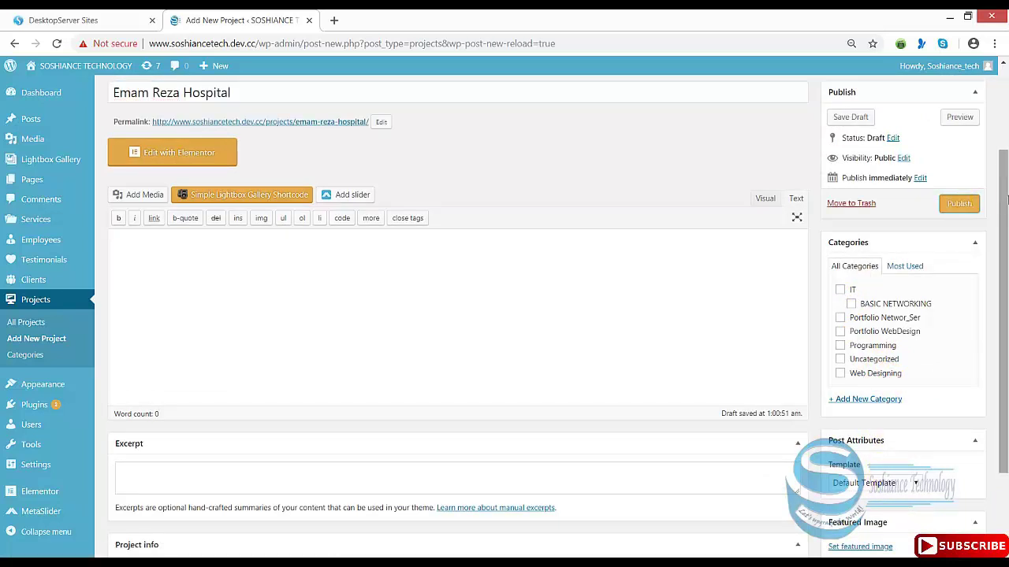
scroll(847, 361, down, 1)
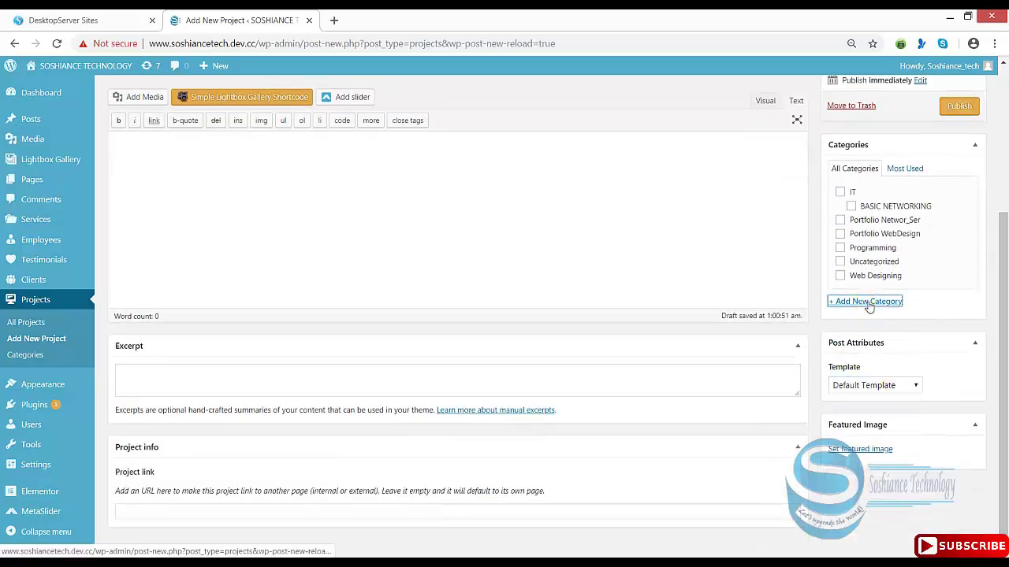
click(841, 301)
text(DB Designing)
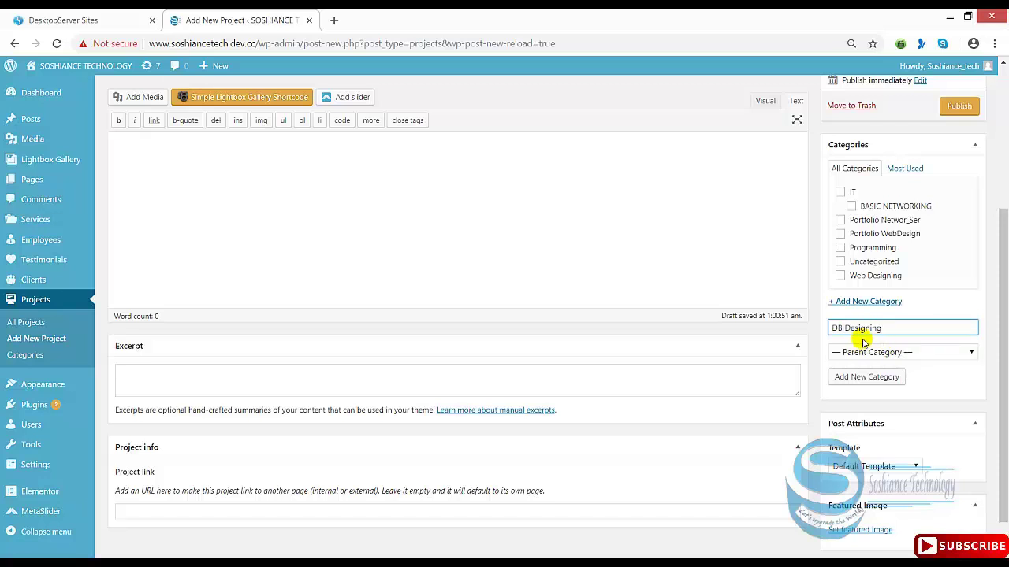
click(893, 377)
scroll(573, 315, up, 2)
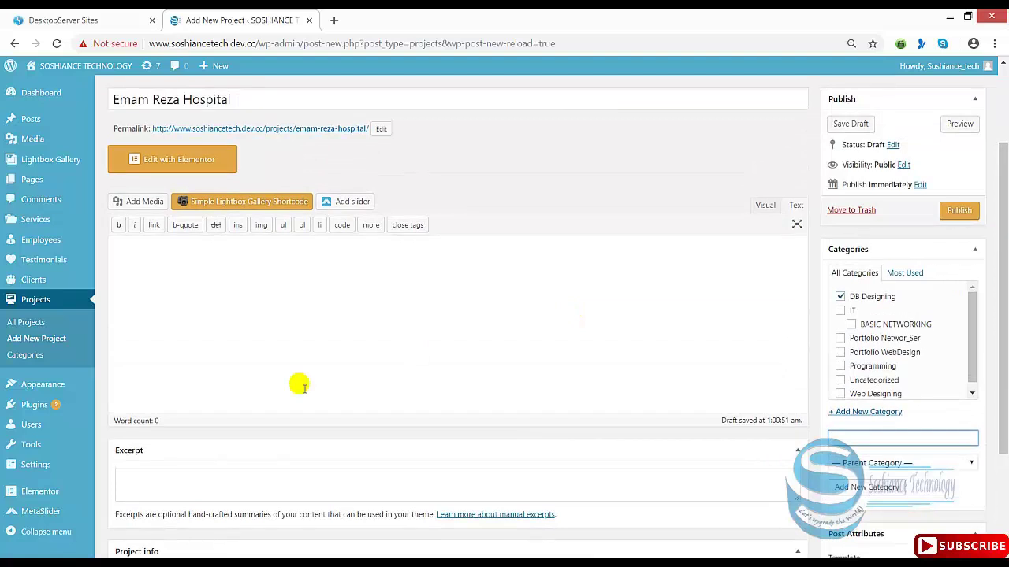
click(144, 202)
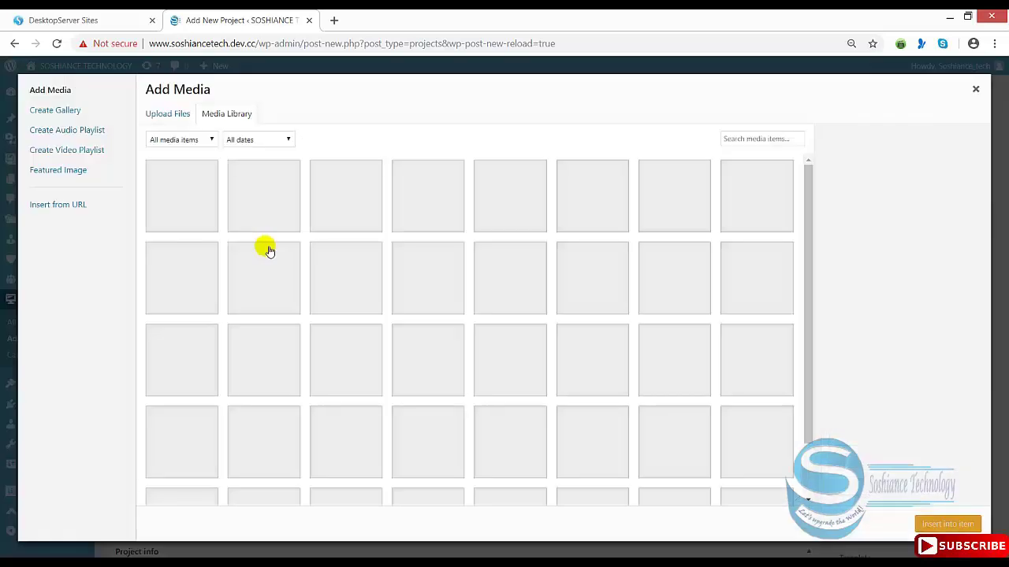
Step: Insert the DB1, DB2 and Domain-and-Host images into the project content and view them visually
click(349, 292)
click(269, 285)
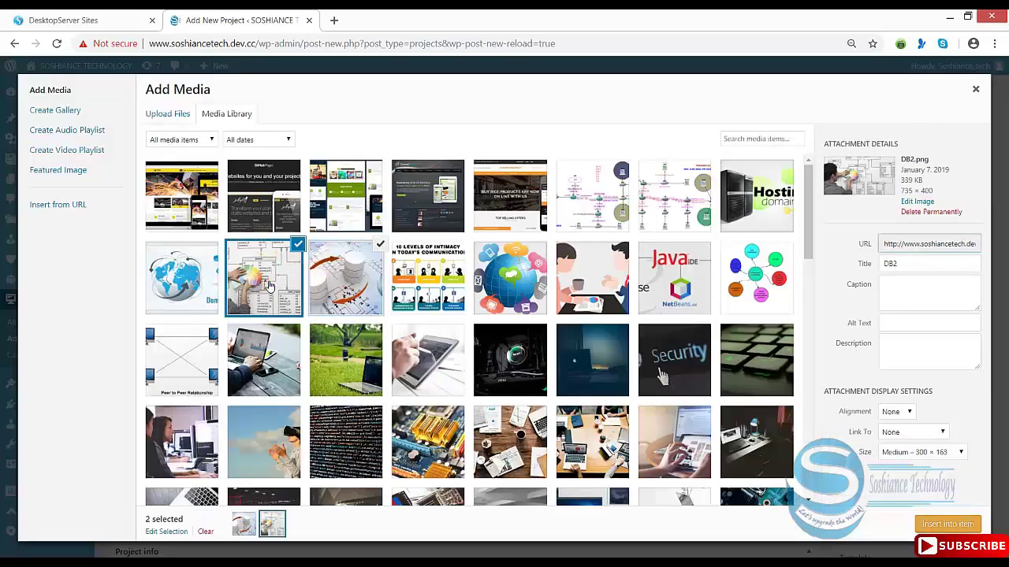
click(213, 299)
click(948, 524)
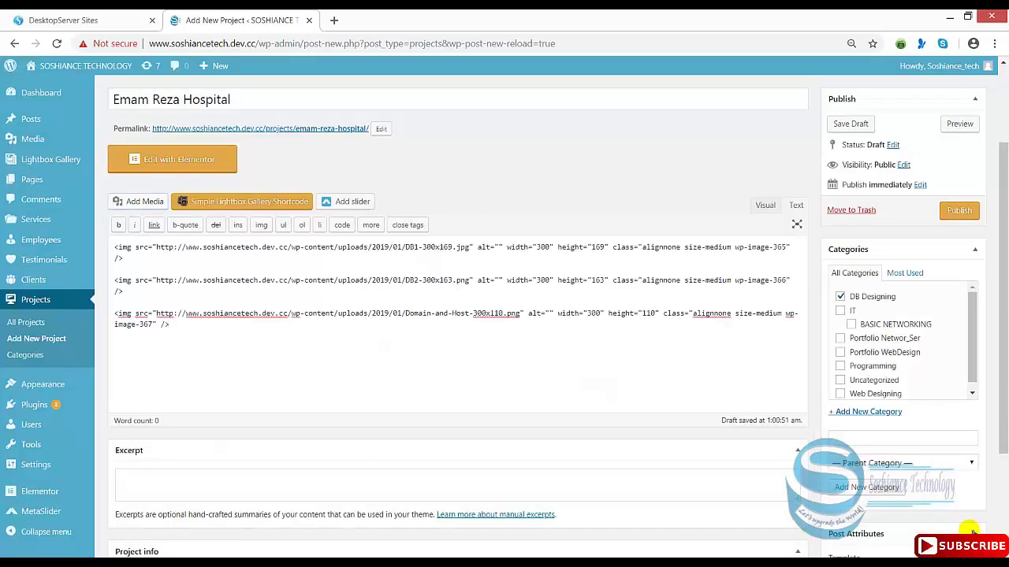
click(765, 205)
scroll(985, 266, down, 4)
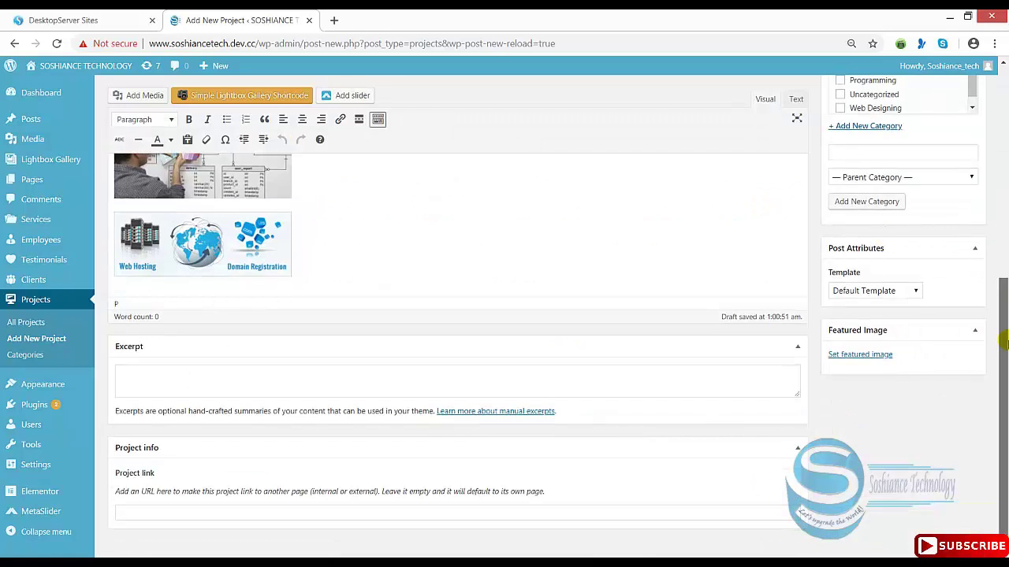
drag(1005, 341, 1006, 191)
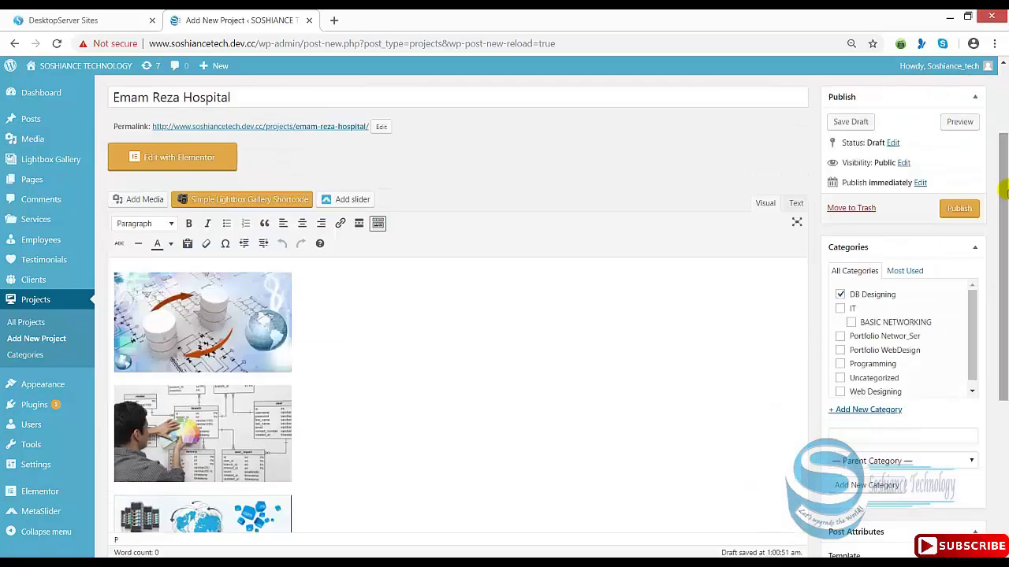
drag(1005, 276, 1004, 396)
Step: Set DB2 as the featured image and publish the Emam Reza Hospital project
click(859, 396)
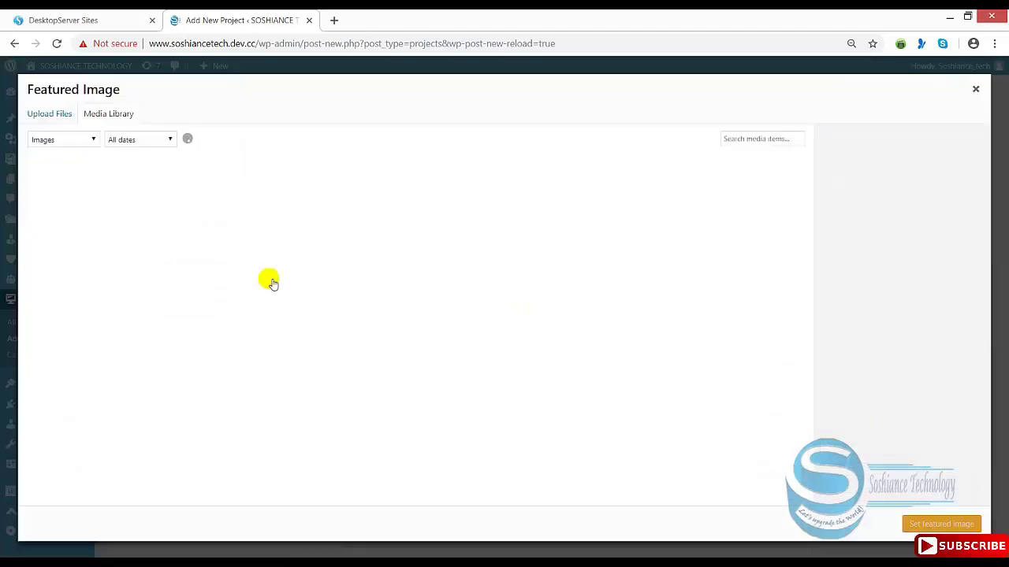
click(140, 293)
click(71, 284)
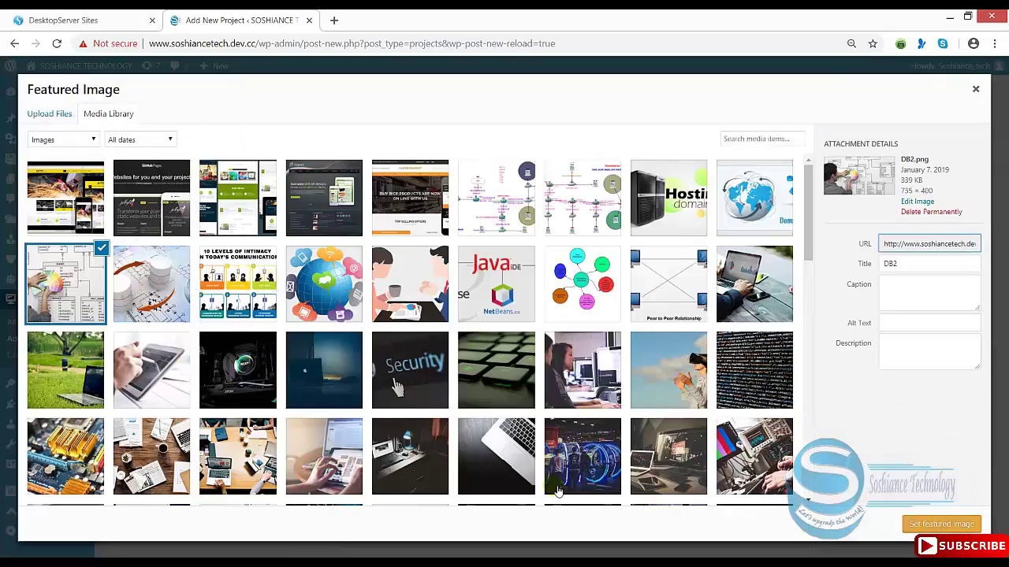
click(922, 525)
scroll(954, 316, up, 3)
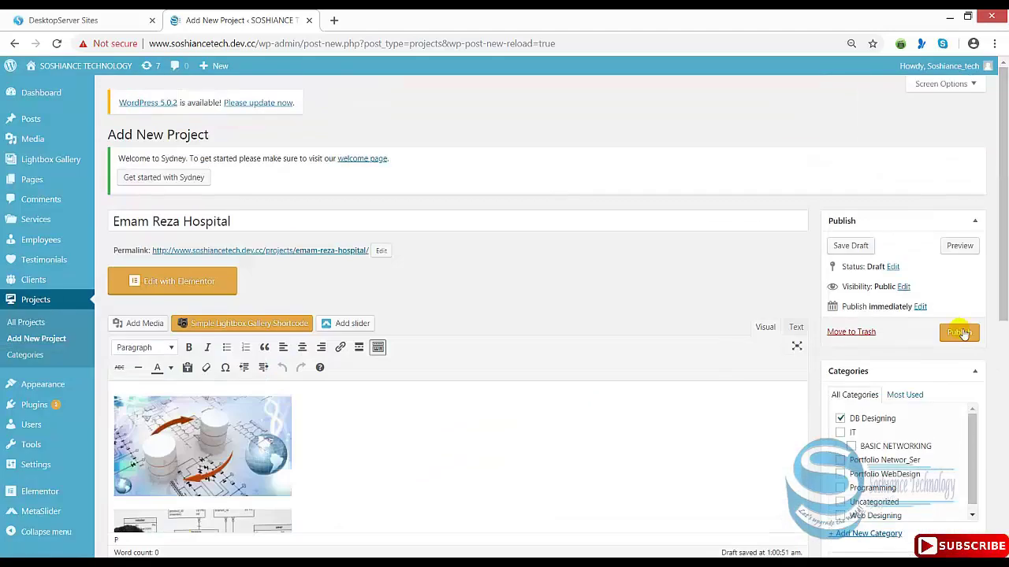
click(960, 334)
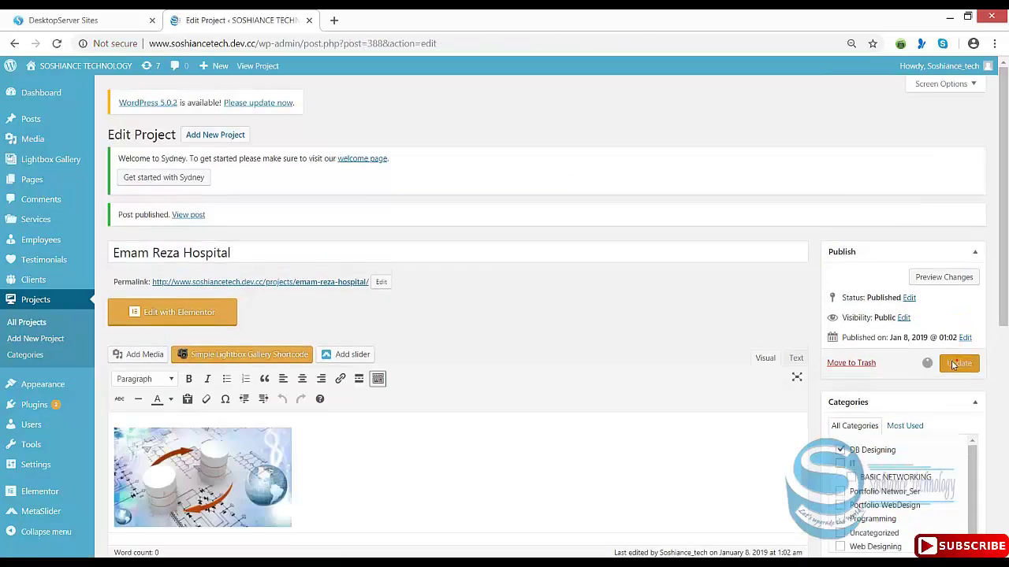
Step: View the live Portfolio page, then start a new project titled Pashan NetZone
click(101, 67)
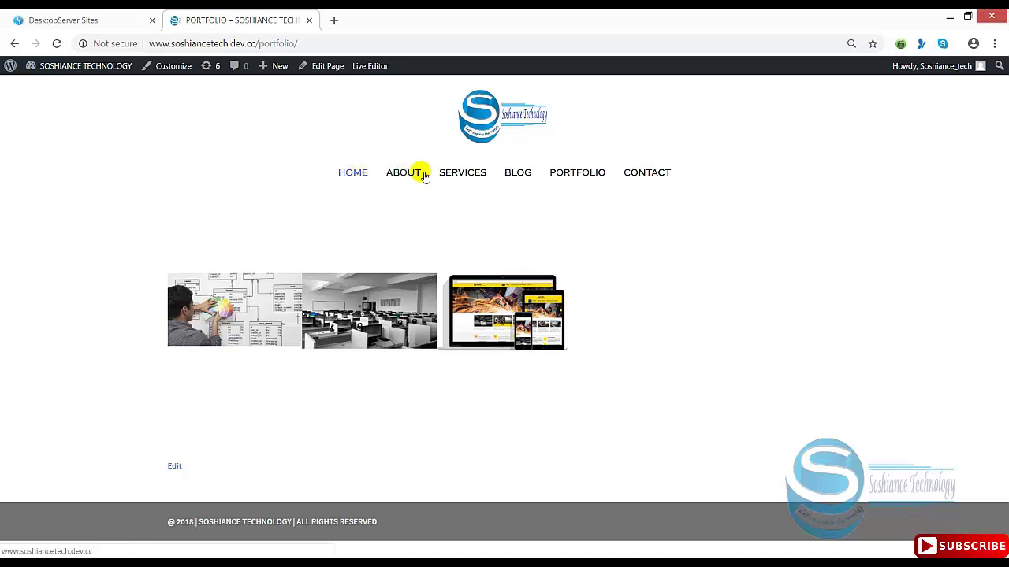
mouse_move(284, 71)
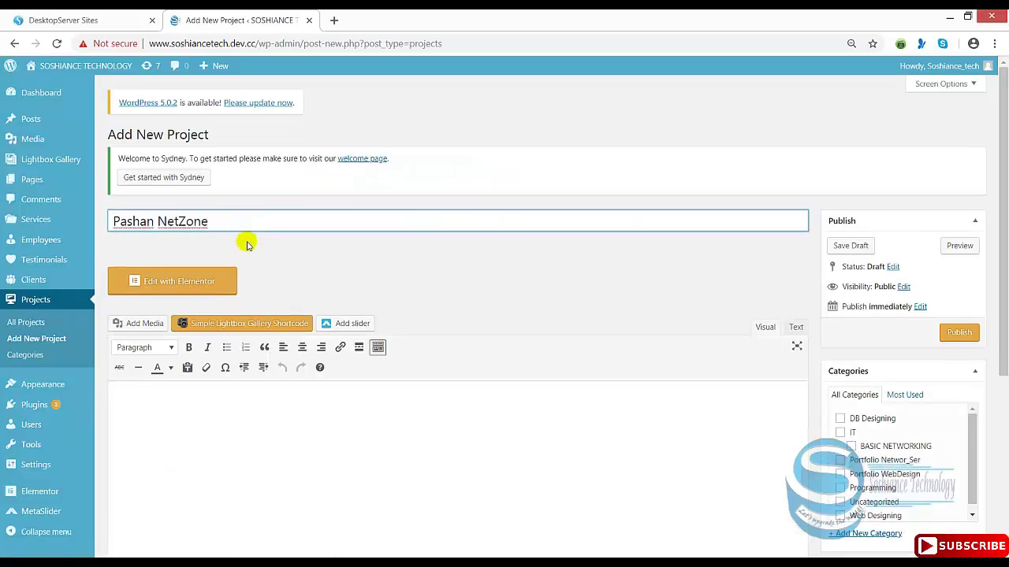
Step: File Pashan NetZone under IT and set the Nework-1 diagram as its featured image
scroll(1004, 236, down, 1)
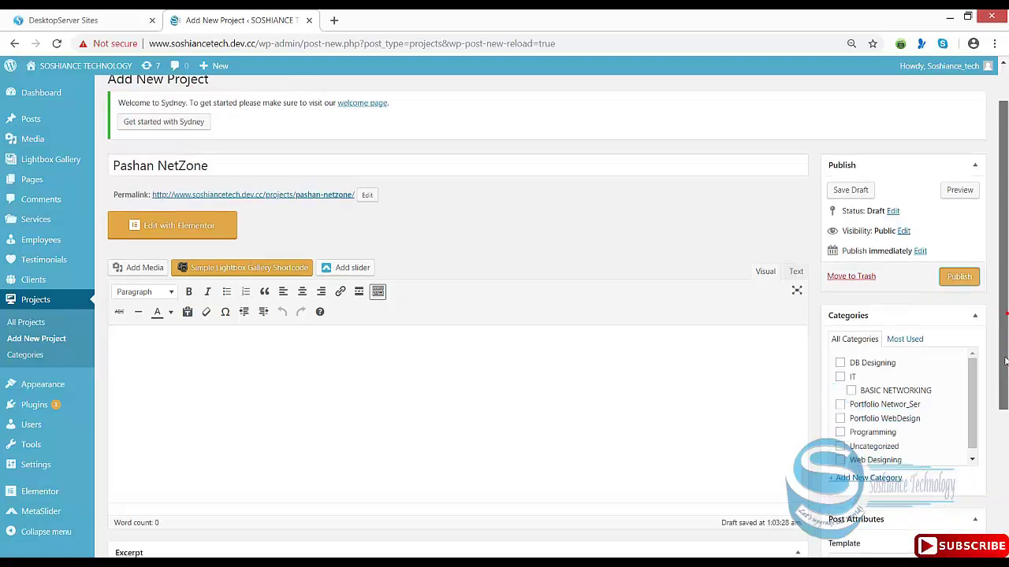
click(841, 351)
drag(1005, 334, 1001, 405)
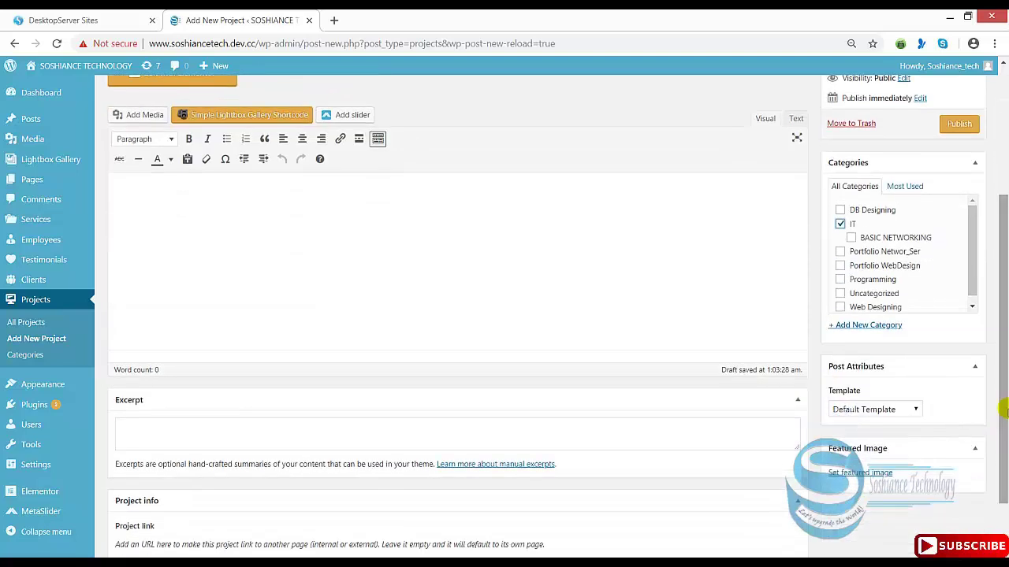
click(867, 473)
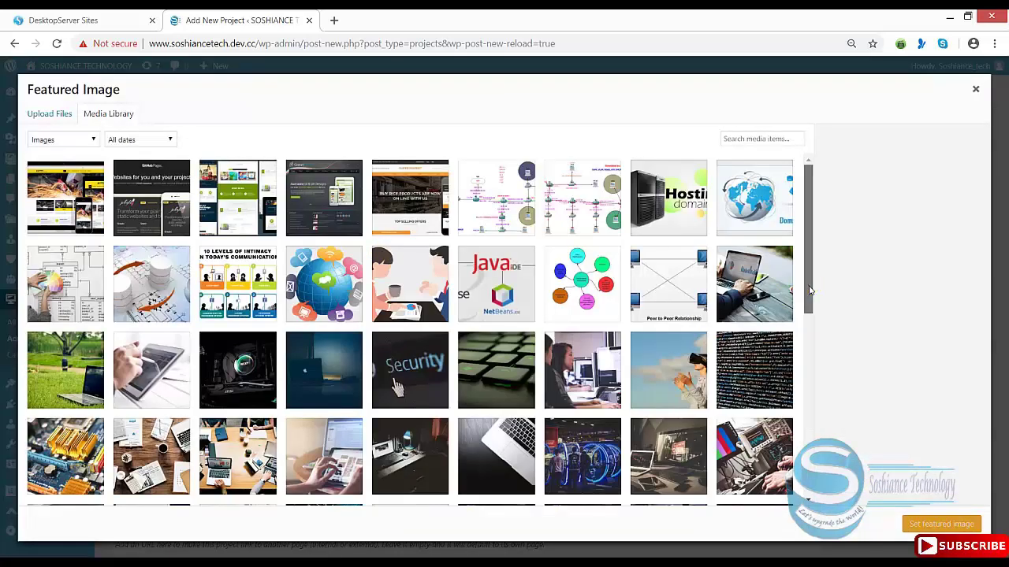
scroll(815, 264, down, 2)
scroll(816, 266, up, 2)
click(562, 236)
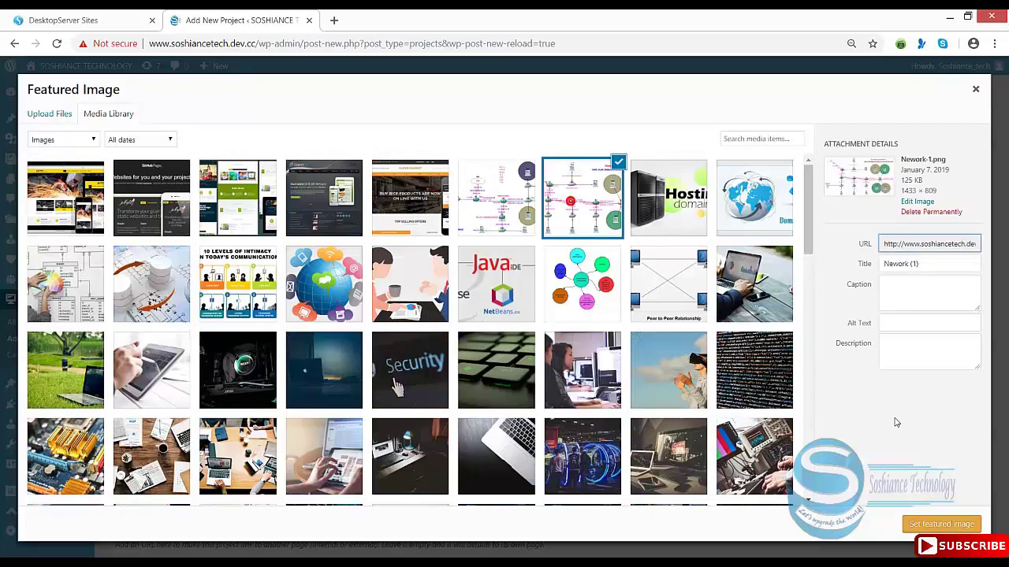
click(952, 526)
Step: Publish Pashan NetZone and open it in the Elementor builder
drag(1006, 268, 1005, 207)
click(968, 331)
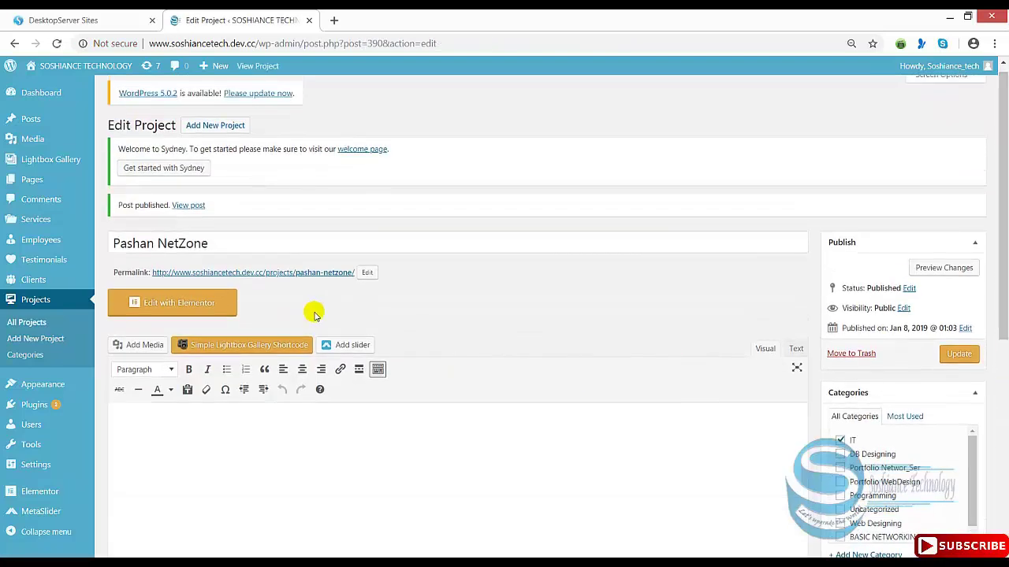
click(197, 301)
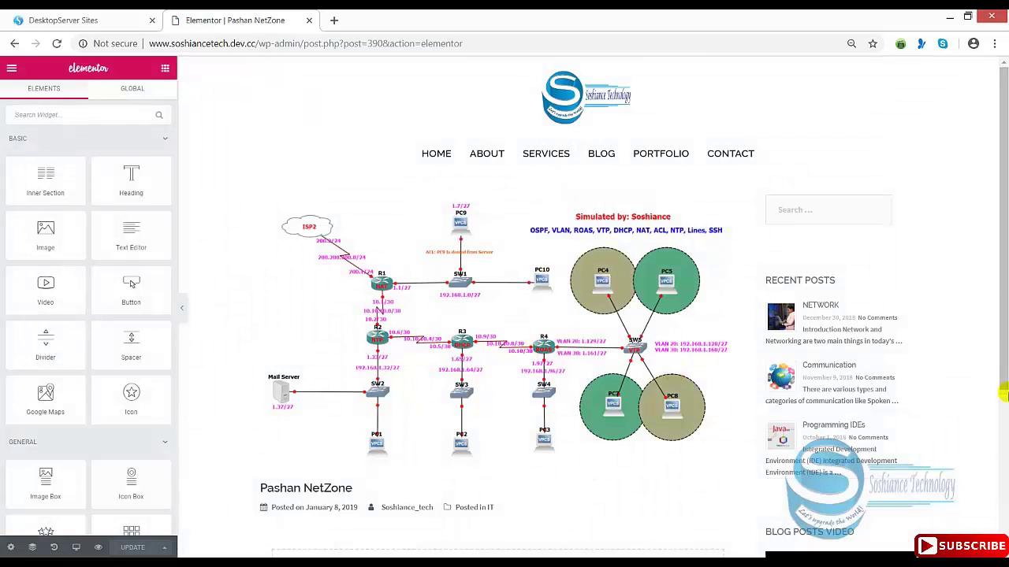
Step: Add a single-column section with no gap, 300 minimum height, and vertically centred content
scroll(486, 522, down, 2)
click(480, 450)
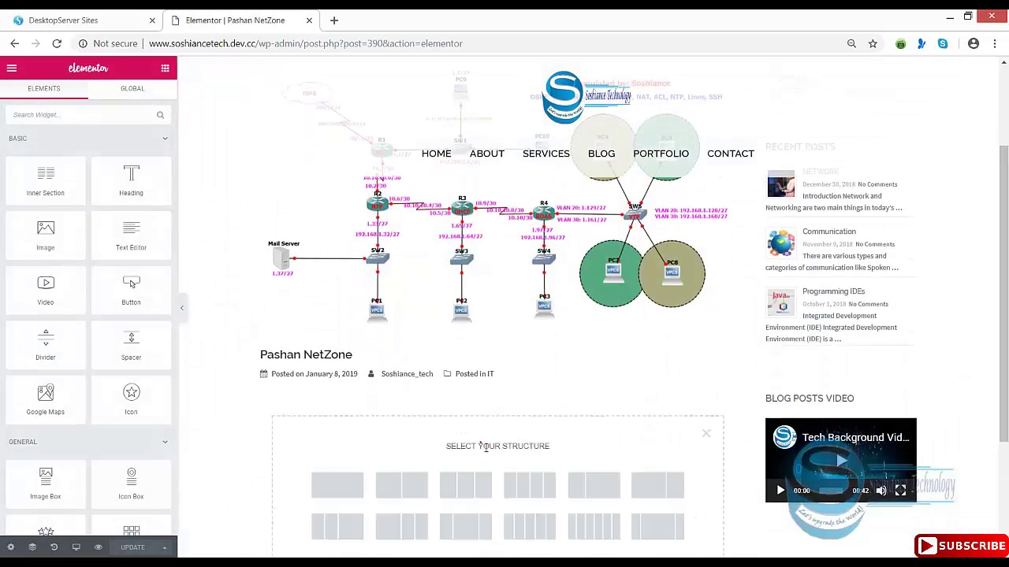
click(328, 500)
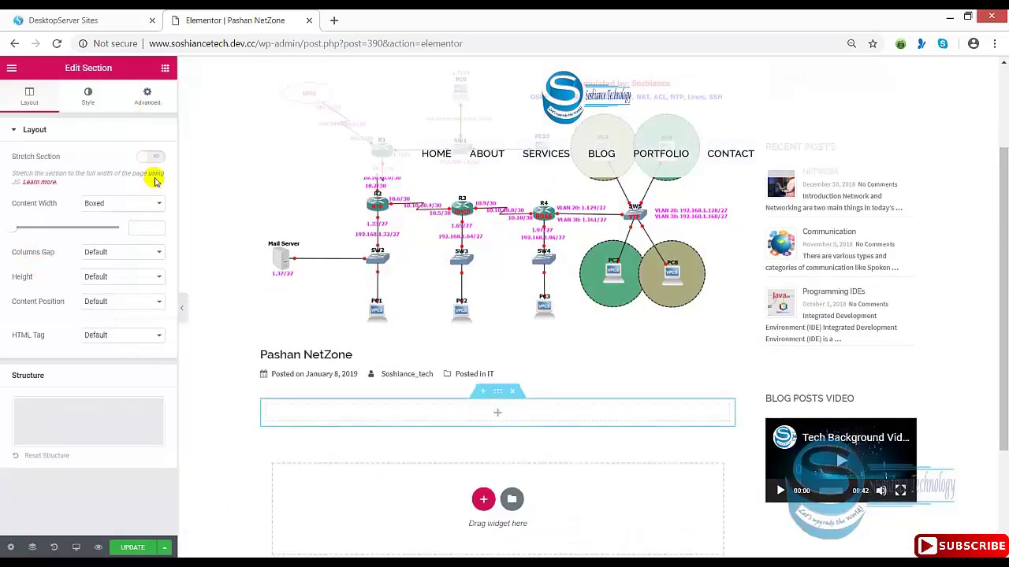
click(149, 256)
click(138, 290)
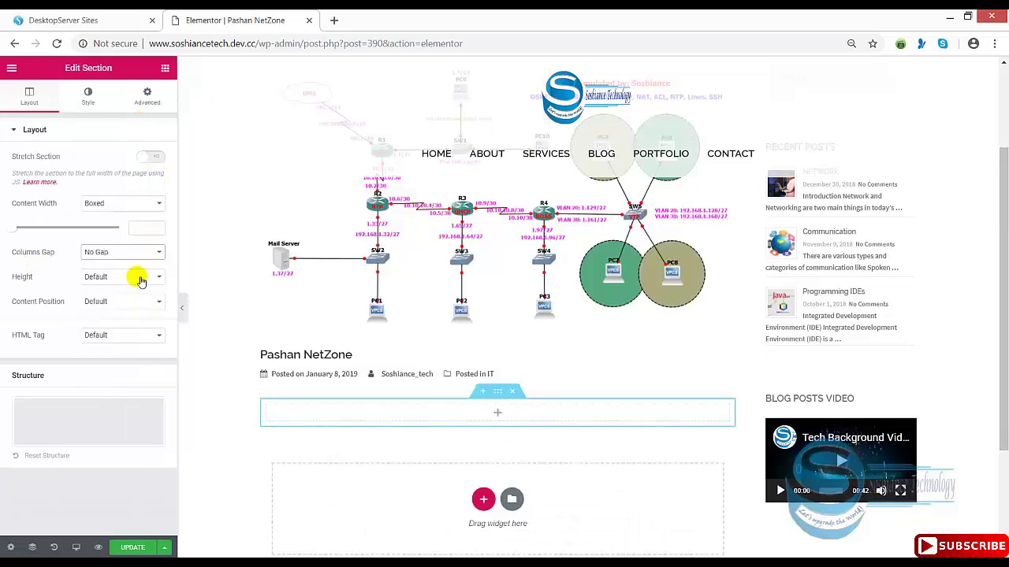
click(137, 277)
click(134, 344)
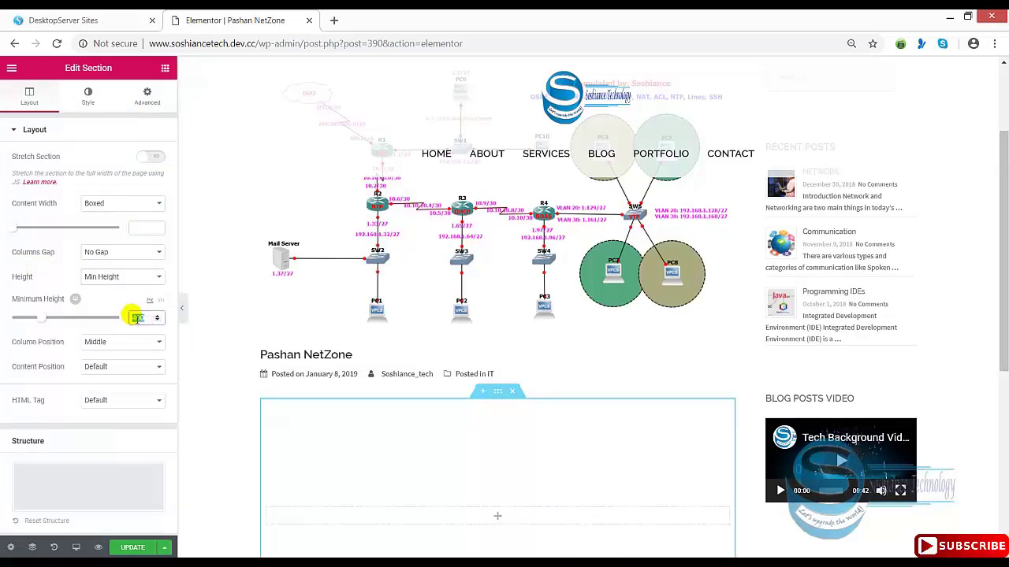
text(300)
click(146, 342)
click(148, 346)
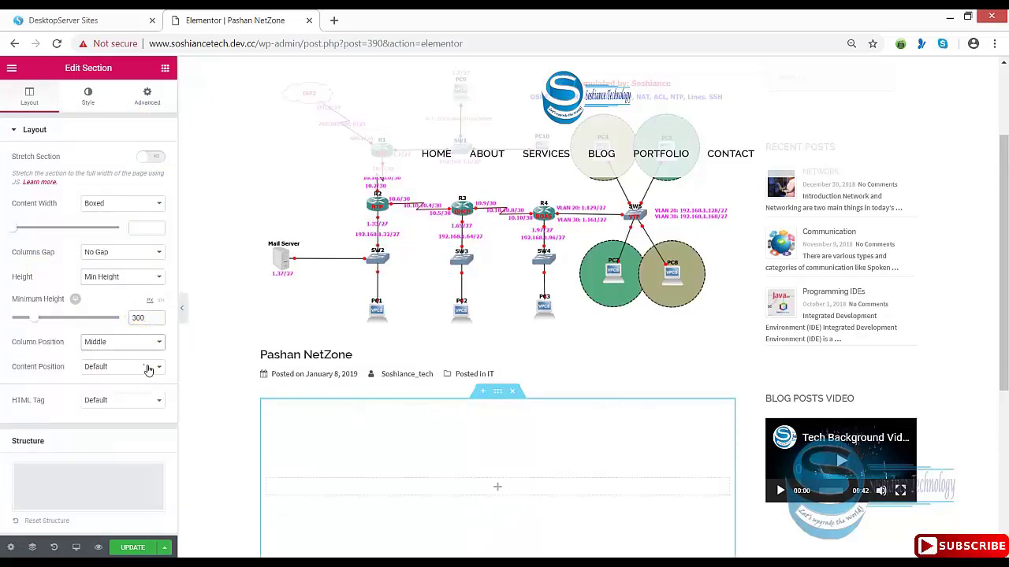
click(148, 370)
click(139, 420)
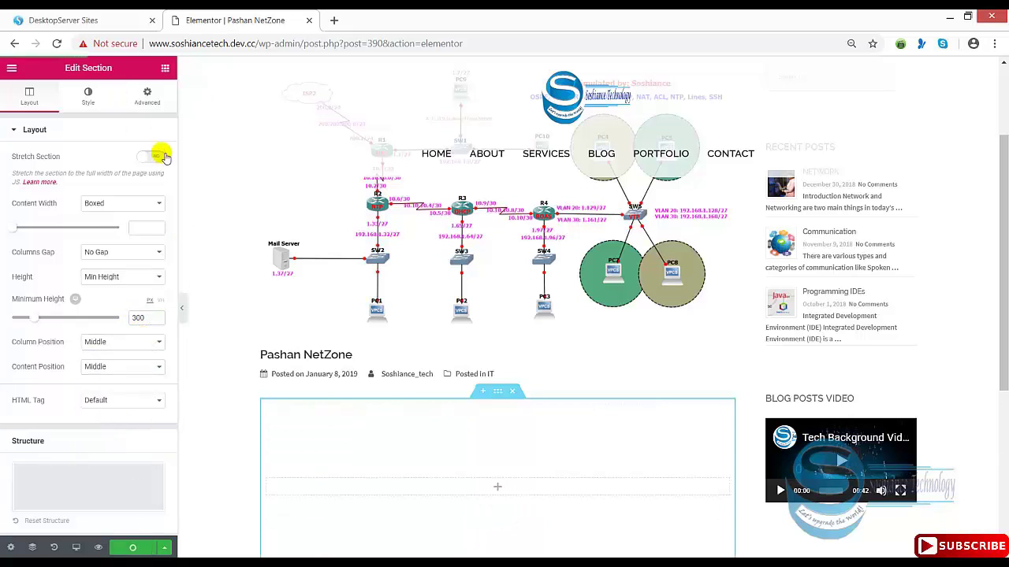
Step: Place a Video widget set to autoplay, mute and loop, with player controls off
click(168, 70)
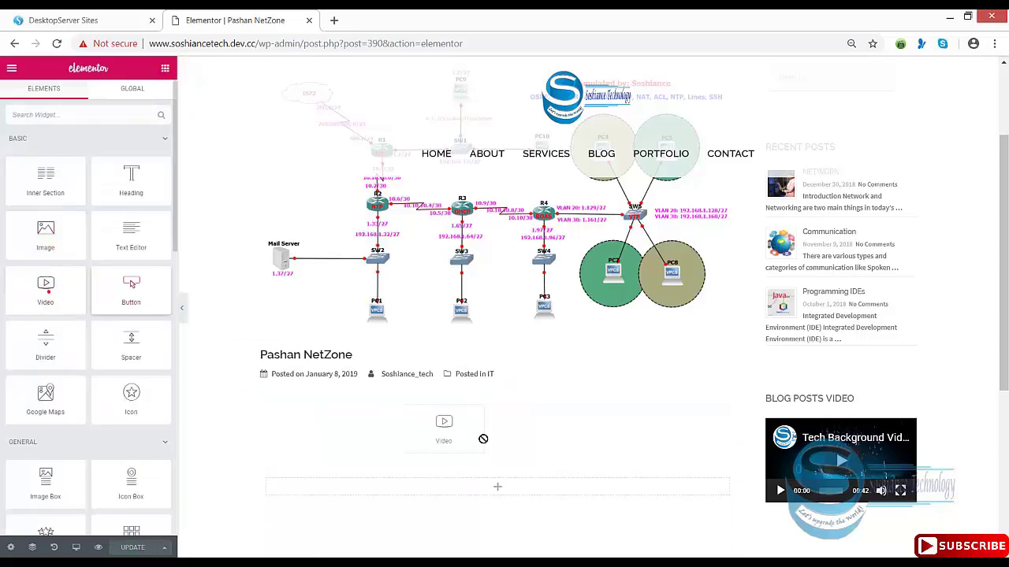
drag(483, 439, 513, 484)
click(150, 319)
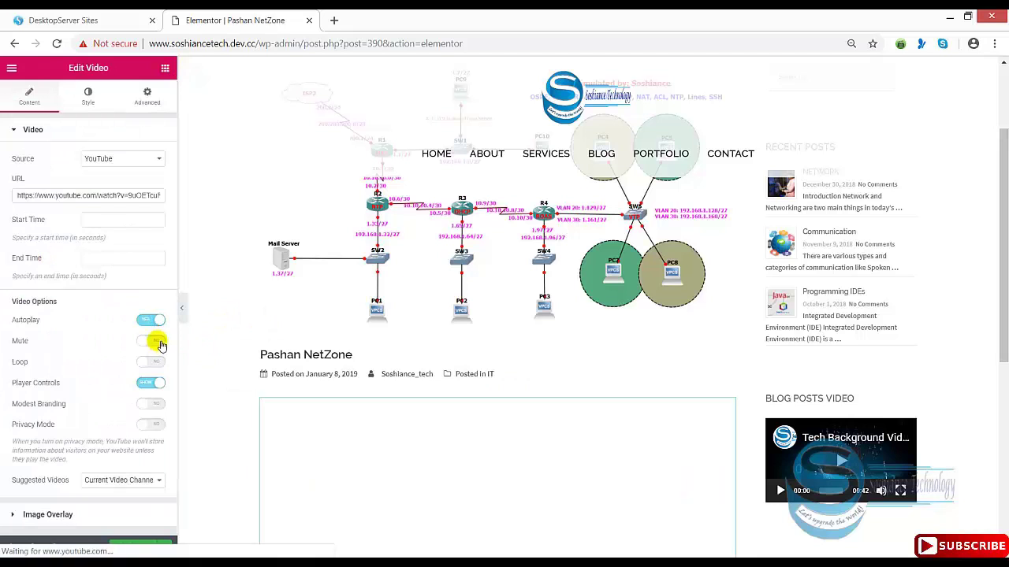
click(157, 343)
click(153, 361)
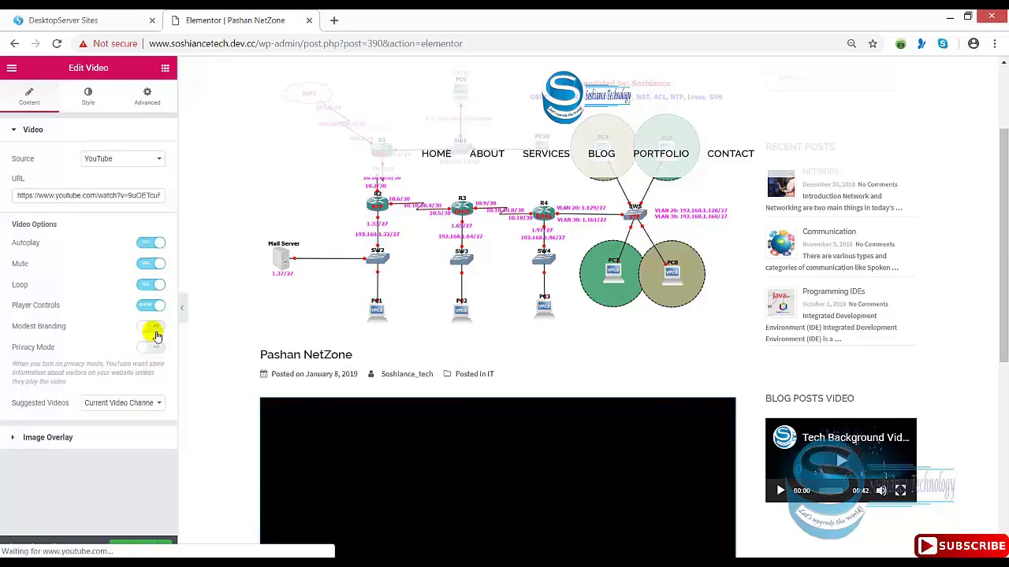
click(152, 306)
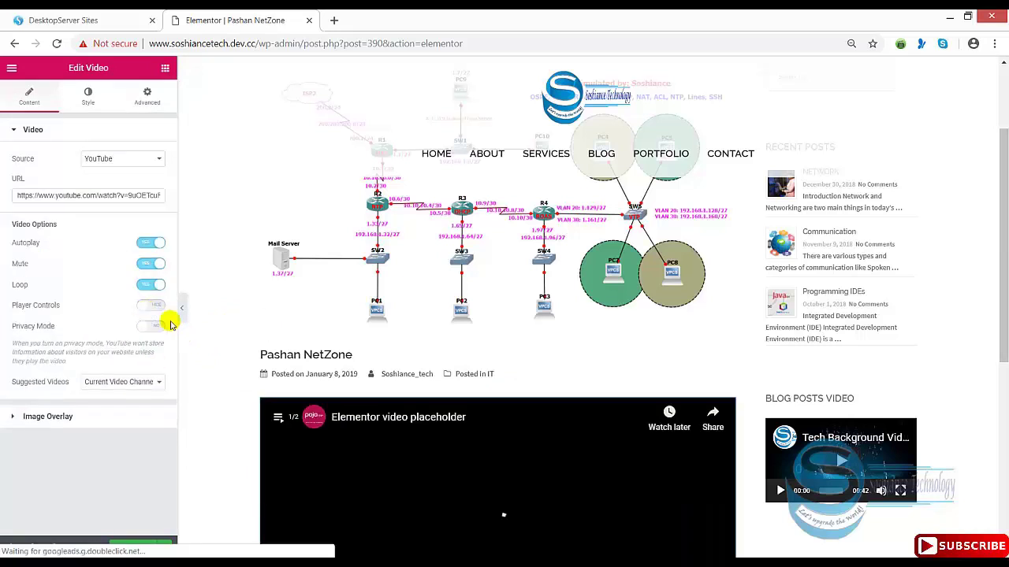
click(151, 306)
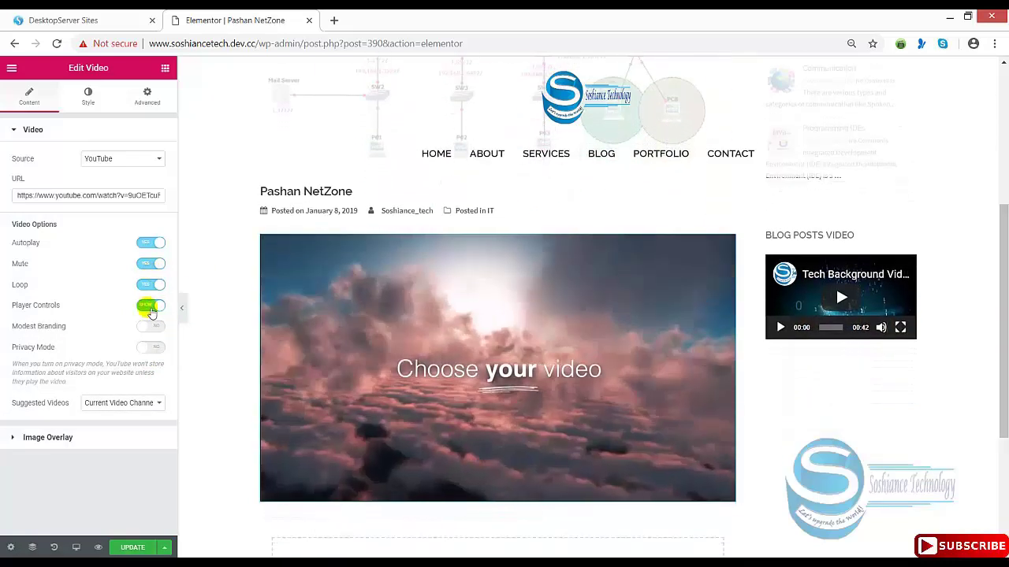
click(152, 306)
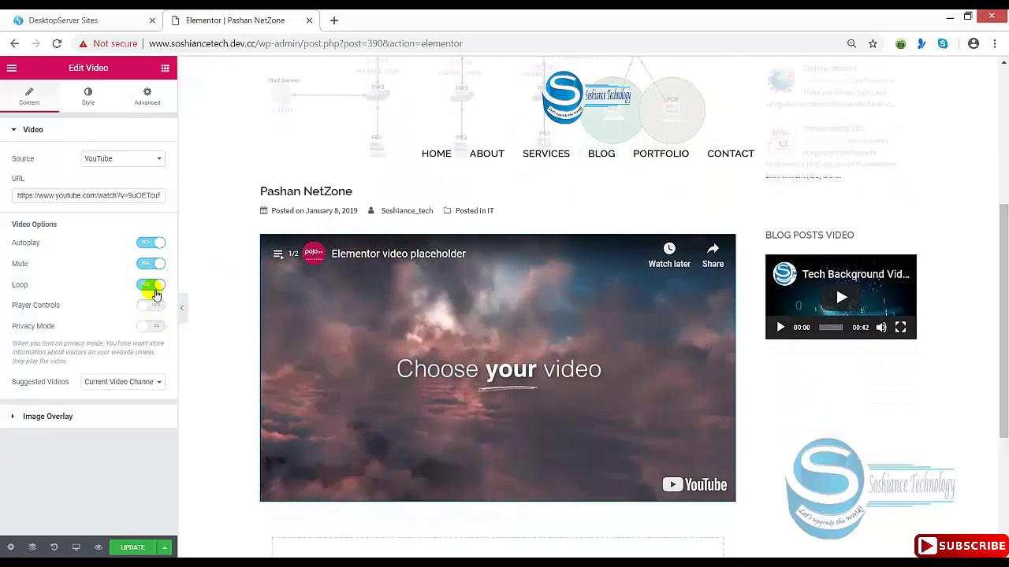
click(151, 306)
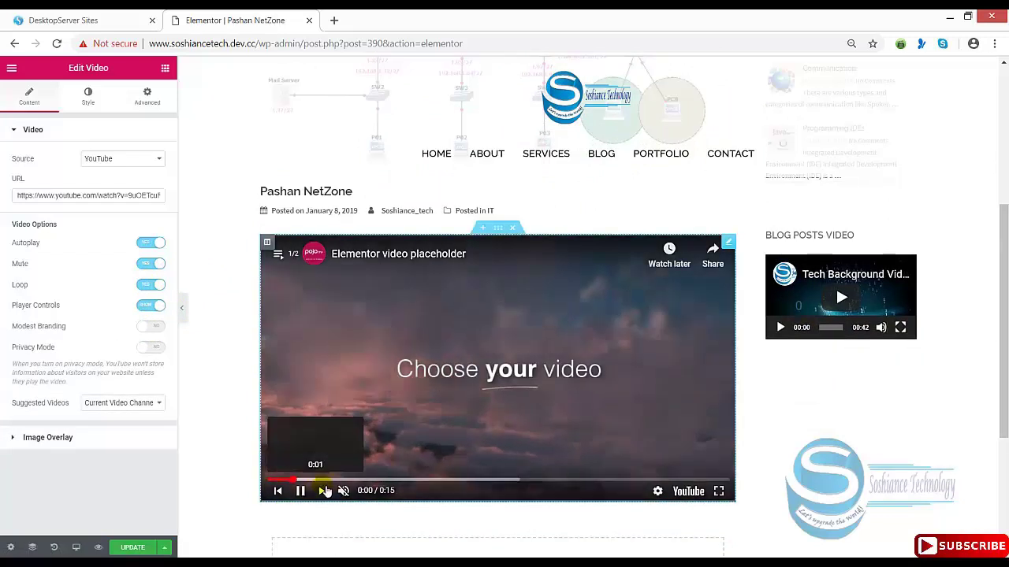
click(149, 306)
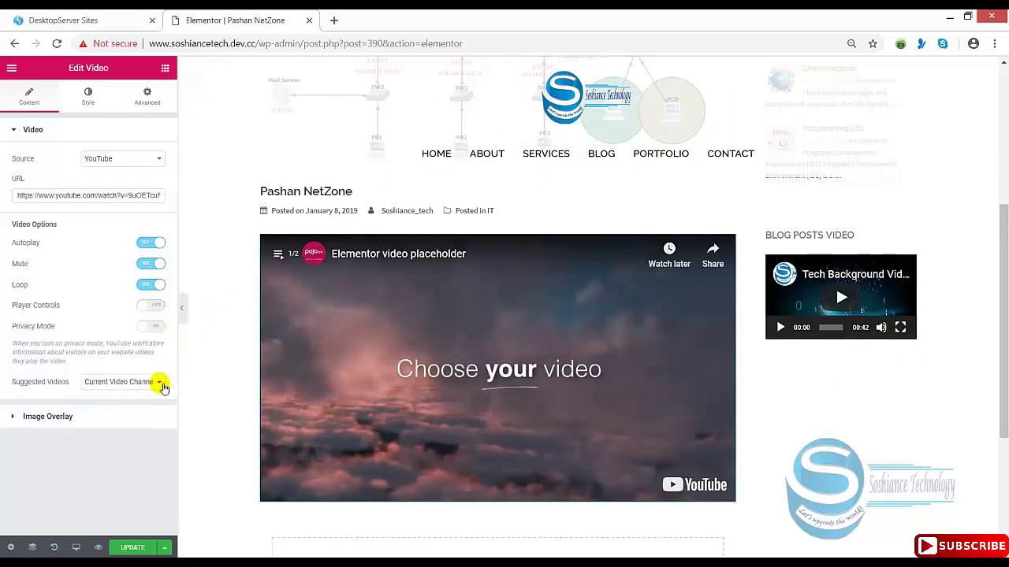
scroll(451, 63, up, 3)
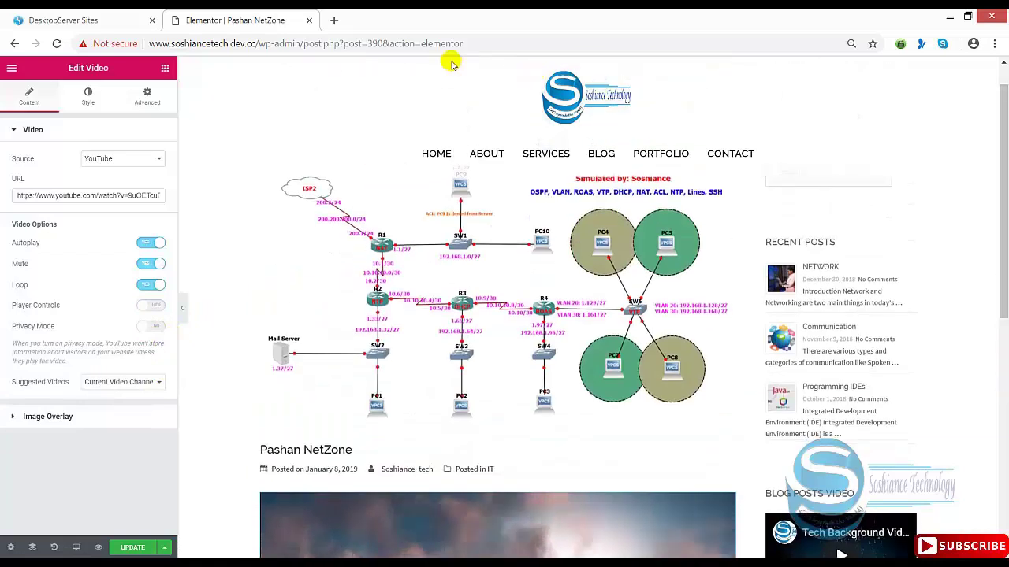
Step: Search YouTube for soshiance technology in a new tab
click(335, 20)
text(youtube.com)
key(Return)
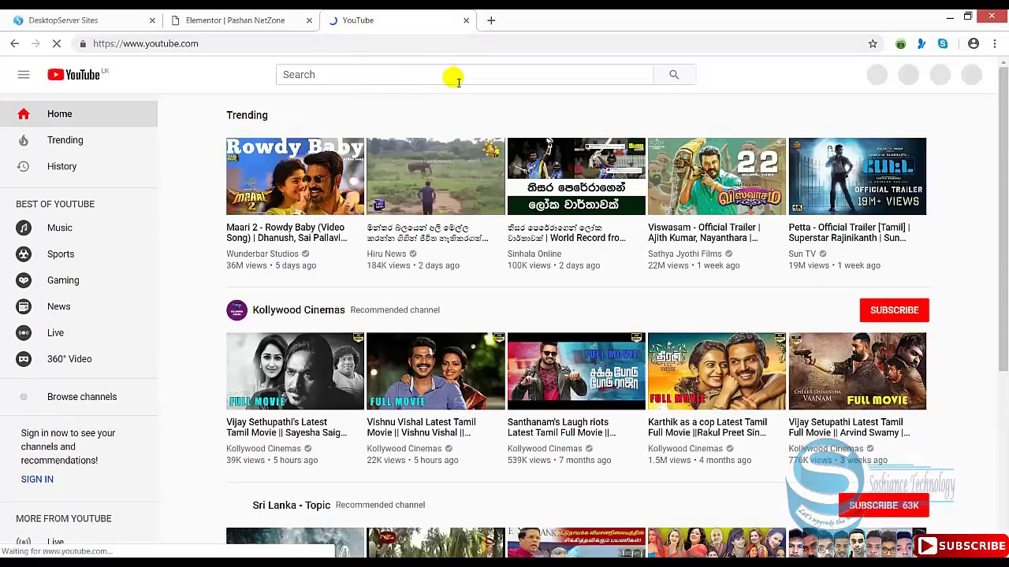
click(456, 78)
text(Soshiance Te)
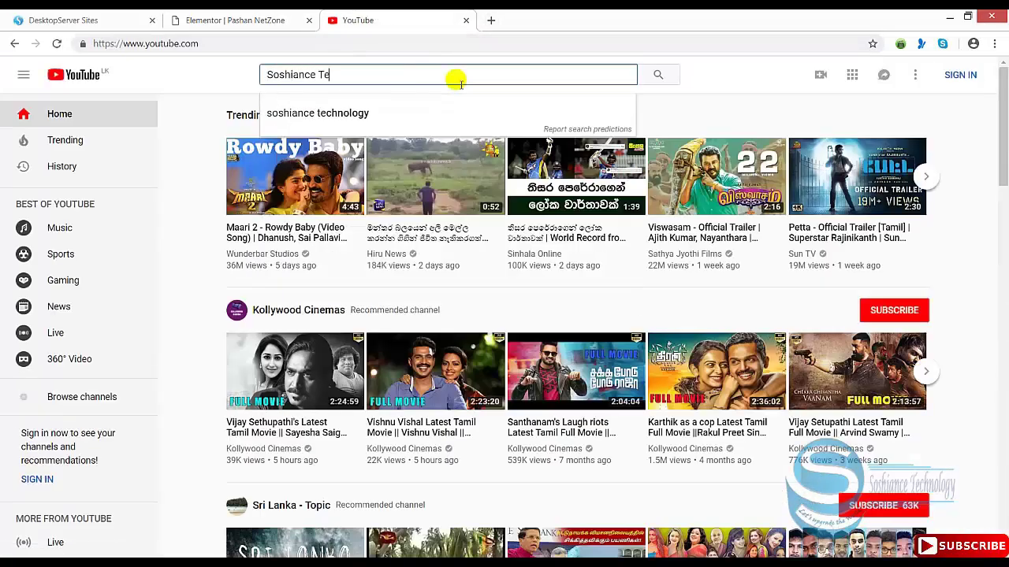
key(Down)
key(Return)
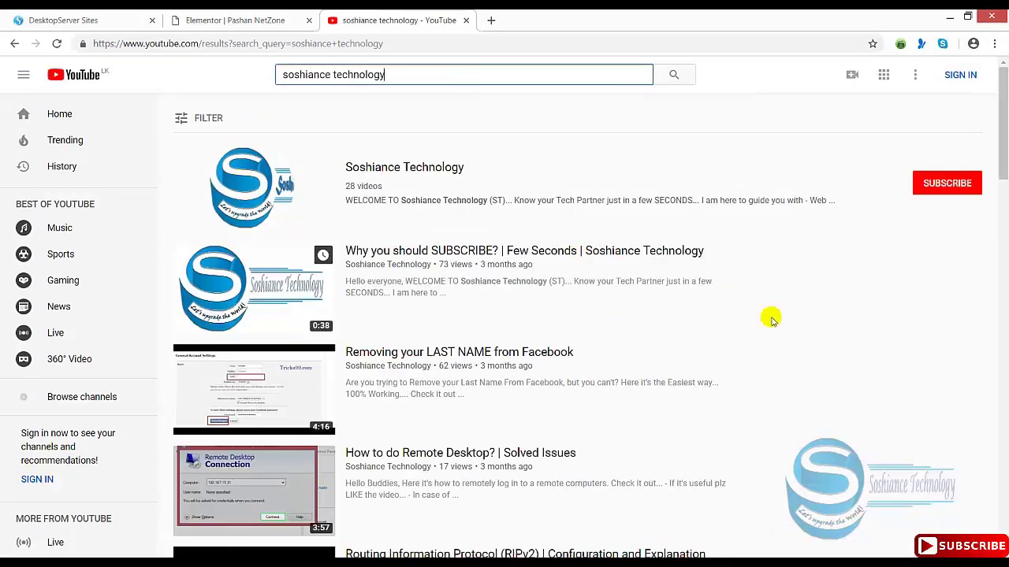
drag(1003, 148, 1001, 358)
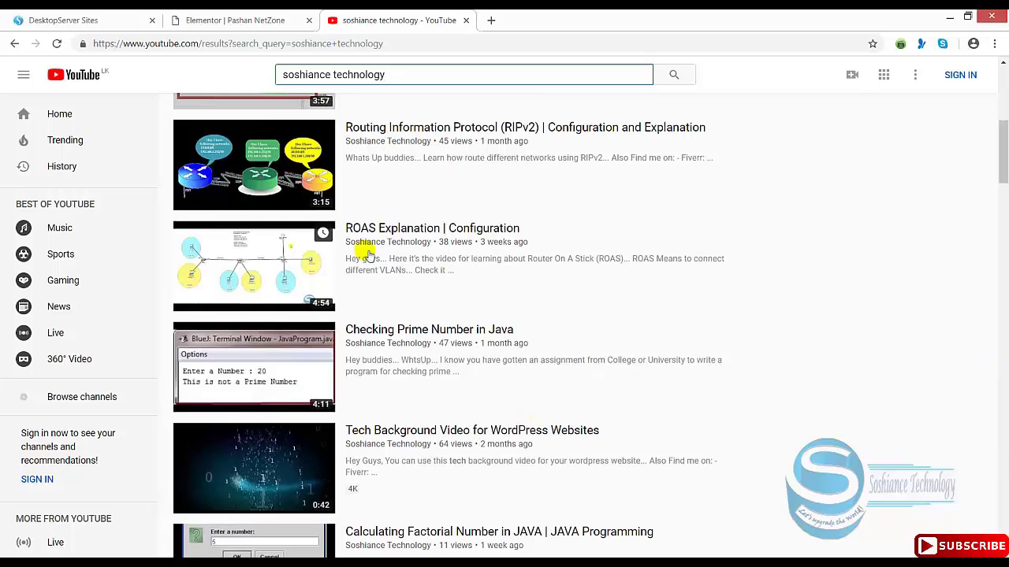
Step: Paste the ROAS Explanation | Configuration video link into the Elementor video URL field
click(332, 272)
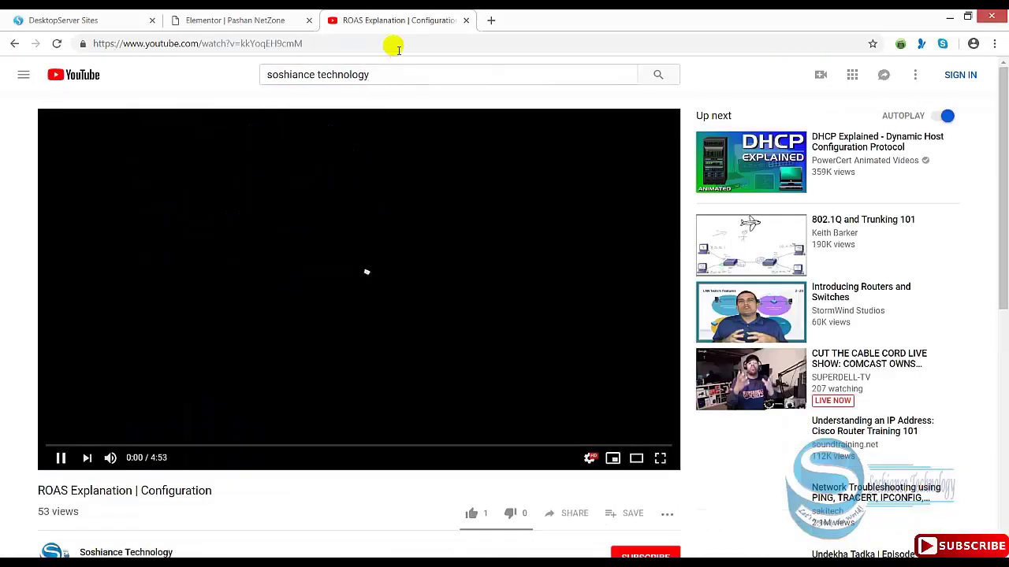
click(396, 46)
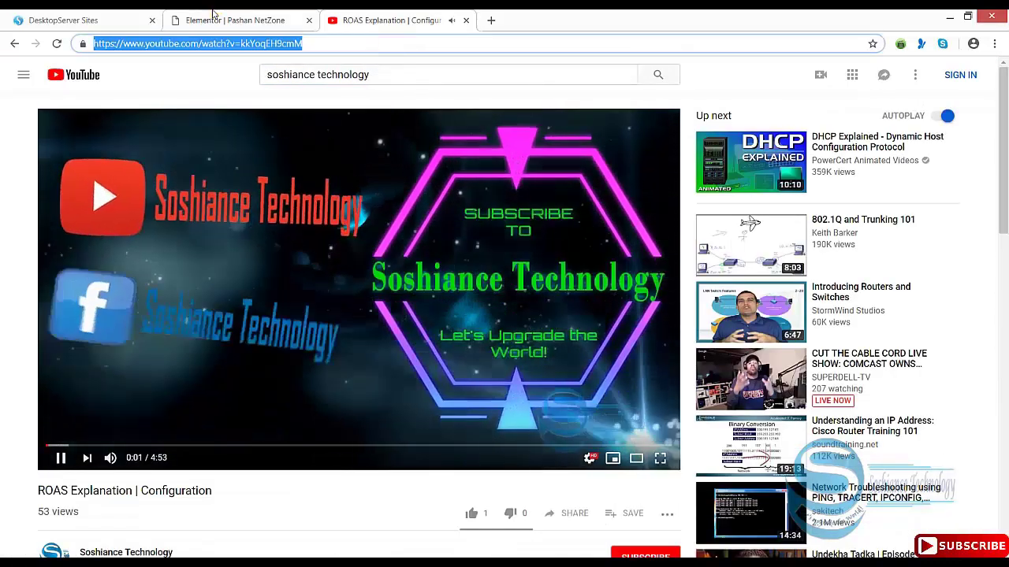
click(235, 20)
triple_click(119, 197)
key(ctrl+v)
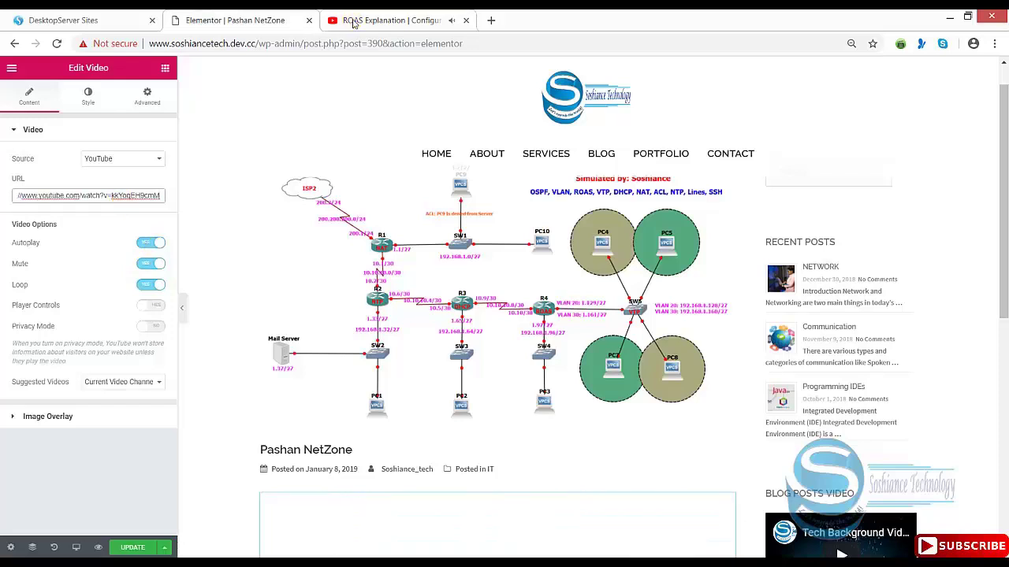
Step: Return to Elementor and preview the Pashan NetZone post with the ROAS video
click(349, 21)
click(235, 20)
drag(1003, 219, 994, 290)
drag(1004, 344, 1001, 410)
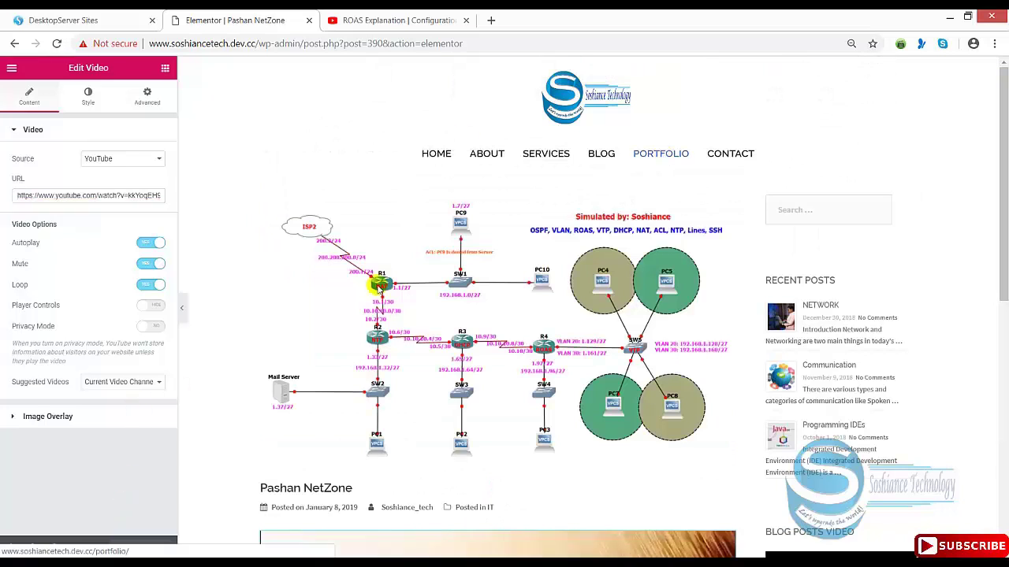
click(95, 548)
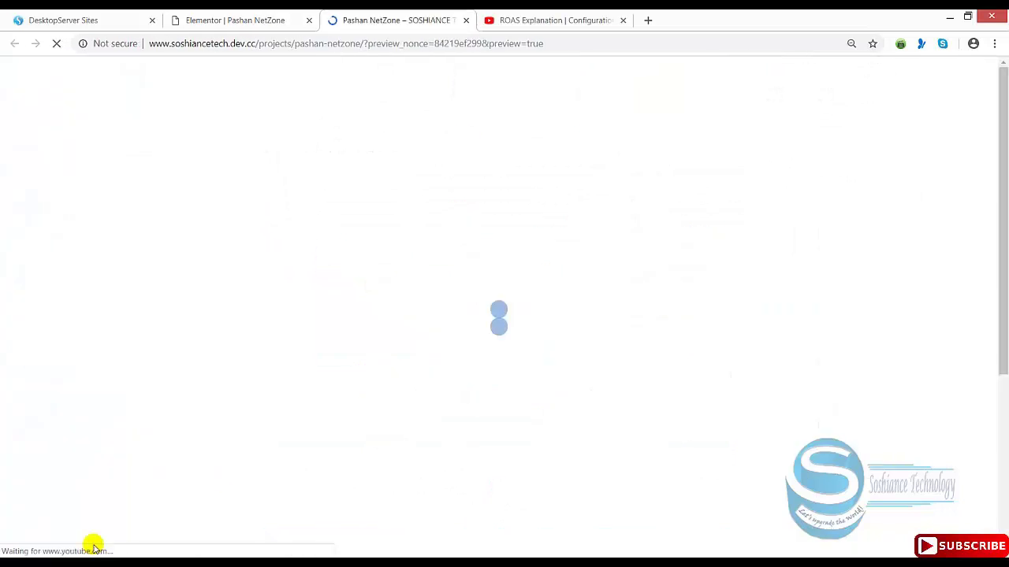
Step: From the Portfolio page, start a new project titled Domain & Hosting
click(572, 173)
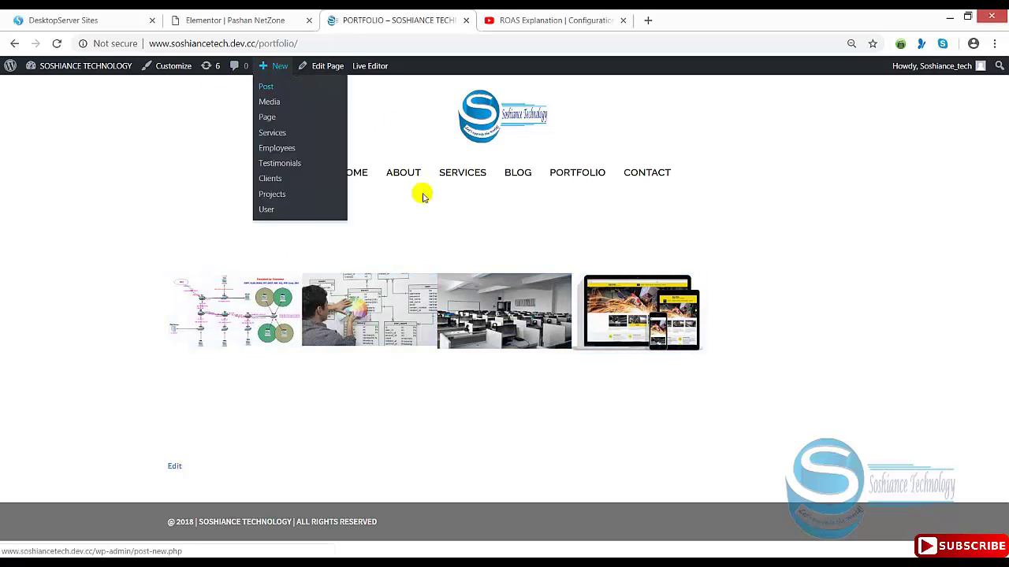
mouse_move(278, 74)
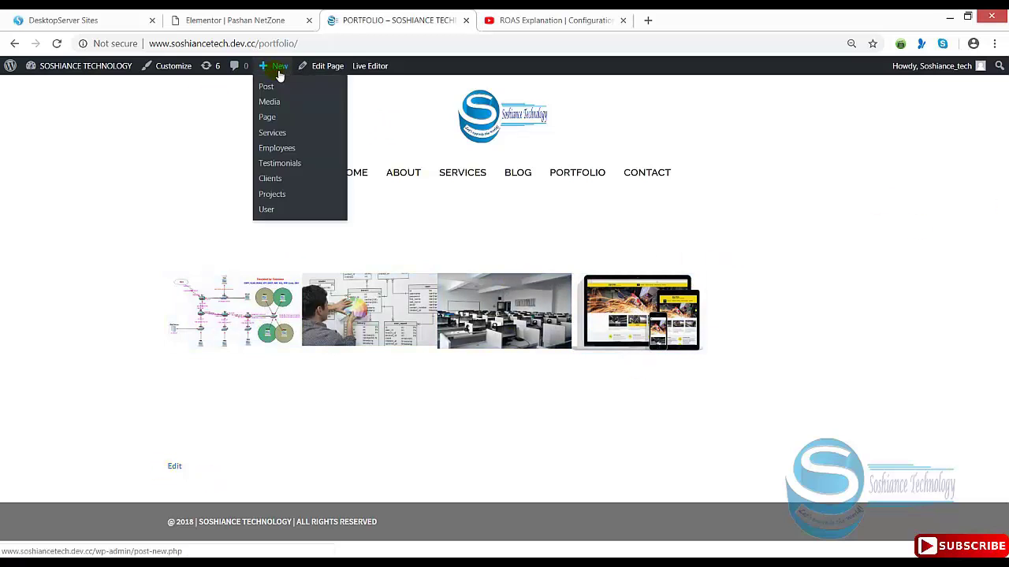
click(286, 200)
click(269, 216)
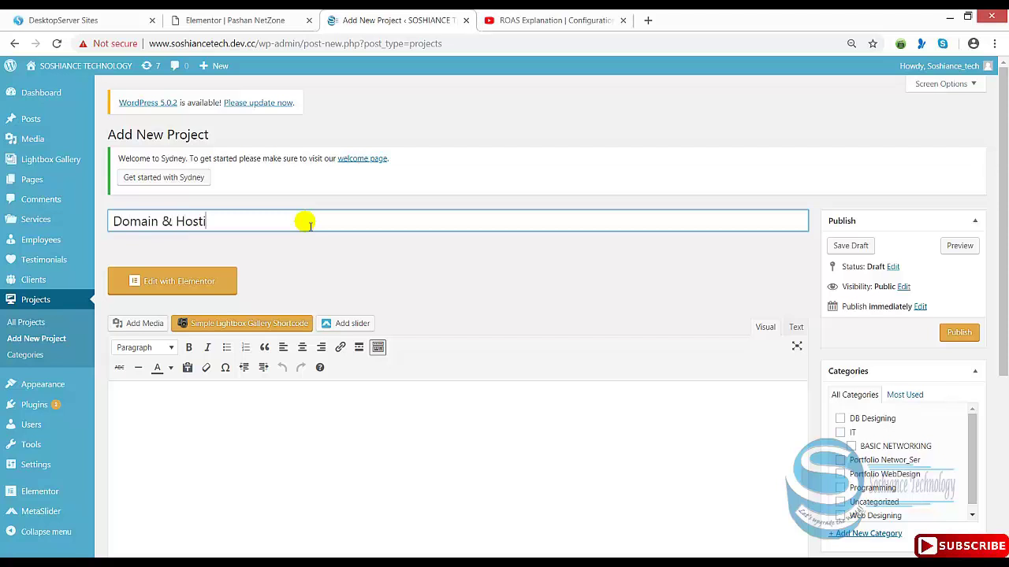
text(ng)
scroll(761, 310, down, 3)
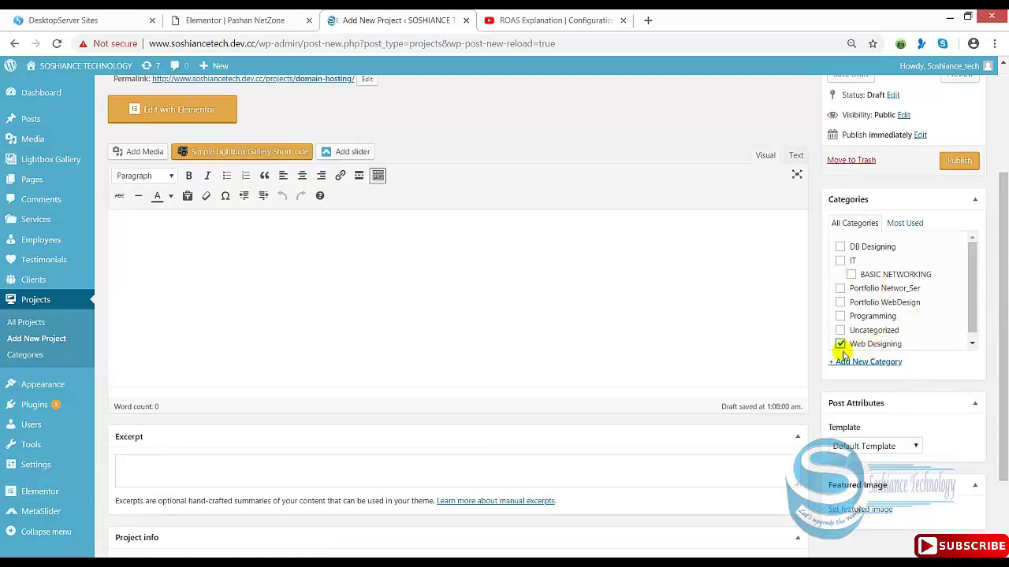
Step: Set the Domain-and-Host2 hosting picture as featured image and publish the project
click(880, 514)
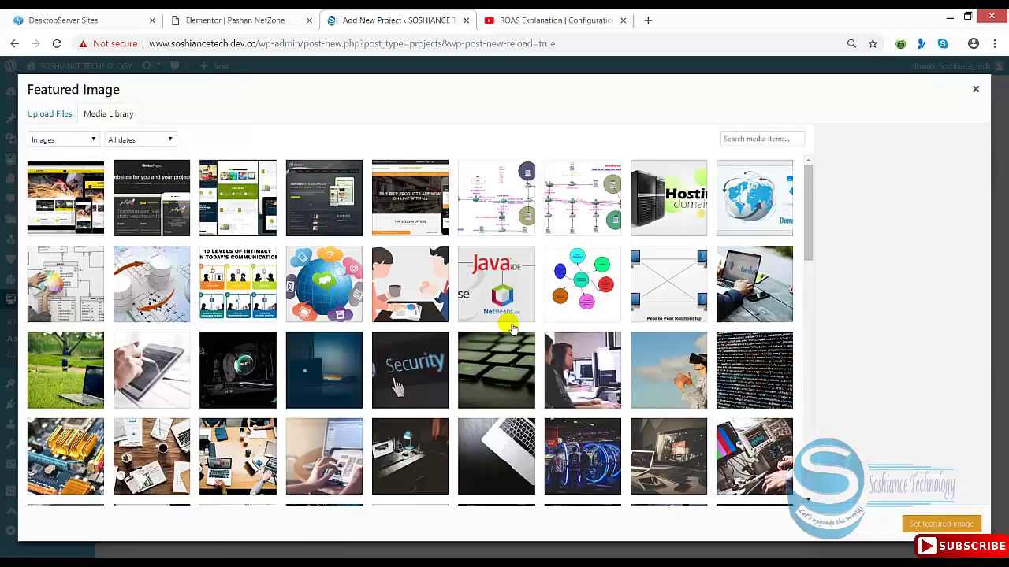
click(665, 219)
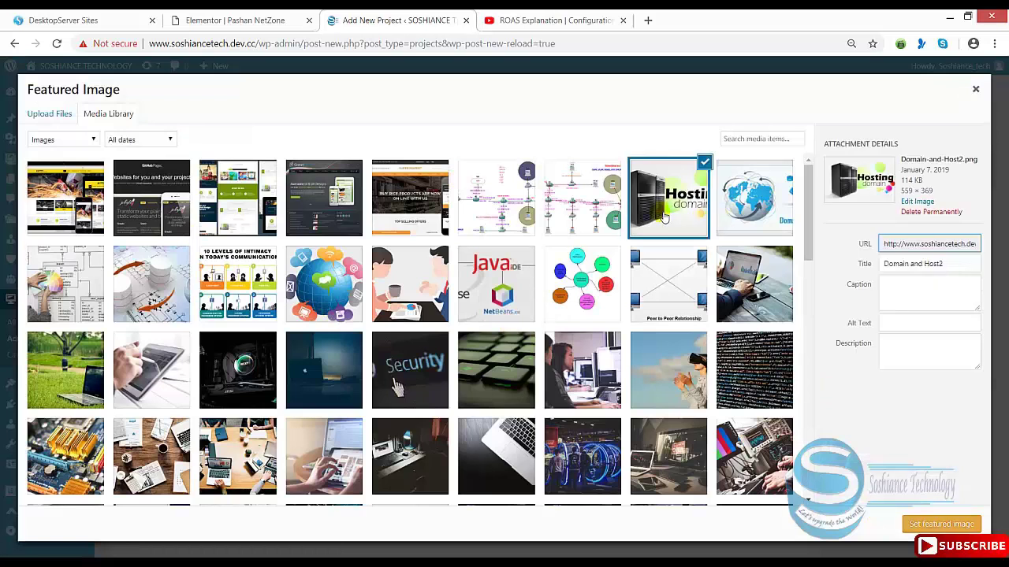
click(934, 523)
scroll(1006, 352, down, 1)
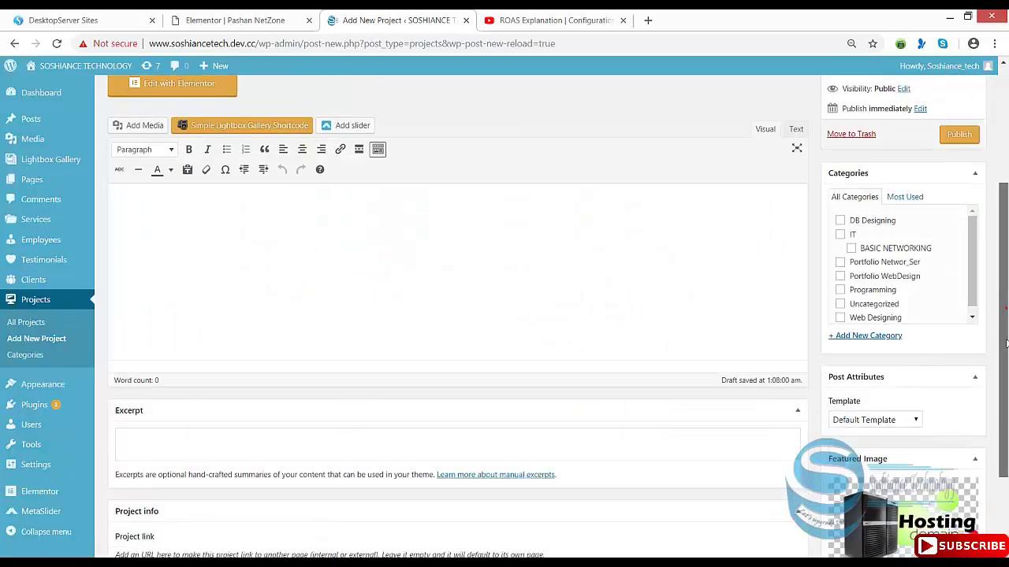
scroll(906, 236, down, 1)
click(867, 292)
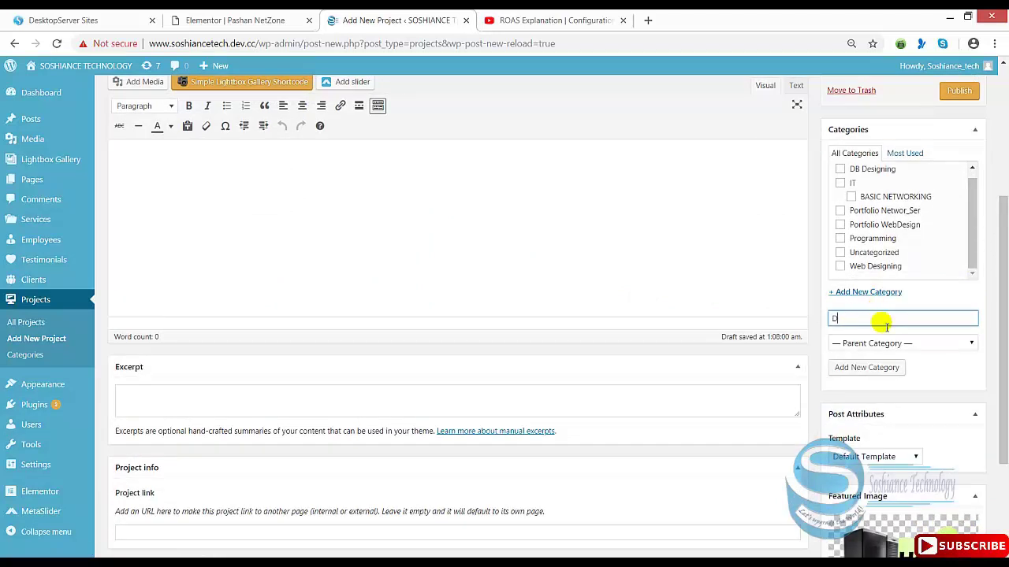
scroll(995, 253, down, 2)
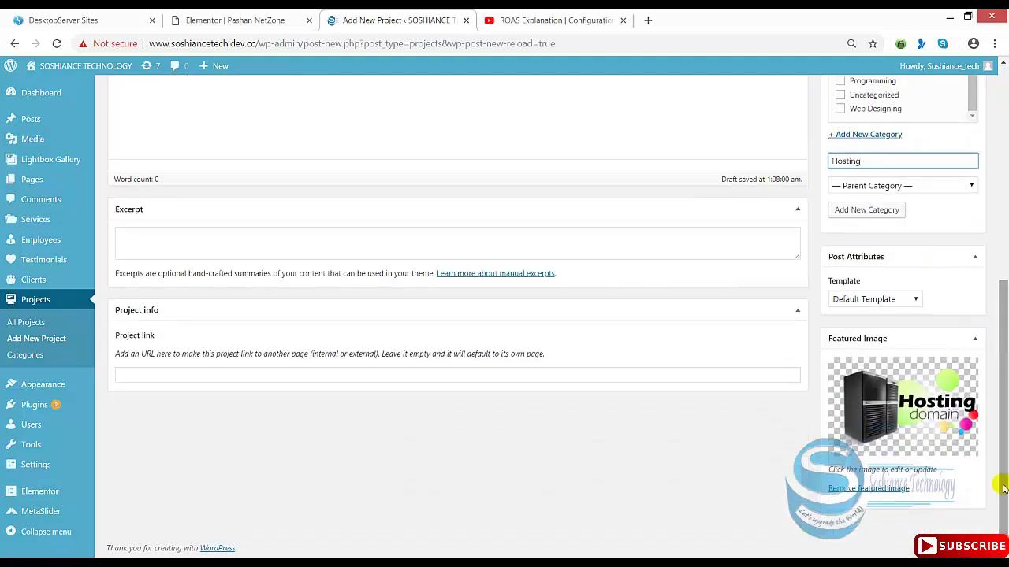
scroll(991, 155, up, 3)
click(963, 183)
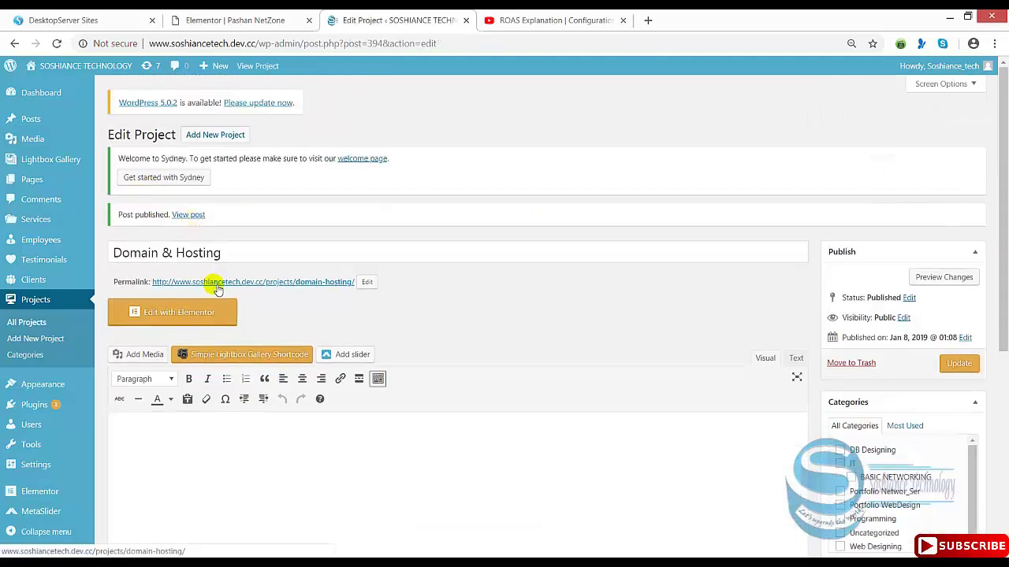
Step: Insert the Domain-and-Host globe and hosting images into the project content
click(141, 357)
click(749, 201)
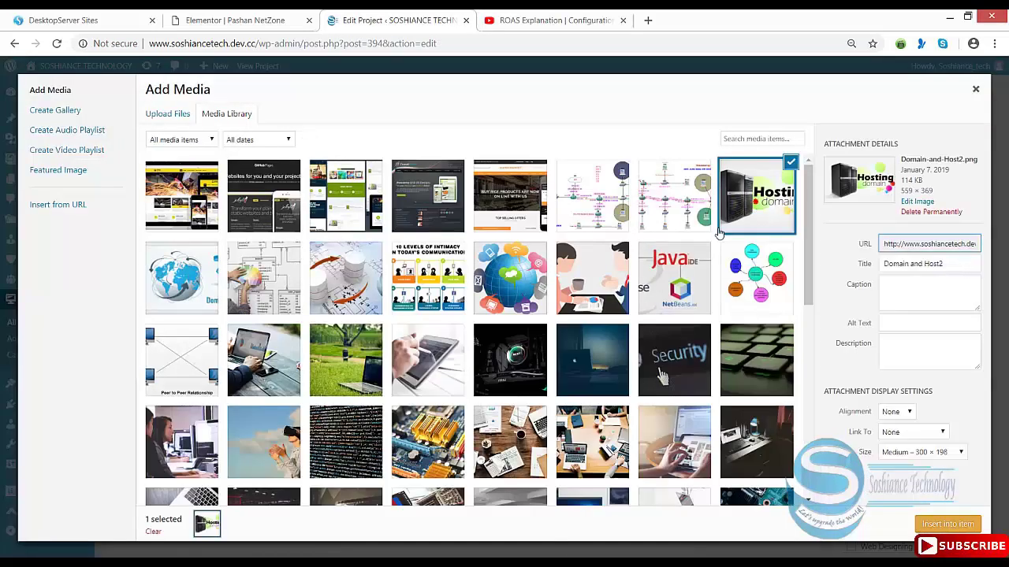
click(179, 283)
click(510, 278)
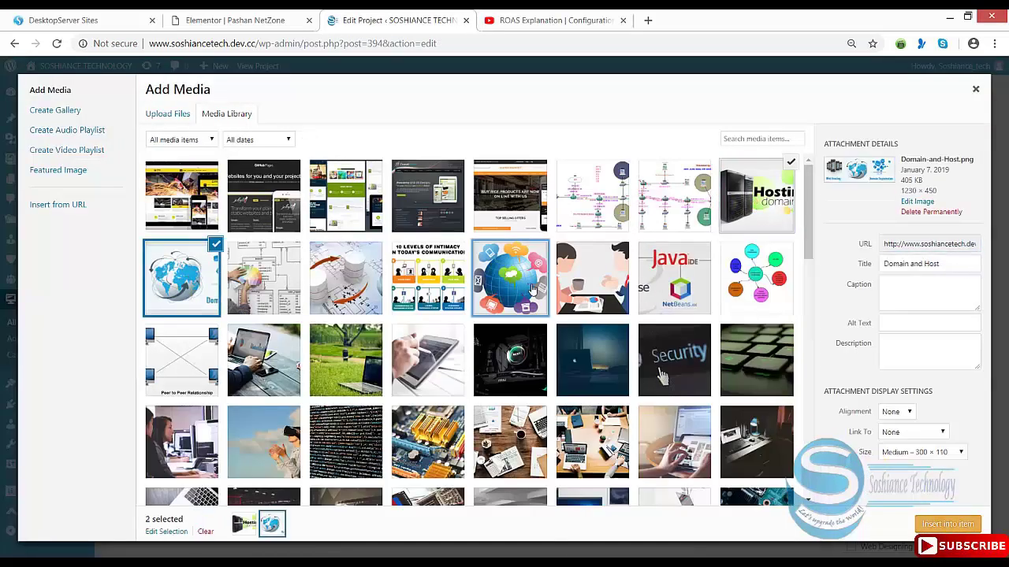
click(948, 524)
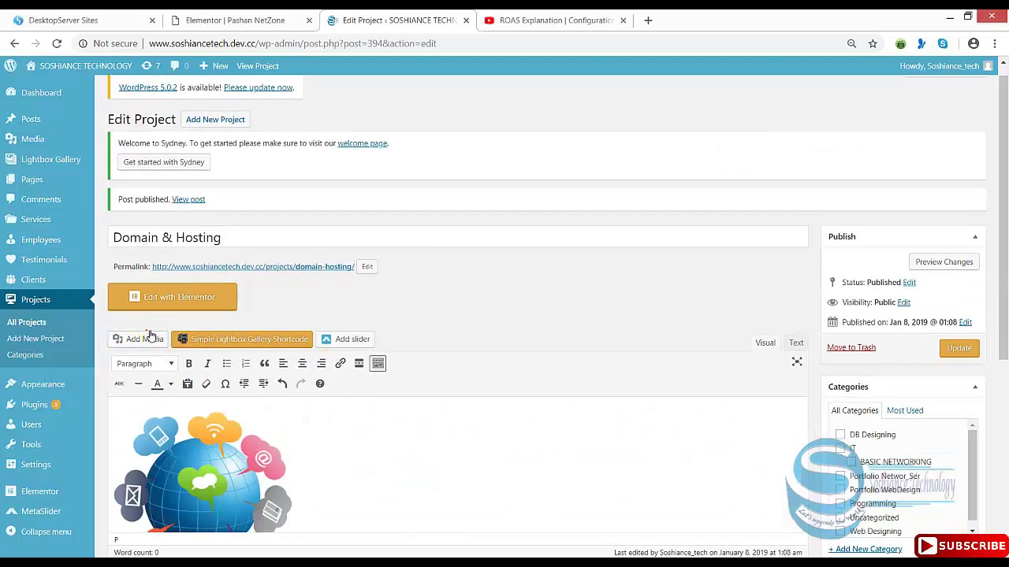
click(138, 339)
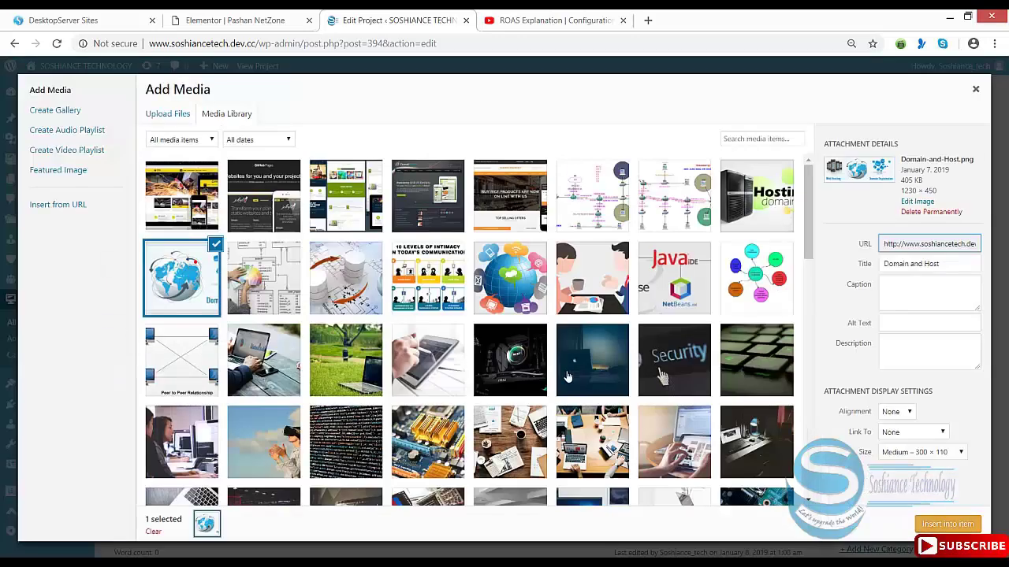
click(956, 526)
scroll(489, 292, down, 5)
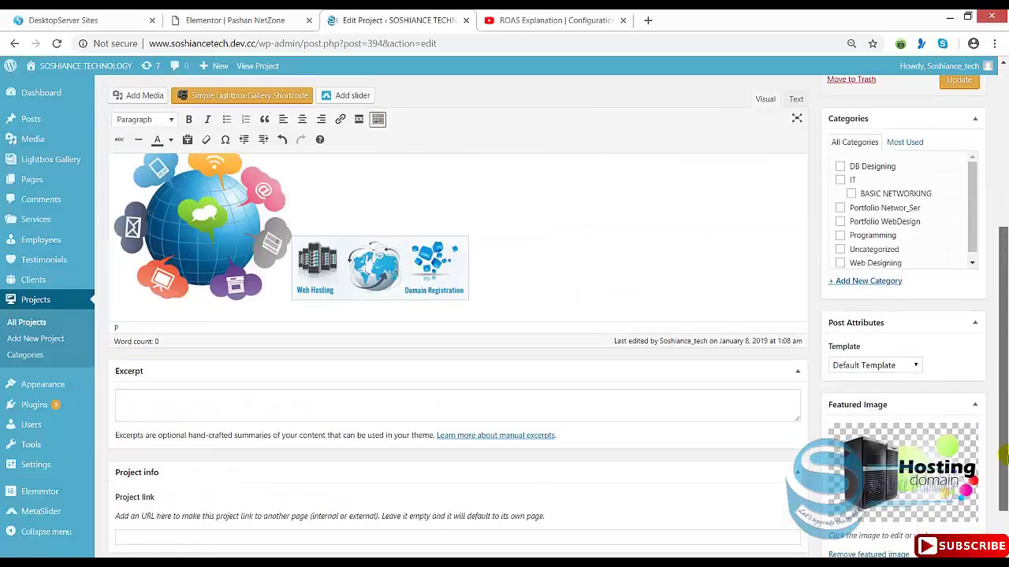
Step: Right-align and enlarge the Web Hosting / Domain Registration image, then update the project
click(401, 256)
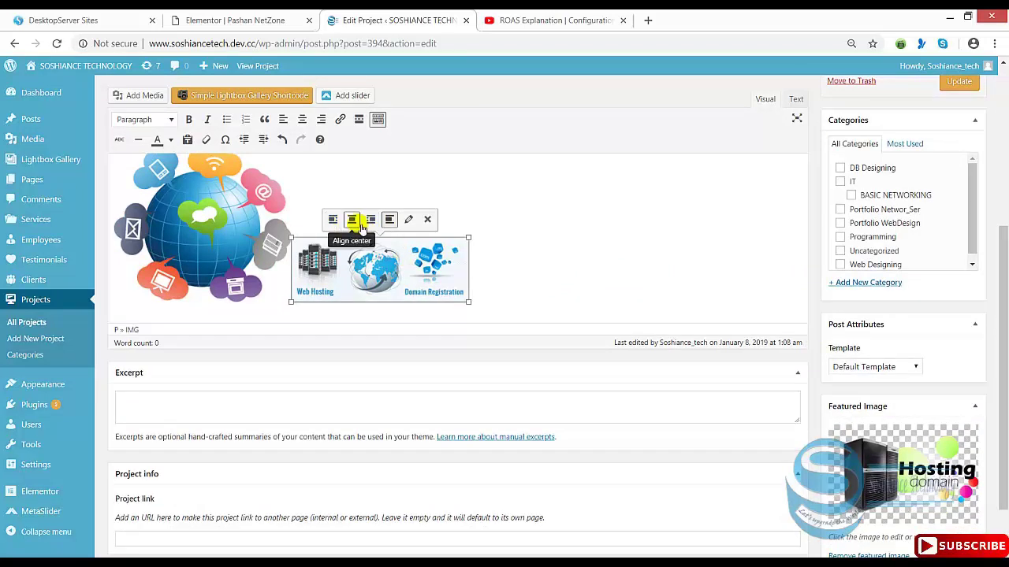
click(372, 223)
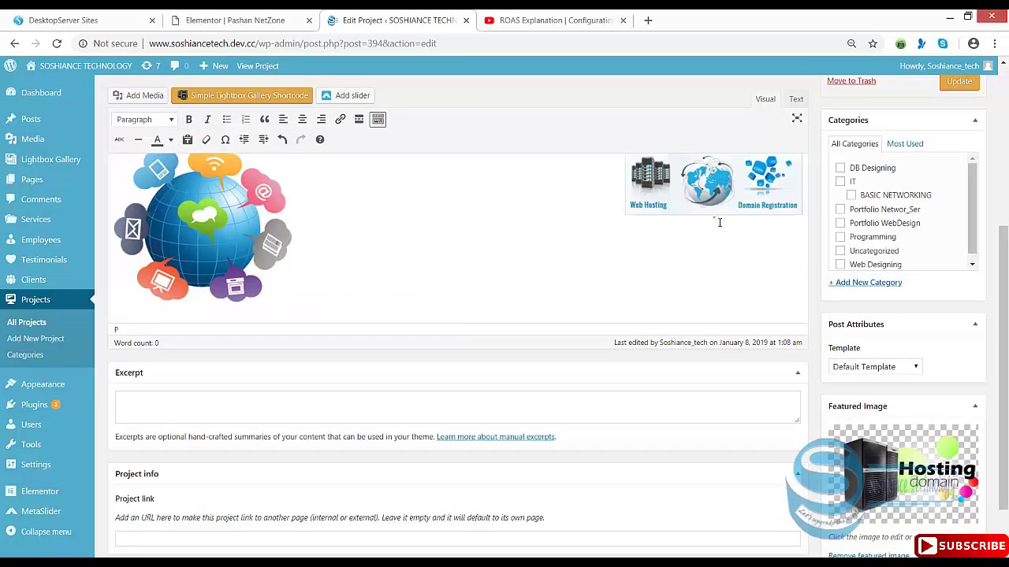
drag(624, 217, 581, 322)
scroll(1005, 269, up, 1)
click(958, 154)
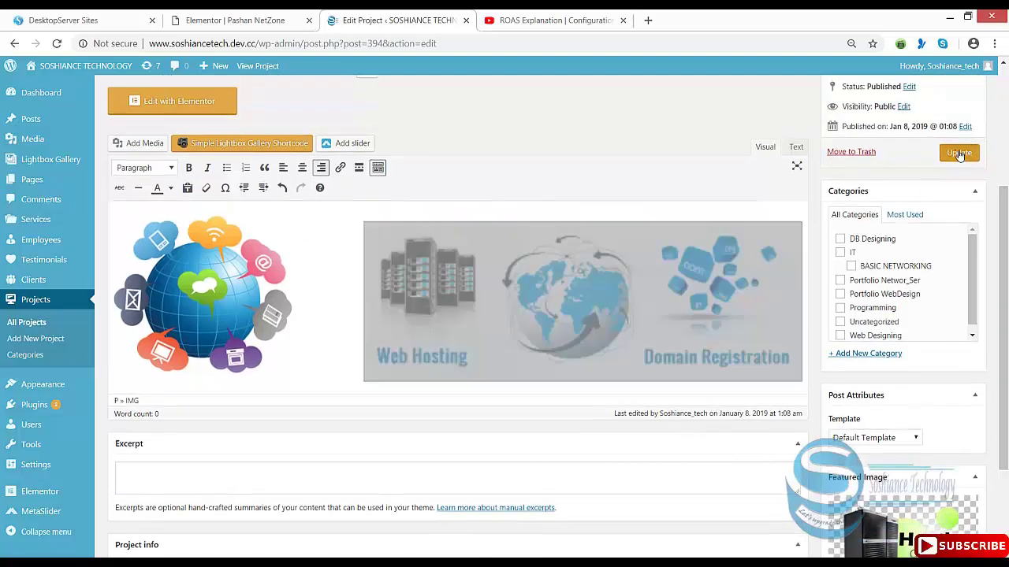
scroll(1003, 167, down, 3)
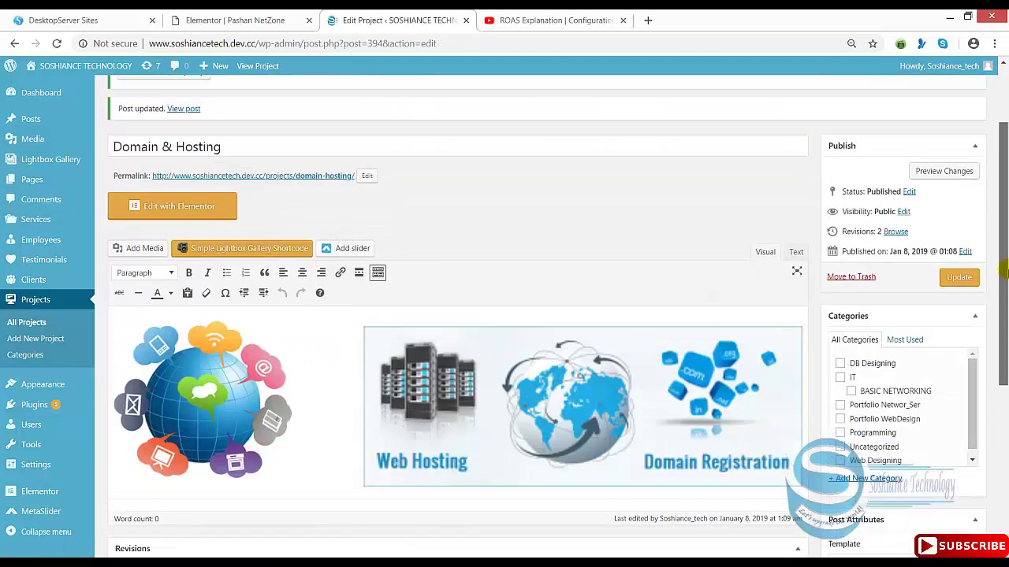
scroll(1003, 162, up, 2)
scroll(1003, 162, up, 2)
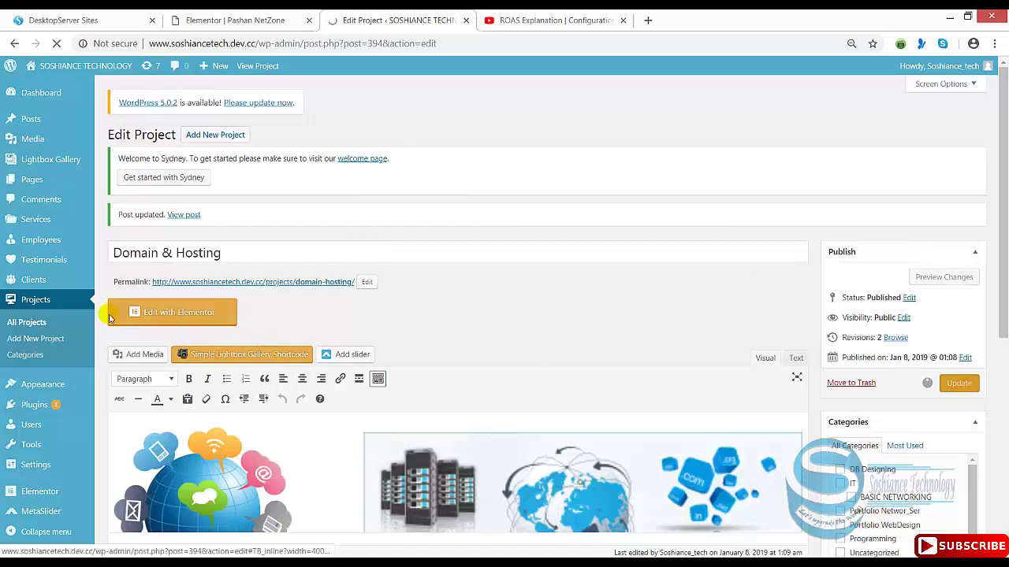
Step: Add a new Hosting category to the Domain & Hosting project and update it
mouse_move(46, 222)
click(36, 301)
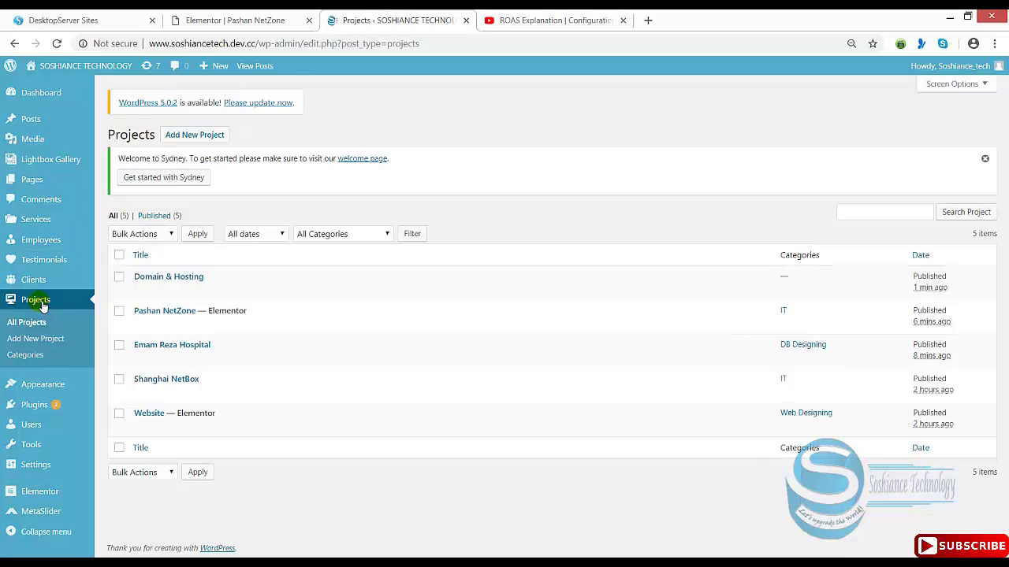
click(140, 290)
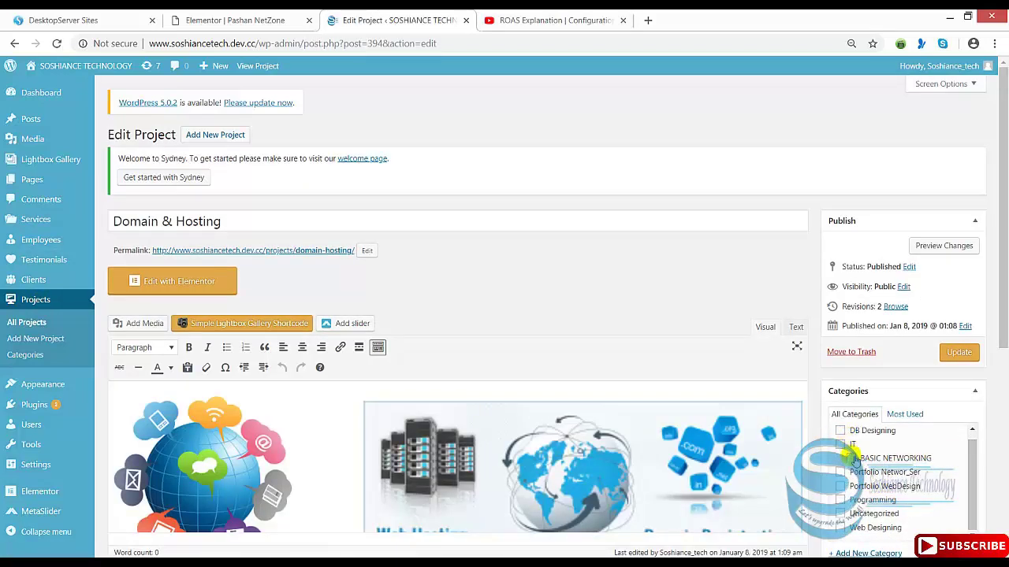
scroll(873, 527, down, 3)
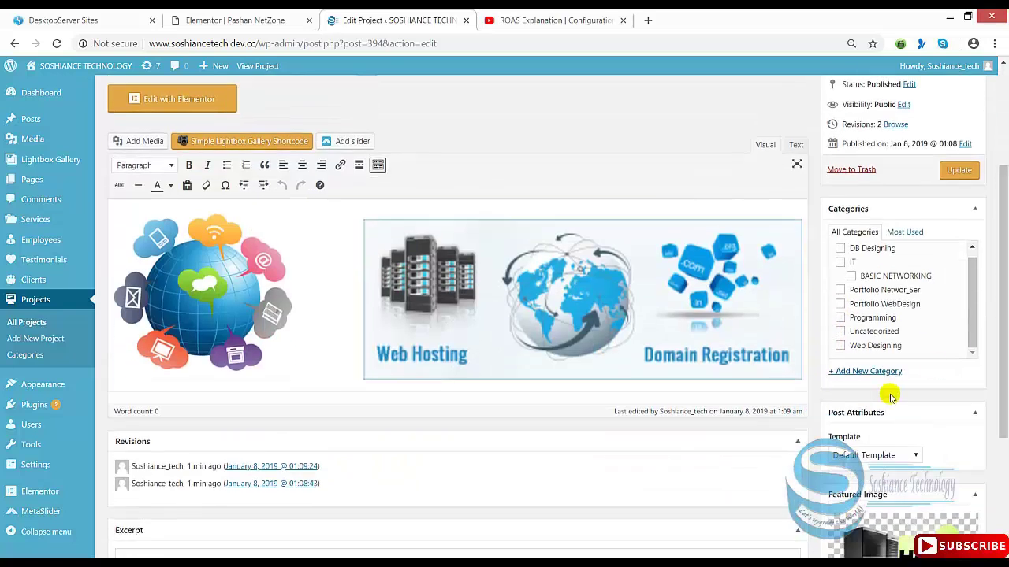
click(891, 373)
text(Ho)
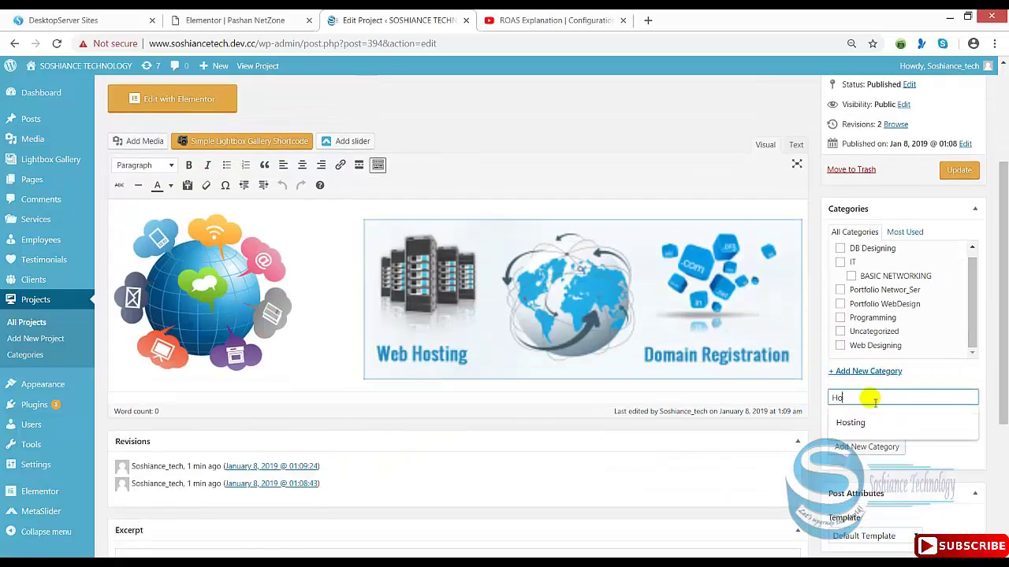
text(sting)
click(867, 447)
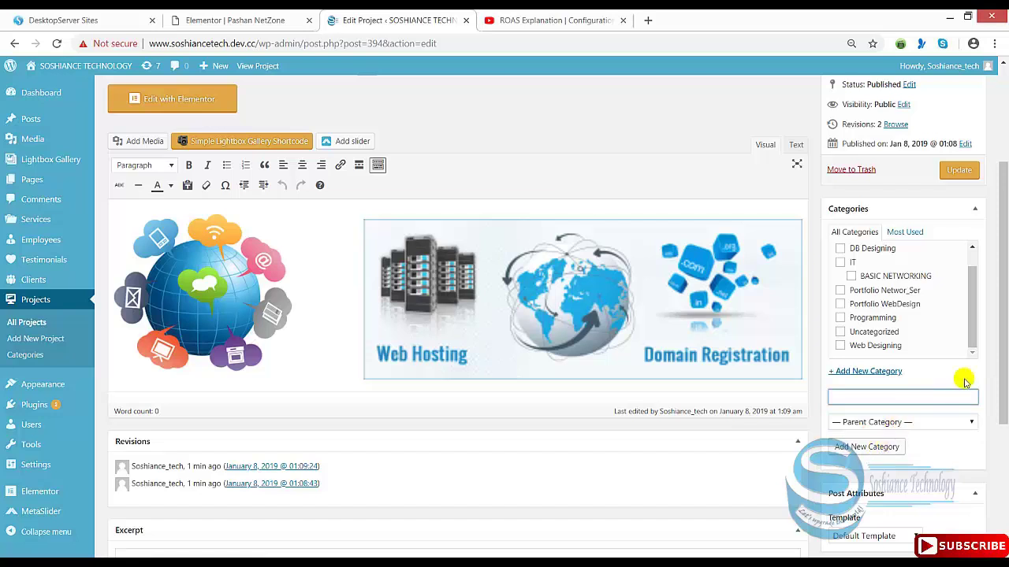
click(960, 170)
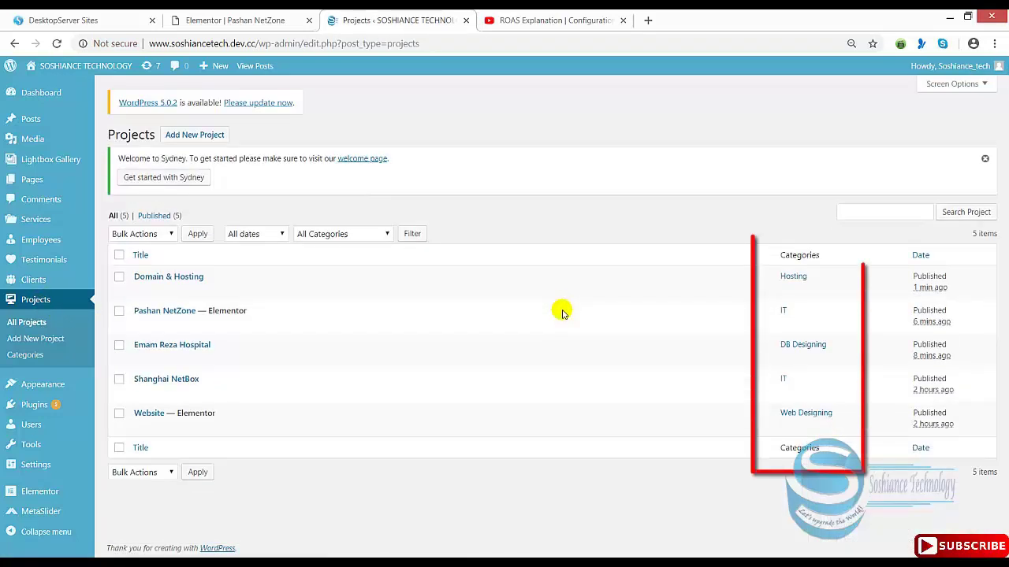
Step: Go from the live site's Portfolio page into the PORTFOLIO page editor
click(79, 65)
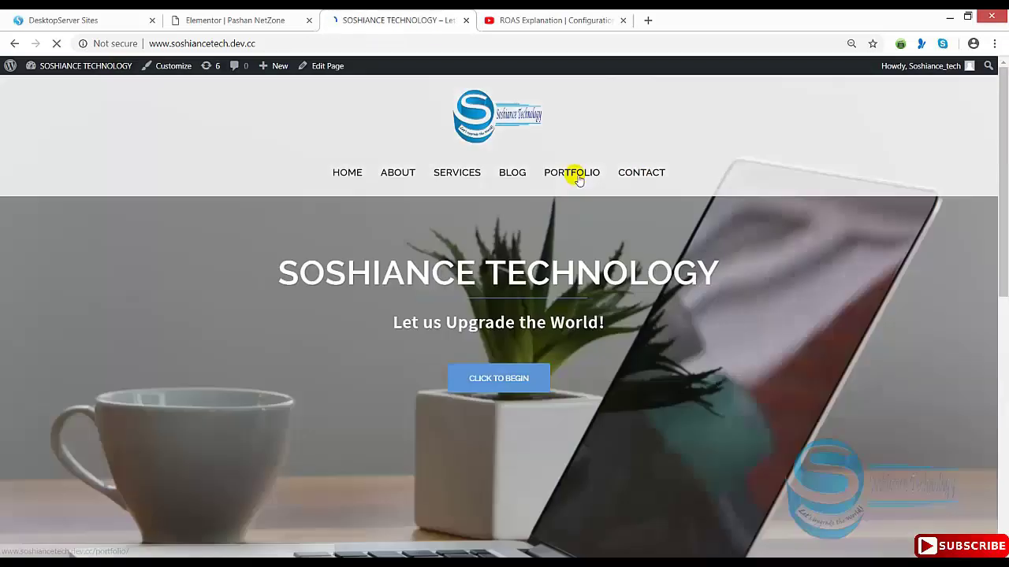
click(577, 177)
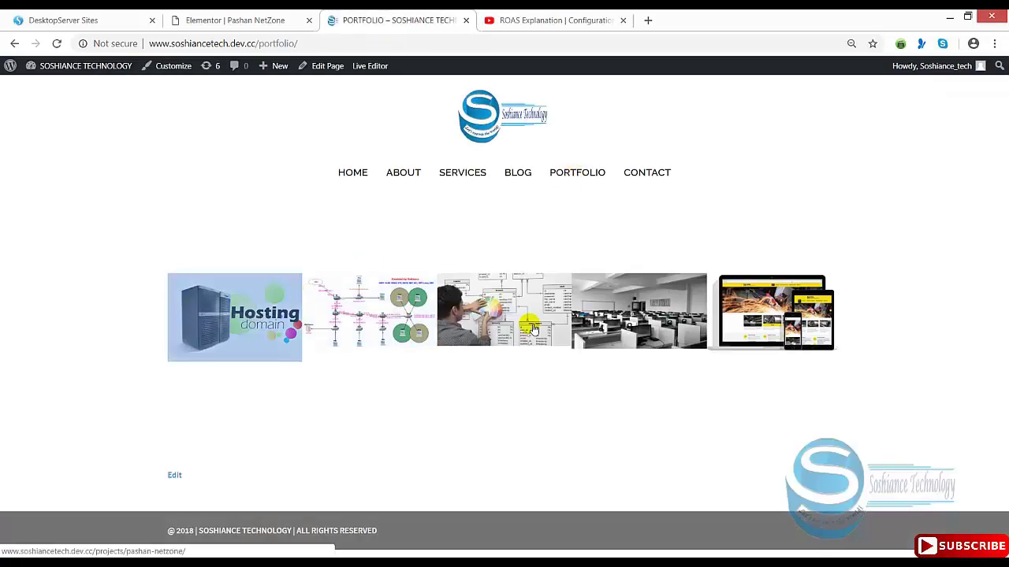
click(175, 475)
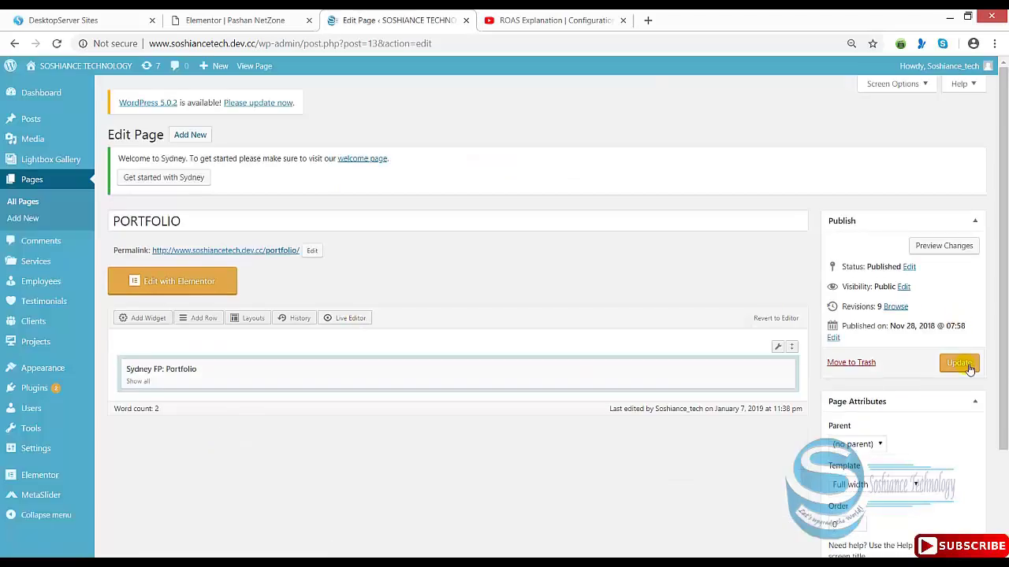
Step: Title the Sydney FP: Portfolio widget 'Our Latest Projects', list IT, Web Designing, DB Designing, Hosting slugs, and enable filtering
click(724, 370)
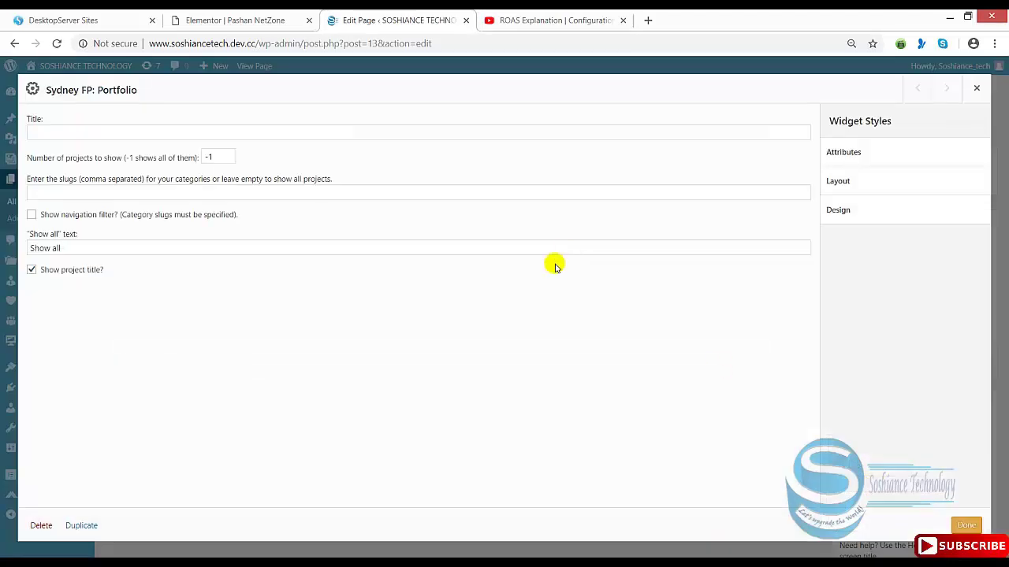
click(134, 142)
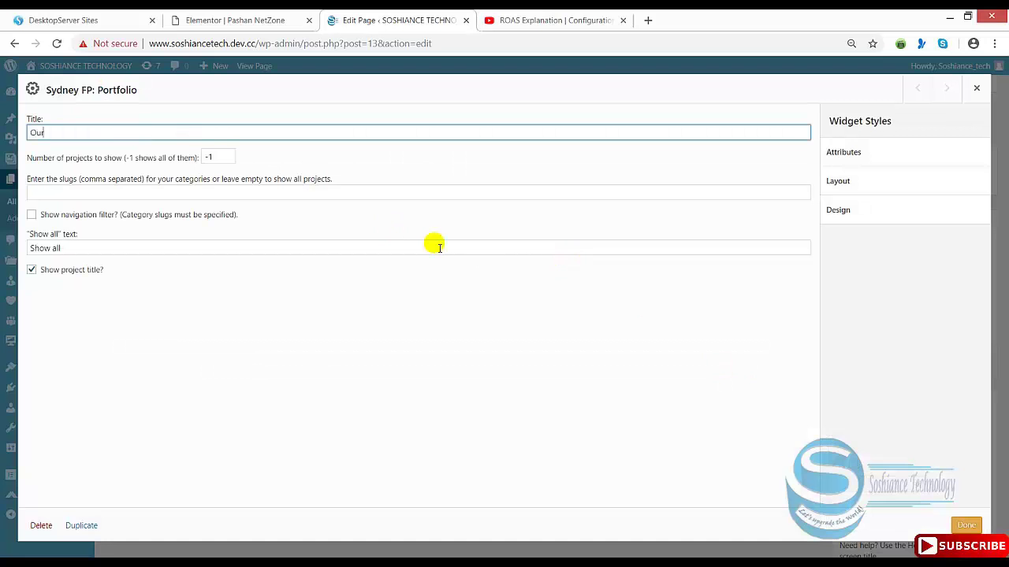
text(Our Latest Projects)
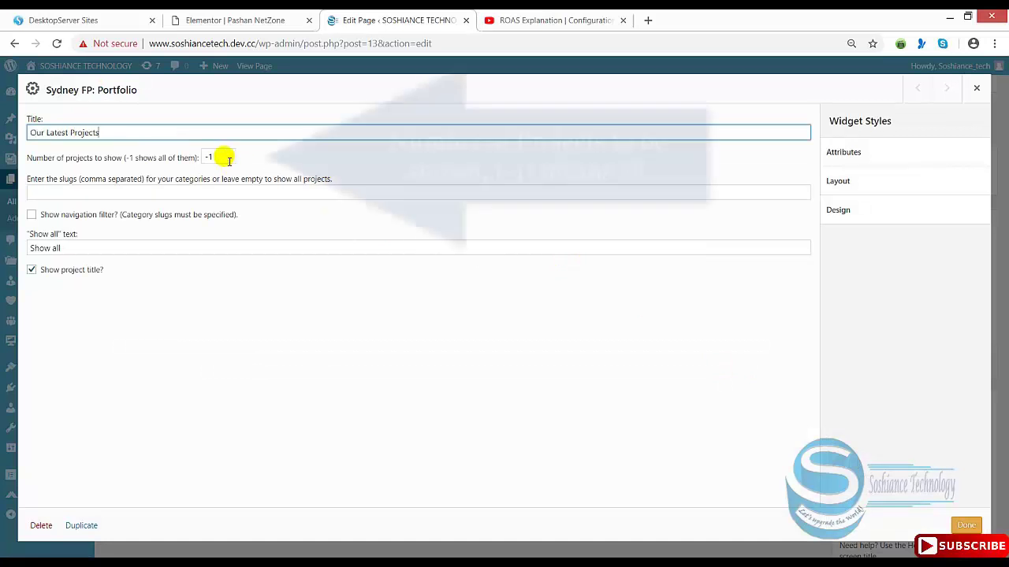
click(223, 157)
click(89, 194)
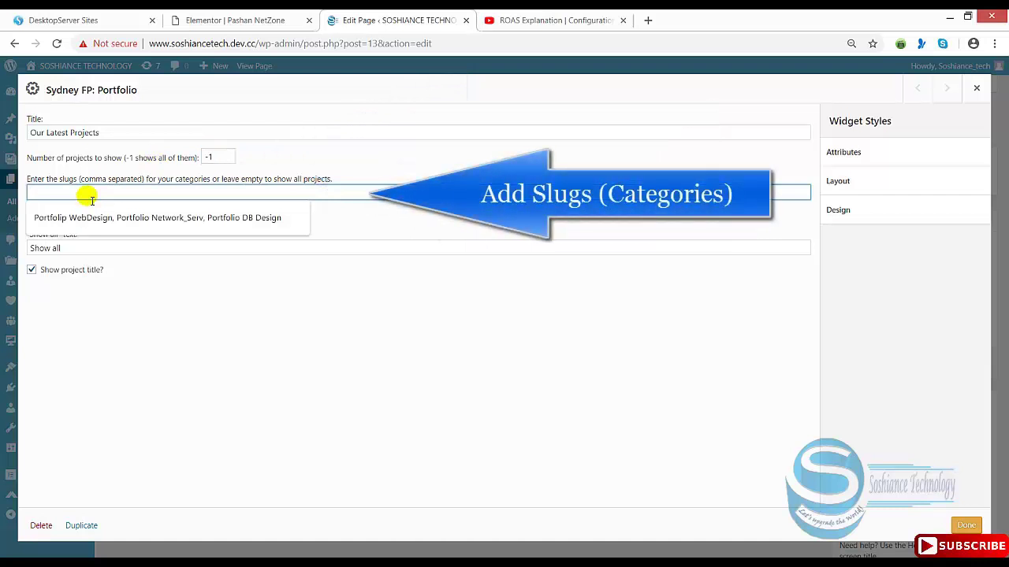
text(IT, Web Des)
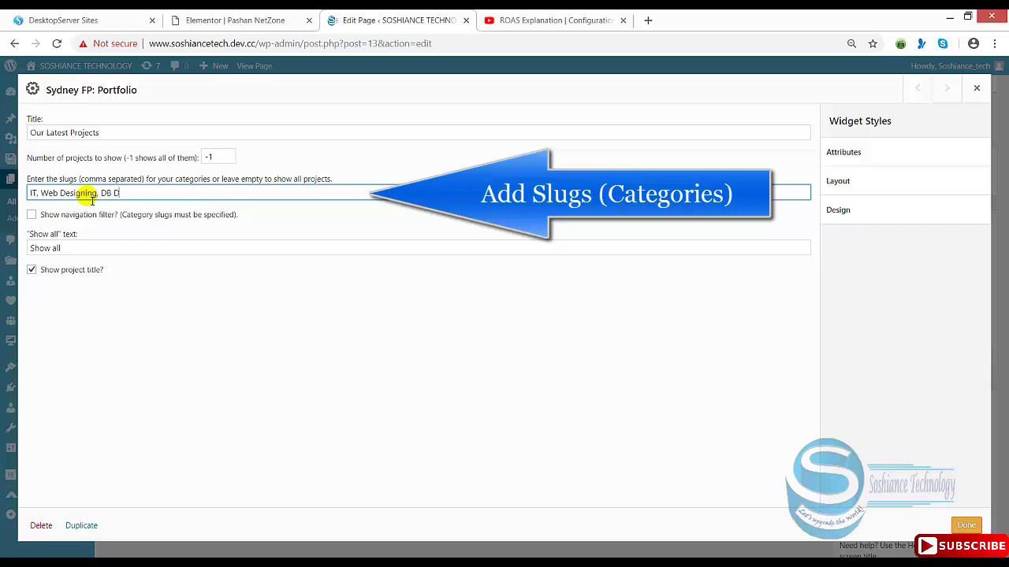
text(igning, Hosting)
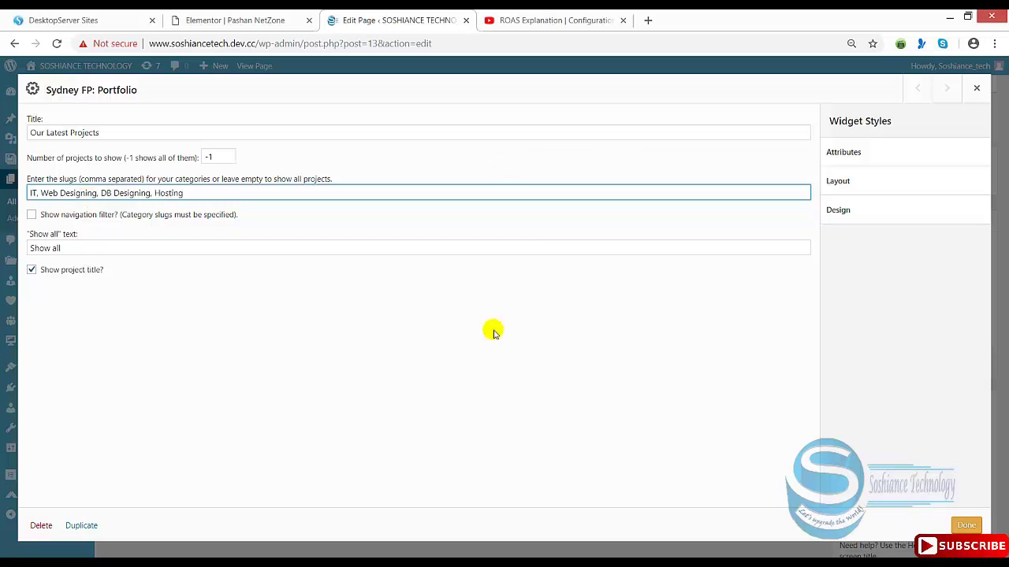
click(55, 217)
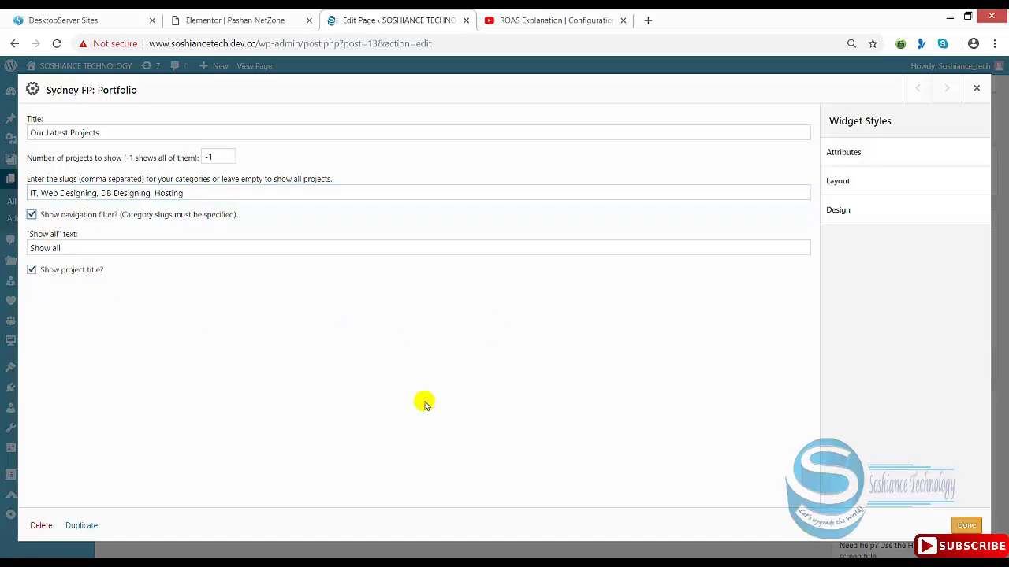
Step: Close the widget, update the PORTFOLIO page, and view it on the live site
click(968, 525)
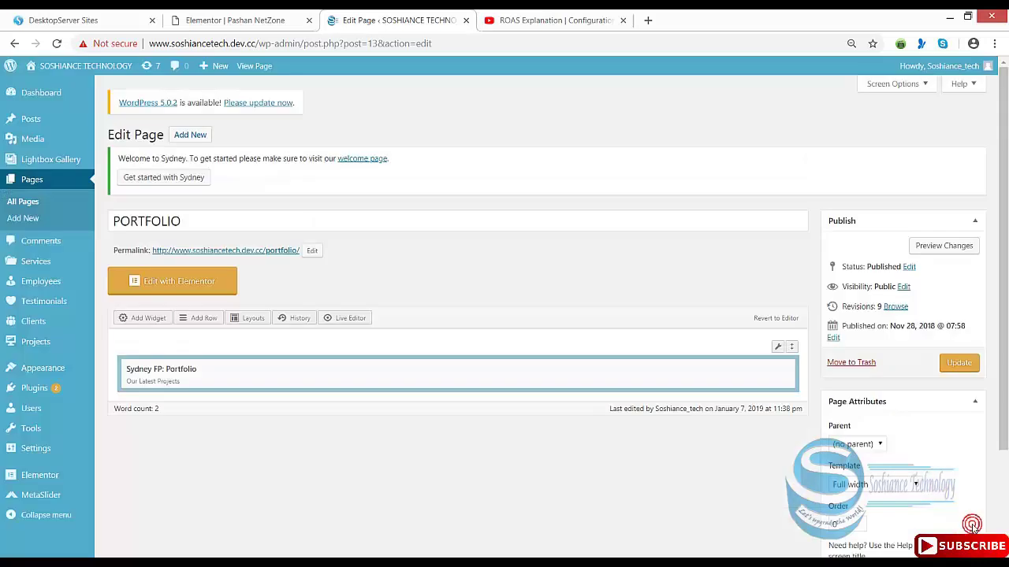
click(961, 365)
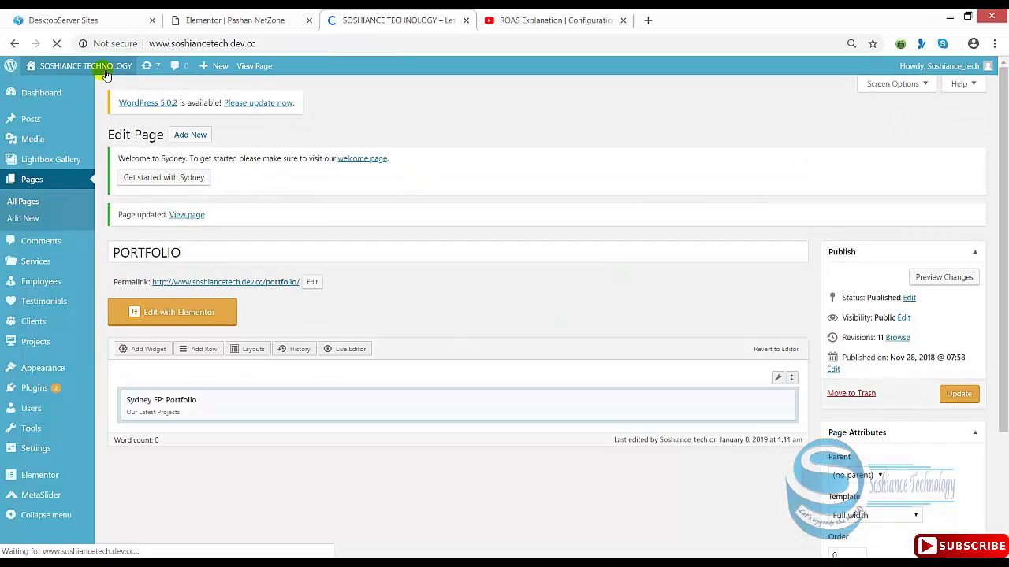
click(100, 65)
click(573, 184)
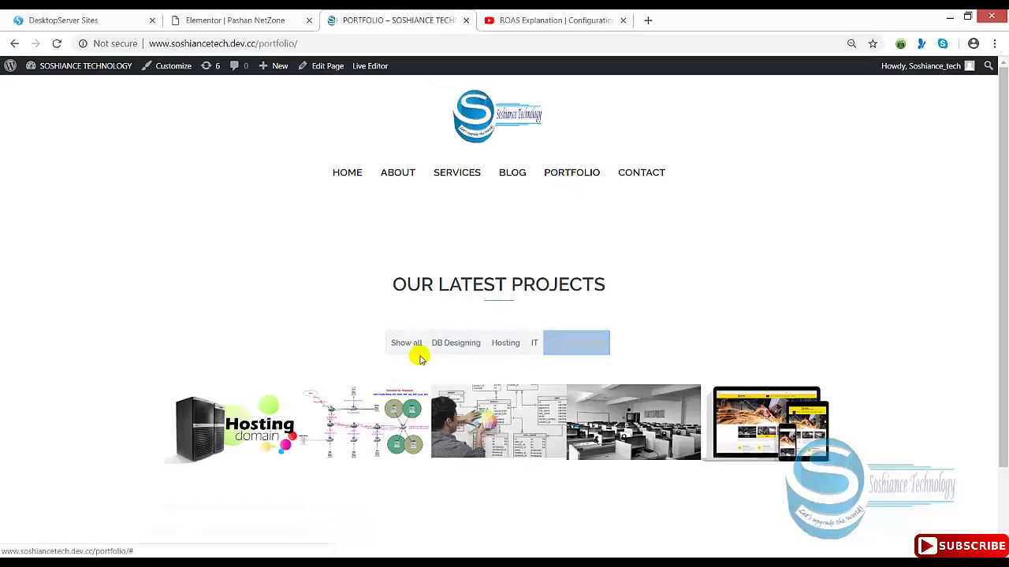
Step: Test the Show all, DB Designing, Hosting, IT and Web Designing filter tabs, then edit the page again
click(411, 347)
click(469, 347)
click(507, 351)
click(536, 350)
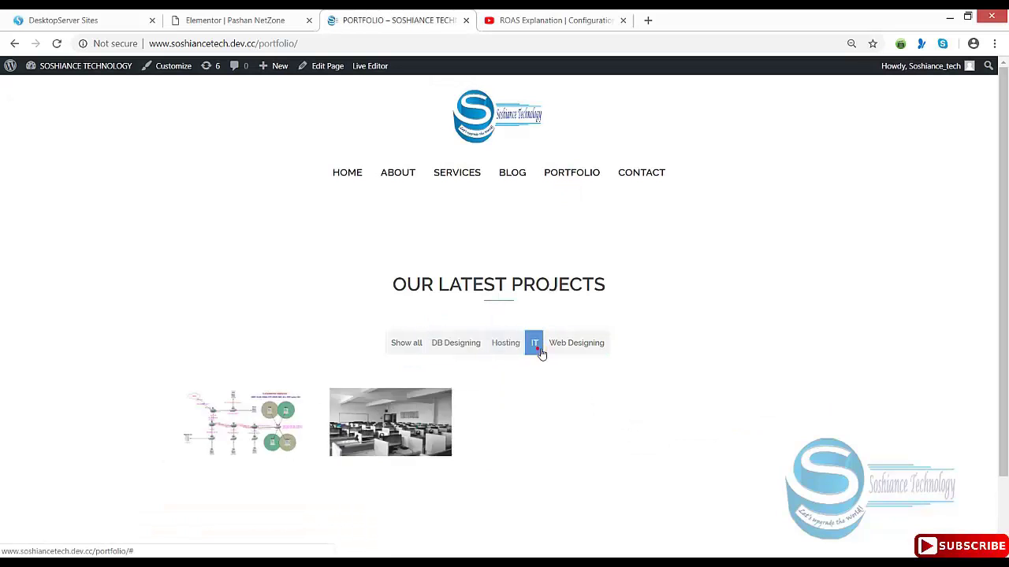
click(581, 351)
click(417, 350)
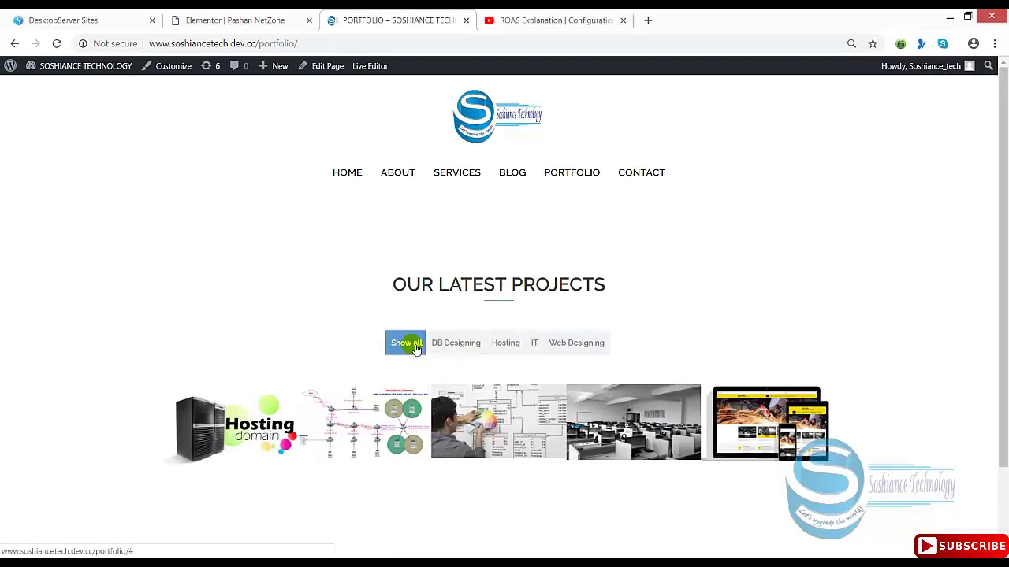
scroll(1003, 283, down, 1)
scroll(1003, 269, up, 1)
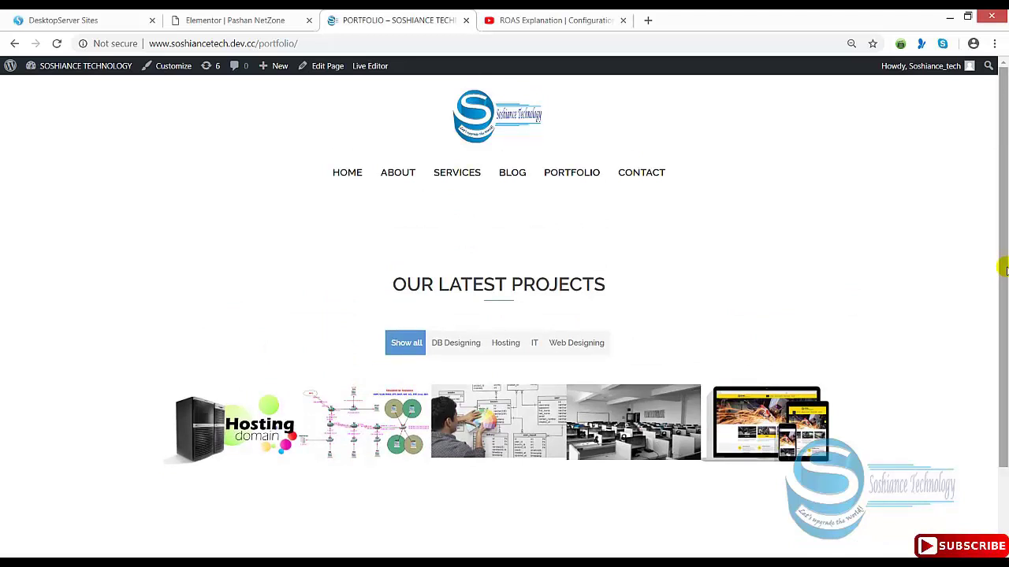
click(322, 66)
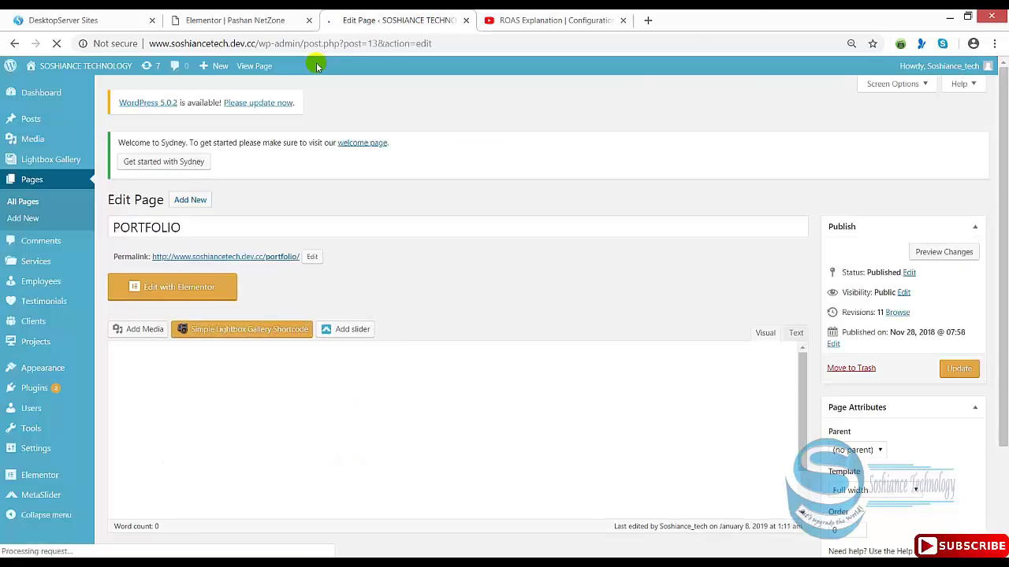
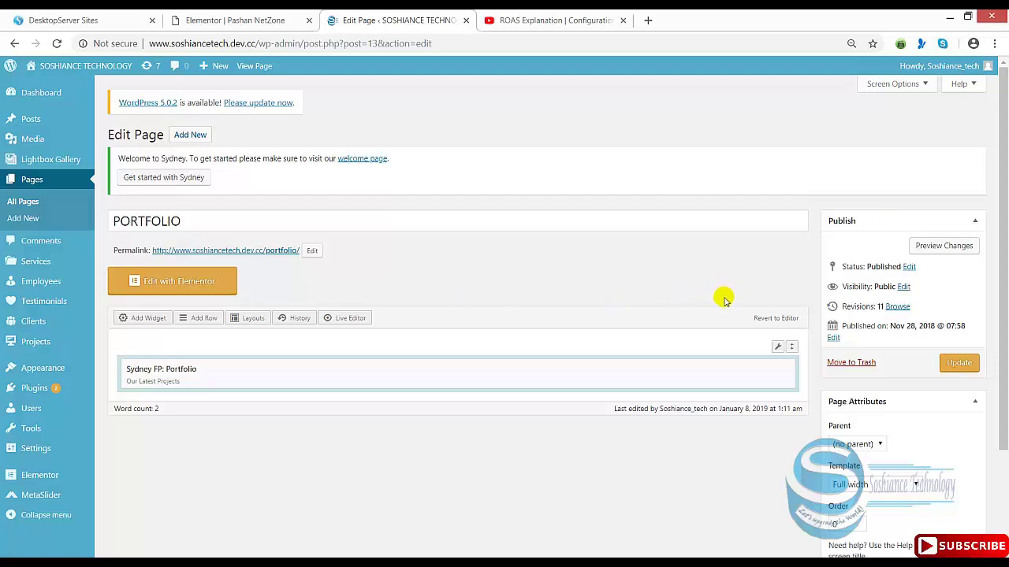
Step: Give the Sydney FP: Portfolio widget a light grey #e5e5e5 background under its Design settings
mouse_move(776, 349)
click(757, 364)
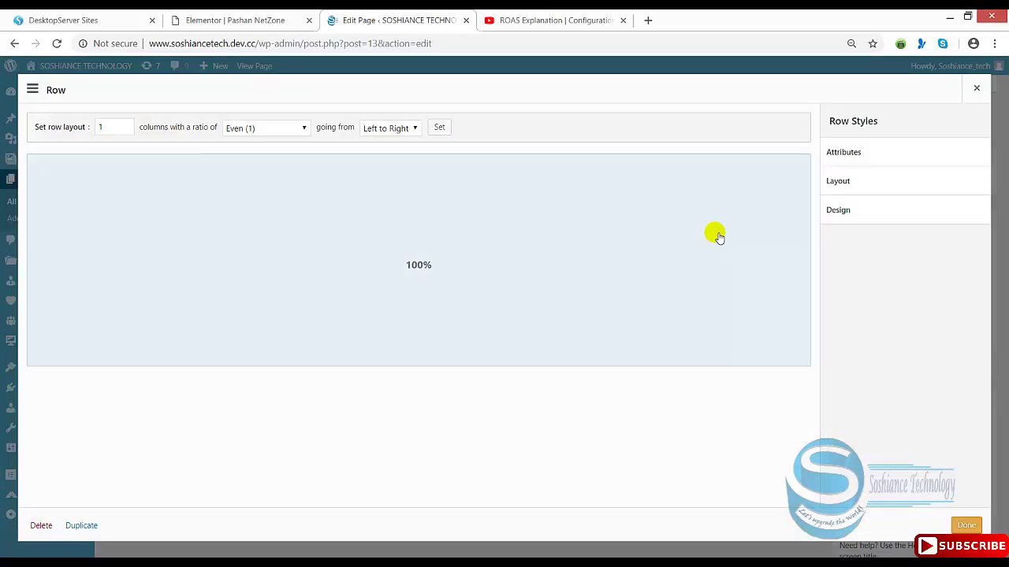
click(976, 88)
click(725, 372)
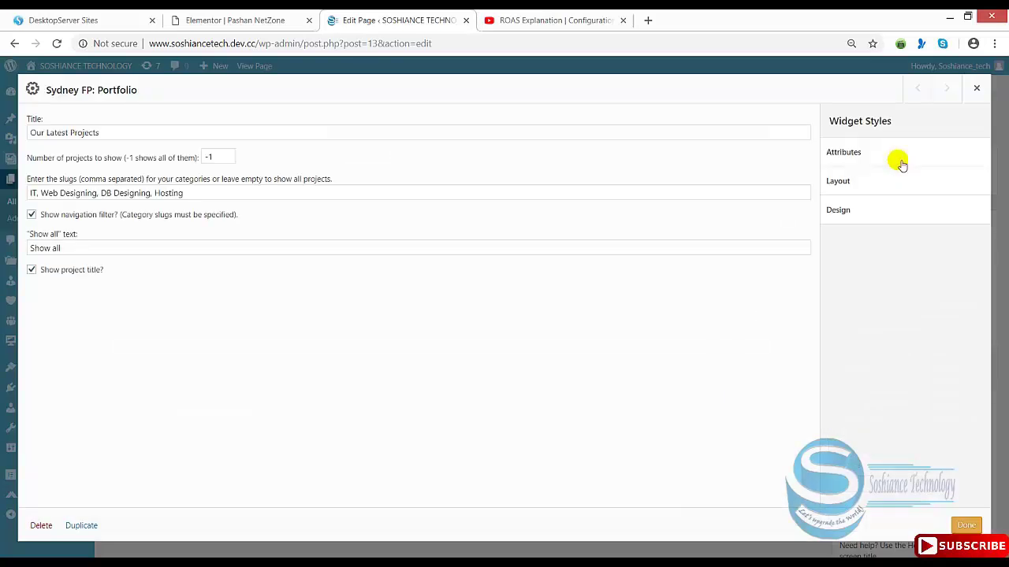
click(857, 155)
click(882, 490)
scroll(994, 327, down, 2)
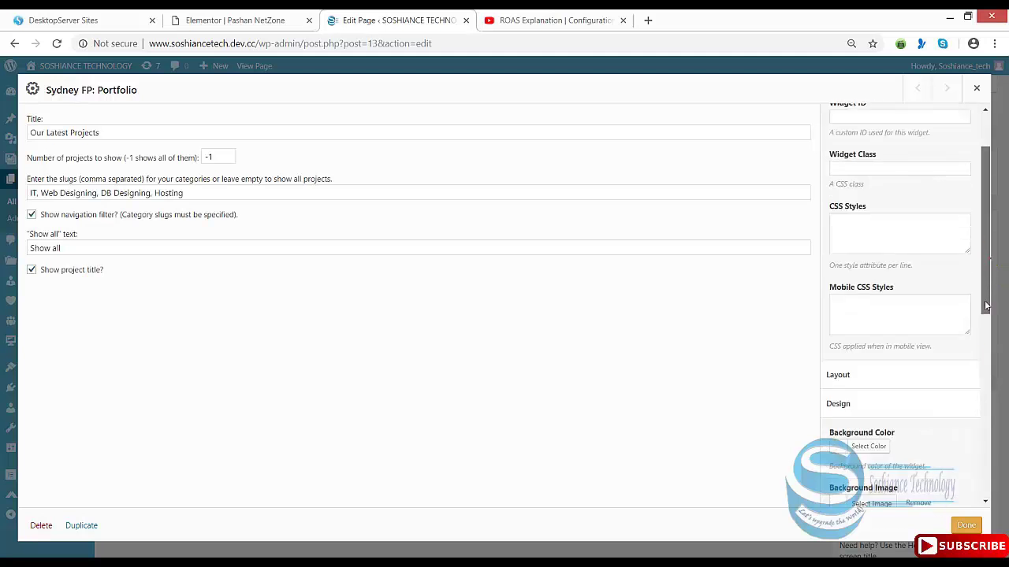
click(837, 379)
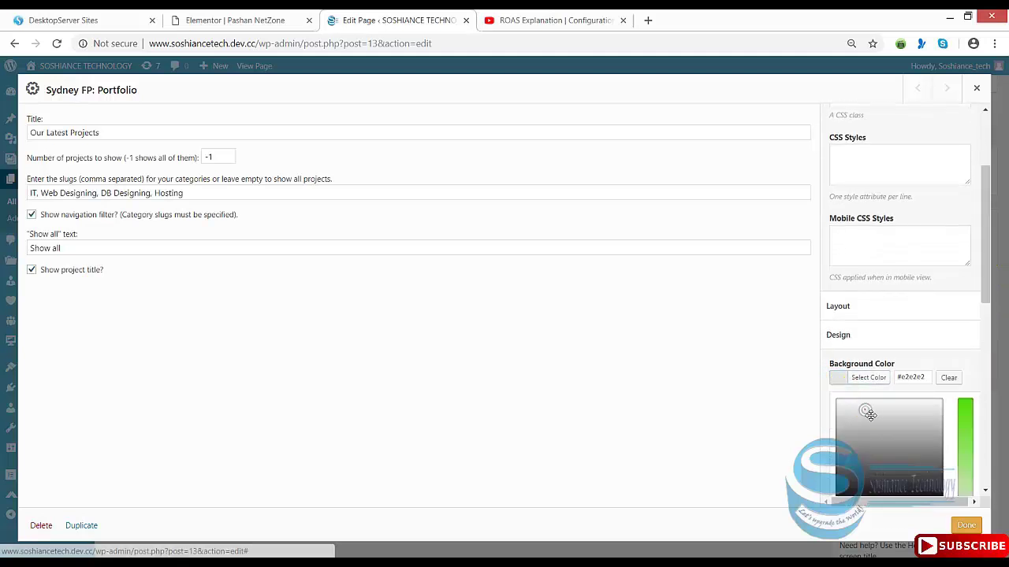
click(848, 413)
mouse_move(849, 417)
mouse_down()
mouse_move(838, 419)
mouse_move(841, 408)
mouse_up()
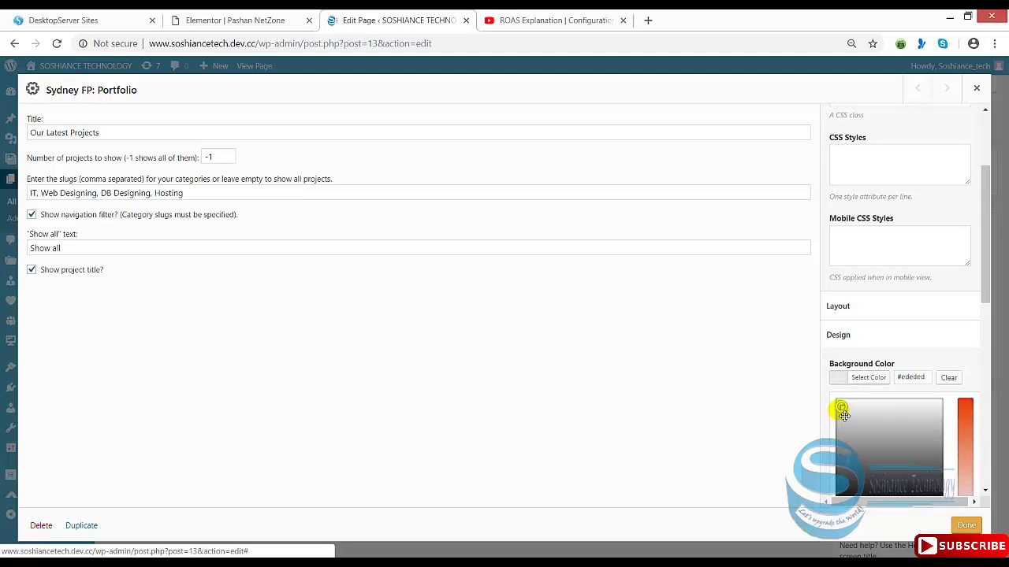
drag(984, 225, 989, 265)
click(843, 316)
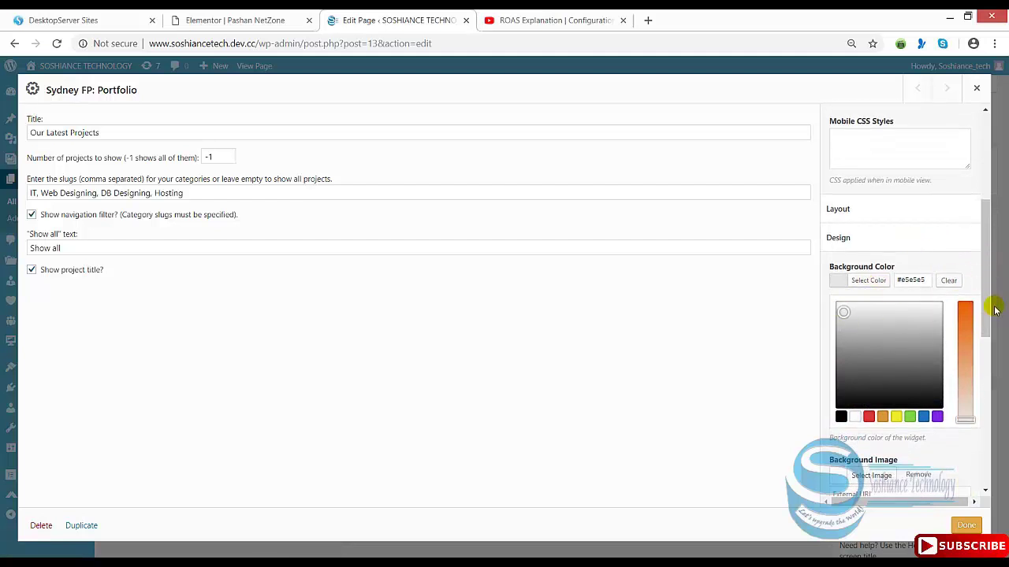
Step: Set the widget's content alignment to Center and apply the changes
drag(990, 307, 992, 508)
click(850, 285)
click(851, 323)
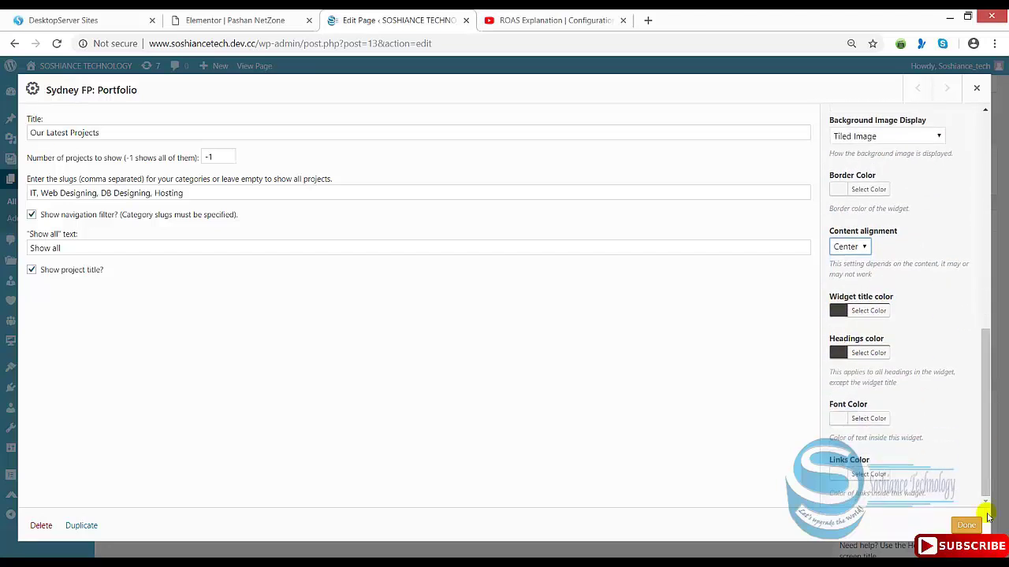
click(966, 525)
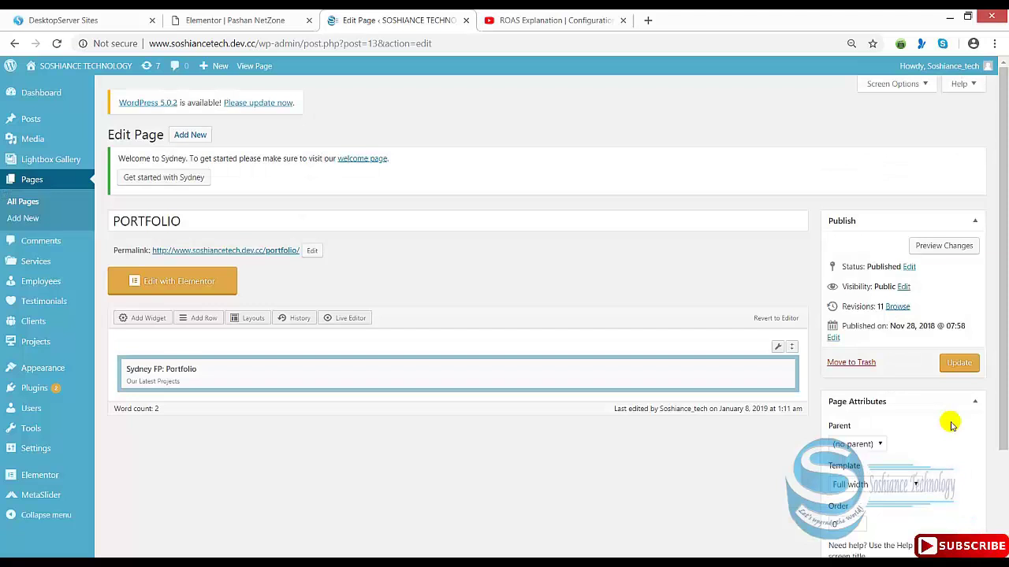
Step: Save the page, then set the Portfolio row layout to Full Width Stretched
click(962, 362)
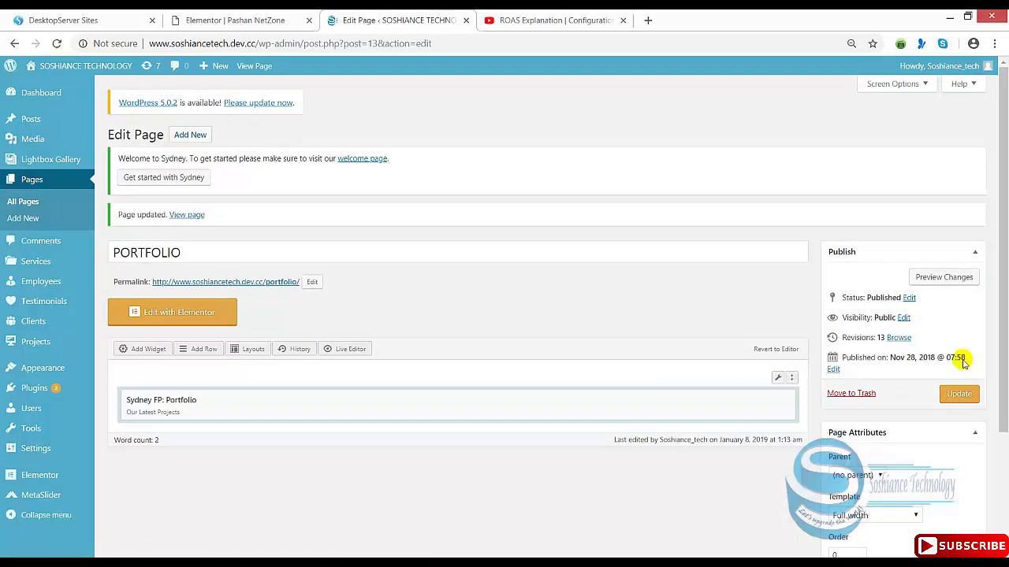
mouse_move(778, 377)
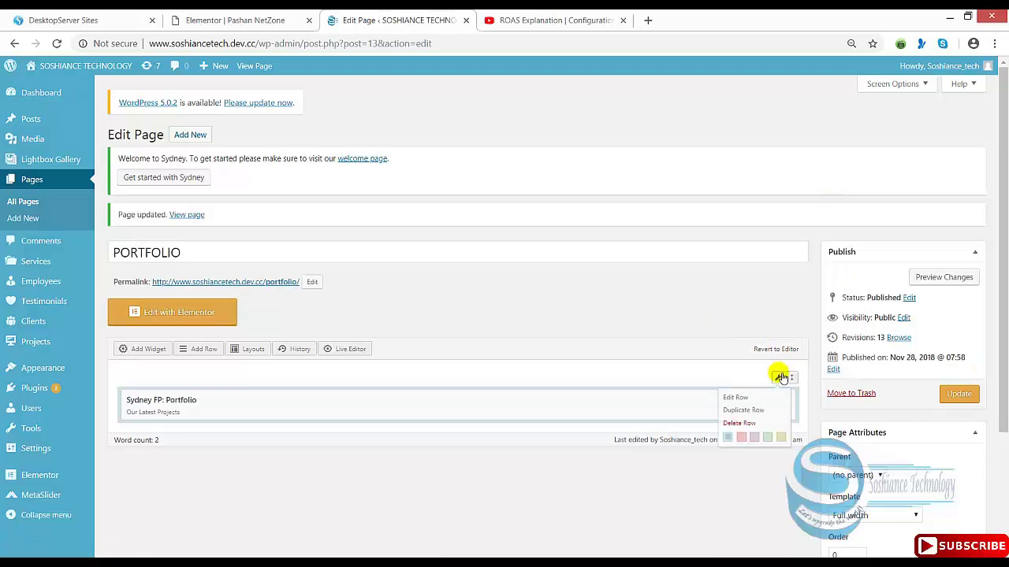
click(741, 398)
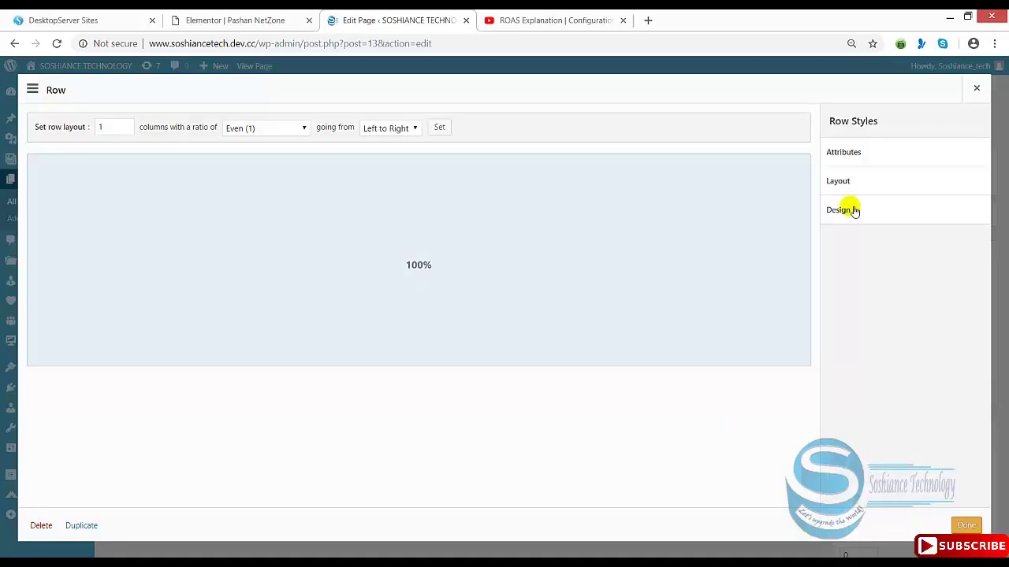
click(865, 154)
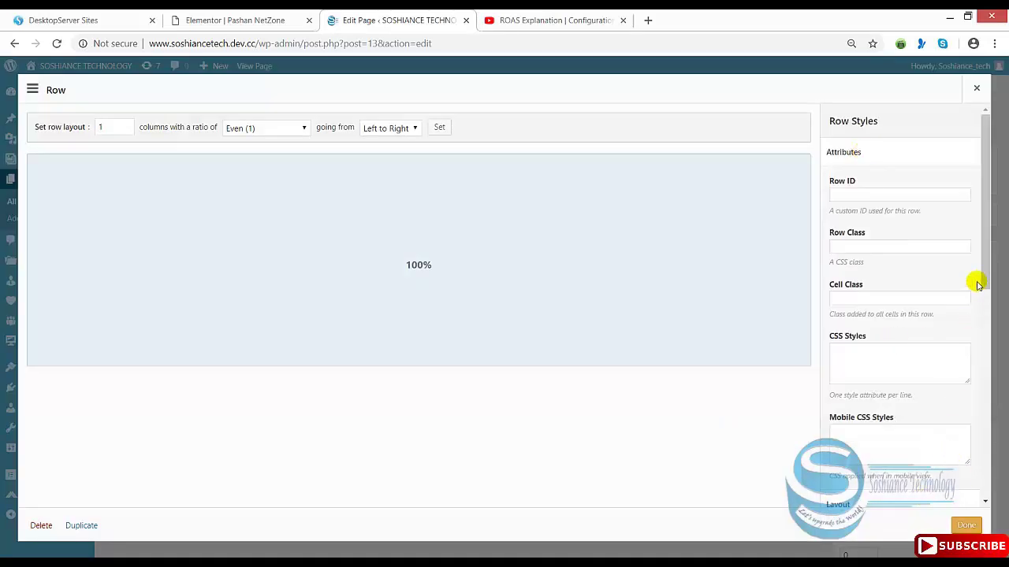
click(843, 152)
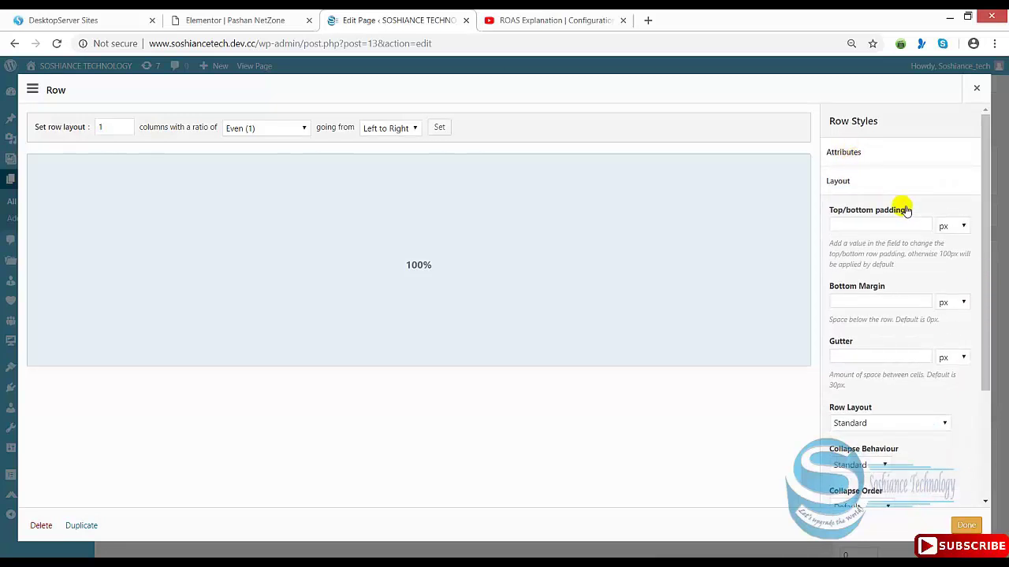
click(914, 422)
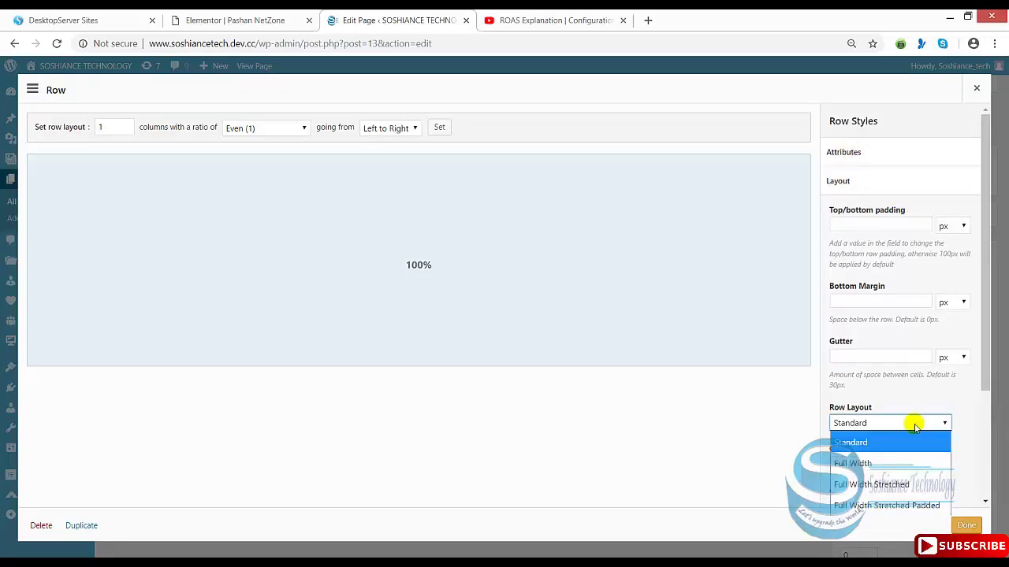
click(918, 489)
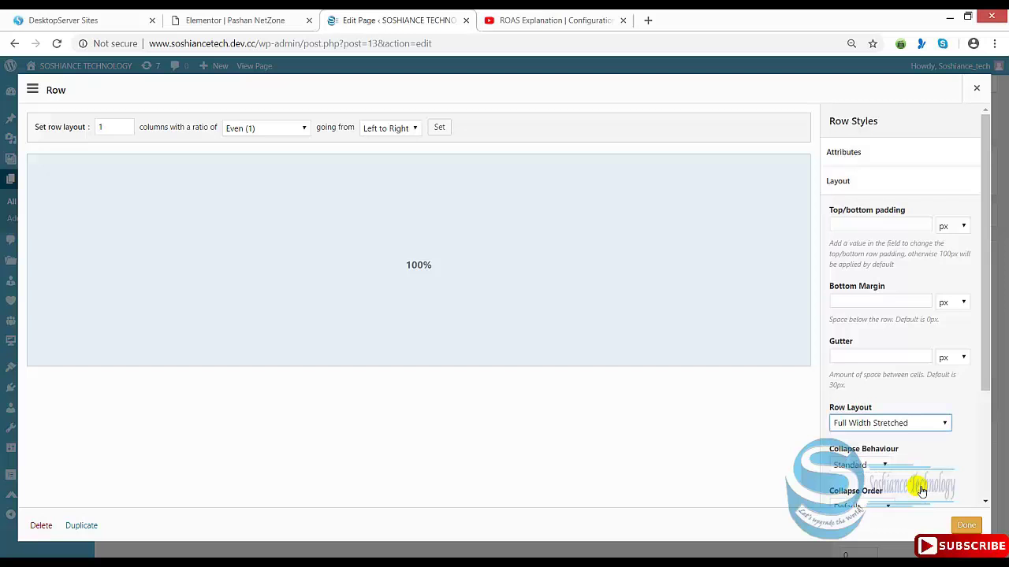
Step: Give the row 0 top and bottom padding and update the page
click(909, 228)
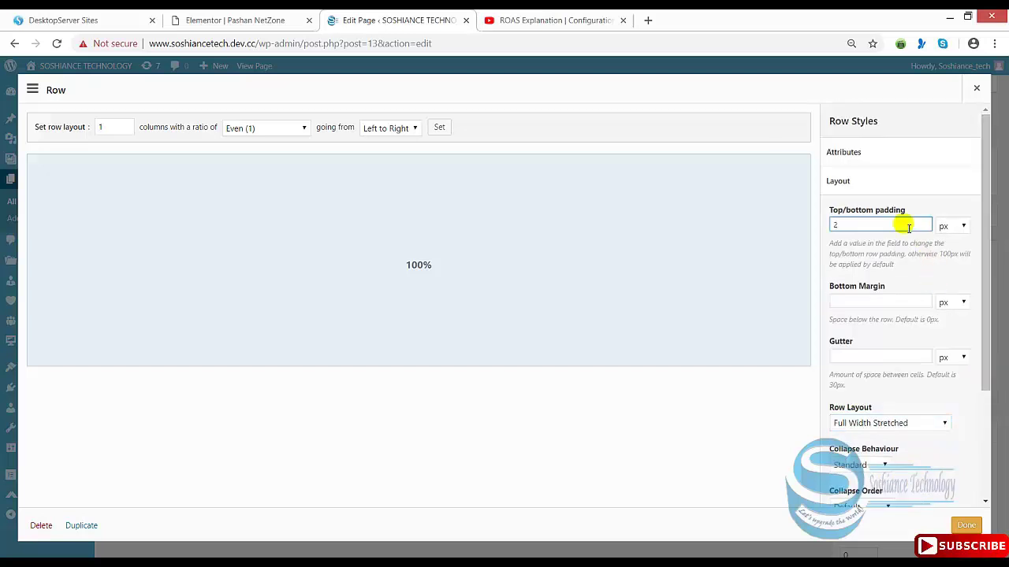
click(868, 307)
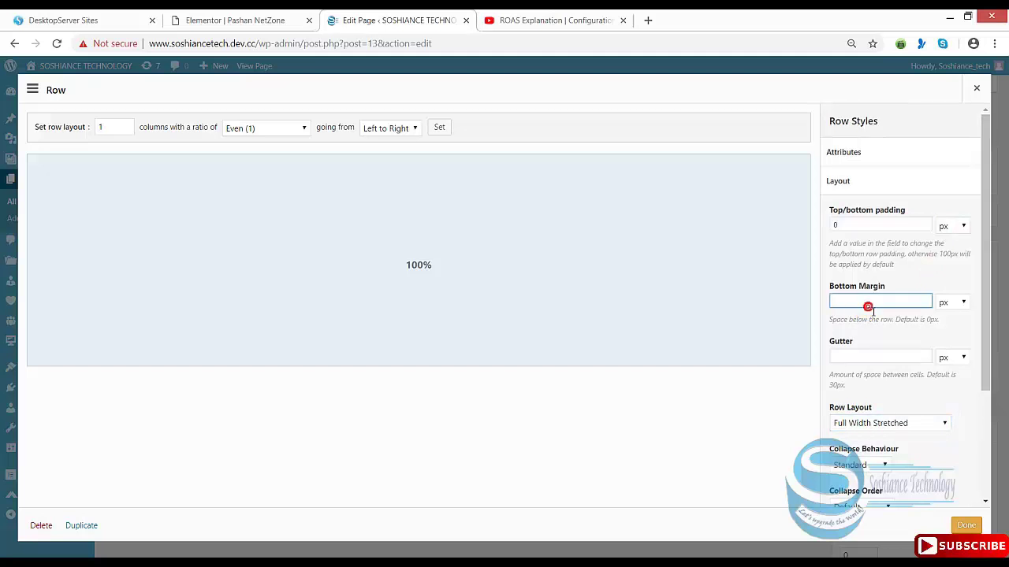
drag(985, 334, 984, 483)
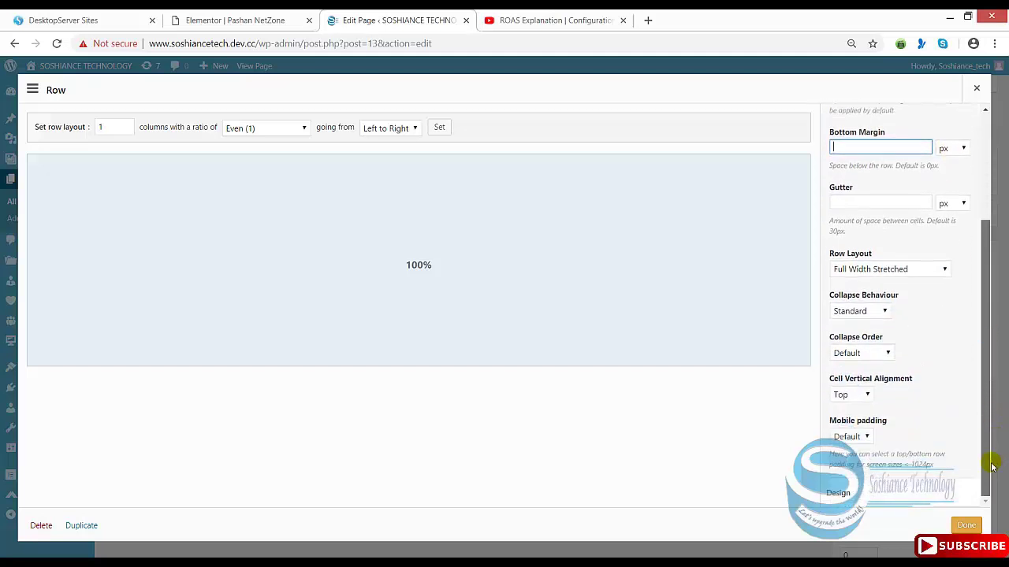
click(872, 398)
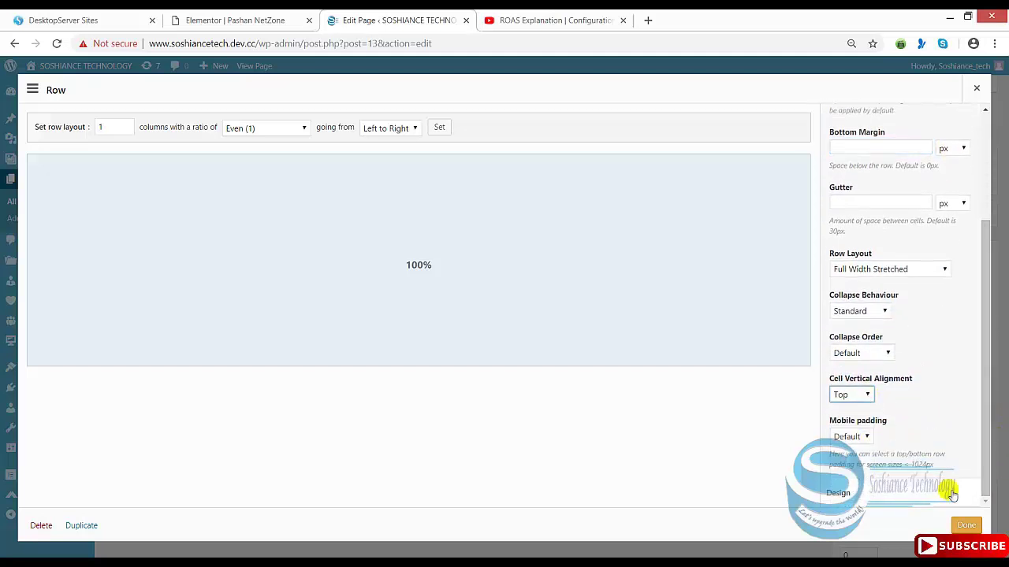
click(970, 528)
click(962, 394)
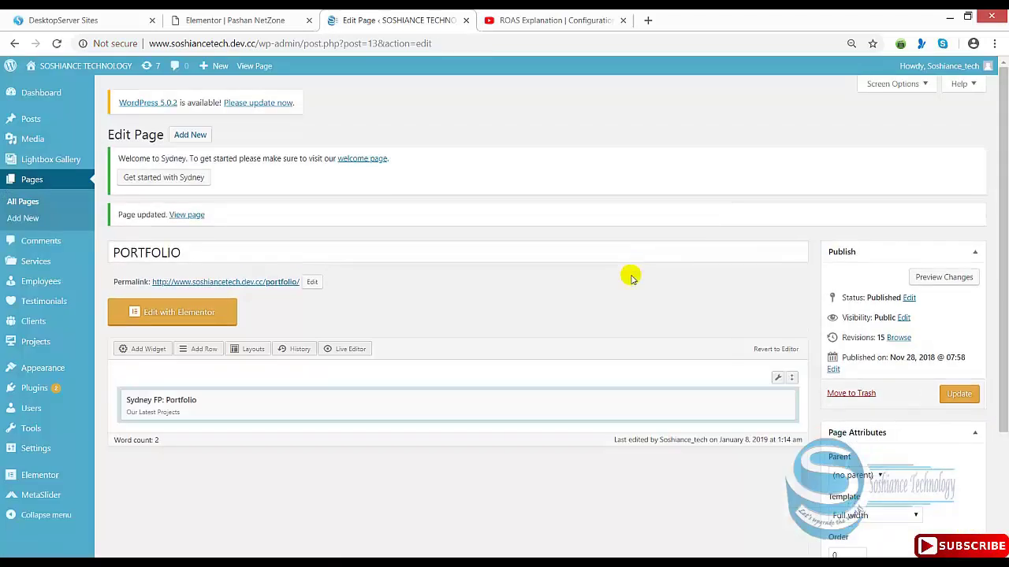
Step: View the live Portfolio page, then return to editing it
click(112, 71)
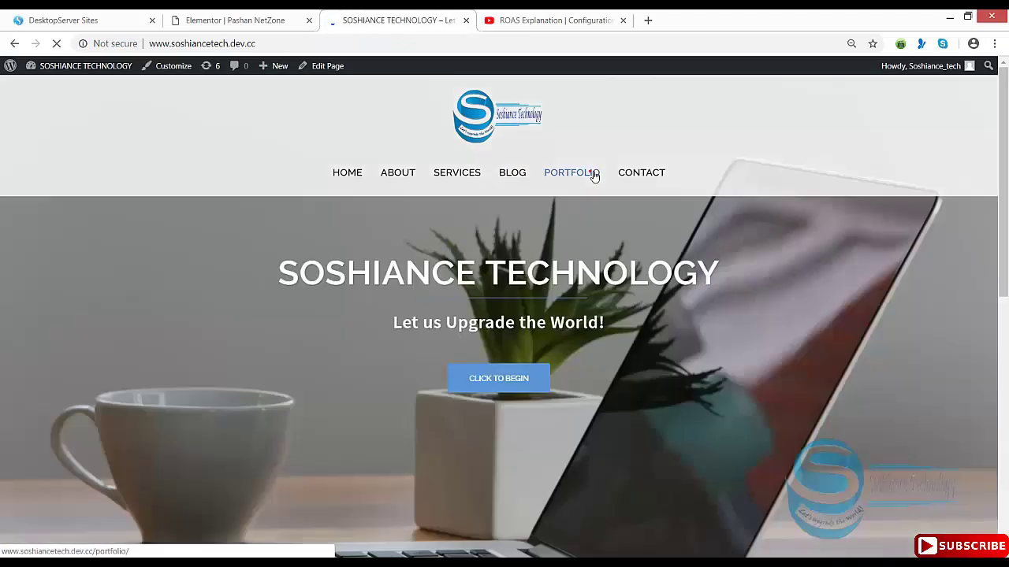
click(593, 175)
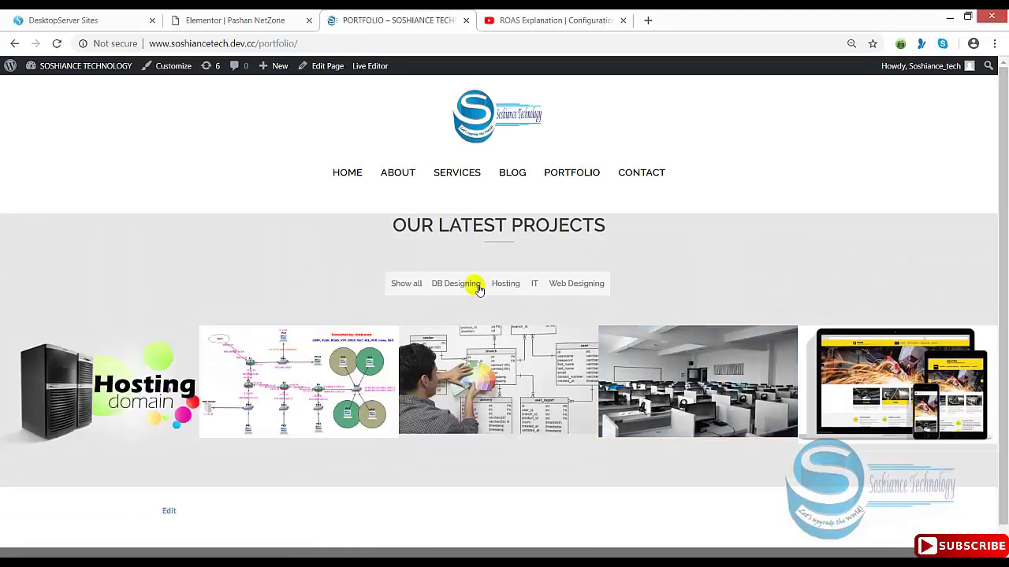
click(324, 68)
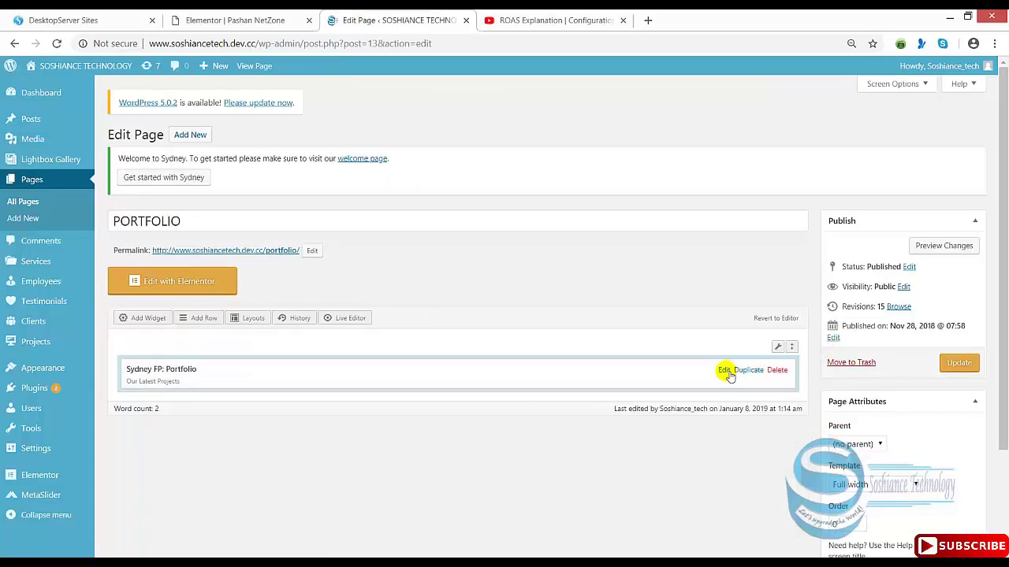
Step: Change the Portfolio widget's background to white #ffffff and update the page
click(724, 370)
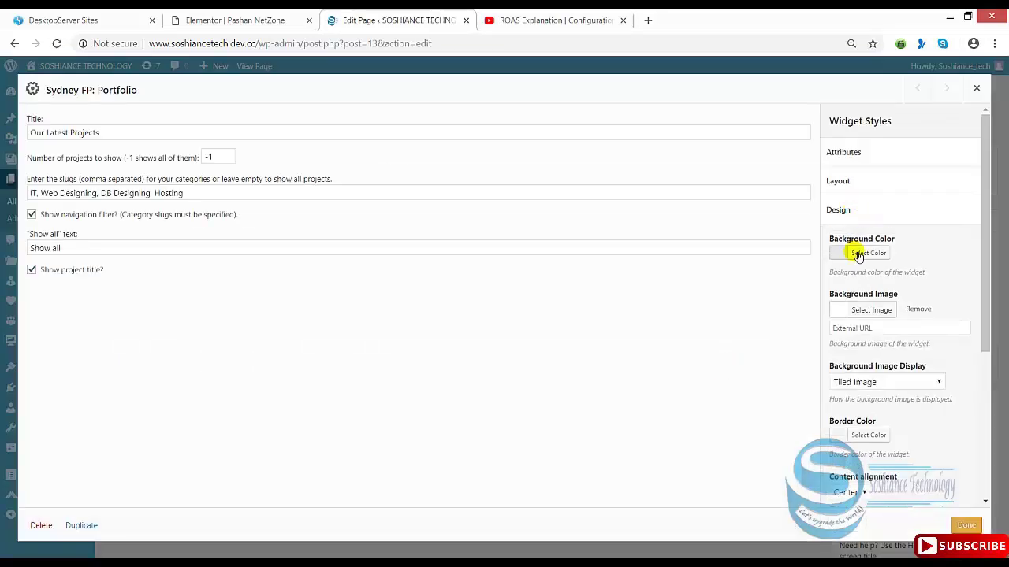
click(844, 252)
drag(851, 288, 788, 259)
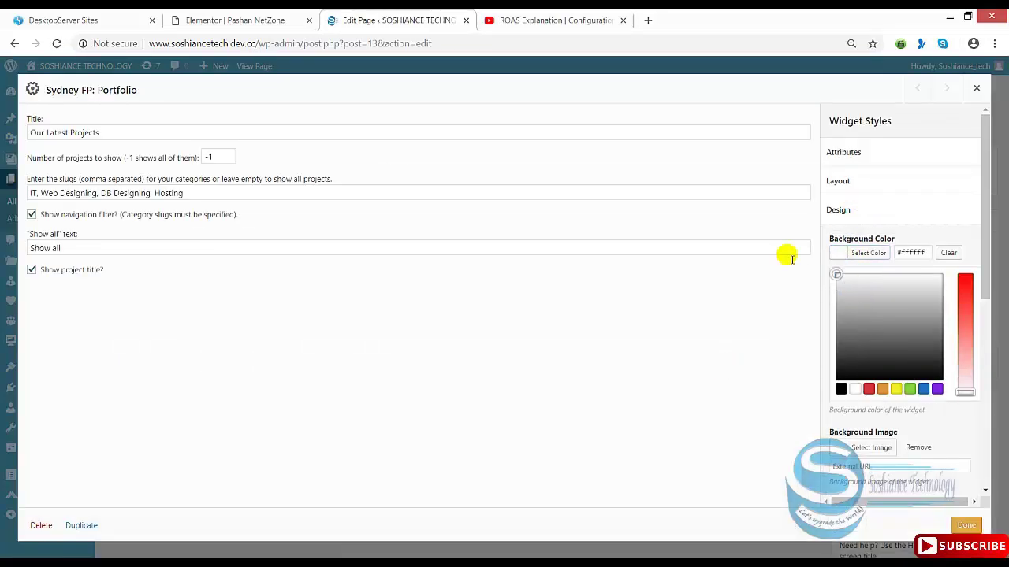
click(968, 525)
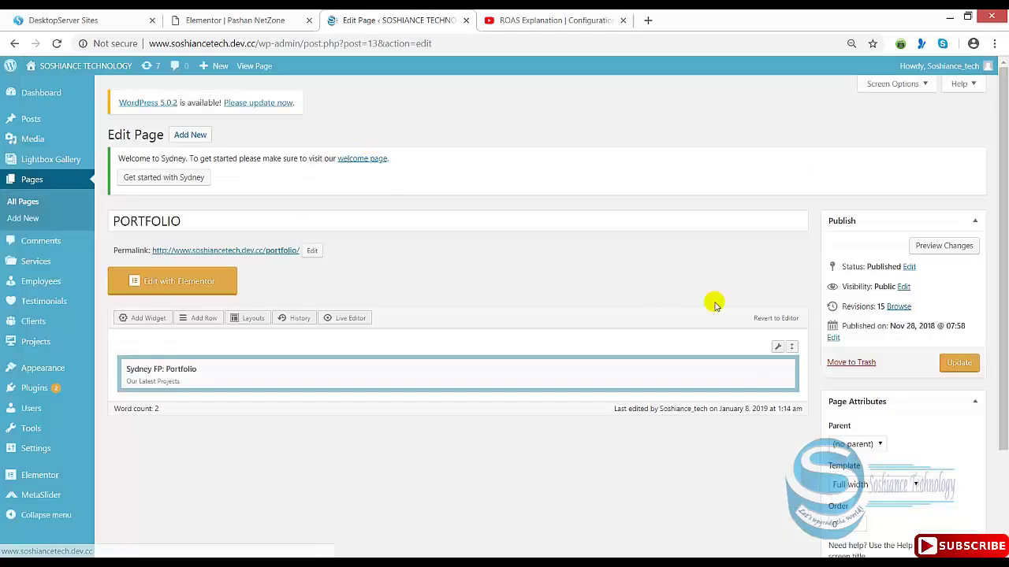
click(958, 362)
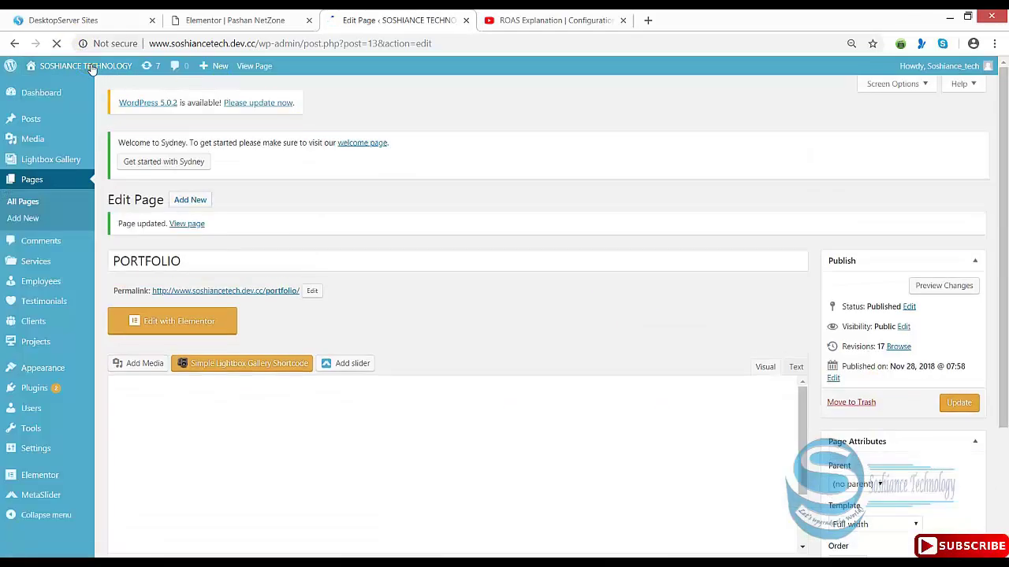
Step: Check the live Portfolio page showing its projects on a white background
click(88, 65)
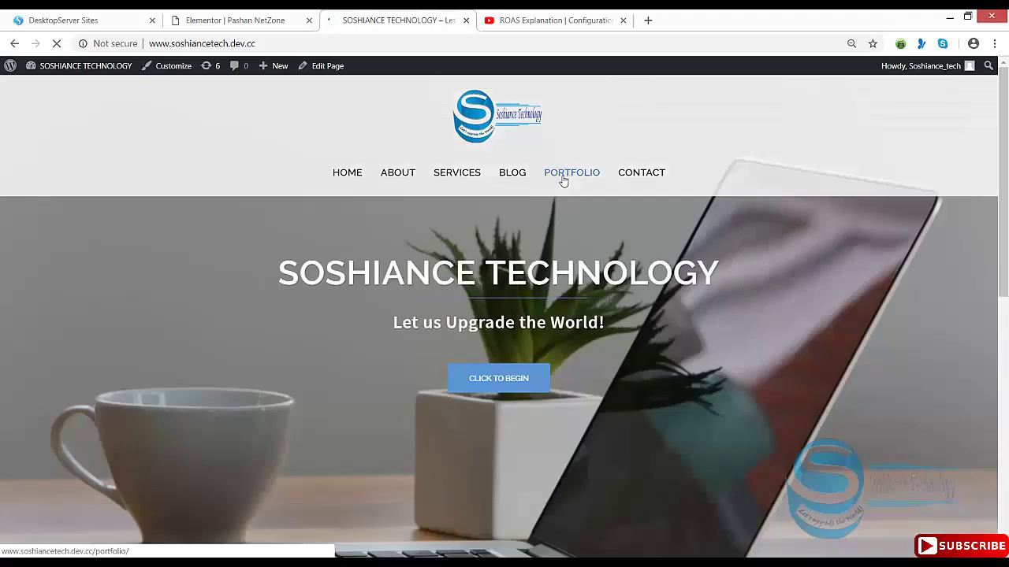
click(563, 178)
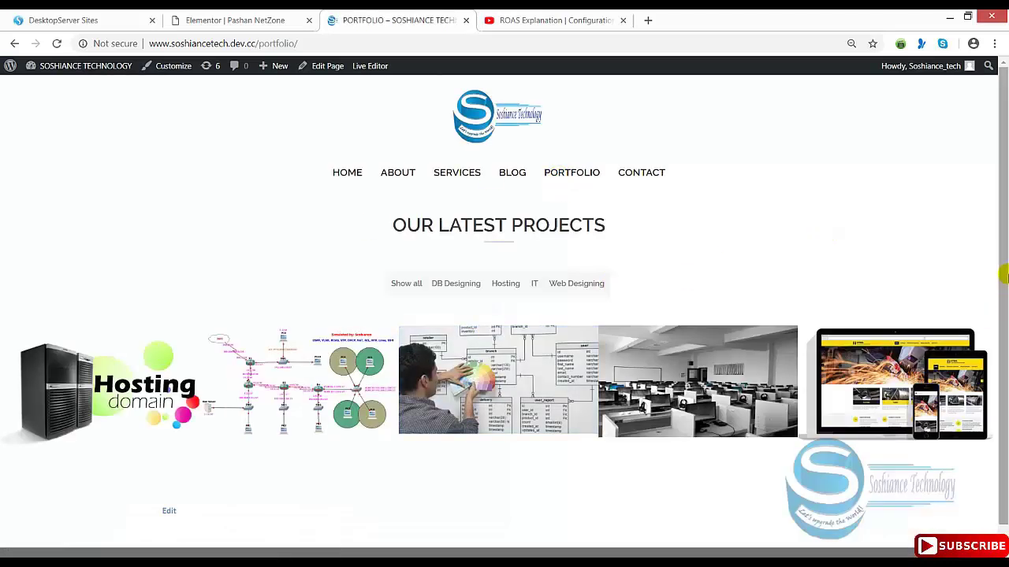
scroll(997, 261, down, 1)
Step: Browse the blog page, then go to the WordPress admin Dashboard
click(413, 174)
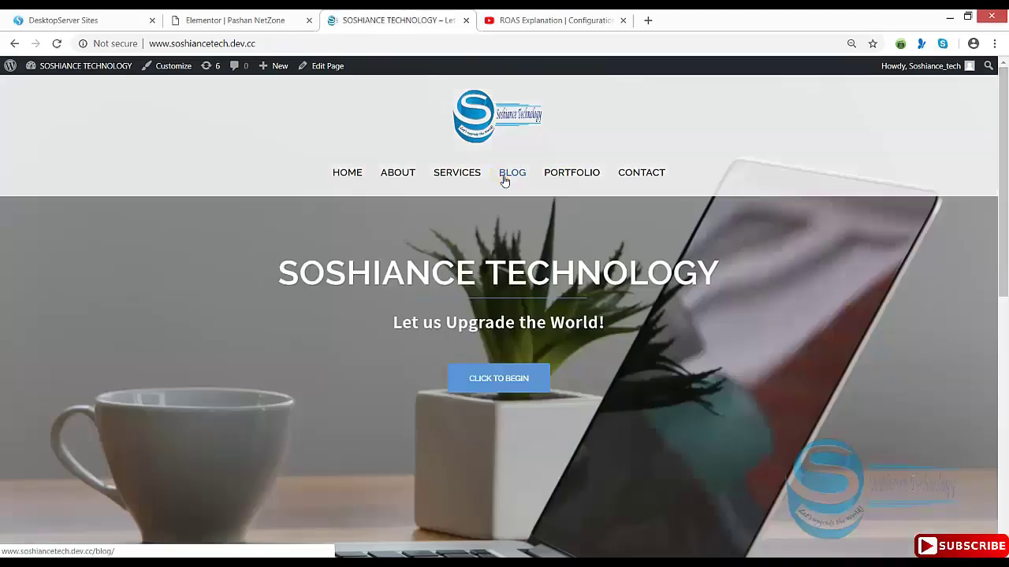
click(506, 175)
scroll(866, 315, down, 5)
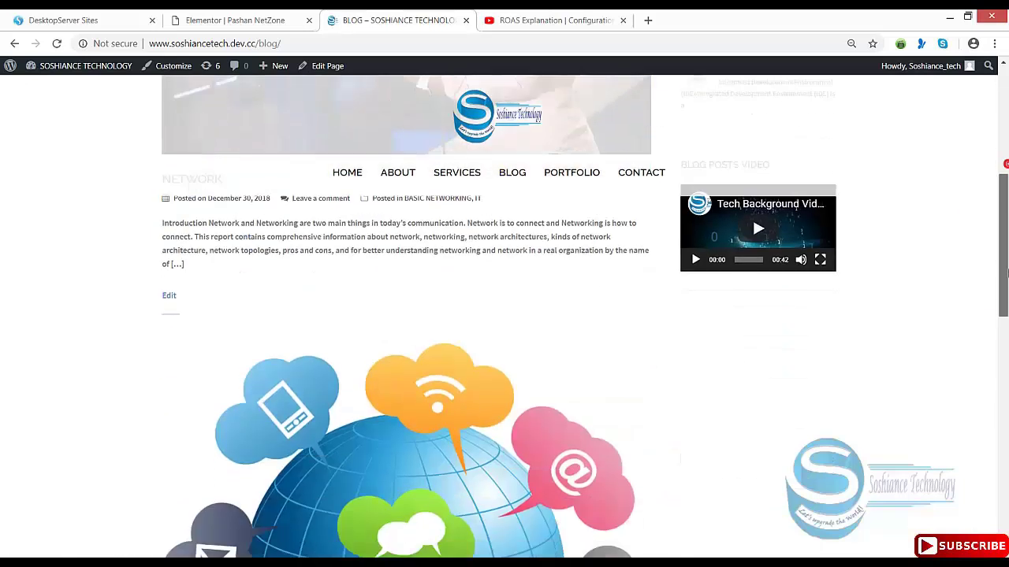
scroll(920, 248, up, 5)
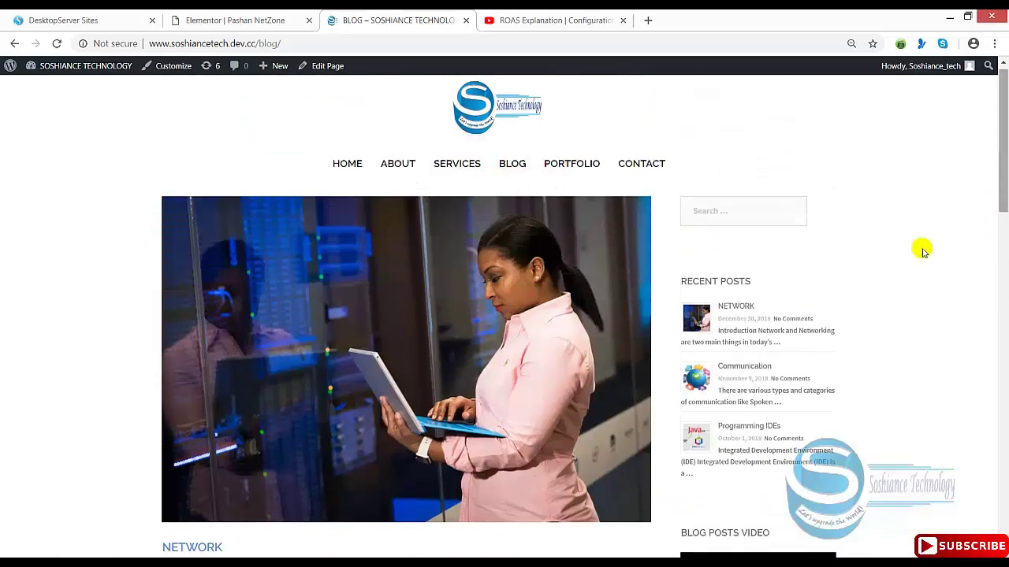
click(89, 66)
Step: Add a Sydney FP: Portfolio widget to the Sidebar in Appearance > Widgets
mouse_move(59, 374)
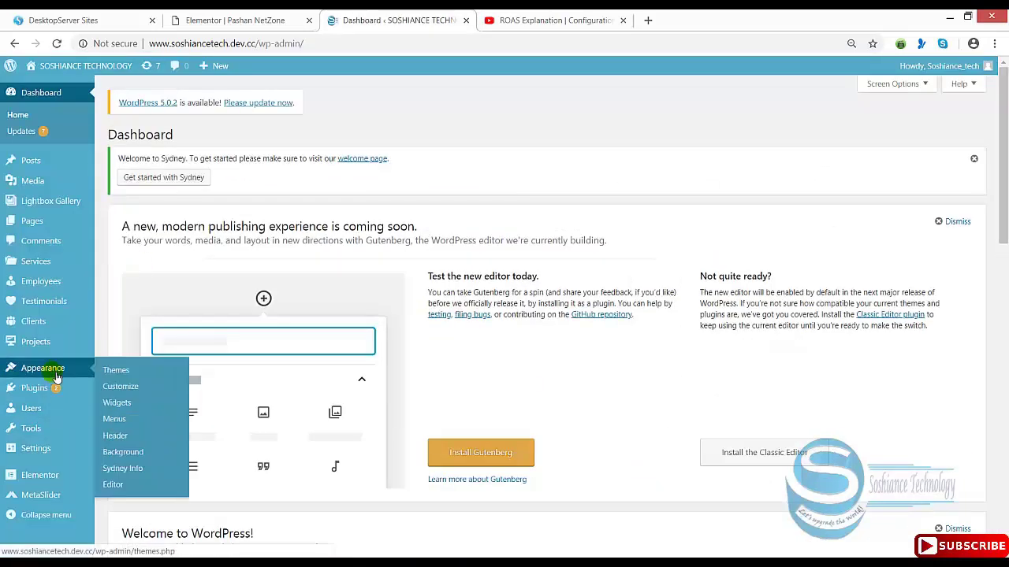
click(120, 405)
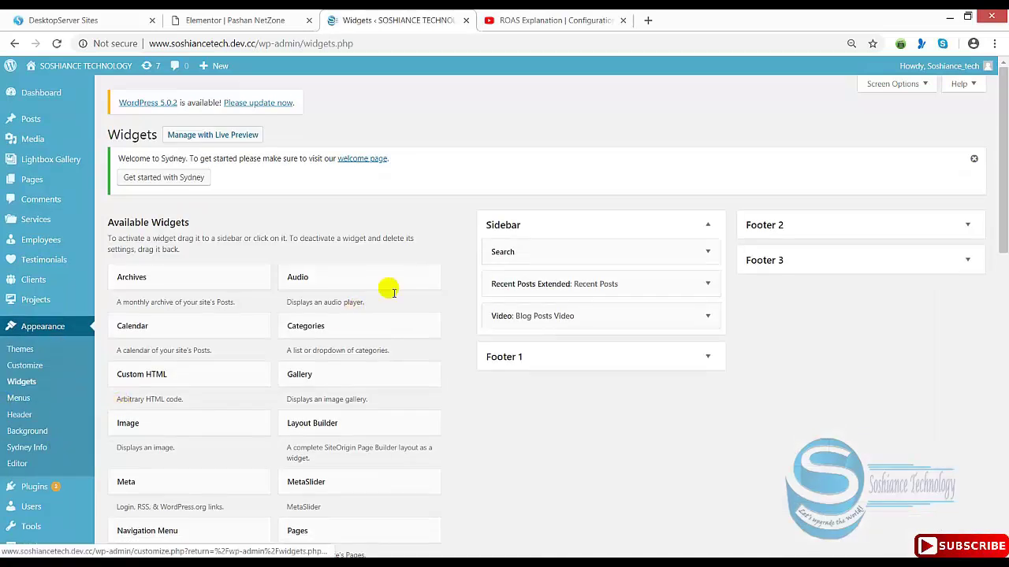
drag(1004, 229, 998, 439)
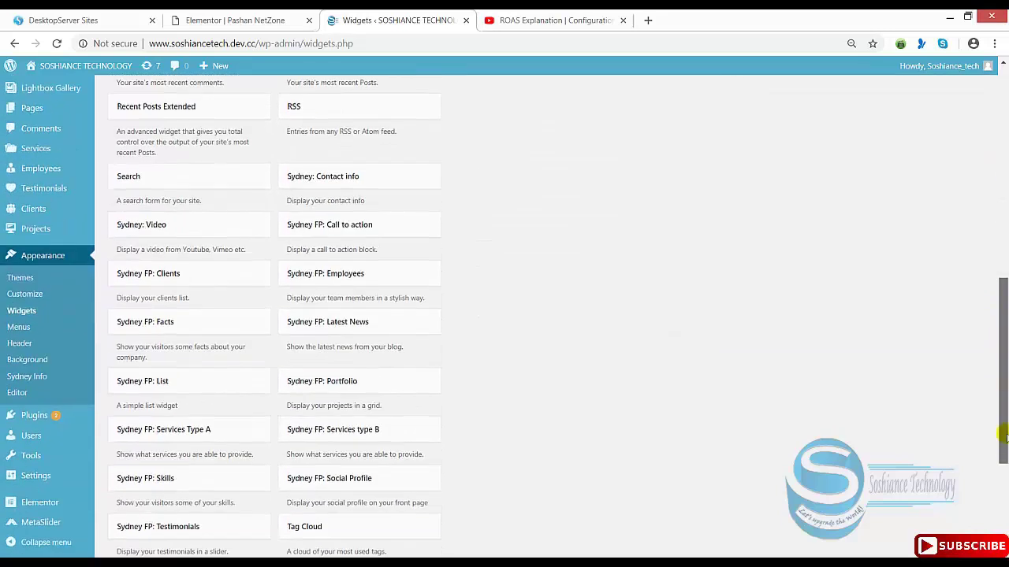
click(342, 388)
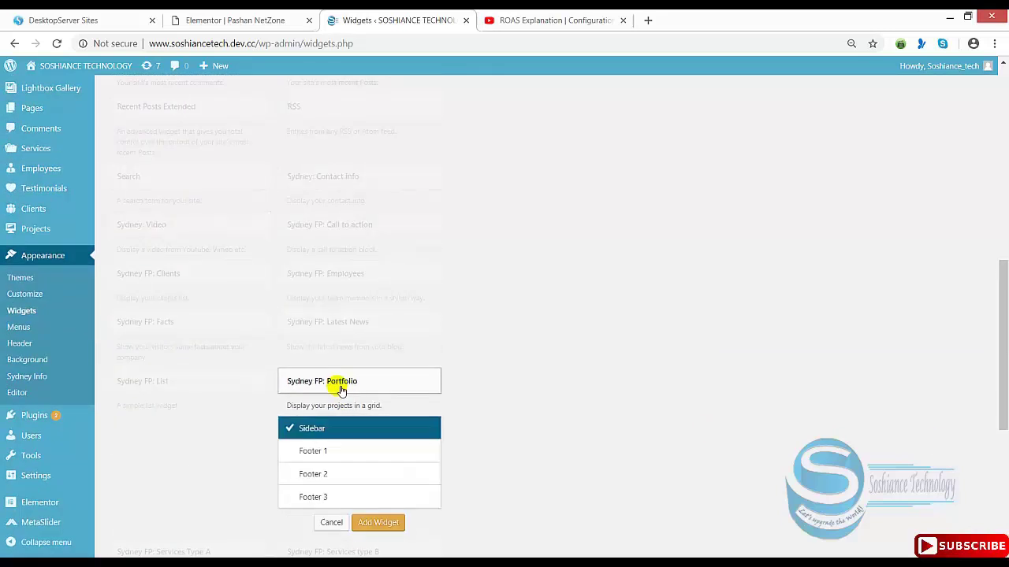
click(380, 524)
Step: Title it 'Our Latest Projects', show 7 projects without titles, save, and open the live blog
click(568, 316)
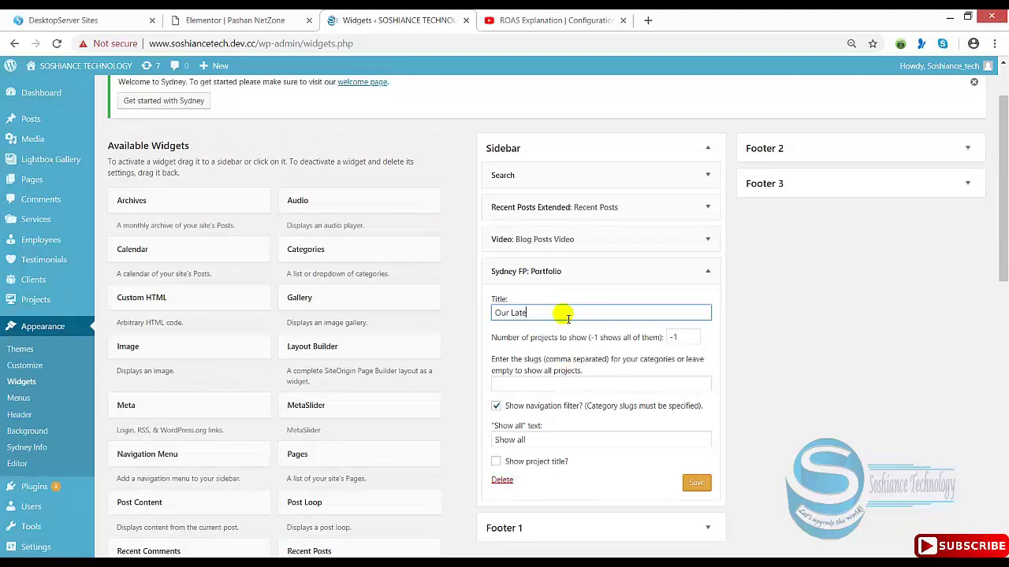
text(Our Latest Projects)
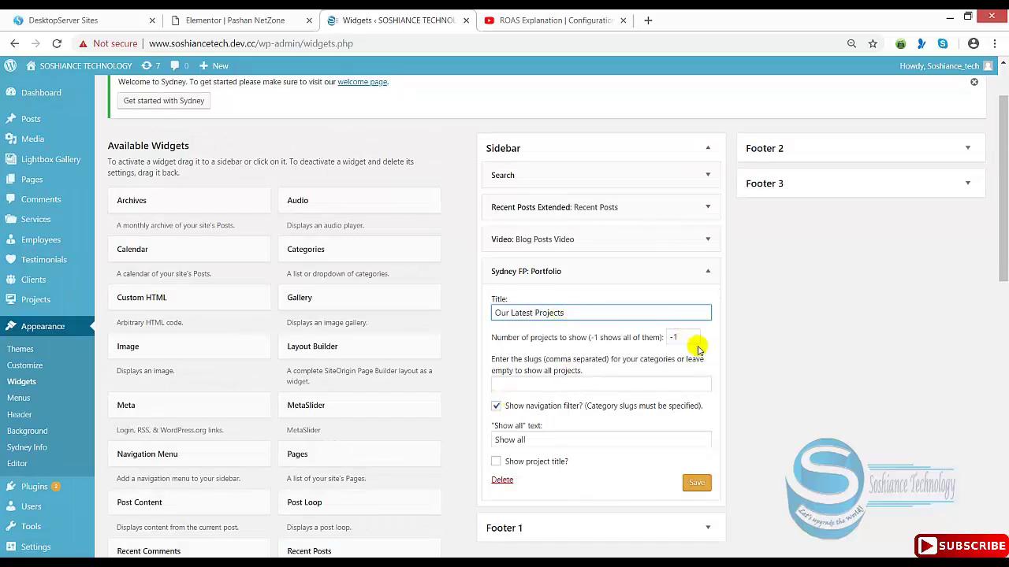
key(Tab)
text(5)
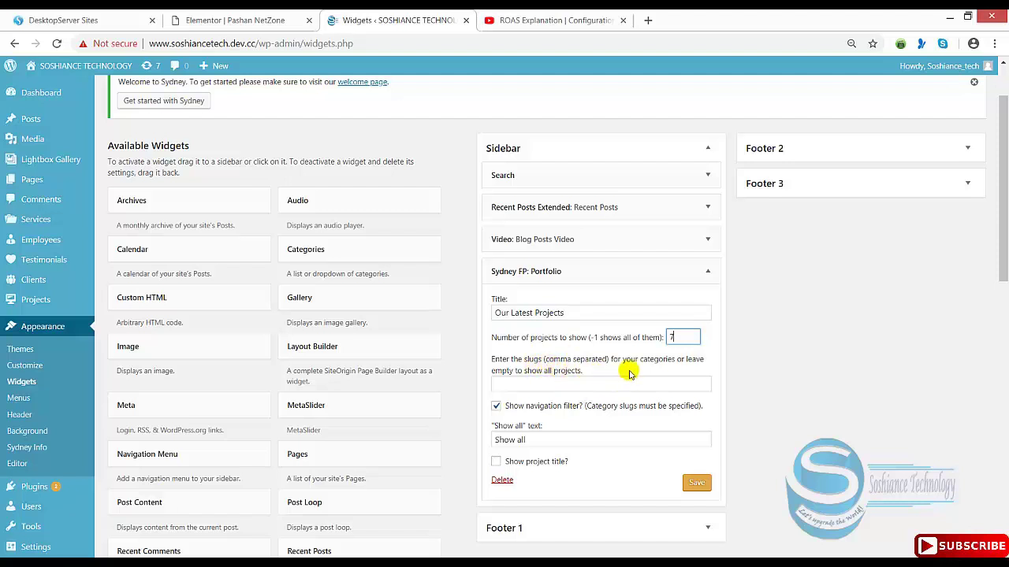
click(544, 465)
scroll(600, 405, down, 2)
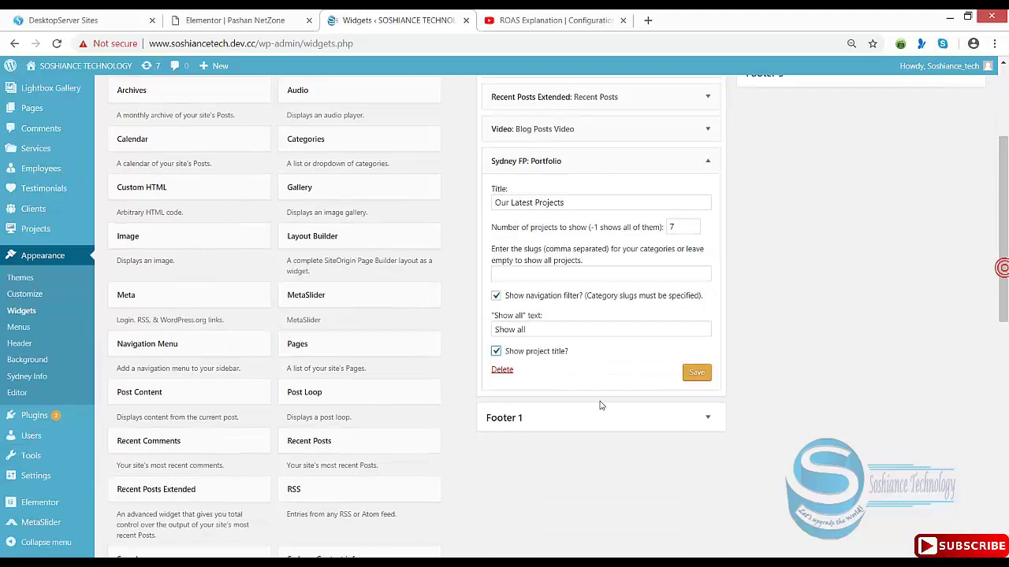
click(514, 354)
click(706, 375)
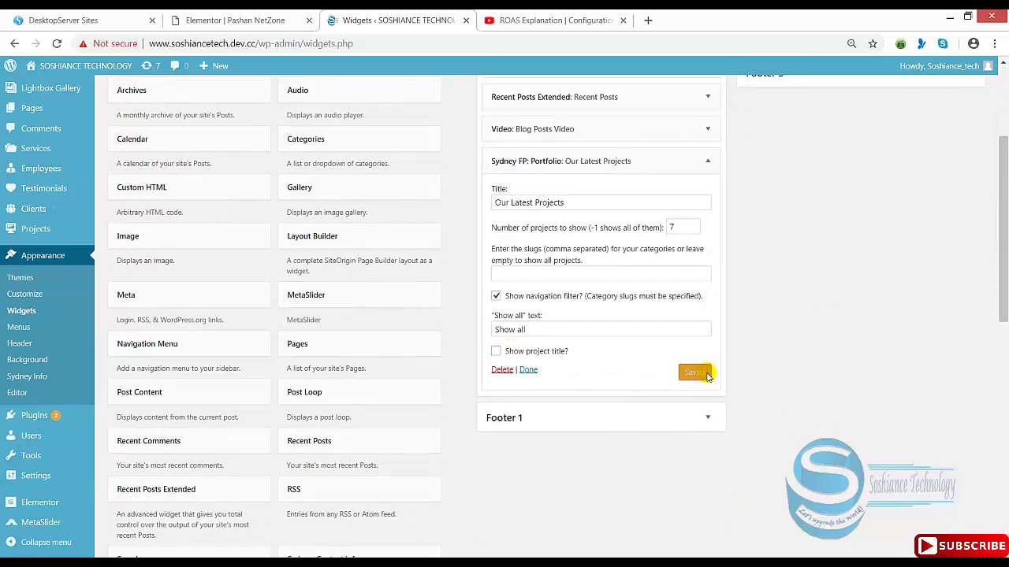
click(118, 65)
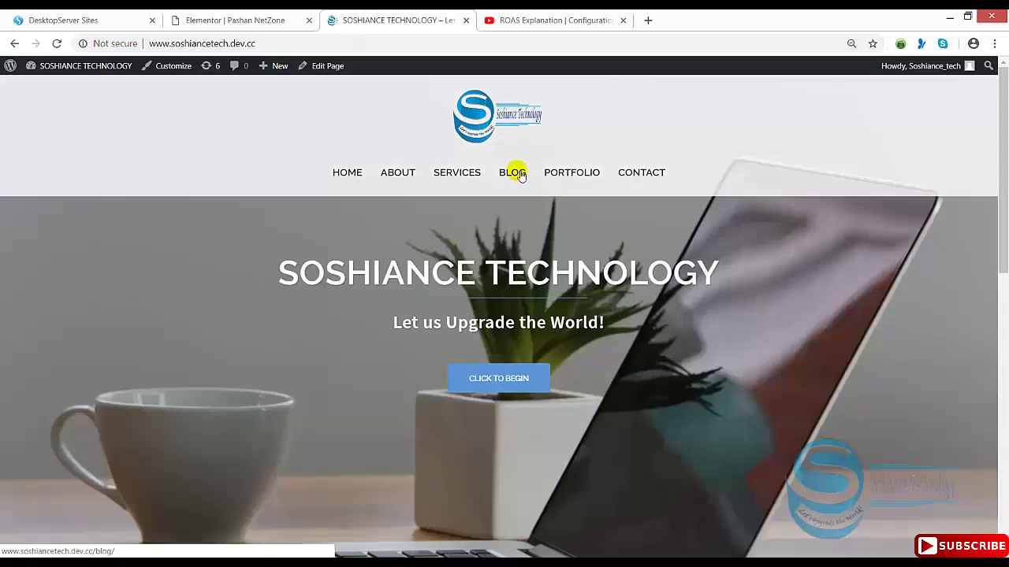
click(520, 175)
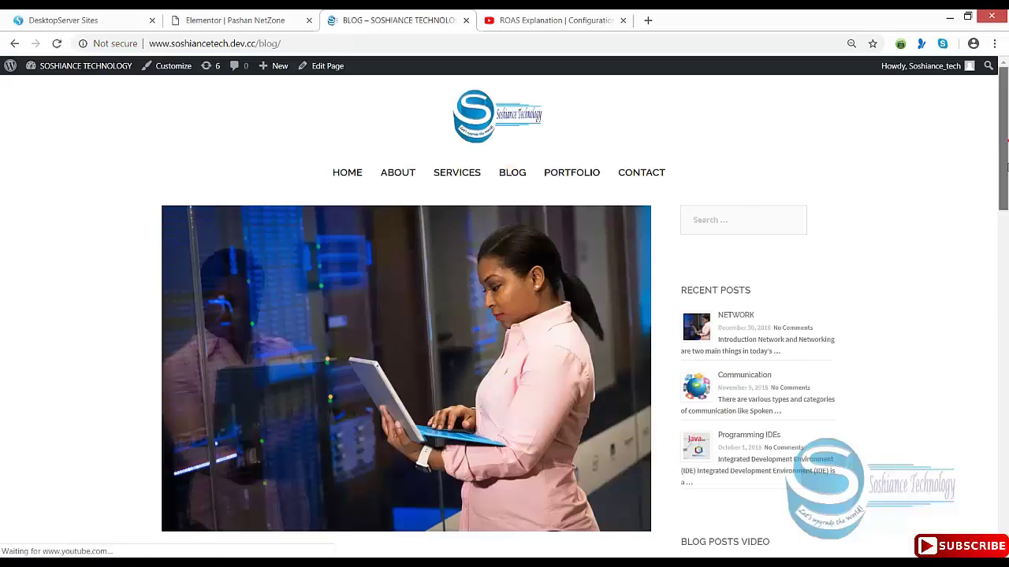
Step: Check the Our Latest Projects strip in the blog sidebar, then go to the Portfolio page
drag(1005, 150, 1005, 221)
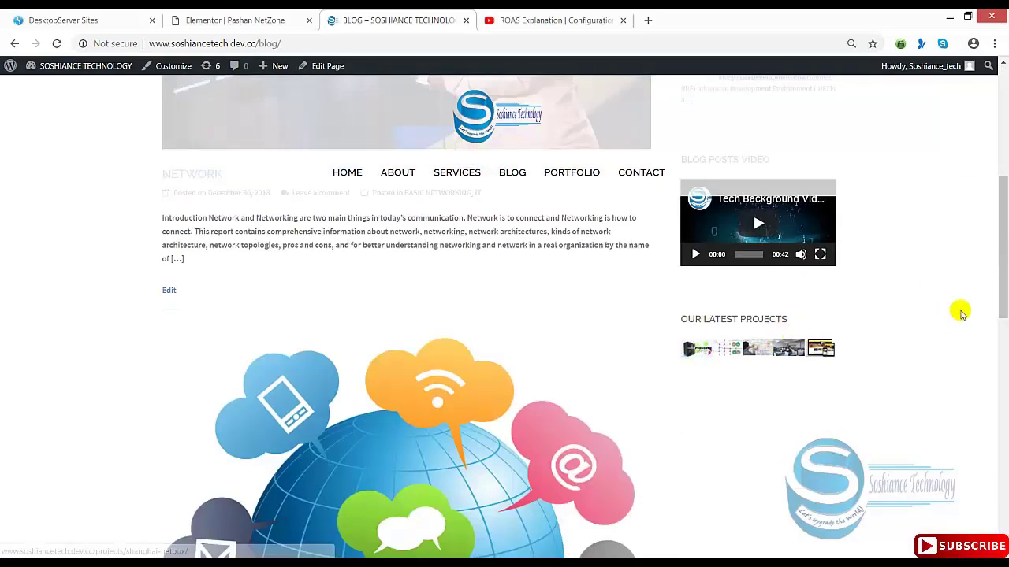
drag(1006, 260, 1007, 149)
click(564, 172)
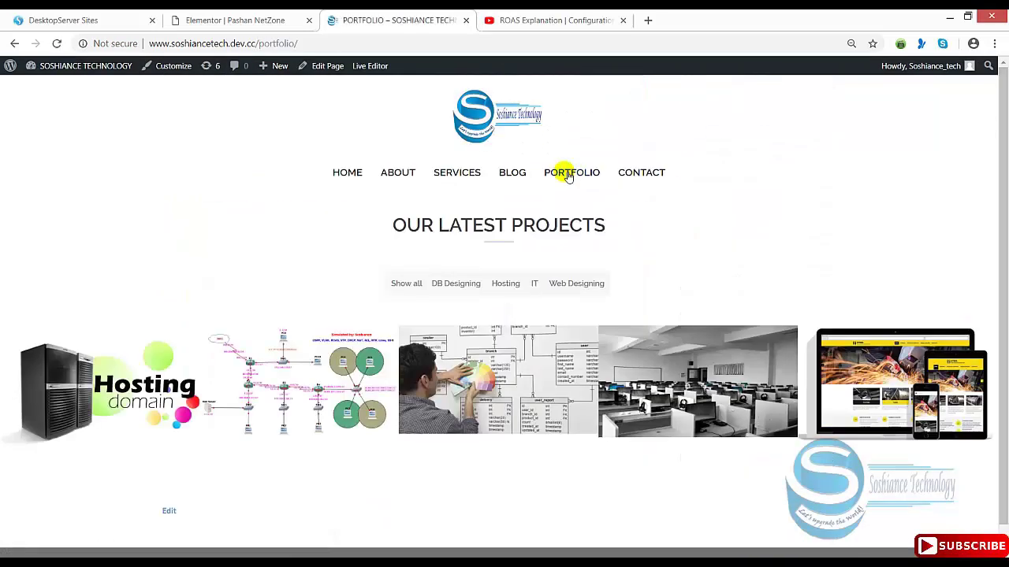
Step: Open the Shanghai NetBox project, then return to the Portfolio page via Home
scroll(938, 394, down, 1)
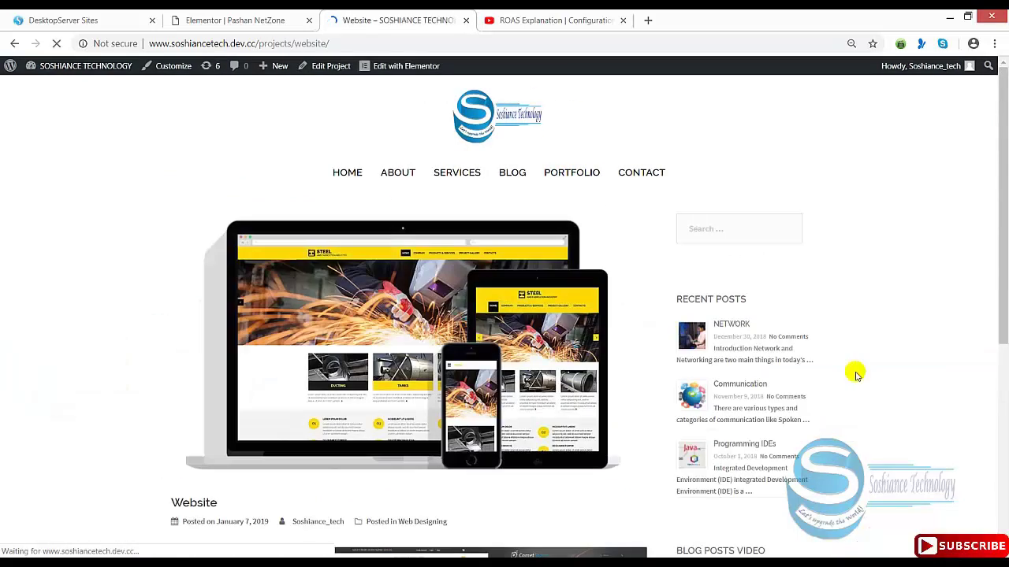
drag(1004, 233, 1004, 426)
click(631, 489)
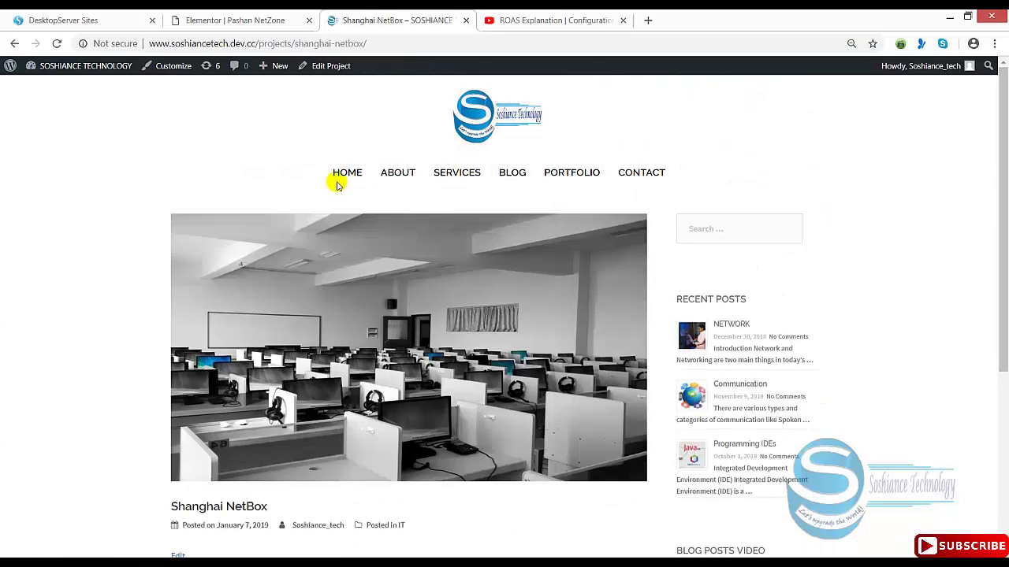
click(347, 177)
click(581, 173)
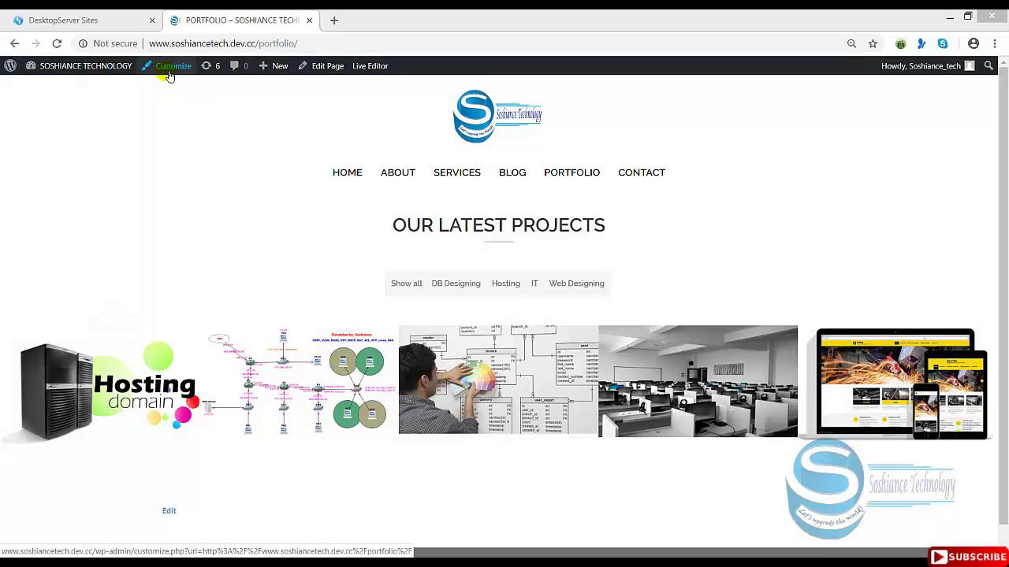
click(171, 68)
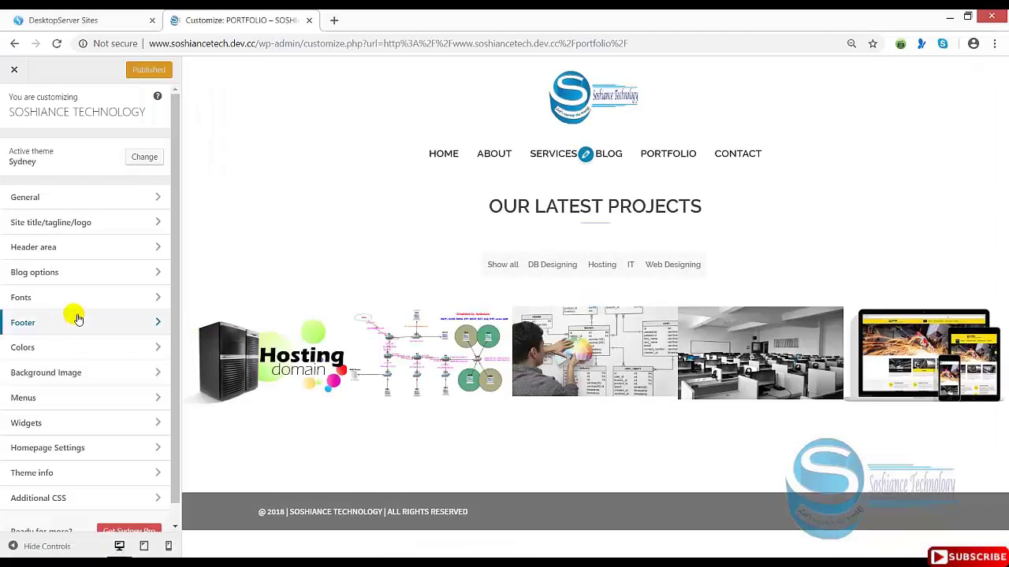
click(74, 320)
click(28, 215)
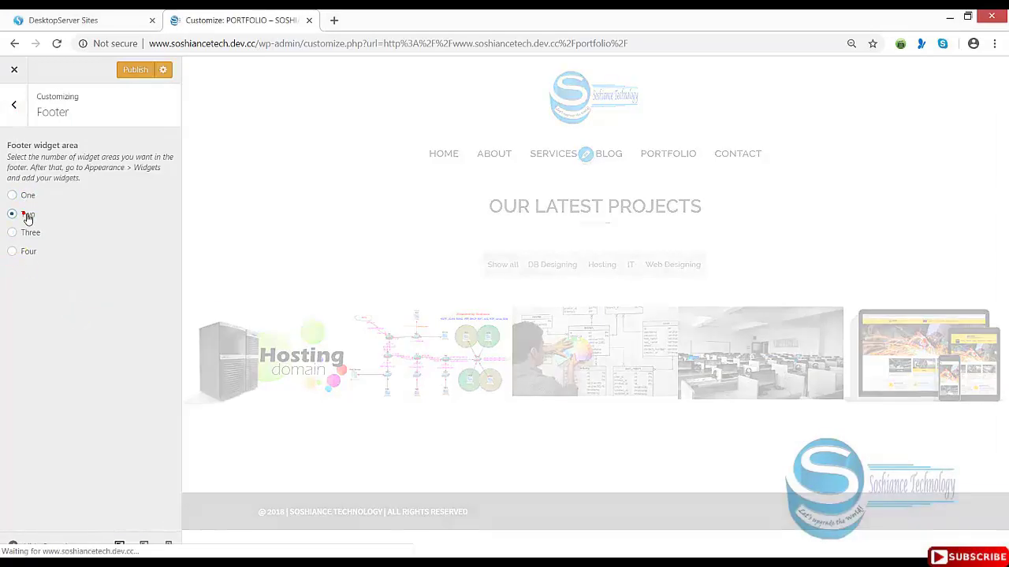
click(35, 234)
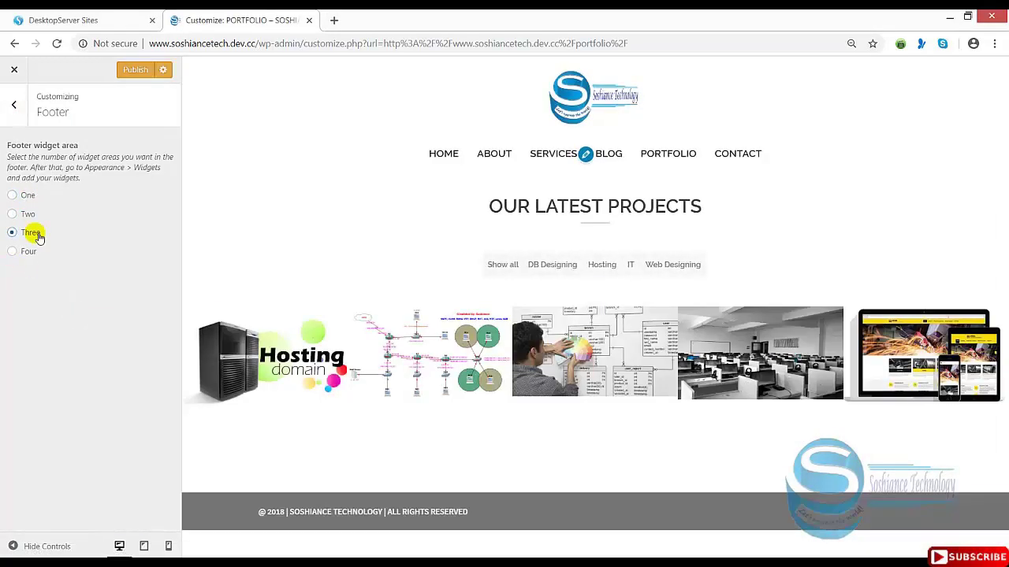
click(11, 70)
mouse_move(116, 73)
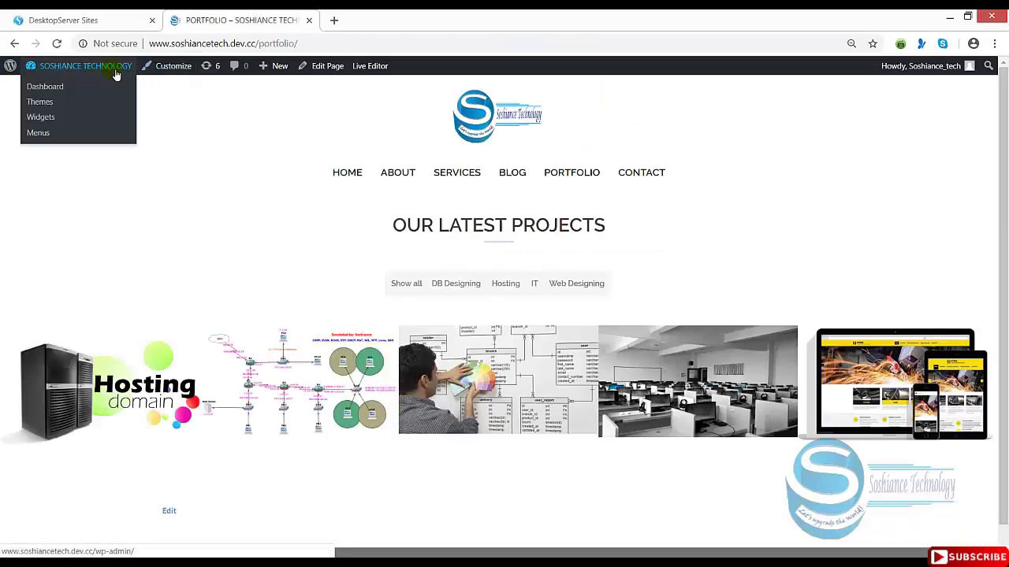
Step: Go to Plugins > Add New and search for 'Facebook'
click(67, 71)
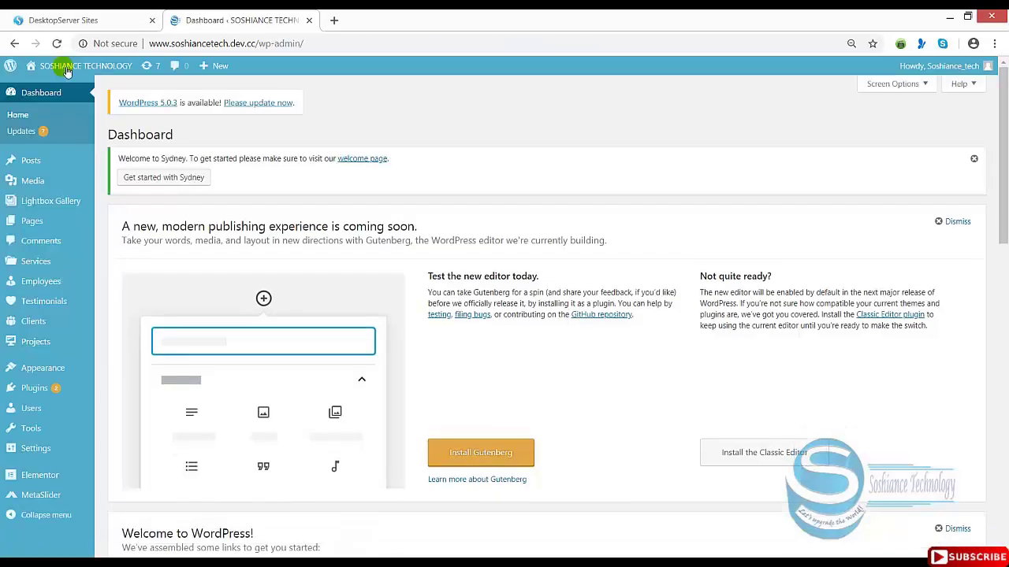
mouse_move(31, 390)
click(128, 413)
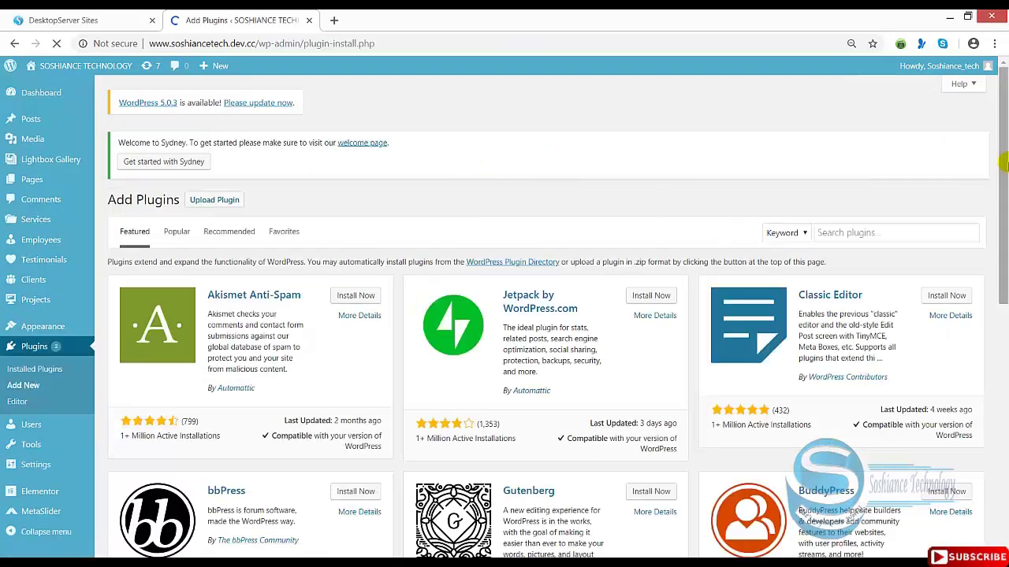
mouse_move(1004, 185)
mouse_down()
mouse_move(1005, 386)
mouse_move(1004, 103)
mouse_up()
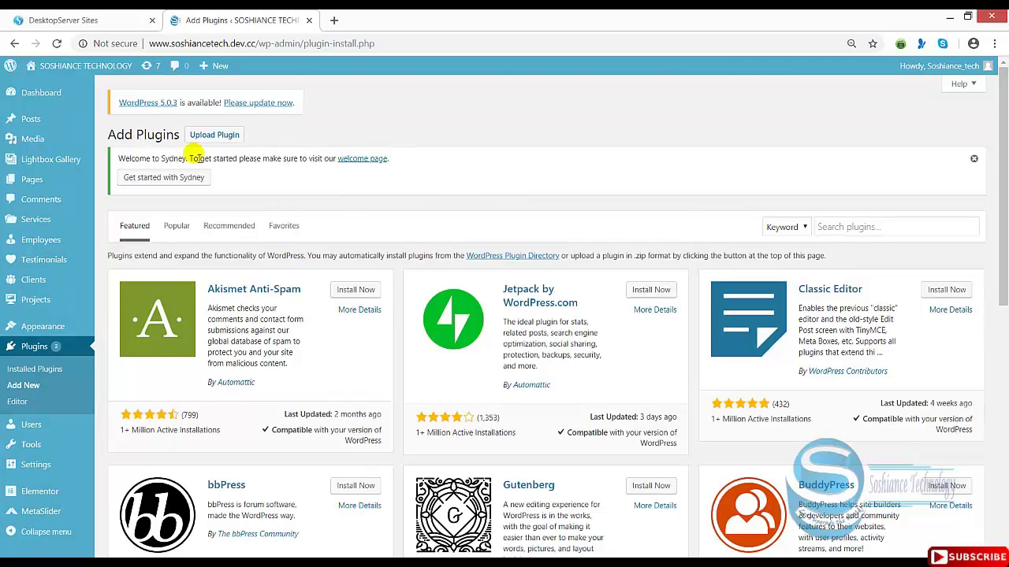
click(871, 236)
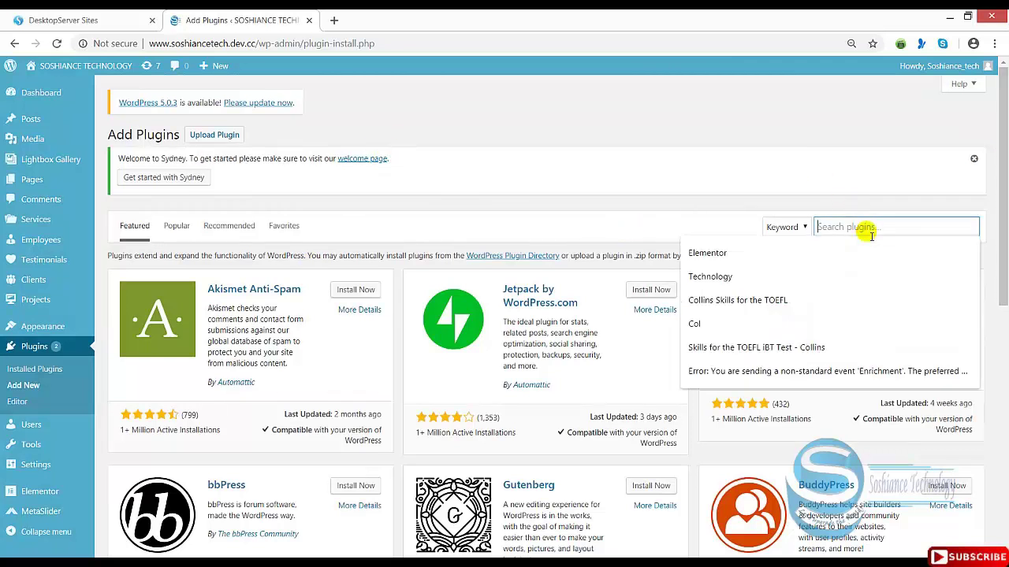
text(Facebook lightbox)
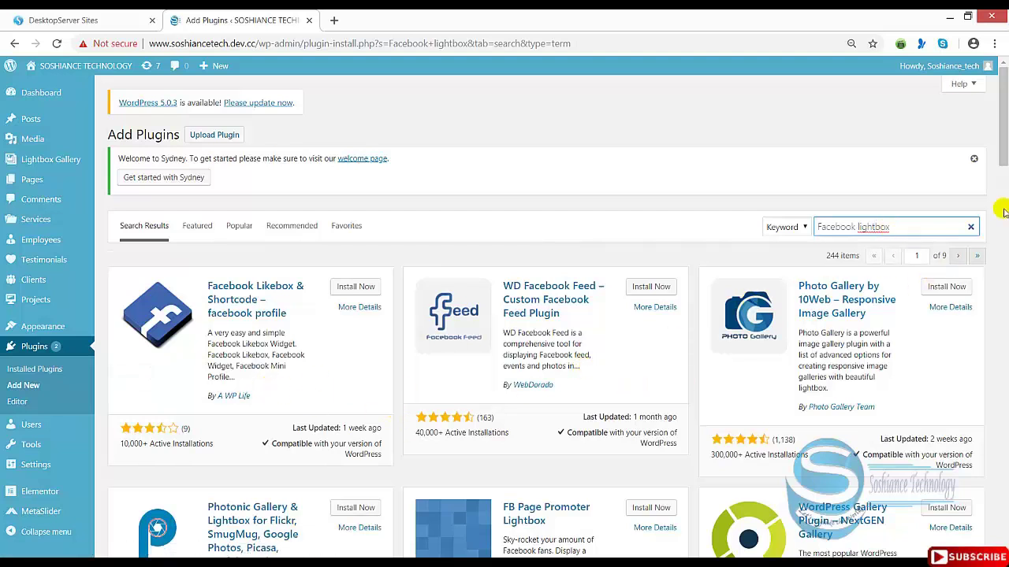
Step: Install and activate the WD Facebook Feed plugin
drag(1003, 142, 1004, 170)
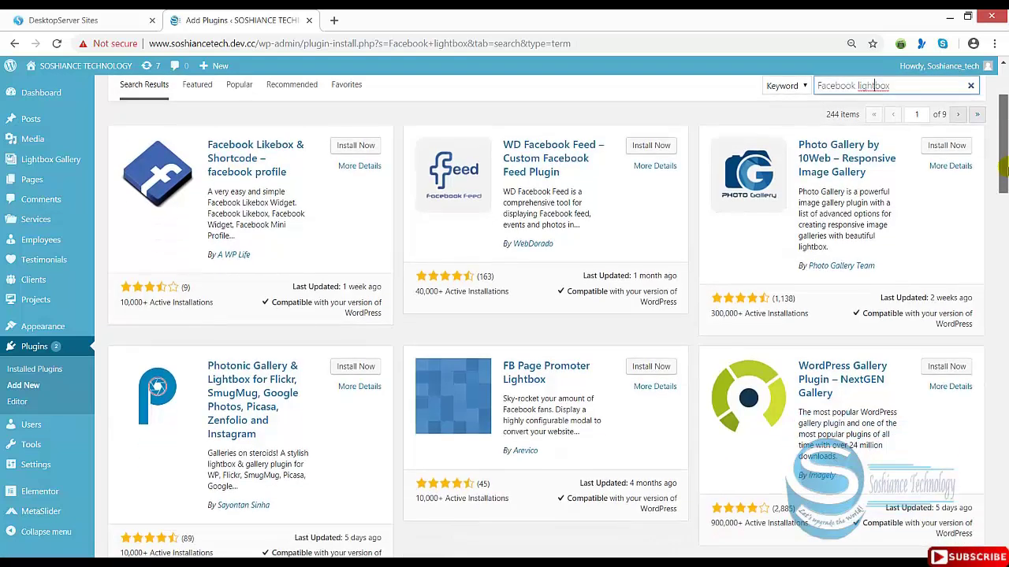
click(659, 148)
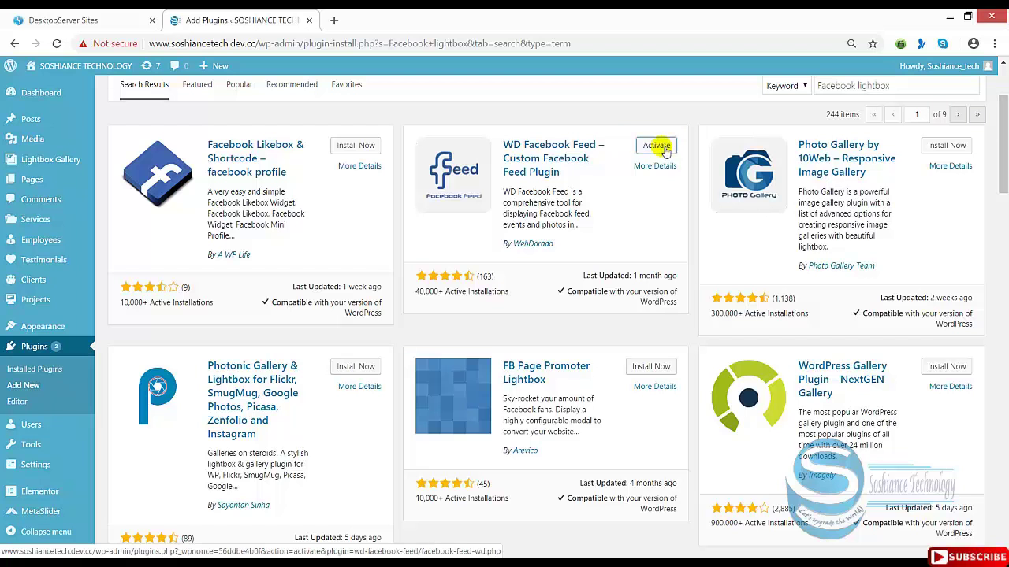
click(664, 151)
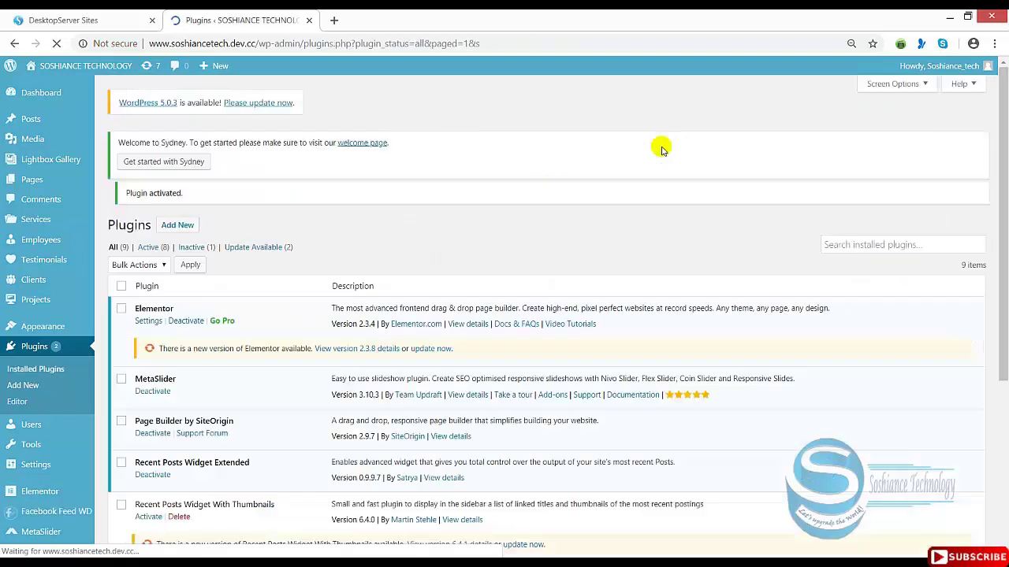
click(30, 385)
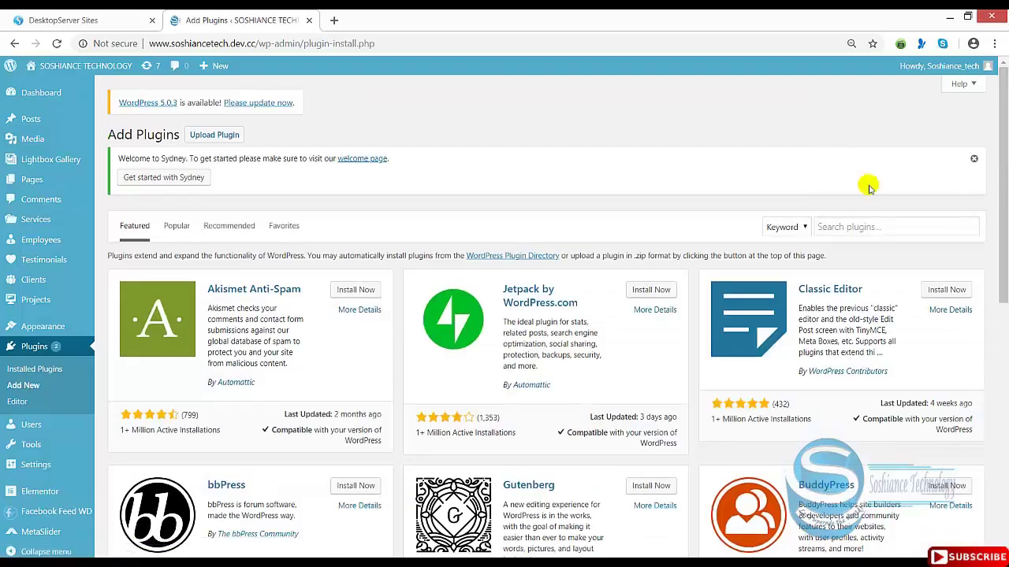
Step: Search plugins for 'Instagram widget', then install and activate Instagram Widget by WPZOOM
click(885, 227)
text(Instagram w)
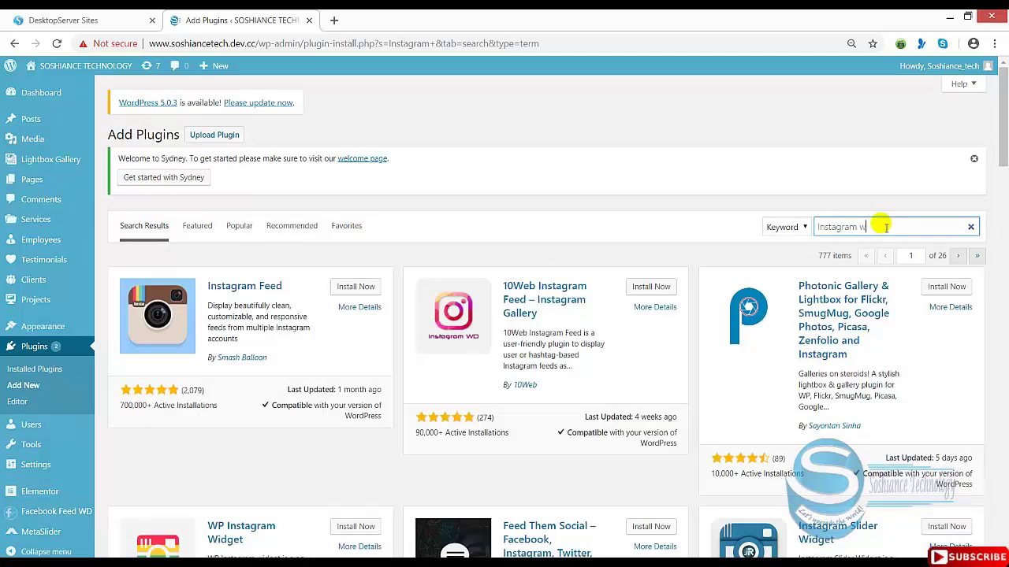
text(idget)
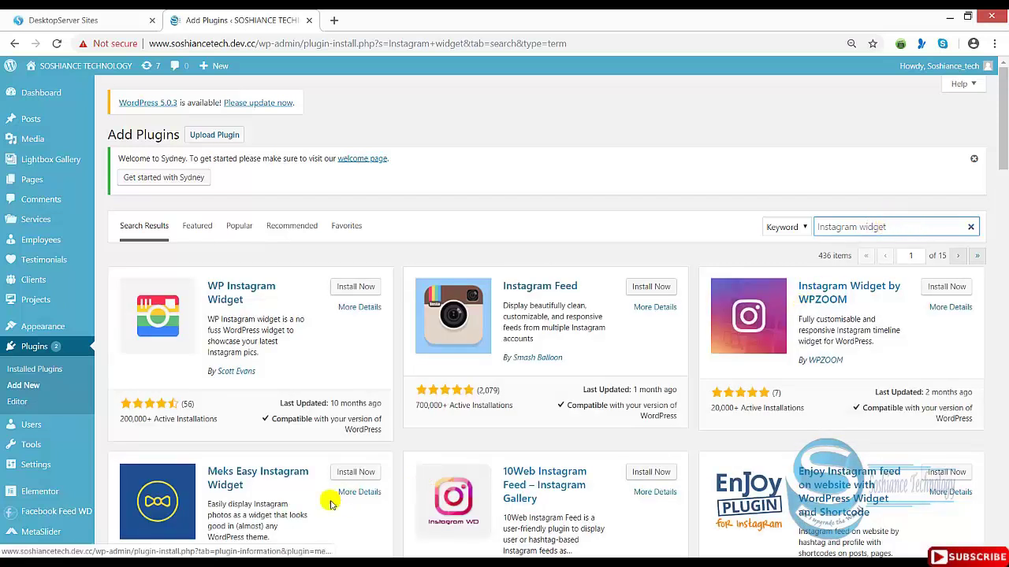
click(949, 288)
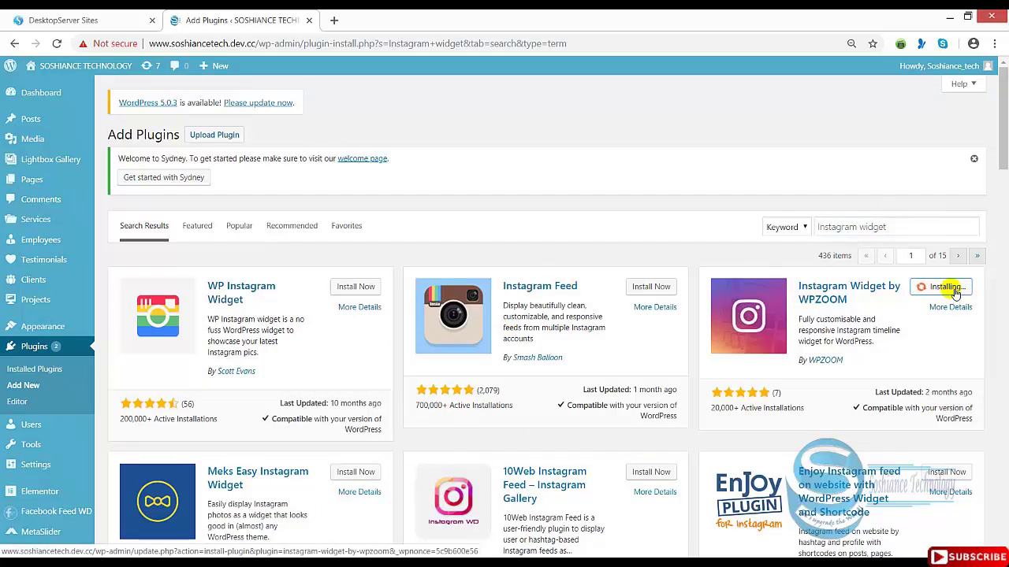
click(953, 289)
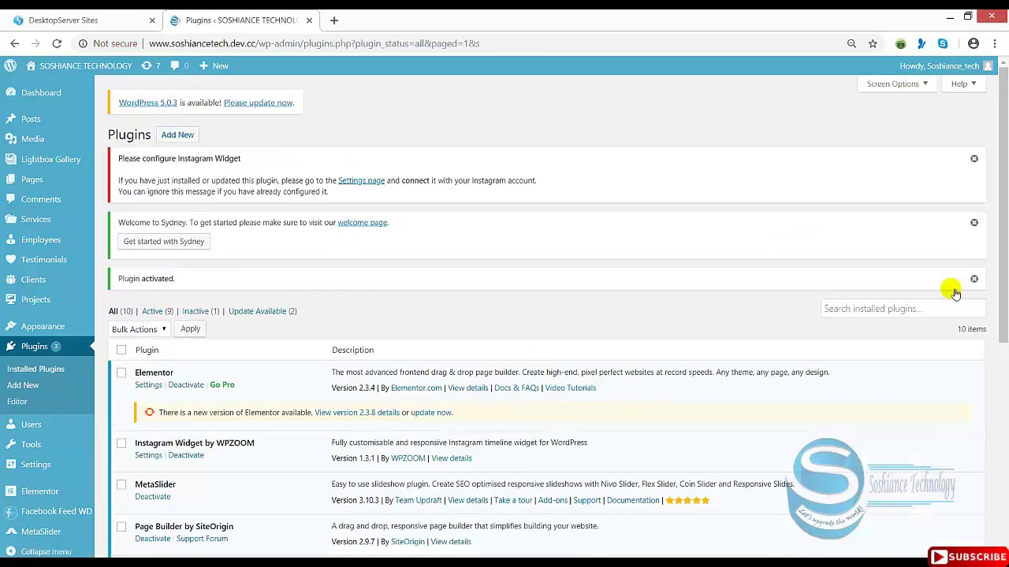
click(177, 135)
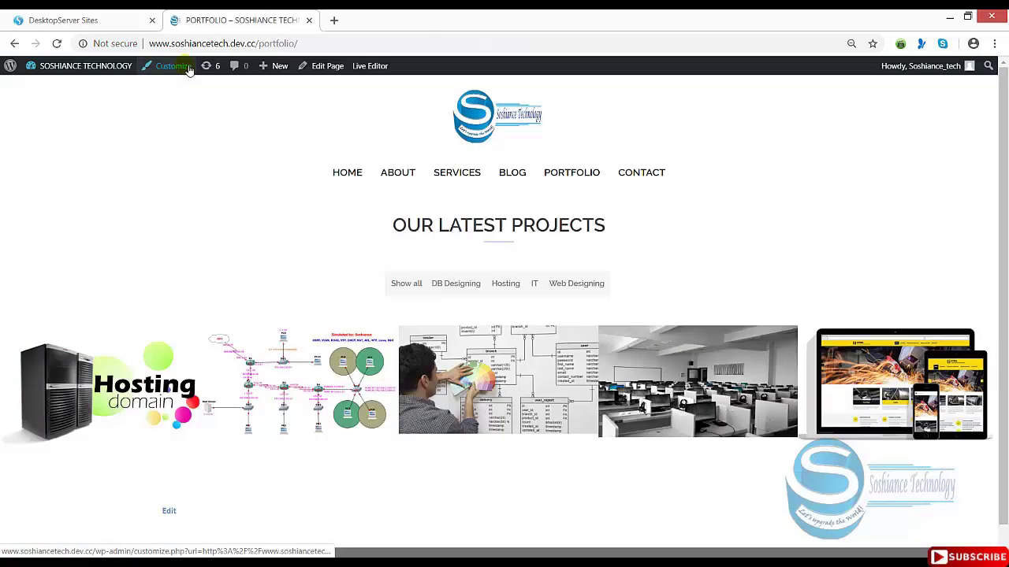
Step: Add a Facebook Feed WD widget to the Footer 1 area
mouse_move(101, 77)
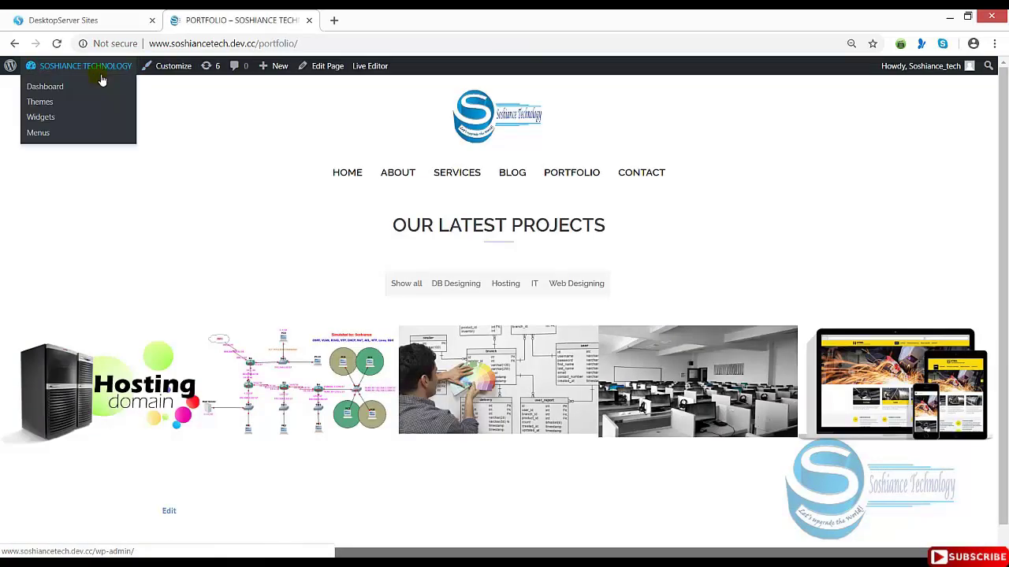
click(40, 117)
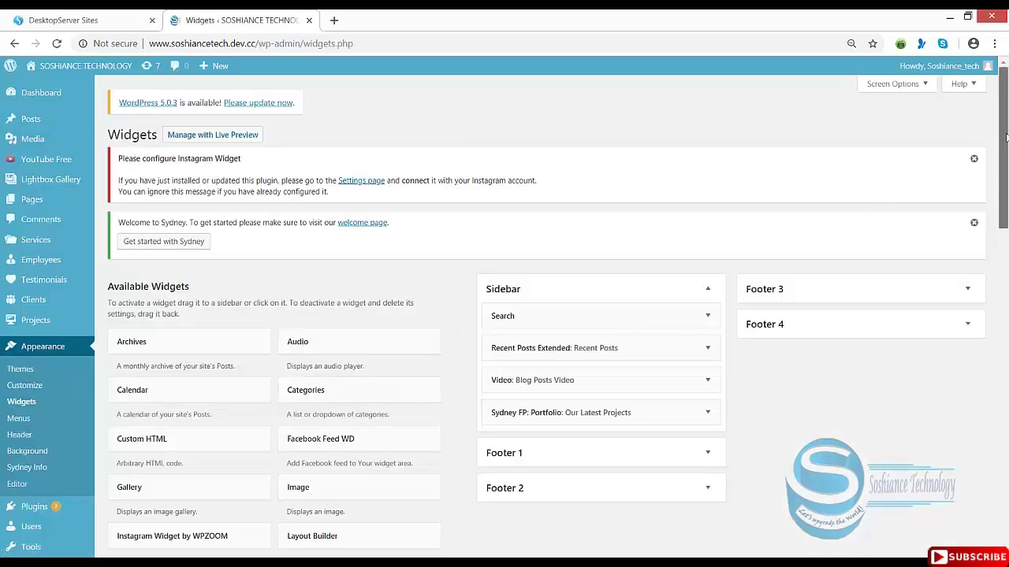
drag(1003, 150, 998, 203)
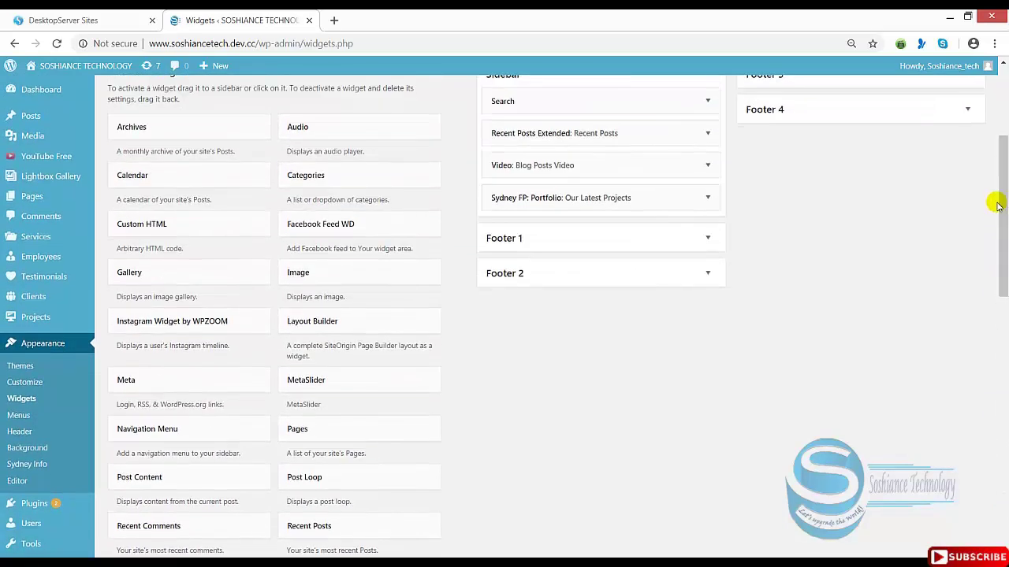
right_click(305, 230)
click(289, 228)
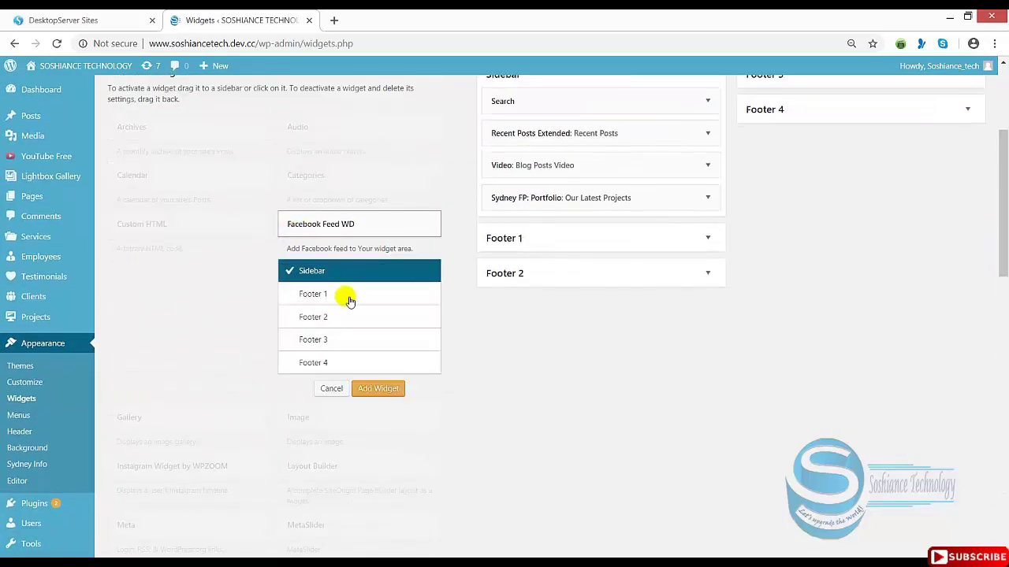
click(344, 298)
click(379, 388)
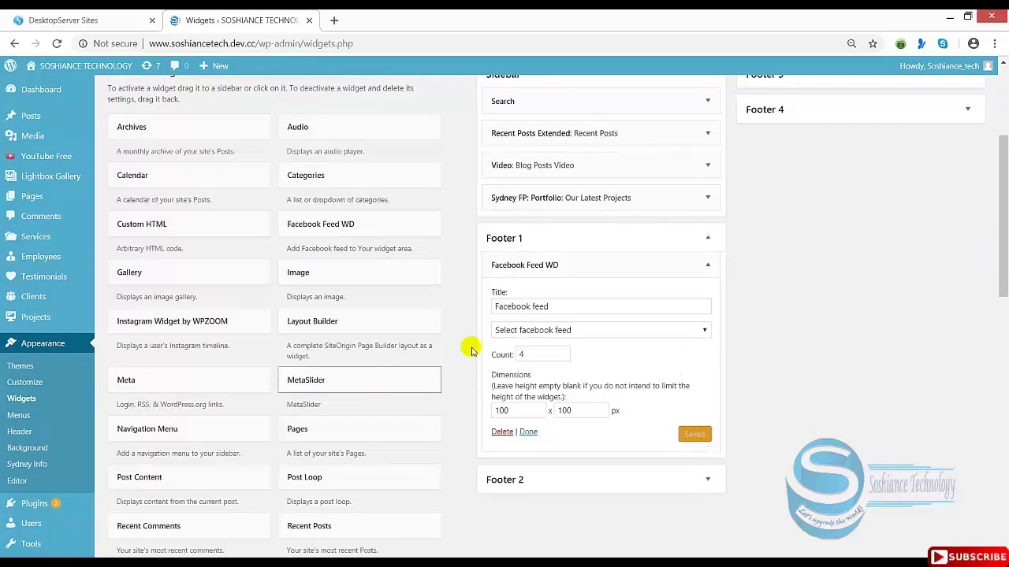
Step: Title the widget 'Like us on Facebook', set its count to 7, and save
click(585, 310)
text(===)
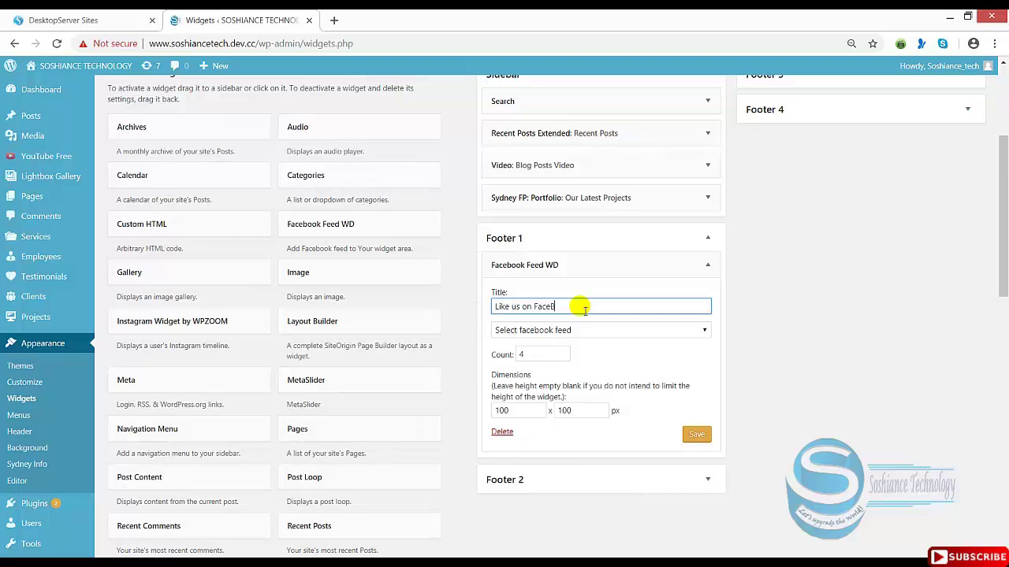
click(607, 330)
click(580, 344)
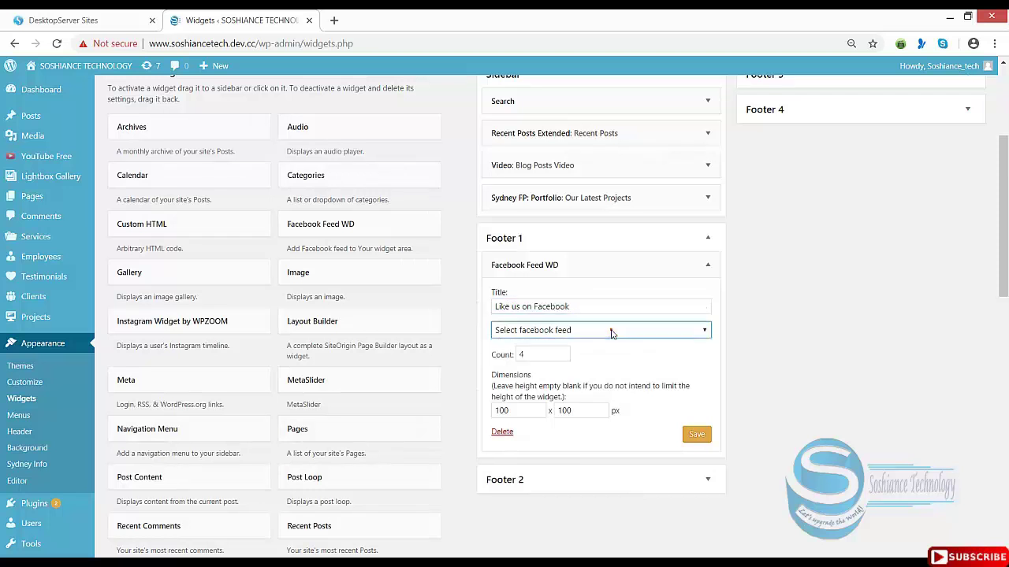
click(561, 362)
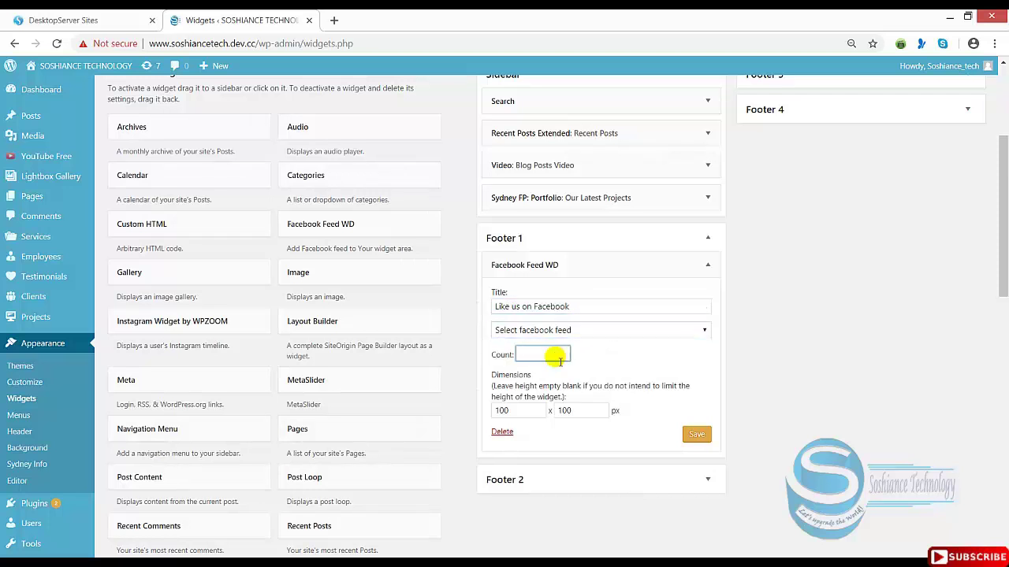
click(698, 436)
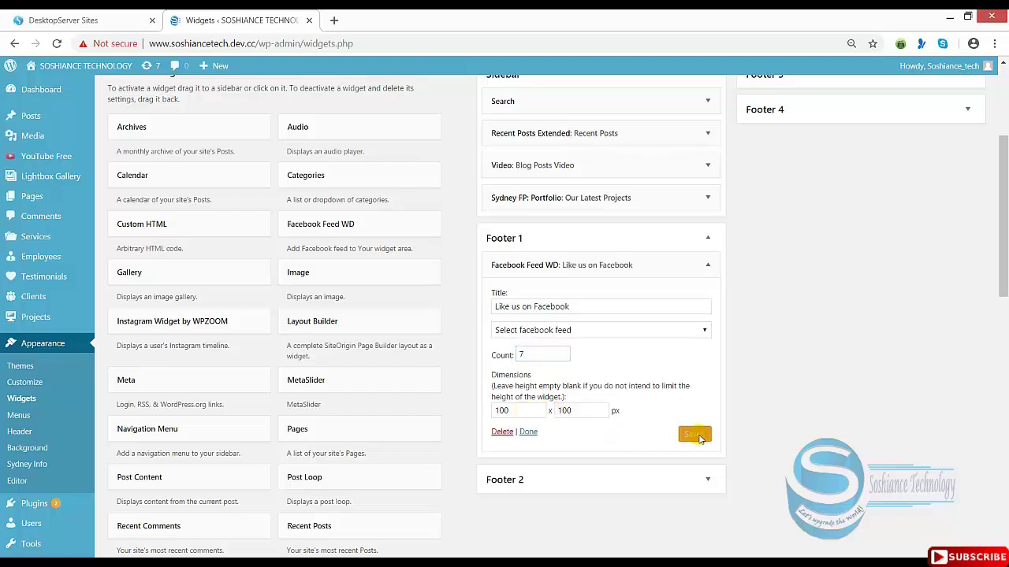
Step: Review the saved Facebook feed widget settings and reload the Widgets page
mouse_move(1006, 228)
mouse_down()
mouse_move(1004, 417)
mouse_move(1004, 221)
mouse_up()
click(620, 327)
click(620, 329)
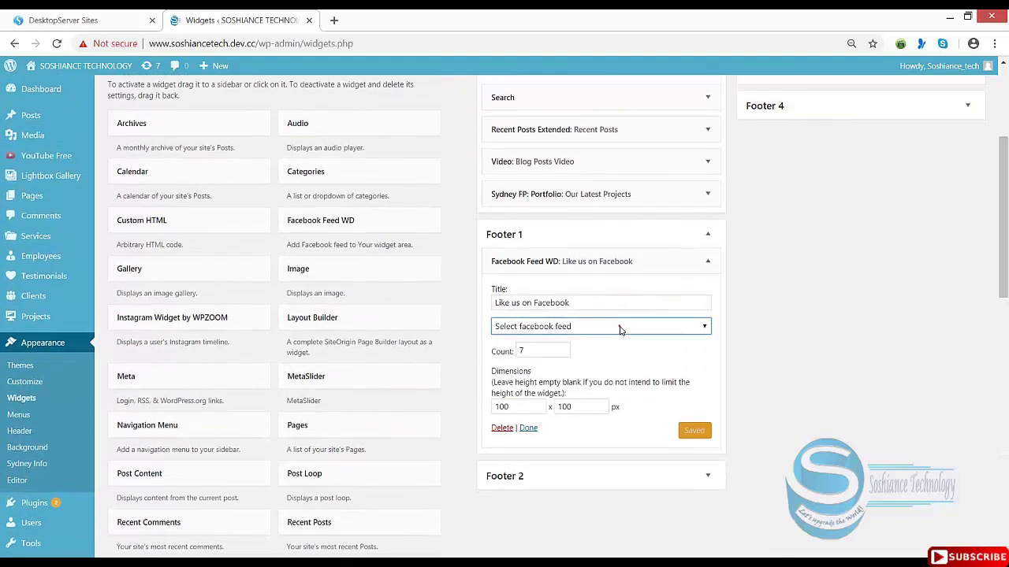
click(538, 441)
click(529, 428)
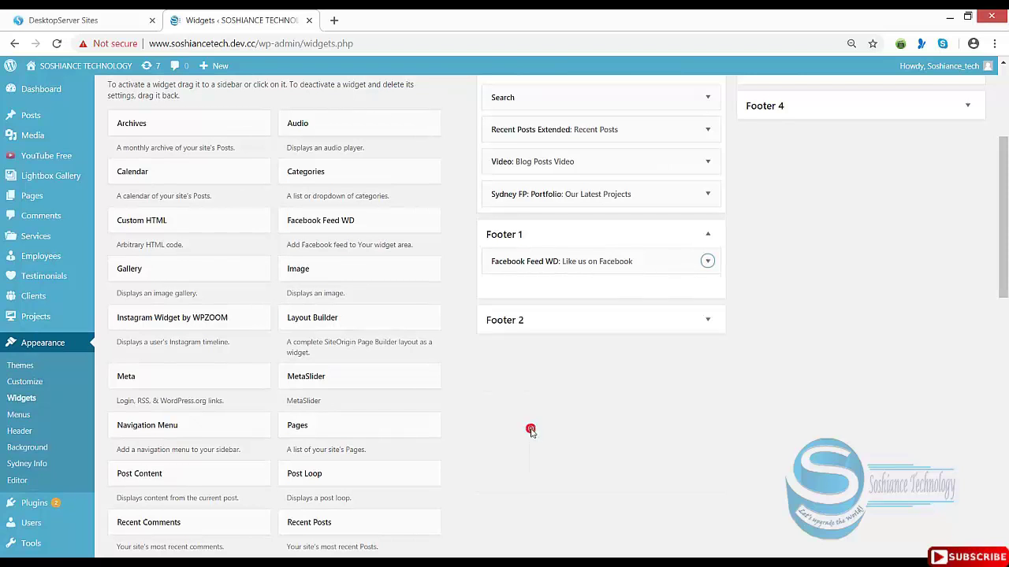
click(707, 261)
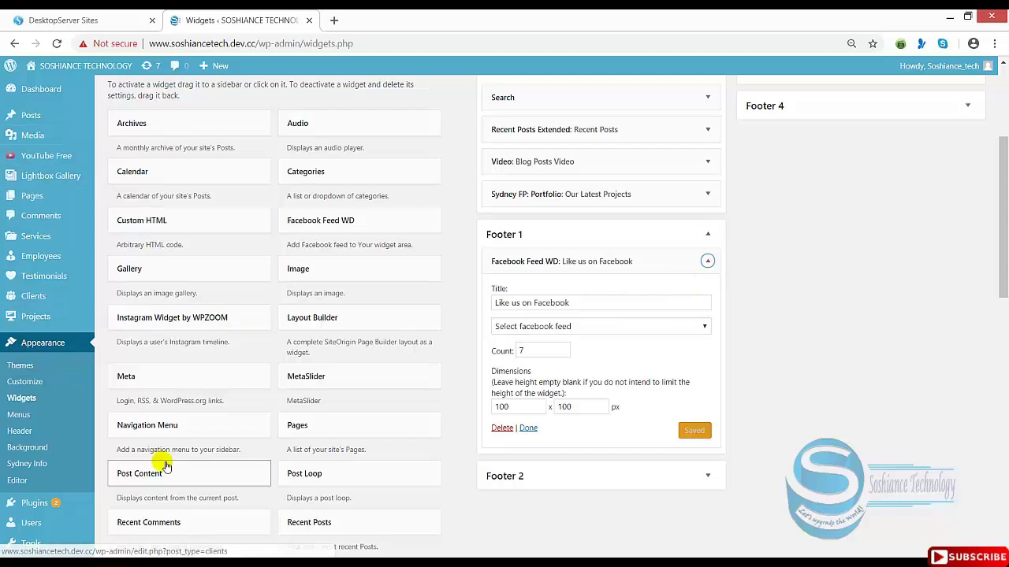
key(F5)
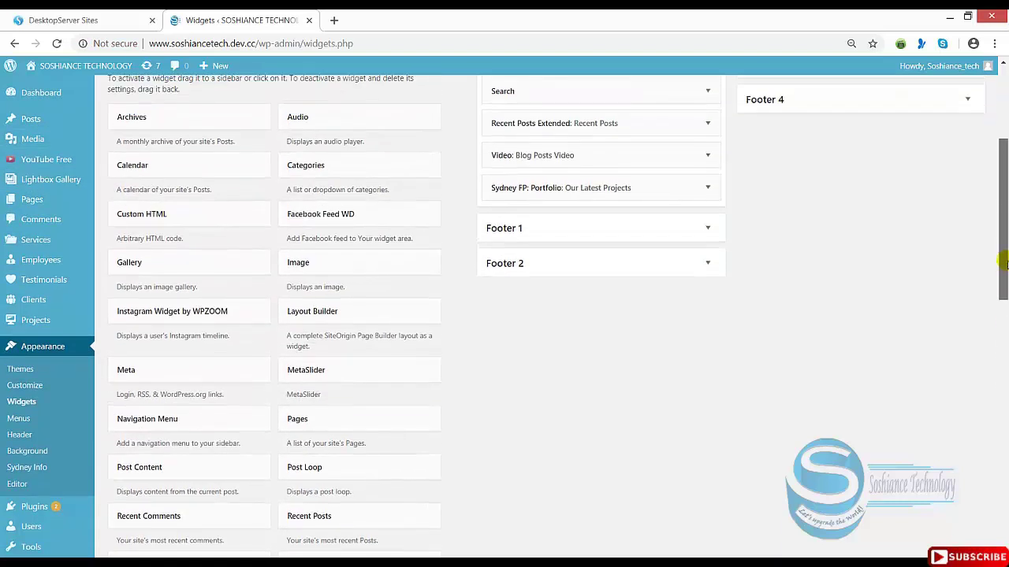
Step: Add the Instagram Widget by WPZOOM to Footer 2 and retitle it 'Follow Us on Instagram'
click(229, 322)
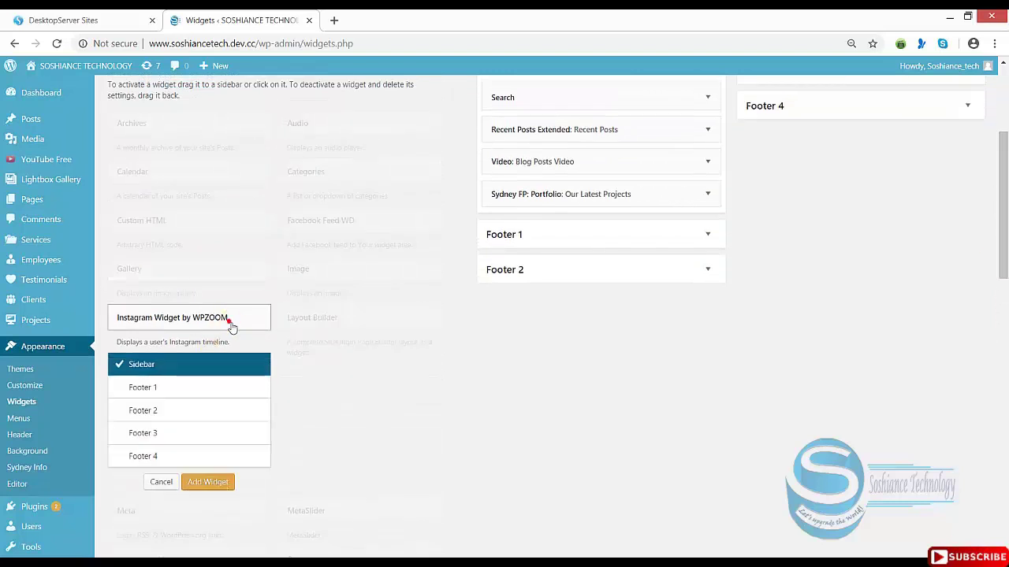
click(159, 412)
click(209, 482)
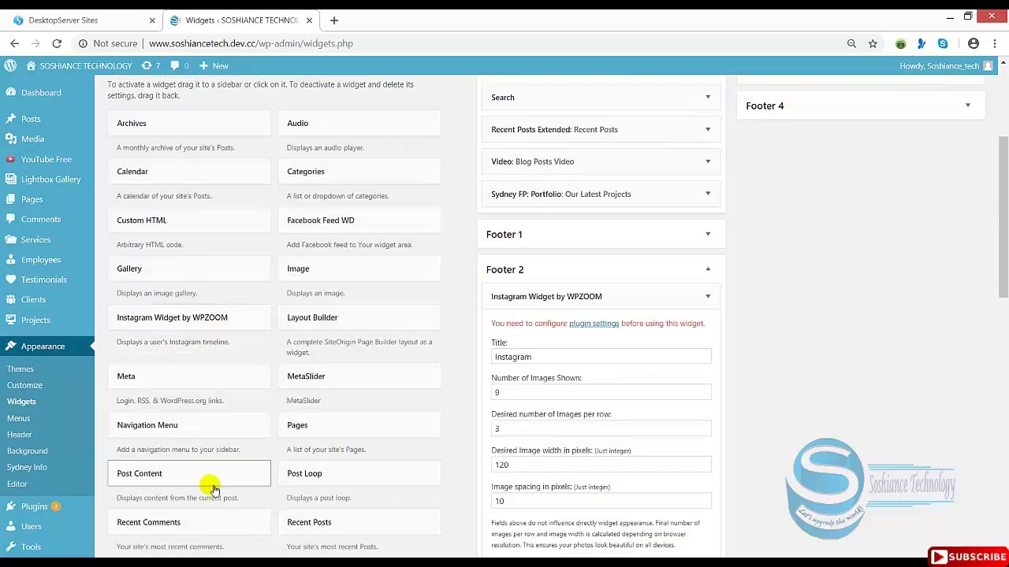
click(589, 356)
key(BackSpace)
key(BackSpace)
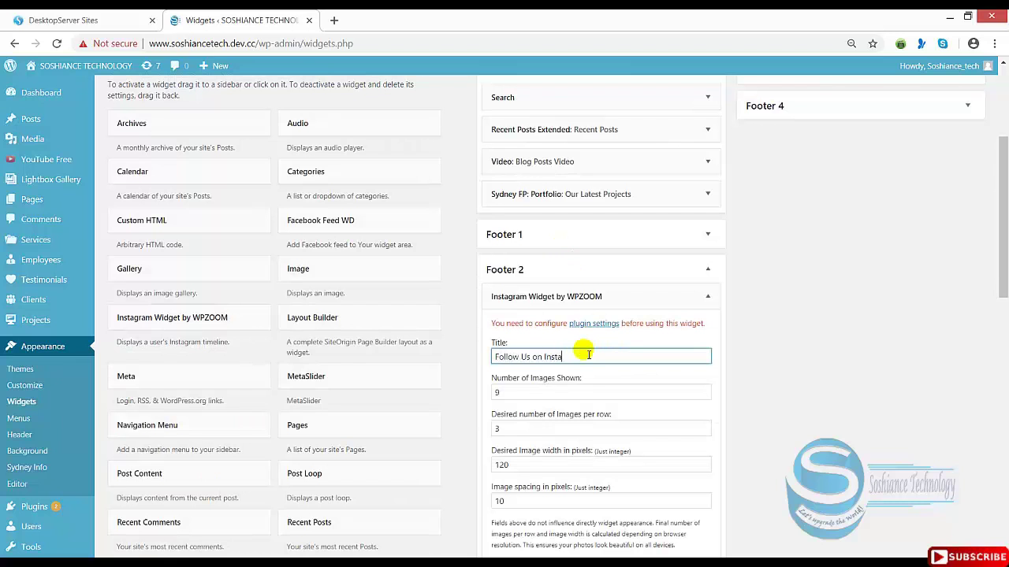
Step: Keep 9 images at 3 per row with the default resolution, adjust the Instagram button, and save
click(550, 429)
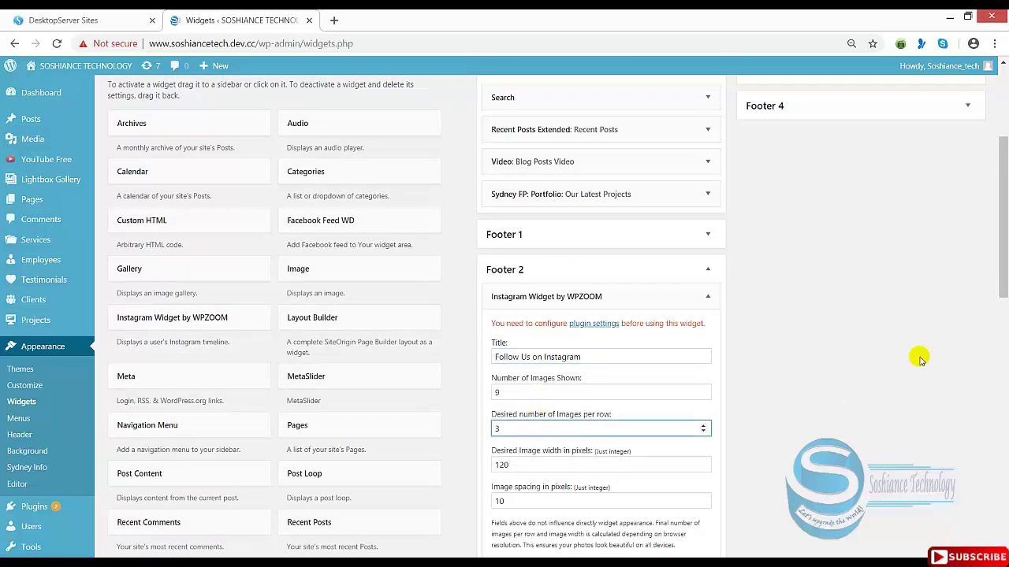
scroll(637, 291, down, 2)
scroll(715, 268, down, 3)
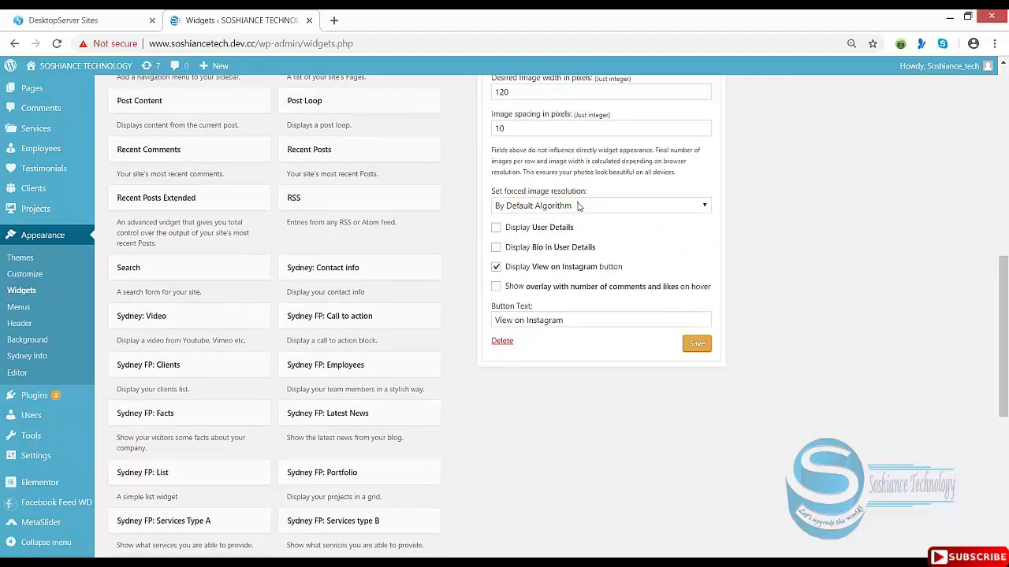
click(578, 206)
click(577, 204)
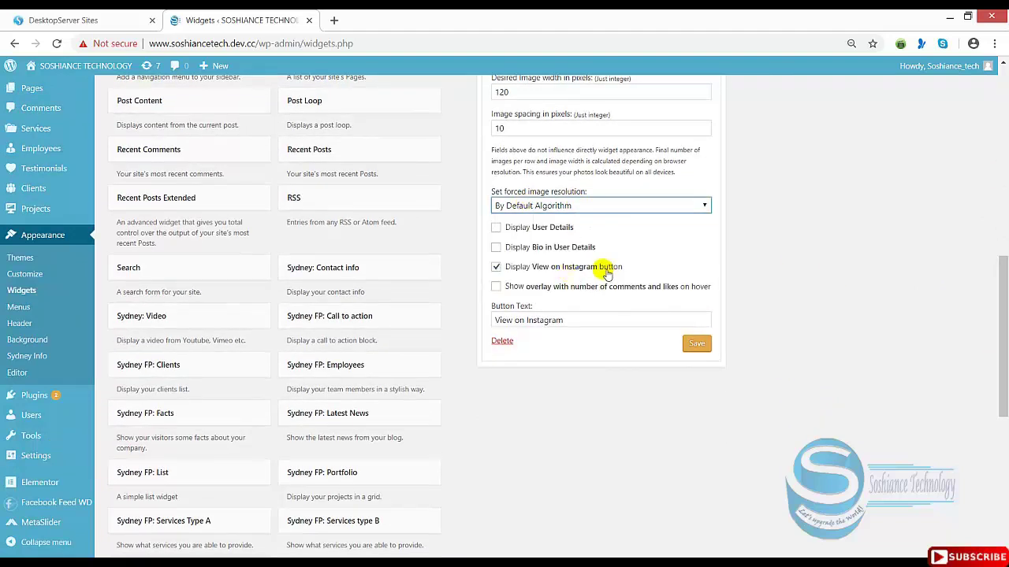
click(605, 269)
click(624, 320)
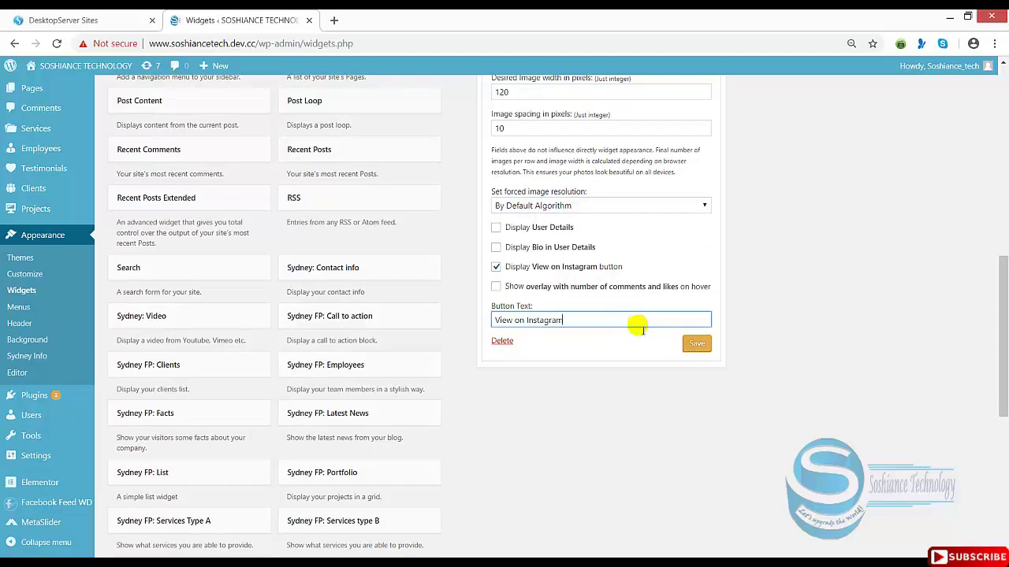
click(697, 342)
Step: Start Connect with Instagram and copy the access token from the WPZOOM page
drag(1002, 297, 1002, 181)
scroll(698, 257, down, 1)
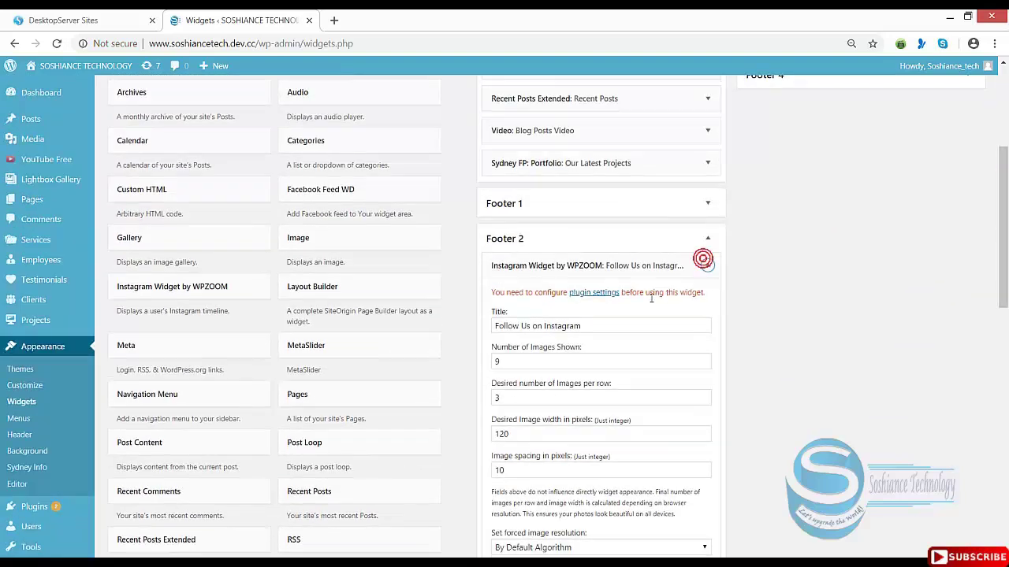
click(603, 290)
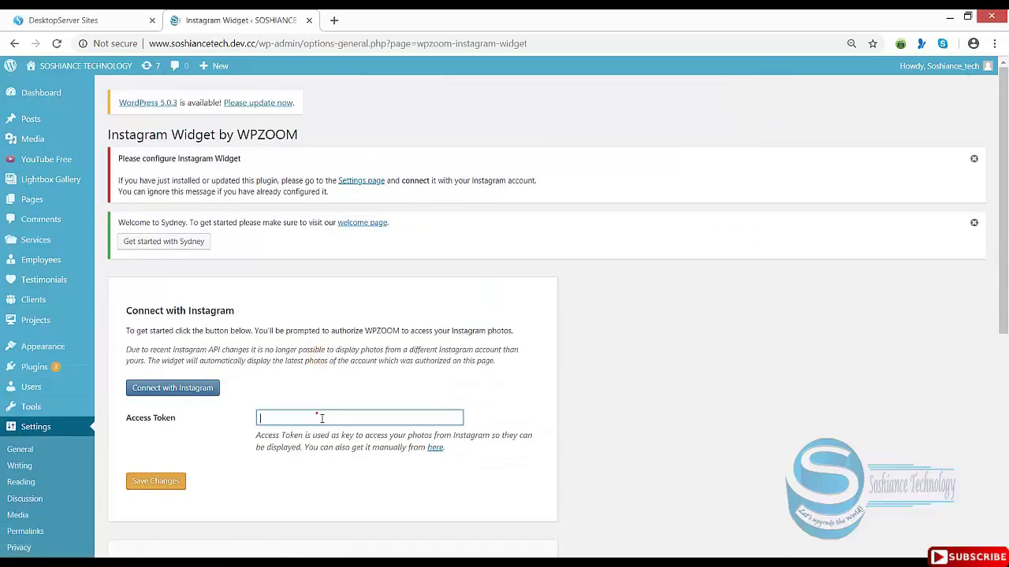
right_click(194, 386)
click(156, 391)
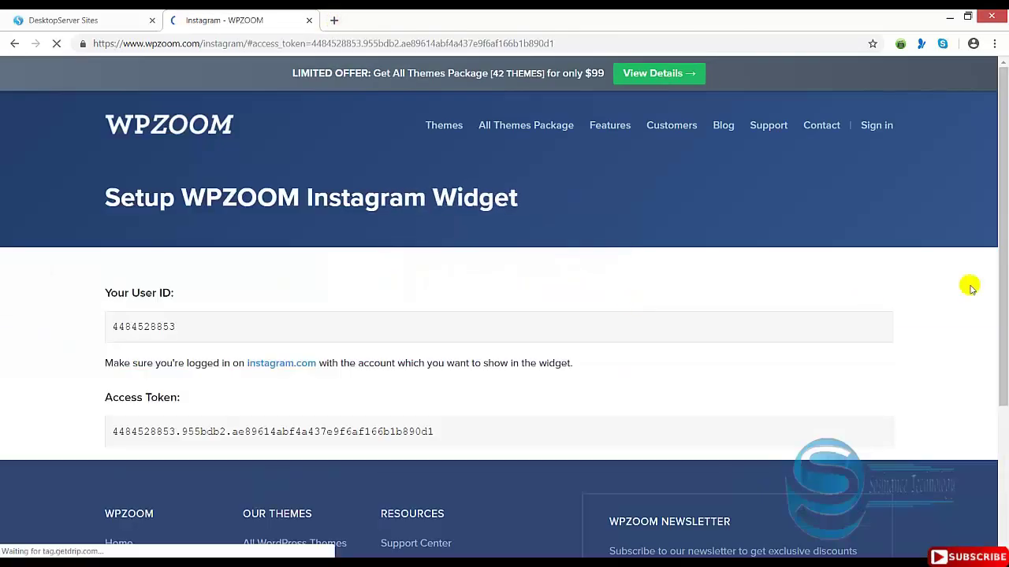
scroll(971, 288, down, 2)
drag(438, 313, 117, 316)
key(ctrl+c)
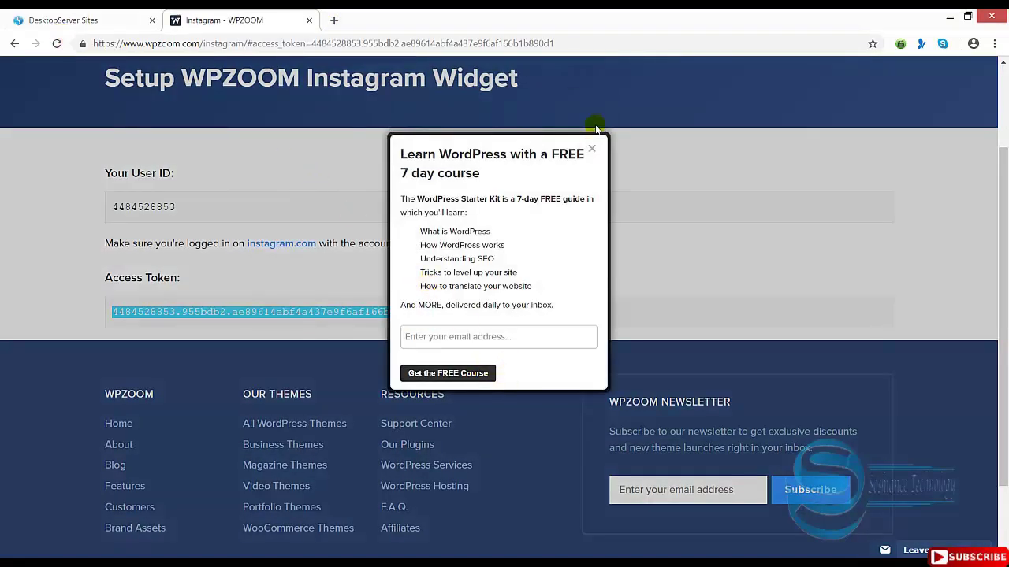
click(590, 114)
key(alt+Tab)
Step: Paste the access token into the Access Token field and save the Instagram widget settings
click(294, 421)
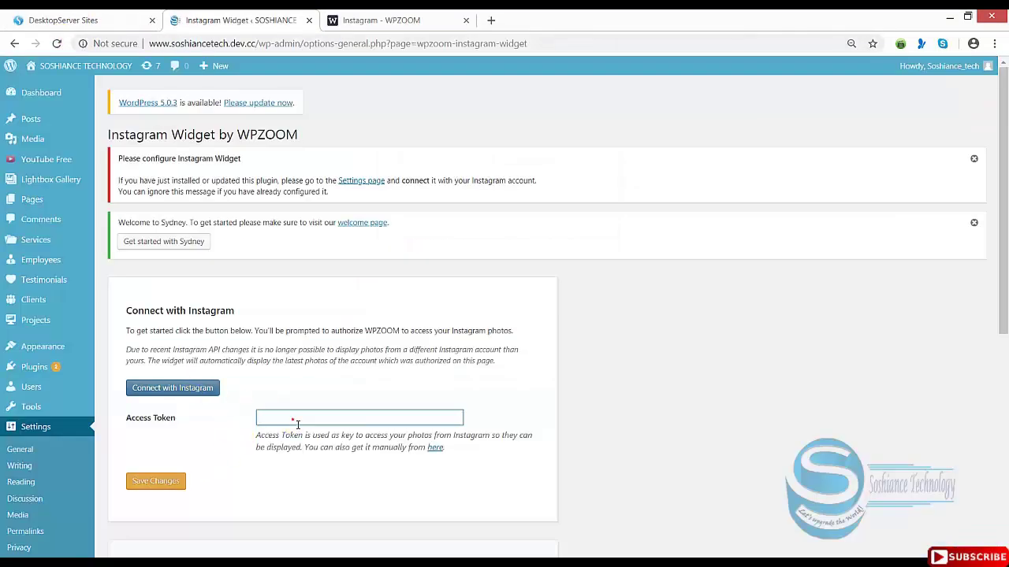
key(ctrl+v)
click(175, 483)
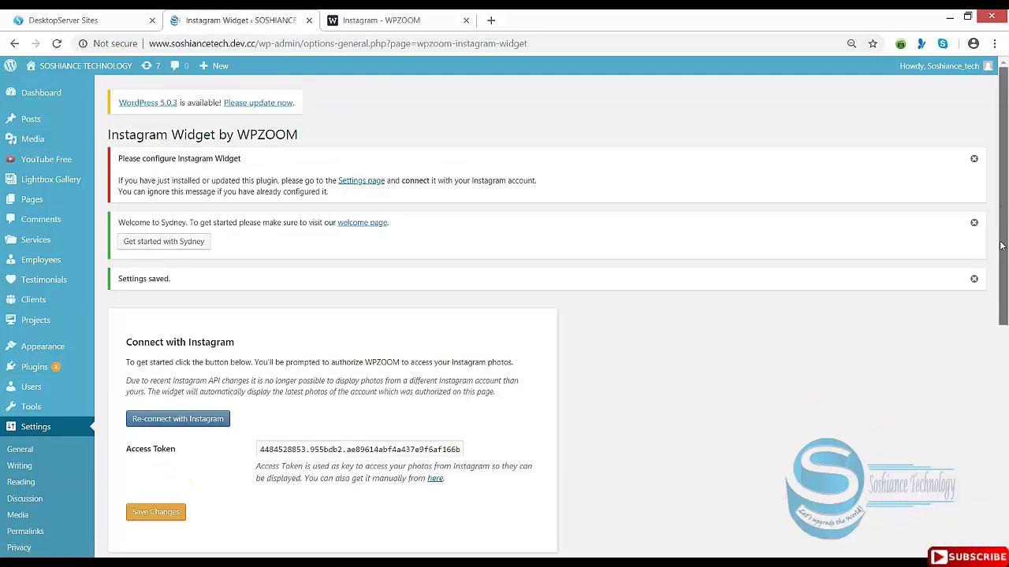
scroll(571, 346, down, 4)
click(176, 178)
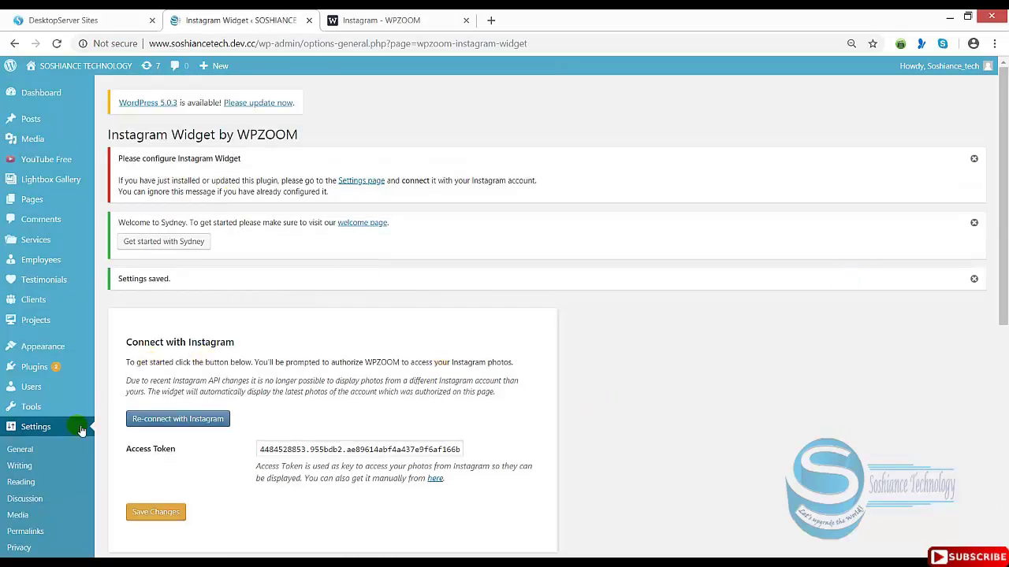
Step: Add the Sydney FP: Portfolio widget to the Footer 3 area
mouse_move(59, 346)
click(126, 383)
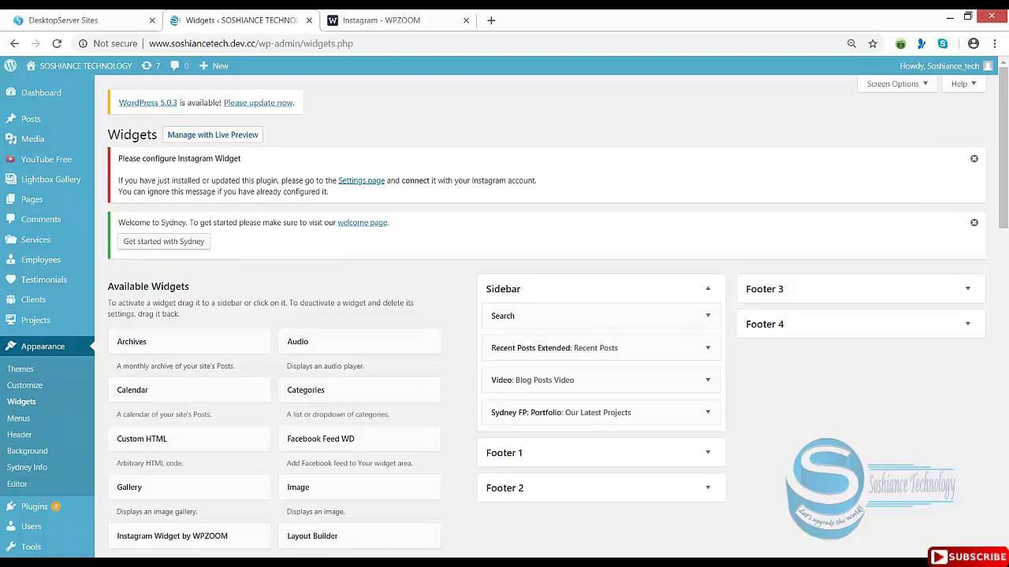
drag(1004, 218, 1003, 422)
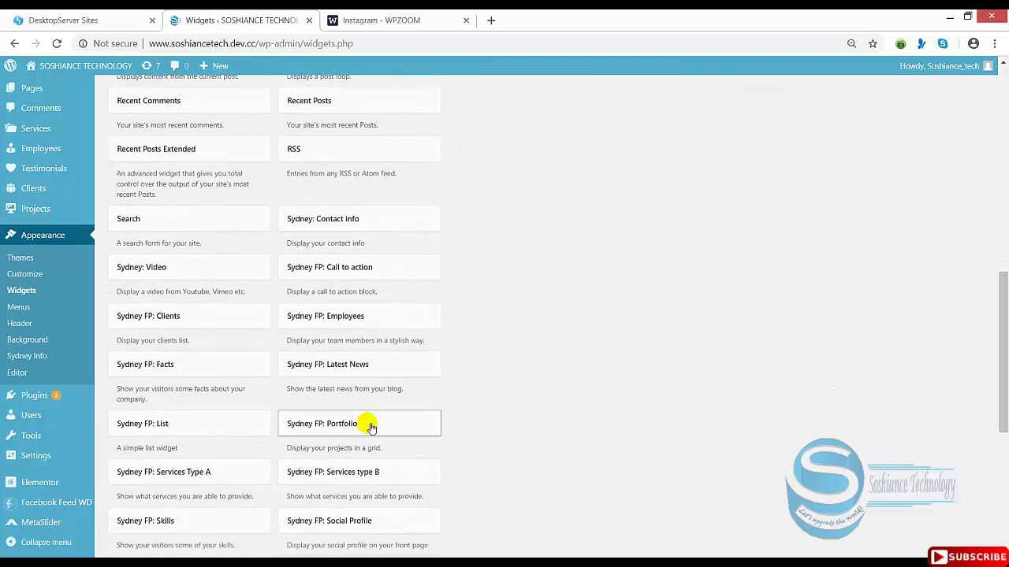
right_click(370, 426)
click(368, 424)
click(361, 423)
click(354, 423)
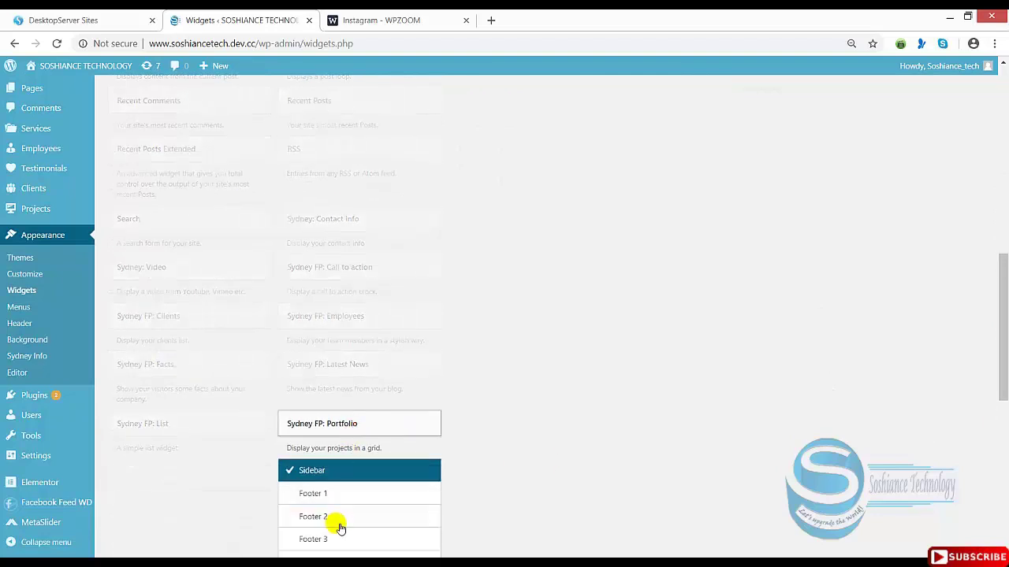
click(340, 539)
click(398, 414)
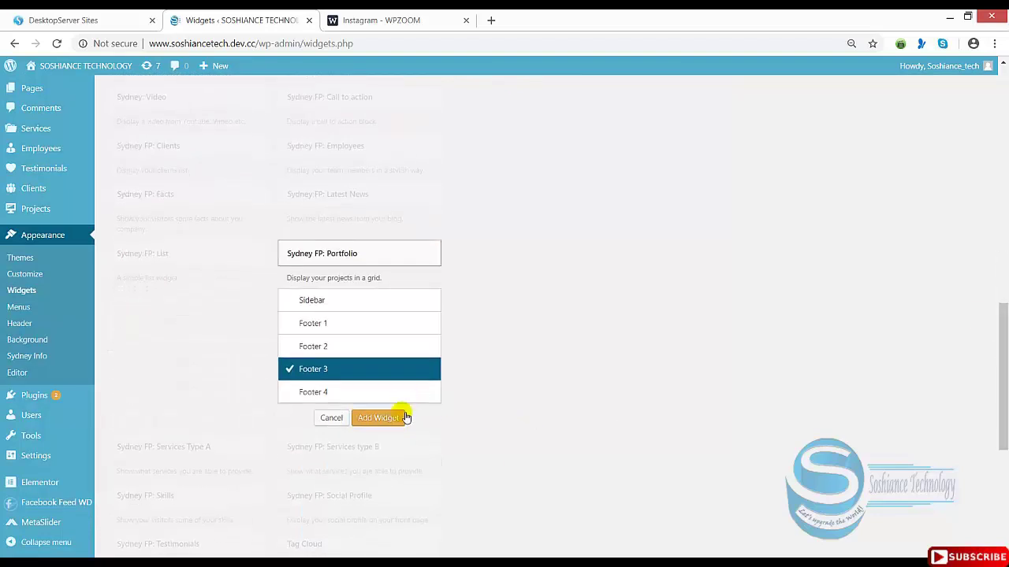
Step: Title it 'Our Latest Projects', turn off the navigation filter and show project titles
click(805, 216)
text(Our Latest Projects)
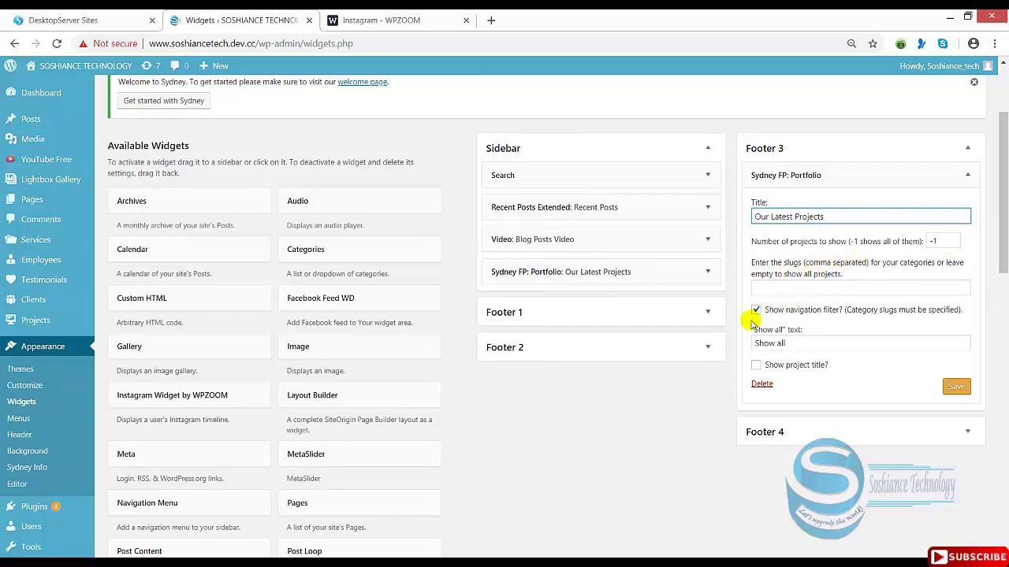
click(949, 312)
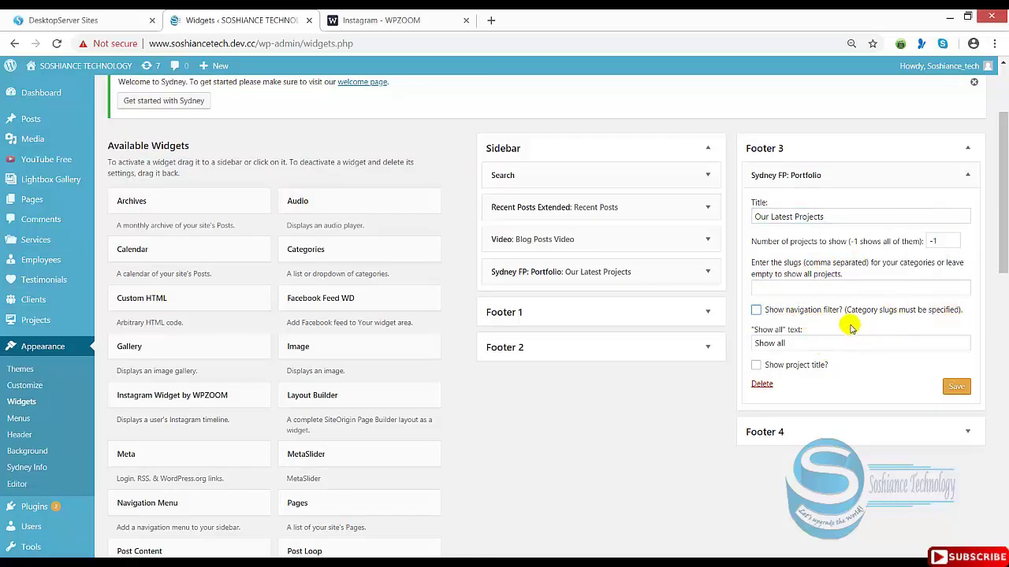
click(812, 373)
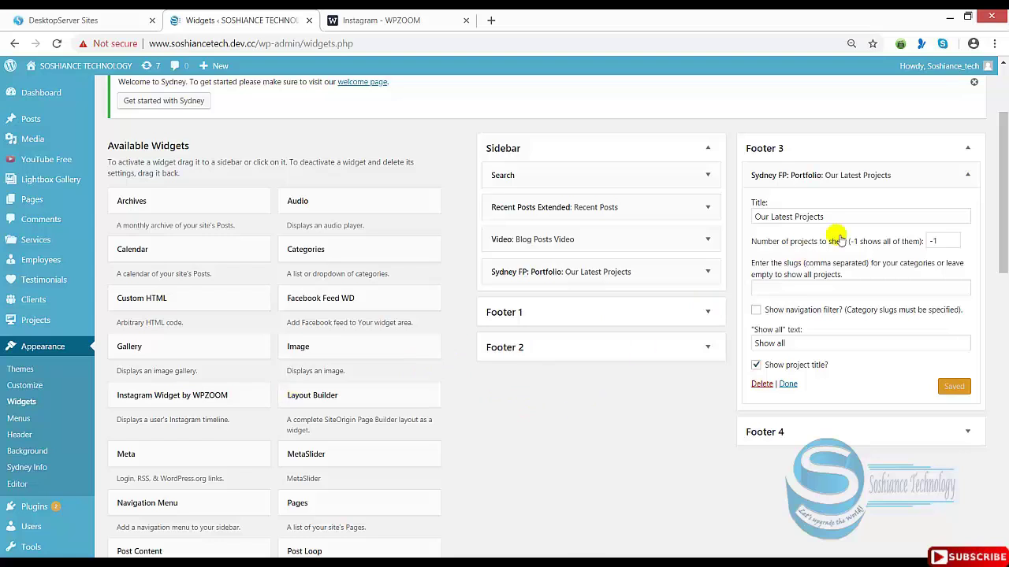
drag(1003, 114, 1003, 204)
Step: Add the Recent Posts Extended widget to Footer 4
click(178, 415)
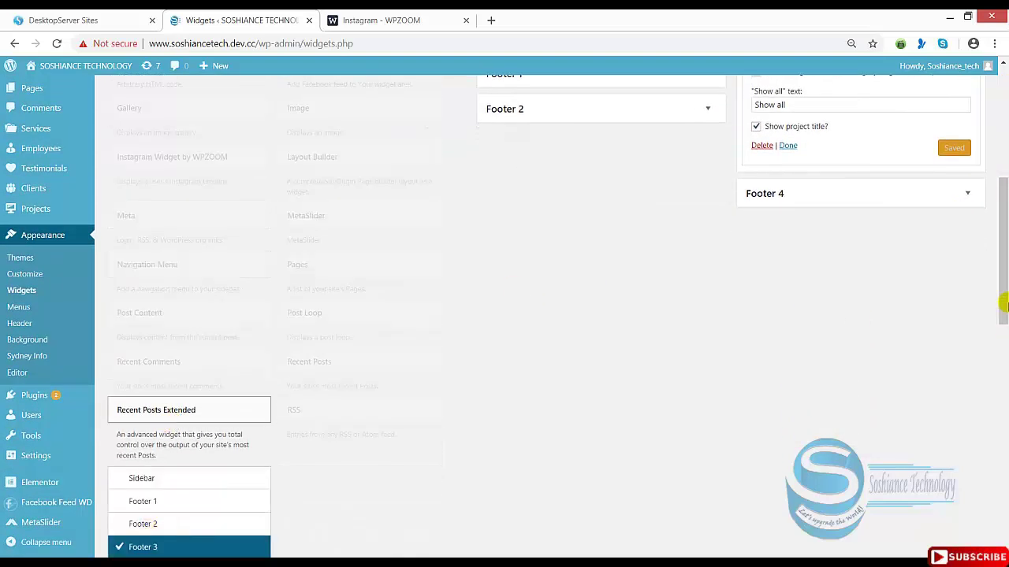
click(144, 362)
click(224, 386)
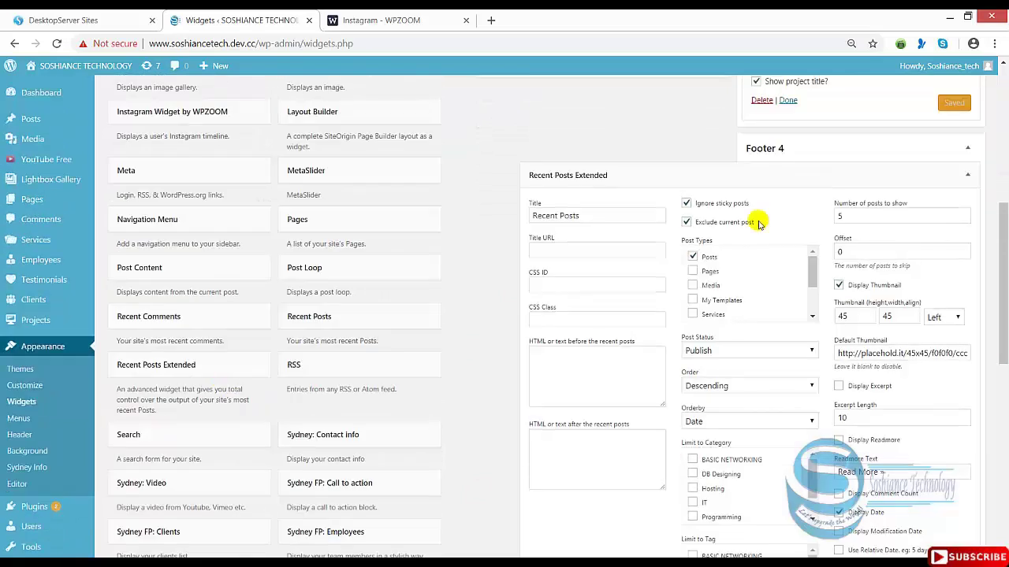
Step: Retitle the widget 'Our Recent Blogposts' and save it
click(632, 217)
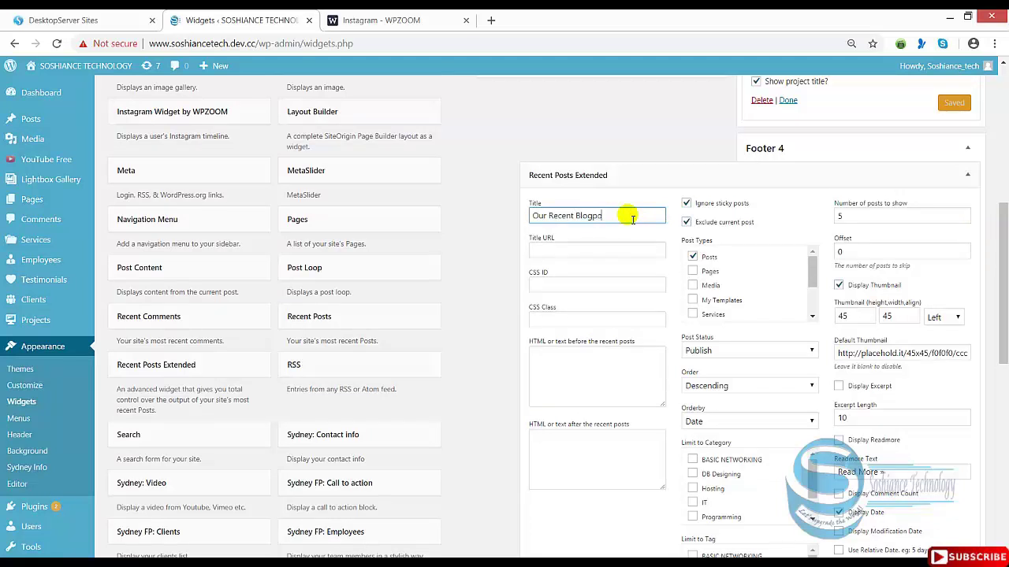
drag(812, 272, 813, 285)
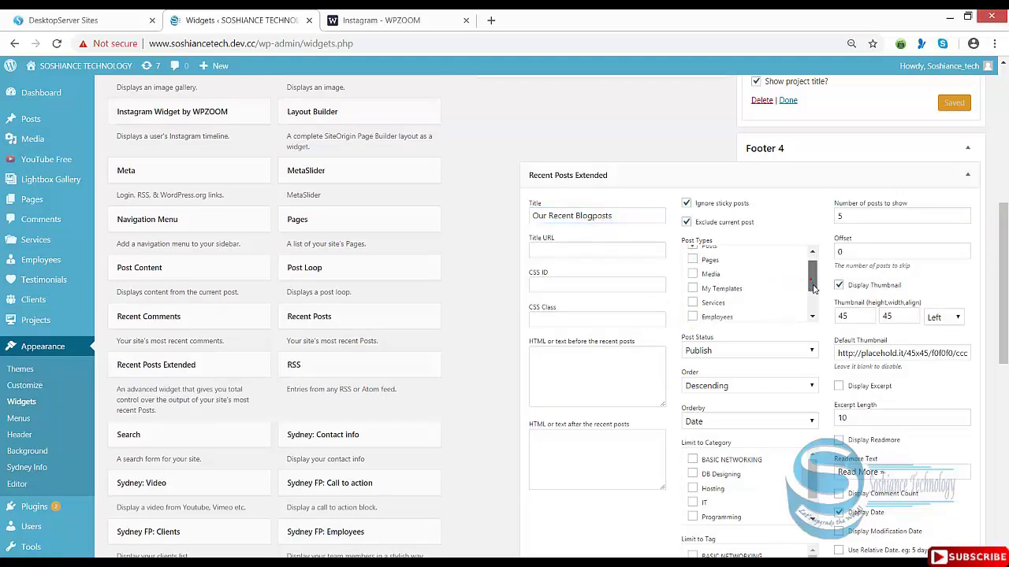
scroll(867, 320, down, 5)
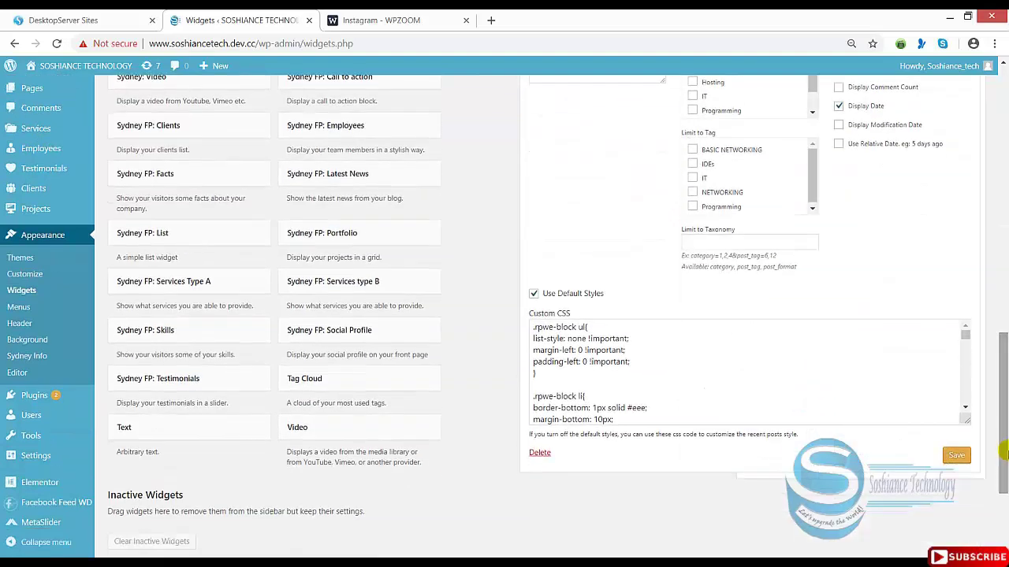
drag(1003, 412, 960, 405)
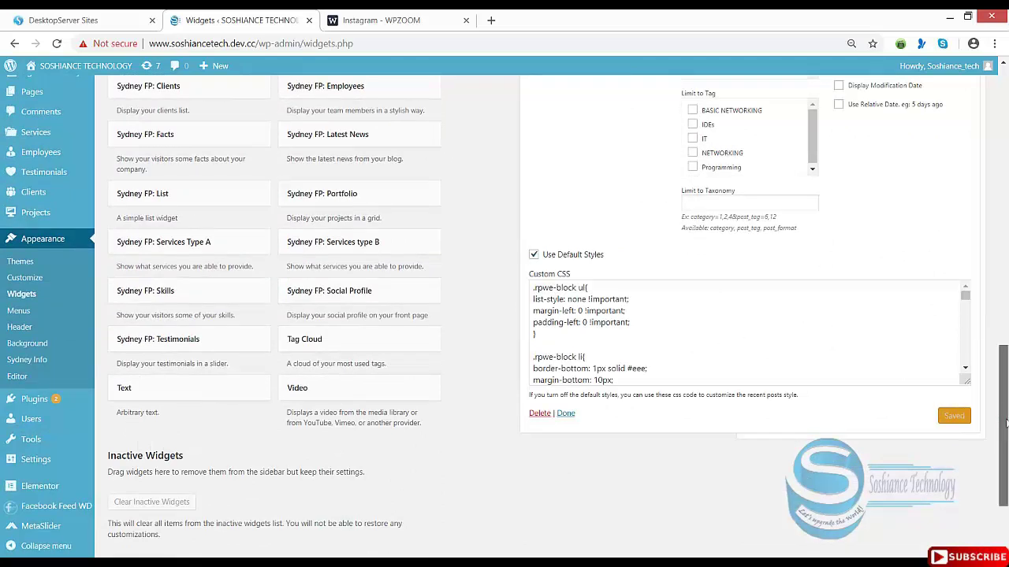
scroll(552, 236, up, 15)
Step: Open the live Portfolio page and scroll to the footer's Instagram photos, projects and blogposts
click(124, 65)
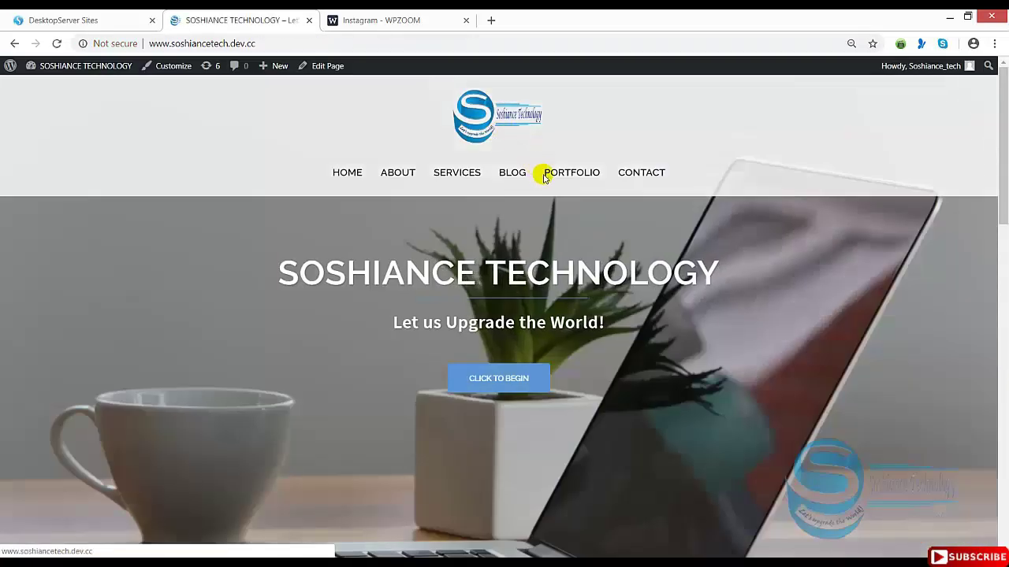
click(569, 175)
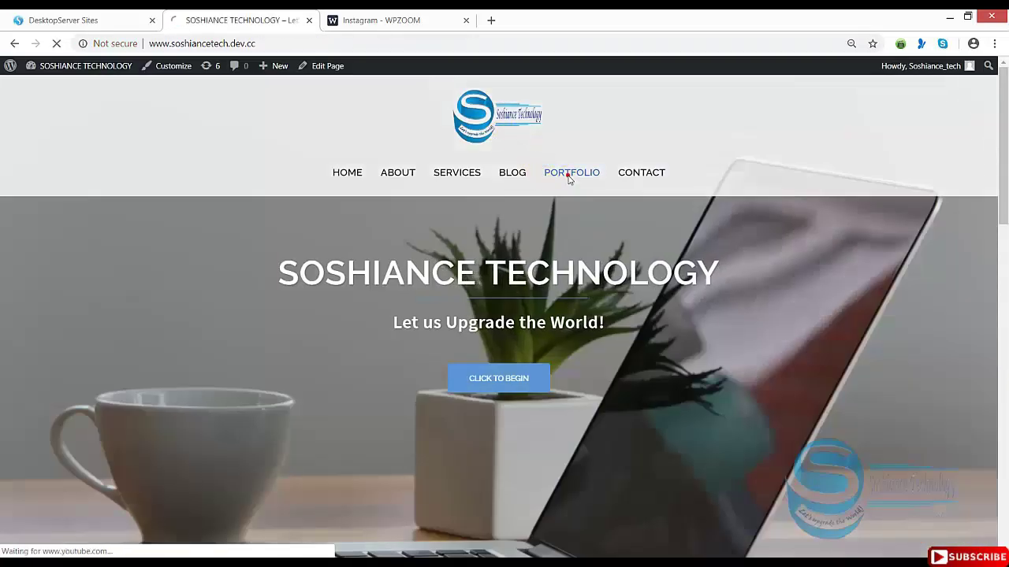
scroll(312, 323, down, 10)
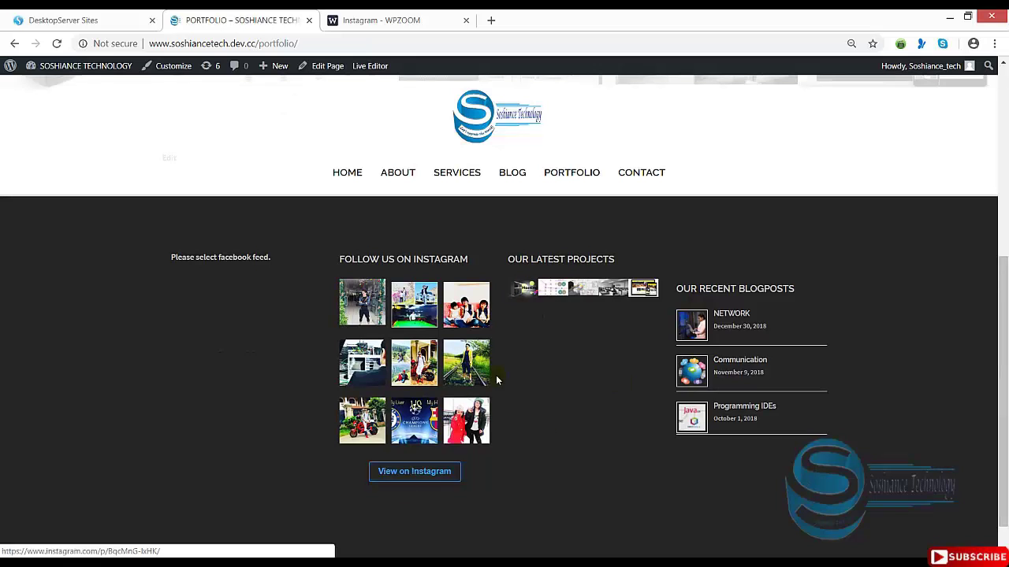
scroll(497, 323, up, 1)
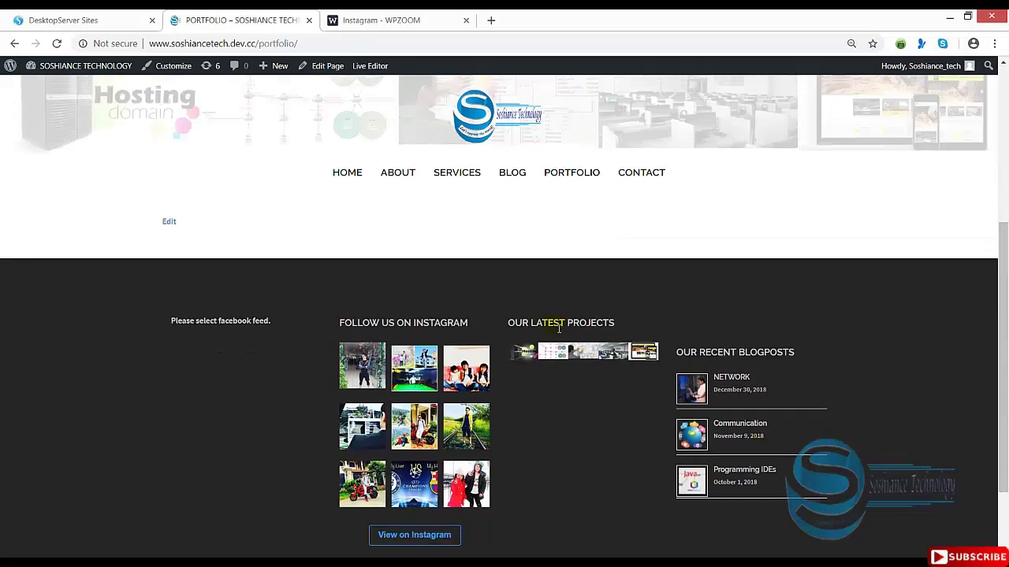
scroll(1005, 451, down, 2)
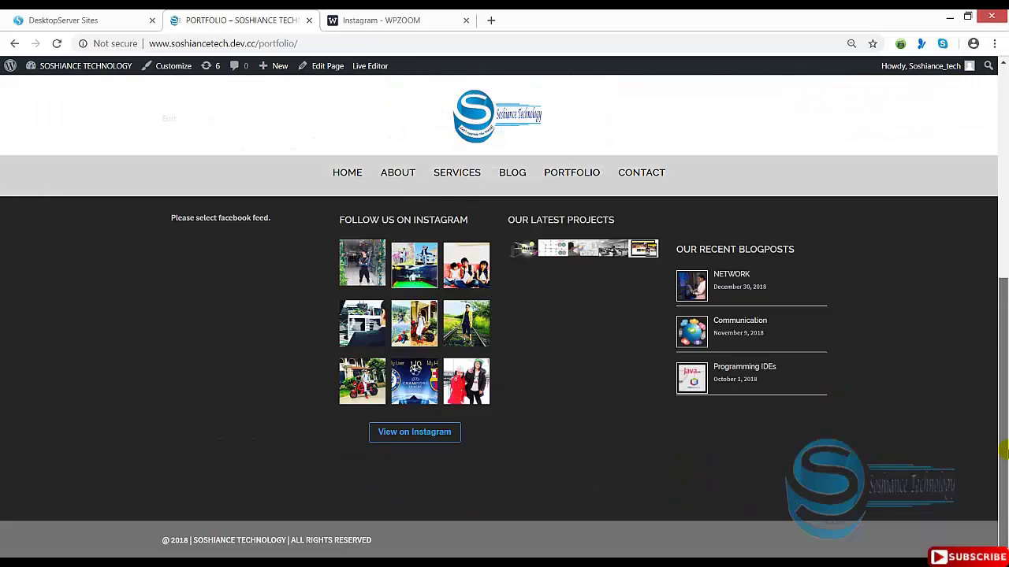
mouse_move(1003, 348)
mouse_down()
mouse_move(1004, 292)
mouse_move(1005, 333)
mouse_up()
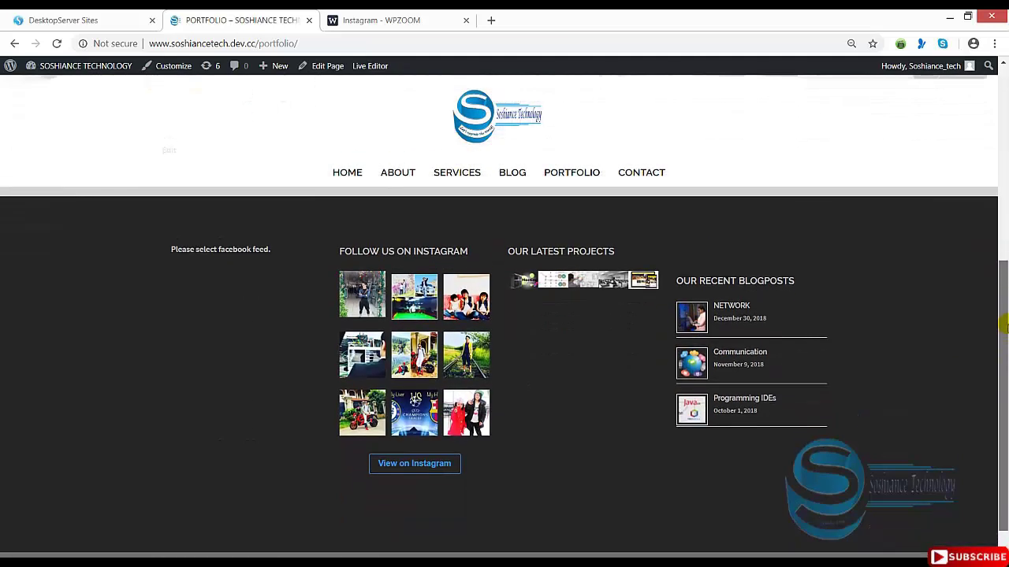
scroll(260, 83, up, 5)
Step: Set the Footer 3 Portfolio widget to show 7 projects
mouse_move(78, 71)
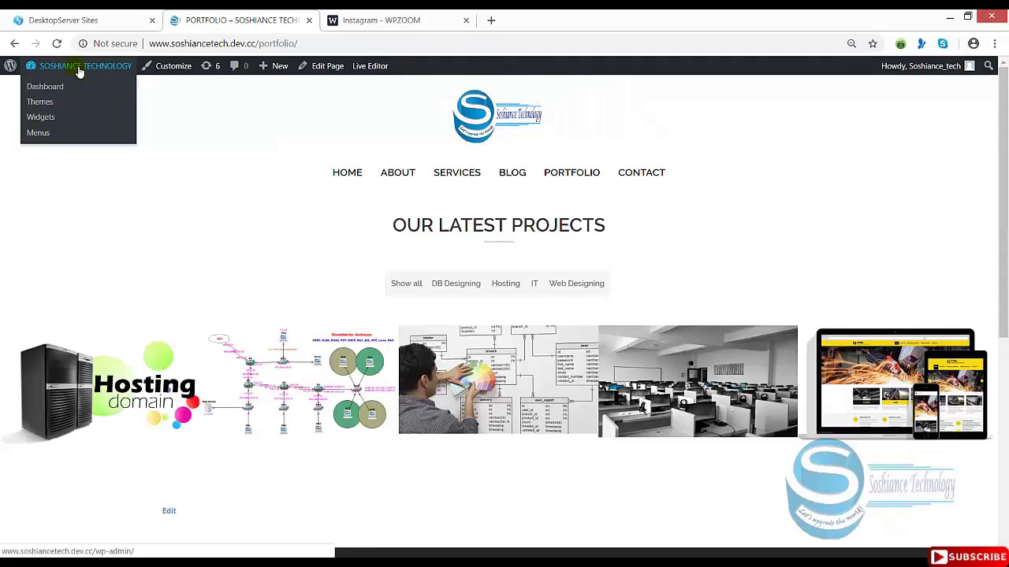
click(49, 118)
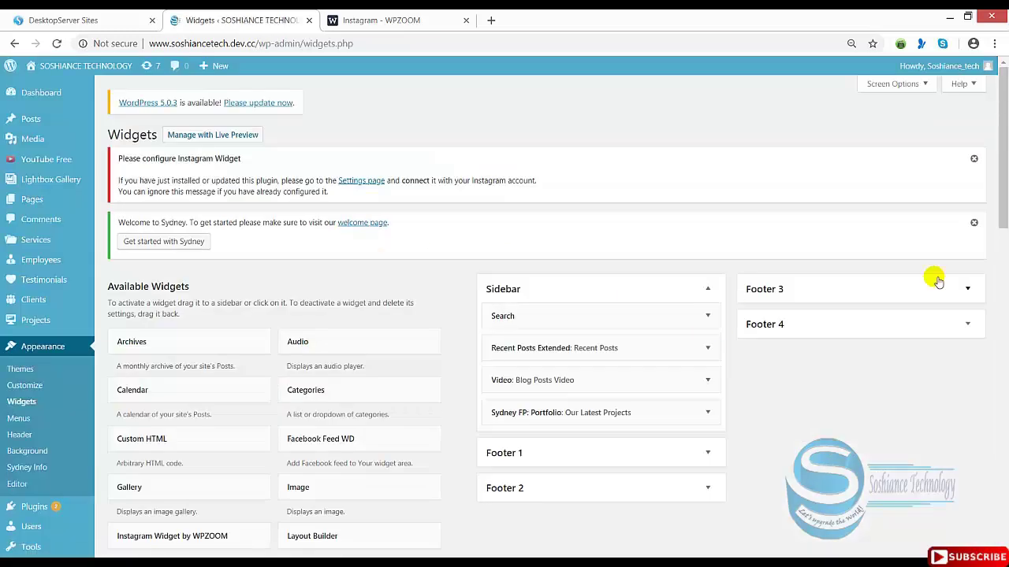
click(895, 293)
click(921, 319)
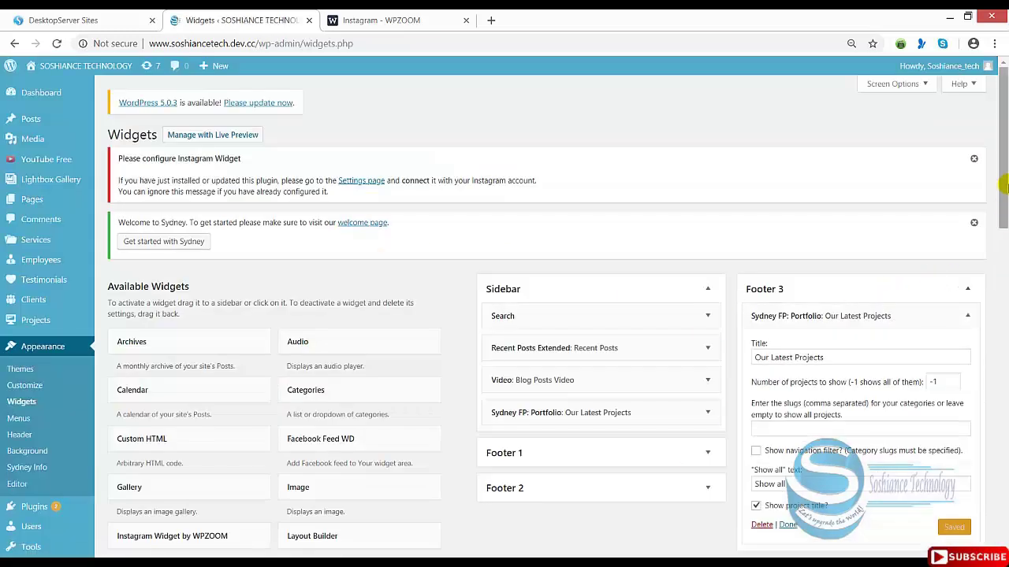
drag(1004, 193, 1005, 237)
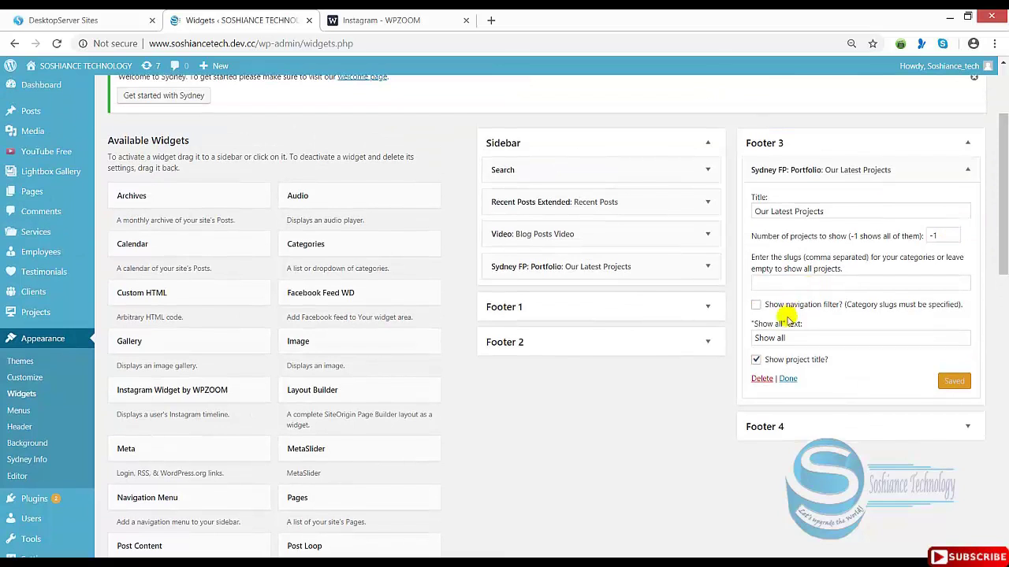
click(968, 170)
click(968, 169)
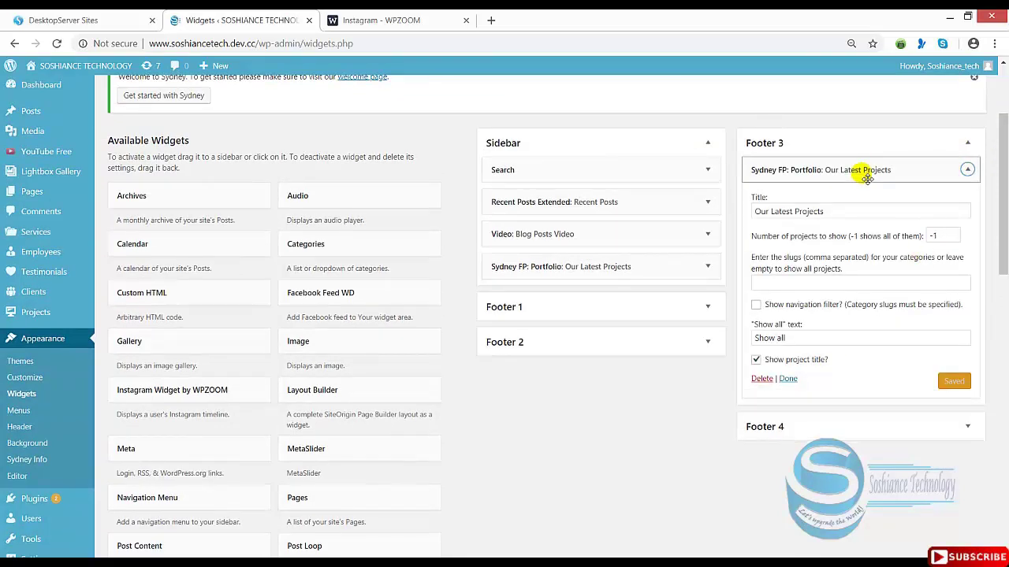
text(7)
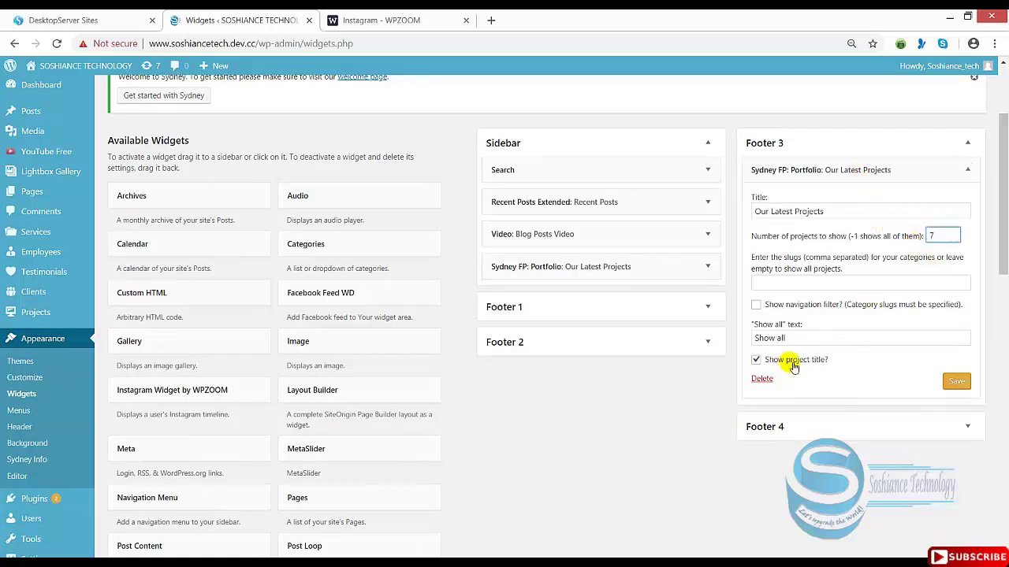
drag(1002, 192, 1002, 176)
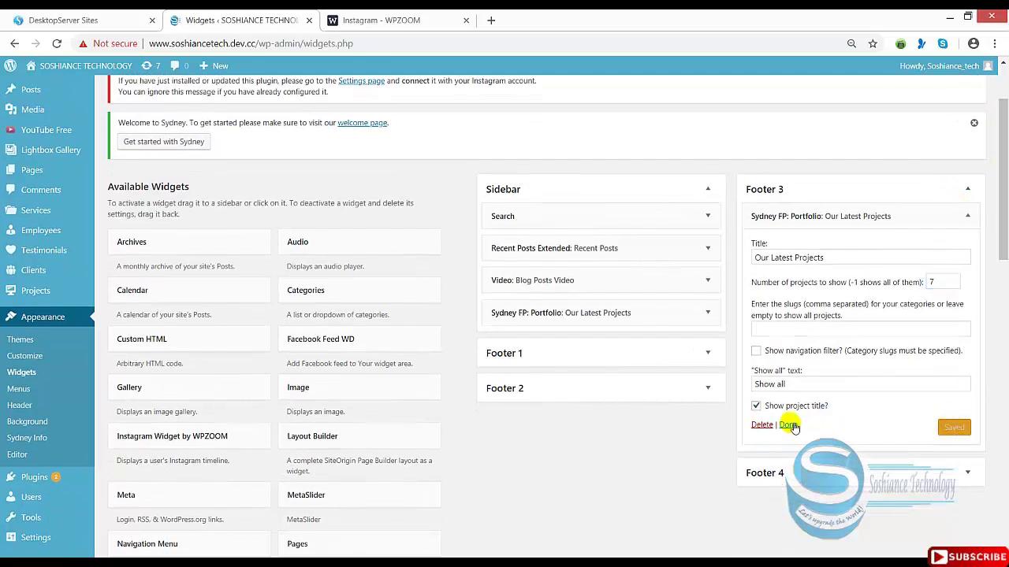
click(968, 216)
Step: Move the Portfolio widget to Footer 4 and Recent Posts Extended to Footer 3
click(940, 221)
right_click(941, 222)
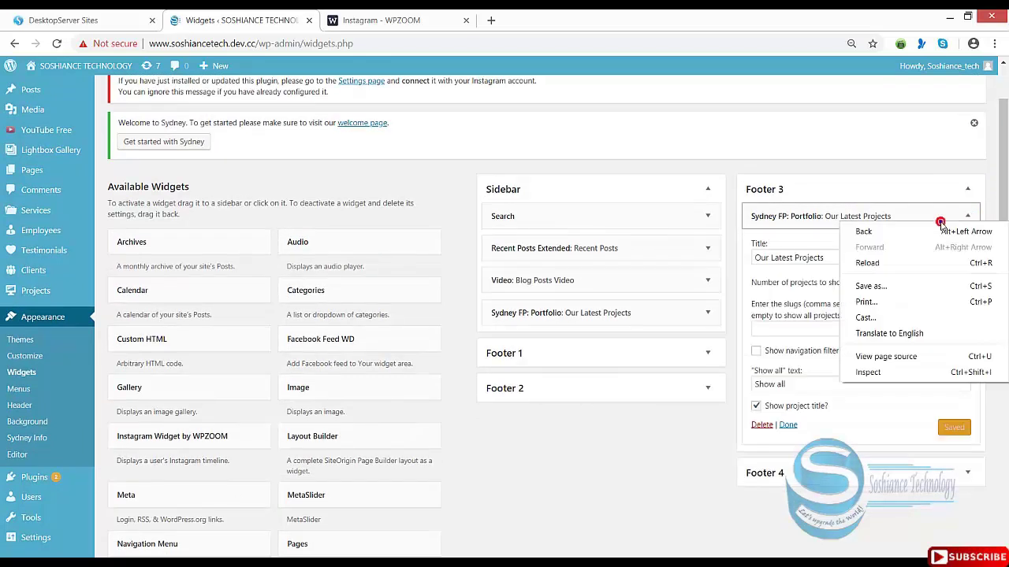
click(896, 217)
click(844, 217)
drag(842, 230, 844, 255)
drag(840, 331, 837, 229)
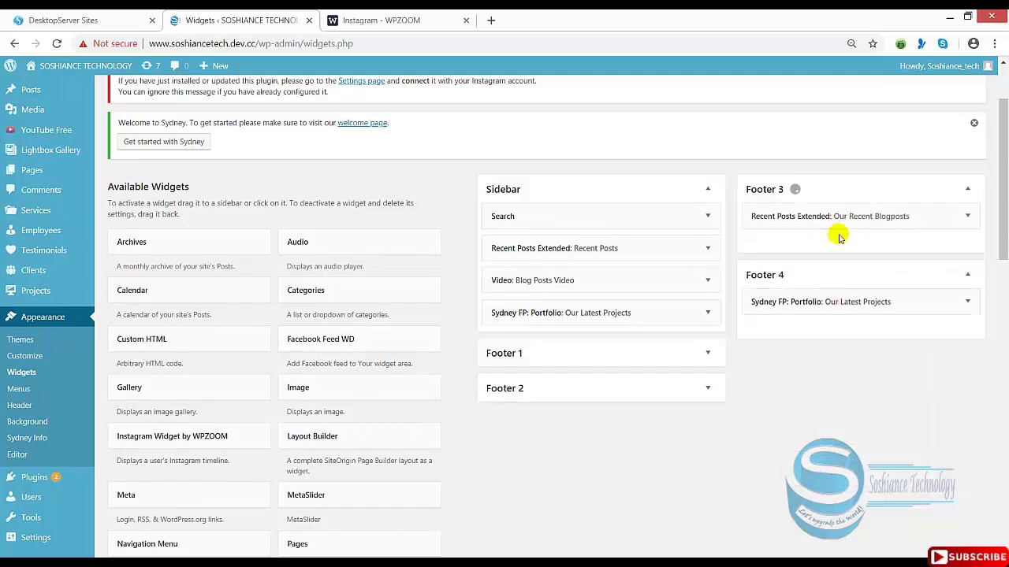
Step: Delete the Facebook Feed WD widget so Footer 1 is empty
click(613, 354)
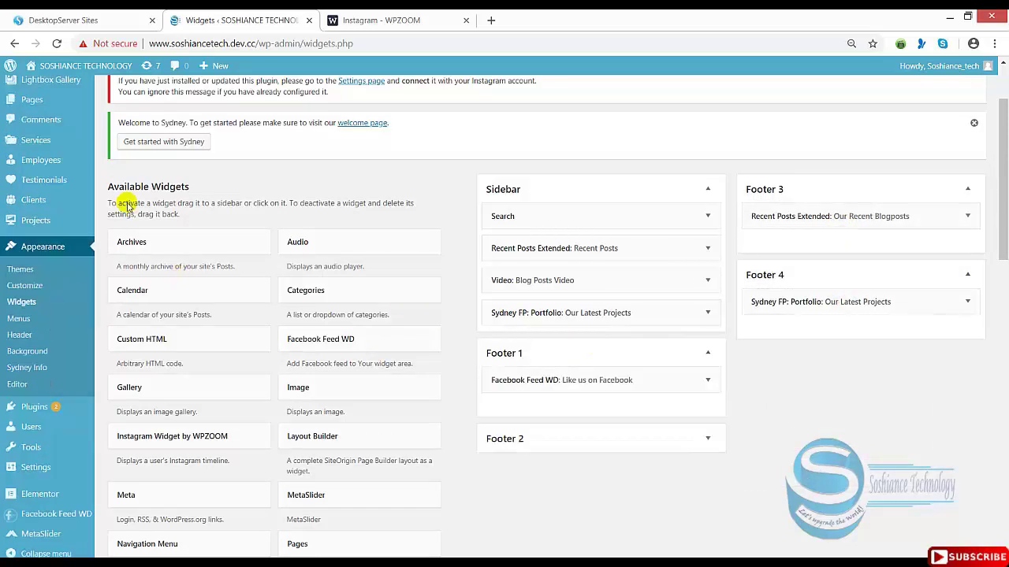
drag(1002, 198, 1006, 183)
scroll(1005, 183, down, 1)
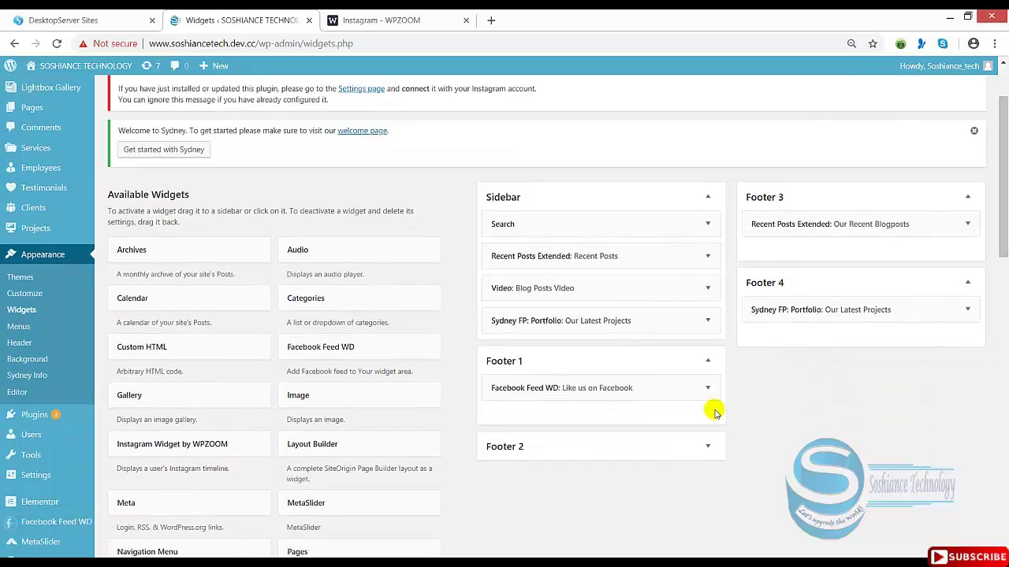
click(707, 387)
click(708, 388)
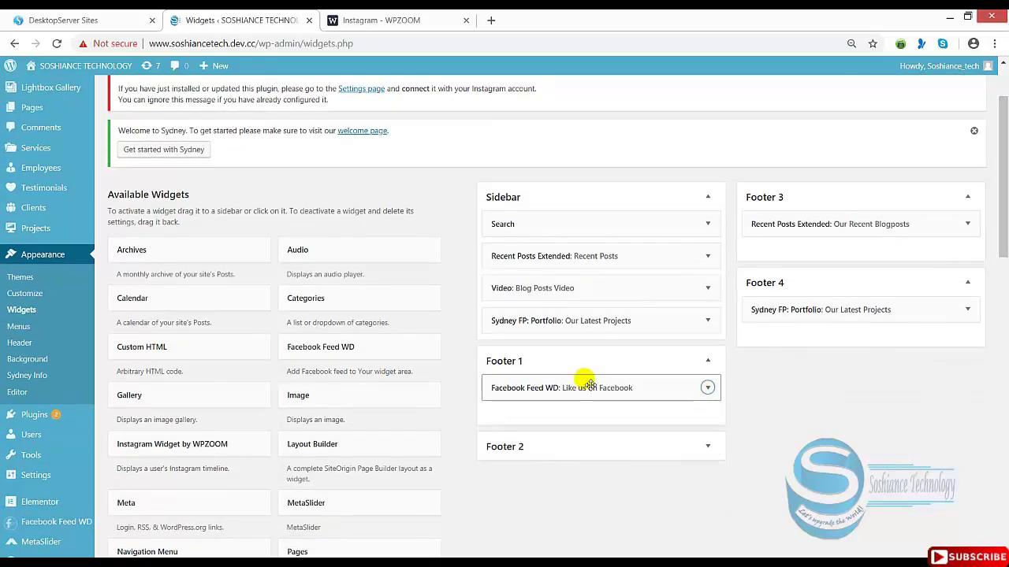
right_click(586, 386)
click(547, 389)
click(708, 388)
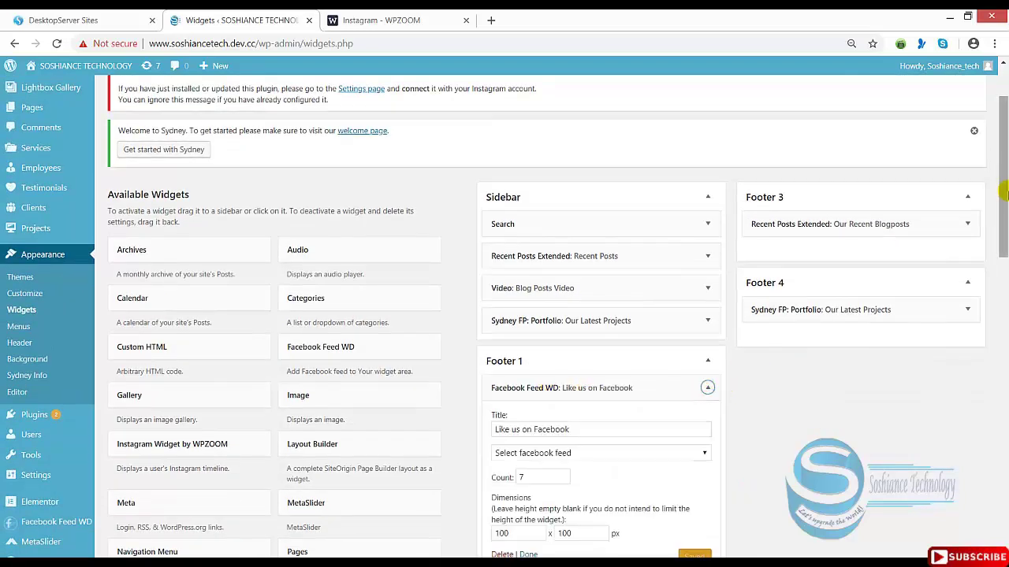
scroll(599, 355, down, 3)
click(497, 317)
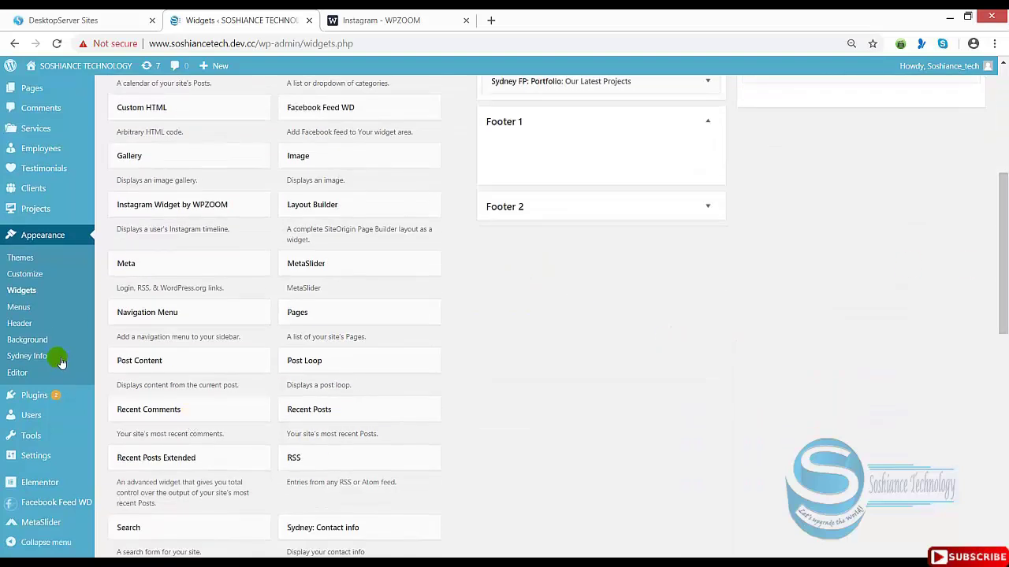
mouse_move(55, 395)
click(127, 412)
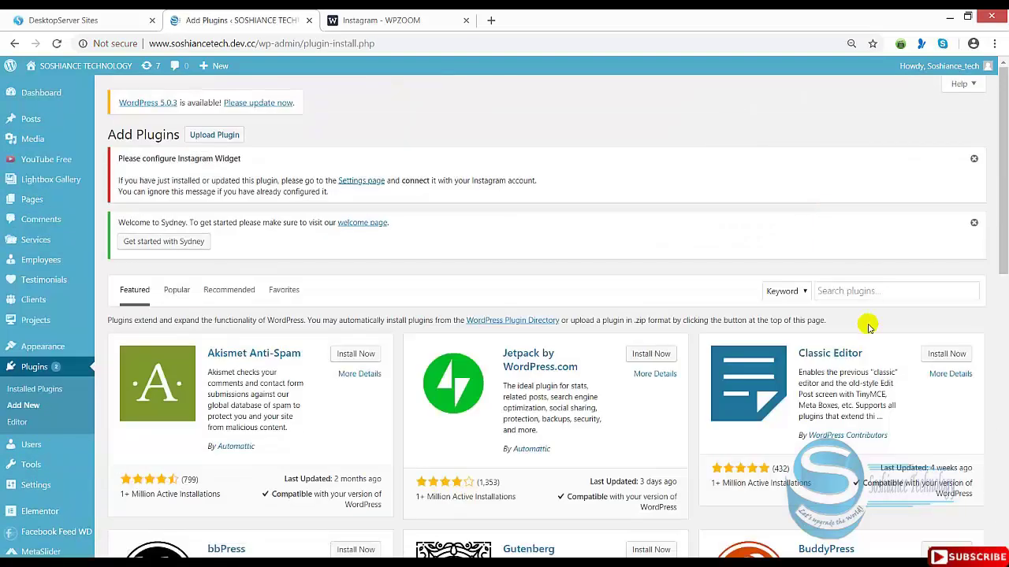
Step: Search the plugin directory for Facebook Widget, then install and activate it
click(857, 293)
text(Facebook Widget)
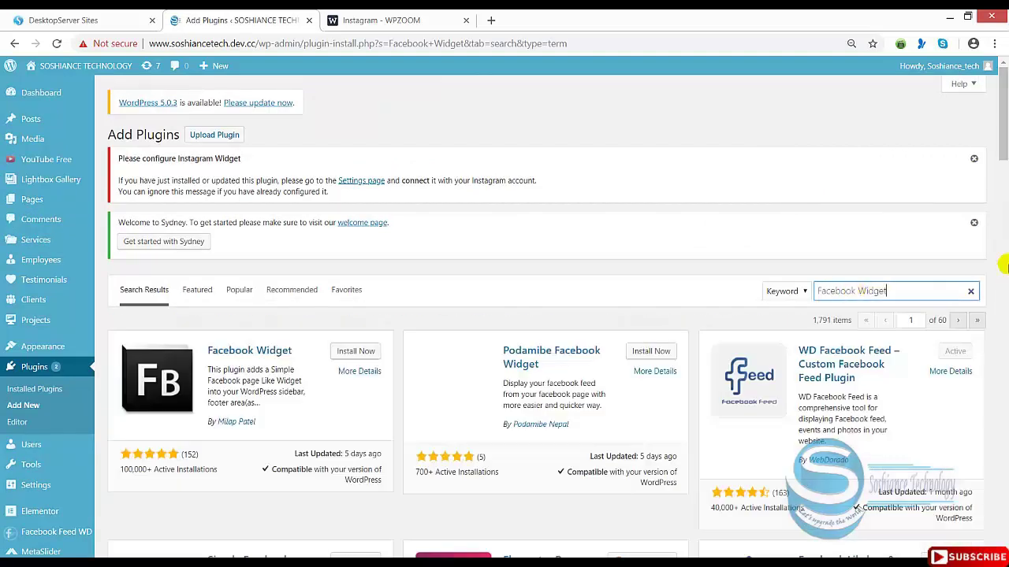
drag(1004, 267, 1005, 161)
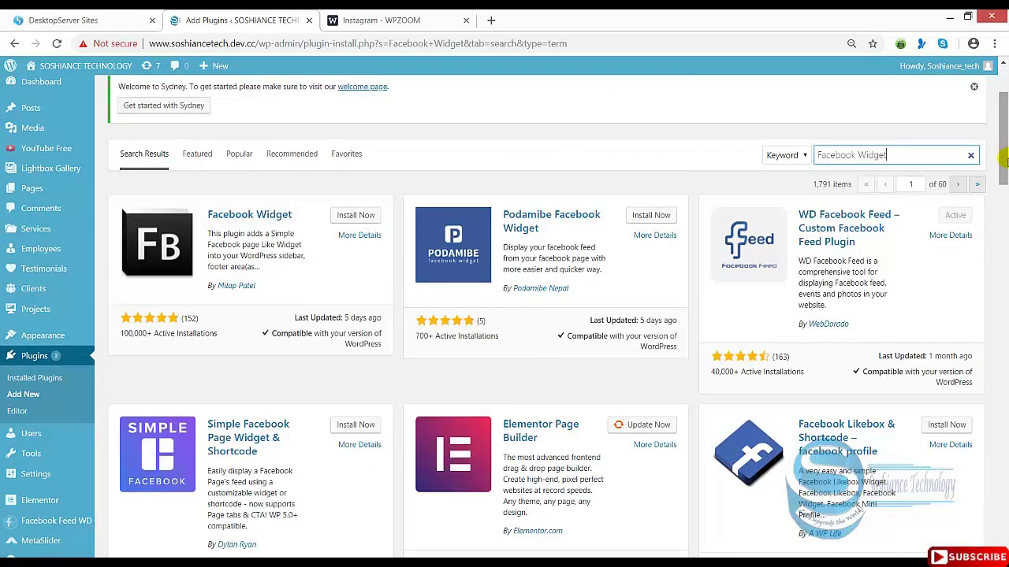
click(367, 217)
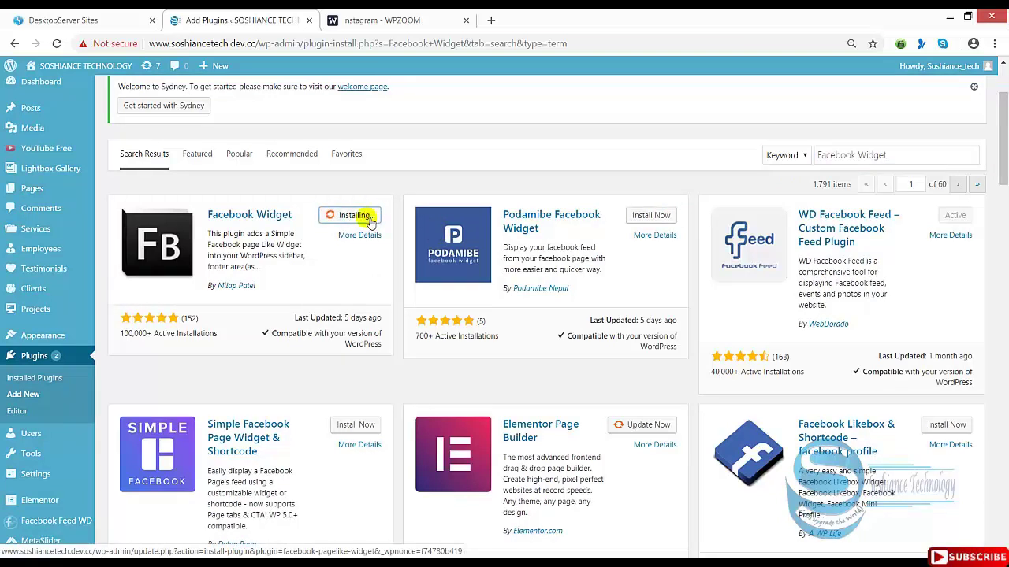
click(367, 221)
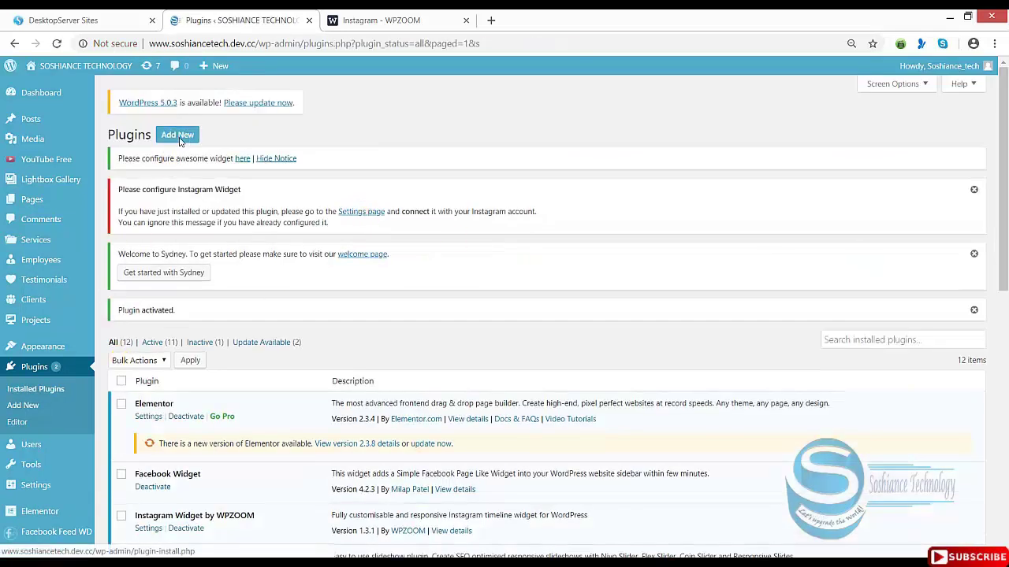
click(178, 137)
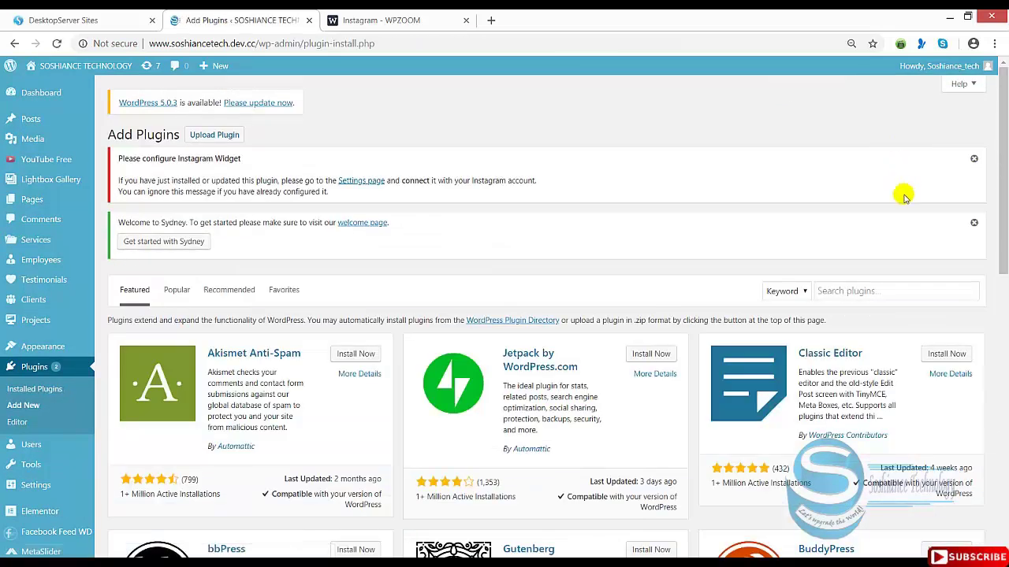
Step: Search for Youtube Widget, then install and activate Youtube Widget Responsive
click(912, 290)
text(Youtube Widget)
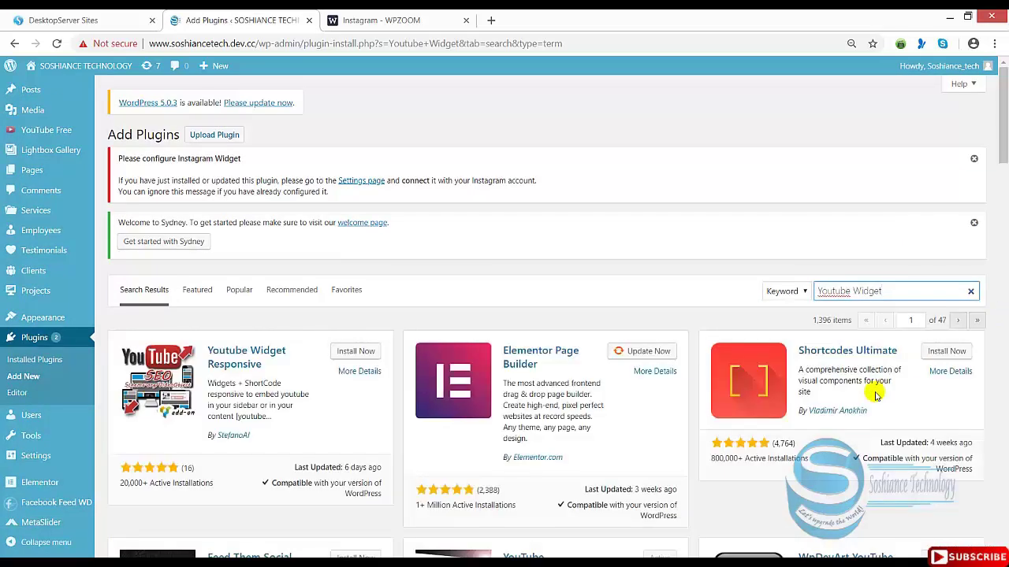
click(369, 353)
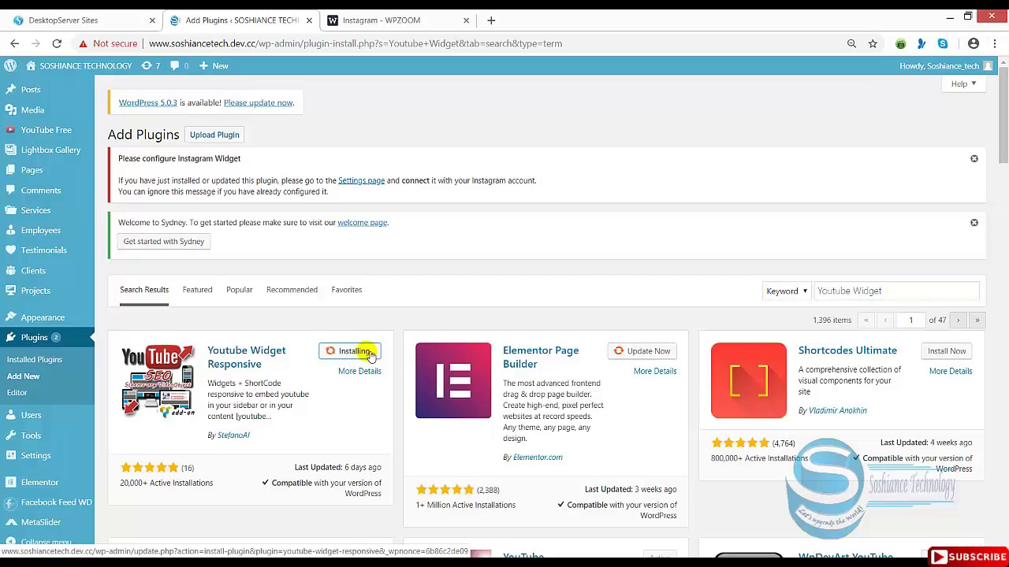
click(365, 353)
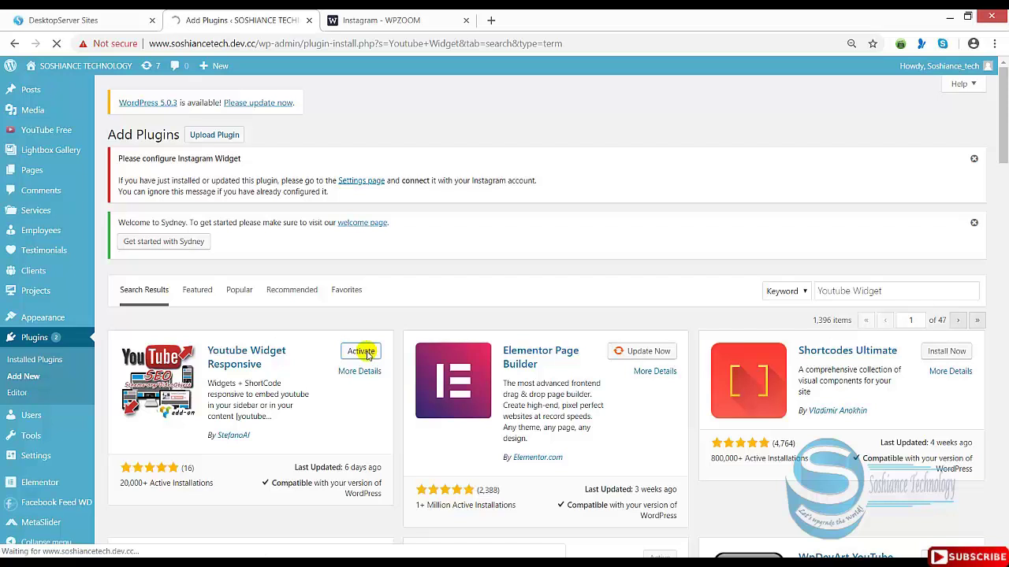
mouse_move(44, 467)
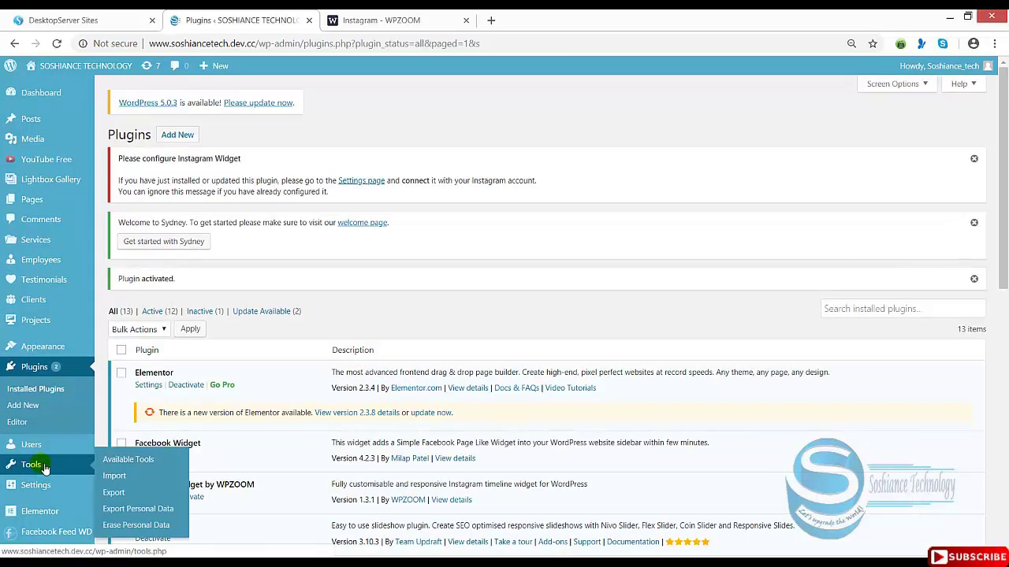
Step: Place a Facebook Page Like Widget titled 'Like Us On Facebook' in Footer 1
mouse_move(49, 348)
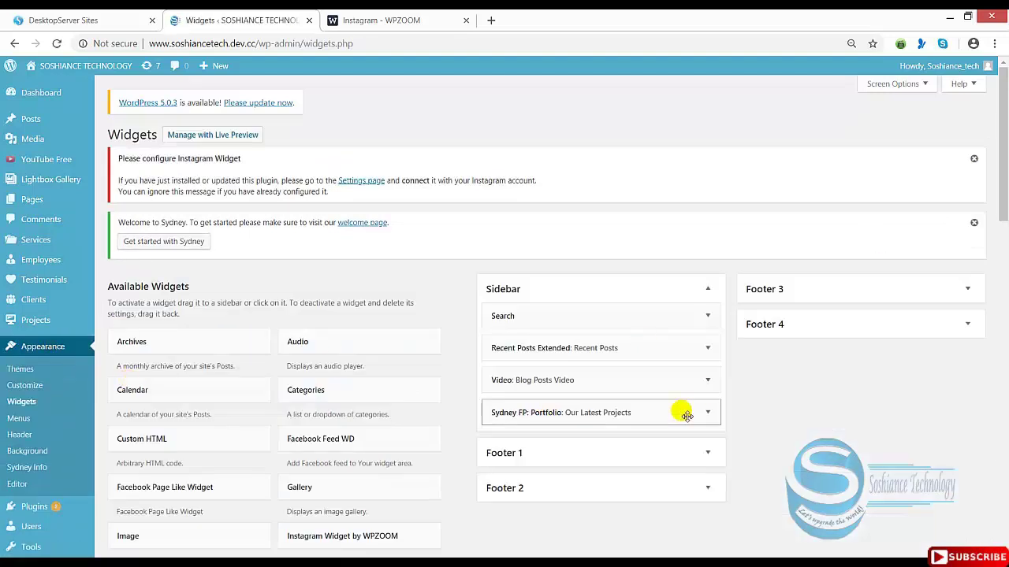
drag(1003, 157, 1006, 234)
click(707, 105)
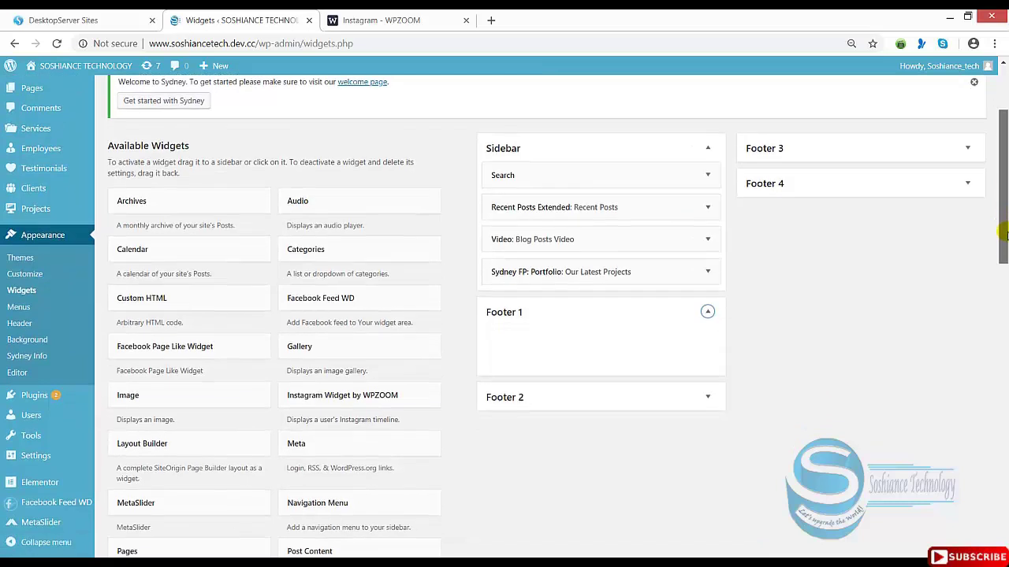
click(225, 357)
right_click(224, 358)
click(142, 419)
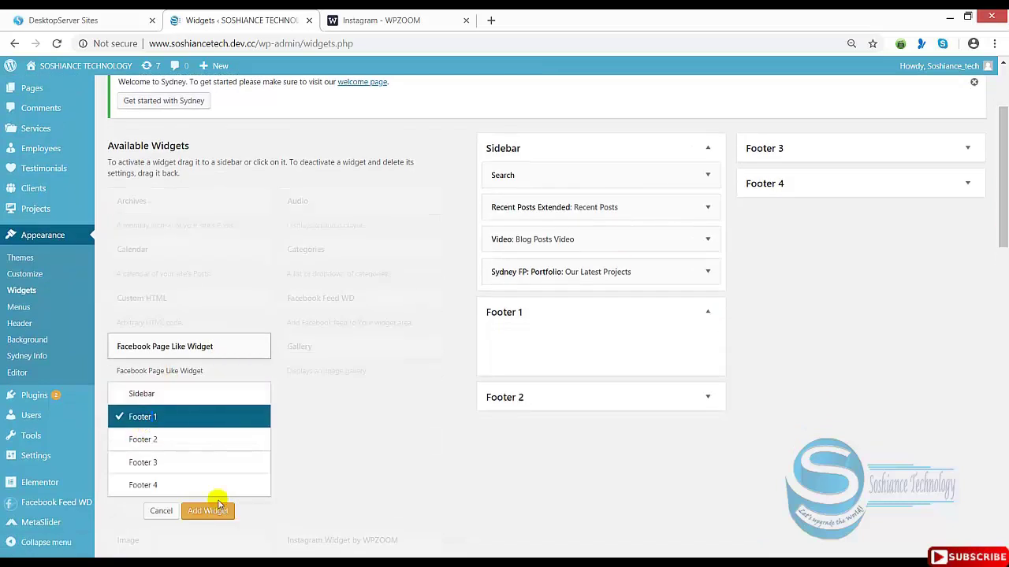
click(207, 510)
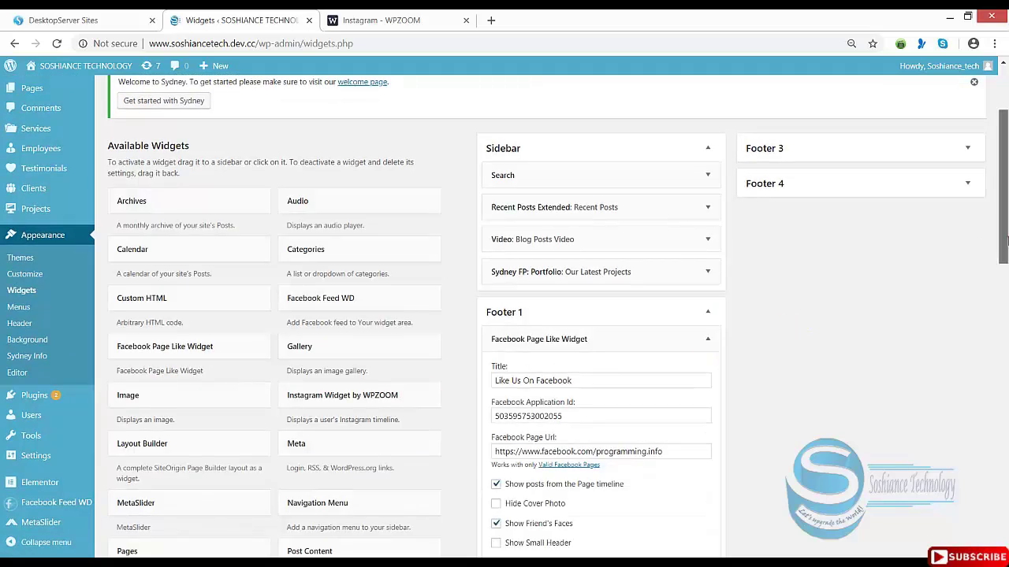
drag(1003, 246, 1004, 295)
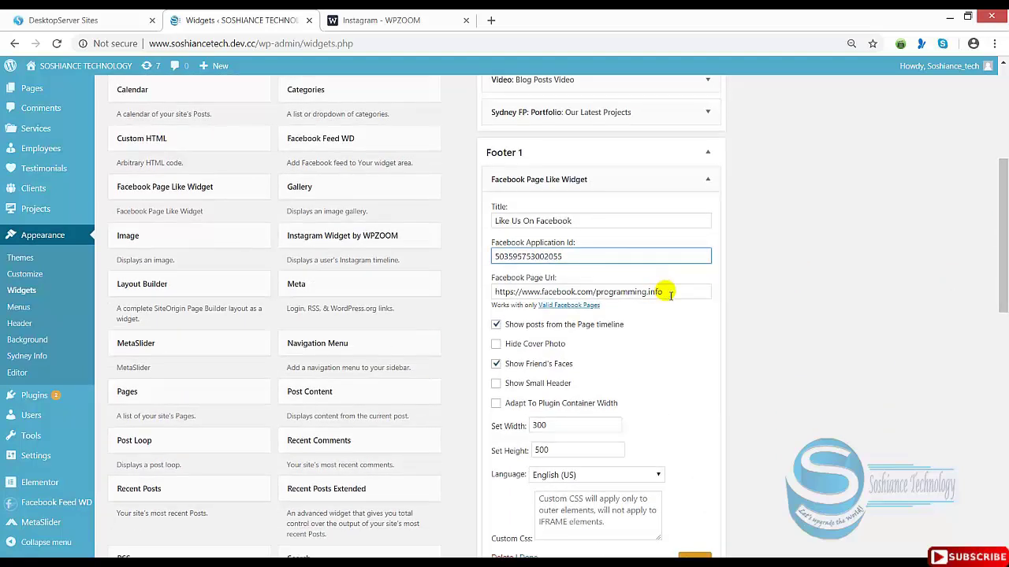
Step: Load facebook.com/soshiance in a new tab and paste its address into the widget's Facebook Page Url
click(492, 20)
text(face)
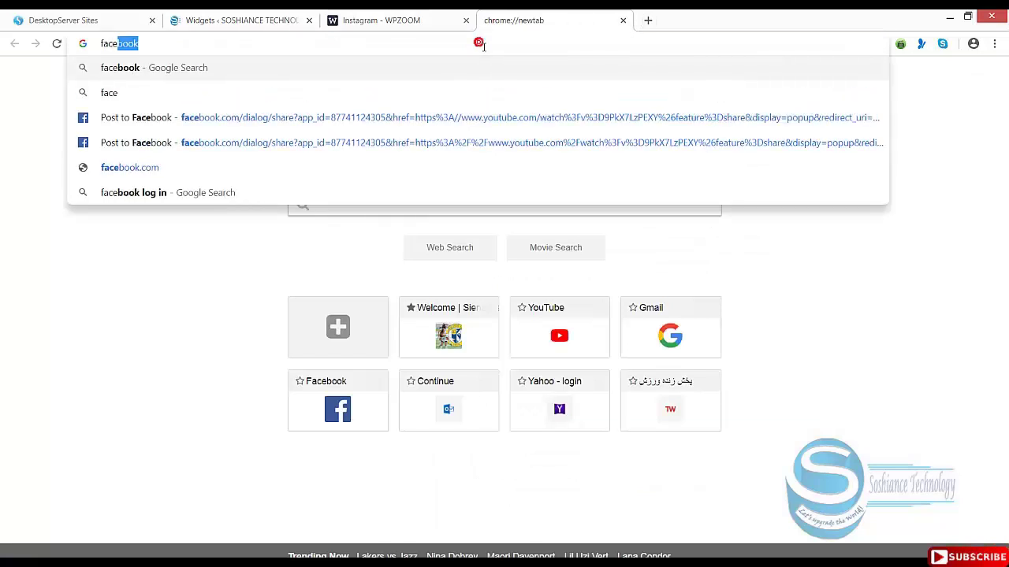
text(book.com/soshiance)
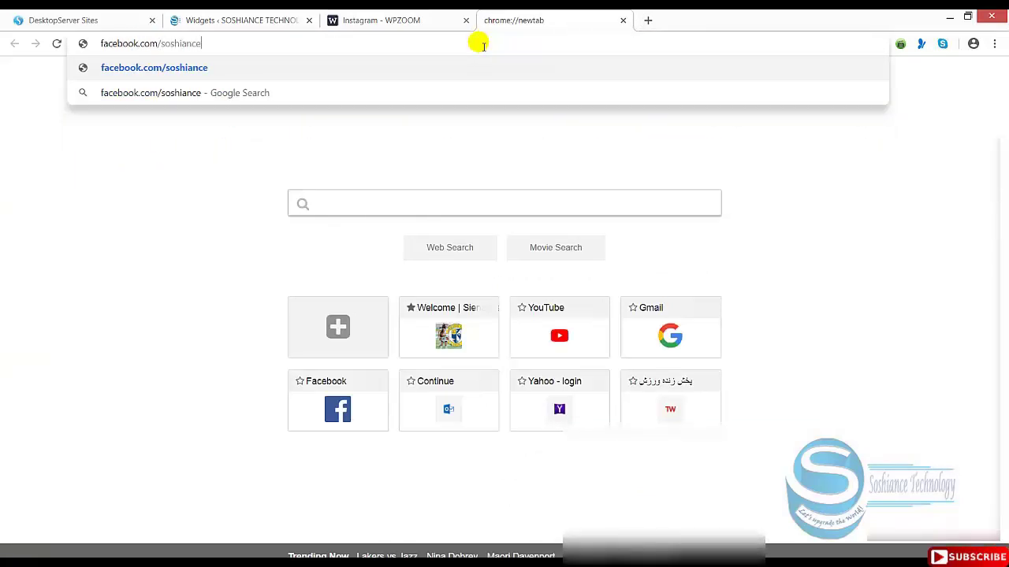
key(Return)
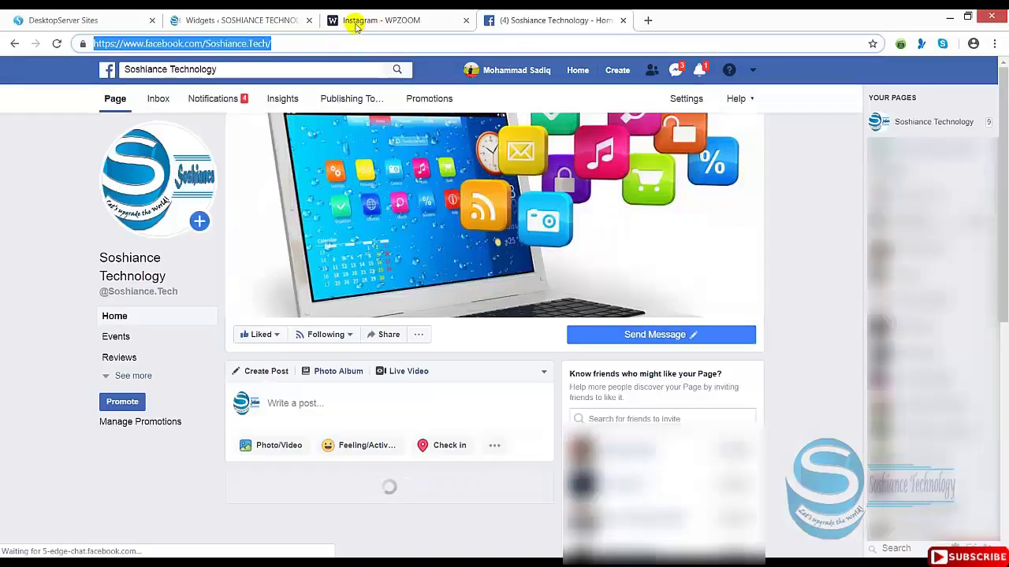
click(394, 17)
click(517, 20)
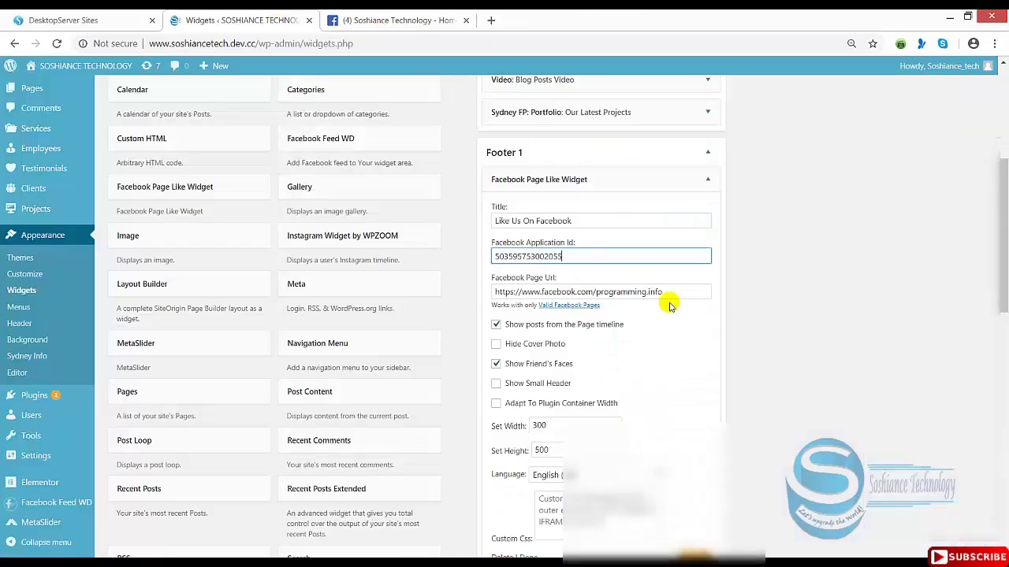
triple_click(670, 293)
text(https://www.facebook.com/Soshiance.Tech/)
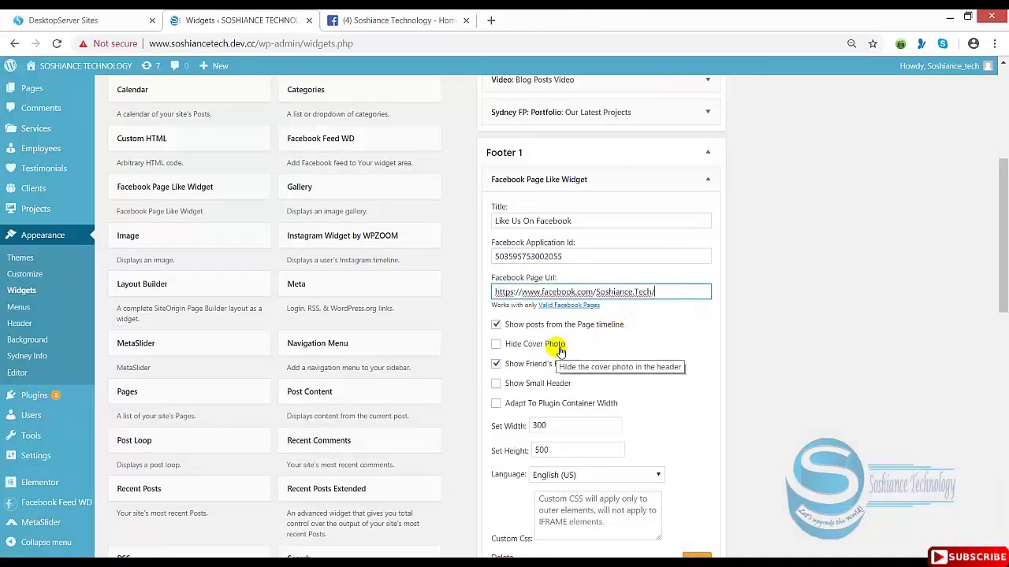
Step: Uncheck Show Friend's Faces, save the Facebook Page Like Widget and close its settings
click(564, 369)
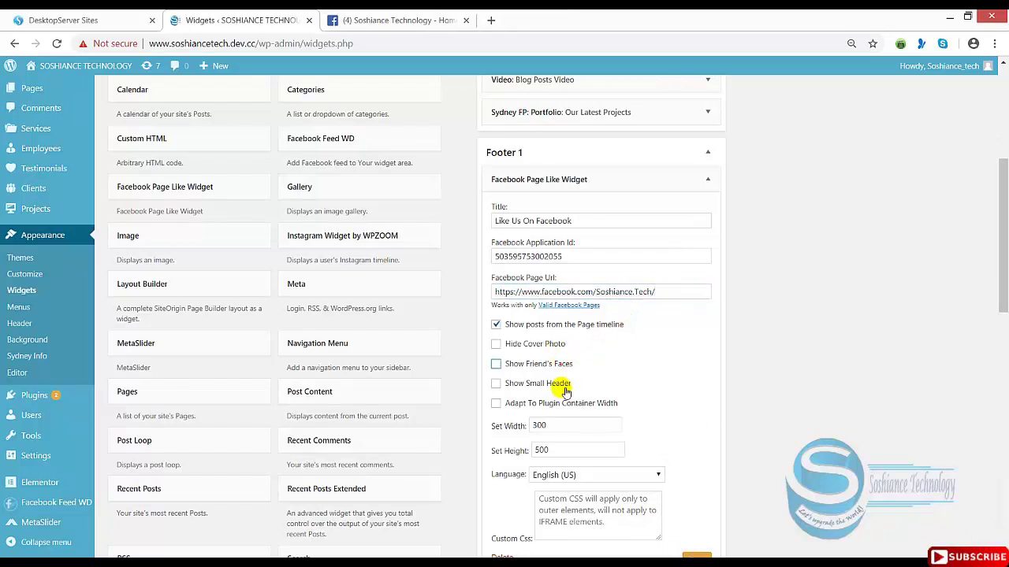
drag(1005, 186, 1007, 249)
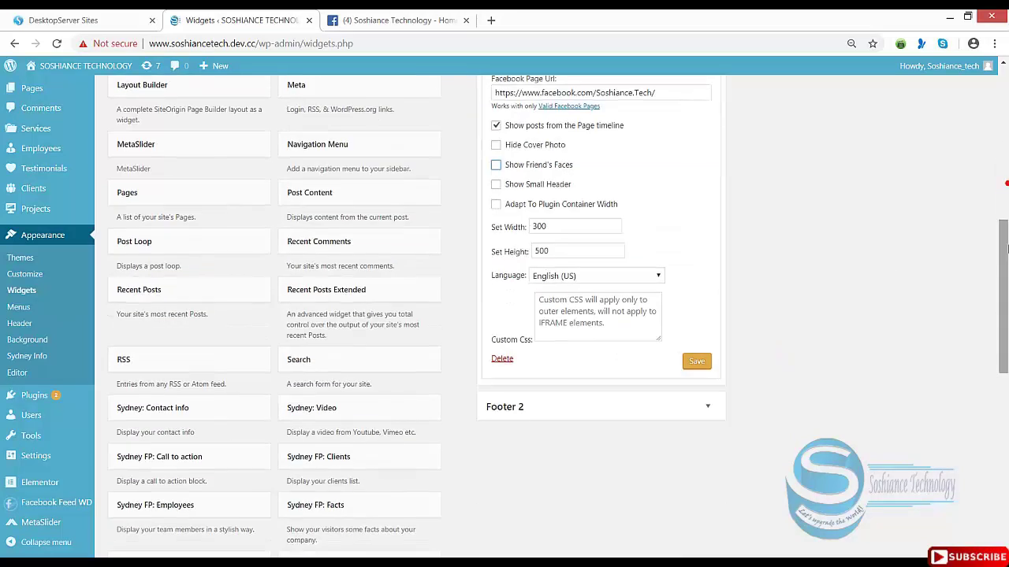
drag(579, 250, 527, 236)
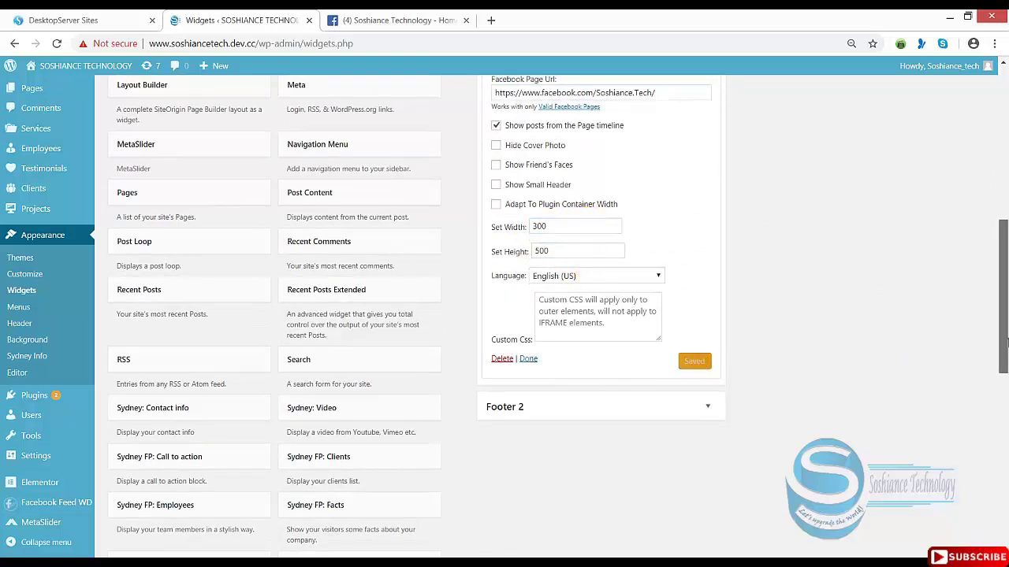
mouse_move(1005, 345)
mouse_down()
mouse_move(1005, 294)
mouse_move(1006, 342)
mouse_up()
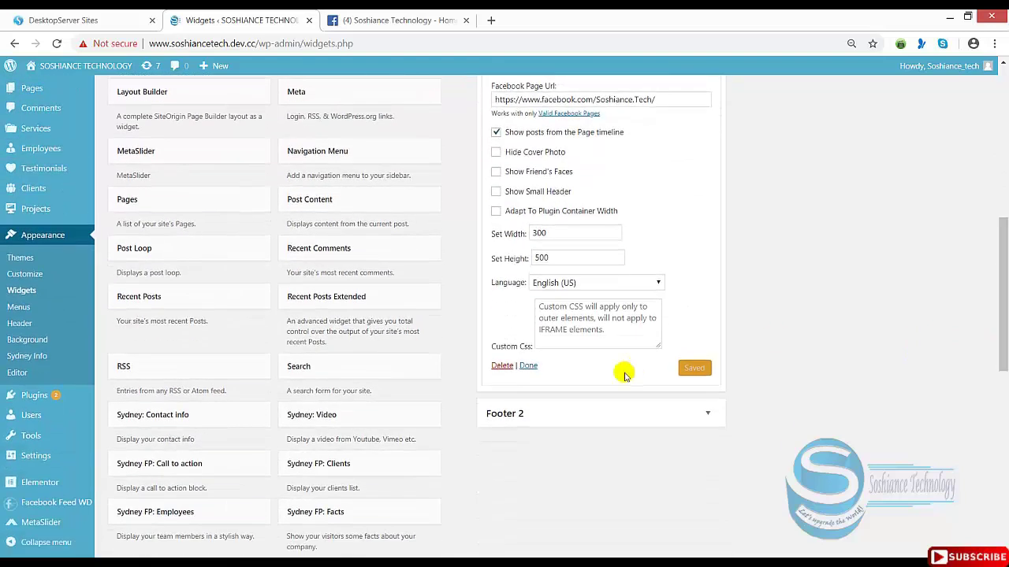
click(527, 366)
drag(1005, 173, 1005, 387)
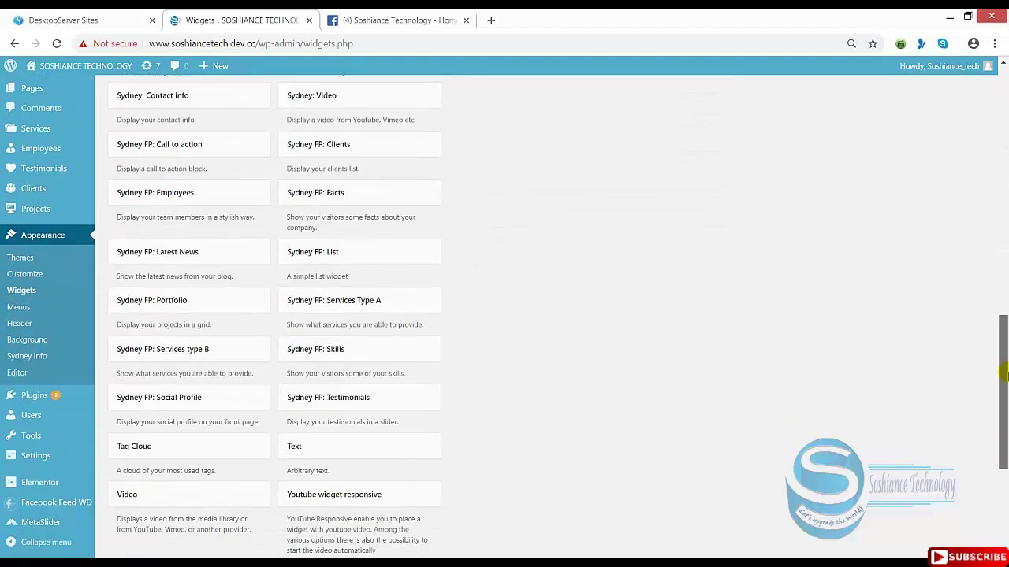
Step: Add the Youtube widget responsive to the Footer 1 widget area
right_click(363, 492)
click(337, 492)
click(338, 492)
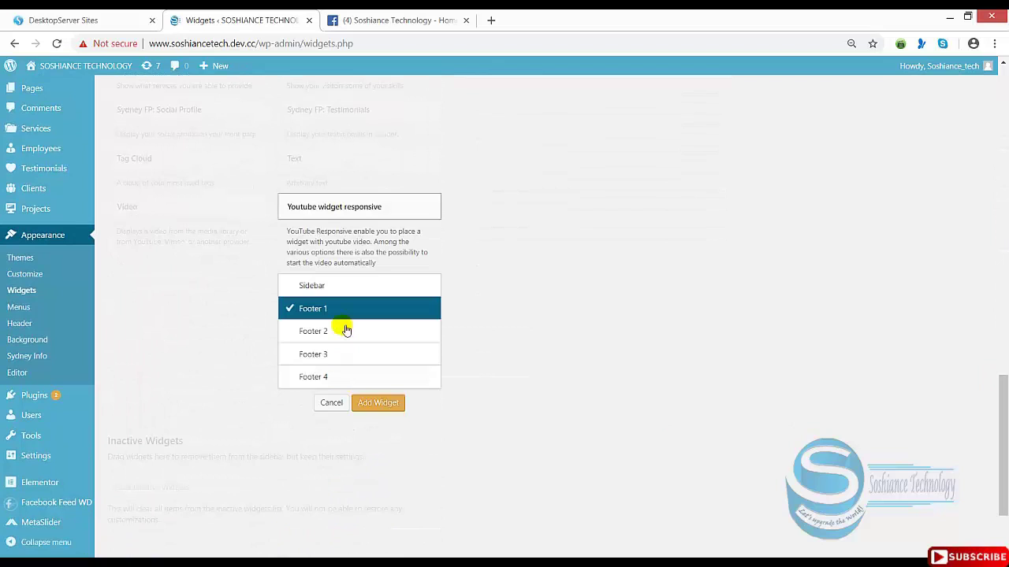
click(383, 403)
Step: Title the widget 'SUBSCRIBE TO OUR CHANNEL' and open a new browser tab
click(664, 281)
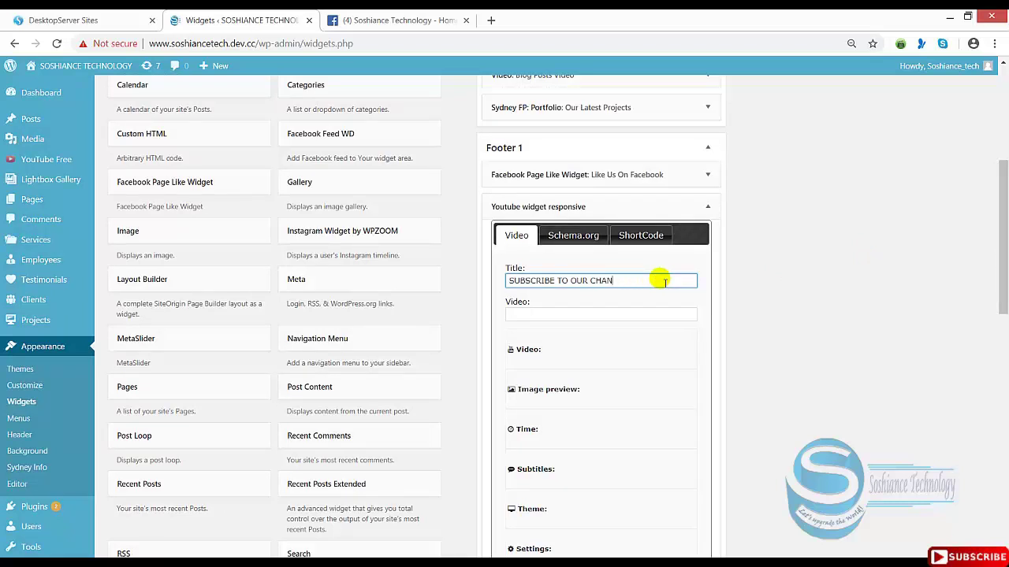
click(599, 315)
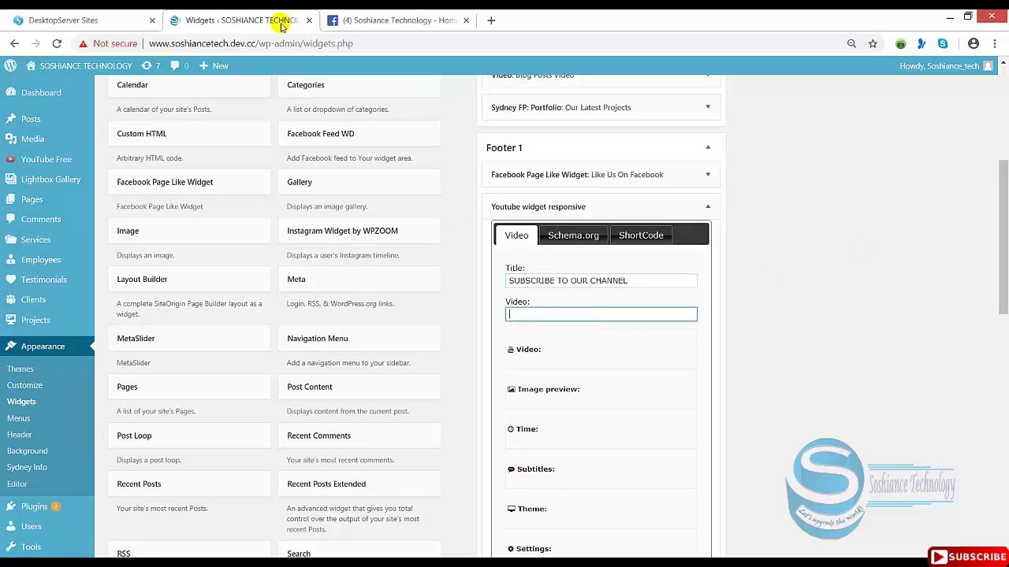
click(491, 20)
Step: Search YouTube for 'soshiance technology' and copy the 'Why you should SUBSCRIBE?' video URL
text(you)
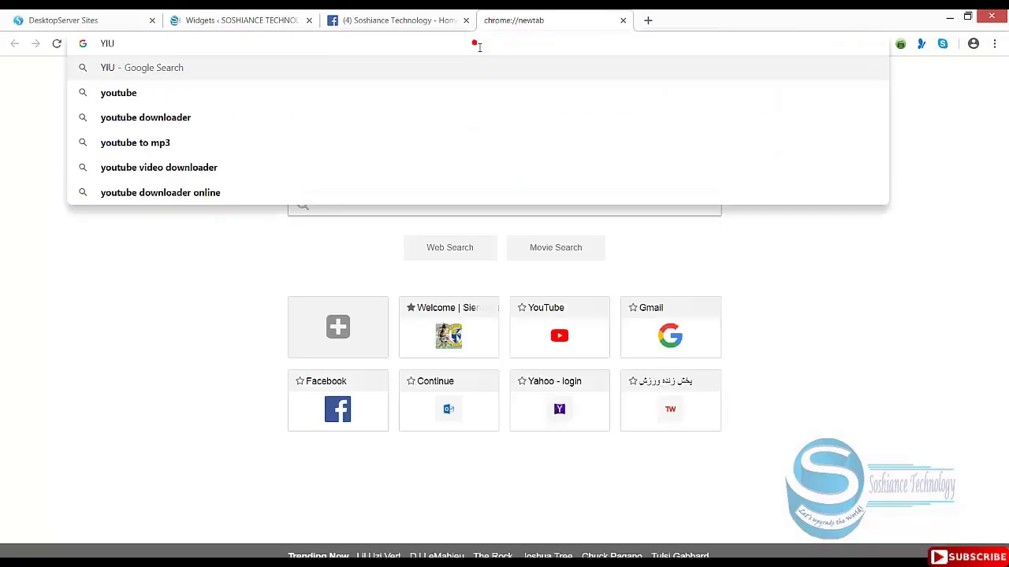
key(BackSpace)
key(BackSpace)
key(BackSpace)
text(you)
key(Return)
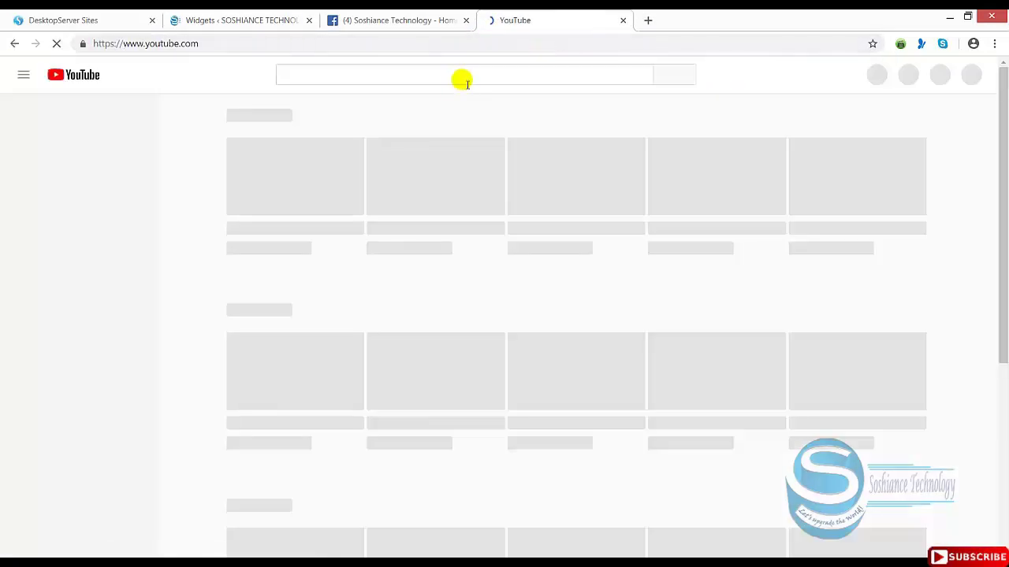
text(sosh)
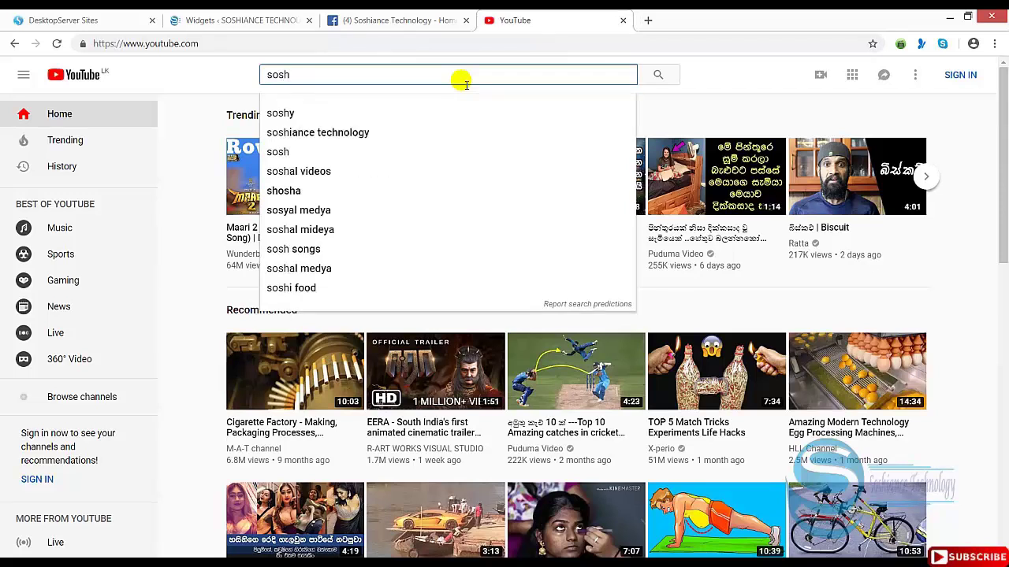
text(iance technology)
key(Return)
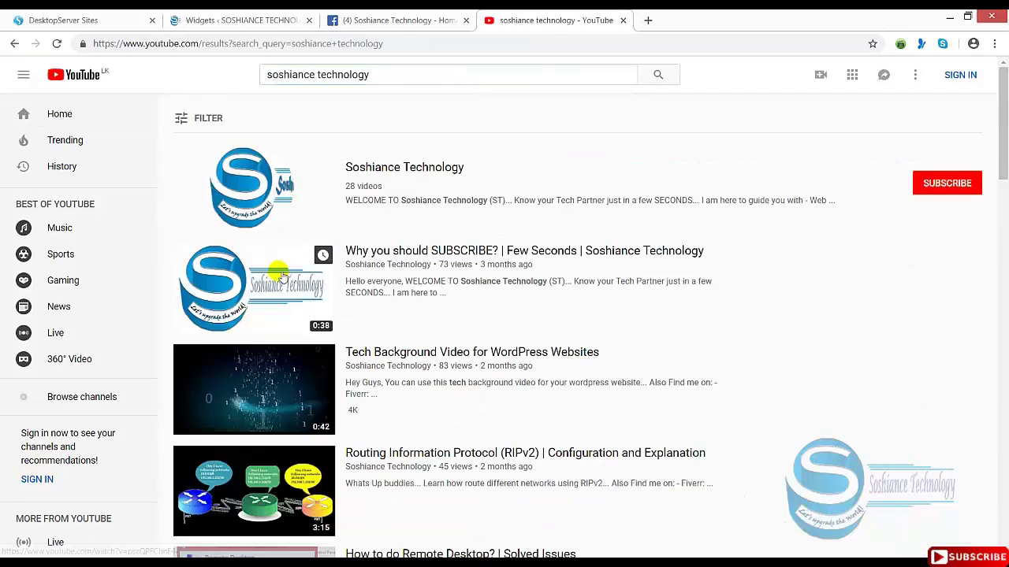
click(272, 265)
click(331, 43)
Step: Paste the subscribe video URL into the widget's Video field, save, and return to the YouTube tab
click(259, 22)
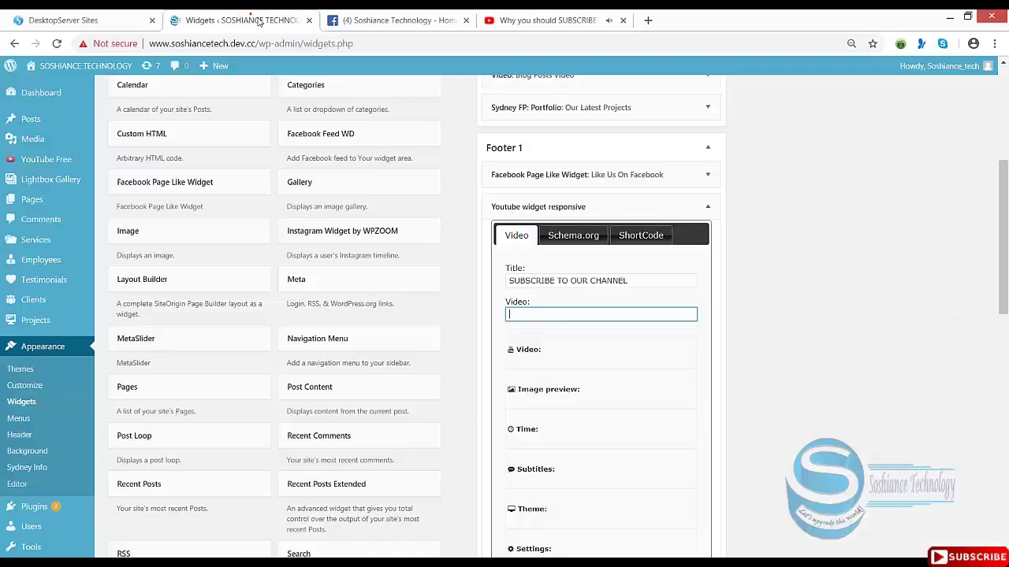
key(ctrl+v)
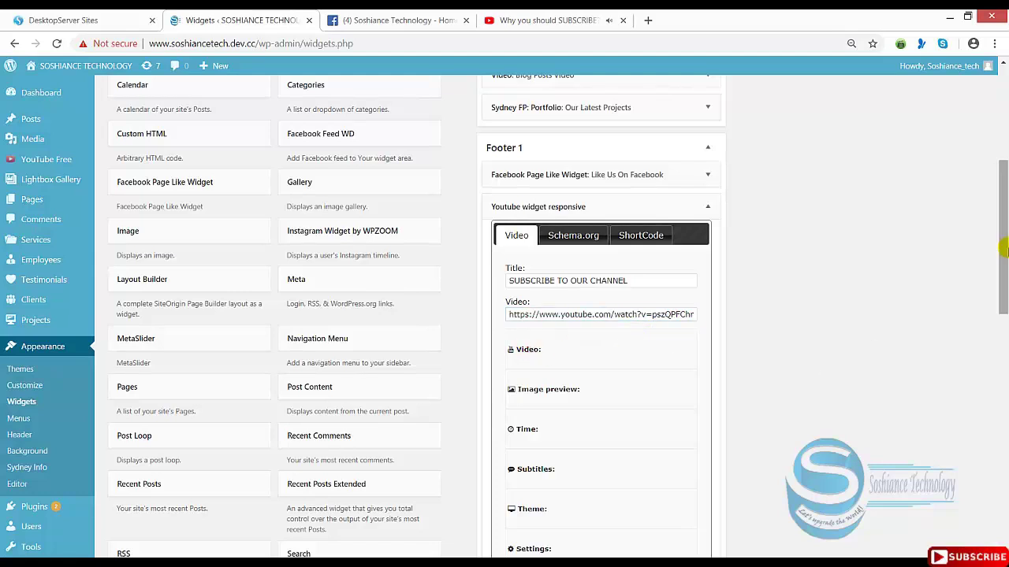
drag(1004, 245, 1005, 342)
click(694, 329)
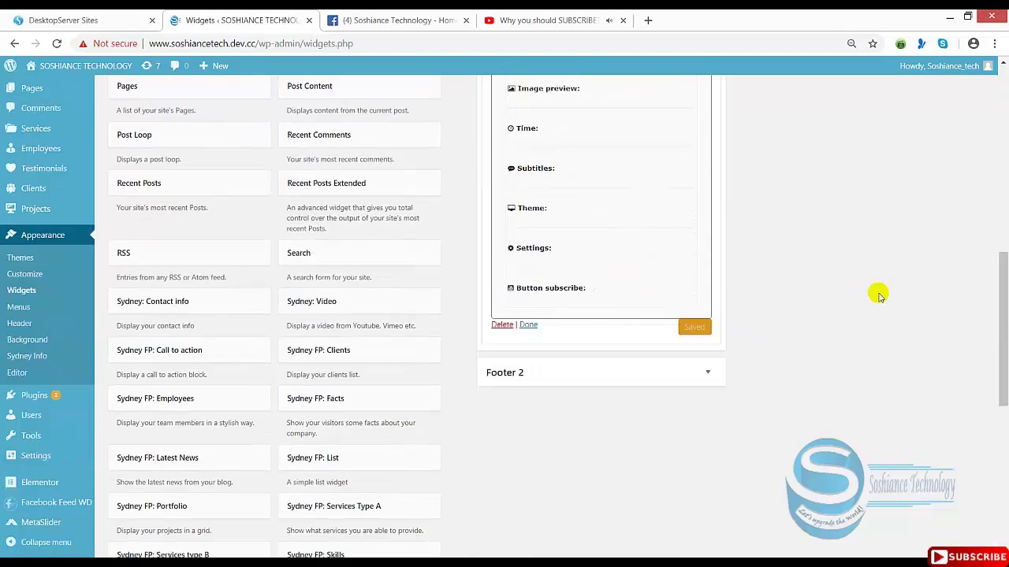
drag(1004, 297, 1004, 79)
click(599, 20)
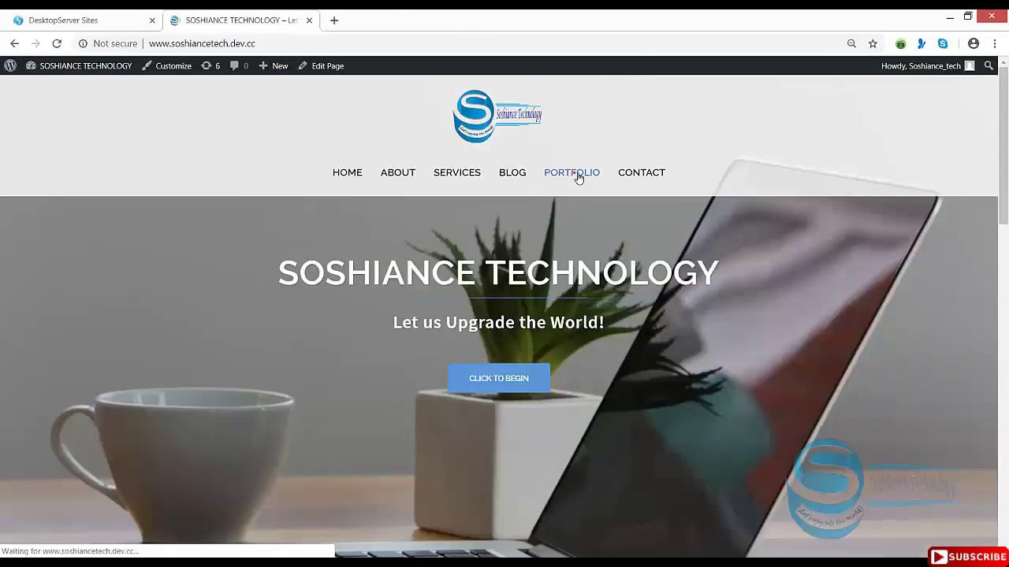
Step: Open the Portfolio page and review its footer's Facebook and Instagram widgets
click(584, 175)
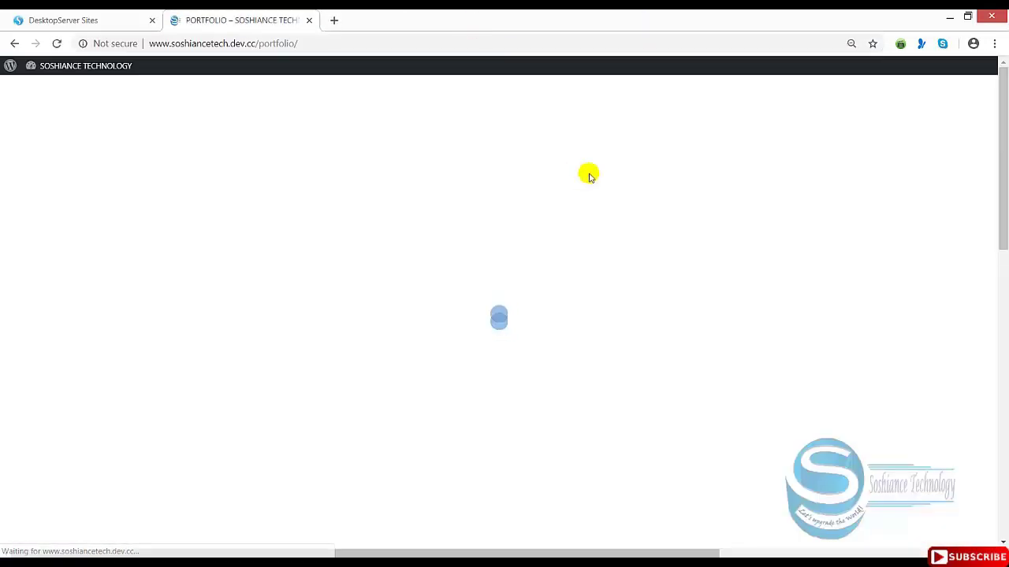
scroll(198, 326, down, 5)
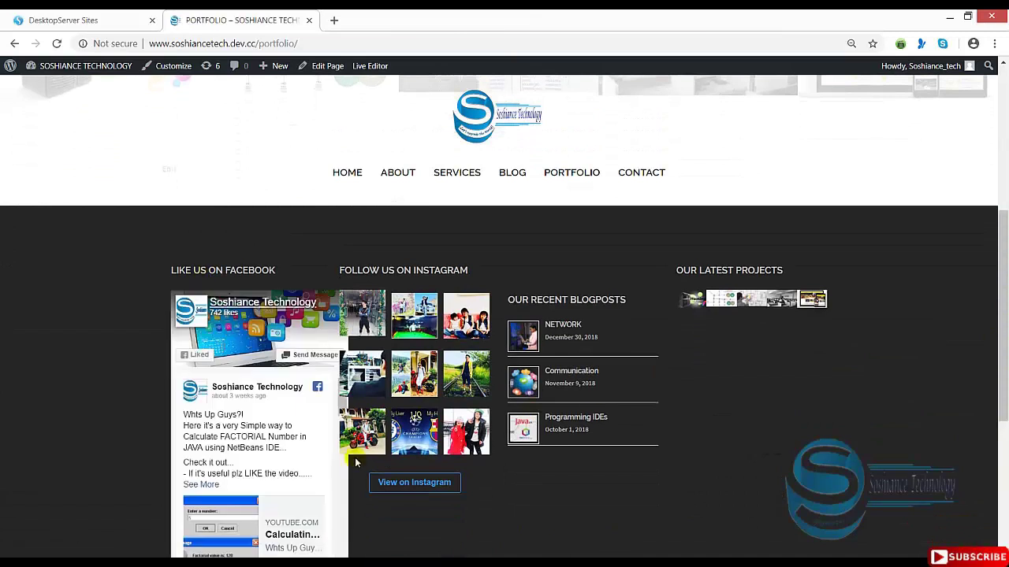
drag(1003, 284, 1002, 313)
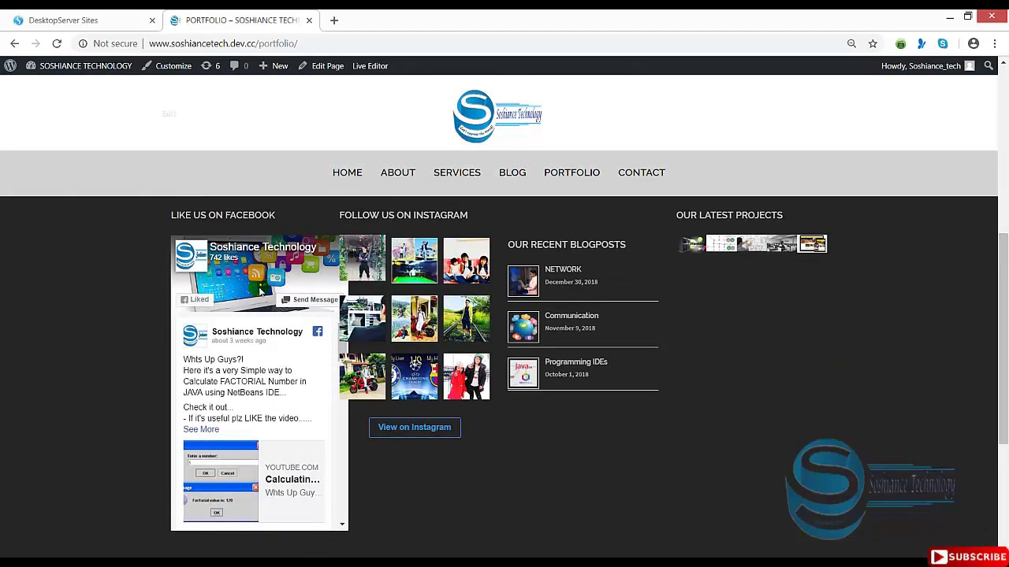
mouse_move(1003, 283)
mouse_down()
mouse_move(1005, 347)
mouse_move(1004, 282)
mouse_up()
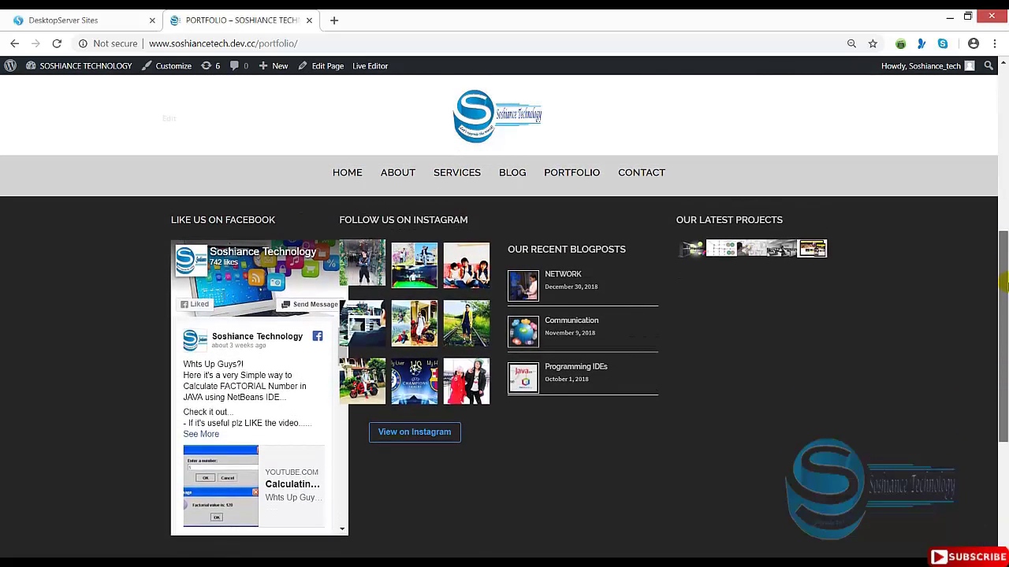
mouse_move(101, 68)
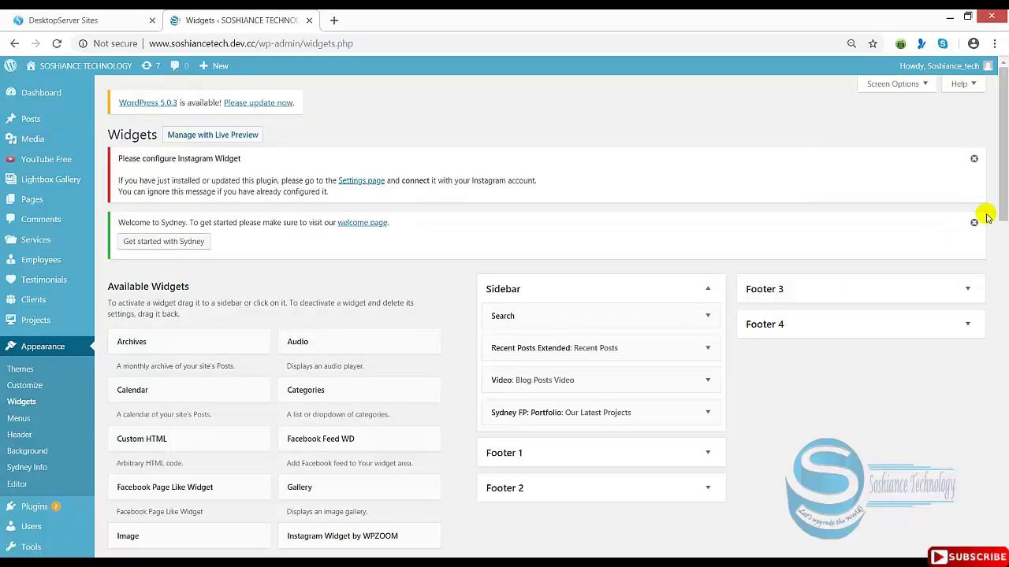
Step: Move the YouTube widget from Footer 1 into Footer 4
scroll(761, 315, down, 2)
click(717, 297)
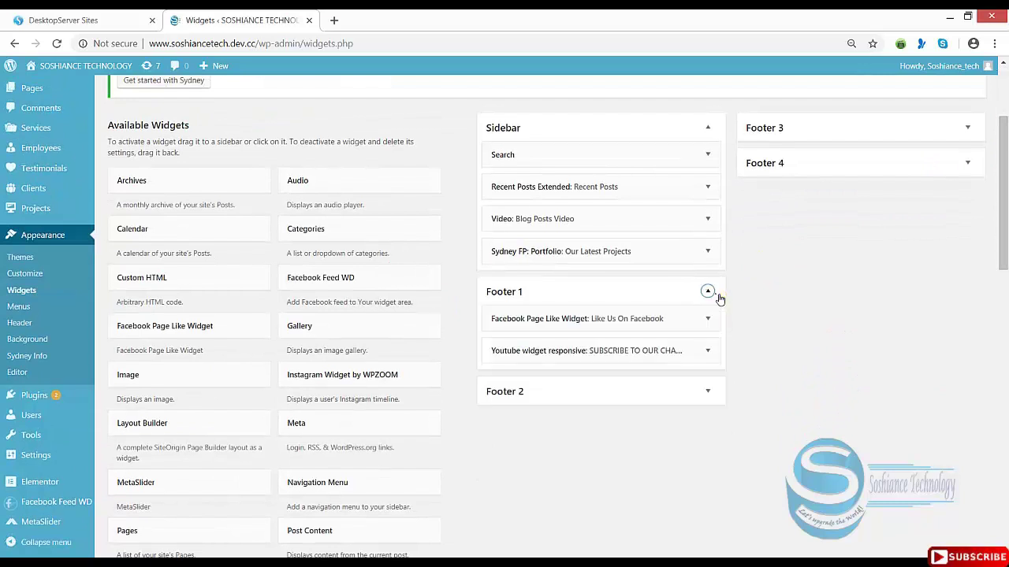
drag(614, 361, 843, 251)
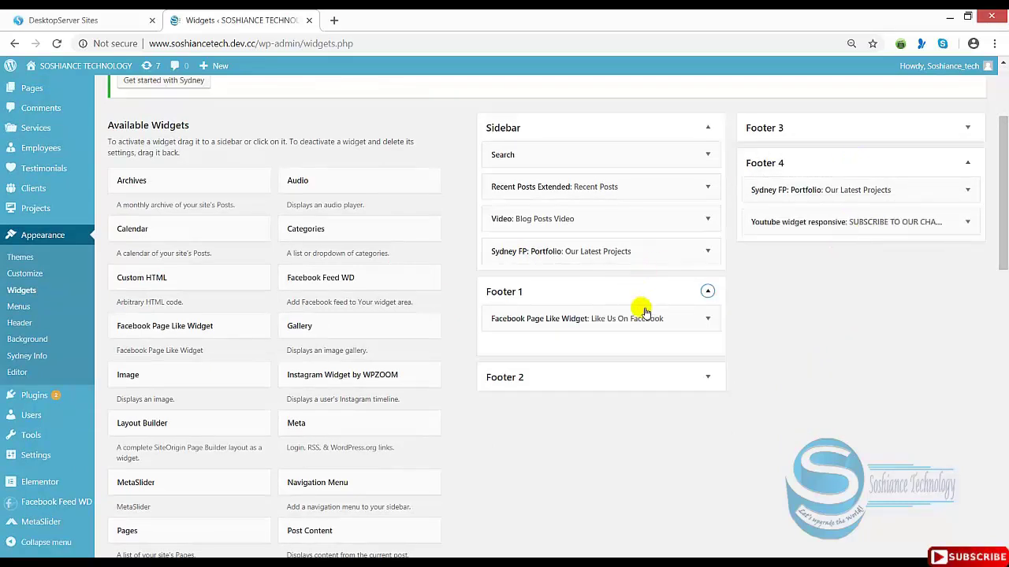
Step: Resize the Facebook Page Like widget to width 200 and height 300, and save
click(707, 319)
scroll(555, 272, down, 4)
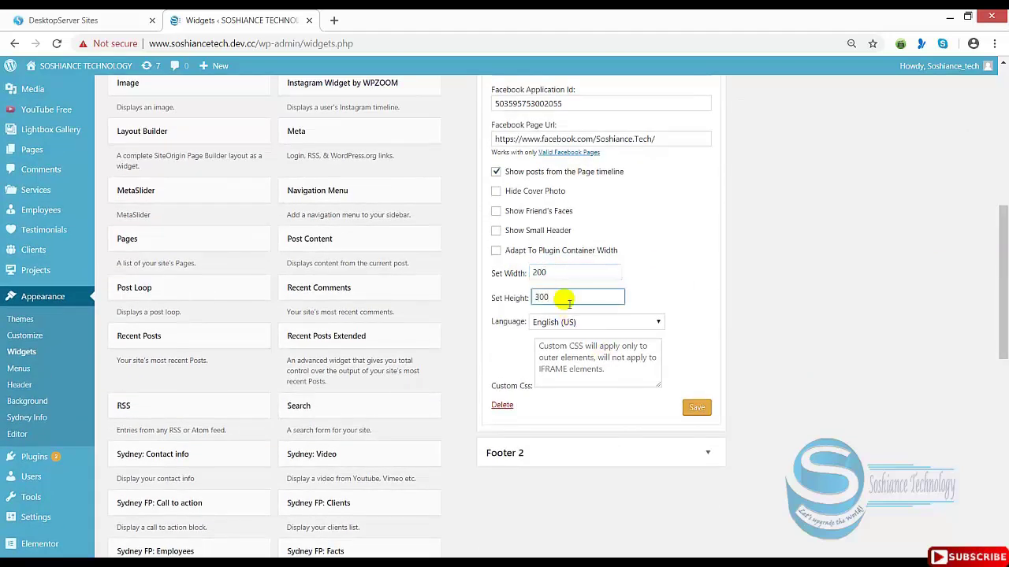
click(695, 408)
drag(1003, 303, 1005, 256)
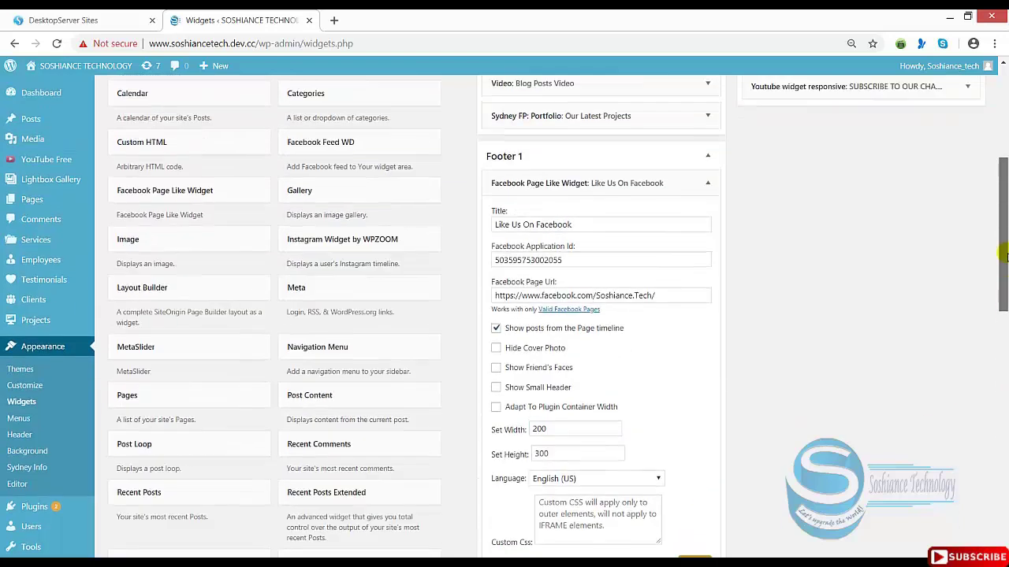
scroll(709, 433, down, 2)
click(524, 392)
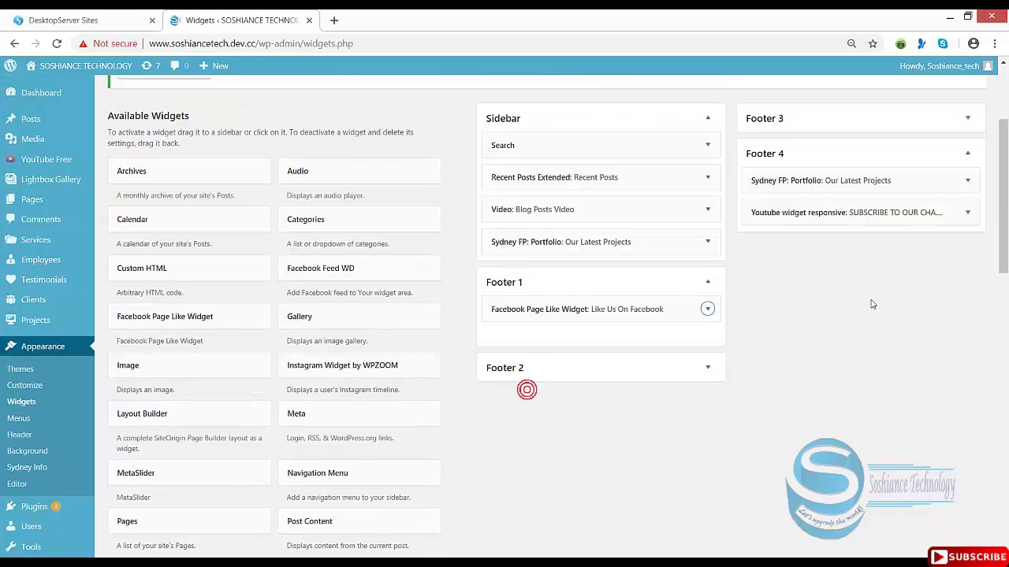
click(83, 68)
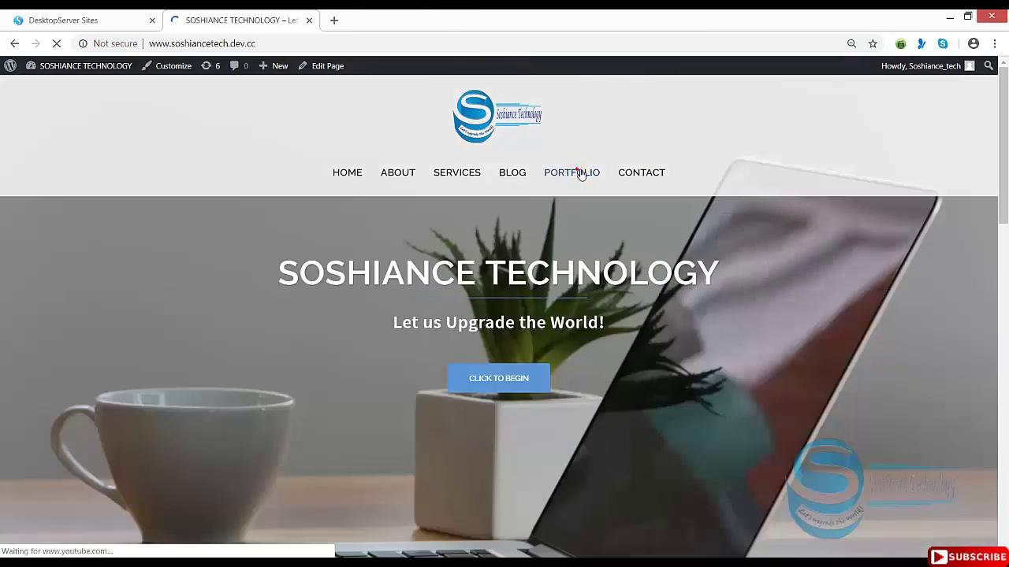
Step: Check the subscribe video in the Portfolio footer, then return to the Widgets admin page
click(580, 172)
drag(1003, 205, 1004, 308)
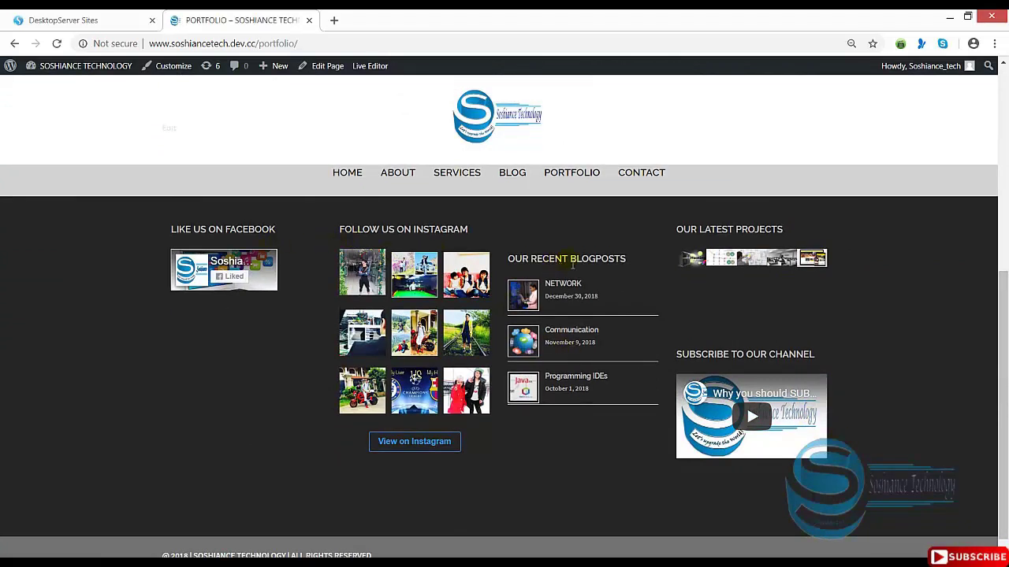
mouse_move(80, 76)
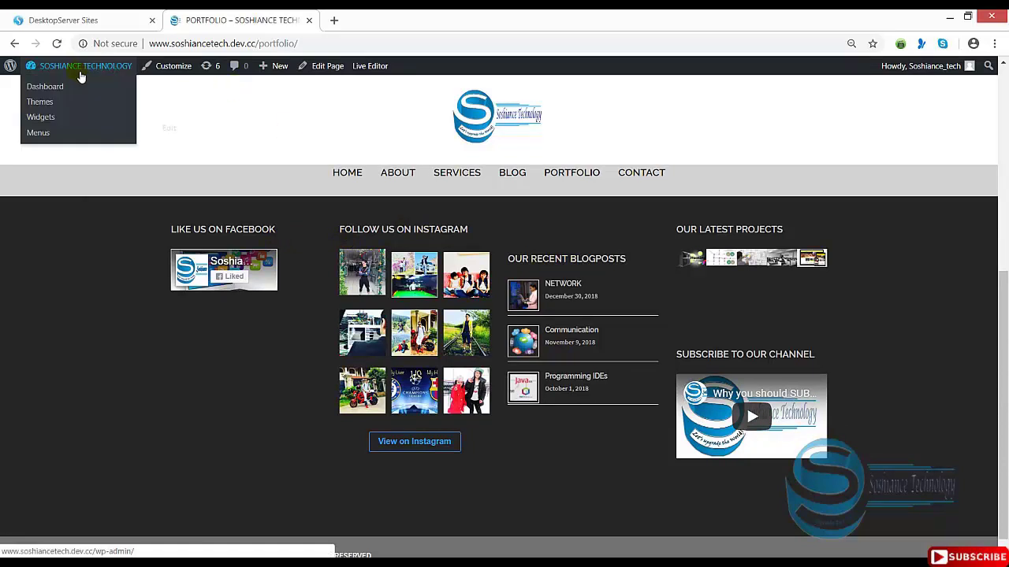
click(39, 117)
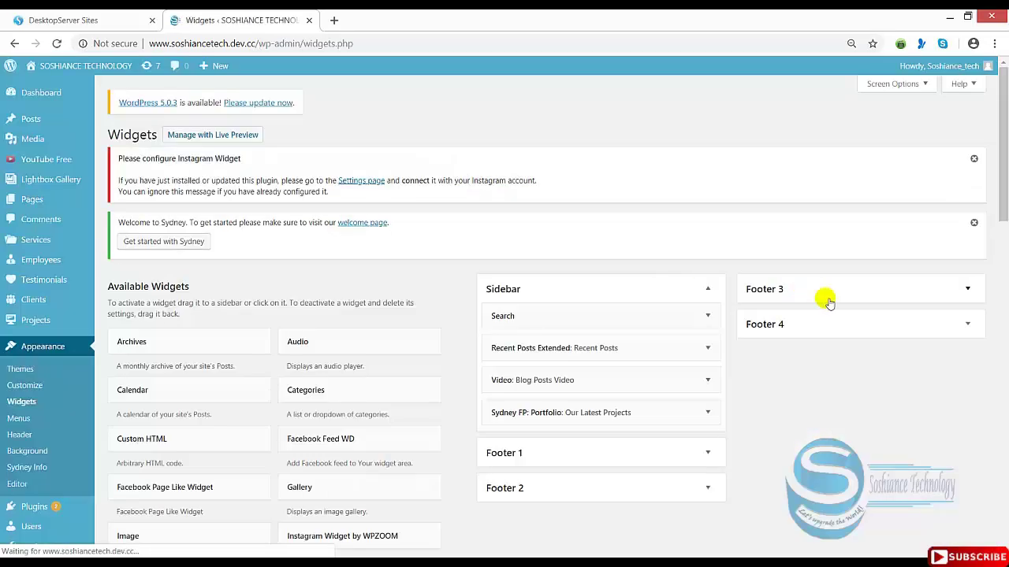
Step: Move the YouTube widget from Footer 4 into Footer 1 and review Footer 2's Instagram widget
click(847, 321)
drag(881, 391, 610, 516)
scroll(820, 298, down, 3)
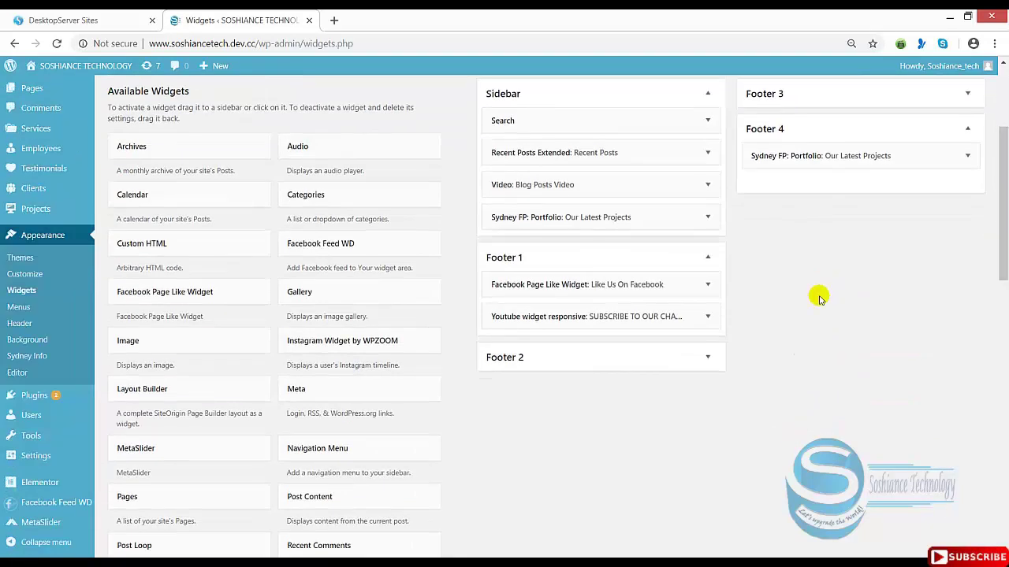
click(707, 358)
click(708, 383)
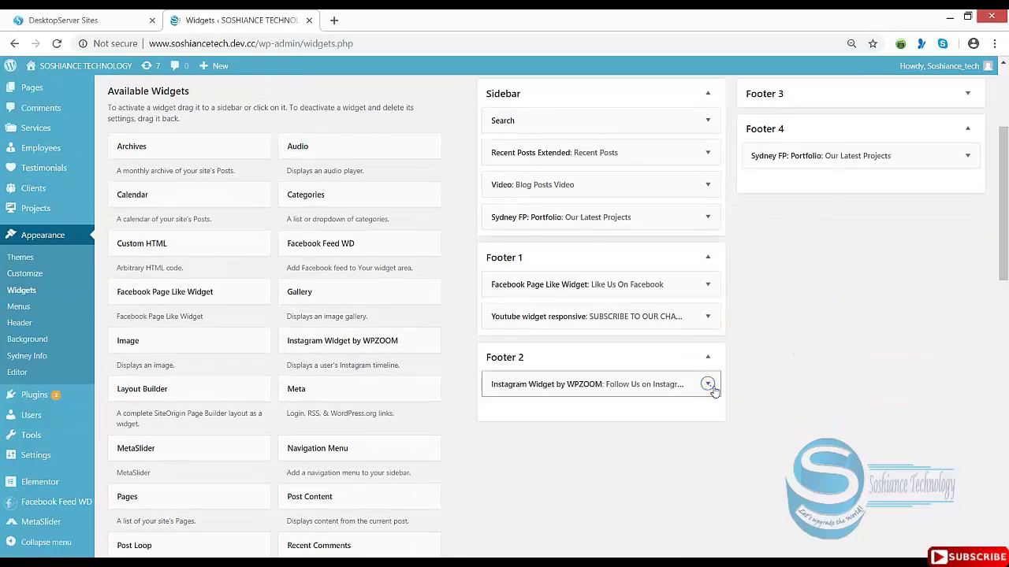
drag(1005, 246, 1005, 331)
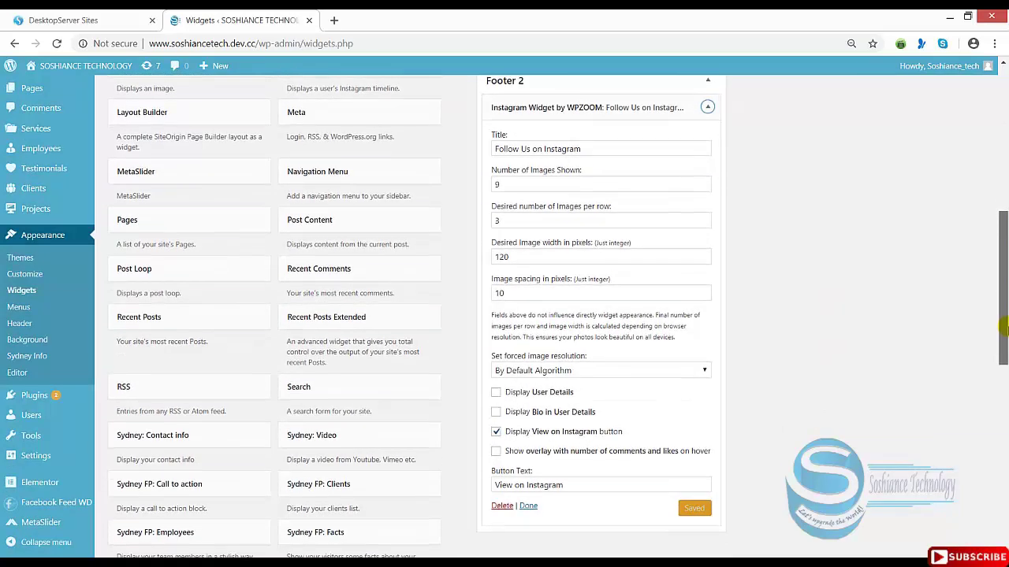
drag(1005, 327, 1005, 274)
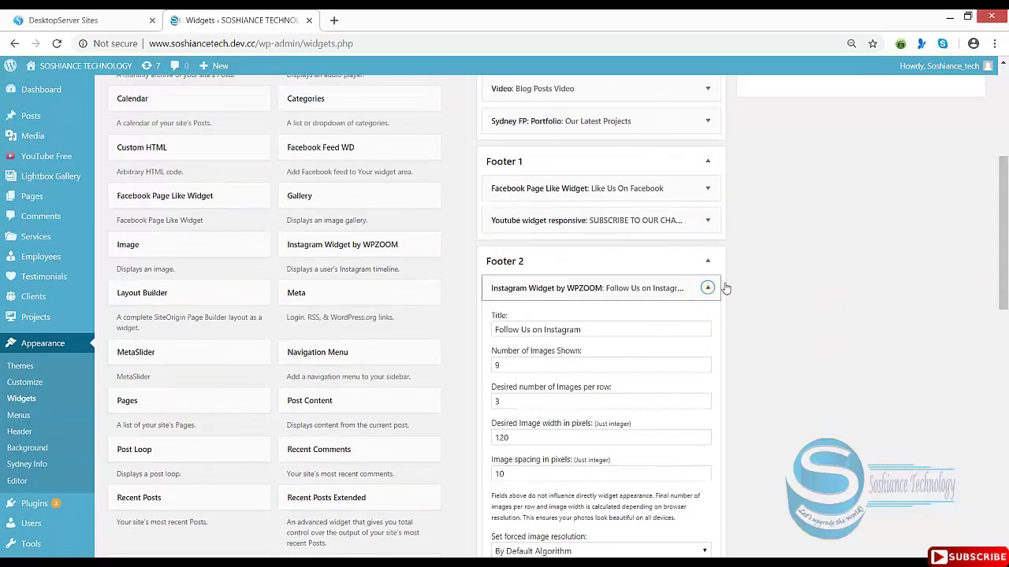
click(707, 288)
Step: Set the Footer 3 Recent Posts Extended thumbnails to 55 by 55
click(967, 136)
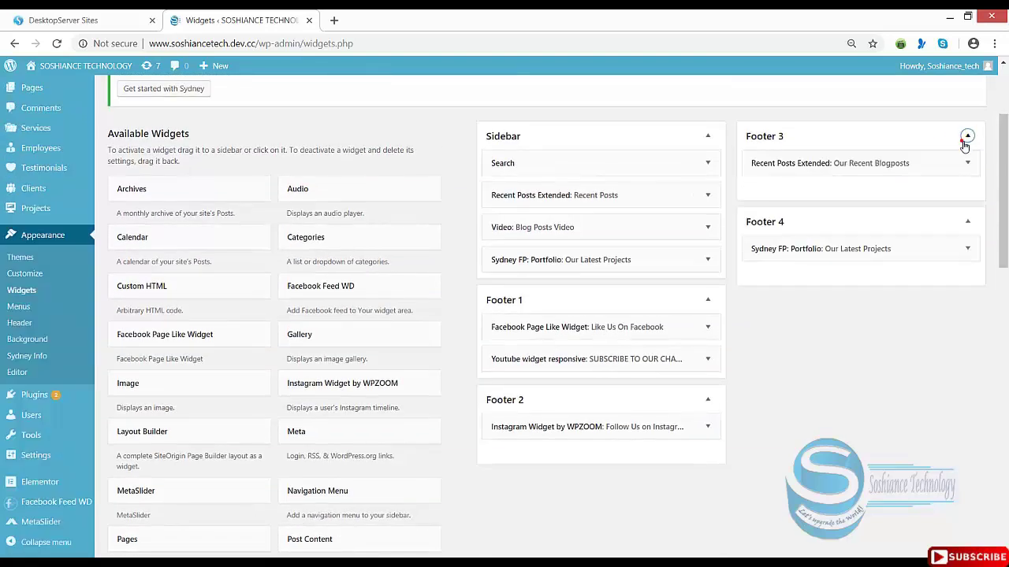
click(967, 163)
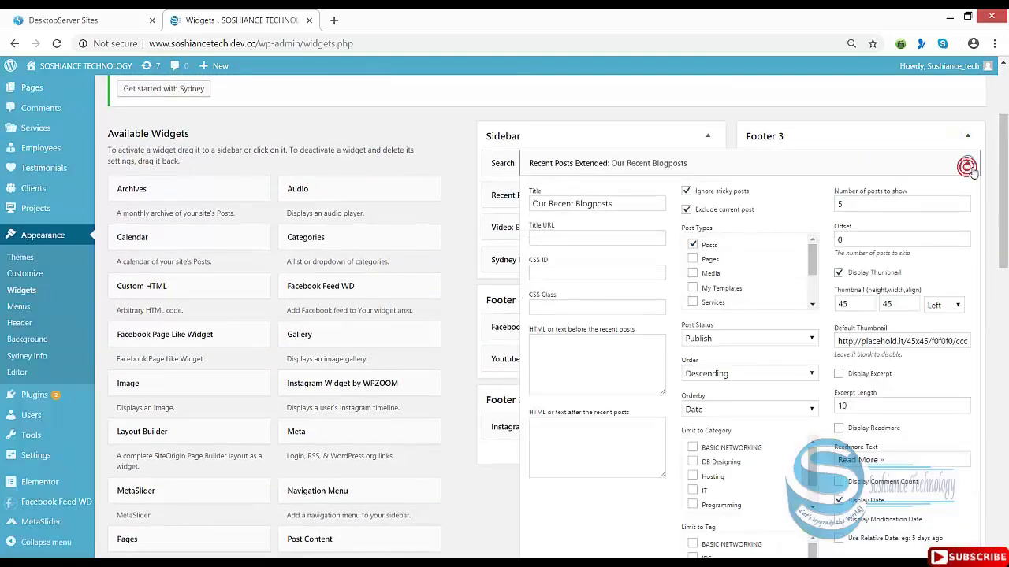
drag(1005, 180, 1006, 205)
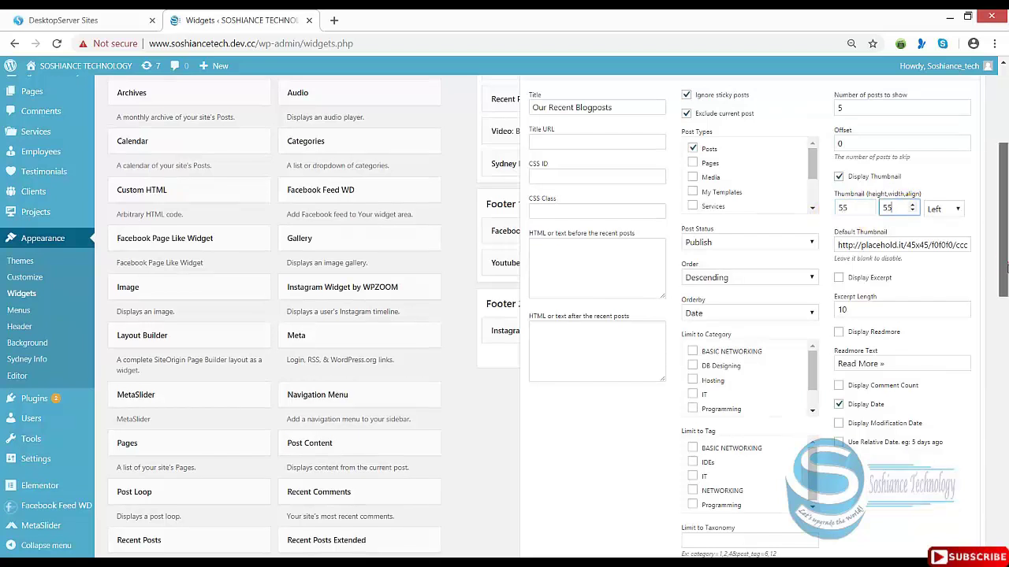
drag(1003, 271, 1004, 181)
click(87, 68)
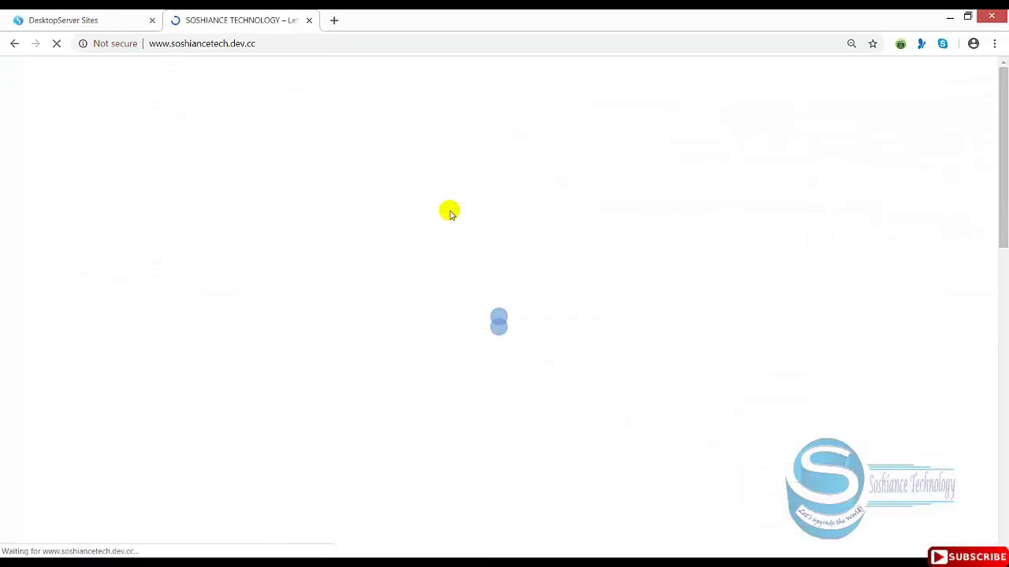
Step: View the current footer layout on the Portfolio page
click(581, 175)
drag(1002, 150, 1006, 306)
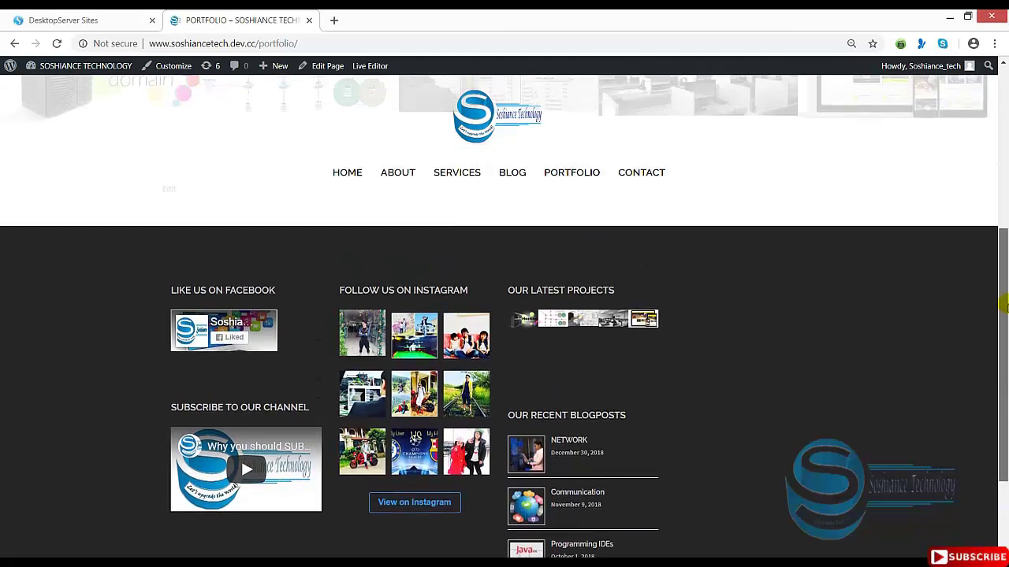
scroll(286, 137, up, 2)
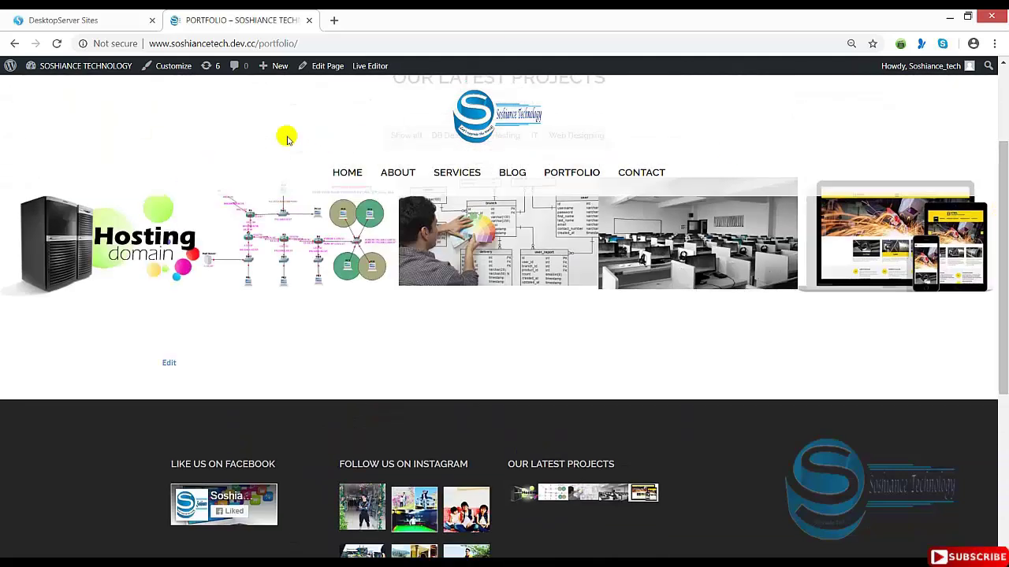
Step: Set the footer to three widget areas in the Customizer and publish it
click(169, 69)
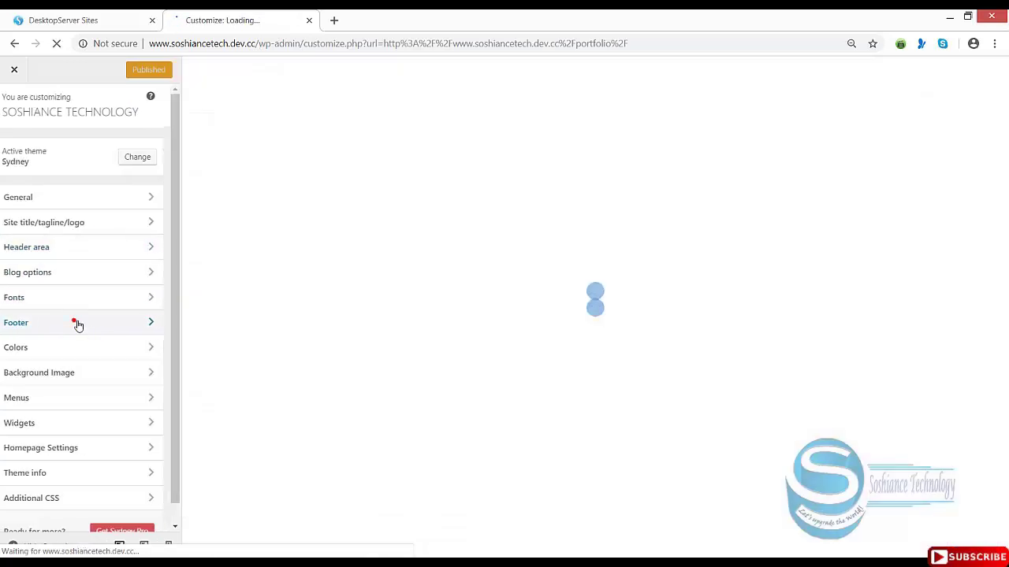
click(74, 323)
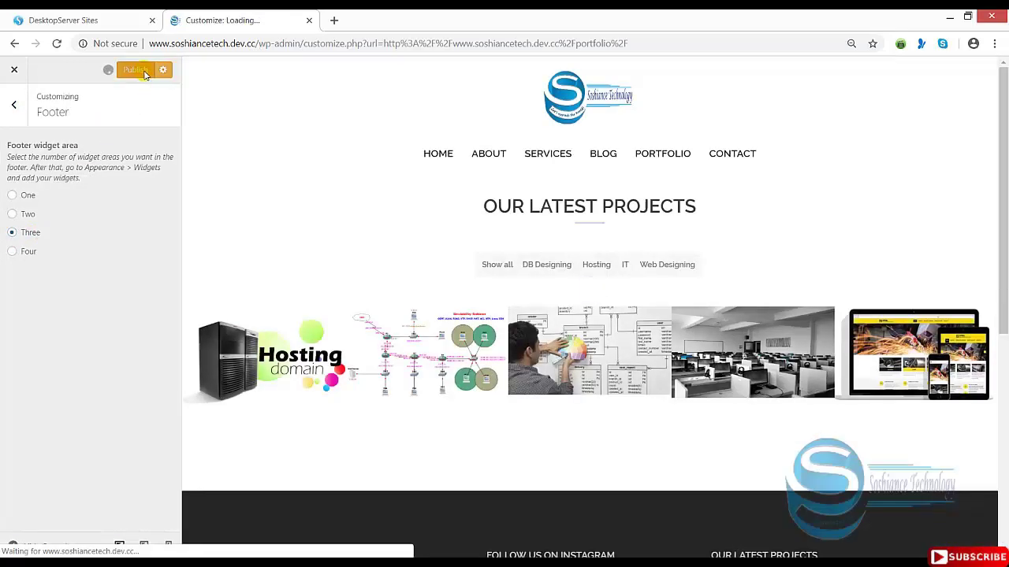
click(145, 69)
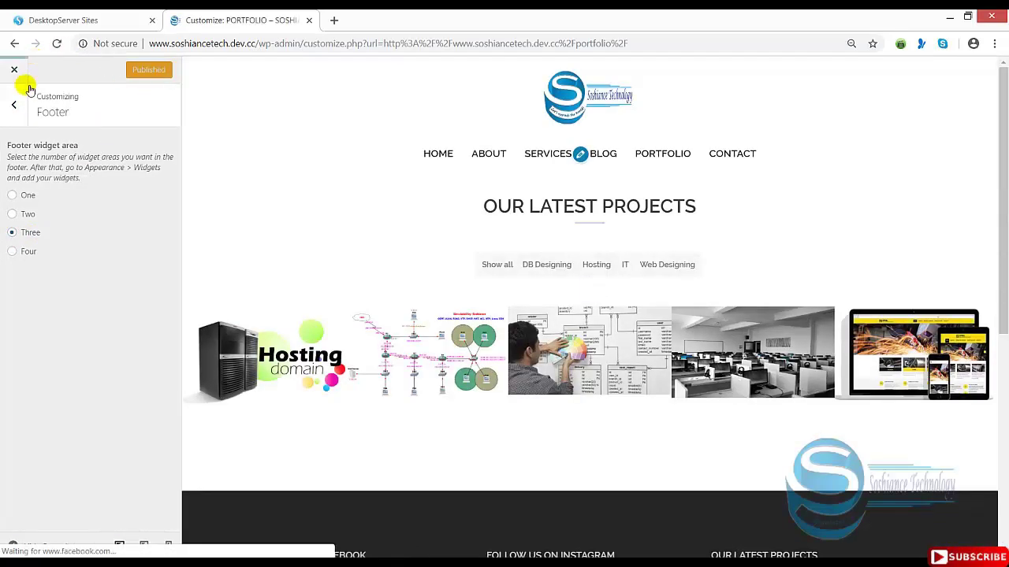
click(15, 72)
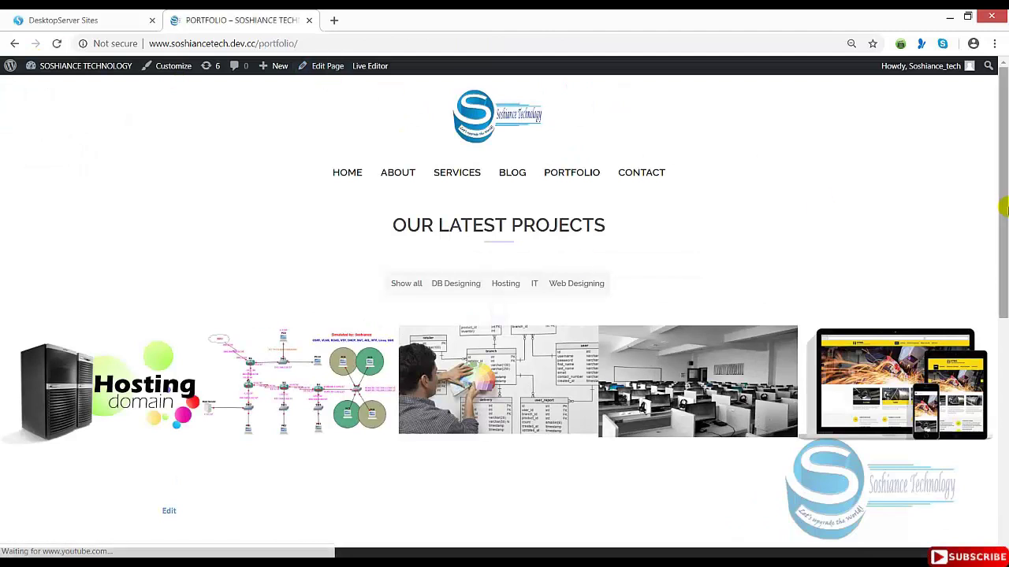
drag(1004, 210, 1005, 386)
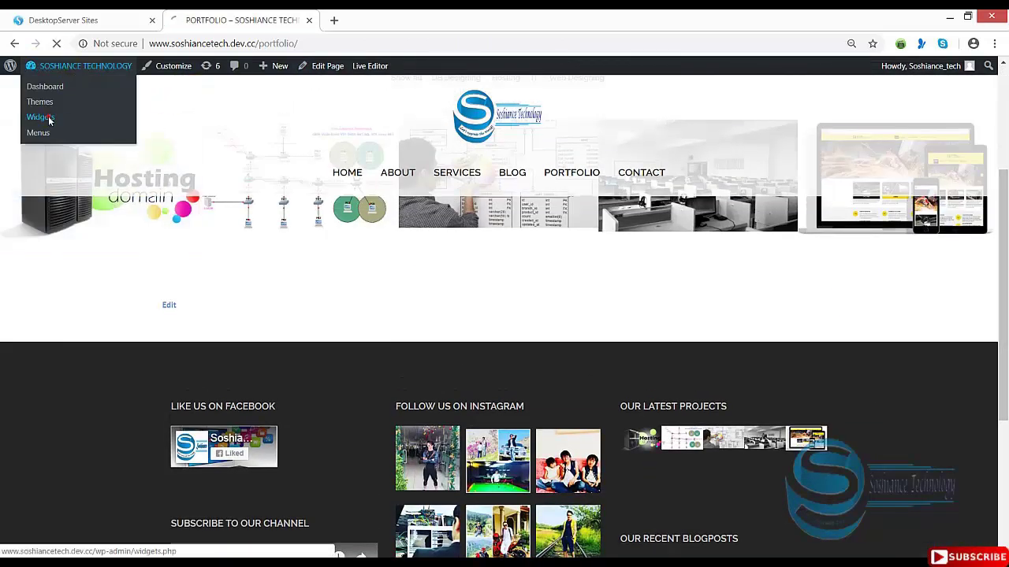
click(43, 116)
Step: Move Our Recent Blogposts above Our Latest Projects in Footer 3
click(968, 324)
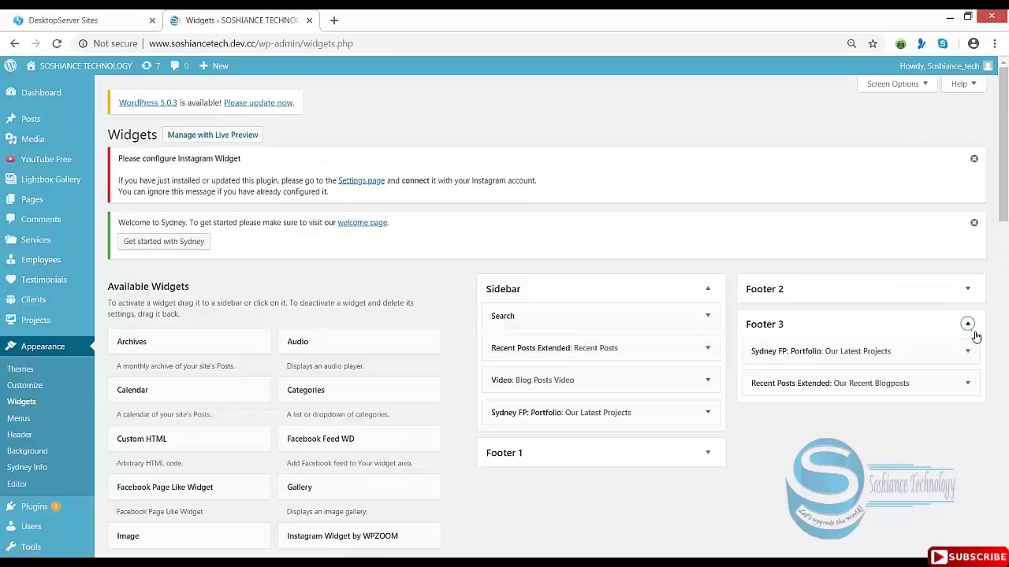
drag(966, 381, 948, 356)
click(968, 383)
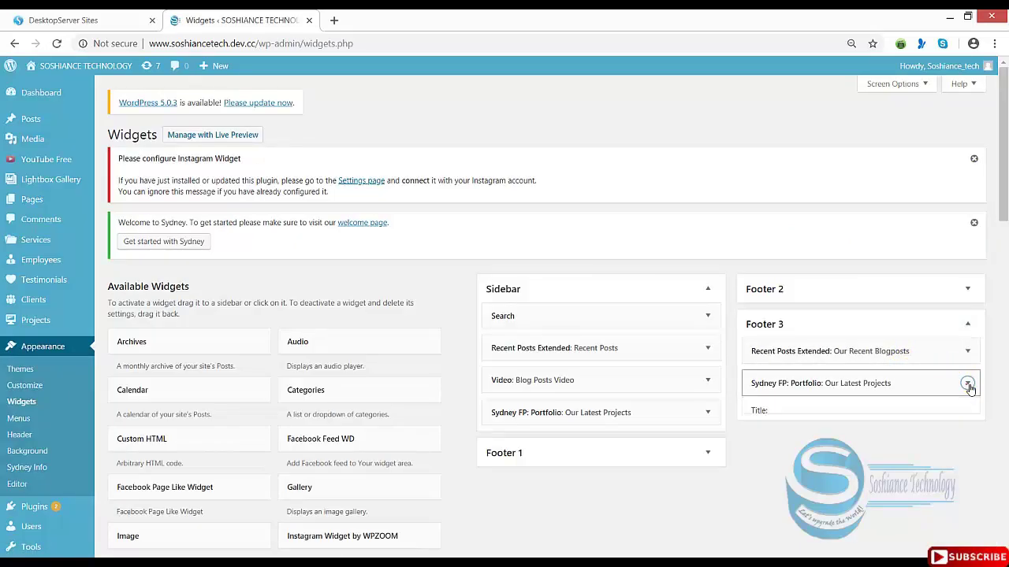
drag(1003, 206, 1004, 248)
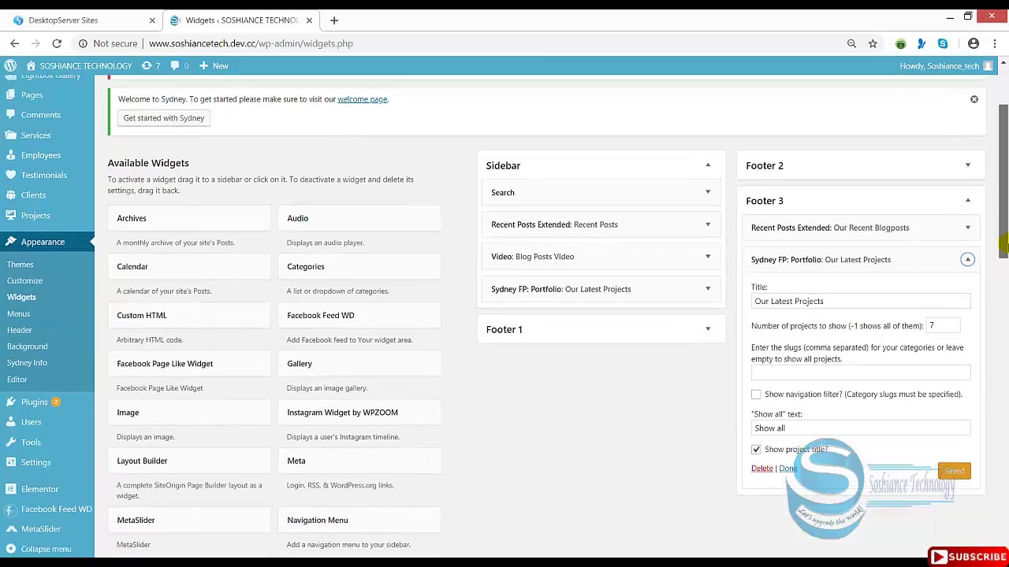
click(967, 259)
Step: Set the Our Recent Blogposts thumbnail size to 40 by 40 and save
click(967, 228)
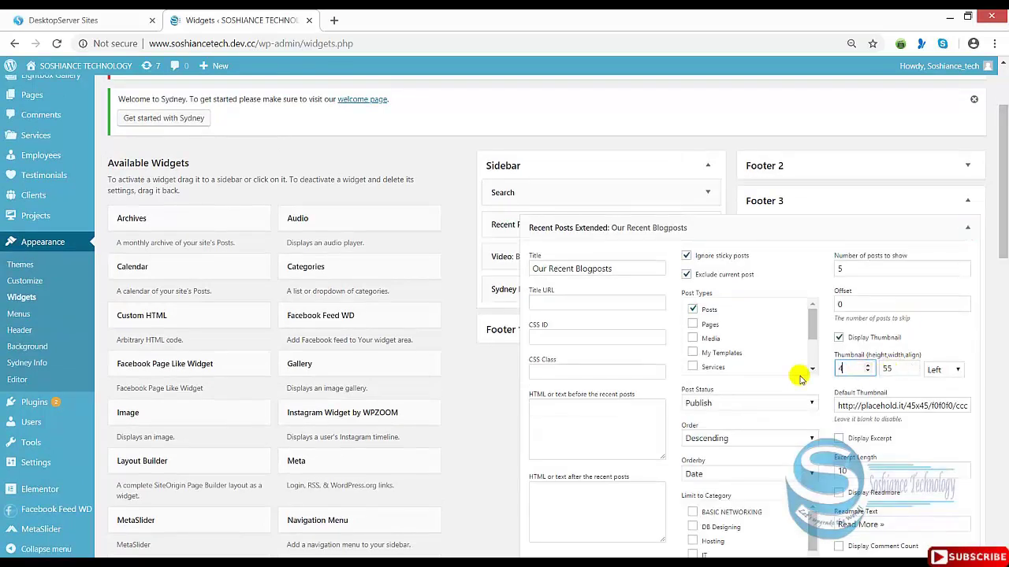
text(0)
click(898, 370)
key(BackSpace)
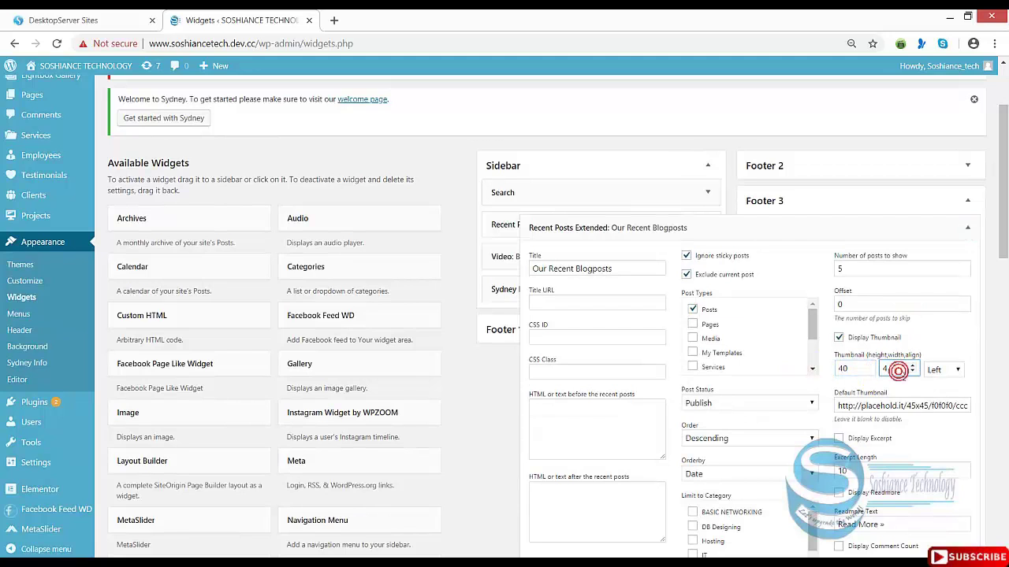
text(0)
drag(1004, 243, 1004, 376)
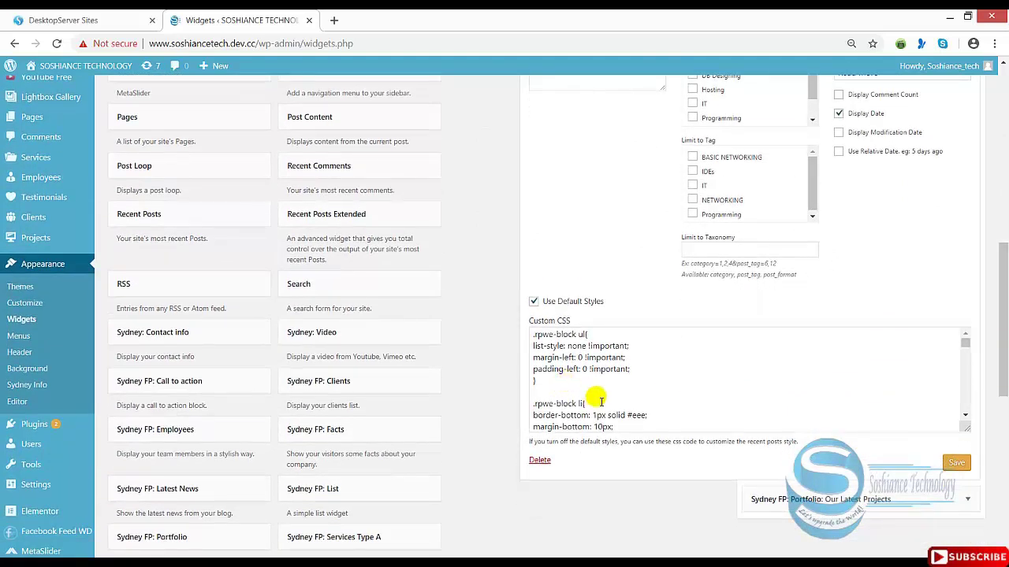
click(956, 462)
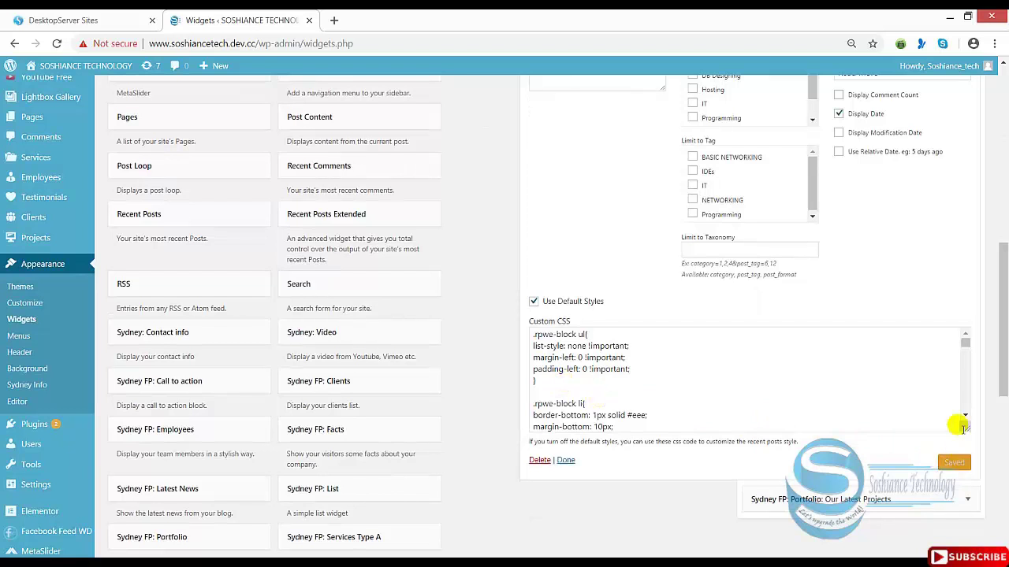
Step: Add 'margin-bottom: 0 !important' to the widget's custom CSS and save
click(966, 347)
mouse_move(967, 347)
mouse_down()
mouse_move(970, 372)
mouse_move(970, 335)
mouse_up()
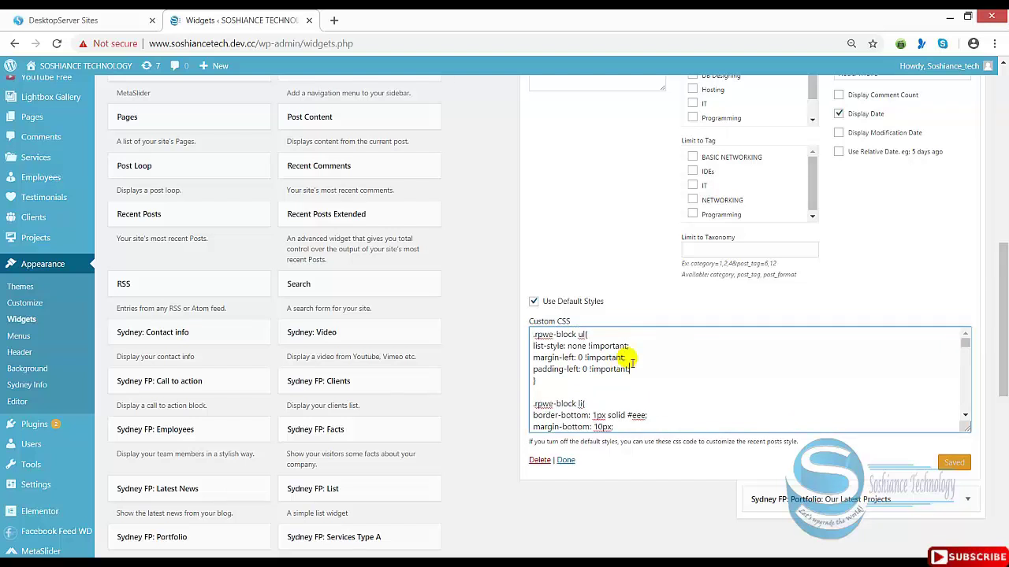
click(631, 360)
key(Return)
text(margin-bottom: 0 !important;)
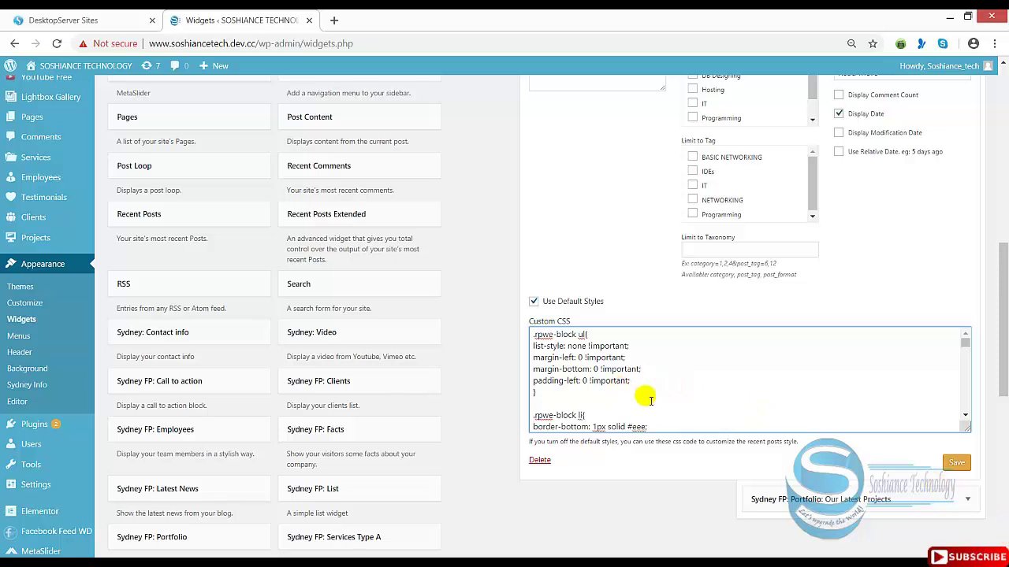
click(956, 462)
click(124, 68)
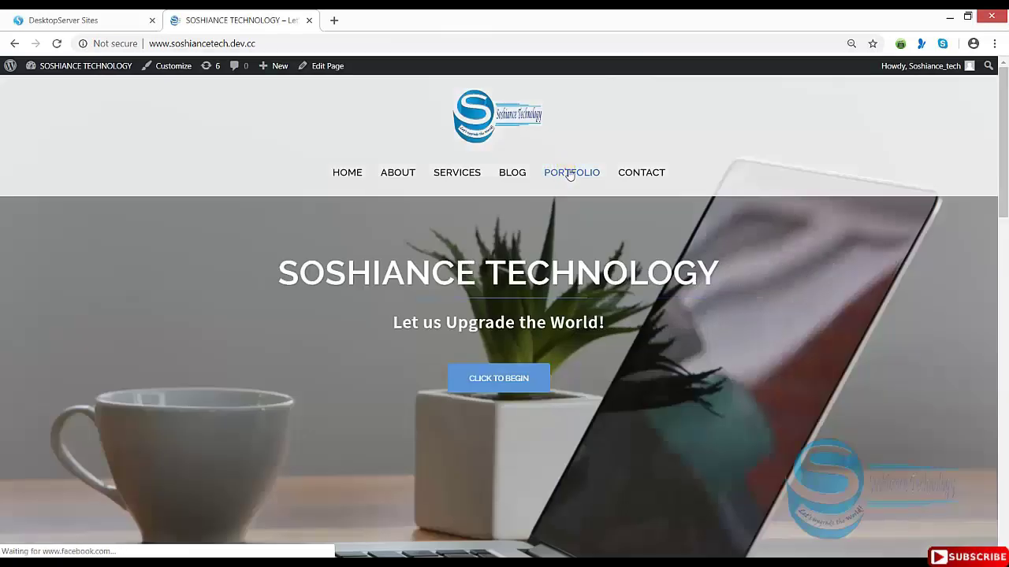
Step: Check the Portfolio footer showing Our Recent Blogposts above Our Latest Projects
click(566, 171)
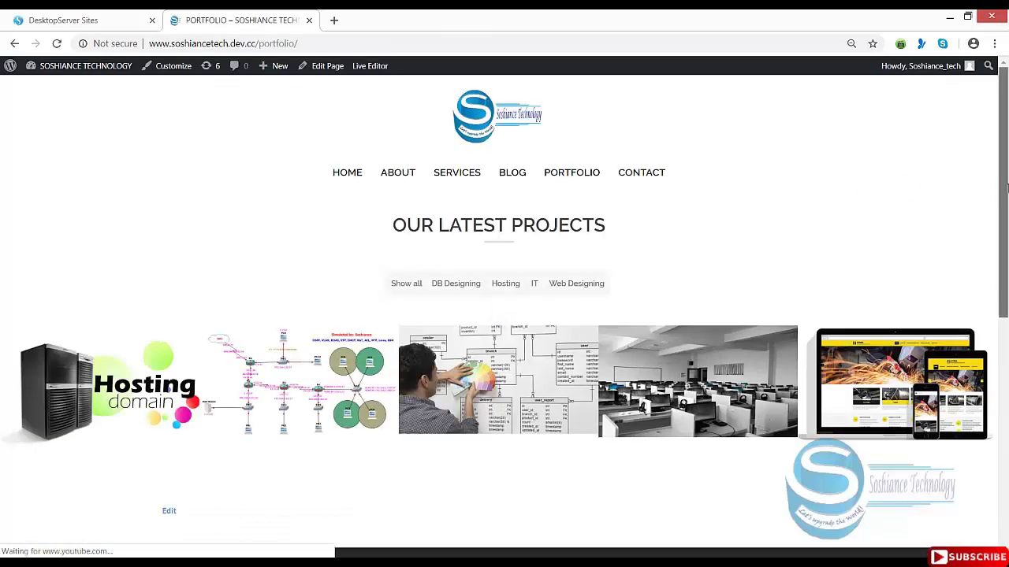
drag(1003, 186, 1005, 367)
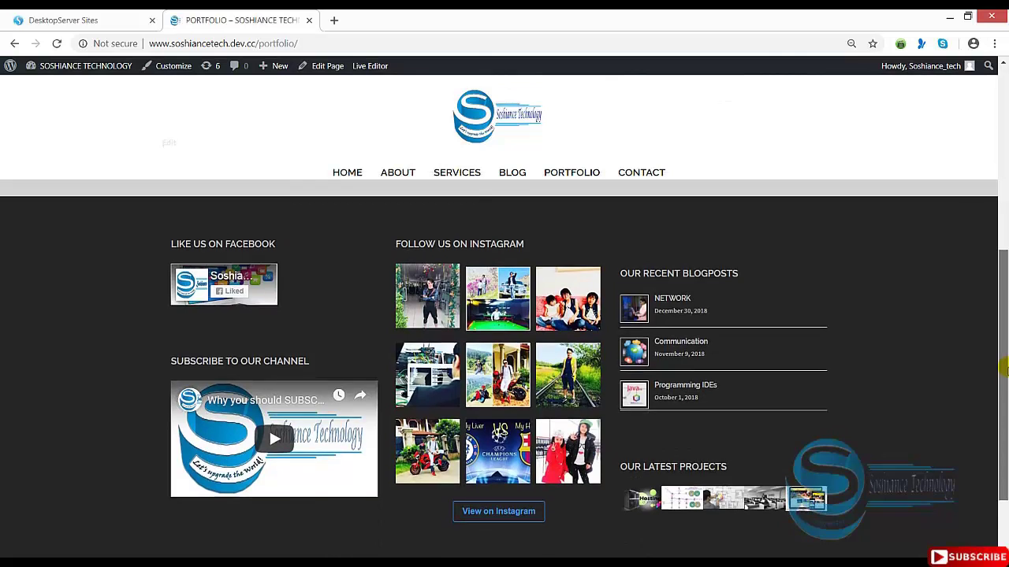
drag(1004, 368, 1003, 186)
mouse_move(47, 66)
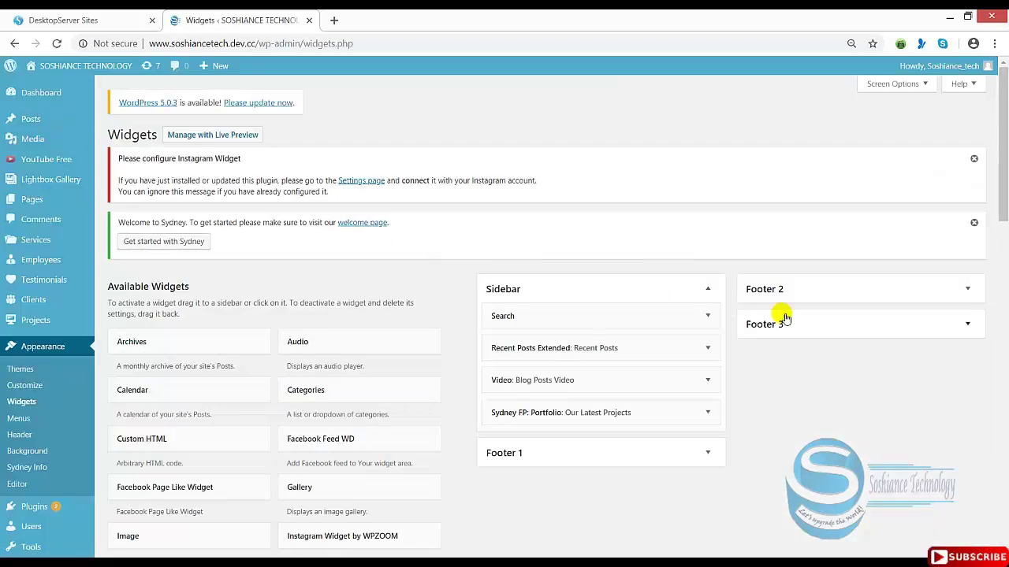
Step: Set the Our Recent Blogposts thumbnail width and height to 50
click(795, 321)
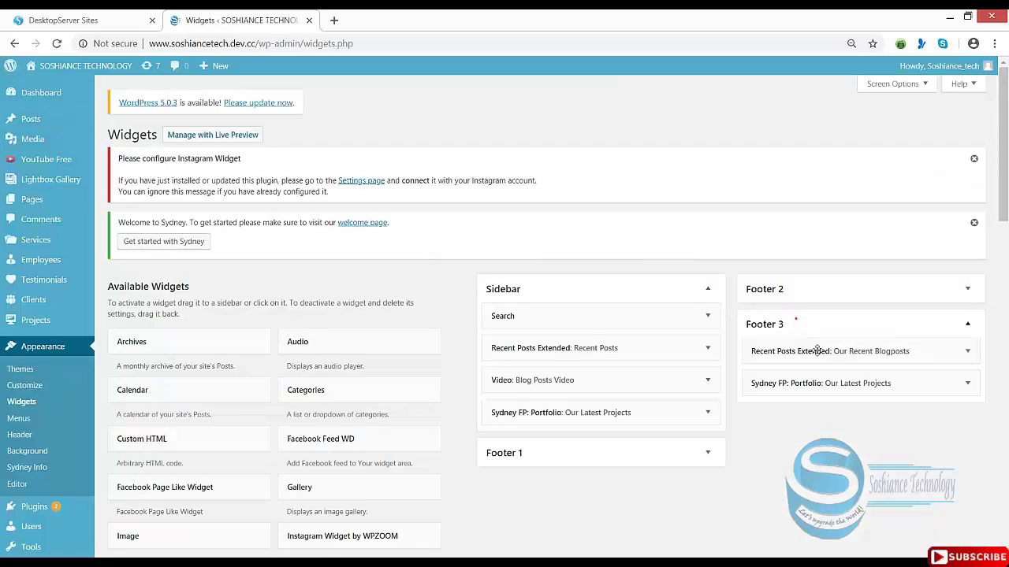
click(917, 353)
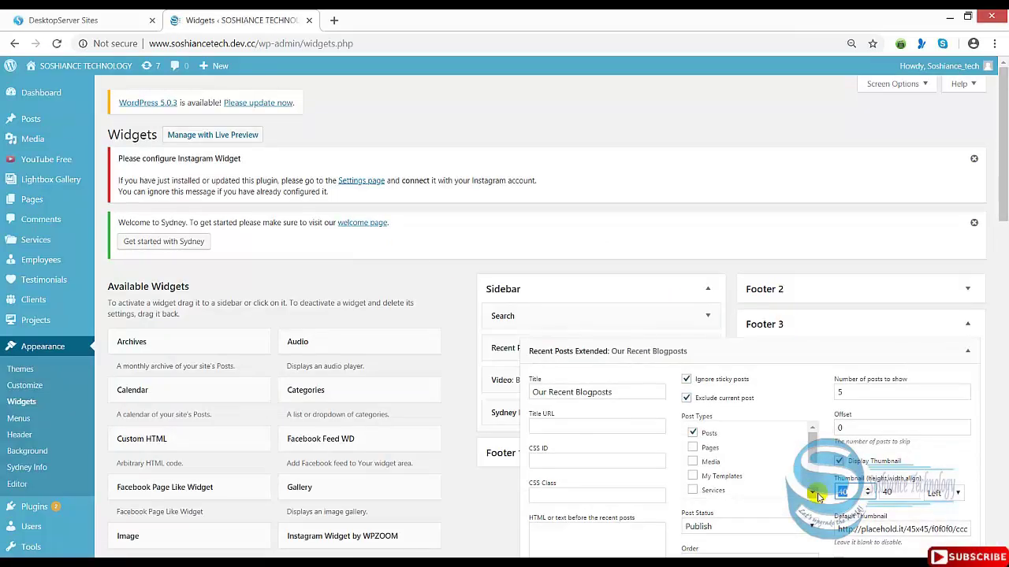
text(50)
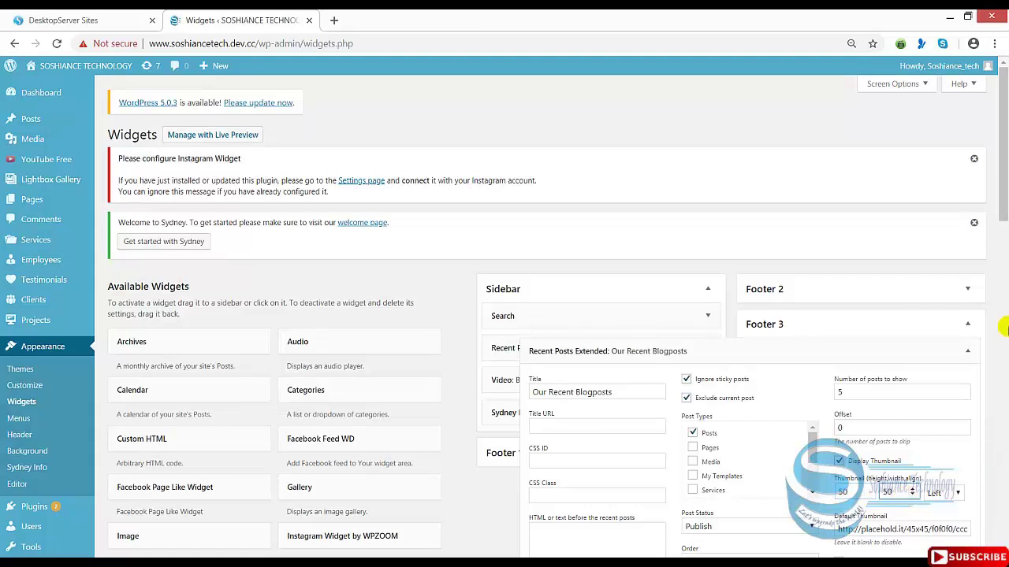
scroll(1003, 327, down, 10)
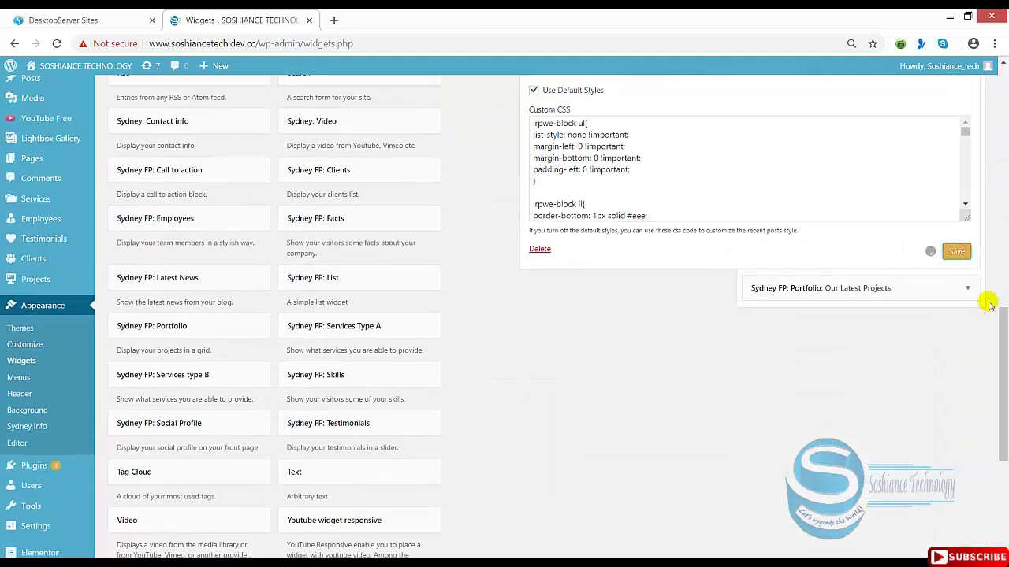
scroll(990, 305, up, 15)
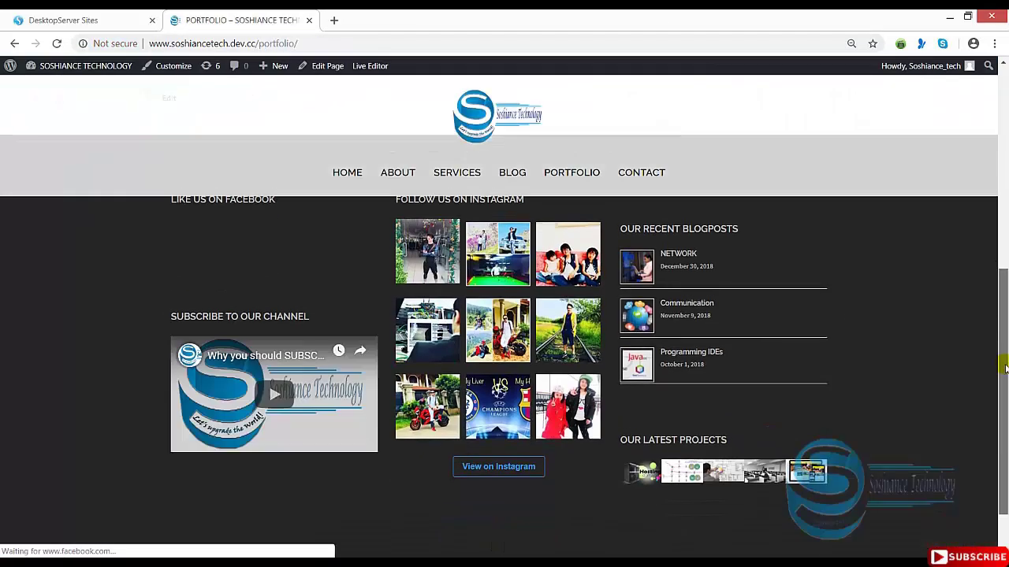
scroll(1003, 321, up, 2)
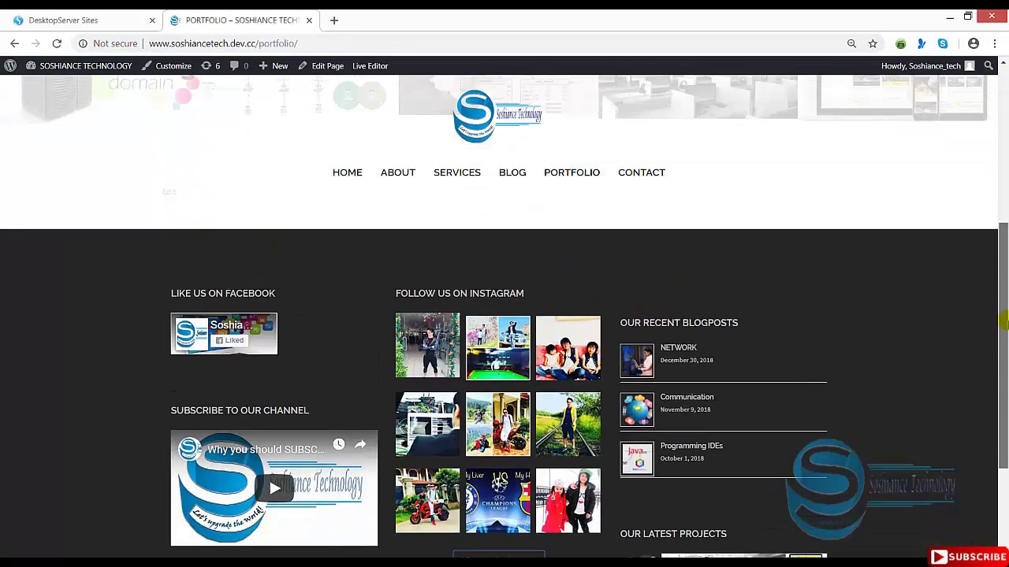
drag(1004, 322, 1004, 353)
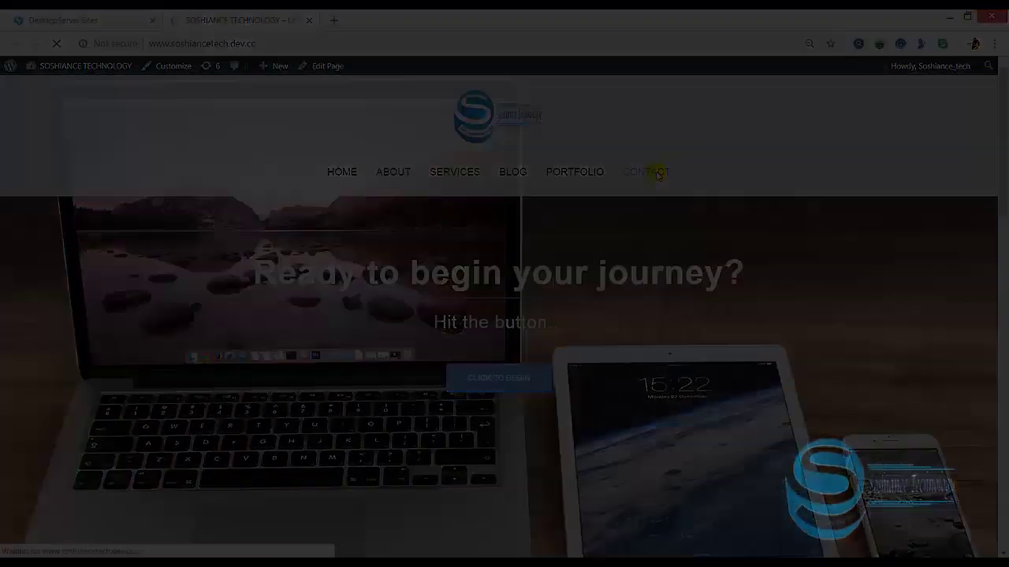
Step: Switch the CONTACT page to the Full width template and update it
click(656, 174)
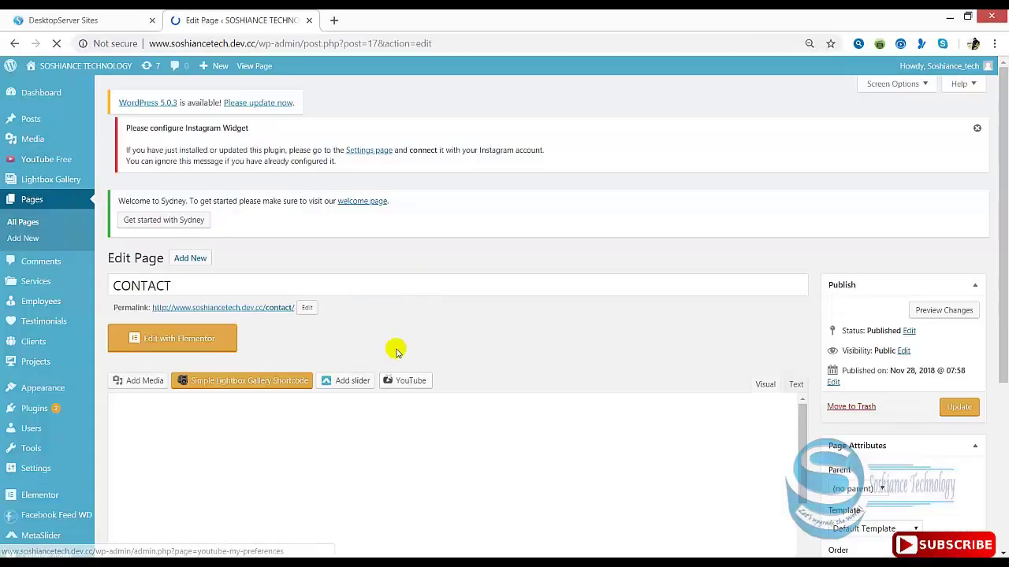
scroll(551, 355, down, 3)
click(875, 306)
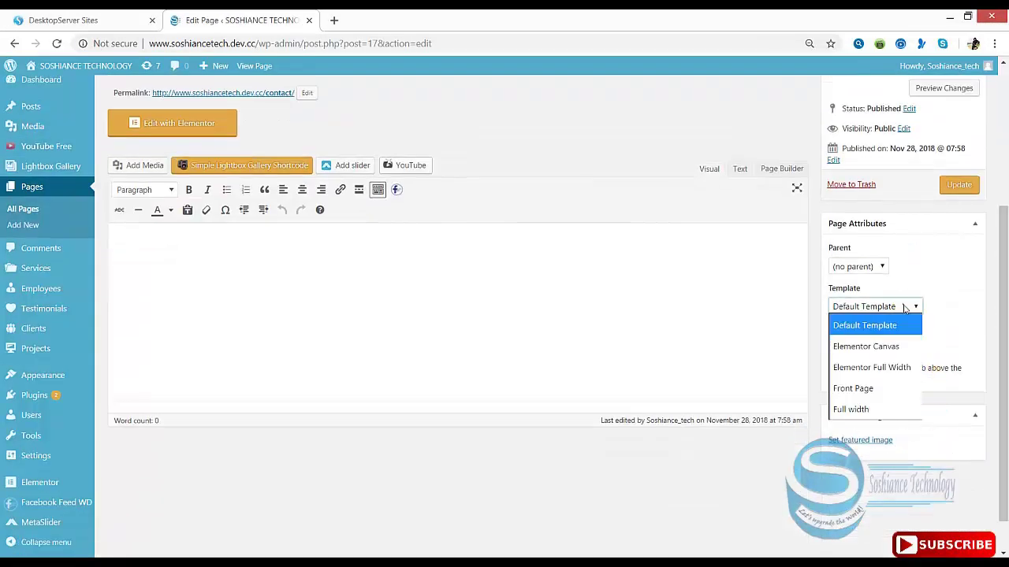
click(875, 410)
click(959, 185)
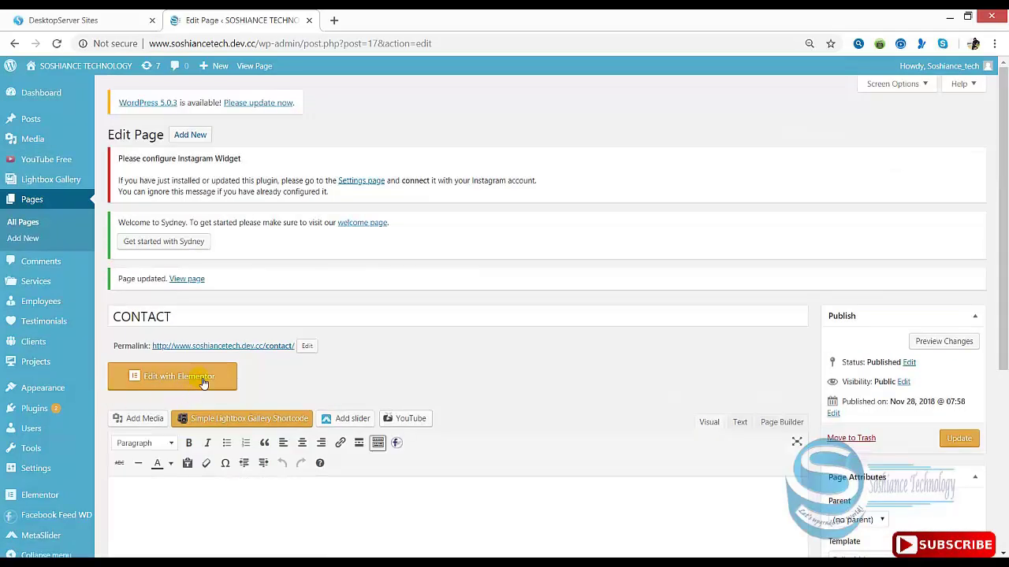
Step: Open the page in Elementor and add an empty three-column section
click(182, 377)
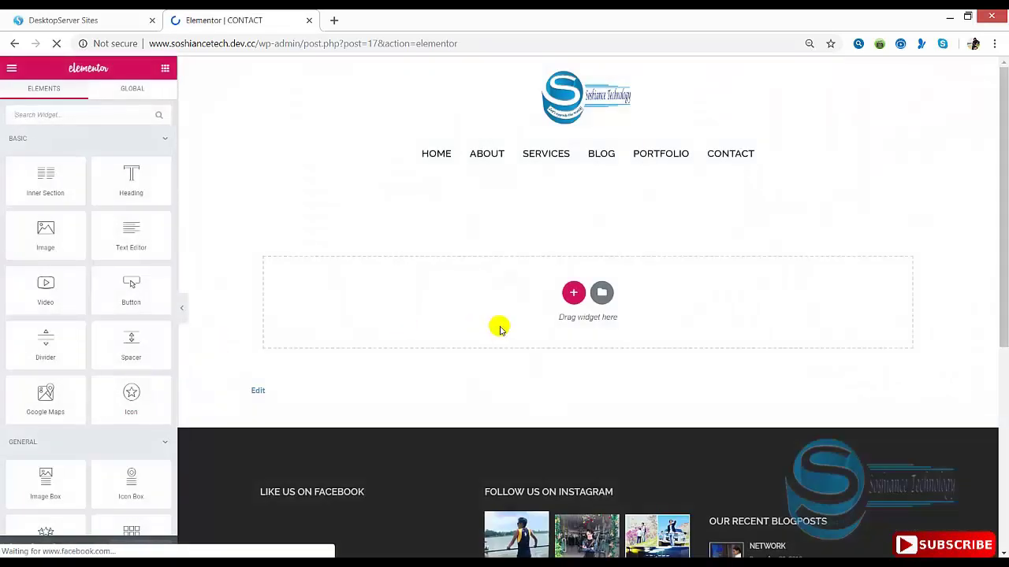
click(569, 295)
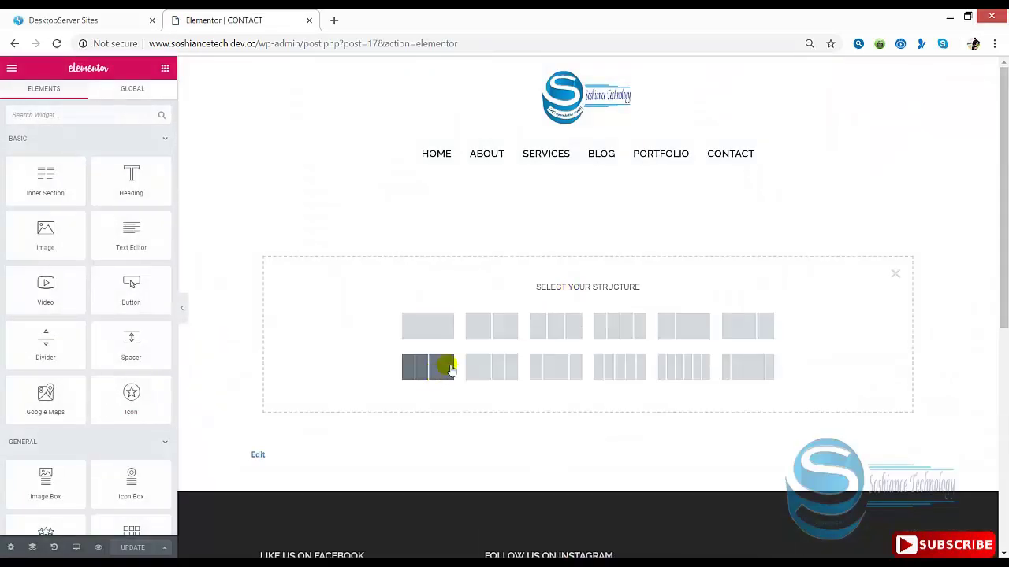
click(555, 325)
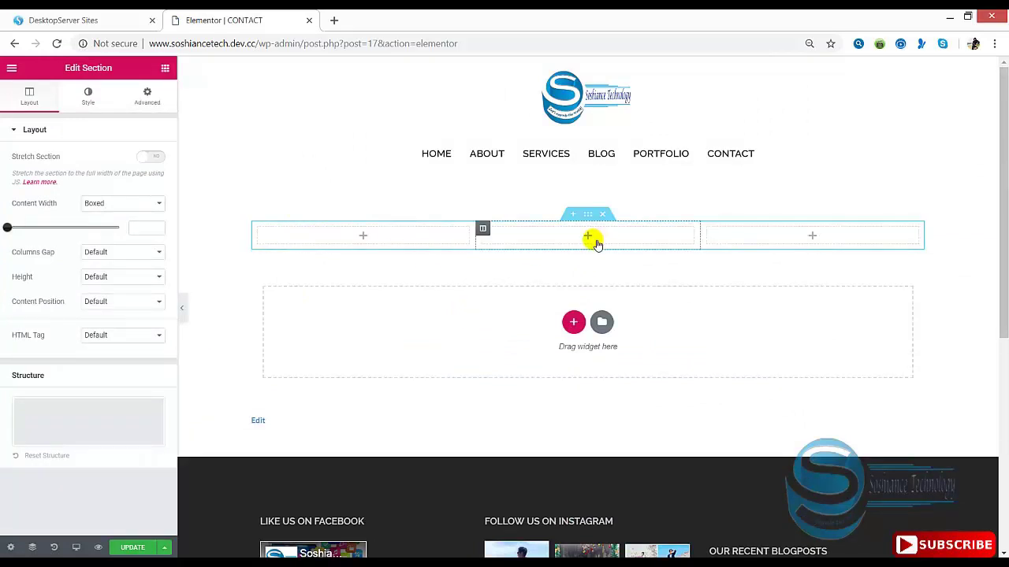
Step: Turn on Stretch Section, set Columns Gap to No Gap and Content Position to Top
click(160, 158)
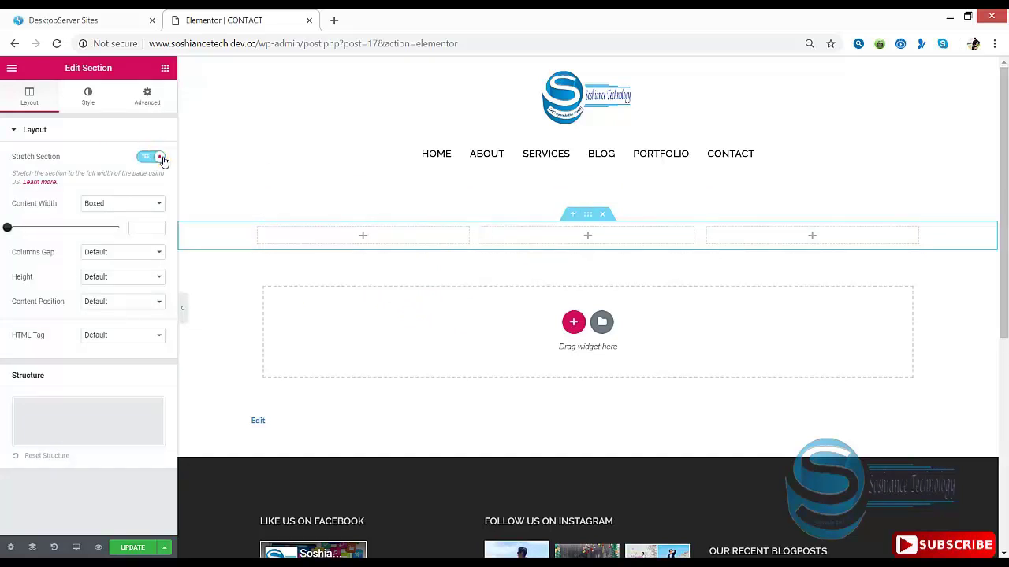
click(148, 278)
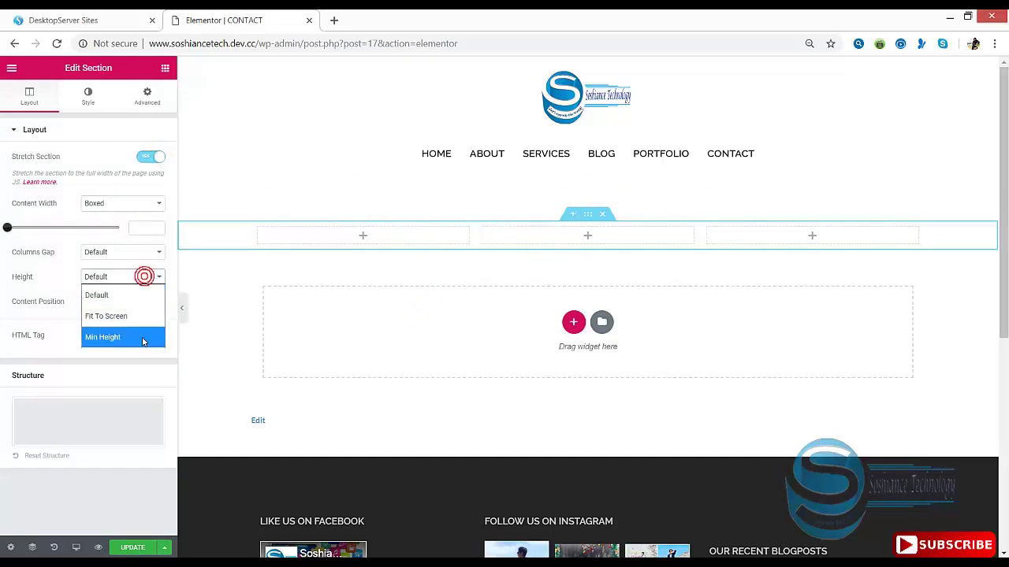
click(136, 250)
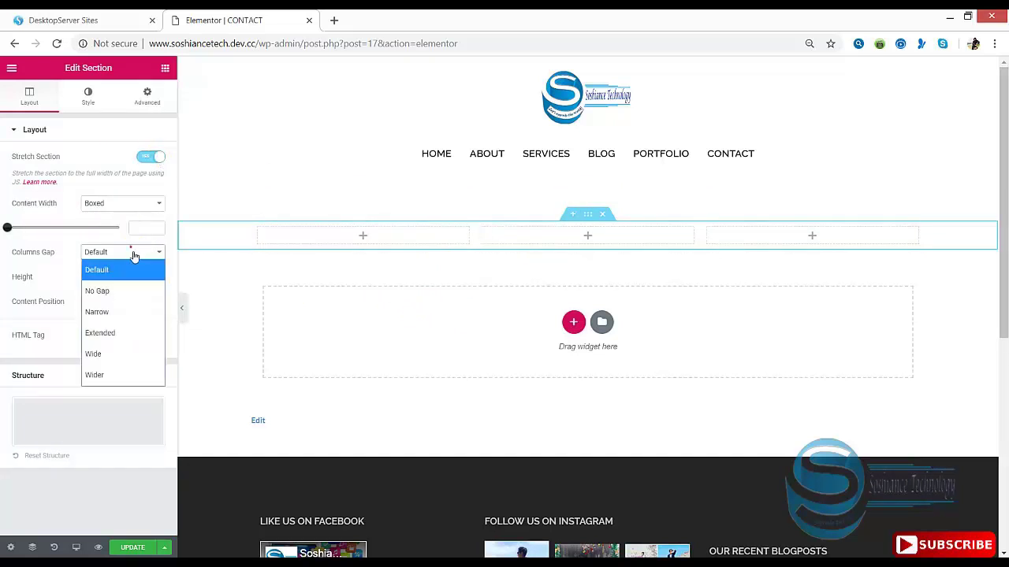
click(131, 289)
click(138, 303)
click(134, 360)
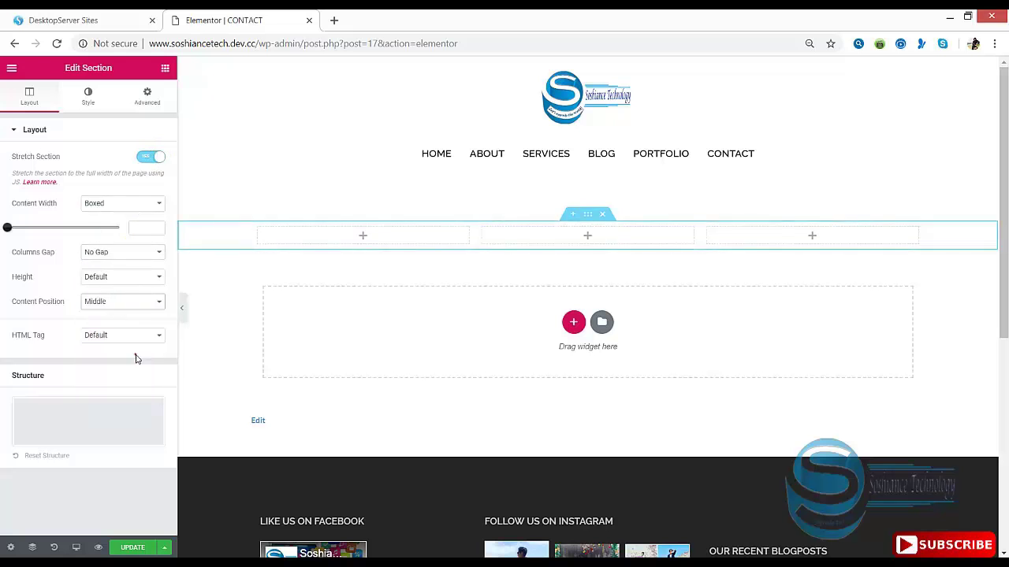
click(149, 304)
click(140, 343)
Step: Place a Text Editor widget in the right column and replace its placeholder with 'Soshiance Technology'
click(165, 70)
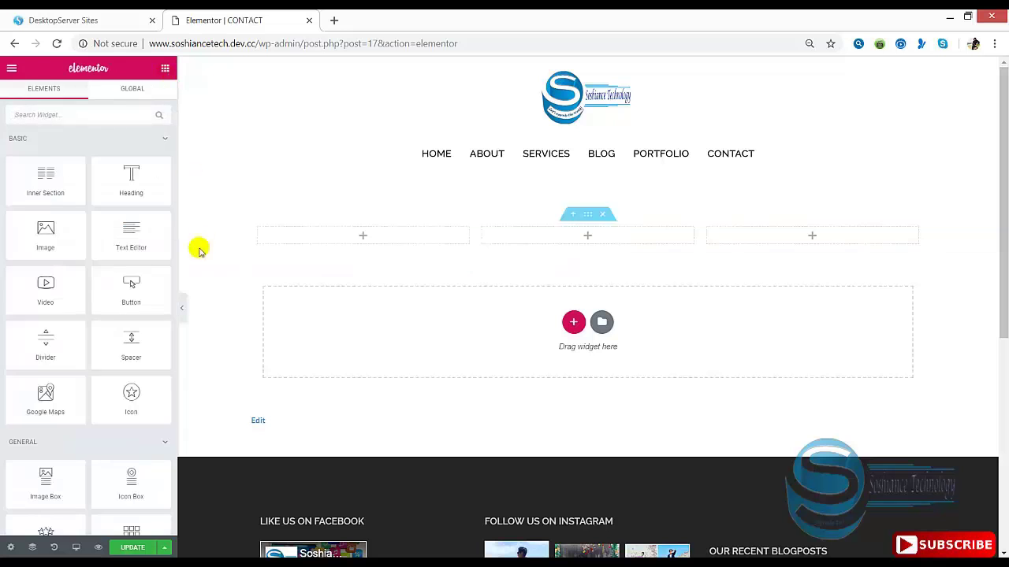
drag(134, 240, 801, 252)
triple_click(802, 253)
text(Sos)
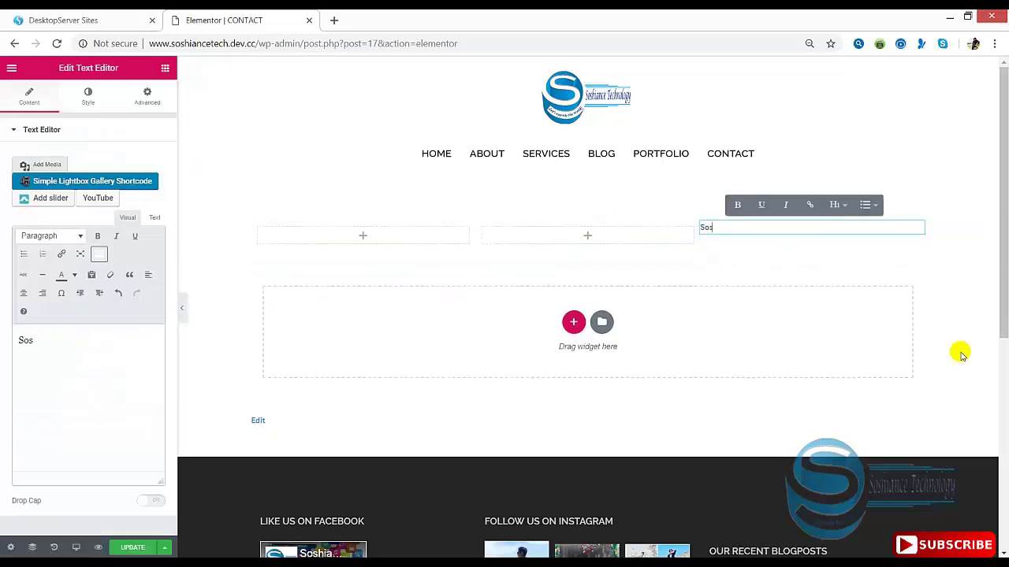
text(hiance Technology)
Step: Add the address, website, email and phone lines below the company name
key(Return)
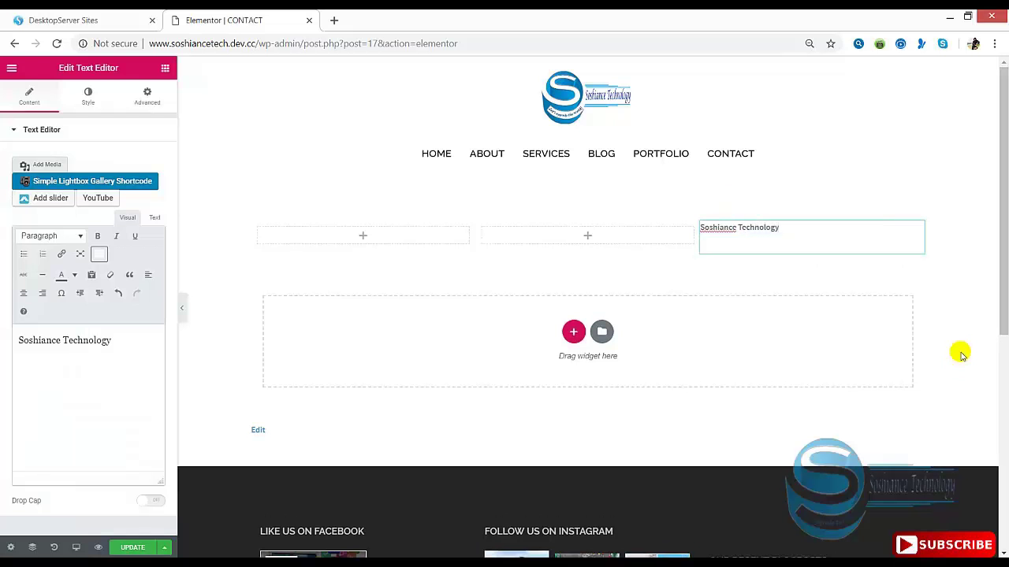
text(227)
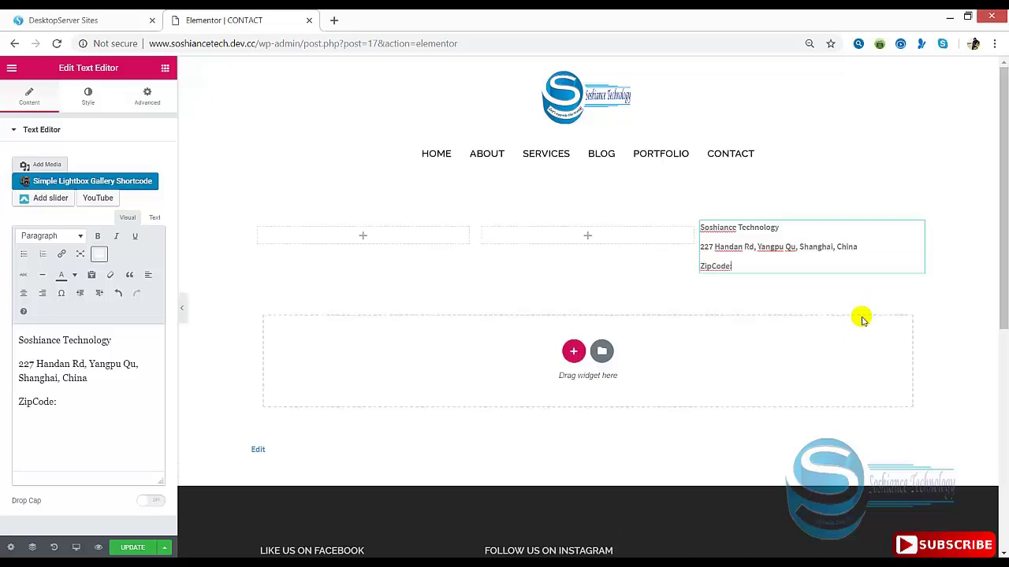
key(BackSpace)
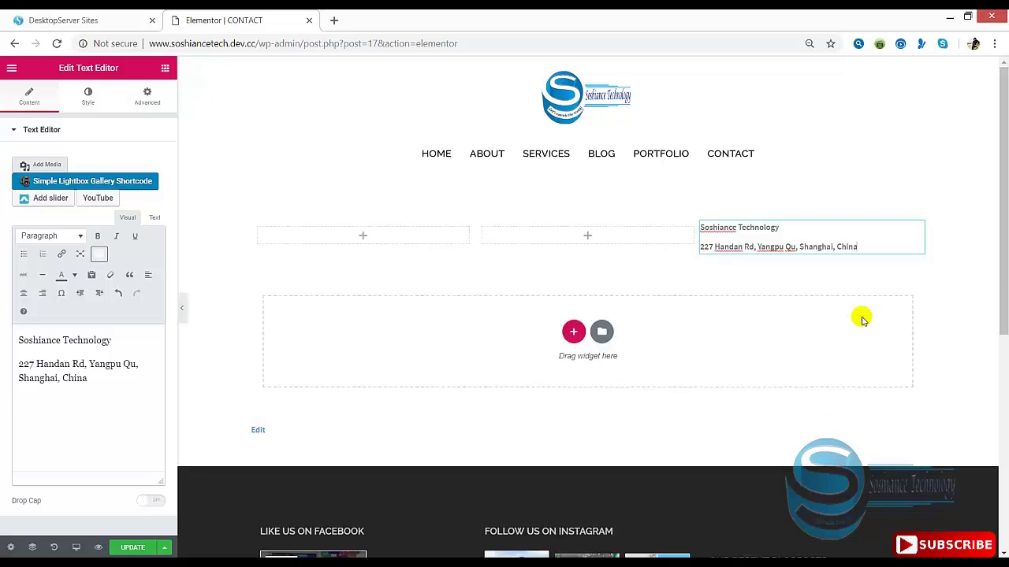
key(Return)
text(Website: www.soshiancetech.c)
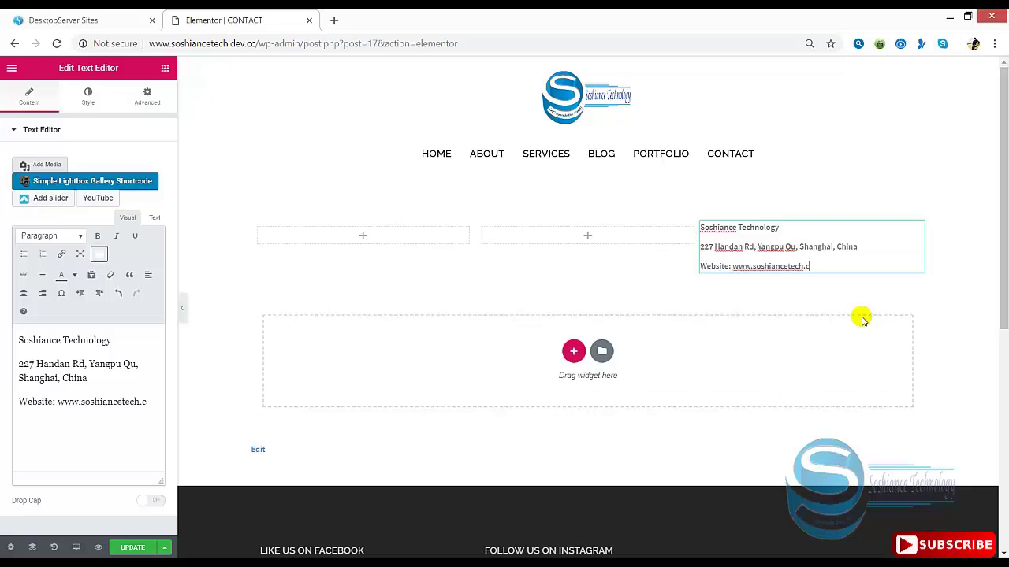
text(om)
key(Return)
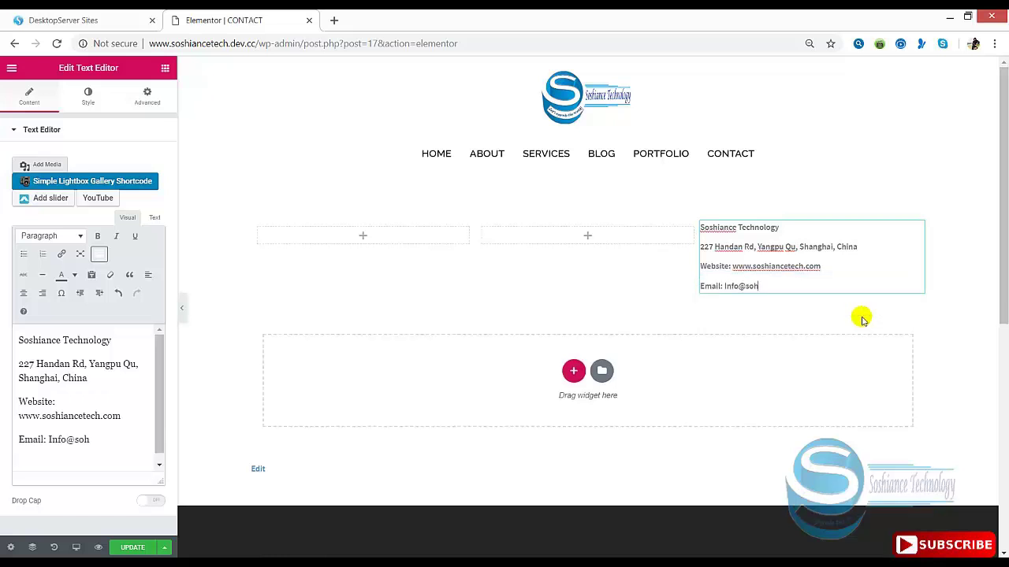
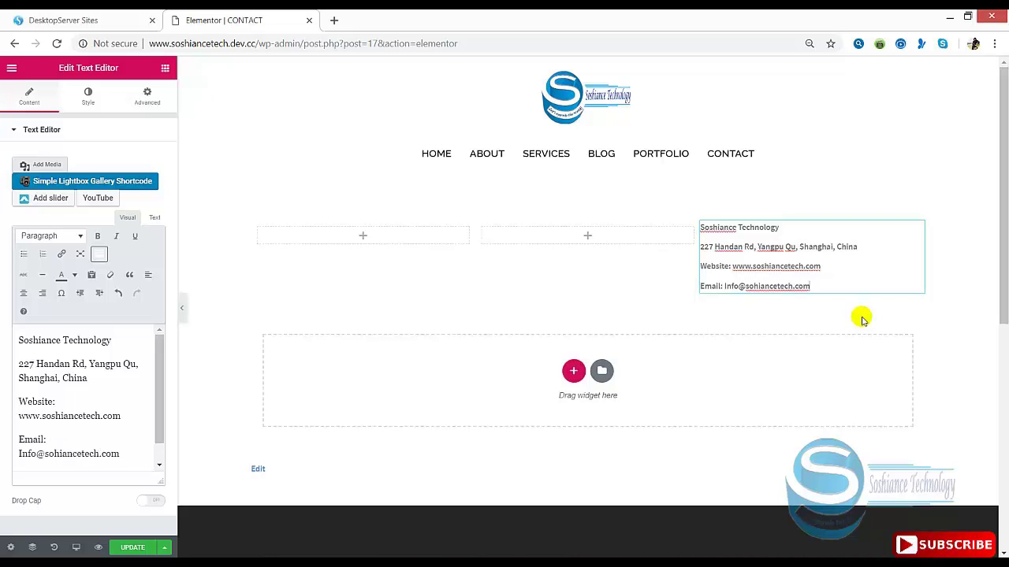
key(Return)
text(O)
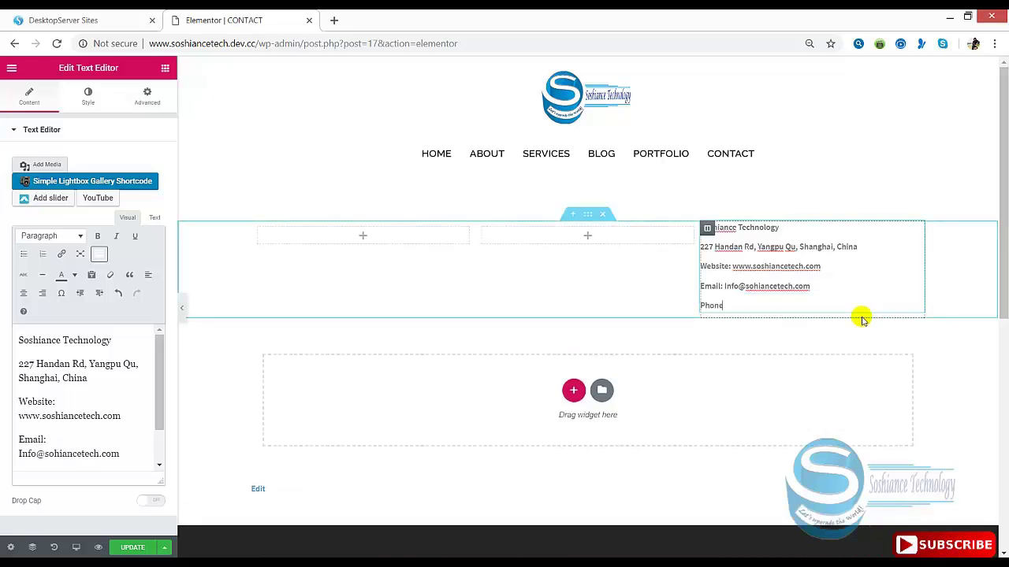
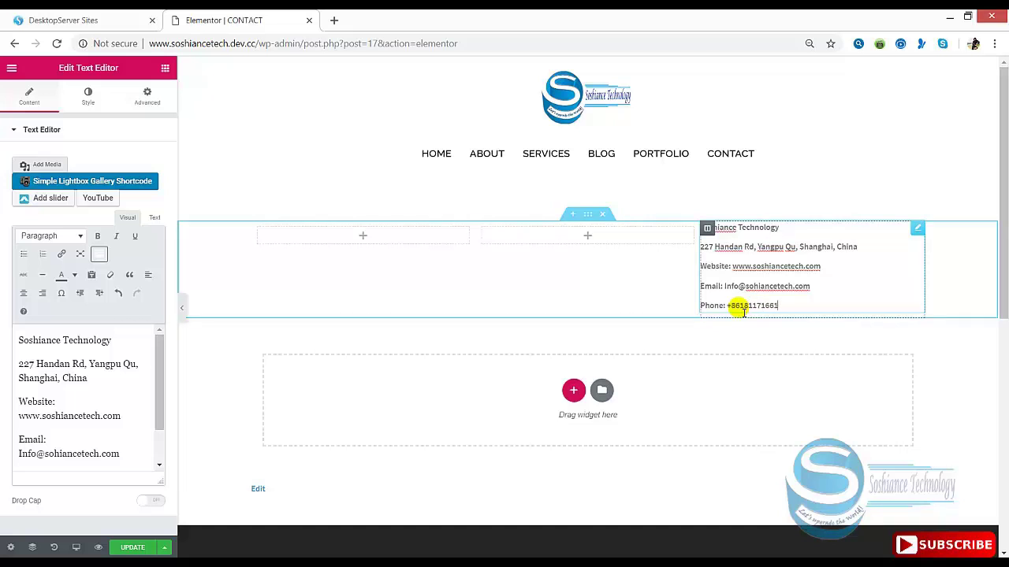
Step: Finish the phone number and format the company name as Heading 3
drag(784, 228, 698, 227)
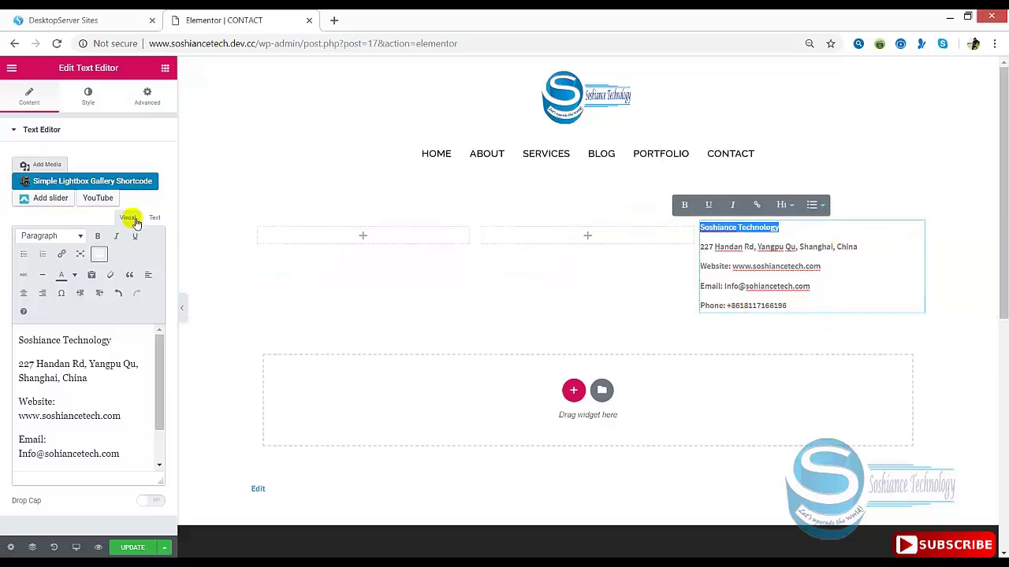
click(77, 236)
click(86, 300)
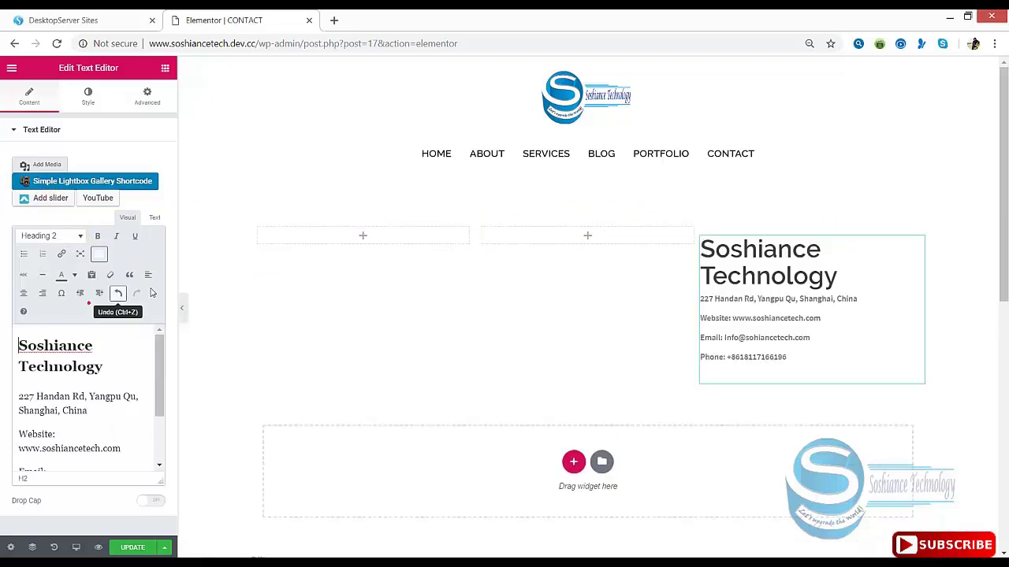
click(77, 236)
click(71, 321)
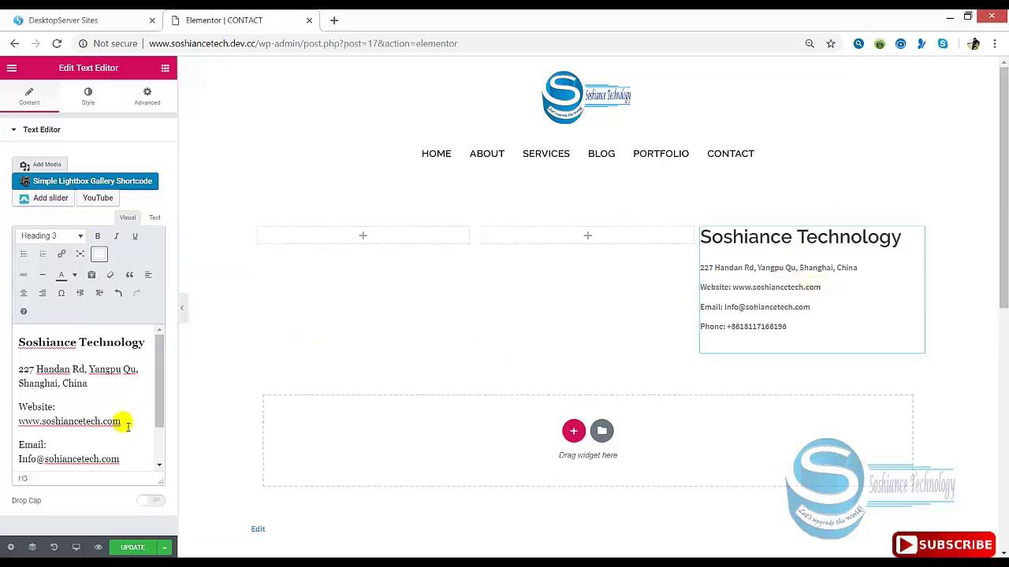
Step: Link the website address, and give the email address a mailto link
drag(123, 421, 20, 420)
click(61, 254)
click(154, 442)
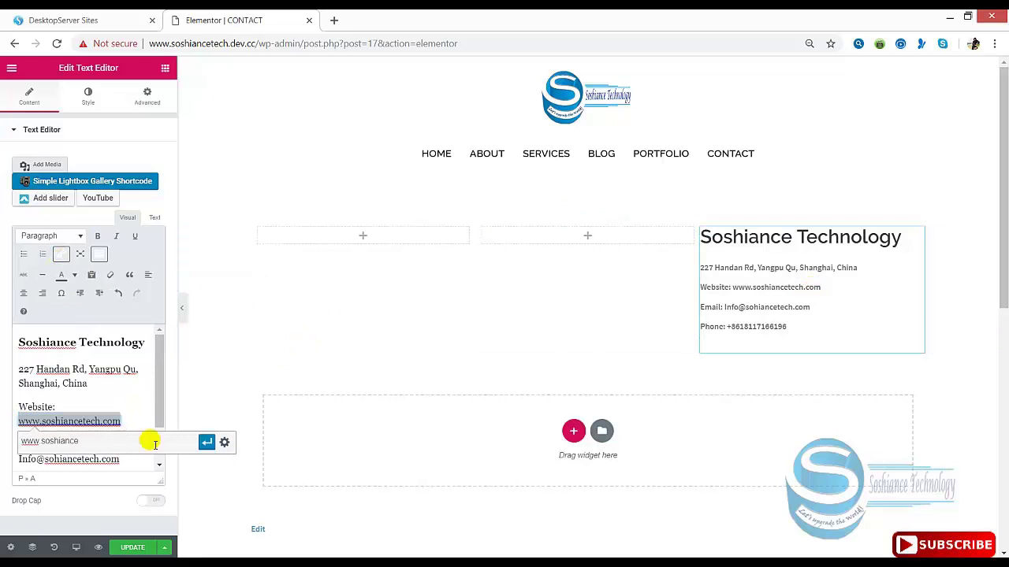
key(Return)
click(101, 461)
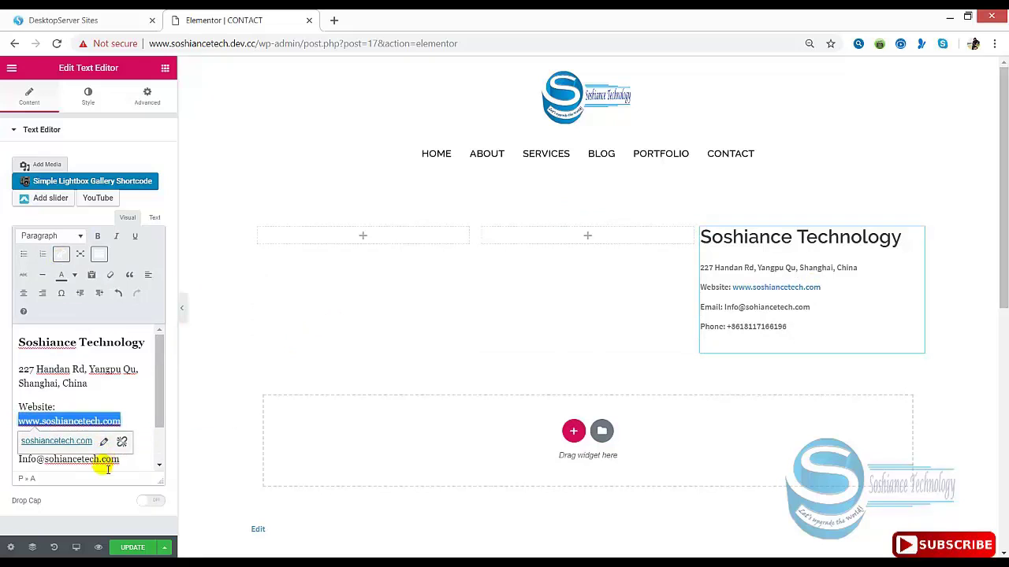
drag(103, 461, 18, 408)
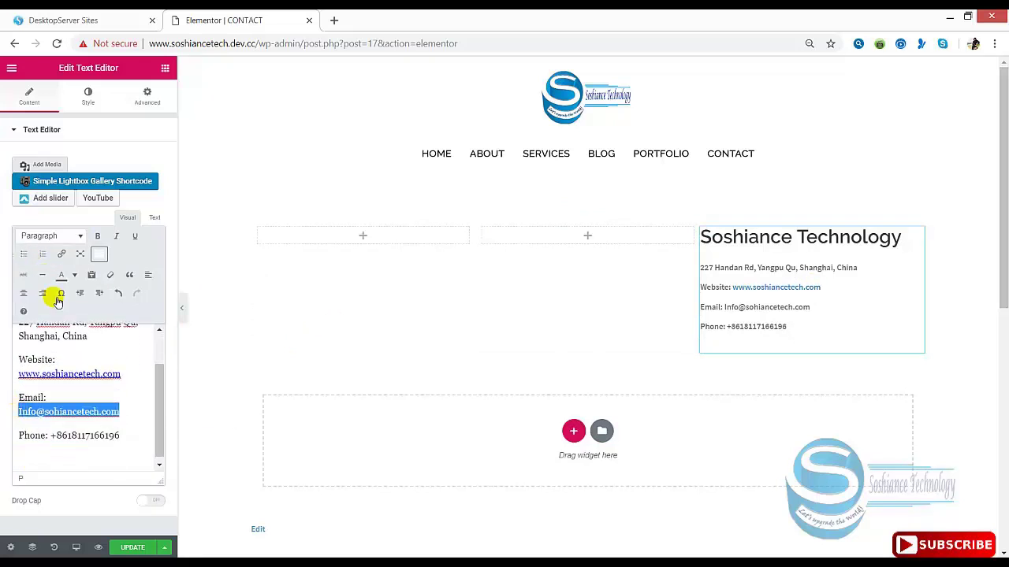
click(61, 253)
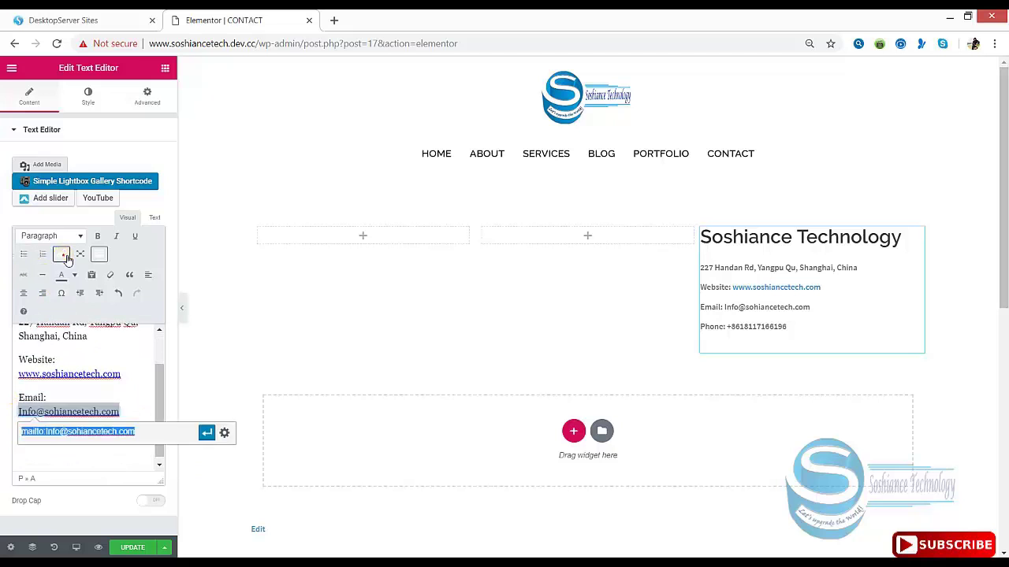
click(207, 432)
click(105, 459)
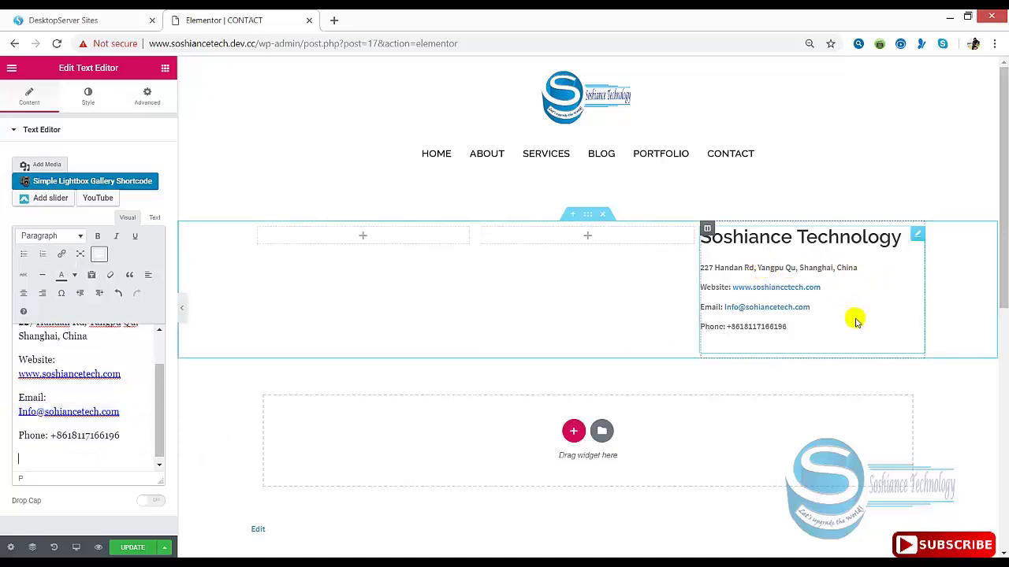
Step: Remove the empty last paragraph and retype the heading as SOSHIANCE TECHNOLOGY
key(BackSpace)
click(707, 270)
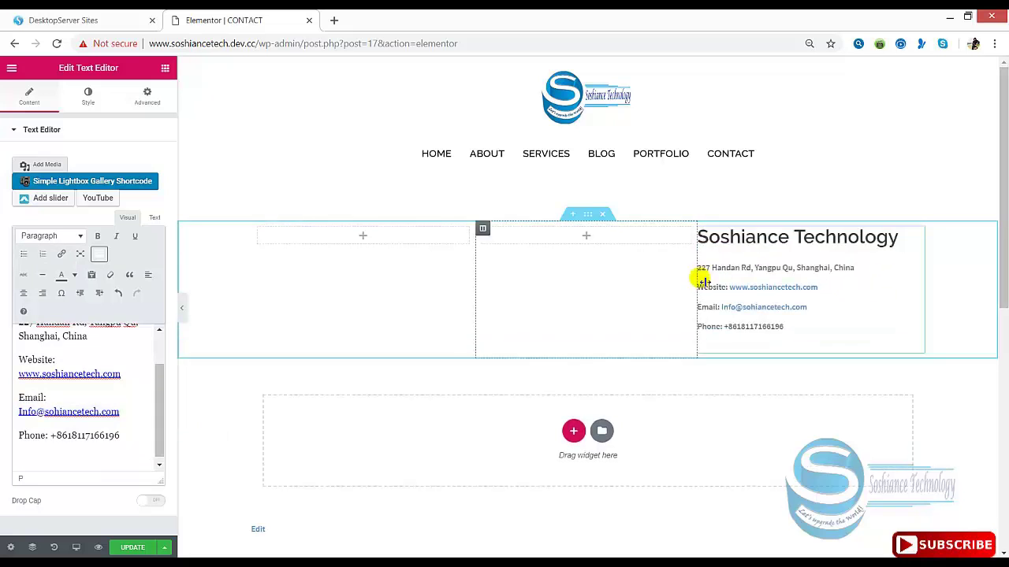
scroll(122, 379, up, 2)
drag(146, 344, 27, 350)
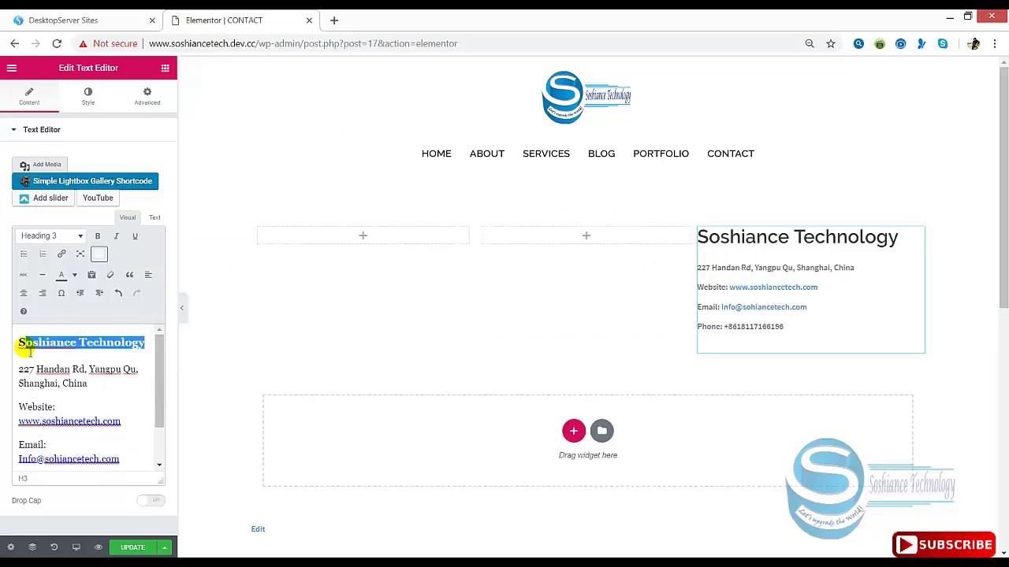
text(OSHIANCE TEH)
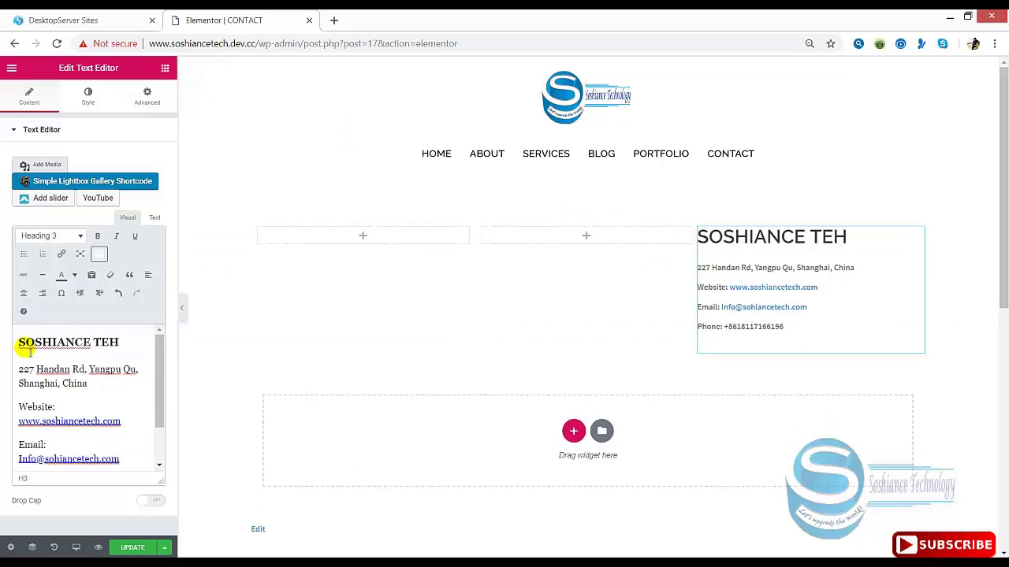
key(BackSpace)
text(CHNOLOGY)
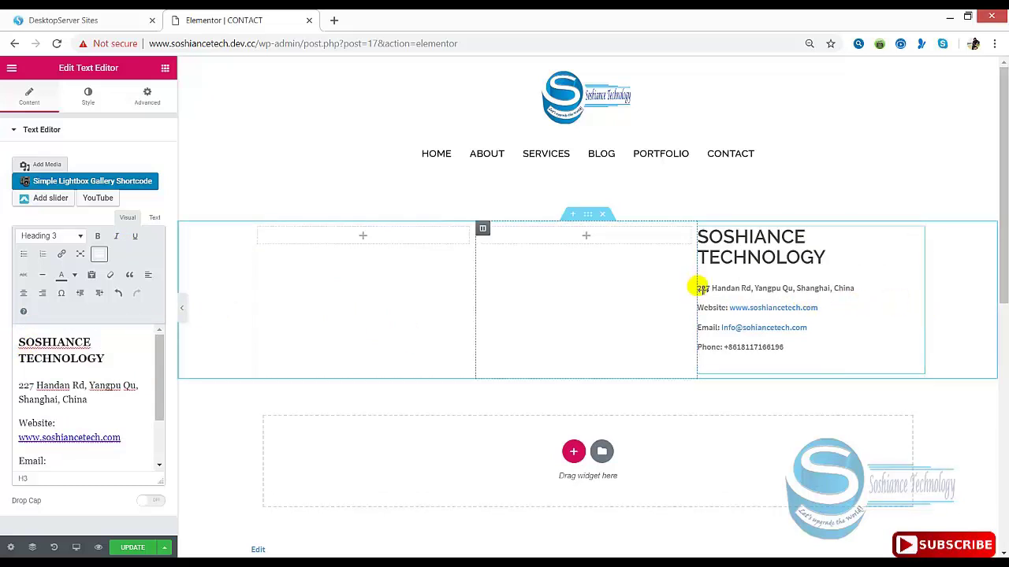
Step: Widen the right column and set the SOSHIANCE TECHNOLOGY heading to Heading 4
drag(698, 287, 683, 293)
drag(692, 237, 936, 240)
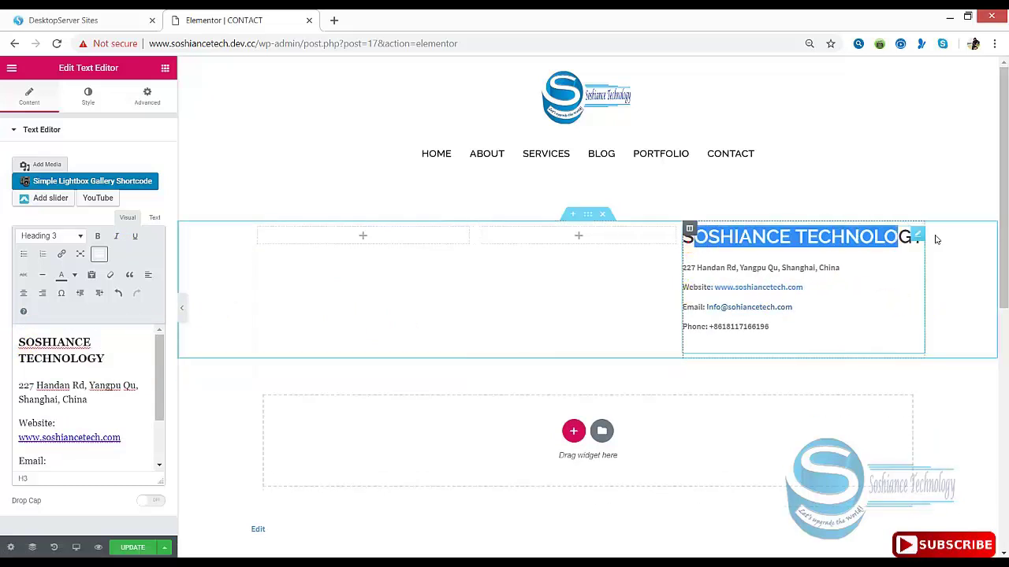
click(936, 240)
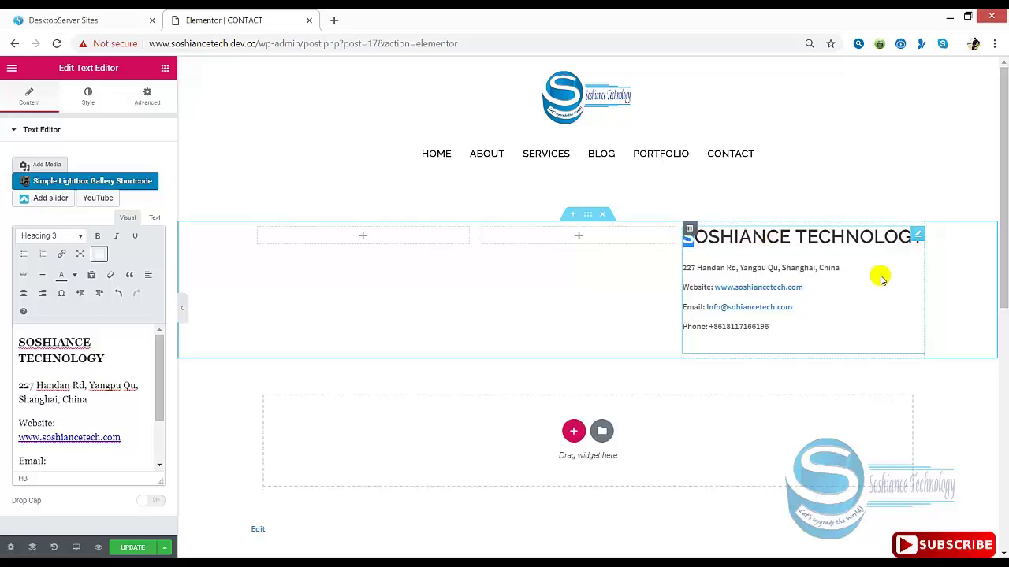
drag(922, 238, 682, 229)
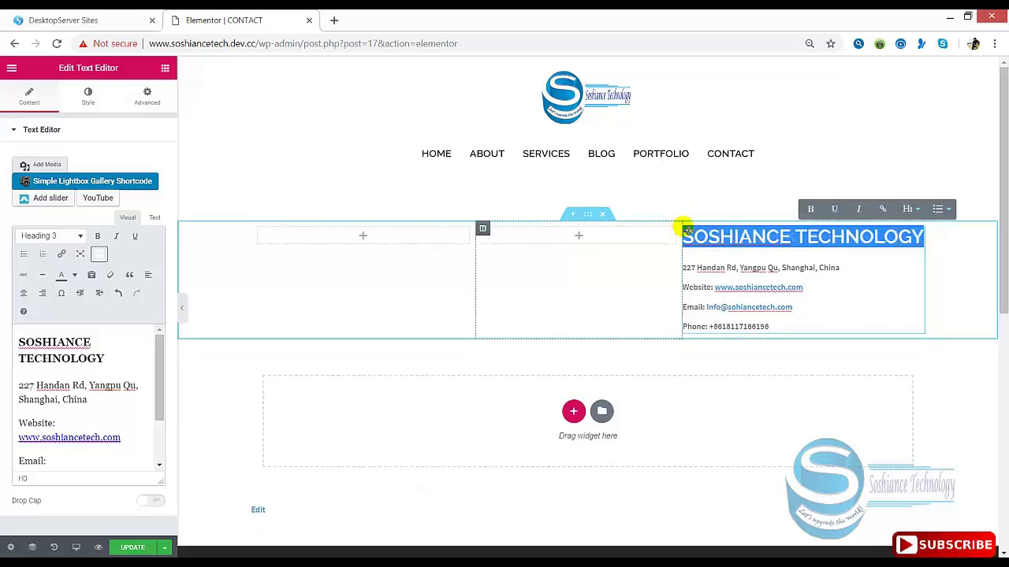
click(84, 236)
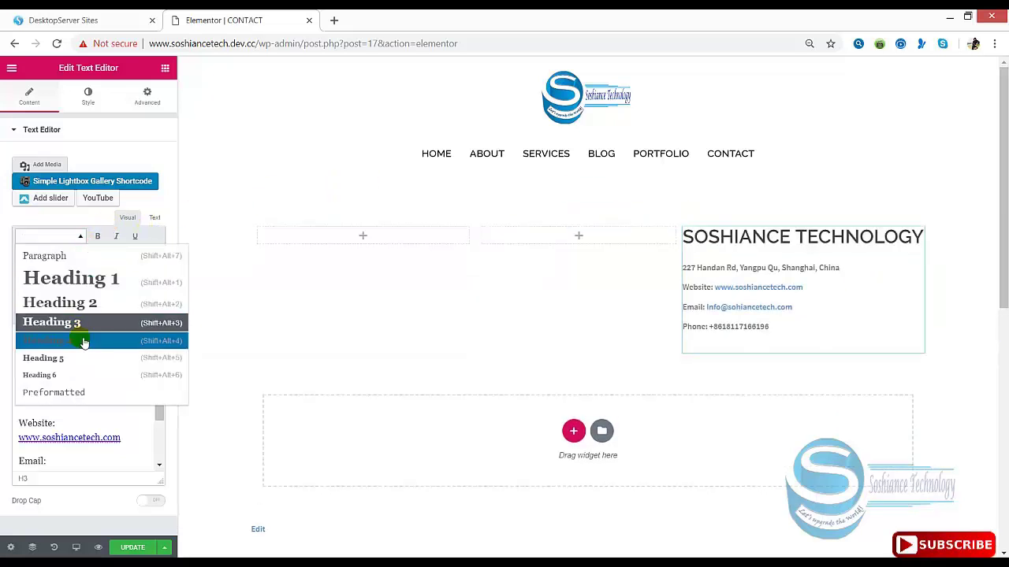
click(84, 342)
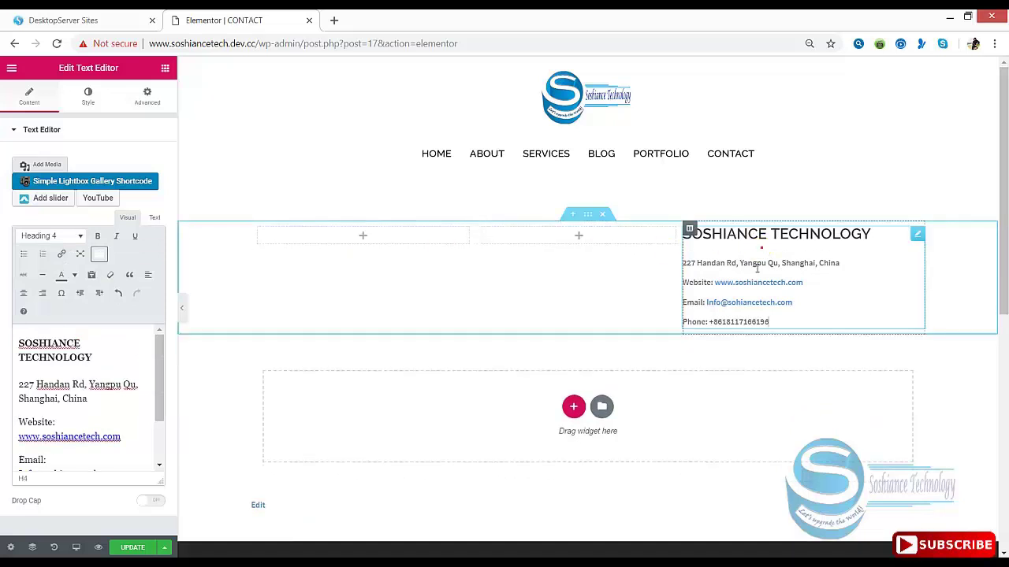
key(ctrl+a)
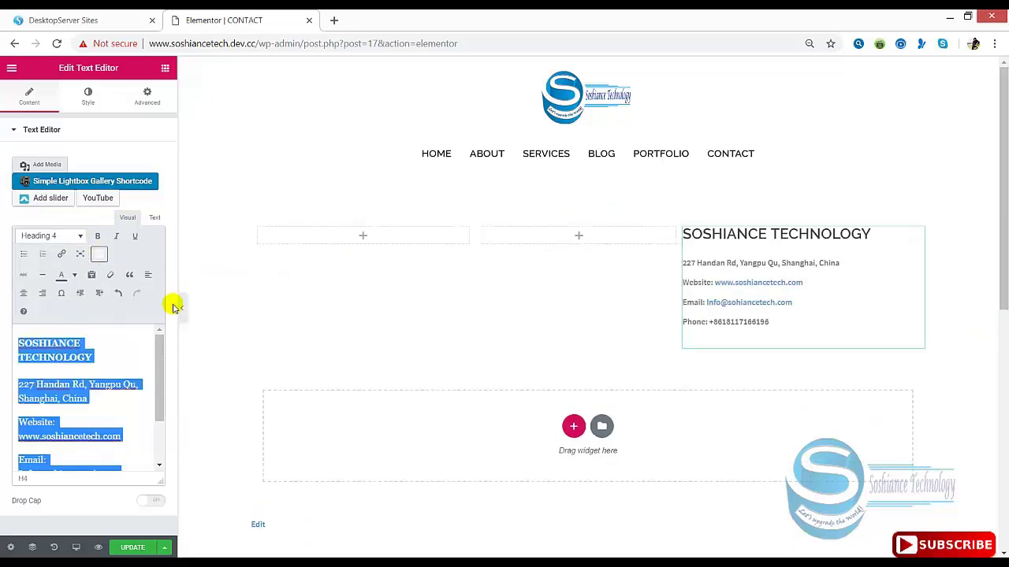
Step: Set the contact text's typography size to 18 and keep it left-aligned
click(89, 101)
click(161, 228)
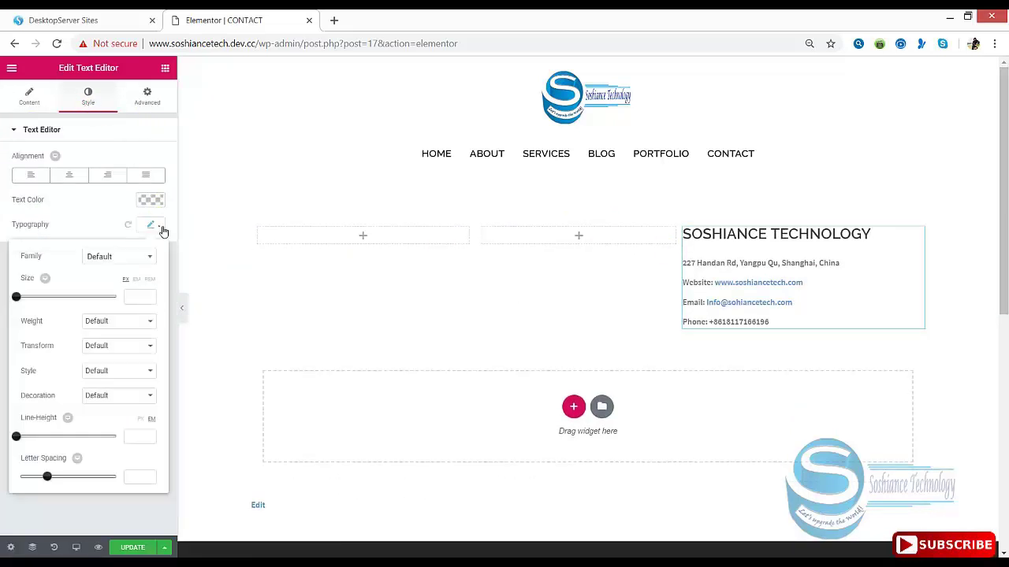
click(138, 371)
click(139, 373)
mouse_move(49, 478)
mouse_down()
mouse_move(70, 480)
mouse_move(55, 481)
mouse_up()
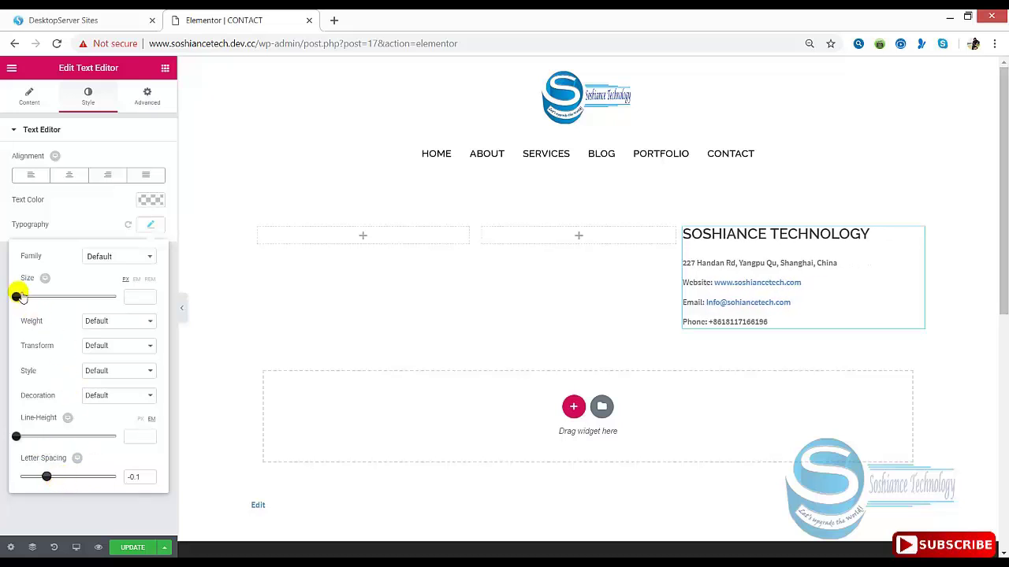
drag(17, 296, 30, 302)
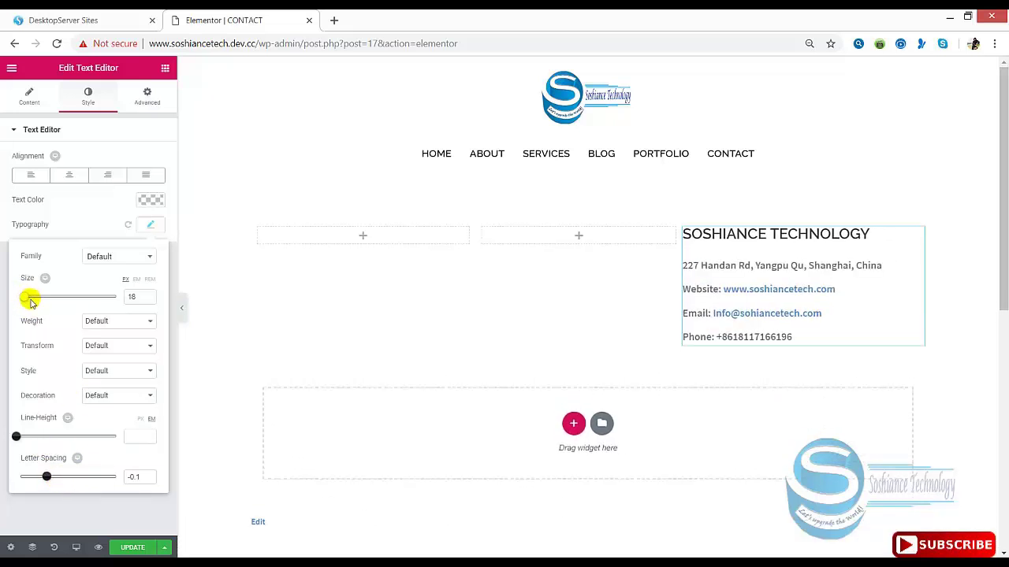
click(70, 174)
click(31, 174)
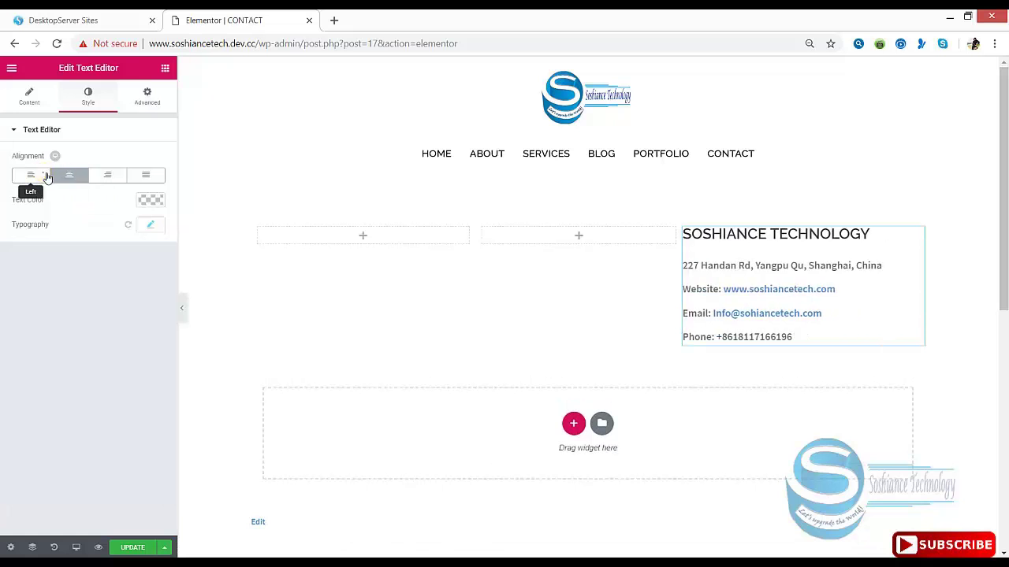
click(146, 175)
click(107, 174)
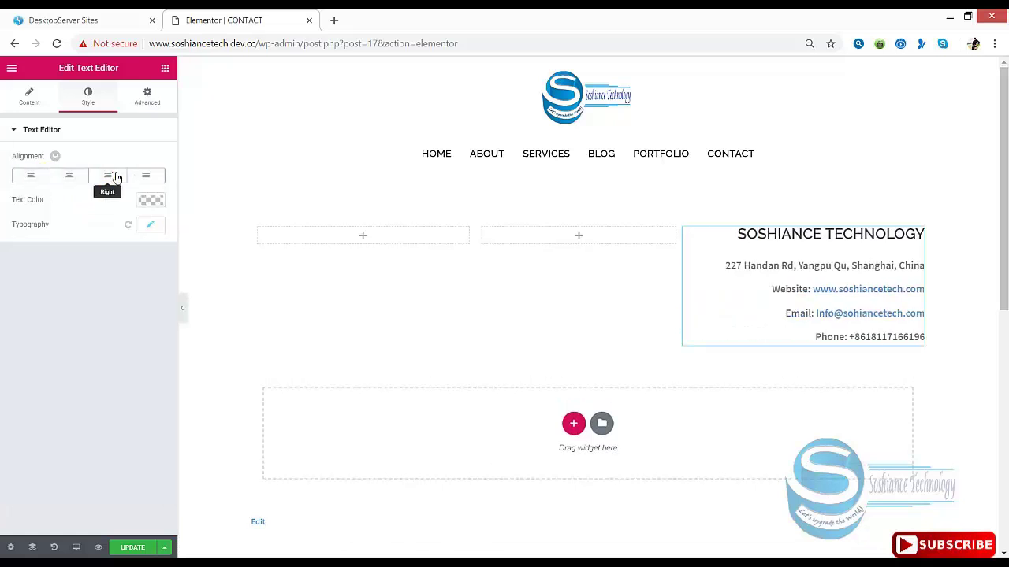
click(31, 174)
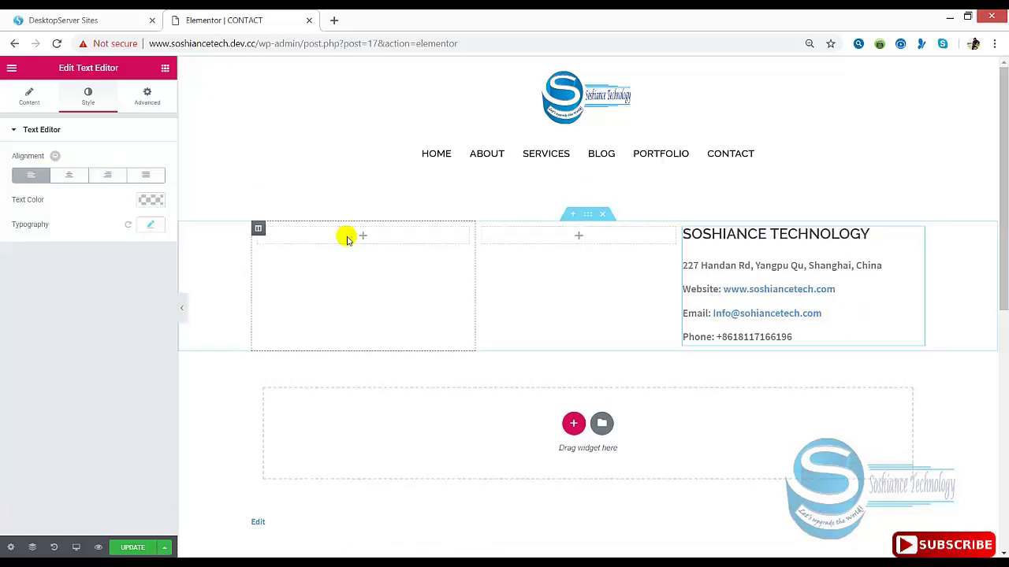
Step: Keep all the contact text plain, with bold and italics turned off
click(30, 96)
click(114, 400)
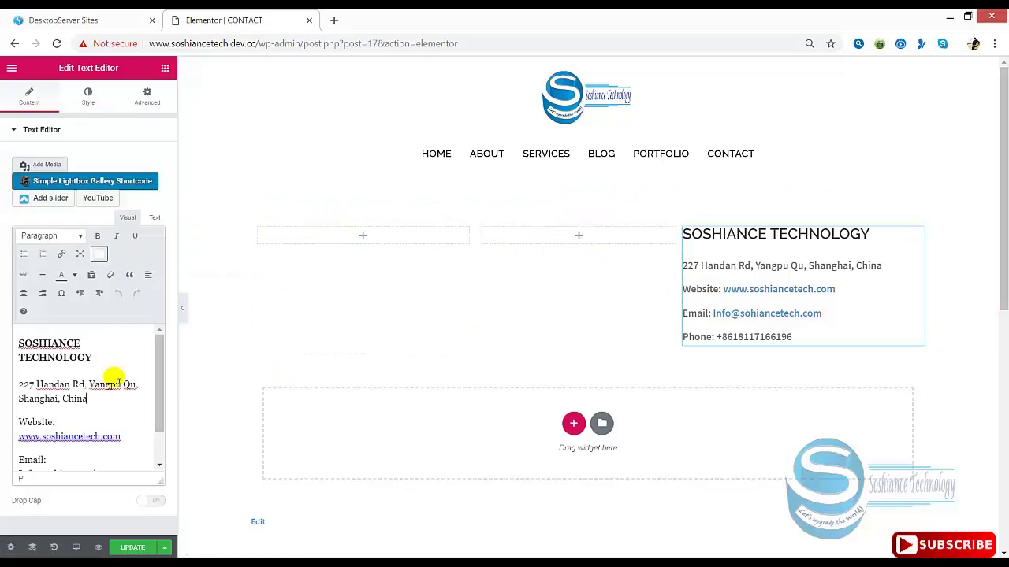
key(ctrl+a)
click(98, 237)
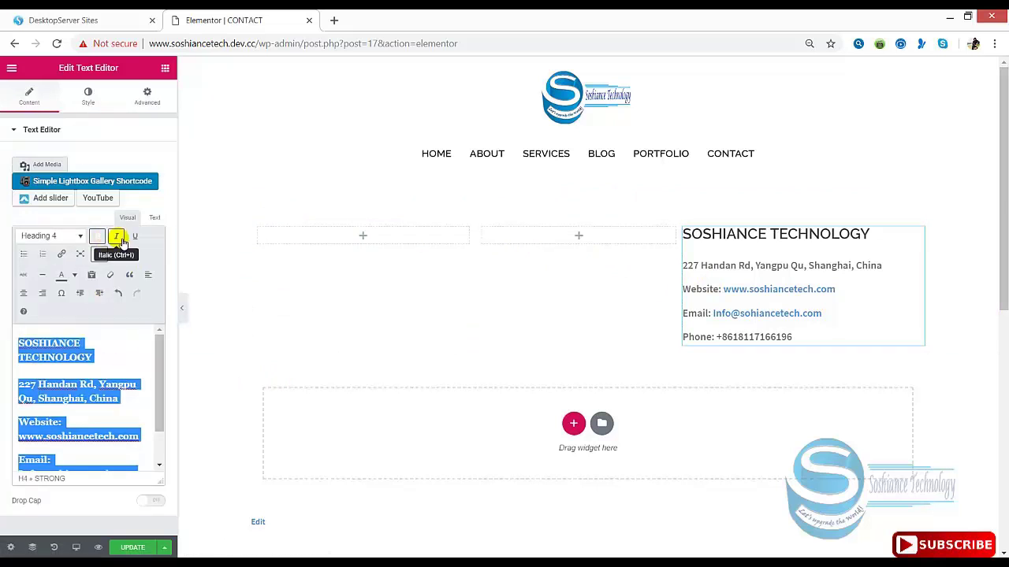
click(116, 237)
click(119, 237)
click(99, 238)
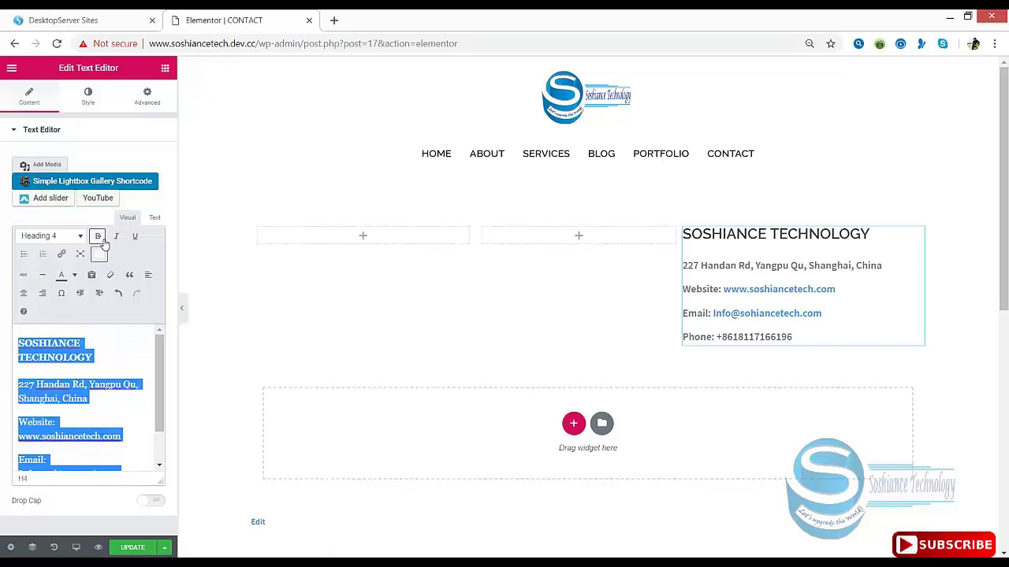
click(123, 385)
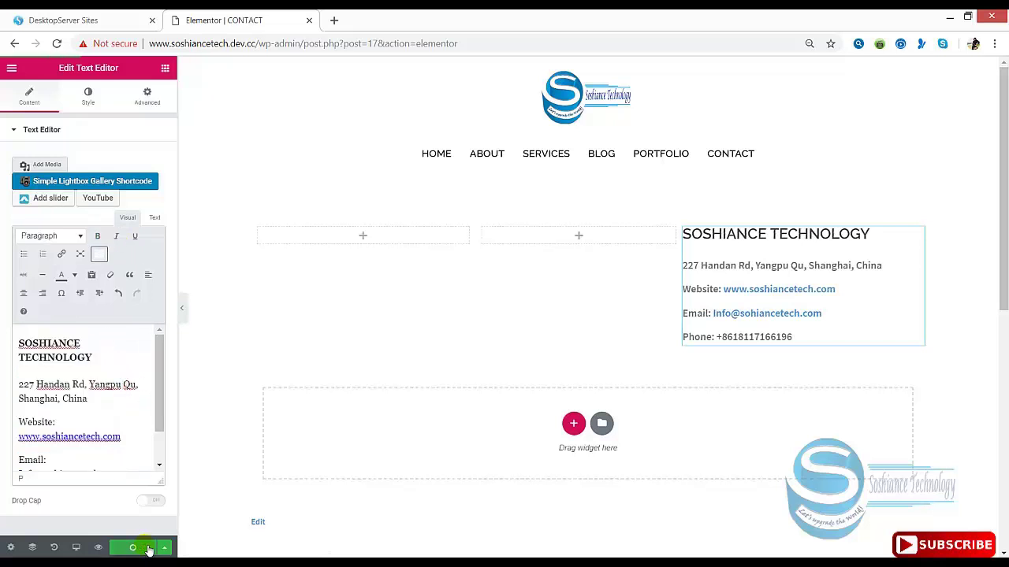
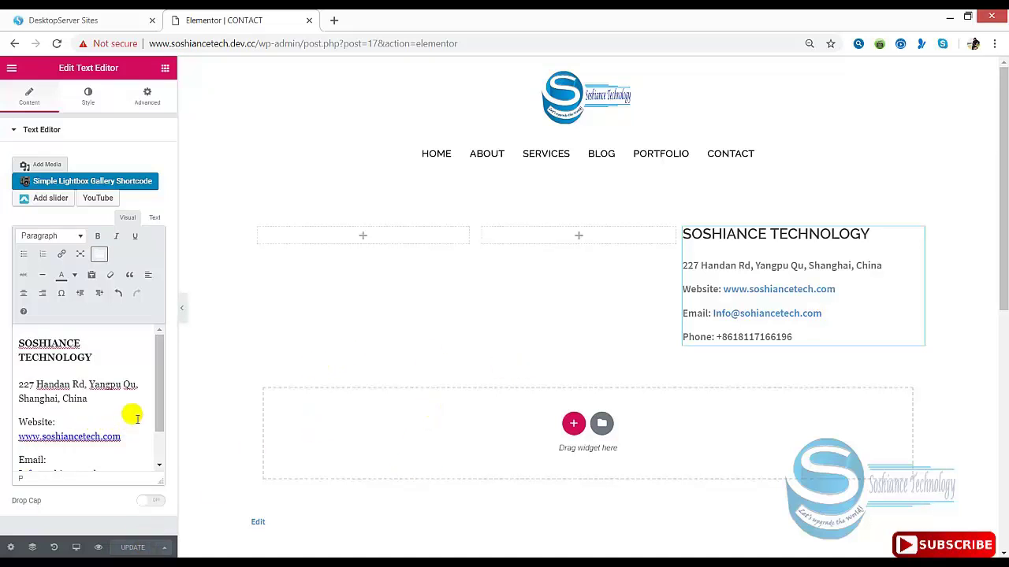
Step: Search the widgets for 'goo' and place a Google Maps widget in the middle column
drag(90, 386, 116, 402)
key(ctrl+c)
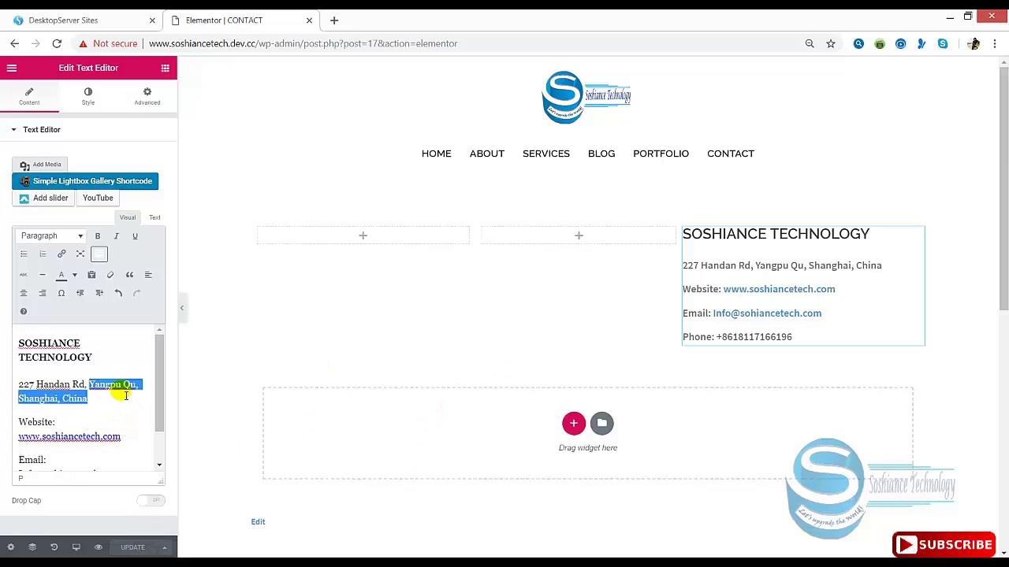
click(165, 70)
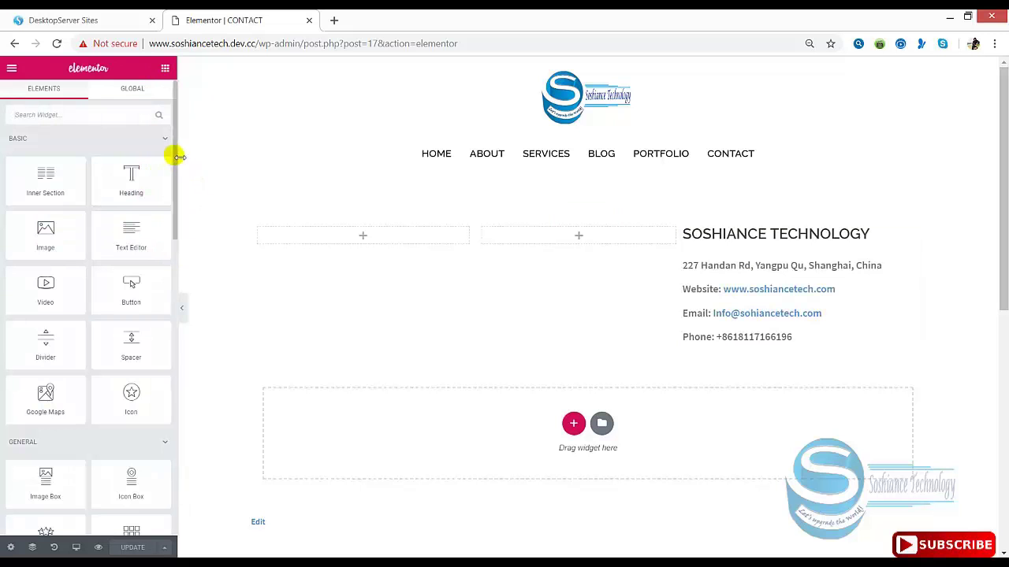
scroll(176, 153, down, 5)
scroll(169, 280, up, 10)
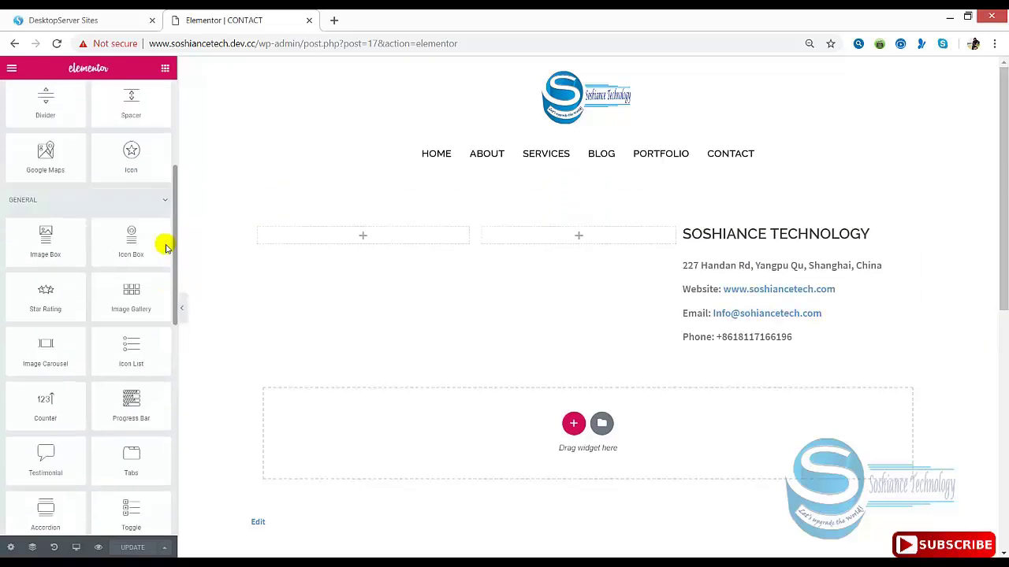
click(126, 114)
text(goo)
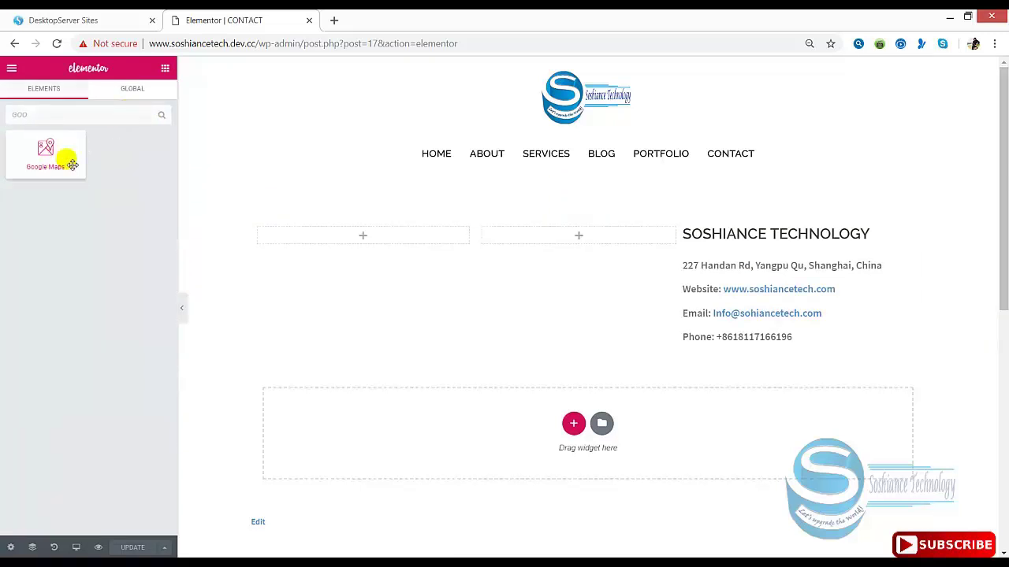
drag(72, 164, 569, 239)
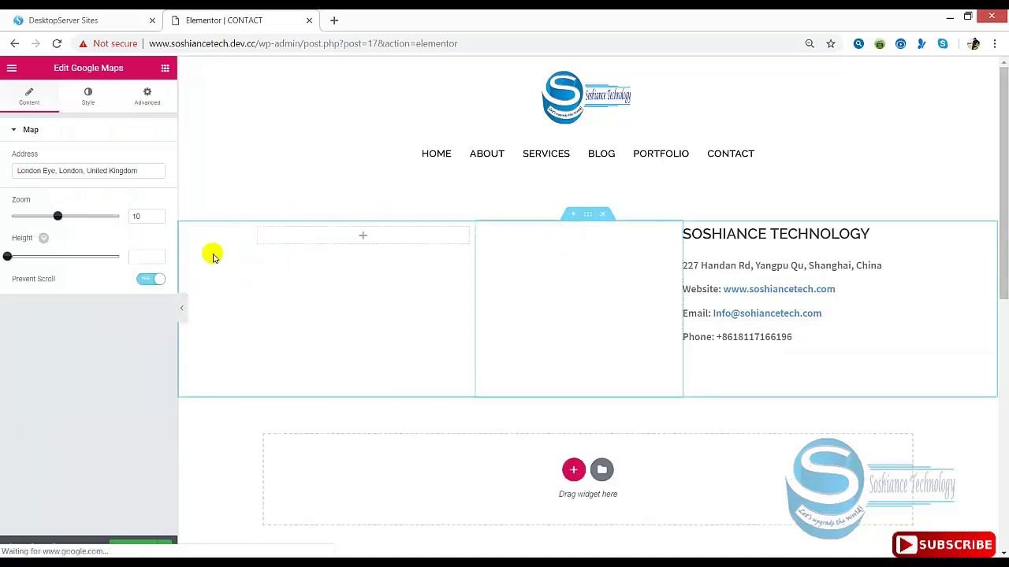
Step: Raise the map's height to about 208 and zoom it out to a world view
click(9, 257)
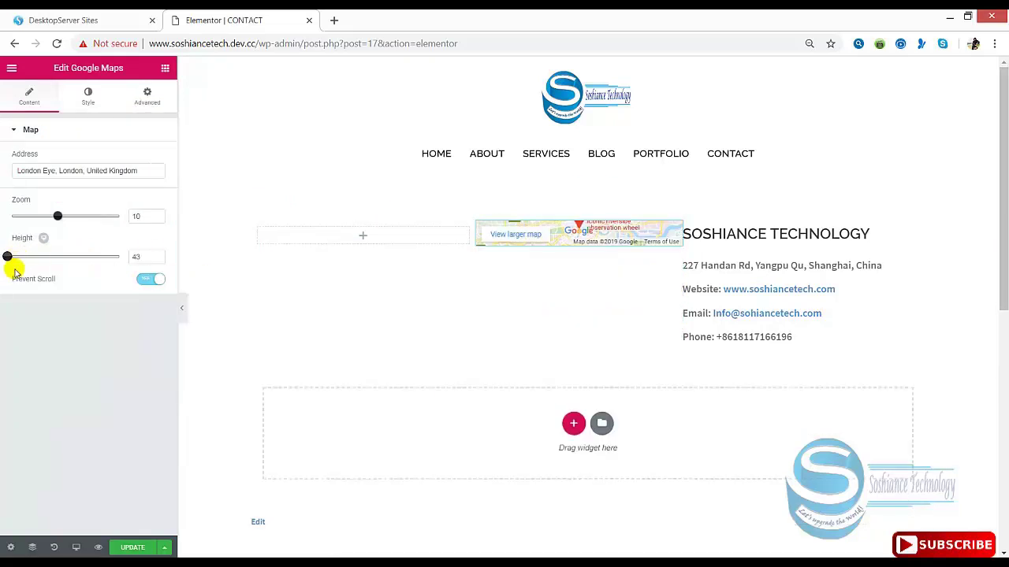
drag(13, 261, 21, 257)
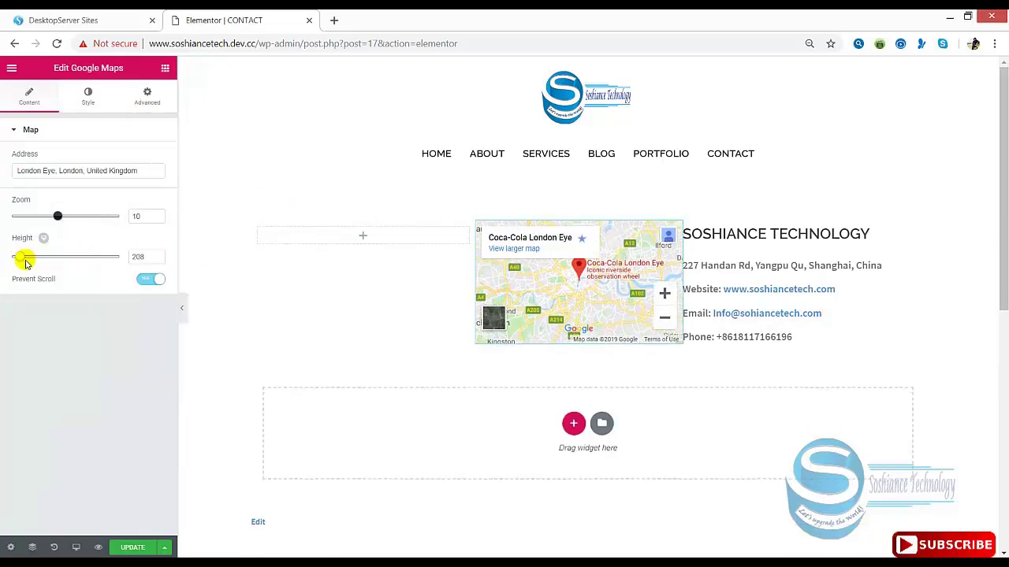
drag(58, 216, 8, 216)
Step: Set the contact section's Height to Min Height 500 and its Column Position to Top
click(587, 189)
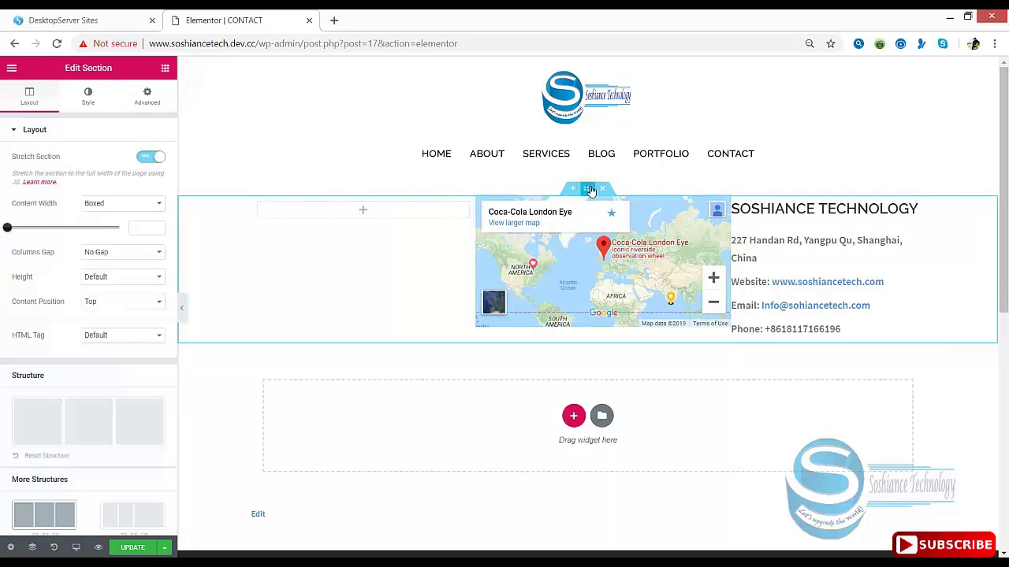
click(126, 277)
click(111, 336)
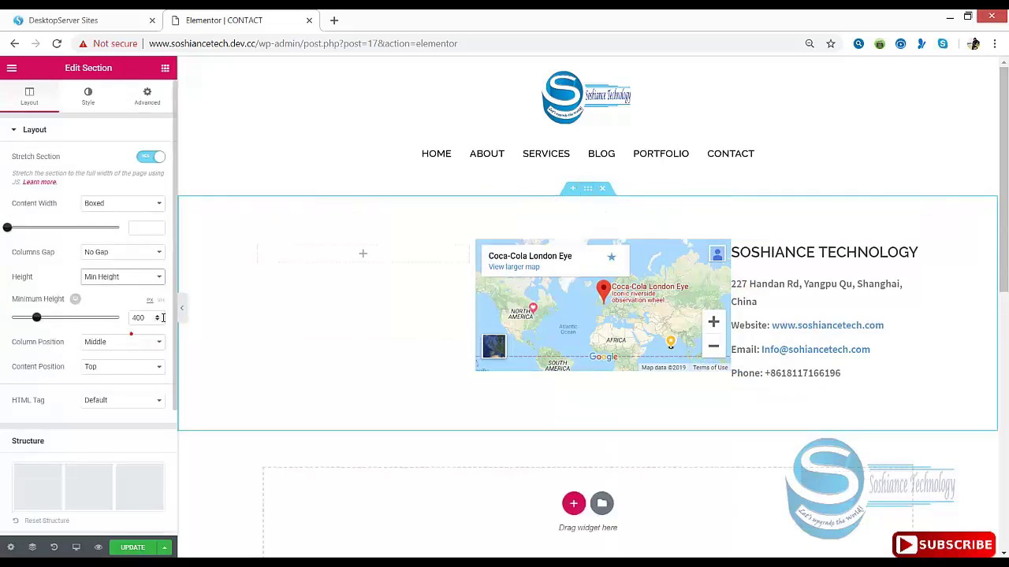
click(135, 278)
click(140, 316)
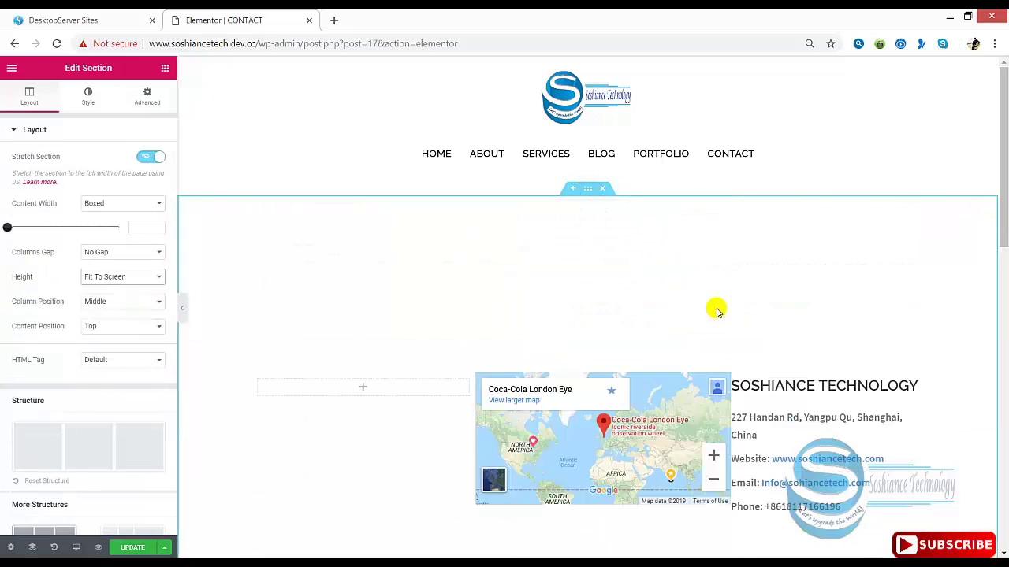
click(130, 276)
click(116, 336)
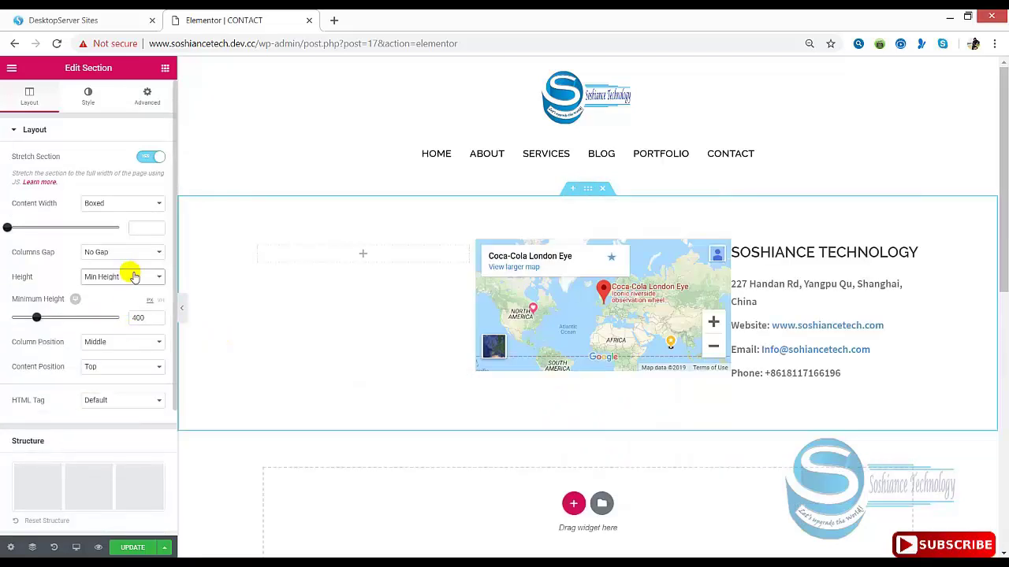
text(500)
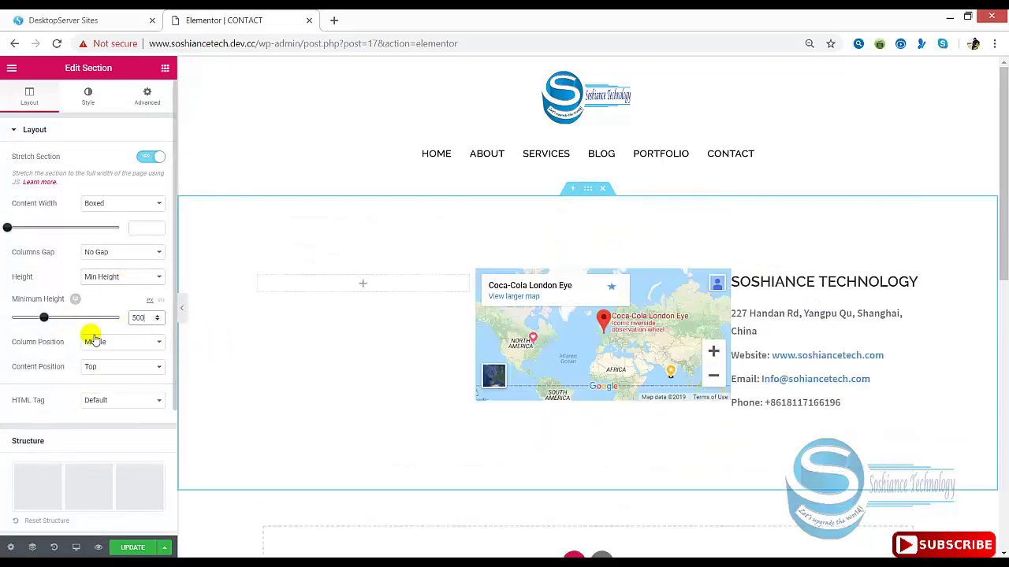
click(93, 341)
click(122, 381)
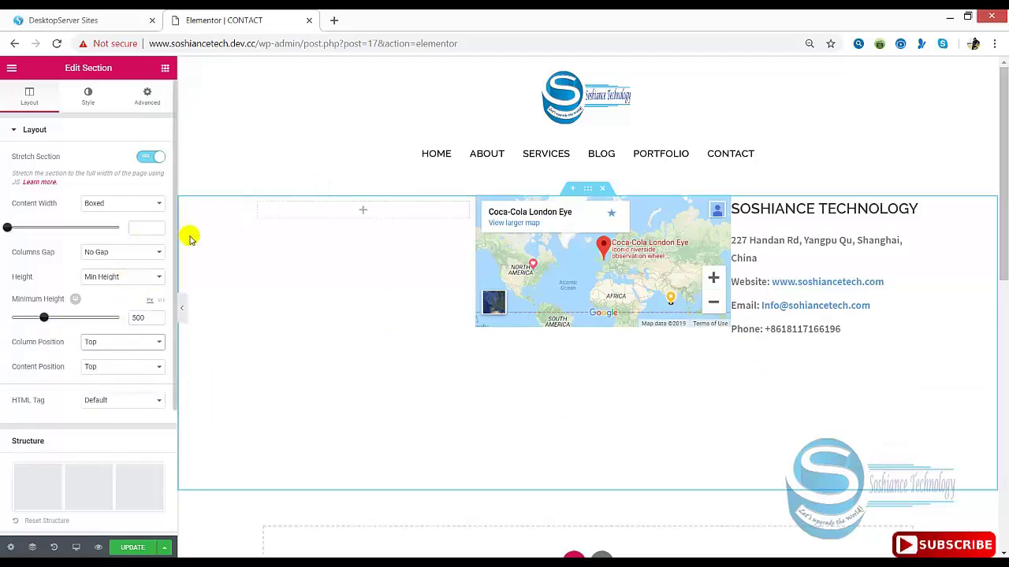
click(482, 204)
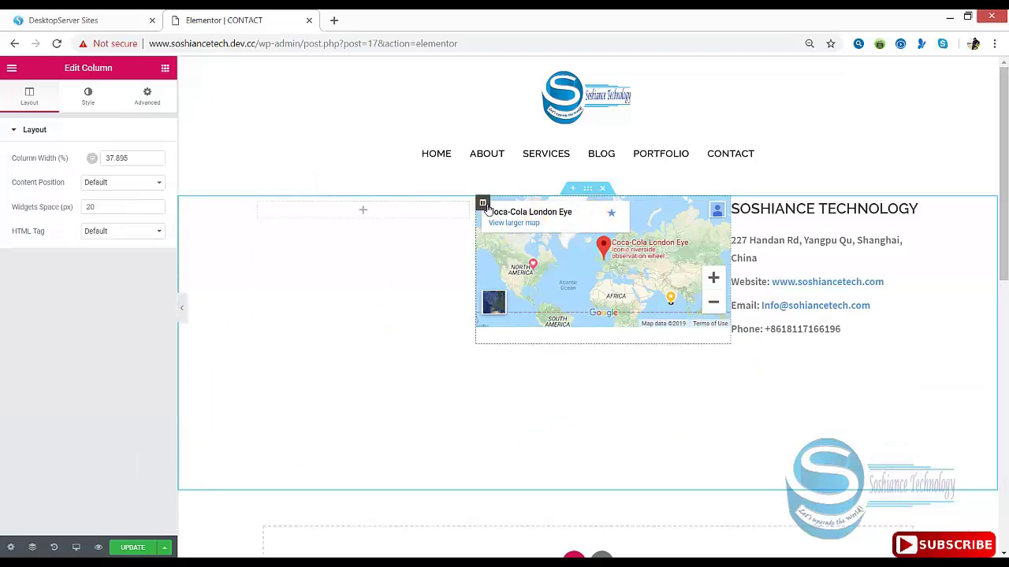
Step: Point the map at Yangpu Qu, Shanghai, China, zoom in on the district and make it taller
click(722, 200)
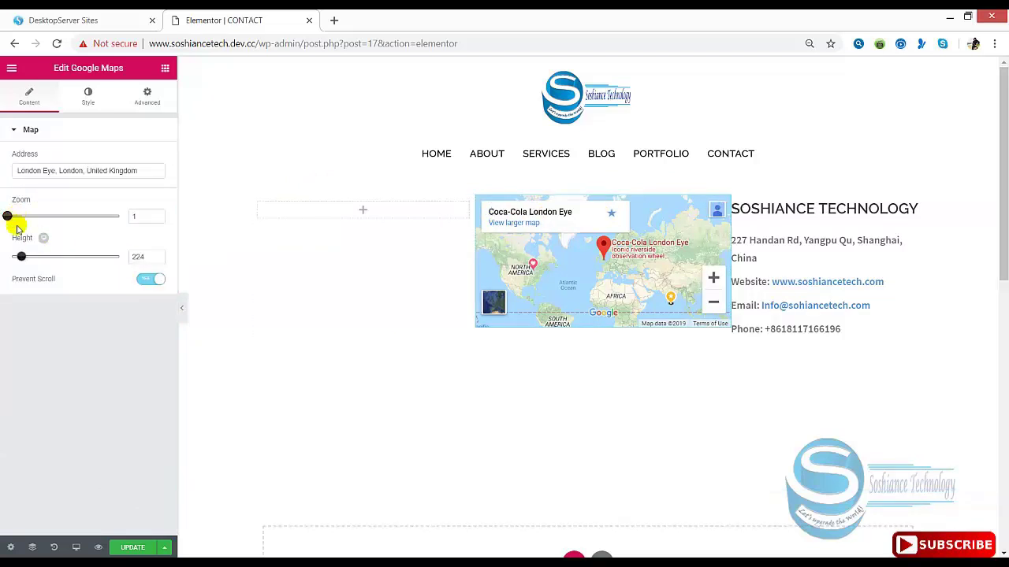
drag(28, 258, 36, 257)
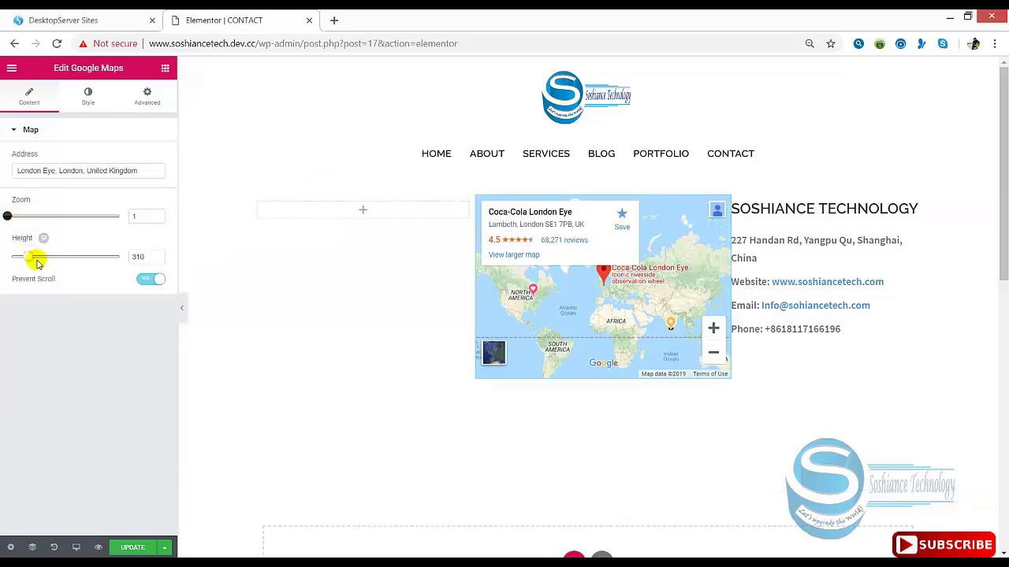
click(128, 177)
key(ctrl+v)
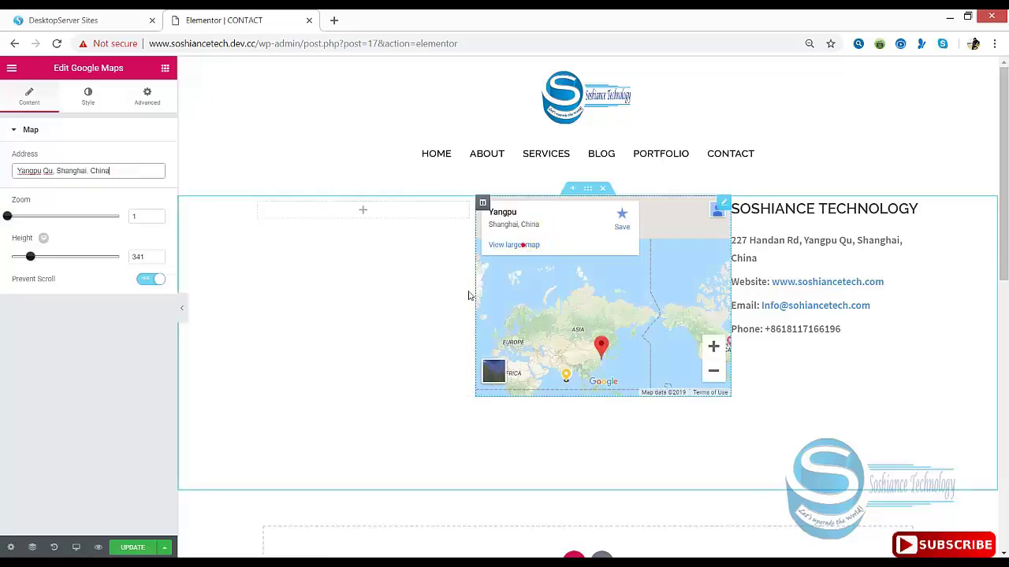
drag(7, 216, 43, 224)
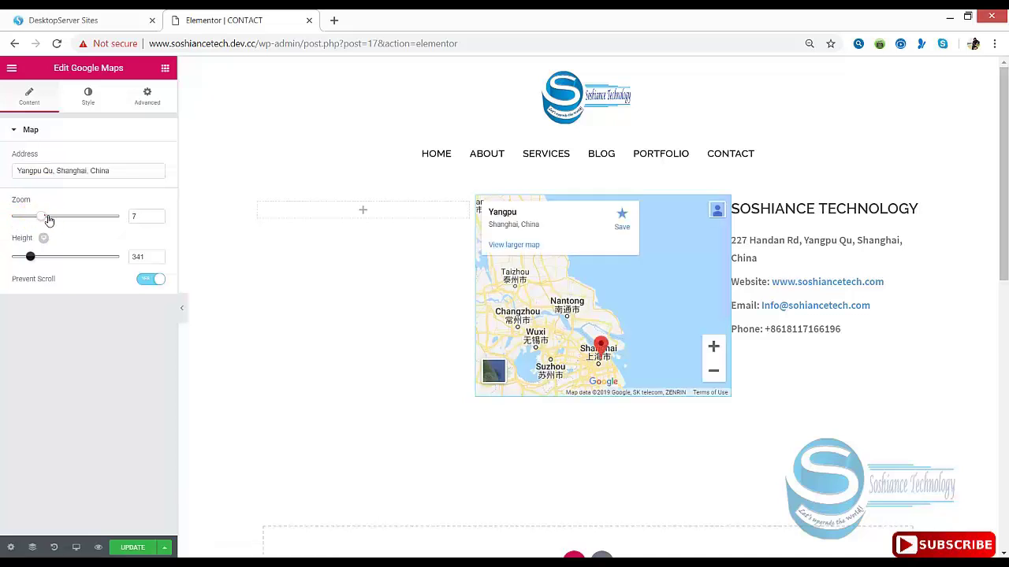
drag(49, 221, 71, 236)
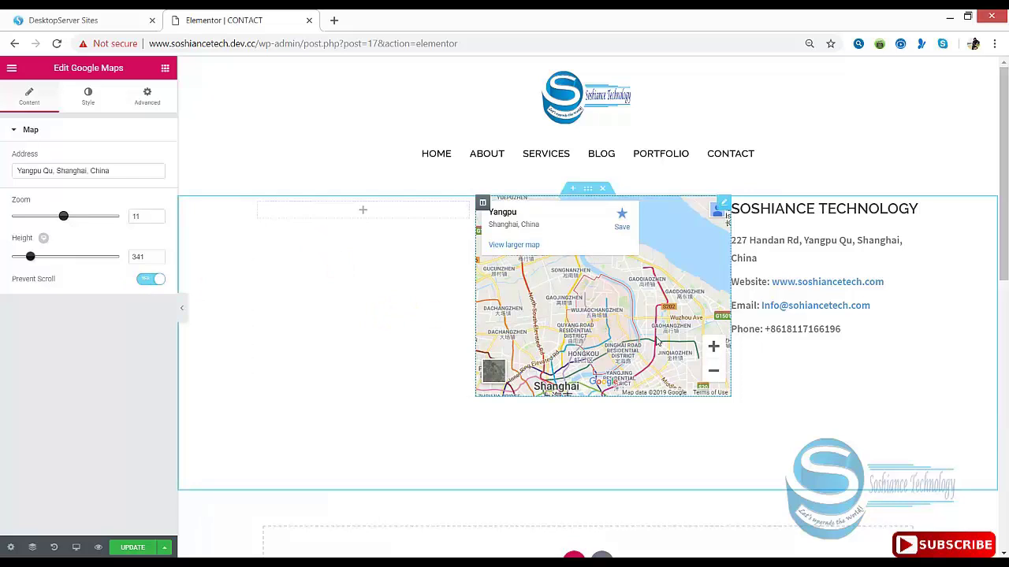
drag(659, 341, 633, 304)
mouse_move(30, 256)
mouse_down()
mouse_move(45, 265)
mouse_move(29, 264)
mouse_up()
Step: Give the map a margin of 10 on all sides
click(817, 302)
click(631, 313)
click(88, 96)
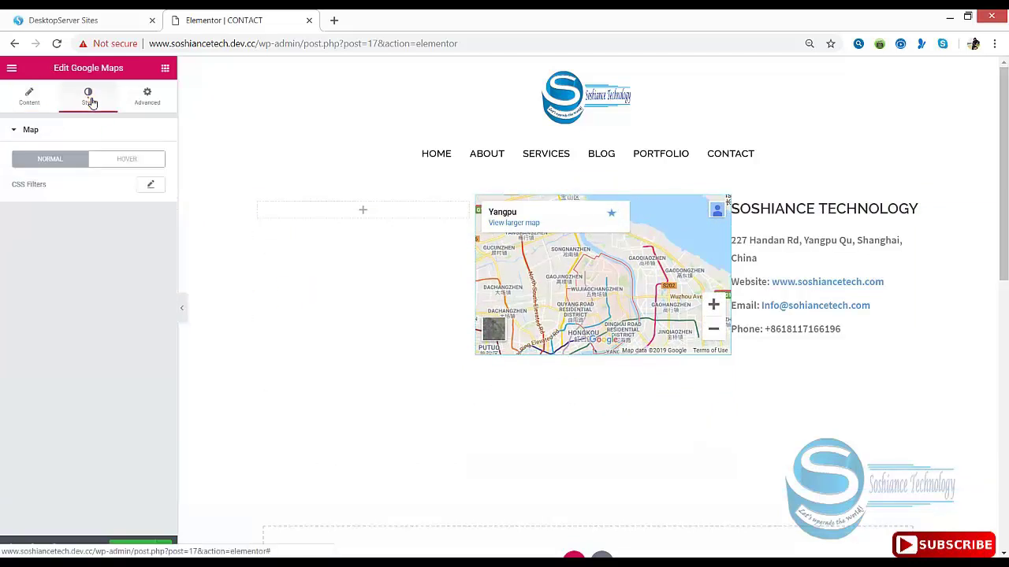
click(147, 98)
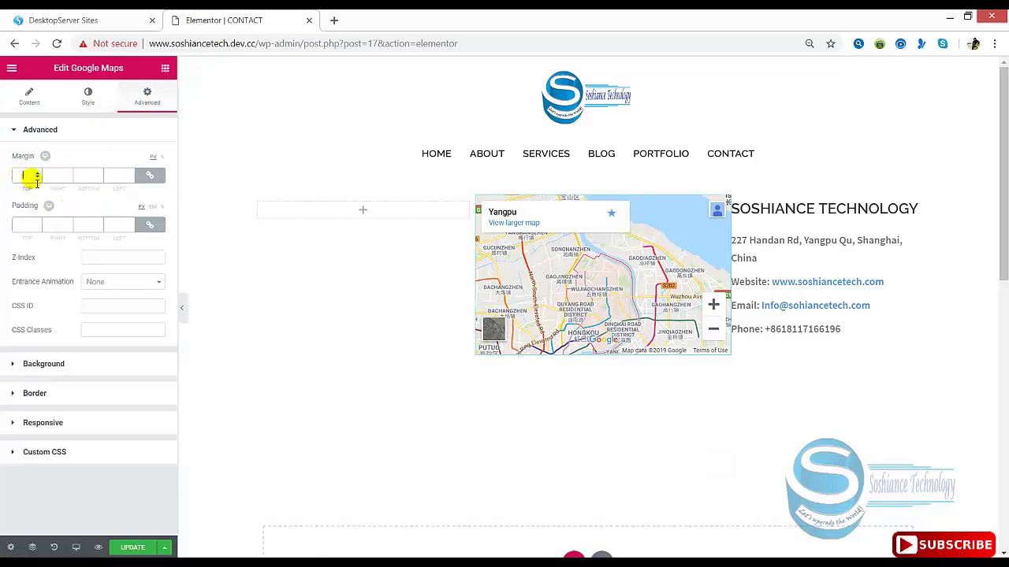
text(10)
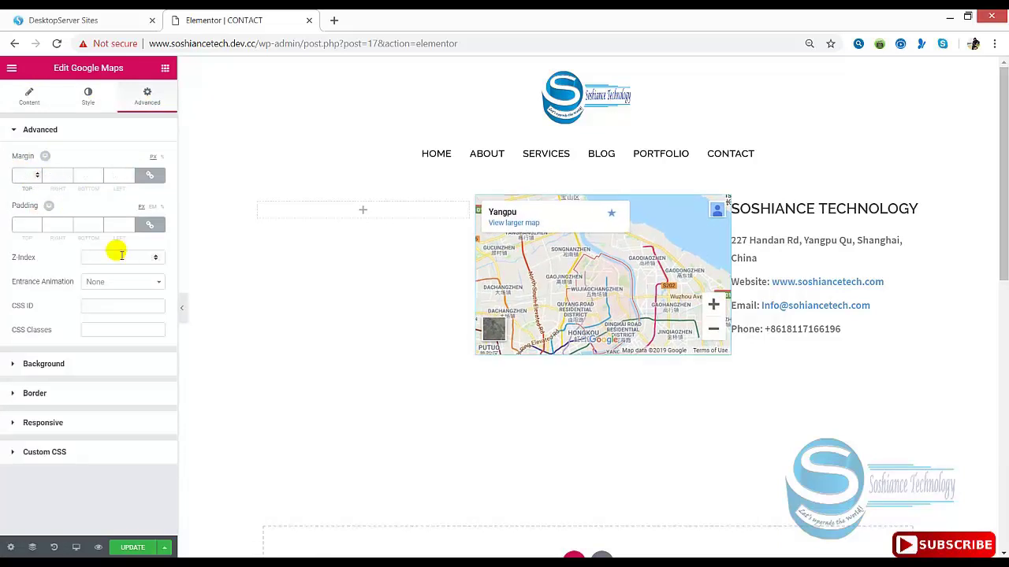
key(BackSpace)
key(BackSpace)
text(10)
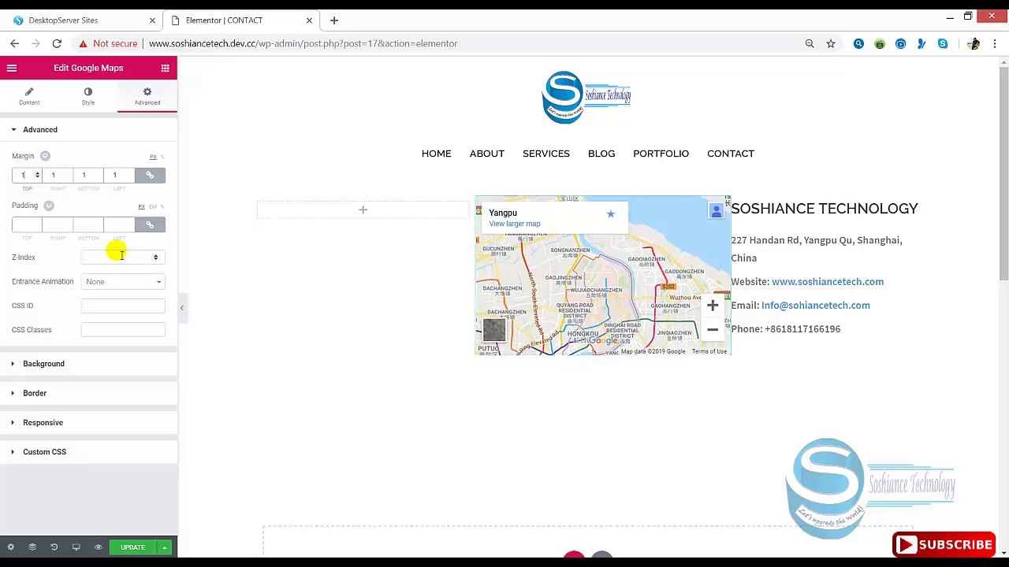
click(817, 263)
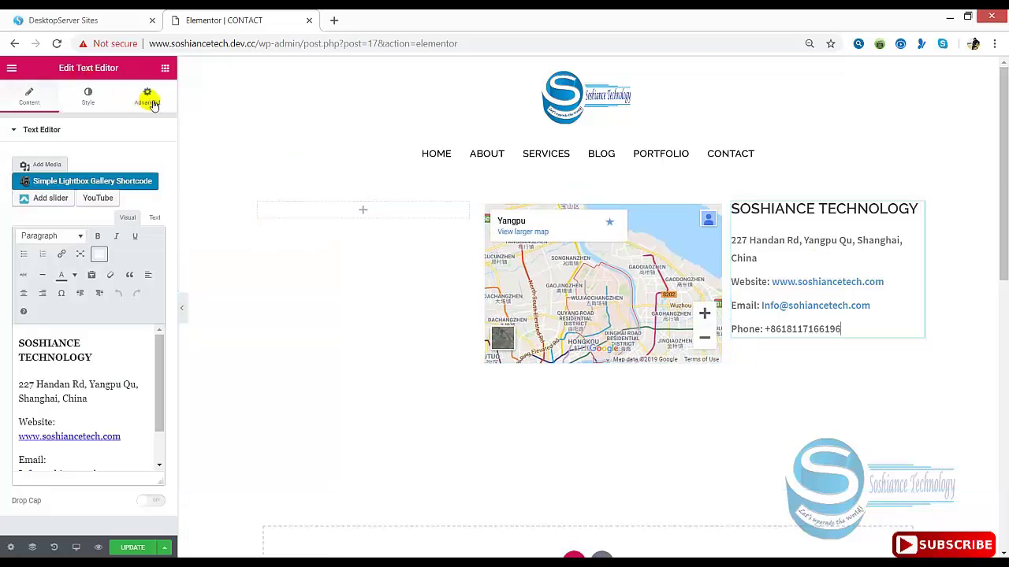
Step: Set a margin of 15 on the contact details text widget
click(147, 96)
click(30, 175)
text(15)
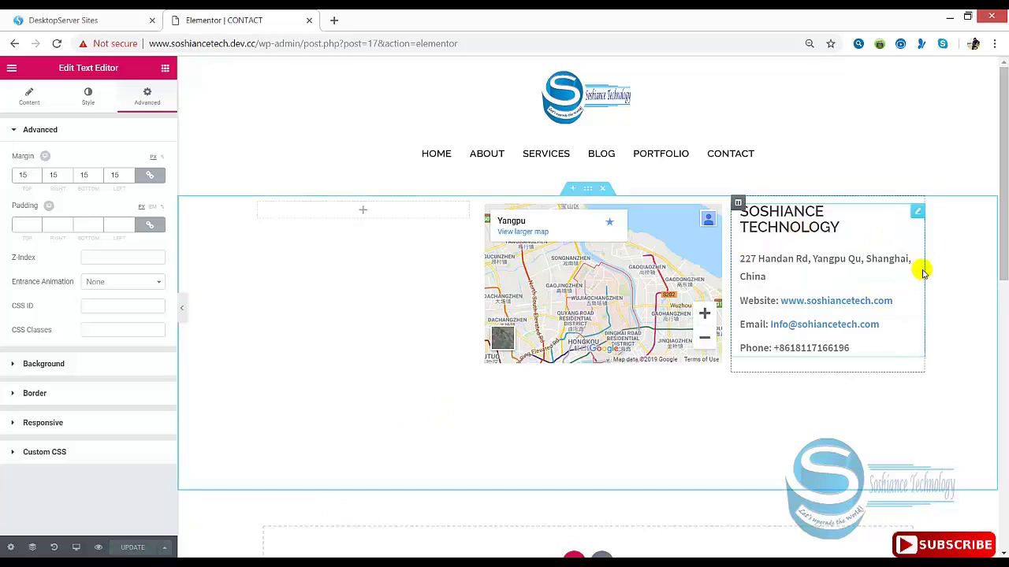
drag(840, 229, 733, 214)
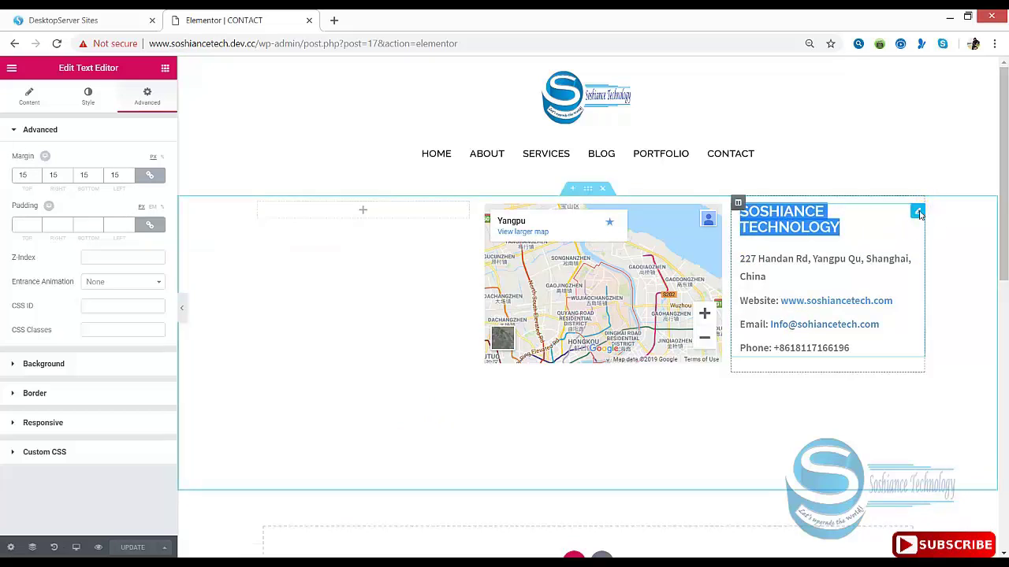
click(738, 202)
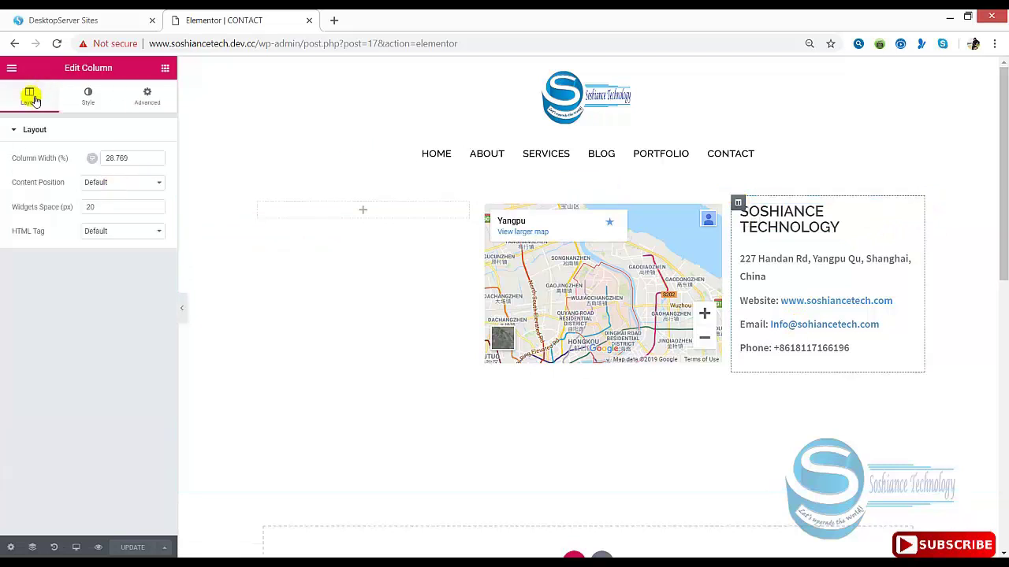
click(815, 286)
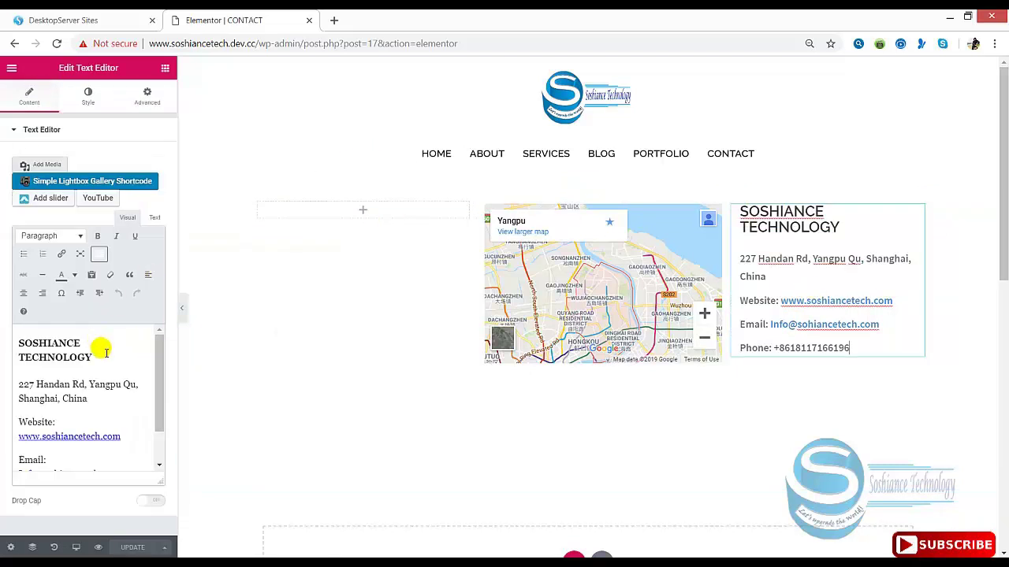
click(63, 394)
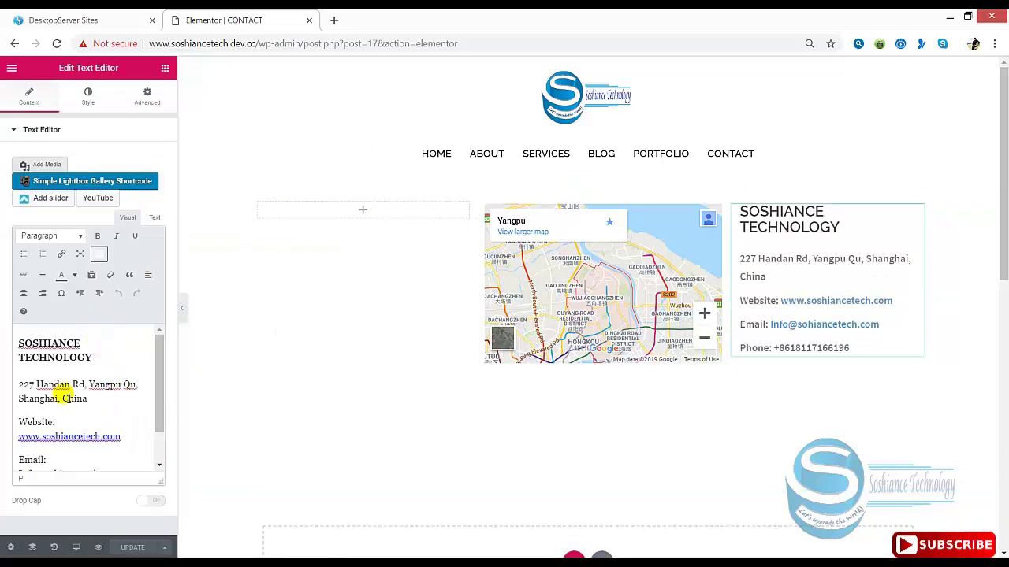
Step: Widen the map column to about 43.2%, narrowing the contact details column
click(98, 95)
click(13, 70)
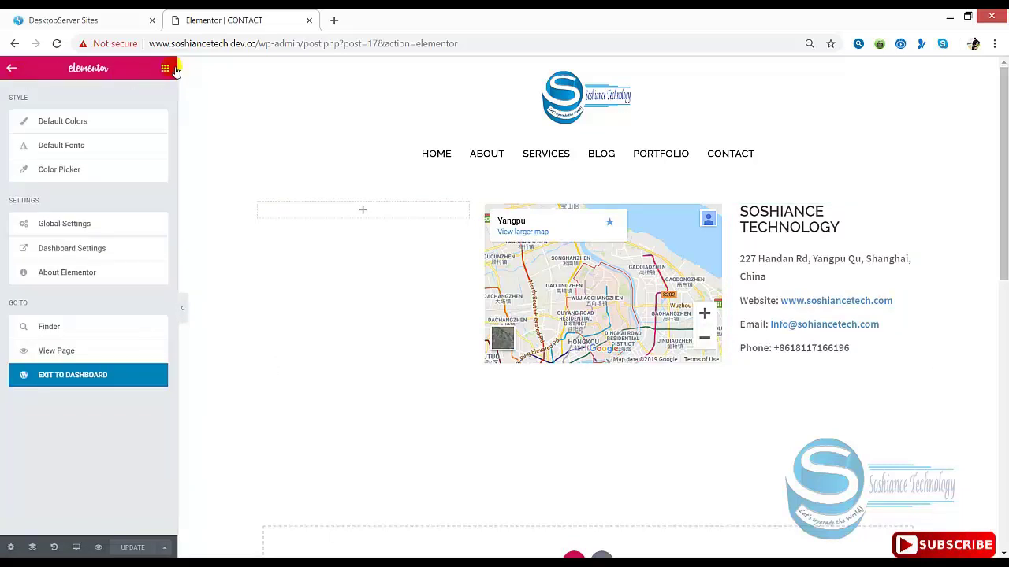
click(165, 68)
click(116, 93)
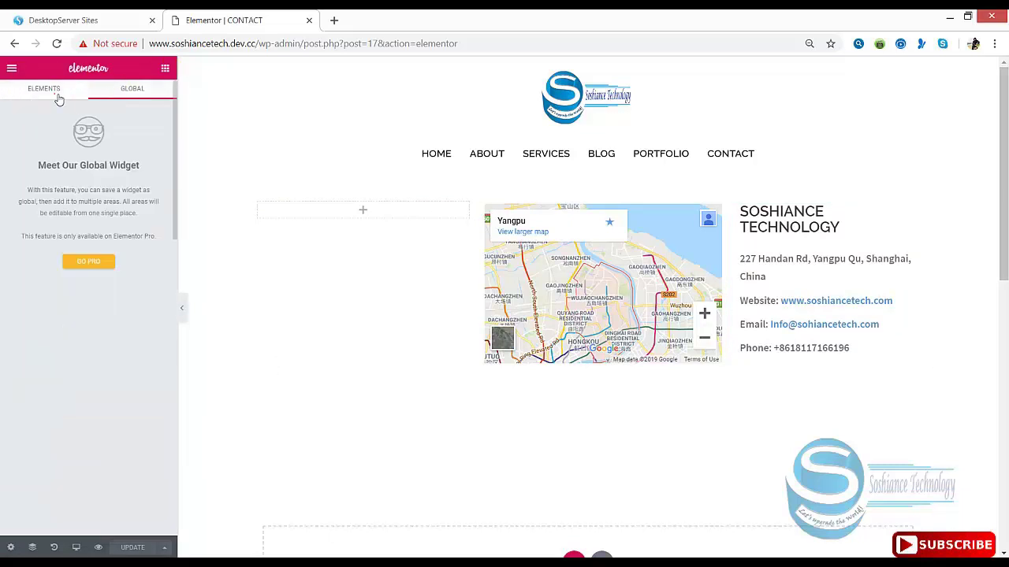
click(12, 68)
click(804, 322)
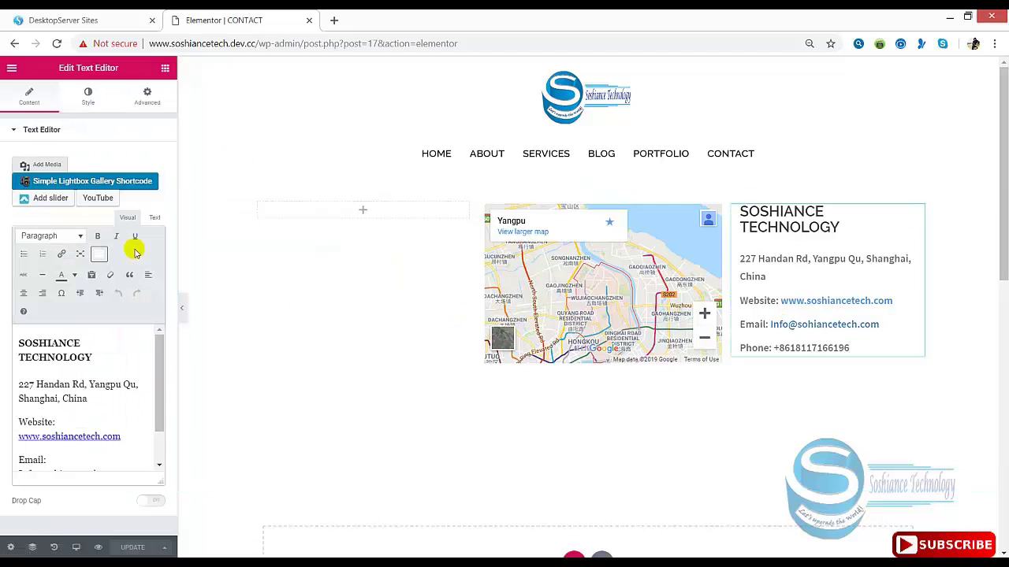
click(153, 96)
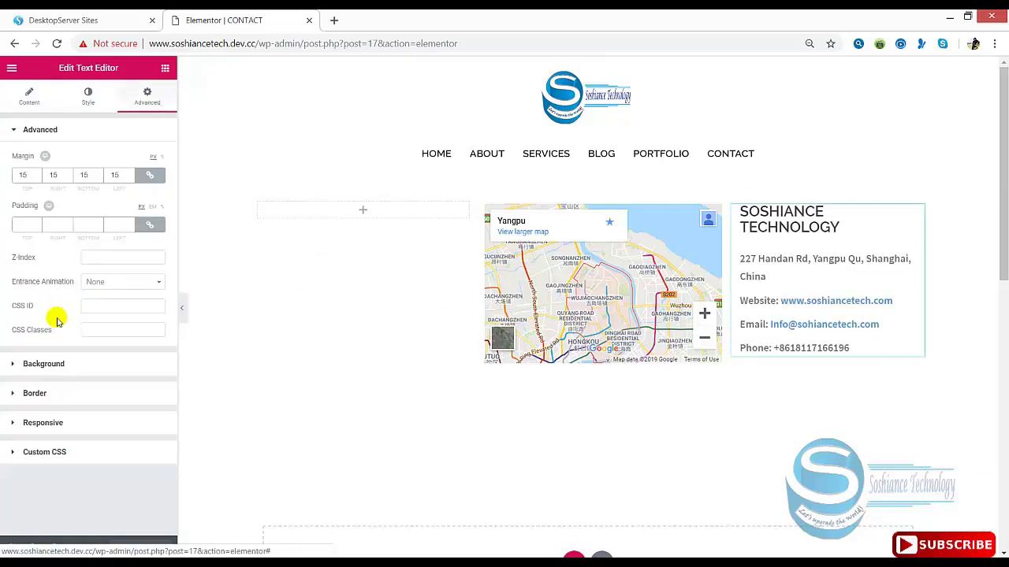
click(35, 393)
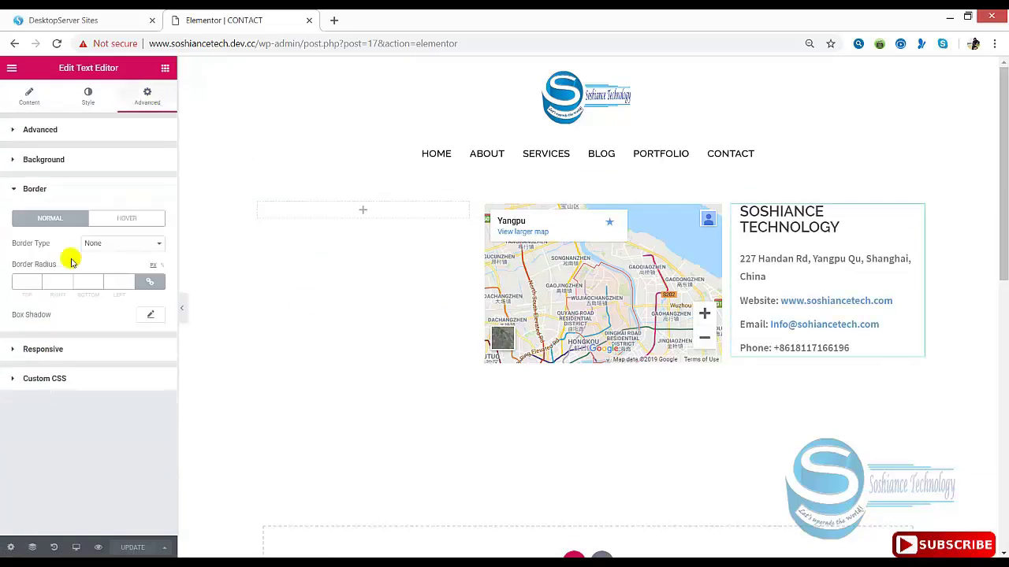
click(39, 130)
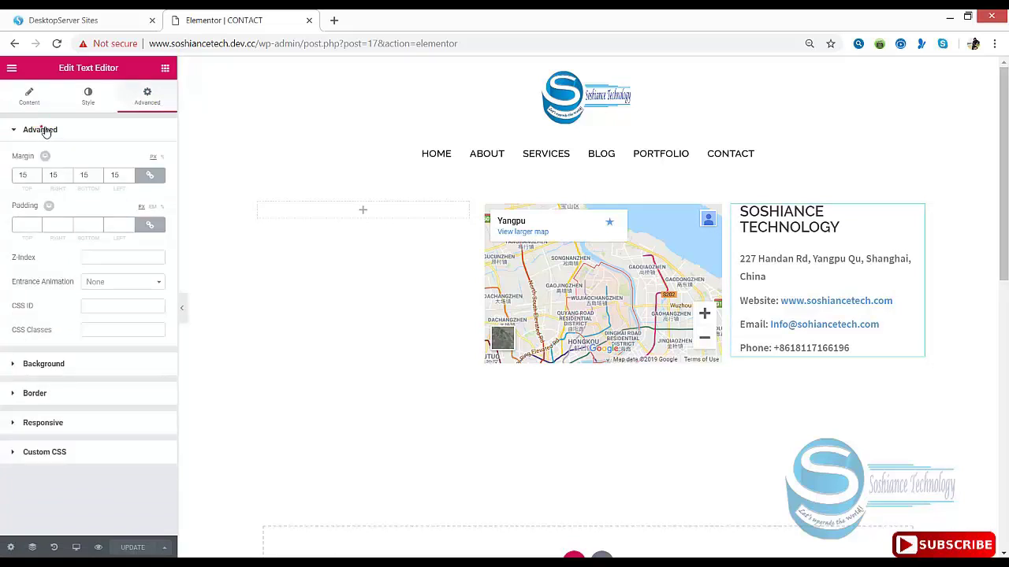
click(45, 130)
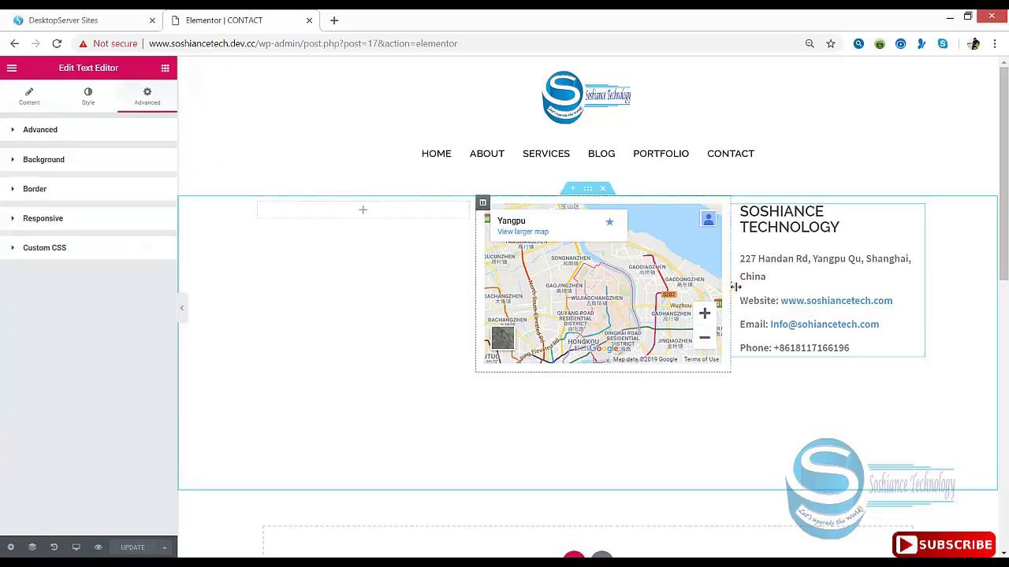
mouse_move(735, 287)
mouse_down()
mouse_move(717, 285)
mouse_move(792, 293)
mouse_move(731, 296)
mouse_move(751, 295)
mouse_up()
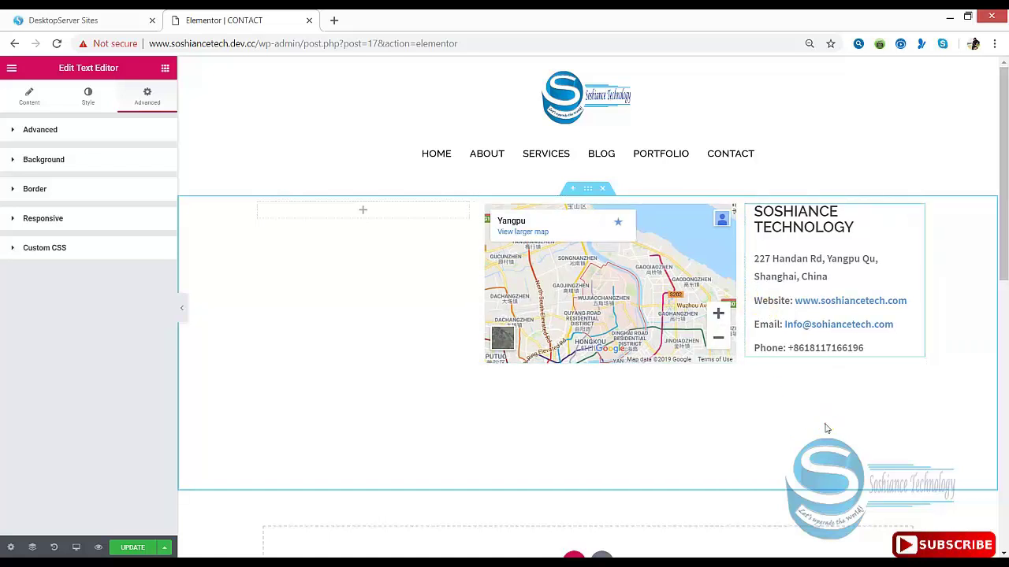
Step: Save the CONTACT page changes and open its preview in a new tab
click(116, 549)
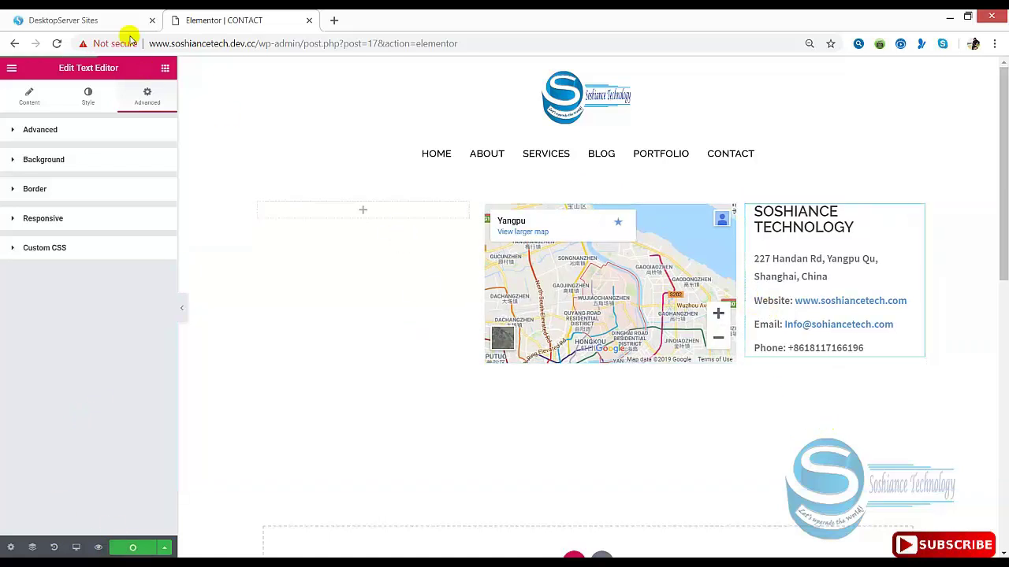
click(98, 548)
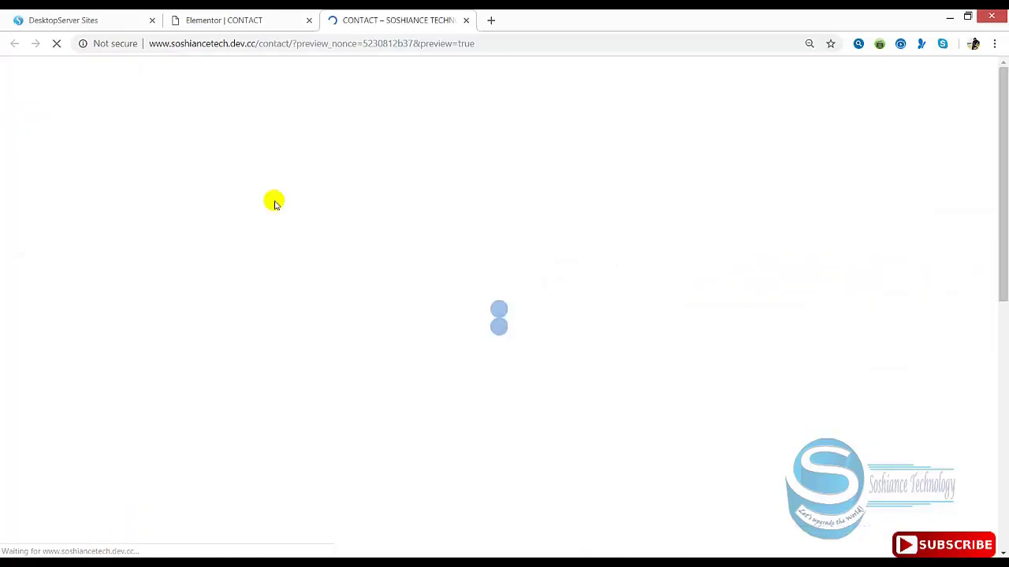
Step: Install and activate the Contact Form 7 plugin from Plugins > Add New
mouse_move(99, 69)
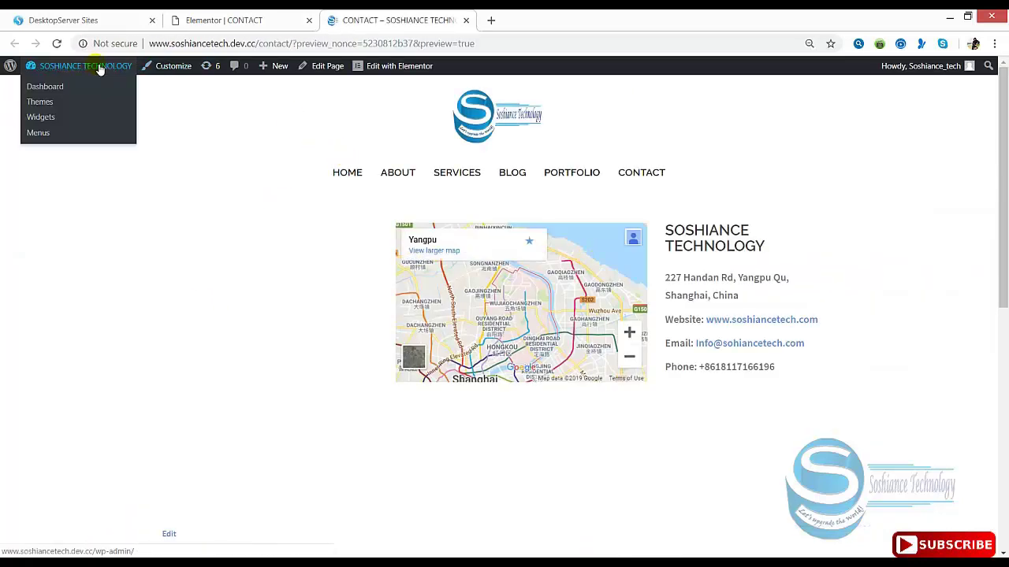
click(45, 87)
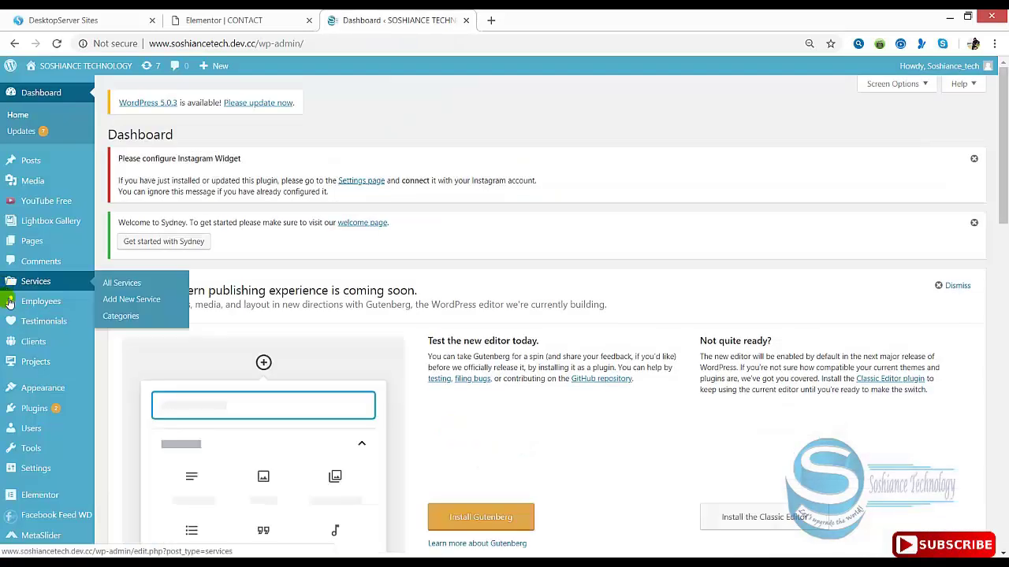
click(49, 410)
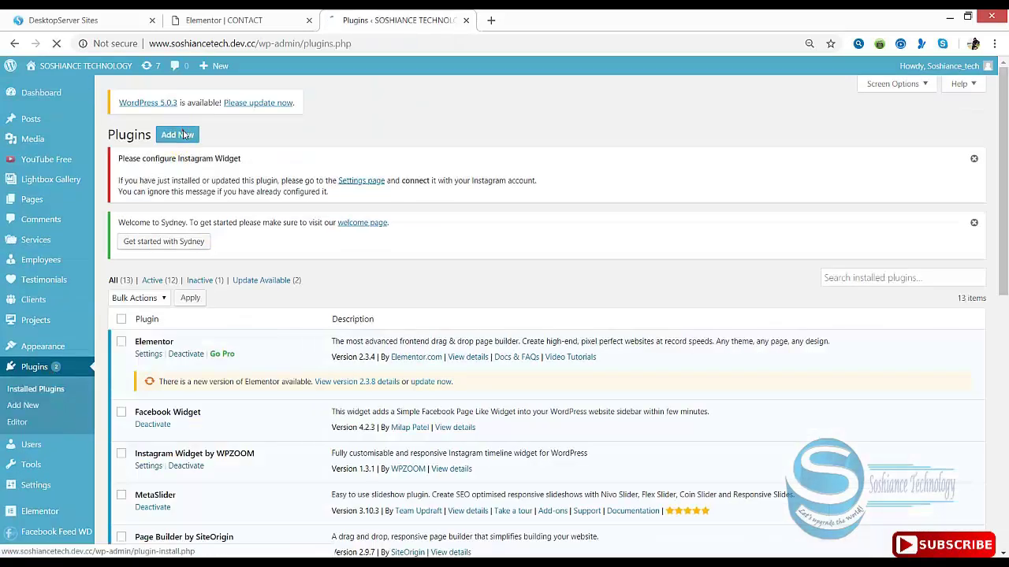
click(182, 135)
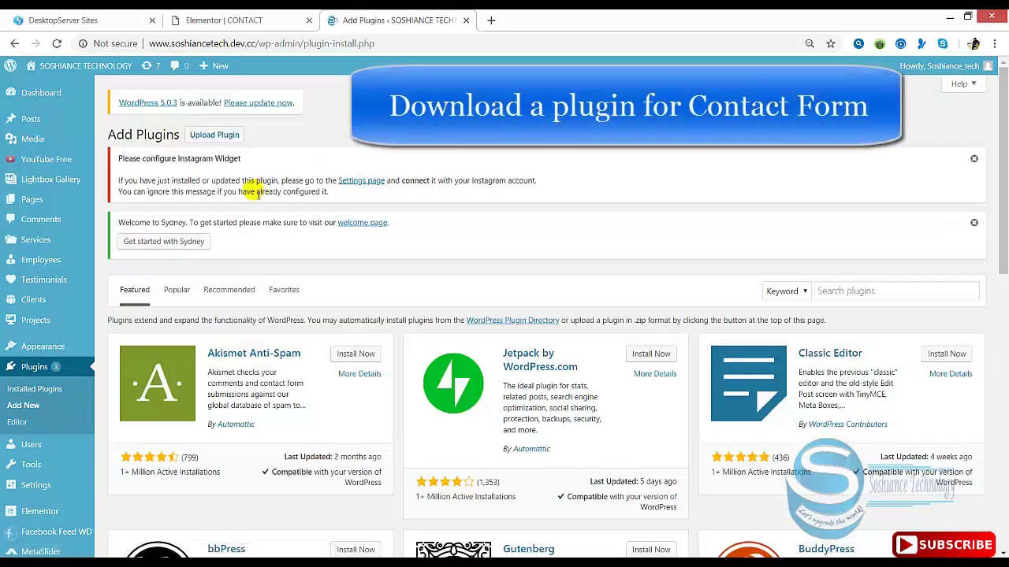
click(865, 292)
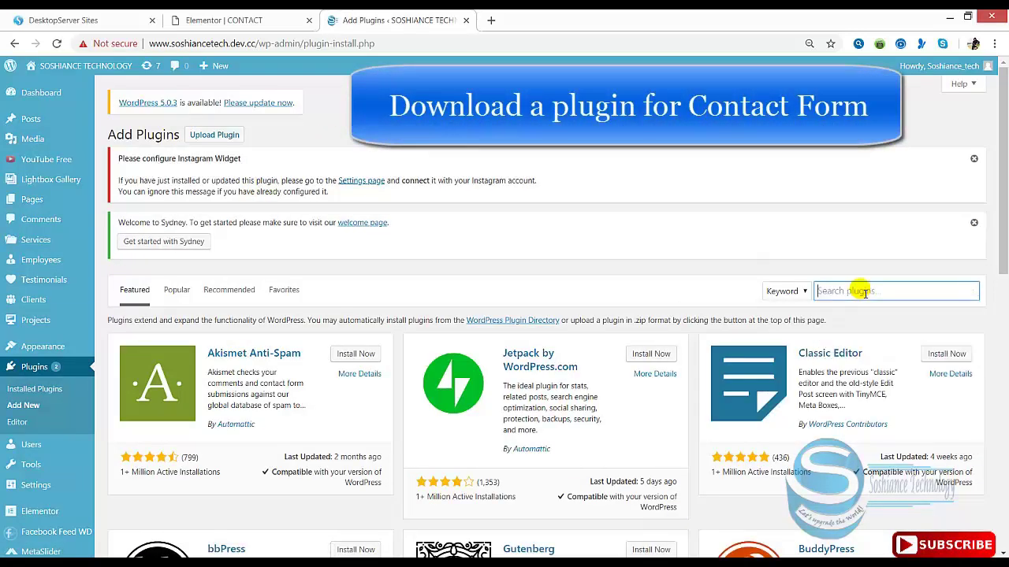
text(Contact Form)
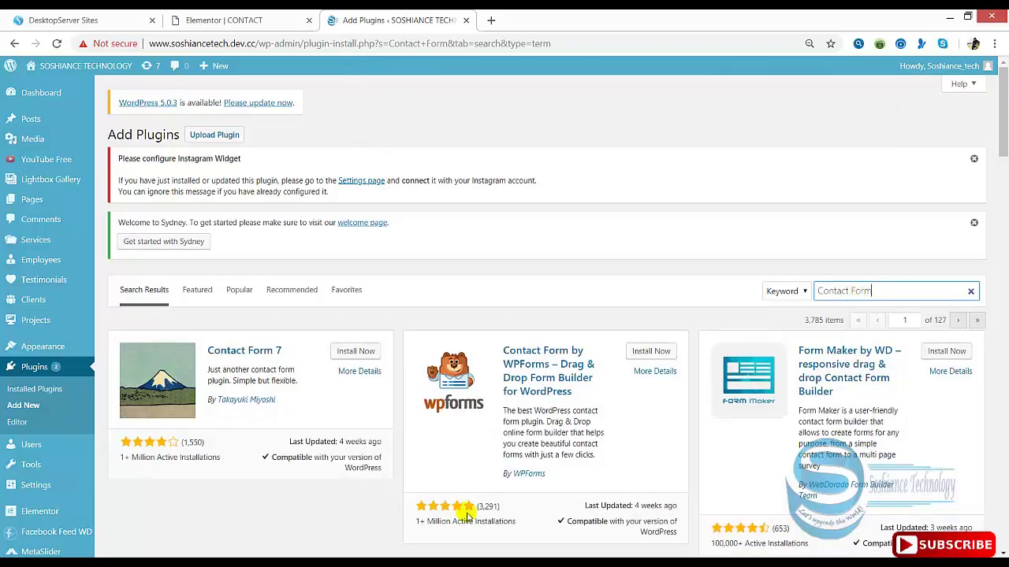
drag(1003, 134, 1003, 157)
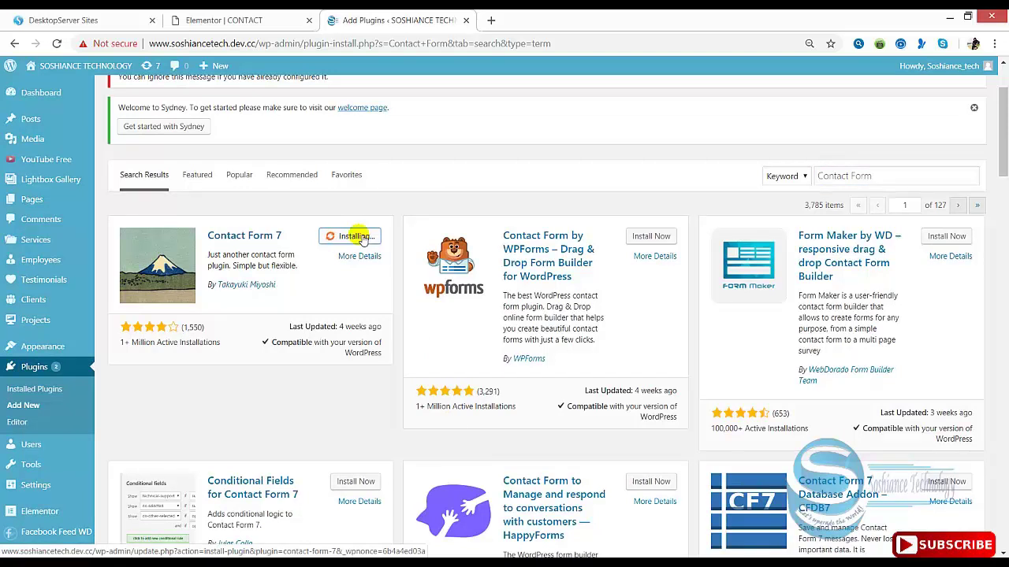
click(360, 237)
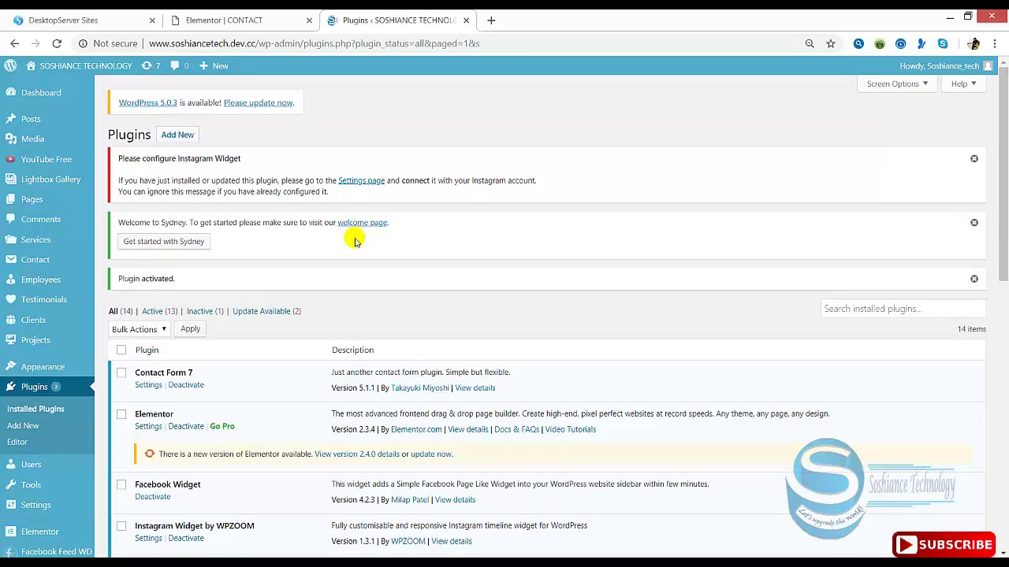
Step: Copy the Contact form 1 shortcode and return to the Elementor CONTACT editor
click(49, 260)
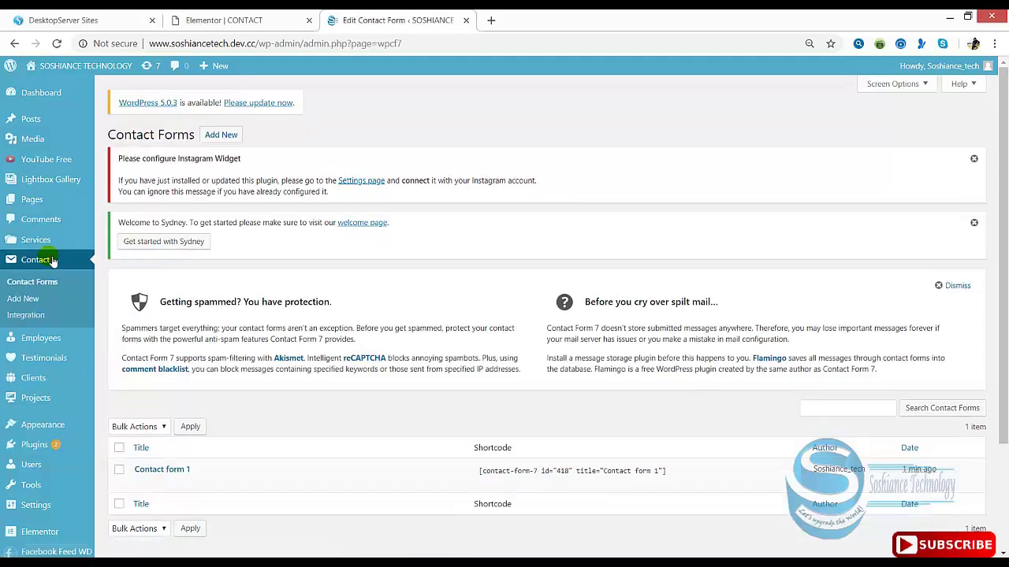
scroll(831, 341, down, 2)
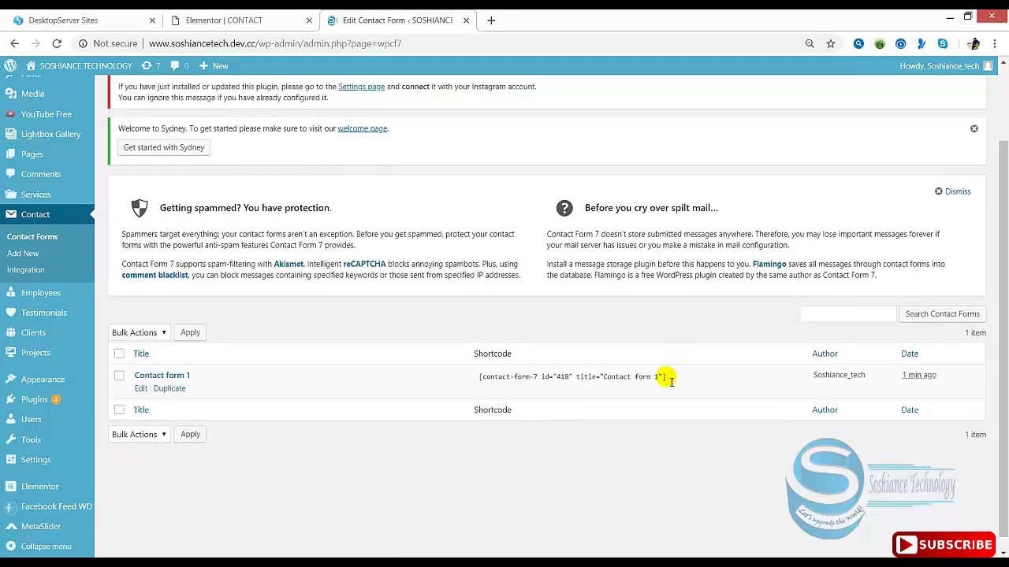
click(668, 378)
key(ctrl+c)
click(234, 22)
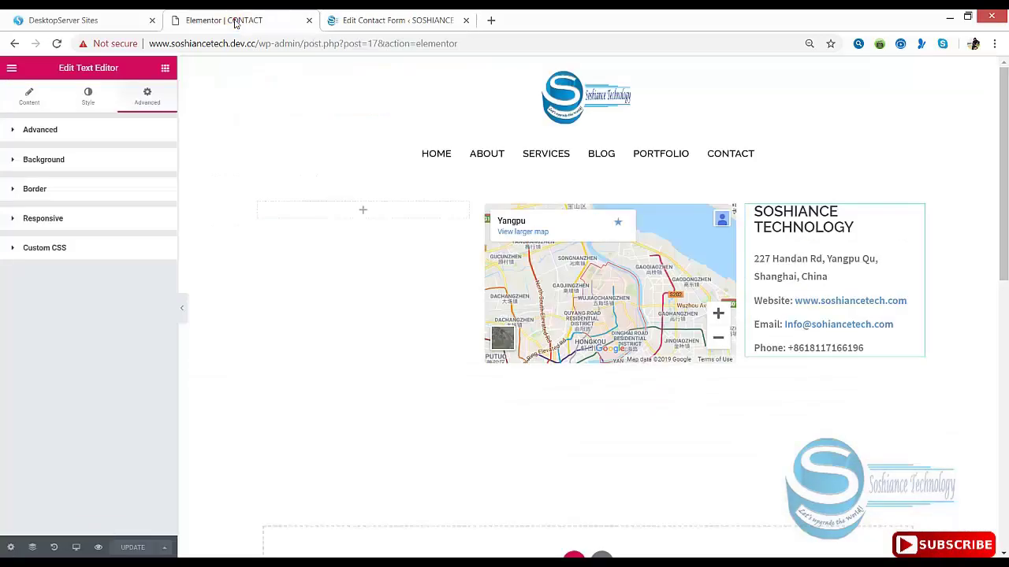
Step: Put the Contact form 1 shortcode in a left-column Text Editor, save, and widen that column
click(165, 68)
drag(131, 221, 358, 216)
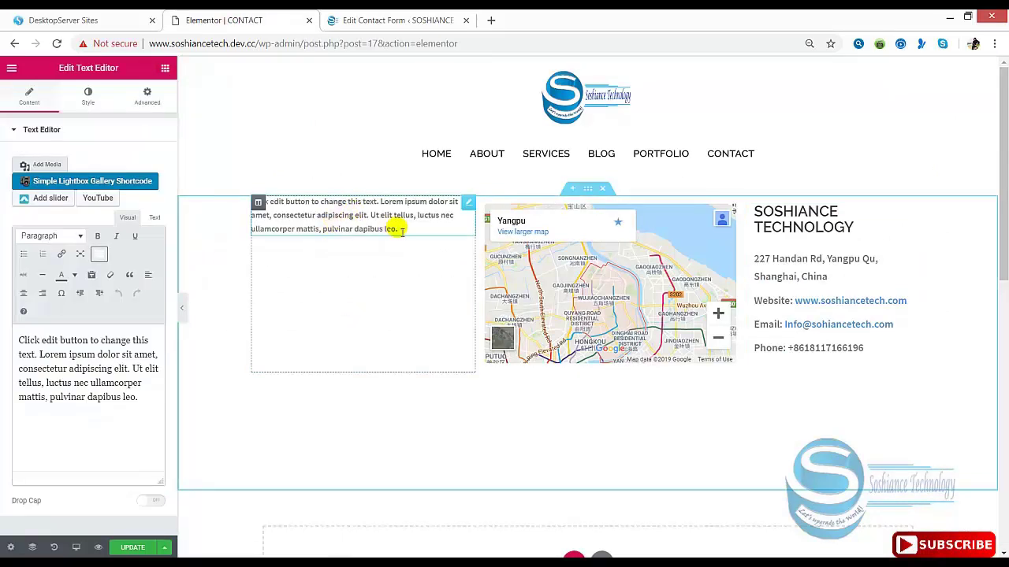
triple_click(394, 227)
key(ctrl+v)
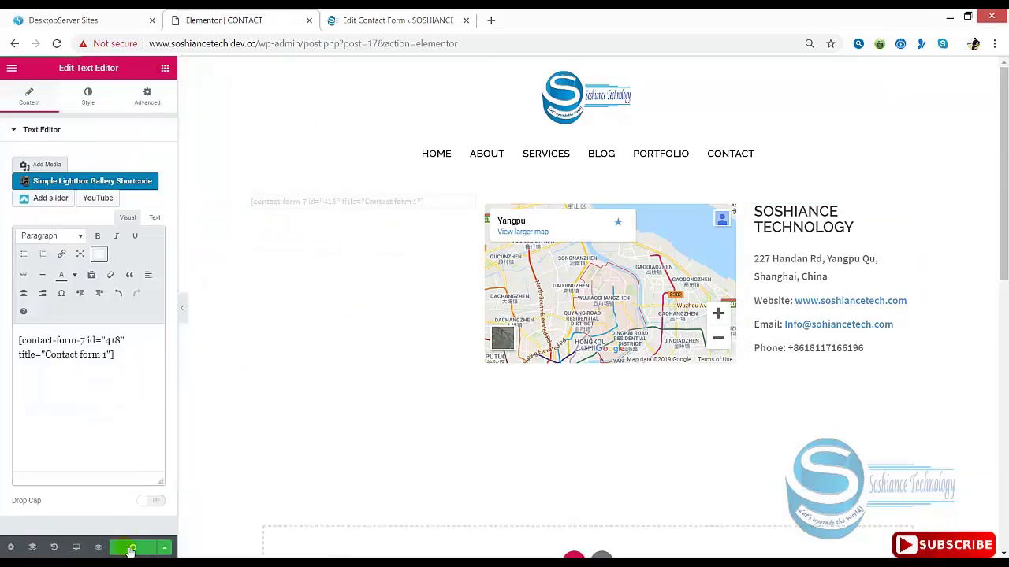
click(130, 549)
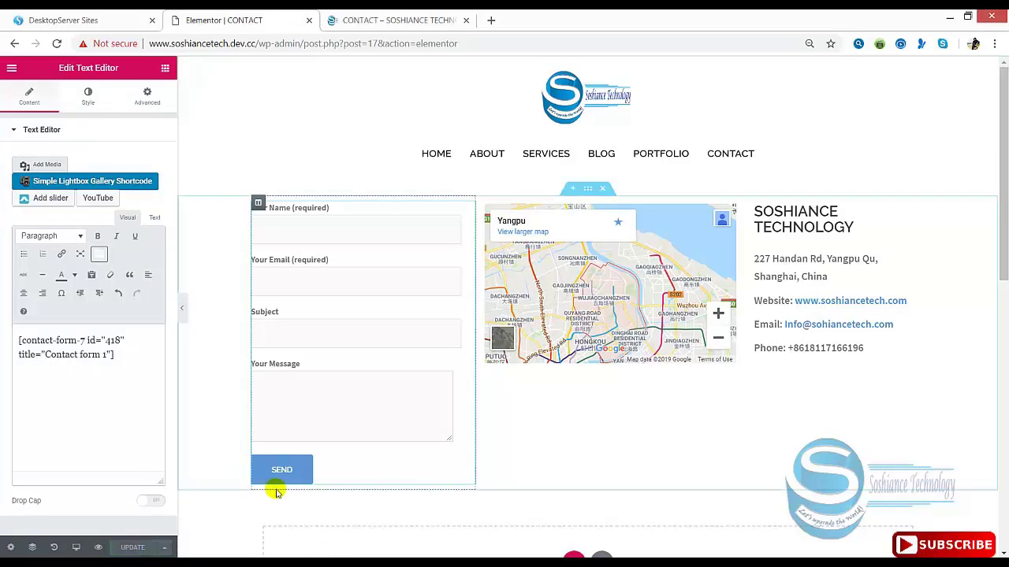
mouse_move(477, 401)
mouse_down()
mouse_move(550, 396)
mouse_move(485, 400)
mouse_up()
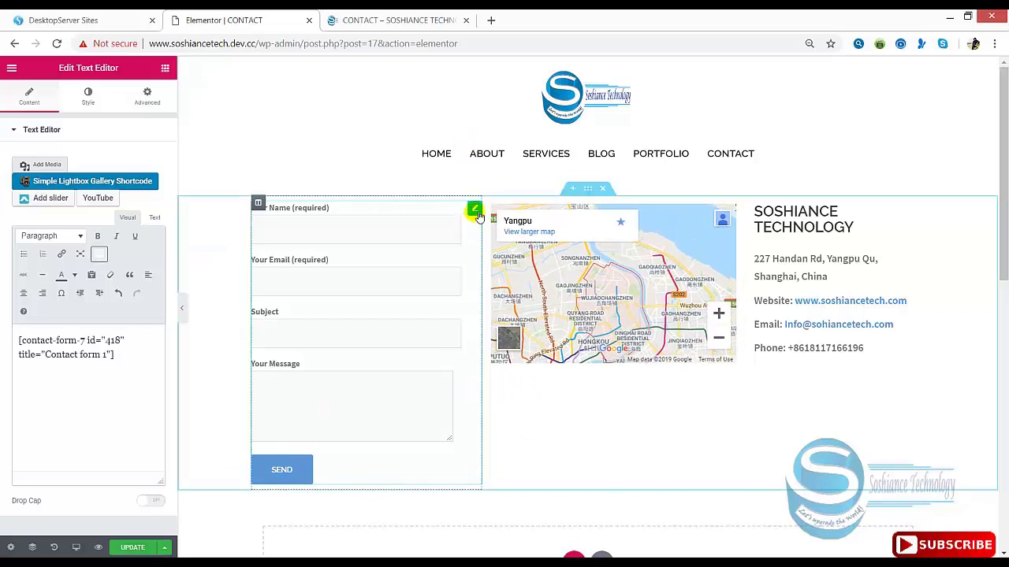
Step: Set the form's left padding to 20 px and raise the Yangpu map's height to 409
click(87, 96)
click(147, 96)
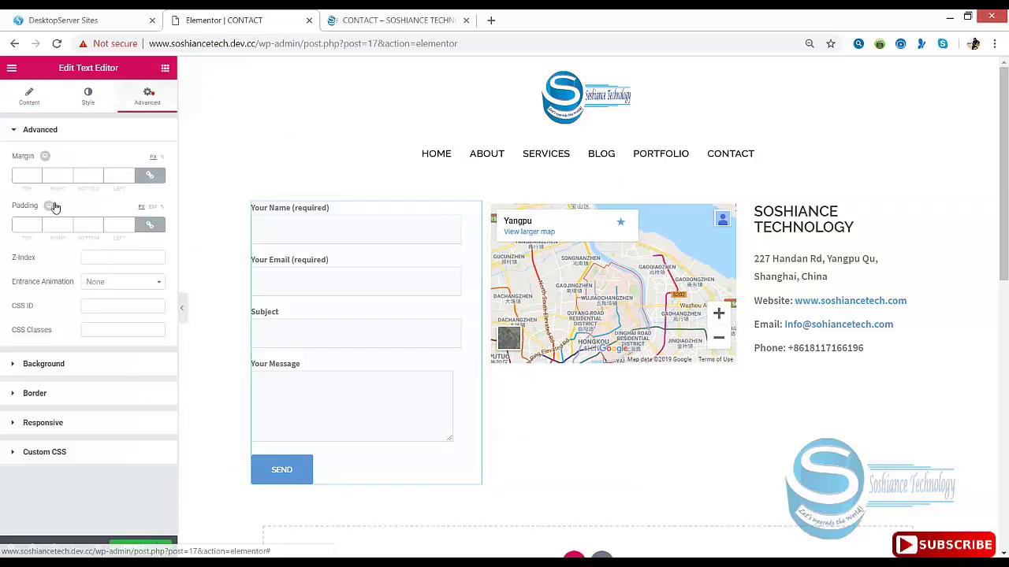
click(27, 224)
text(10)
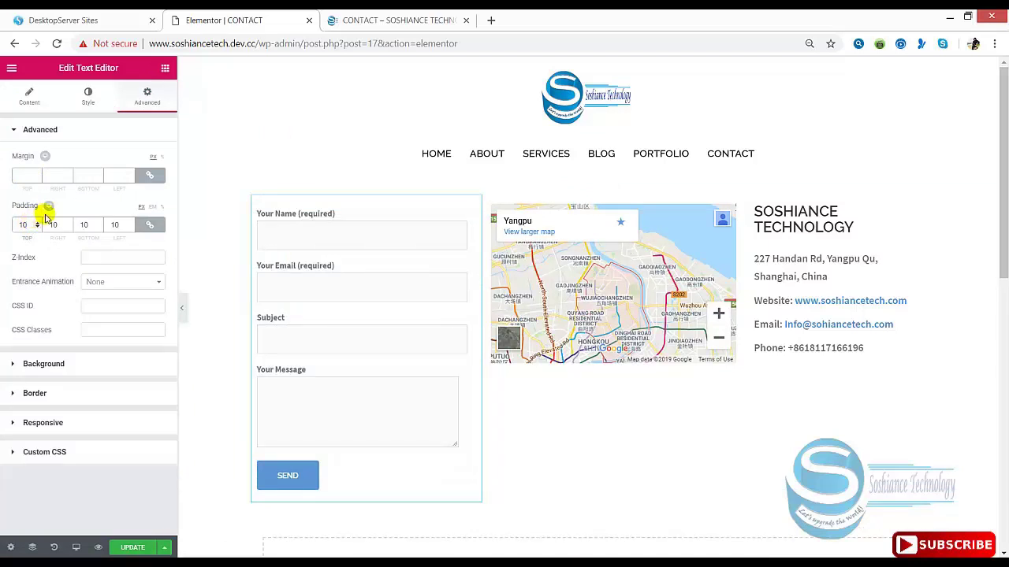
scroll(64, 229, up, 10)
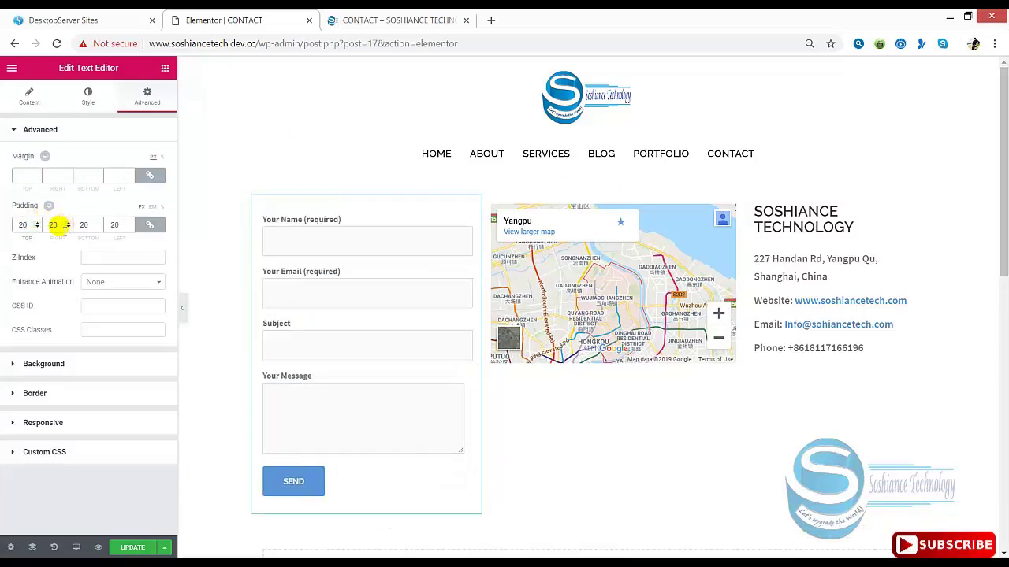
key(BackSpace)
key(BackSpace)
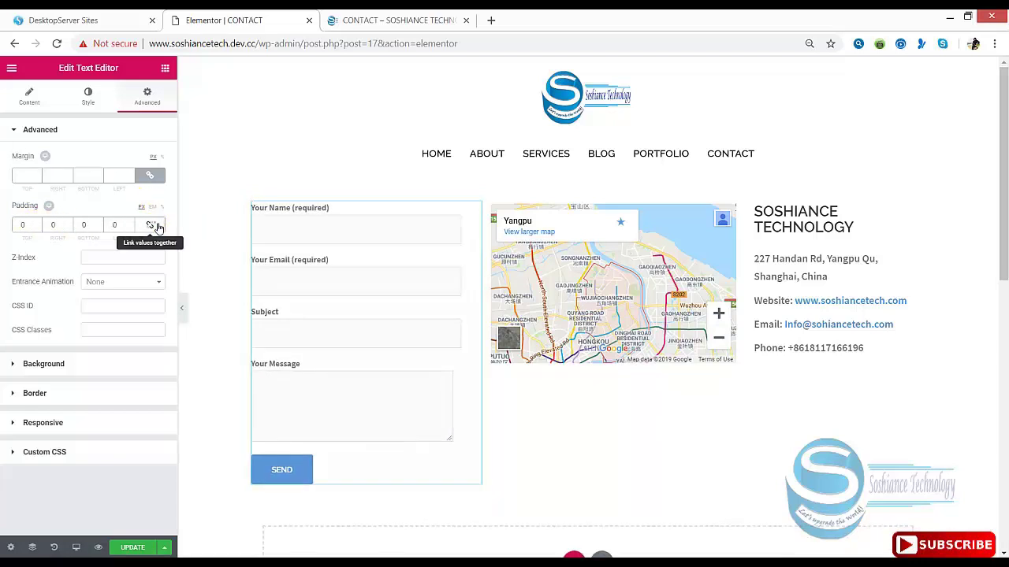
click(64, 225)
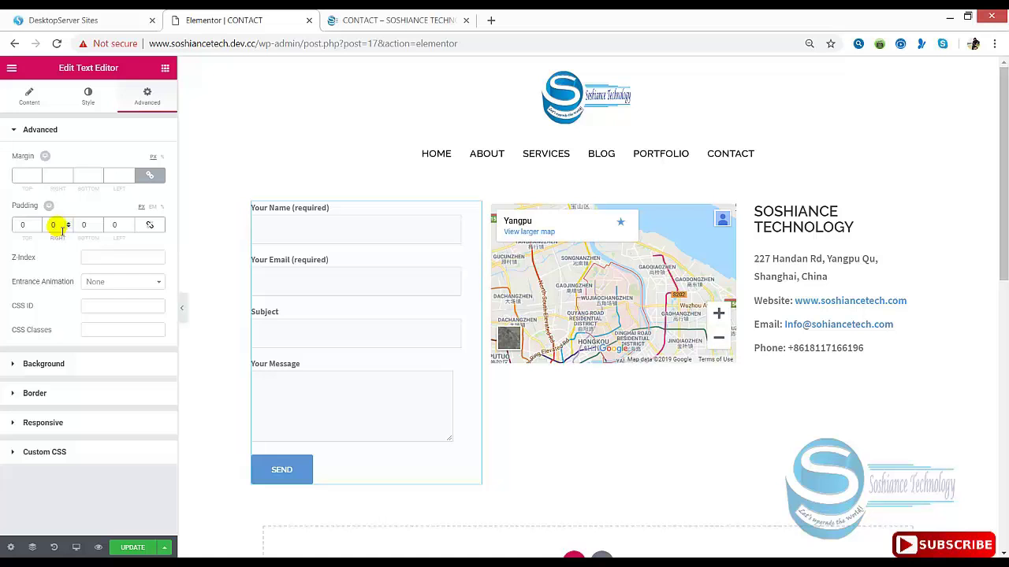
click(115, 225)
text(20)
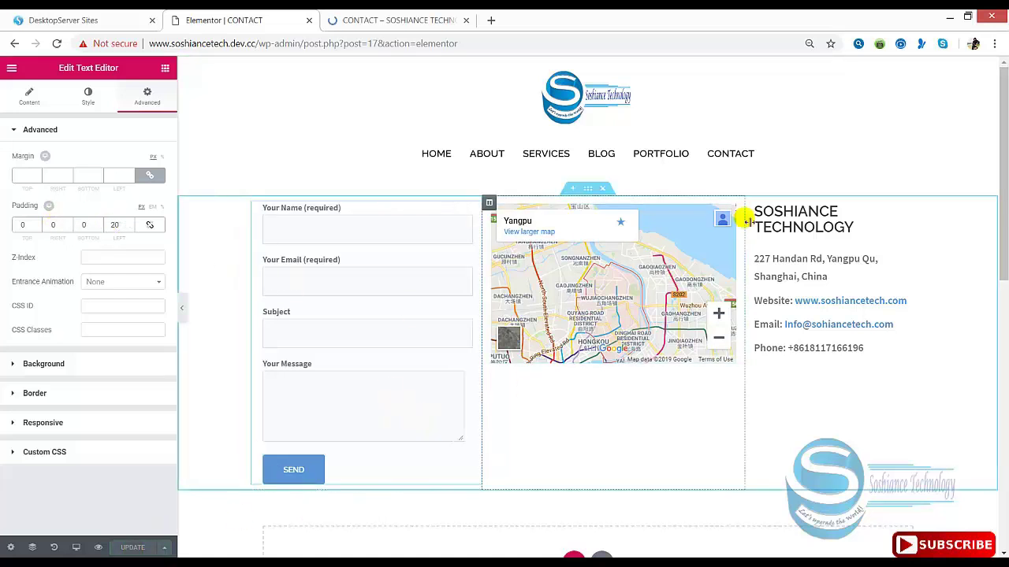
click(650, 240)
drag(24, 257, 43, 271)
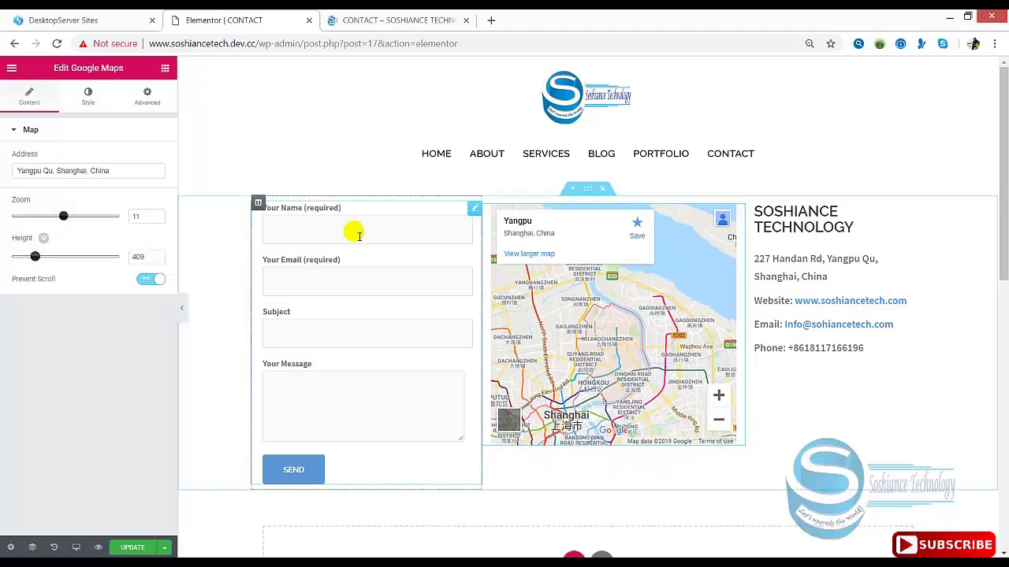
Step: Unlink the Yangpu map's padding and give it a top padding value
click(153, 100)
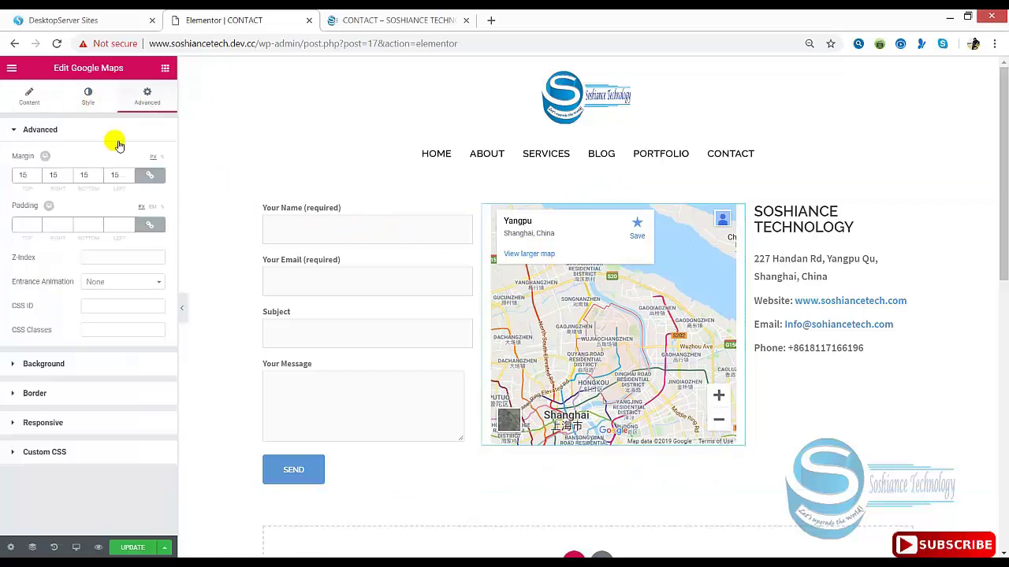
click(150, 225)
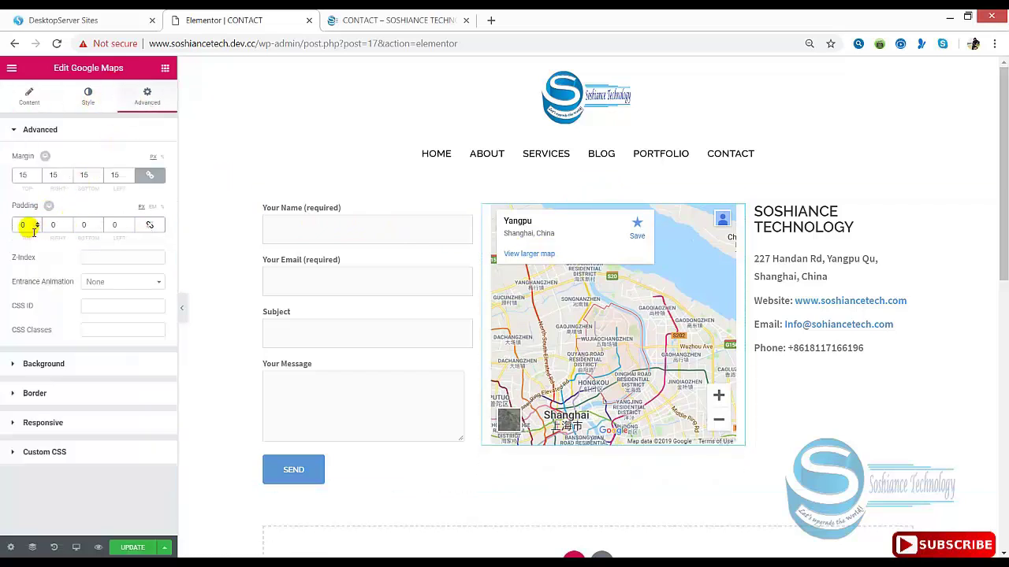
text(10)
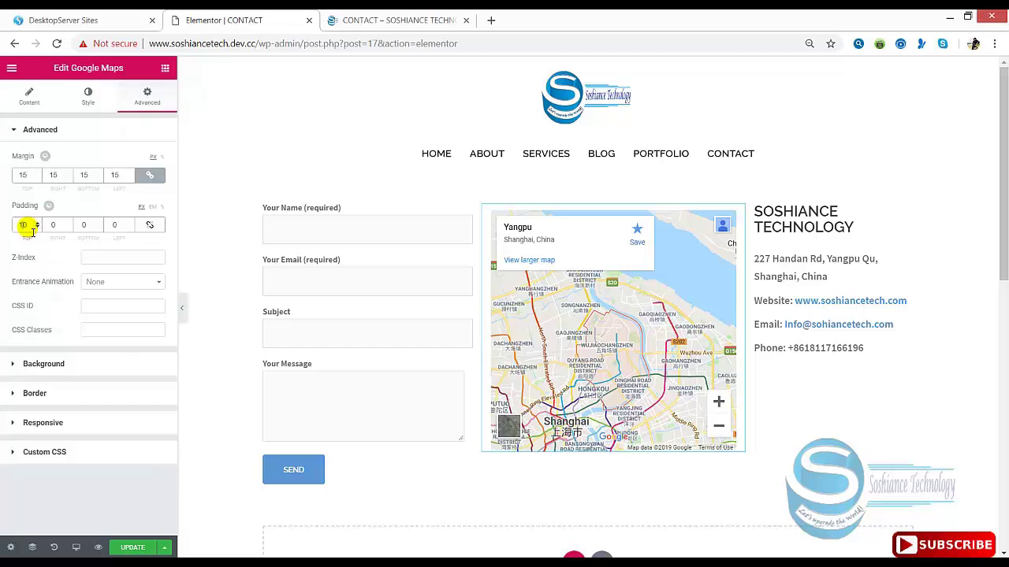
double_click(22, 225)
text(0)
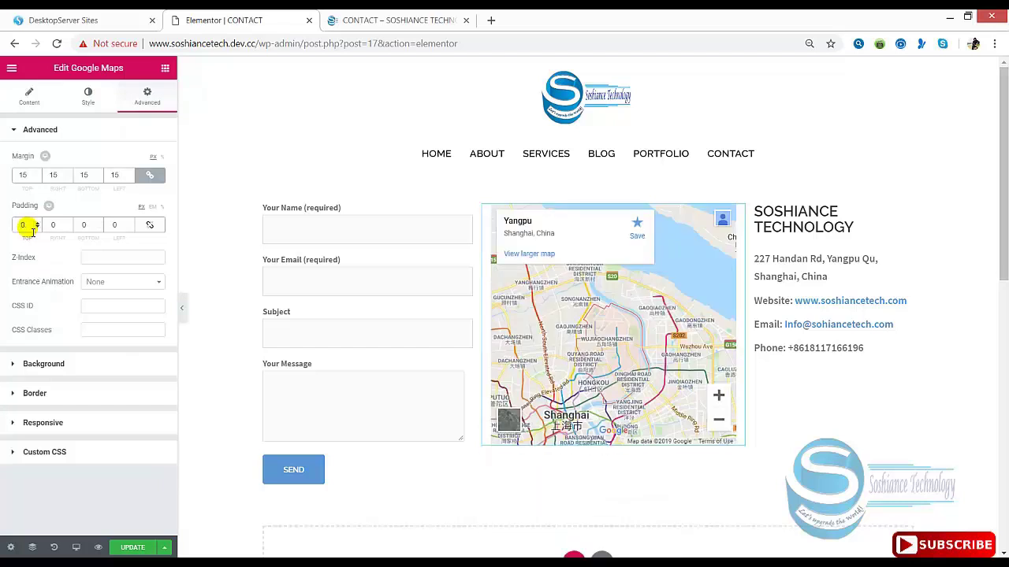
text(19)
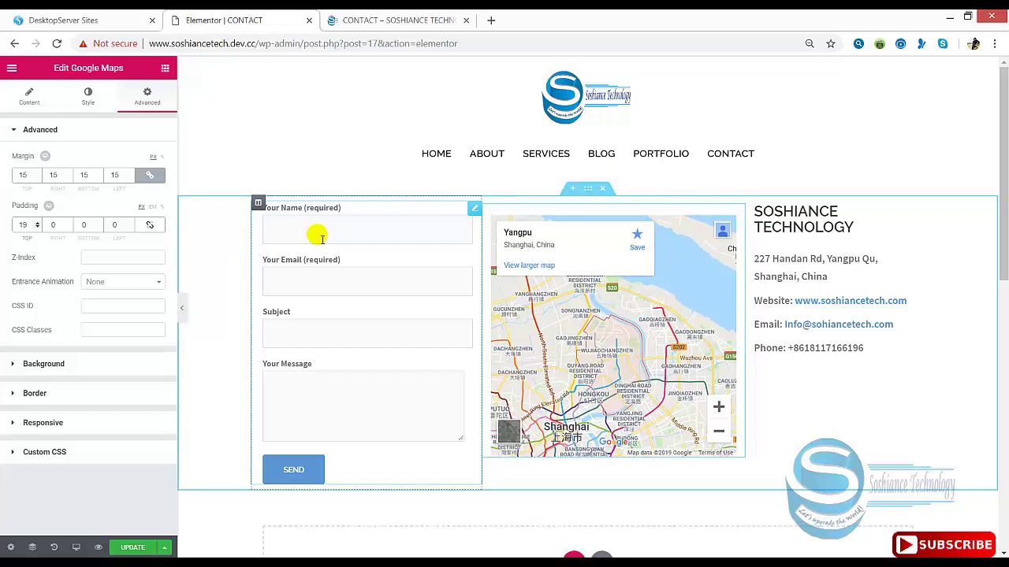
Step: Set the SOSHIANCE contact details block's top padding to 10 px
click(917, 210)
click(149, 114)
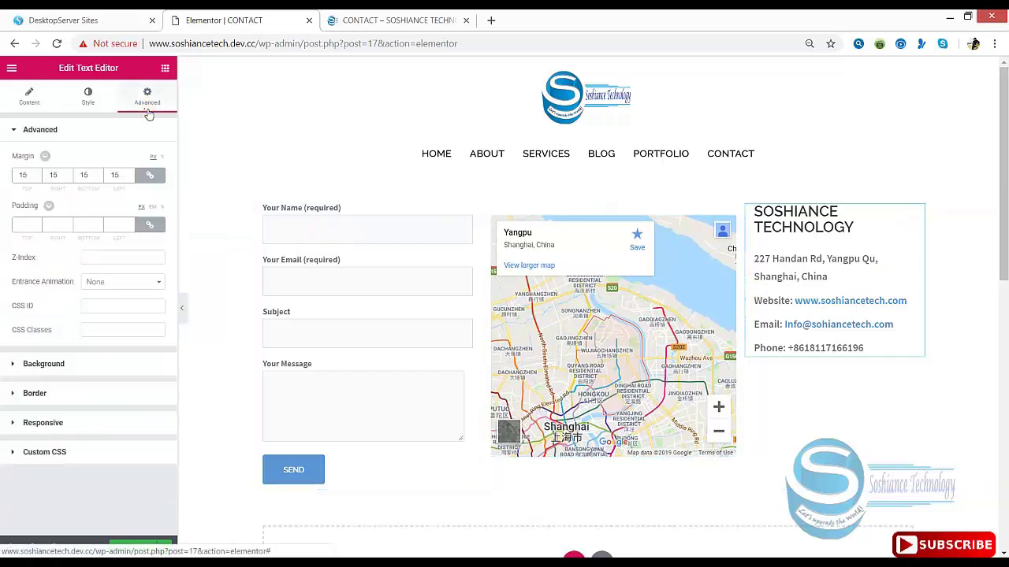
click(150, 224)
click(29, 226)
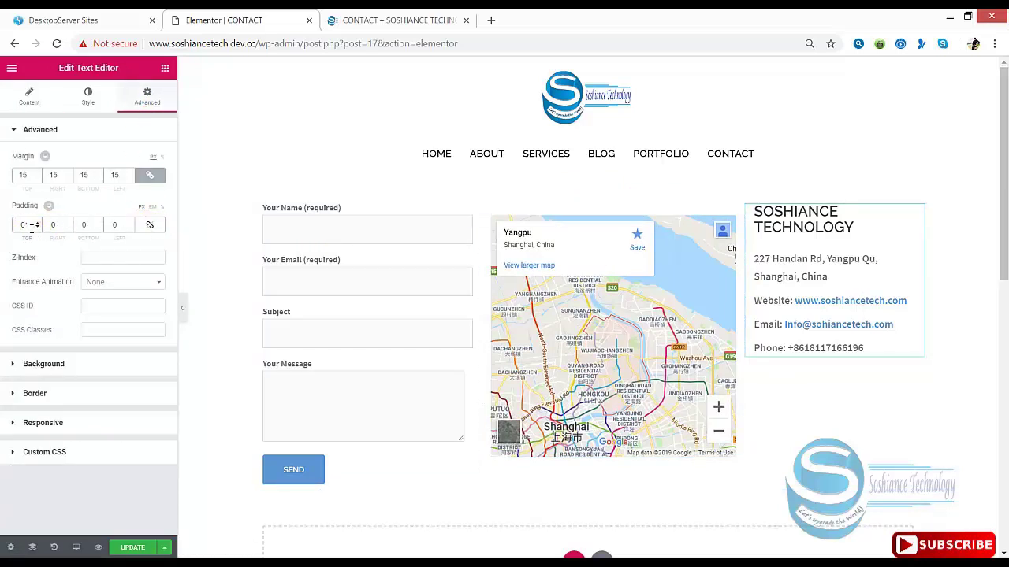
text(10)
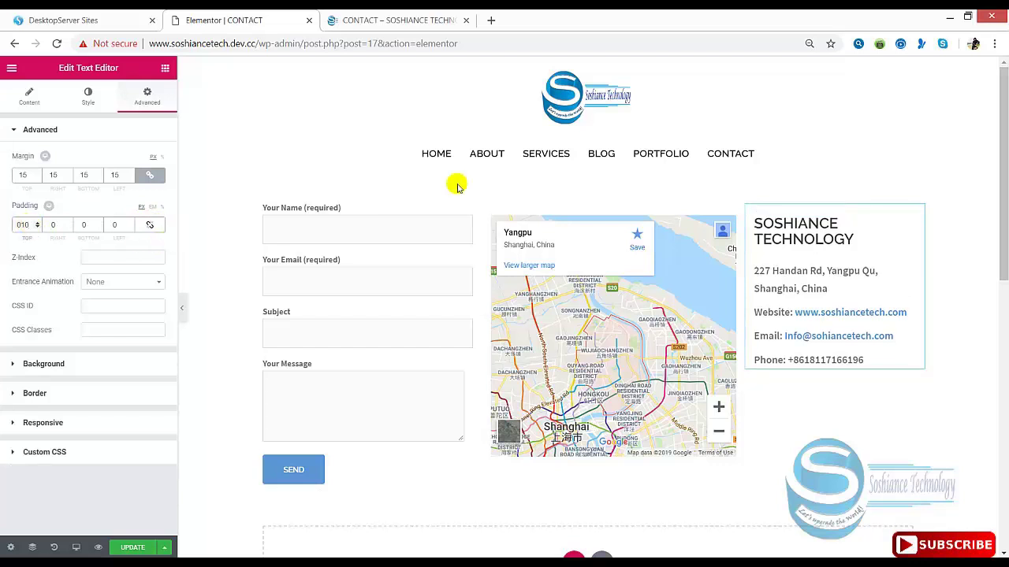
Step: Save the page, check the live preview, and return to the editor
click(153, 550)
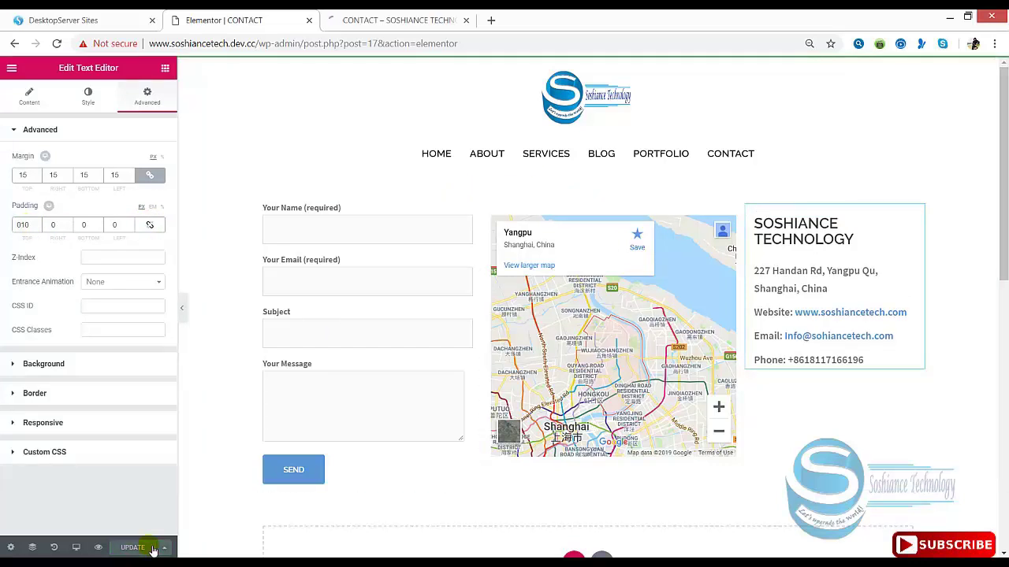
click(430, 22)
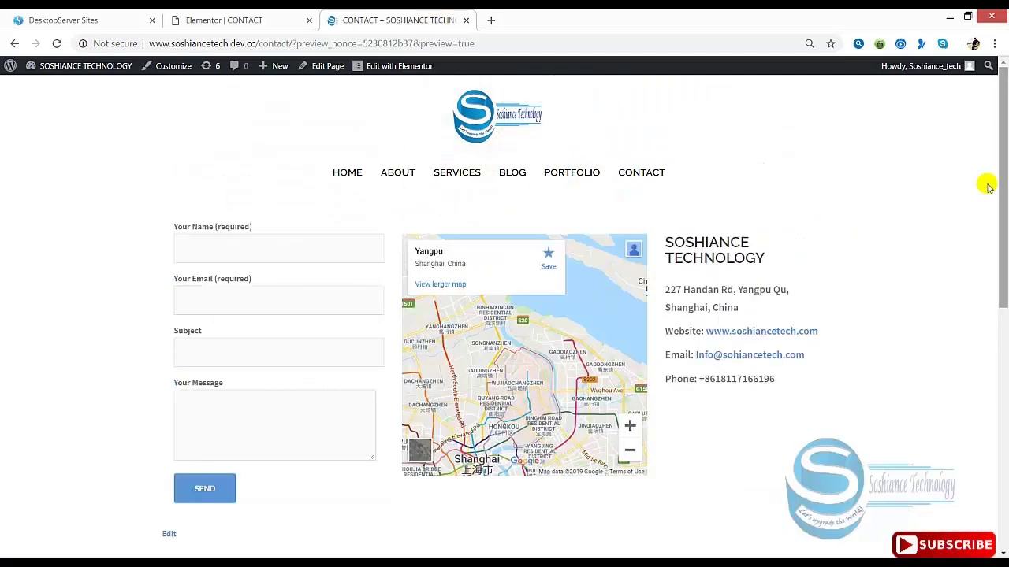
key(ctrl+shift+Tab)
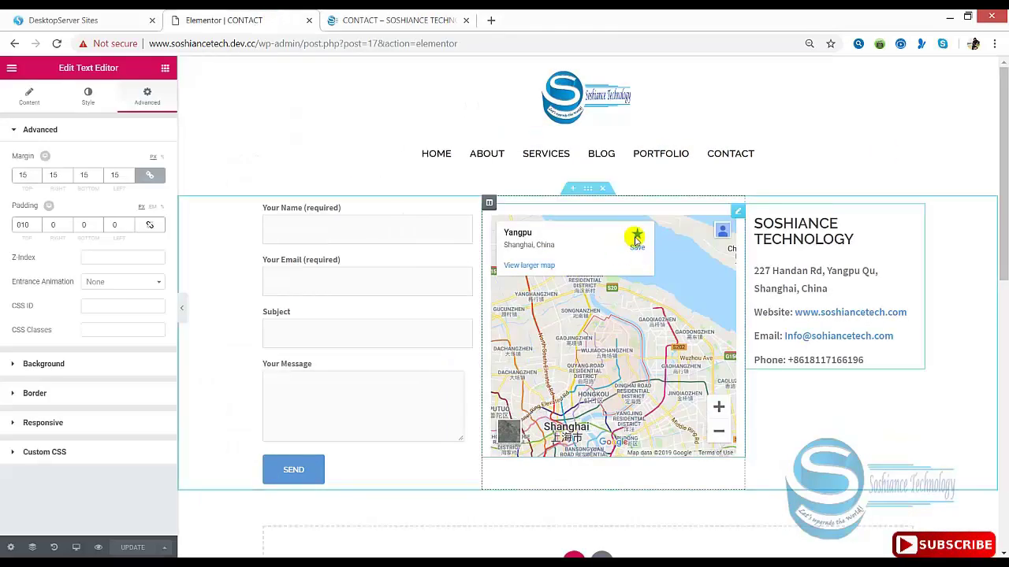
click(640, 251)
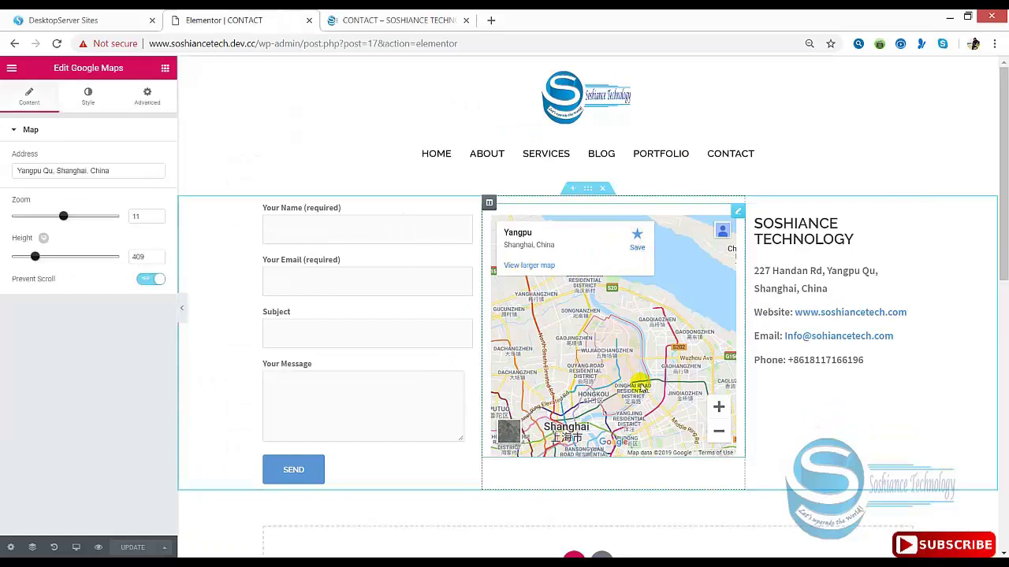